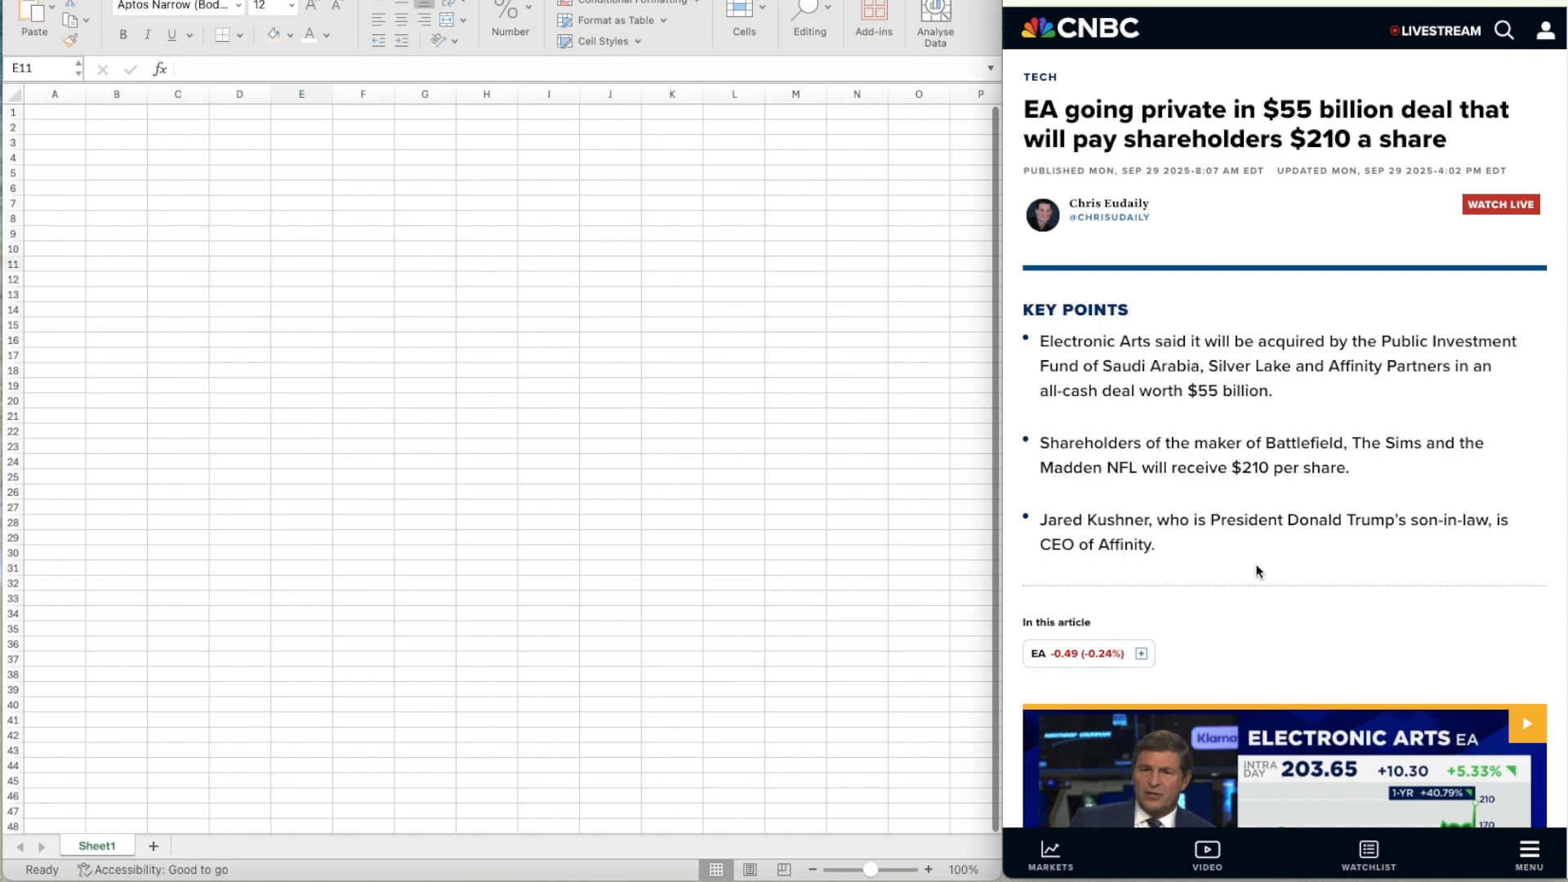
Examine the CNBC article on the EA take-private deal for the price, buyers and stake details.
scroll(1256, 563, down, 15)
scroll(1160, 619, down, 5)
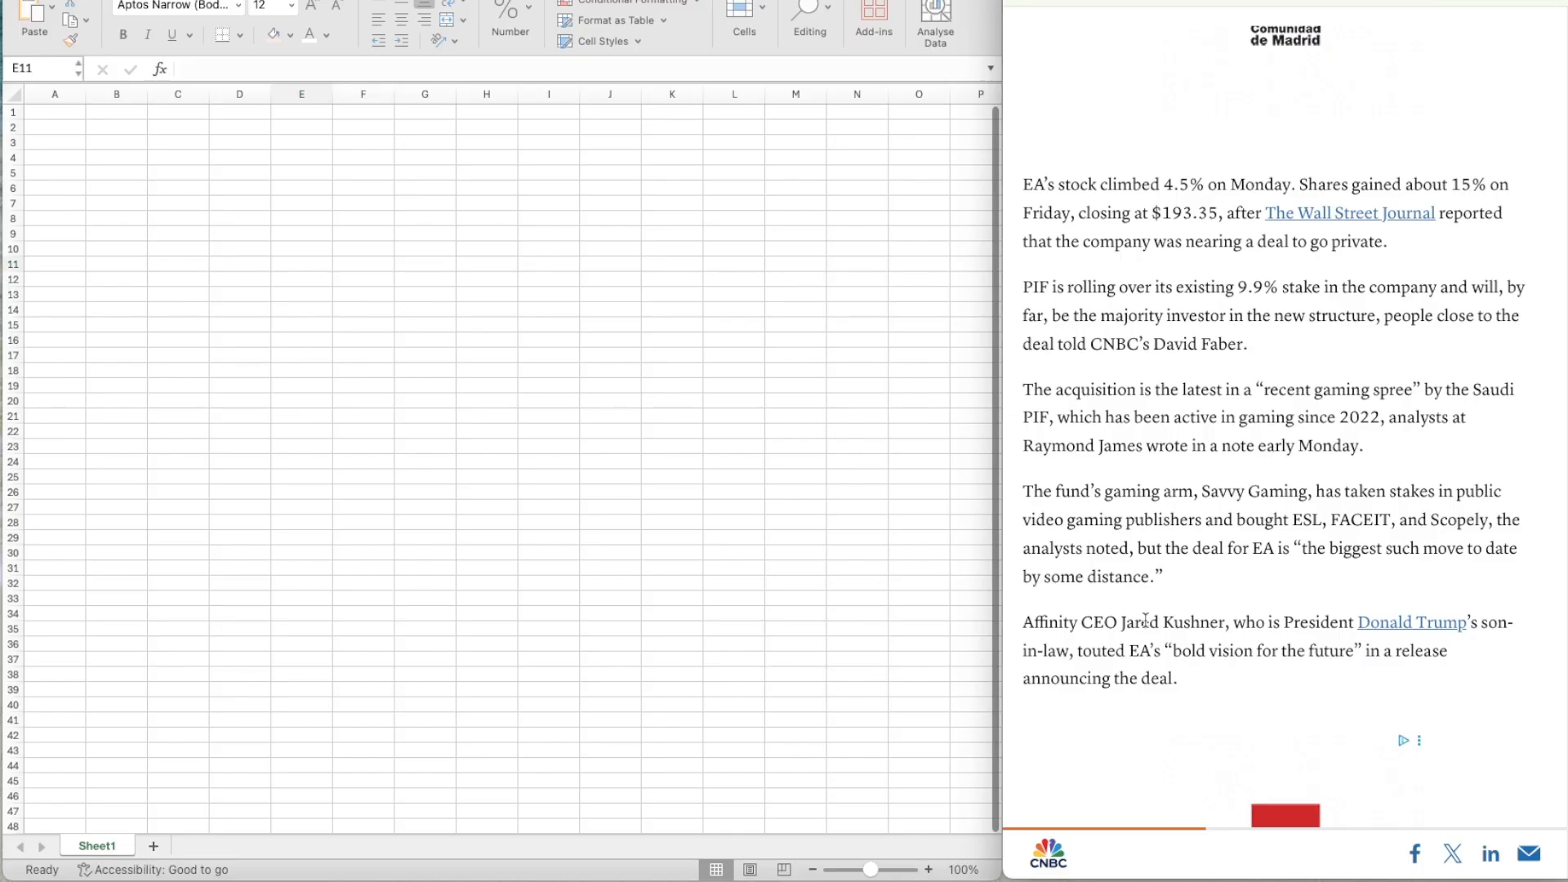
scroll(1146, 618, up, 16)
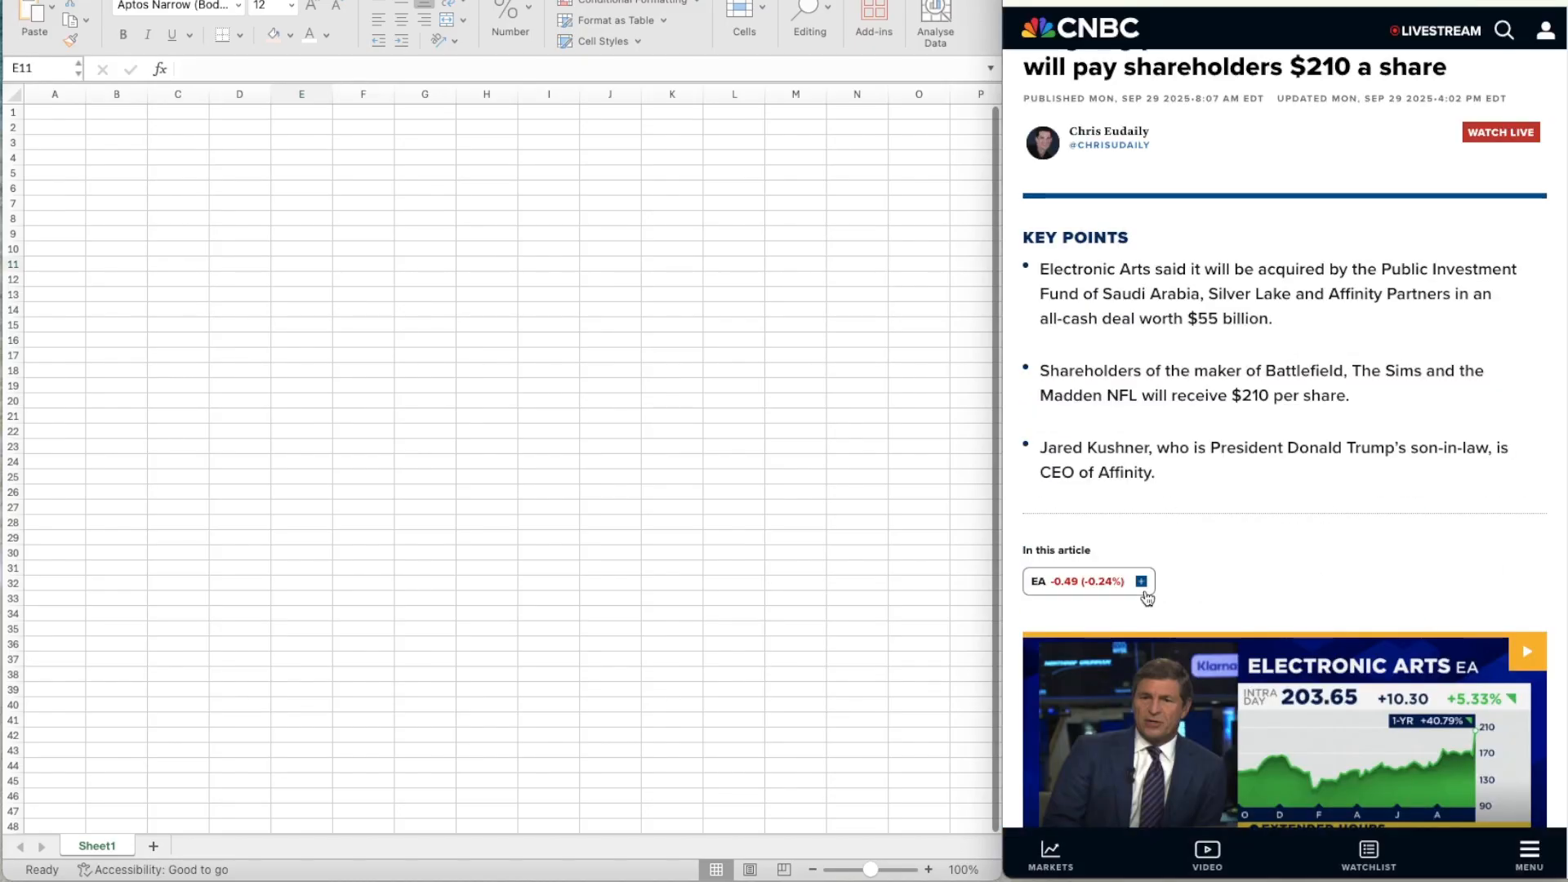
scroll(1148, 597, up, 1)
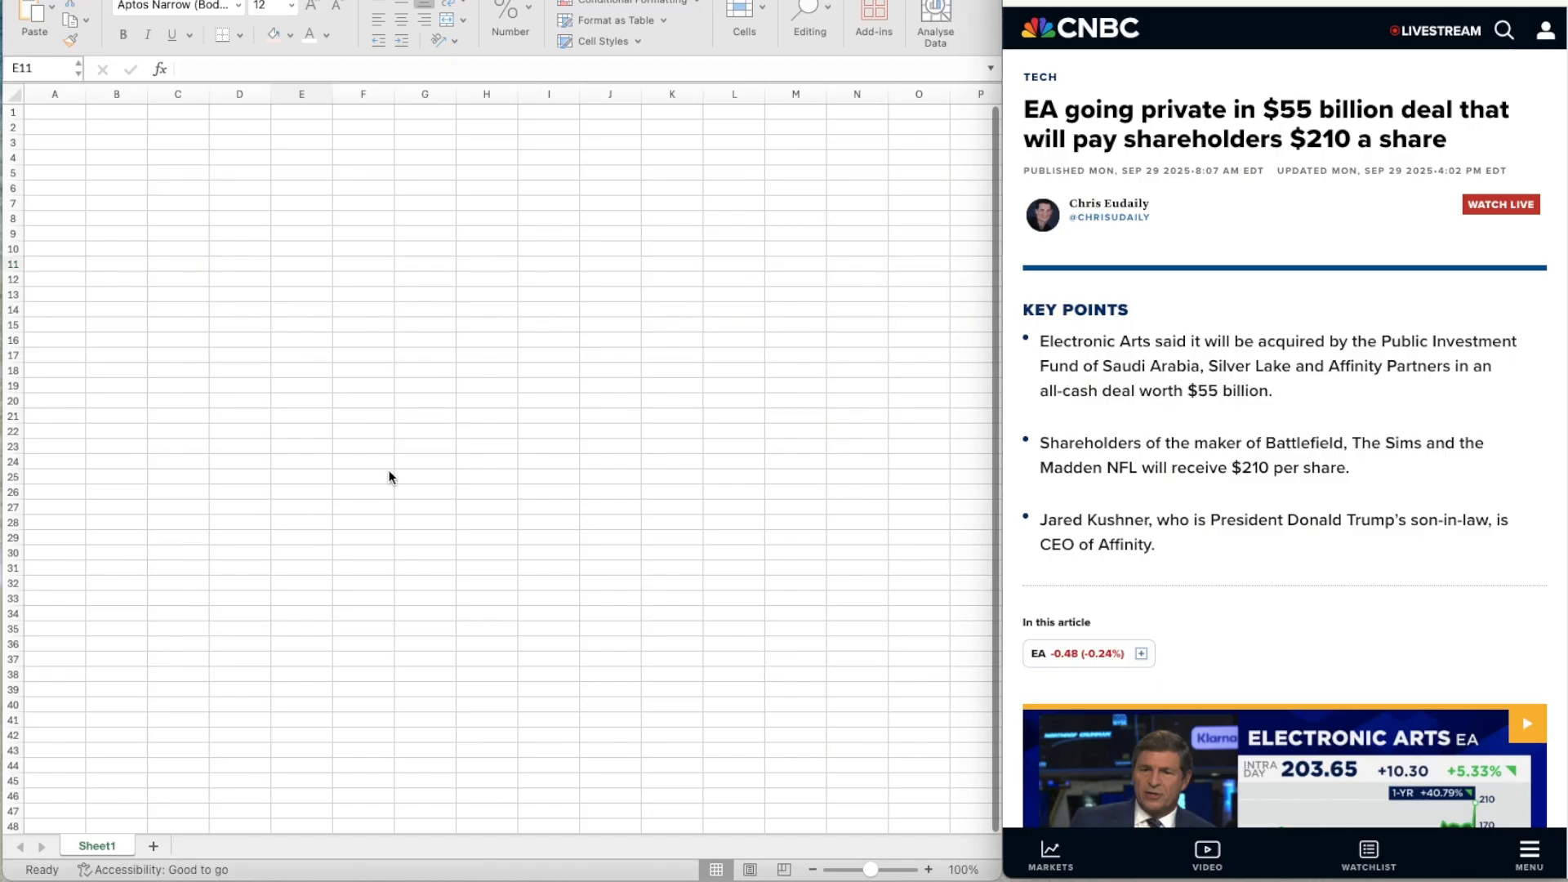
Switch to the blank Excel workbook and narrow column A into a slim margin column.
key(super+Tab)
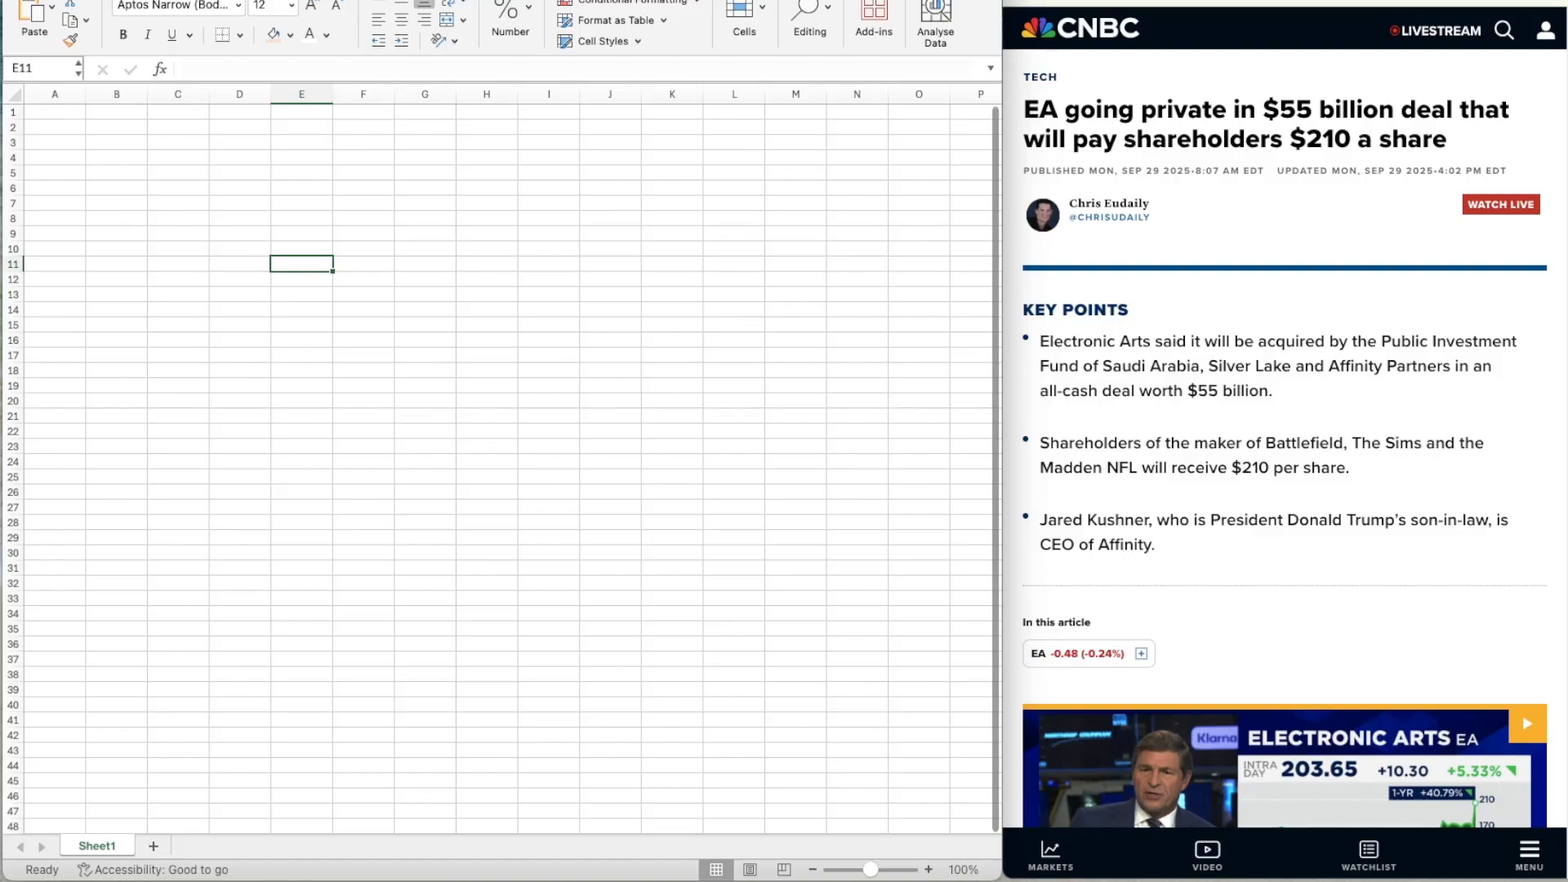
key(super+grave)
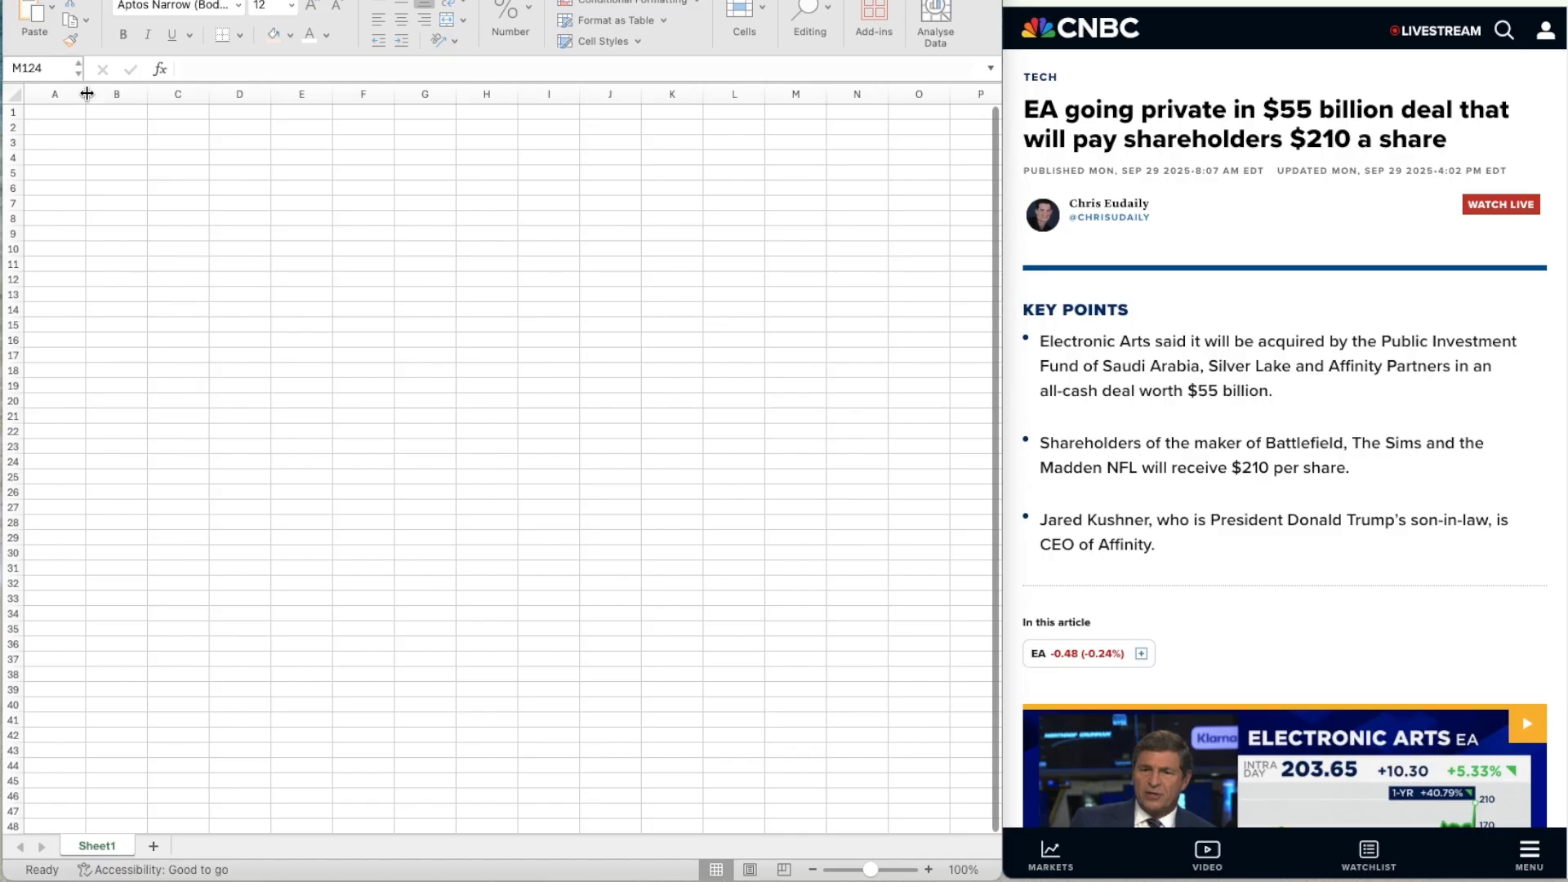
click(86, 94)
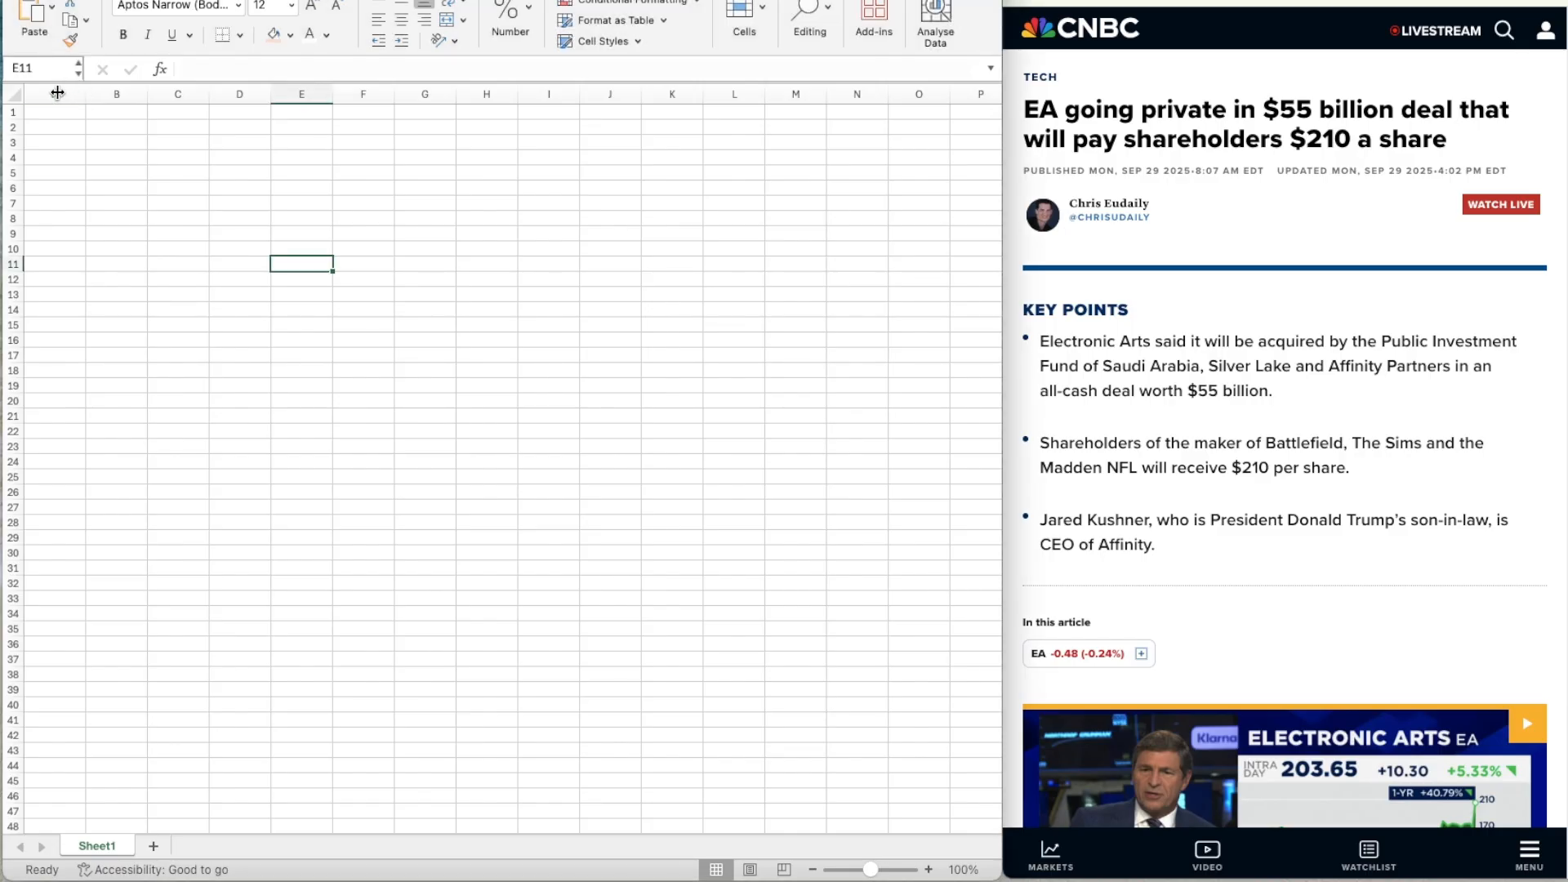
drag(57, 92, 50, 94)
click(81, 122)
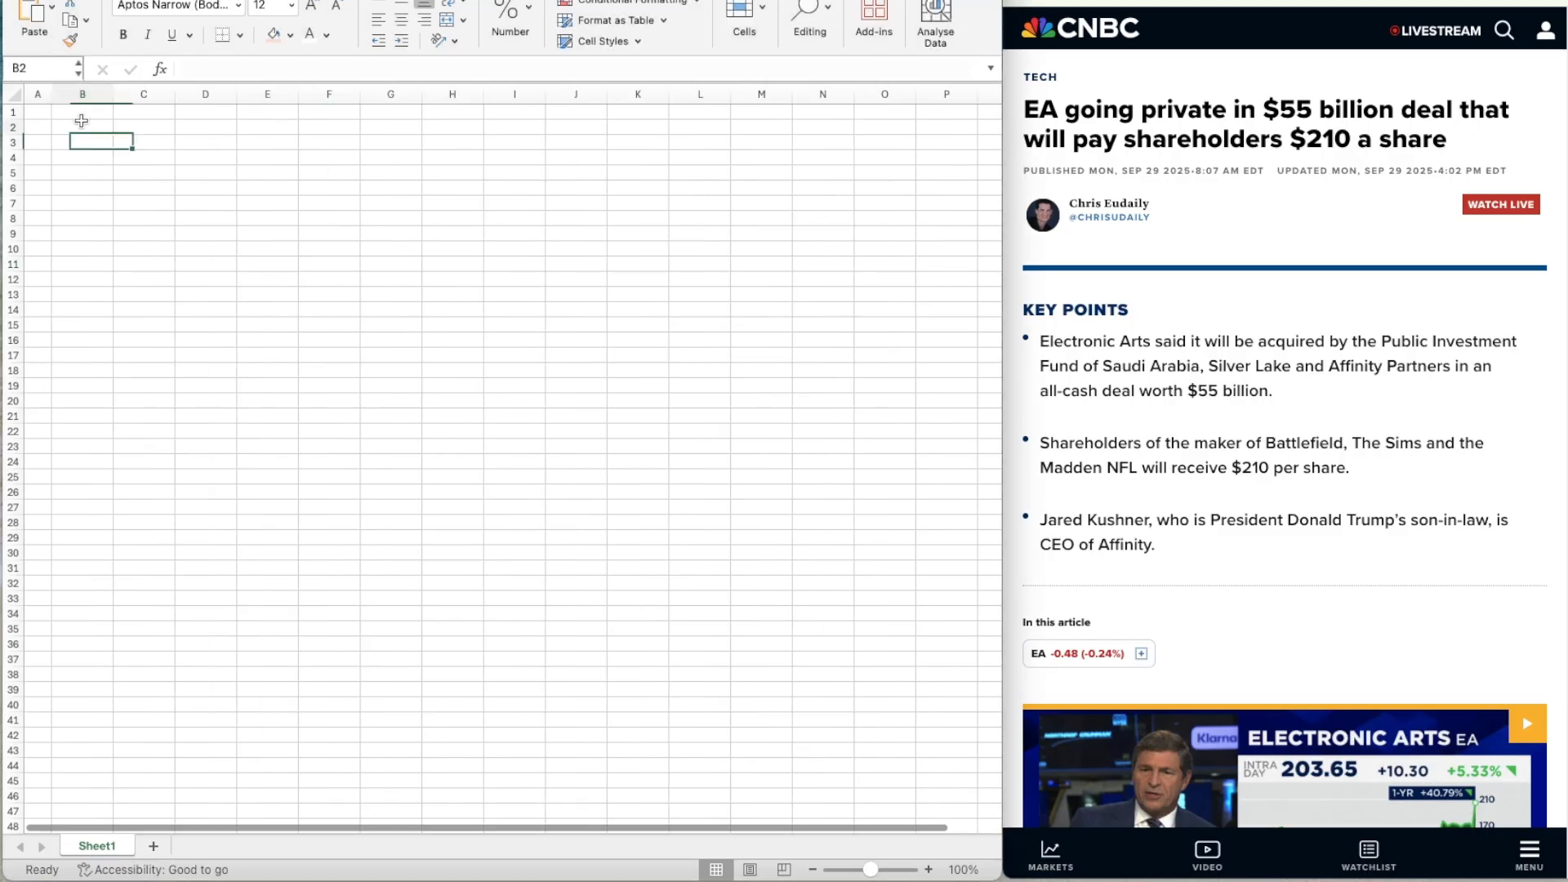
click(38, 94)
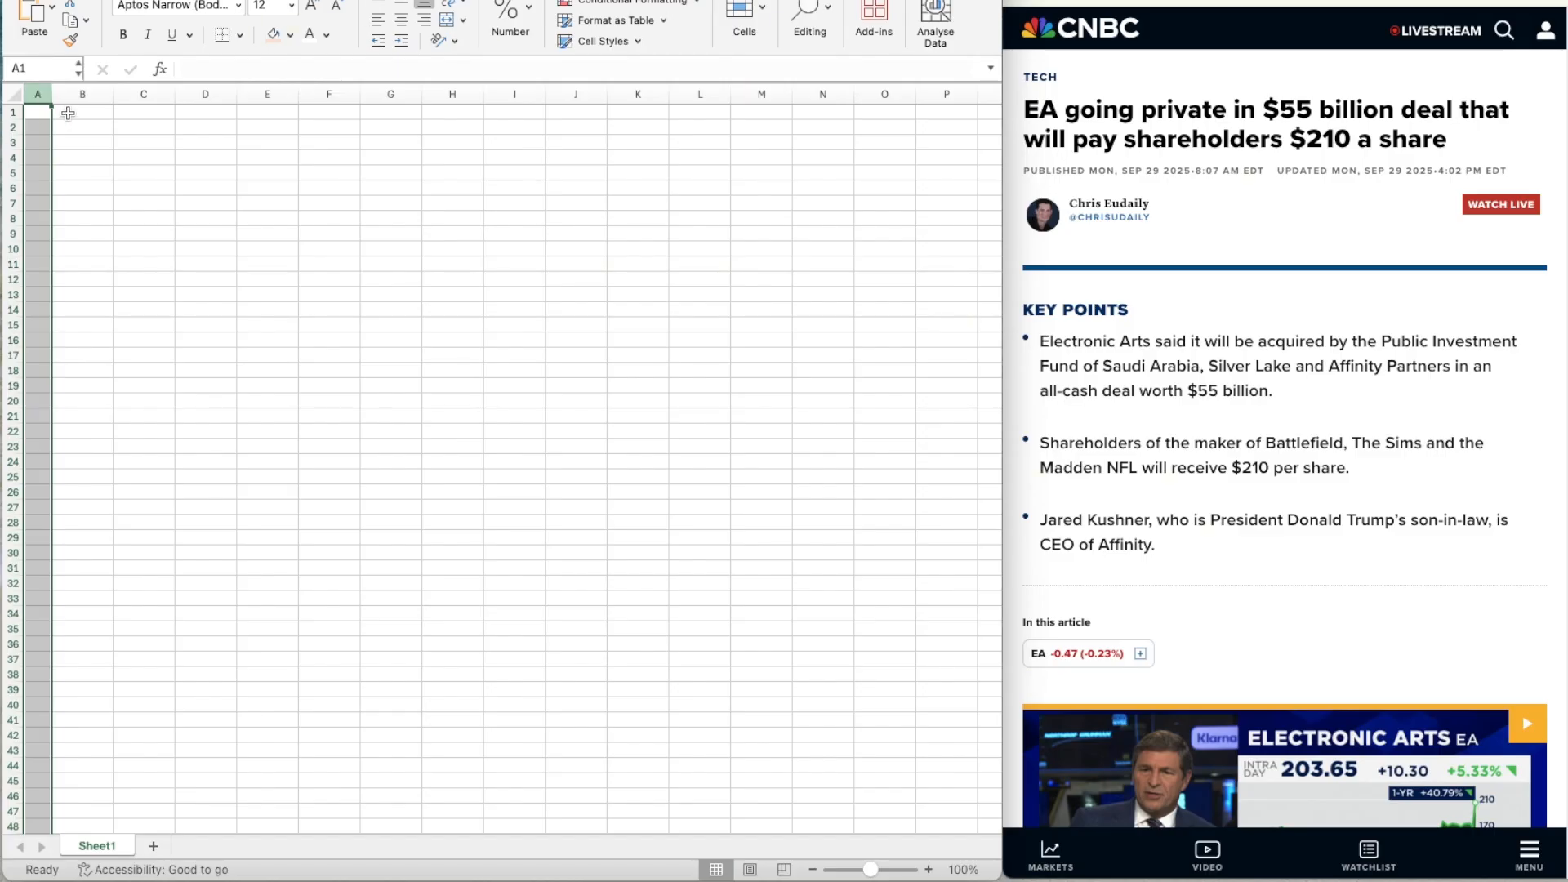
click(67, 113)
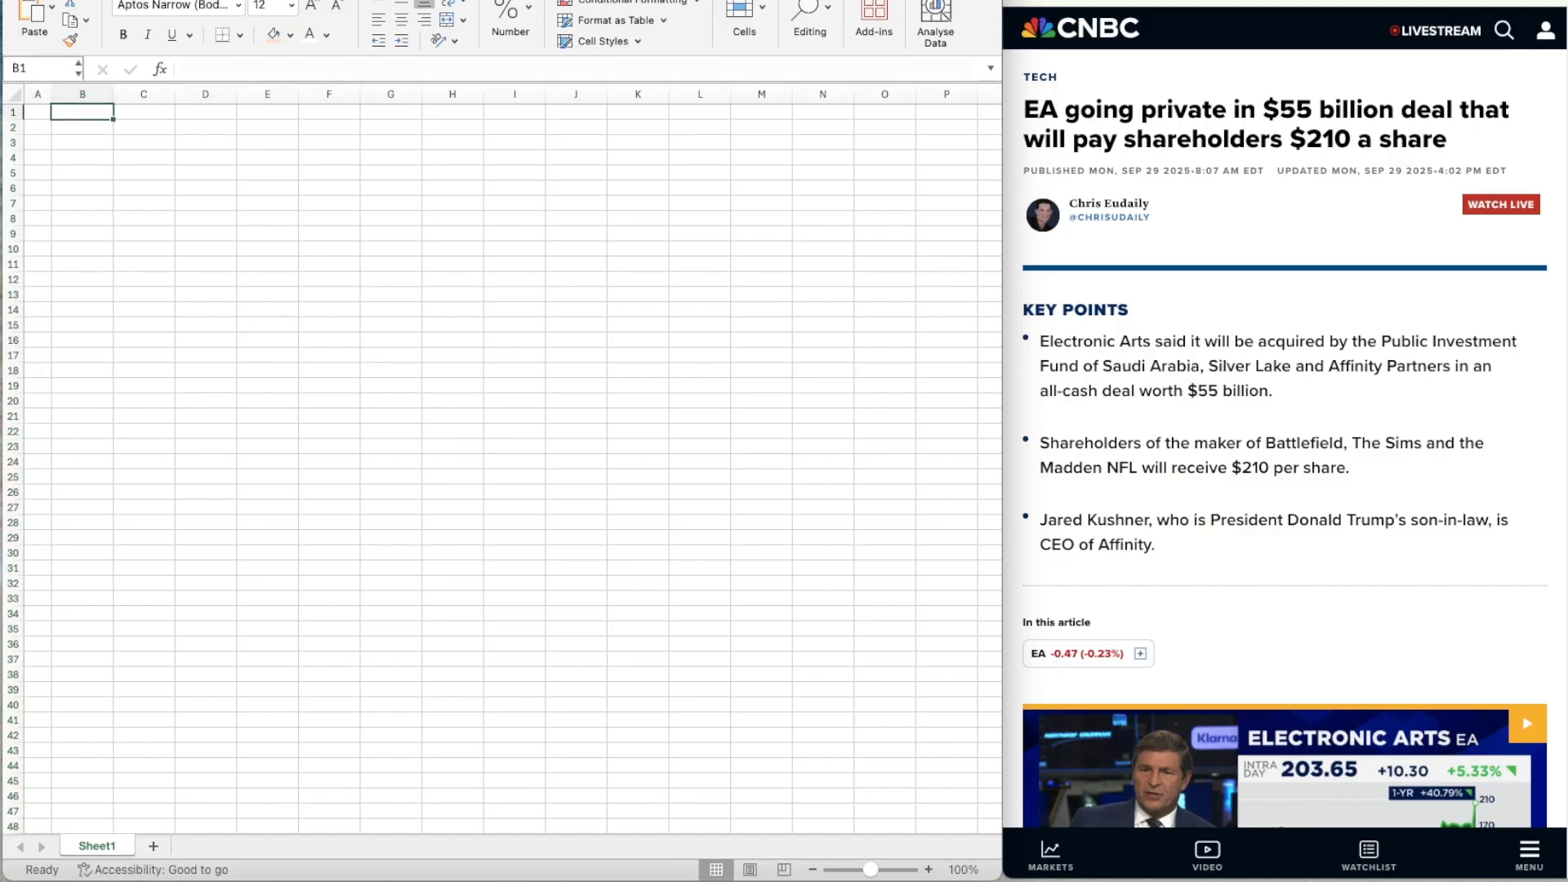
Hide the gridlines on Sheet1.
click(190, 0)
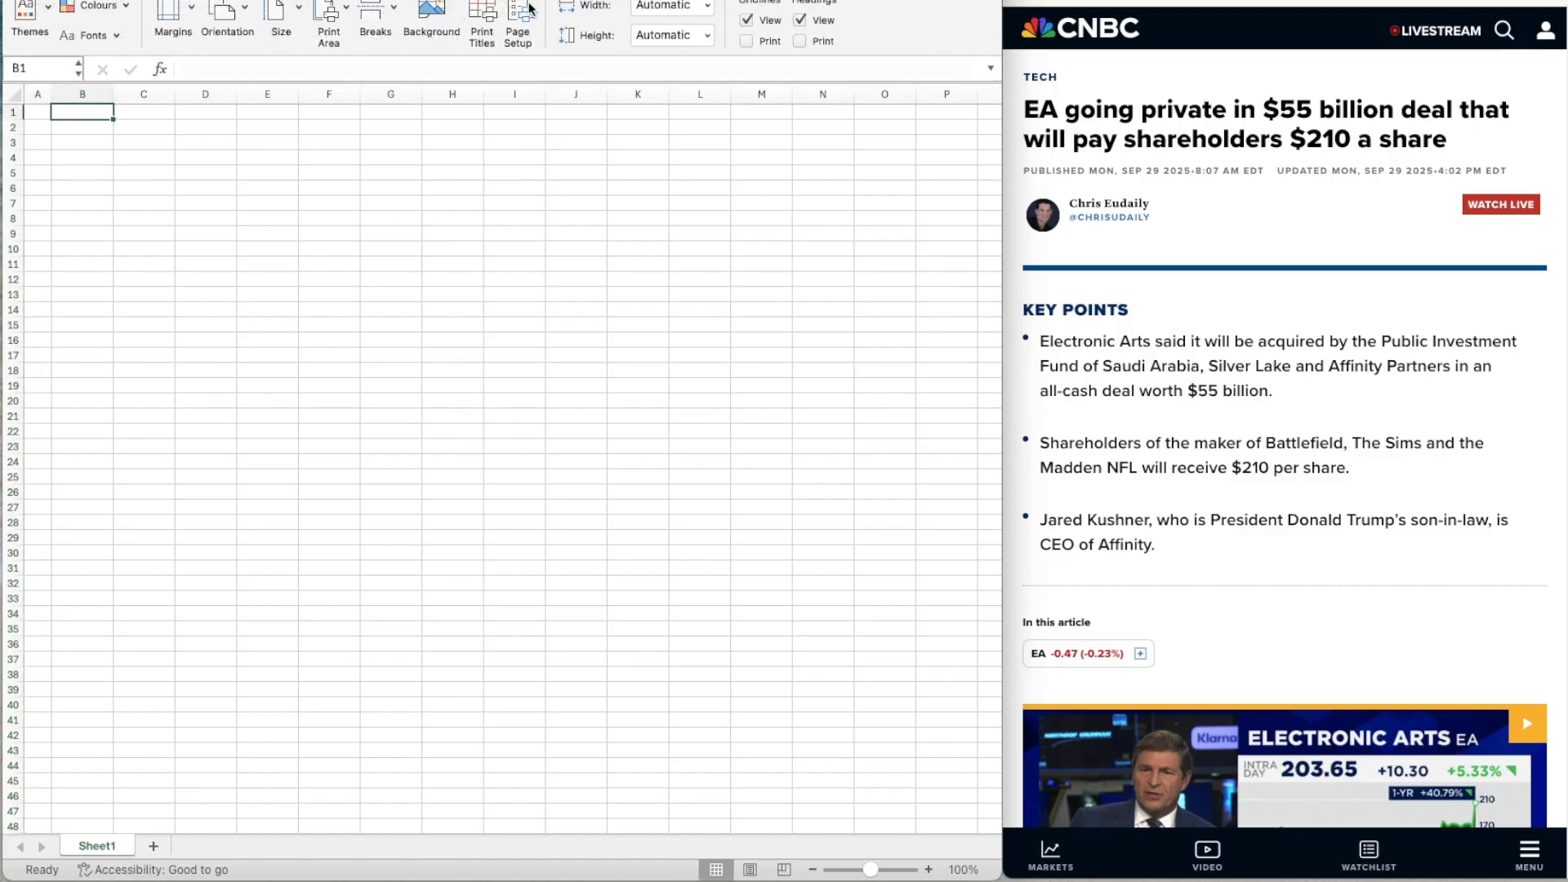
click(751, 20)
click(83, 140)
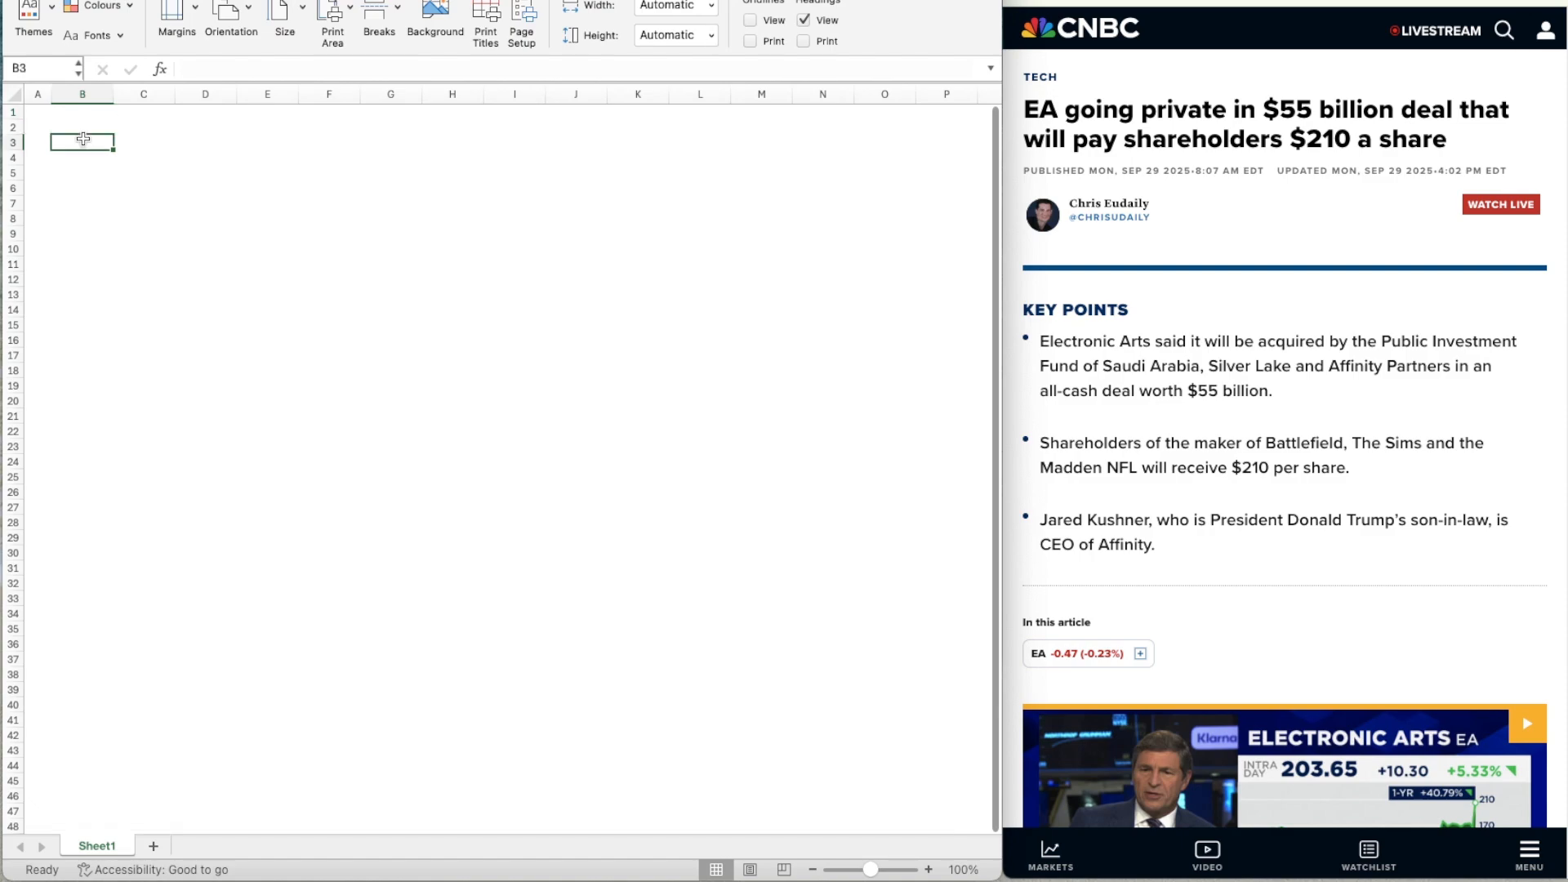
Enter the marker X in cell A2 and centre it horizontally.
key(Up)
key(Left)
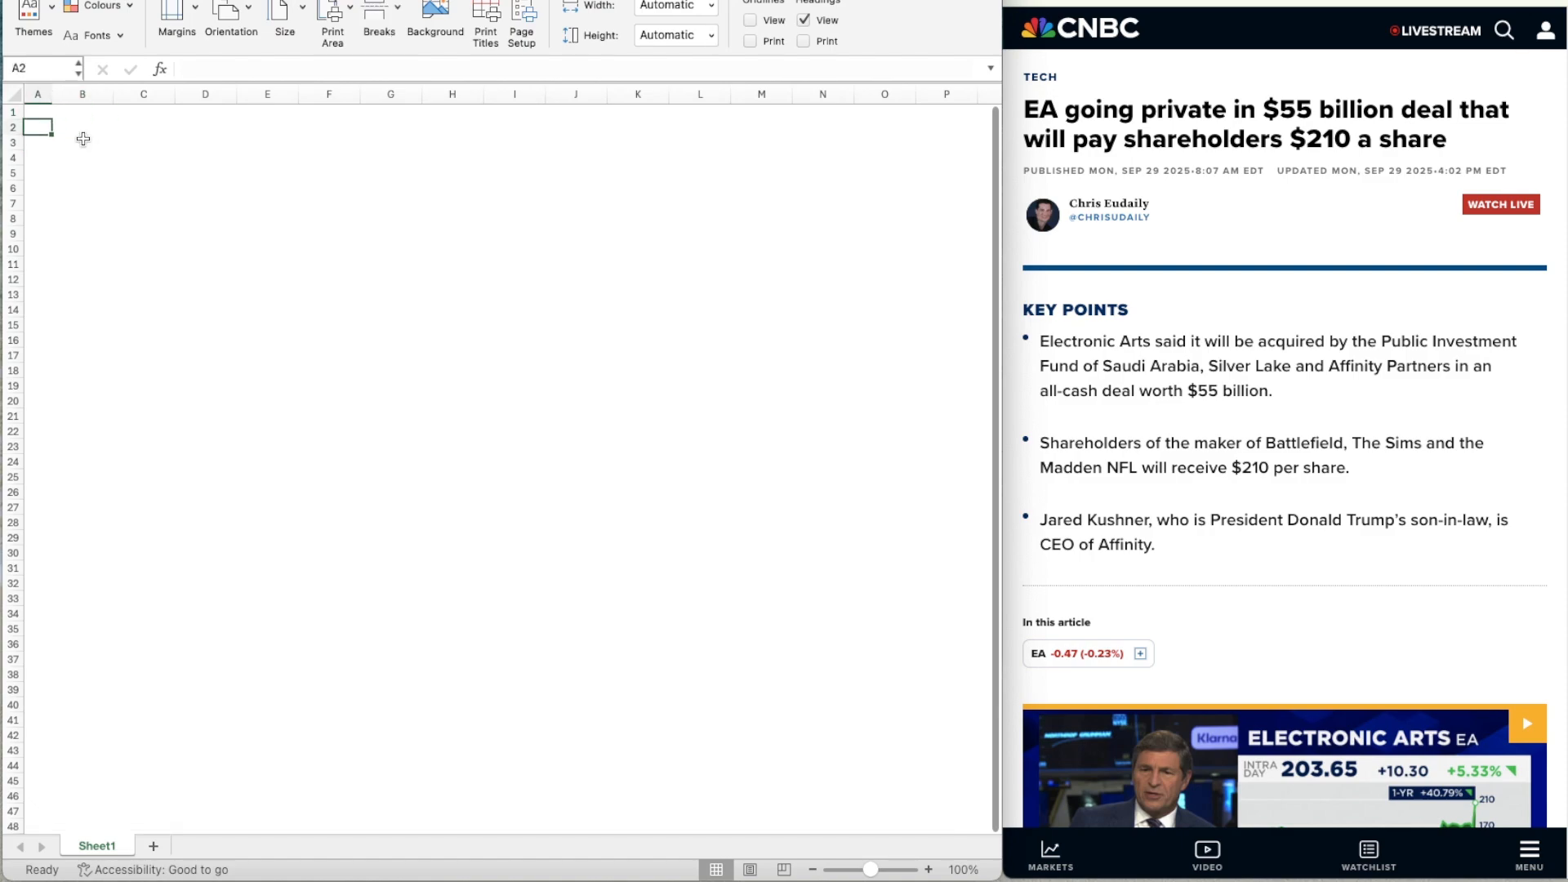
text(X)
click(41, 0)
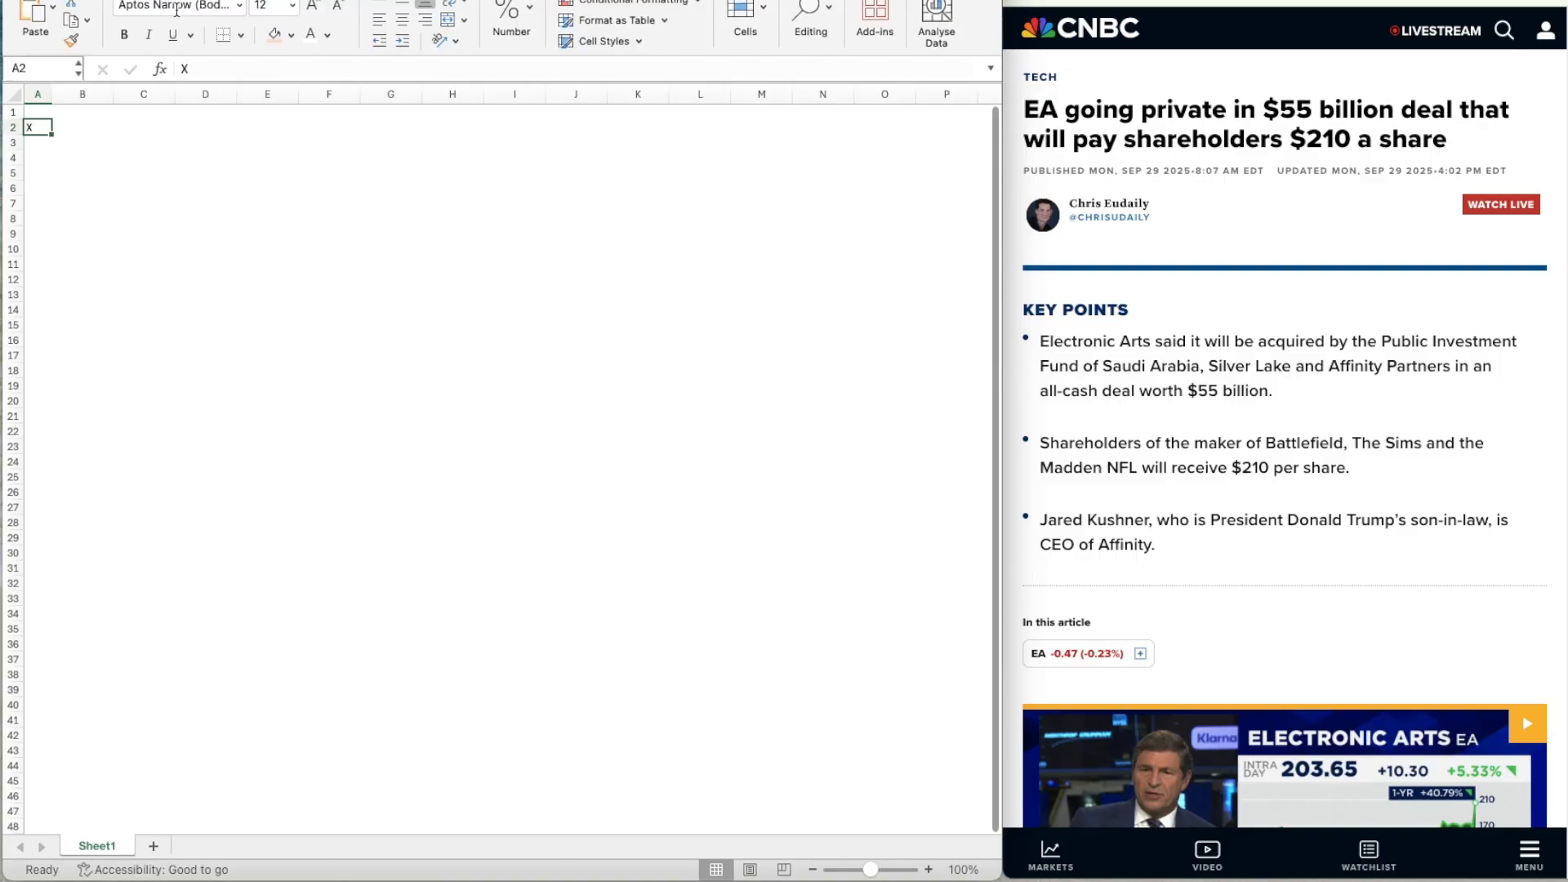
click(406, 25)
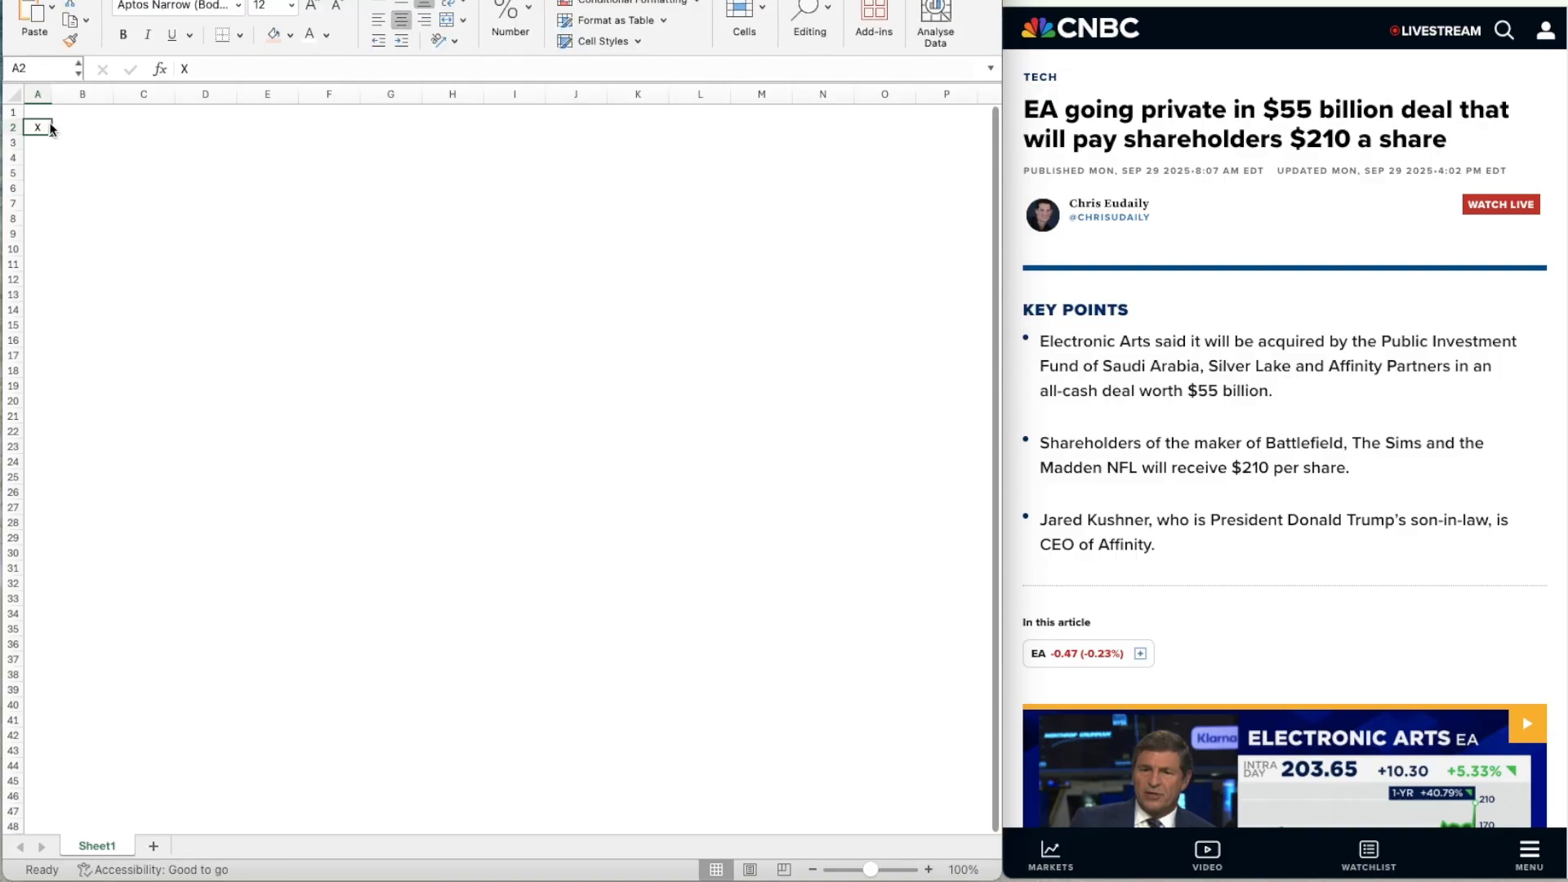
Fill the header range B2:M2 with the dark teal-blue theme colour.
click(89, 126)
key(shift+Right)
key(shift+Right)
key(shift+Right)
key(shift+Right)
key(shift+Right)
key(shift+Right)
key(shift+Right)
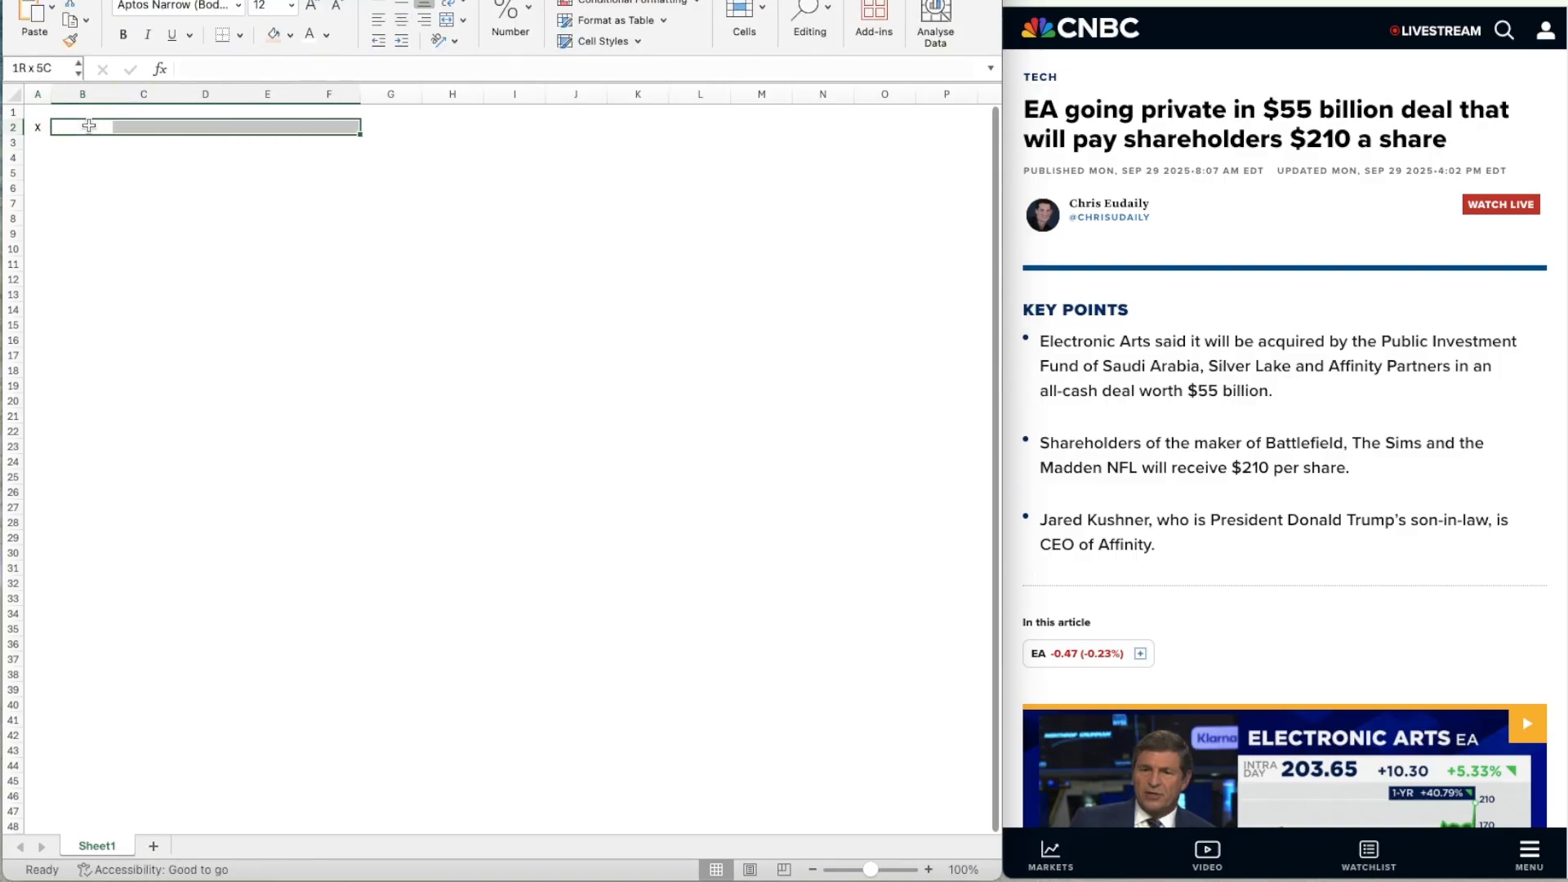
key(shift+Right)
key(shift+Right)
key(shift+Right)
key(shift+Right)
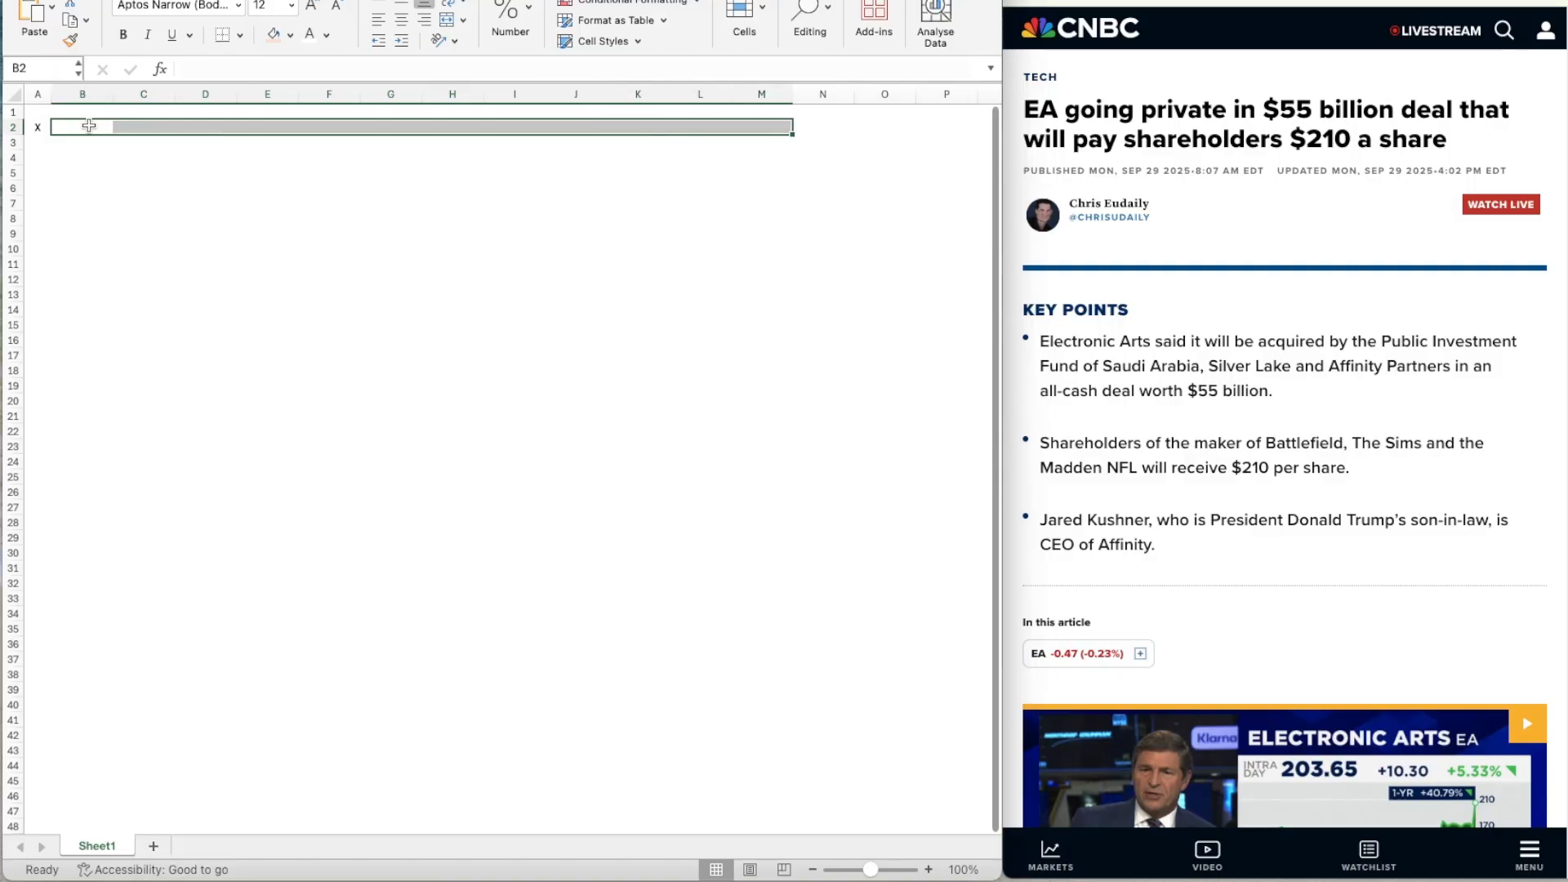
key(super+1)
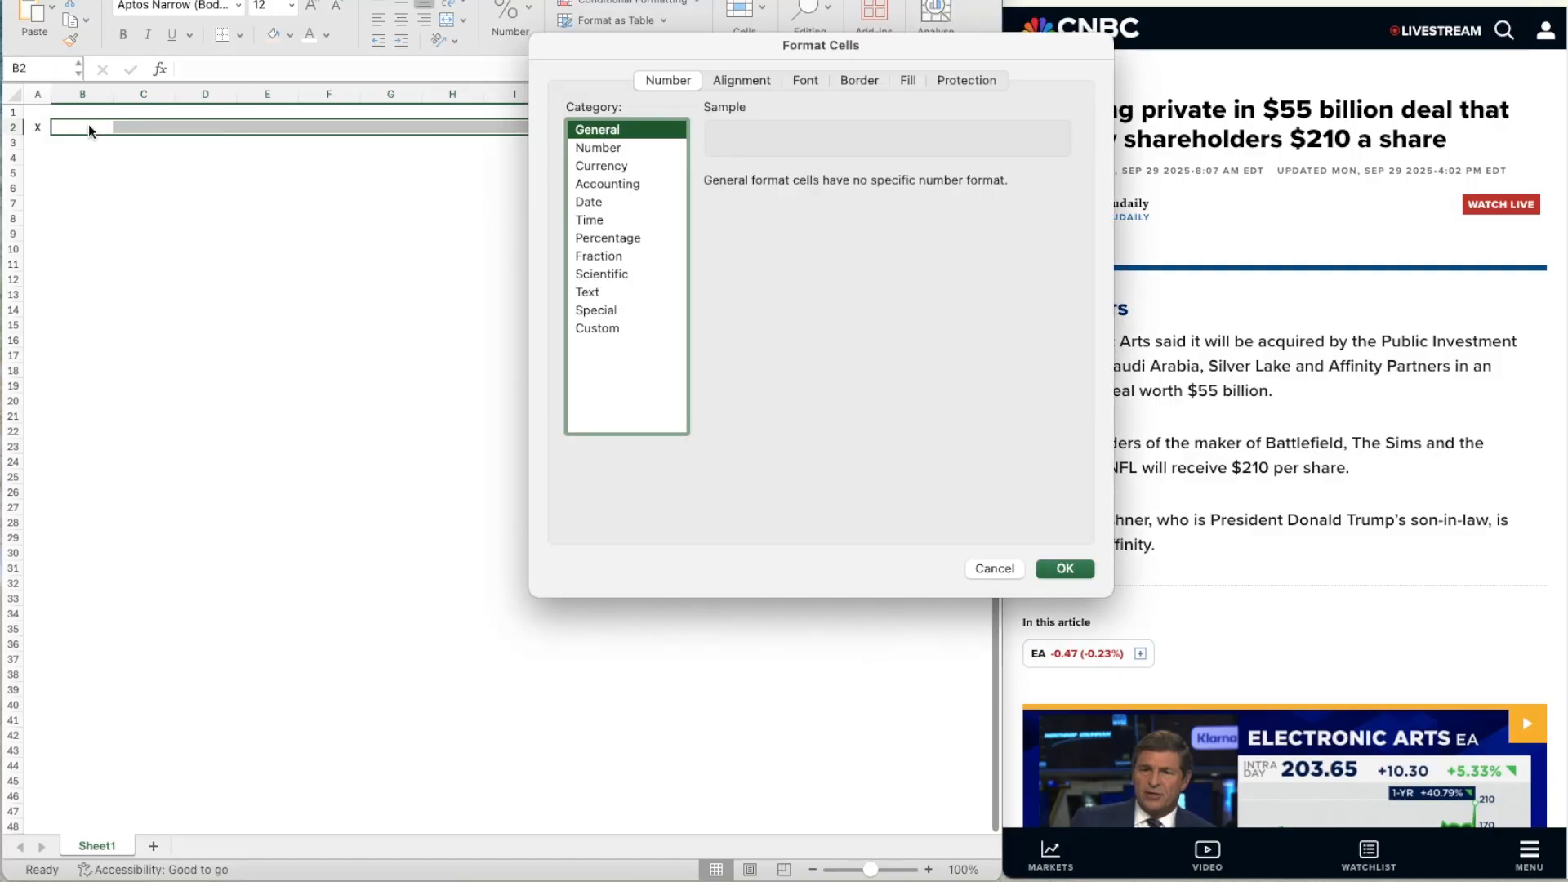
click(906, 80)
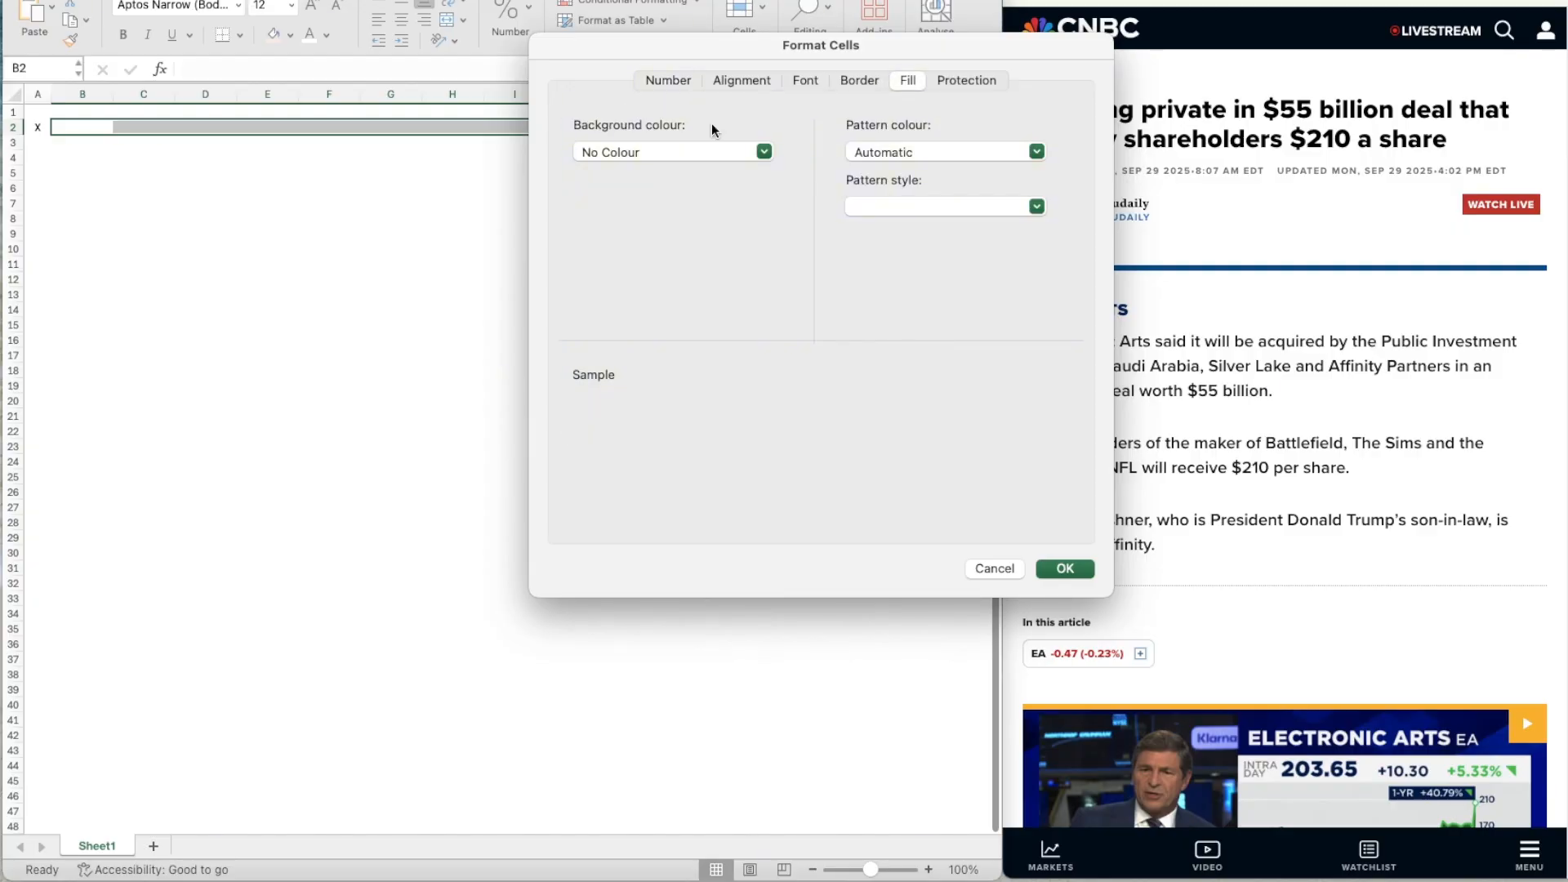
click(617, 154)
click(617, 155)
click(617, 155)
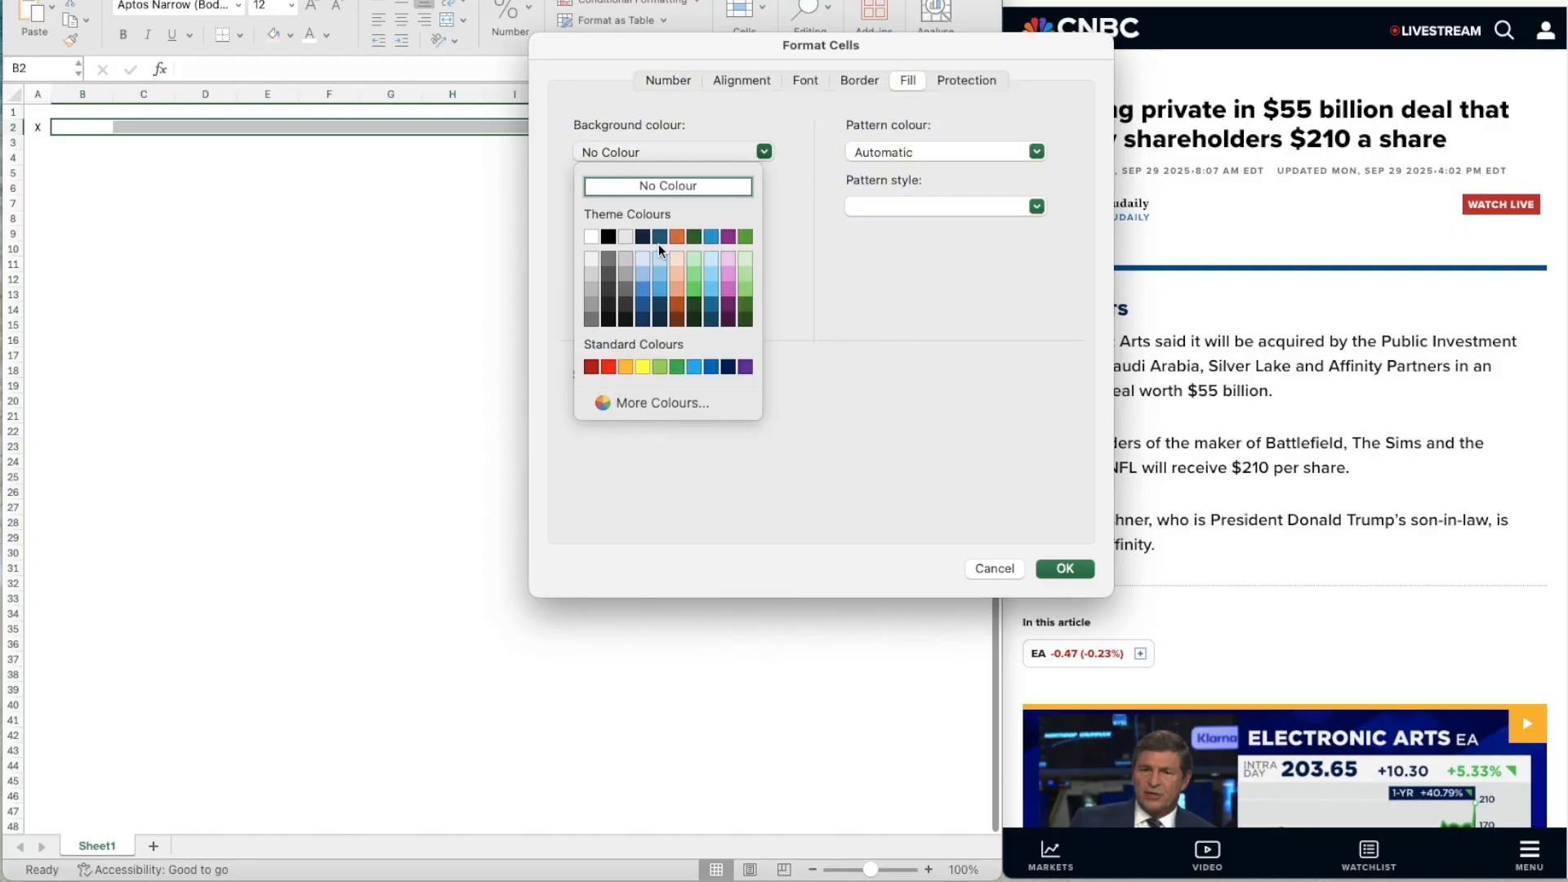
click(658, 237)
Set the font colour of the header range B2:M2 to light grey and apply the formatting.
click(819, 80)
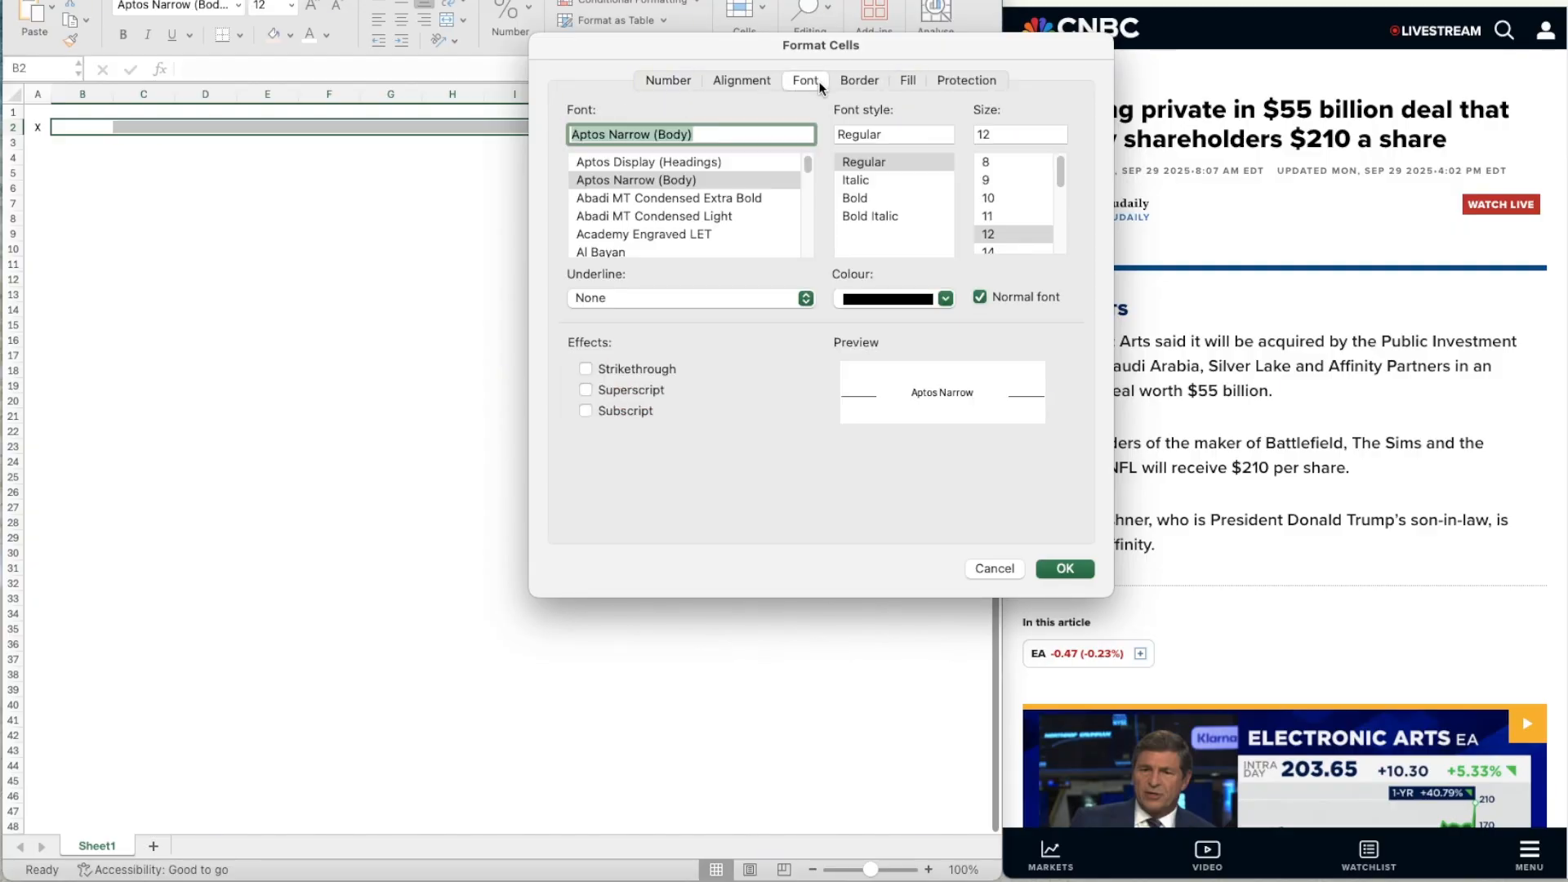
click(904, 306)
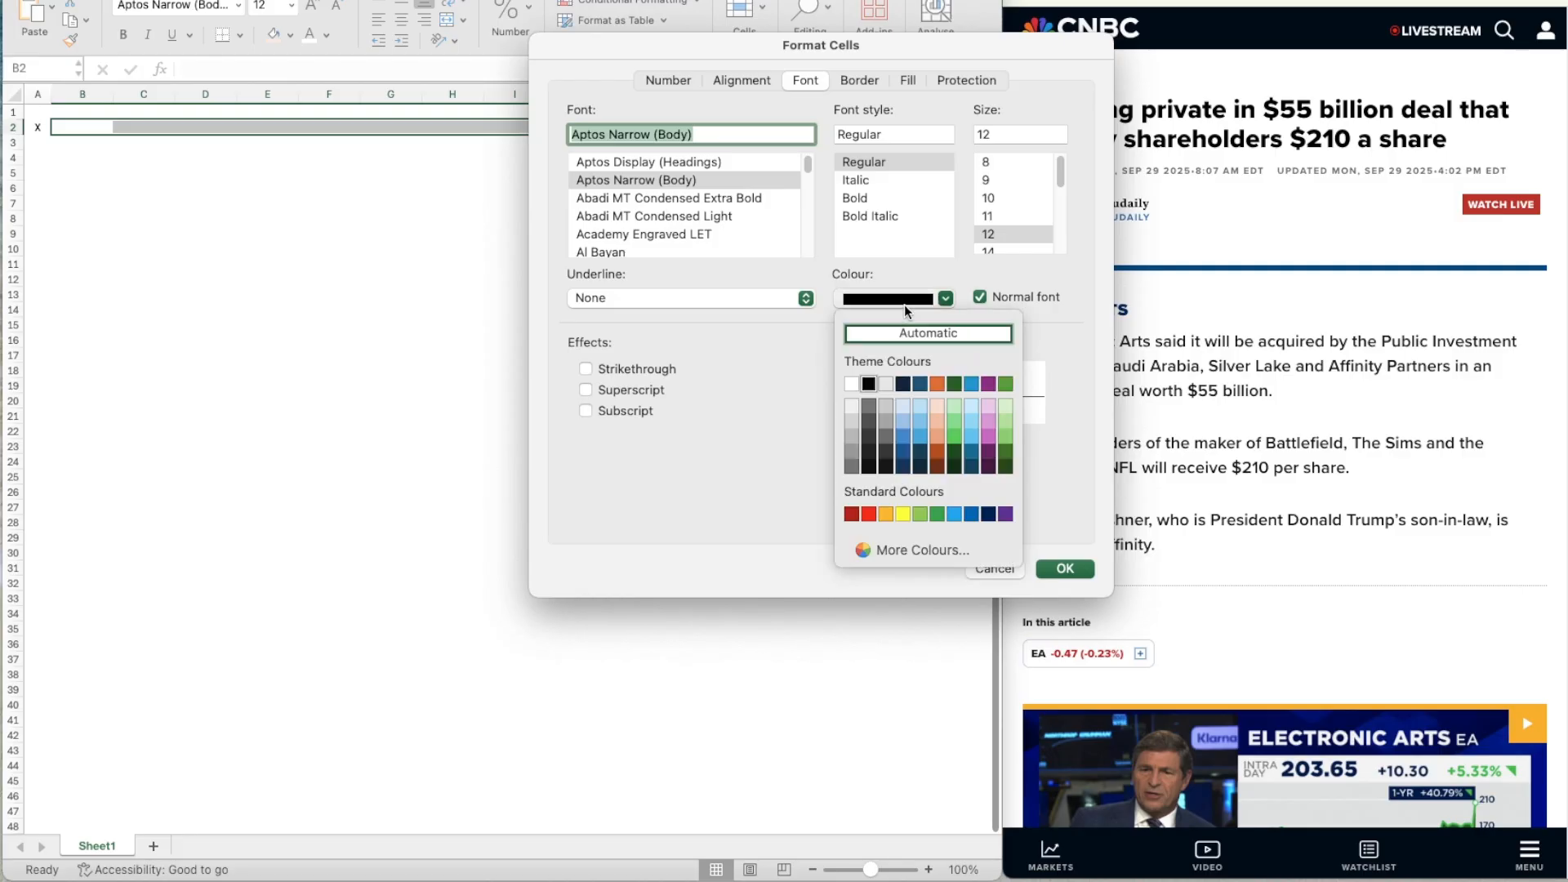
click(886, 387)
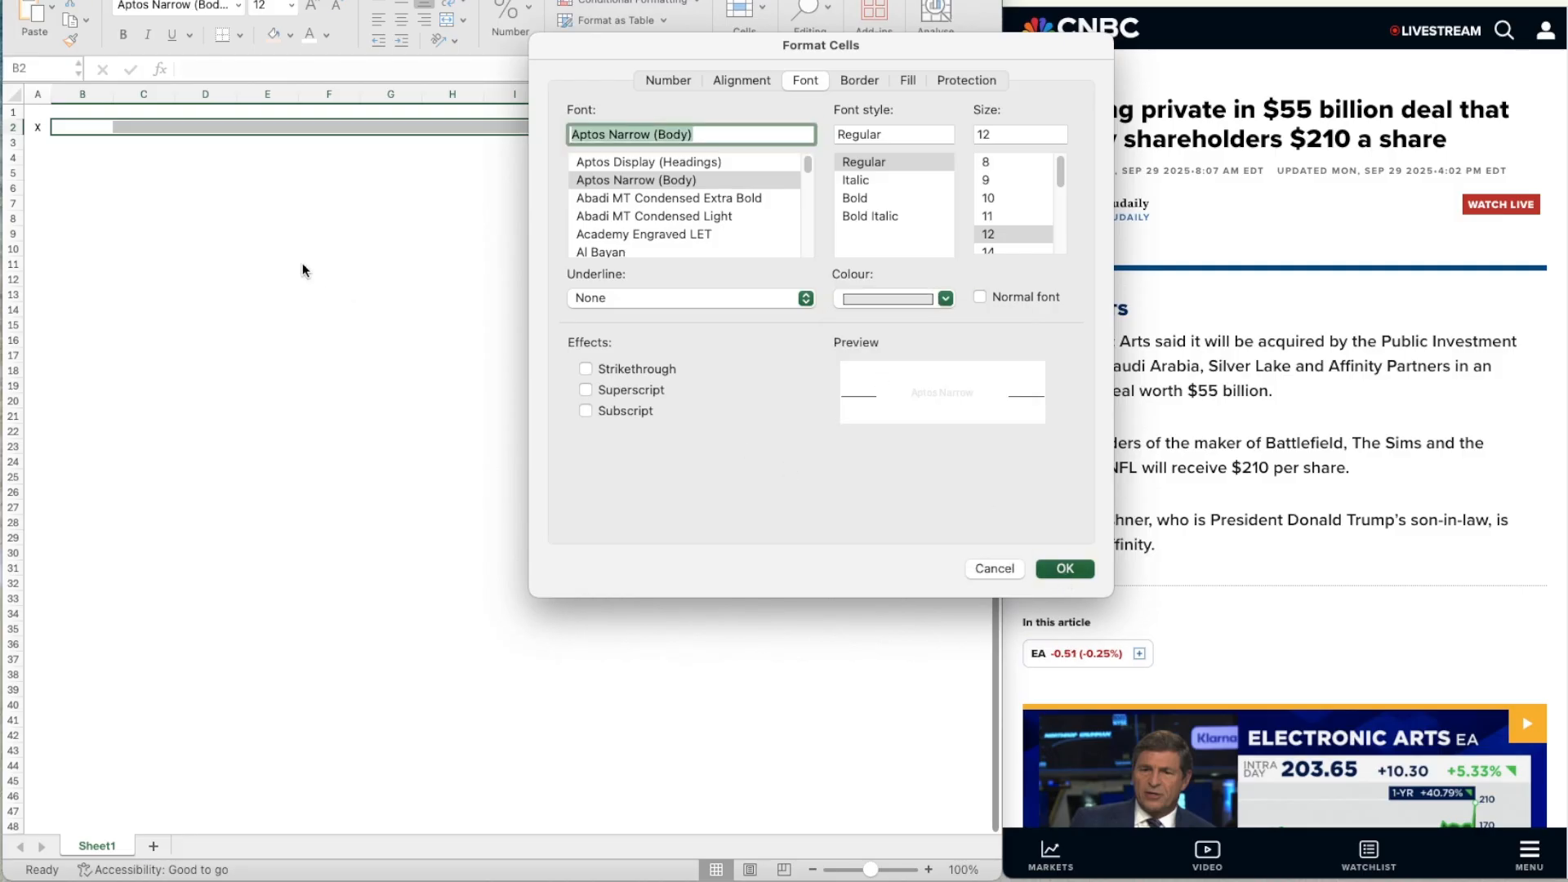
key(Return)
click(236, 193)
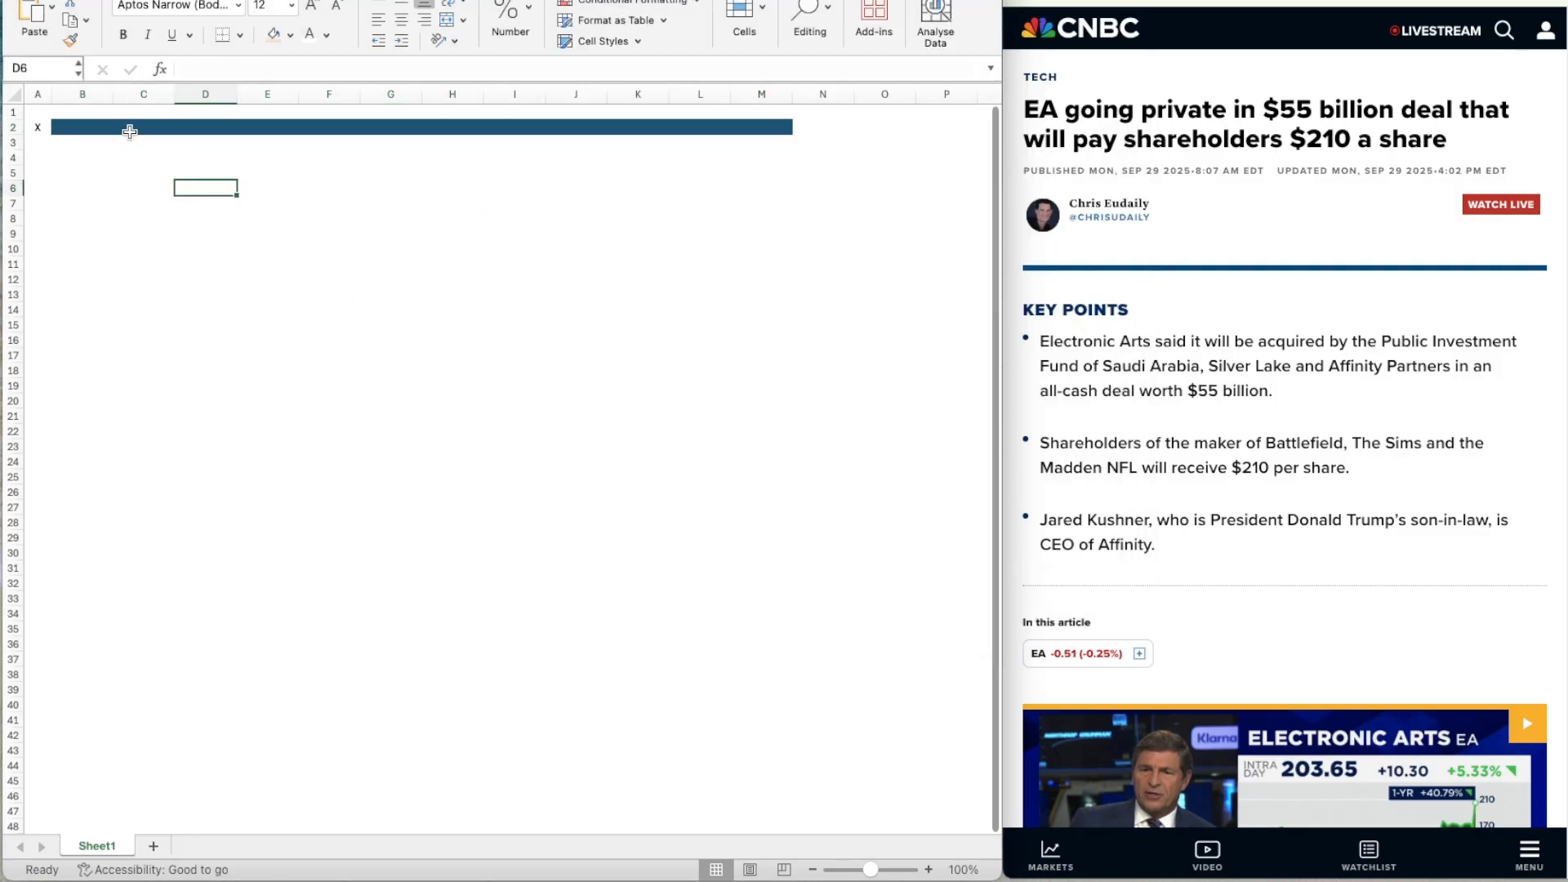
Enter the section title "Assumptions" in cell B2 of the header band.
click(132, 129)
key(Left)
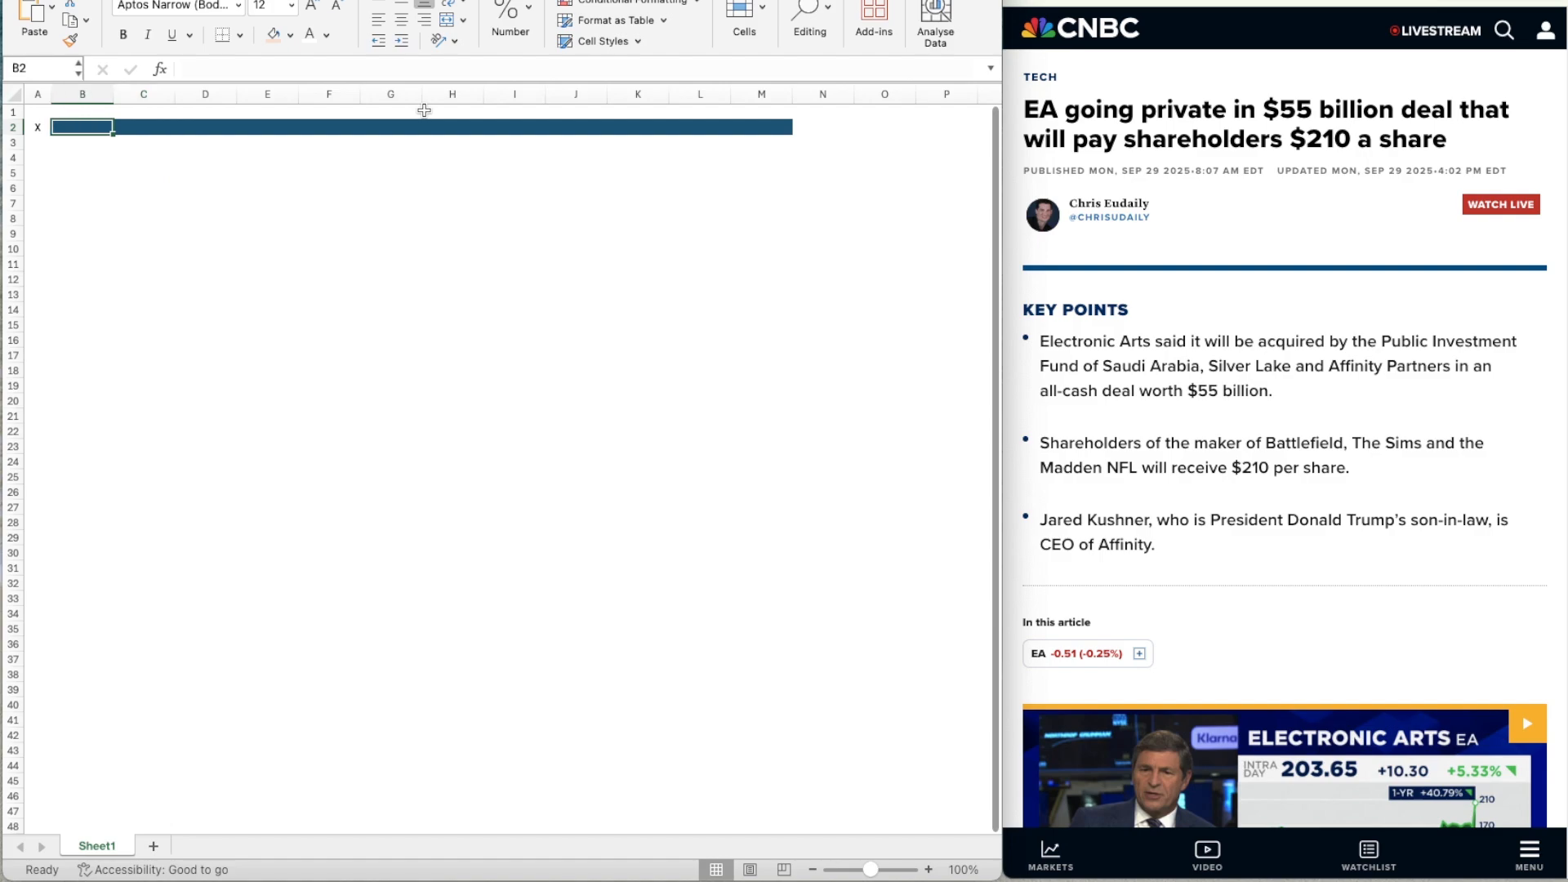
text(Assum)
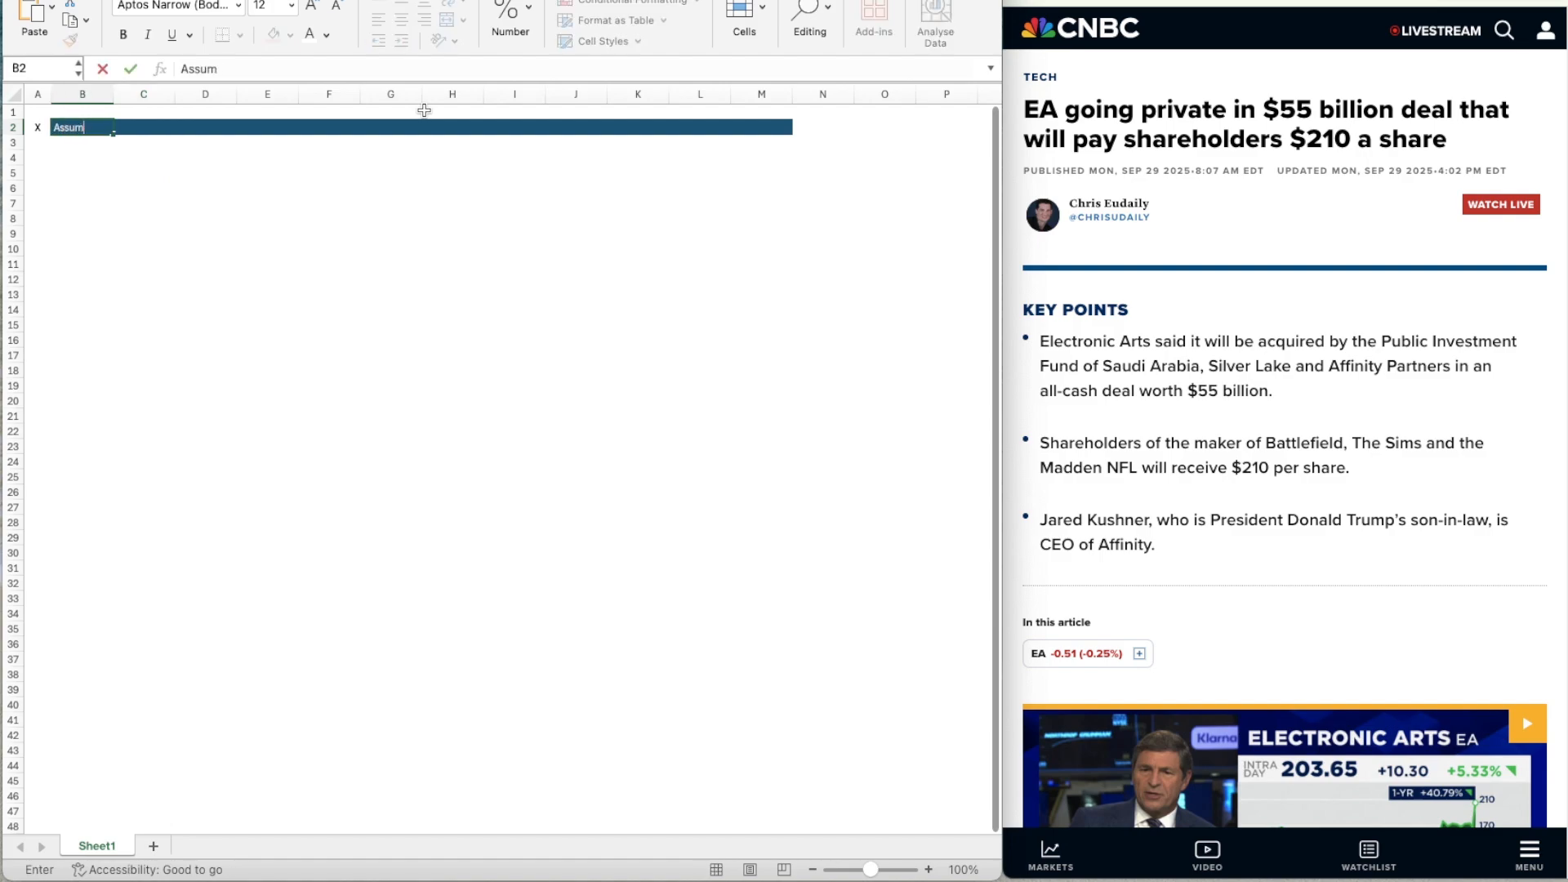
text(ptions)
key(Return)
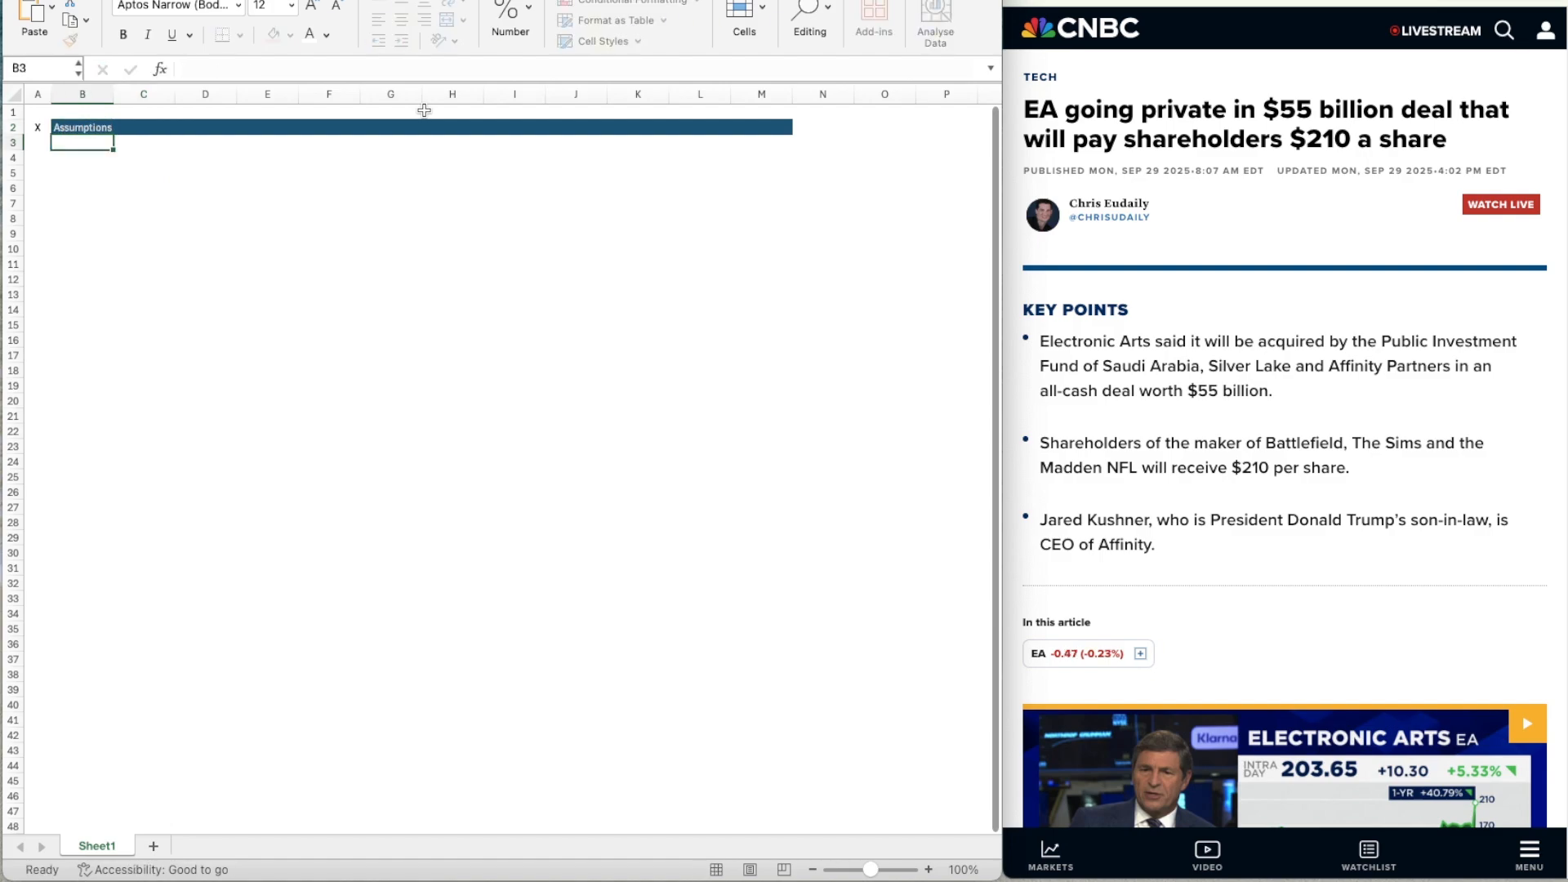
Choose a medium blue background fill for the subheader range B4:D4.
key(Right)
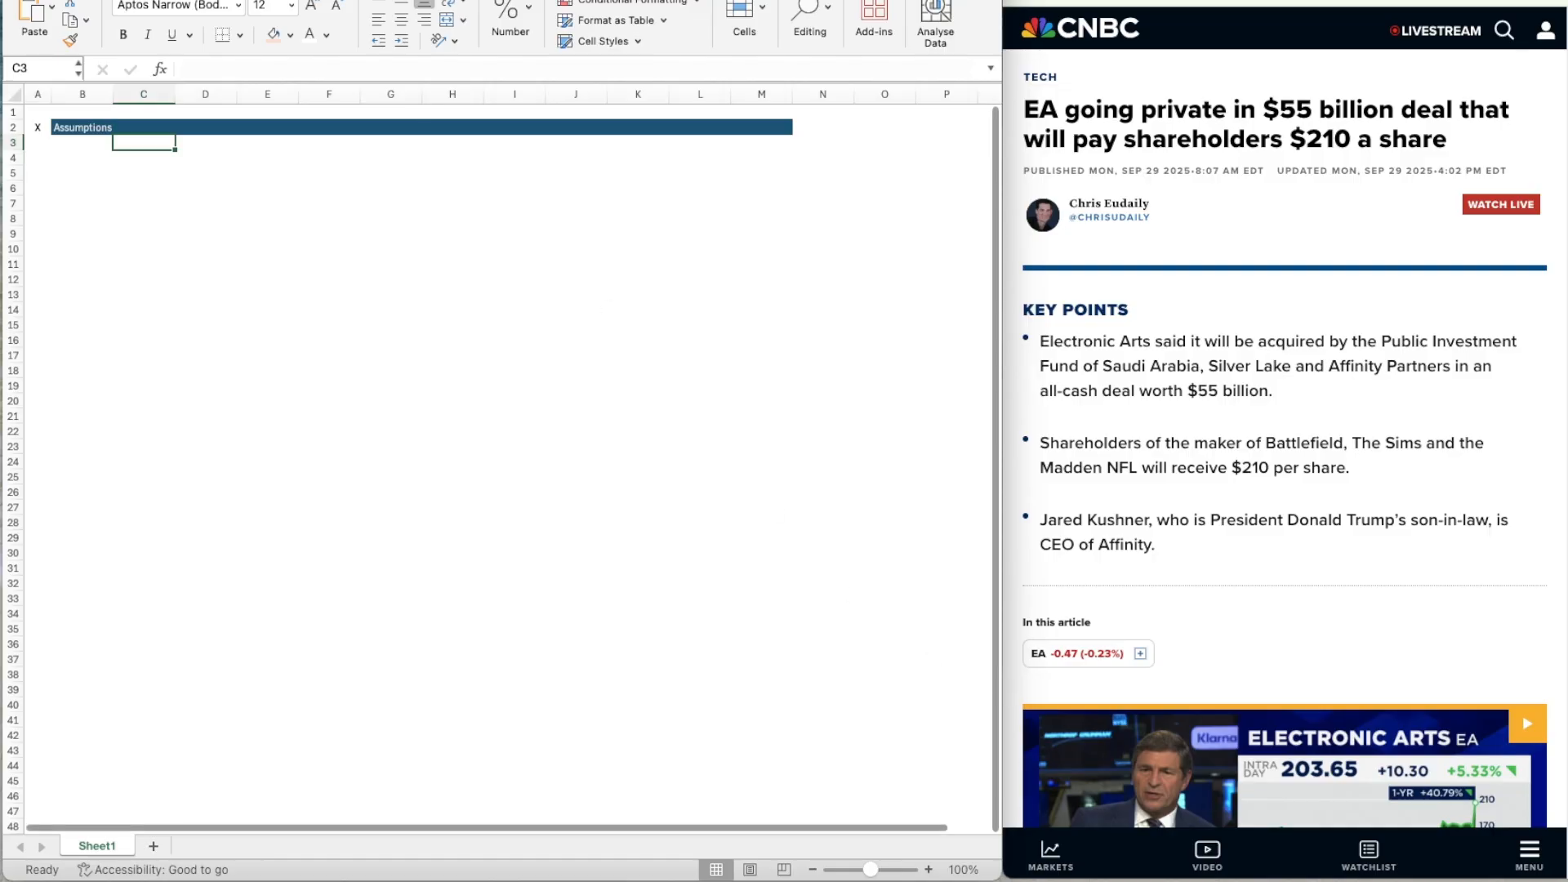
click(928, 869)
click(929, 869)
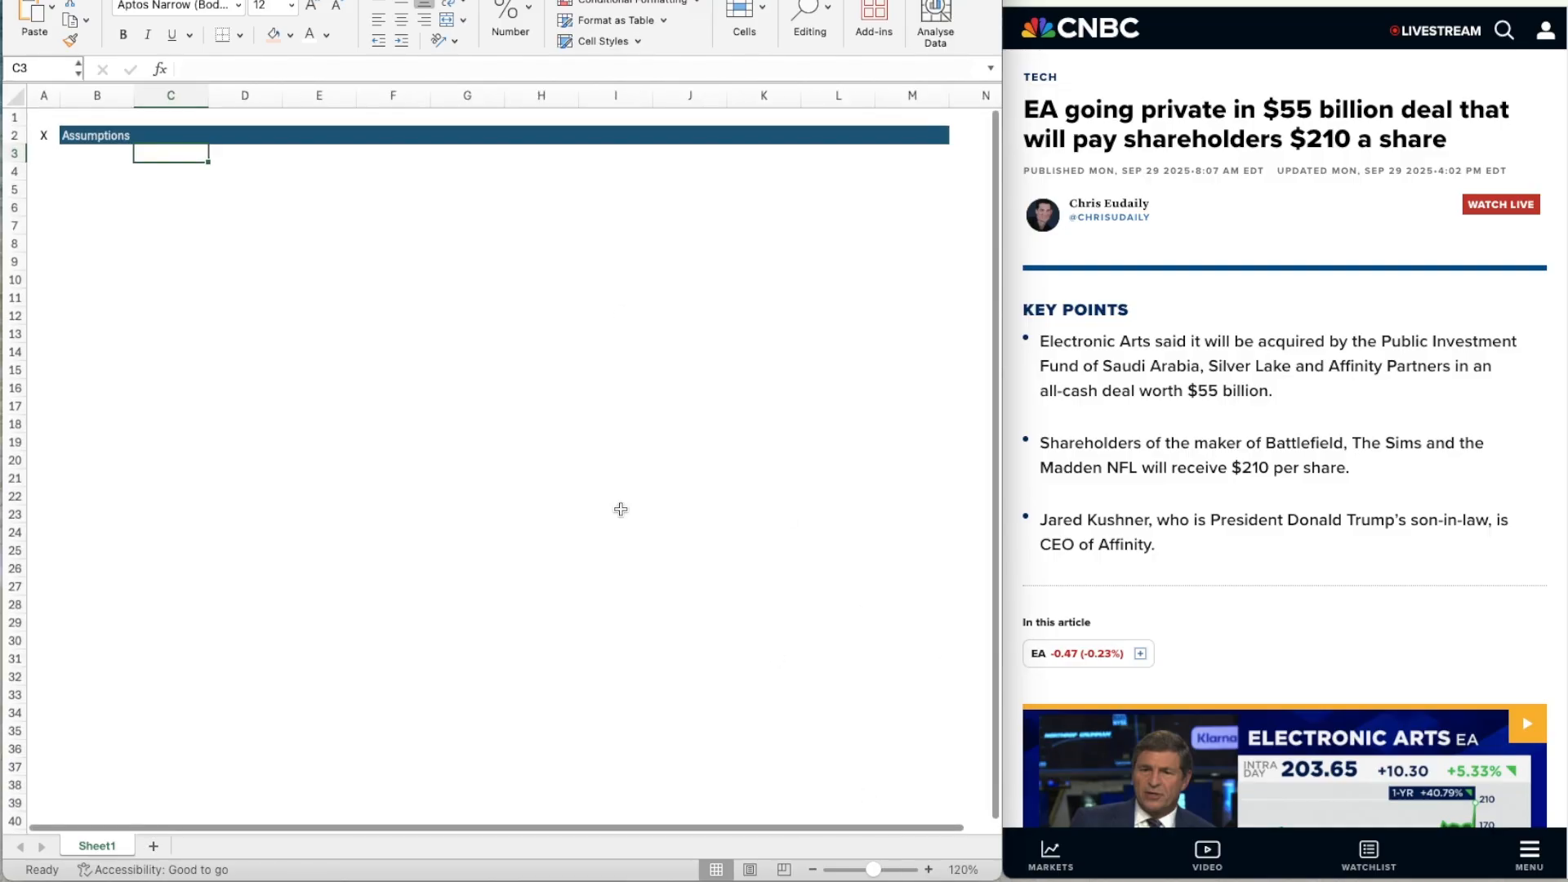
key(Down)
key(Left)
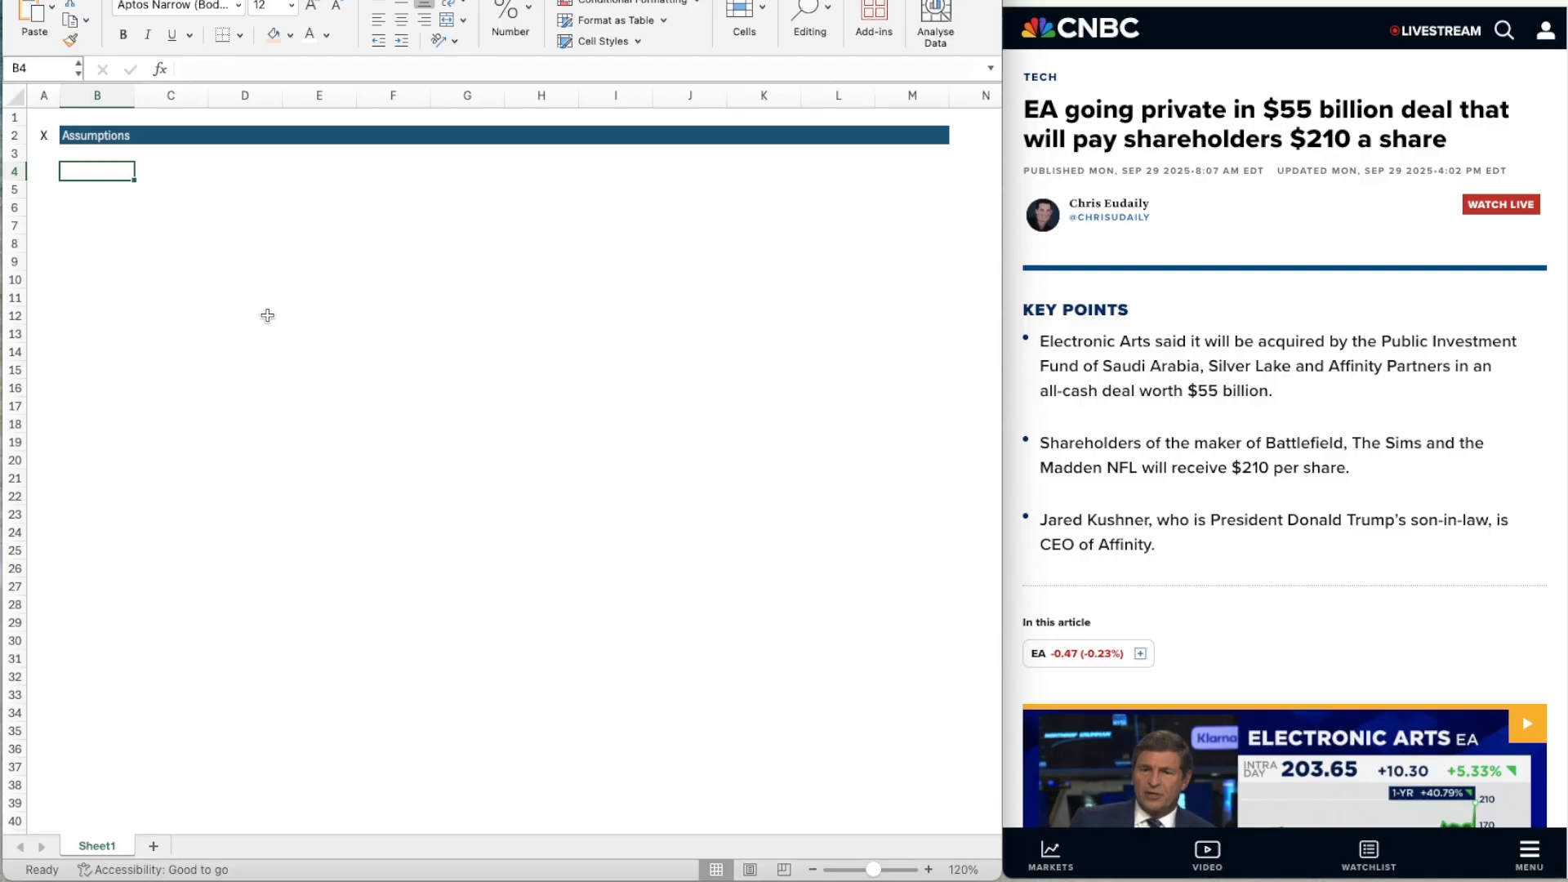
key(Up)
key(Down)
key(shift+Right)
key(shift+Right)
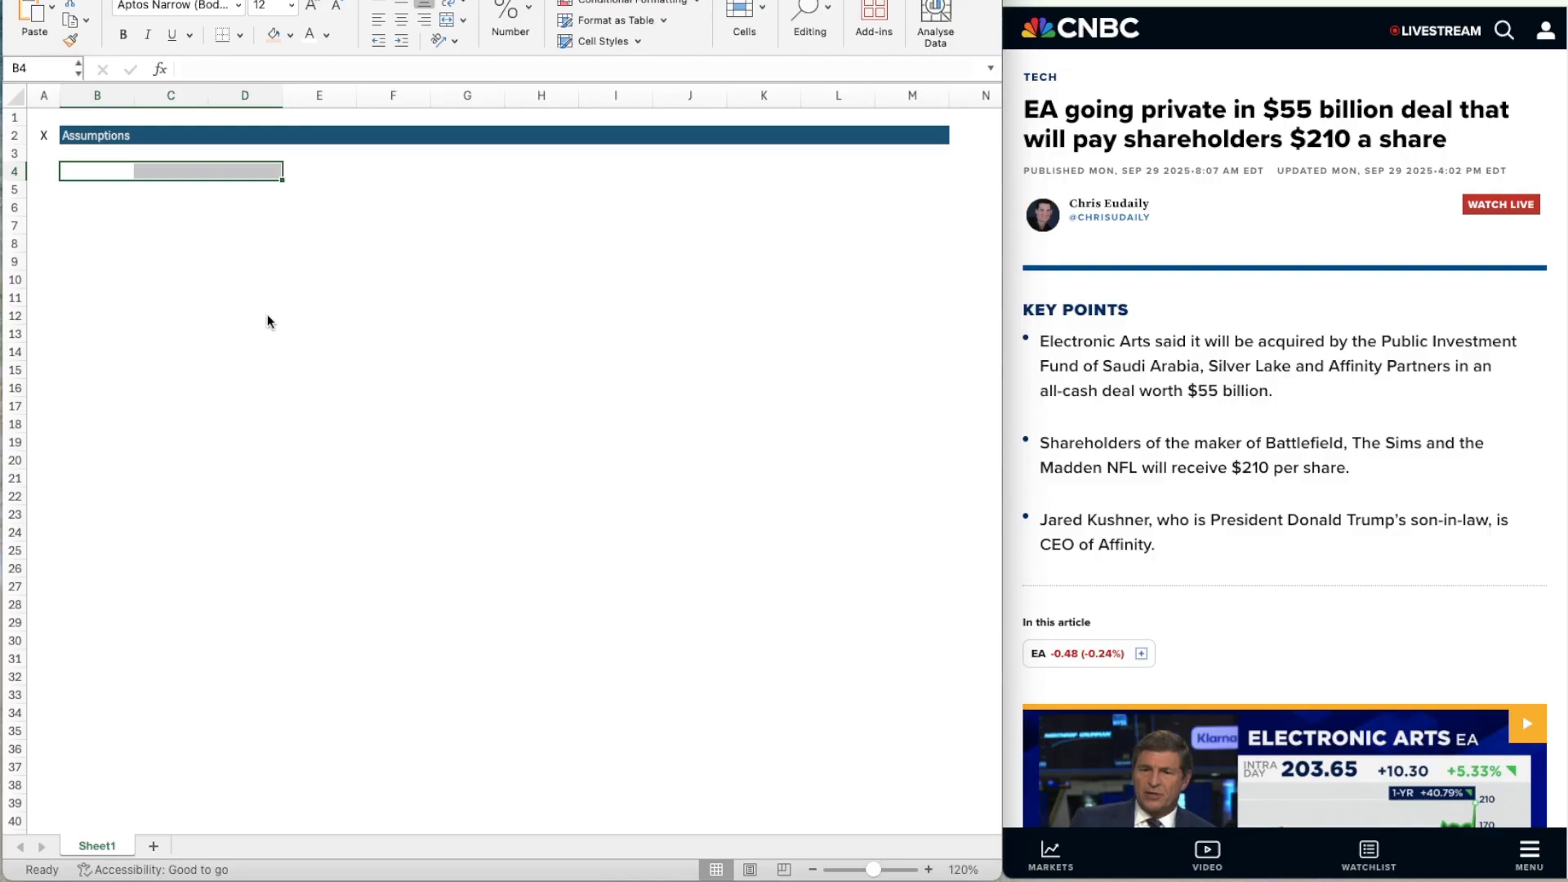
key(super+1)
click(902, 80)
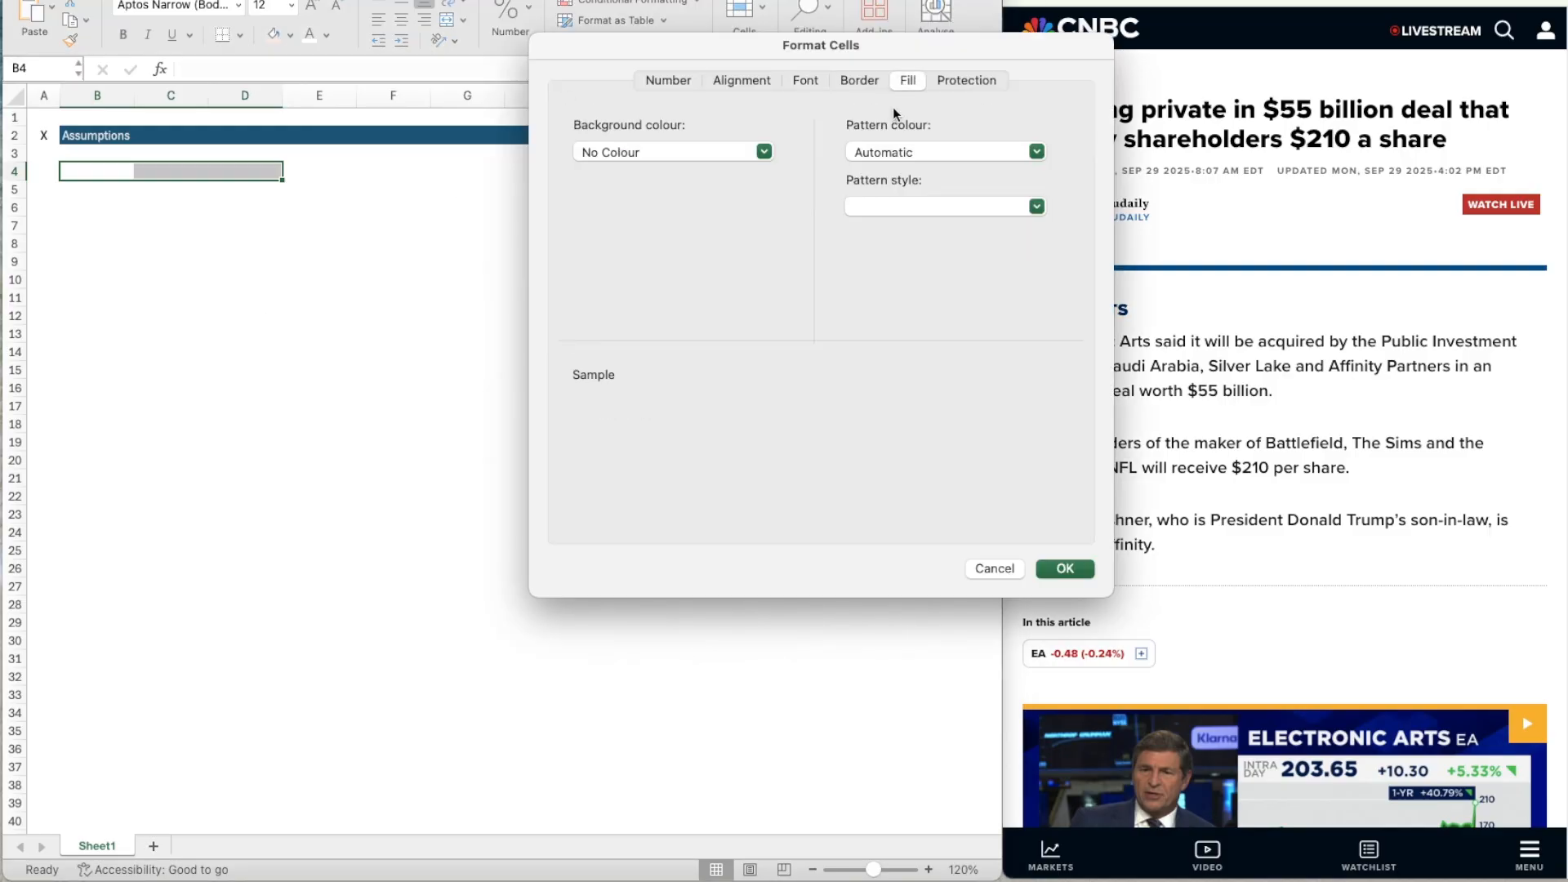
click(678, 150)
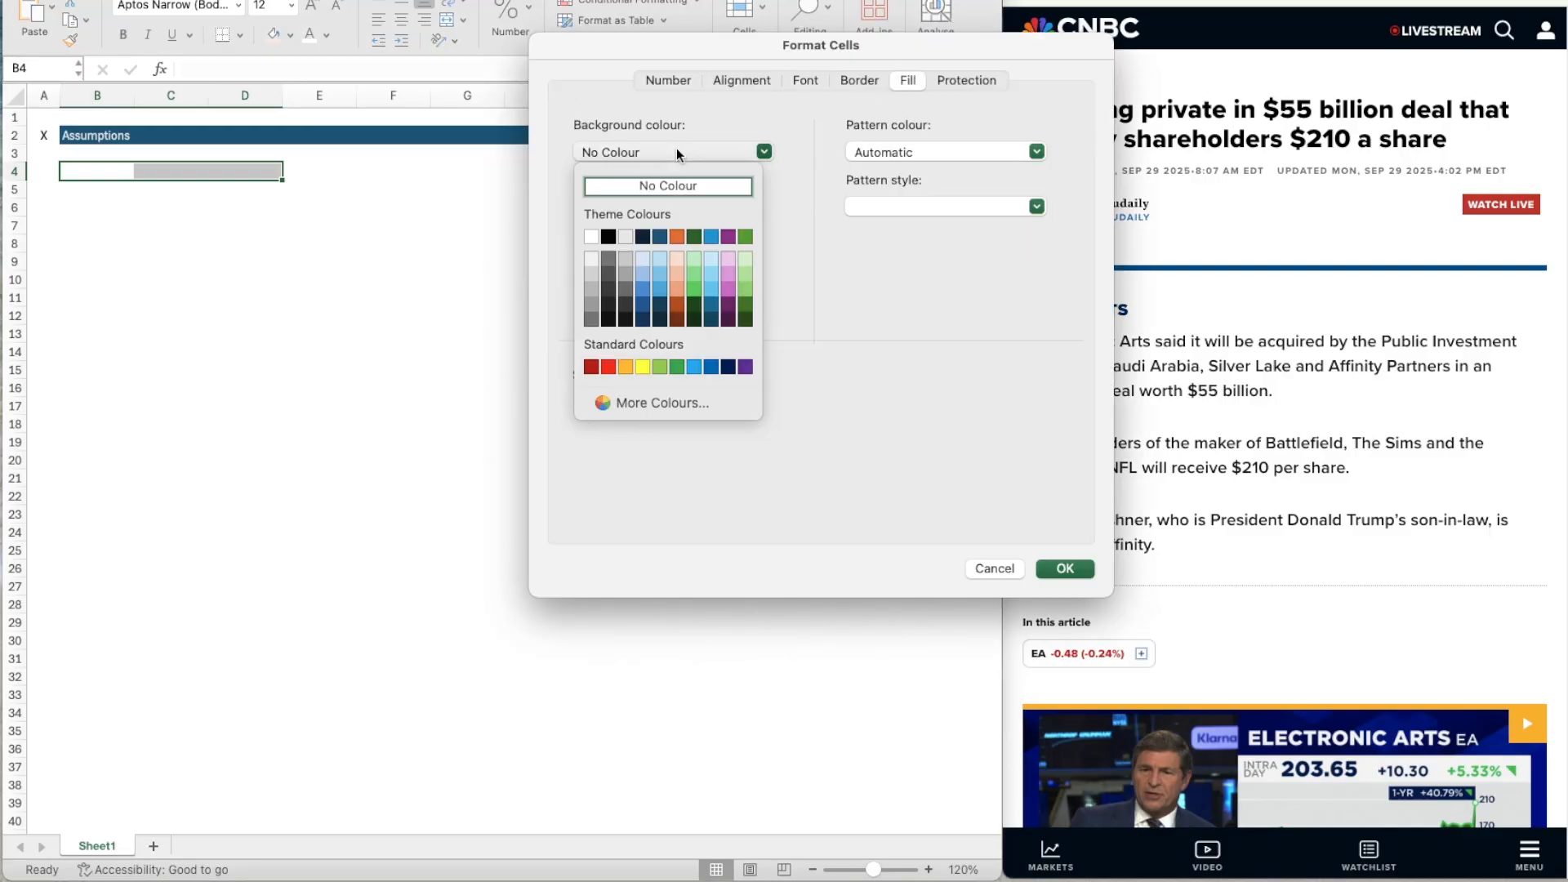
click(642, 282)
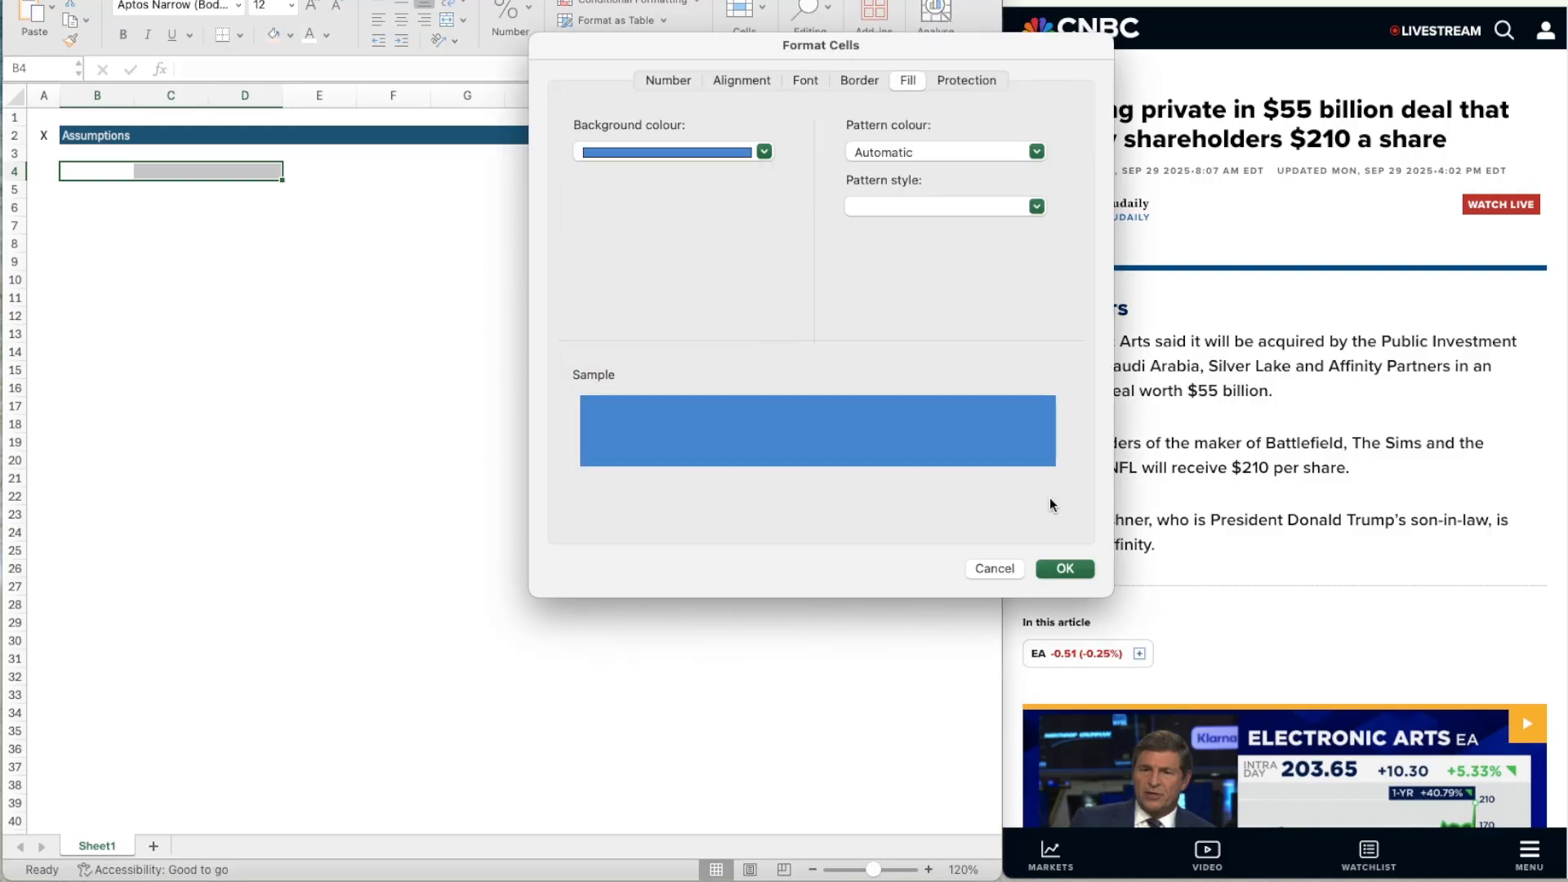
Set the font colour of the subheader range B4:D4 to light grey and apply the formatting.
click(806, 79)
click(907, 306)
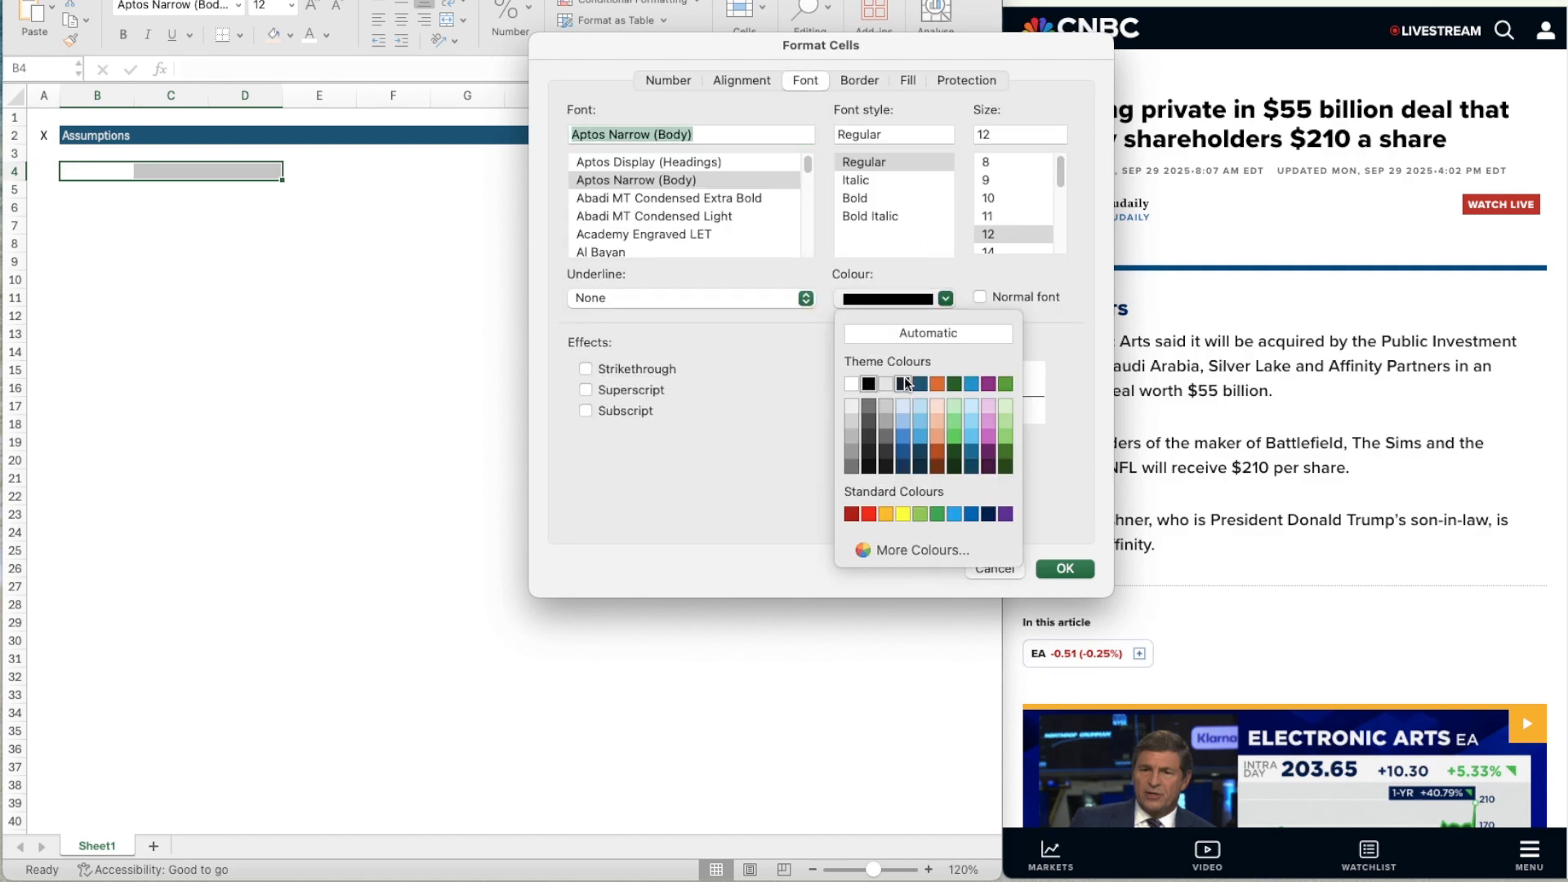
click(896, 384)
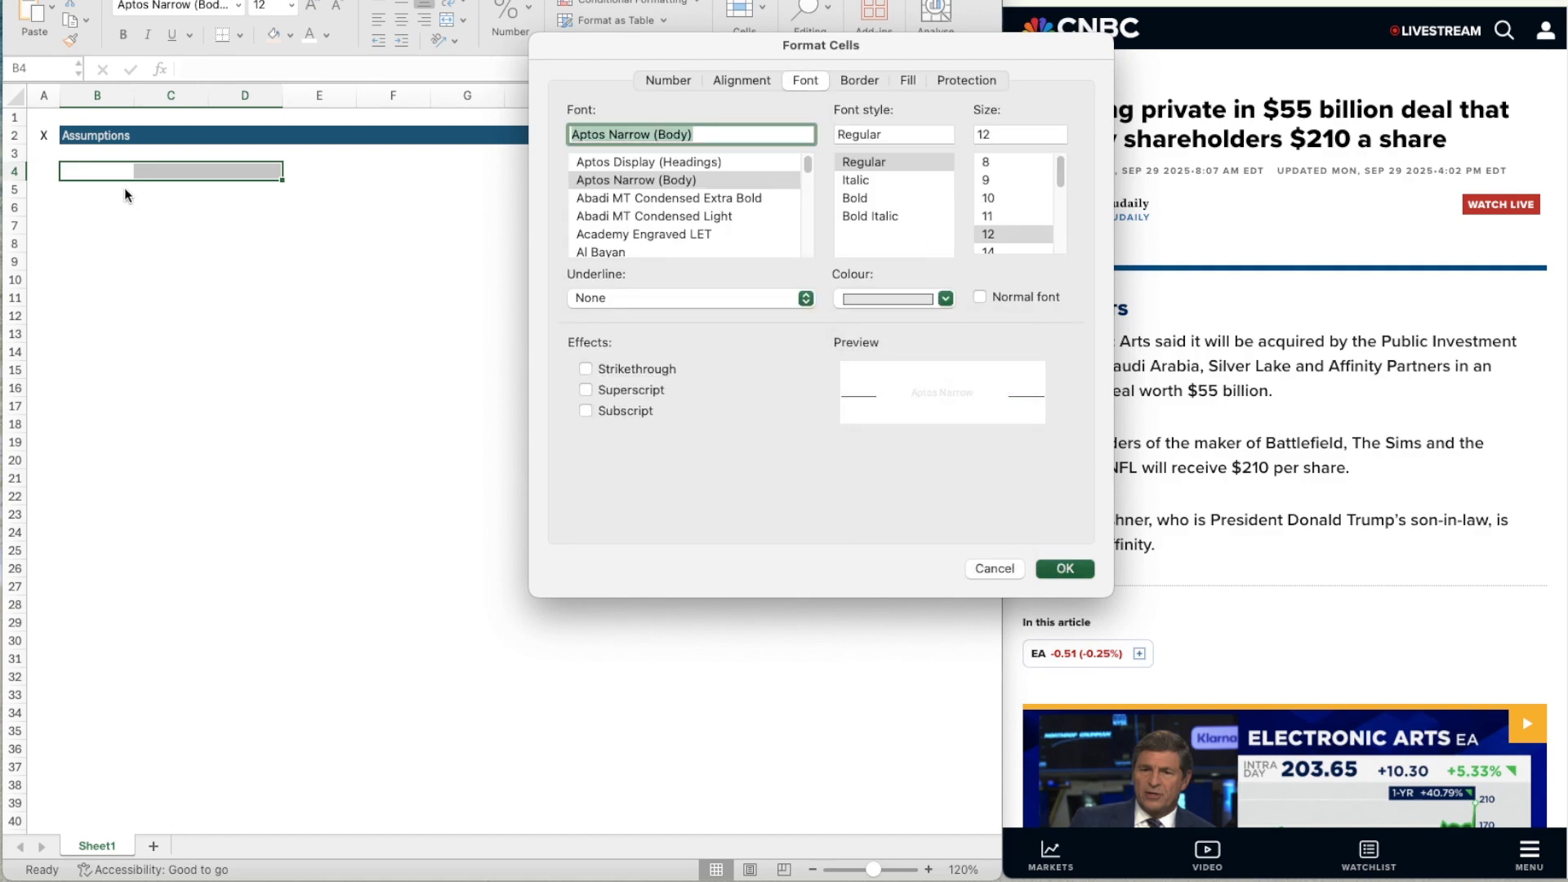
key(Return)
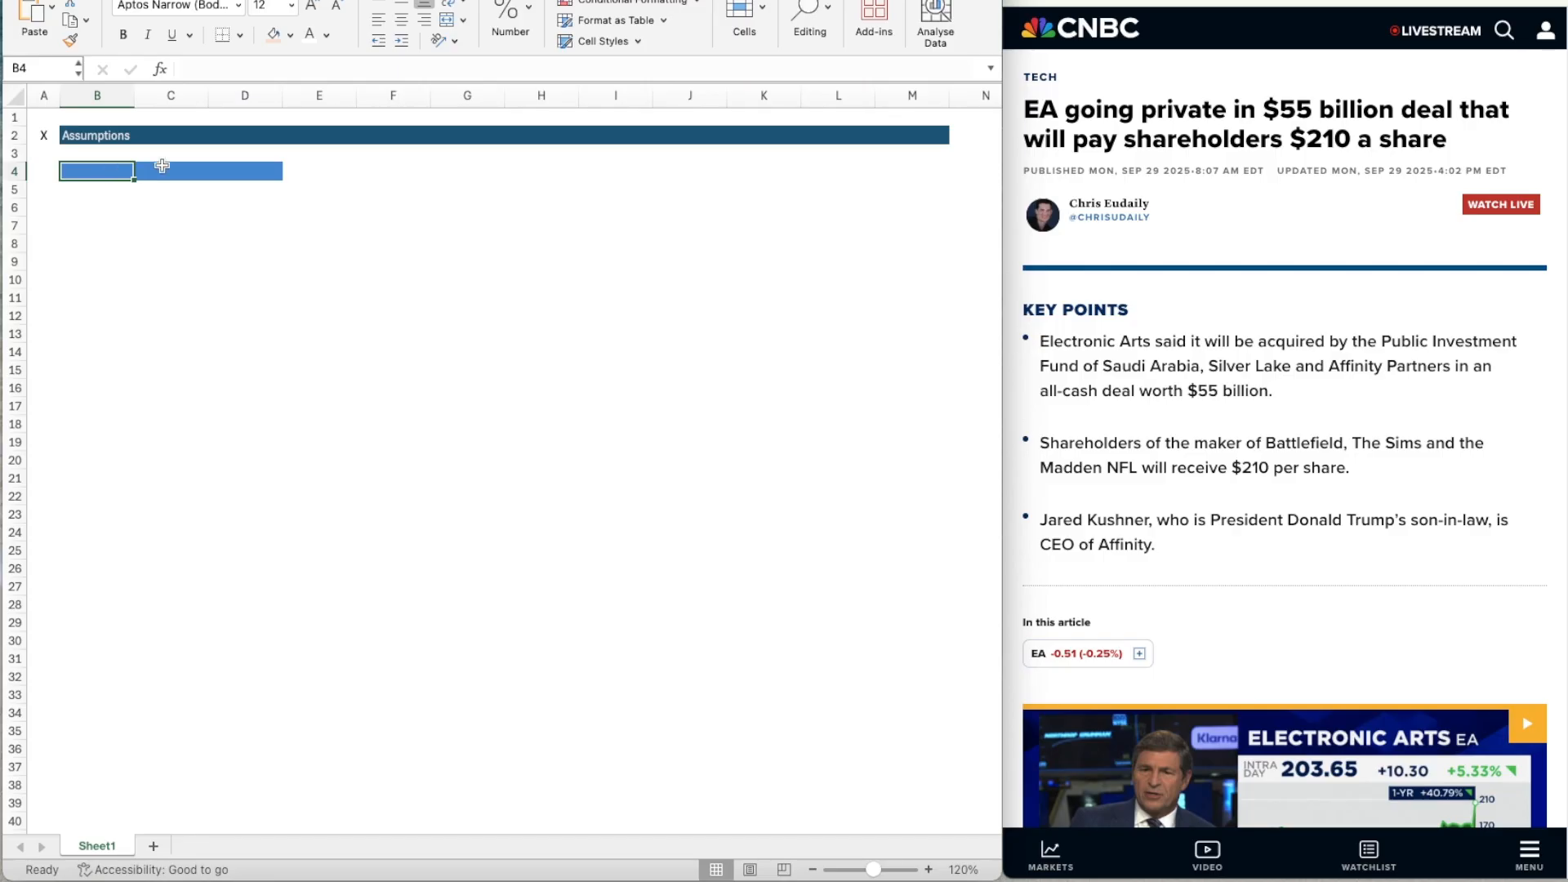
Enter the subheader title "Financials" in cell B4.
text(Financials)
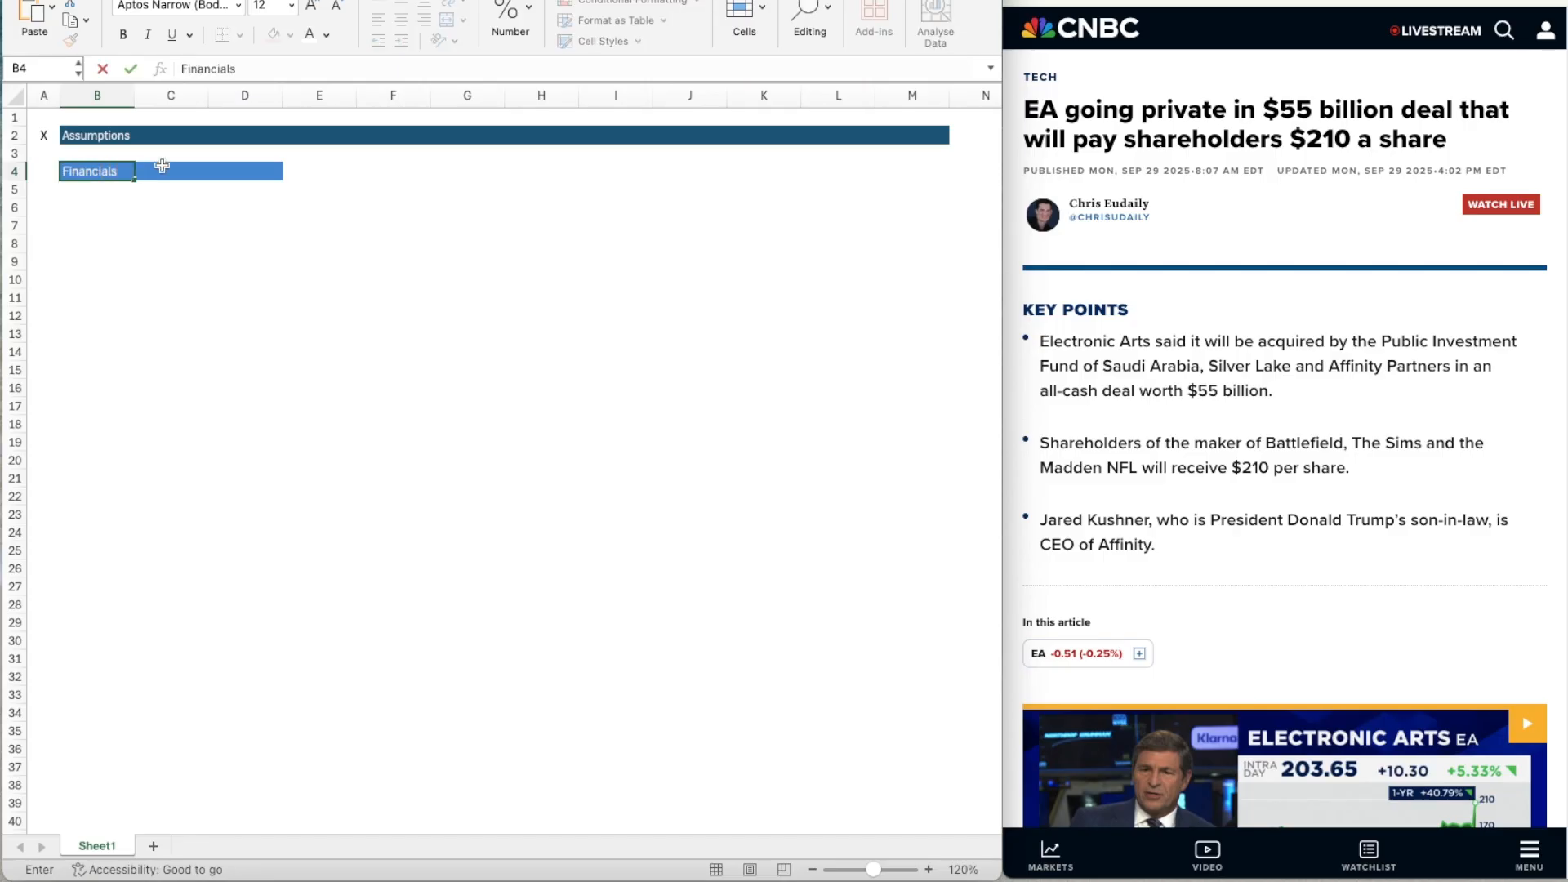
key(Return)
key(Up)
key(shift+Right)
key(shift+Right)
key(shift+Right)
key(shift+Left)
key(Left)
Enter the label "LTM" in cell B5 and make it bold.
key(Down)
key(Down)
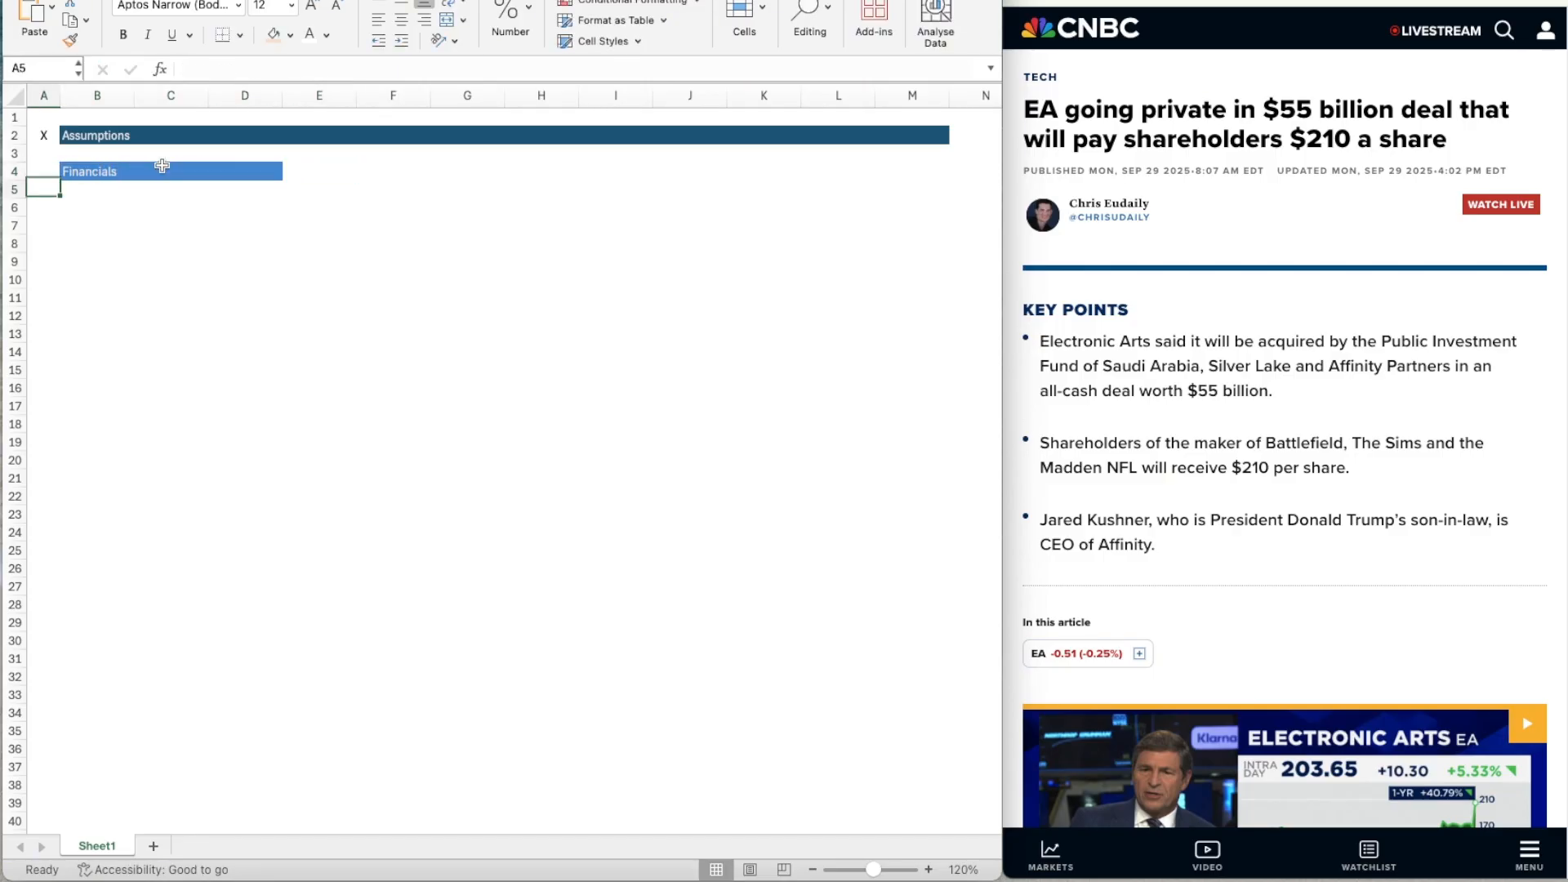
key(Right)
key(Up)
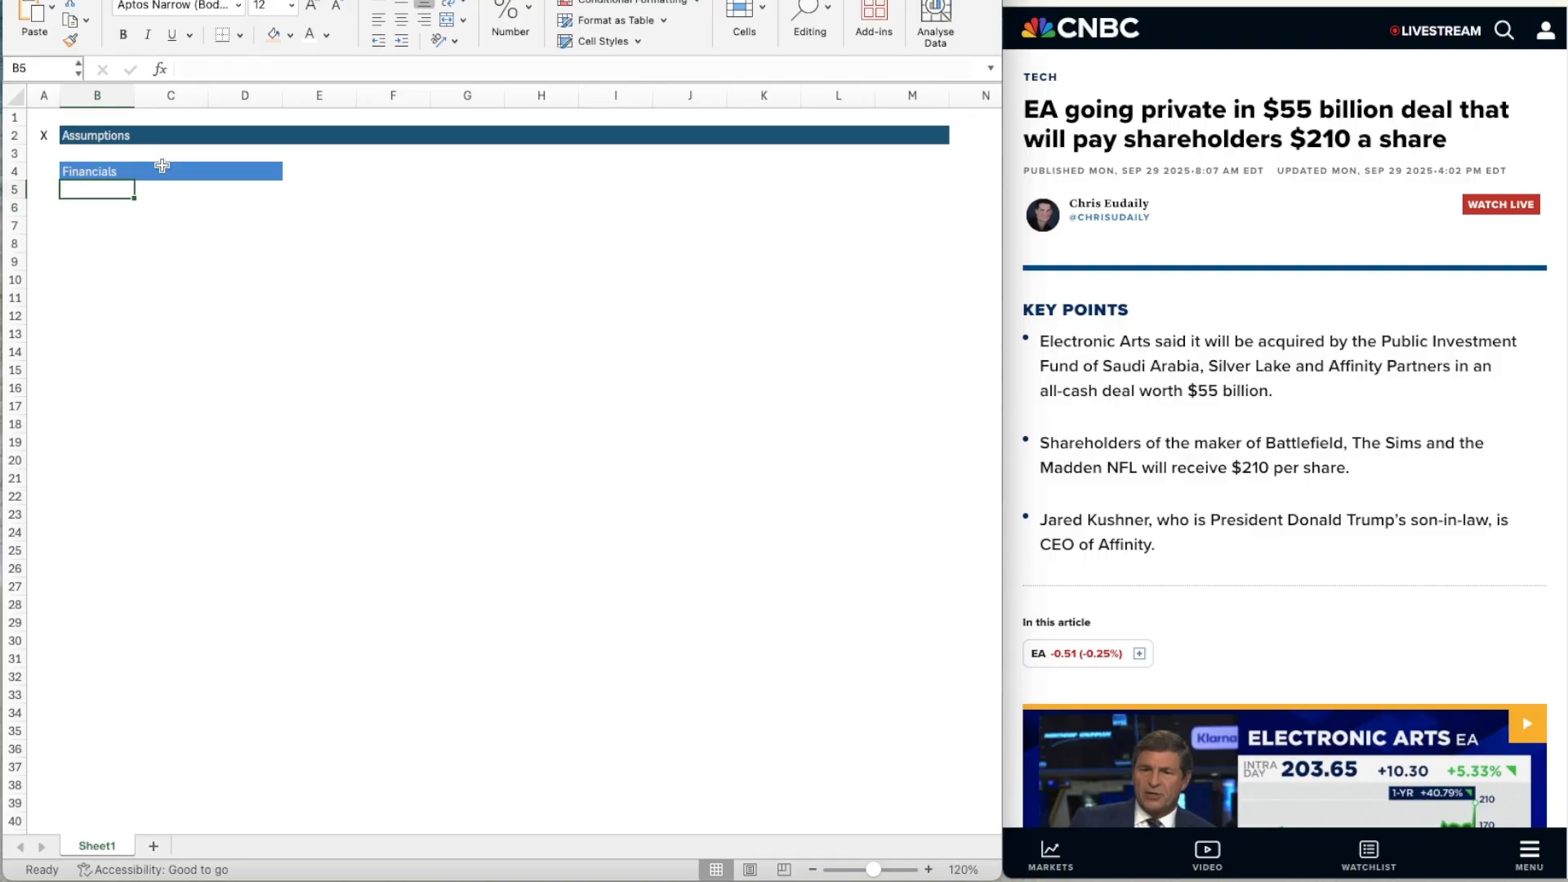
text(LTM)
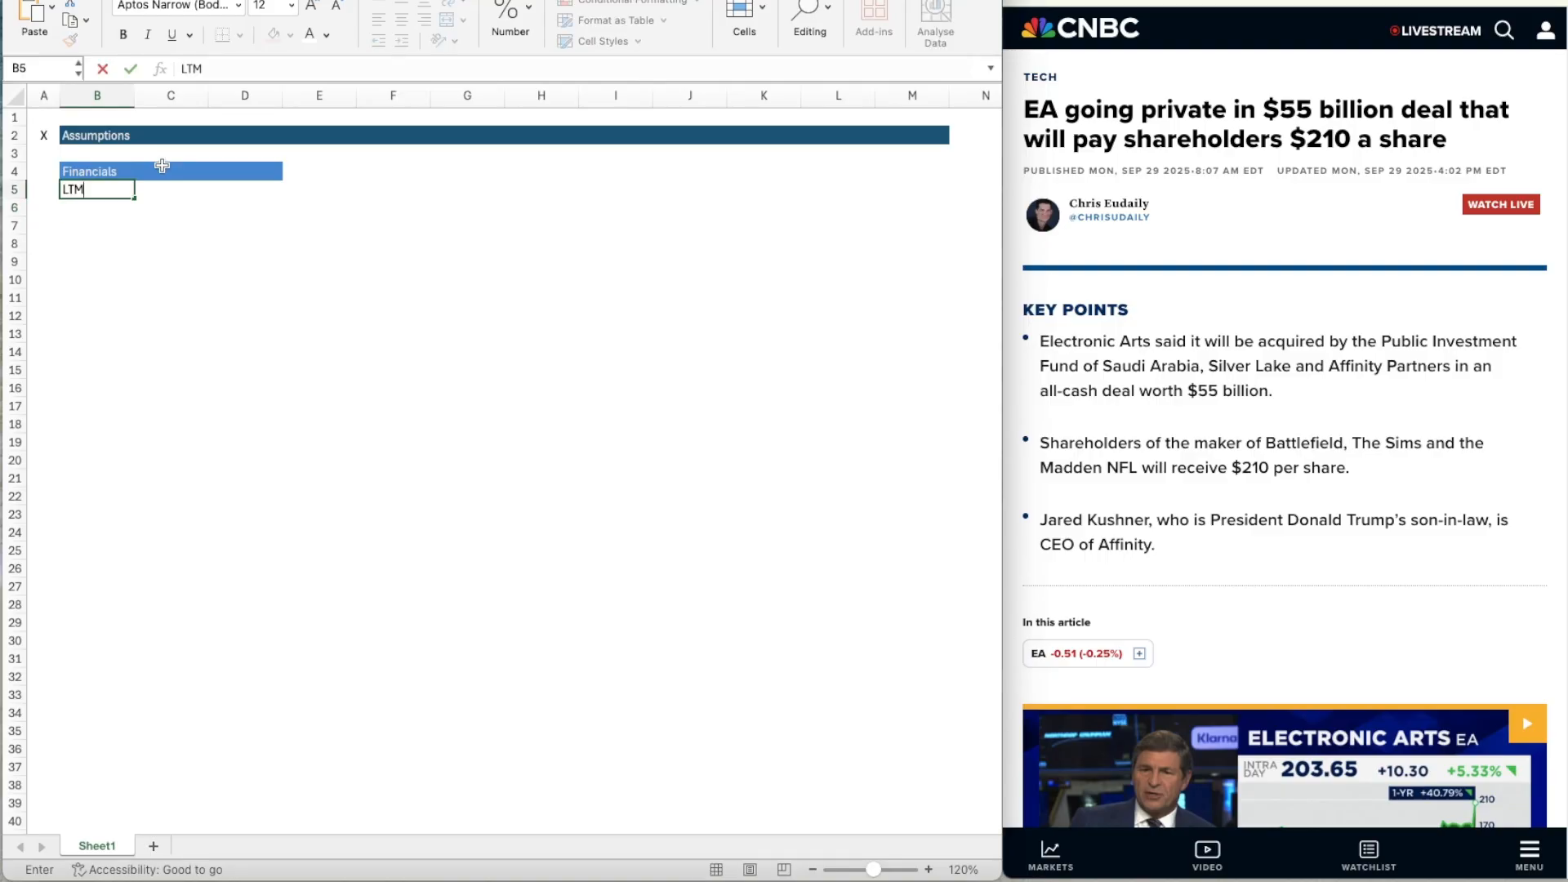
key(Return)
key(Up)
key(super+b)
key(Down)
key(Down)
key(Up)
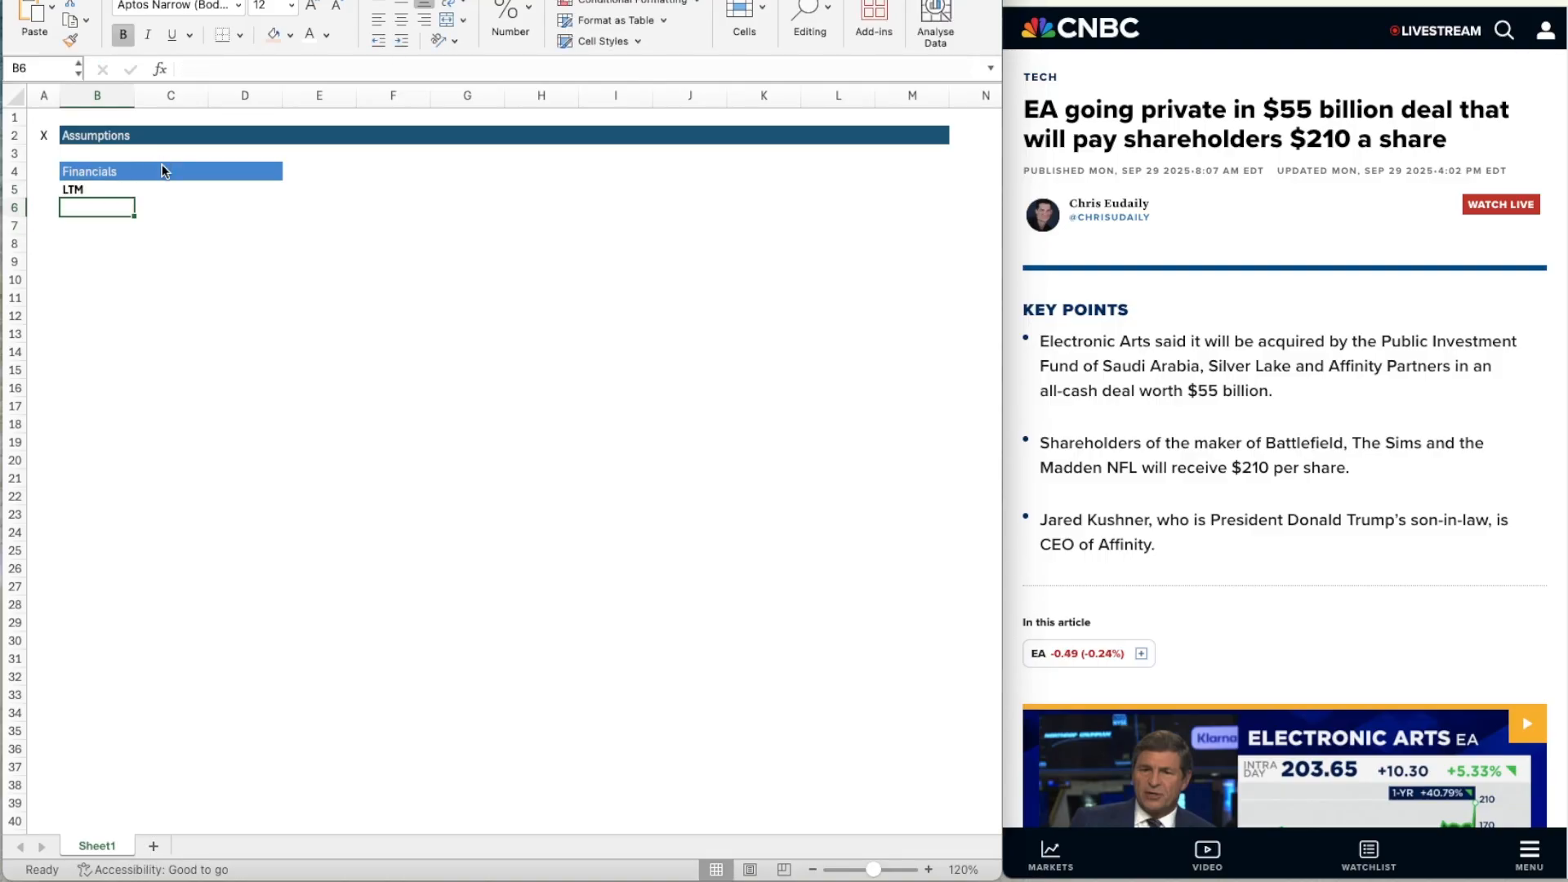
Enter the row labels "Revenue", "COGS" and "OpEx" in cells B6 to B8.
text(Revenue)
key(Return)
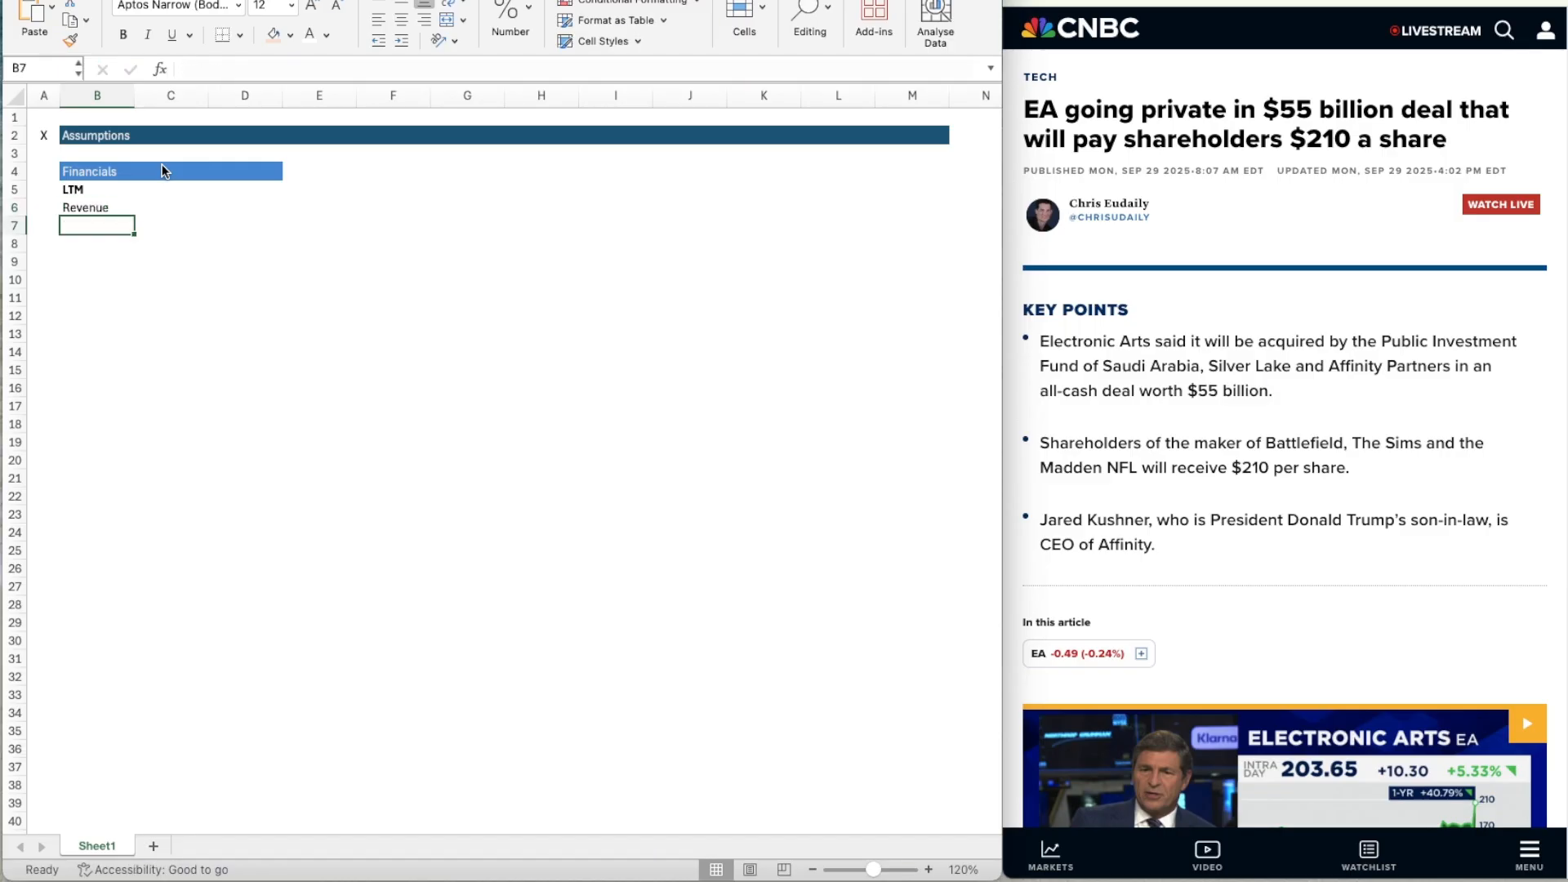
text(COGS)
key(Return)
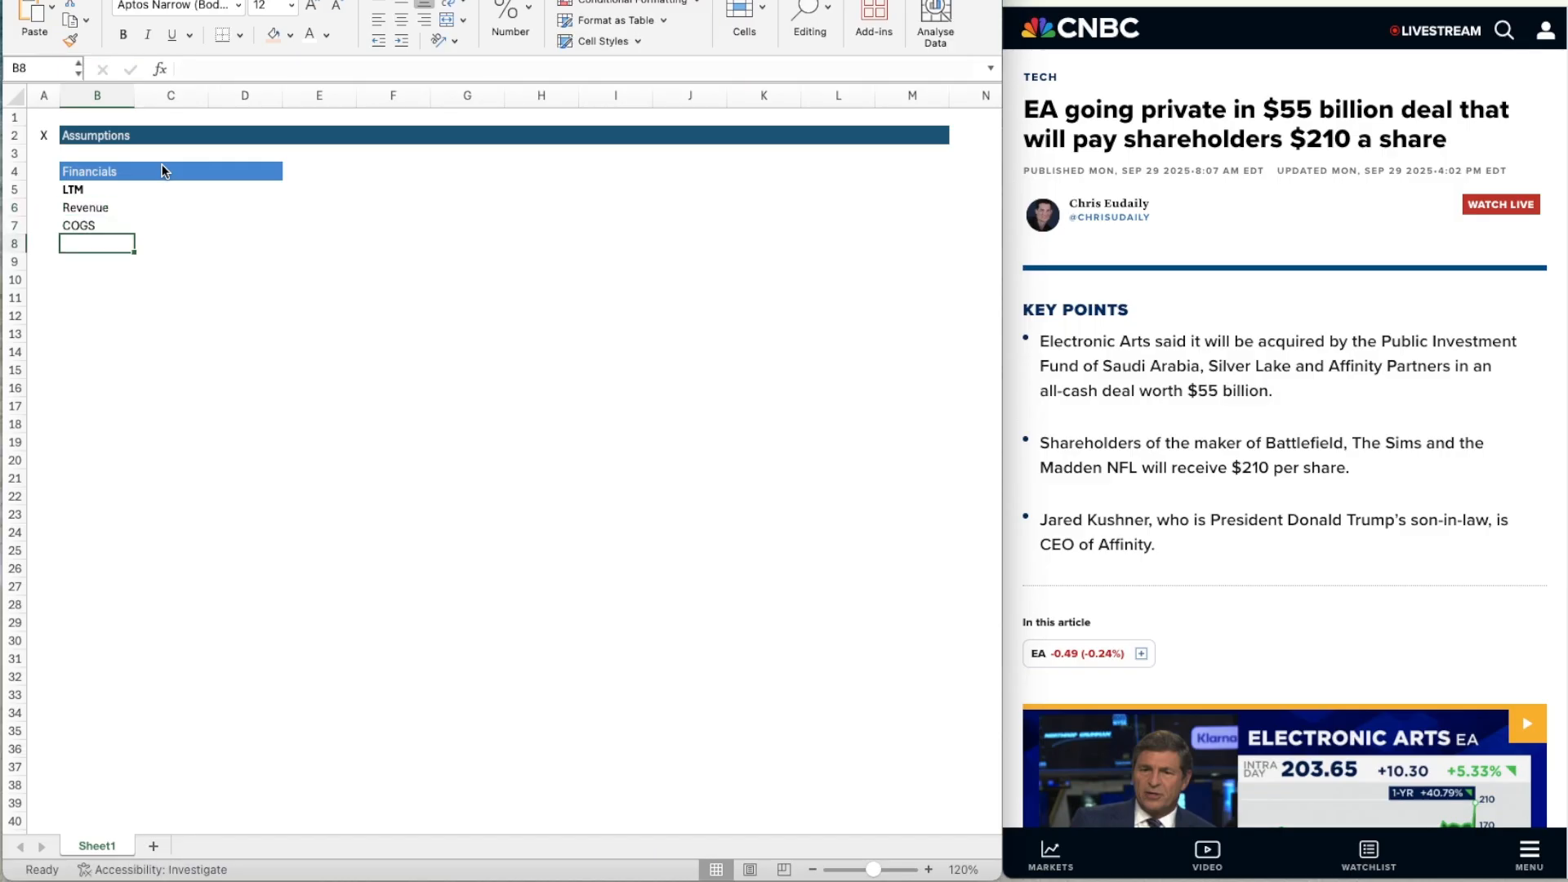
text(OpEx)
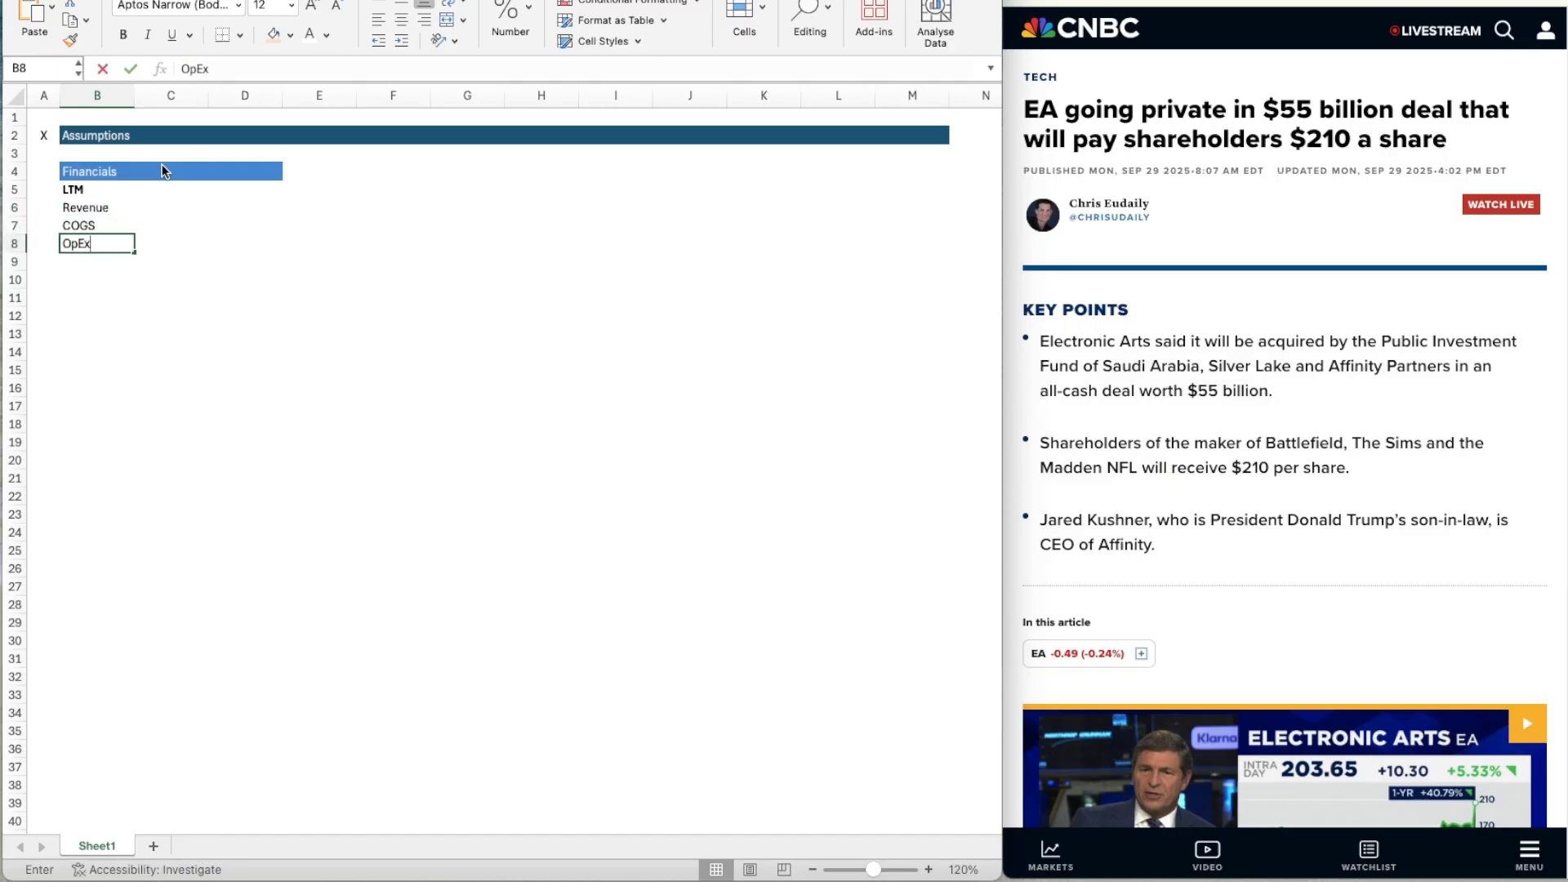
key(Return)
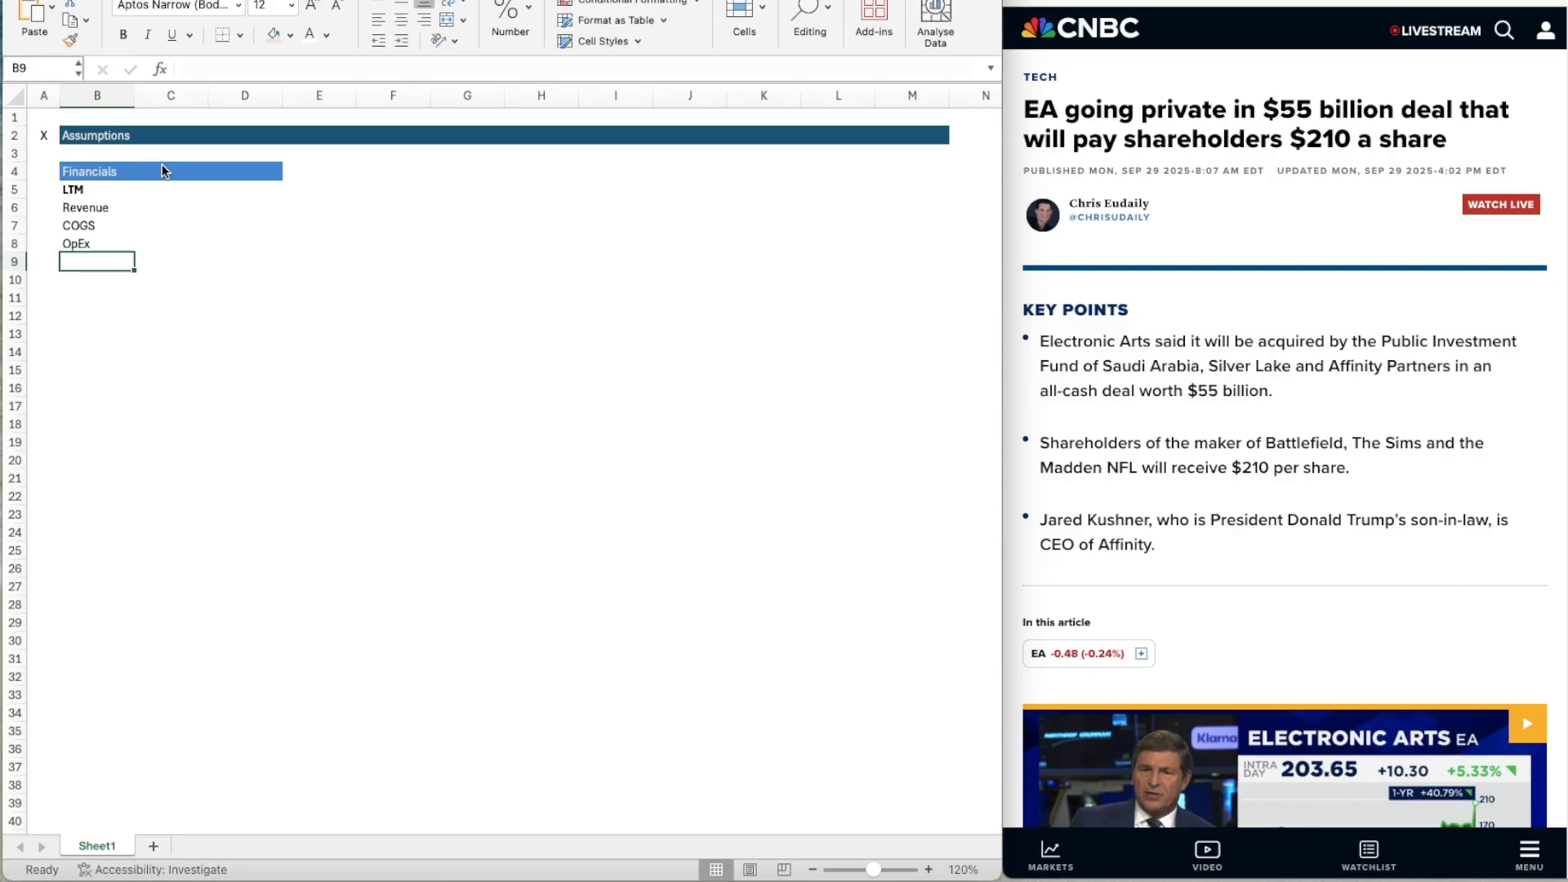
Enter the row labels "D&A", "NWC" and "CapEx" in cells B9 to B11.
text(D&A)
key(Return)
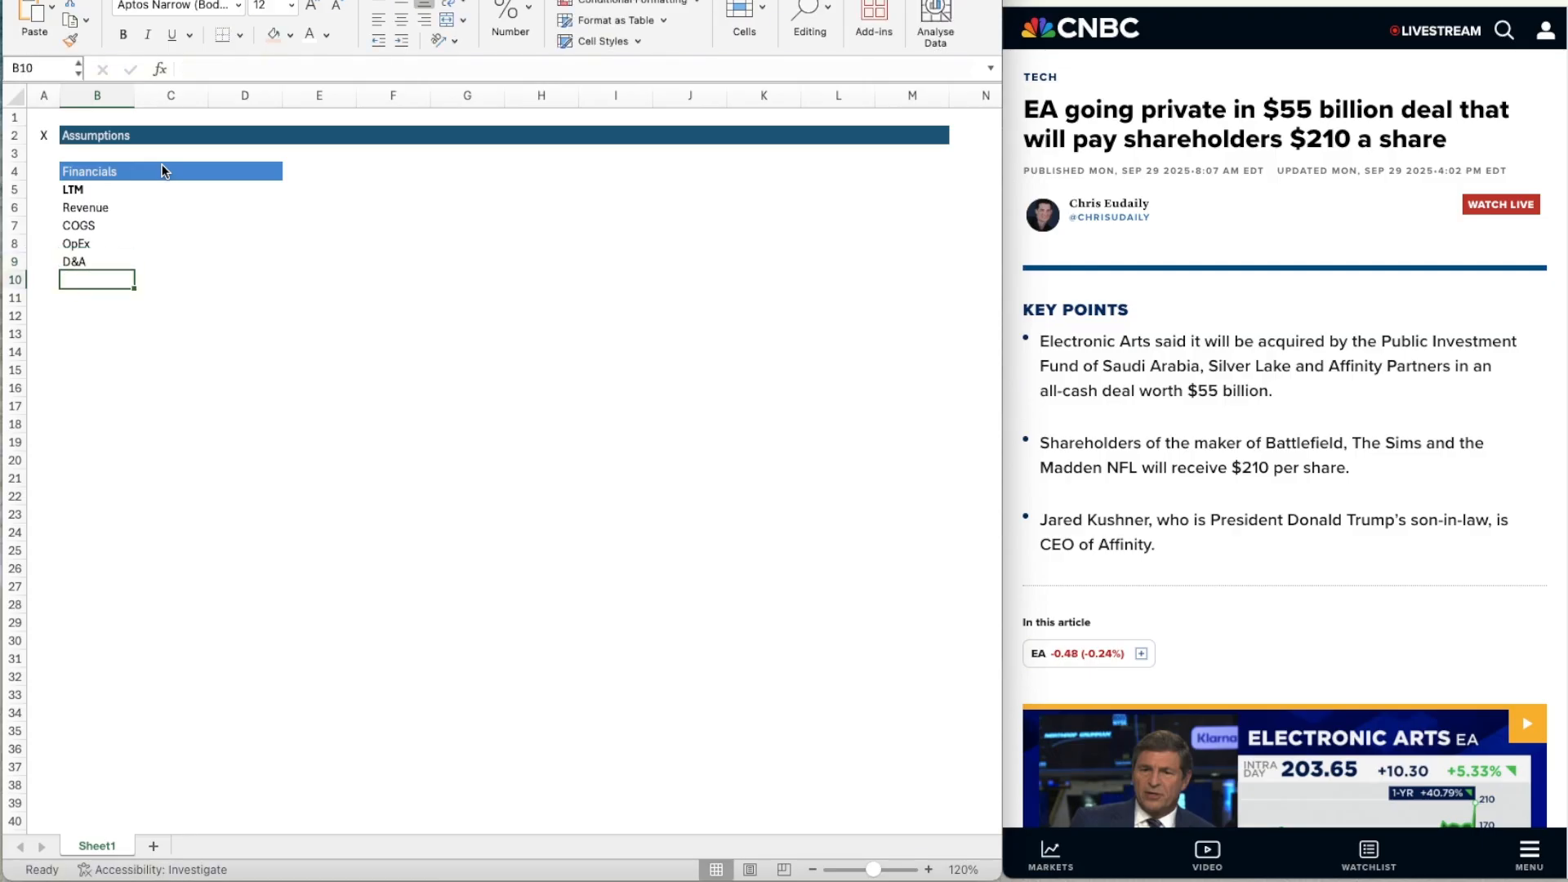
text(NWC)
key(Return)
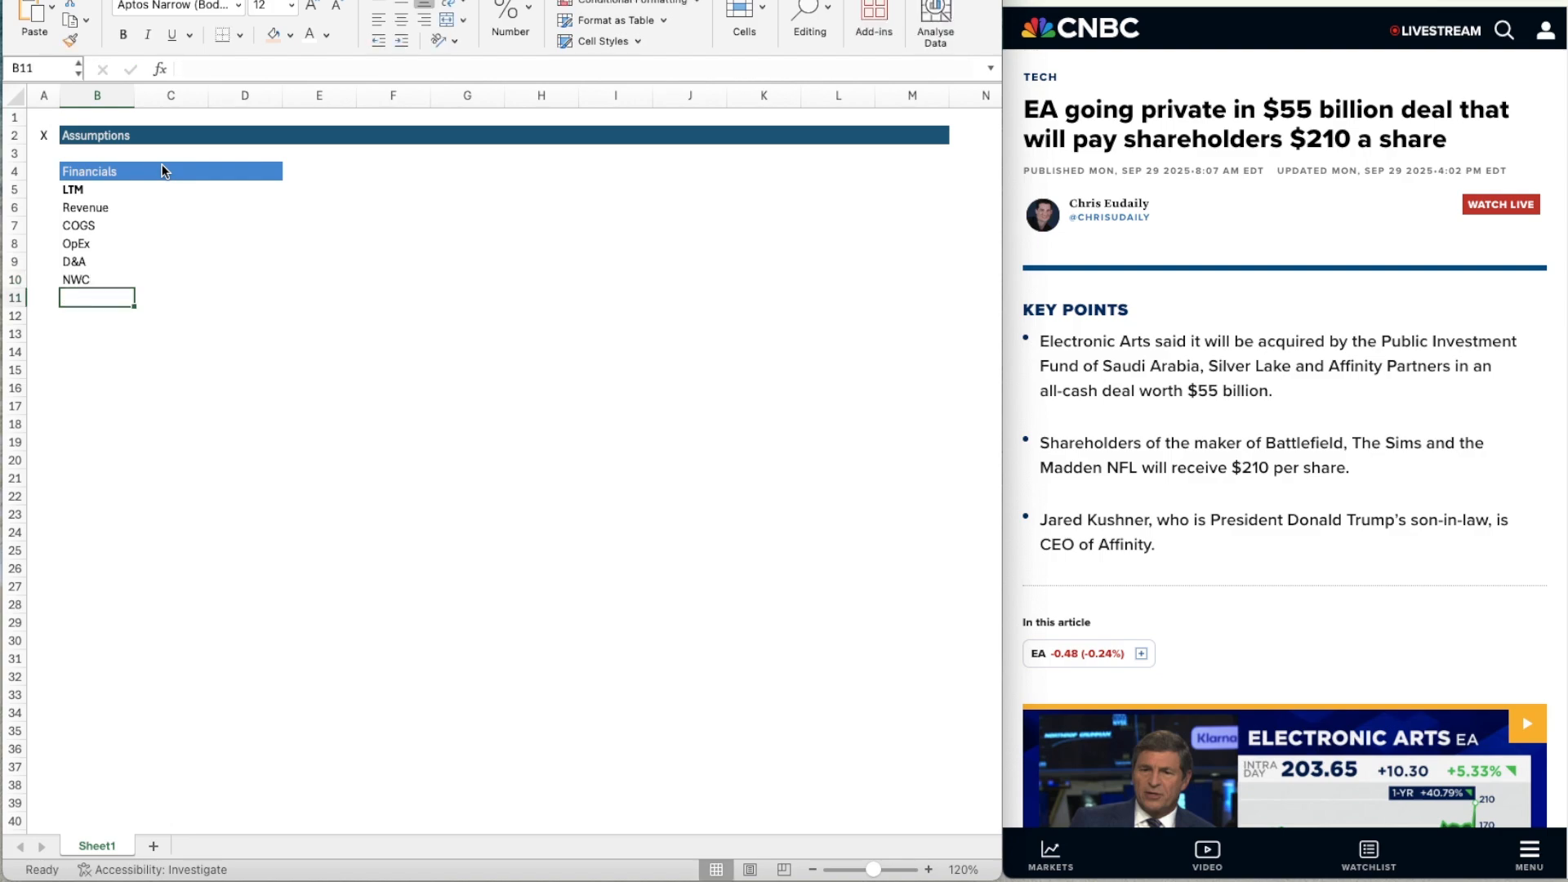
text(CapEx)
key(Return)
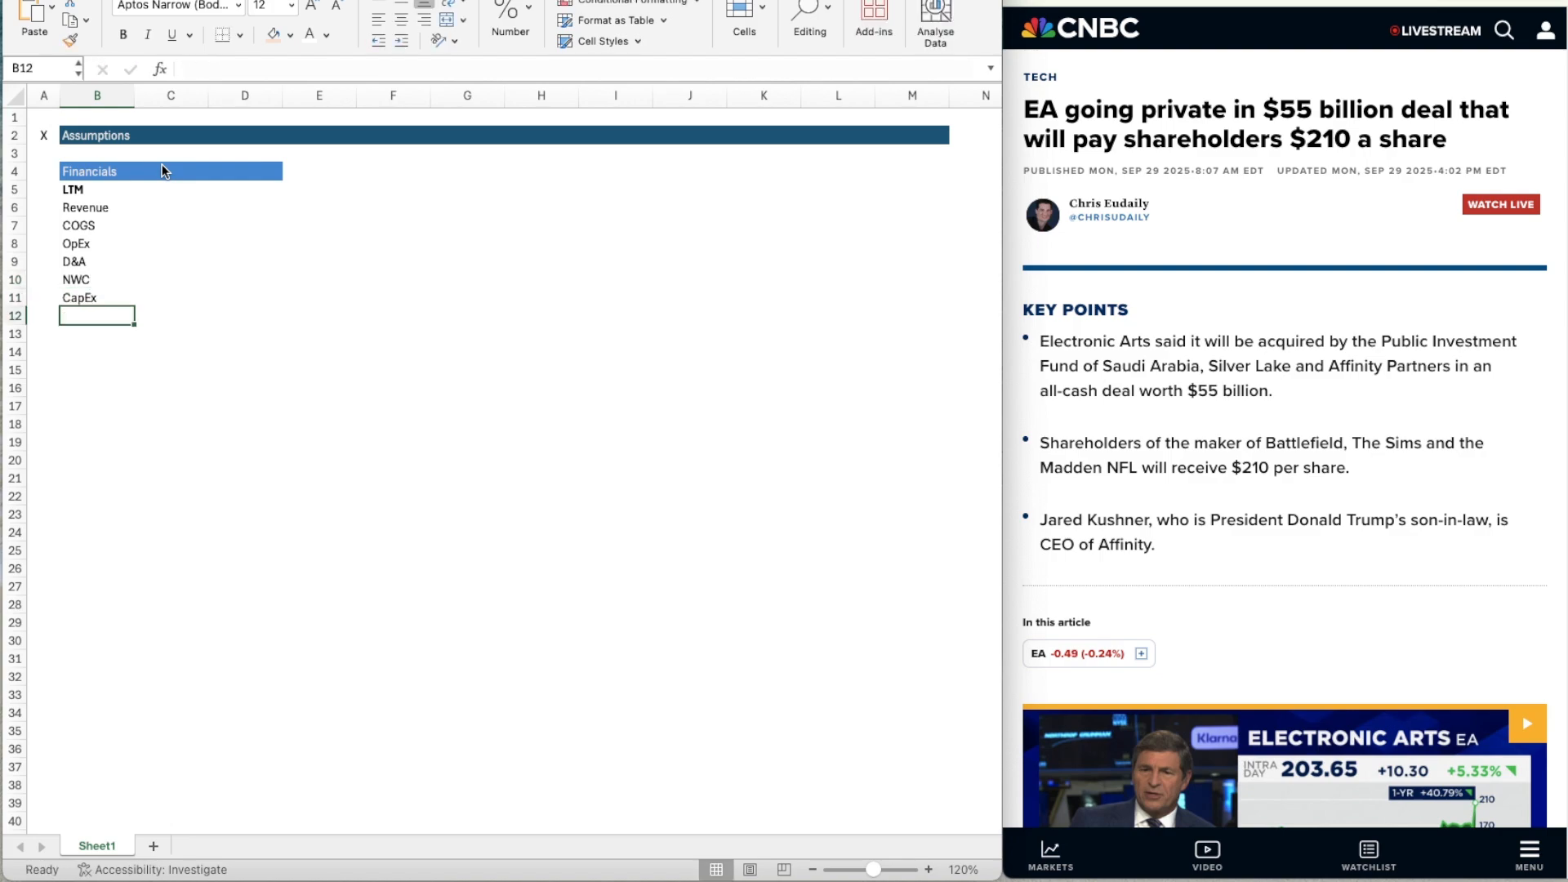
Fill the input cells D6:D11 with the lightest orange theme colour.
key(Right)
key(Up)
key(Up)
key(Up)
key(Up)
key(Up)
key(Up)
key(Up)
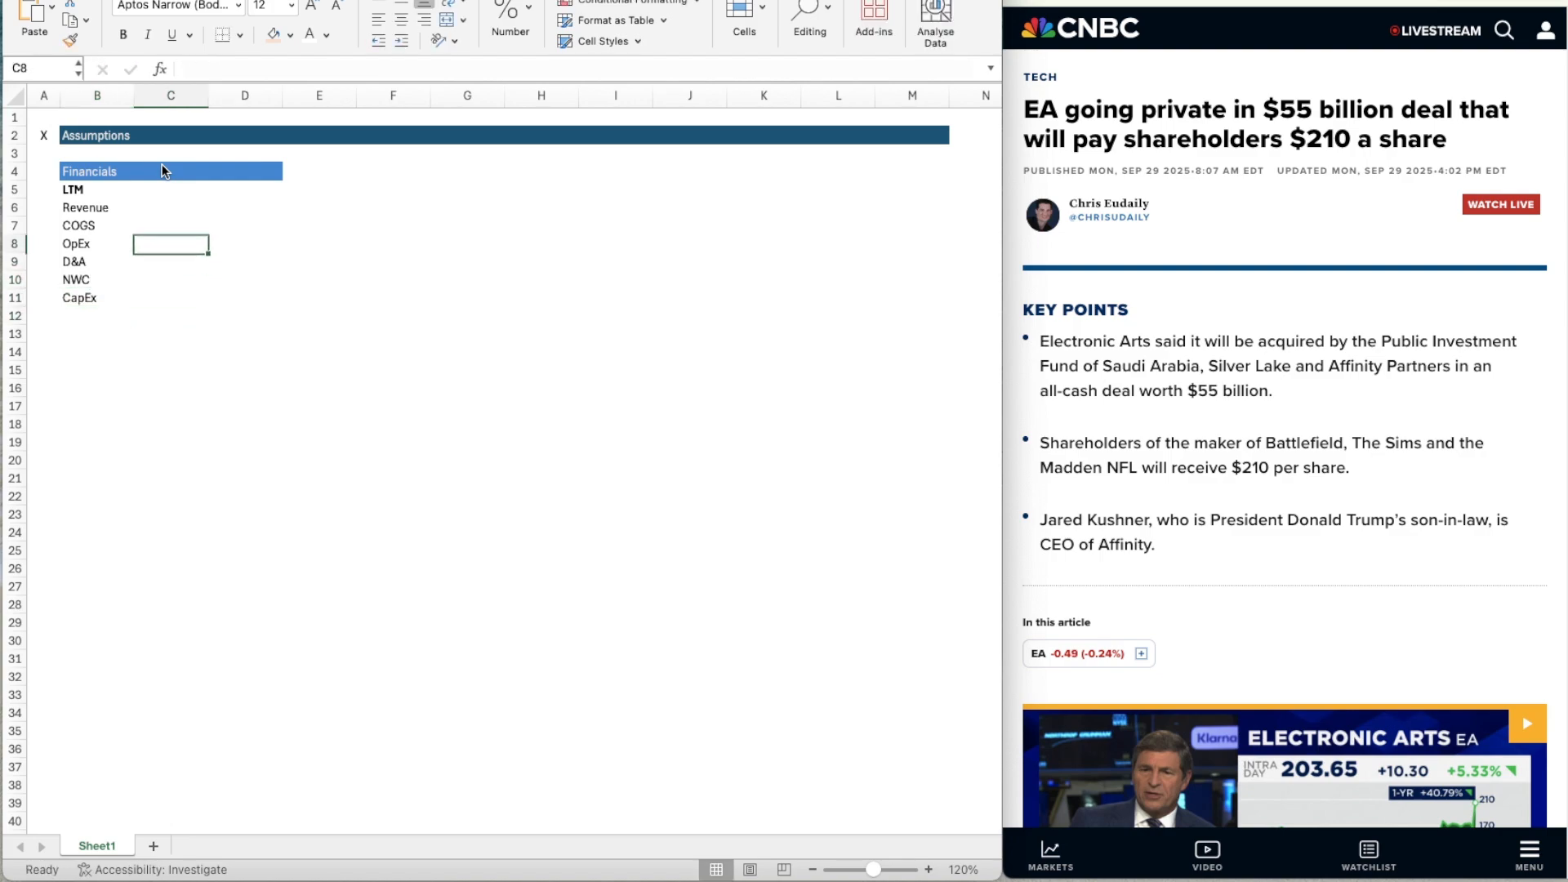
key(Right)
key(Down)
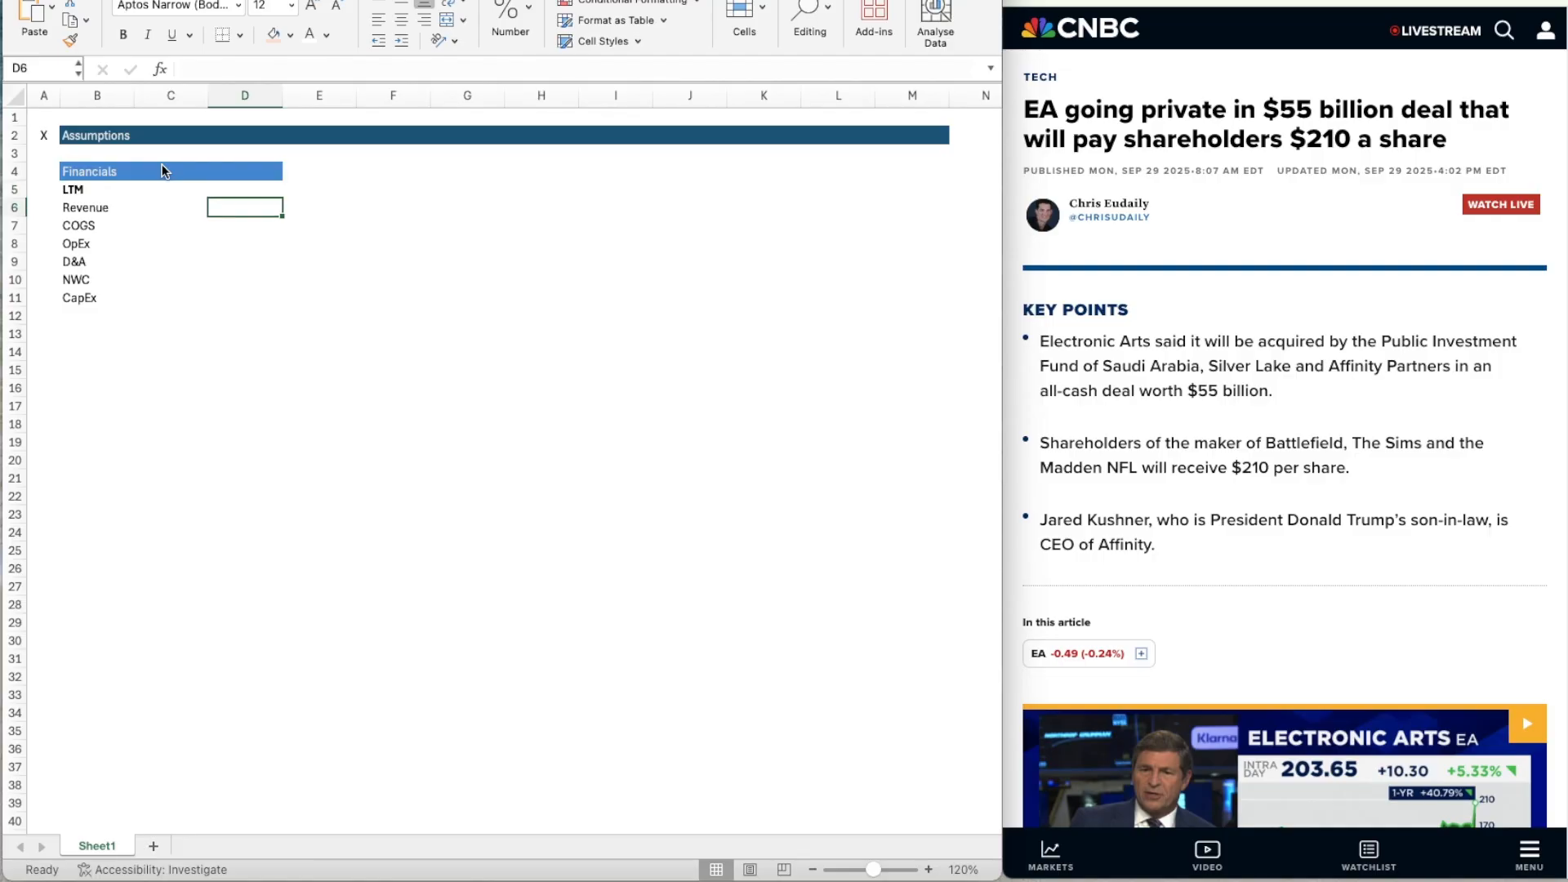
key(shift+Down)
key(shift+Down)
key(shift+Down)
key(shift+Down)
key(shift+Down)
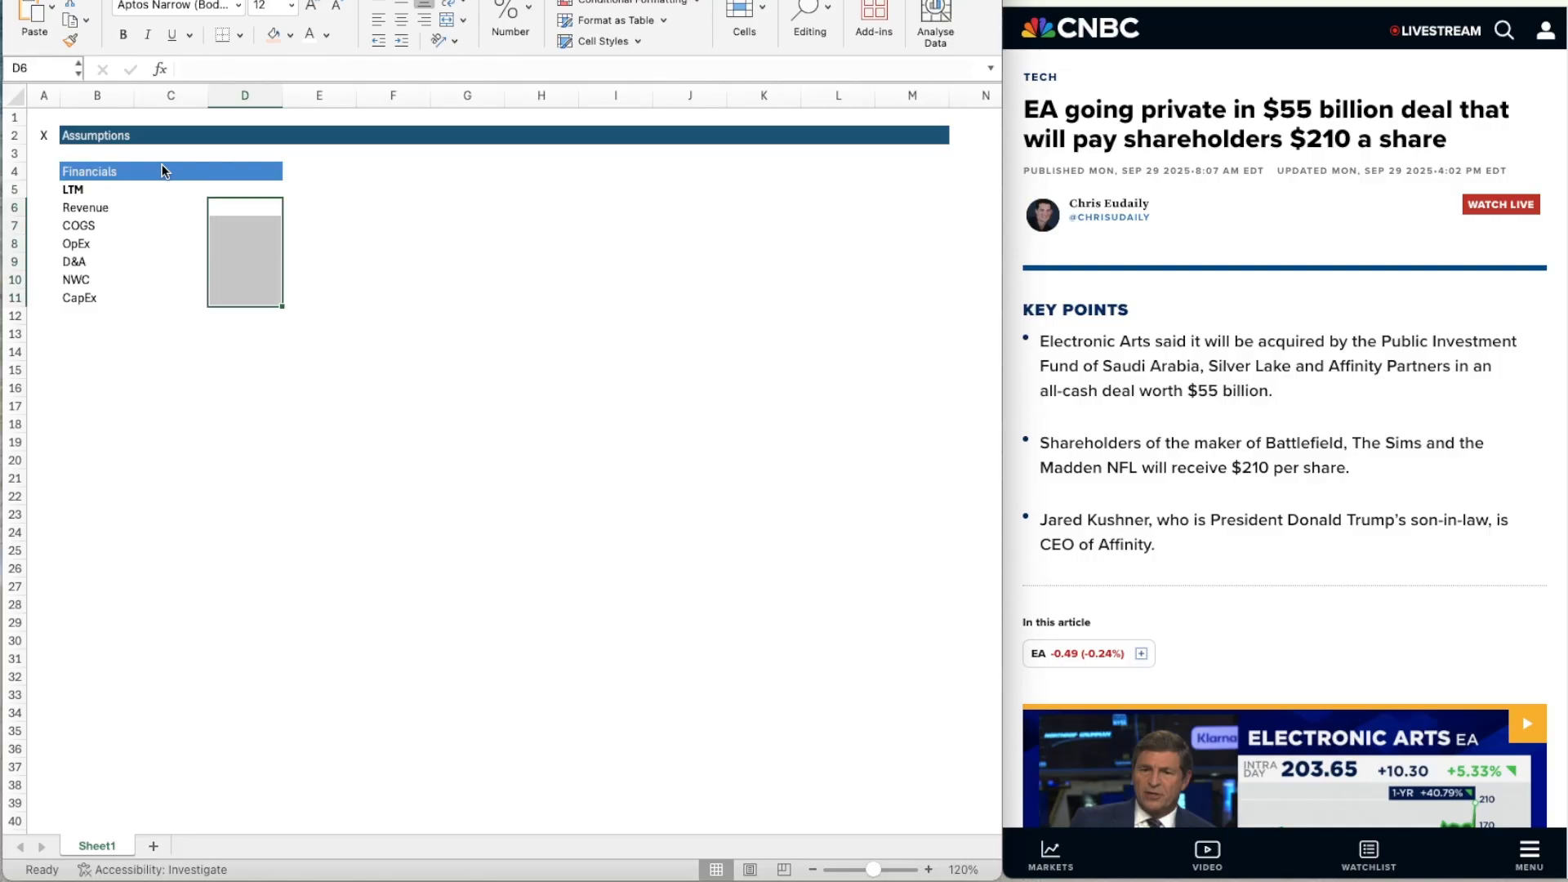
click(290, 36)
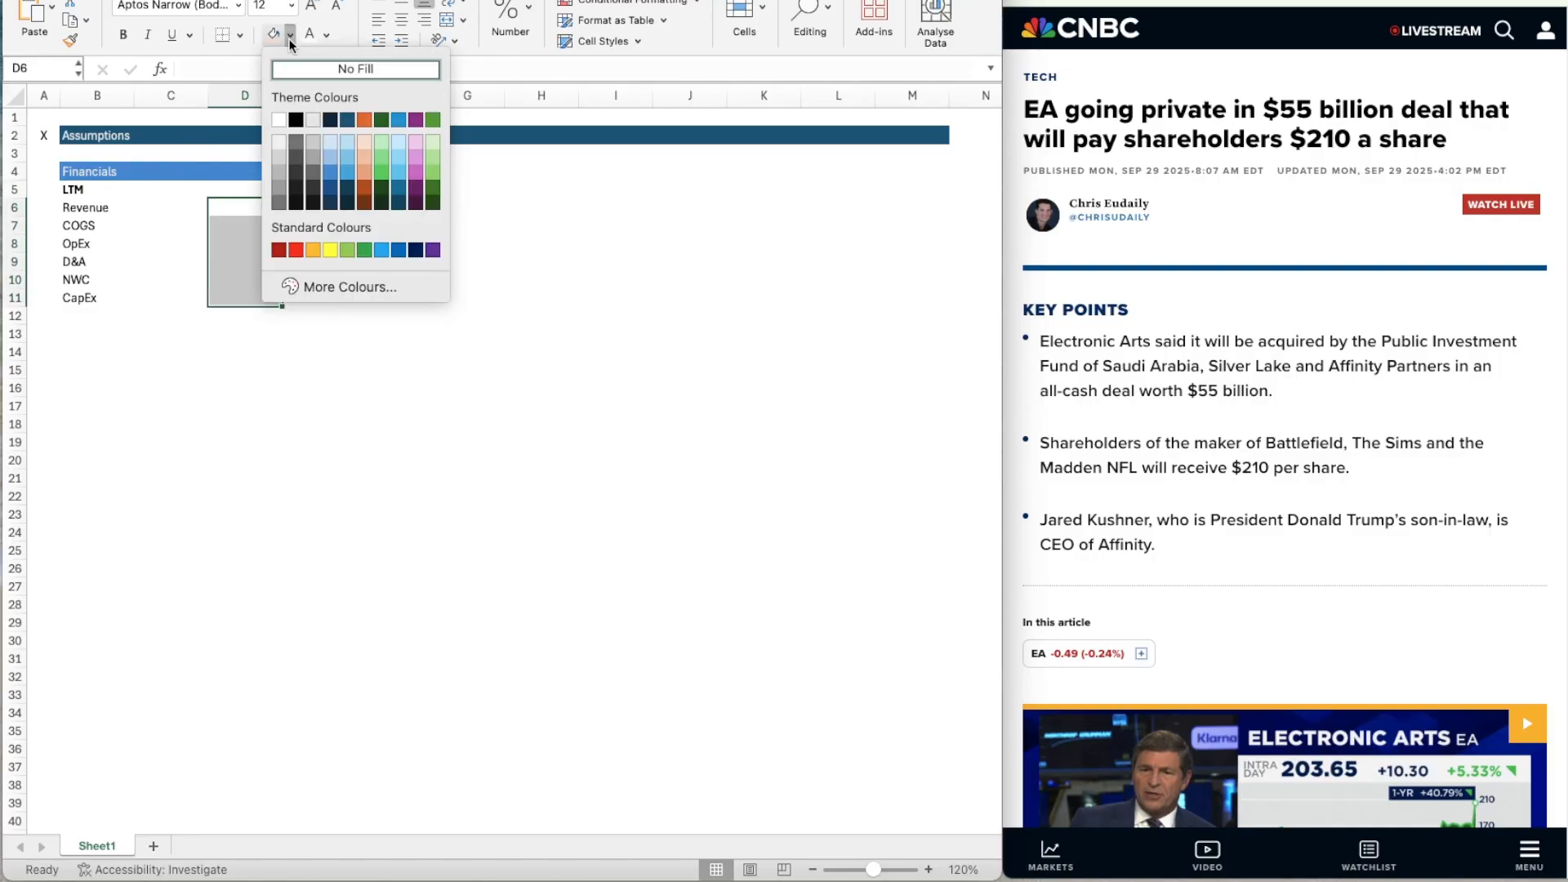
click(365, 140)
Apply all borders to the input cells D6:D11.
click(239, 36)
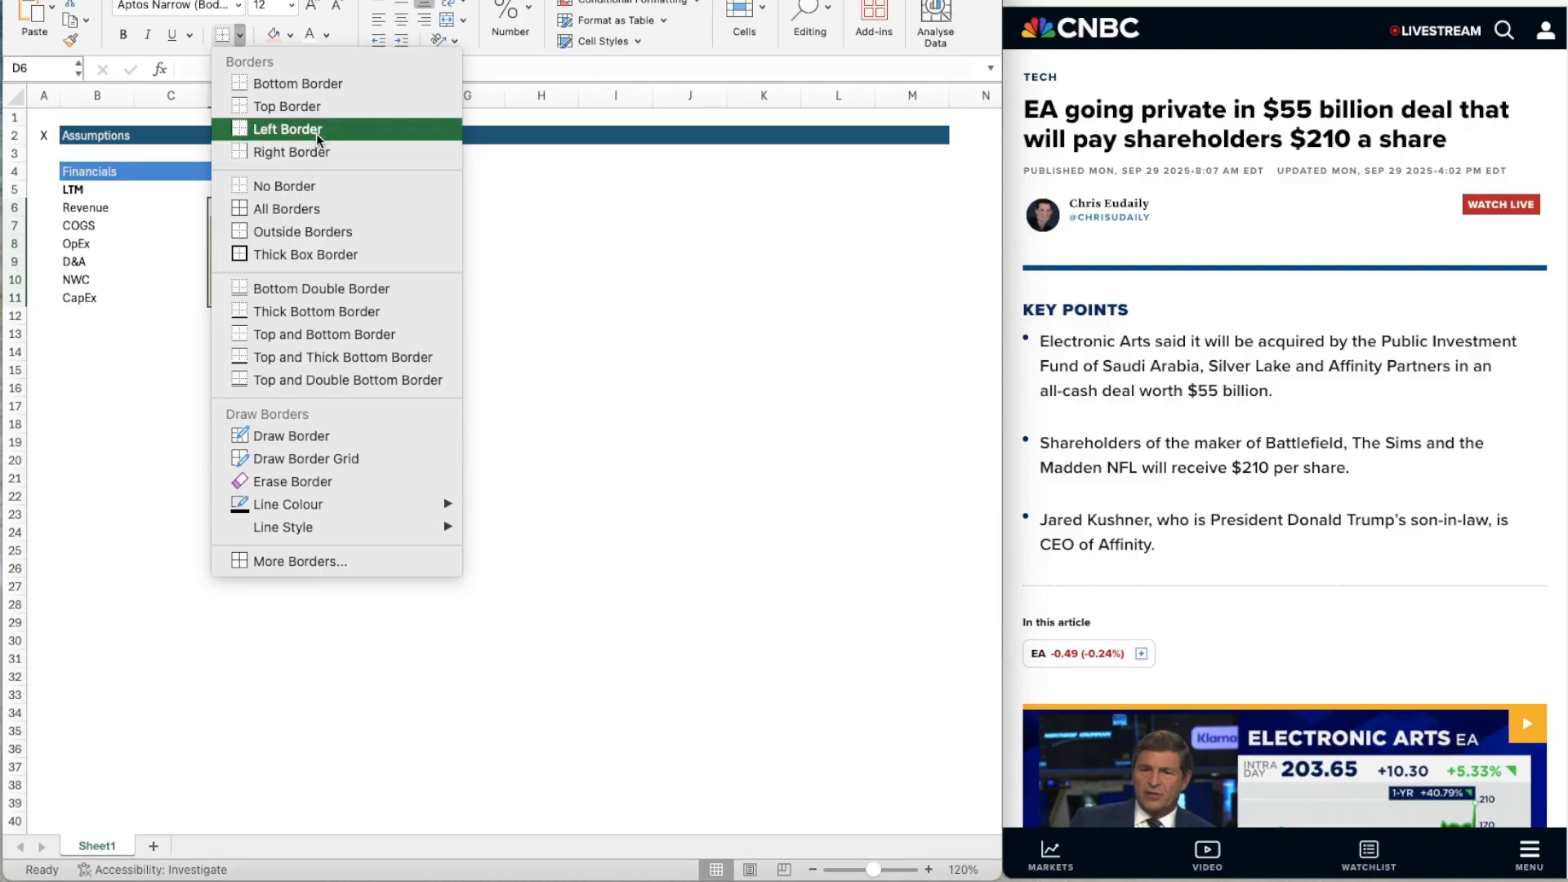
click(313, 210)
click(314, 244)
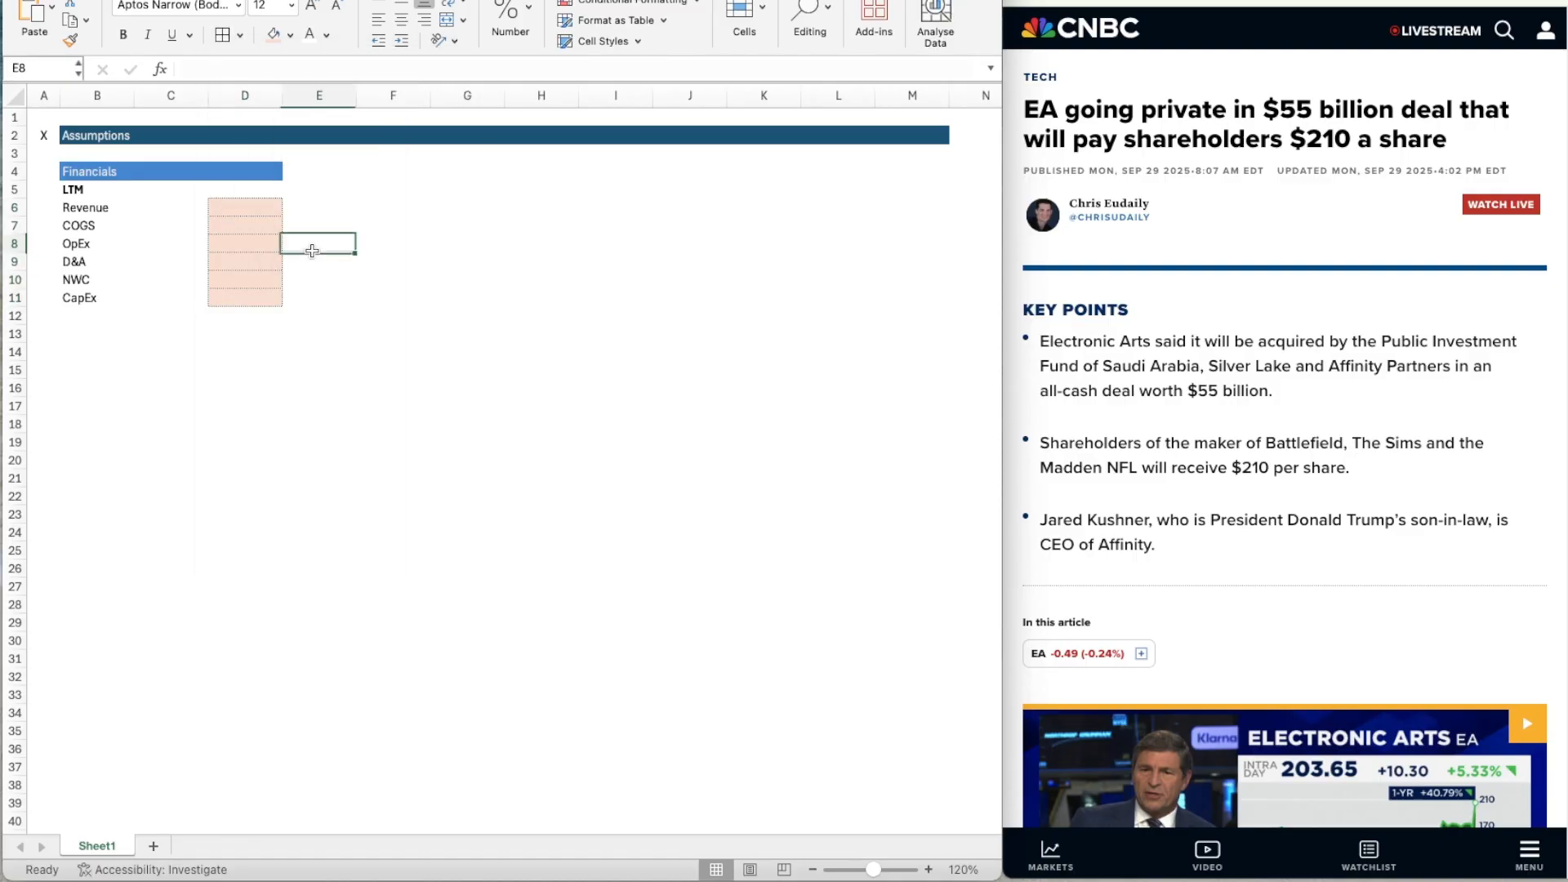
Choose the first border line style below None for the input cells D6:D11 and apply the formatting.
key(Left)
key(Up)
key(Up)
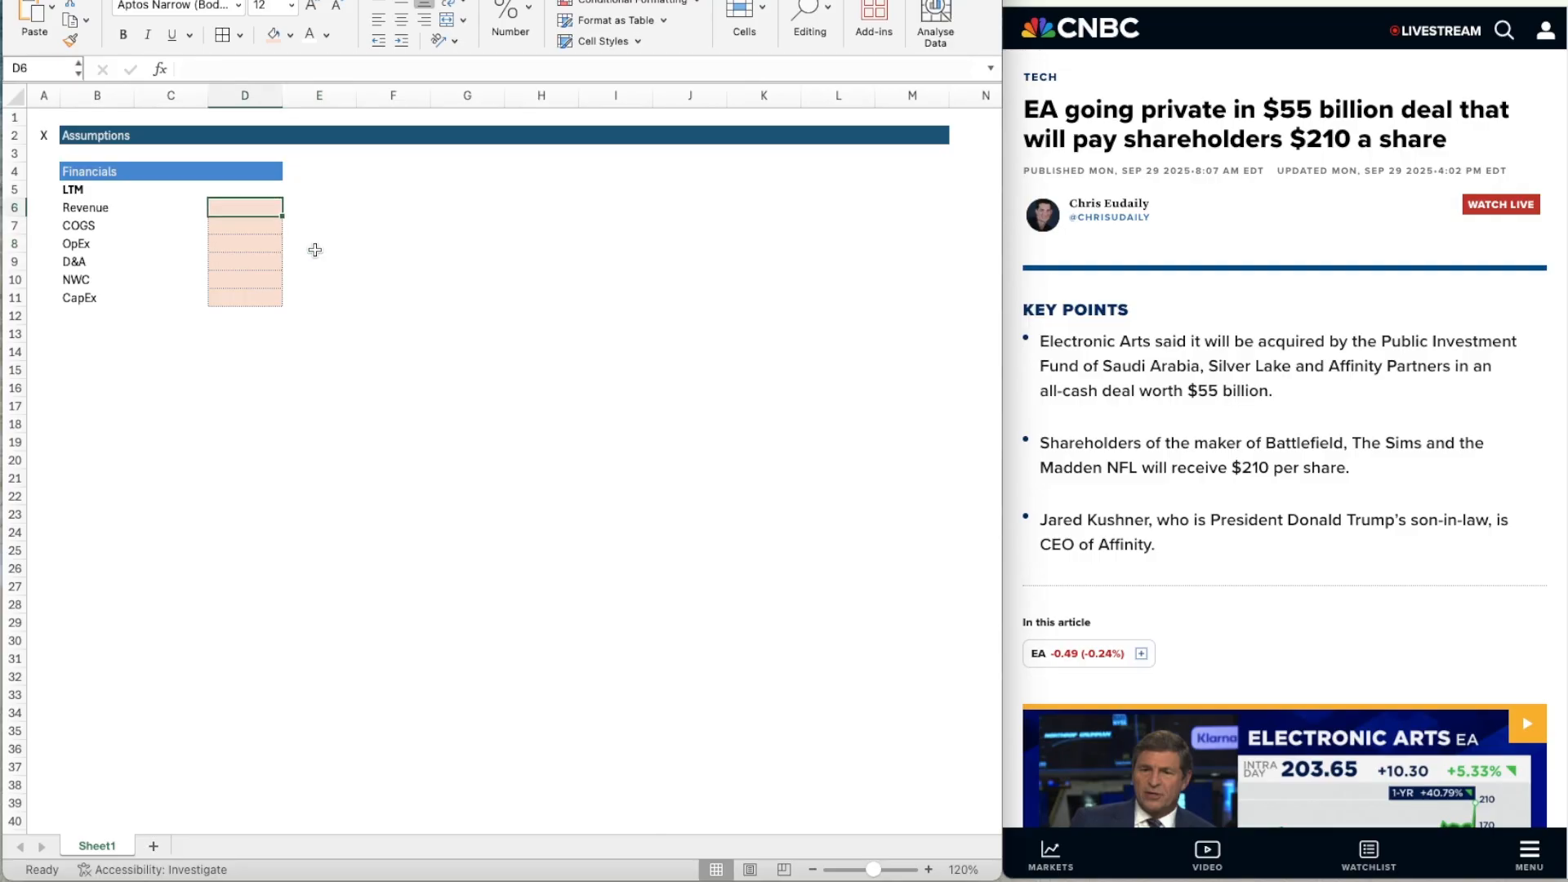
key(shift+Down)
key(shift+Down)
key(shift+Down)
key(shift+Down)
key(shift+Down)
key(shift+Down)
key(shift+Up)
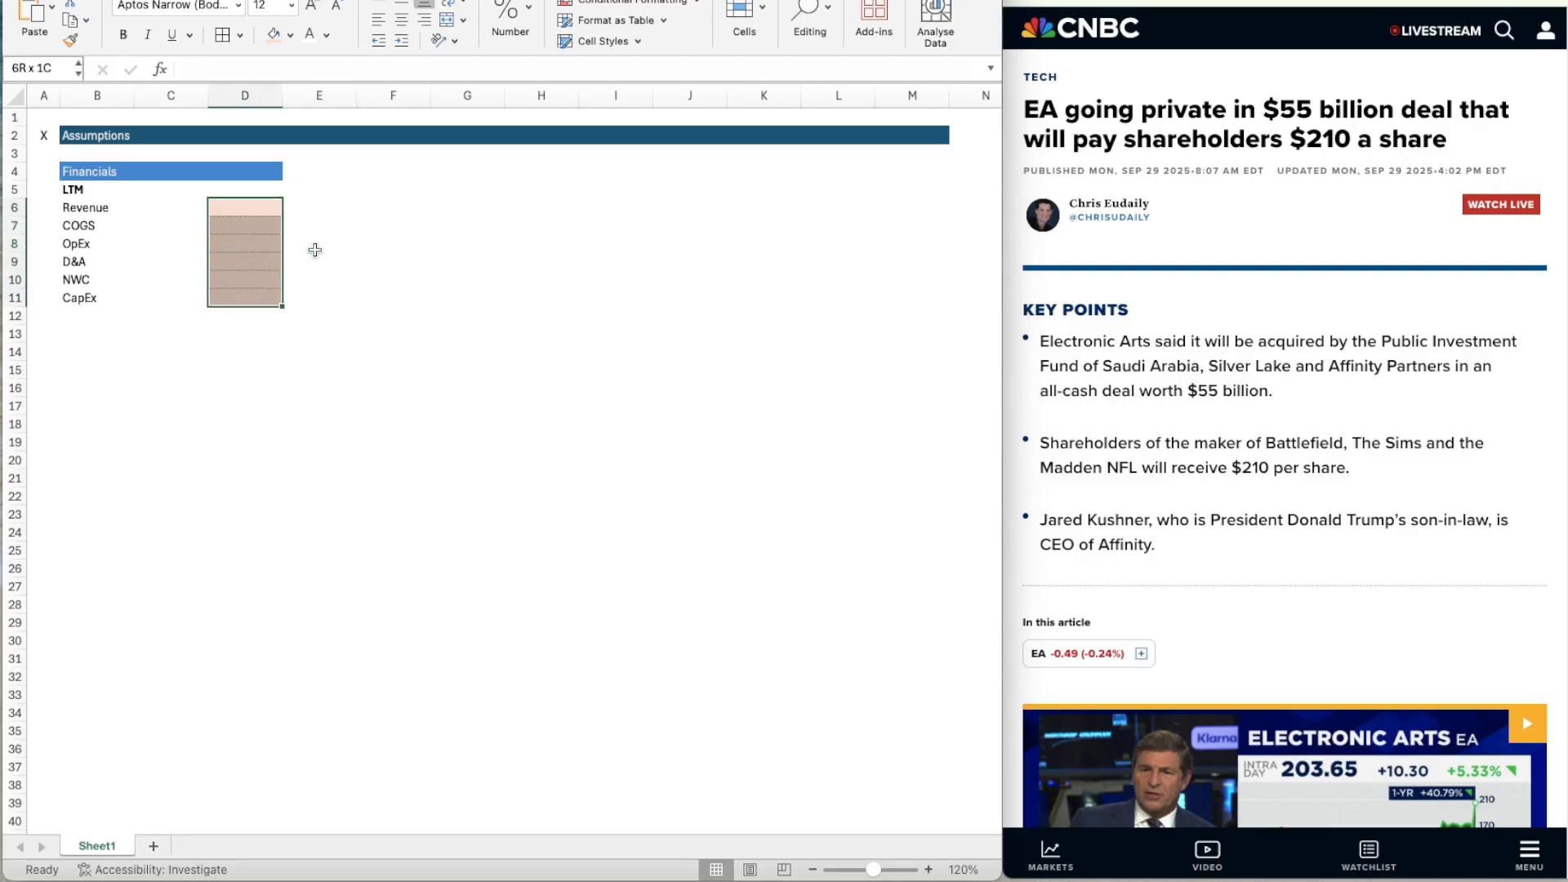
key(super+1)
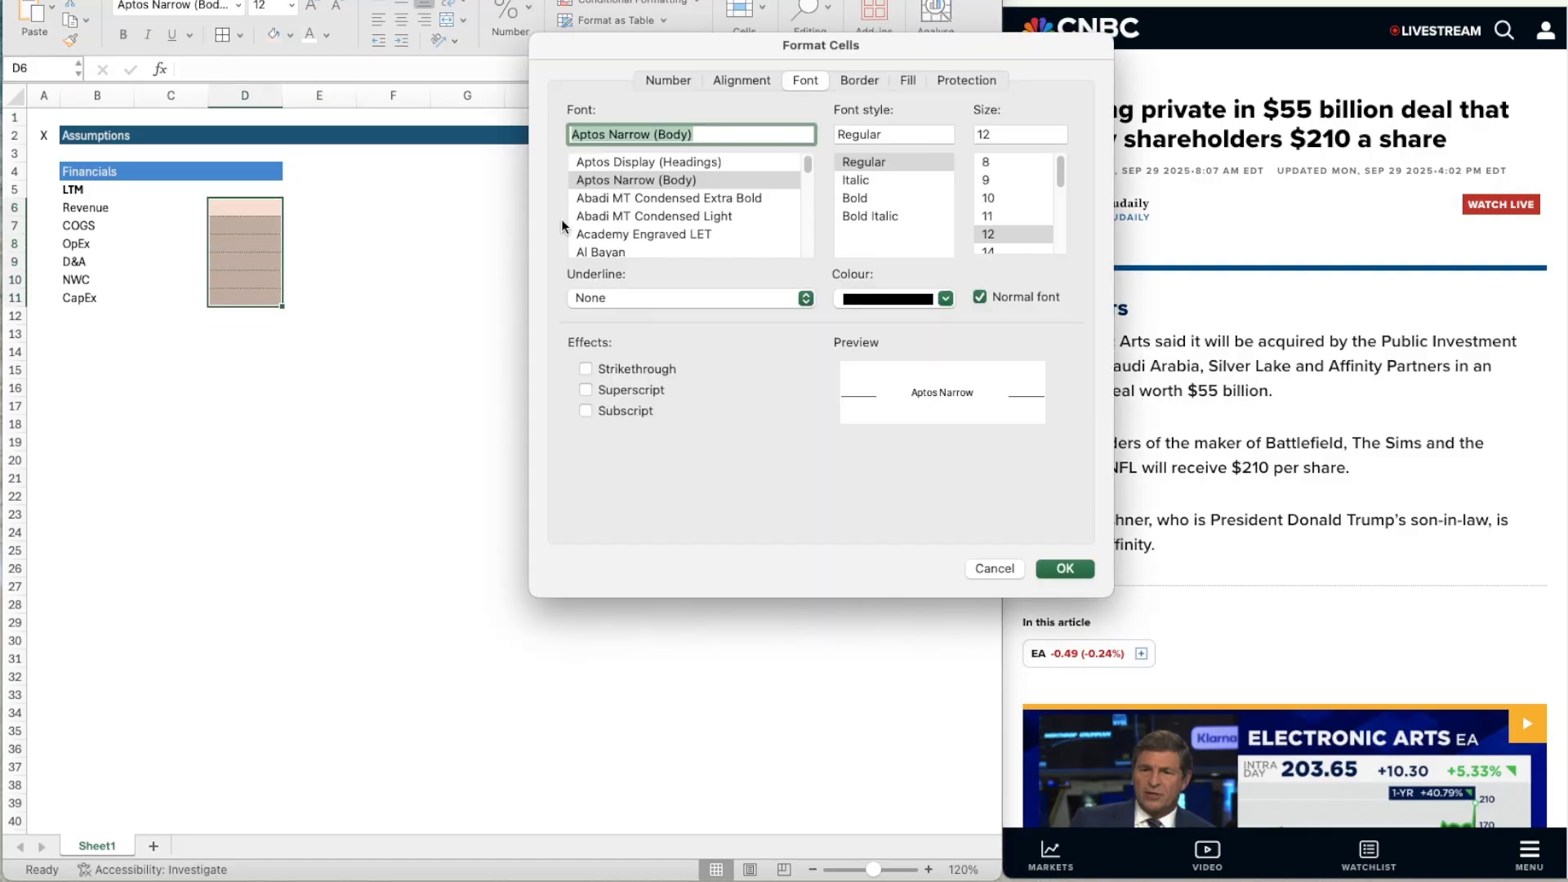
click(853, 85)
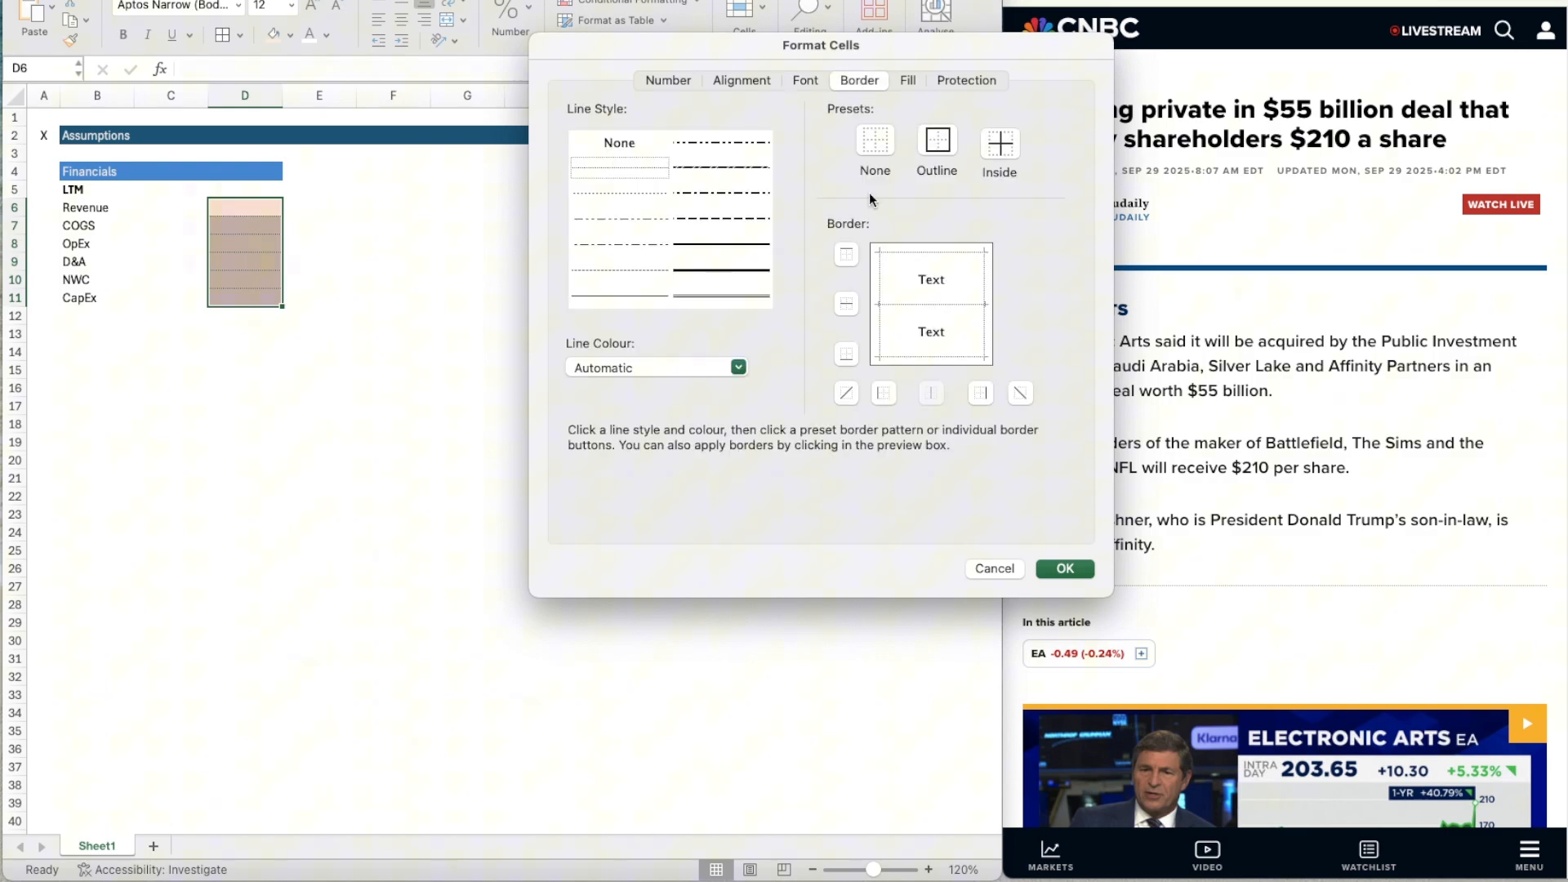
click(606, 165)
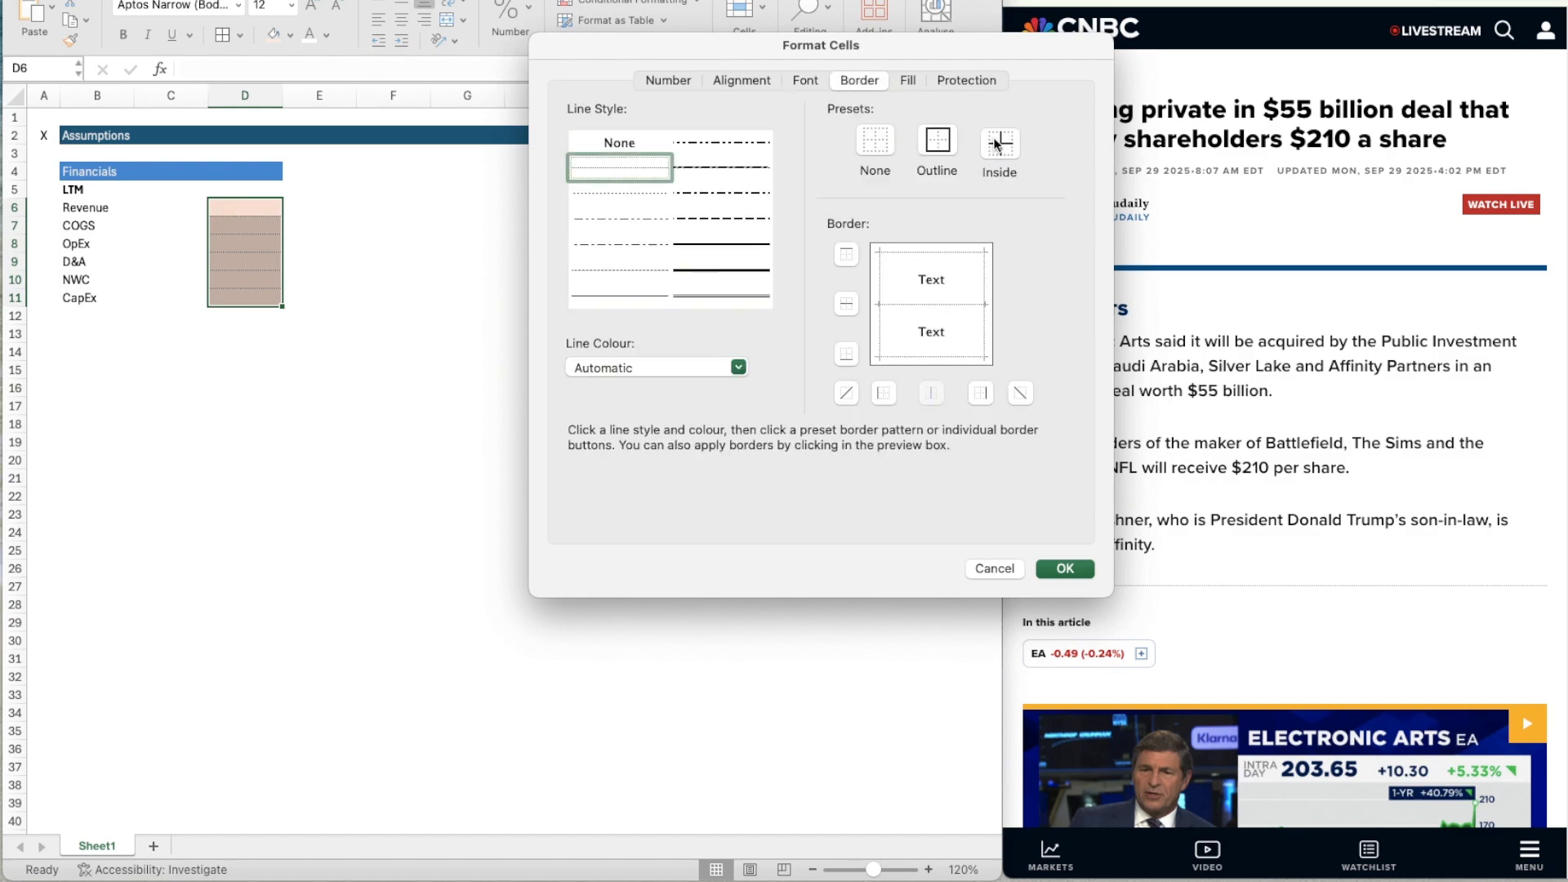
click(1074, 568)
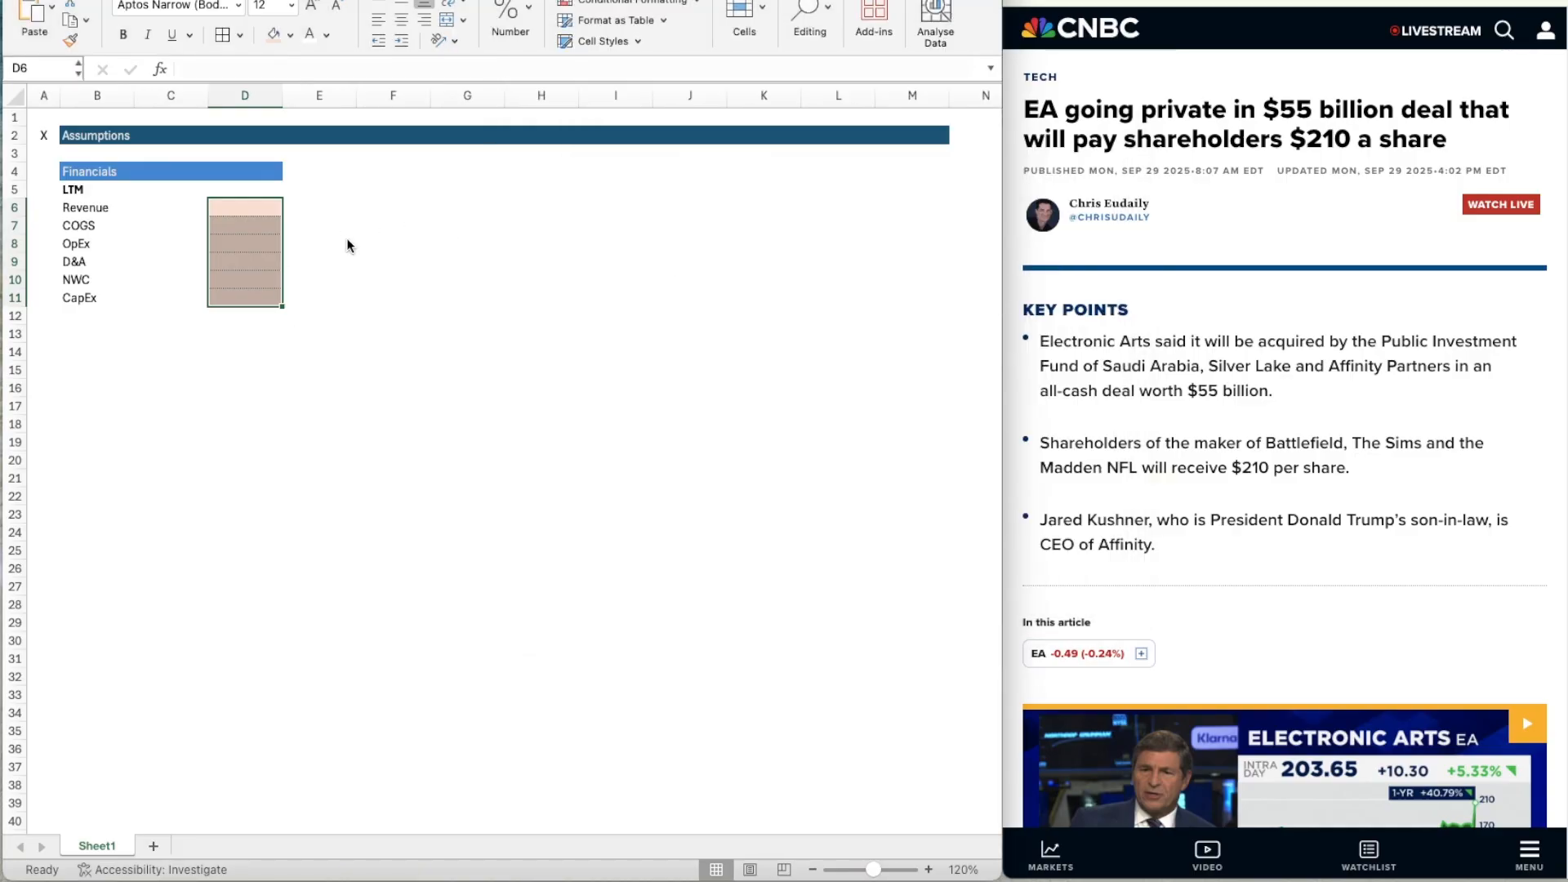
Format D6:D11 as Number with 0 decimal places, a thousands separator and negative numbers in black parentheses.
key(super+1)
click(666, 83)
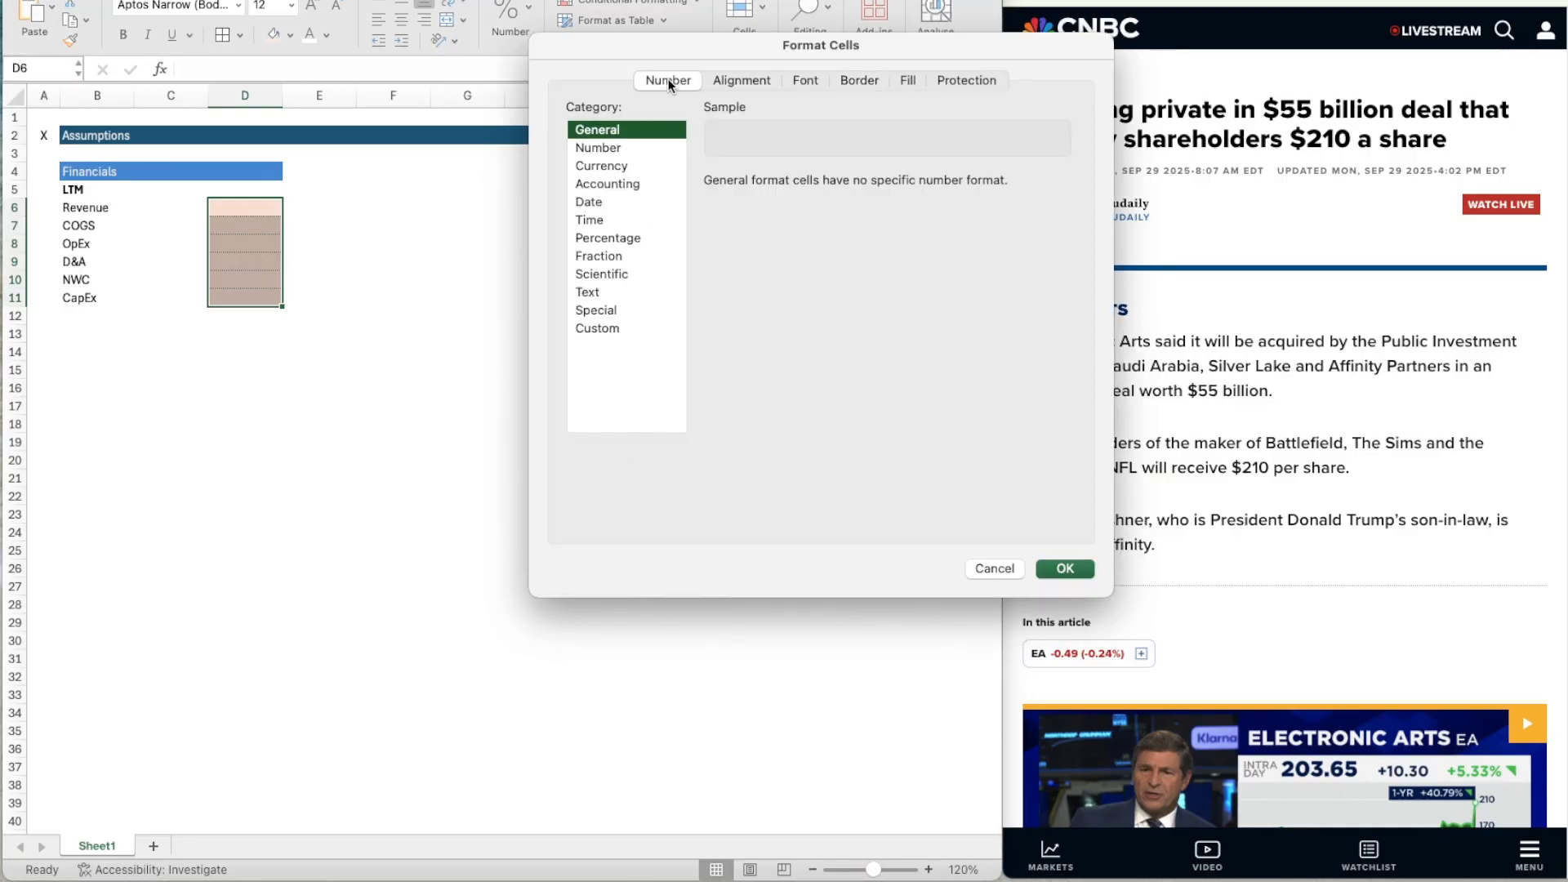
click(629, 151)
click(846, 187)
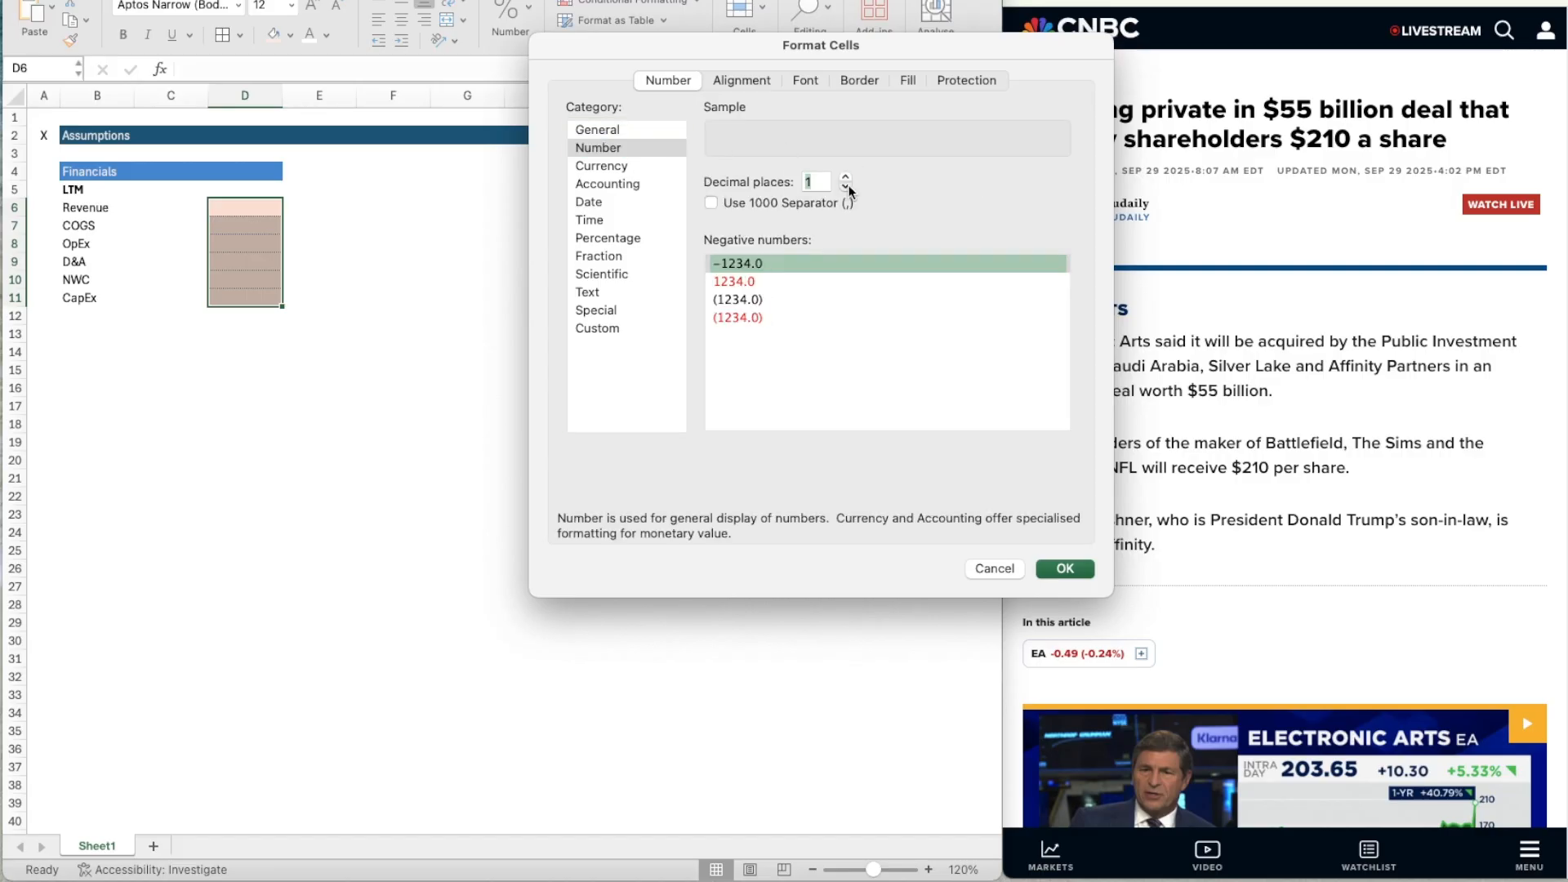
click(845, 188)
click(744, 202)
click(751, 299)
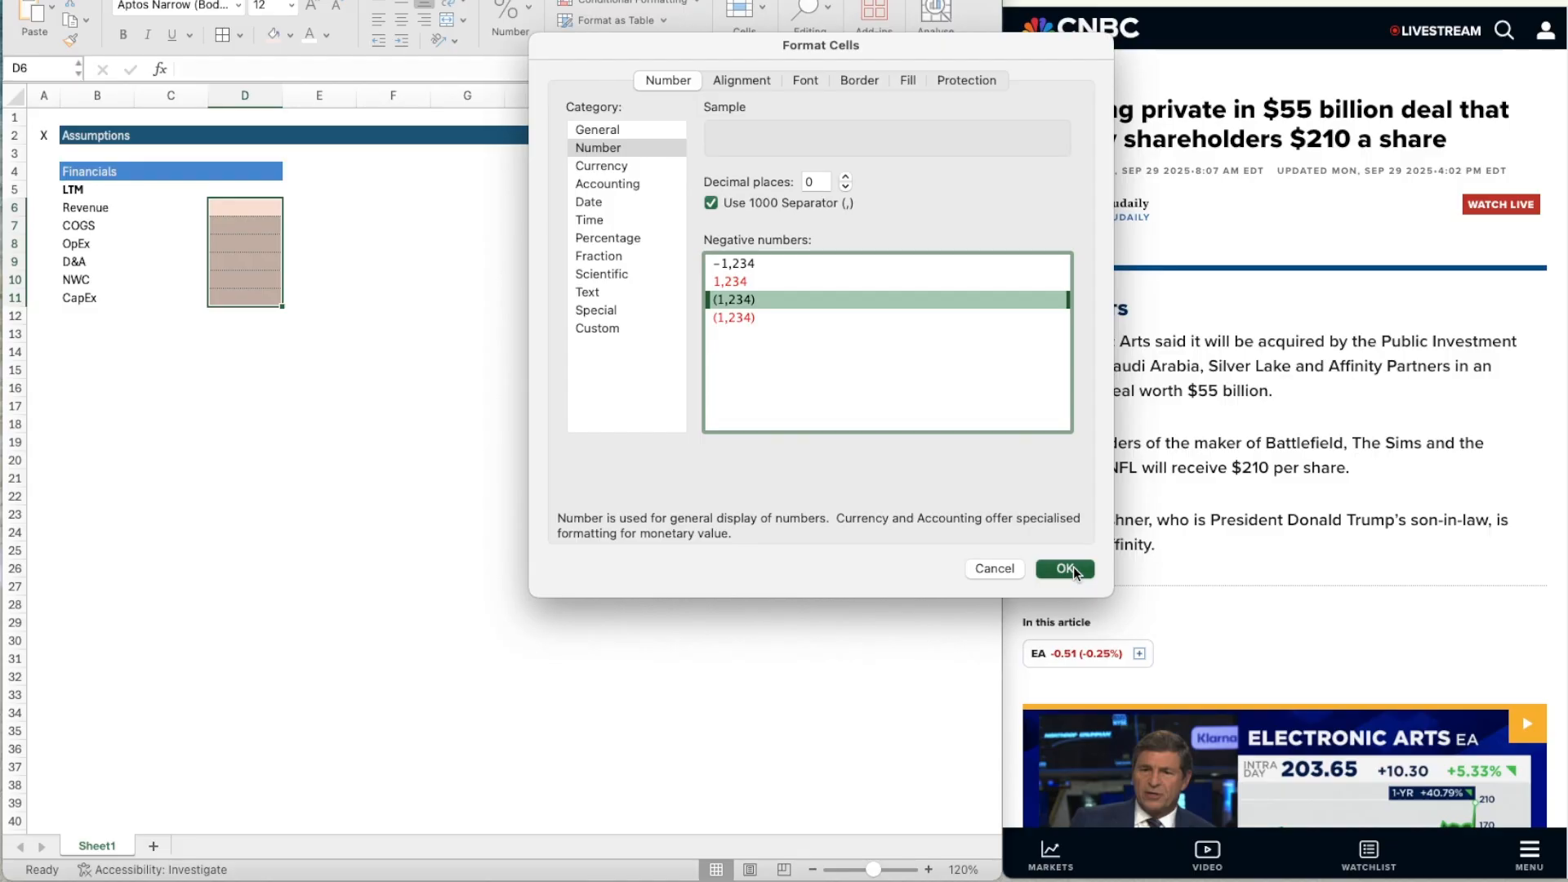
key(Return)
click(302, 227)
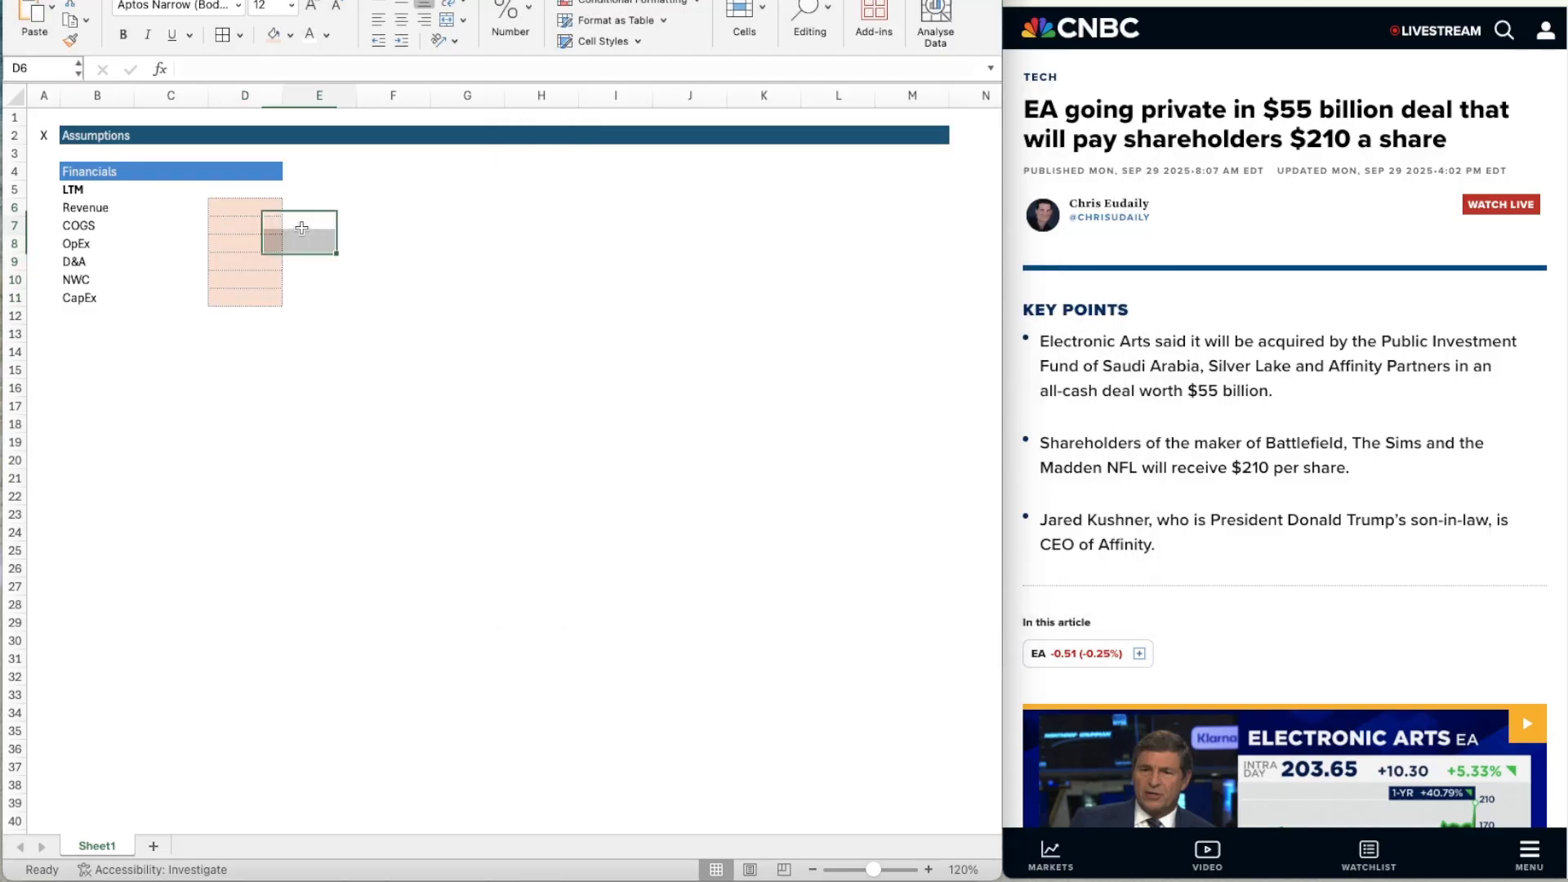
key(Up)
key(Left)
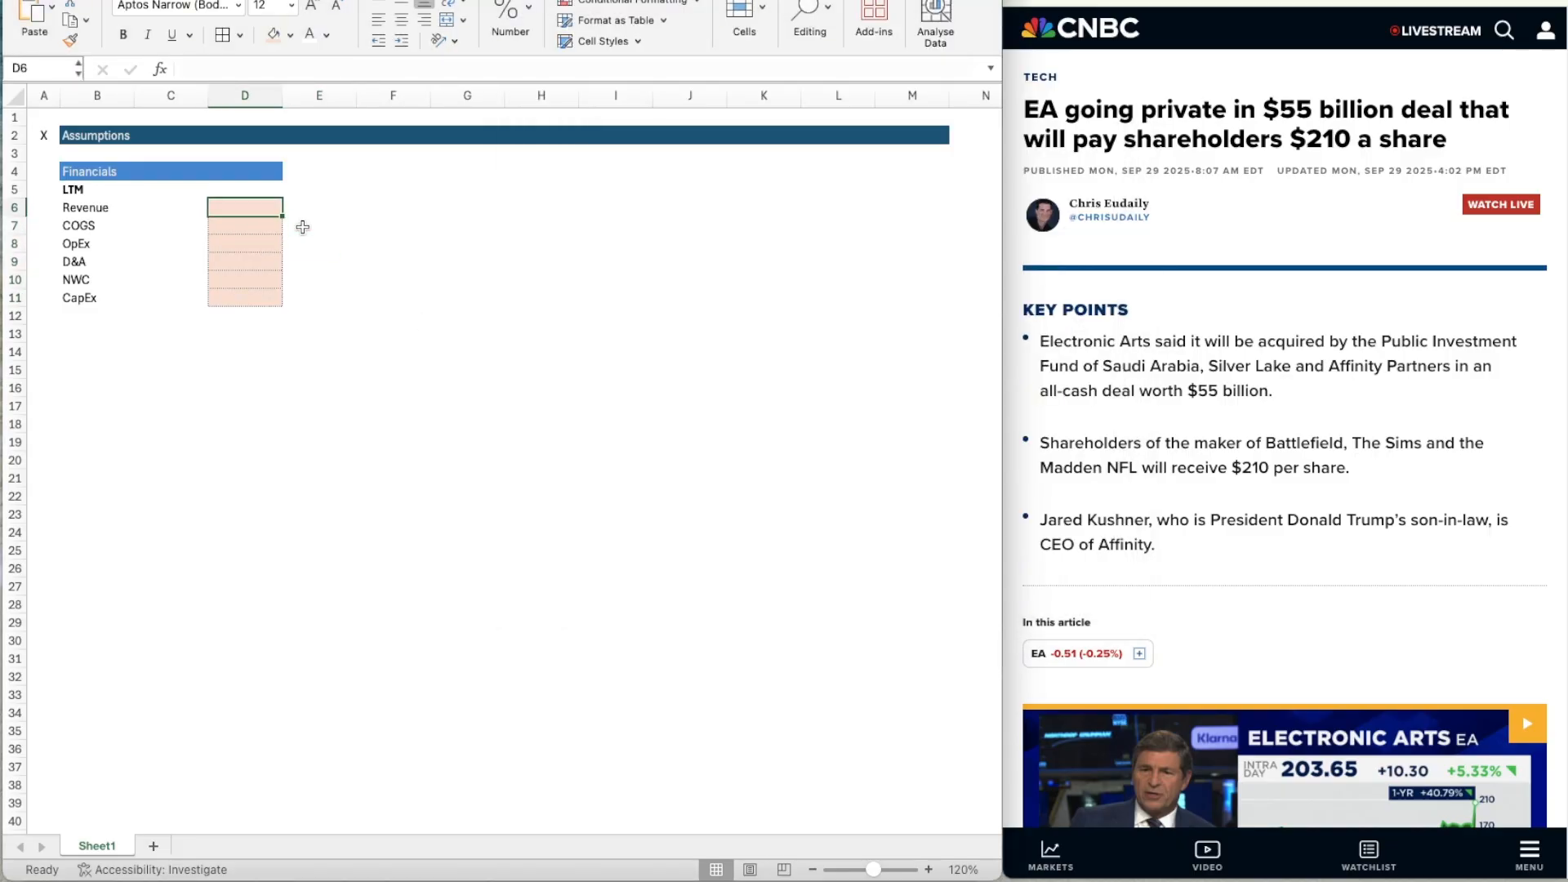
key(Down)
key(Left)
key(Up)
key(Up)
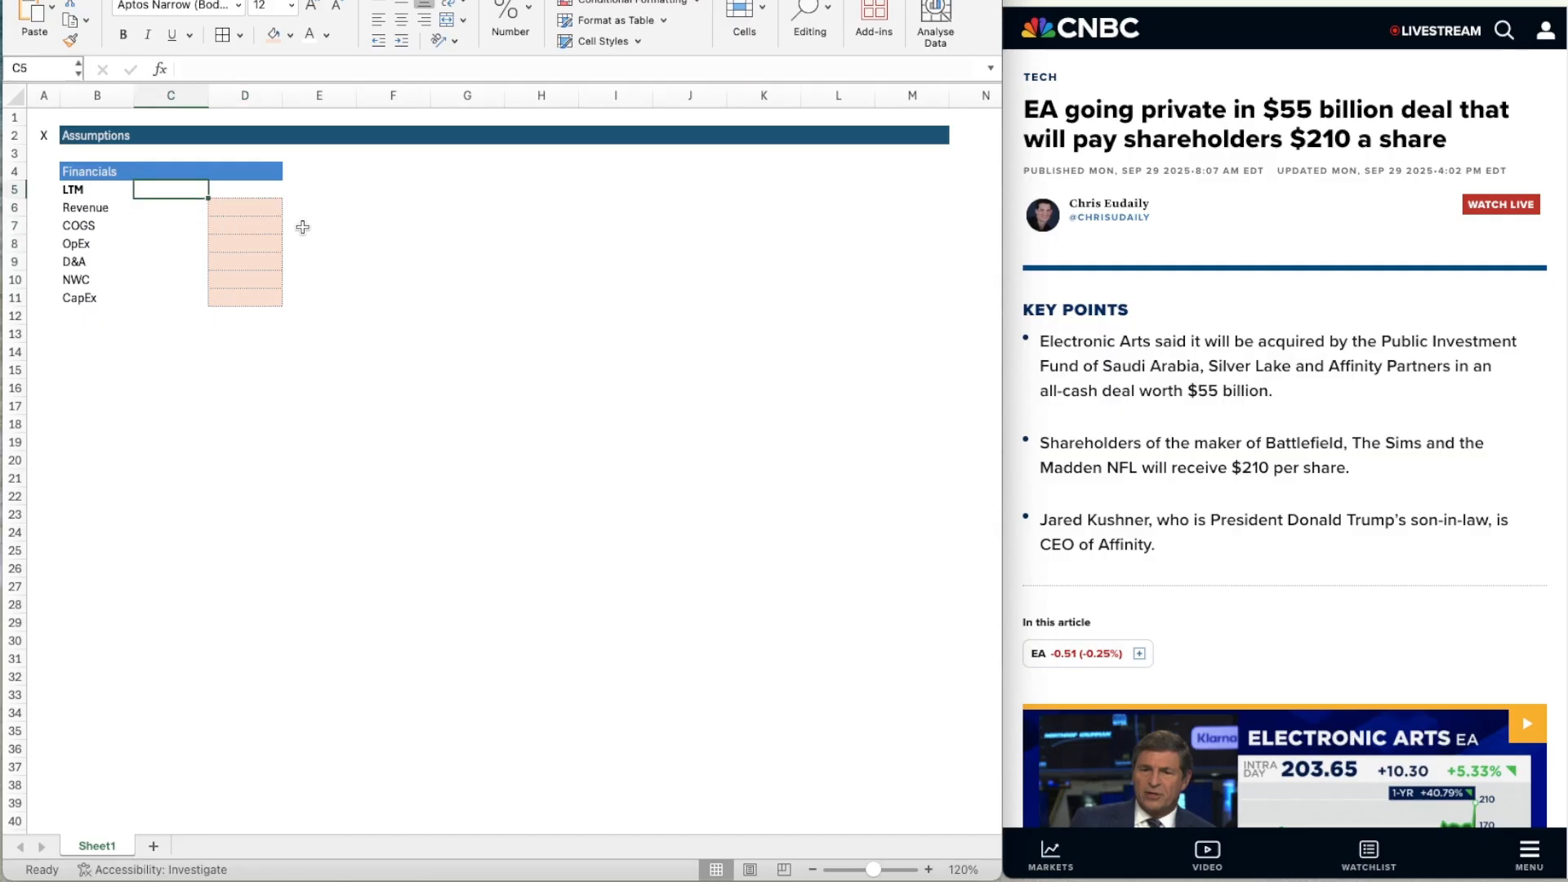
key(Right)
key(Right)
key(Left)
key(Down)
key(Down)
Add the heading "Operating Assumptions" in B13 and make it bold and underlined.
key(Down)
key(Down)
key(Down)
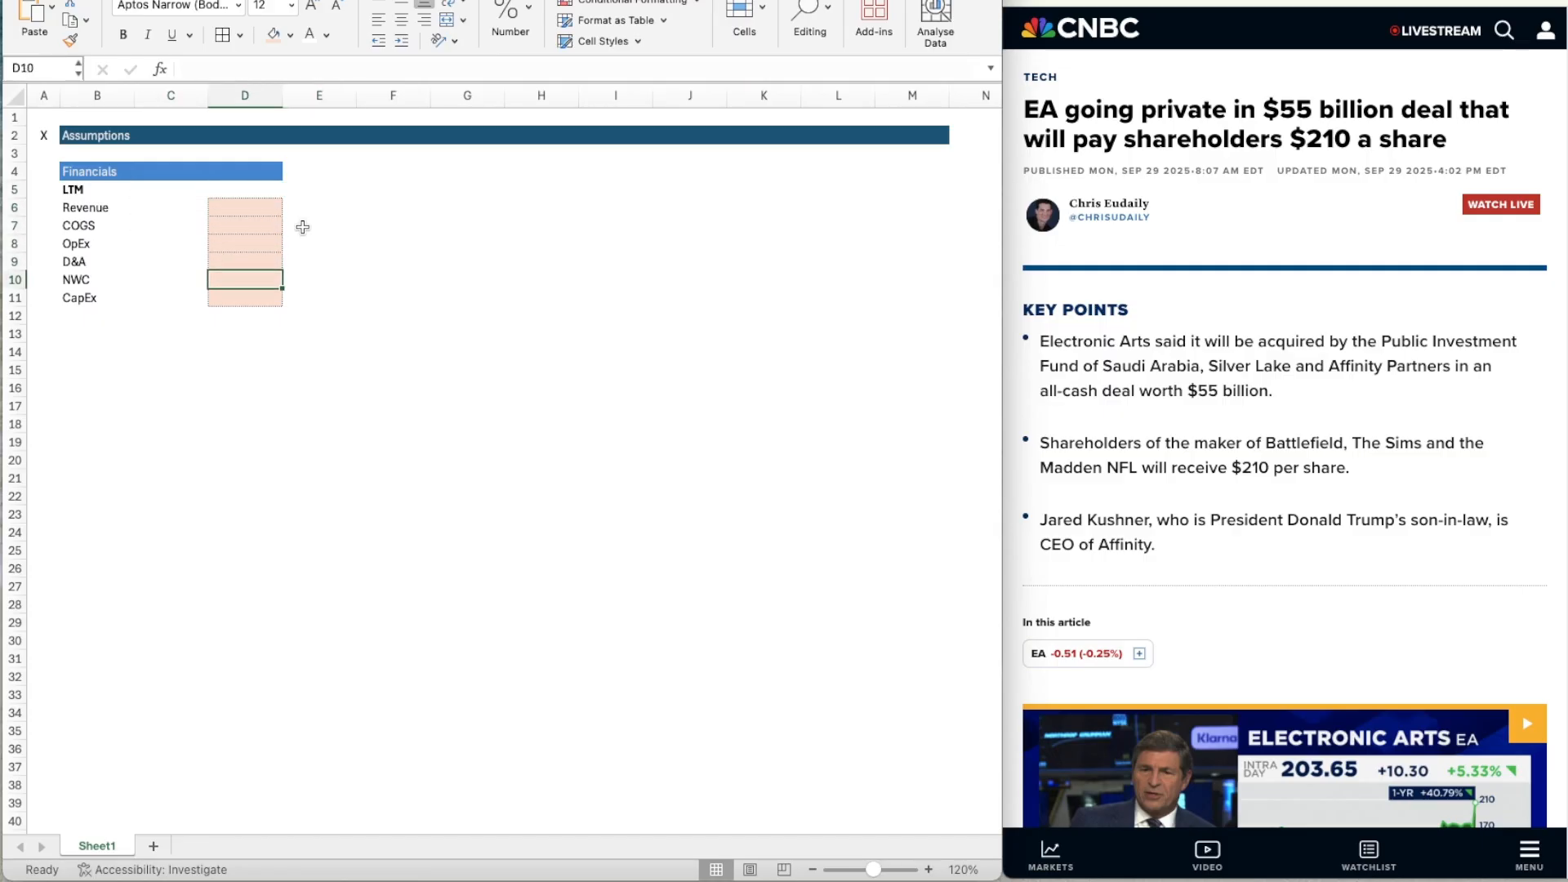
key(Left)
key(Left)
key(Down)
key(Down)
key(Down)
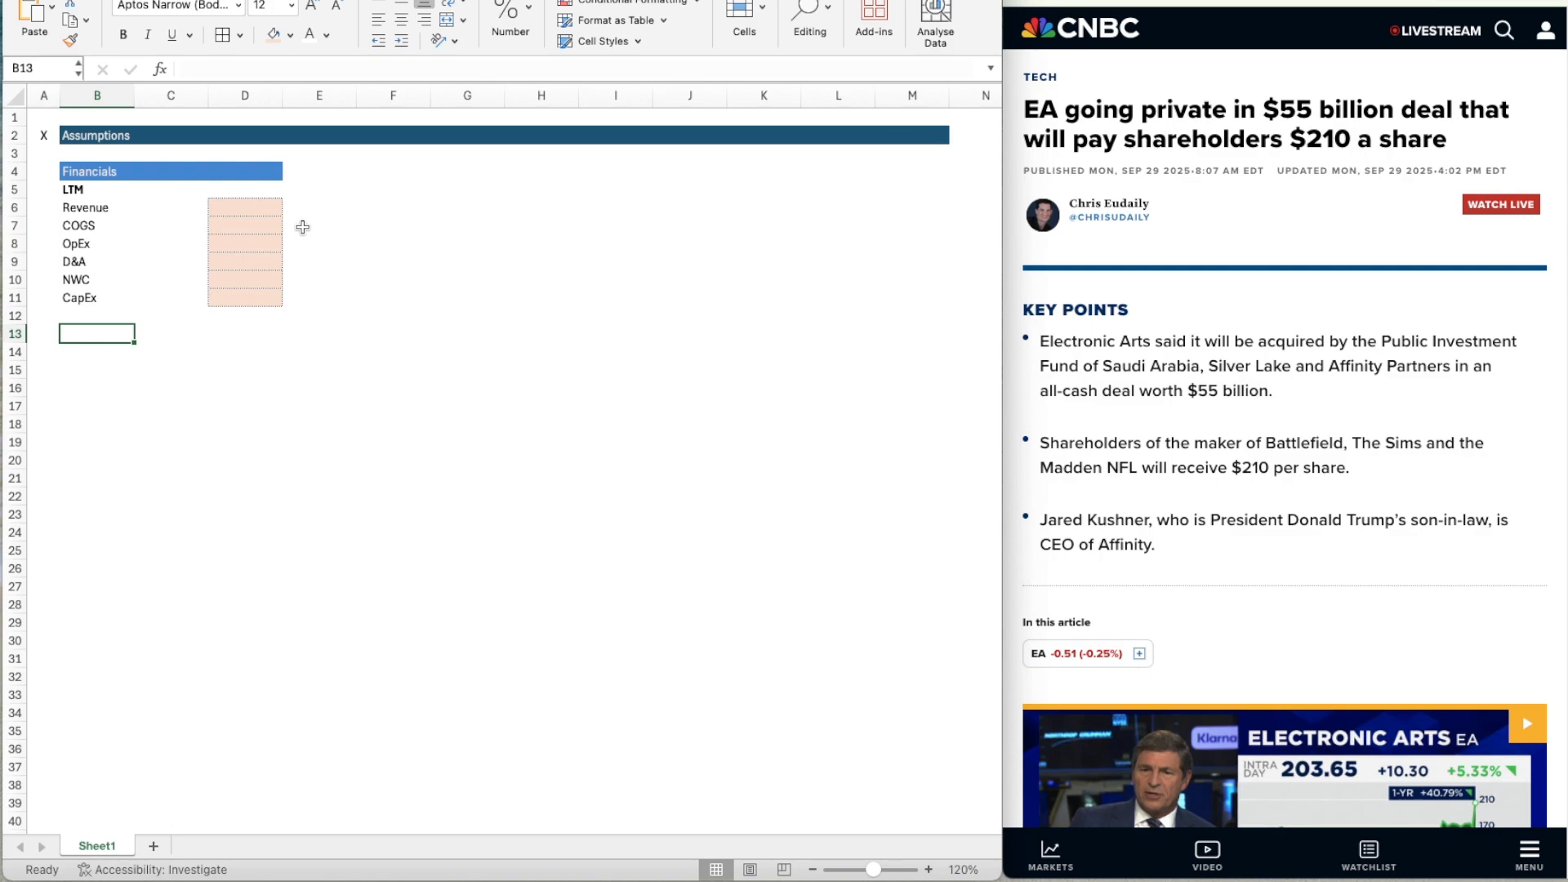
text(Opera)
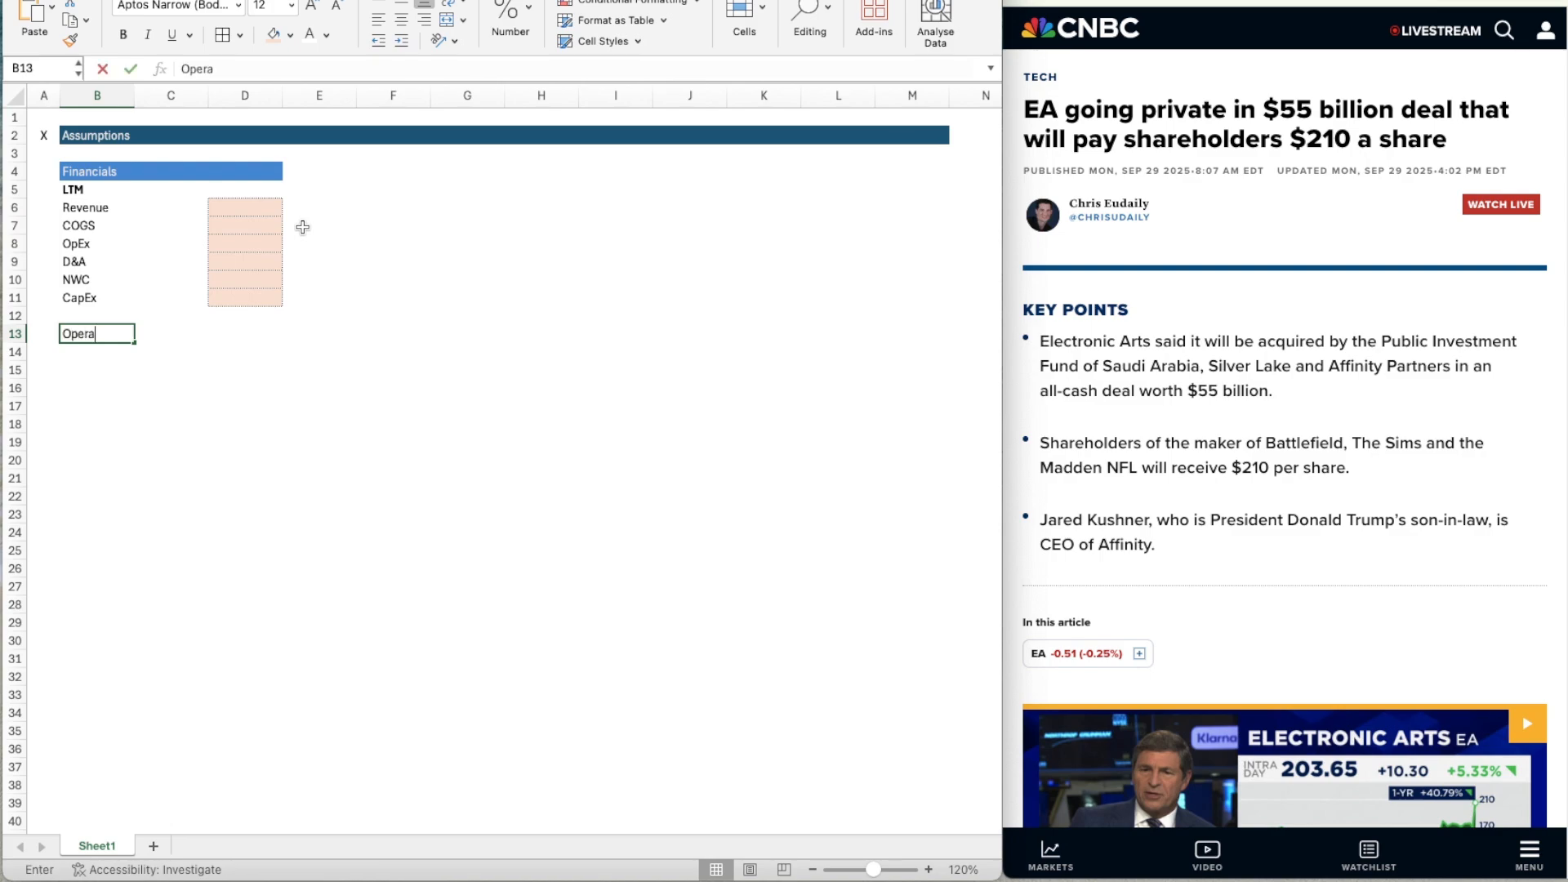
text(ting Assumptions)
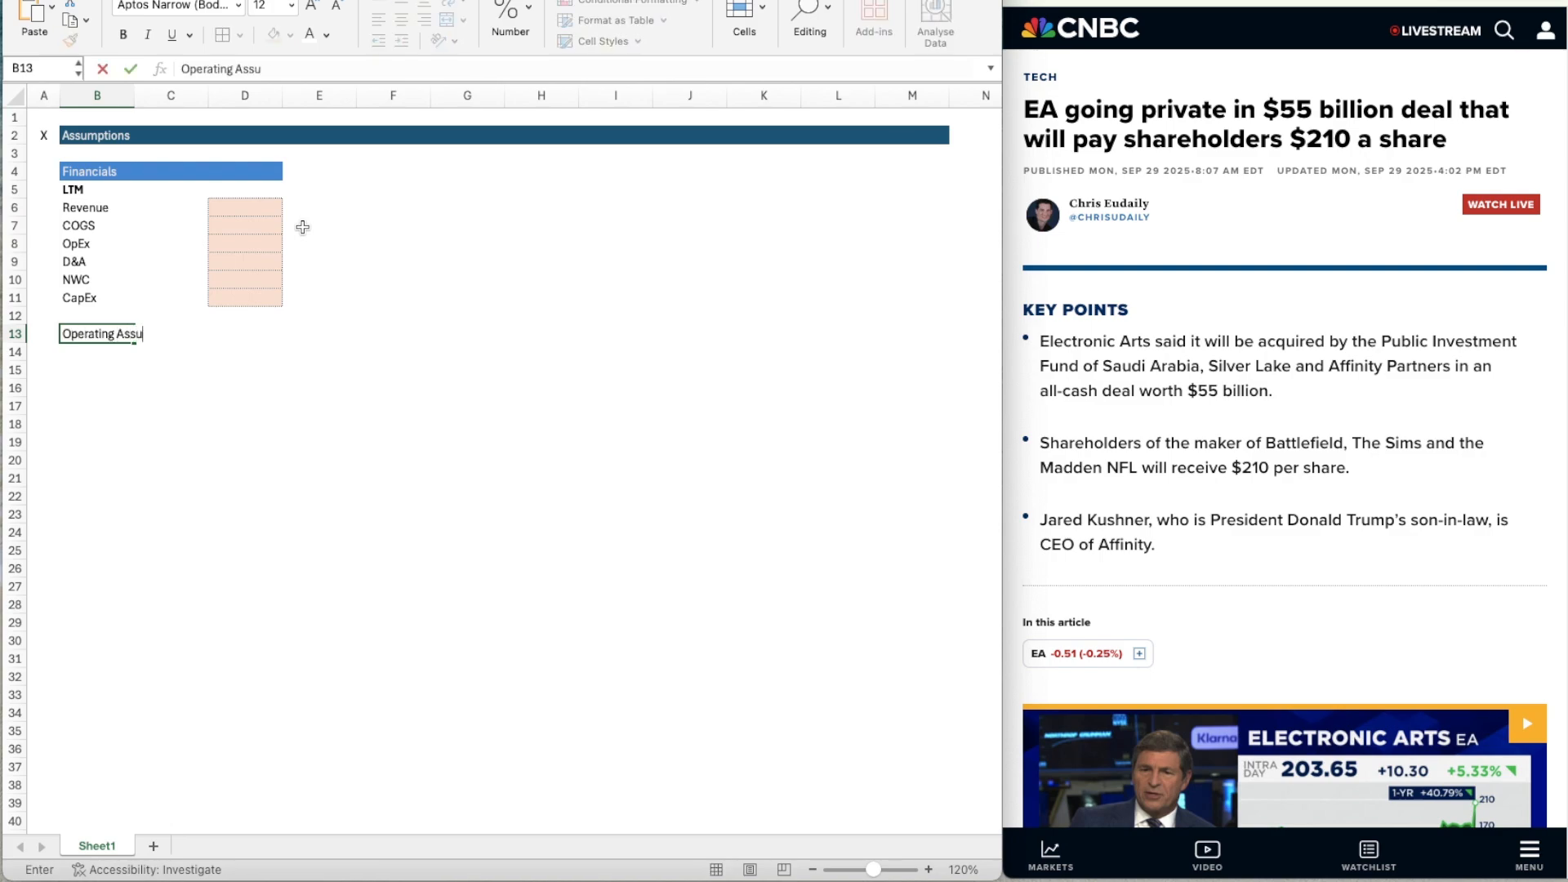
key(Return)
key(Up)
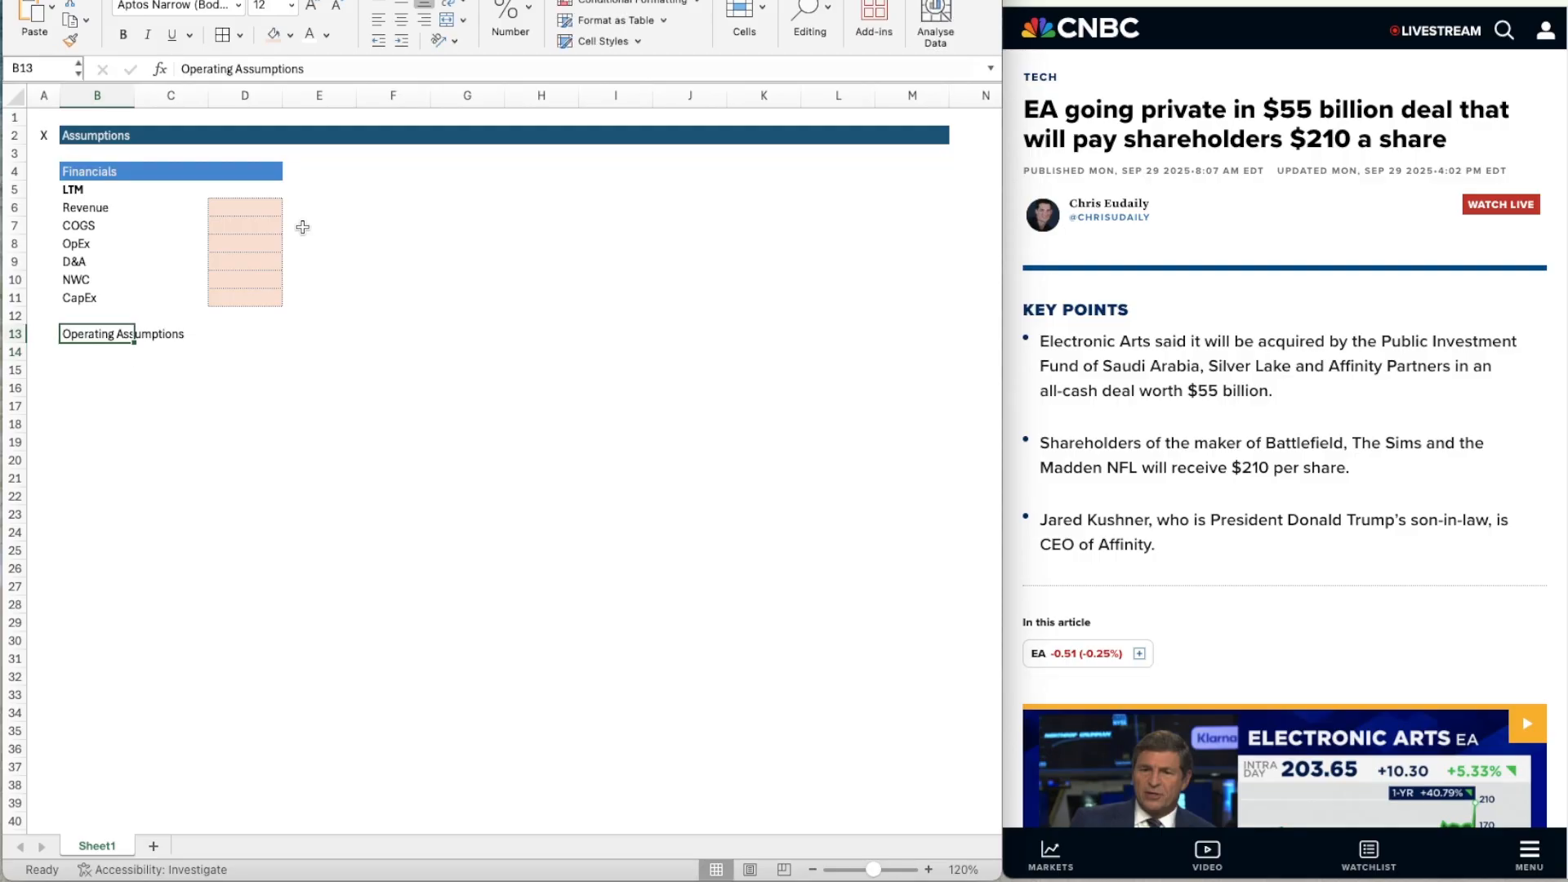
key(super+b)
key(super+u)
key(Return)
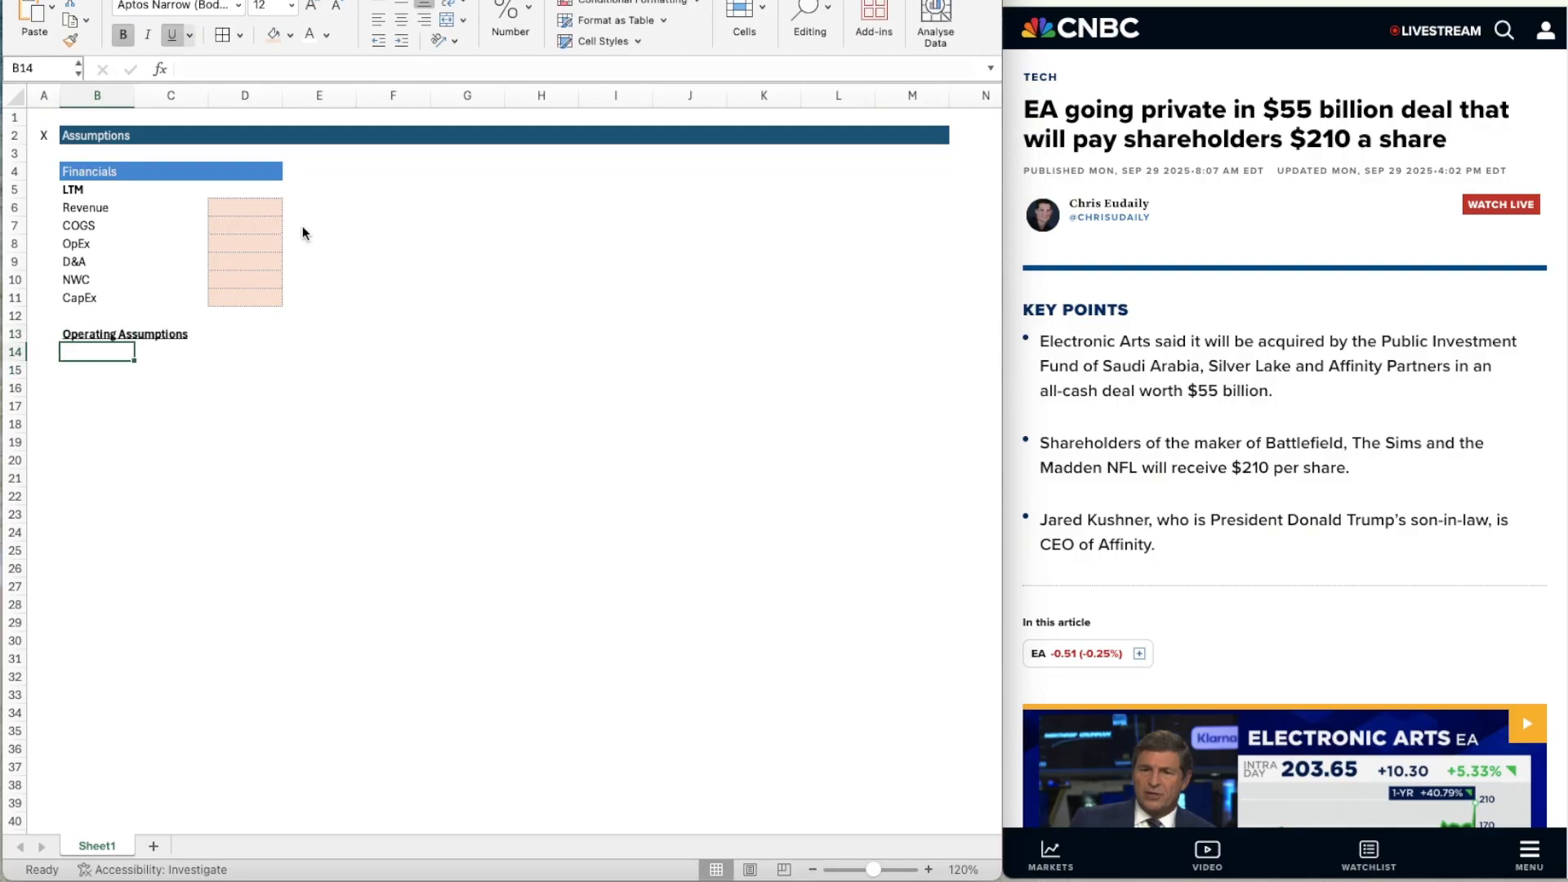
Enter the row labels Revenue Growth, Tax Rate and YoY Margin Expansion in B14:B16.
text(Revenue Growth)
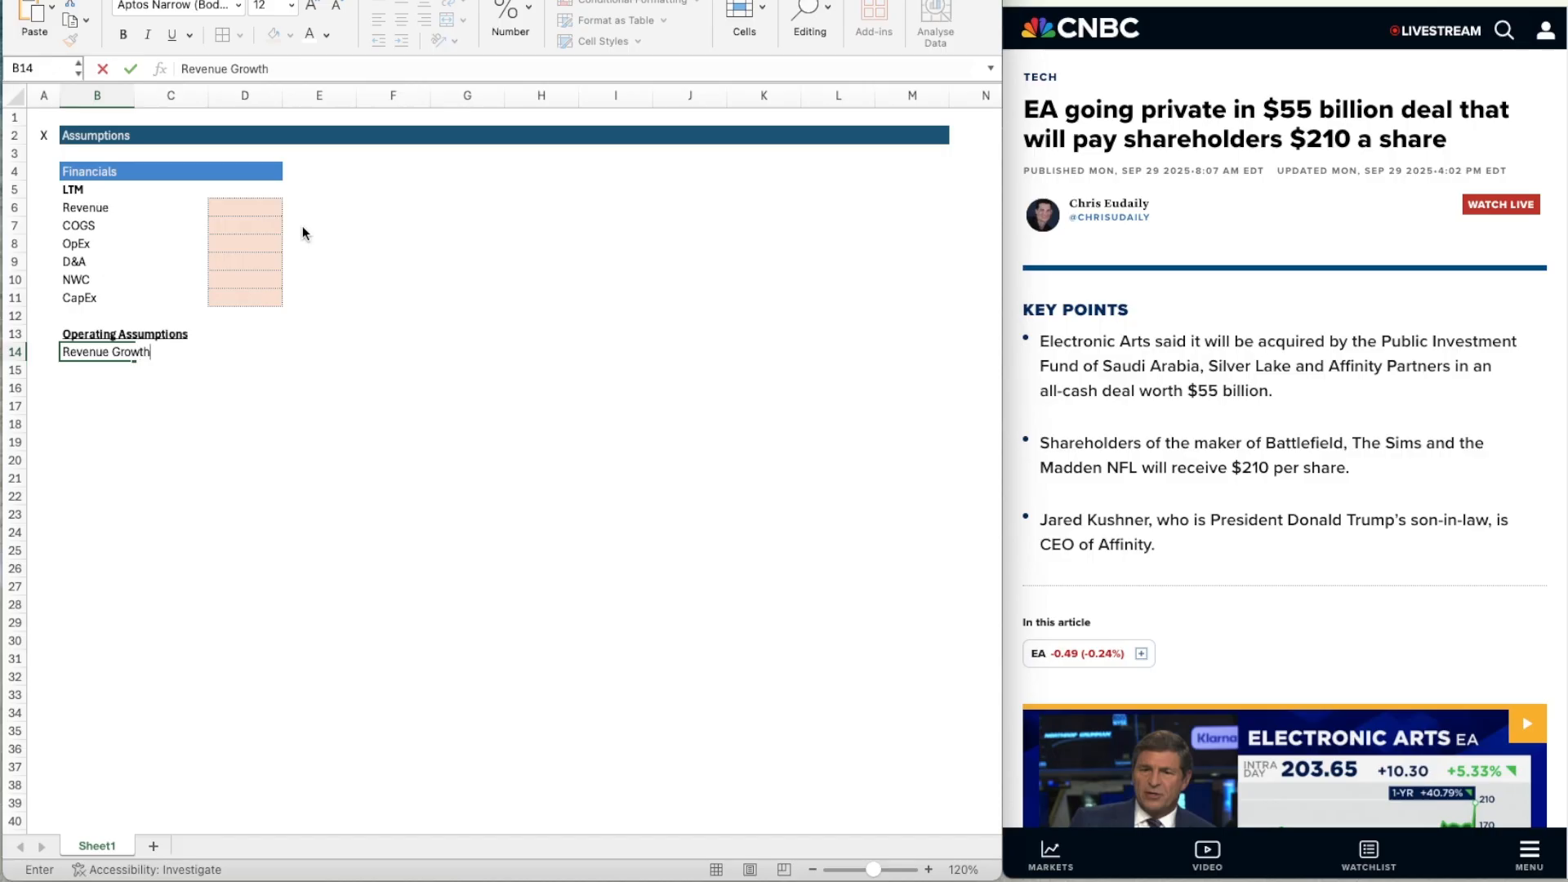
key(Return)
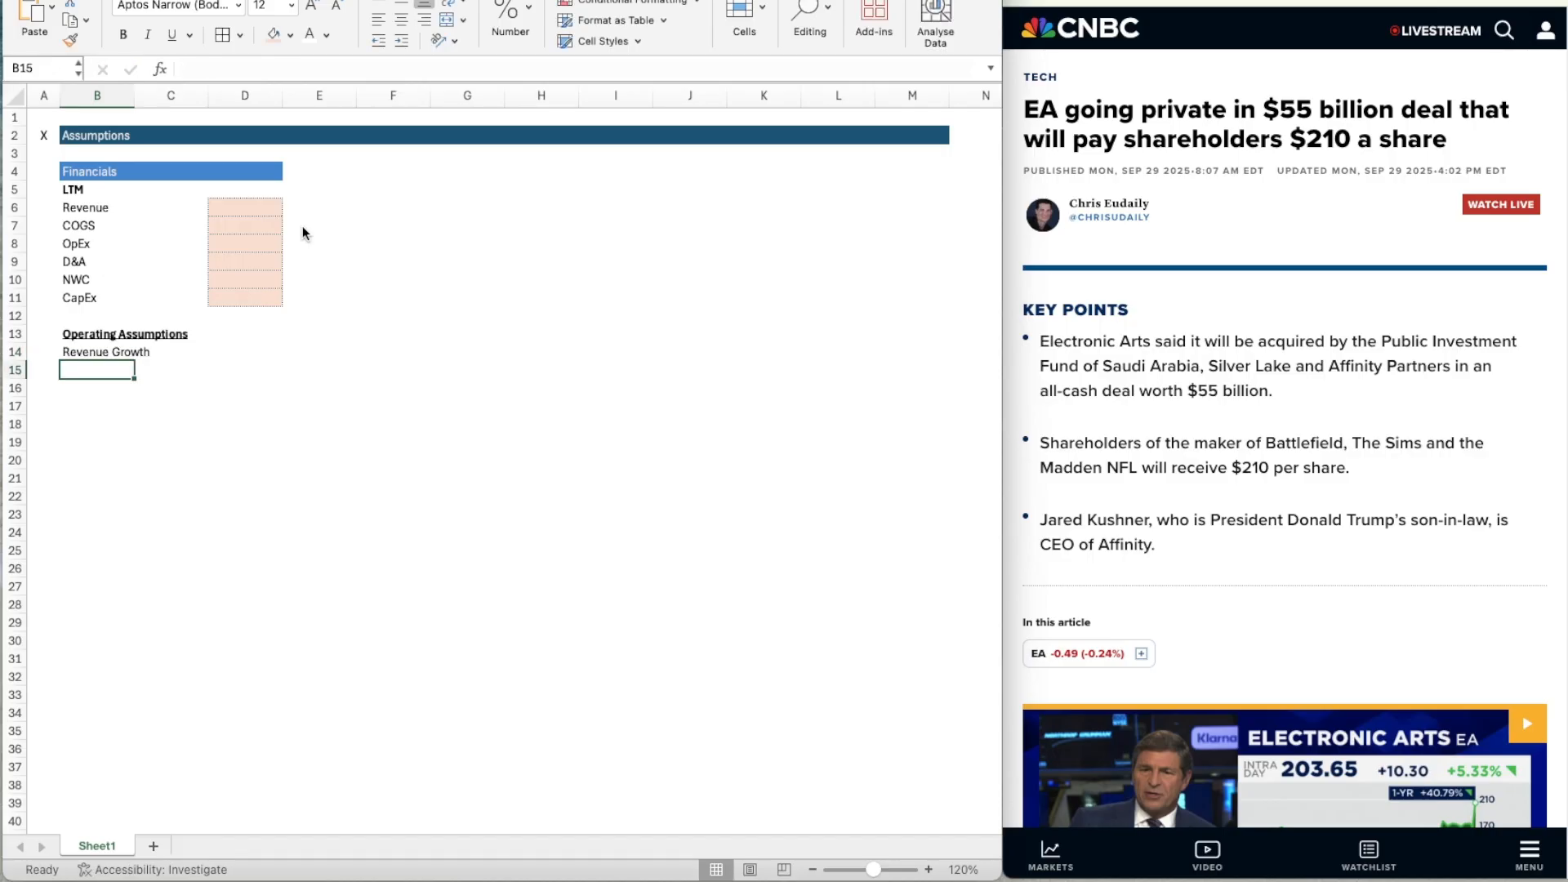
text(Tax Rate)
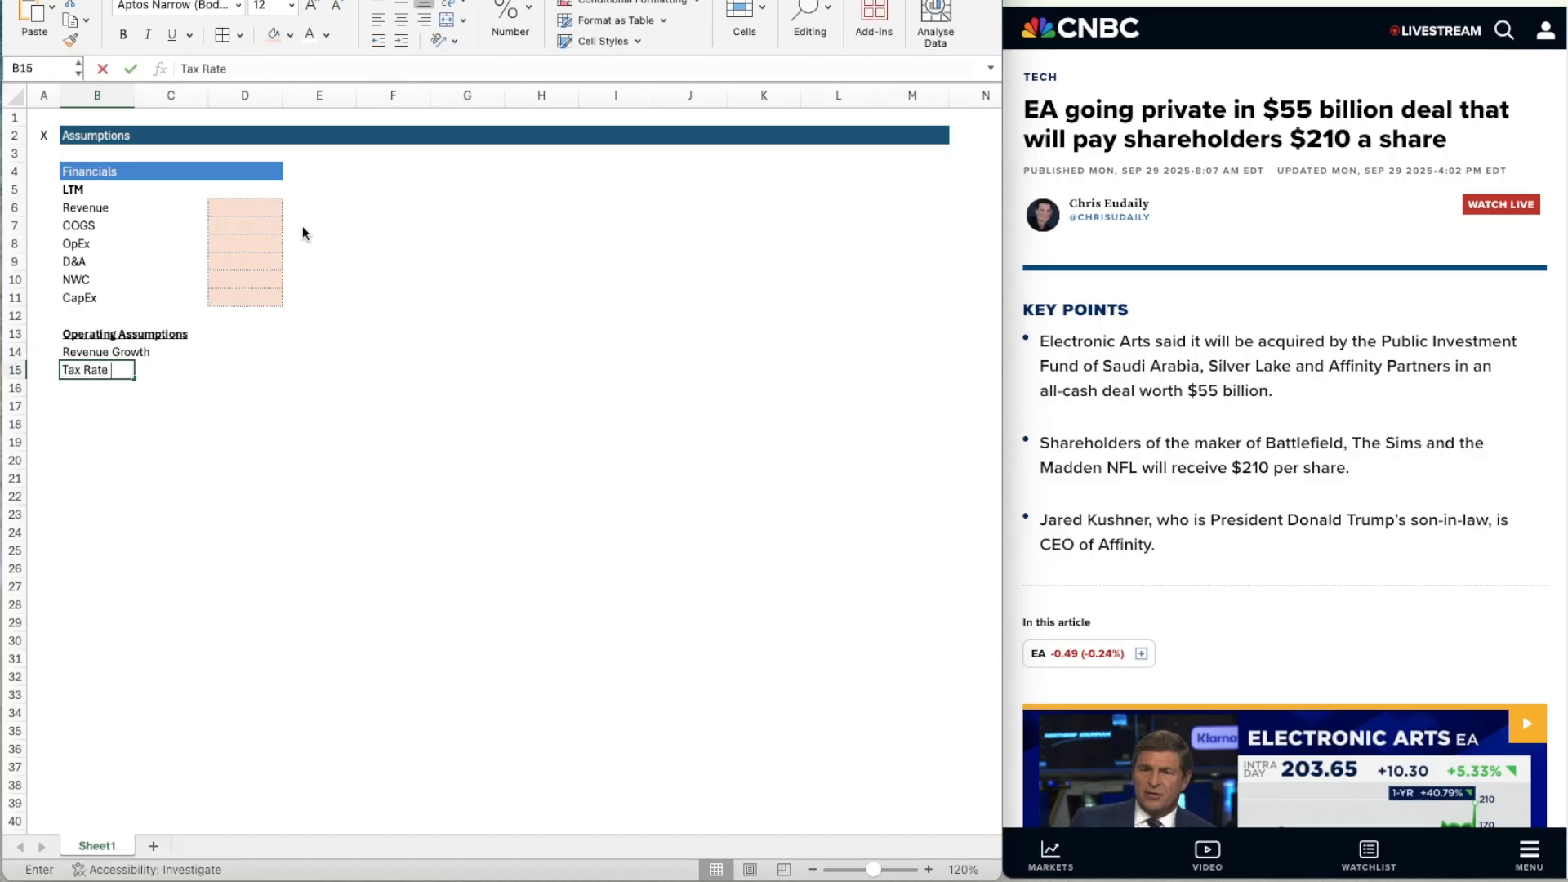
key(Return)
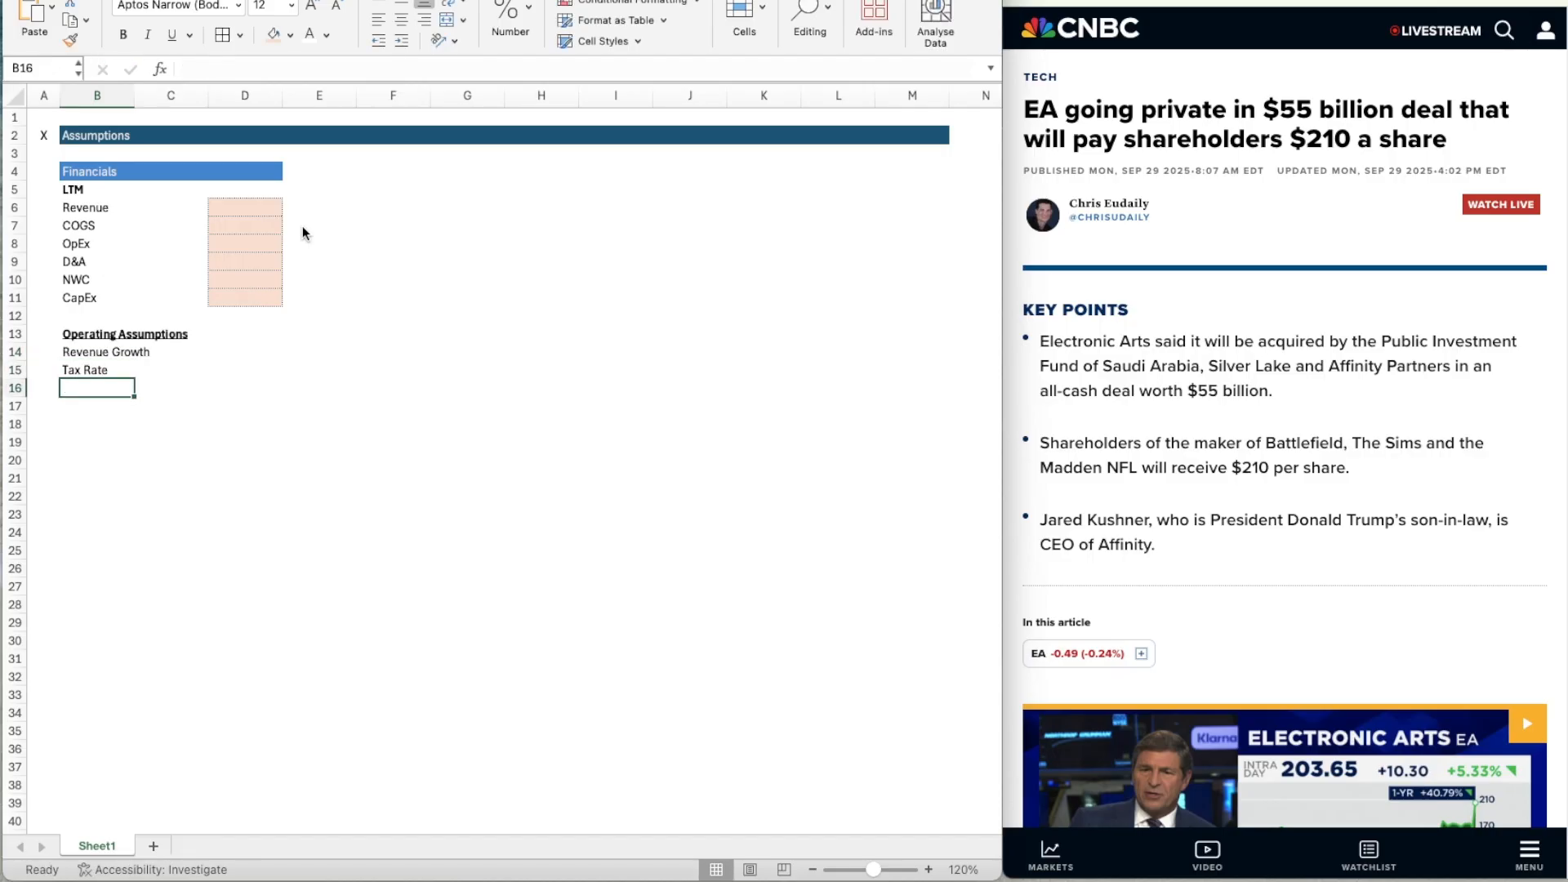
text(YoY Margin)
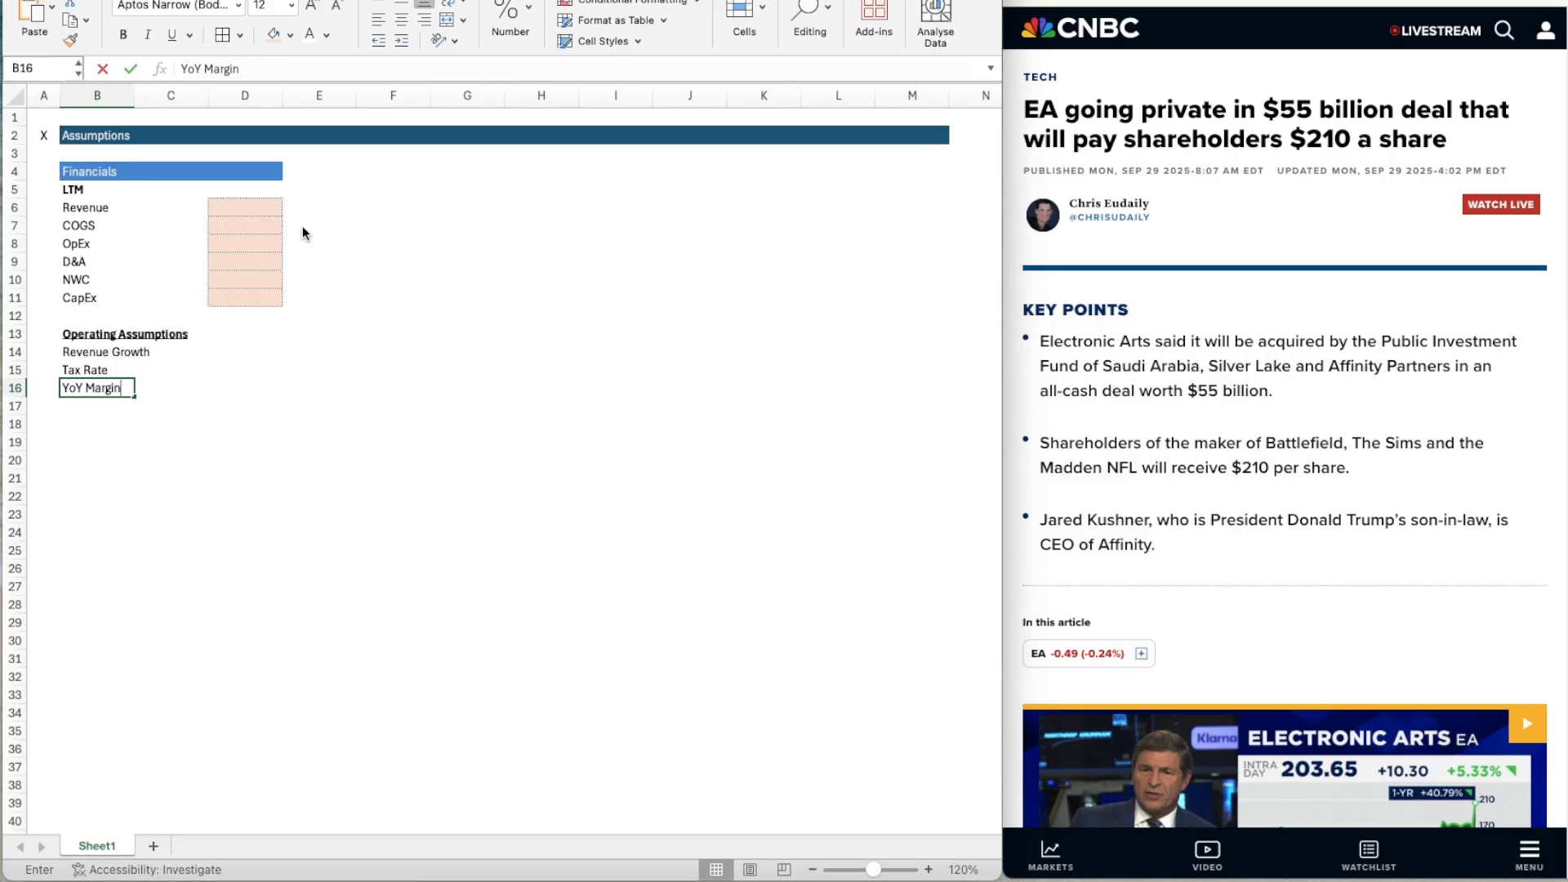
text( Expansion)
key(Return)
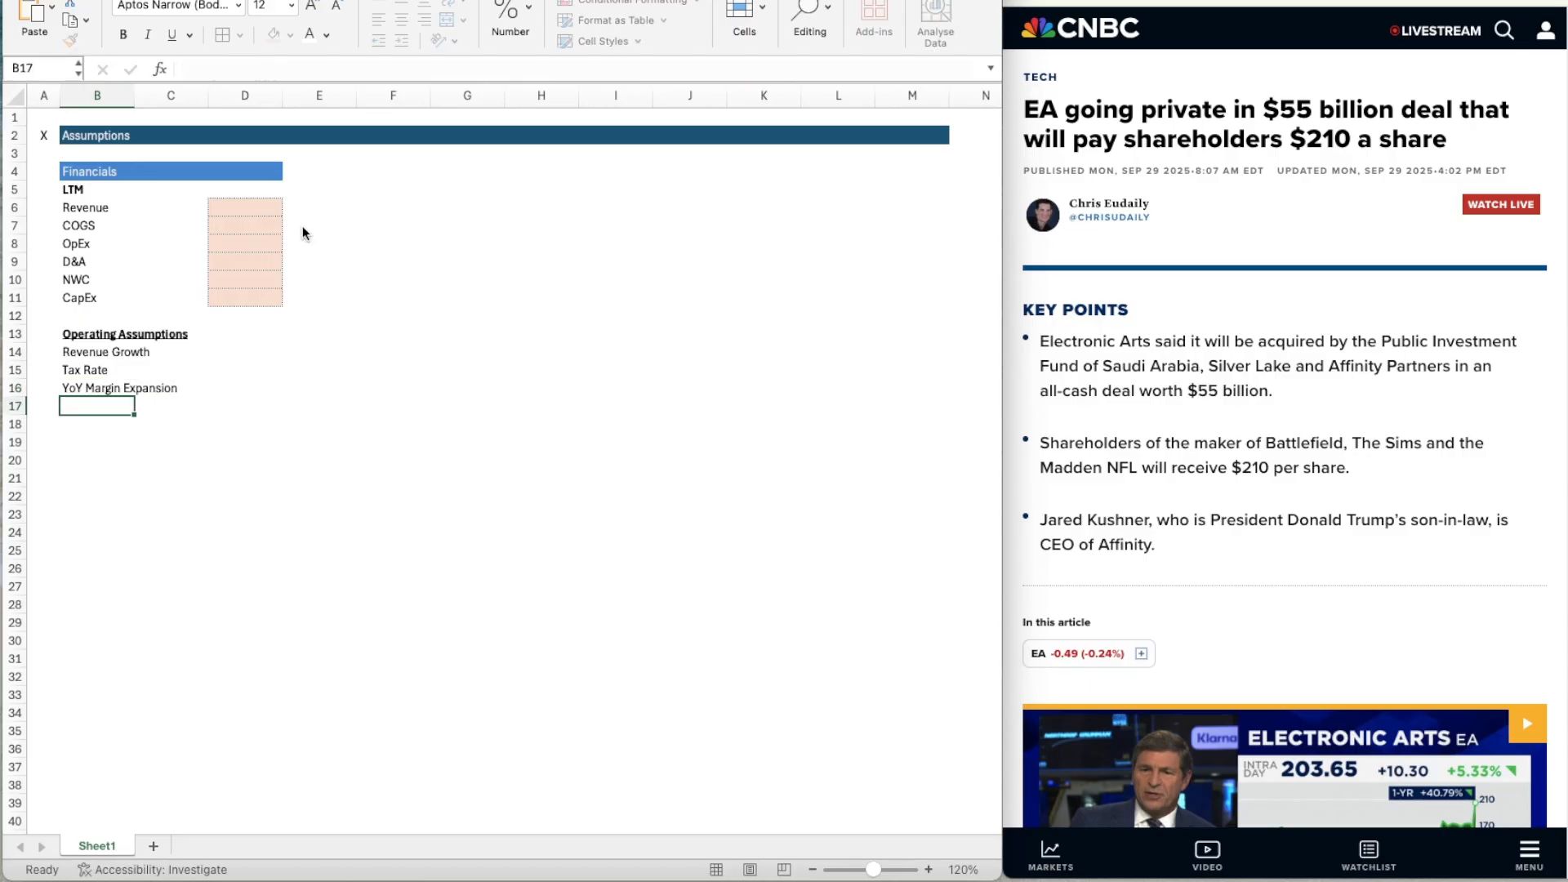
Copy the formatted input cells D9:D11 to D14:D16 beside the operating assumption labels.
key(Up)
key(Right)
key(Right)
key(Up)
key(Up)
key(Up)
key(Up)
key(Up)
key(Up)
key(Up)
key(shift+Down)
key(shift+Down)
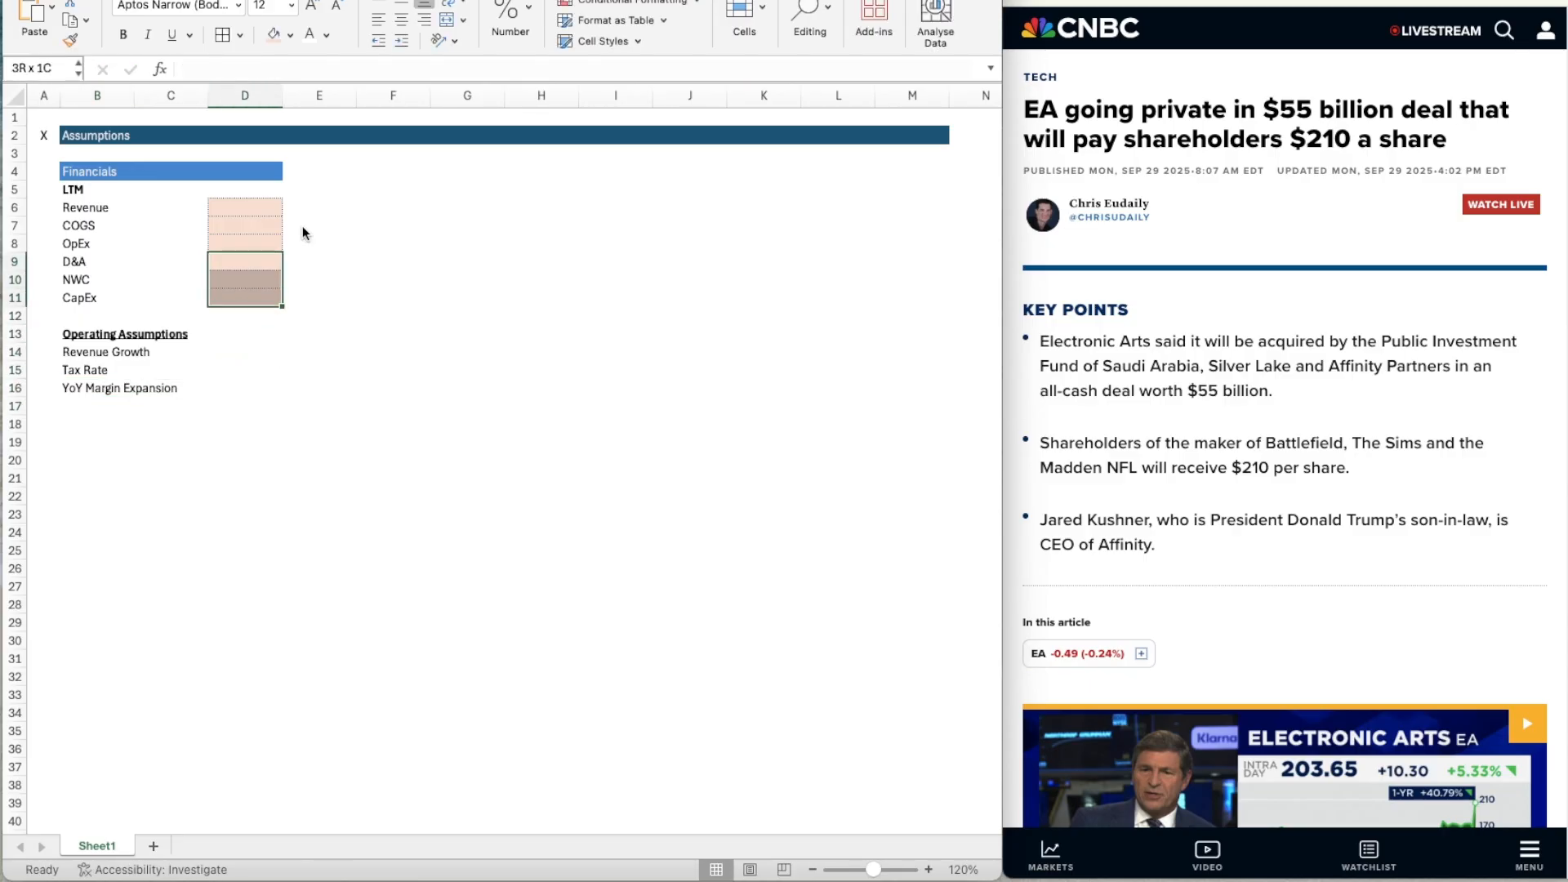
key(super+c)
key(Down)
key(Down)
key(Down)
key(Down)
key(Down)
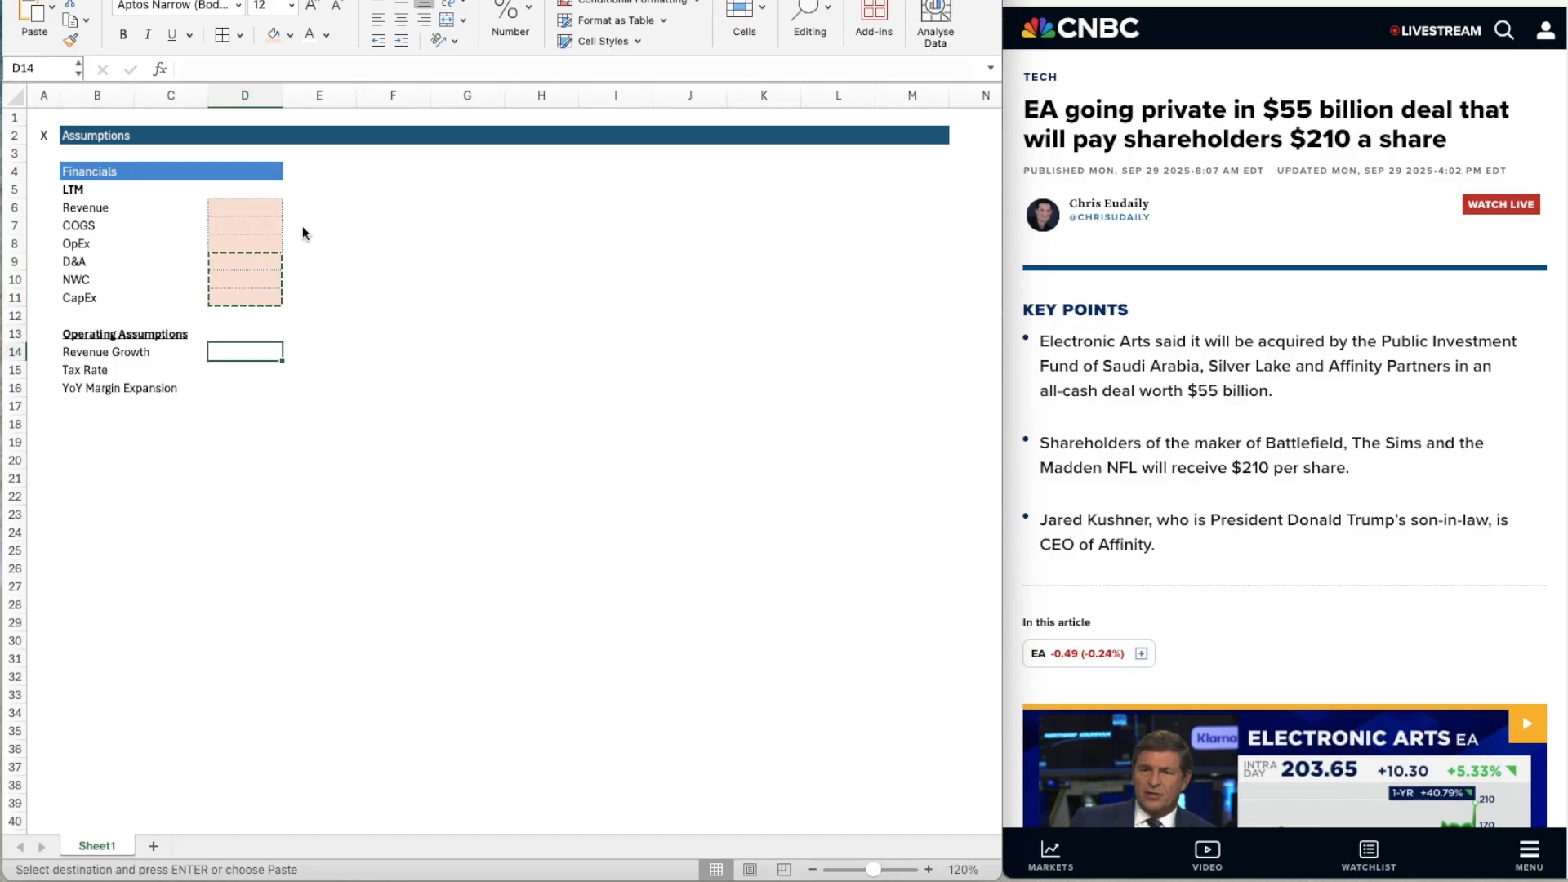
key(shift+Down)
Format the operating assumption input cells D14:D16 as Percentage.
key(shift+Down)
key(super+v)
key(Down)
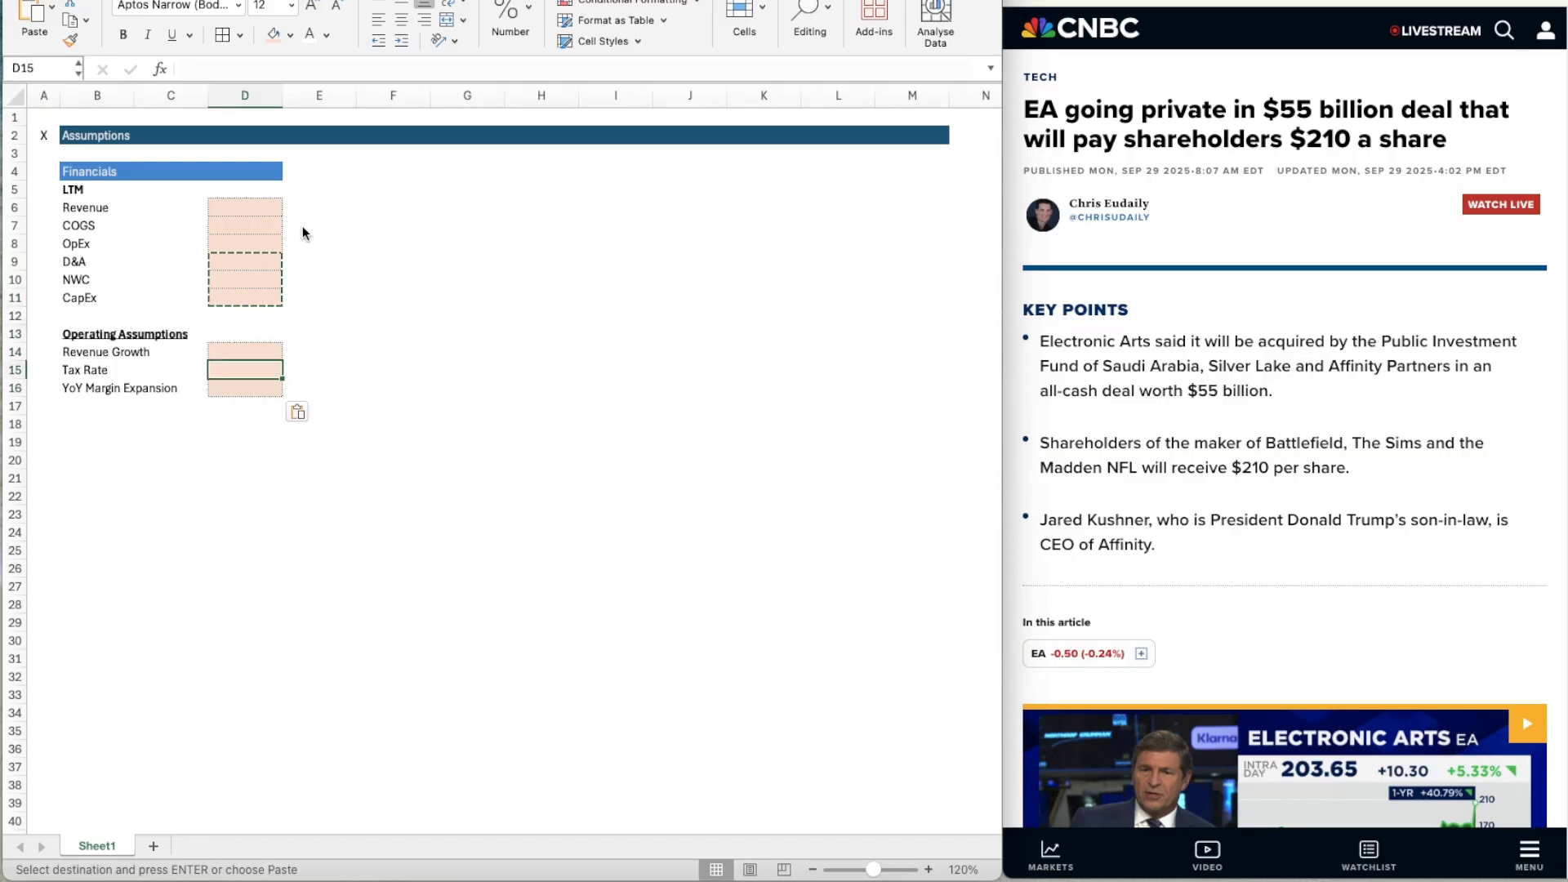
key(Up)
key(shift+Down)
key(shift+Down)
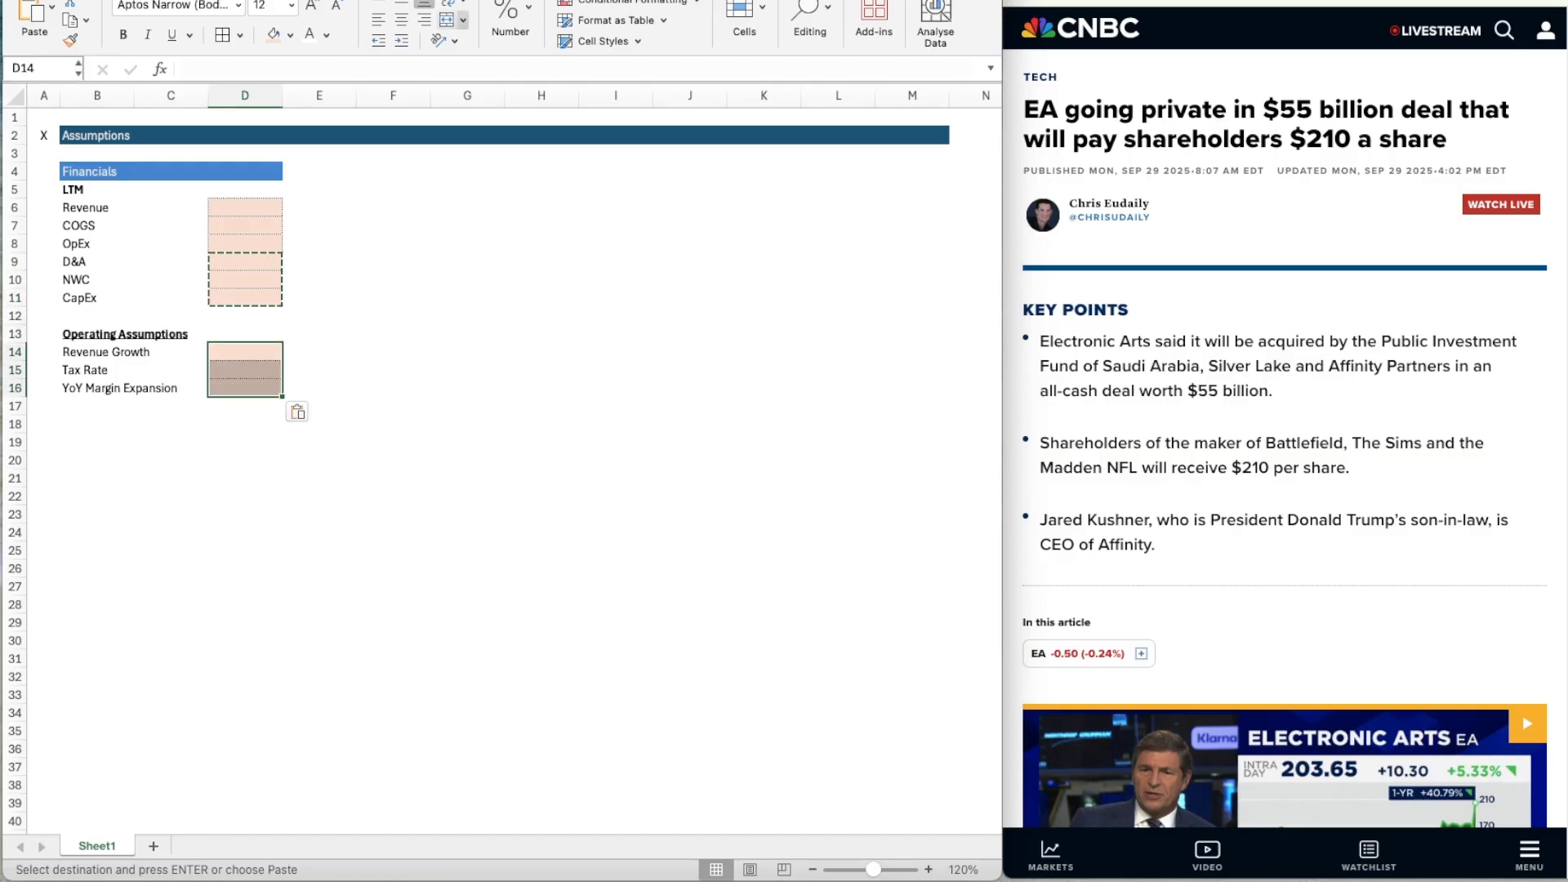
click(510, 17)
click(485, 95)
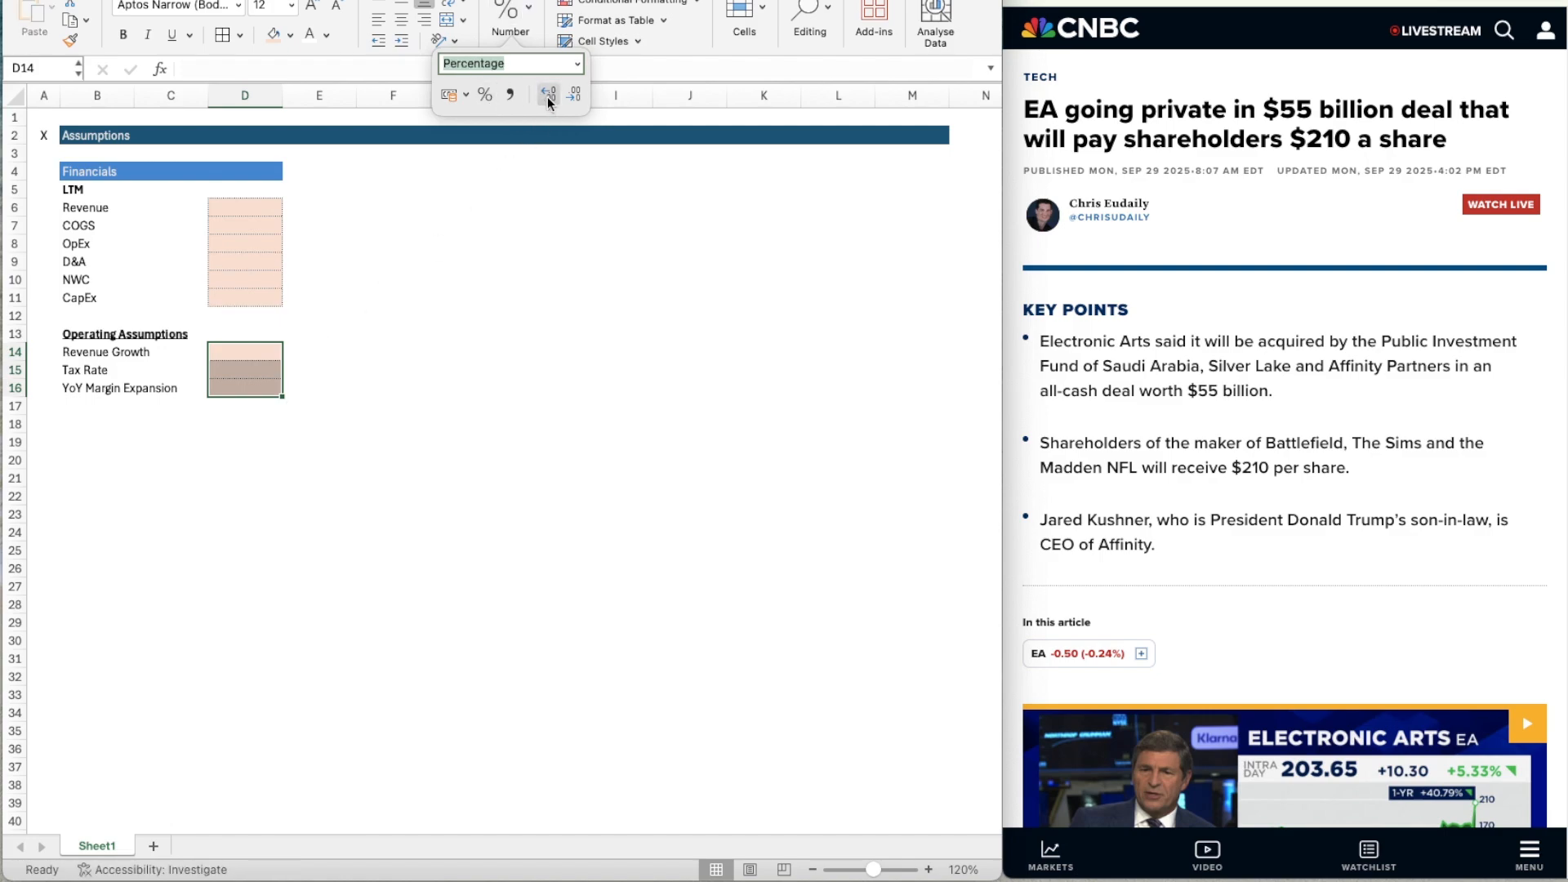
click(379, 336)
Copy the Financials header band B4:D4 to F4:H4 and retitle the copy "Entry".
click(319, 203)
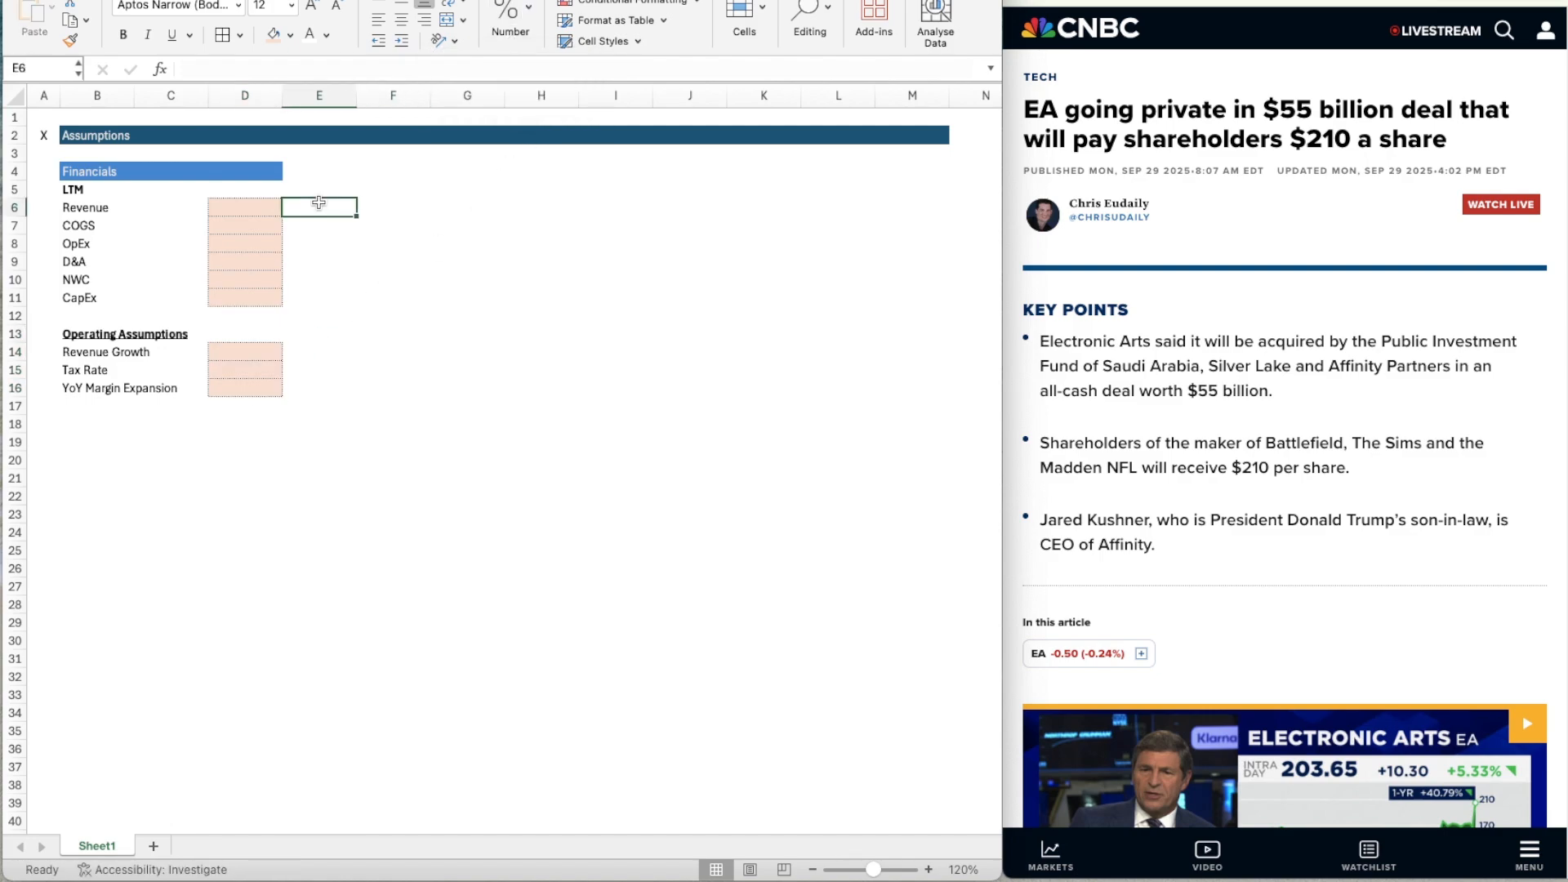
key(Up)
key(Up)
key(Left)
key(Left)
key(Left)
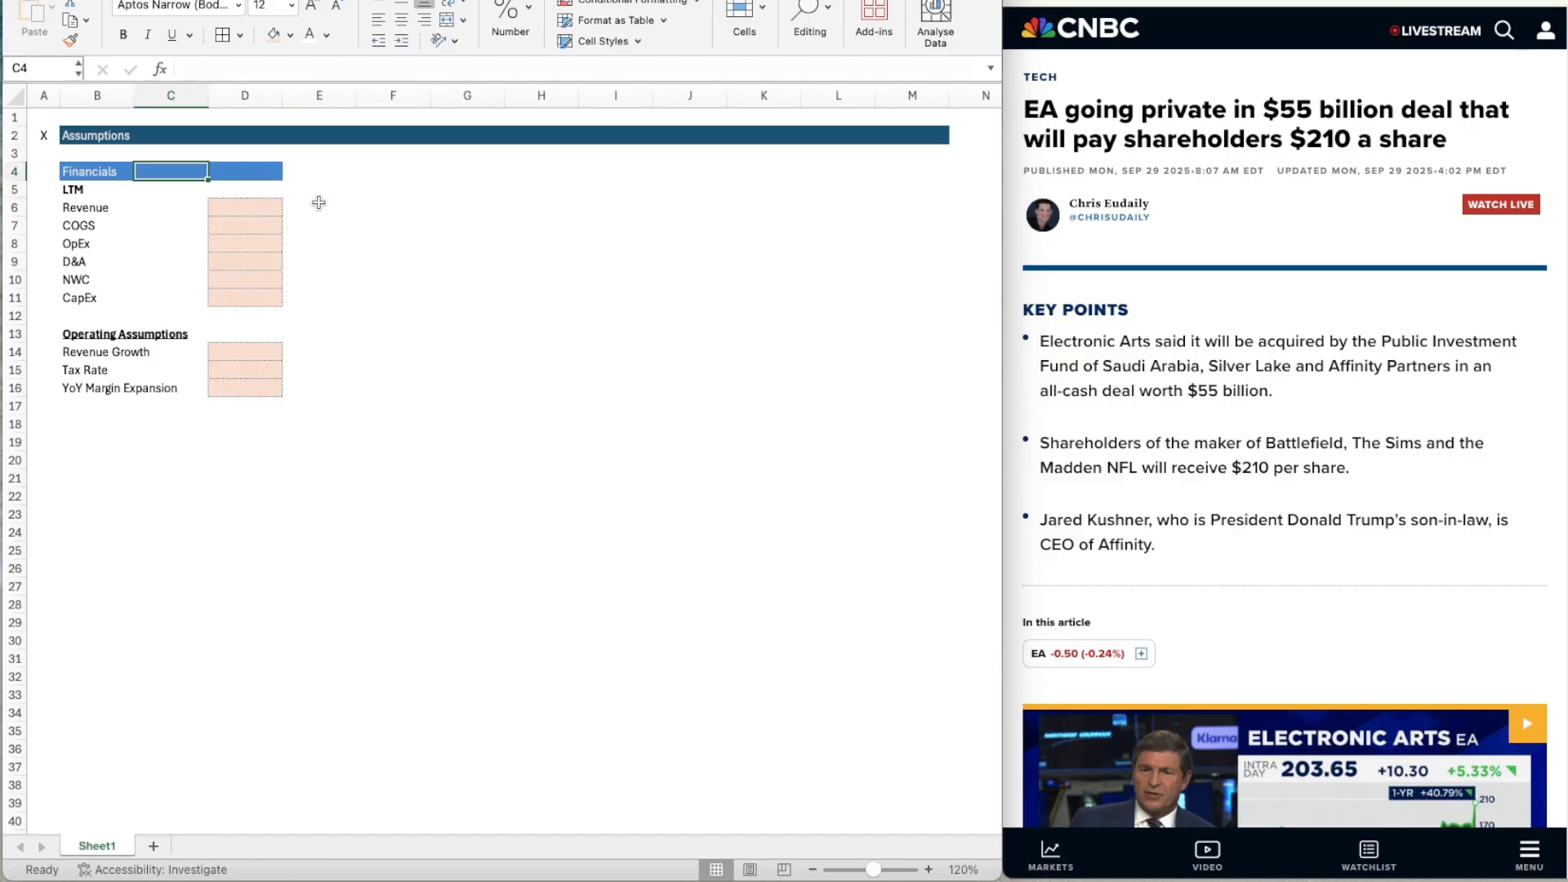
key(shift+Right)
key(shift+Right)
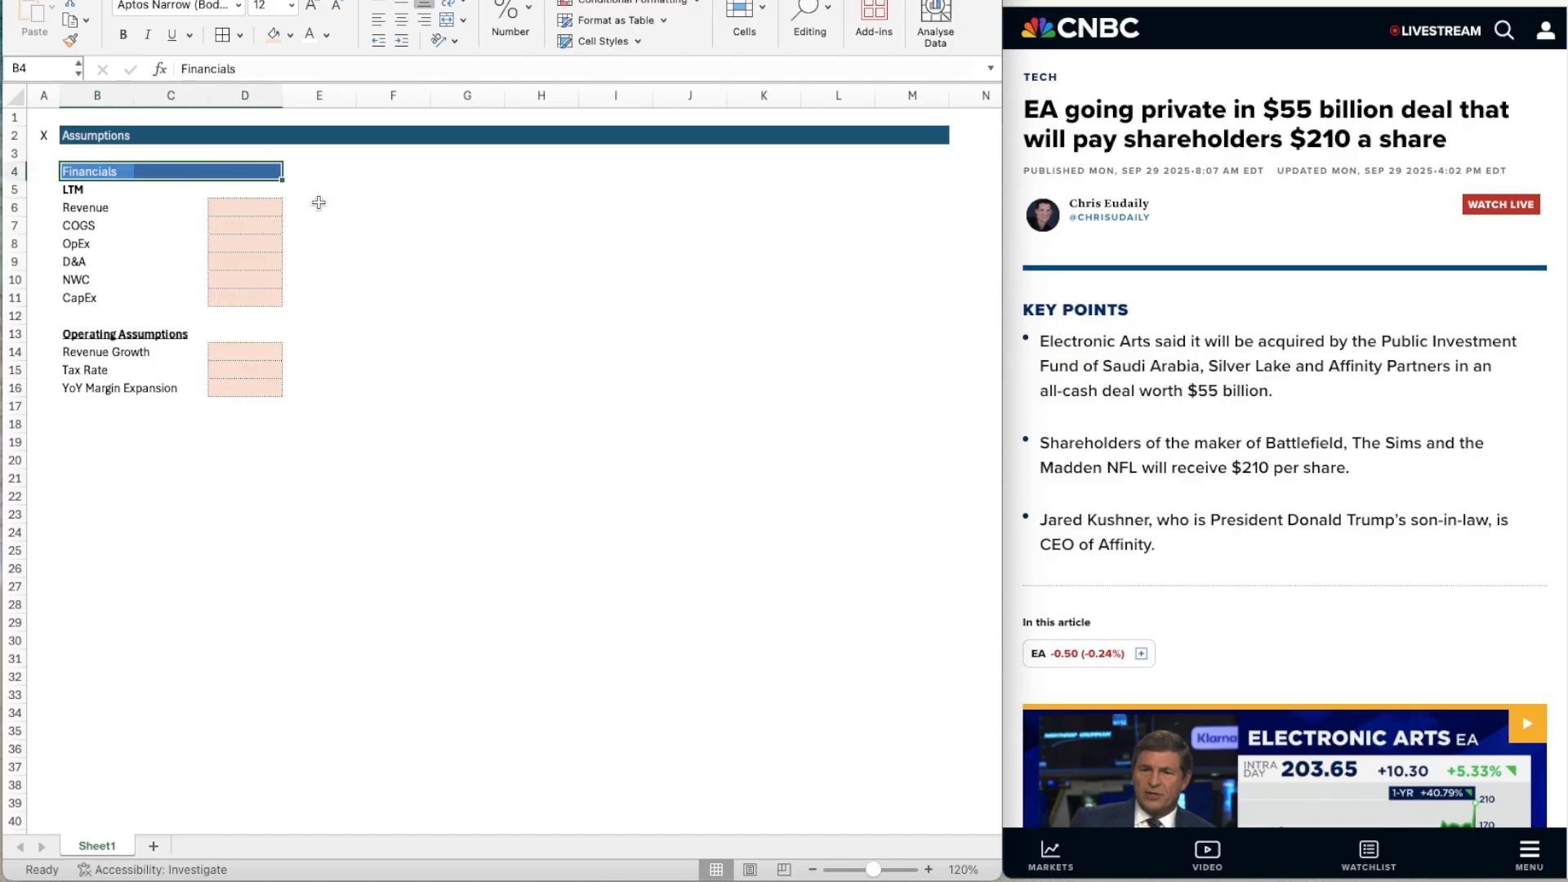
key(ctrl+c)
key(Right)
key(Right)
key(Right)
key(Right)
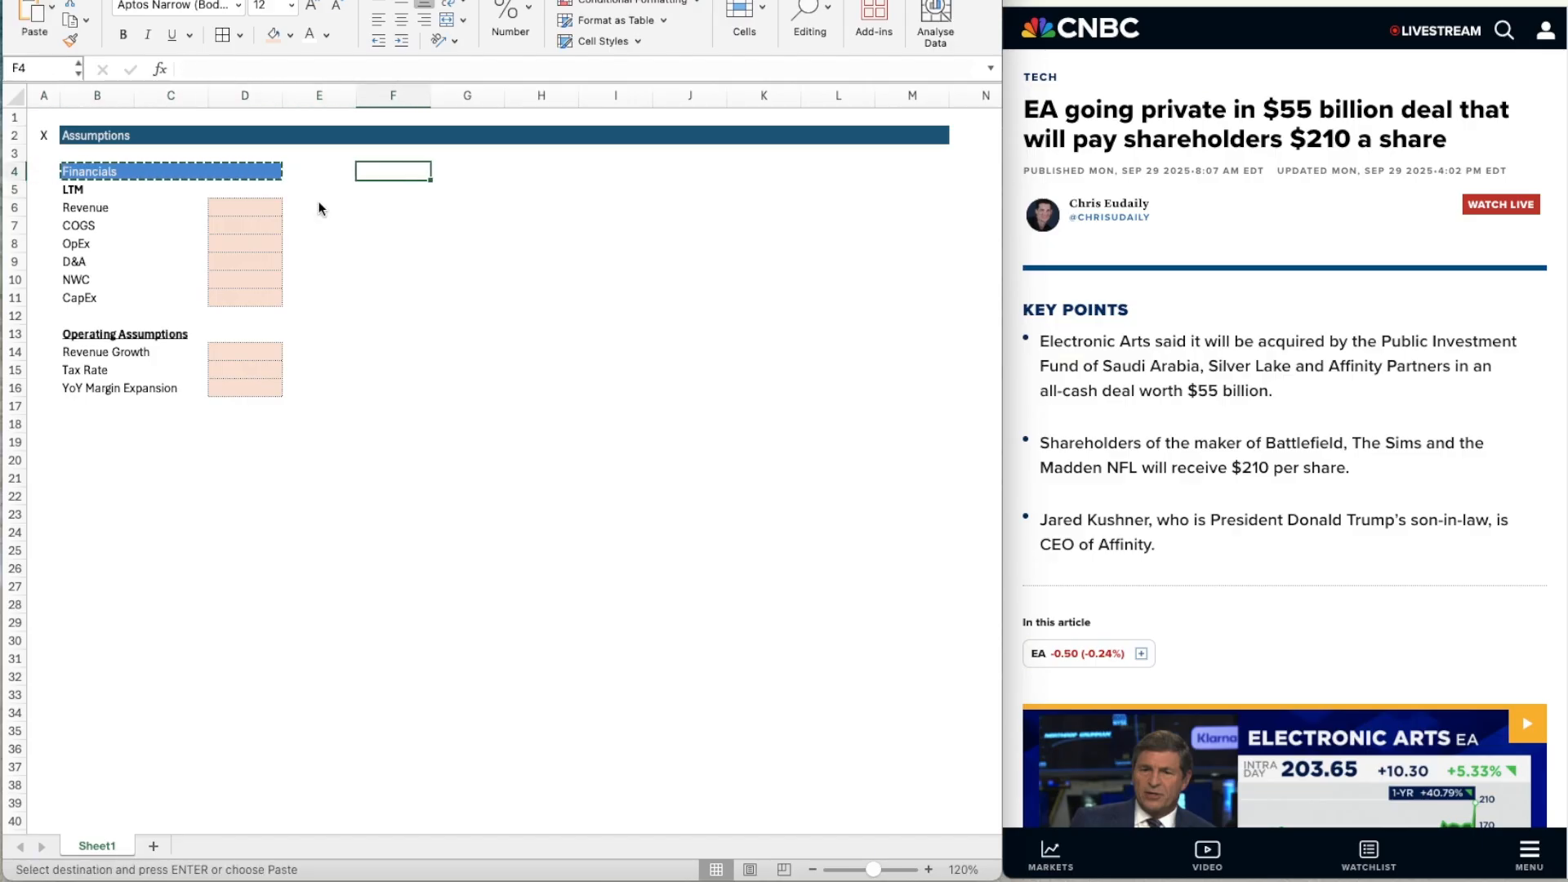
key(ctrl+v)
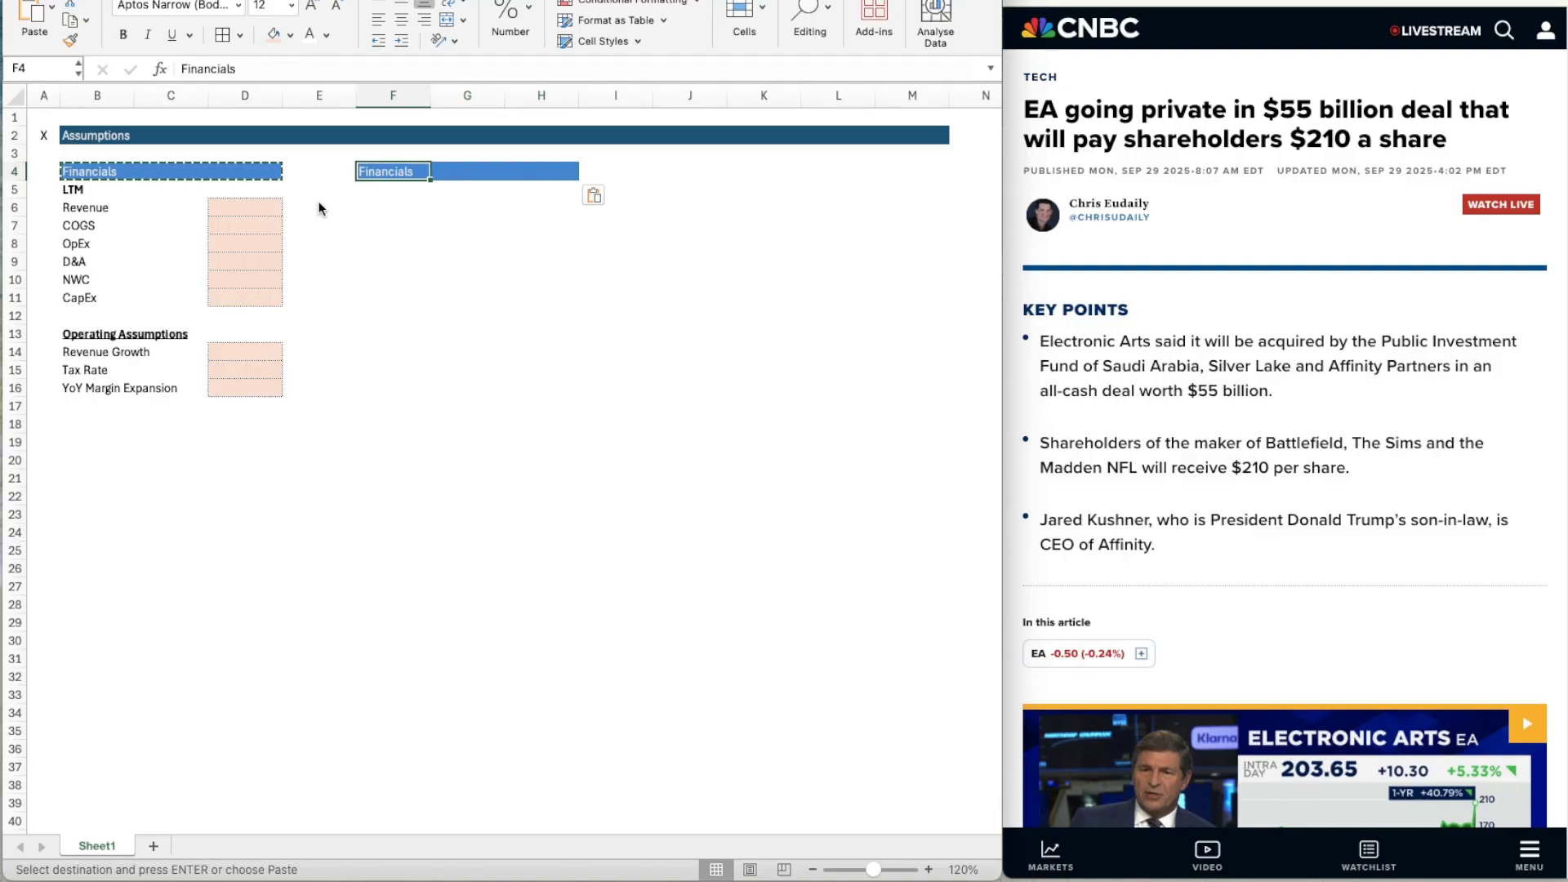
text(Entry)
key(Return)
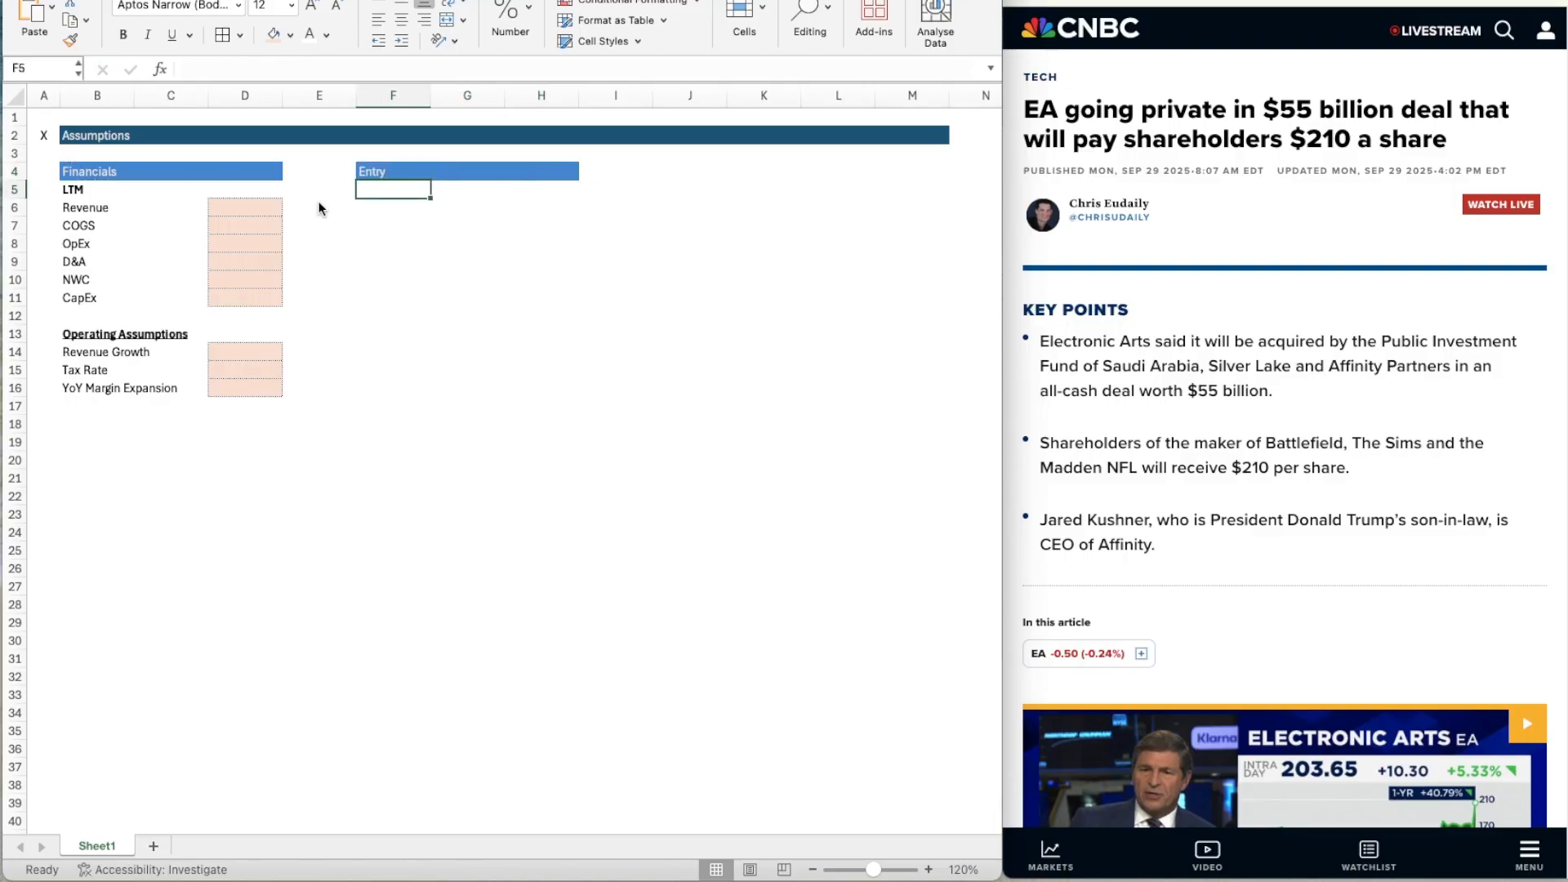
Enter the row labels LTM EBITDA in F5 and EBITDA Multiple in F6 under the Entry header.
click(929, 869)
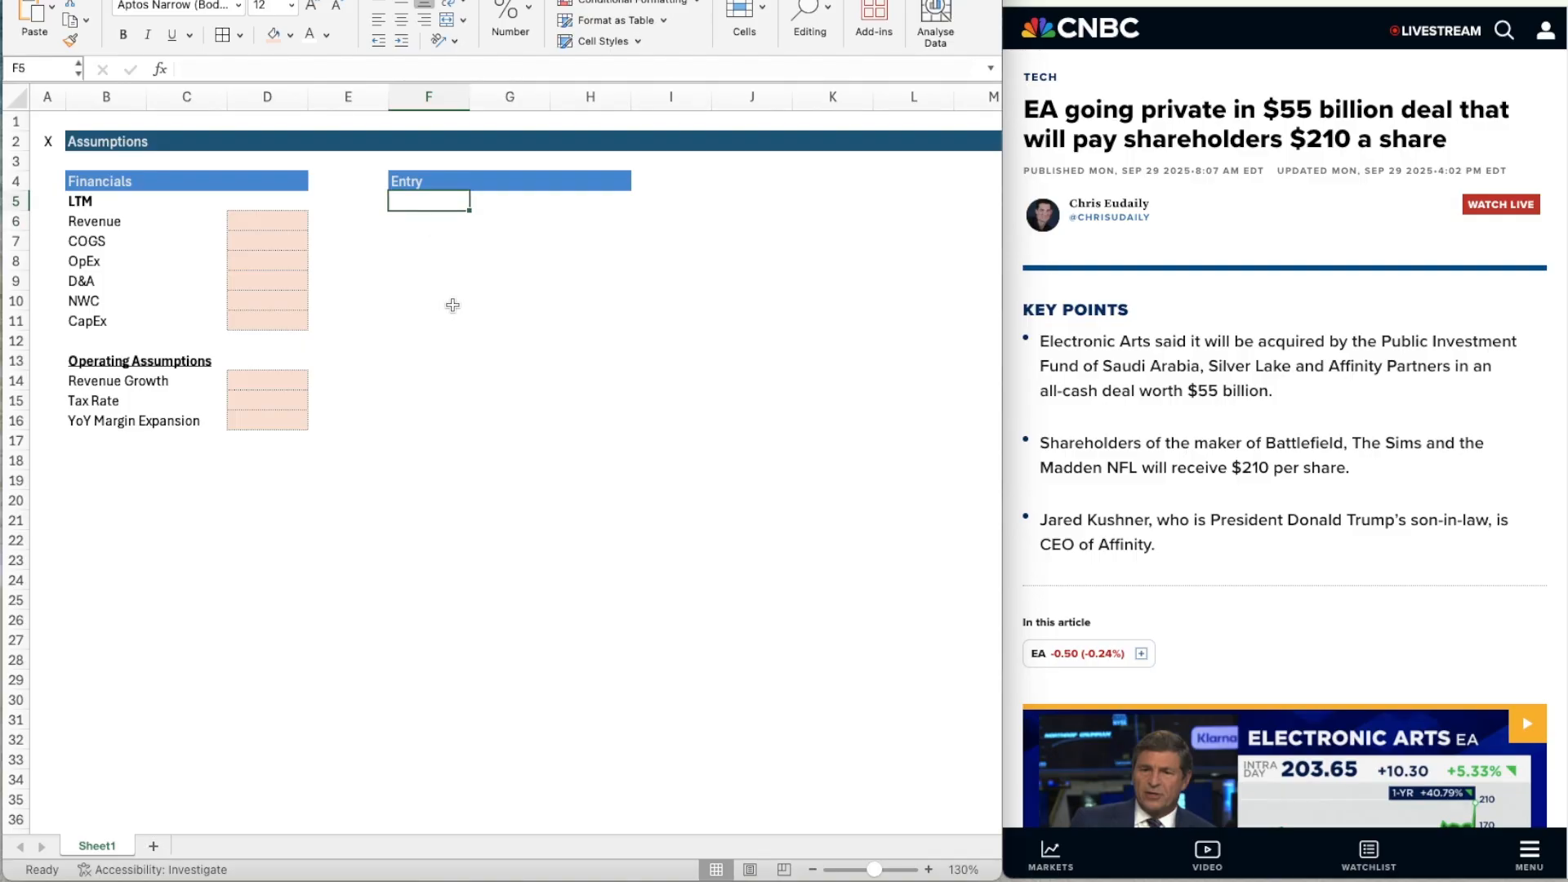
key(Down)
key(Up)
text(LTM)
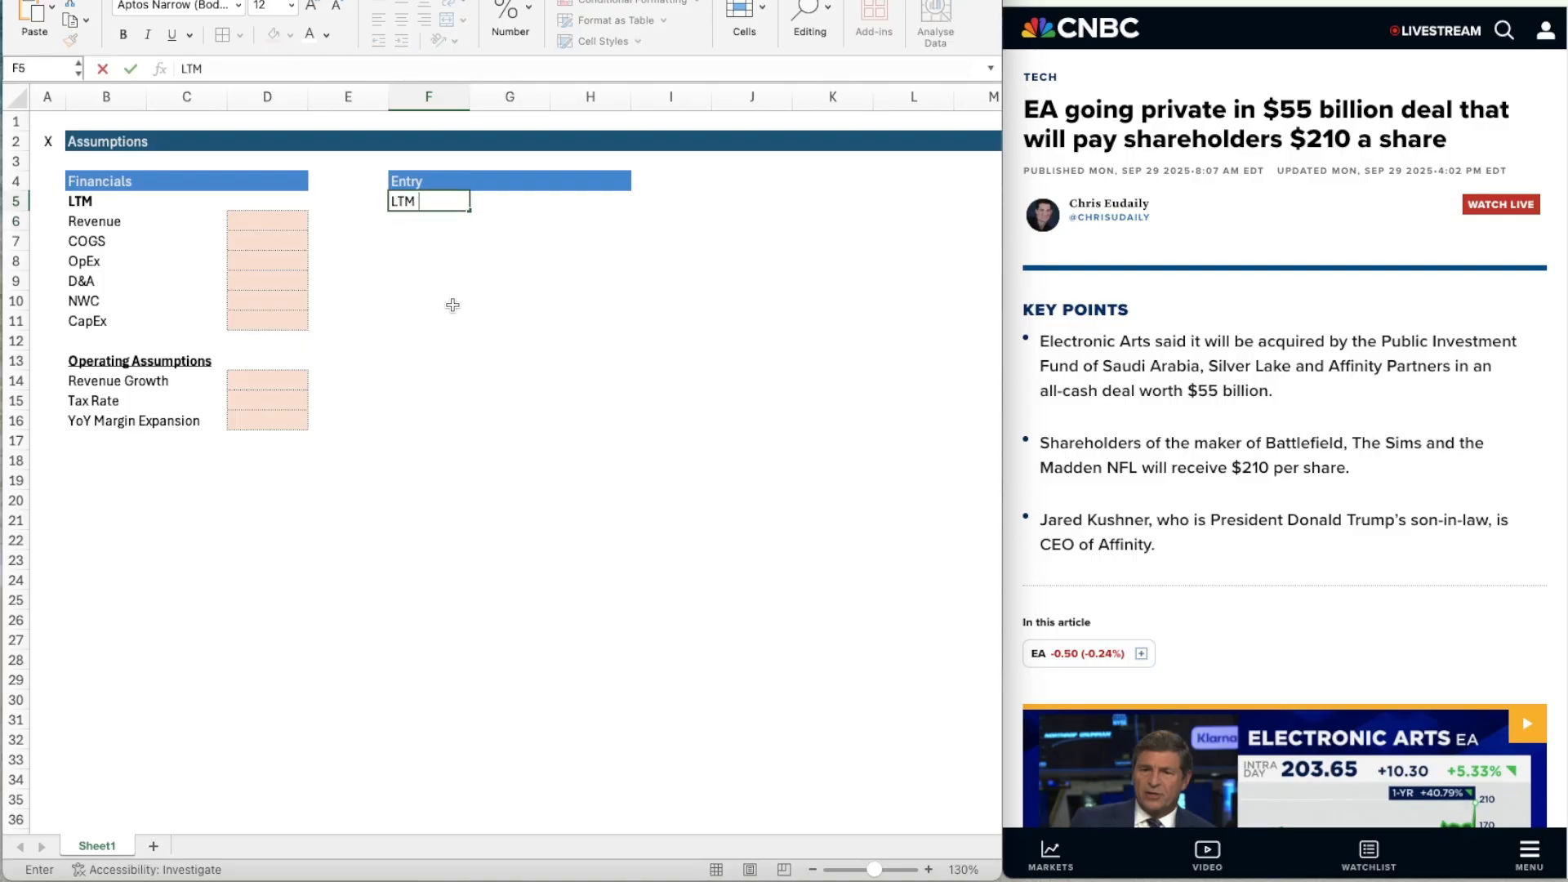
text( EBITDA)
key(Return)
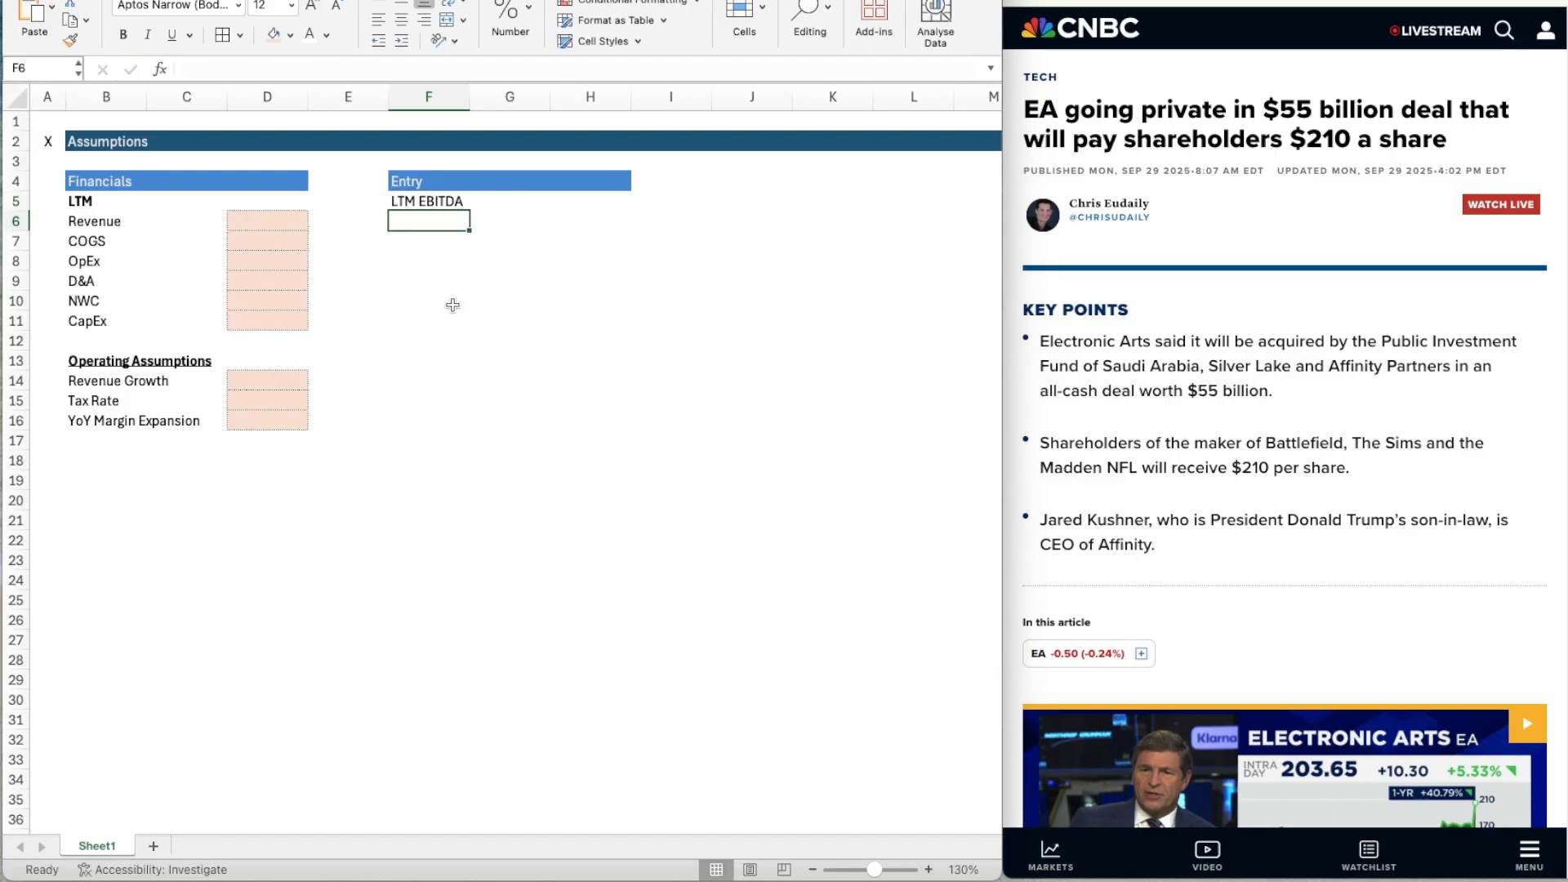
text(EBITDA Multiple)
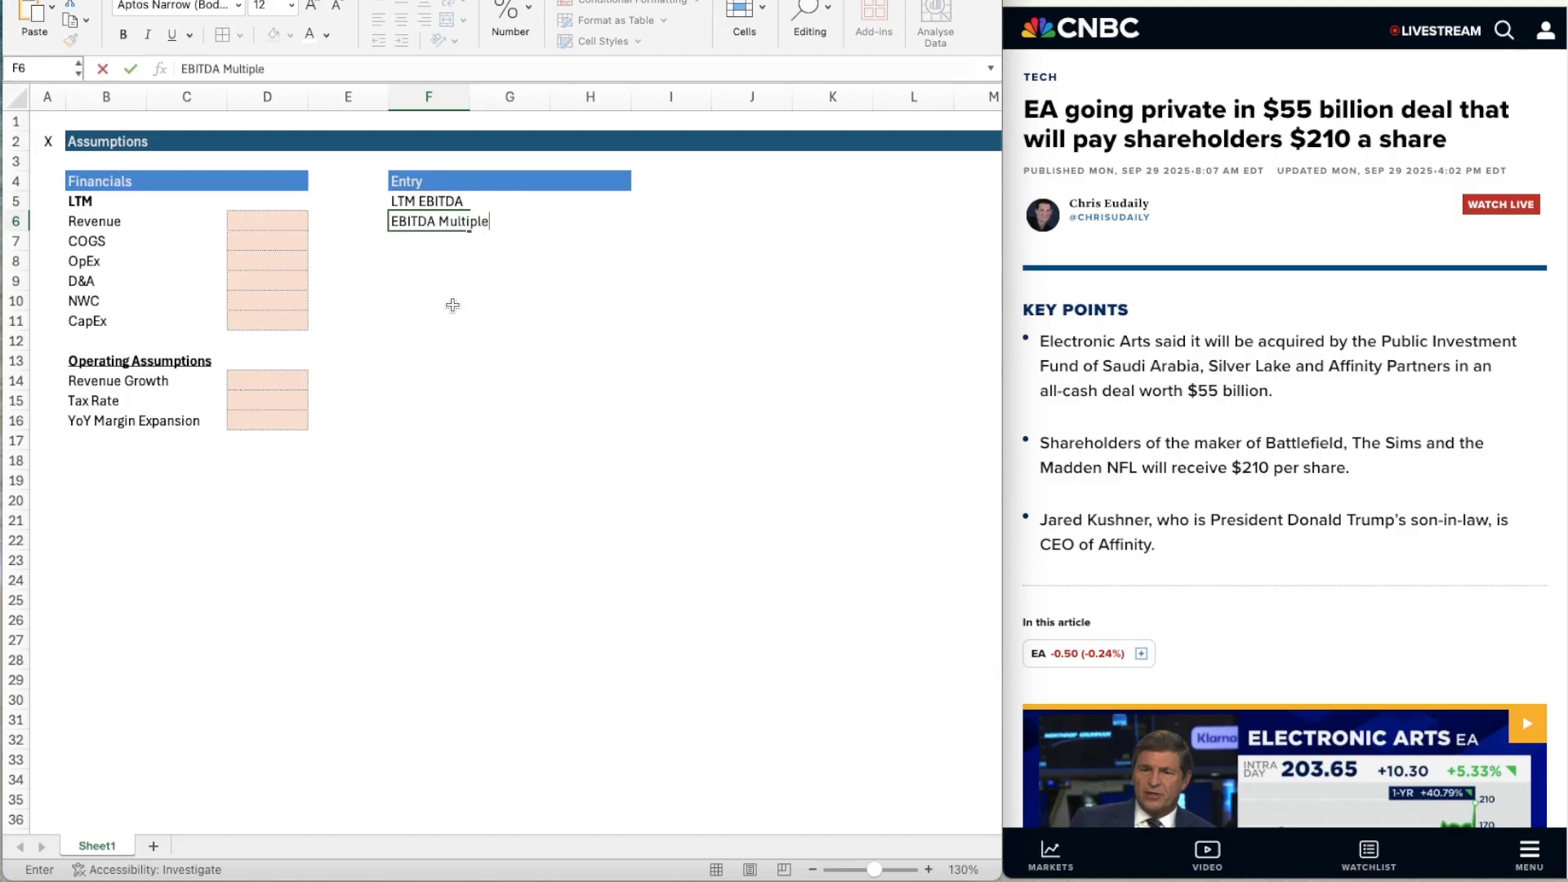
key(Return)
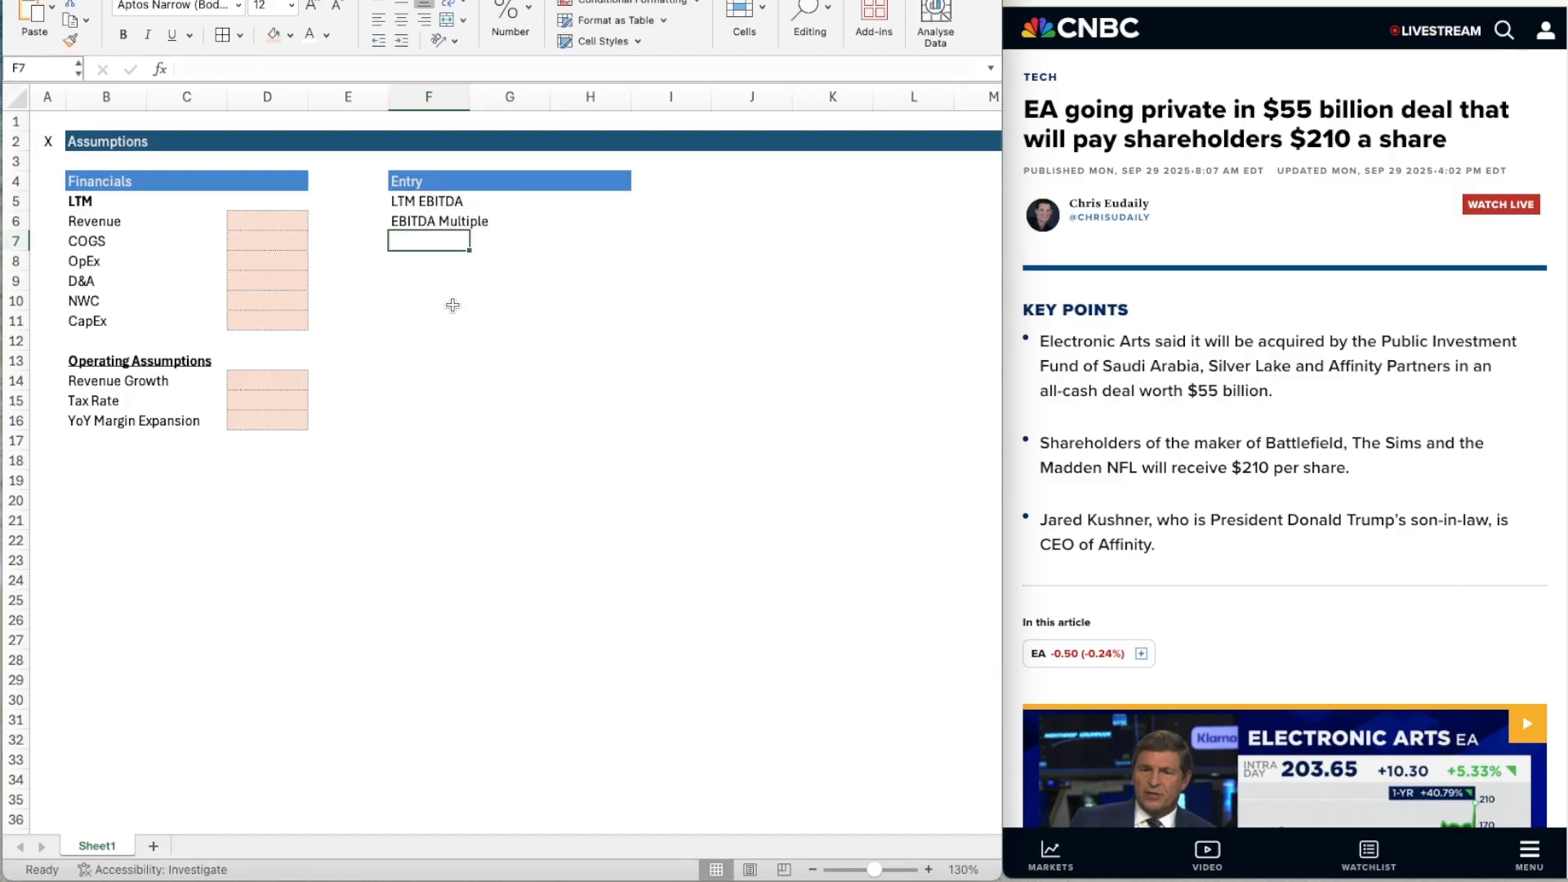
Apply a thin solid top border to F7:H7 below the EBITDA Multiple row.
key(shift+Right)
key(shift+Right)
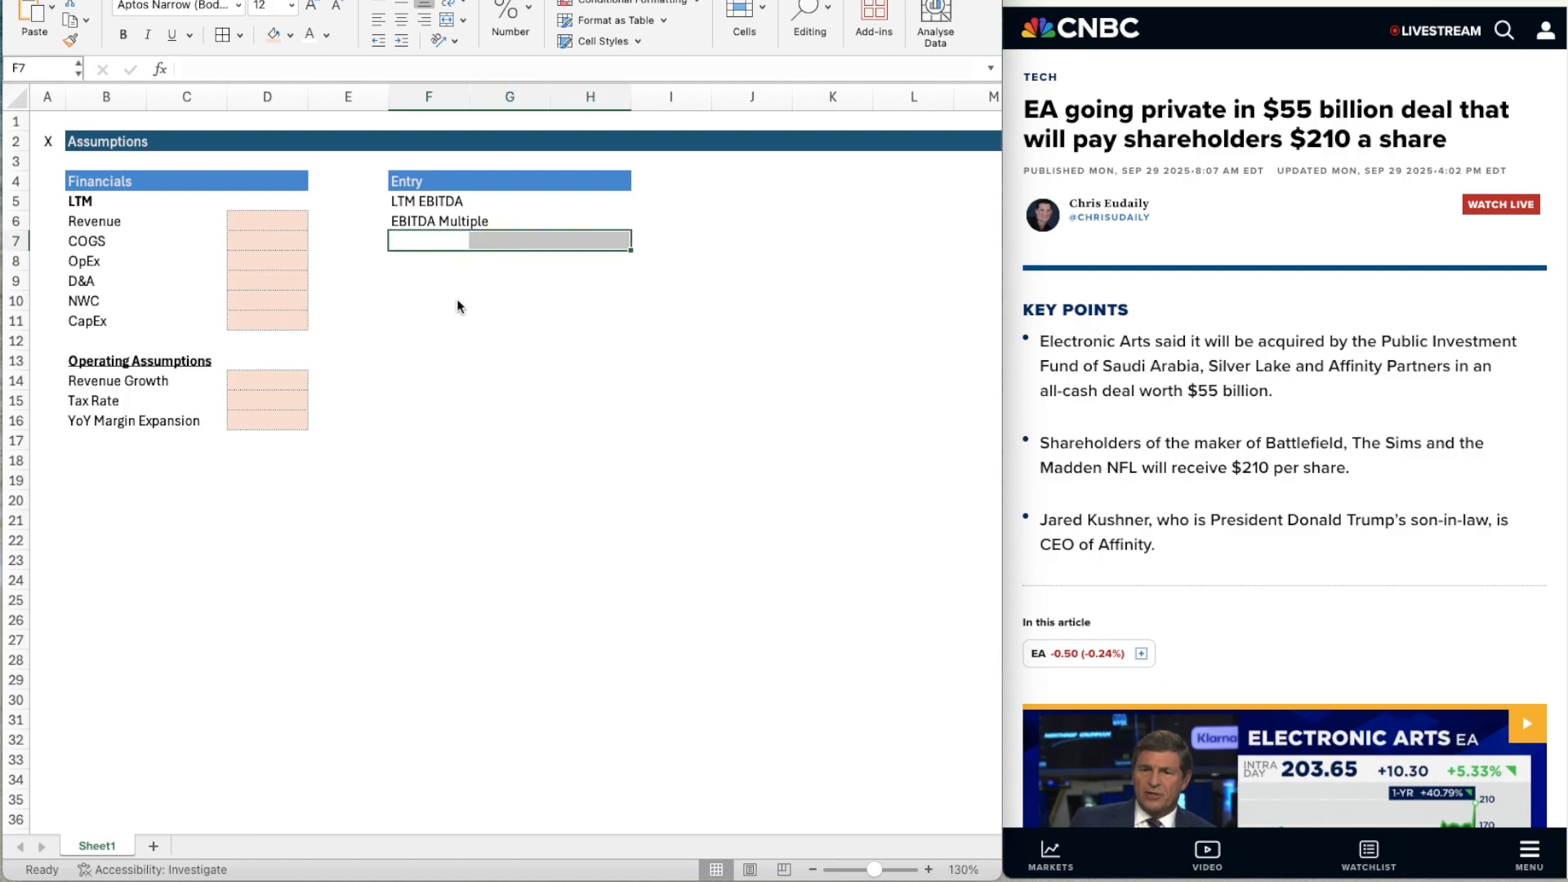
key(super+1)
click(860, 80)
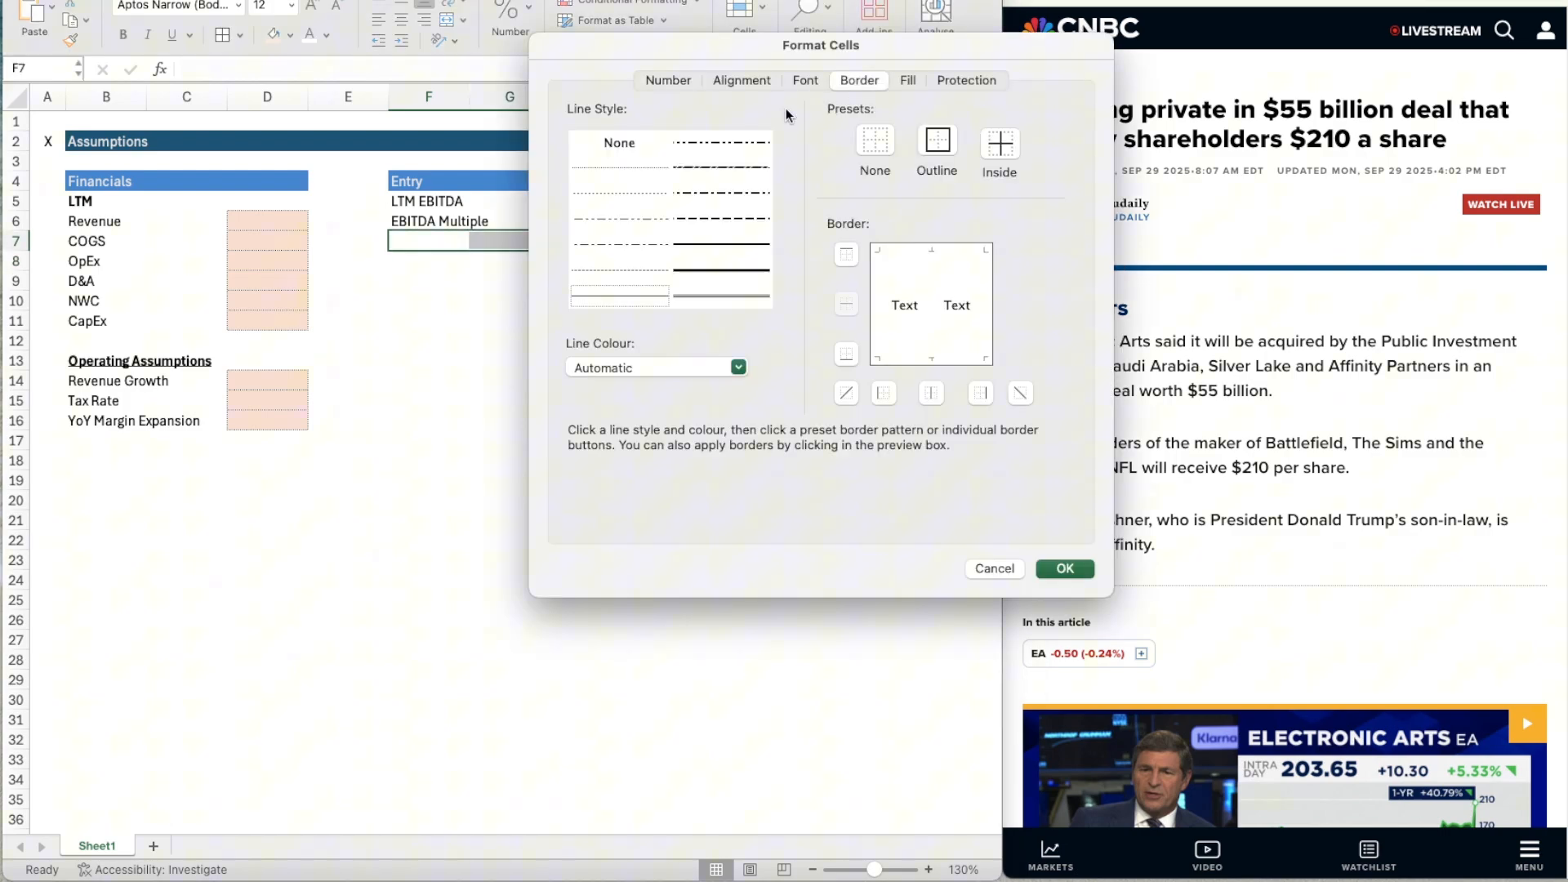
click(593, 302)
click(846, 254)
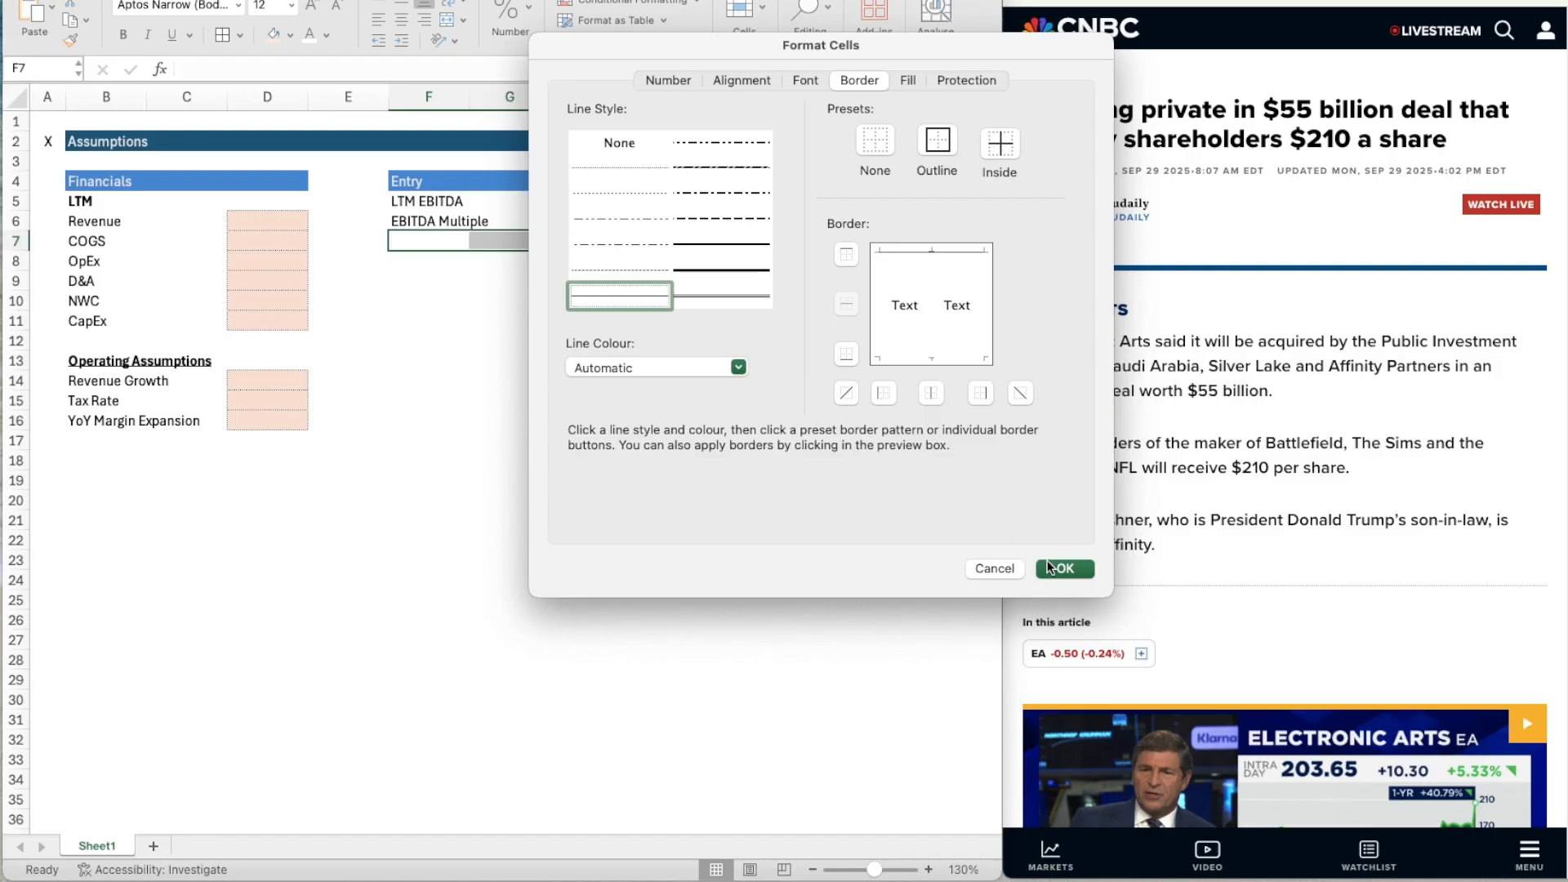
key(Return)
Enter the label "Enterprise Value" in F7 and make it bold.
click(443, 256)
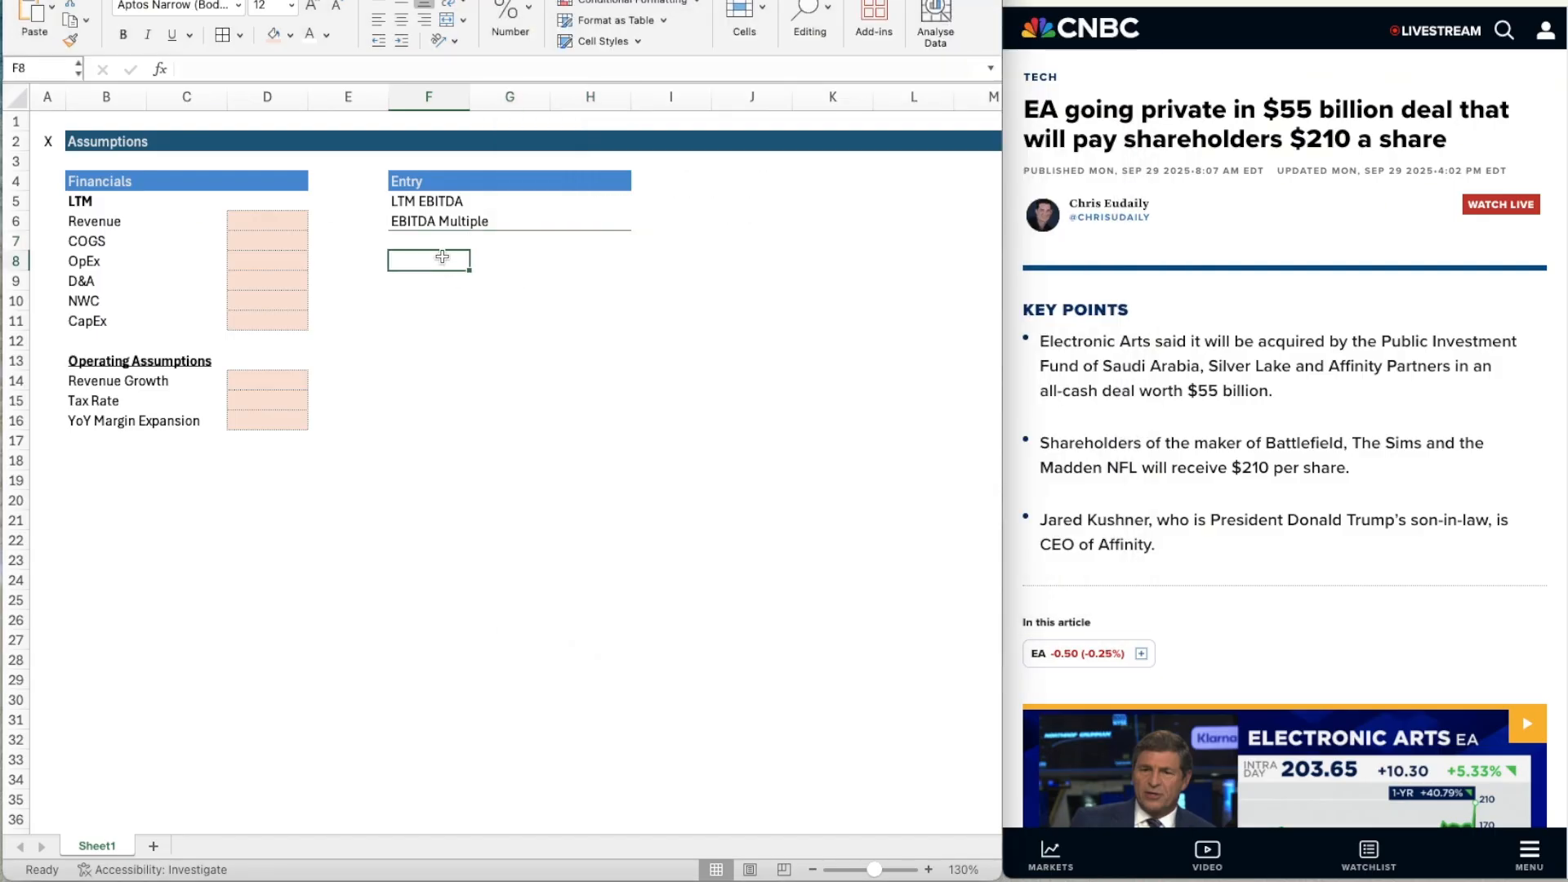
key(Up)
text(Ente)
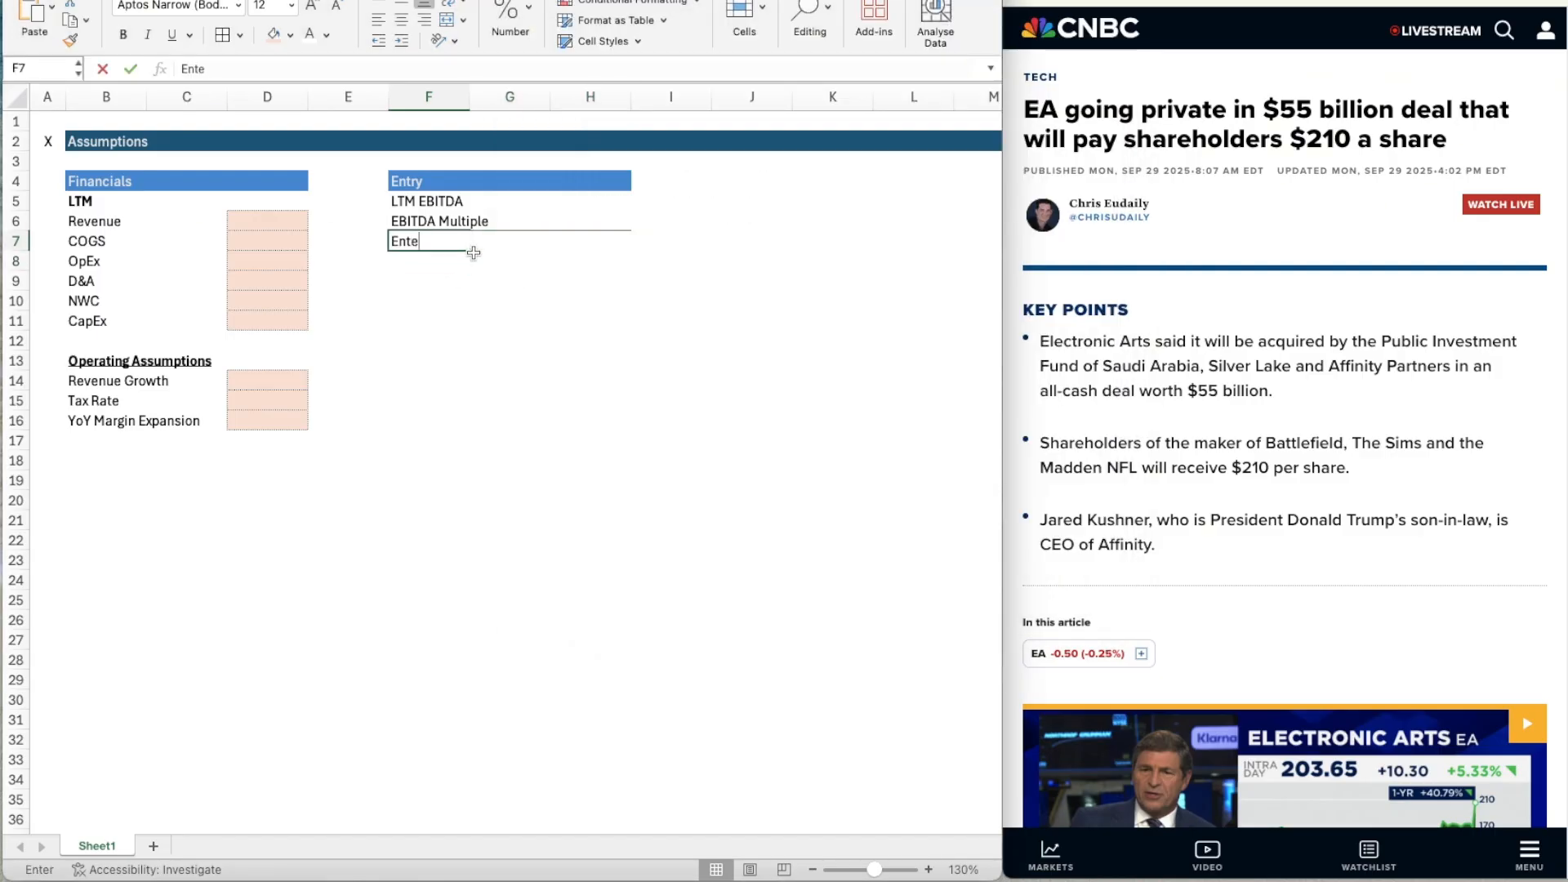
text(rprise Value)
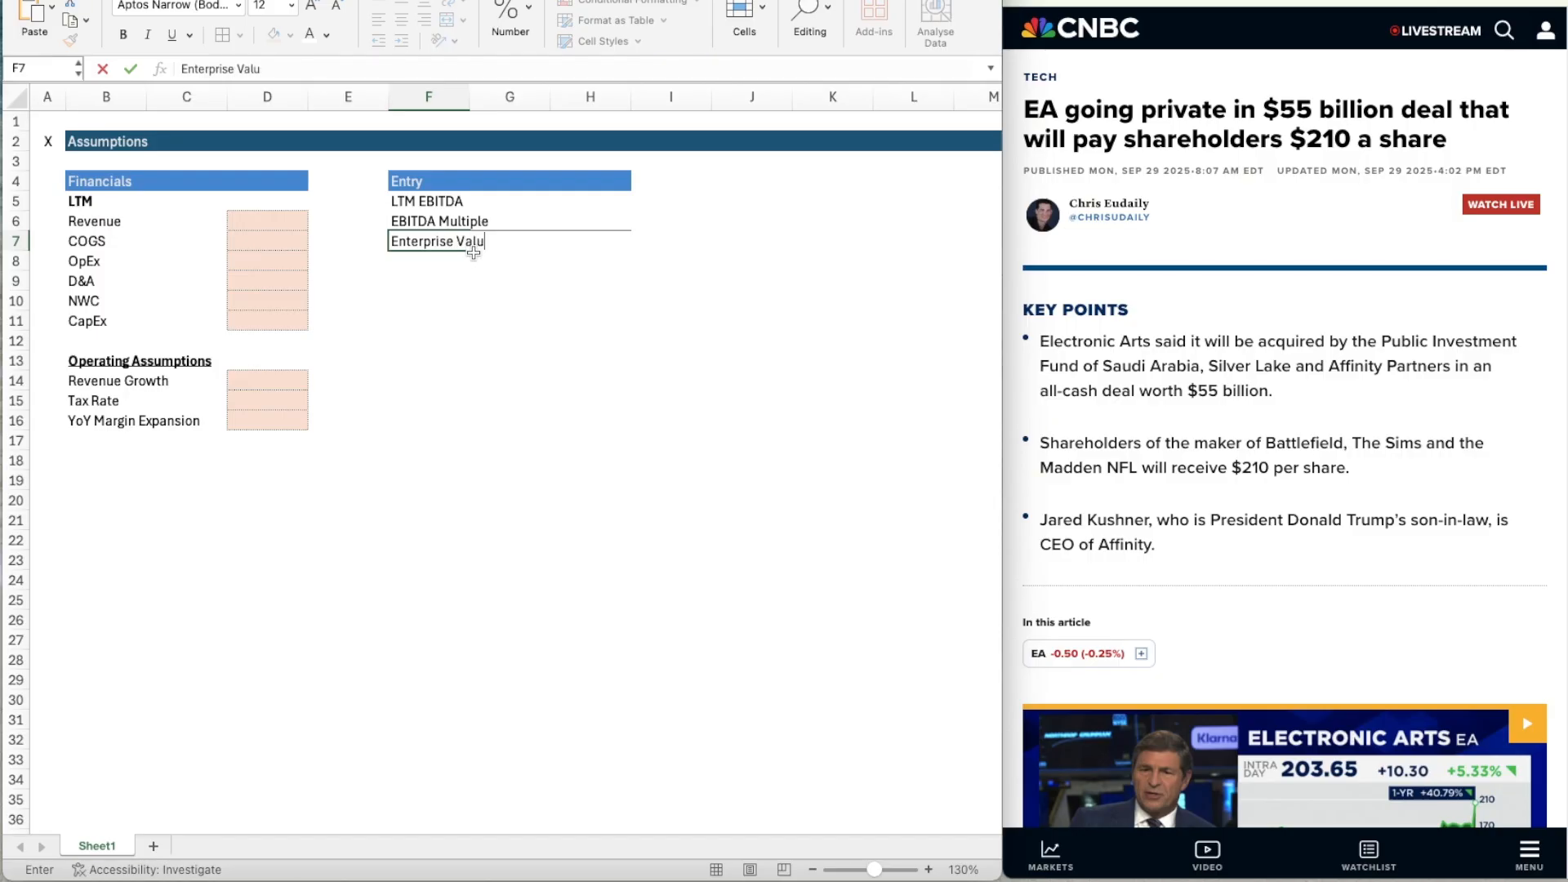
key(Return)
key(Up)
key(super+b)
key(Down)
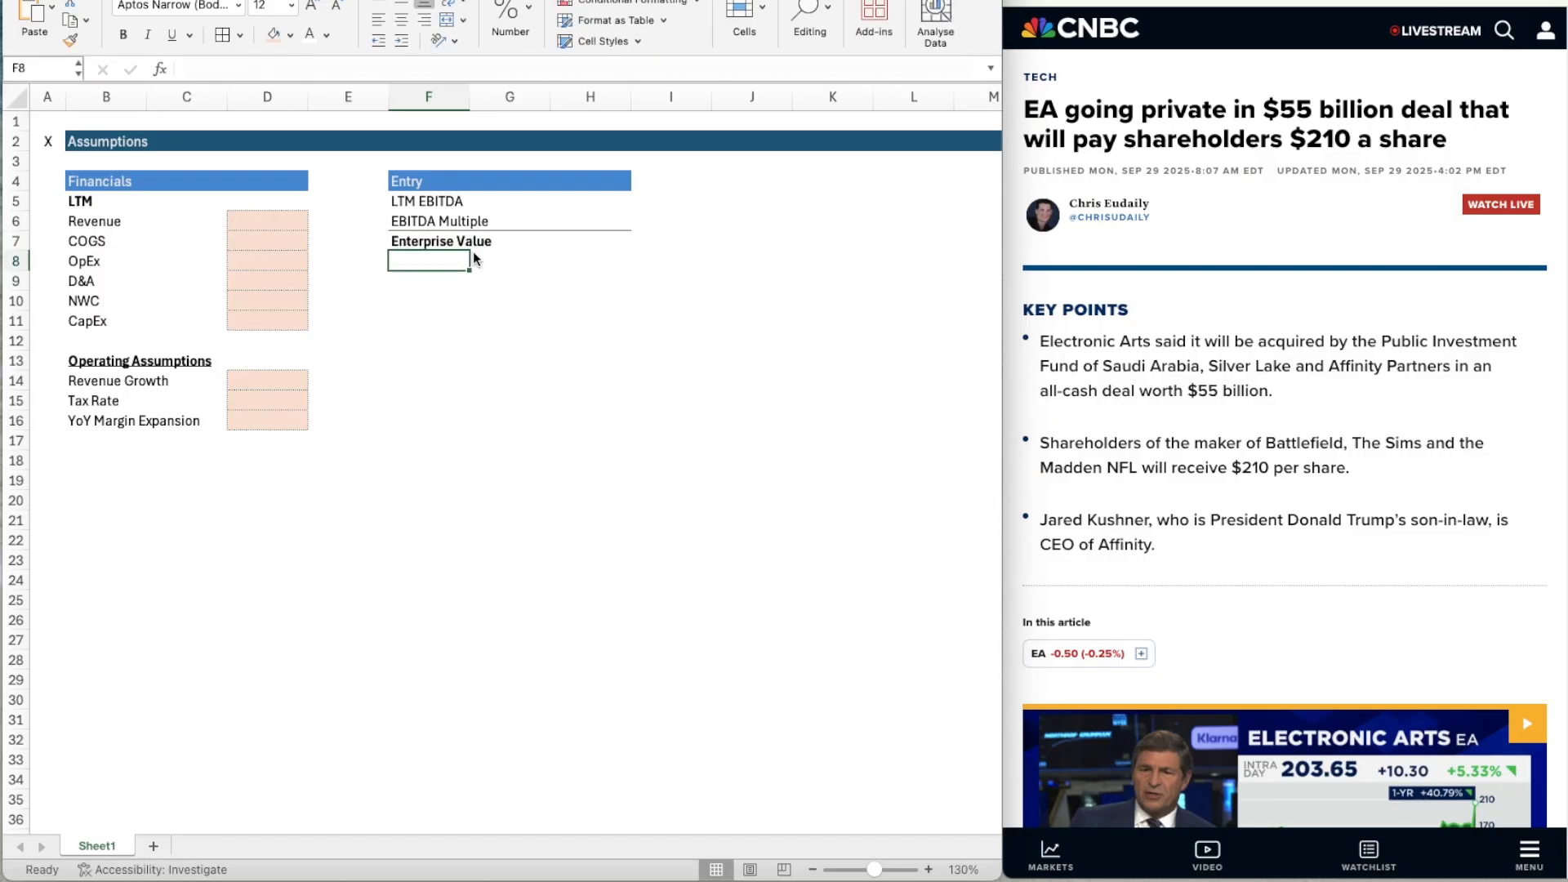
Enter the row label "Existing Net Debt" in F8 under Enterprise Value.
text(Exis)
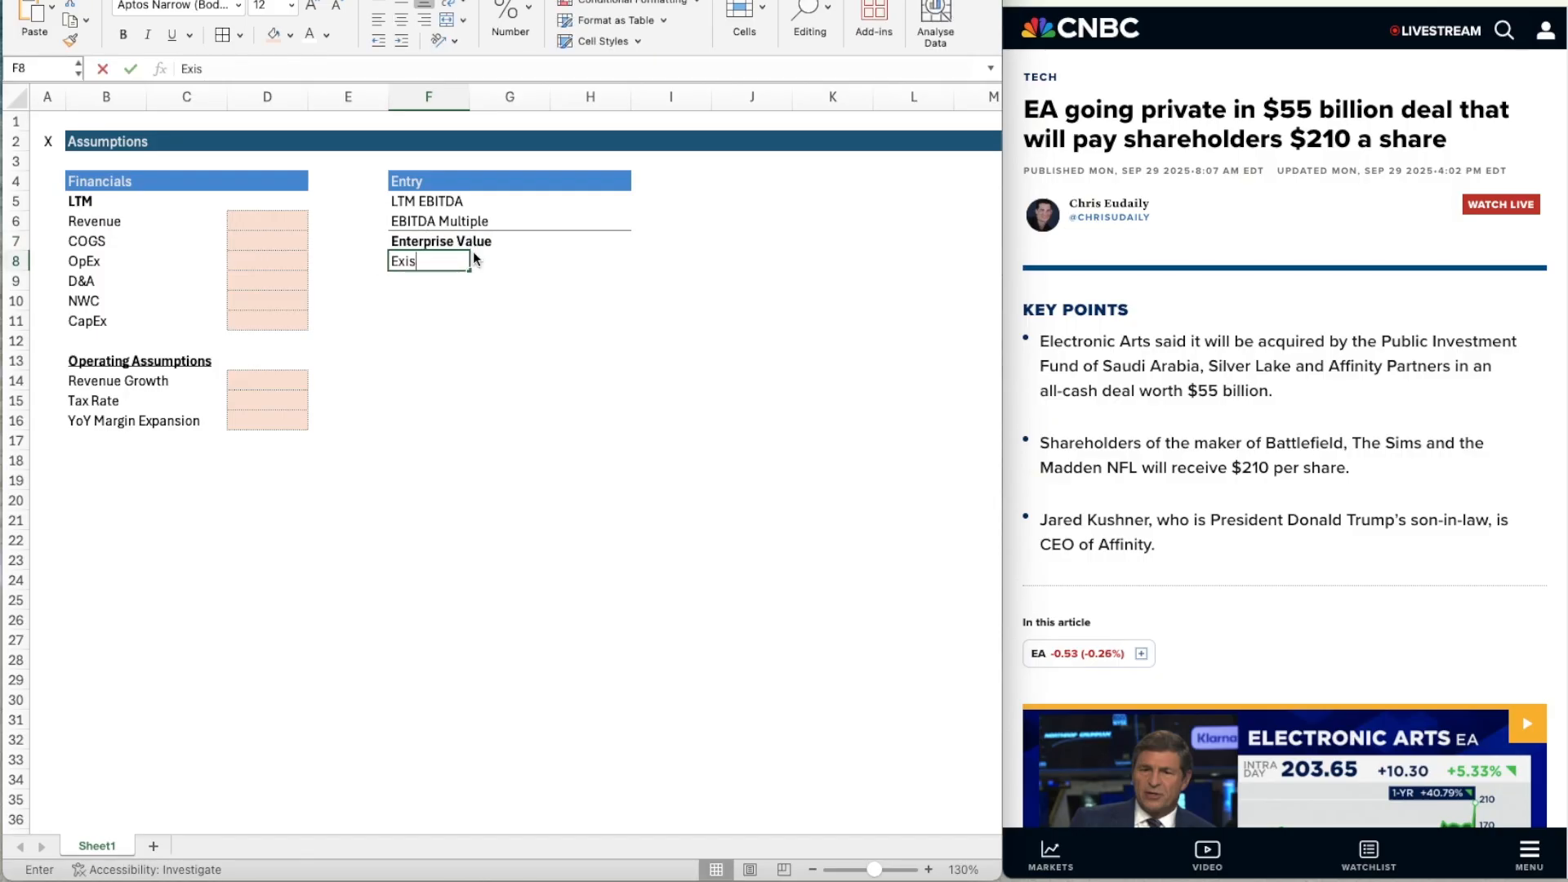
text(ting Net)
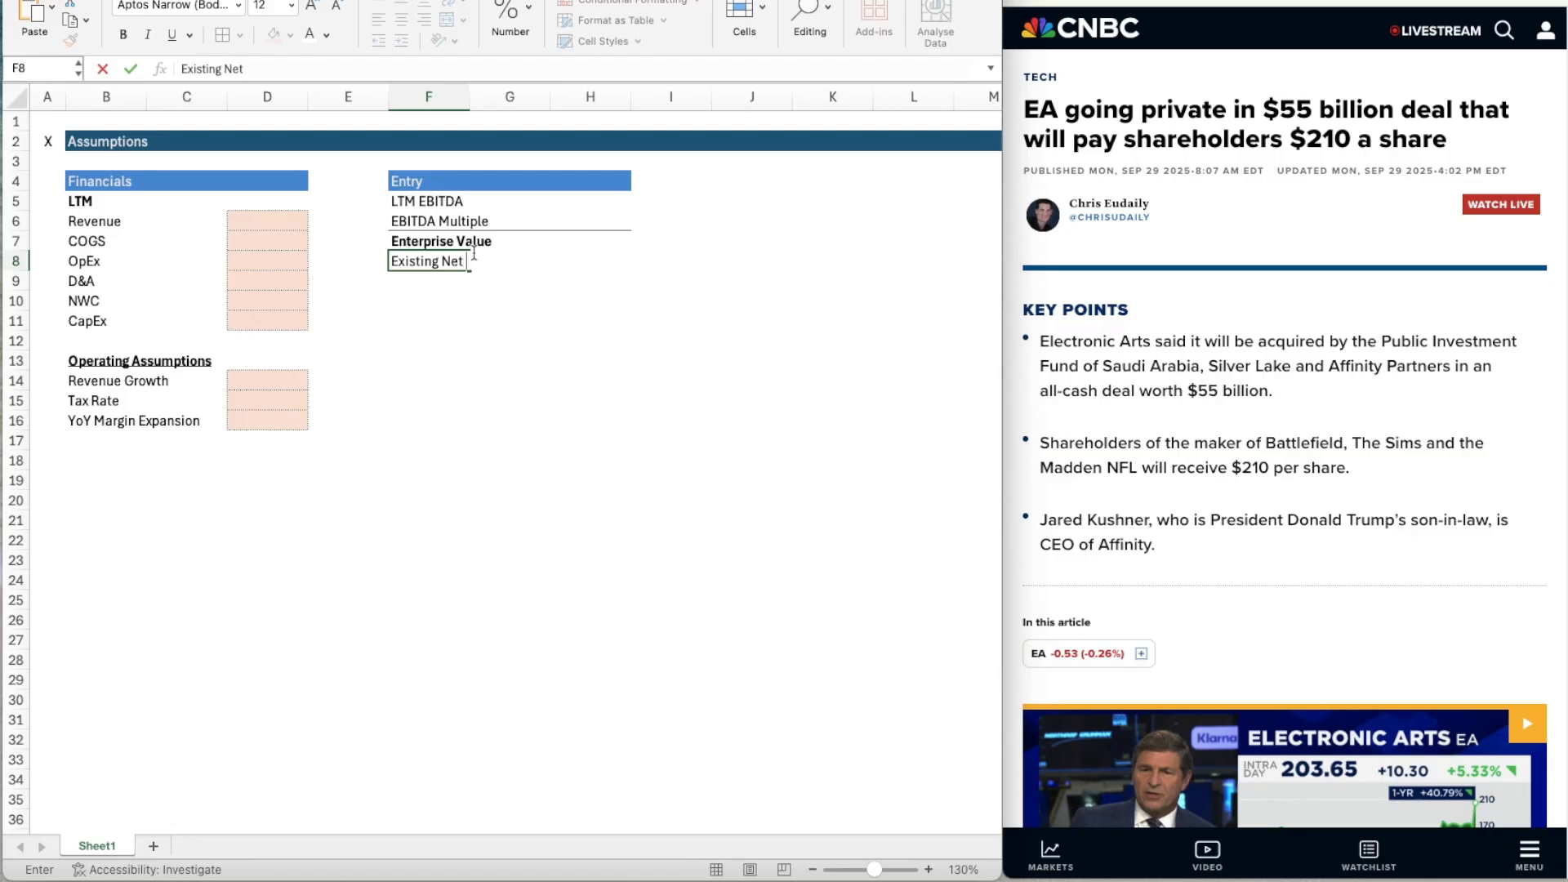
text( Debt)
key(Return)
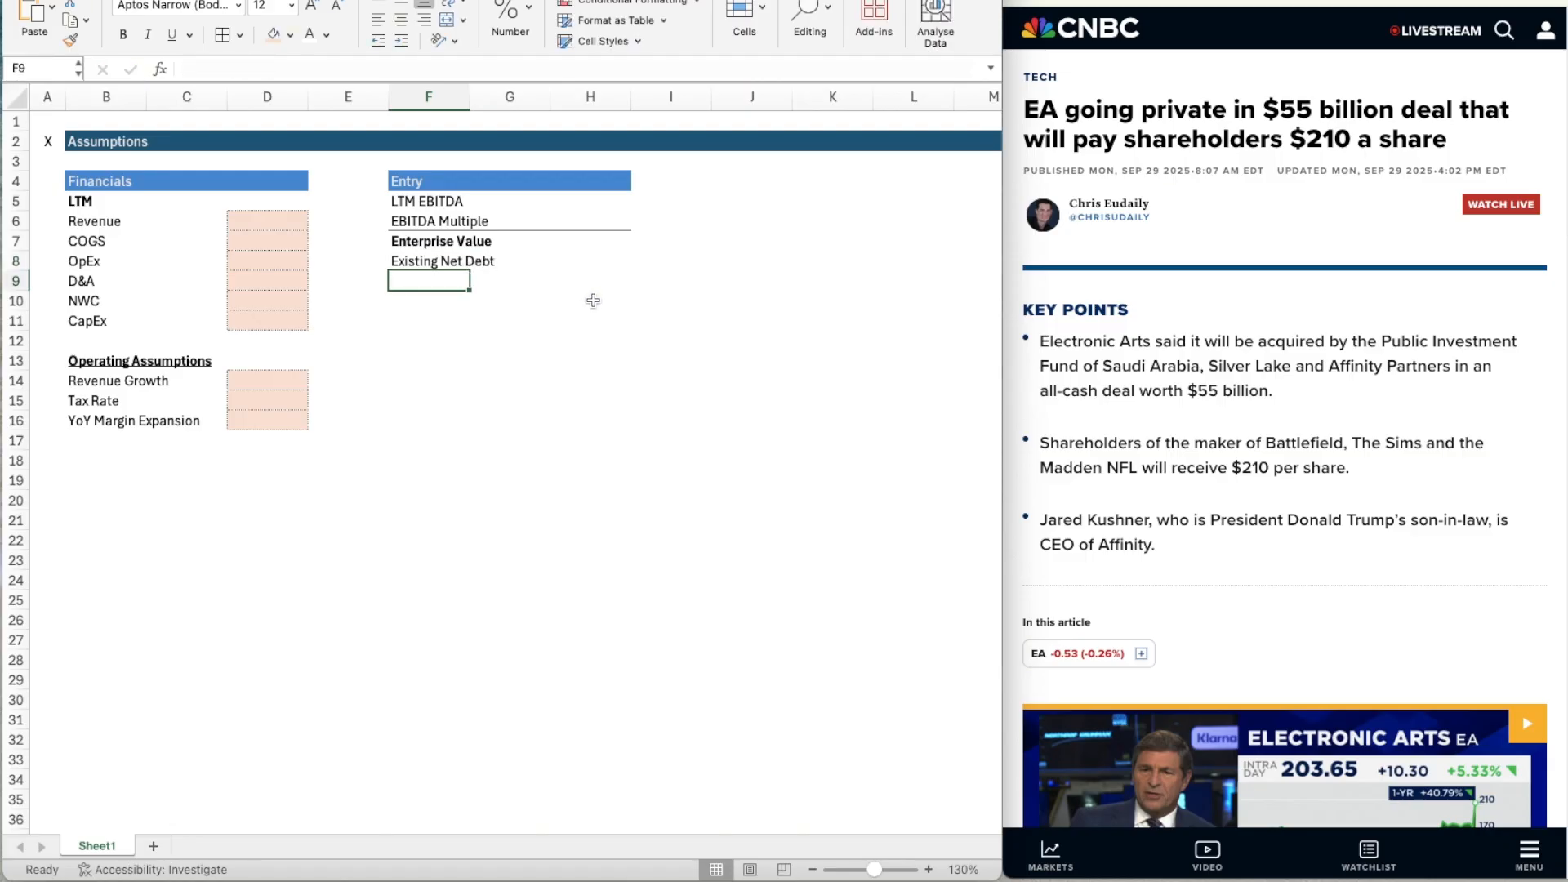
Copy the bold, top-bordered formatting of the Enterprise Value row F7:H7 to F9:H9.
key(shift+Right)
key(shift+Right)
key(Up)
key(Up)
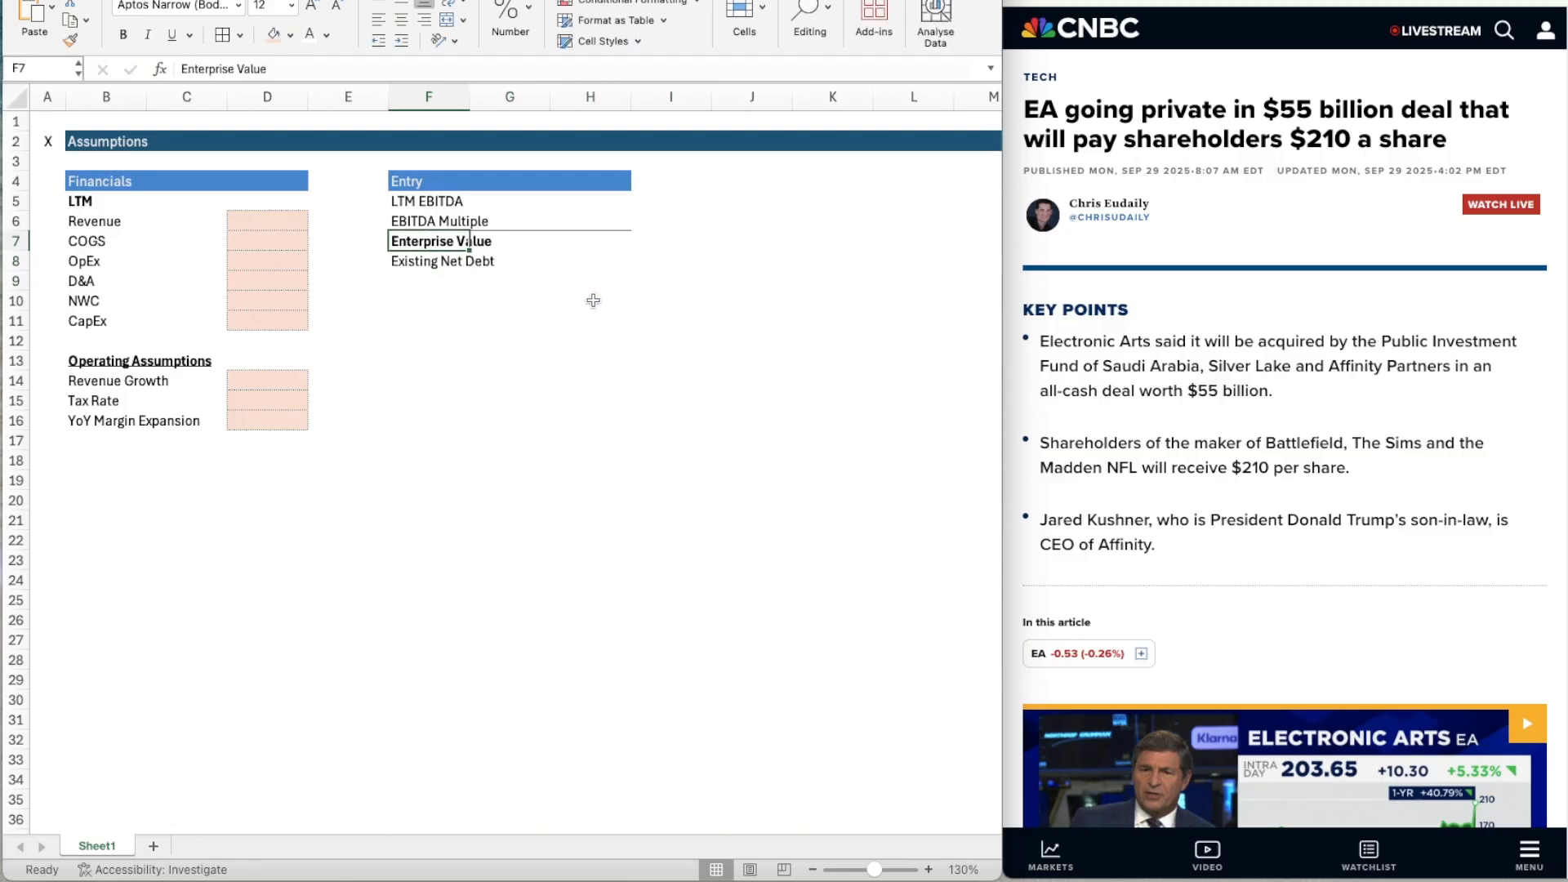
key(shift+Right)
key(shift+Right)
key(super+shift+c)
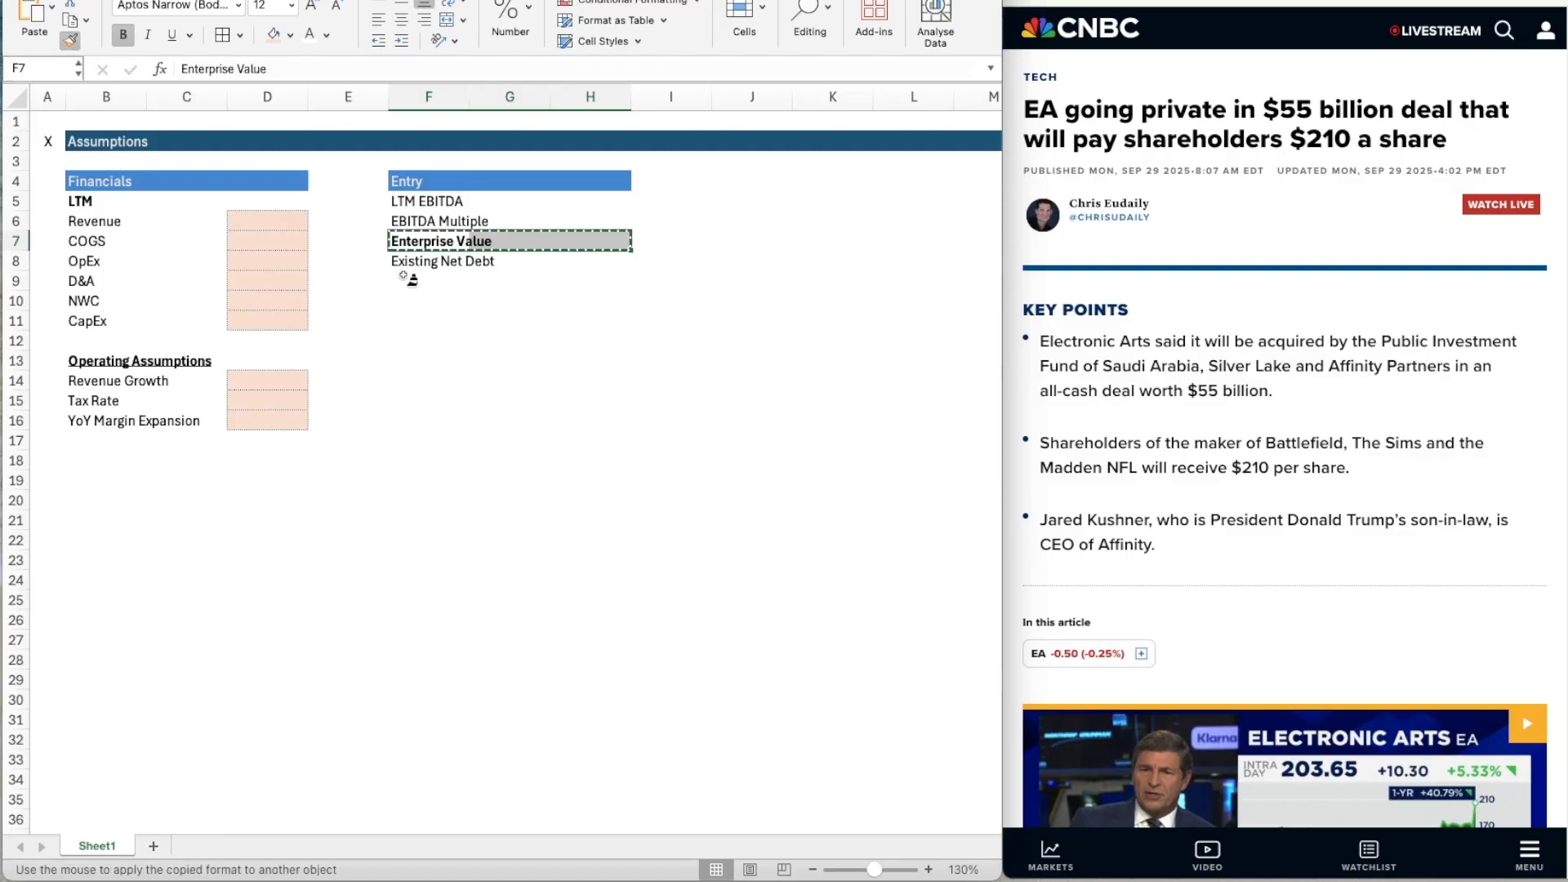
click(409, 282)
Enter the label "Equity Value" in F9 below Existing Net Debt.
text(Equi)
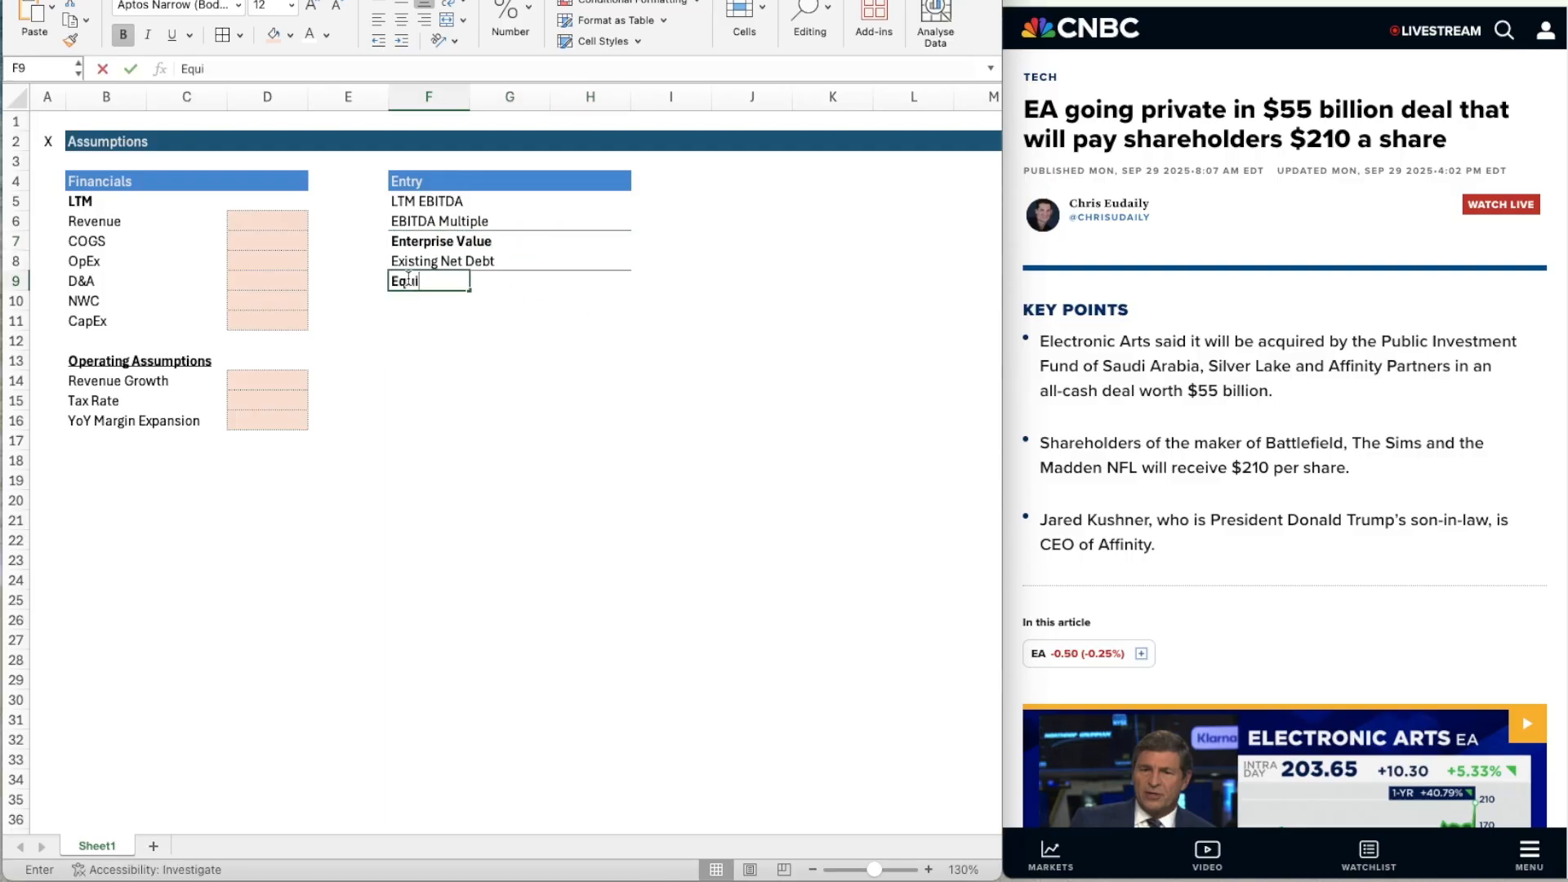
text(ty Value)
key(Return)
key(Return)
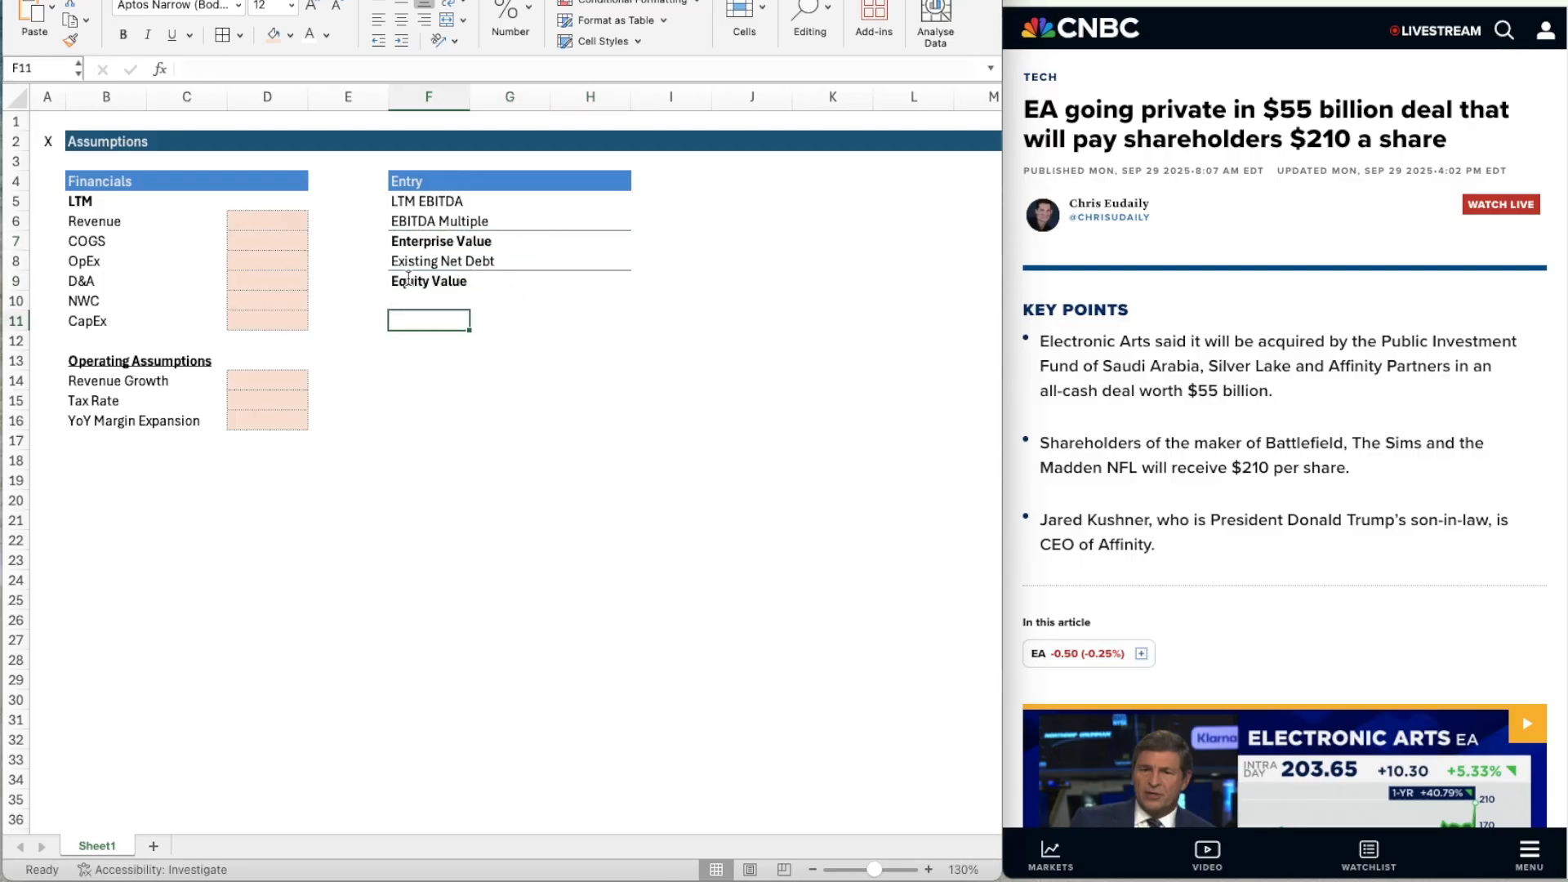
Enter the label "Fees & Expenses" in F11 and make it bold.
text(Fees &)
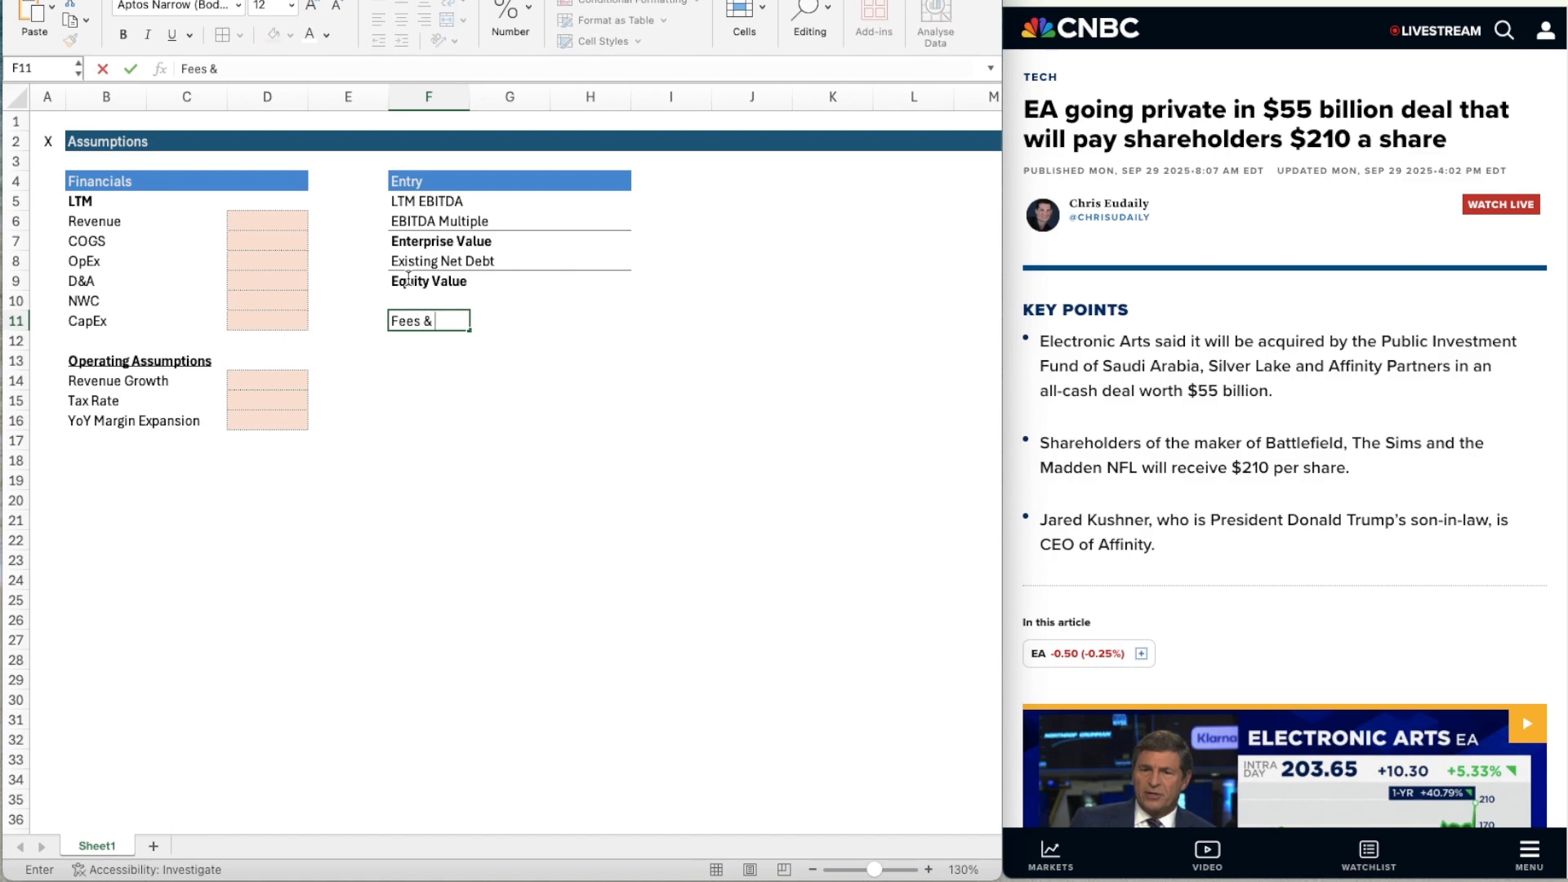
text( Expenses)
key(Return)
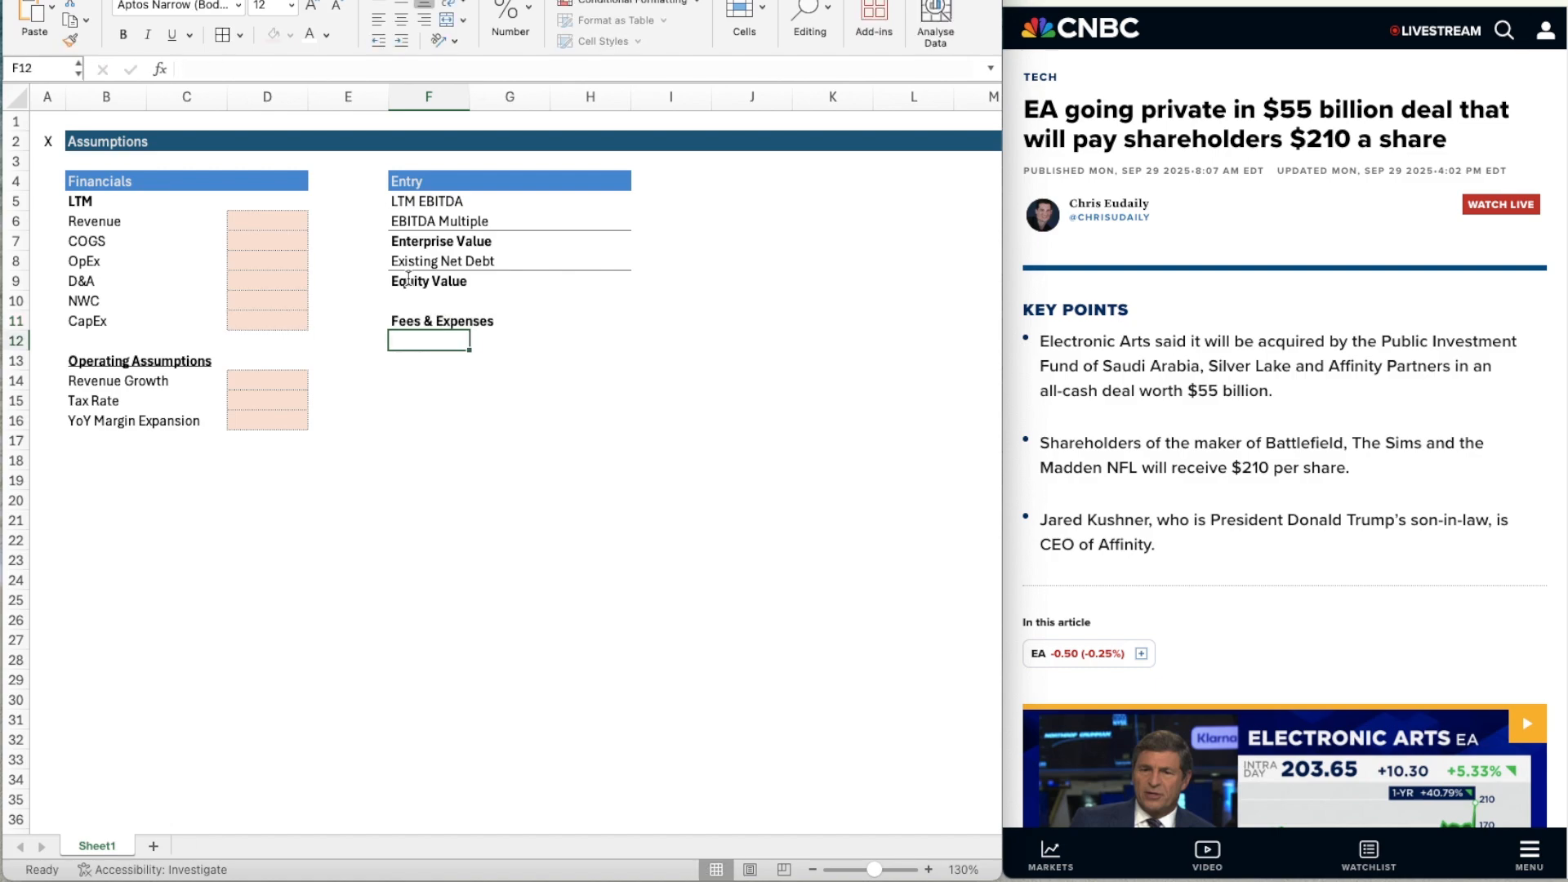
key(Up)
key(ctrl+b)
key(Down)
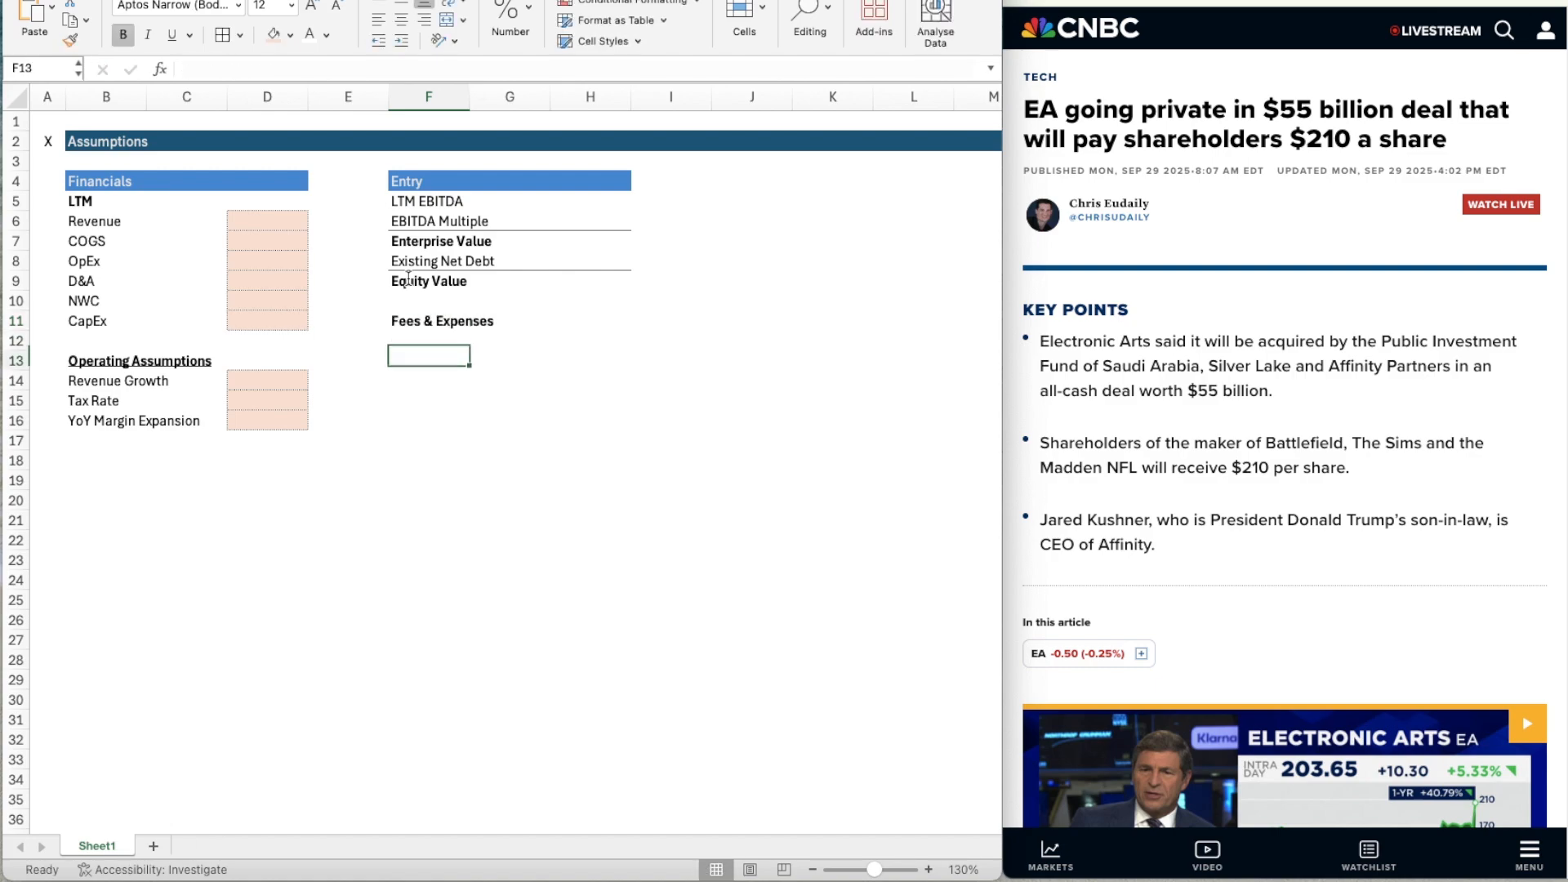
Copy the Entry header band F4:H4 to F13:H13 below Fees & Expenses.
key(Up)
key(Up)
key(Up)
key(Up)
key(Up)
key(Up)
key(Up)
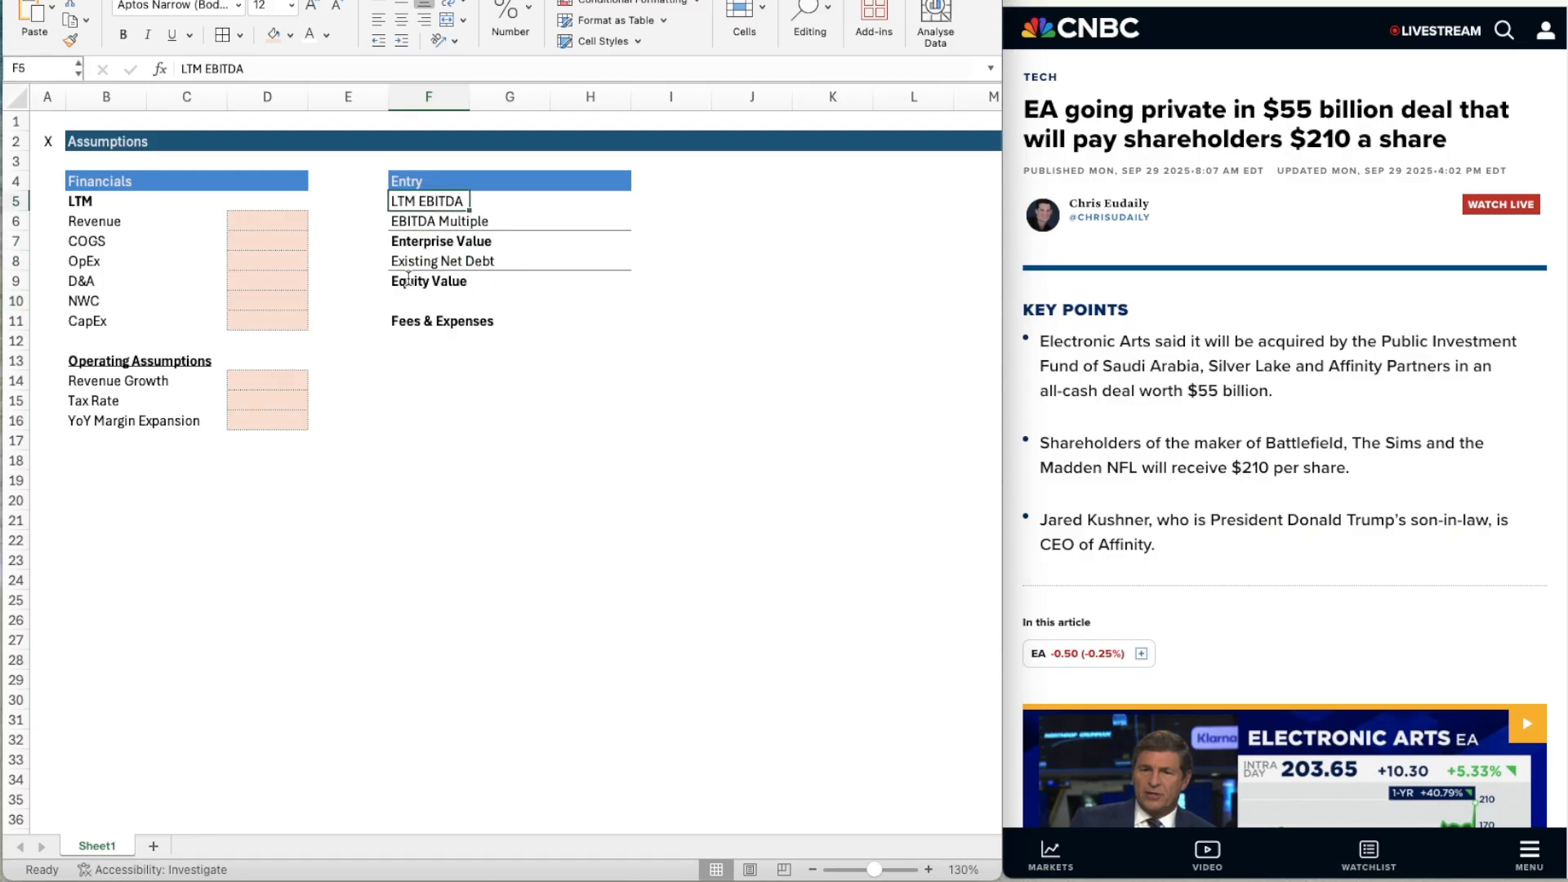
key(Up)
key(shift+Right)
key(shift+Right)
key(shift+Right)
key(shift+Left)
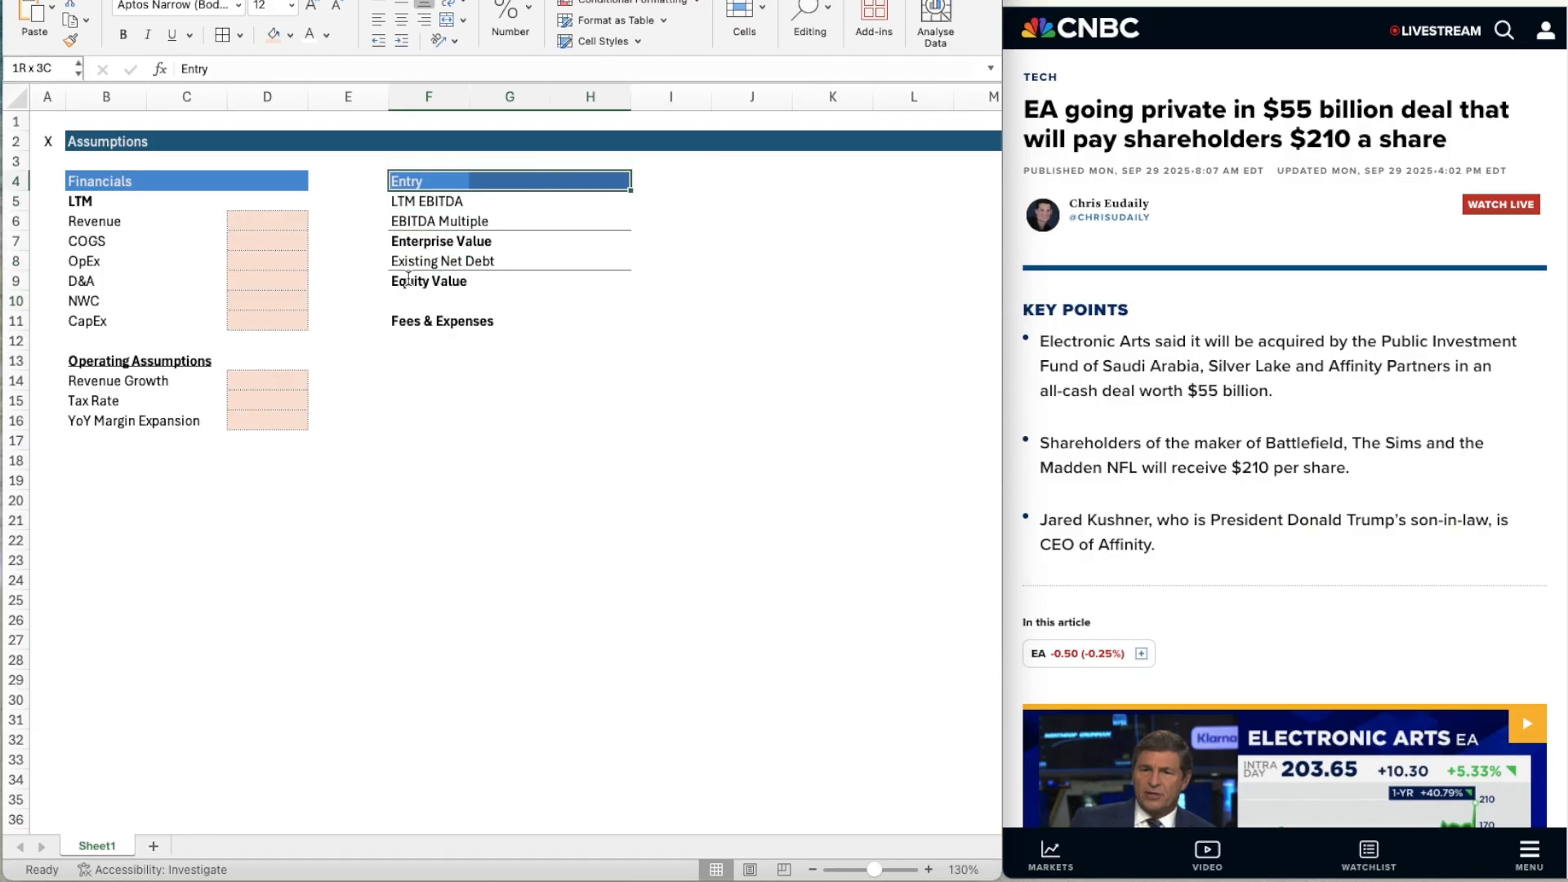
key(ctrl+c)
key(Down)
key(Down)
key(Down)
key(Down)
key(Down)
key(Down)
key(Down)
key(Down)
key(Down)
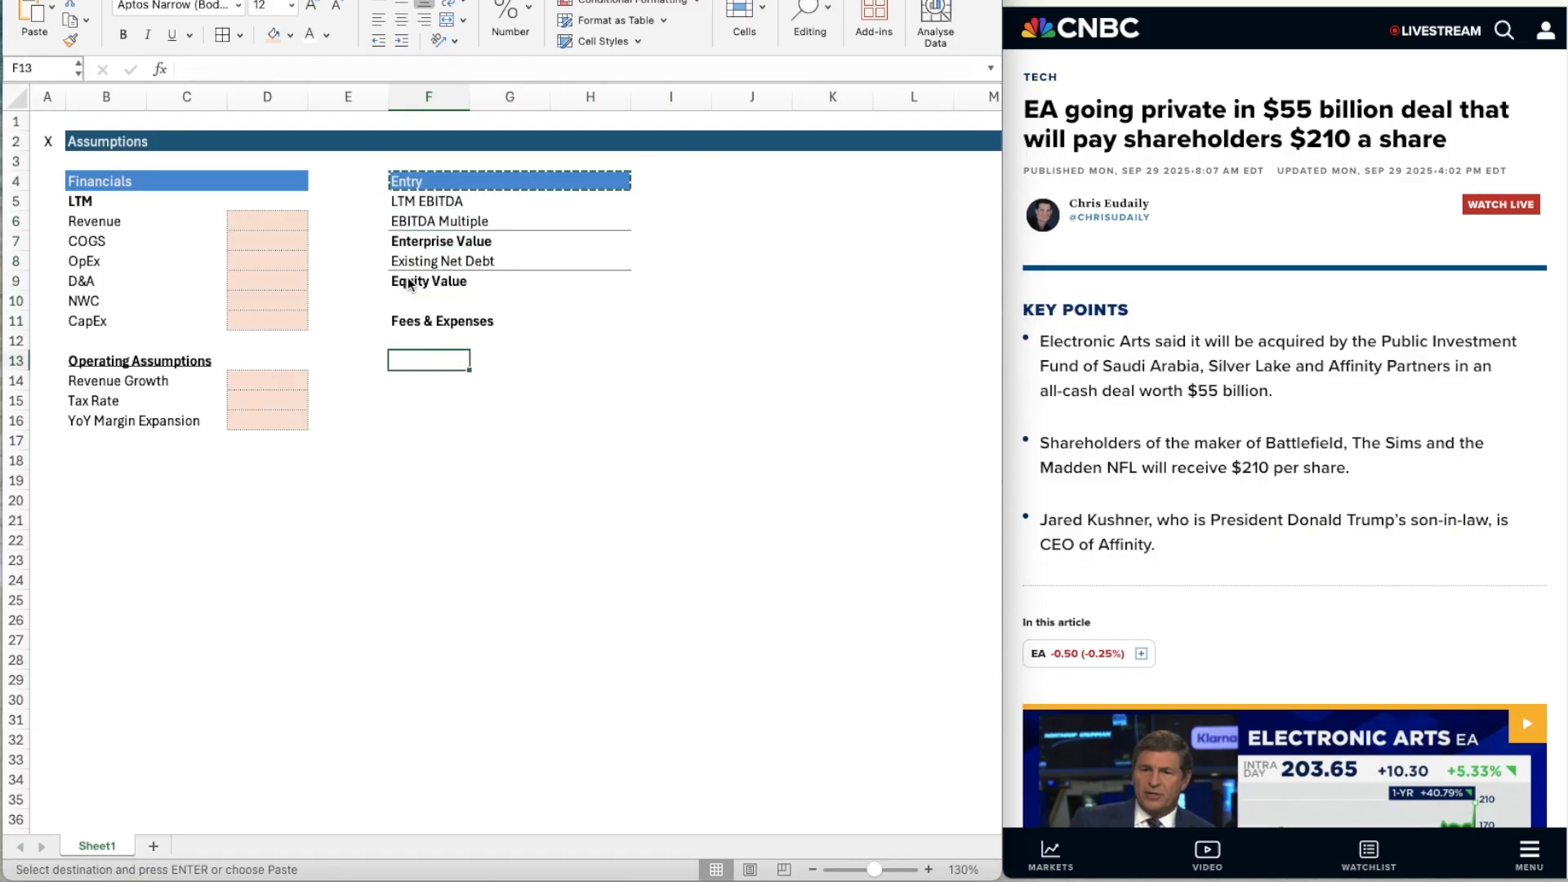
key(ctrl+v)
key(Escape)
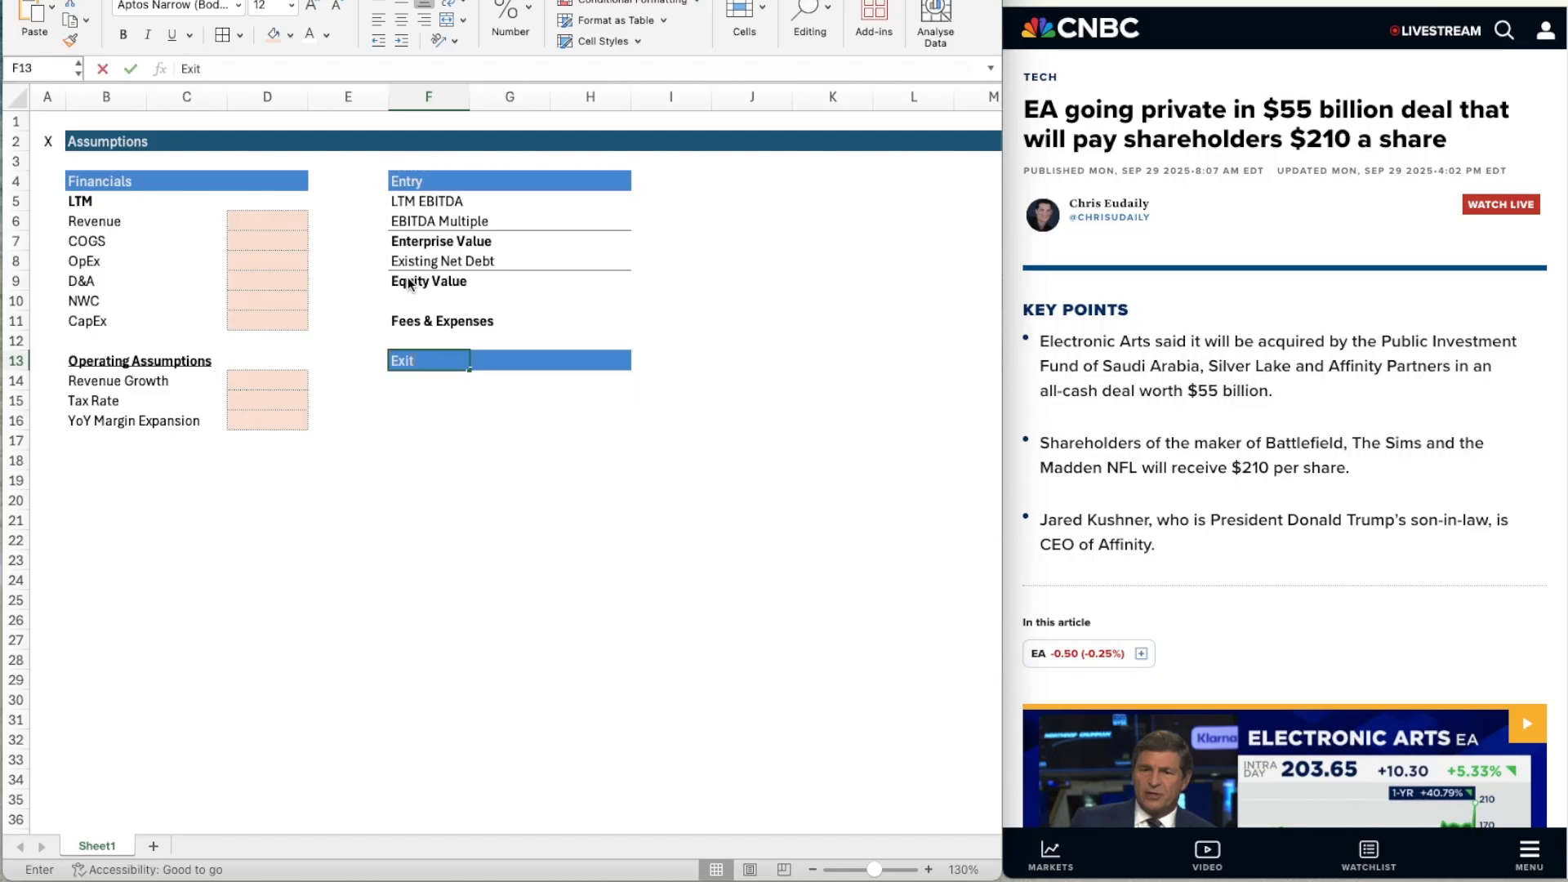
Retitle the copied header in F13 "Exit" and enter the row label "Exit Multiple" in F14.
text(Exit)
key(Return)
key(Return)
key(Up)
text(Exit)
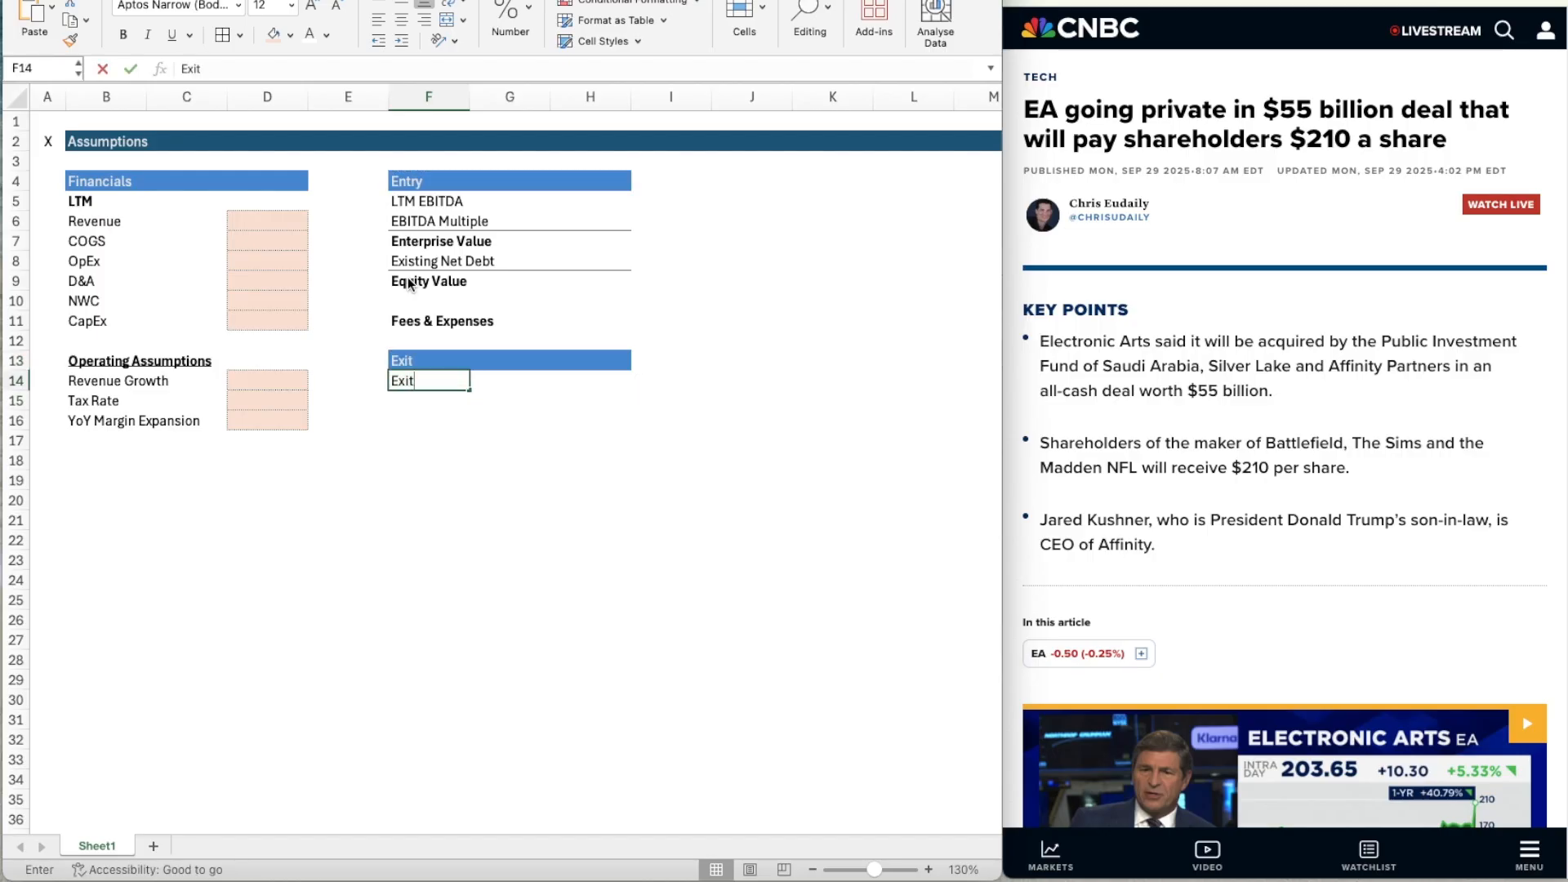
text( Multiple)
key(Return)
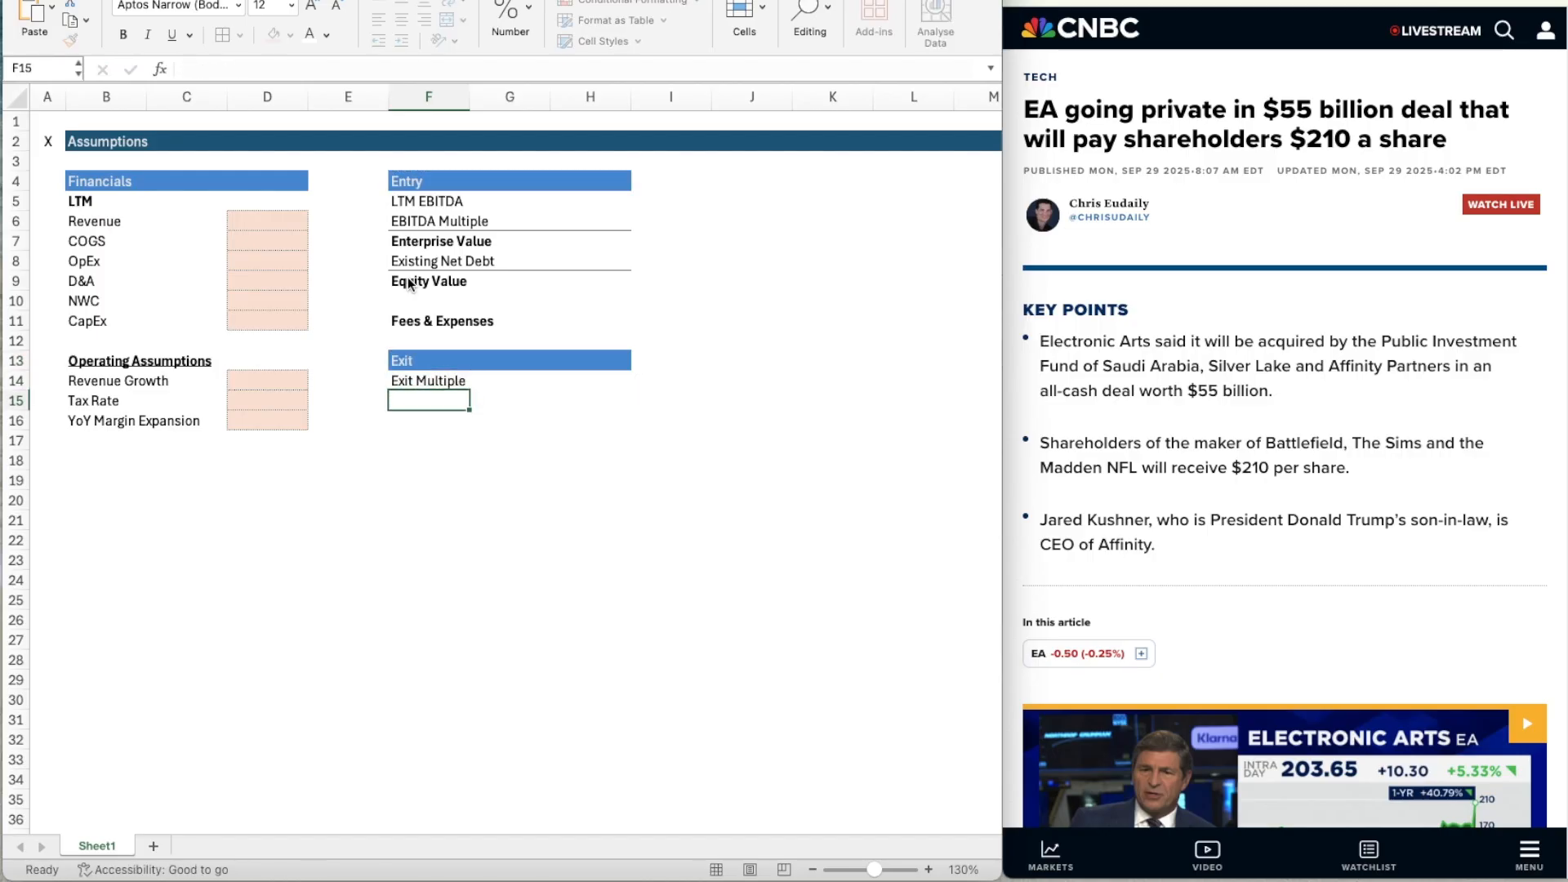
Copy the Entry header band F4:H4 to J4:L4.
key(Up)
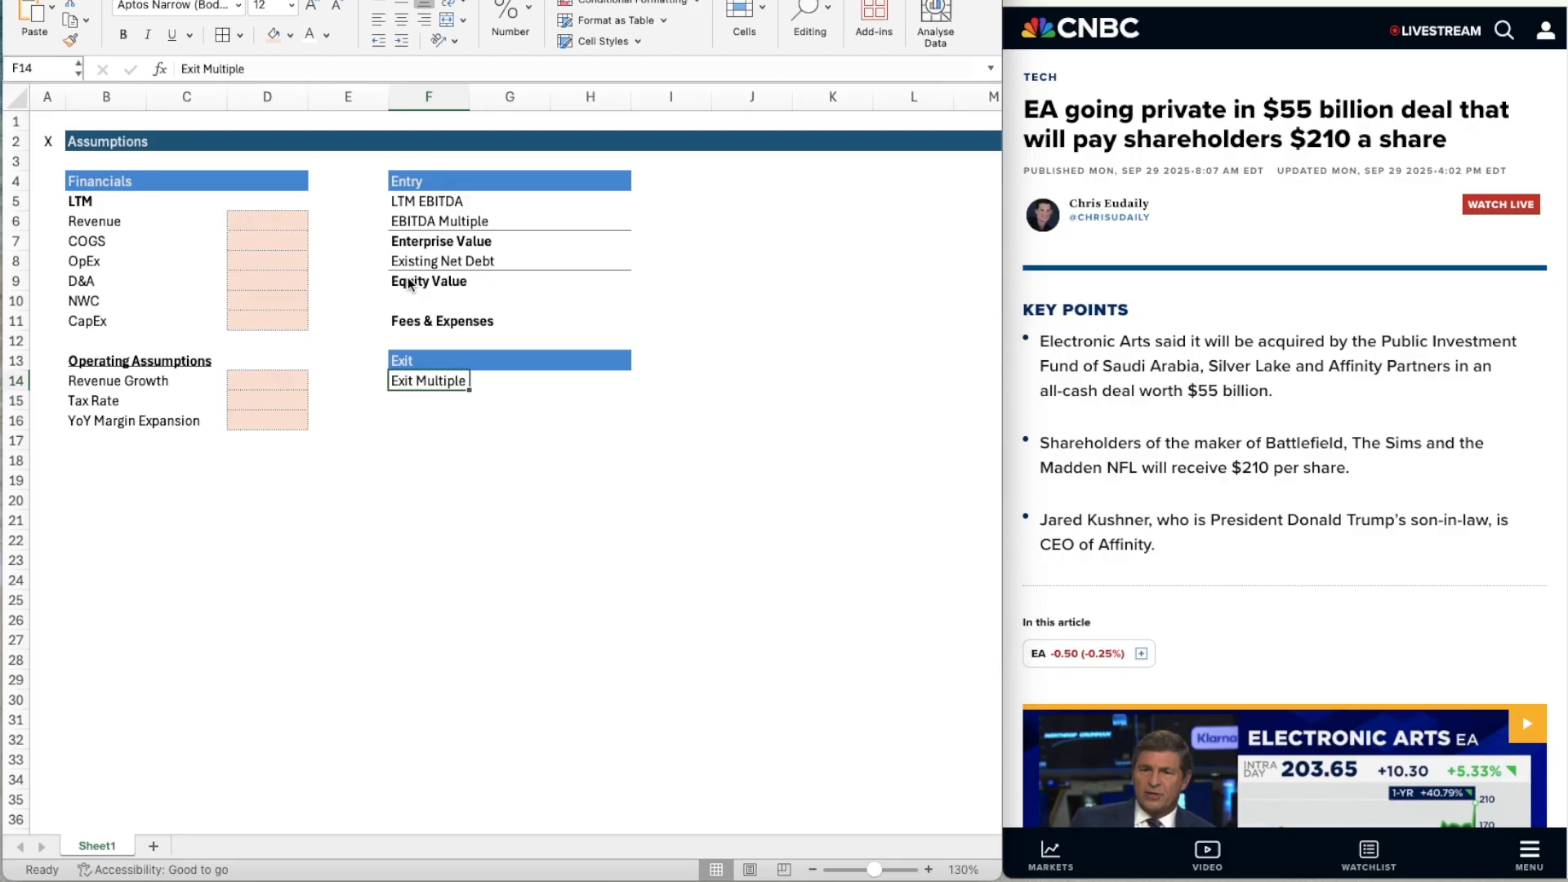
key(Right)
key(Right)
key(Right)
key(Right)
key(Left)
key(Left)
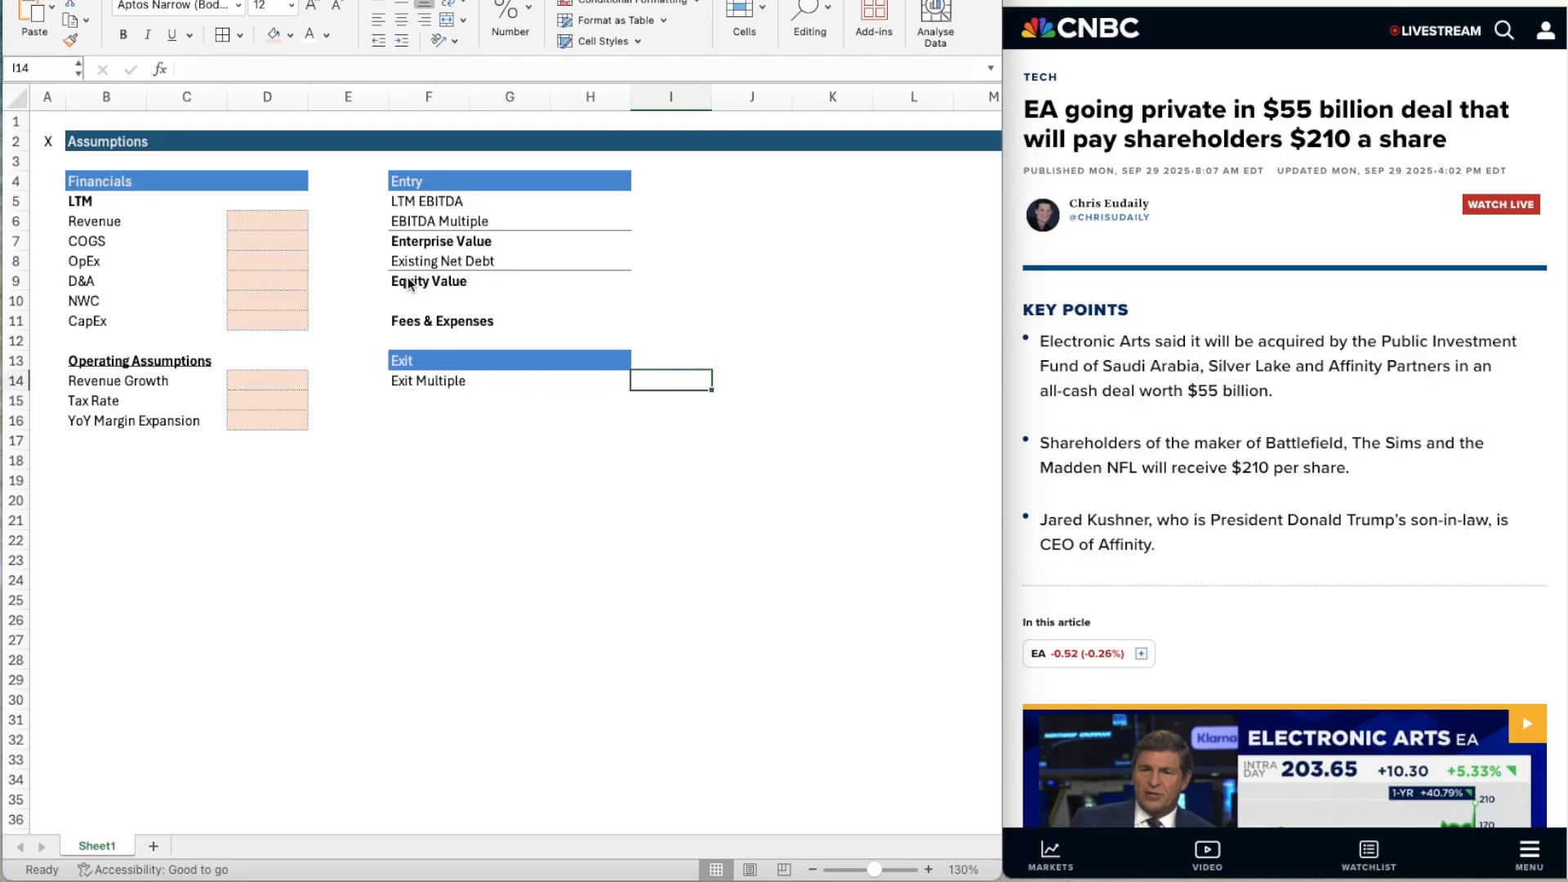
key(Up)
key(Up)
key(Up)
key(Up)
key(Up)
key(Up)
key(Left)
key(Left)
key(Left)
key(Up)
key(Up)
key(Up)
key(Up)
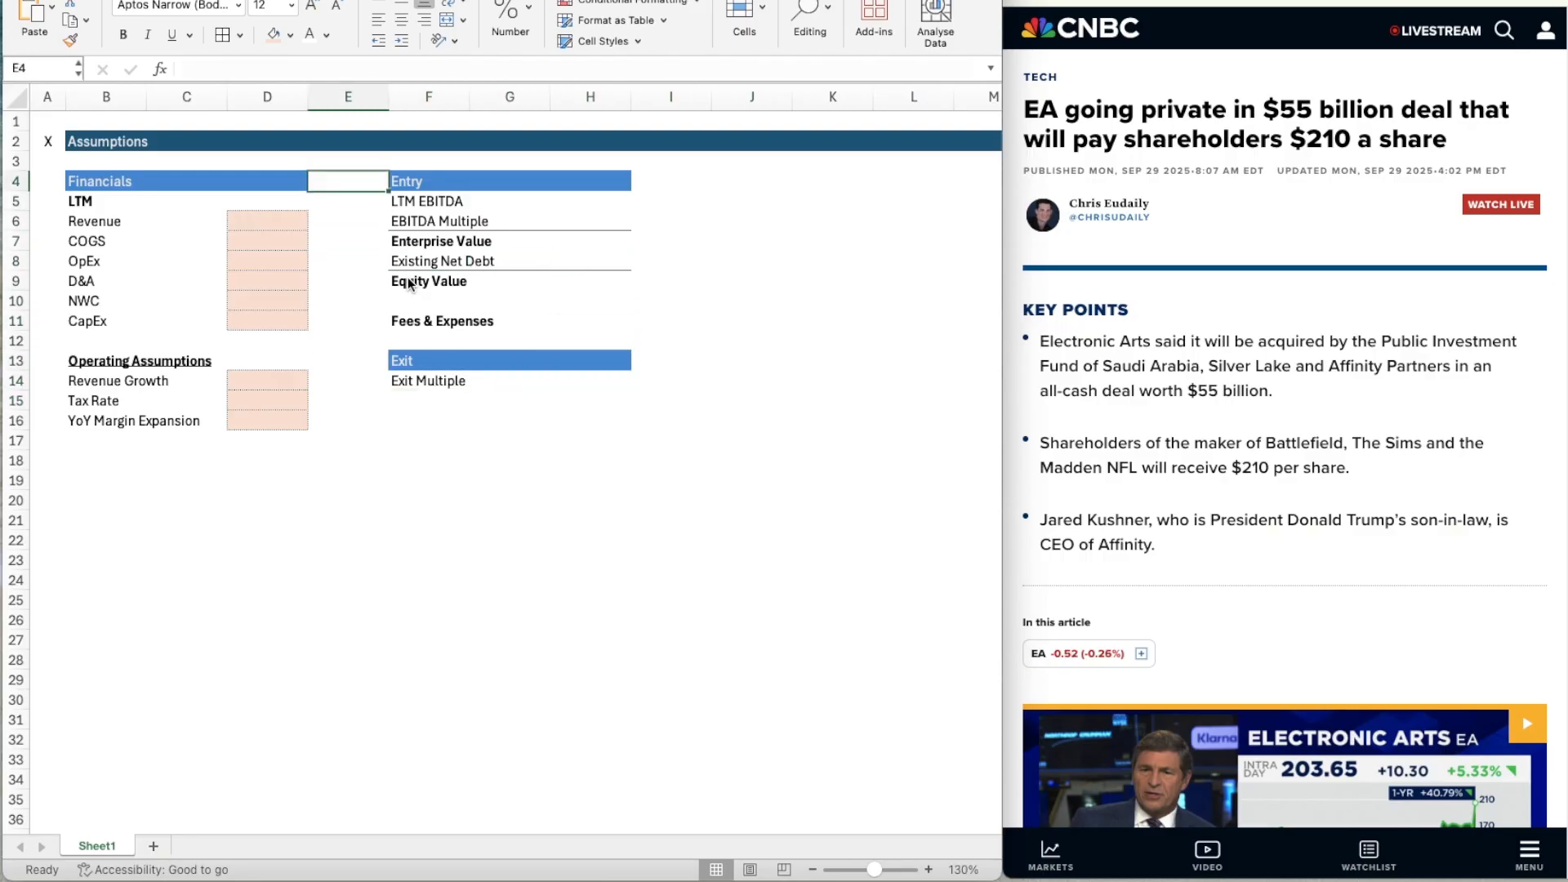
key(Right)
key(shift+Right)
key(shift+Right)
key(shift+Right)
key(shift+Left)
key(ctrl+c)
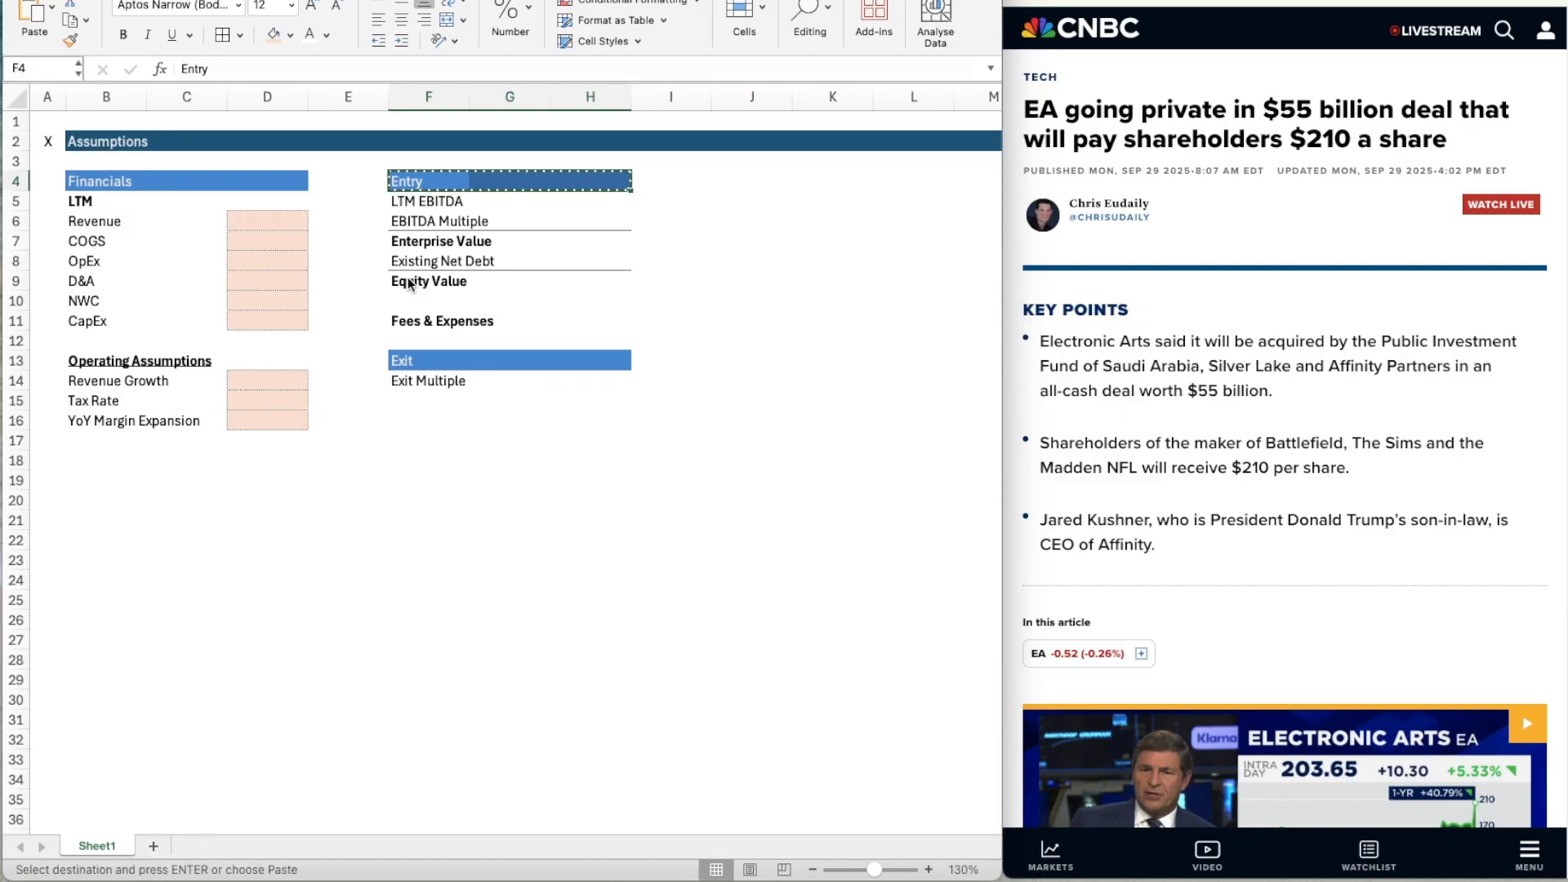
key(Right)
key(Right)
key(Right)
key(Right)
key(ctrl+v)
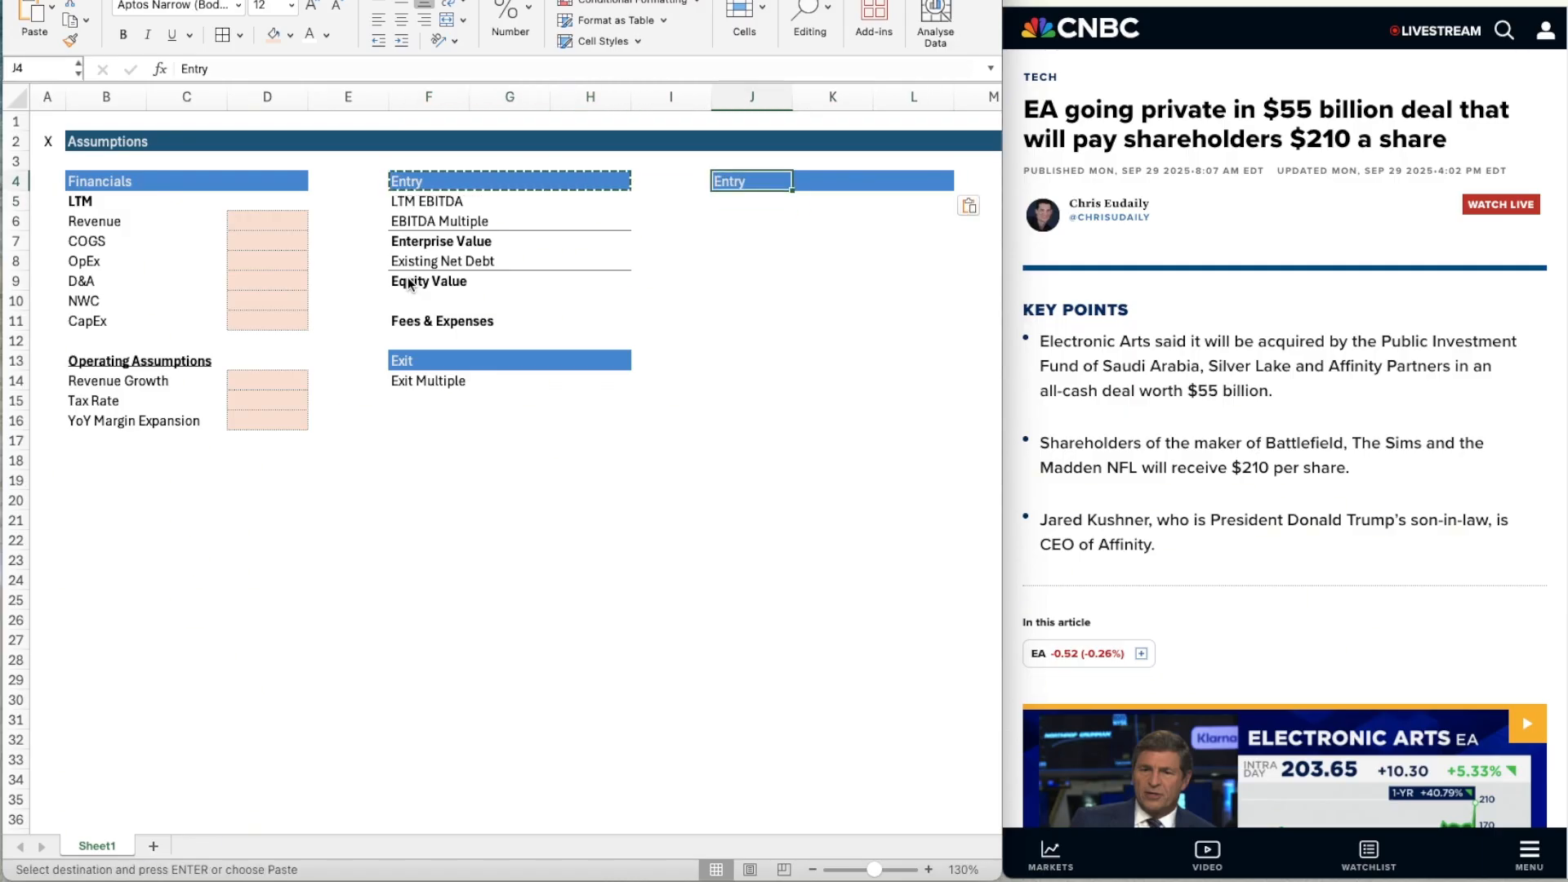
Retitle the copied header in J4 "Capital Structure".
text(Capital S)
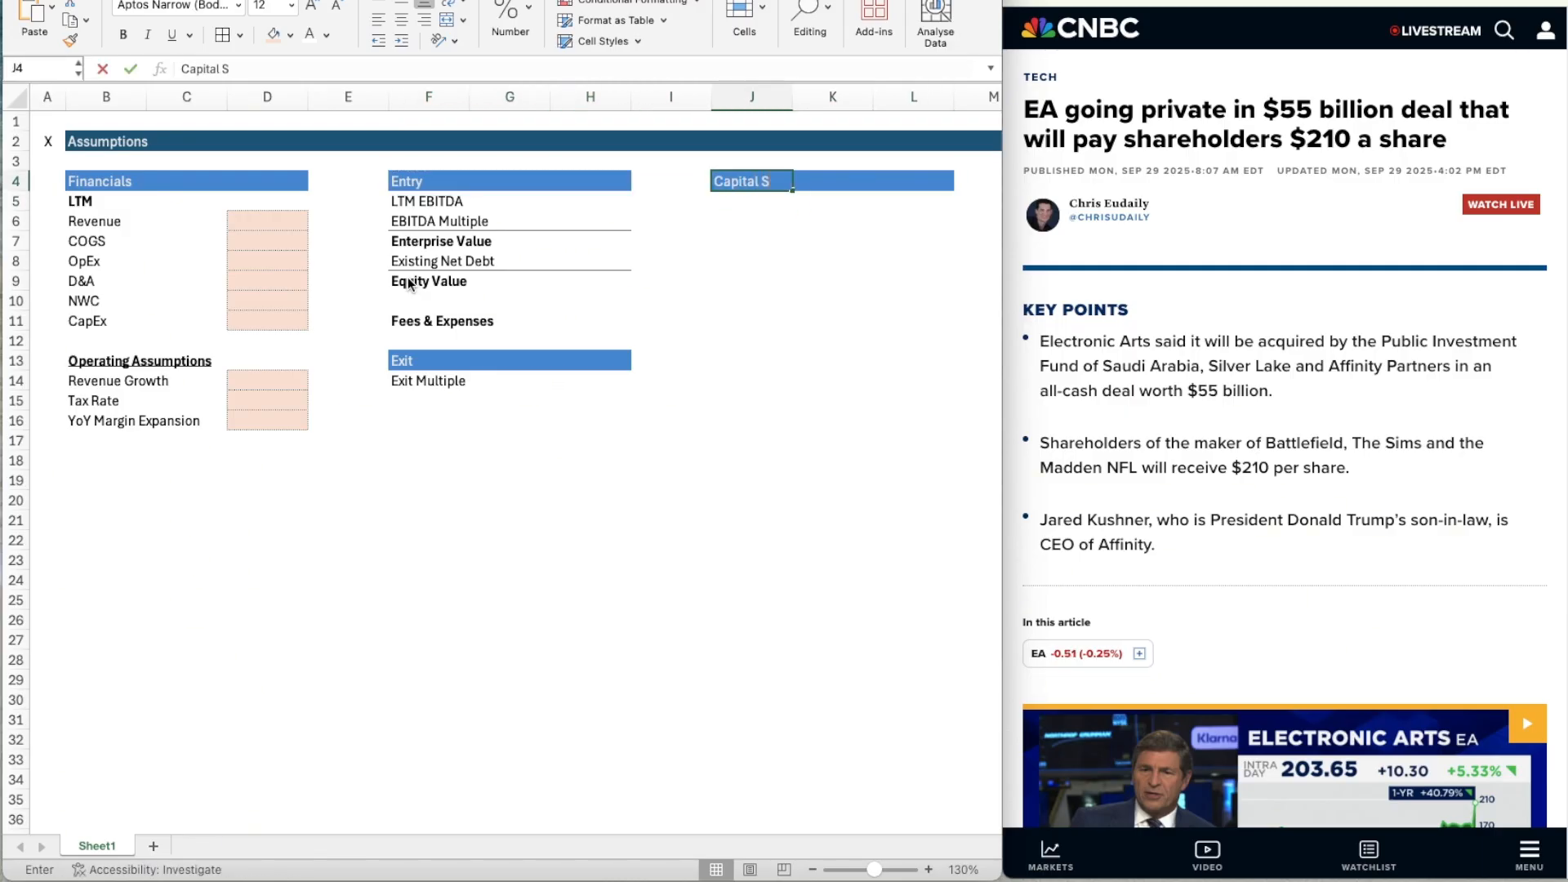
text(tructure)
key(Return)
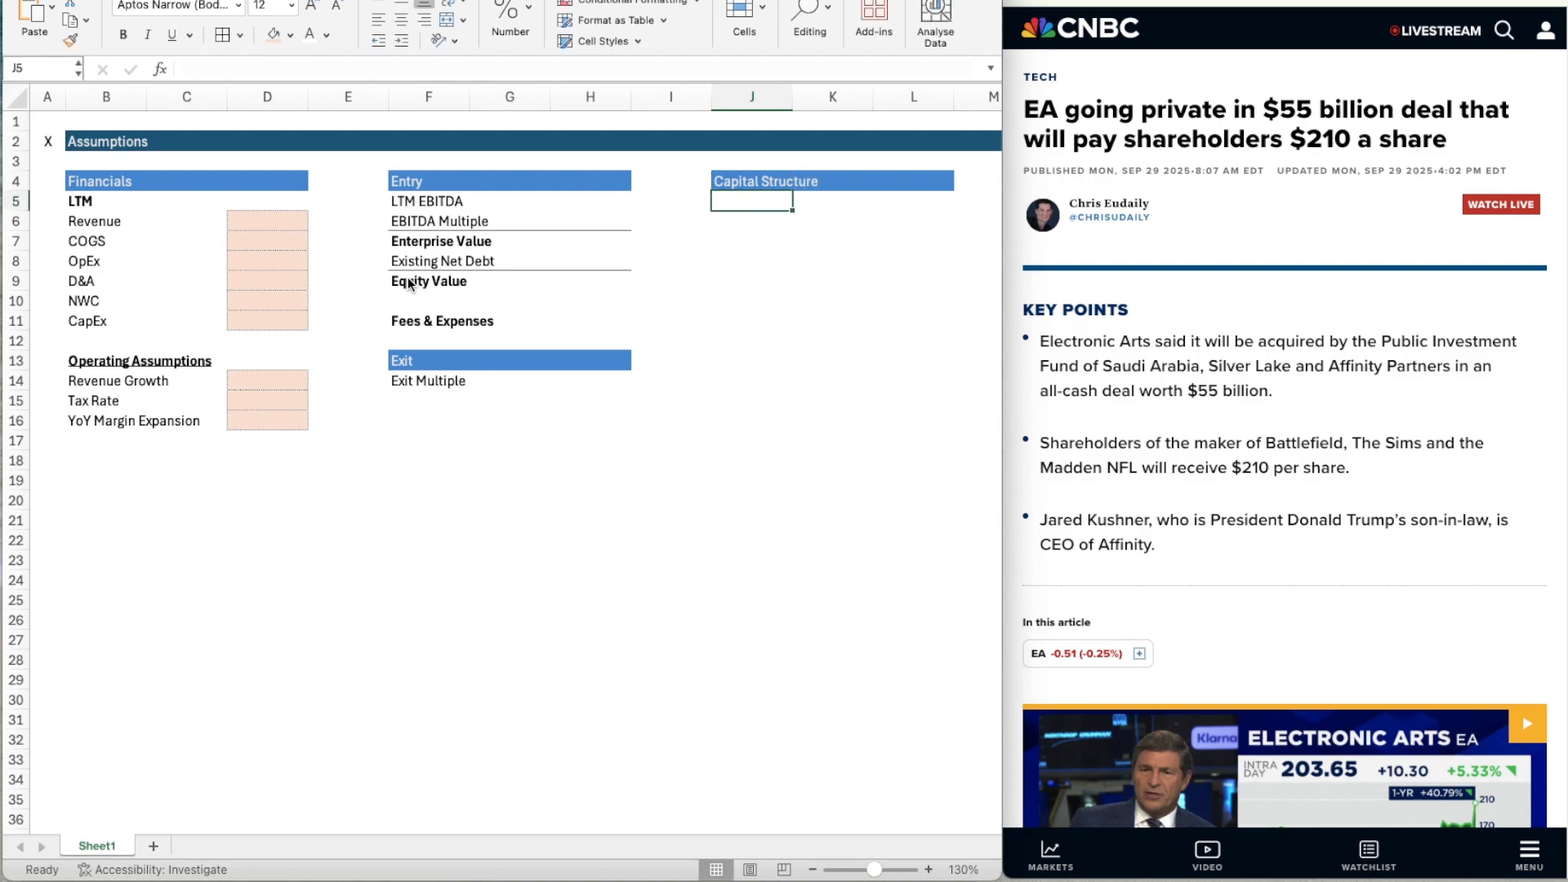
Extend the Capital Structure header band by one column, copying L4 to M4.
key(Up)
key(Right)
key(Right)
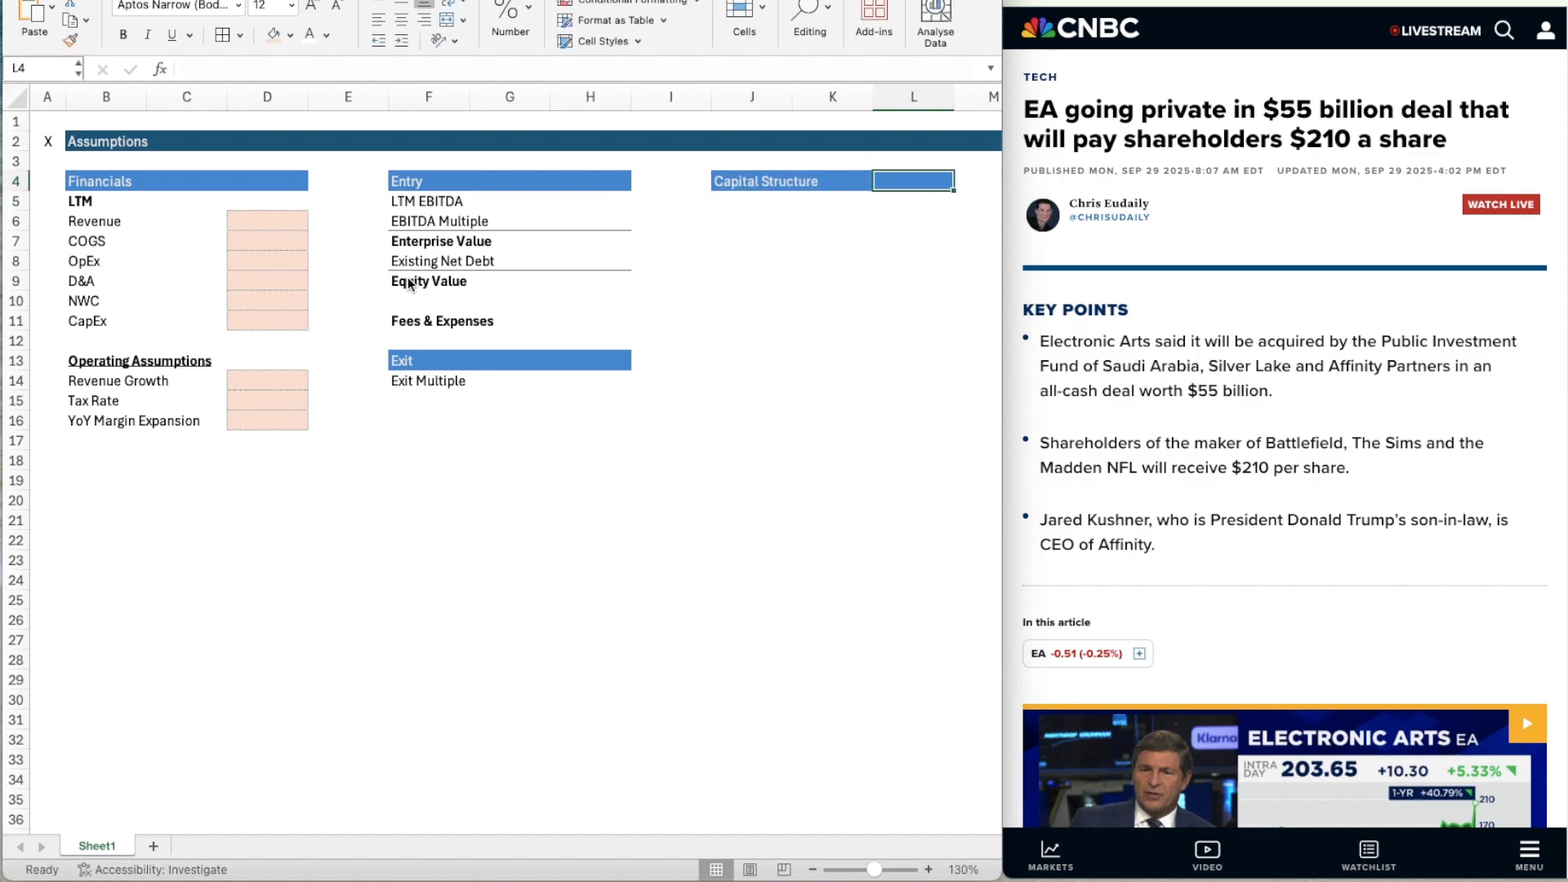
key(super+c)
key(Right)
key(Return)
Enter the column headings "Amount" in L4 and "Interest" in M4 of the Capital Structure band.
key(Left)
key(Left)
key(Right)
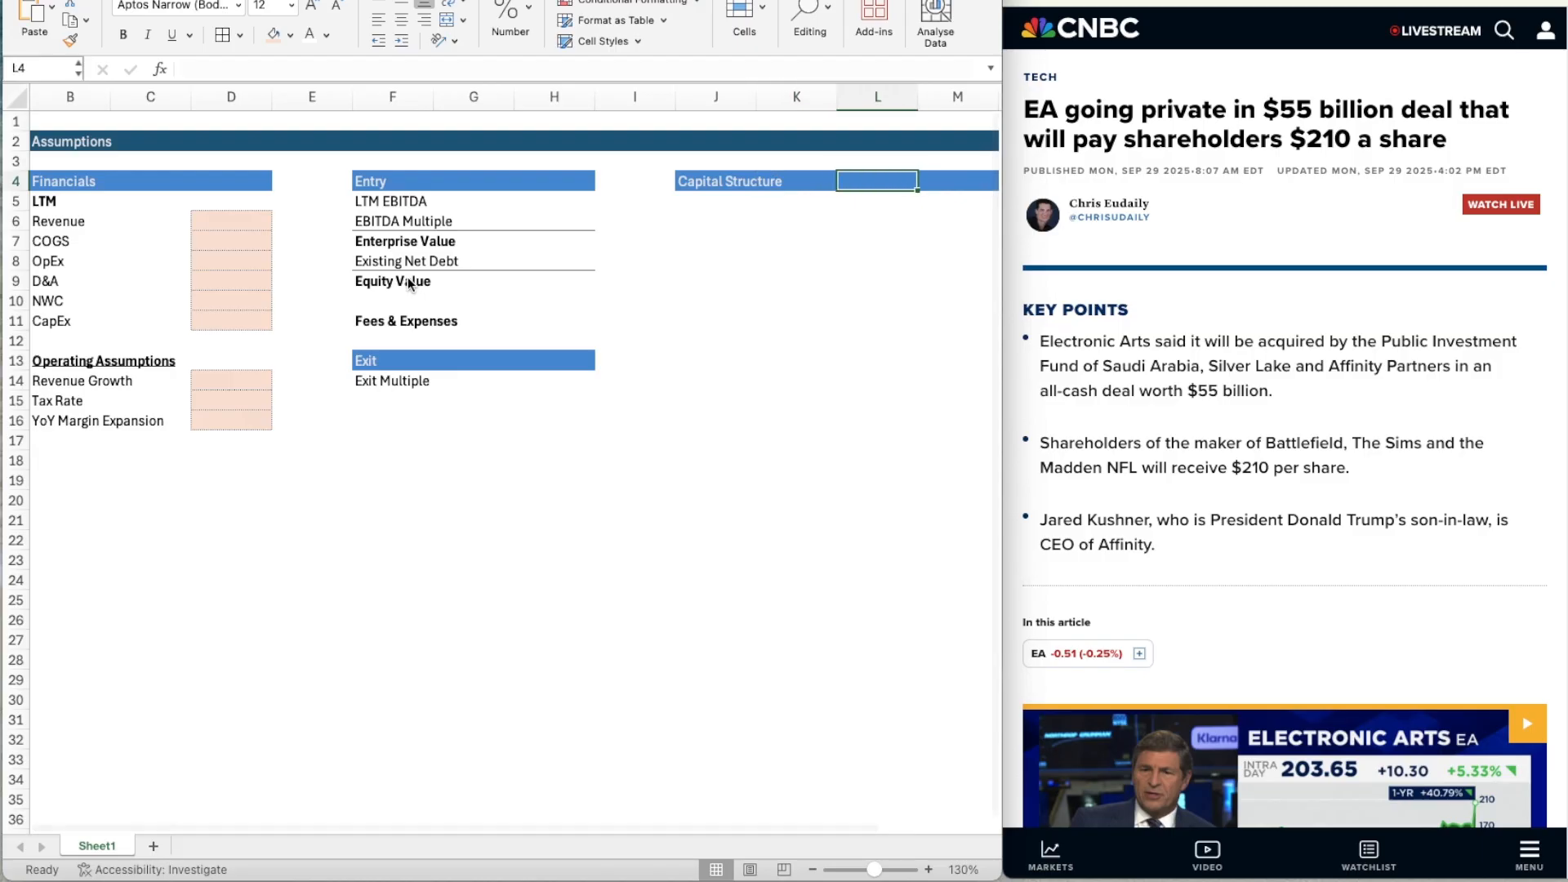
text(Amount)
key(Tab)
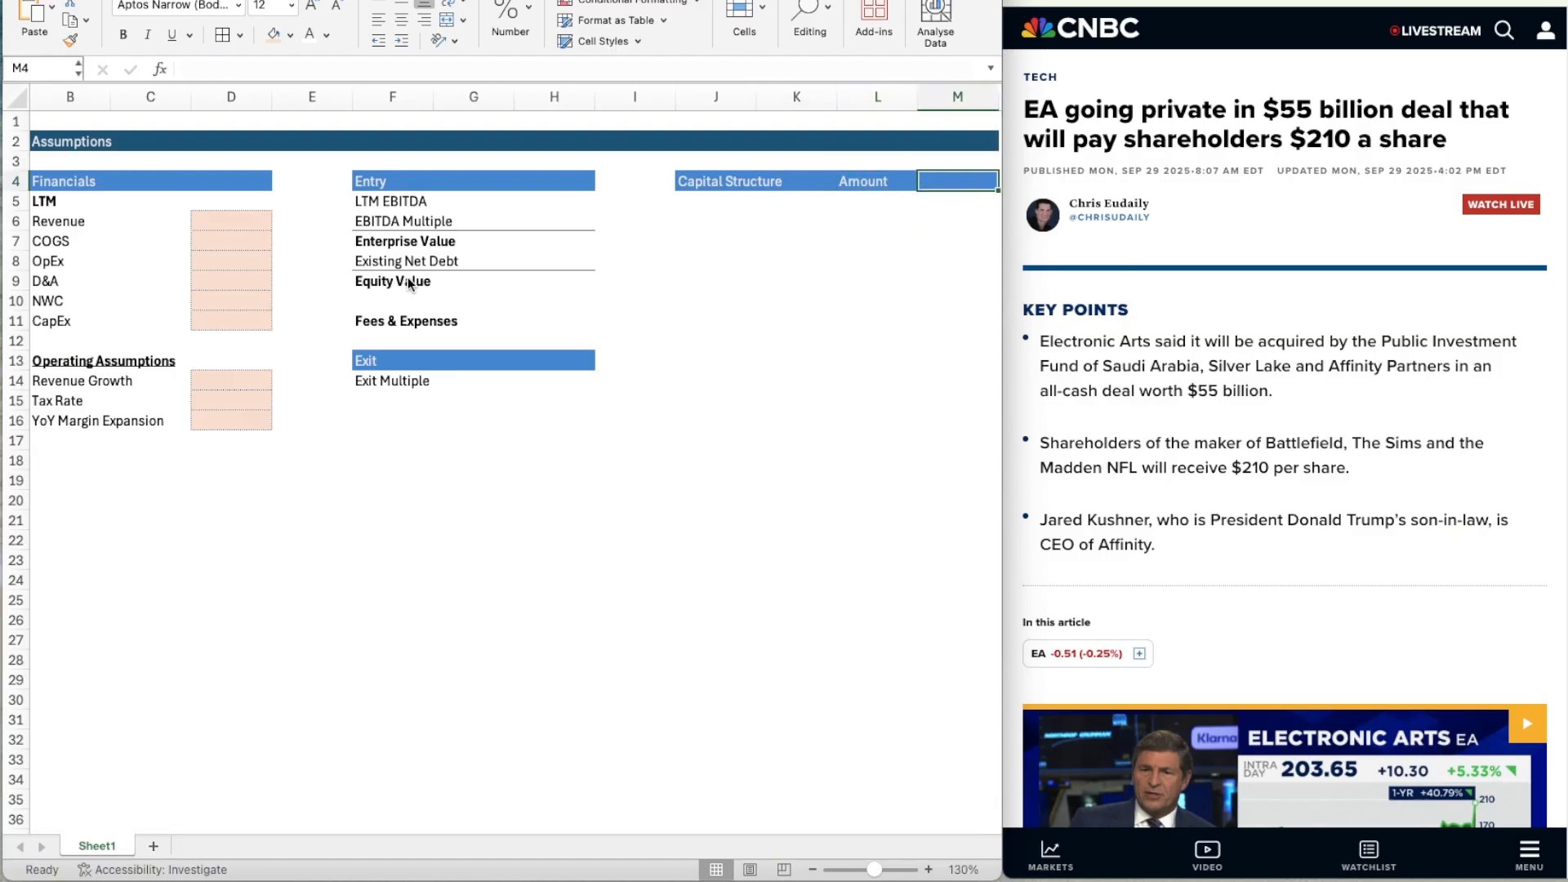
text(Interest)
key(Return)
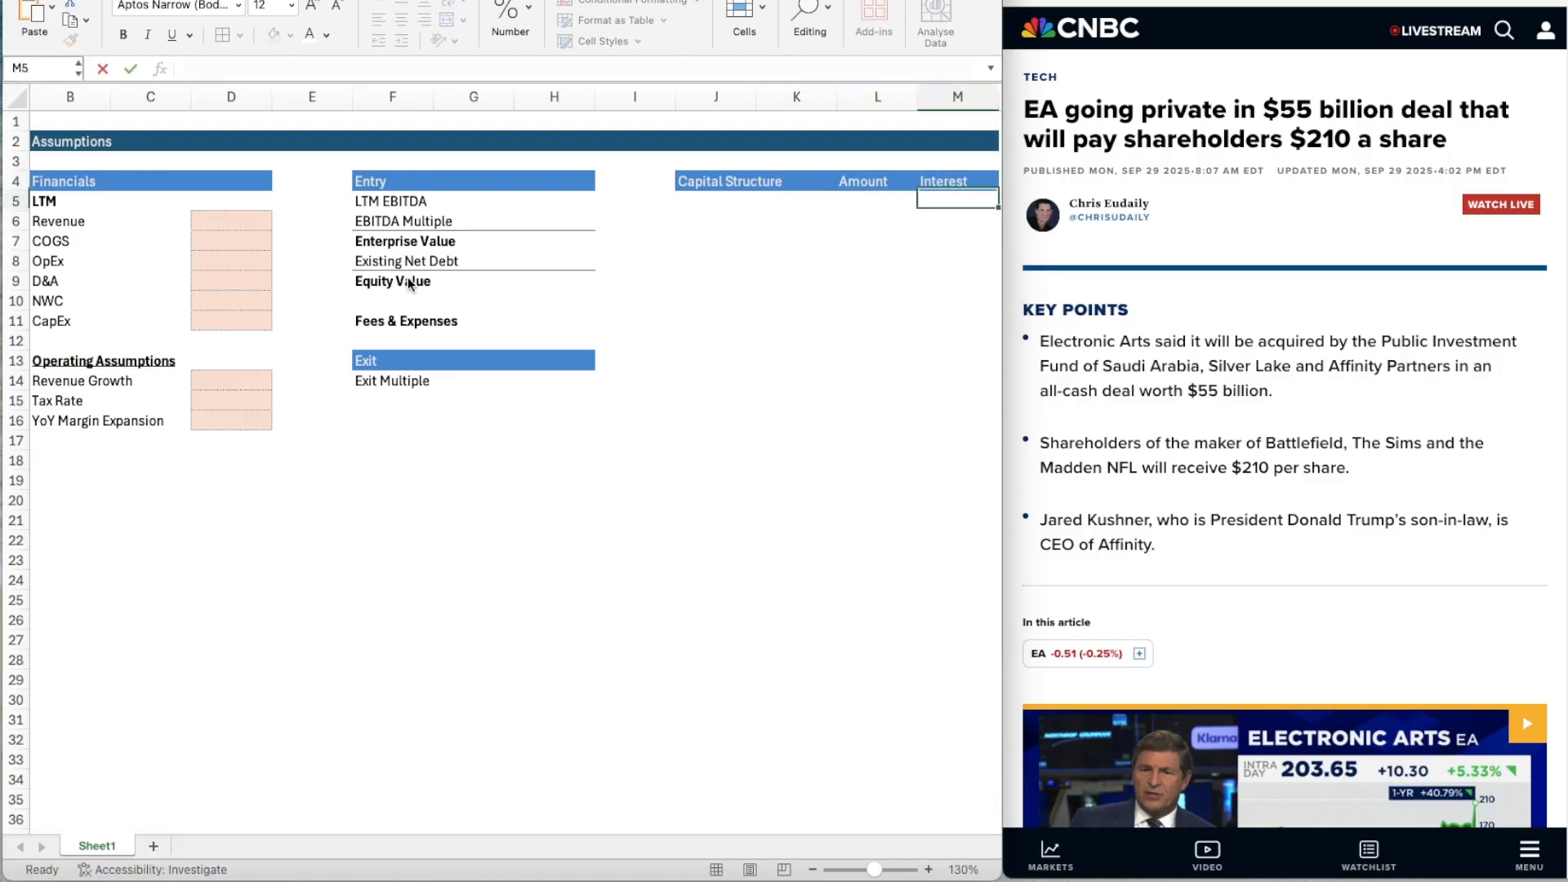
Copy the full Capital Structure header band J4:M4 to the clipboard.
key(Up)
key(Left)
key(Left)
key(Left)
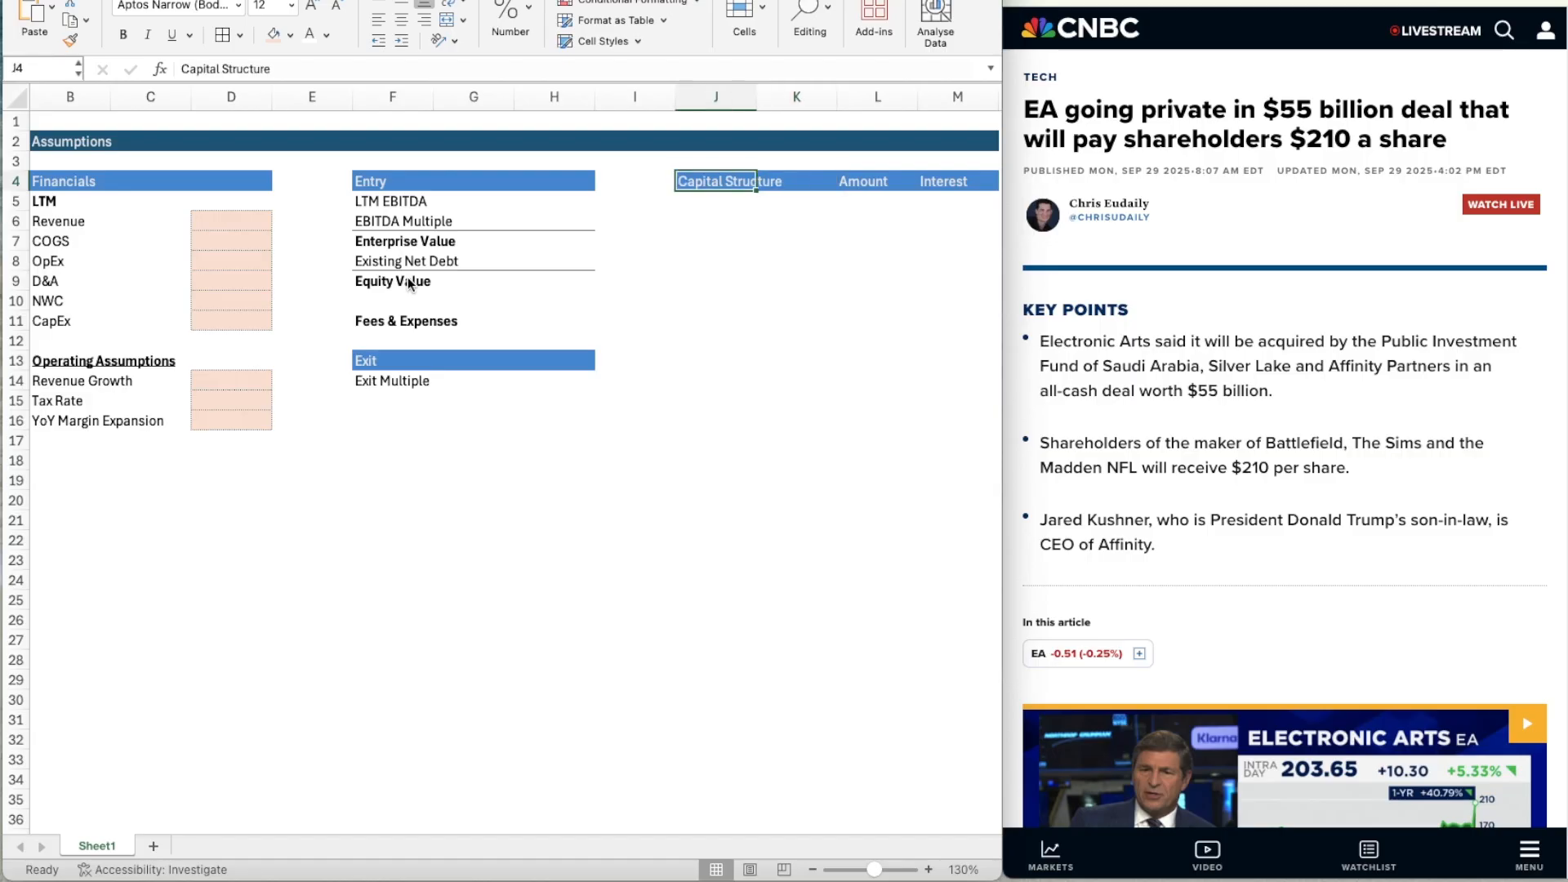
key(shift+Left)
key(shift+Right)
key(shift+Right)
key(shift+Right)
key(shift+Right)
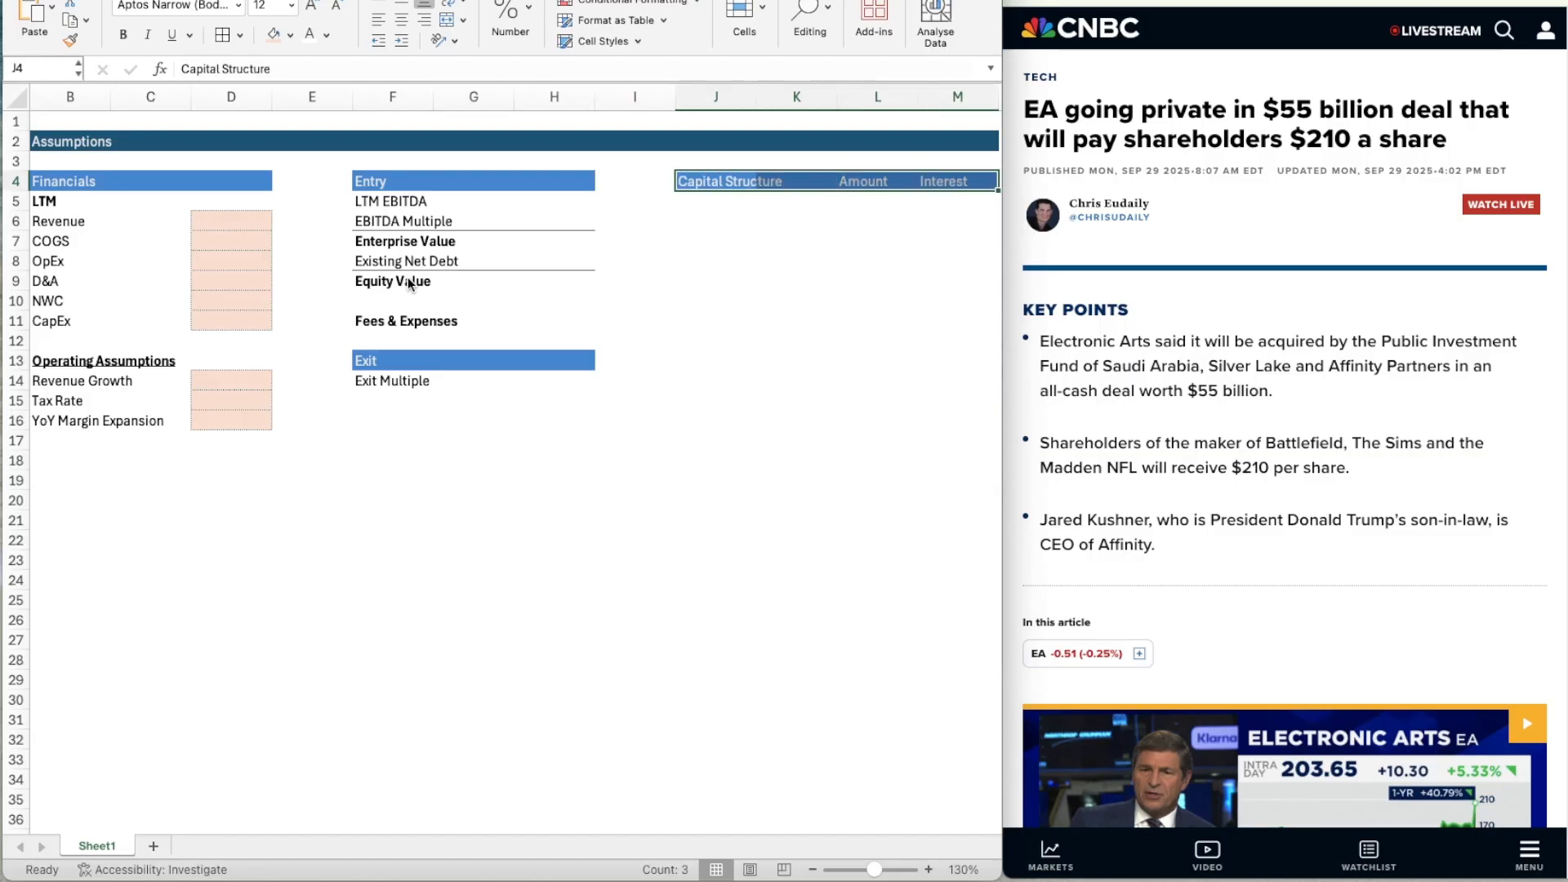
key(super+c)
key(Down)
key(Down)
key(Down)
key(Down)
key(Up)
key(Up)
key(Up)
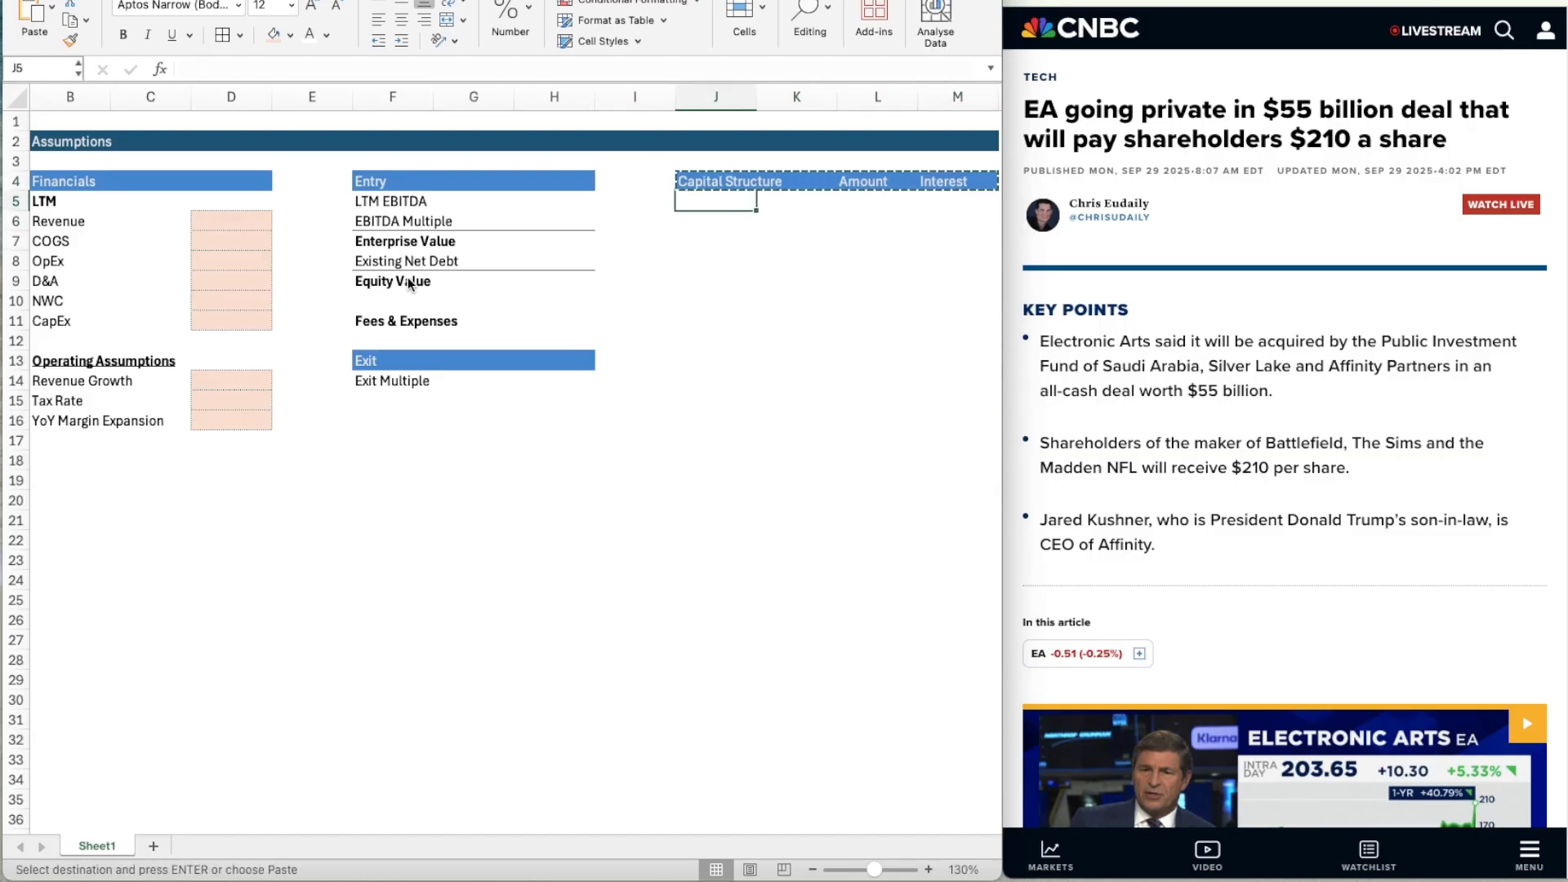
key(Down)
key(Down)
key(Down)
key(Up)
key(Up)
key(Up)
key(Down)
key(Down)
key(Down)
key(Up)
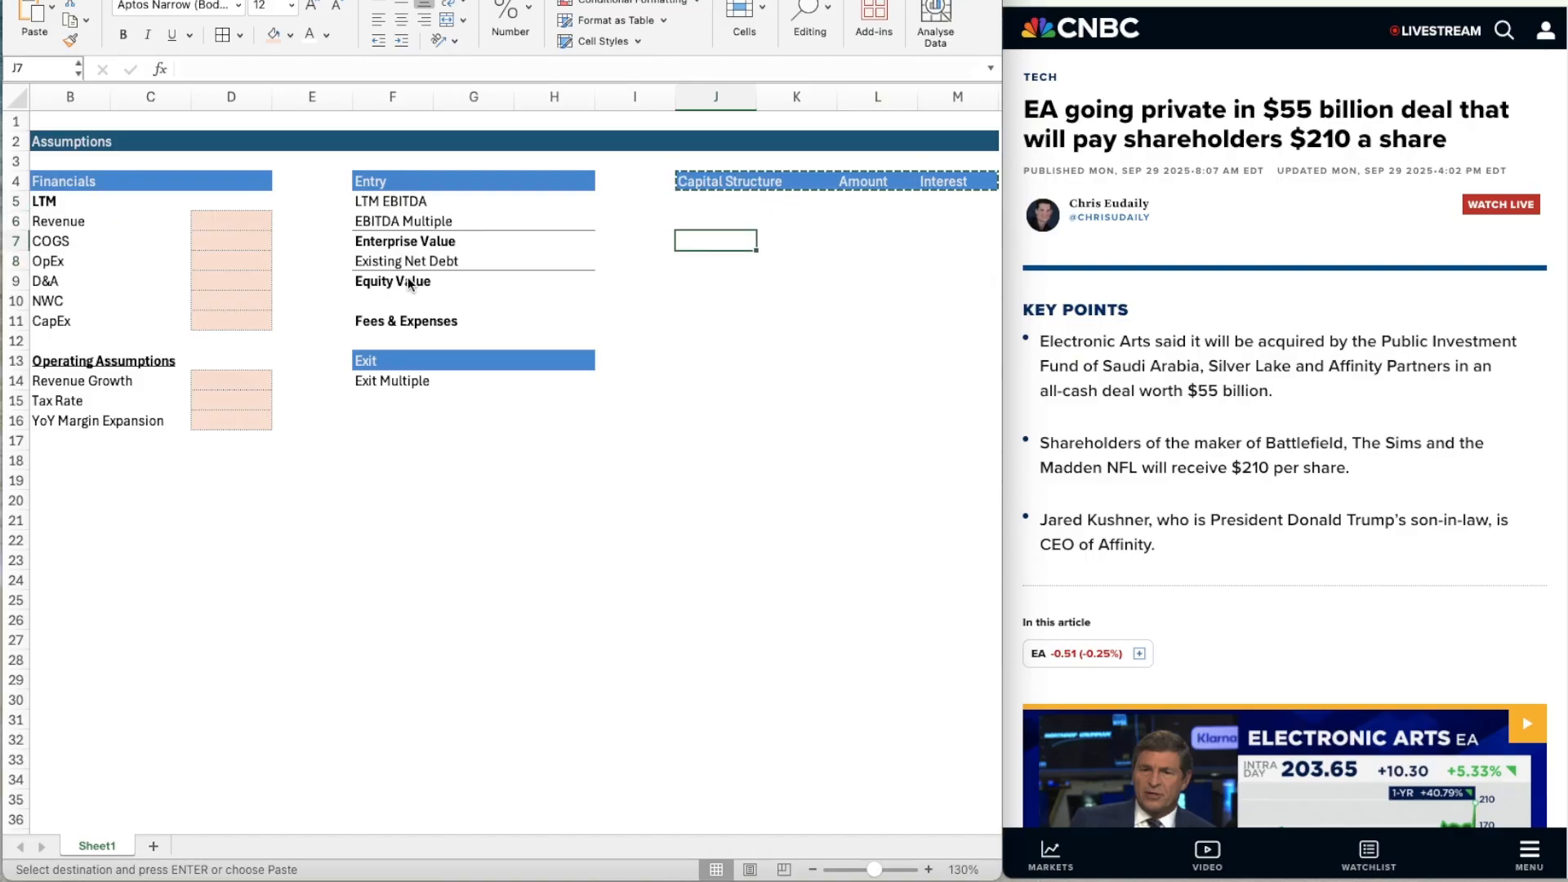
key(Up)
key(Up)
key(Down)
key(Down)
key(Down)
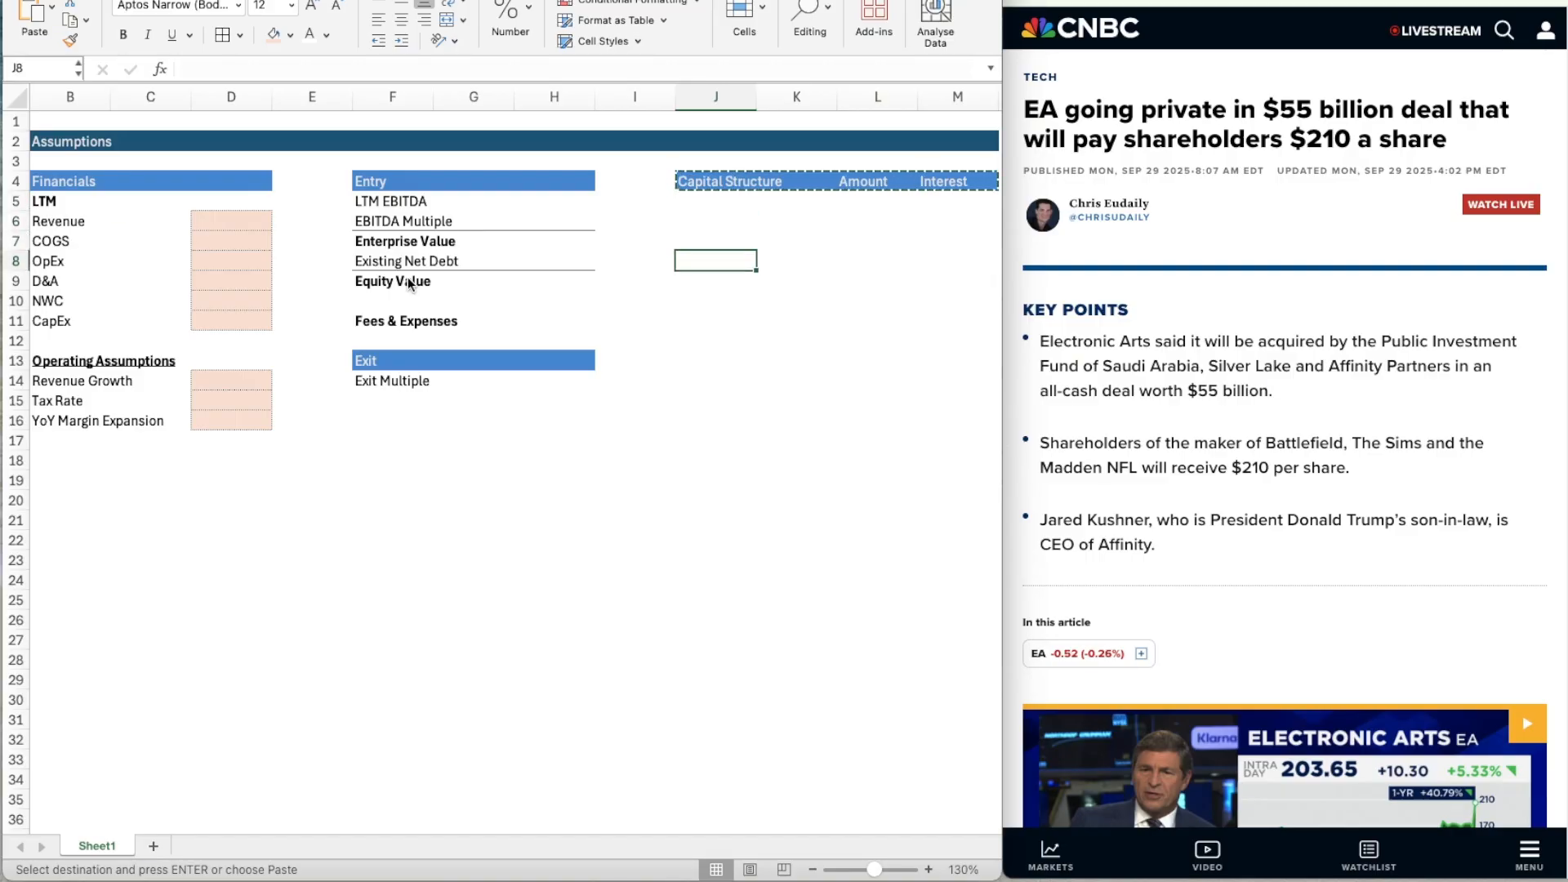
key(Up)
key(Down)
key(Down)
scroll(322, 476, left, 2)
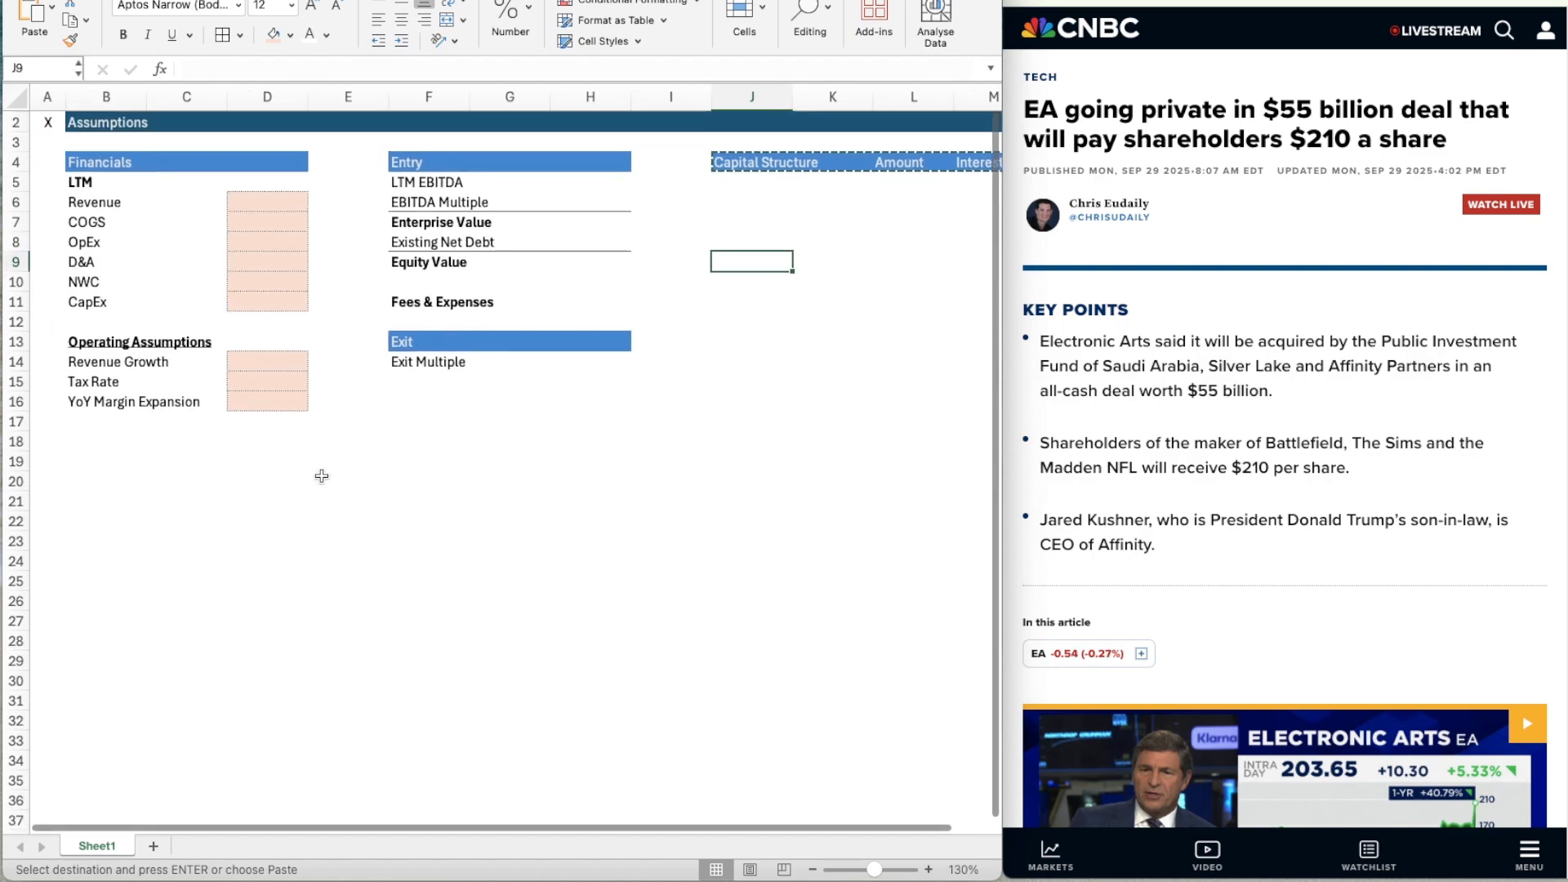
scroll(322, 476, right, 1)
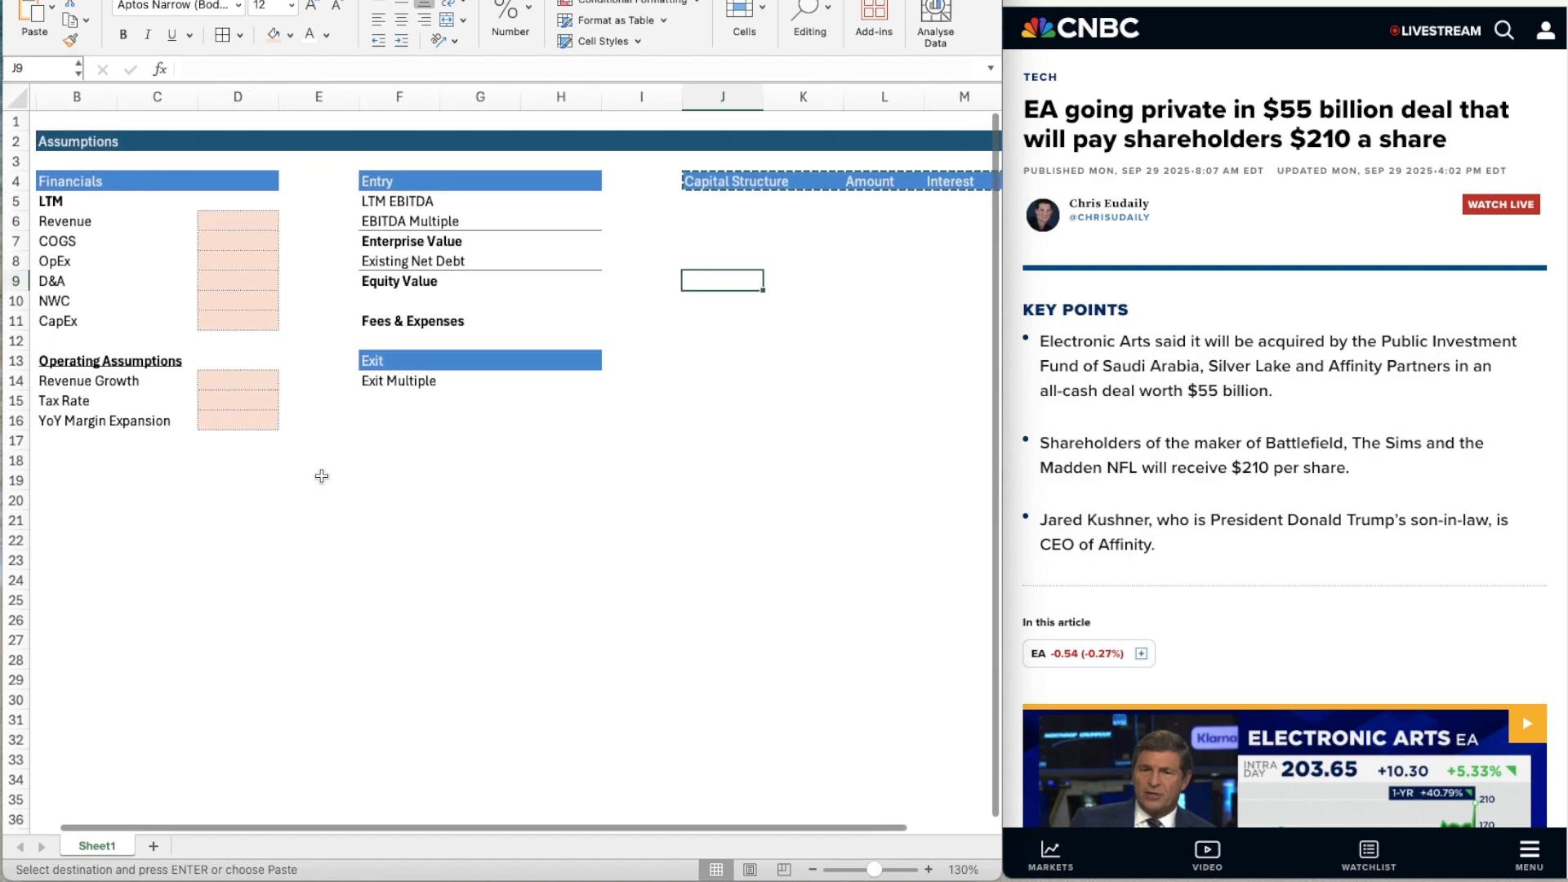
click(564, 323)
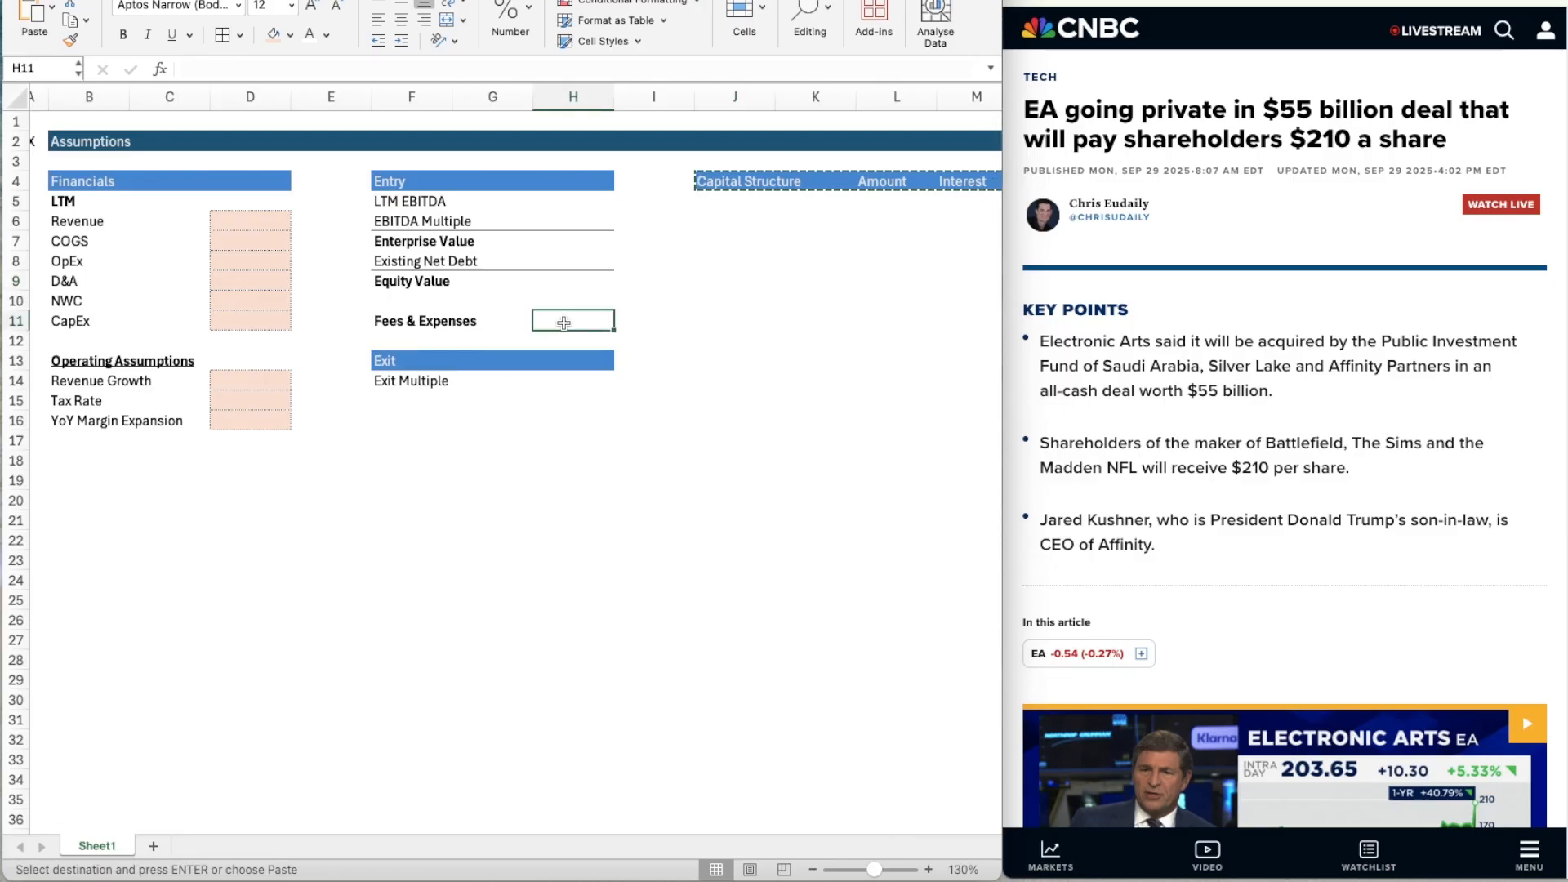
Set the operating assumptions Revenue Growth in D14 to 10% and Tax Rate in D15 to 26%.
key(Left)
key(Left)
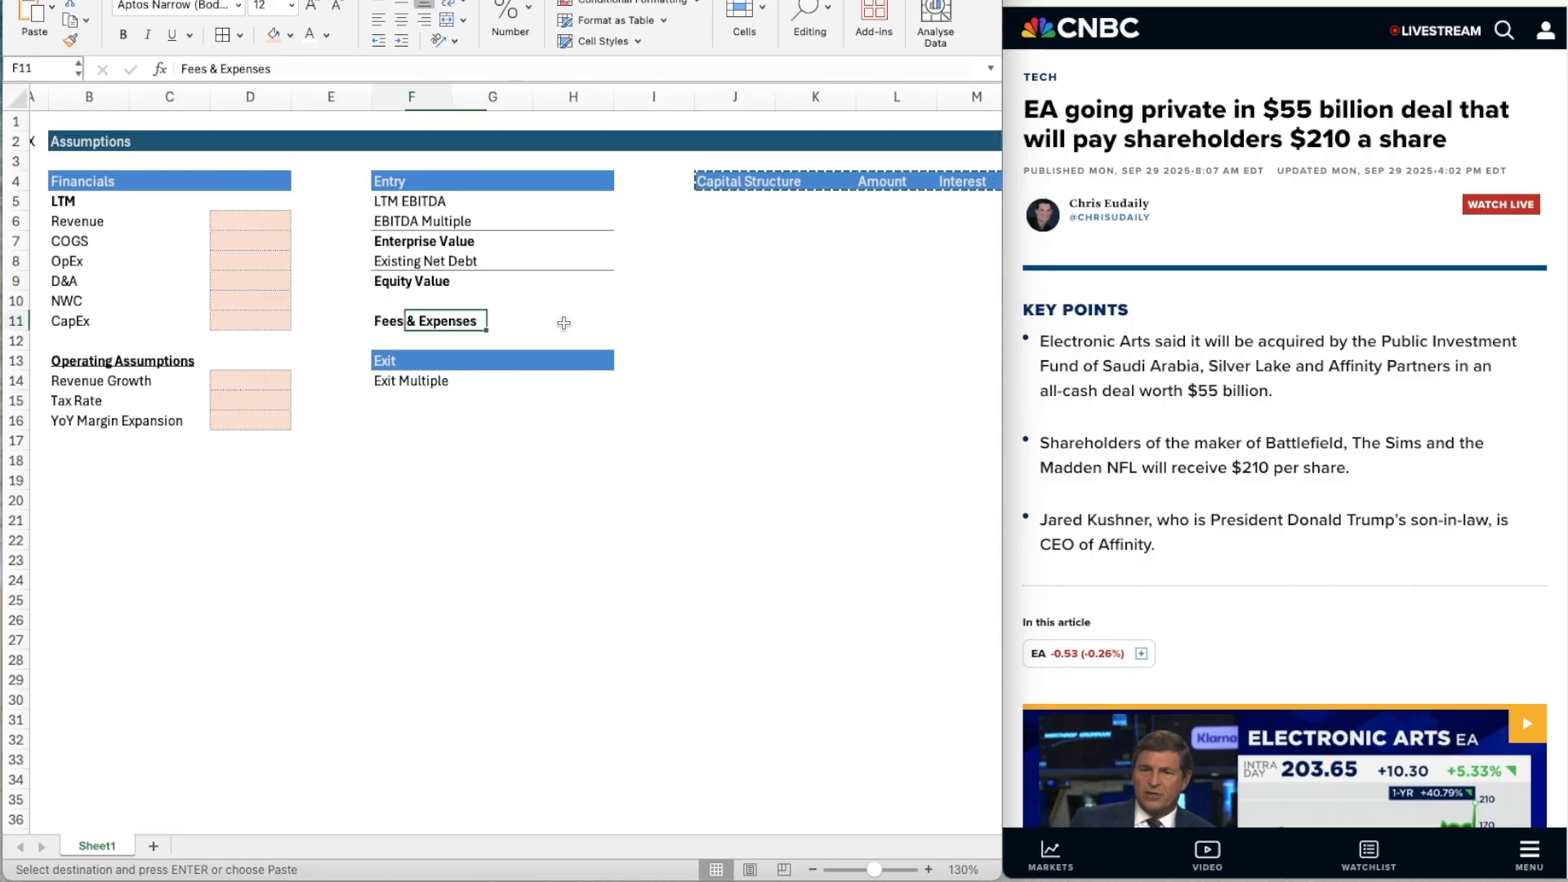
key(Left)
key(Down)
key(Down)
key(Left)
key(Left)
key(Down)
key(Down)
key(Right)
key(Up)
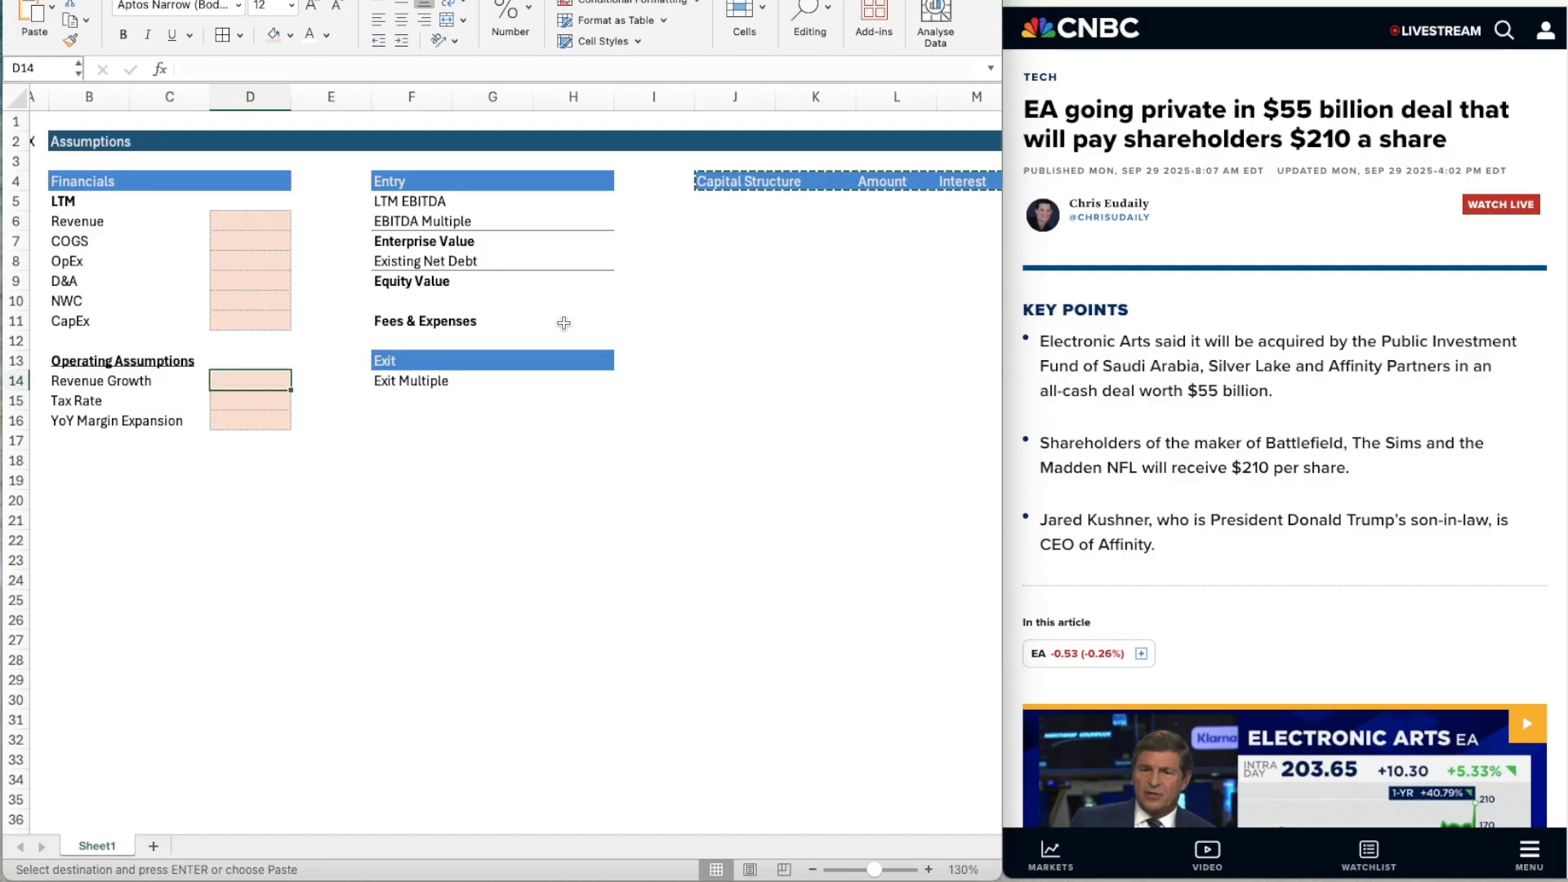
text(10%)
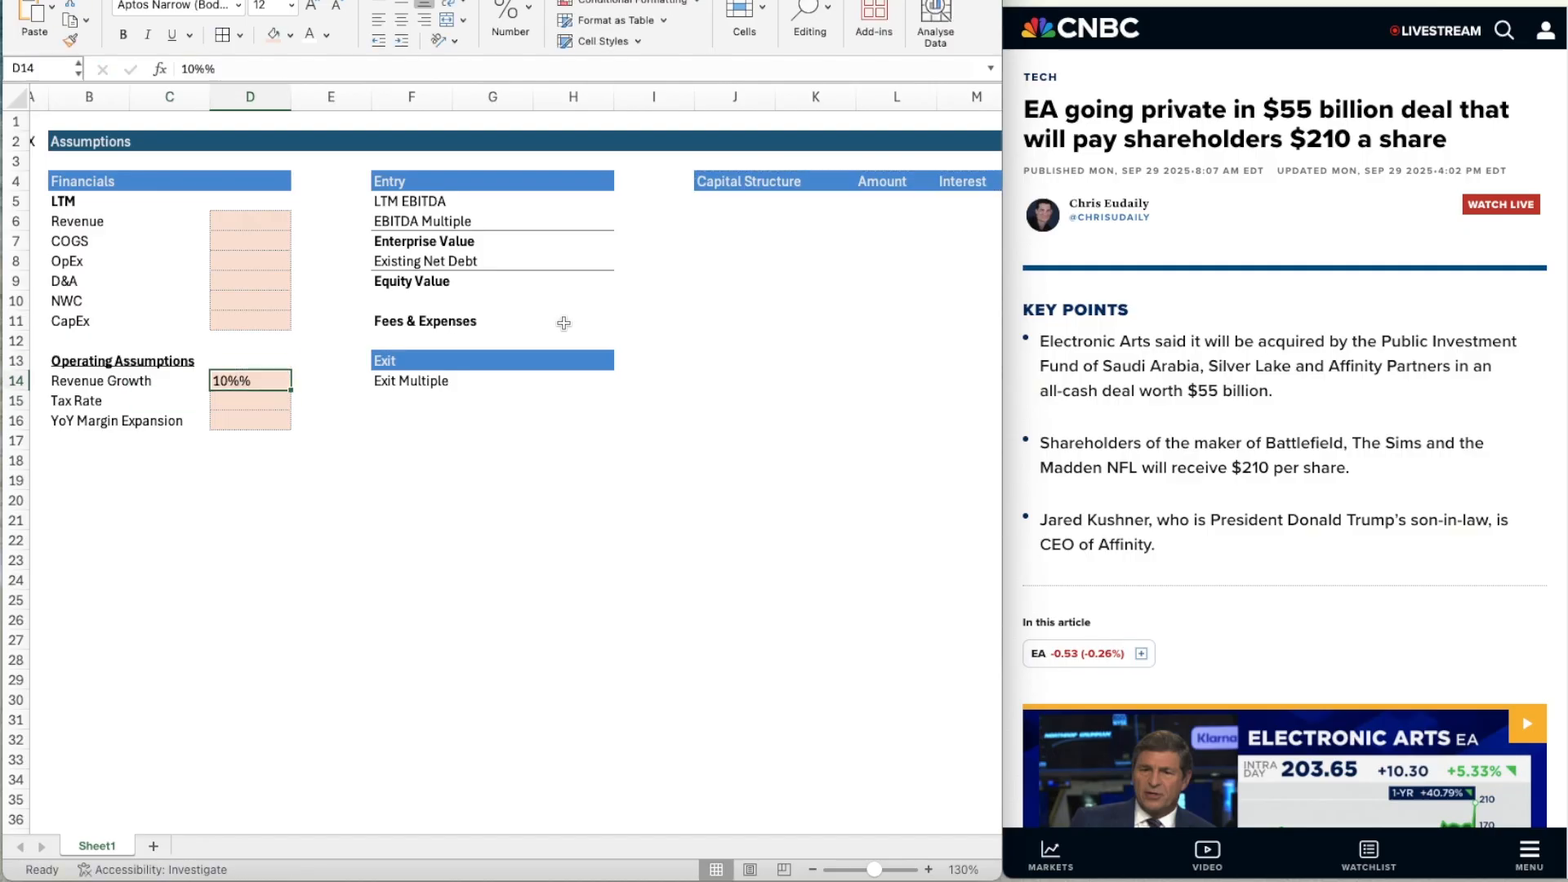
key(Return)
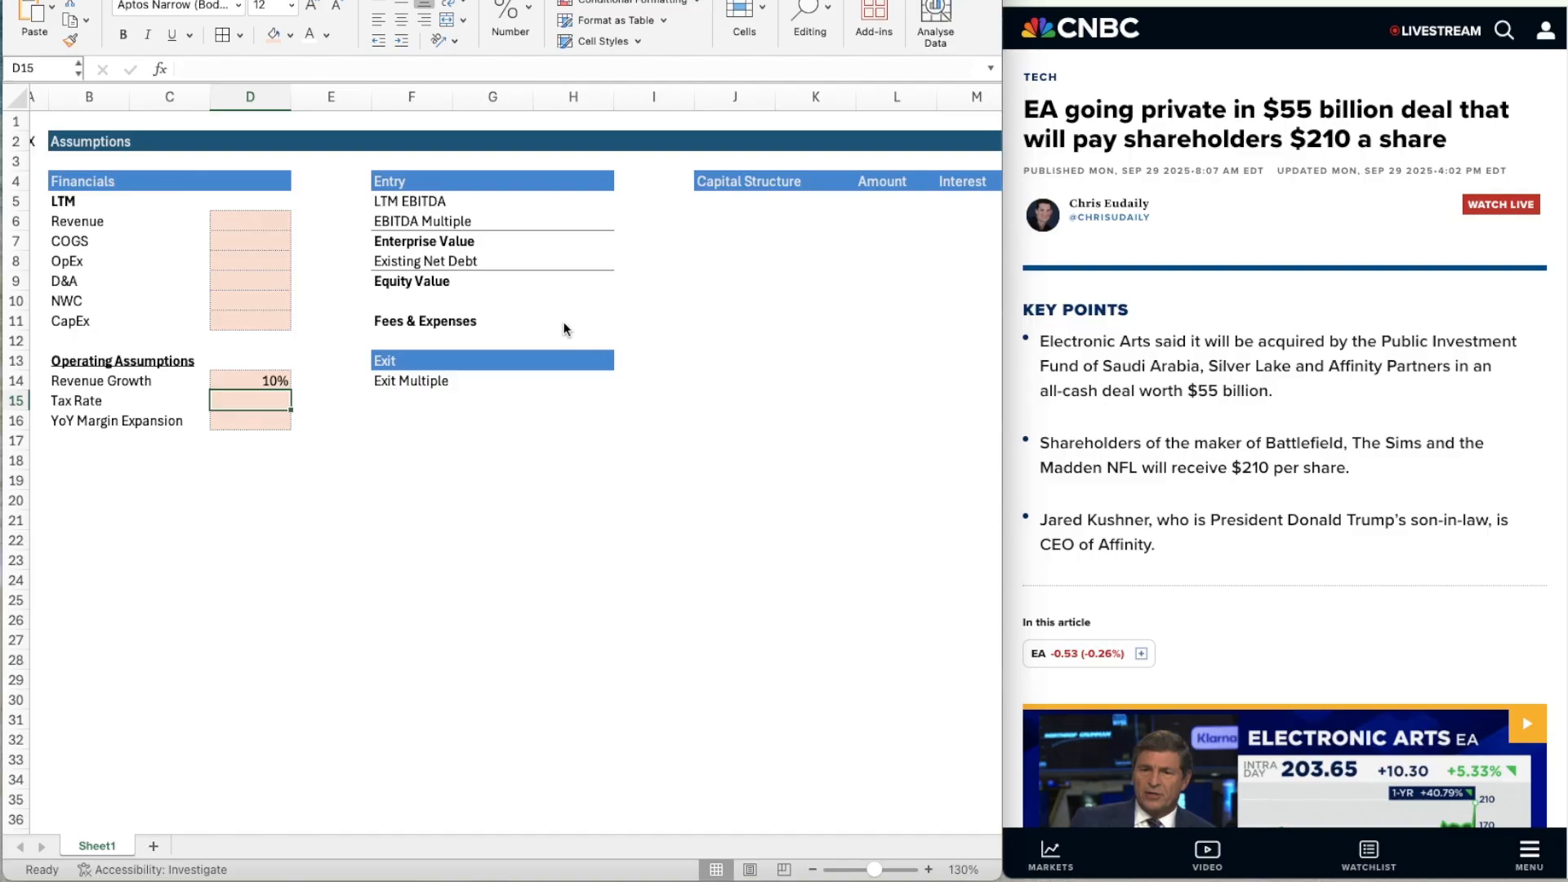
text(26%)
key(Return)
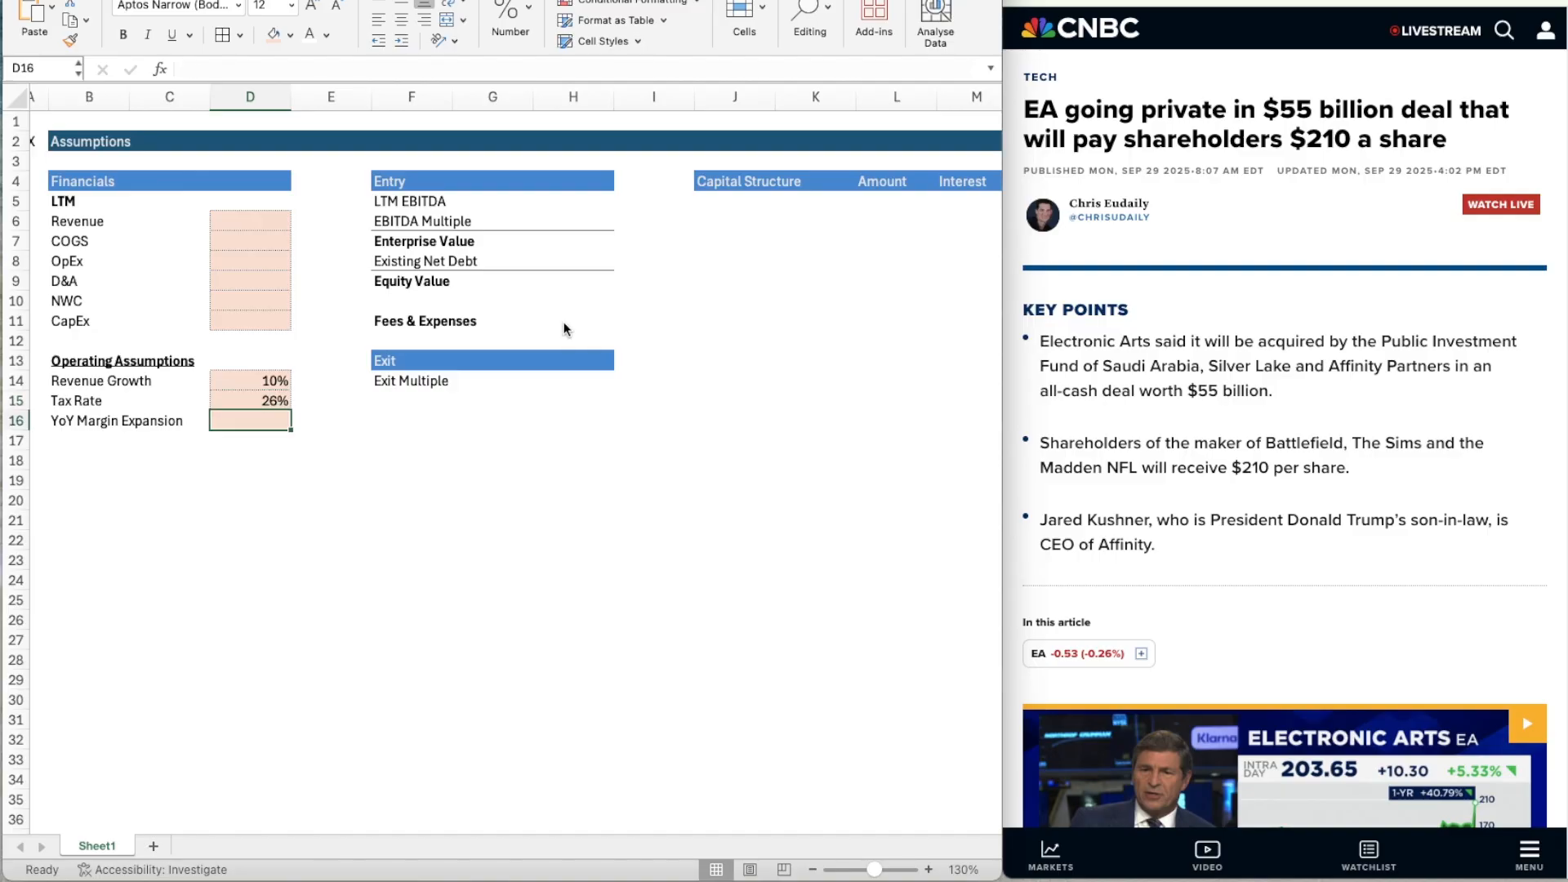
Set YoY Margin Expansion in D16 to 0.25% and format it as a percentage with two decimal places.
text(0.5%)
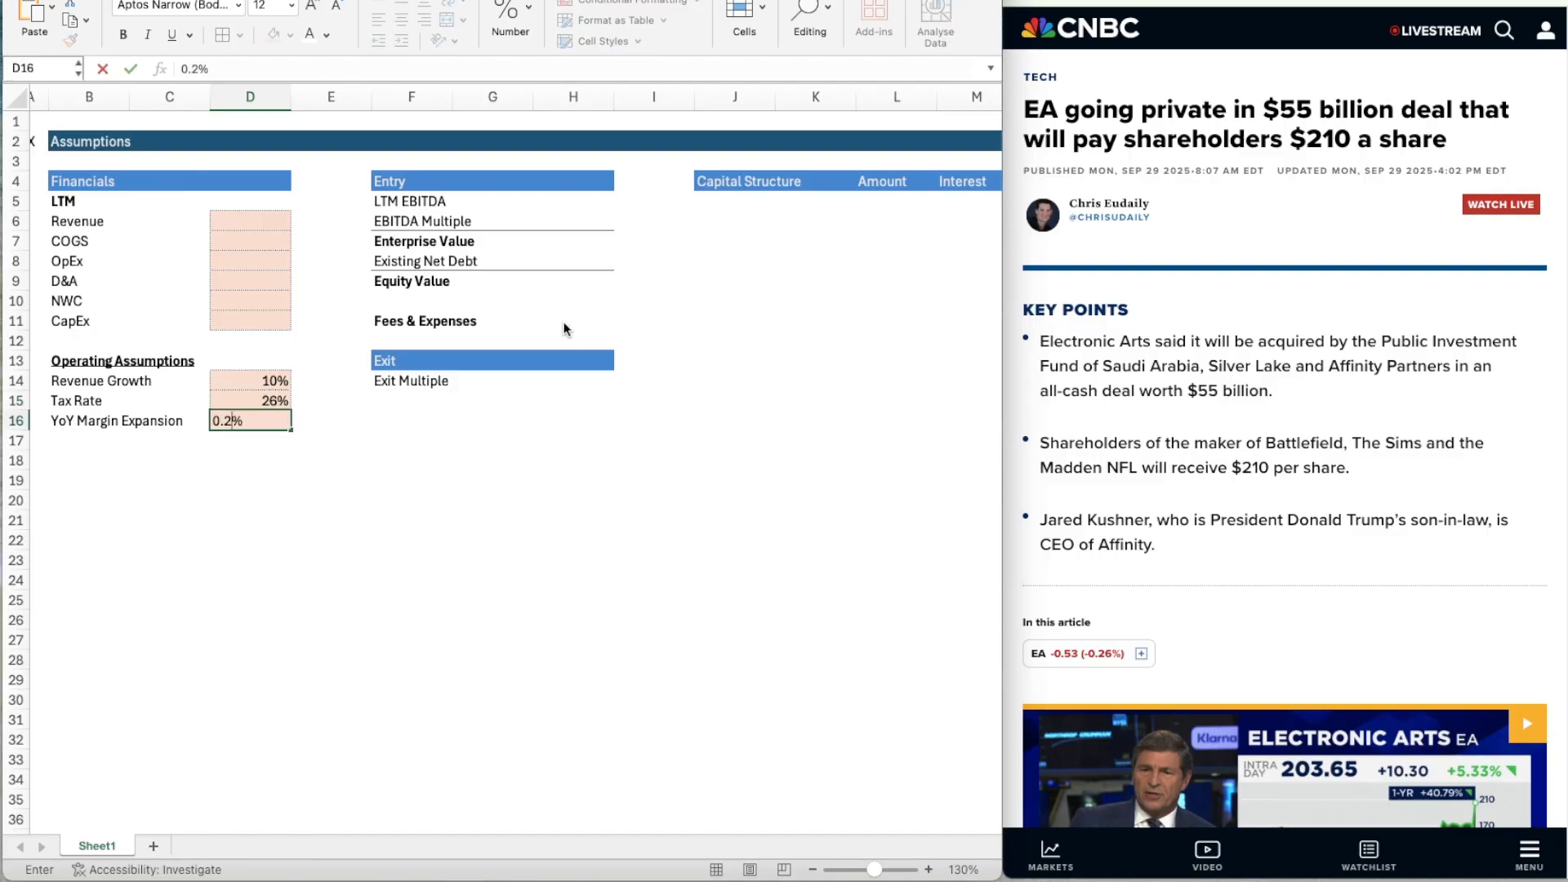
key(Return)
key(Up)
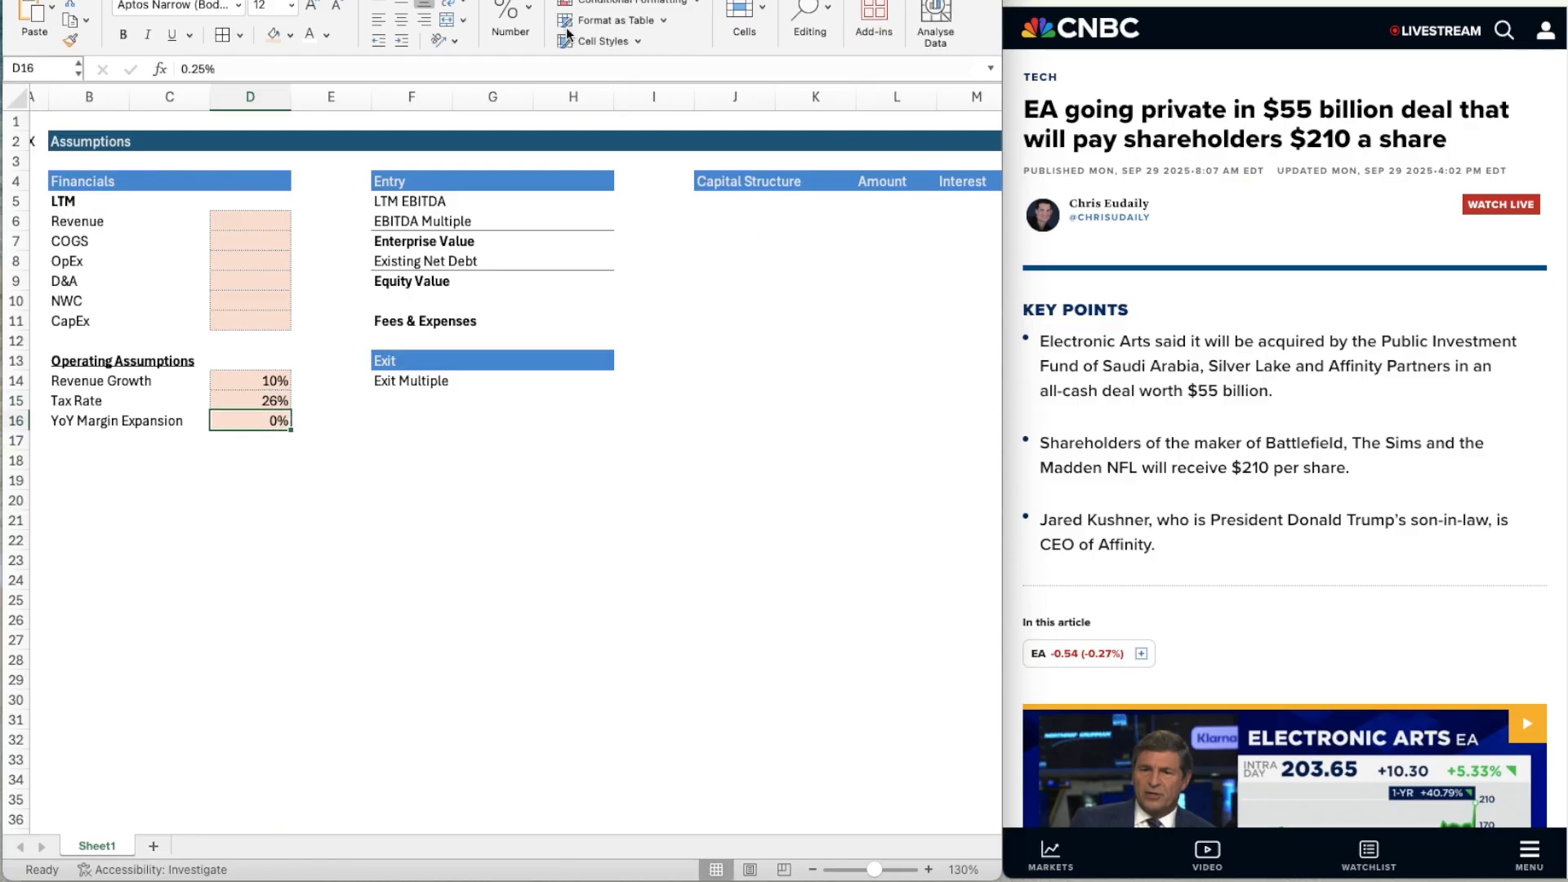
click(513, 18)
click(547, 94)
click(547, 94)
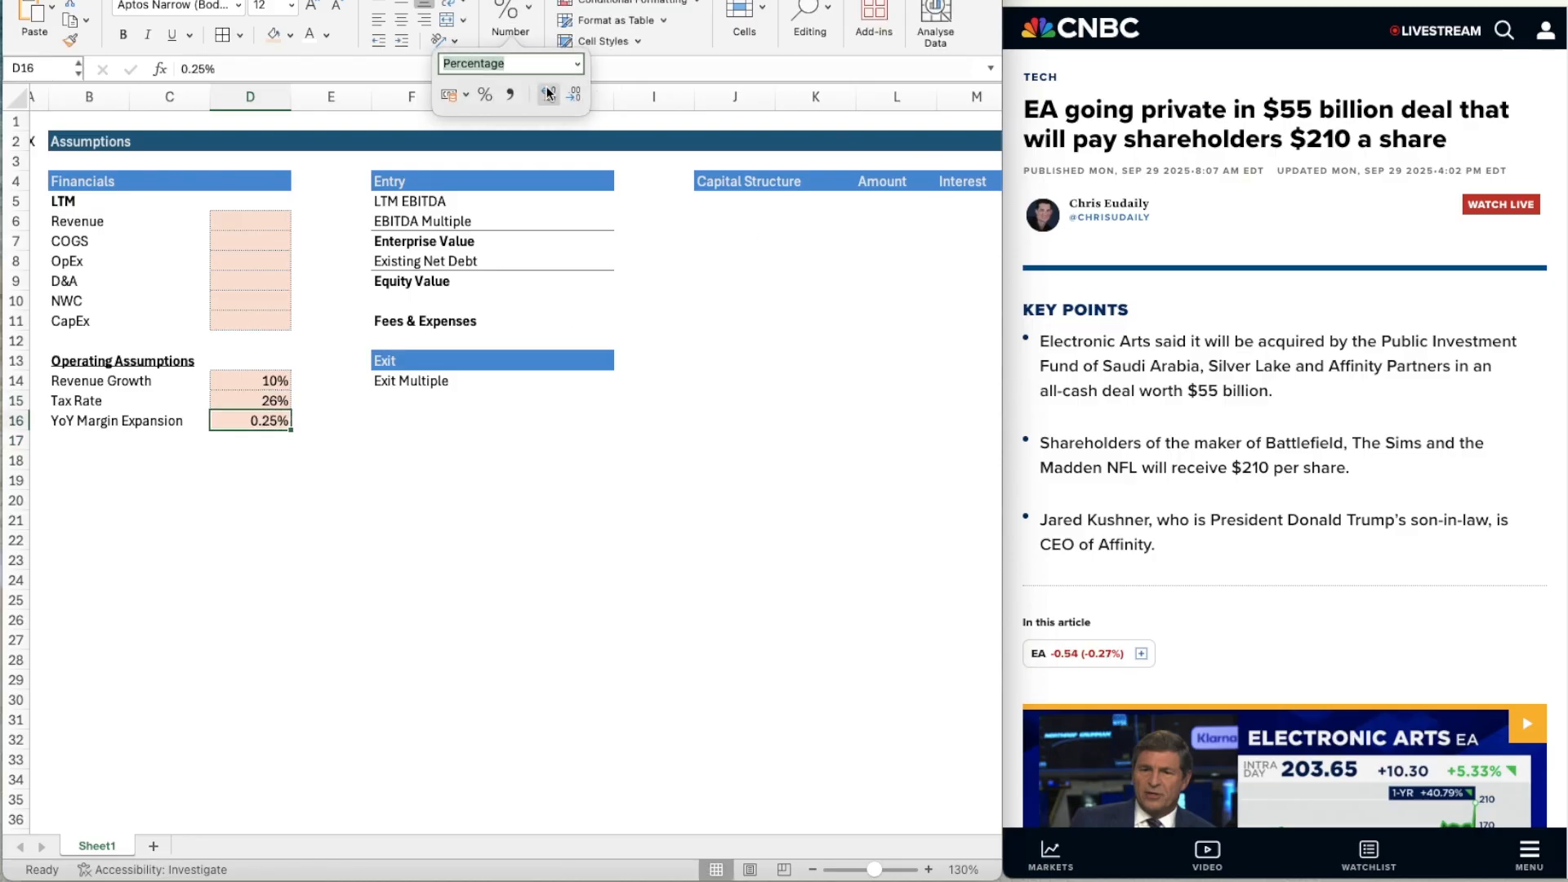
click(266, 273)
click(266, 211)
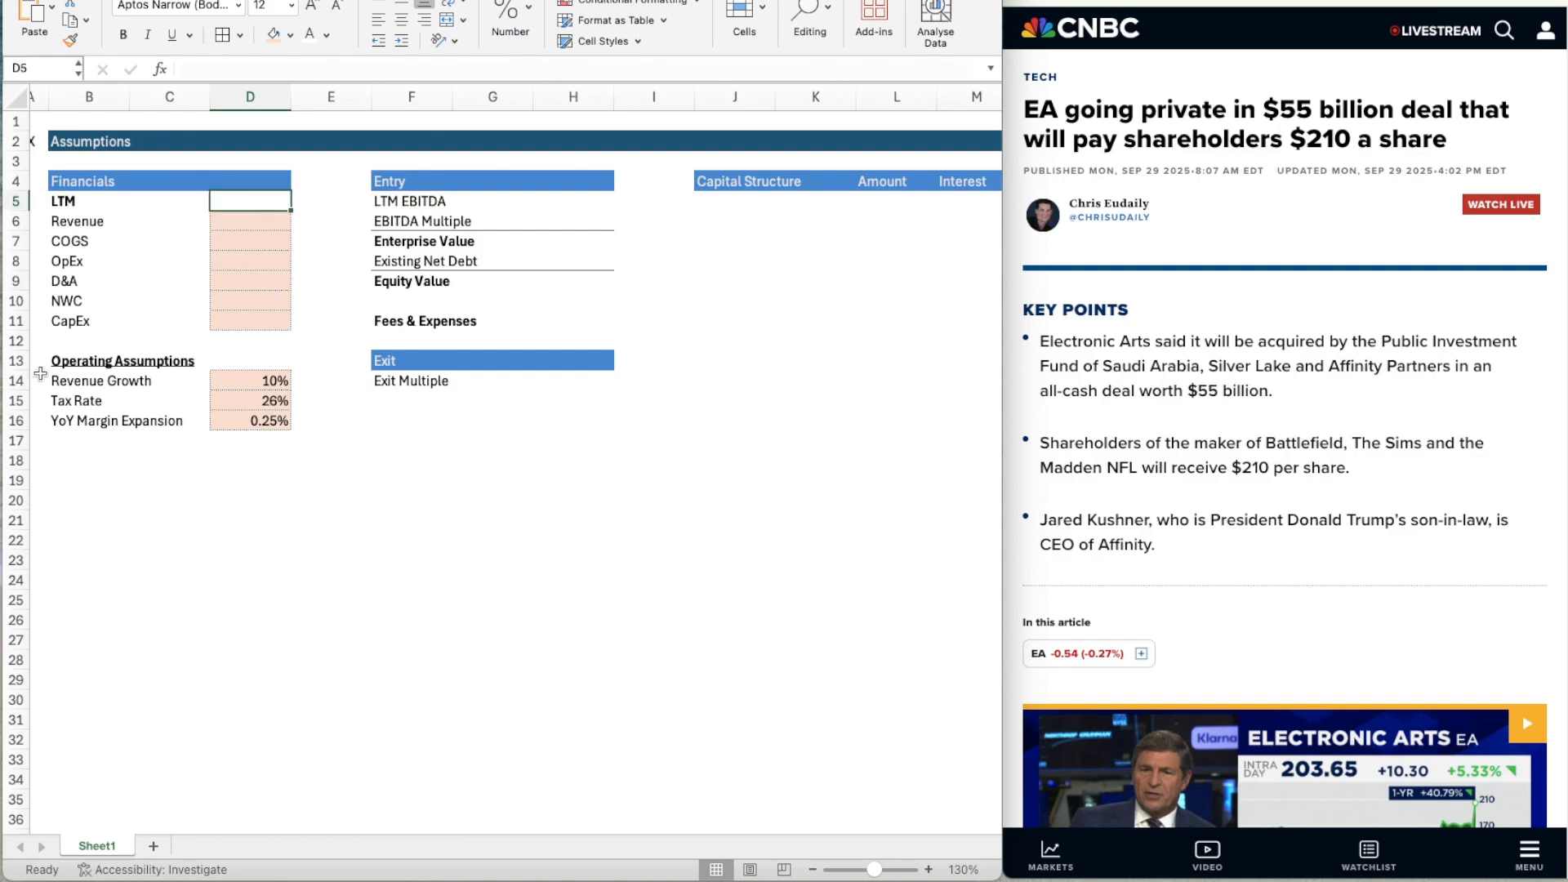
Consult EA's income statement on Yahoo Finance and enter the TTM revenue, 7474, in D6.
key(super+Tab)
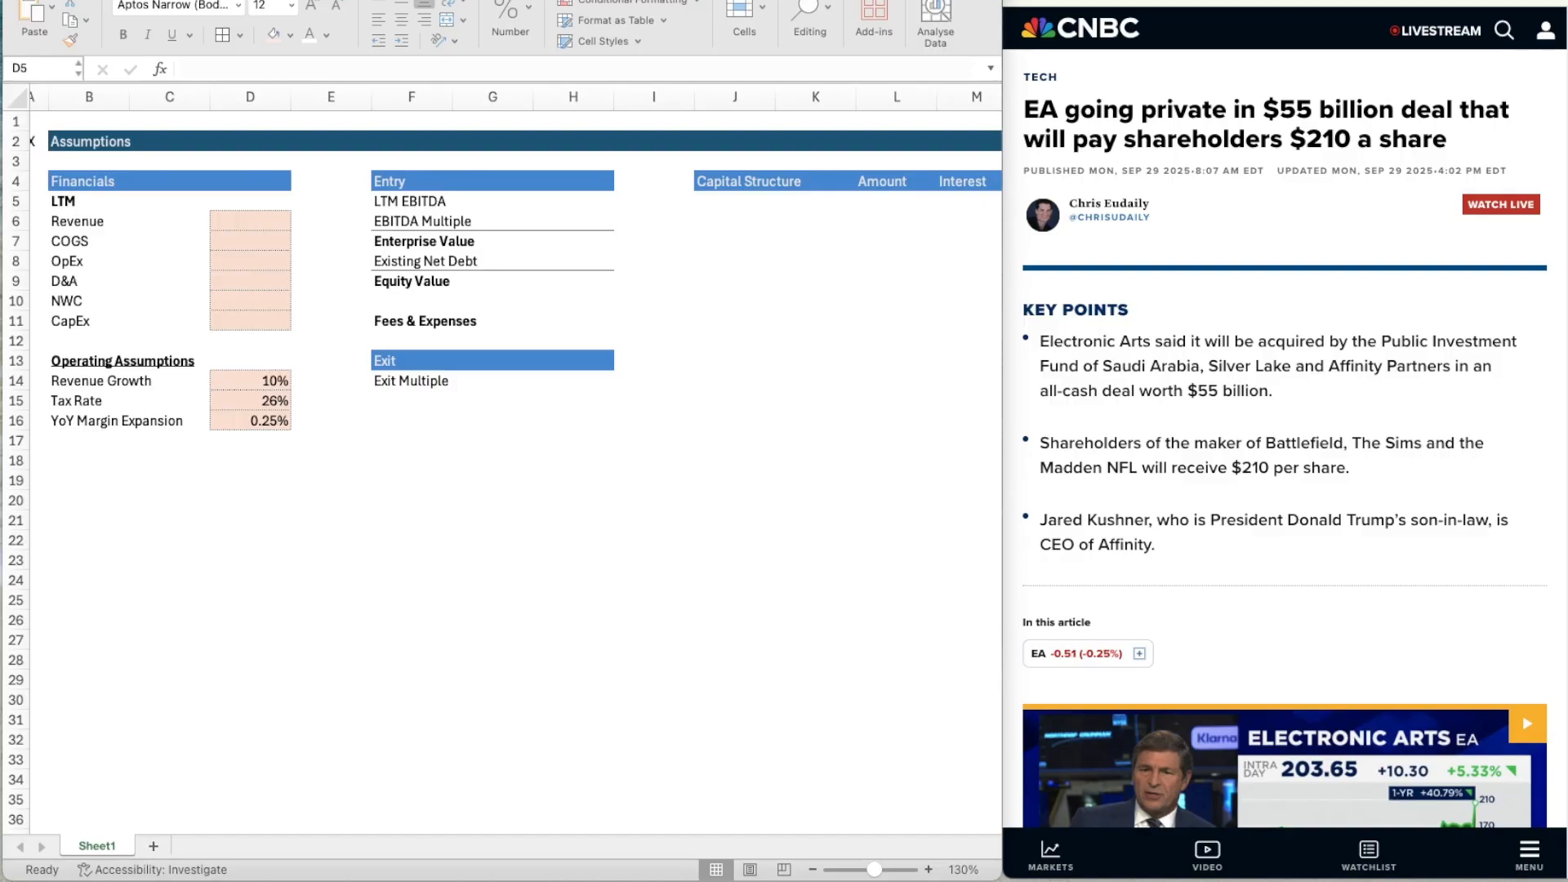
click(258, 223)
double_click(257, 223)
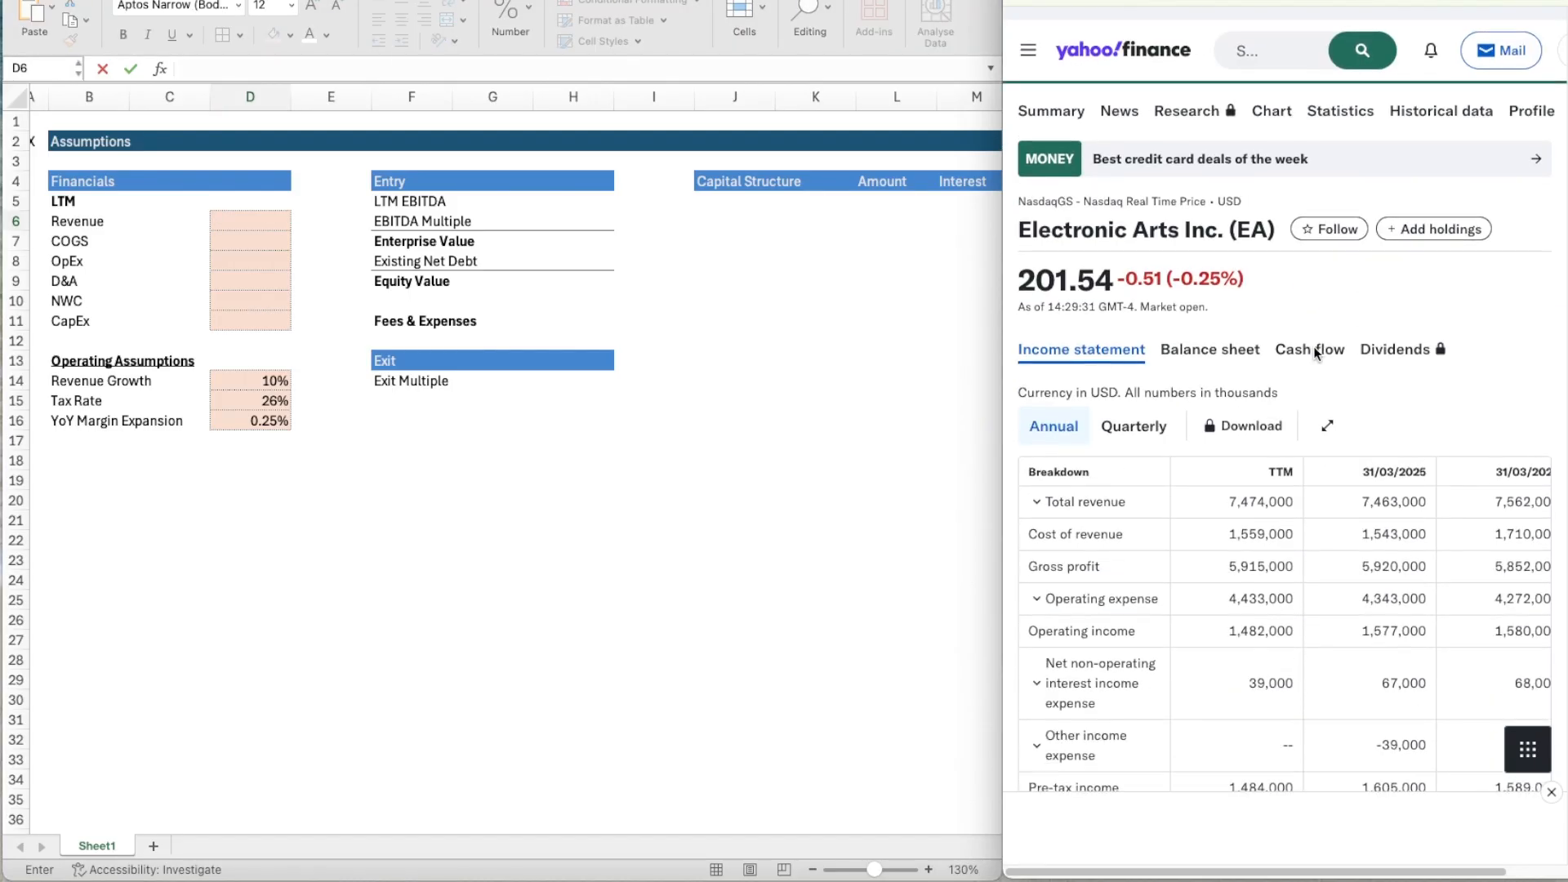
scroll(1313, 346, down, 2)
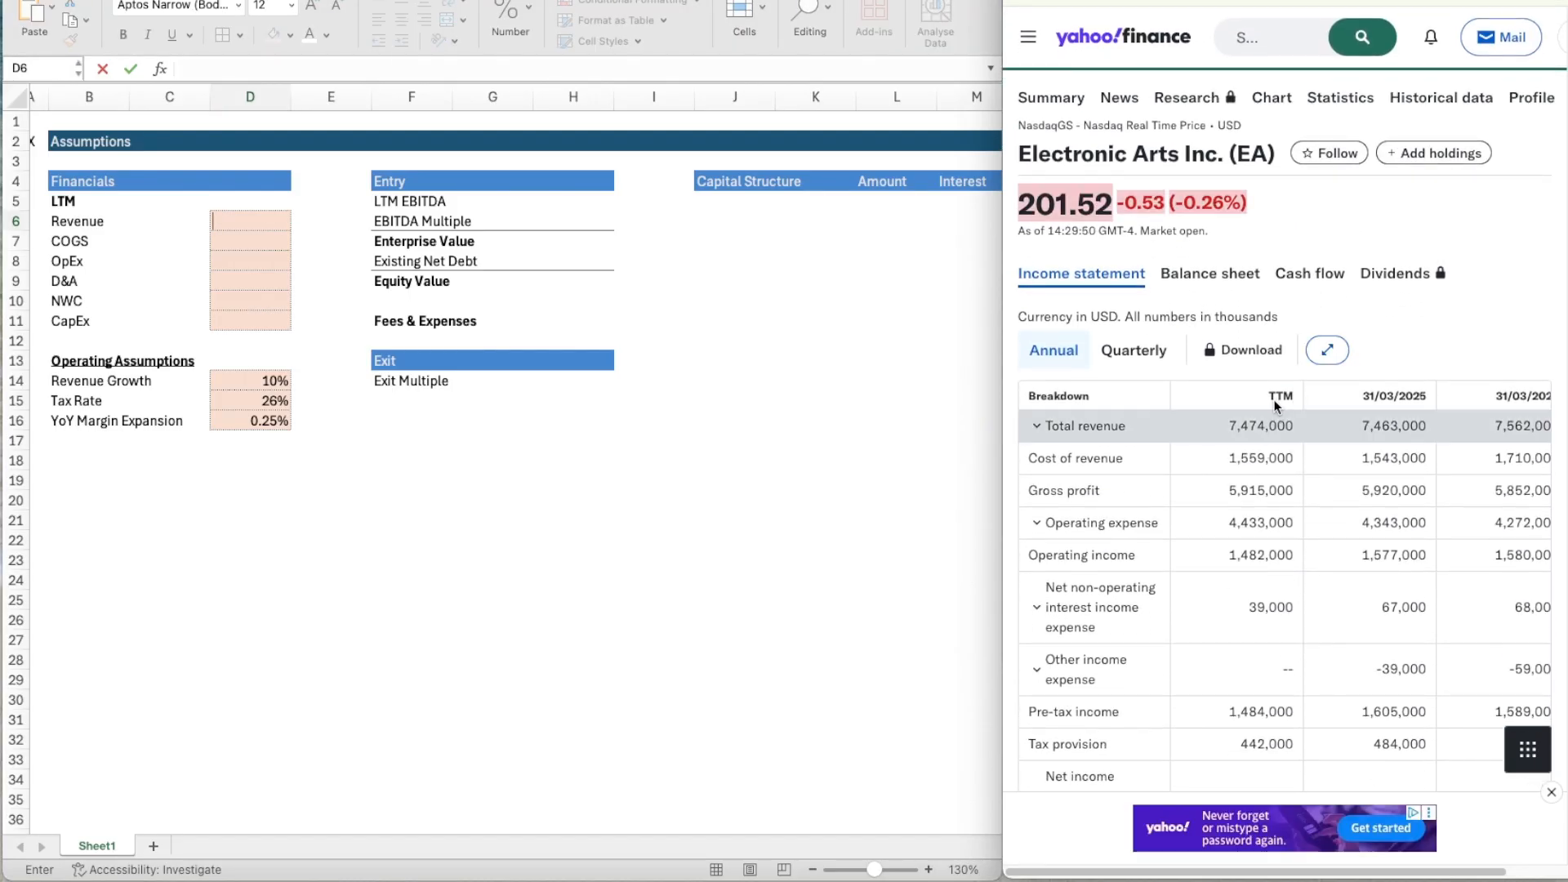
scroll(1275, 405, down, 4)
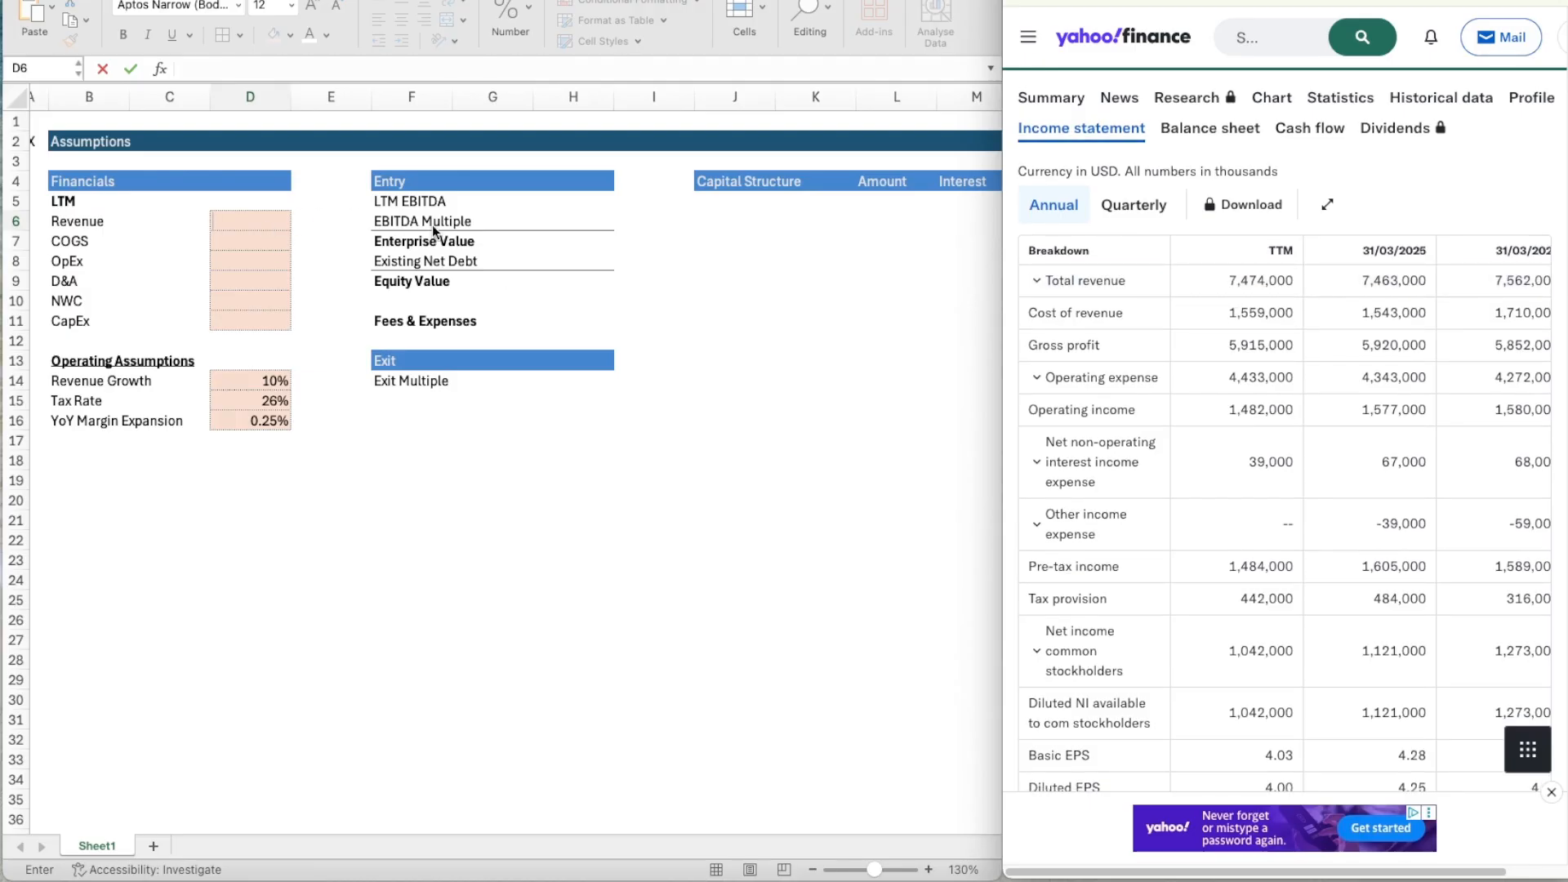
click(257, 220)
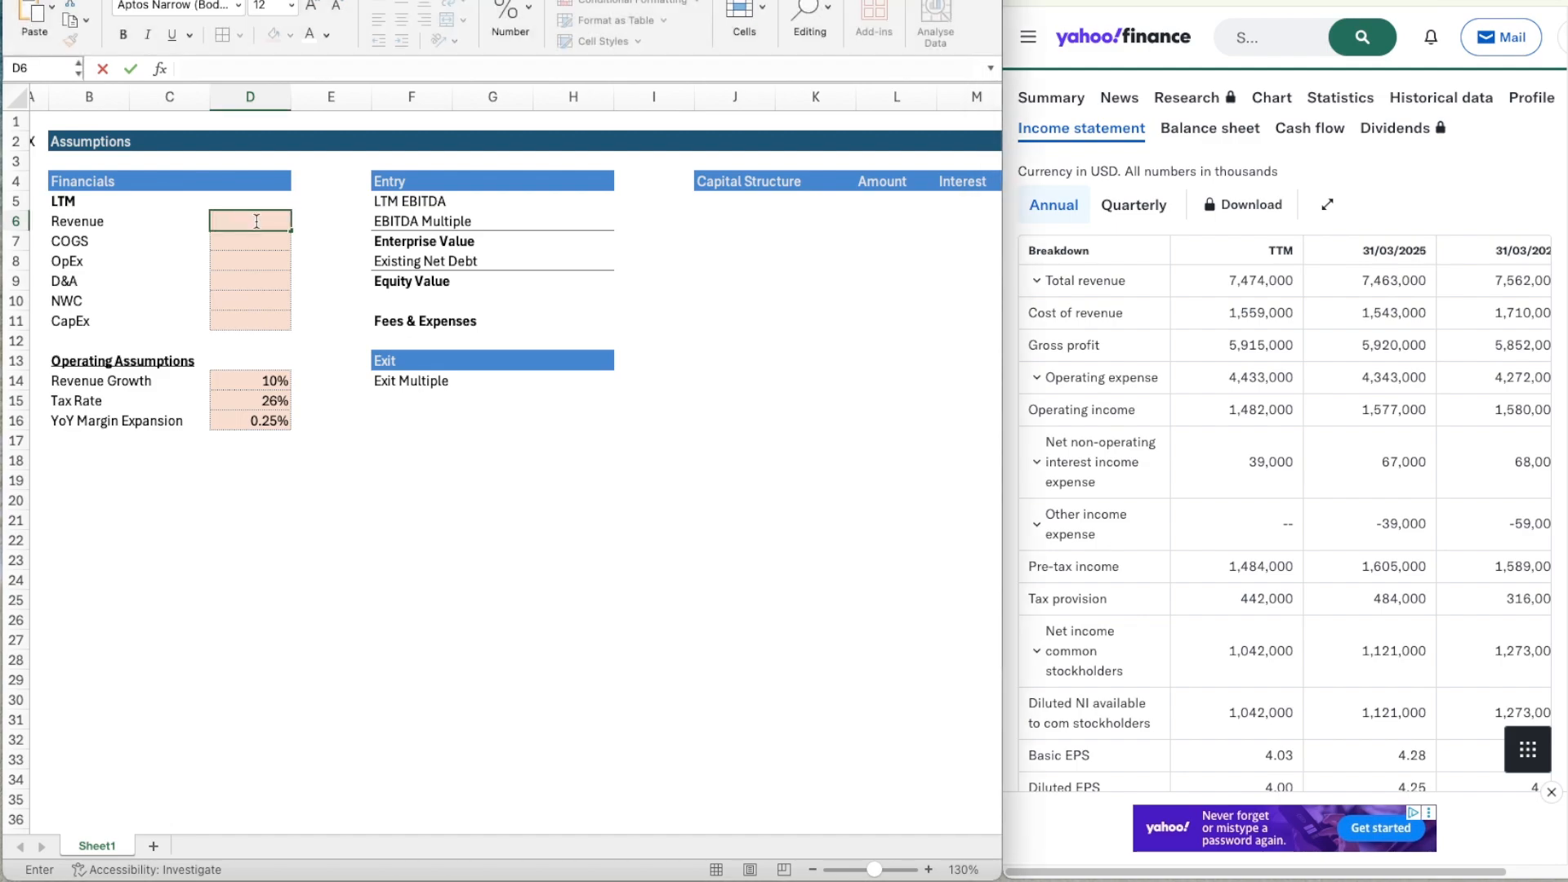
text(7477)
key(Return)
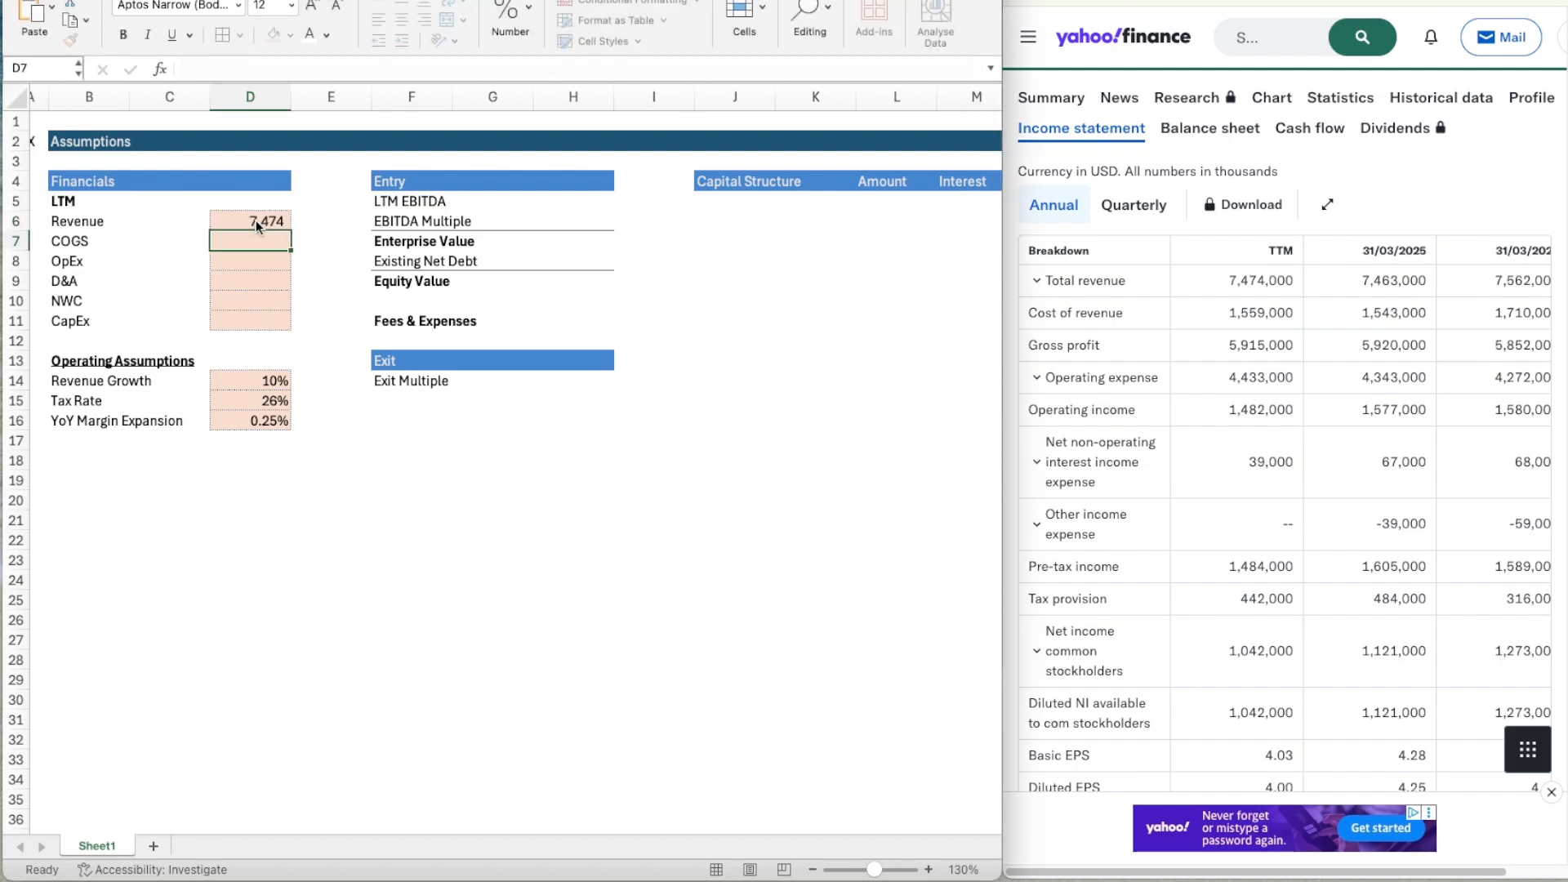
Enter the unit note "millions" in B1 above the Assumptions header.
scroll(266, 298, left, 1)
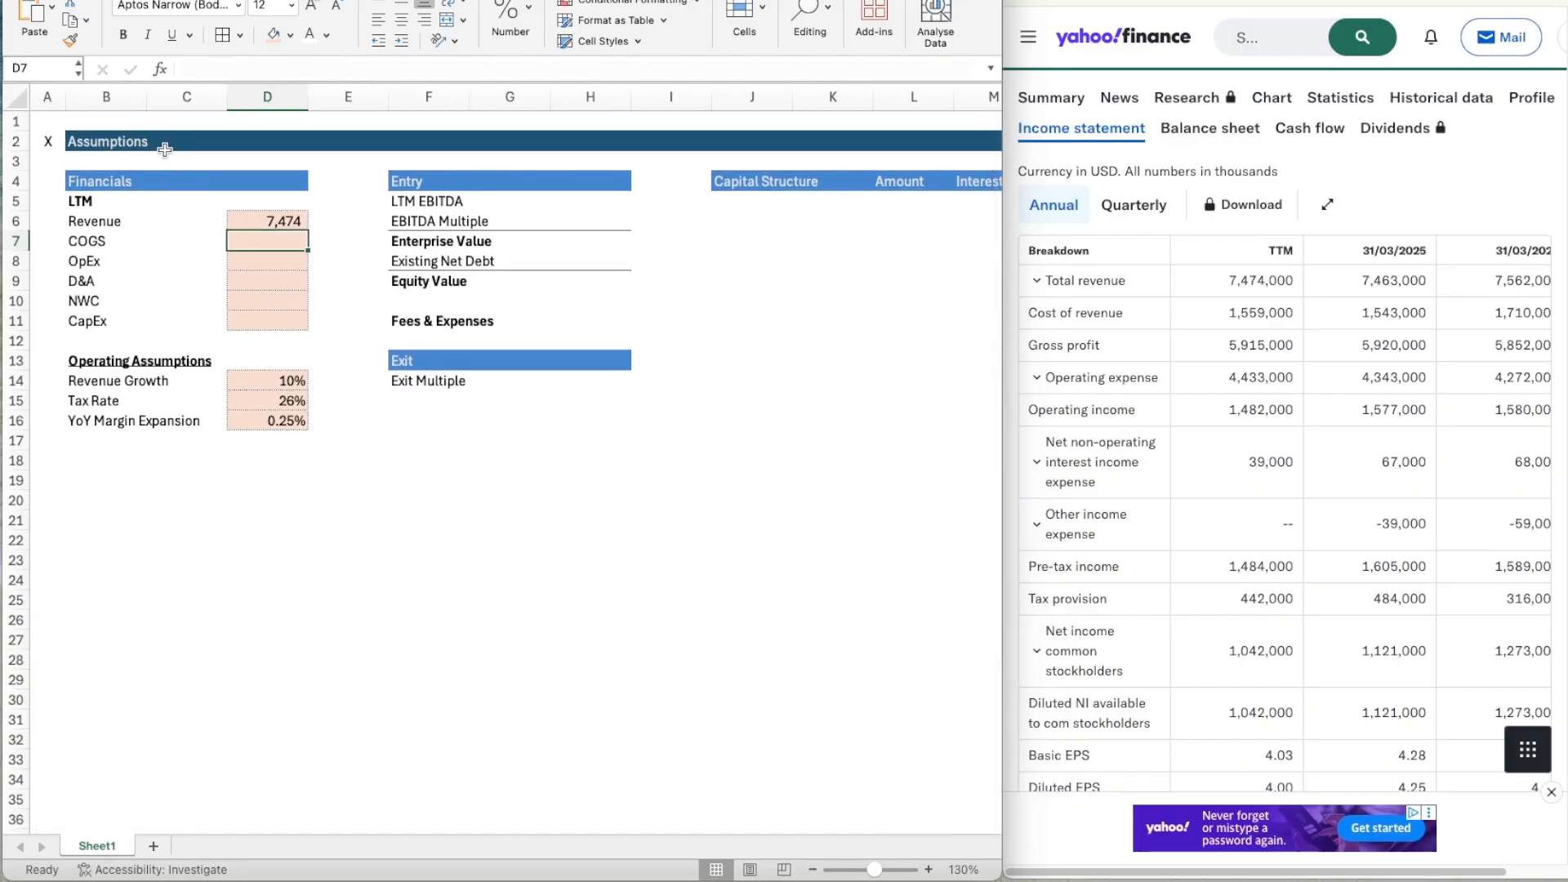
click(106, 123)
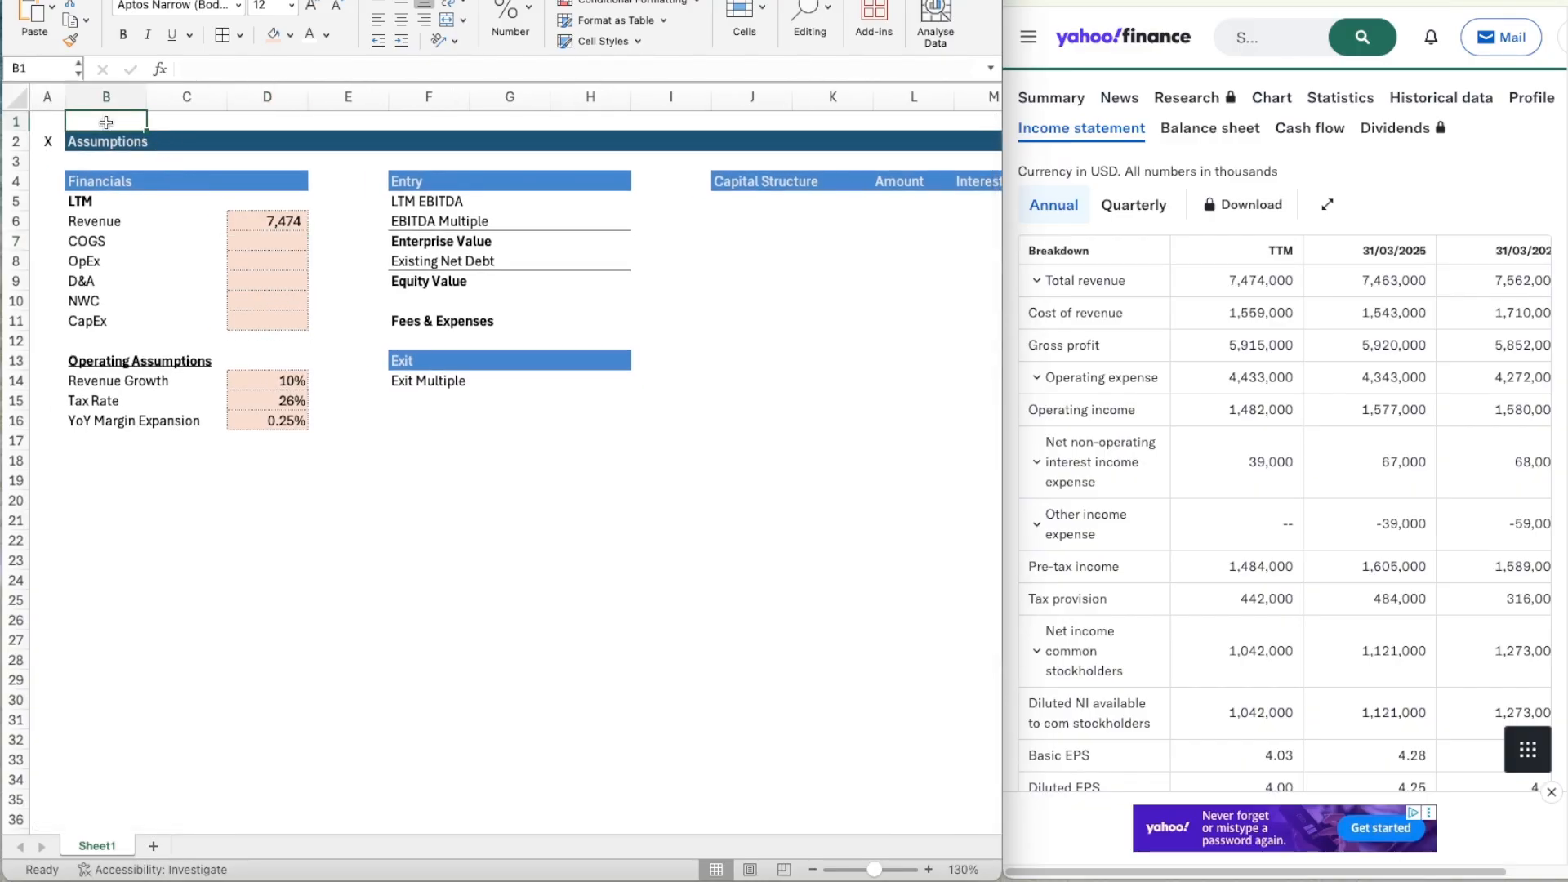
text(ml)
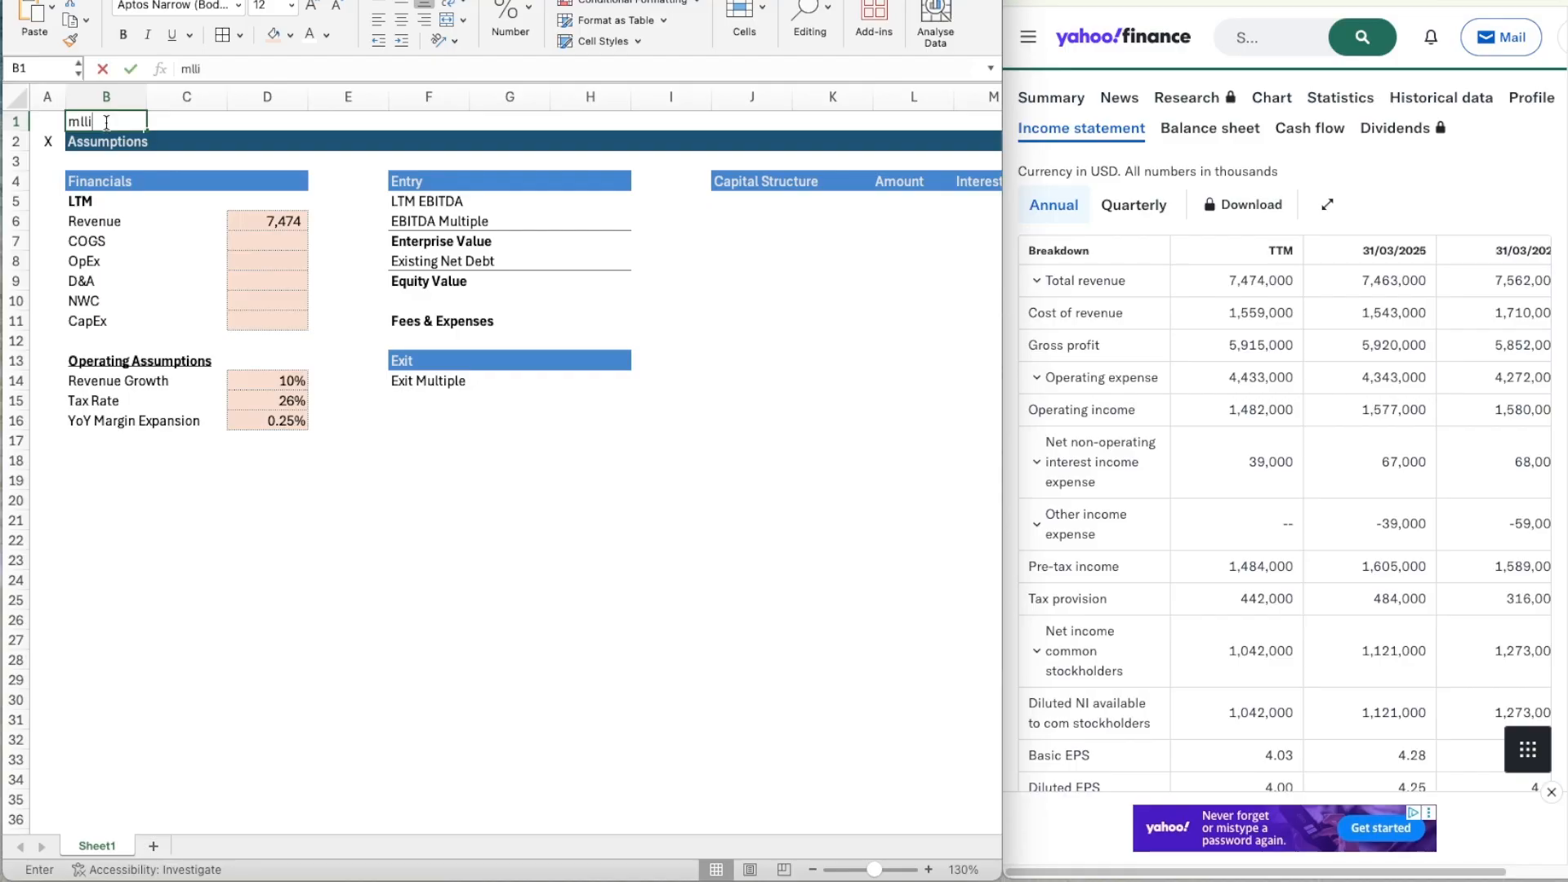
key(BackSpace)
text(illions)
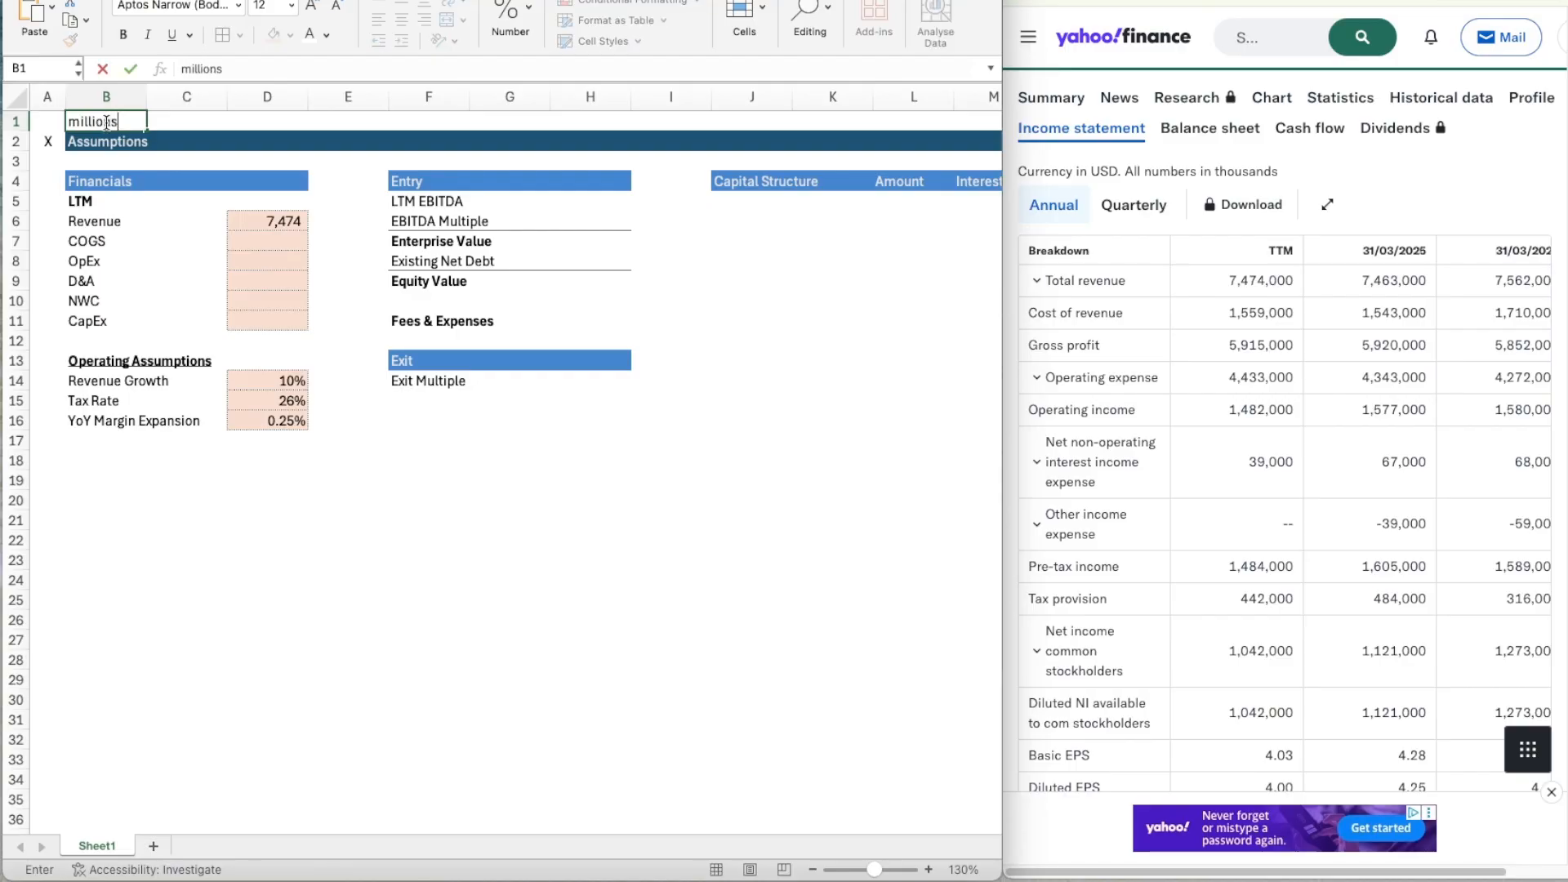
key(Return)
Enter the TTM cost figures from the income statement: COGS 1559 in D7 and OpEx 4433 in D8.
click(289, 237)
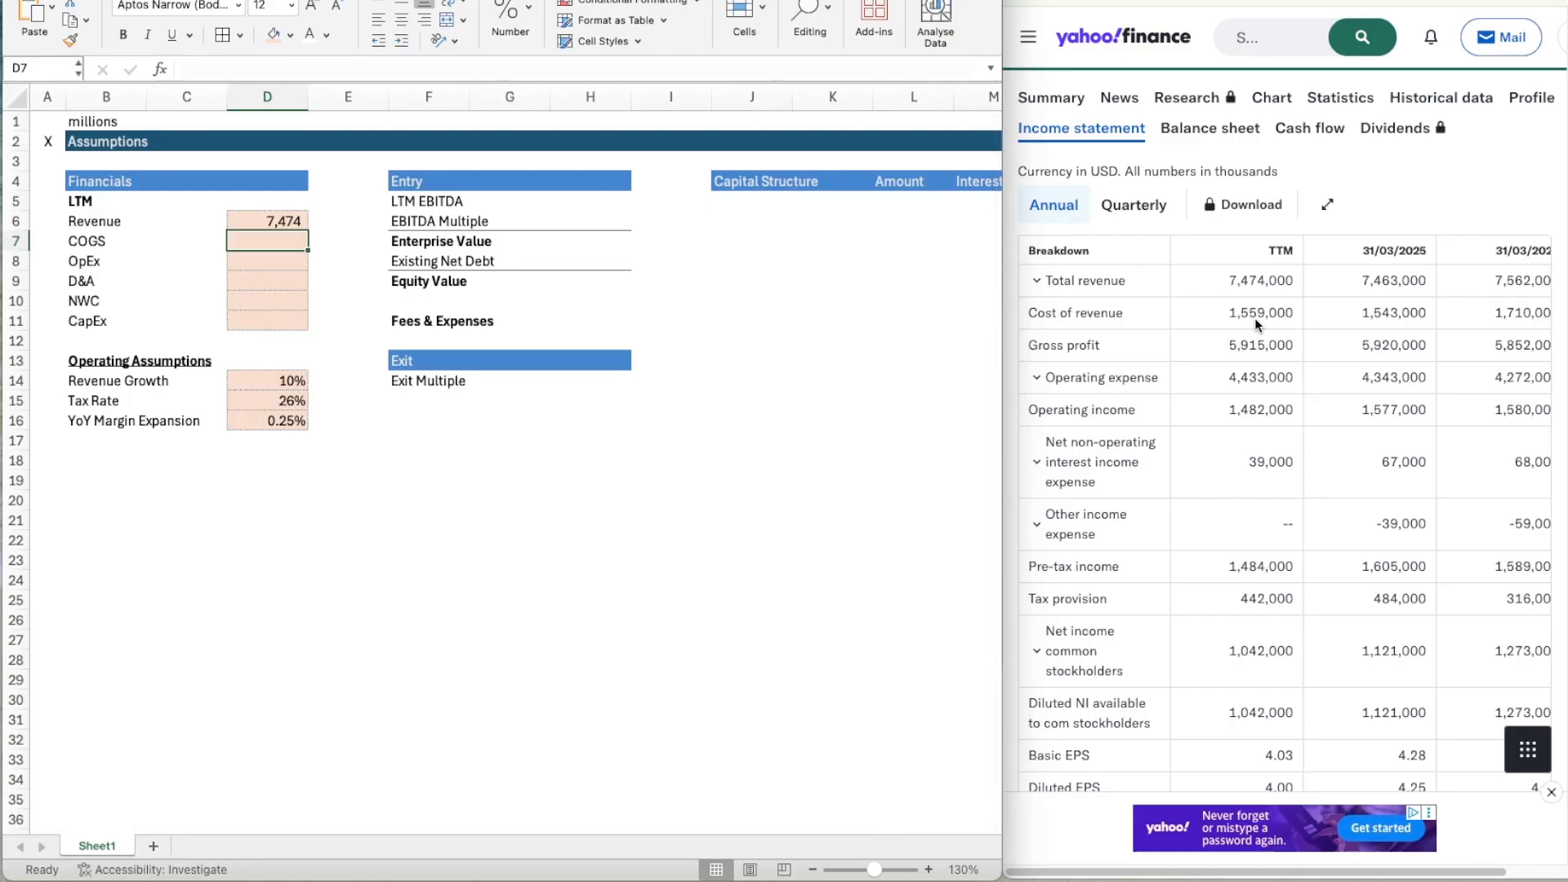
text(1559)
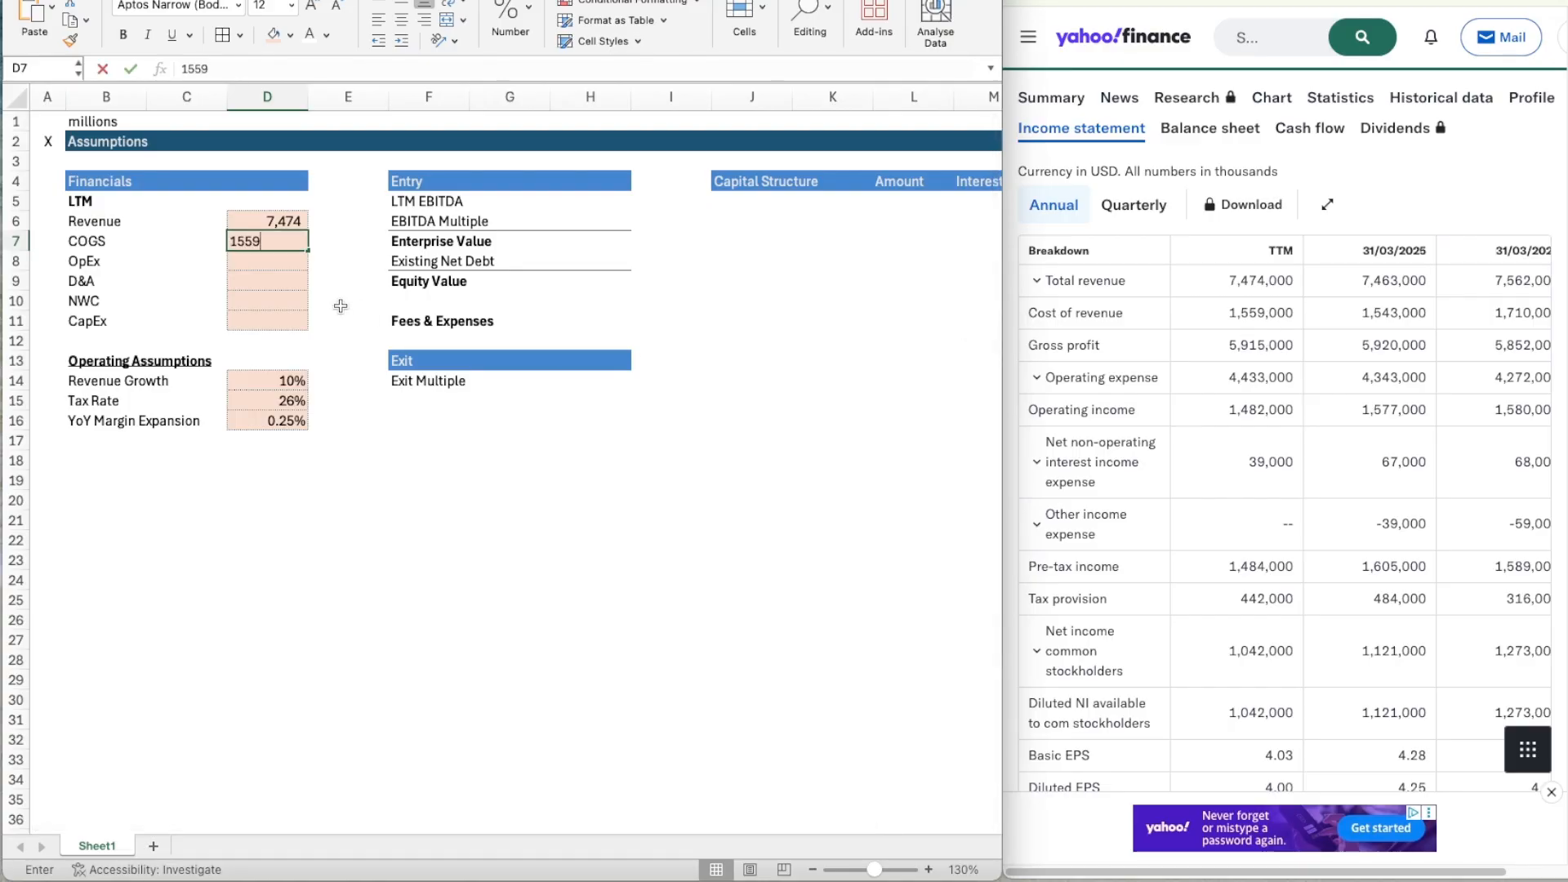
key(Return)
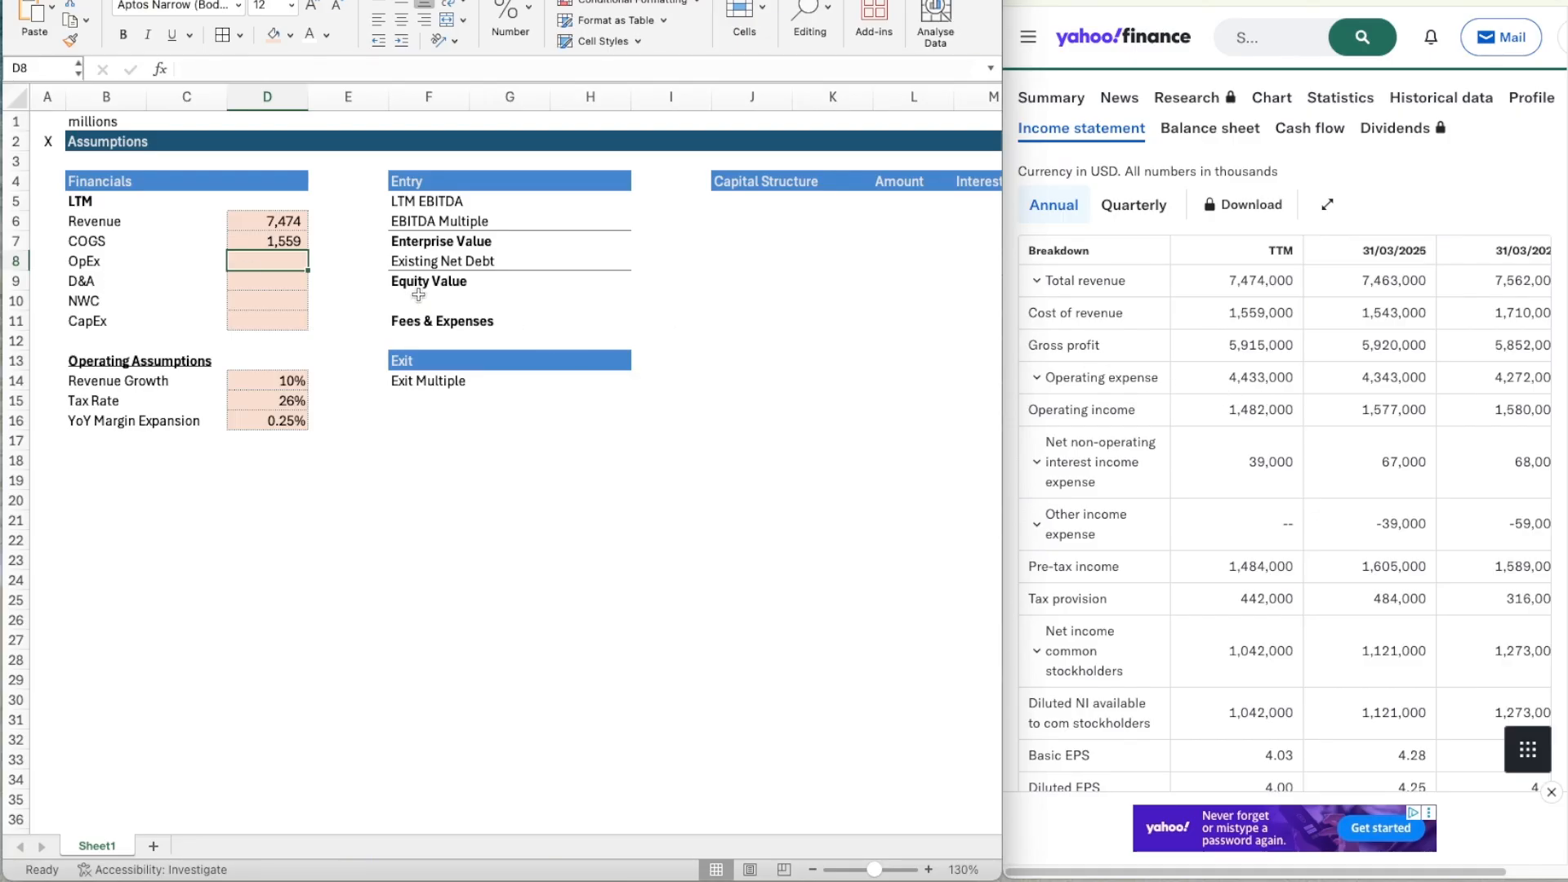
text(444)
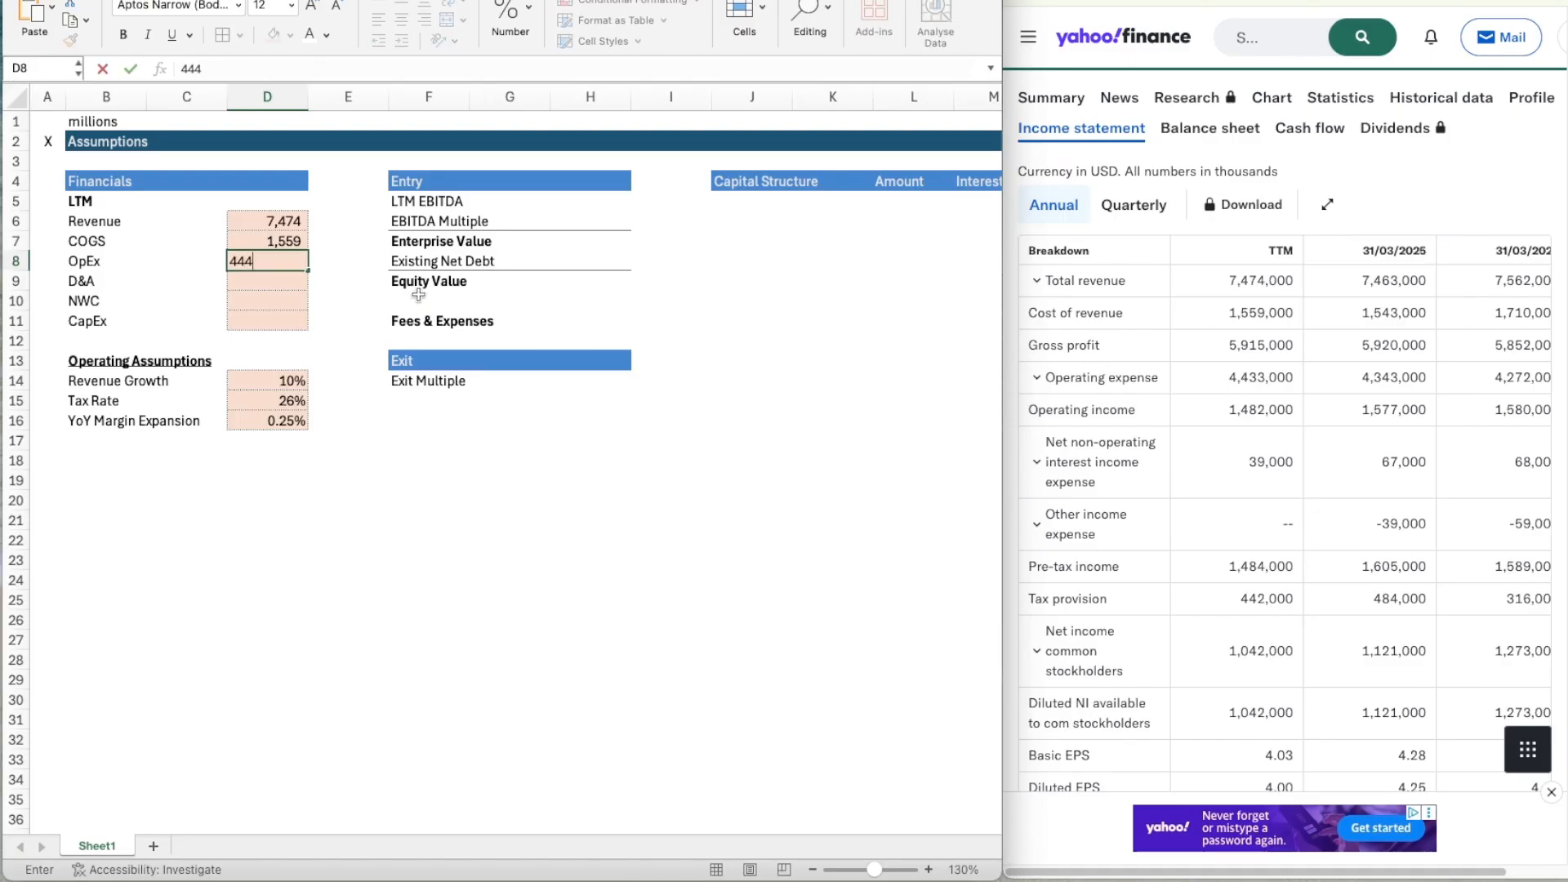
text(3)
key(Return)
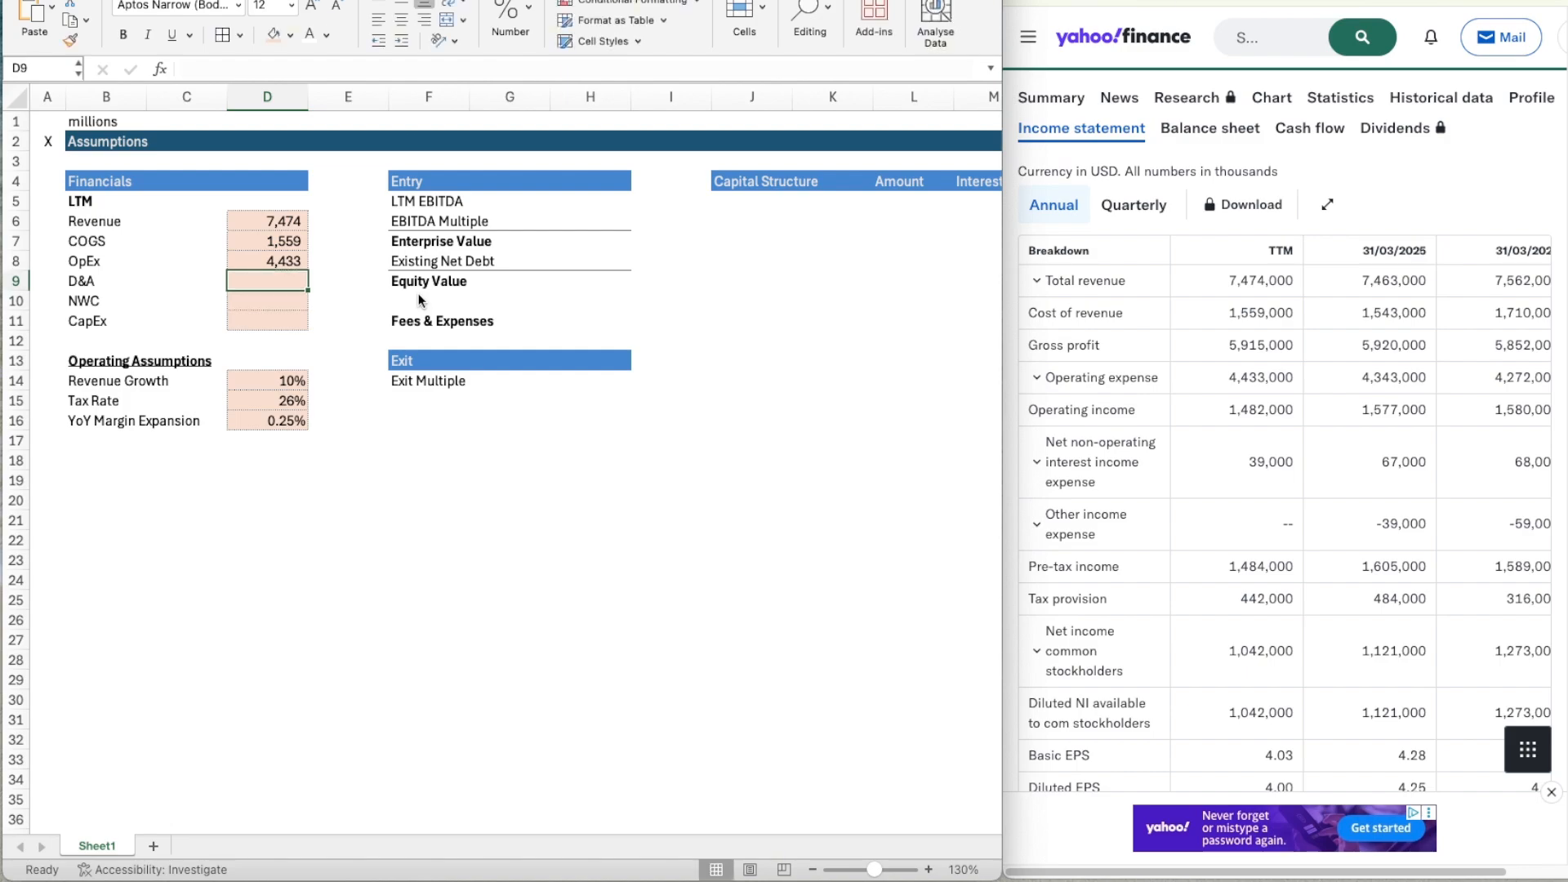
Open EA's cash flow statement on Yahoo Finance and expand operating cash flow down to the continuing operating activities' line items.
scroll(1261, 482, down, 1)
scroll(1261, 482, up, 1)
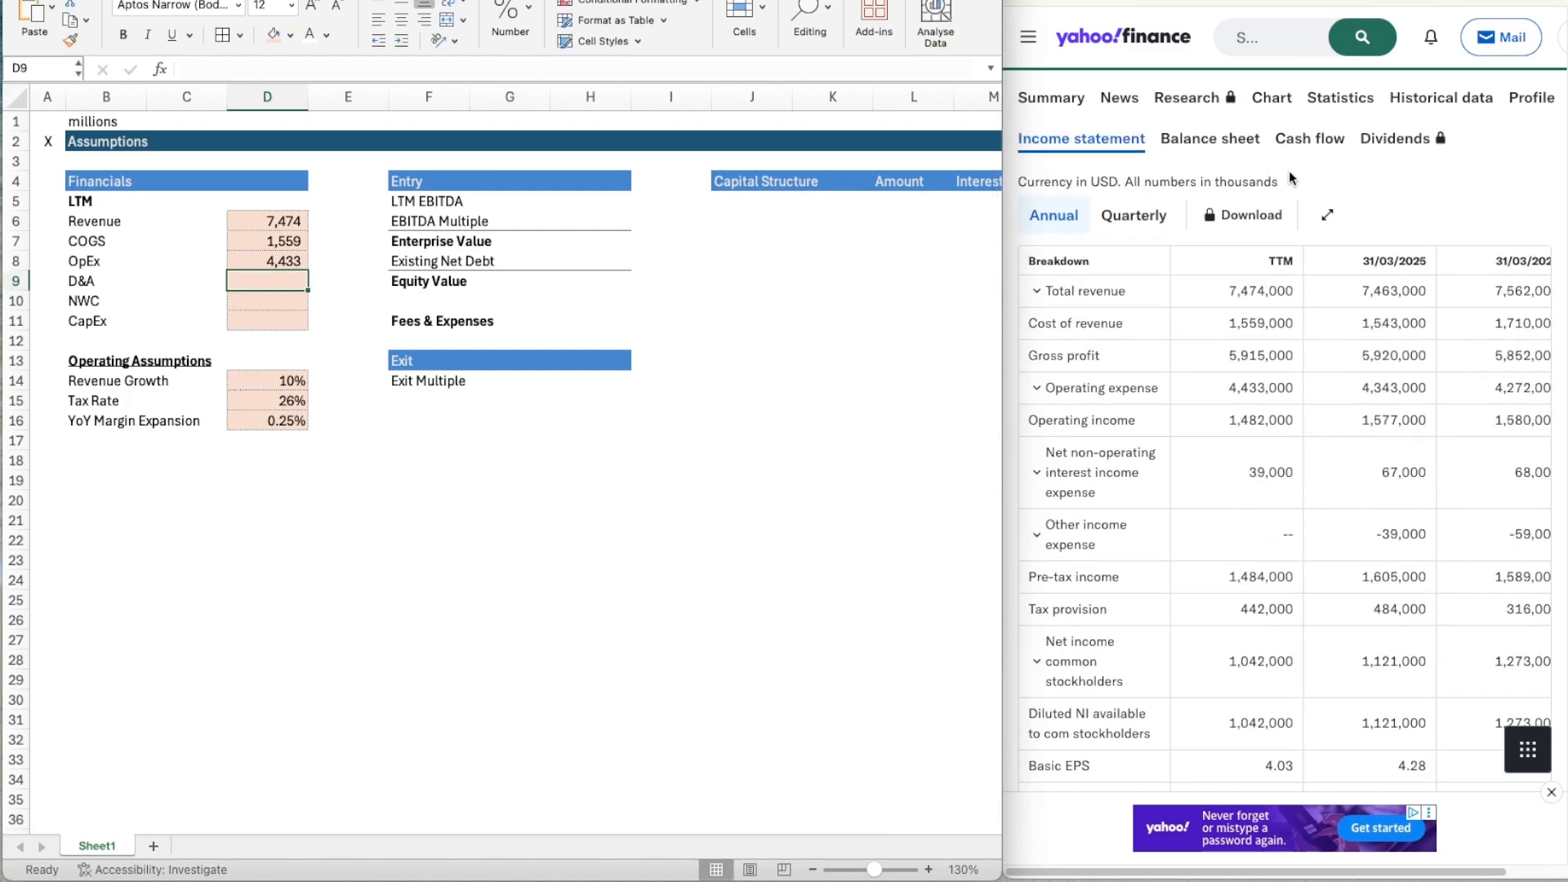
click(1297, 141)
click(1313, 141)
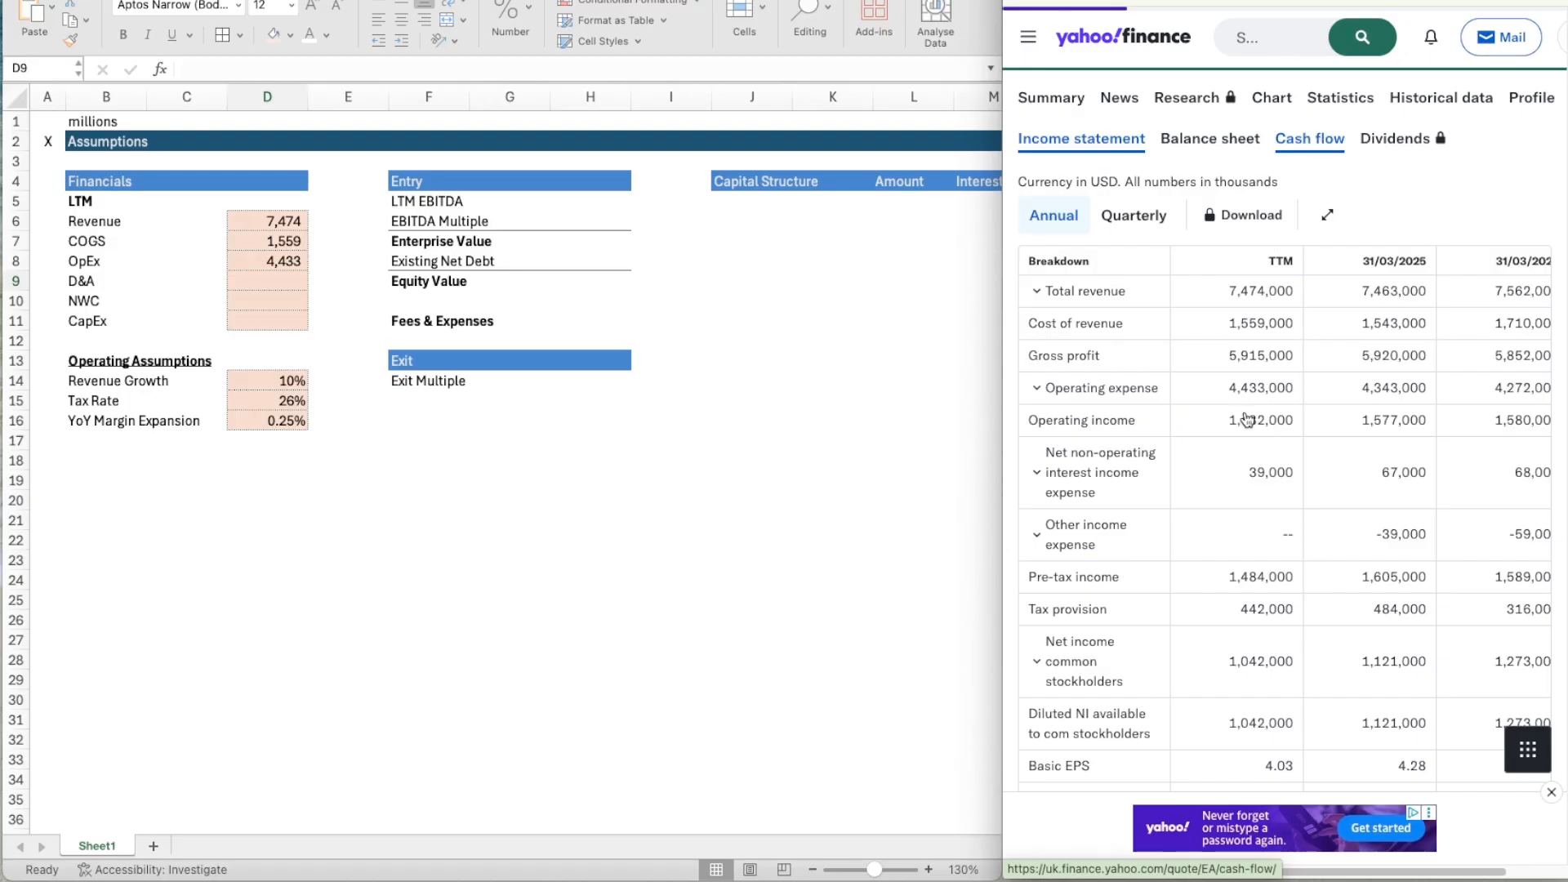
scroll(1268, 298, down, 3)
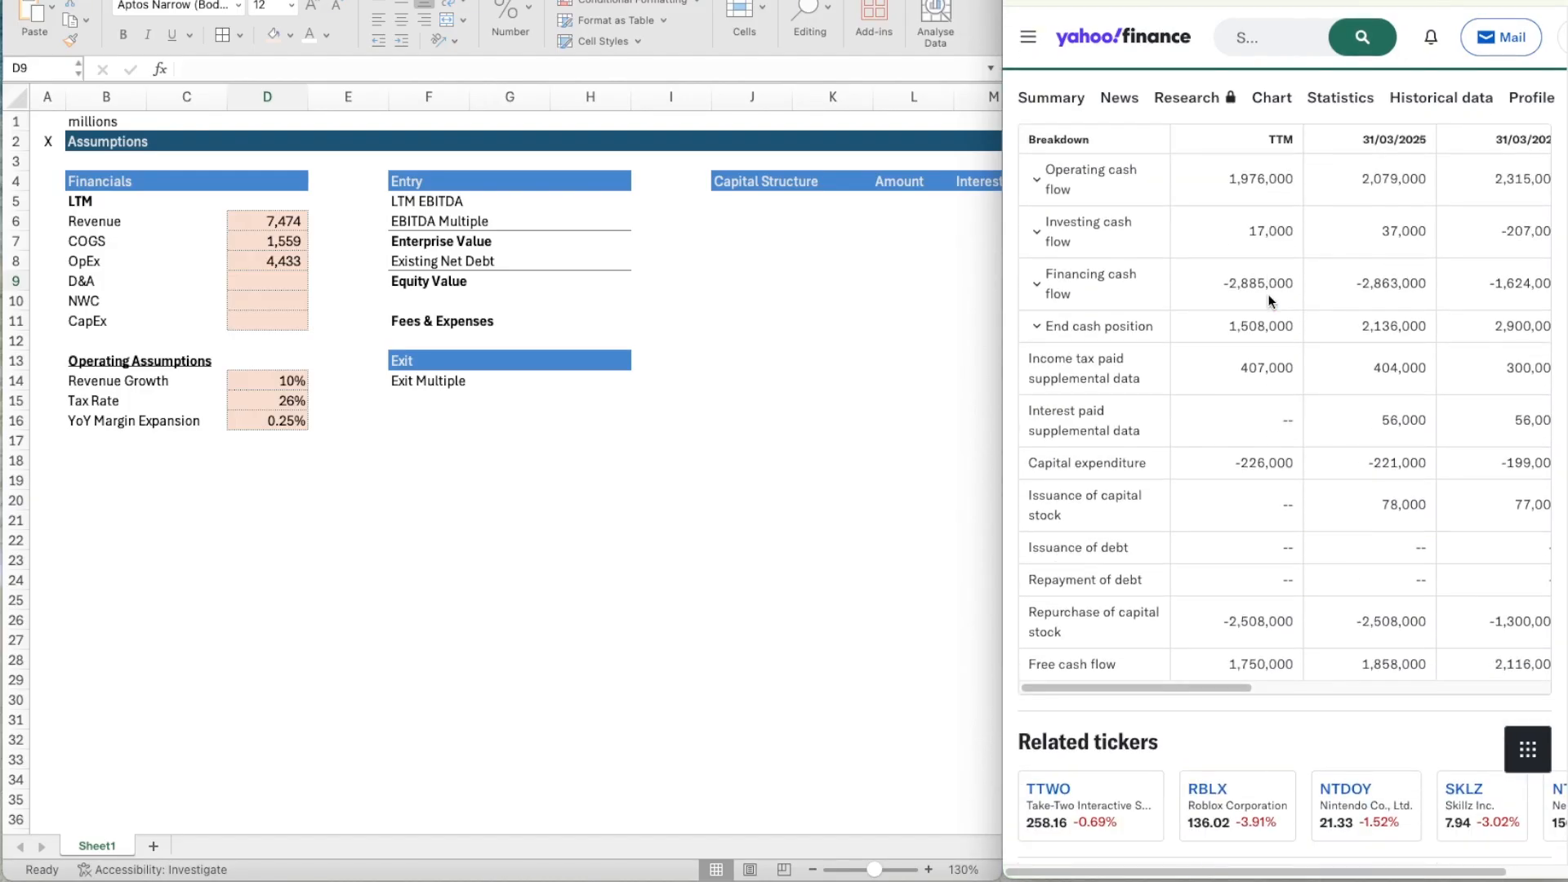
scroll(1268, 294, up, 1)
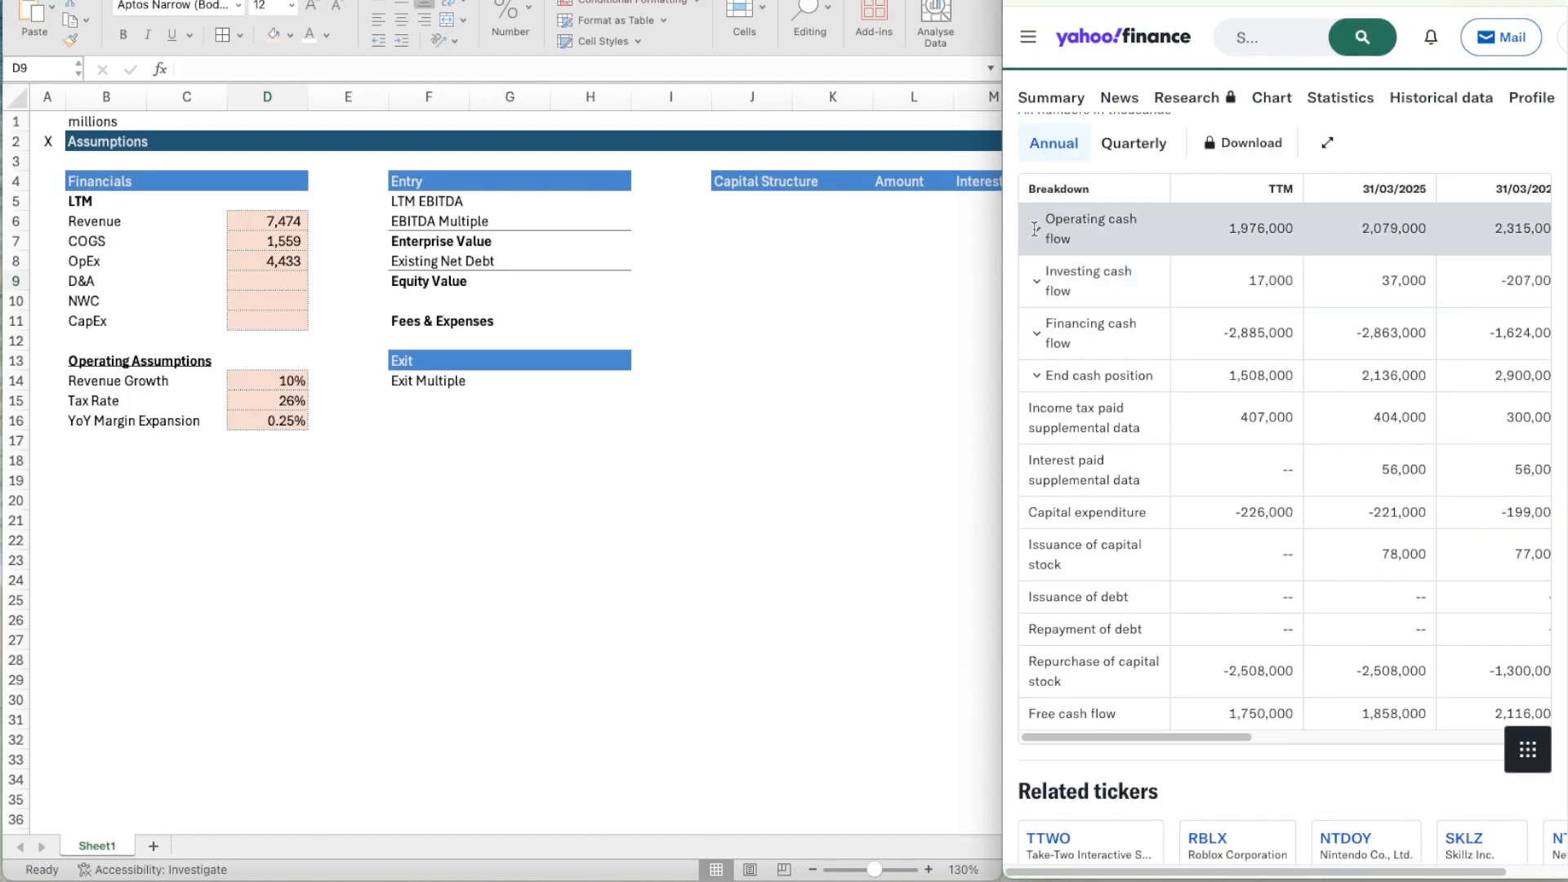
click(1036, 228)
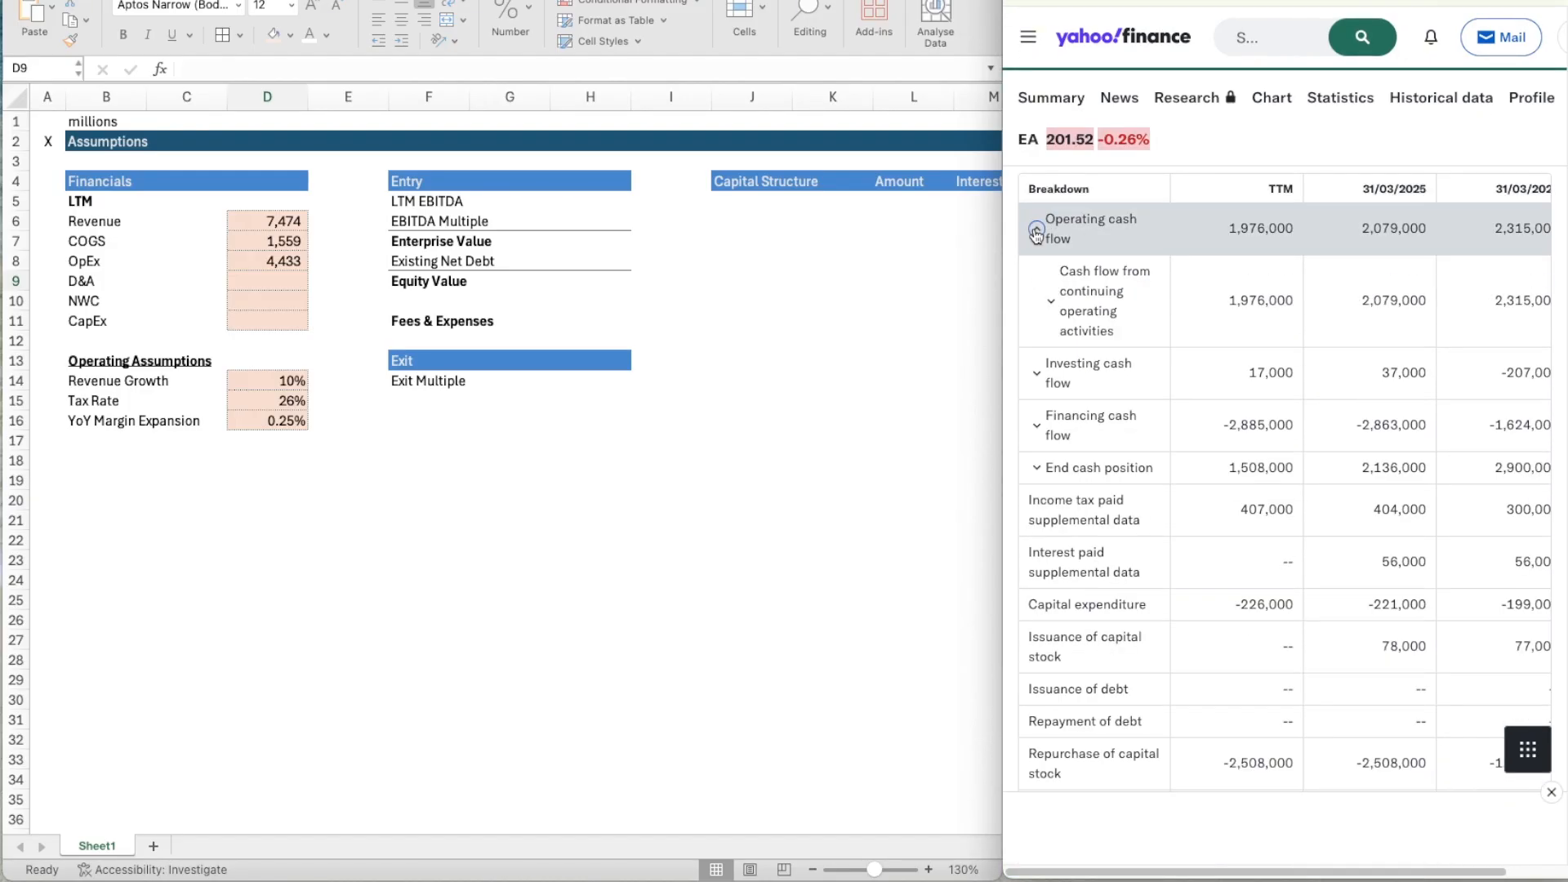
click(1051, 300)
scroll(1125, 433, down, 2)
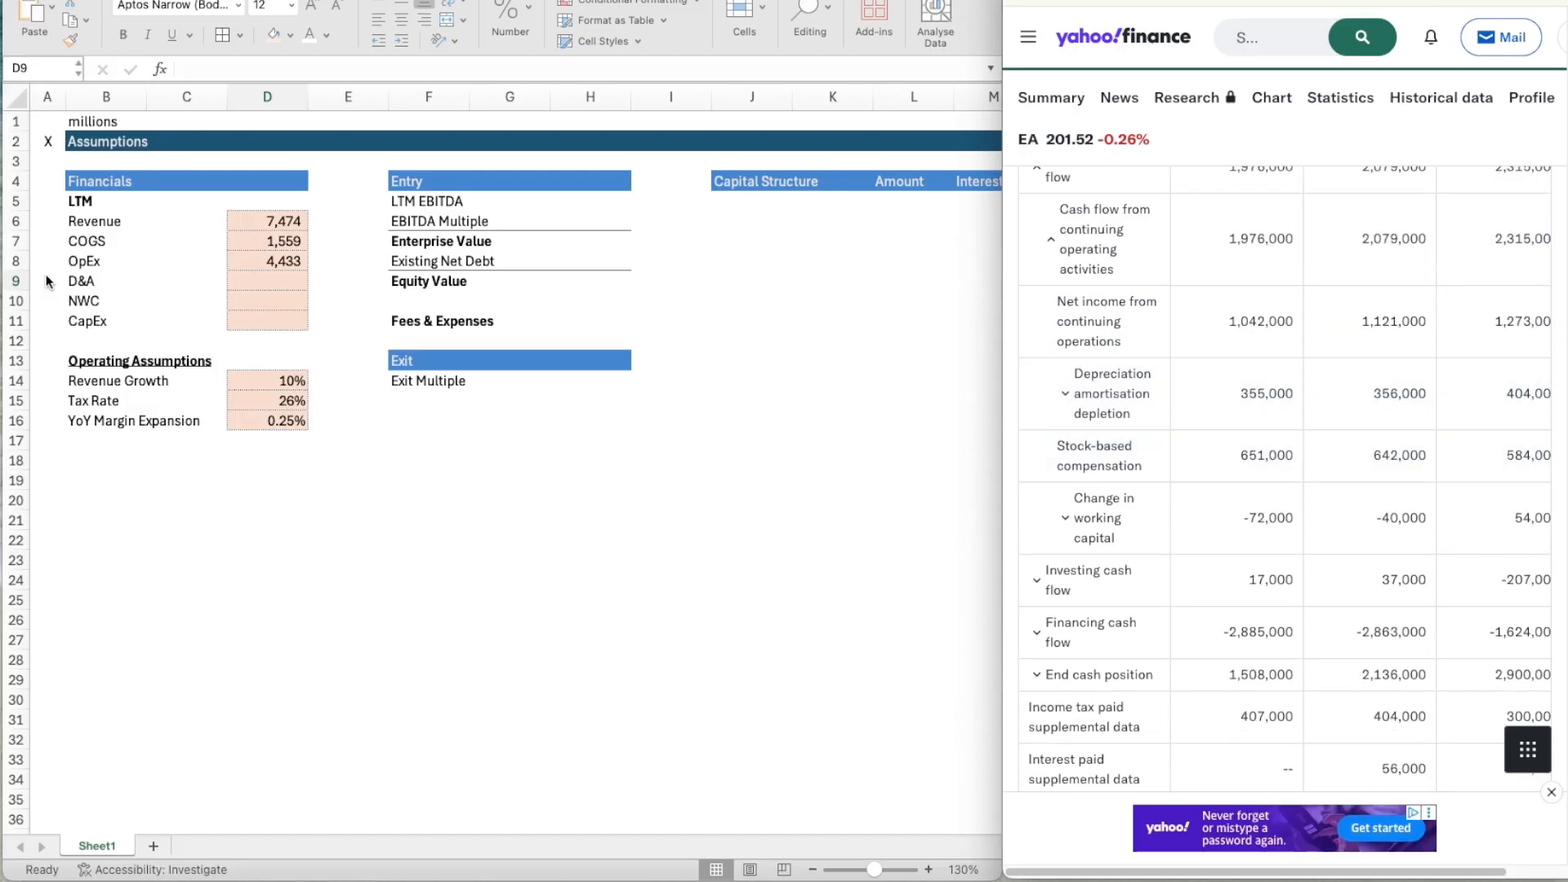
Enter the TTM figures from the cash flow statement: D&A 355 in D9 and CapEx 226 in D11.
click(233, 284)
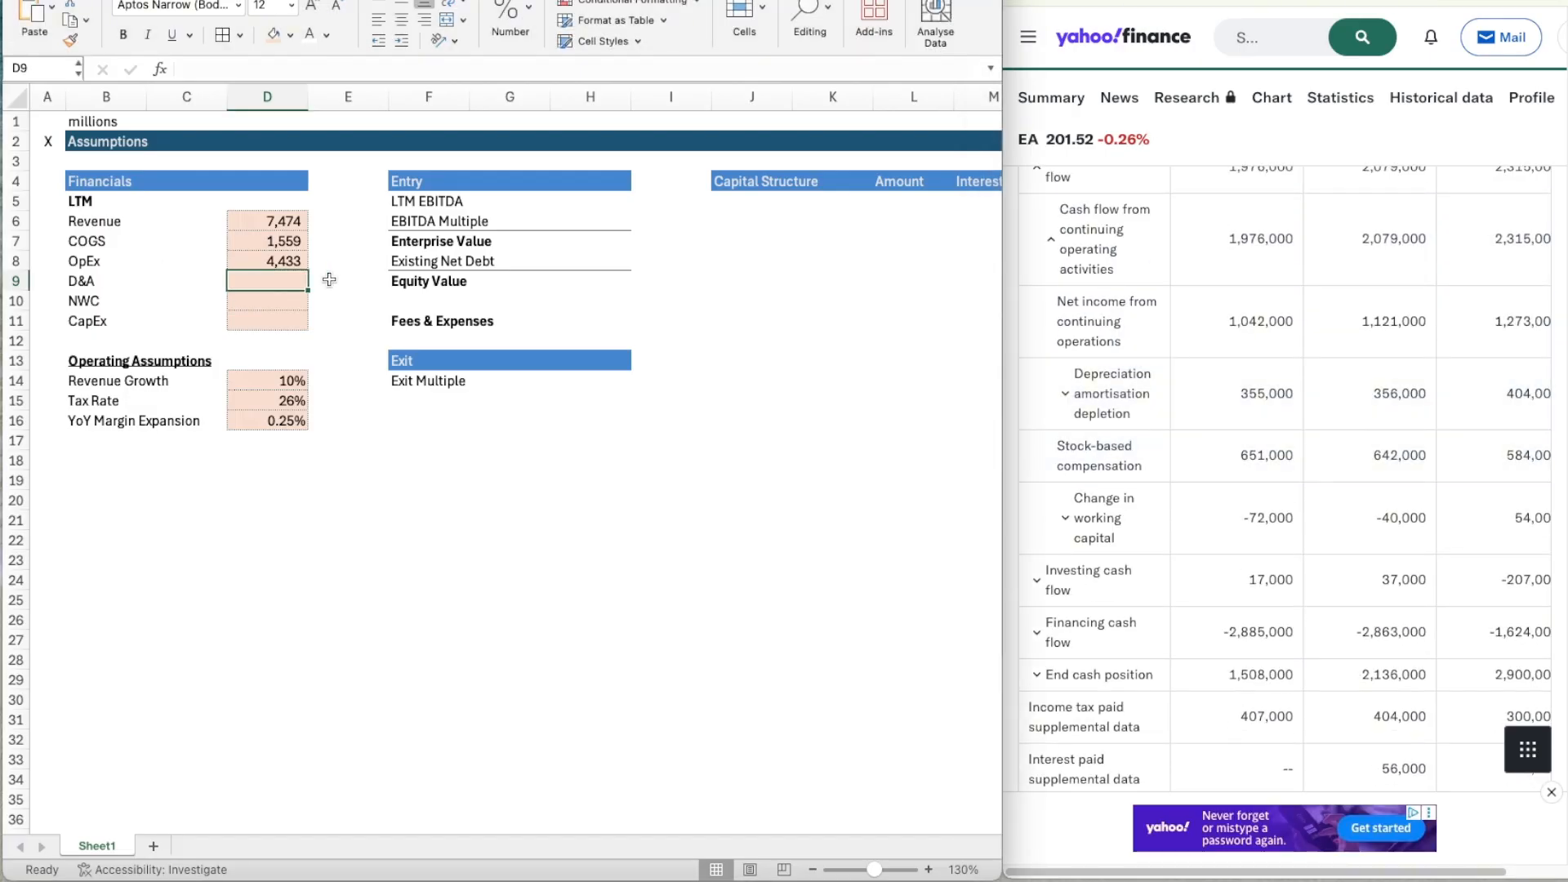
text(355)
key(Return)
key(Return)
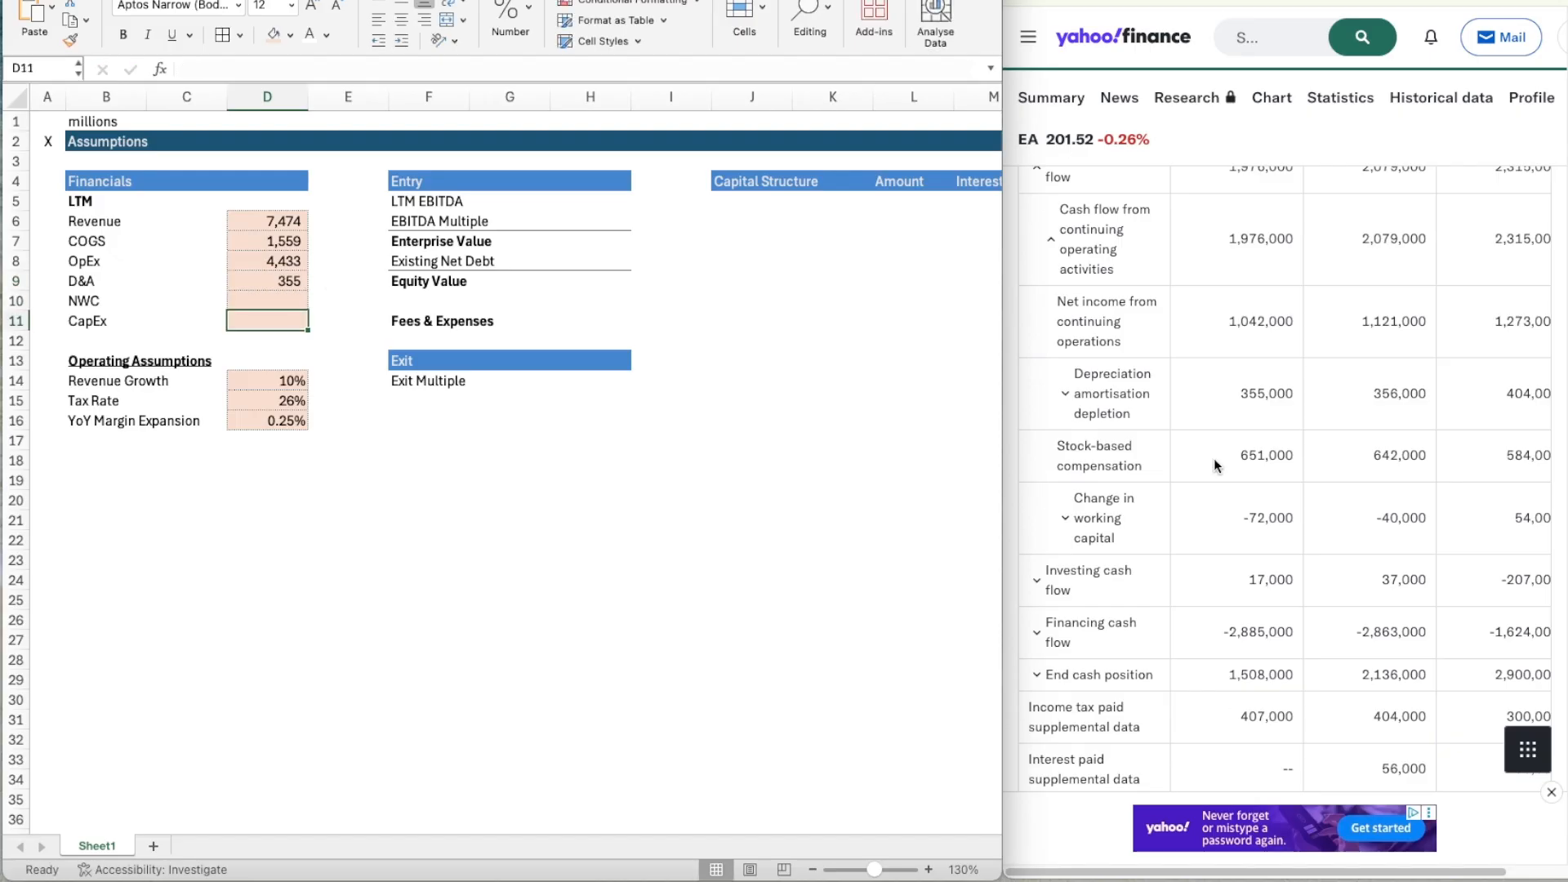
scroll(1216, 465, down, 5)
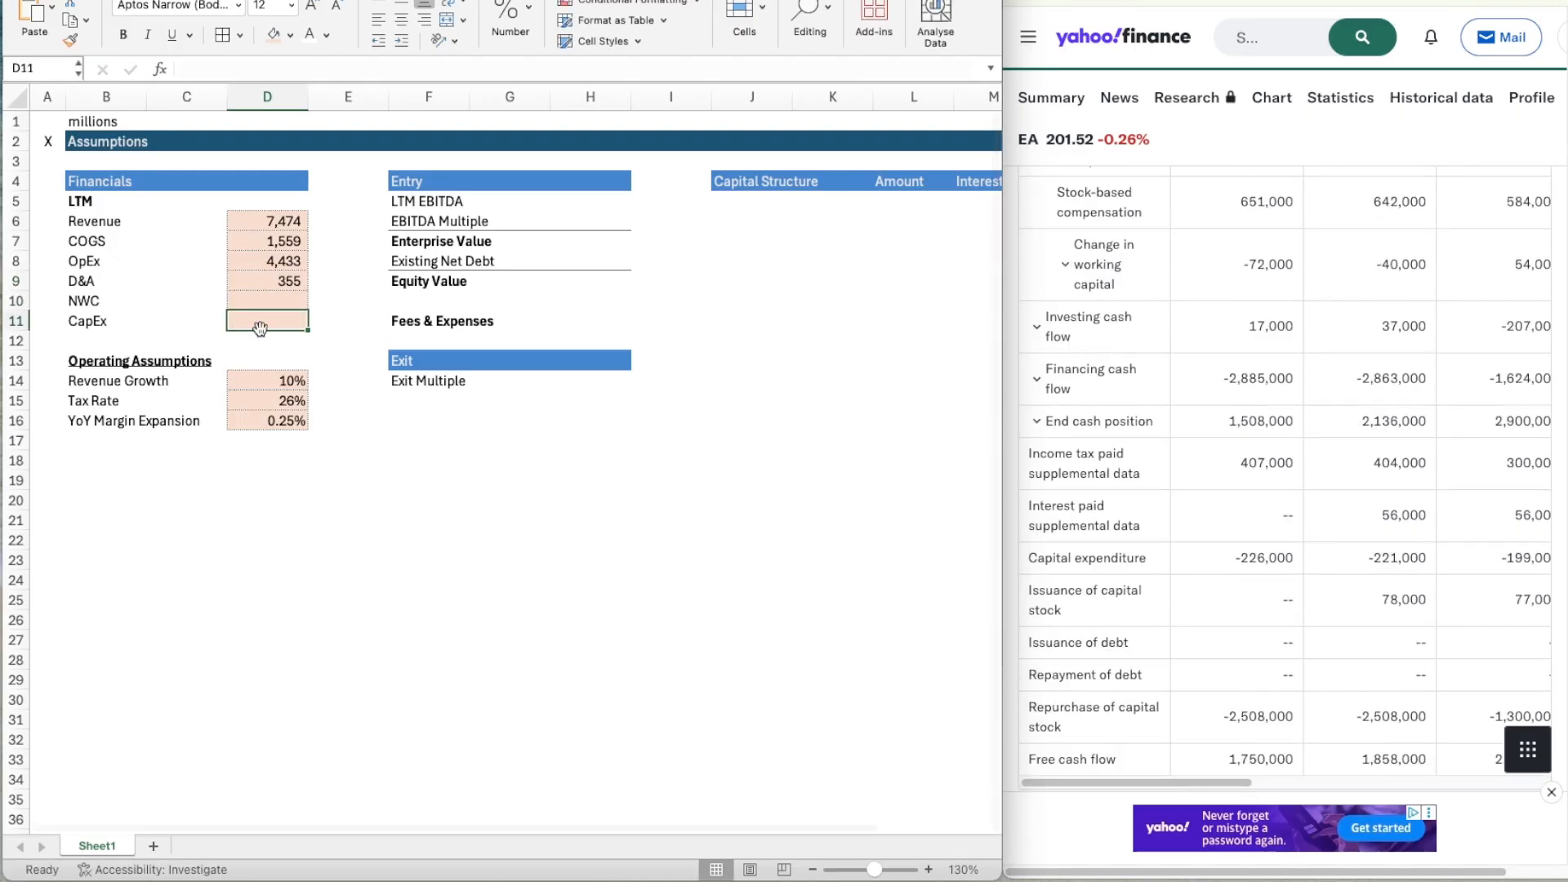
text(226)
key(Return)
Bring up EA's condensed consolidated balance sheet beside the worksheet, with the NWC input cell D10 selected.
key(Up)
key(Up)
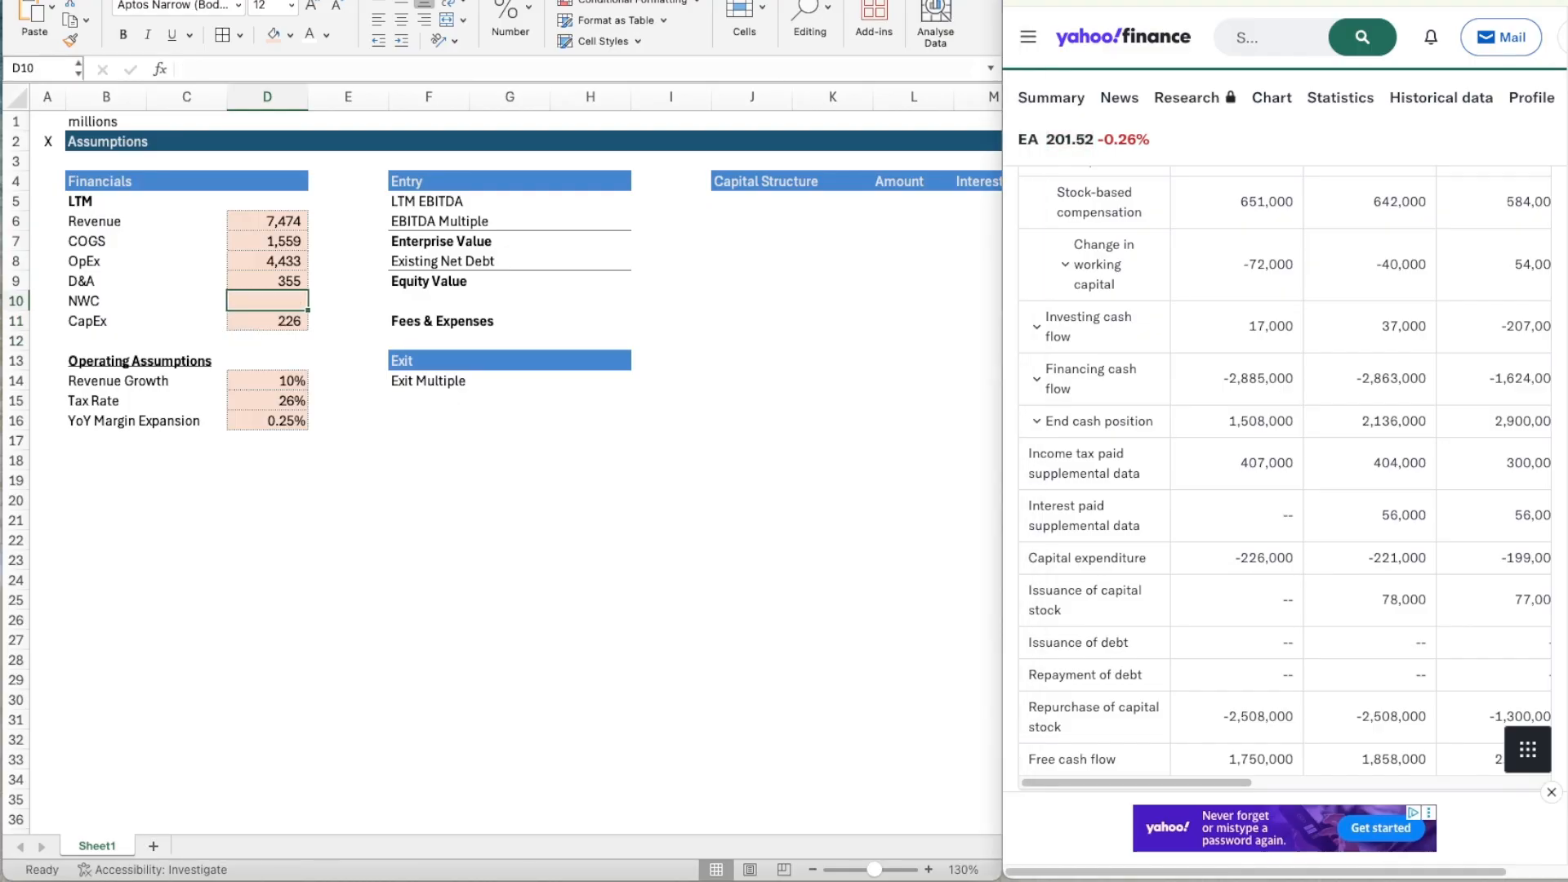
key(super+Tab)
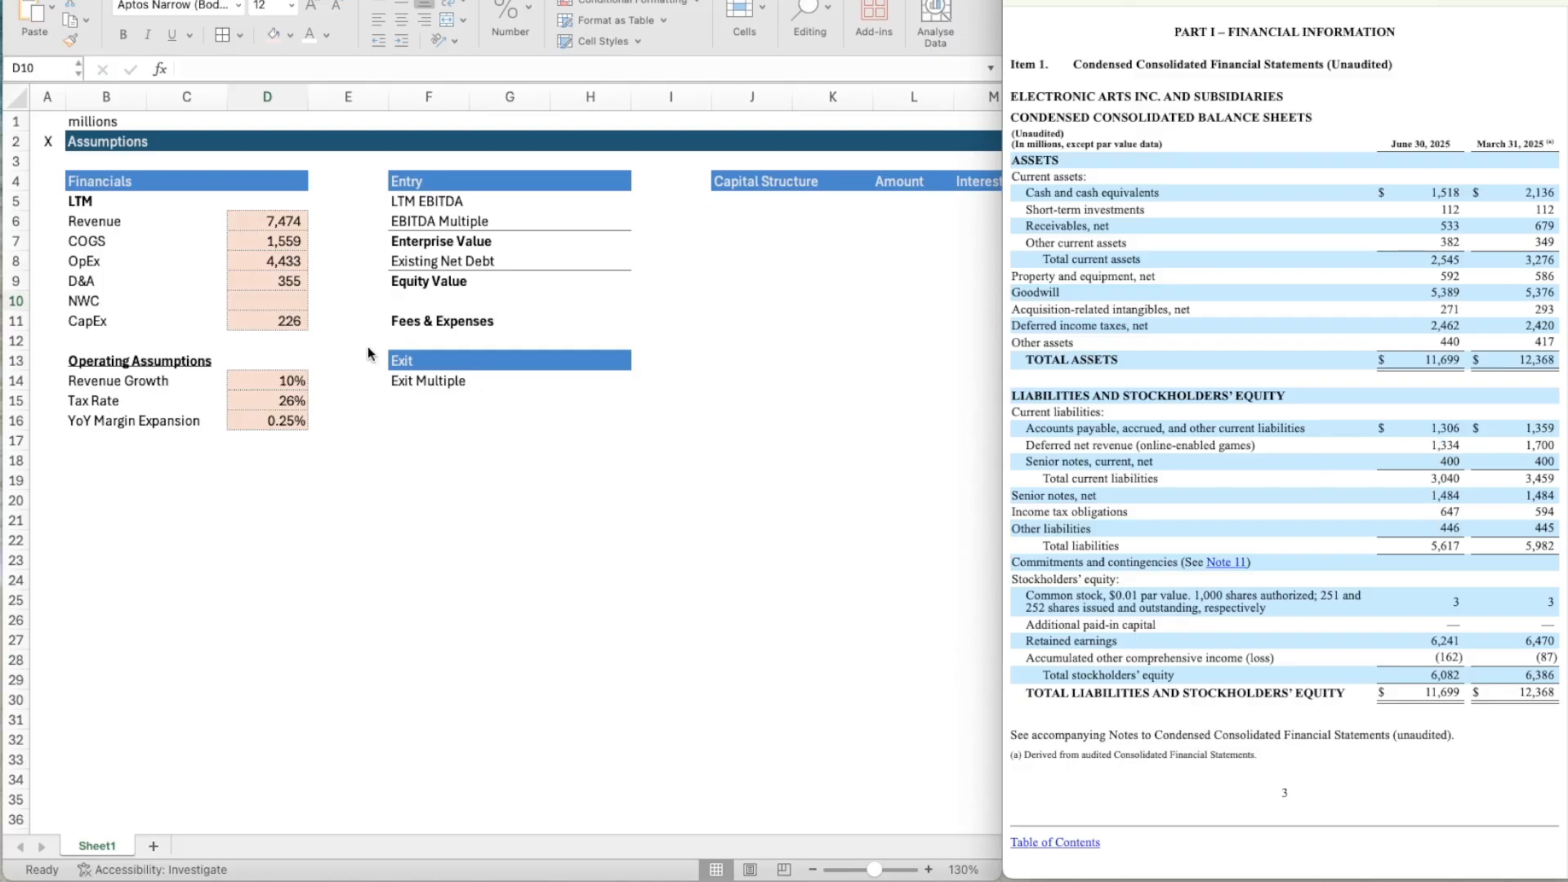
Calculate NWC in D10 from the June 30, 2025 balance sheet as =(533+382)-(1306+1334).
click(265, 309)
text(=()
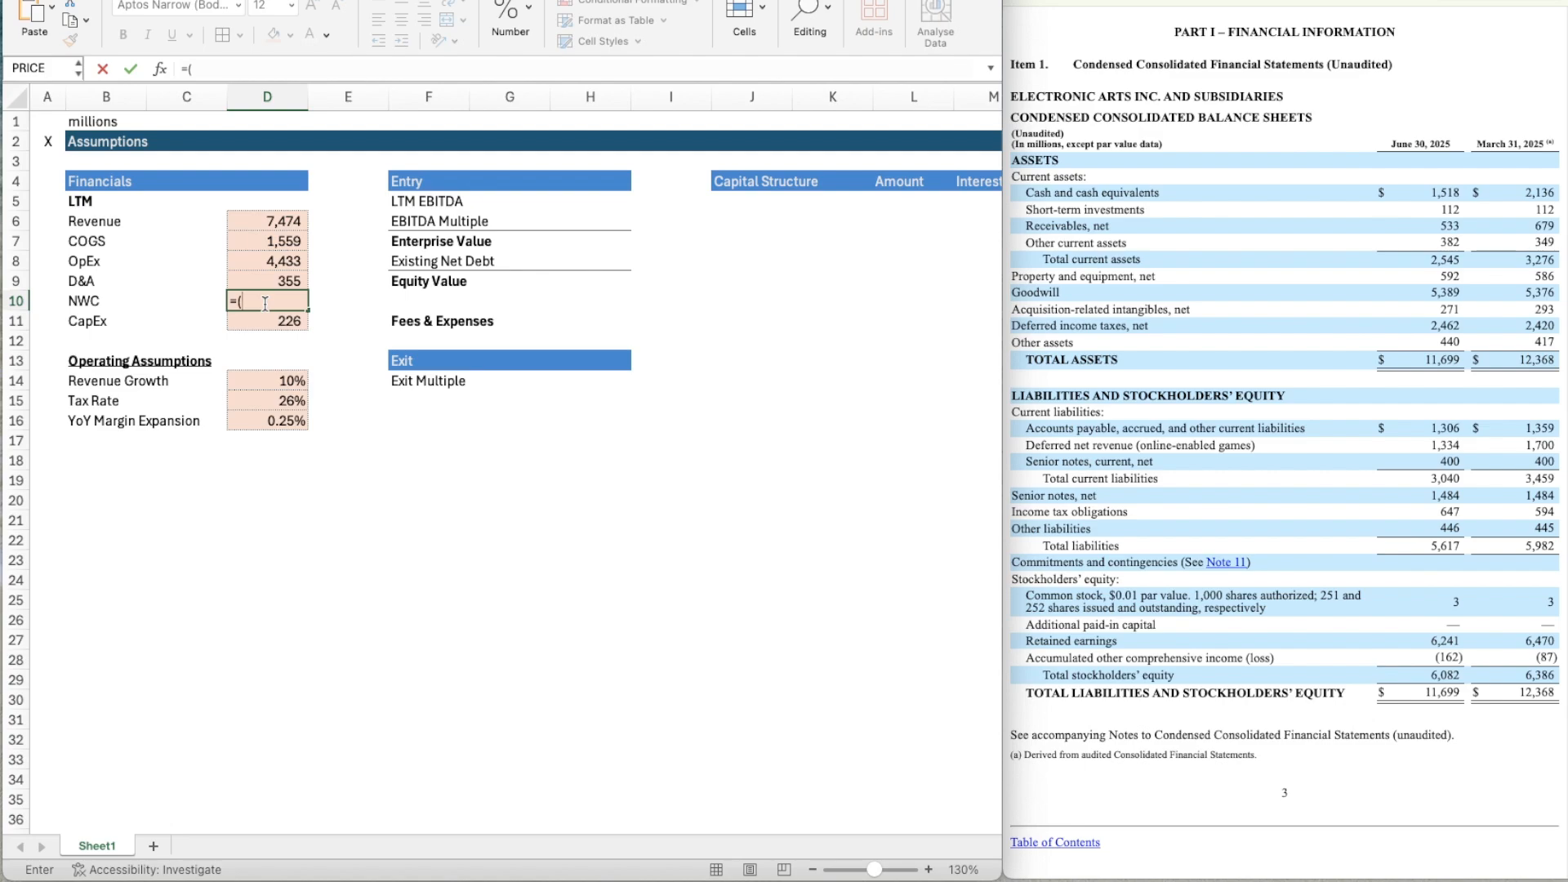
text(533+382))
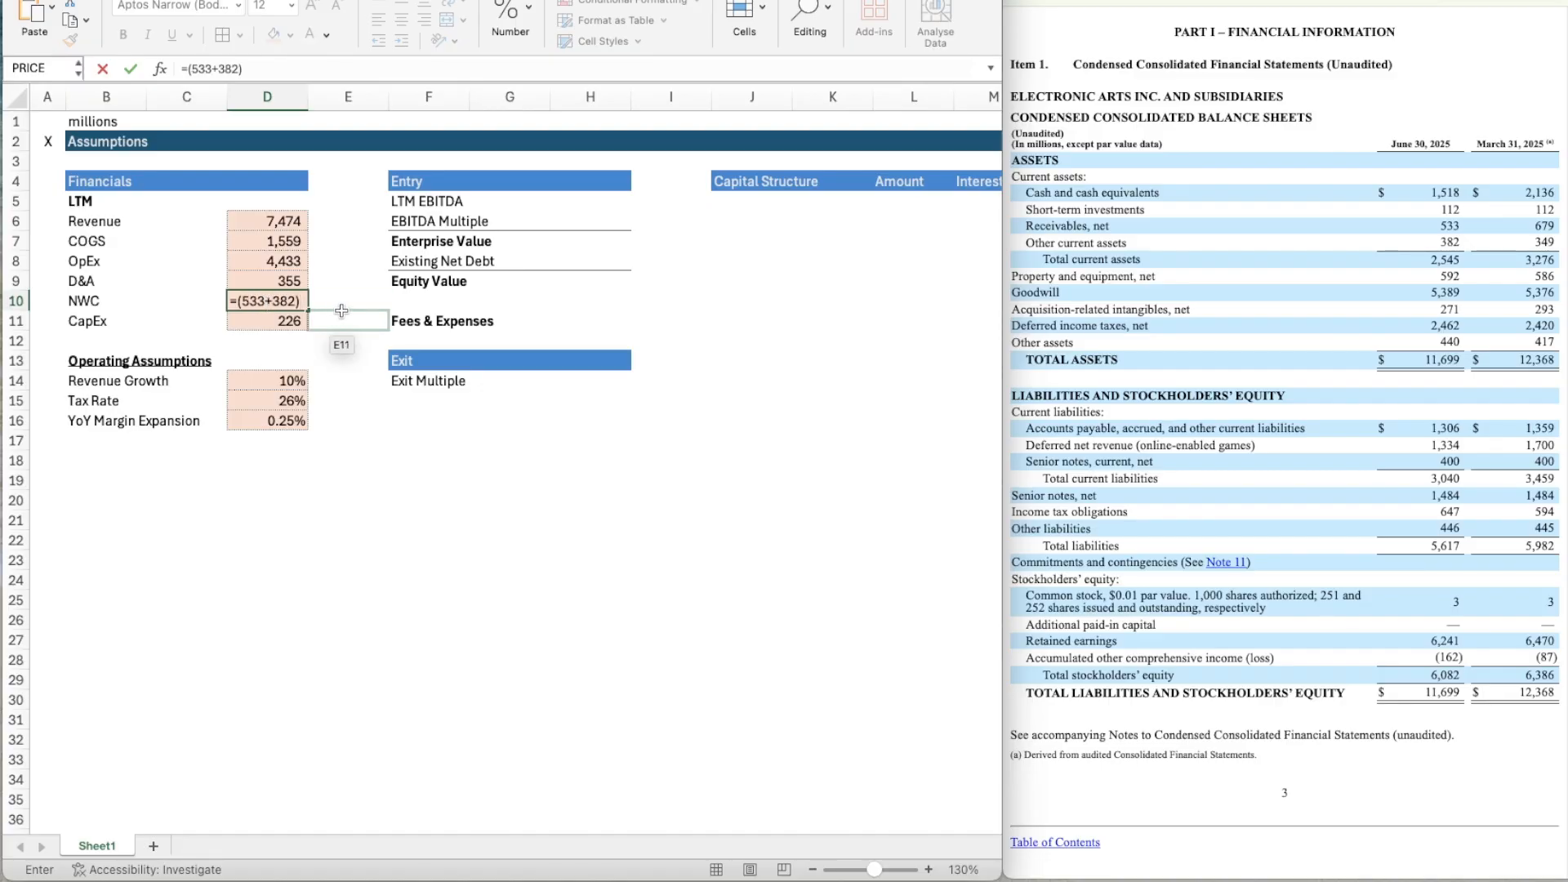
text(-()
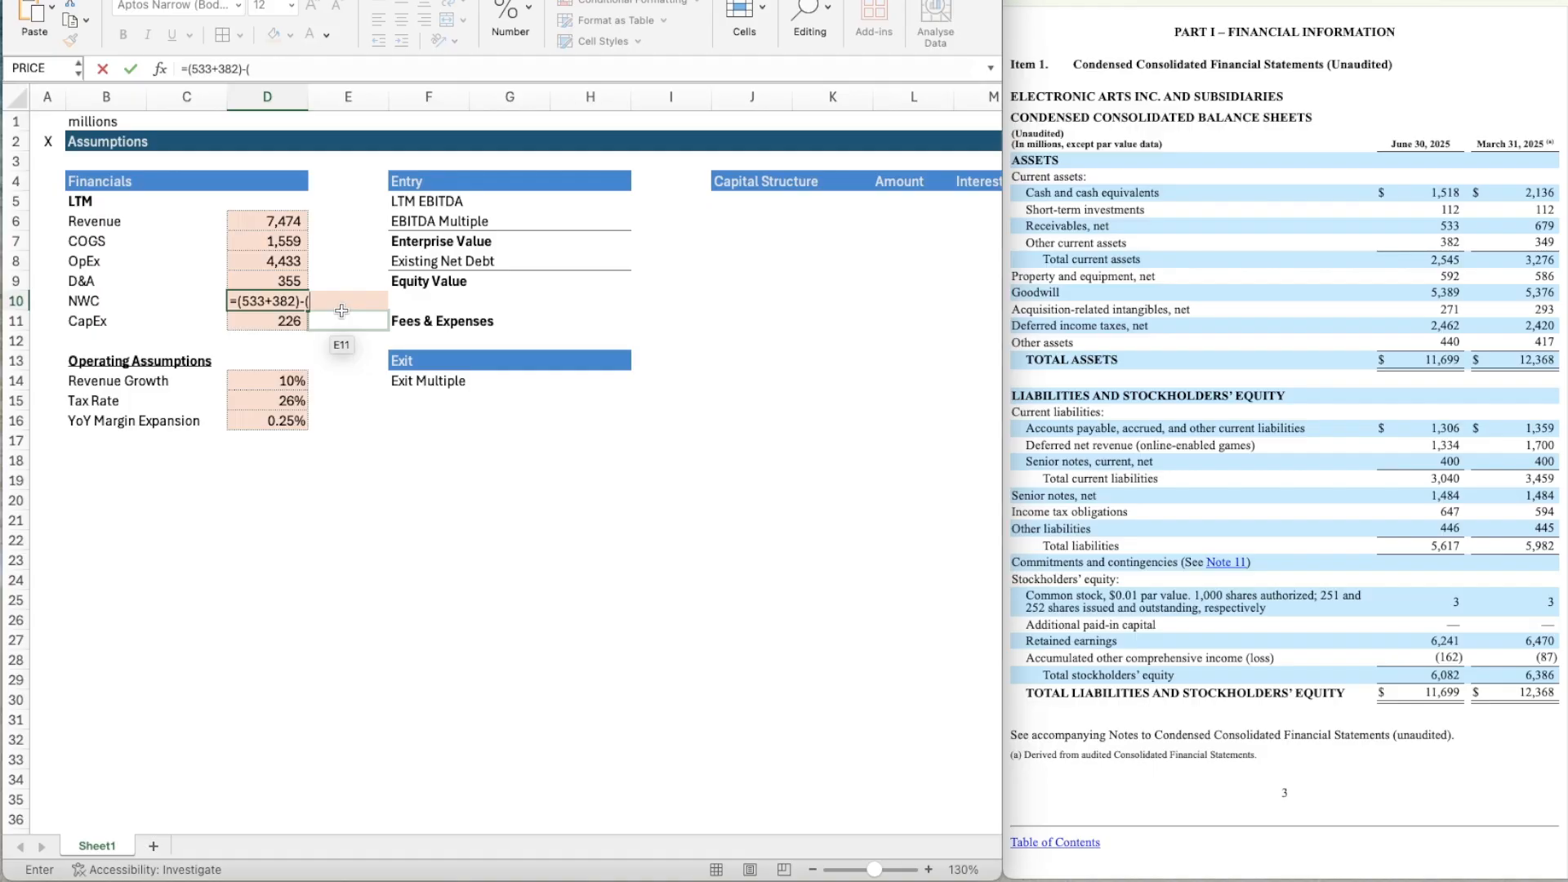
text(1306+1334))
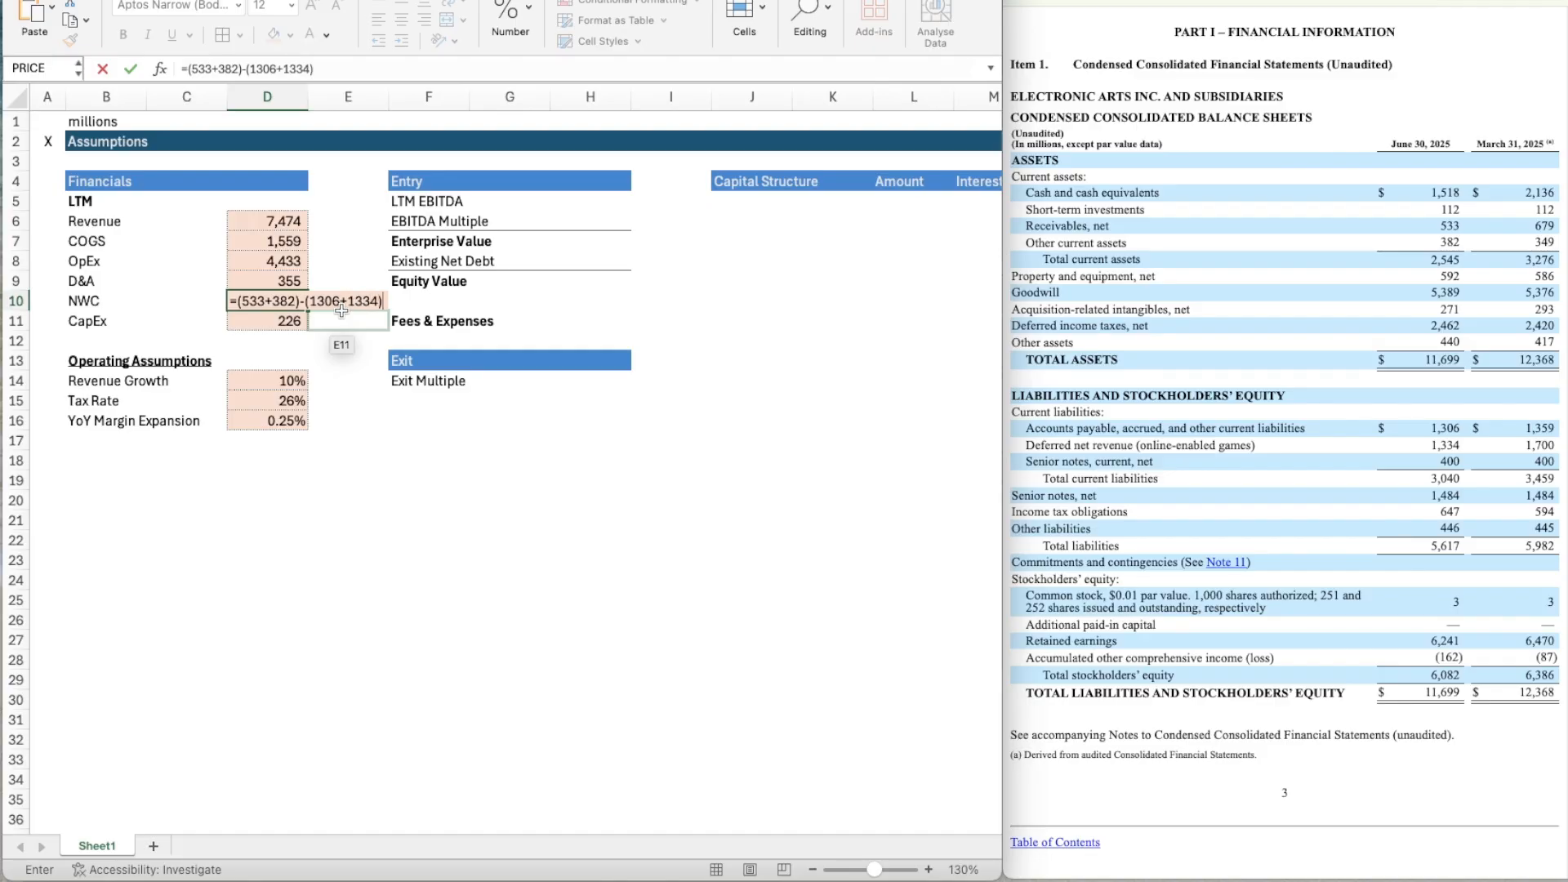
key(ctrl+Return)
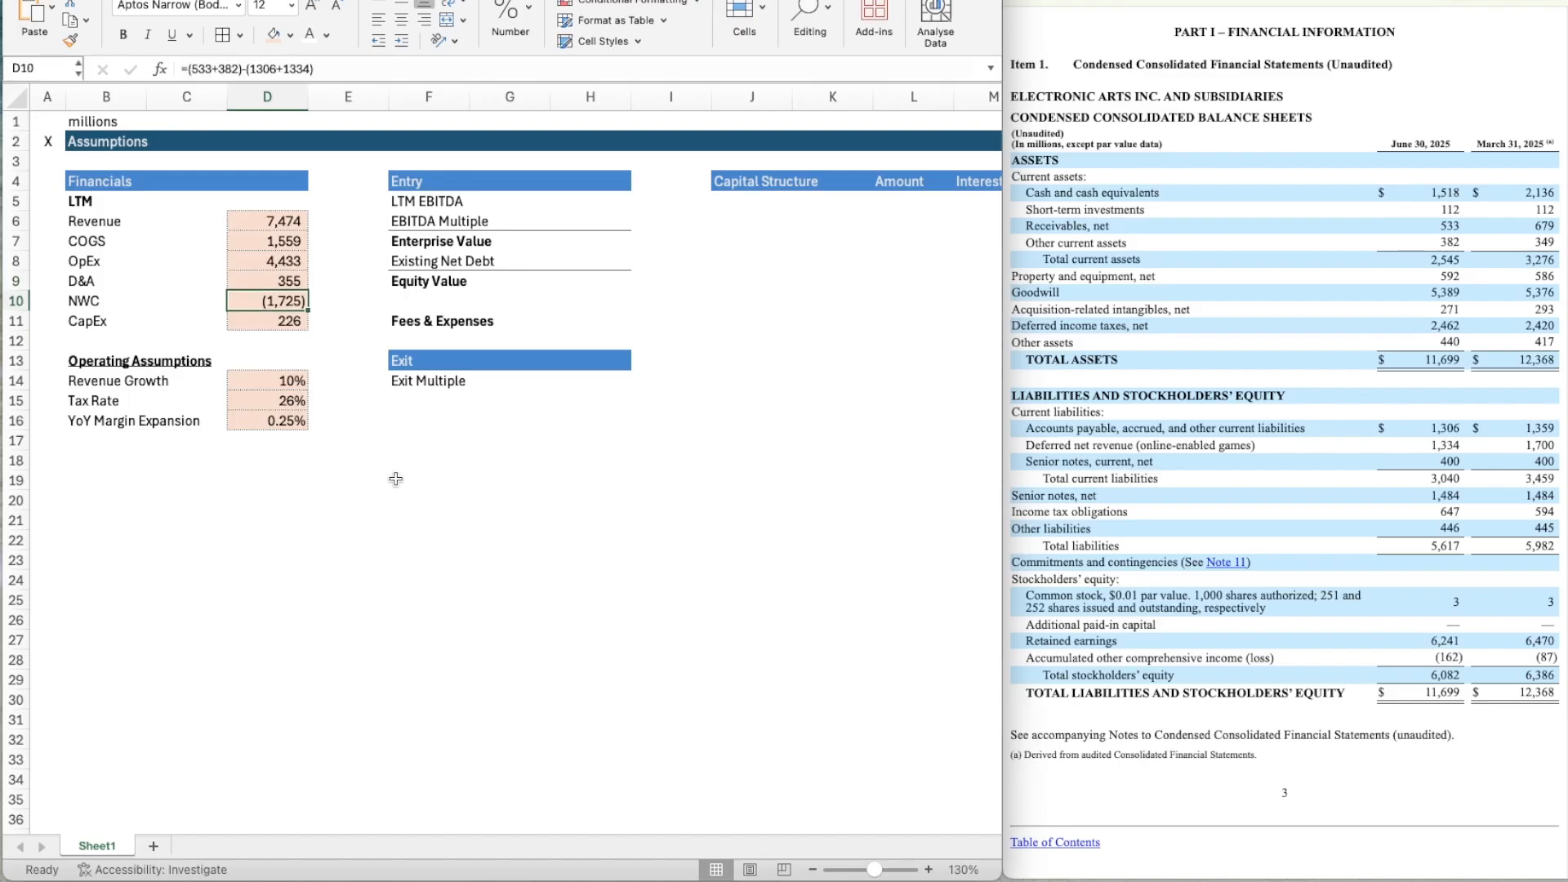
Copy the entire Assumptions header row 2 to row 18 below the assumptions.
key(Down)
key(Down)
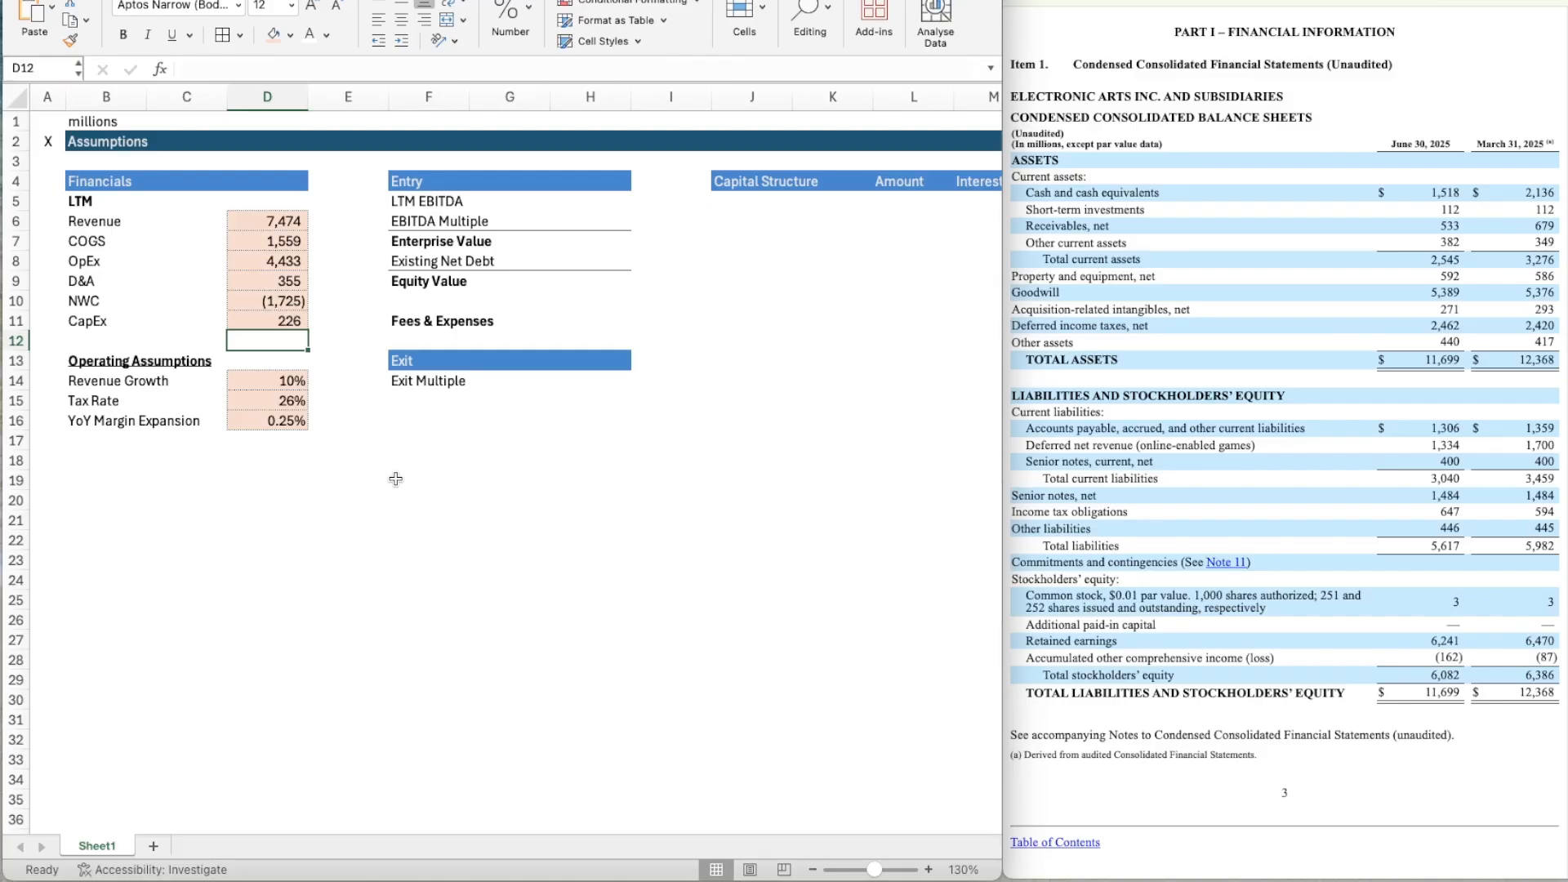
click(22, 139)
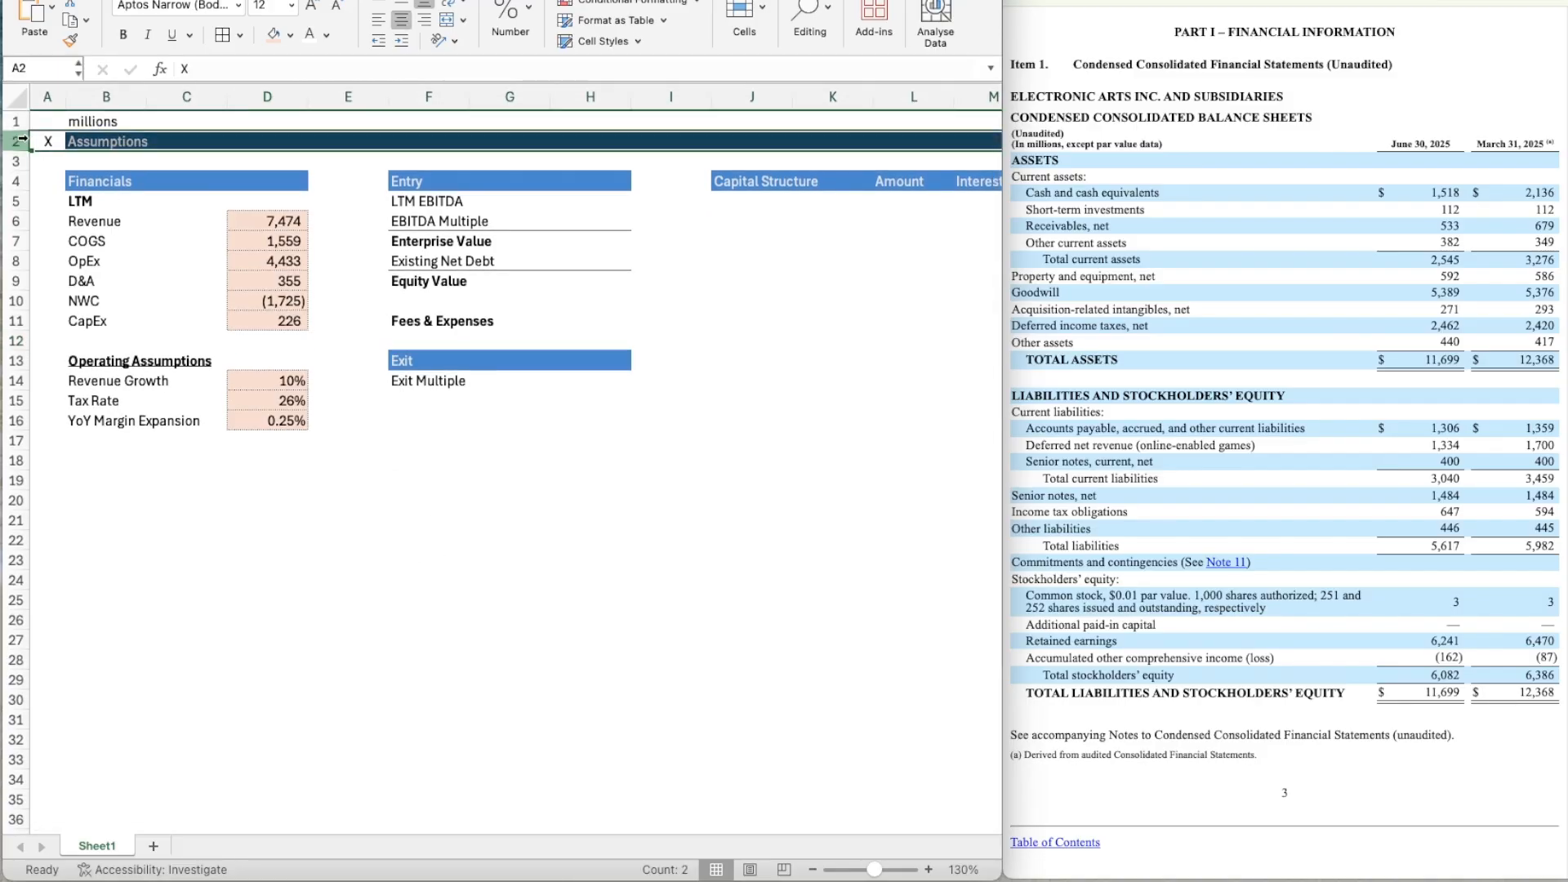
key(Right)
key(Right)
key(Left)
key(Left)
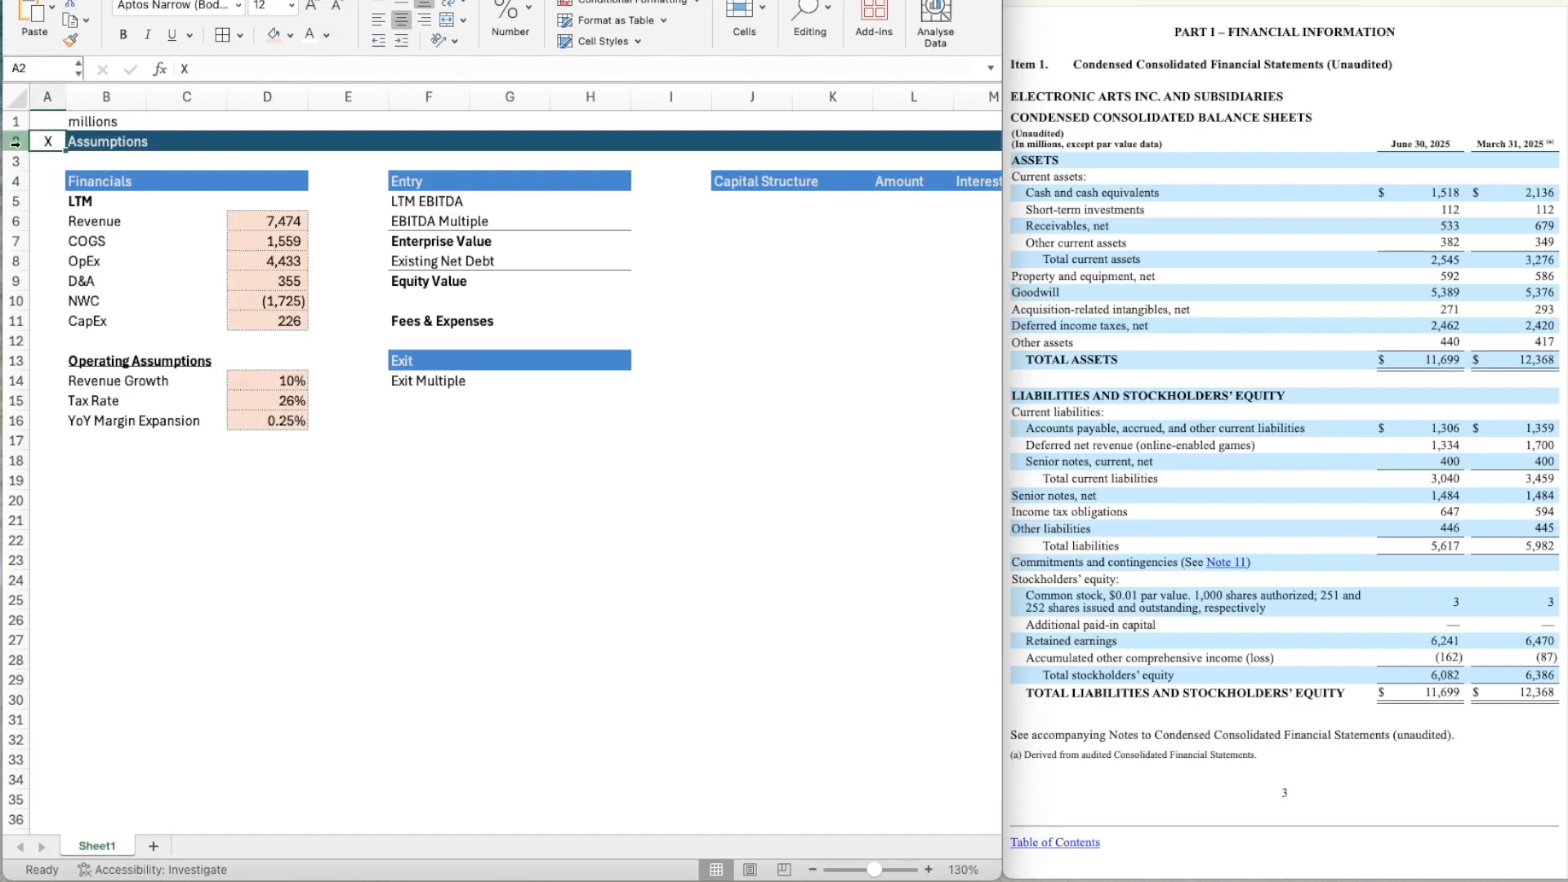
click(17, 141)
key(super+c)
key(Down)
key(Down)
key(Down)
key(Down)
key(Down)
key(Down)
key(Down)
key(Down)
key(Down)
key(Down)
key(Down)
key(Down)
key(Down)
key(Down)
key(Down)
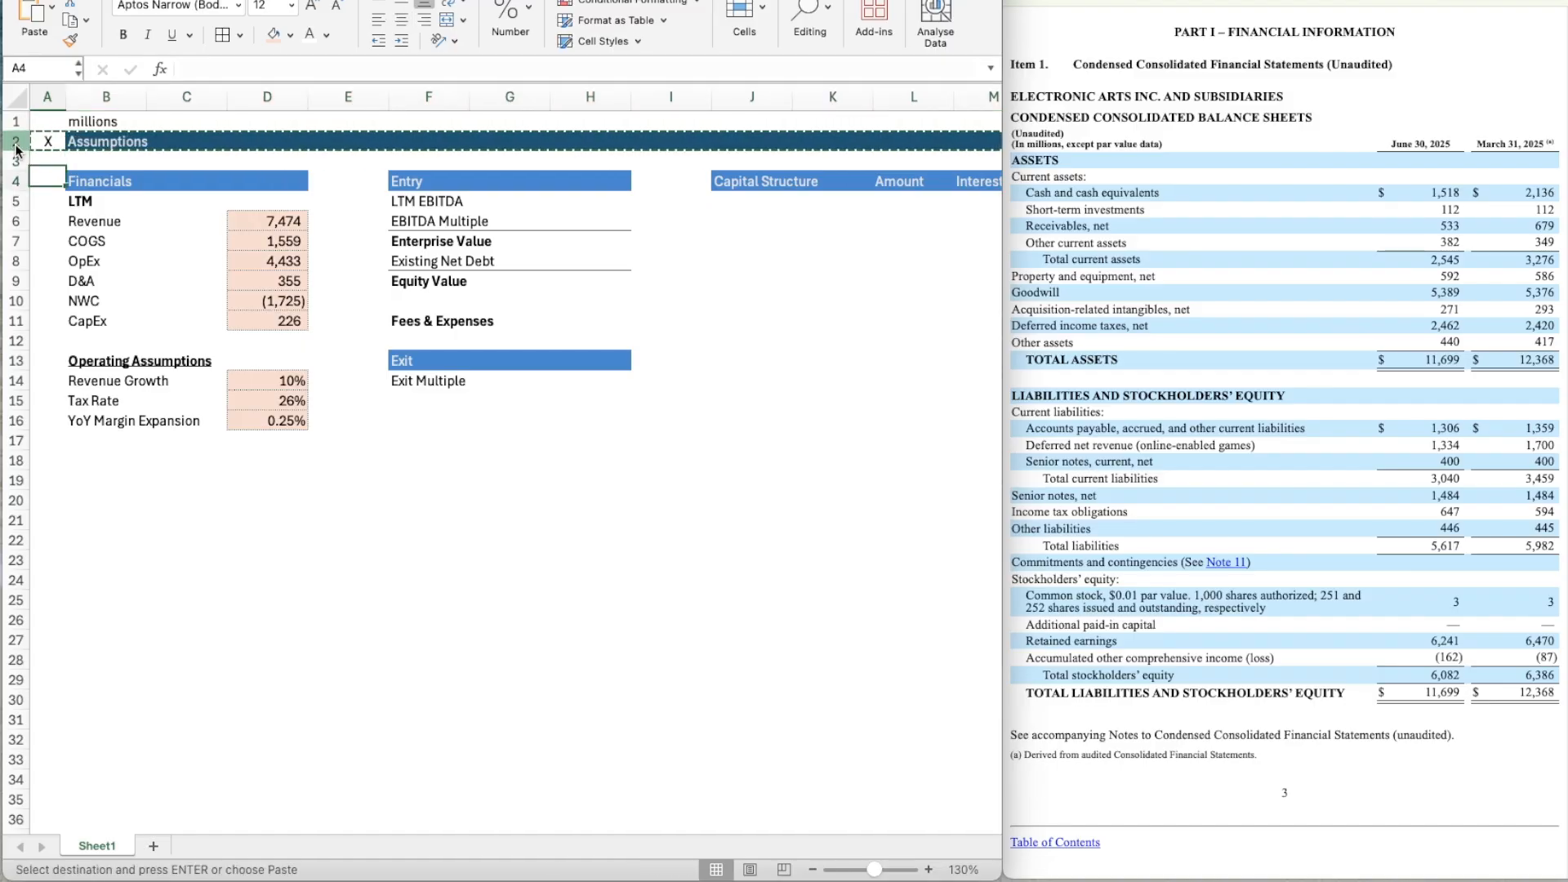
key(Down)
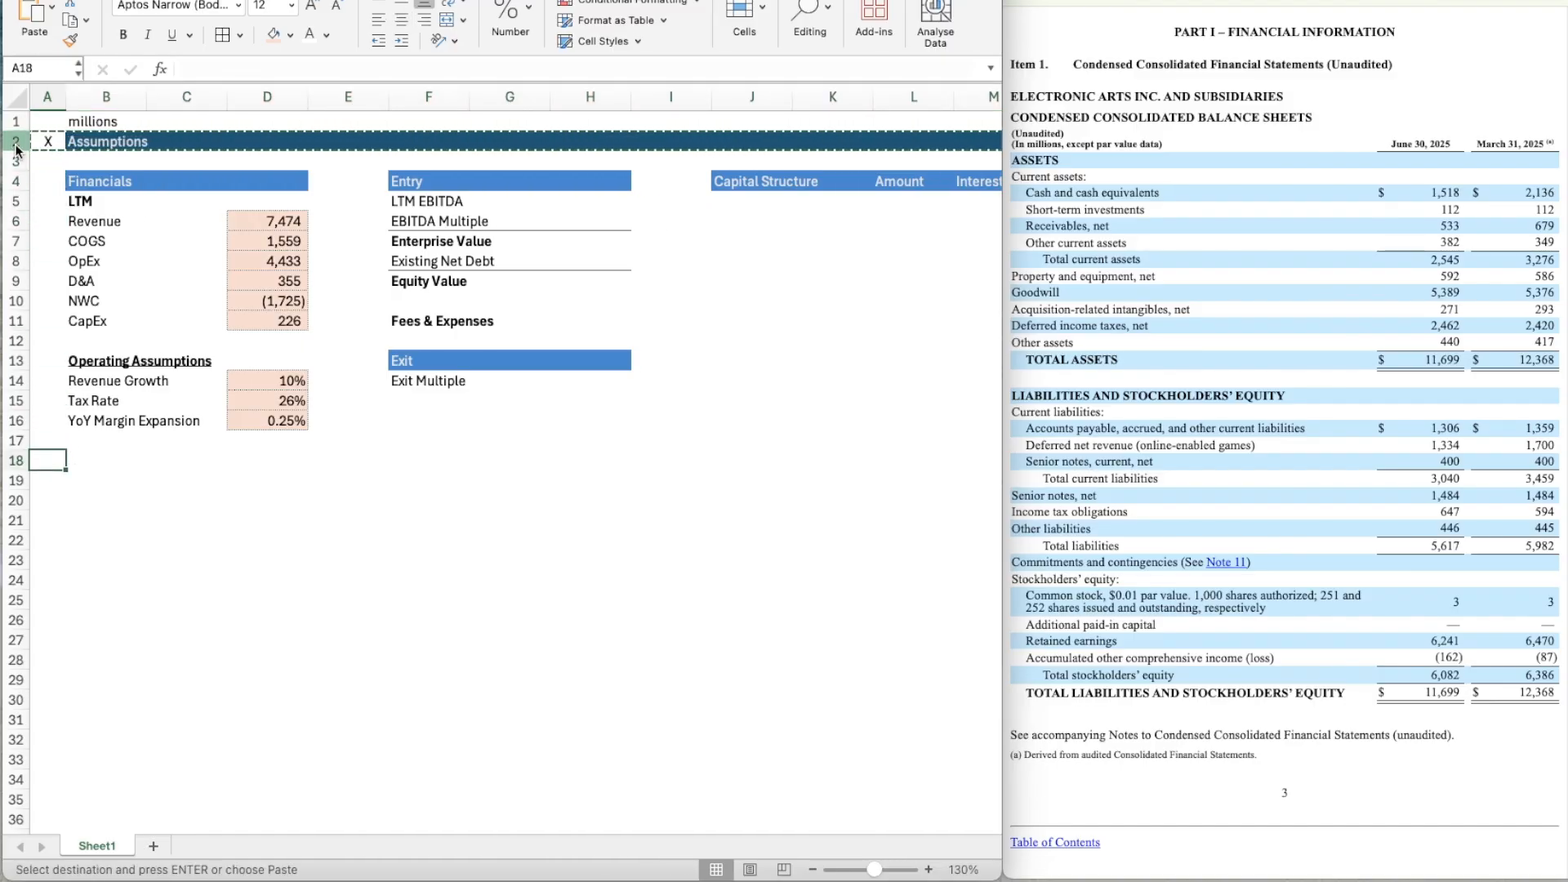
key(super+v)
Retitle the copied section header in B18 as "Sources & Uses".
key(Right)
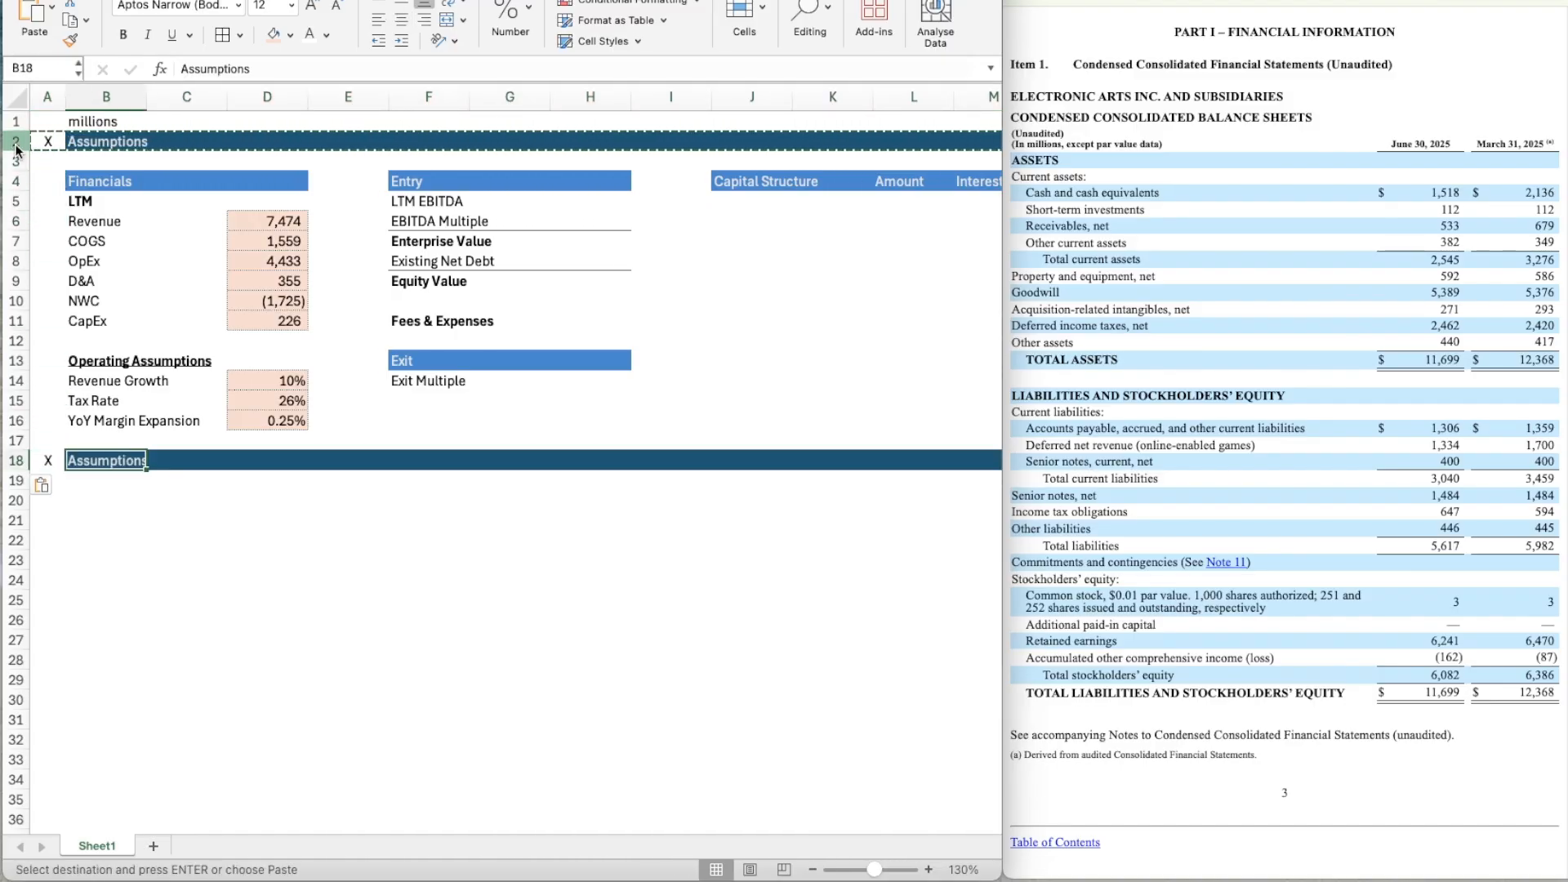
text(Sou)
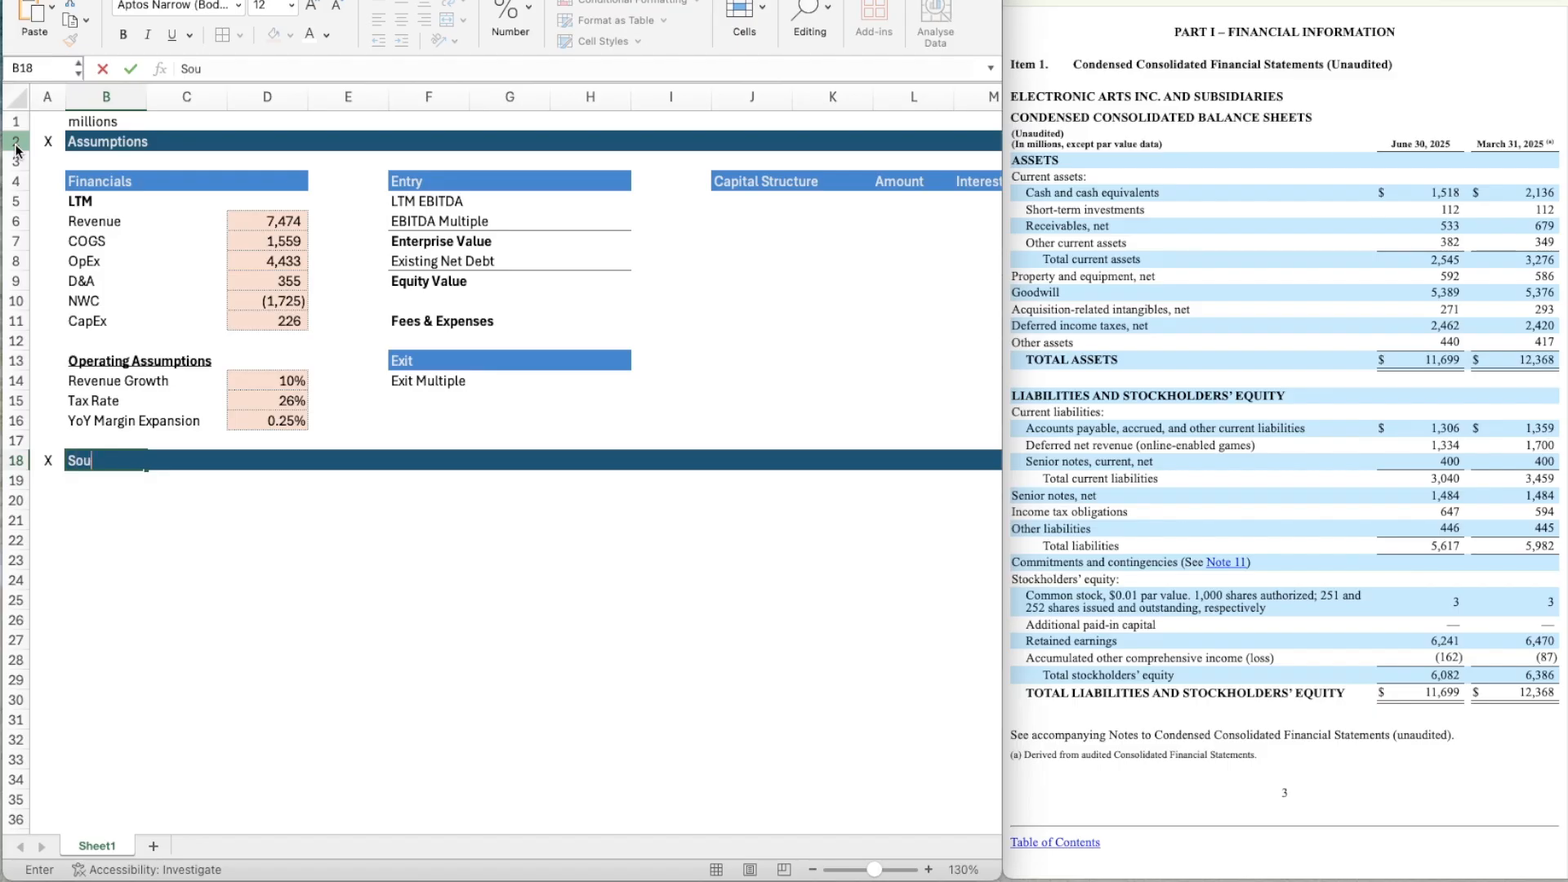
text(rces & Uses)
key(Return)
Copy the entire Sources & Uses header row 18 to row 21.
key(Down)
key(Left)
key(Up)
key(Up)
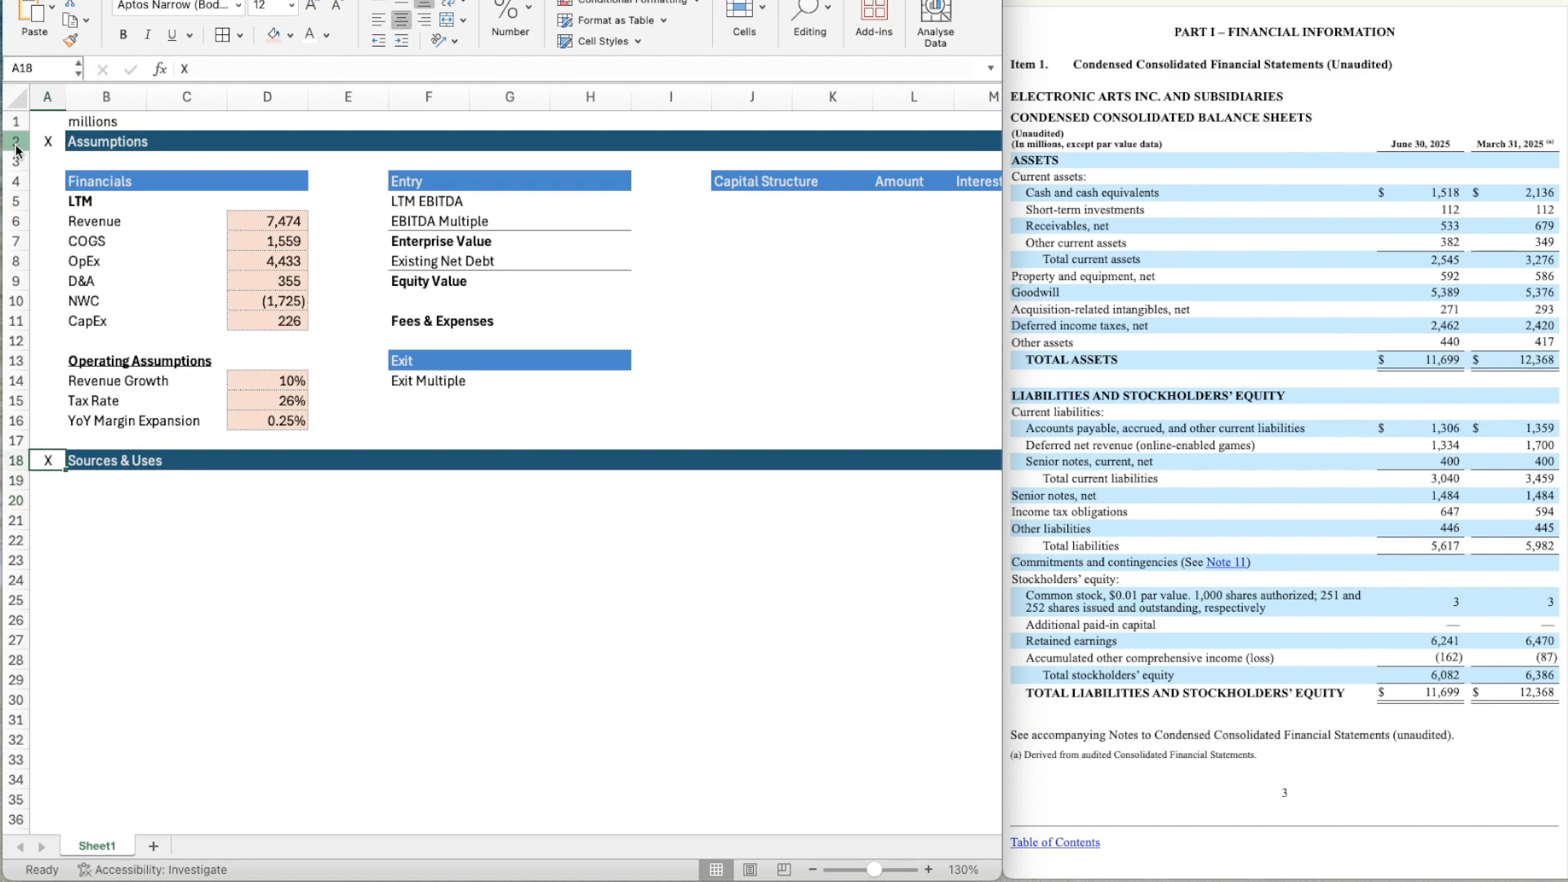
key(shift+space)
key(ctrl+c)
key(Down)
key(Down)
key(Down)
key(Down)
key(Down)
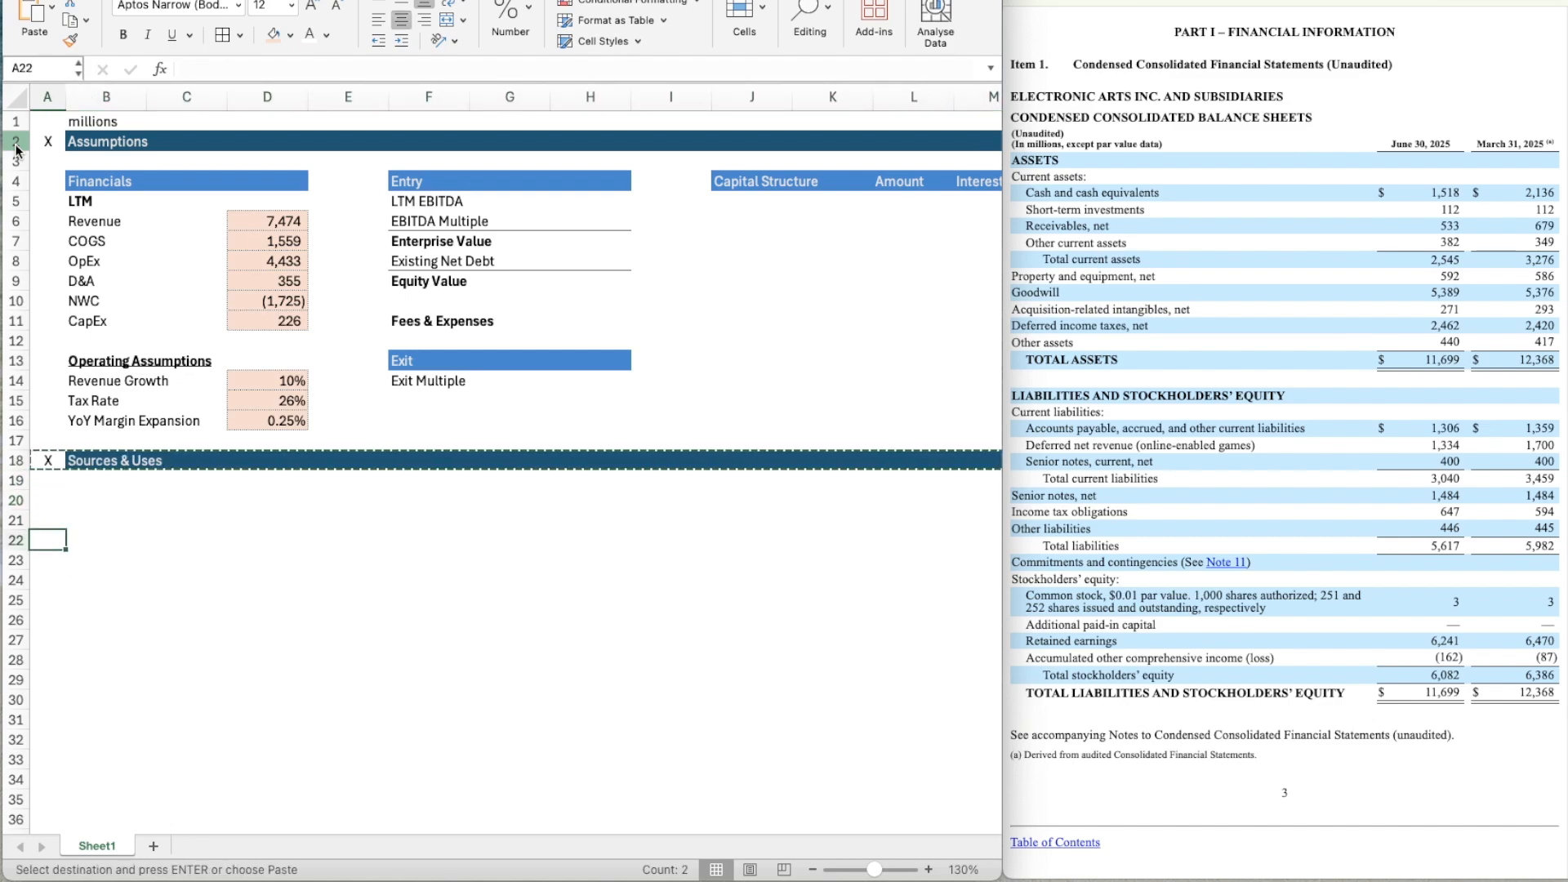
key(Up)
key(Up)
key(Up)
key(Down)
key(ctrl+v)
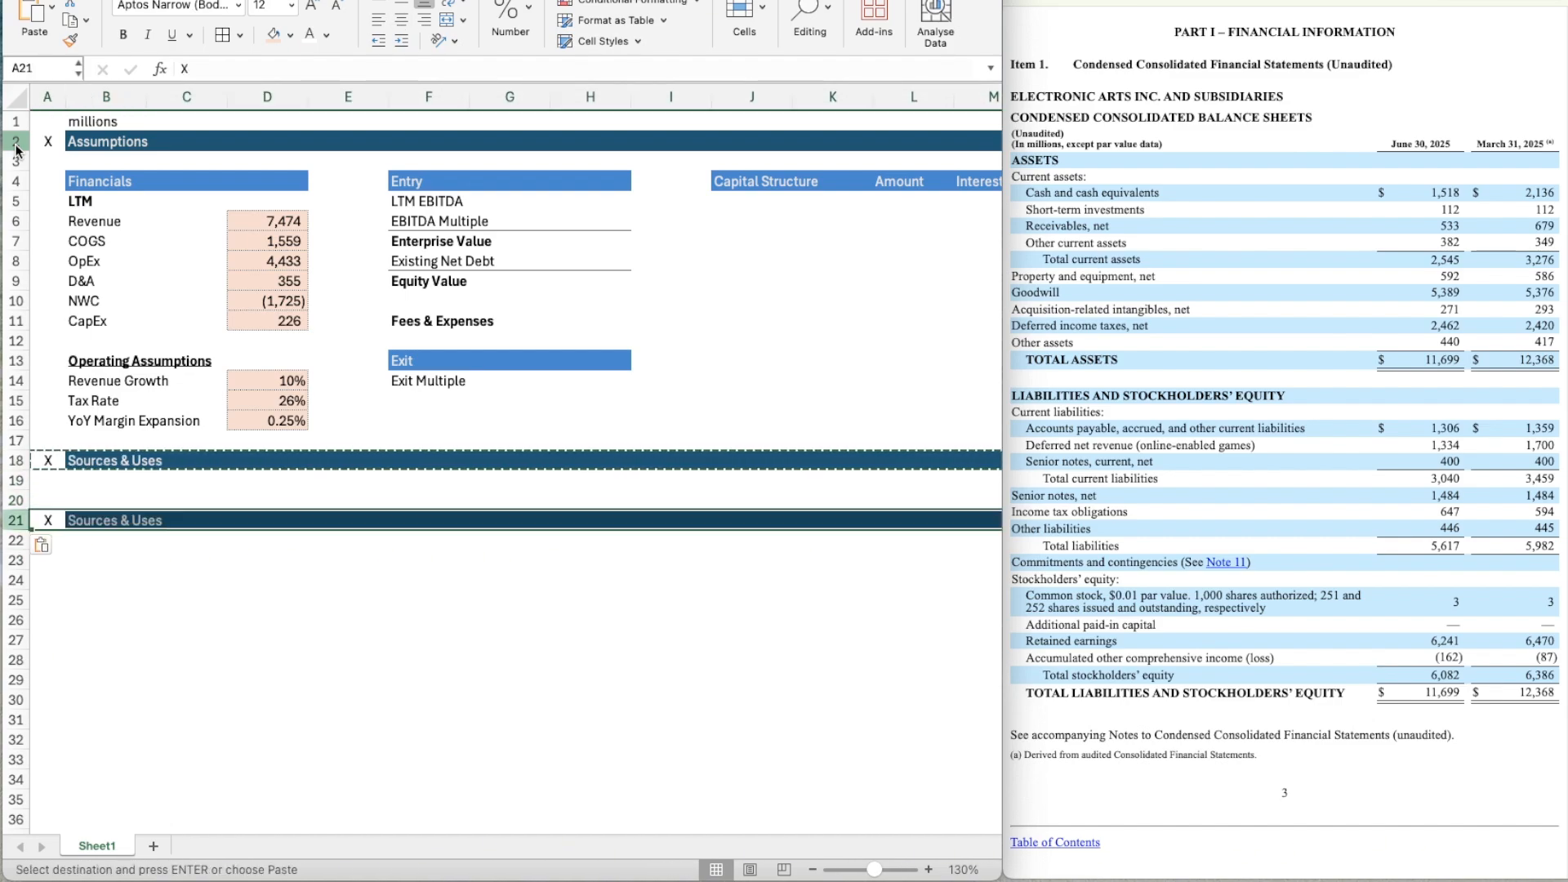
Retitle the section header in B21 as "Financials".
key(Right)
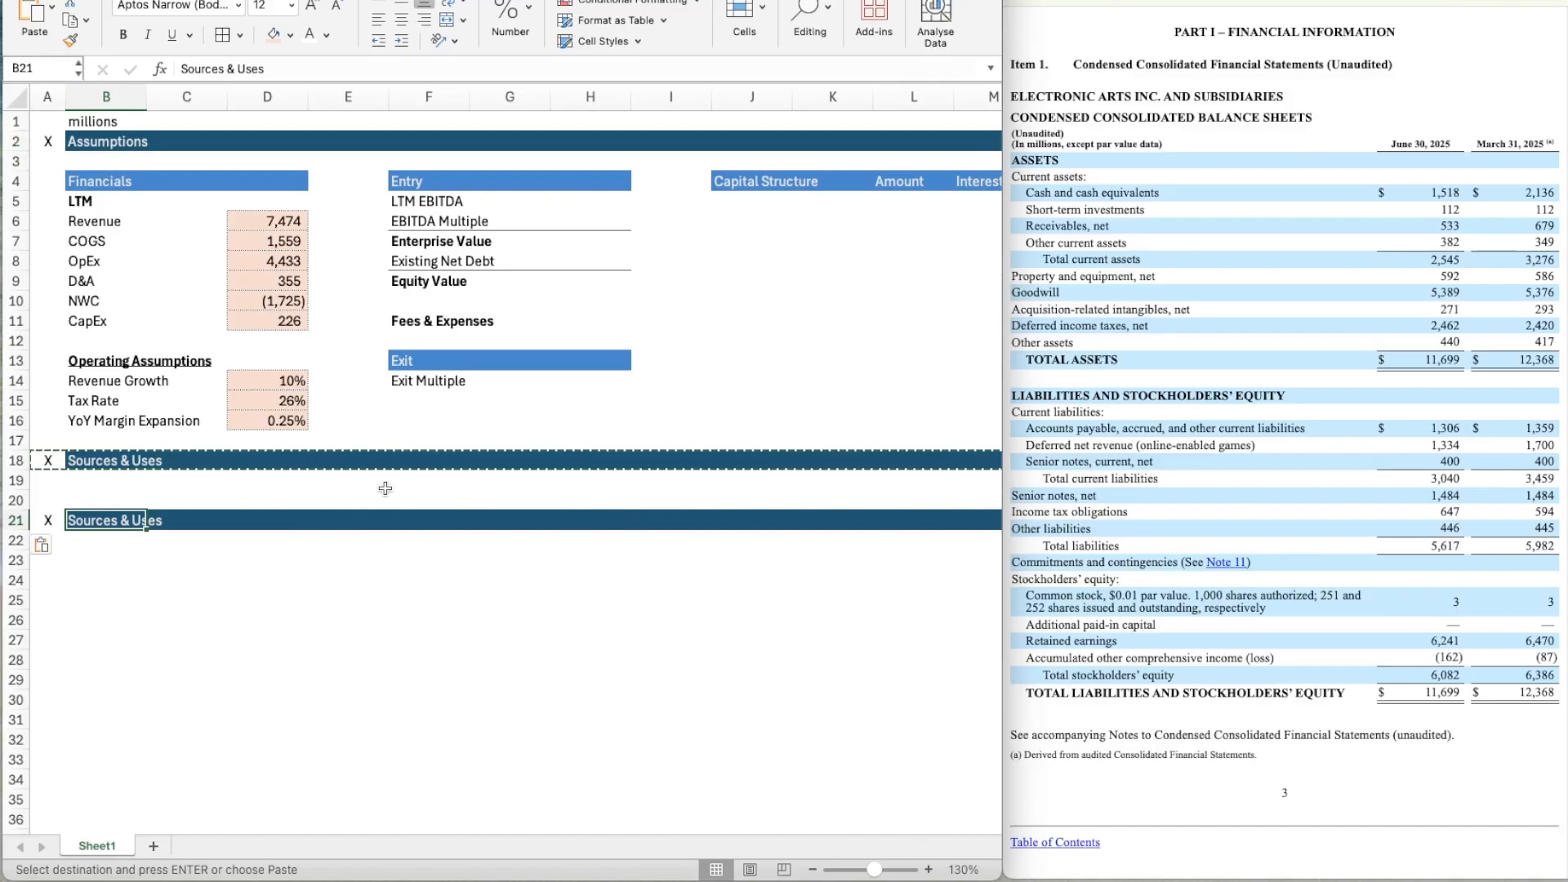
text(Financials)
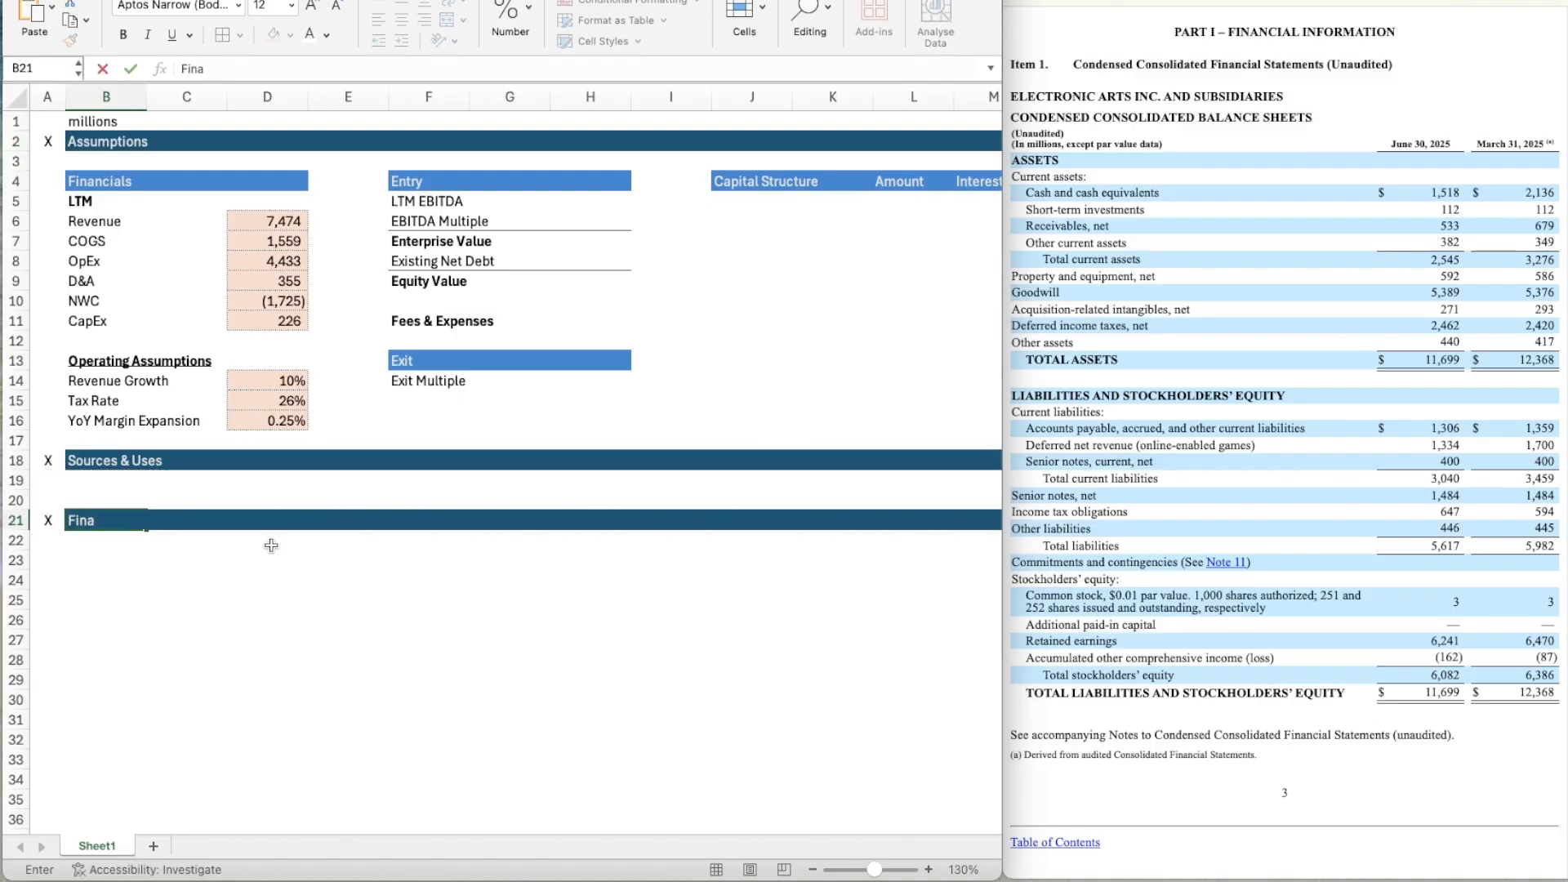
key(Return)
key(Return)
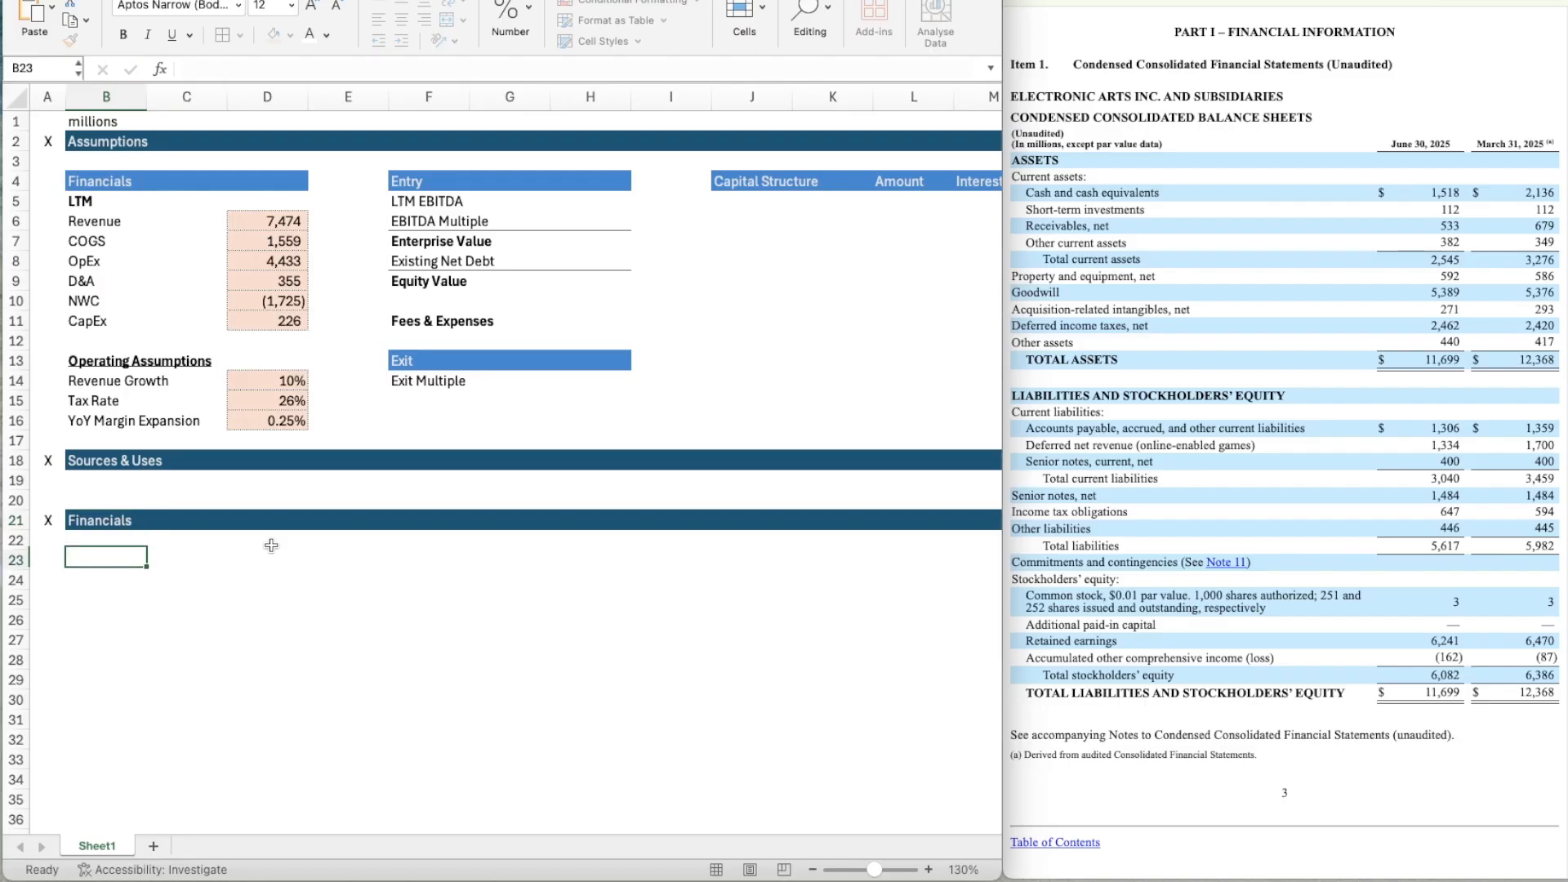
Copy the blue Exit sub-header F13:H13 across B23:M23 under the Financials header.
click(403, 362)
key(shift+Right)
key(shift+Right)
key(super+c)
key(Down)
key(Down)
key(Down)
key(Left)
key(Down)
key(Down)
key(Down)
key(Down)
key(Left)
key(Down)
key(Down)
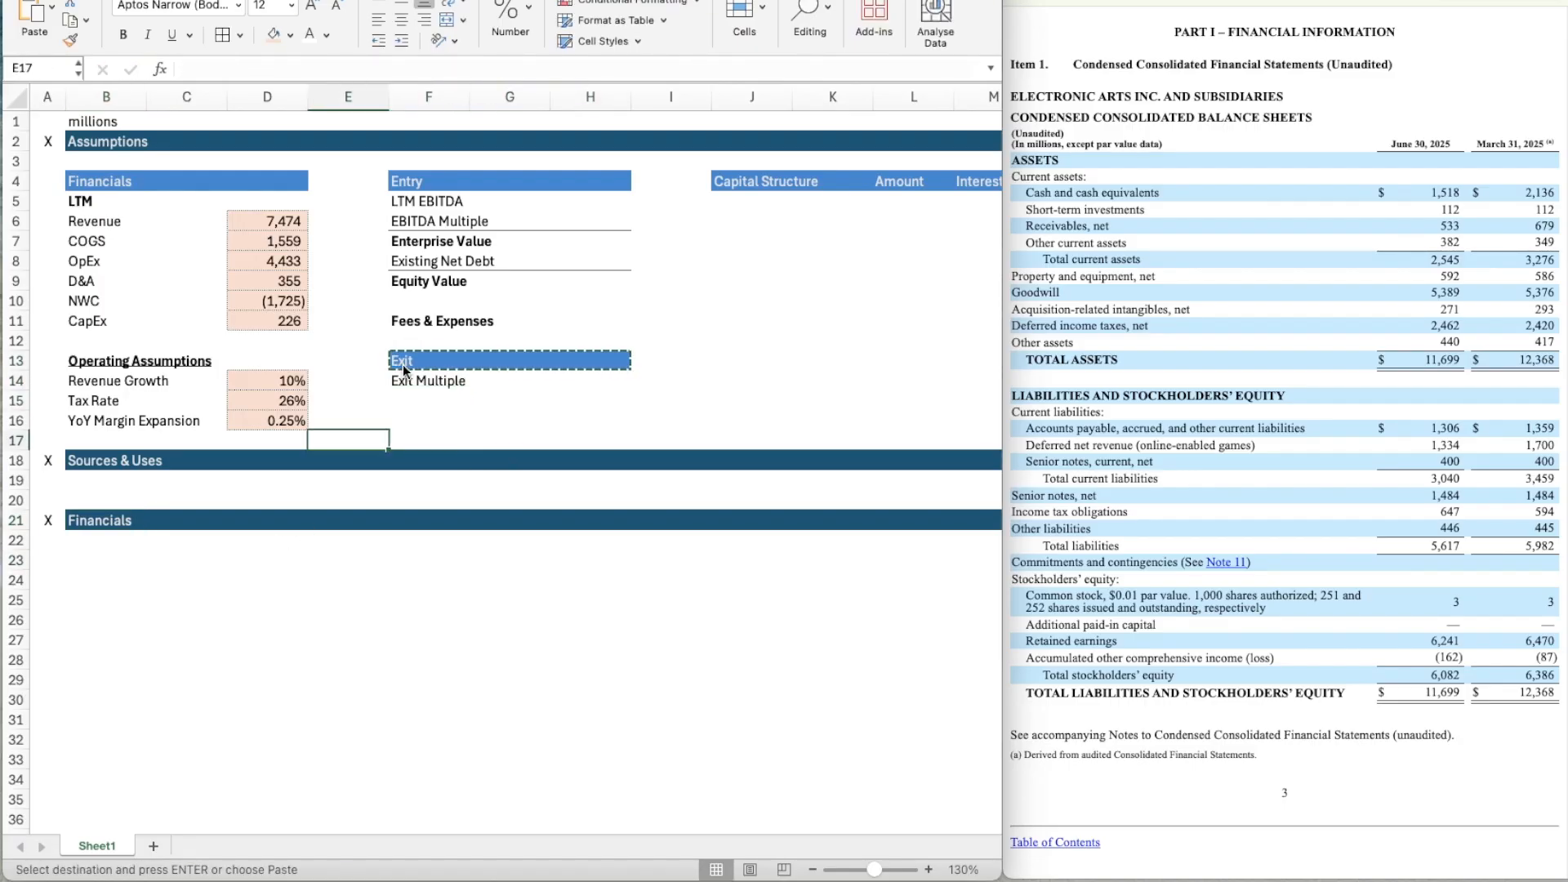
key(Down)
key(Left)
key(Left)
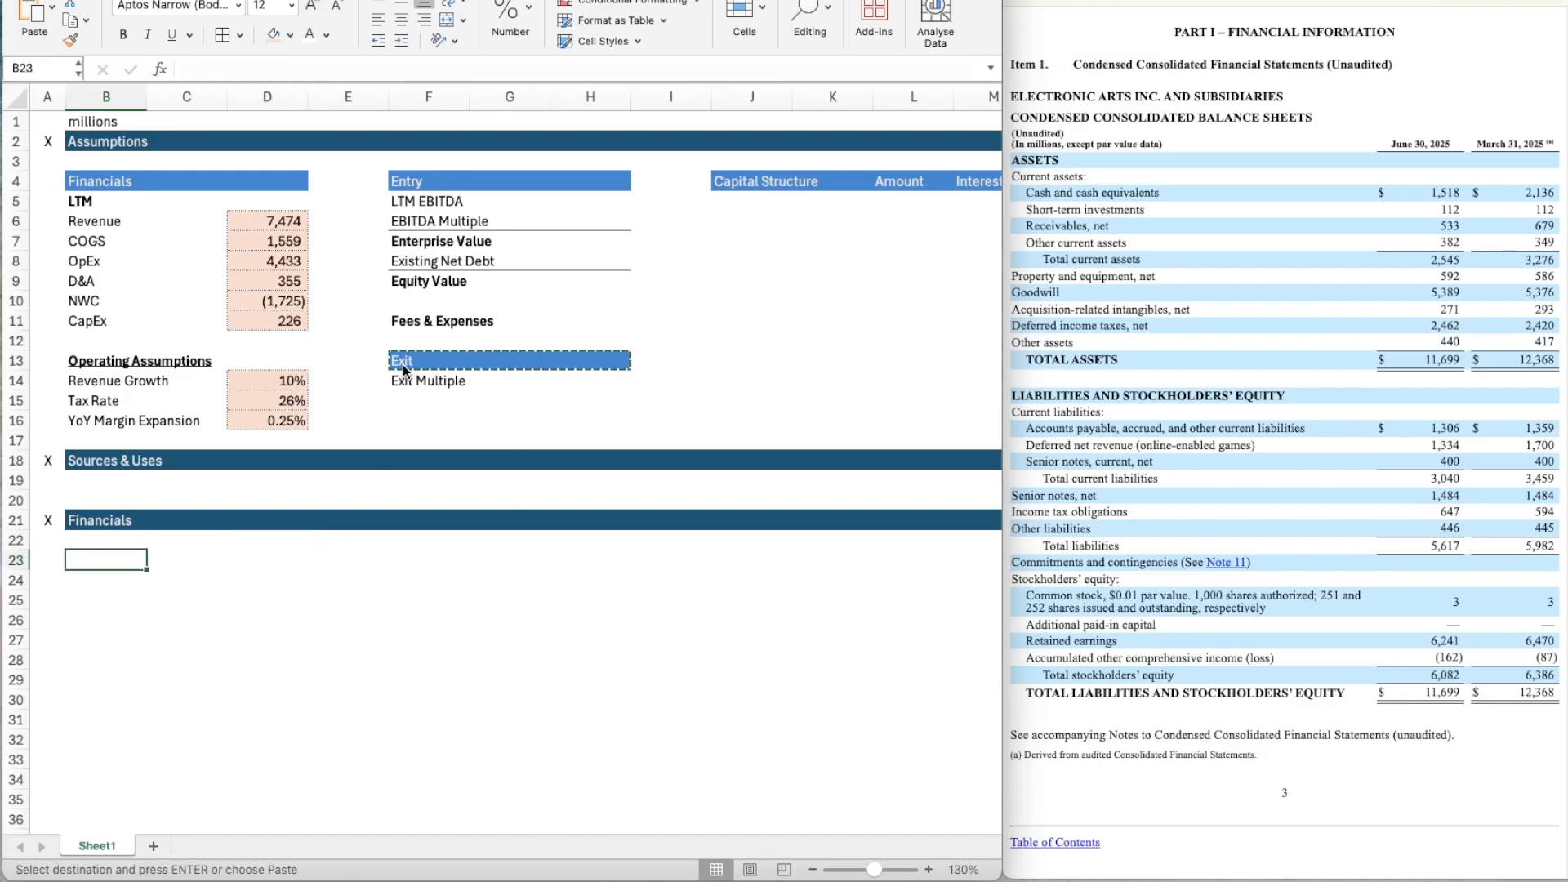
key(shift+Right)
key(shift+Right)
key(shift+Right)
key(shift+Right)
key(shift+Right)
key(shift+Right)
key(shift+Right)
key(shift+Right)
key(shift+Right)
key(shift+Right)
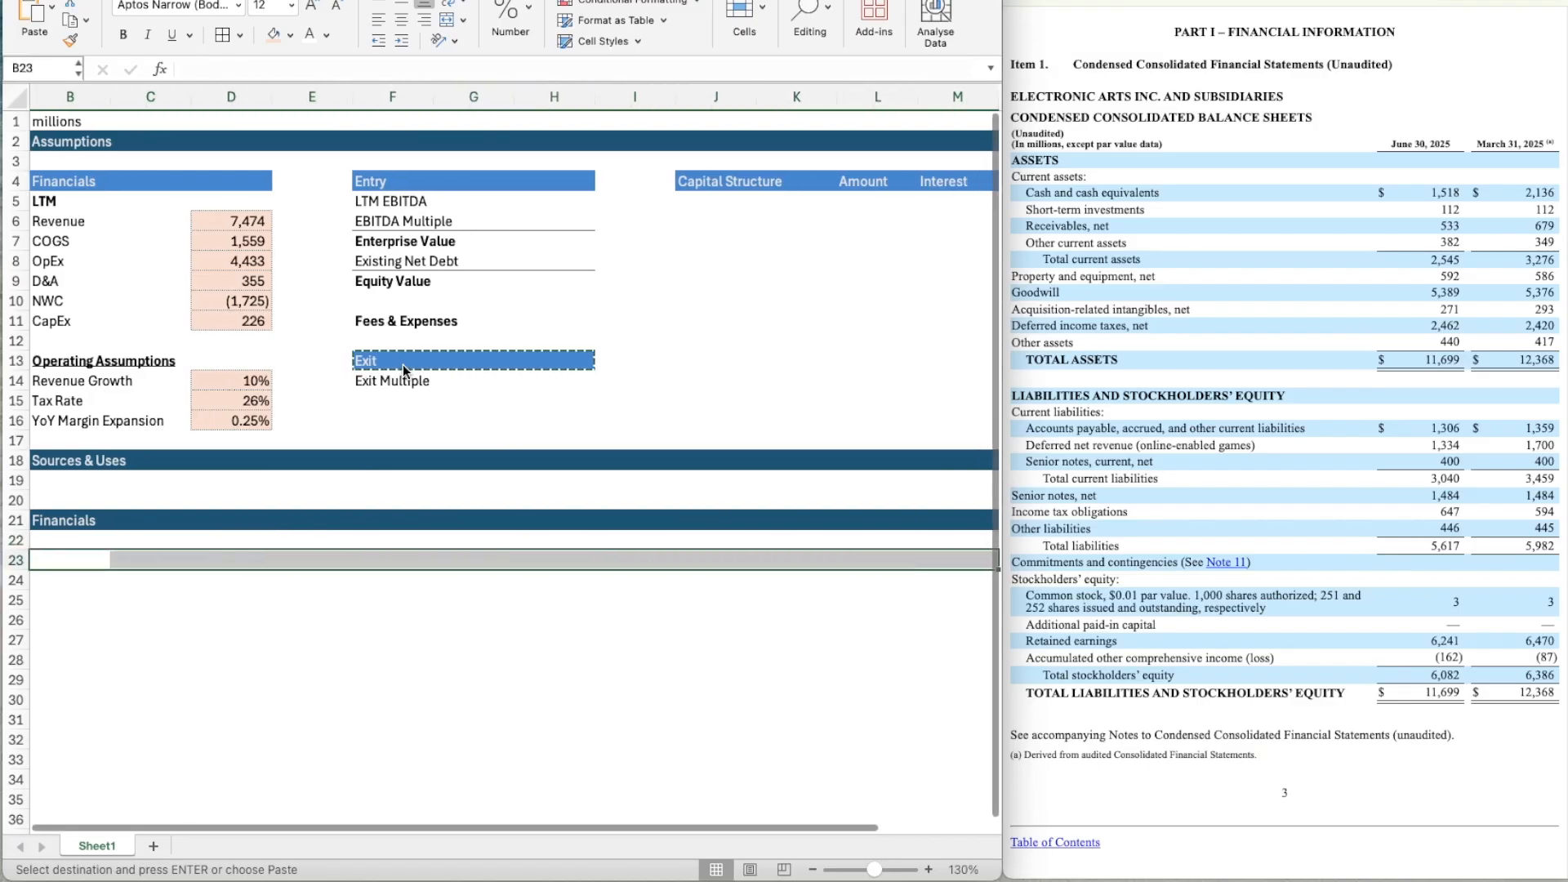
key(super+v)
key(Left)
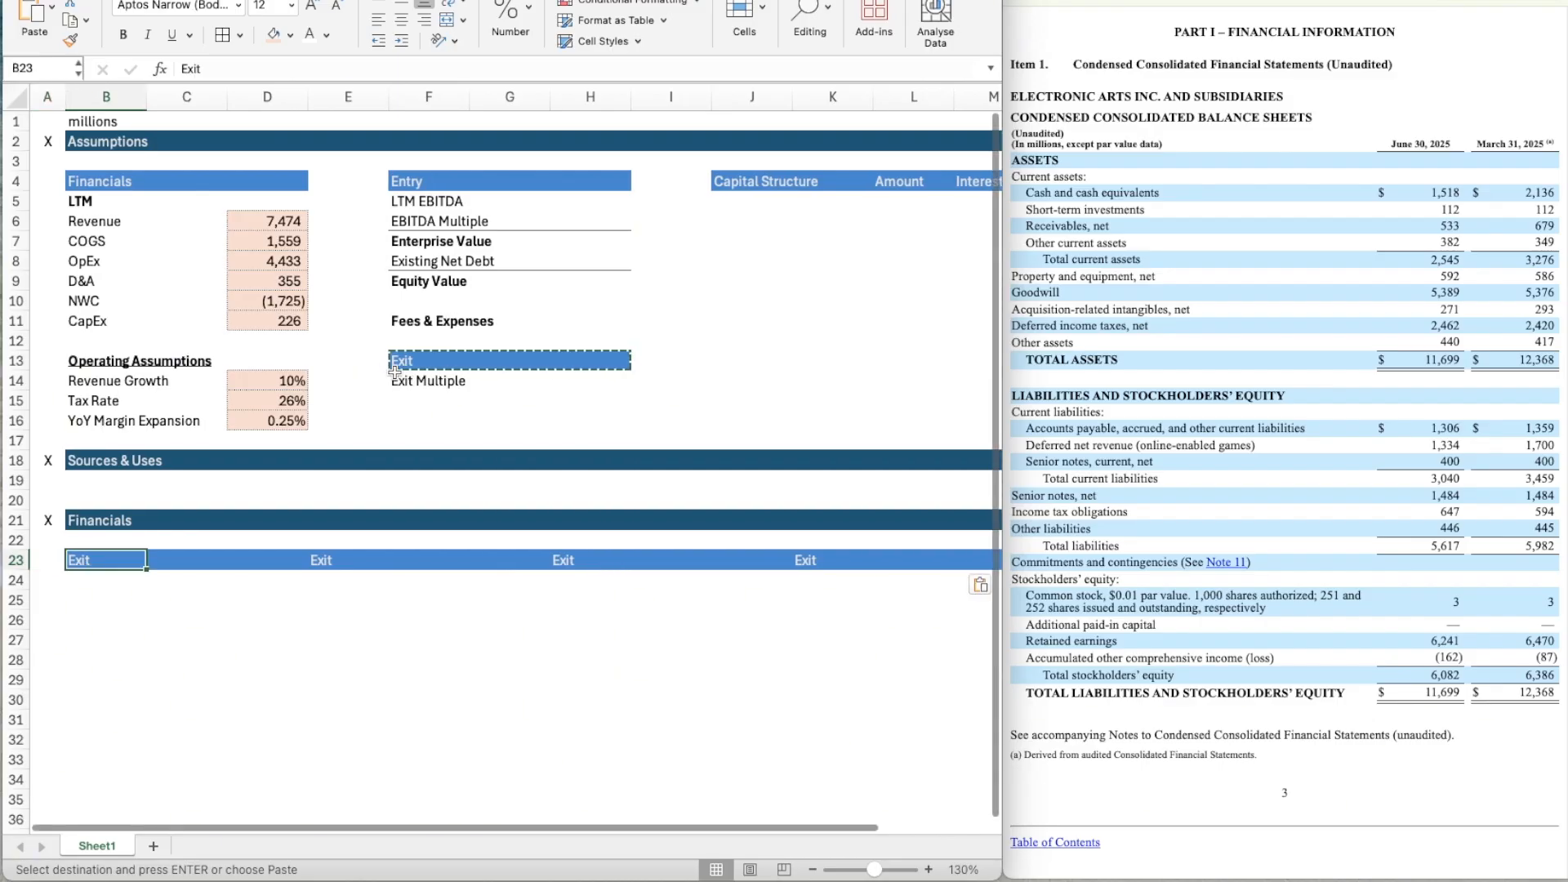
Title the new sub-header "Operating Model" in B23 and clear the leftover Exit labels from E23 and H23.
key(Right)
text(Operating Model)
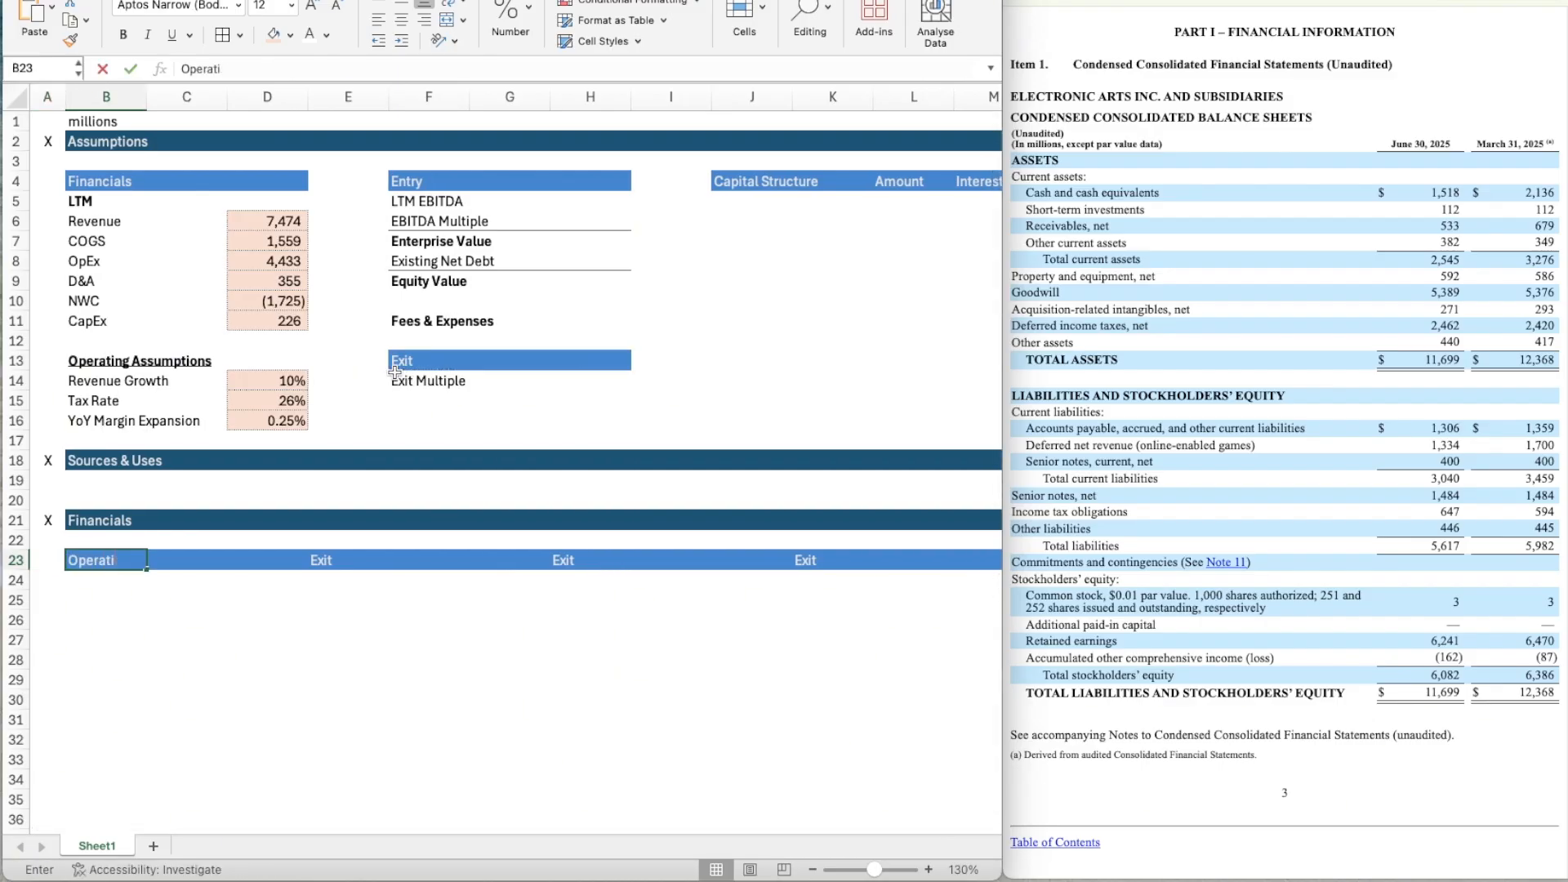
key(Return)
key(Up)
key(Right)
key(Right)
key(Right)
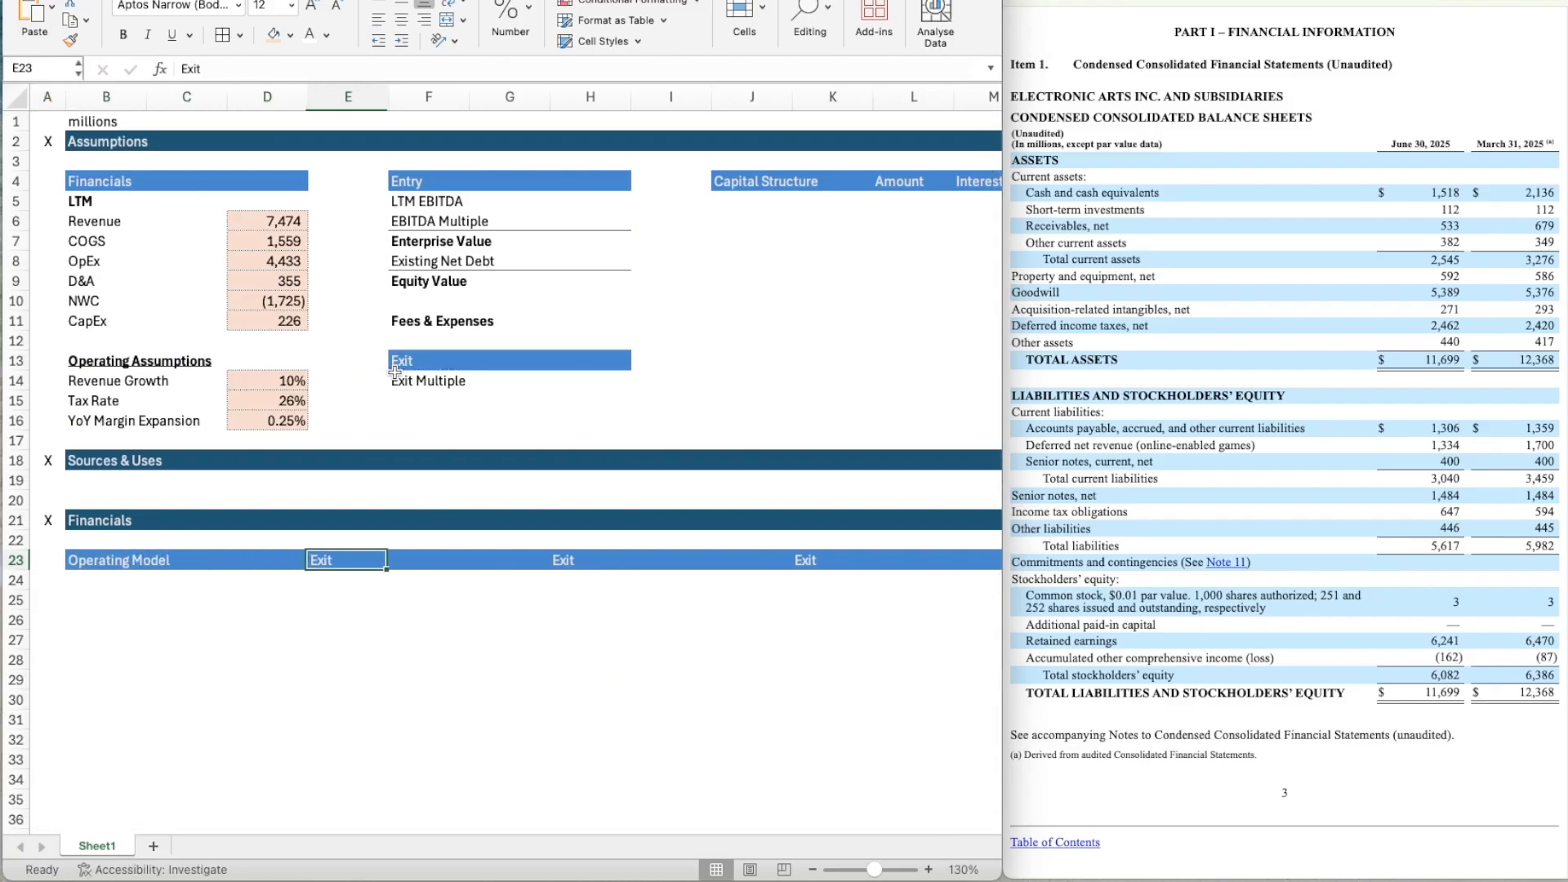
key(Delete)
key(Right)
key(Right)
key(Right)
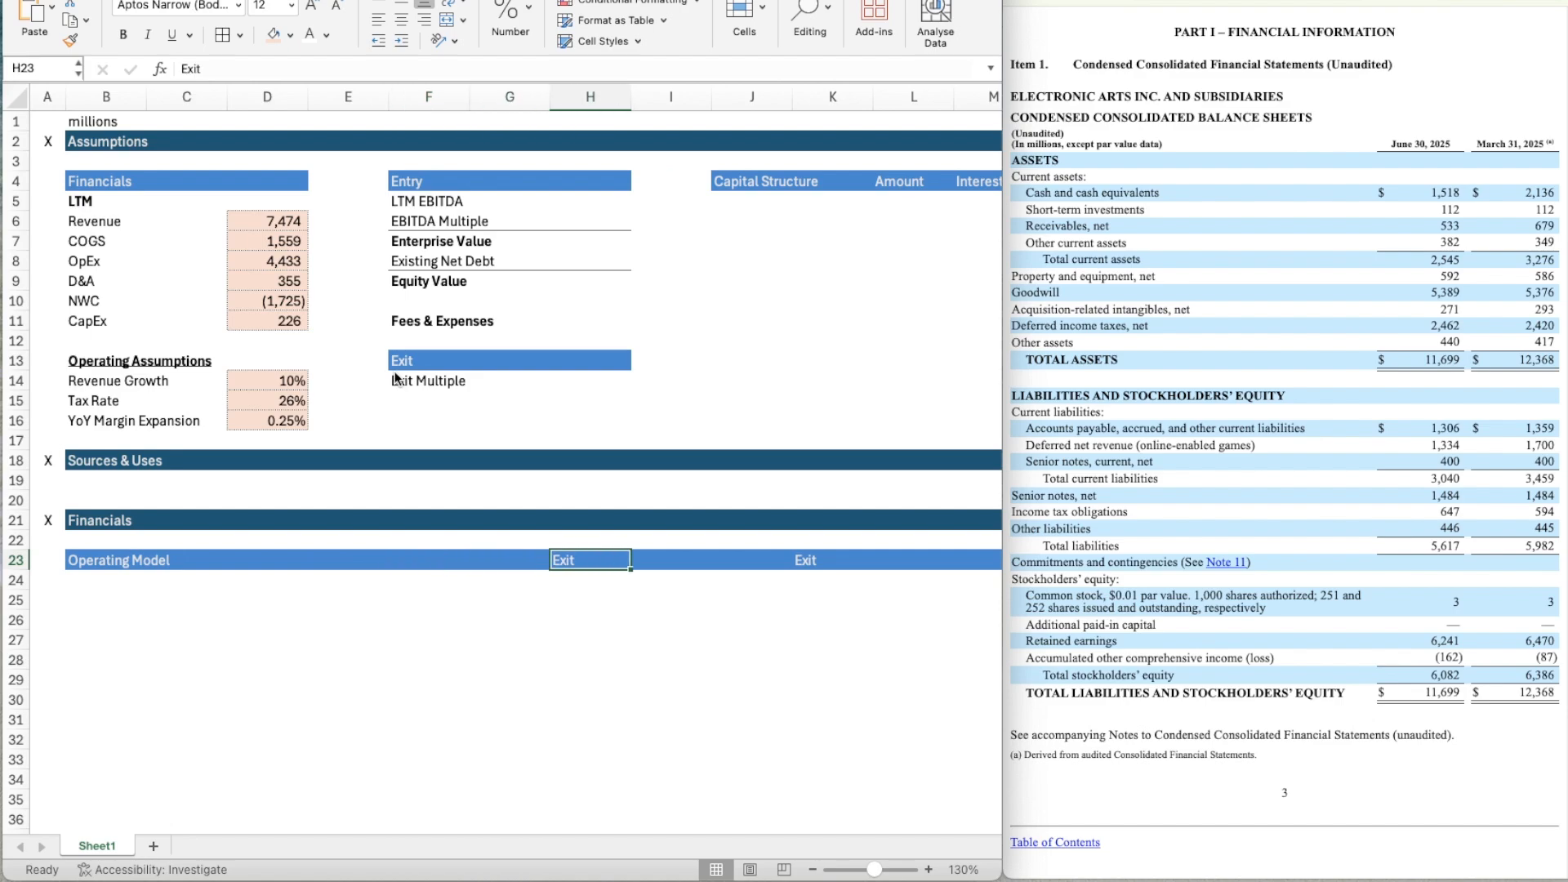
key(Delete)
Enter the label "Year" in G23 and the starting year 0 in H23.
key(Left)
text(Year)
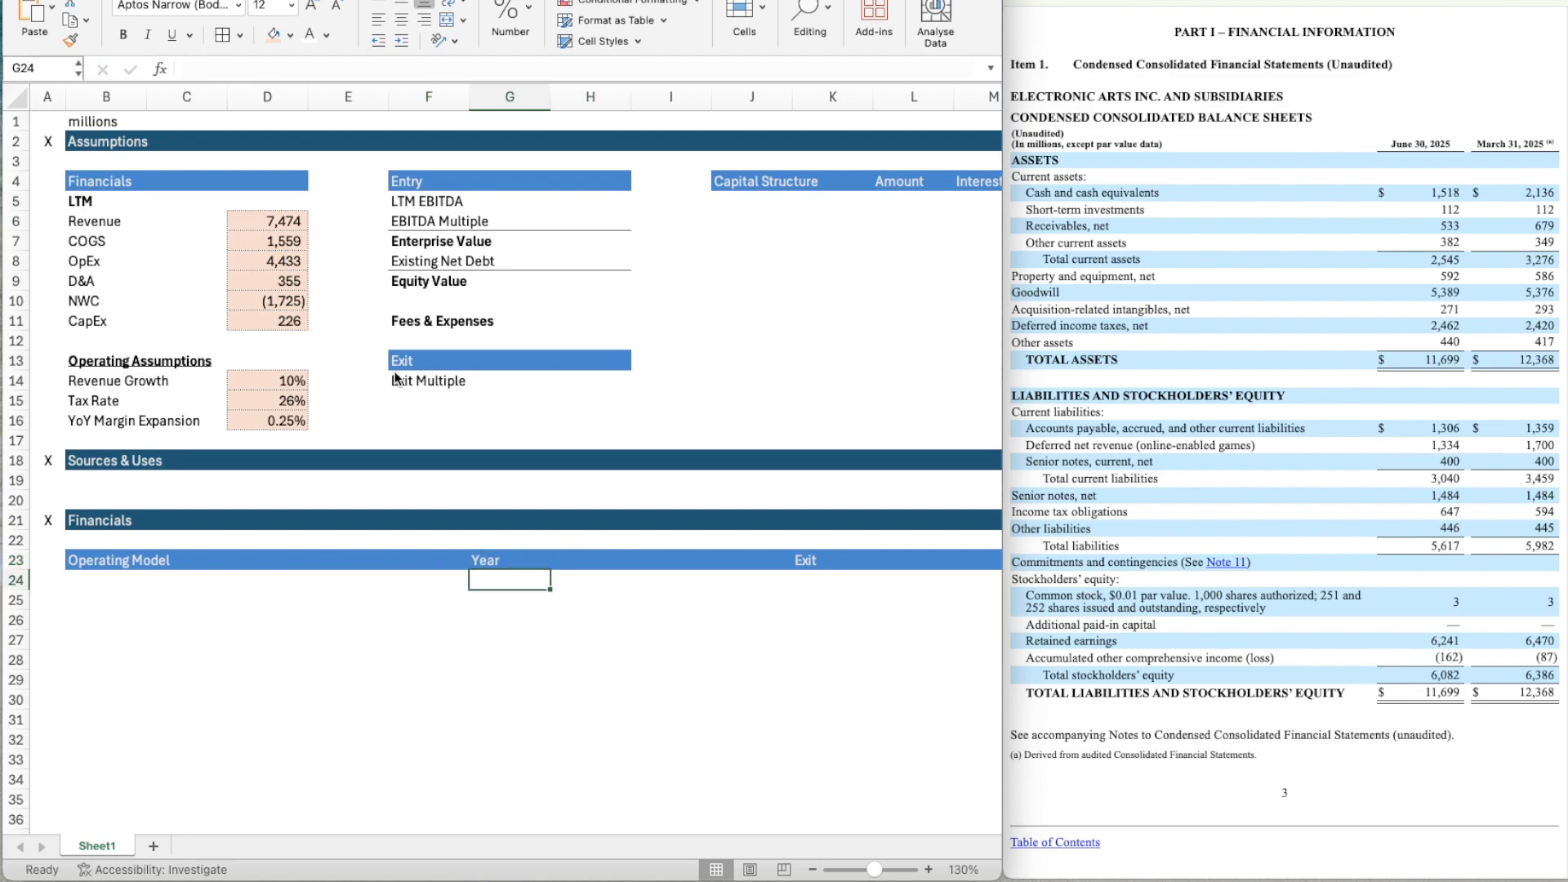
key(Right)
key(Up)
key(Right)
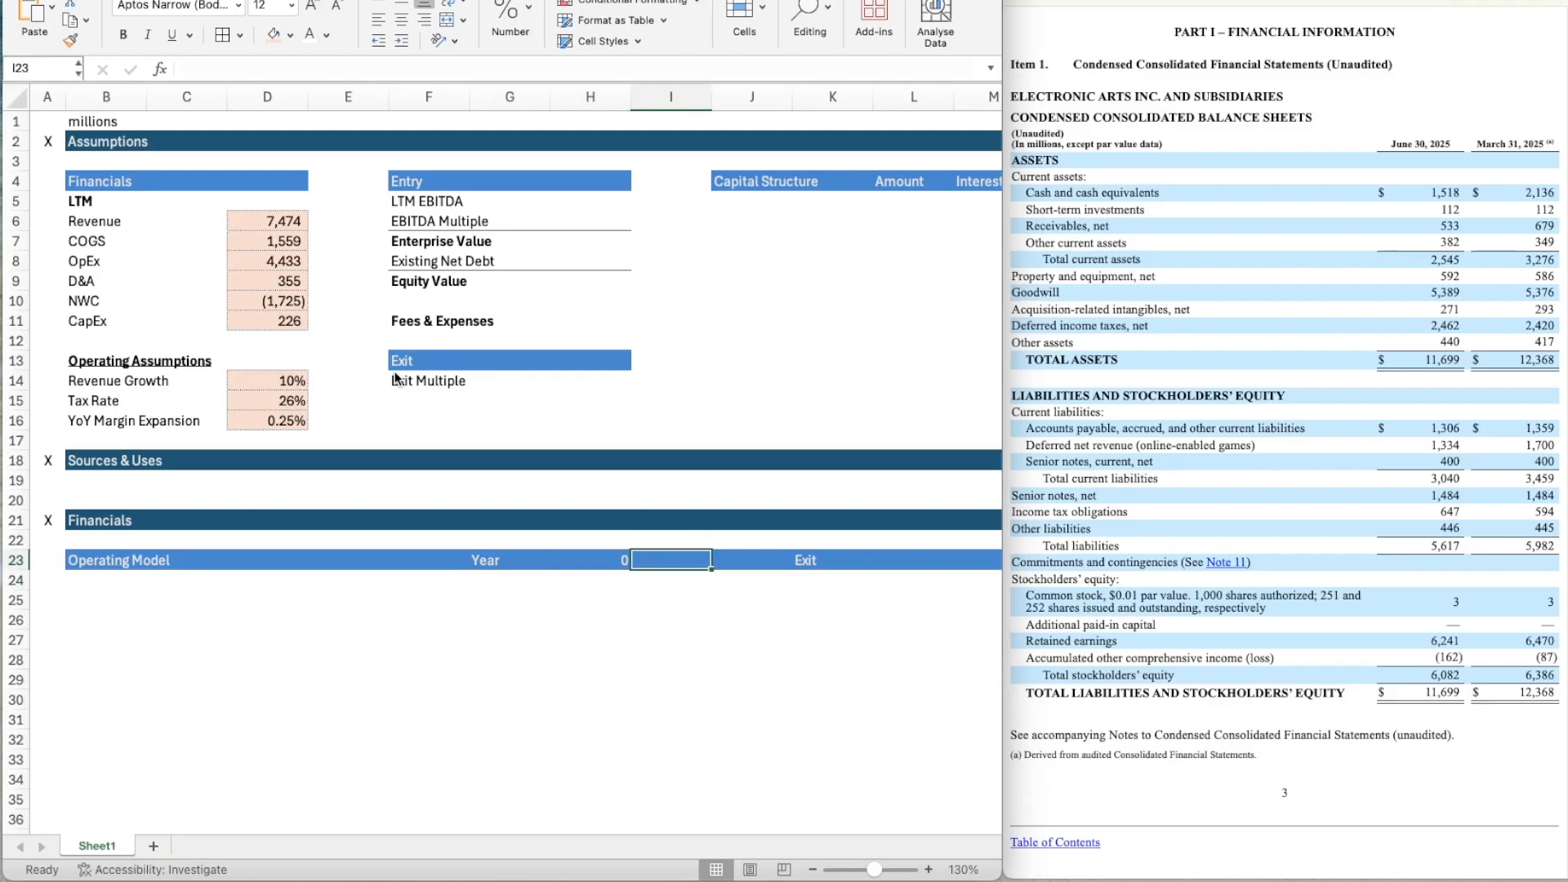
Number the projection years by entering =H23+1 in I23 and copying the formula across through M23.
text(=)
key(Left)
text(+1)
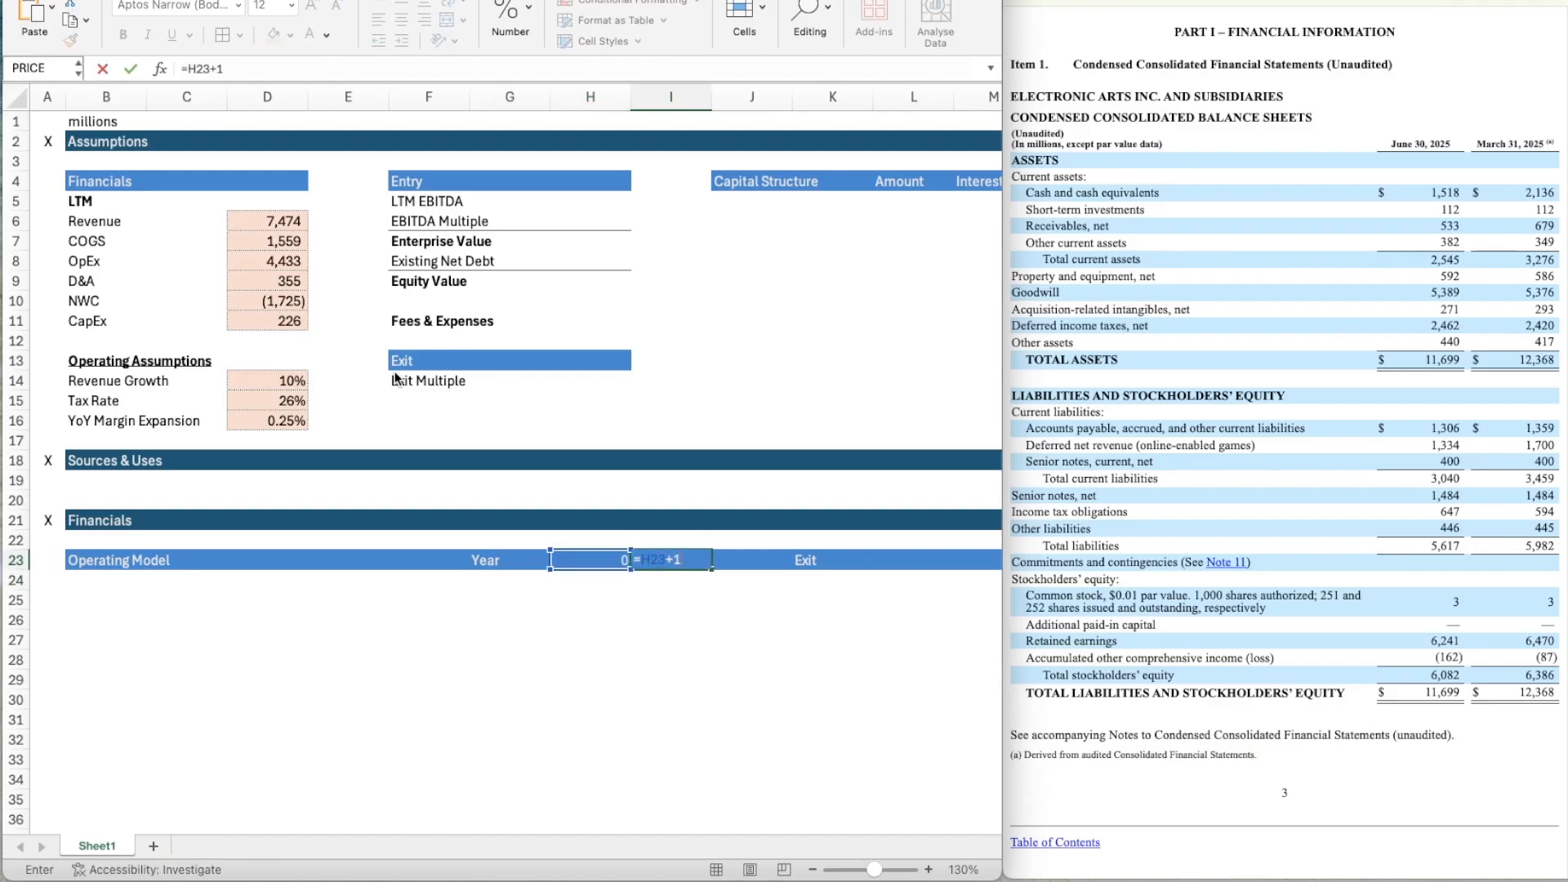
key(Return)
key(Up)
key(ctrl+c)
key(shift+Right)
key(shift+Right)
key(shift+Right)
key(shift+Right)
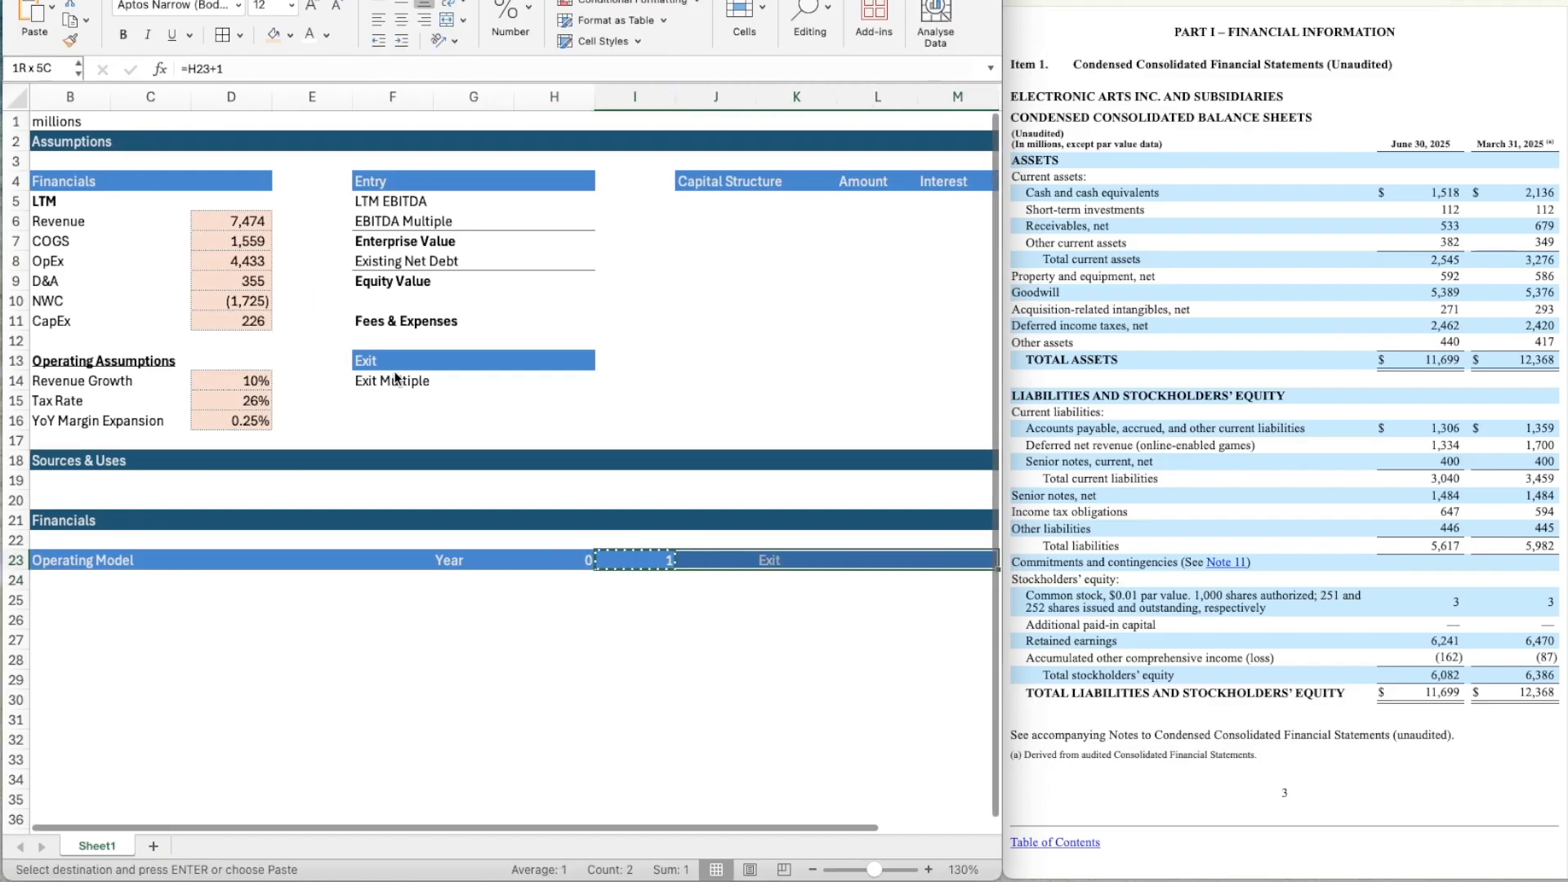
key(ctrl+v)
key(Right)
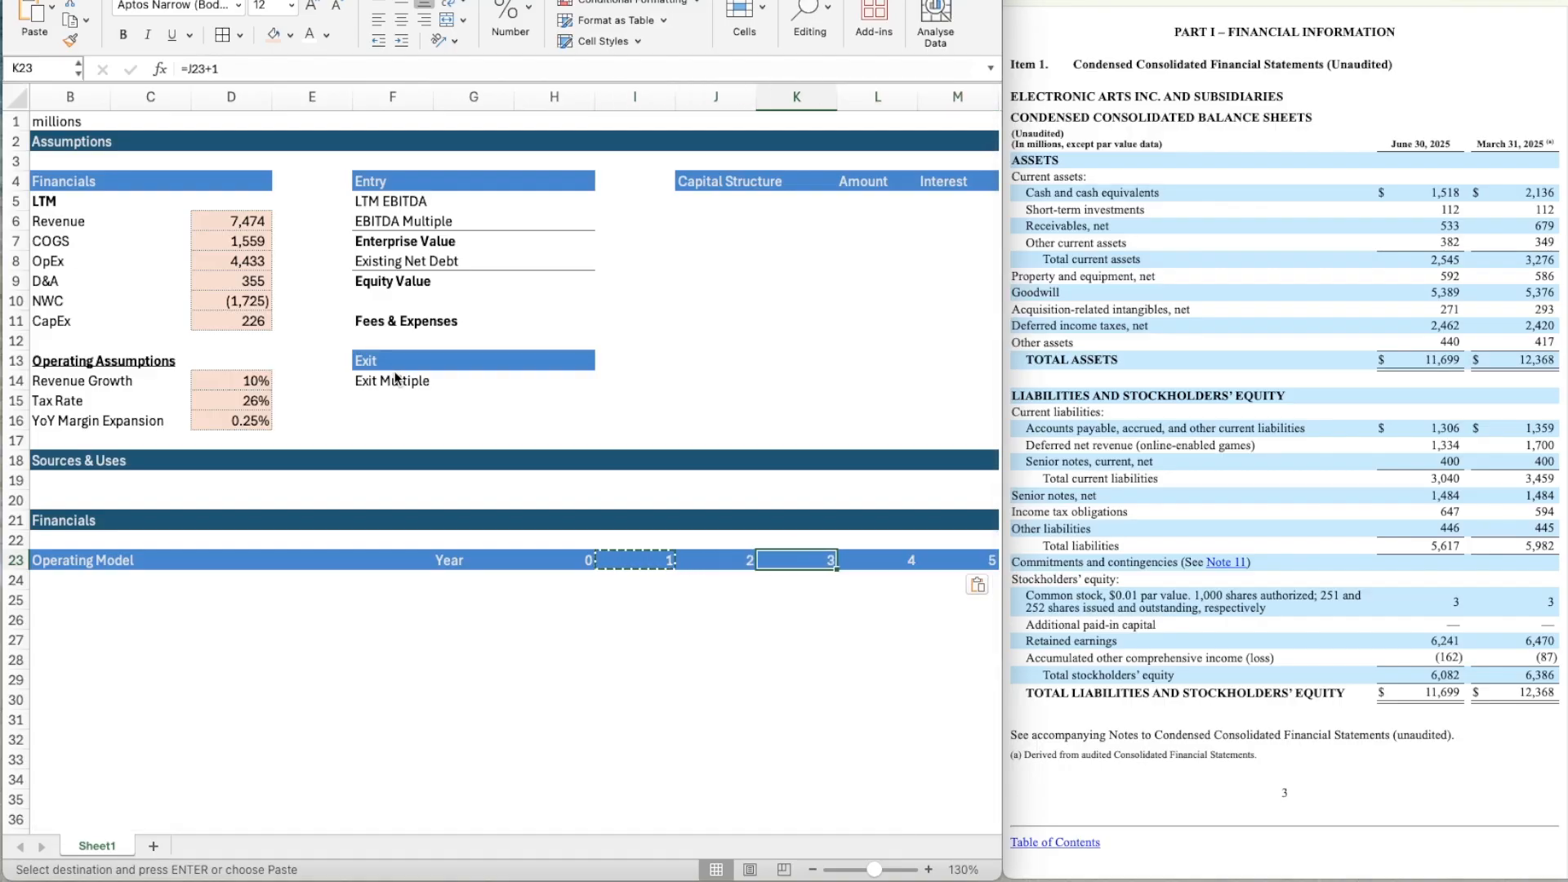
Enter the bold label "Revenue" in B25 under the Operating Model header.
click(813, 870)
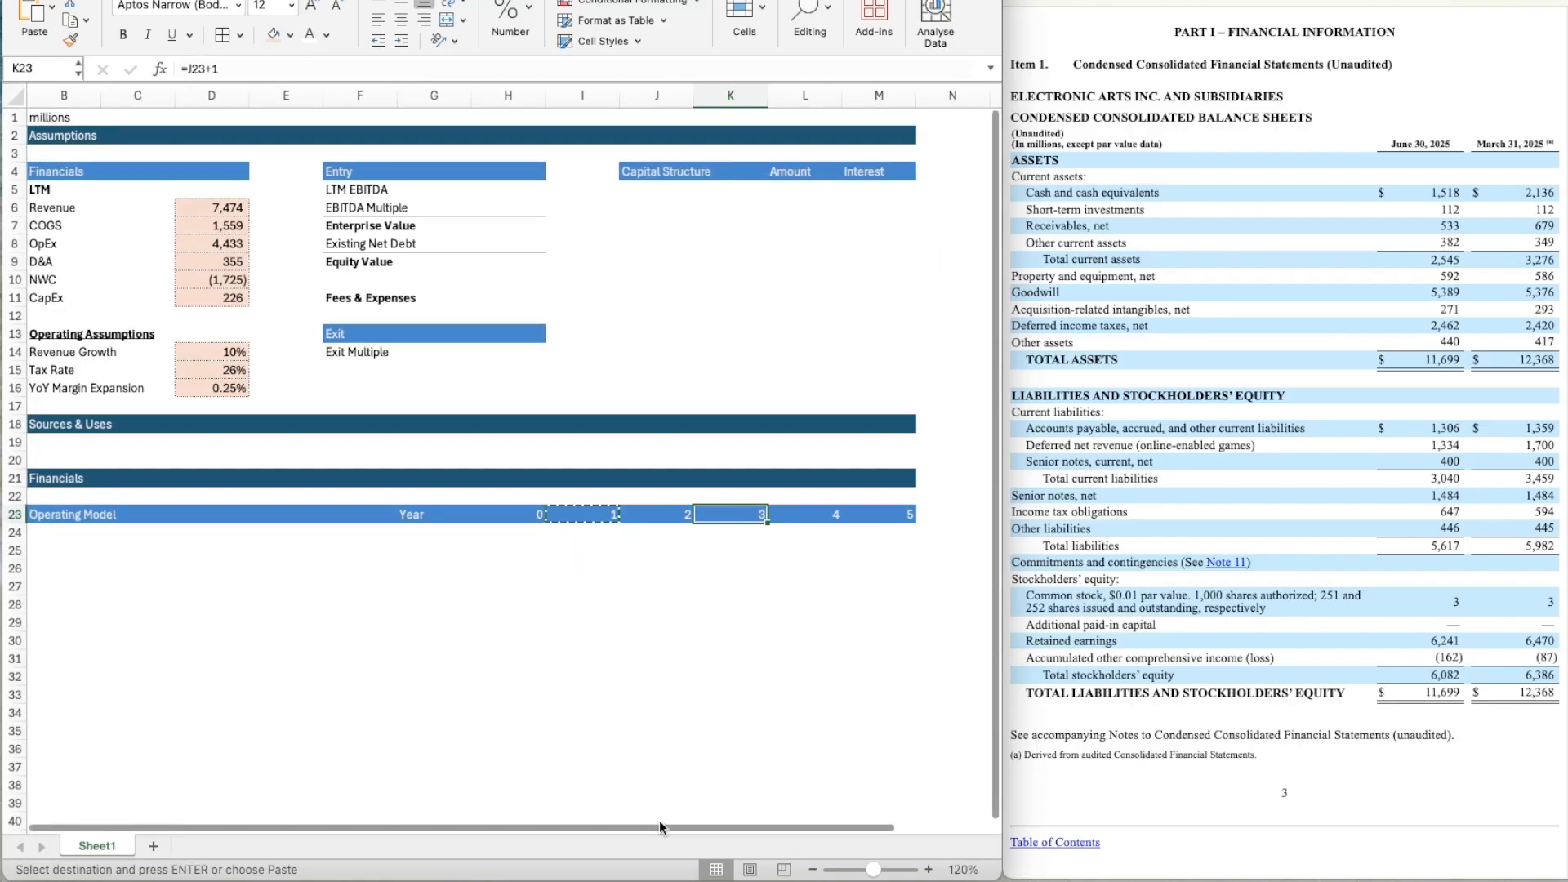
scroll(502, 826, left, 1)
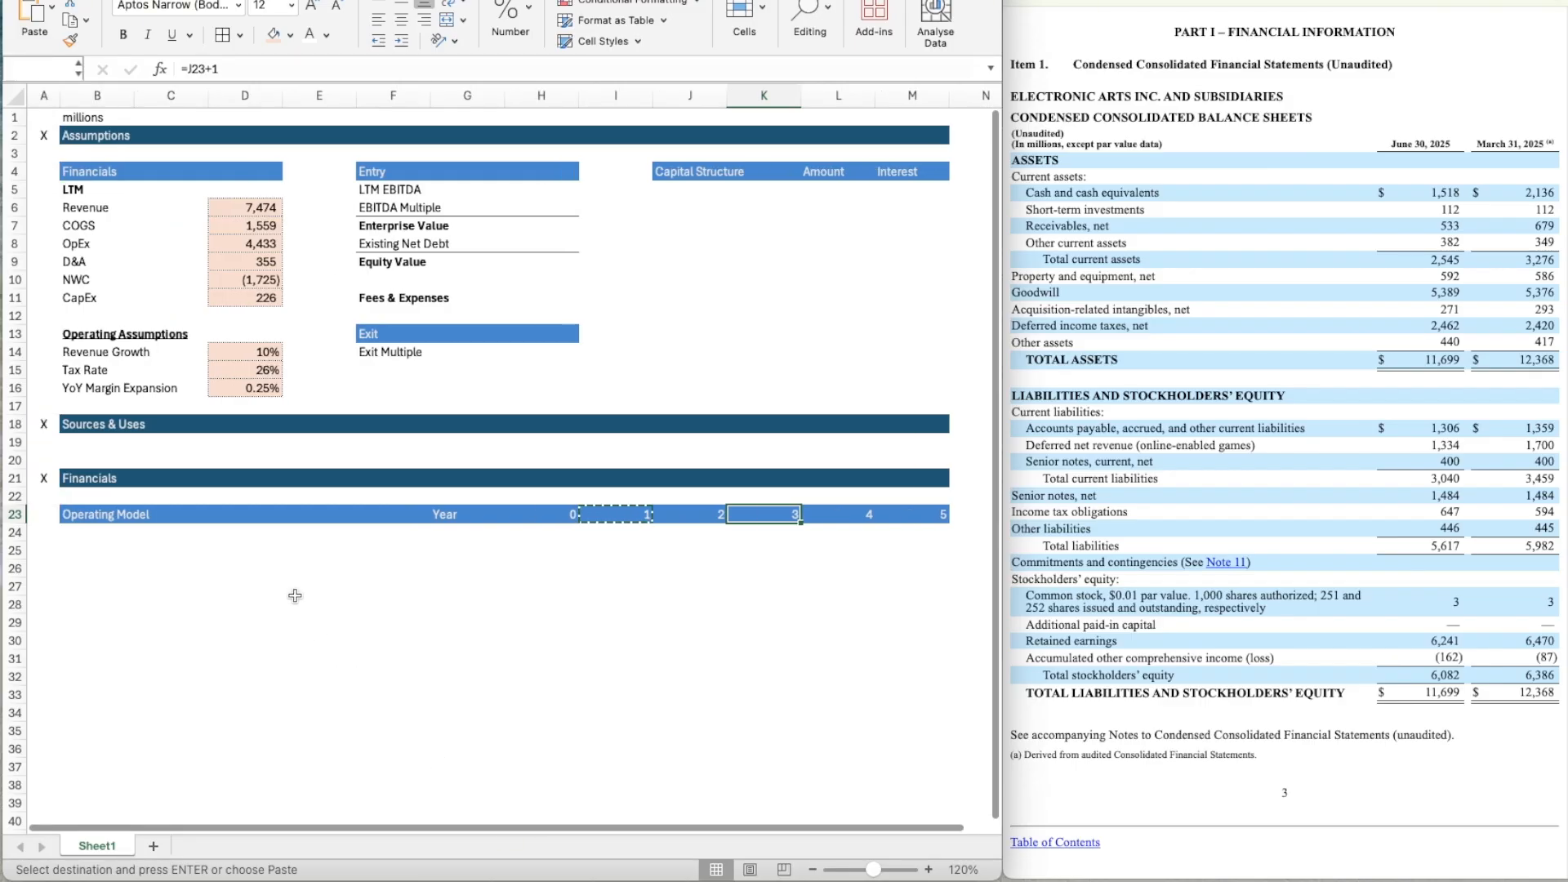
drag(314, 569, 308, 548)
key(Left)
key(Left)
key(Left)
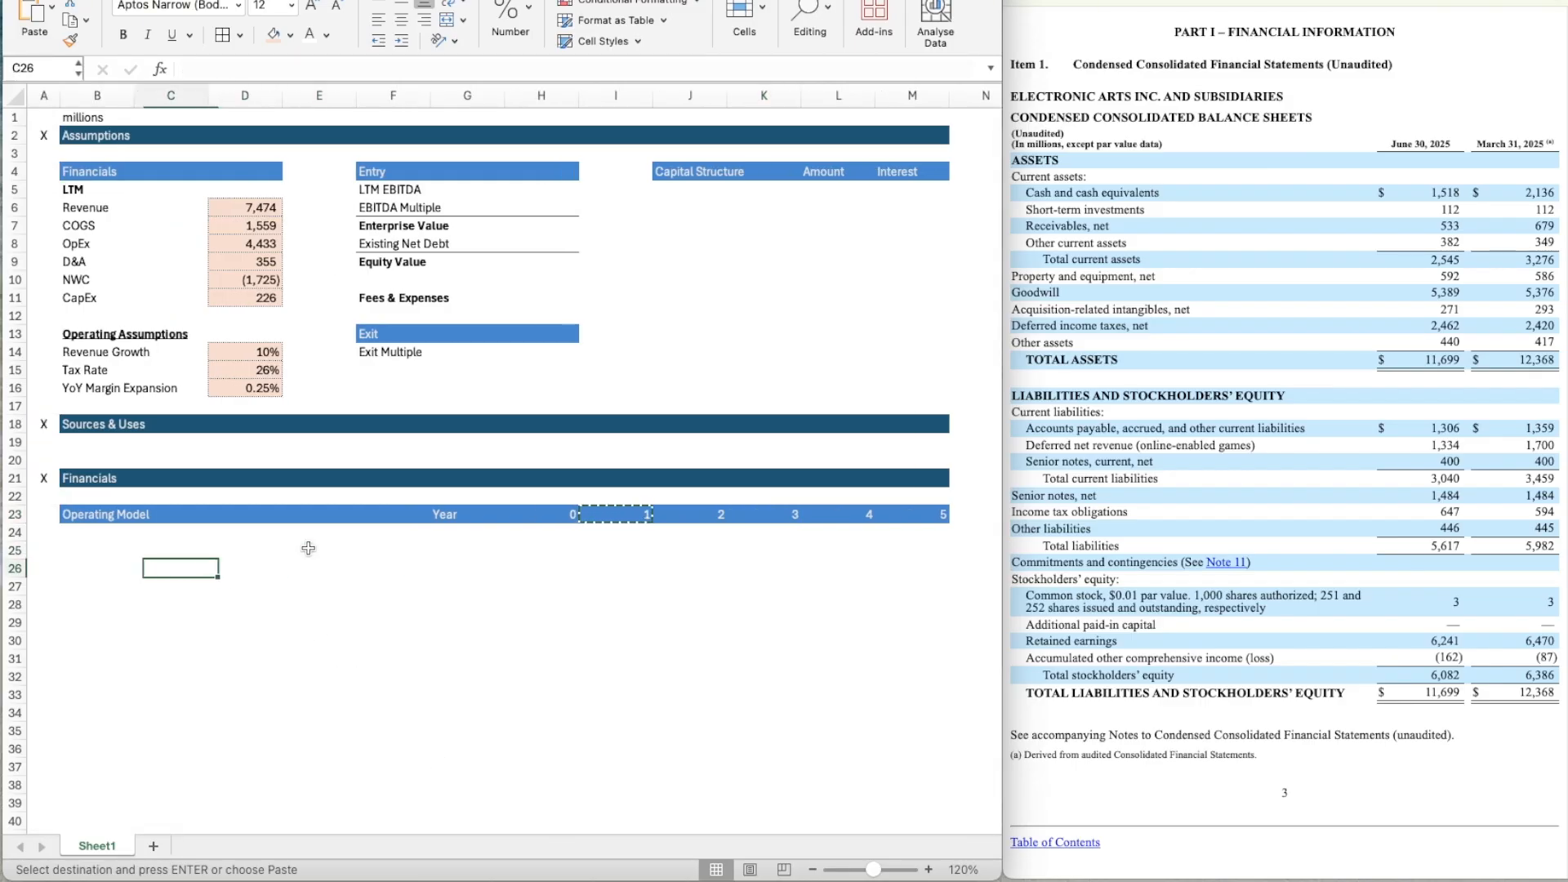
key(Up)
scroll(308, 548, down, 5)
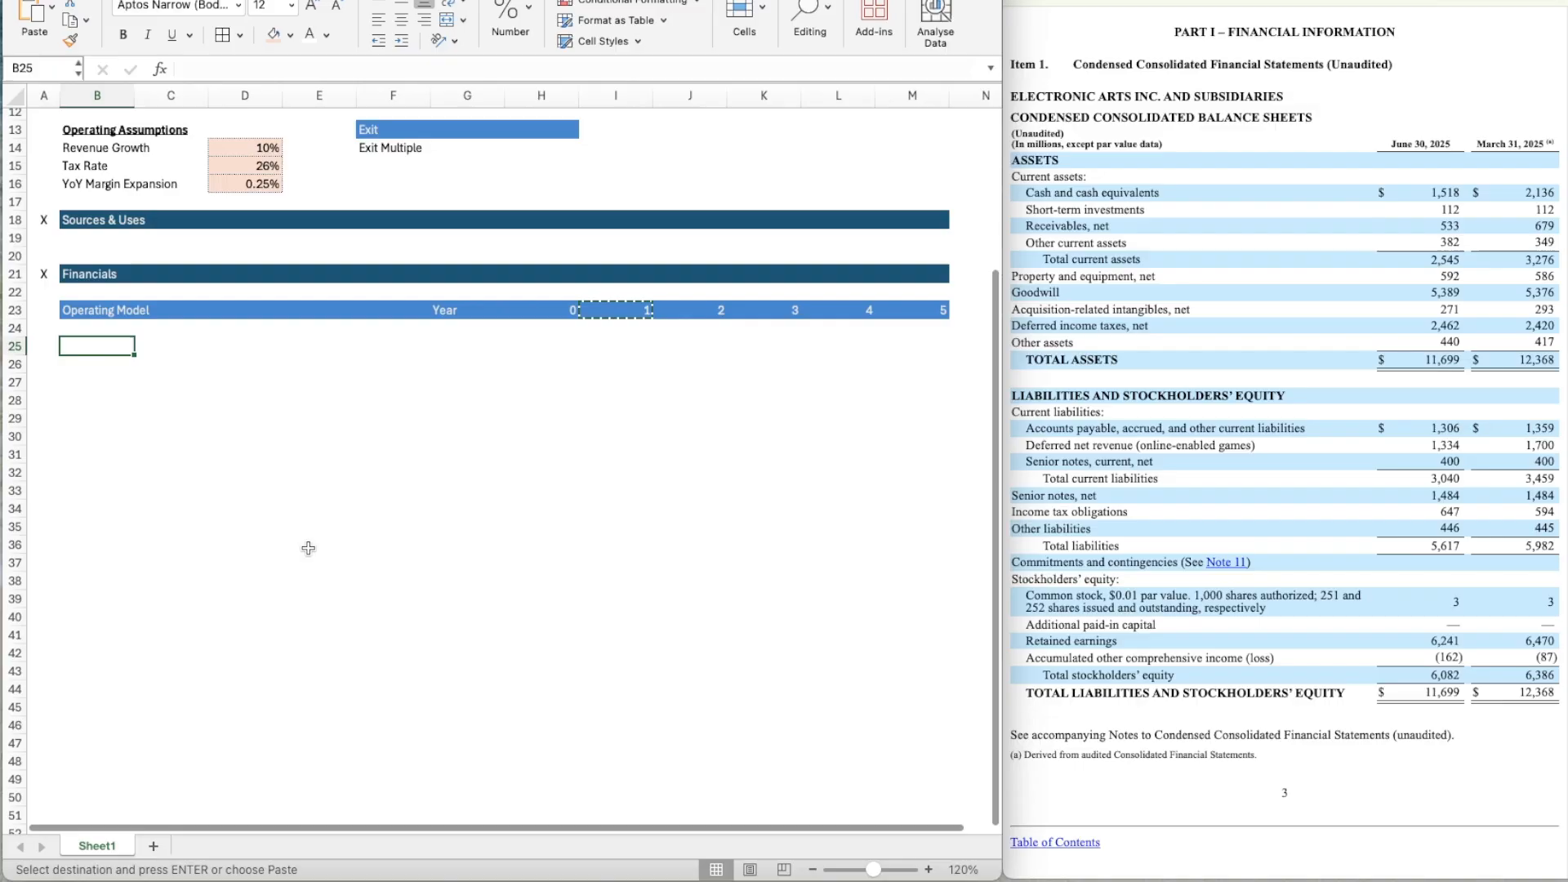
key(Escape)
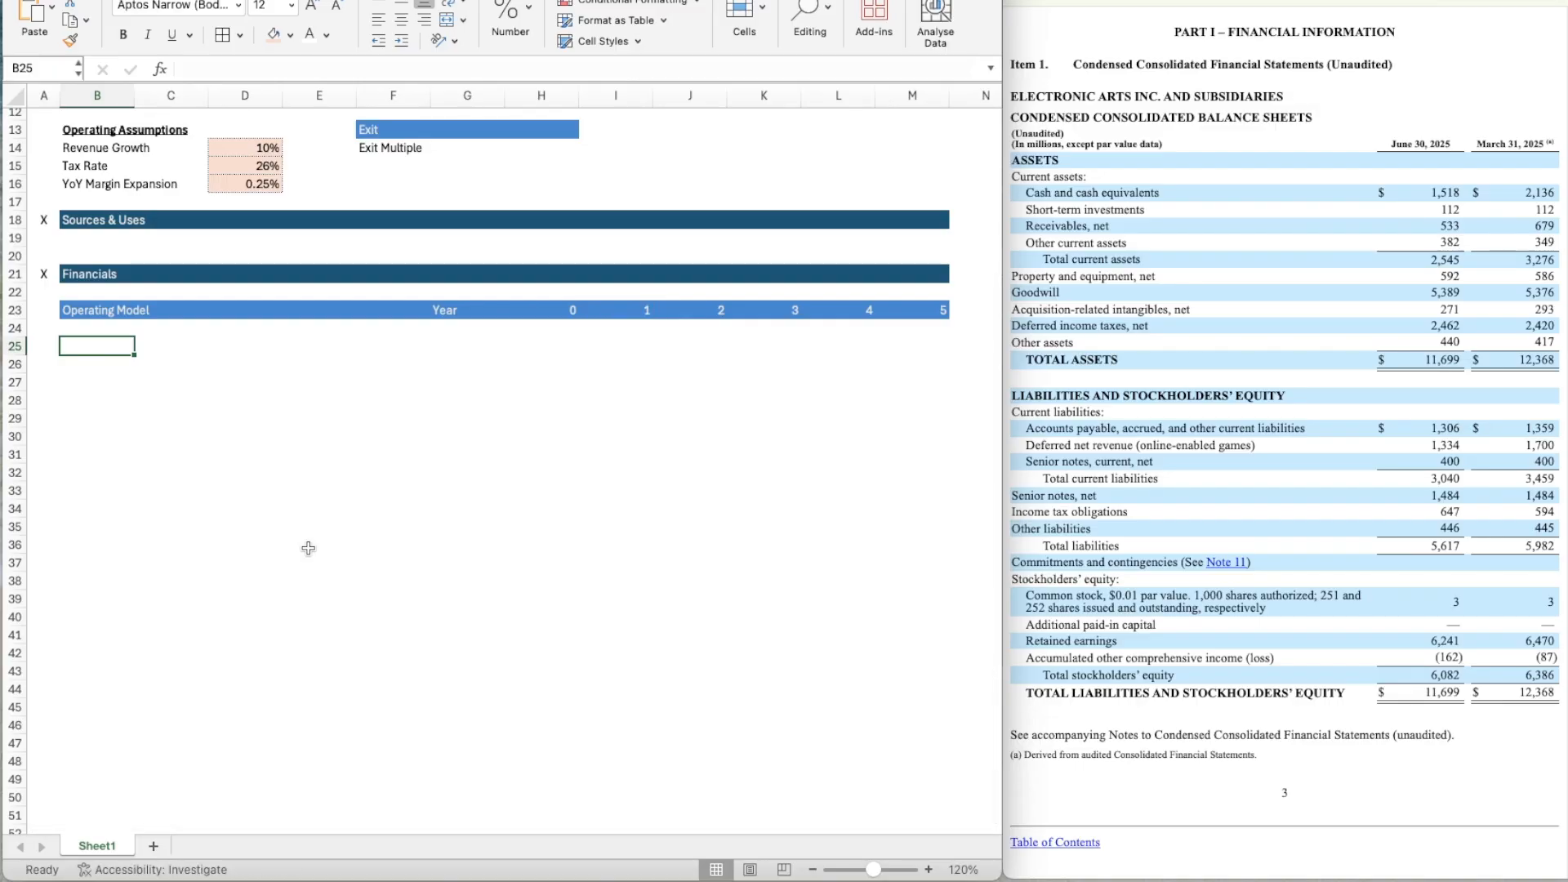
text(Revenue)
key(Return)
key(Up)
key(ctrl+b)
Add the label "% Growth" in B26 and italicise the whole of row 26.
key(Down)
text(% Gro)
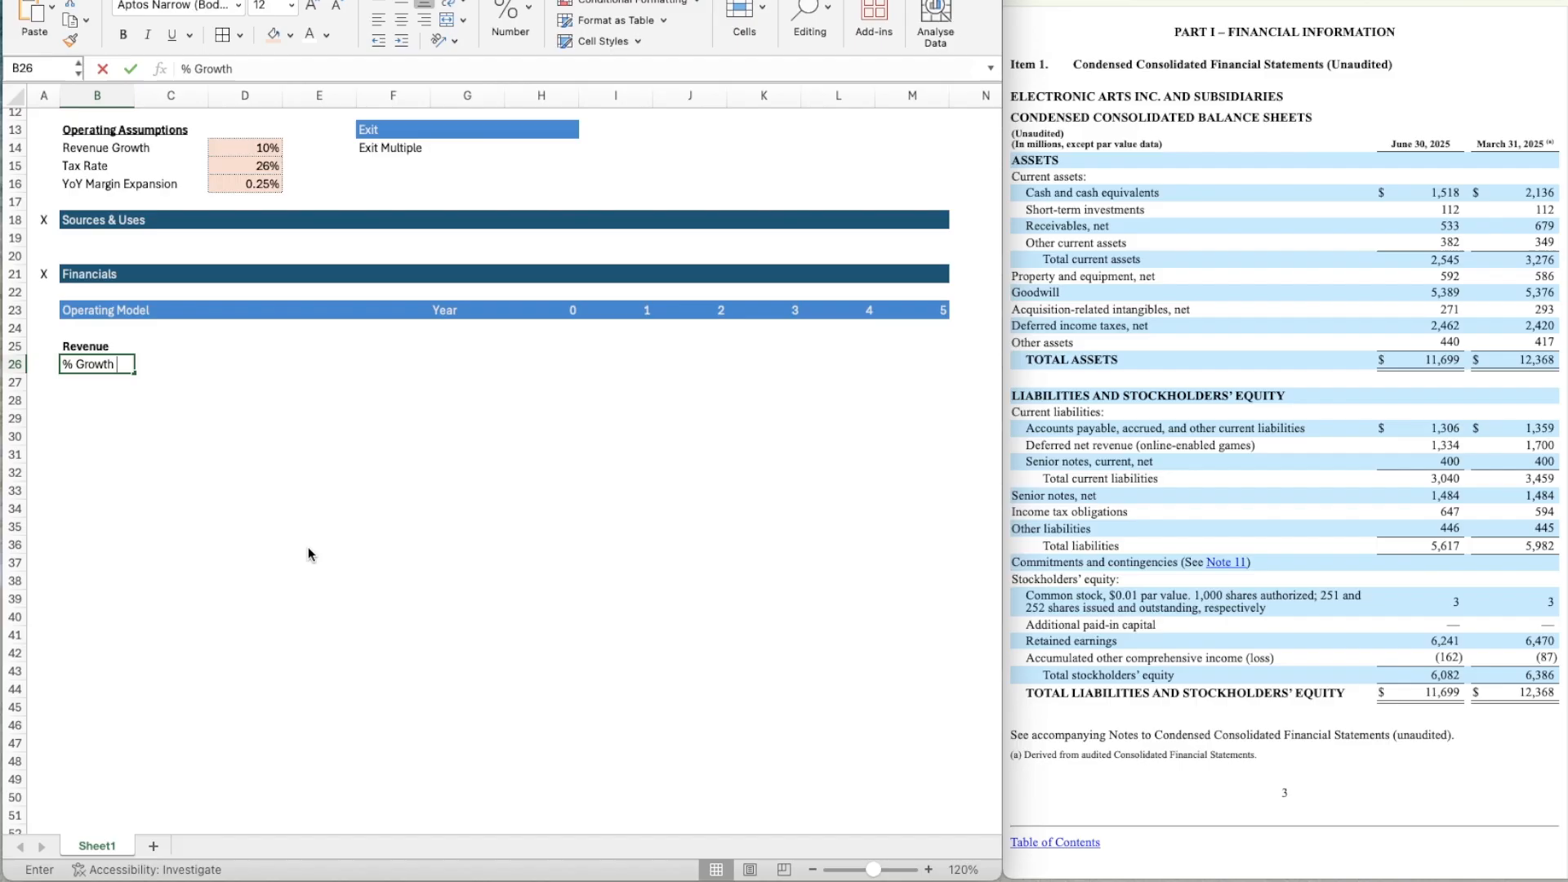
text(wth)
key(Return)
key(Up)
key(shift+space)
key(ctrl+i)
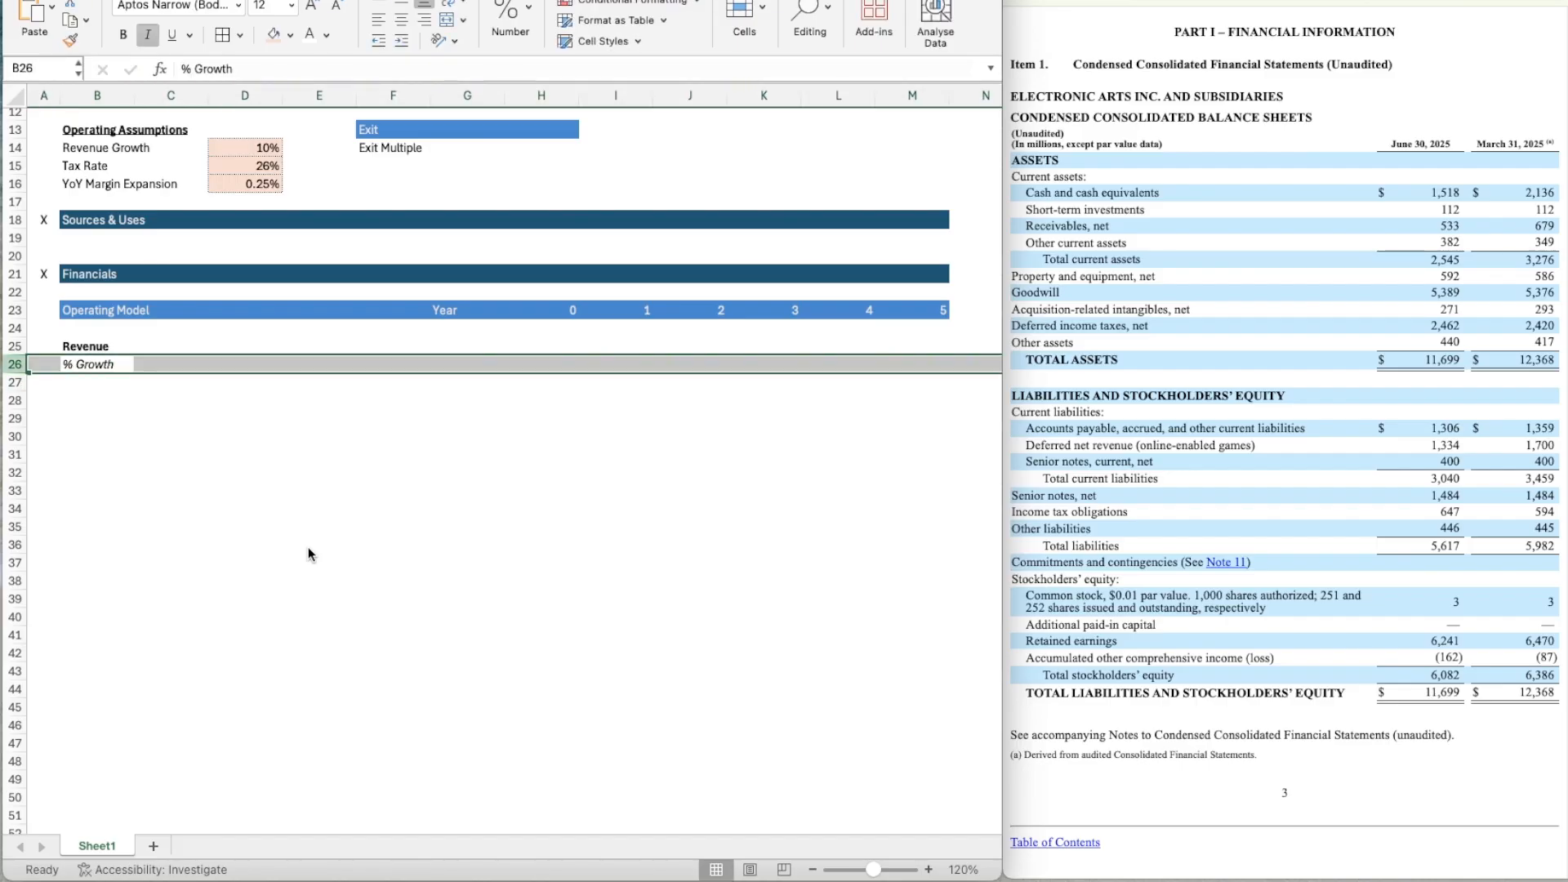
key(Up)
key(Right)
key(Right)
key(Right)
key(Right)
key(Right)
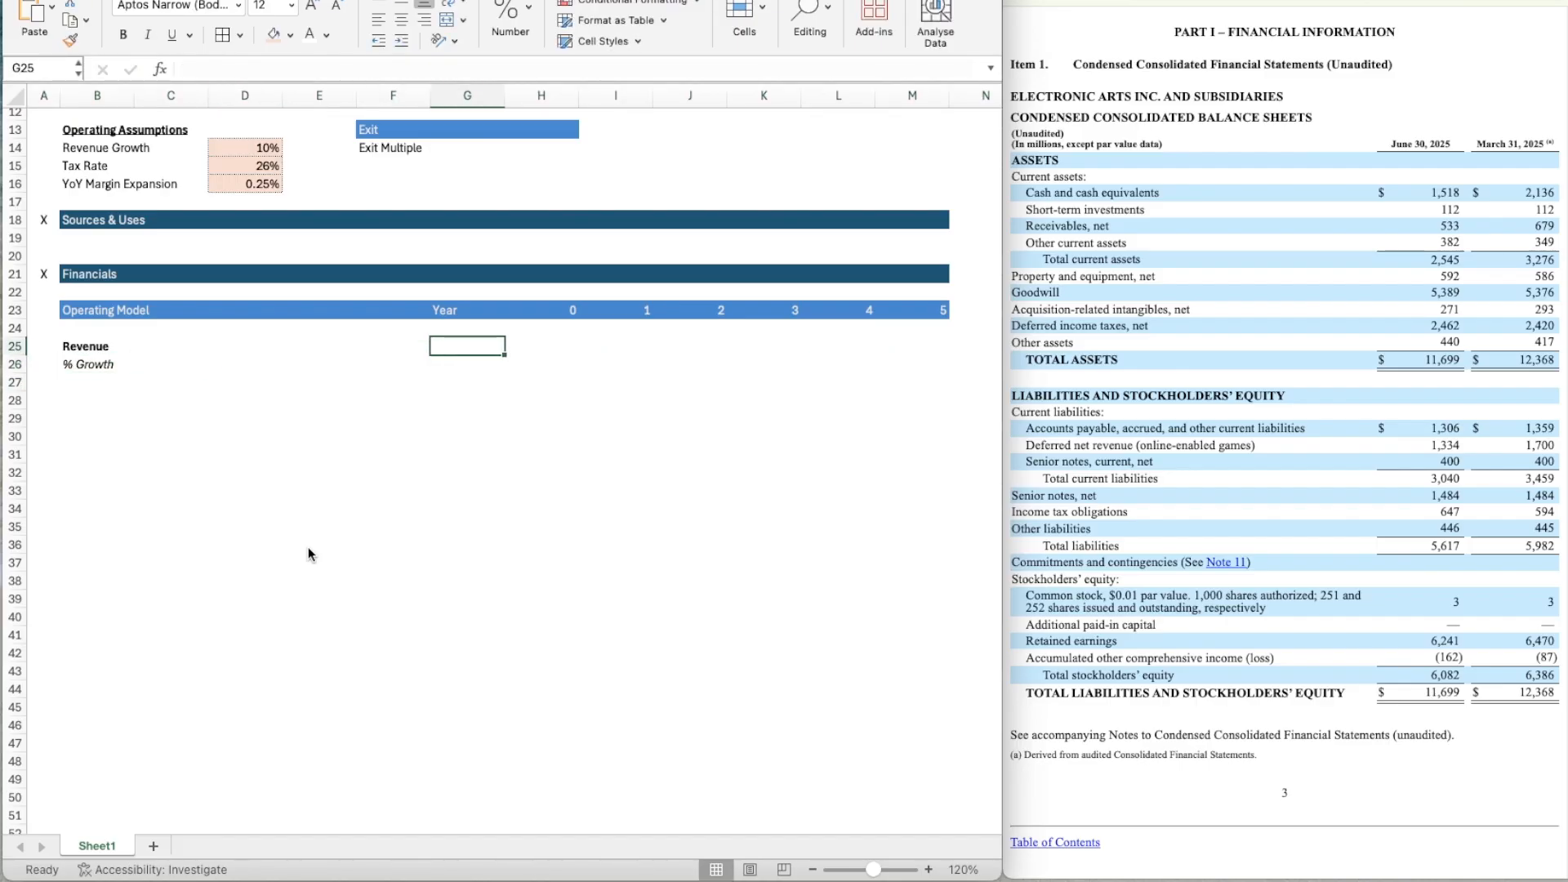
text(=)
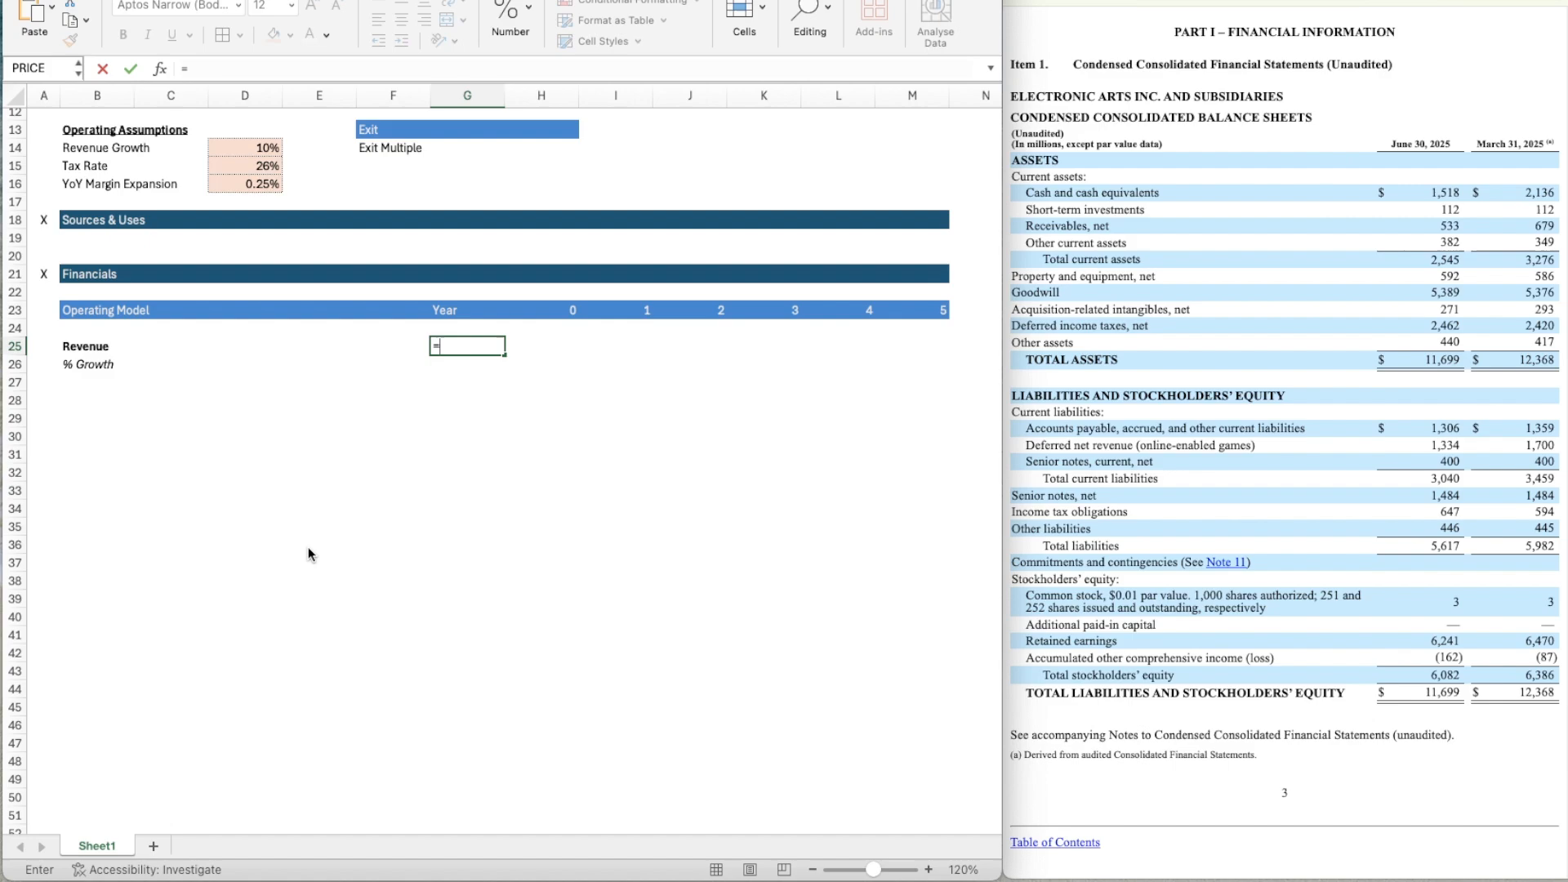
key(BackSpace)
key(Return)
key(Up)
Link the Year 0 revenue in H25 to the LTM Revenue assumption in D6.
key(Right)
text(=)
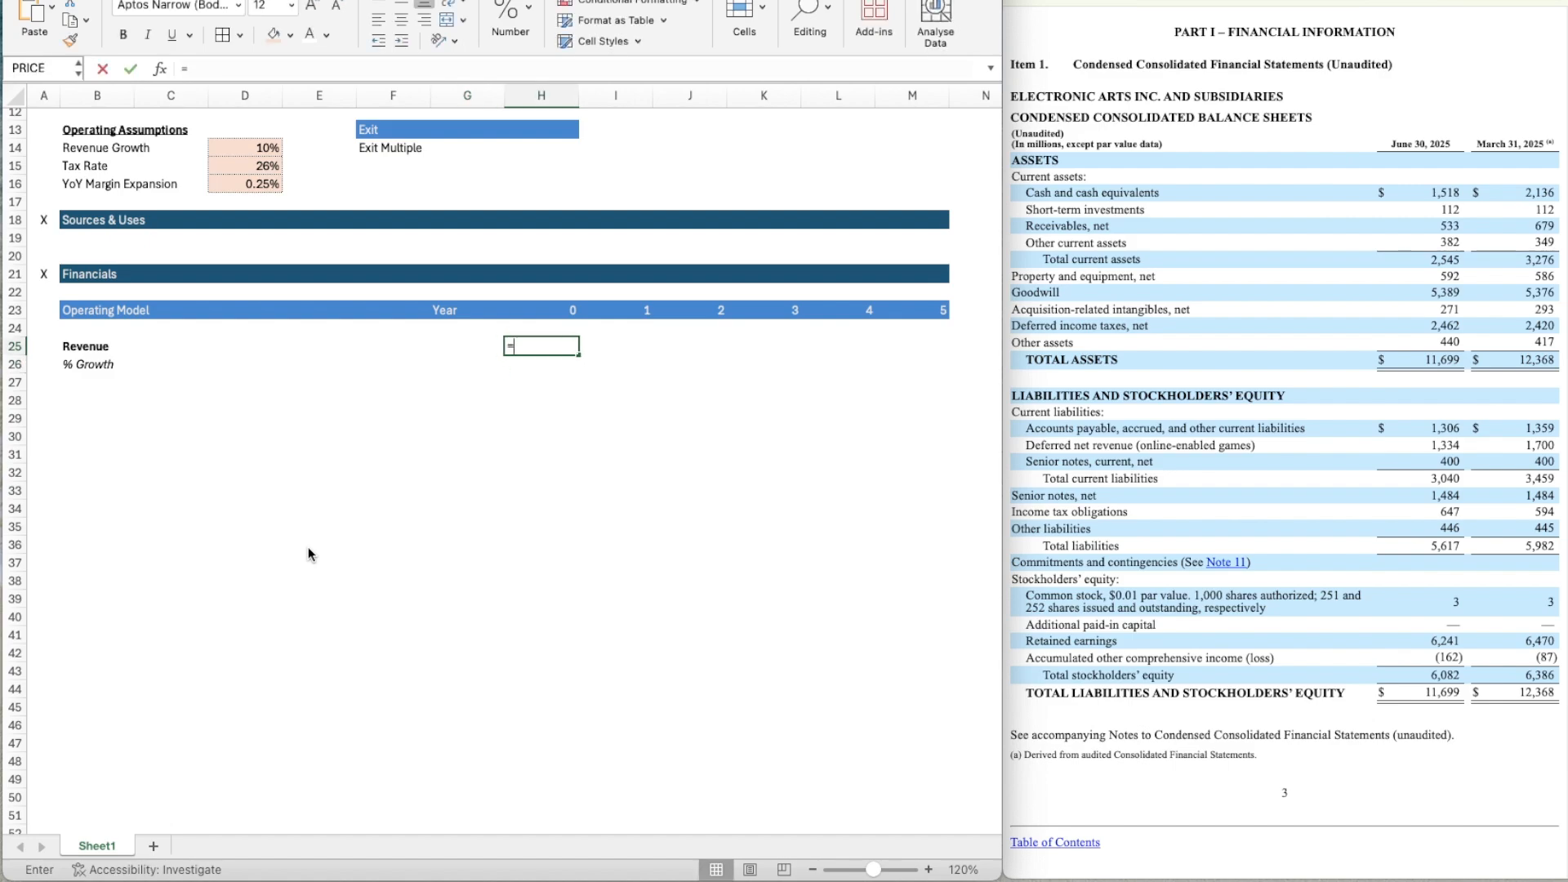
scroll(434, 389, up, 4)
scroll(435, 389, down, 1)
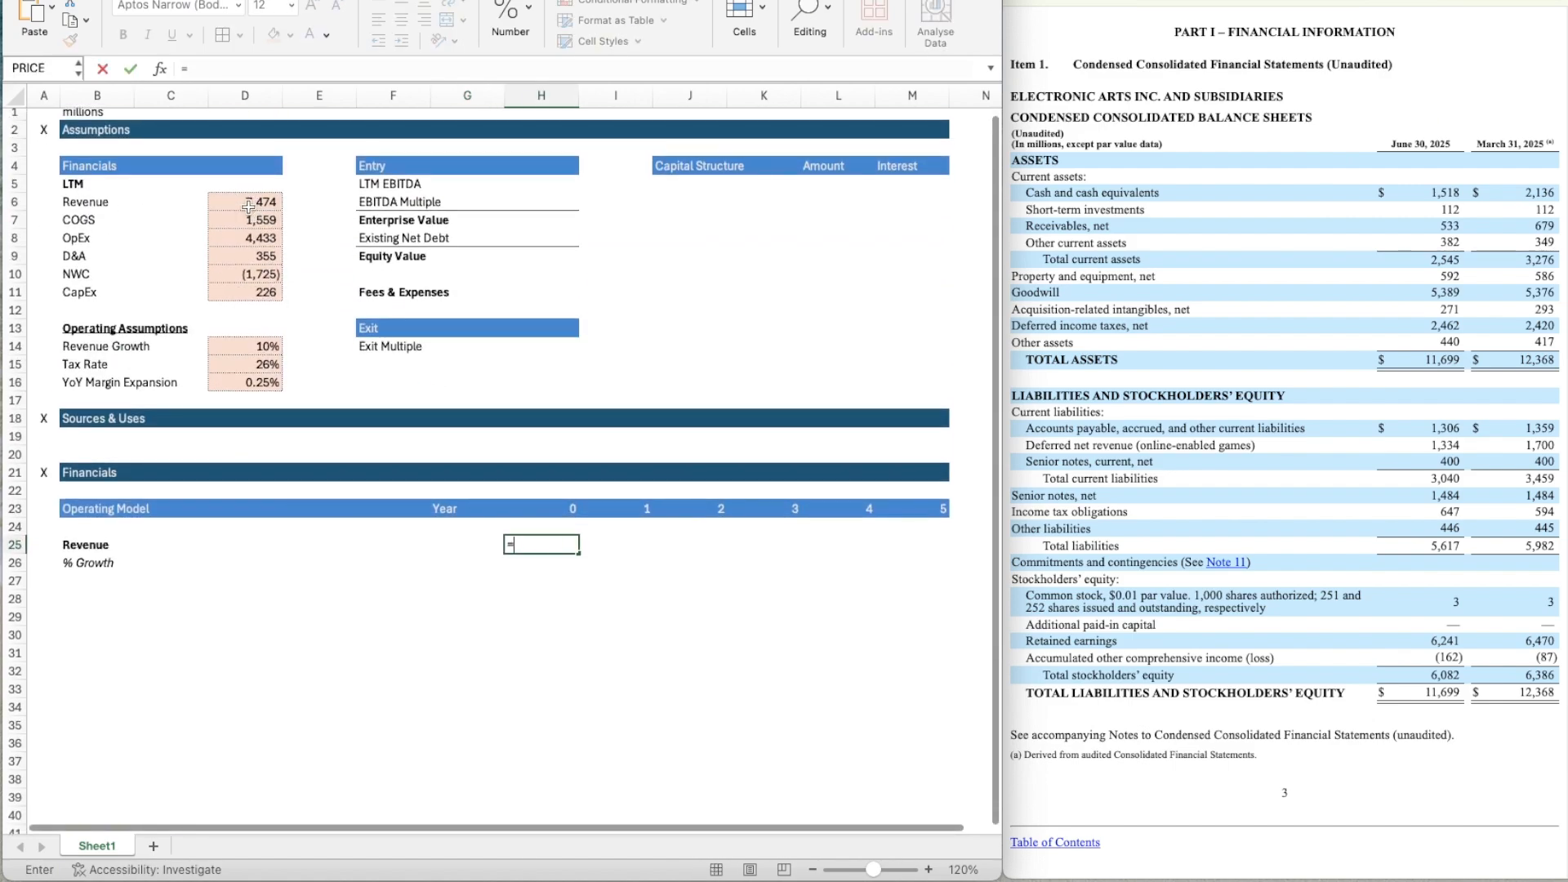
click(249, 206)
key(Return)
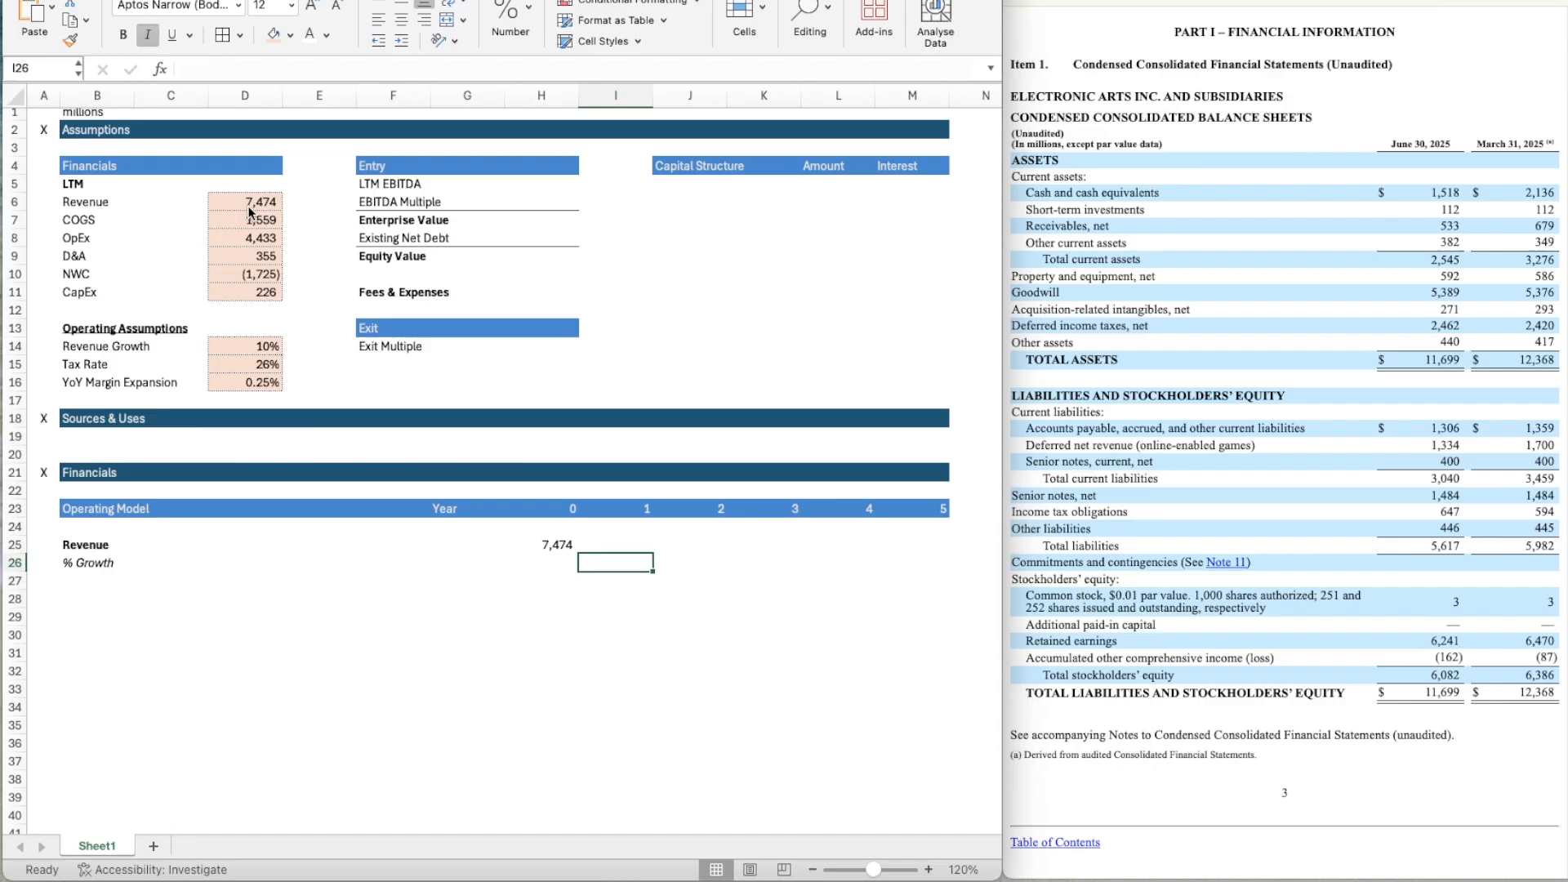
key(Up)
key(Down)
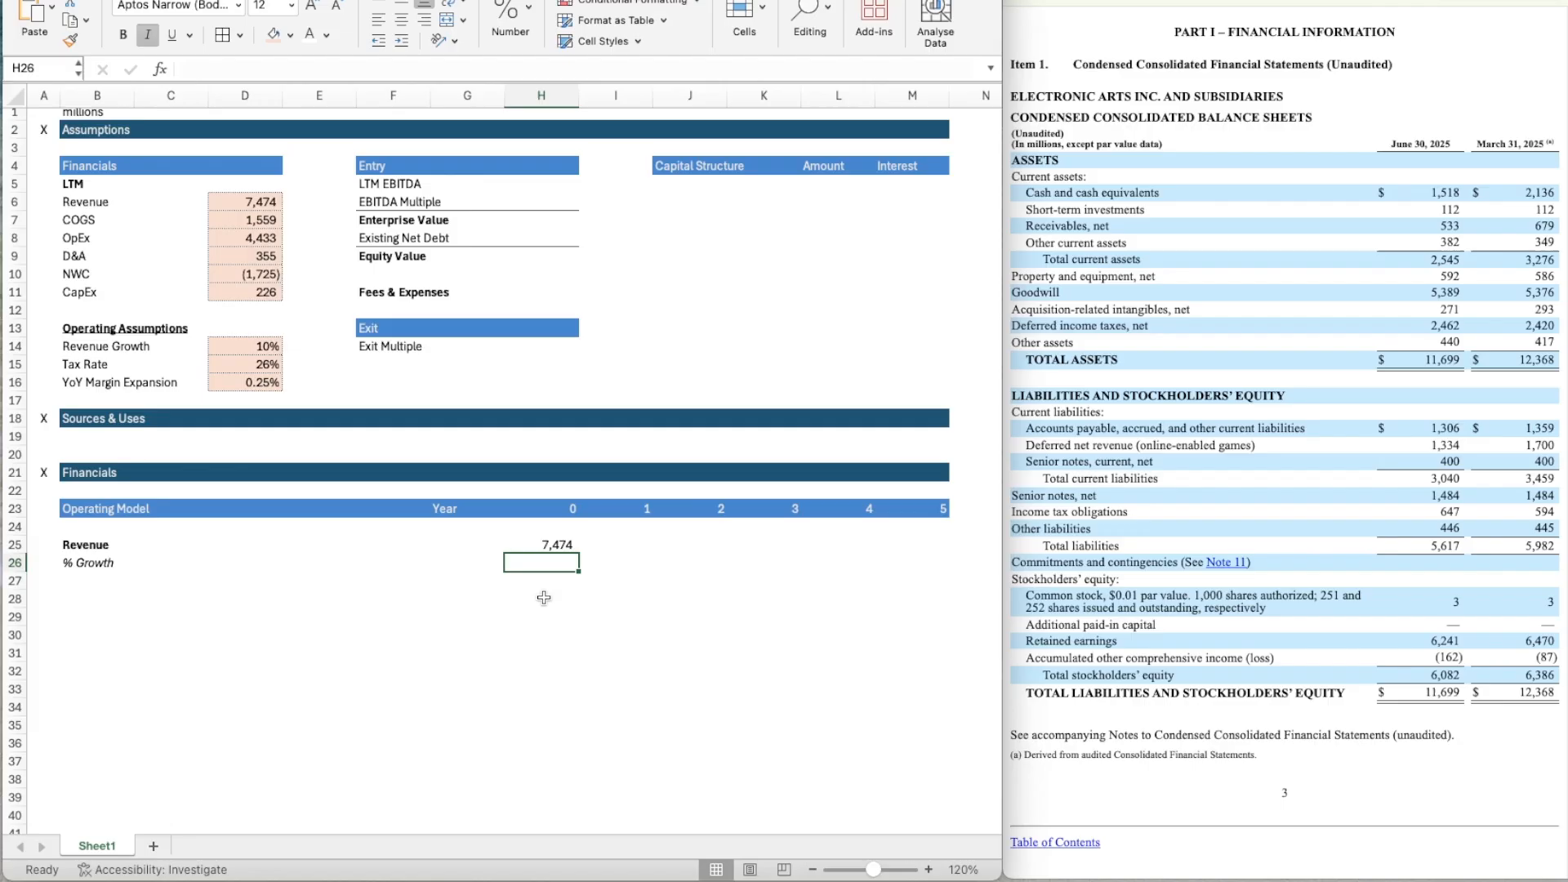
Link the Year 1 revenue growth in I26 to the Revenue Growth assumption in D14.
click(628, 567)
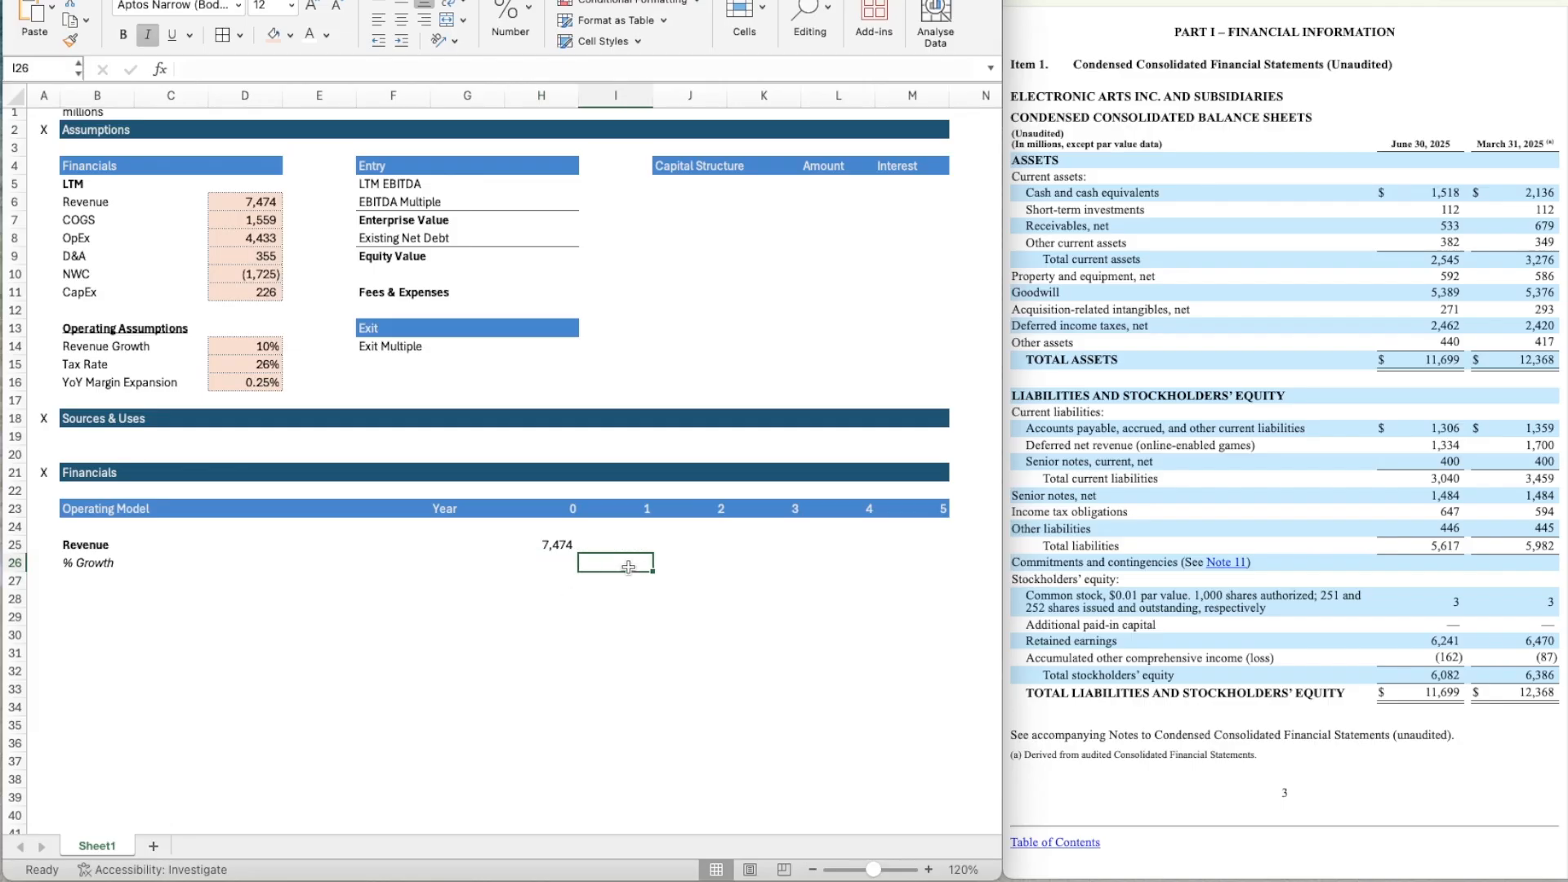
text(=)
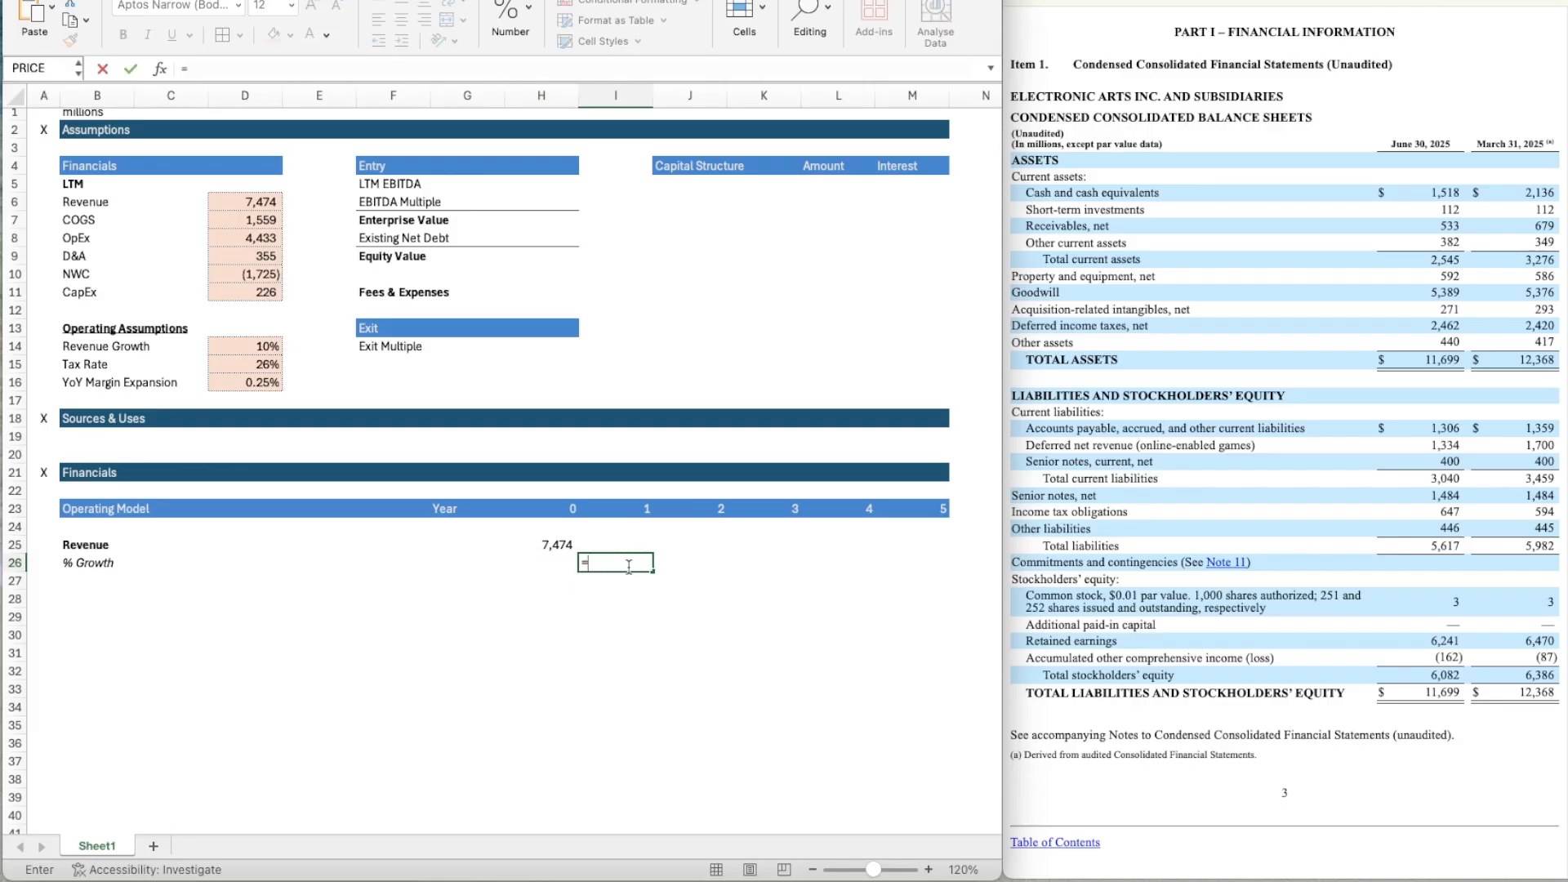
click(243, 342)
key(Tab)
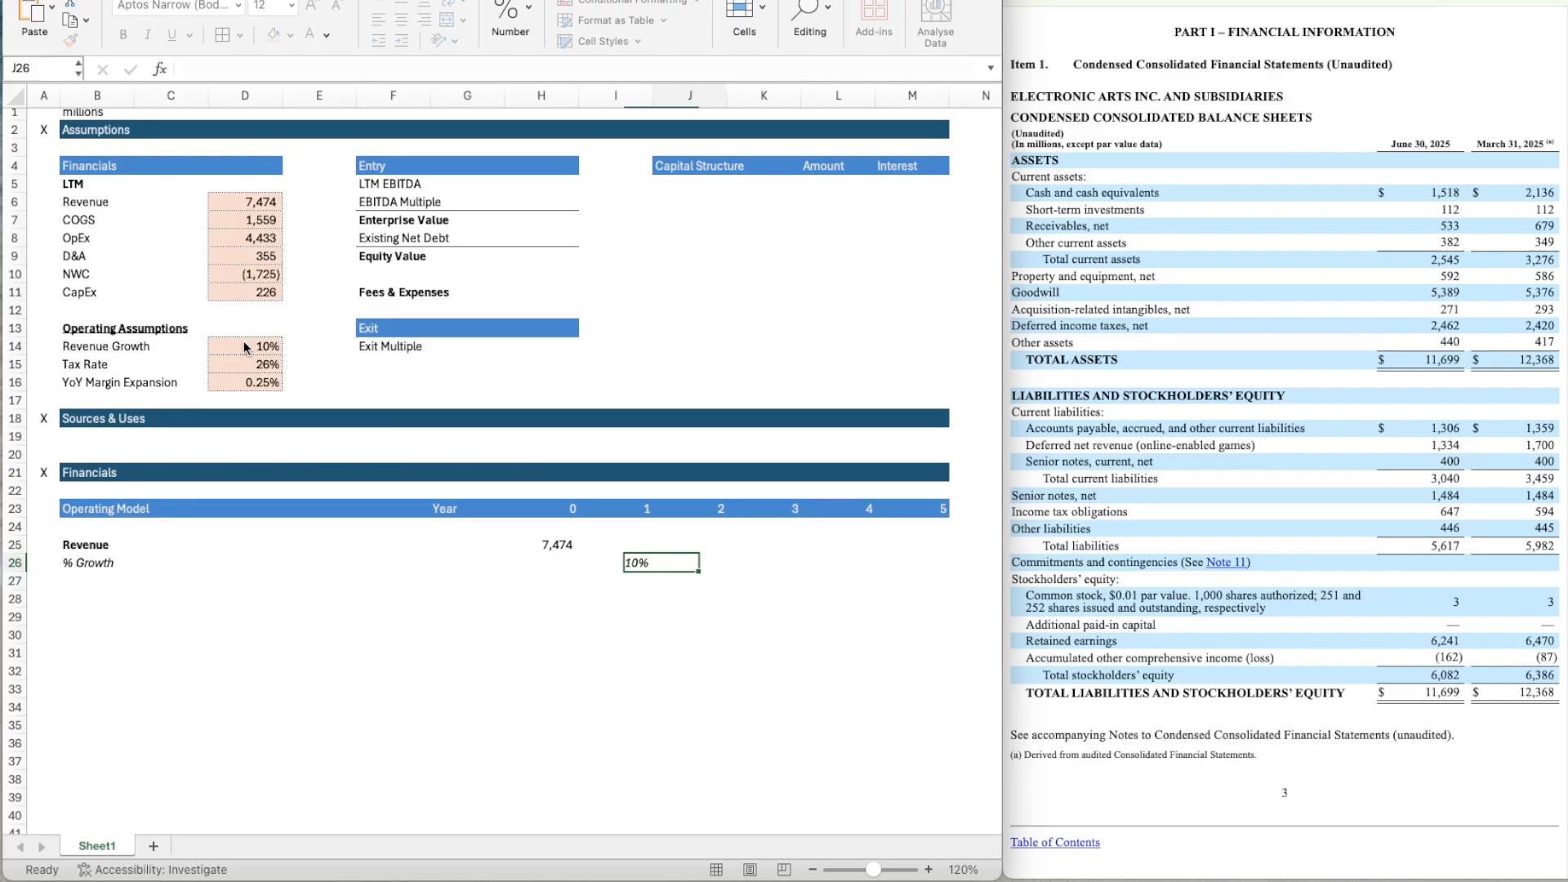
Carry the growth rate forward by entering =I26 in J26 and copying the formula across through M26.
text(=)
key(Left)
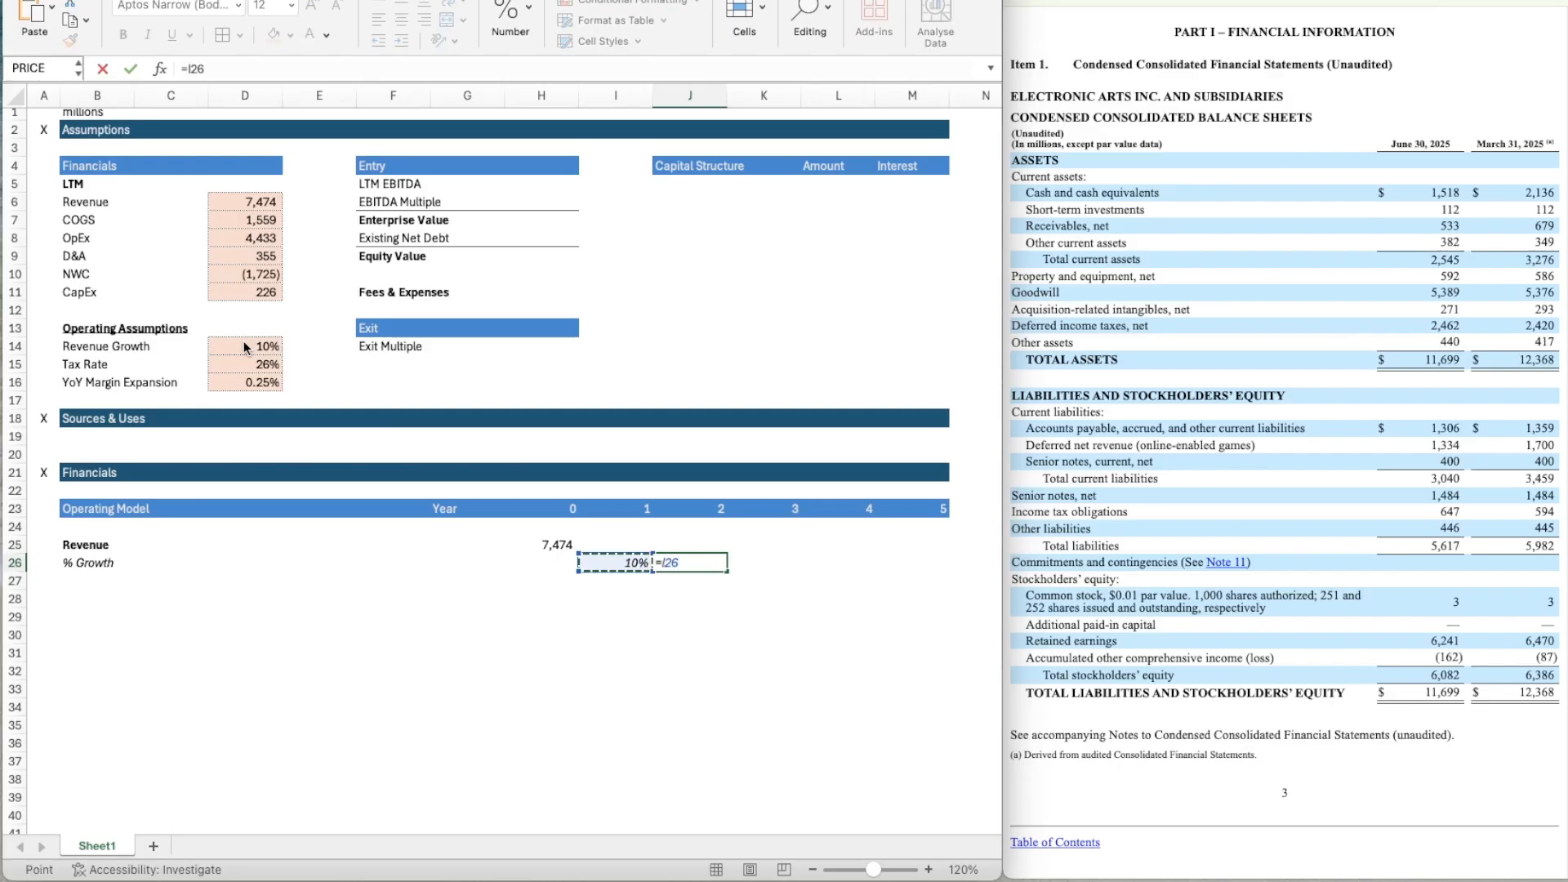
key(ctrl+Return)
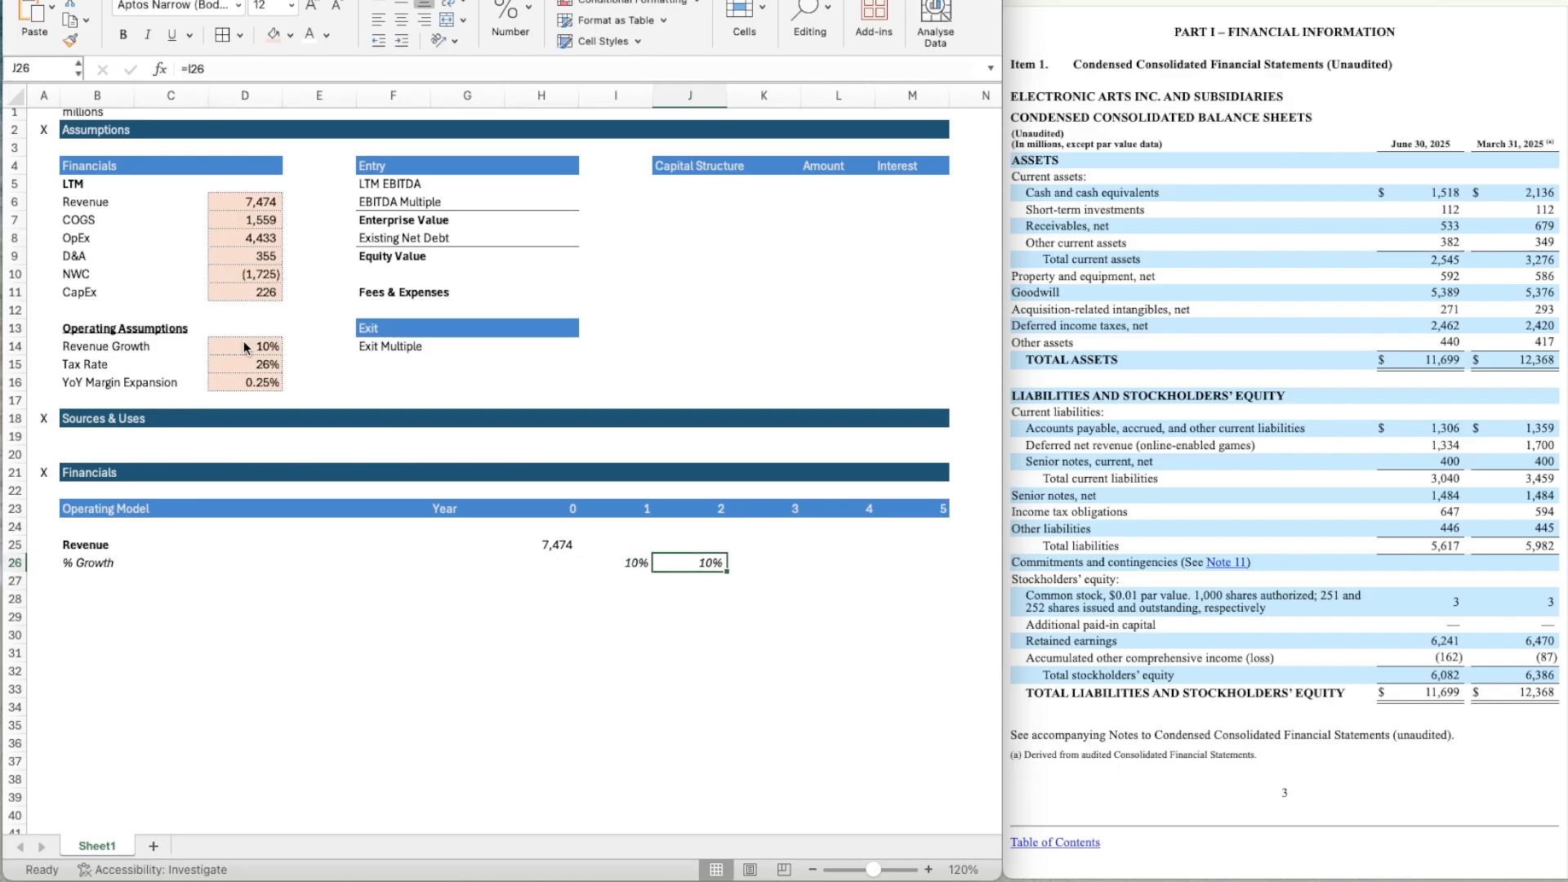
key(super+c)
key(shift+Right)
key(shift+Right)
key(shift+Right)
key(super+v)
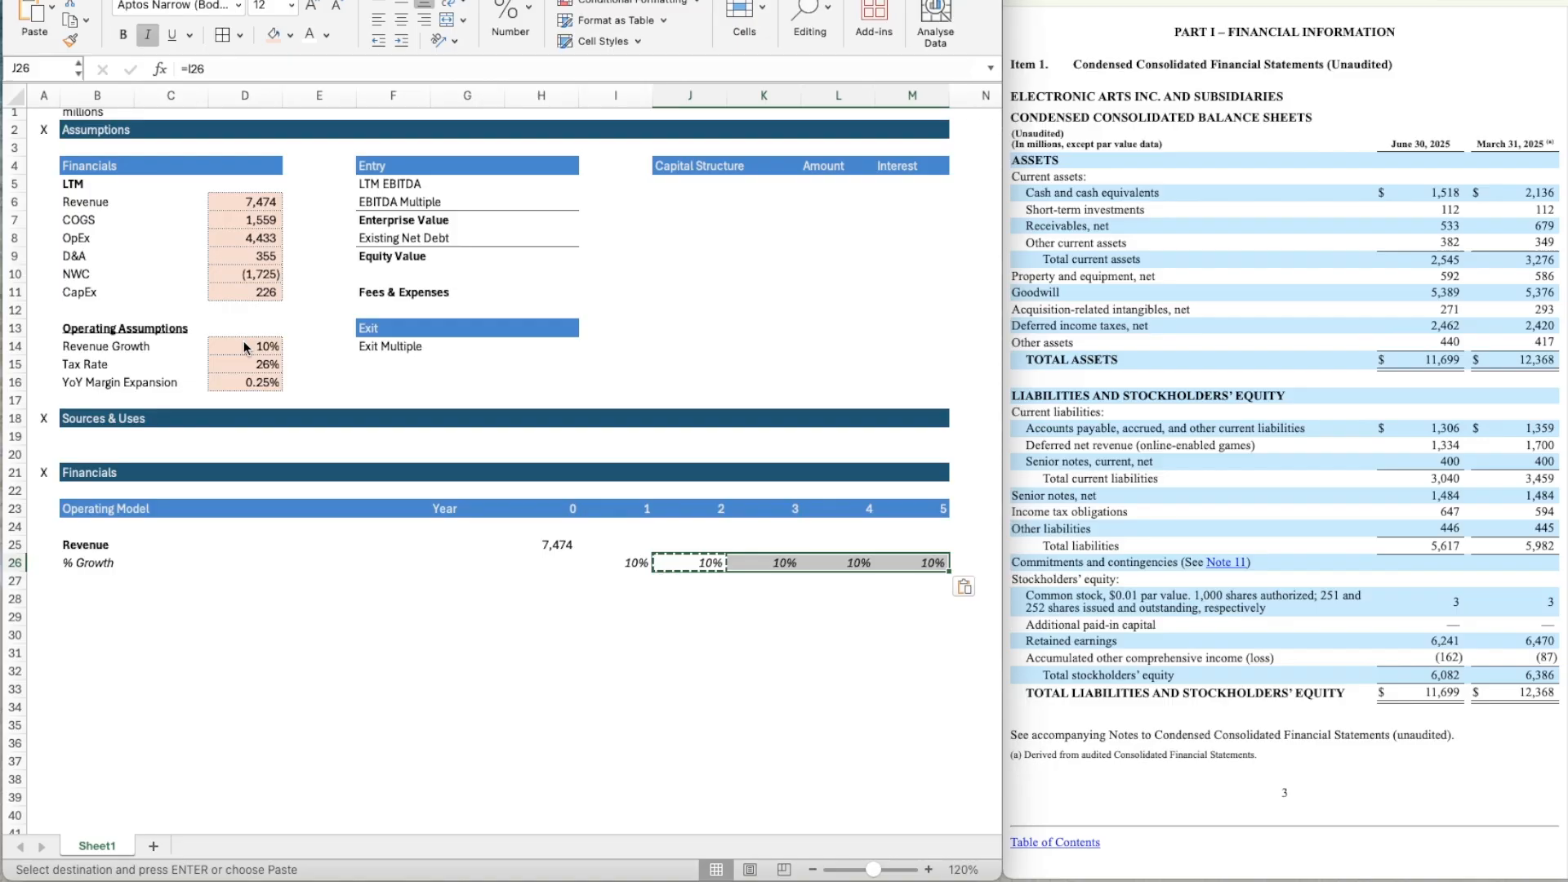
Calculate Year 1 revenue in I25 with the formula =H25*(1+I26).
key(Left)
key(Up)
text(=)
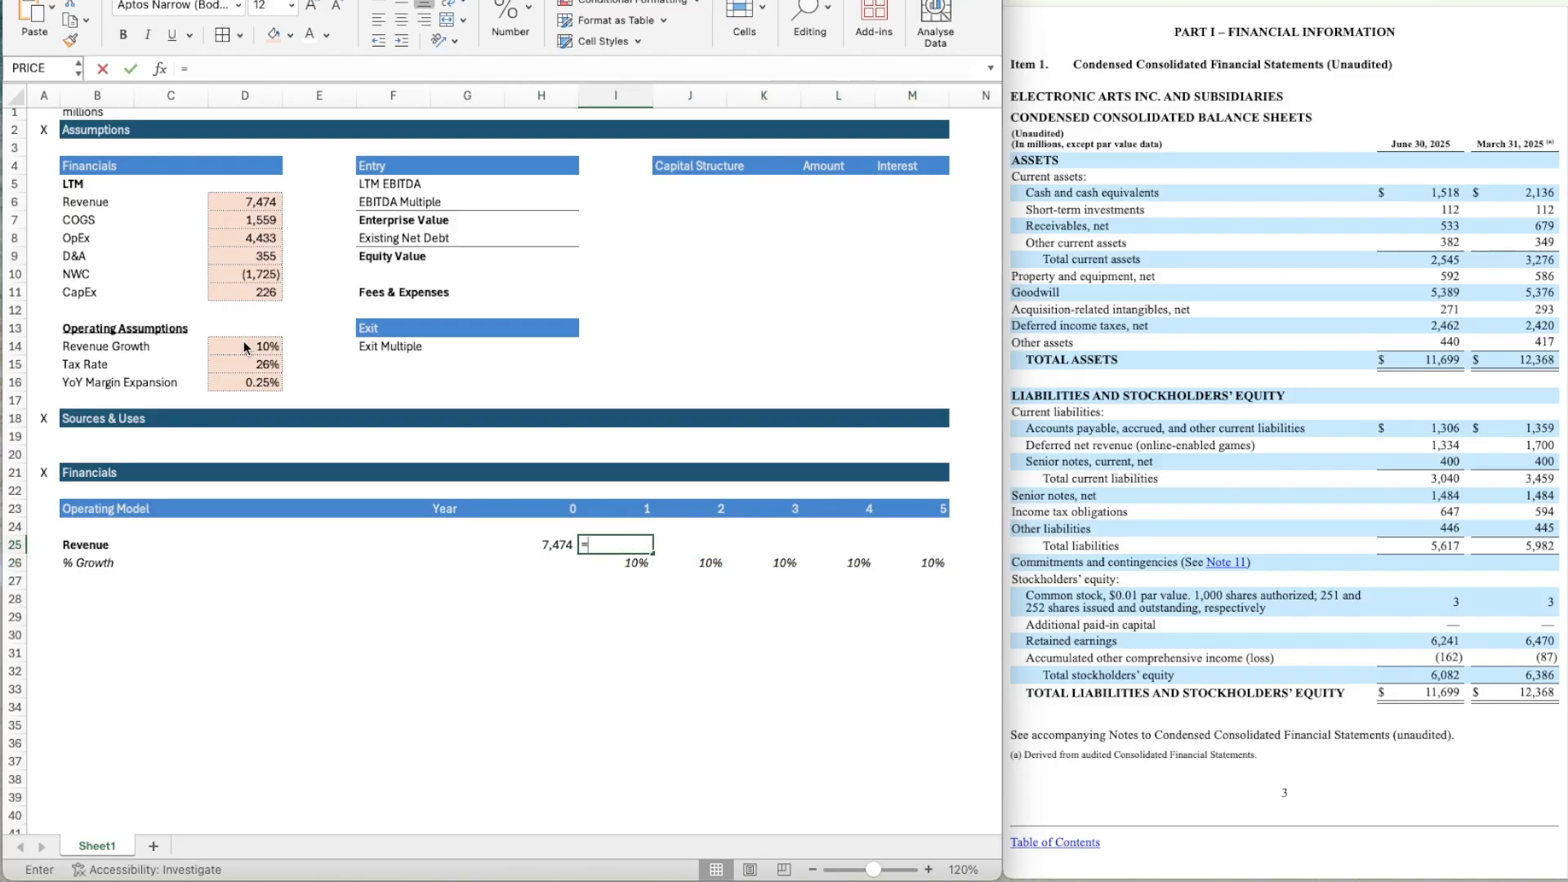
key(Left)
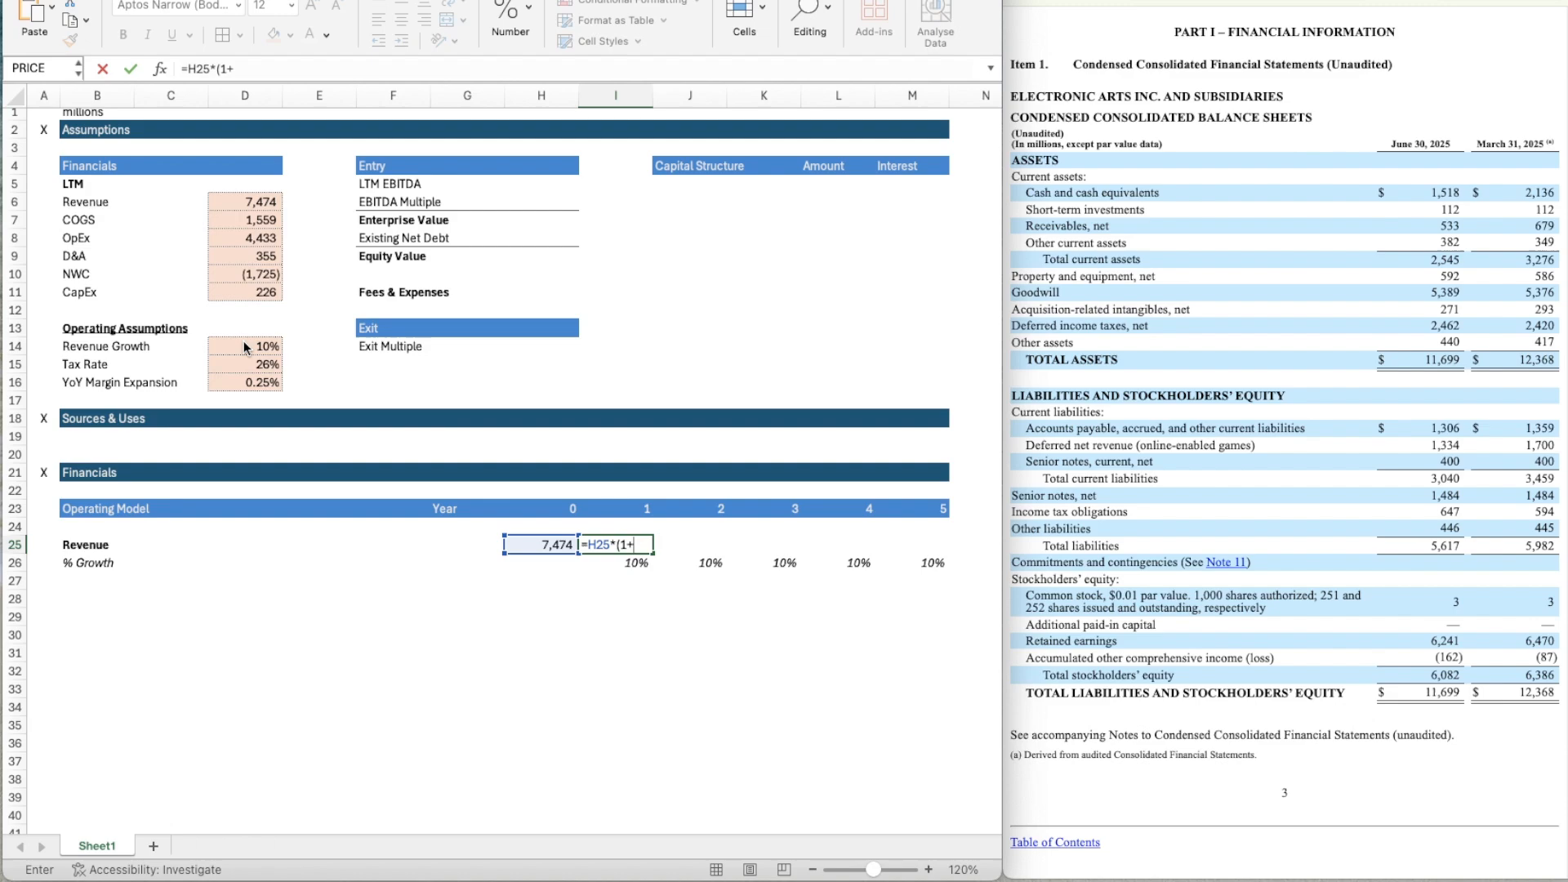
text(*(1+)
key(Down)
key(Return)
key(Up)
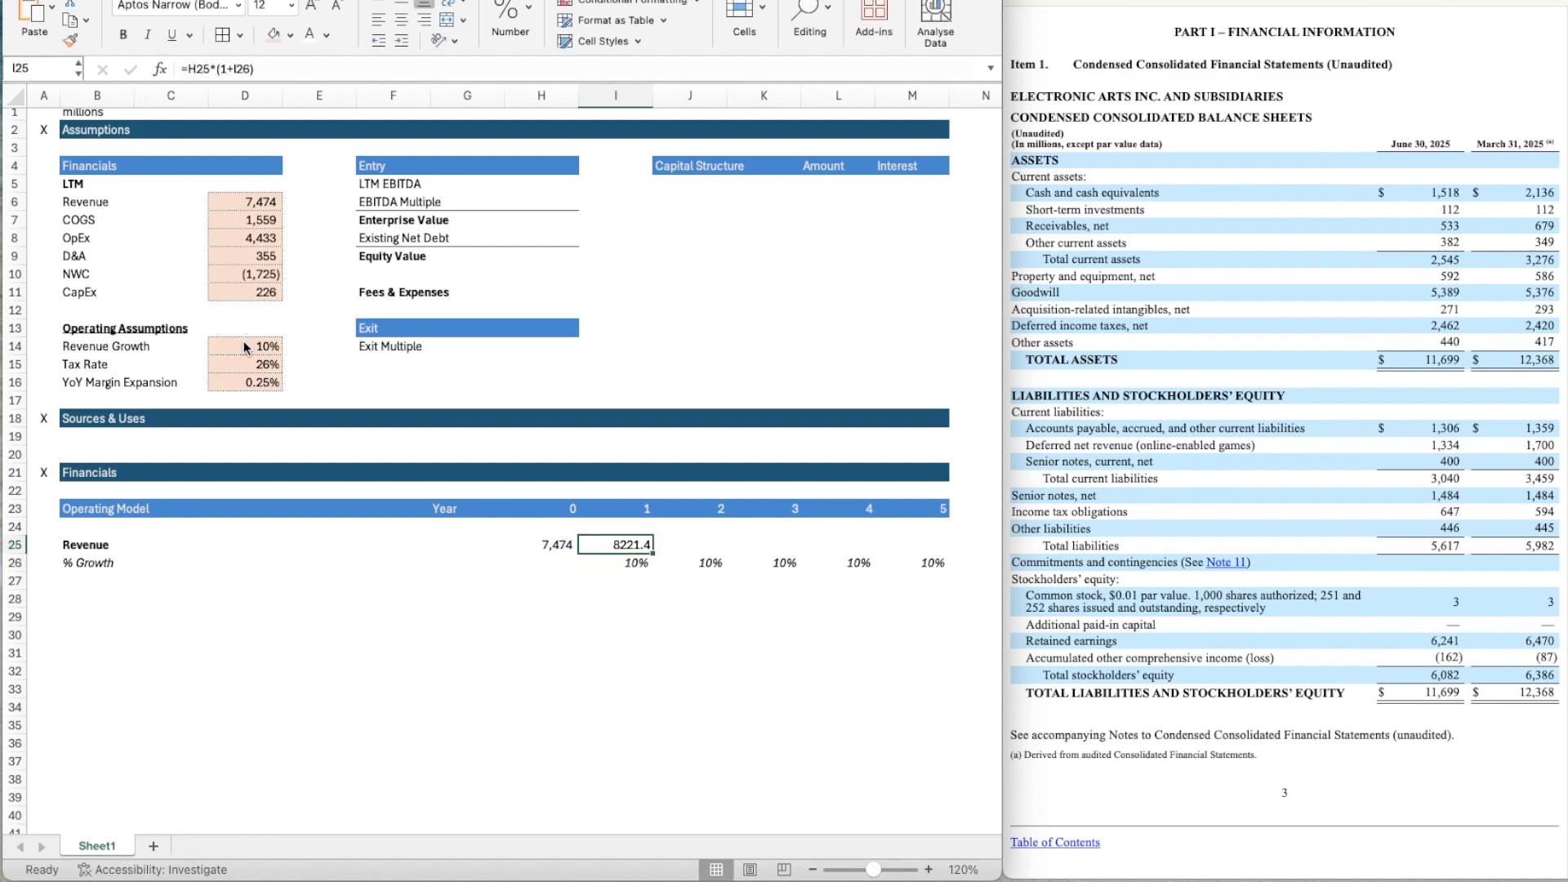
Apply H25's number format to I25 and copy the revenue formula across through M25.
key(Left)
key(super+shift+c)
key(Right)
key(super+shift+v)
key(super+c)
key(shift+Right)
key(shift+Right)
key(shift+Right)
key(shift+Right)
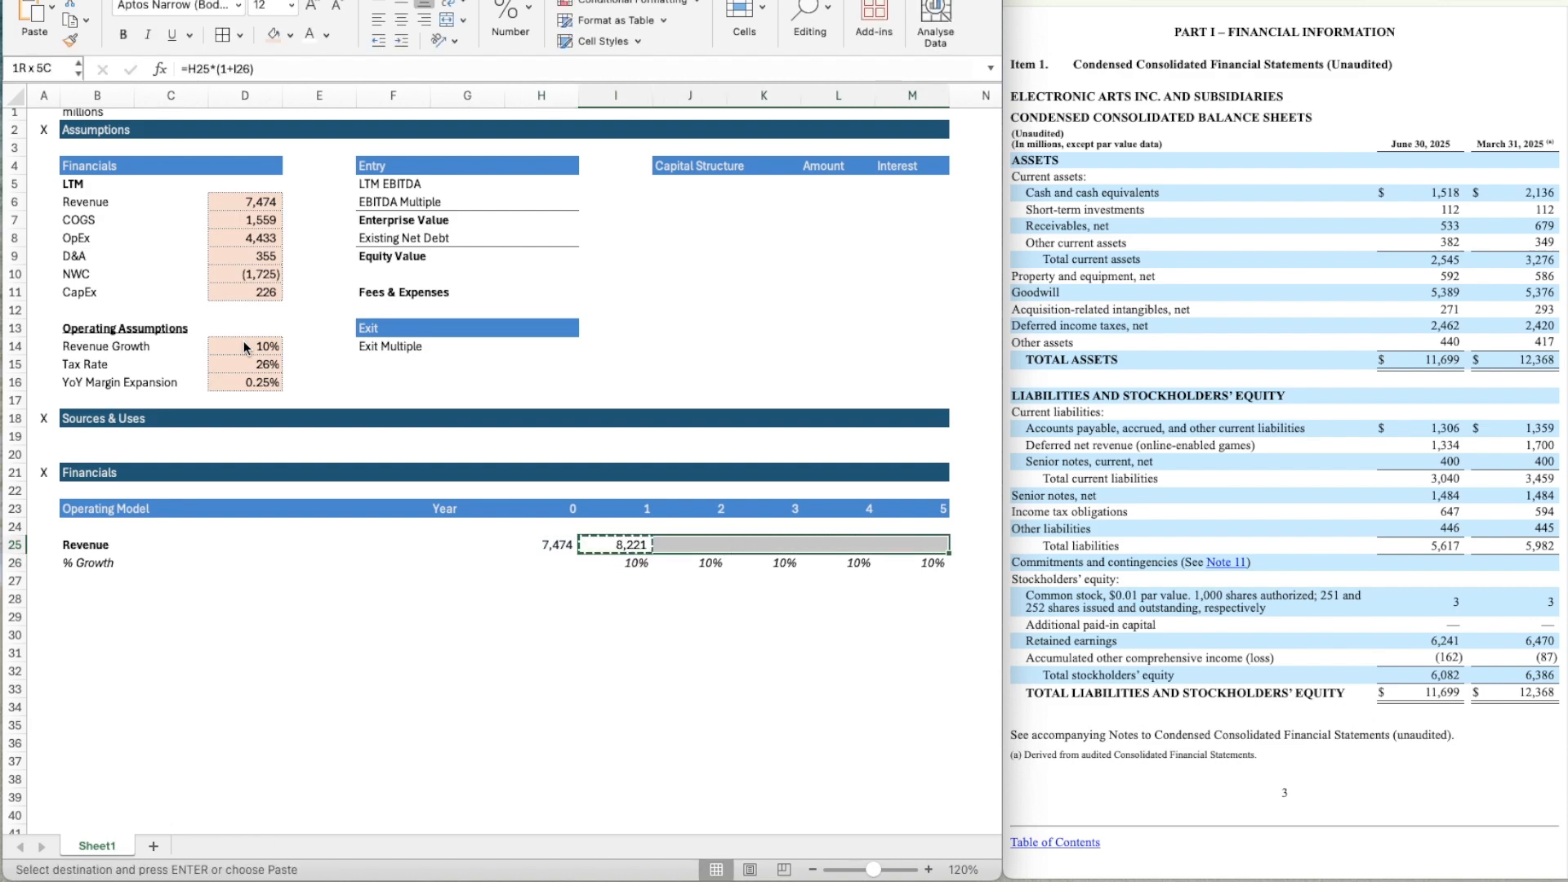
key(super+v)
Enter the bold label "COGS" in B28 of the Operating Model.
key(Down)
key(Down)
key(Down)
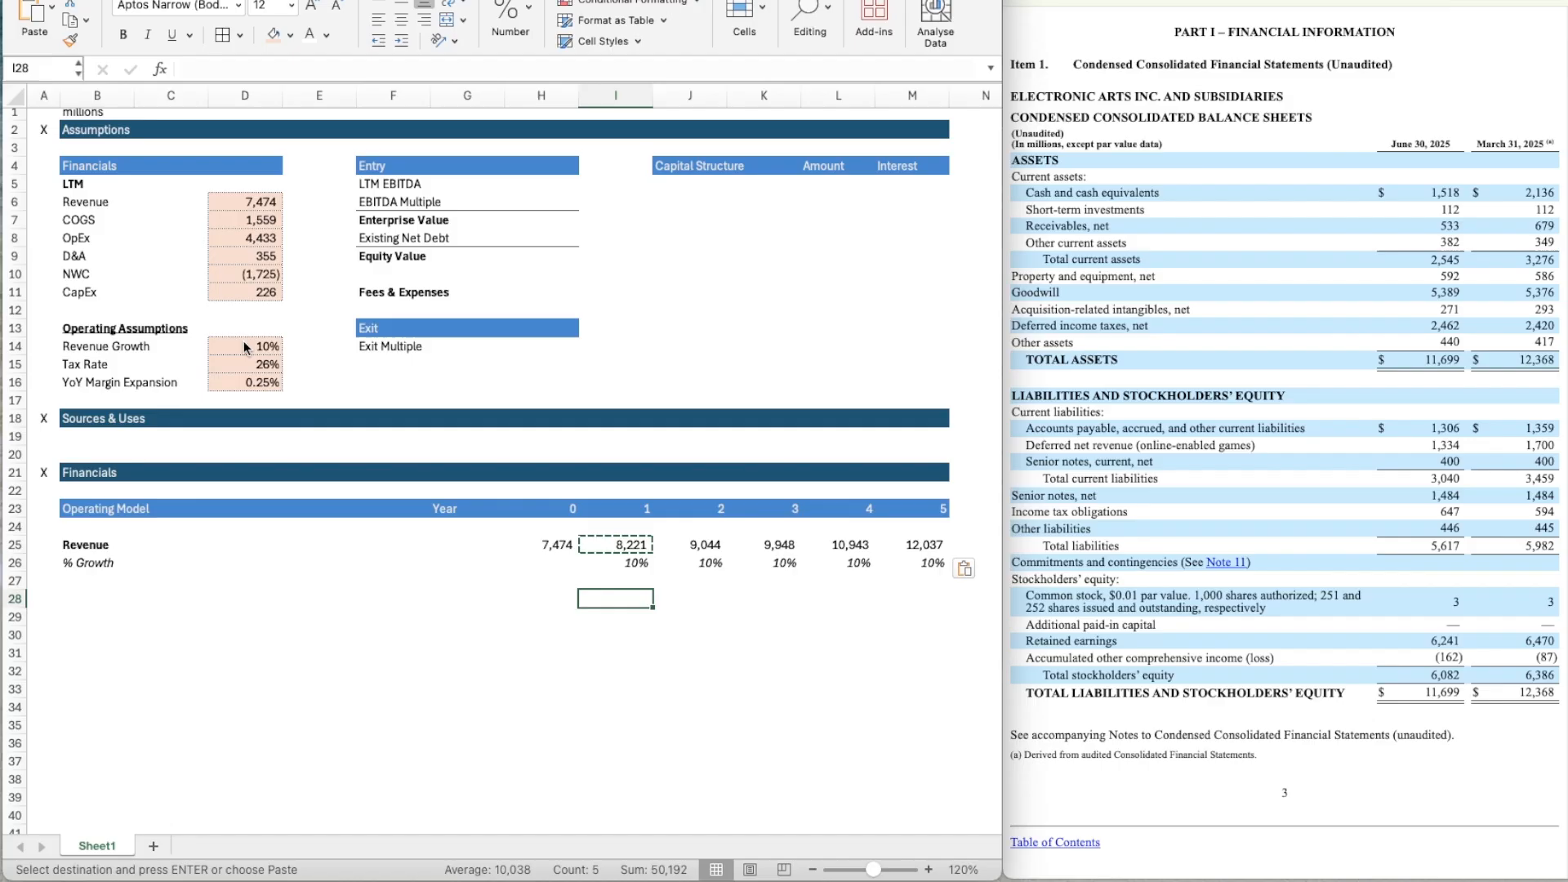
key(Left)
key(Left)
key(Left)
key(Left)
key(Left)
key(Left)
scroll(243, 341, down, 4)
key(Left)
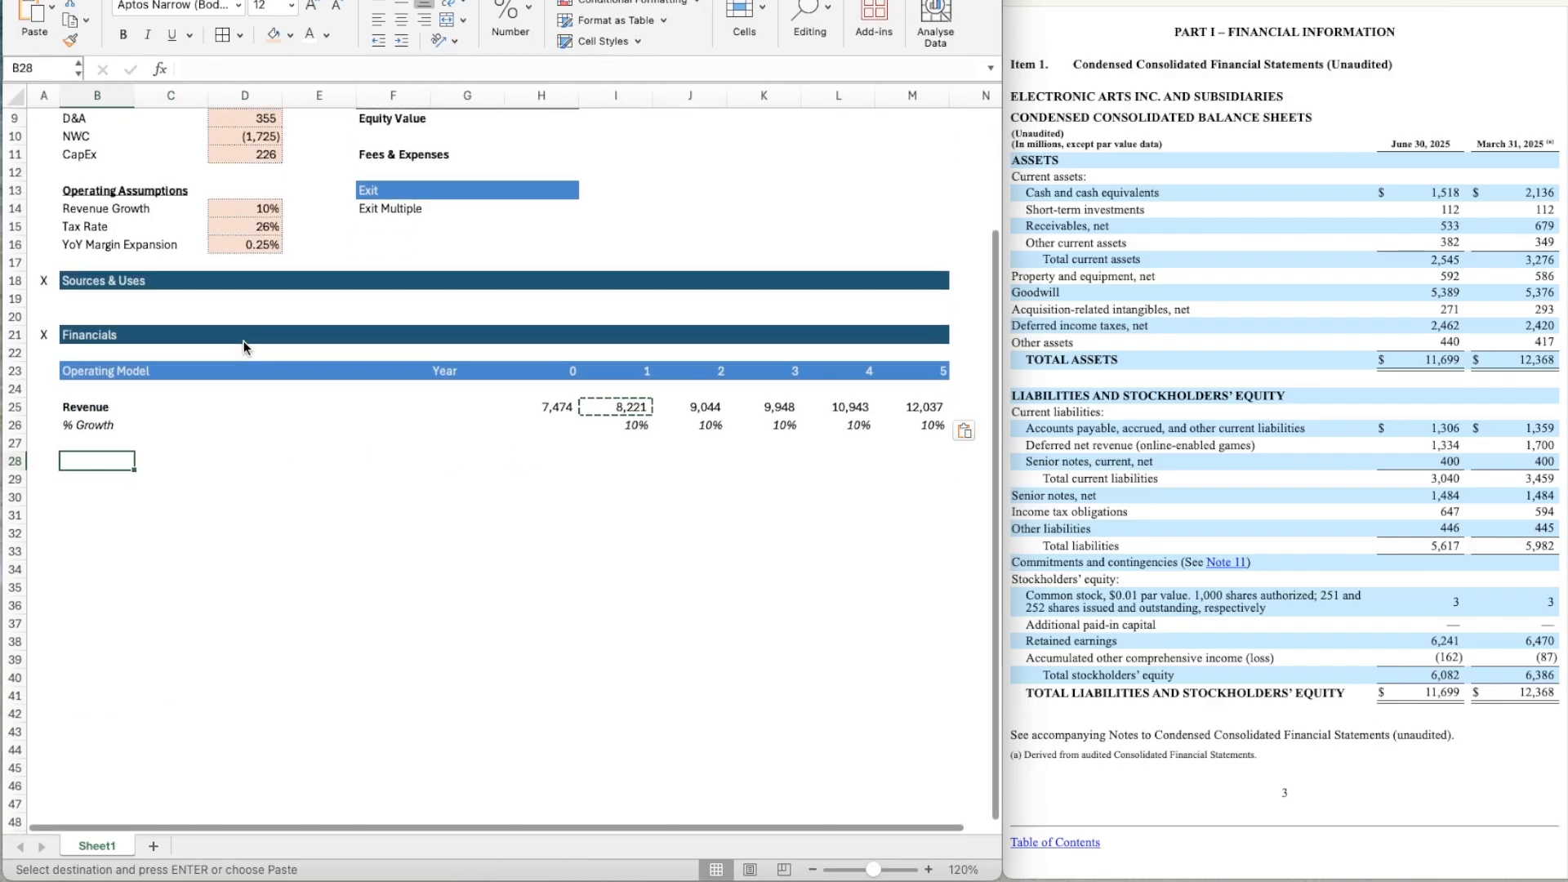
text(COGS)
key(Return)
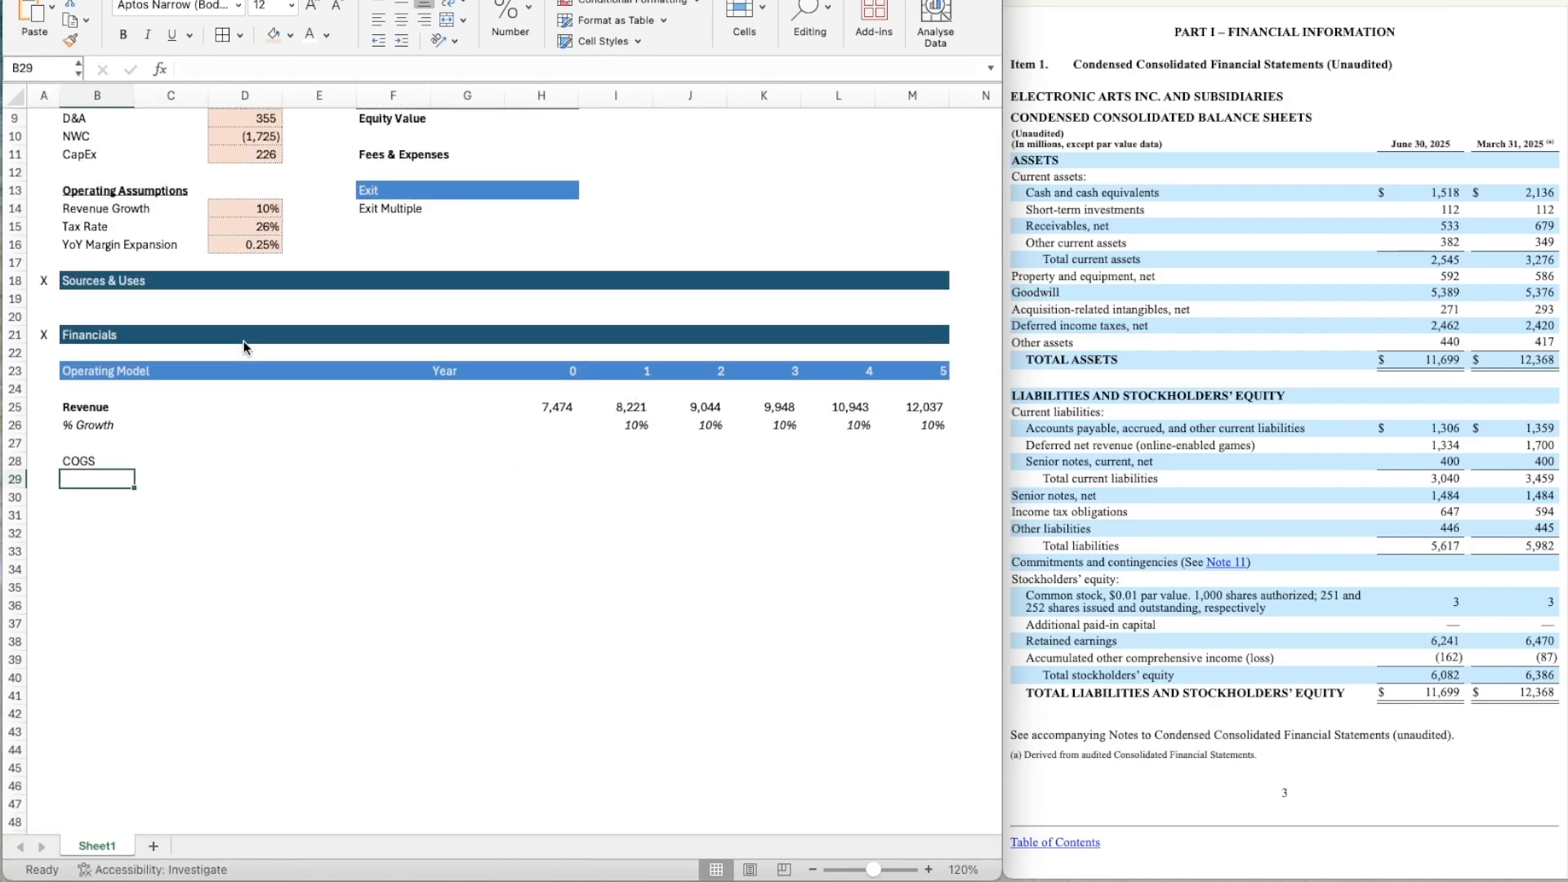
key(Up)
key(super+b)
key(Up)
key(Up)
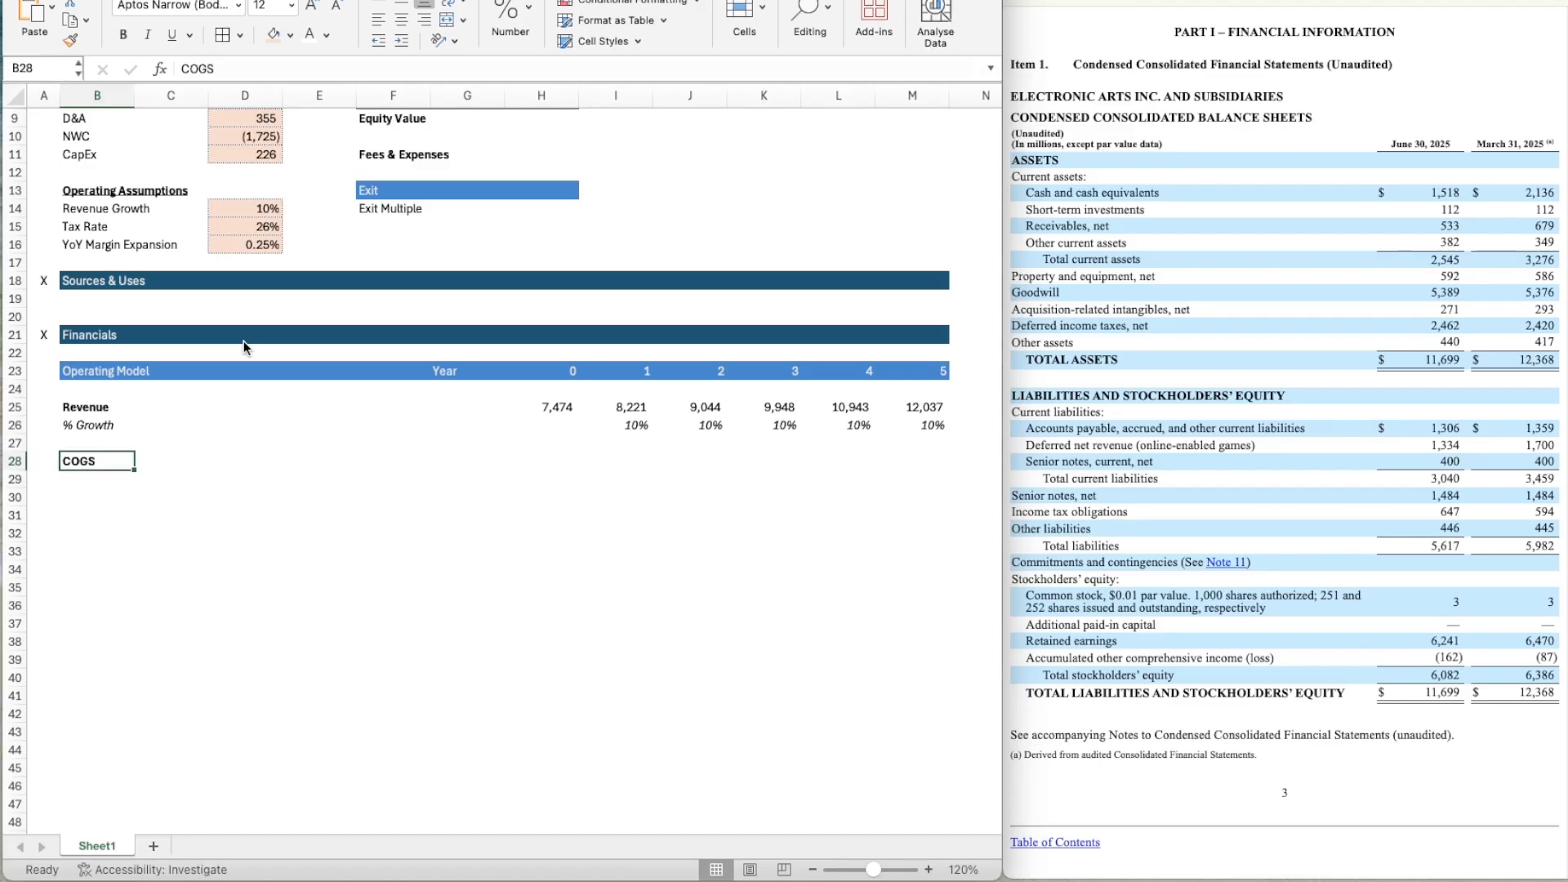
Add the label "% of Sales" in B29 and italicise the whole of row 29.
key(Down)
key(Down)
key(Down)
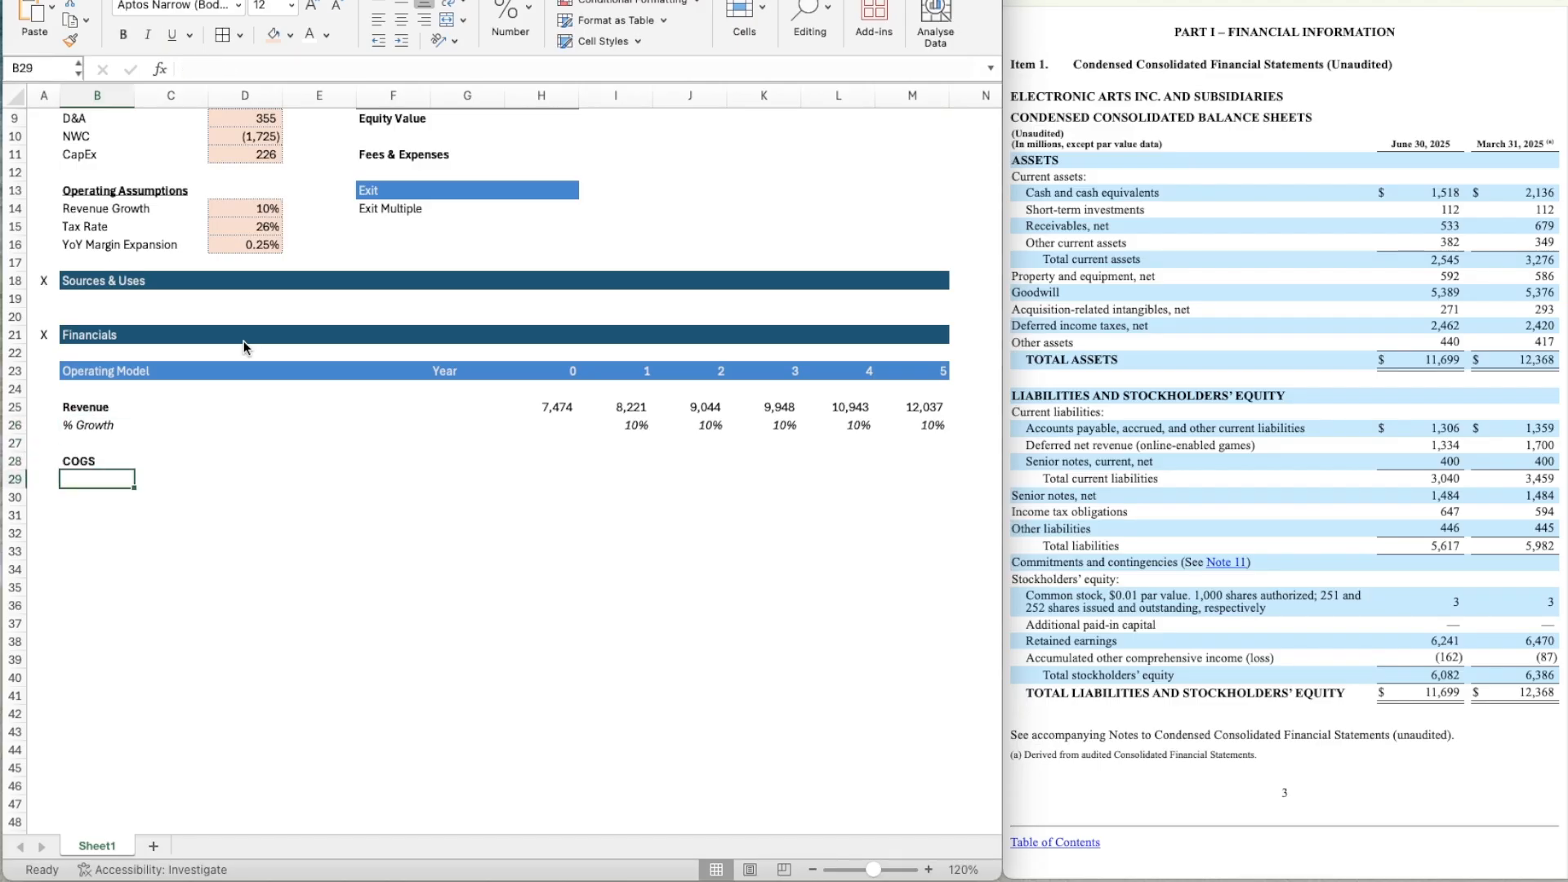
text(% of )
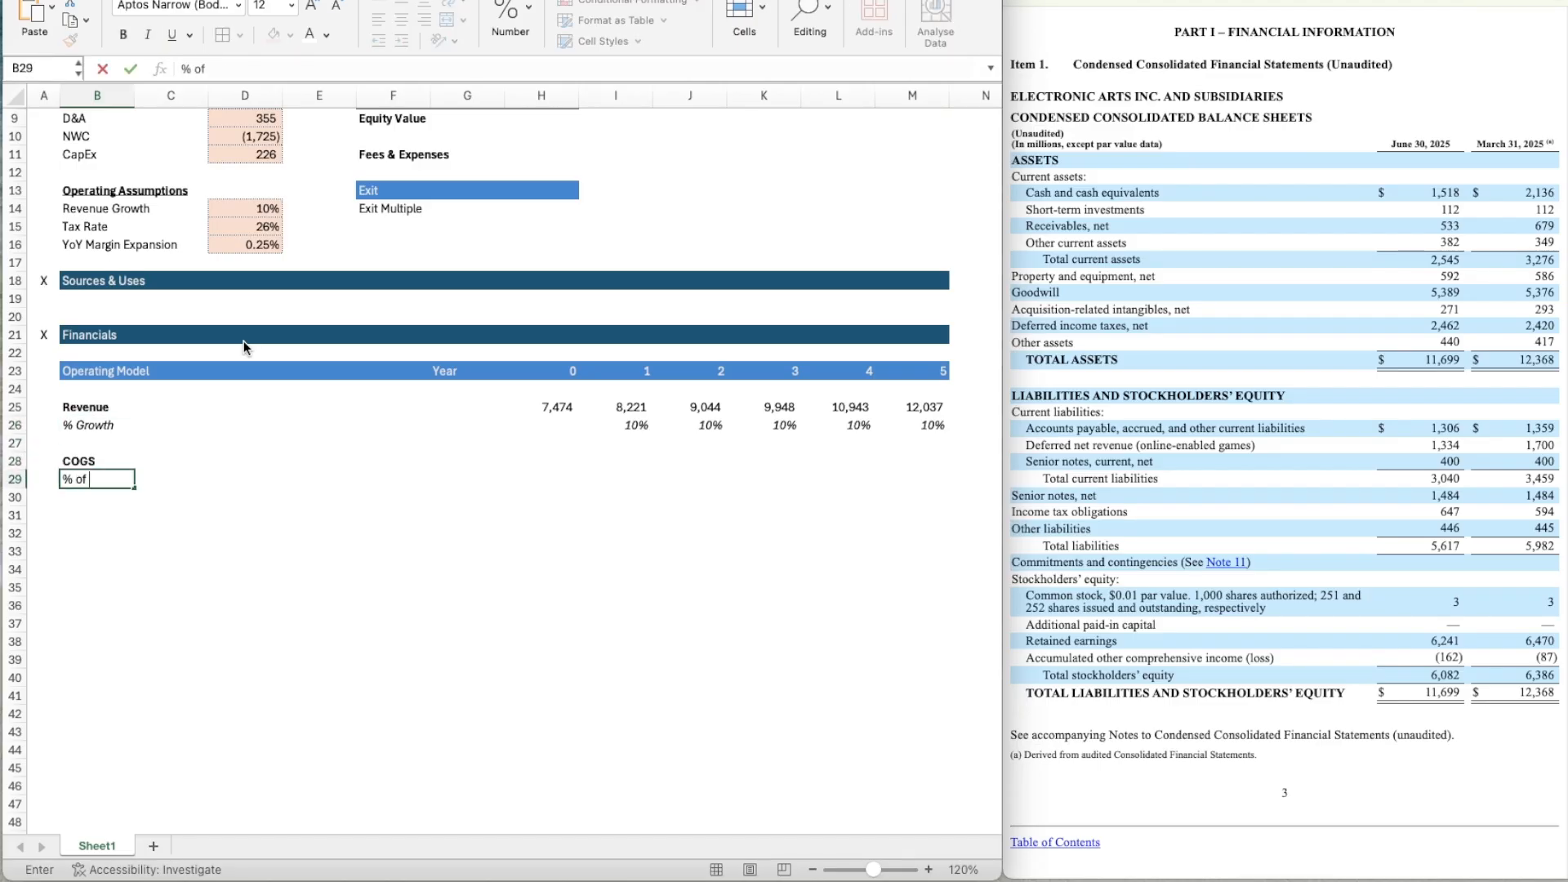
text(Sales)
key(Return)
key(Up)
key(shift+space)
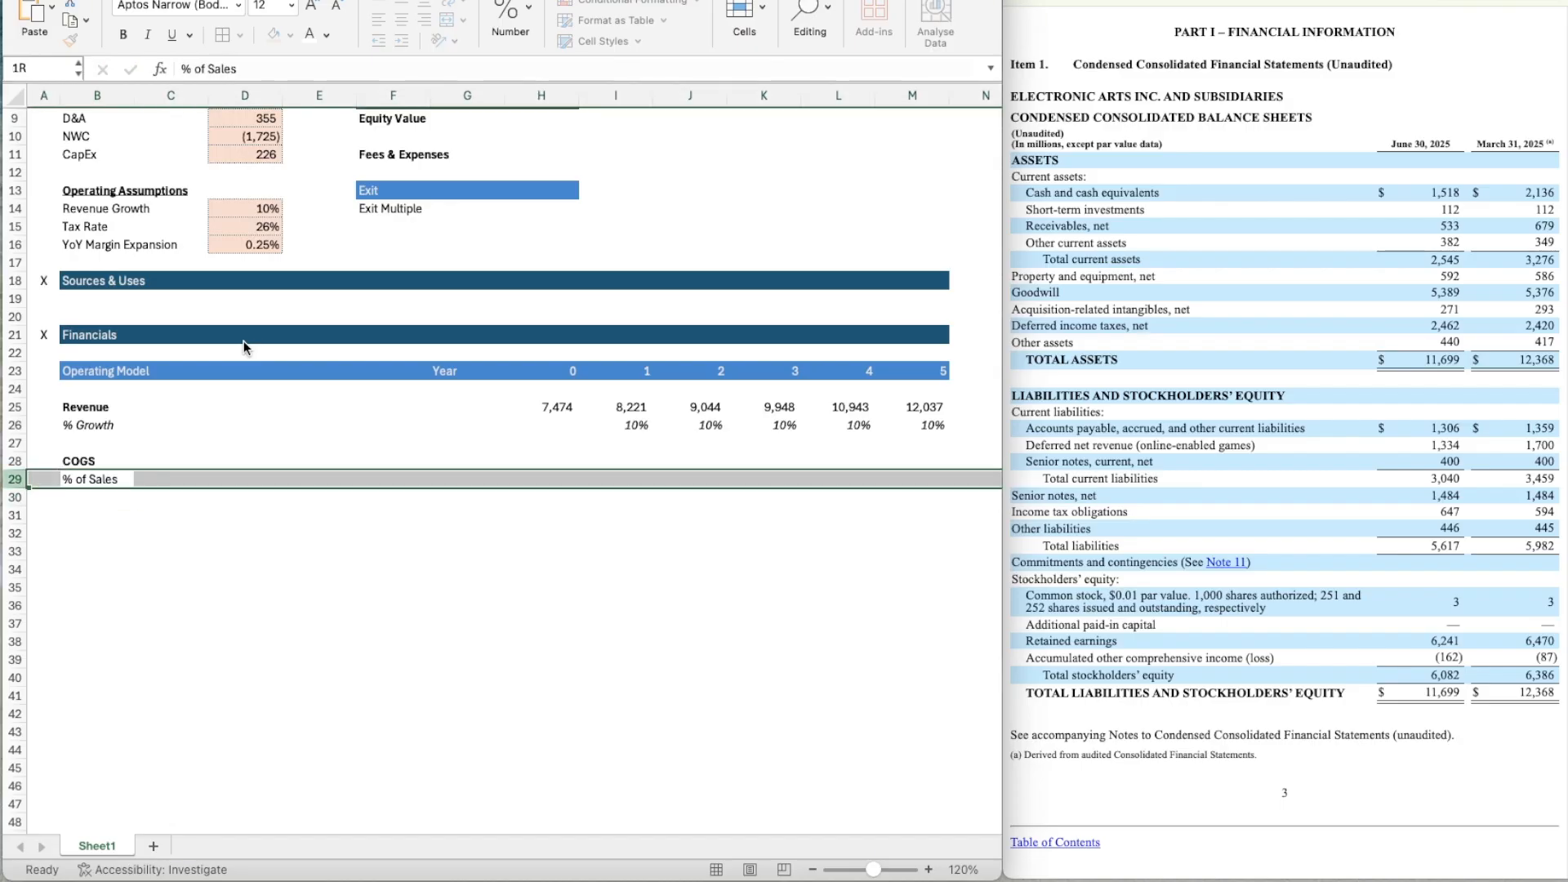
key(ctrl+i)
key(Up)
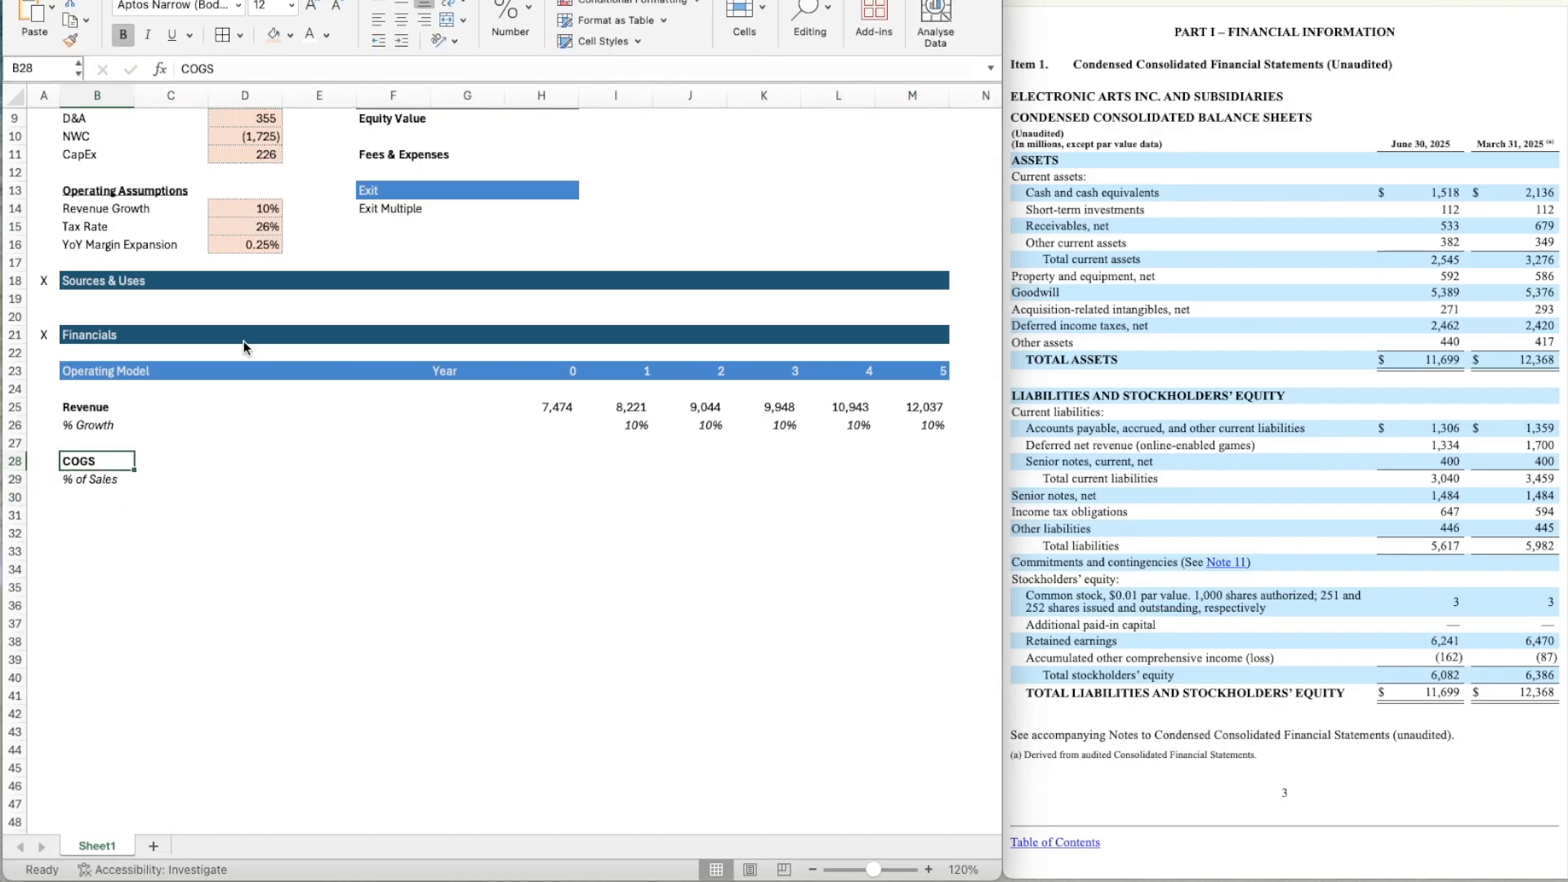
Link the Year 0 COGS in H28 to the LTM COGS assumption in D7.
key(Right)
key(Right)
key(Right)
key(Right)
key(Right)
key(Right)
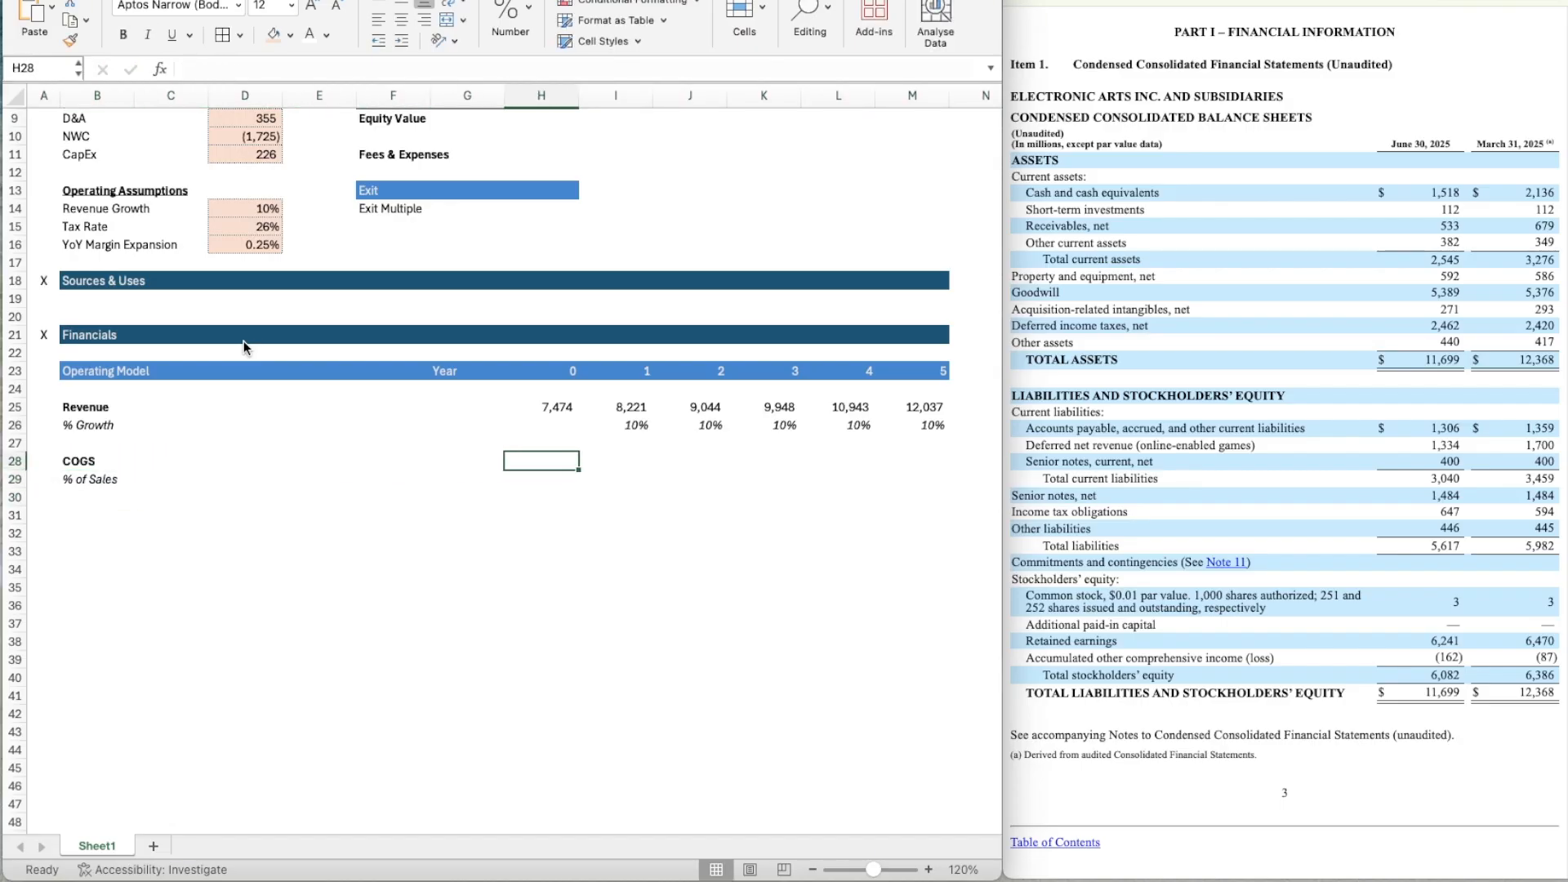
text(=)
scroll(244, 341, up, 4)
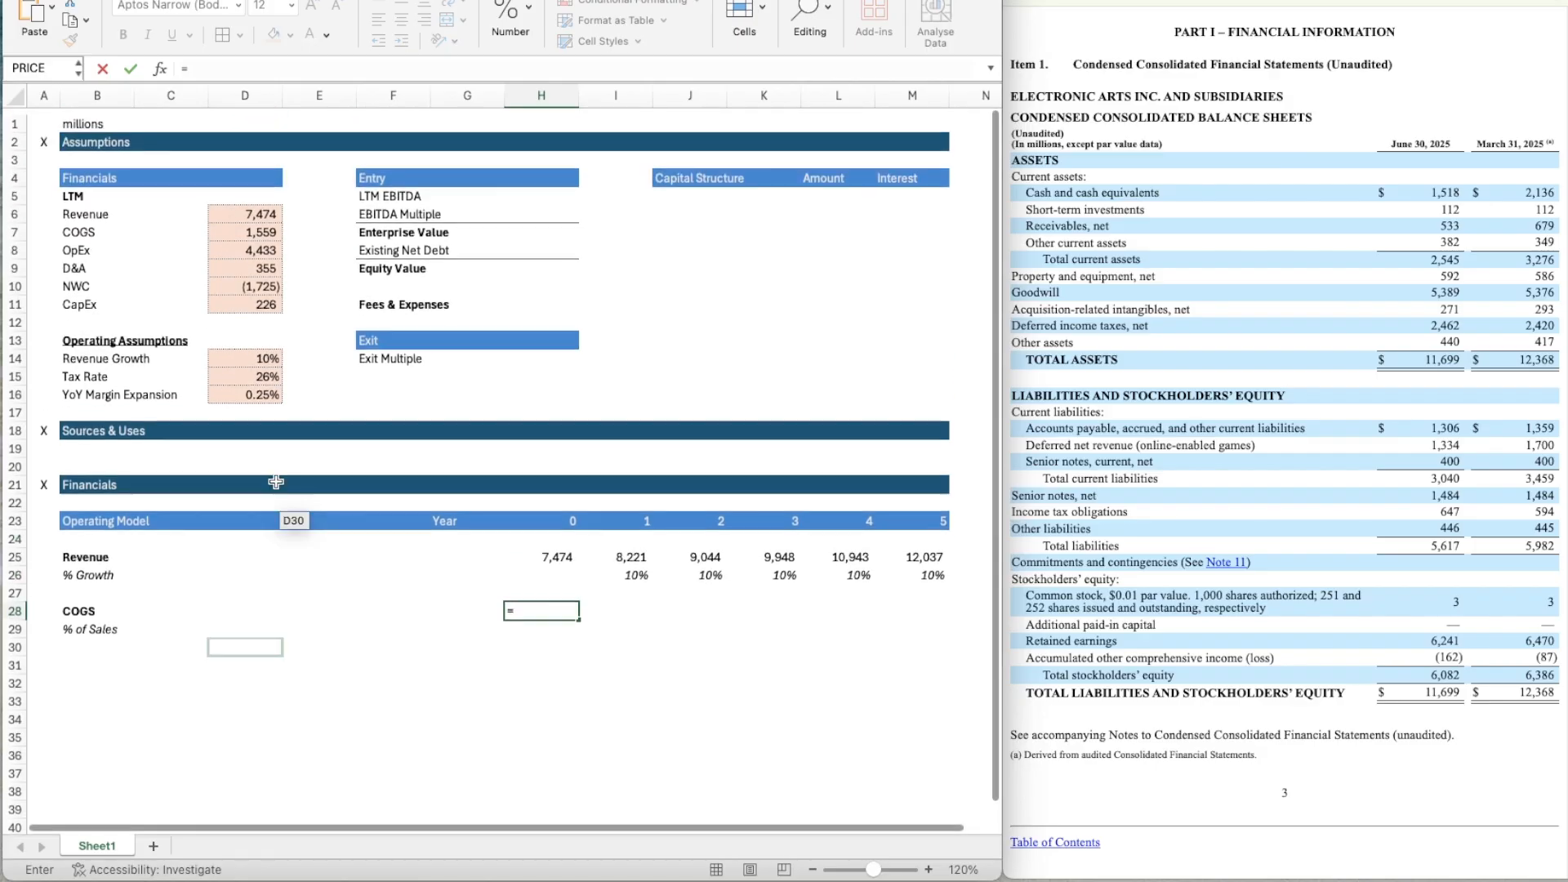
scroll(236, 227, down, 1)
click(240, 209)
key(Return)
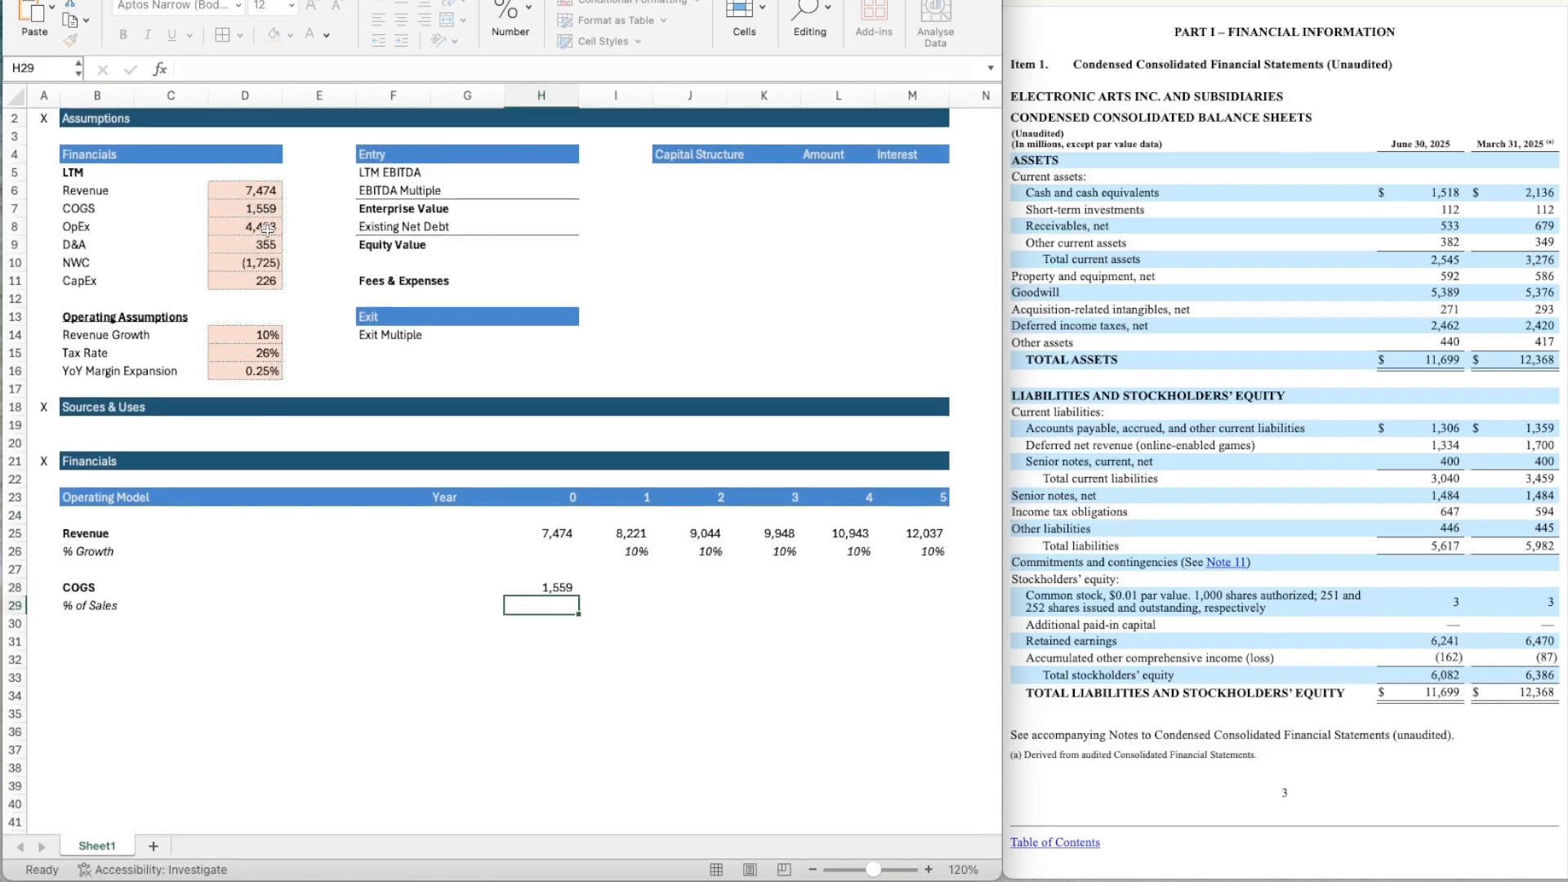
Calculate Year 0 COGS as a share of sales in H29 with the formula =H28/H25.
key(Right)
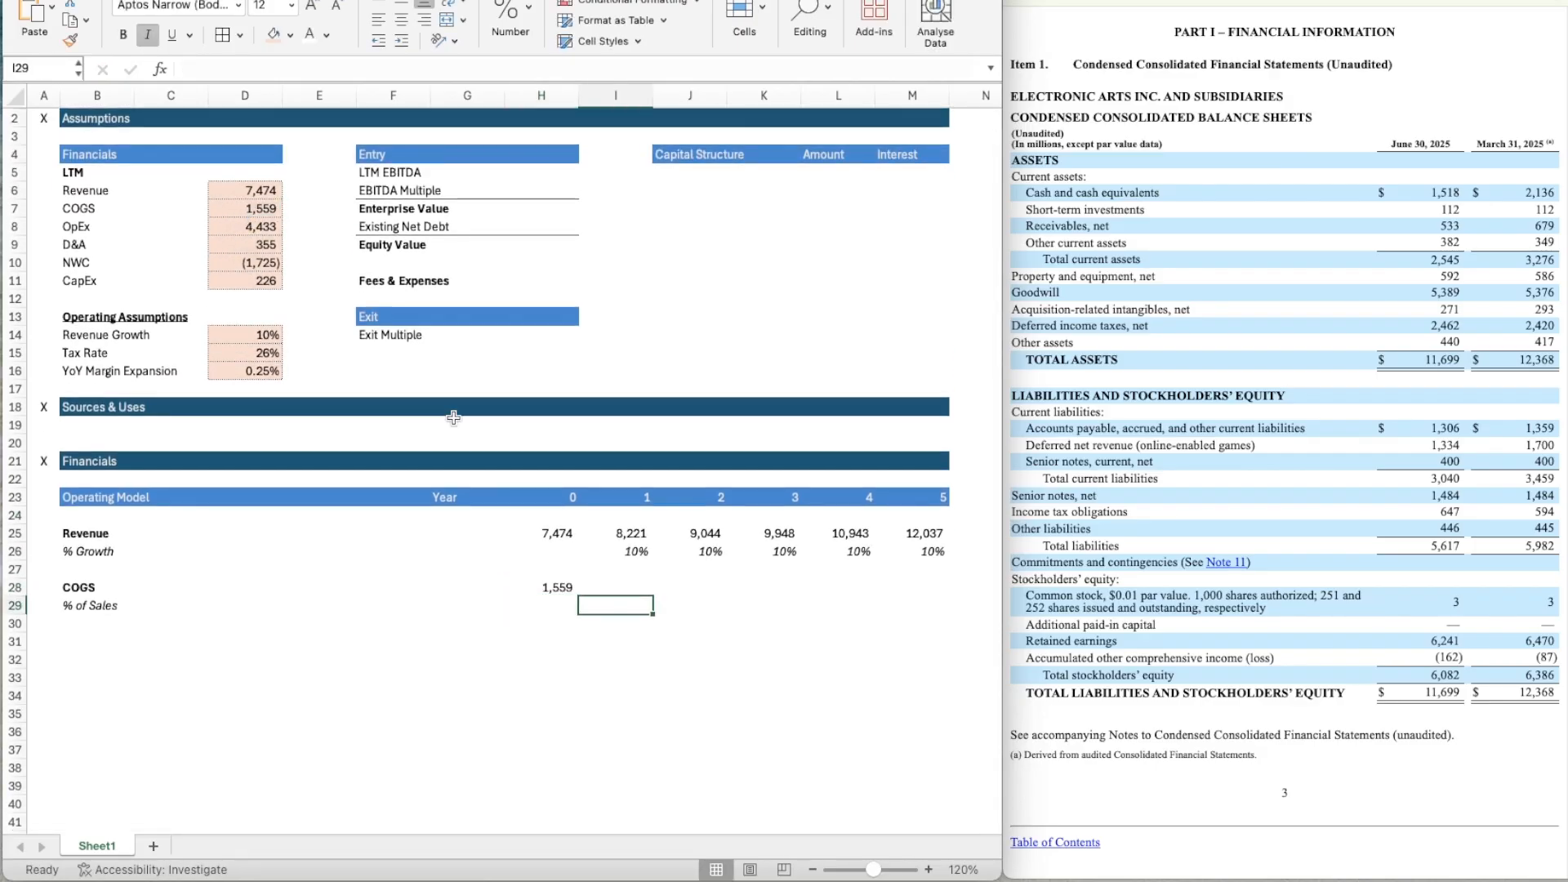
key(Left)
text(=)
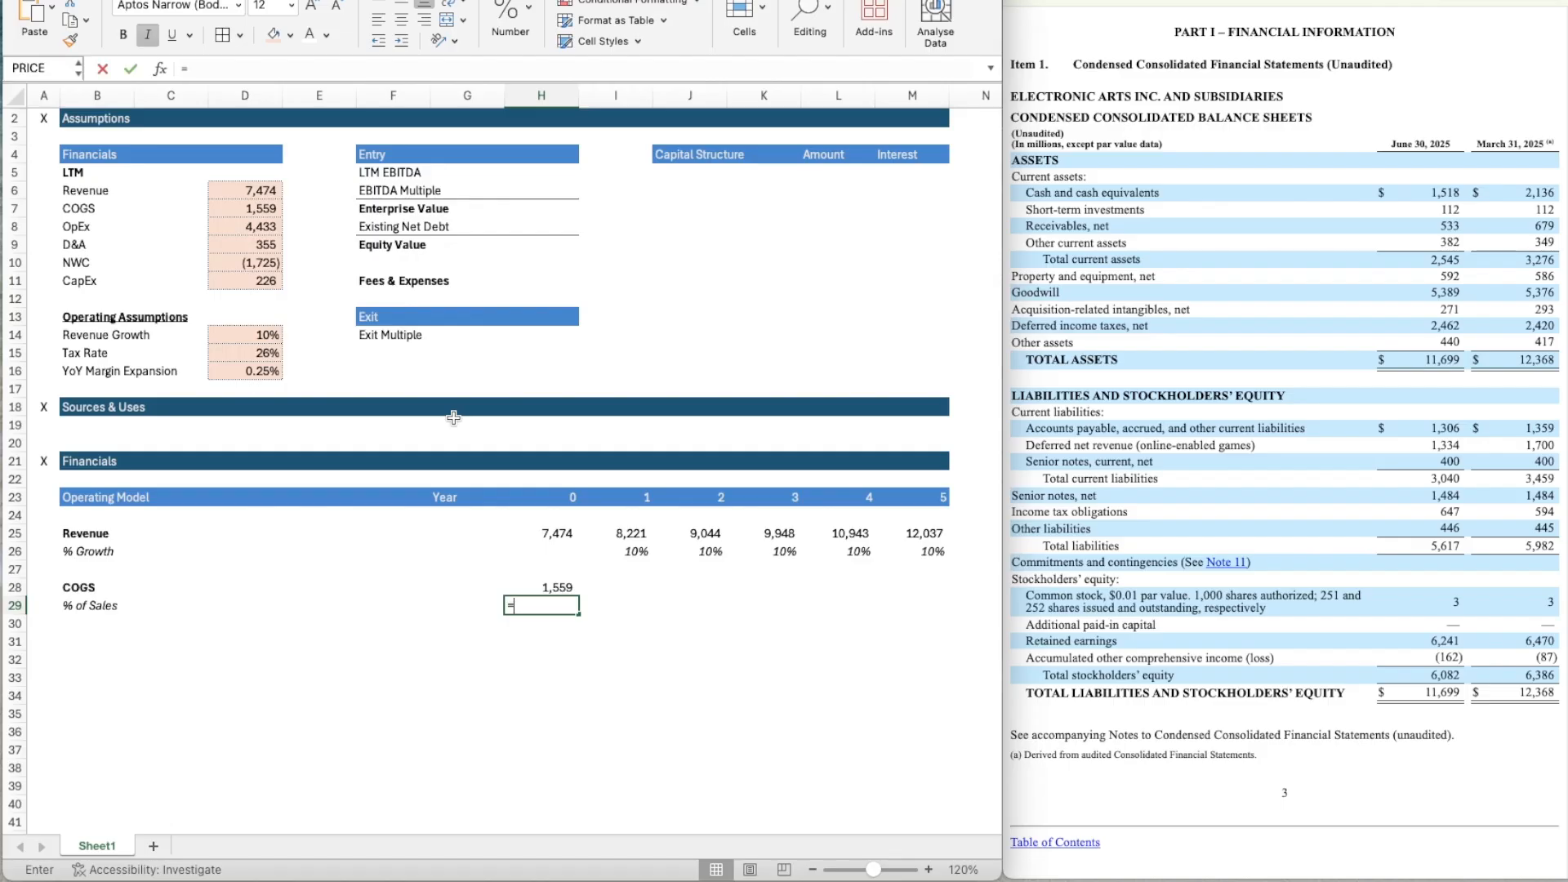
key(Up)
text(/)
key(Up)
key(Up)
key(Up)
key(Up)
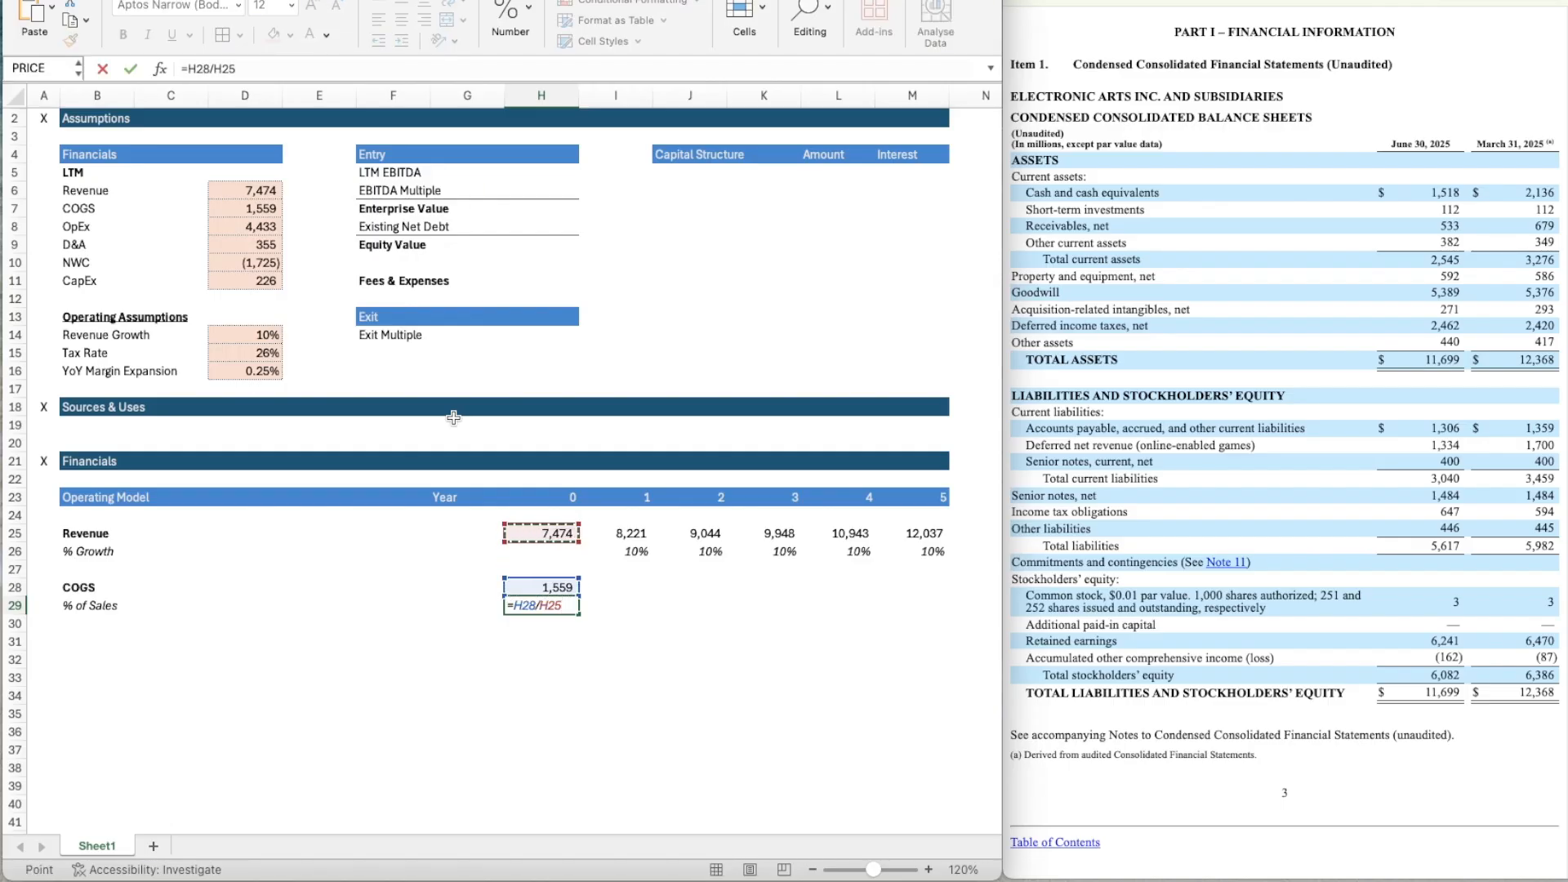
key(Return)
Copy the percentage format of I26 onto the COGS % of Sales cell H29.
key(Up)
key(Up)
key(Up)
key(Right)
key(Up)
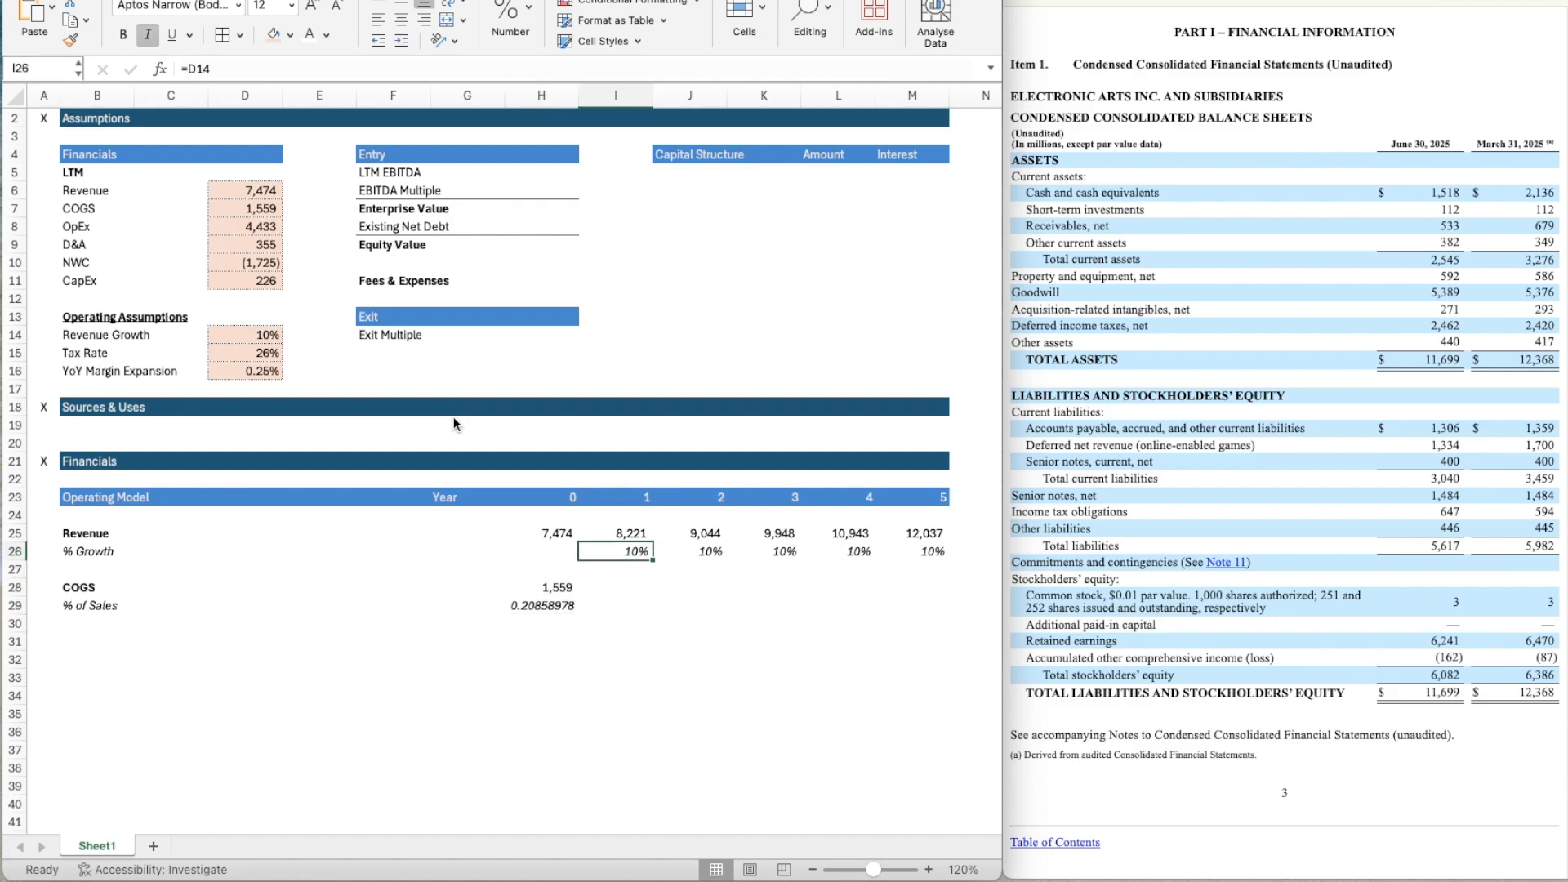
key(super+shift+c)
click(525, 605)
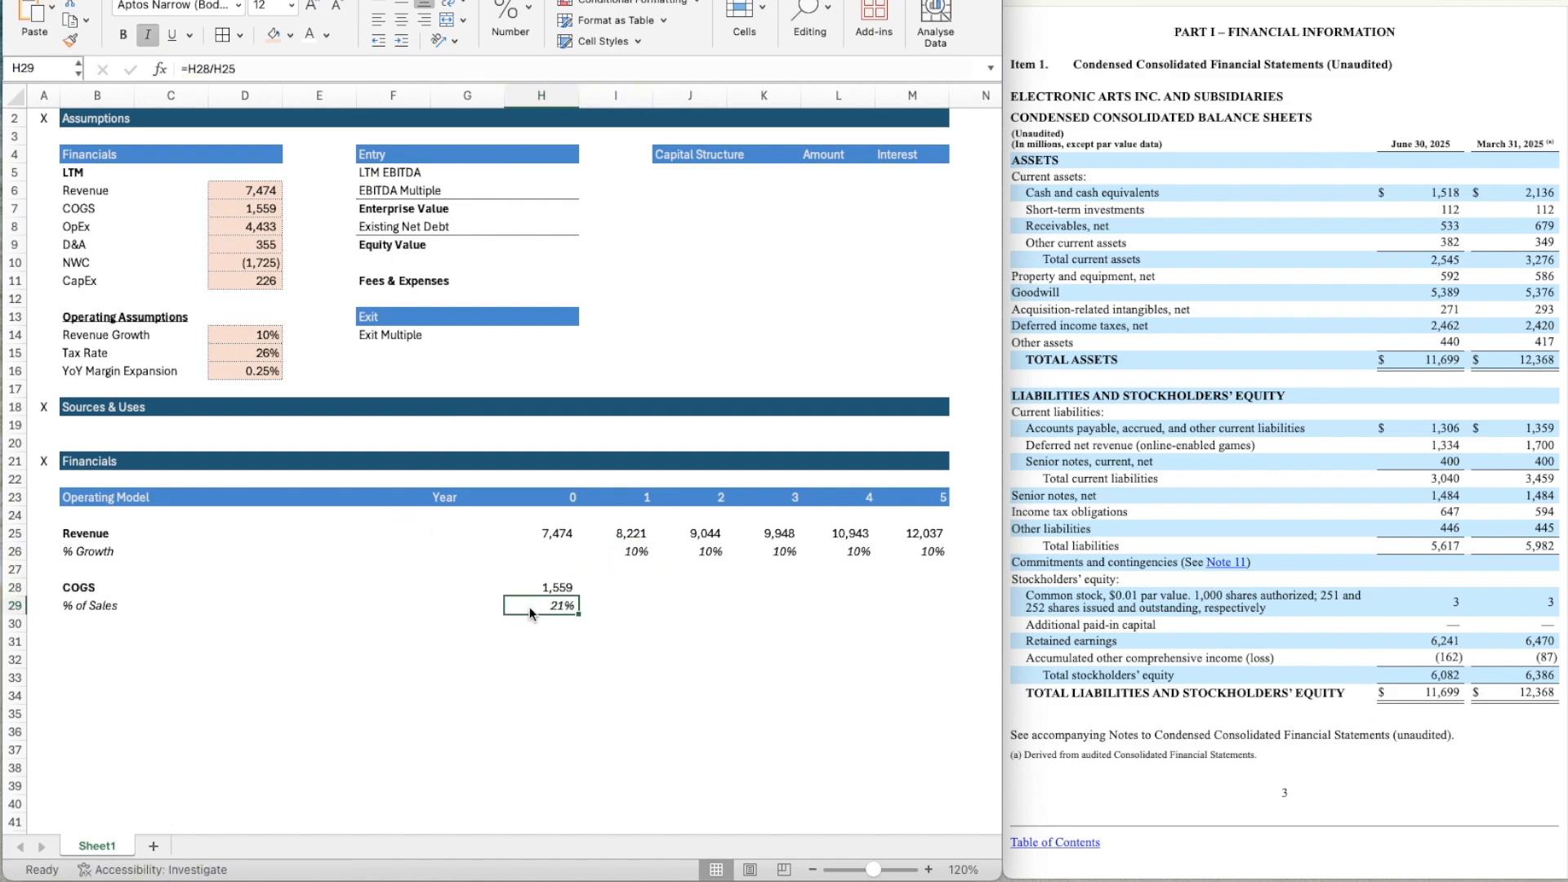
Hold the COGS percentage constant by entering =H29 in I29 and copying the formula across through M29.
scroll(673, 635, down, 3)
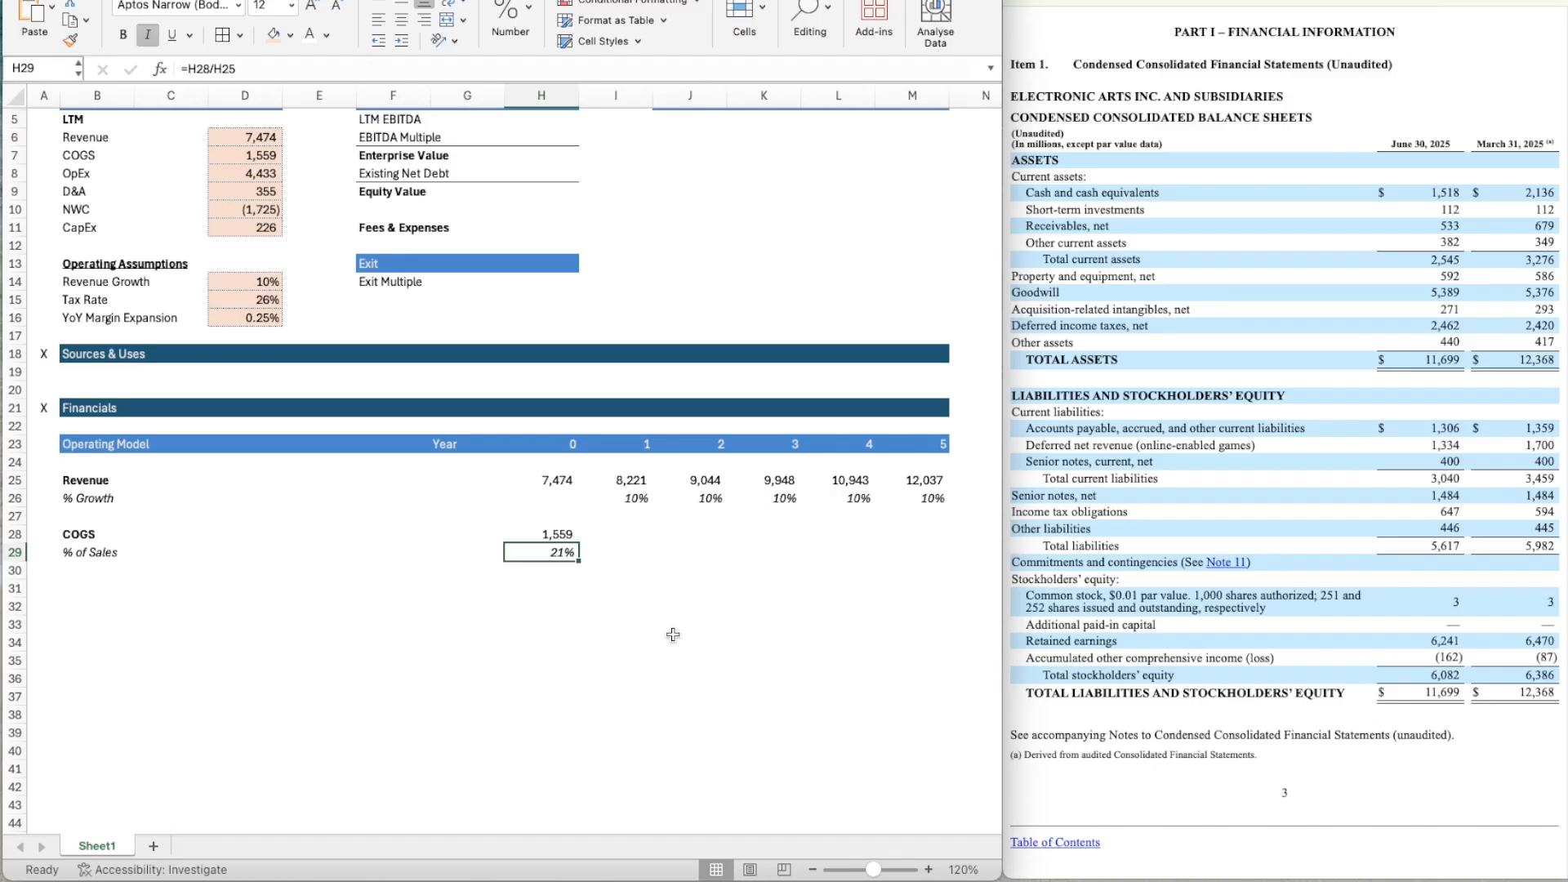
key(Right)
text(=)
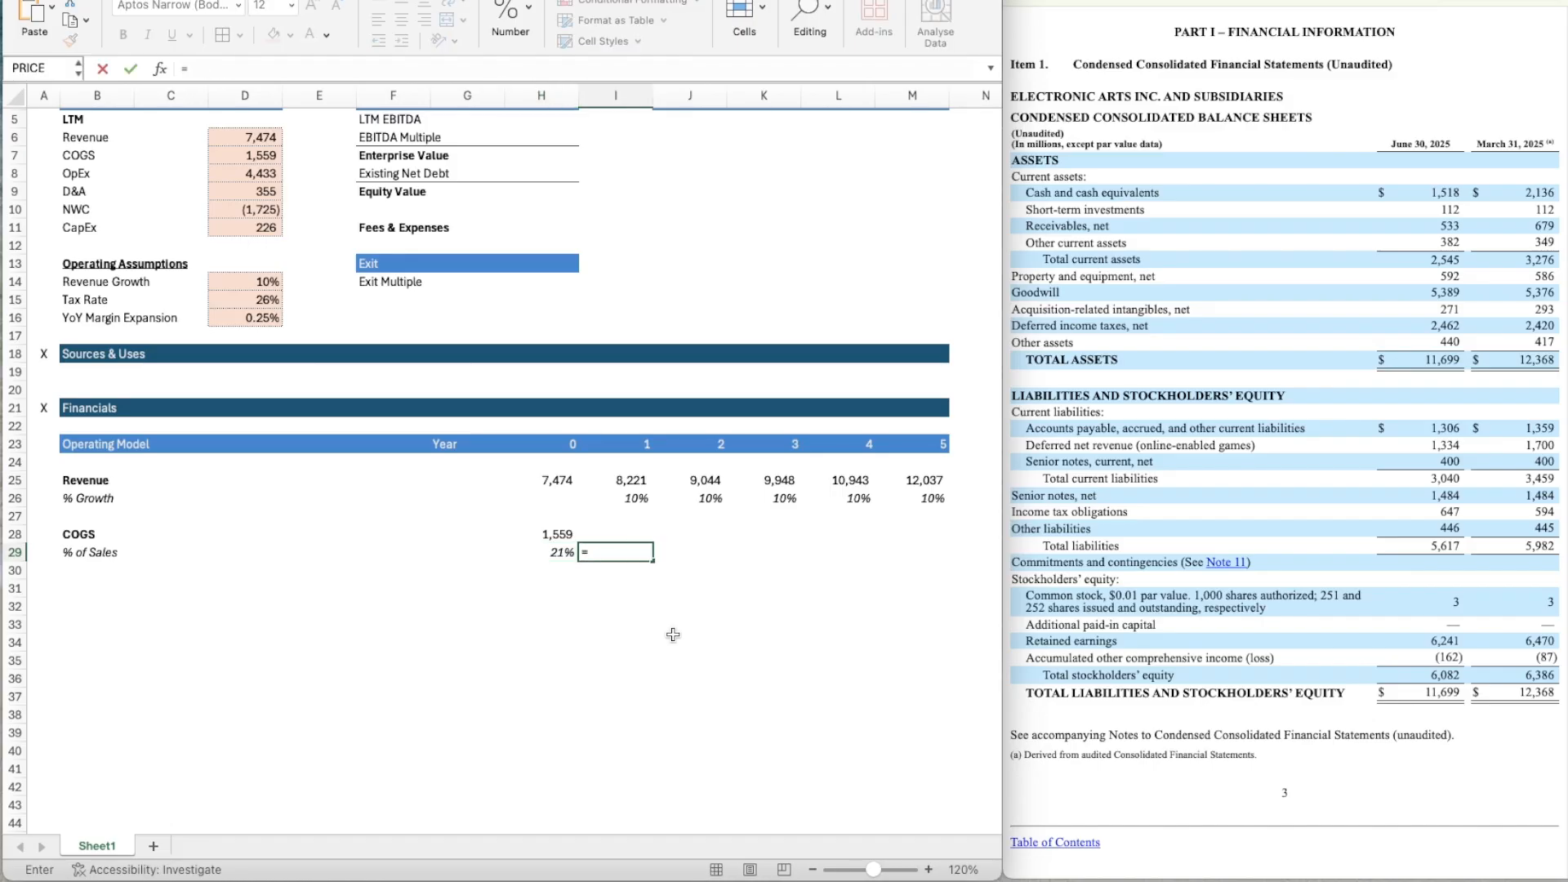
key(Left)
key(Return)
key(Up)
key(ctrl+c)
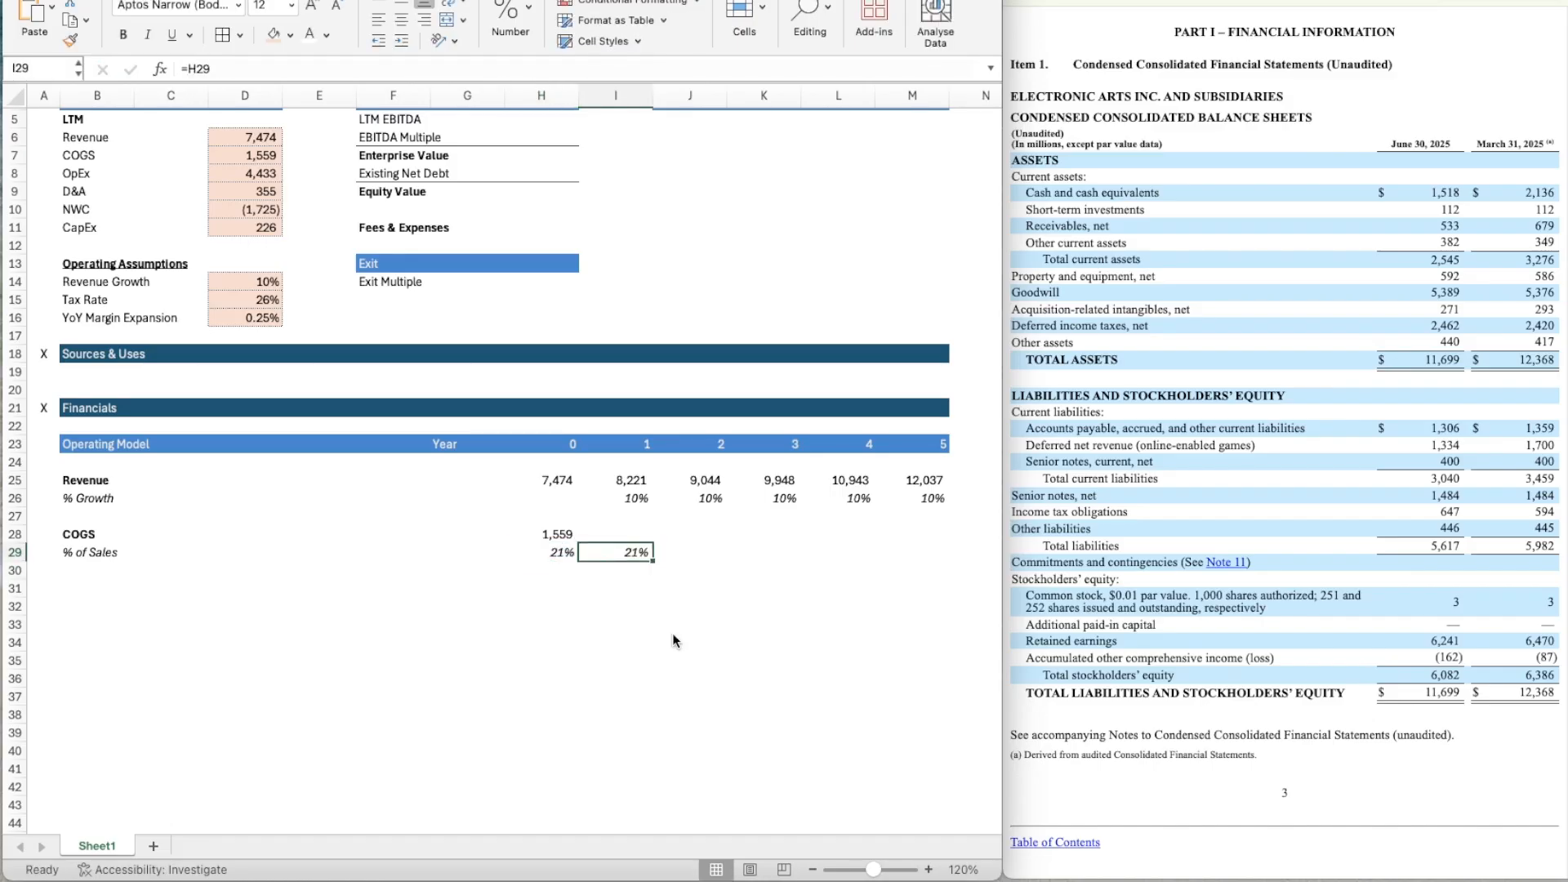
key(shift+Right)
key(shift+Right)
key(shift+Right)
key(shift+Right)
key(ctrl+v)
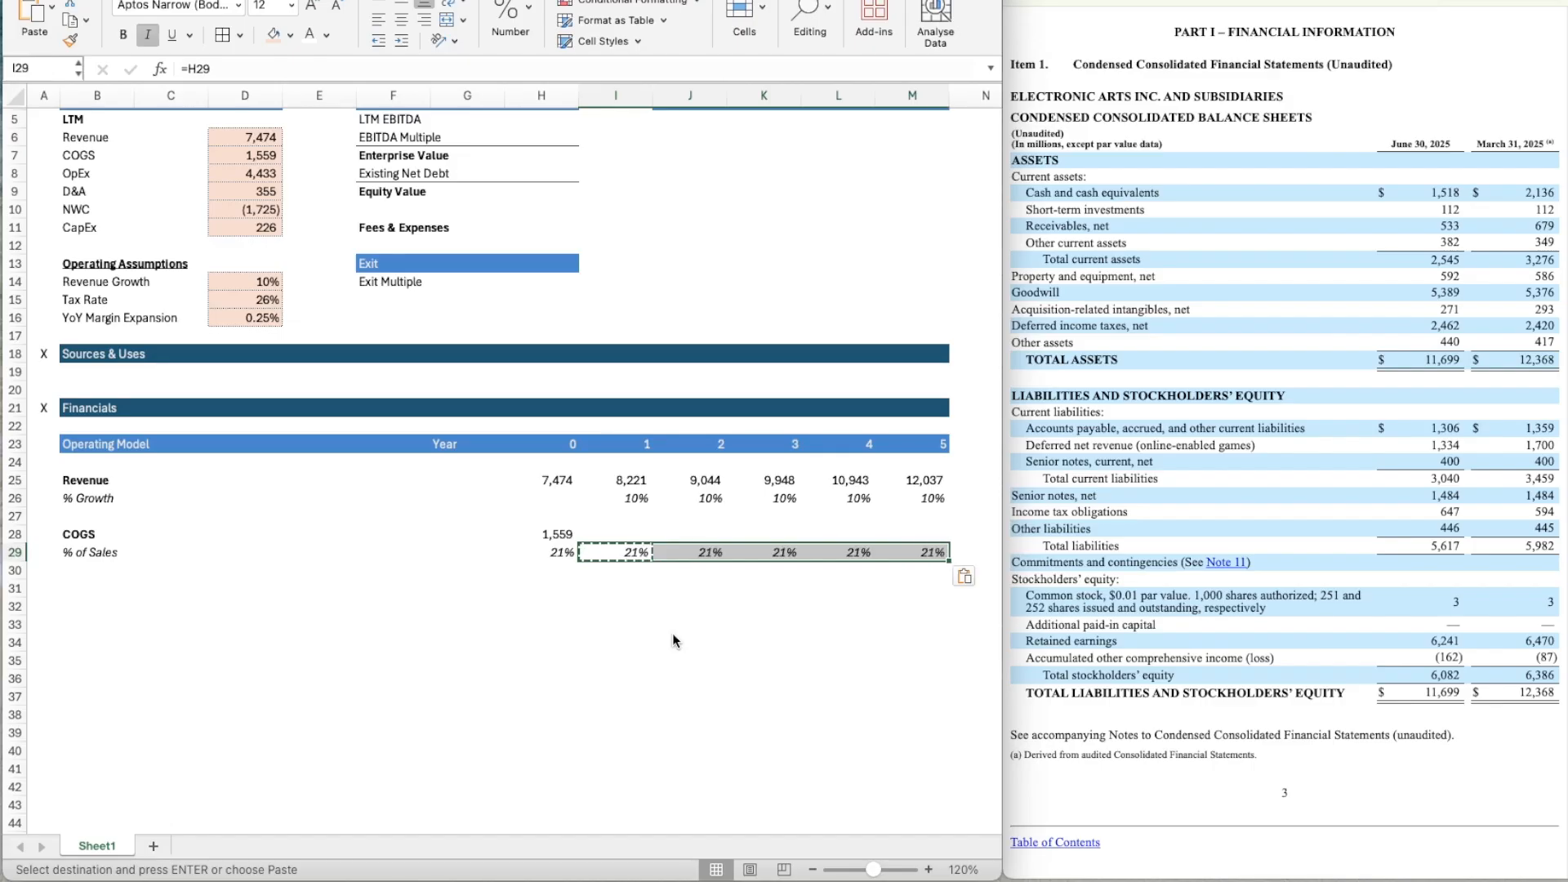
Calculate Year 1 COGS in I28 with the formula =I25*I29.
key(Up)
text(=)
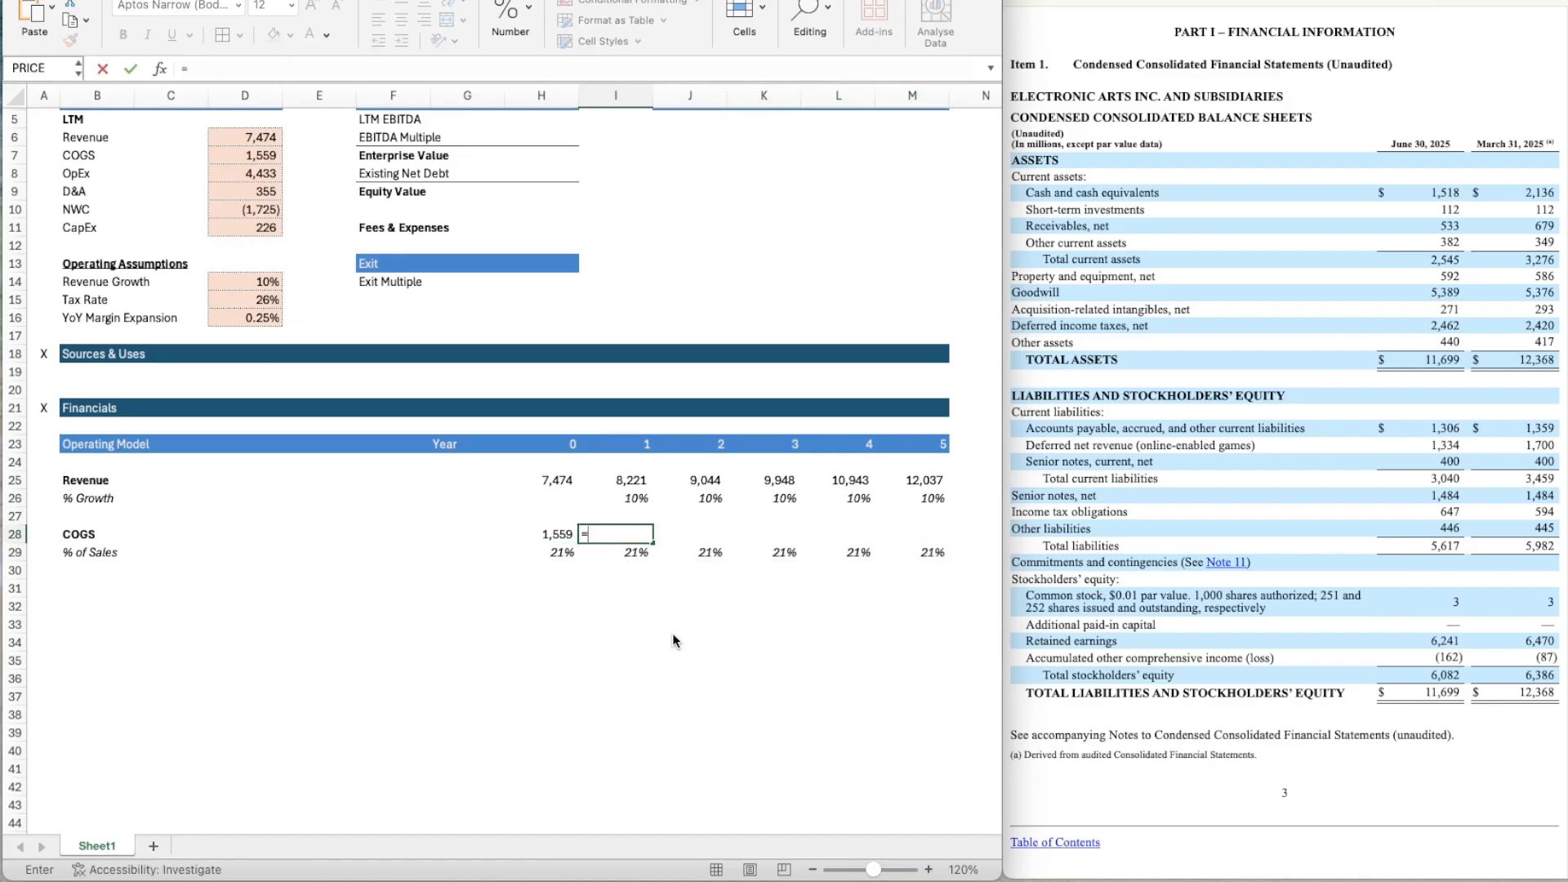
key(Up)
key(Up)
key(Up)
text(*)
key(Down)
key(Return)
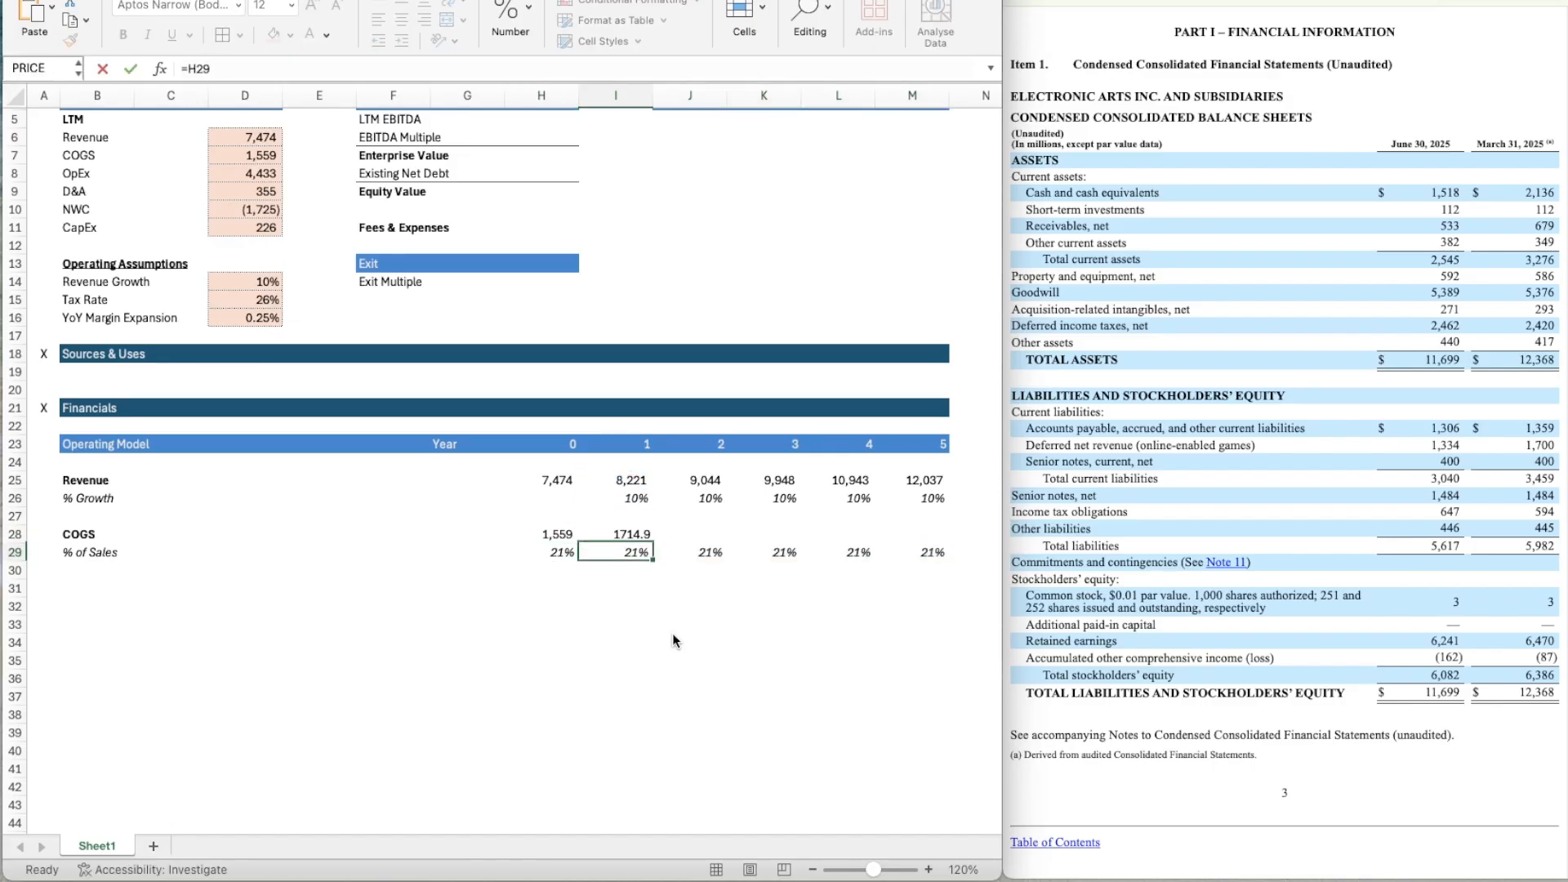
Apply H28's number format to I28 and copy the COGS formula across through M28.
key(Up)
key(Left)
key(Right)
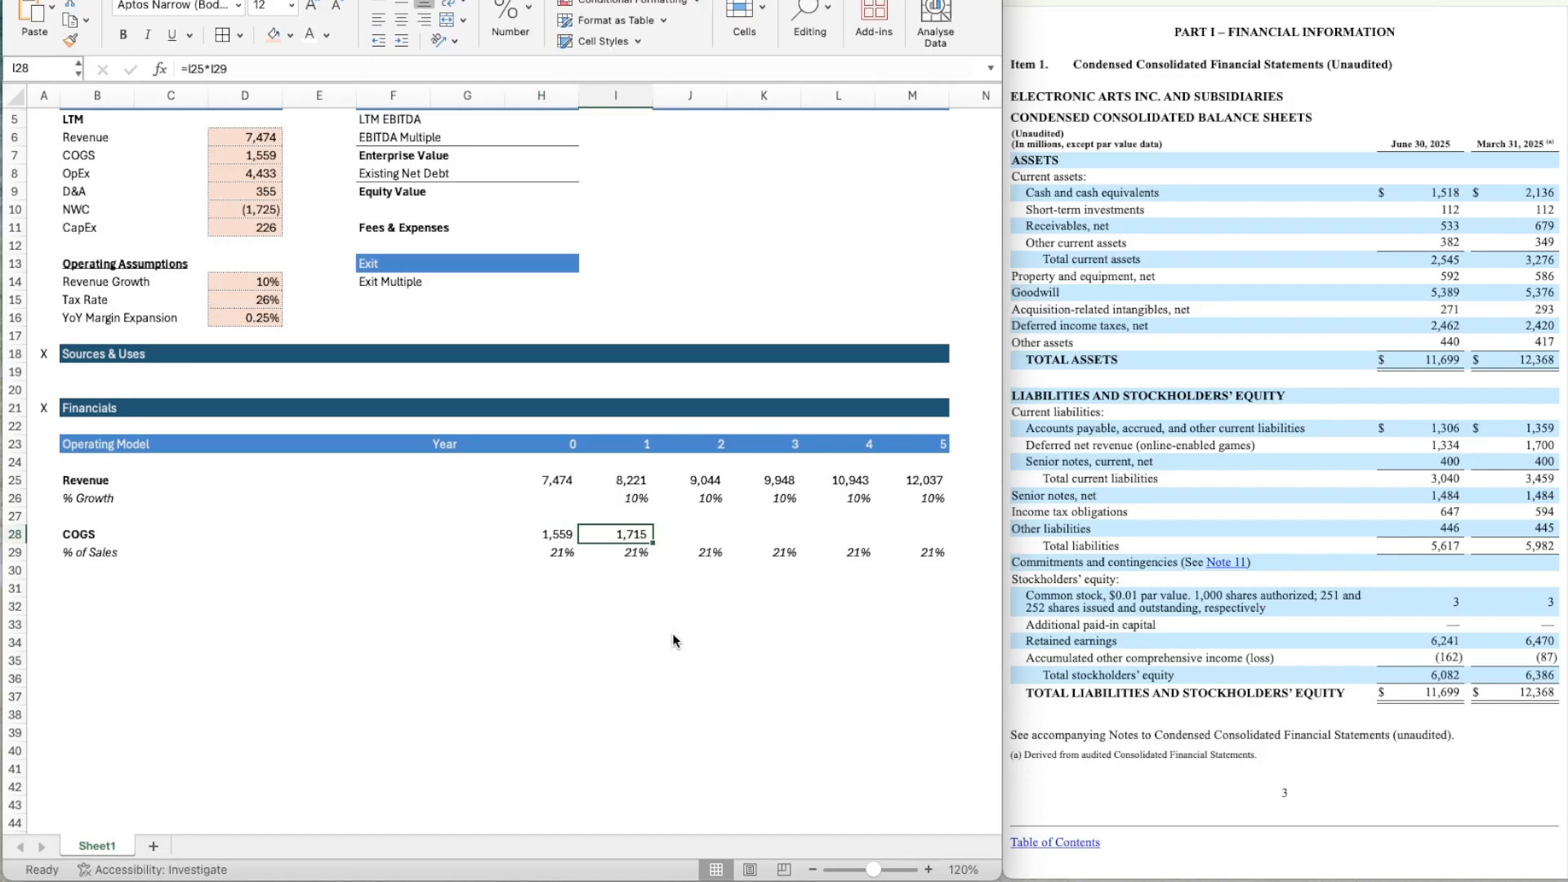
key(ctrl+c)
key(shift+Right)
key(shift+Right)
key(shift+Right)
key(shift+Right)
key(ctrl+v)
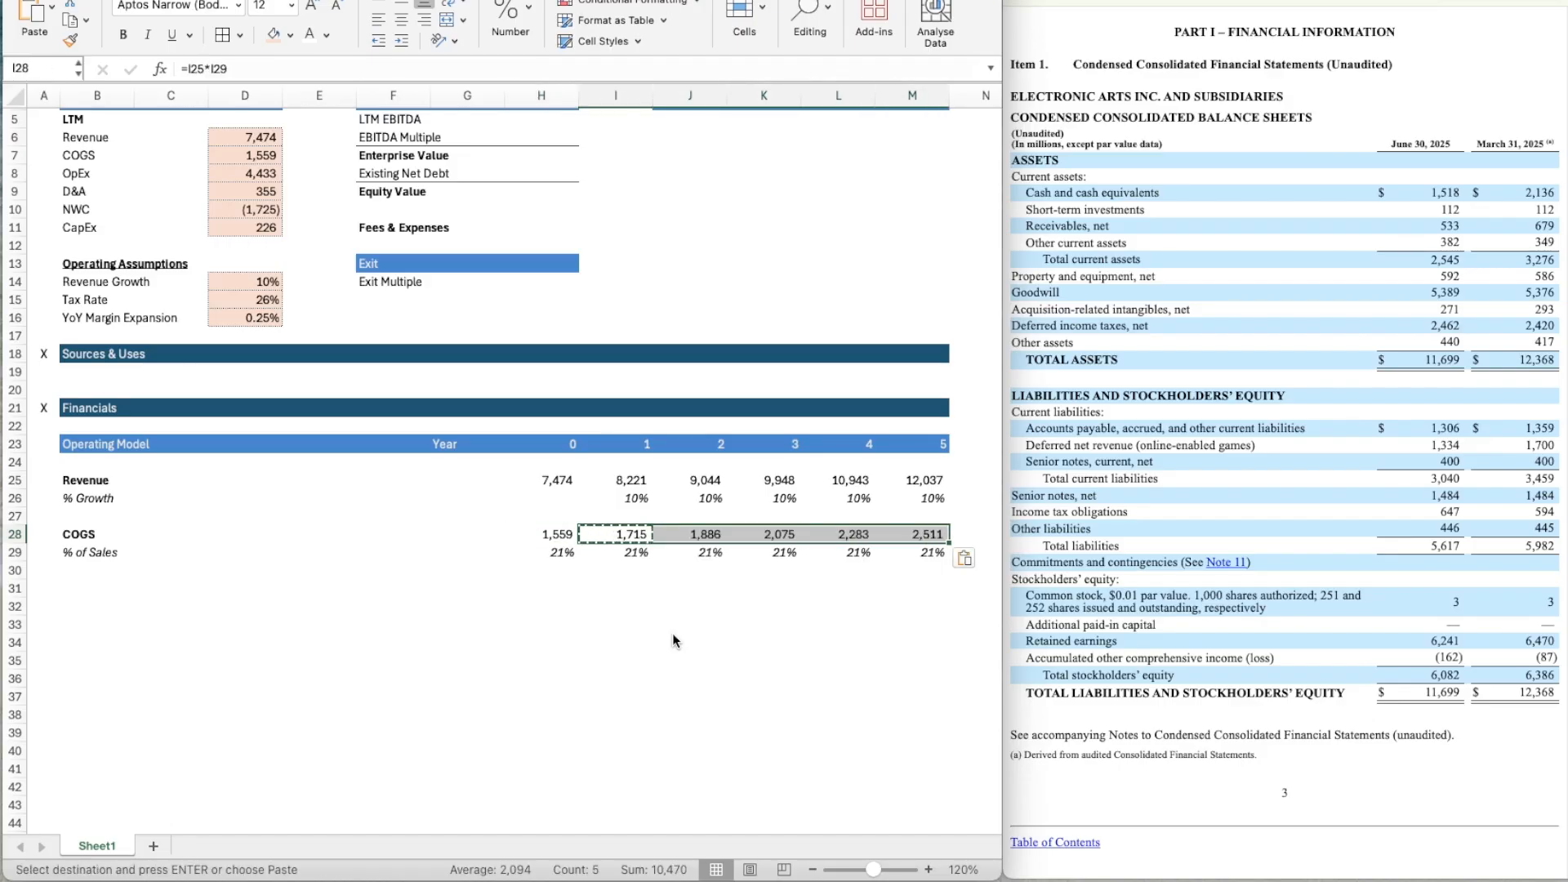
key(Escape)
Add a bold Gross Profit label in B31 of the operating model.
key(Down)
key(Down)
key(Down)
key(Left)
key(Left)
key(Left)
key(Left)
key(Left)
key(Left)
key(Left)
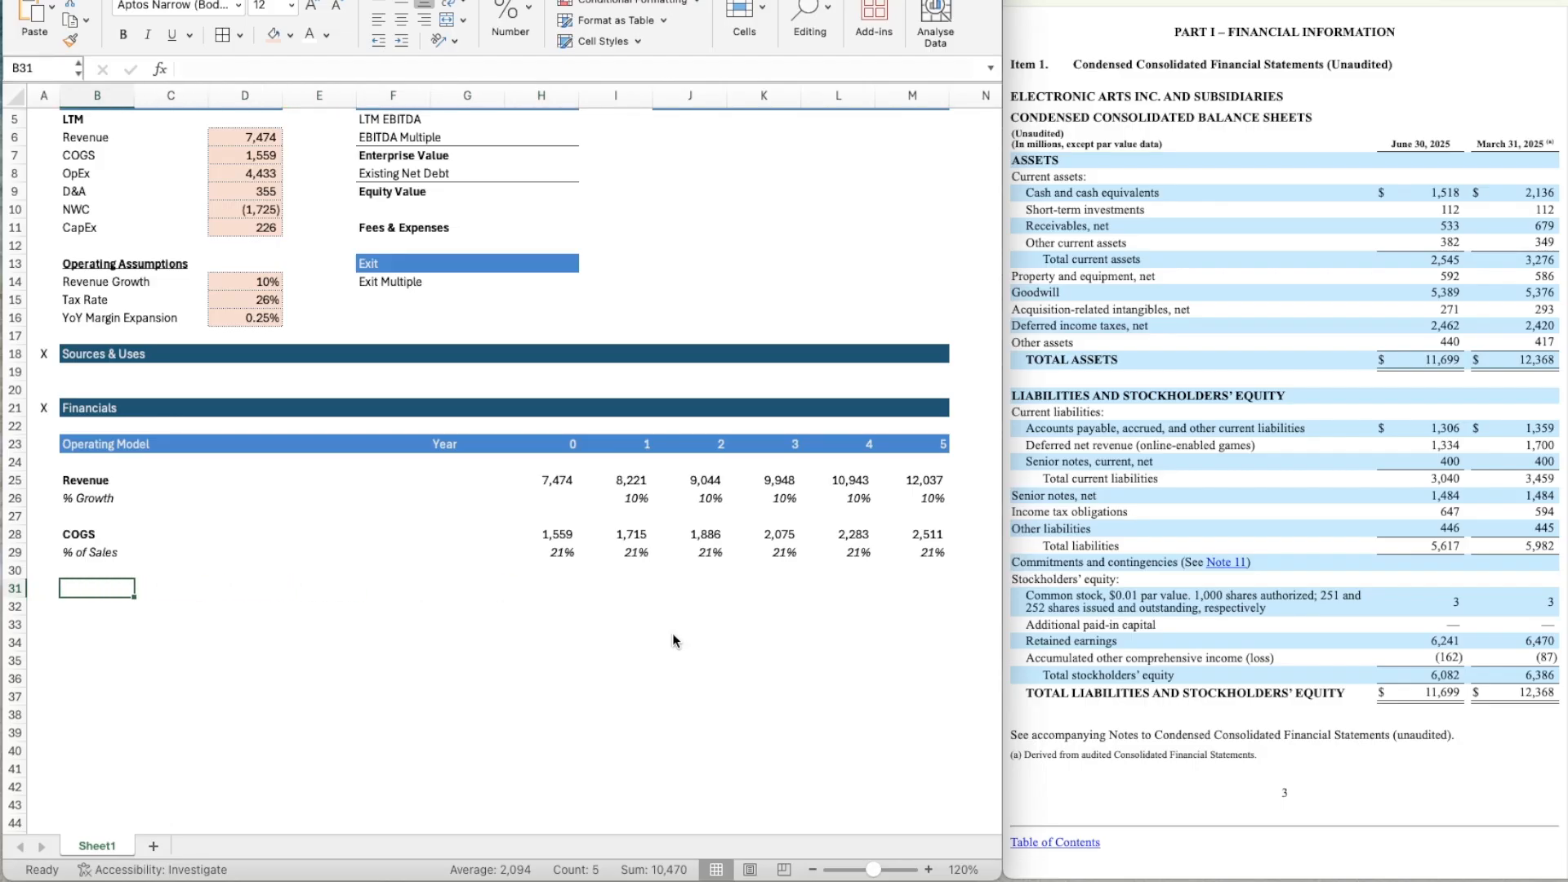
text(Gross Profit)
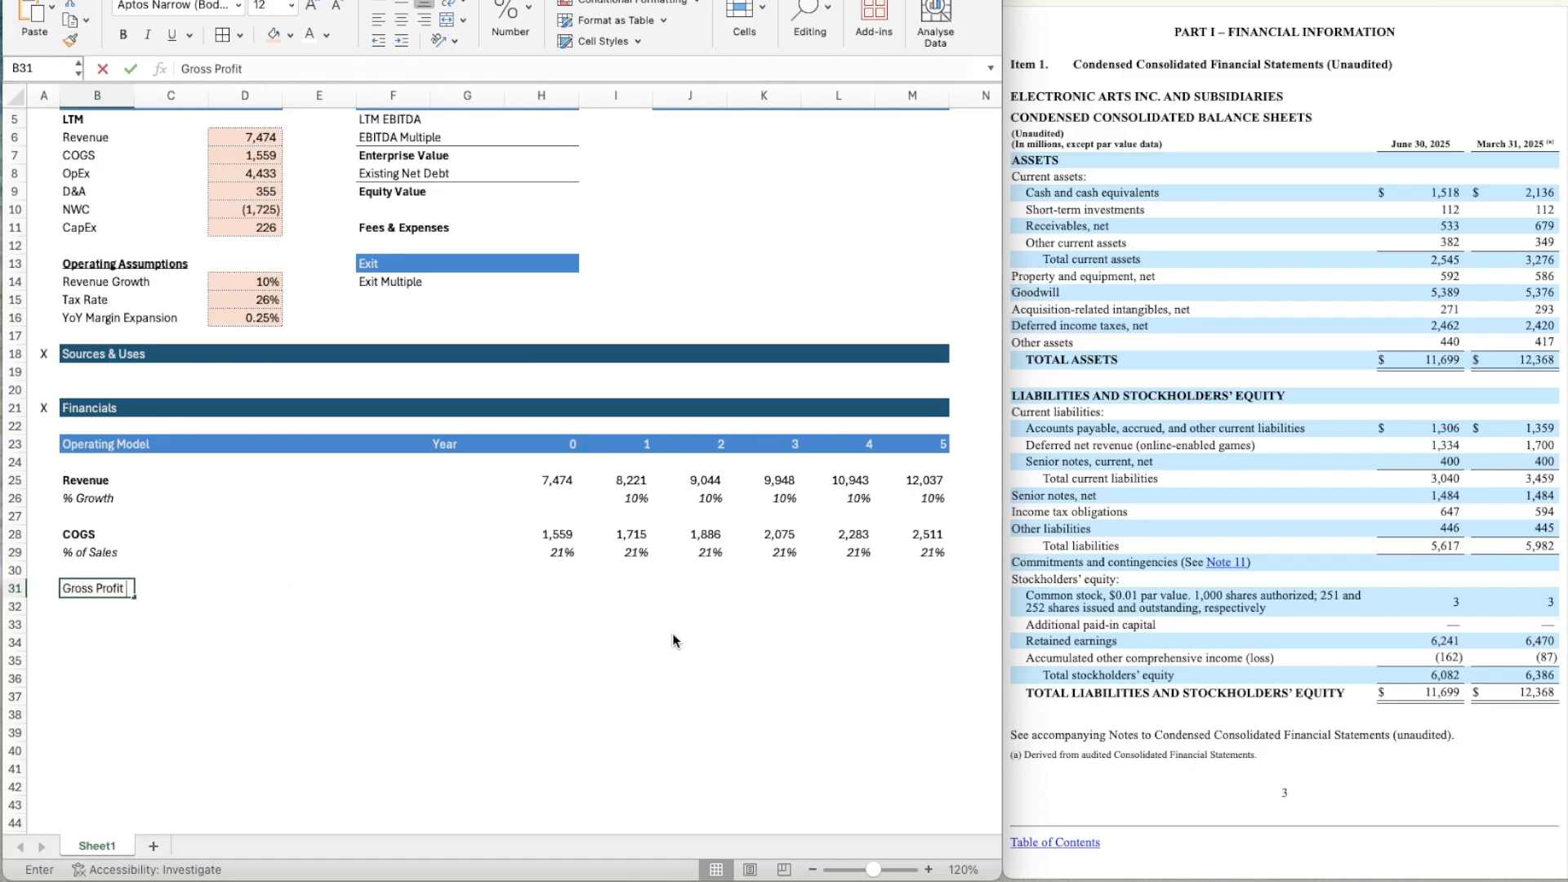
key(Return)
key(Up)
key(super+b)
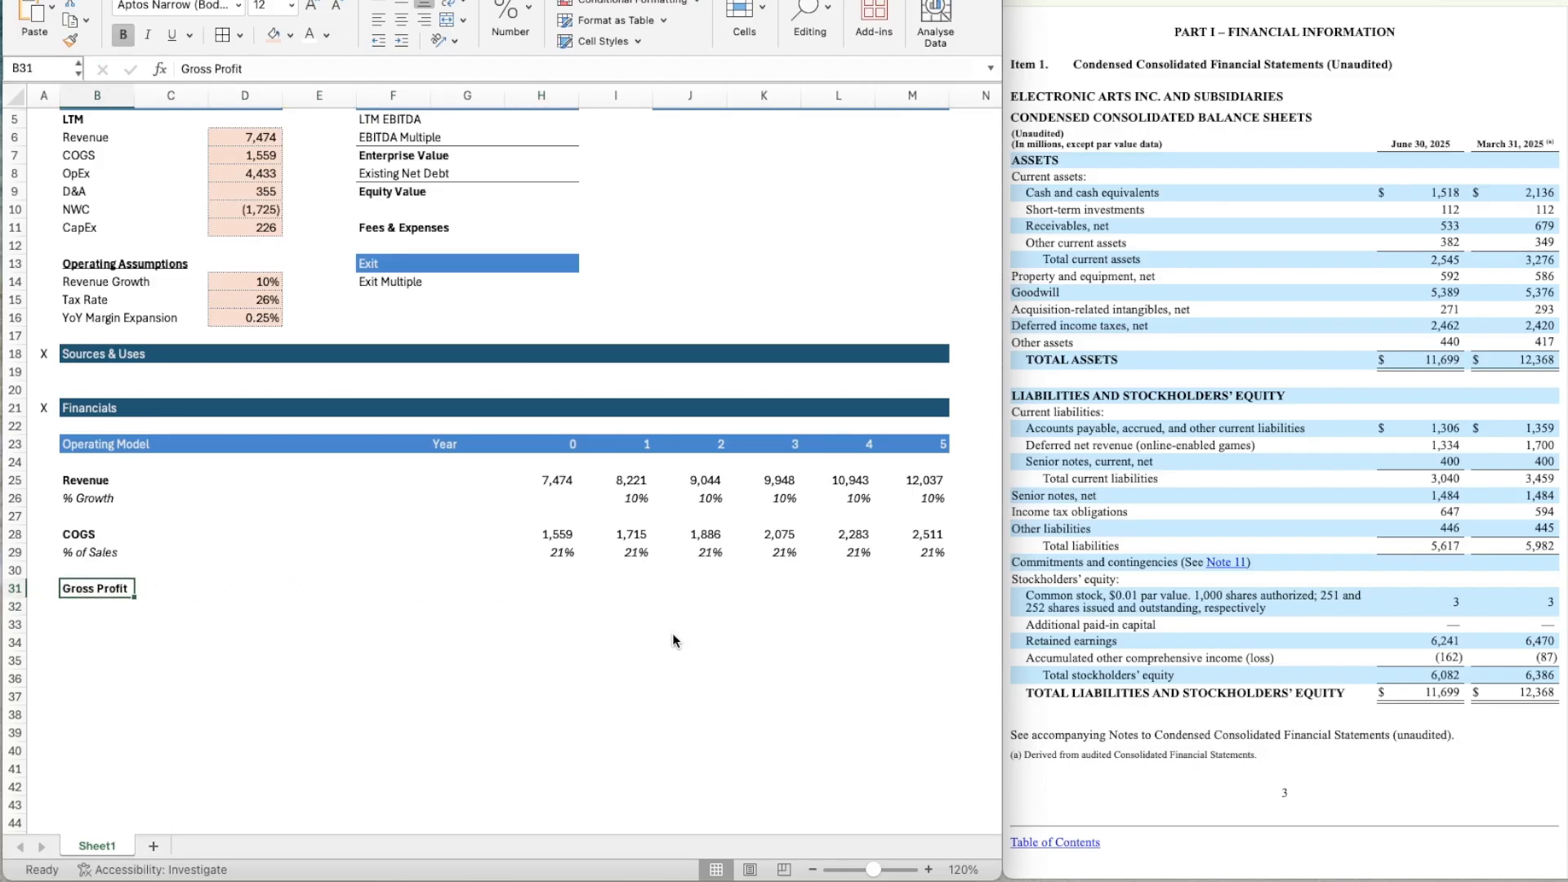
Enter the label % of Sales in B32 below Gross Profit and italicize the whole of row 32.
key(Right)
key(Right)
key(Right)
key(Left)
key(Left)
key(Left)
key(Down)
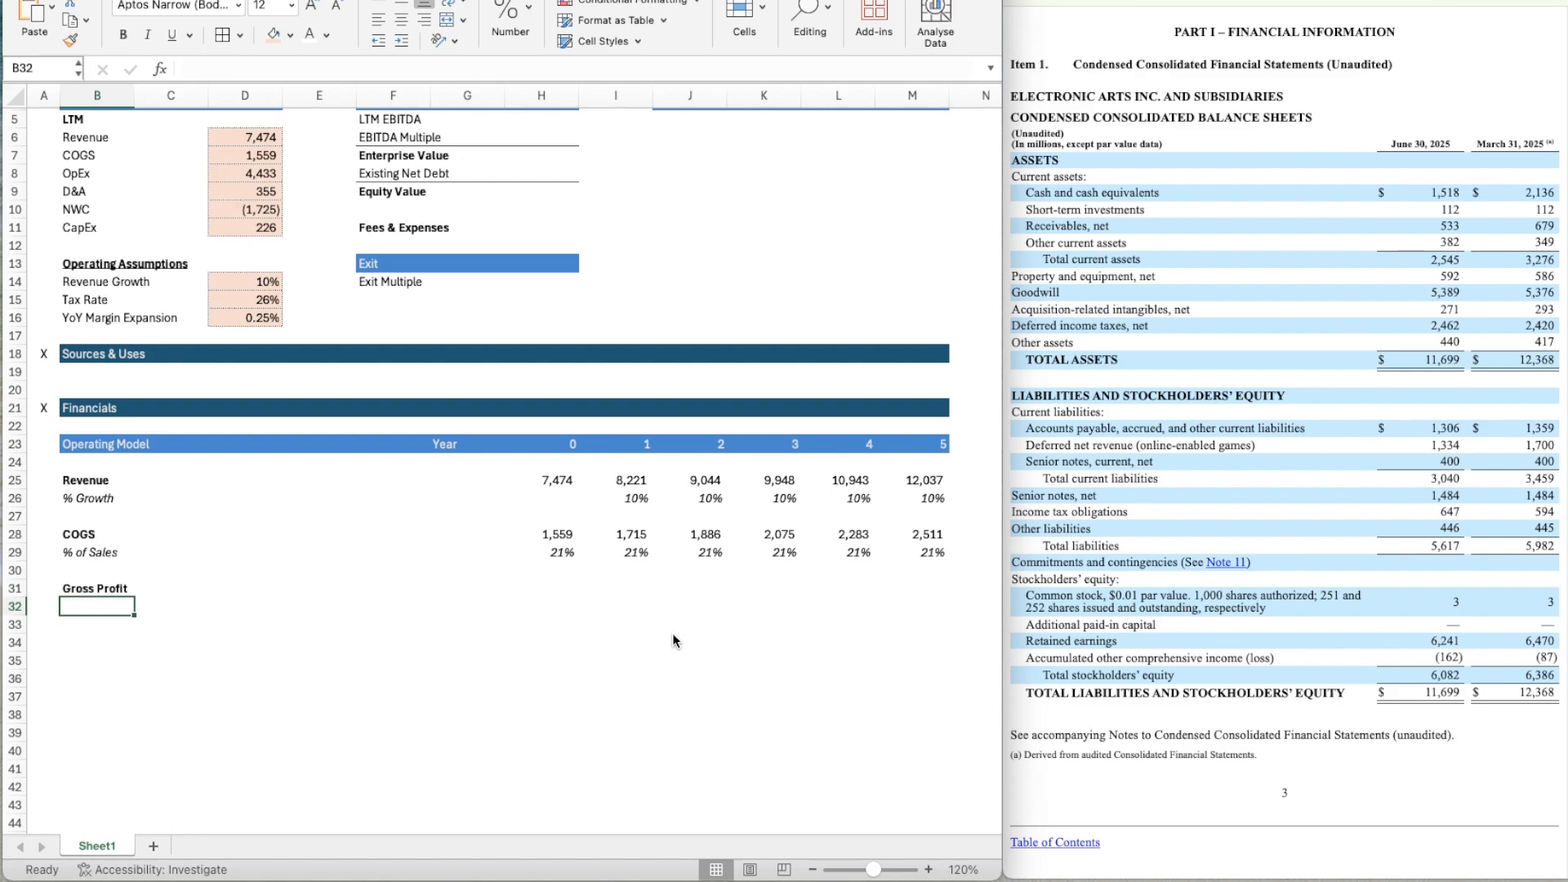
text(% of Sa)
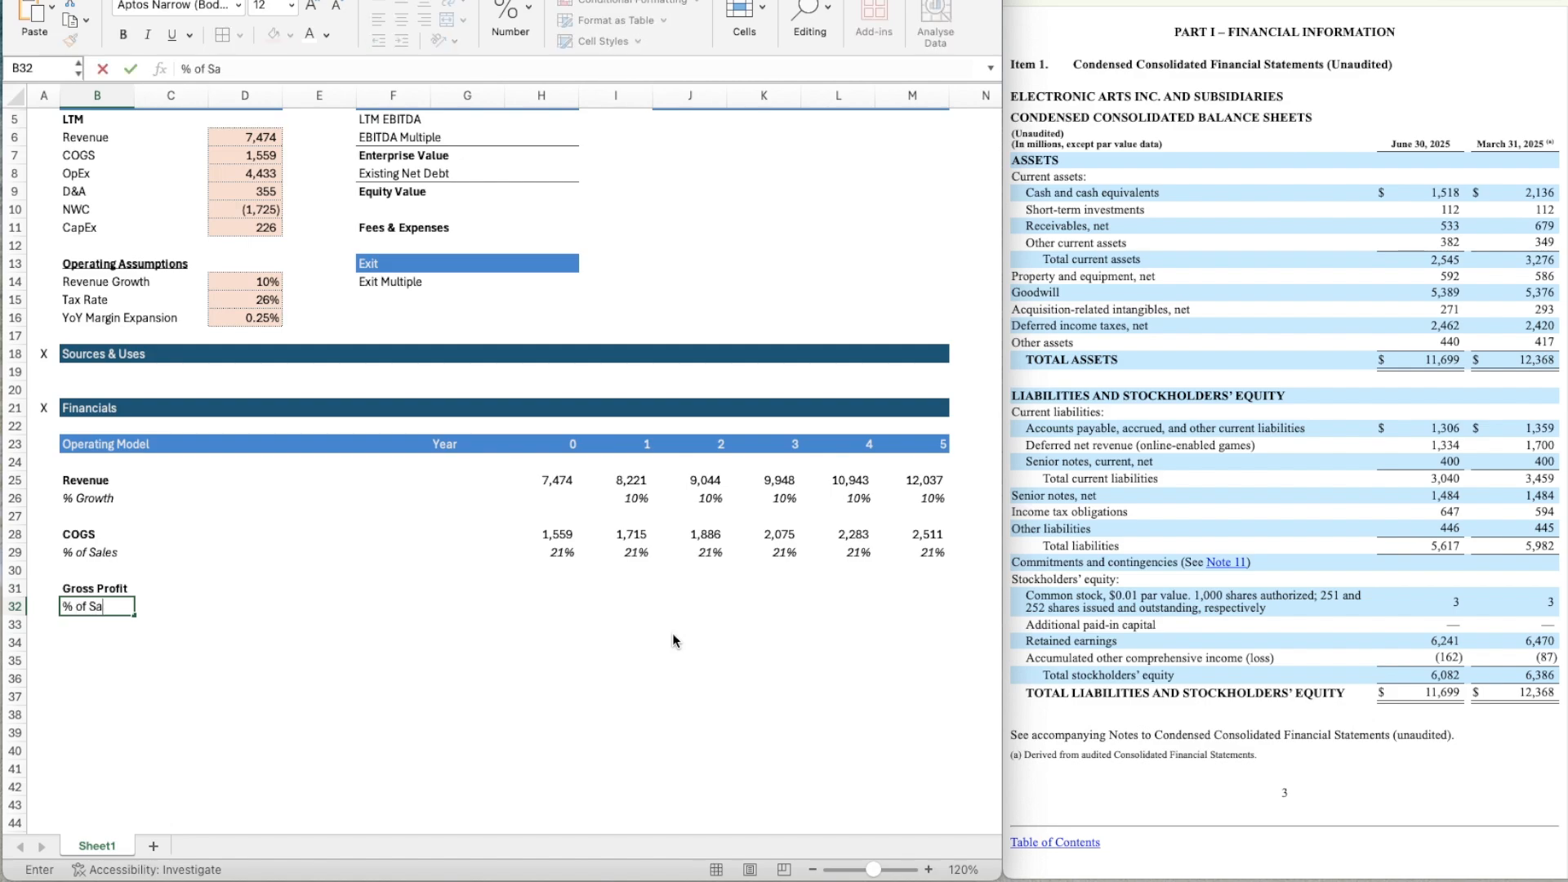
text(les)
key(Return)
key(Up)
key(shift+space)
key(super+i)
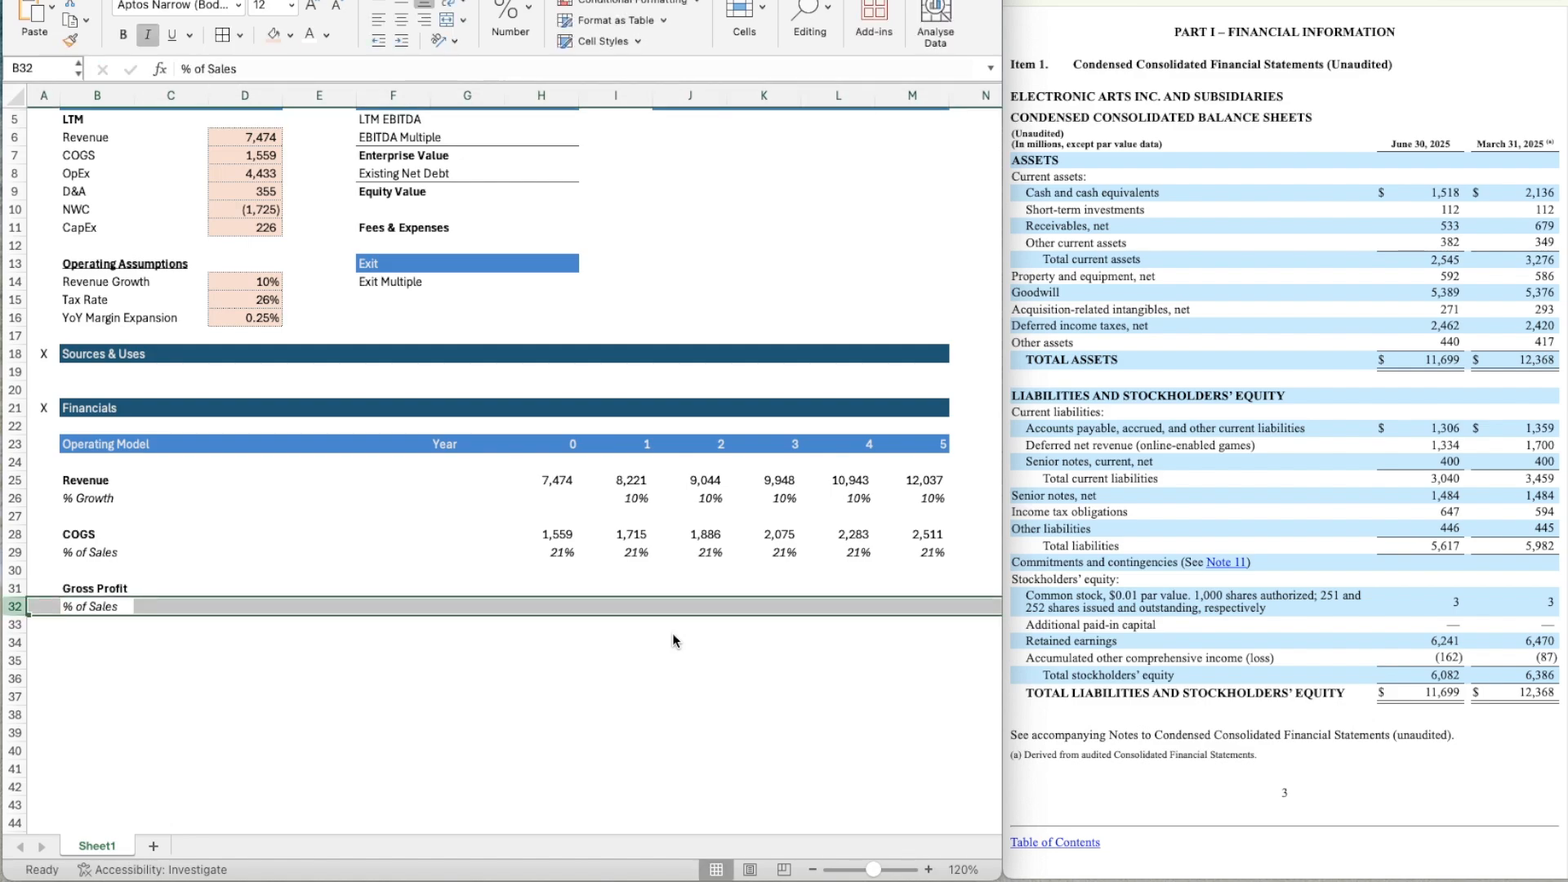
Calculate Year 0 gross profit in H31 as revenue minus COGS with the formula =H25-H28.
key(Right)
key(Right)
key(Right)
key(Right)
key(Right)
key(Right)
key(Up)
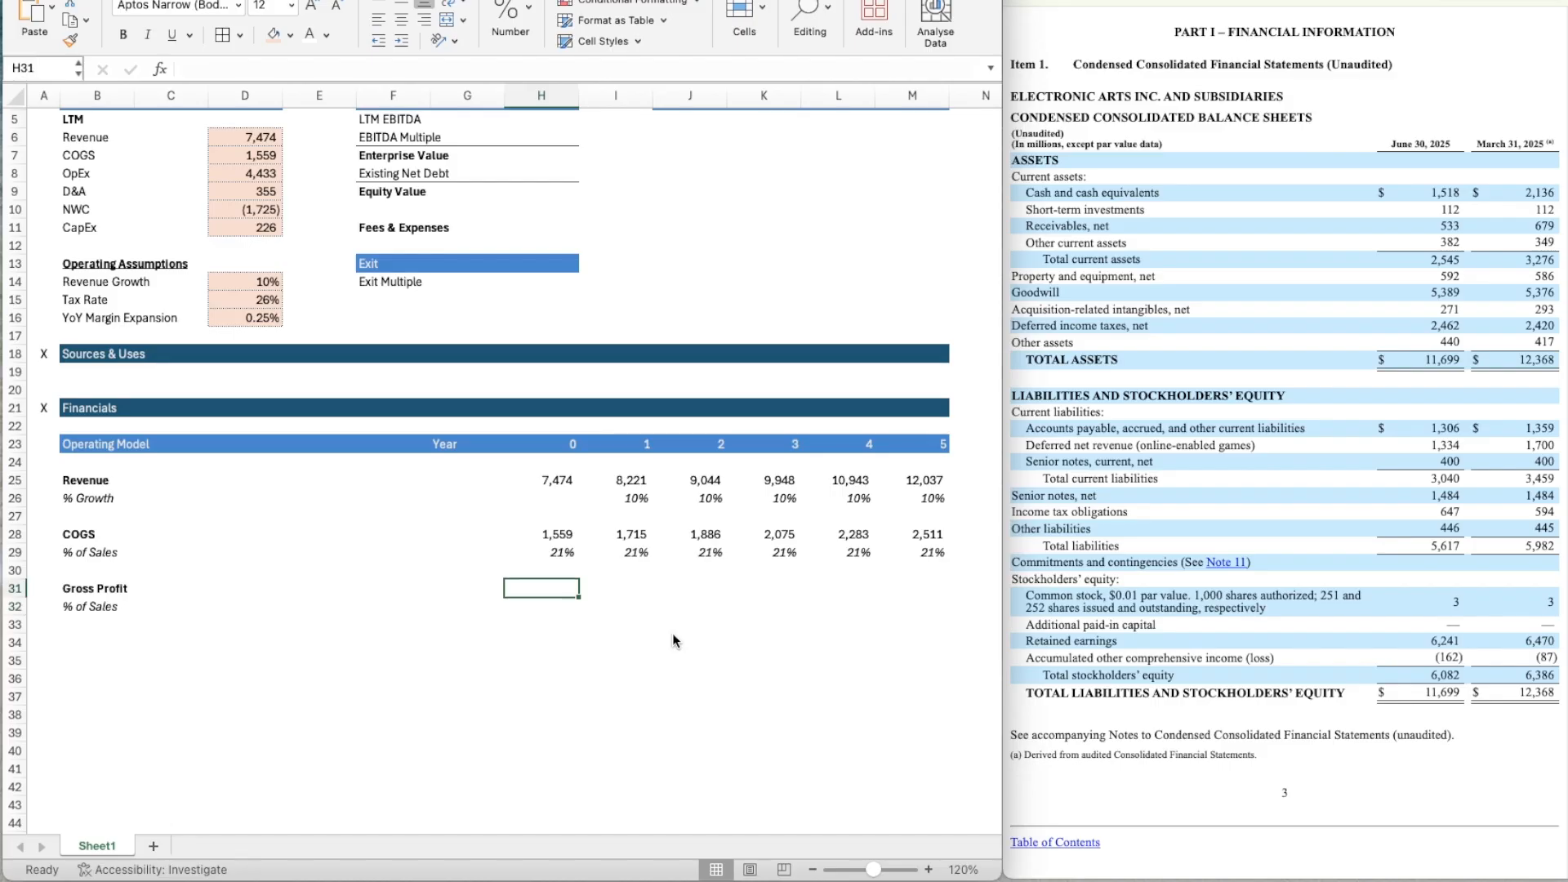
text(=)
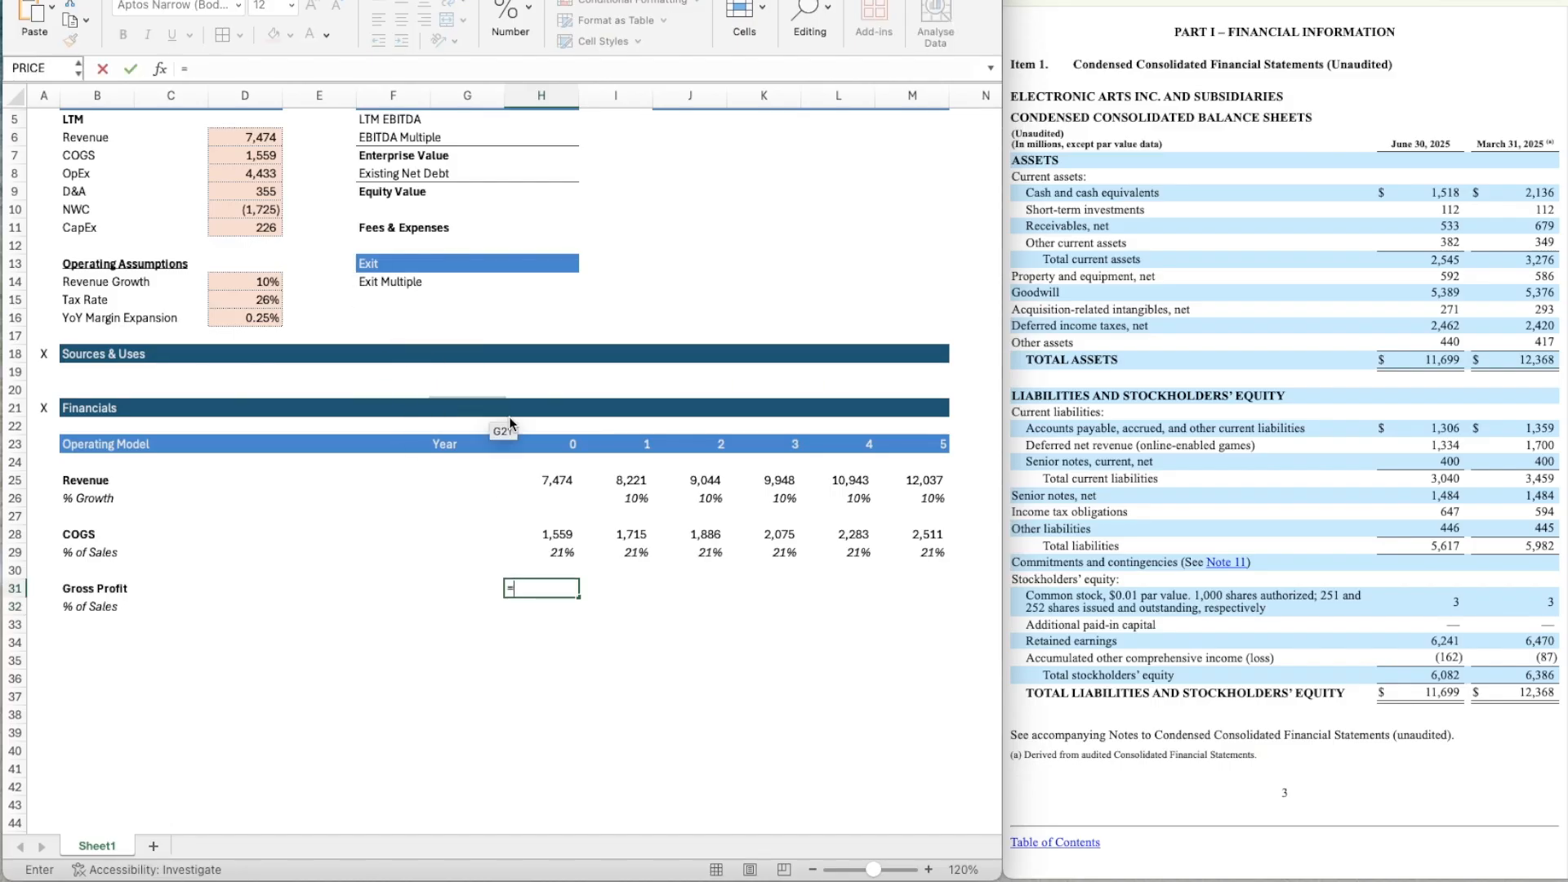
click(563, 480)
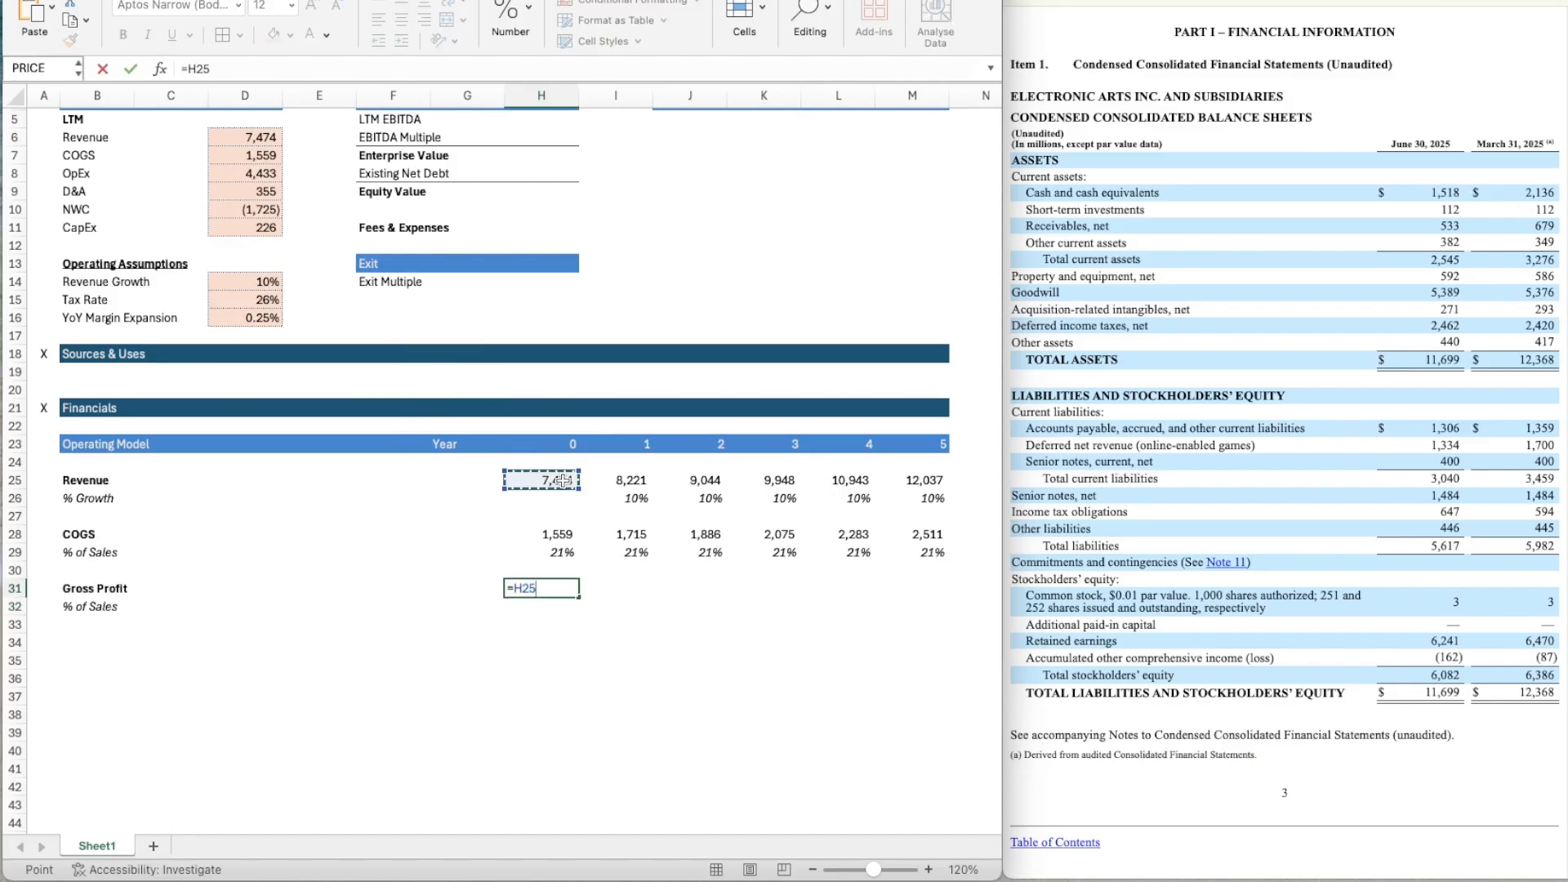
text(-)
click(560, 534)
key(Return)
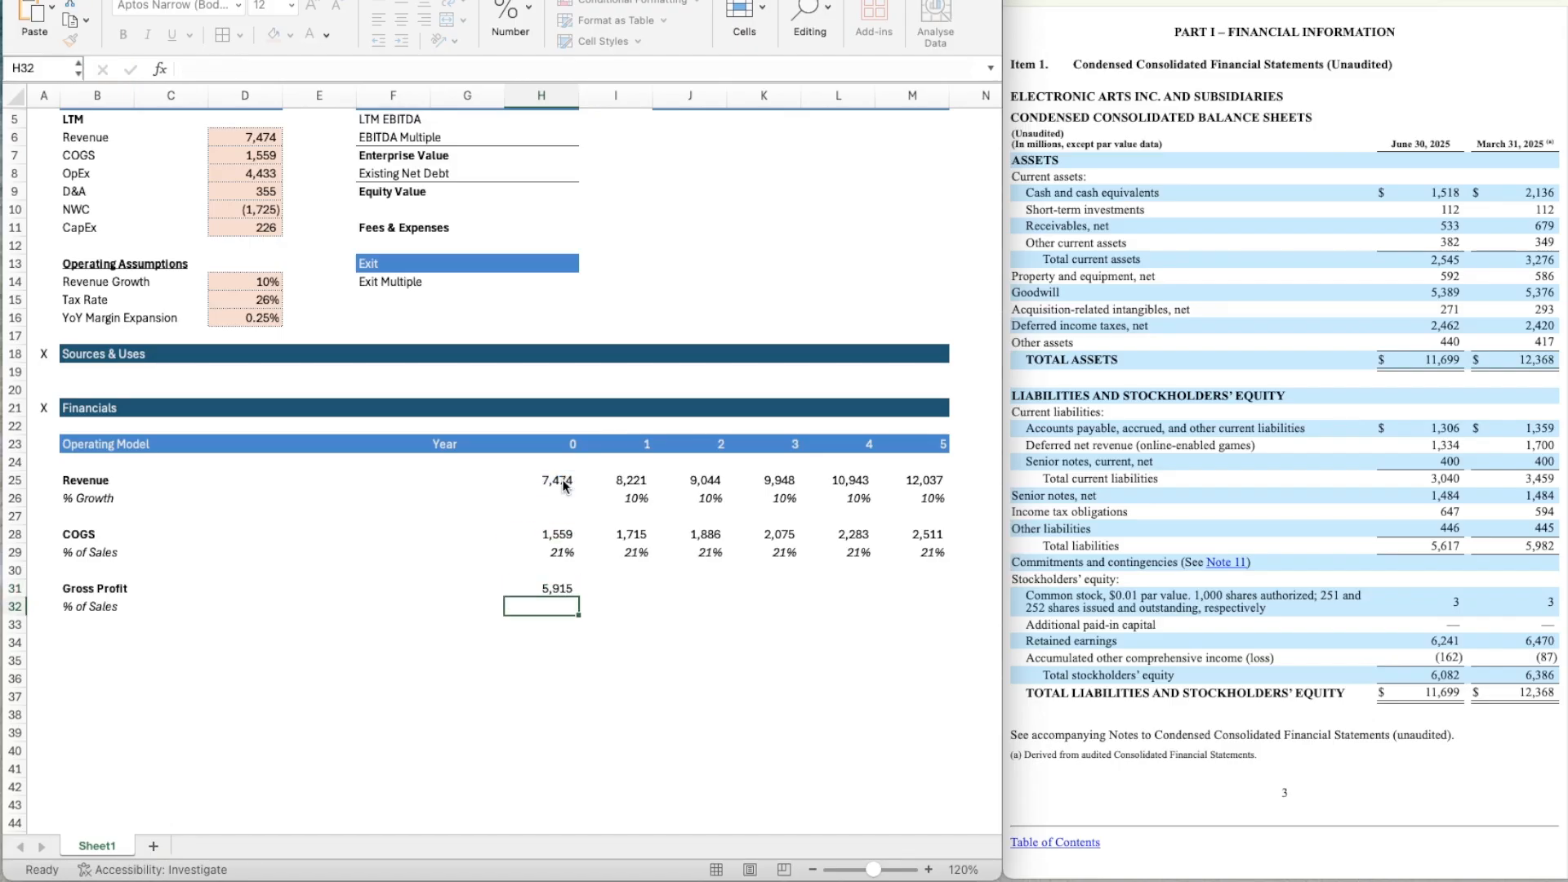
Copy the gross profit formula from H31 across through M31.
key(Up)
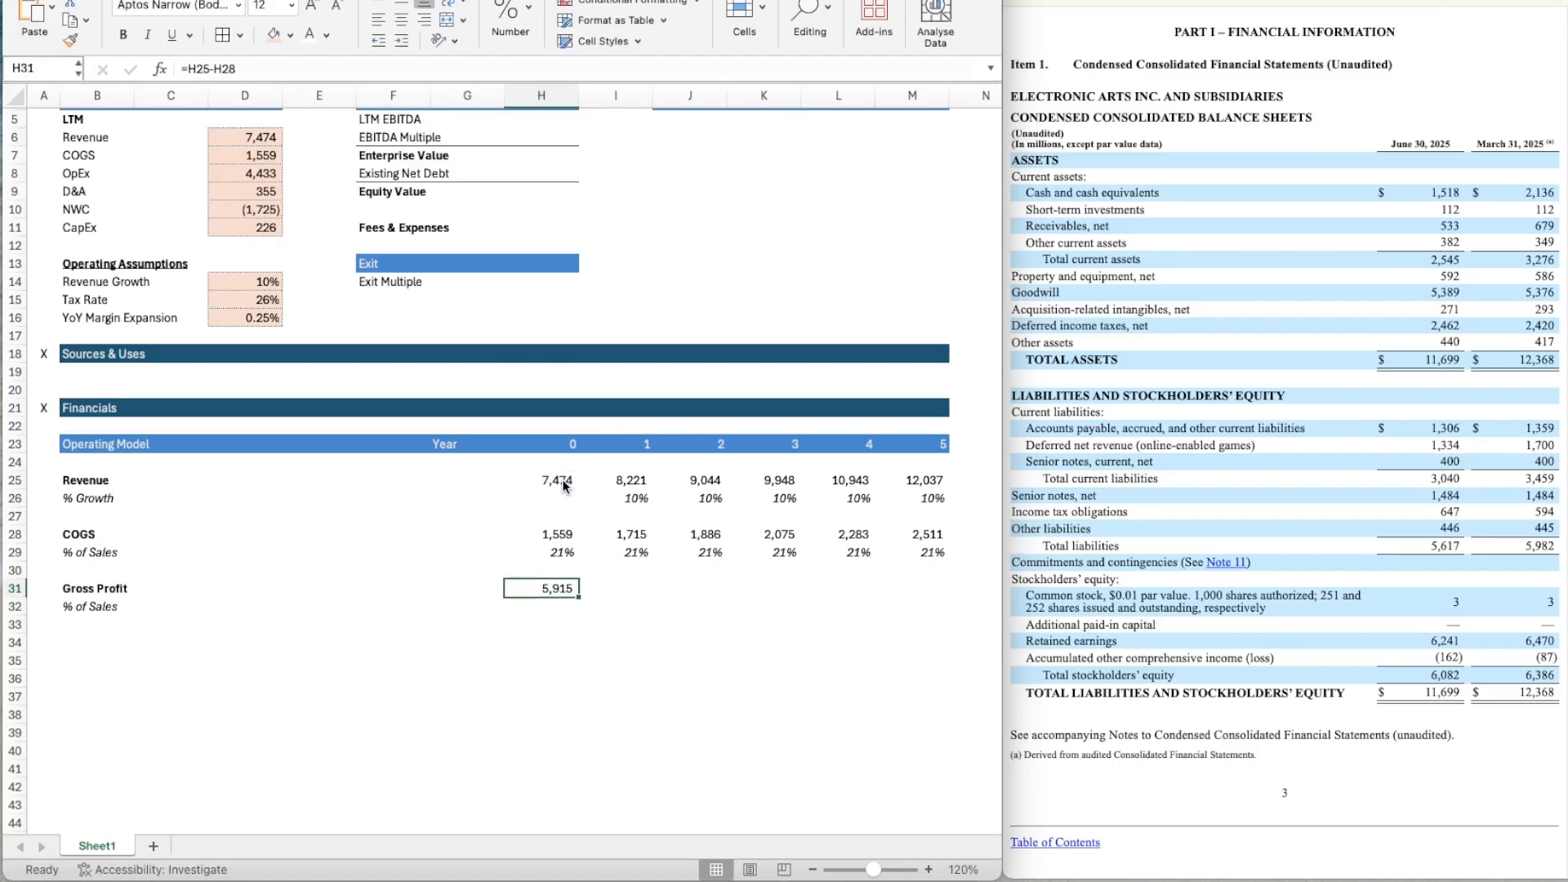
key(super+c)
key(shift+Right)
key(shift+Right)
key(shift+Right)
key(shift+Right)
key(shift+Right)
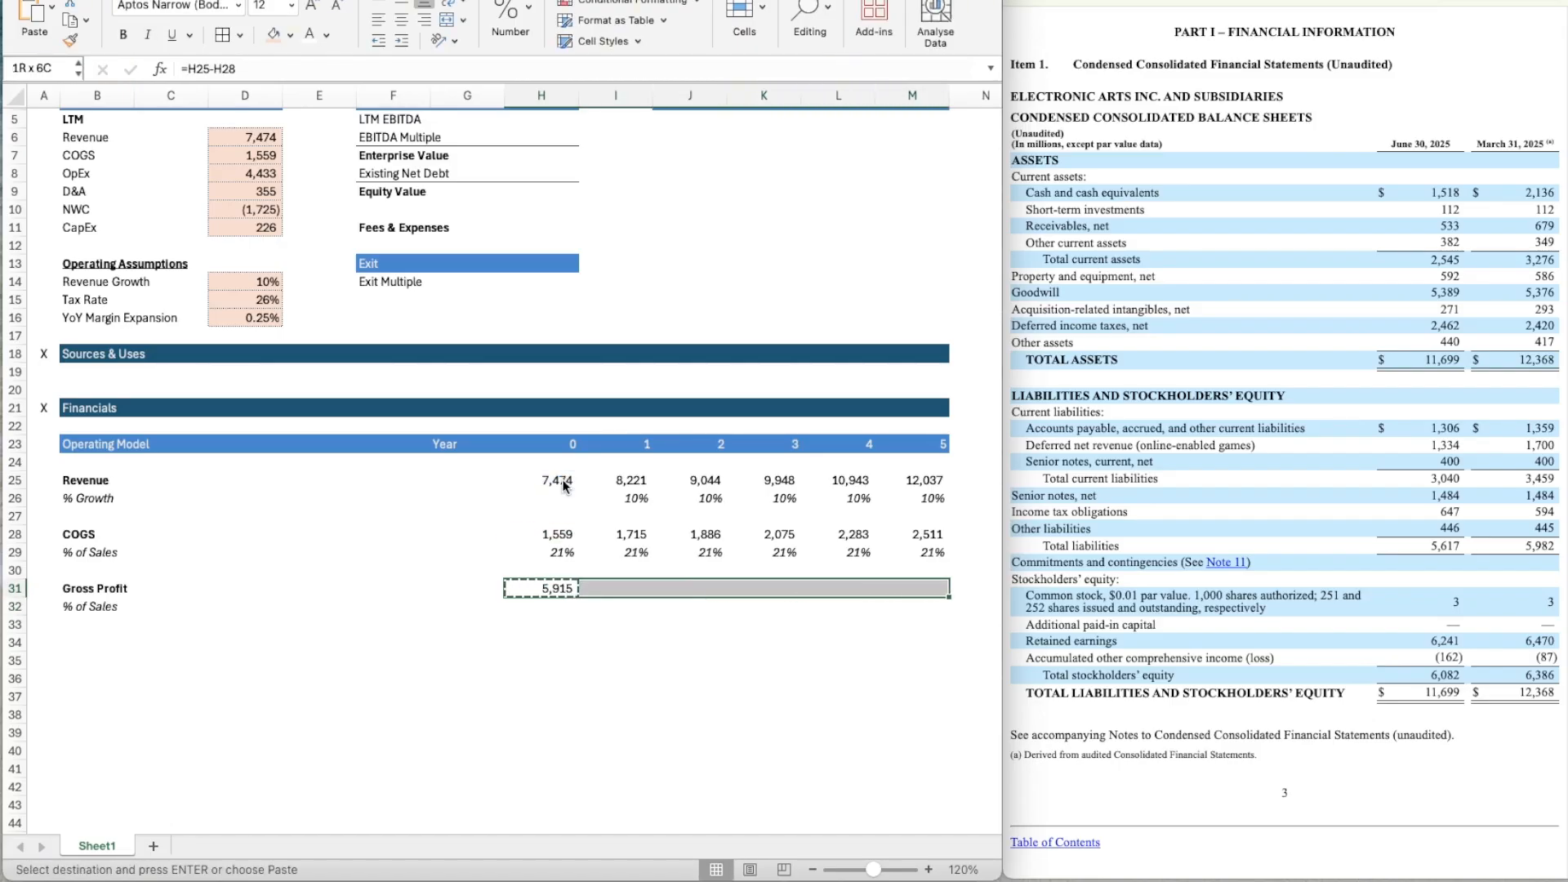
key(super+v)
Calculate Year 0 gross profit as a percentage of sales in H32 with the formula =H31/H25.
key(Down)
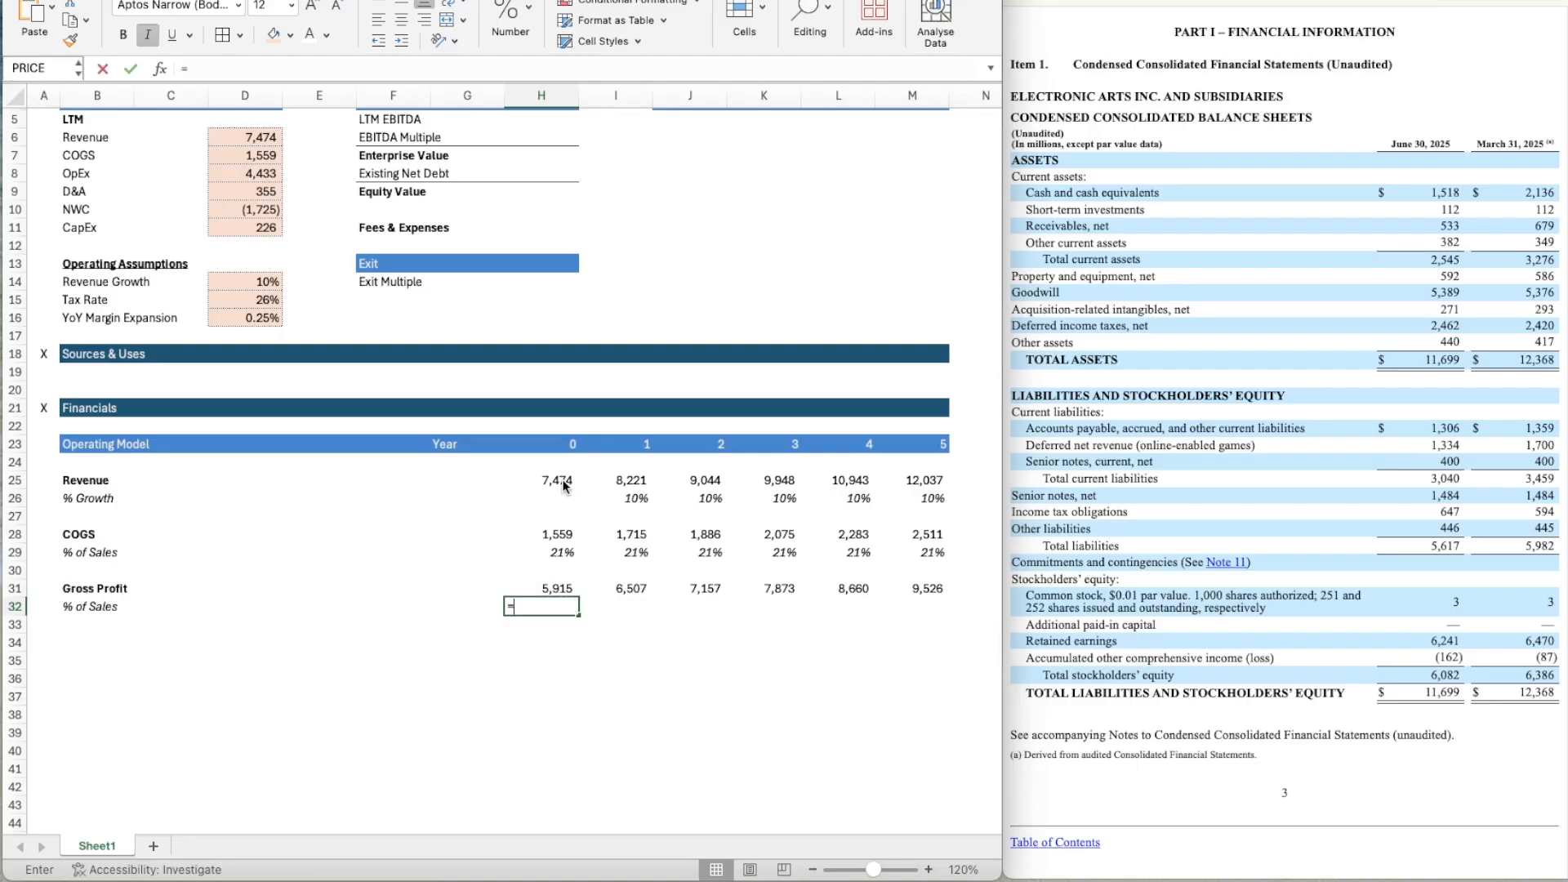
text(=)
key(Up)
text(/)
key(Up)
key(Up)
key(Up)
key(Up)
key(Up)
Copy the percentage format of H29 onto the gross profit % of Sales cell H32.
key(Up)
key(Up)
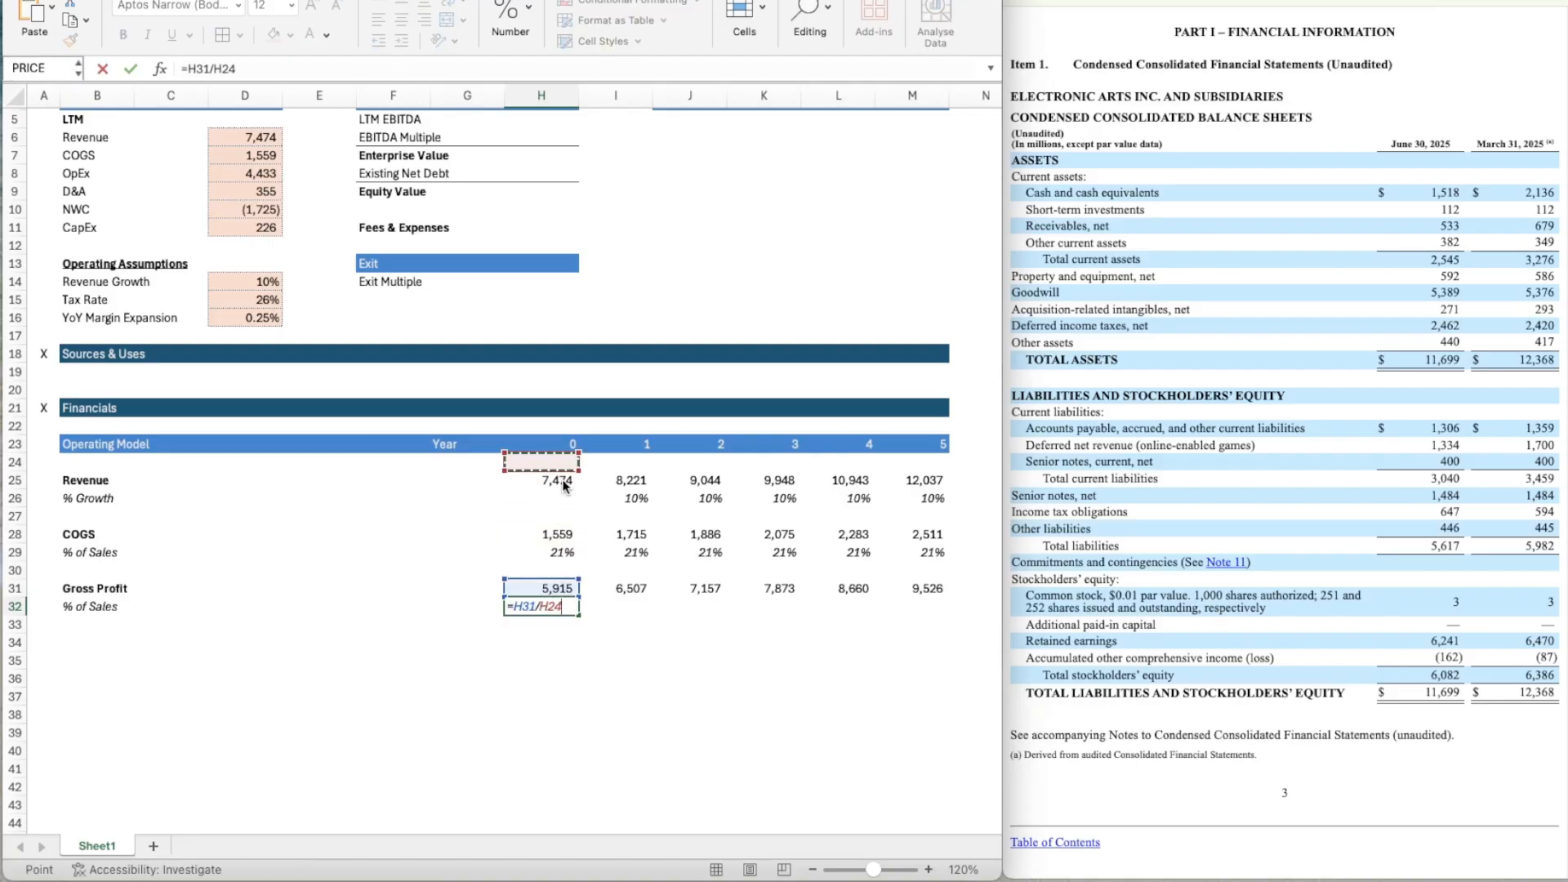
key(Return)
key(Up)
key(Up)
key(Up)
key(Up)
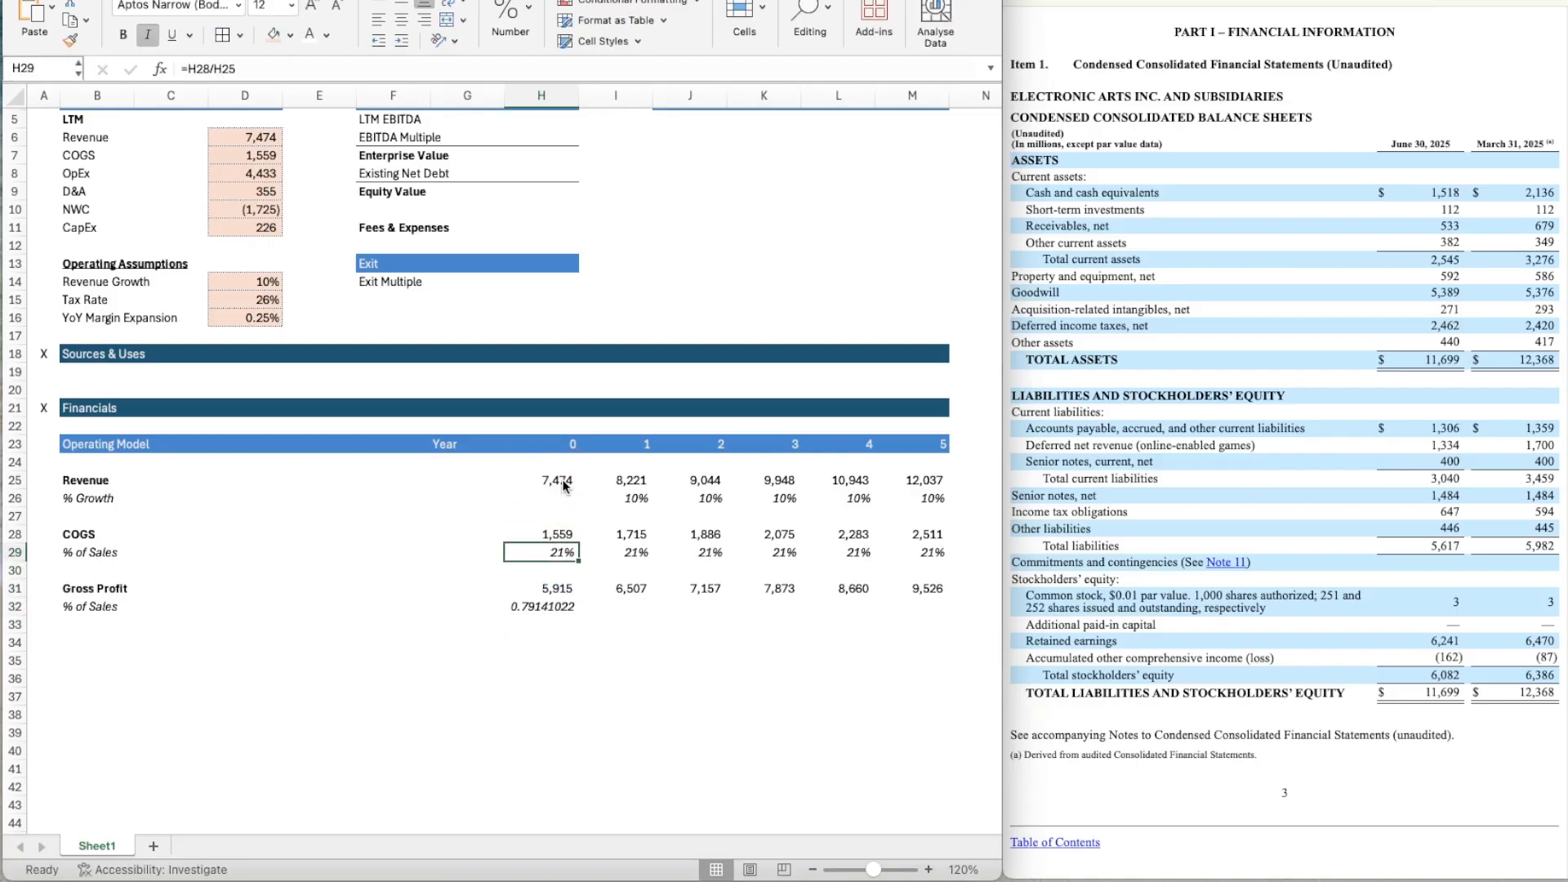
key(super+shift+c)
click(541, 609)
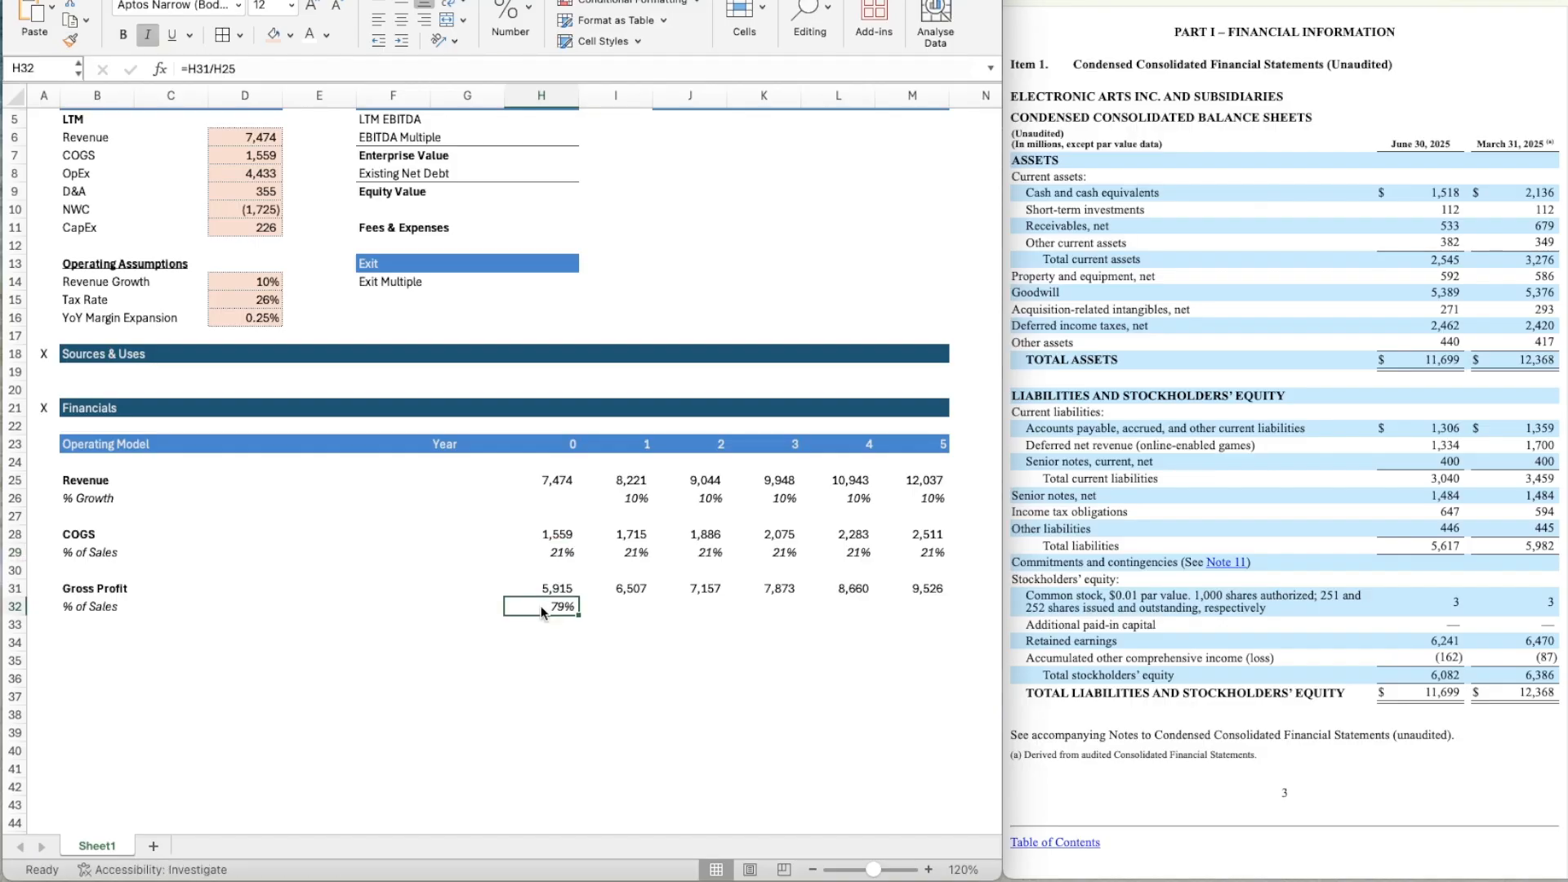
Copy the gross profit percentage formula from H32 across through M32.
key(super+c)
key(shift+Right)
key(shift+Right)
key(shift+Right)
key(shift+Right)
key(shift+Right)
key(super+v)
key(Down)
key(Down)
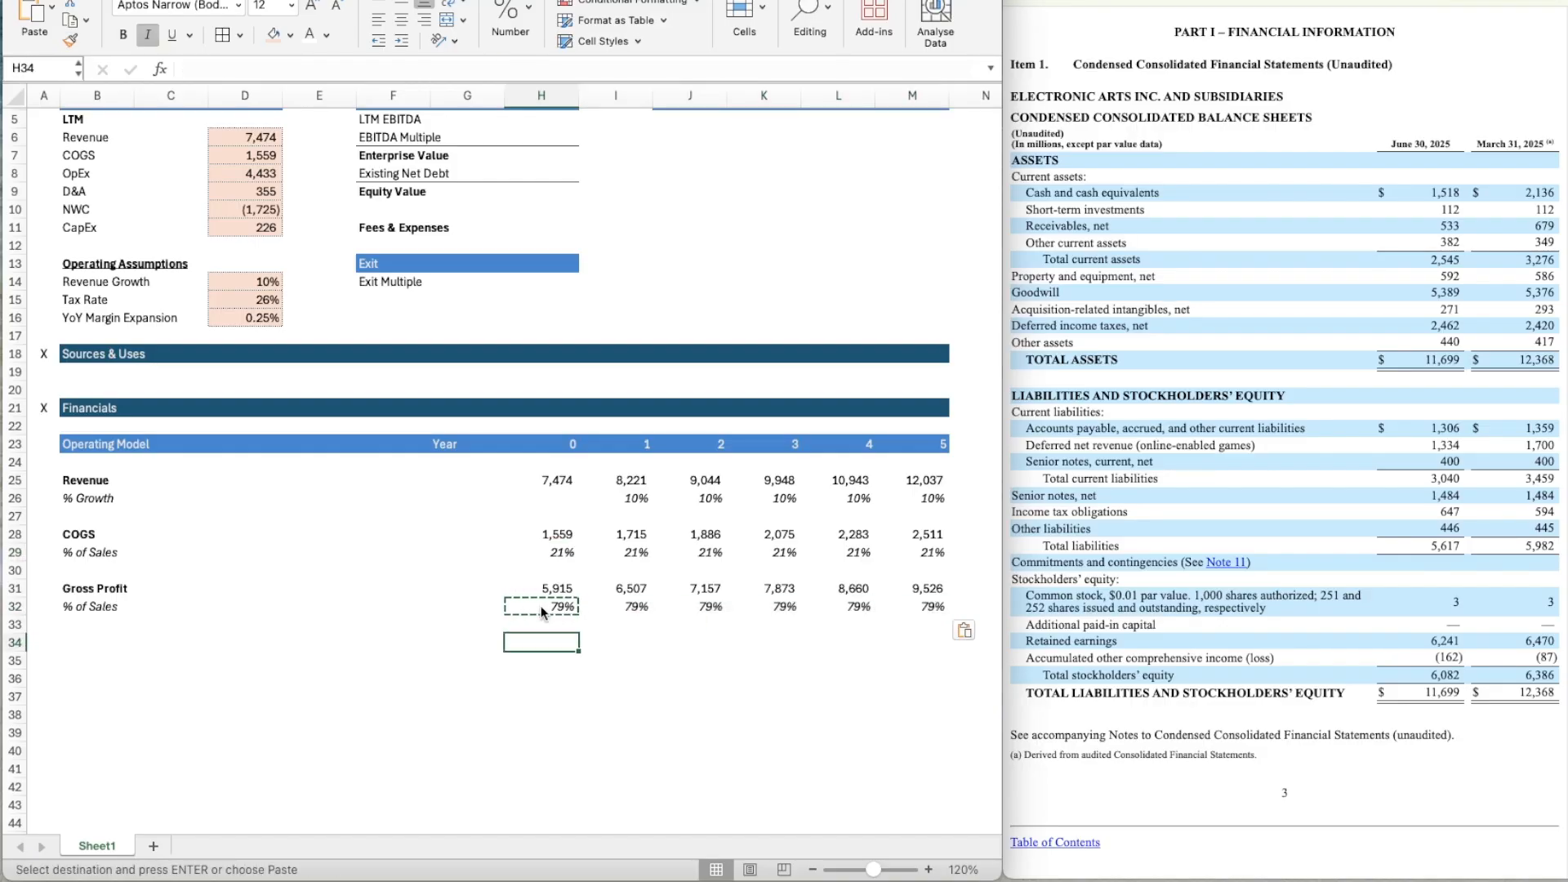
key(Escape)
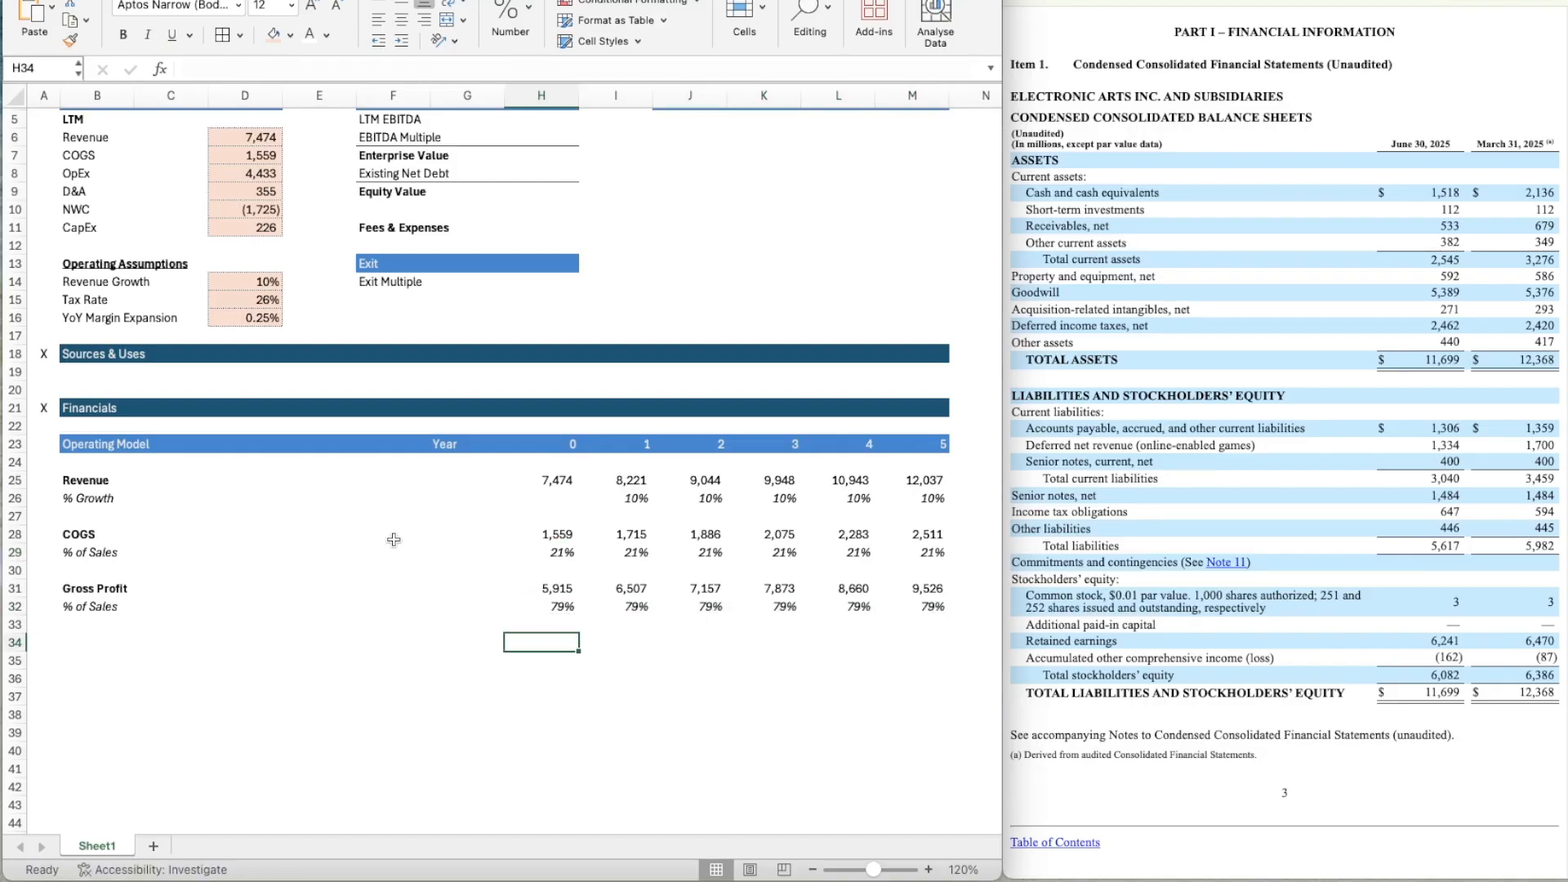
Enter the label OpEx in B34, leaving one blank row below the gross profit lines.
key(Left)
key(Left)
key(Left)
key(Left)
key(Left)
key(Left)
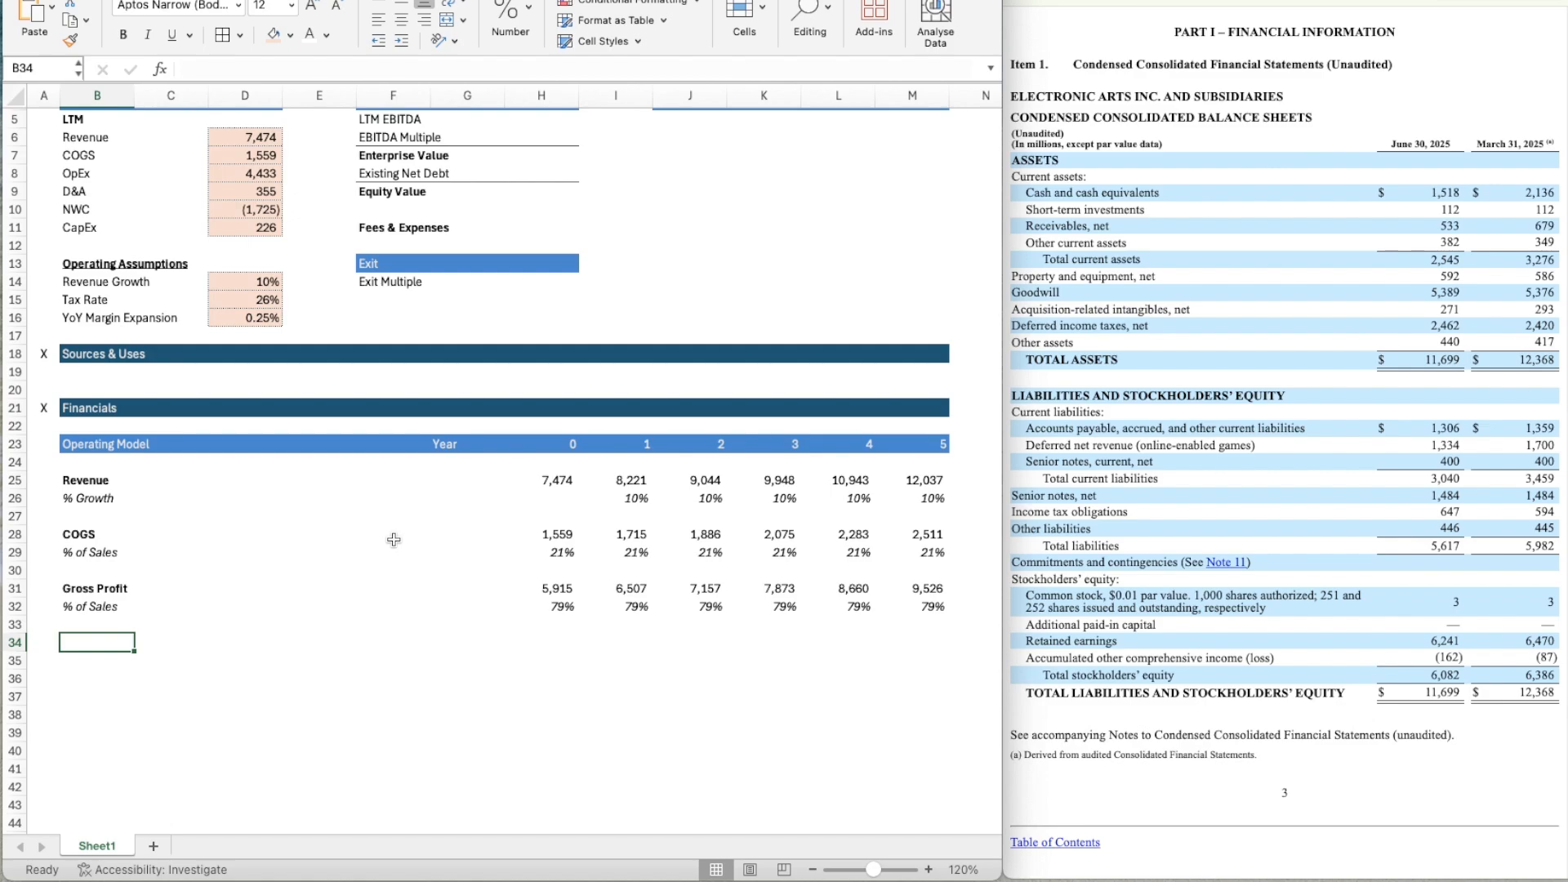
text(OpEx)
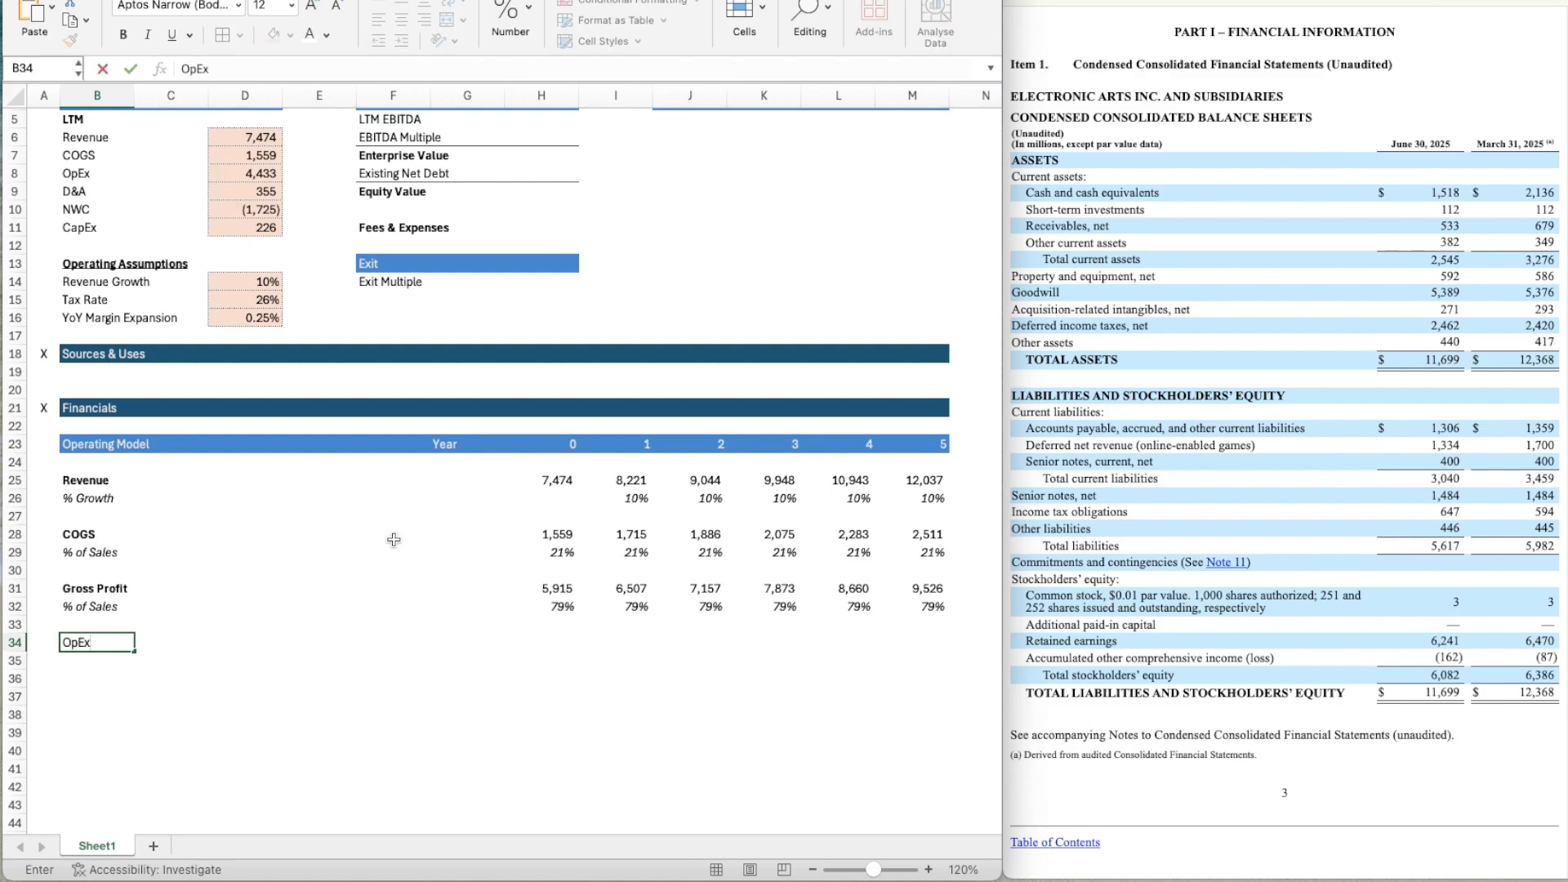
key(Return)
Copy the italic % of Sales label from B32 to B35 and make the OpEx label in B34 bold.
key(Up)
key(Up)
key(Up)
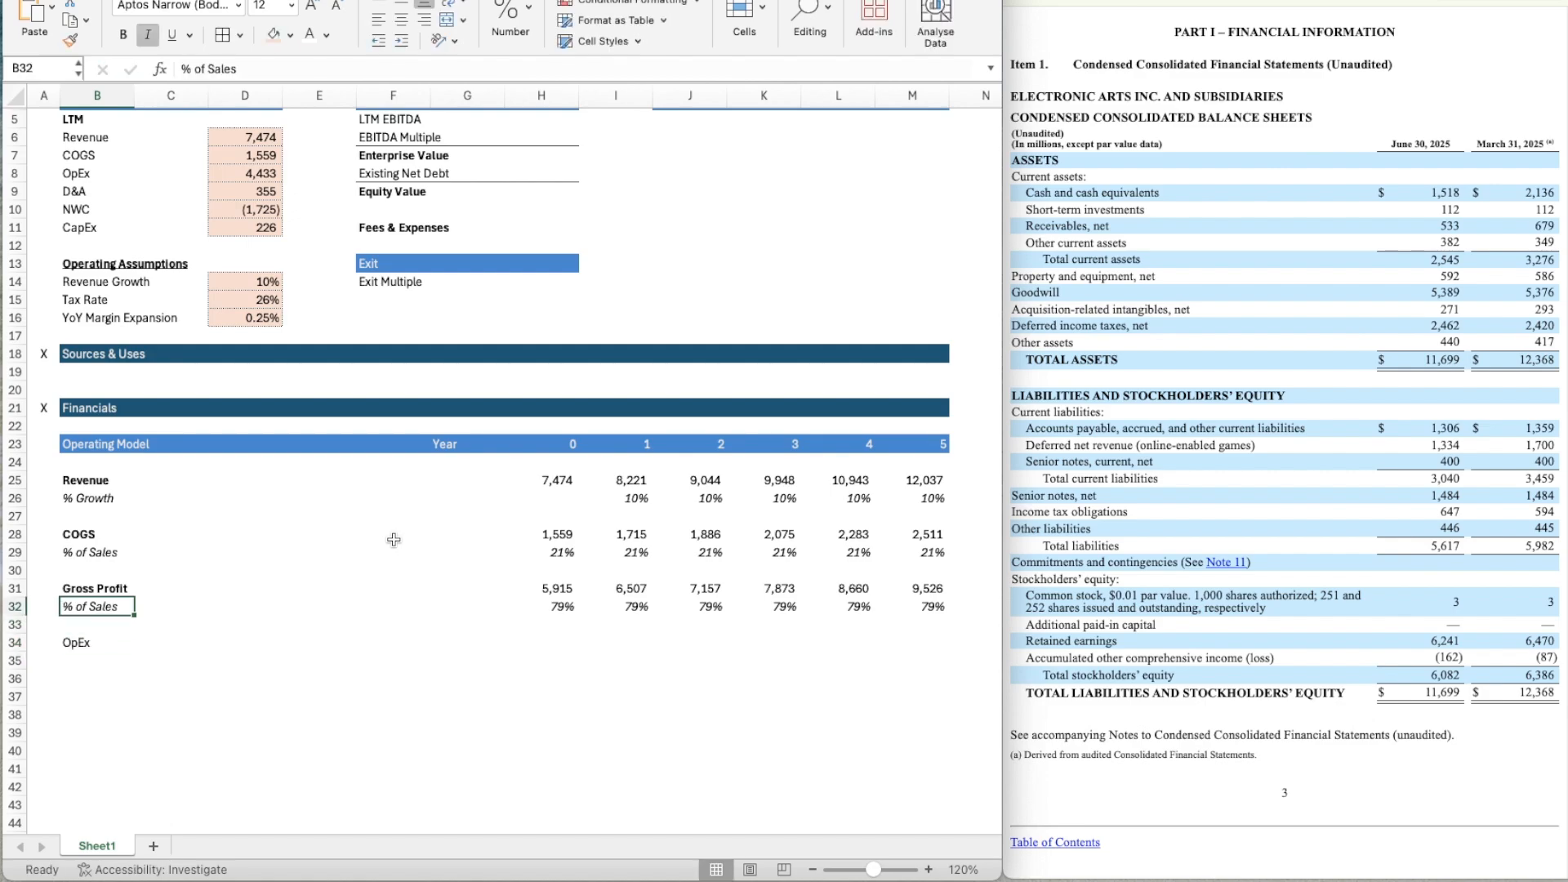
key(ctrl+c)
key(Down)
key(Down)
key(Down)
key(ctrl+v)
key(Up)
key(Escape)
Link Year 0 OpEx in H34 to the LTM OpEx assumption with the formula =D8.
key(Right)
key(Right)
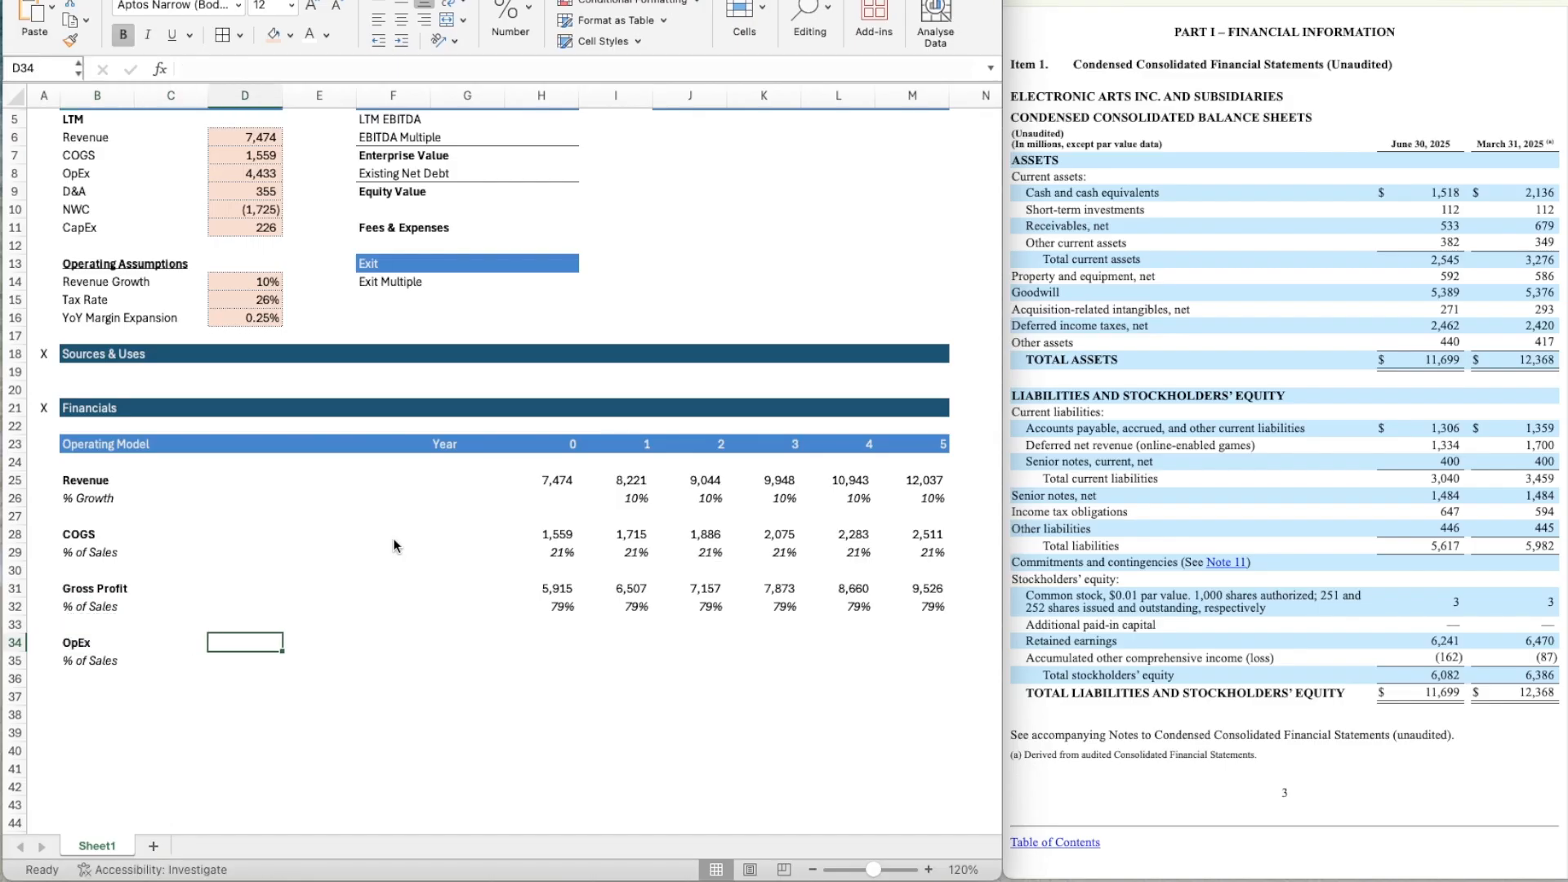
key(Right)
key(Right)
key(Right)
key(Right)
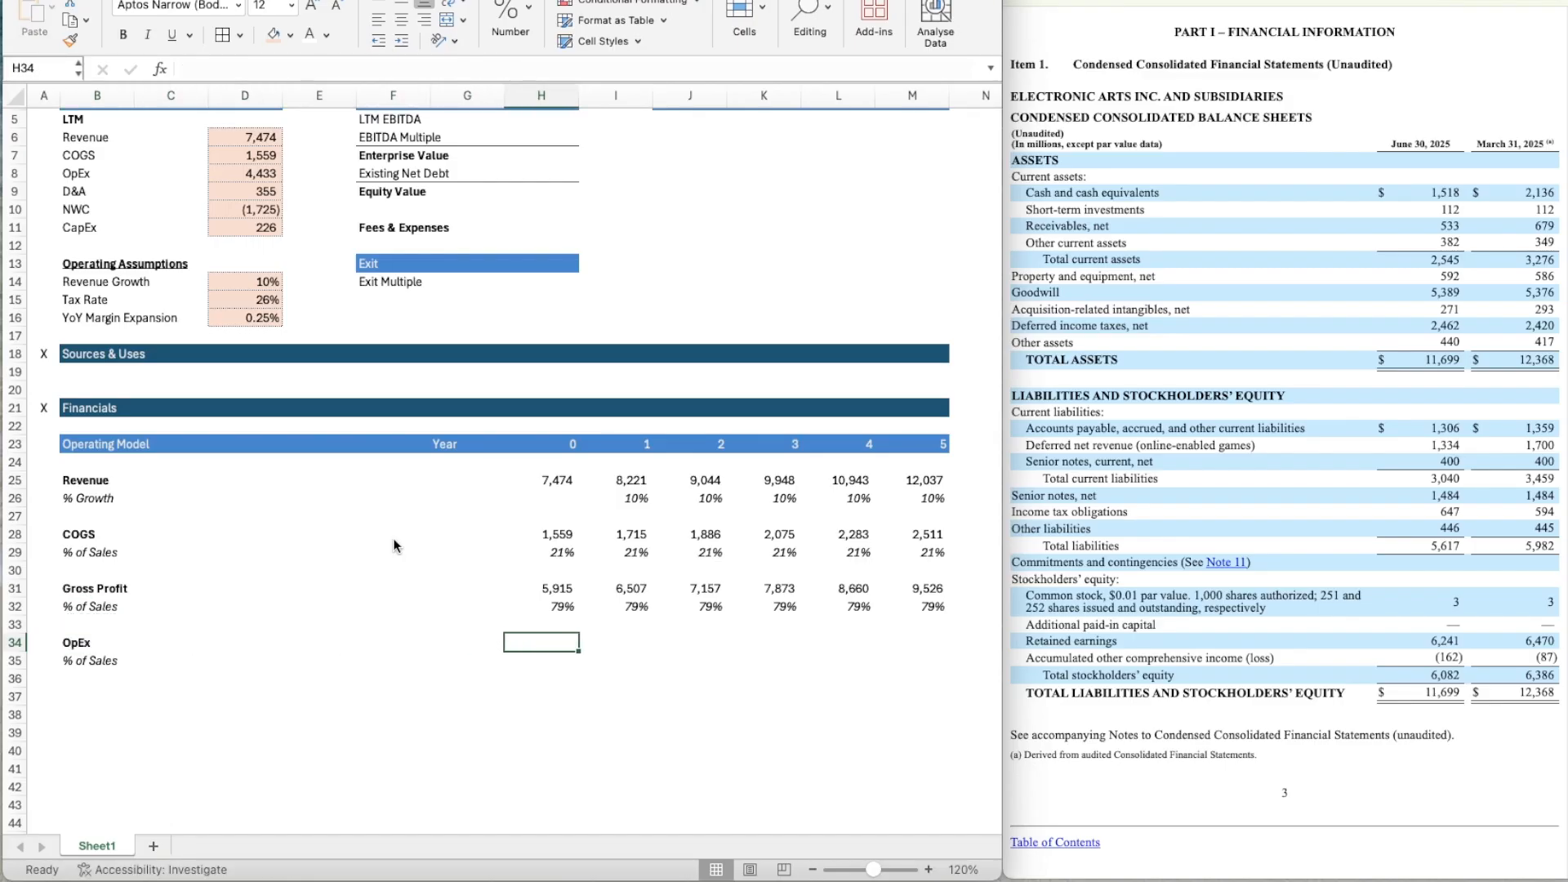
text(=)
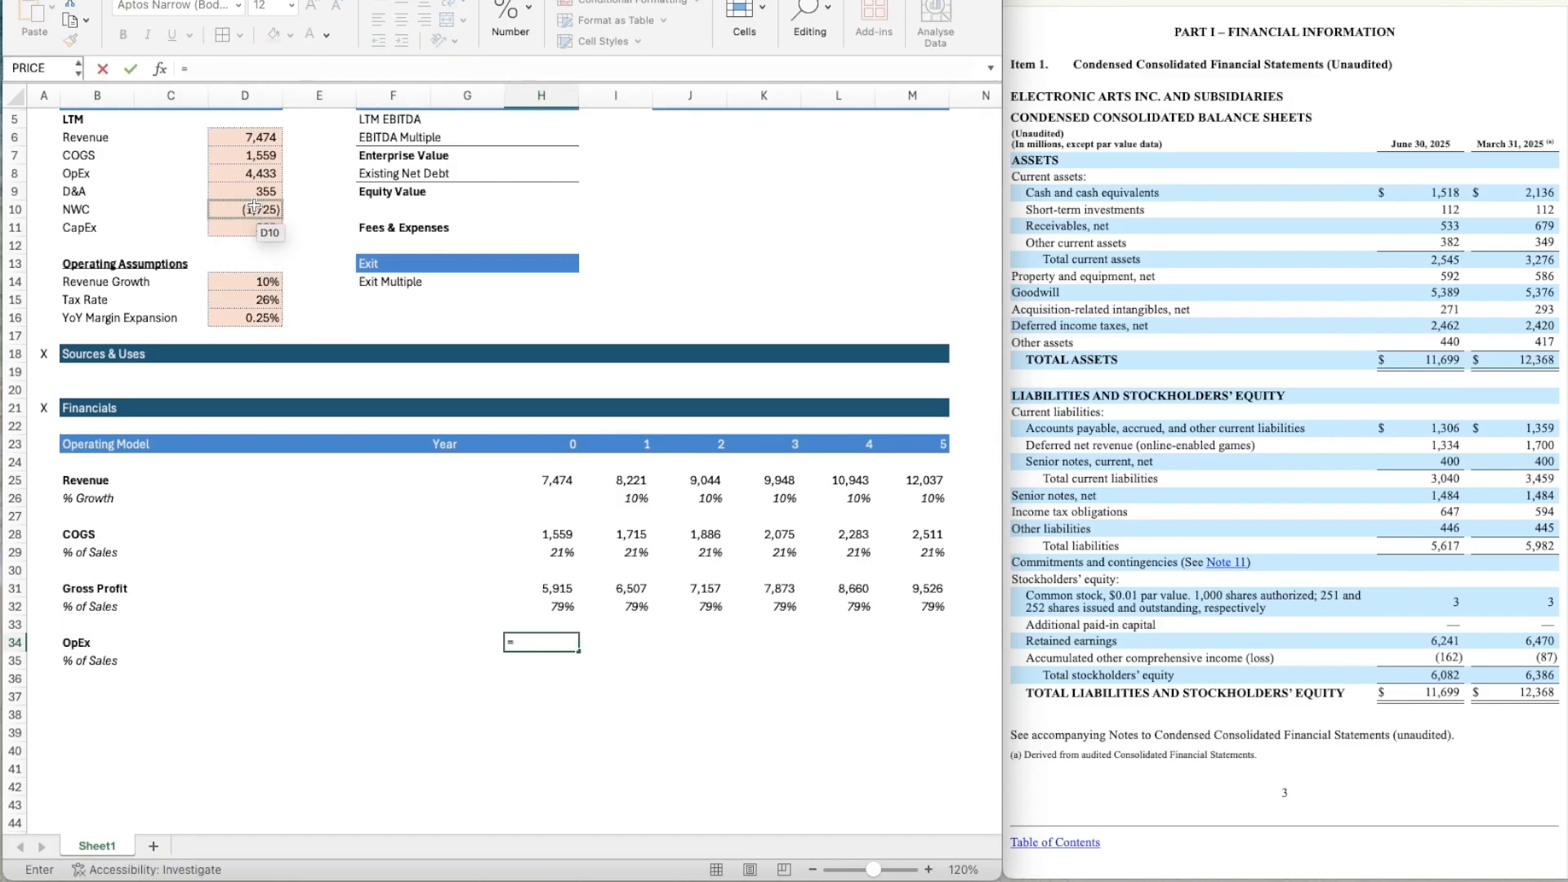
click(252, 174)
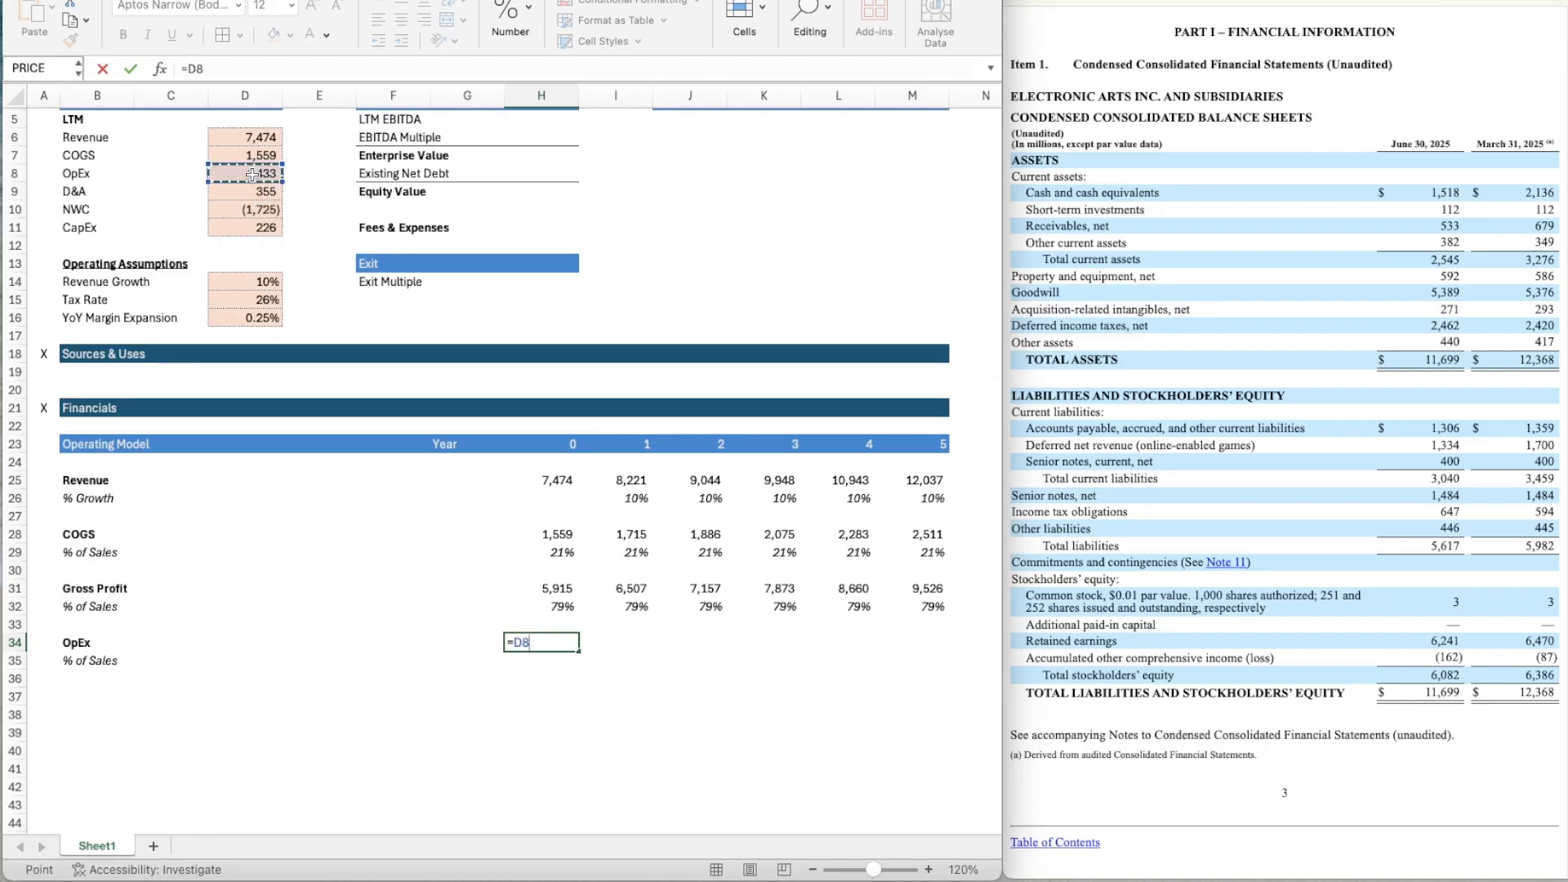
key(Return)
key(Up)
key(ctrl+c)
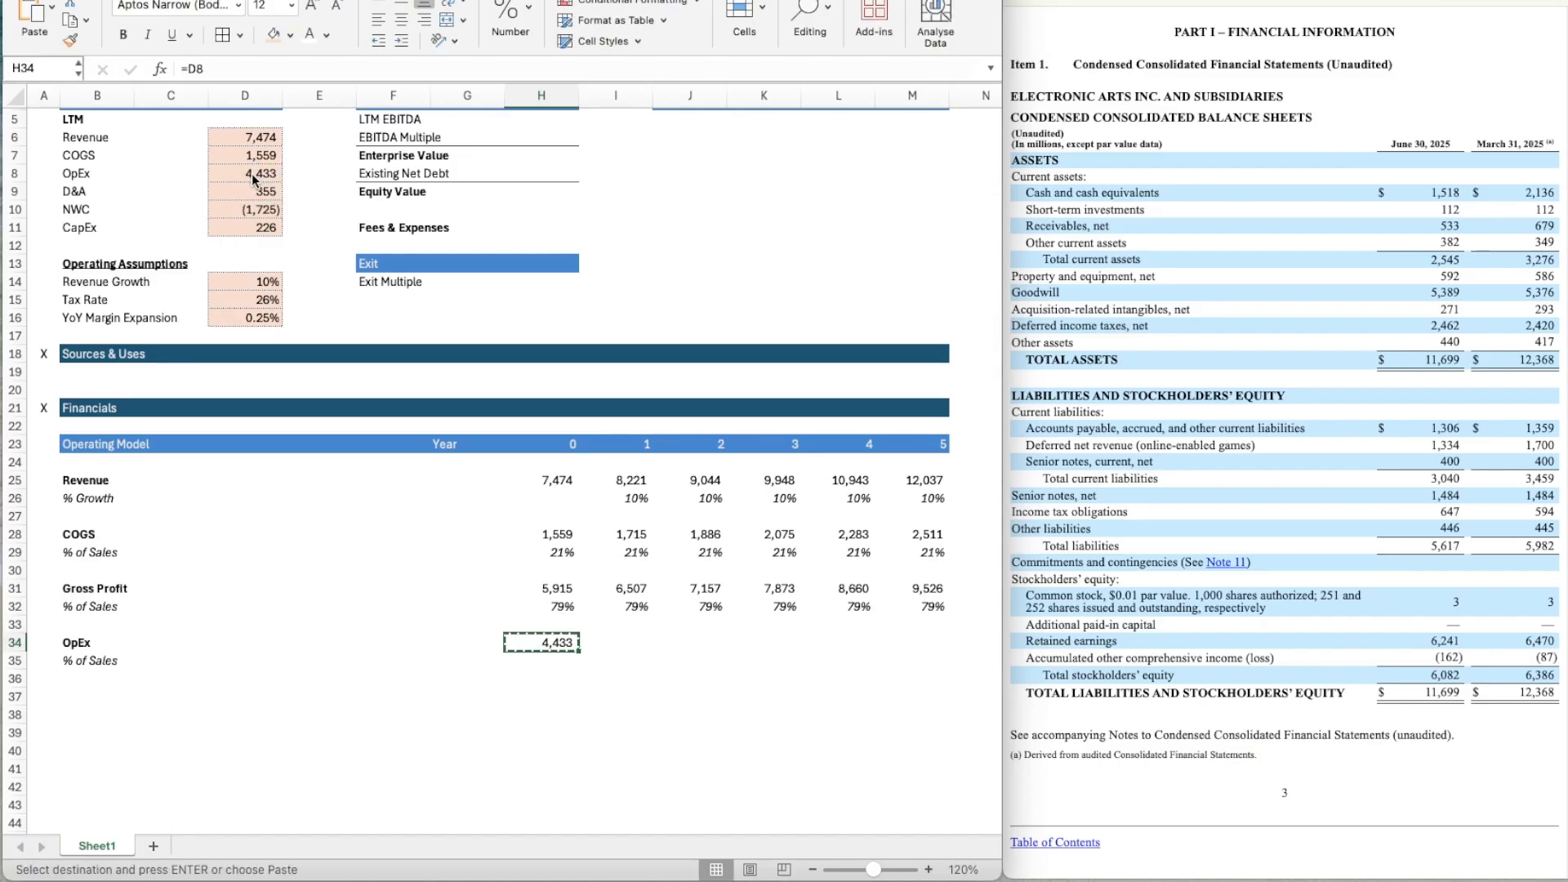
key(Return)
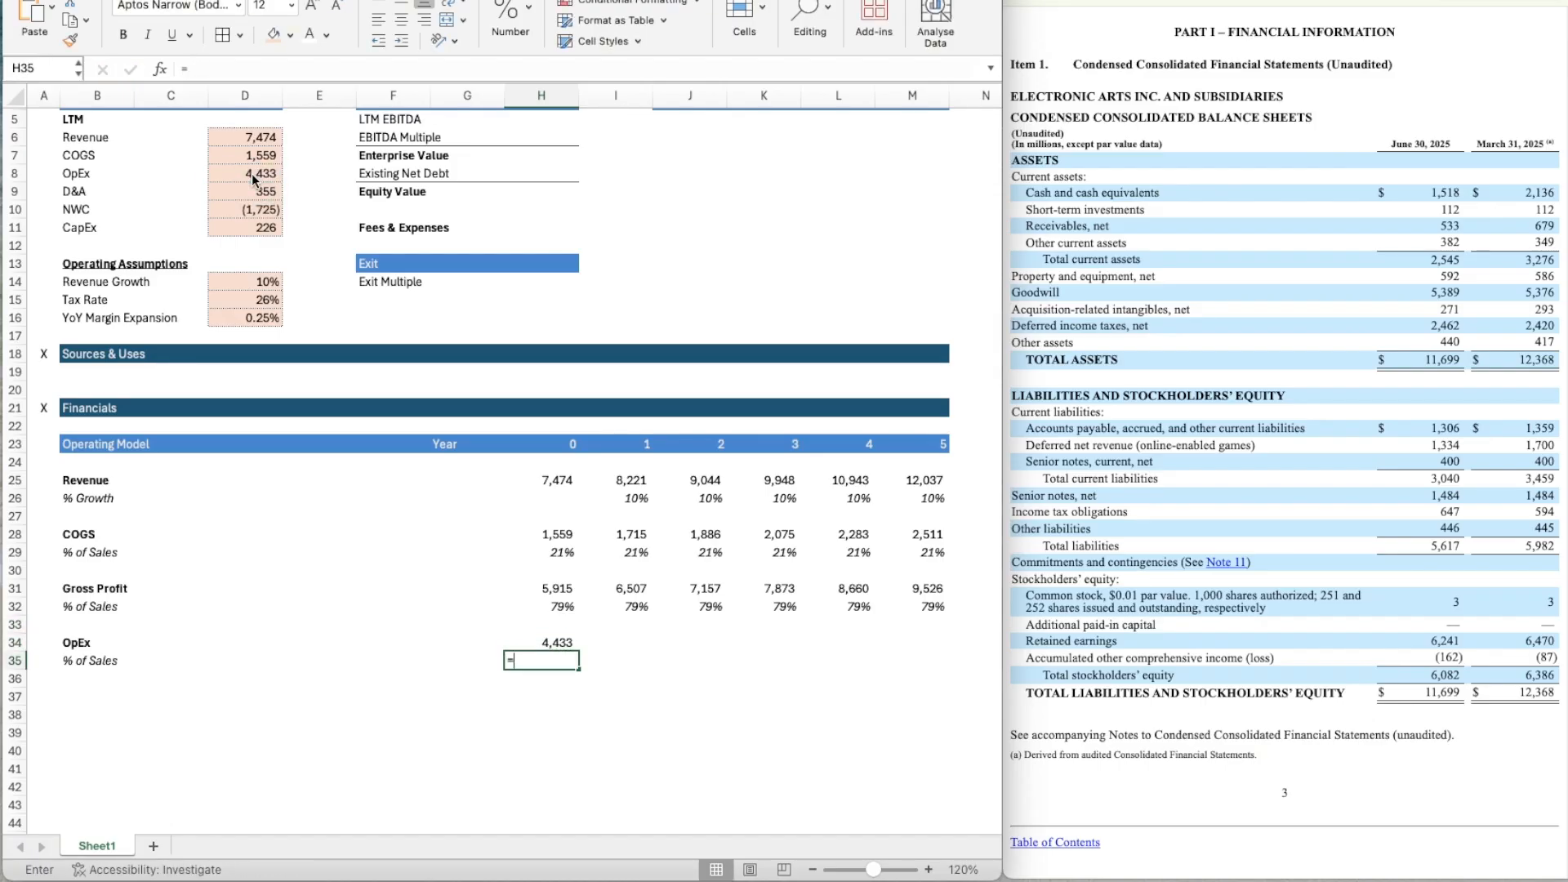
Calculate Year 0 OpEx as a percentage of sales in H35 with the formula =H34/H25.
text(=)
key(Up)
text(/)
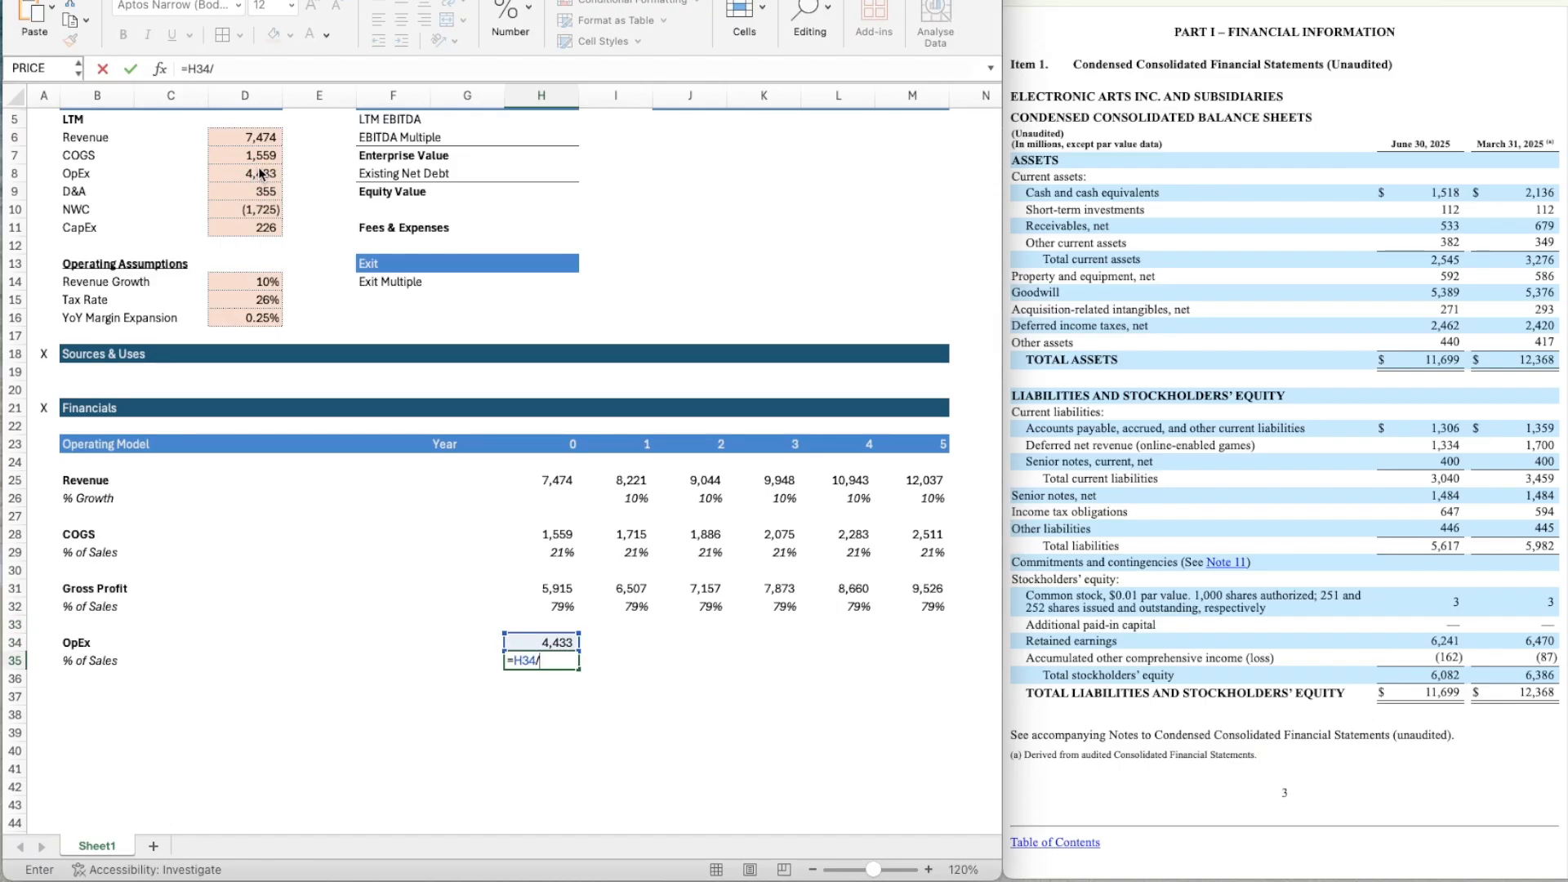
click(567, 479)
key(Return)
Copy the percentage format of H32 onto the OpEx % of Sales cell H35.
key(Up)
key(Up)
key(Up)
key(Up)
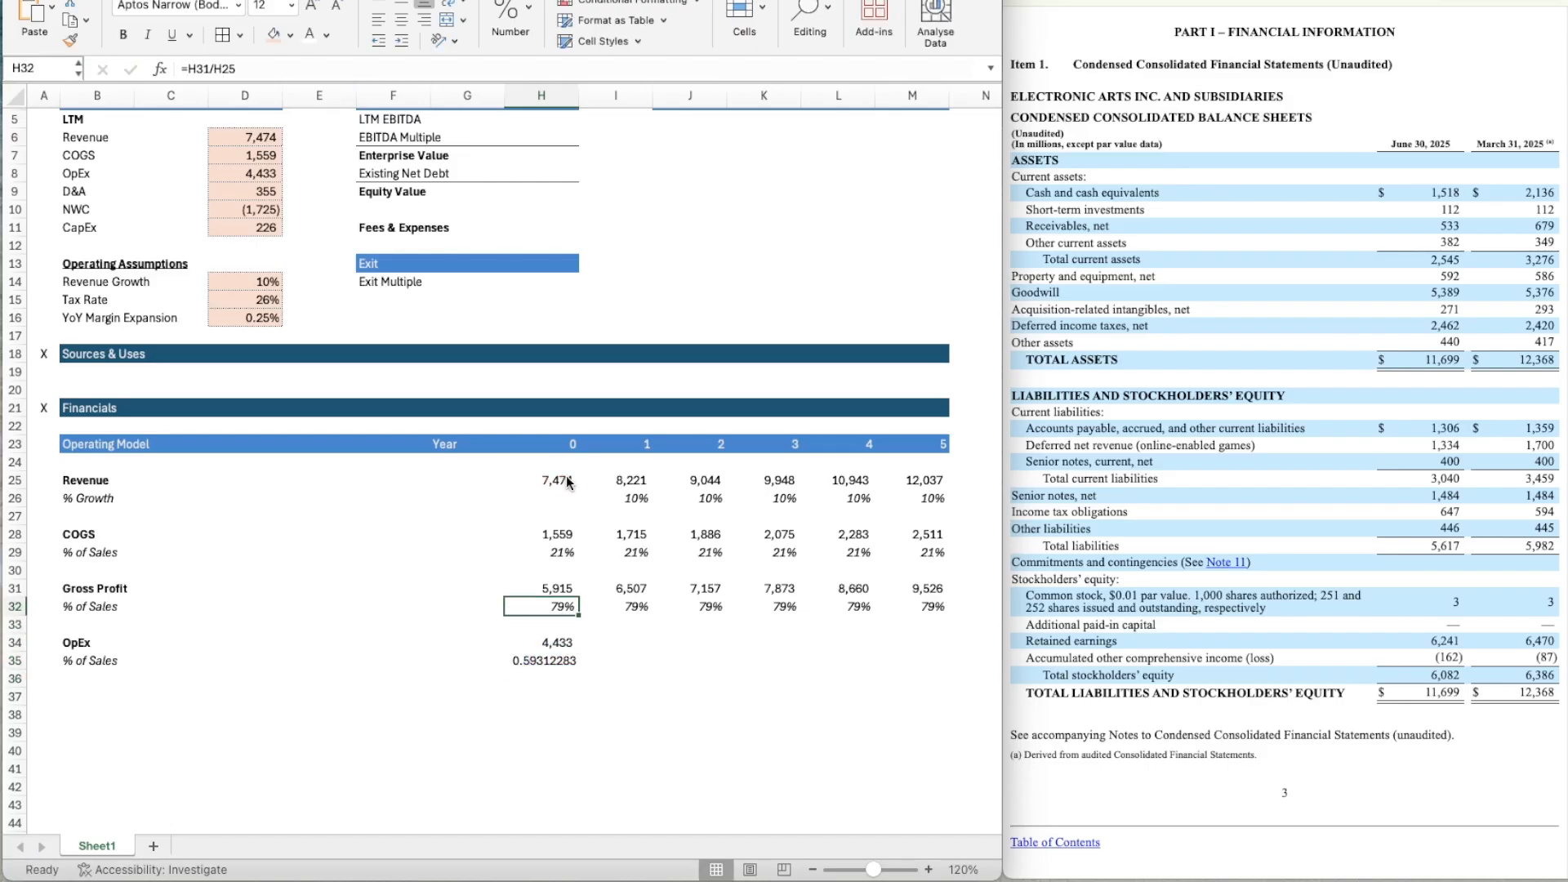
key(shift+super+c)
click(547, 663)
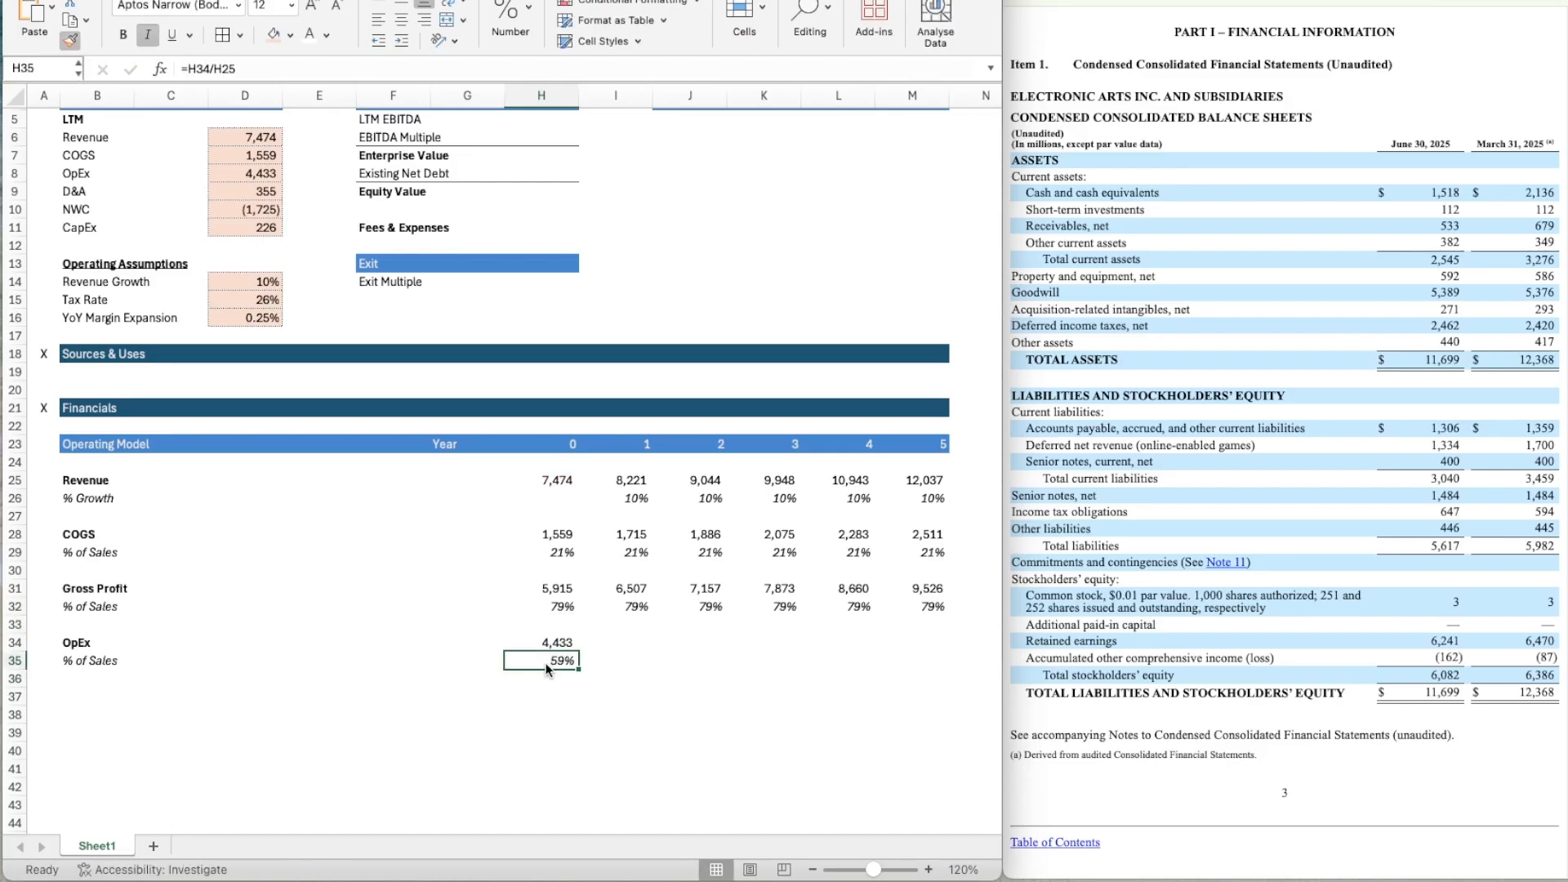
Hold the OpEx percentage constant by entering =H35 in I35 and copying the formula across through M35.
key(Right)
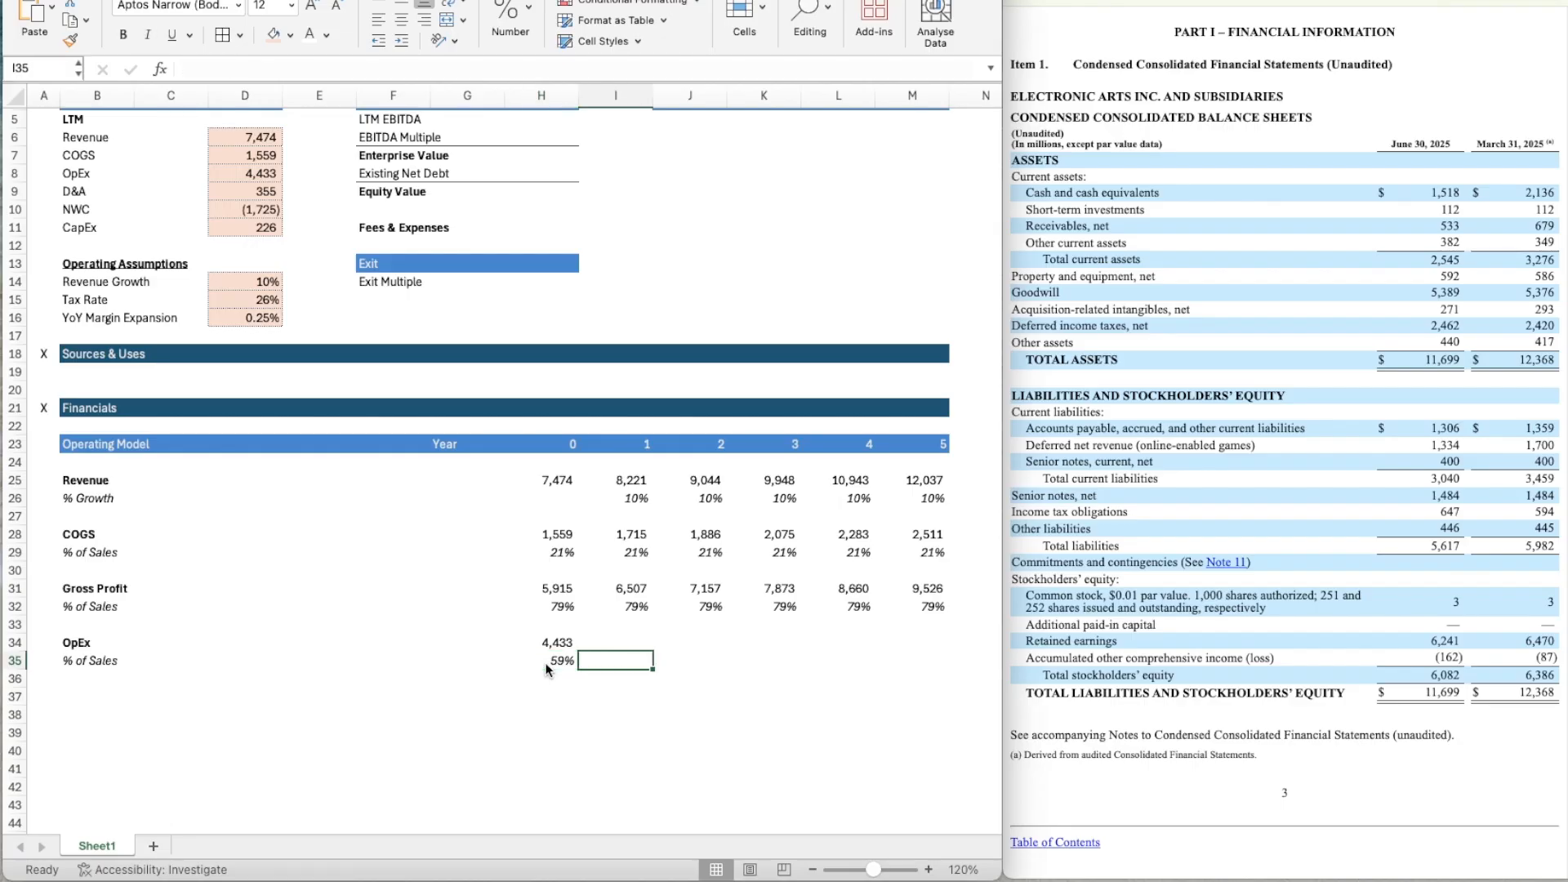
text(=)
key(Return)
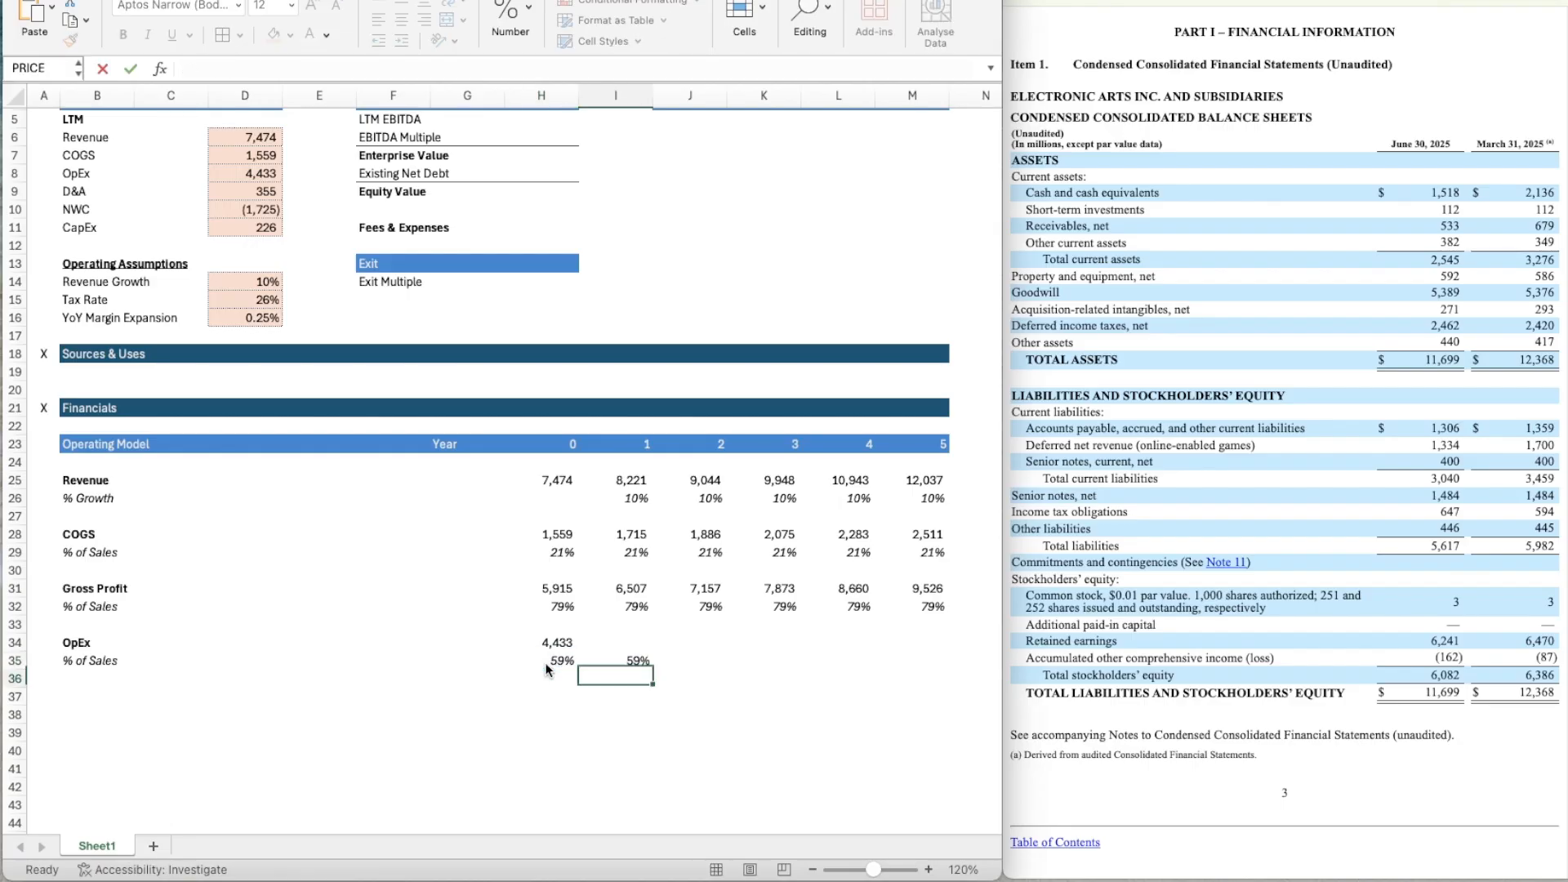
key(Up)
key(super+c)
key(shift+Right)
key(shift+Right)
key(shift+Right)
key(shift+Right)
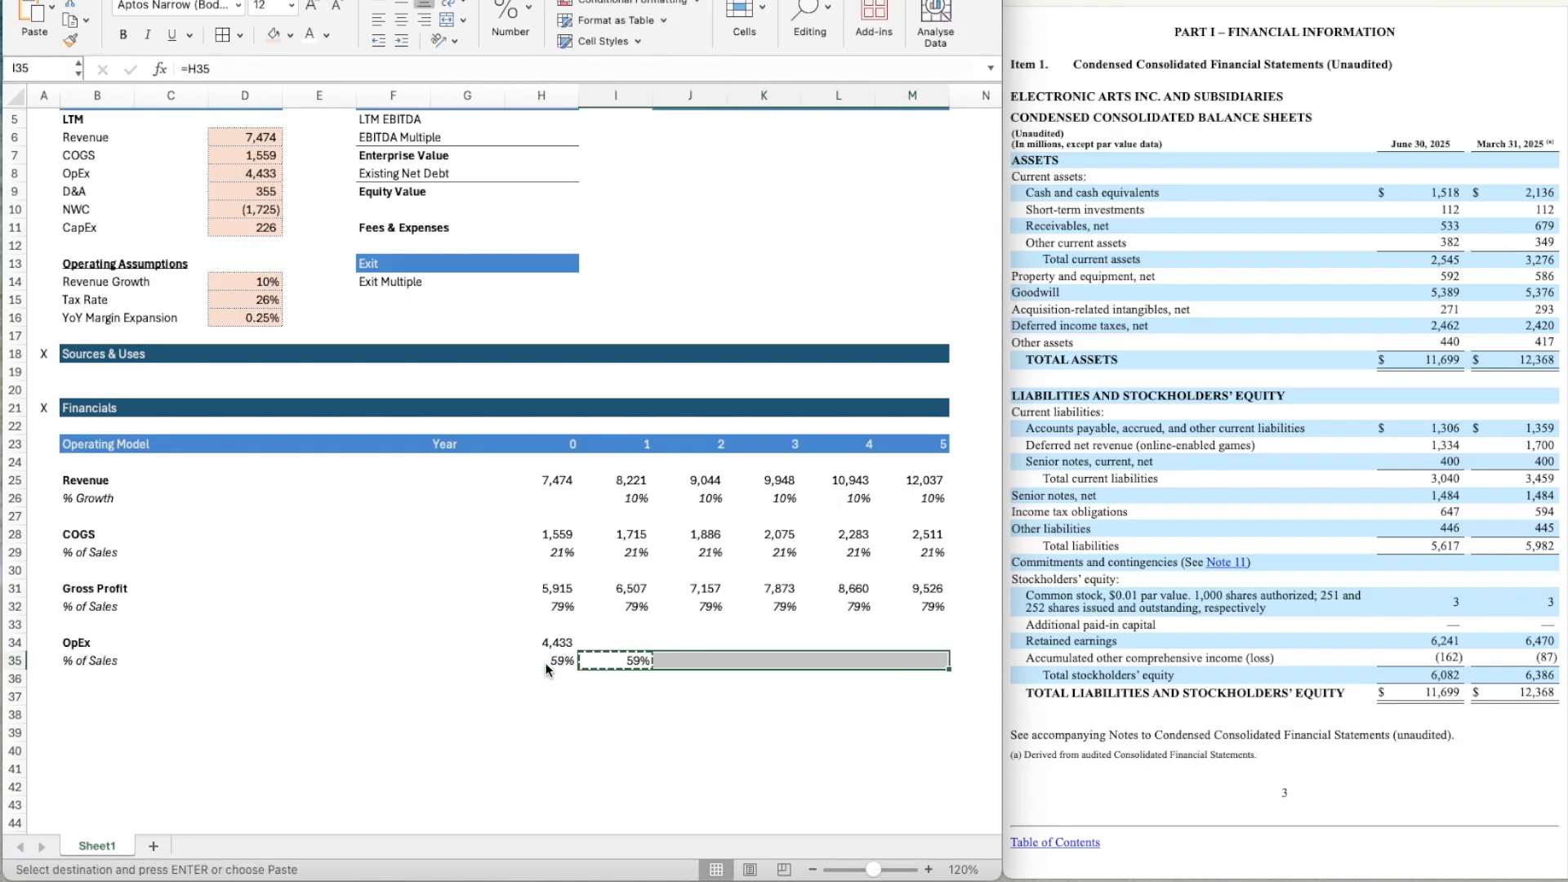
key(Return)
Calculate Year 1 OpEx in I34 as revenue times the OpEx percentage with the formula =I25*I35.
key(Up)
text(=)
key(Up)
key(Up)
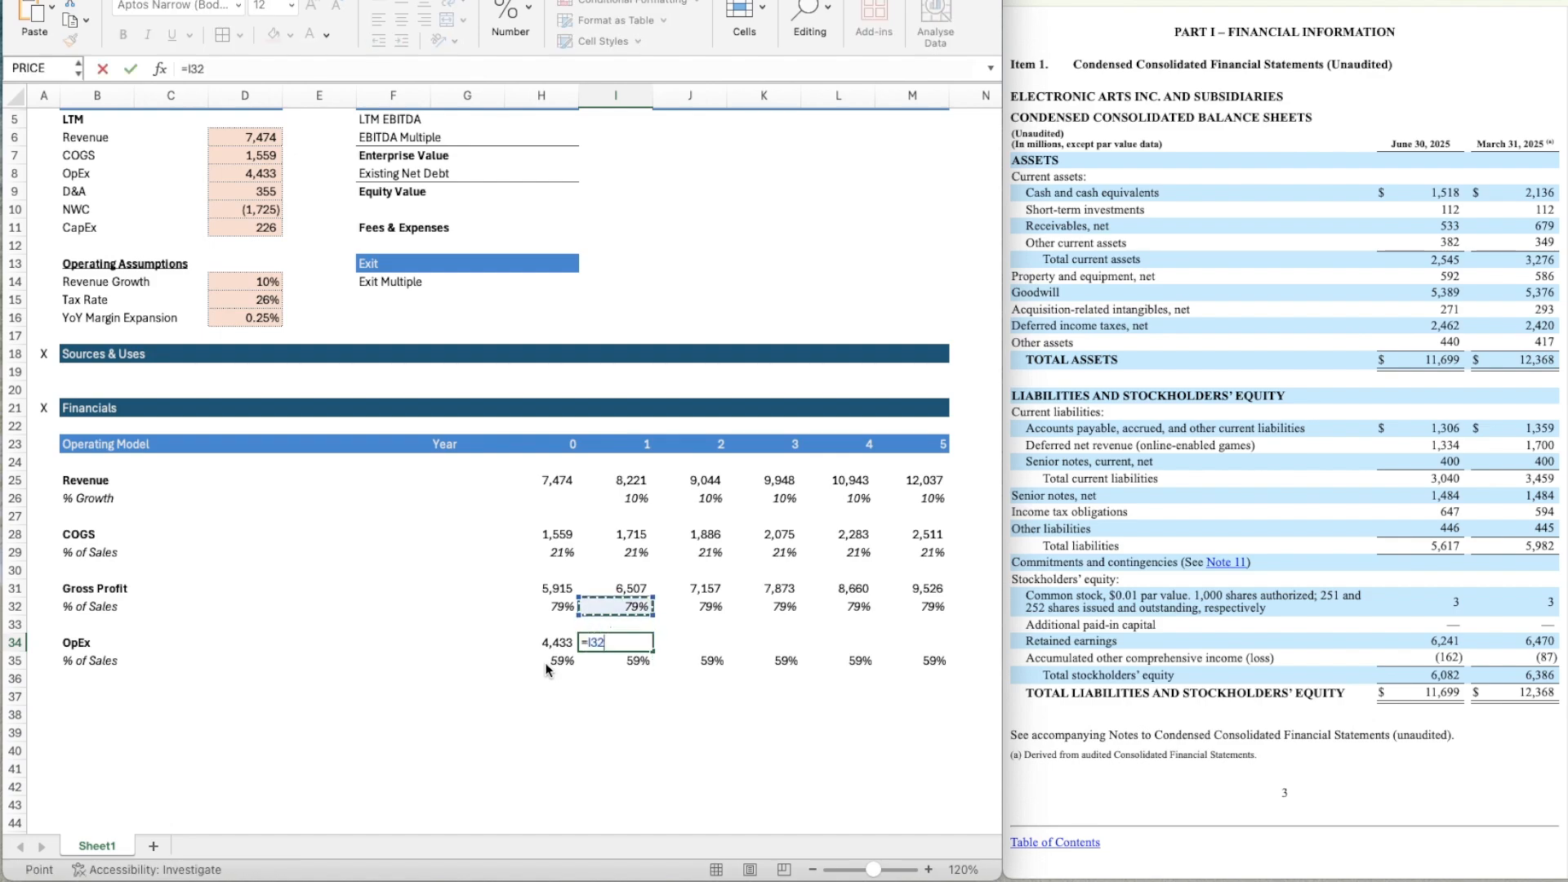
key(Up)
key(Up)
key(Up)
key(Up)
key(Up)
key(Up)
key(Up)
text(*)
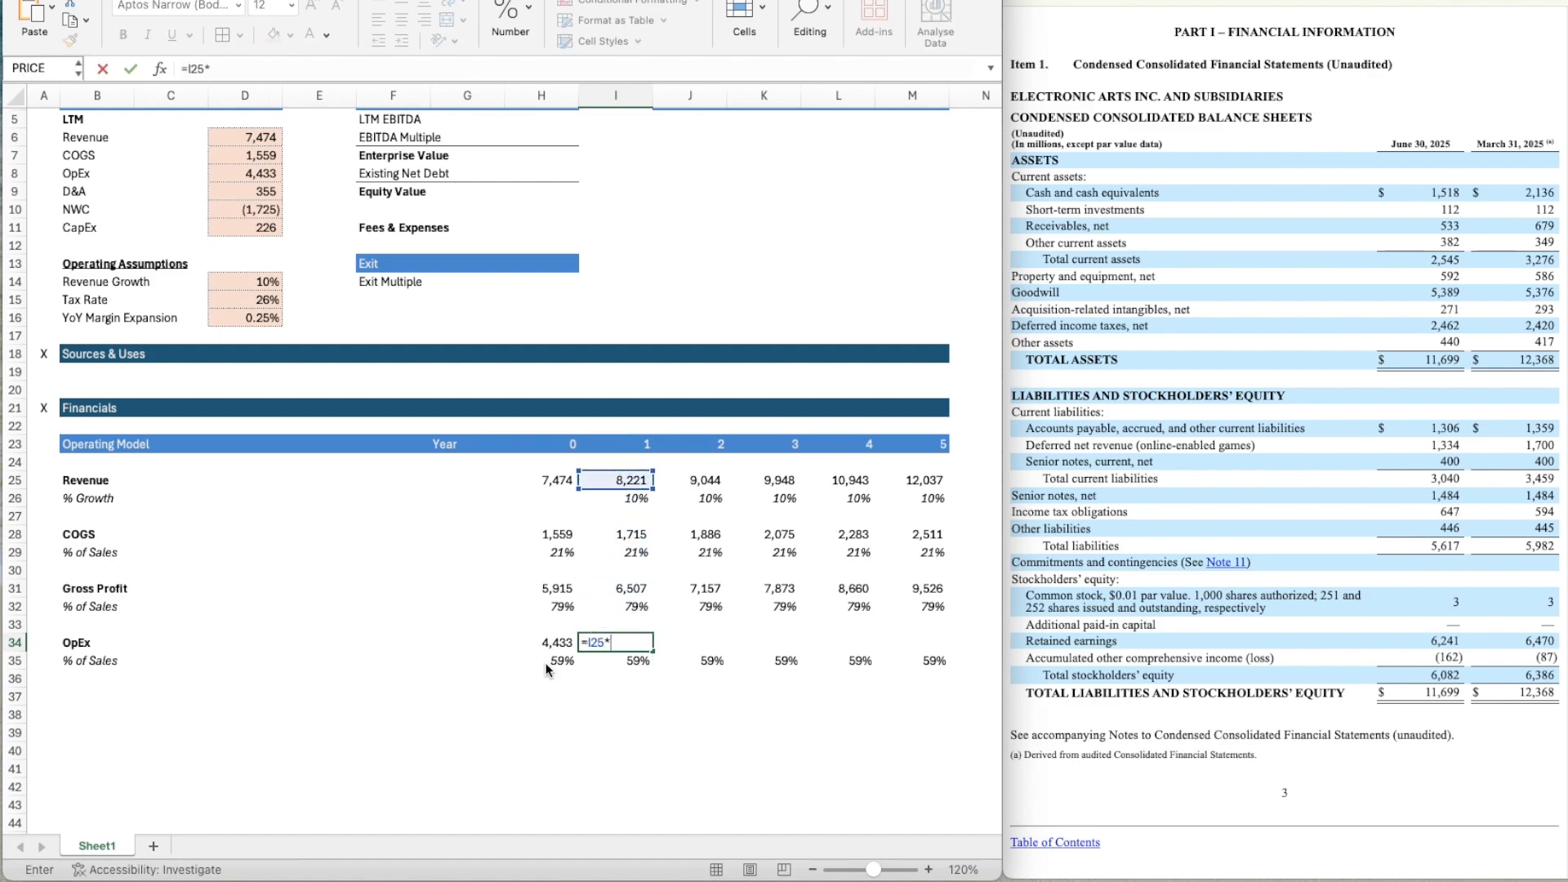
key(Down)
key(Return)
Apply the number format of H34 to I34 and copy the OpEx formula across through M34.
key(Up)
key(Left)
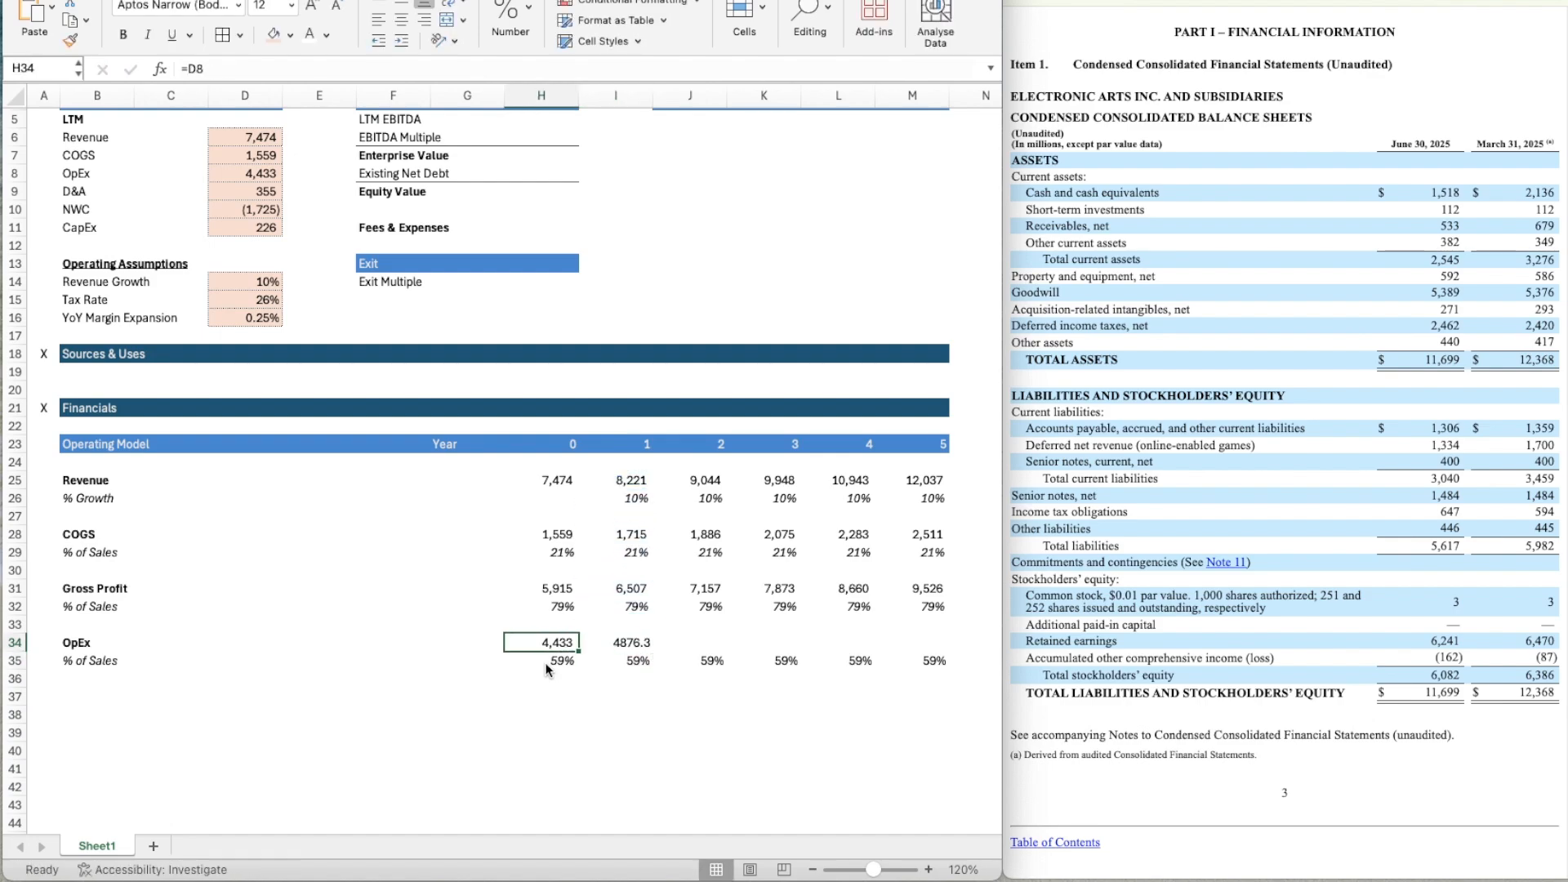
key(Right)
key(super+c)
key(shift+Right)
key(shift+Right)
key(shift+Right)
key(shift+Right)
key(super+v)
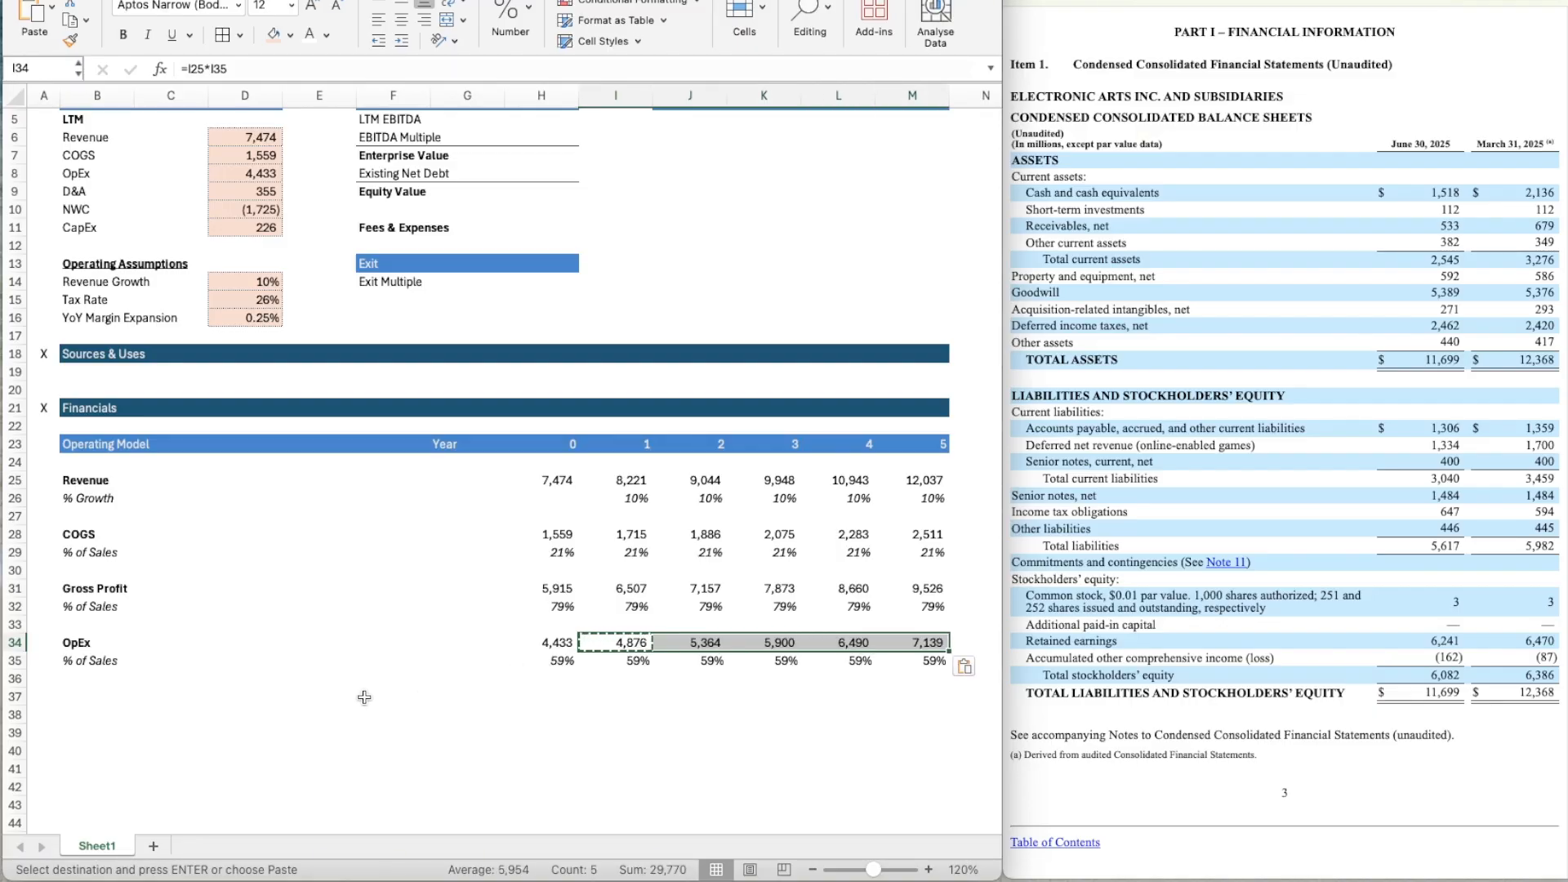
key(Escape)
Add a bold EBIT row label in B37 below the OpEx rows.
key(Down)
key(Down)
key(Down)
key(Left)
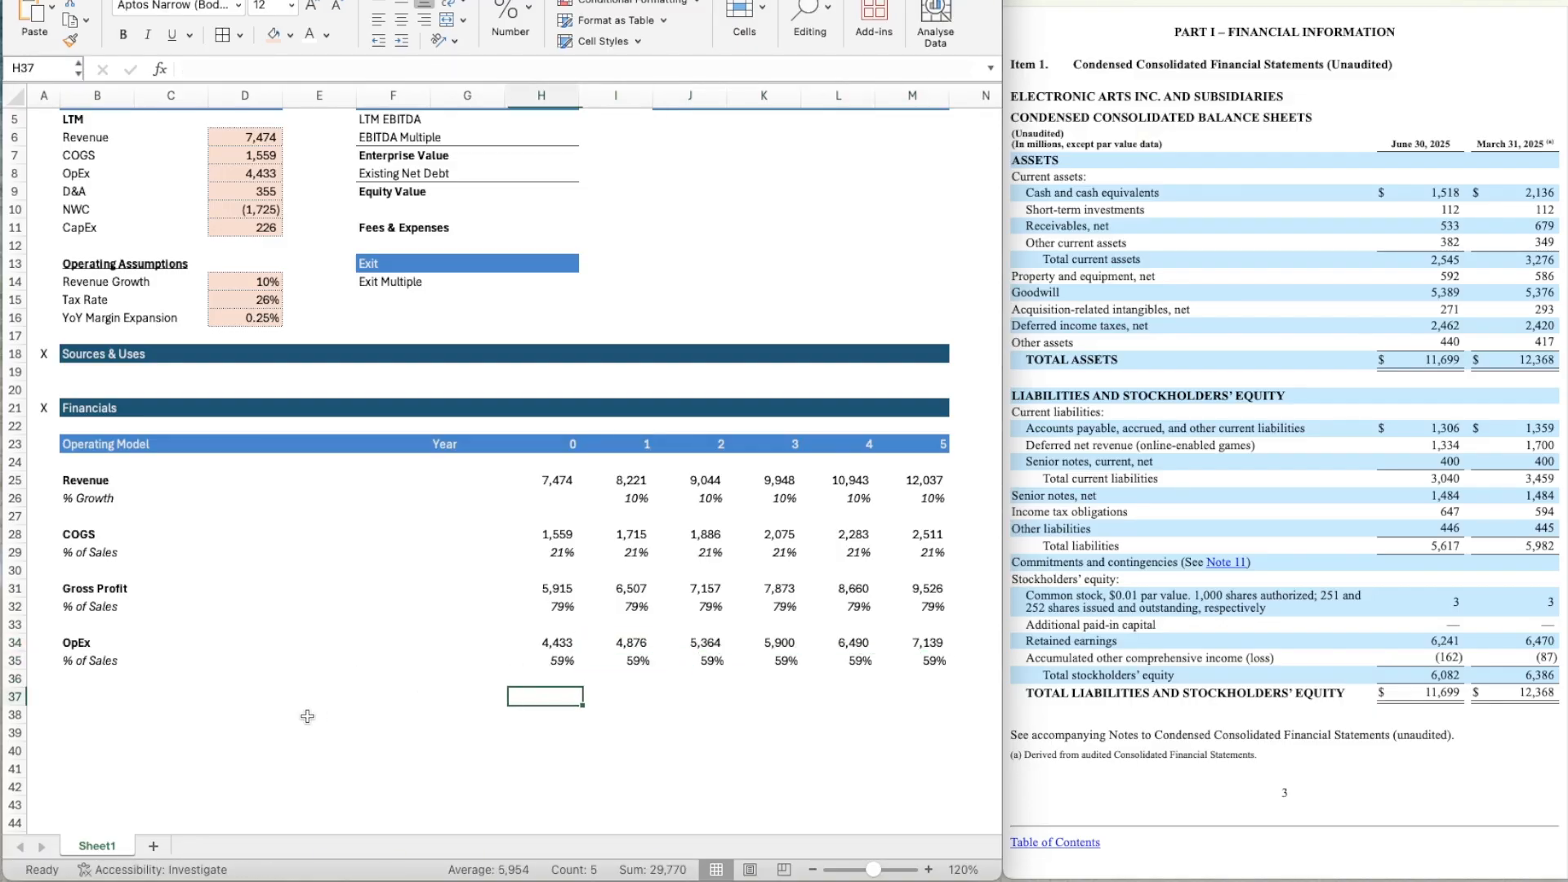
scroll(307, 716, down, 4)
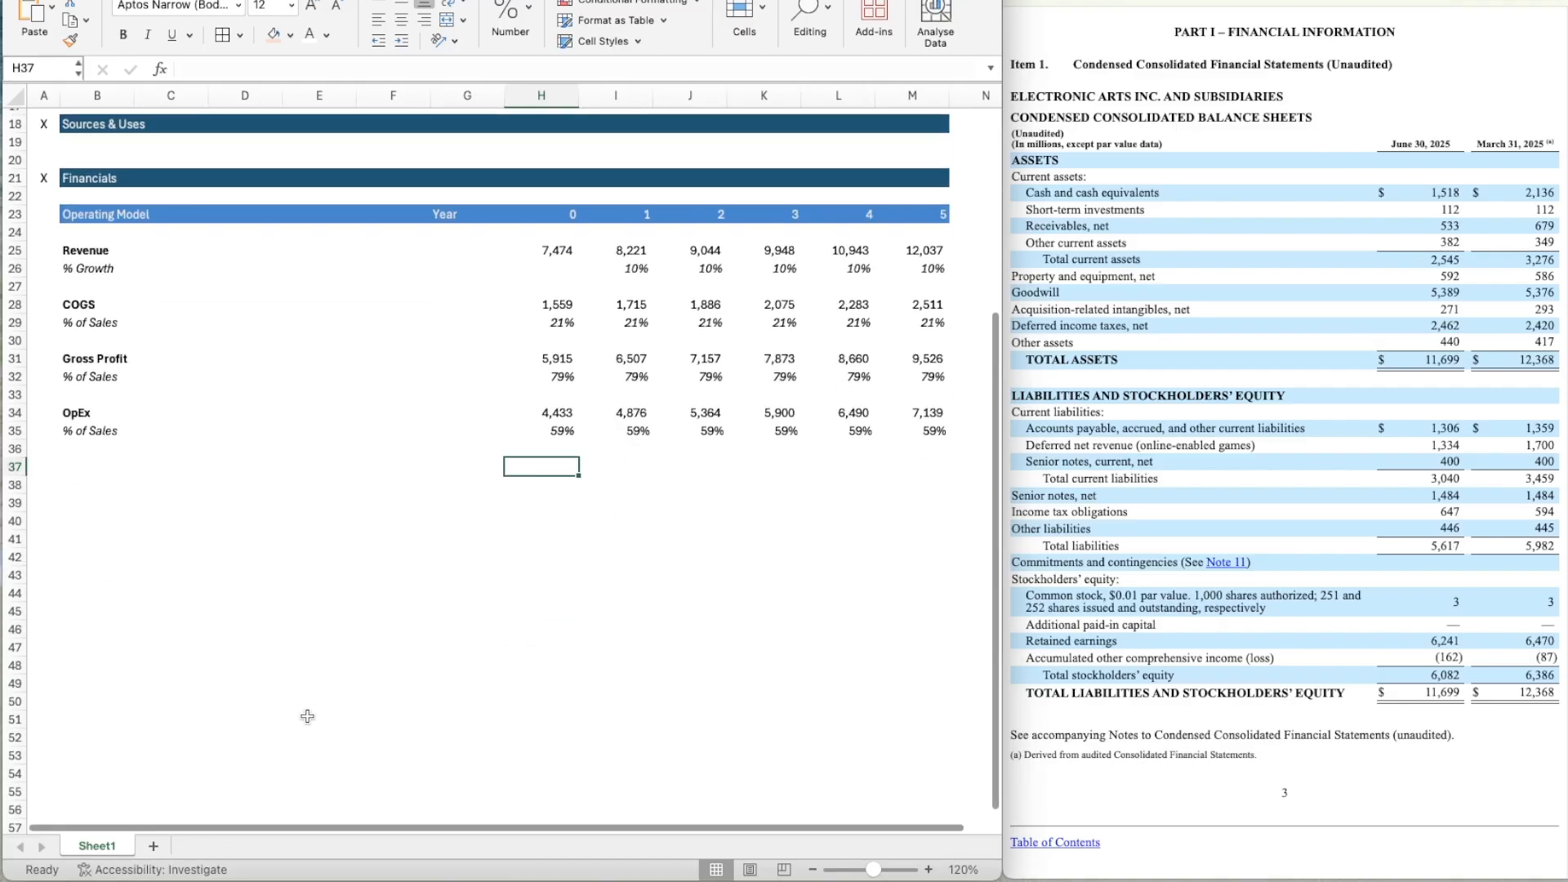
key(Left)
key(Left)
key(Left)
key(Left)
key(Left)
key(Left)
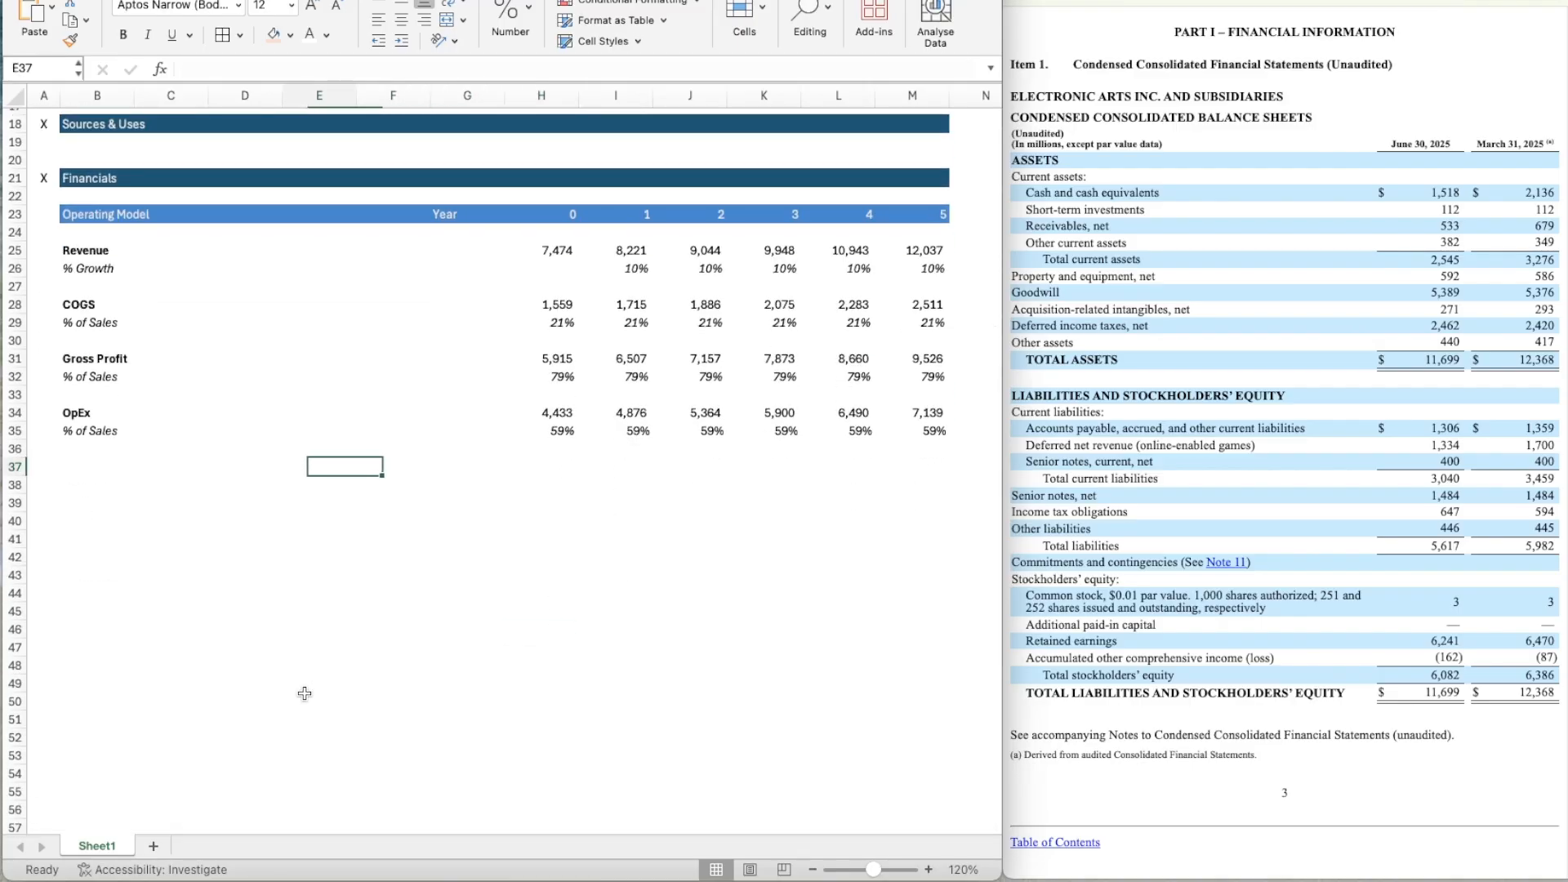
text(EBIT)
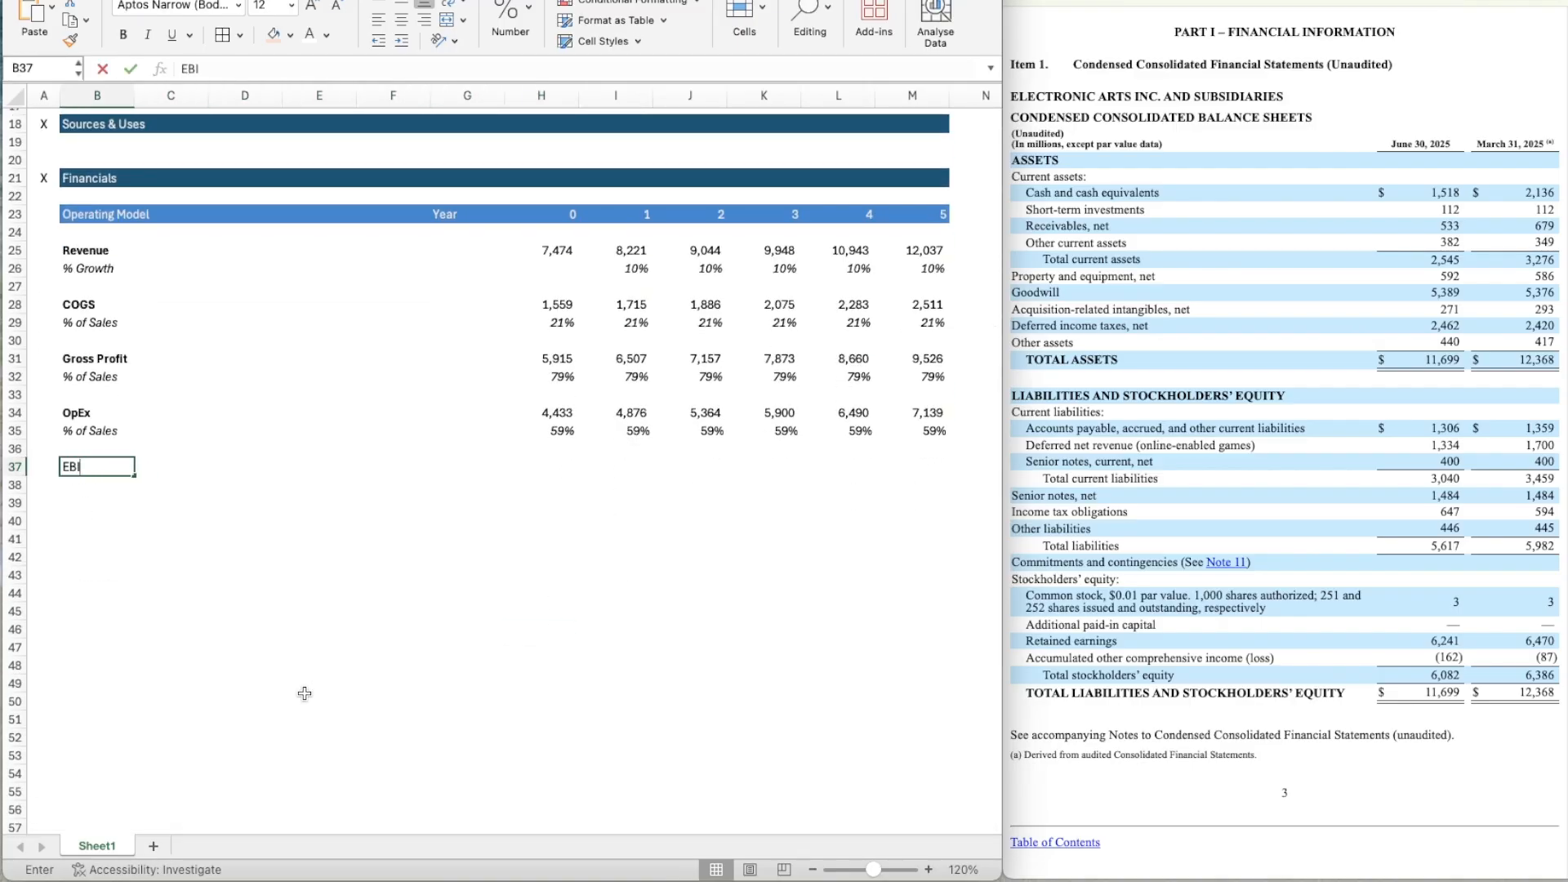
key(ctrl+Return)
key(ctrl+b)
Copy the italic % of Sales label from B35 to B38 under EBIT.
key(Right)
key(Right)
key(Right)
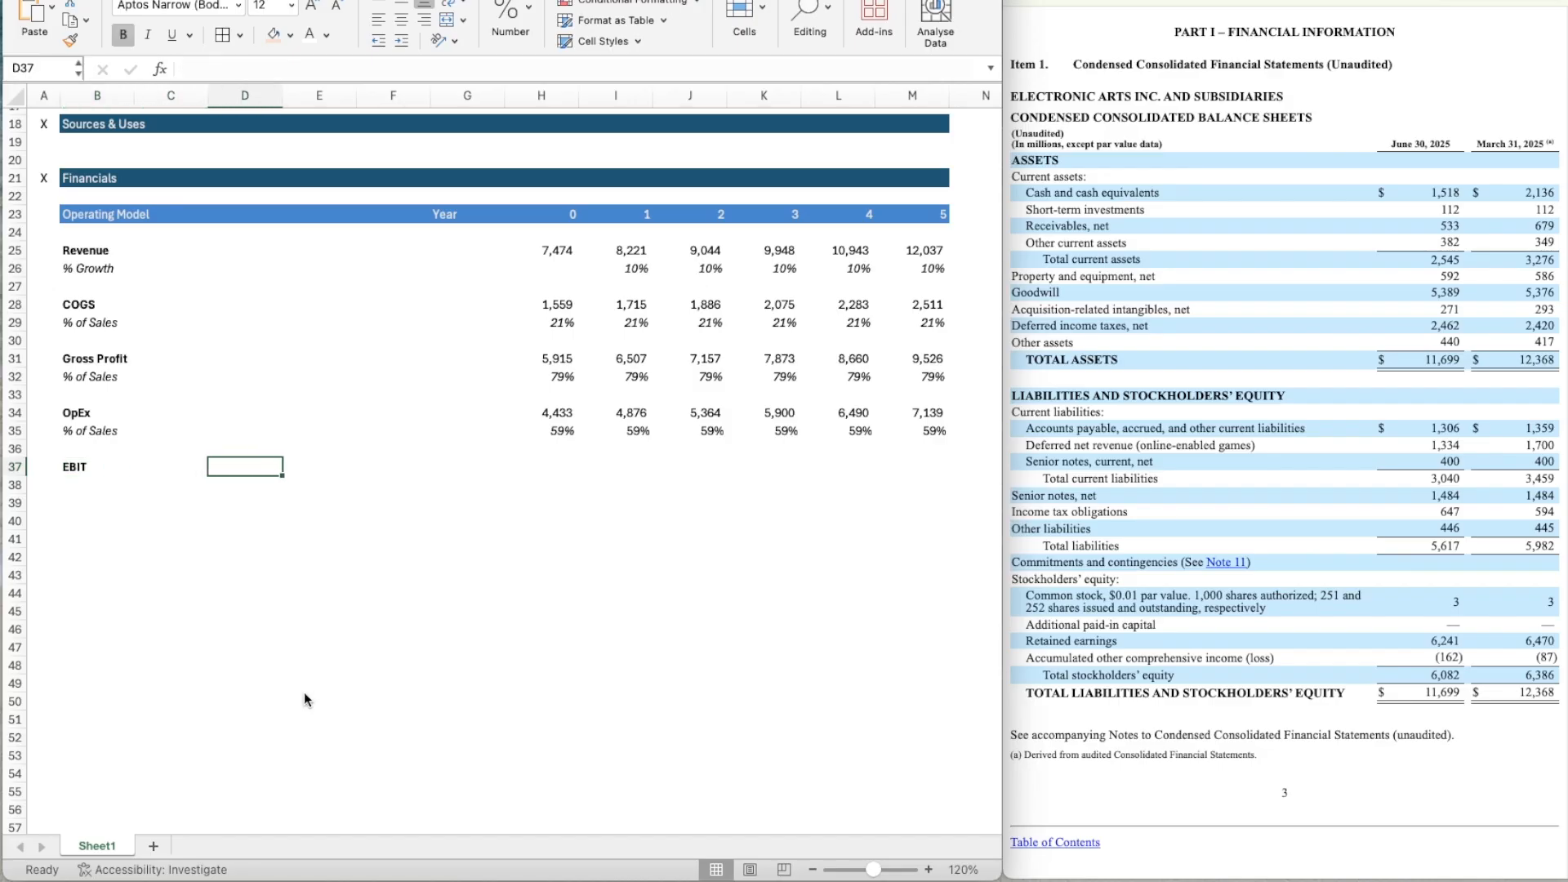
key(Left)
key(Left)
key(Left)
key(Up)
key(Up)
key(ctrl+c)
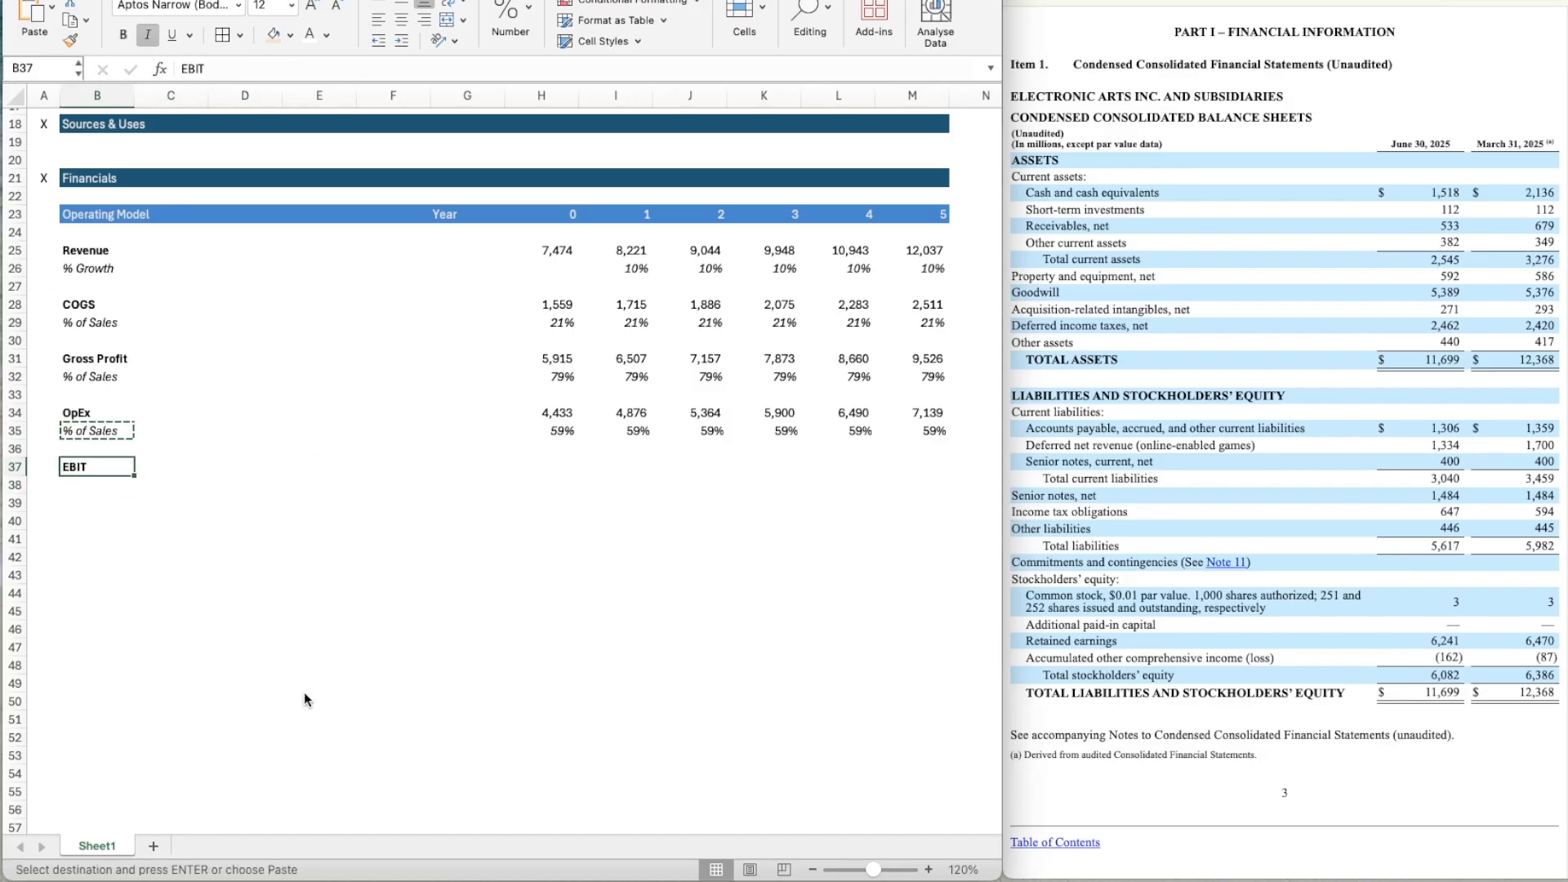
key(Down)
key(Down)
key(Down)
key(ctrl+v)
key(Right)
key(Right)
key(Right)
key(Right)
key(Right)
key(Right)
key(Up)
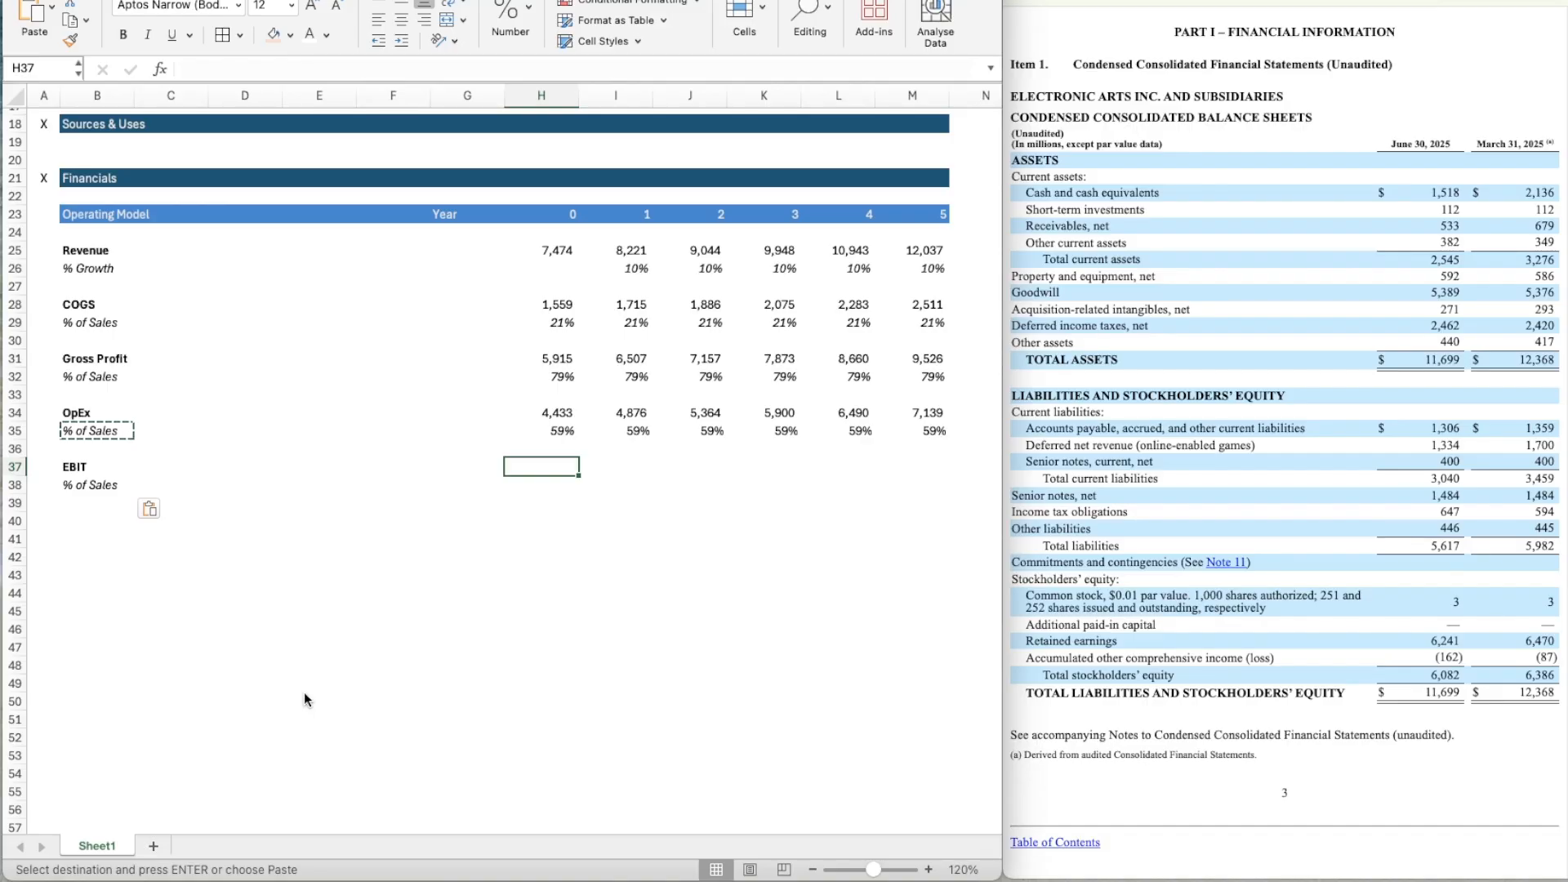
text(=)
scroll(318, 572, up, 5)
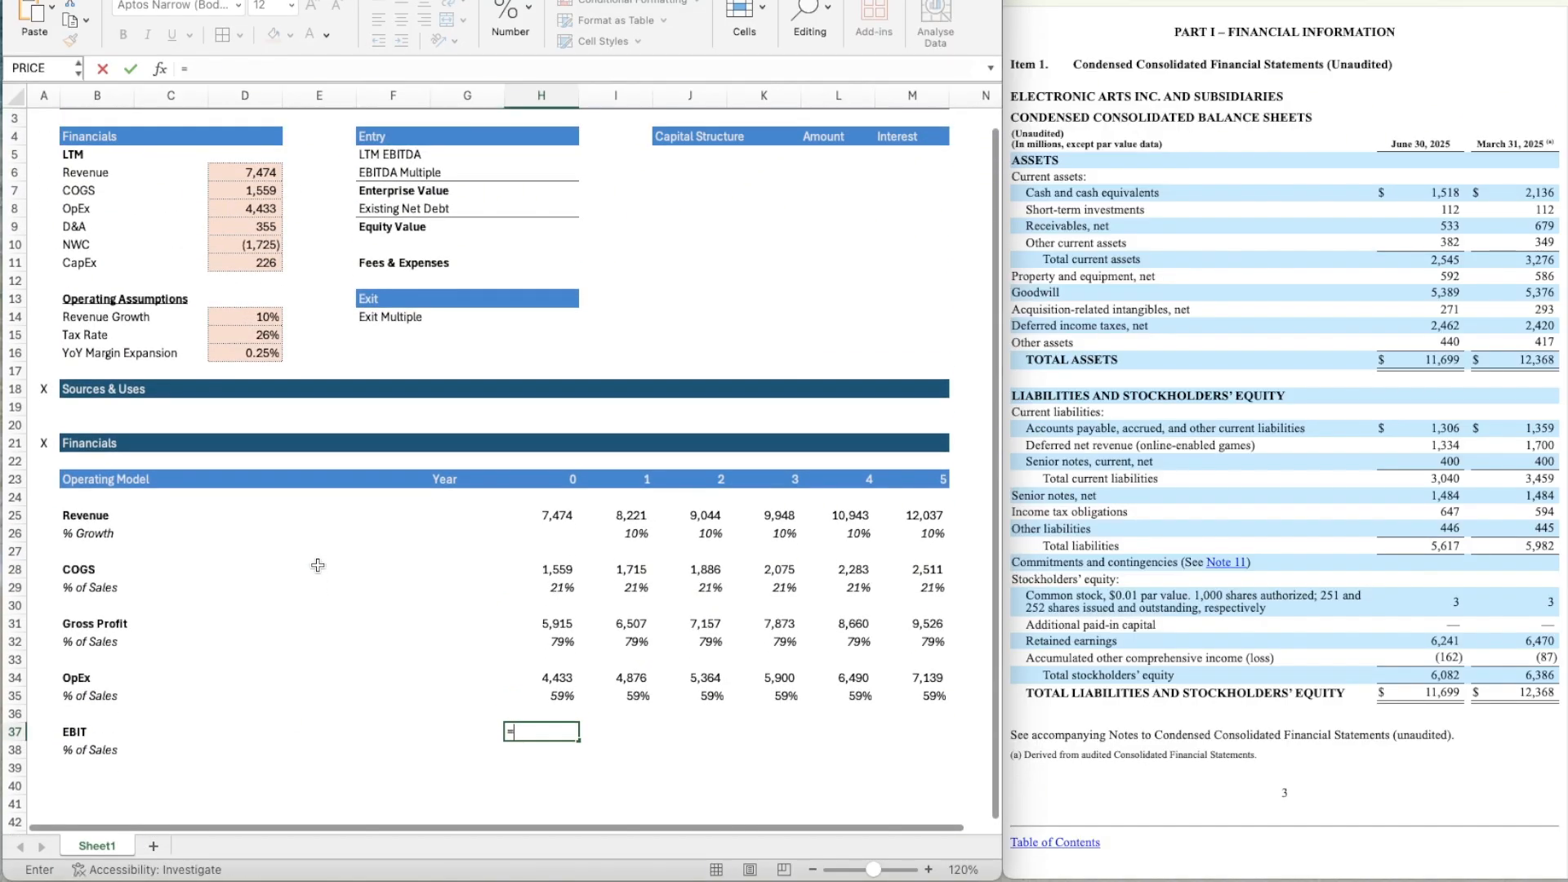
scroll(318, 565, down, 3)
key(Escape)
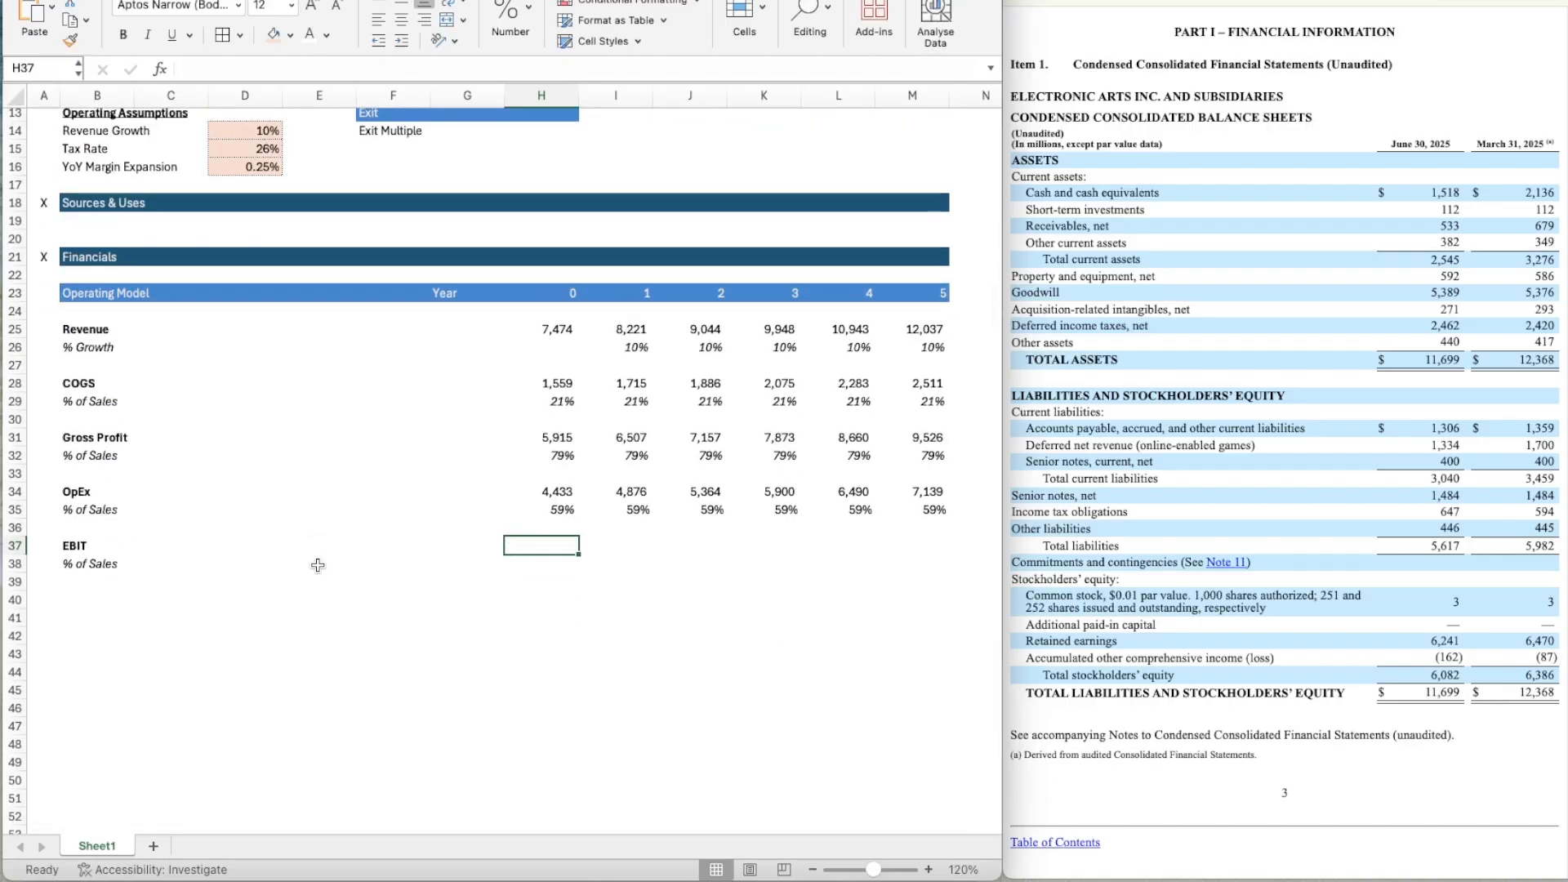
Calculate Year 0 EBIT in H37 as gross profit minus OpEx with the formula =H31-H34.
text(=)
key(Up)
key(Up)
key(Up)
key(Up)
key(Up)
key(Up)
key(Up)
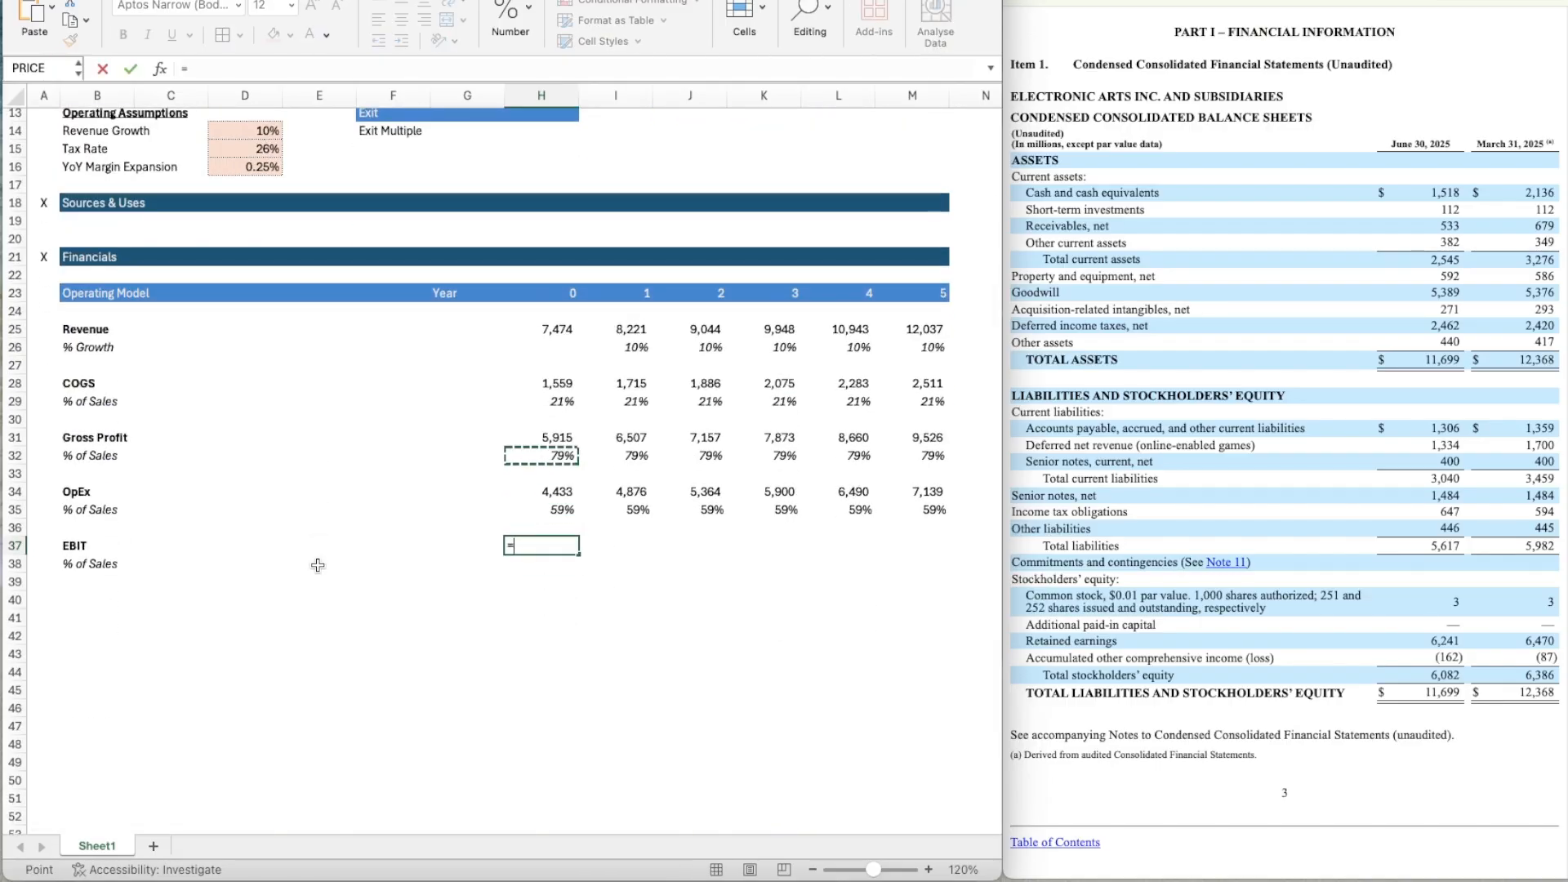
key(Up)
key(Up)
key(Down)
key(Down)
key(Down)
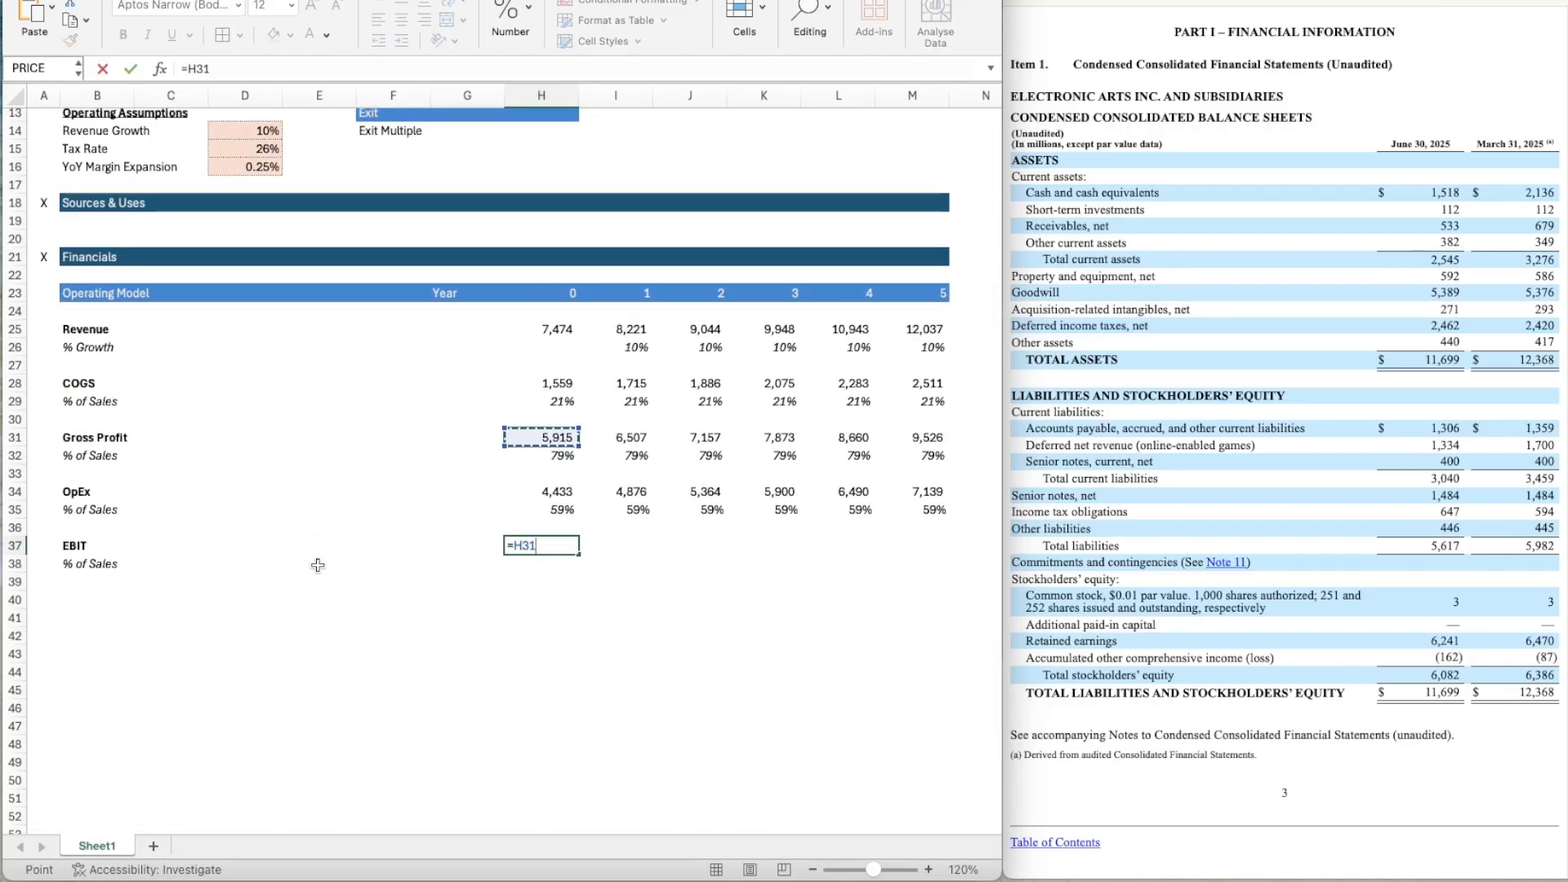
text(-)
key(Up)
key(Up)
key(Up)
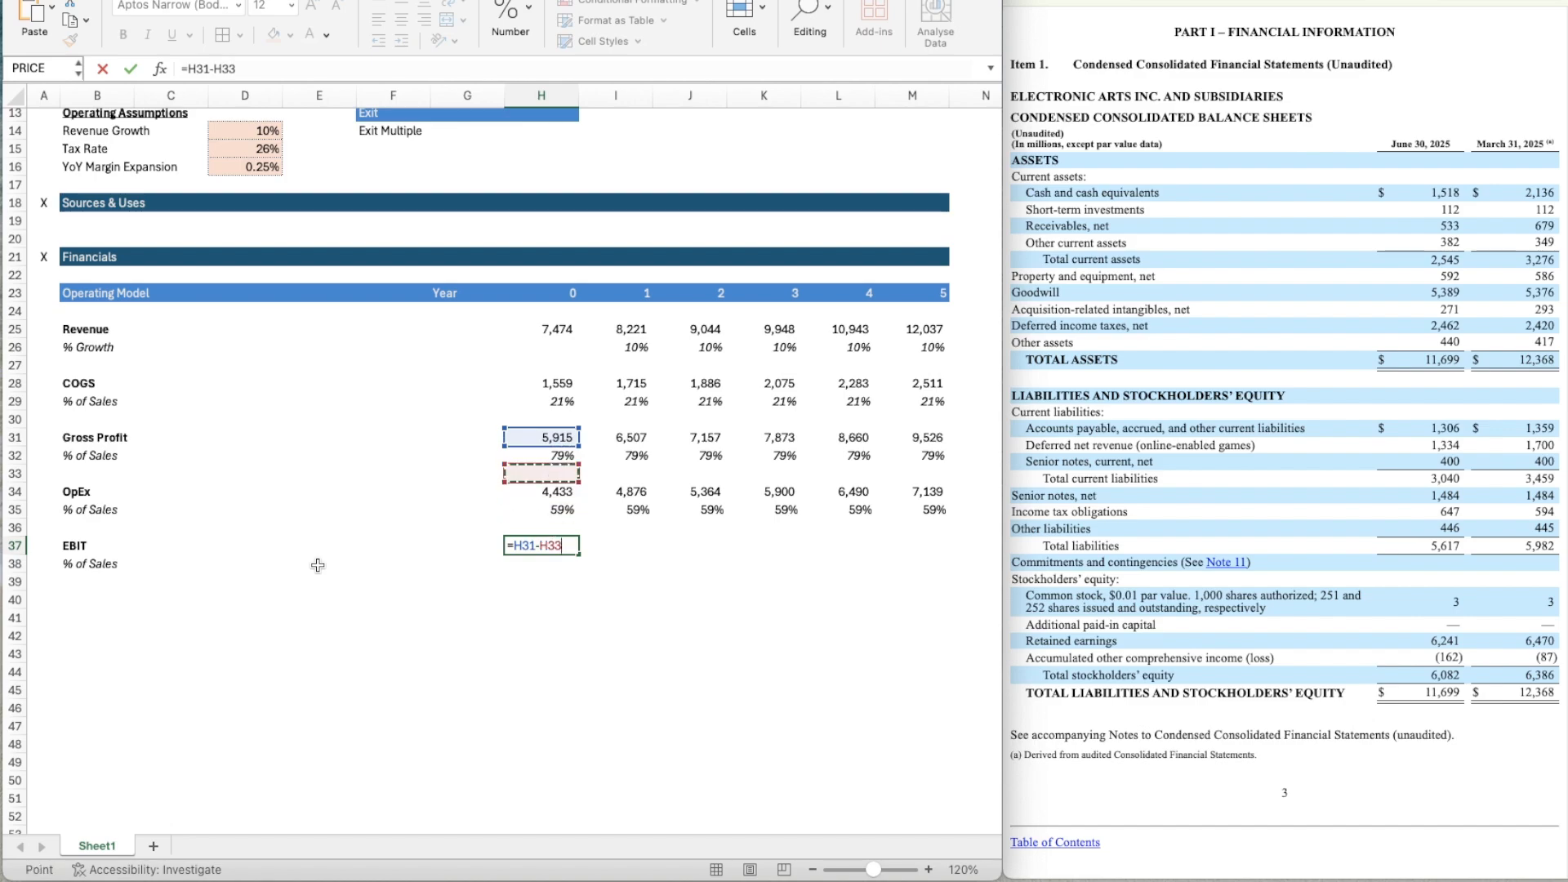
key(Return)
Copy the EBIT formula from H37 across the projection years through M37.
key(Up)
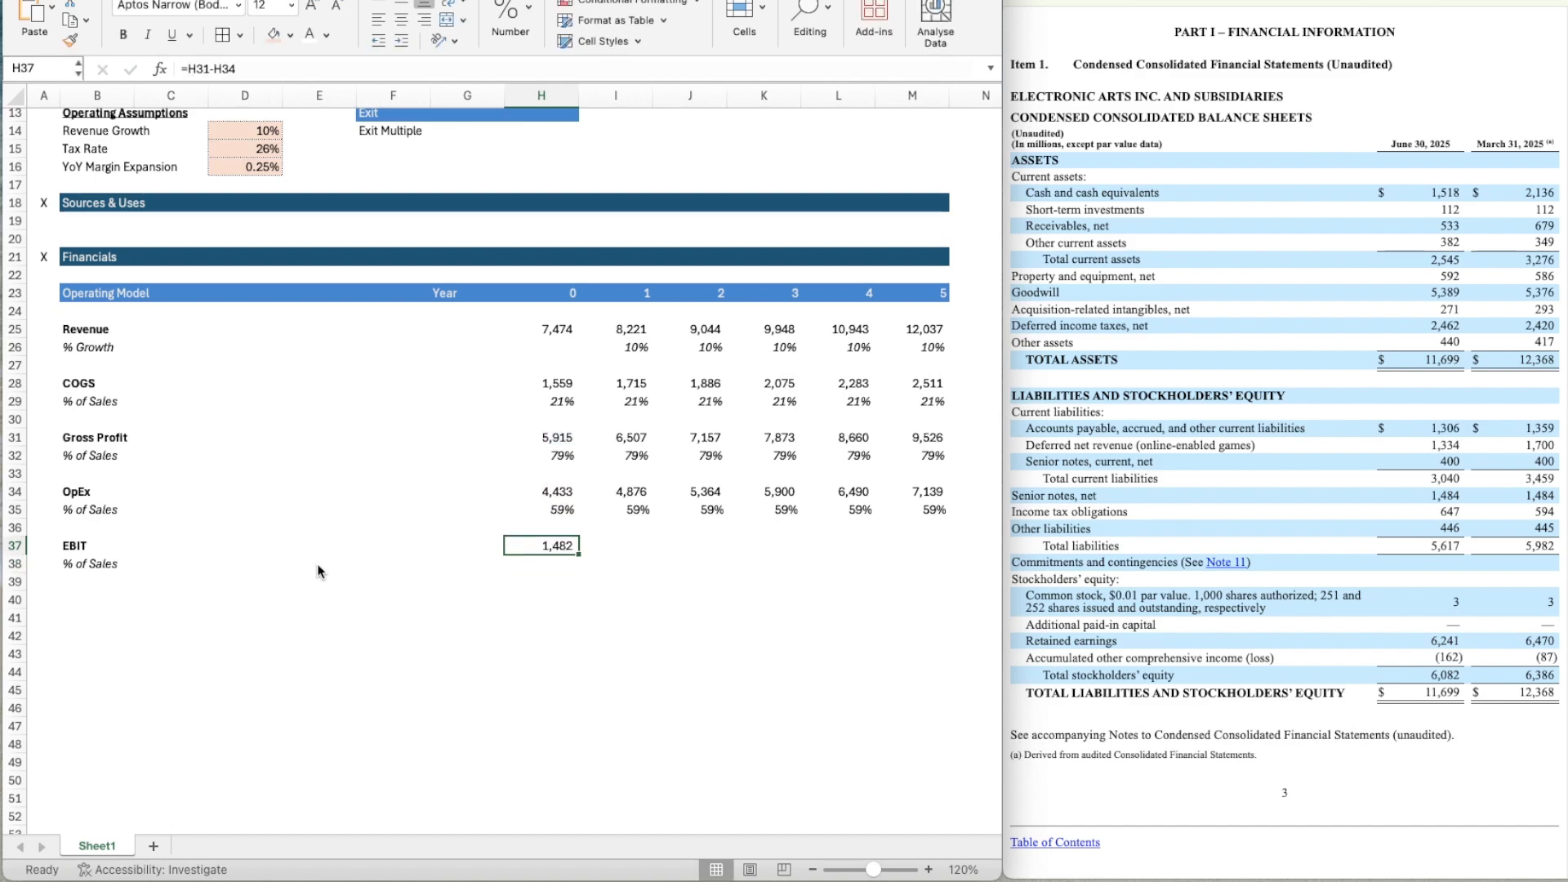
key(ctrl+c)
key(shift+Right)
key(shift+Right)
key(shift+Right)
key(shift+Right)
key(shift+Right)
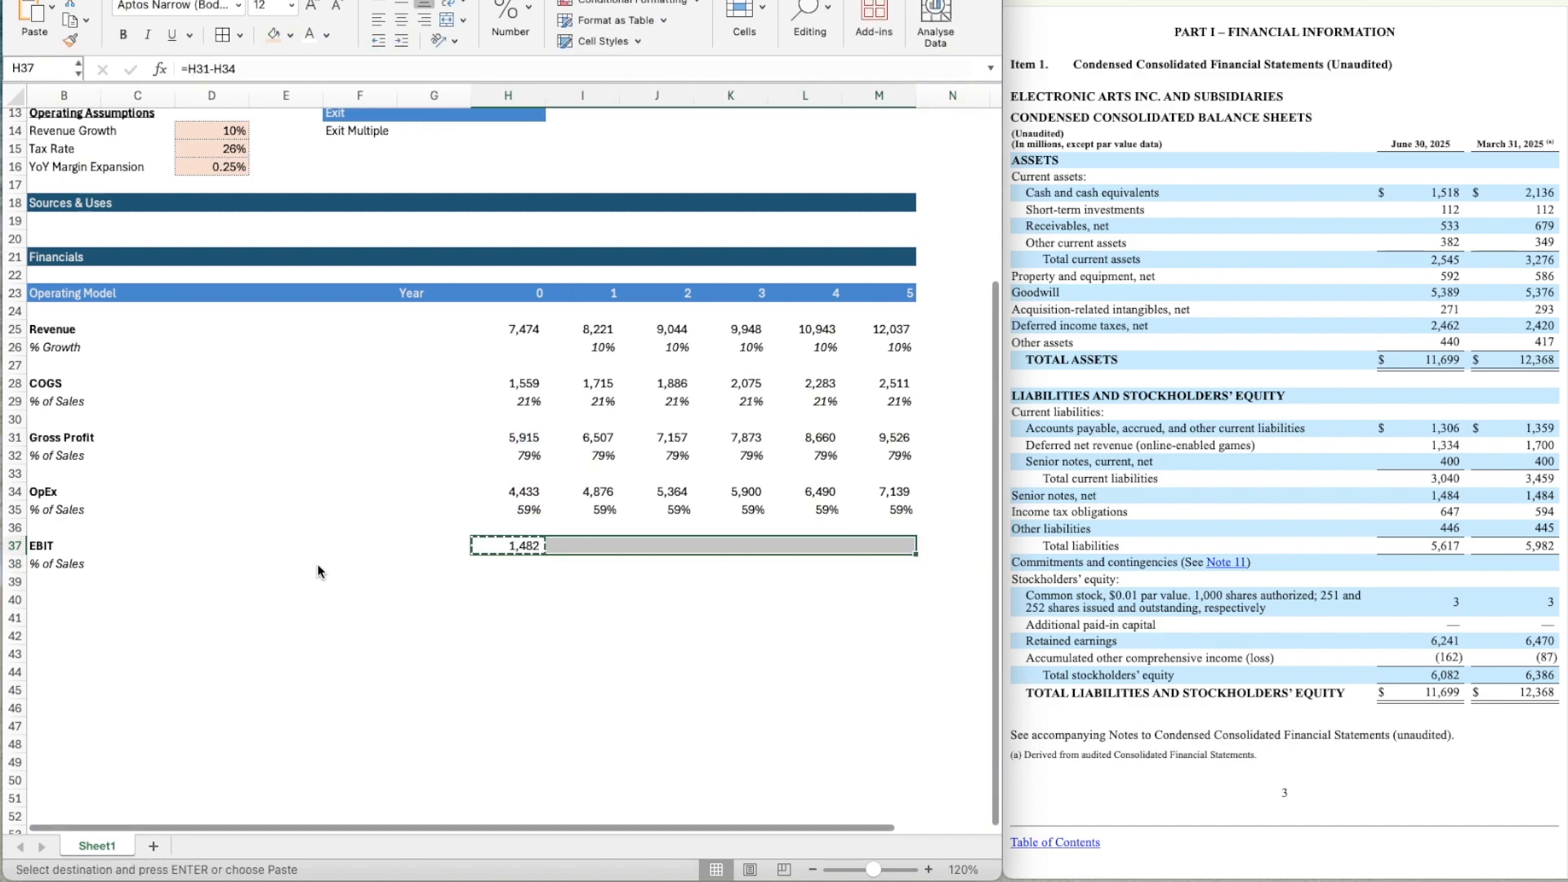
key(Return)
Calculate Year 0 EBIT as a percentage of sales in H38 with the formula =H37/H25.
key(Down)
text(=)
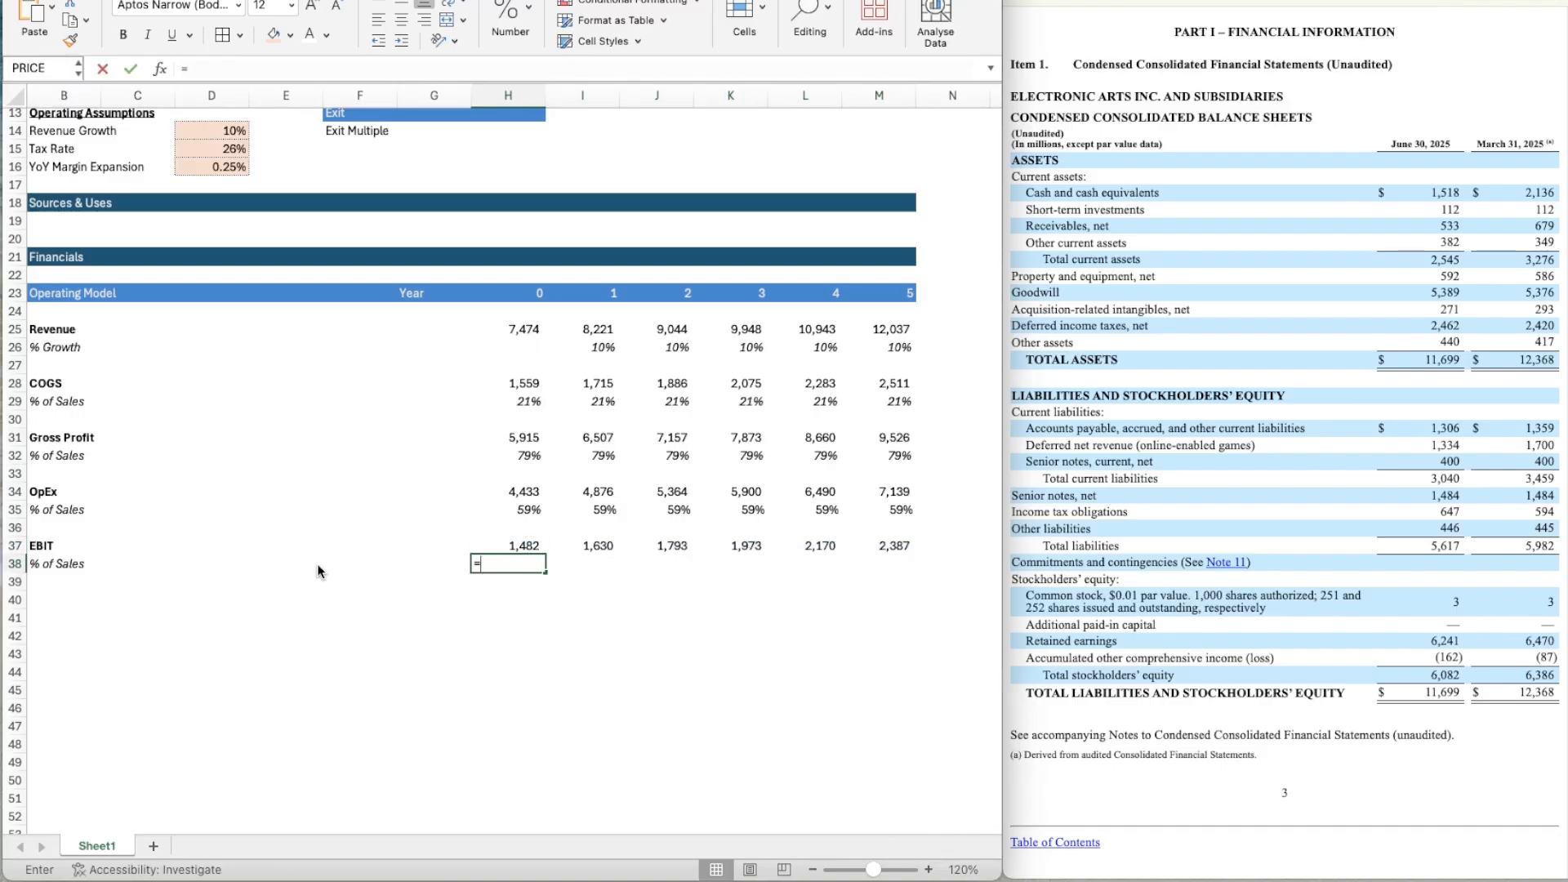
key(Up)
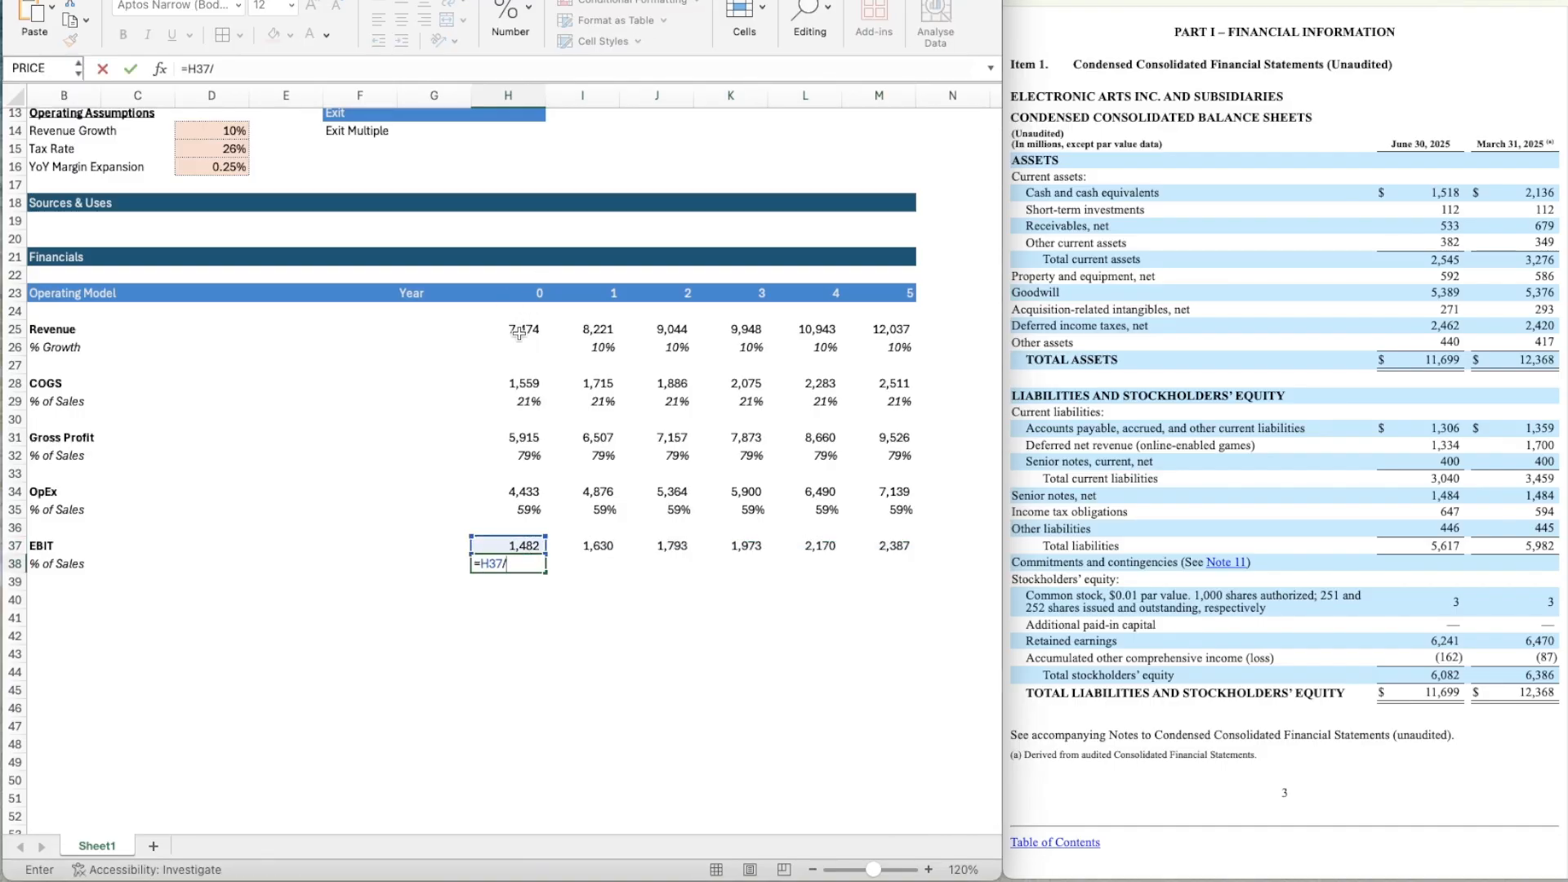
text(/)
click(519, 333)
key(Return)
Copy the percentage format of H35 onto the EBIT % of Sales cell H38.
key(Up)
key(Up)
key(Up)
key(Up)
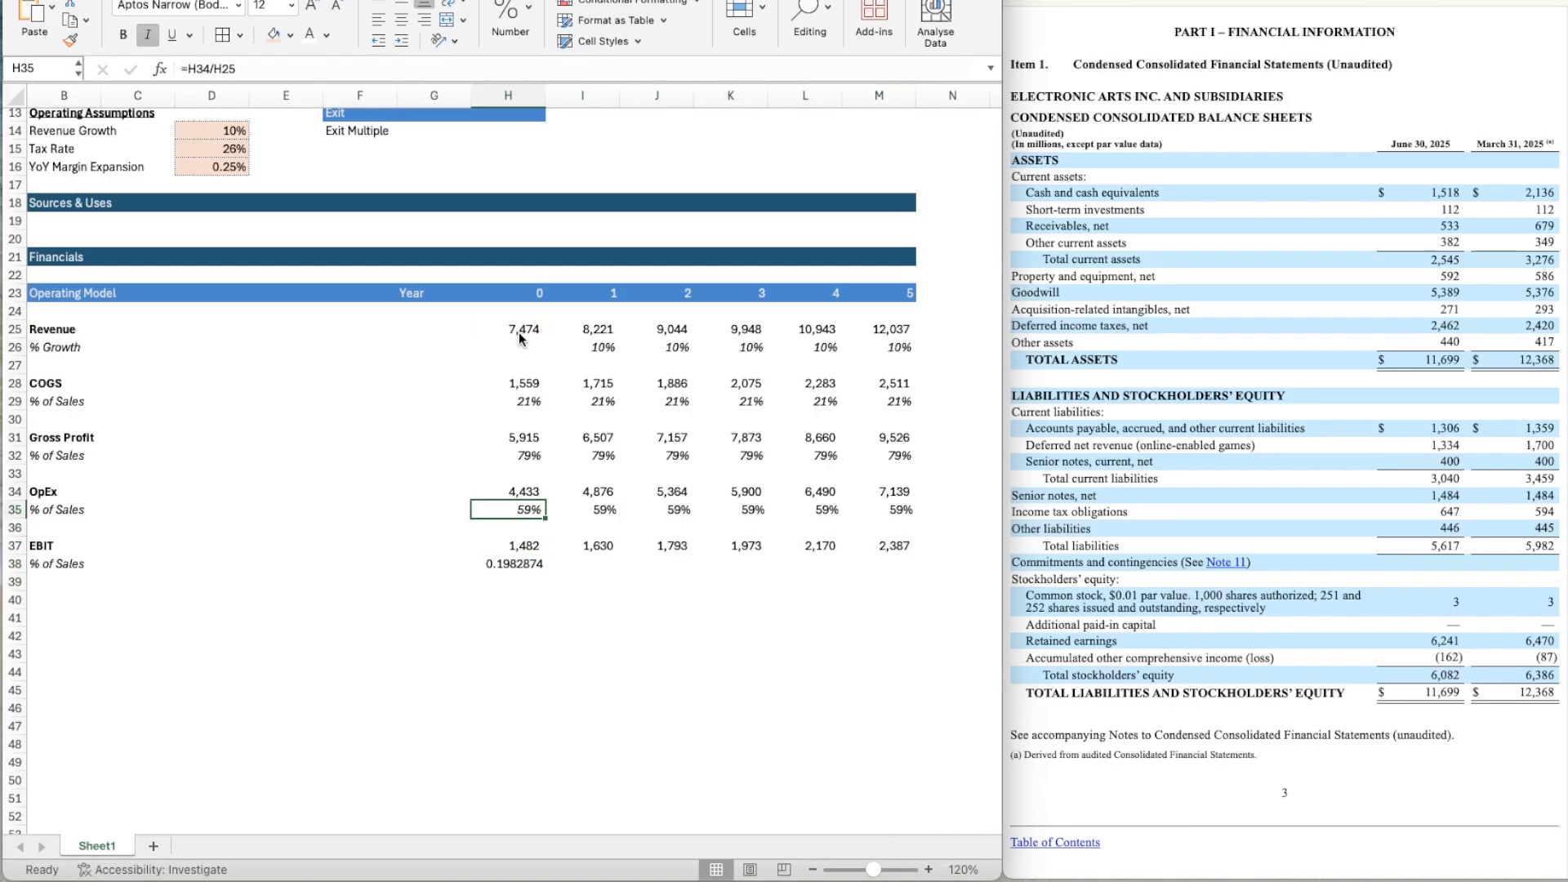
key(shift+super+c)
click(509, 565)
Copy the EBIT % of Sales formula from H38 across through M38.
key(super+c)
key(shift+Right)
key(shift+Right)
key(shift+Right)
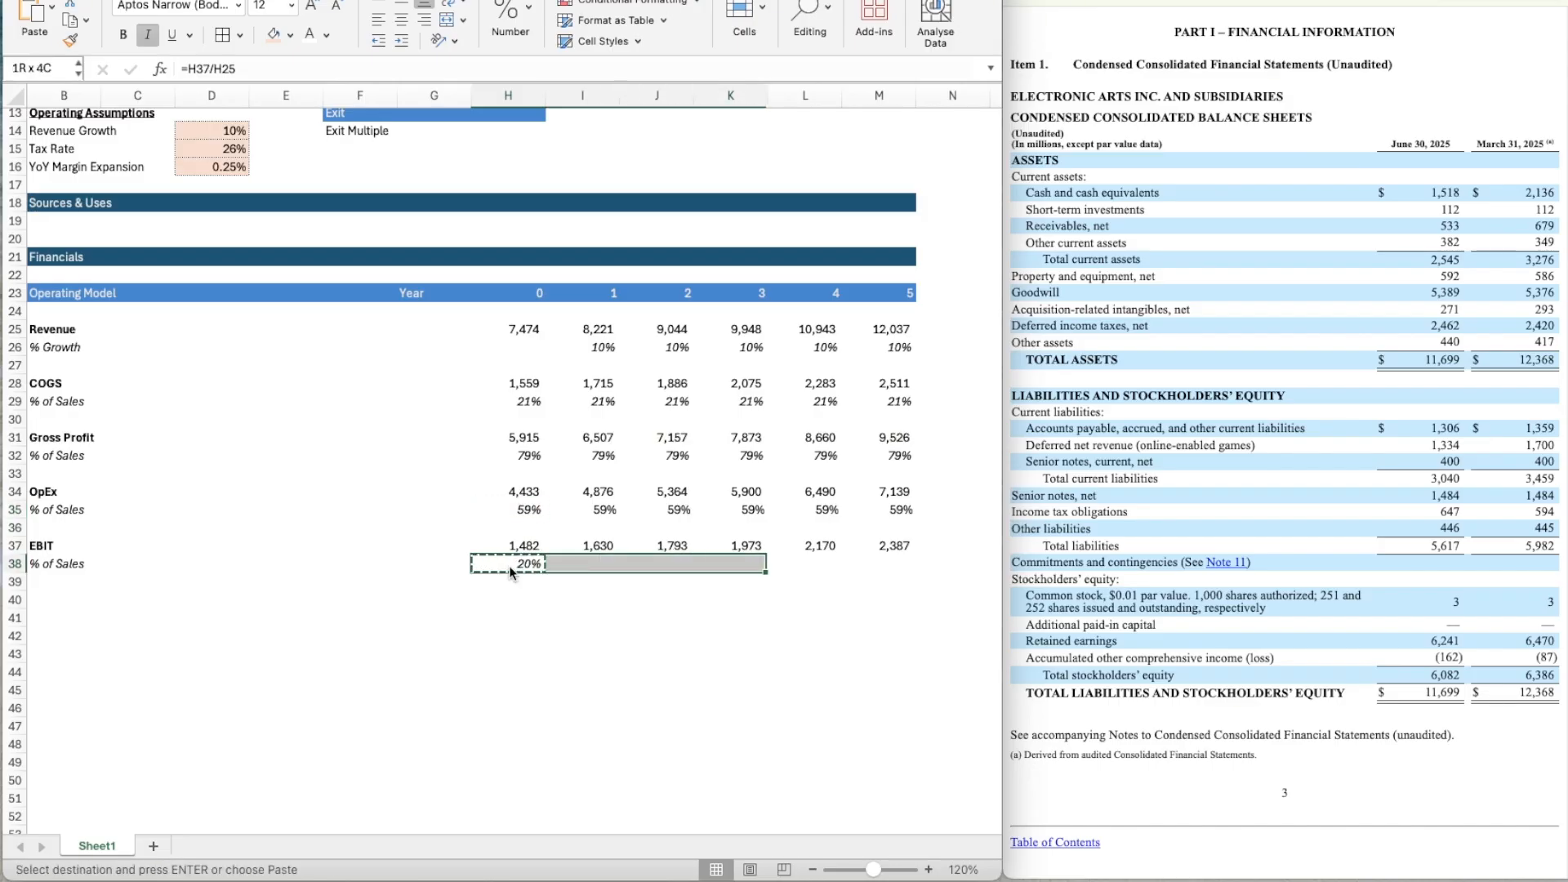
key(shift+Right)
key(shift+Right)
key(super+v)
scroll(379, 630, left, 1)
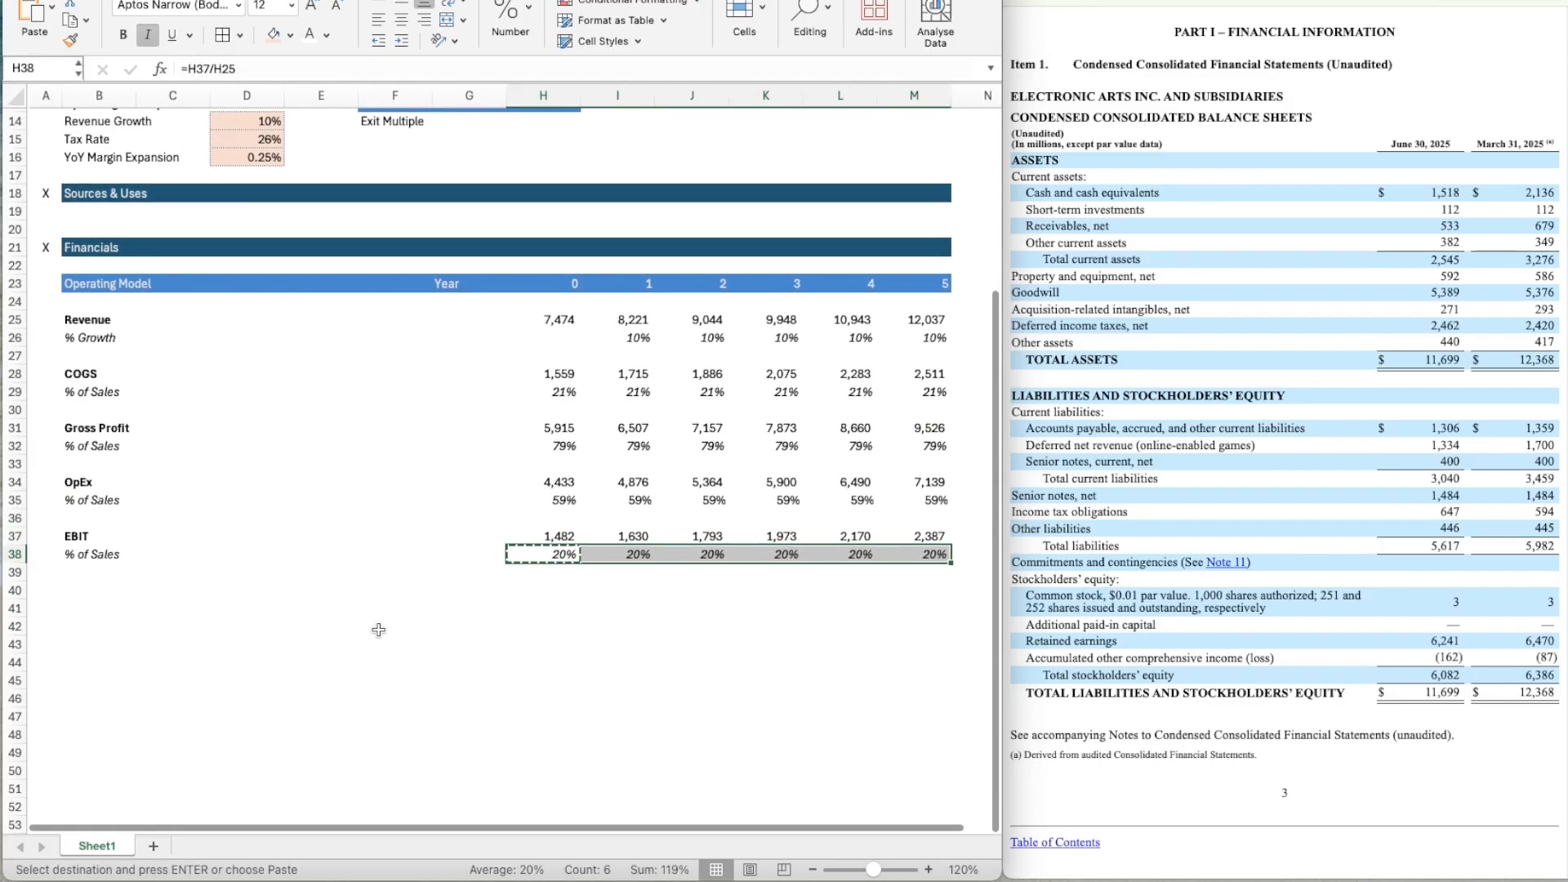
key(Escape)
Add a bold D&A row label in B40 below the EBIT rows.
key(Left)
key(Left)
key(Left)
key(Left)
key(Down)
key(Down)
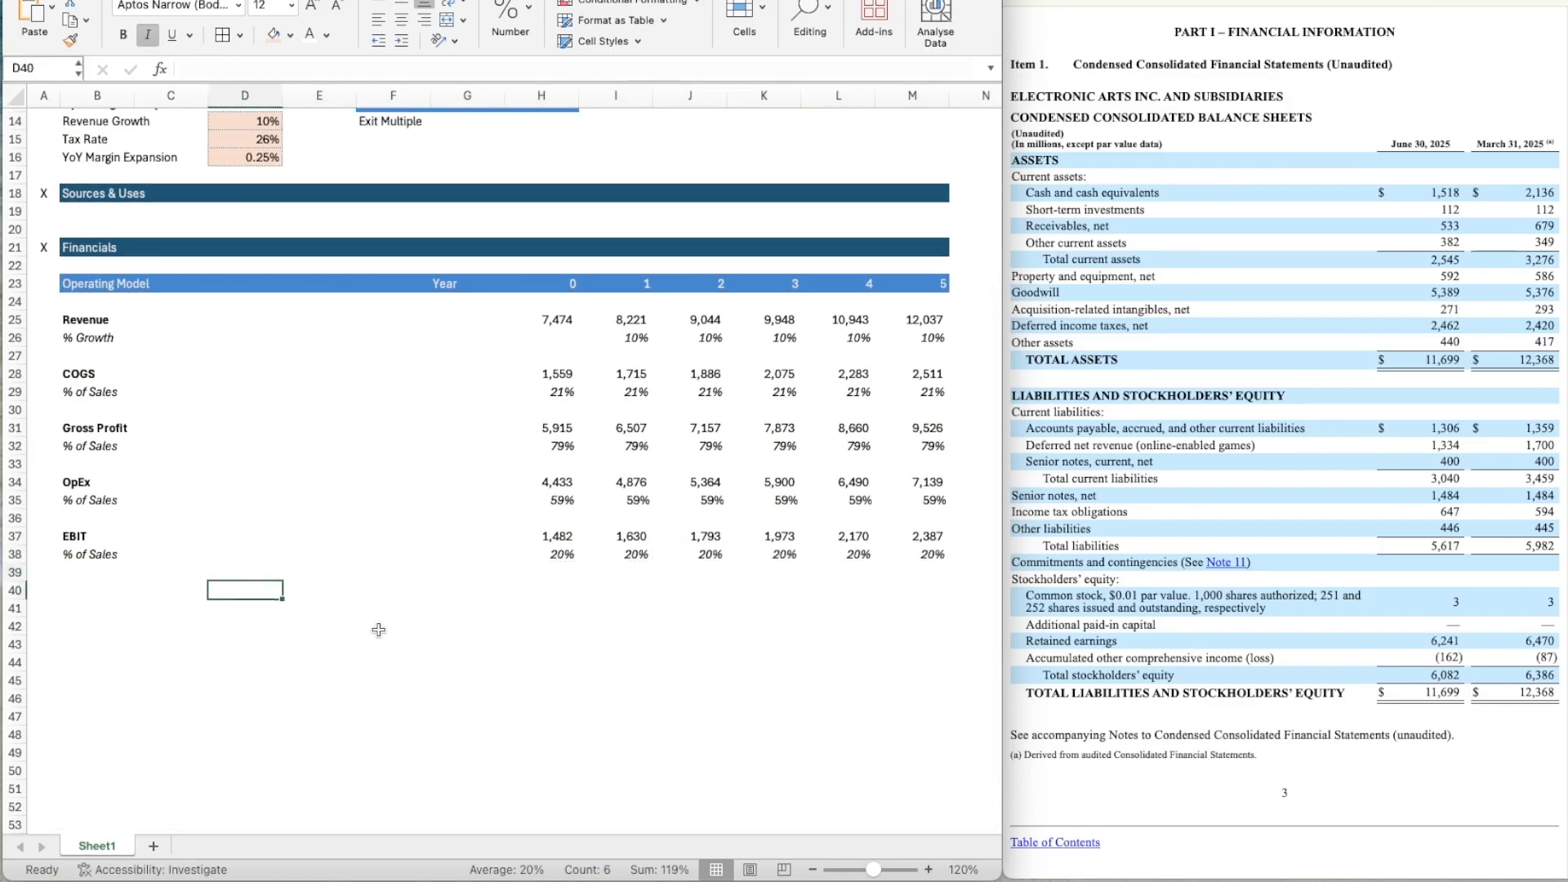
scroll(378, 630, down, 2)
key(Left)
key(Left)
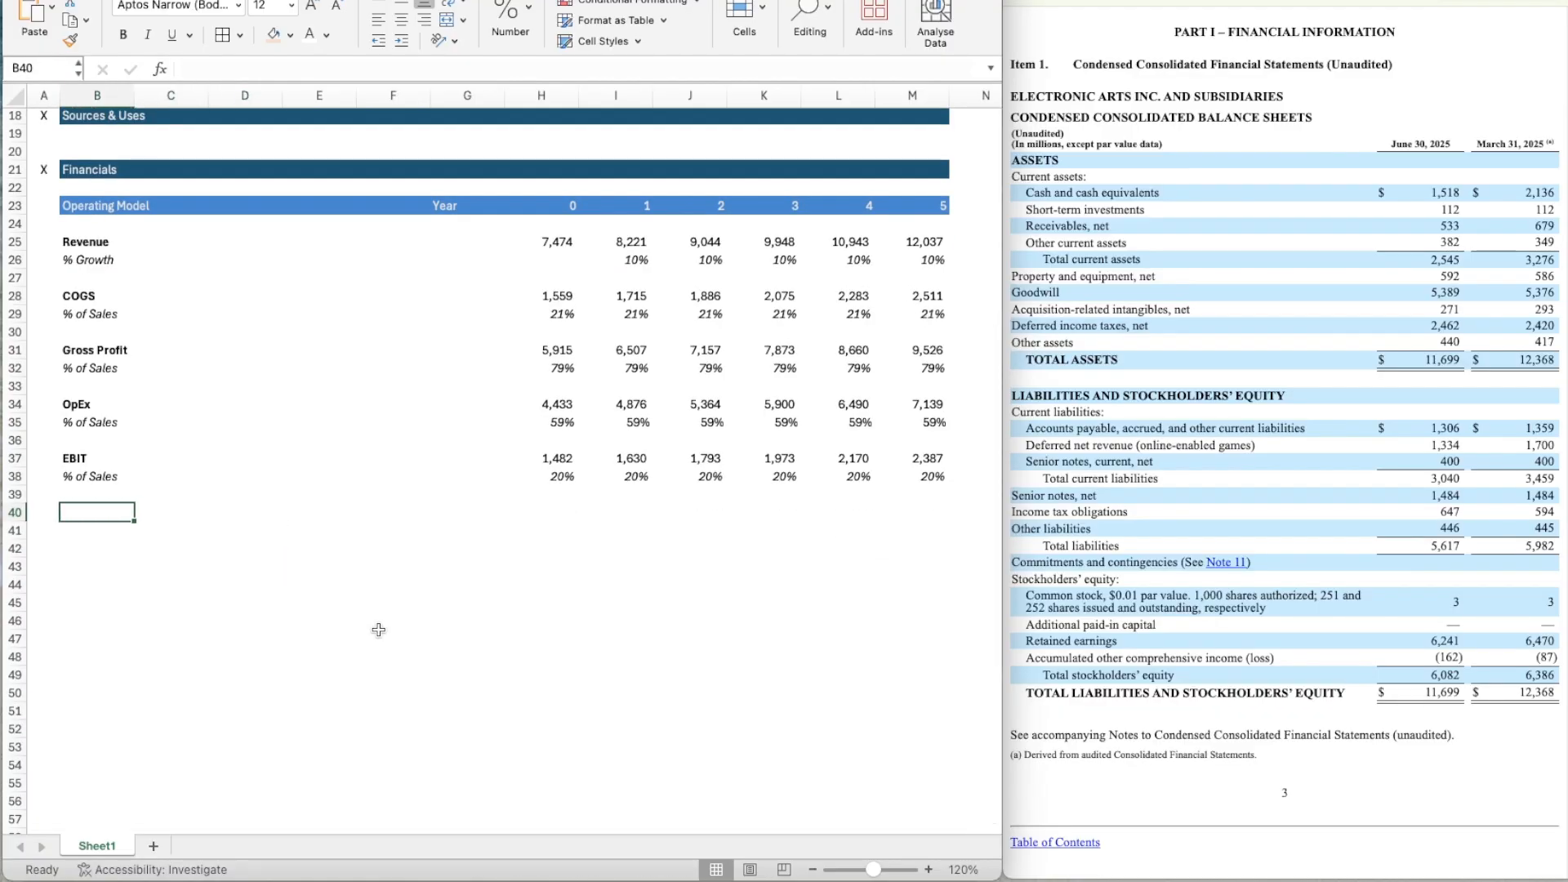
text(D&A)
key(Return)
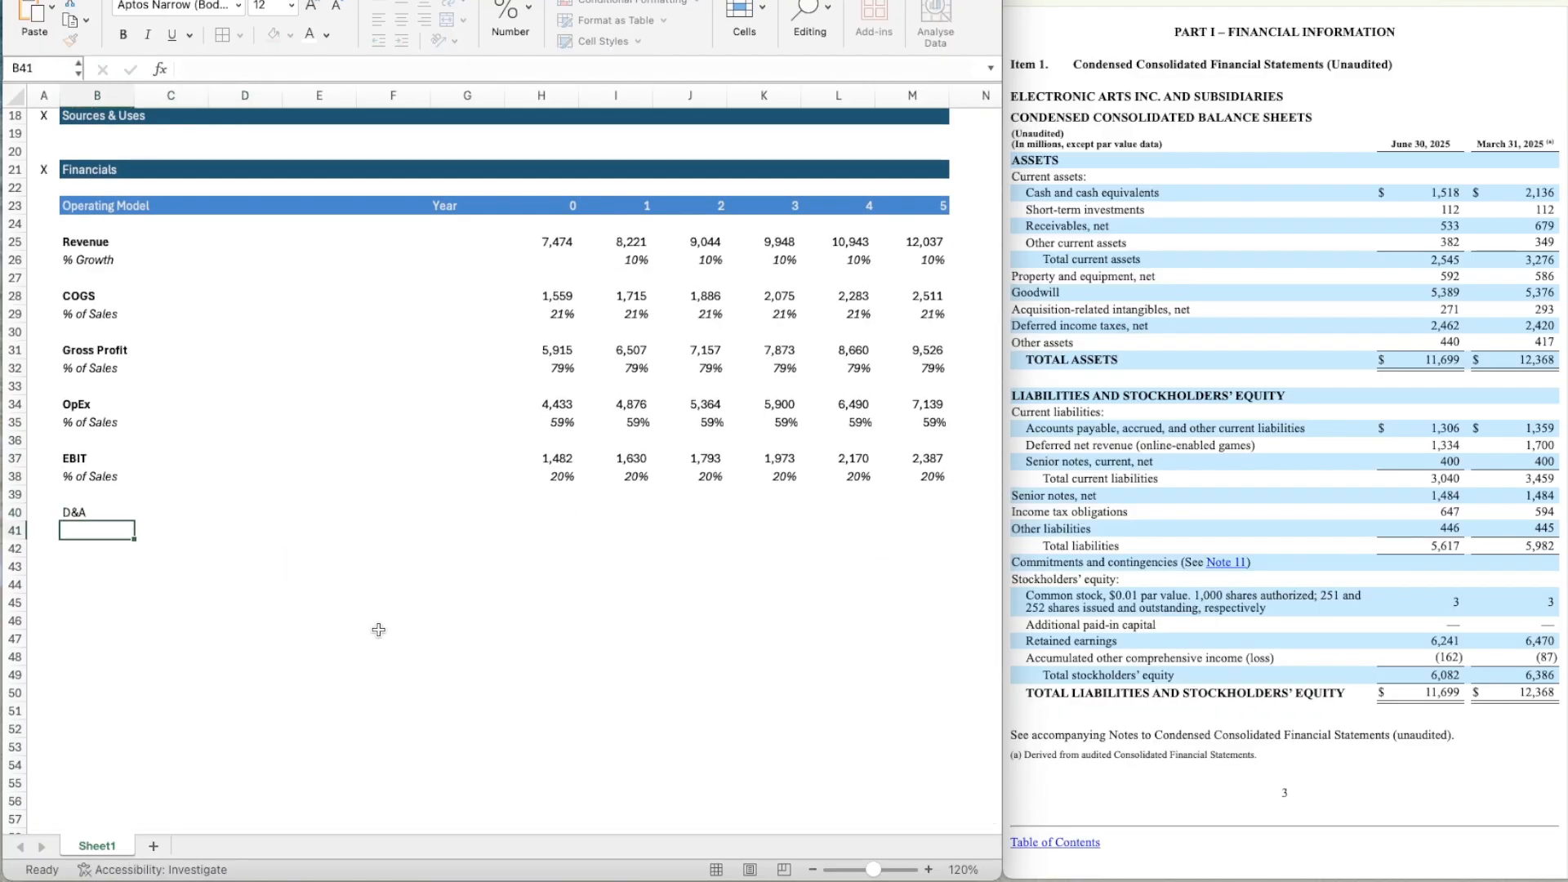
key(Up)
key(ctrl+b)
Copy the italic % of Sales label from B38 to B41 under D&A.
key(Right)
key(Right)
key(Right)
key(Right)
key(Right)
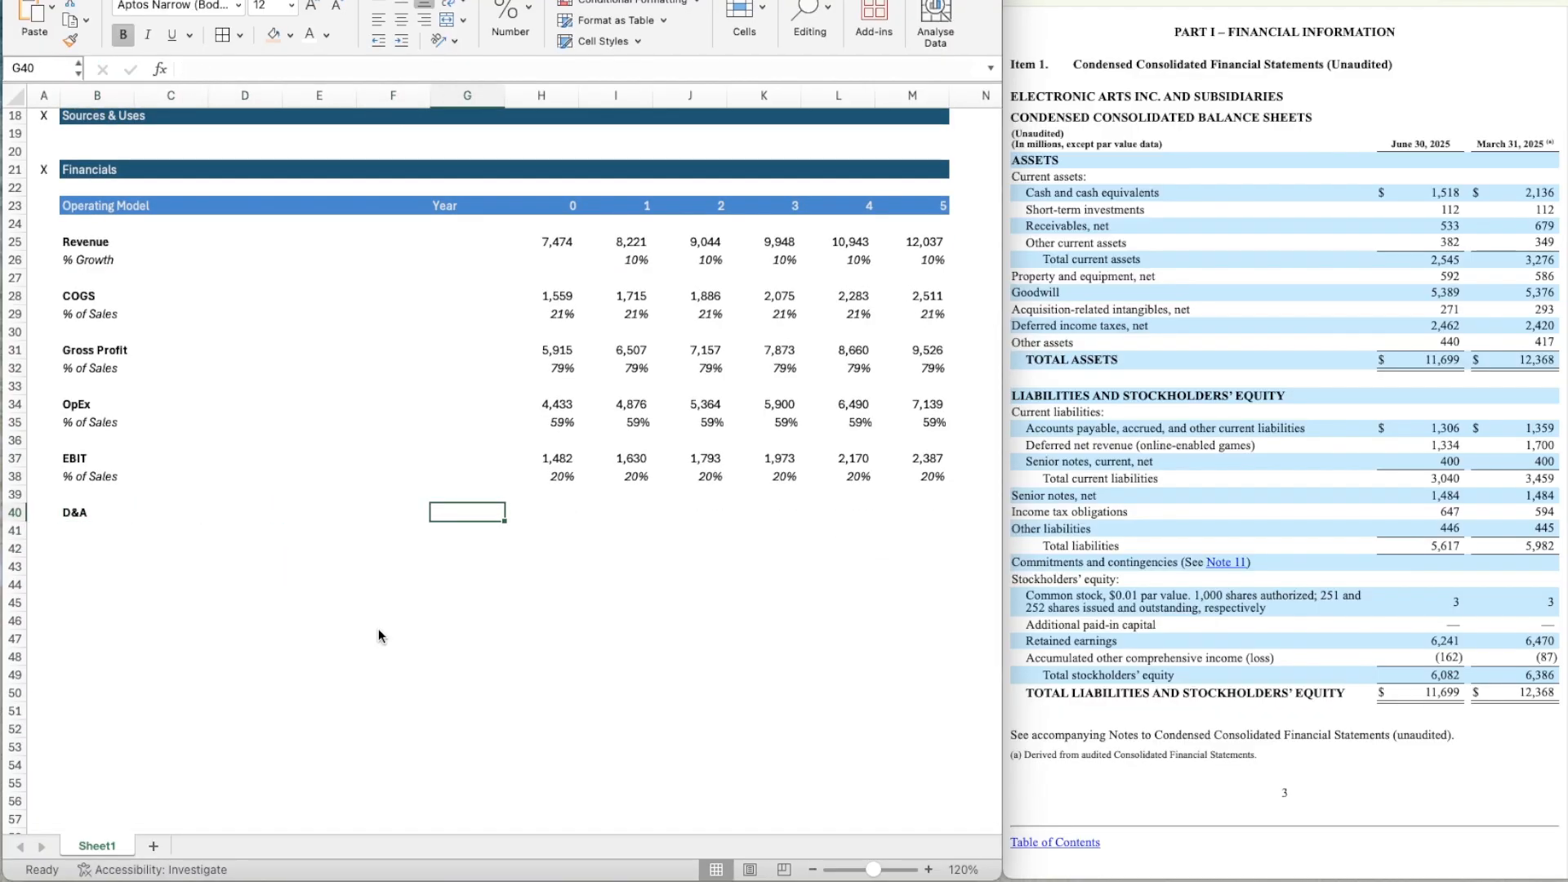
key(Left)
key(Left)
key(Left)
key(Left)
key(Left)
key(Up)
key(Up)
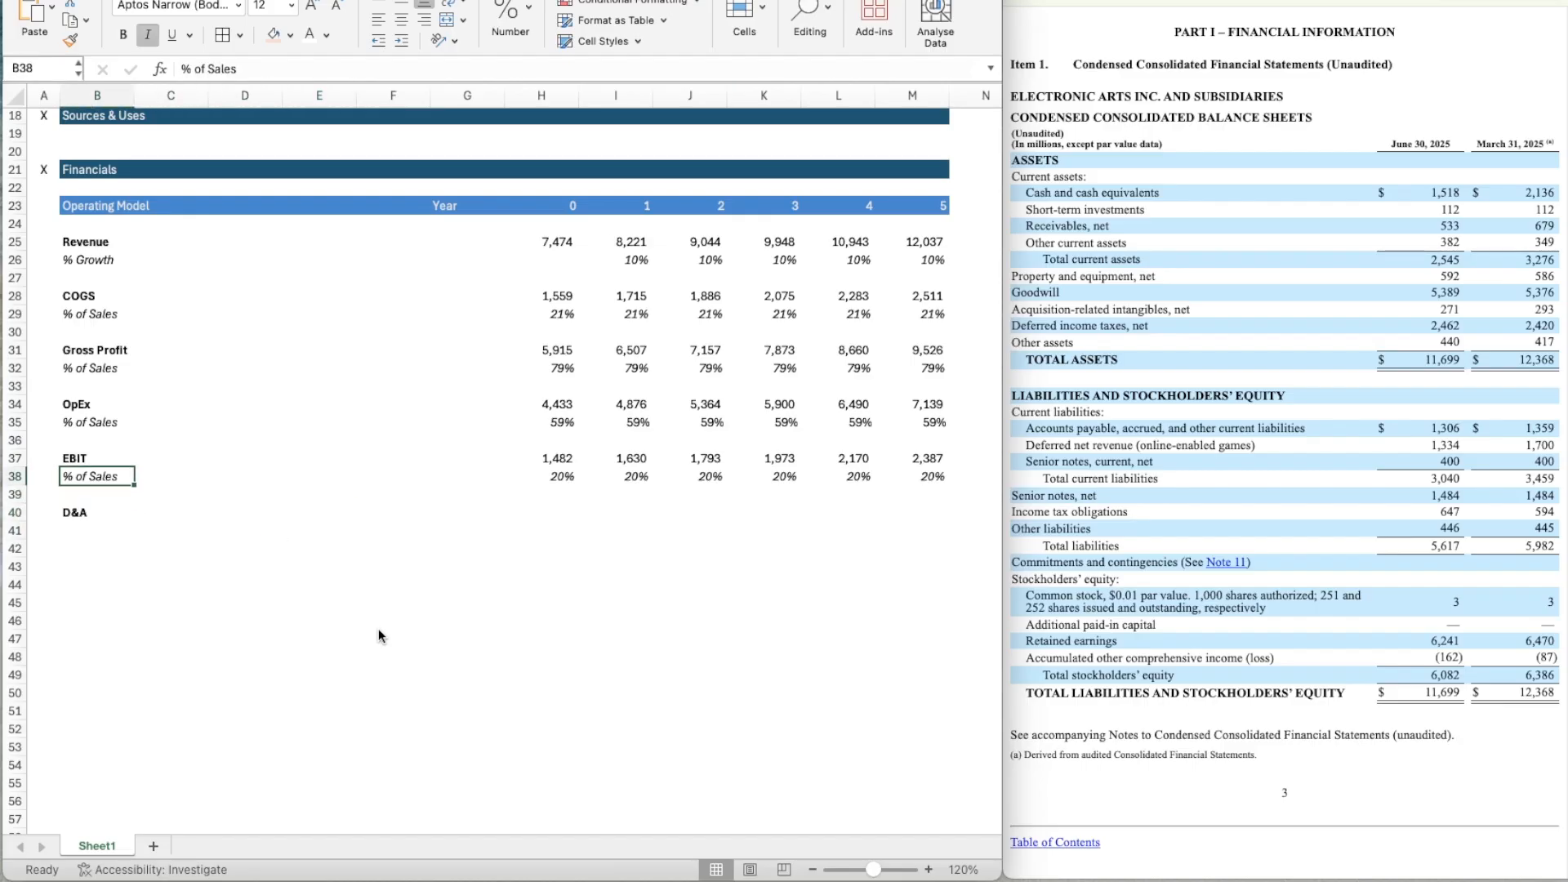
key(ctrl+c)
key(Down)
key(Down)
key(Down)
key(Down)
key(Up)
key(ctrl+v)
Link Year 0 D&A in H40 to the LTM D&A assumption in D9.
key(Right)
key(Right)
key(Right)
key(Right)
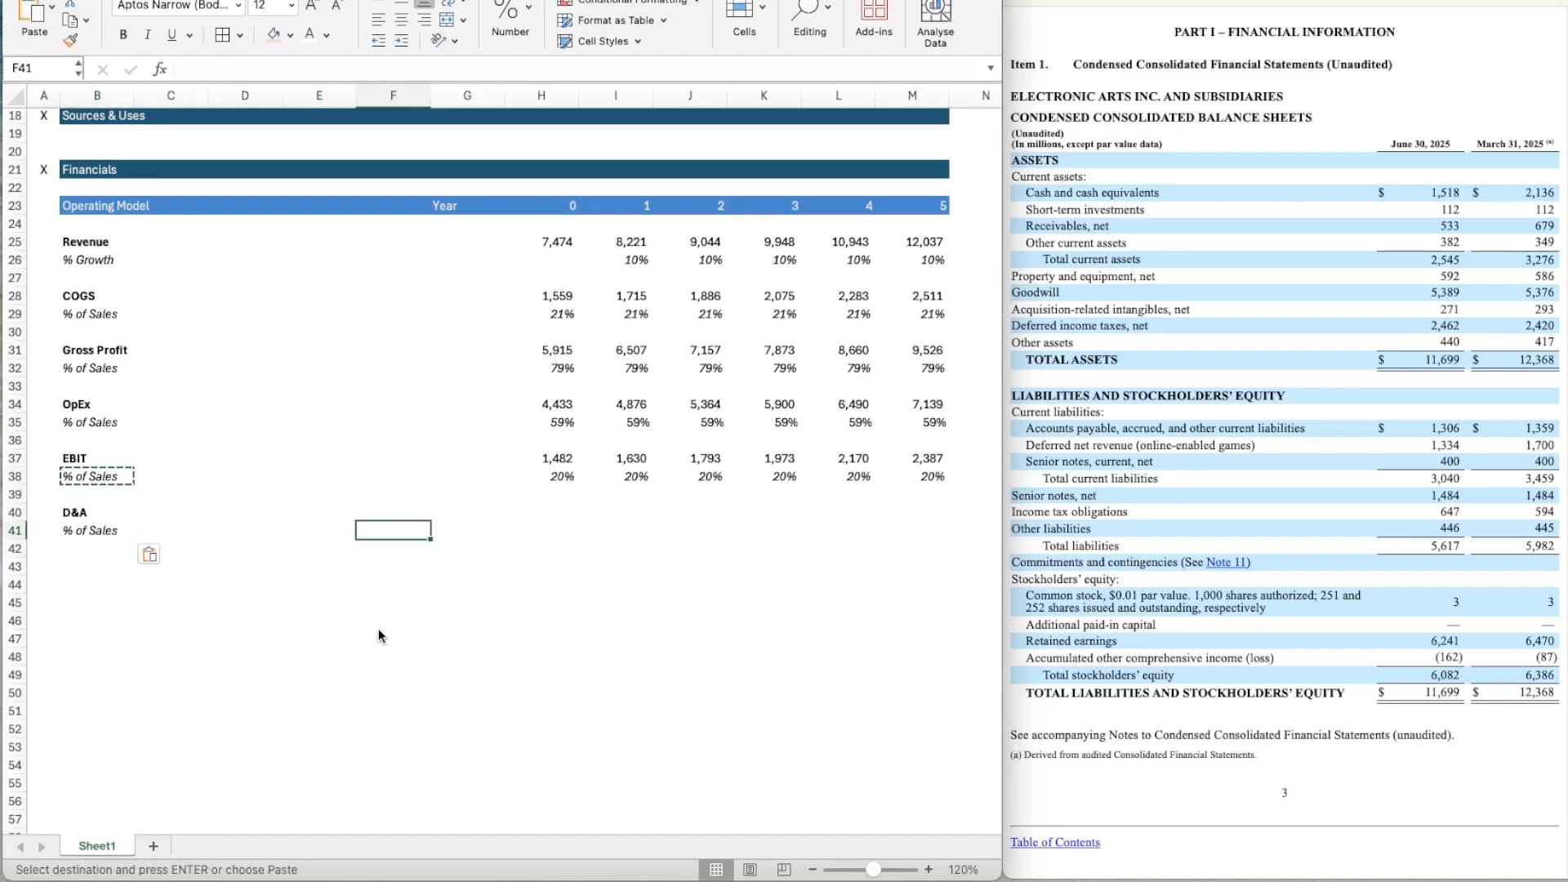
key(Right)
key(Up)
key(Right)
text(=)
scroll(379, 629, up, 5)
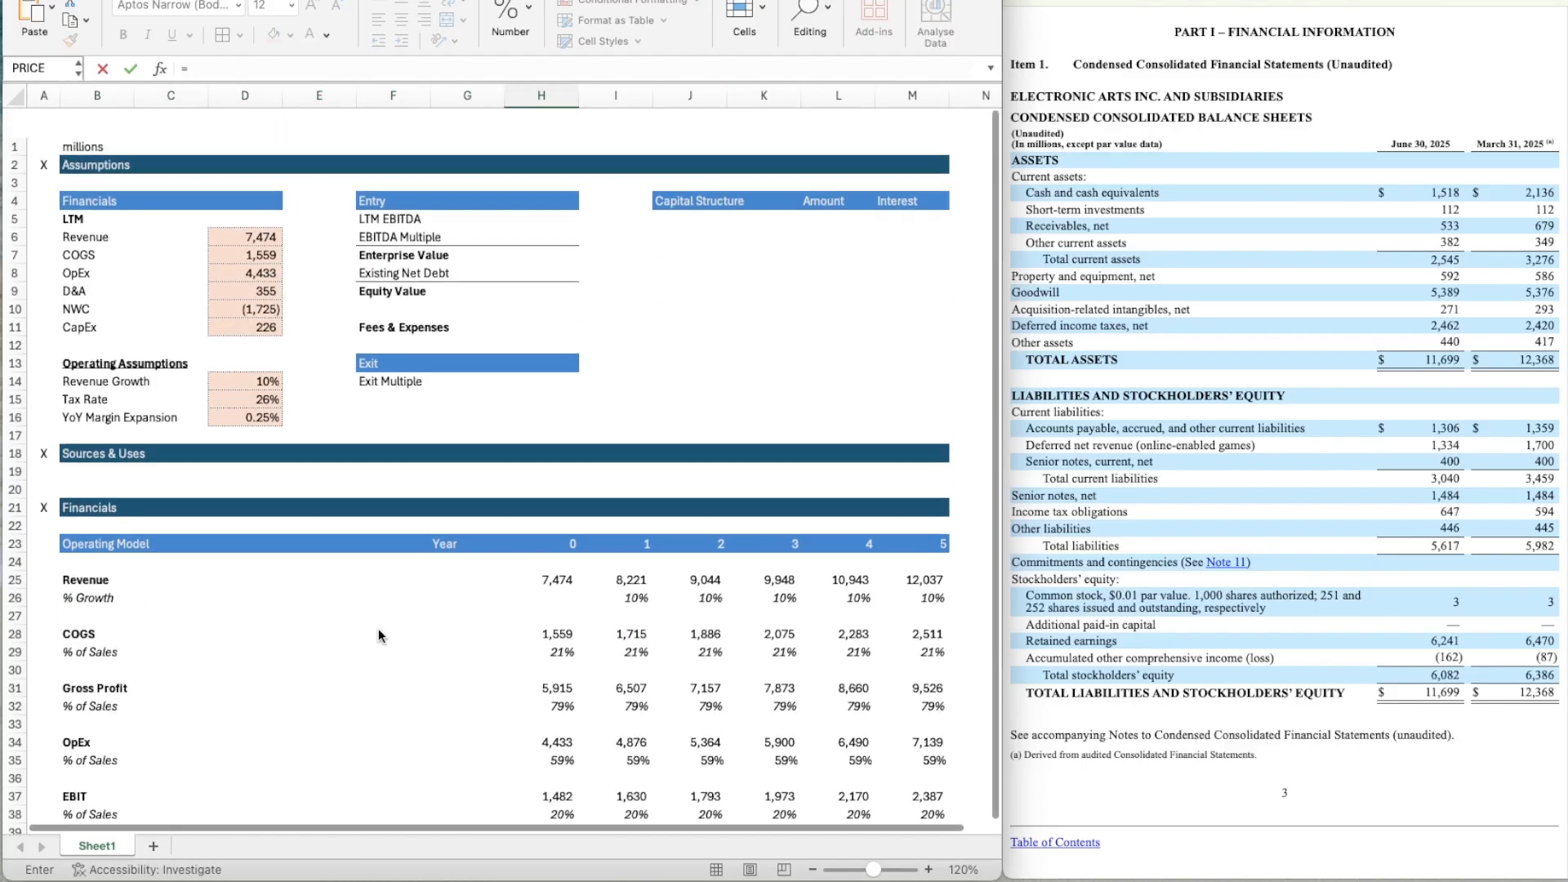
click(245, 262)
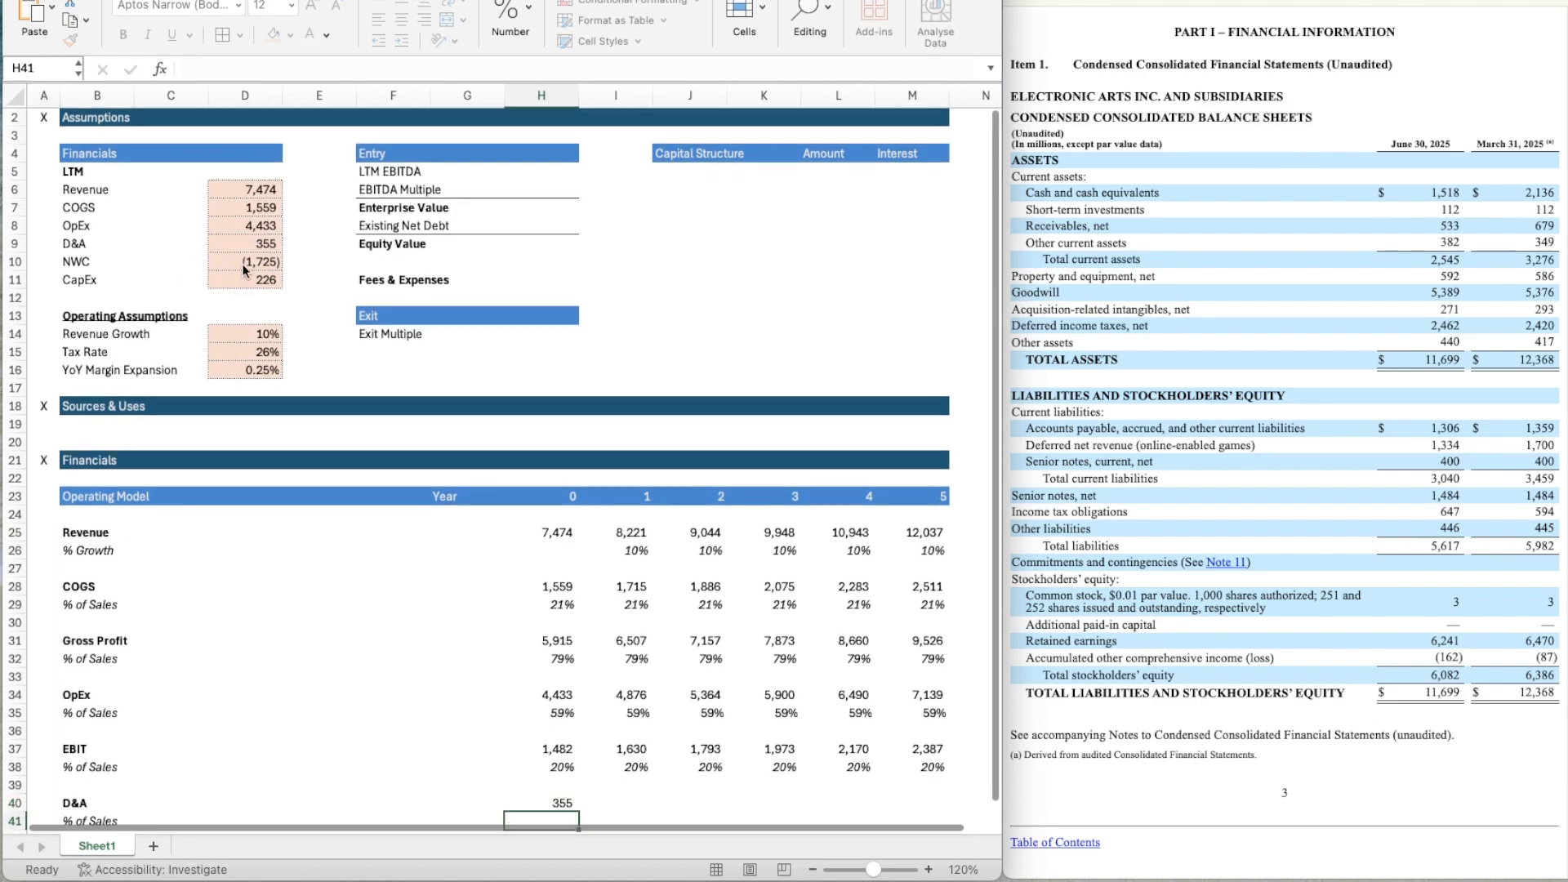
key(Return)
Calculate Year 0 D&A as a percentage of sales in H41 with the formula =H40/H25.
scroll(392, 519, down, 3)
key(Up)
key(Up)
key(Up)
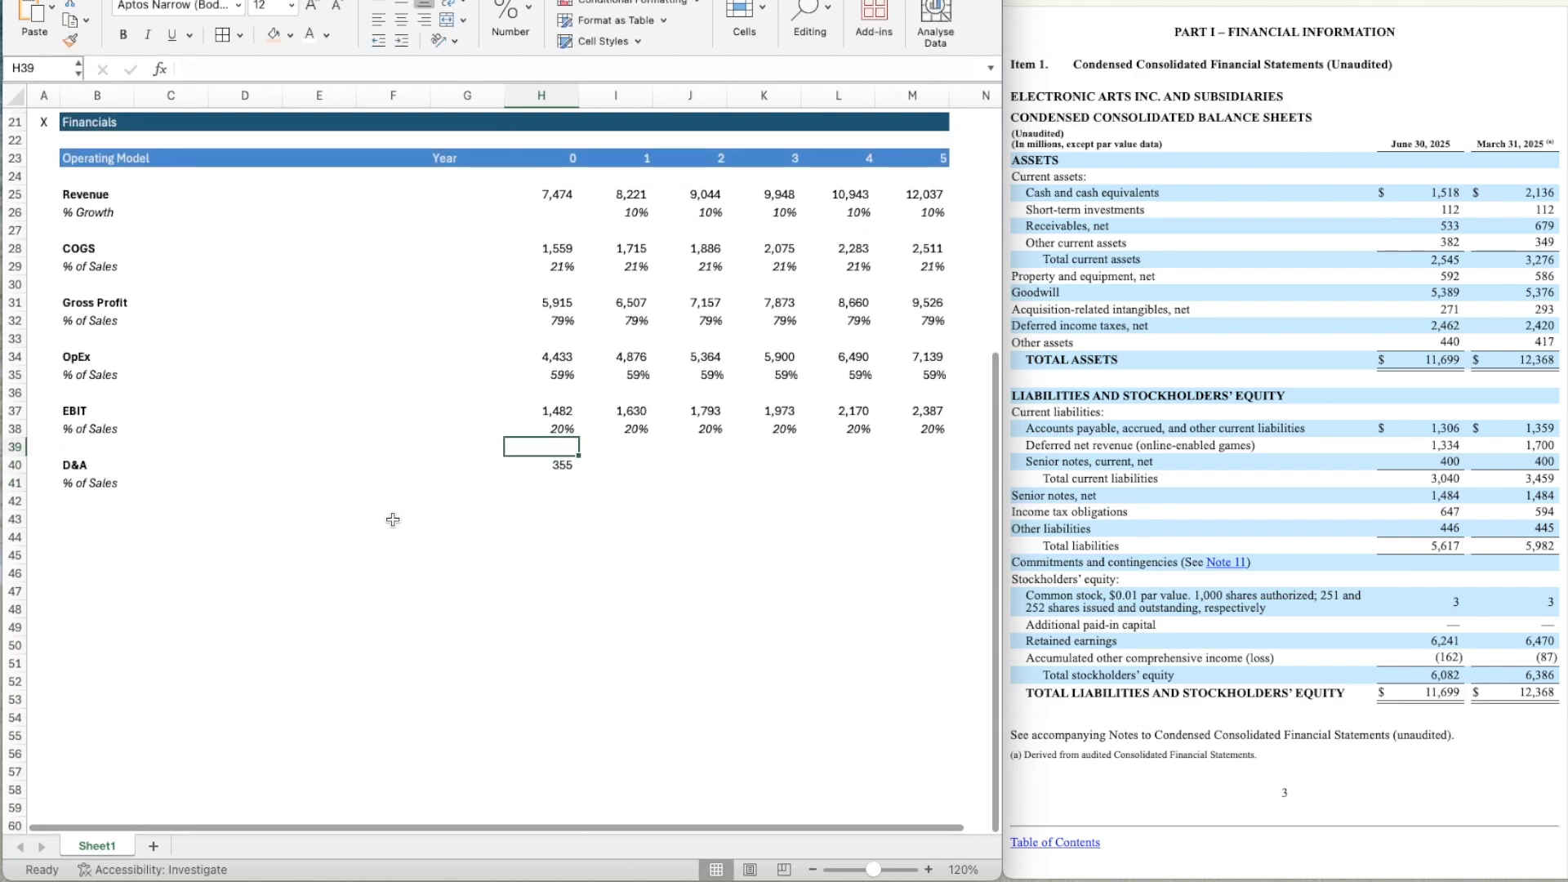
key(Down)
key(Down)
key(Down)
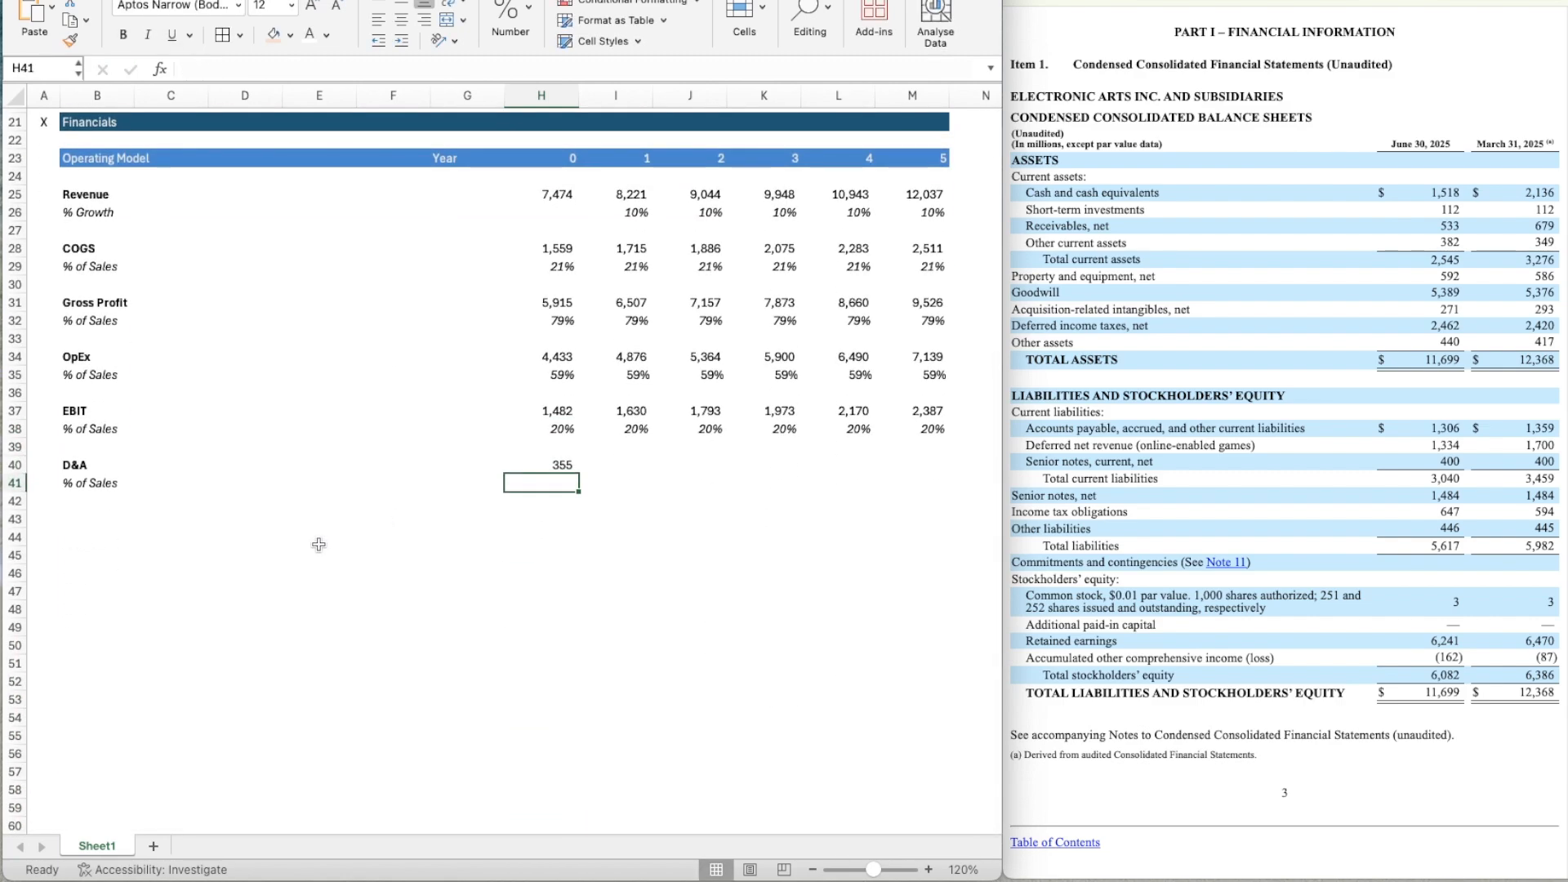
text(=)
key(Up)
text(/)
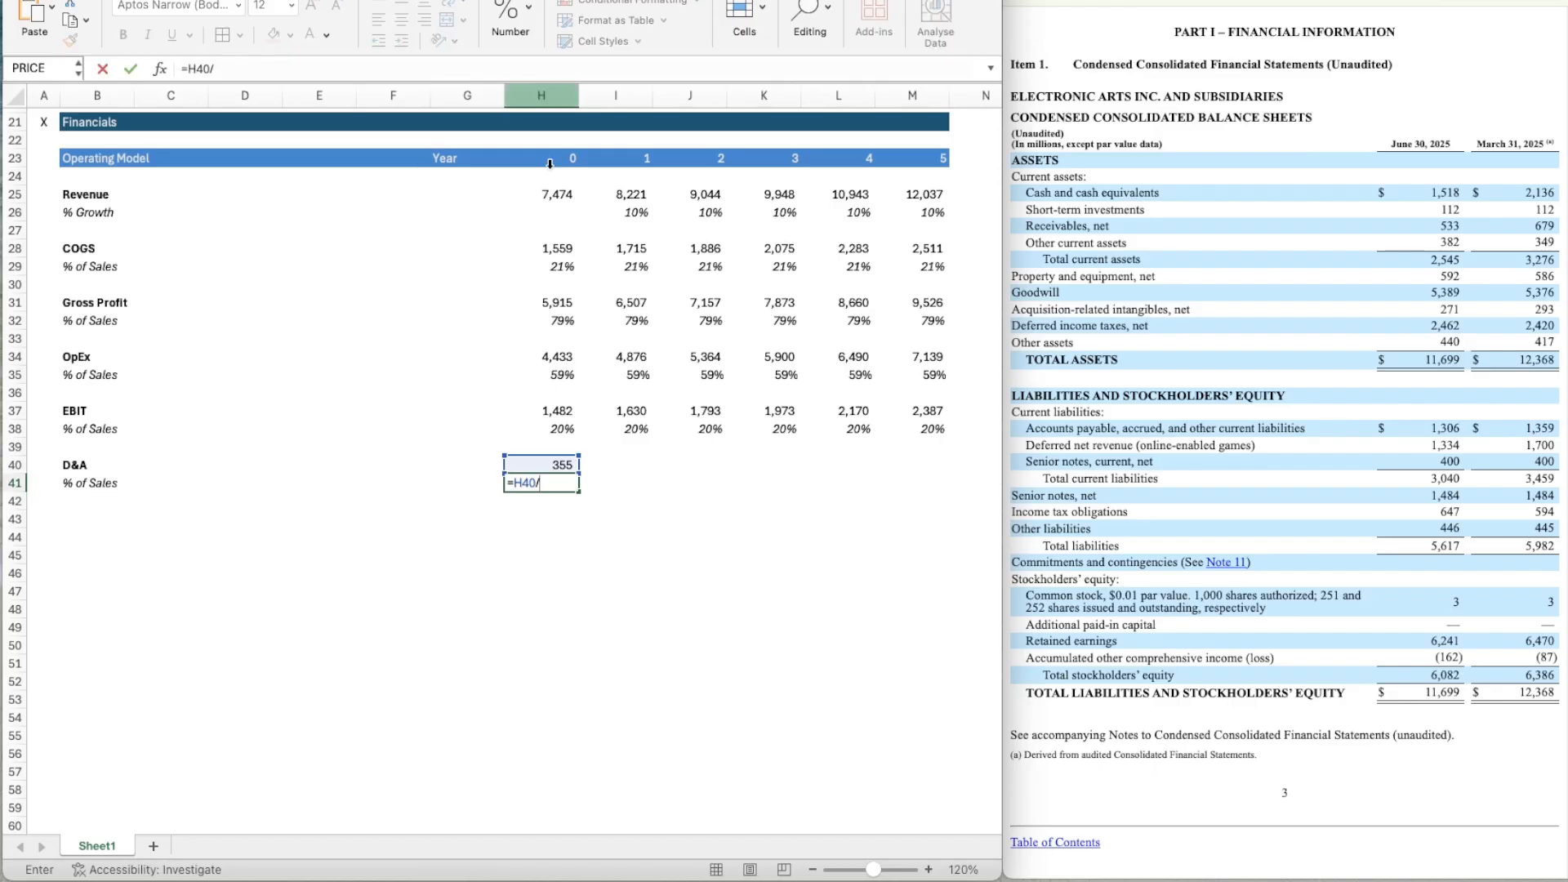
click(553, 190)
key(Return)
Copy the italic percentage format from the EBIT margin in H38 to the D&A percentage in H41.
key(Up)
key(Up)
key(Up)
key(Up)
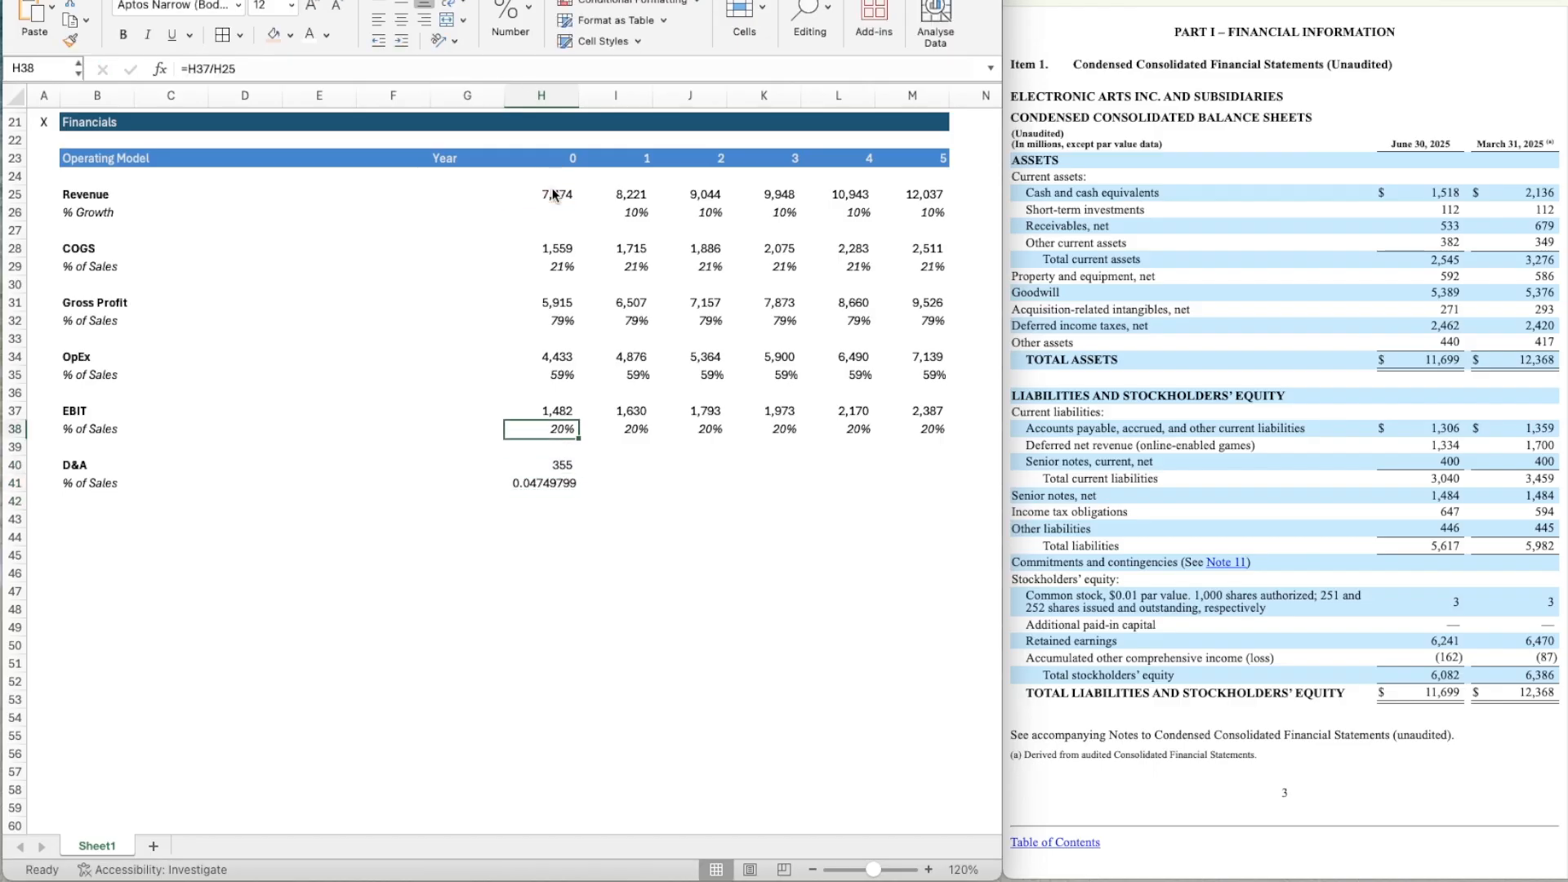
key(super+shift+c)
click(546, 488)
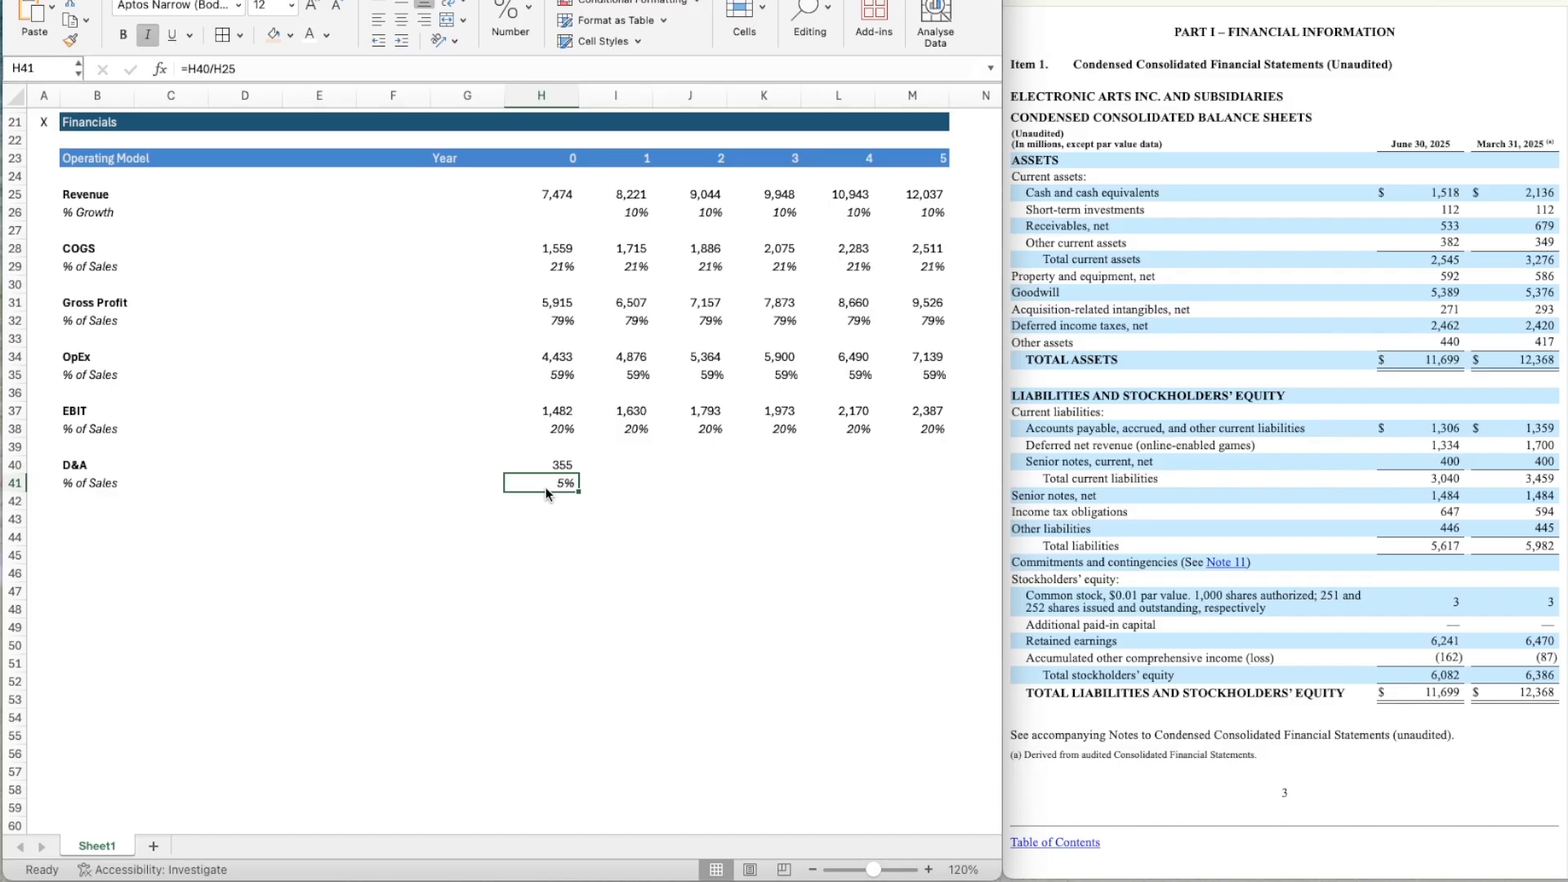
Set the Year 1 D&A percentage in I41 to =H41 and copy the formula across to Year 5 in M41.
key(Right)
text(=)
key(Left)
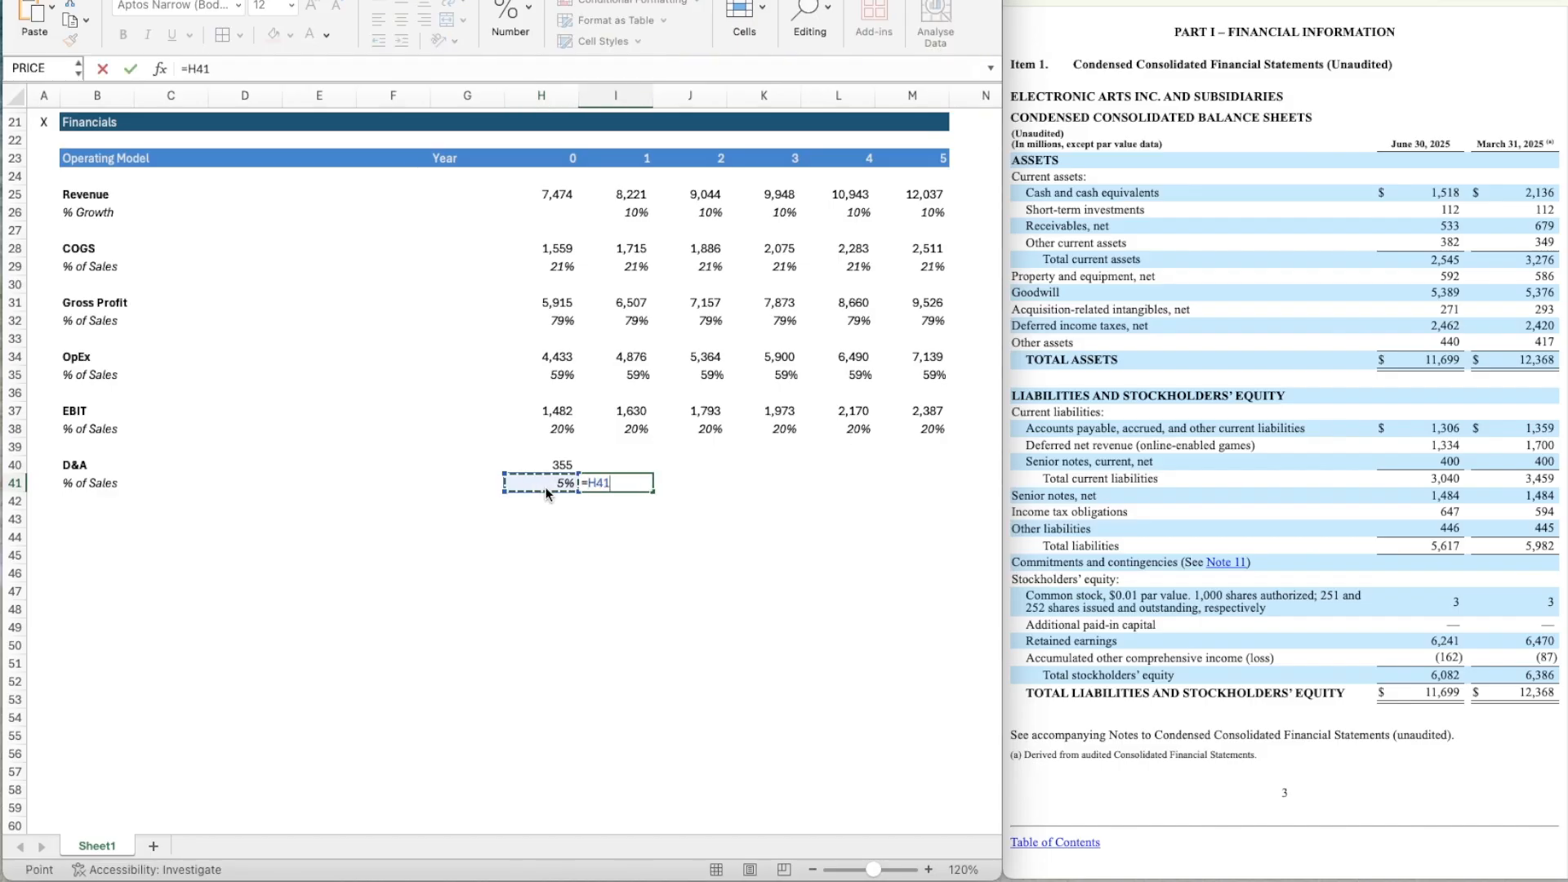
key(Return)
key(Up)
key(super+c)
key(shift+Right)
key(shift+Right)
key(shift+Right)
key(shift+Right)
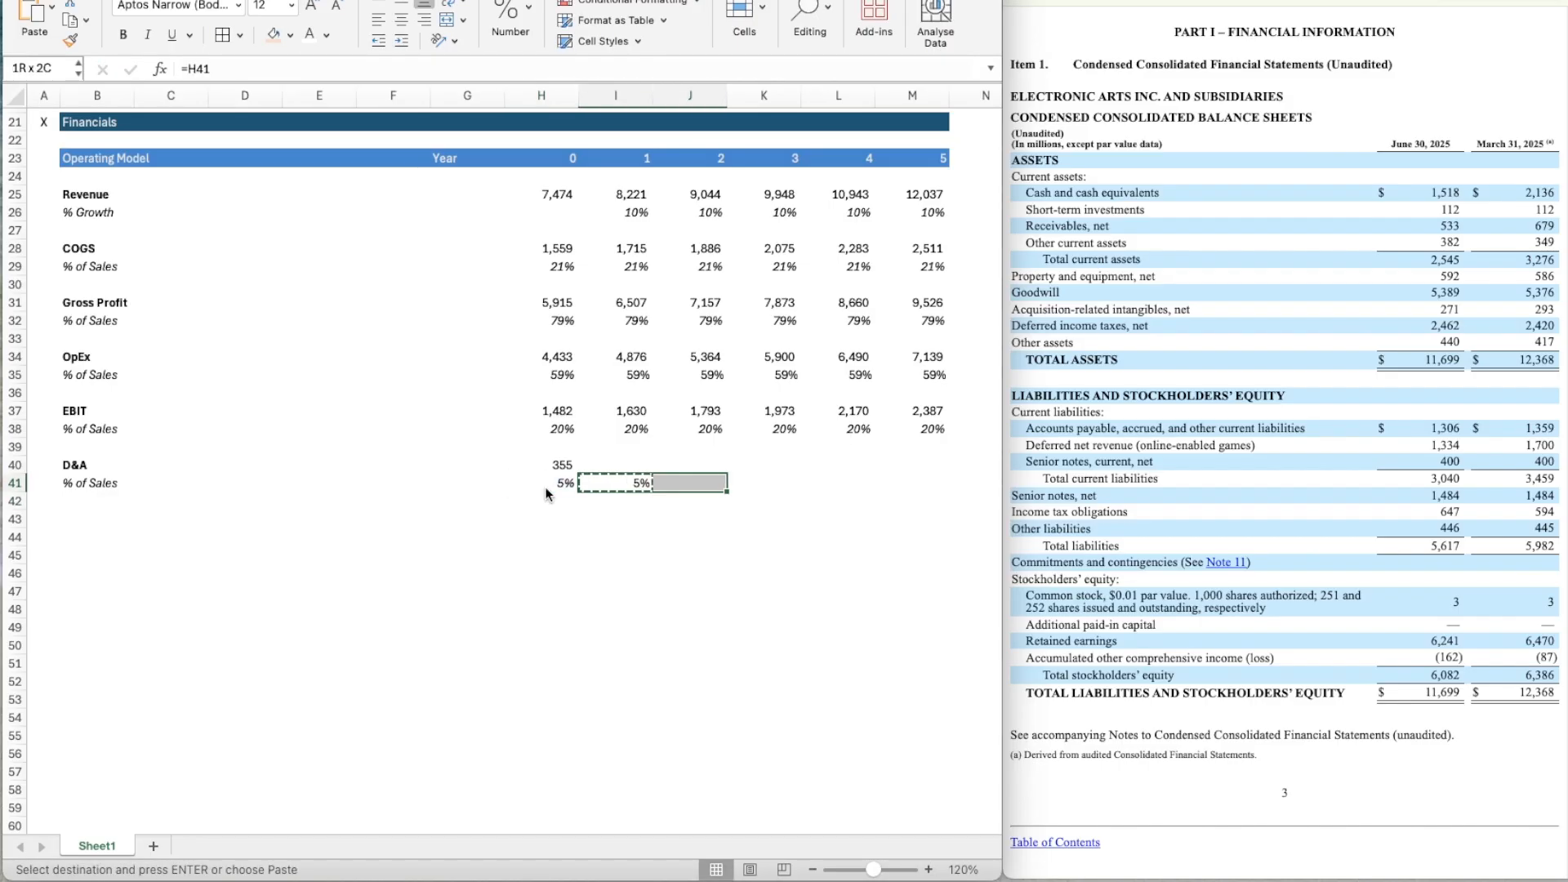
key(super+v)
Calculate Year 1 D&A in I40 with the formula =I25*I41.
key(Up)
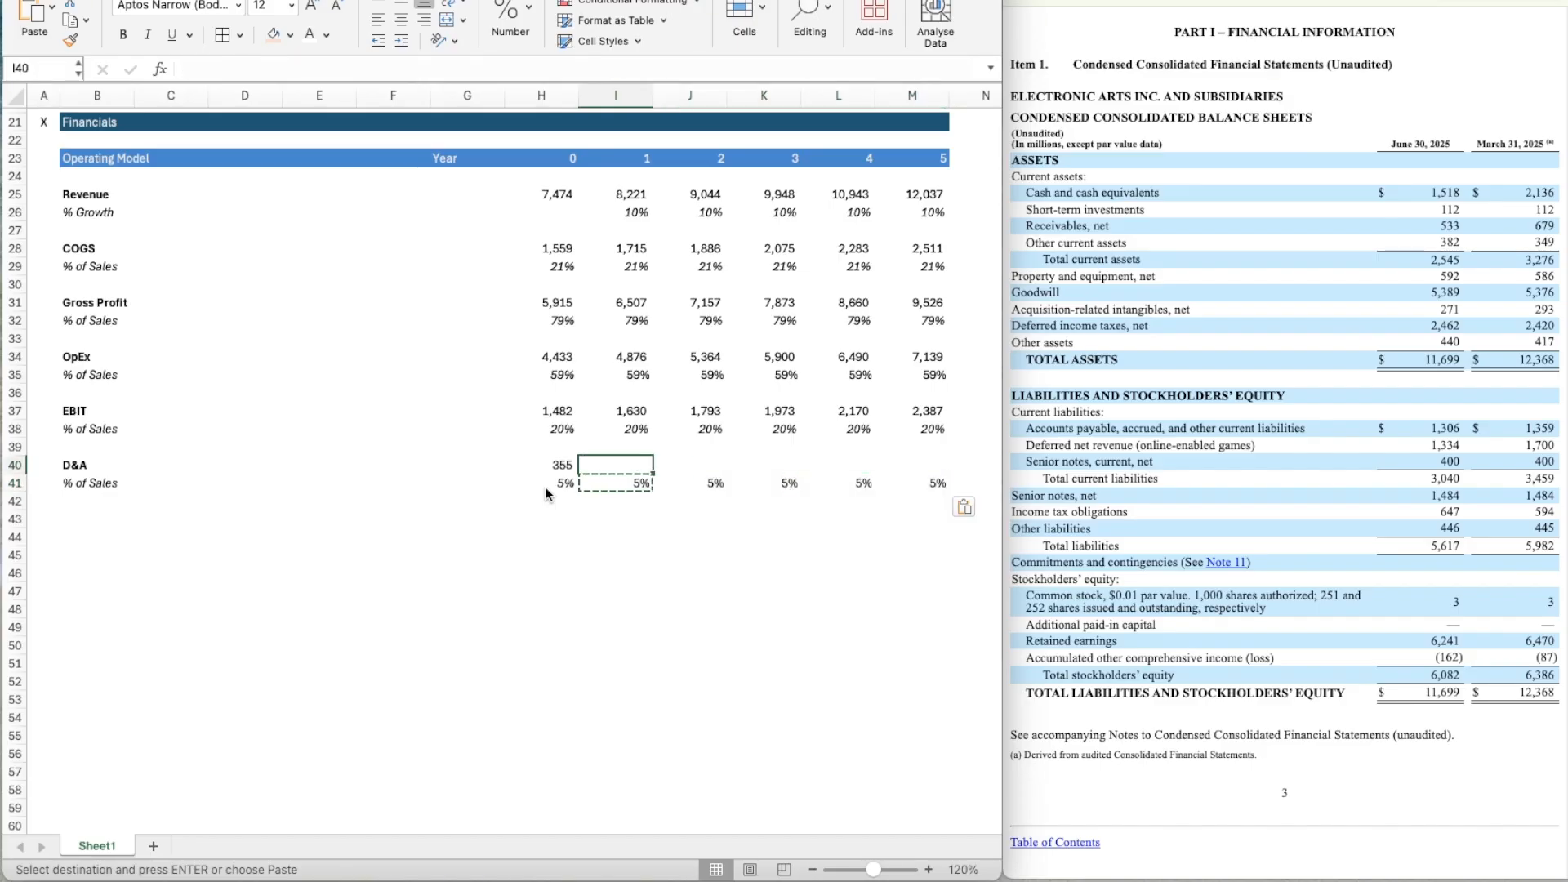
text(=)
click(637, 190)
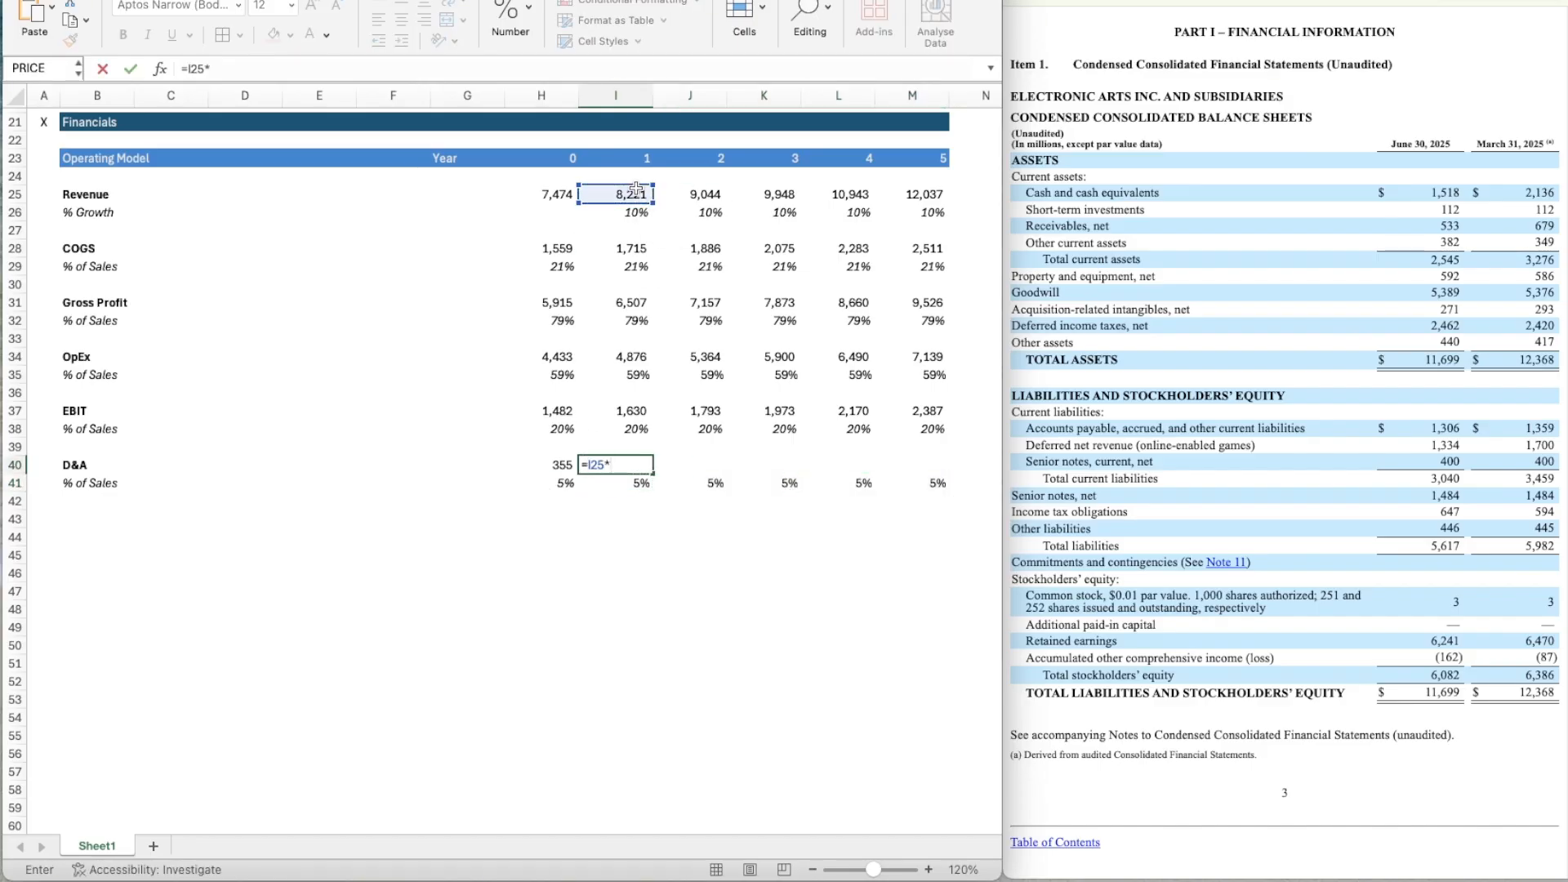
text(*)
key(Down)
key(Return)
Apply the number format of Year 0 D&A in H40 to Year 1 D&A in I40.
key(Up)
key(Left)
key(super+shift+c)
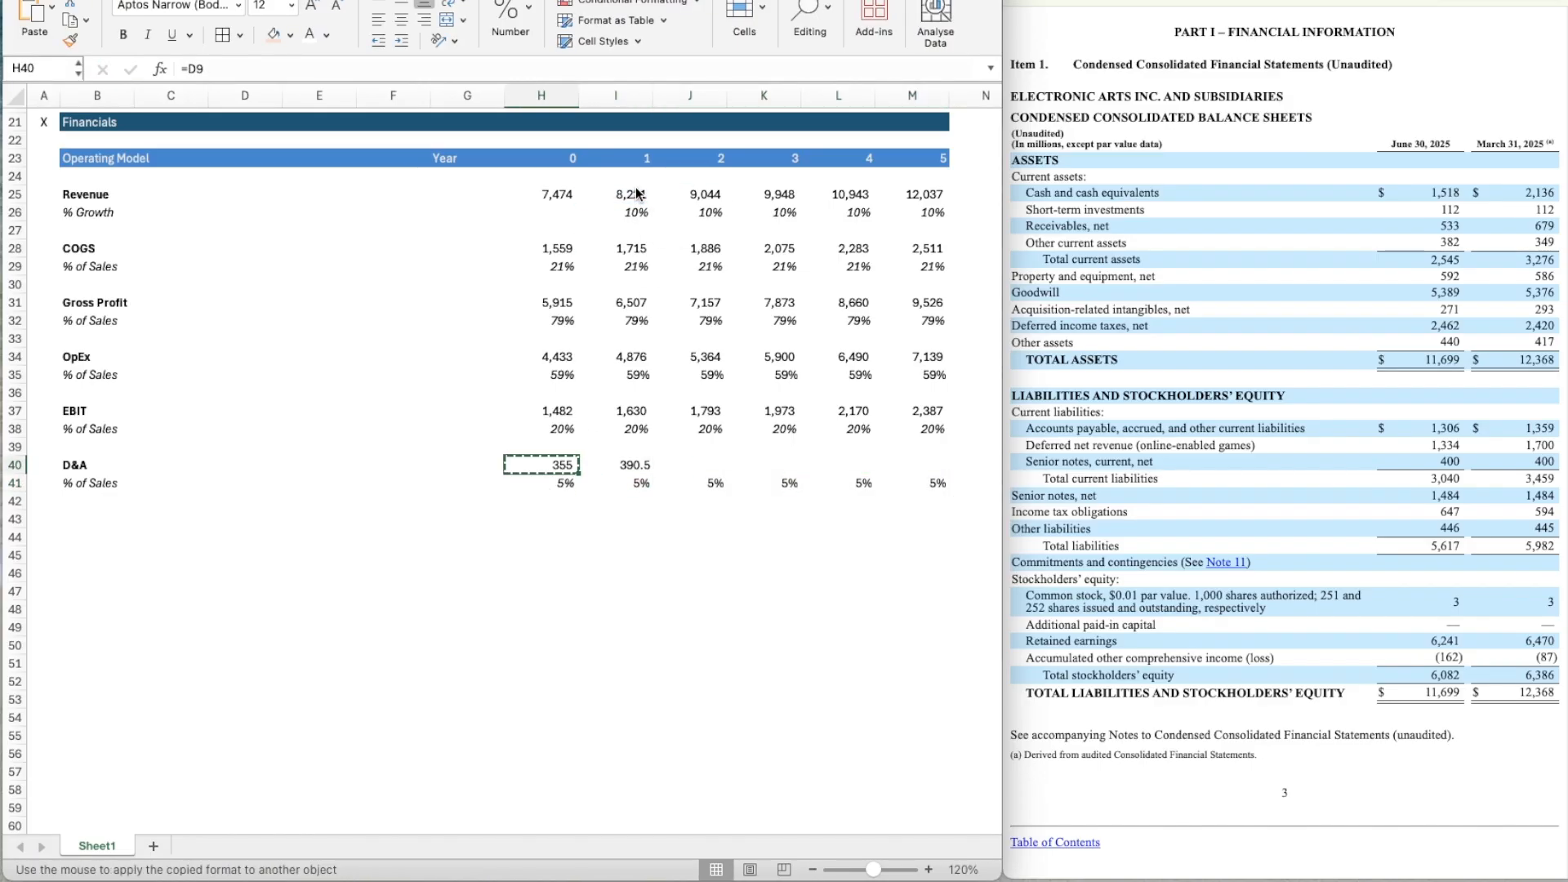
key(Right)
key(super+shift+v)
Copy the Year 1 D&A formula from I40 across to Year 5 in M40.
key(super+c)
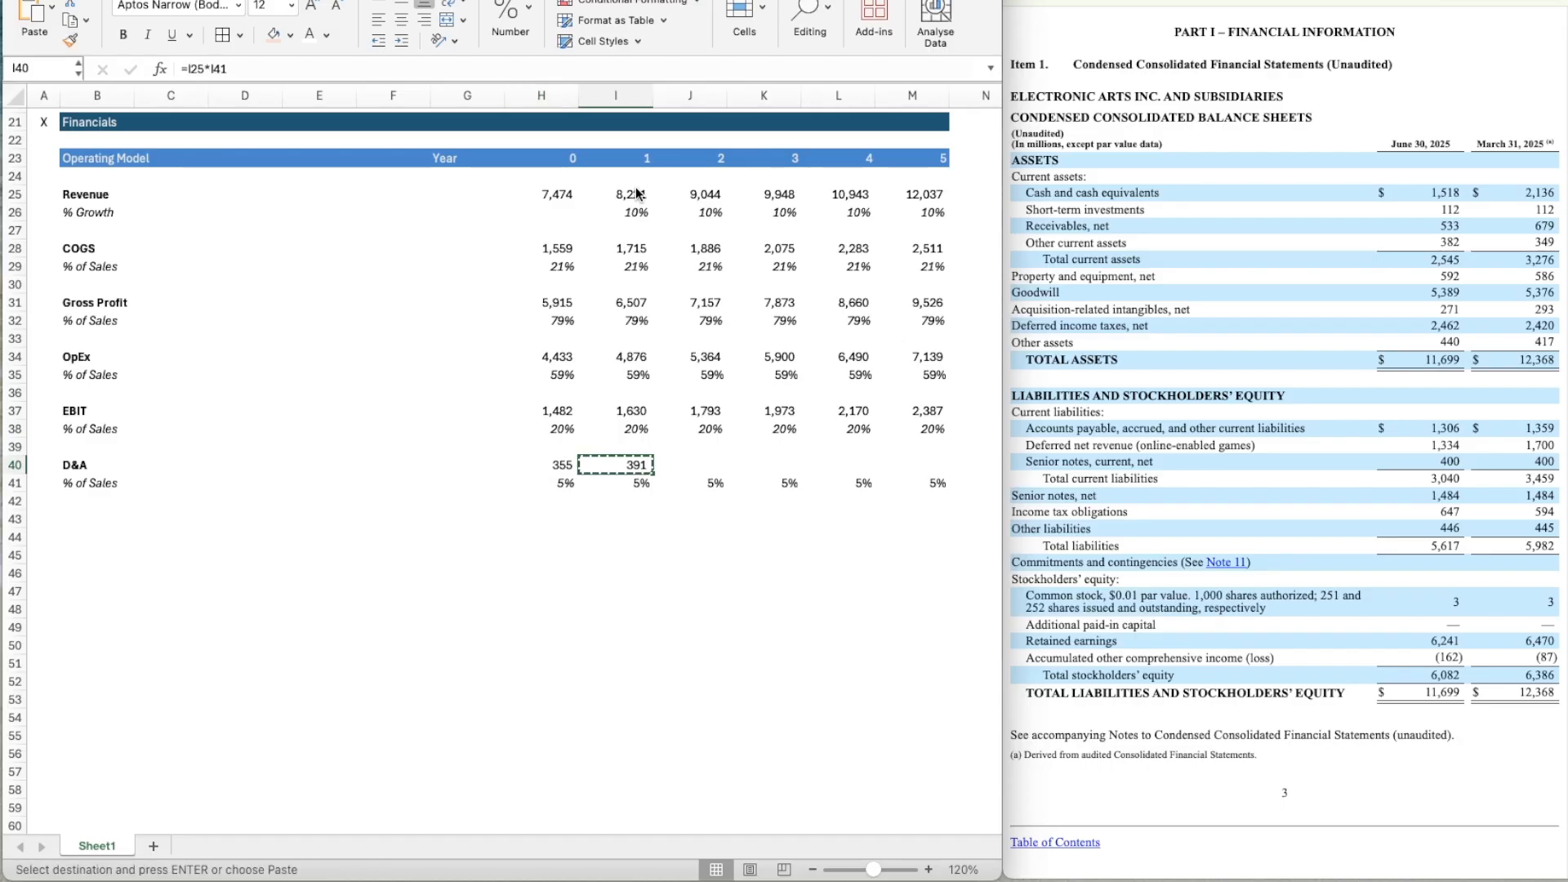
key(shift+Right)
key(shift+Right)
key(shift+Right)
key(shift+Right)
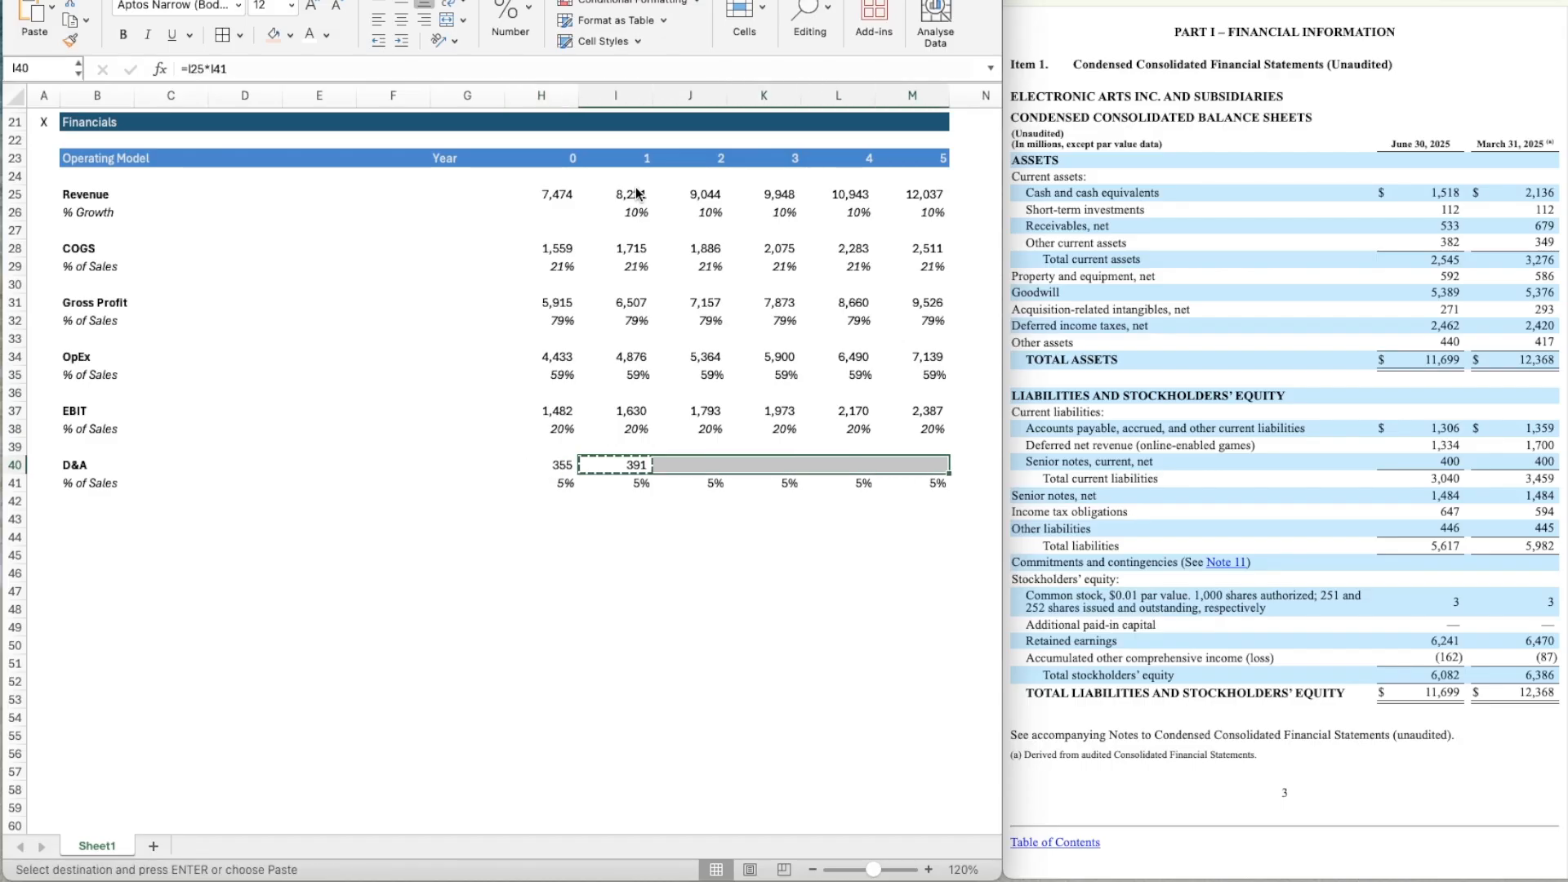
key(super+v)
Add a bold EBITDA row label in B43 below the D&A rows.
key(Down)
key(Down)
key(Left)
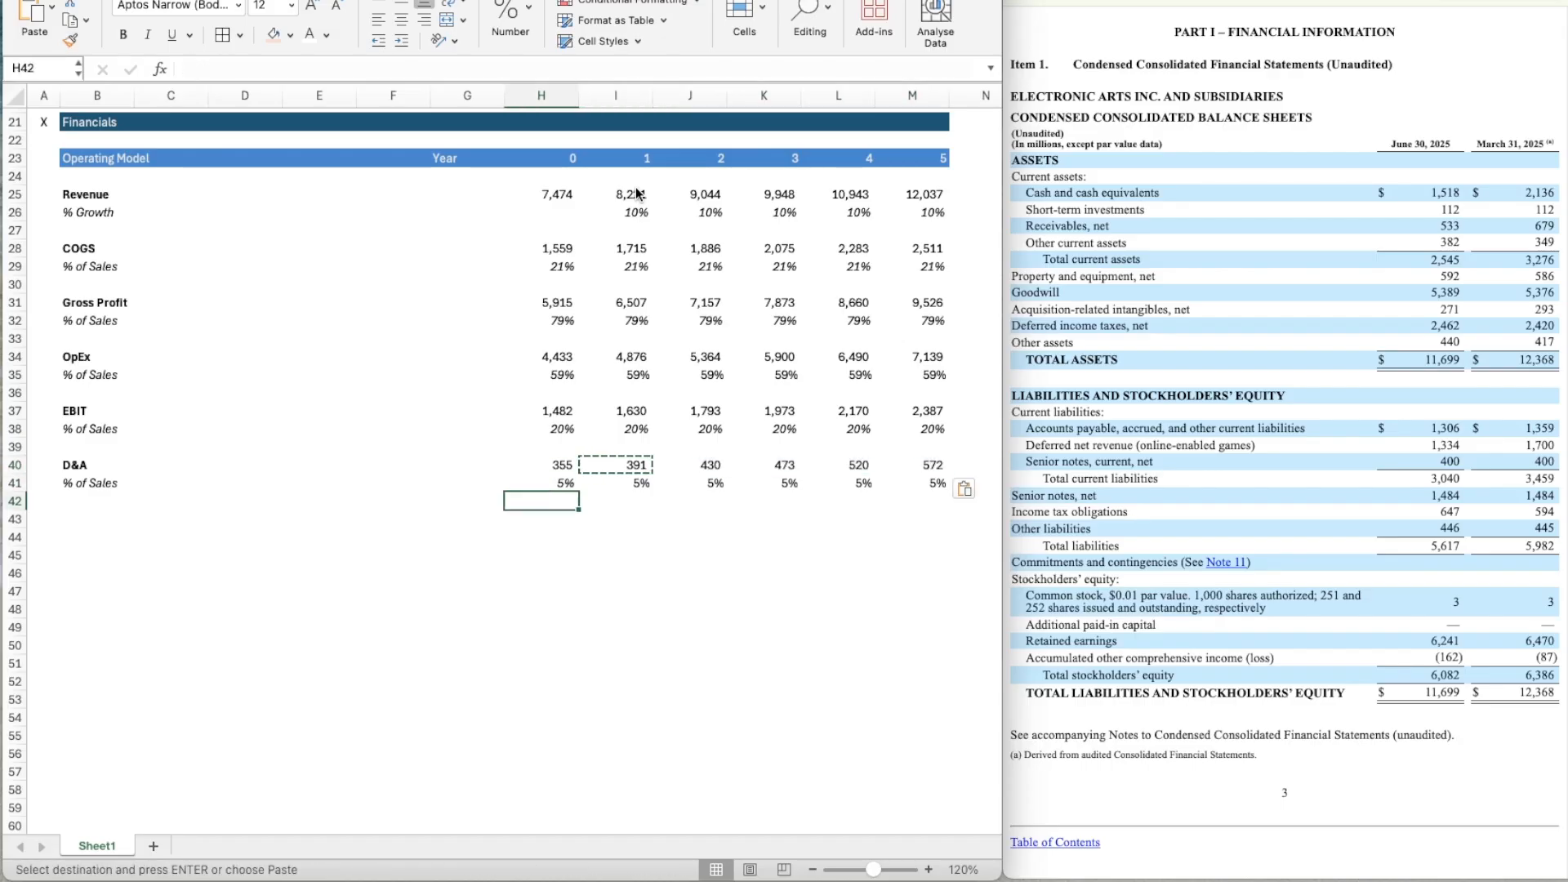
key(Escape)
scroll(486, 551, down, 1)
key(Left)
key(Left)
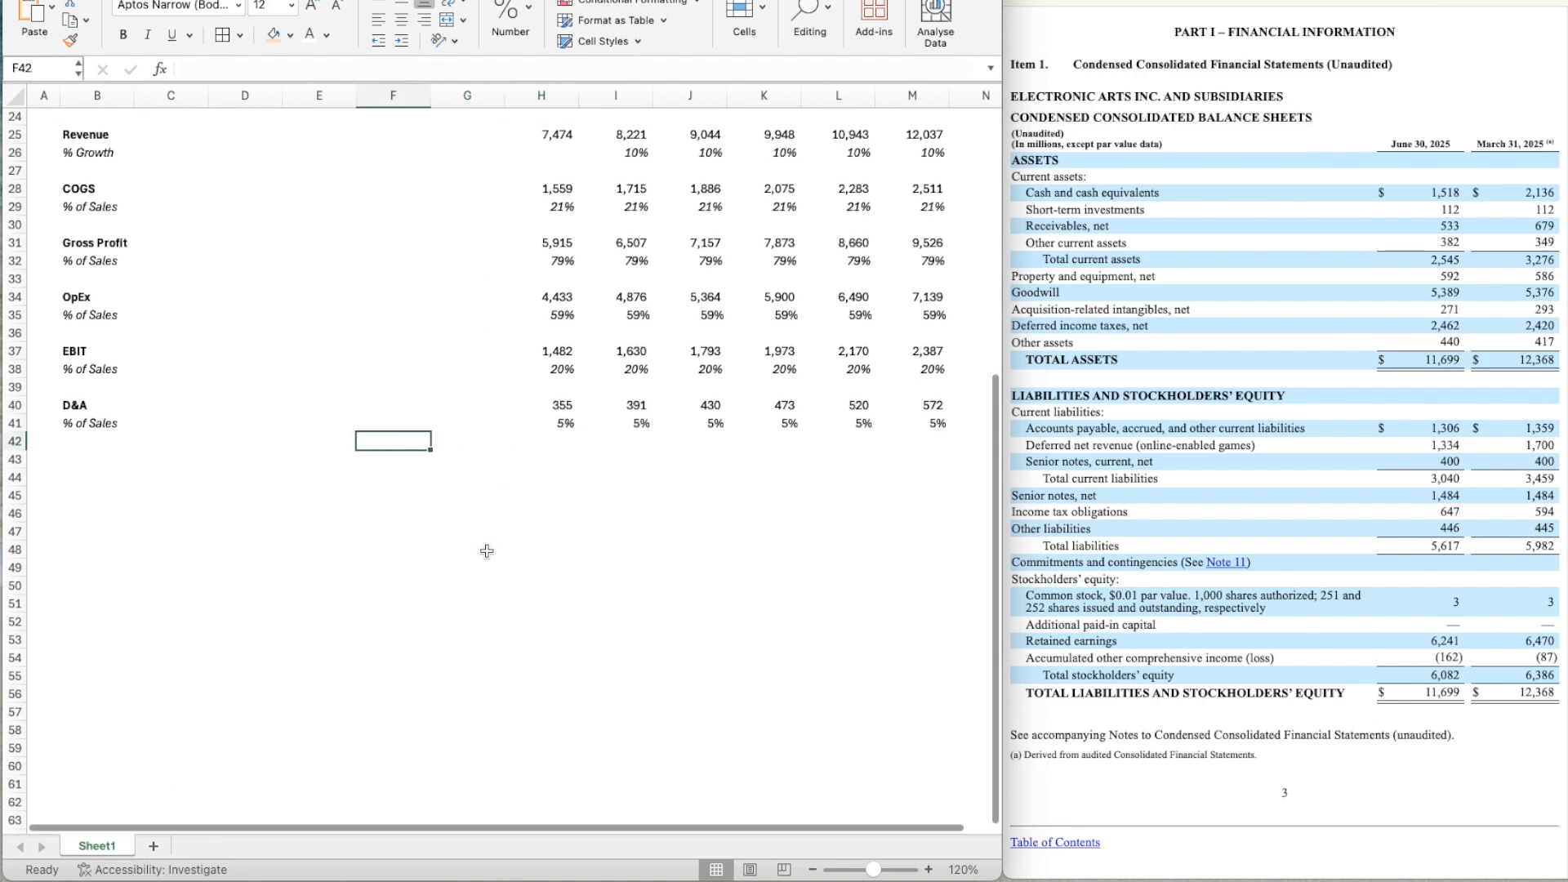
key(Left)
key(Left)
key(Down)
key(Left)
key(Left)
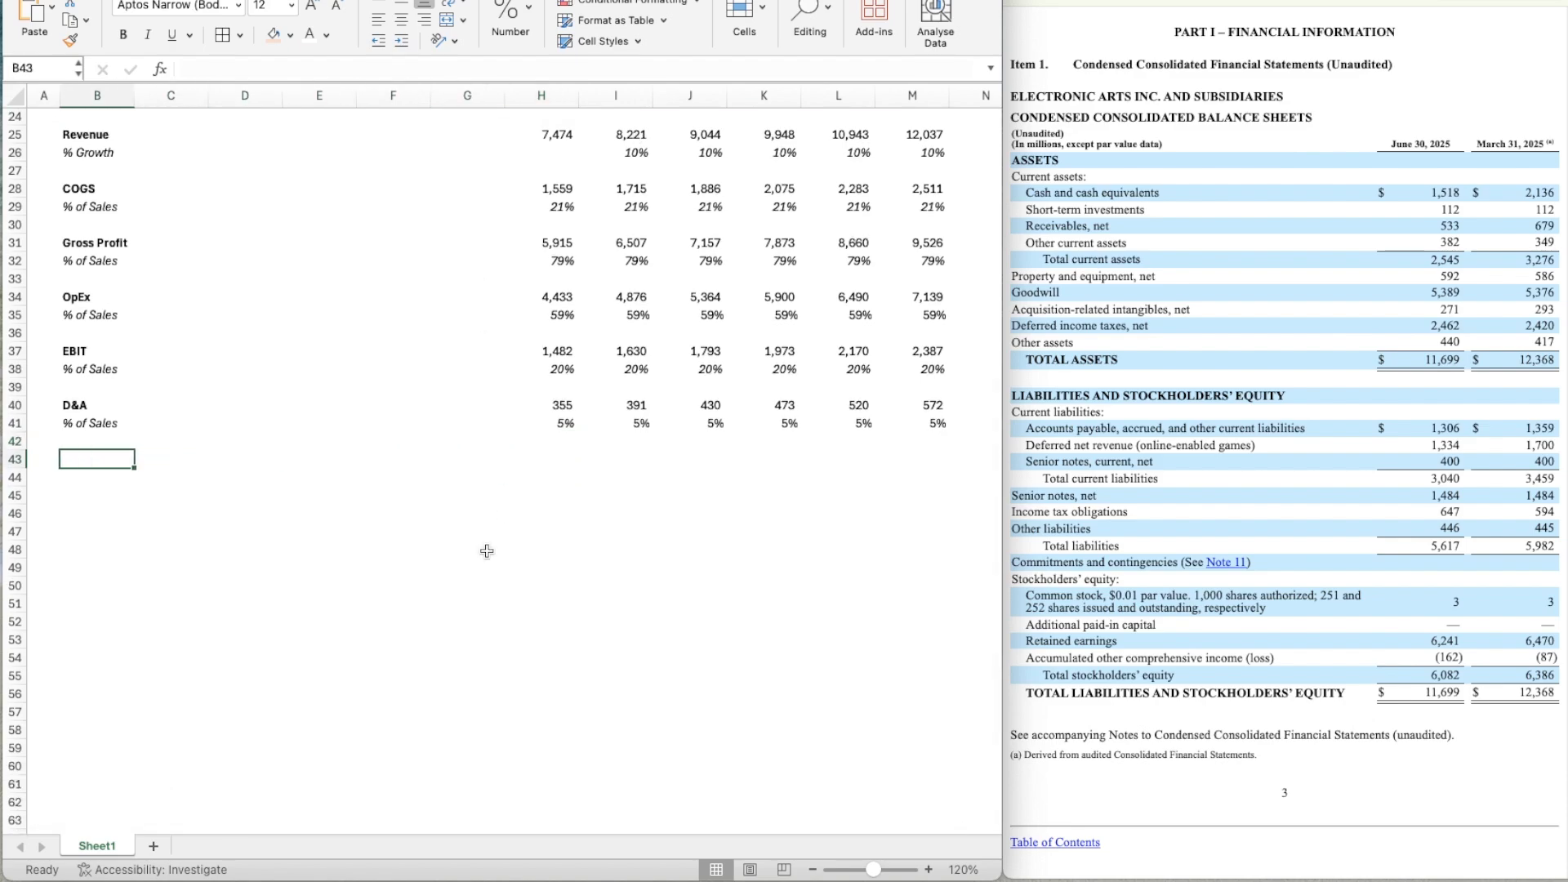
text(EBITDA)
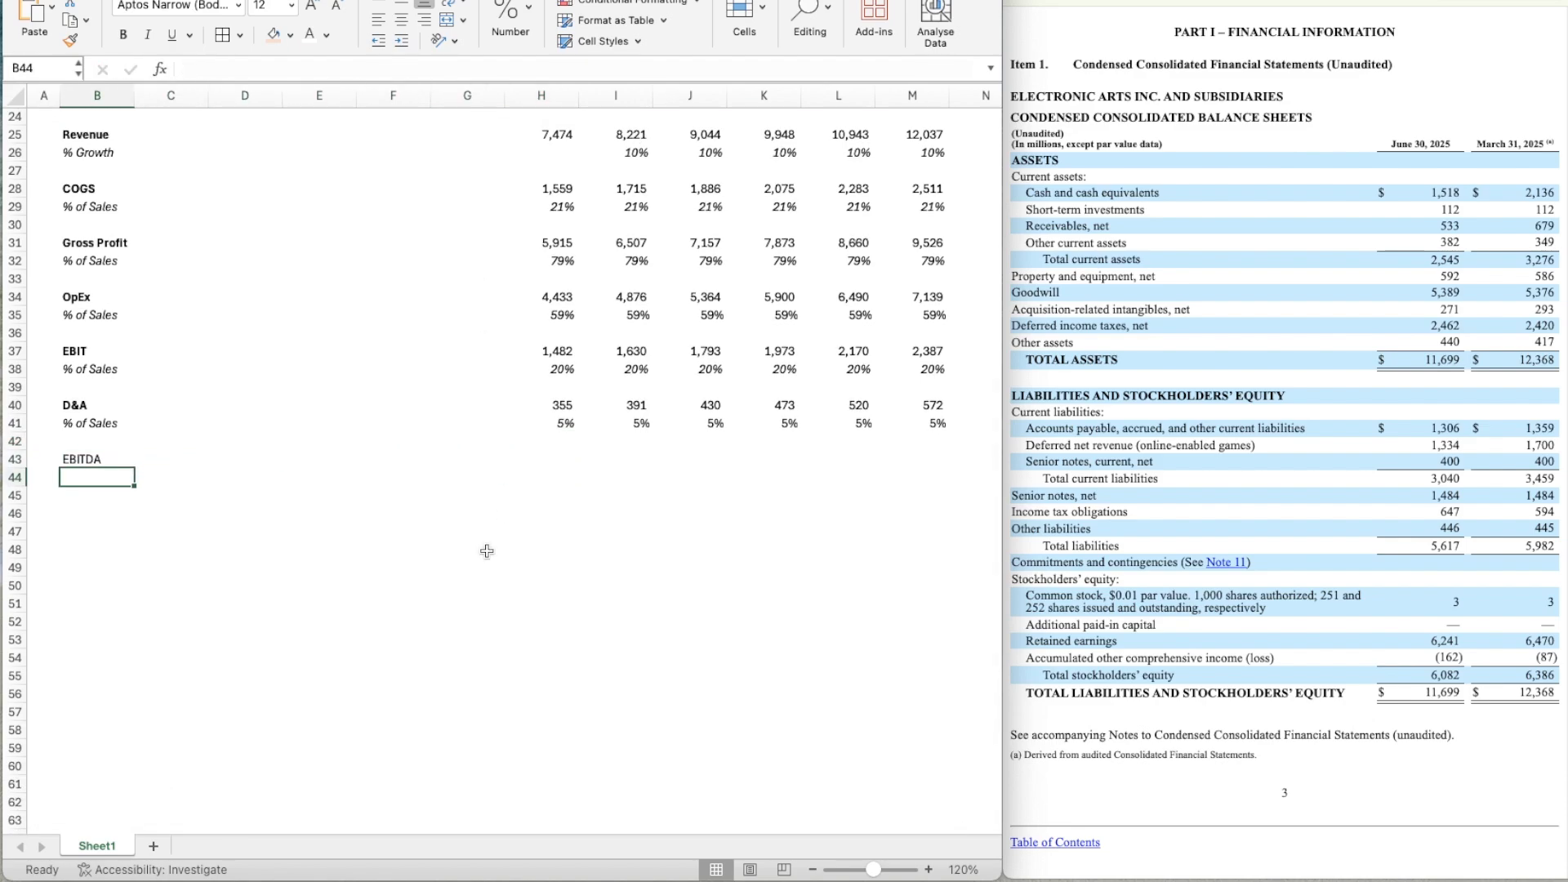
key(super+b)
Calculate Year 0 EBITDA in H43 as EBIT plus D&A with the formula =H37+H40.
key(Right)
key(Right)
key(Right)
key(Right)
key(Right)
key(Right)
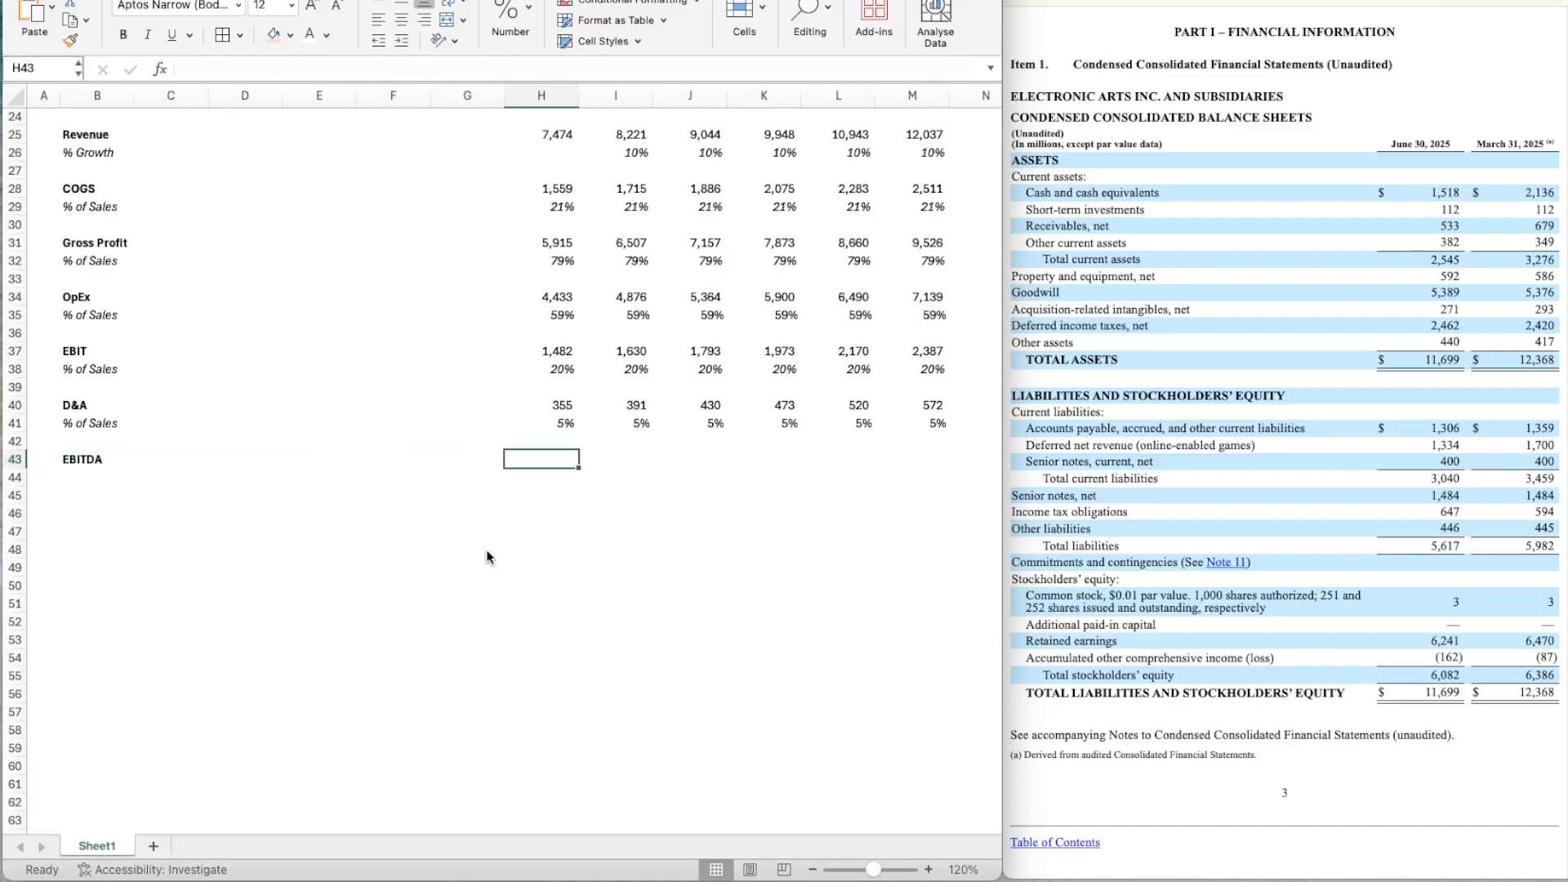
scroll(487, 558, up, 8)
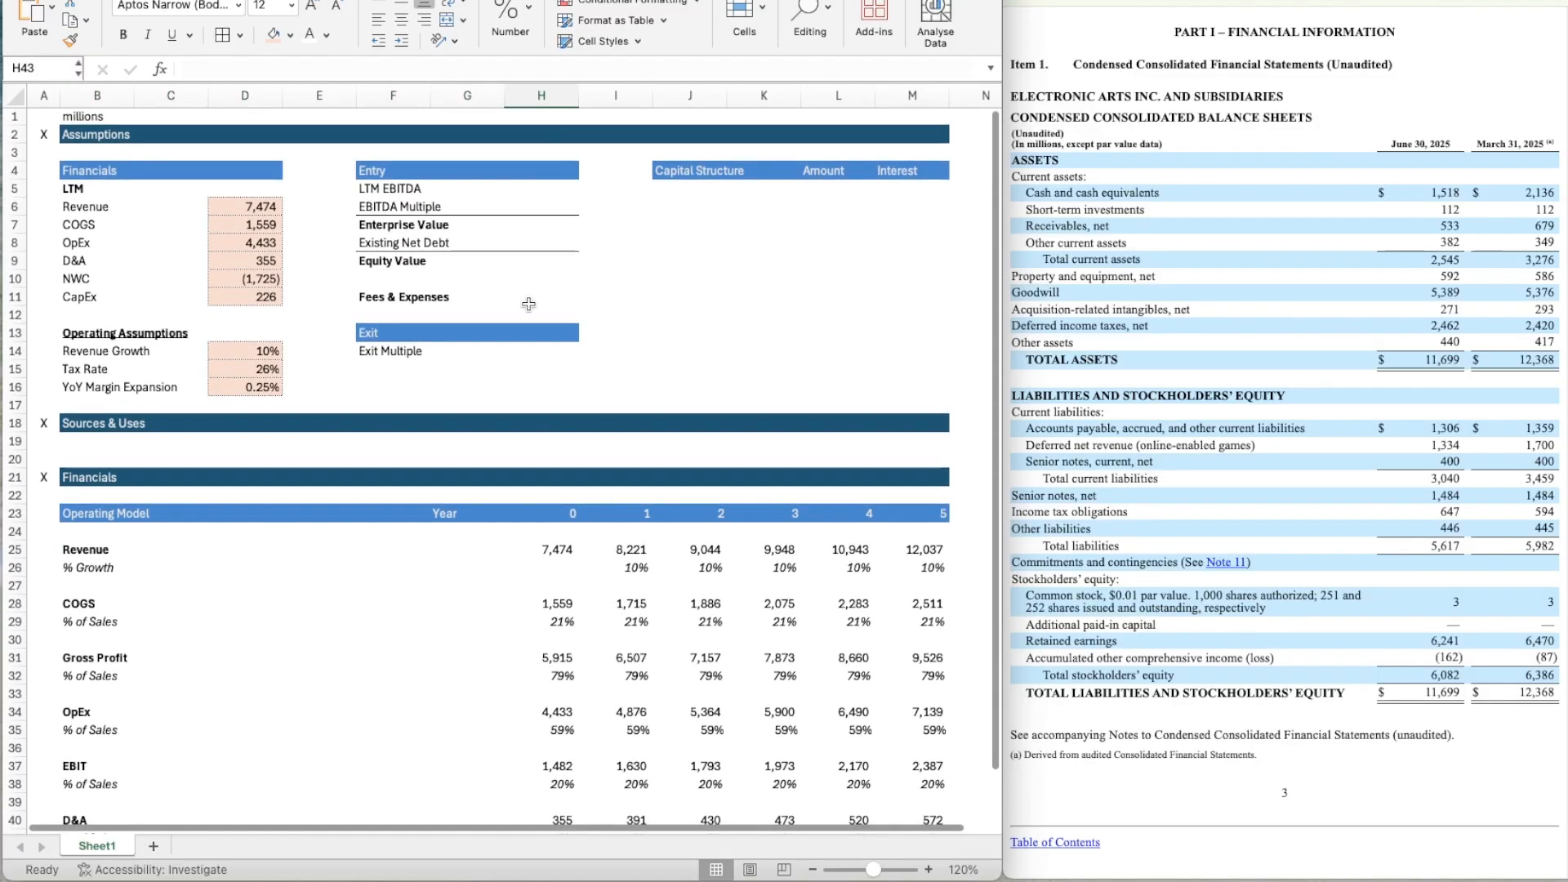
scroll(528, 304, down, 9)
scroll(529, 304, up, 4)
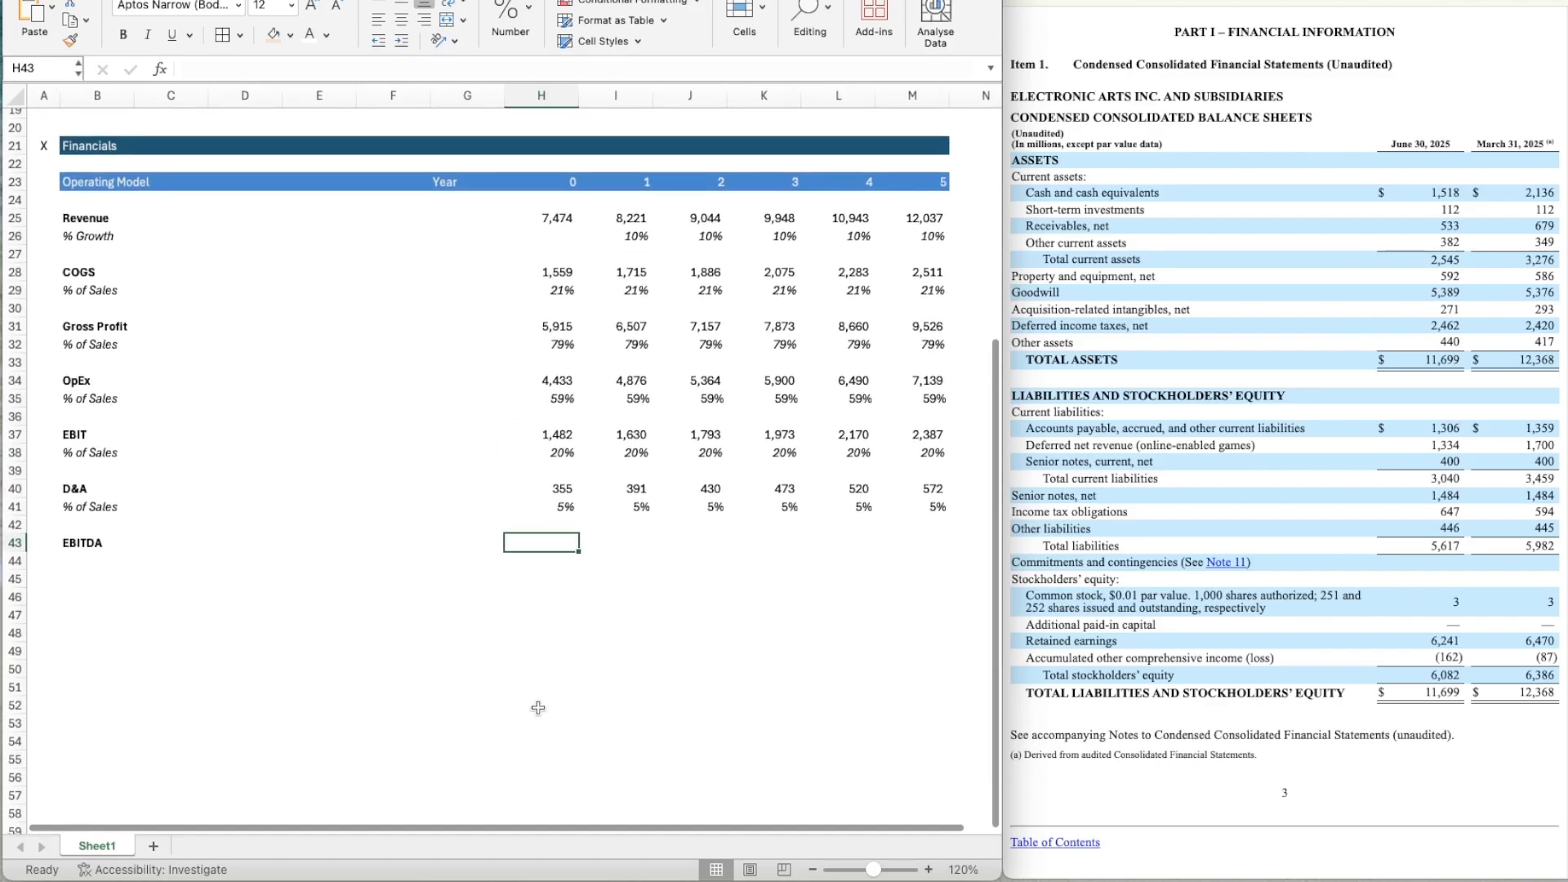
text(=)
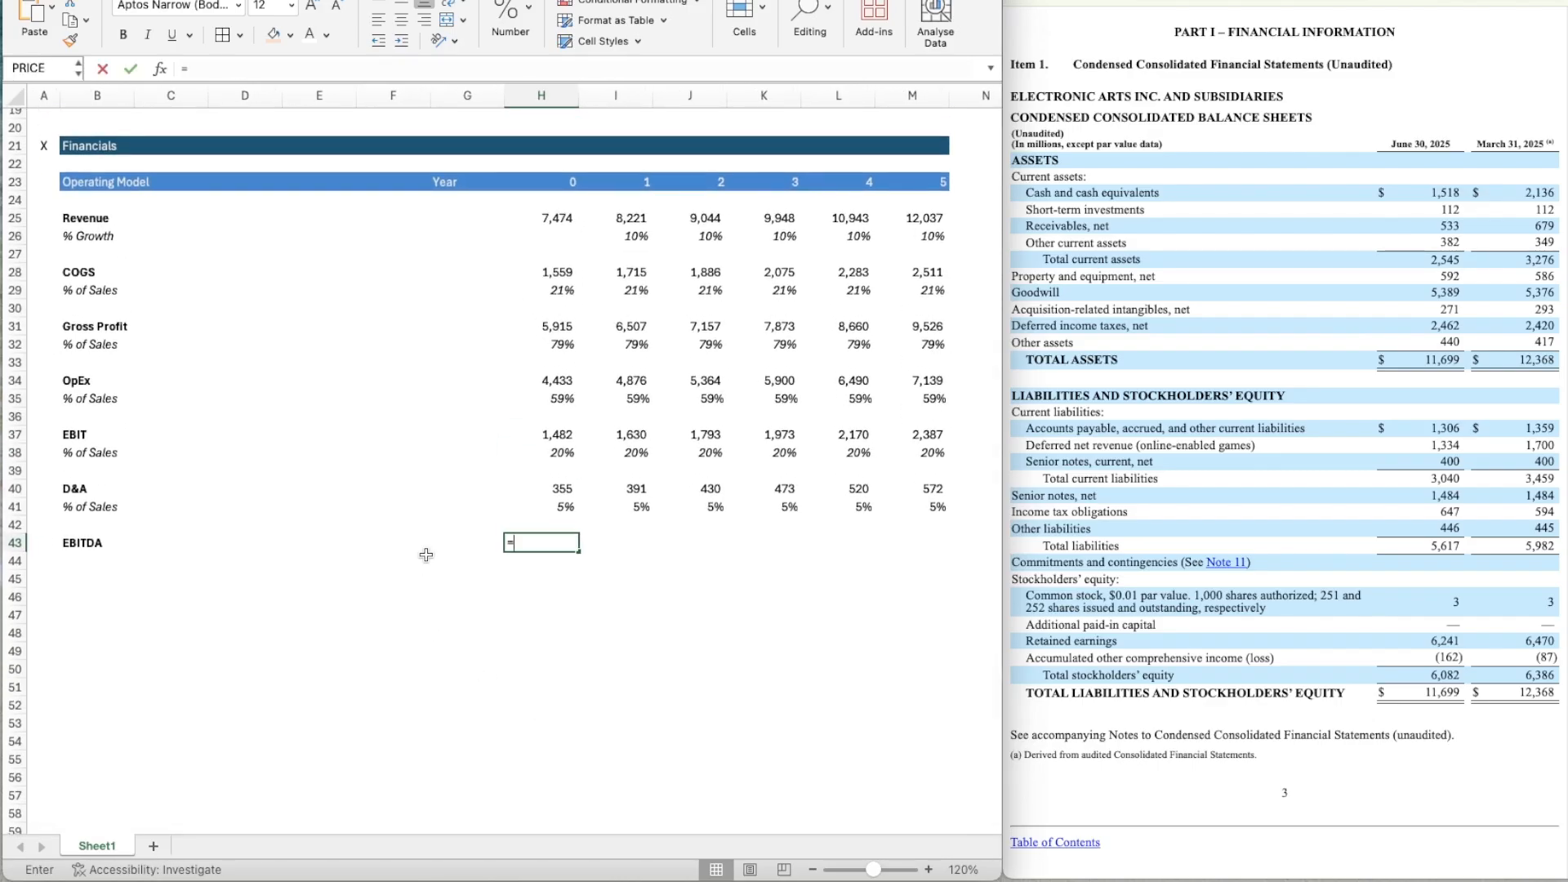
key(Up)
key(Up)
key(Up)
key(Up)
key(Up)
key(Up)
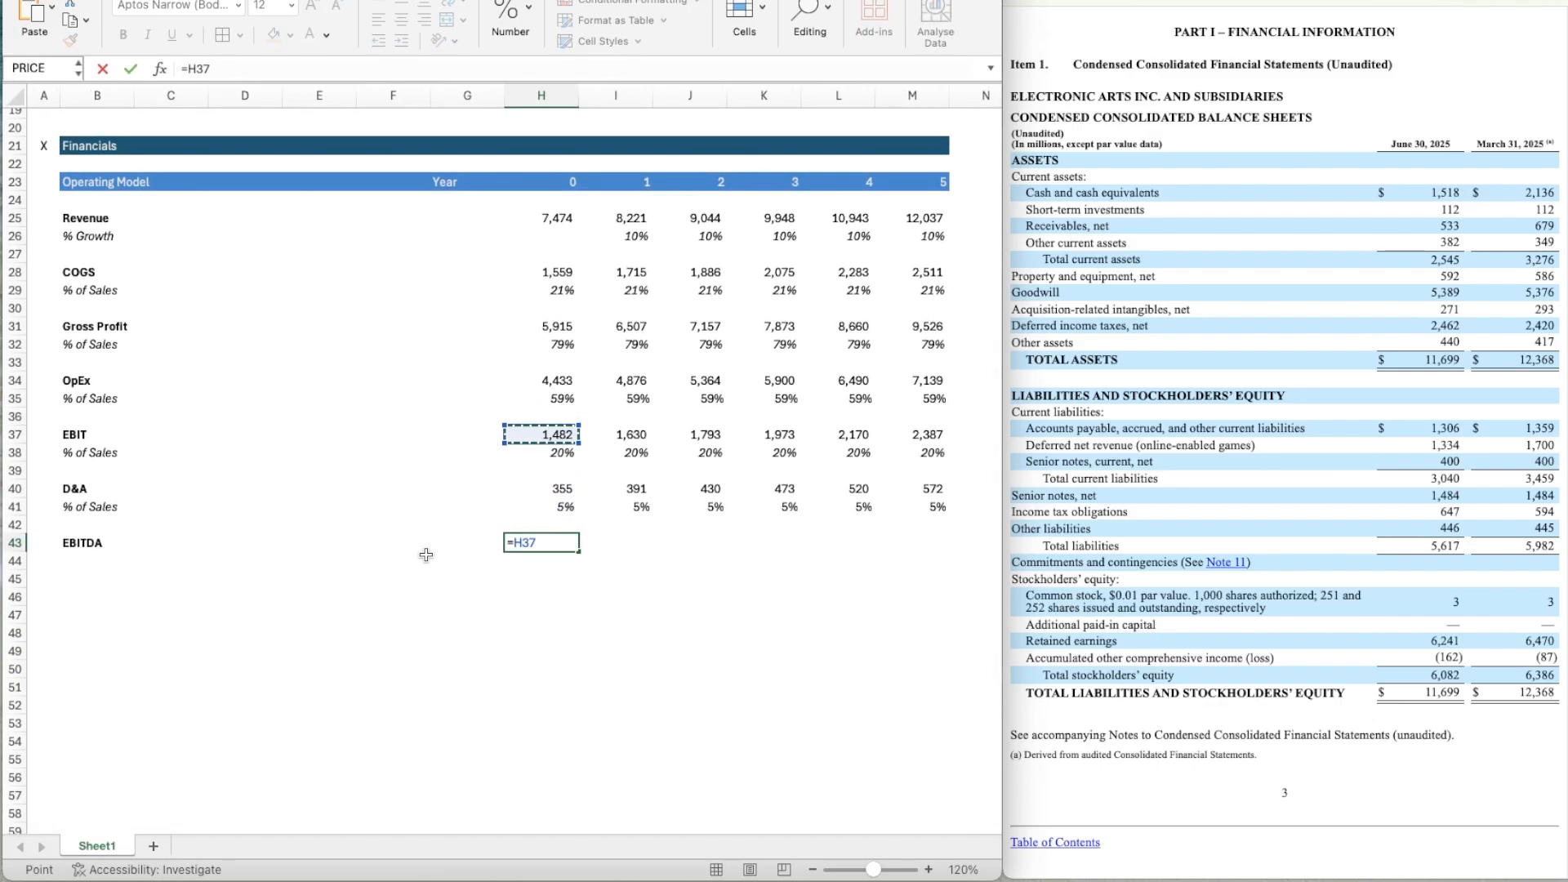
text(+)
key(Up)
key(Up)
key(Up)
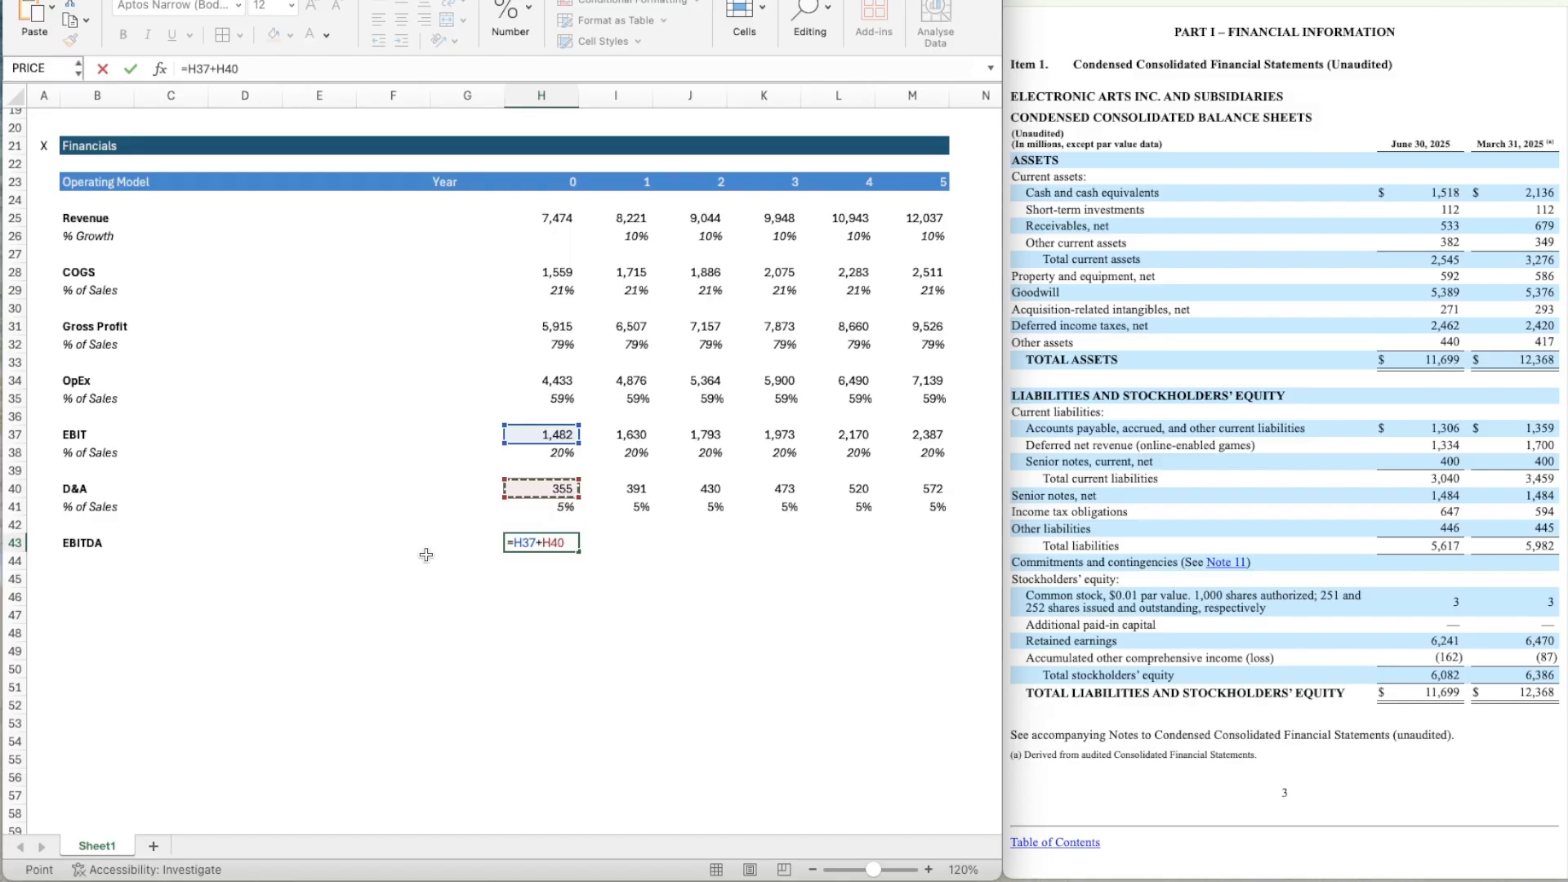
key(Return)
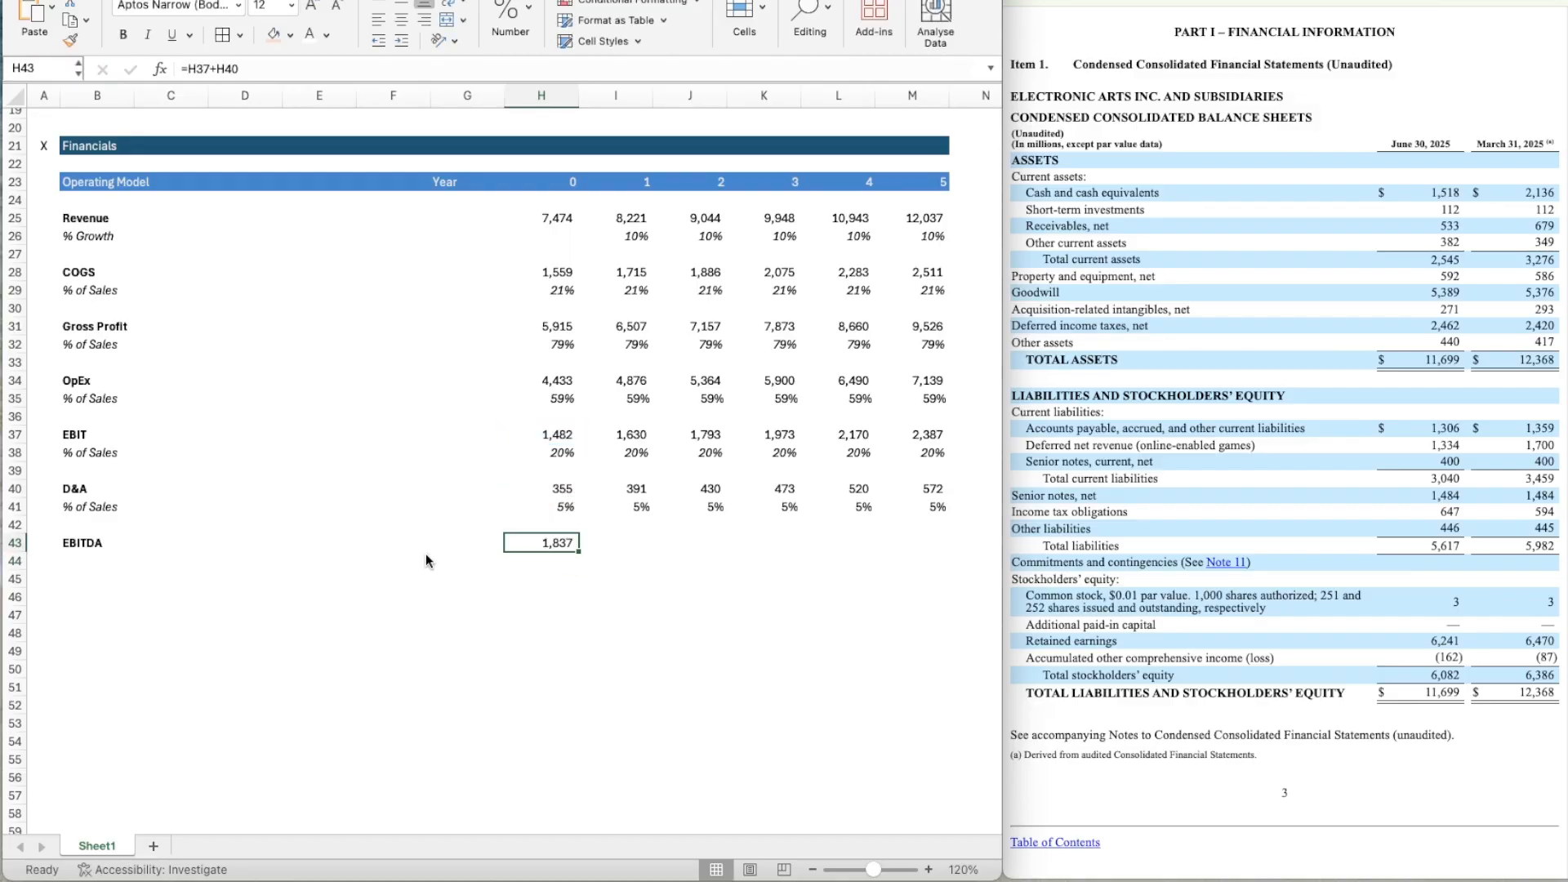
Copy the EBITDA formula from H43 across to Year 5 in M43.
key(super+c)
key(shift+Right)
key(shift+Right)
key(shift+Right)
key(shift+Right)
key(shift+Right)
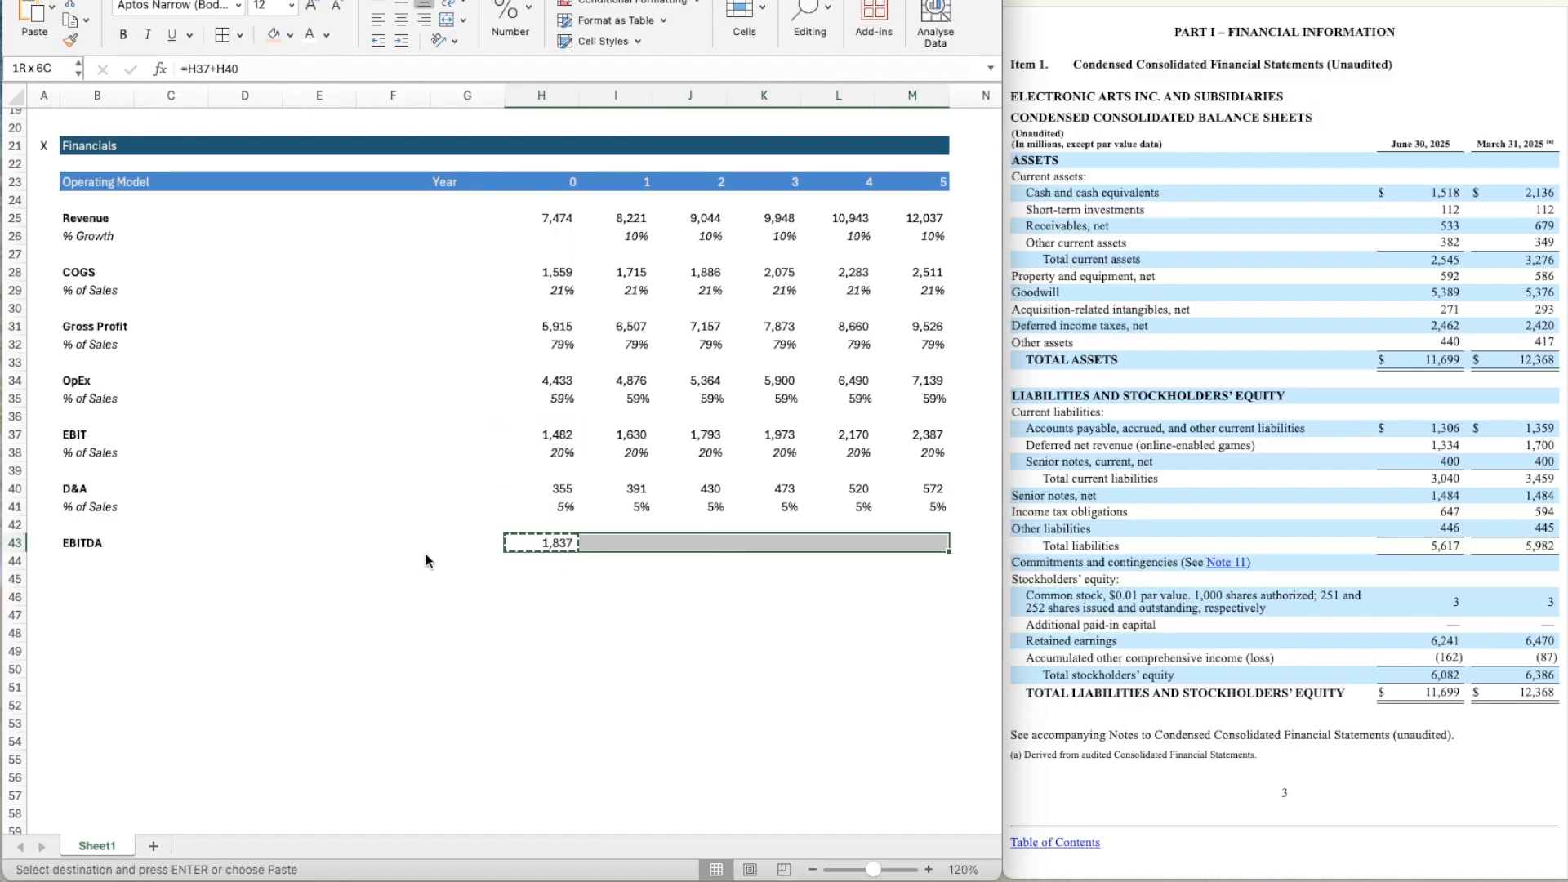
key(super+v)
key(Down)
key(Left)
key(Left)
key(Left)
key(Left)
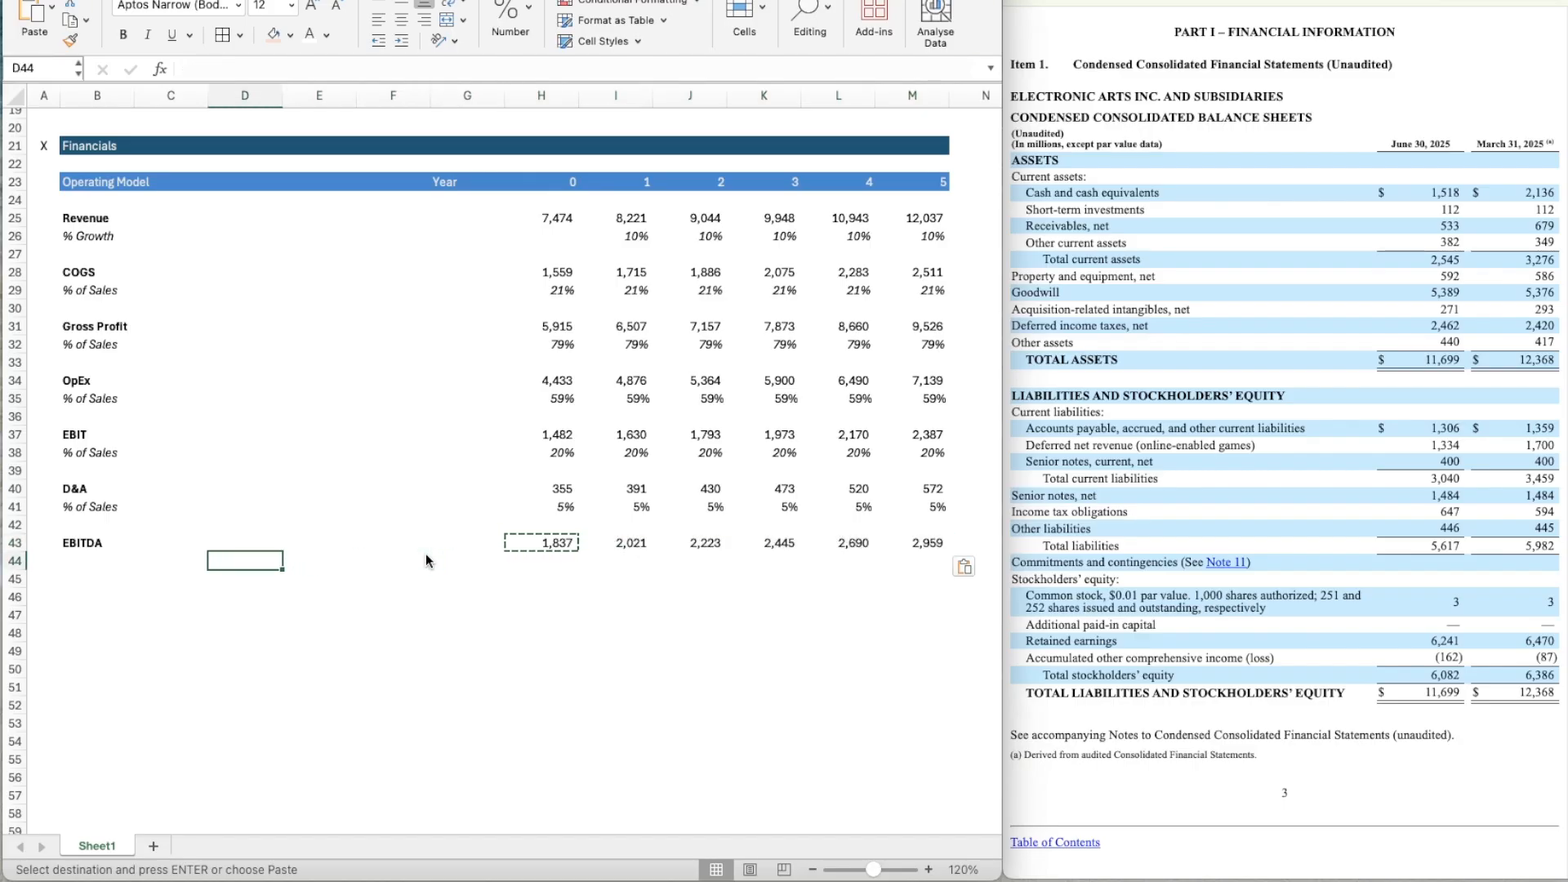
key(Right)
key(Right)
key(Right)
key(Right)
key(Up)
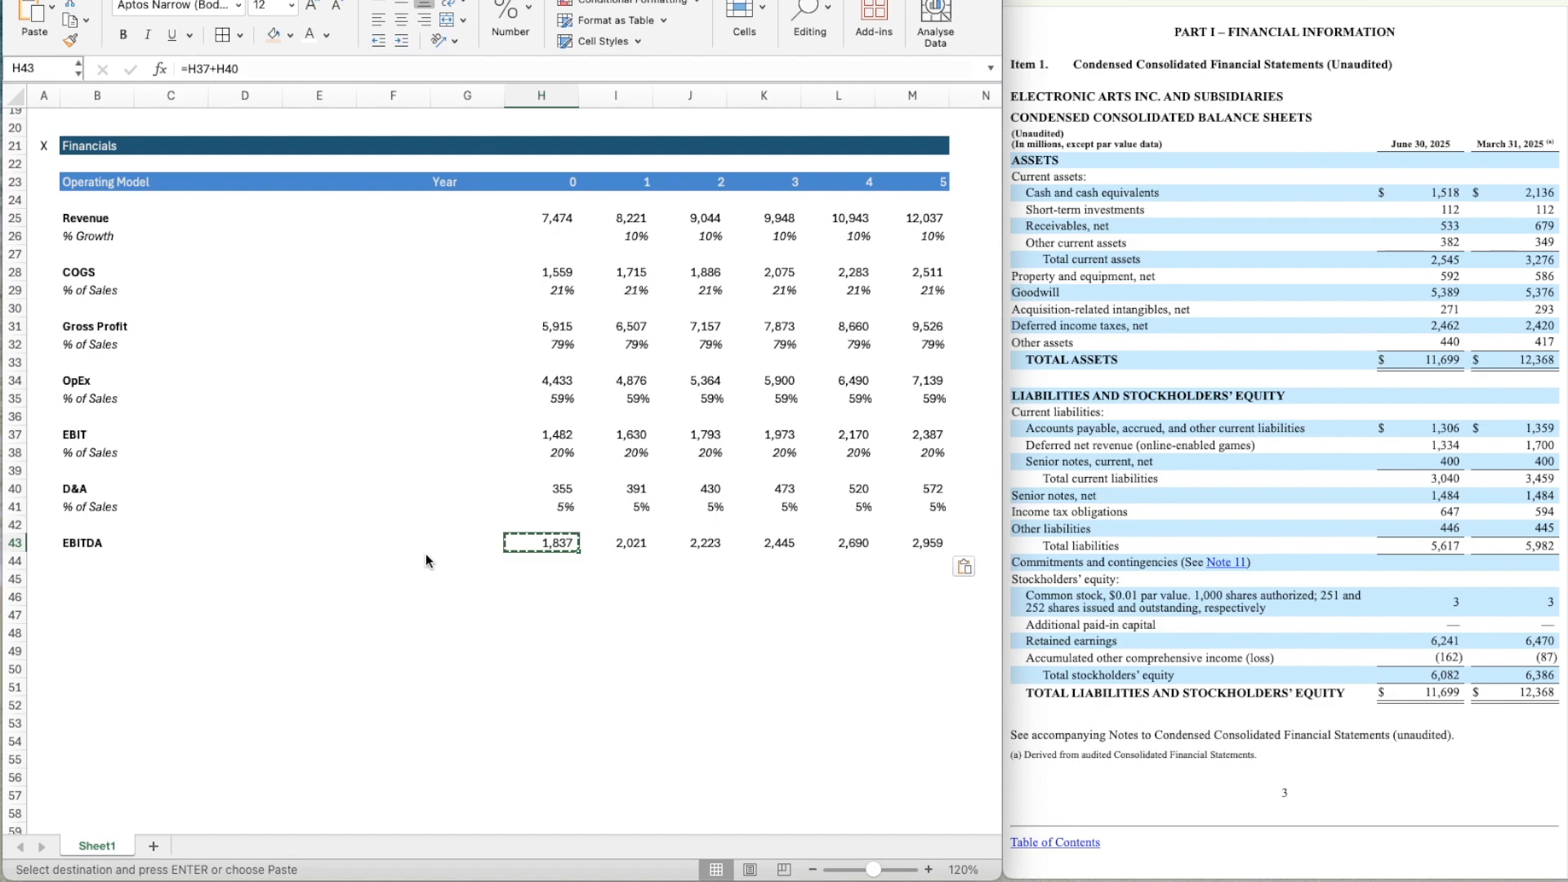
key(Down)
key(Left)
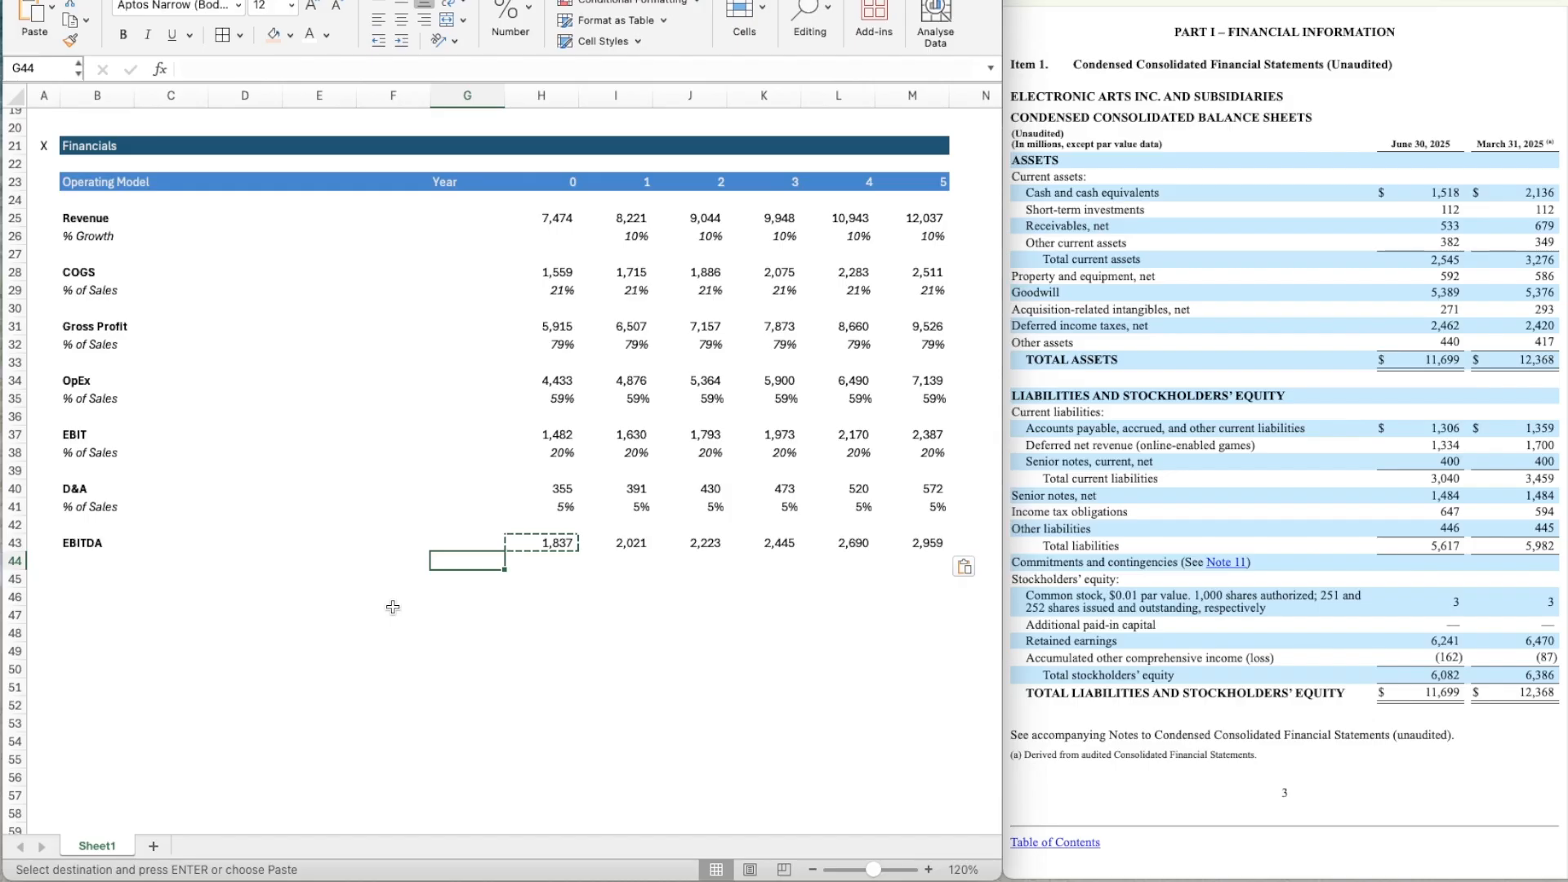
key(Left)
key(Left)
key(Left)
key(Left)
key(Left)
key(Up)
key(Up)
key(Up)
key(Up)
key(Up)
key(Up)
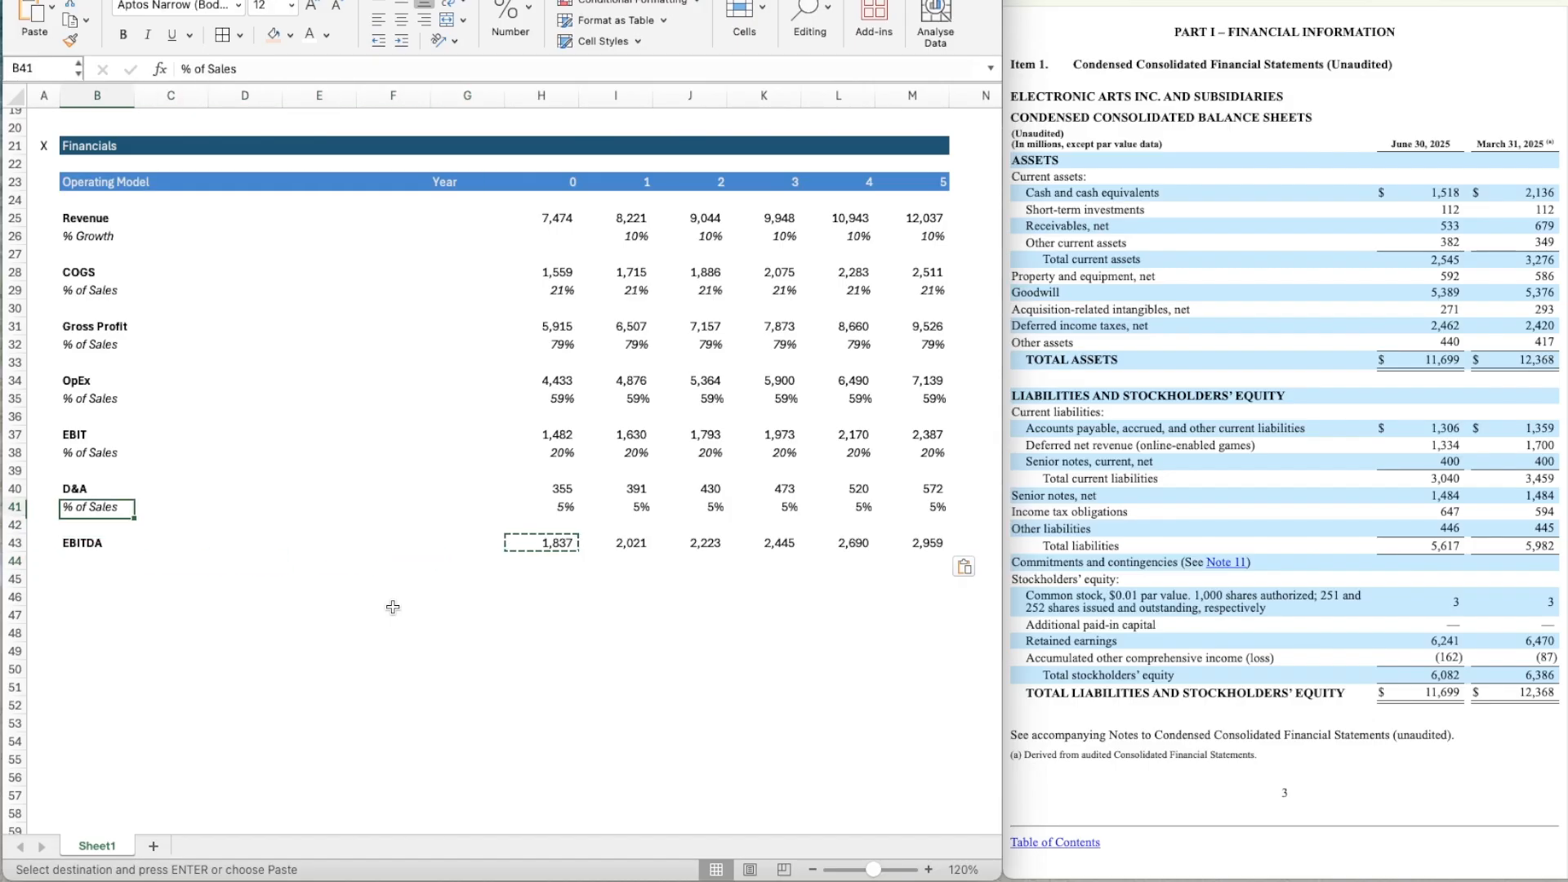
key(Down)
key(Down)
key(Up)
key(Up)
key(Up)
key(Down)
key(Down)
key(Down)
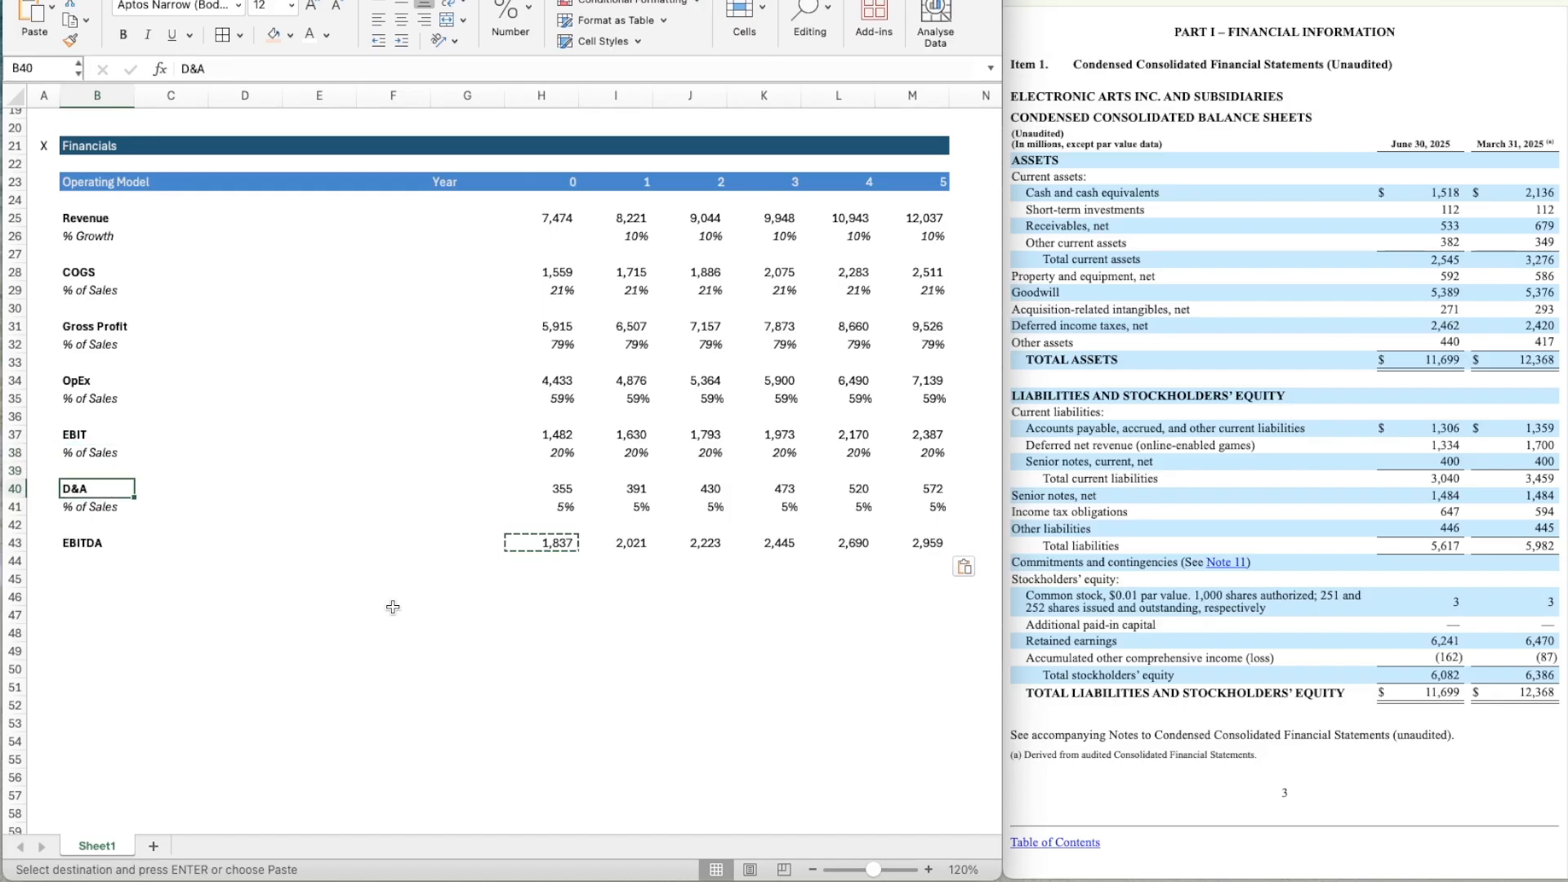
Examine the EBIT % of Sales formula for Year 1 in I38 and clear the pending copy selection.
key(Right)
key(Right)
key(Up)
key(Up)
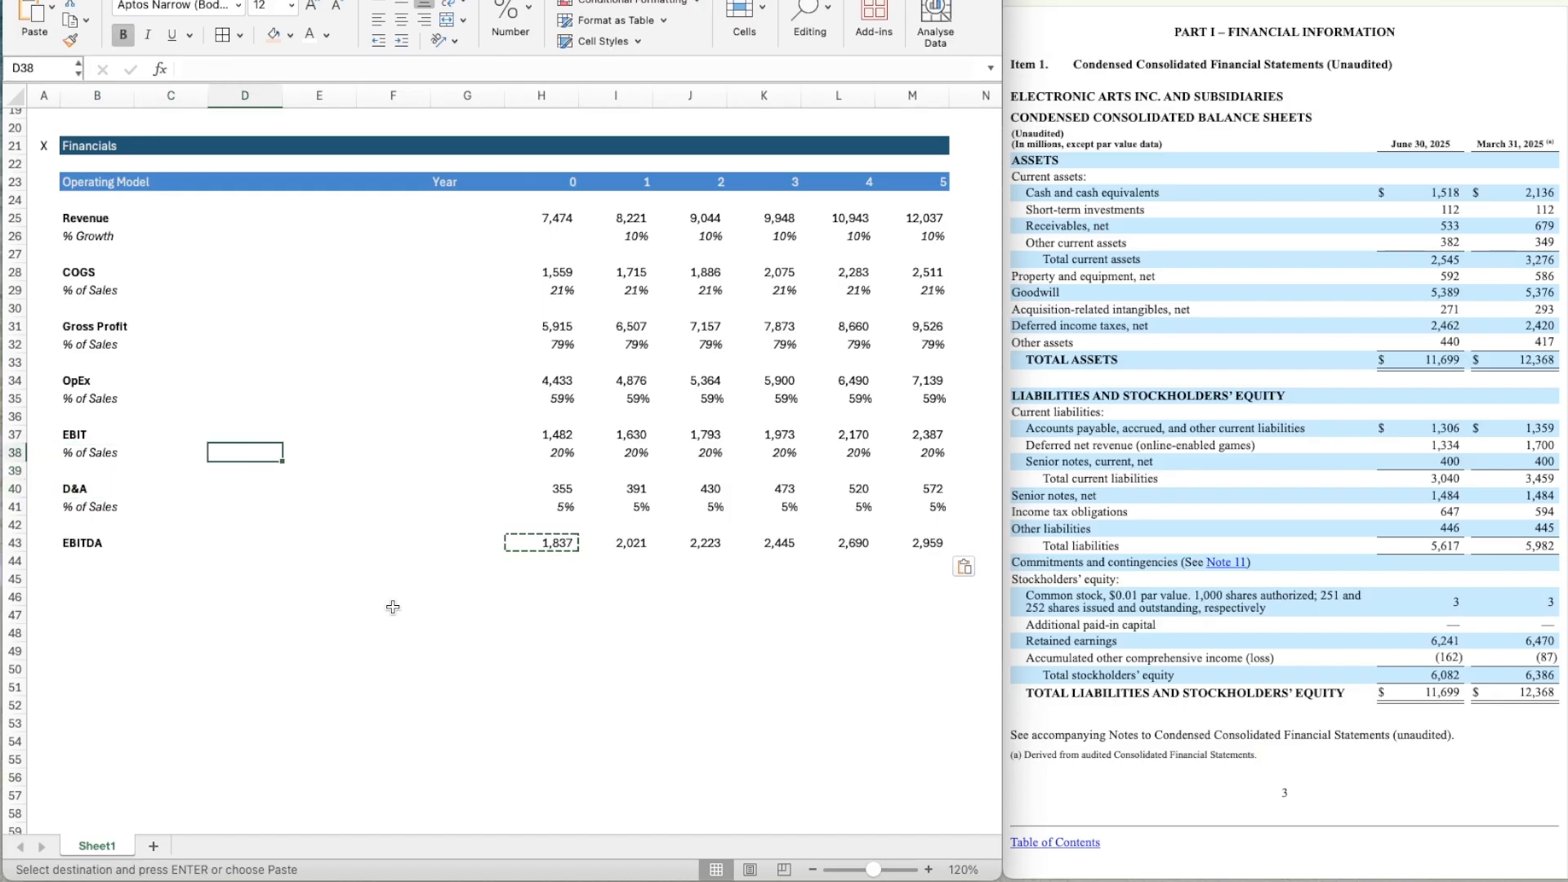
key(Right)
key(Right)
key(Right)
key(Right)
key(Right)
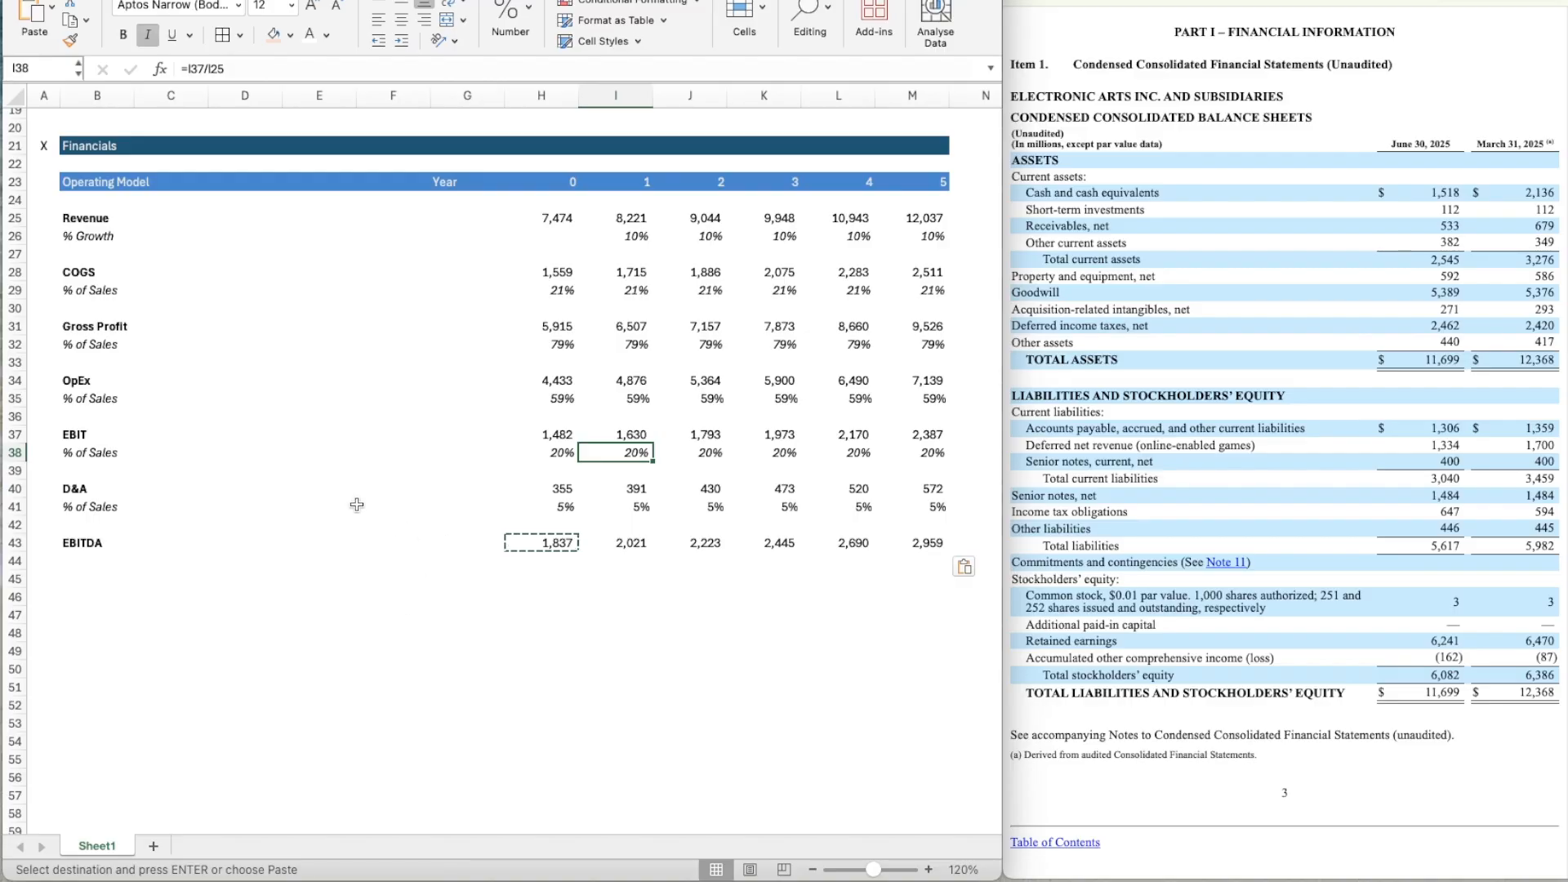
scroll(367, 492, up, 1)
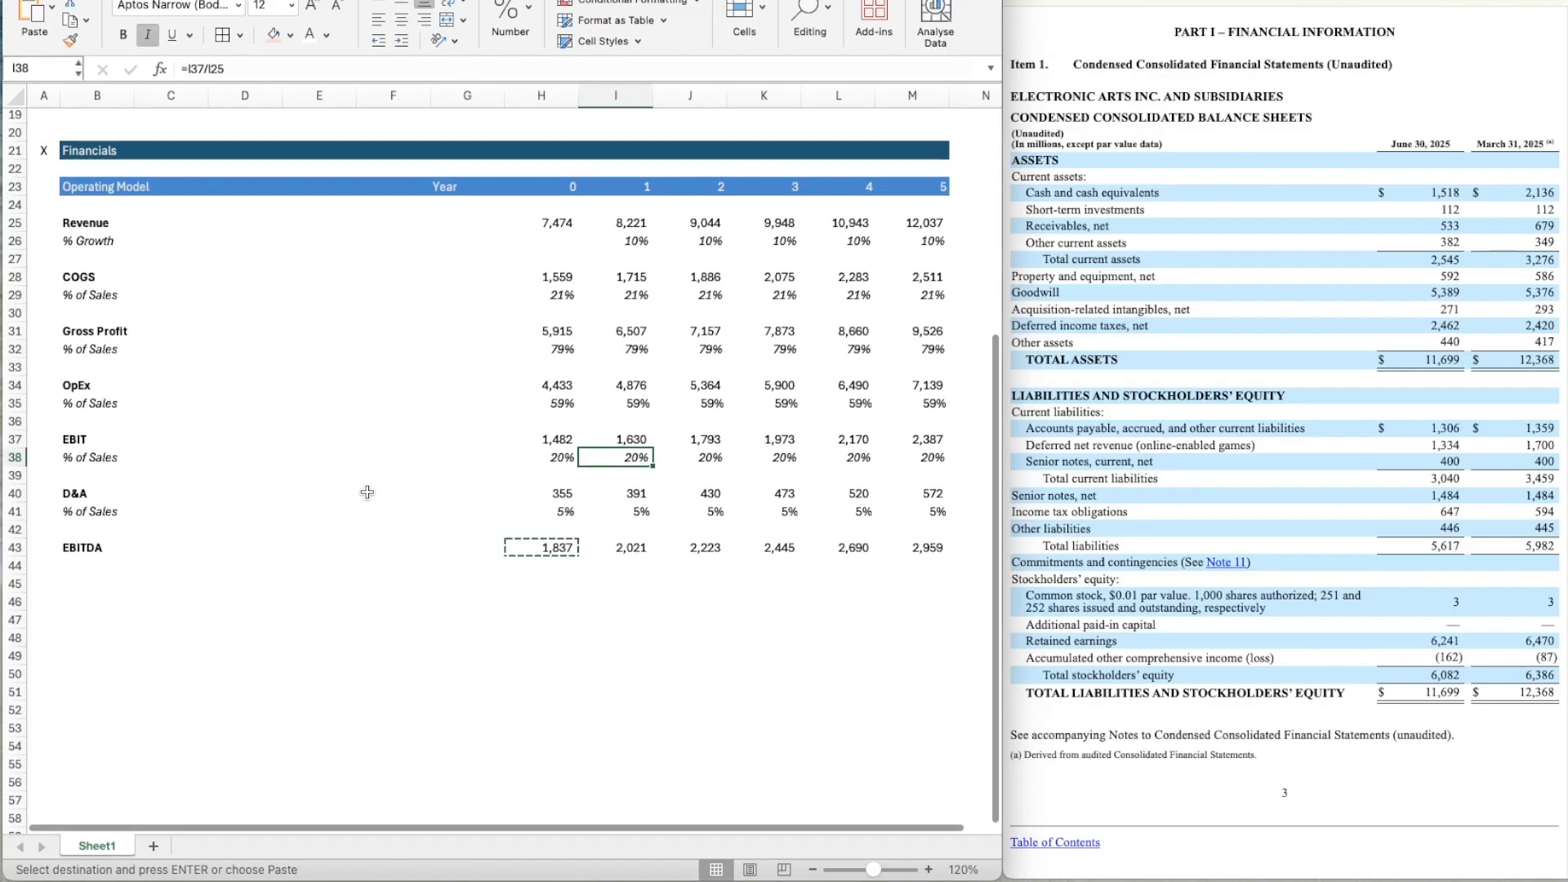
scroll(367, 492, down, 1)
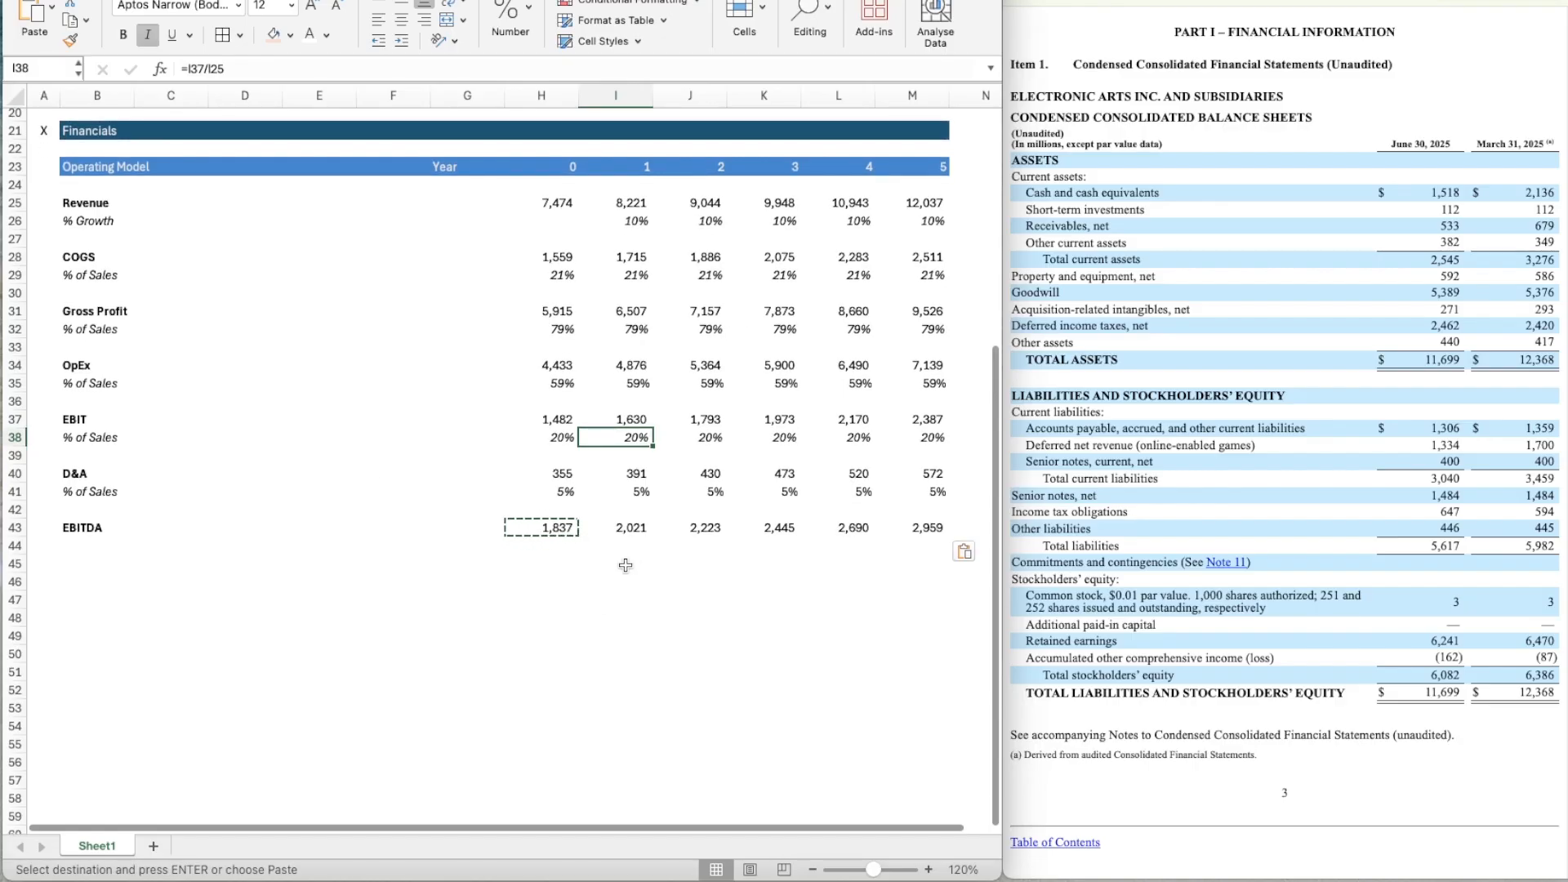
click(559, 721)
key(Escape)
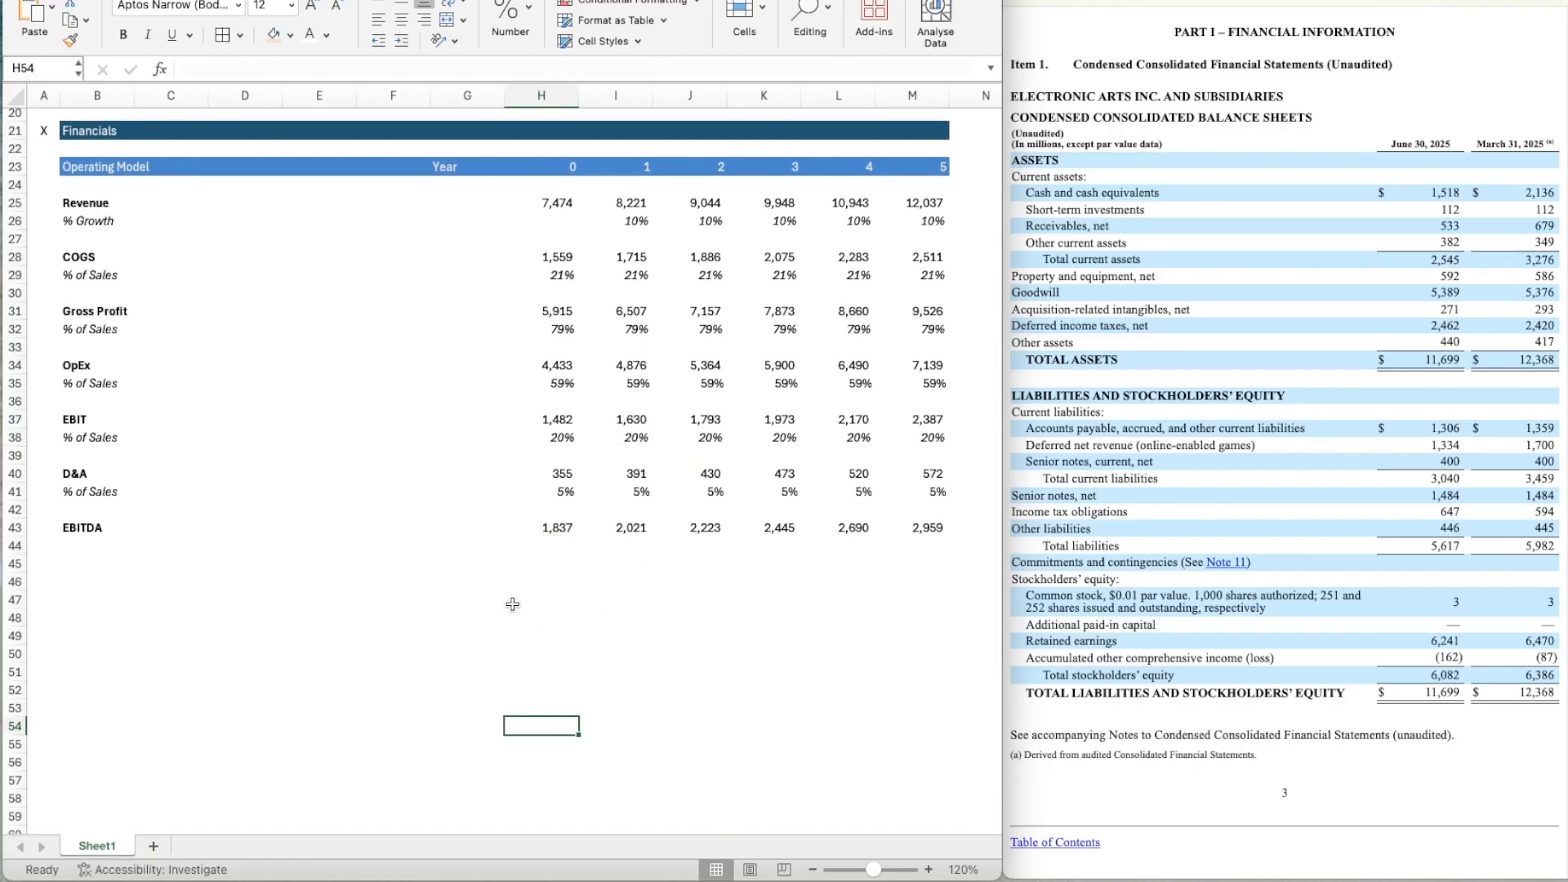
Copy the italic % of Sales label from B41 to B44 under EBITDA.
click(93, 554)
key(Up)
key(Up)
key(Up)
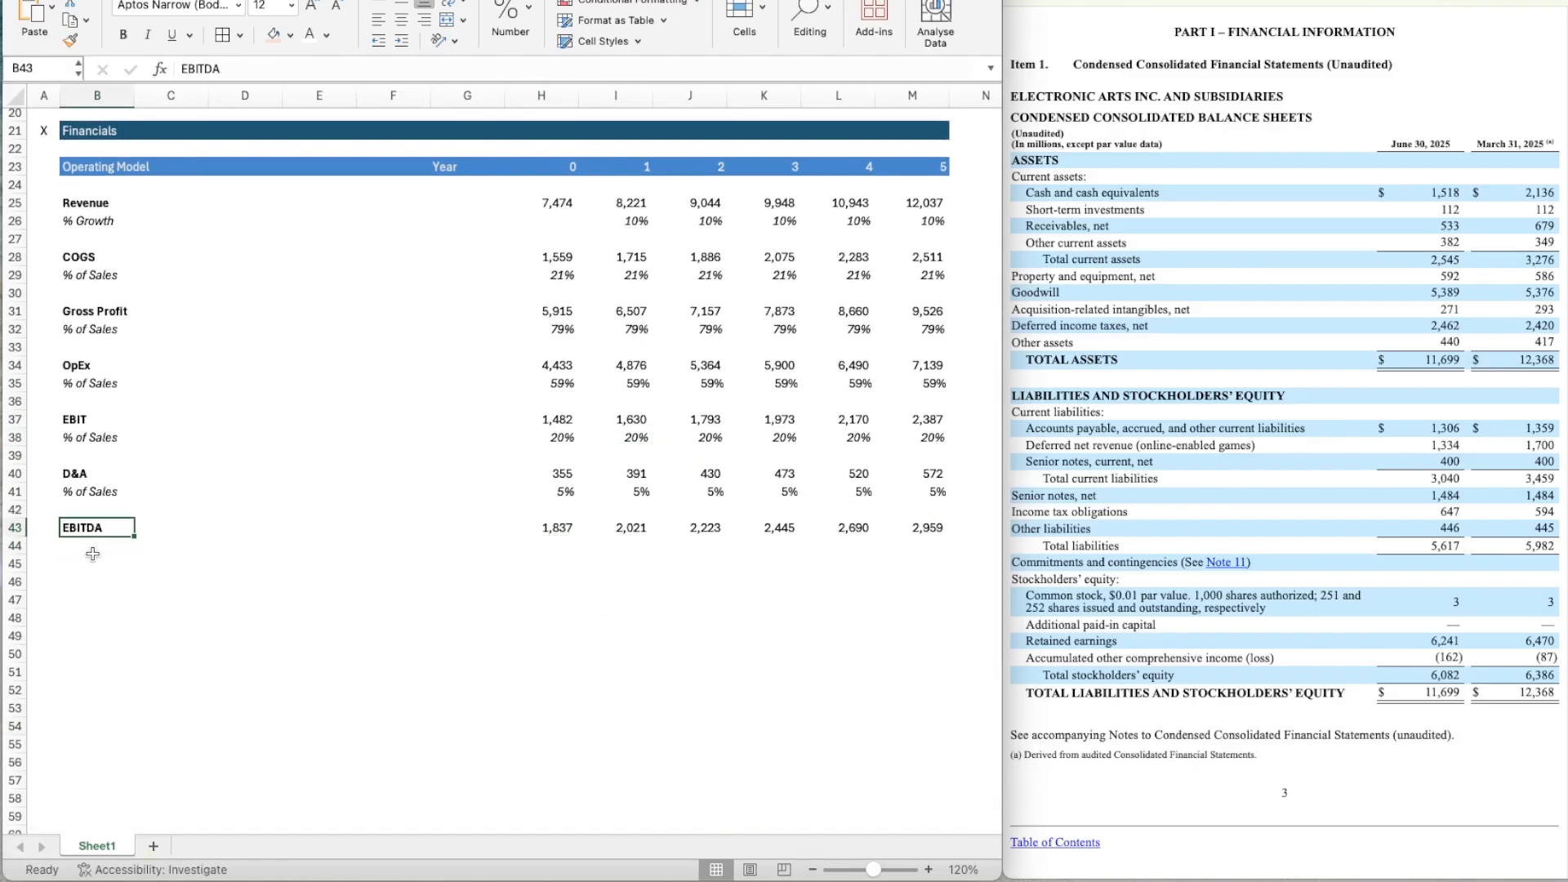
key(ctrl+c)
key(Down)
key(Down)
key(Down)
key(ctrl+v)
Calculate Year 0 EBITDA as a percentage of sales in H44 with the formula =H43/H25.
key(Right)
key(Right)
key(Right)
key(Right)
key(Right)
key(Right)
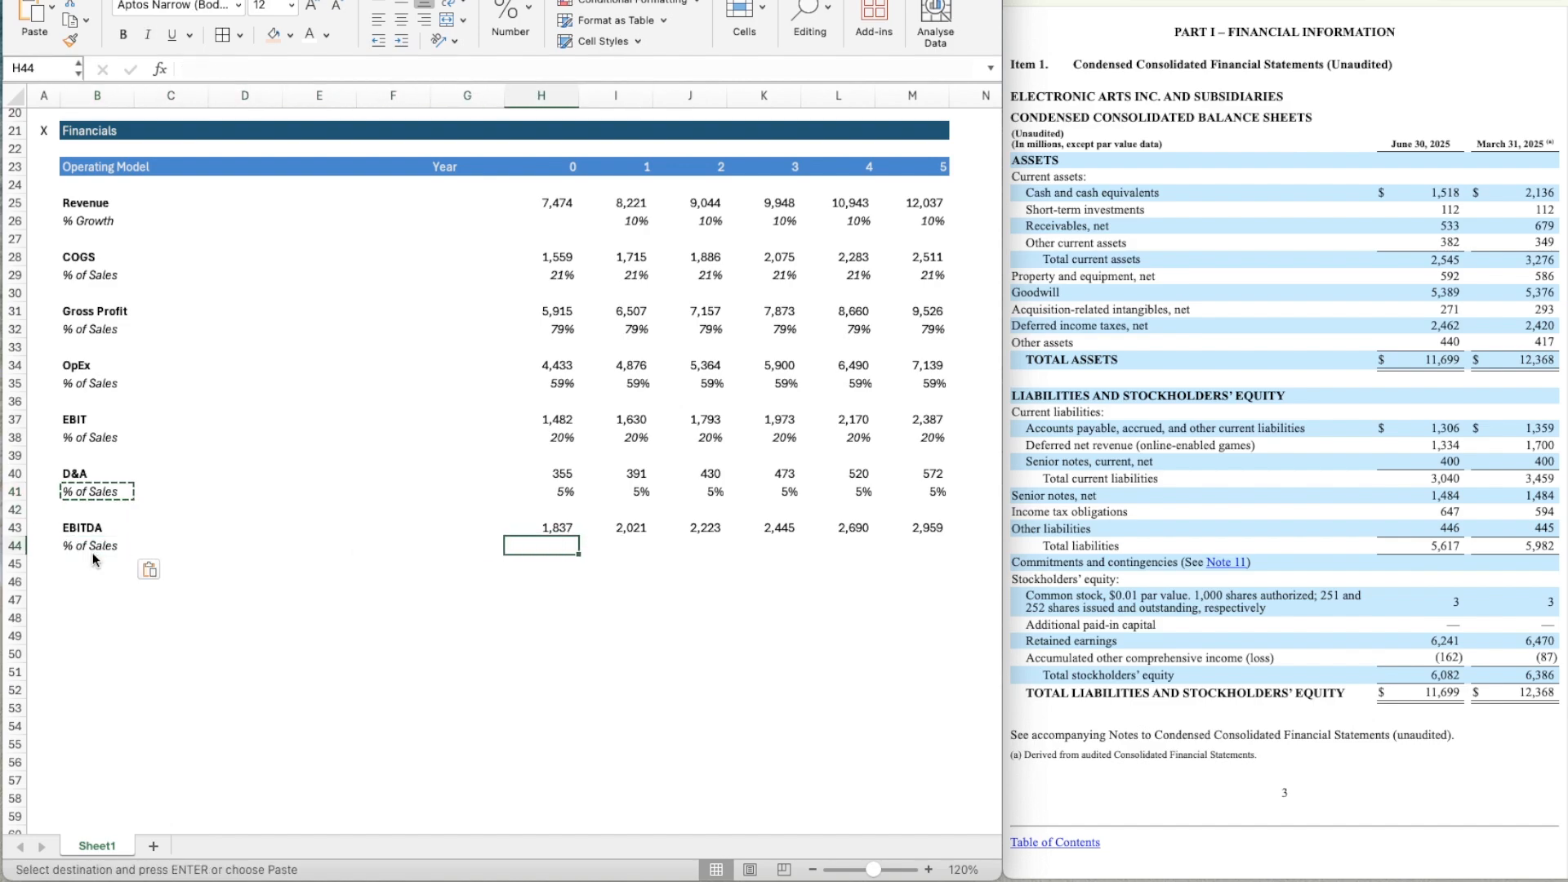
text(=)
key(Up)
text(/)
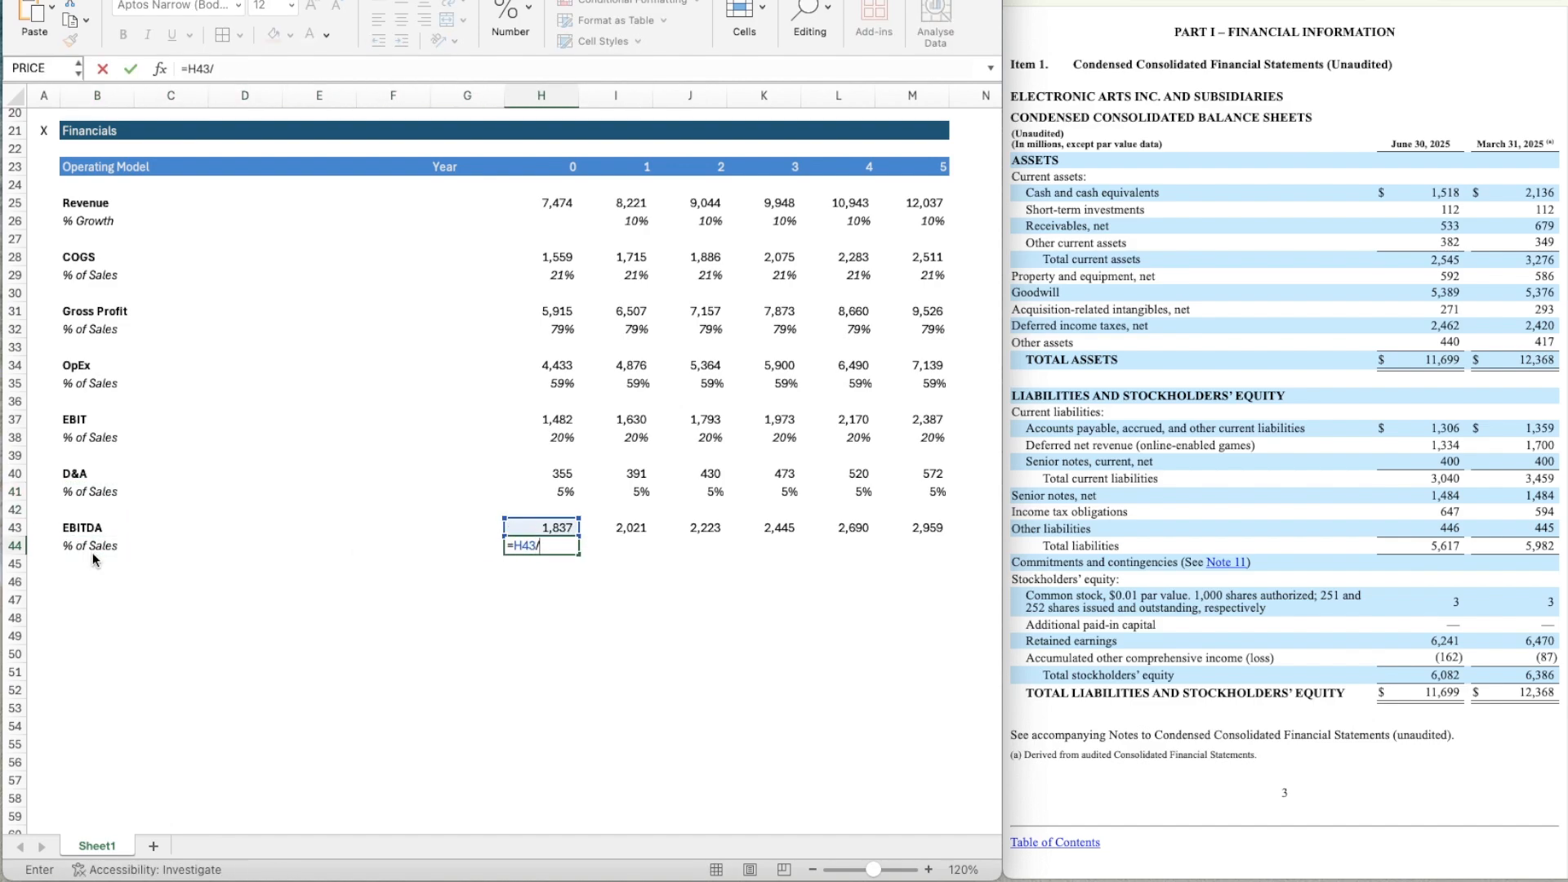
click(566, 211)
key(Return)
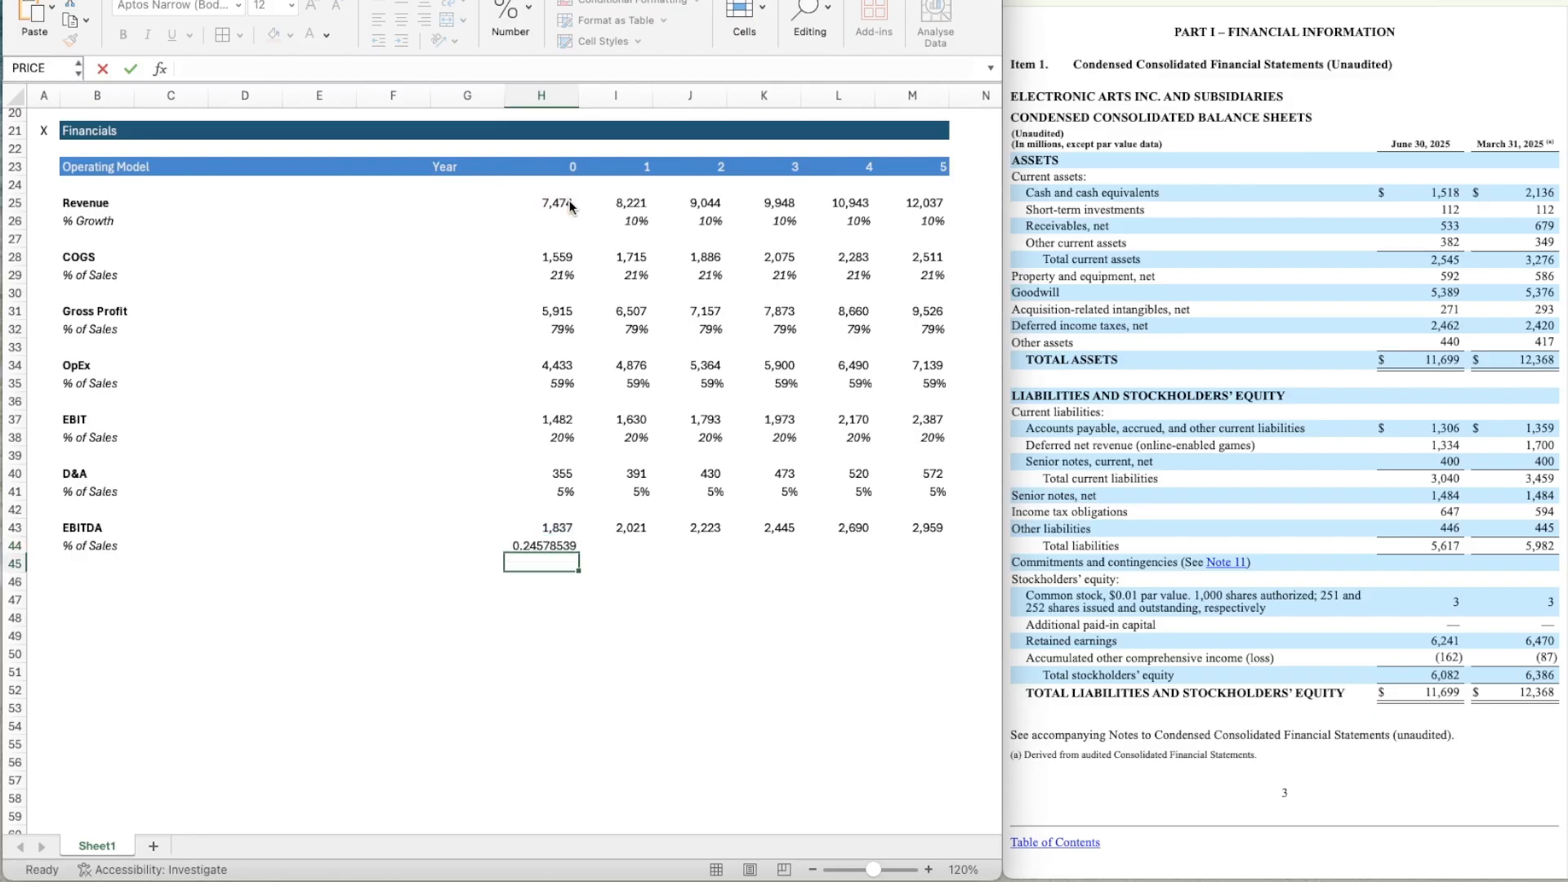
Apply the italic percentage format of H41 to the Year 0 EBITDA % of Sales cell H44.
key(Up)
key(Up)
key(Up)
key(Up)
click(71, 39)
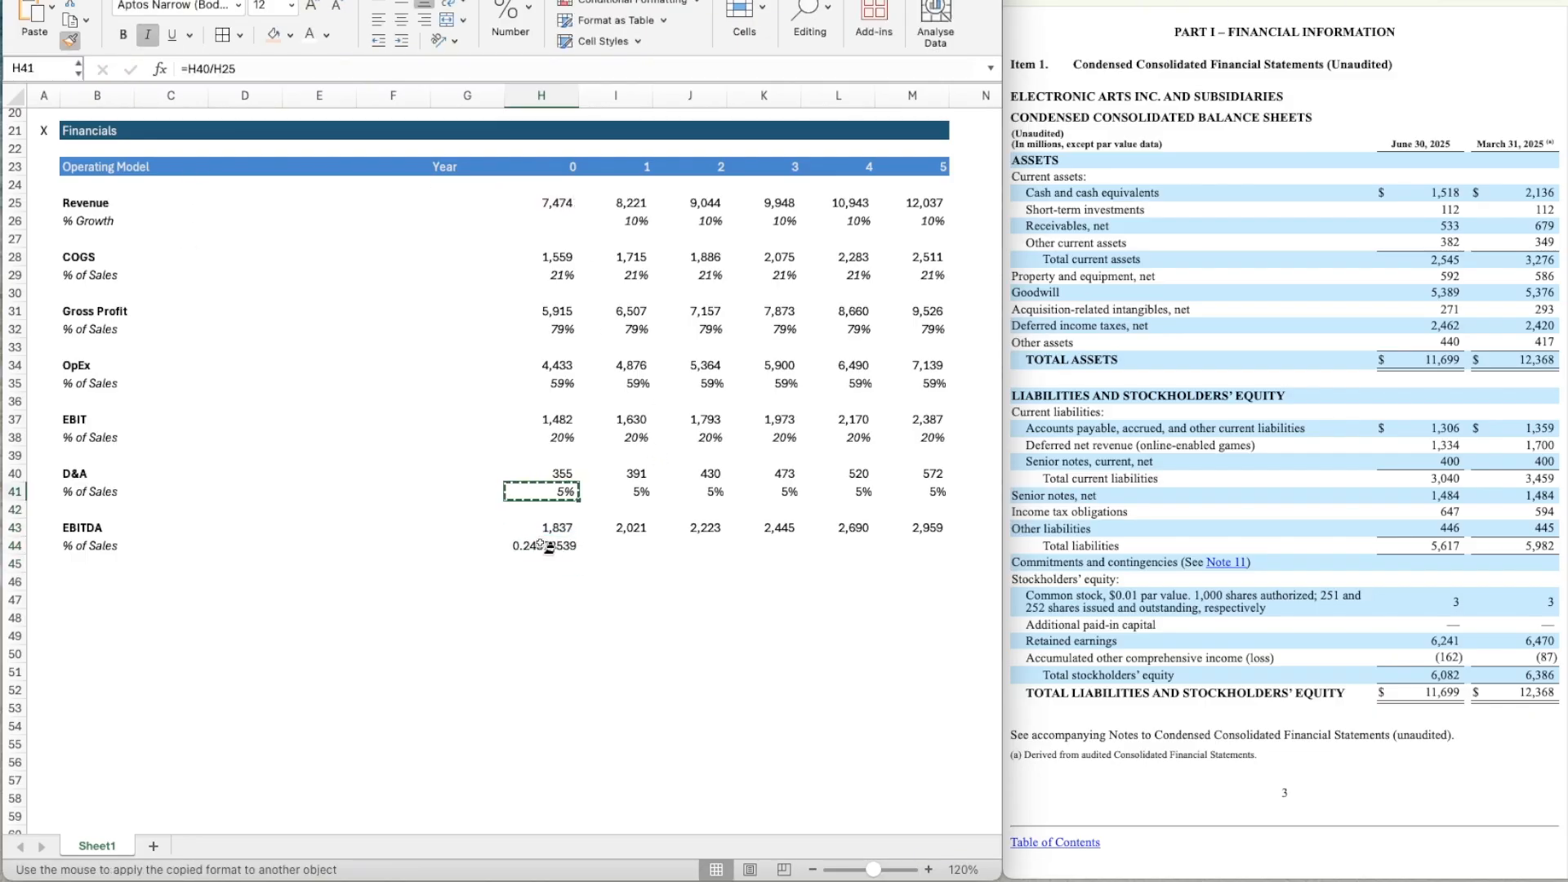
click(544, 546)
Copy the EBITDA % of Sales formula from H44 across to Year 5 in M44 and clear the pending copy selection.
key(super+c)
key(Right)
key(shift+Right)
key(shift+Right)
key(shift+Right)
key(shift+Right)
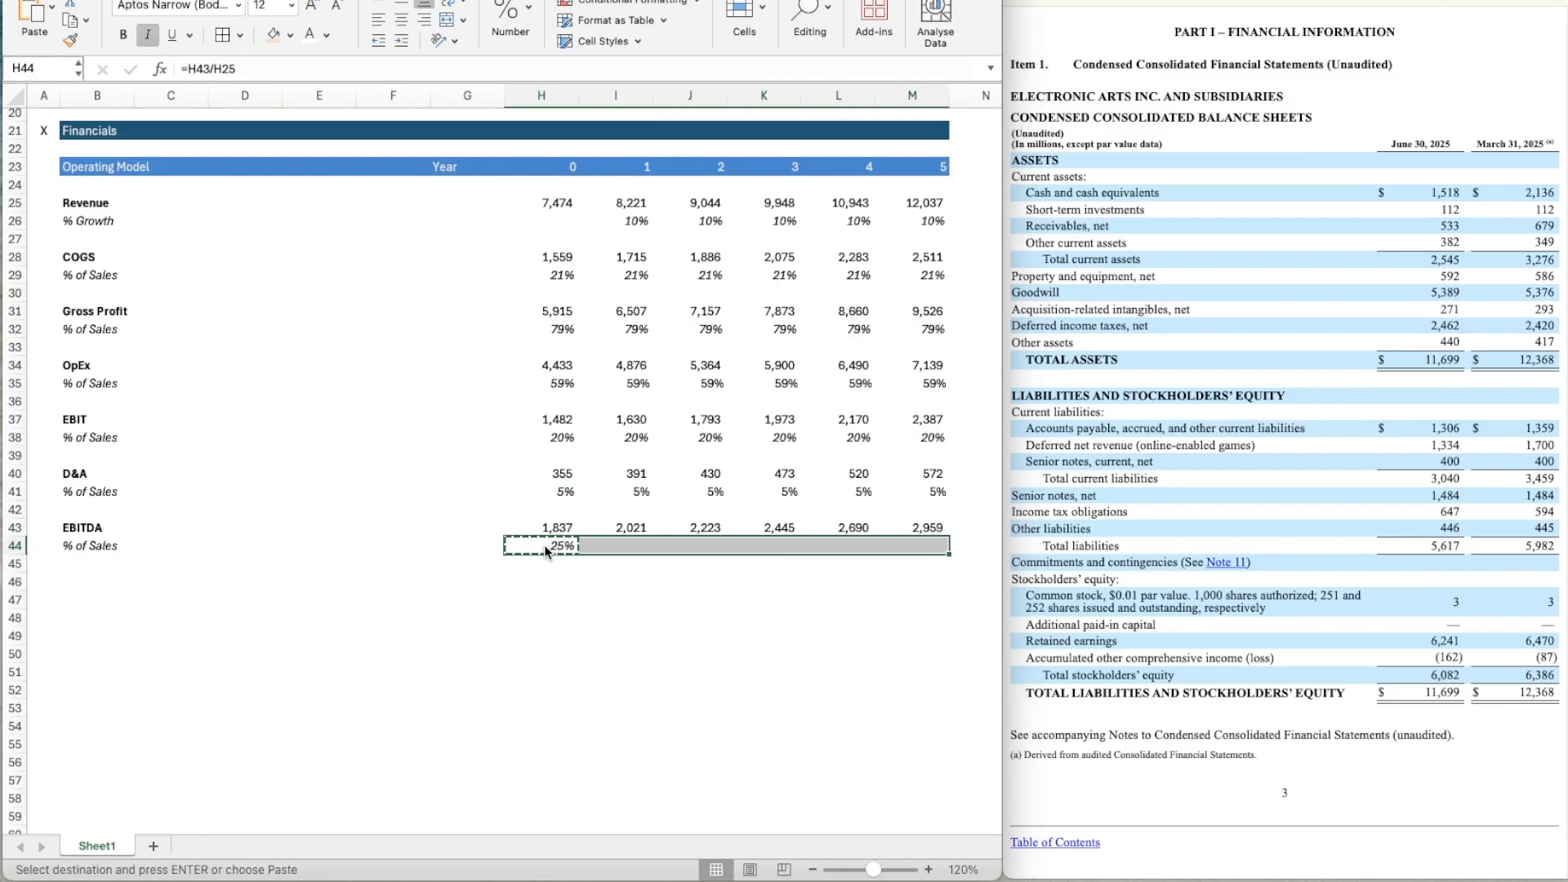
key(super+v)
key(Down)
key(Down)
key(Left)
key(Left)
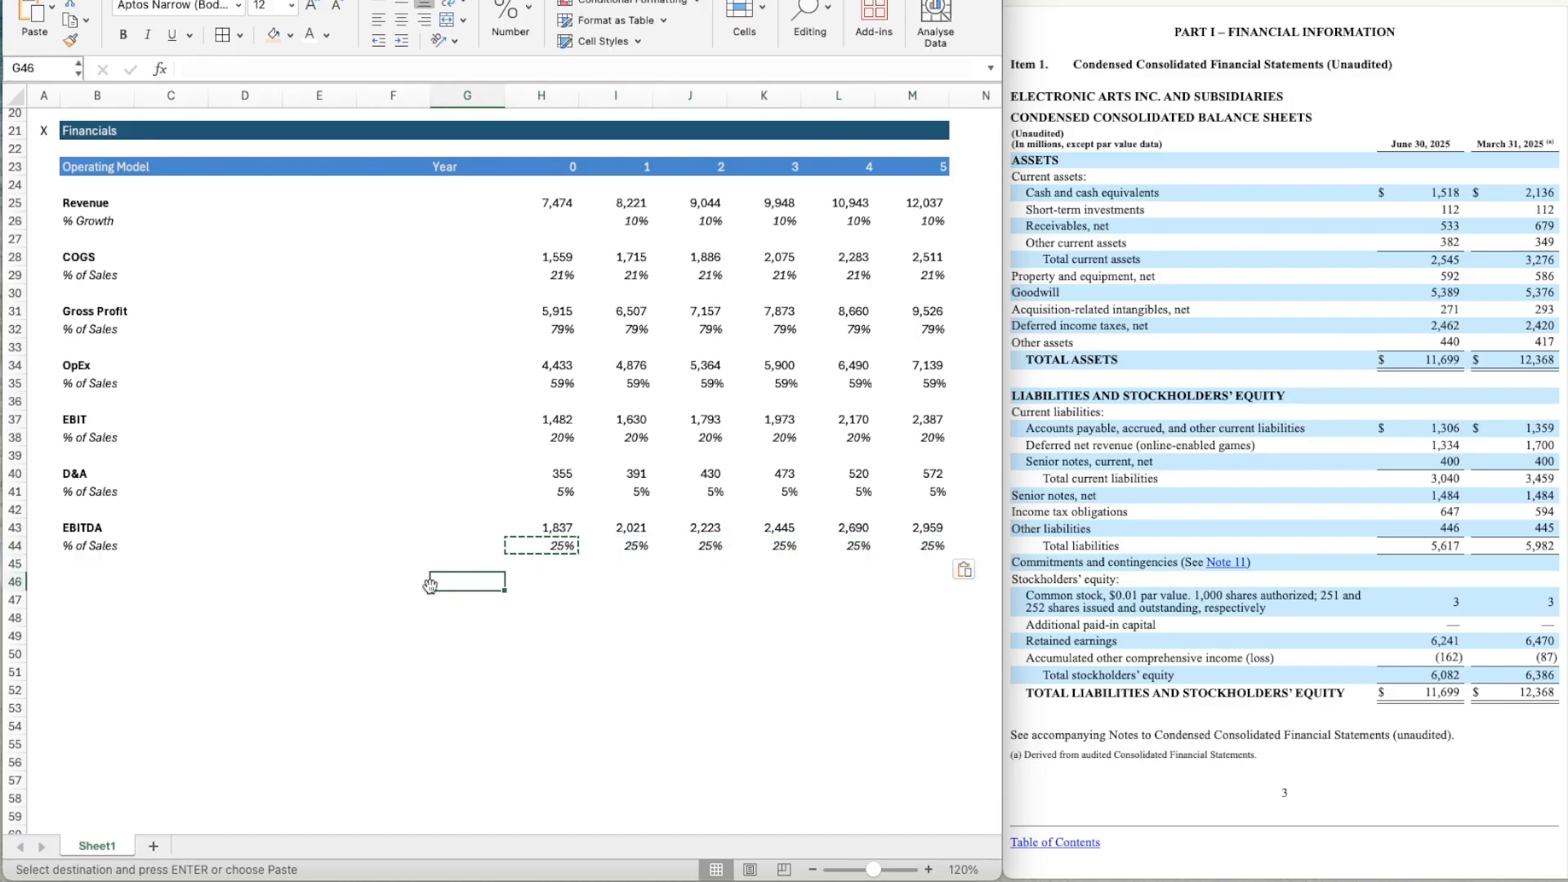
key(Escape)
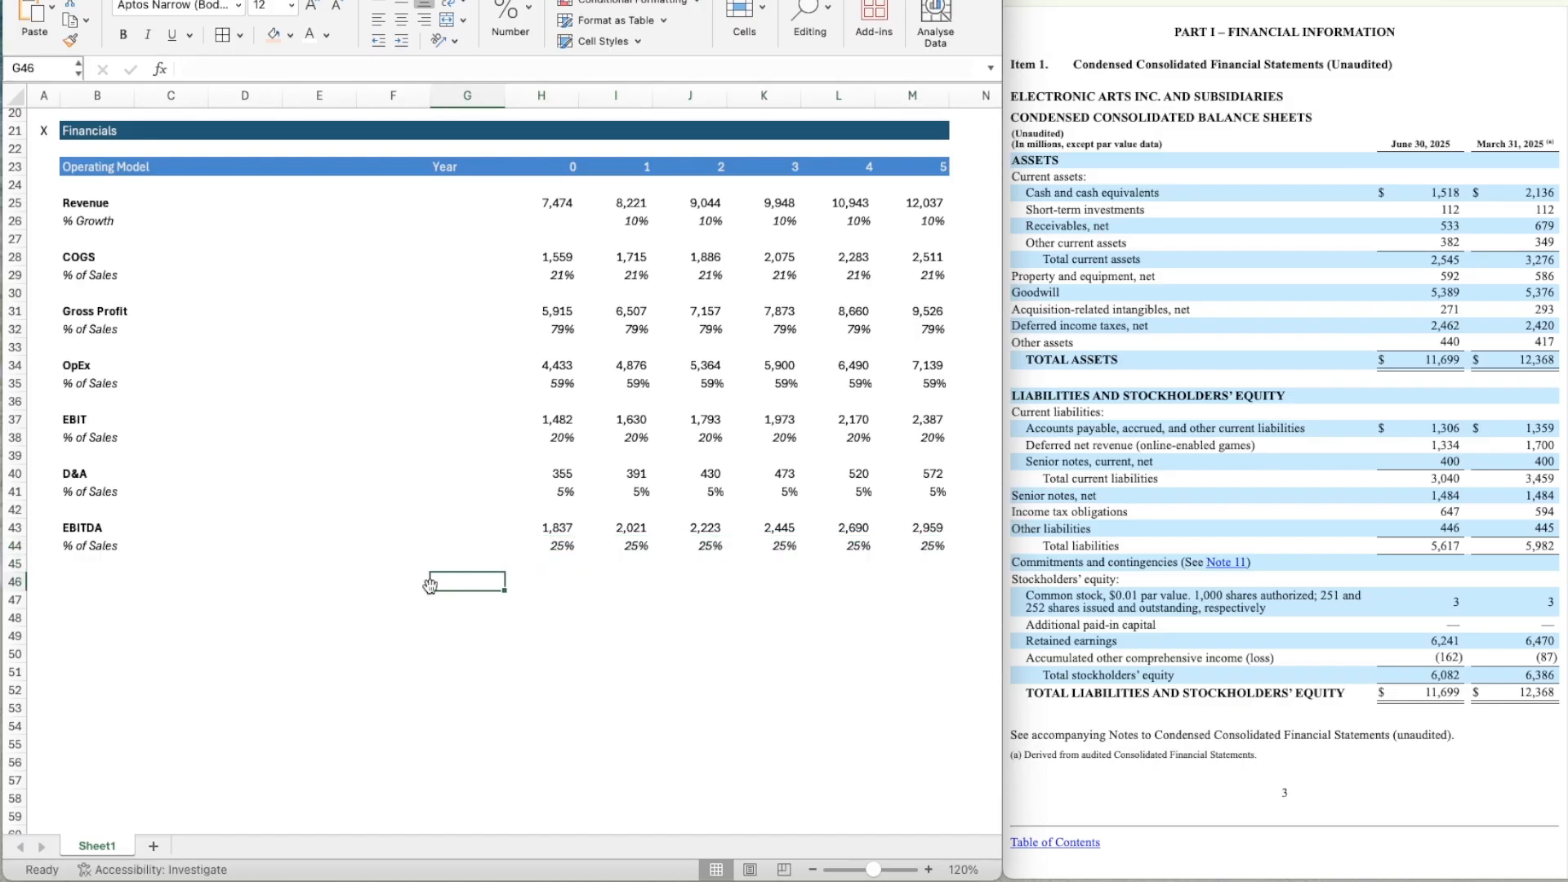
Add the bold row label Interest in B46.
key(Left)
key(Left)
key(Left)
key(Left)
key(Left)
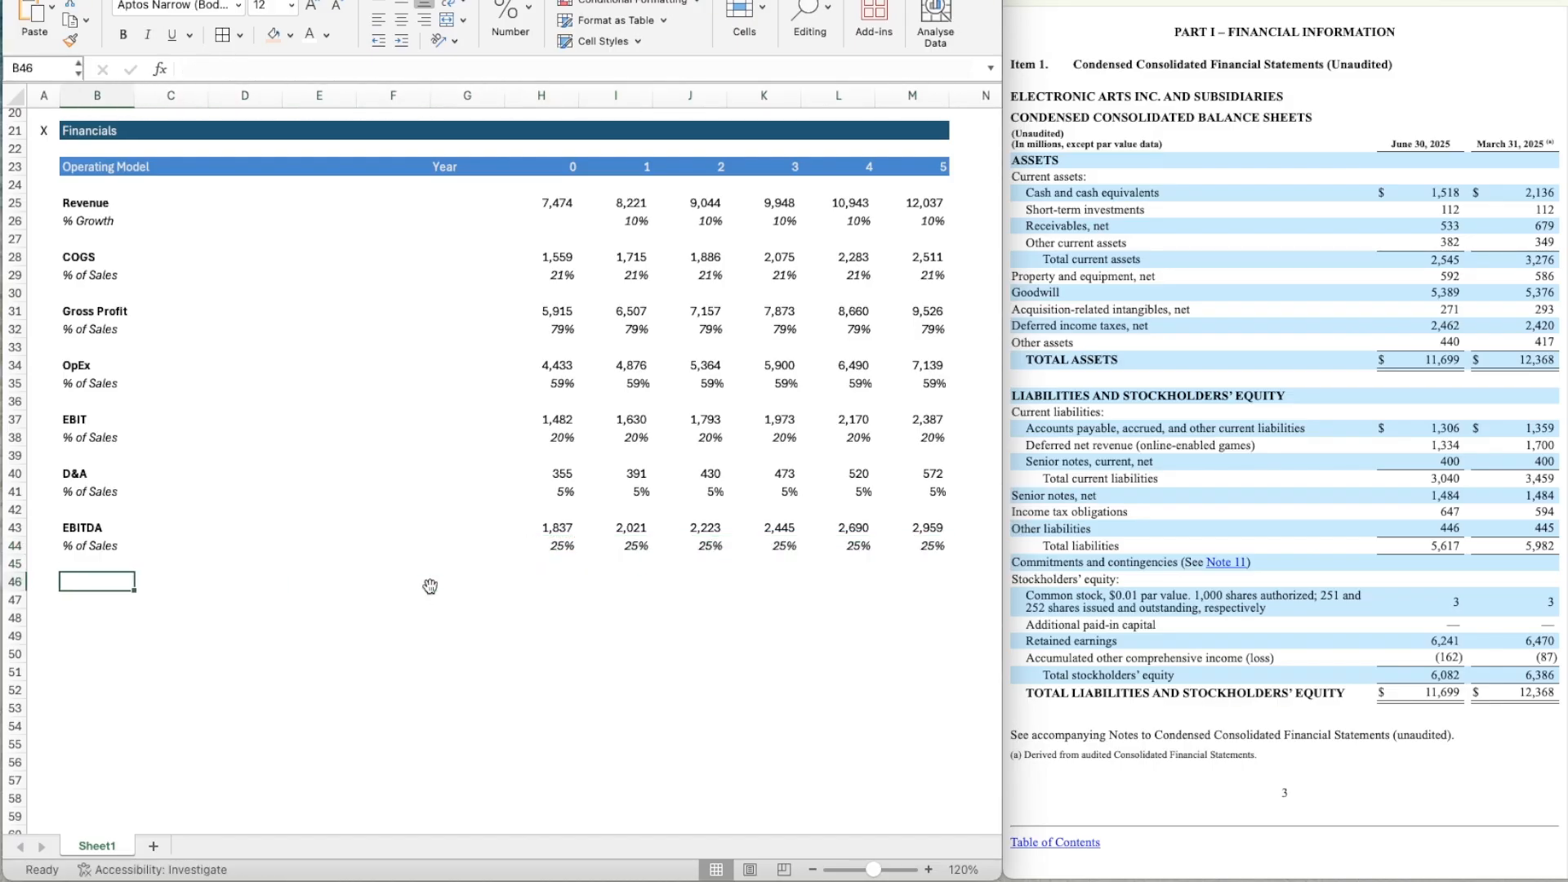
text(Inte)
key(ctrl+Return)
key(ctrl+b)
Fill the Interest cells for Years 1 to 5, I46:M46, with the lightest orange theme colour.
key(Right)
key(Right)
key(Right)
key(Right)
key(Right)
key(Right)
key(Right)
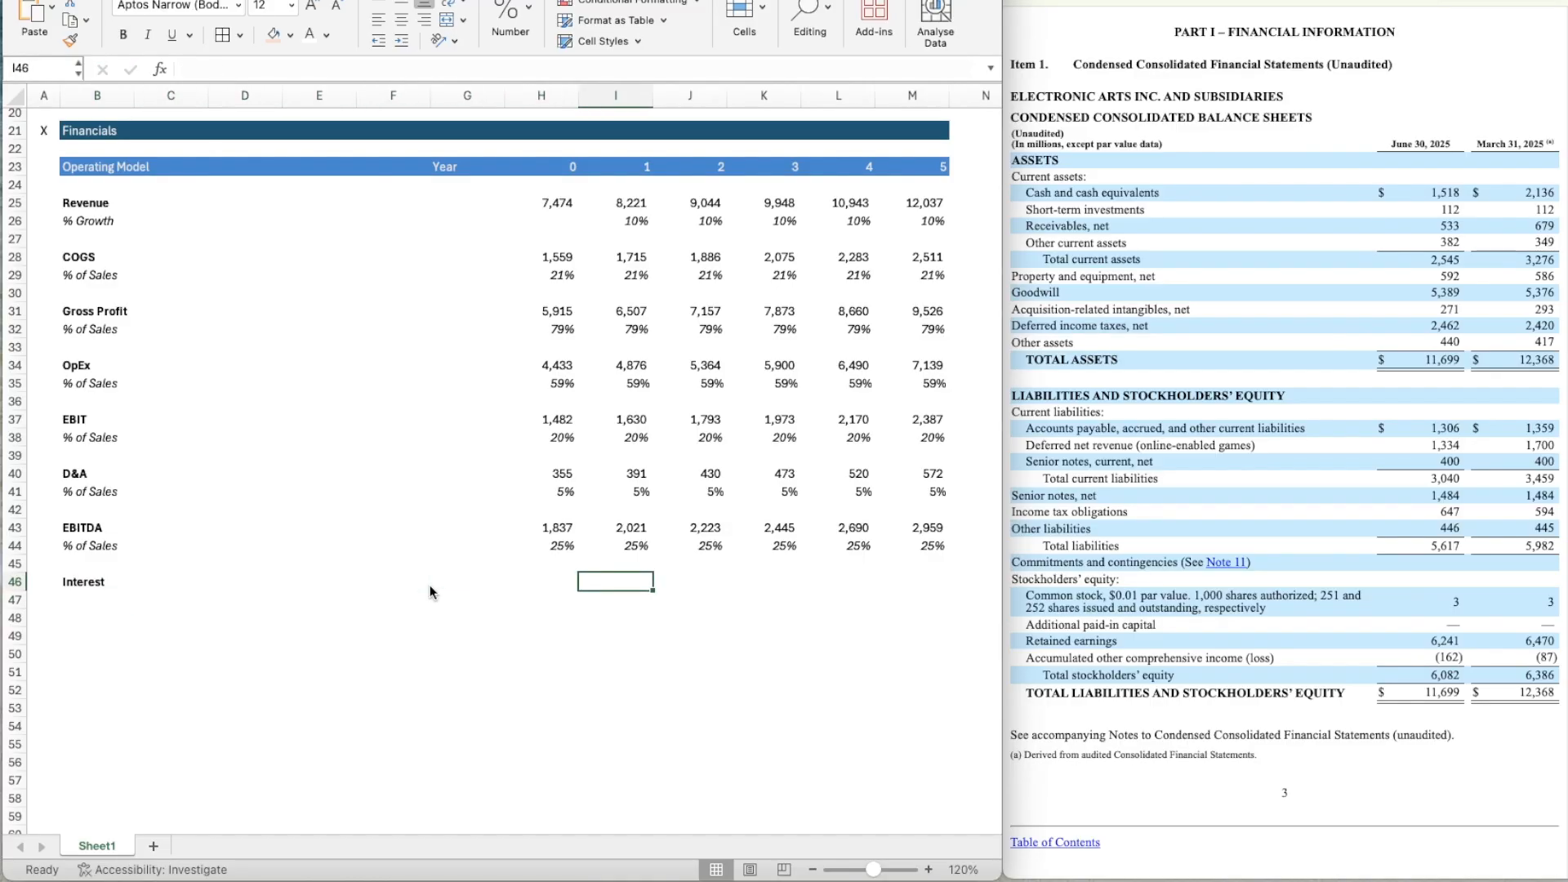
key(shift+Right)
key(shift+Right)
key(shift+Right)
key(shift+Right)
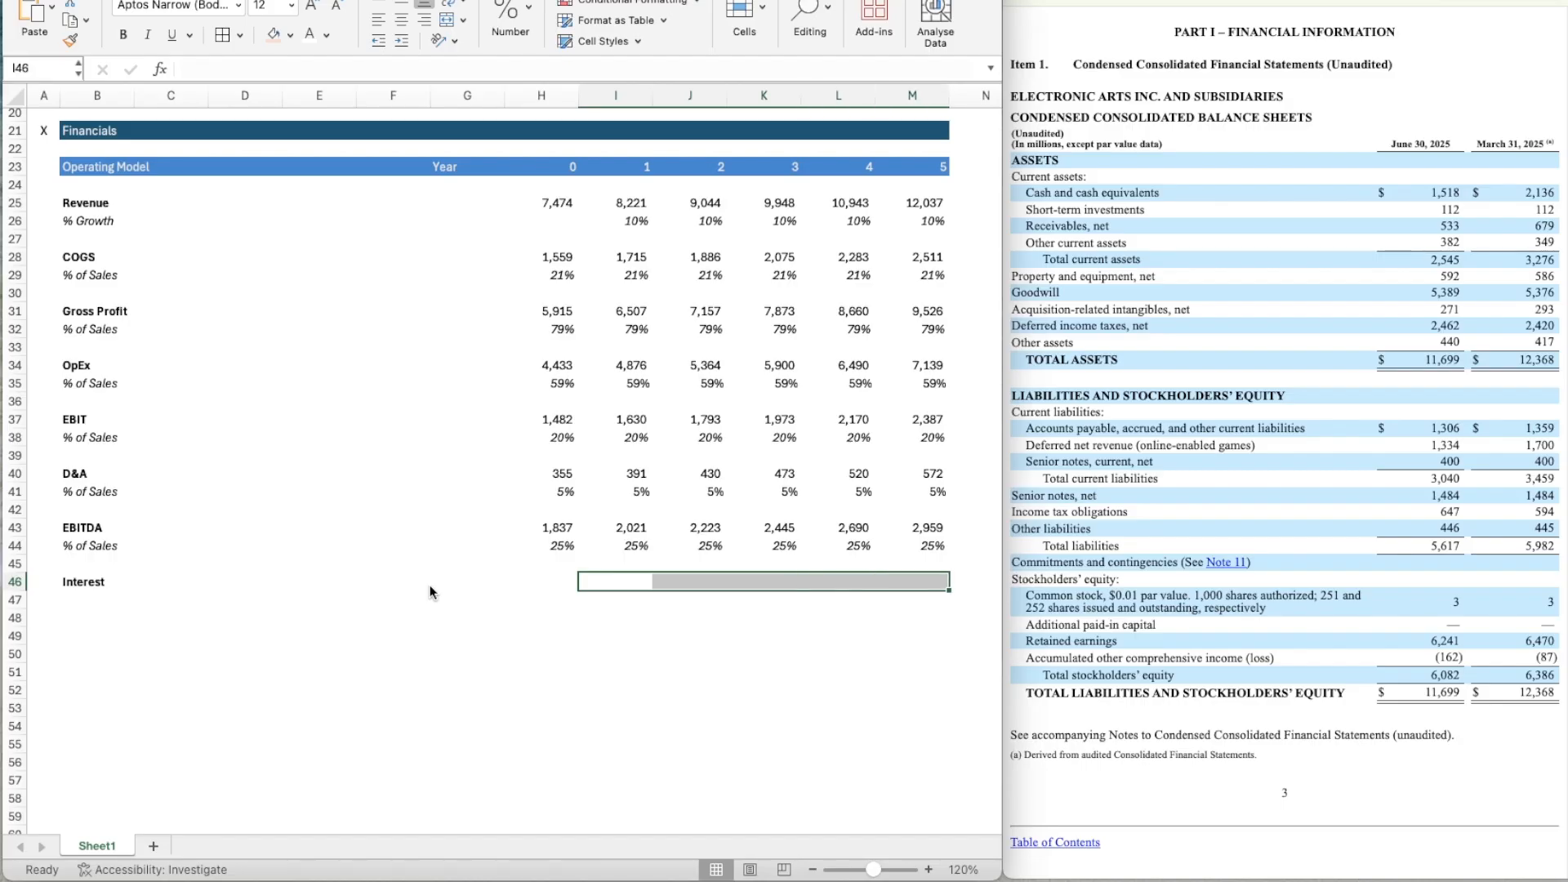
click(290, 37)
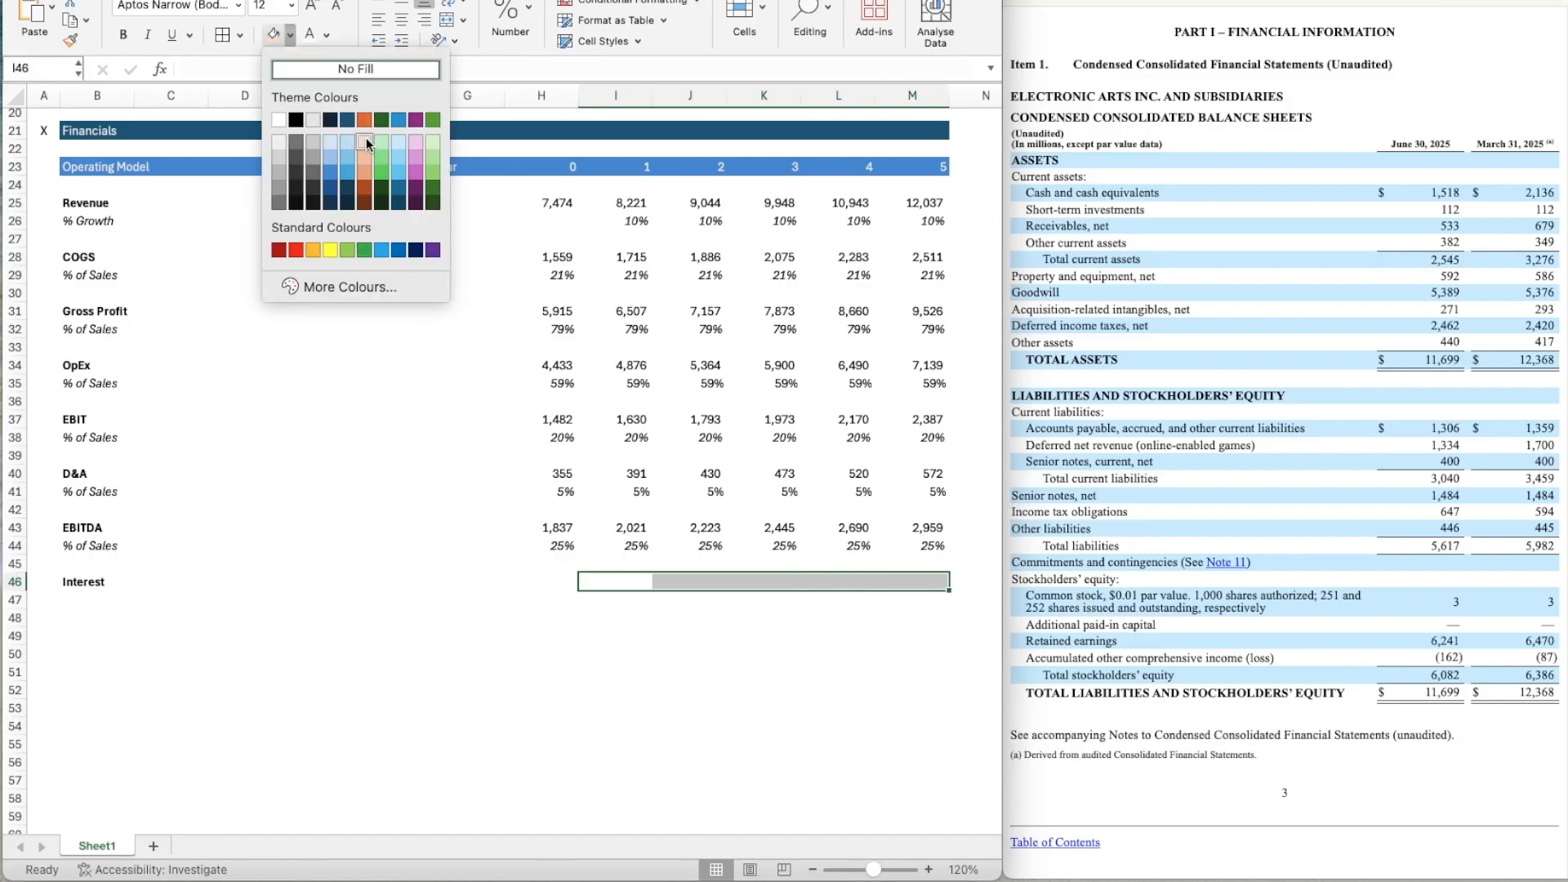
click(366, 139)
click(567, 623)
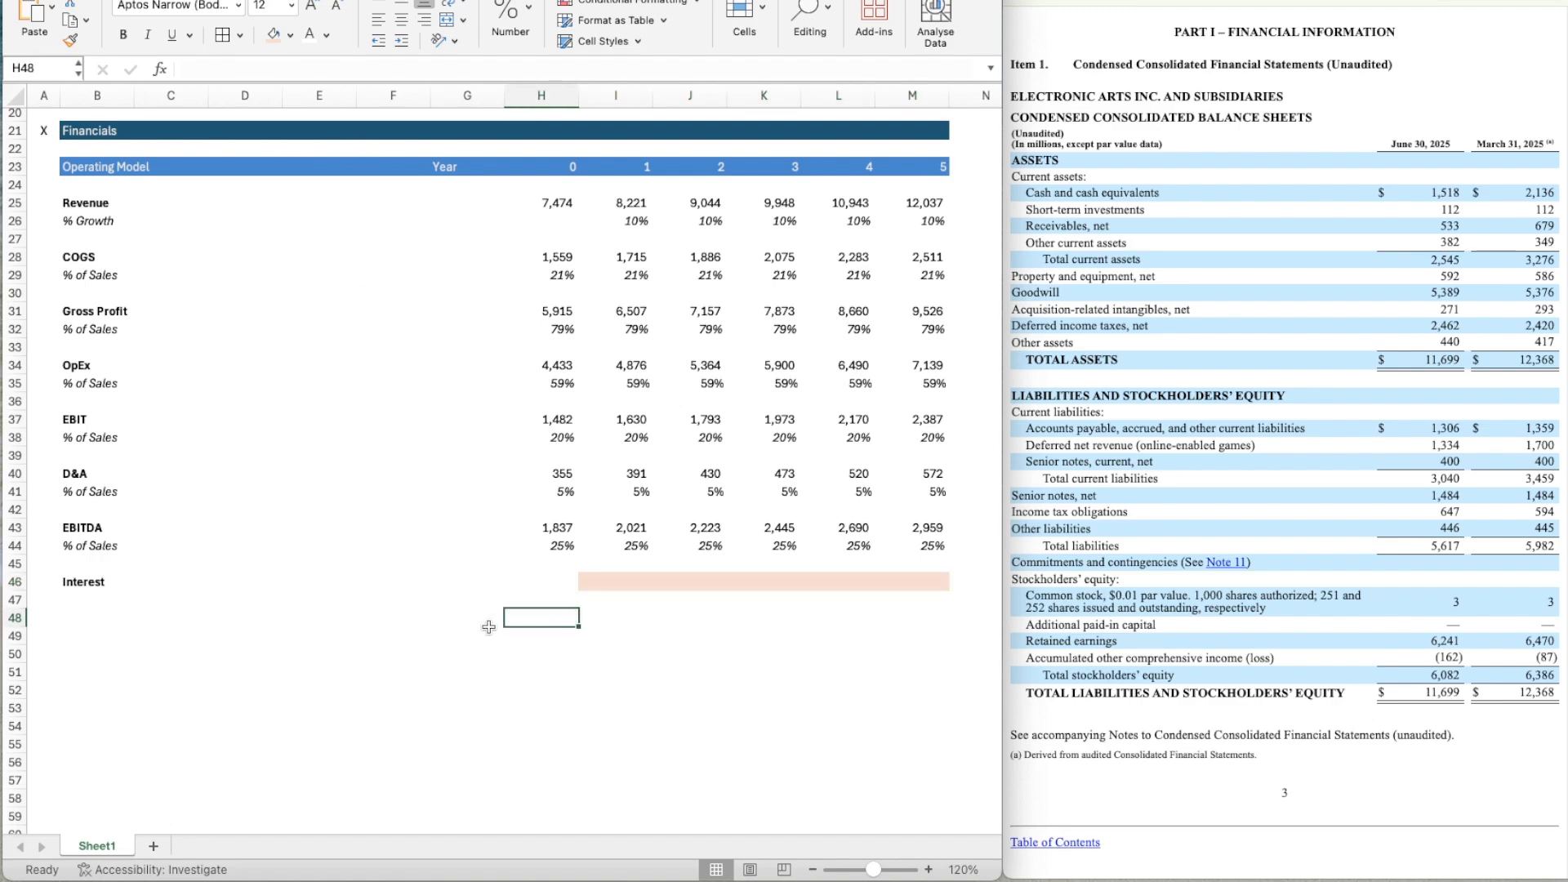
Add the bold row label EBT in B48.
click(79, 602)
scroll(77, 611, down, 4)
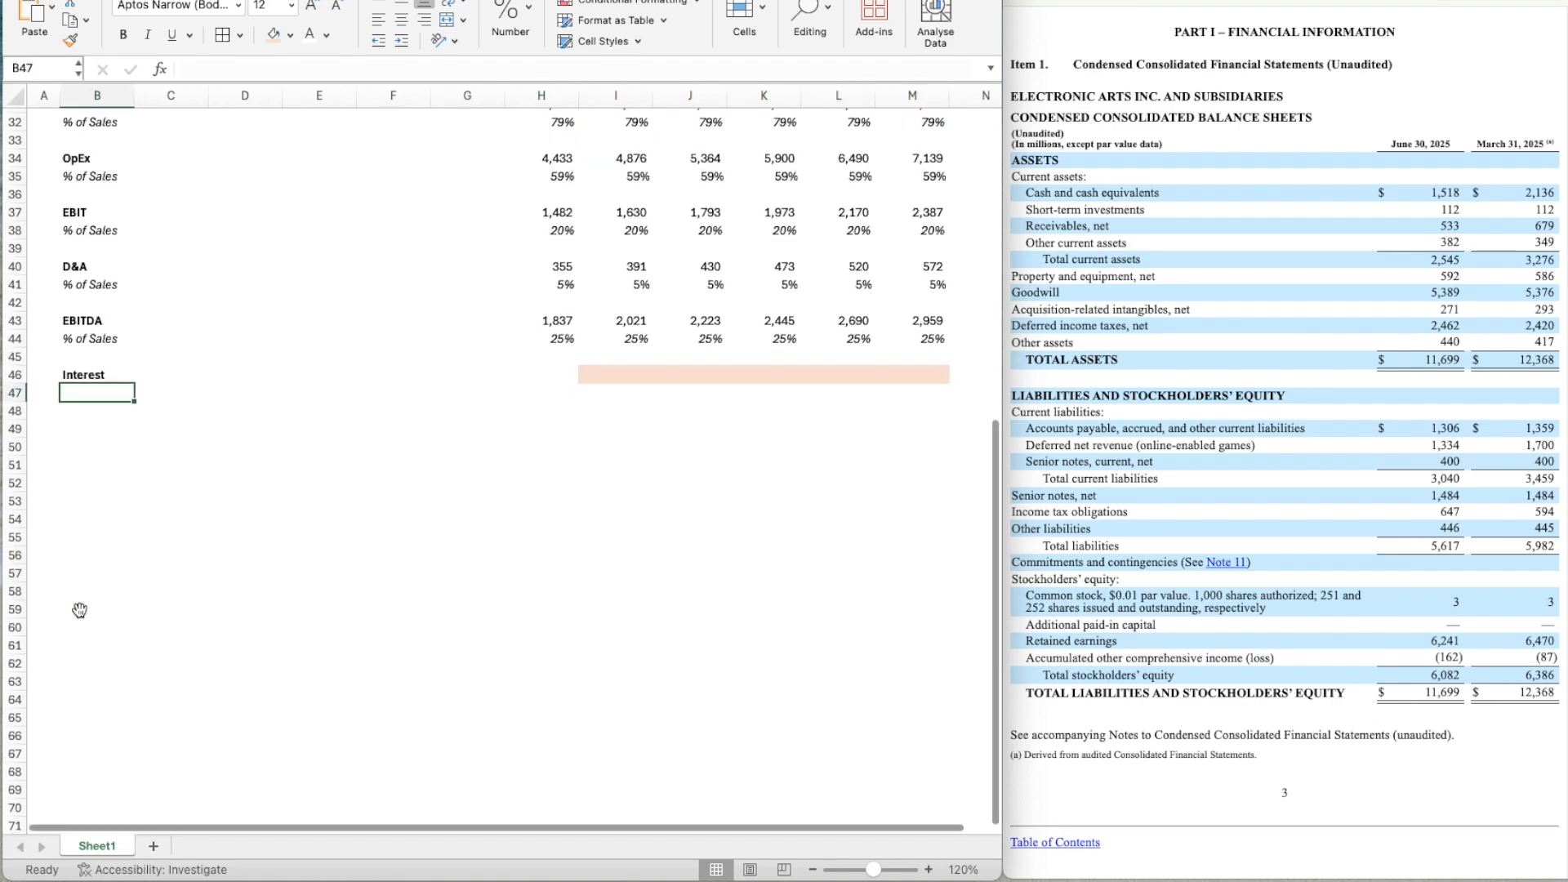
key(Down)
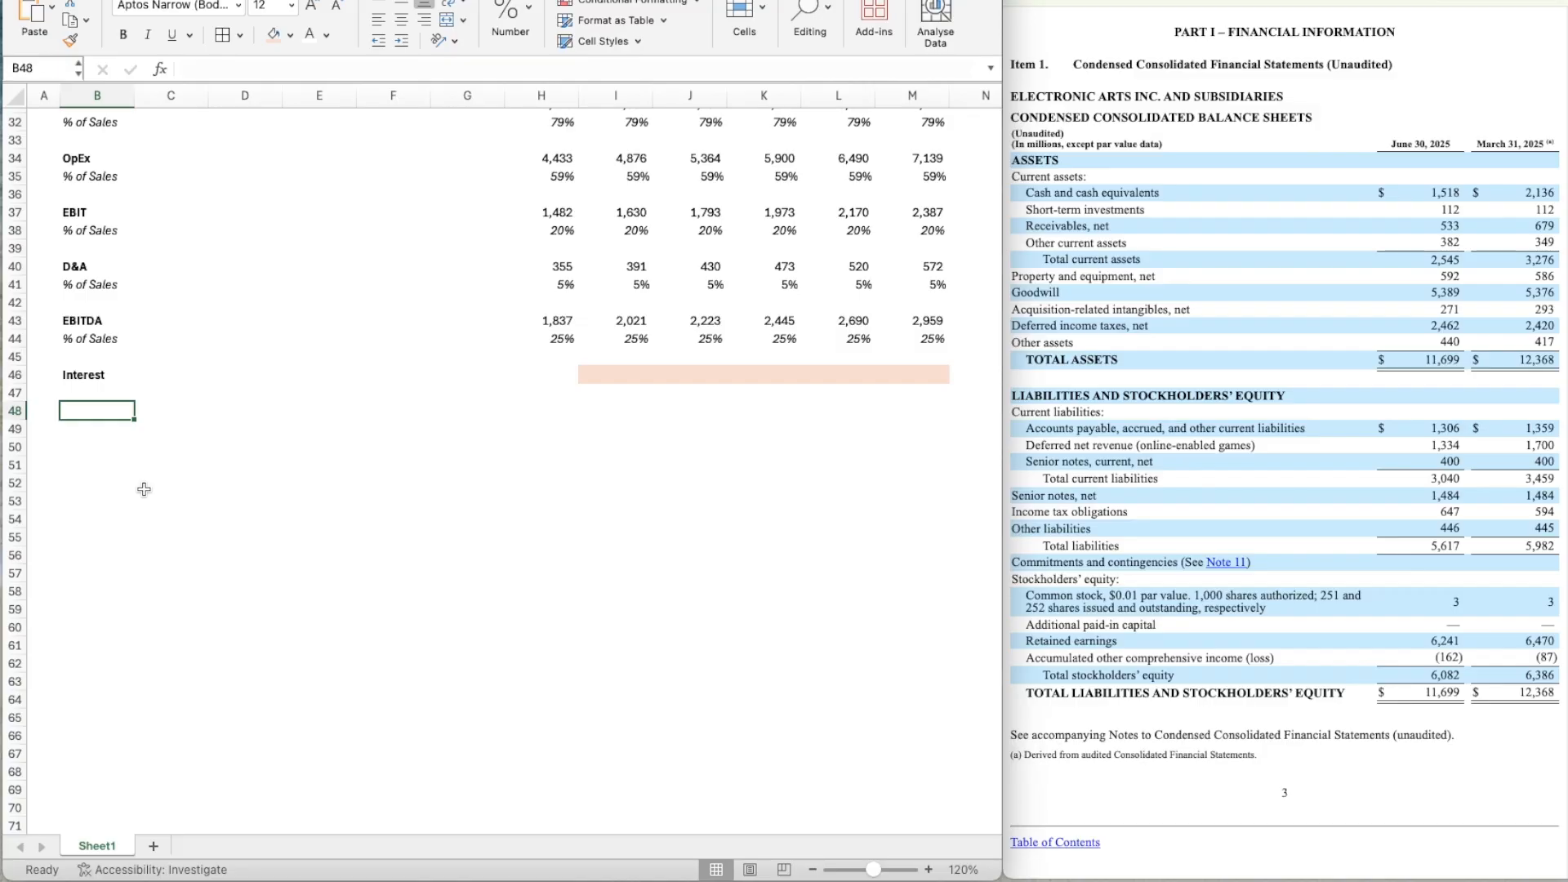
text(EBT)
key(Return)
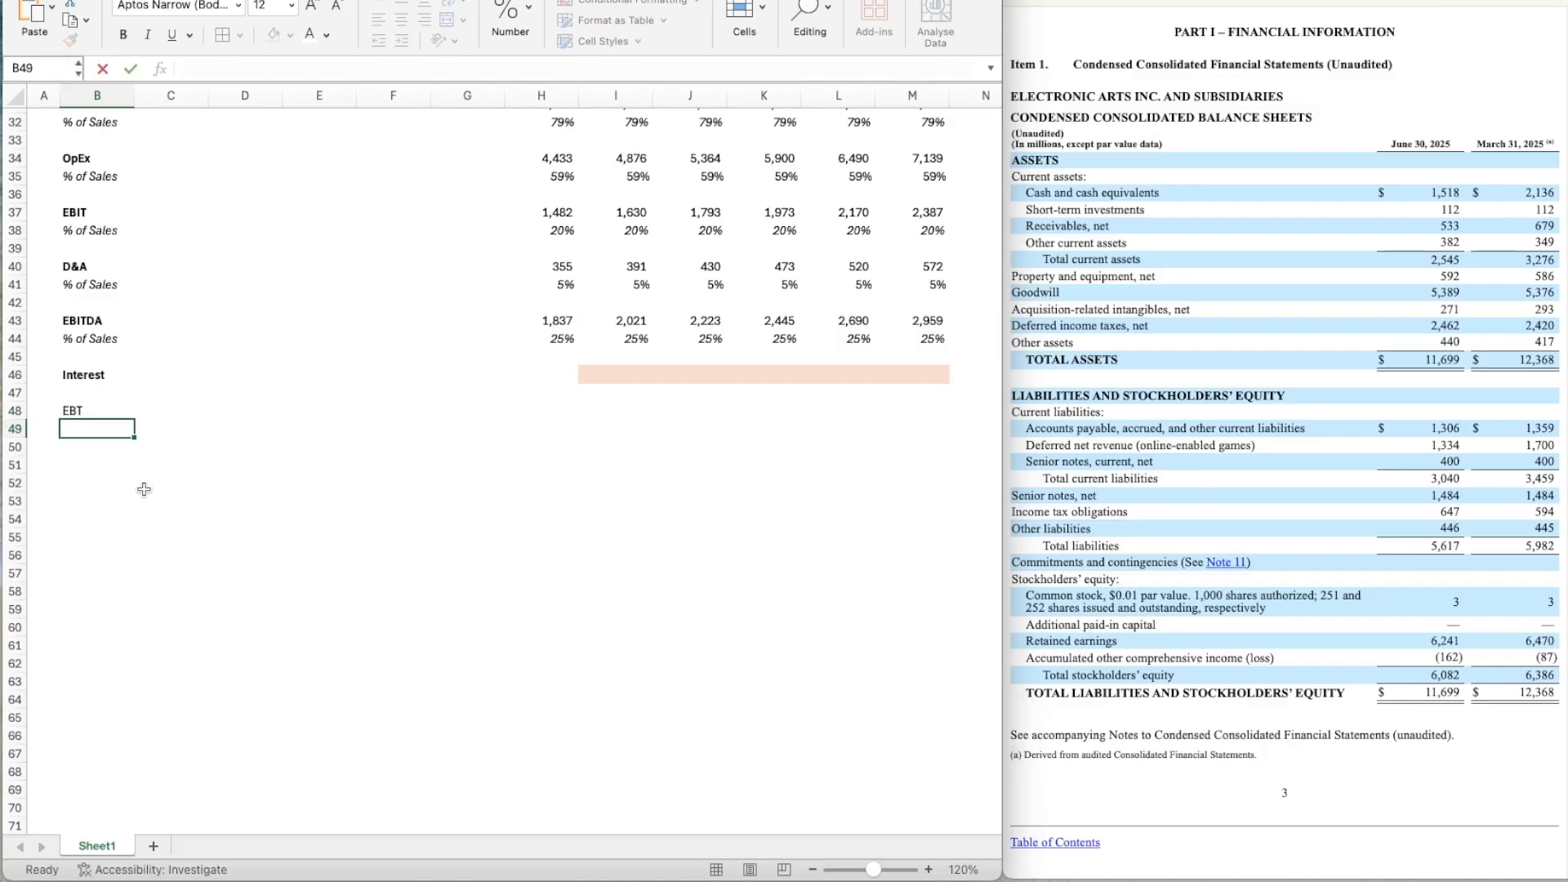
key(Up)
Calculate Year 1 EBT in I48 as EBITDA minus interest with the formula =I43-I46.
key(Right)
key(Right)
key(Right)
key(Right)
key(Right)
key(Right)
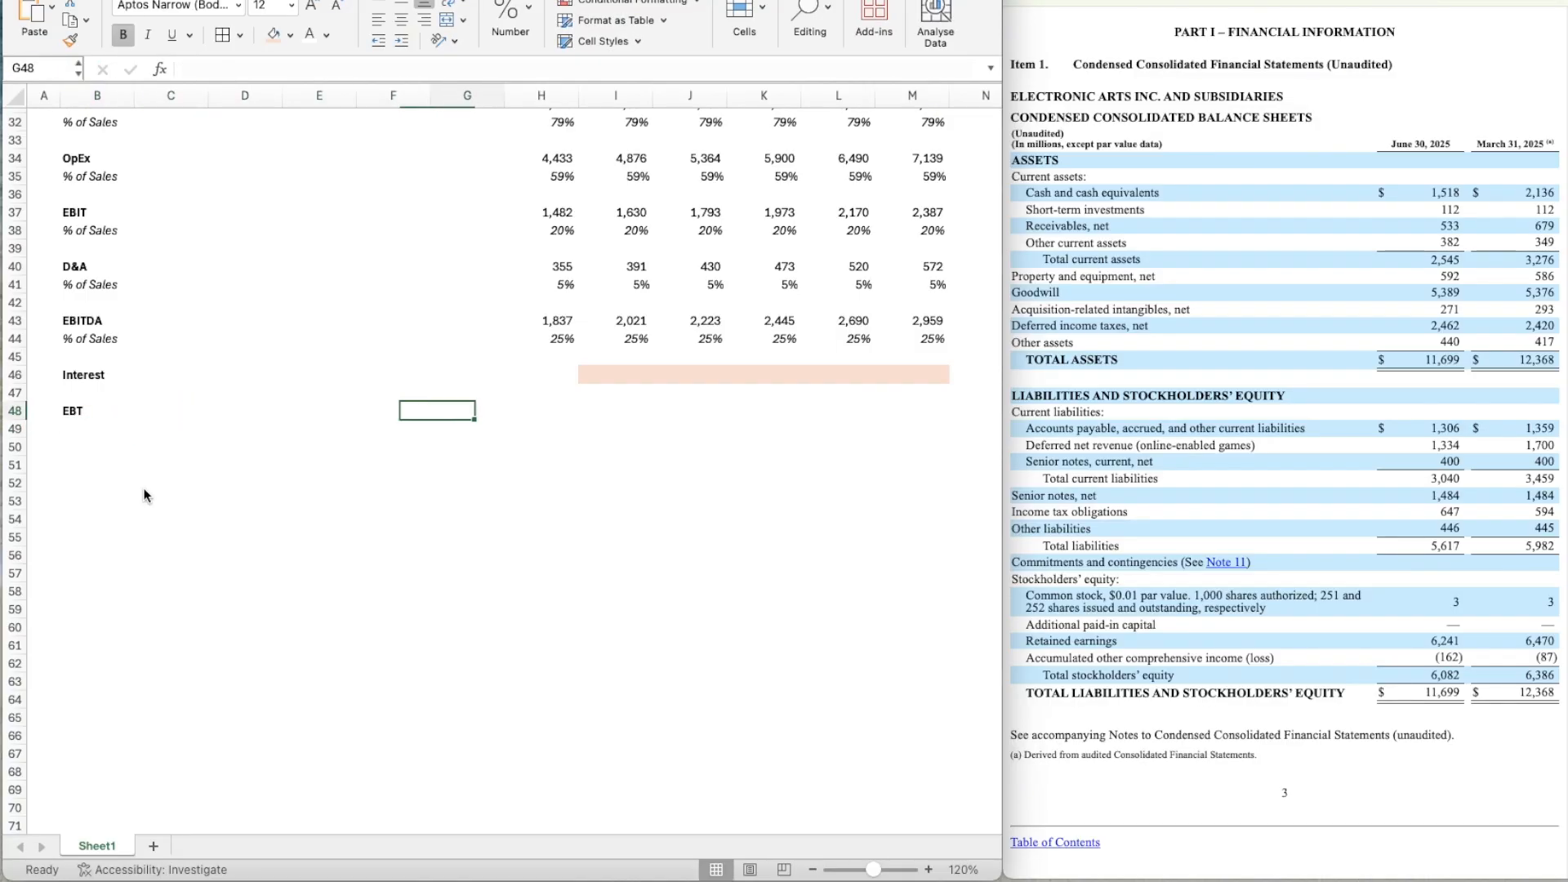
key(Right)
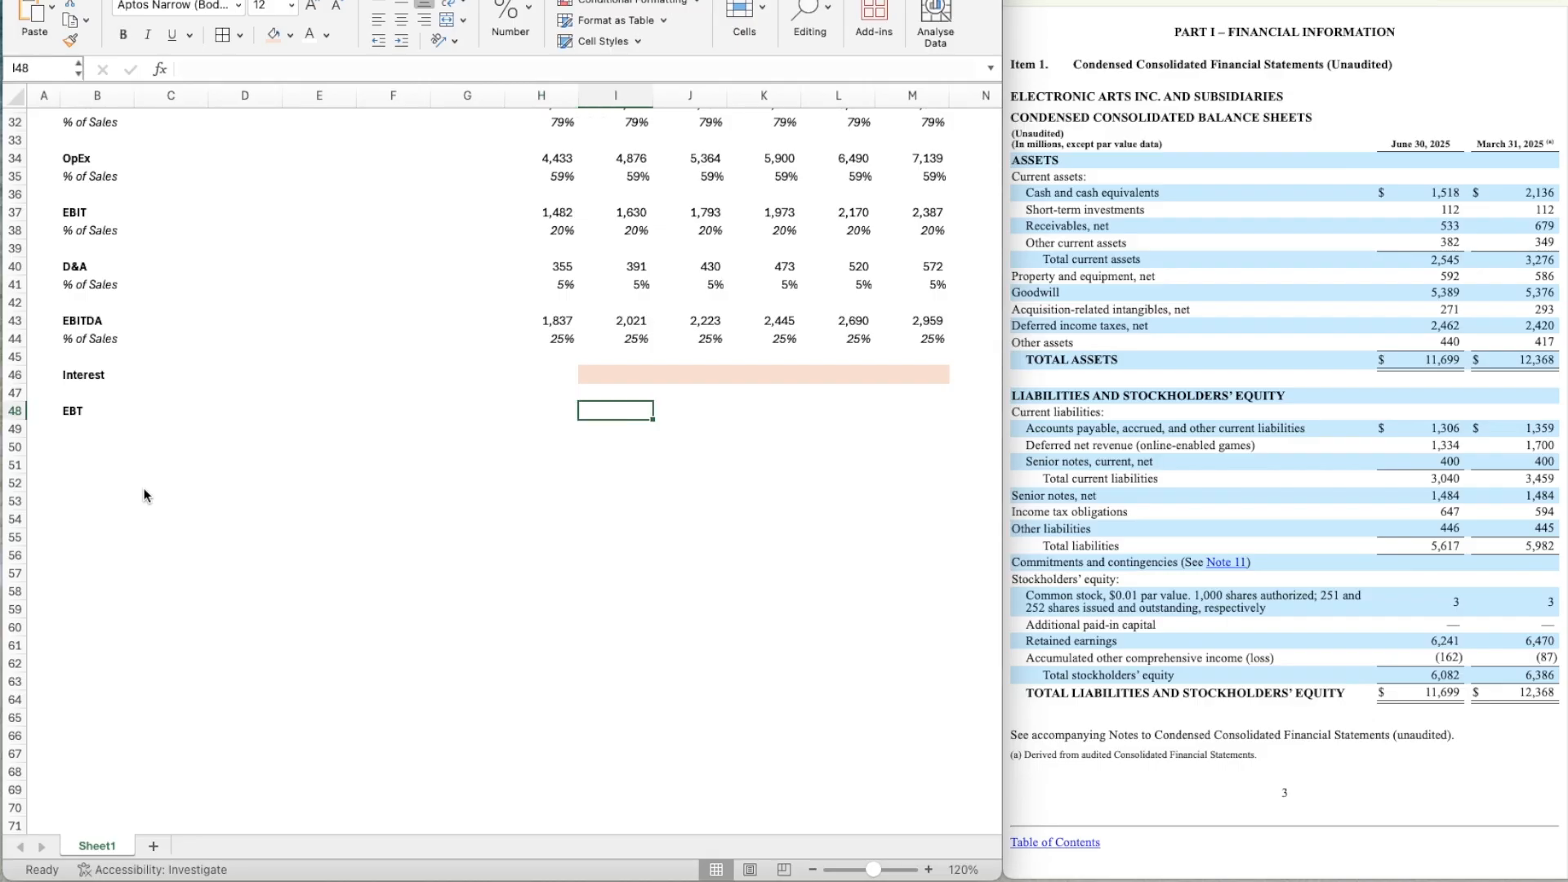
text(=)
key(Up)
key(Up)
key(Up)
key(Up)
key(Up)
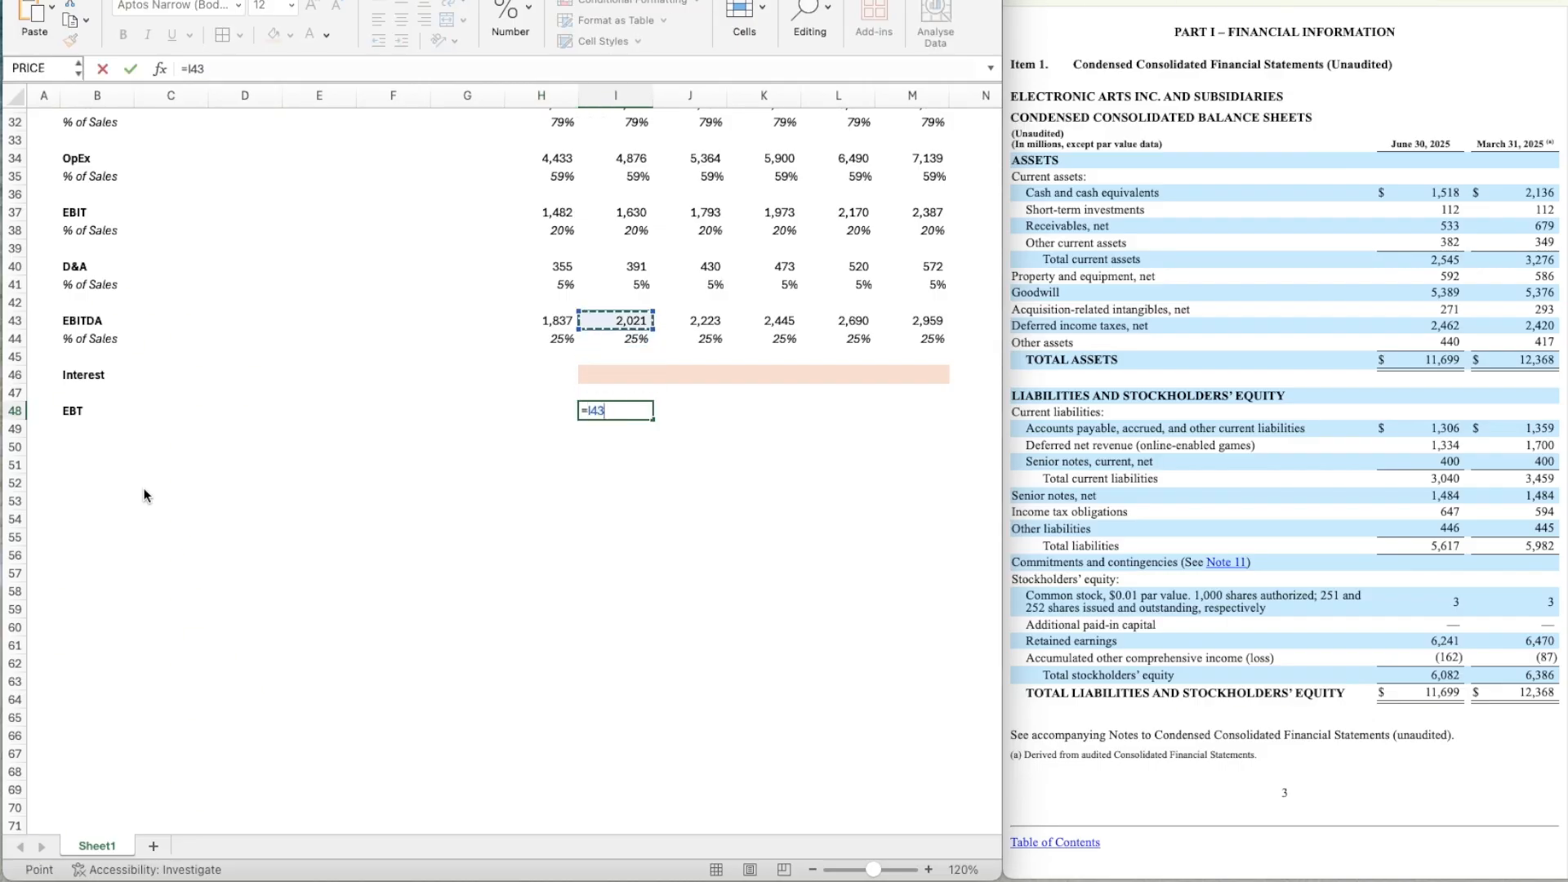
text(-)
Copy the EBT formula from I48 across to Year 5 in M48.
key(Up)
key(Up)
key(Return)
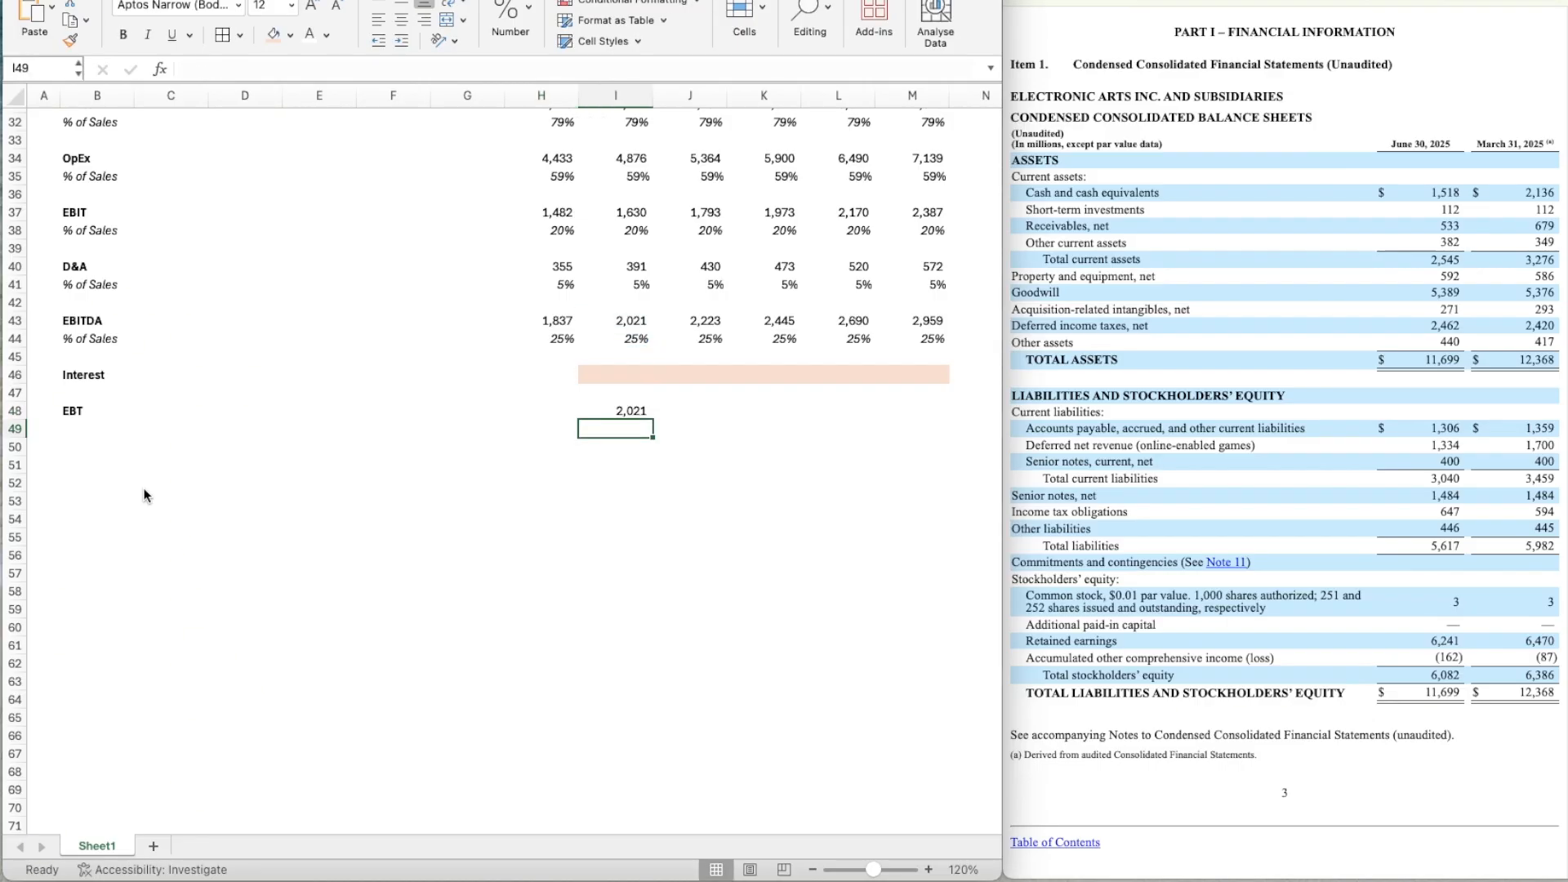
key(Up)
key(super+c)
key(shift+Right)
key(shift+Right)
key(shift+Right)
key(shift+Right)
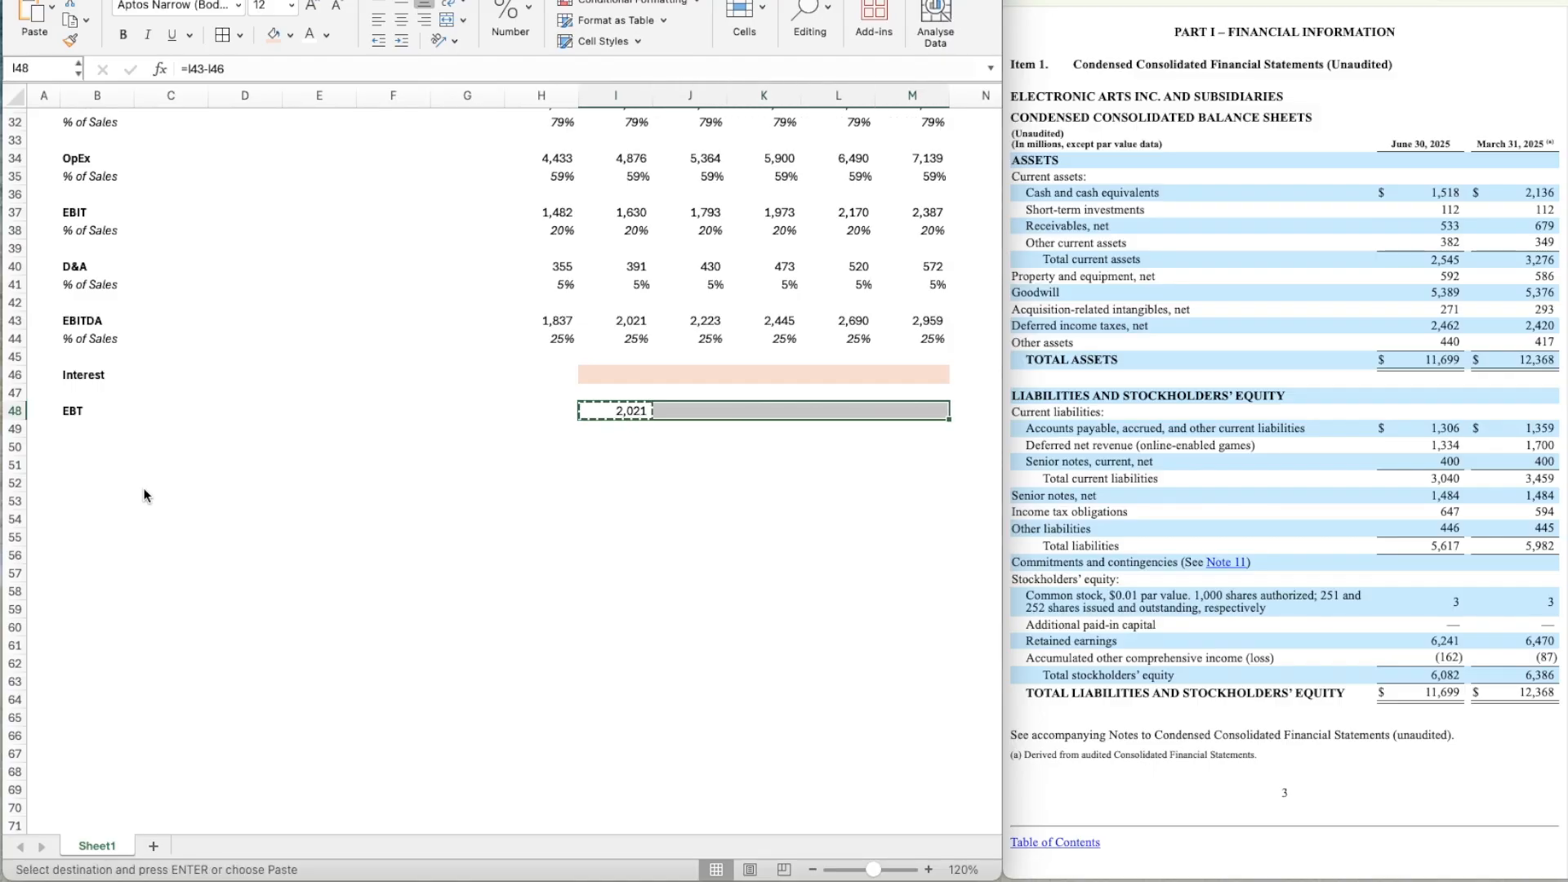
key(super+v)
Enter the row label Taxes in B50, leaving one blank row below EBT.
scroll(226, 559, down, 1)
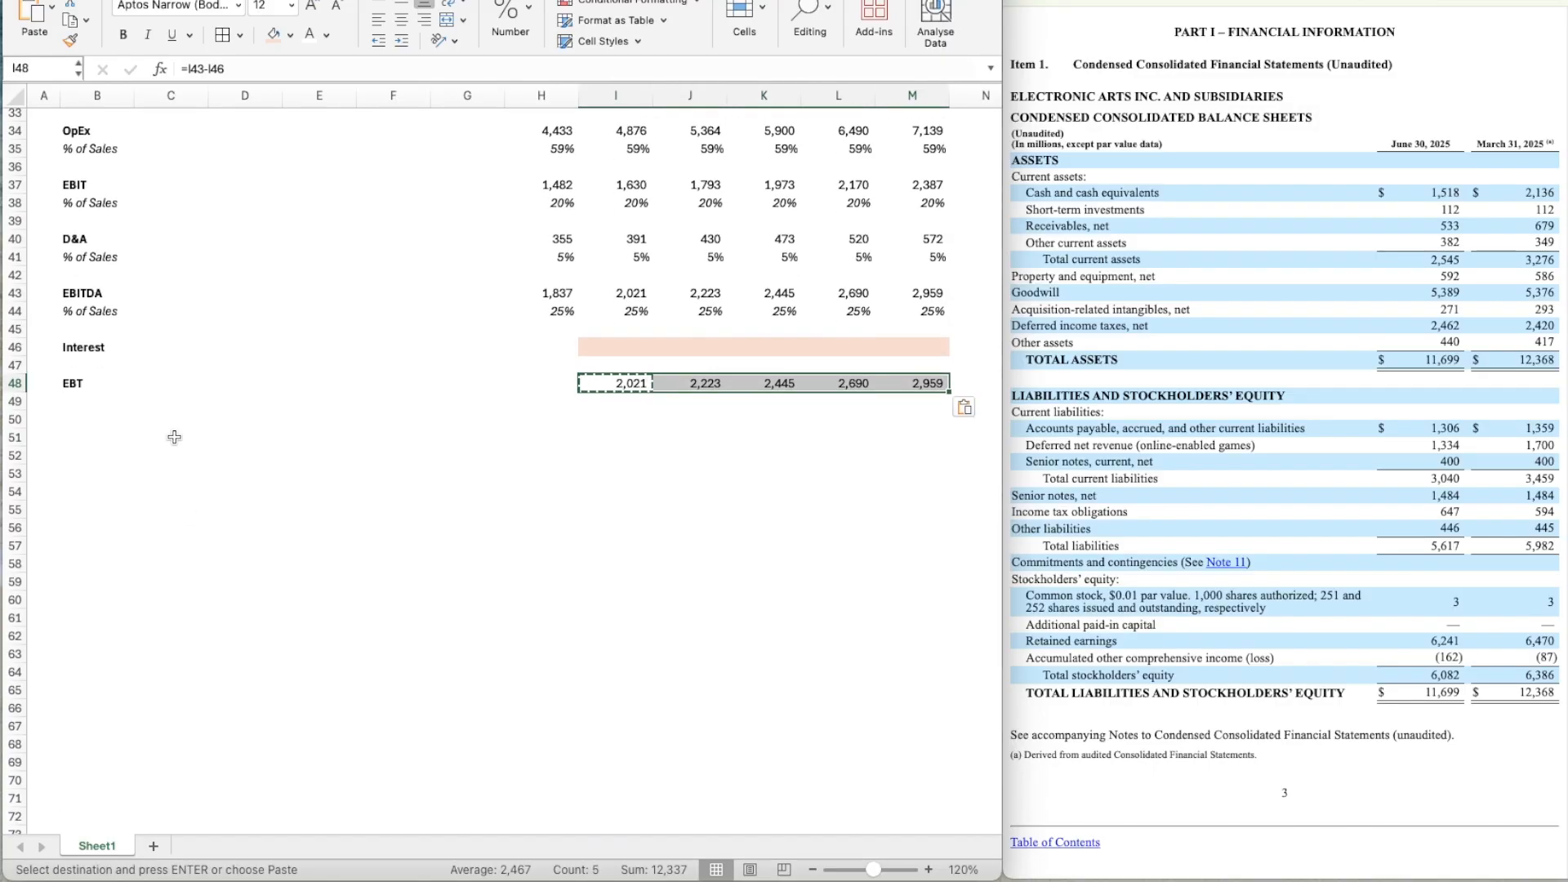
click(98, 430)
key(Up)
key(Up)
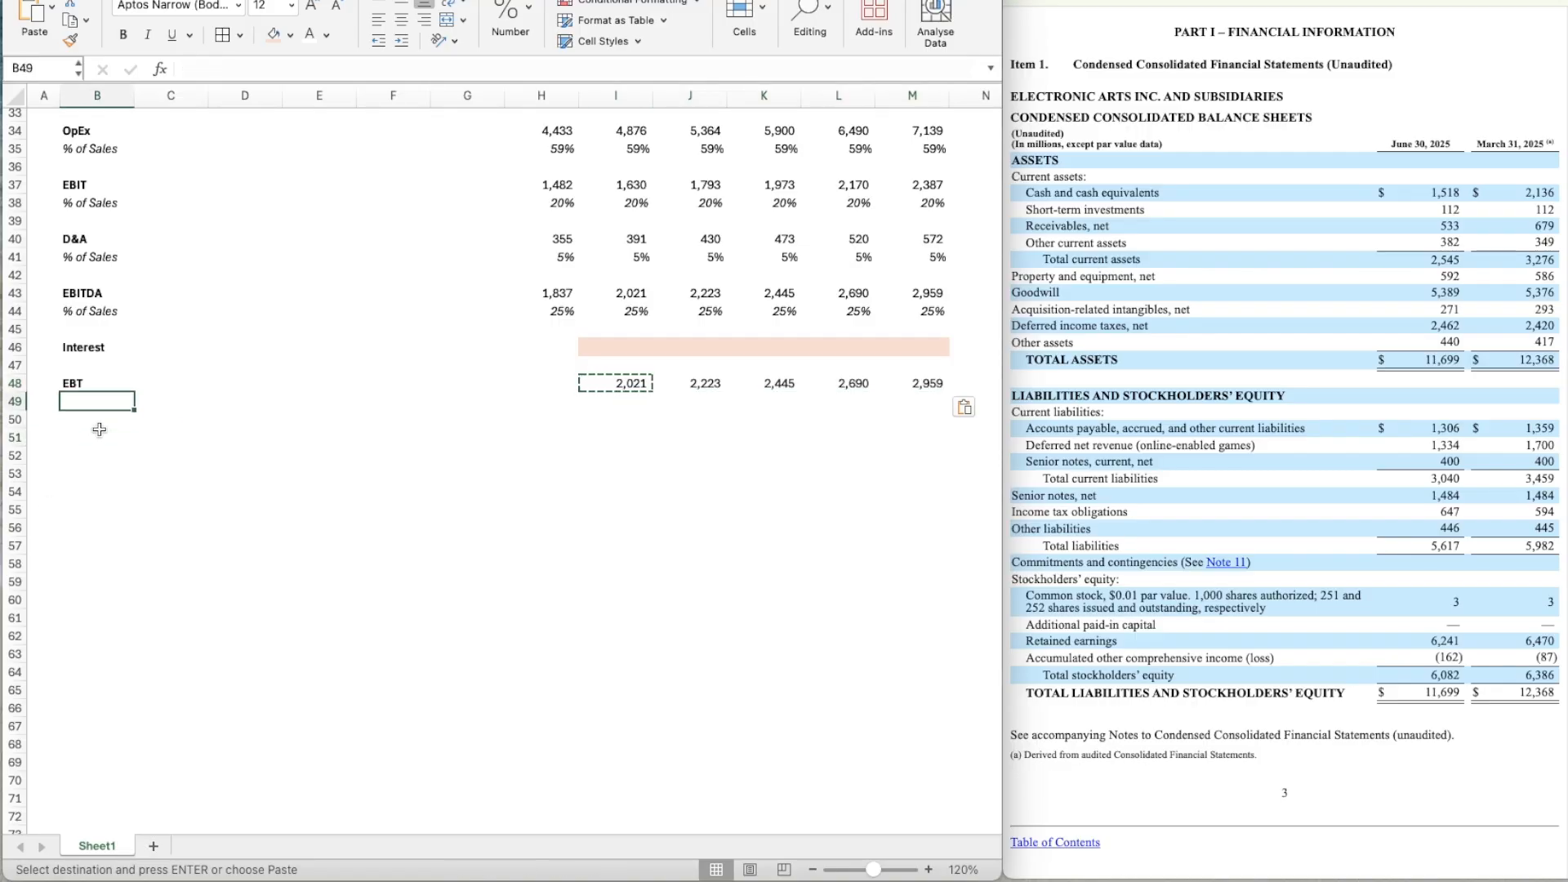
key(Up)
key(Down)
key(Down)
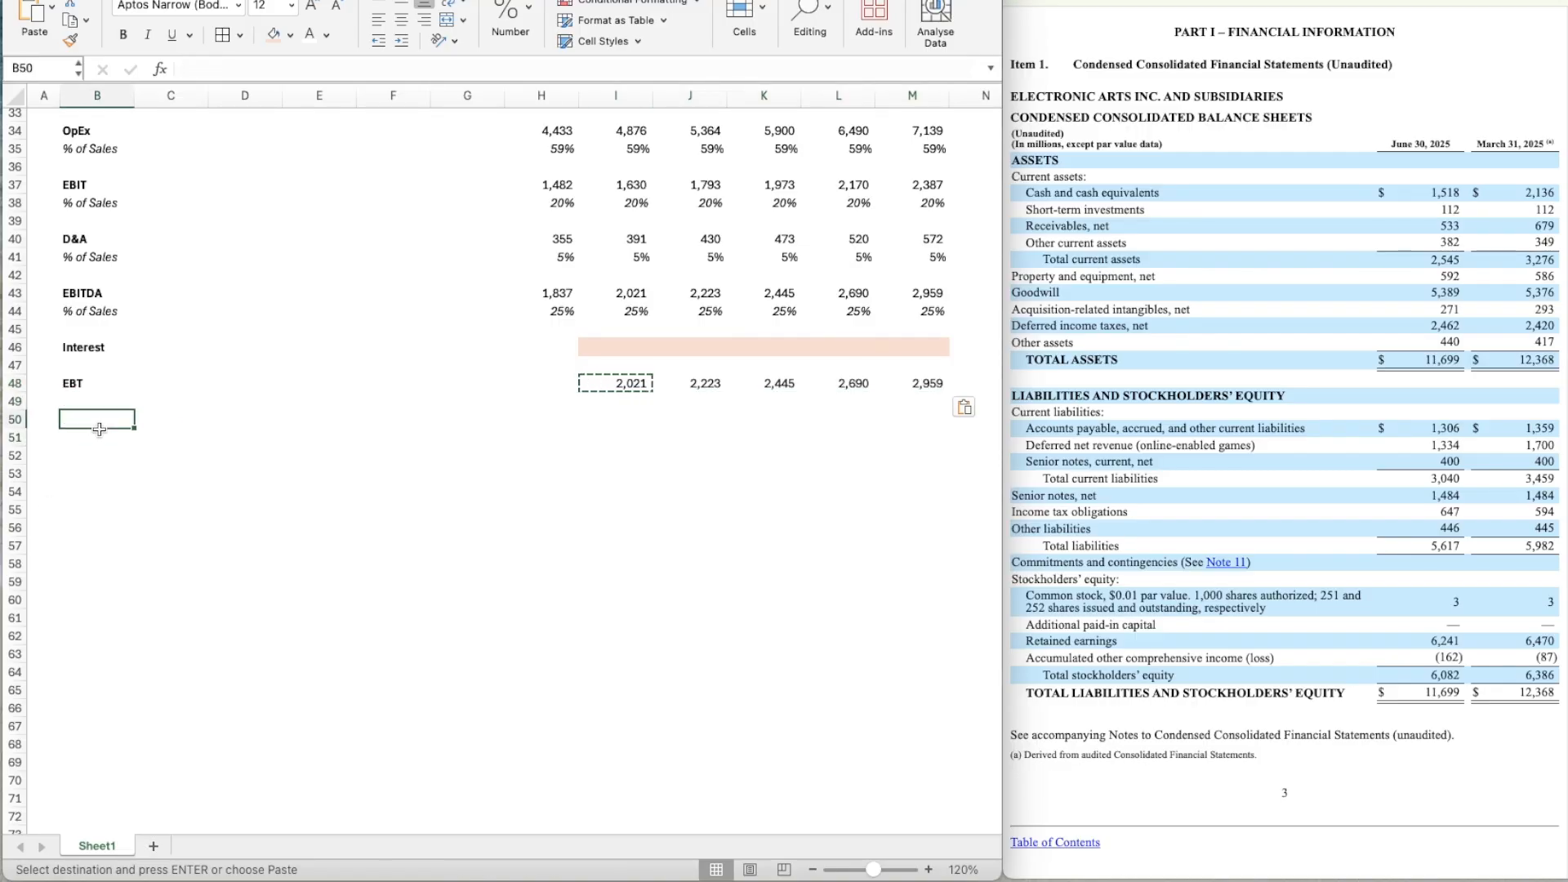
text(Taxes)
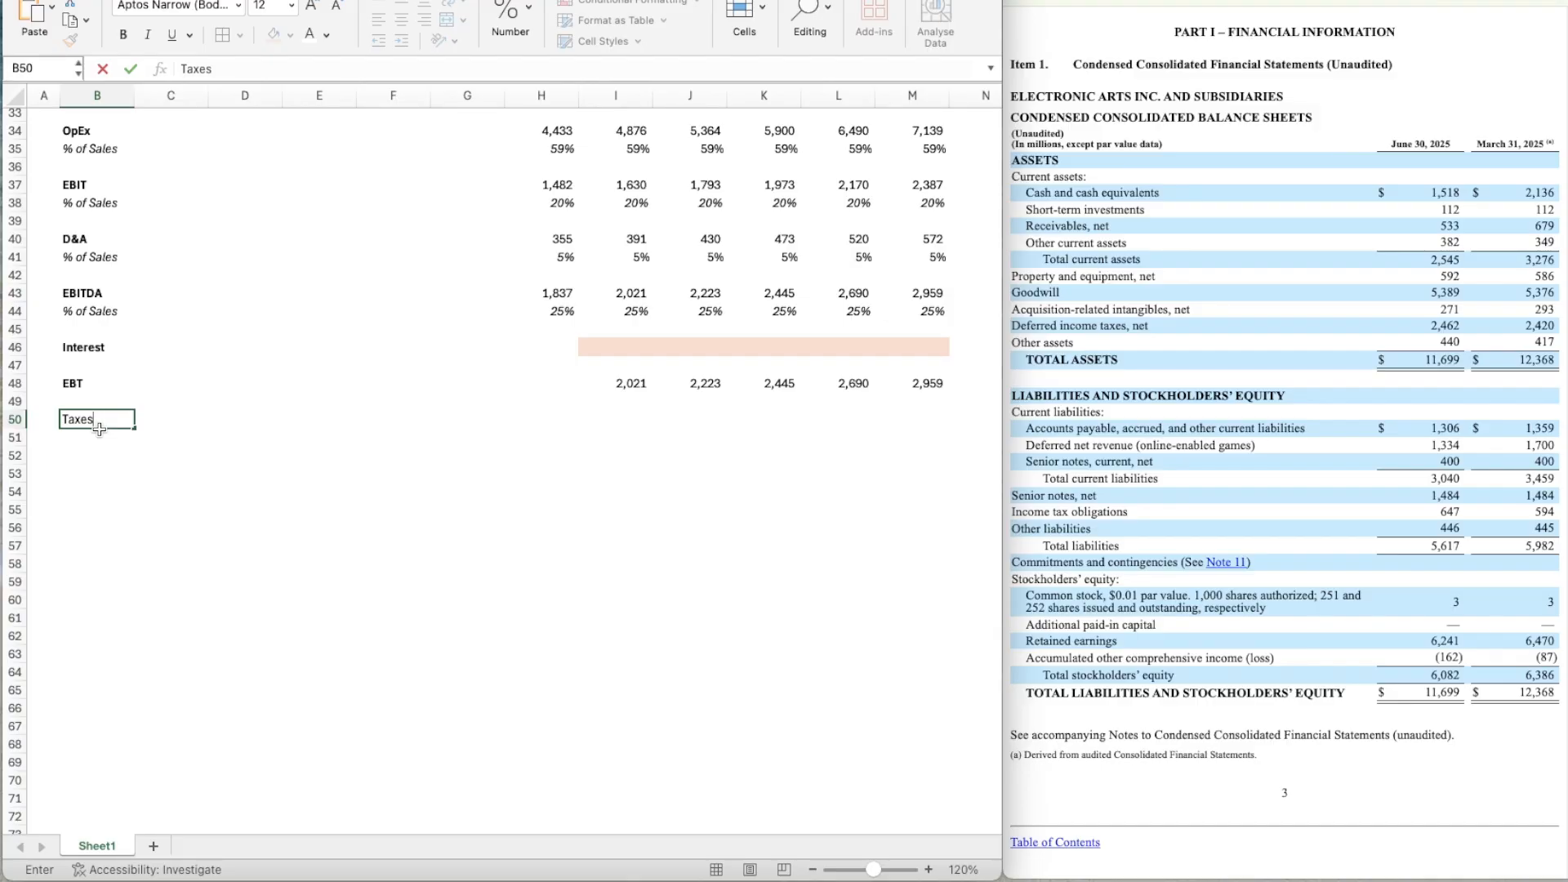
key(Return)
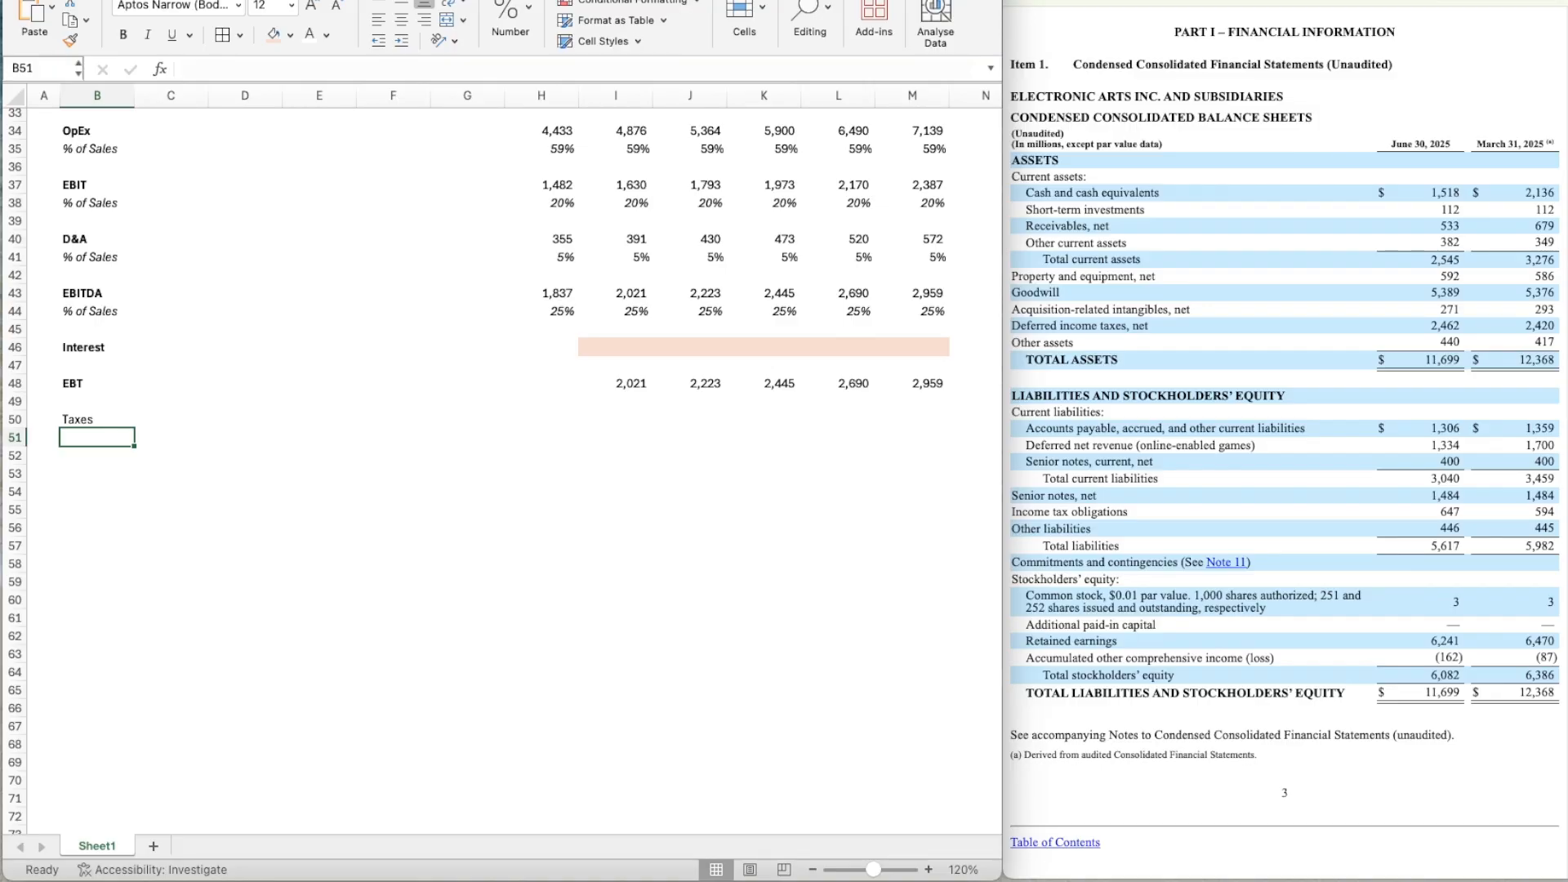
Make the Taxes label in B50 bold and enter the label % Tax Rate in B51.
key(super+Tab)
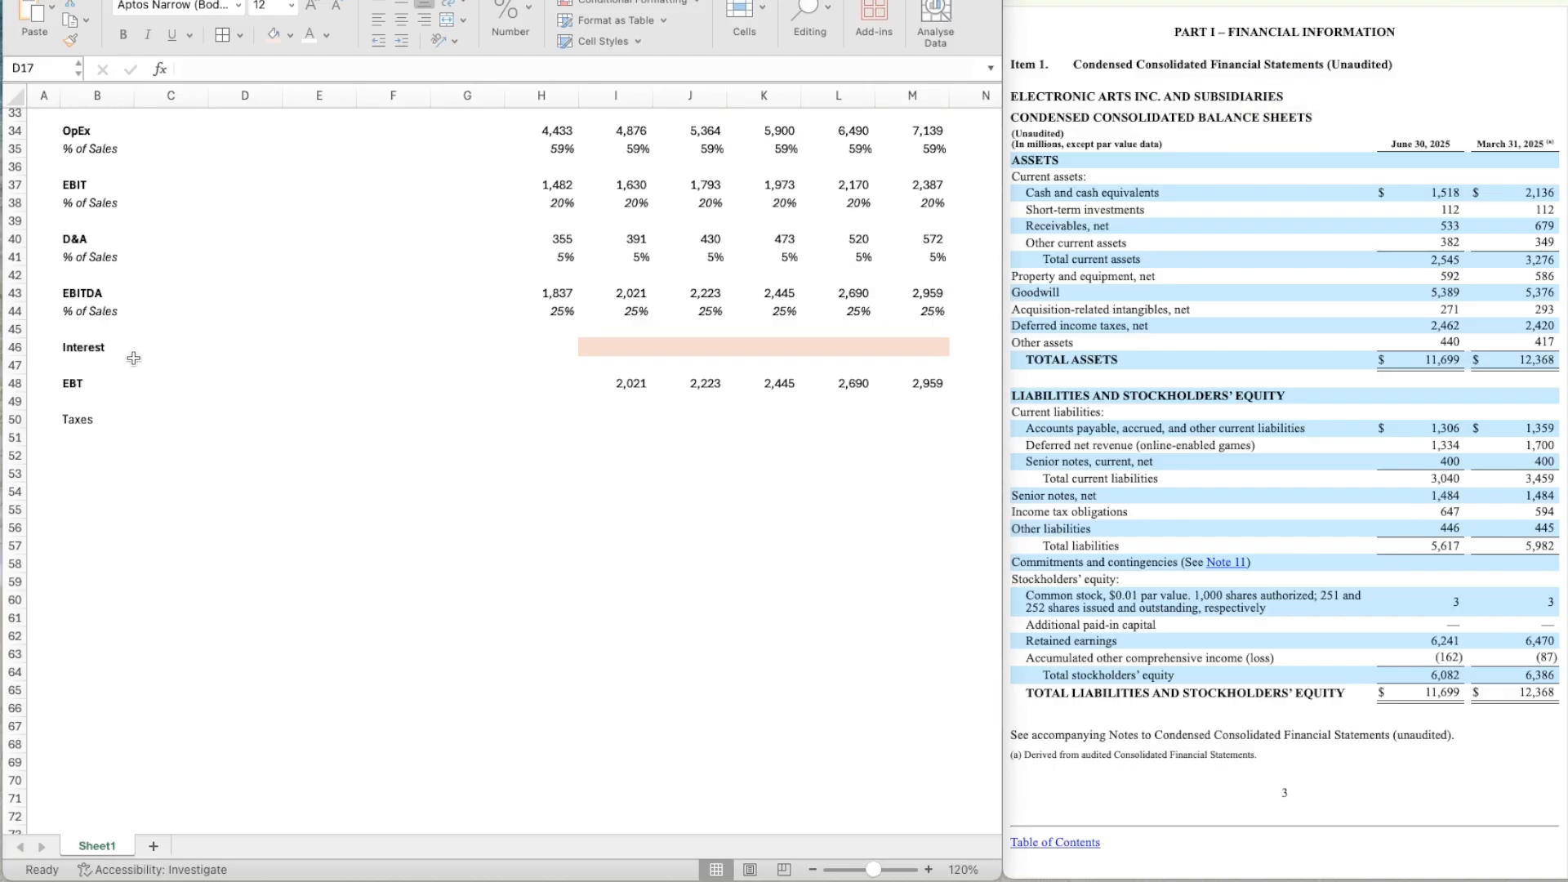
click(98, 418)
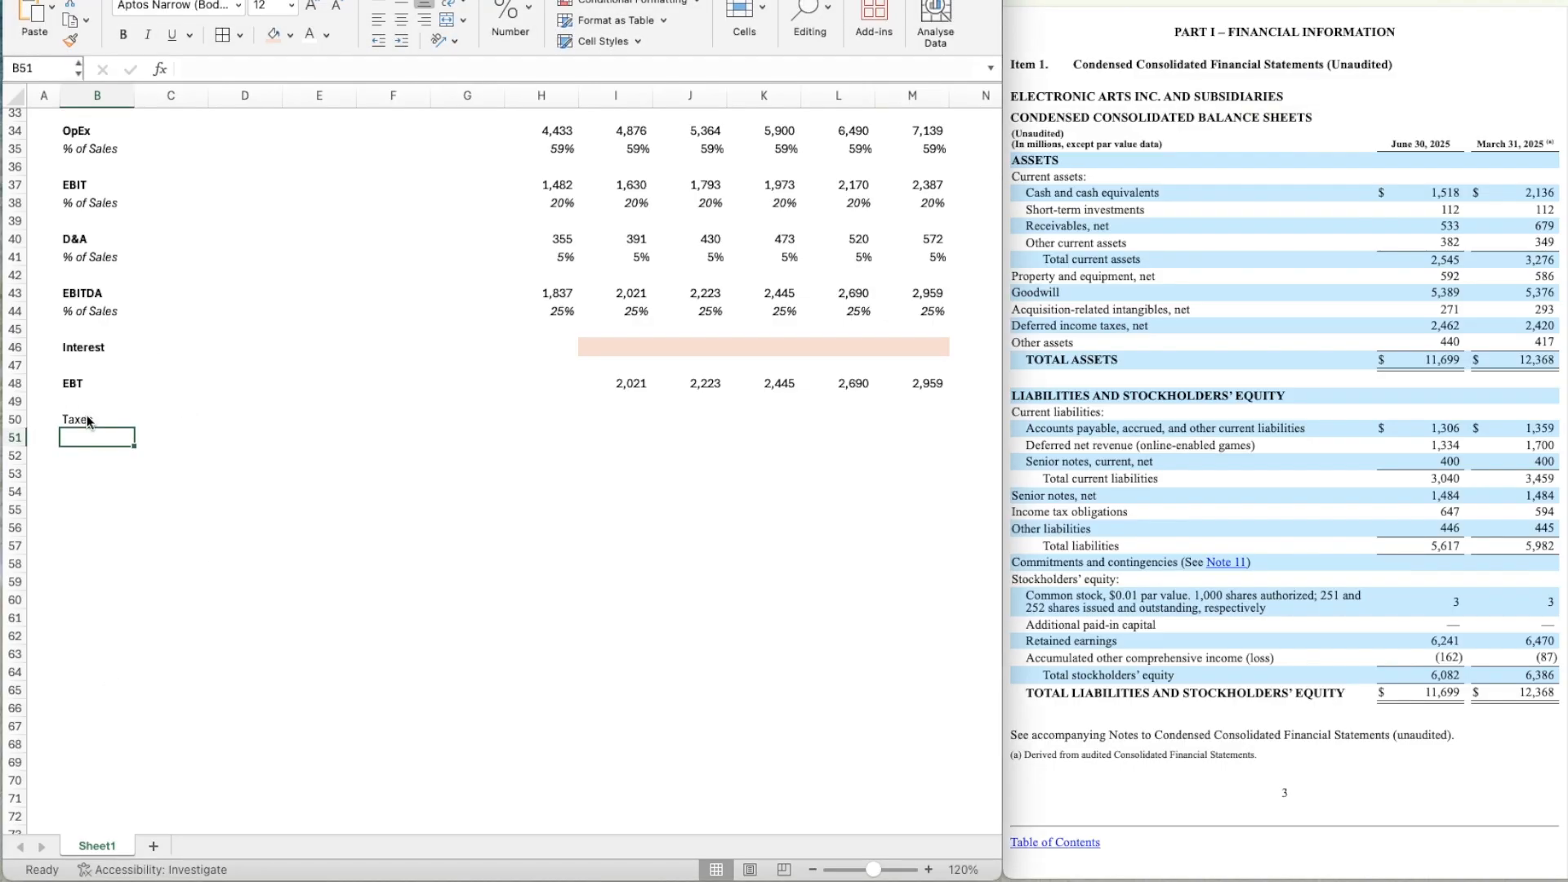
key(Up)
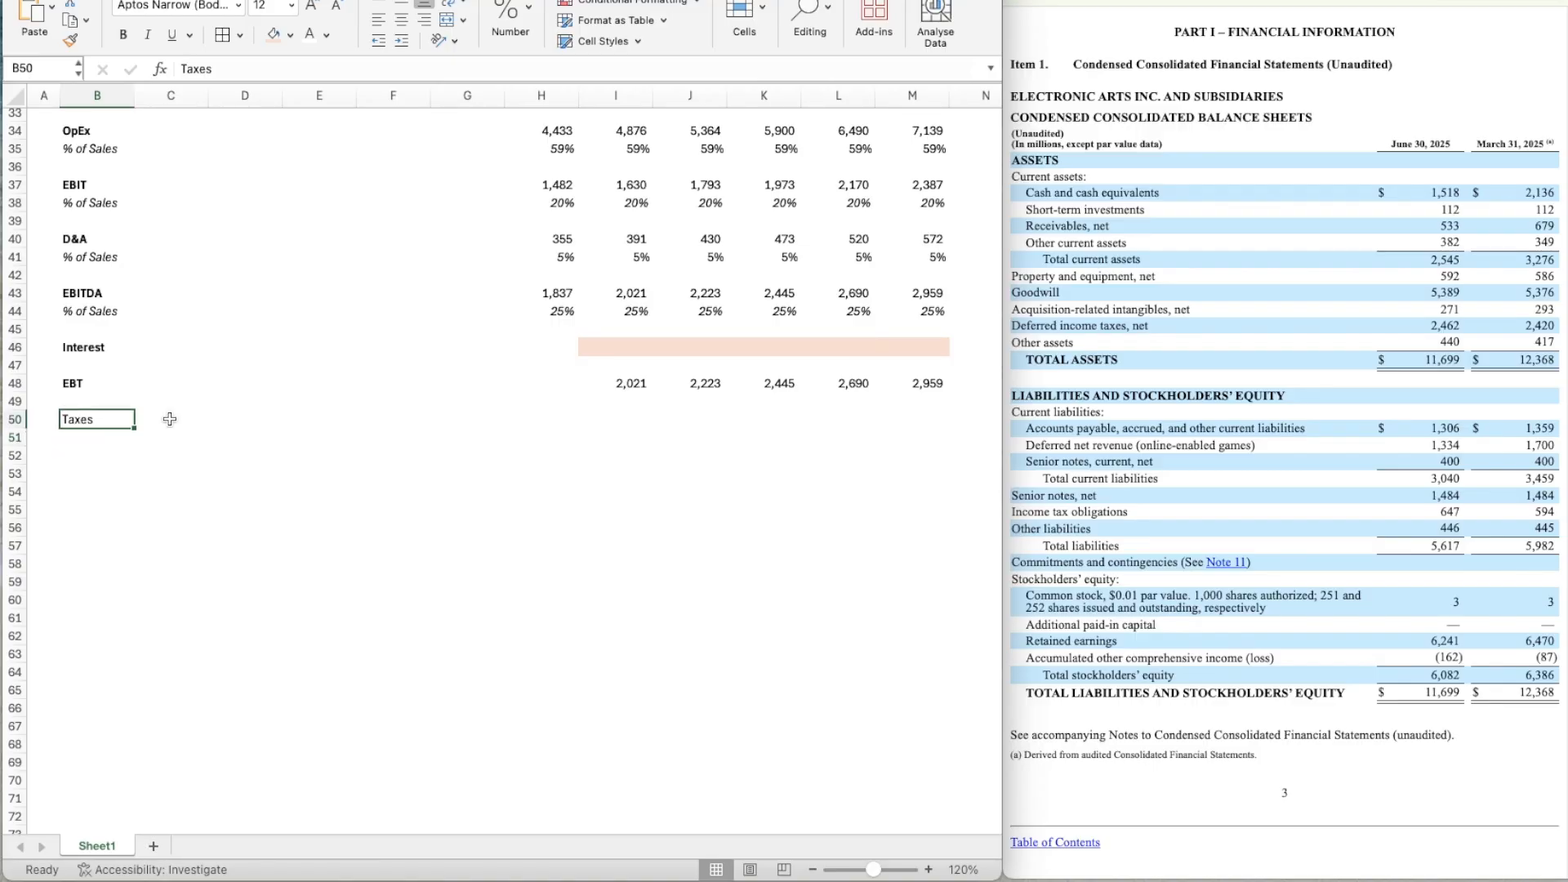
key(super+b)
key(Down)
text(% Tax)
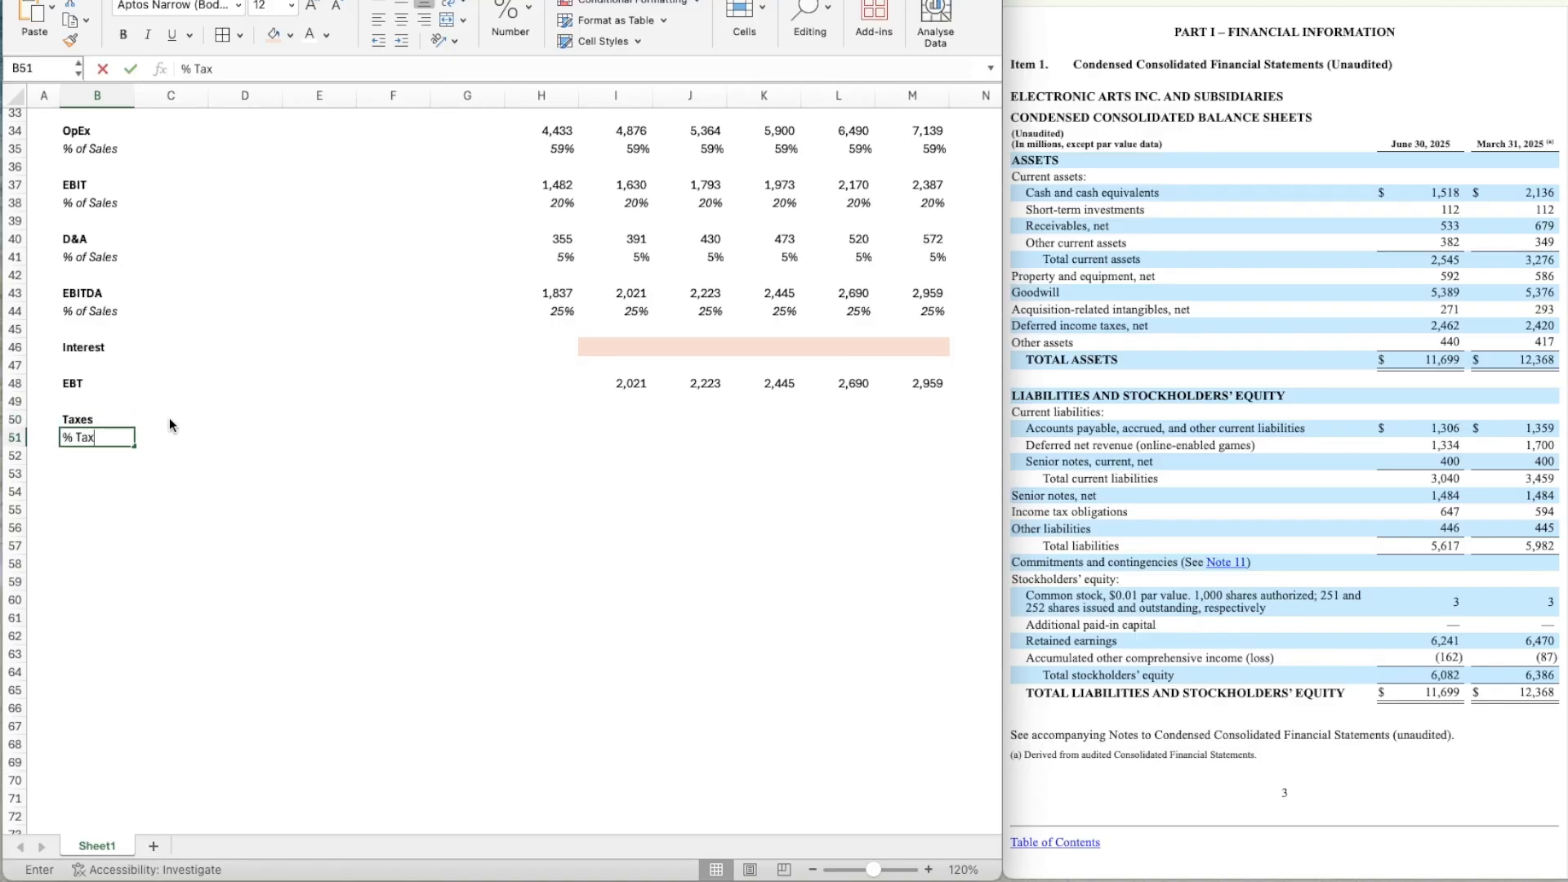
text( Rate)
key(Return)
Link the Year 1 tax rate in I51 to the Tax Rate assumption in D15.
key(Right)
key(Up)
key(Up)
key(Right)
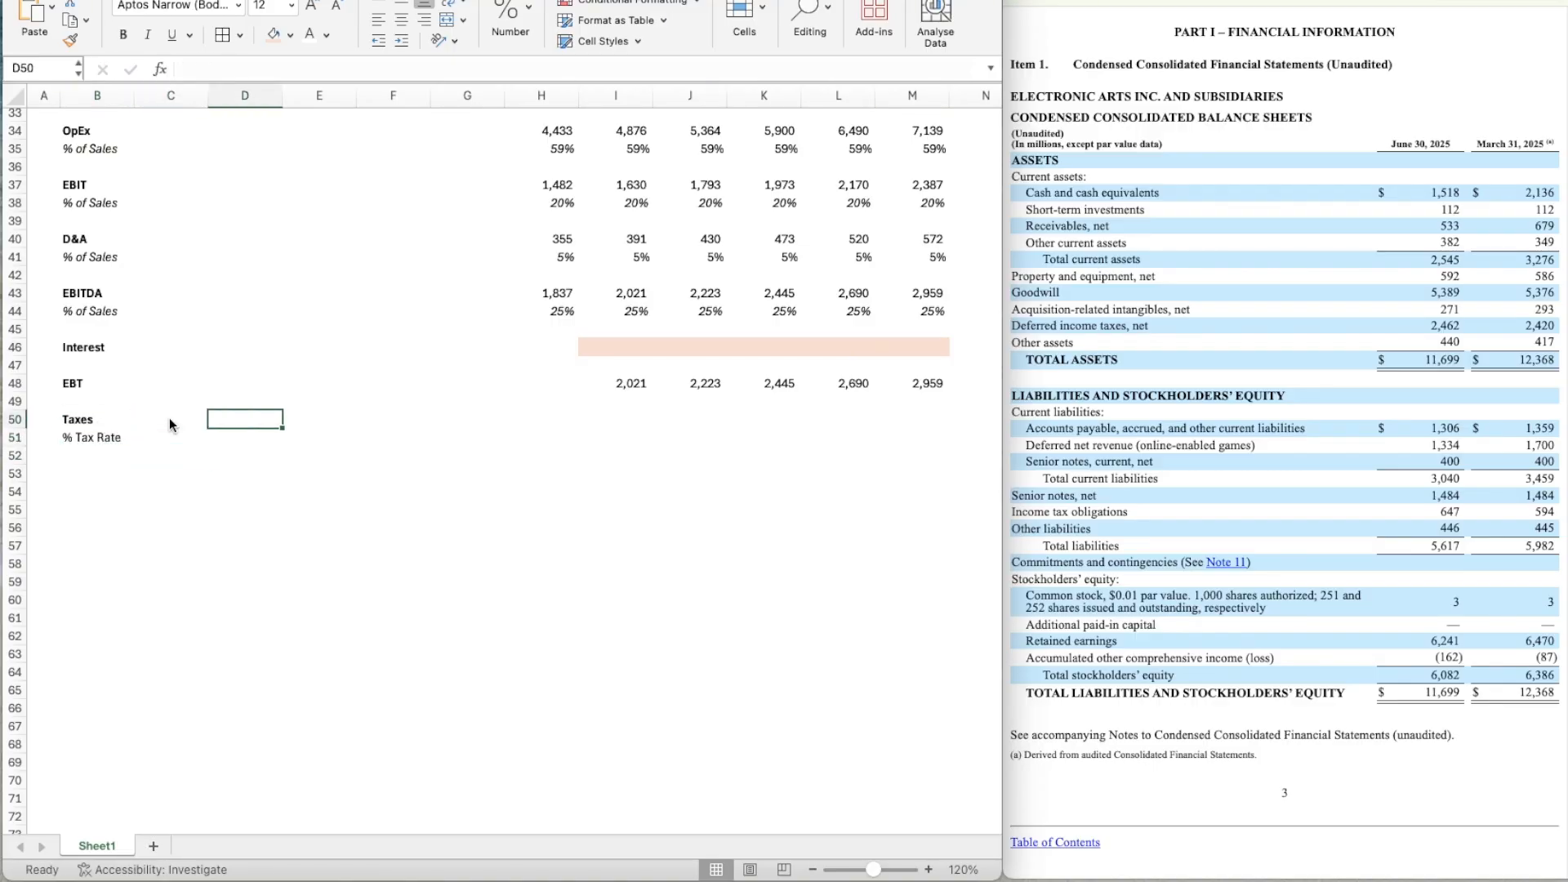
key(Down)
key(Down)
key(Up)
key(Up)
key(Down)
key(Right)
key(Right)
key(Right)
key(Right)
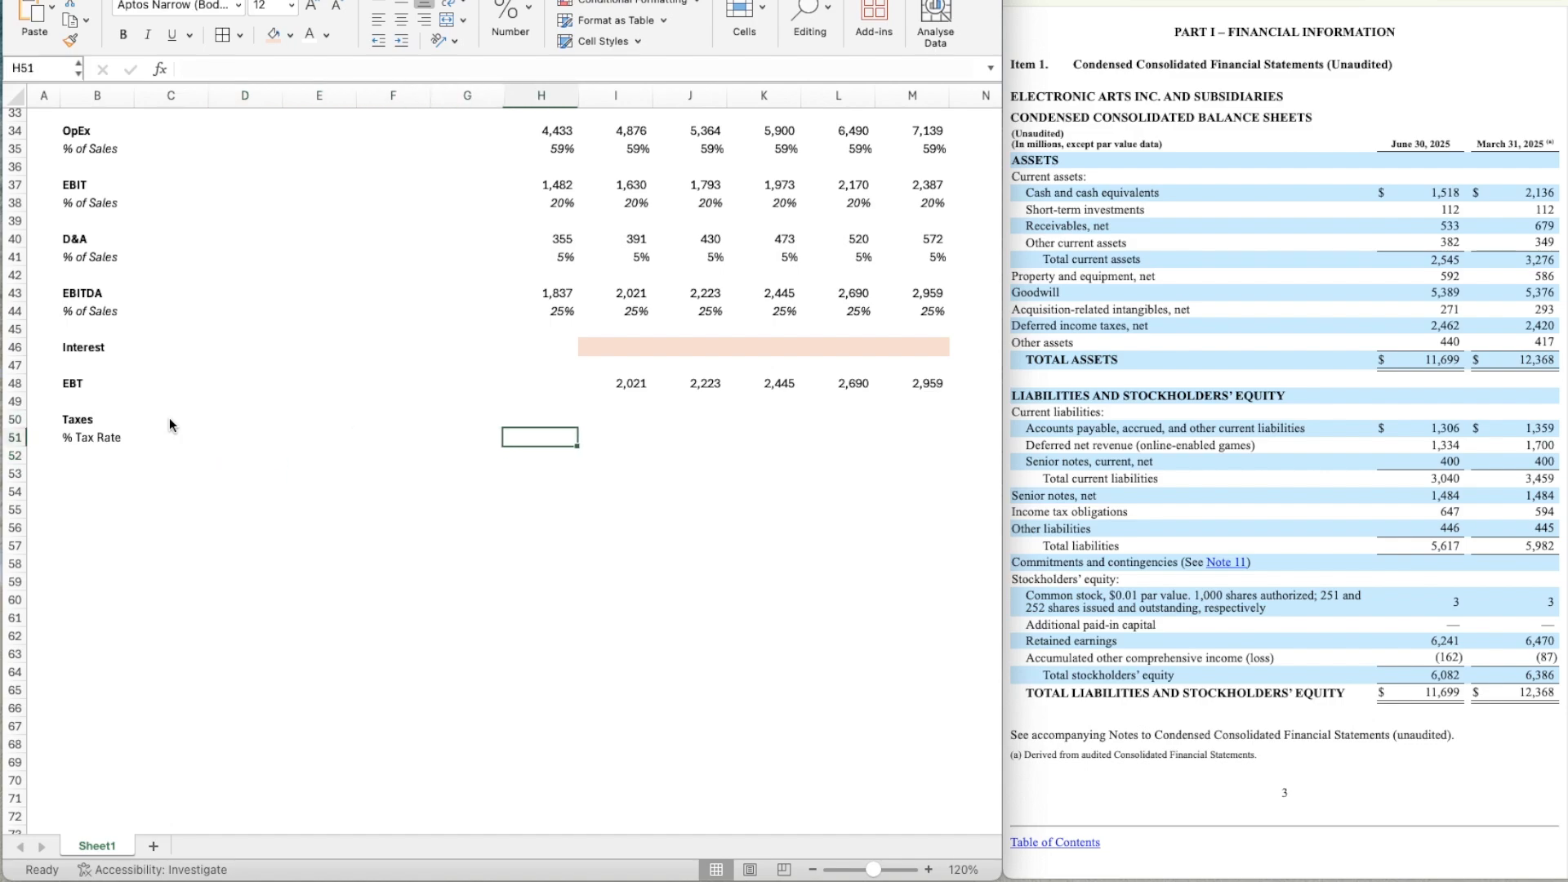
key(Right)
key(Left)
scroll(169, 418, up, 3)
key(Right)
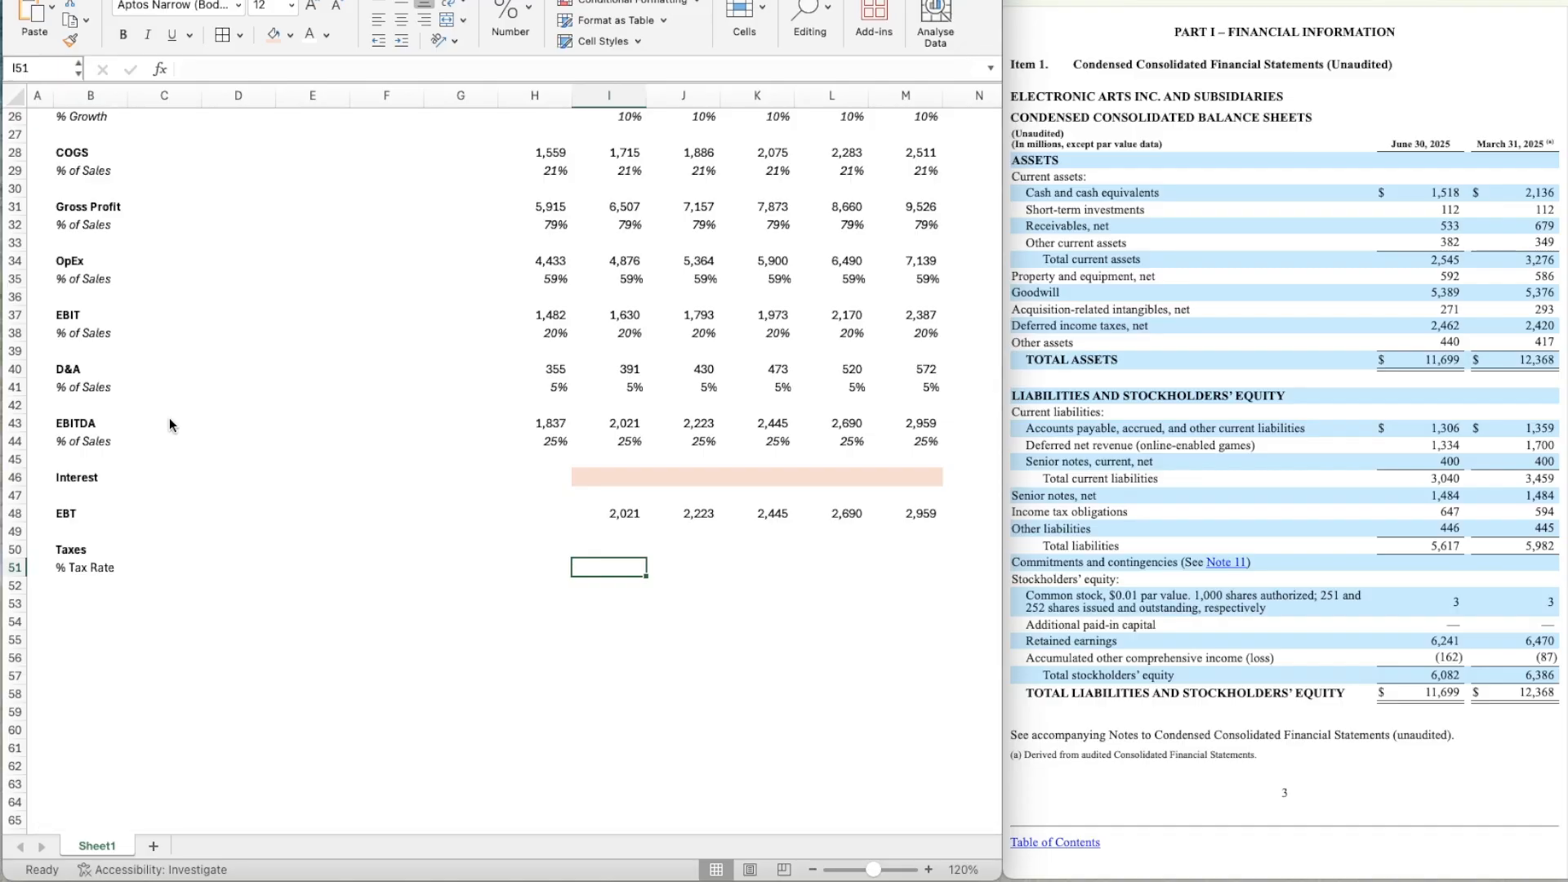
text(=)
scroll(242, 366, up, 10)
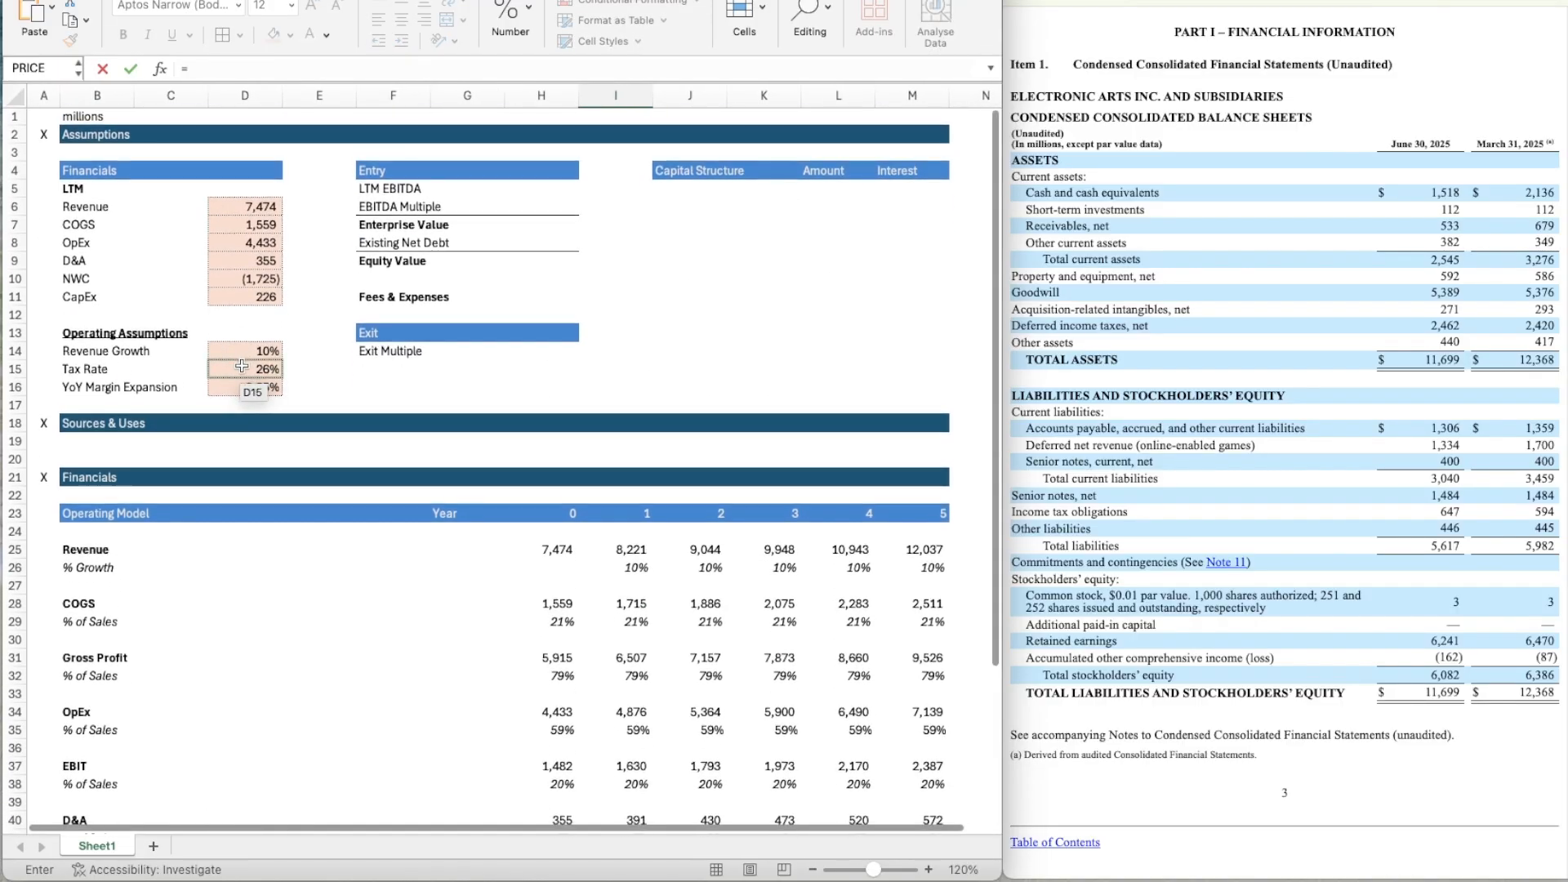
click(242, 366)
scroll(615, 660, down, 8)
key(Return)
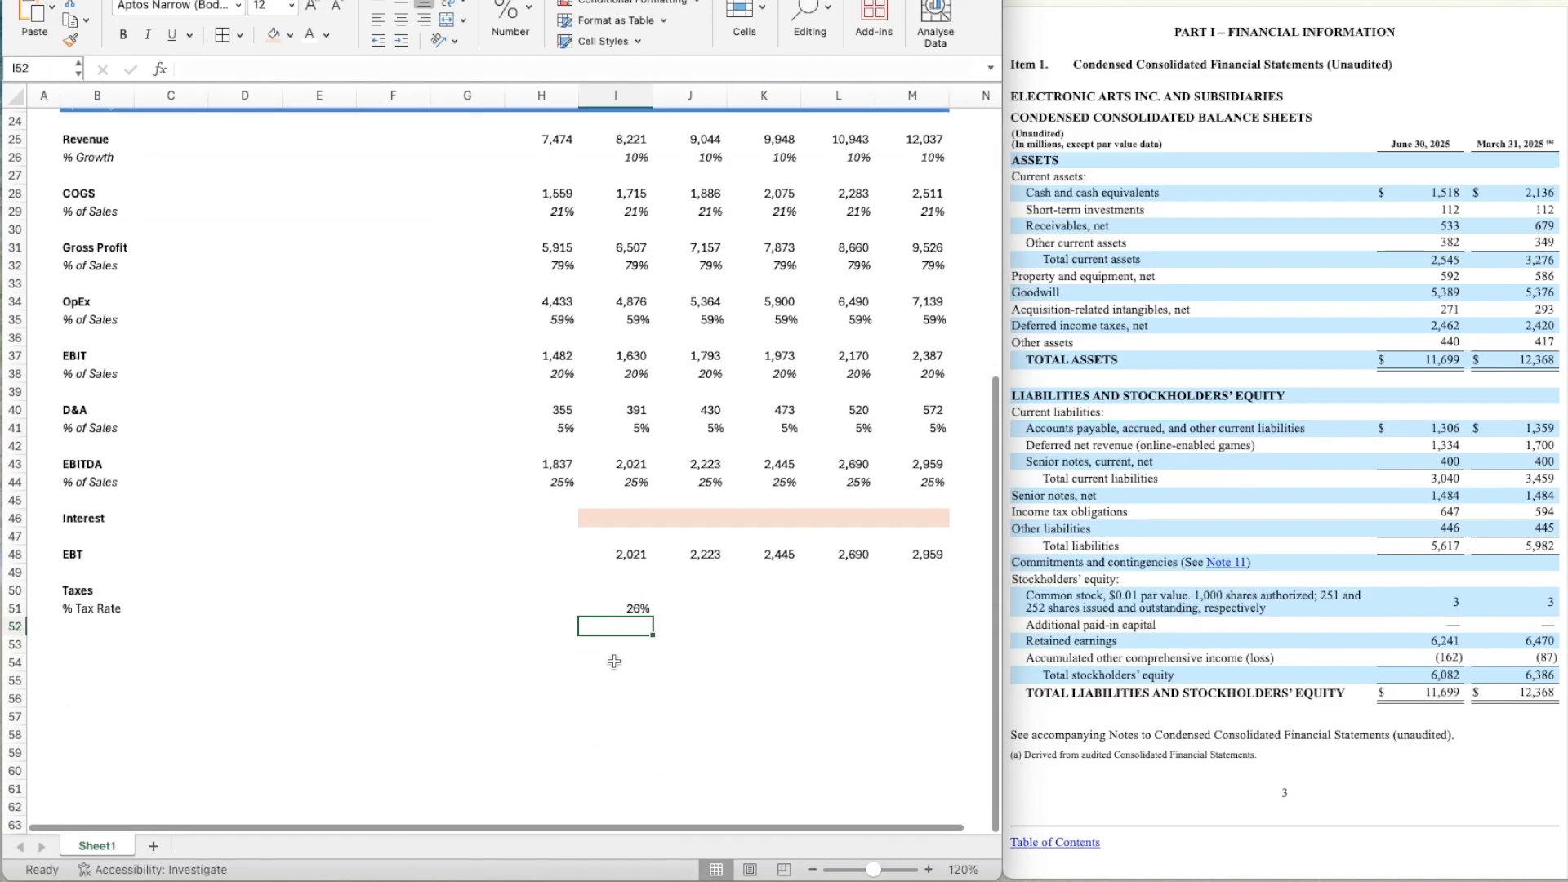
Set the Year 2 tax rate in J51 equal to the prior year with the formula =I51.
key(Up)
key(Right)
text(=)
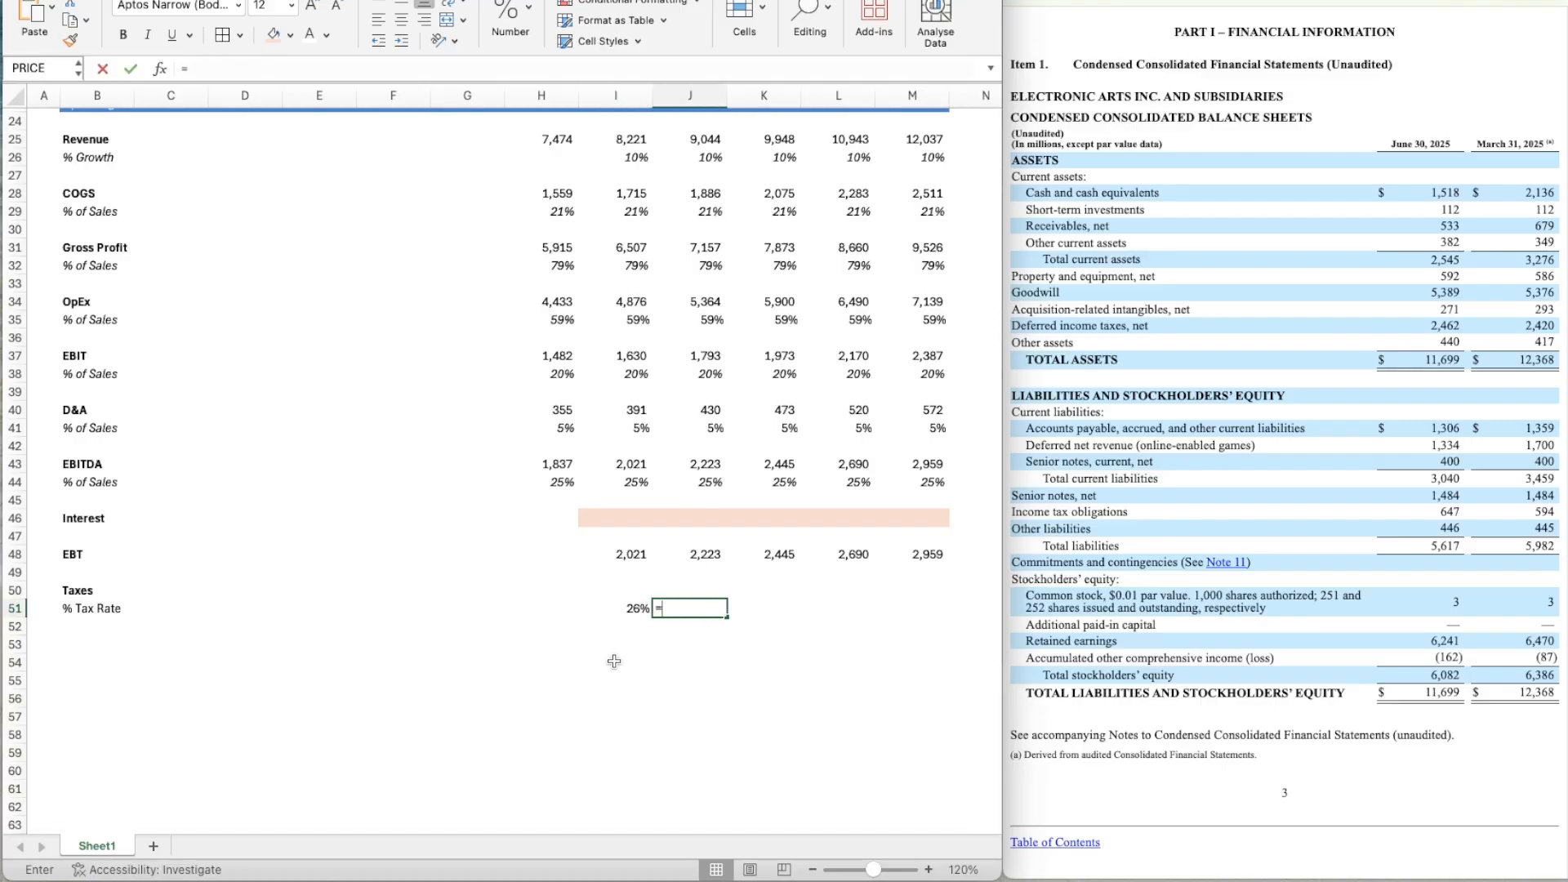
key(Left)
key(Return)
Copy the tax rate formula from J51 across to Year 5 in M51.
key(Up)
key(super+c)
key(shift+Right)
key(shift+Right)
key(shift+Right)
key(shift+Right)
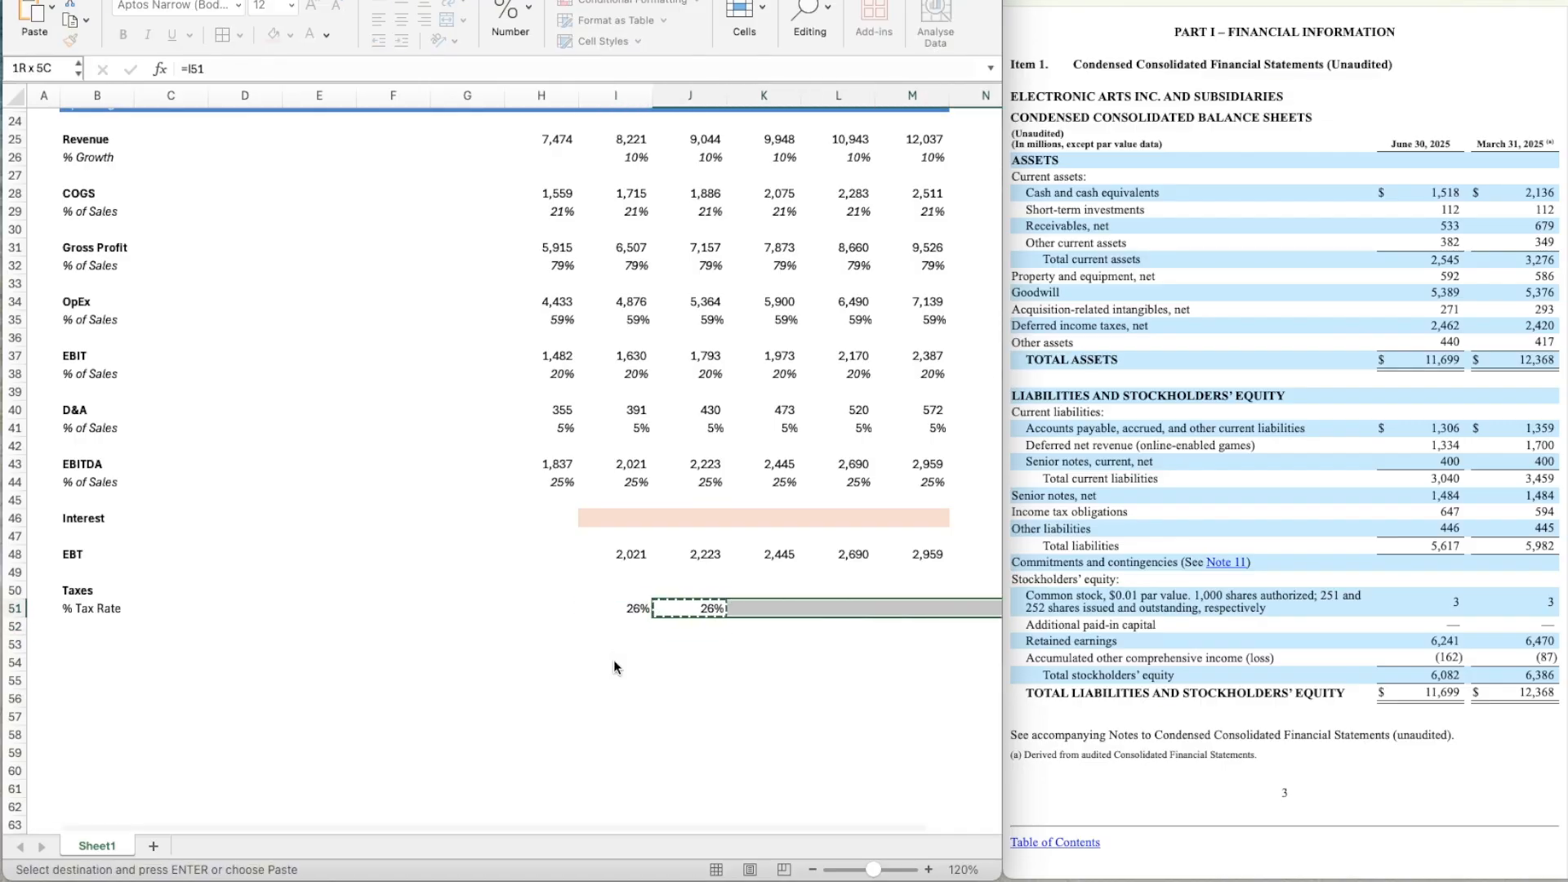
key(shift+Left)
key(super+v)
Calculate Year 1 taxes in I50 as EBIT times the tax rate with the formula =I37*I51.
scroll(548, 678, down, 2)
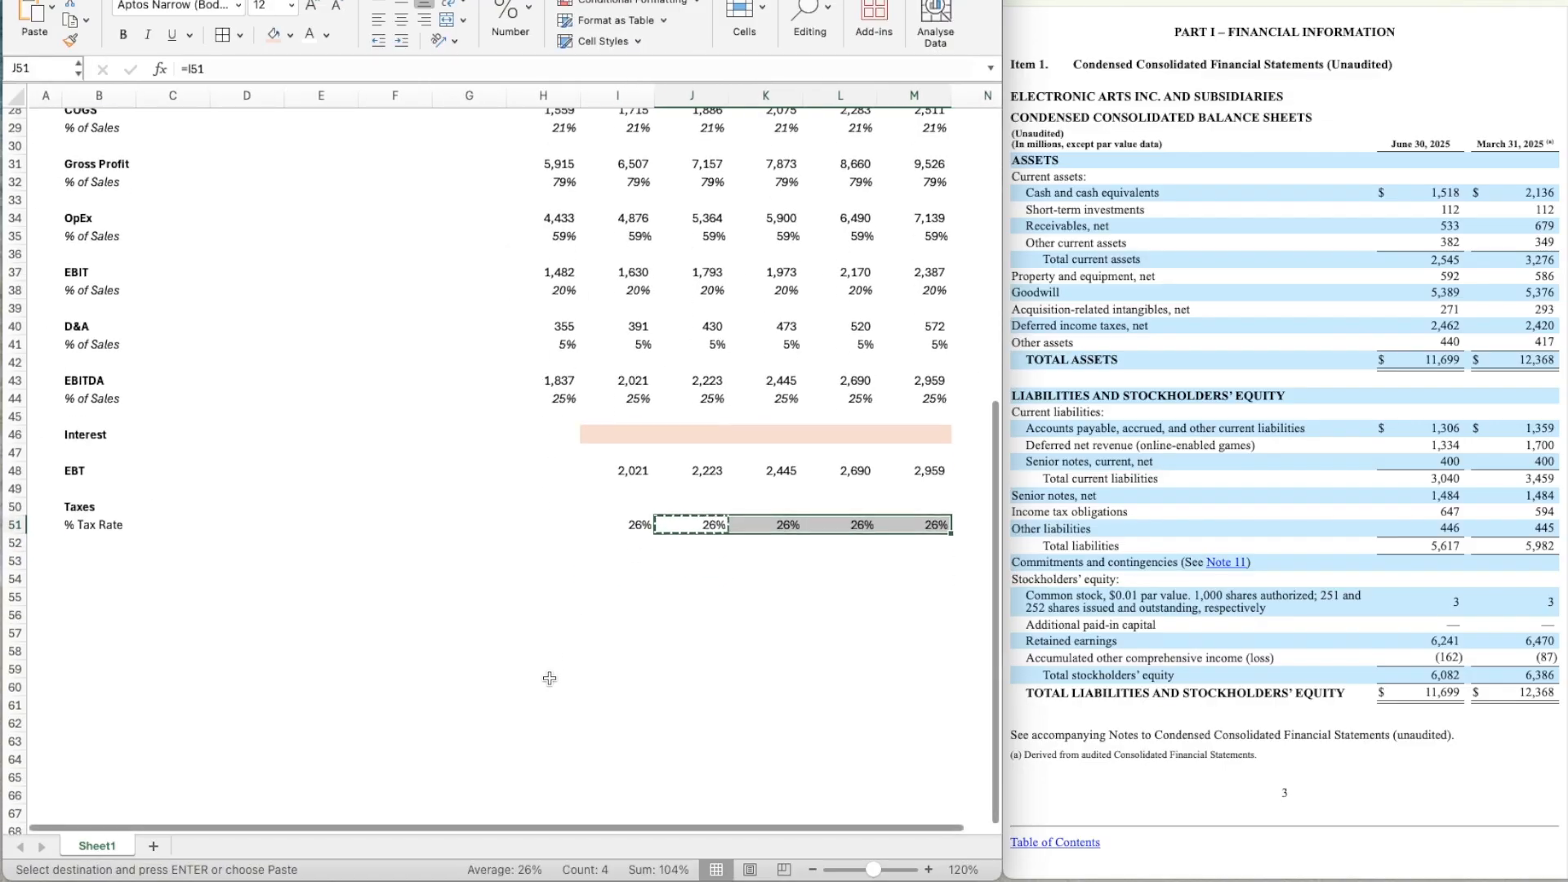
scroll(549, 678, down, 2)
click(647, 441)
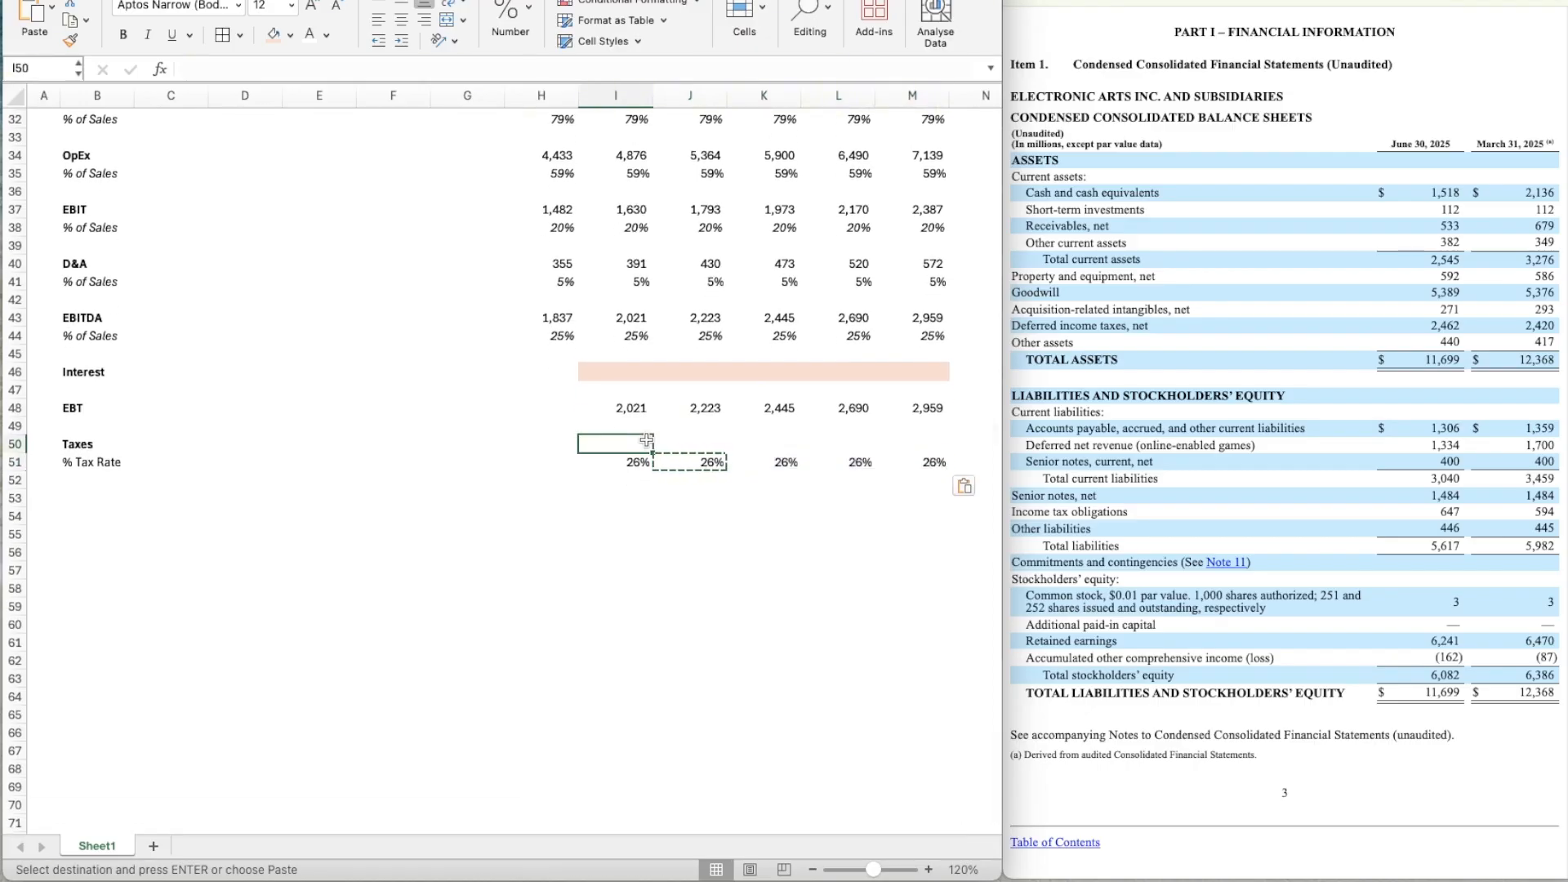
scroll(647, 441, up, 2)
text(=)
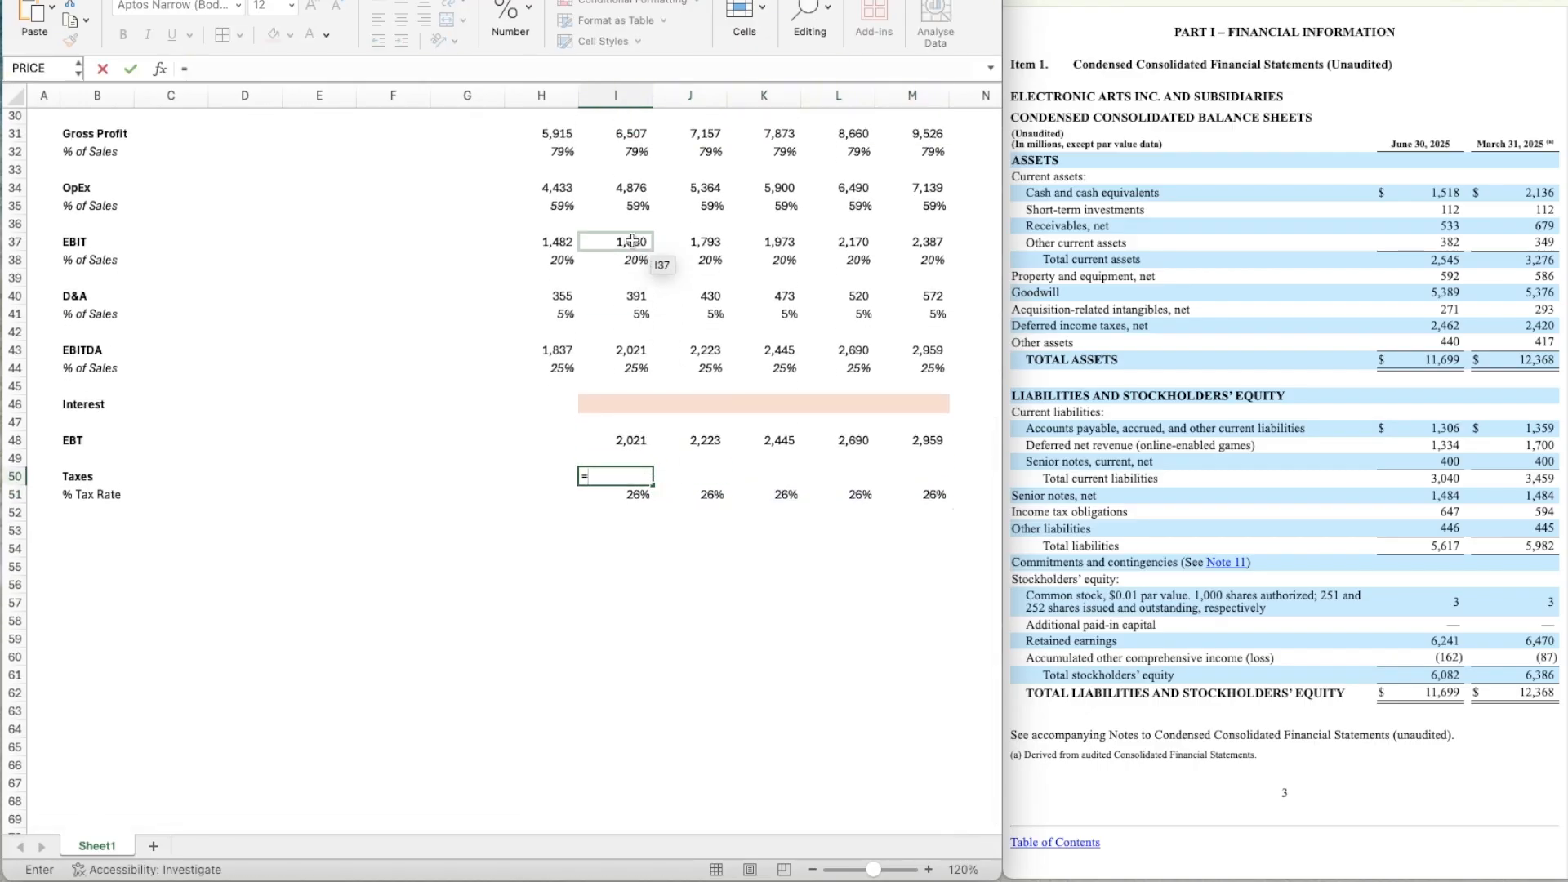
click(632, 240)
text(*)
key(Down)
key(Return)
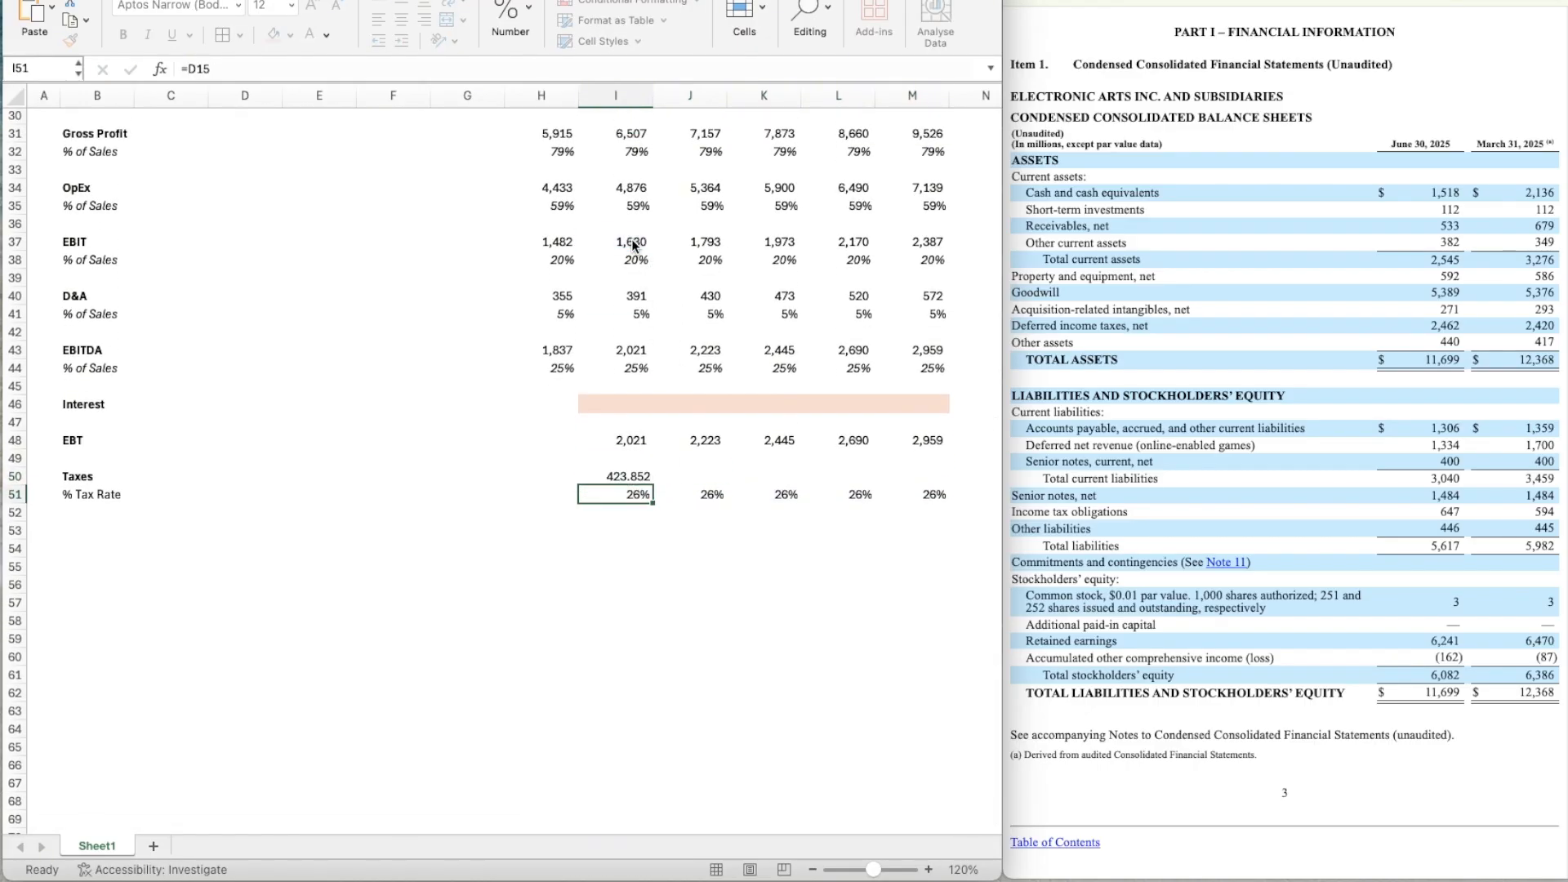
Apply the number formatting of the Year 1 EBT cell I48 to the Year 1 taxes cell I50.
key(Up)
click(634, 441)
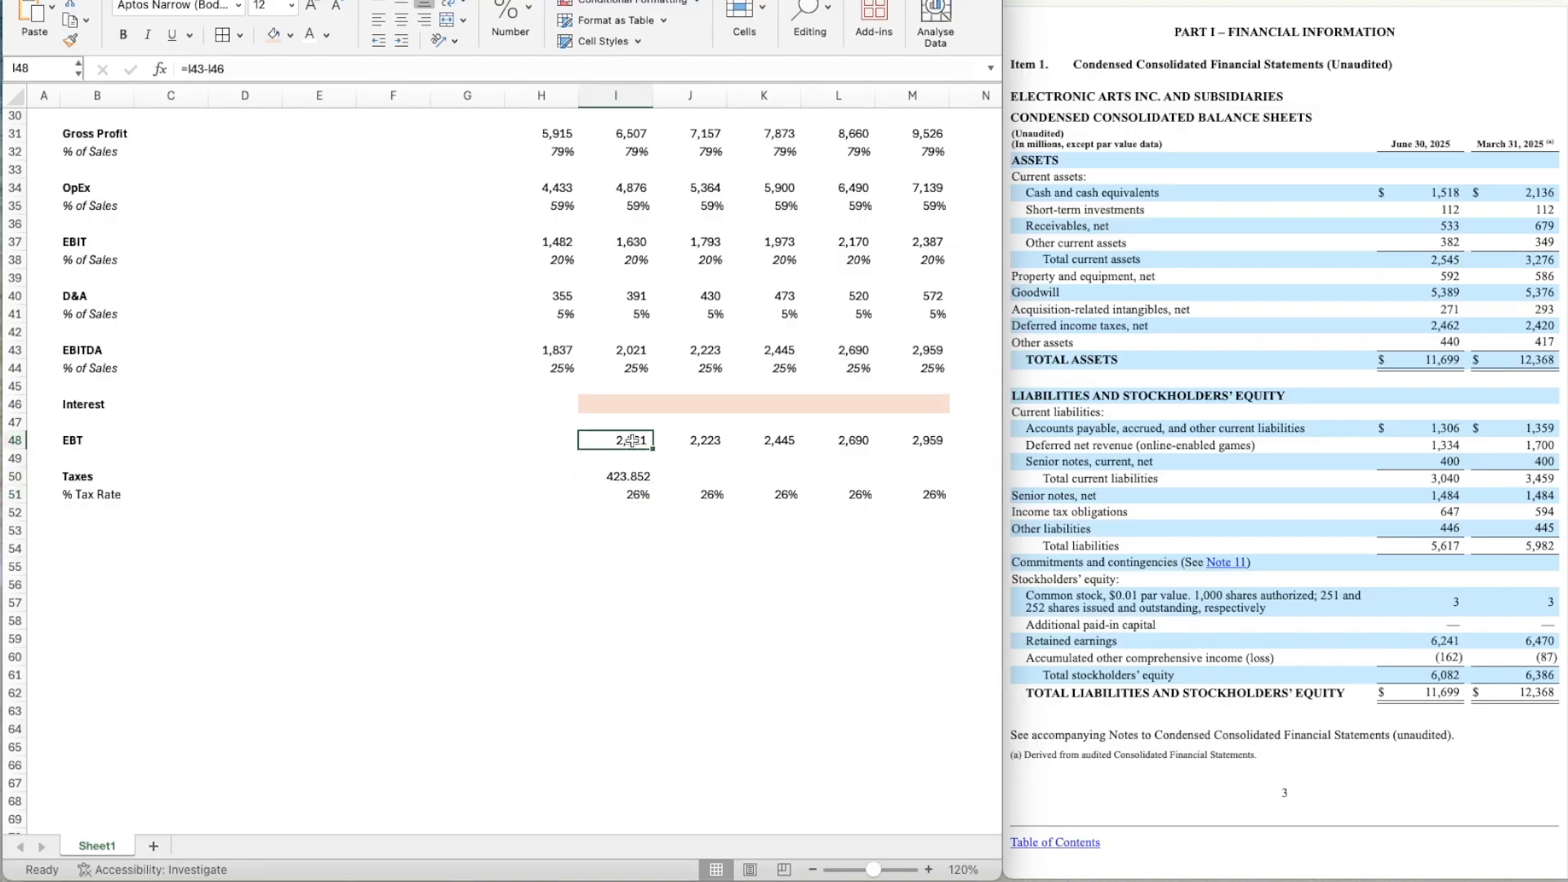
click(70, 39)
click(628, 476)
Copy the taxes formula from I50 across to Year 5 in M50.
key(ctrl+c)
key(shift+Right)
key(shift+Right)
key(shift+Right)
key(shift+Right)
key(ctrl+v)
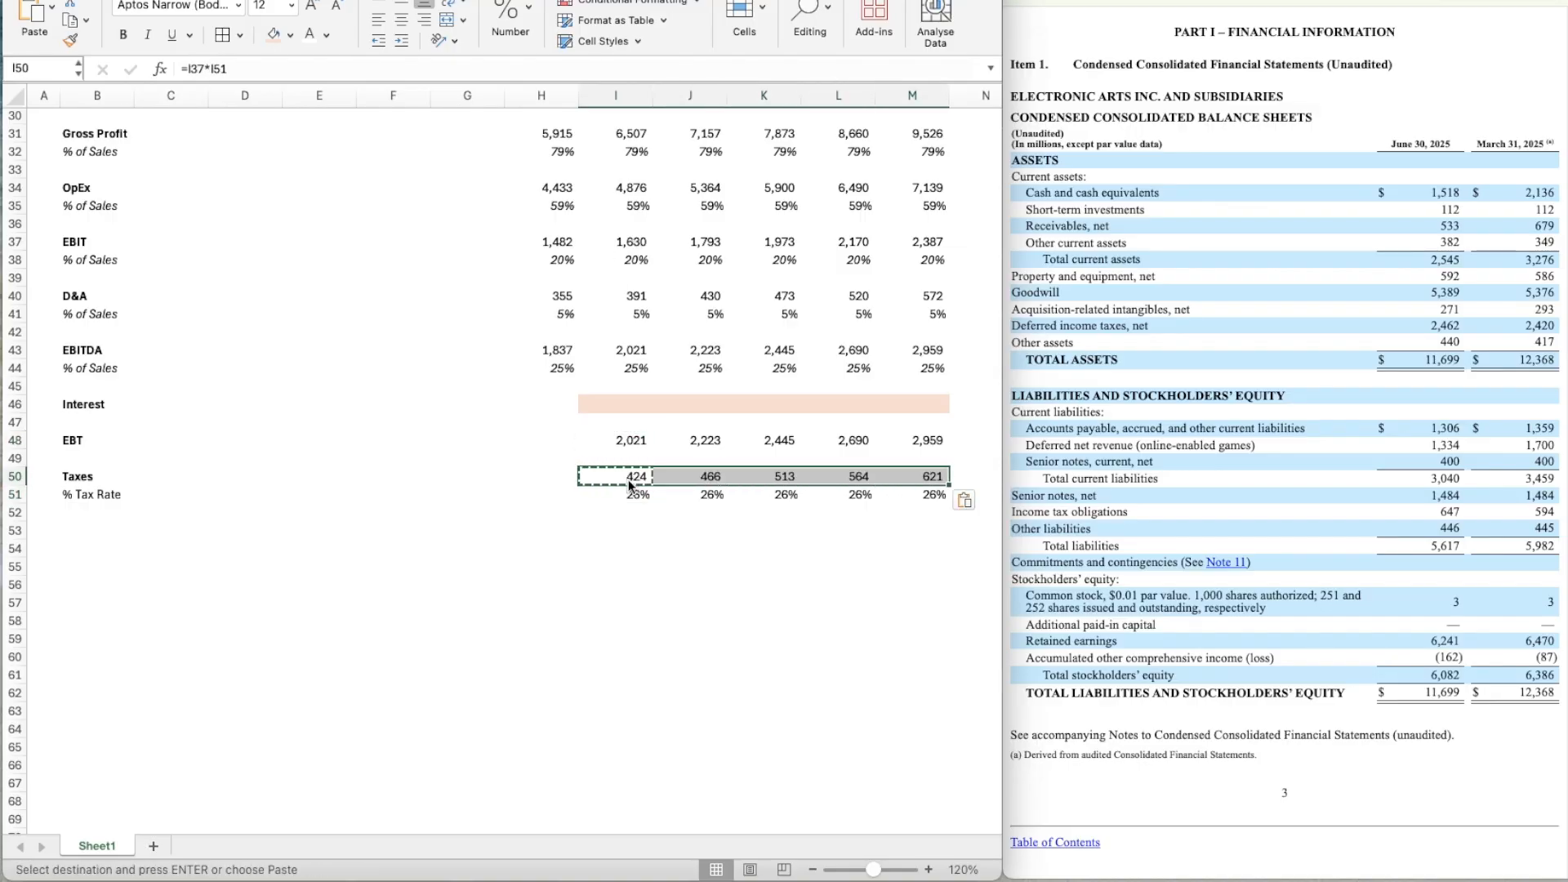
Enter the label Net Income in B53 and make it bold.
click(98, 514)
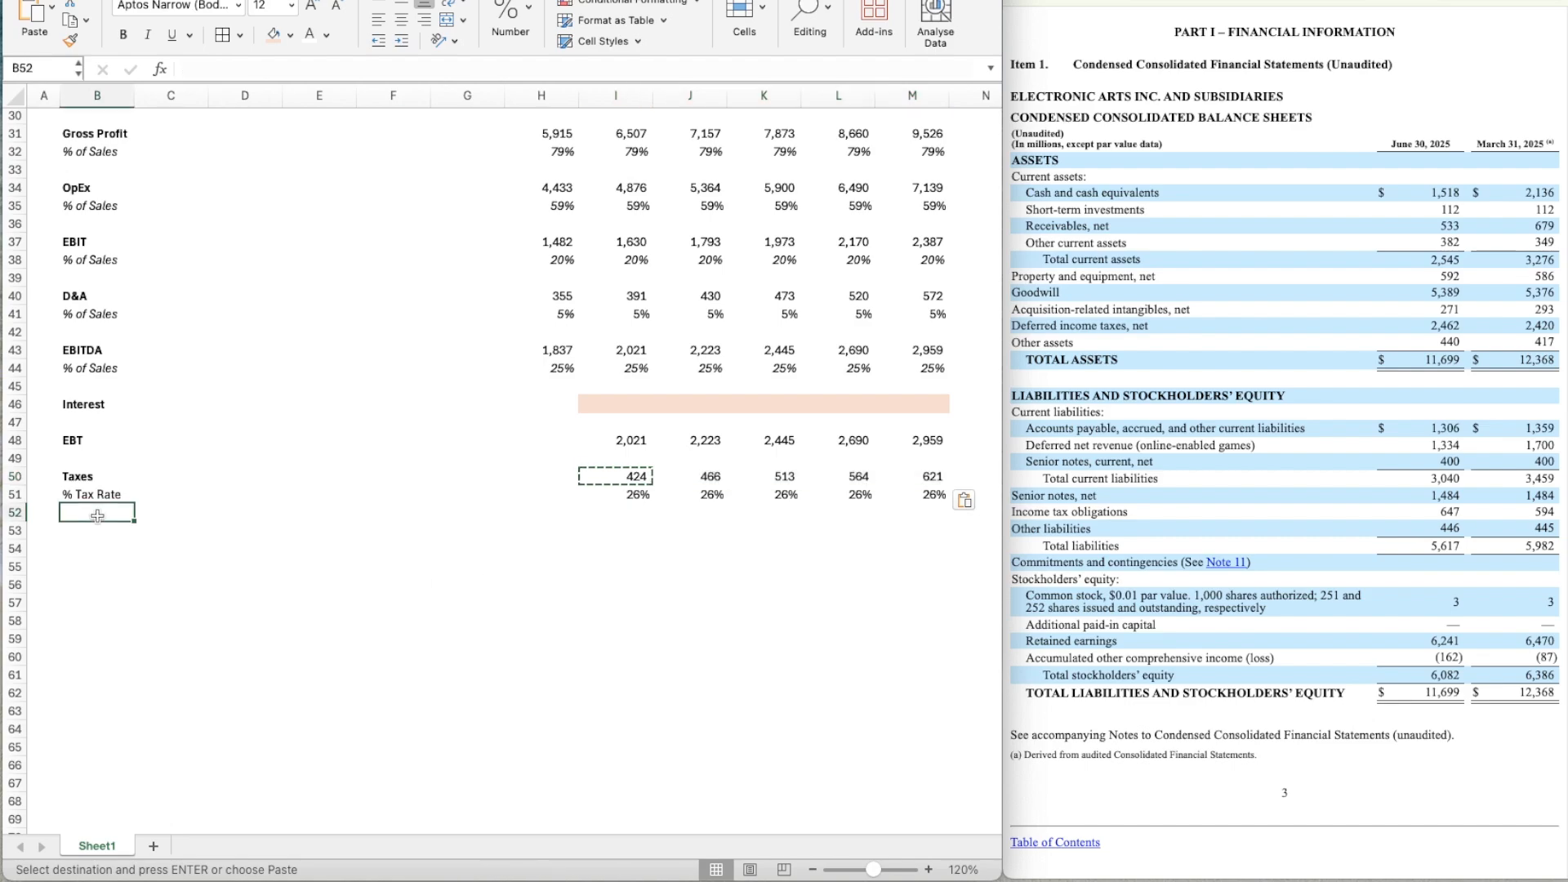
key(Down)
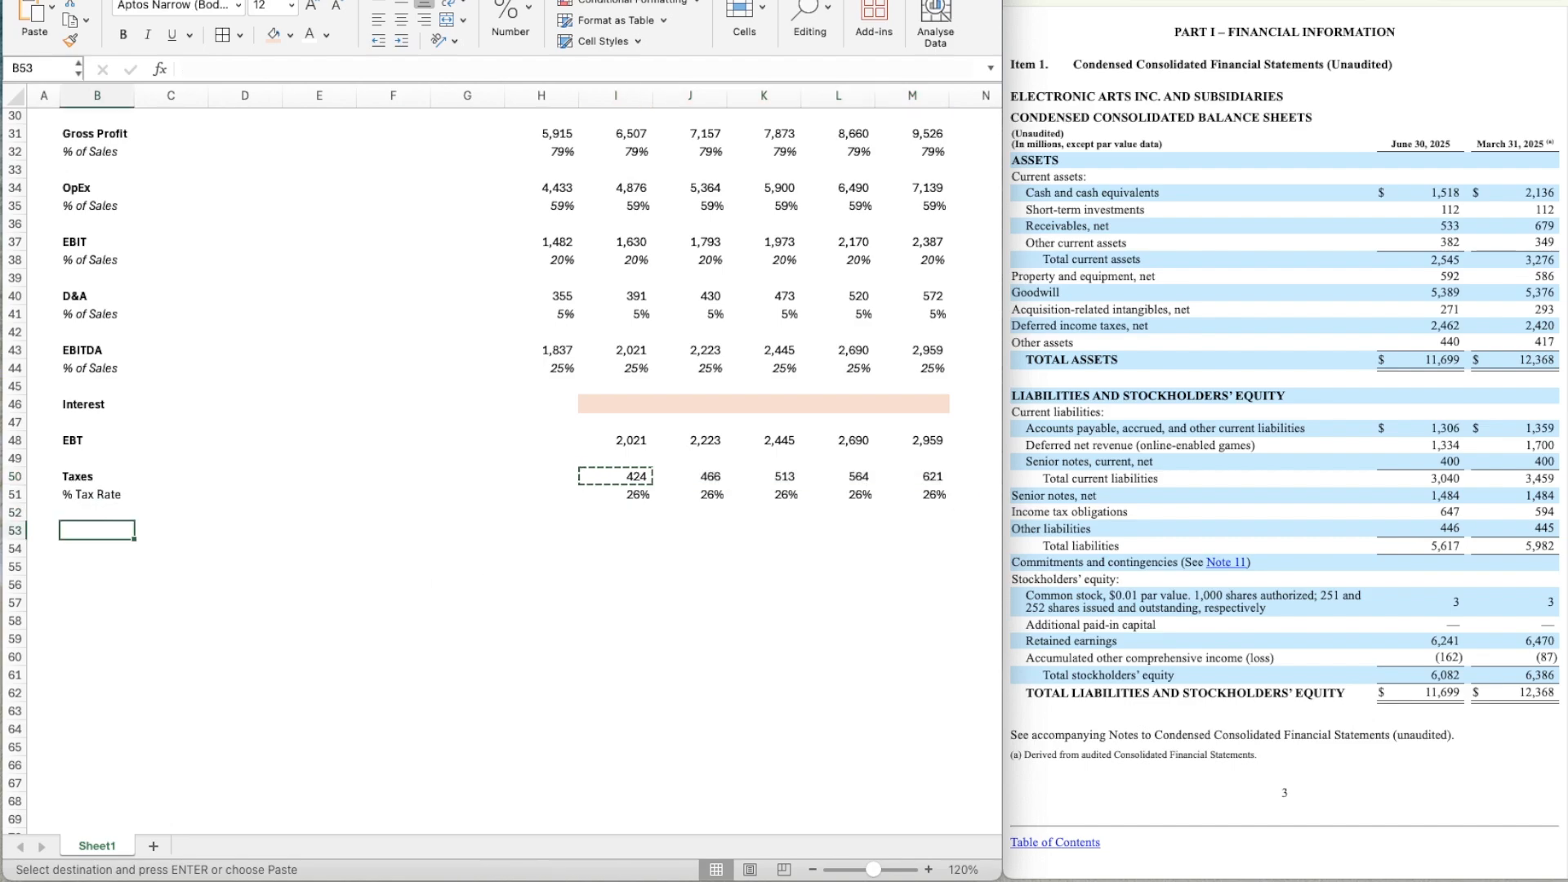
text(Net Inc)
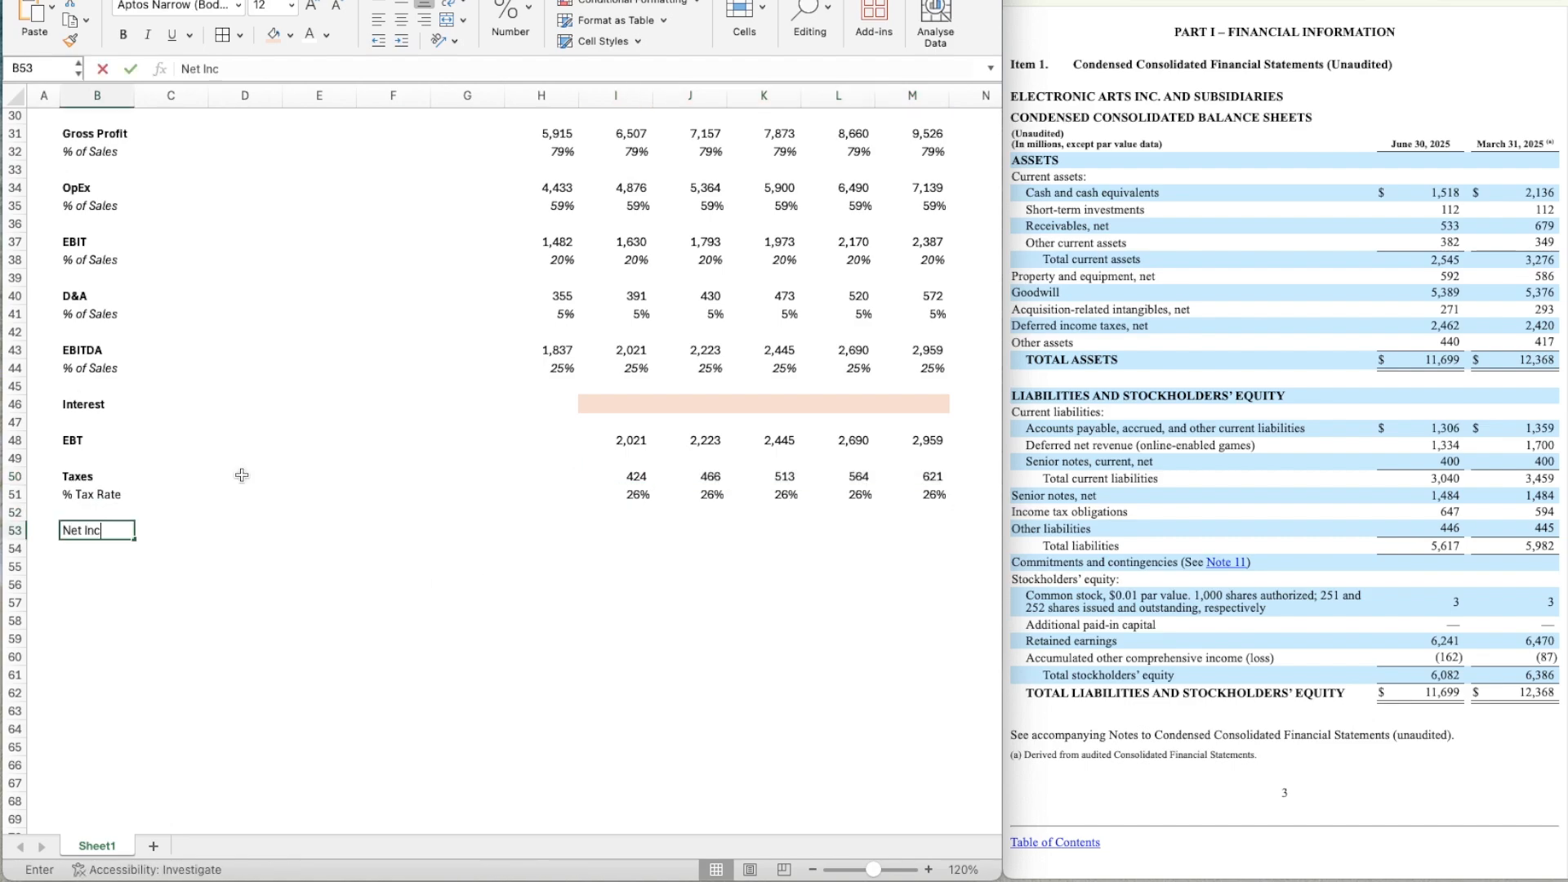
text(ome)
key(Return)
key(Up)
key(ctrl+b)
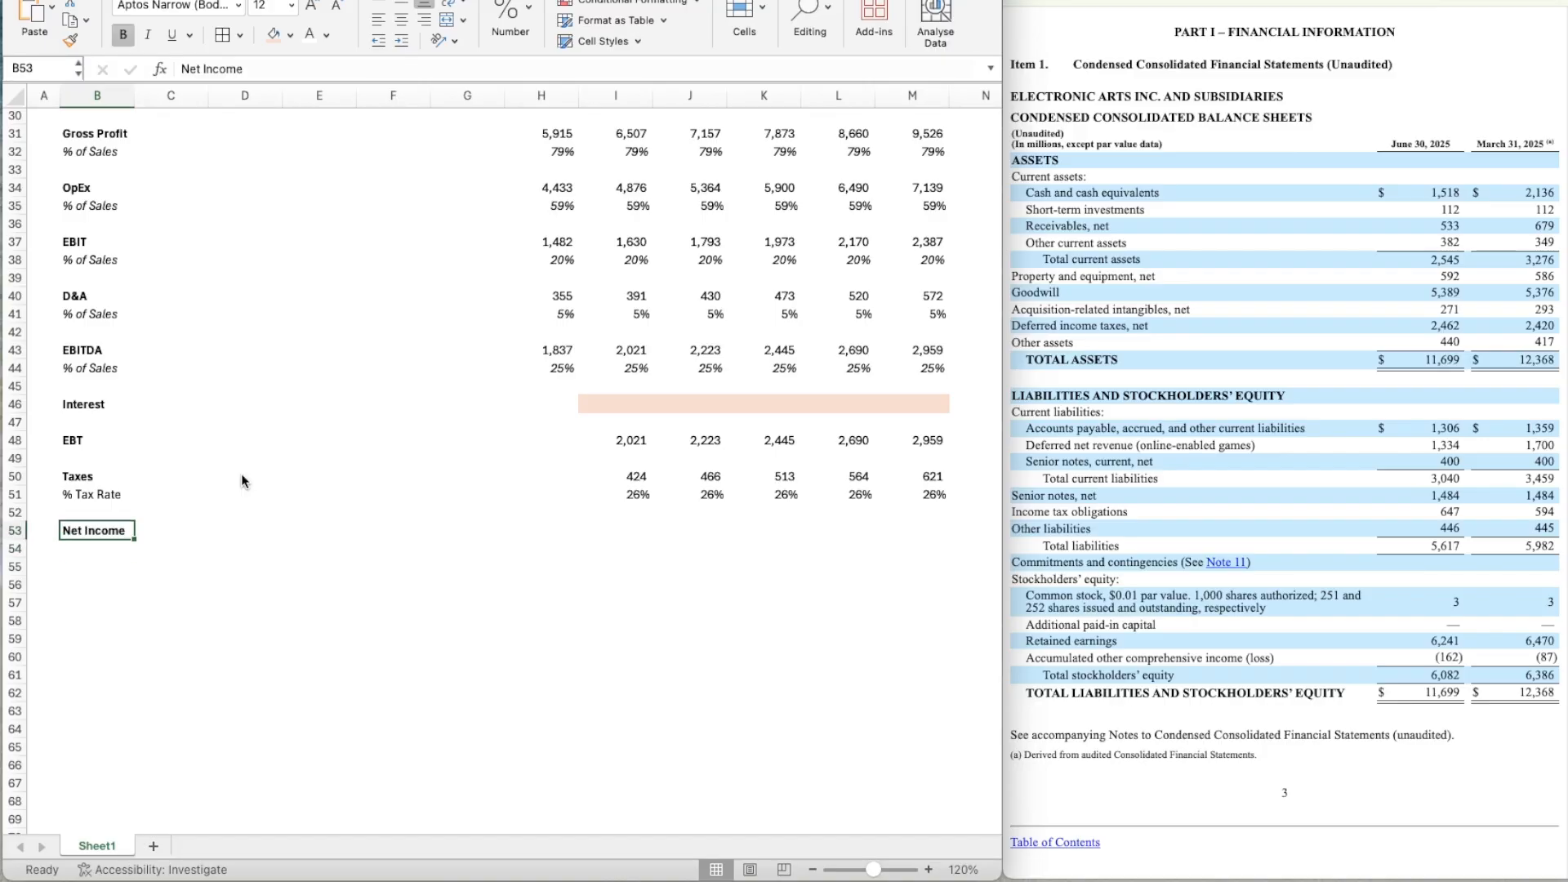
Enter the label % of Sales in B54 beneath Net Income.
key(Down)
text(% o)
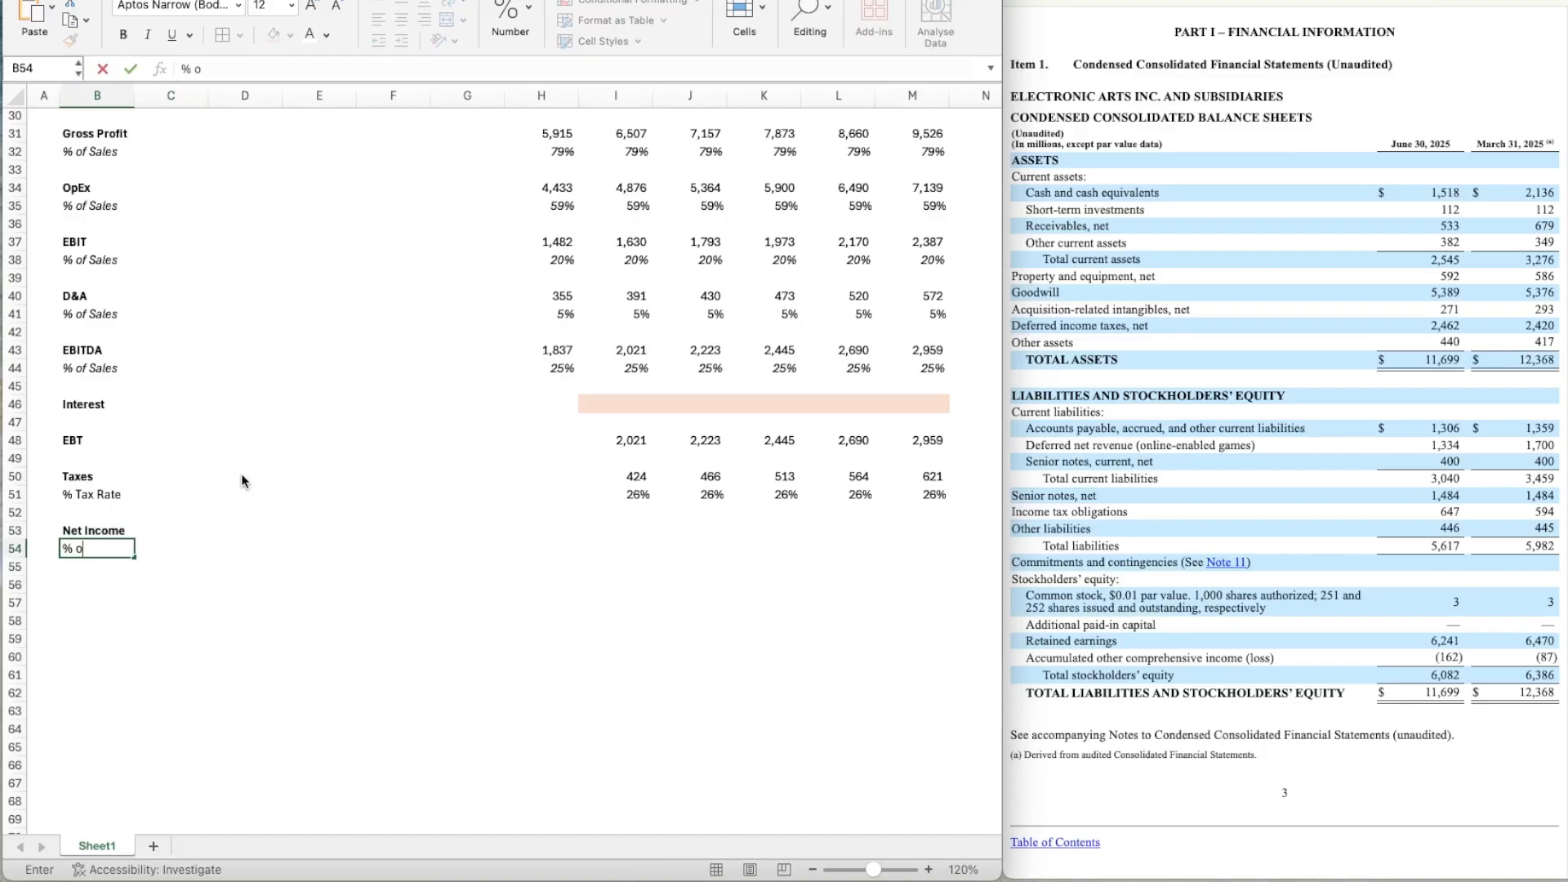
text(f Sales)
key(Return)
key(Up)
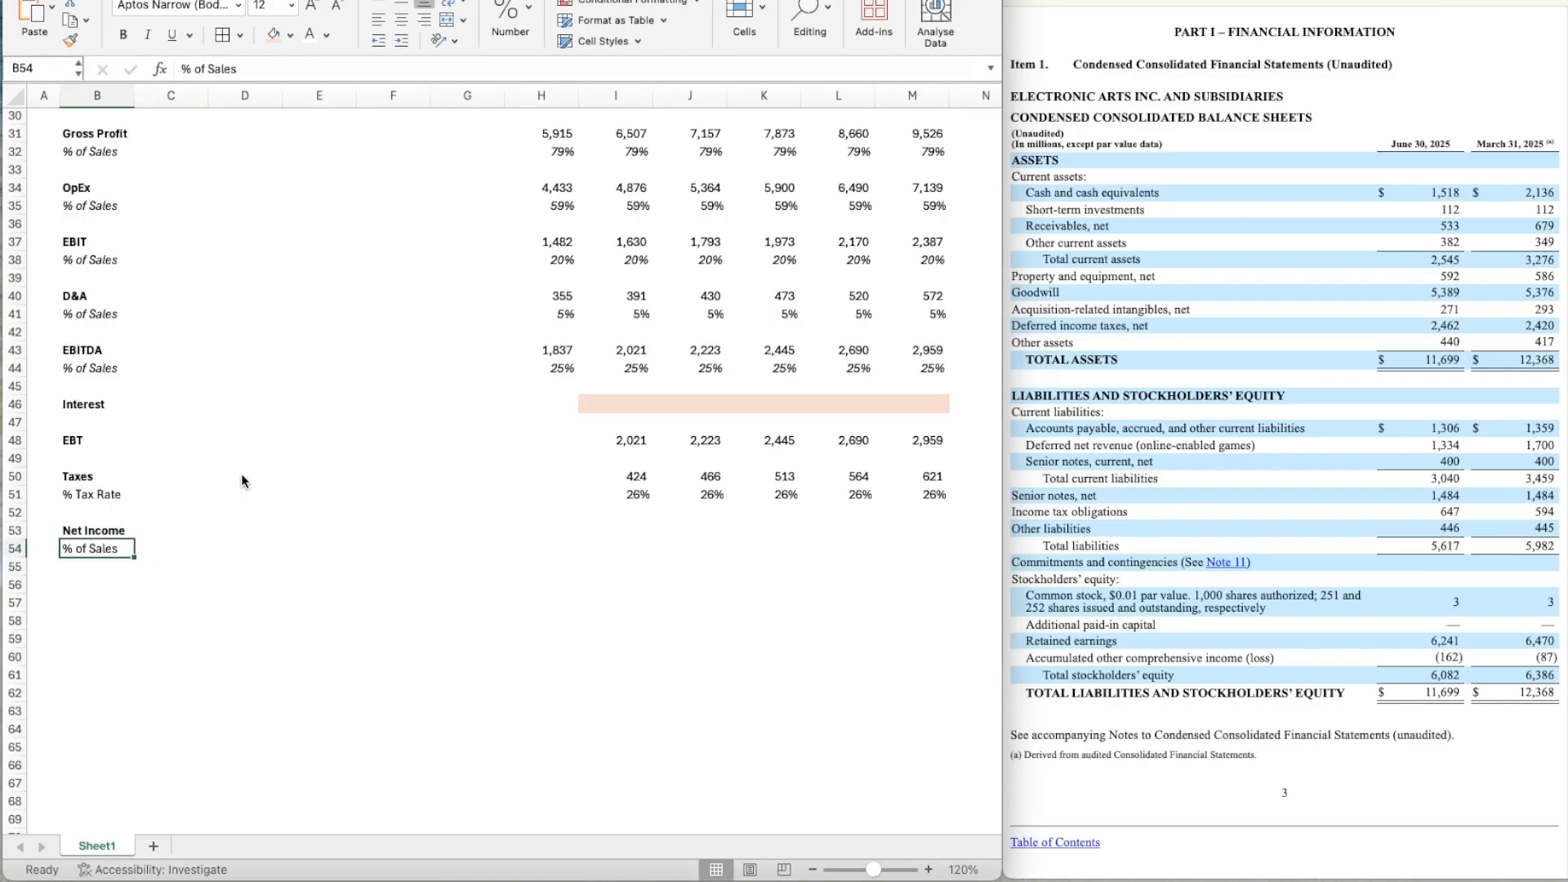
Calculate Year 1 net income in I53 as EBT less taxes with the formula =I48-I50.
key(Right)
key(Right)
key(Right)
key(Right)
key(Right)
key(Right)
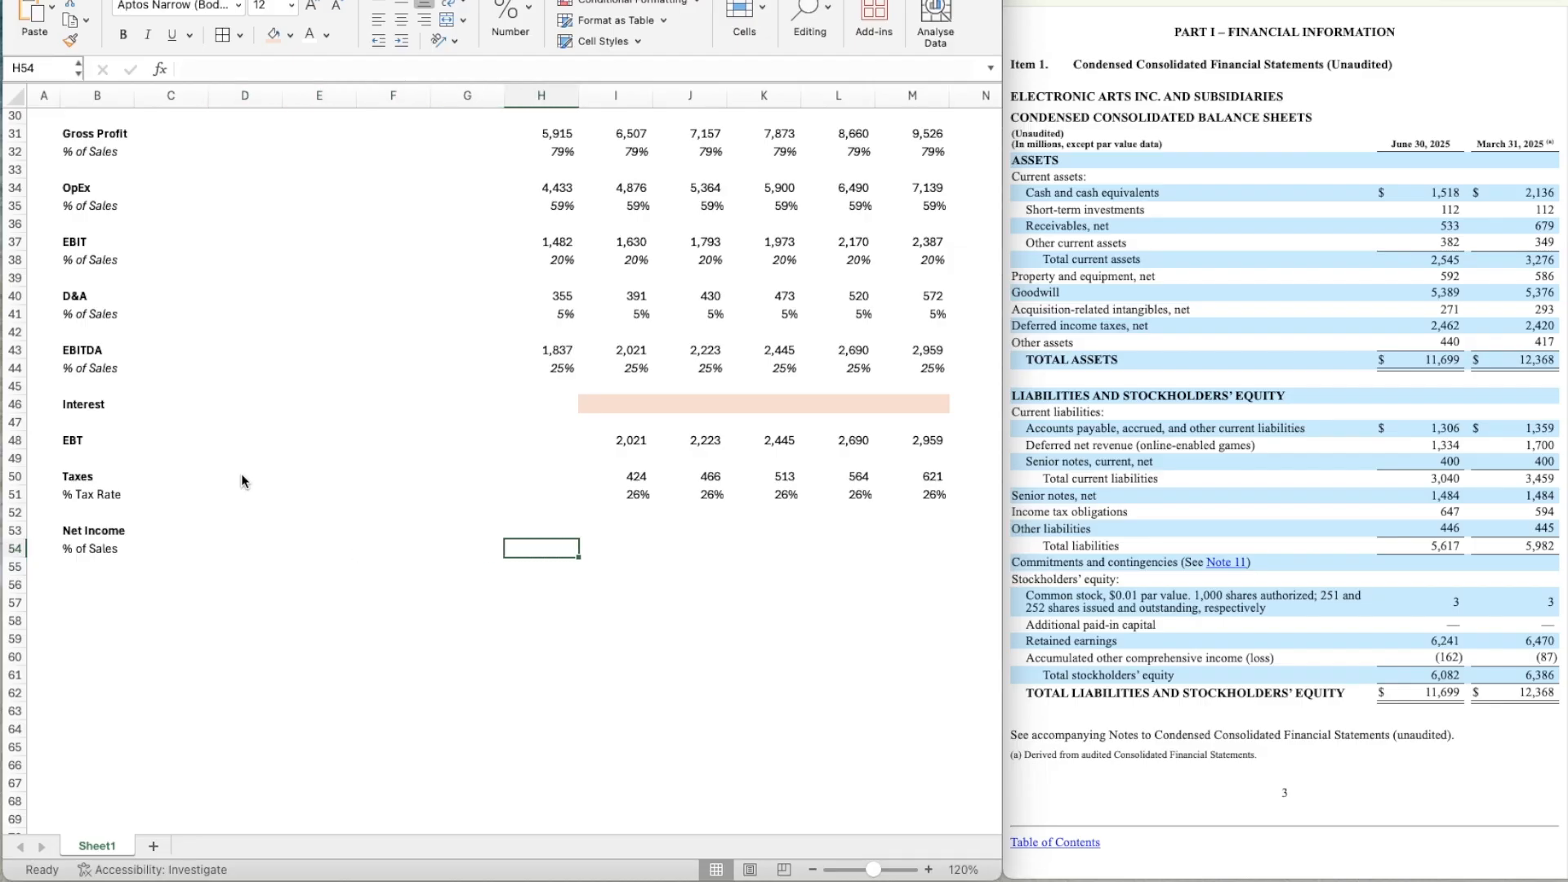
key(Up)
scroll(329, 459, up, 10)
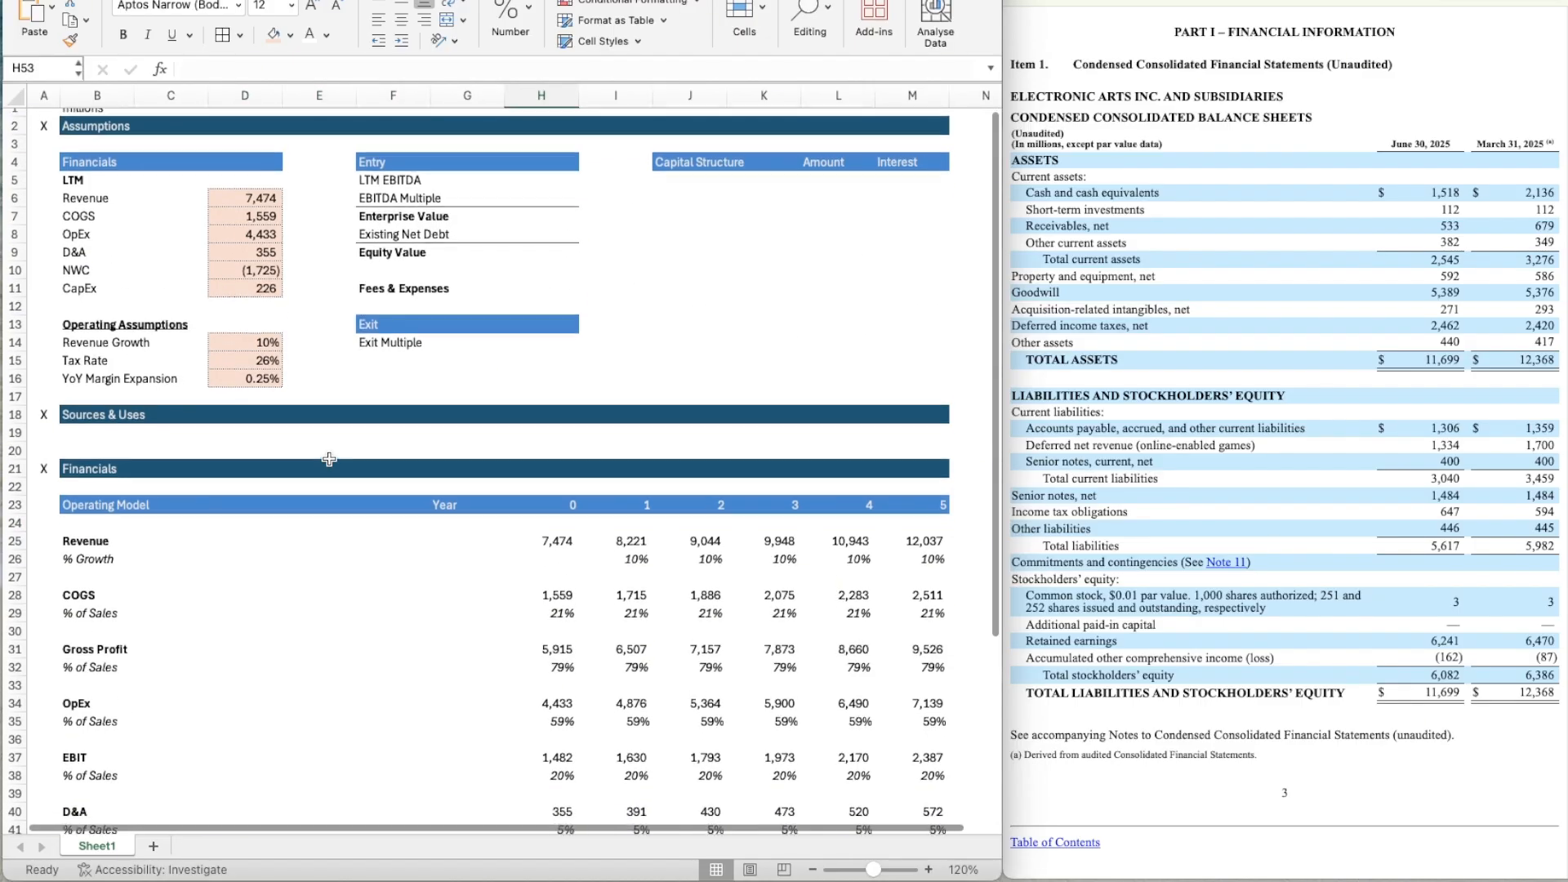
scroll(329, 459, down, 7)
key(Right)
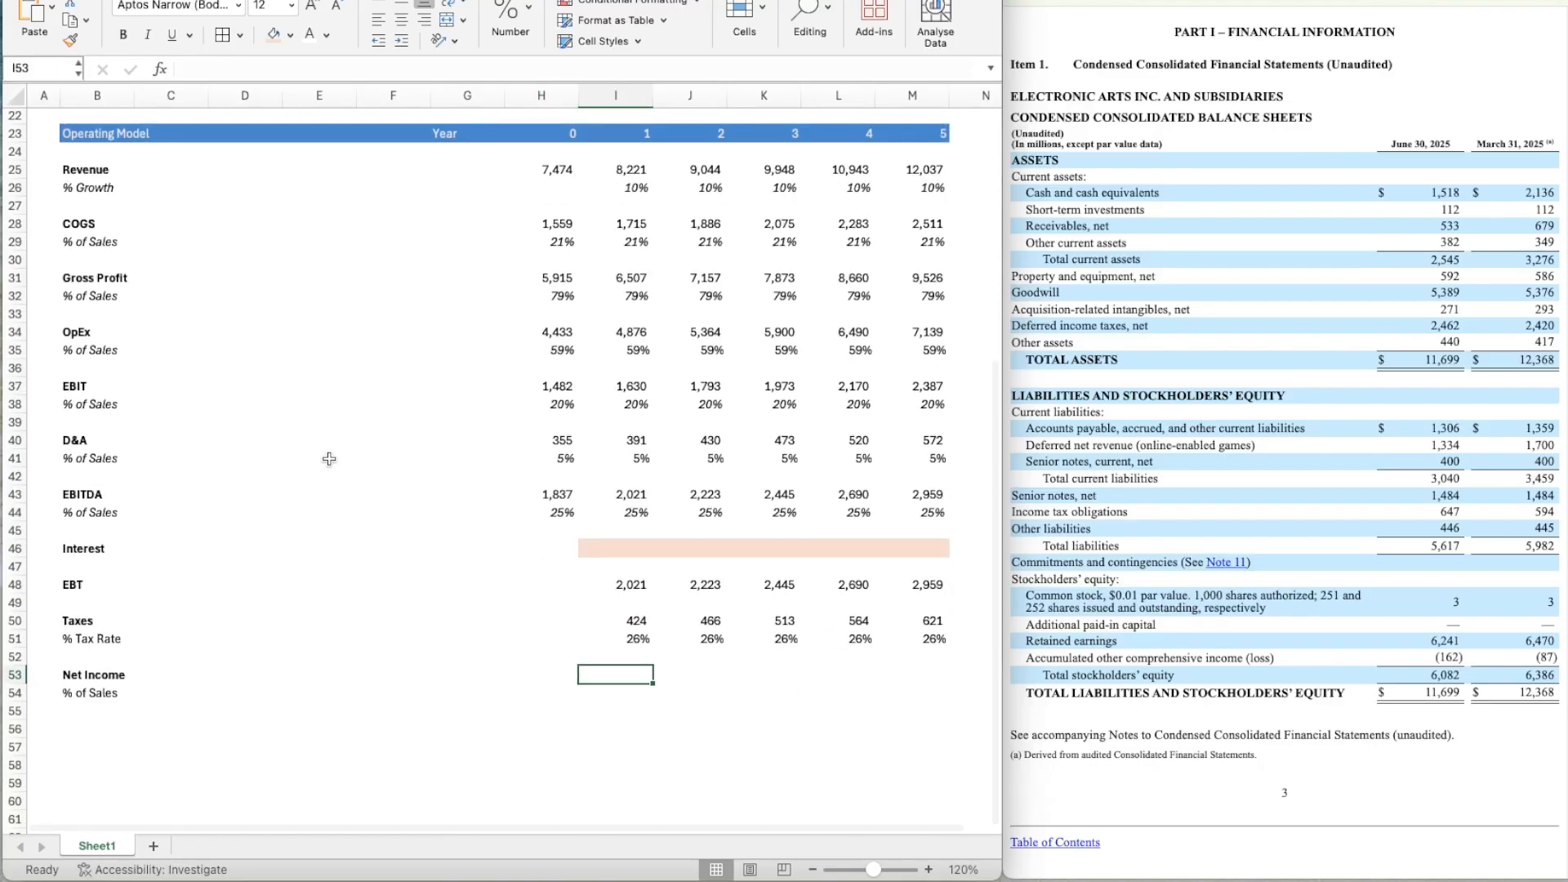
text(=)
key(Up)
key(Up)
key(Up)
key(Up)
key(Up)
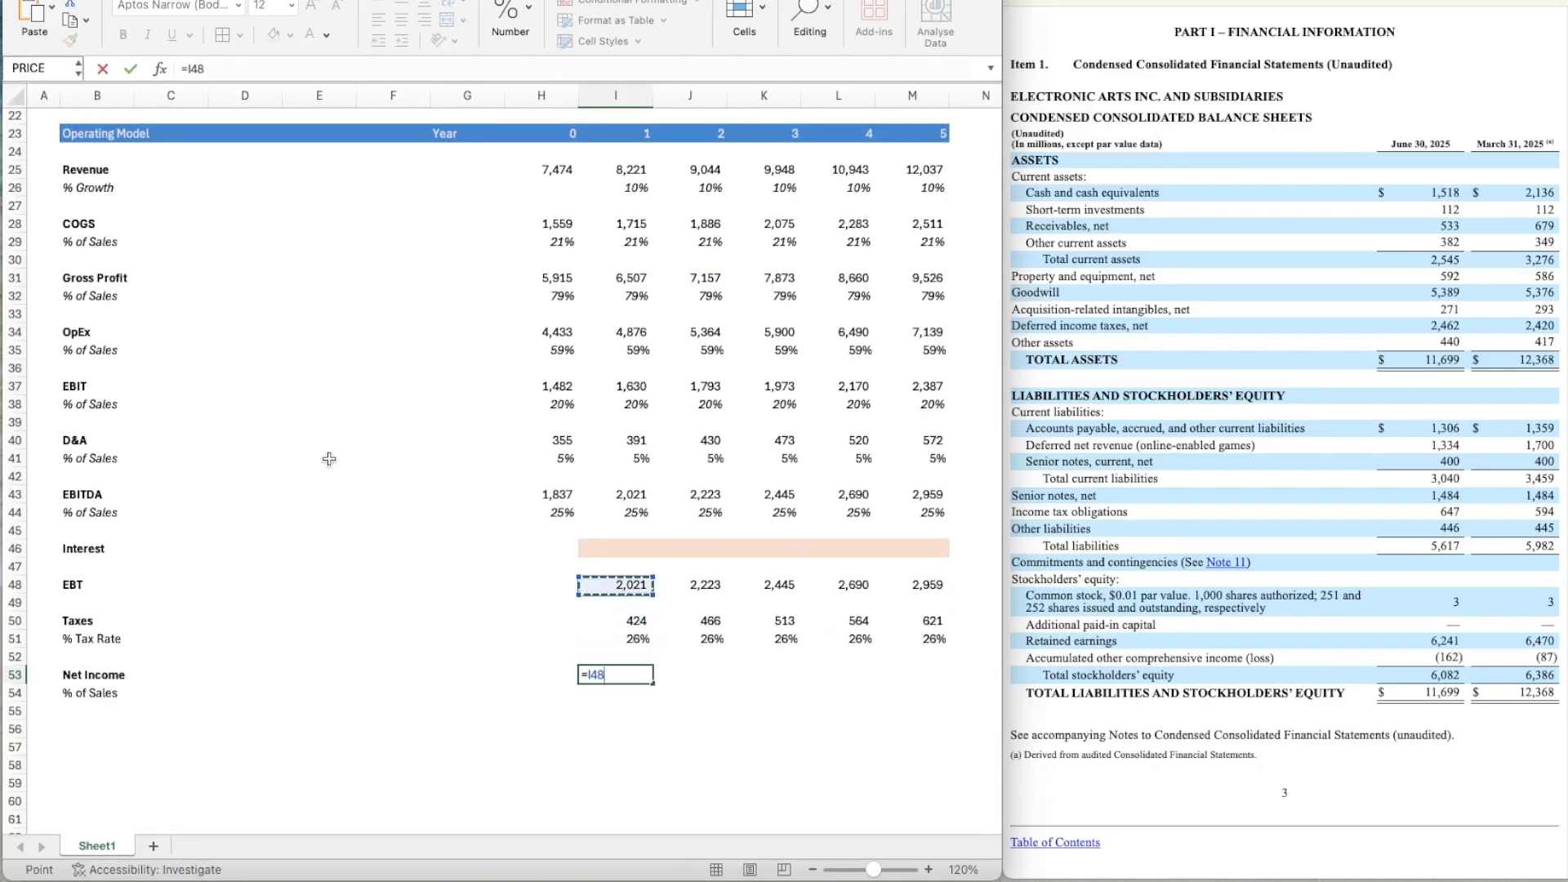
text(-)
Copy the net income formula from I53 across to Year 5 in M53.
key(Up)
key(Up)
key(Up)
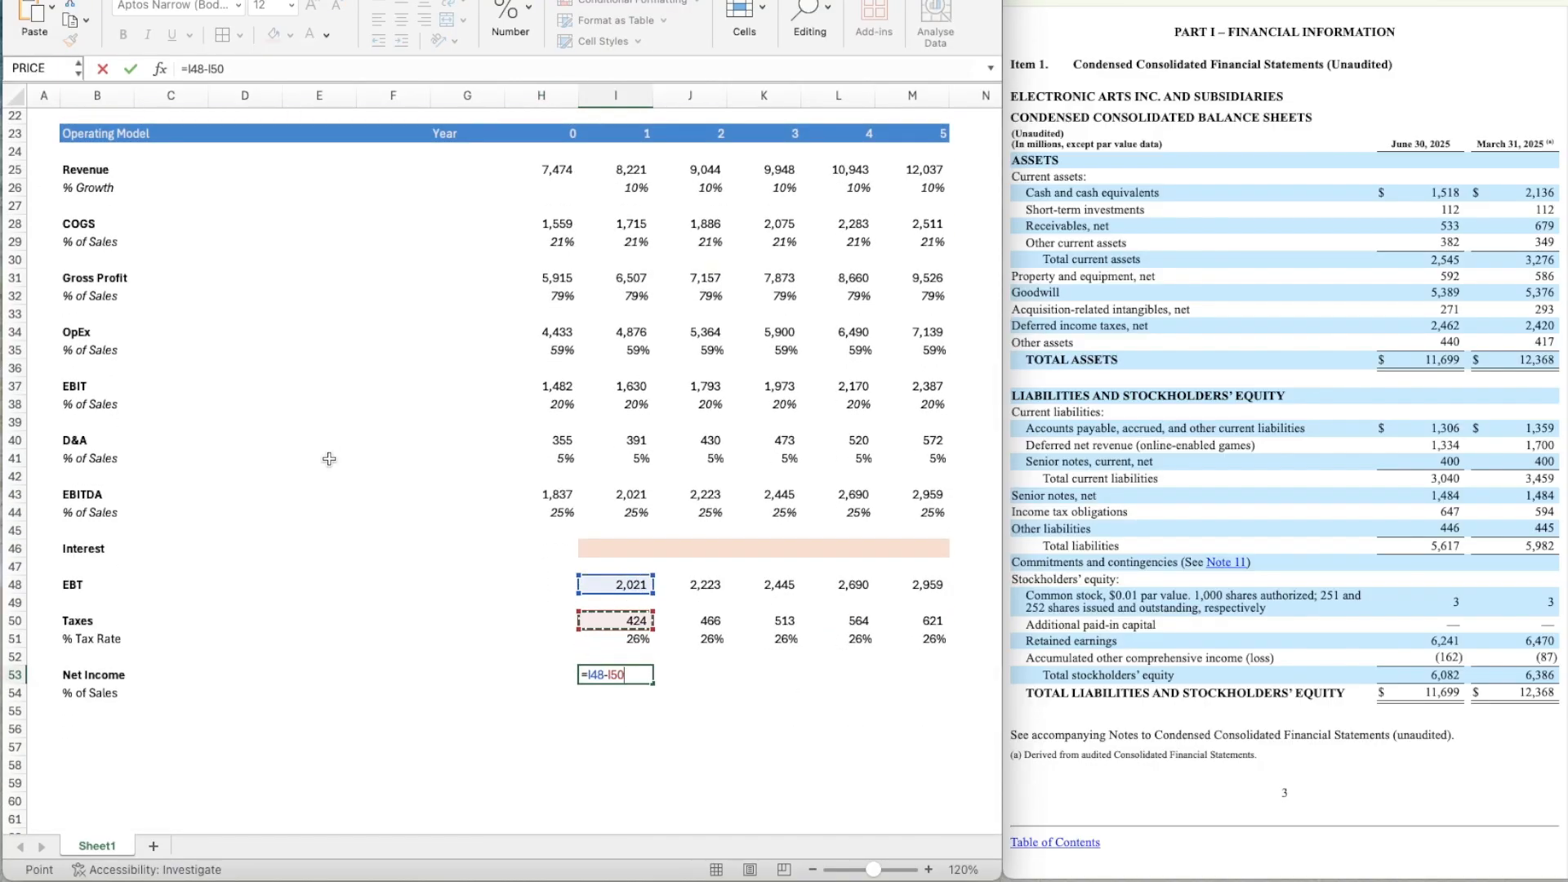
key(Return)
key(Up)
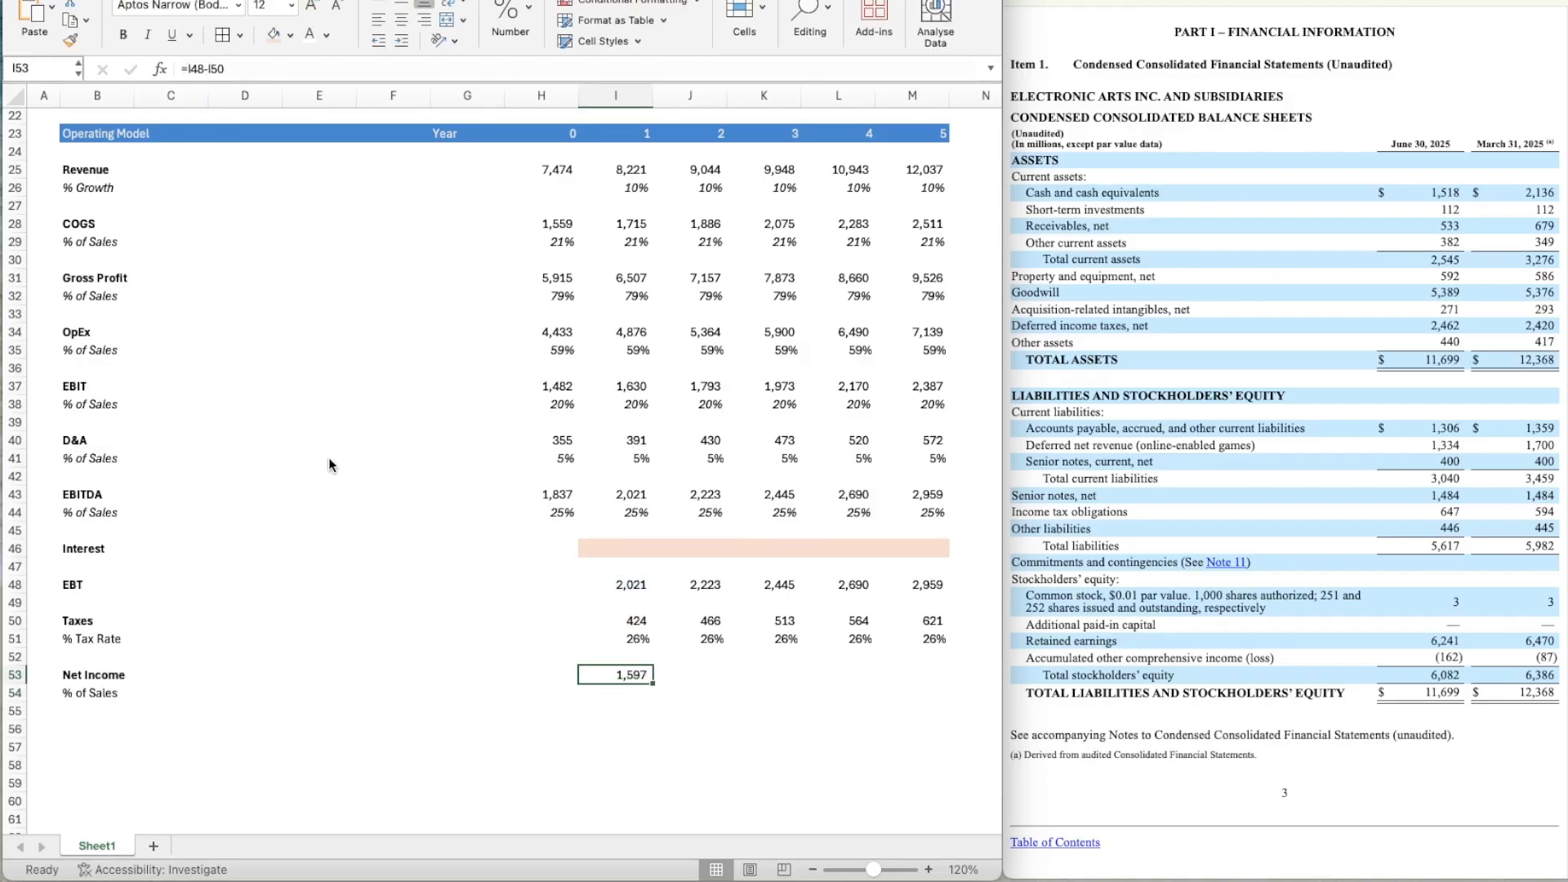
key(ctrl+c)
key(shift+Right)
key(shift+Right)
key(shift+Right)
key(shift+Right)
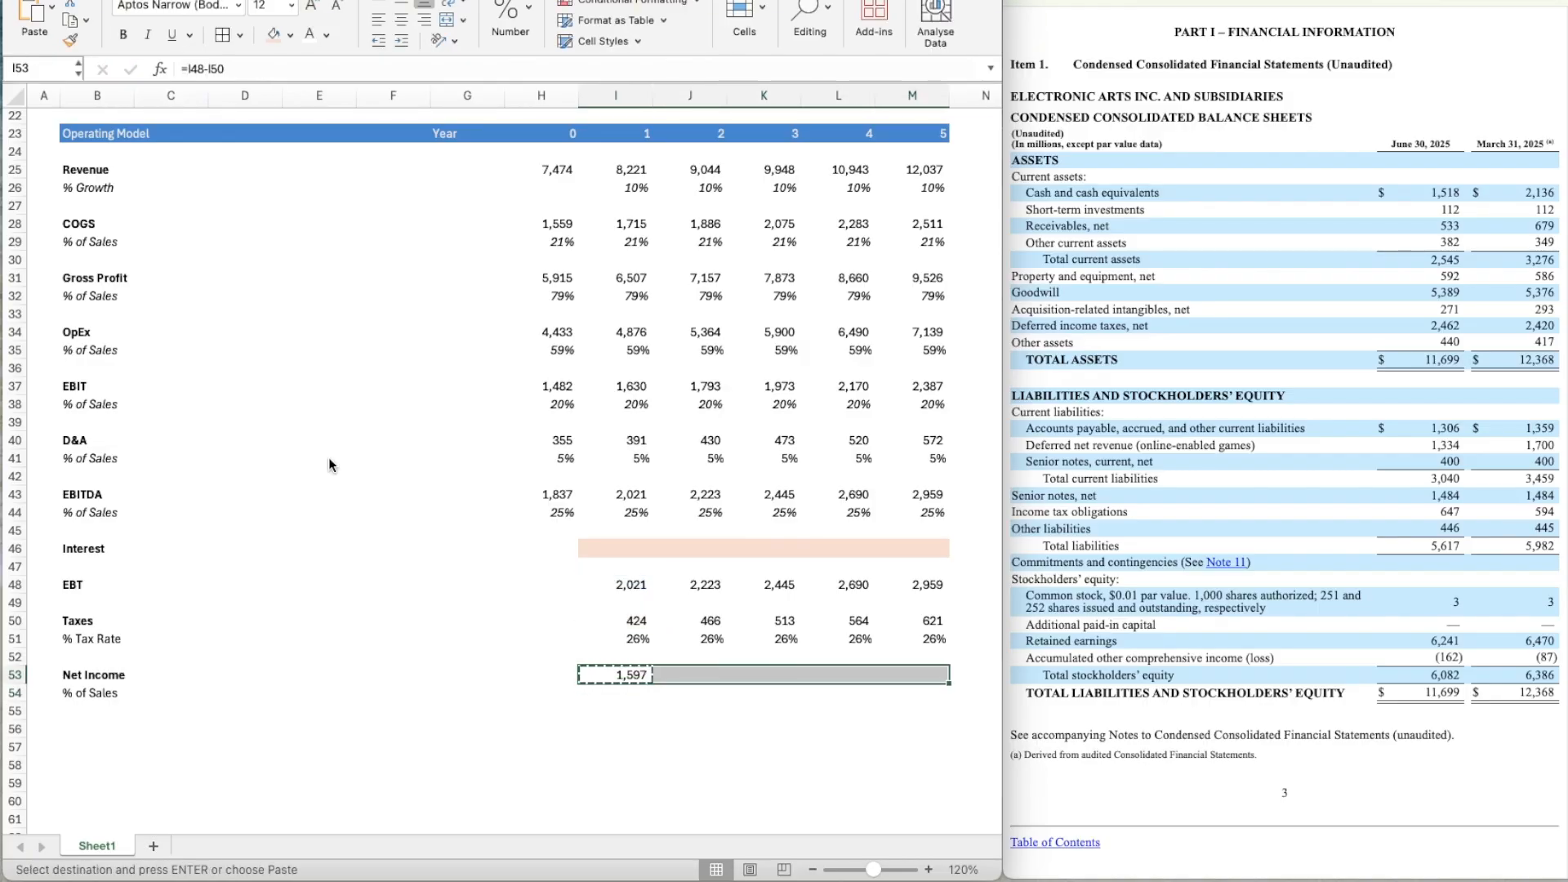
key(ctrl+v)
Italicize the entire % Tax Rate row 51.
key(Up)
key(Up)
key(shift+Right)
key(shift+Right)
key(shift+Right)
key(shift+Right)
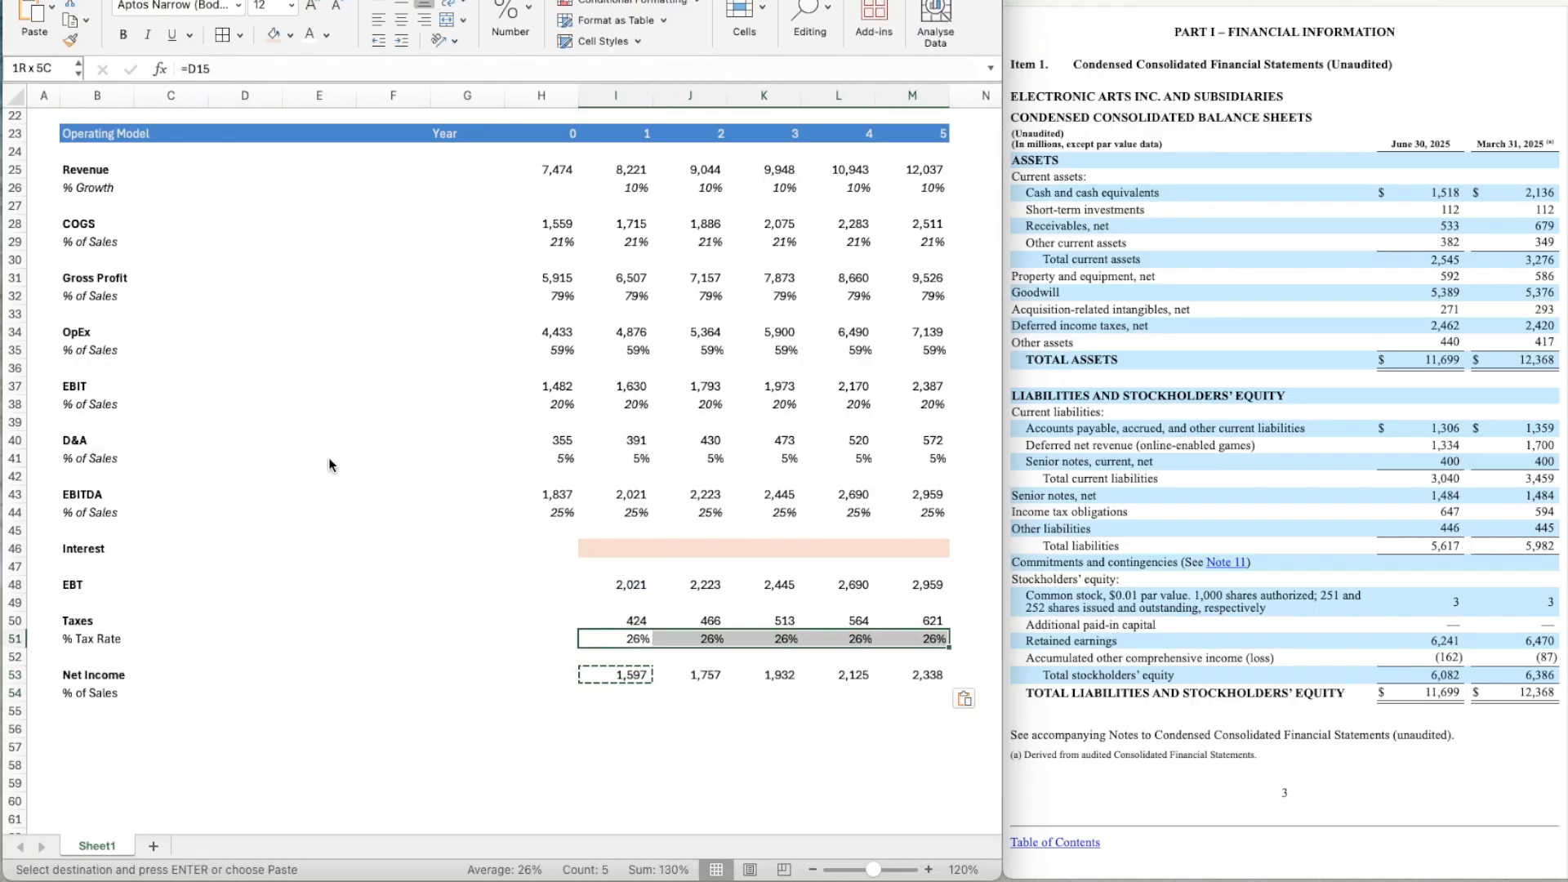
key(shift+space)
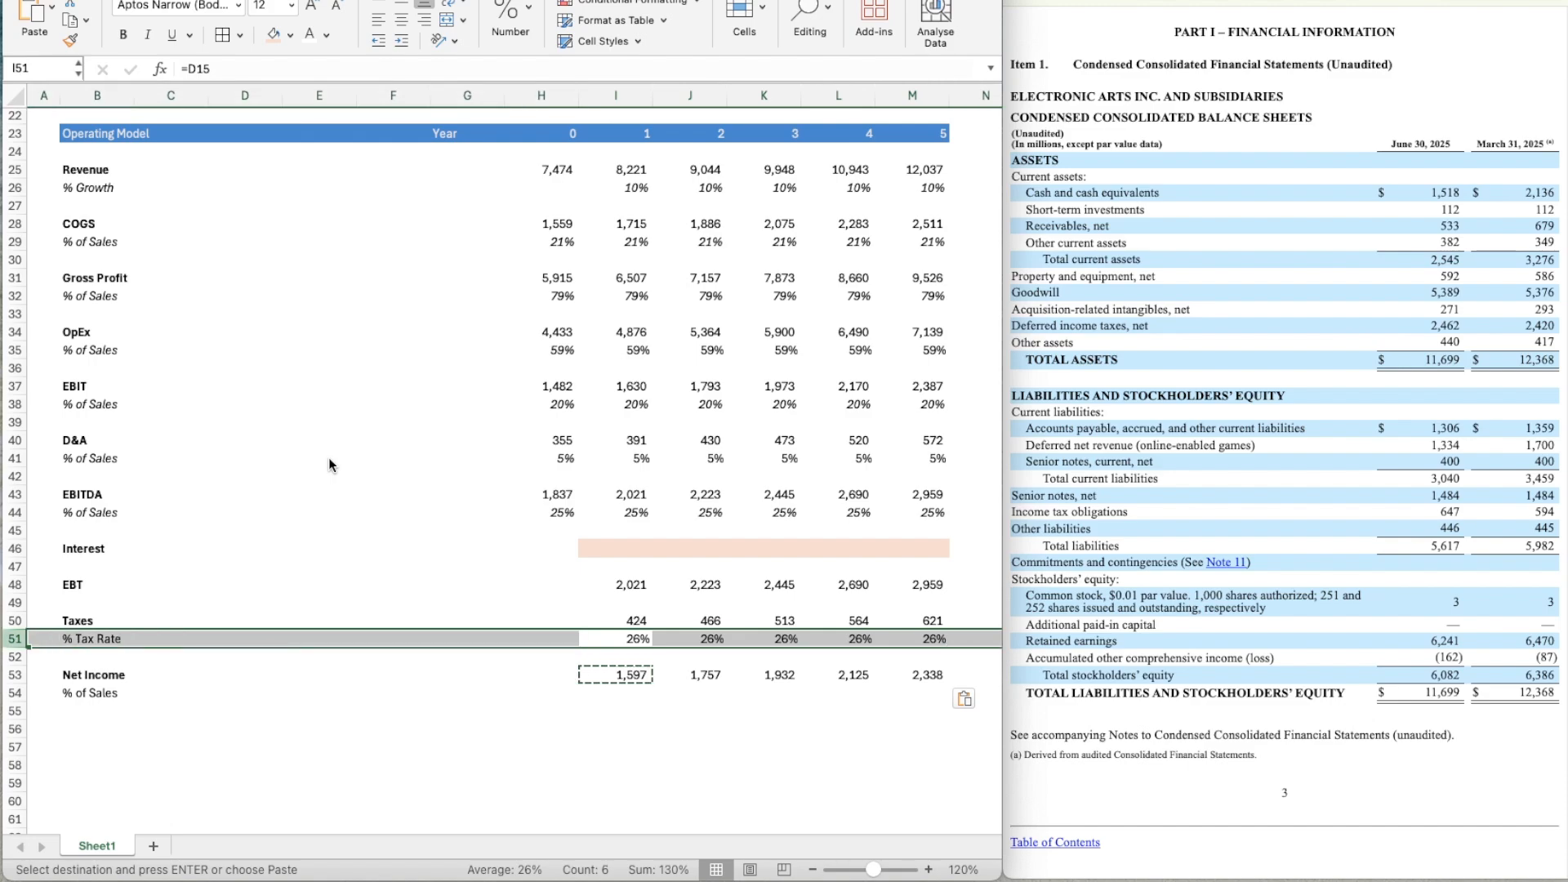
key(ctrl+i)
Calculate Year 1 net income as a percentage of sales in I54 with the formula =I53/I25.
key(Down)
key(Down)
key(Down)
text(=)
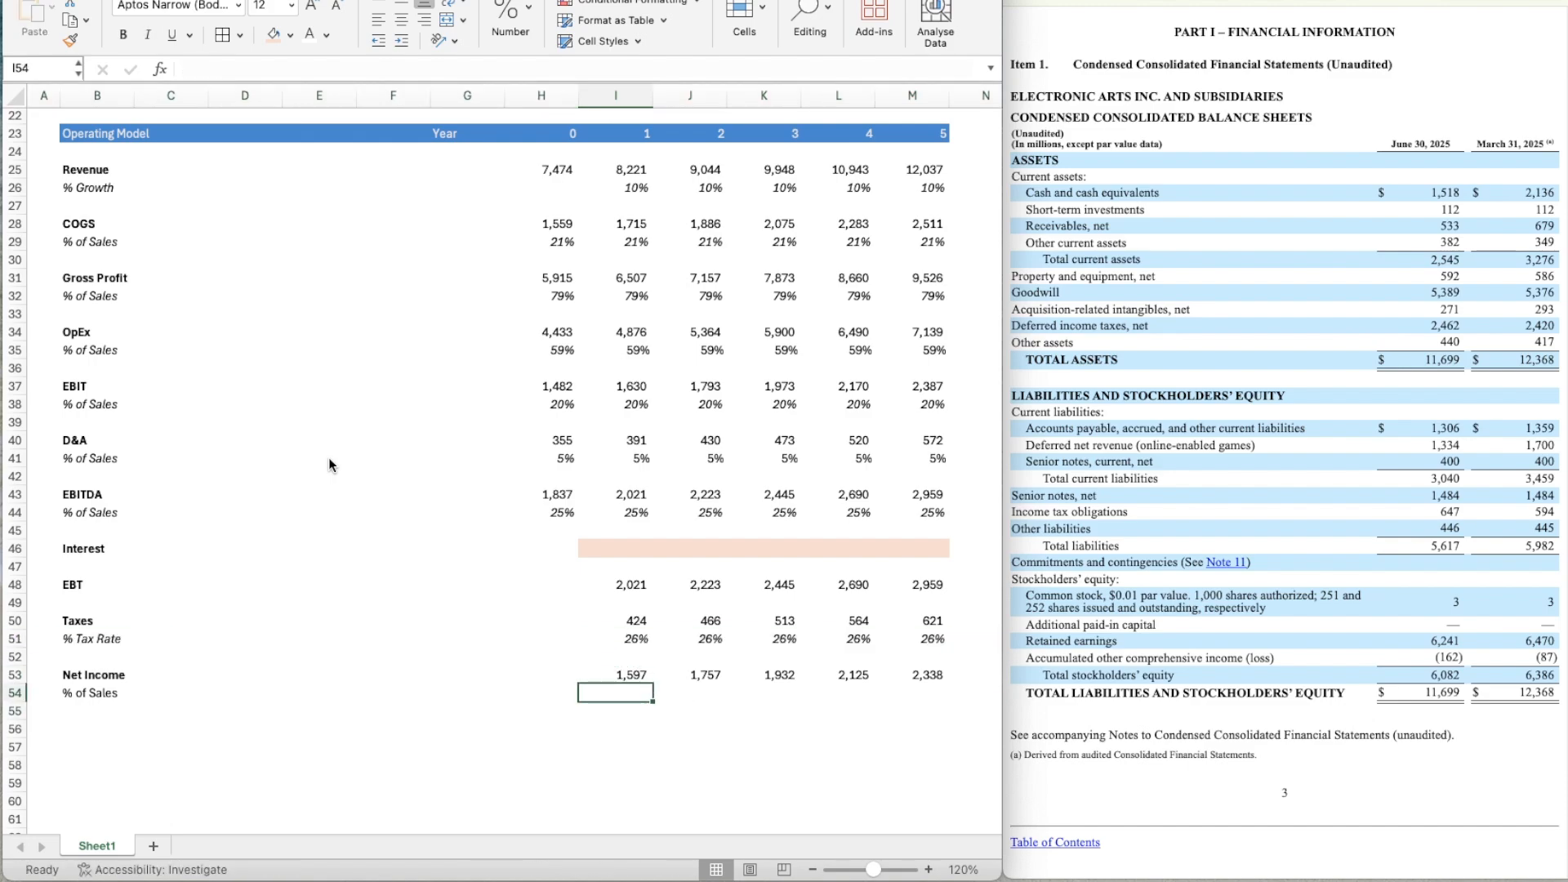
key(Up)
text(/)
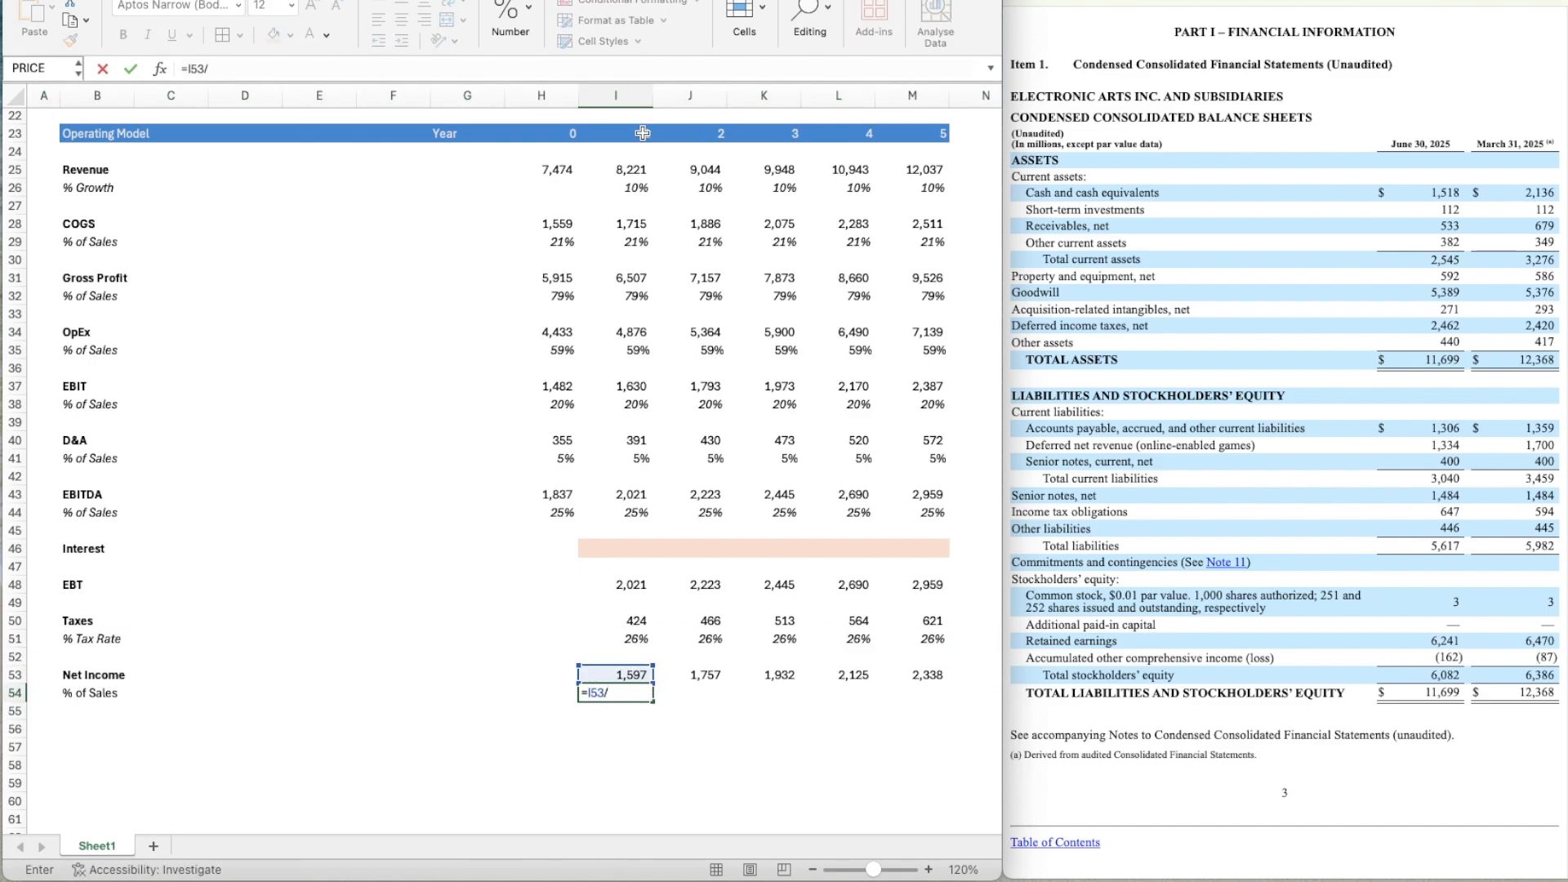
click(623, 165)
key(Return)
Apply the italic percentage formatting of the tax rate cell I51 to the net income margin in I54.
key(Up)
key(Up)
key(Up)
key(Up)
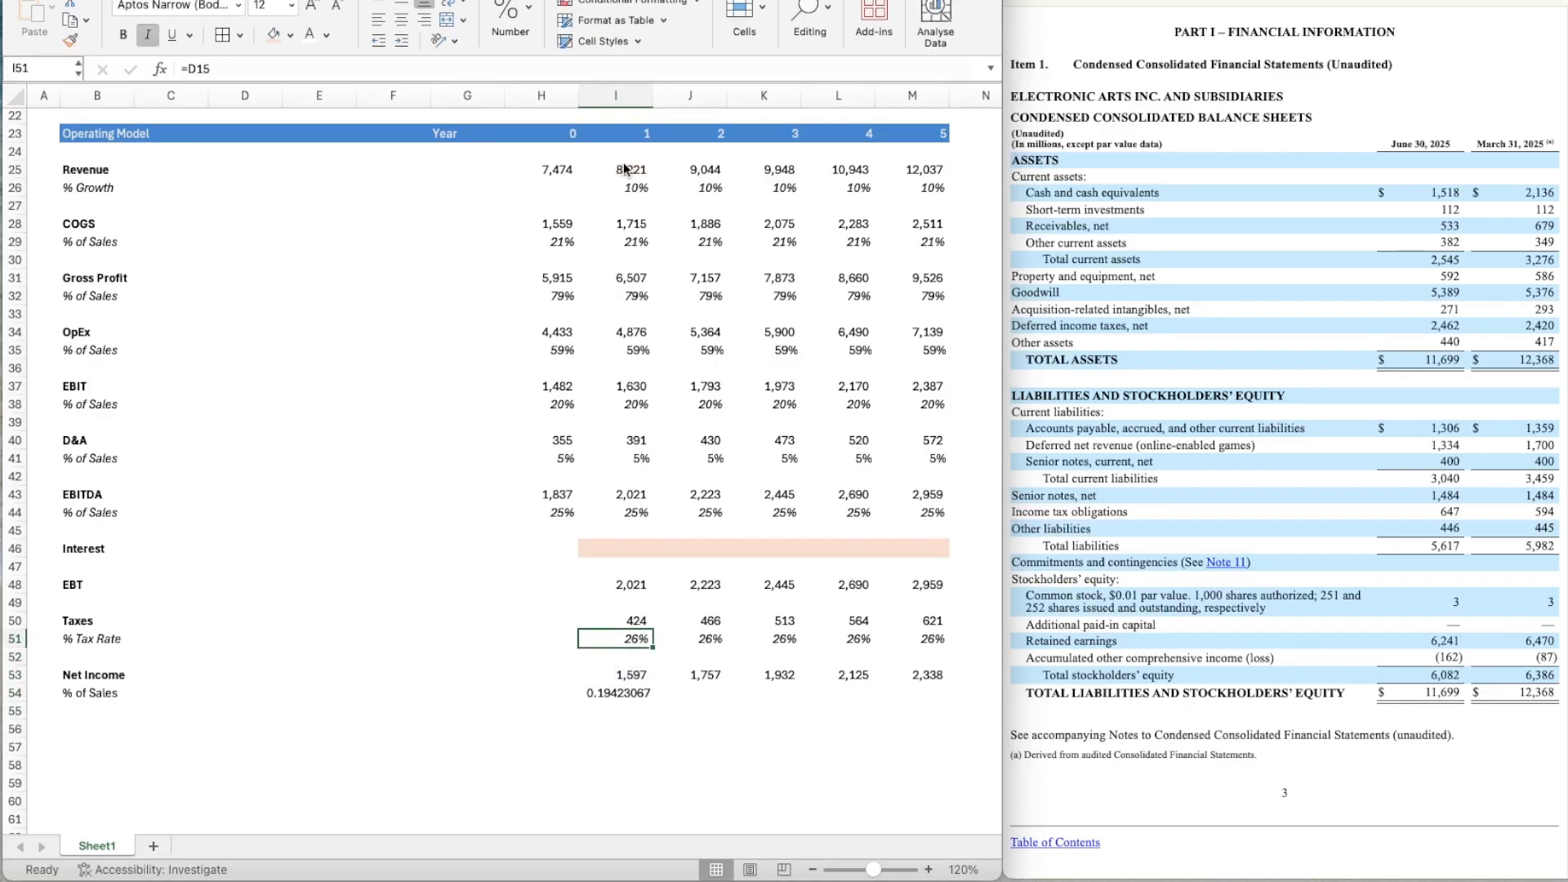
click(70, 40)
click(629, 693)
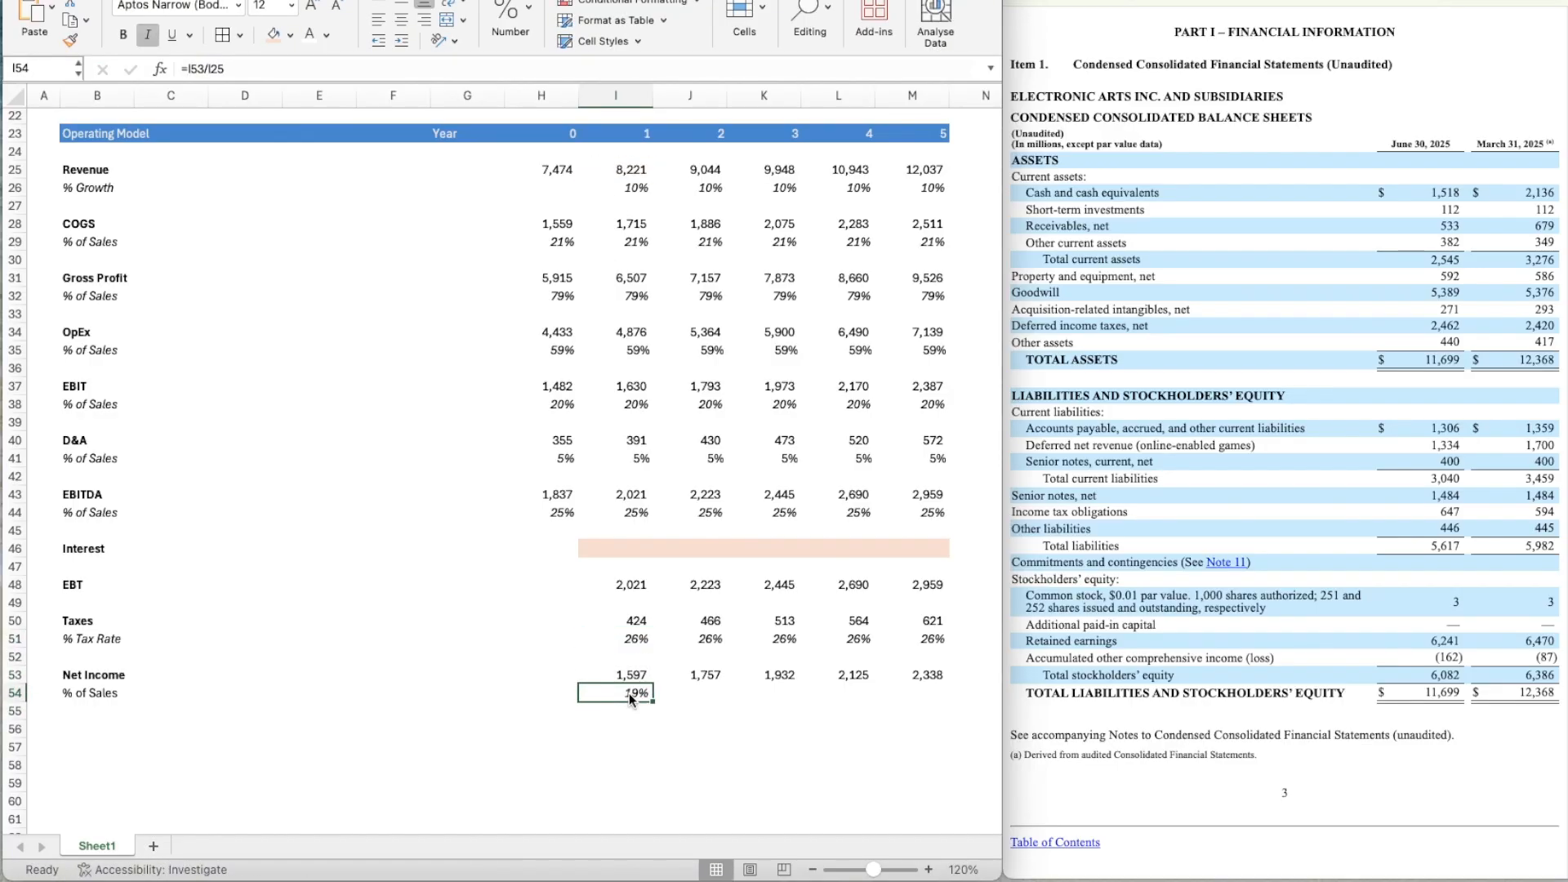
Copy the net income % of Sales formula from I54 across to Year 5 in M54.
key(ctrl+c)
key(shift+Right)
key(shift+Right)
key(shift+Right)
key(shift+Right)
key(ctrl+v)
scroll(628, 693, down, 3)
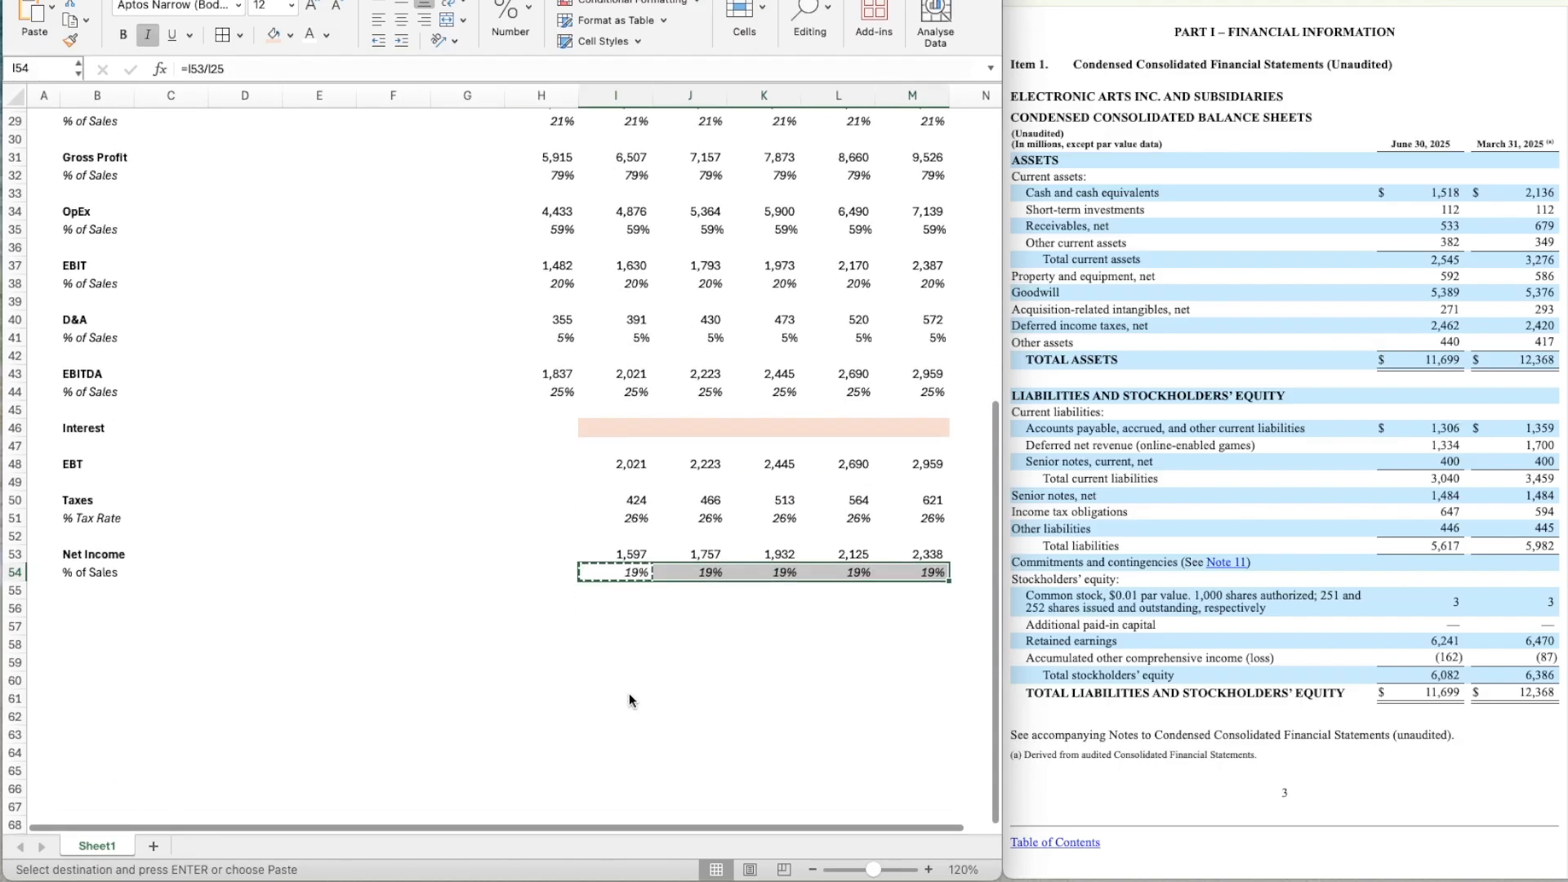
key(Down)
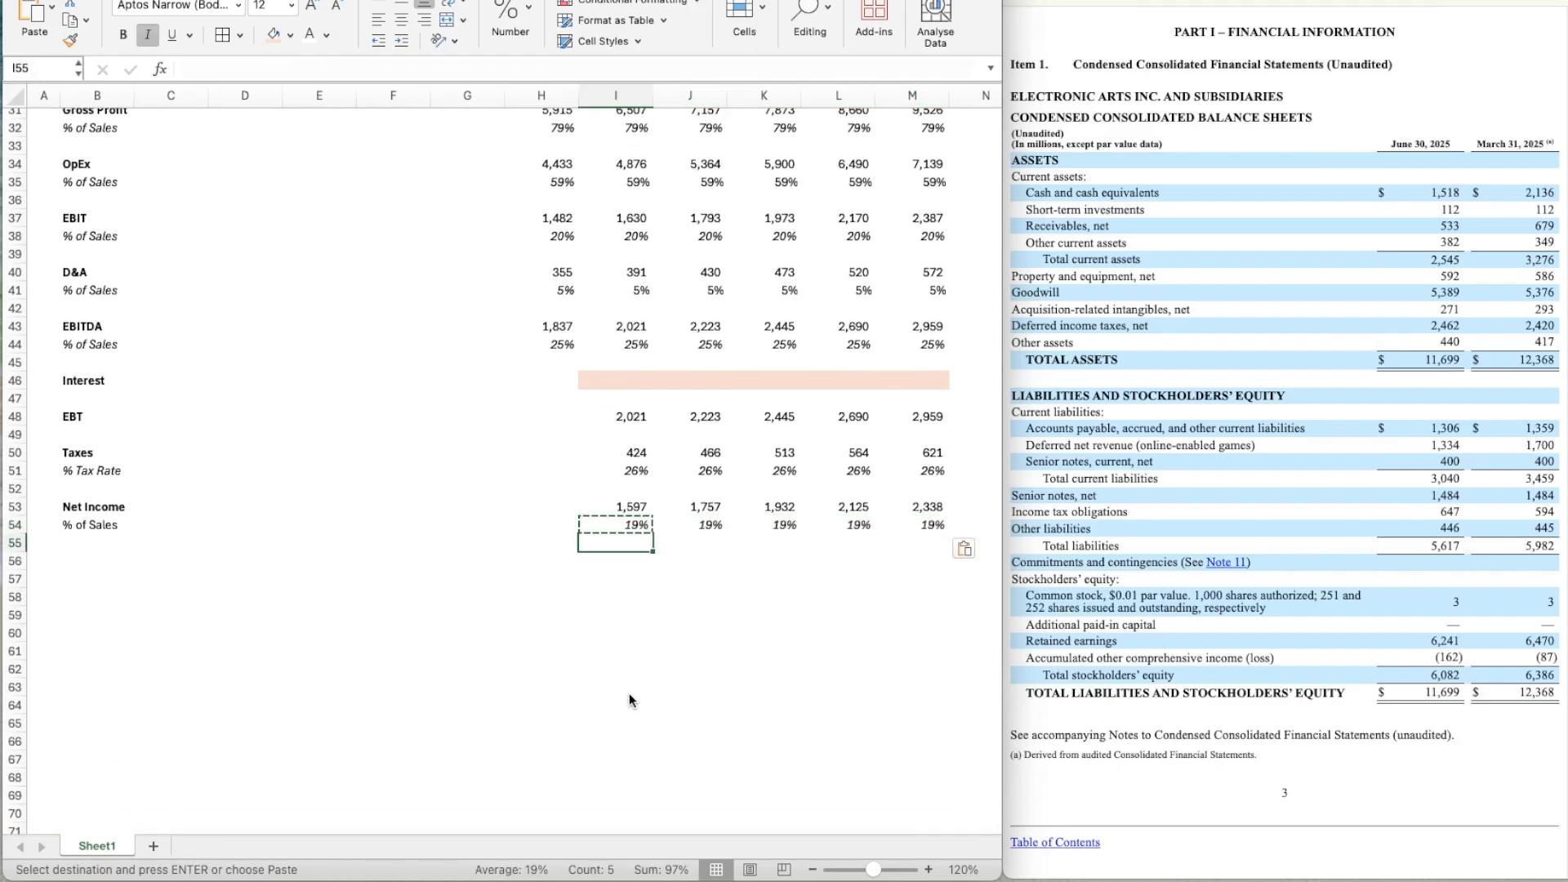
key(Down)
key(Left)
key(Left)
key(Escape)
Link LTM EBITDA in H5 of the Entry assumptions to the Year 0 EBITDA in H43.
scroll(688, 545, up, 3)
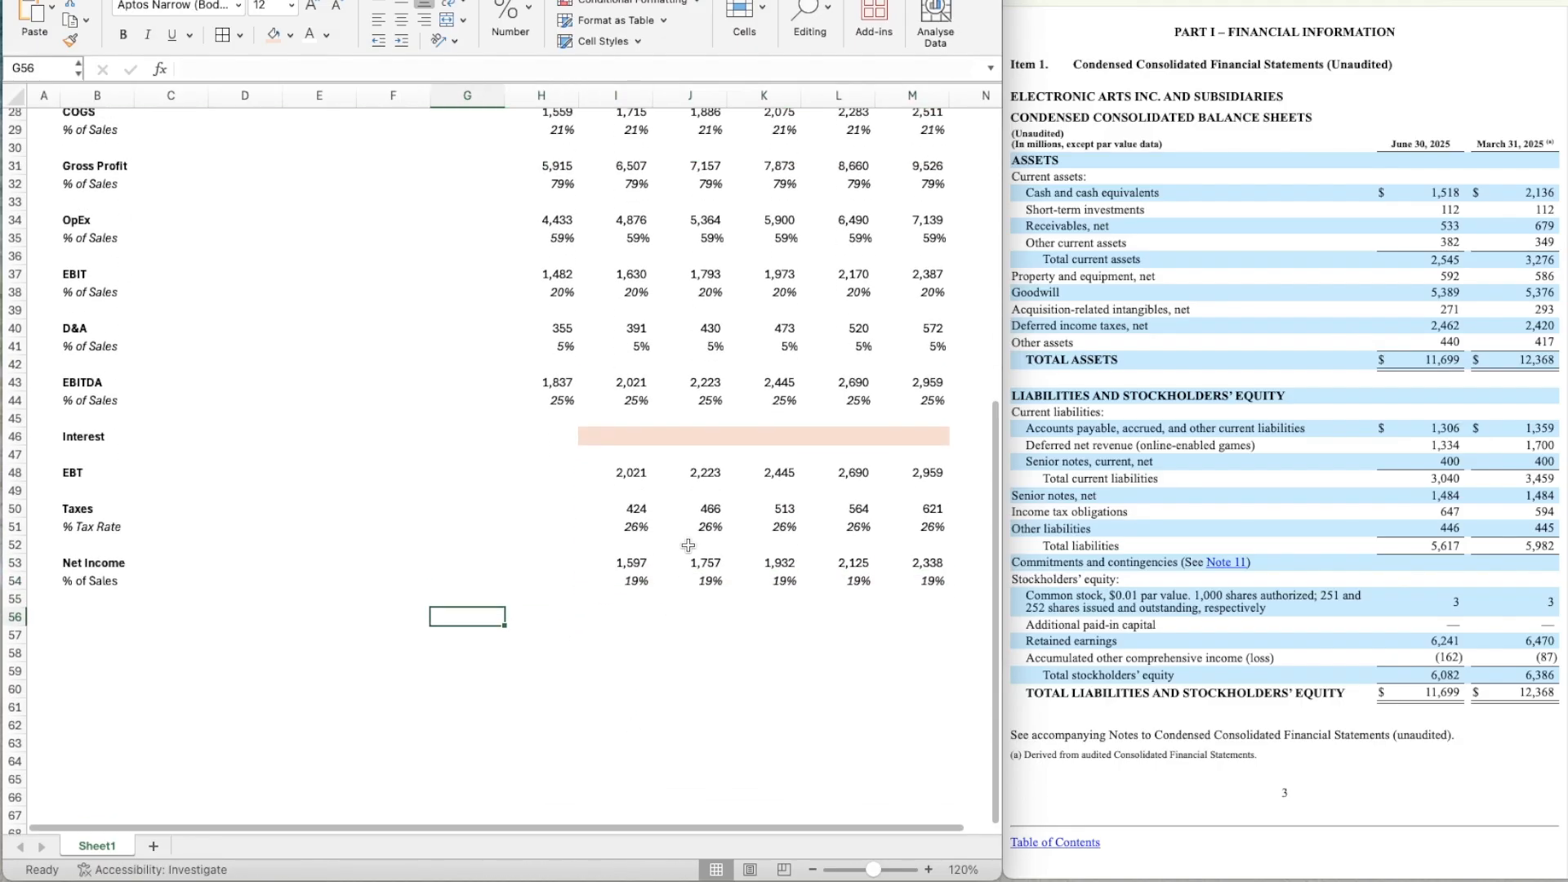
scroll(688, 546, up, 9)
click(549, 185)
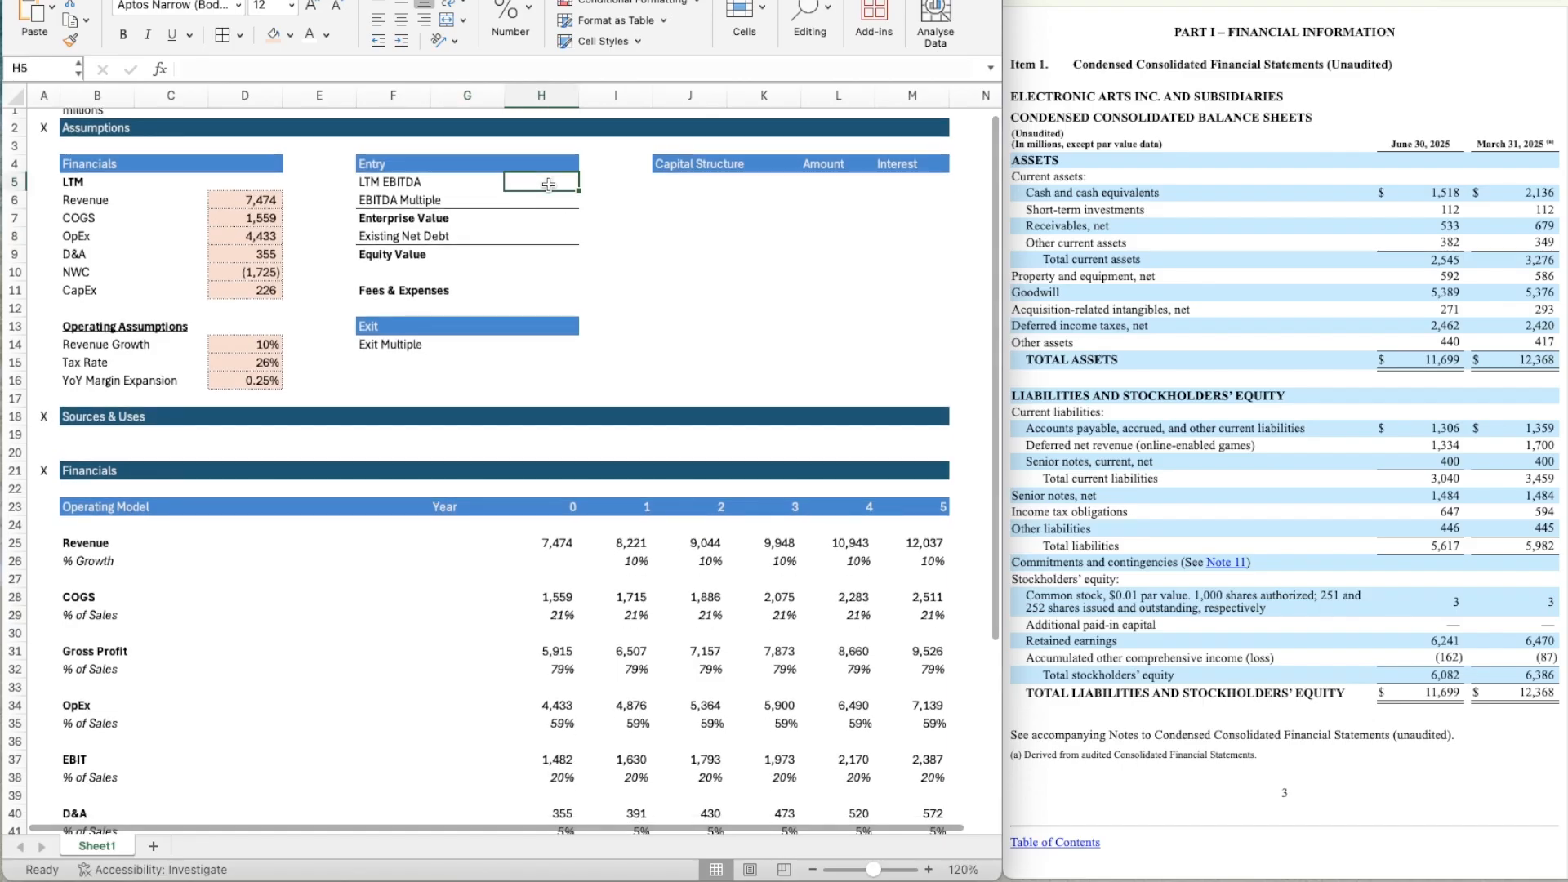
text(=)
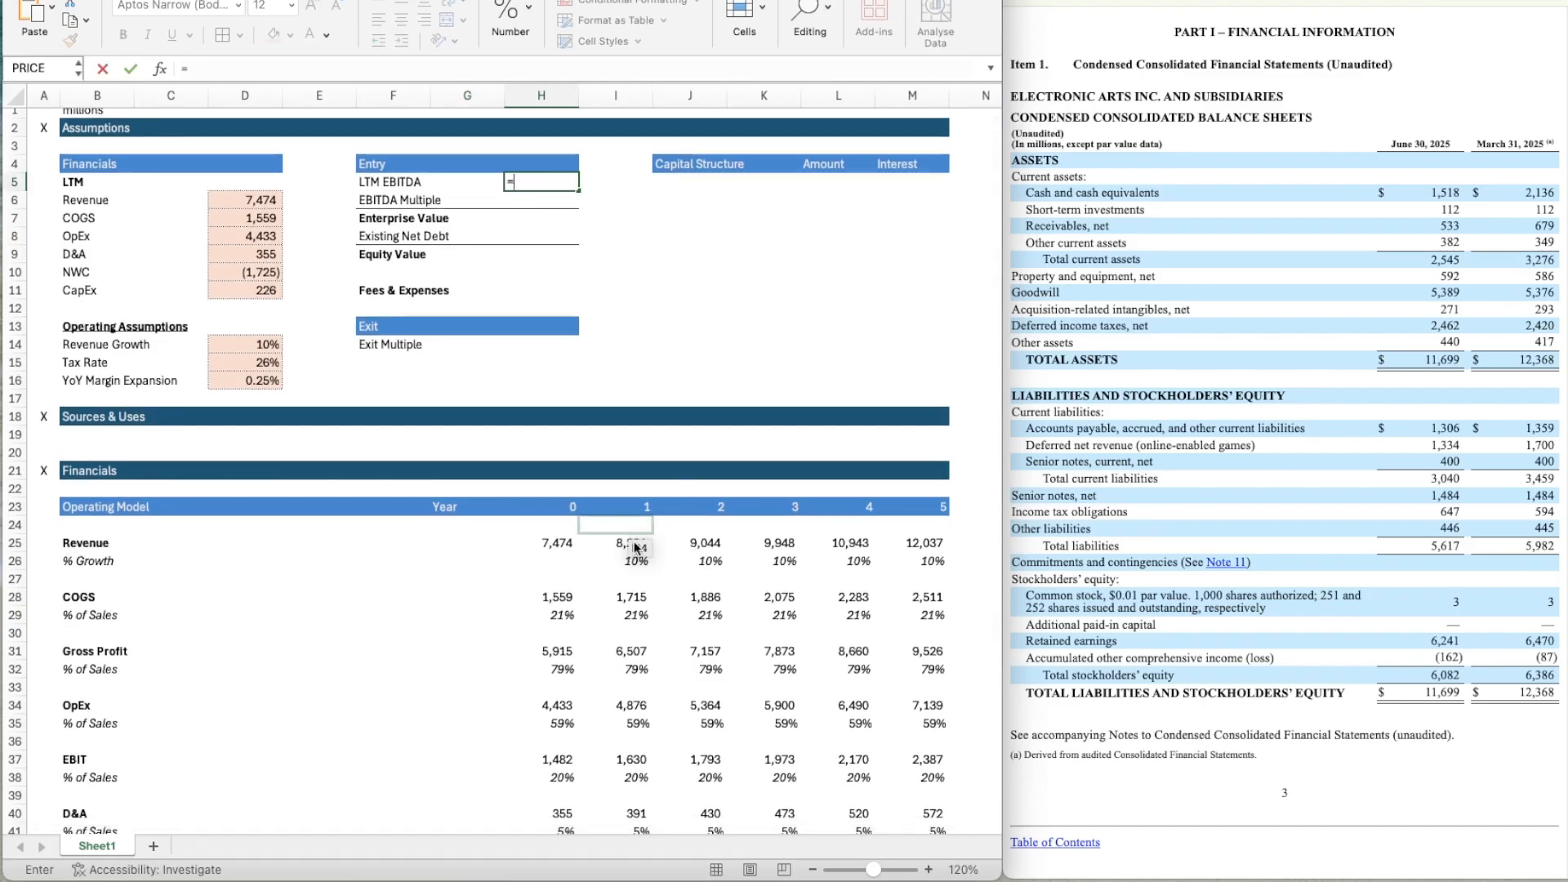
scroll(581, 650, down, 10)
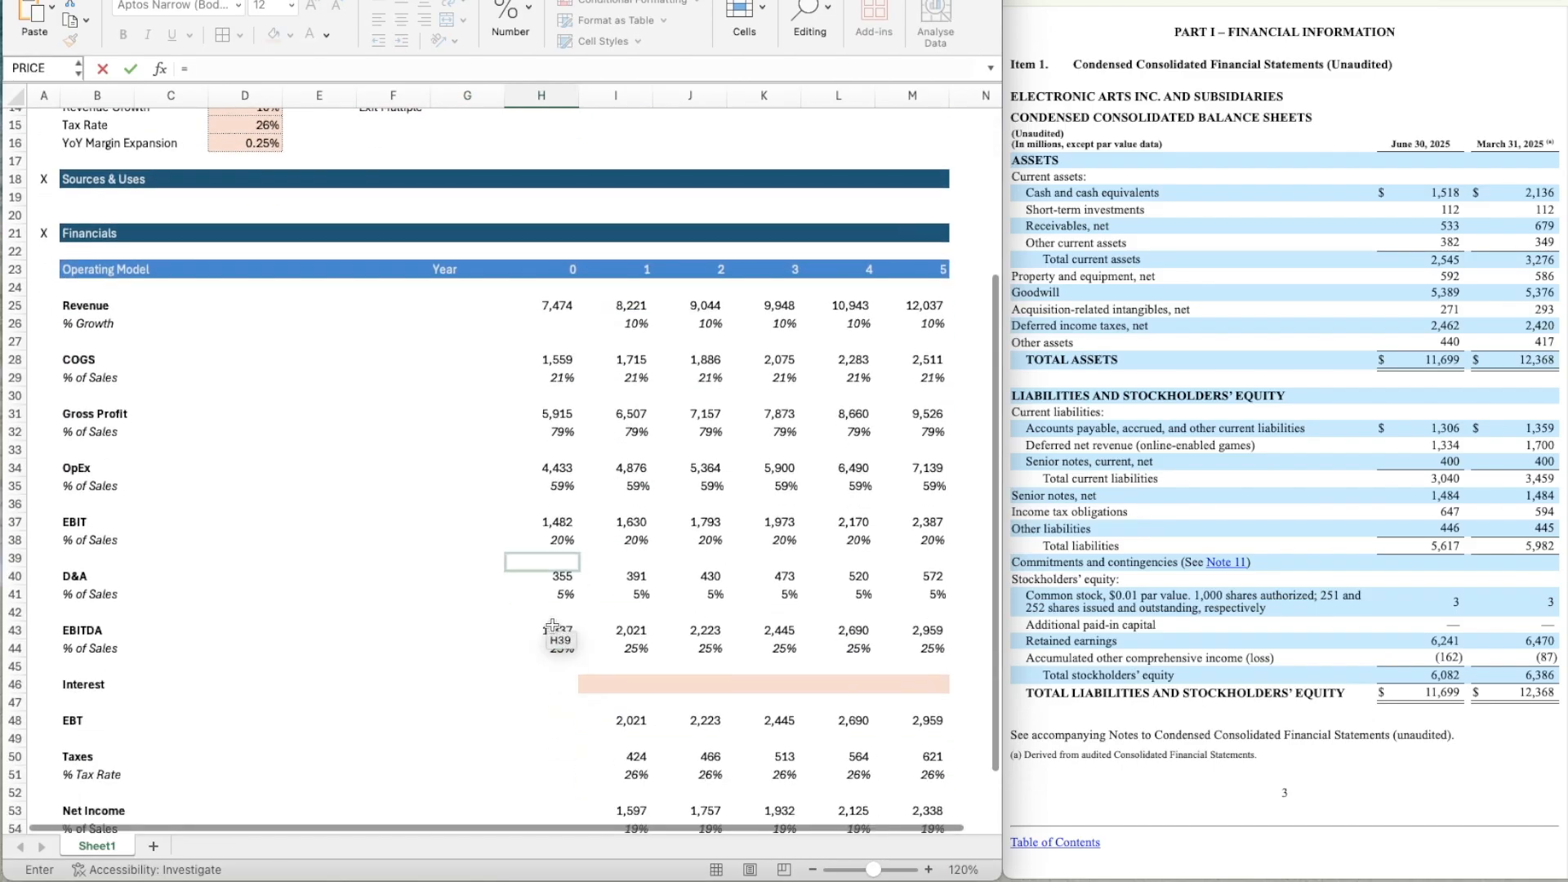
click(553, 628)
key(Return)
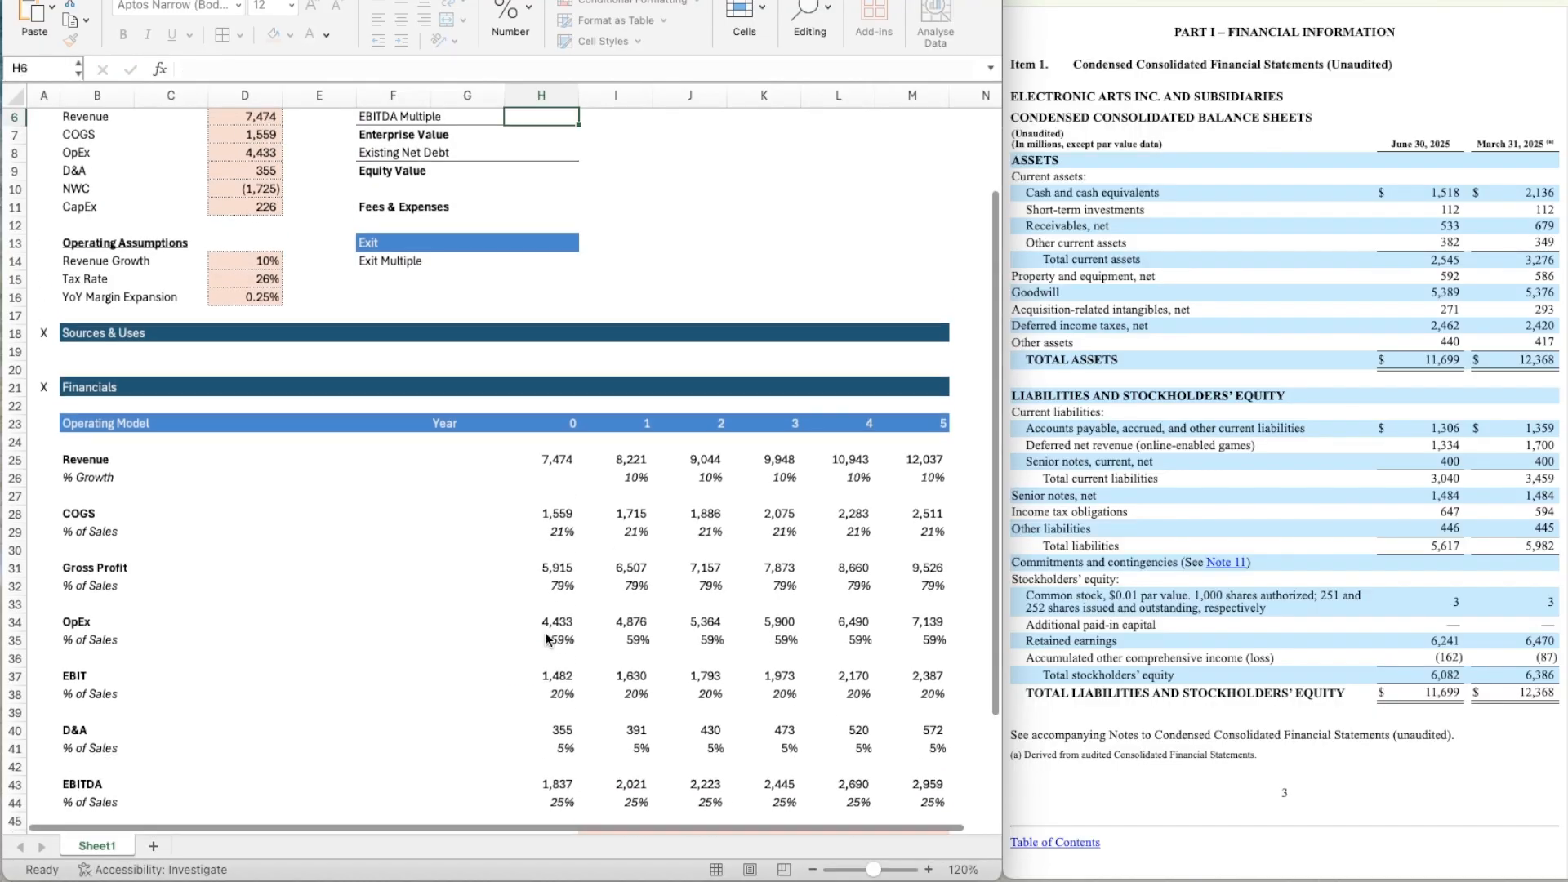
scroll(547, 639, up, 5)
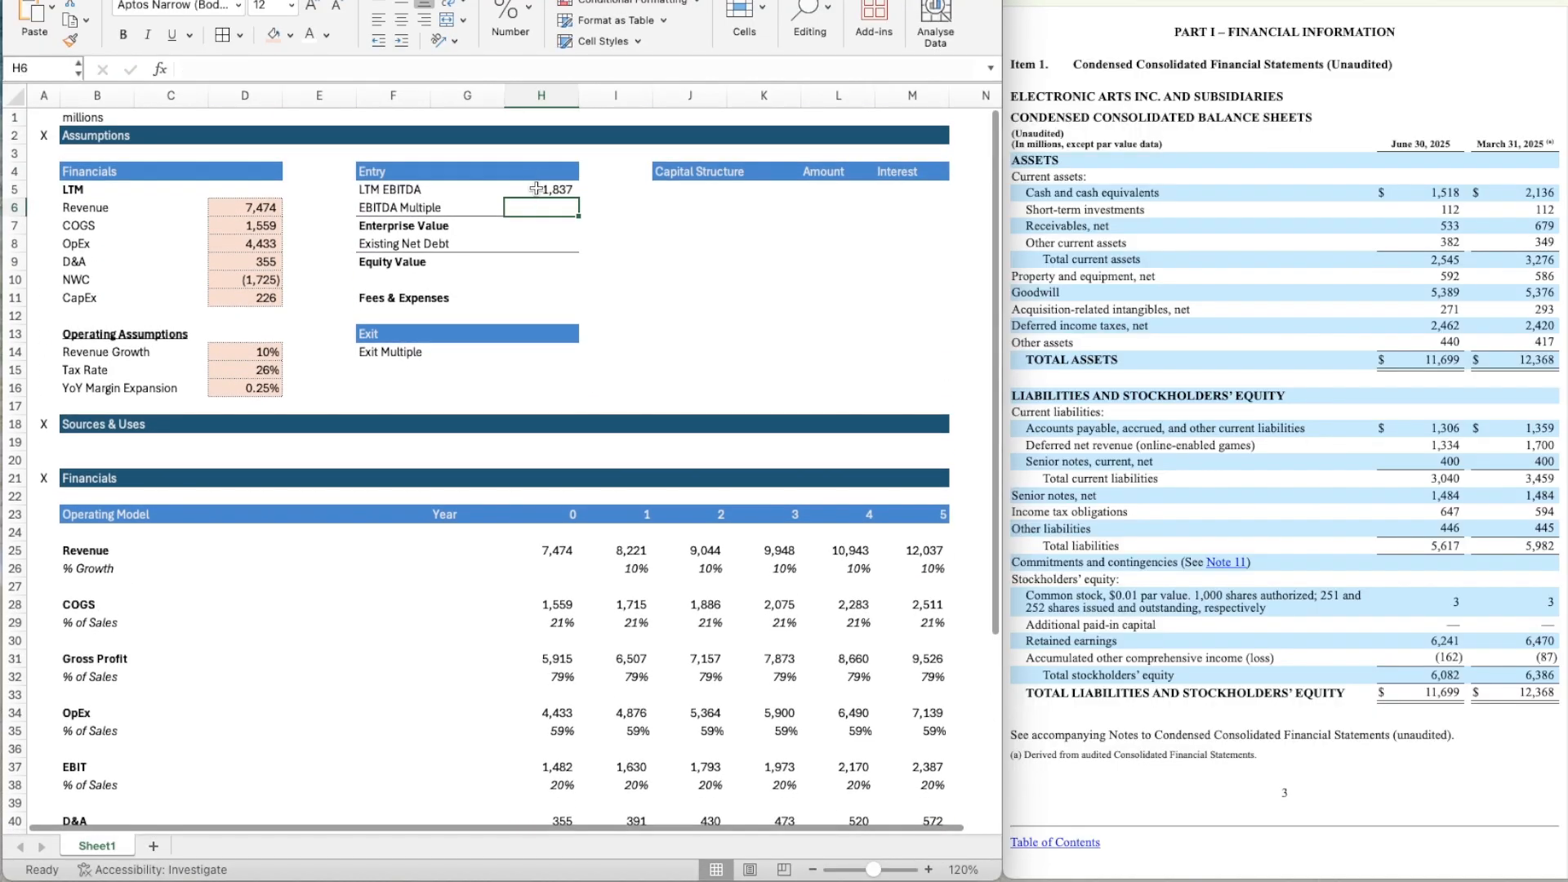
Enter 55000 as the Enterprise Value in H7 of the Entry assumptions.
key(Down)
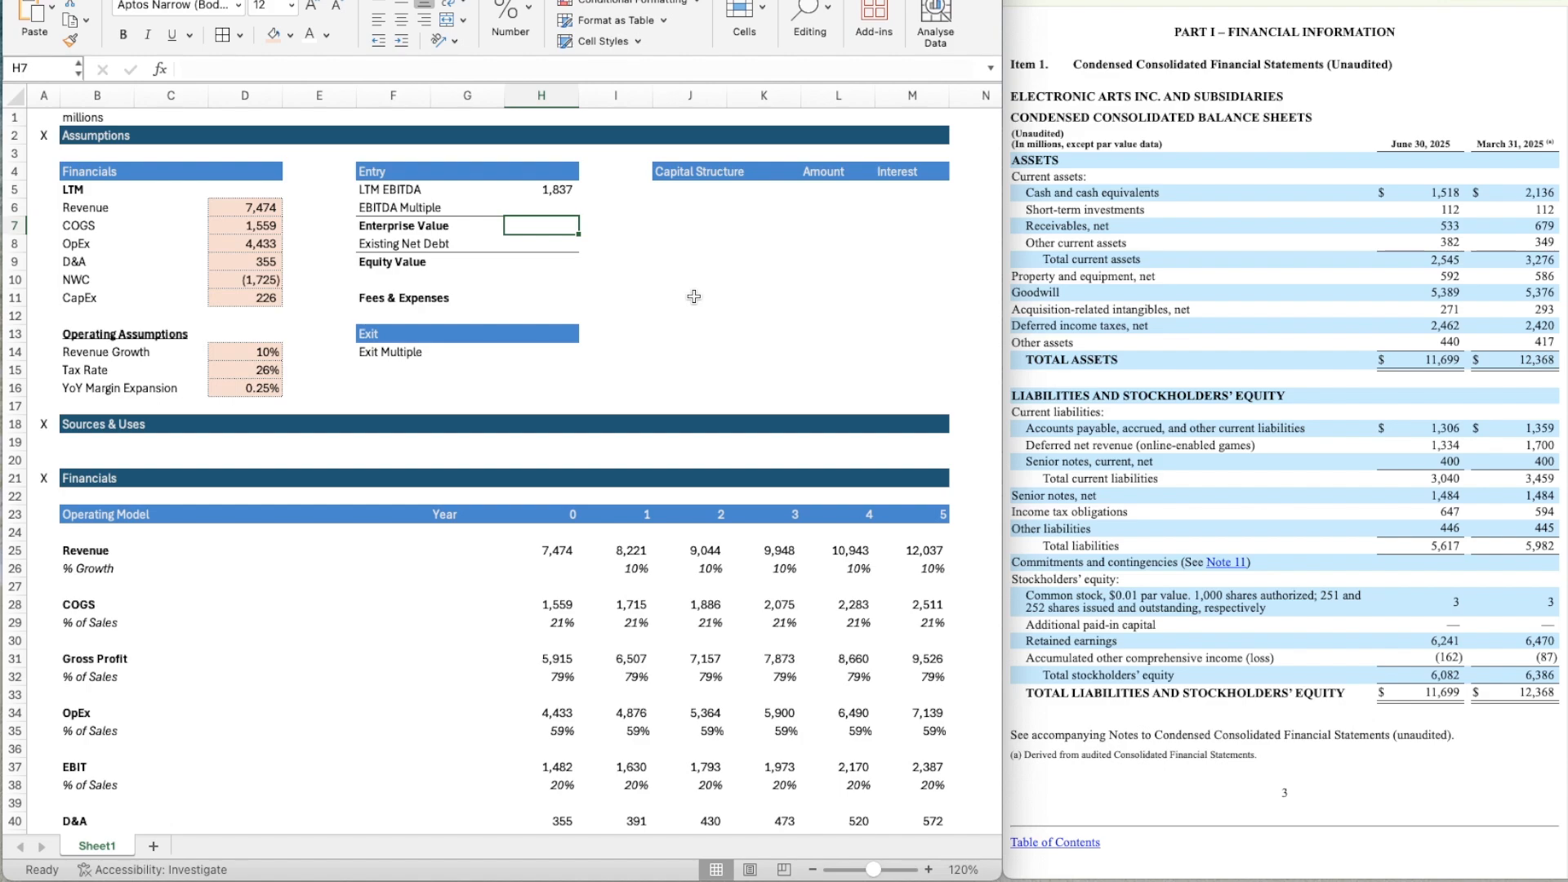
text(55000)
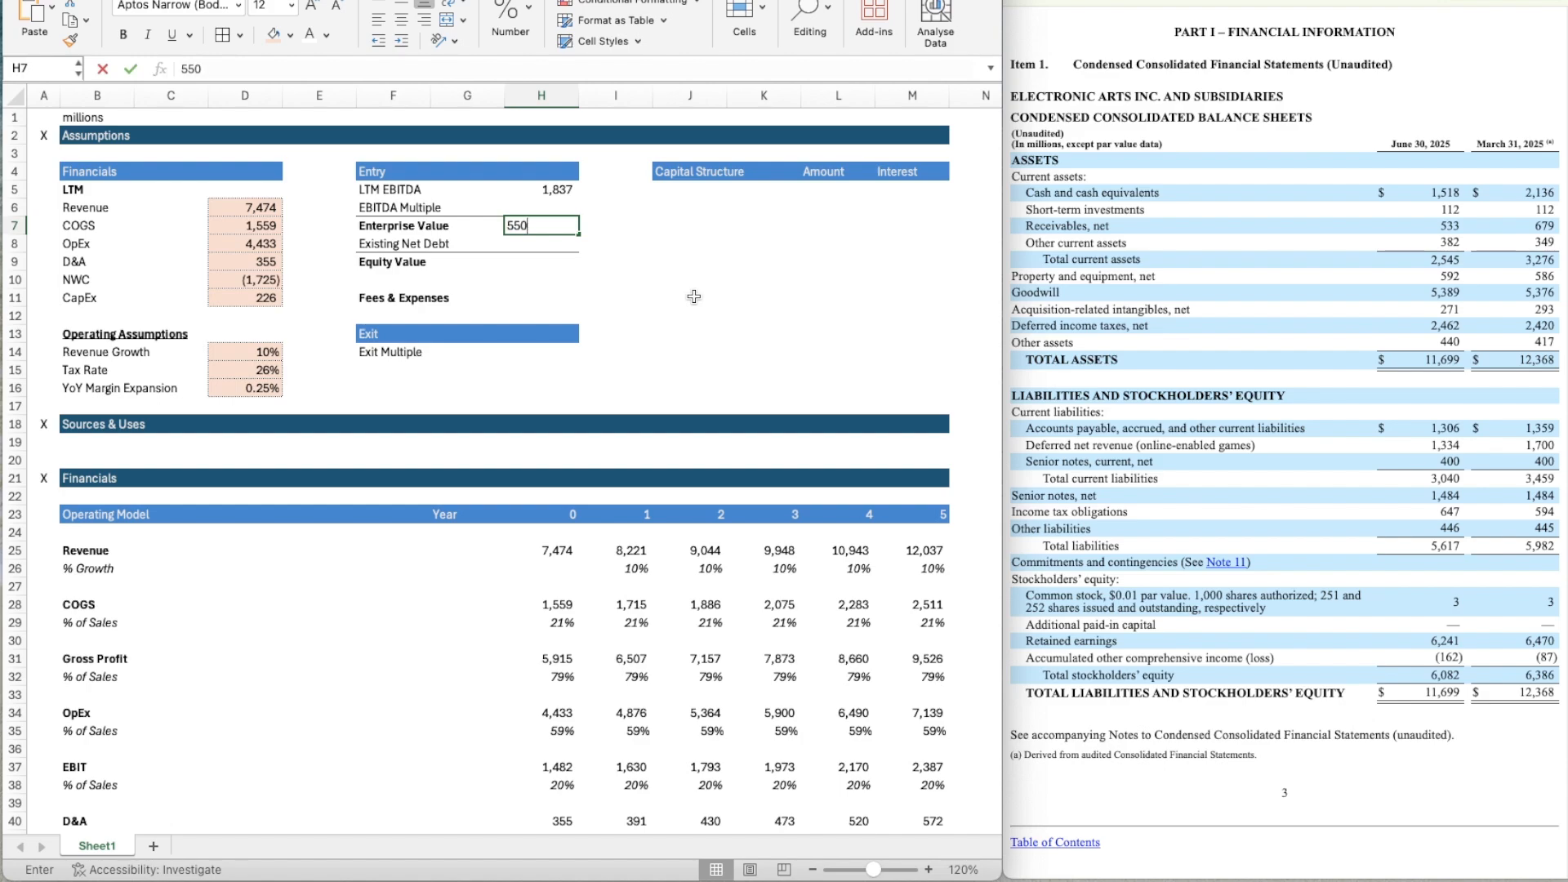
key(Return)
Format the Enterprise Value in H7 as a number with zero decimals, a thousands separator and negatives in black parentheses.
key(Up)
key(Up)
key(Up)
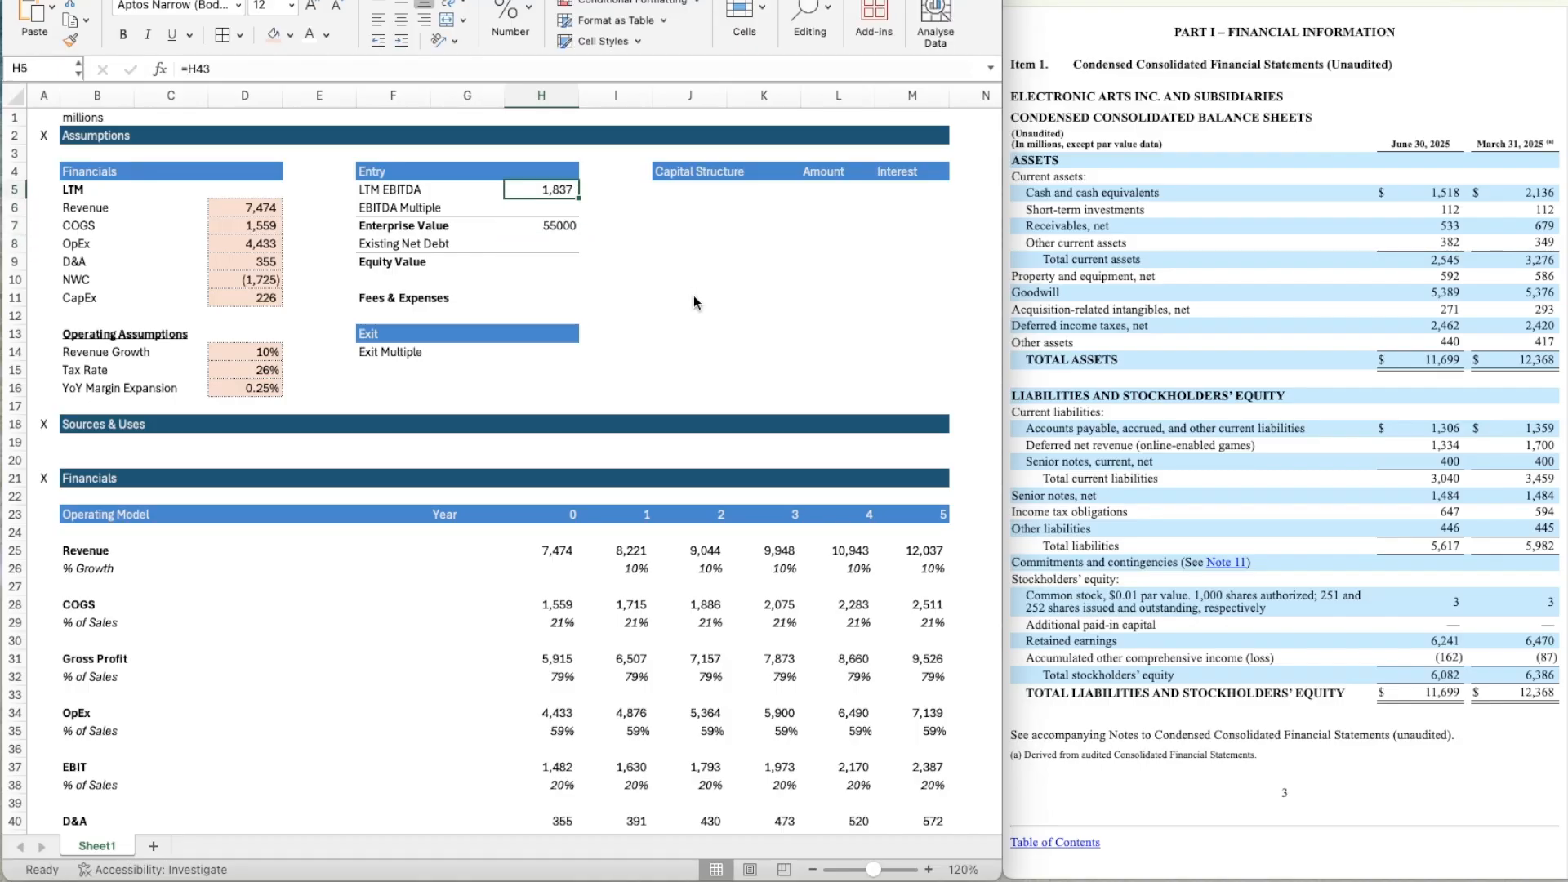
key(Down)
key(Down)
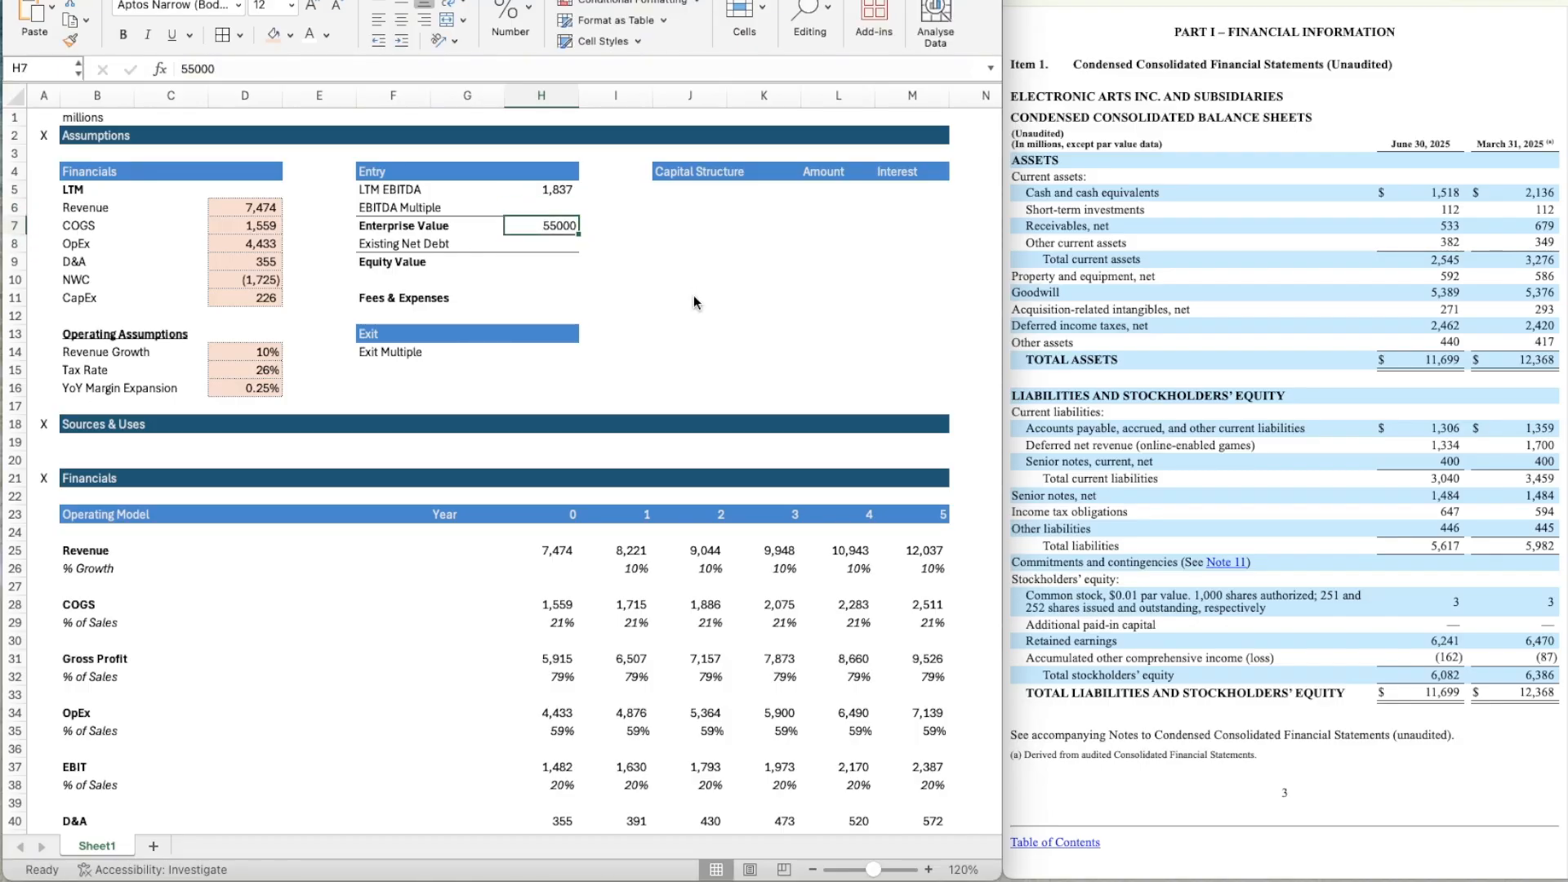
key(super+1)
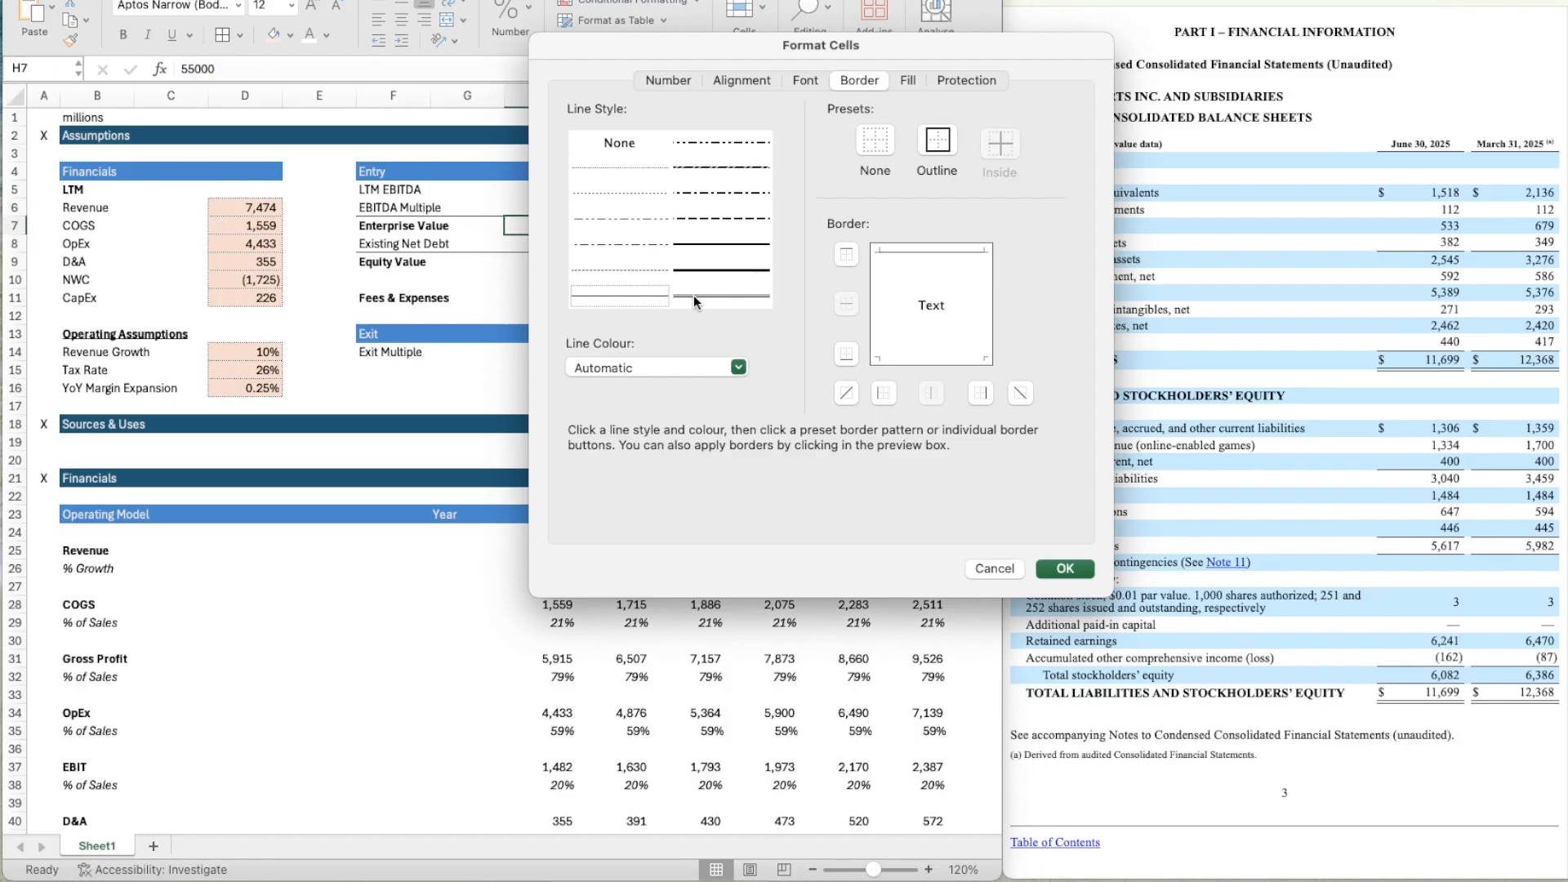
click(665, 80)
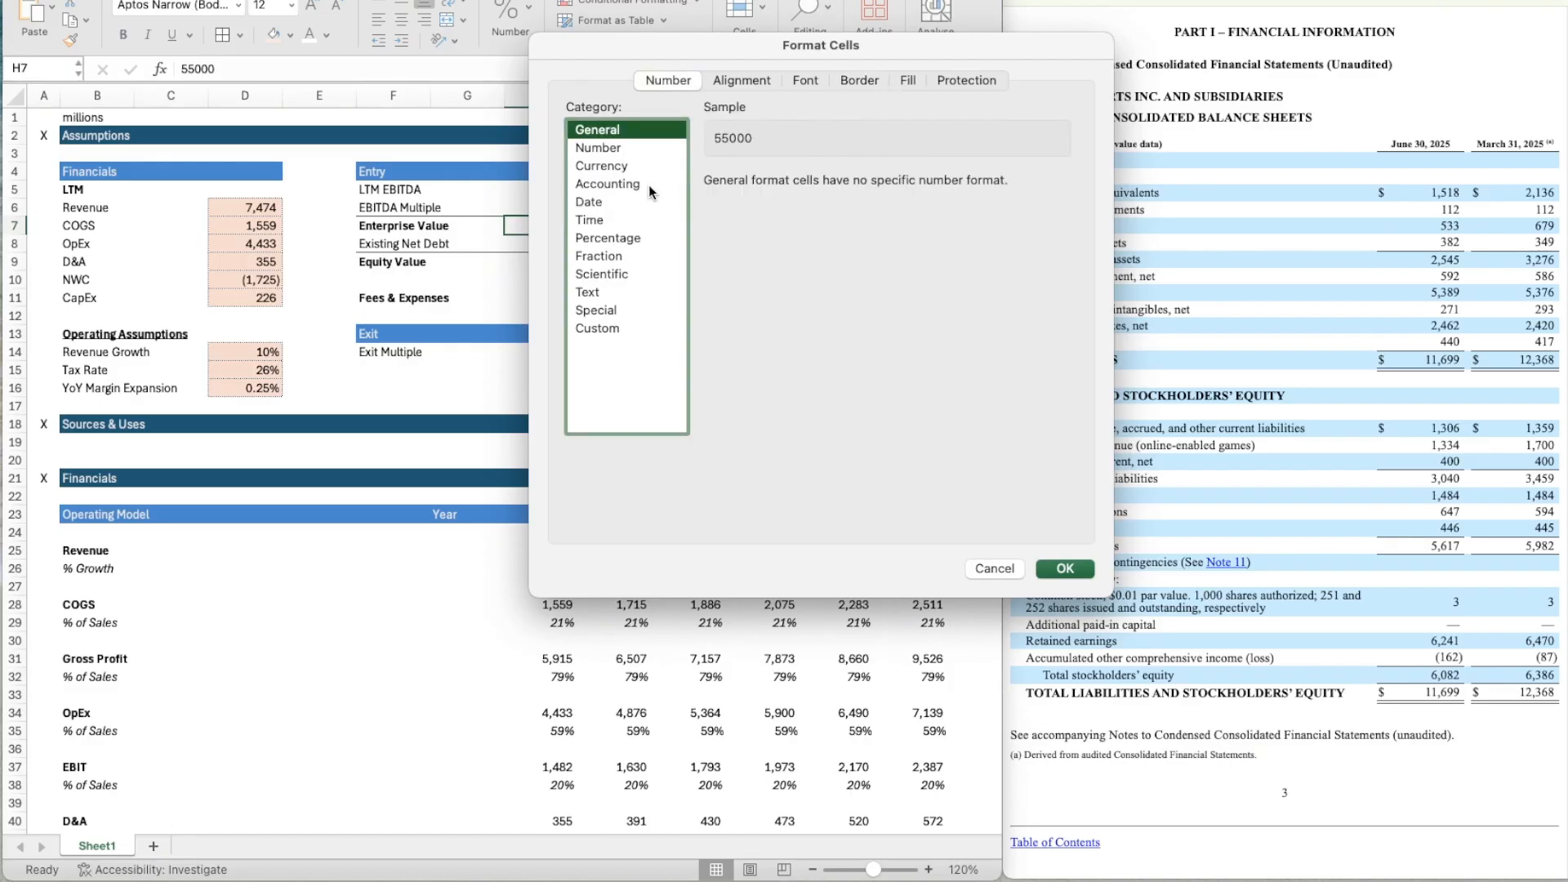
click(641, 149)
click(847, 189)
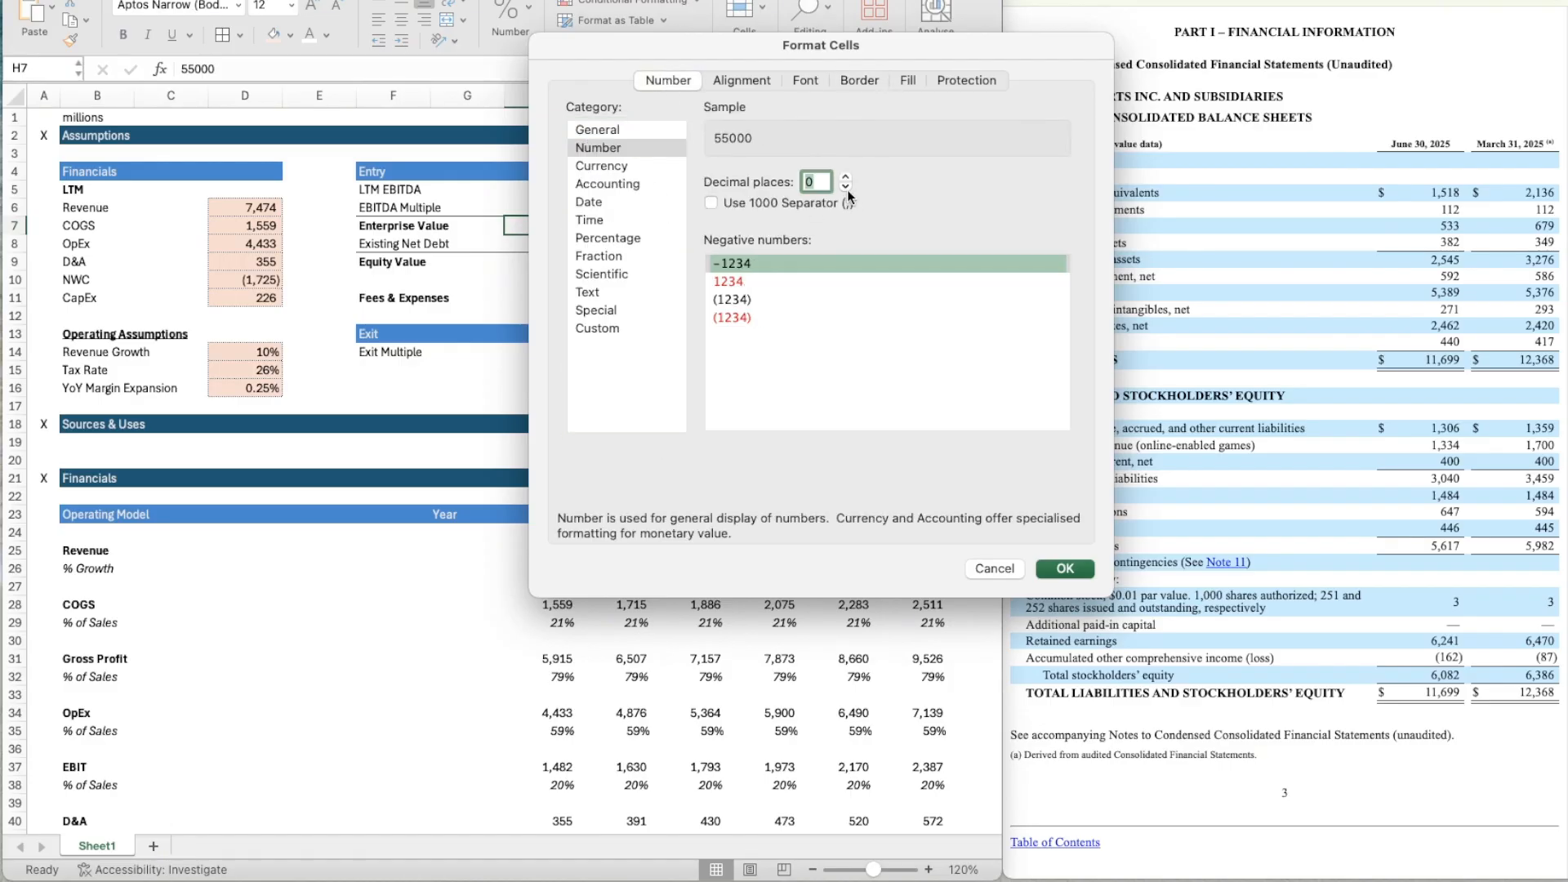
click(735, 299)
click(712, 203)
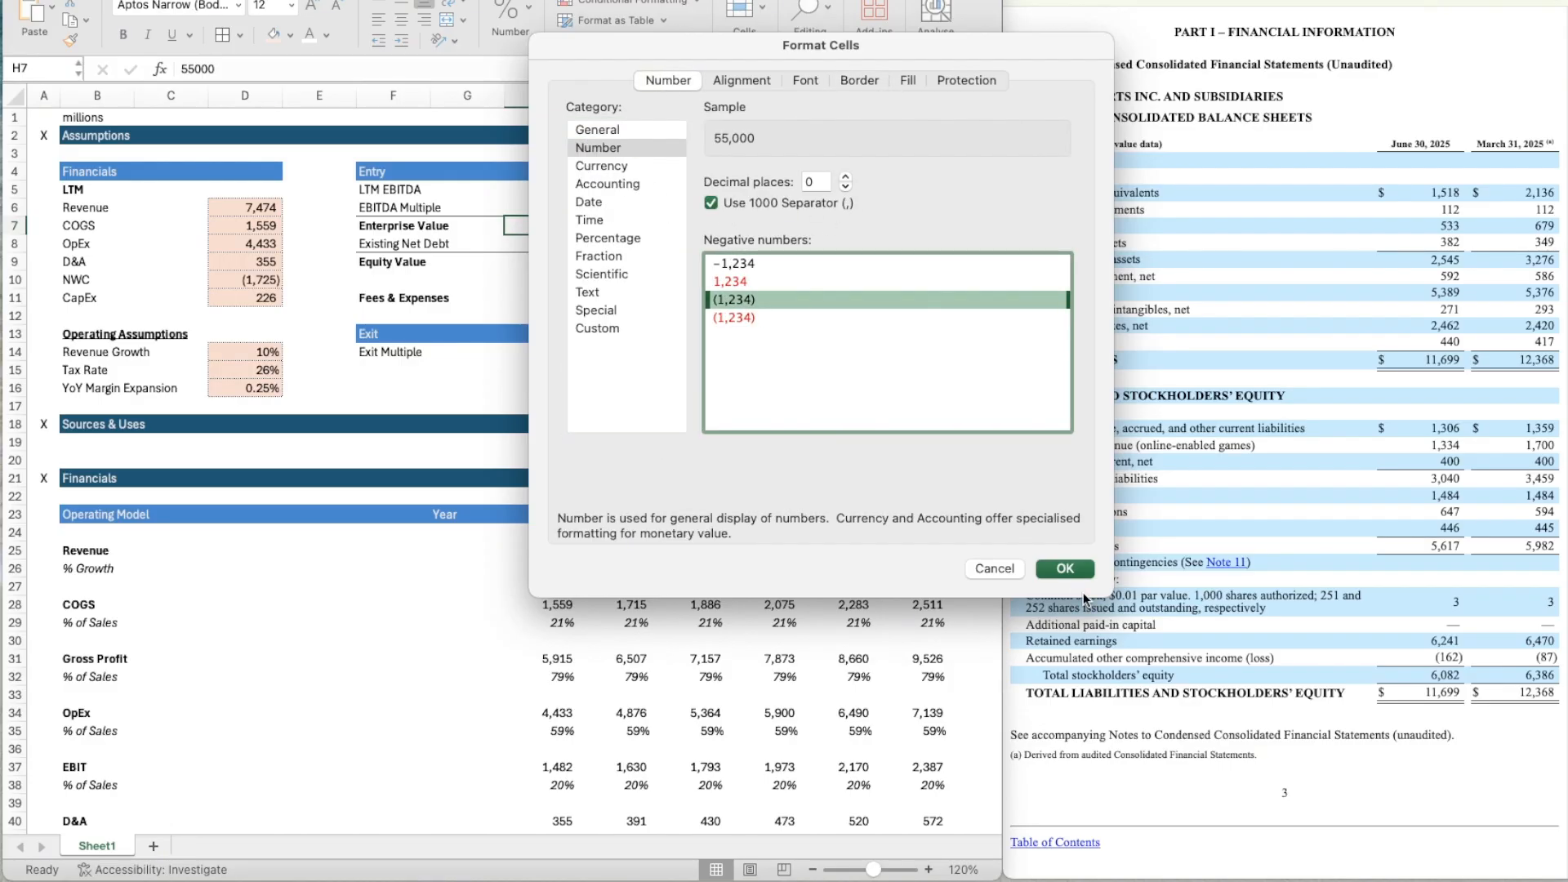
click(1070, 570)
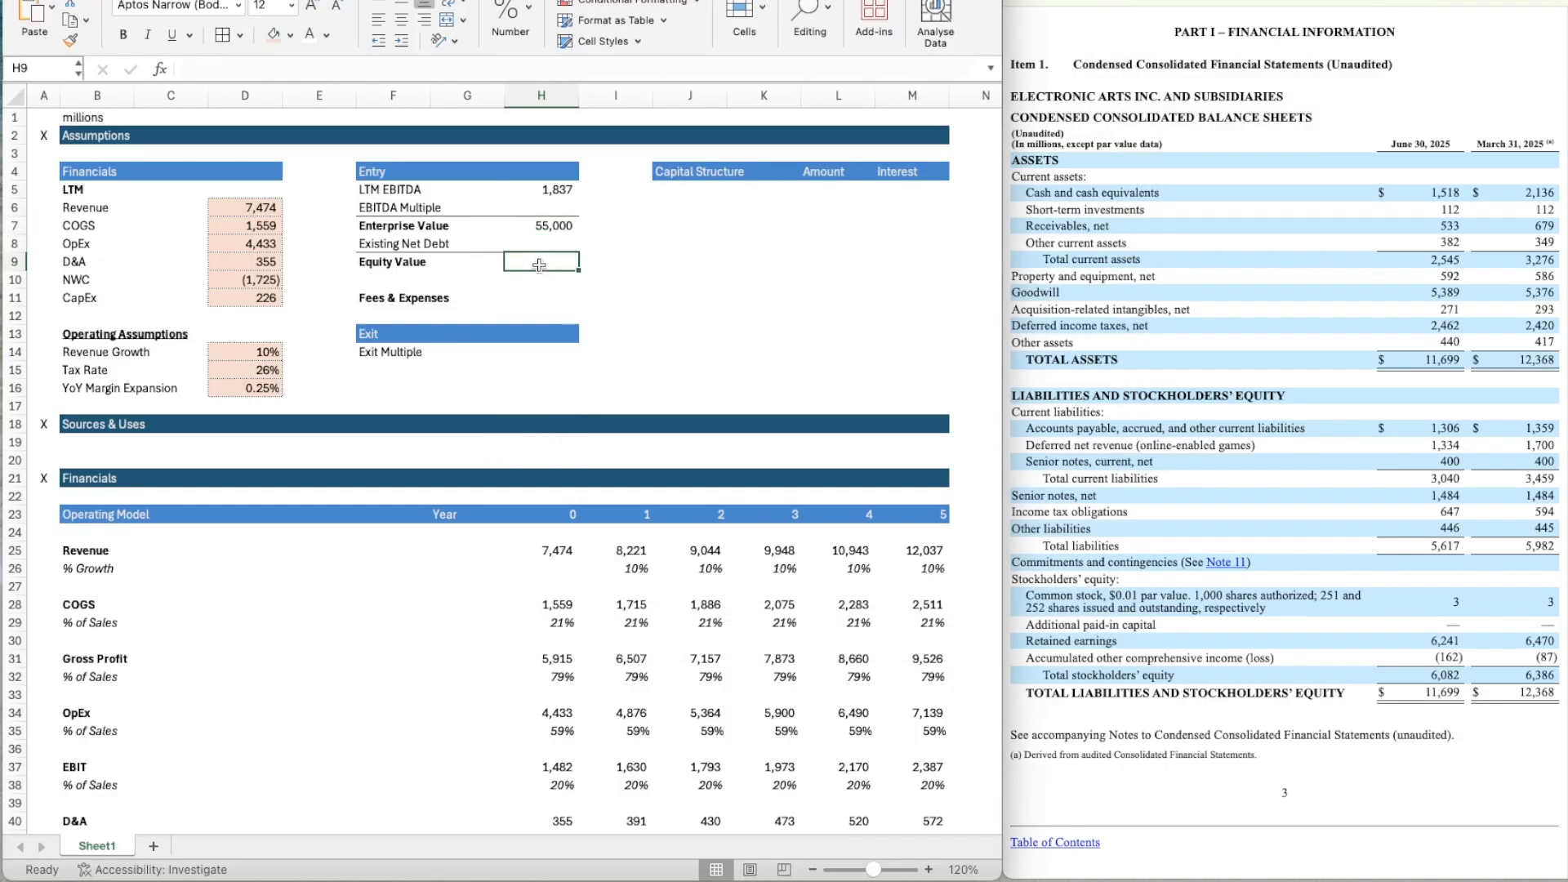
Calculate the entry EBITDA Multiple in H6 by dividing Enterprise Value by LTM EBITDA with =H7/H5.
key(Up)
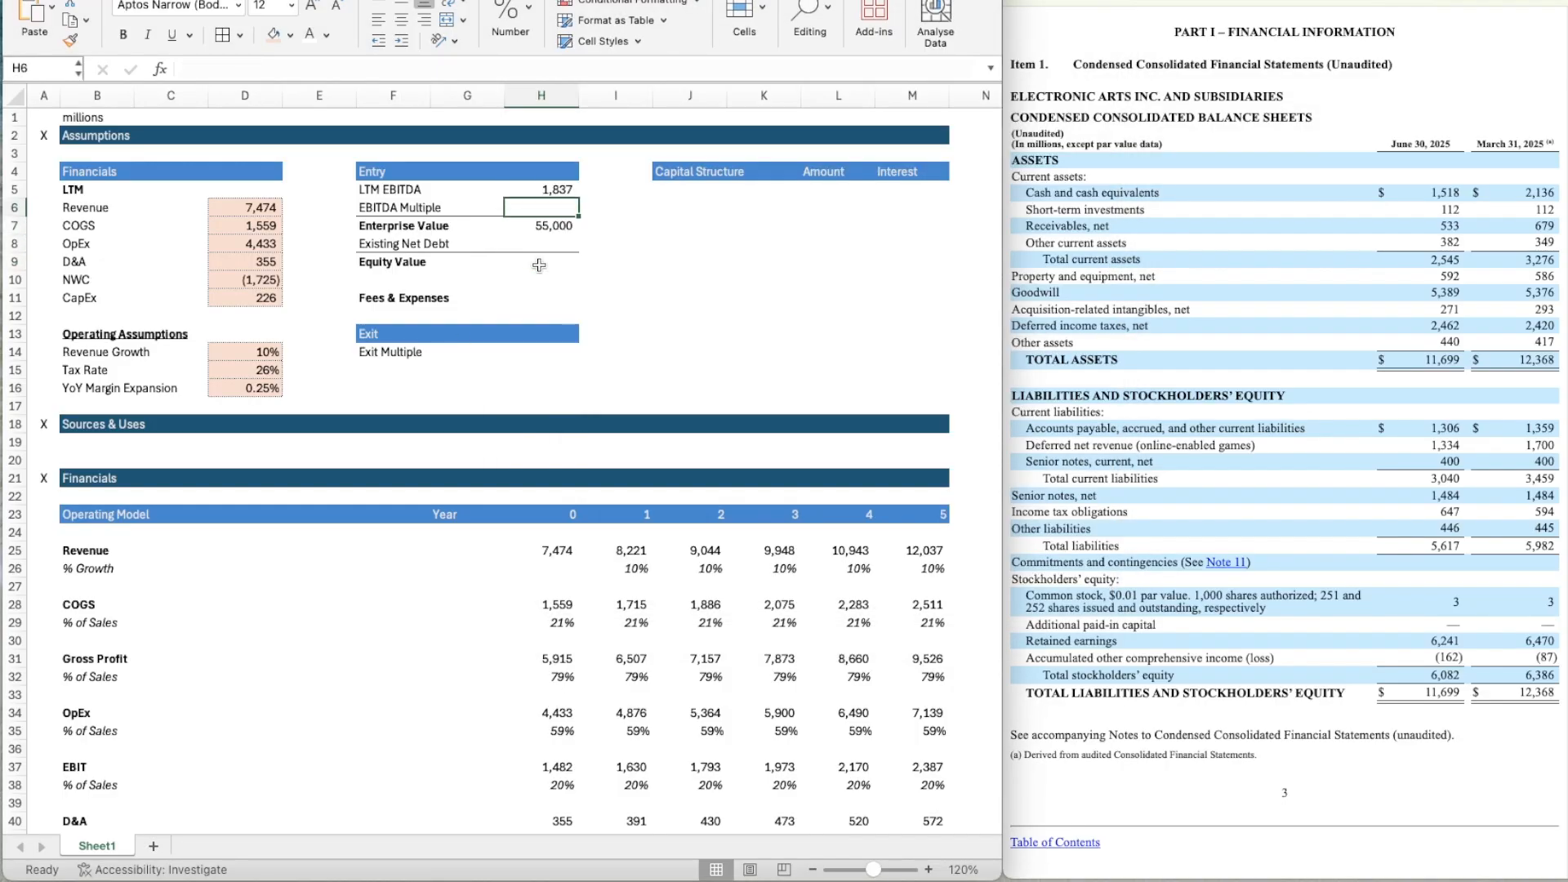
text(=)
key(Down)
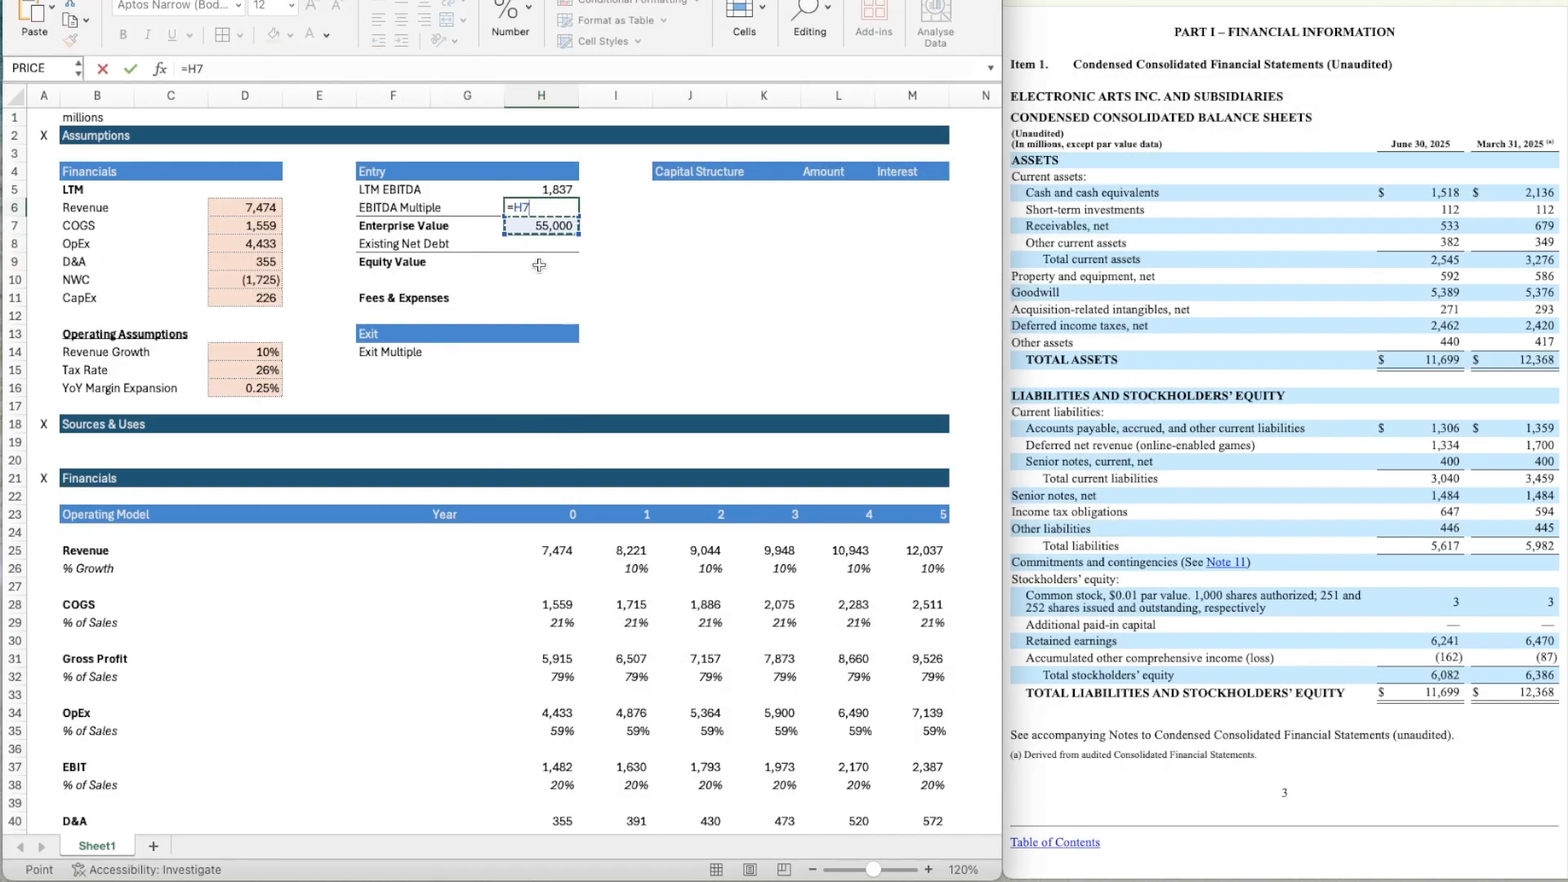
text(/)
key(Up)
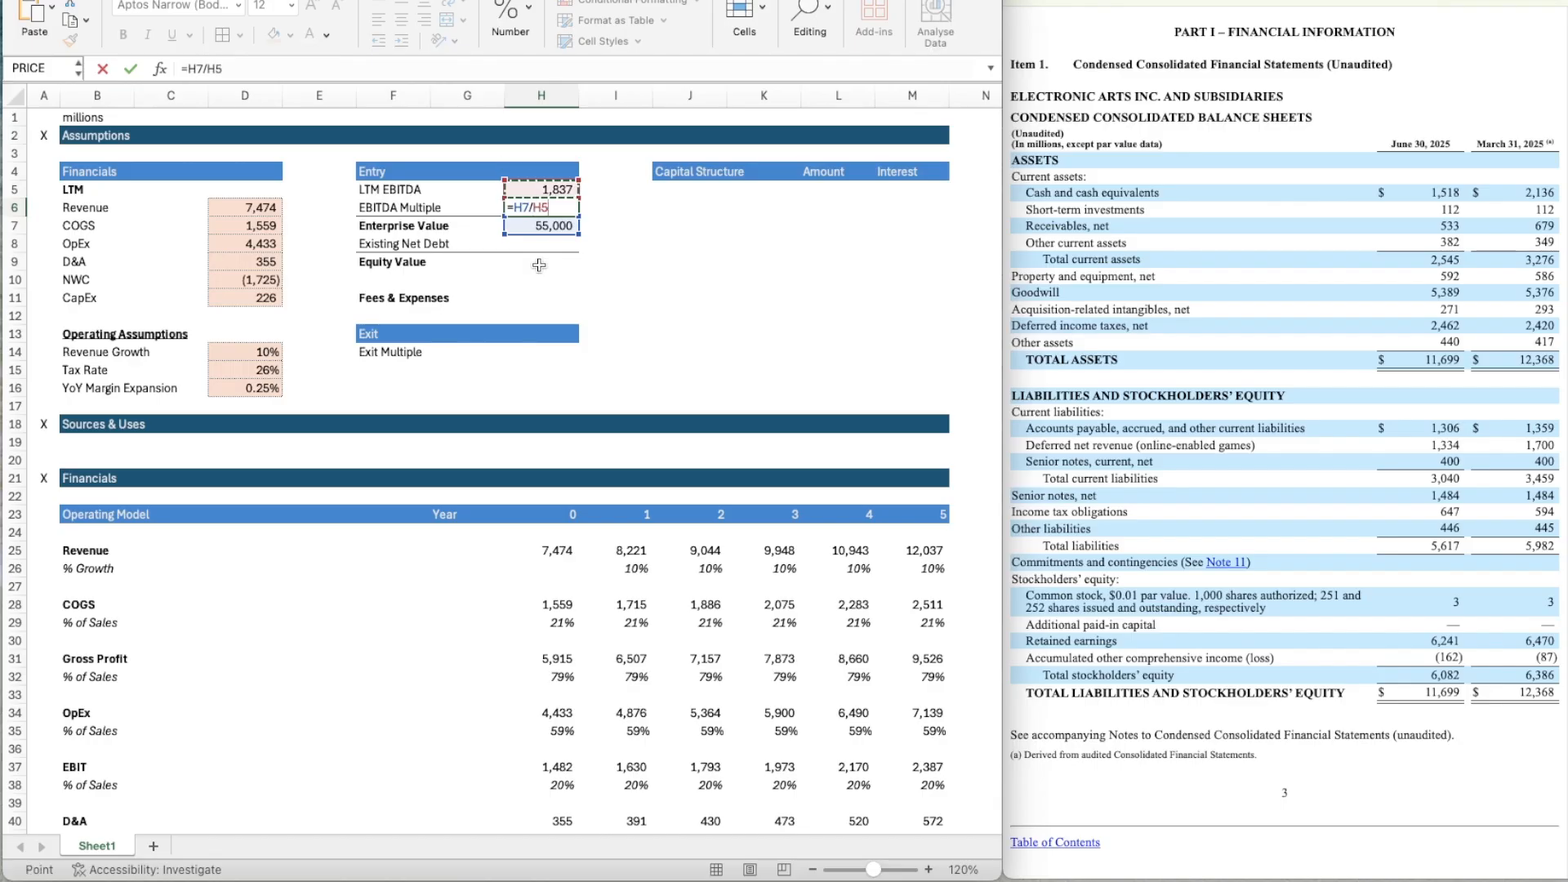
key(ctrl+Return)
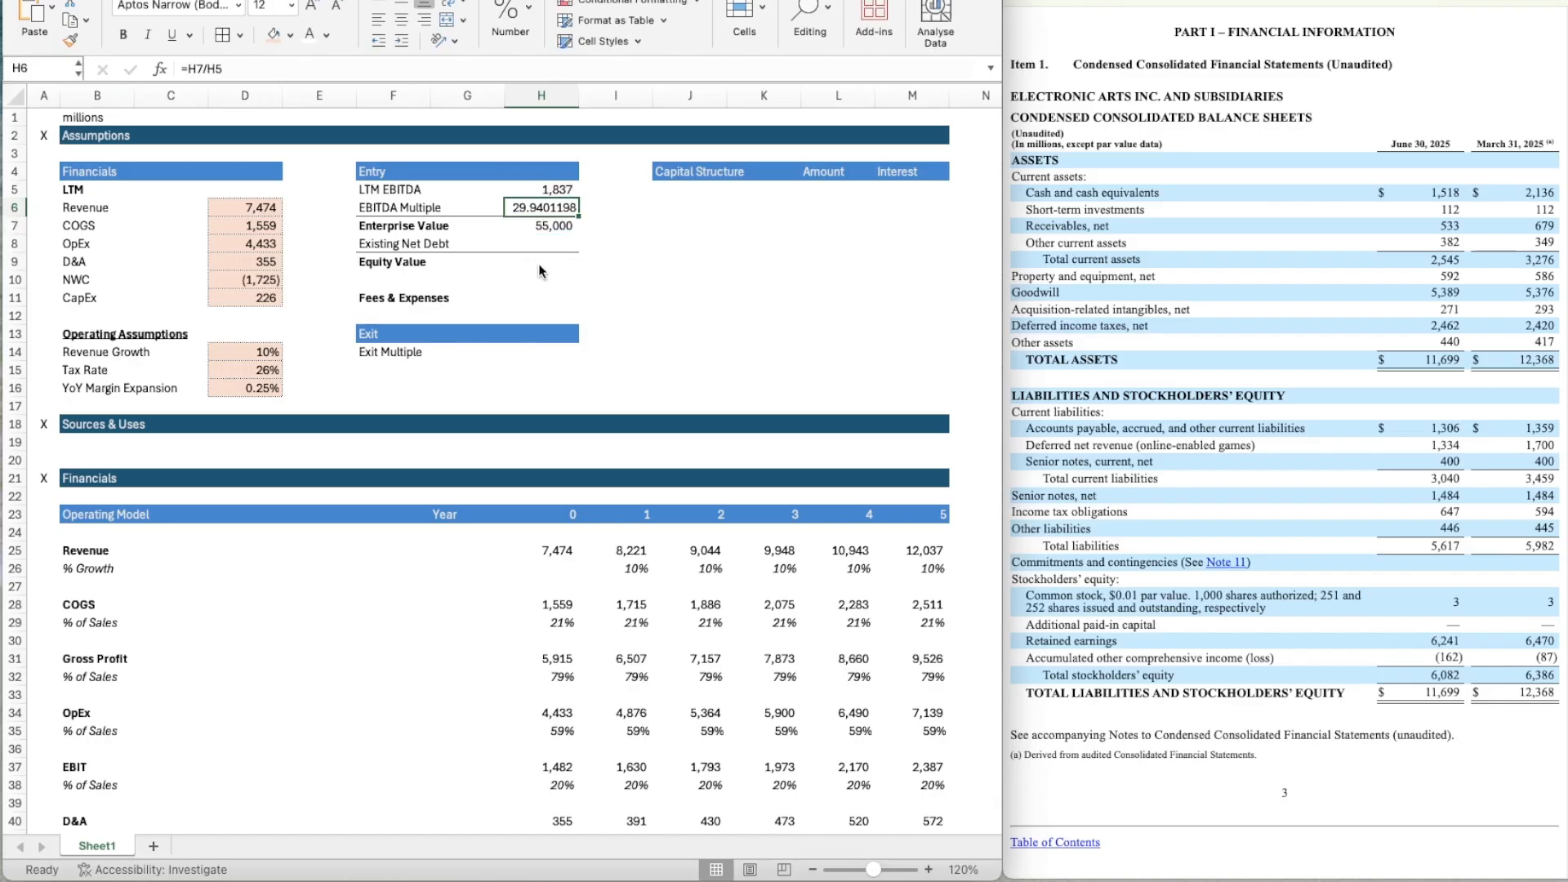
Apply the custom number format 0.0x to the EBITDA Multiple in H6.
key(super+1)
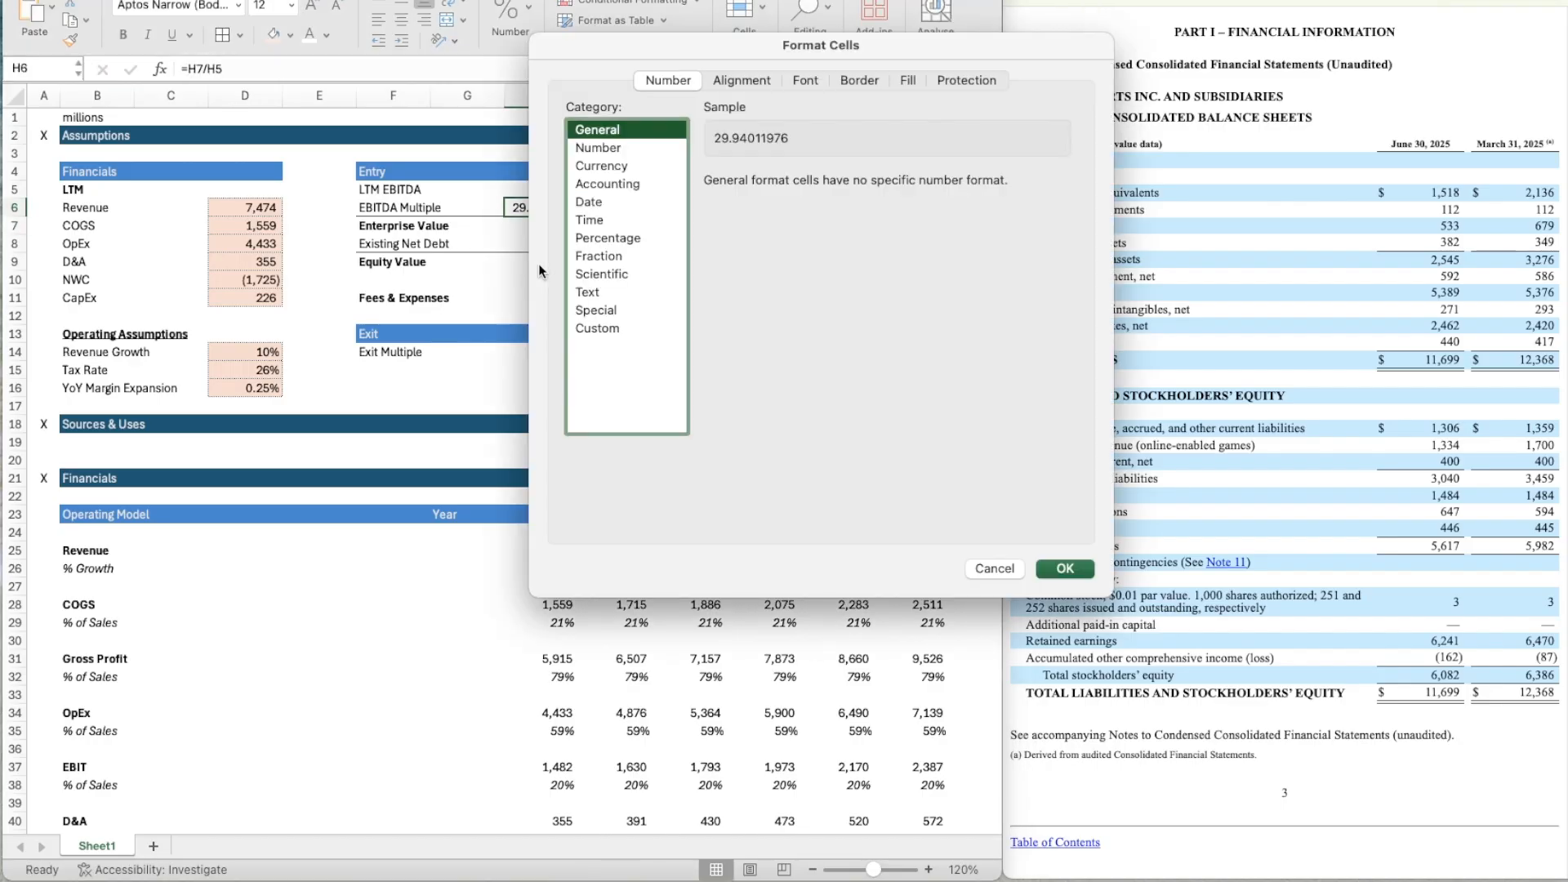
click(596, 328)
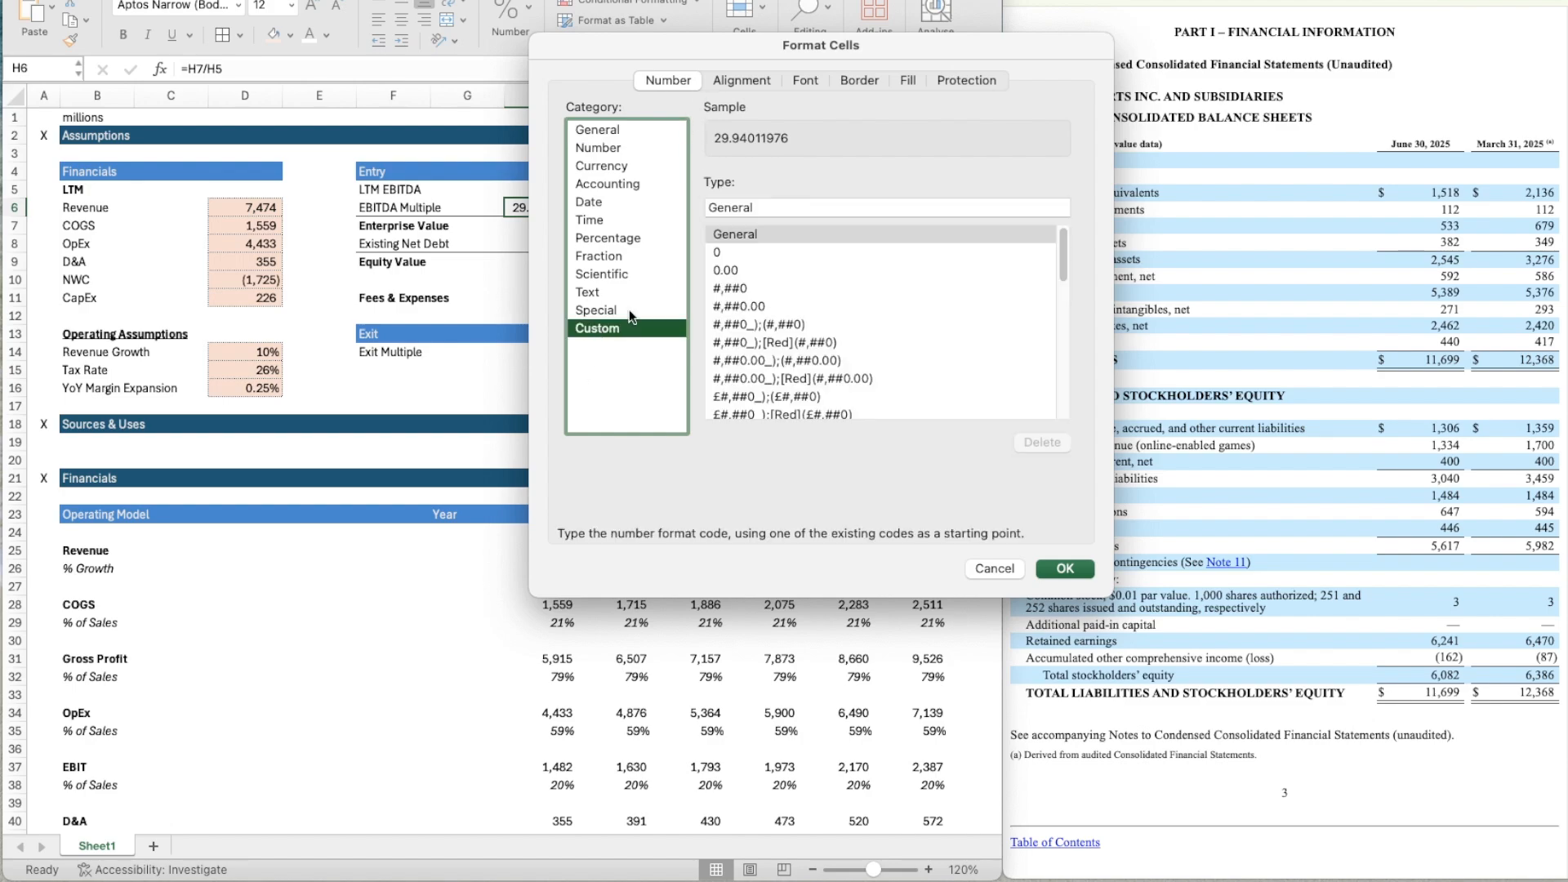
click(747, 266)
click(744, 204)
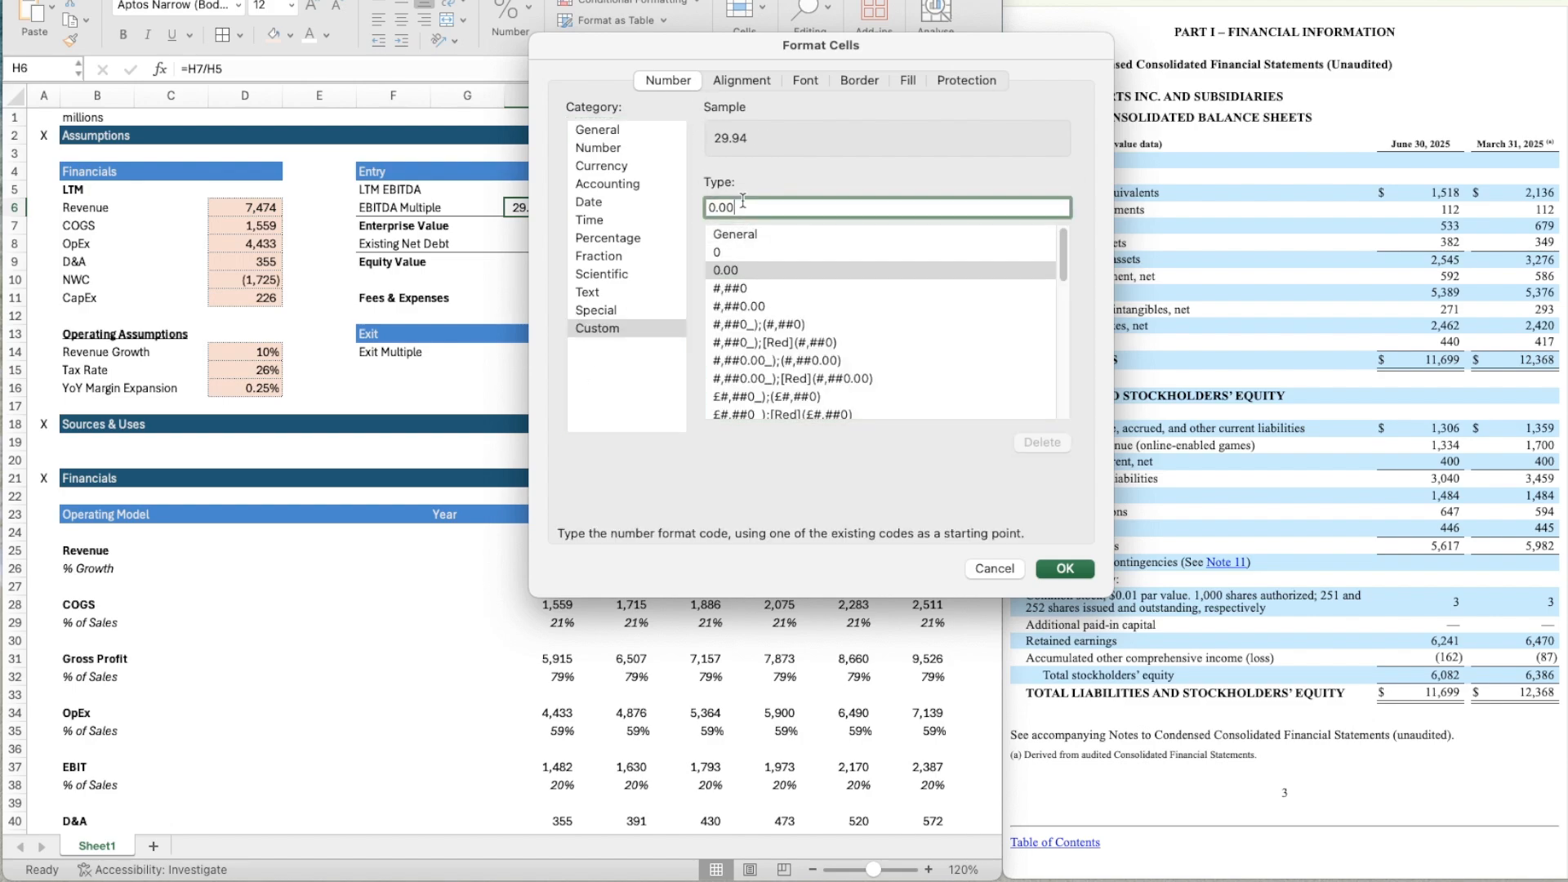
key(BackSpace)
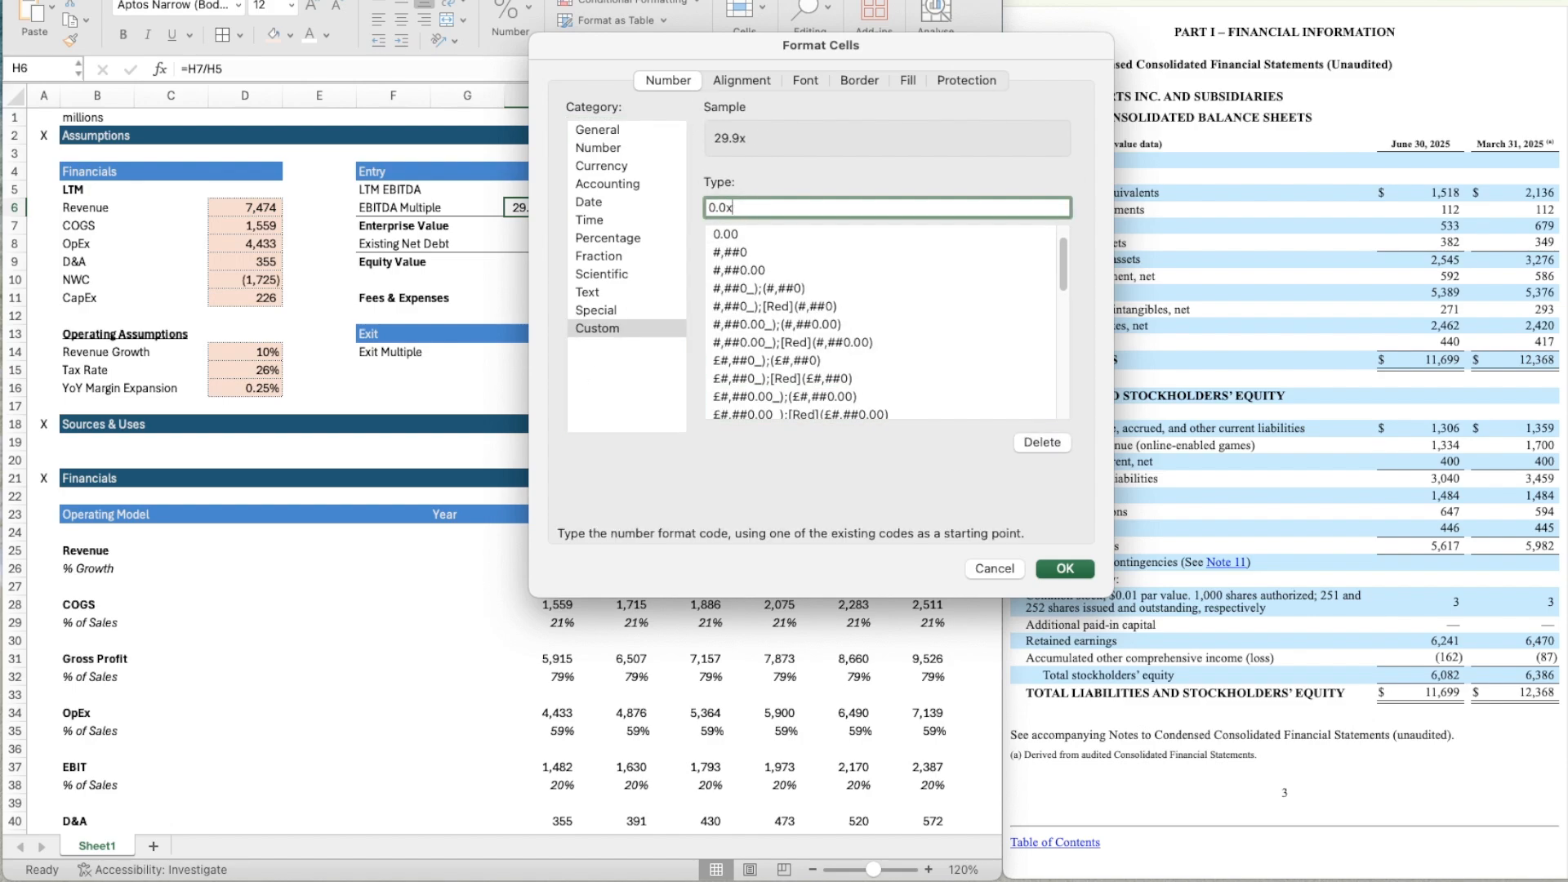
text(x)
click(1065, 568)
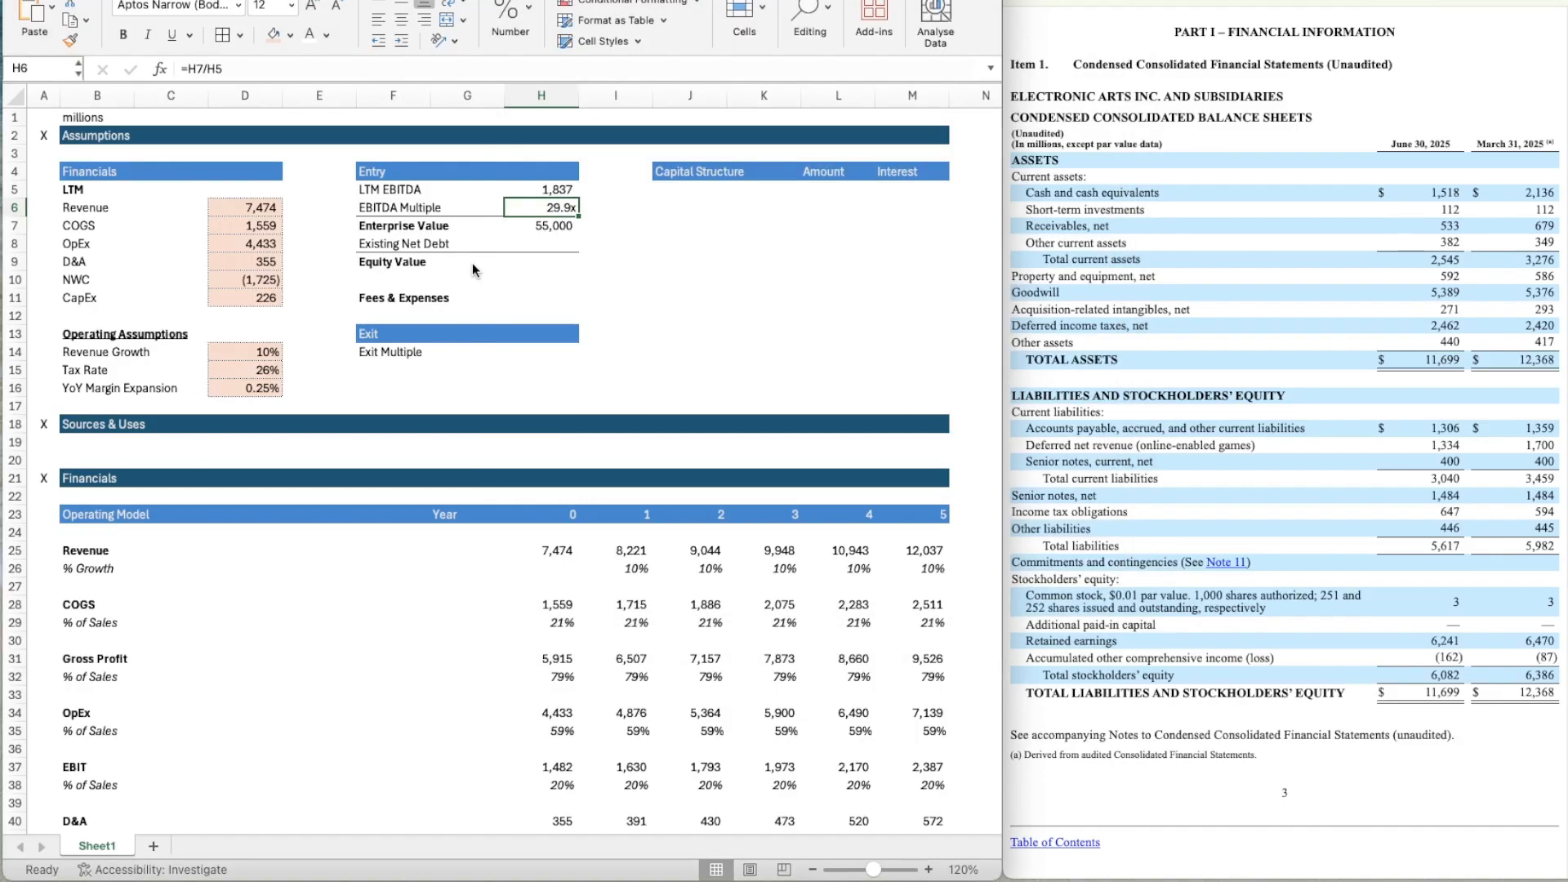
Link the Exit Multiple in H14 to the entry EBITDA Multiple with the formula =H6.
key(Down)
key(Down)
key(Down)
key(Down)
key(Down)
key(Down)
key(Down)
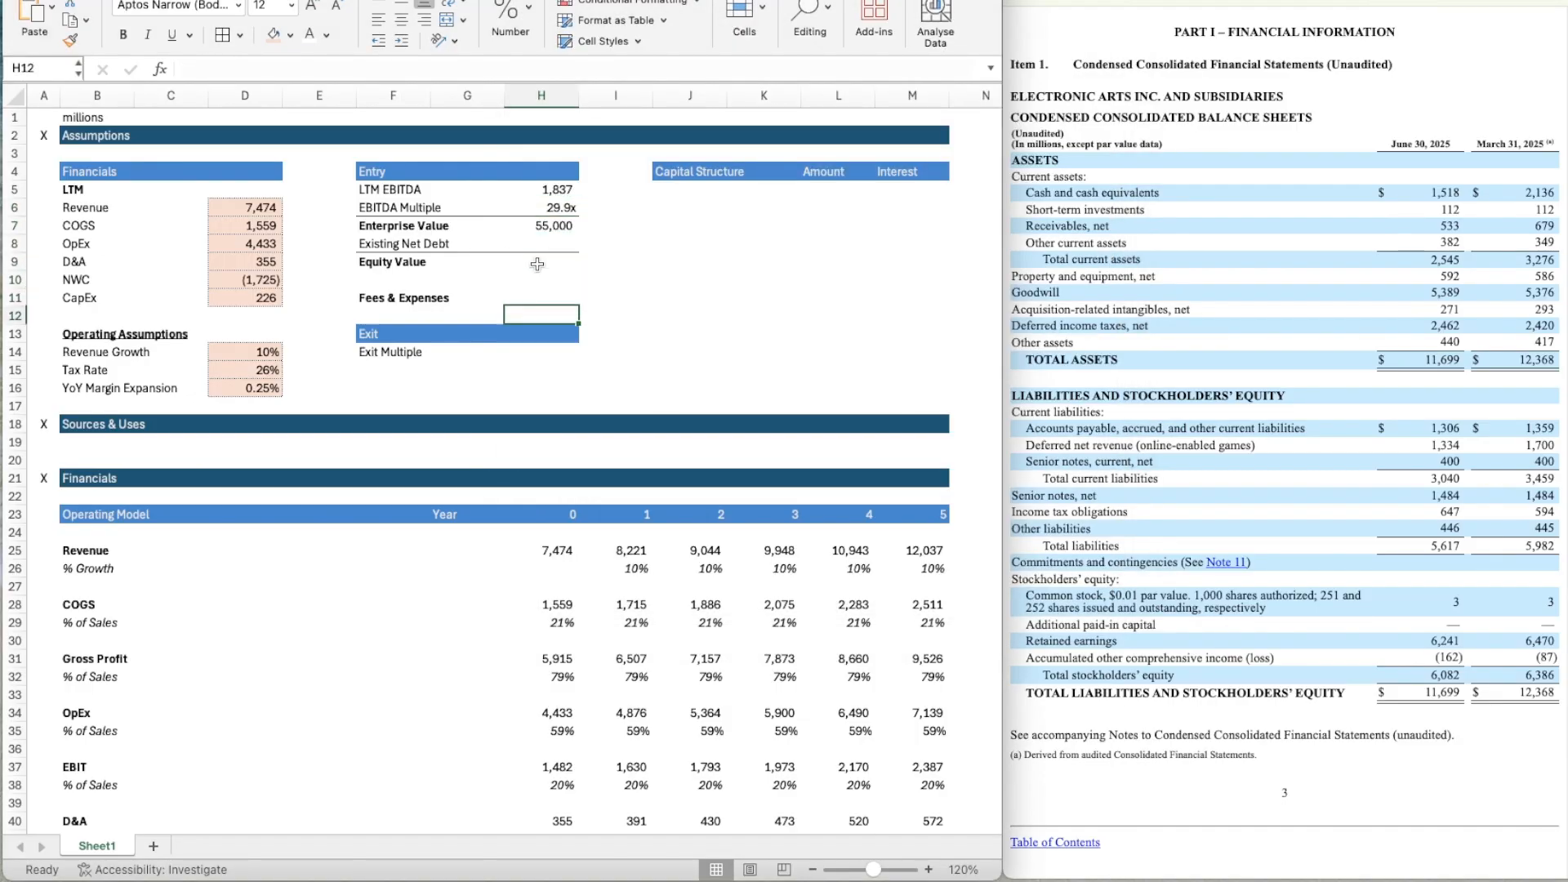
key(Down)
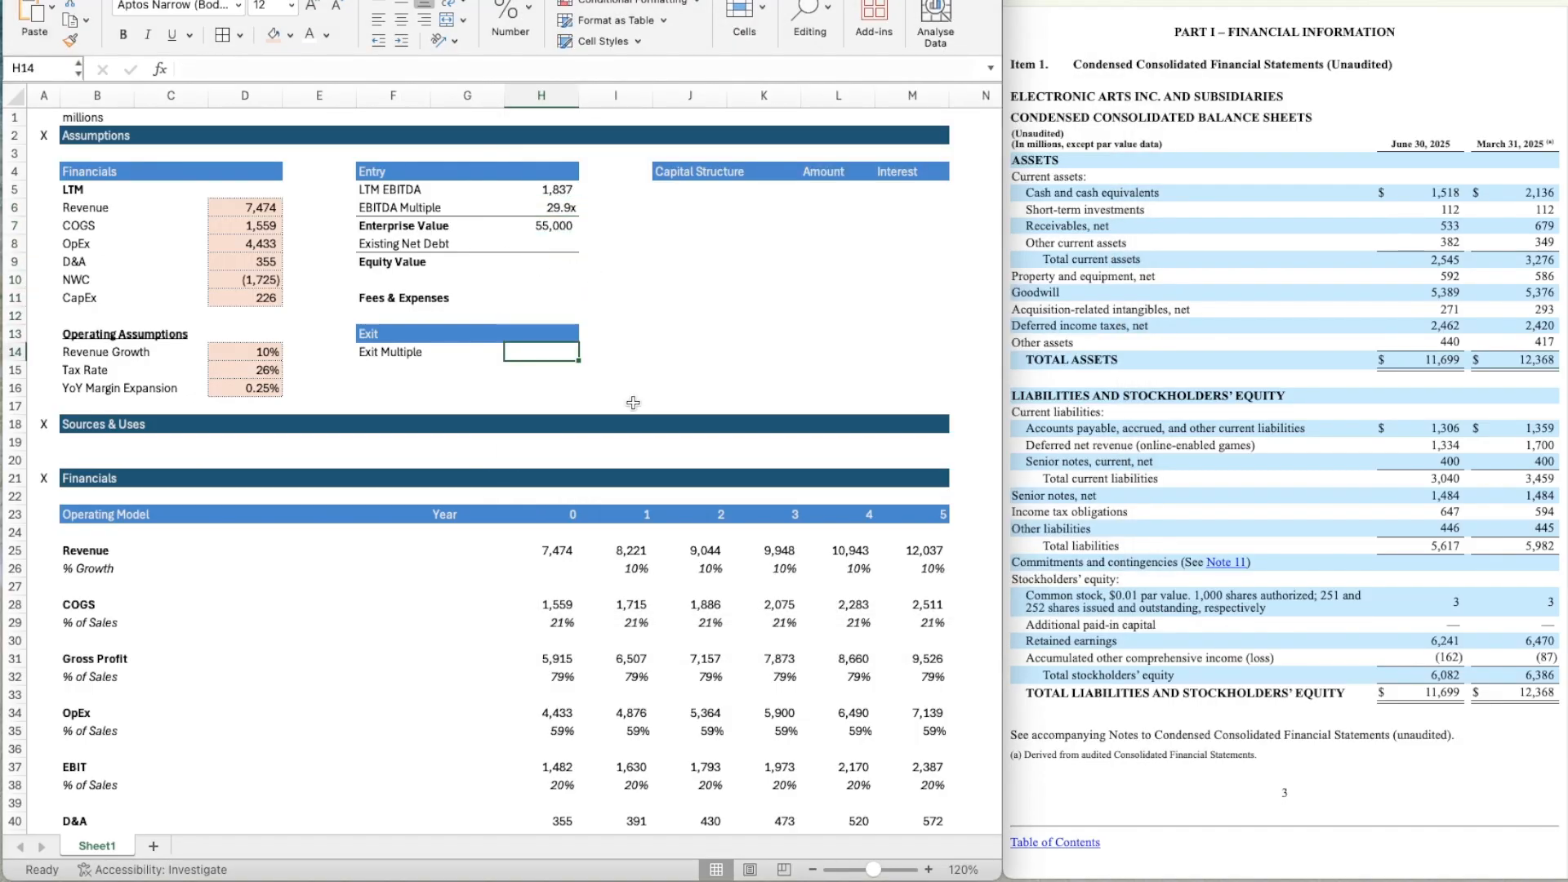
text(=)
key(Up)
key(Up)
key(Up)
key(Up)
key(Up)
key(Up)
key(Up)
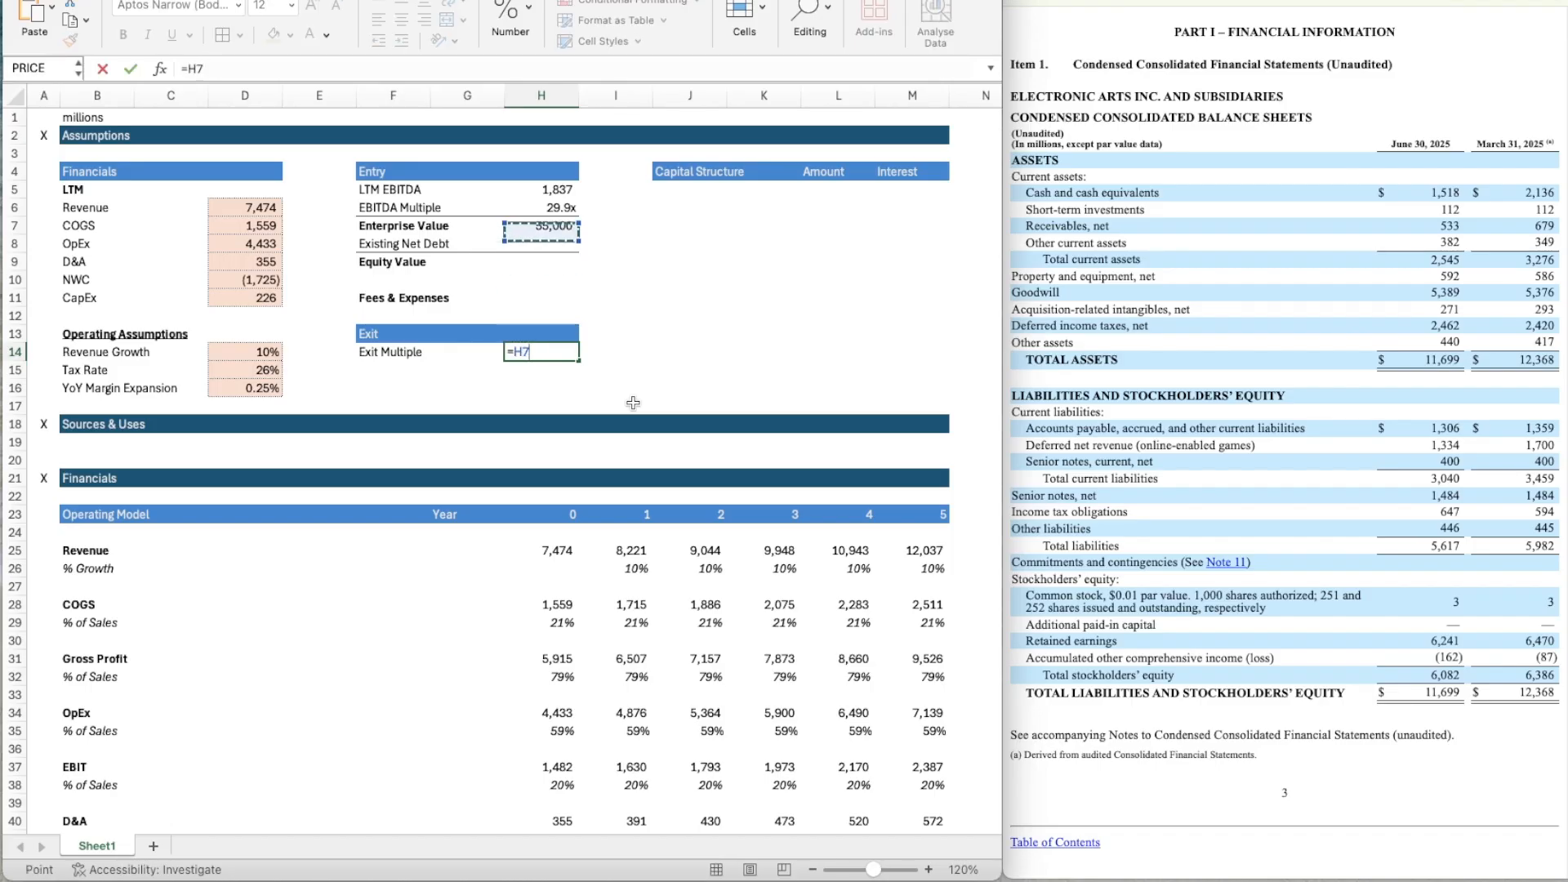
key(Up)
key(Up)
key(Down)
key(Return)
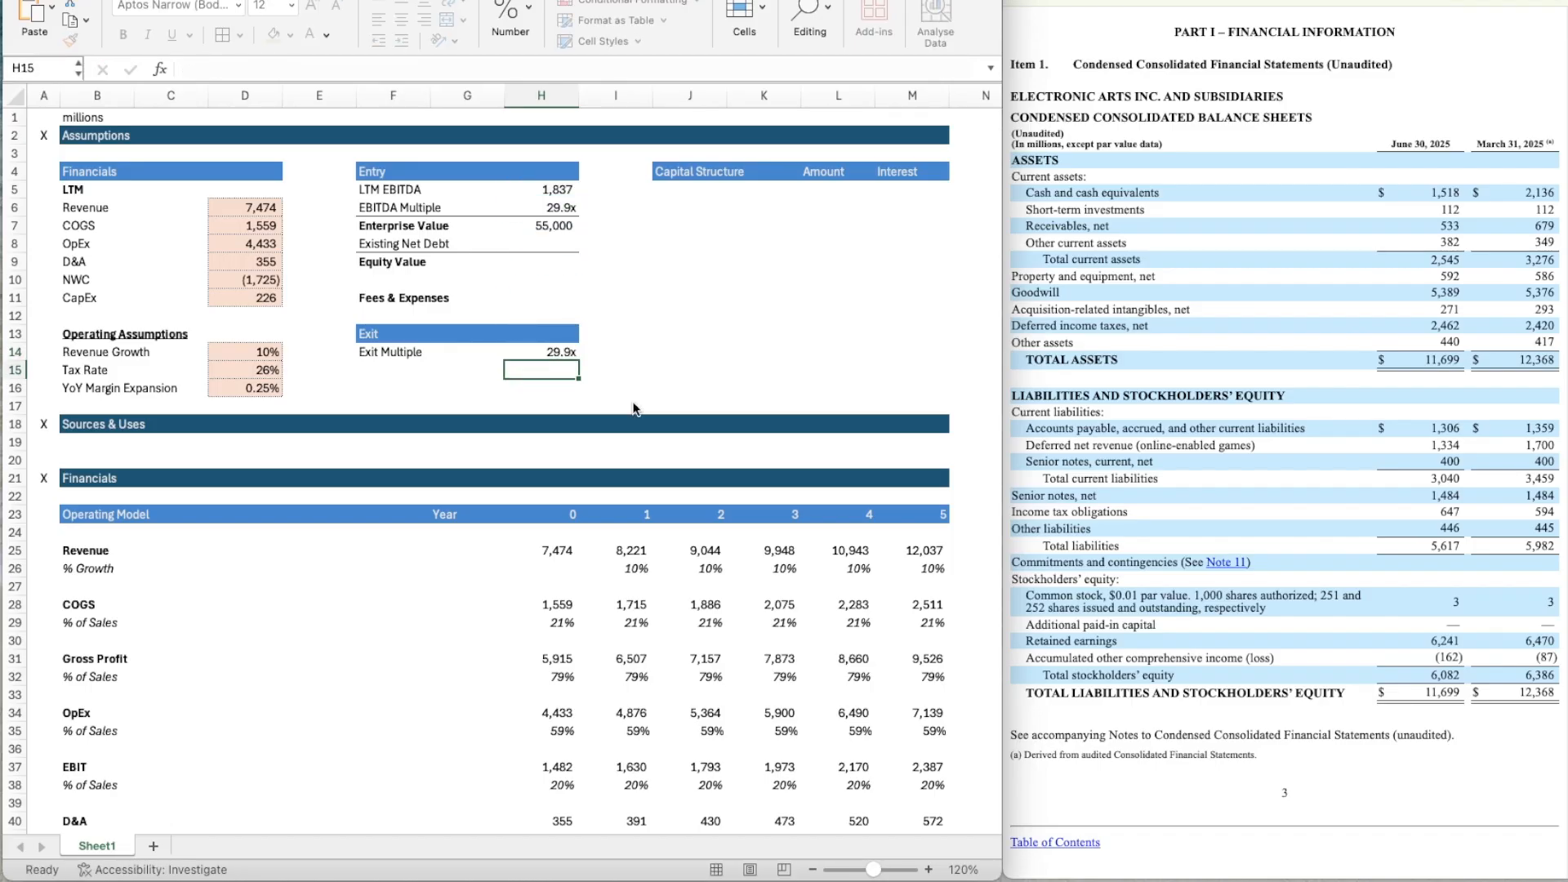
key(Up)
key(Up)
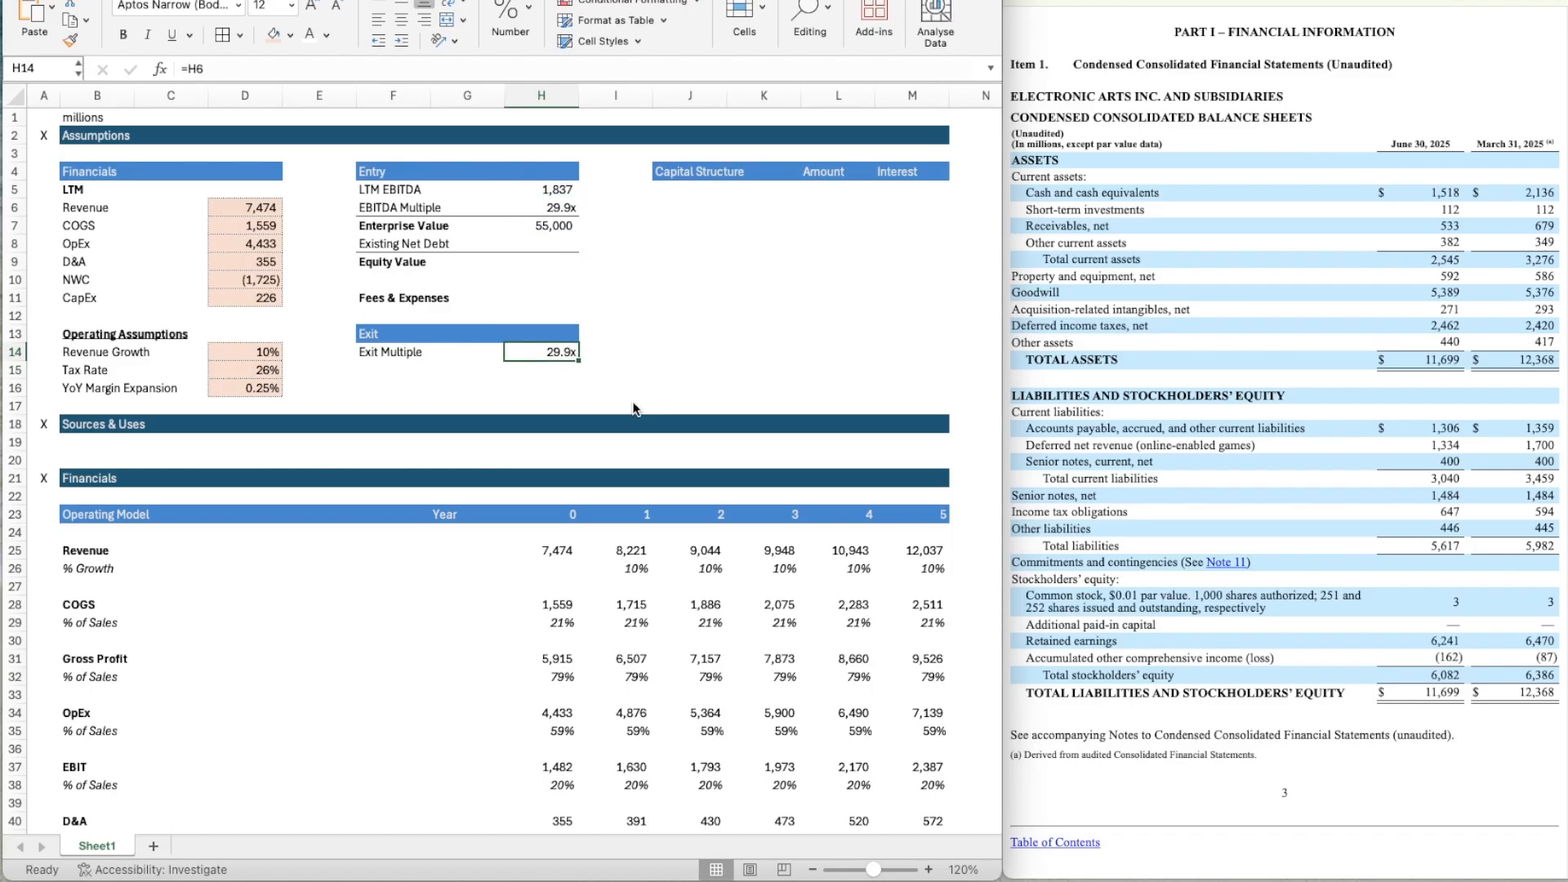
key(Down)
key(Down)
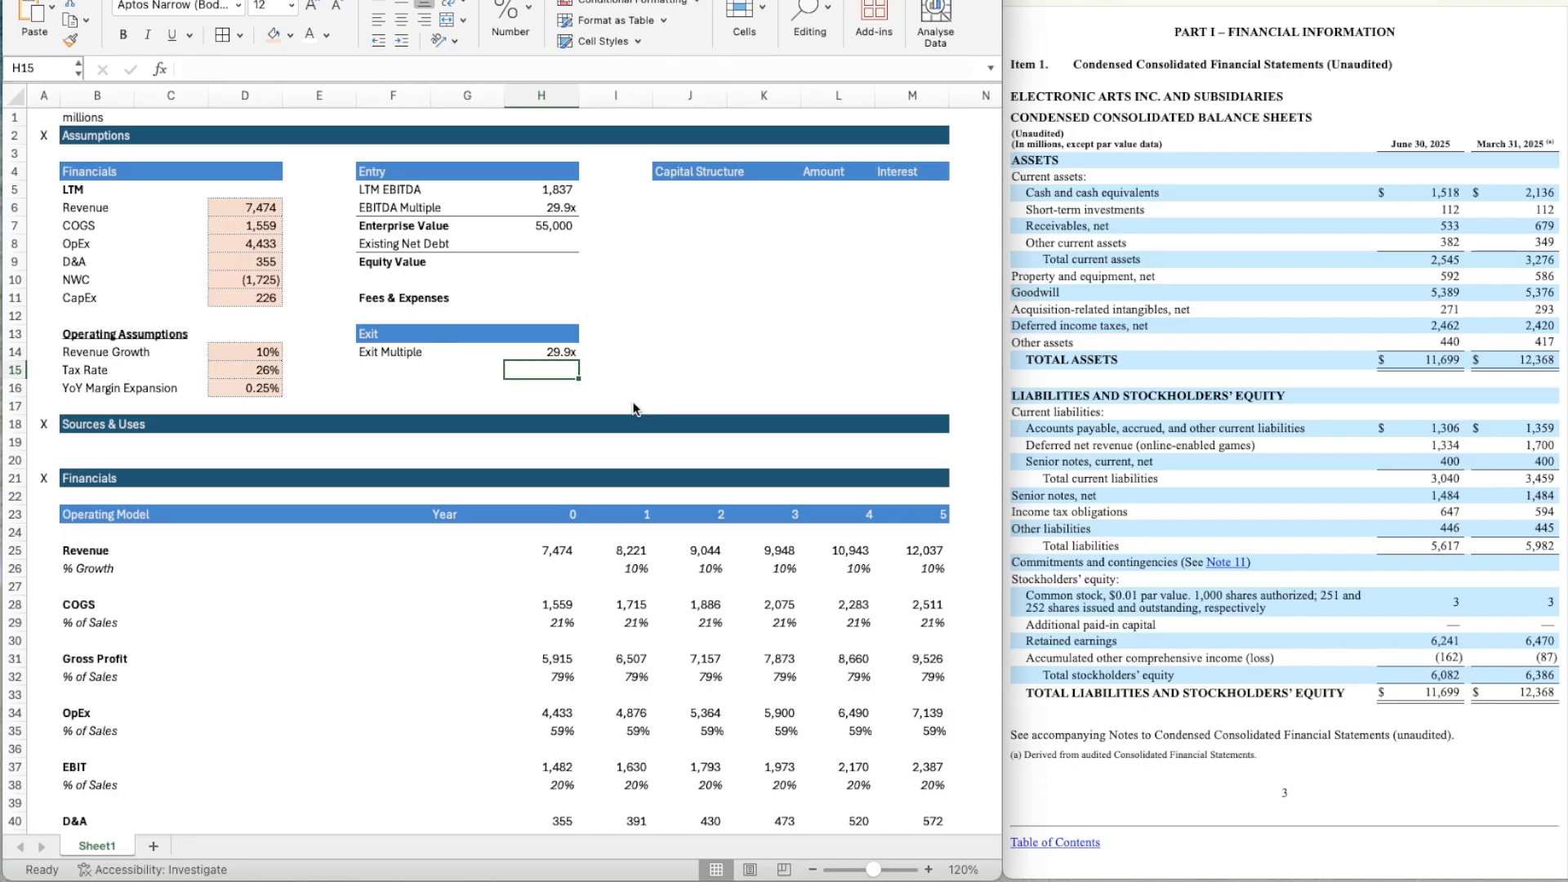
key(Up)
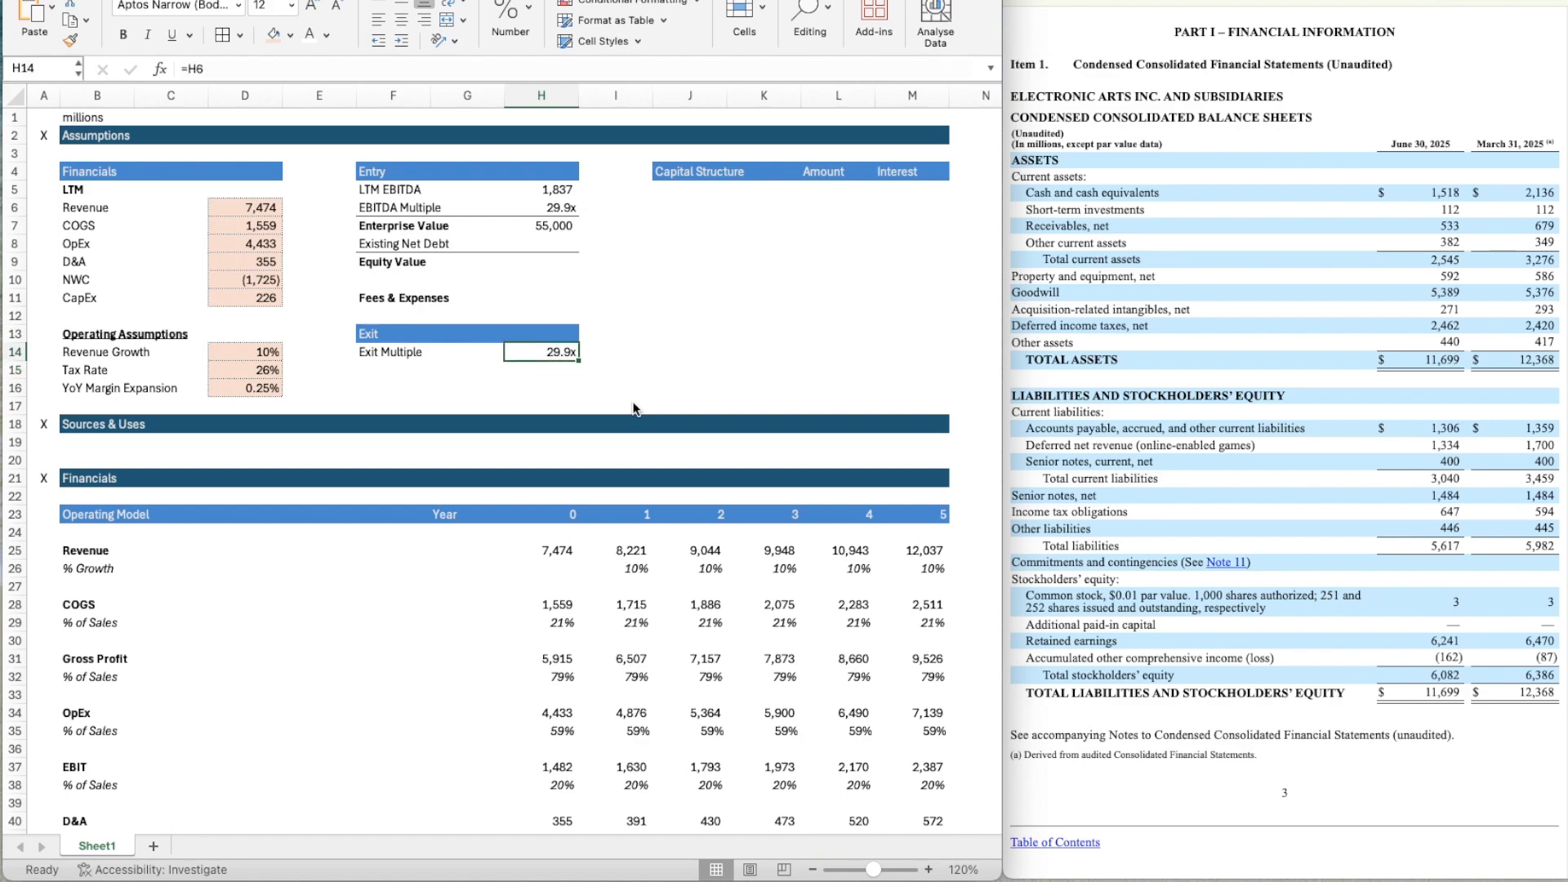
key(Up)
key(Up)
key(Up)
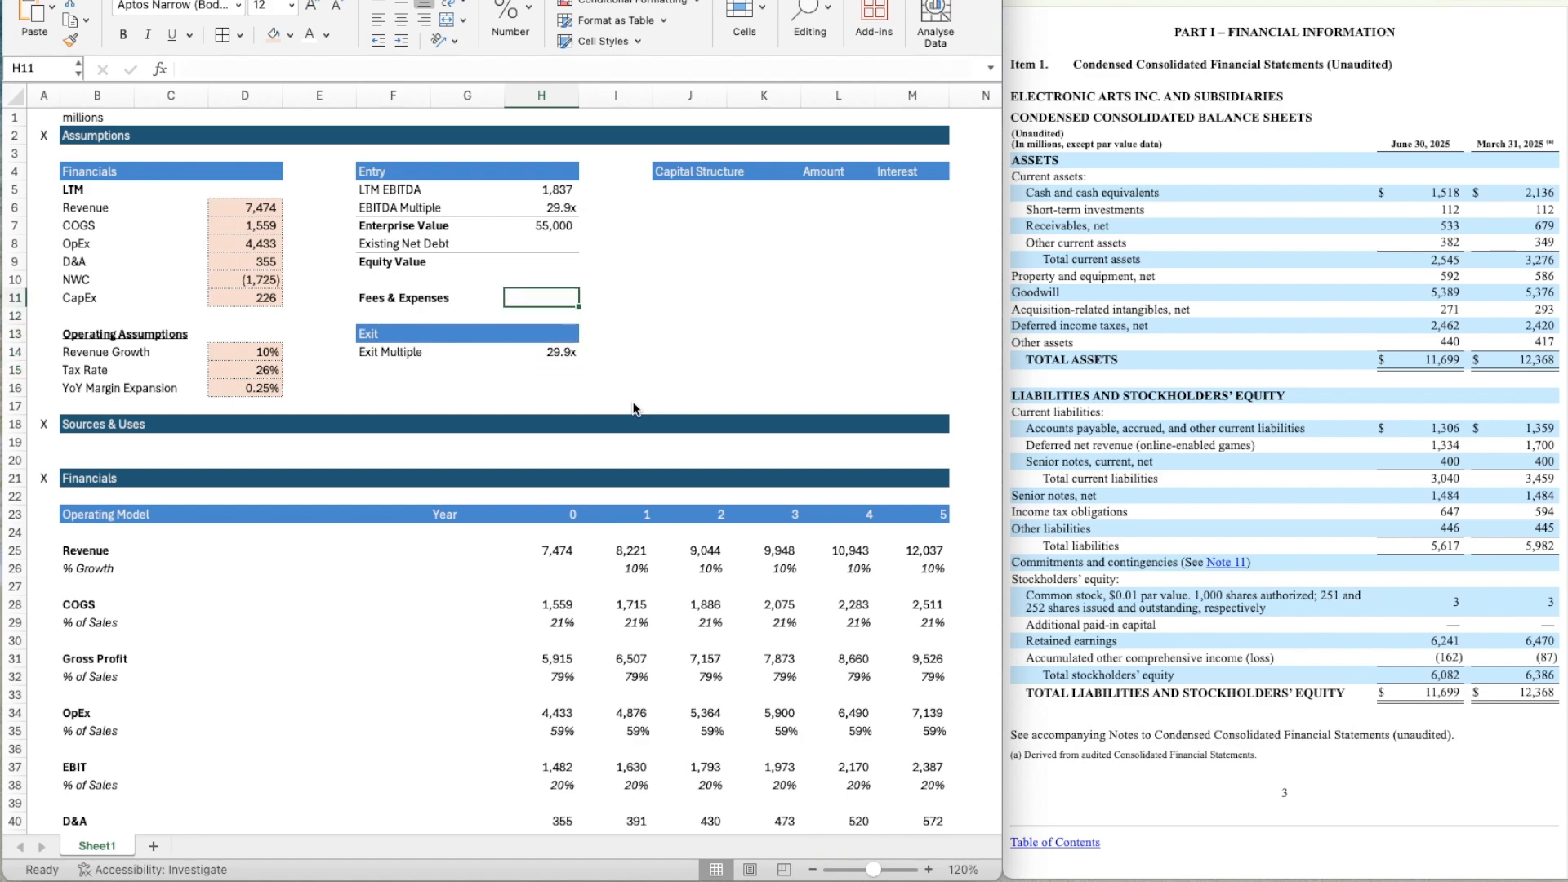
key(Down)
key(Down)
key(Down)
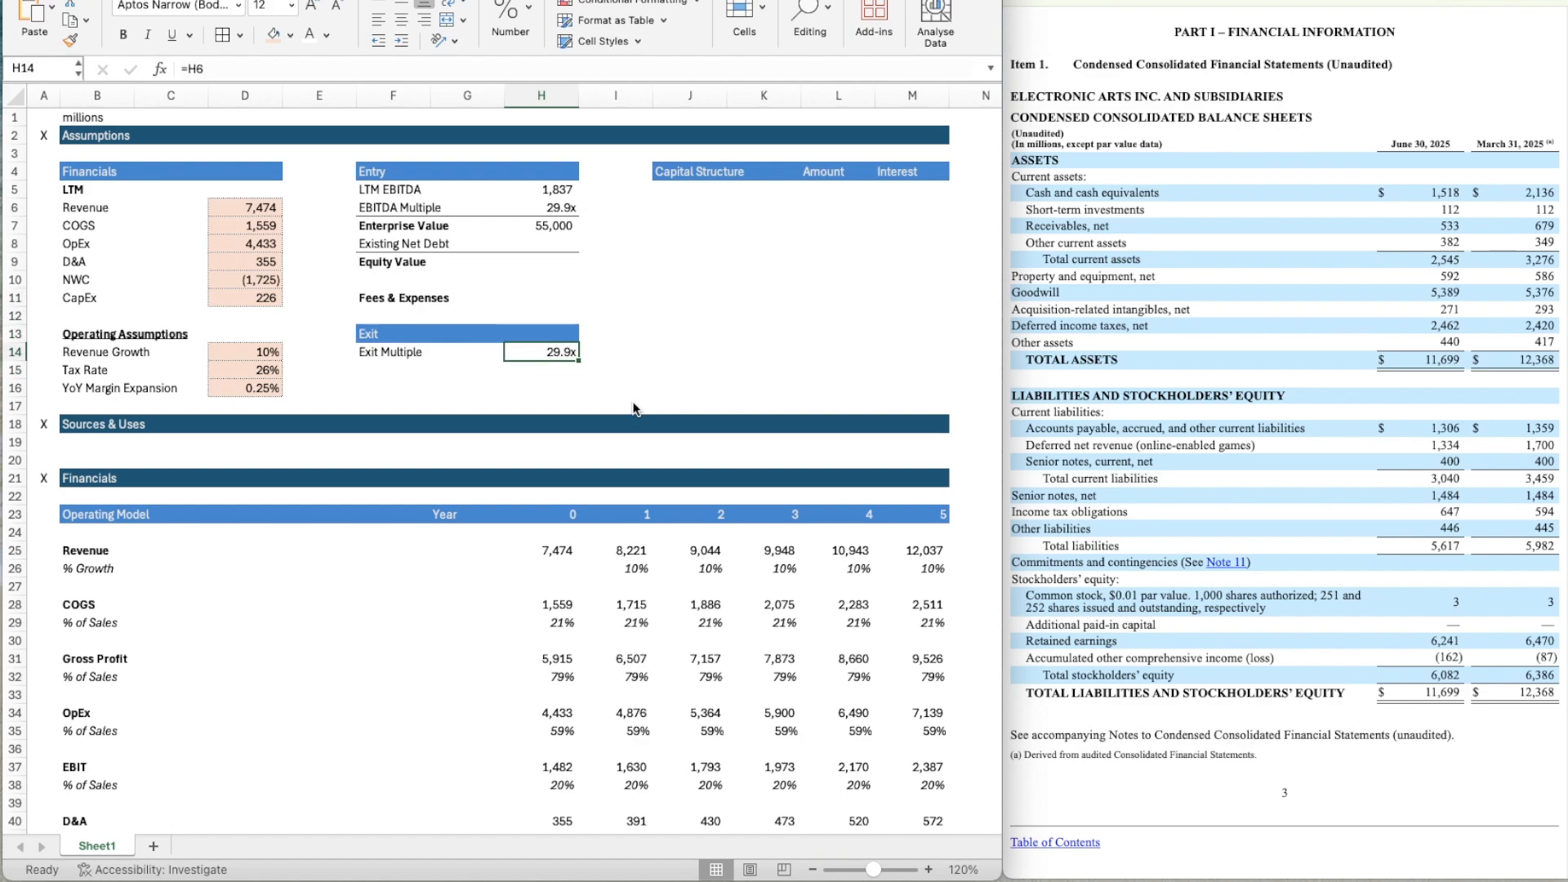
Enter the Existing Net Debt in H8 as (400+1484)-(1518+112), using the June 30, 2025 senior notes, cash and short-term investments.
key(Up)
key(Up)
key(Up)
key(Up)
key(Up)
key(Up)
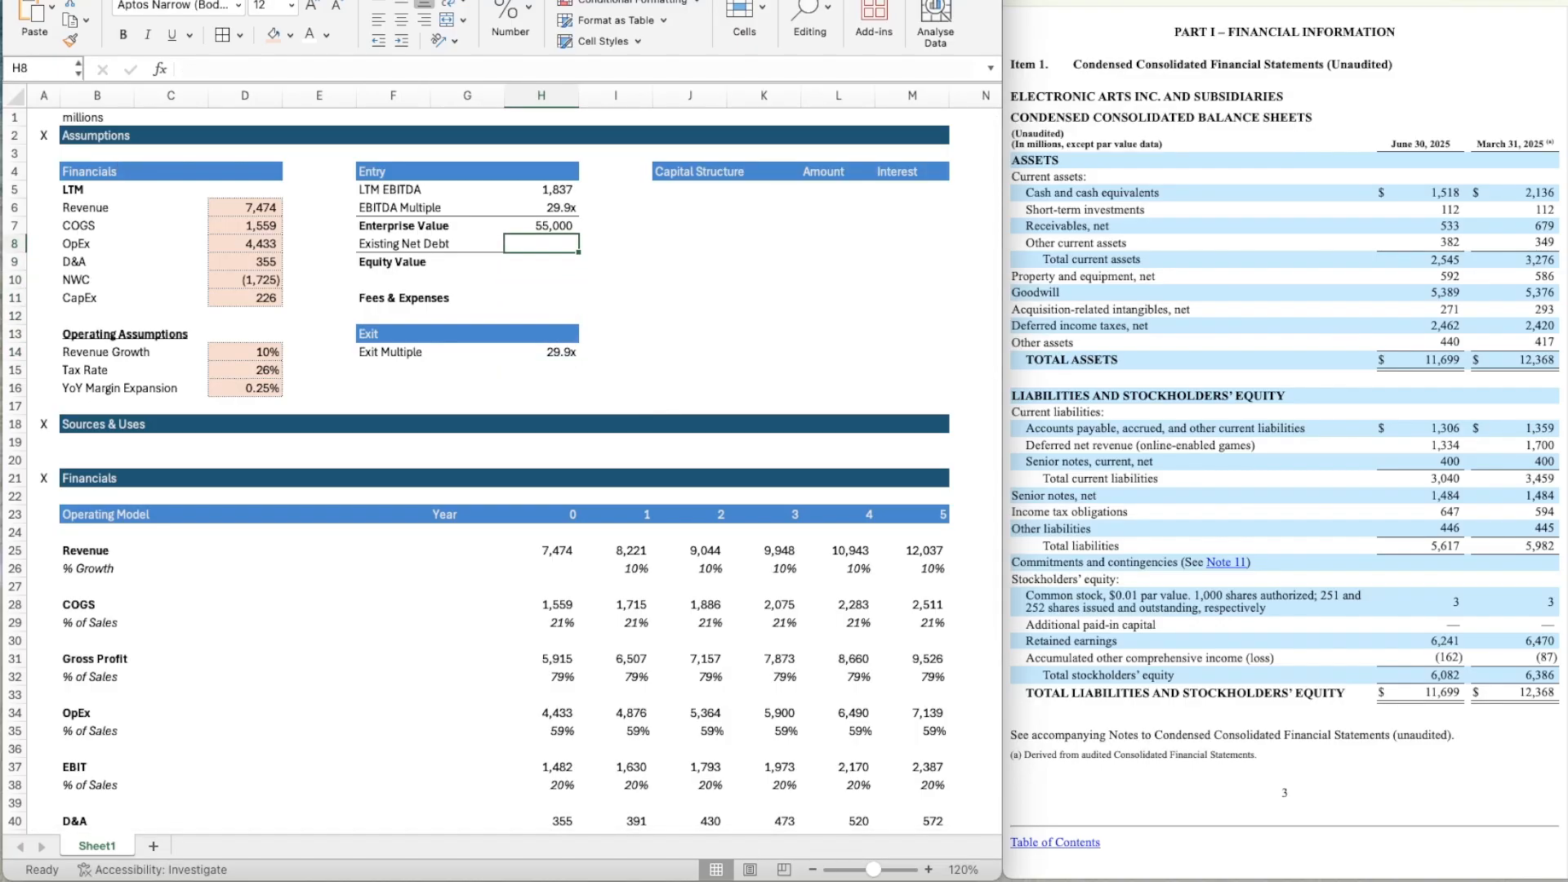
click(1149, 434)
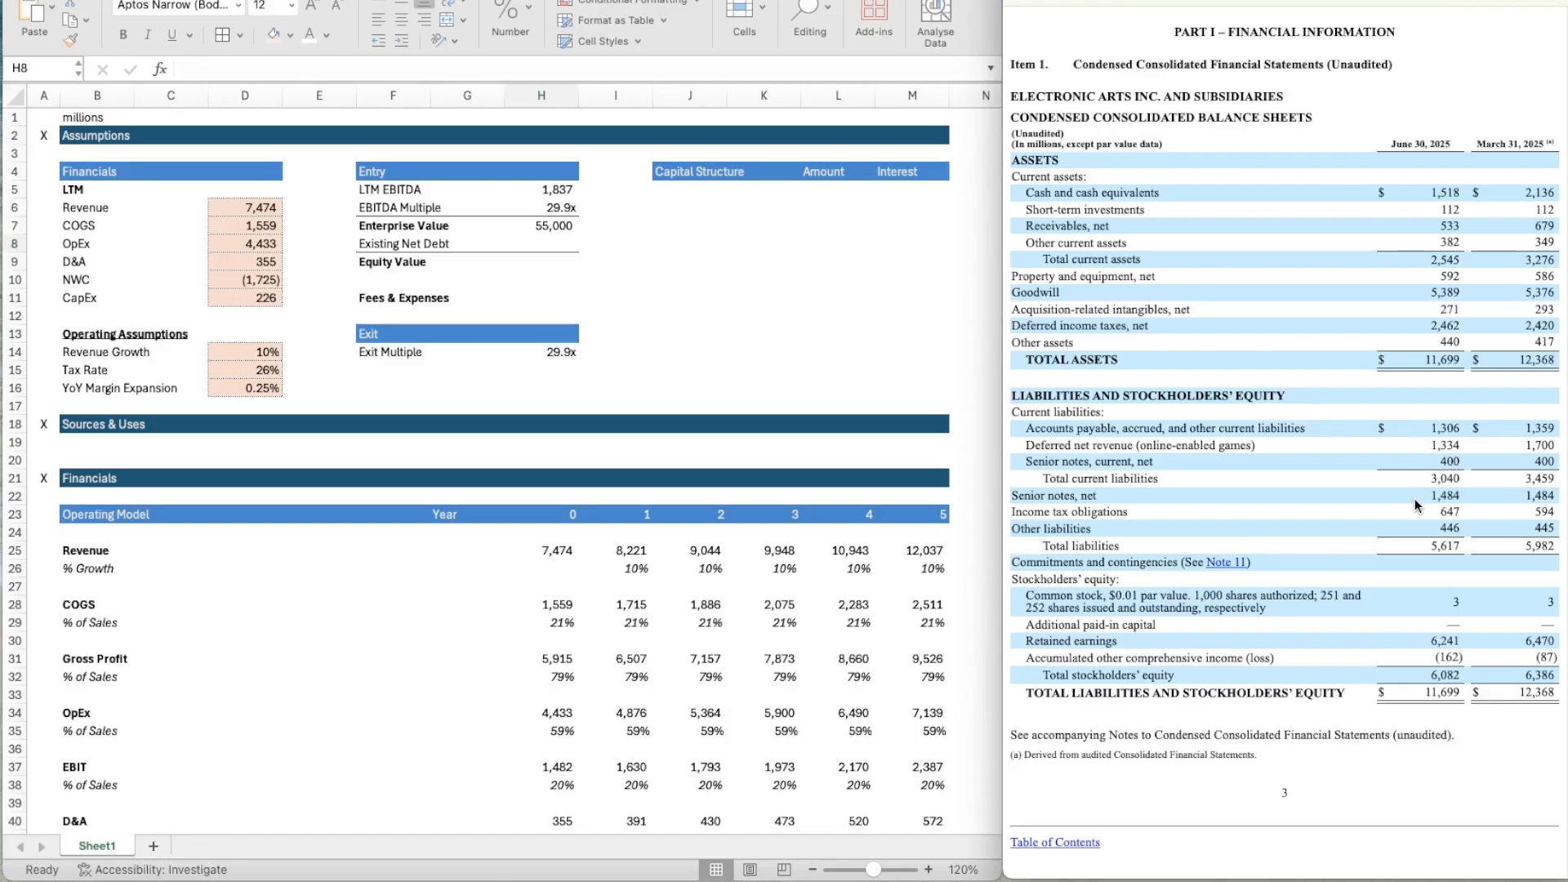
click(560, 237)
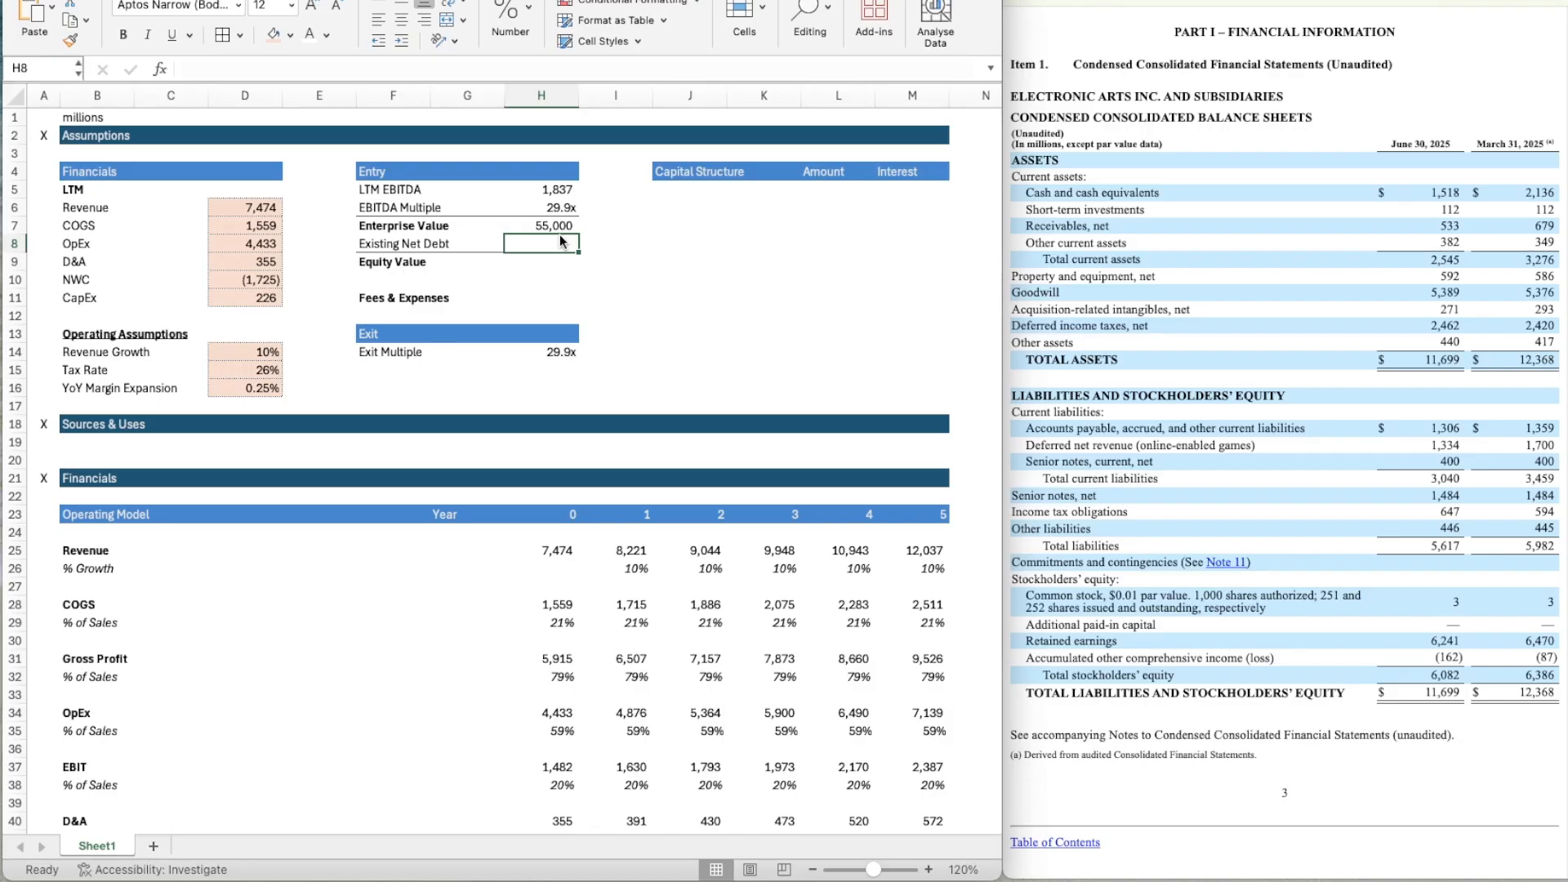
text(()
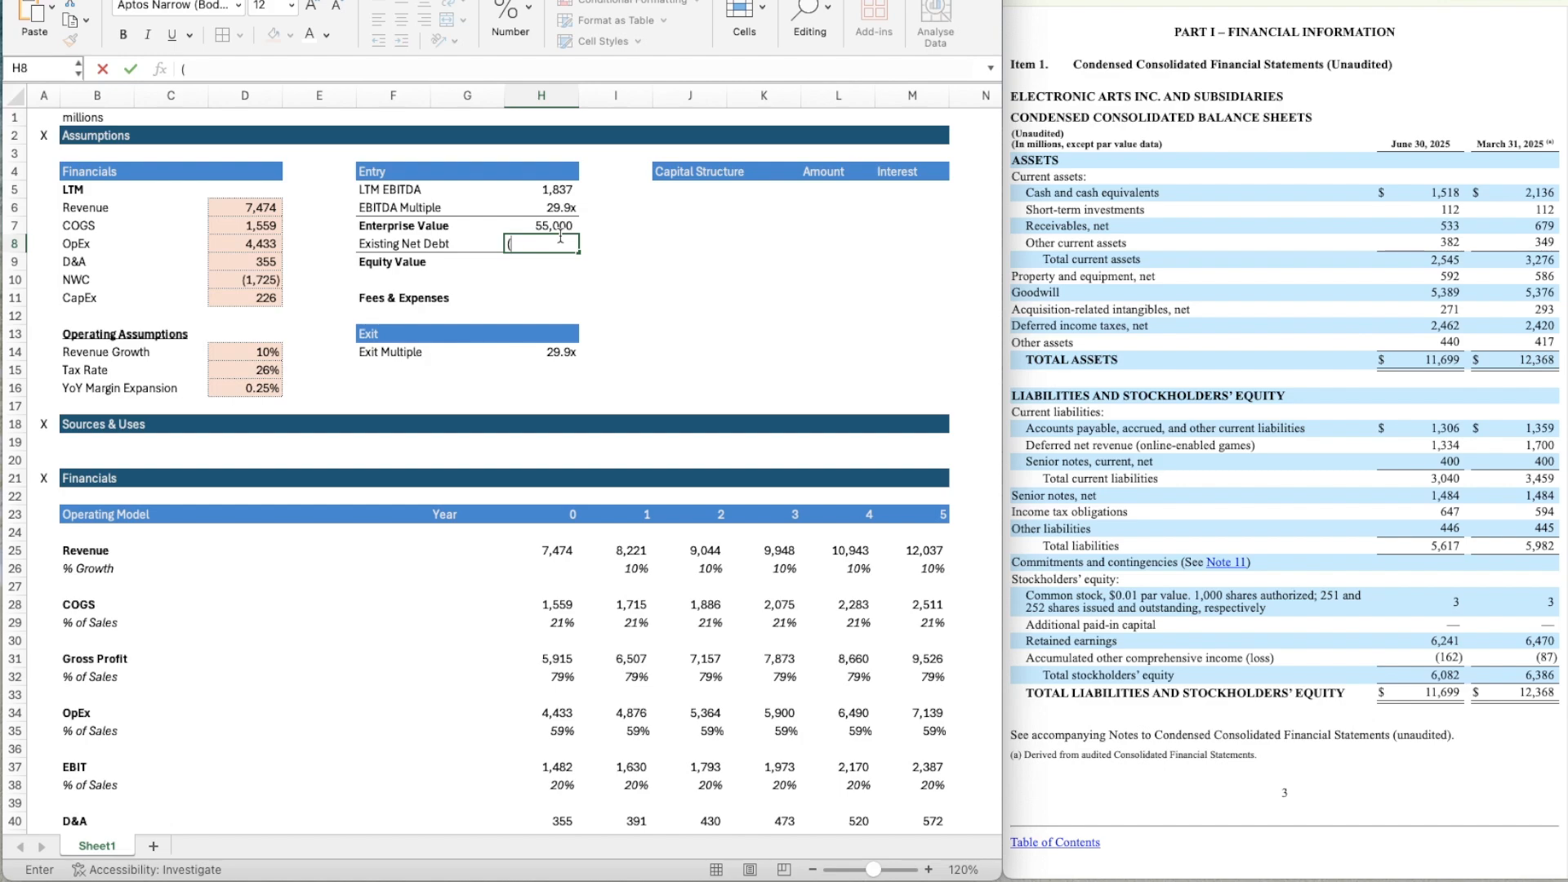
text(400+1484)
key(BackSpace)
text()-(1518)
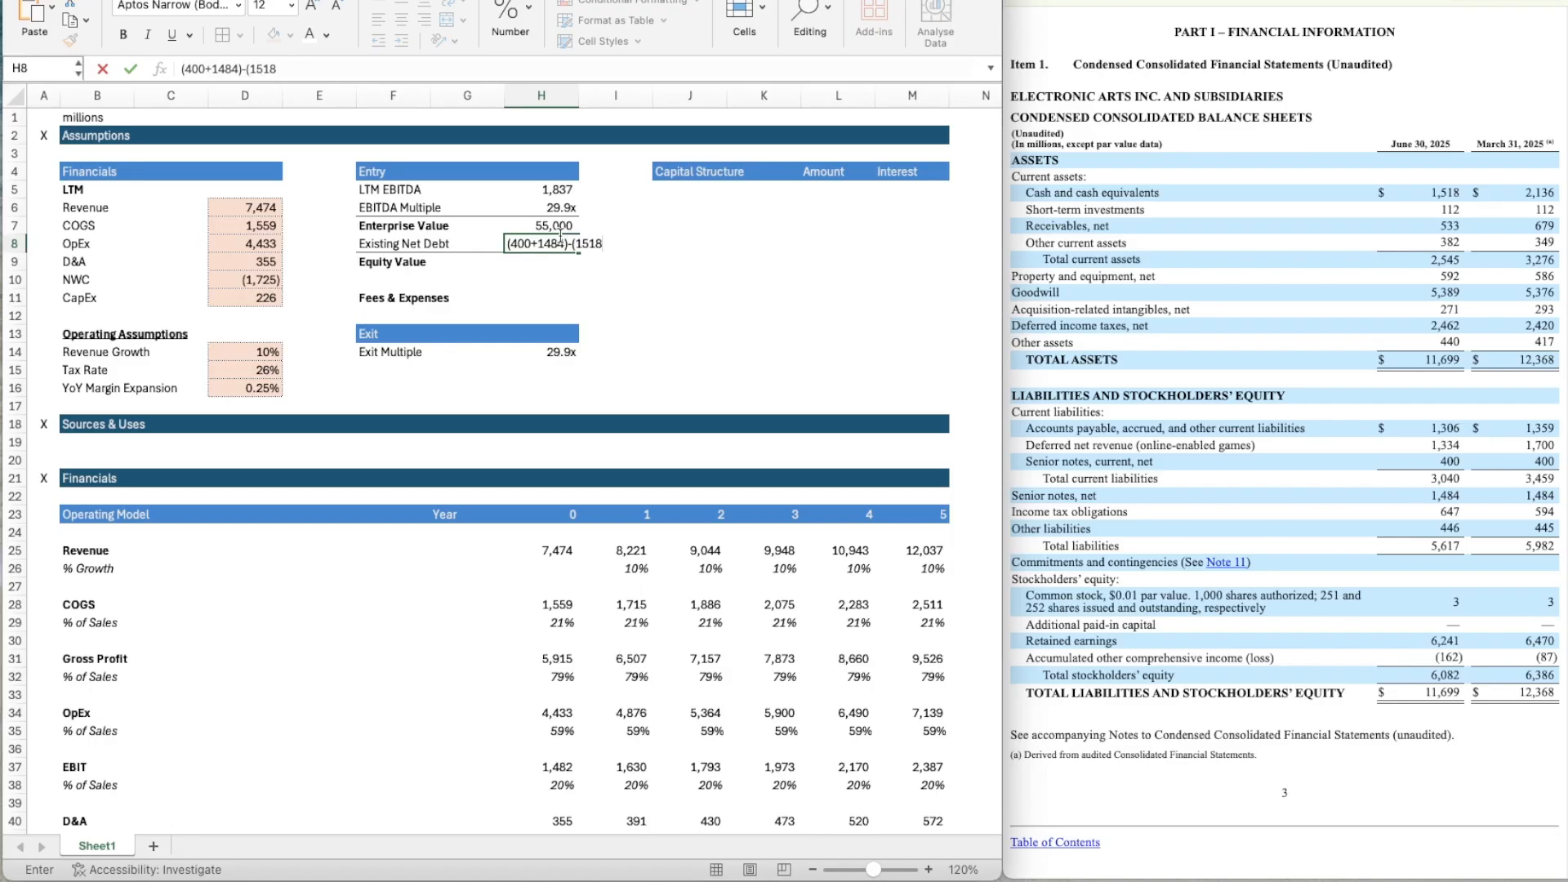
text(+112))
key(ctrl+Return)
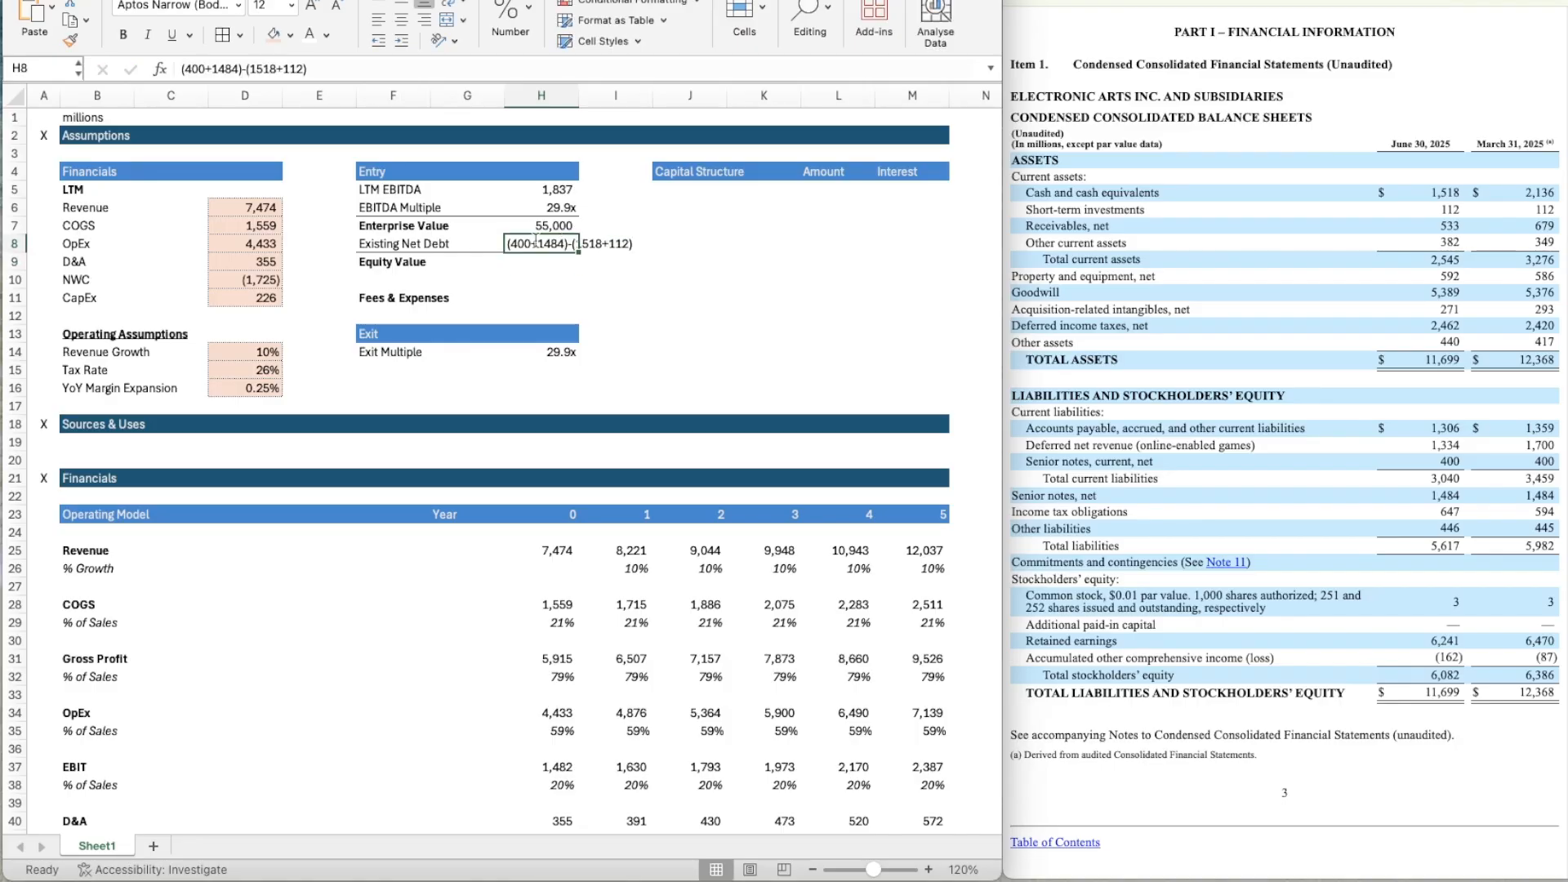
Turn the Existing Net Debt entry in H8 into a formula by adding a leading equals sign.
click(258, 71)
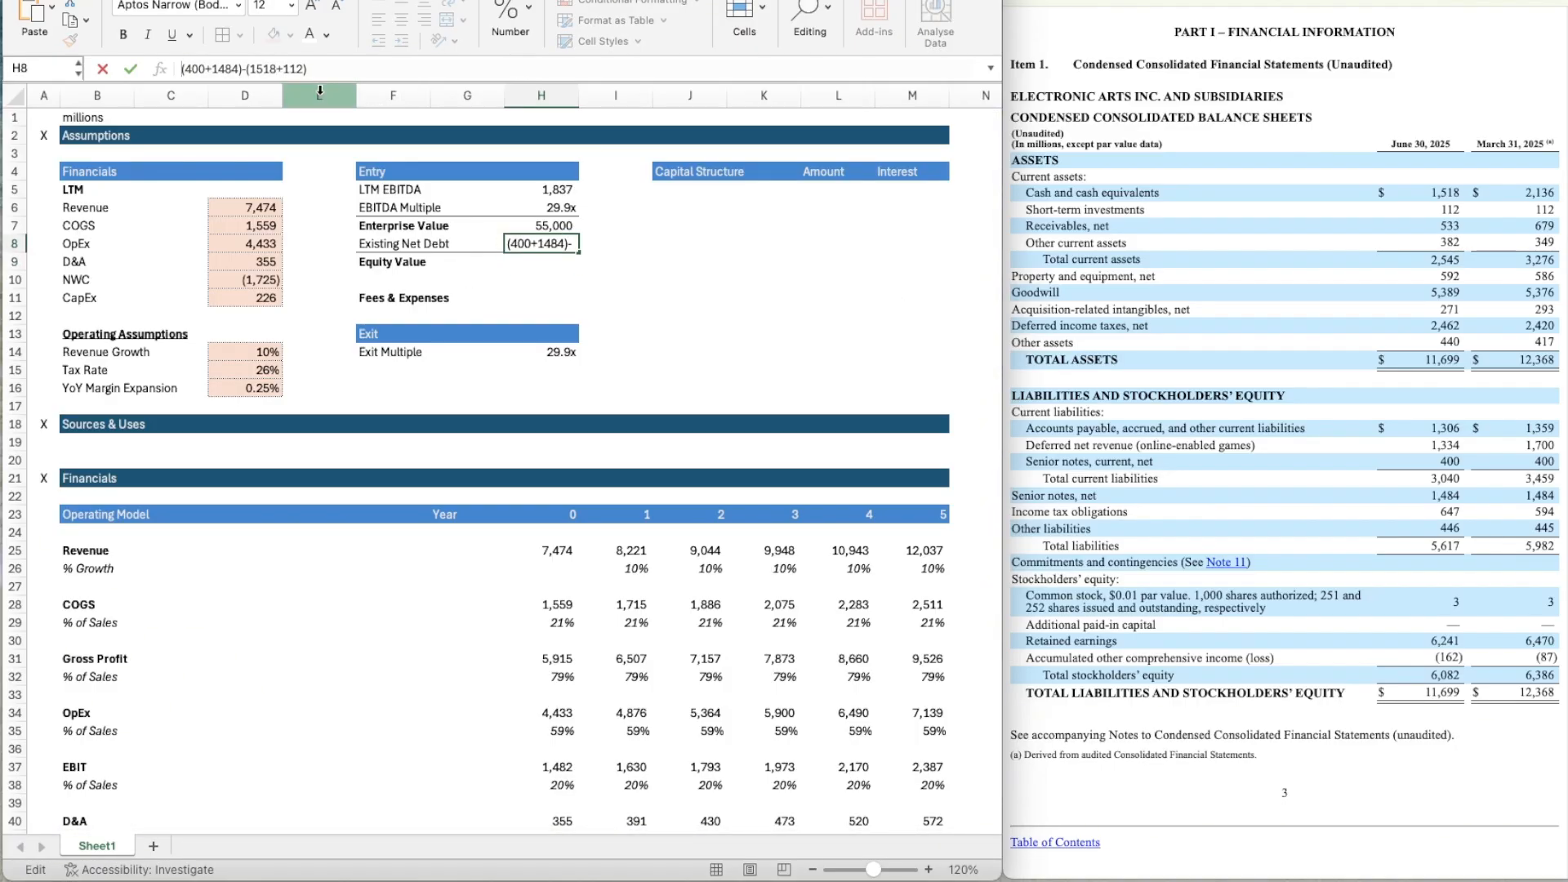
text(=)
key(Return)
Mark the EBITDA Multiple in H6 as an input with the light orange fill and a thin dotted outline border.
key(Up)
key(Up)
key(Up)
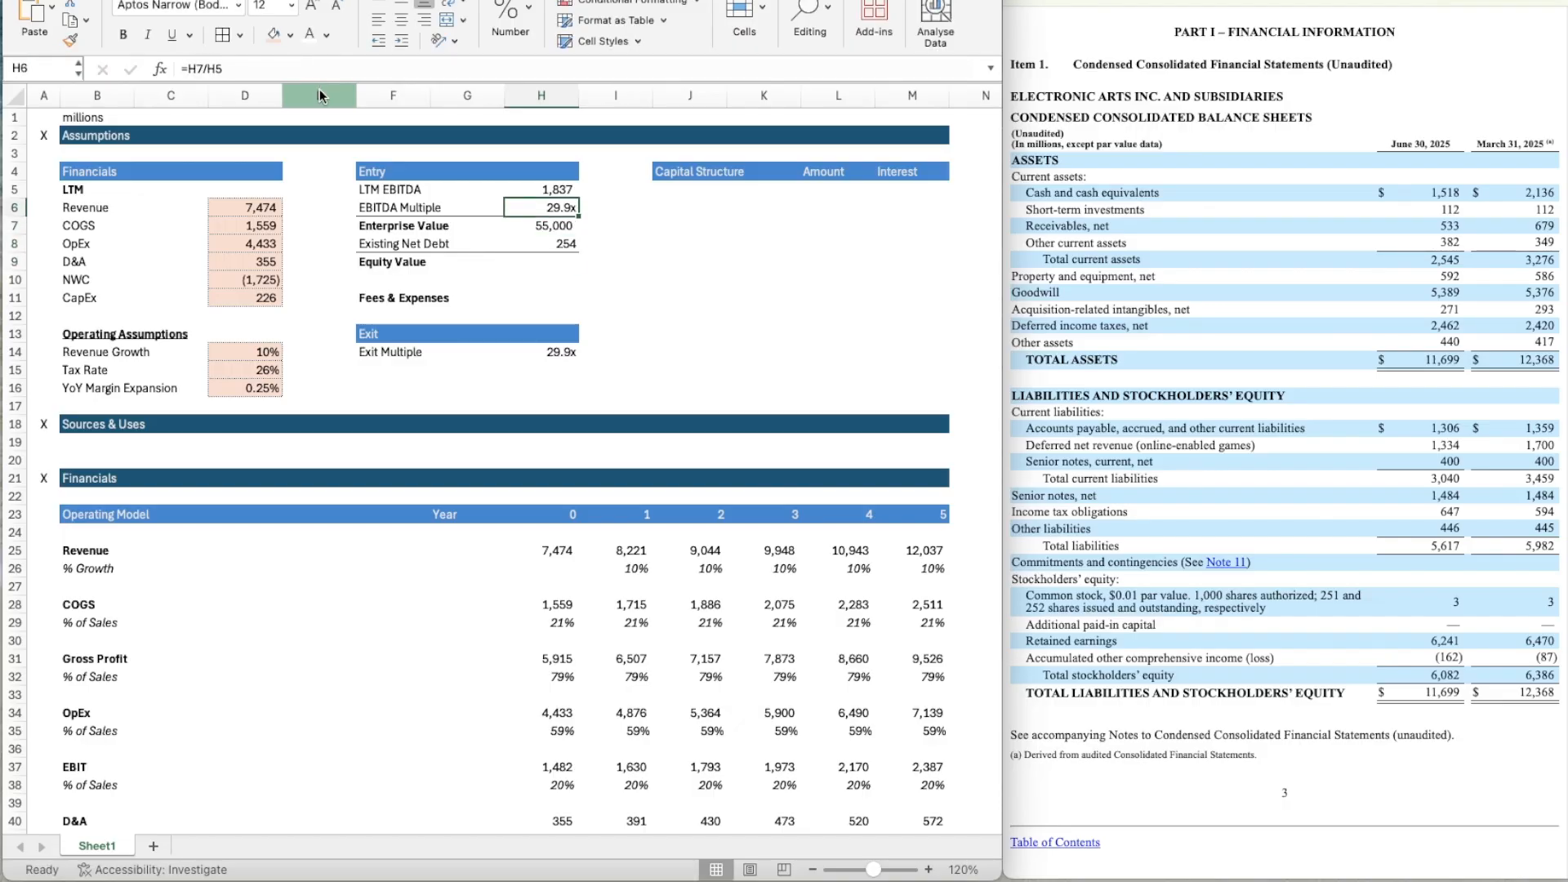
click(272, 36)
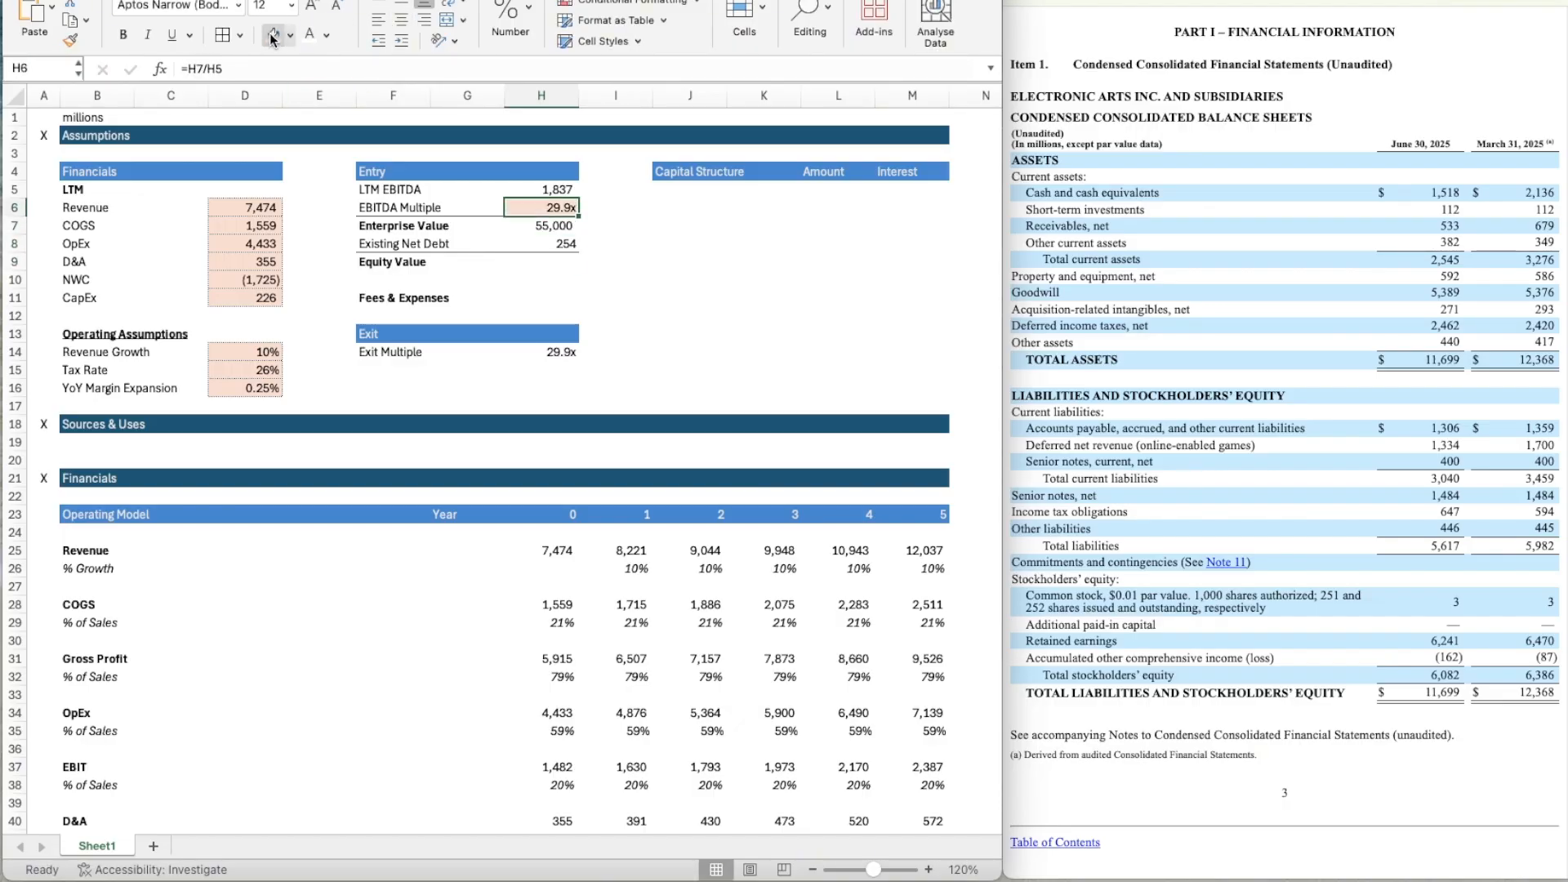
key(super+1)
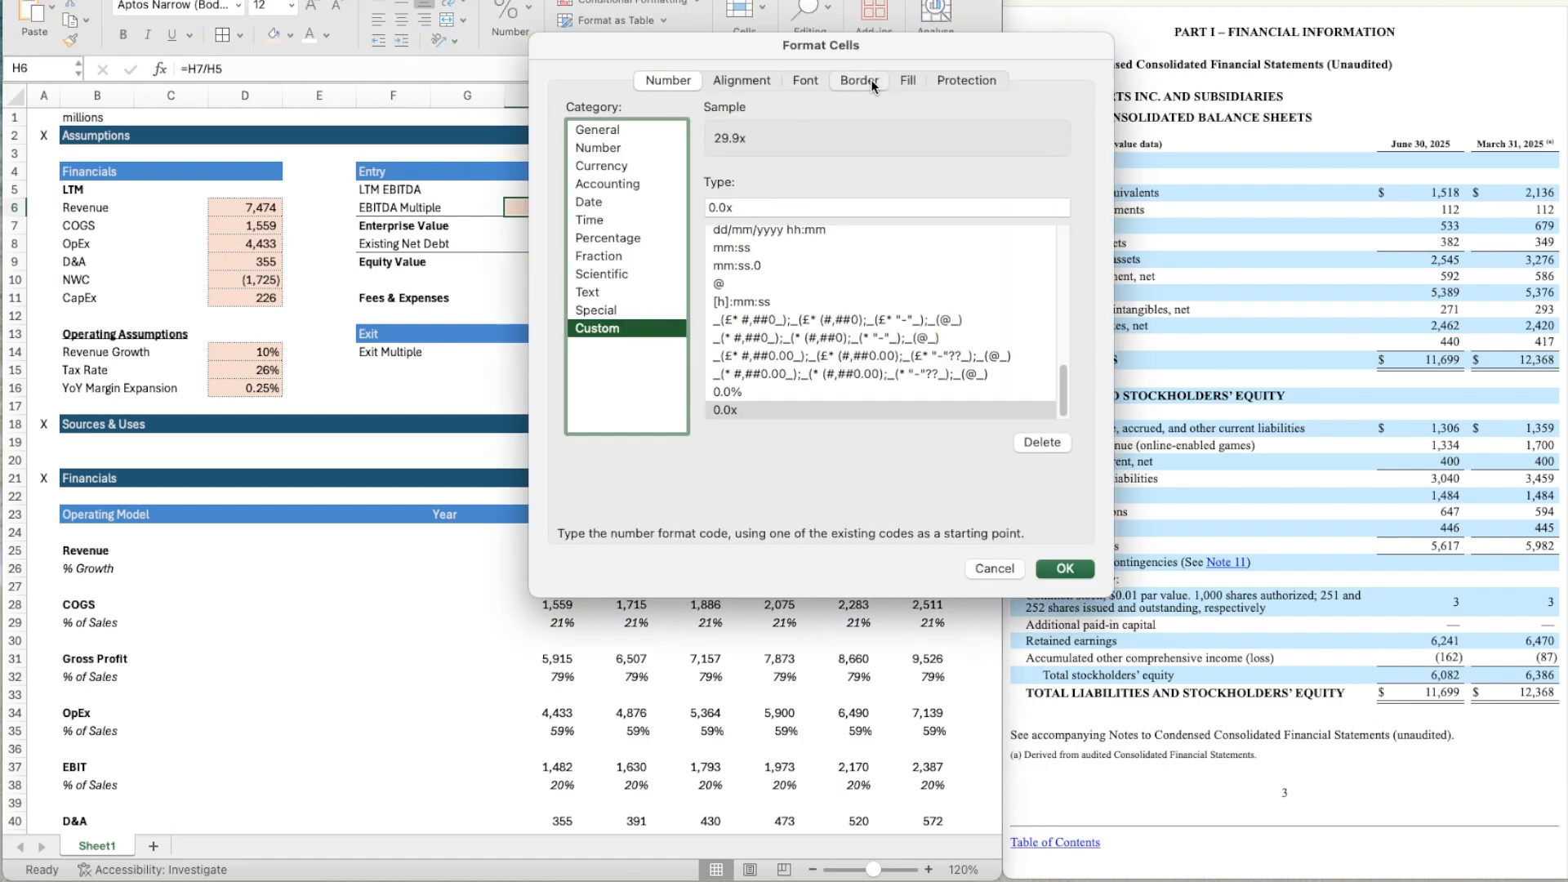
click(870, 80)
click(652, 164)
click(938, 140)
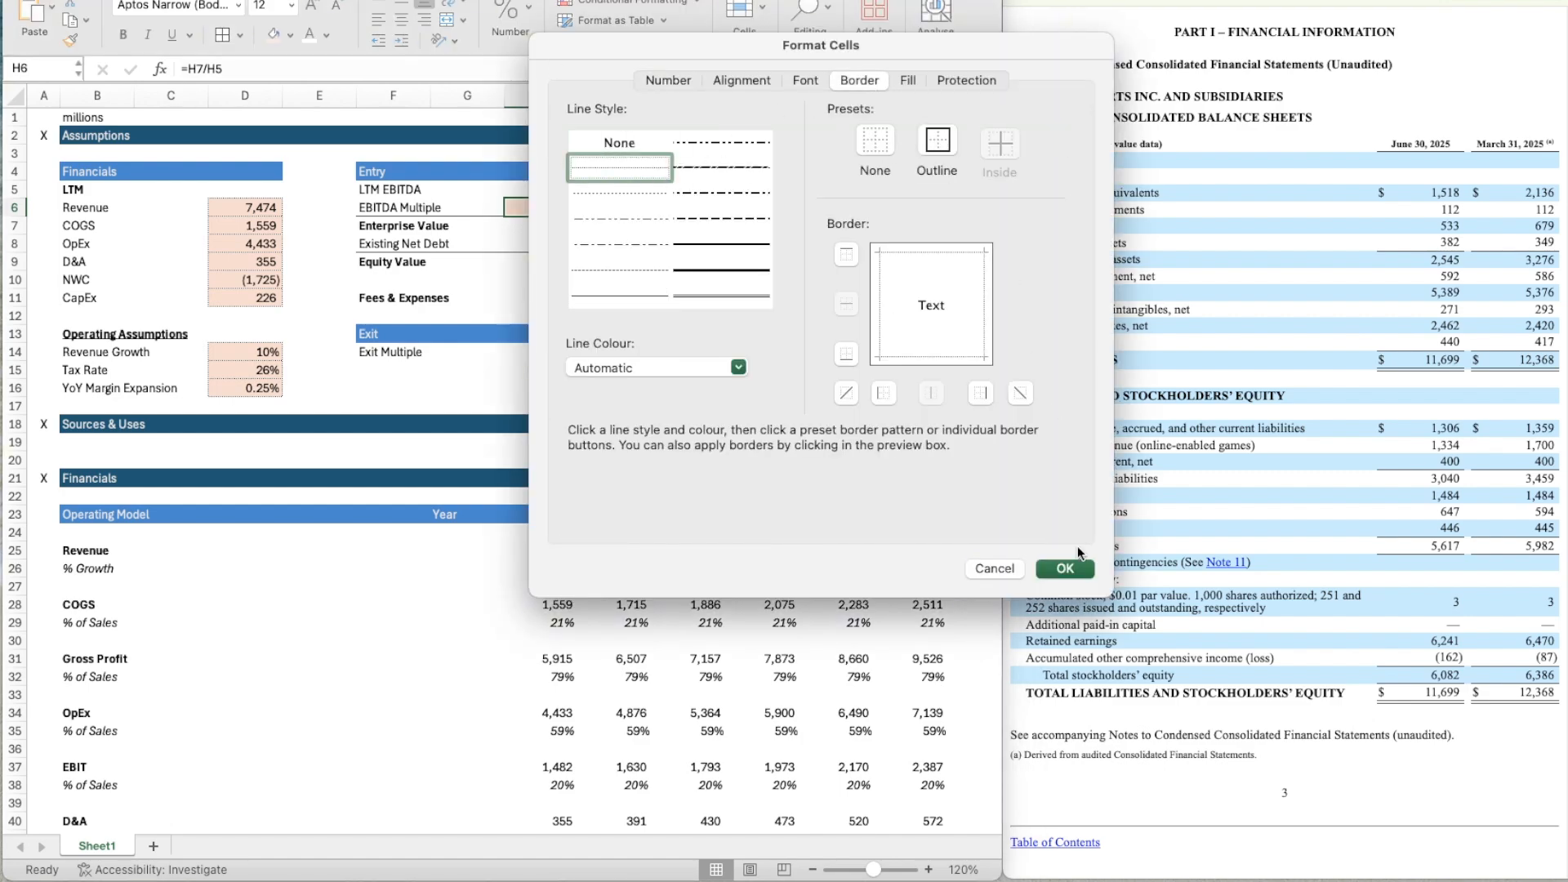
click(1065, 569)
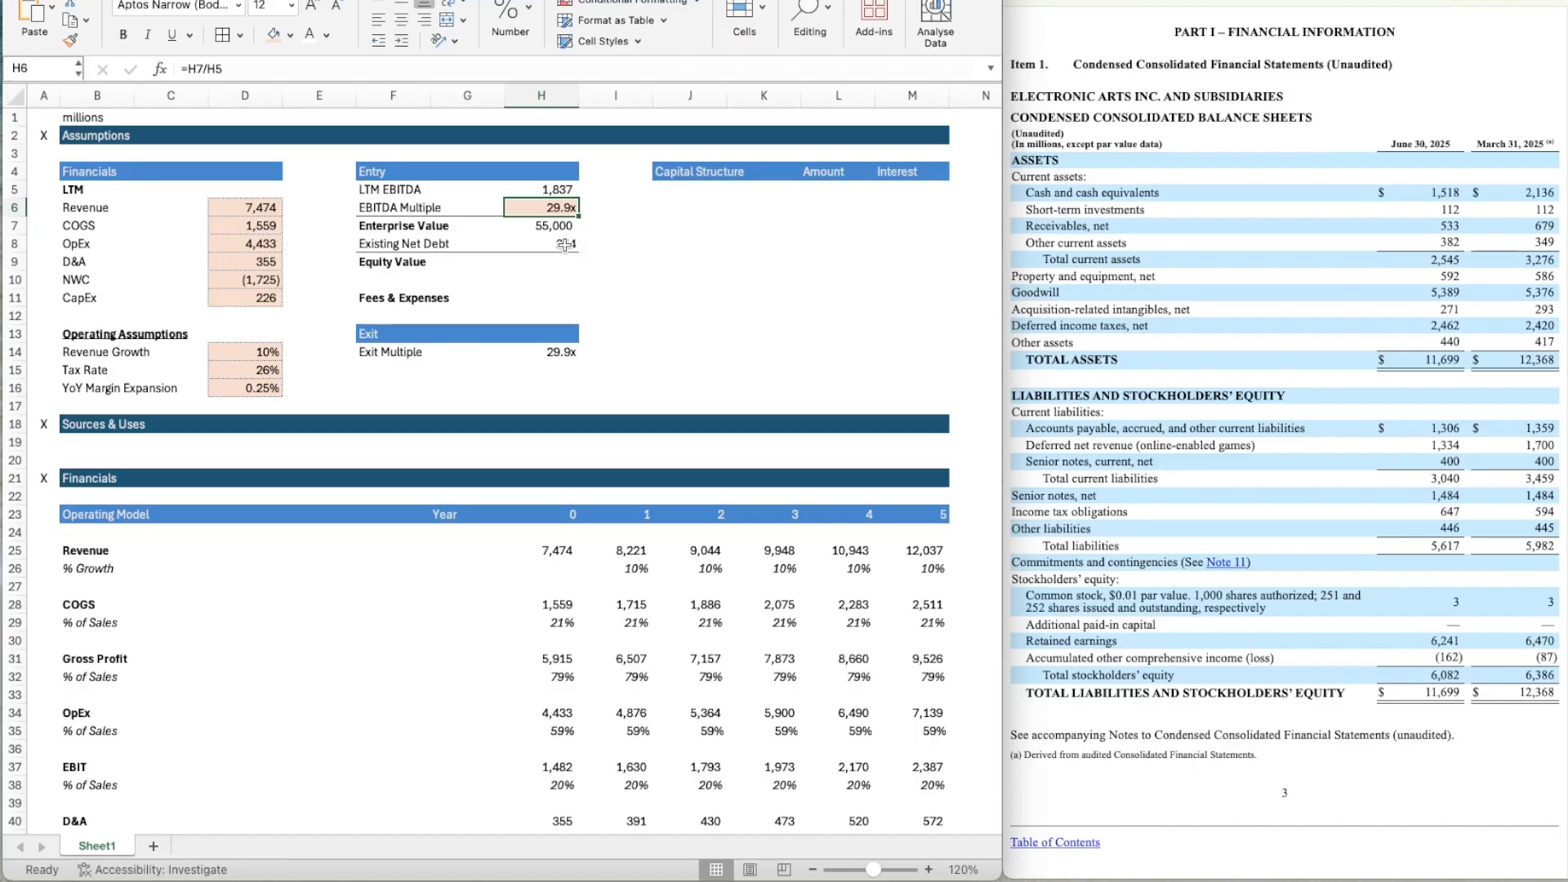
Calculate the Equity Value in H9 as Enterprise Value minus Existing Net Debt with =H7-H8.
click(565, 245)
click(552, 206)
key(Down)
key(Down)
key(Down)
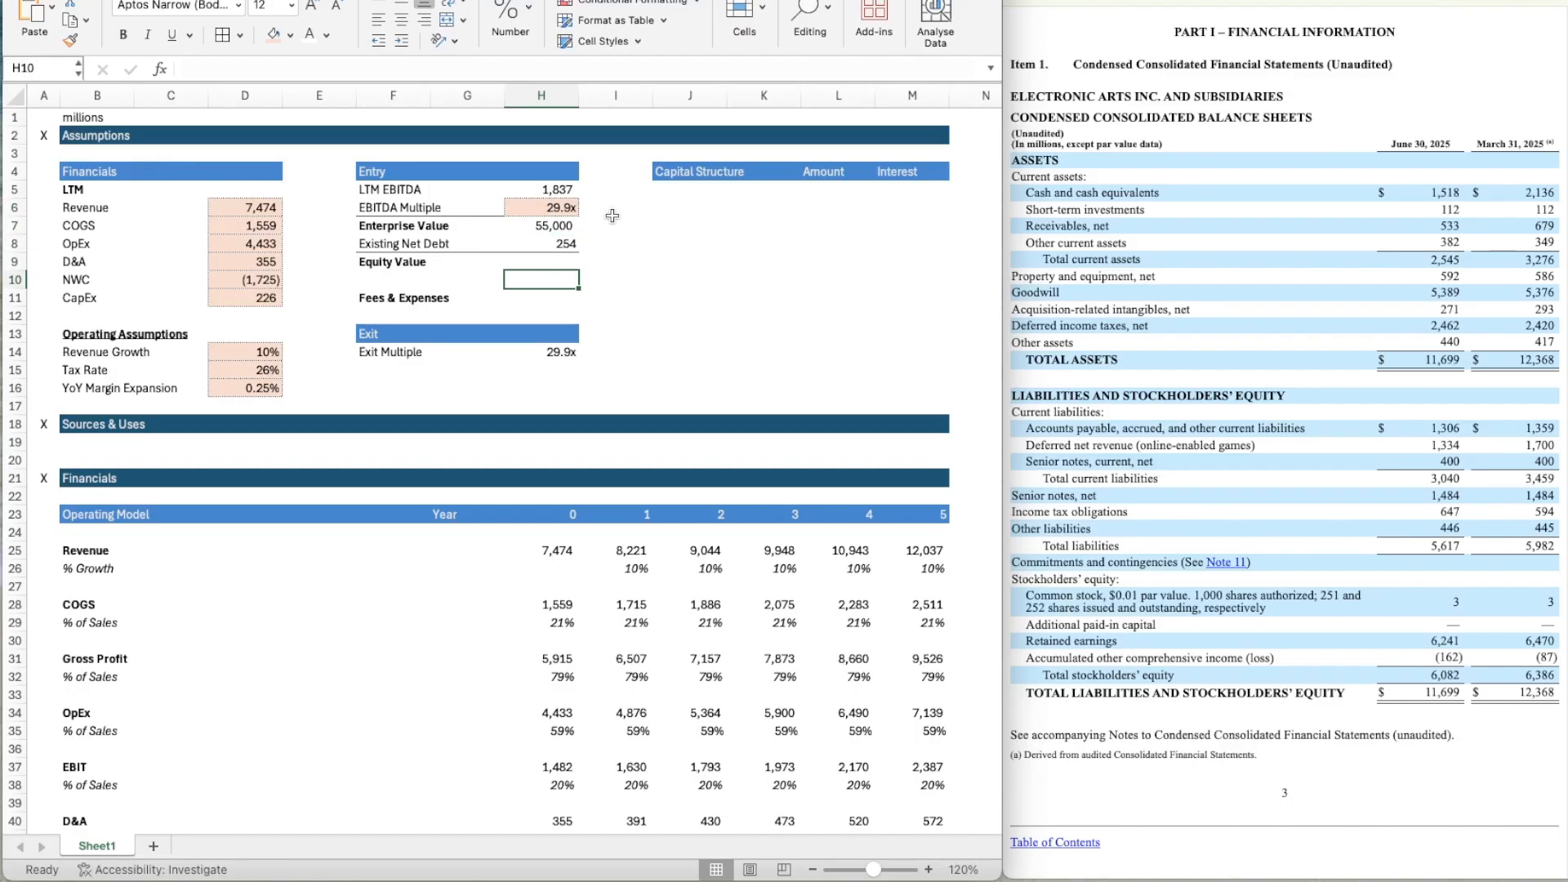
text(=)
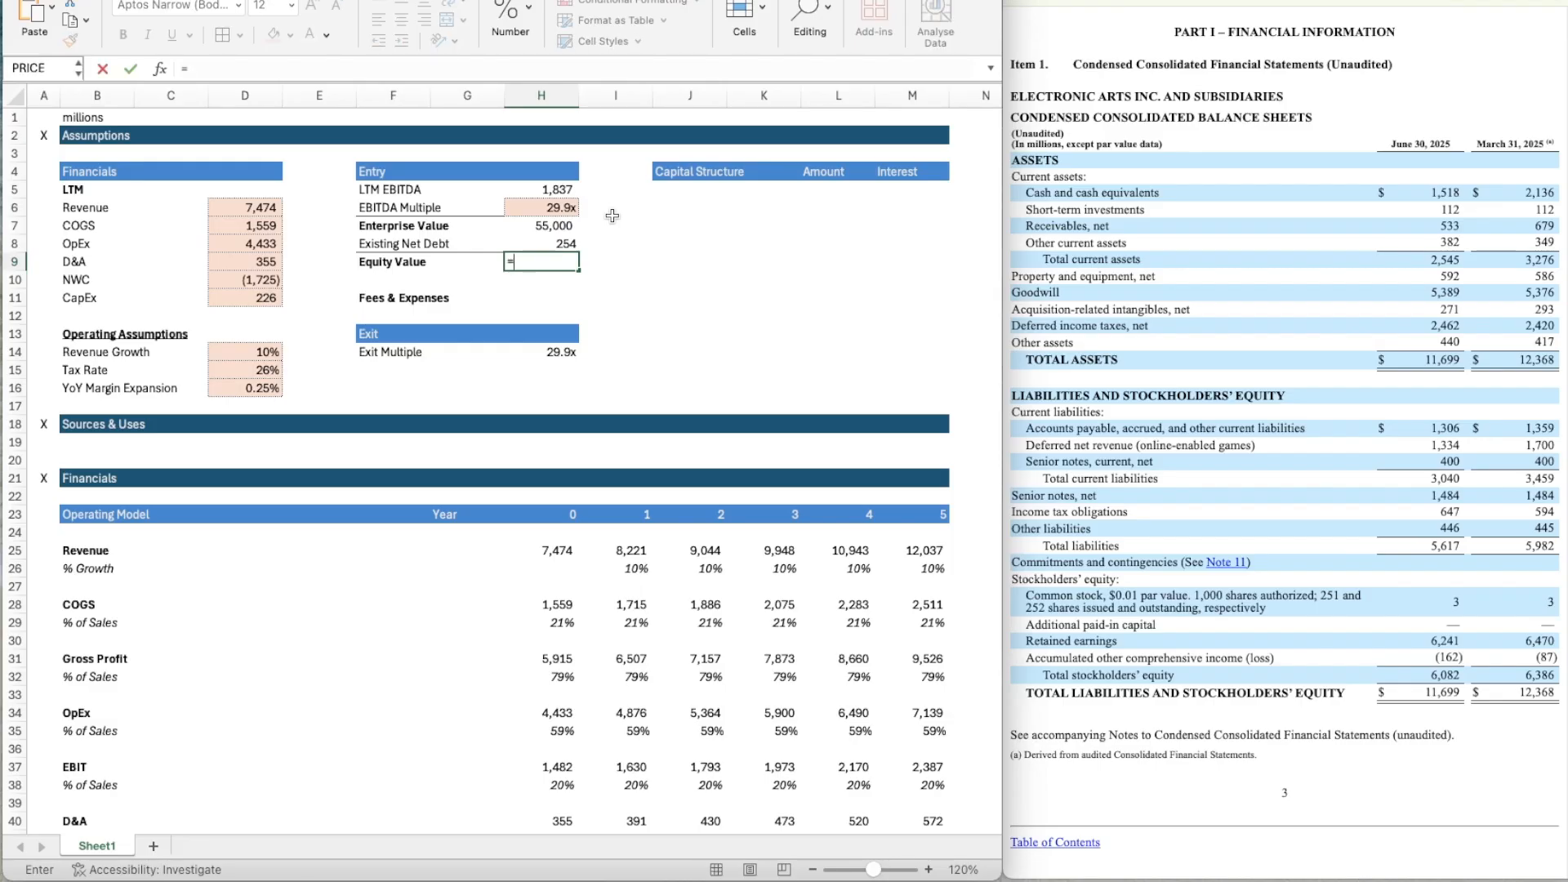
key(Up)
key(Up)
text(-)
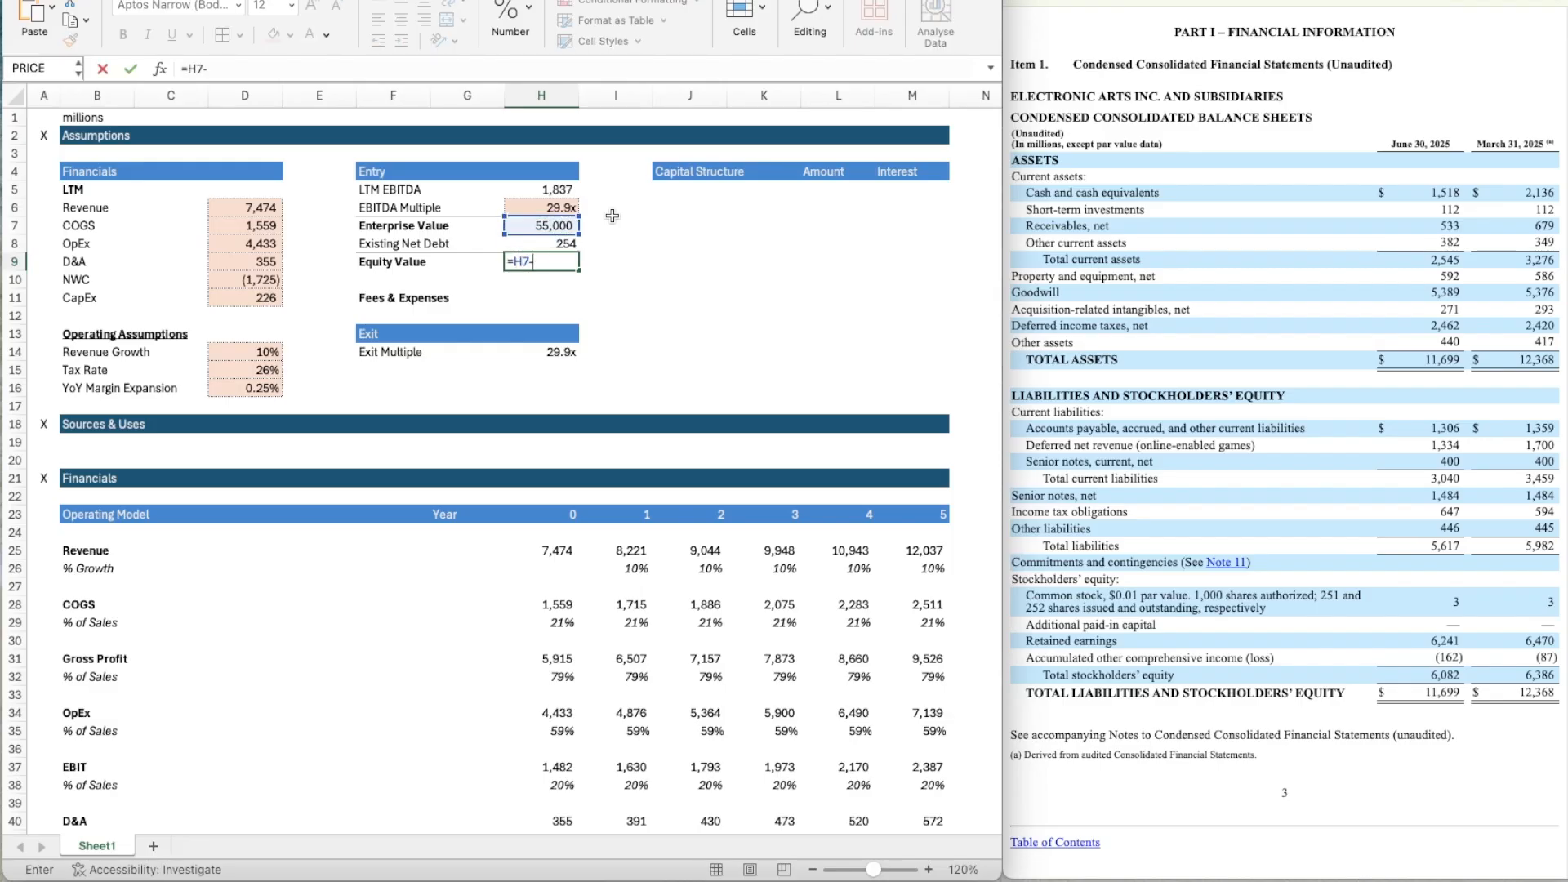
key(Up)
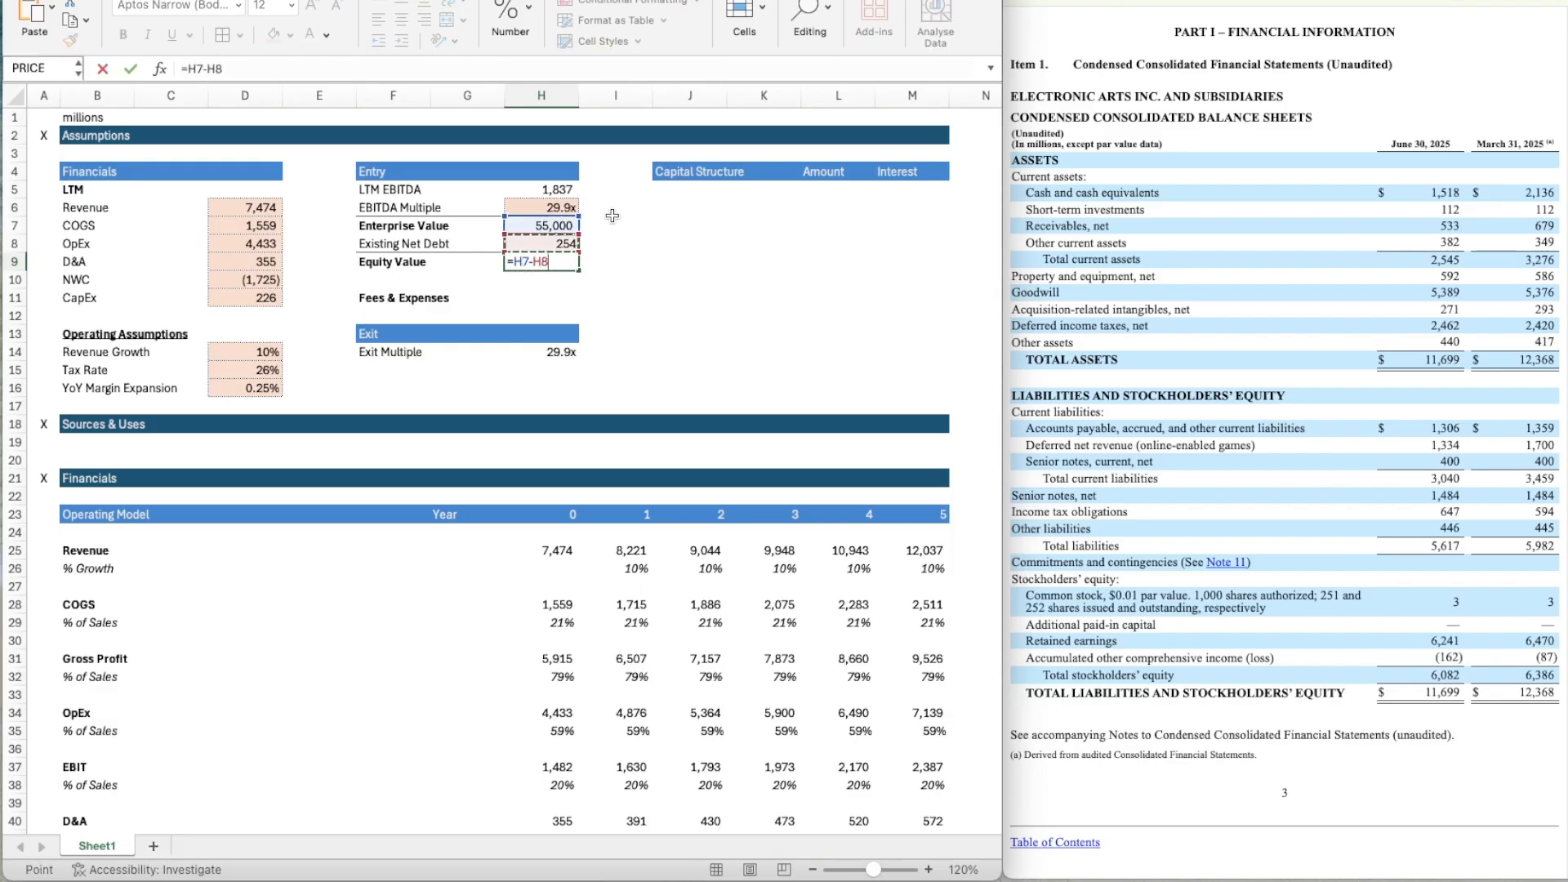
key(Return)
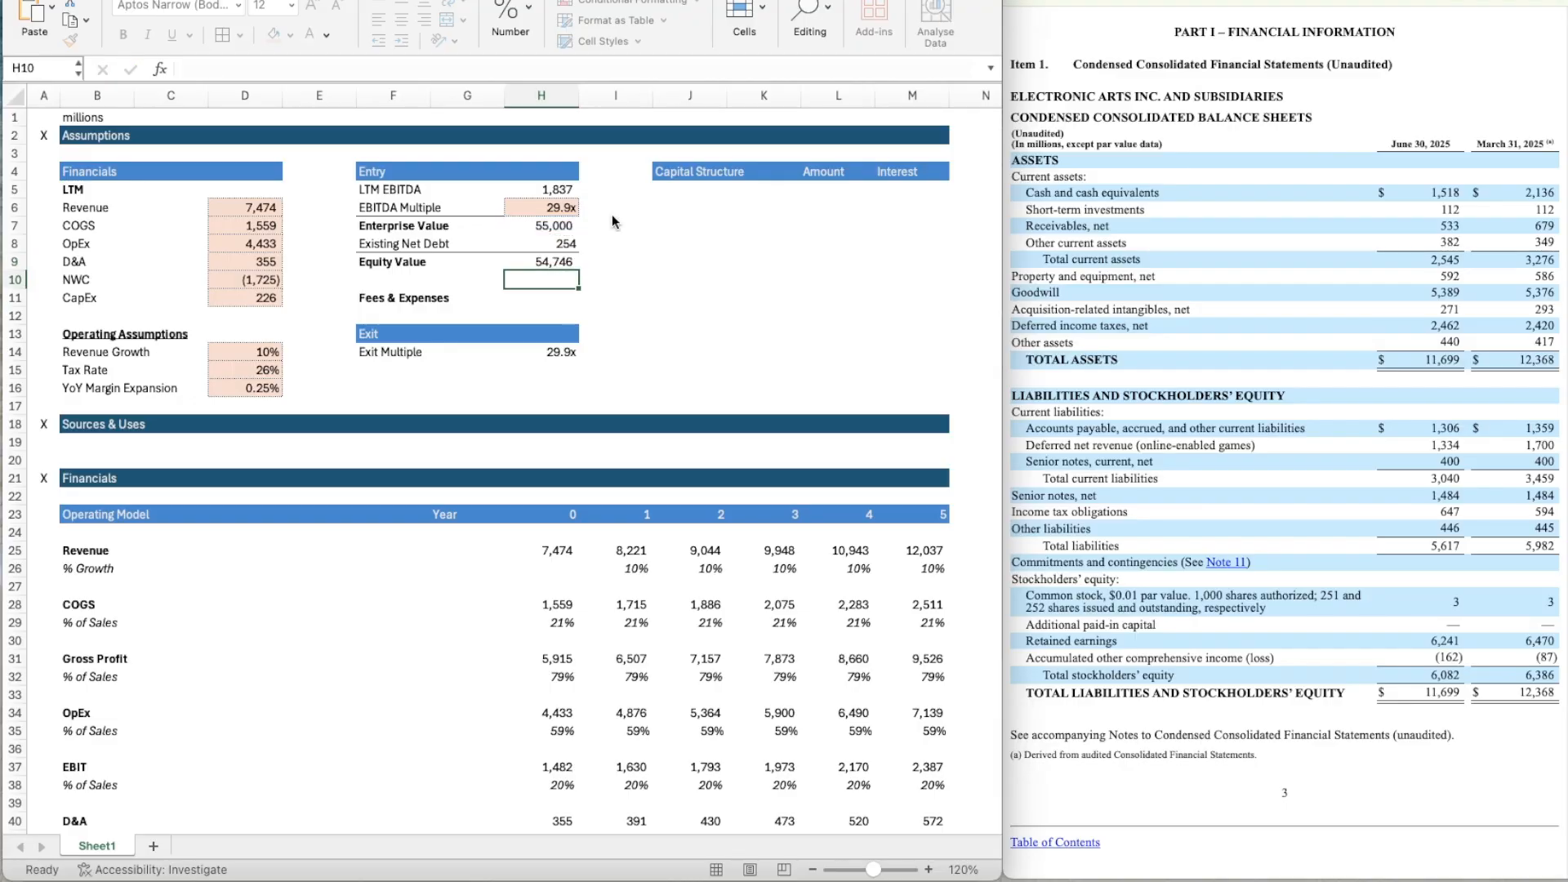
key(Up)
key(Up)
key(Up)
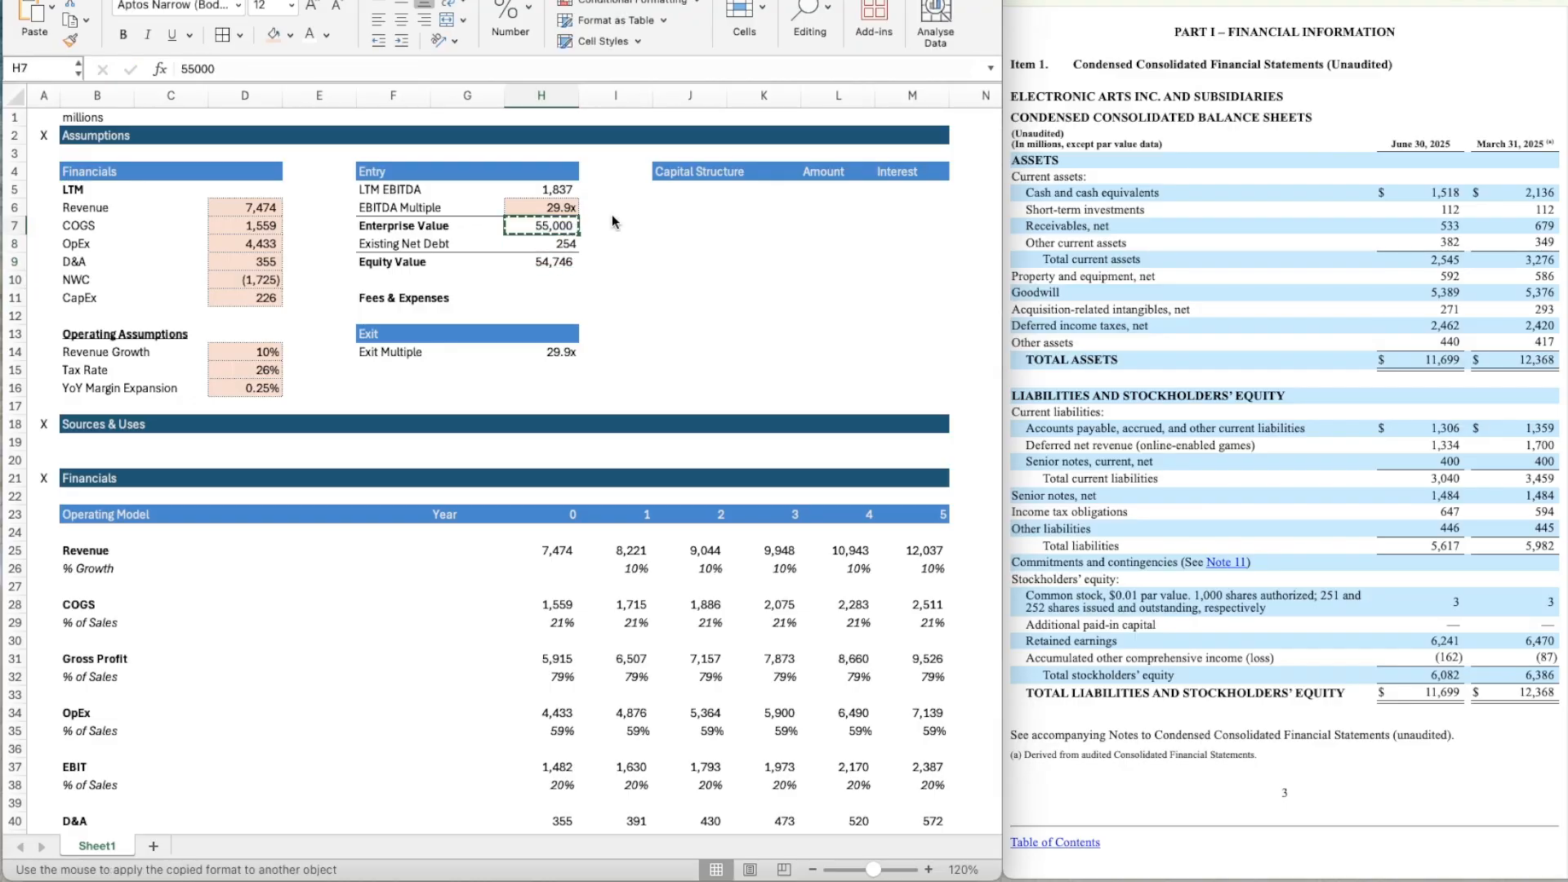
key(Down)
key(Down)
key(Down)
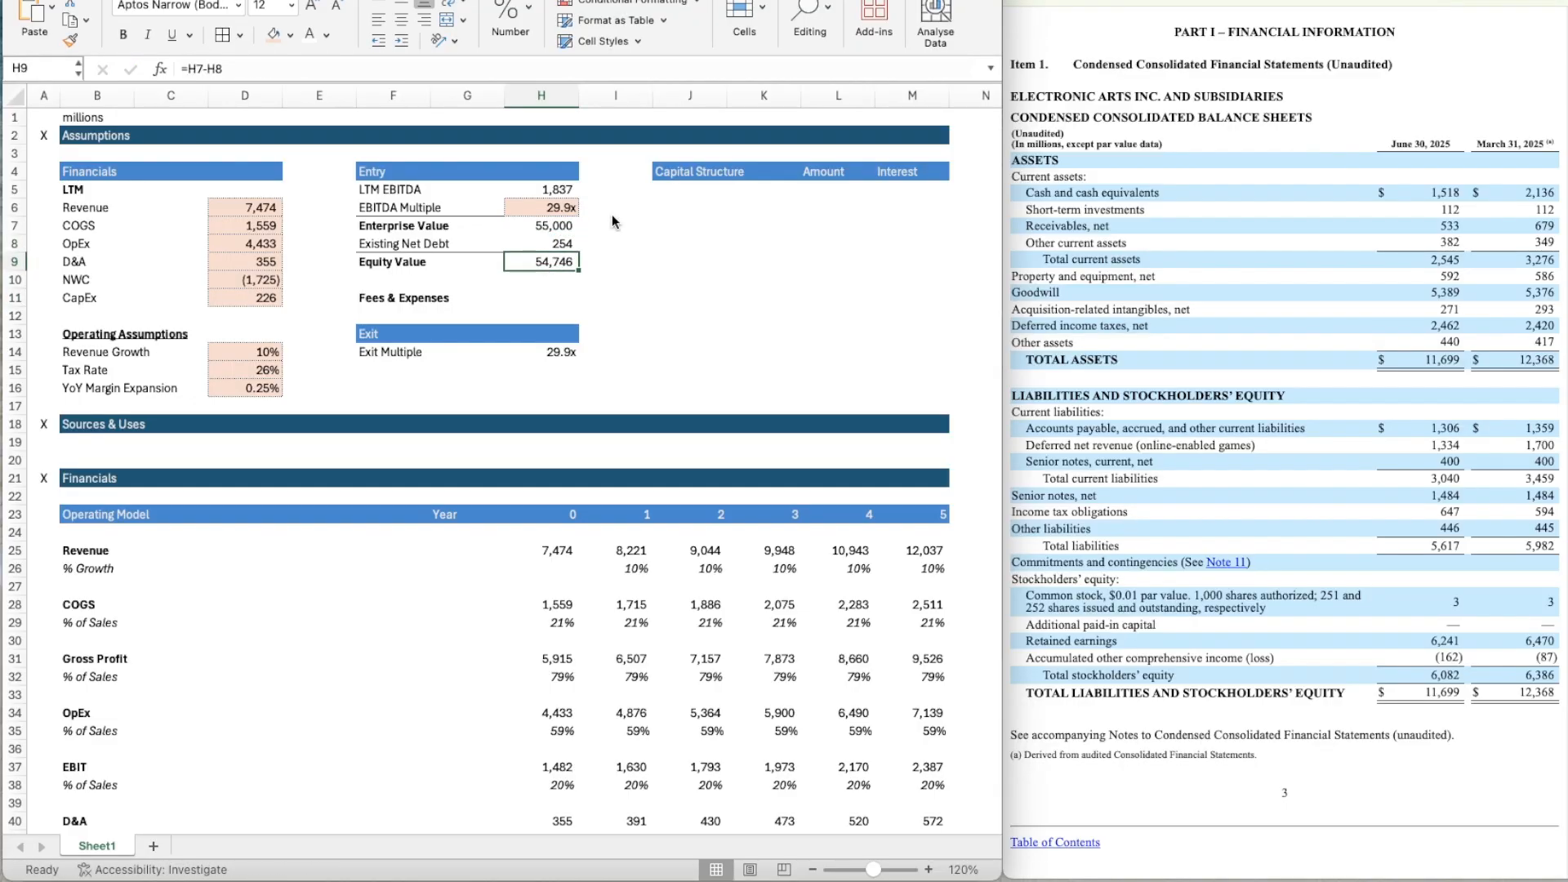
key(Down)
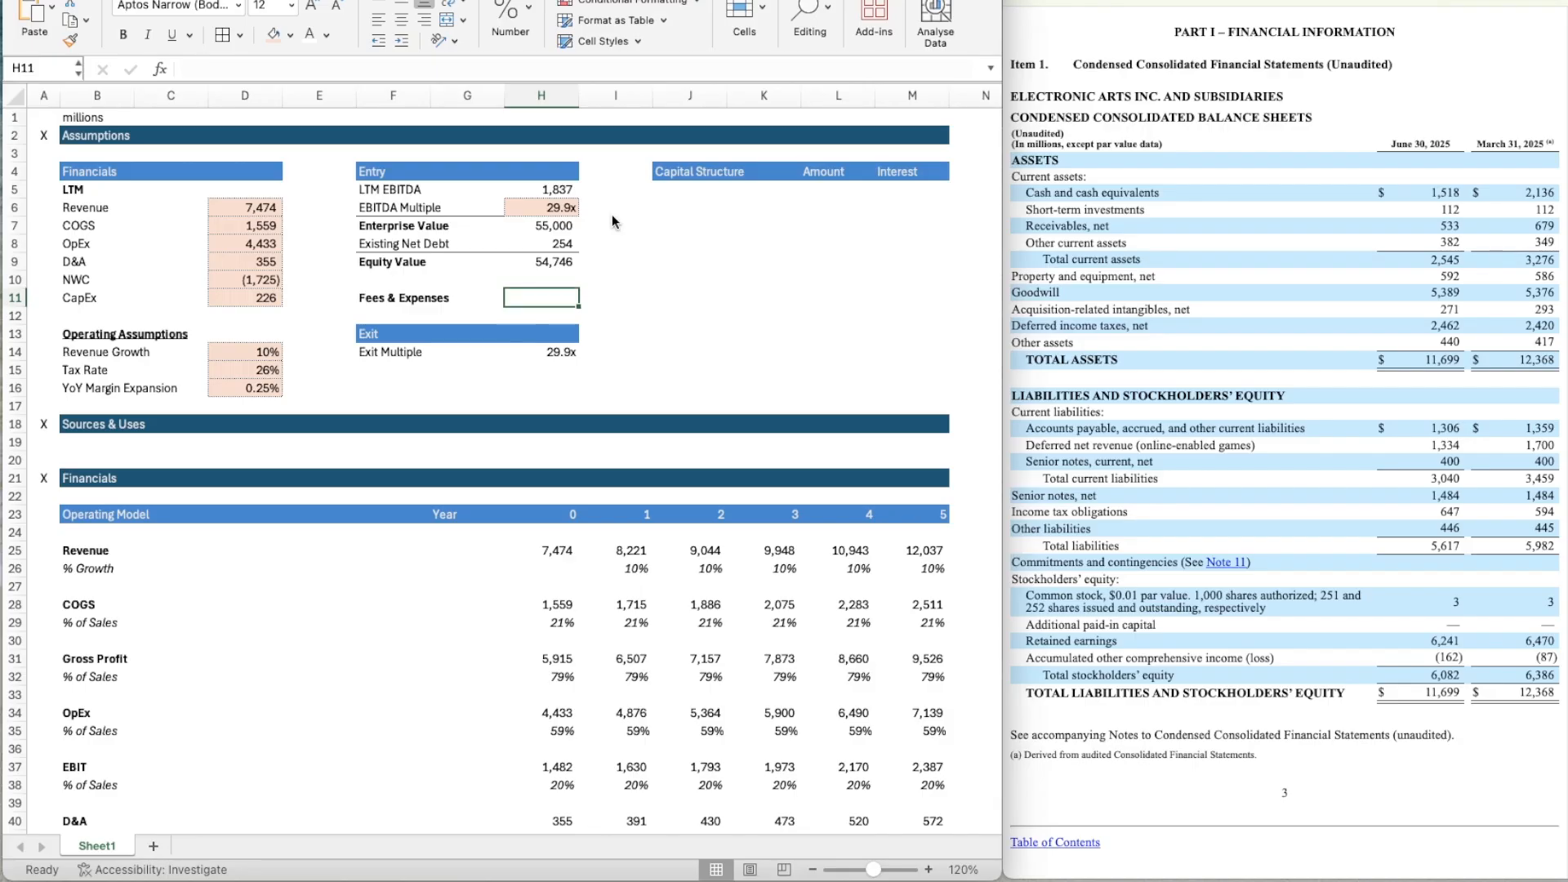
Copy the EBITDA Multiple cell's formatting from H6 to the Fees & Expenses cell H11.
key(Up)
key(Up)
key(Up)
key(Up)
key(Up)
key(alt+h)
key(f)
key(p)
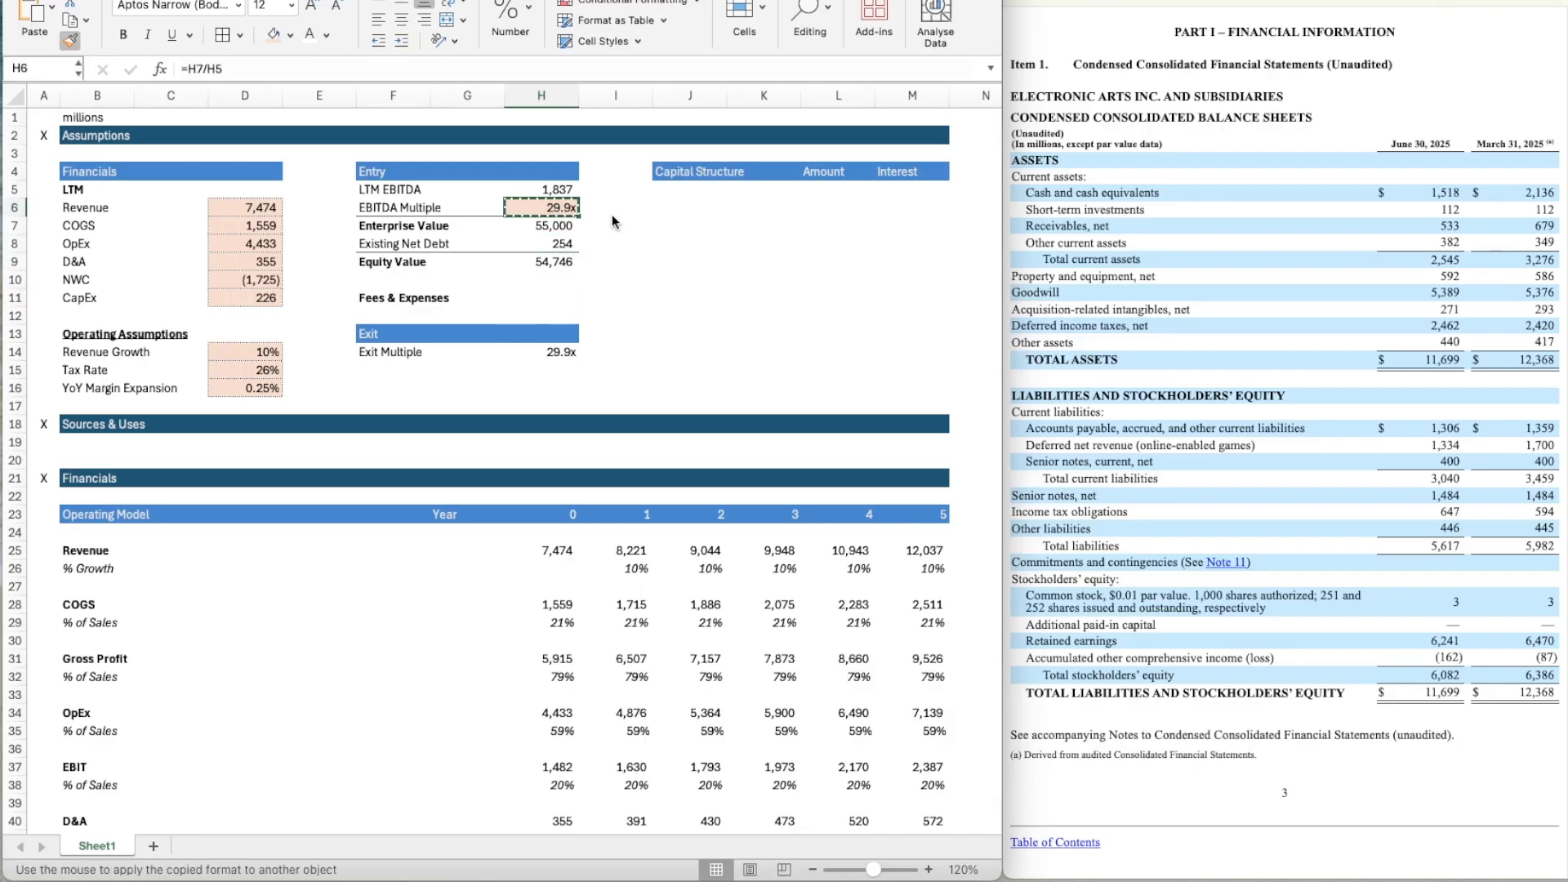
click(546, 299)
key(Left)
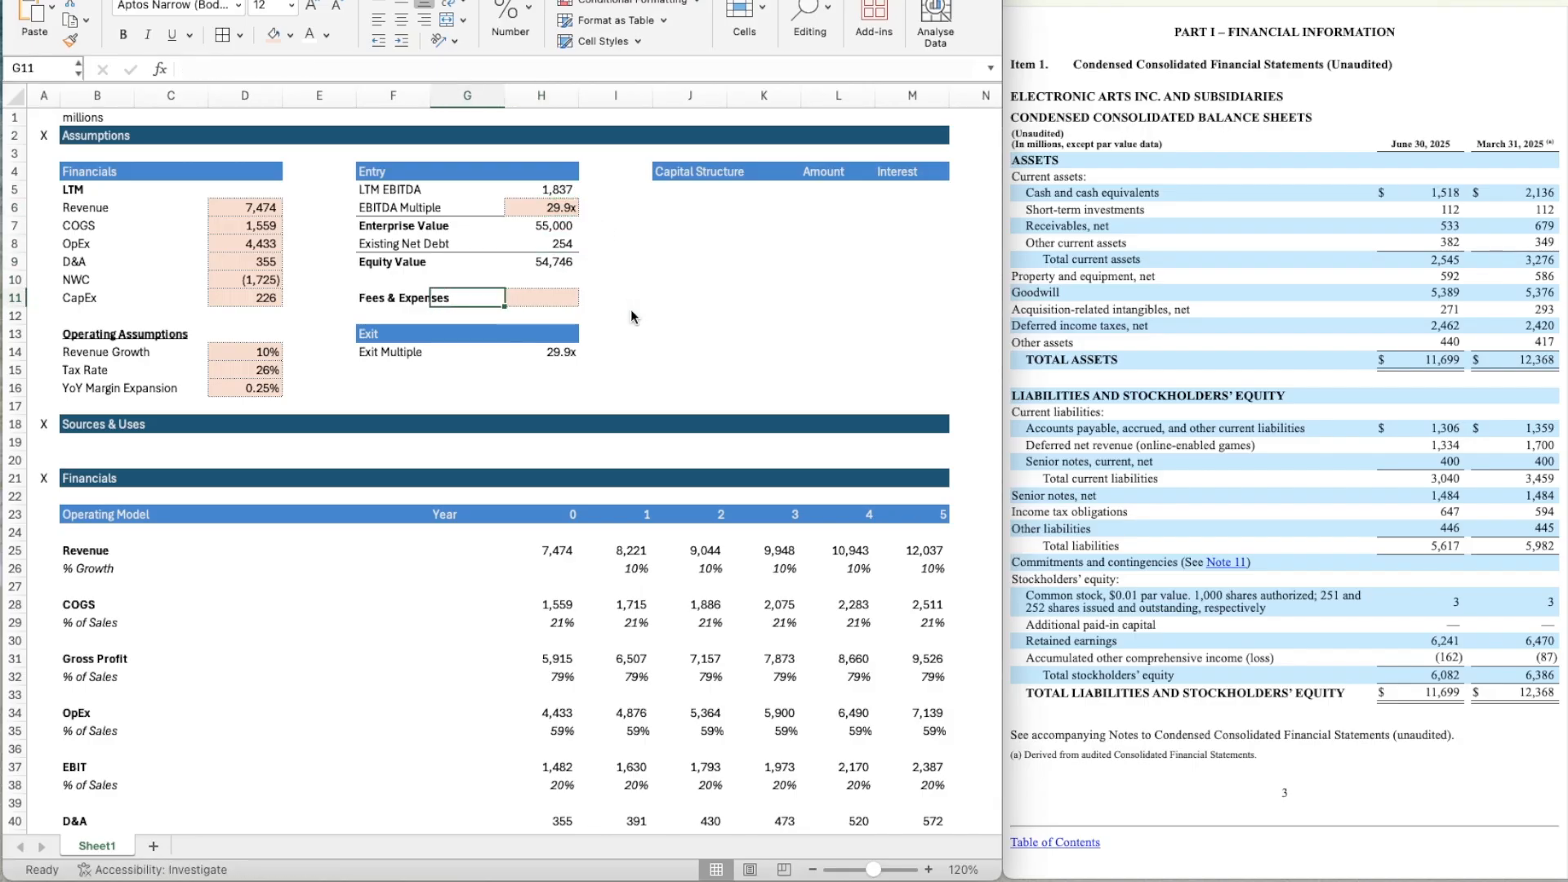
Enter 1000 as the Fees & Expenses amount in H11.
key(Right)
text(1000)
key(Return)
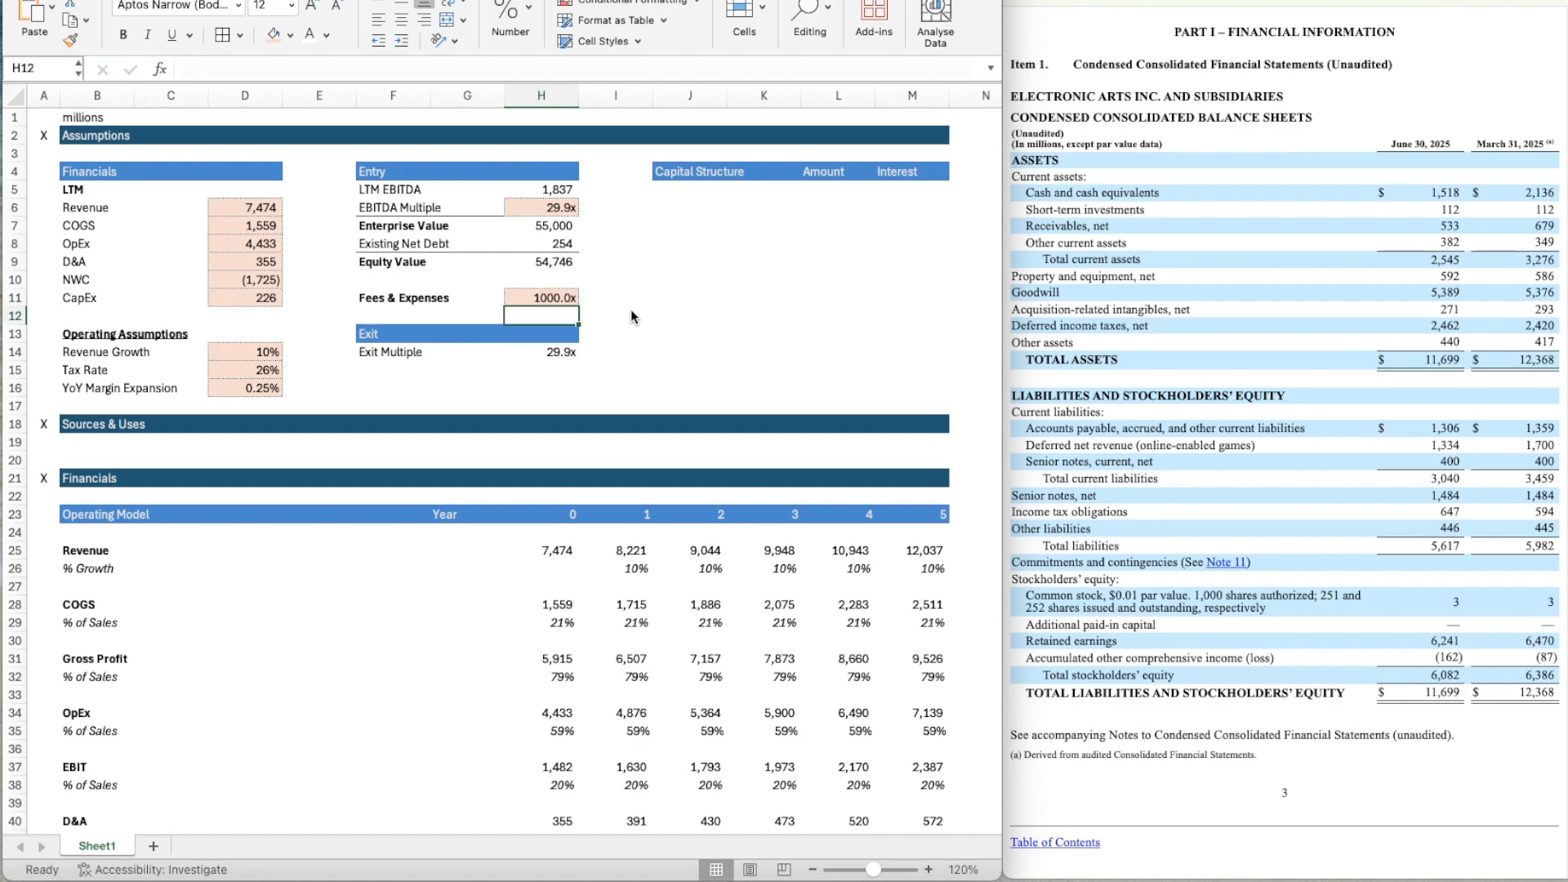
Copy the Revenue input's formatting from D6 to the Fees & Expenses amount in H11.
key(Up)
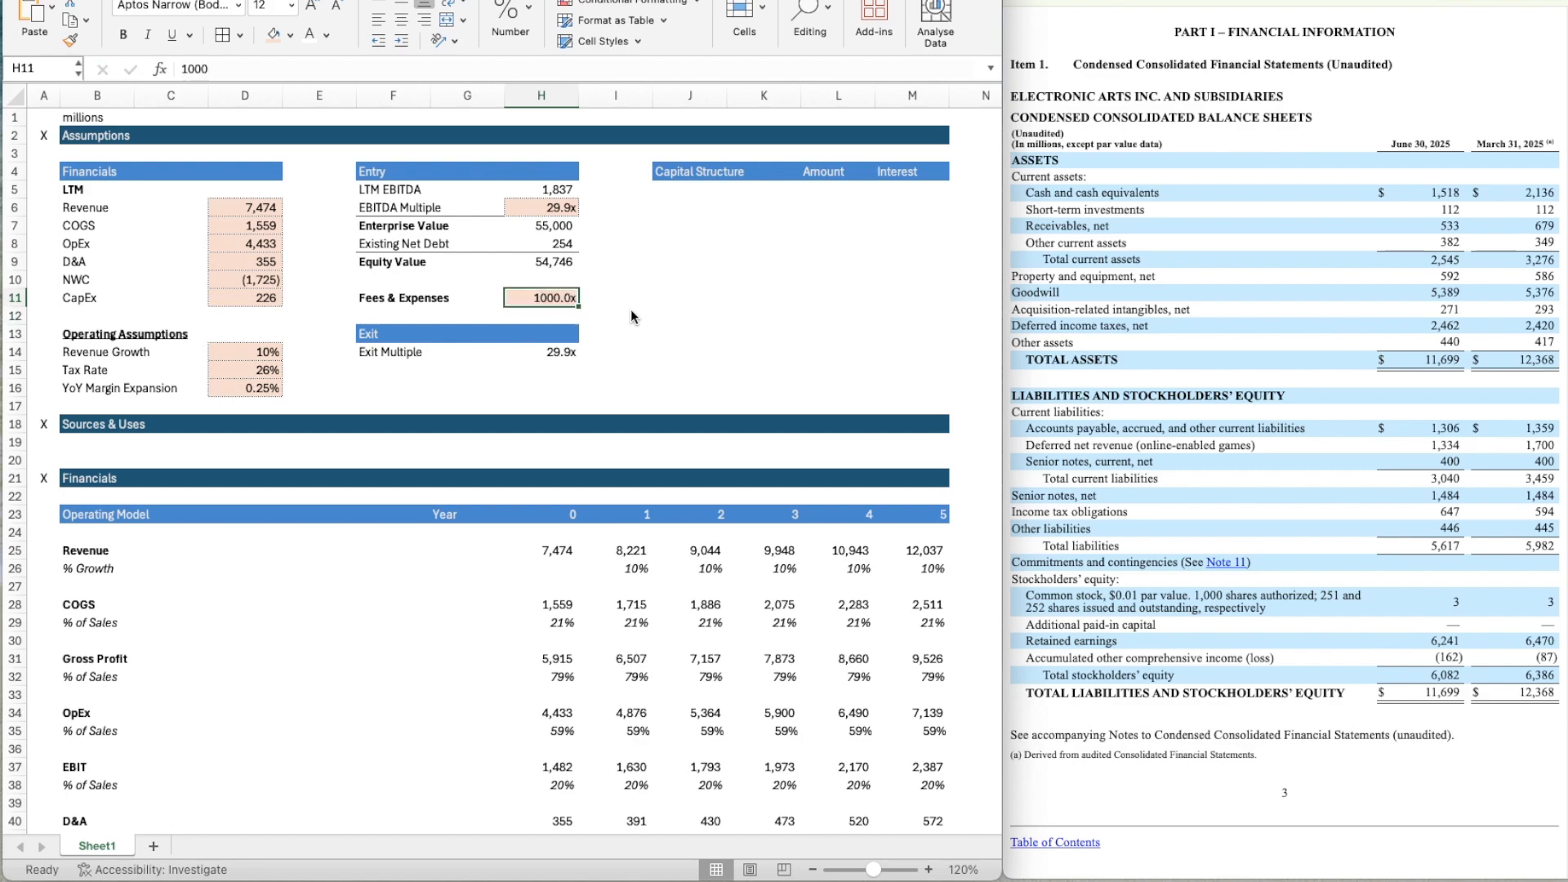
click(259, 207)
click(70, 39)
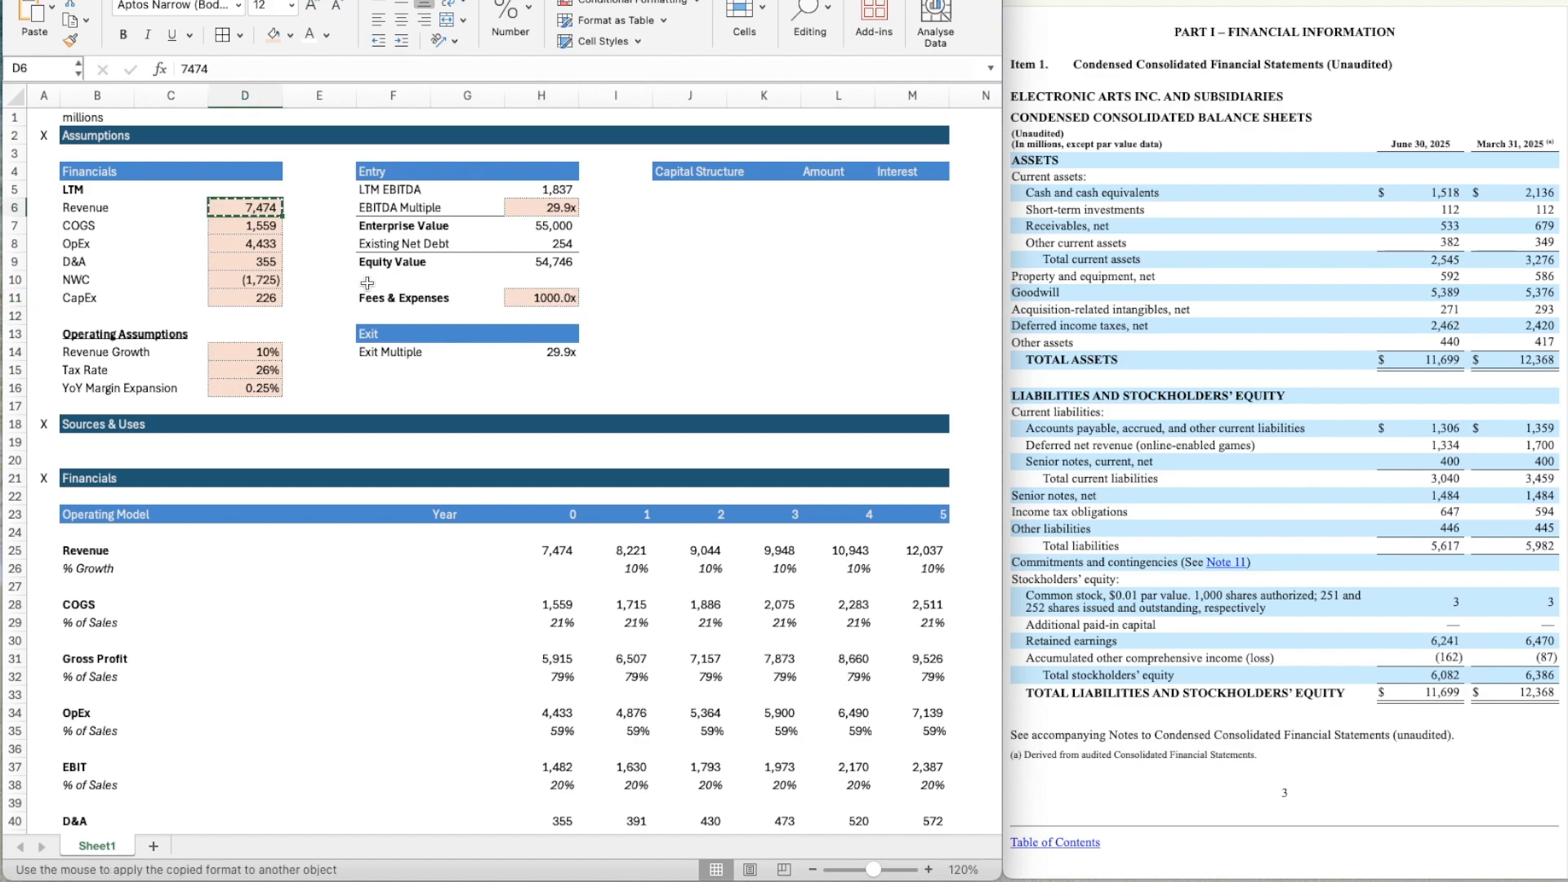
click(541, 298)
key(Down)
key(Down)
key(Down)
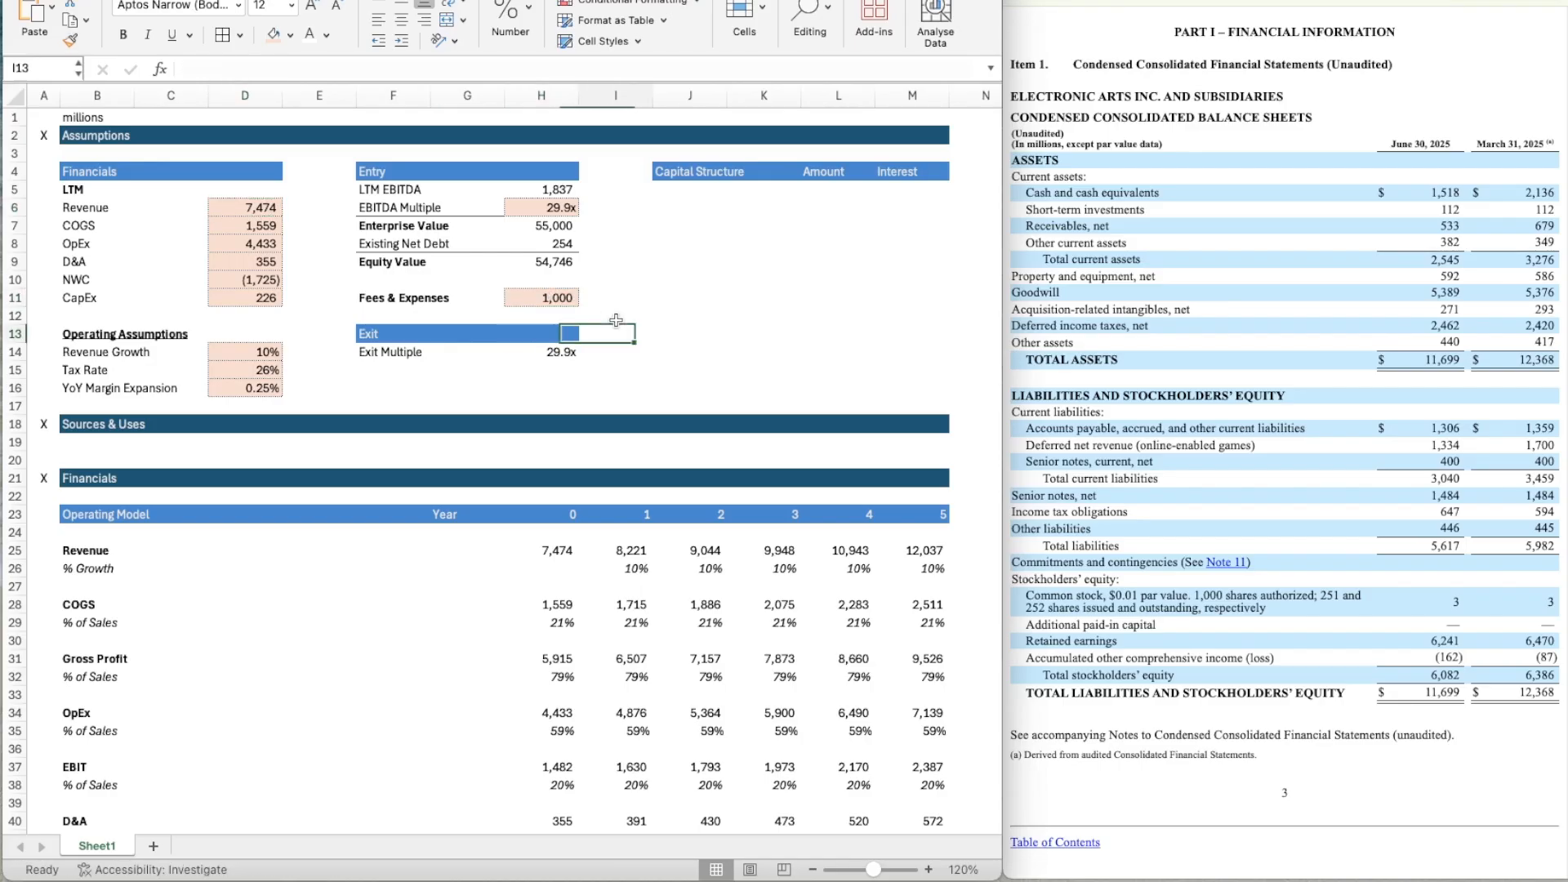
key(Down)
key(Down)
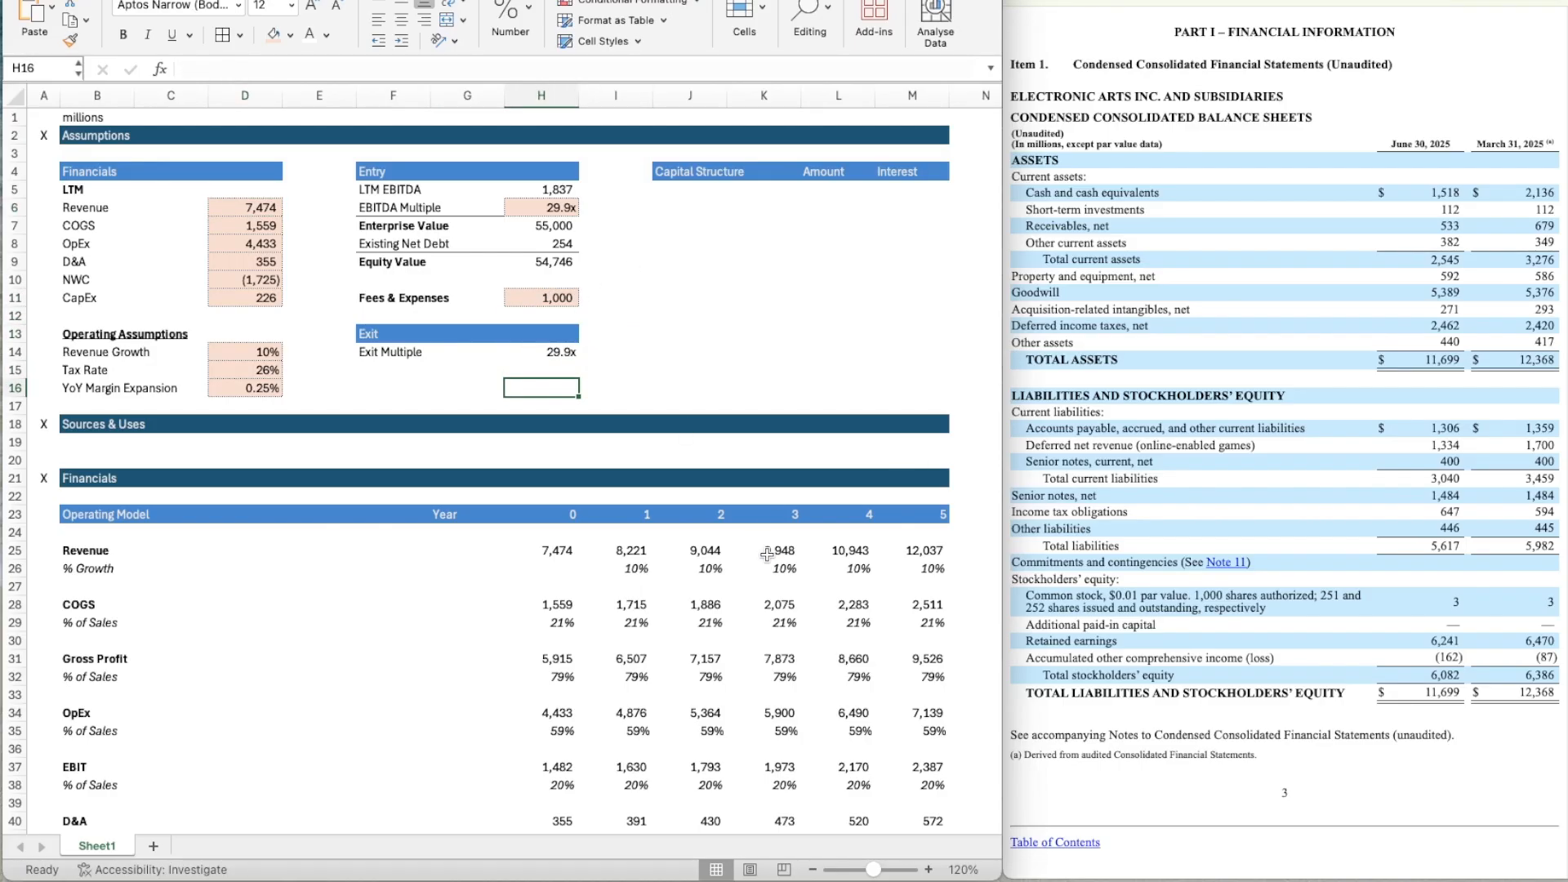
Enter the label Term Loan B in J5 as the first item under Capital Structure.
click(704, 214)
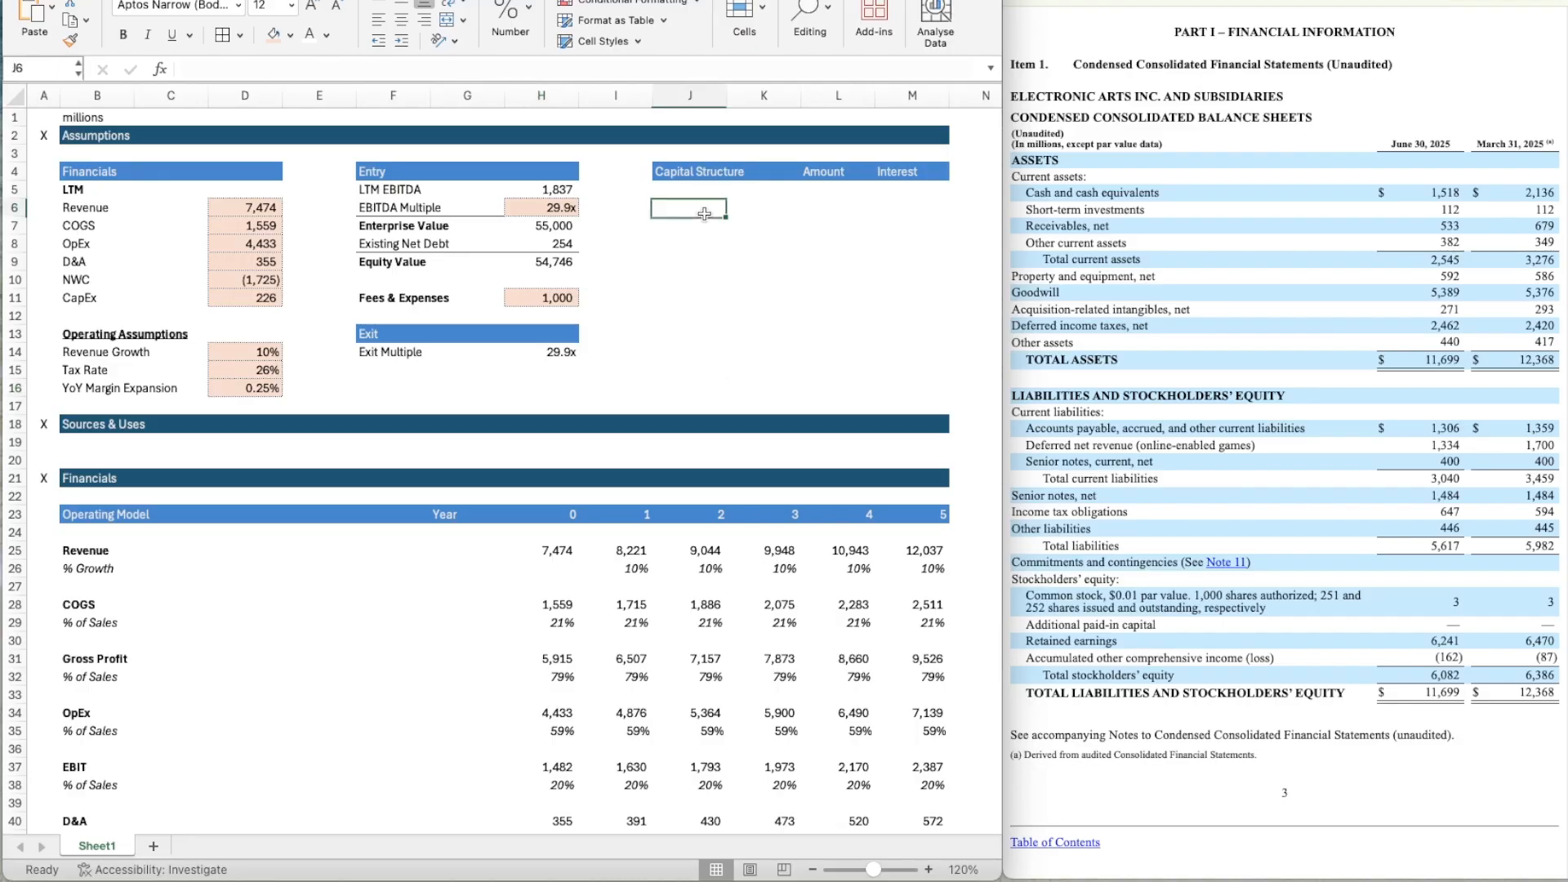
key(Up)
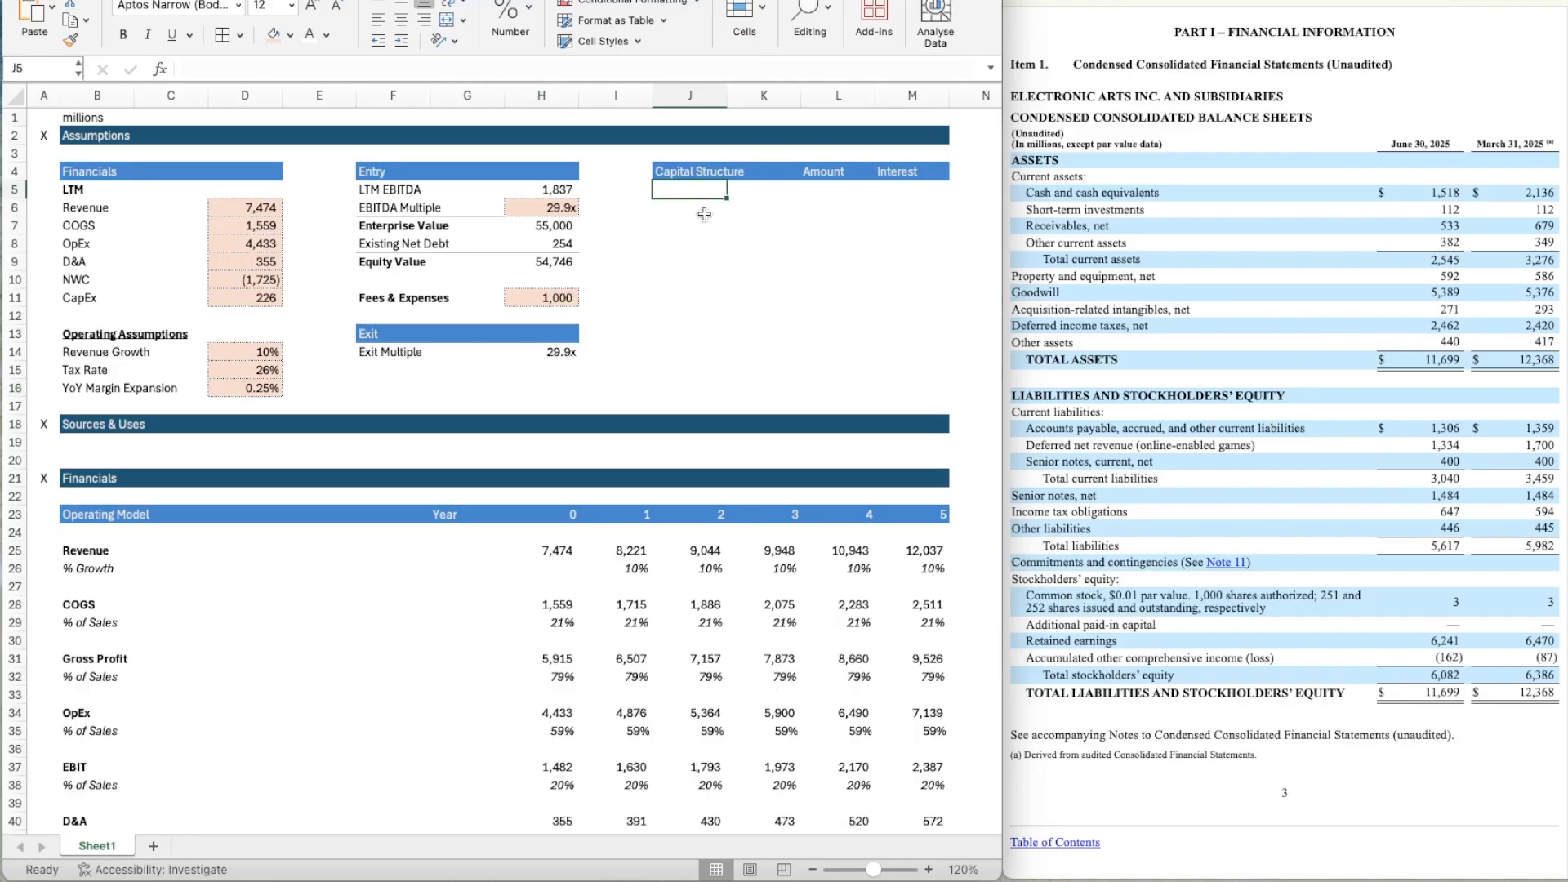
text(Term Loan B)
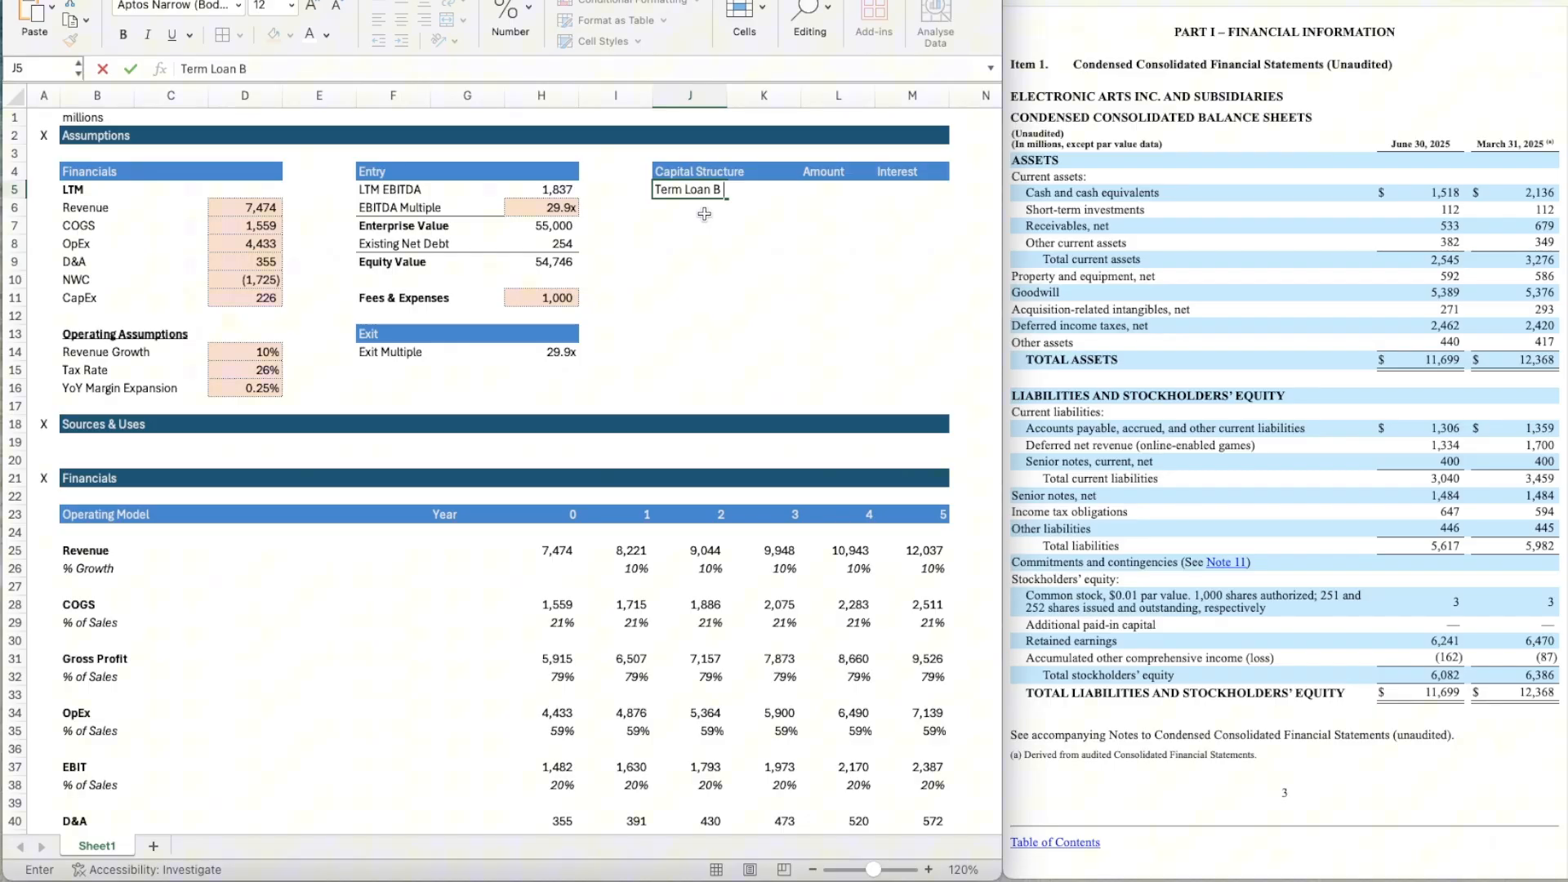
key(Return)
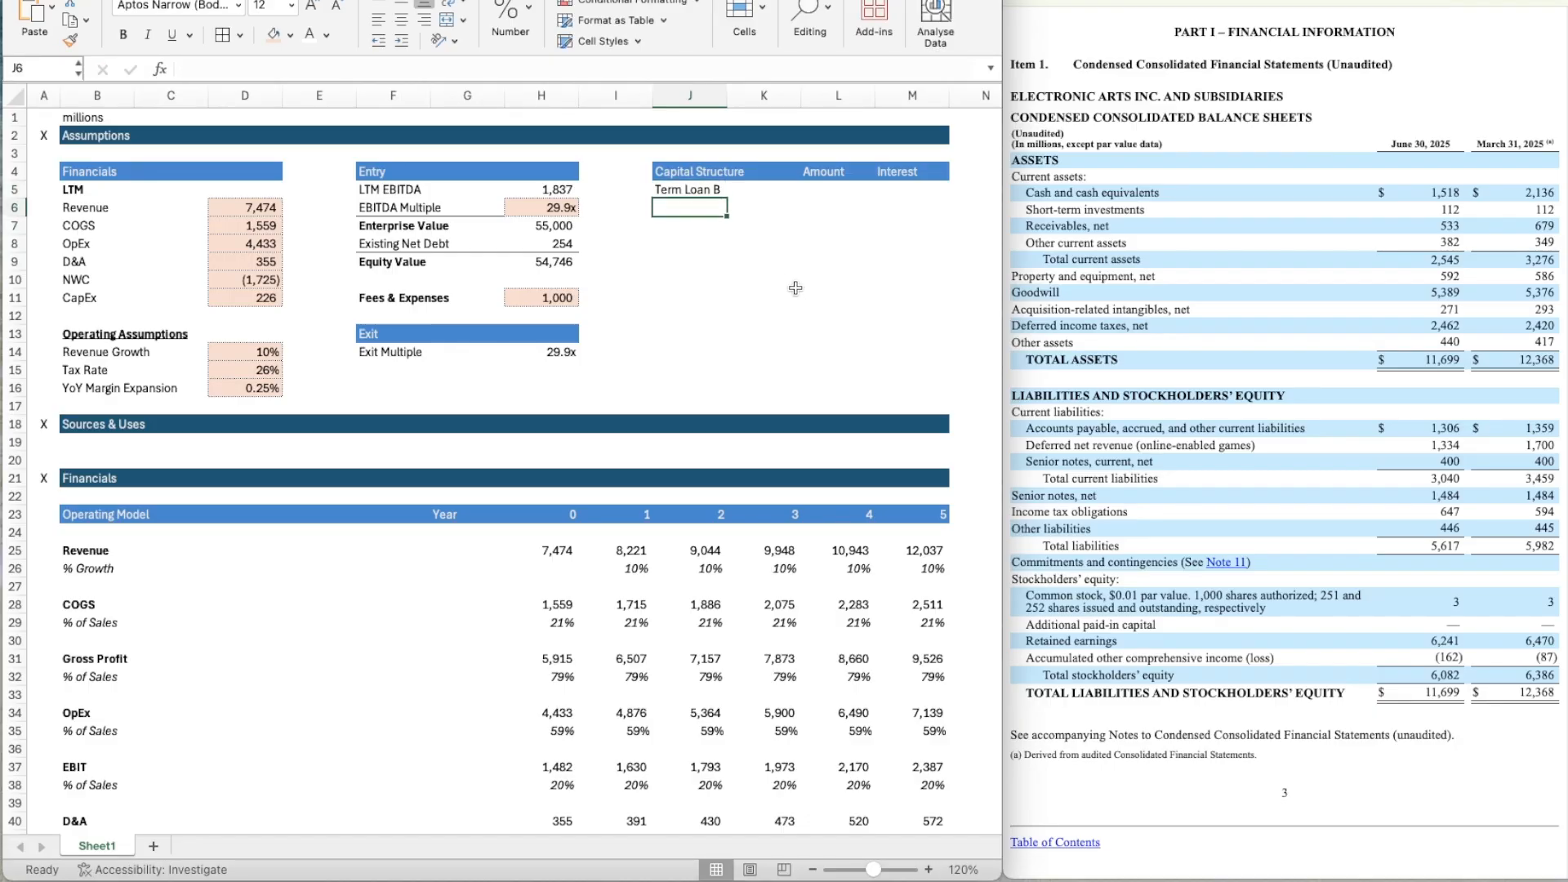
key(Up)
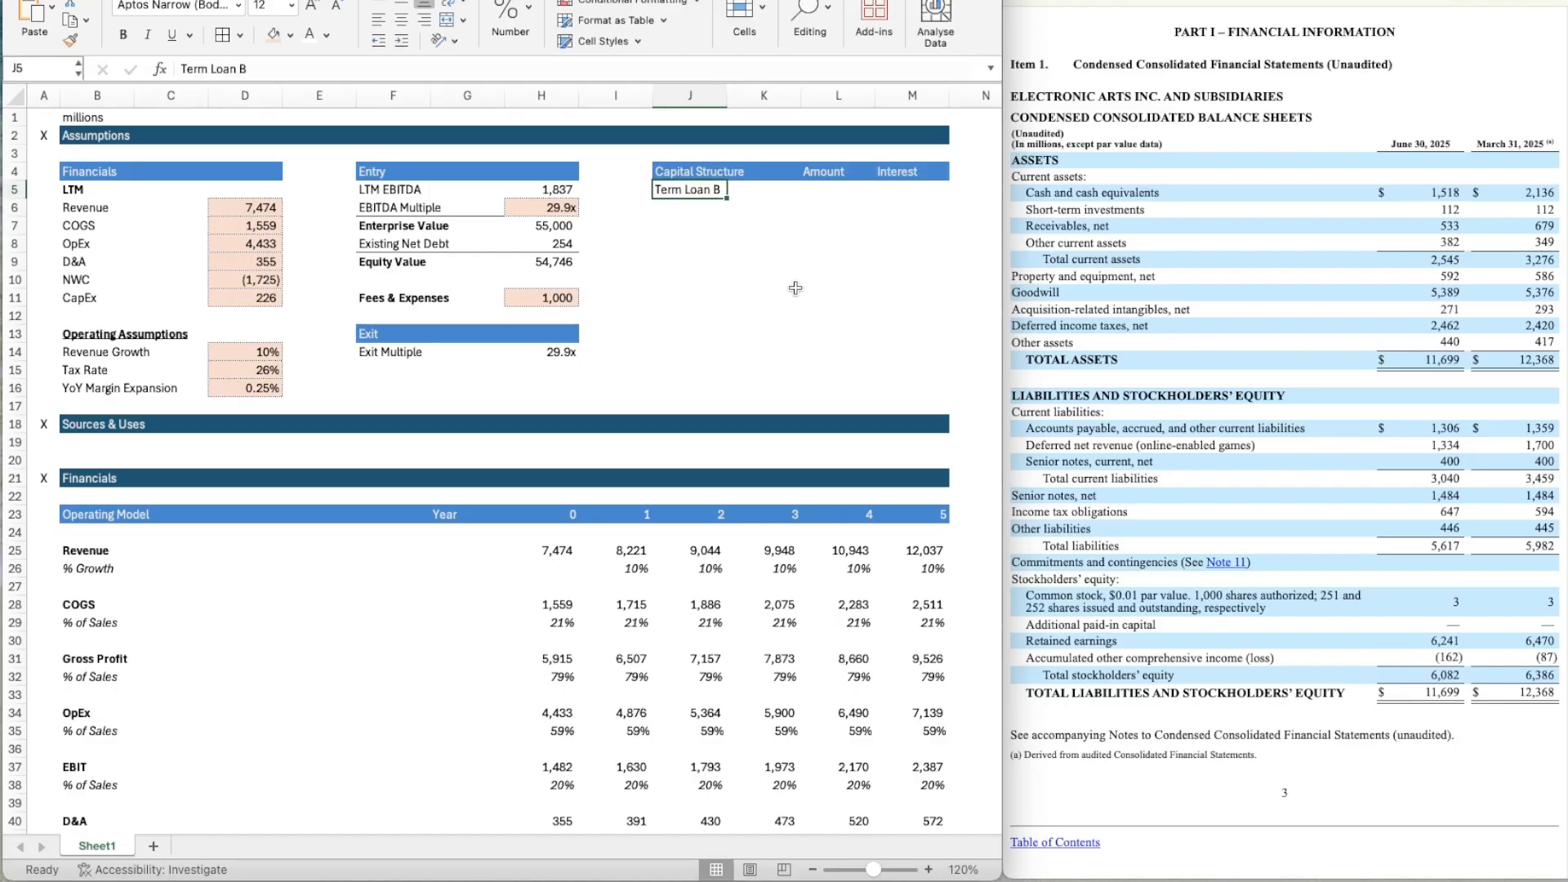
key(Right)
key(Right)
key(Right)
key(Left)
key(Left)
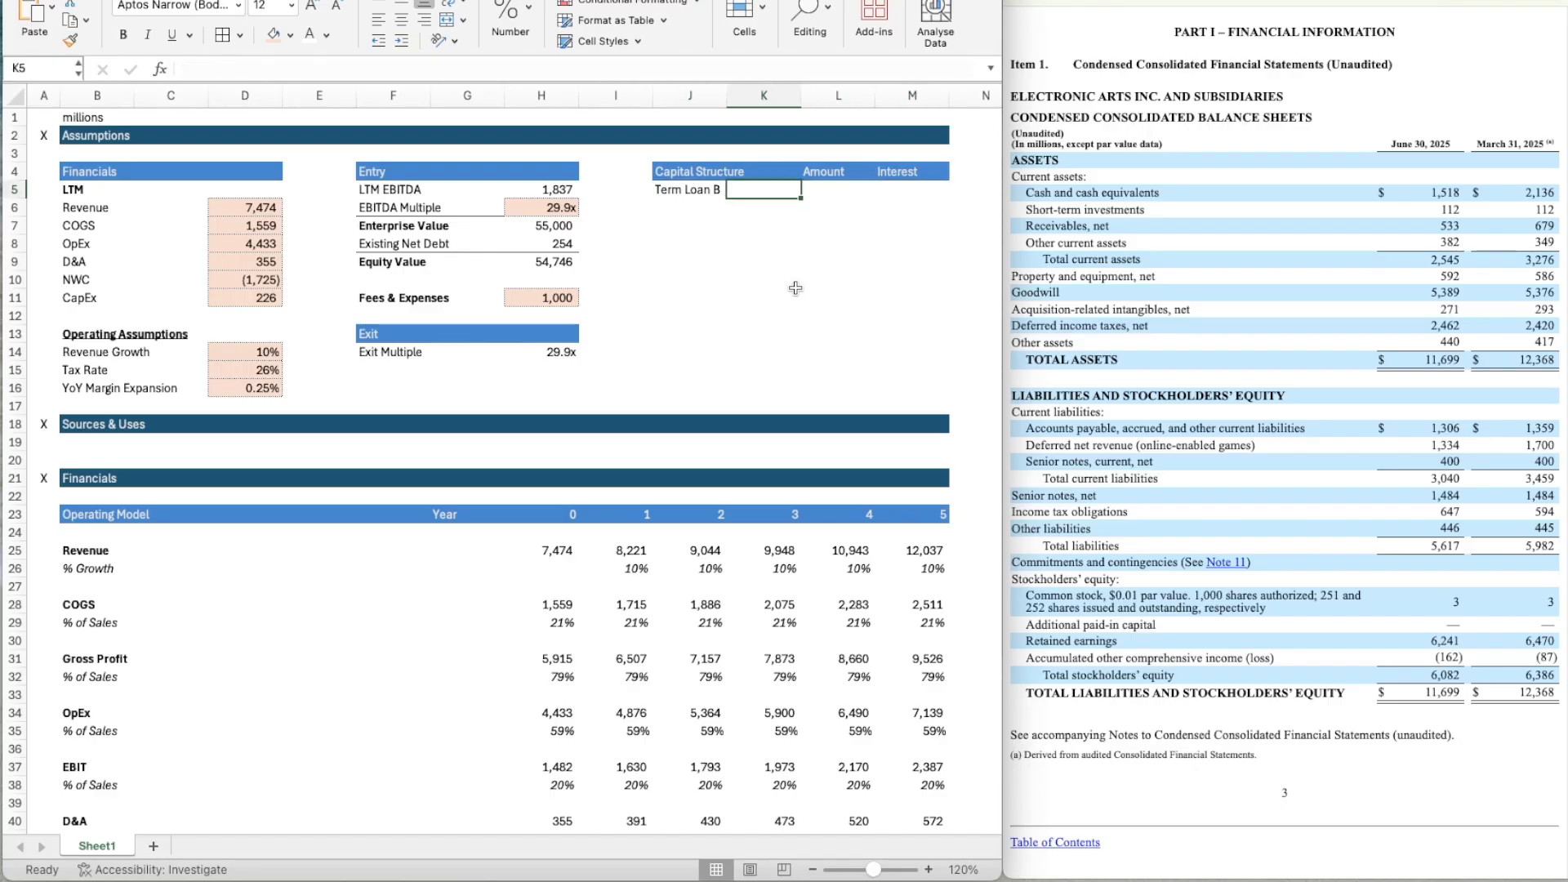
key(Left)
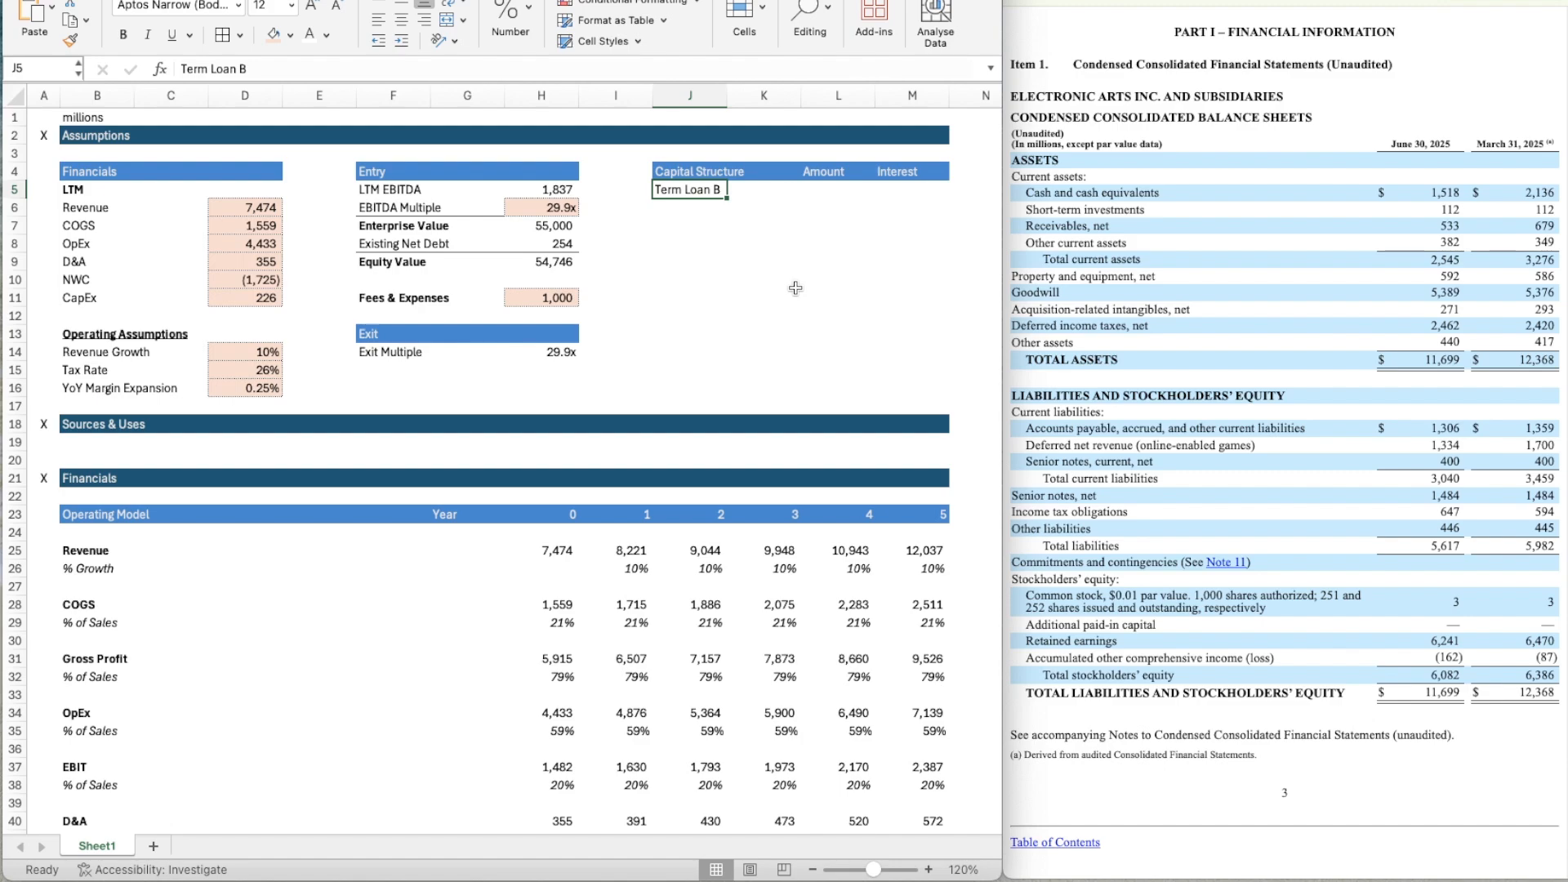
text(Revolv)
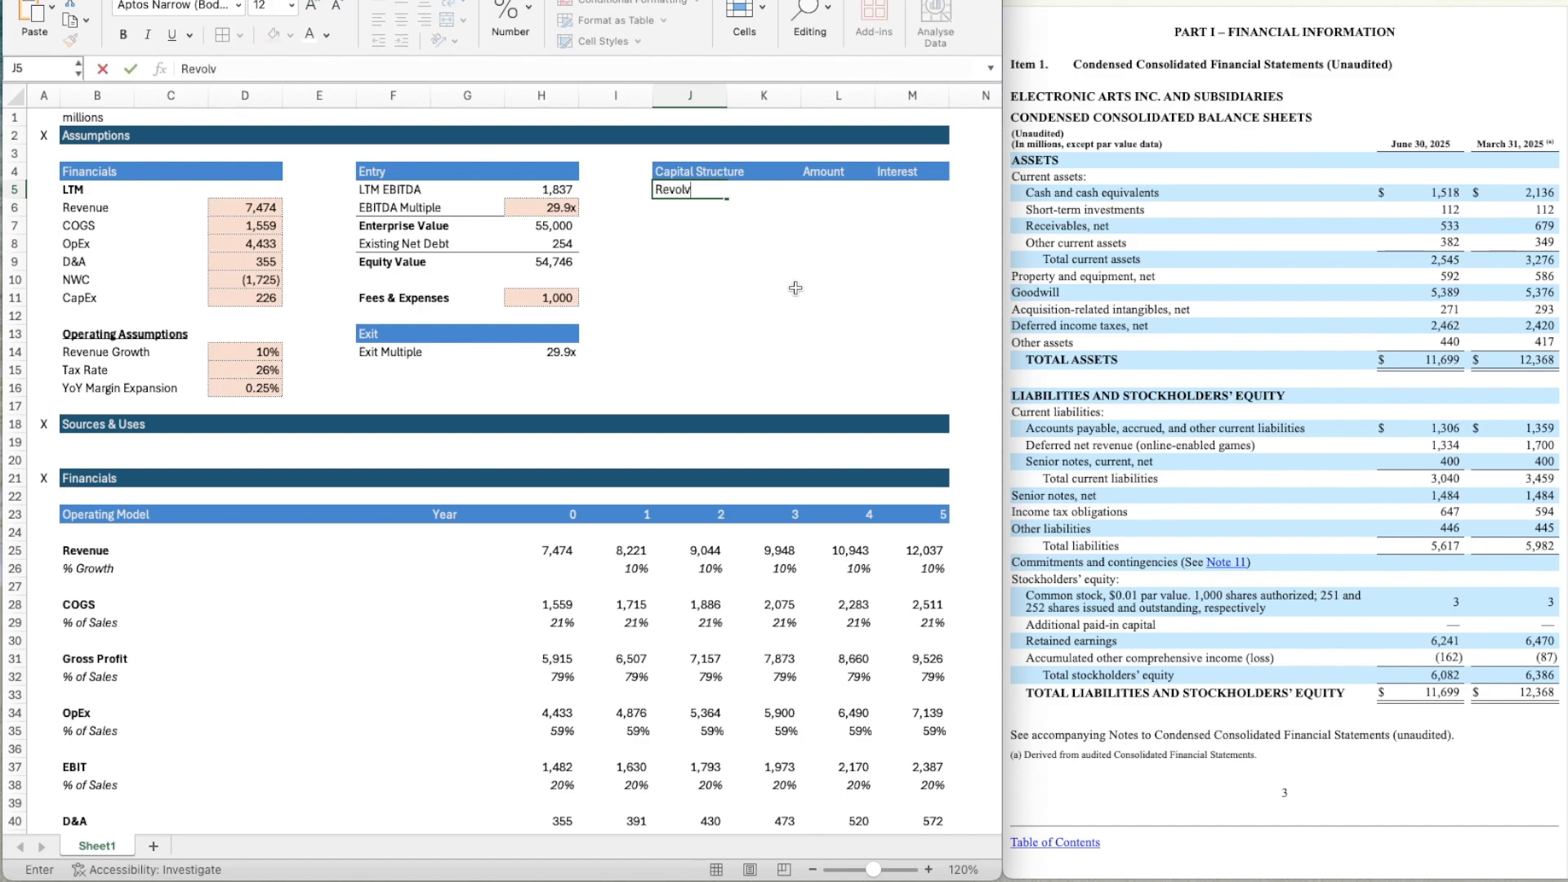
key(BackSpace)
key(BackSpace)
key(Return)
key(Up)
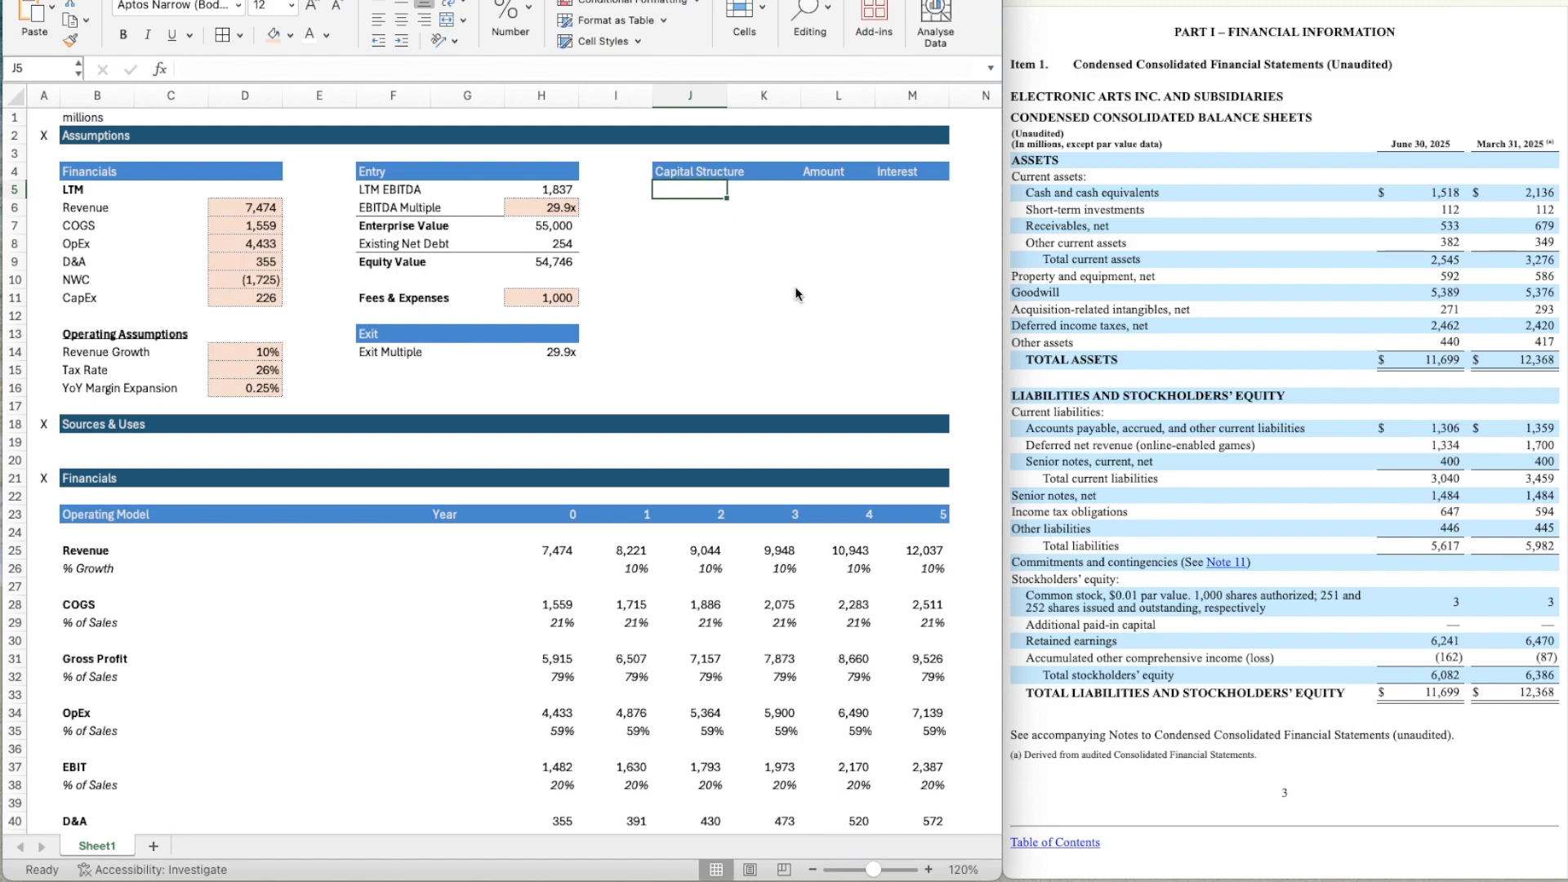
Enter the Capital Structure labels Term Loan B, Revolver and High Yield Bonds in J5 through J7.
text(Term Loan B)
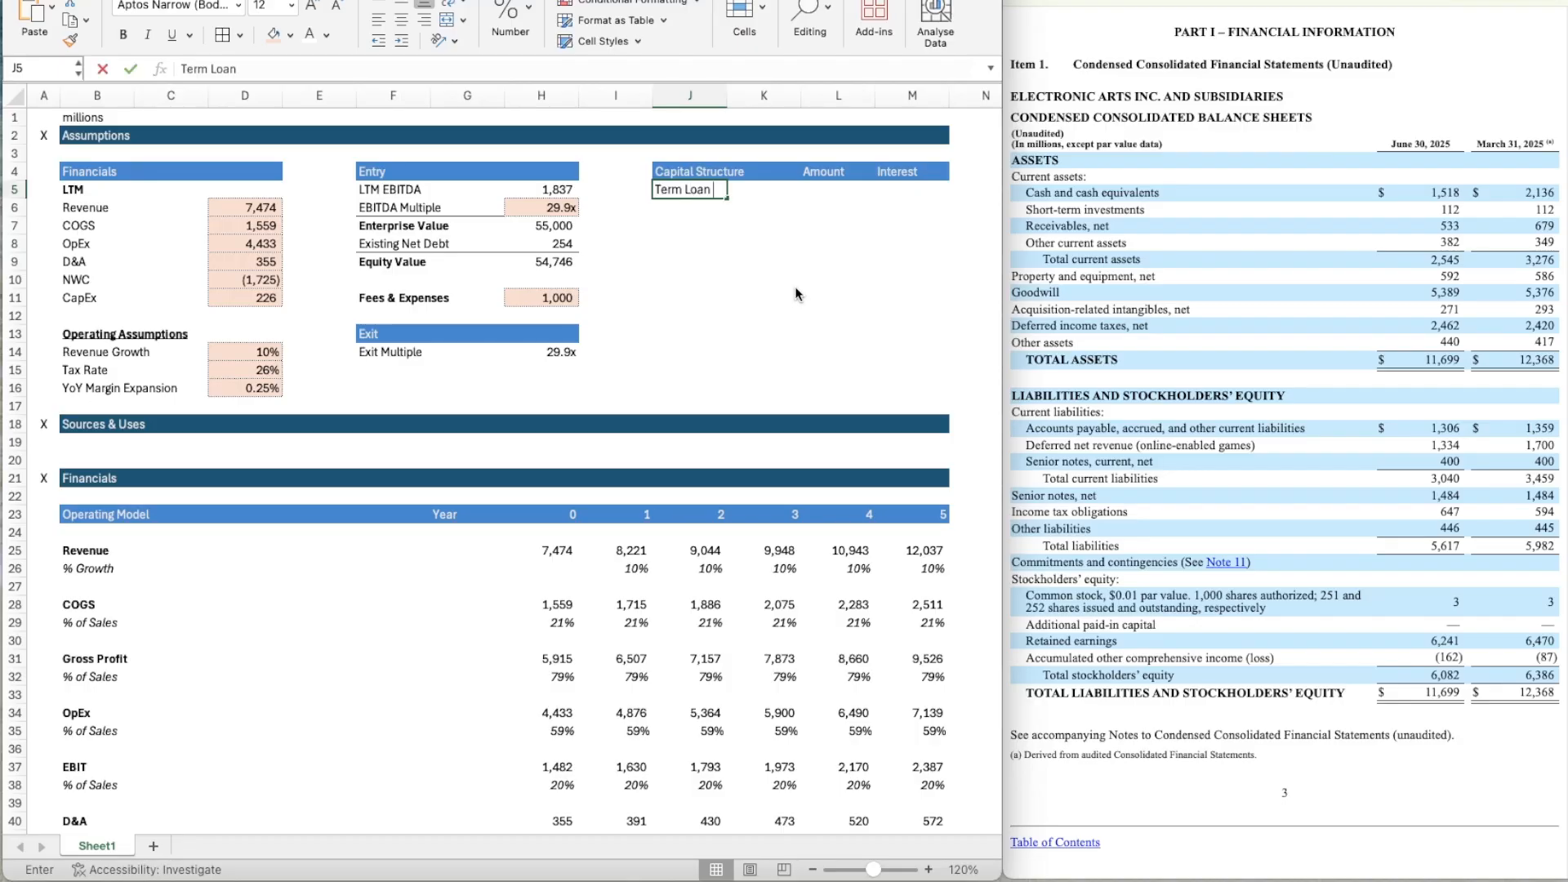
key(Return)
text(Revolver)
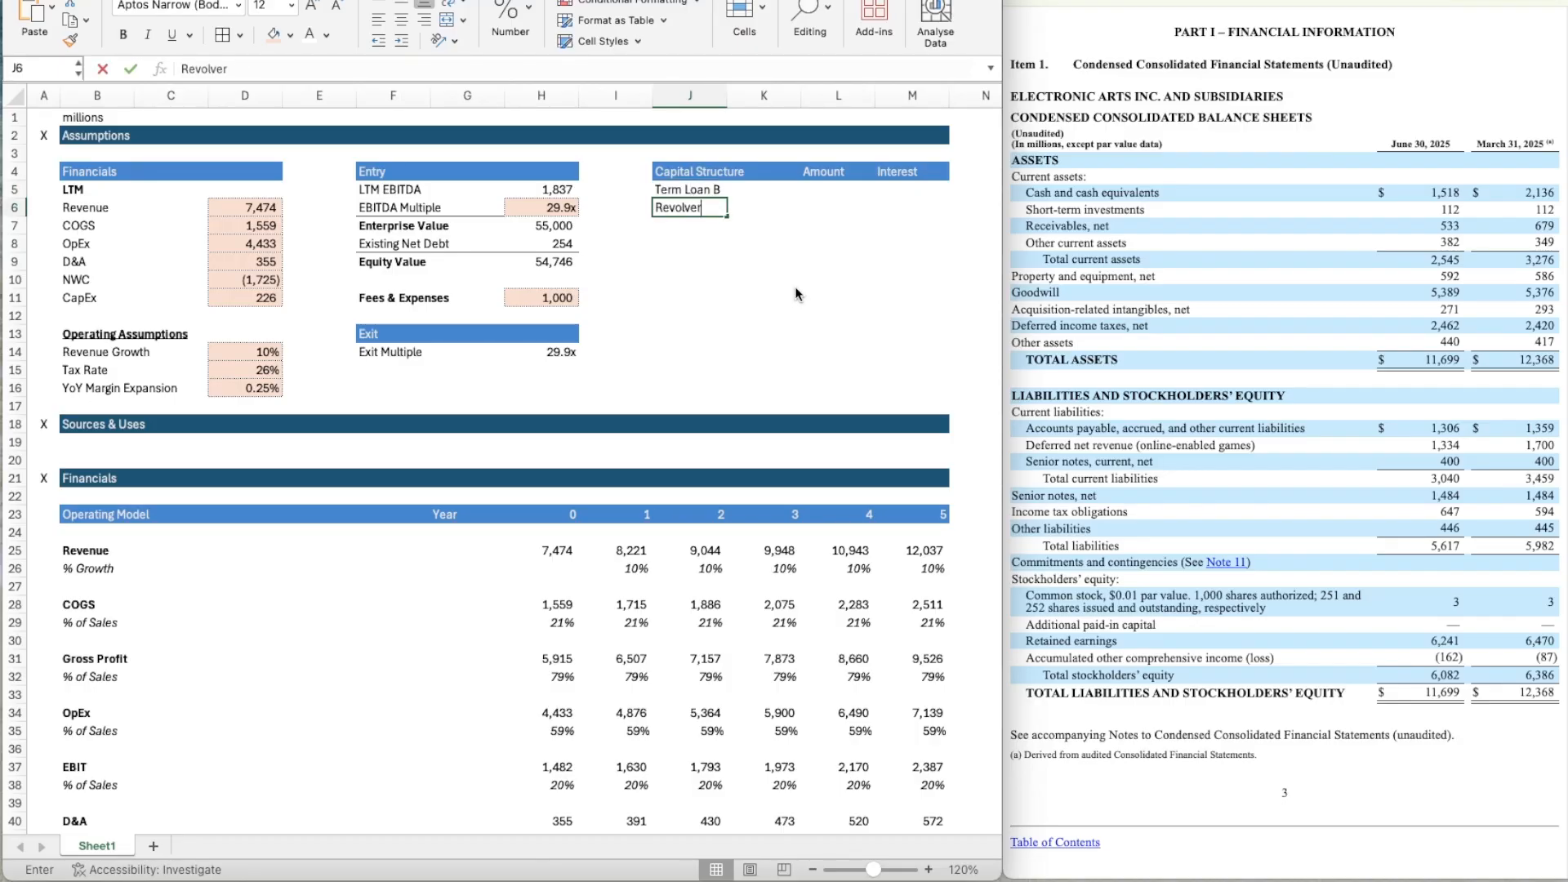
key(Return)
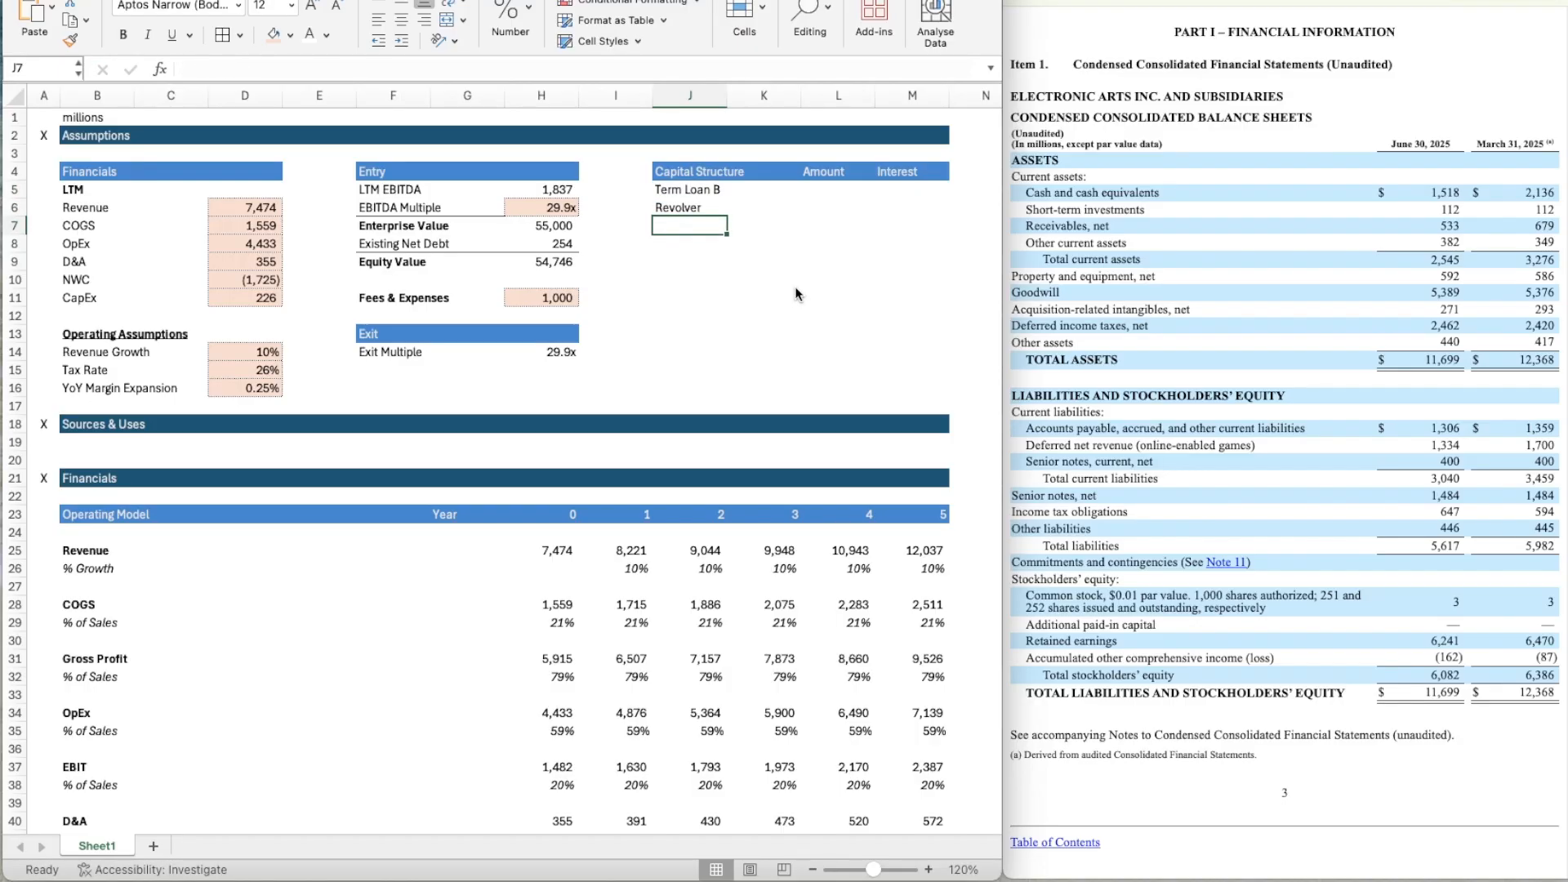
text(High Yield Bonds)
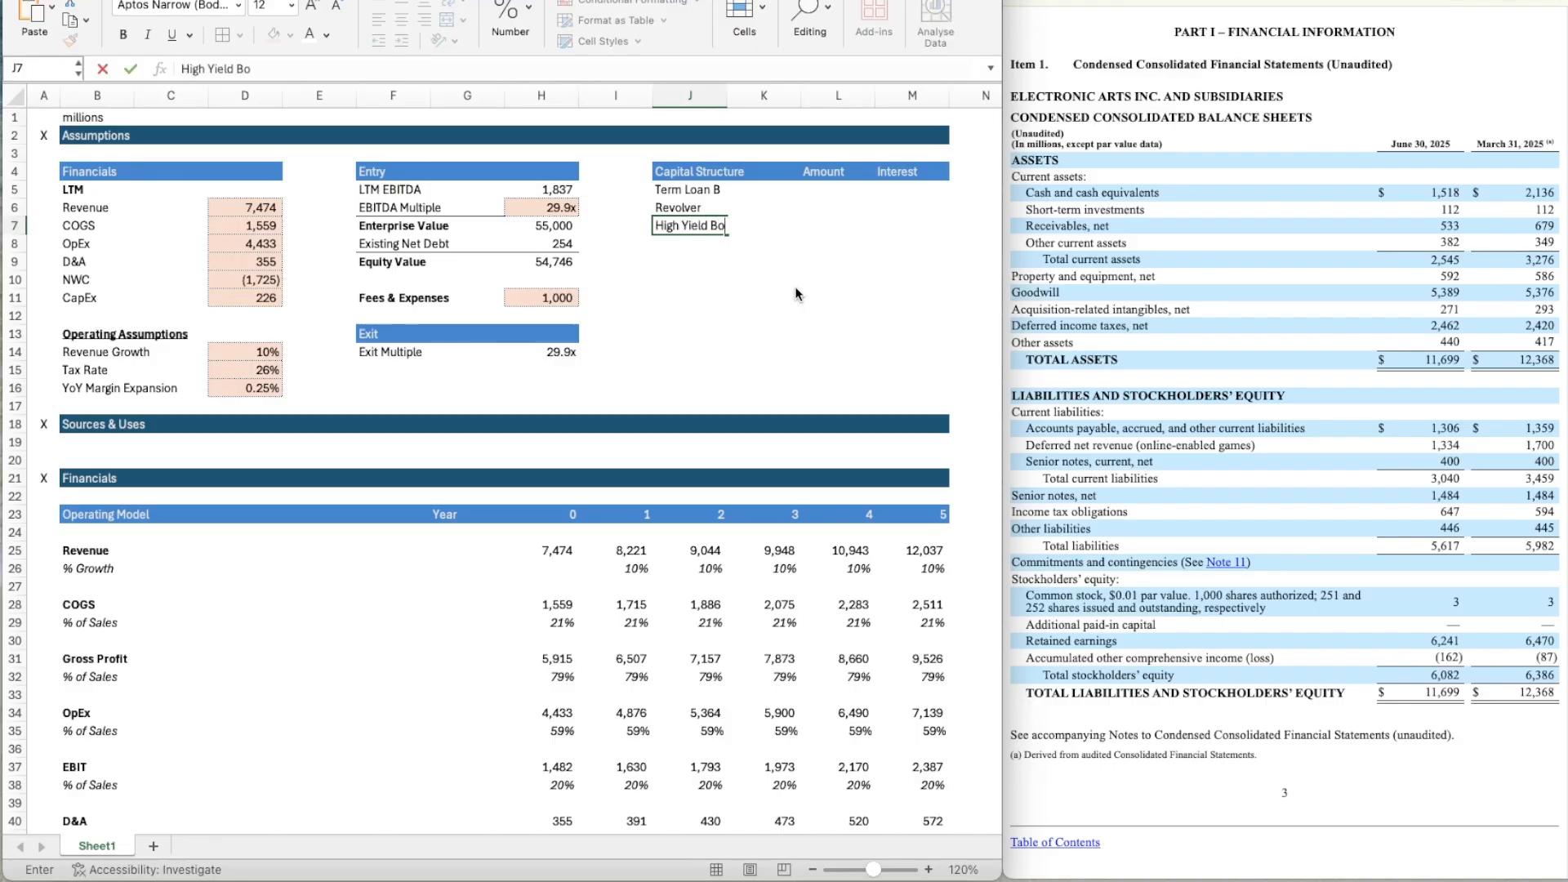
key(Tab)
Copy the formatted input cells D6:D8 into the Amount and Interest cells L5:M7 under Capital Structure.
key(ctrl+Left)
key(ctrl+Left)
key(ctrl+Left)
key(ctrl+Left)
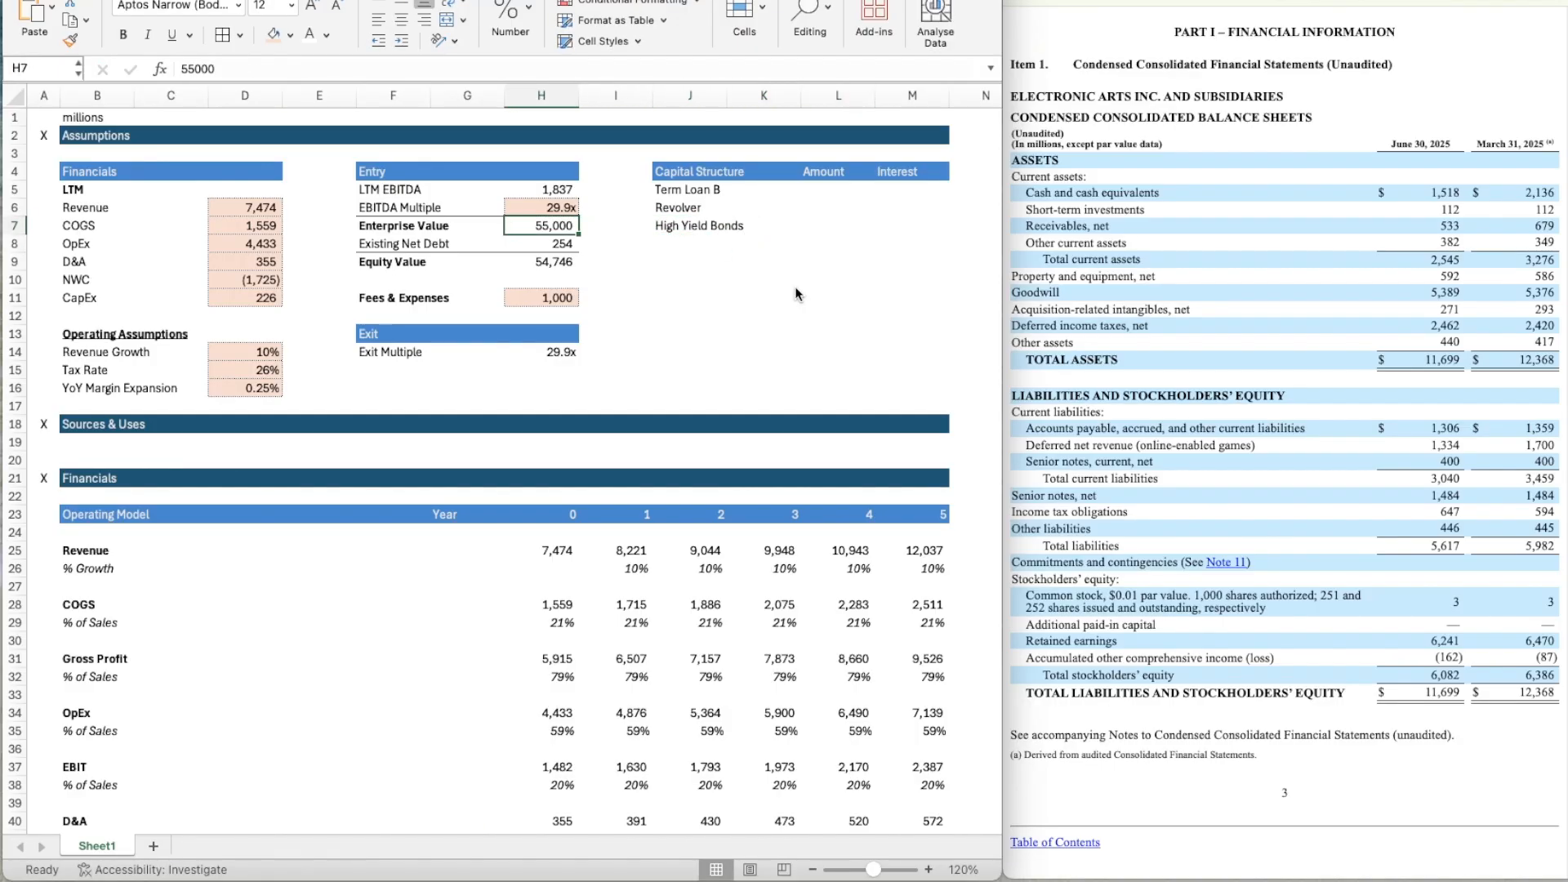
key(Up)
key(shift+Down)
key(shift+Down)
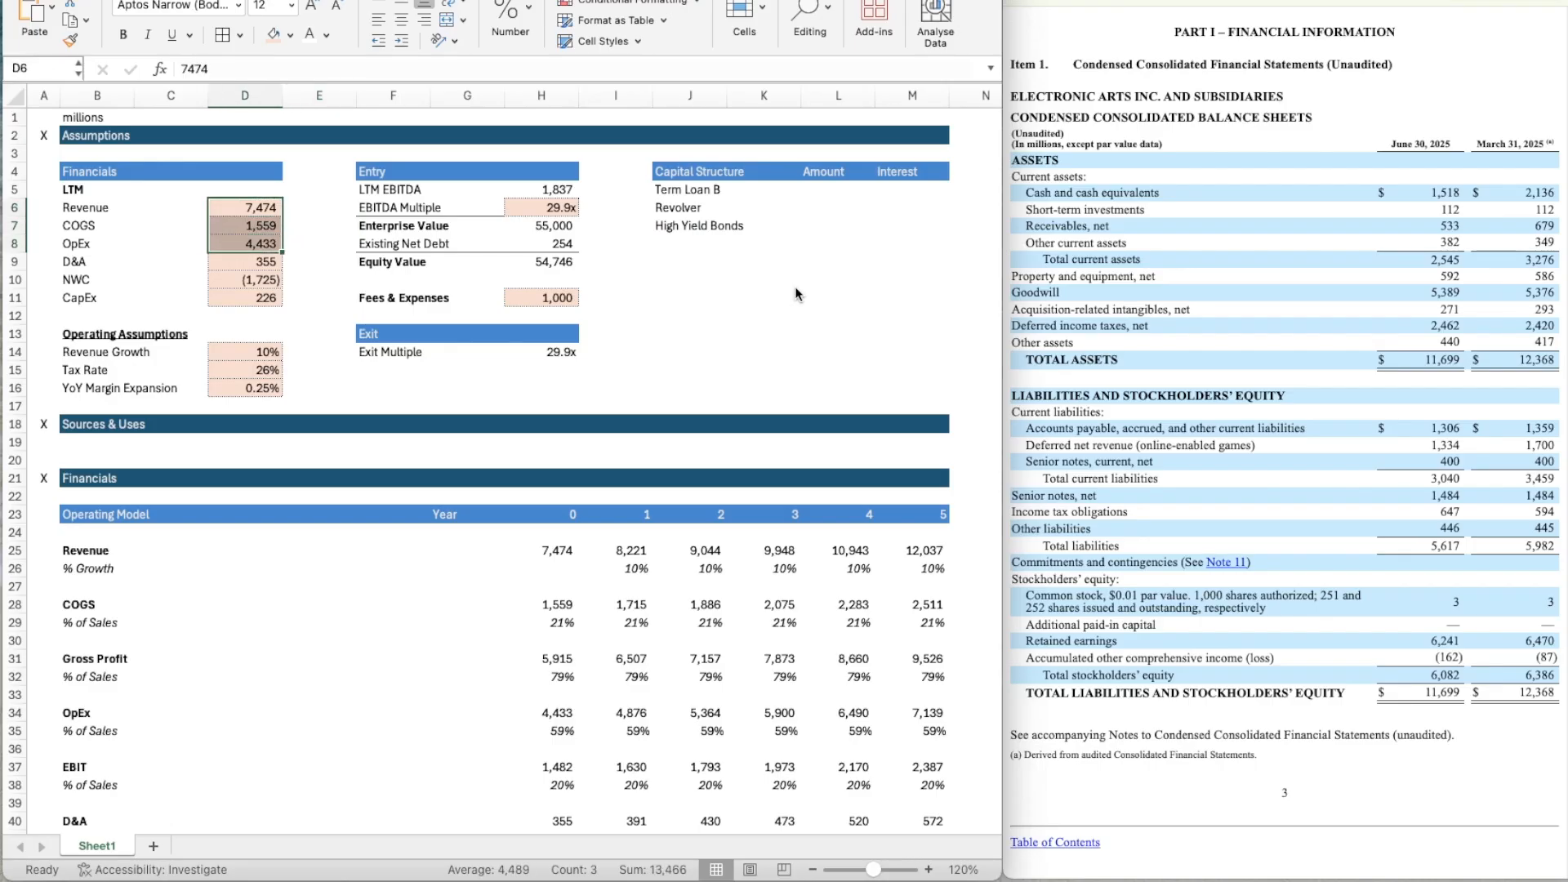
key(ctrl+c)
key(Right)
key(Right)
key(Right)
key(Right)
key(Right)
key(Right)
key(Right)
key(Right)
key(Up)
key(shift+Down)
key(shift+Down)
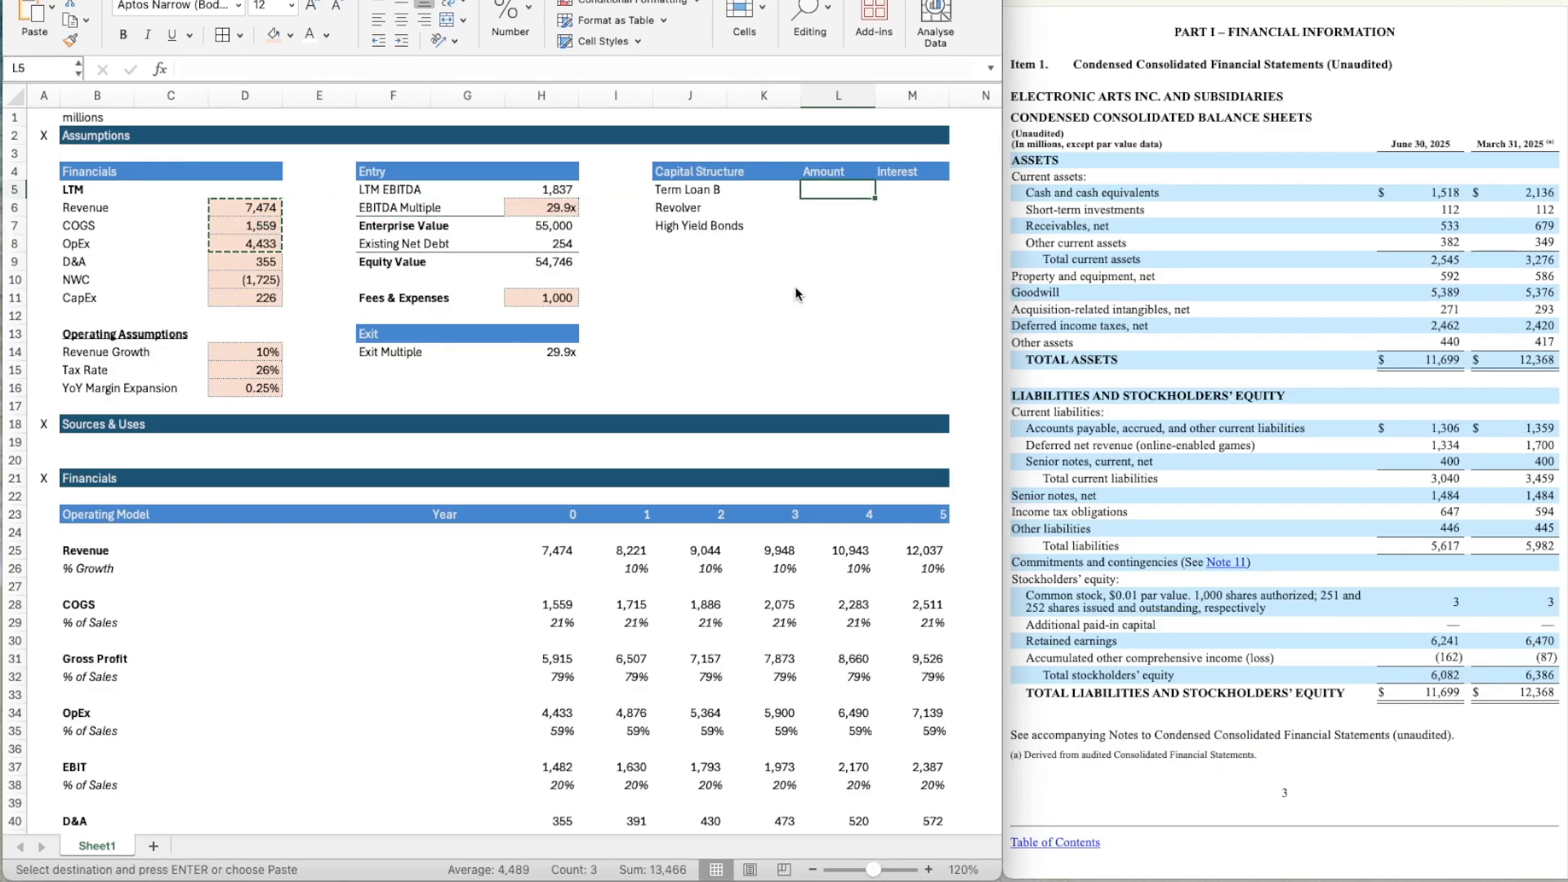
key(shift+Right)
key(ctrl+v)
key(Down)
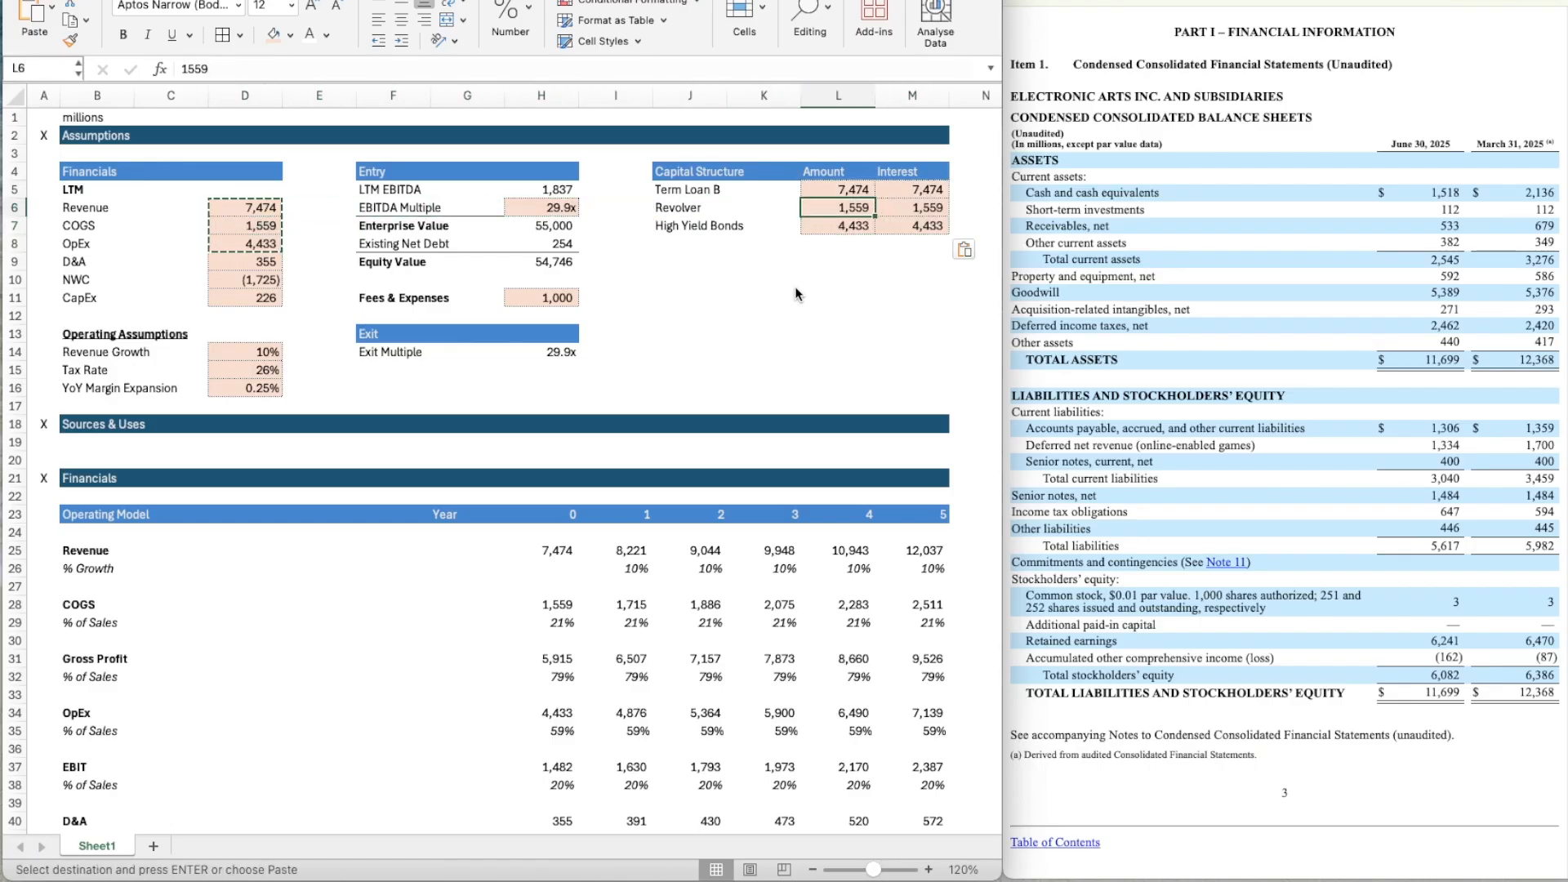
Enter the debt amounts: 12000 for Term Loan B, 2000 for Revolver and 6000 for High Yield Bonds.
key(Up)
text(12000)
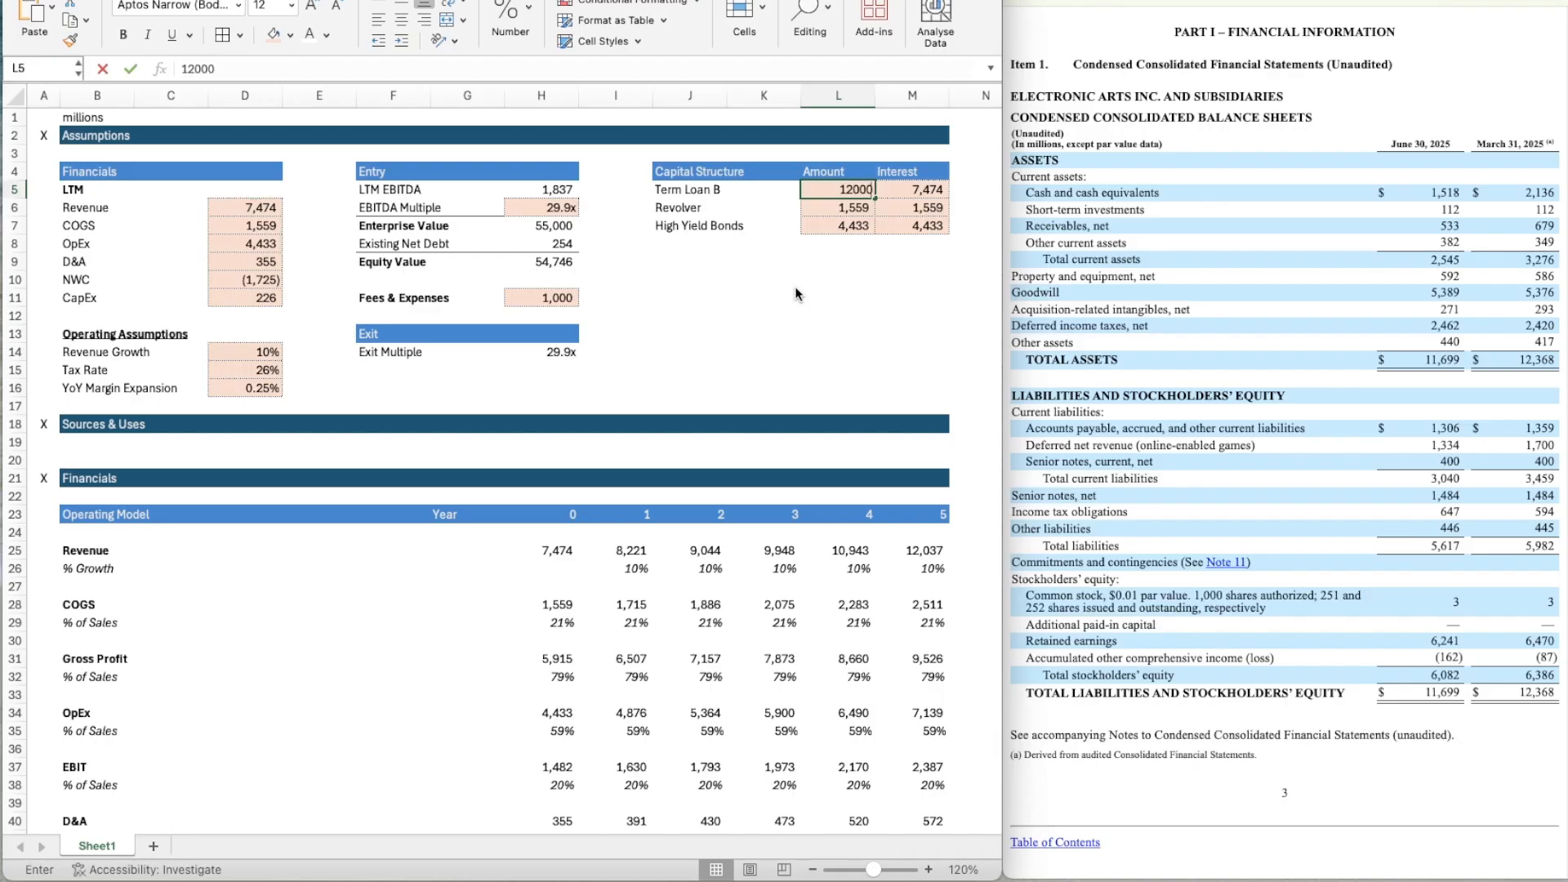
key(Return)
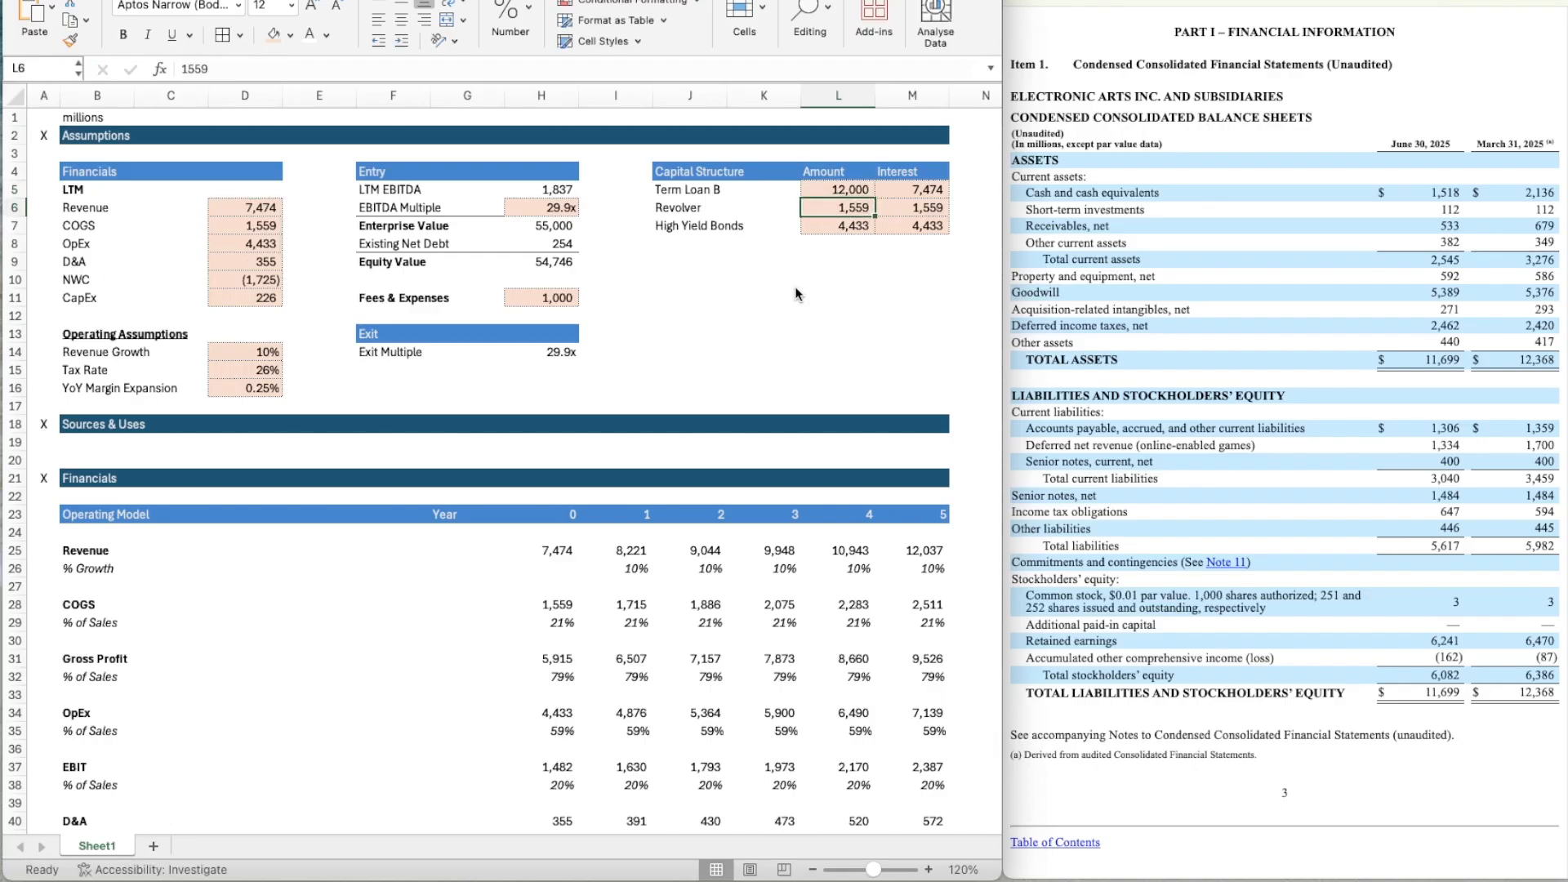
text(2000)
key(Return)
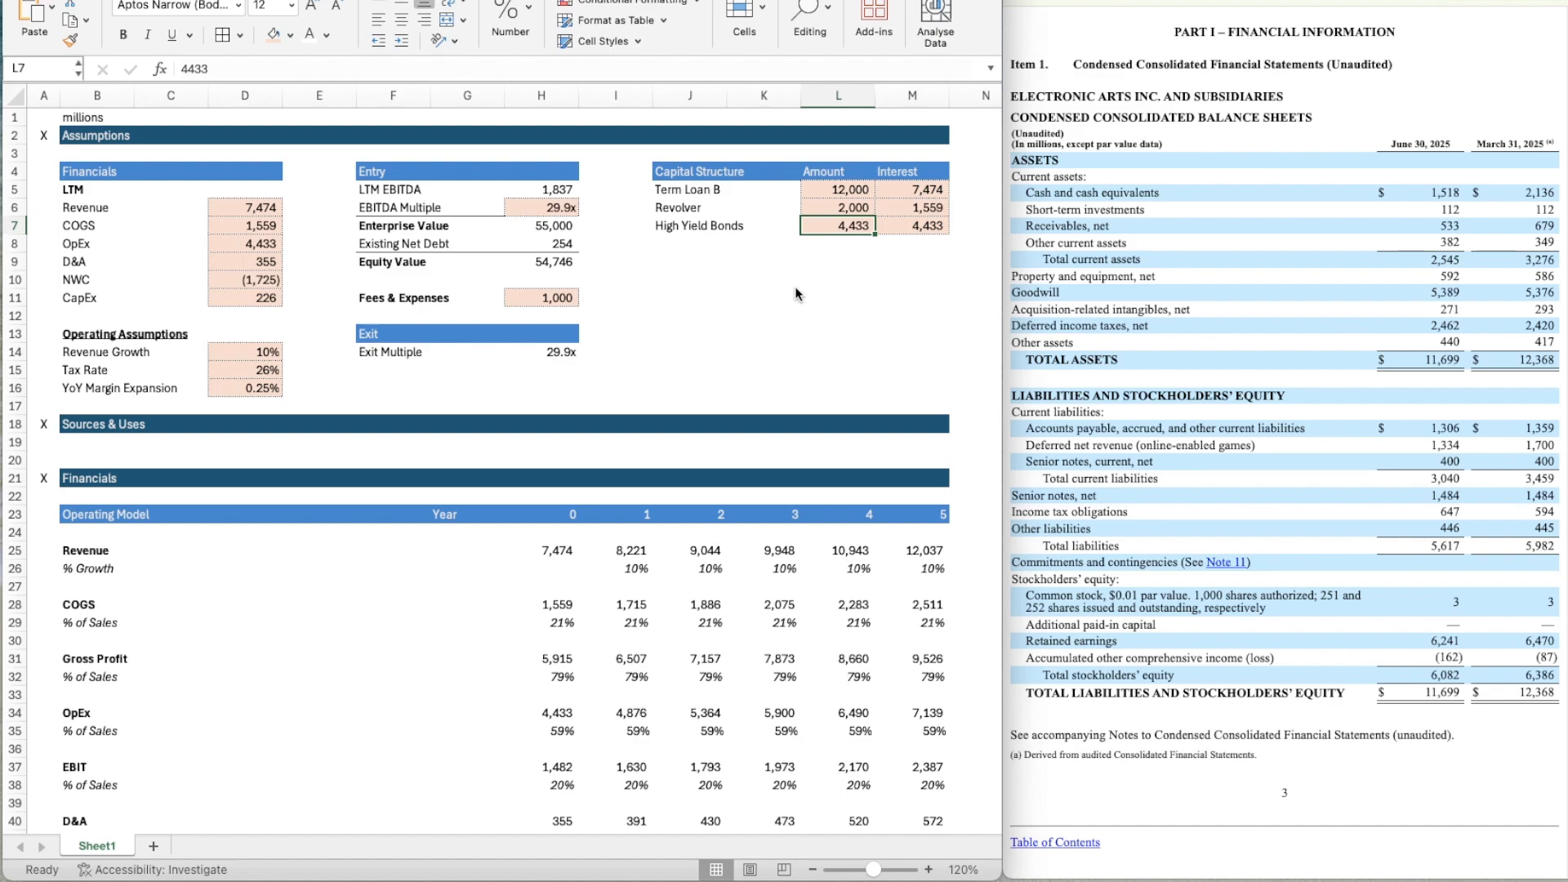
text(6000)
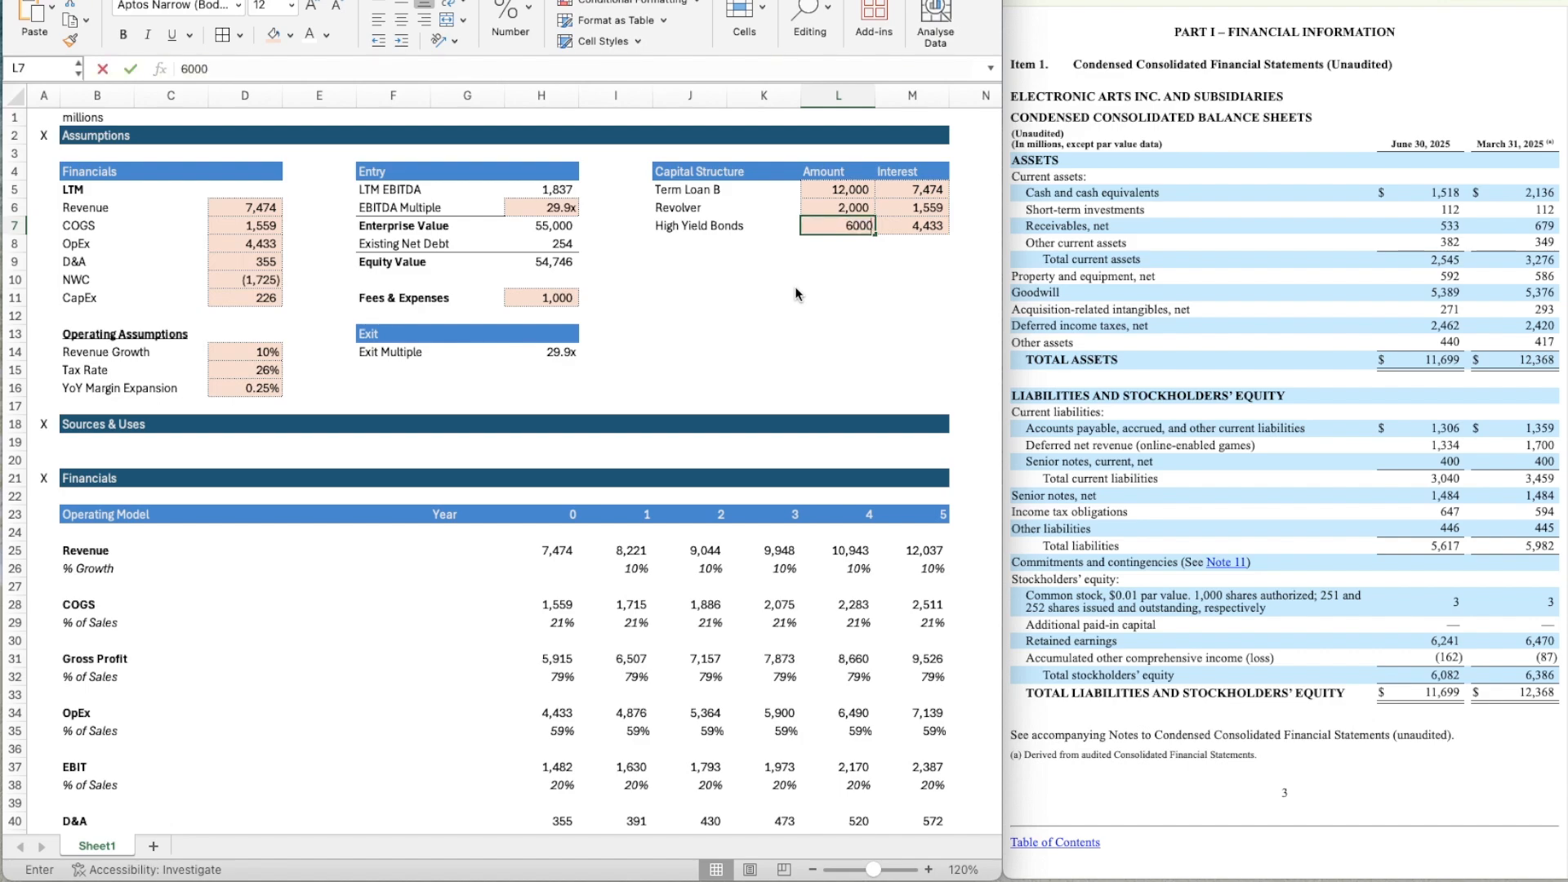
key(Return)
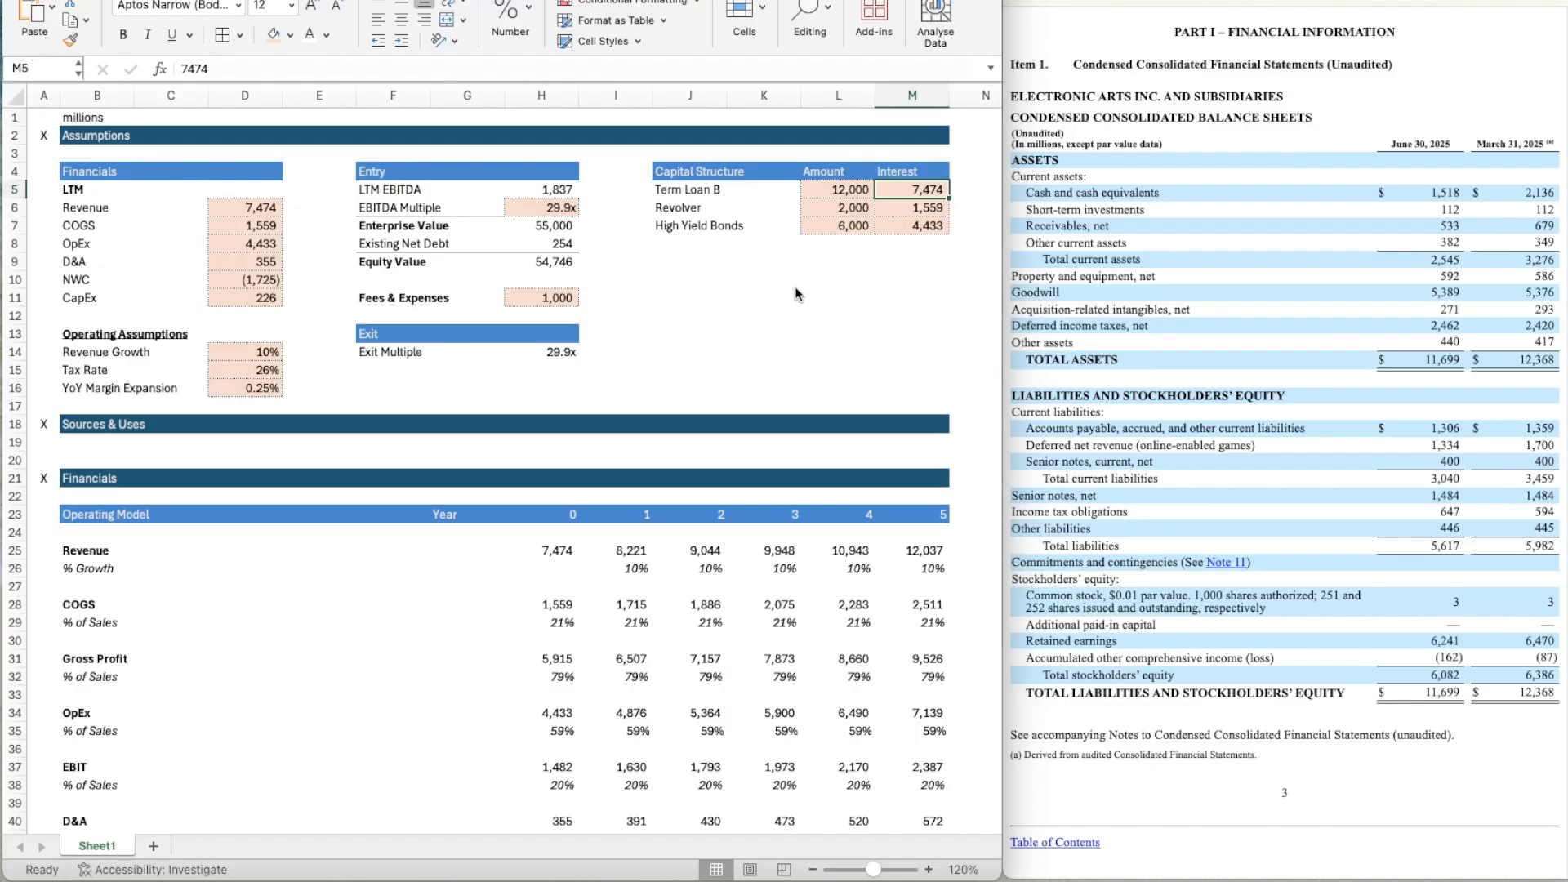
Set the Term Loan B interest rate in M5 to 0.07.
text(7)
key(ctrl+Return)
text(7.)
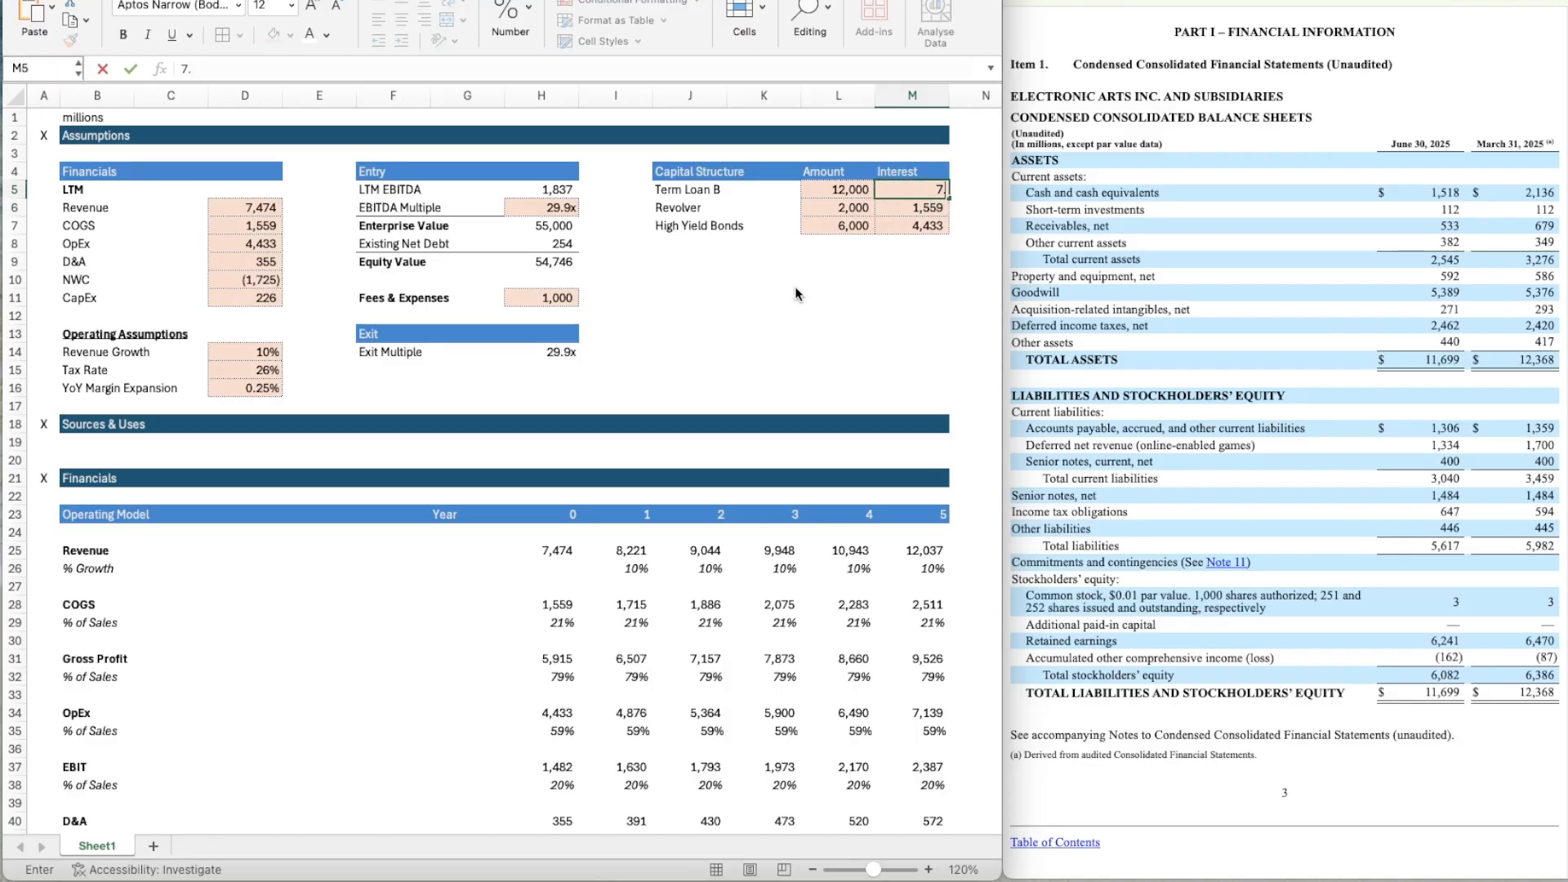
text(07)
key(ctrl+Return)
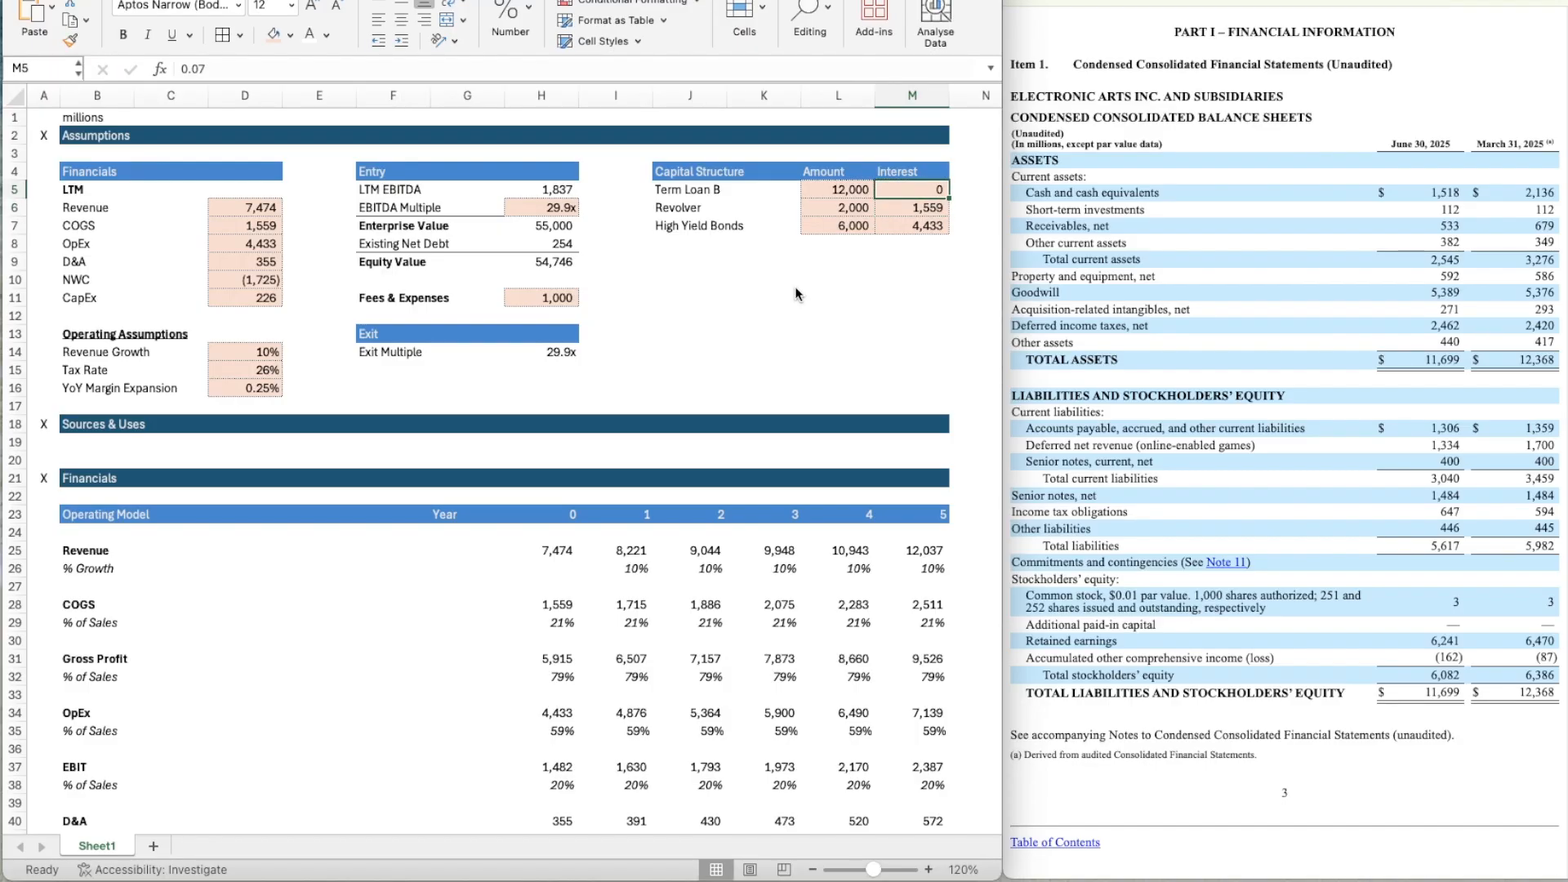
Format the Interest cells M5:M7 as percentages with two decimal places.
key(shift+Down)
key(shift+Down)
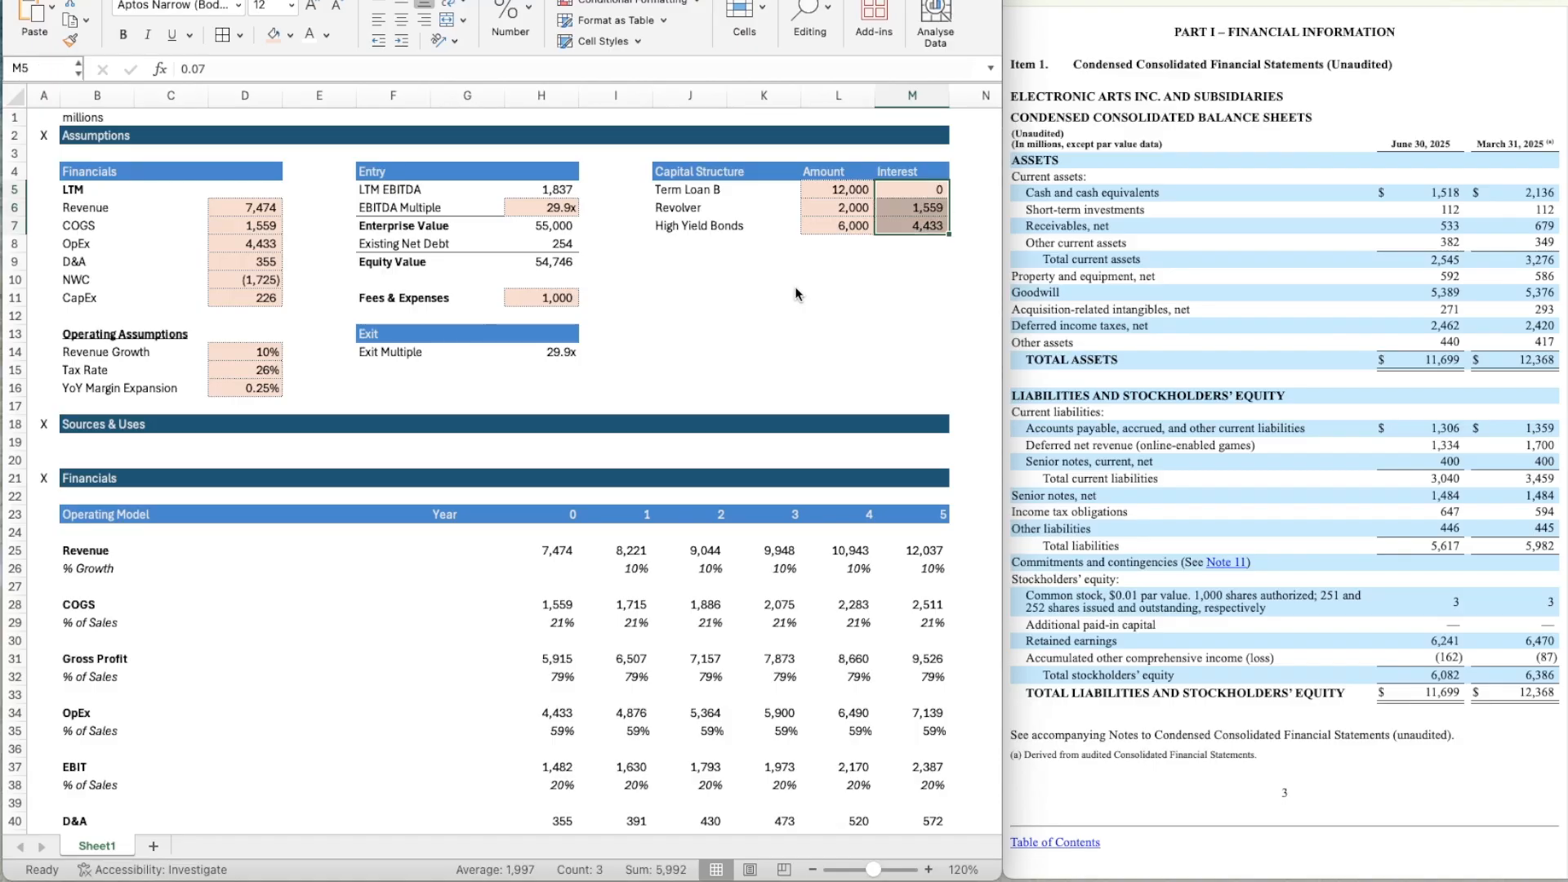
click(508, 20)
click(494, 92)
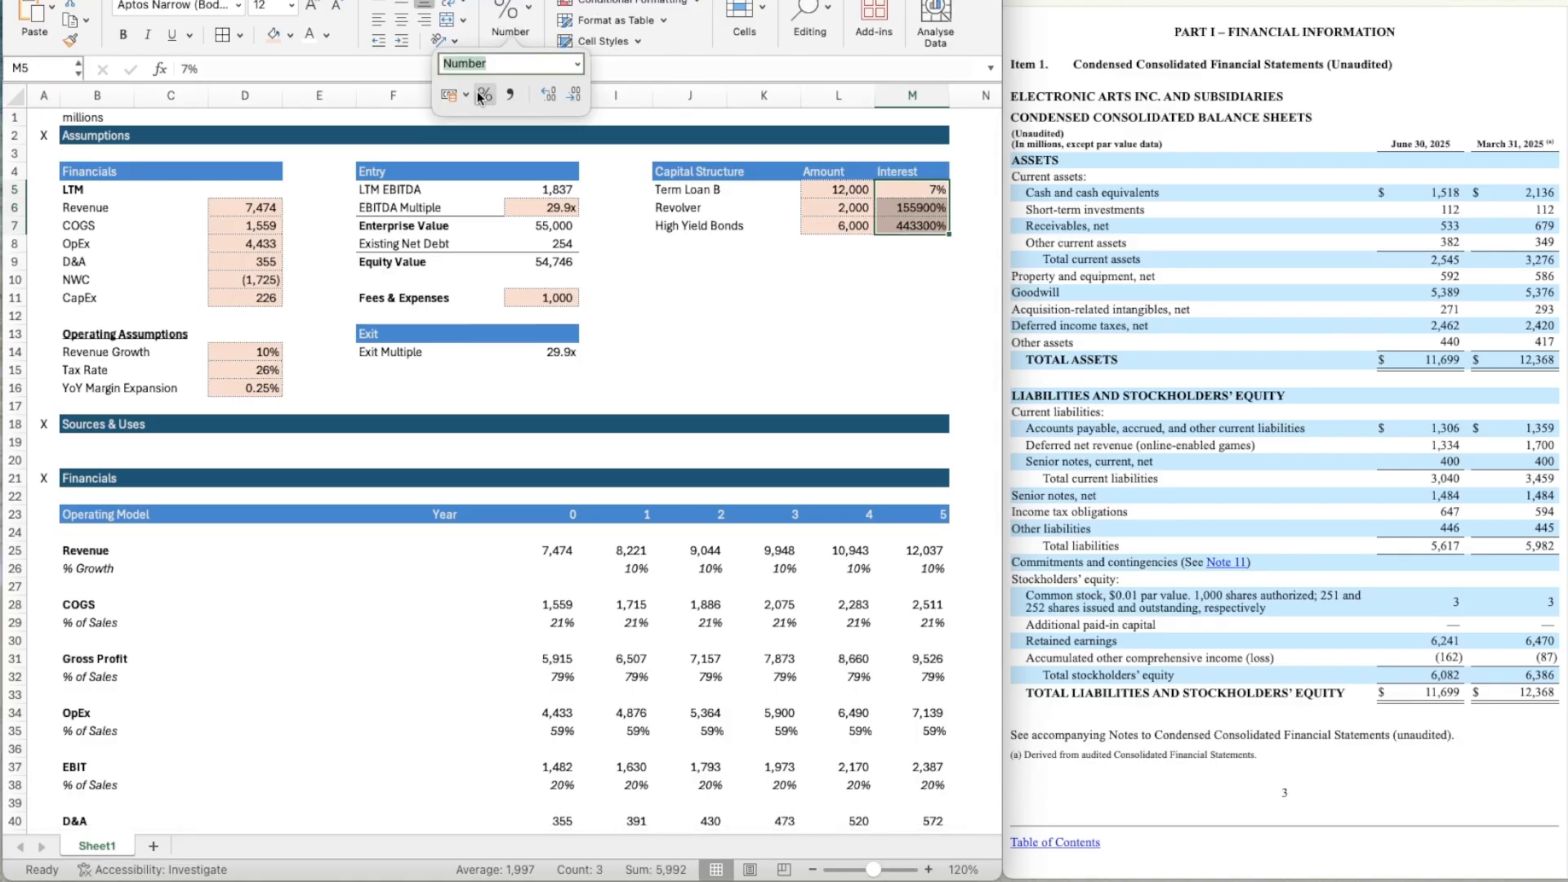
click(552, 90)
click(552, 91)
Set the interest rates to 7.8% for Revolver and 9% for High Yield Bonds.
click(933, 205)
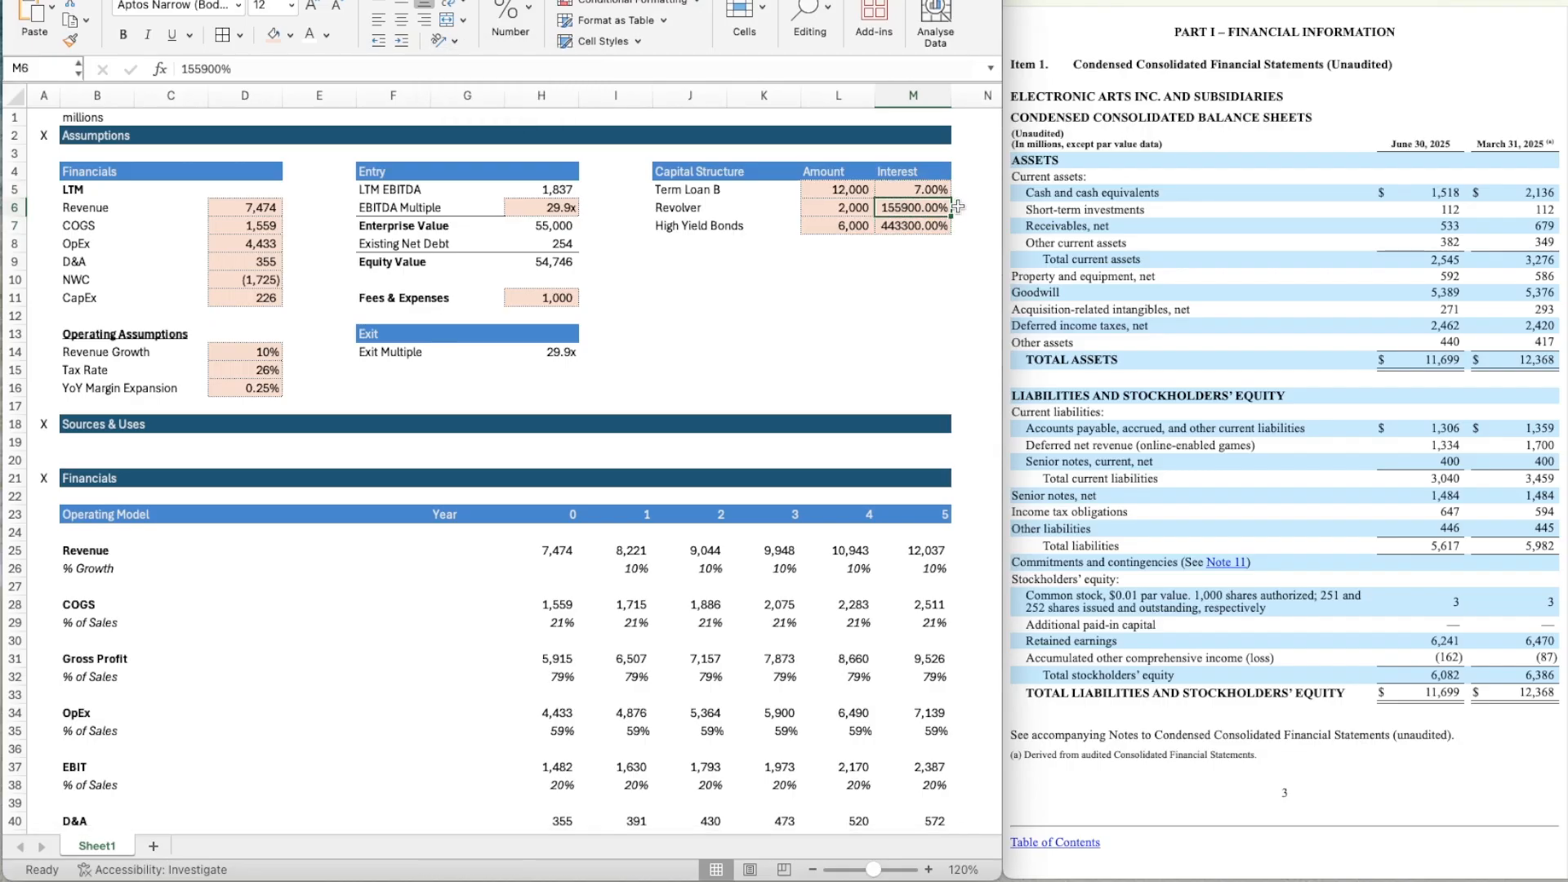
text(7.)
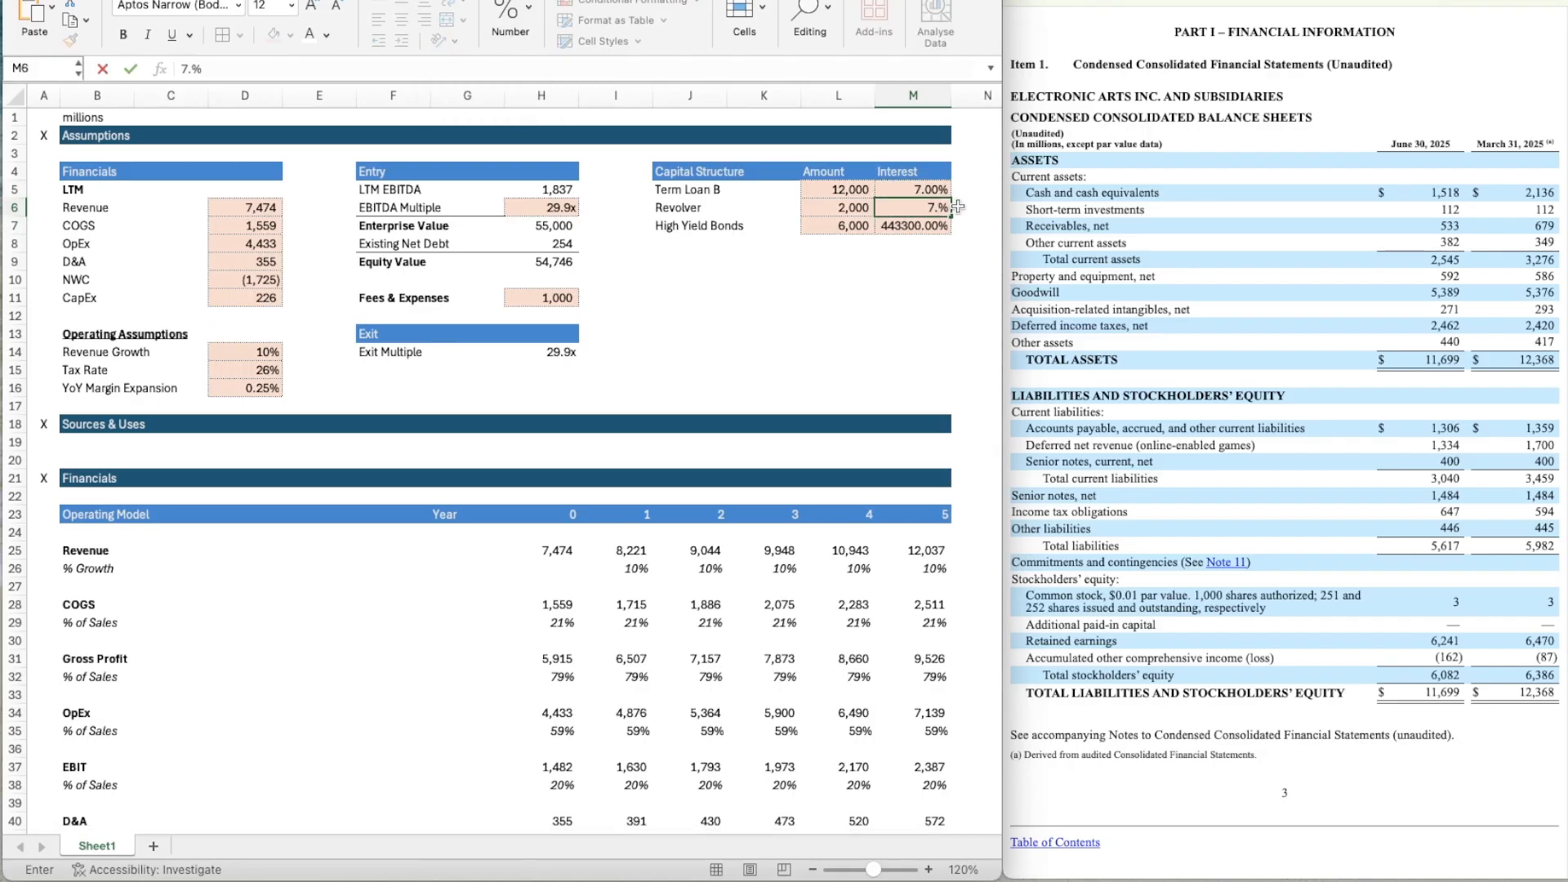
text(8)
key(Return)
text(9)
key(Return)
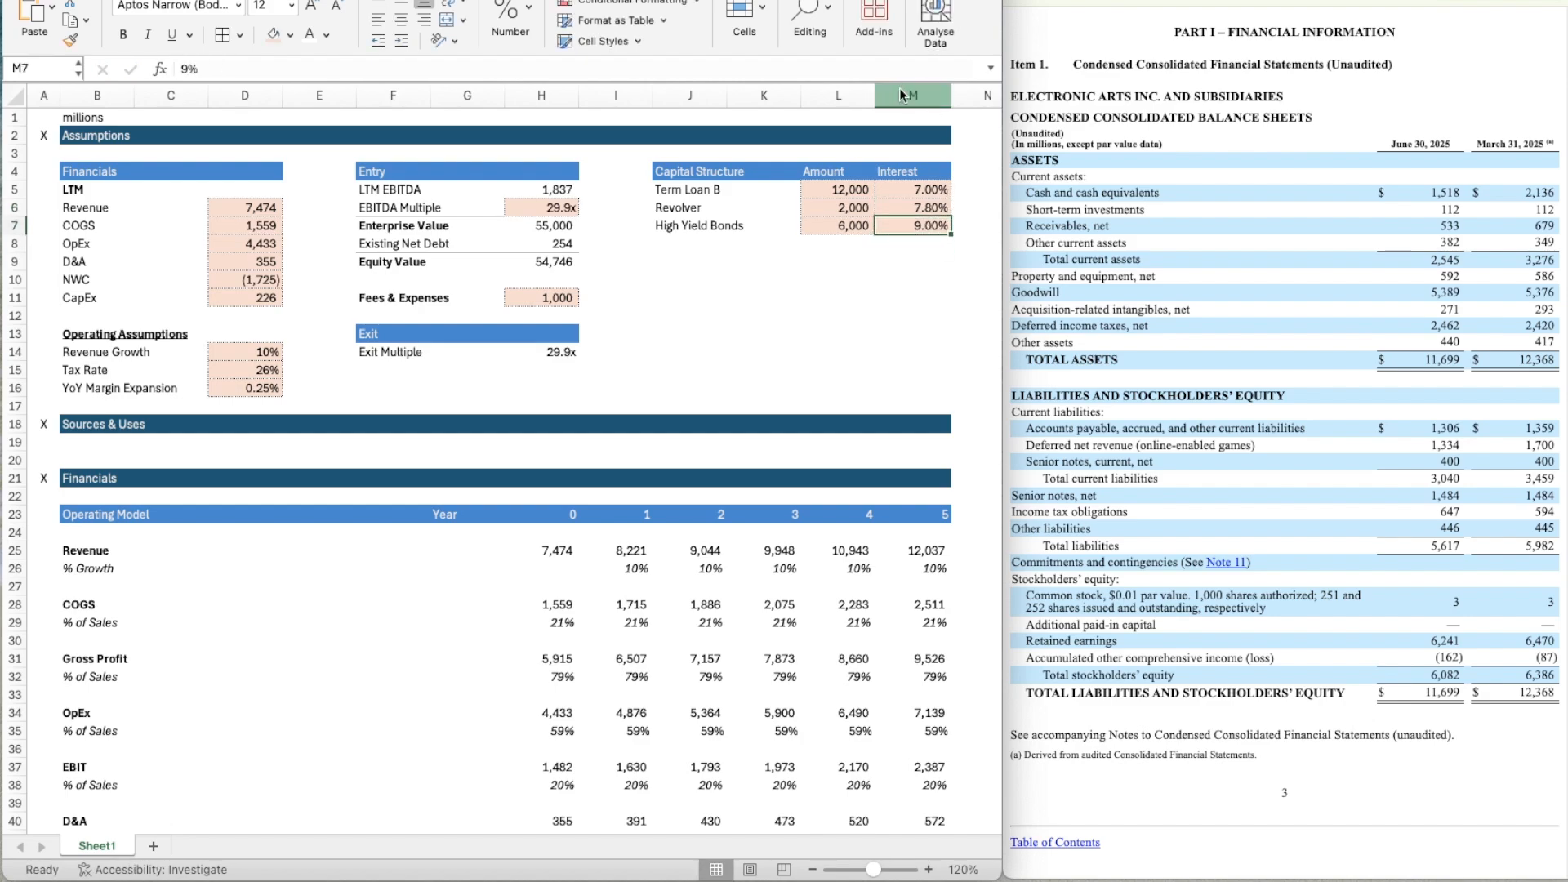
Set the width of column M to 10.
right_click(906, 95)
click(959, 289)
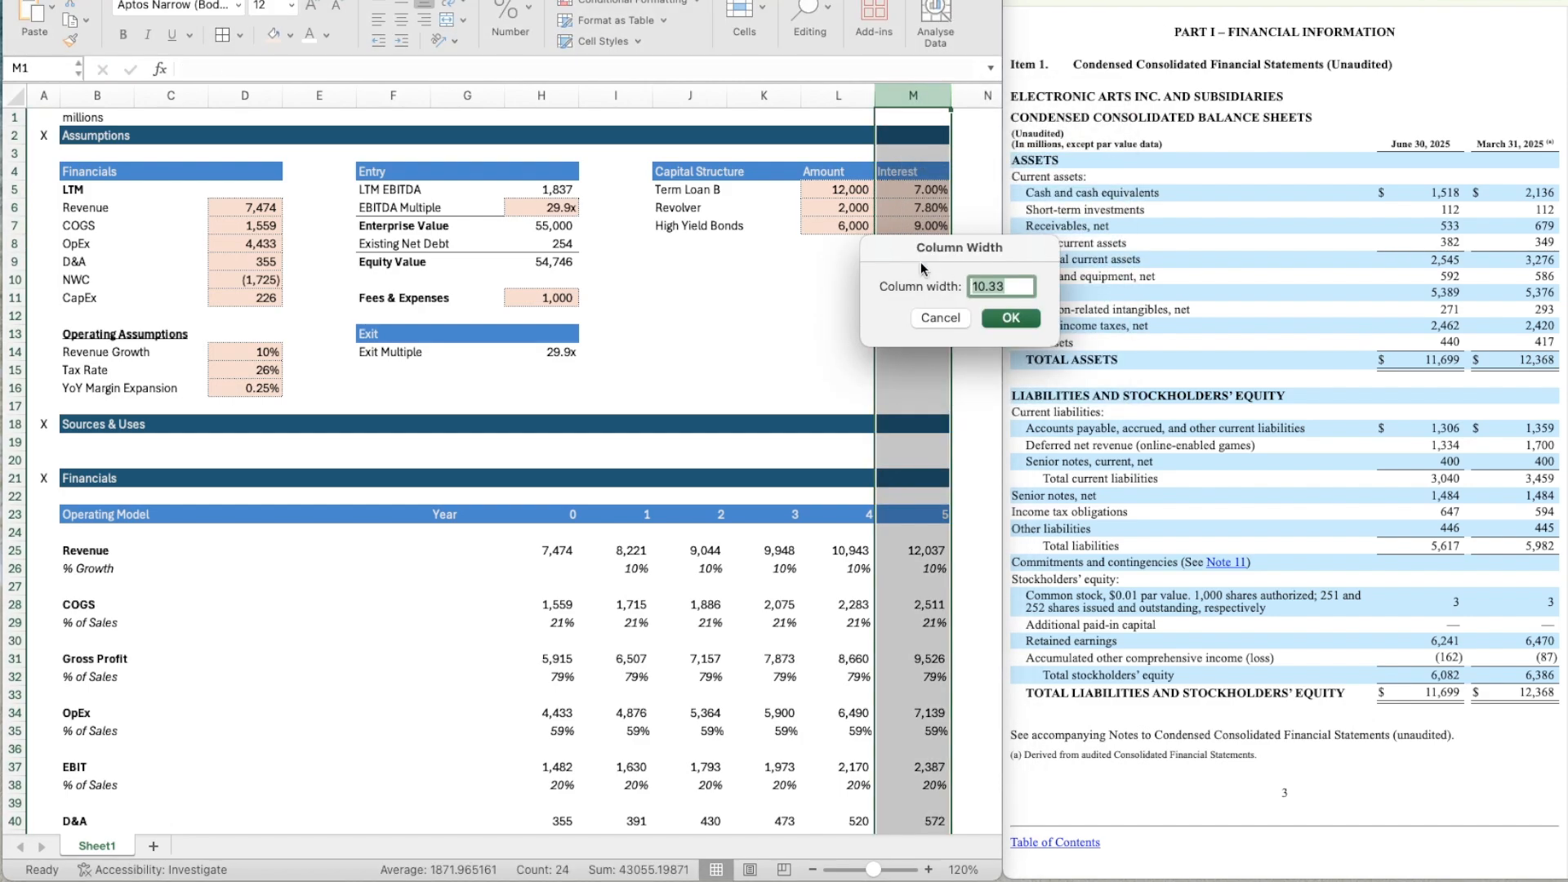
text(10)
key(Return)
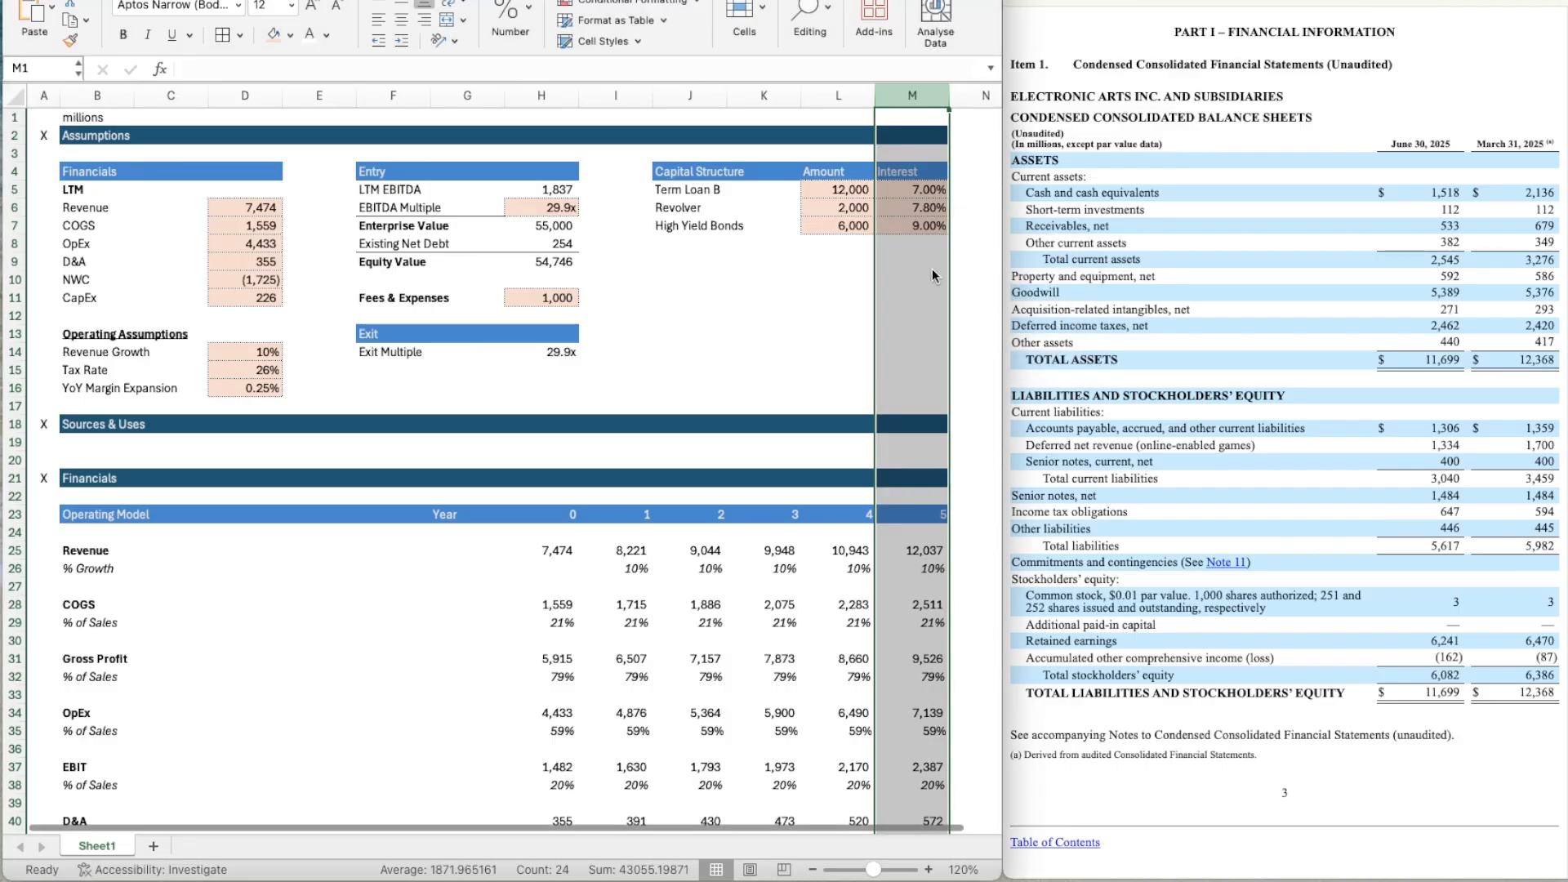
click(739, 370)
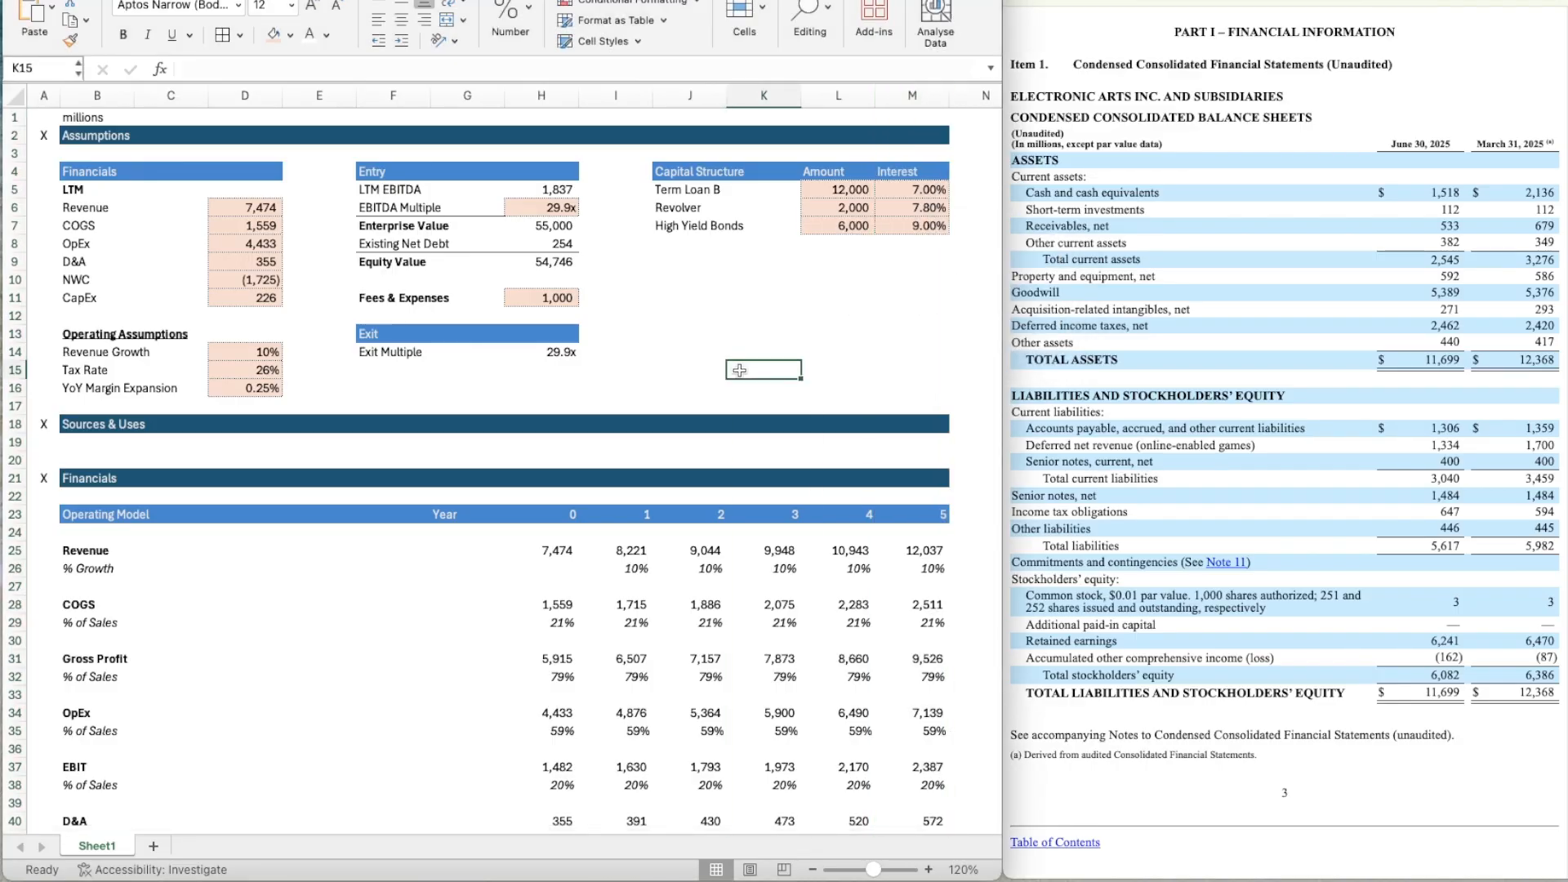
Copy the Capital Structure header row J4:M4 to row 9, starting at J9.
click(661, 169)
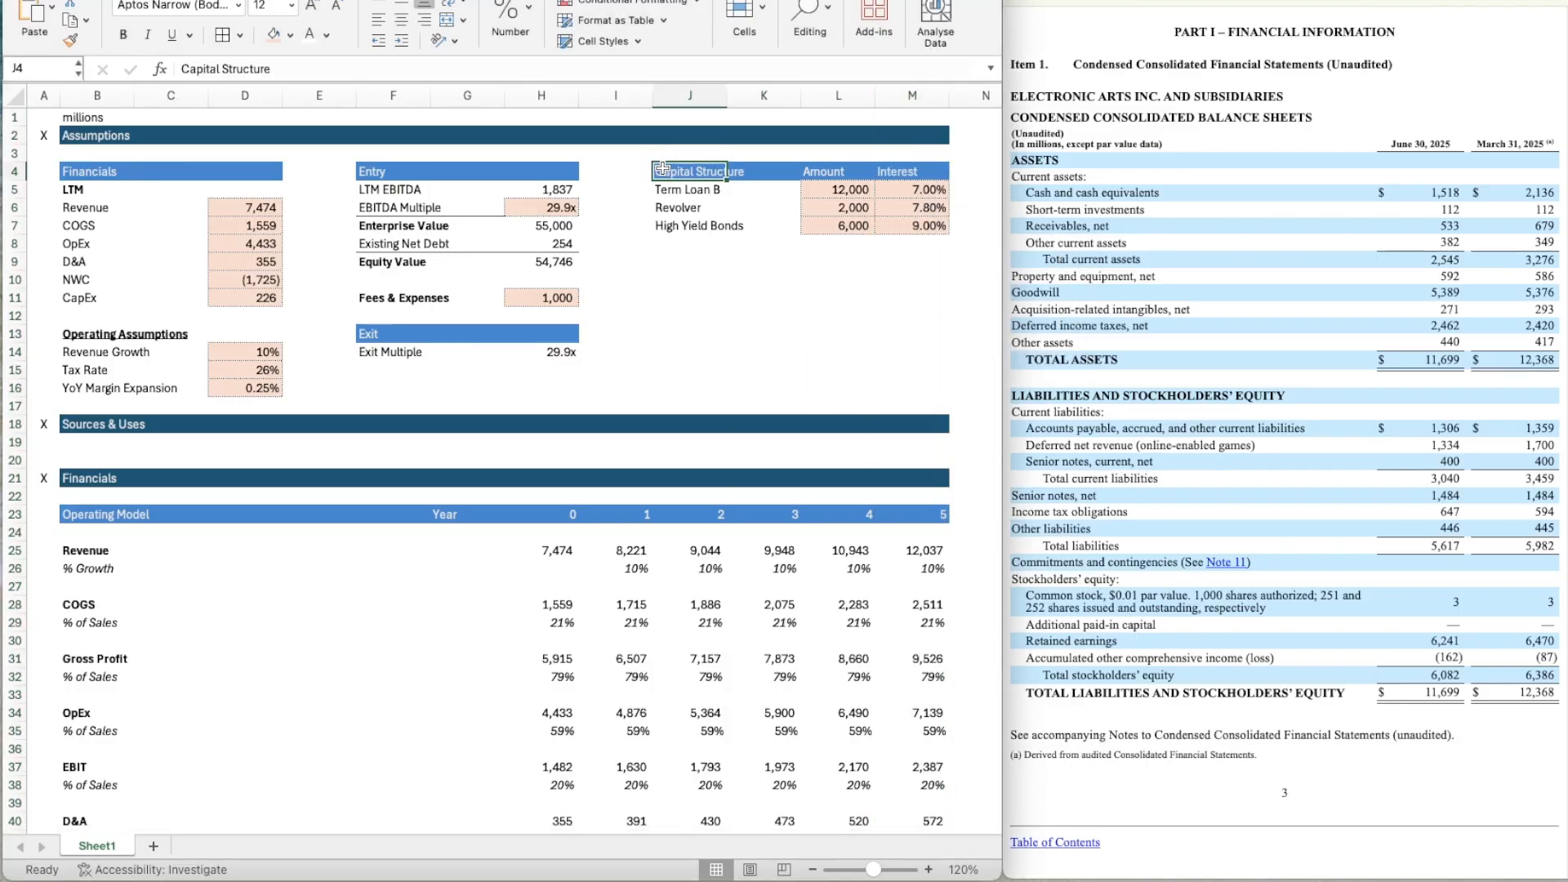
key(Down)
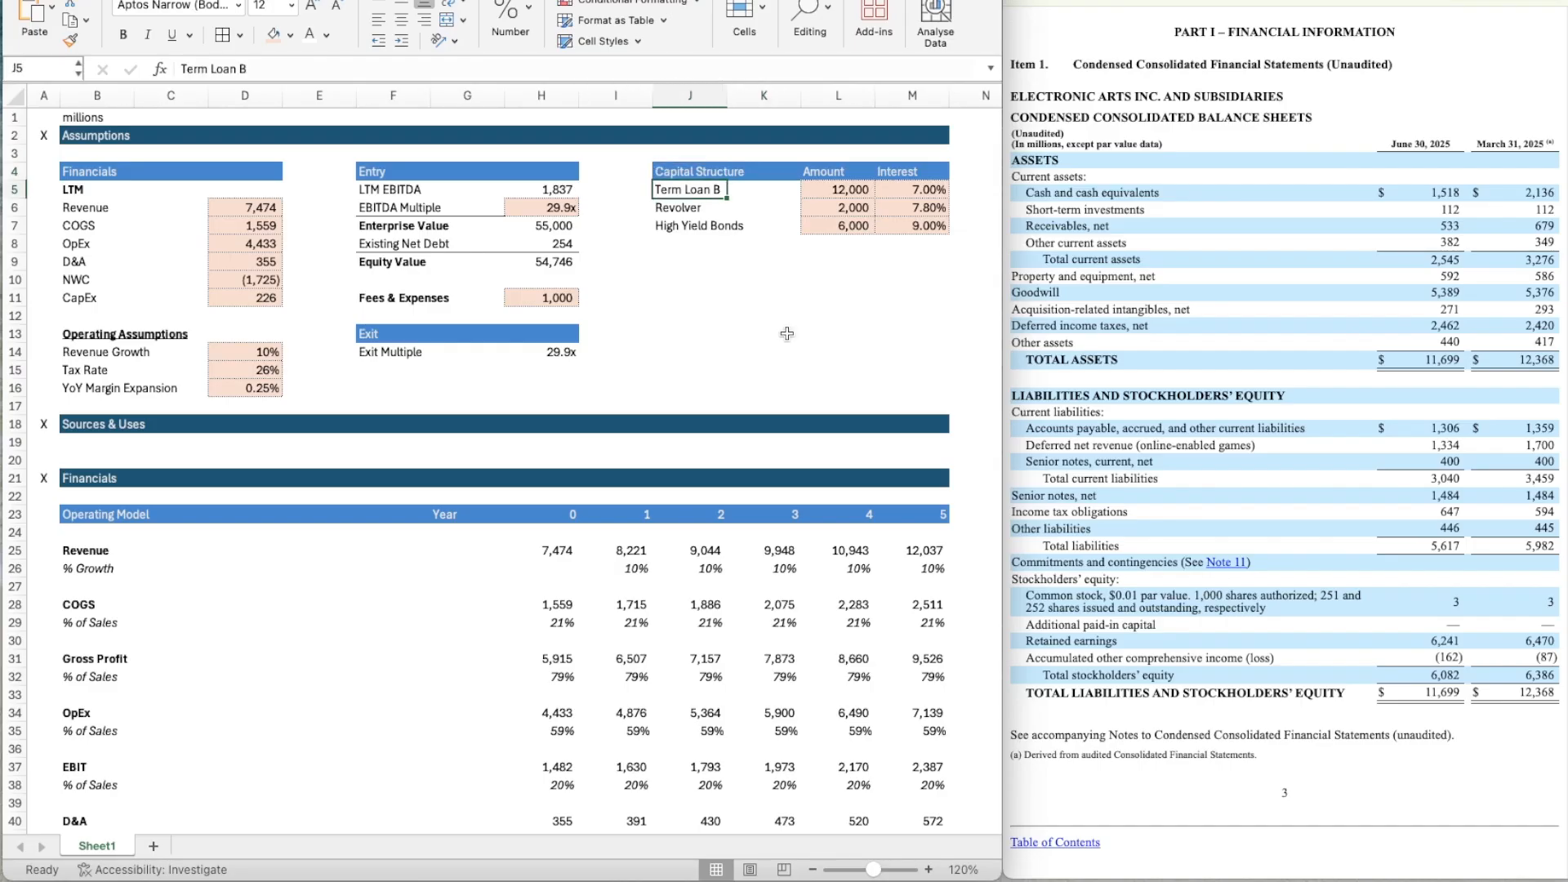
key(Up)
key(shift+Right)
key(shift+Right)
key(shift+Right)
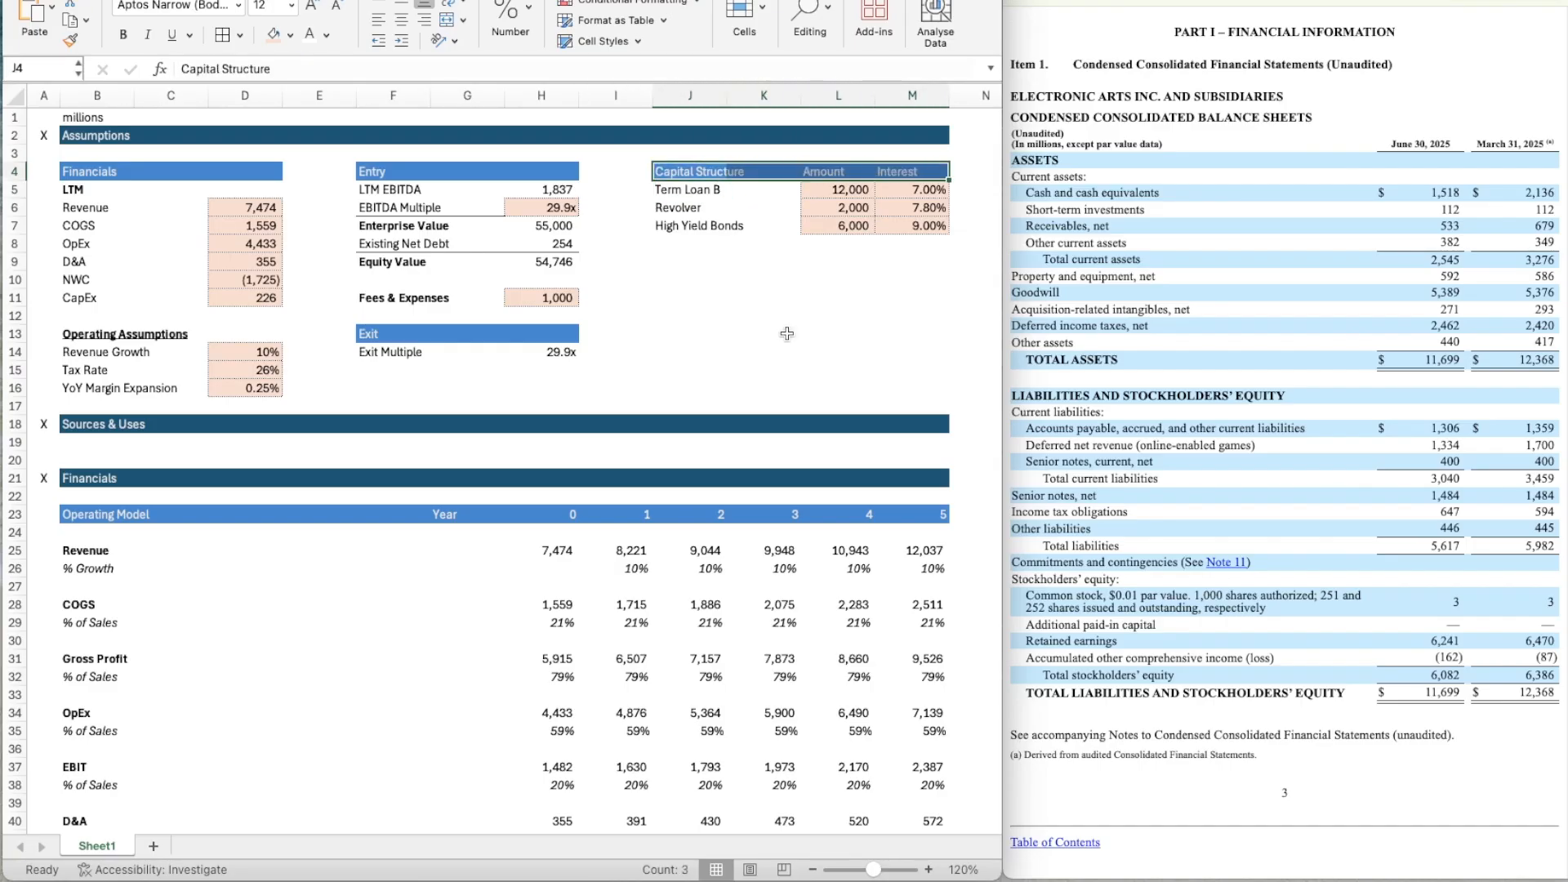
key(super+c)
key(Down)
key(Down)
key(Down)
key(Down)
key(Down)
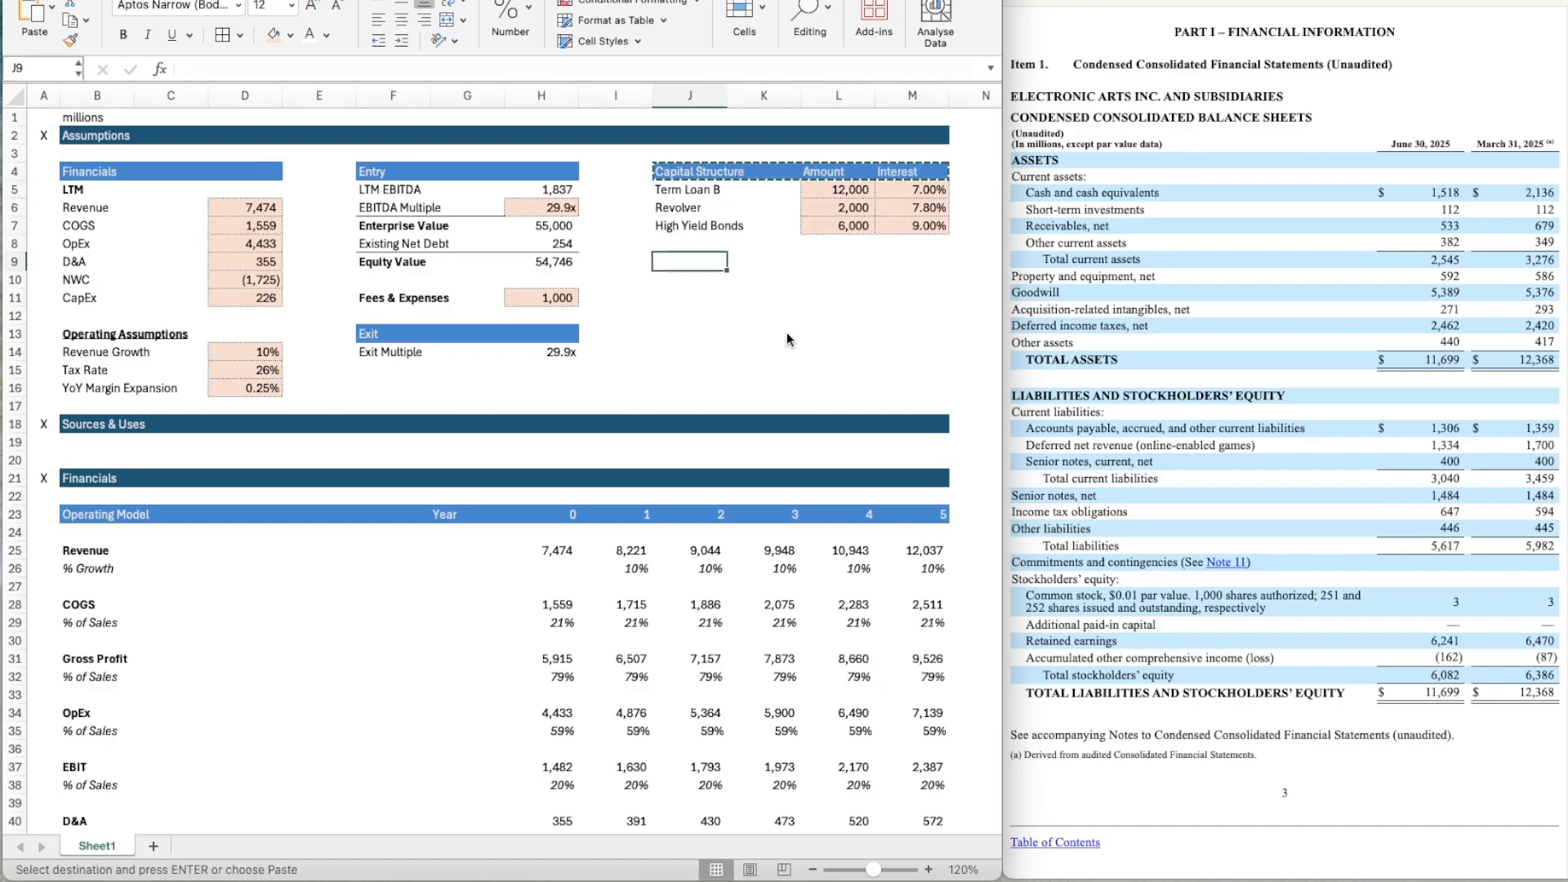
key(super+v)
Clear the Amount and Interest labels from the copied header in L9 and M9.
key(Left)
key(Right)
key(Right)
key(Right)
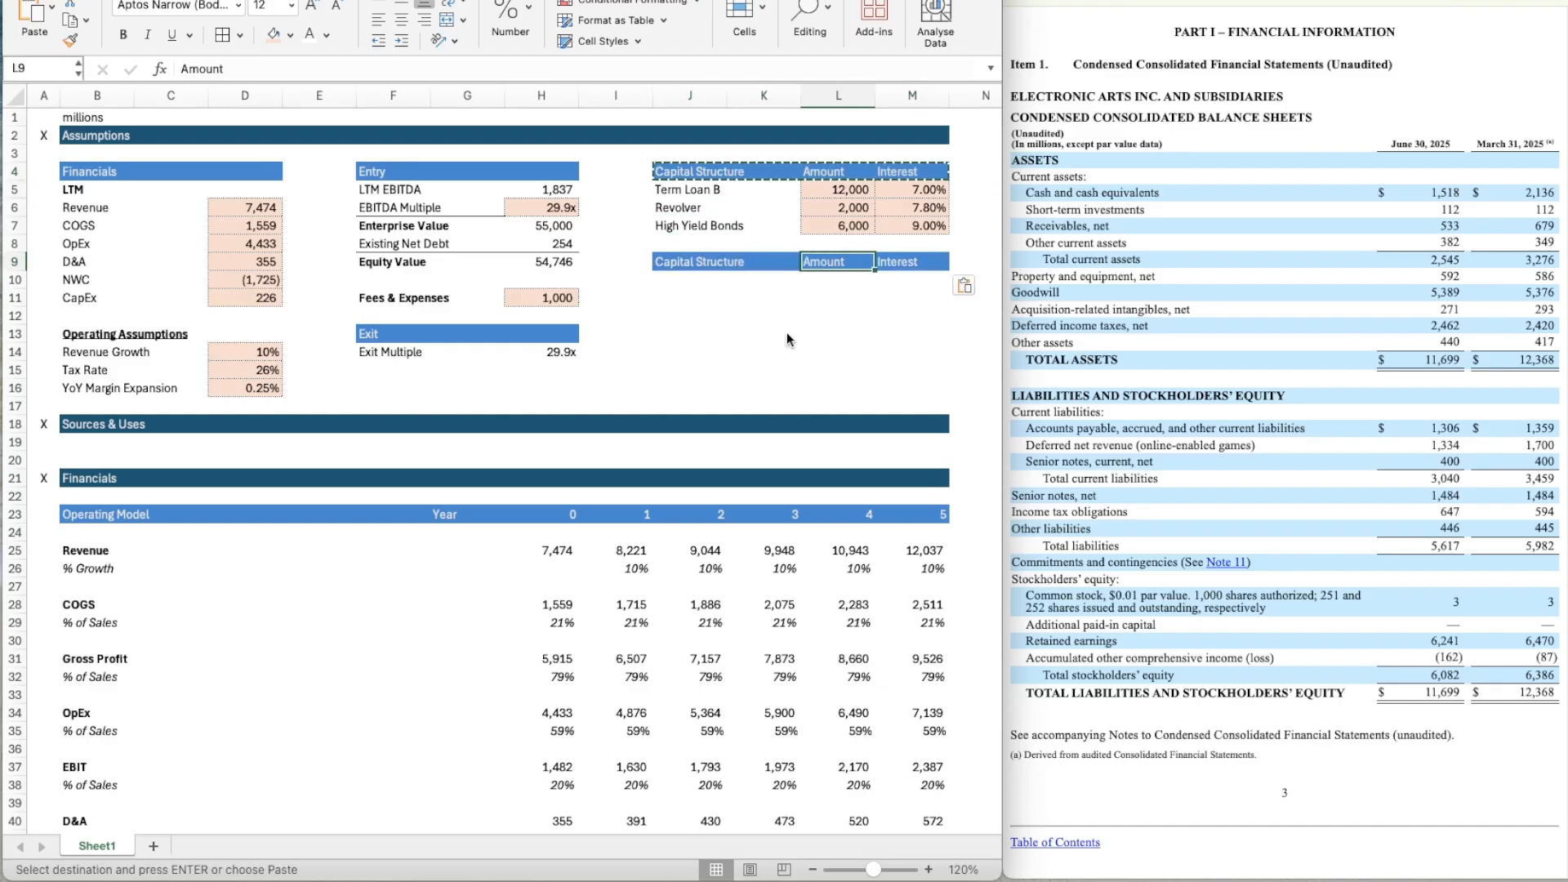
key(Delete)
key(Right)
key(Delete)
Retitle the copied header in J9 as IRR (For Reference).
key(Left)
key(Left)
key(Left)
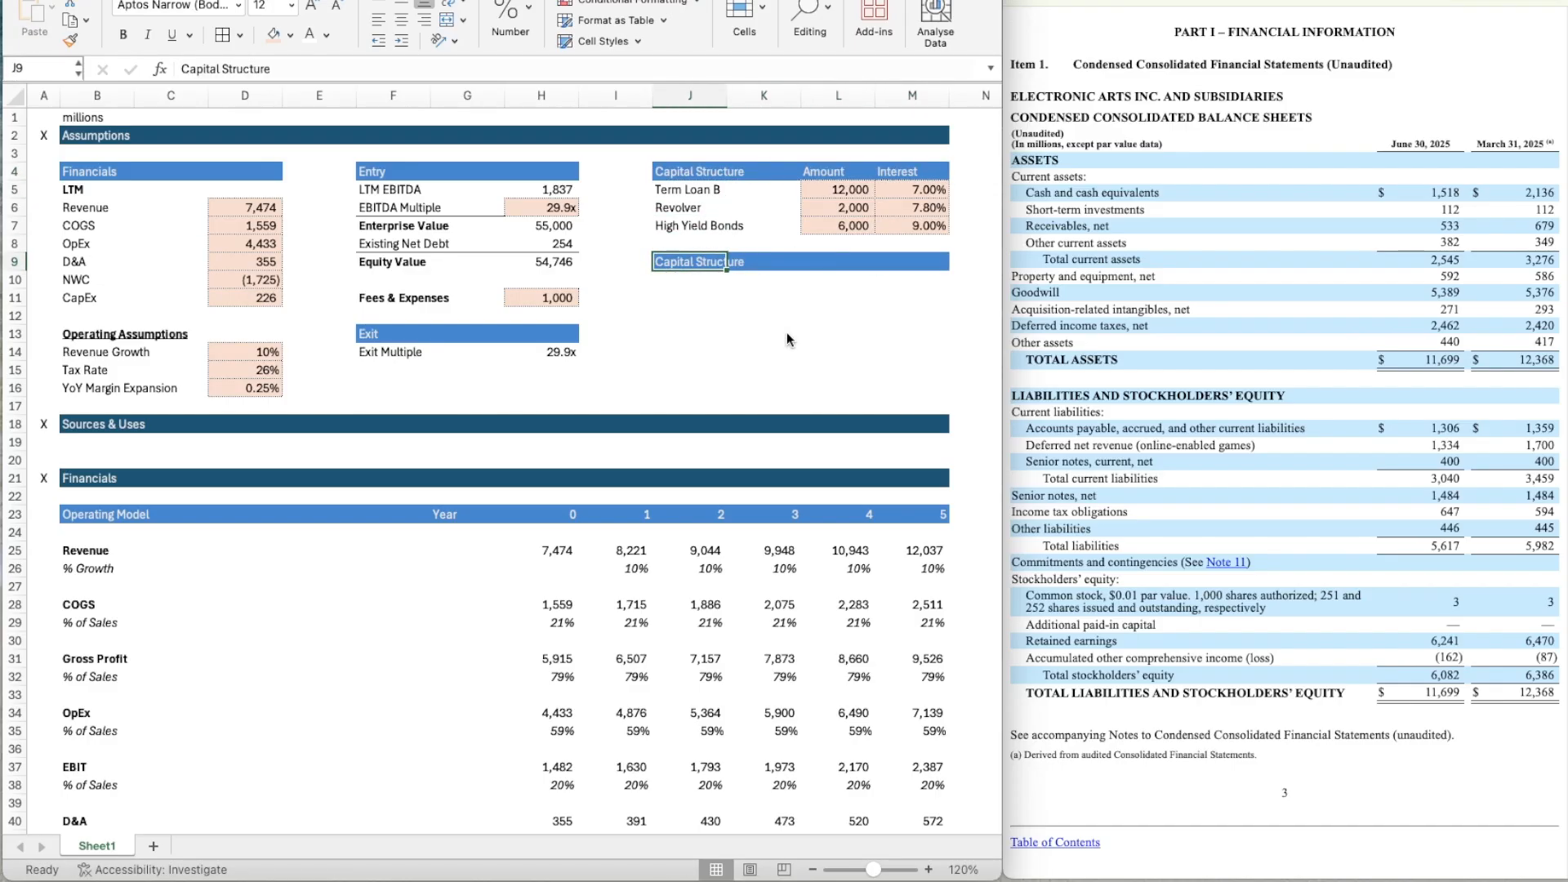
text(IRR)
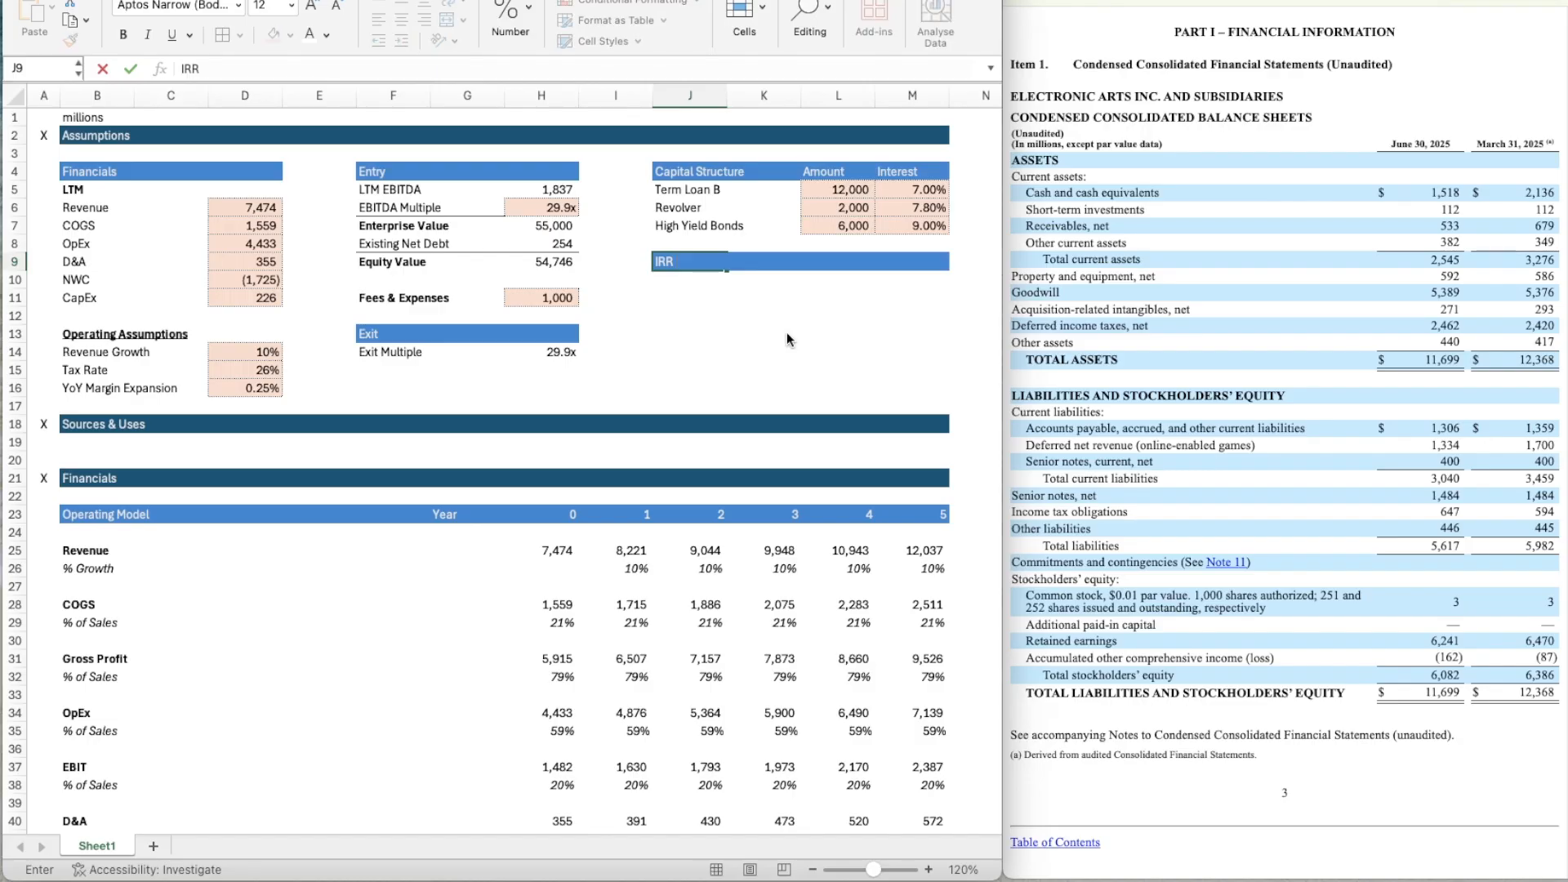
text( (For Reference))
key(Return)
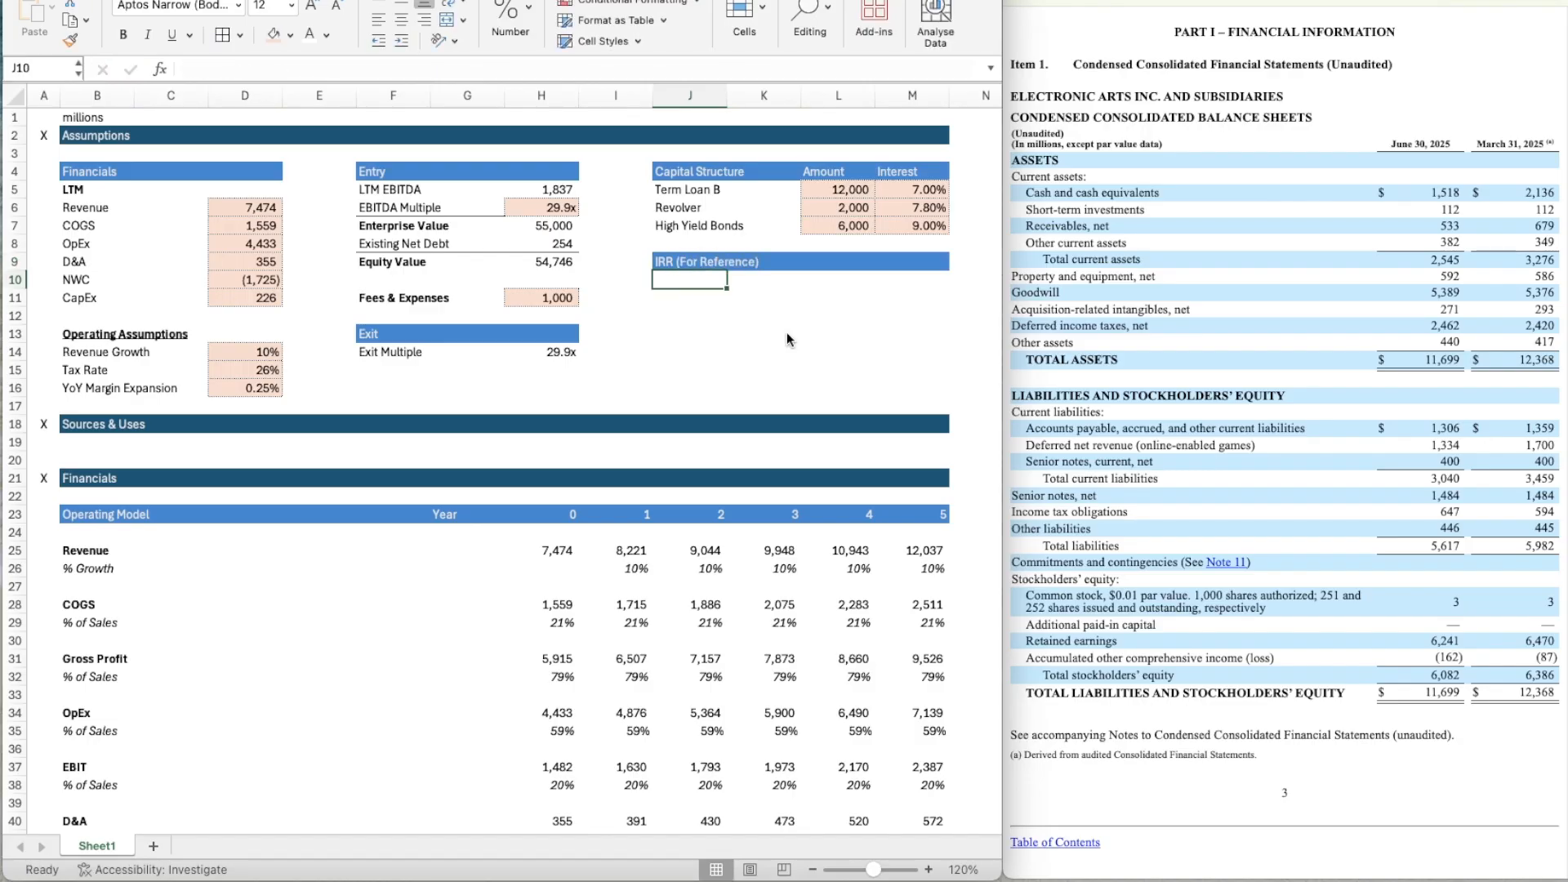
Review the exit assumptions and the operating model down through the Net Income rows.
key(Down)
key(Down)
key(Left)
key(Left)
key(Left)
key(Down)
key(Down)
key(Left)
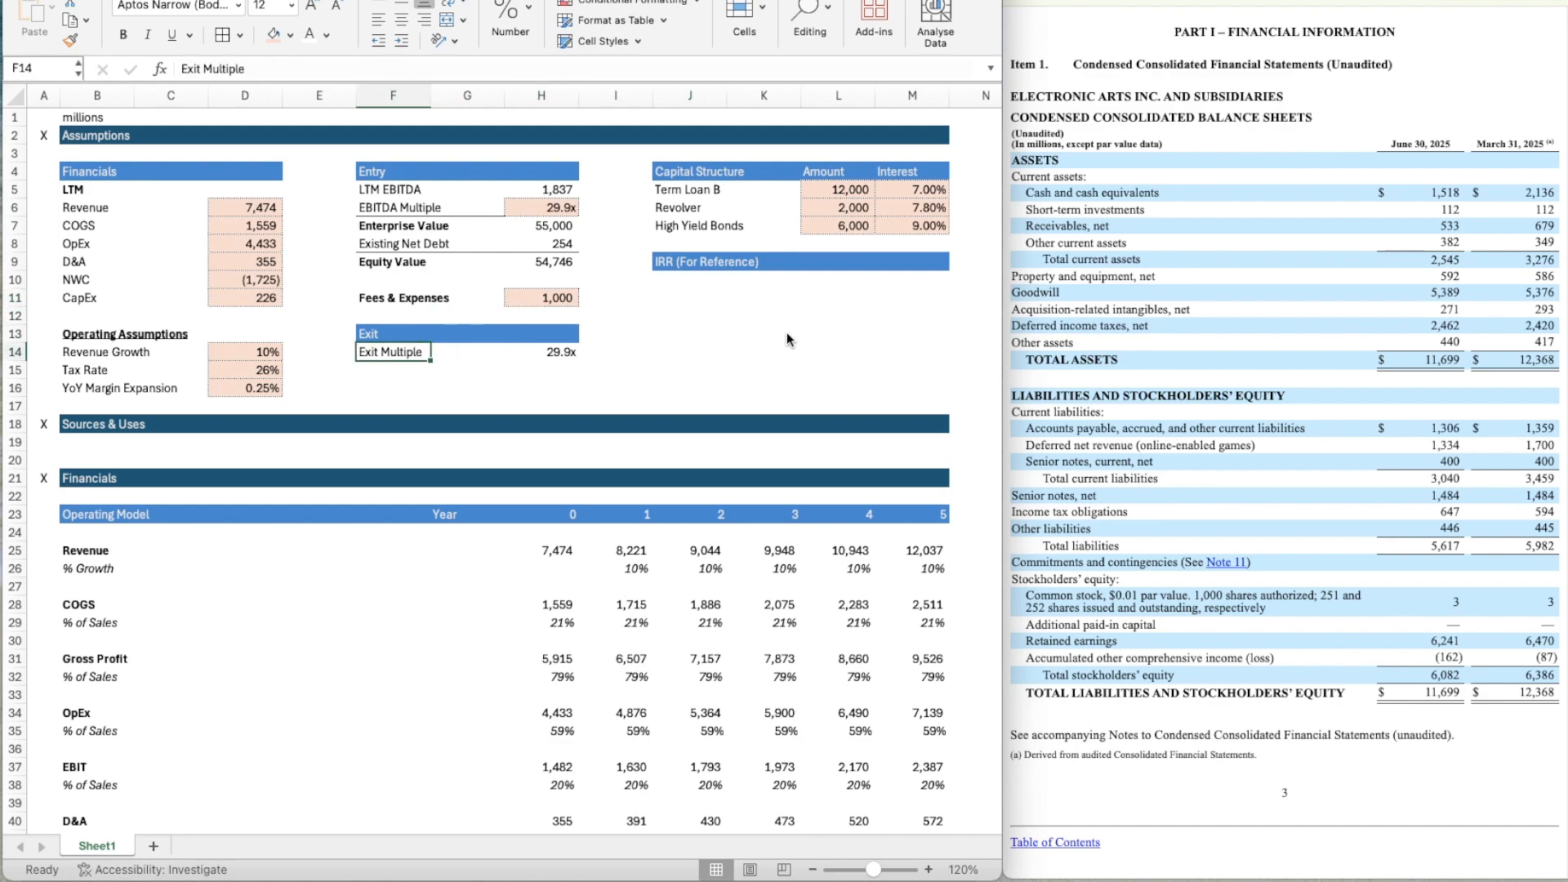
scroll(874, 523, down, 2)
scroll(874, 523, up, 2)
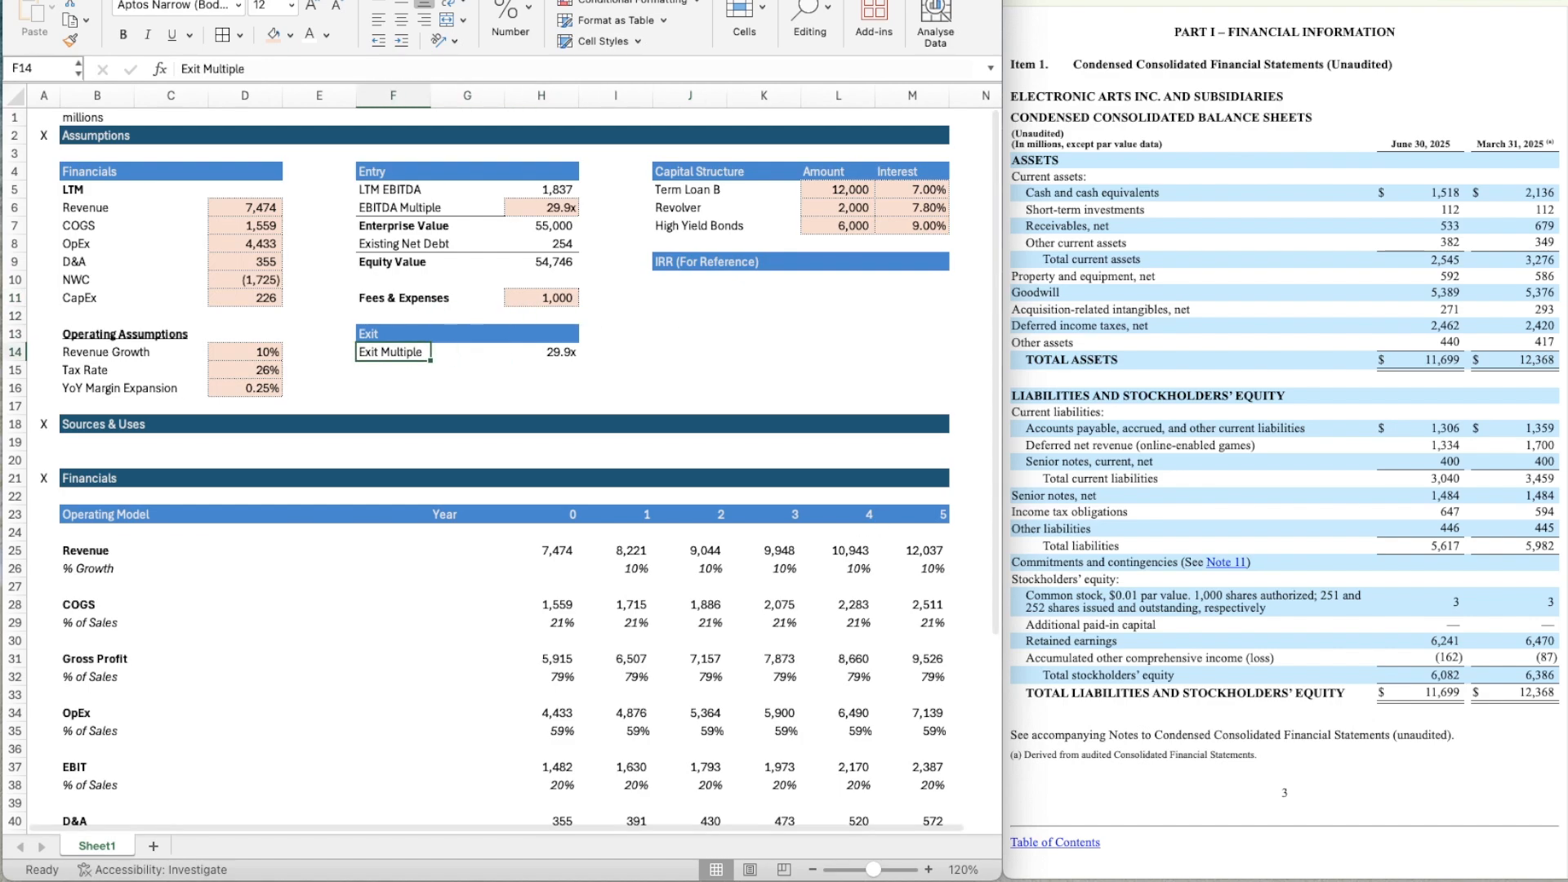
scroll(351, 568, down, 5)
scroll(354, 572, down, 2)
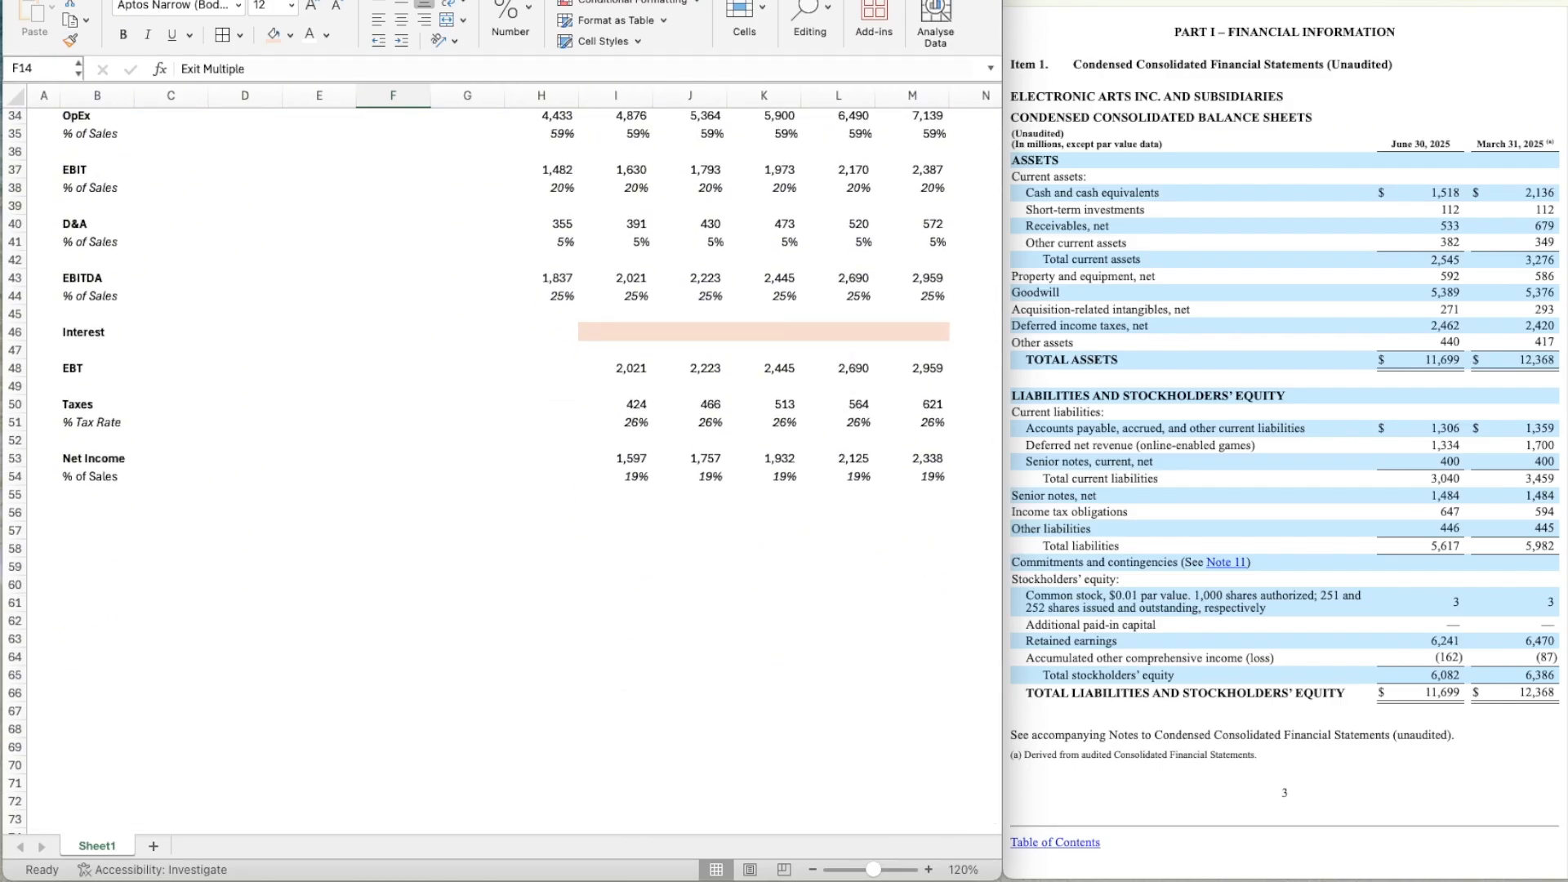
Copy the Operating Model header row B23:M23 to row 56, starting at B56.
scroll(326, 304, up, 7)
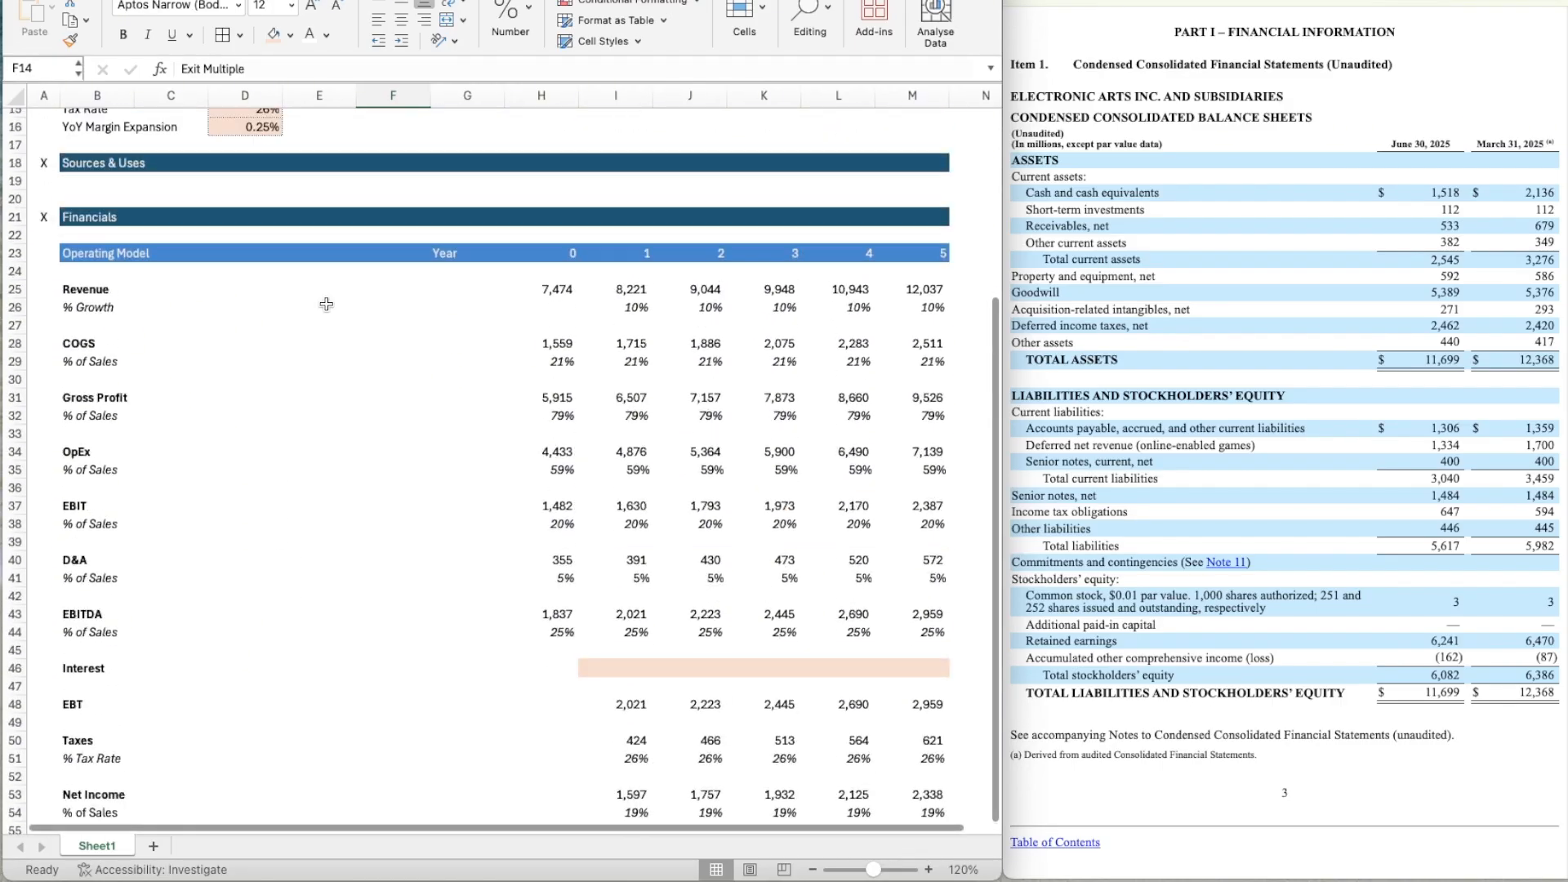
click(89, 274)
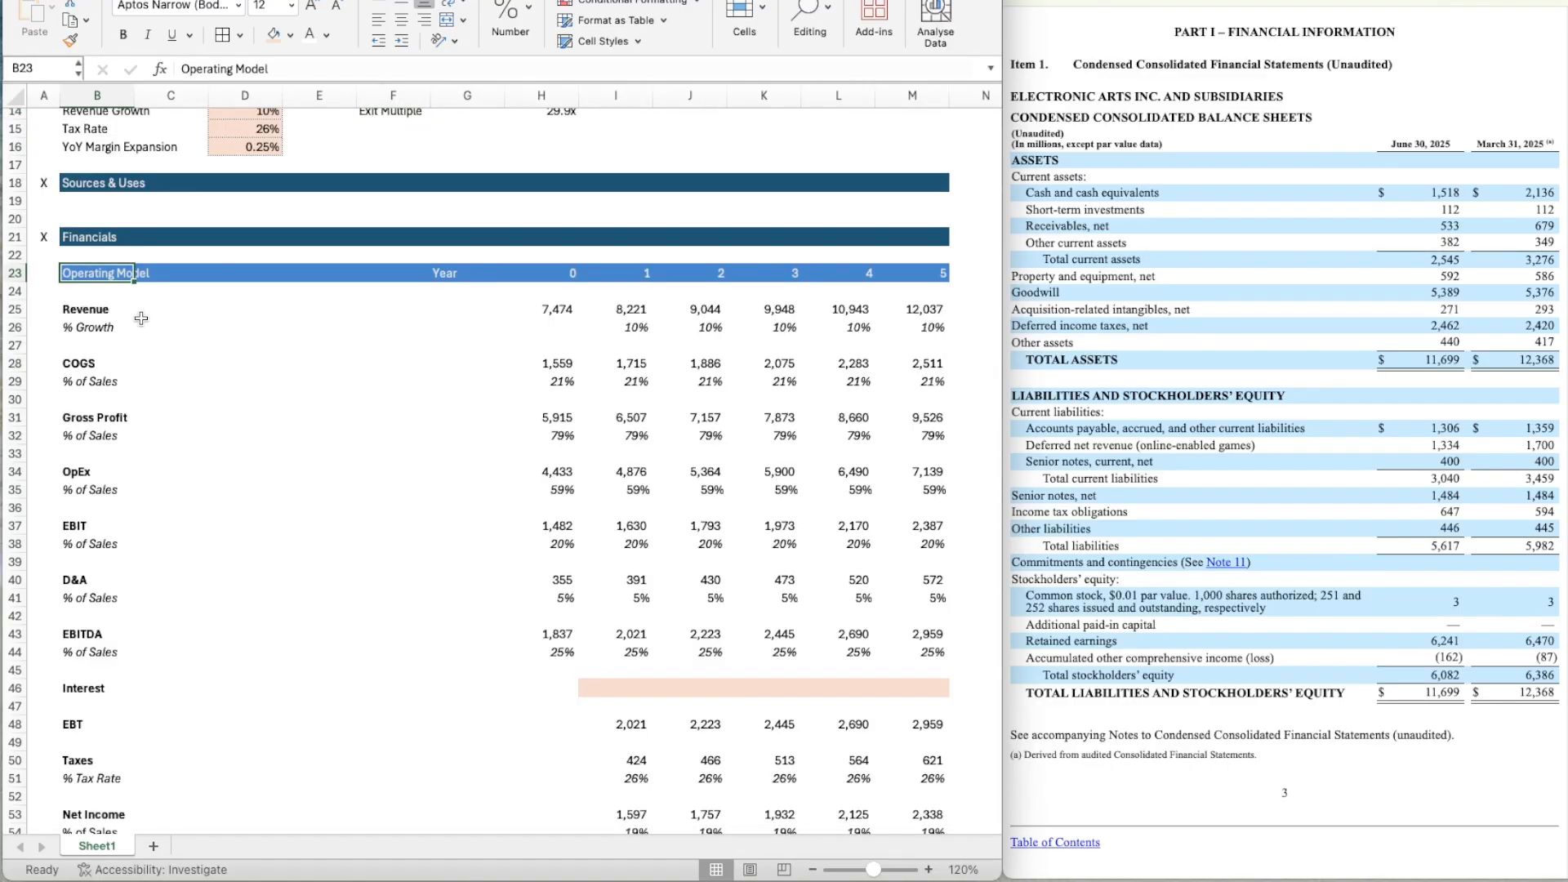
key(shift+Right)
key(shift+Right)
key(shift+Right)
key(shift+Right)
key(shift+Right)
key(shift+Right)
key(shift+Right)
key(shift+Right)
key(shift+Right)
key(shift+Right)
key(shift+Right)
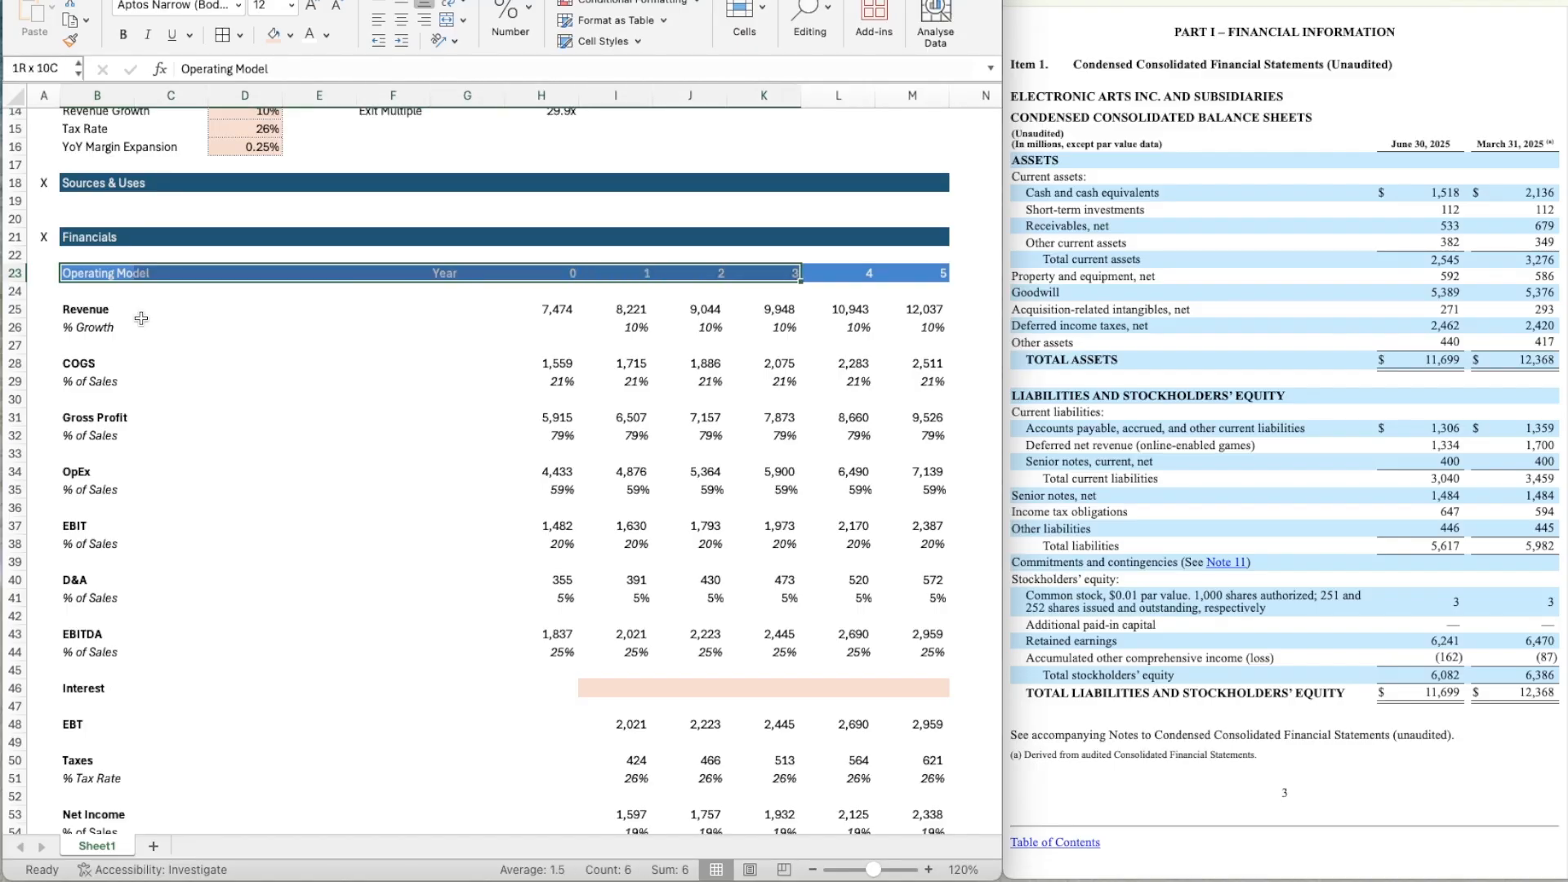
key(ctrl+c)
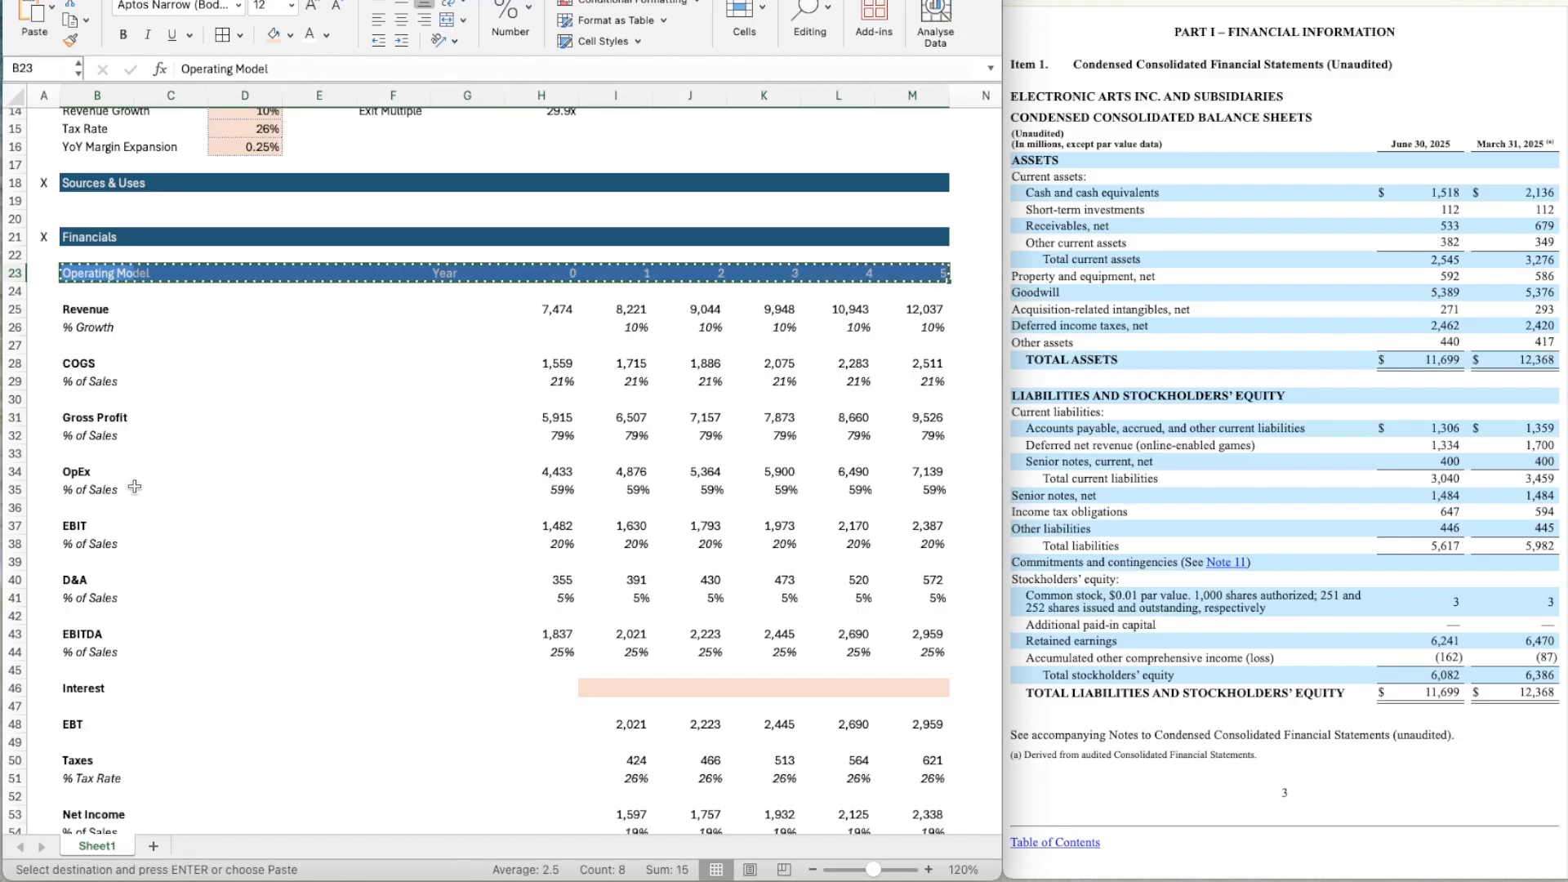
scroll(123, 490, down, 6)
click(95, 532)
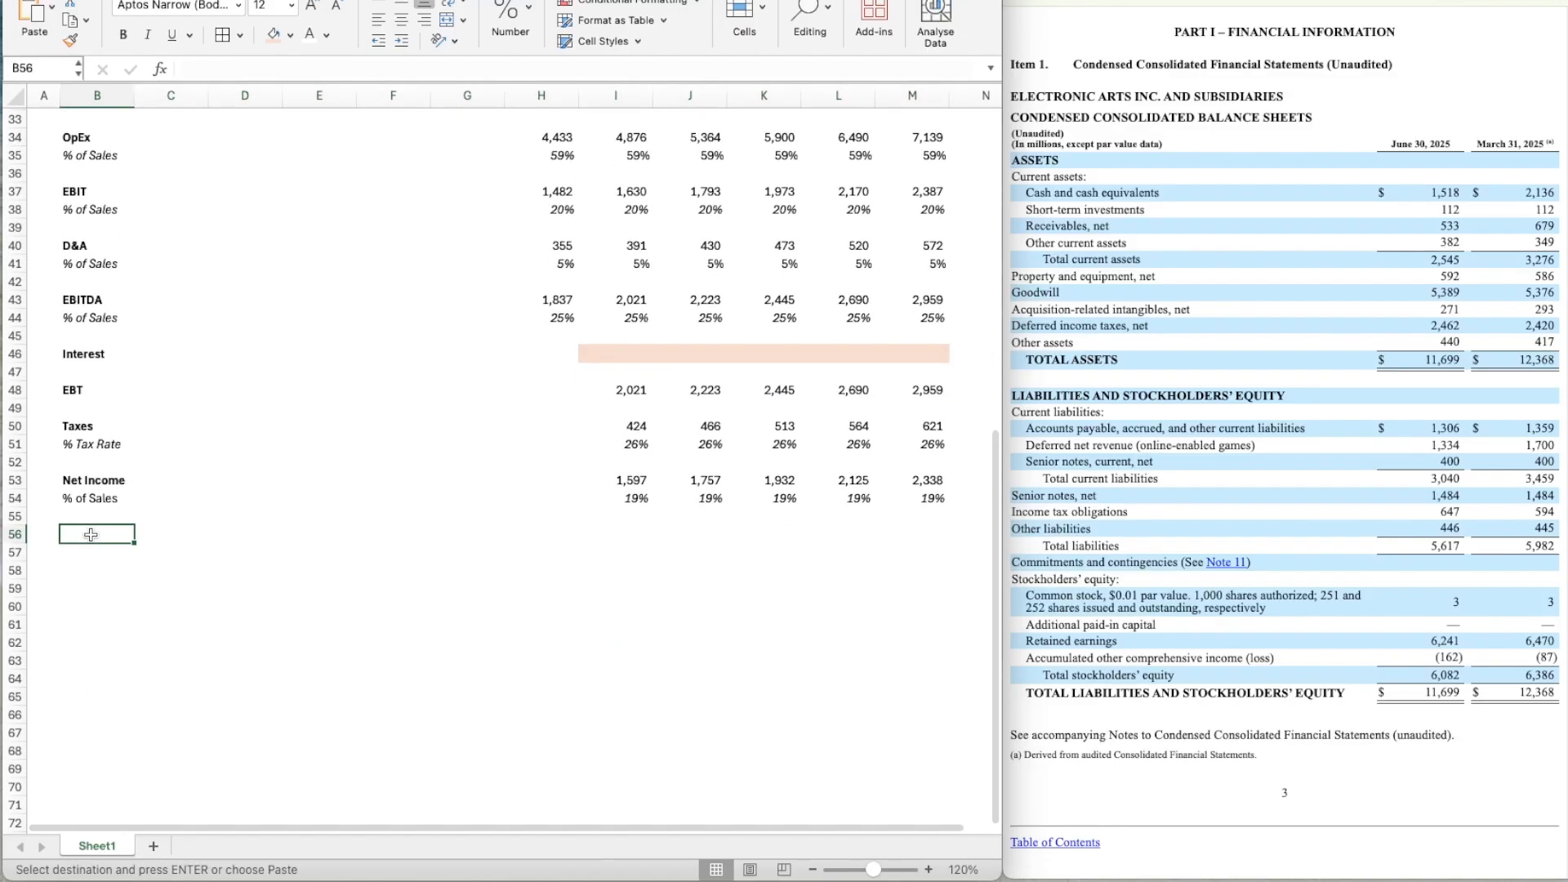
key(ctrl+v)
key(Tab)
Retitle the copied year header in B56 as Cash Flow Items.
click(90, 533)
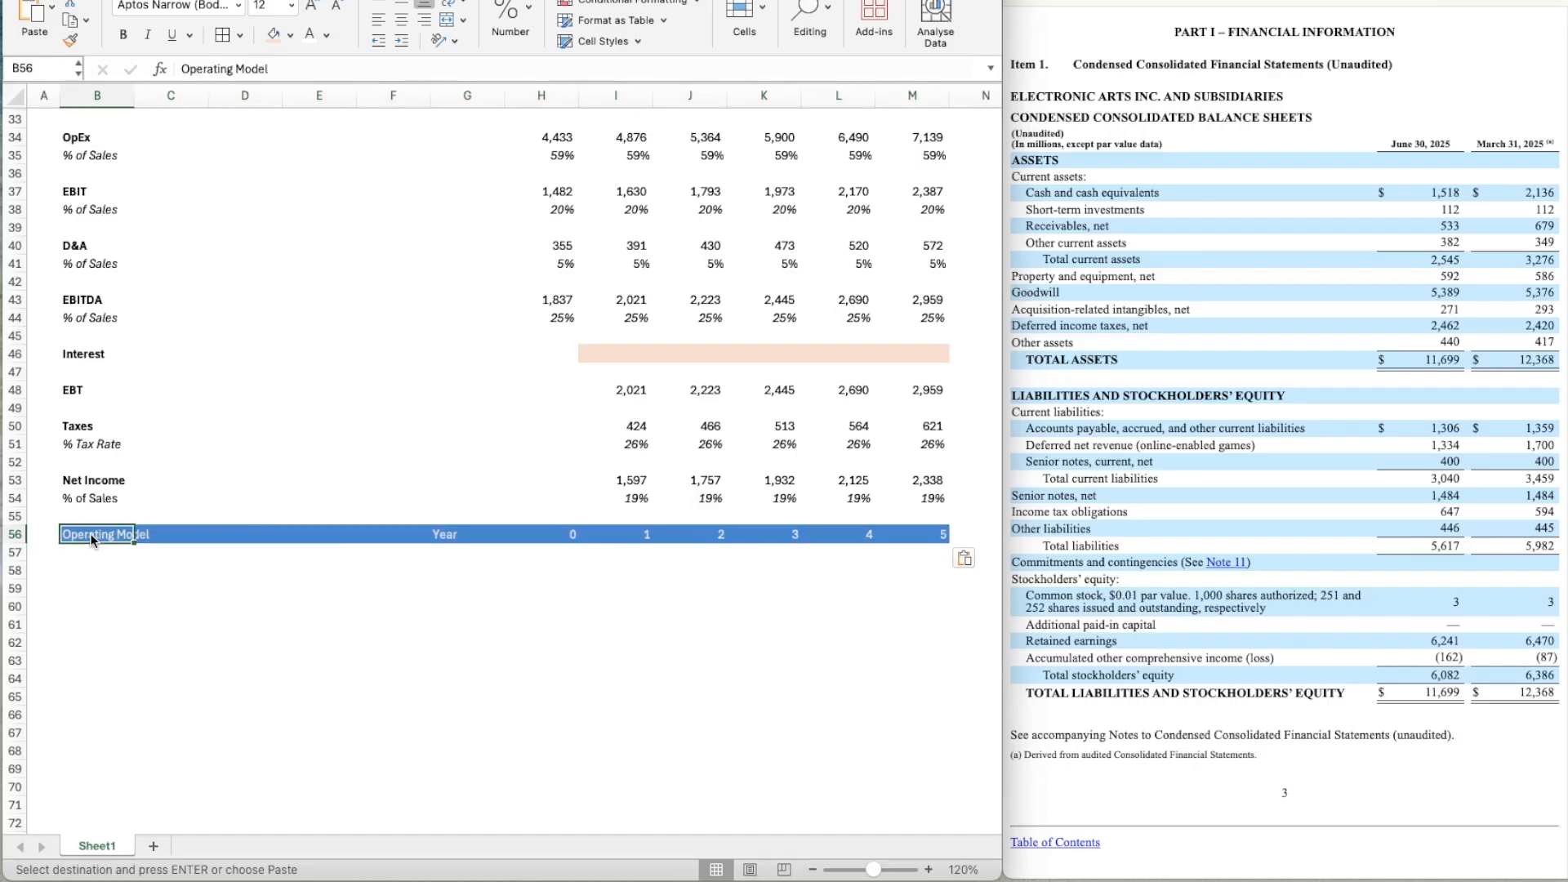
text(Cash)
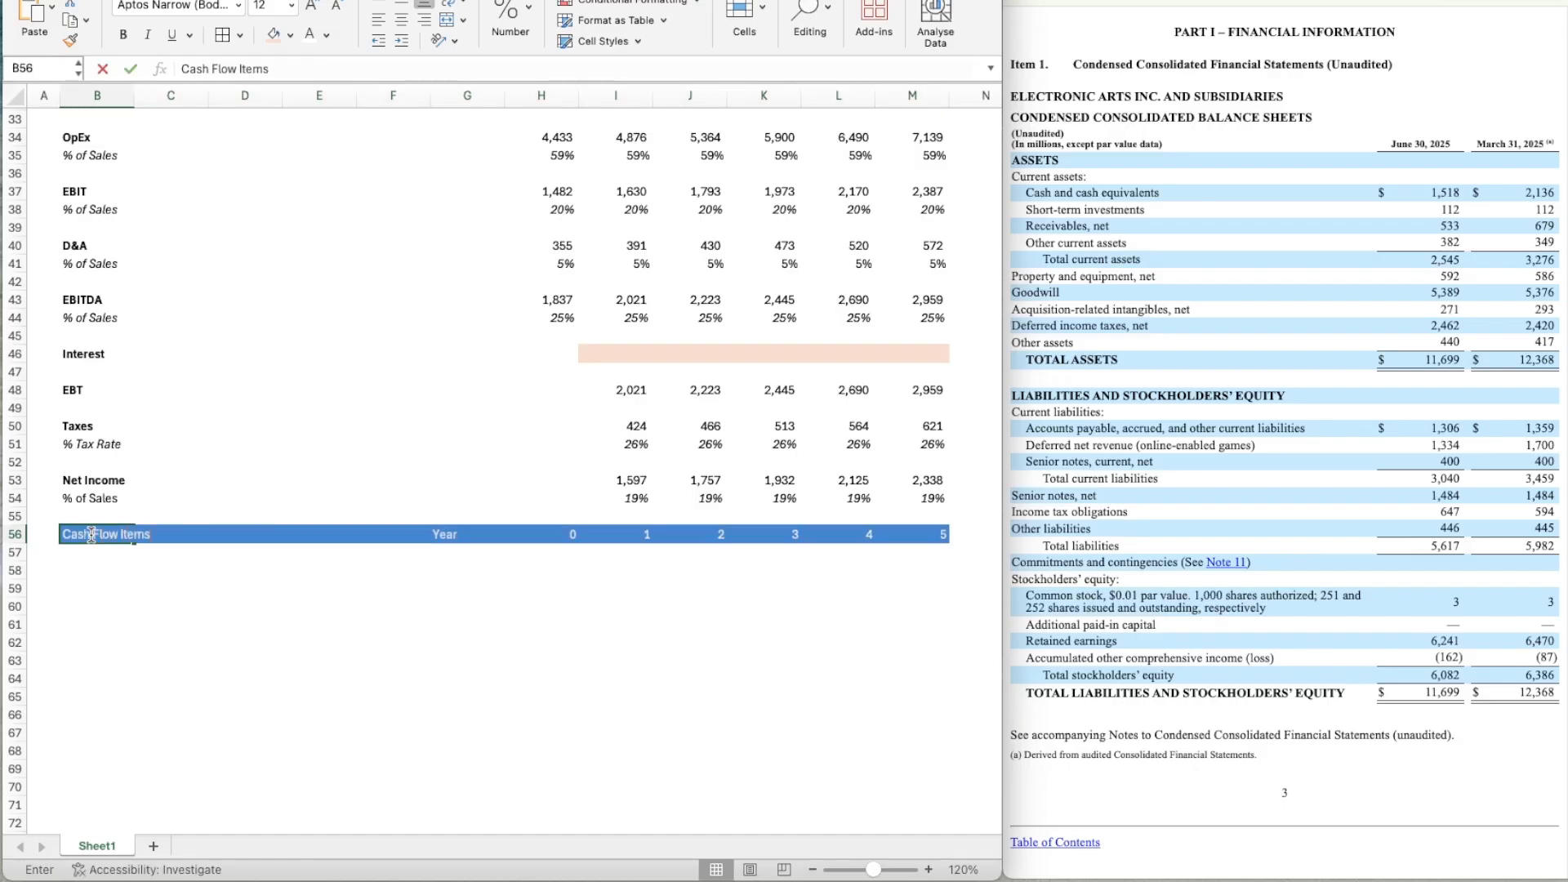
text( Flow Items)
key(Tab)
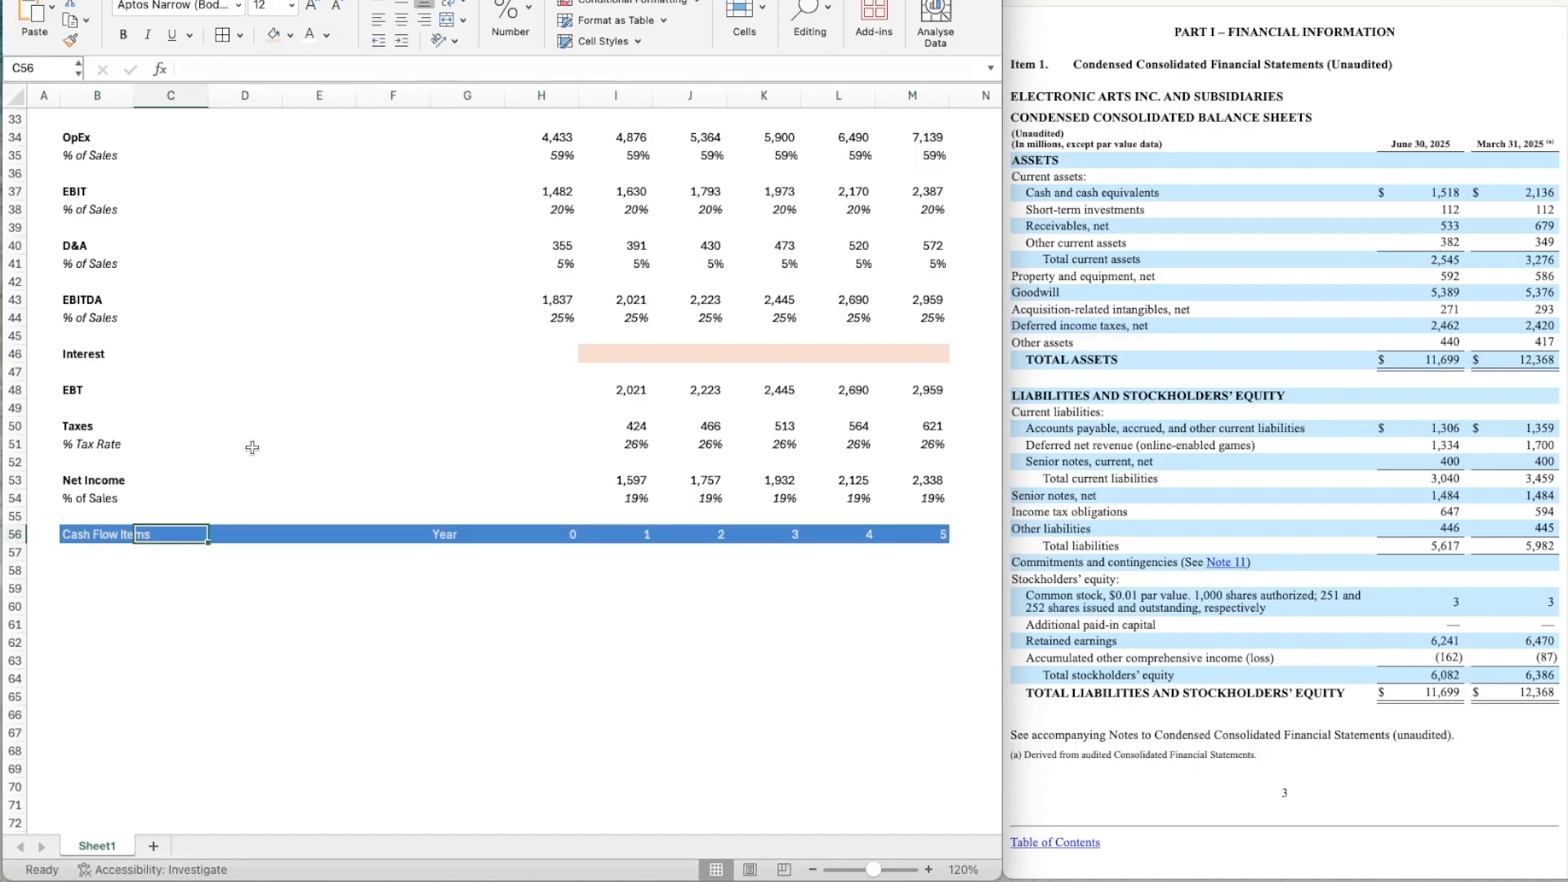
scroll(252, 448, down, 4)
key(Down)
key(Down)
key(Left)
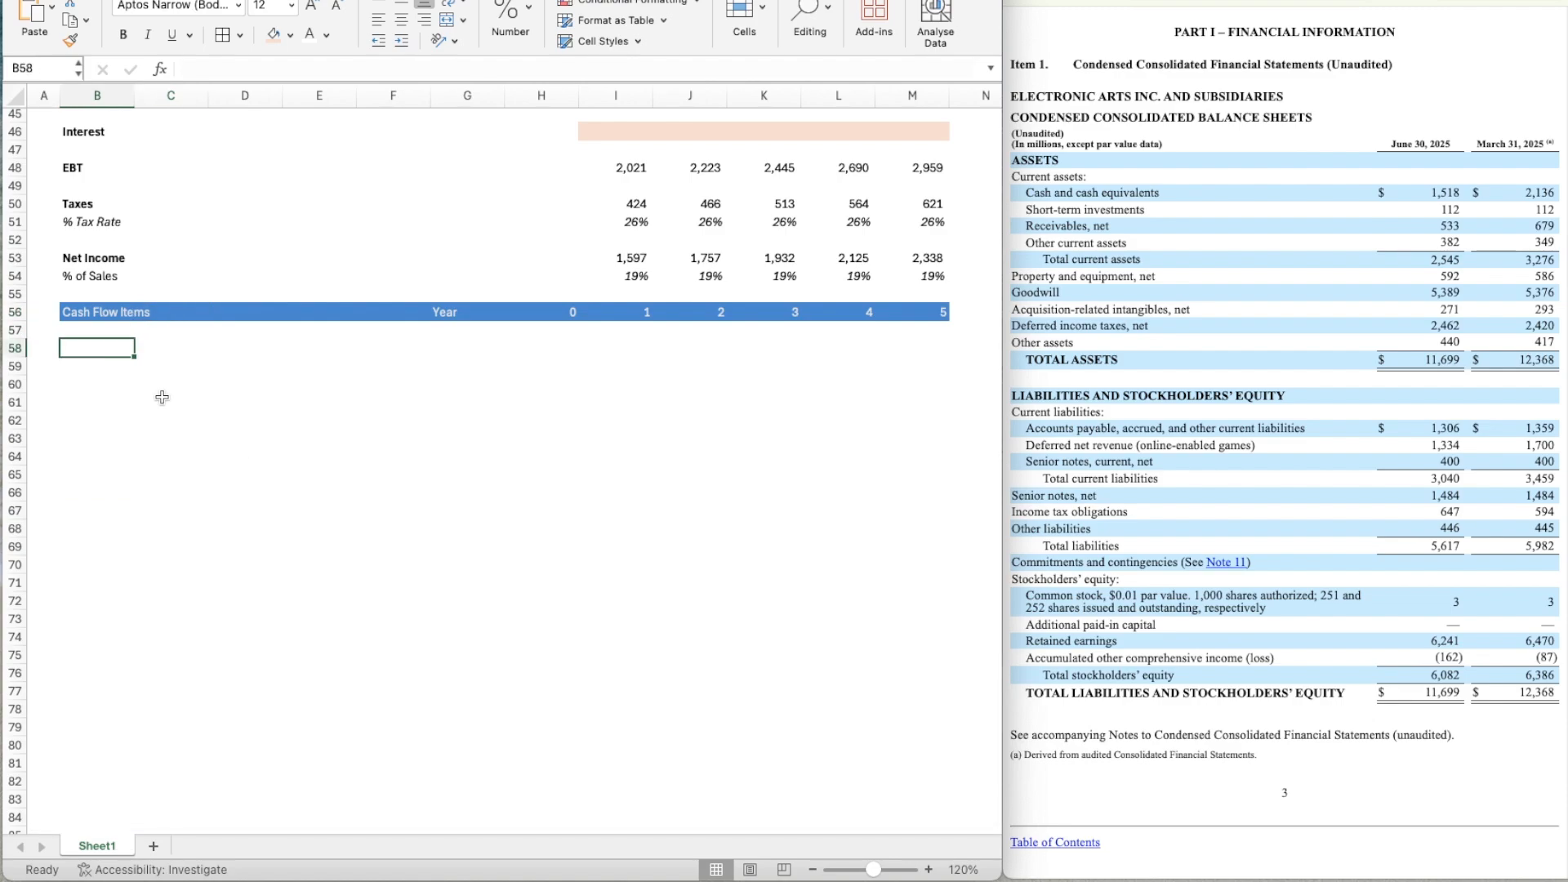
Undo the retitling and the pasting of the year header in row 56.
scroll(98, 374, up, 3)
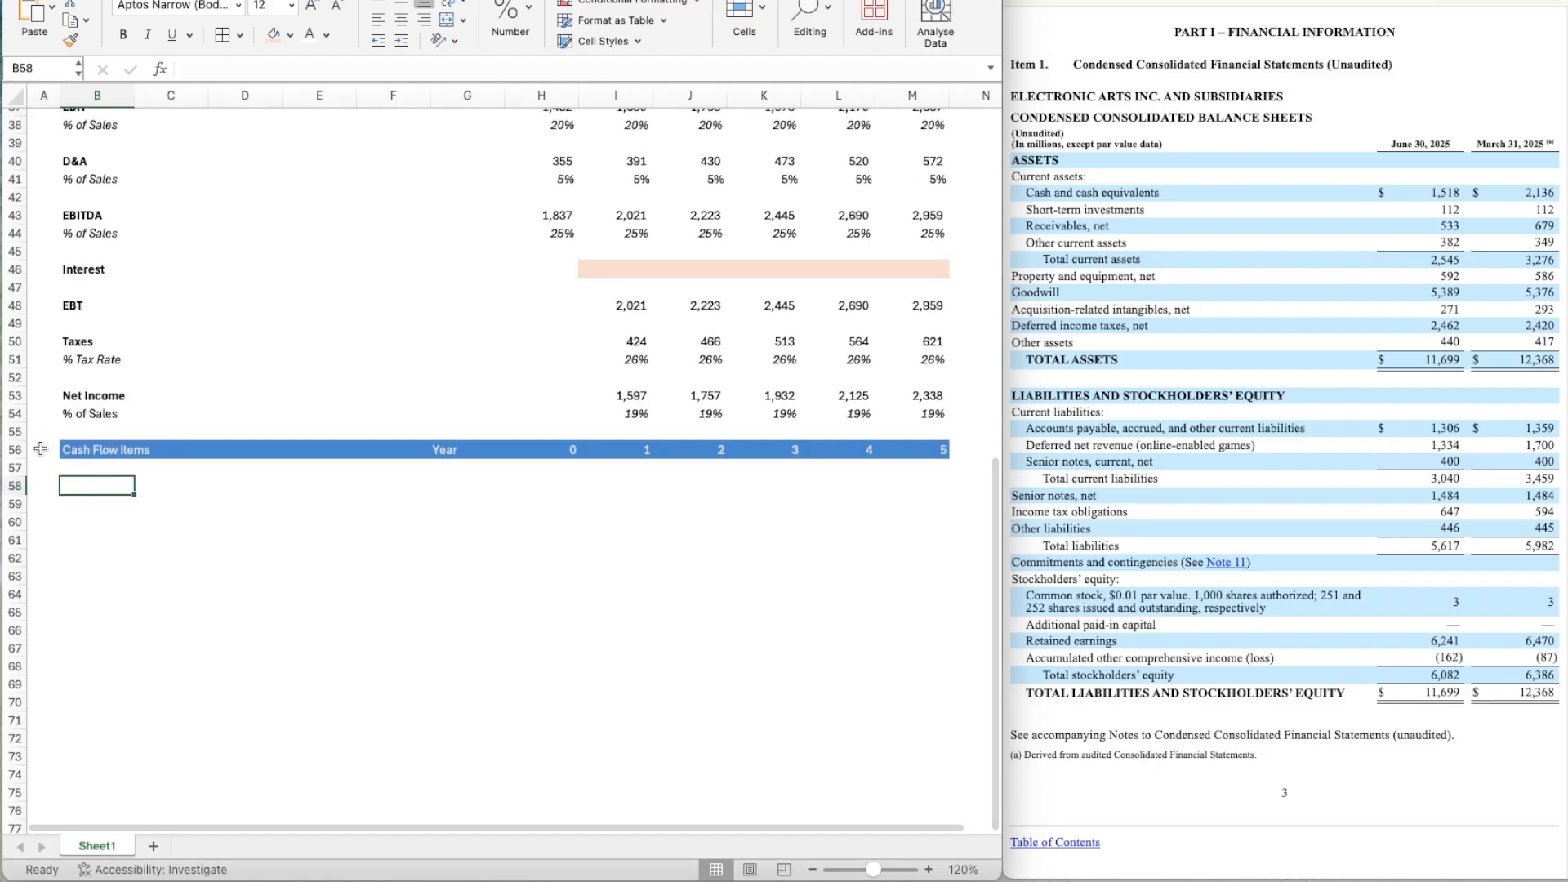
click(40, 448)
key(super+z)
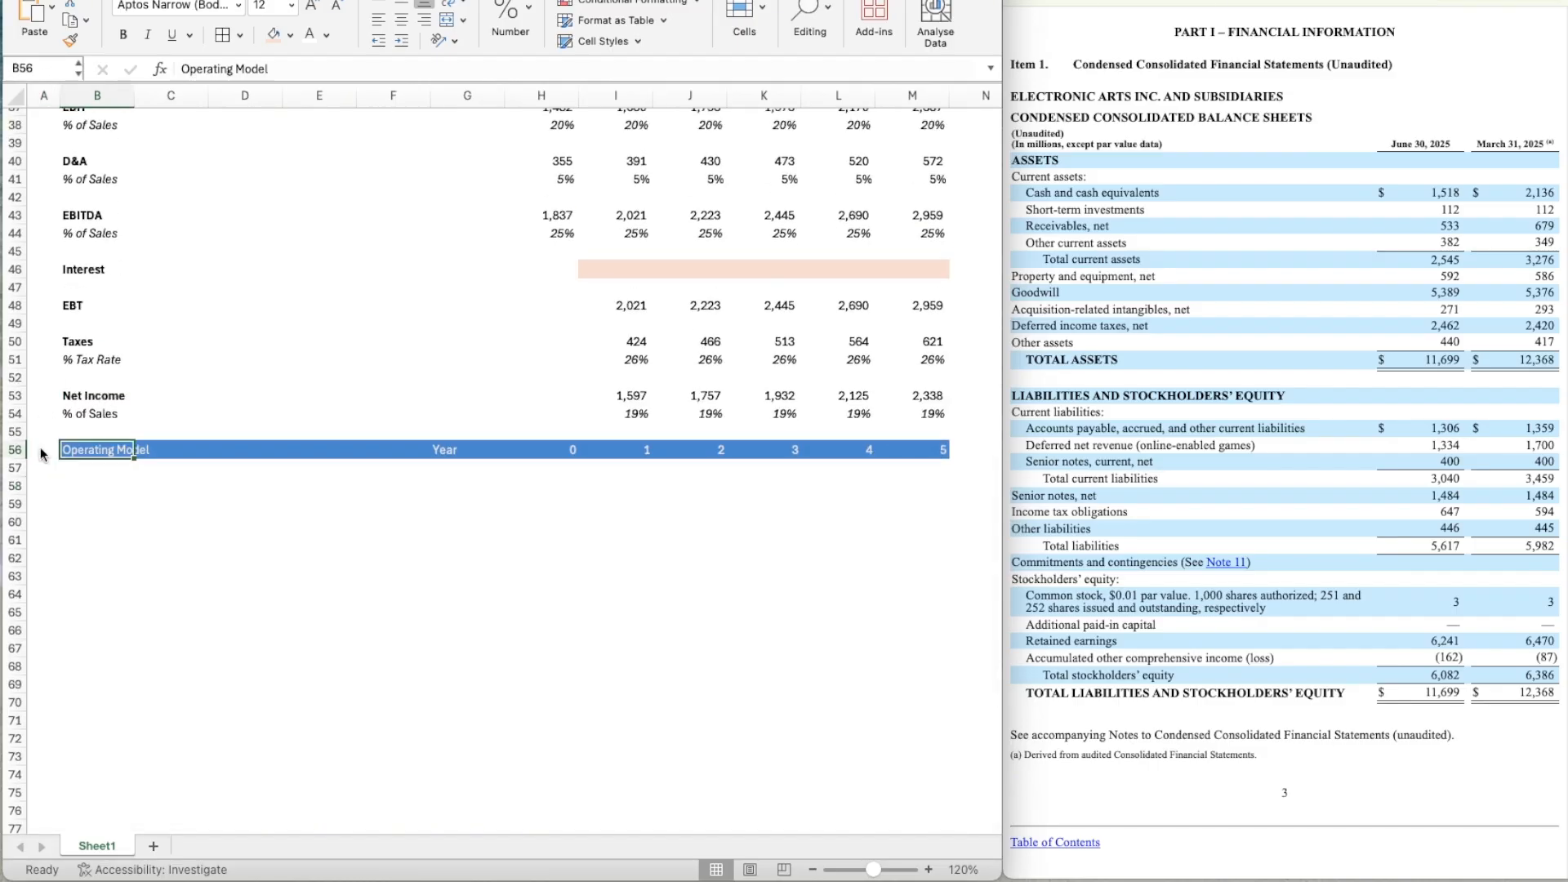
key(super+z)
Copy the Financials section header in row 21, including its X marker, to row 56.
scroll(41, 449, up, 10)
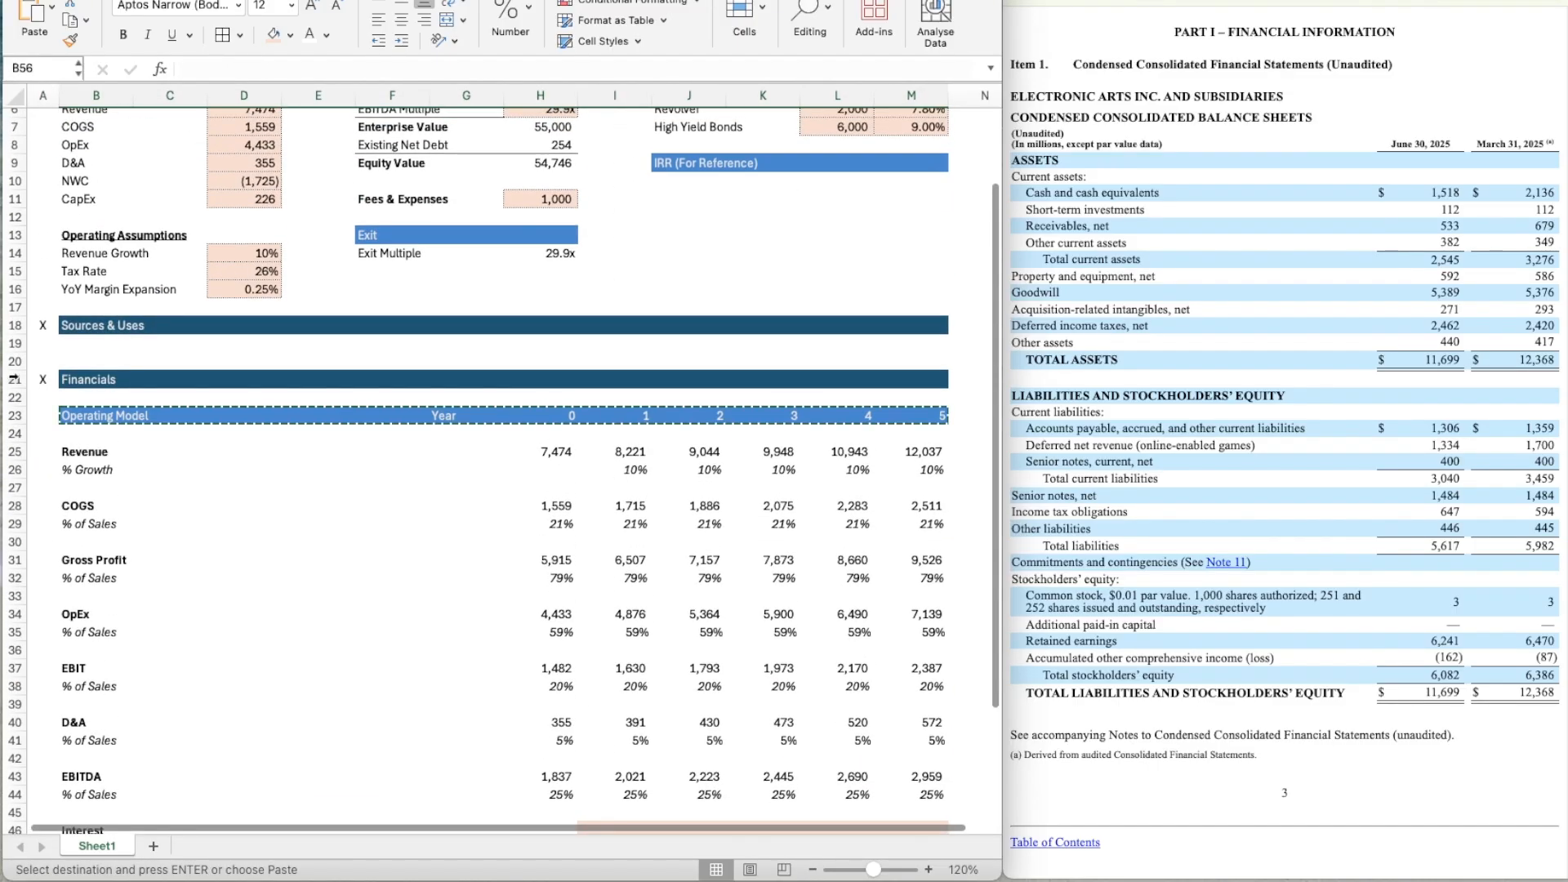
click(17, 380)
key(super+c)
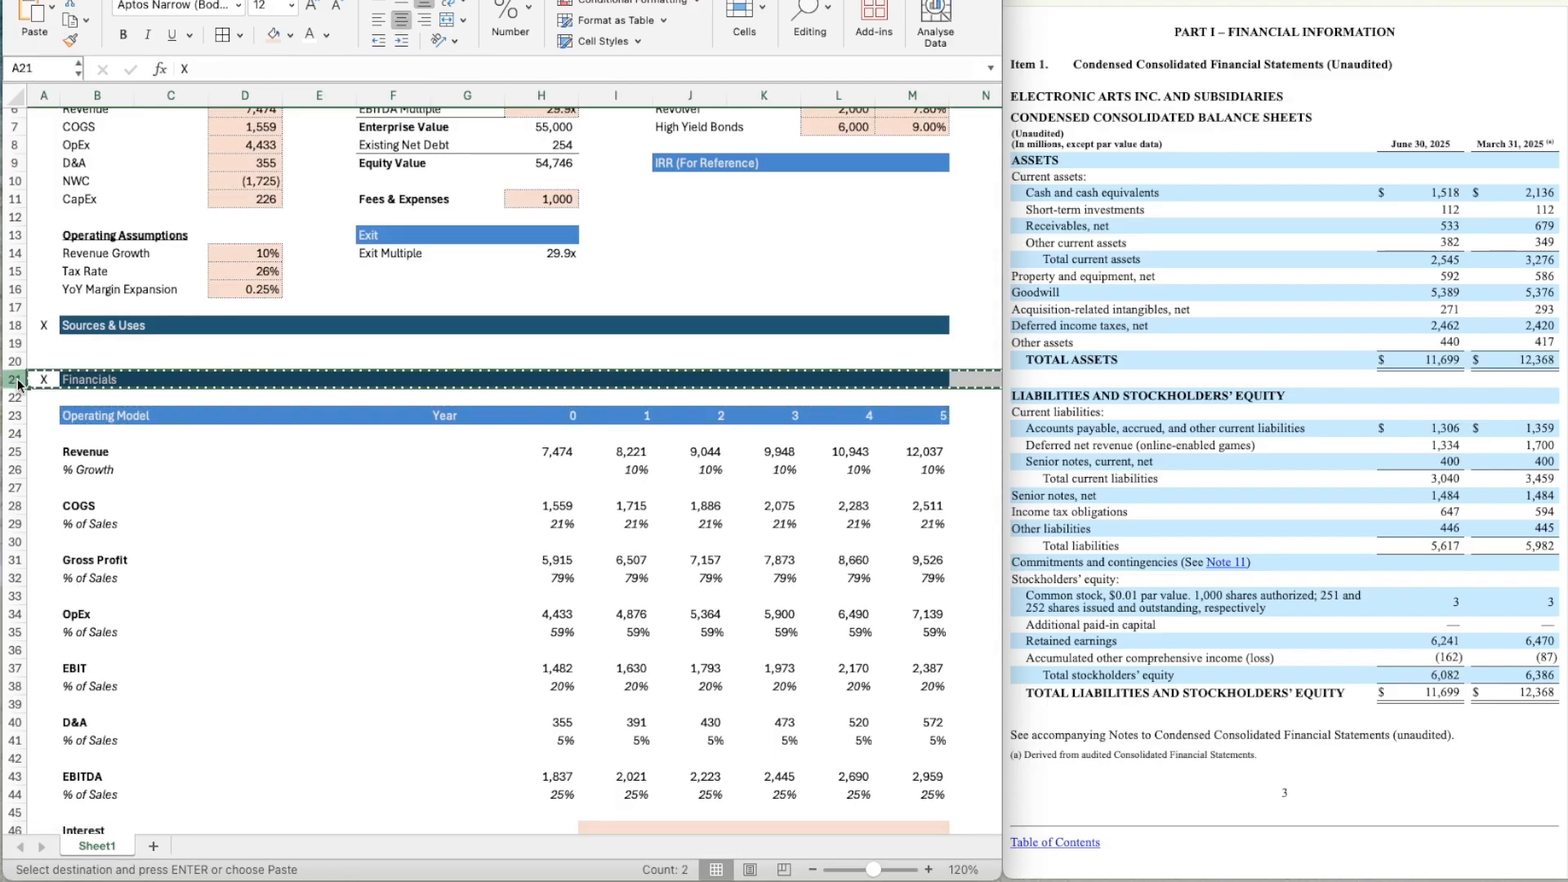
scroll(117, 465, down, 12)
click(52, 368)
key(super+v)
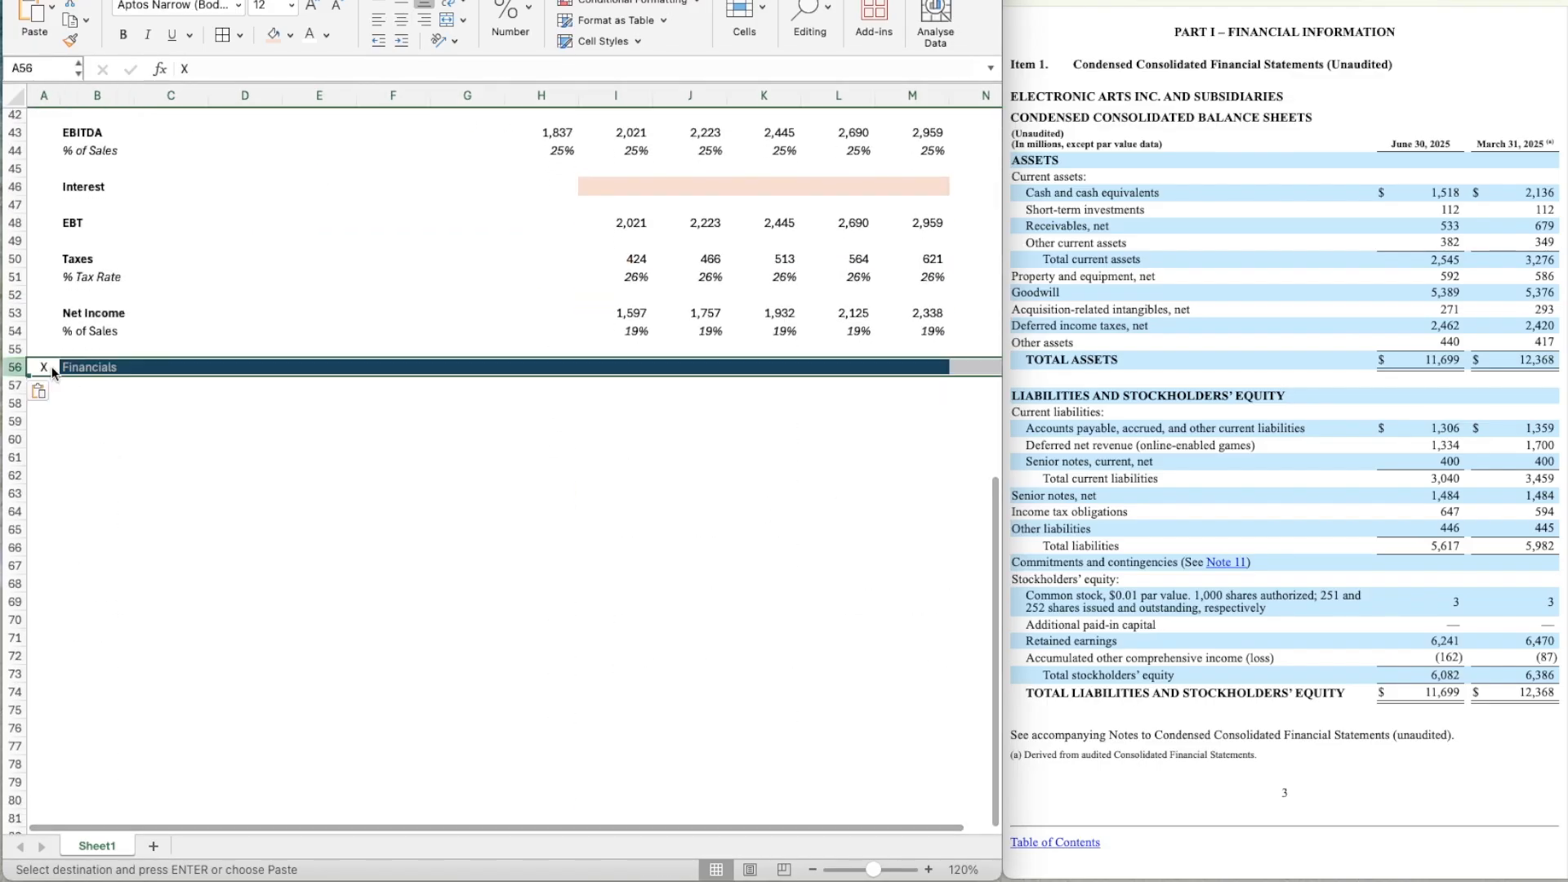
Retitle the copied section header in B56 as Cash Flow Items.
key(Right)
text(Cash Flow Items)
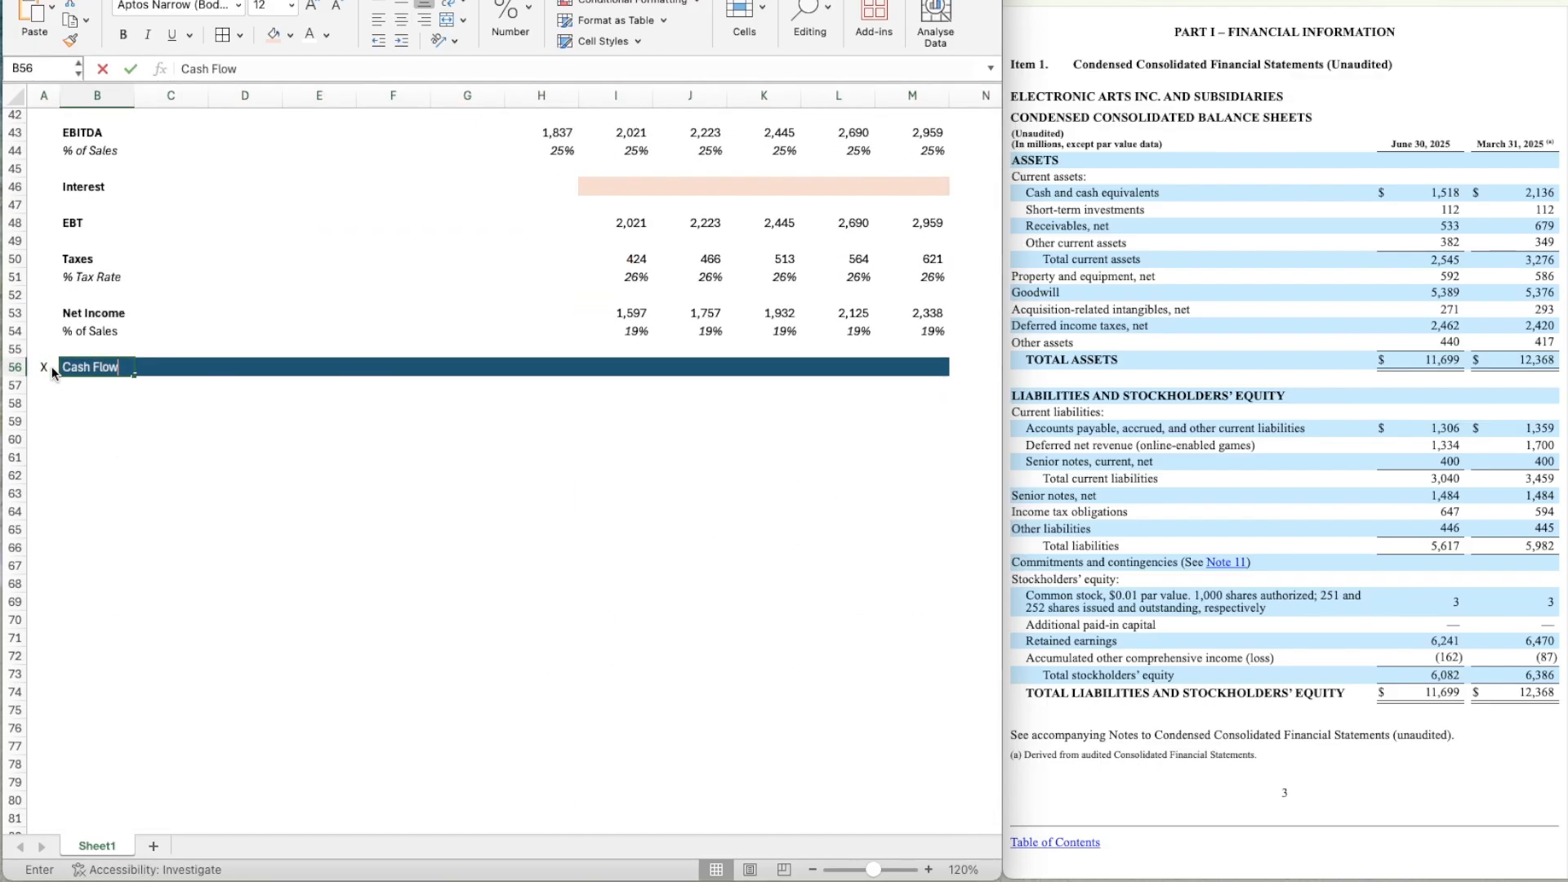
key(Return)
key(Return)
key(Return)
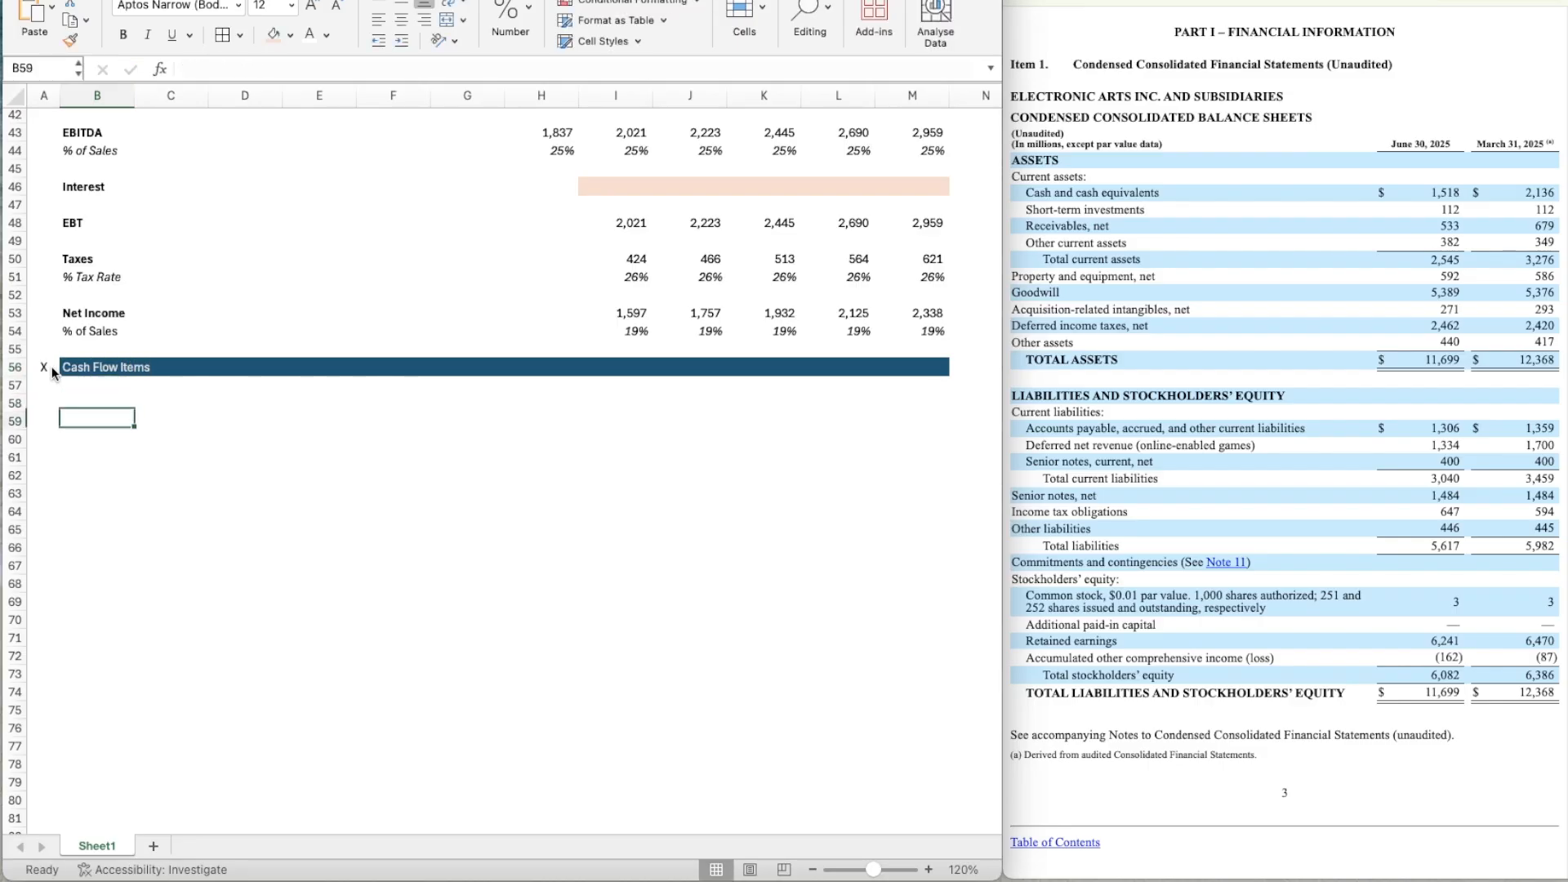
Label cell B58 as D&A under the Cash Flow Items header.
key(Up)
text(D&A)
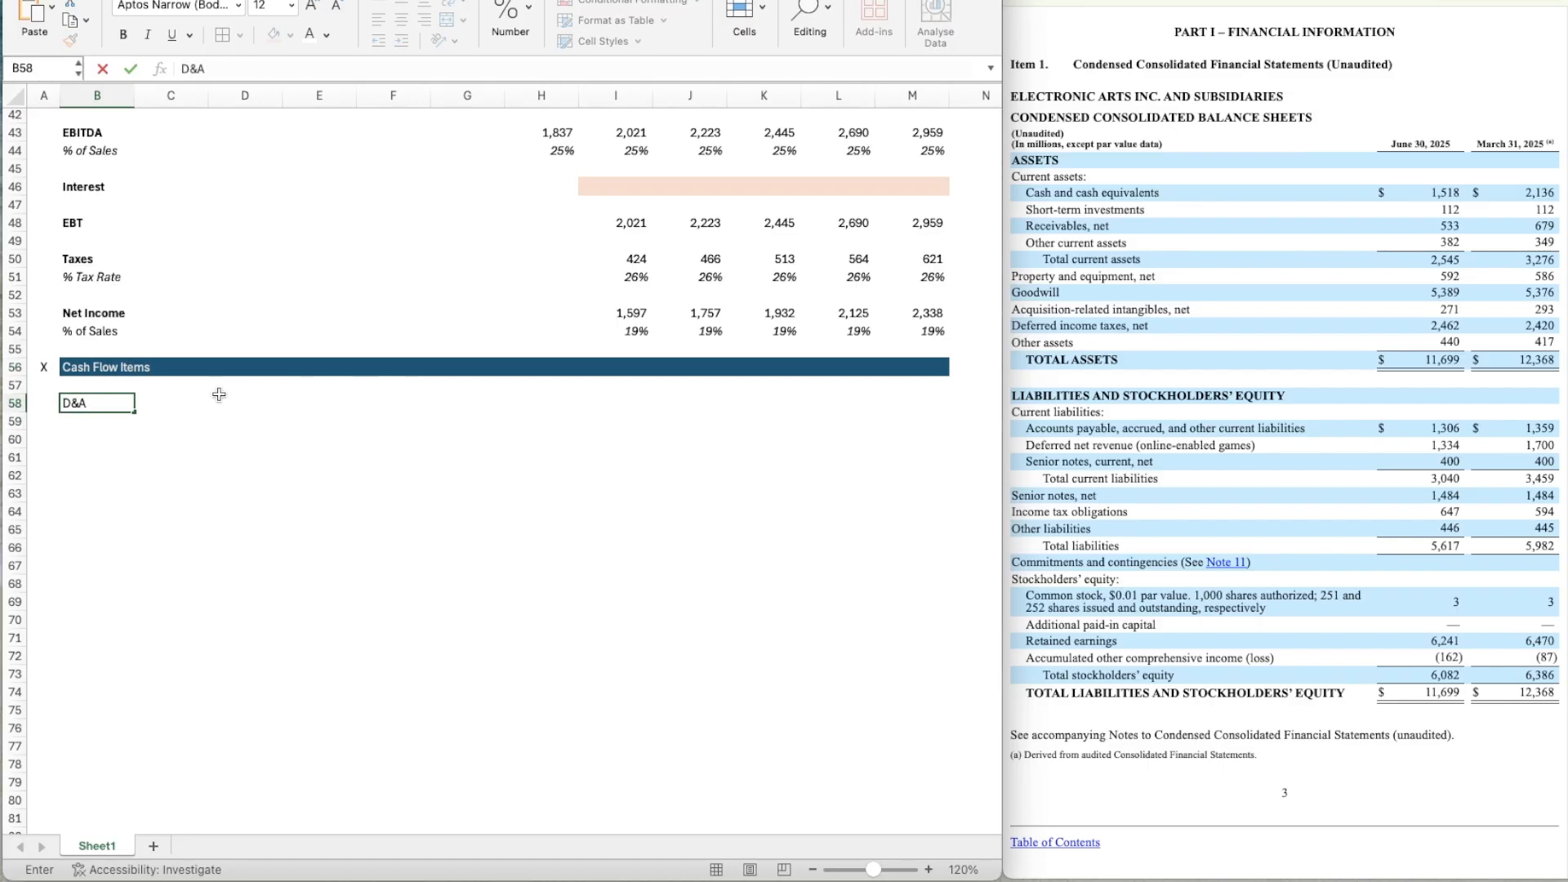
key(Return)
Label B59 as % of Sales and italicize the whole of row 59.
text(% of Sal)
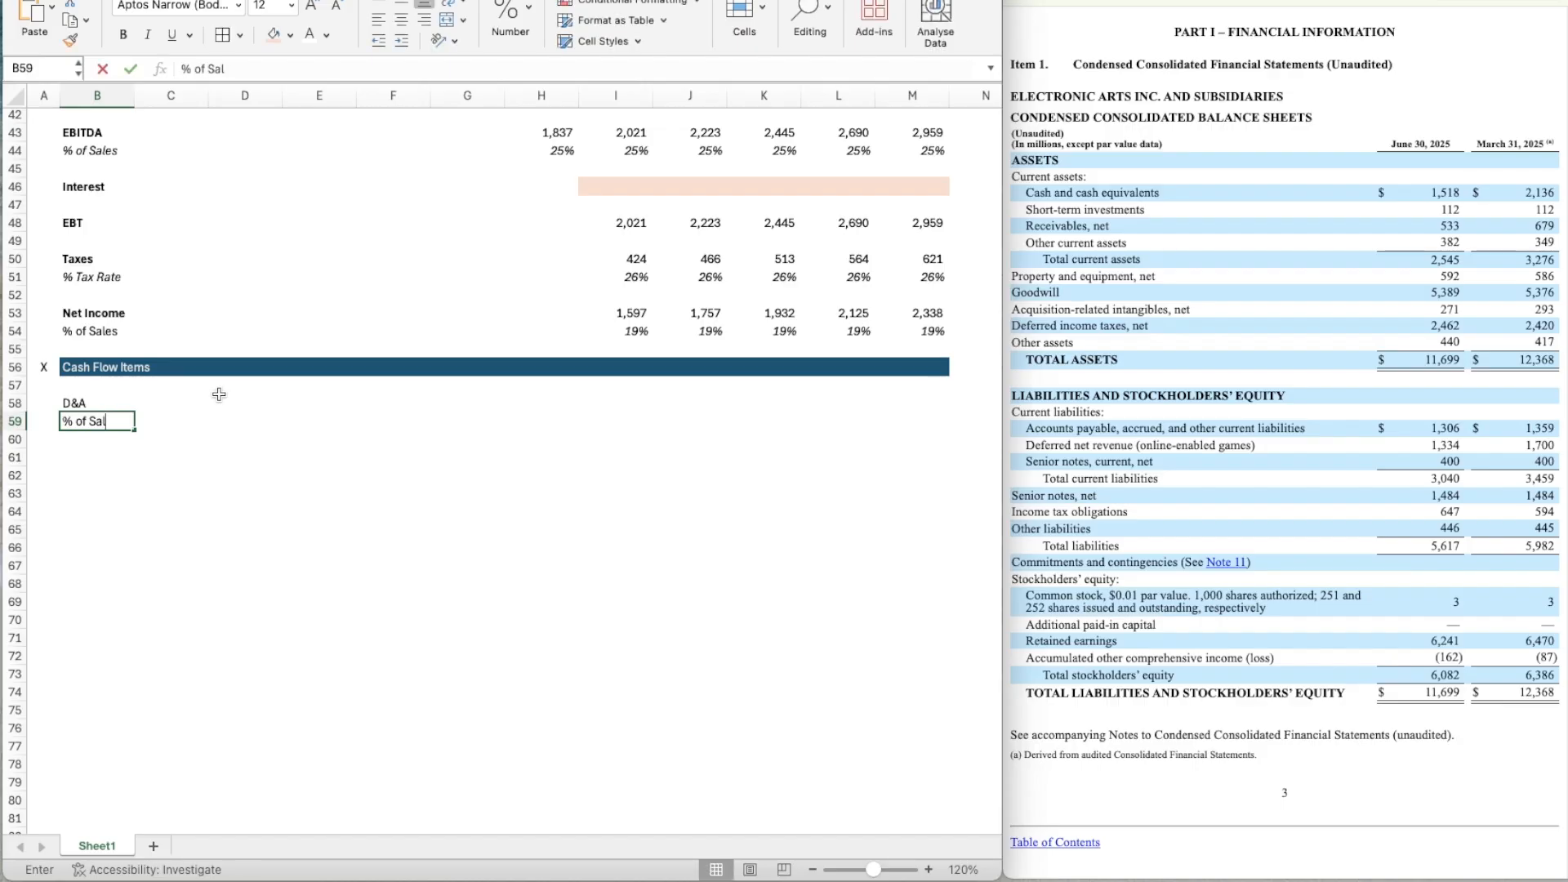
text(es)
key(ctrl+Return)
key(shift+space)
key(ctrl+i)
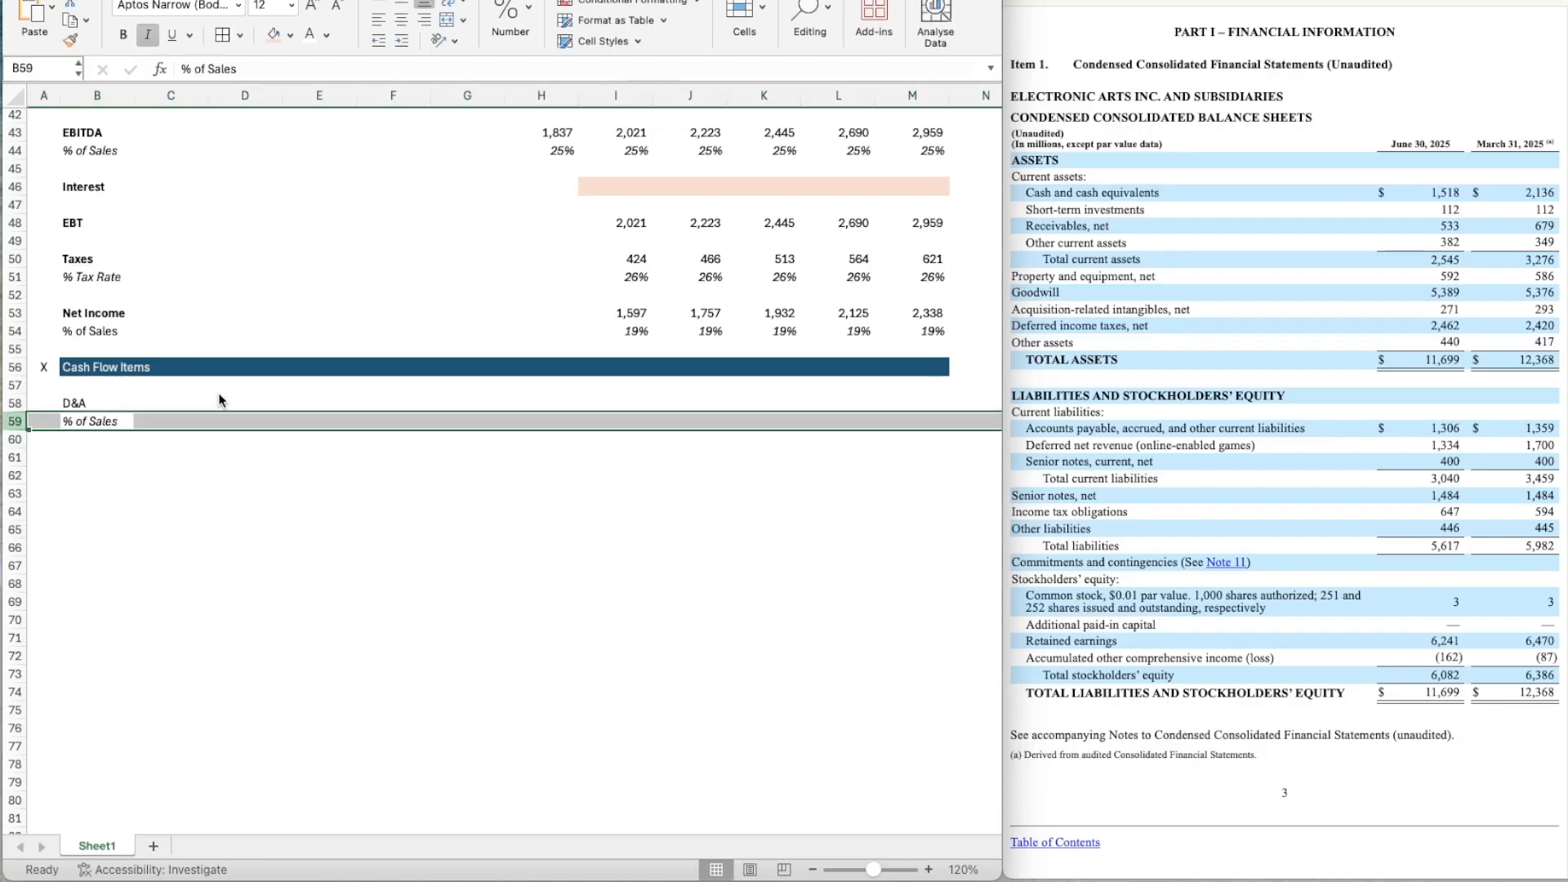
Label cell B61 as Net Working Capital.
key(Down)
key(Down)
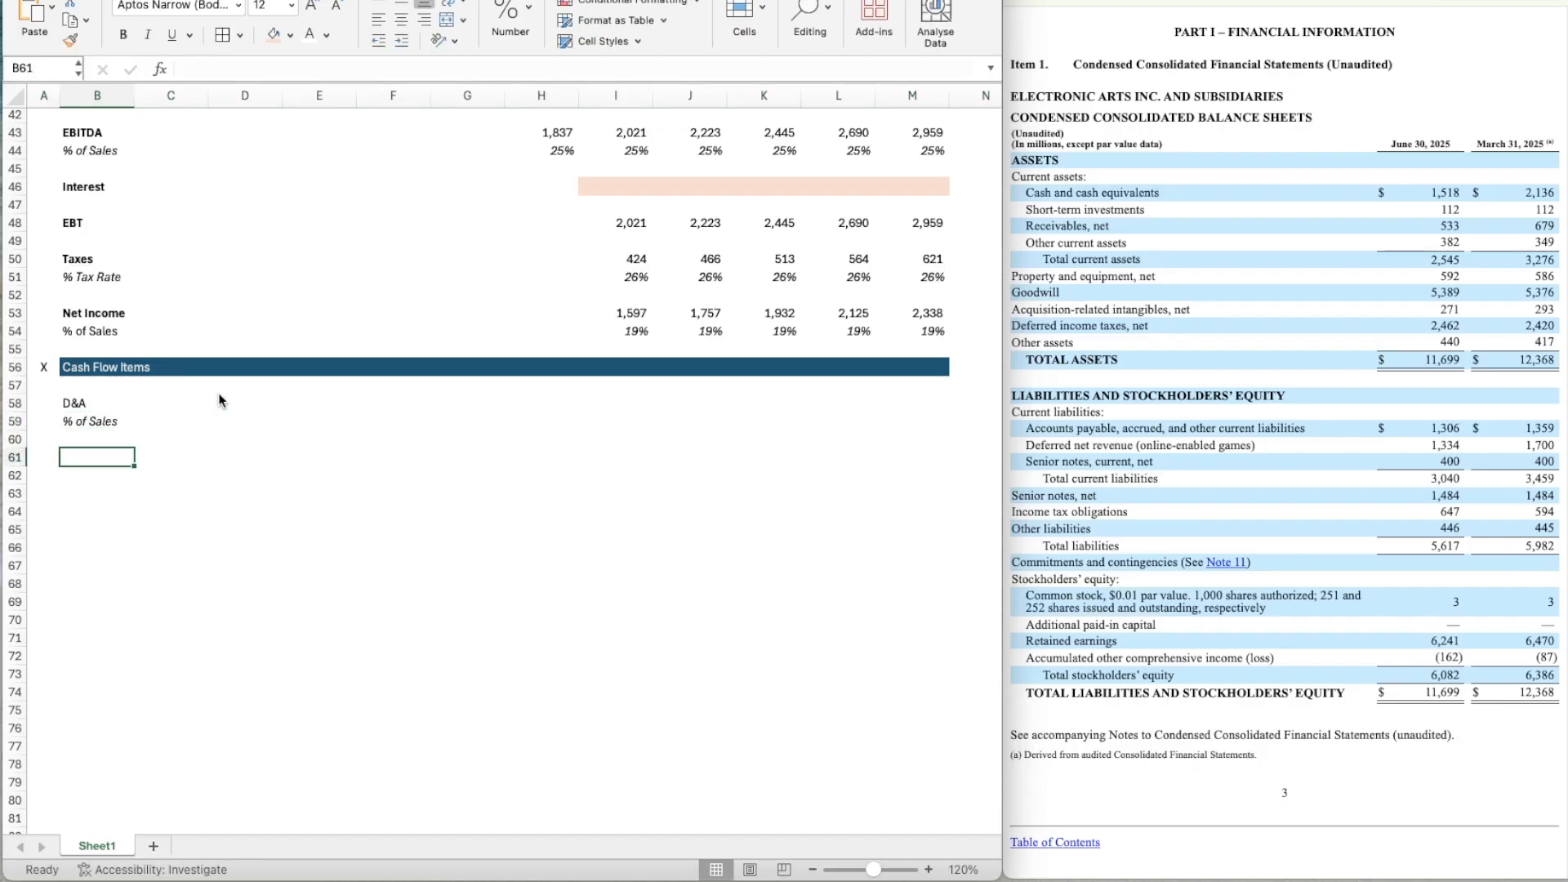
text(Net Working Capital)
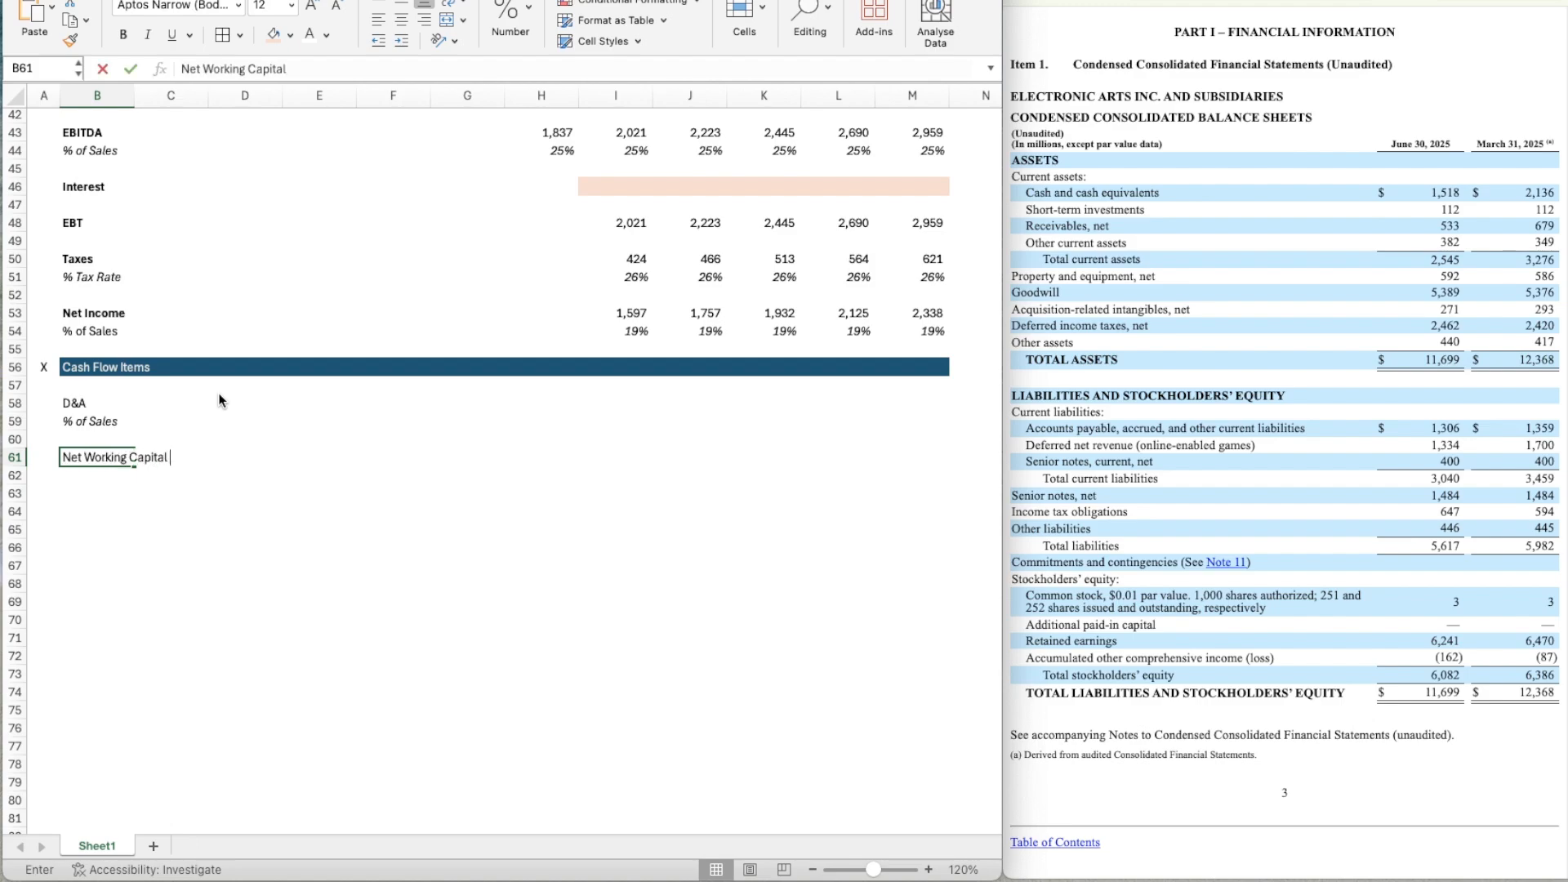
key(ctrl+Return)
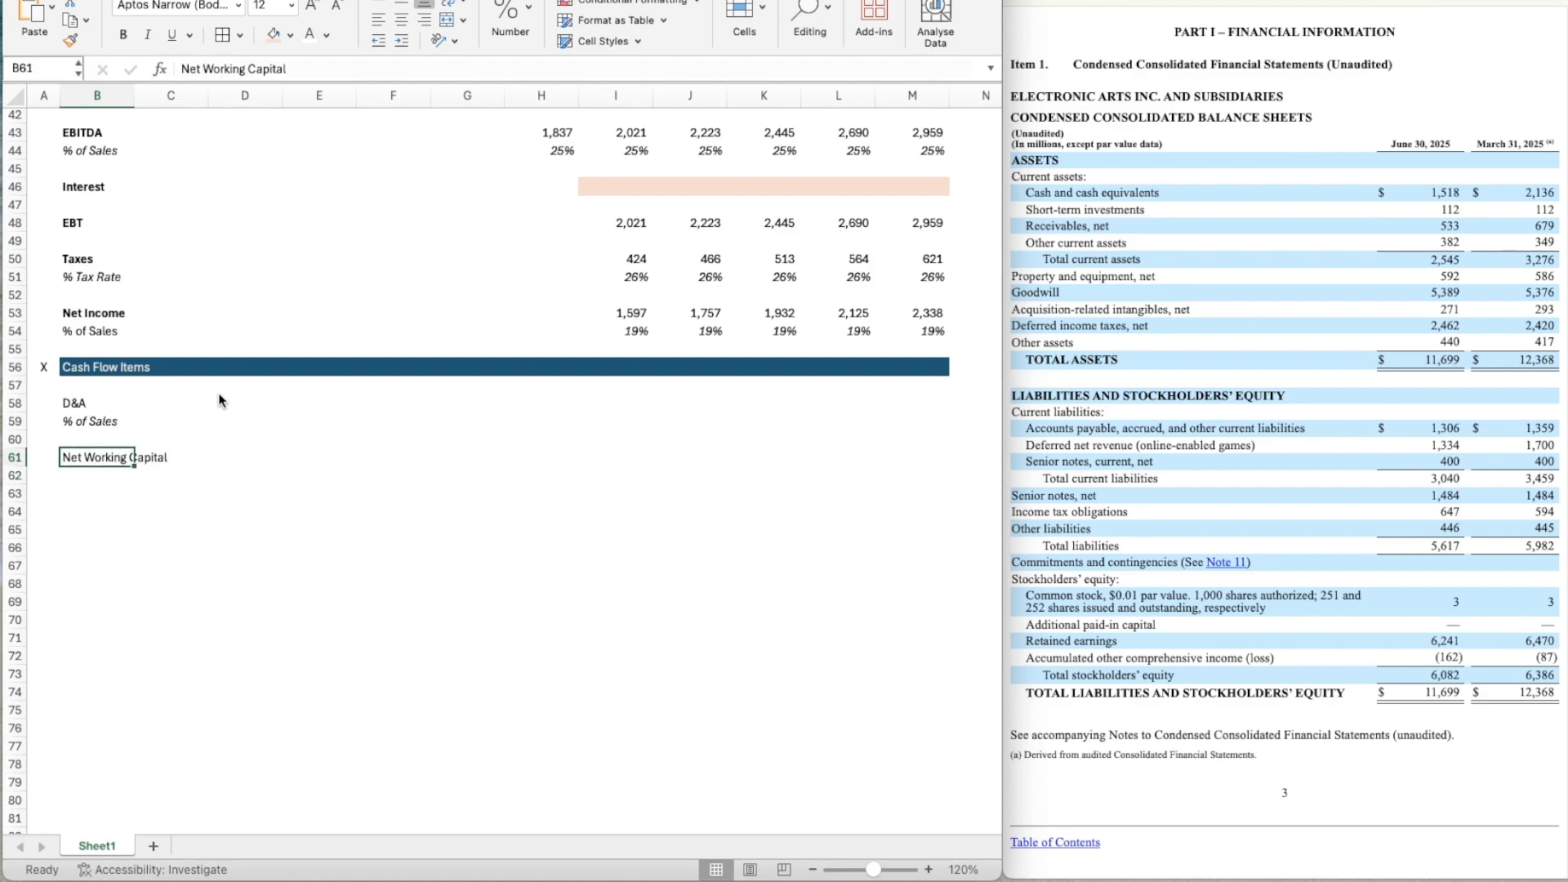
Bold the D&A label in B58 and the Net Working Capital label in B61.
key(Up)
key(Up)
key(Up)
key(ctrl+b)
key(Down)
key(Down)
key(Down)
key(ctrl+b)
Label B62 as % of Sales and italicize the whole of row 62.
key(Down)
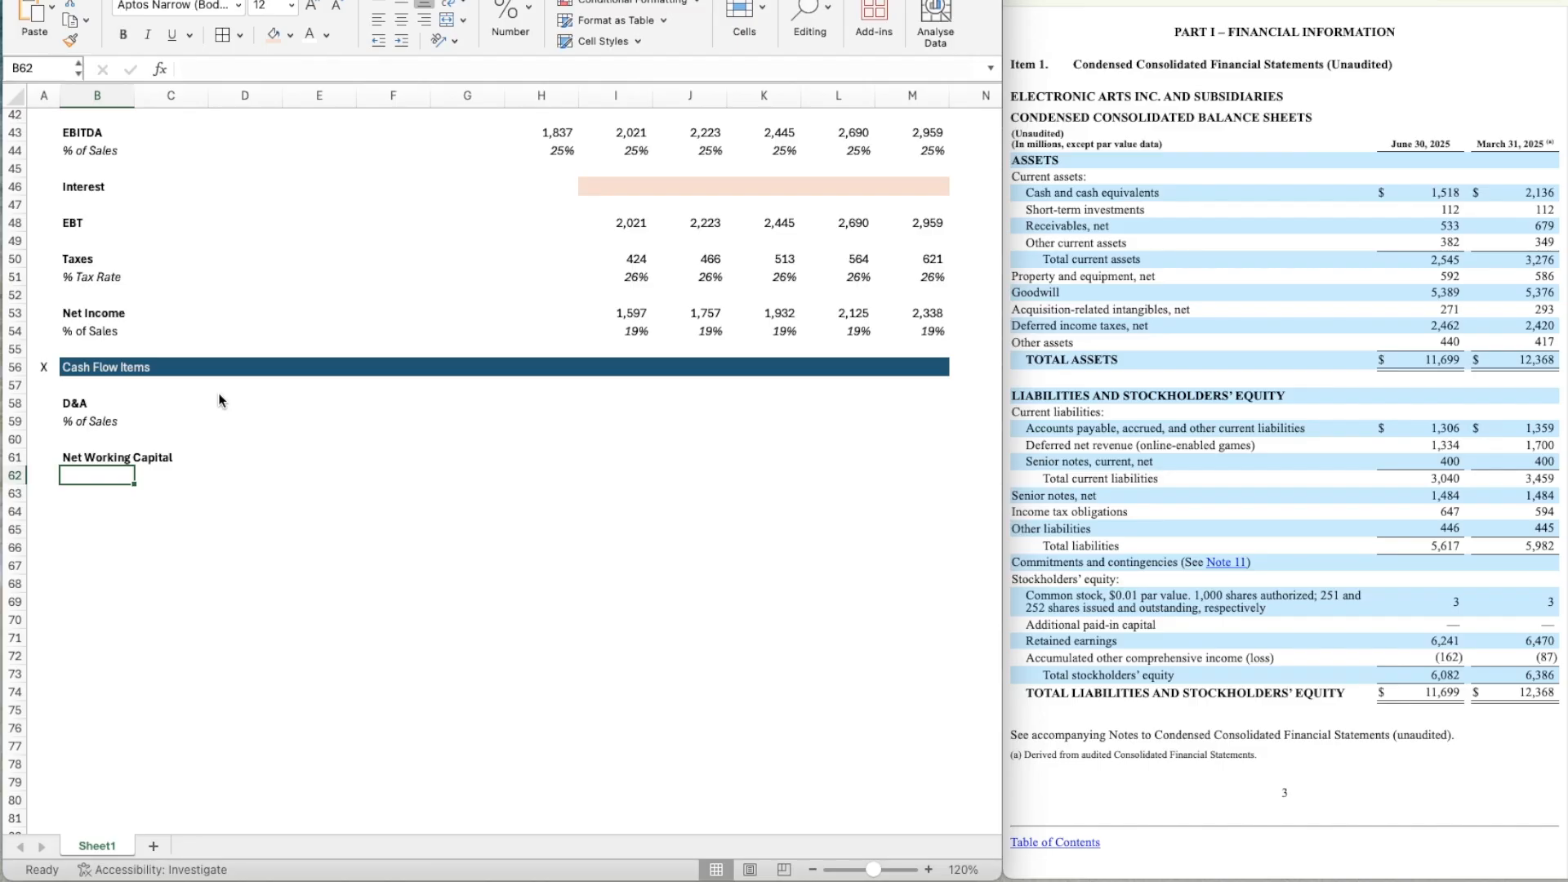
text(% of Sales)
key(Return)
key(Up)
key(shift+space)
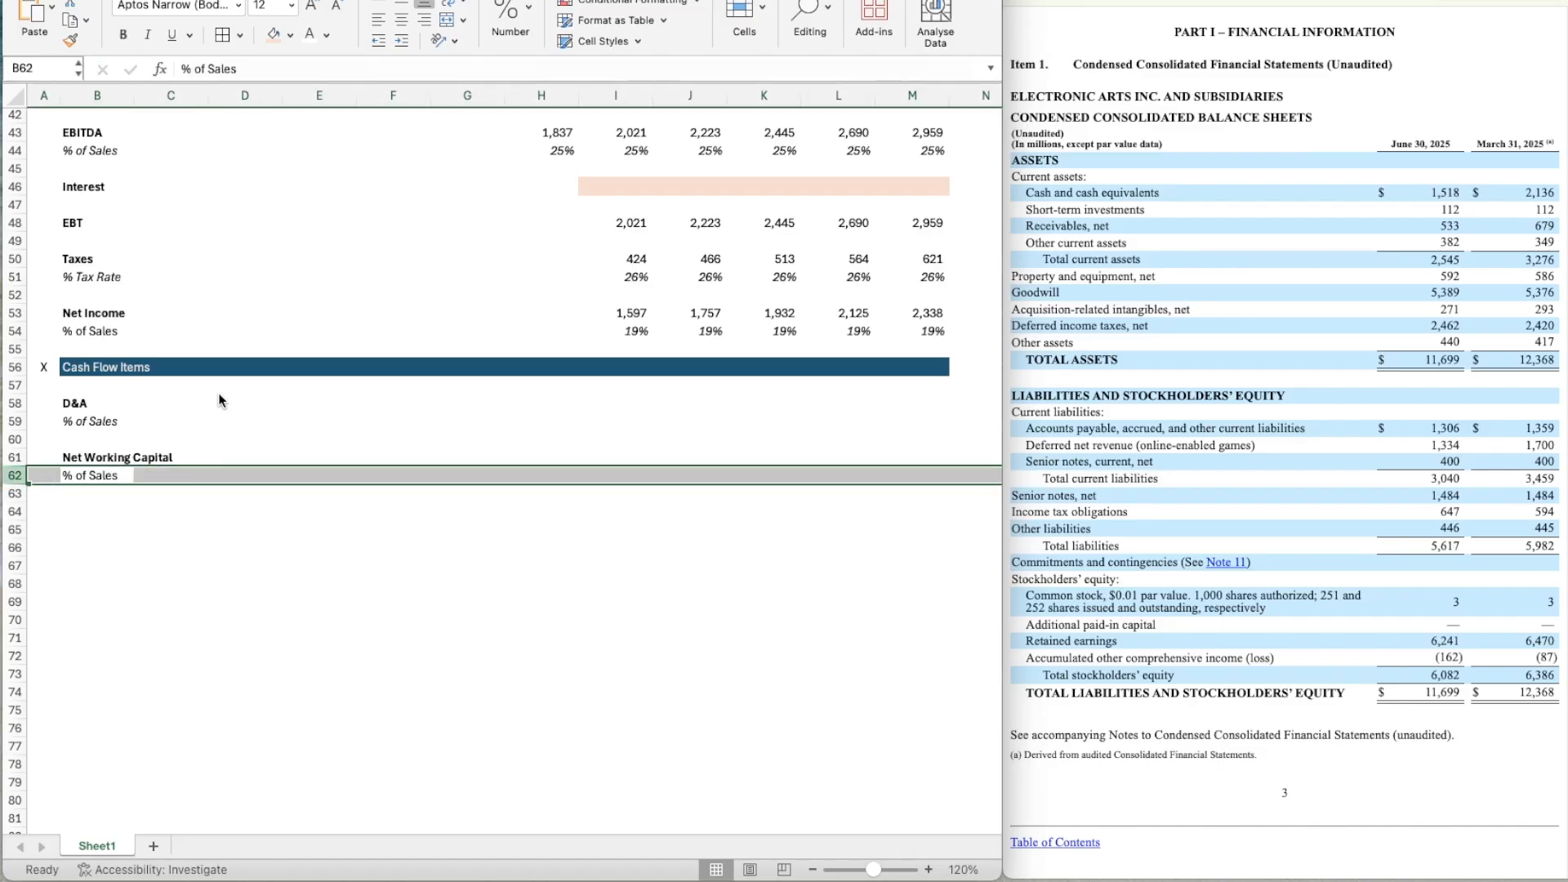
Label B63 as Change in NWC in bold.
key(Down)
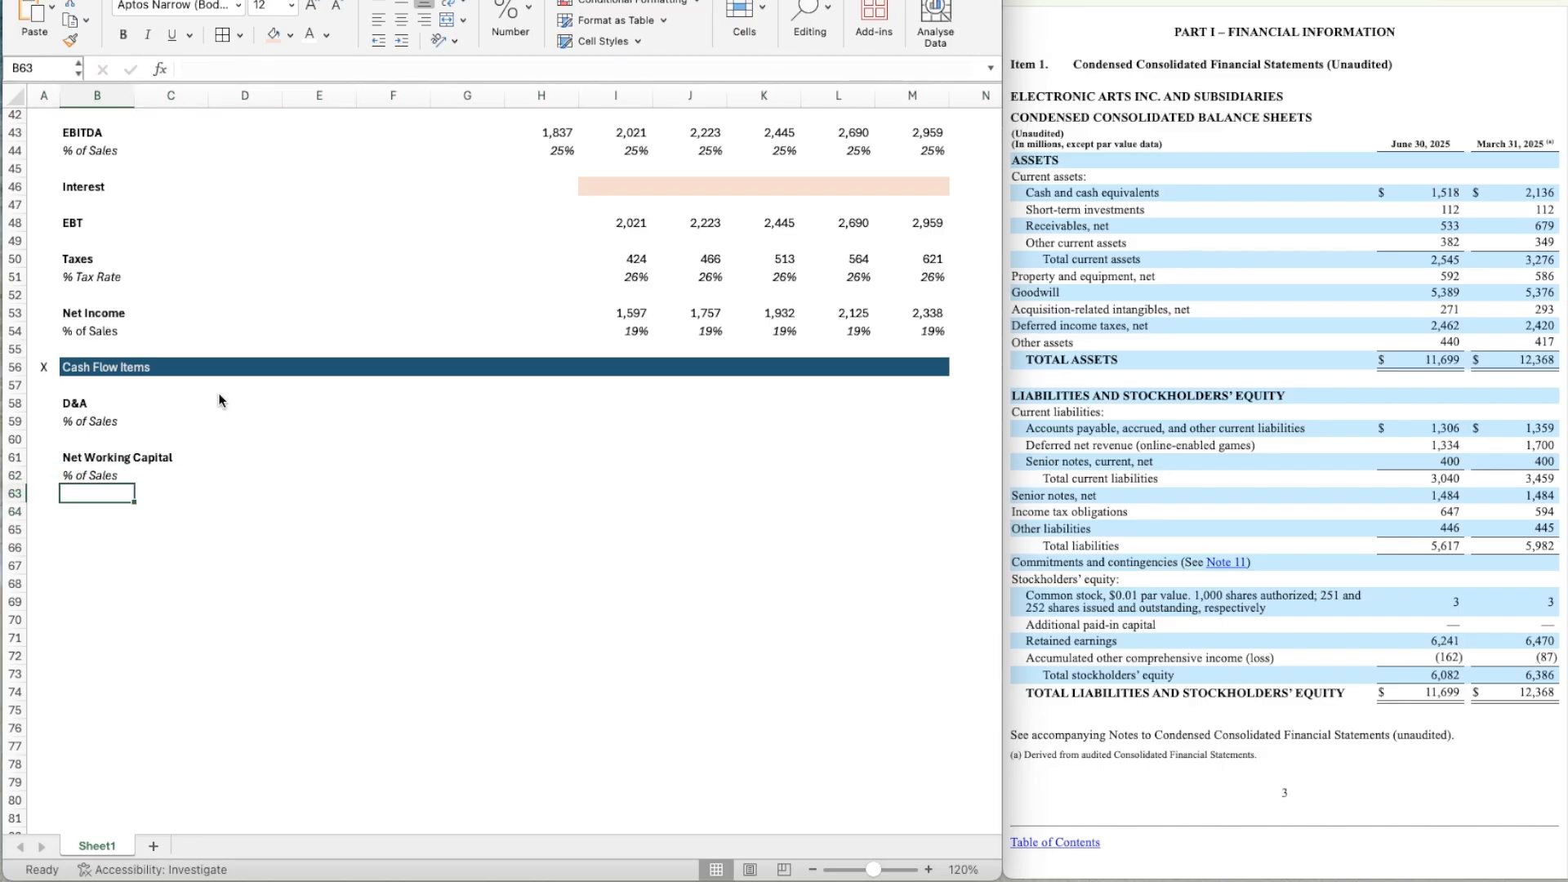
text(Cange)
key(BackSpace)
key(BackSpace)
key(BackSpace)
key(BackSpace)
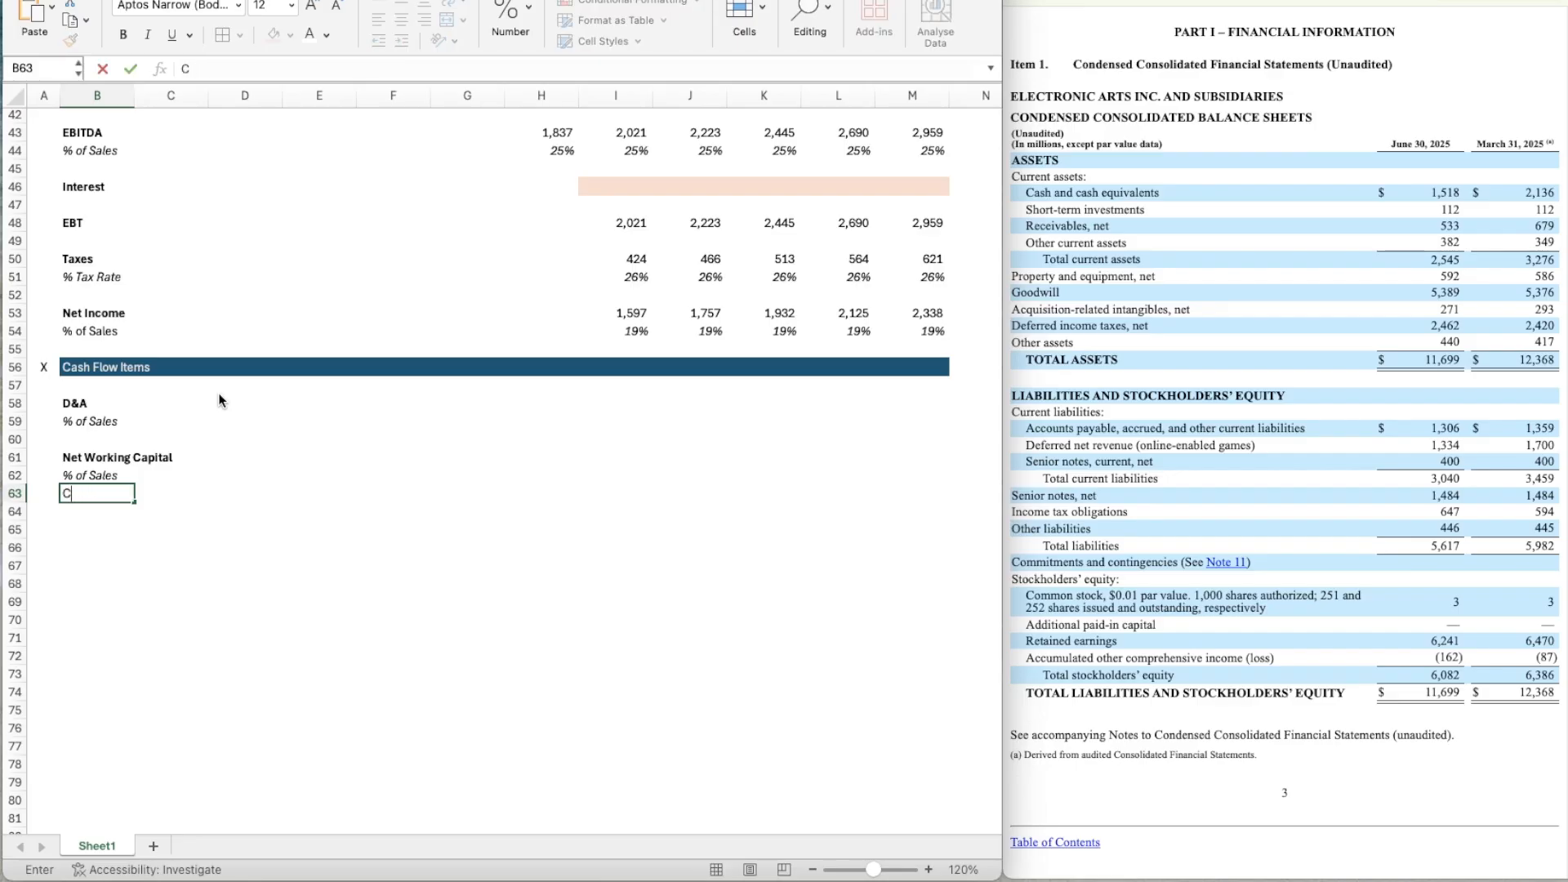
text(hange in NWC)
key(Return)
key(Up)
key(super+b)
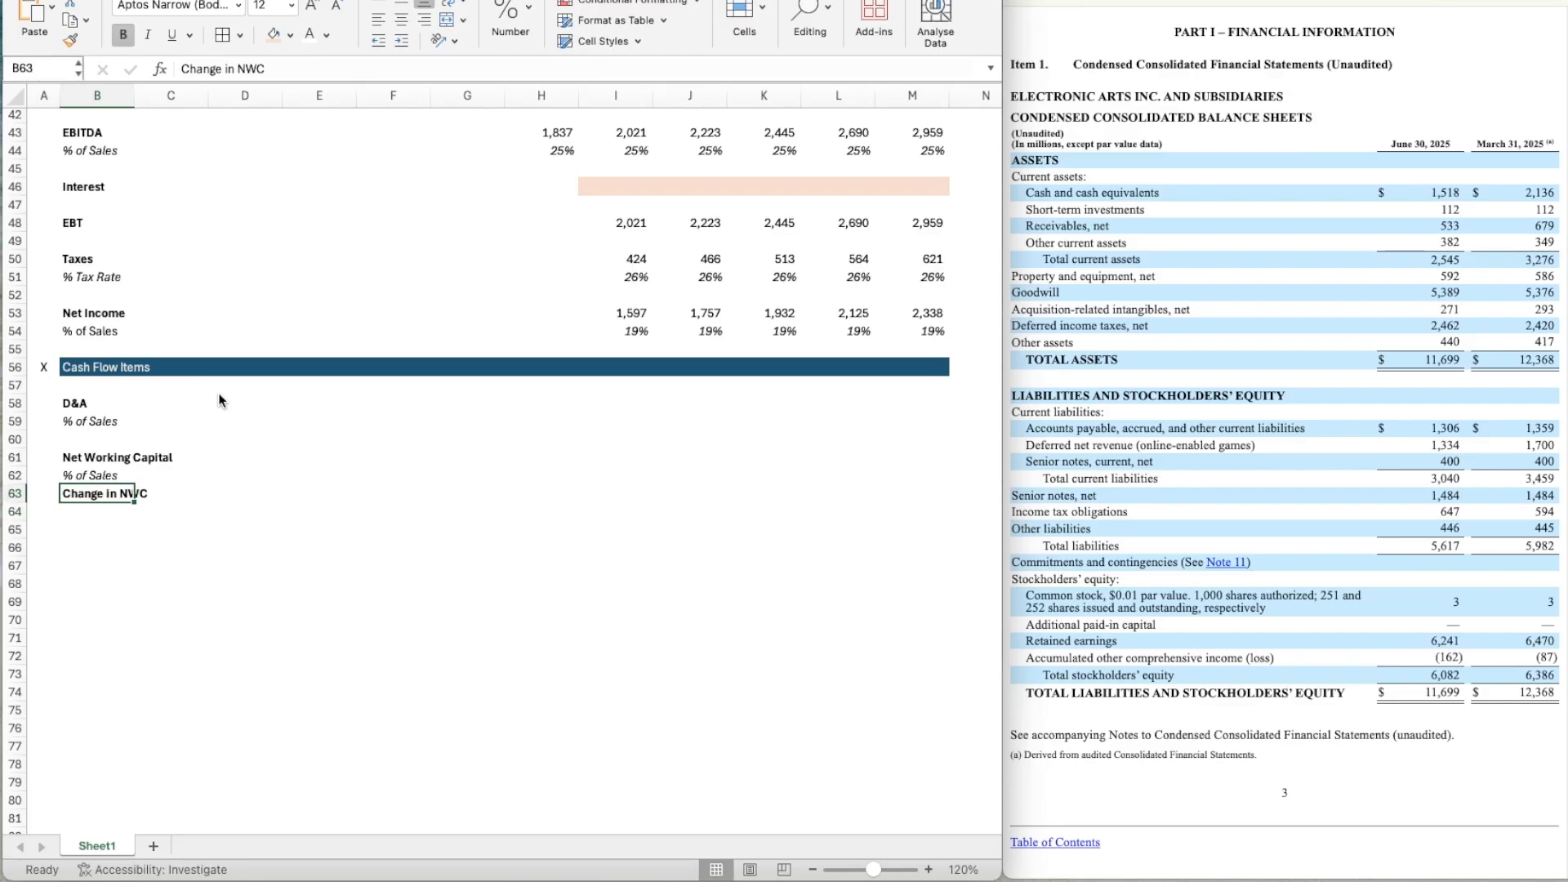
Label B65 as CapEx in bold.
key(Down)
key(Down)
text(CapEx)
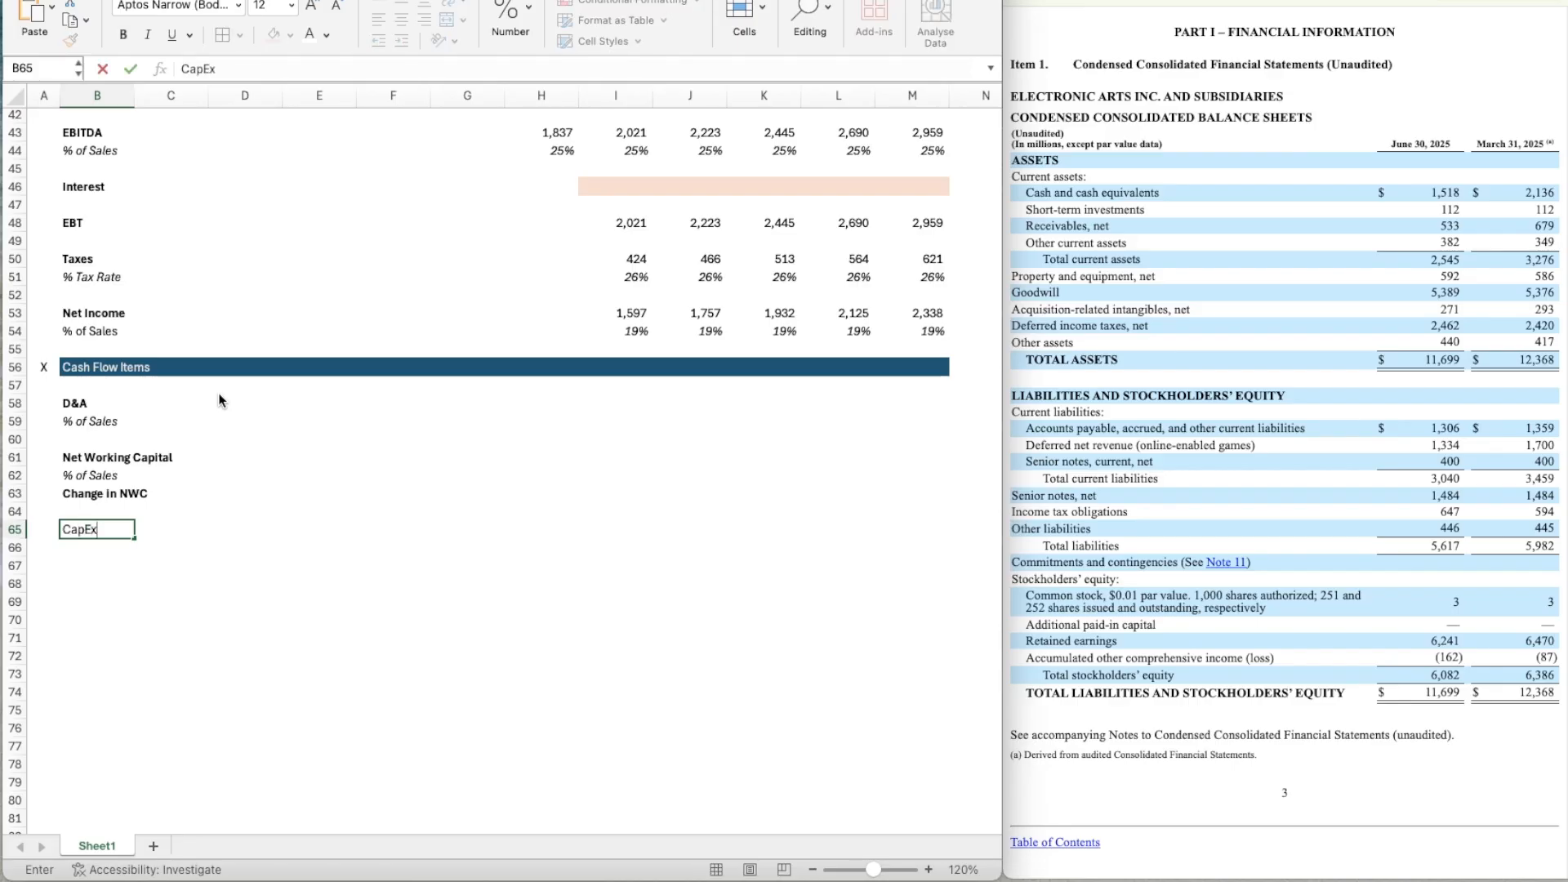
key(Return)
key(Up)
key(super+b)
key(Down)
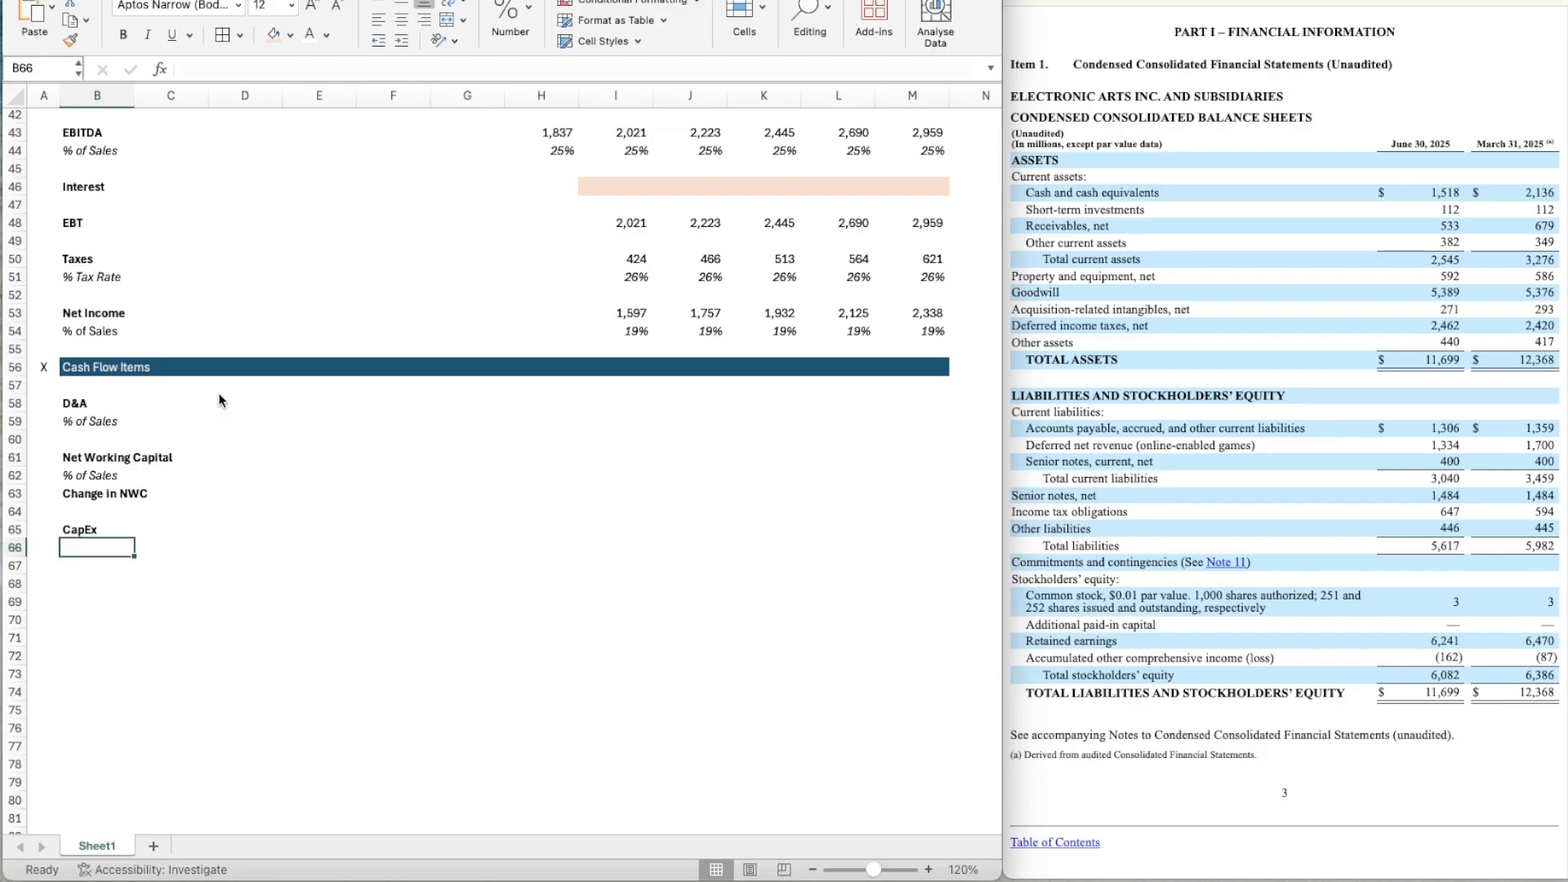
Copy the Year 0 to 5 header cells G23:M23 from the Operating Model bar into the Cash Flow Items bar at G56:M56.
key(Up)
key(Up)
key(Up)
key(Up)
key(Up)
key(Up)
key(Up)
key(Up)
key(Up)
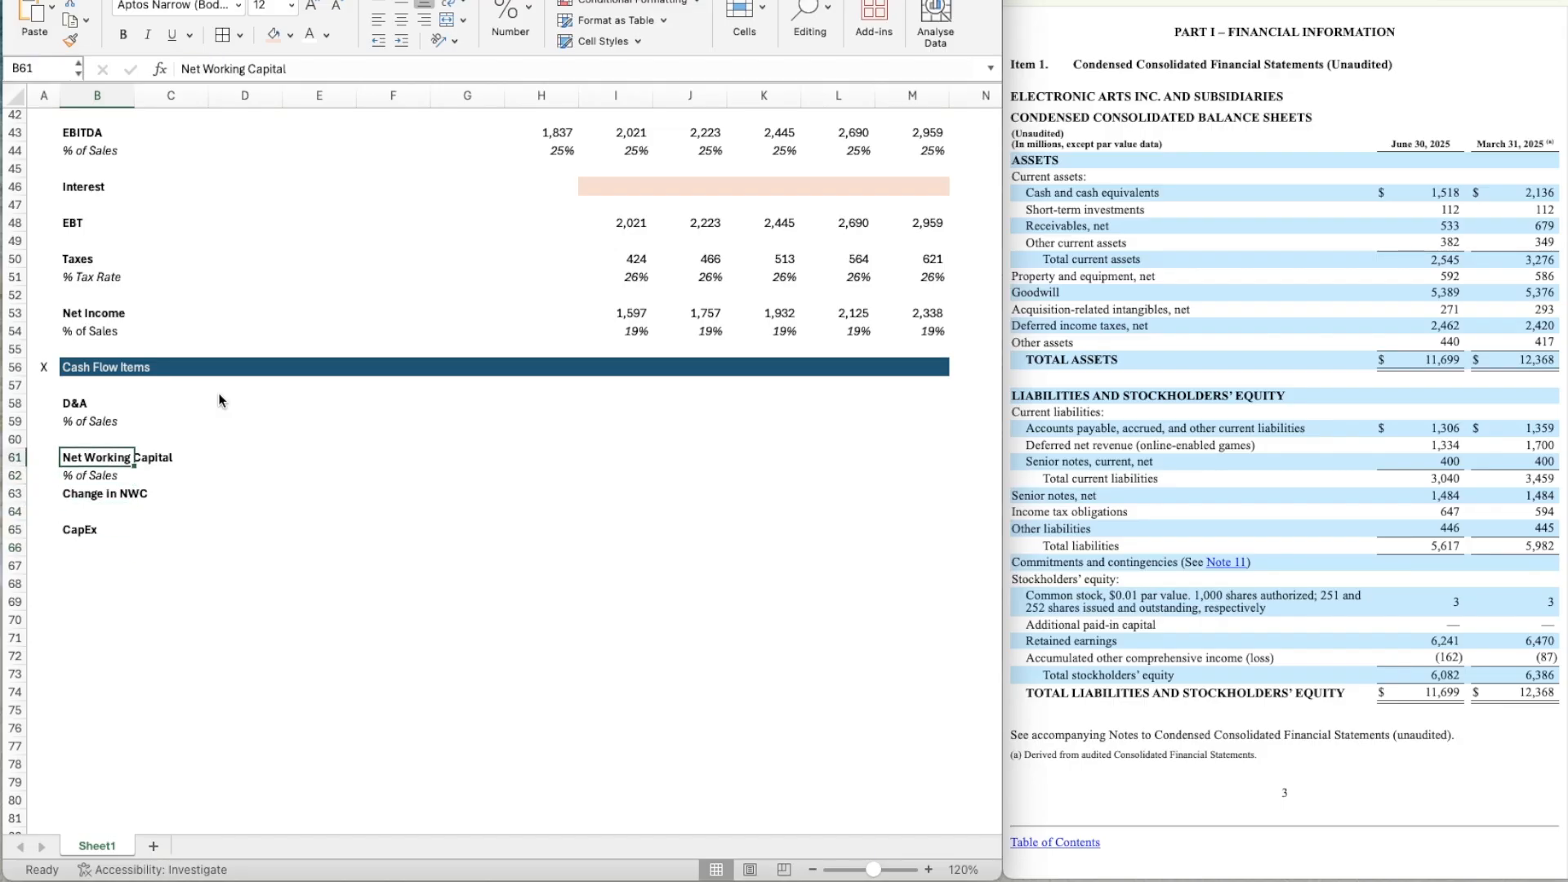
key(Right)
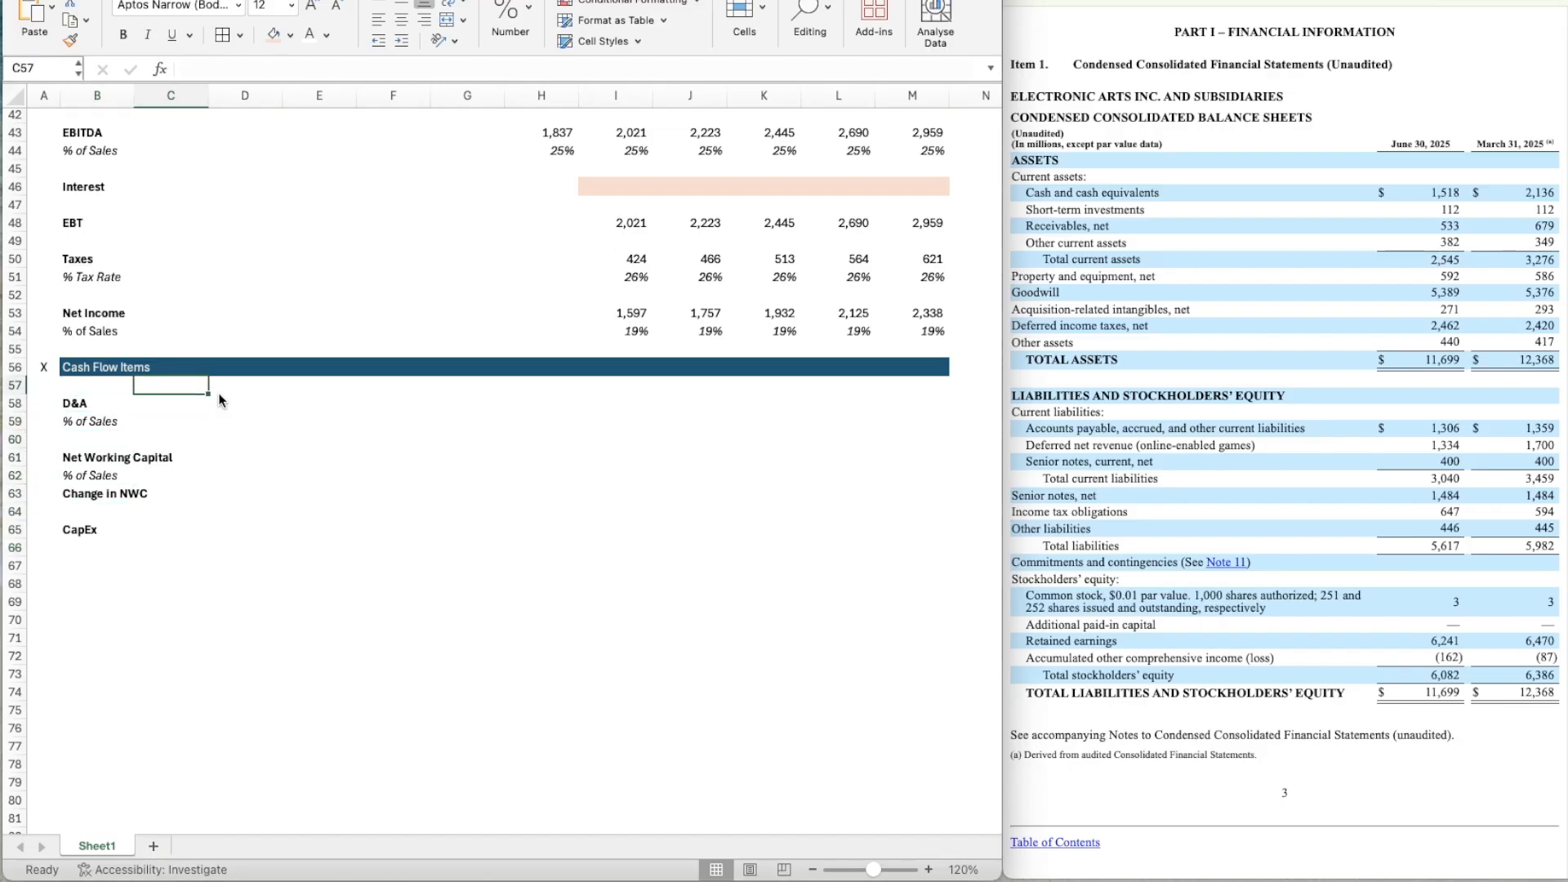
key(Right)
key(Up)
key(Right)
key(Right)
key(Right)
scroll(218, 393, up, 1)
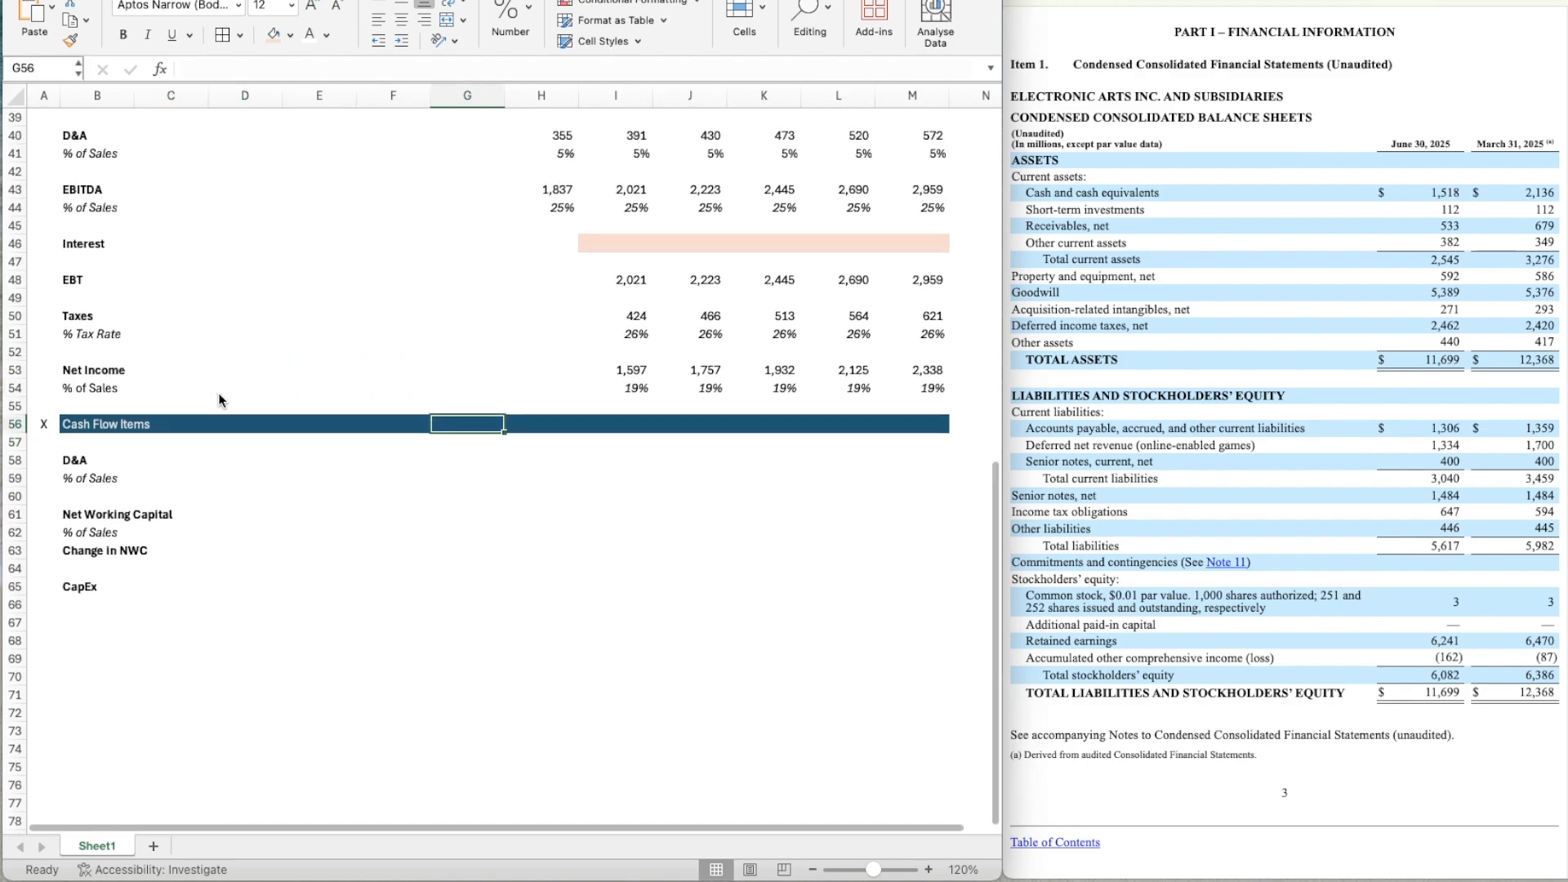
key(super+Up)
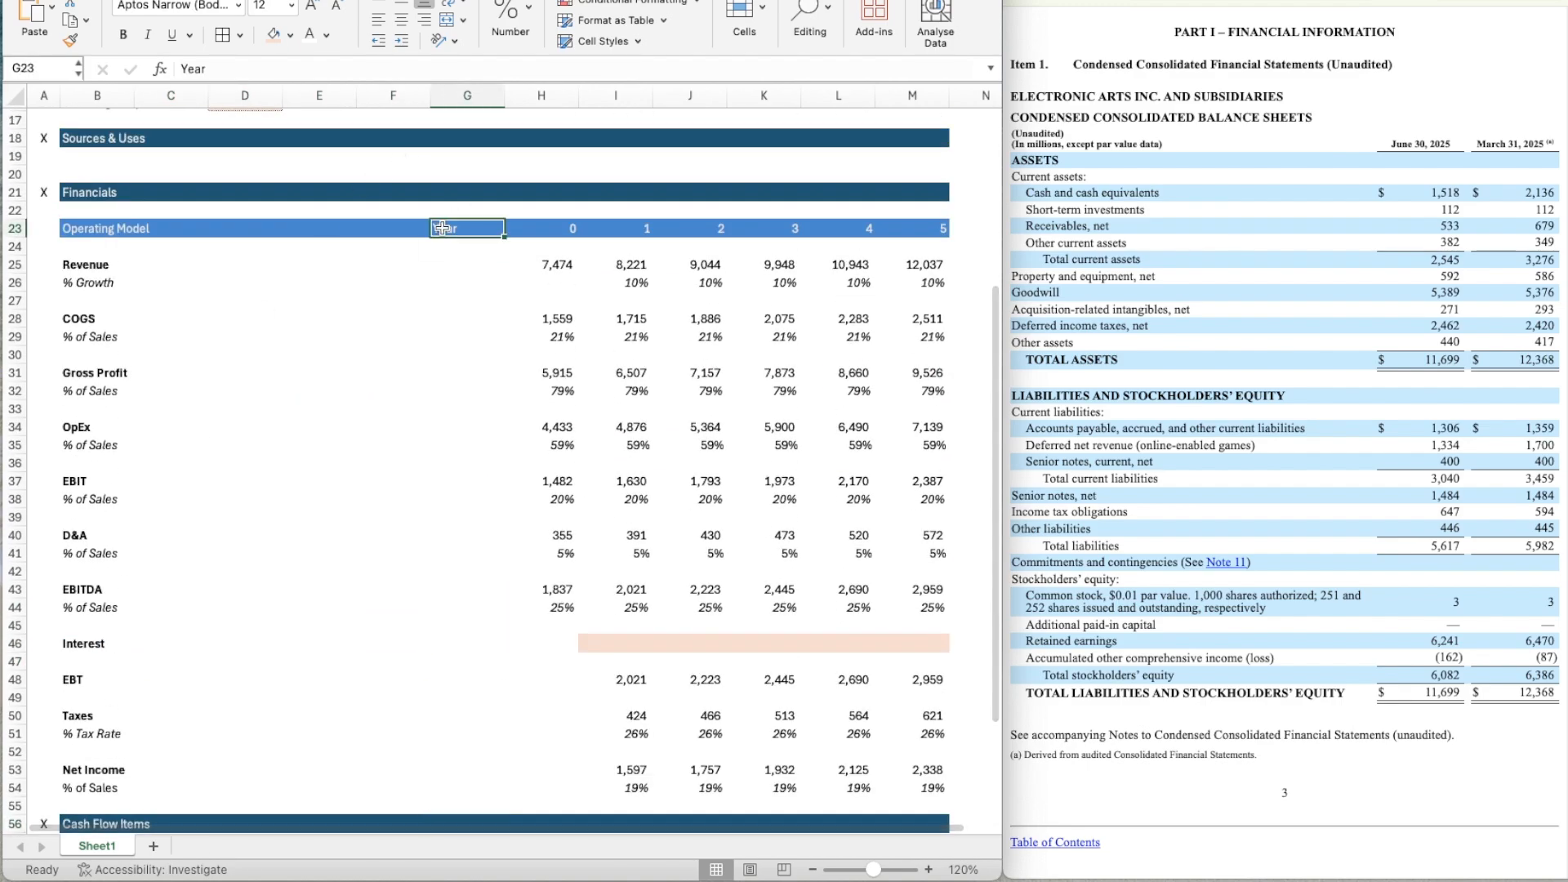
key(shift+Right)
key(shift+Right)
key(shift+Right)
key(shift+Right)
key(shift+Right)
key(shift+Right)
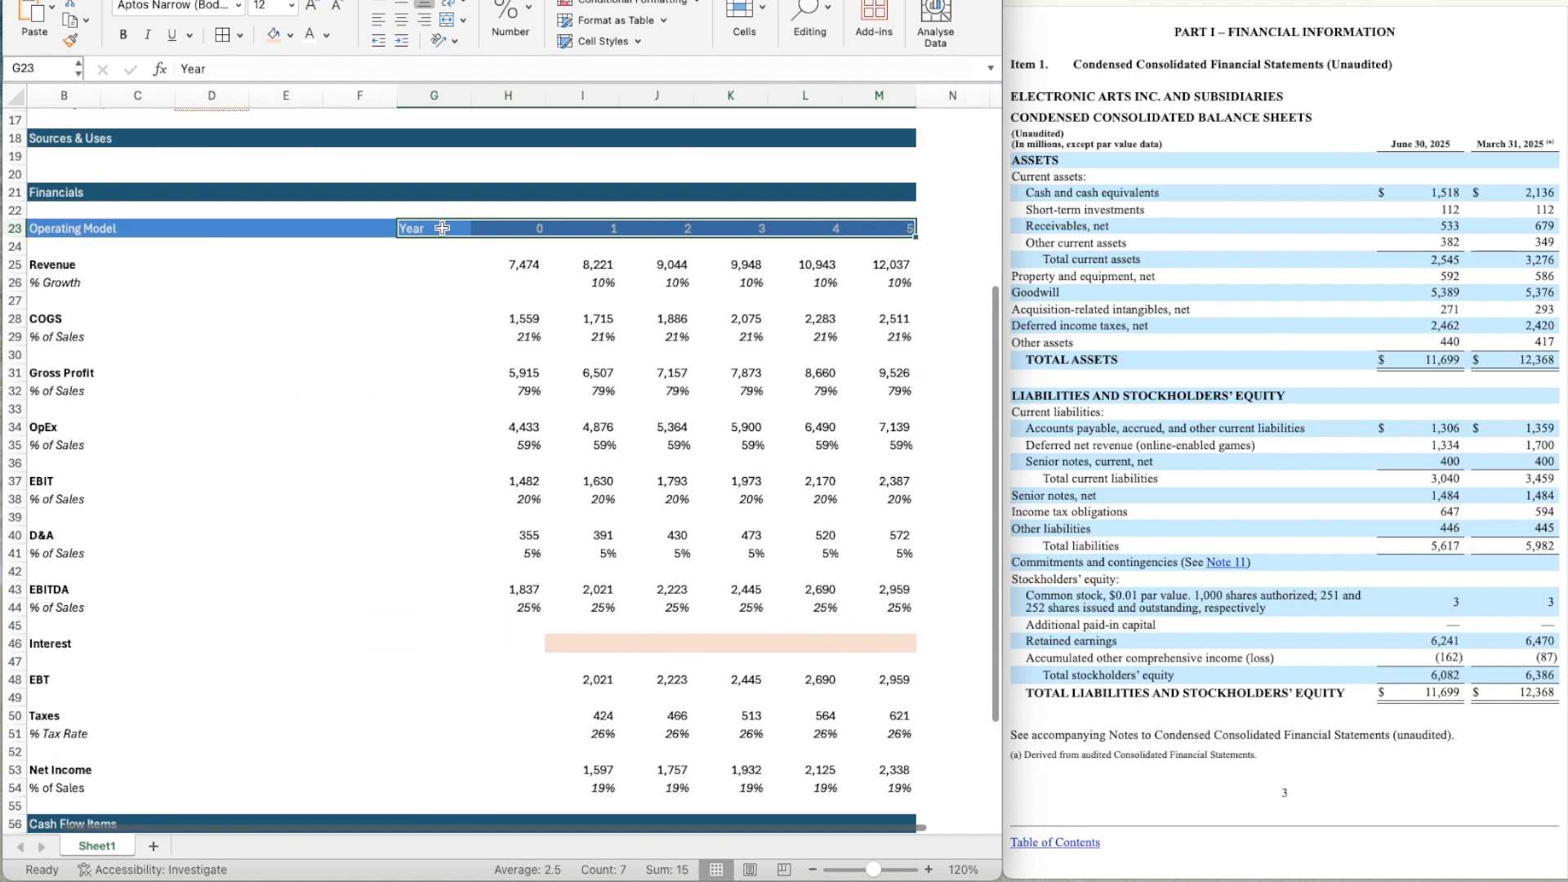
key(super+c)
key(Down)
key(Down)
key(Down)
key(Down)
key(Down)
key(Down)
key(Down)
key(Down)
key(Down)
key(Down)
key(Down)
key(Down)
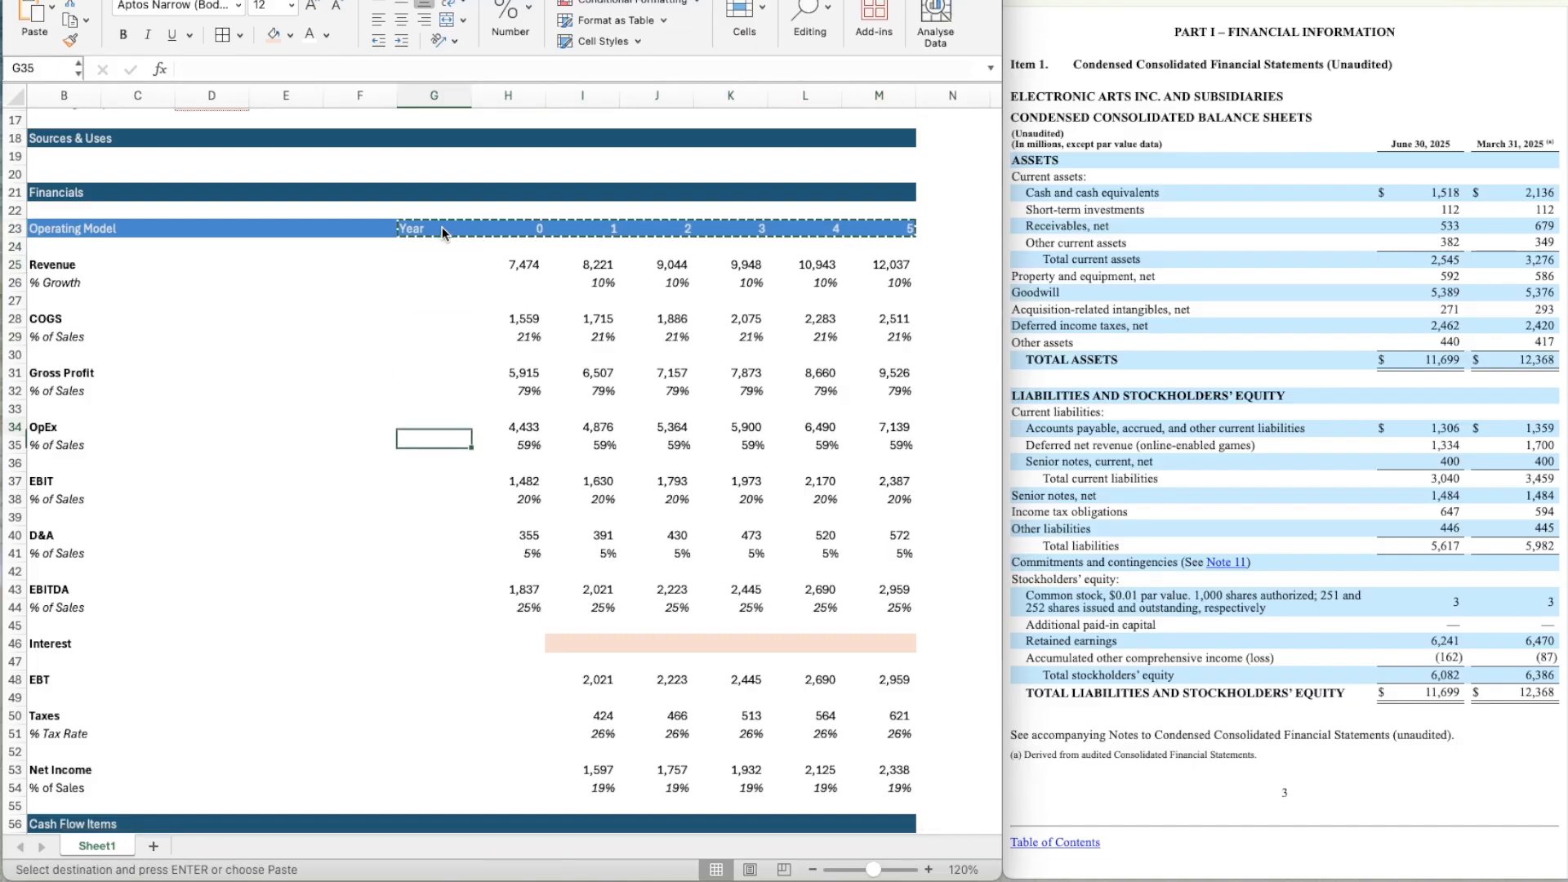
key(Down)
key(Down)
key(Down)
key(Down)
key(Down)
key(Down)
scroll(478, 519, down, 5)
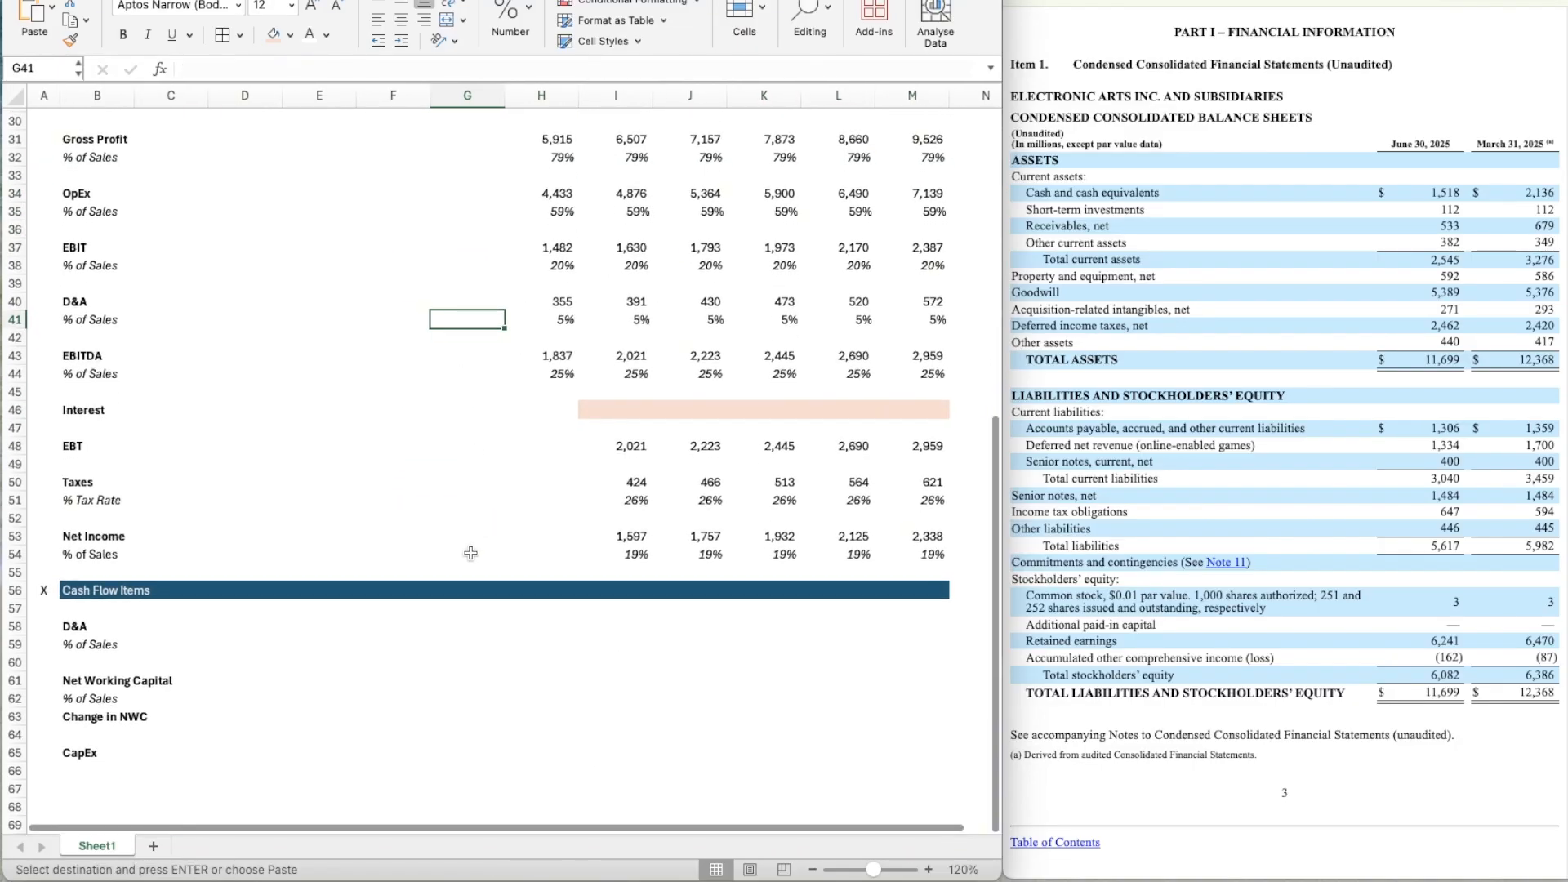
key(Down)
key(Down)
key(Down)
key(Down)
key(Down)
key(Down)
key(Down)
key(Down)
key(Down)
key(Down)
key(Down)
key(Down)
key(Down)
key(Down)
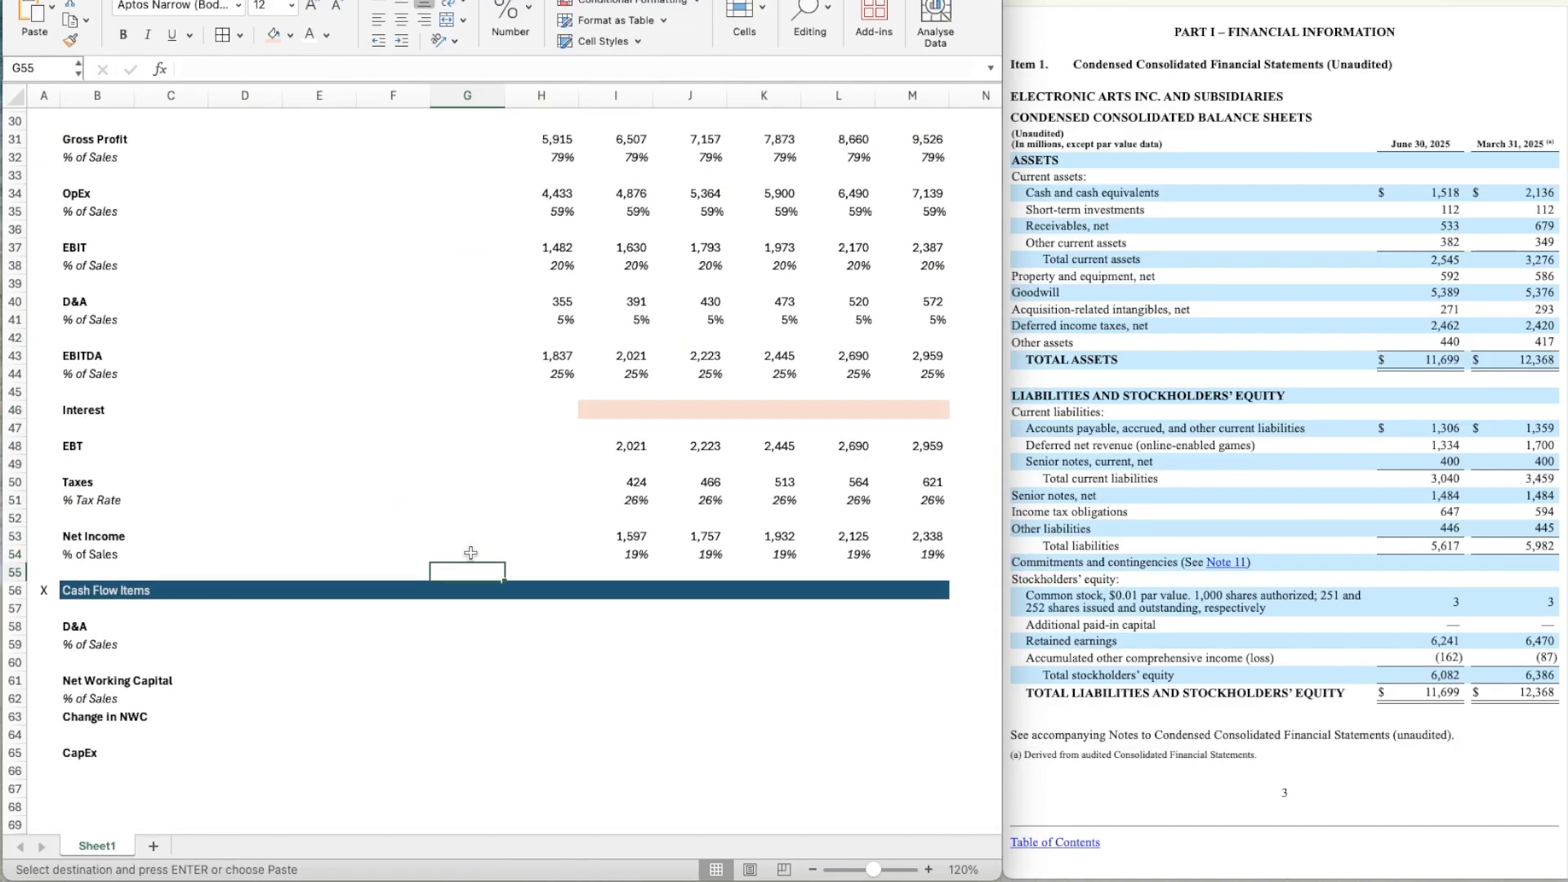
key(Down)
key(super+v)
key(Right)
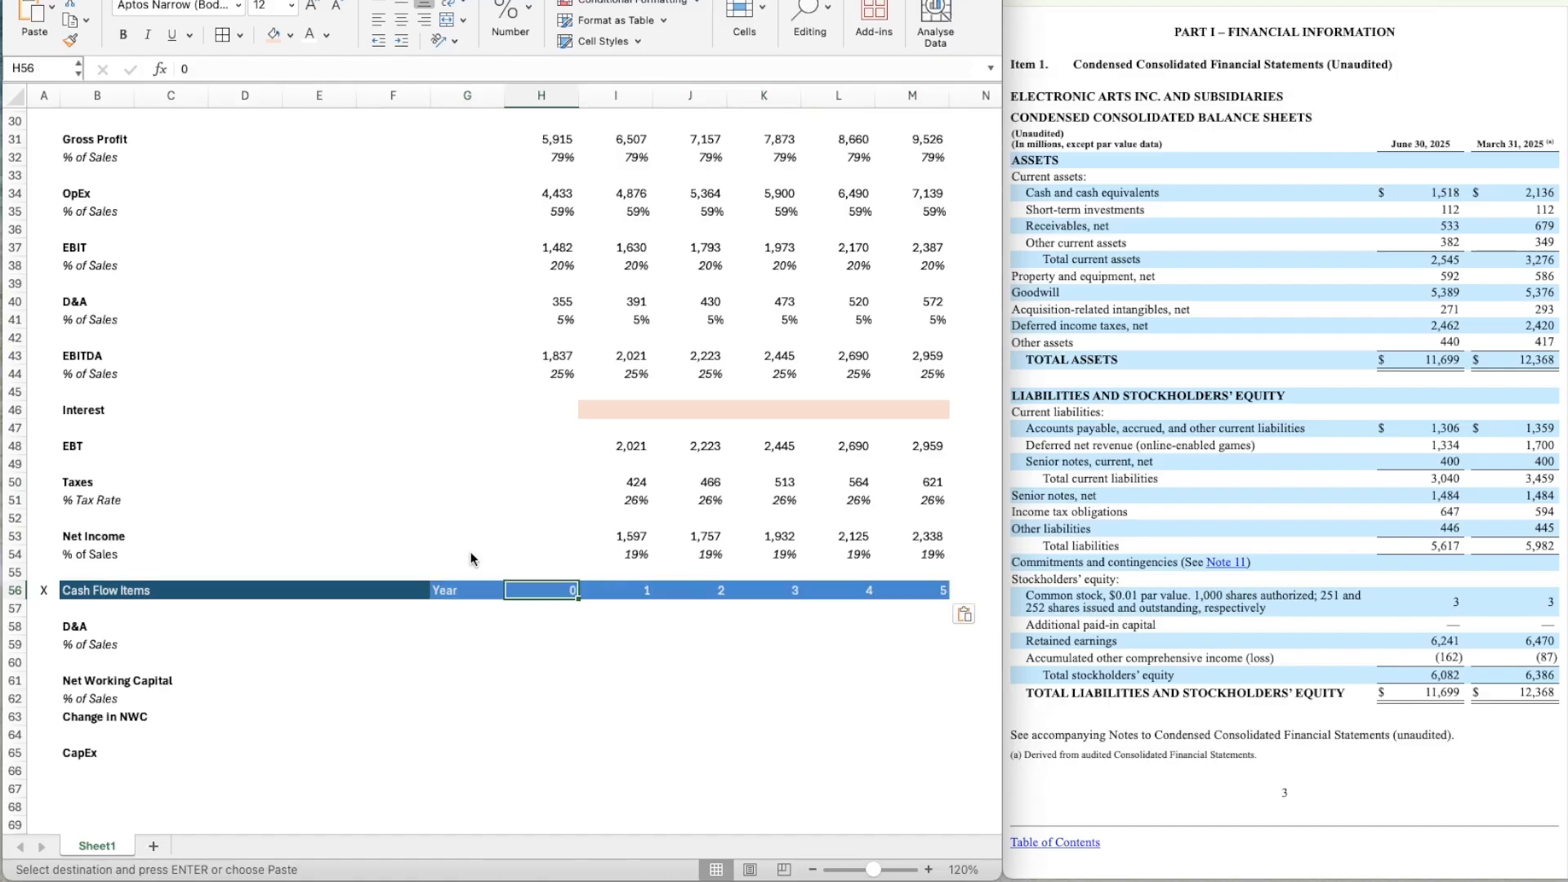
Copy the dark blue Cash Flow Items header format onto the Year label and years 0 to 2 in G56:J56.
key(Left)
key(Left)
key(Escape)
key(Right)
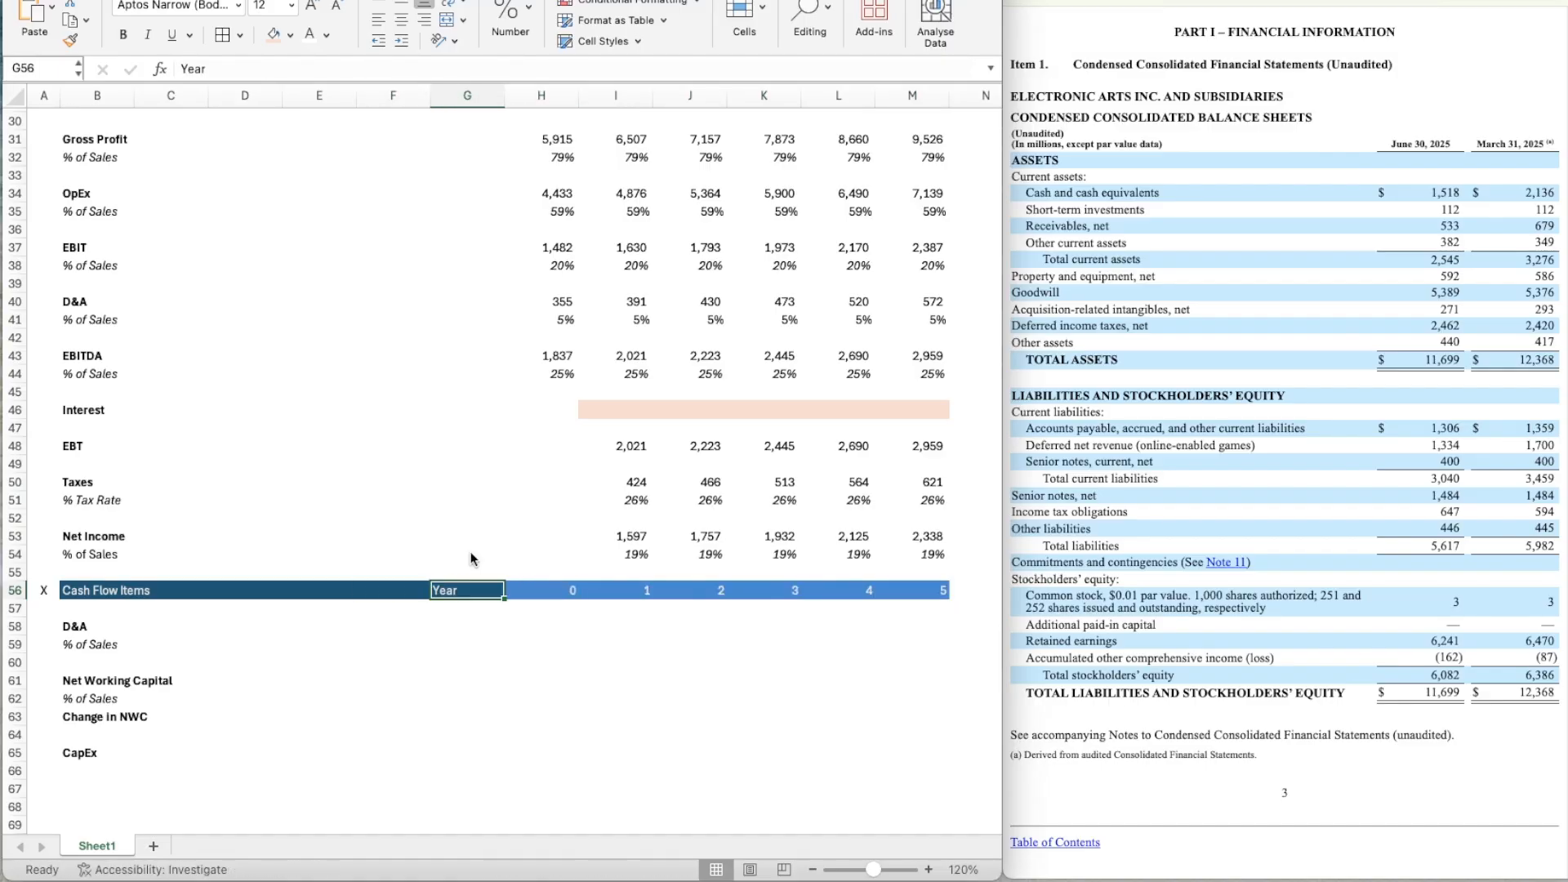
key(Right)
key(Right)
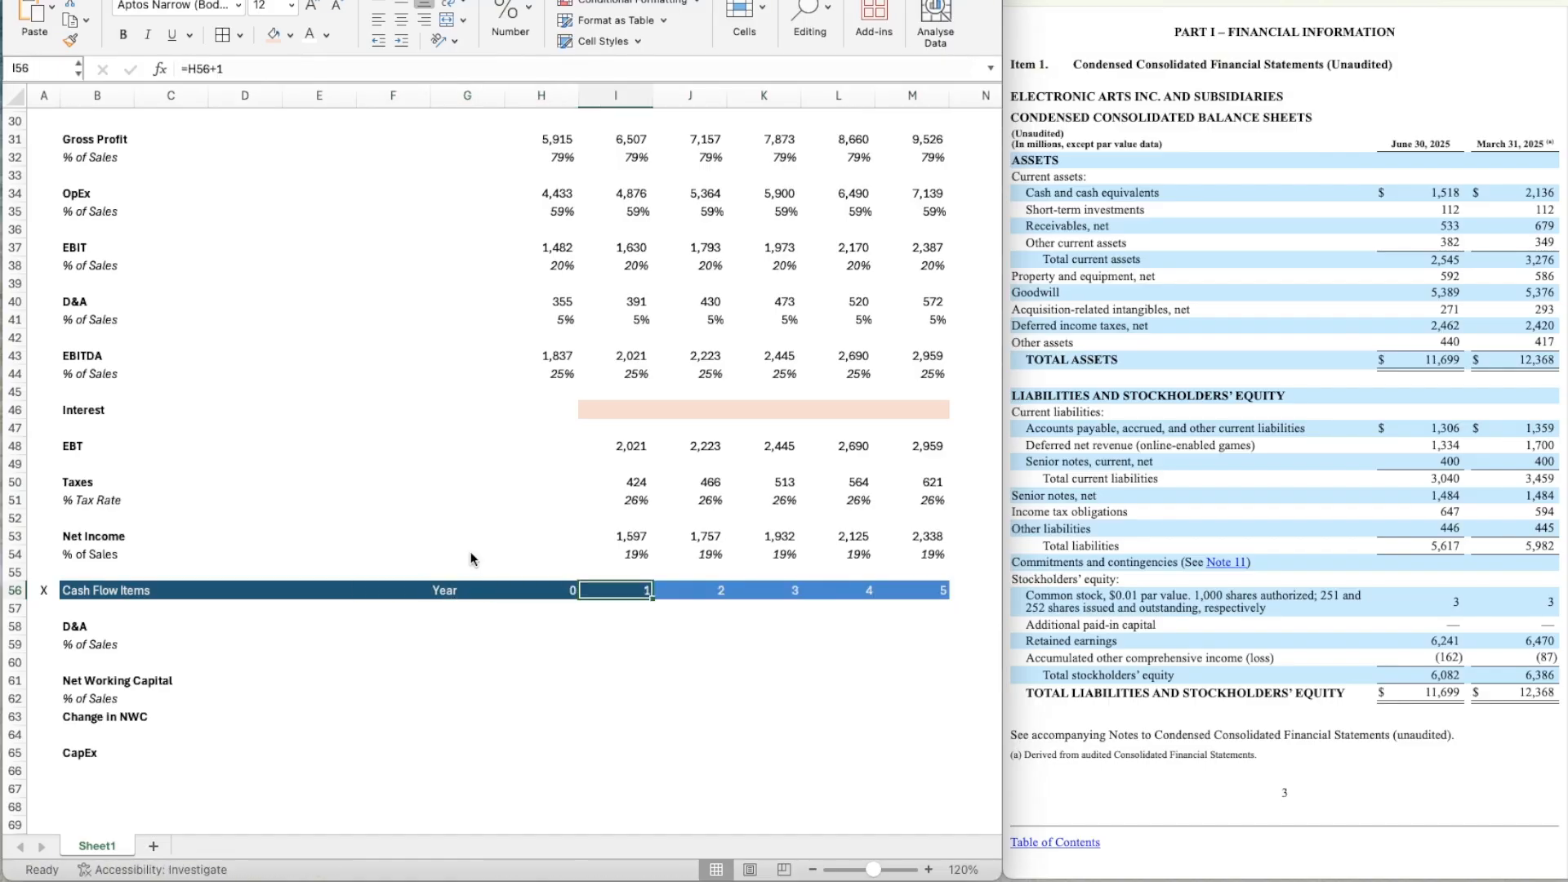
key(Right)
text(C)
key(Right)
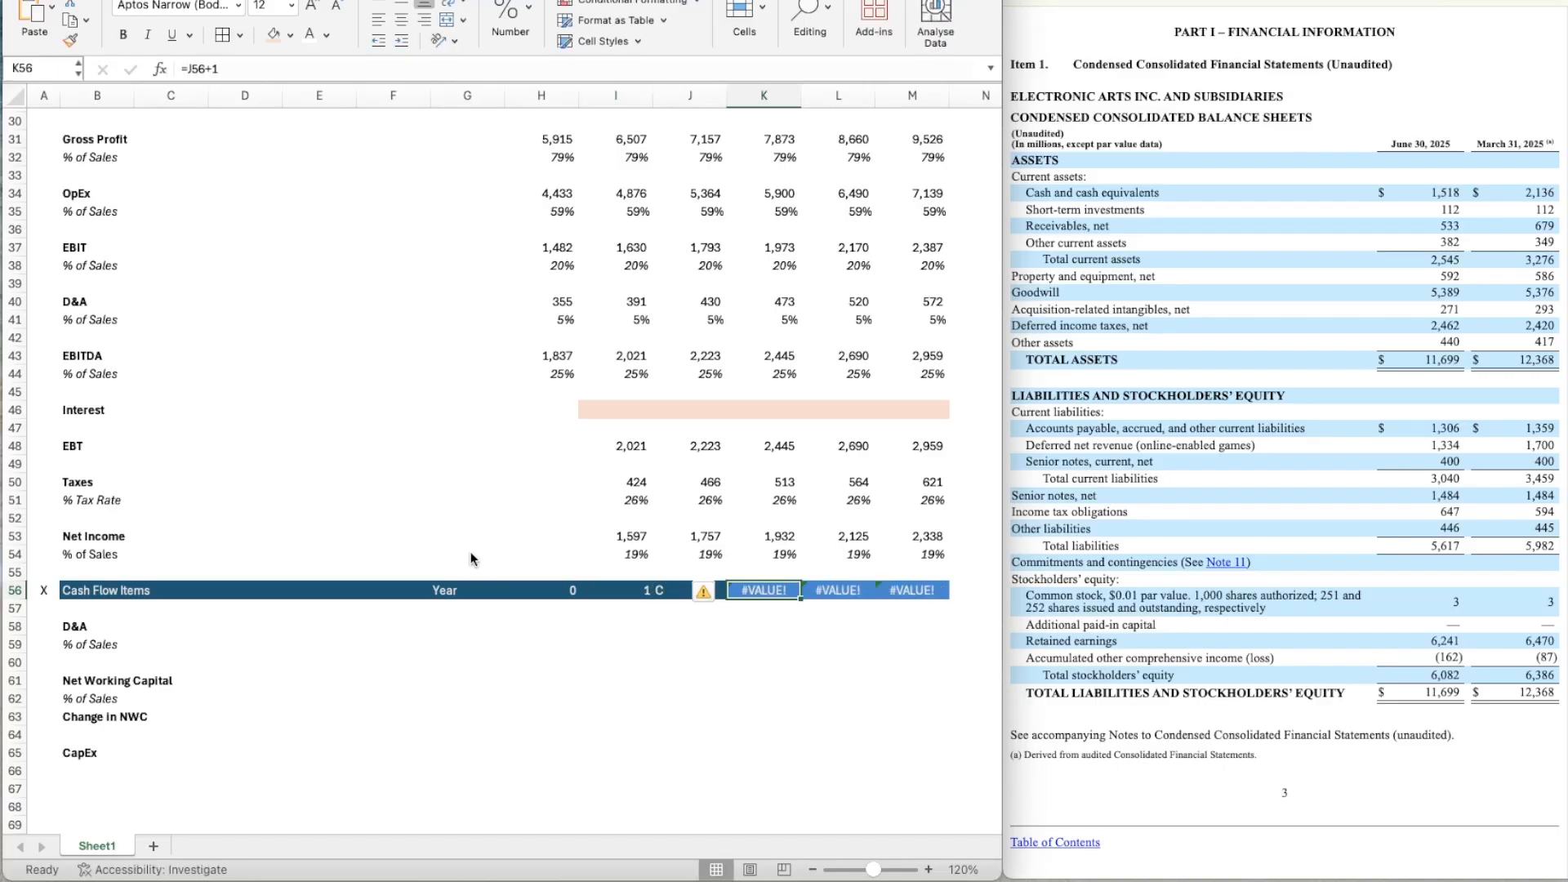
key(super+z)
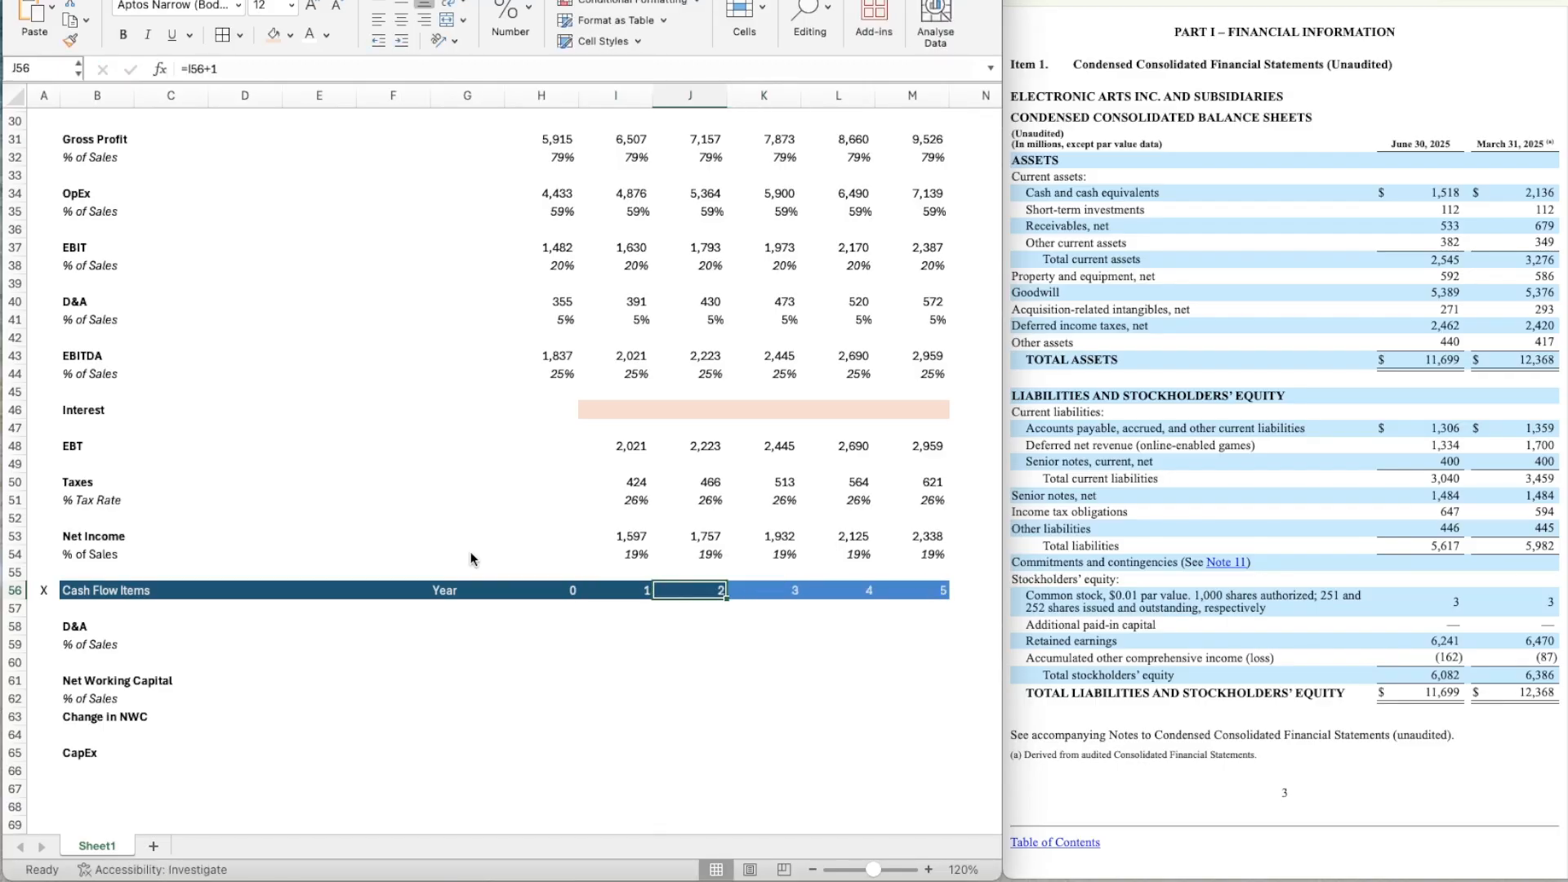
Extend the dark blue header format across years 3 to 5 in K56:M56.
key(super+shift+c)
key(Right)
key(super+shift+c)
key(Right)
key(super+shift+c)
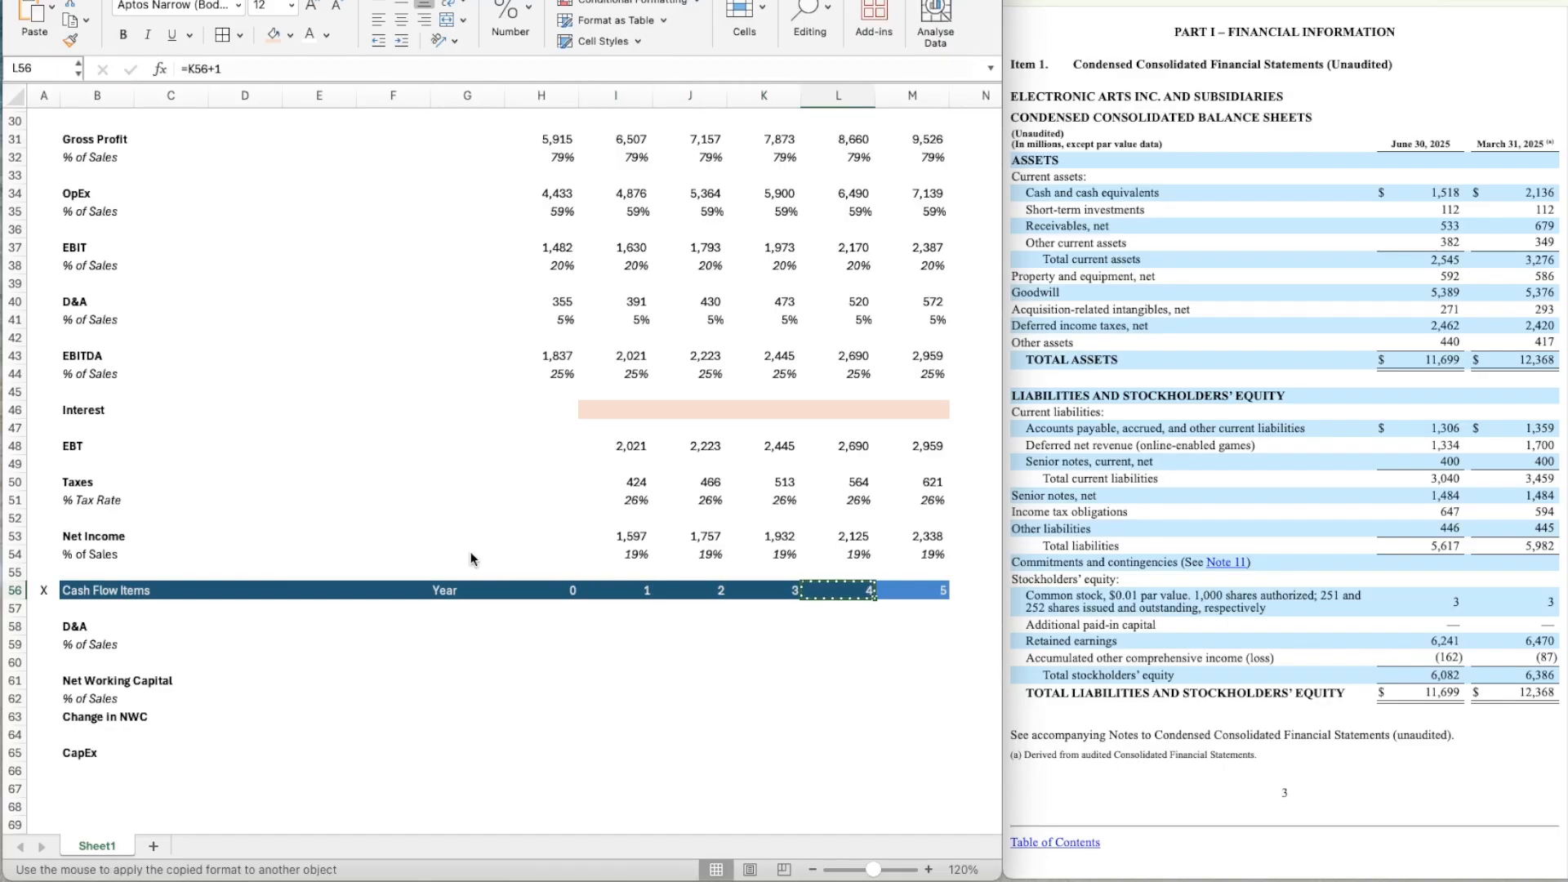
key(Right)
Link the year 0 D&A in H58 to the LTM D&A assumption with =D9.
key(Down)
key(Left)
key(Down)
key(Left)
key(Left)
key(Left)
key(Left)
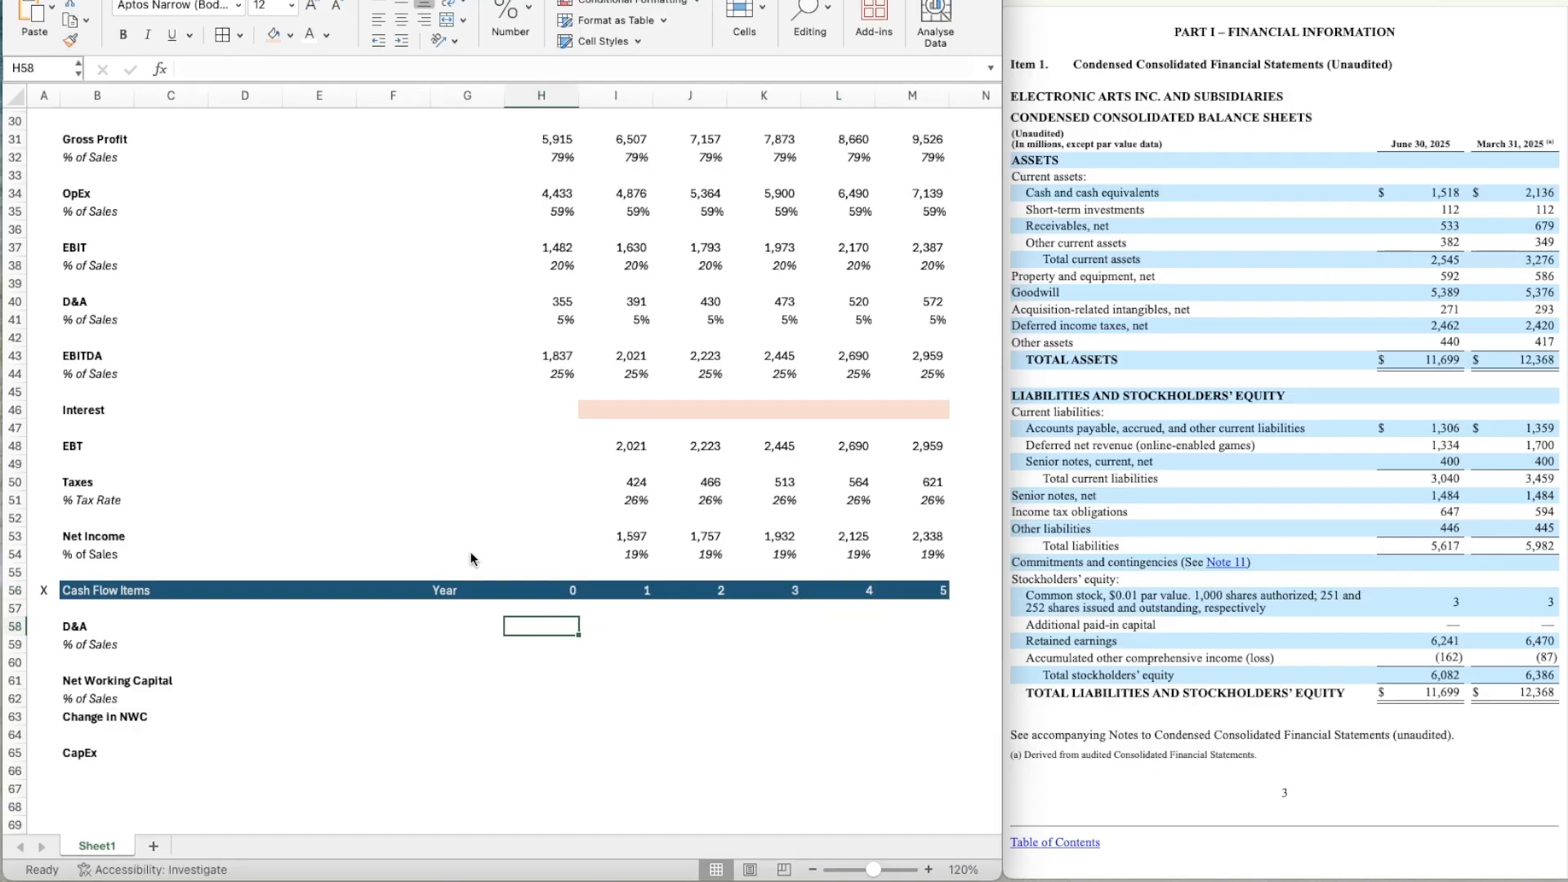
text(=)
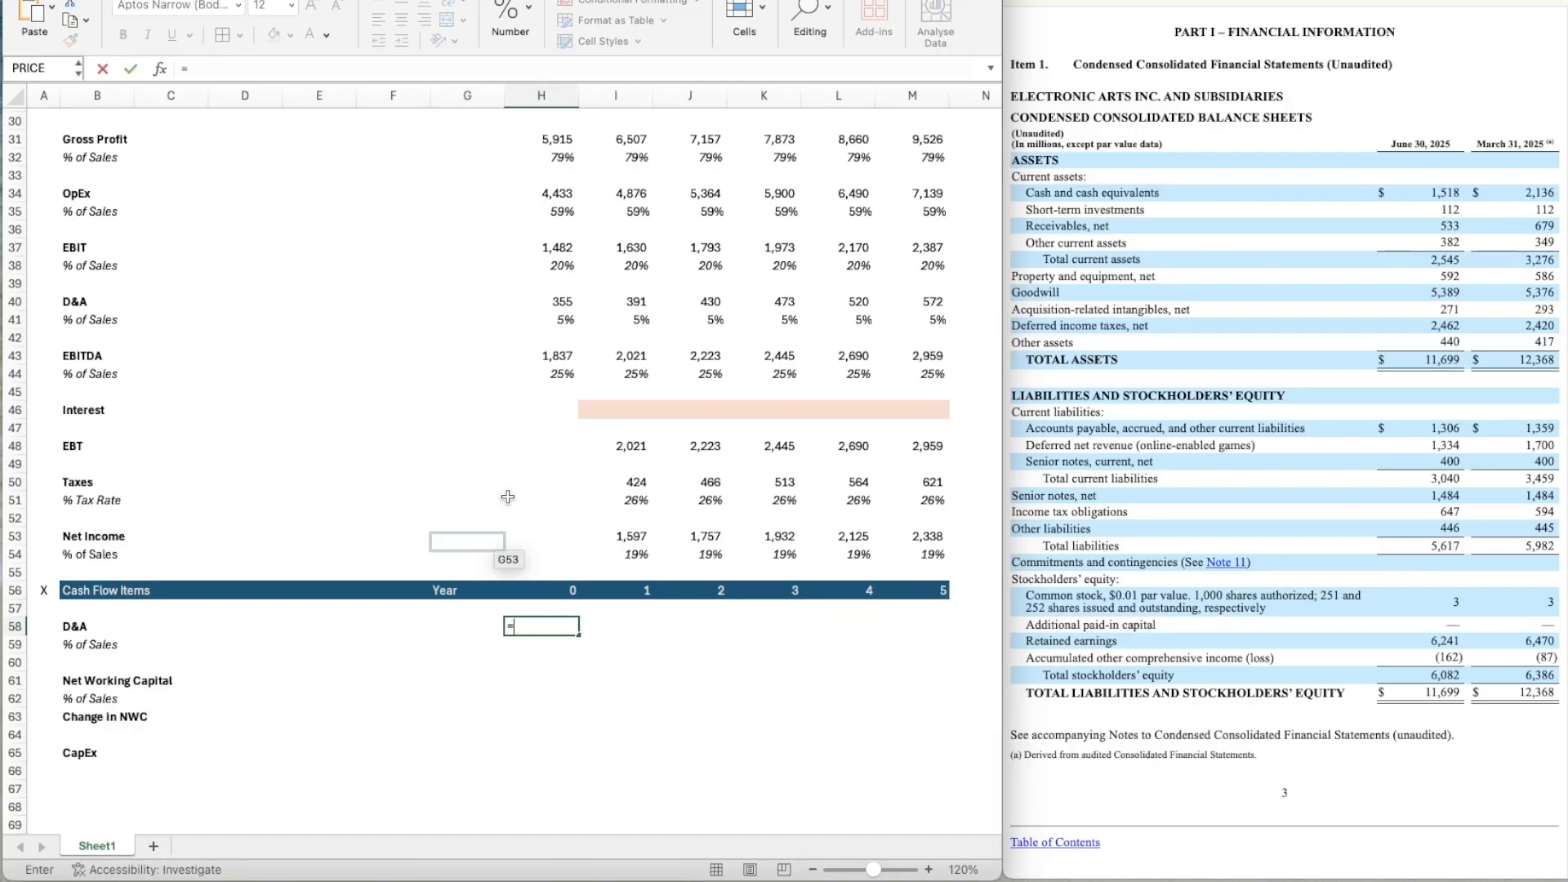
scroll(506, 362, up, 2)
scroll(506, 361, up, 10)
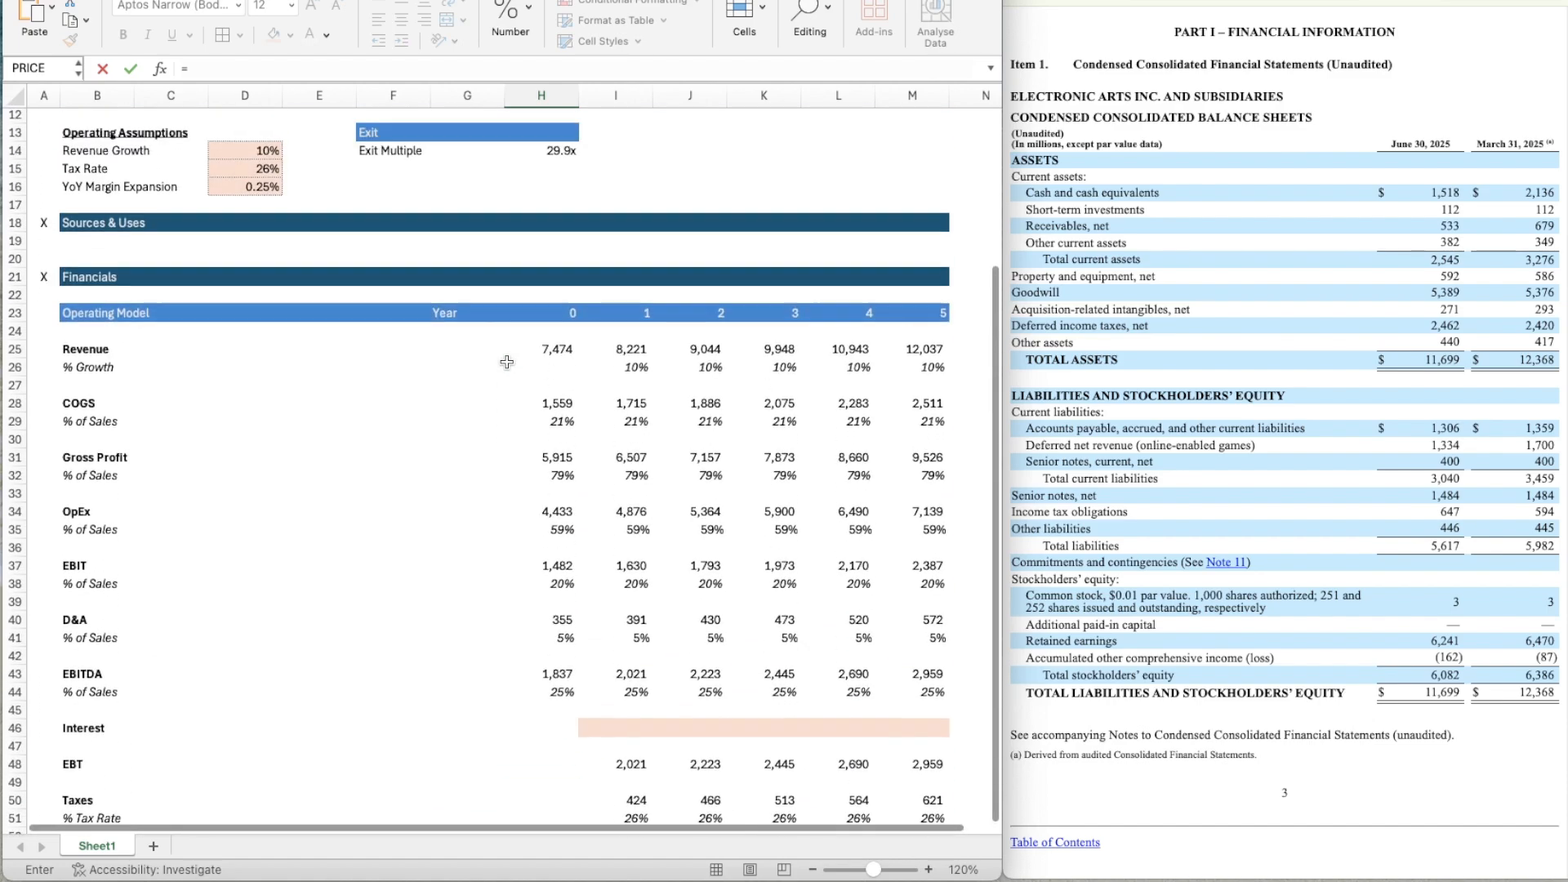
click(237, 251)
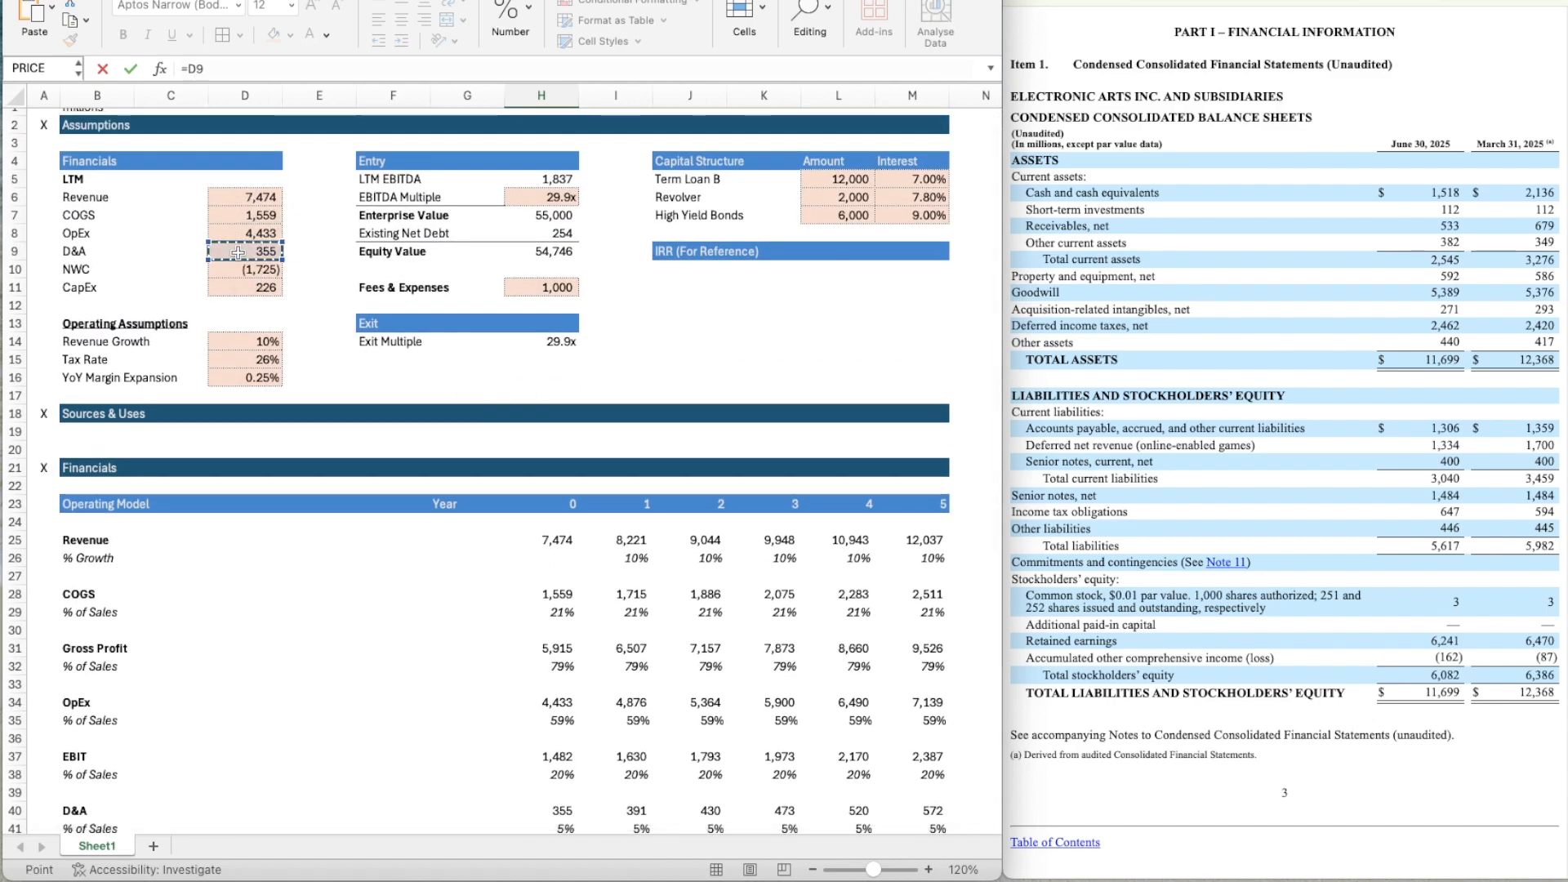
key(Return)
key(Return)
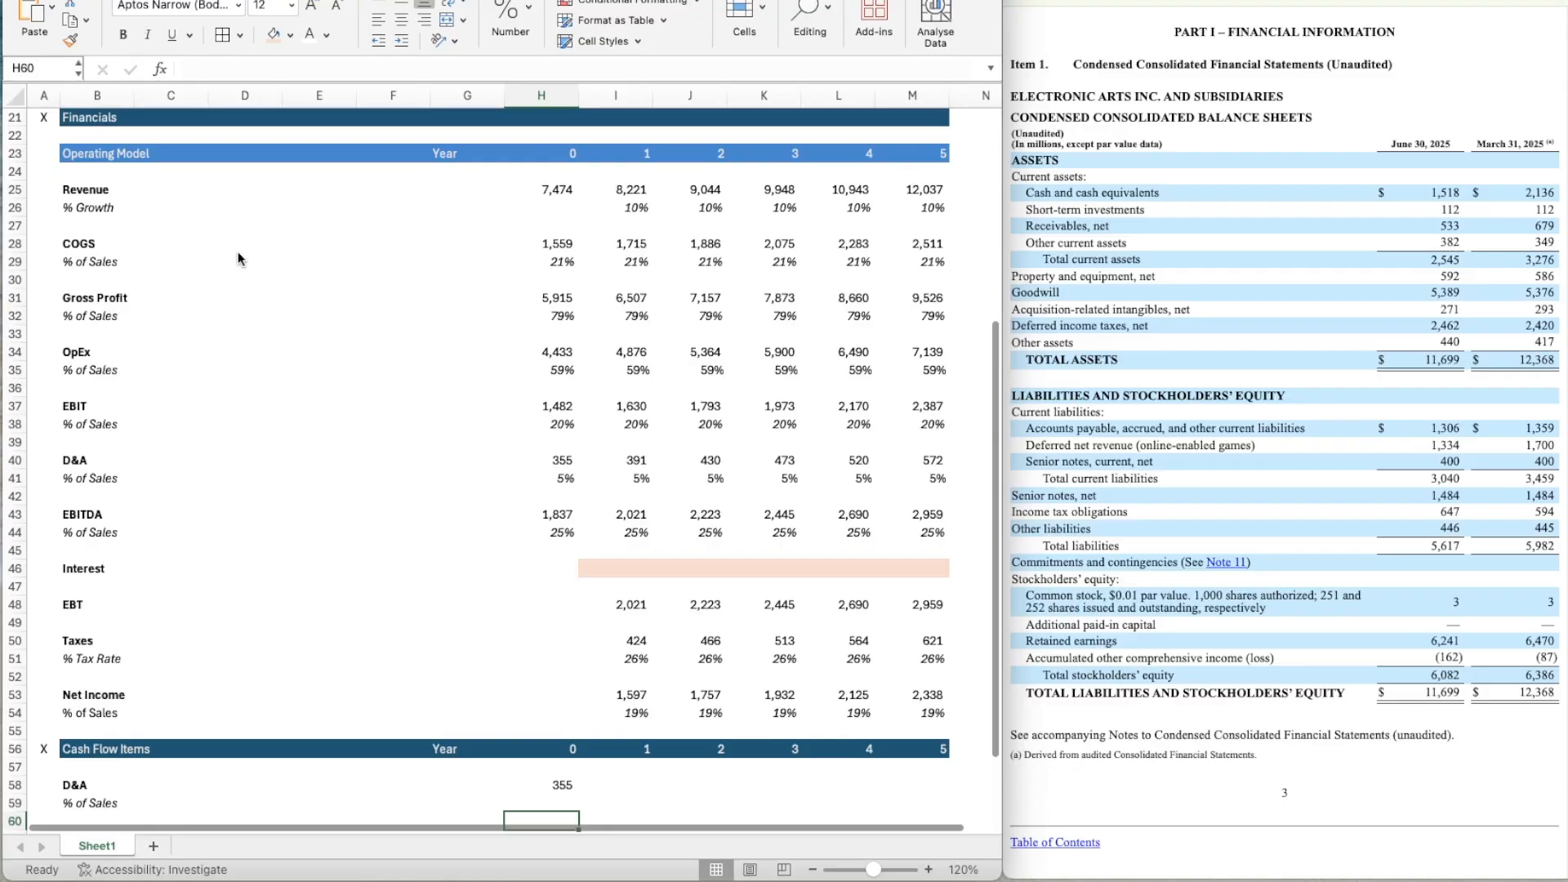
Calculate D&A as a percentage of year 0 revenue in H59 with =H58/H25.
scroll(410, 506, down, 5)
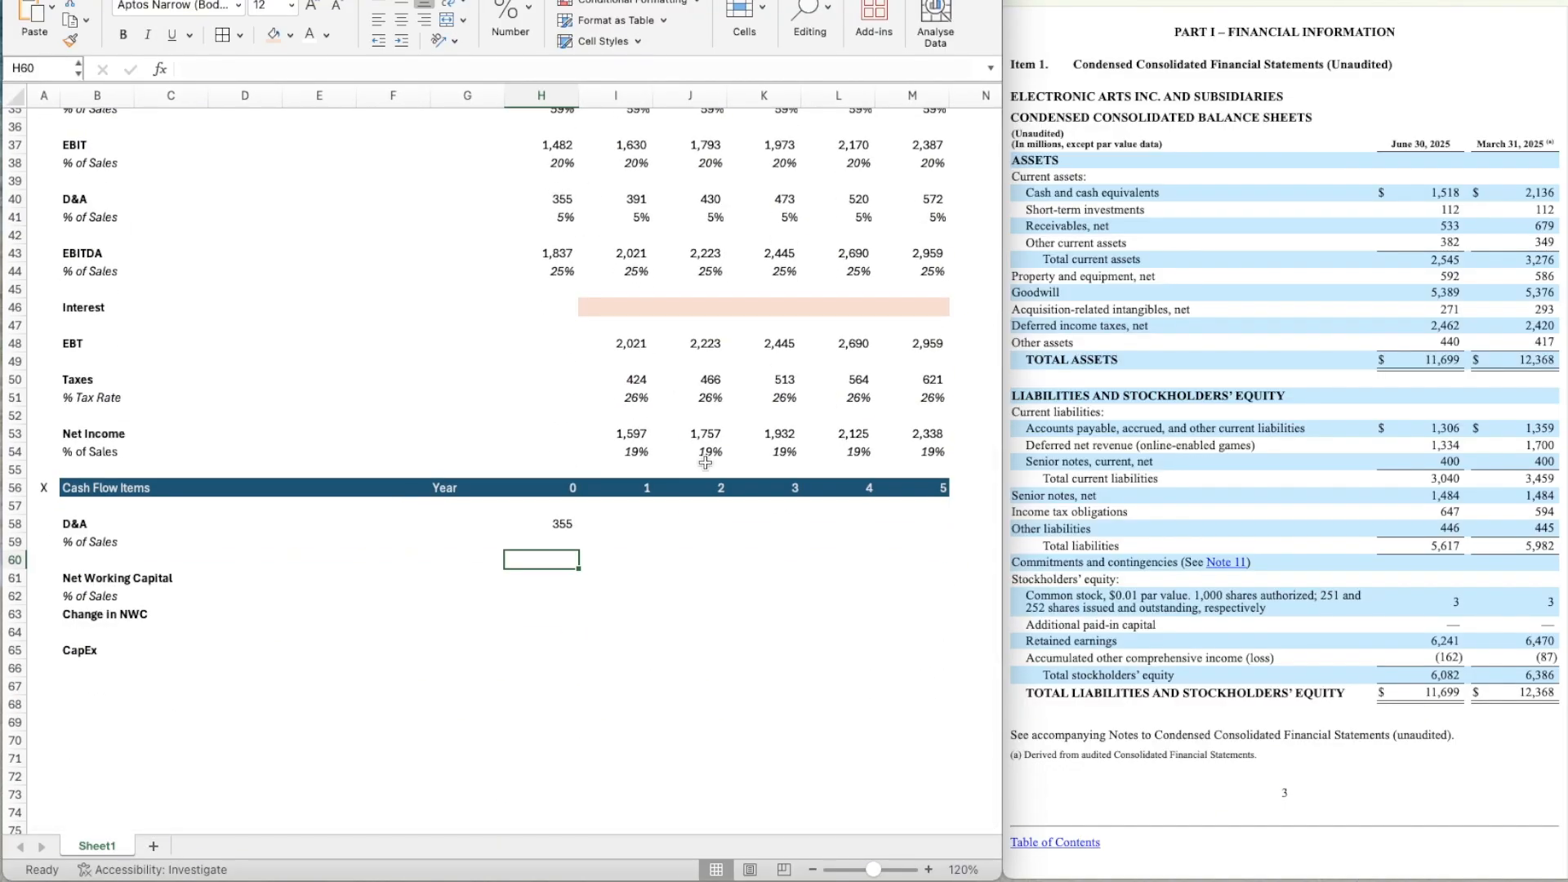
key(Up)
text(=)
key(Up)
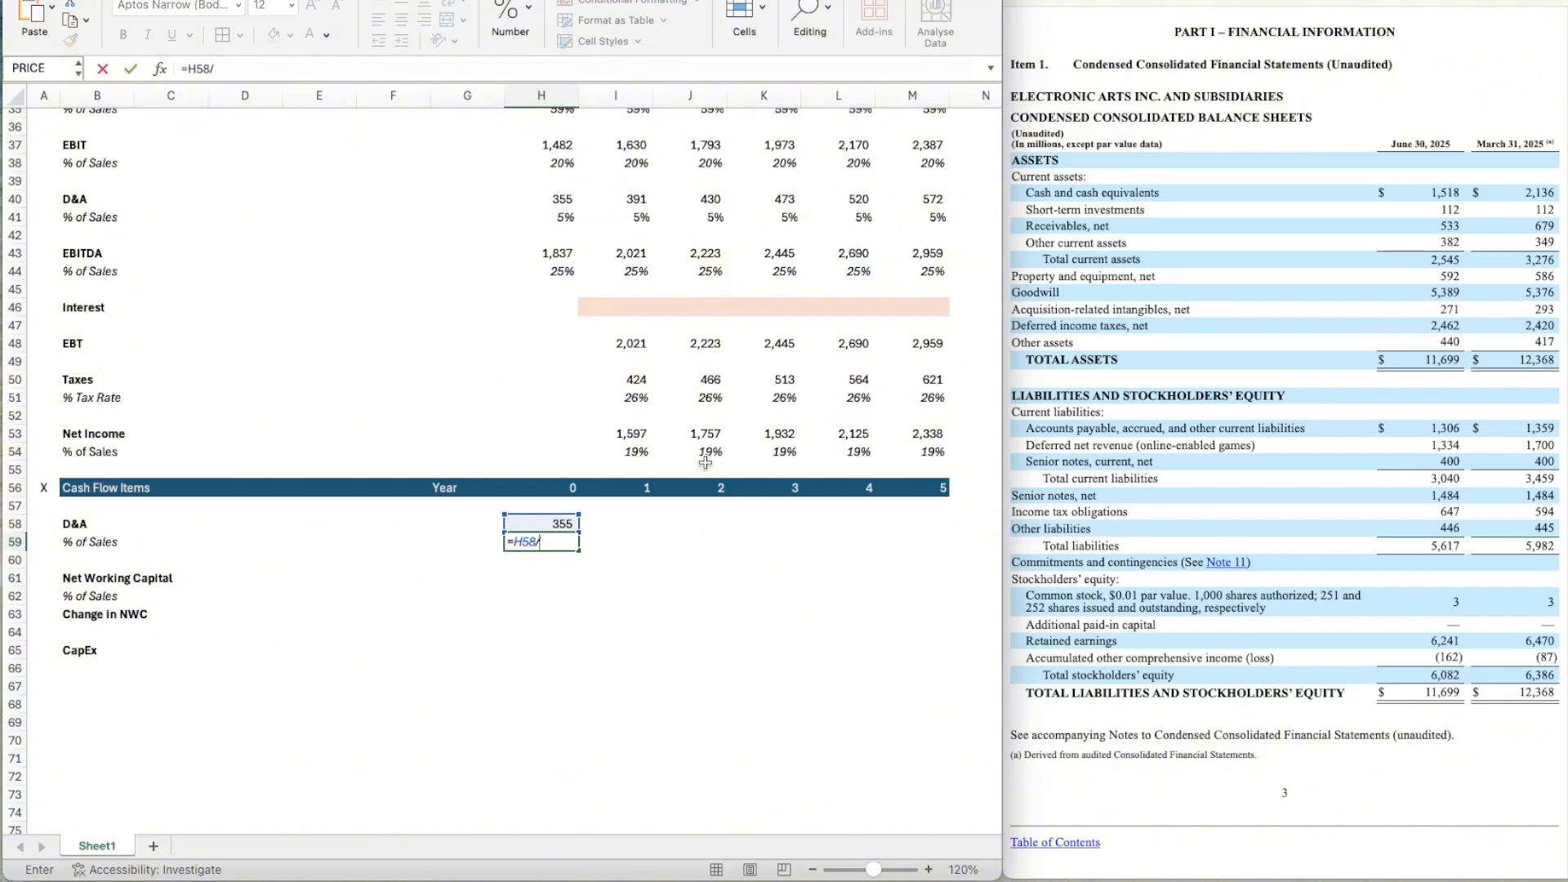
text(/)
scroll(823, 544, up, 4)
scroll(823, 544, up, 1)
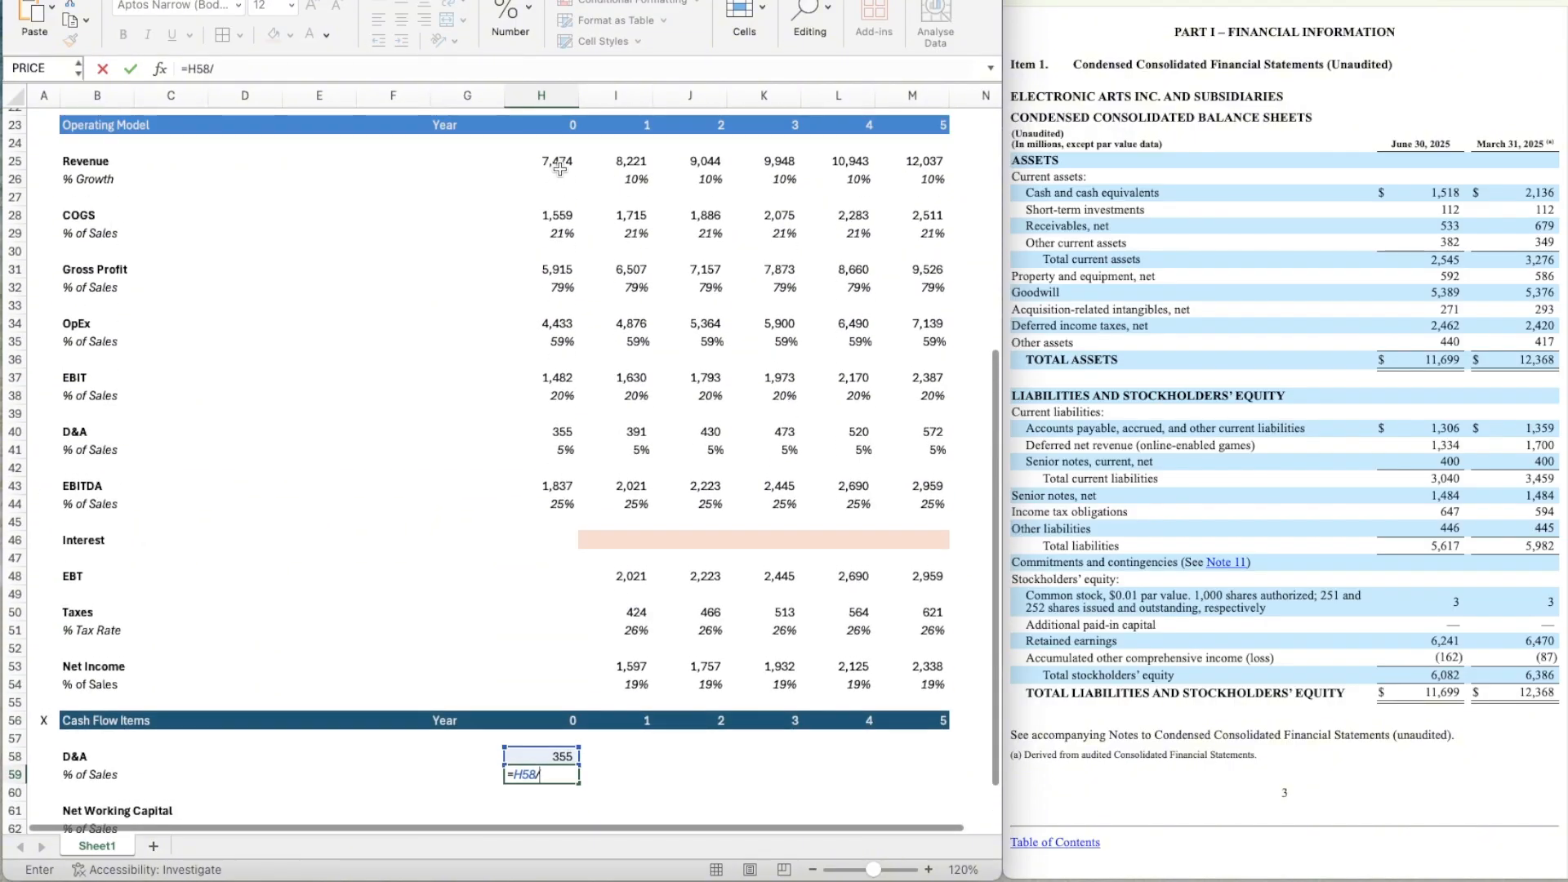
click(561, 170)
key(Return)
Copy the italic percentage format of the Net Income % of Sales cell I54 onto H59.
scroll(560, 170, down, 4)
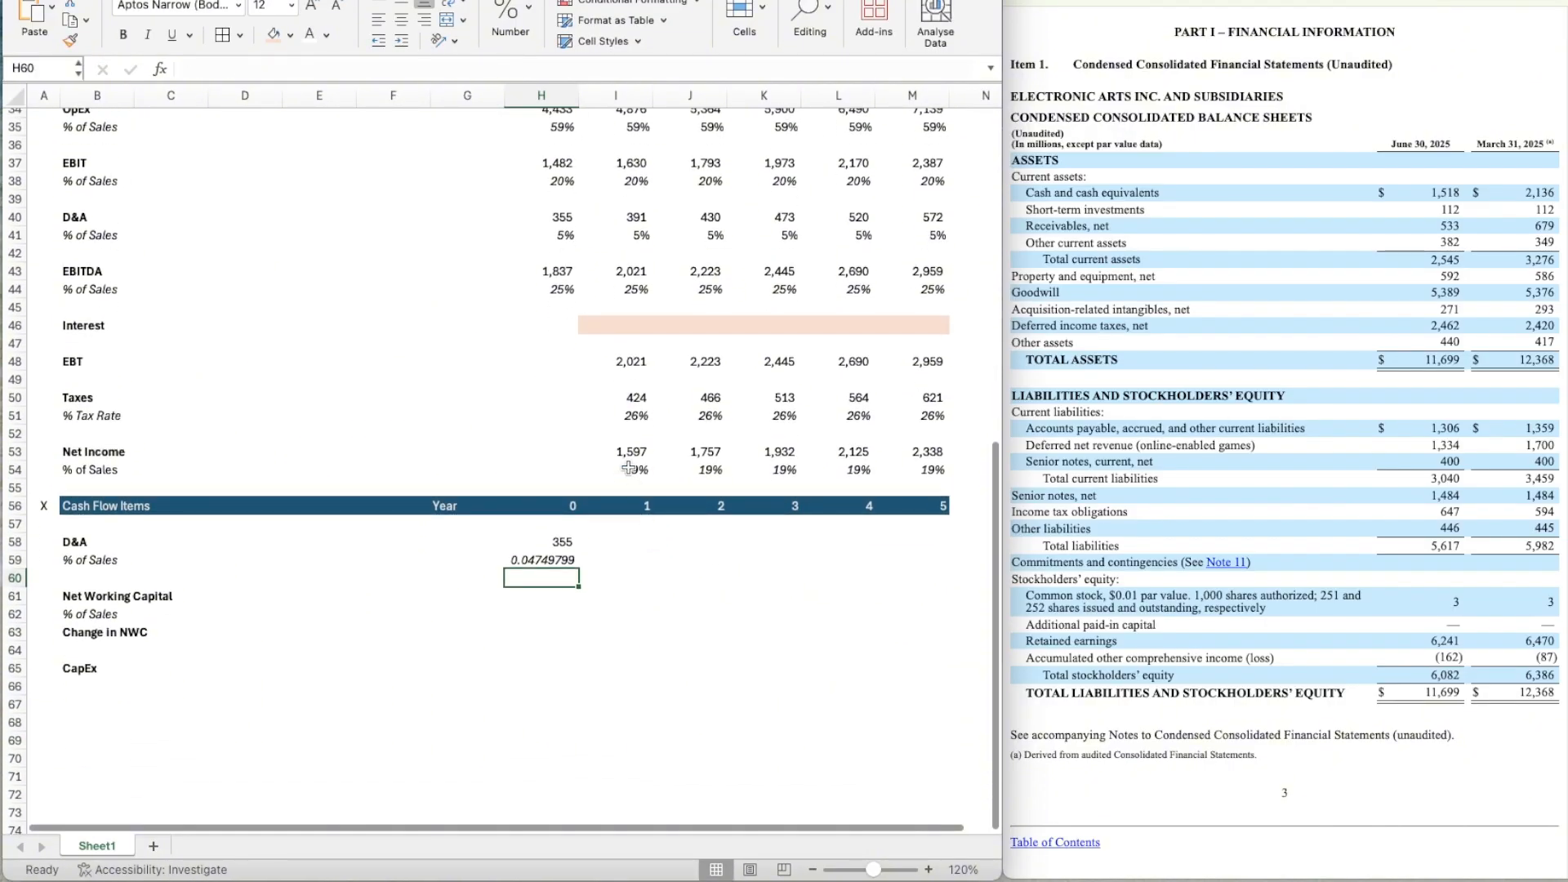
click(616, 470)
click(72, 39)
click(546, 562)
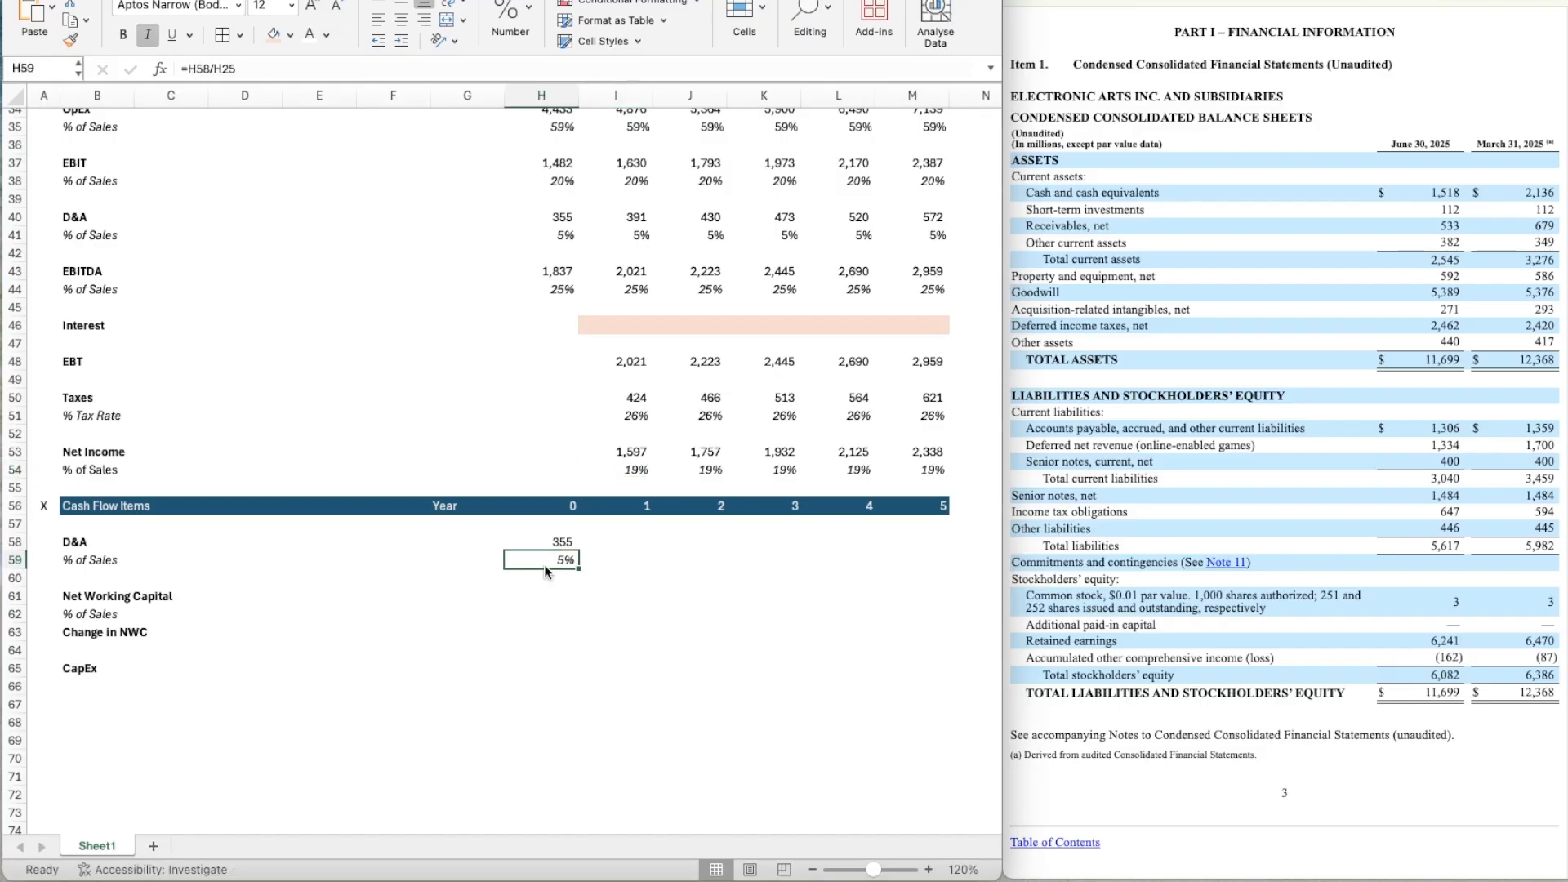
Clear the D&A % of Sales formula from H59, dropping the uncommitted entry in I59.
key(Right)
text(=)
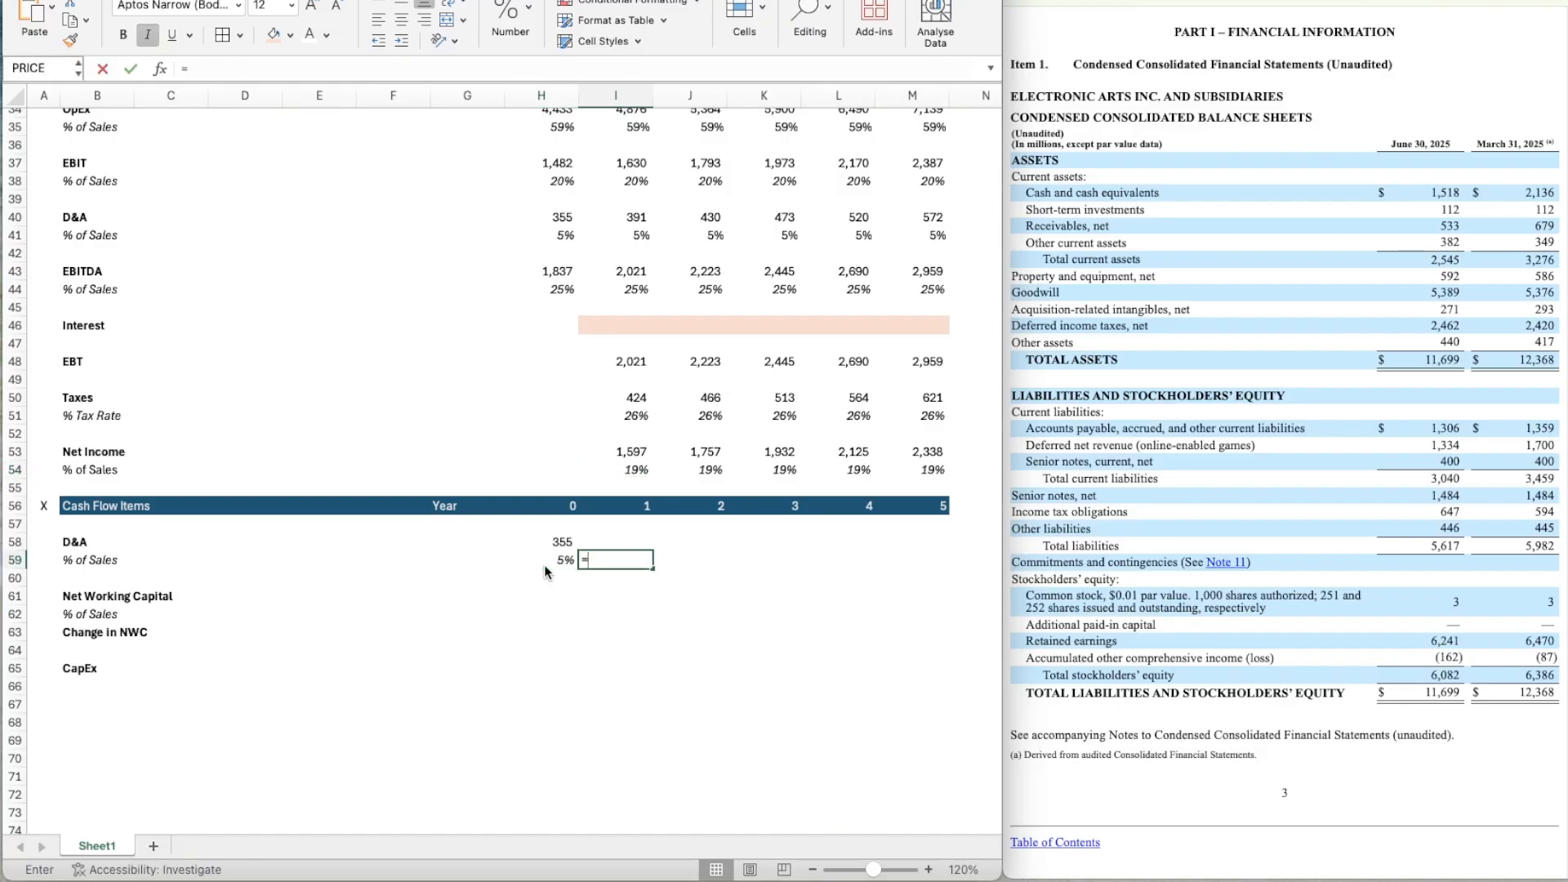
click(544, 566)
scroll(544, 565, up, 5)
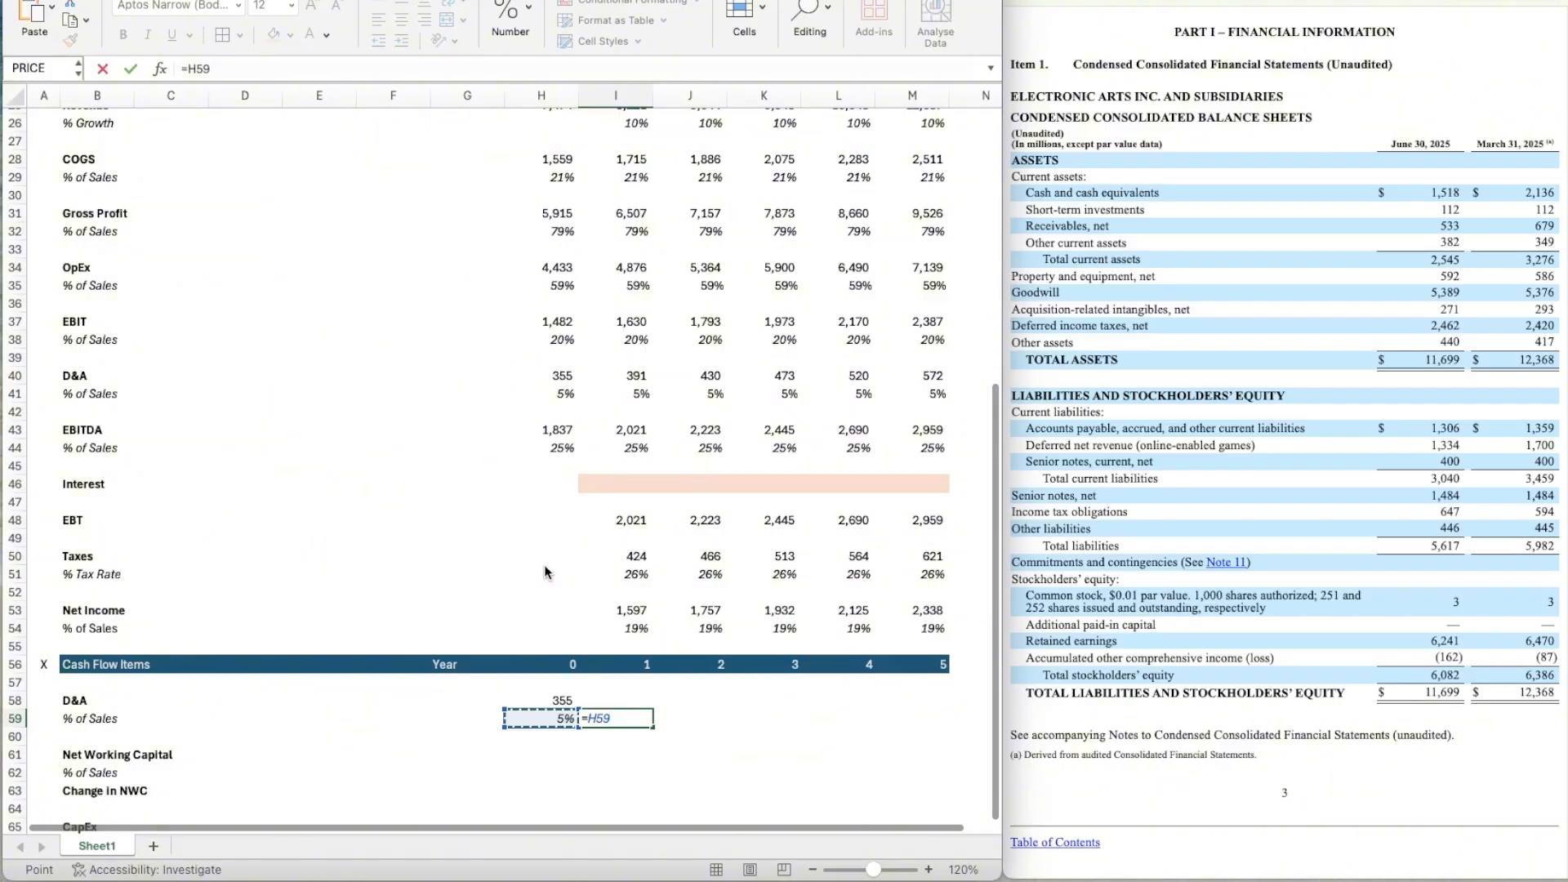
key(Escape)
key(Left)
key(Delete)
Link the year 0 cash flow D&A in H58 to the Operating Model's D&A with =H40.
key(Up)
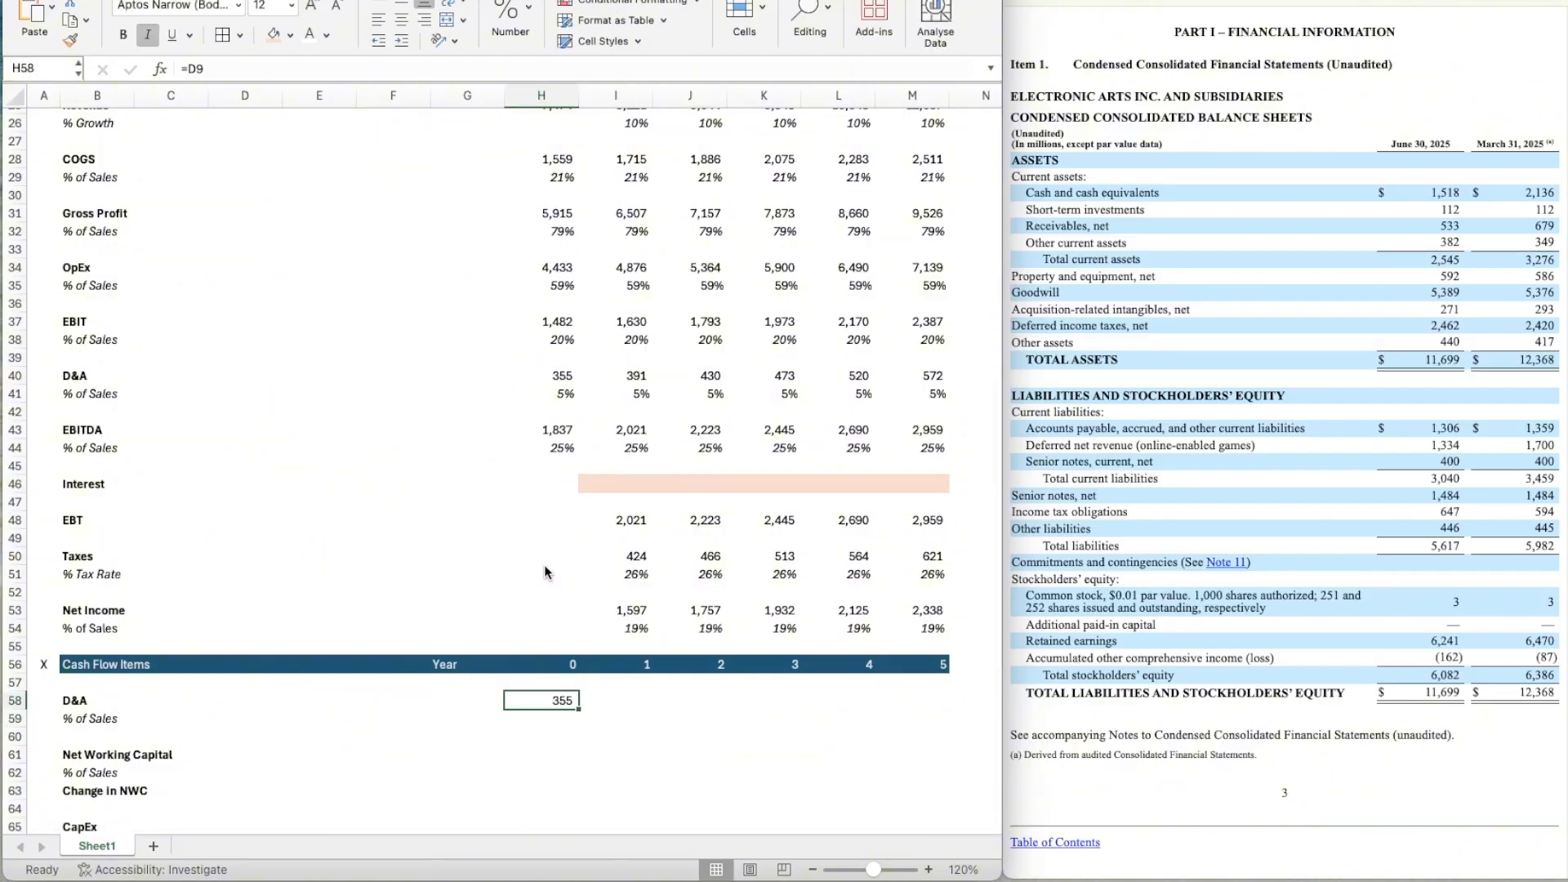
text(=)
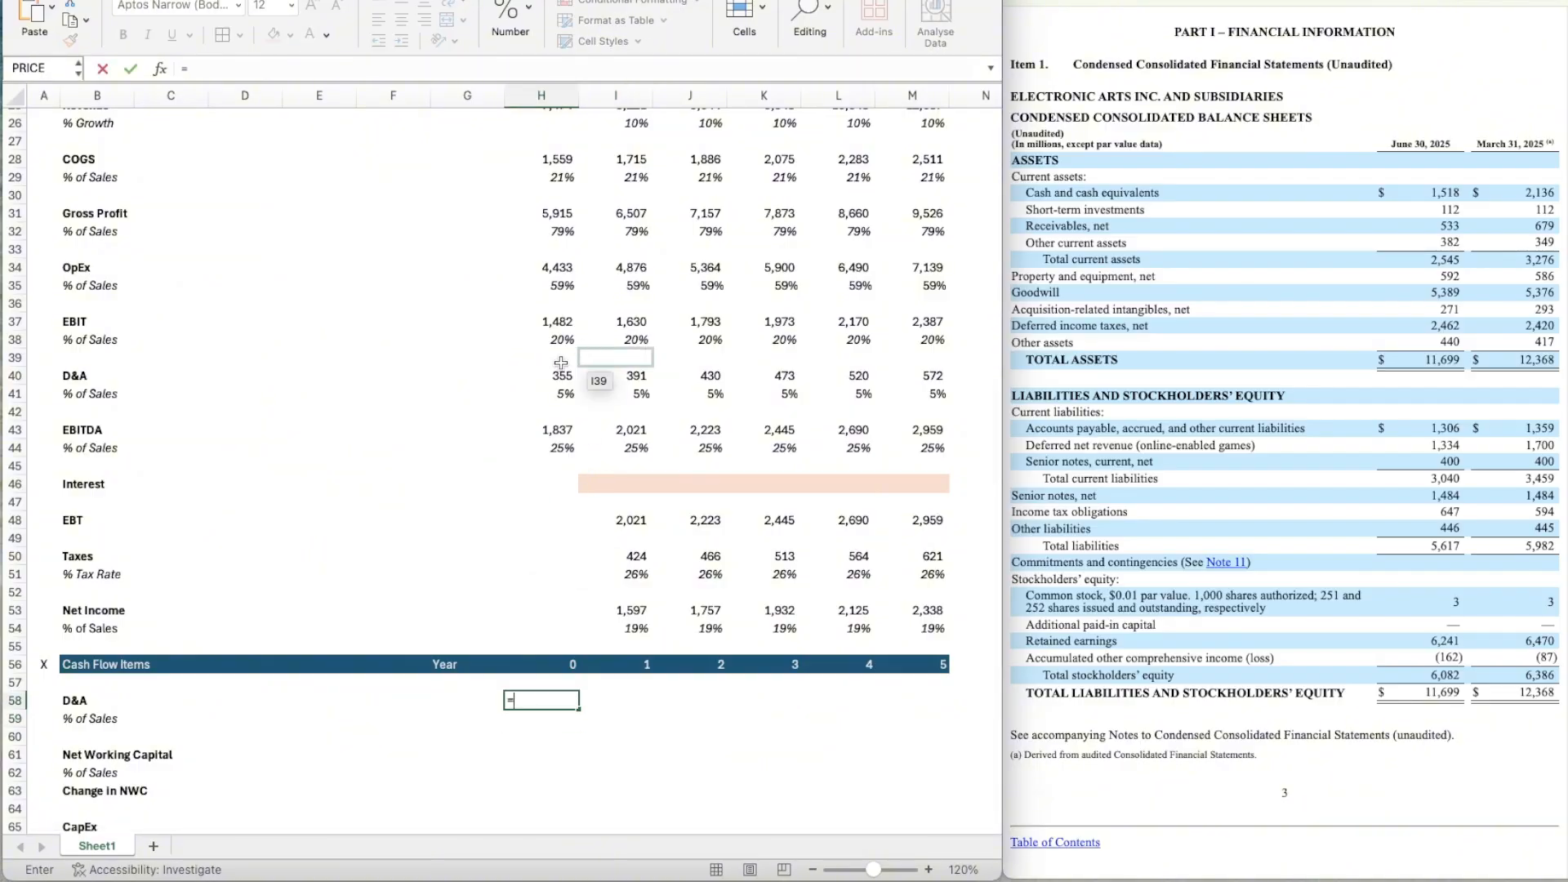
click(559, 377)
key(Return)
key(Up)
Copy the D&A link from H58 across years 1 to 5 in I58:M58.
key(ctrl+c)
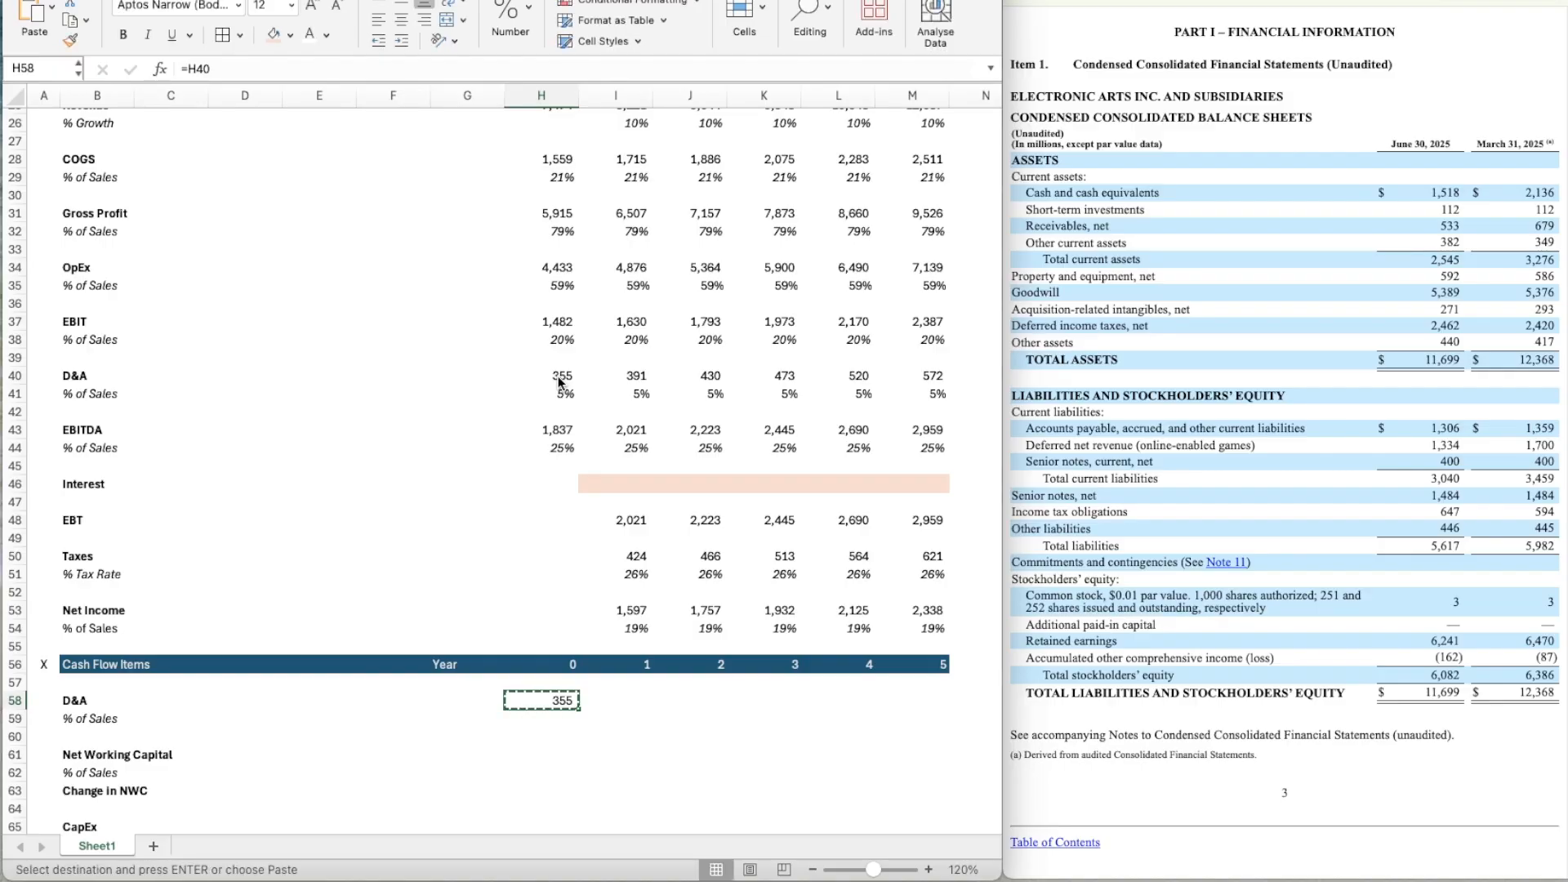
key(shift+Right)
key(shift+Right)
key(shift+Right)
key(shift+Right)
key(shift+Right)
key(ctrl+v)
Enter the year 0 D&A % of Sales formula =H58/H25 in H59.
key(Down)
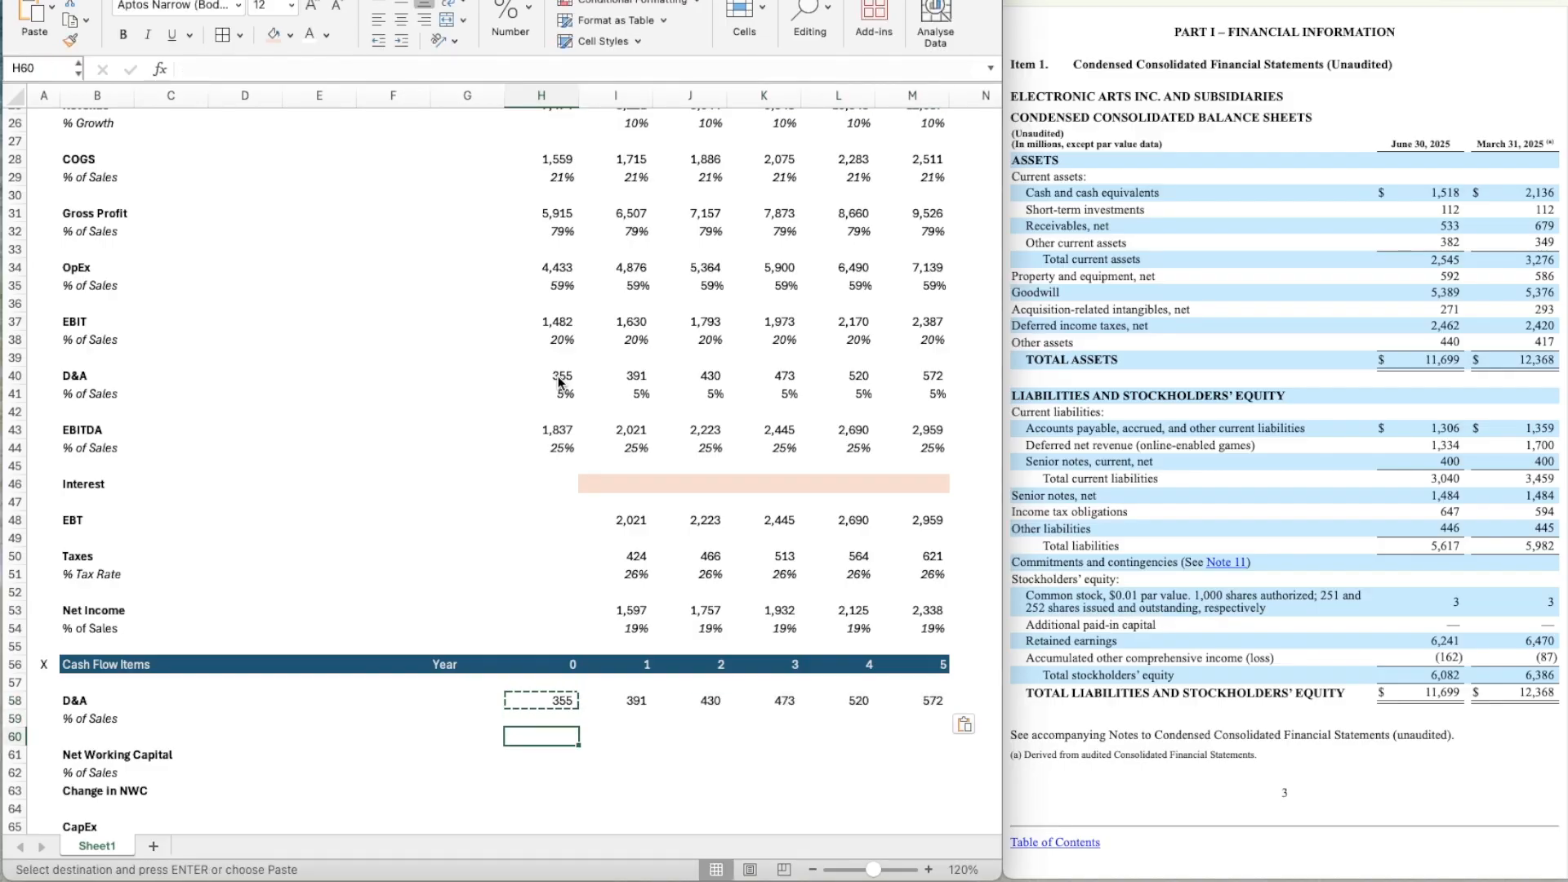
text(=)
key(Up)
text(/)
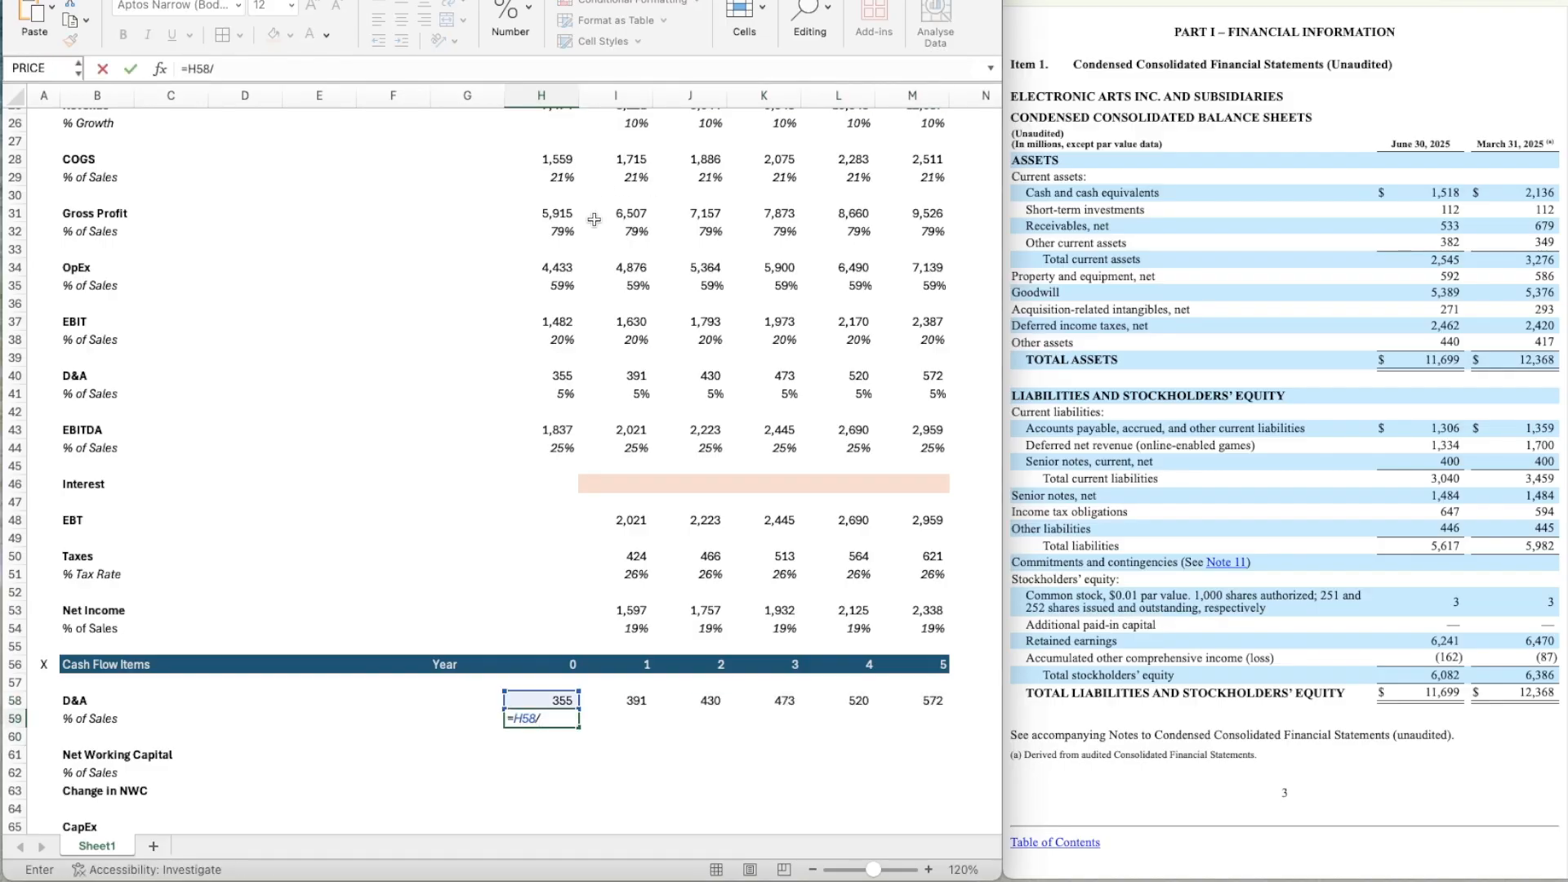
scroll(568, 217, up, 2)
click(567, 217)
key(Return)
scroll(555, 490, down, 5)
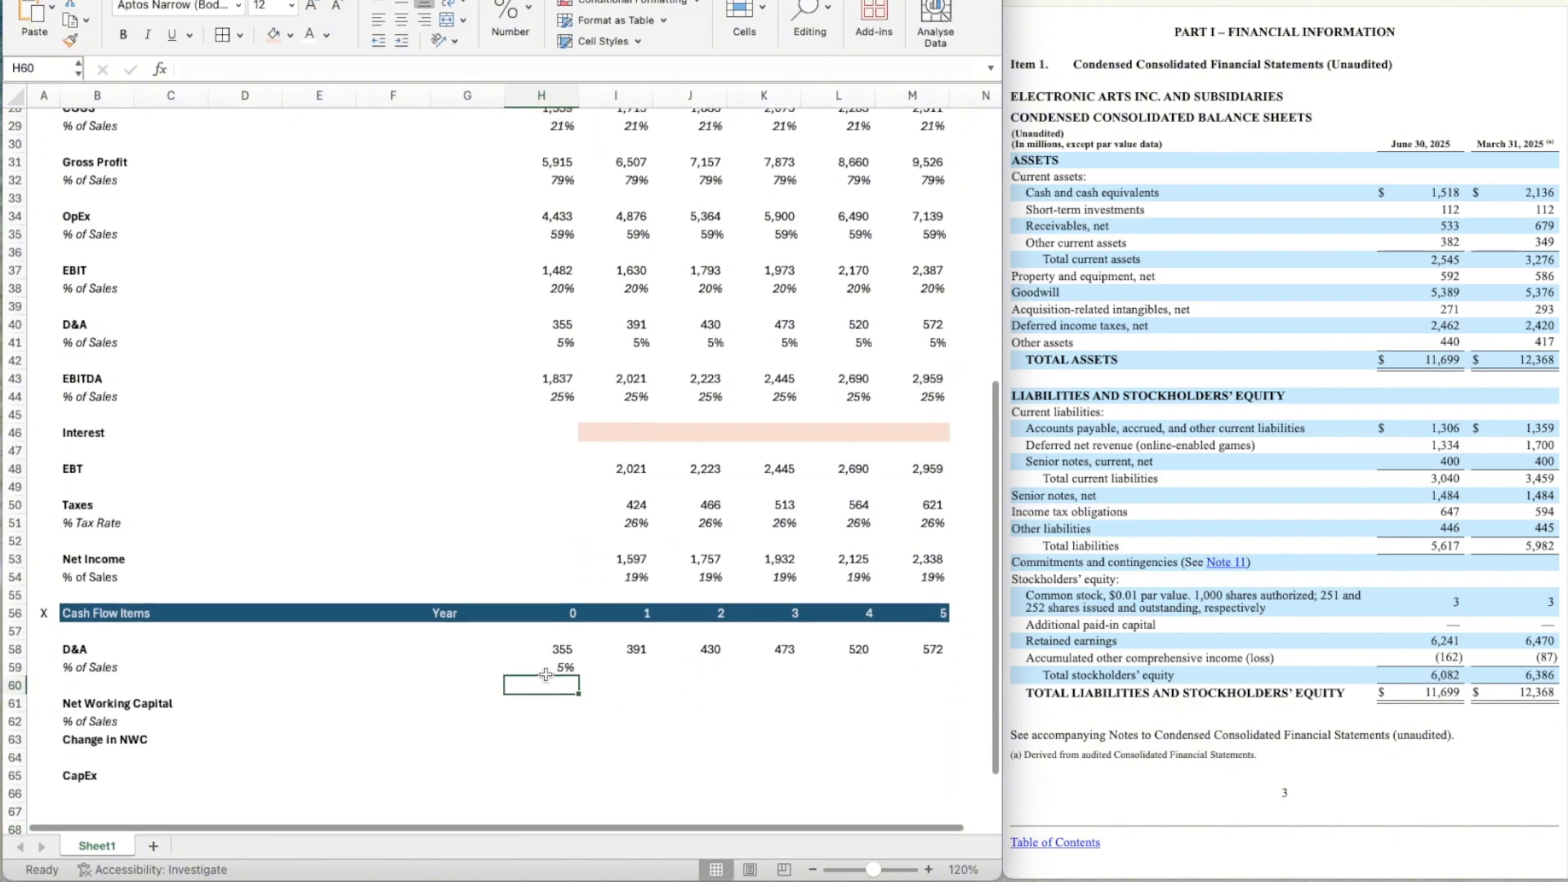
Copy the D&A % of Sales formula from H59 across years 1 to 5 through M59.
click(545, 674)
key(ctrl+c)
key(Right)
key(shift+Right)
key(shift+Right)
key(shift+Right)
key(shift+Right)
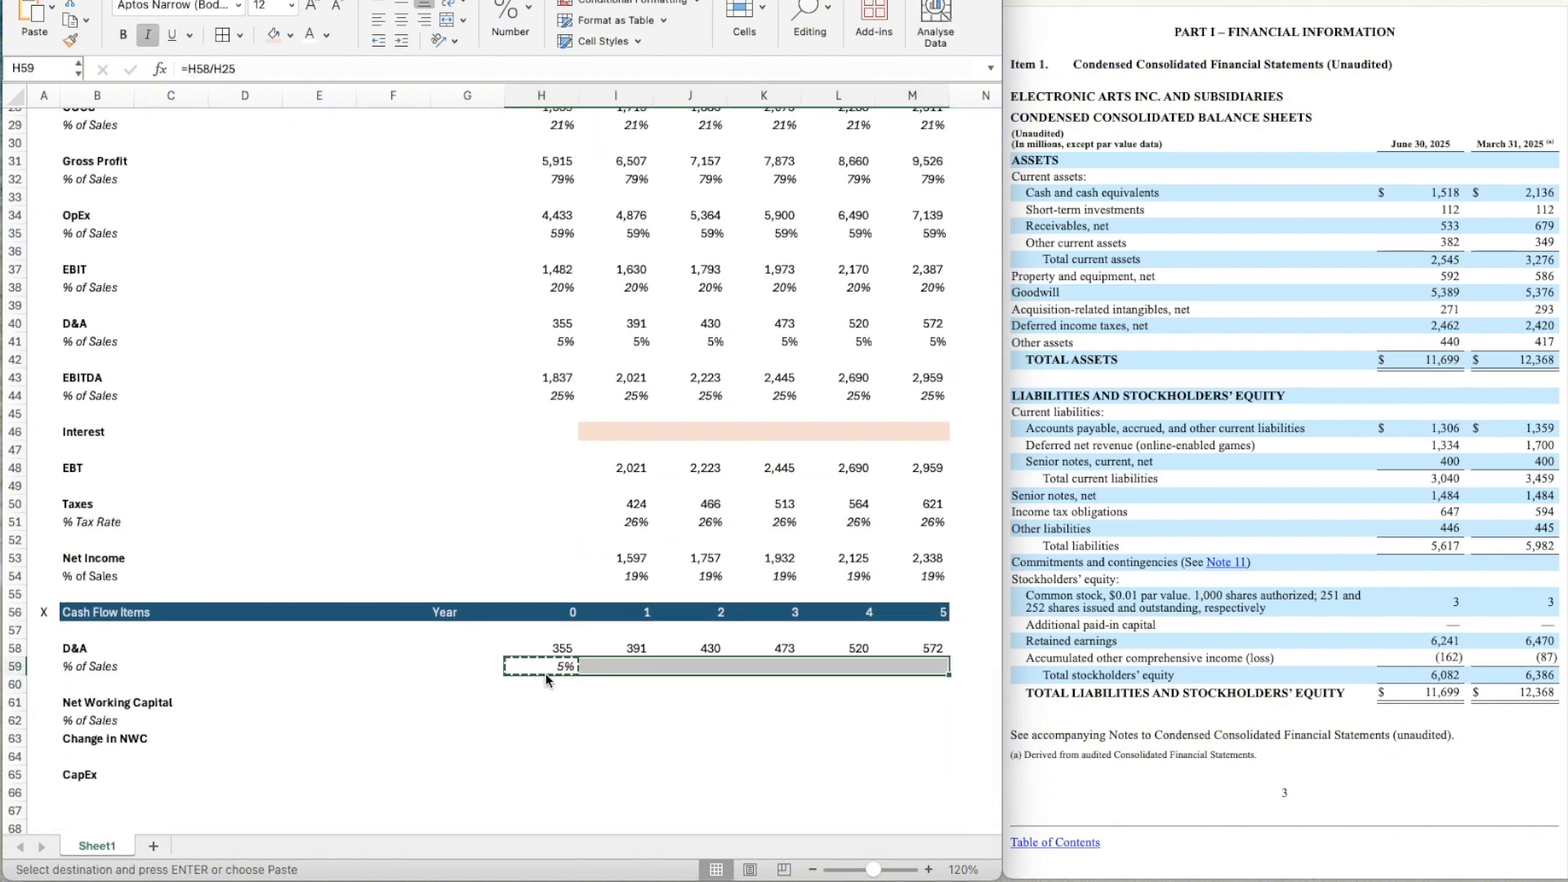
key(ctrl+v)
scroll(547, 679, down, 6)
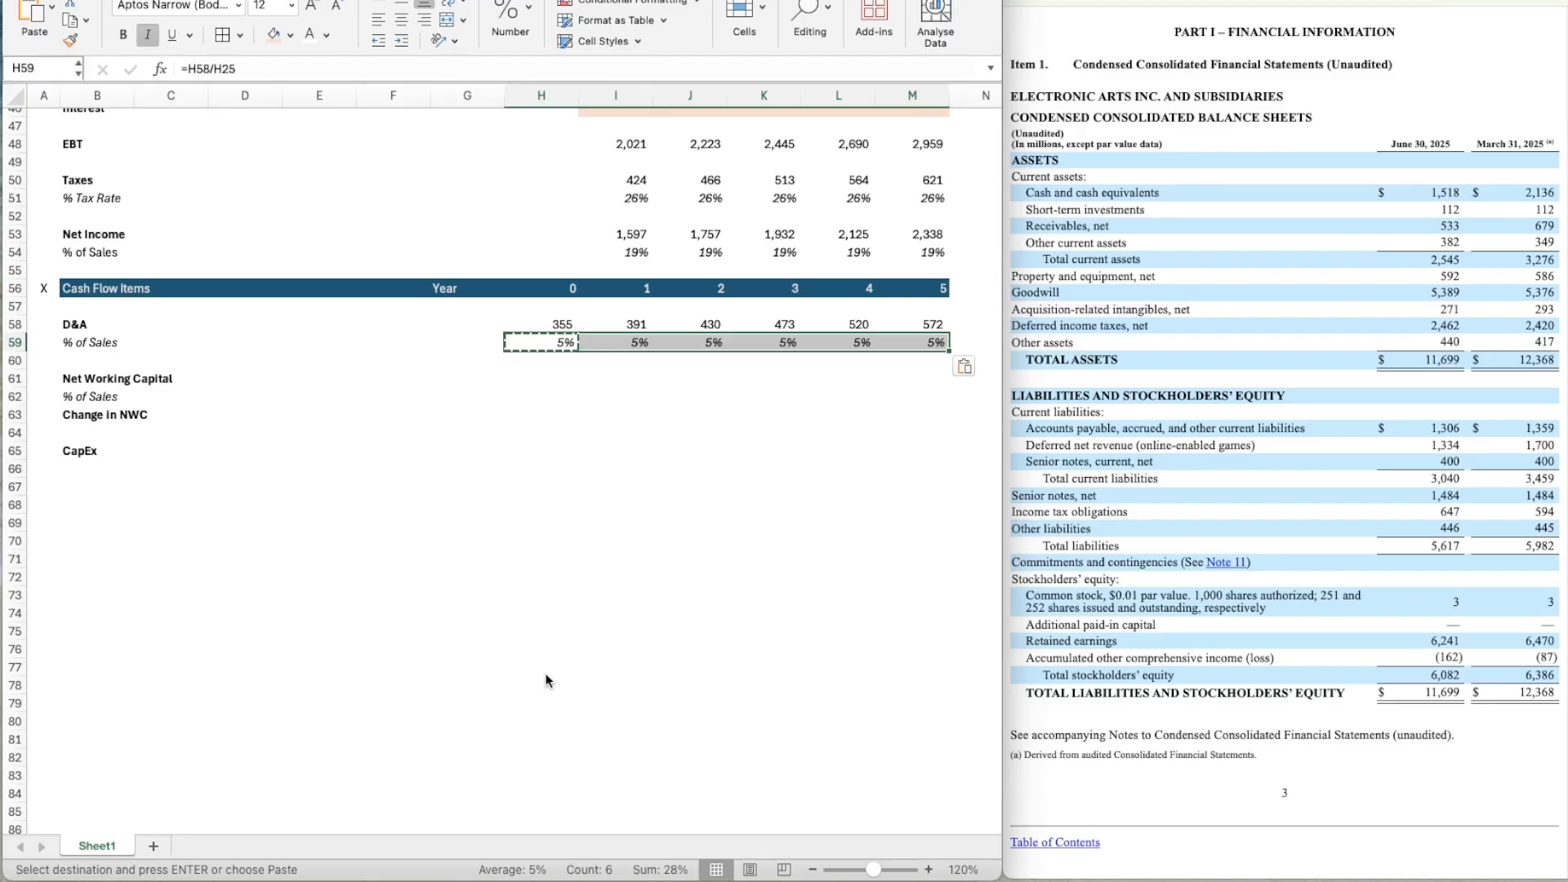
key(Left)
key(Down)
key(Down)
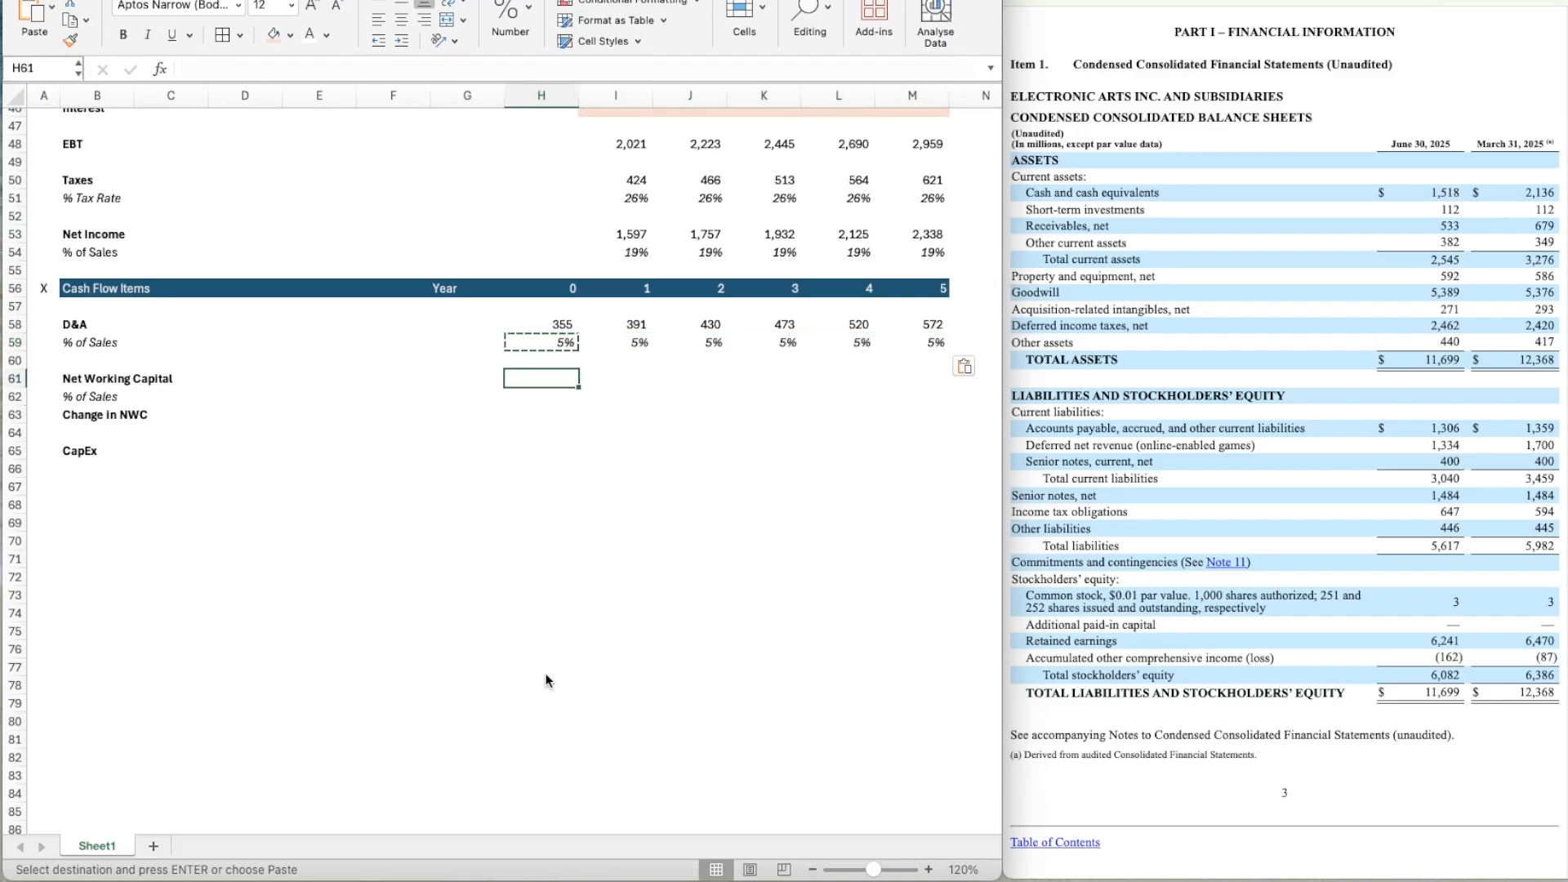
Link the year 0 Net Working Capital in H61 to the NWC assumption with =D10.
text(=)
scroll(379, 391, up, 11)
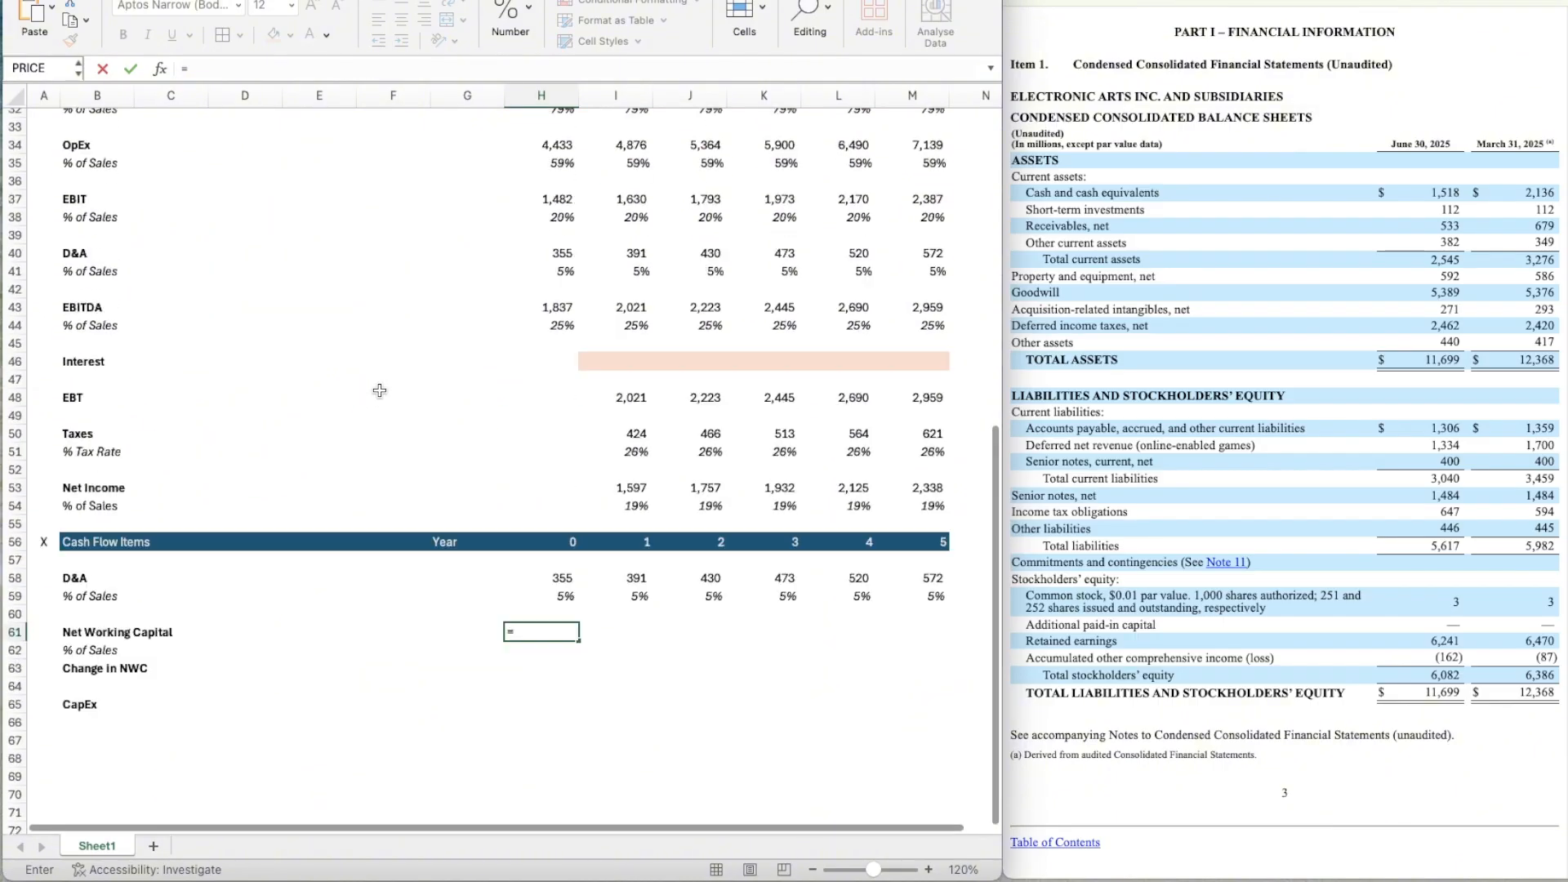
scroll(379, 390, down, 1)
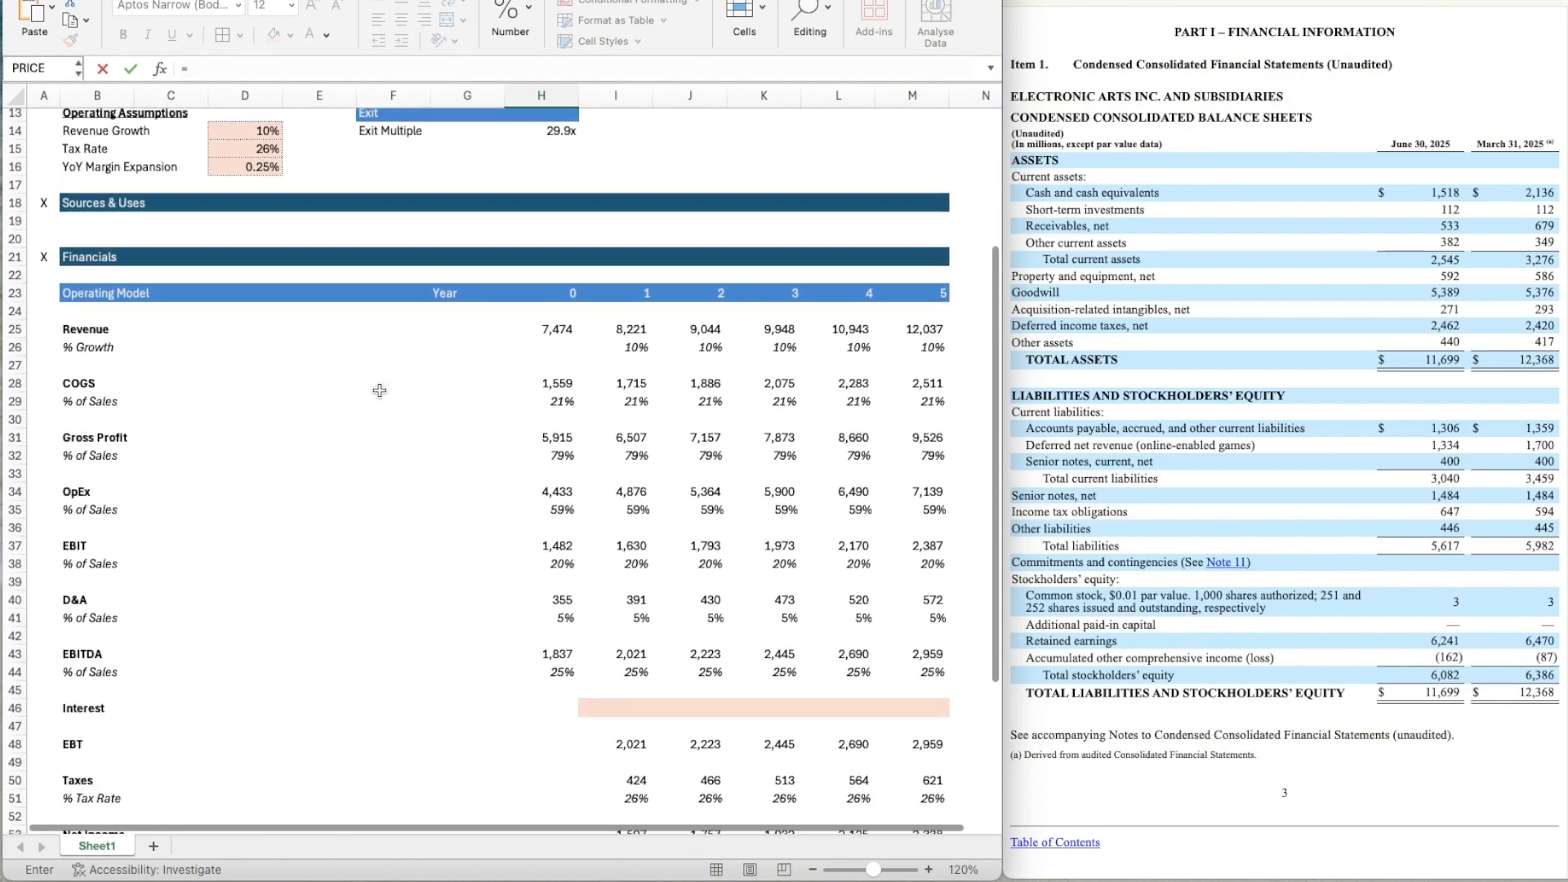
scroll(379, 390, up, 11)
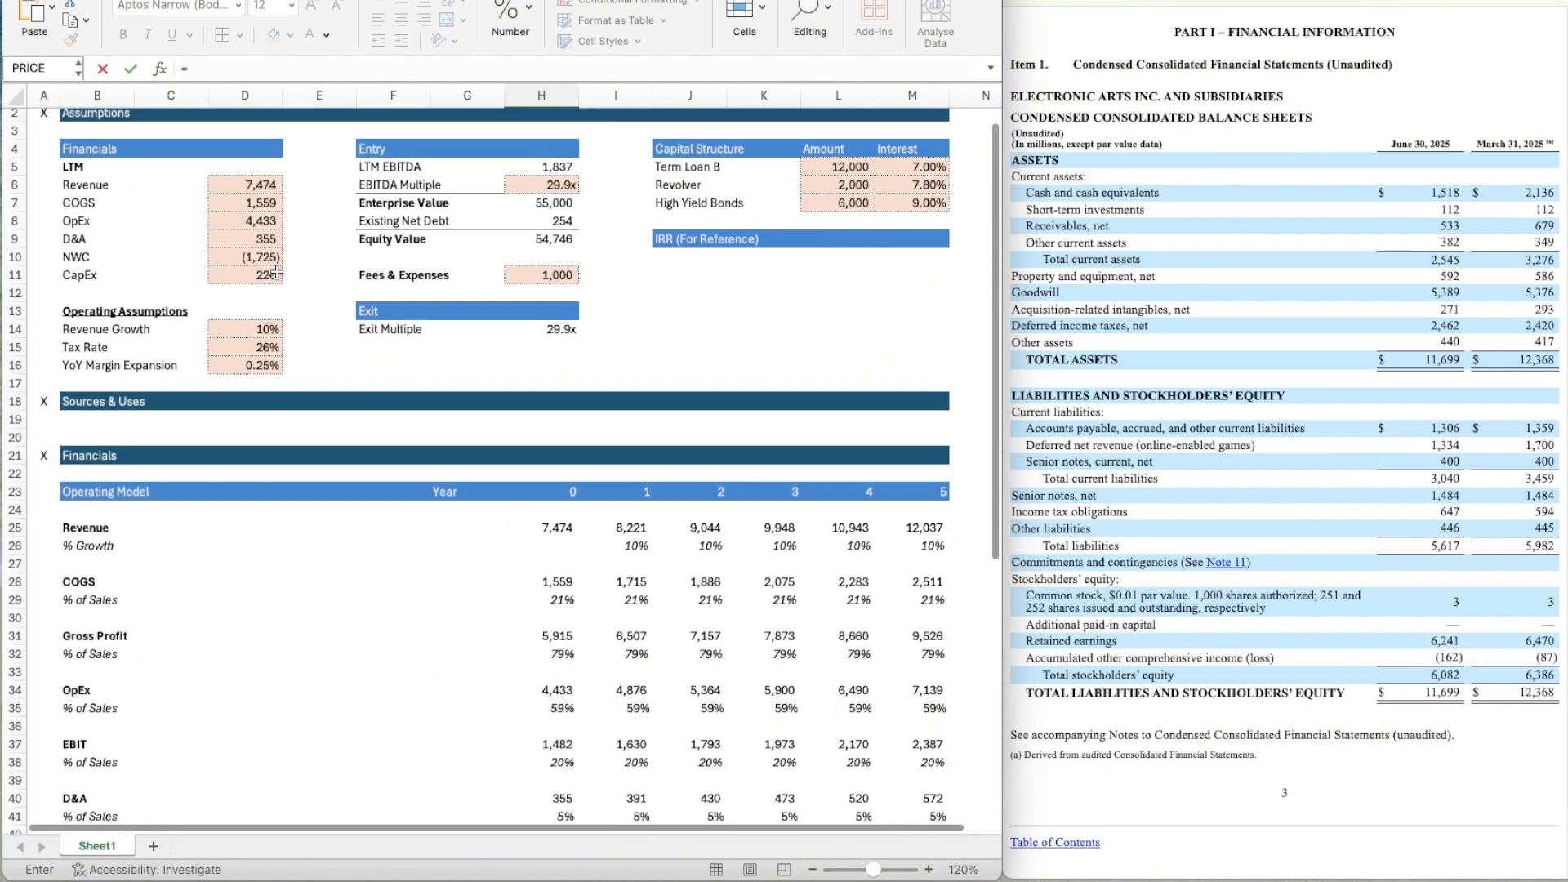
click(252, 258)
key(Return)
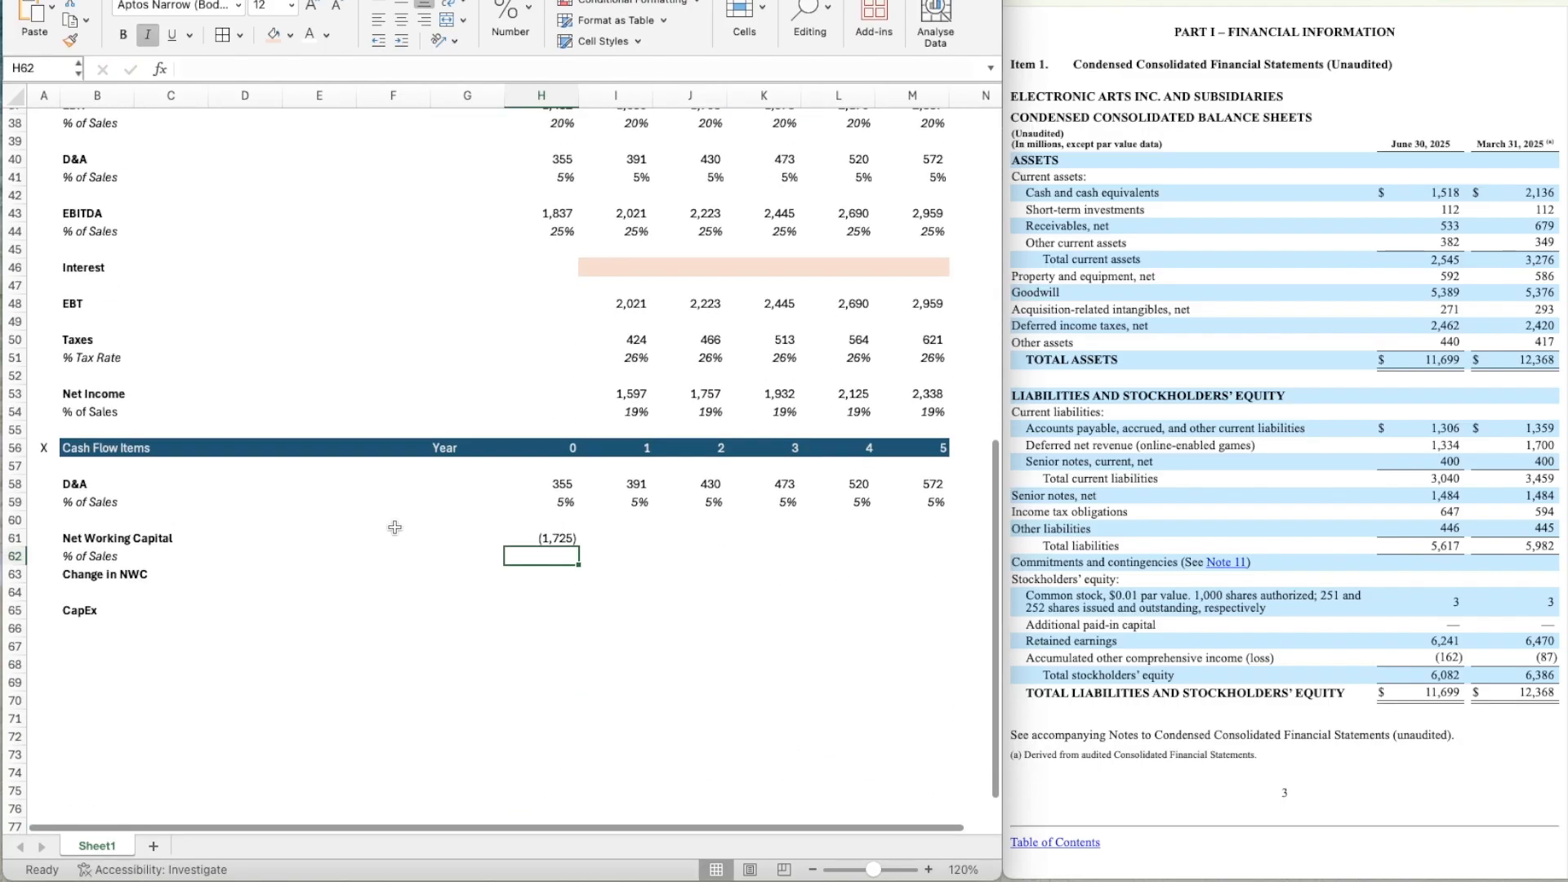
Enter the year 0 NWC % of Sales formula =H61/H25 in H62.
scroll(394, 527, up, 5)
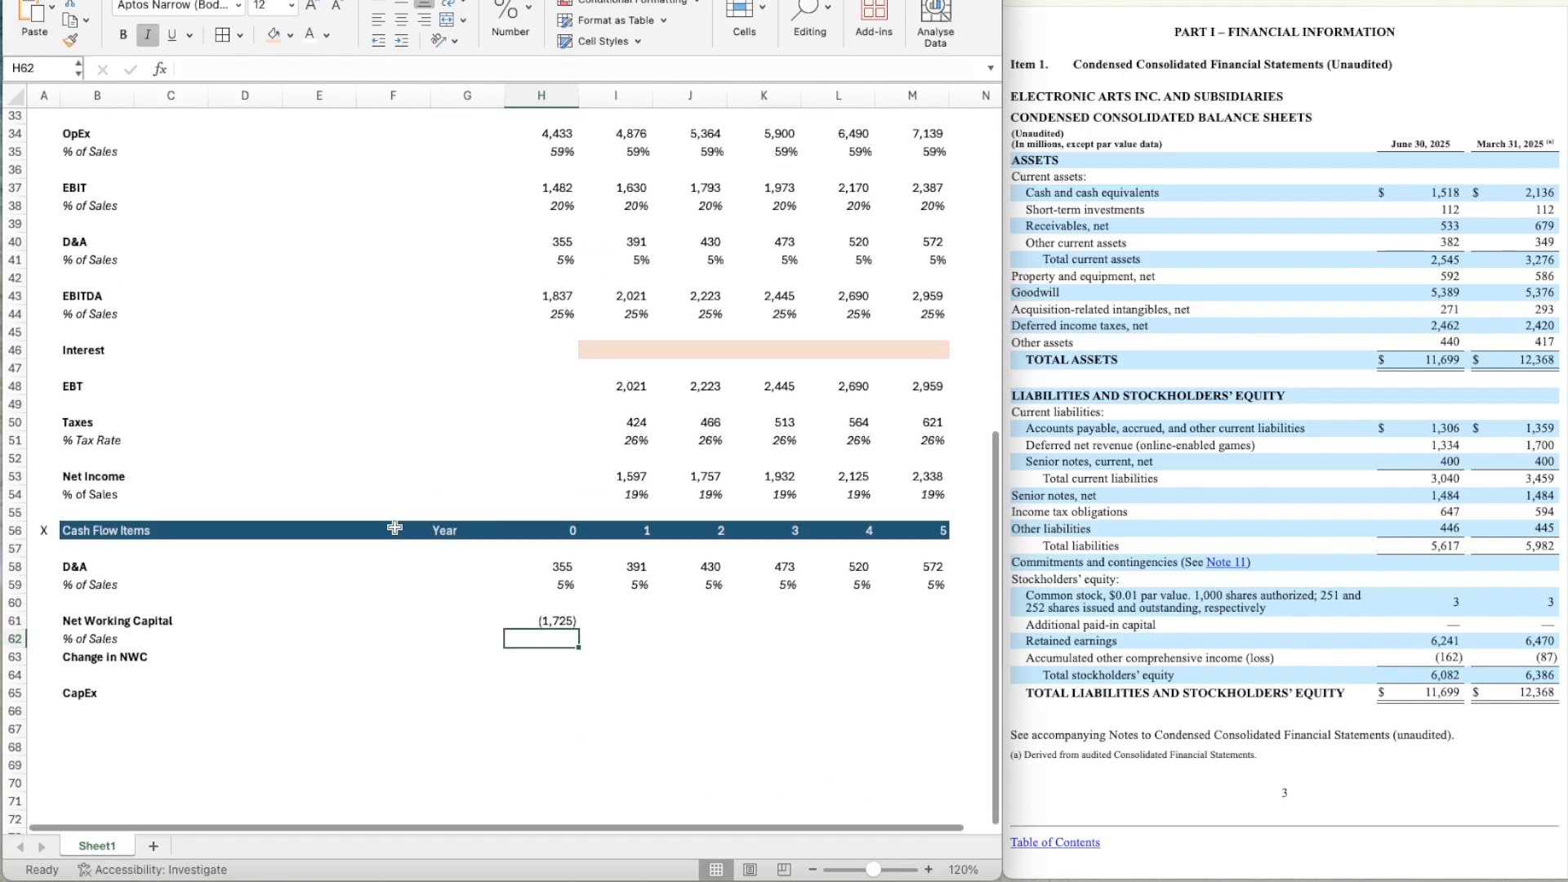
text(=)
key(Up)
text(/)
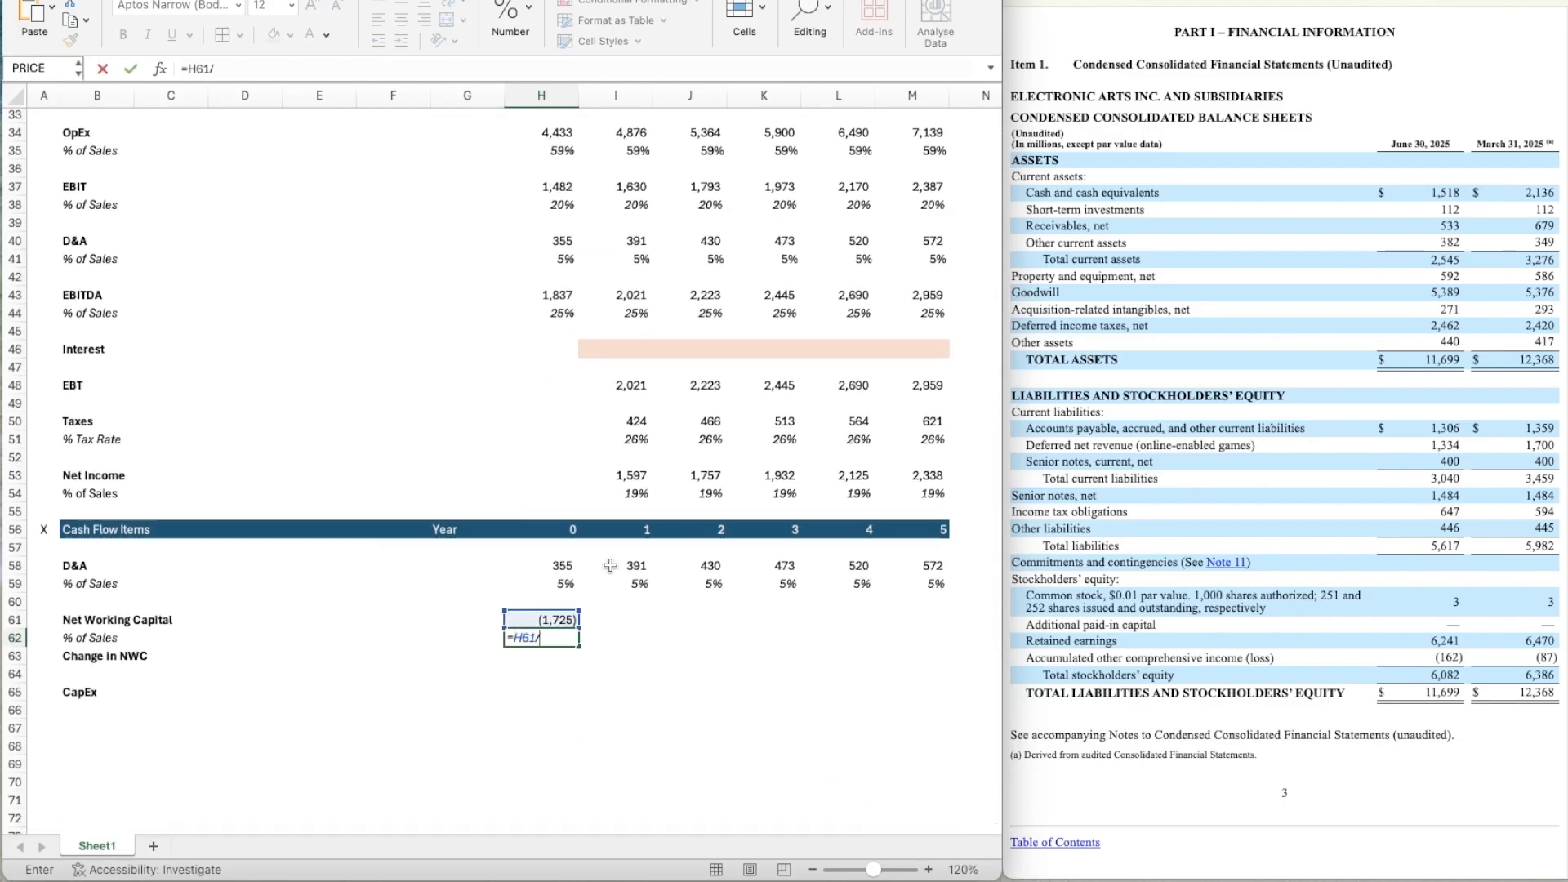
scroll(609, 559, up, 10)
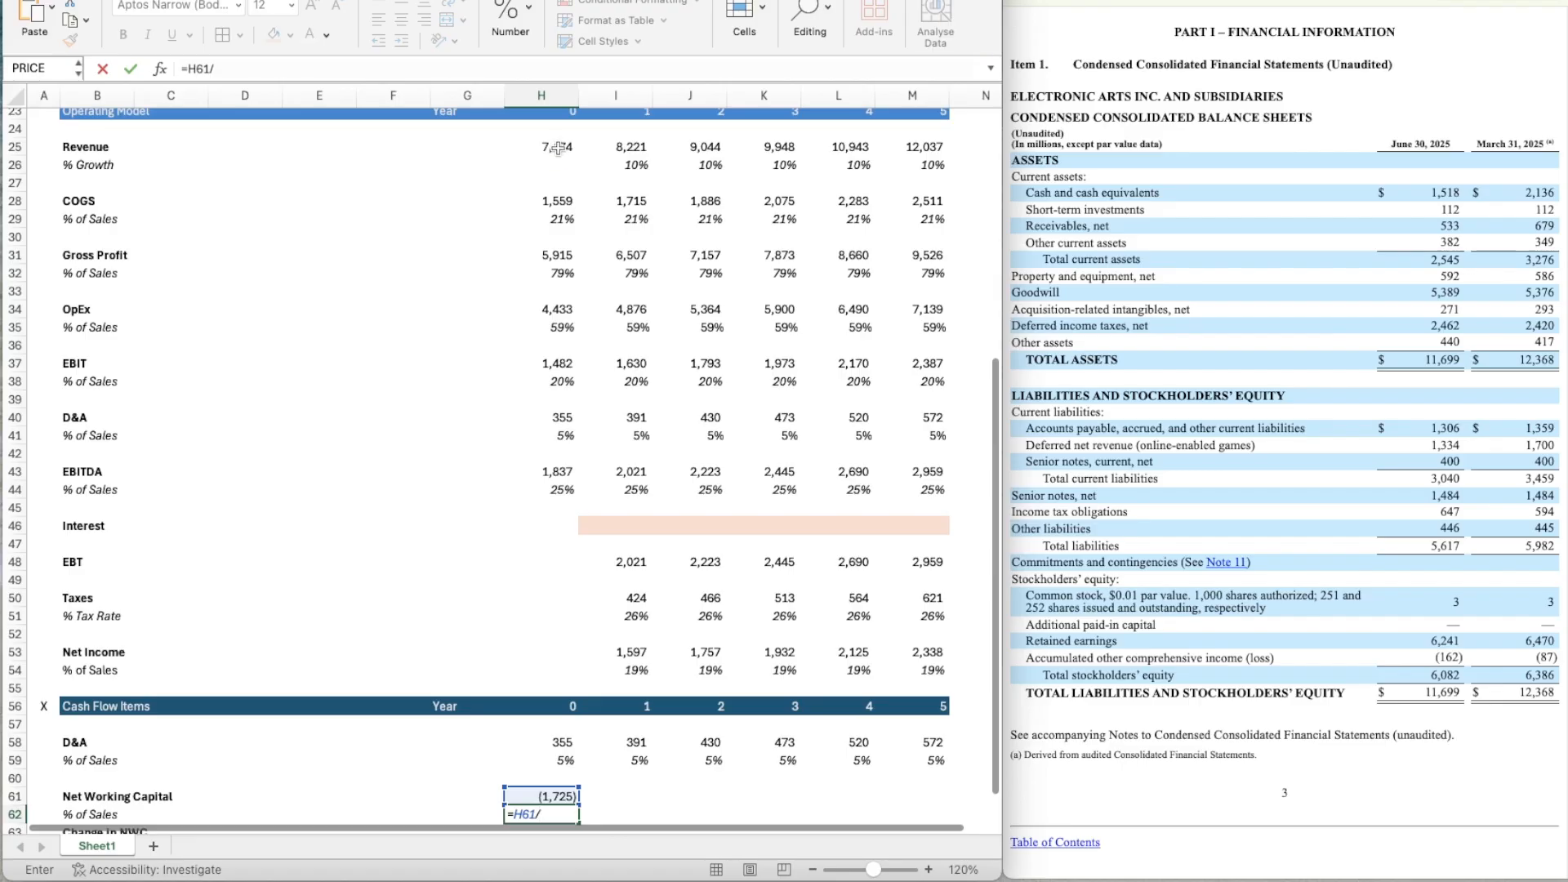
click(558, 149)
key(Return)
scroll(553, 643, down, 5)
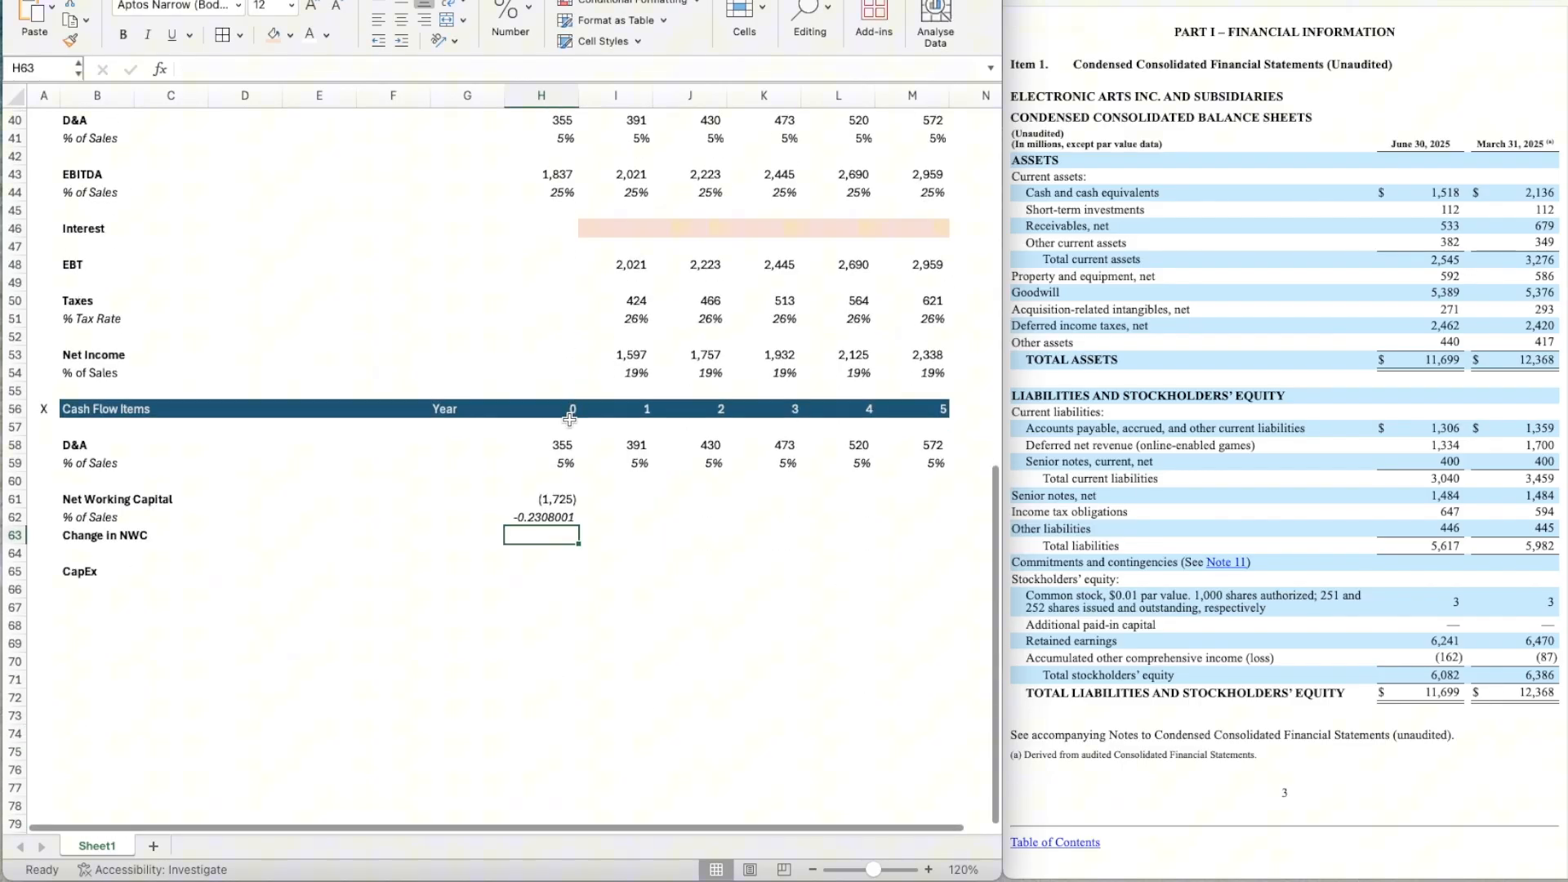
Format the year 0 NWC % of Sales in H62 as a percentage without decimals.
click(556, 462)
click(71, 40)
click(557, 529)
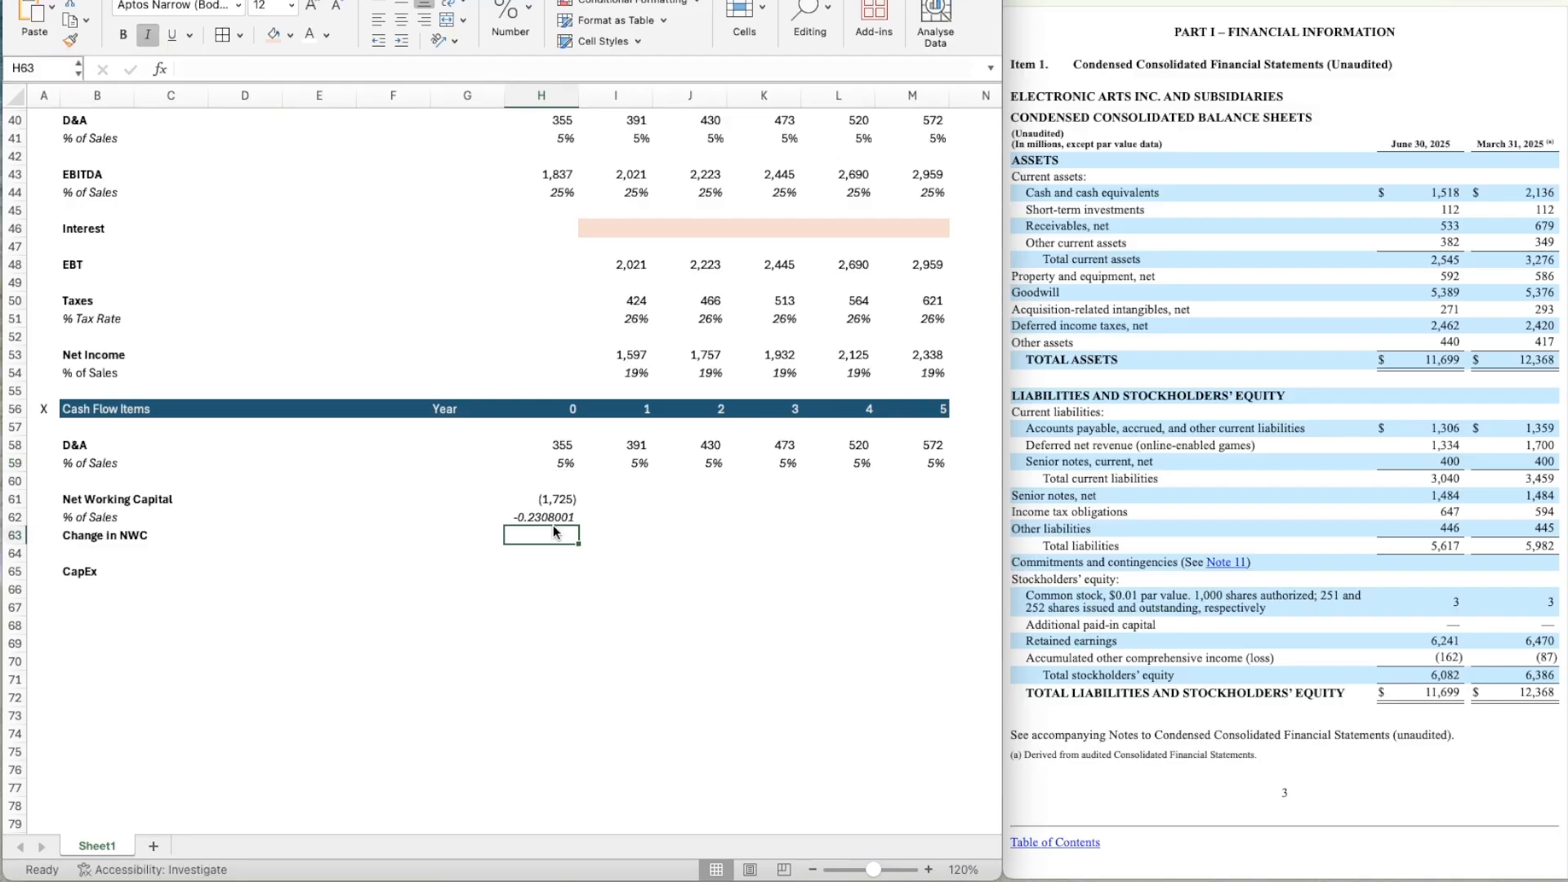
key(Up)
key(ctrl+shift+5)
key(ctrl+c)
key(shift+Right)
key(shift+Right)
key(shift+Right)
key(shift+Right)
key(shift+Right)
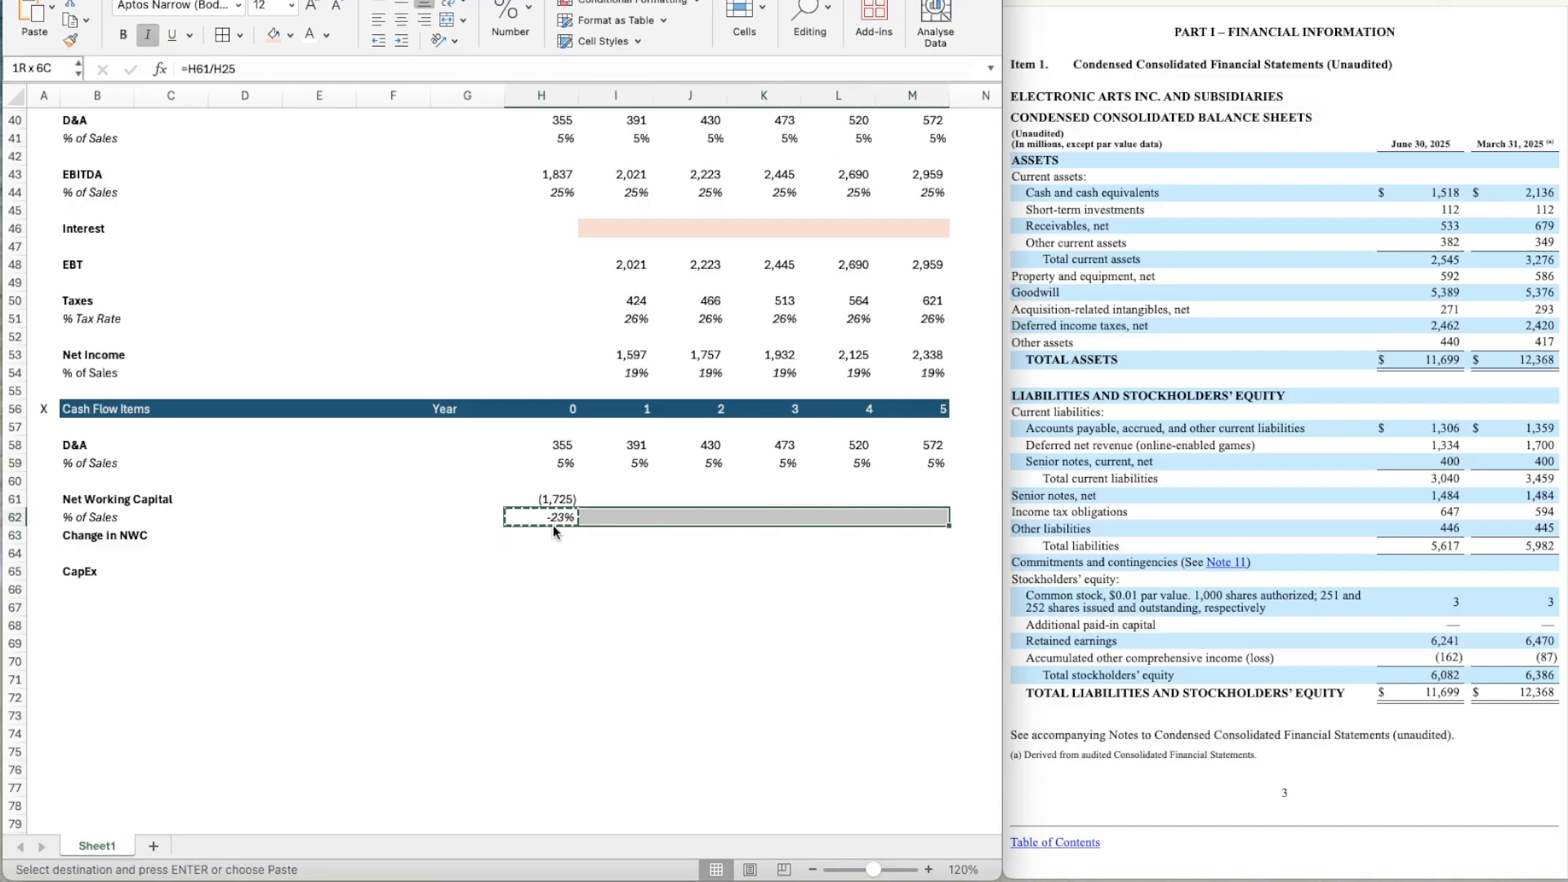
Link the year 1 NWC % of Sales in I62 to the prior year with =H62.
key(Right)
text(=)
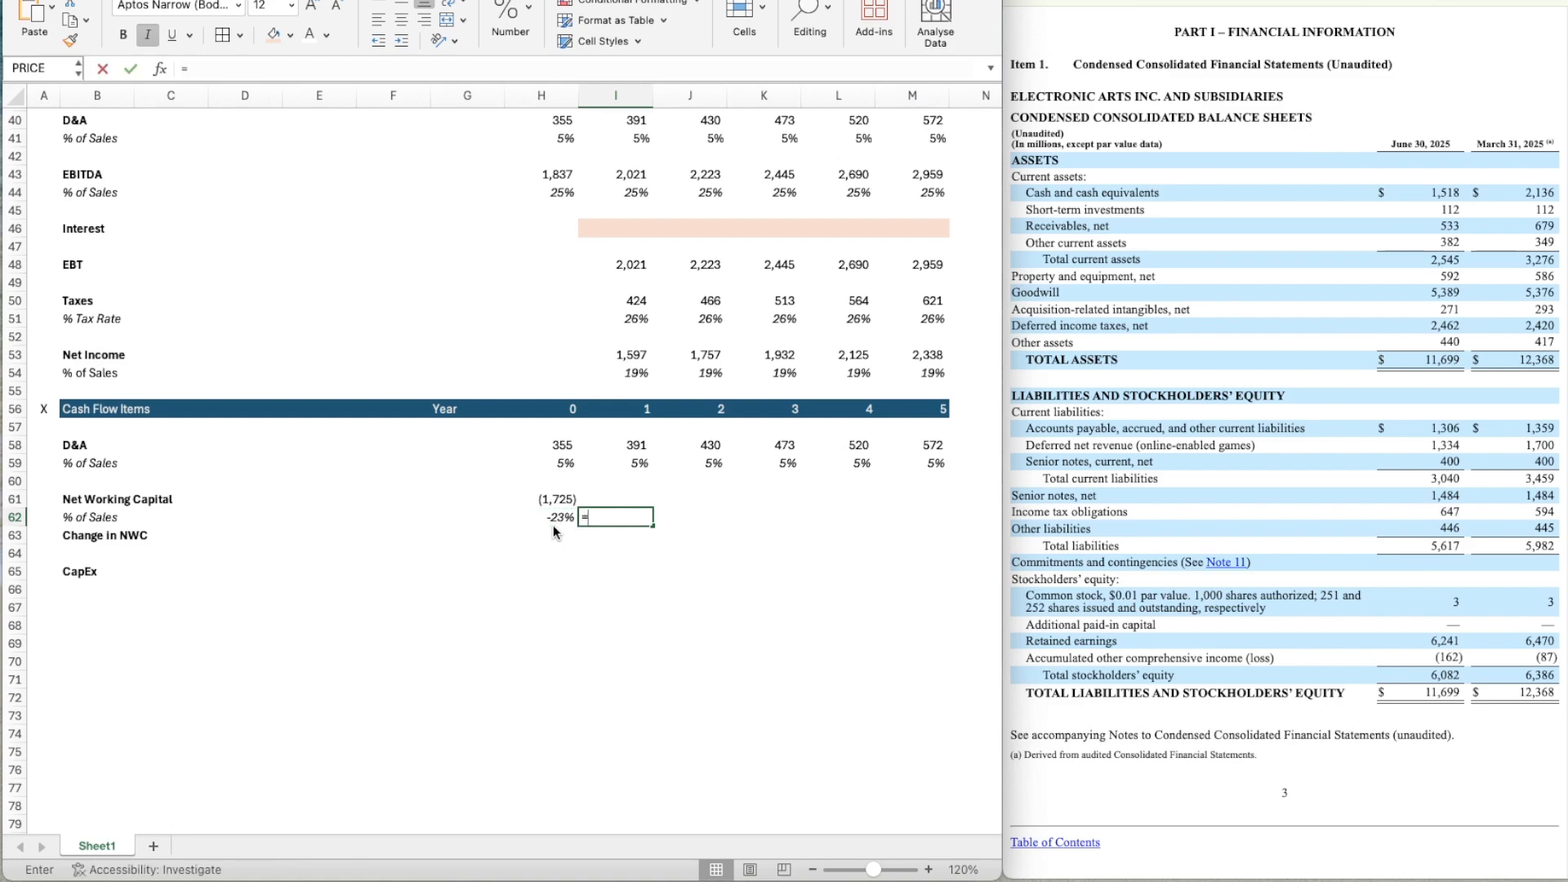
key(Left)
key(Return)
Copy the NWC % of Sales link from I62 across years 2 to 5 through M62.
key(Up)
key(ctrl+c)
key(shift+Right)
key(shift+Right)
key(shift+Right)
key(shift+Right)
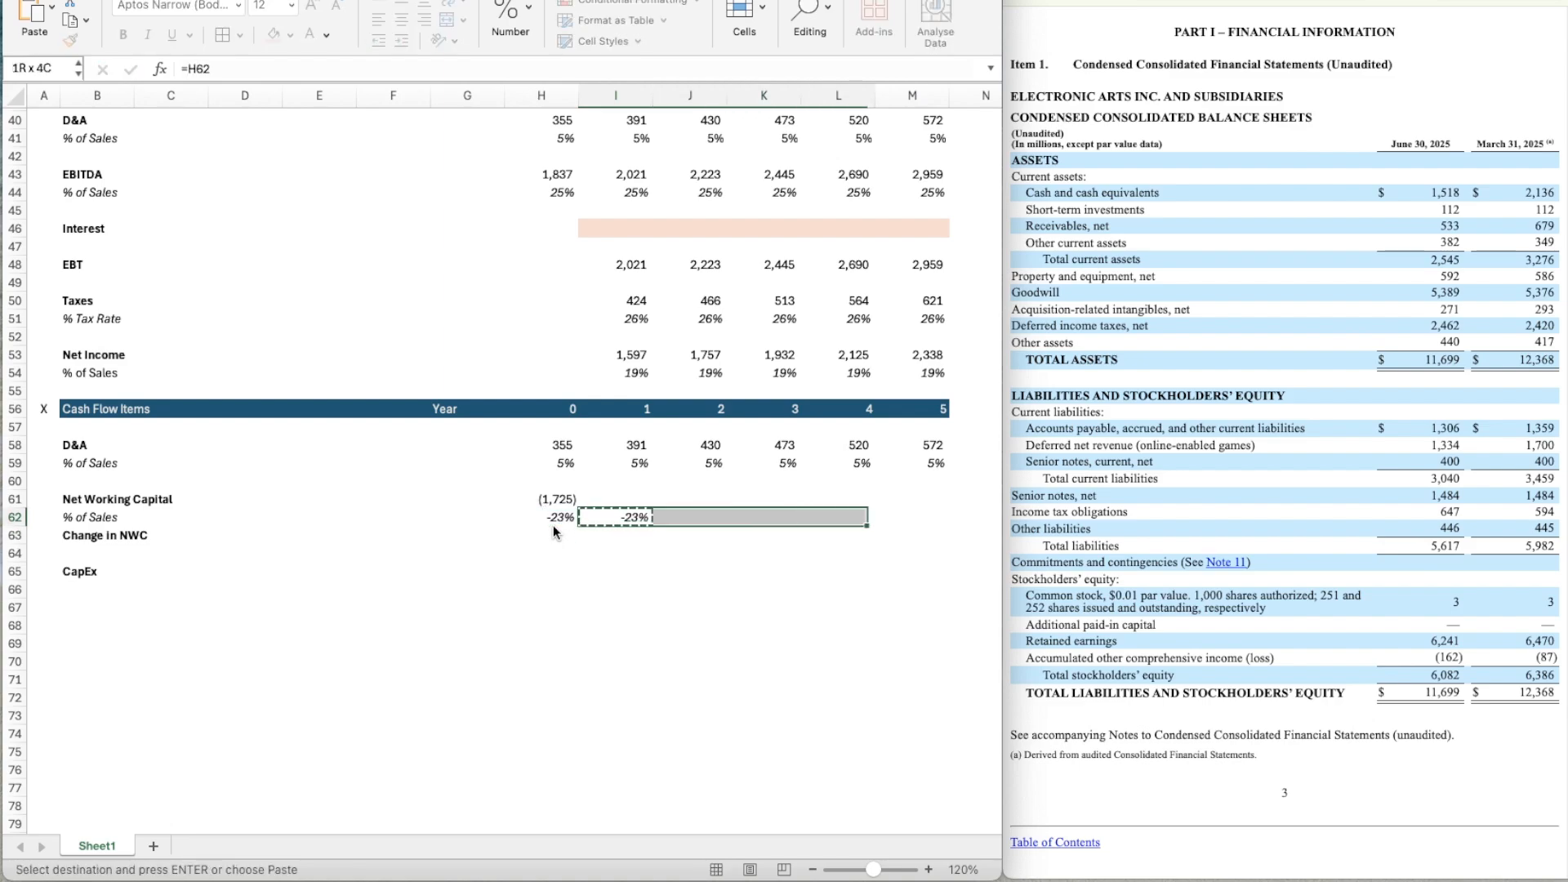
key(ctrl+v)
Enter the year 1 Net Working Capital formula =I25*I62 in I61.
key(Up)
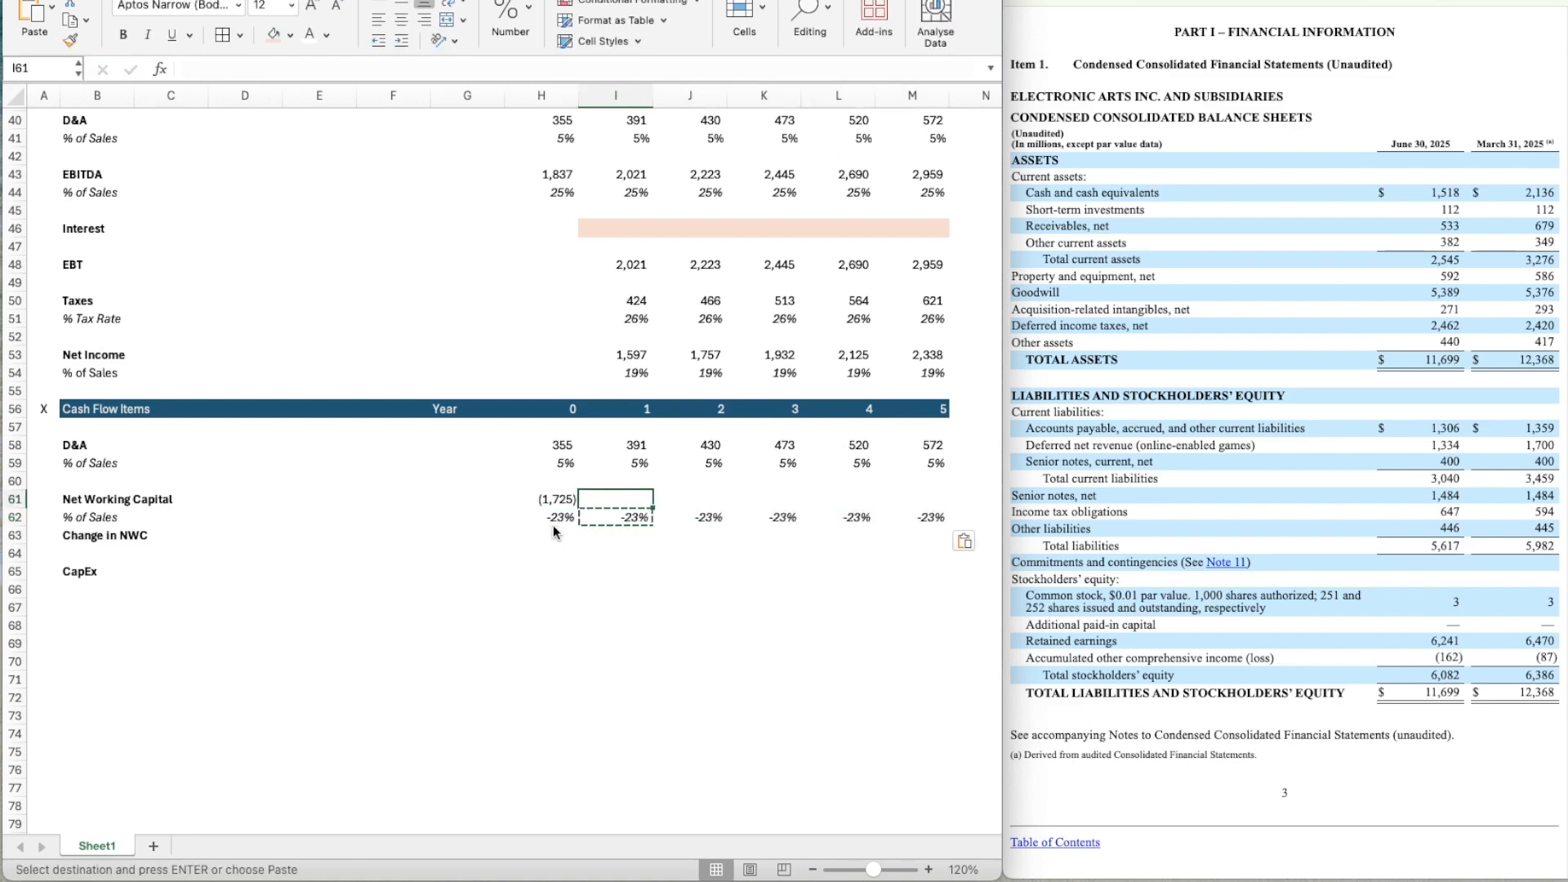
text(=)
scroll(627, 410, up, 10)
click(626, 374)
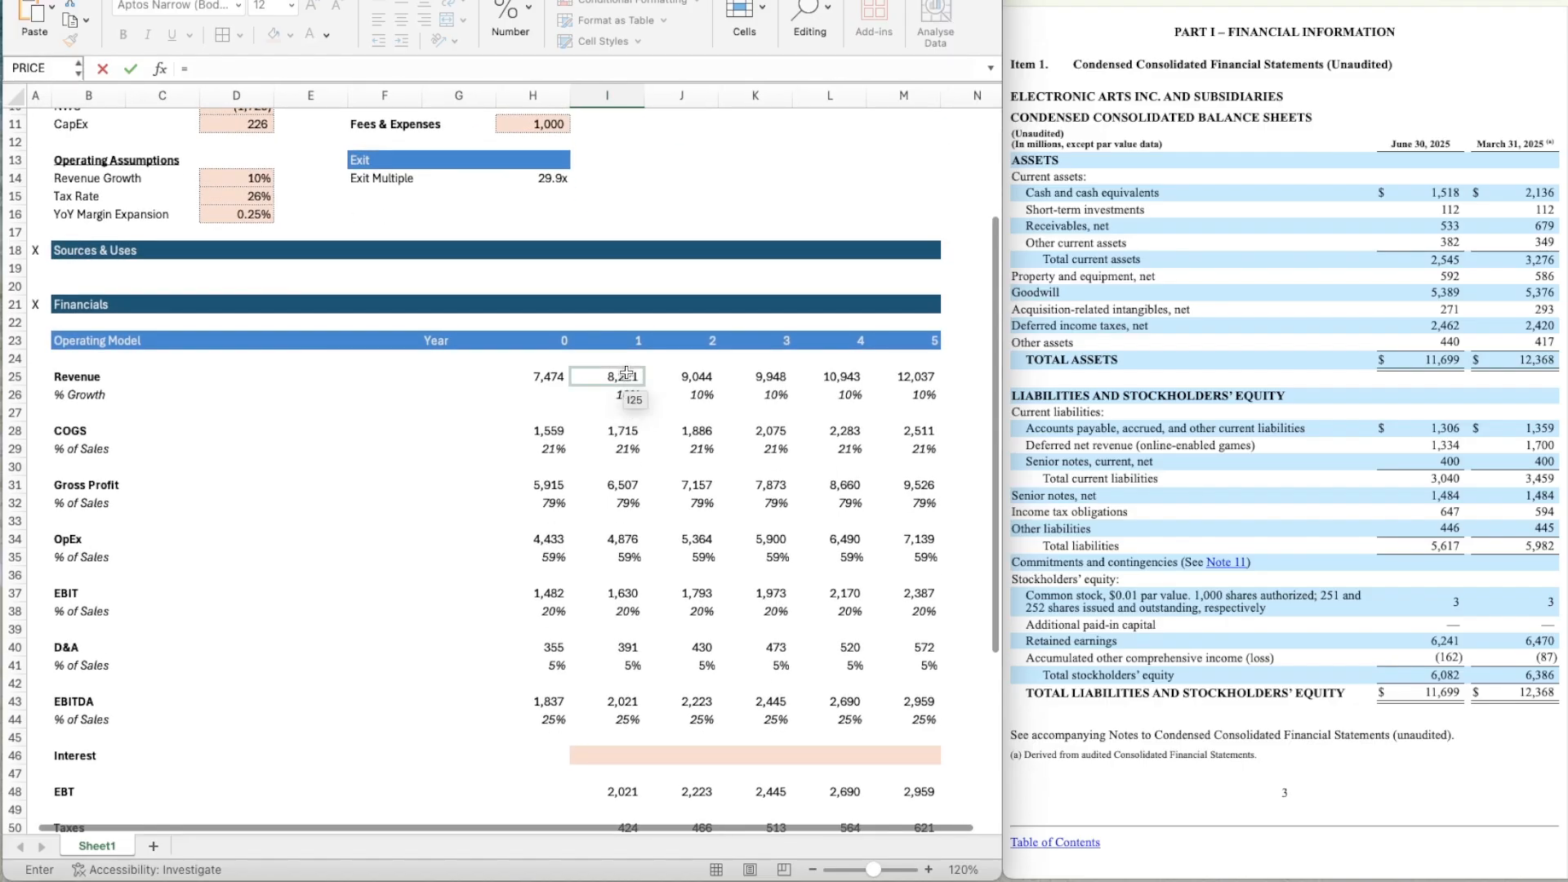
scroll(646, 624, down, 10)
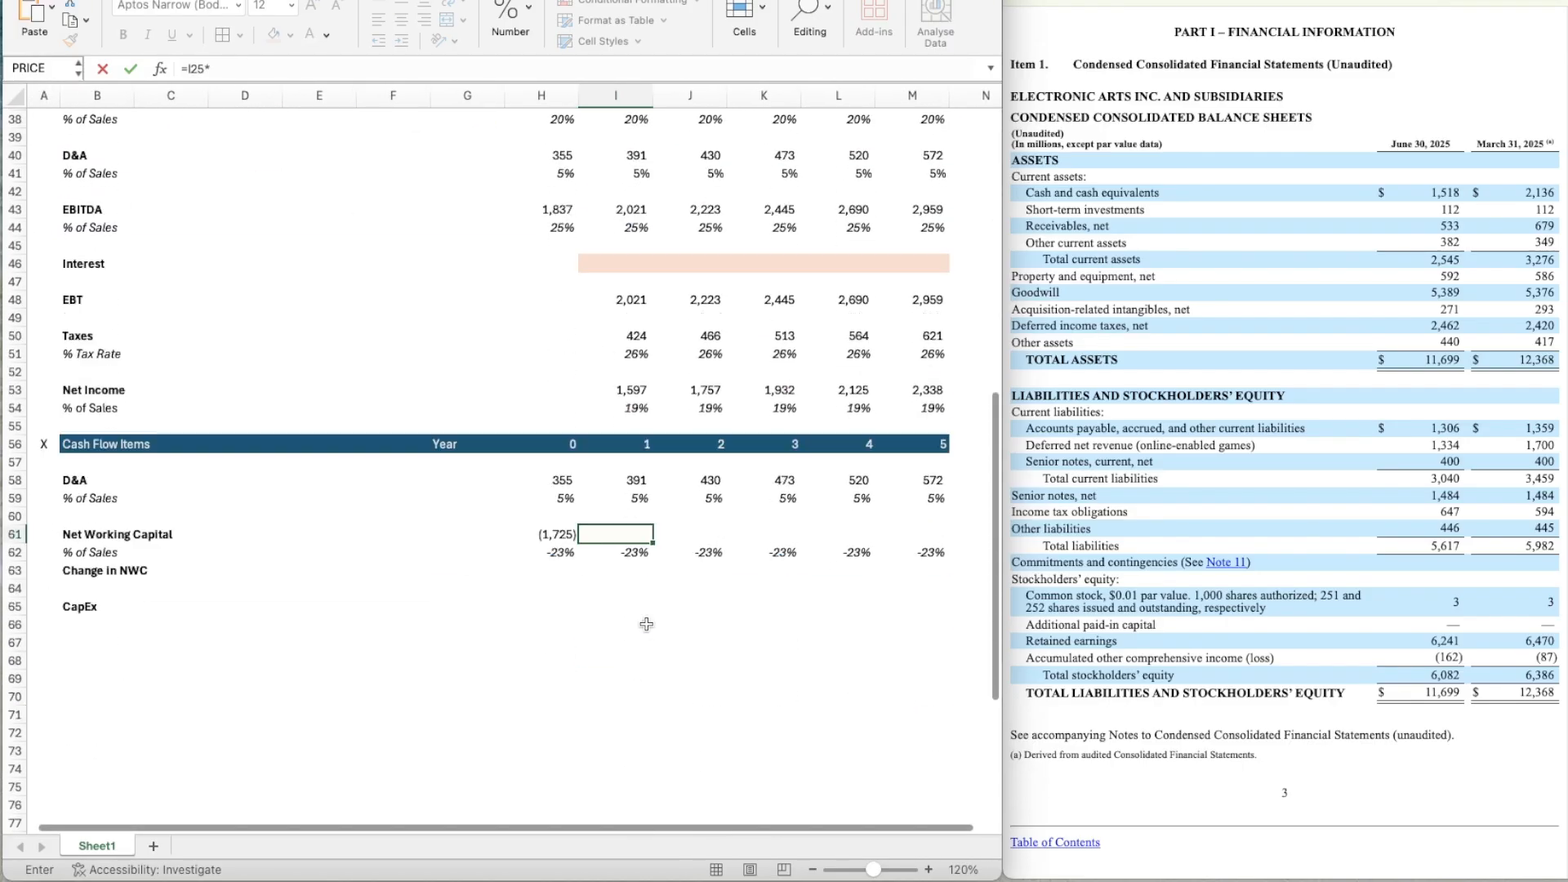
click(624, 534)
key(Return)
Apply the number format of H61 to the year 1 Net Working Capital in I61.
key(Up)
key(Left)
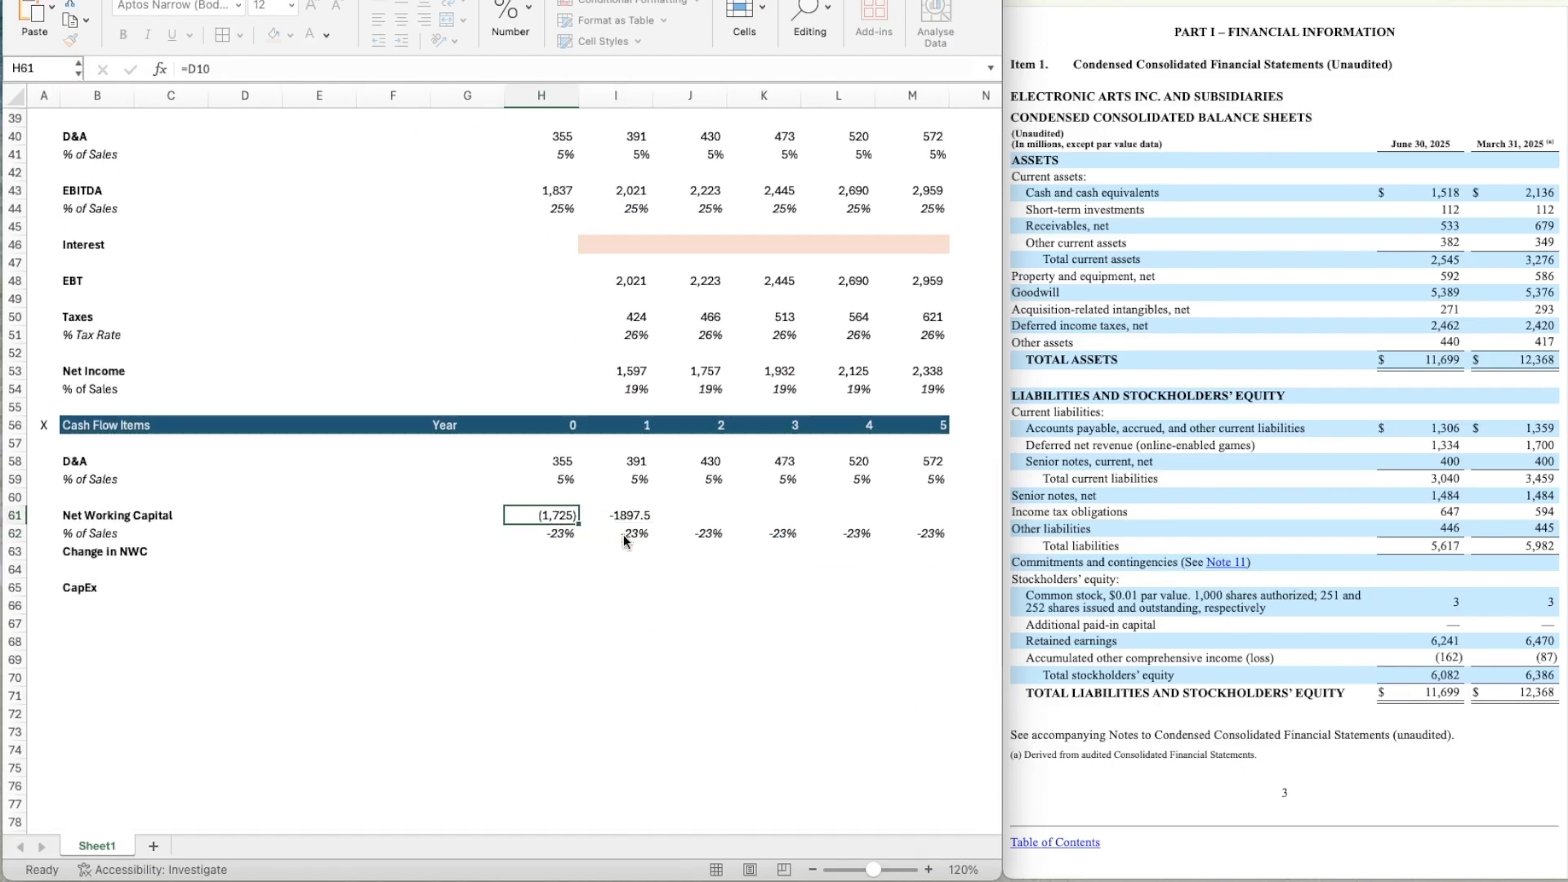
key(super+shift+c)
key(Right)
key(super+shift+v)
Copy the Net Working Capital formula from I61 across years 2 to 5 through M61.
key(super+c)
key(shift+Right)
key(shift+Right)
key(shift+Right)
key(shift+Right)
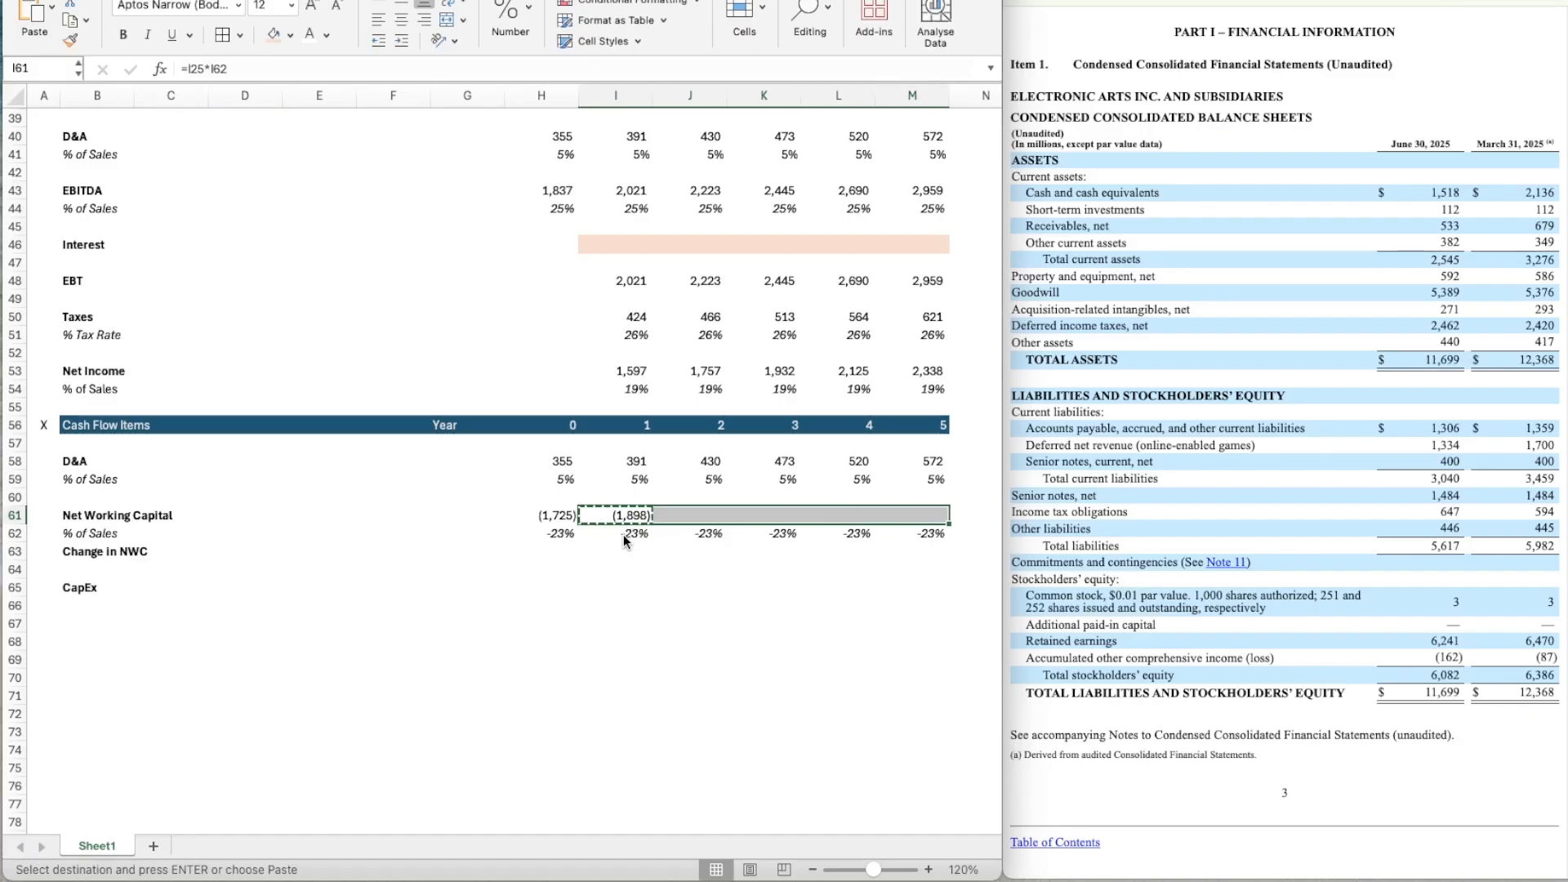
key(super+v)
Enter the year 1 Change in NWC formula =I61-H61 in I63.
scroll(604, 615, down, 3)
key(Down)
key(Down)
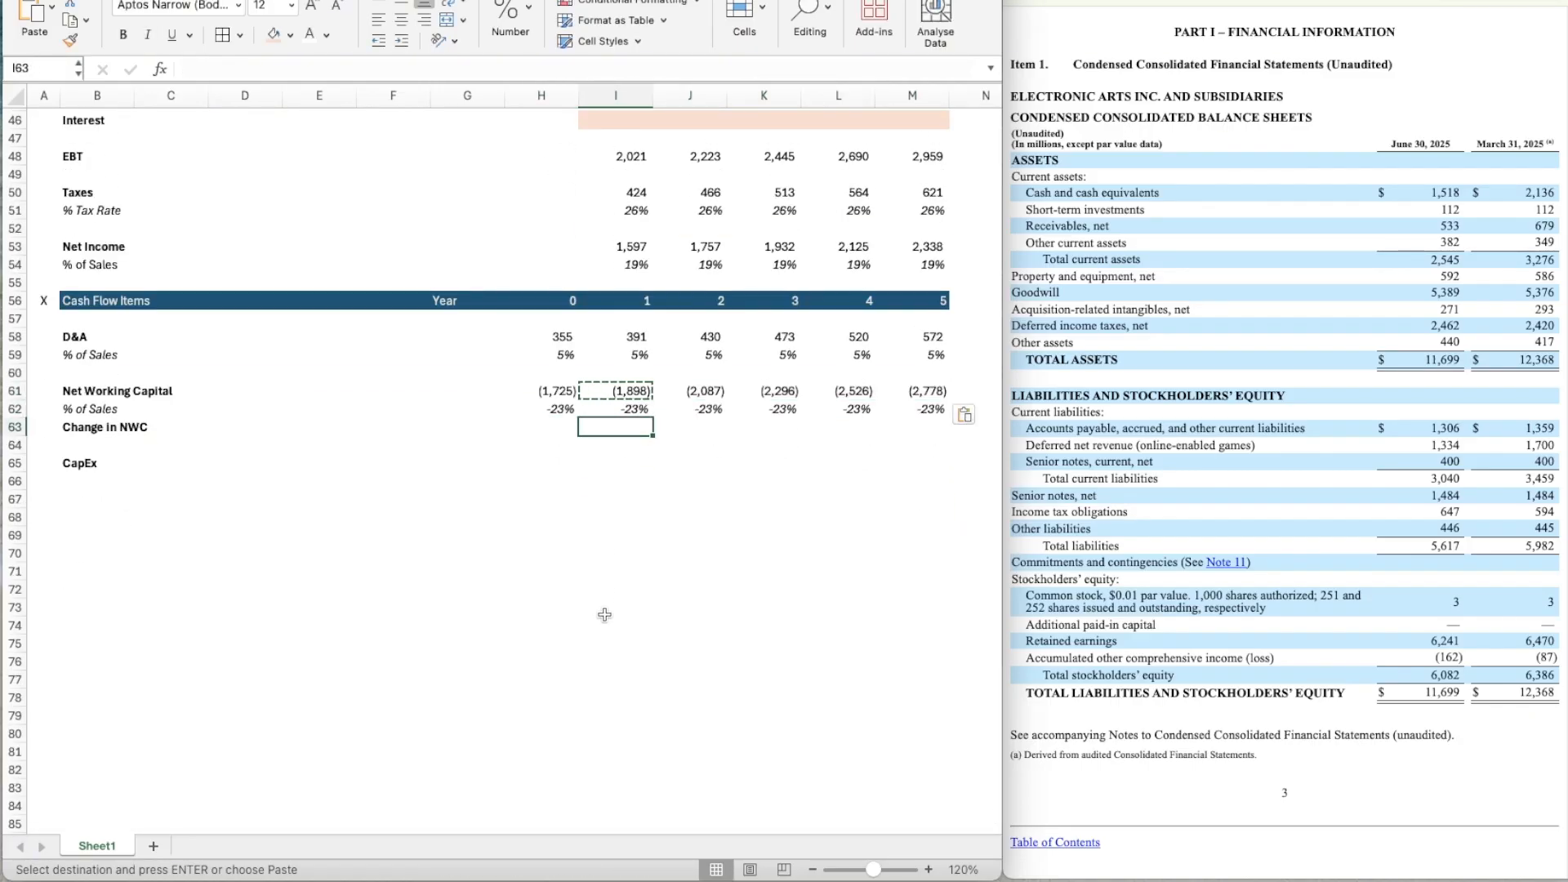
text(=)
key(Up)
key(Up)
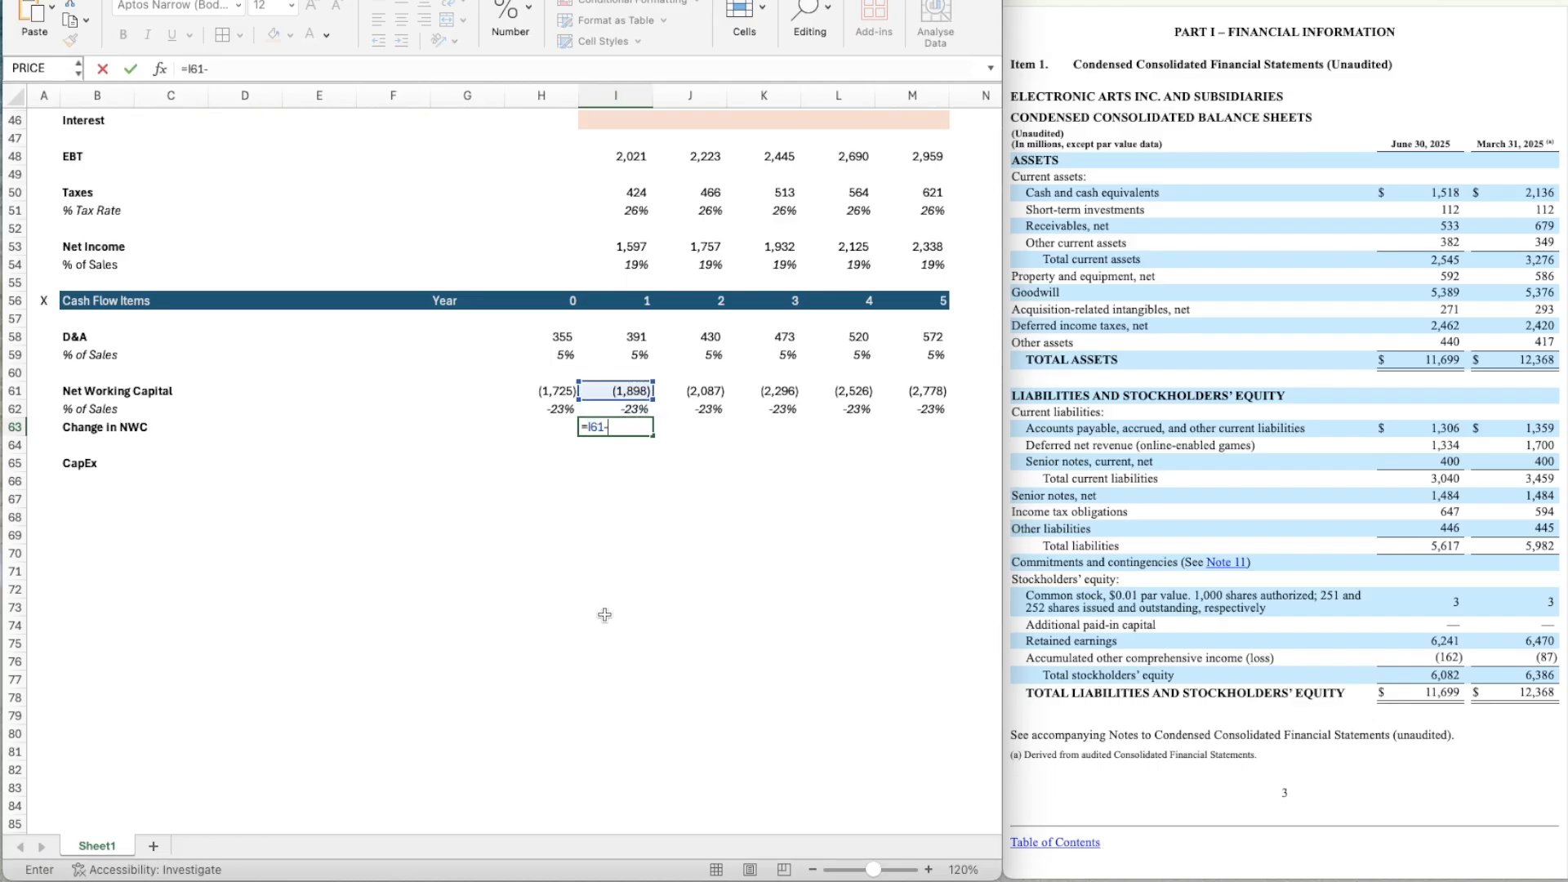
key(Return)
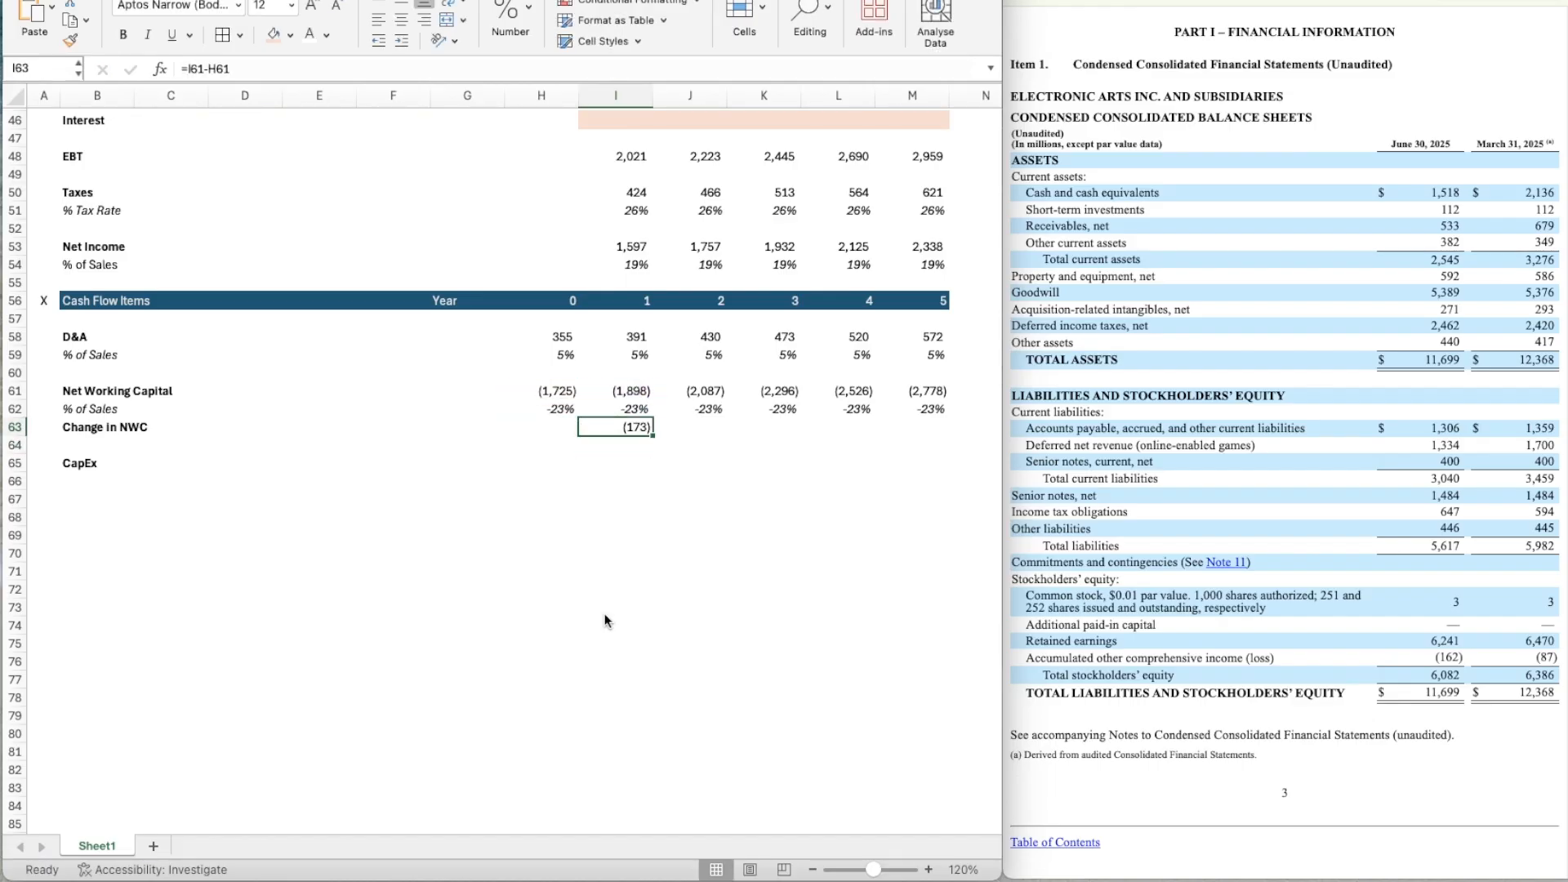
Copy the Change in NWC formula from I63 across years 2 to 5 through M63.
key(super+c)
key(shift+Right)
key(shift+Right)
key(shift+Right)
key(shift+Right)
key(super+v)
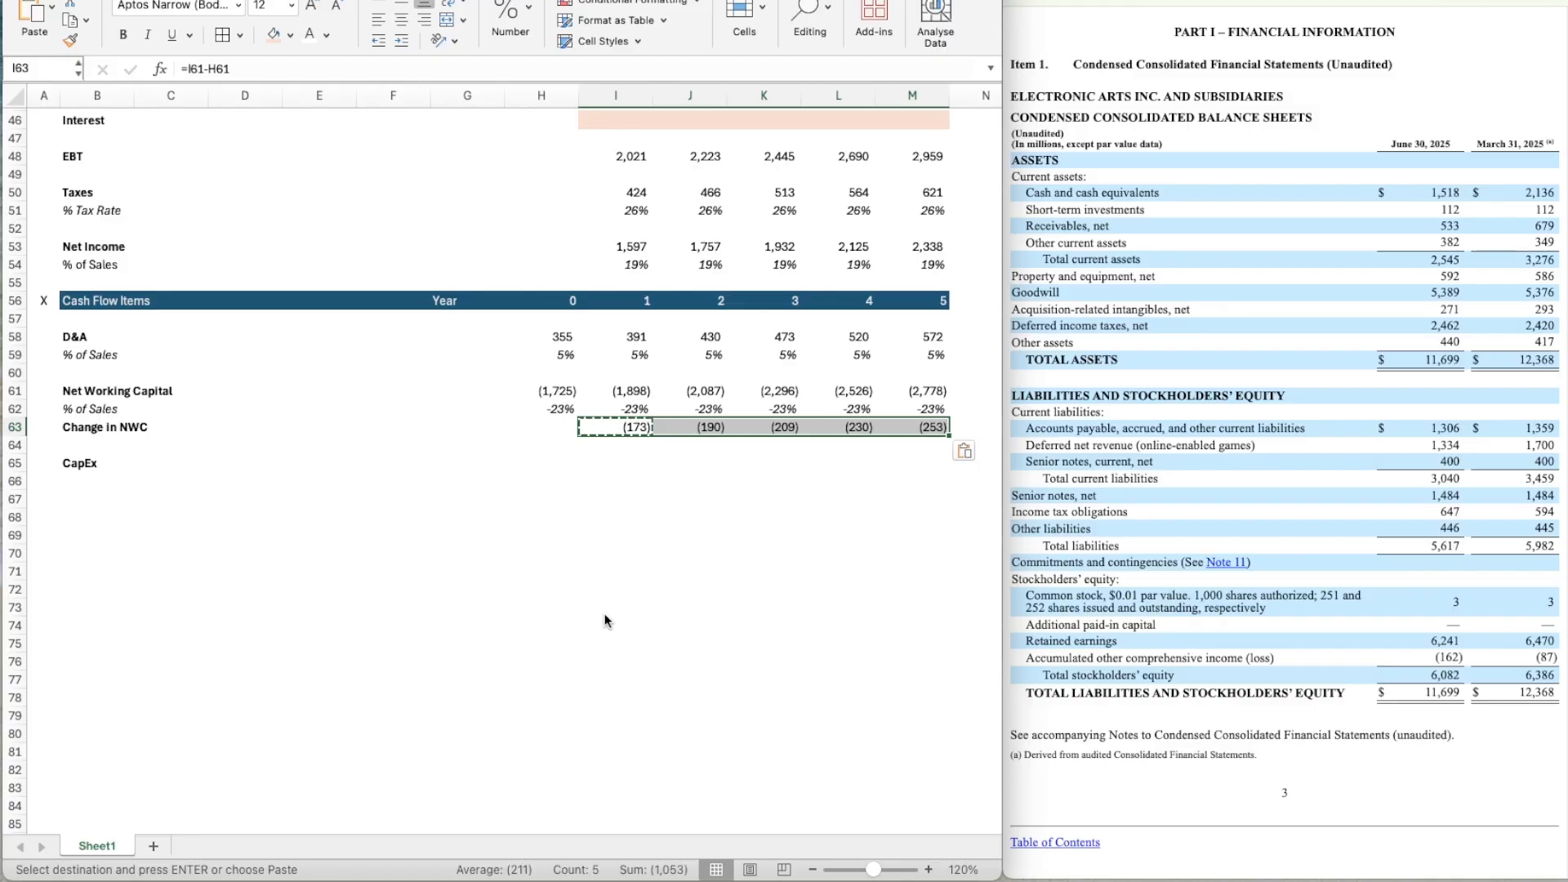
key(Escape)
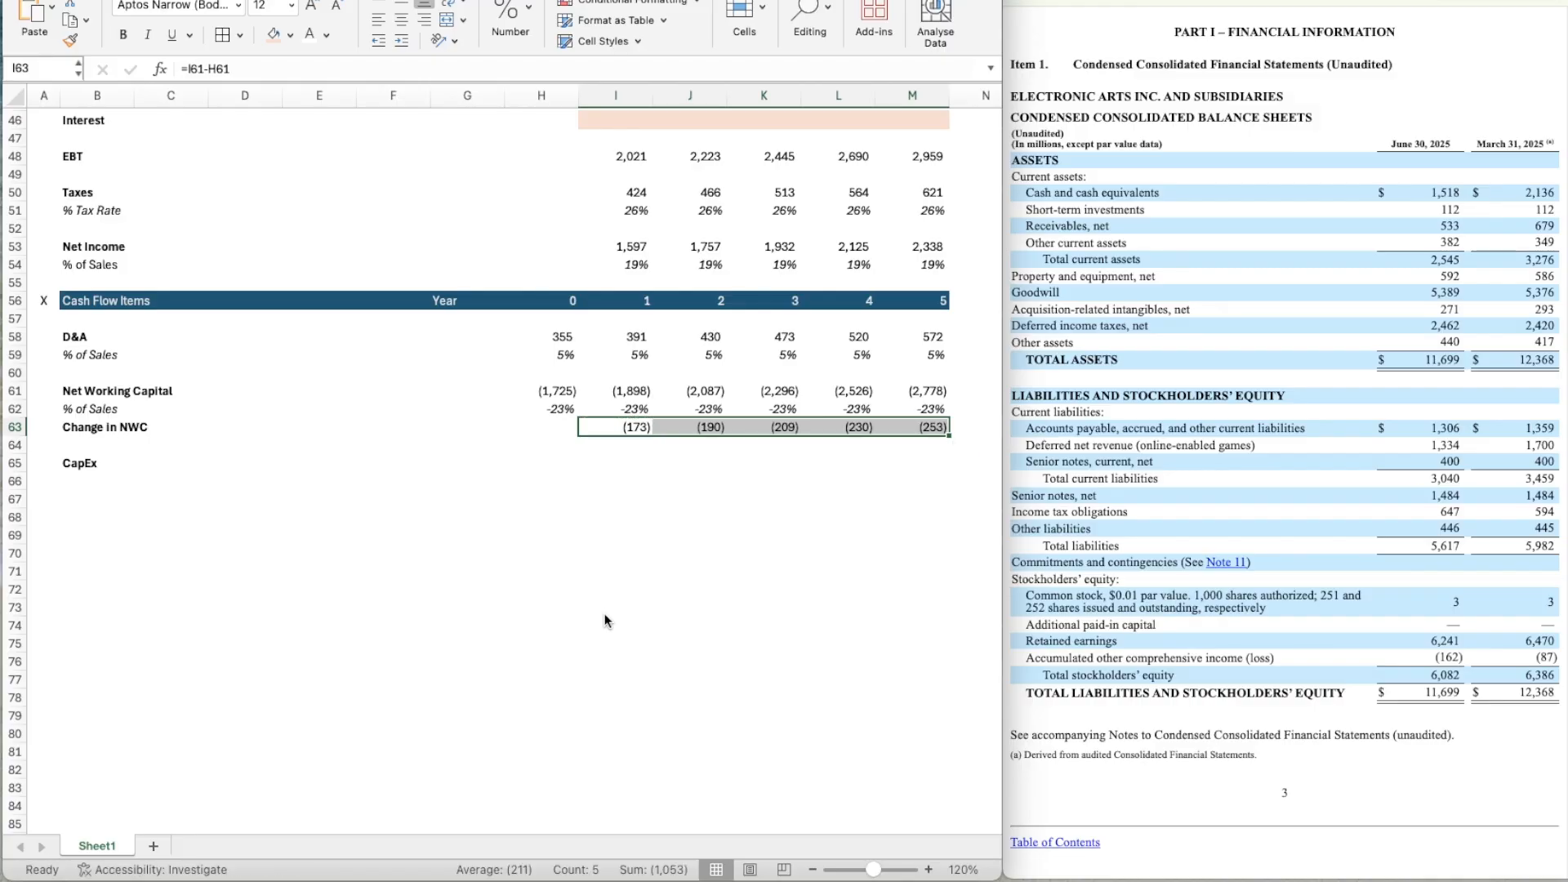
Link the year 0 CapEx in H65 to the CapEx assumption with =D11.
key(Down)
key(Down)
key(Left)
key(Left)
key(Left)
key(Left)
key(Right)
key(Right)
key(Right)
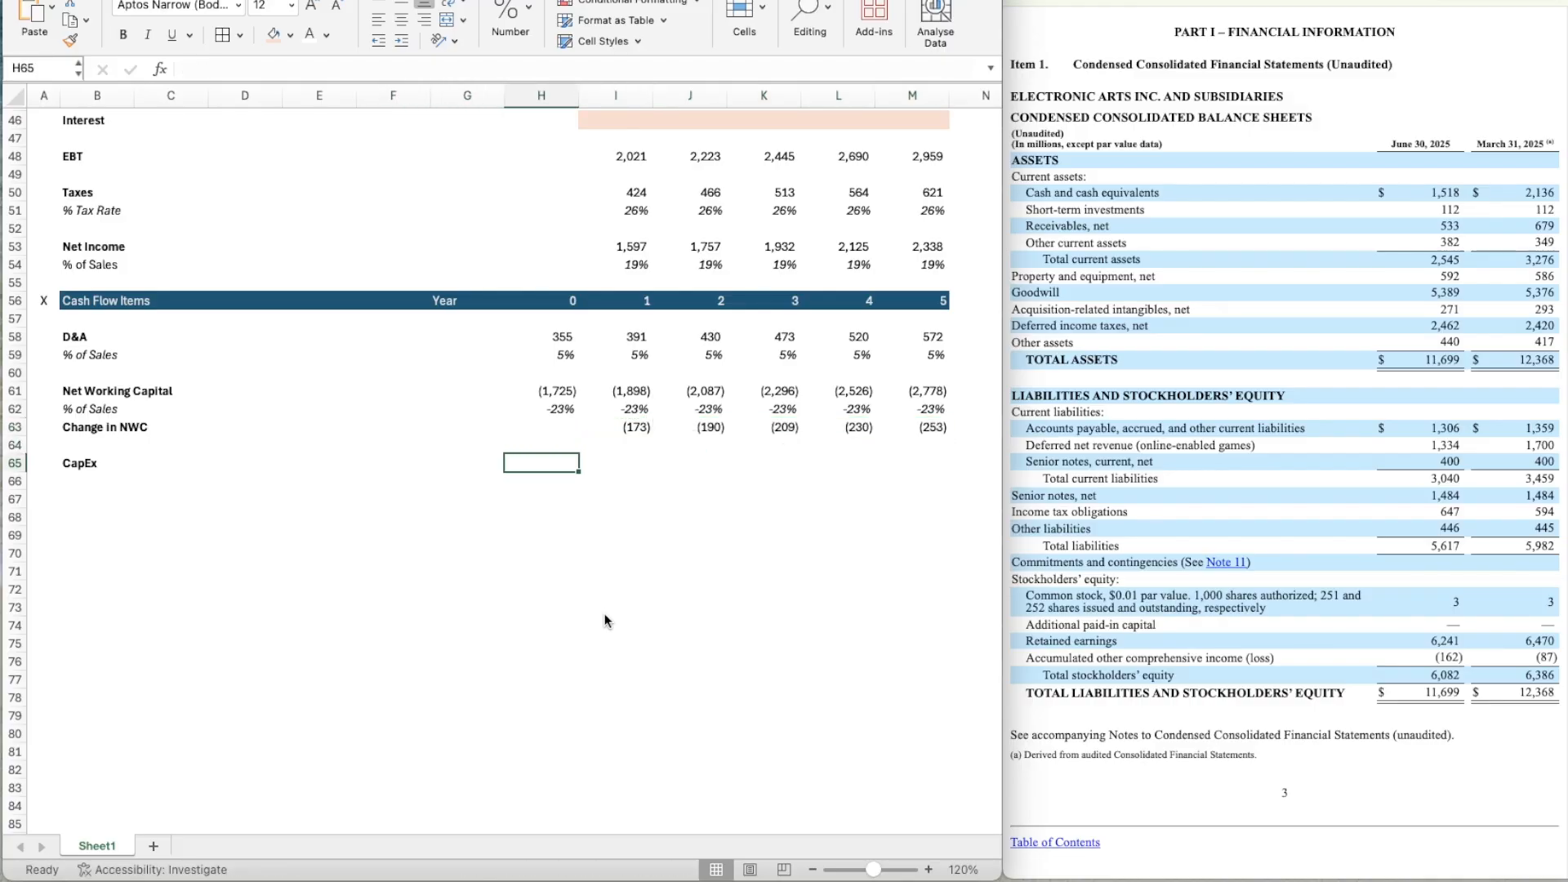
text(=)
scroll(619, 342, up, 3)
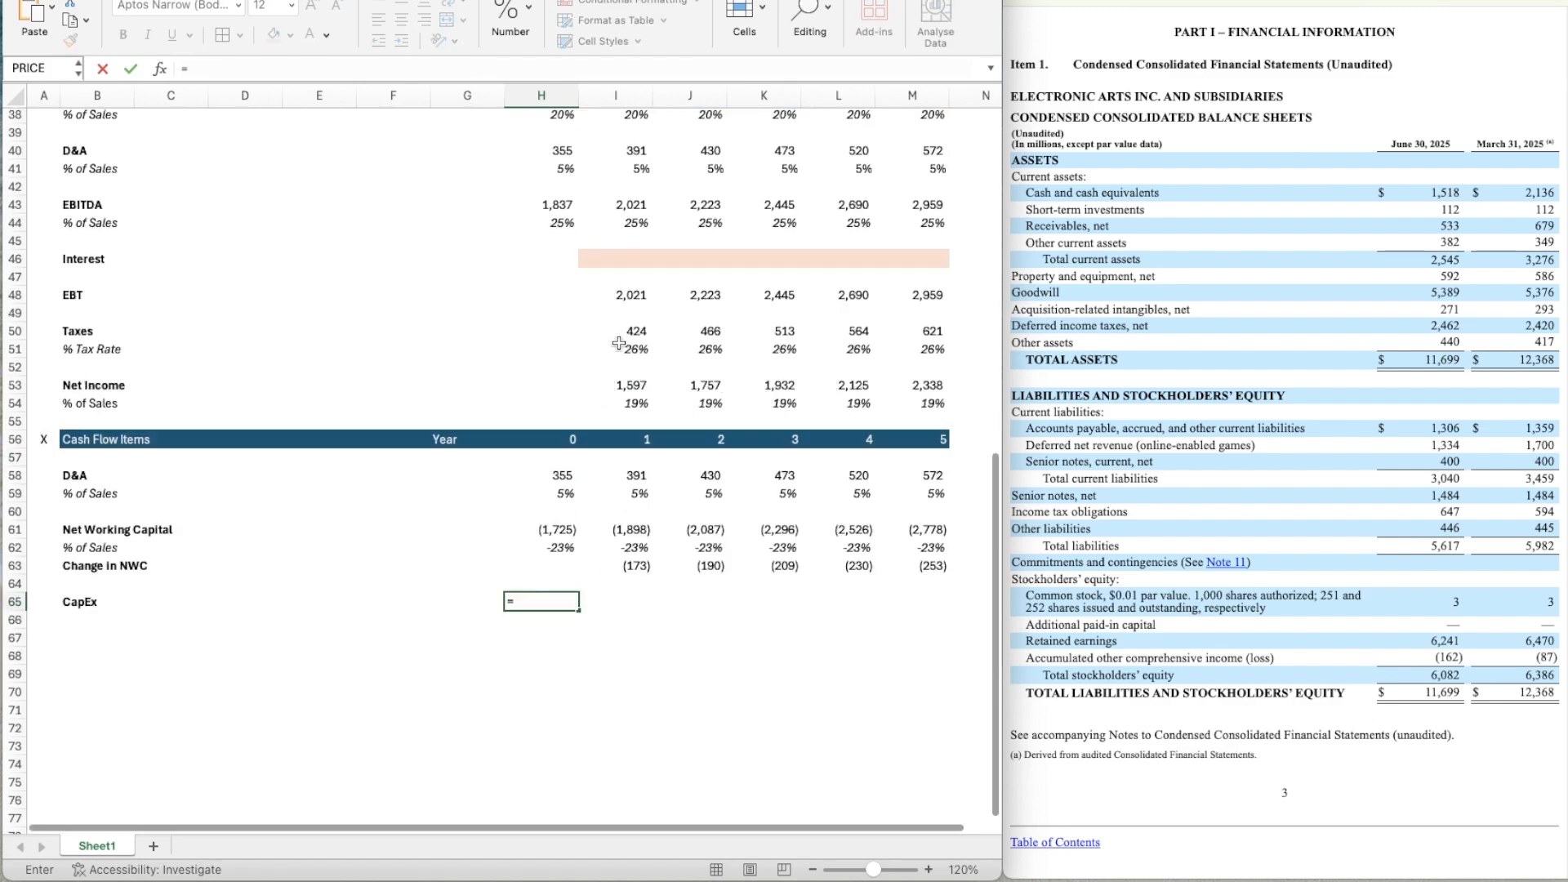
scroll(618, 342, up, 2)
scroll(576, 361, up, 3)
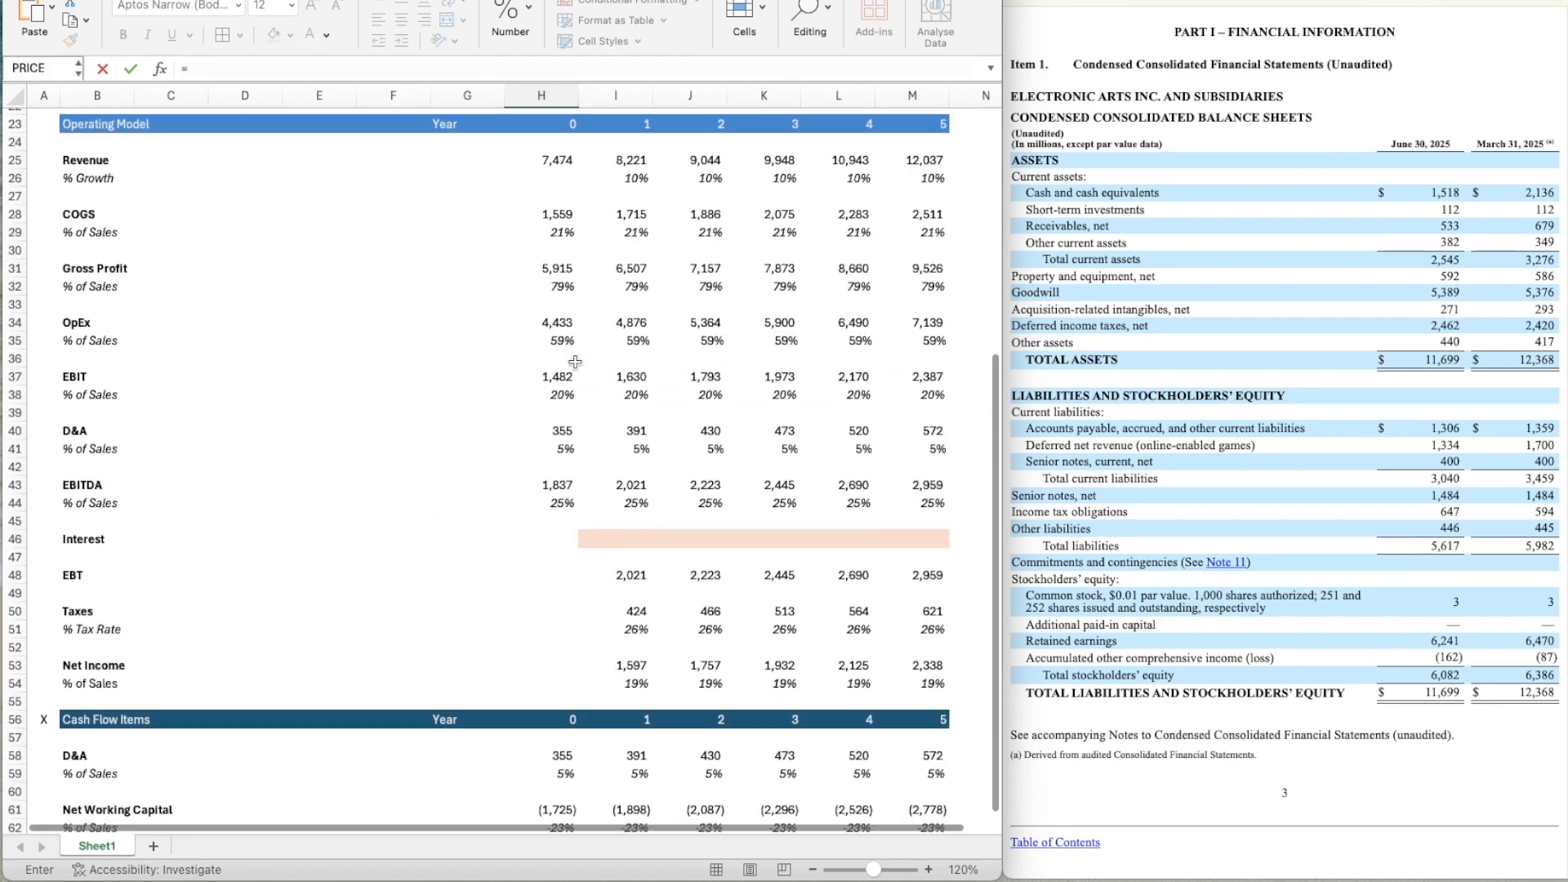
scroll(576, 362, up, 7)
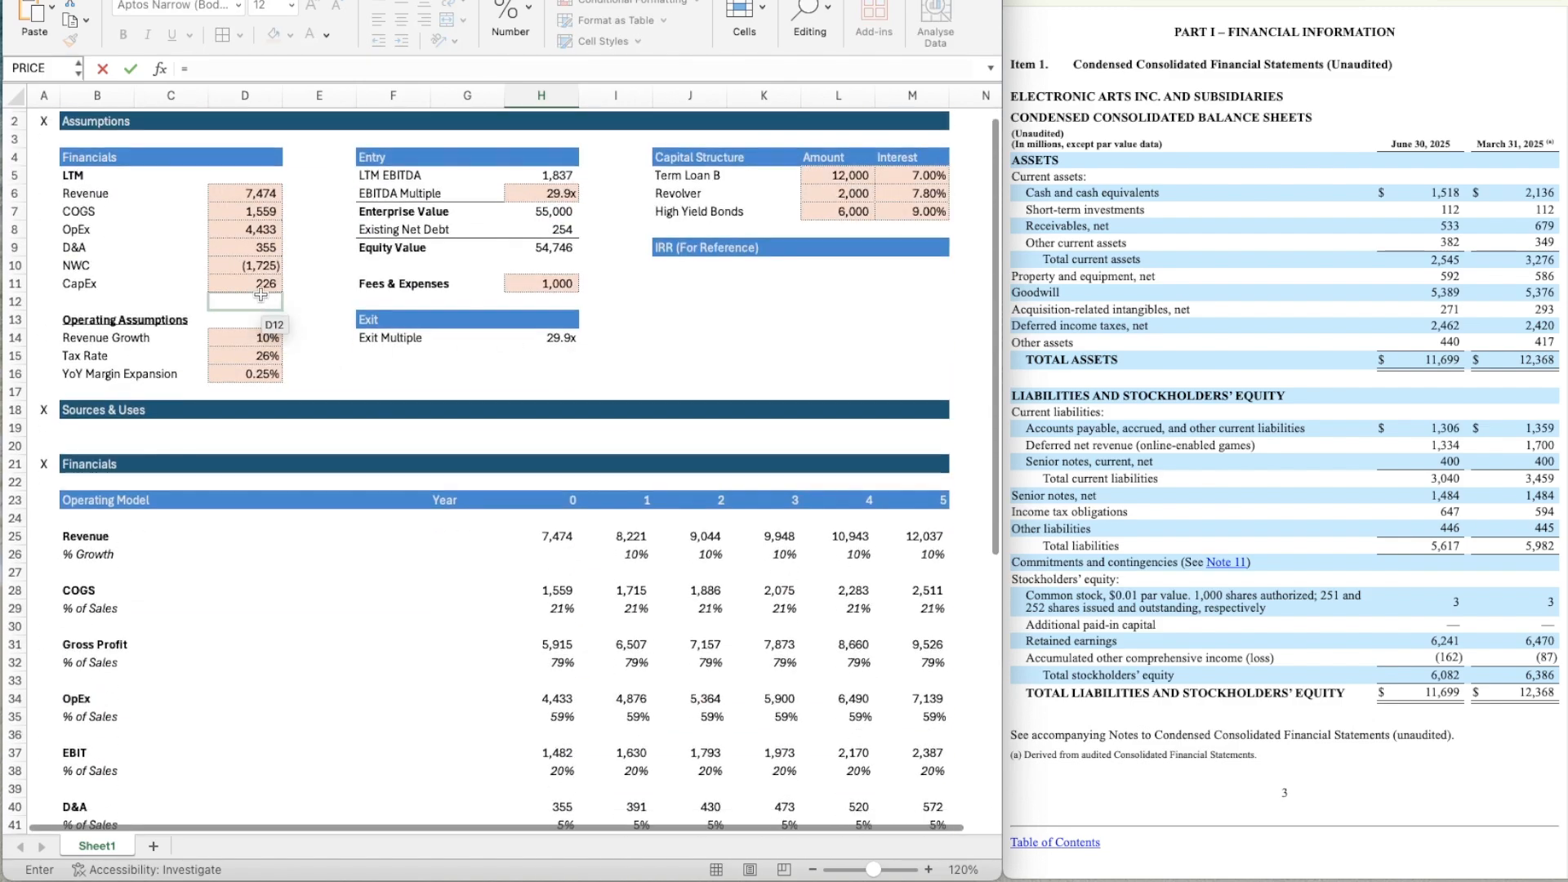
click(256, 283)
key(Return)
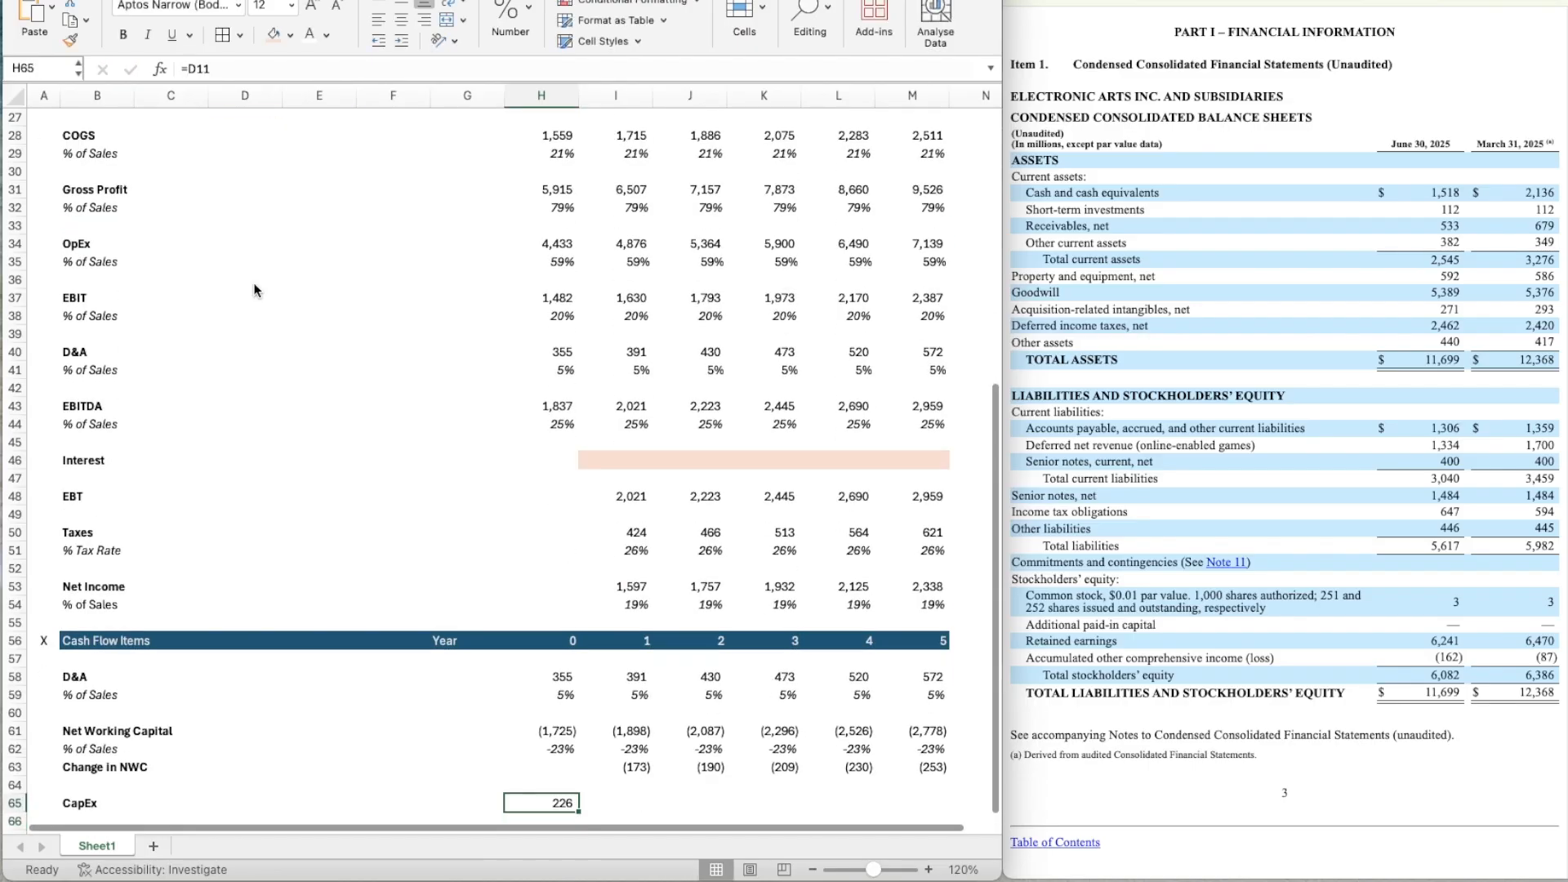
Enter the year 0 CapEx as a share of revenue, =H65/H25, in H66 below CapEx.
scroll(256, 289, down, 1)
scroll(254, 290, down, 5)
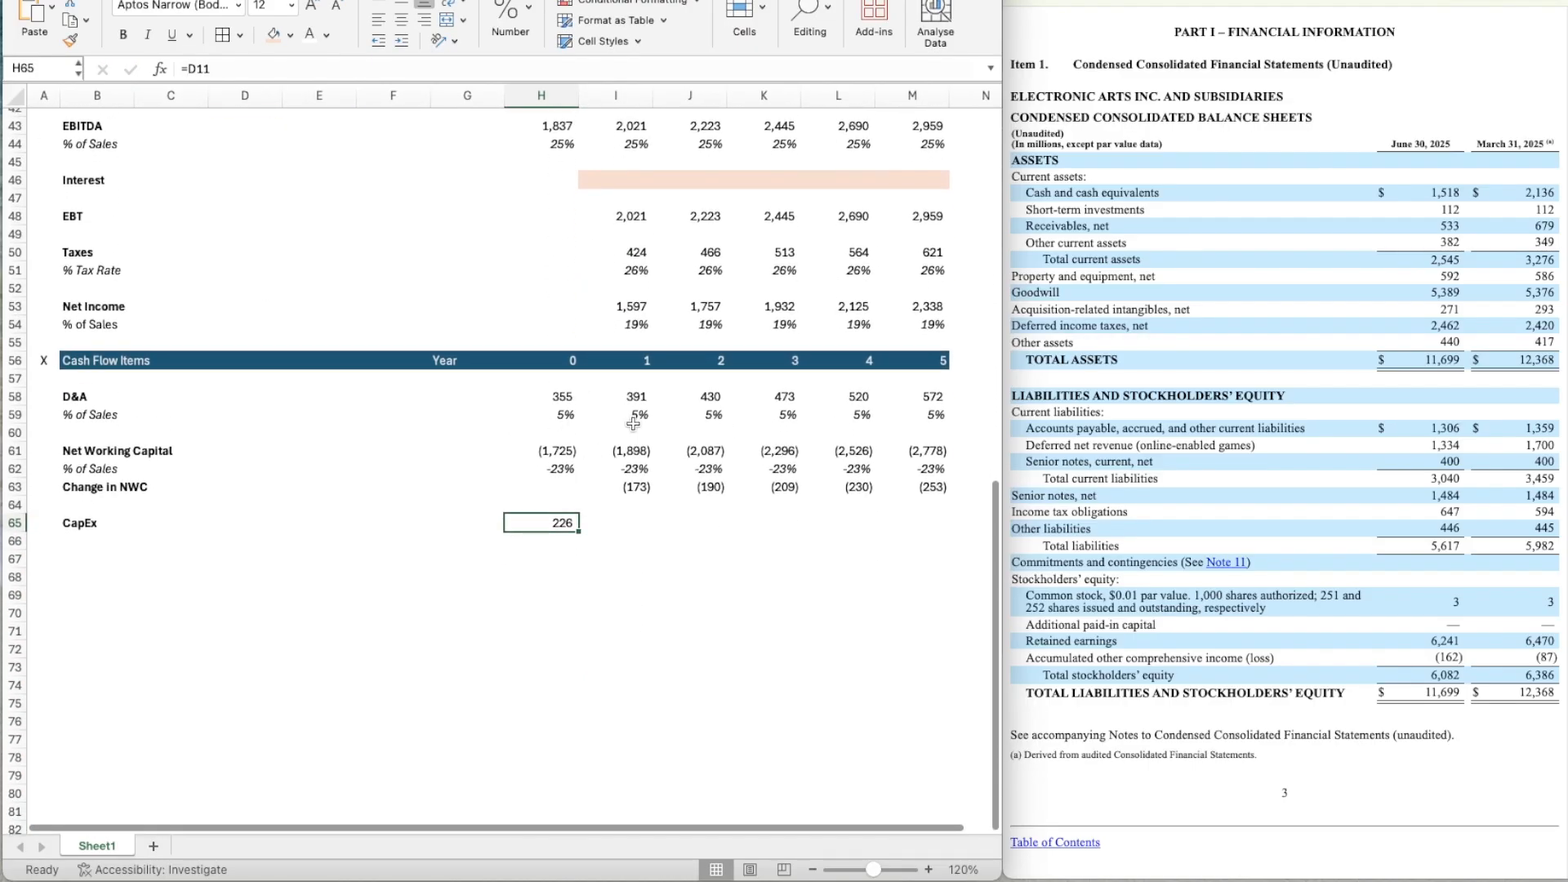
key(Down)
text(=)
key(Up)
text(/)
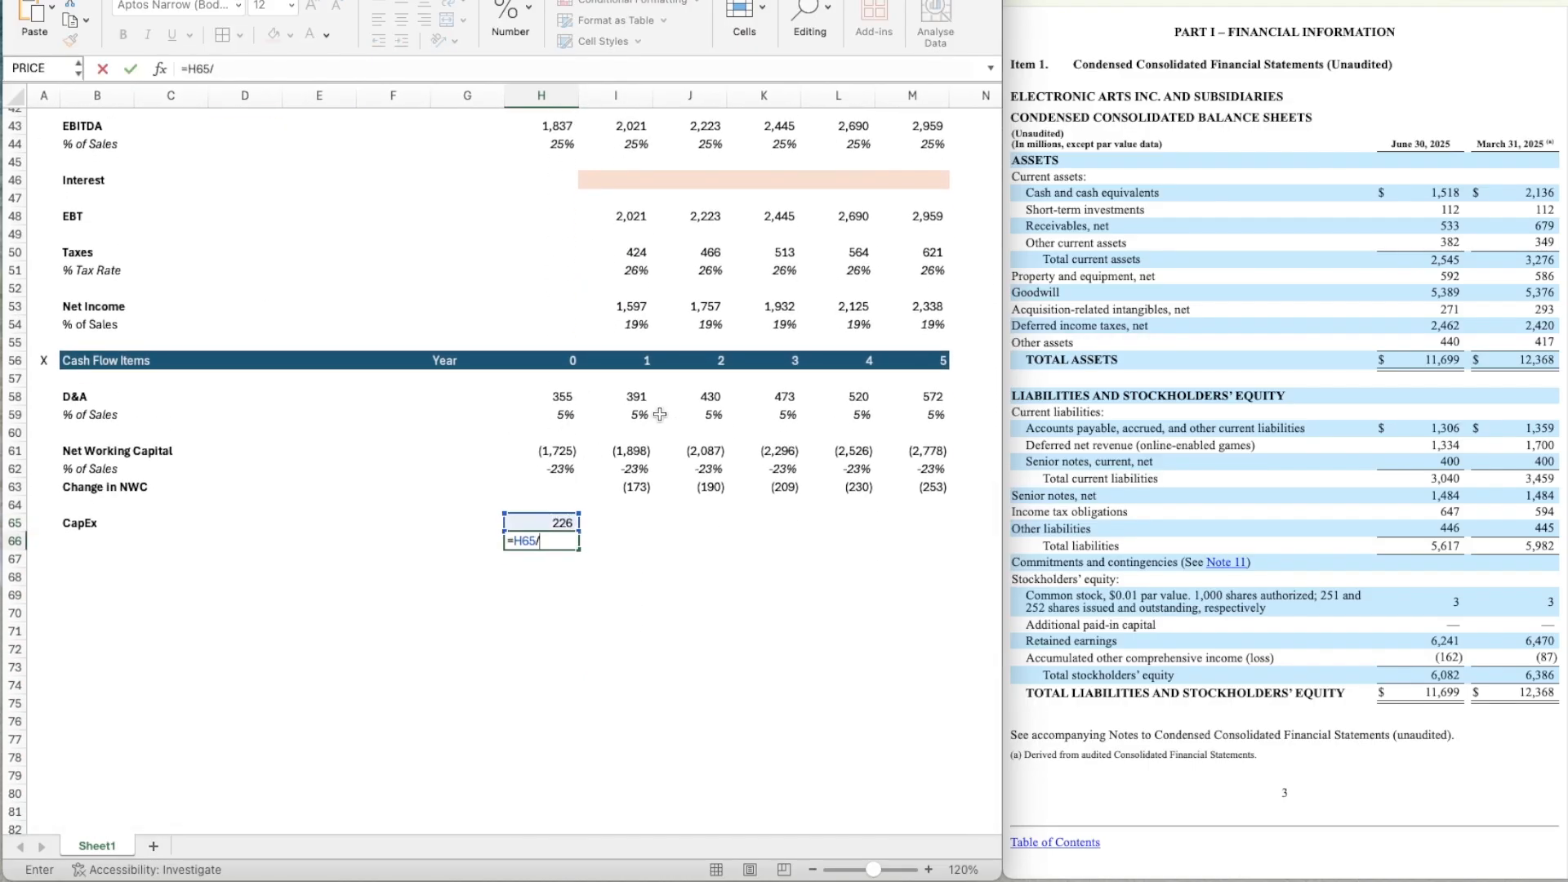
scroll(664, 257, up, 7)
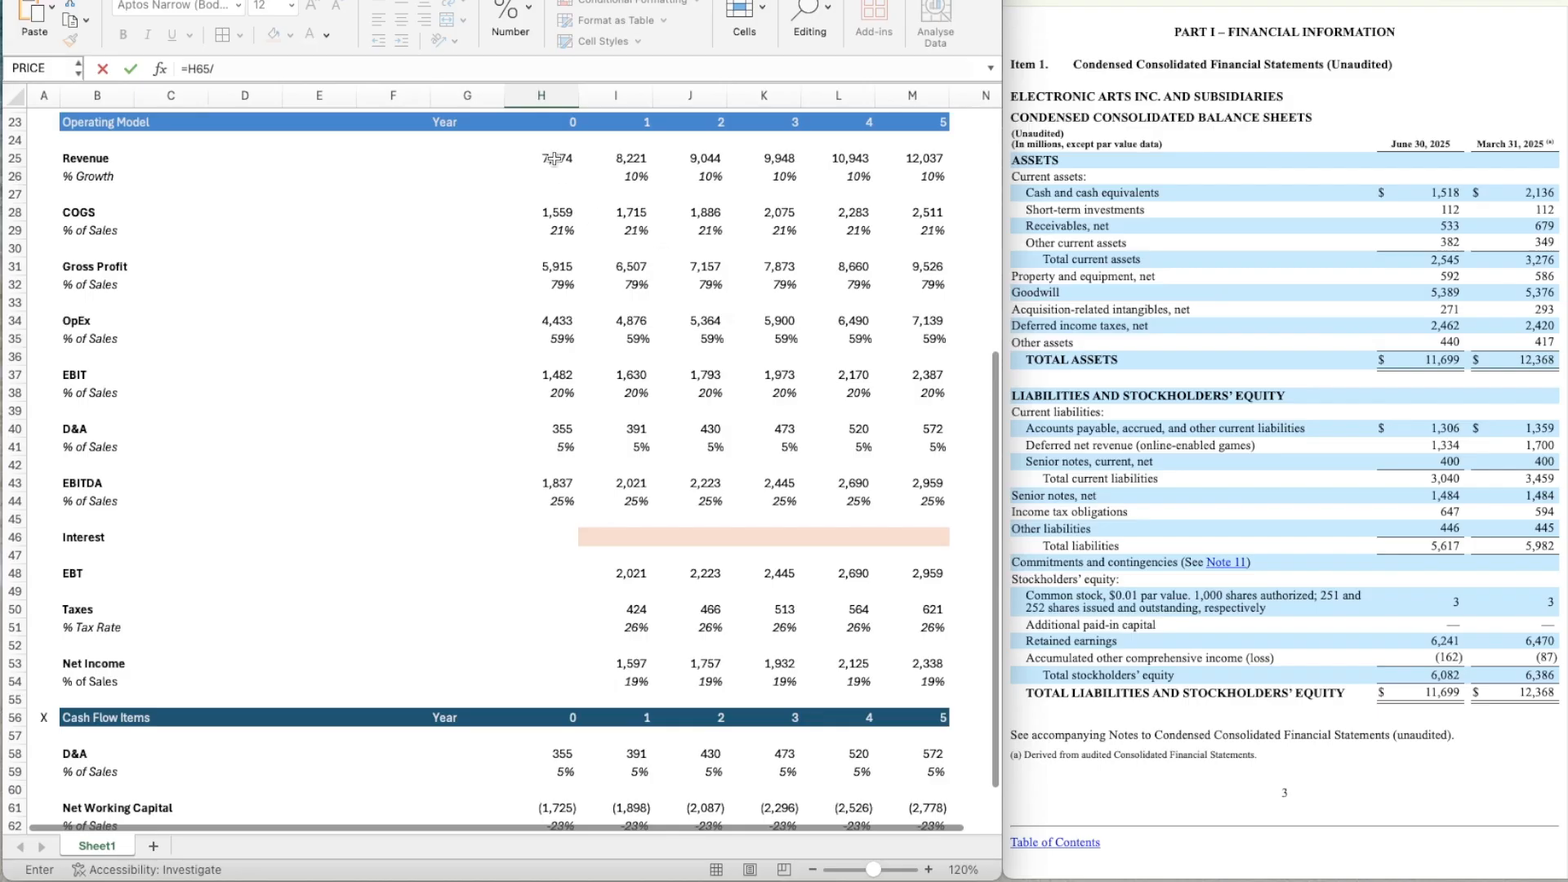
click(554, 158)
scroll(719, 502, down, 5)
key(Return)
Apply the italic percentage format of H62 to the year 0 CapEx percentage in H66.
key(Up)
key(Up)
key(Up)
key(Up)
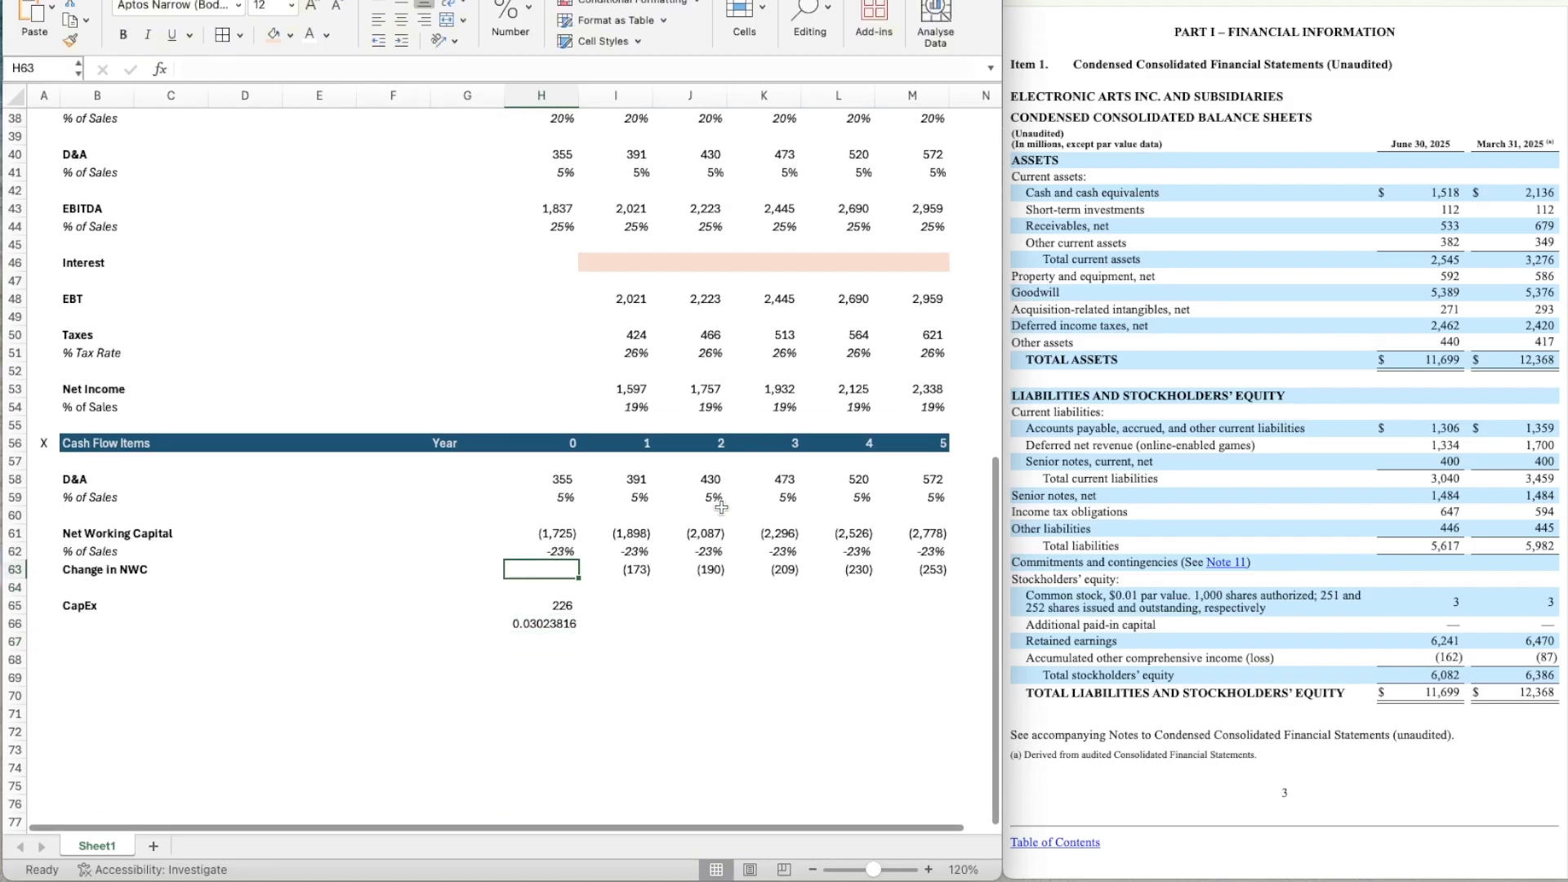
key(Up)
key(super+shift+c)
click(565, 626)
scroll(563, 632, down, 1)
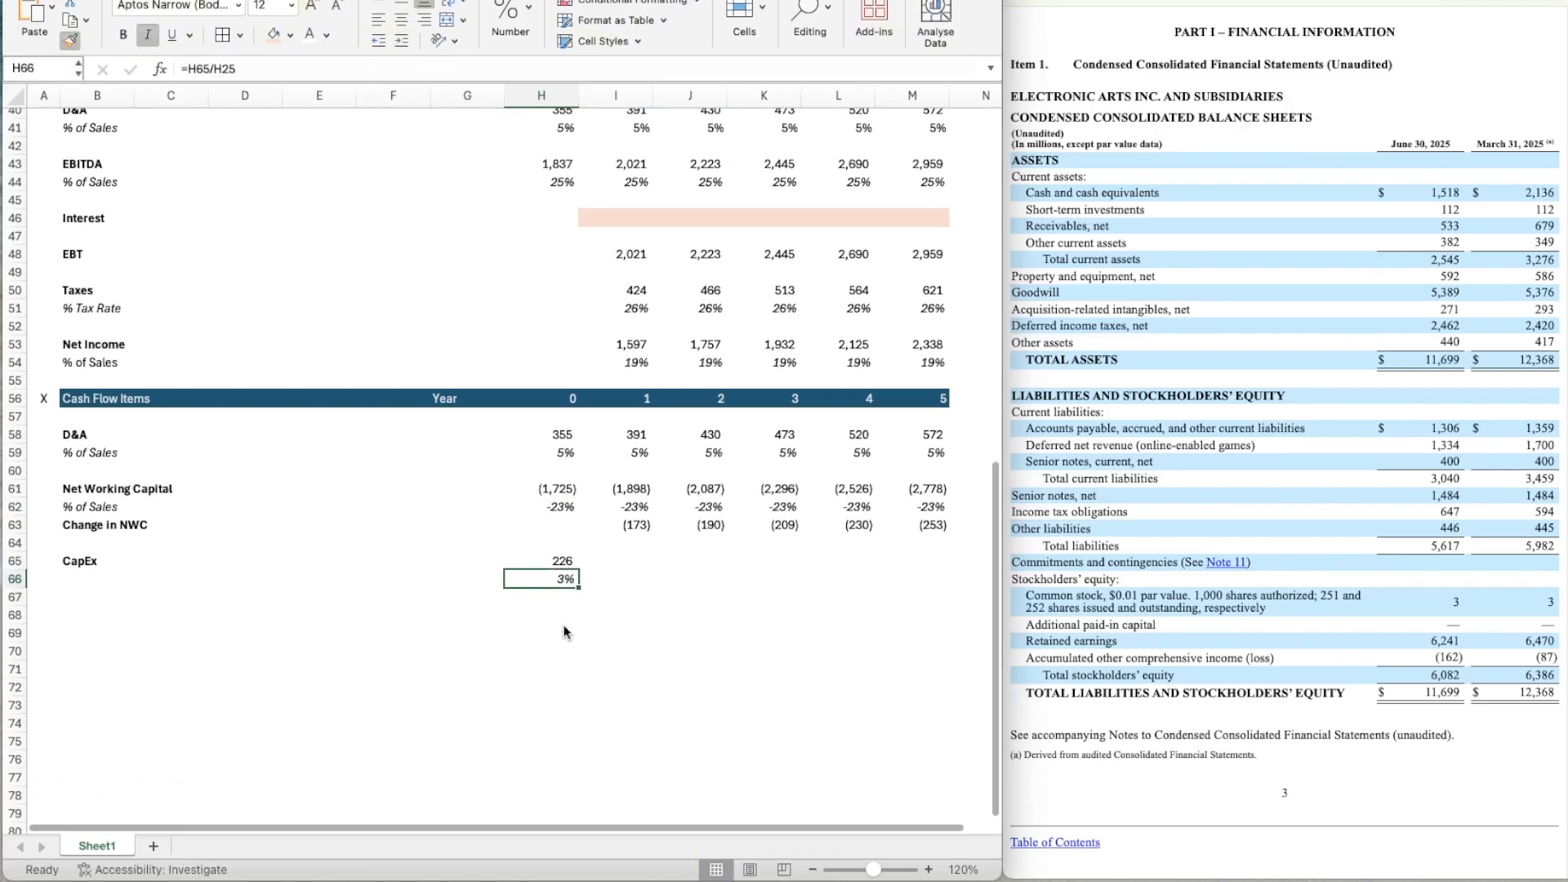
Link the year 1 CapEx percentage in I66 to the prior year with =H66.
scroll(565, 631, down, 3)
key(super+c)
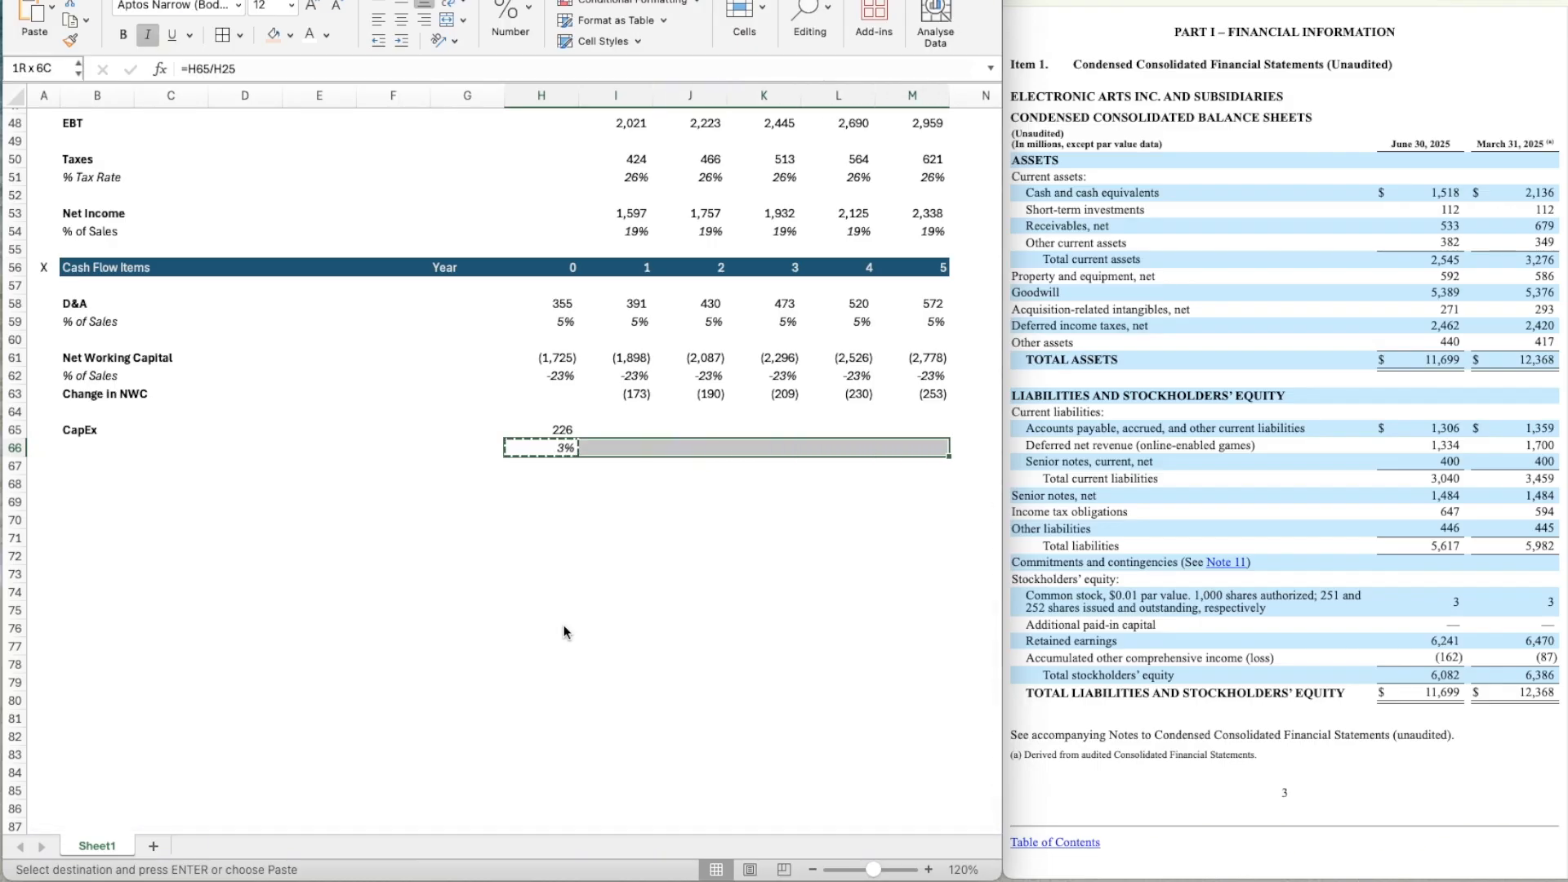
key(Right)
text(=)
key(Left)
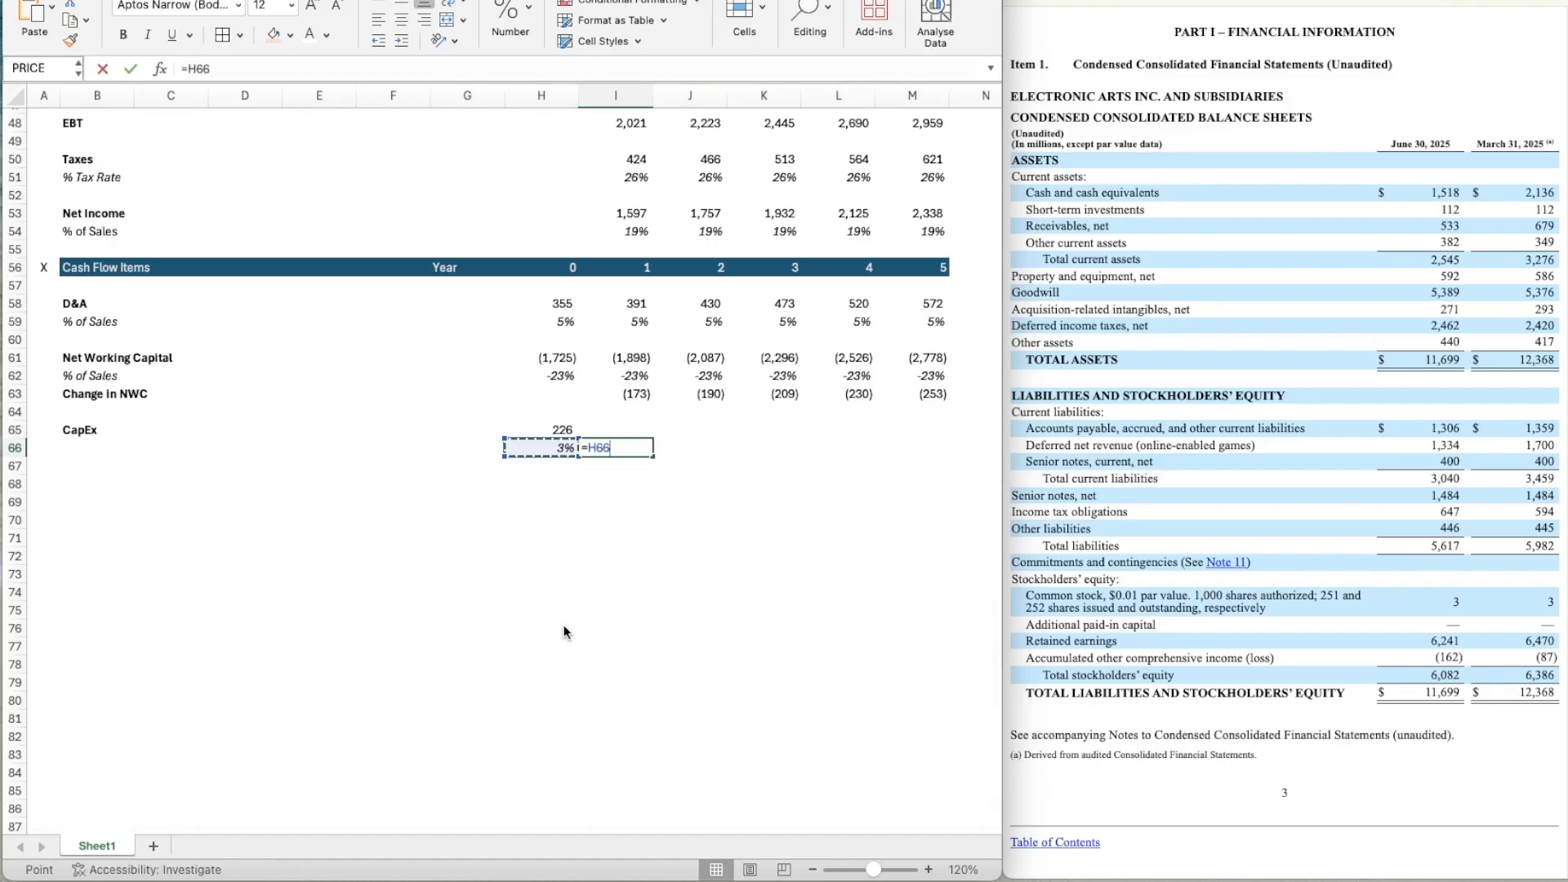
key(Return)
Copy the year 1 CapEx percentage in I66 across years 2 to 5 (J66:M66).
key(Up)
key(super+c)
key(shift+Right)
key(shift+Right)
key(shift+Right)
key(shift+Right)
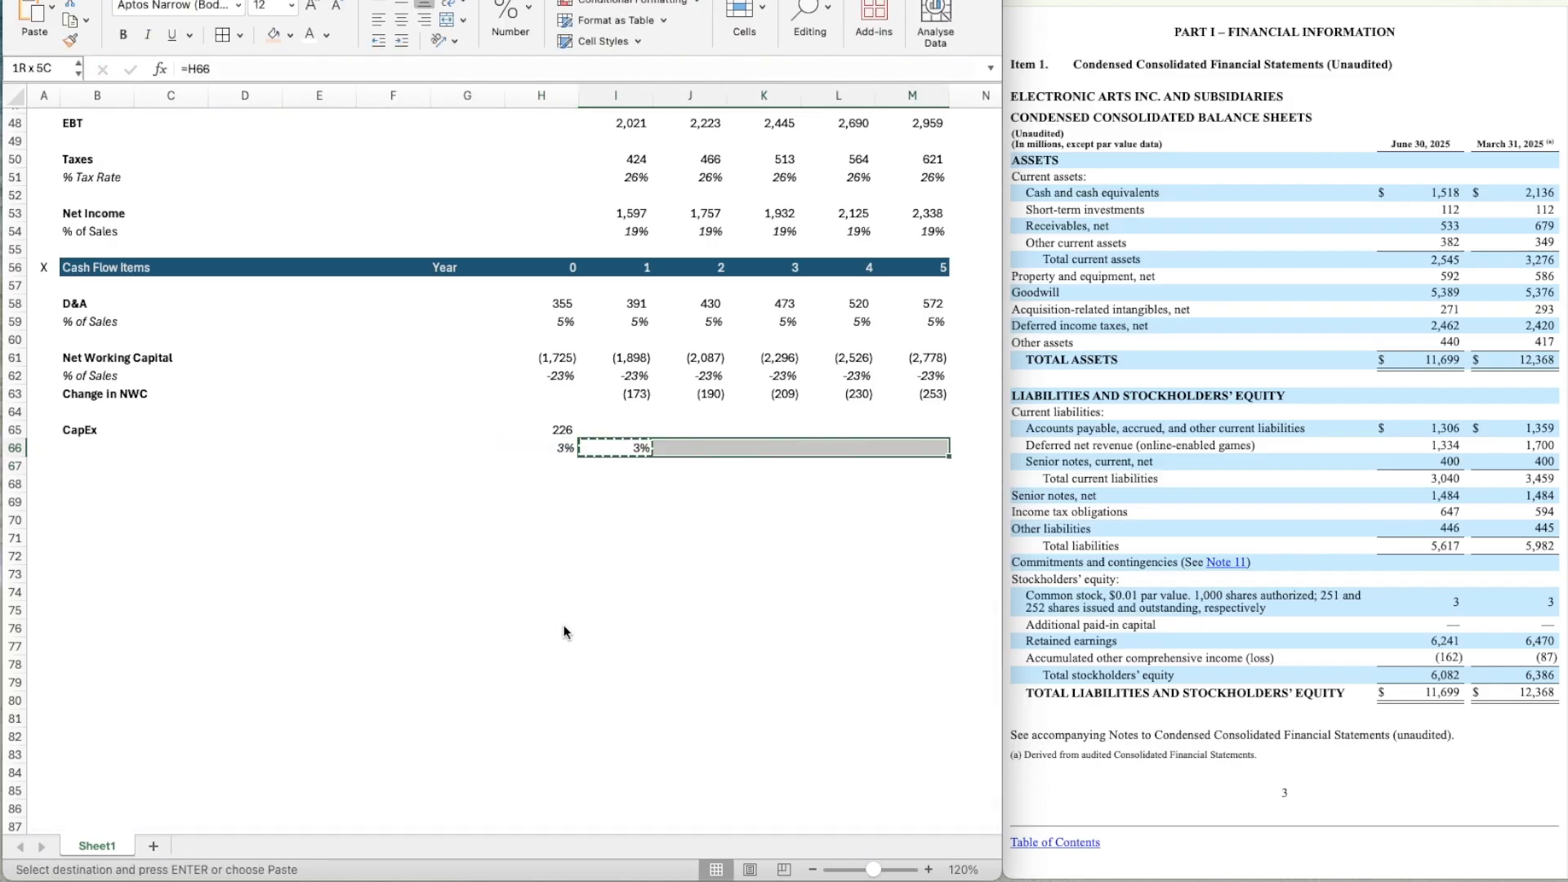
key(super+v)
Calculate year 1 CapEx in I65 as revenue times the CapEx percentage with =I25*I66.
key(Up)
key(Left)
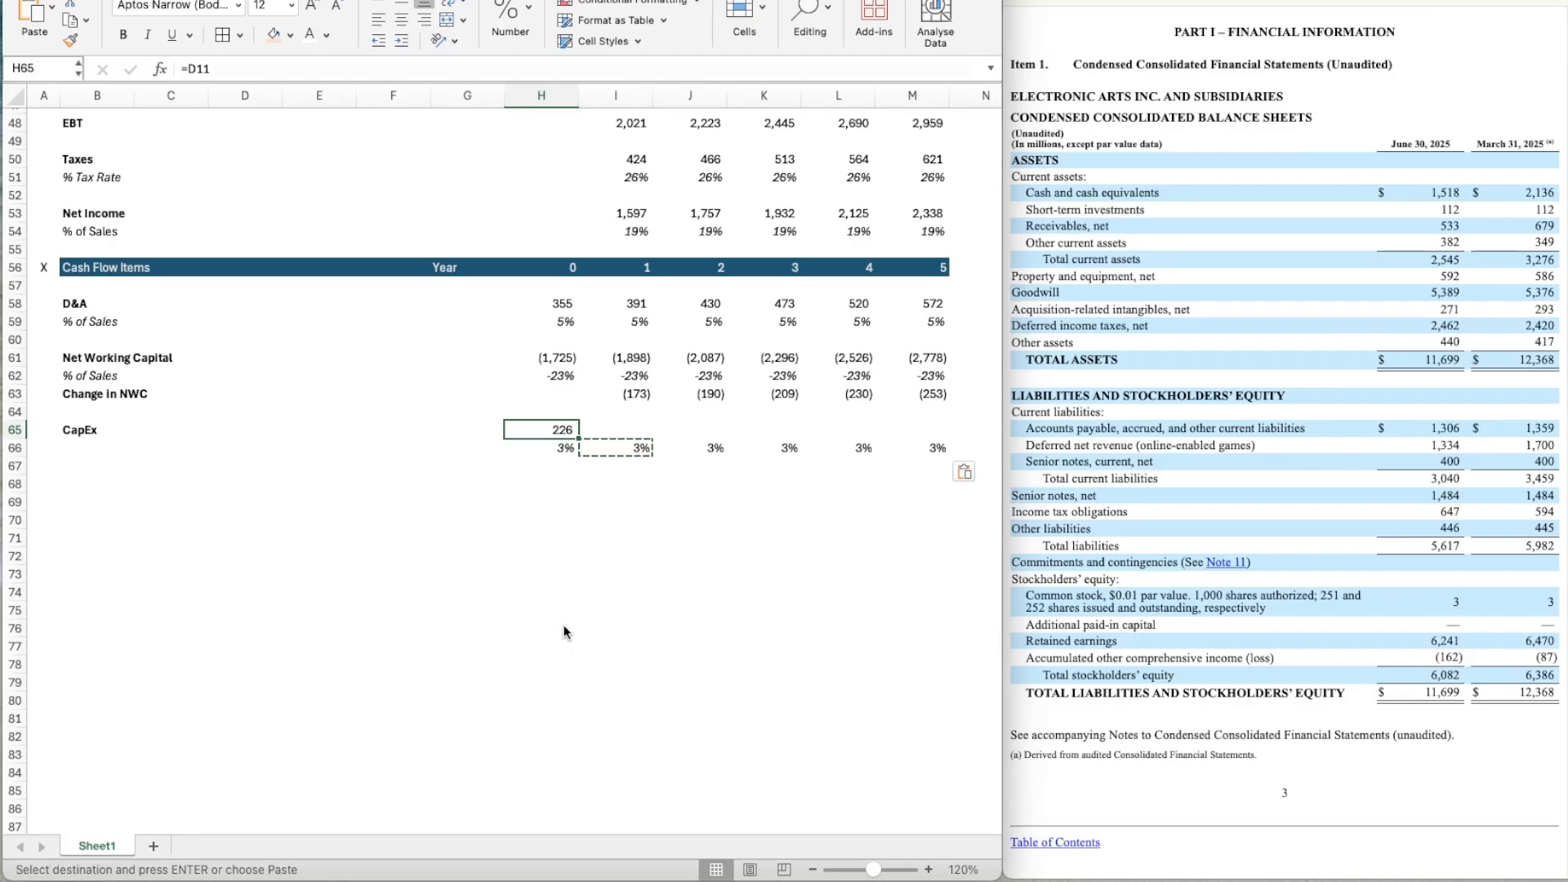
key(Right)
text(=)
scroll(620, 394, up, 8)
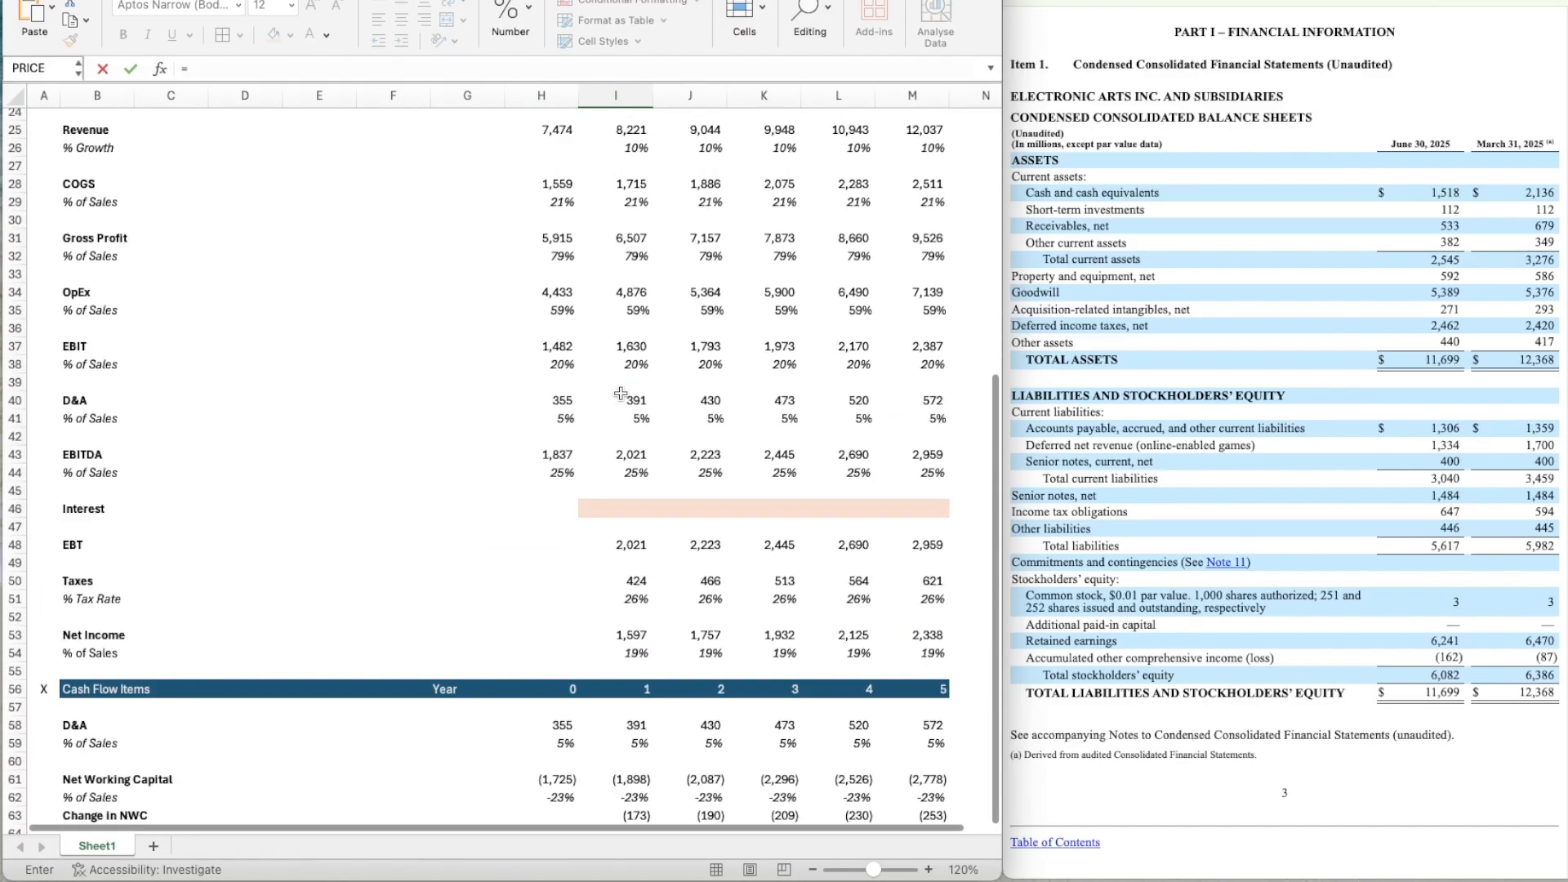
click(629, 128)
text(*)
key(Down)
key(Return)
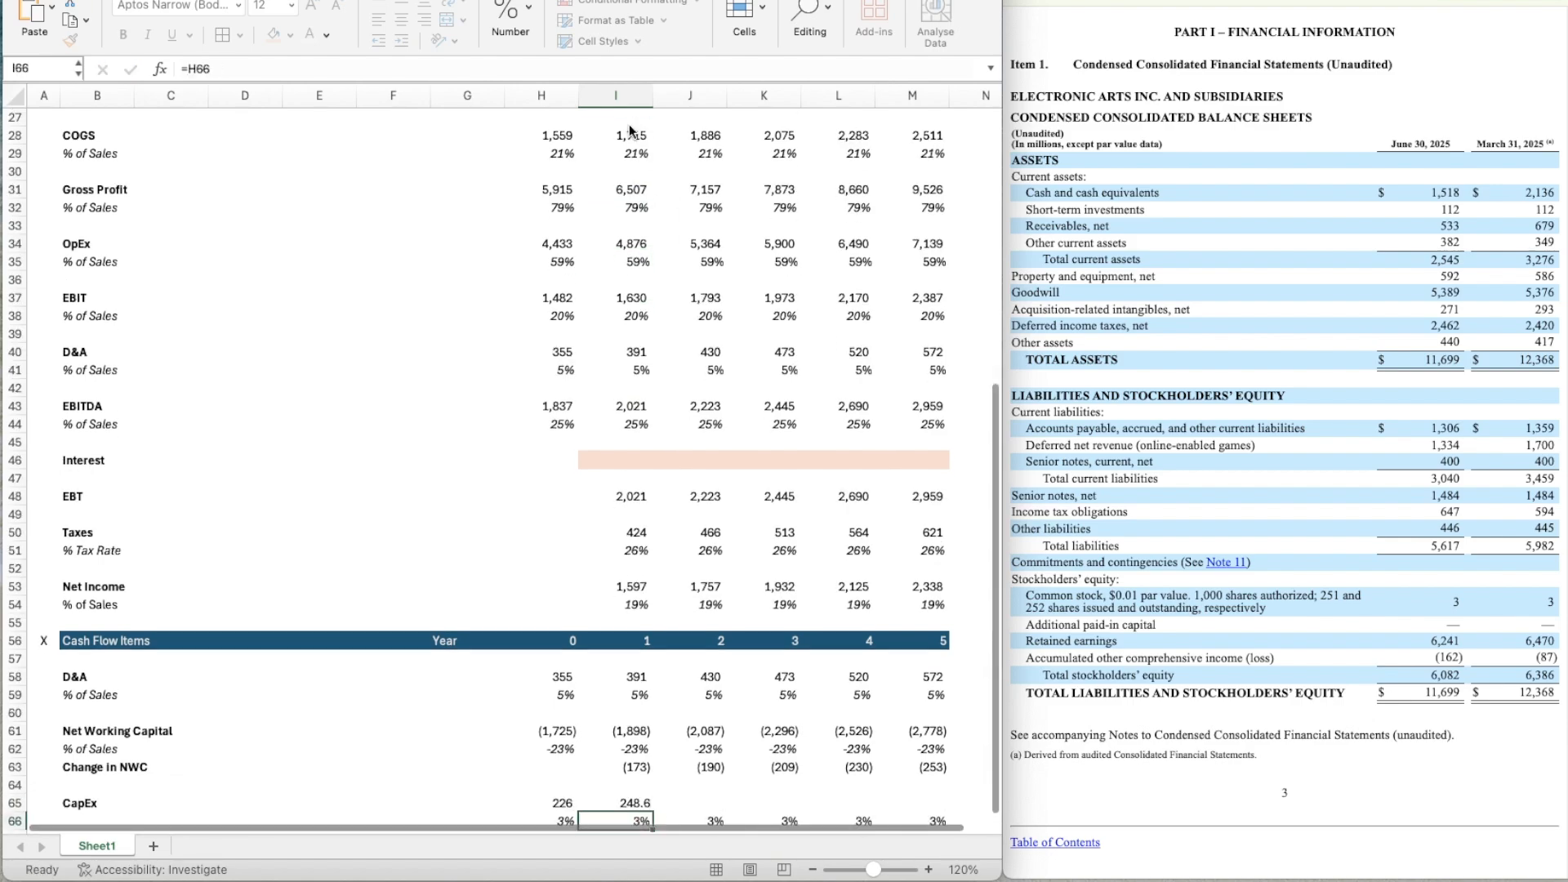
Apply the number format of the year 0 CapEx in H65 to the year 1 CapEx in I65.
scroll(620, 422, down, 5)
key(Left)
key(Up)
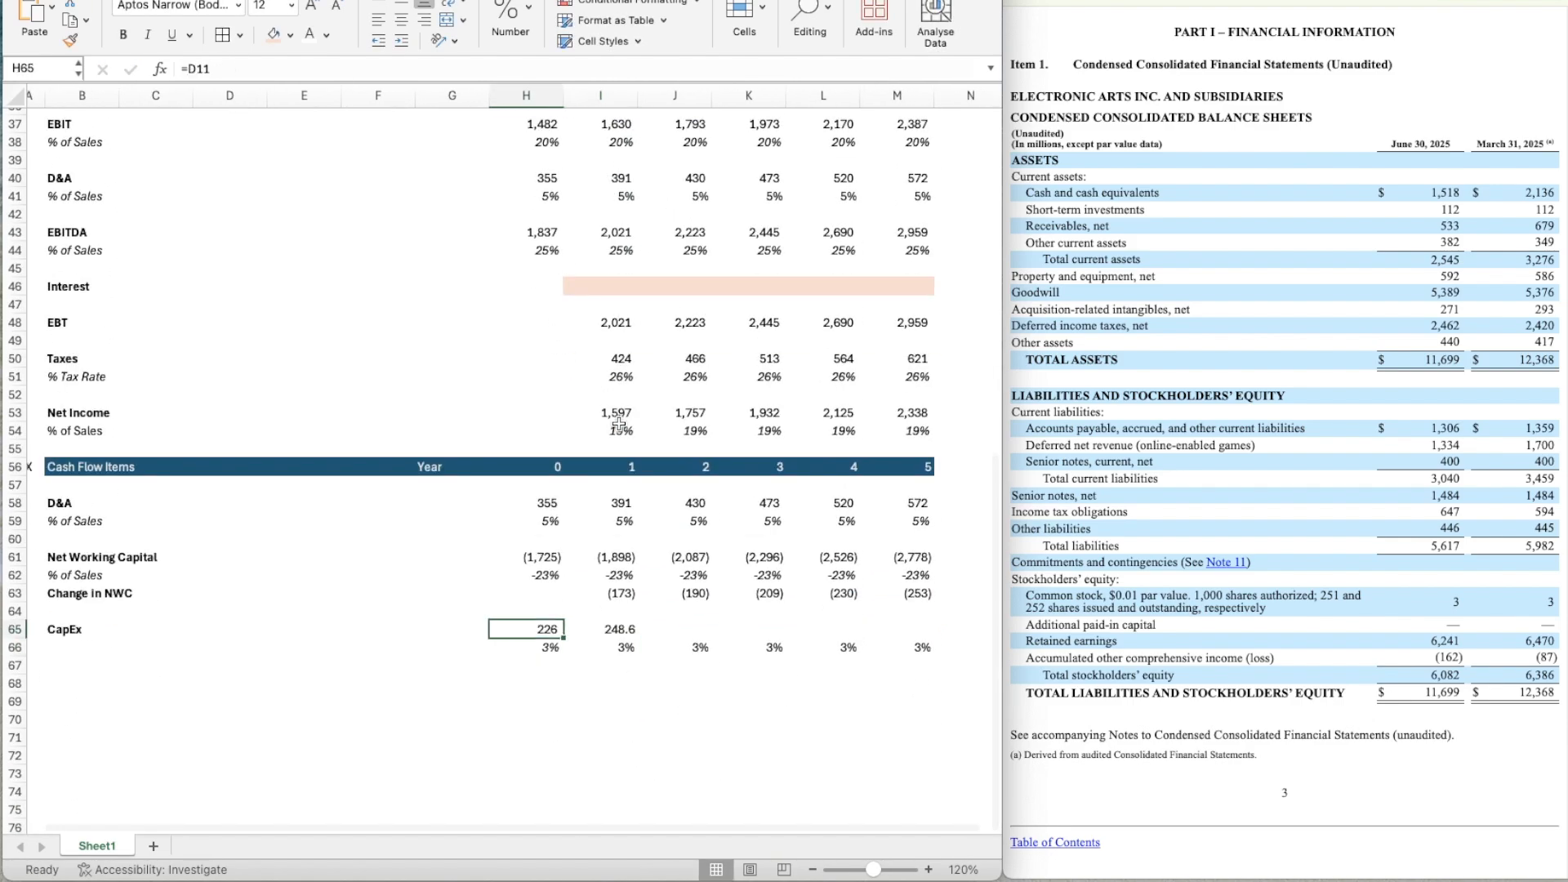
key(super+shift+c)
key(Right)
Copy the year 1 CapEx formula in I65 across years 2 to 5 (J65:M65).
key(super+c)
key(shift+Right)
key(shift+Right)
key(shift+Right)
key(shift+Right)
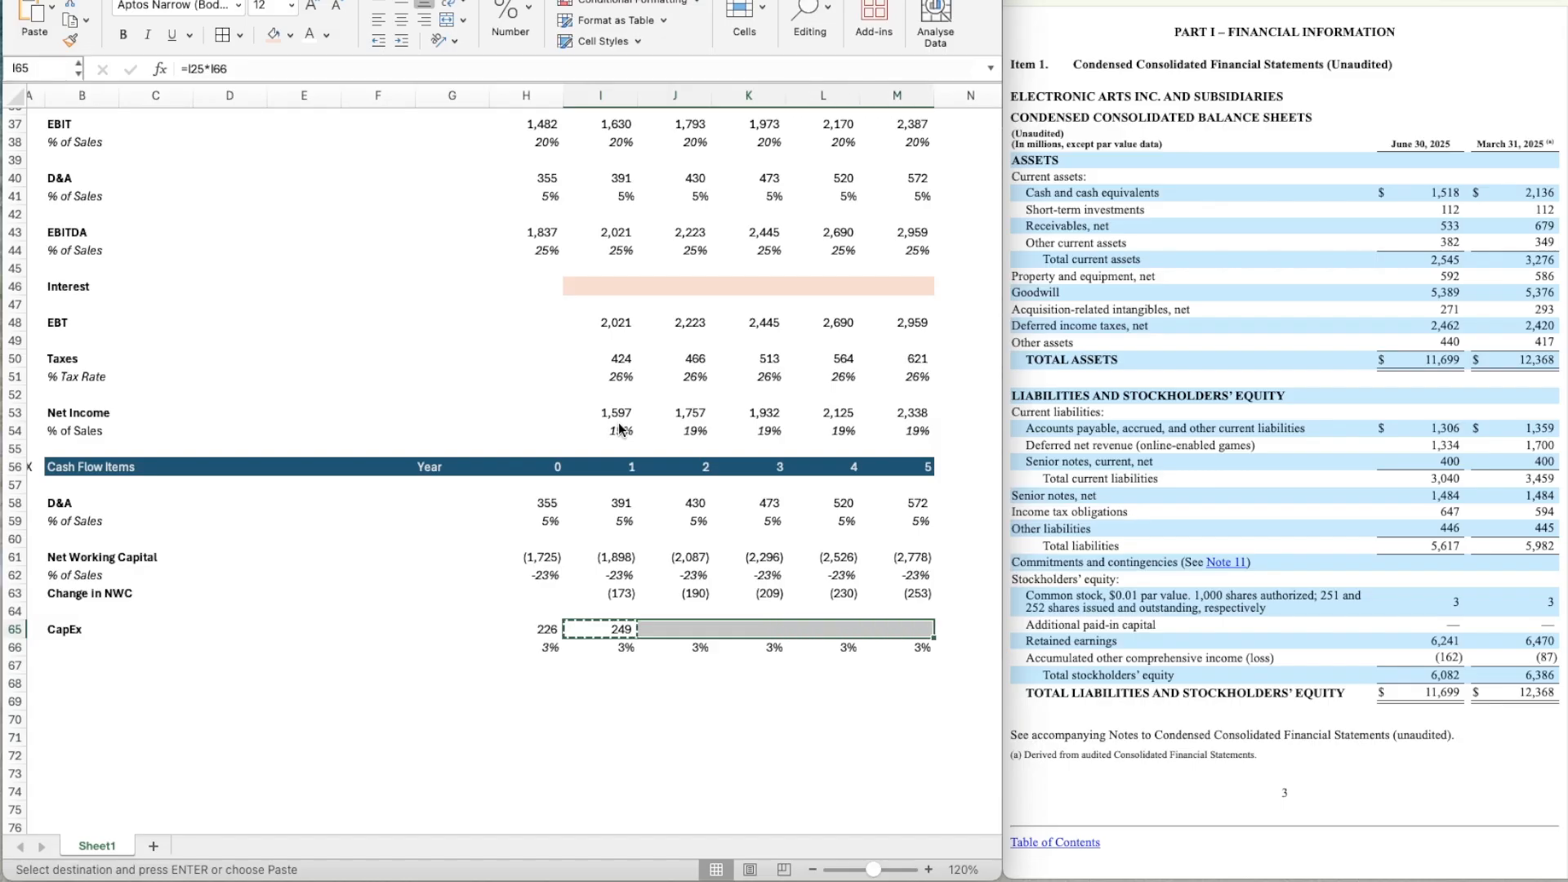
key(super+v)
scroll(642, 594, down, 4)
key(Down)
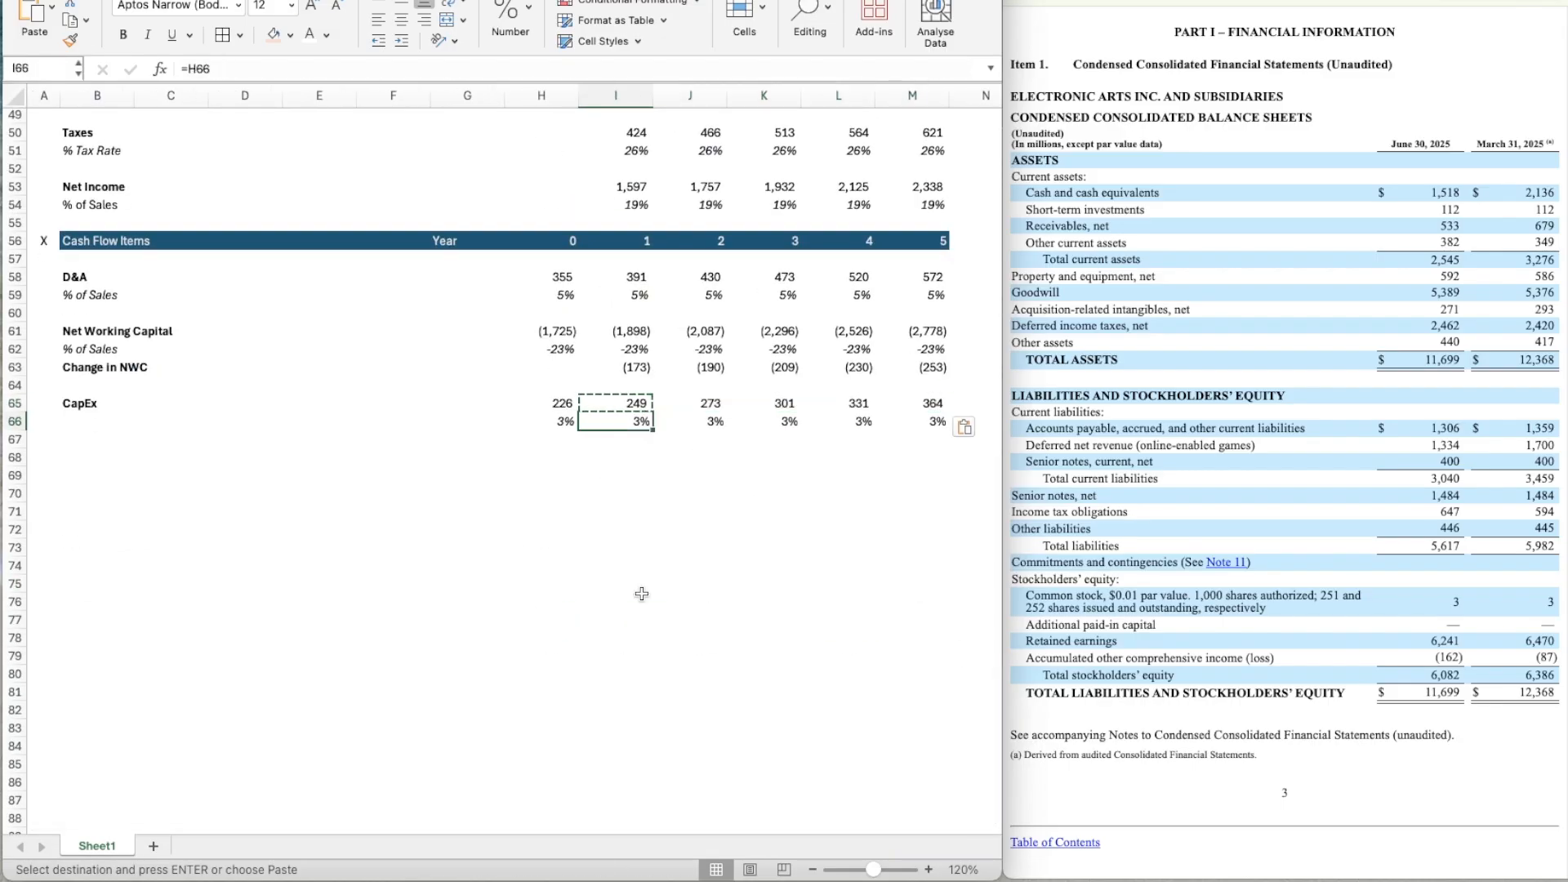
key(Escape)
Copy the Cash Flow Items header row A56:M56 to row 68, below the CapEx lines.
key(Down)
key(Left)
key(Left)
key(Left)
key(Left)
key(Left)
key(Left)
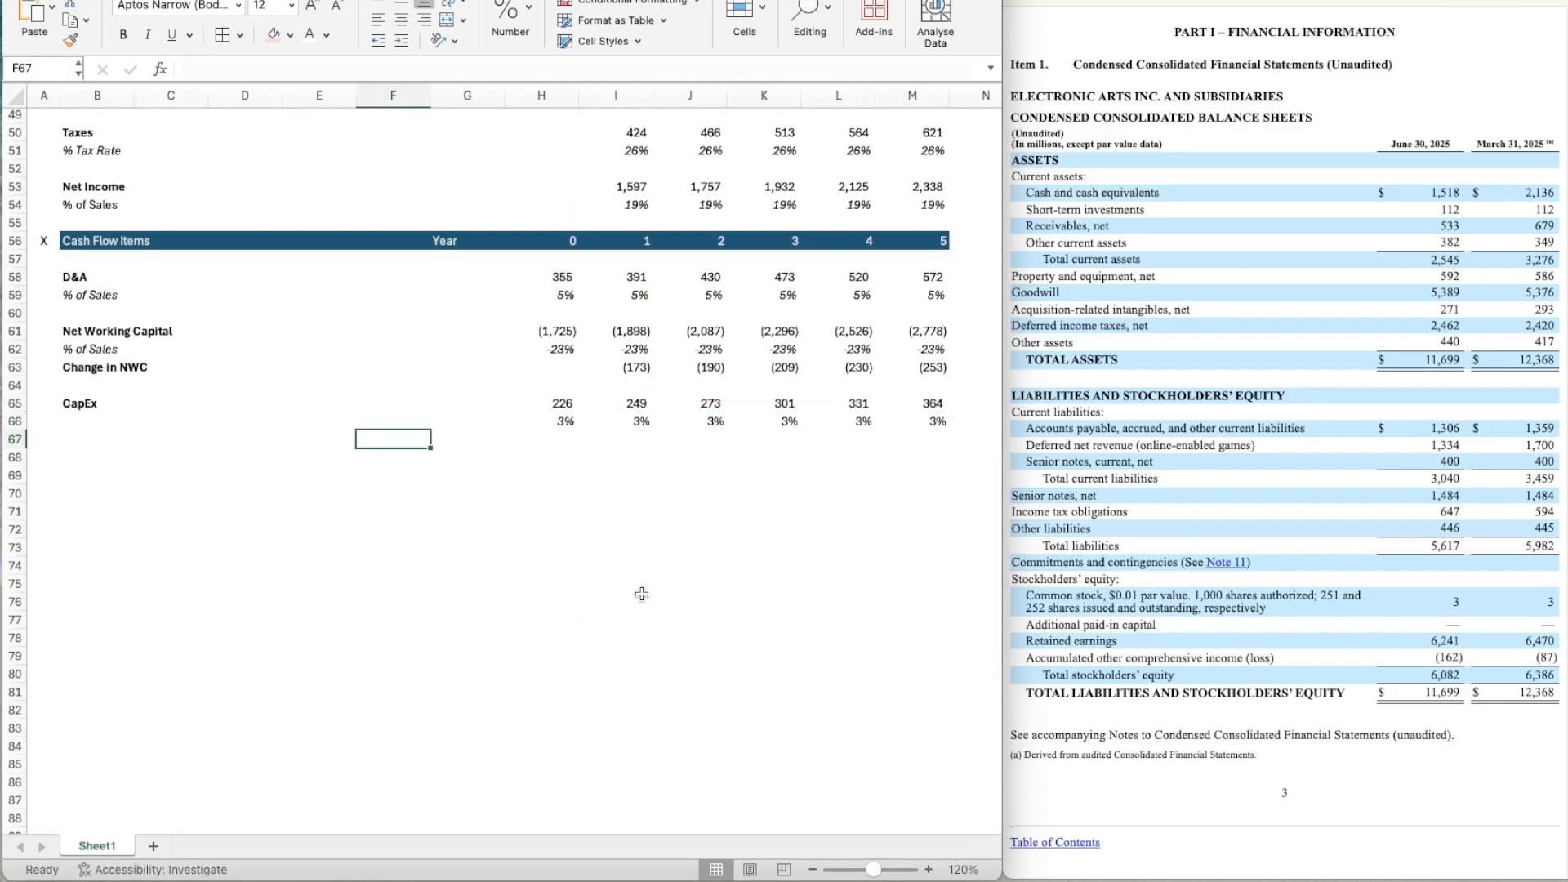
key(Down)
key(Left)
key(Left)
key(Up)
key(Up)
key(Up)
key(Up)
key(Up)
key(Up)
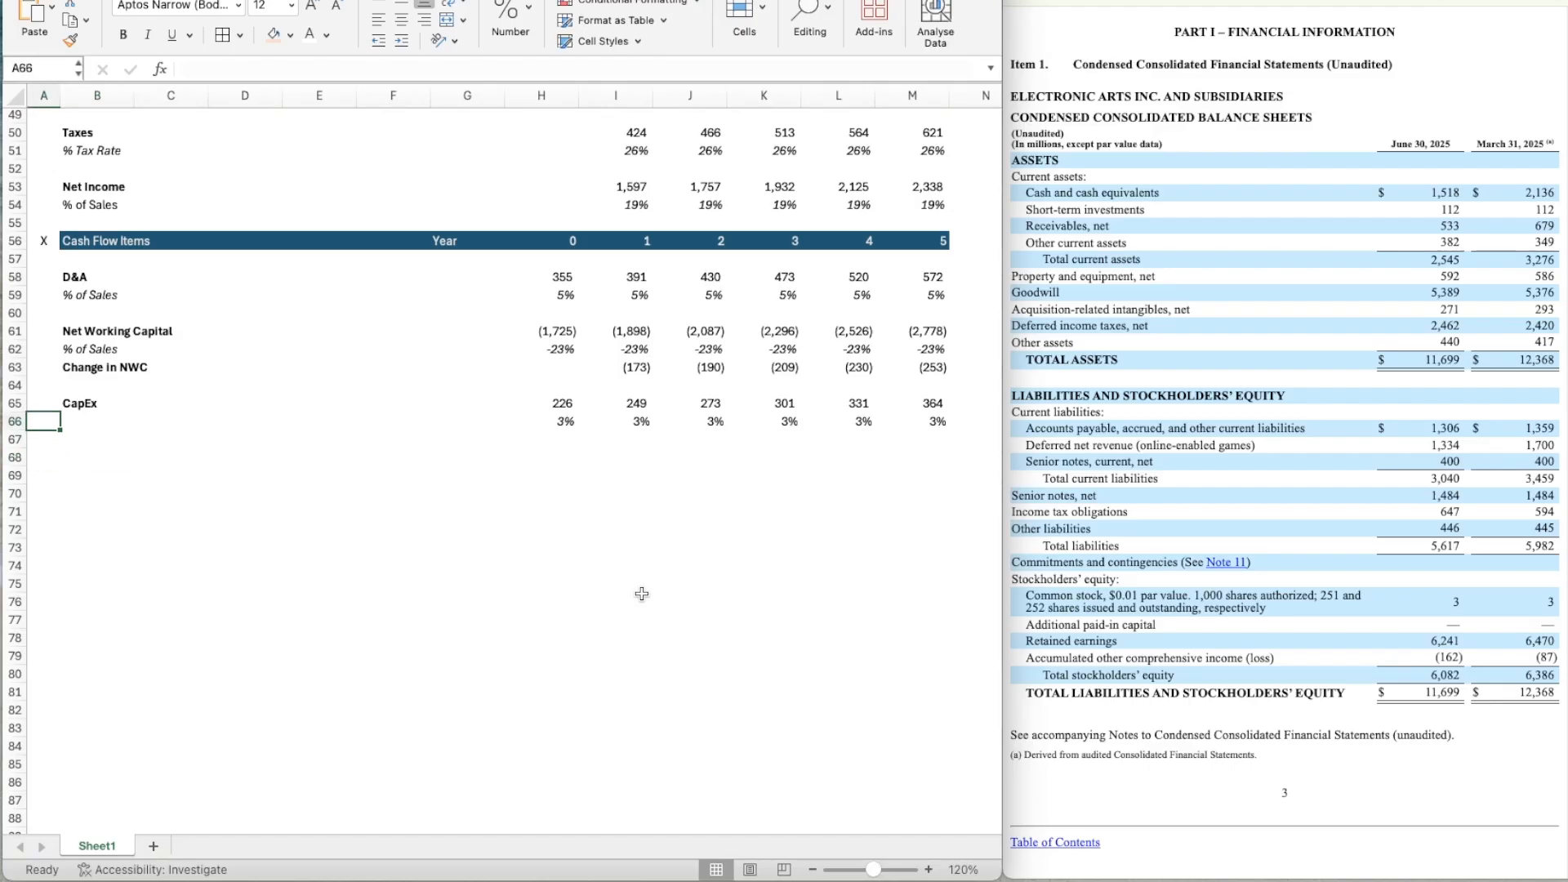
key(Up)
key(Up)
key(Up)
key(Up)
key(Up)
key(Up)
key(shift+Right)
key(shift+Right)
key(shift+Right)
key(shift+Right)
key(shift+Right)
key(shift+Right)
key(shift+Right)
key(shift+Right)
key(shift+Right)
key(shift+Right)
key(shift+Right)
key(shift+Right)
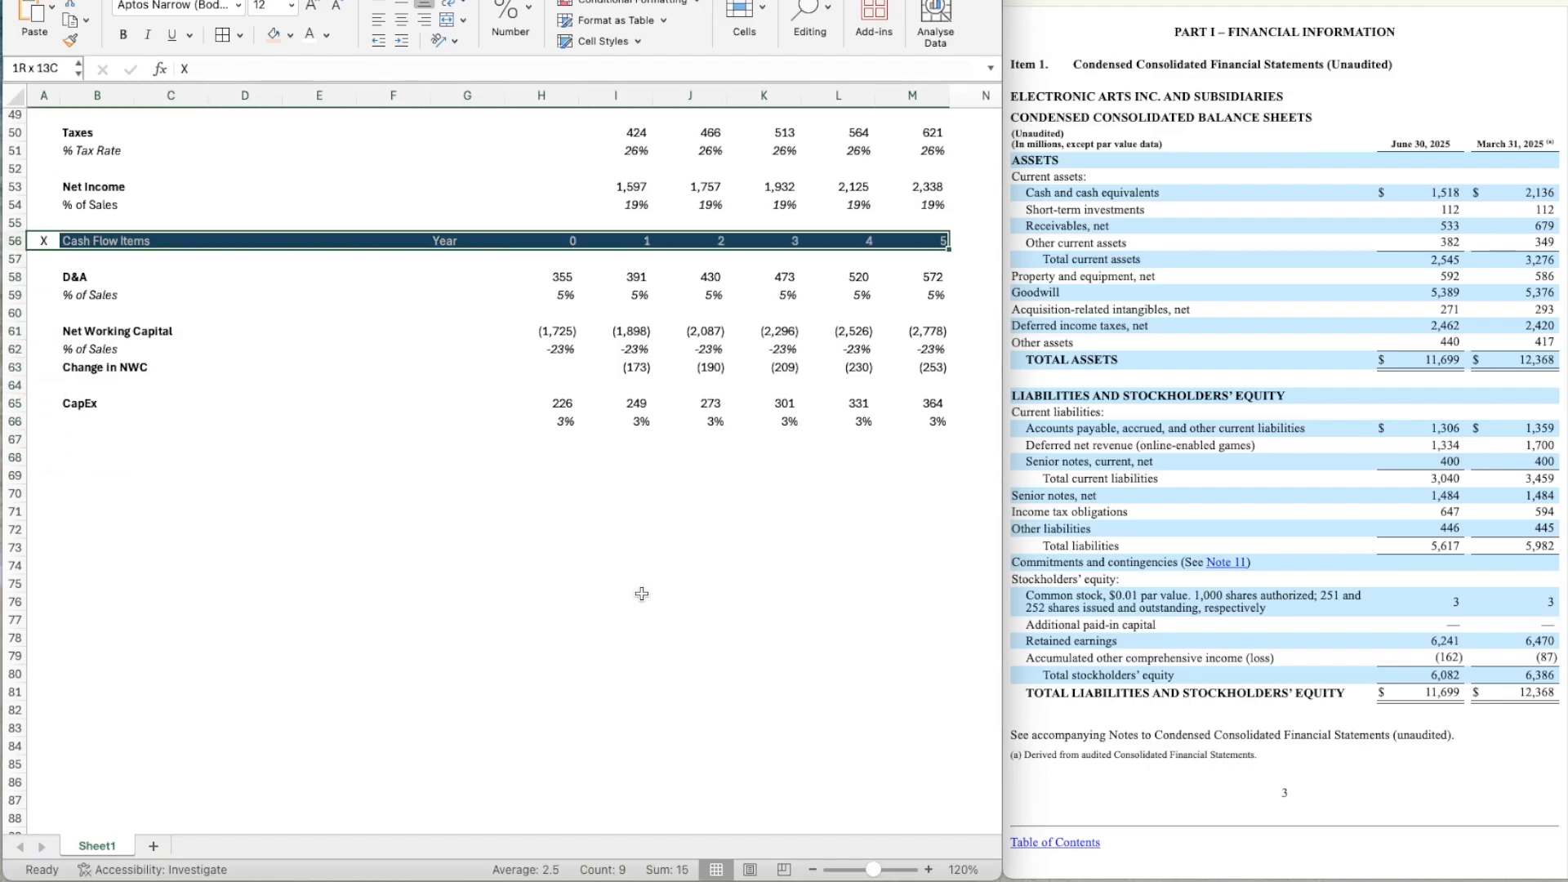
key(super+c)
key(Down)
key(Down)
key(Down)
key(Down)
key(Down)
key(Down)
key(Down)
key(Down)
key(Down)
key(Down)
key(Down)
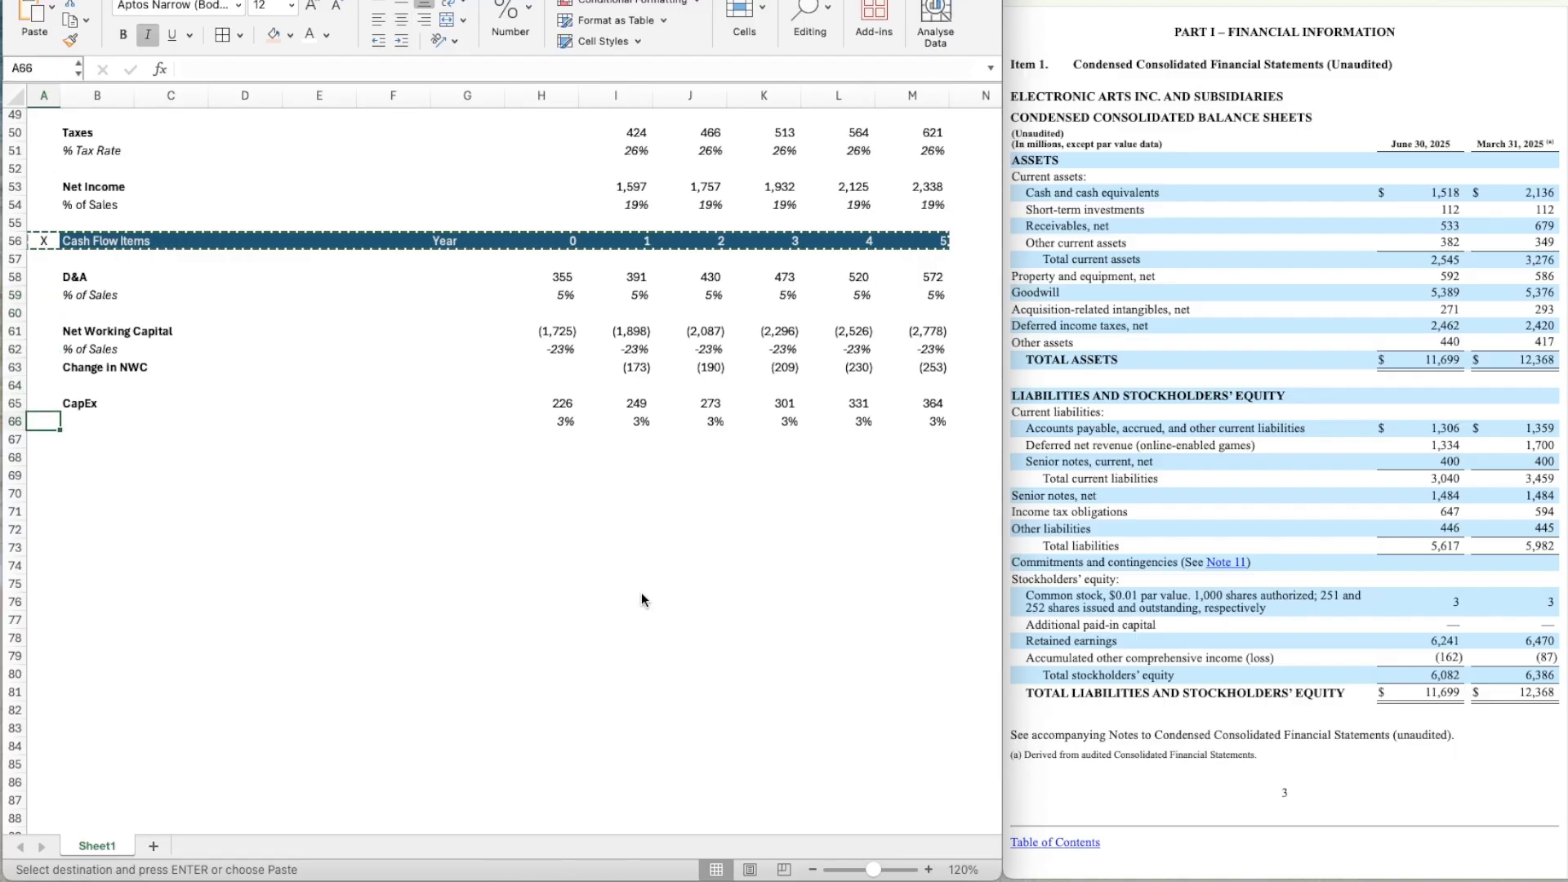
key(Down)
key(super+v)
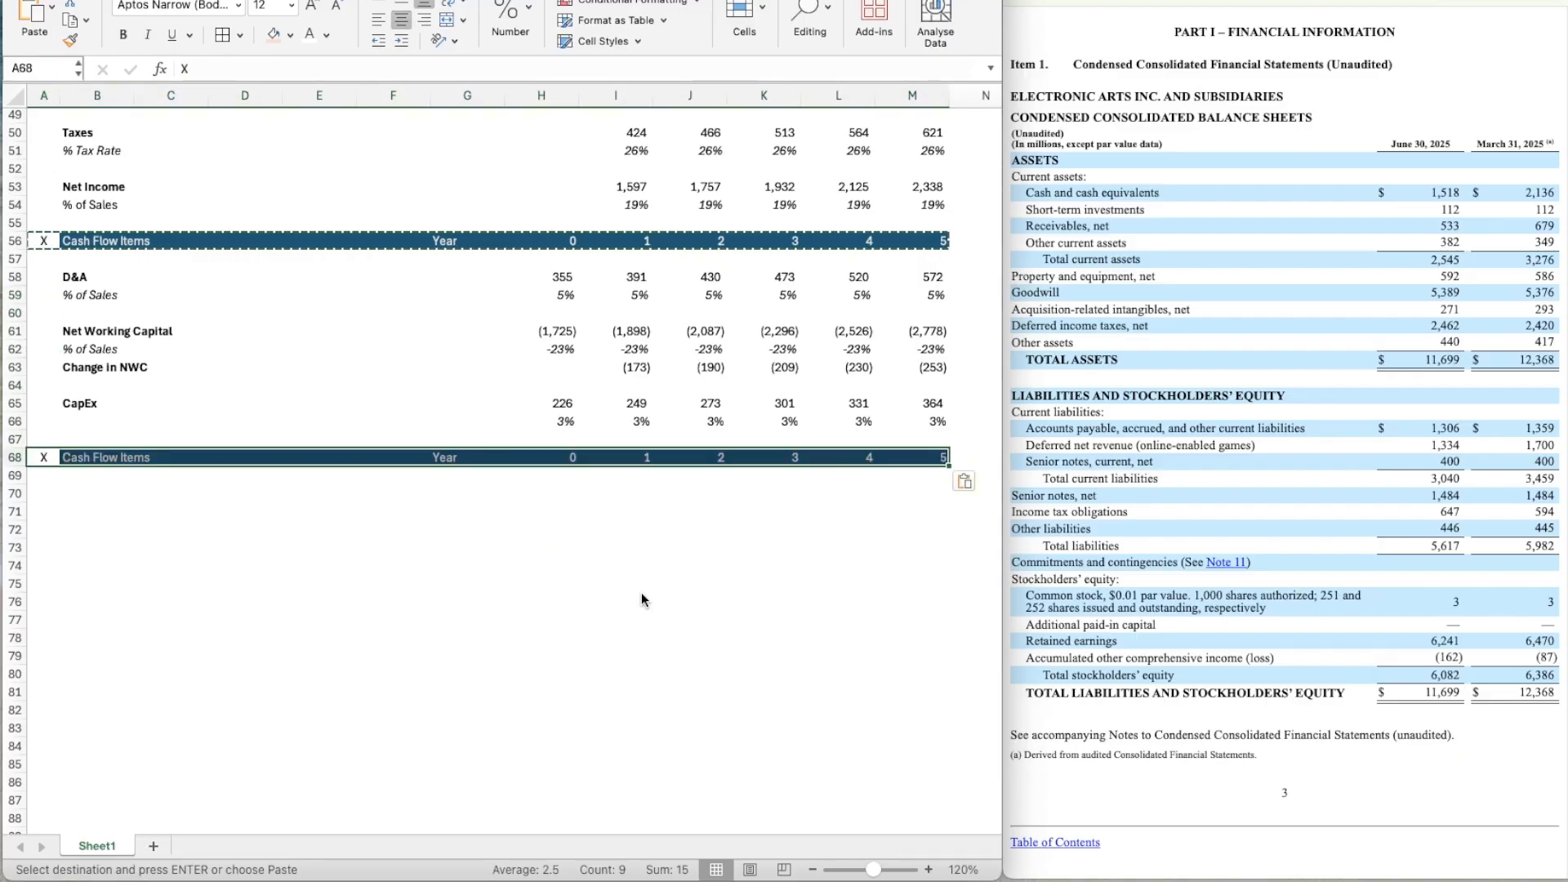
Rename the copied section header in B68 as Leveraged Free Cash Flow.
key(Tab)
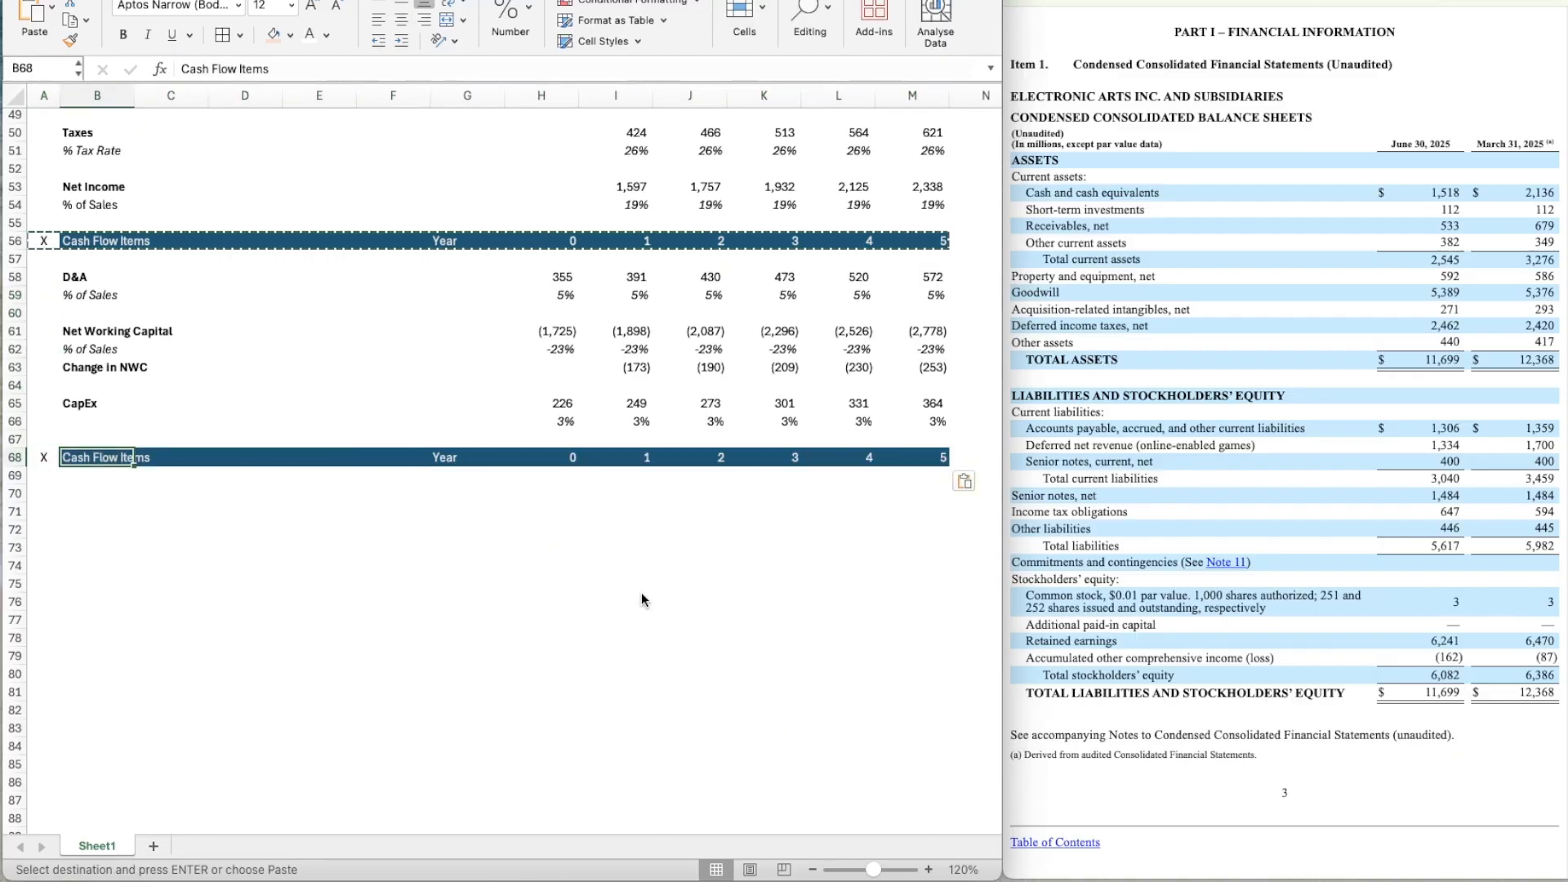
text(Leveraged Free Cash)
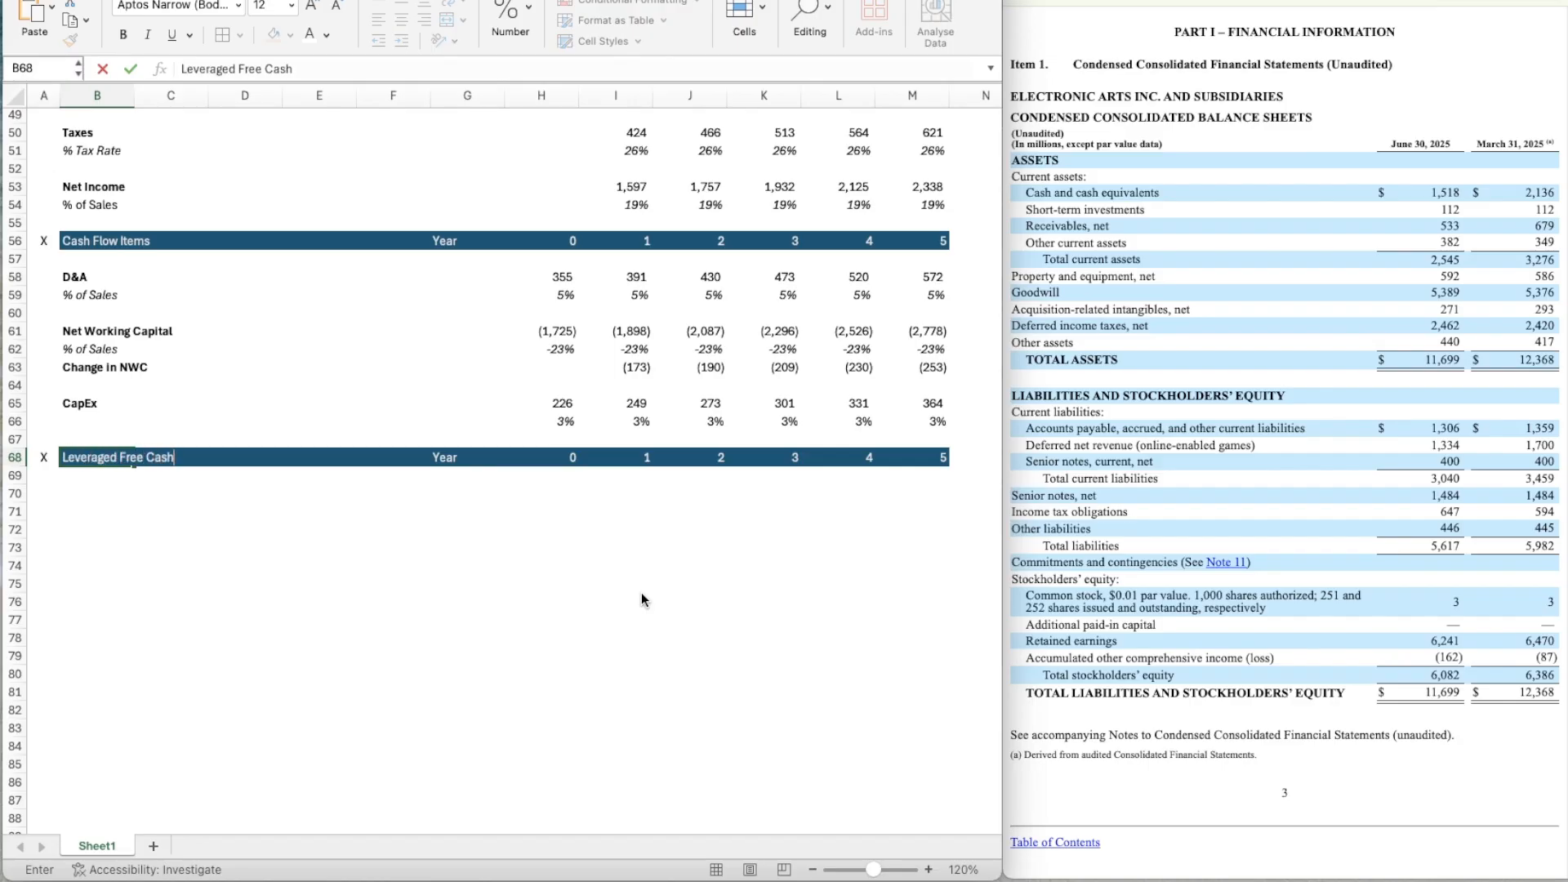
key(Return)
key(Return)
key(Return)
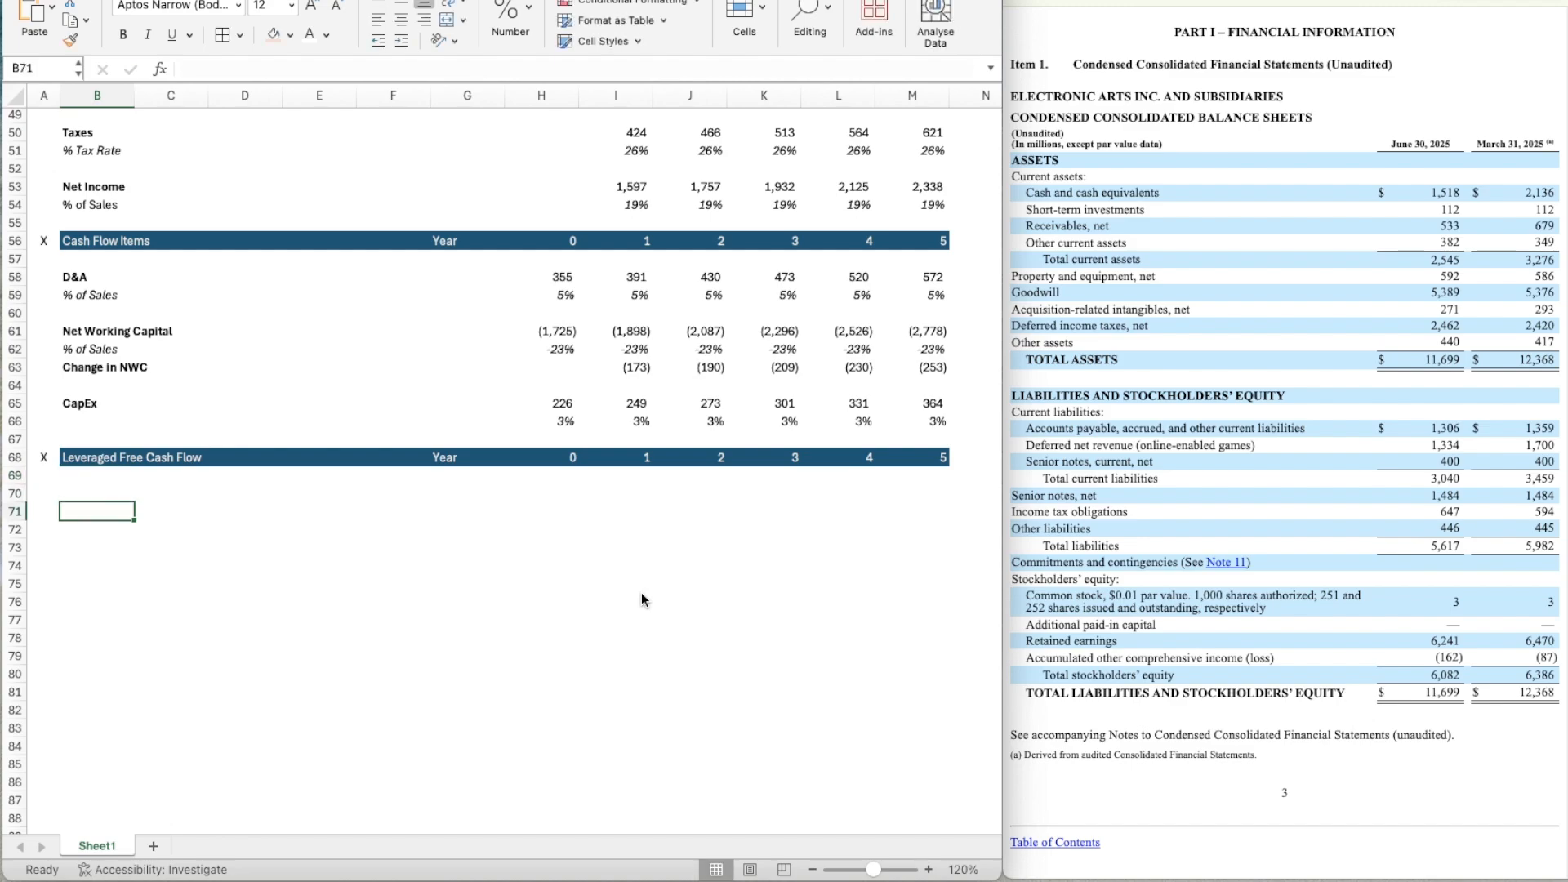
Enter the row labels Net Income, D&A and CapEx in B70:B72 under the Leveraged Free Cash Flow header.
key(Up)
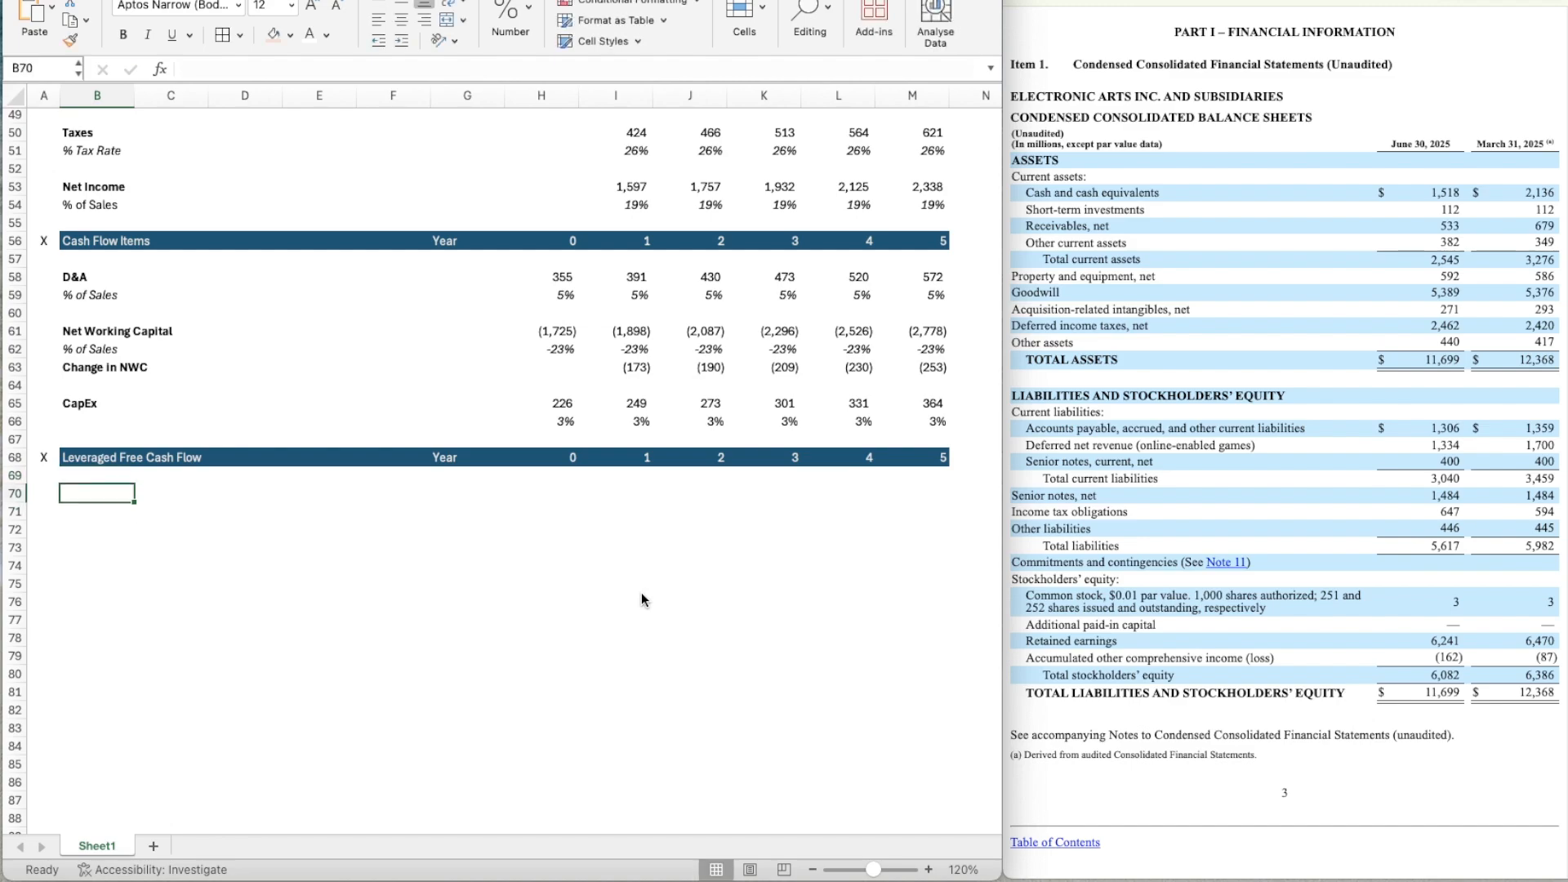
text(Net Income)
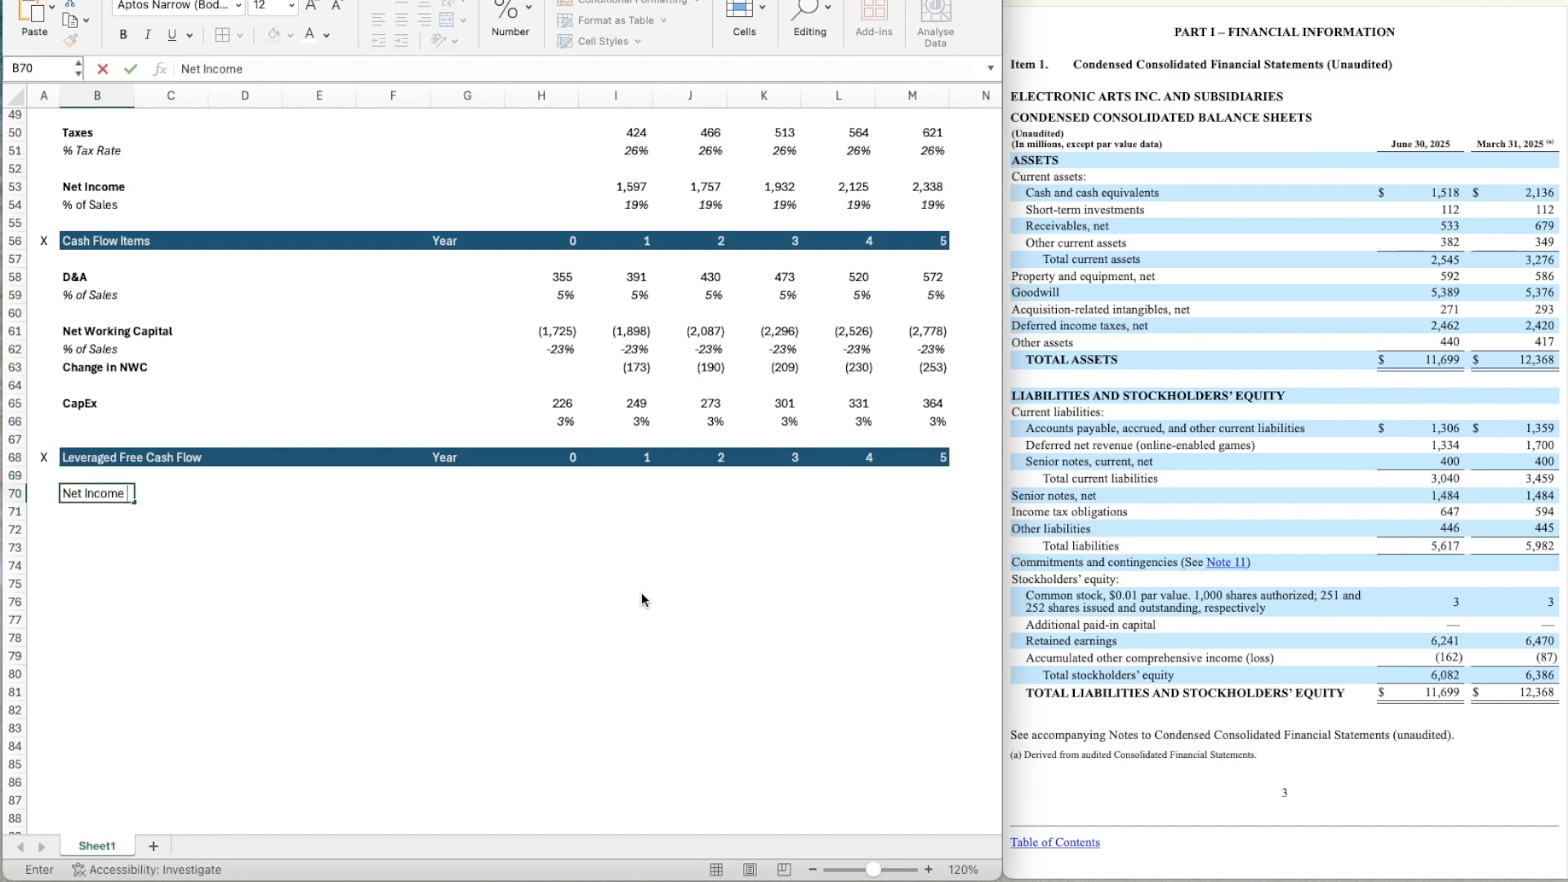
key(Return)
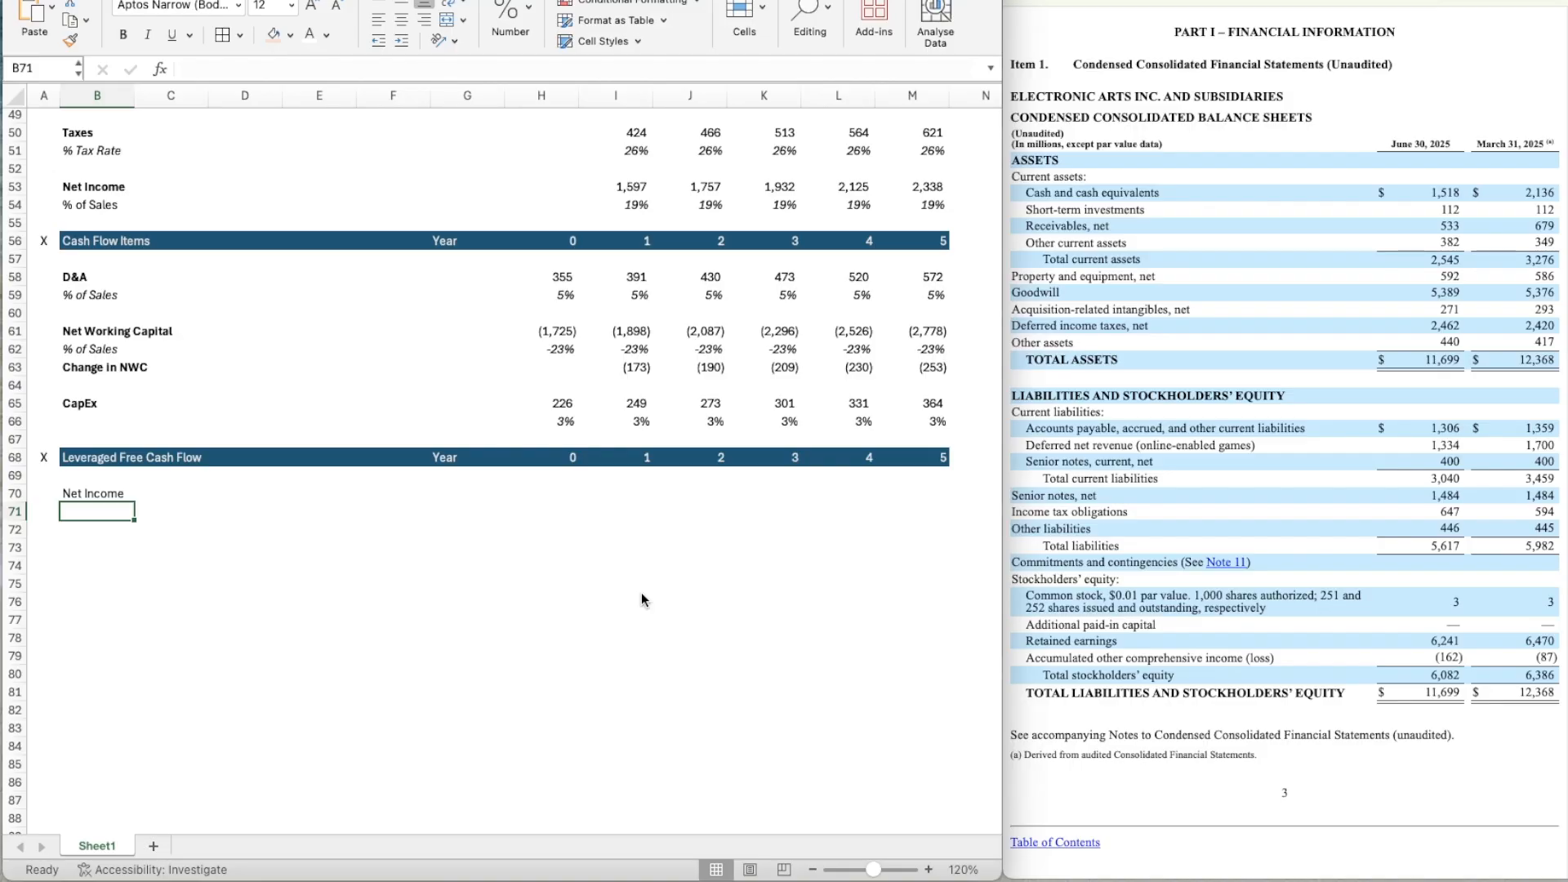
text(D&A)
key(Return)
text(CapEx)
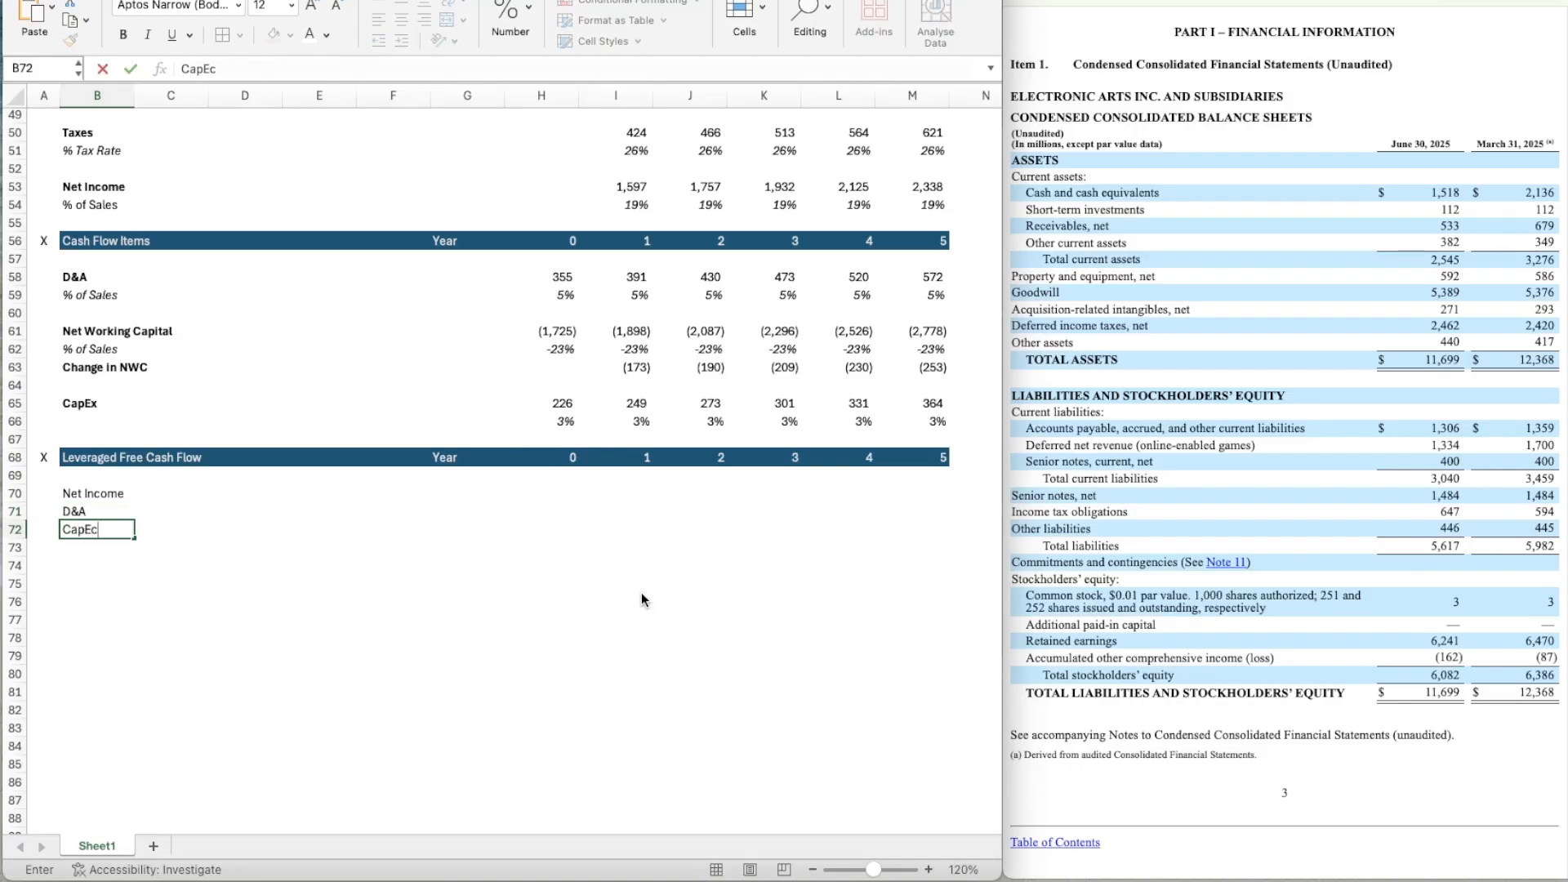
key(Return)
Add the row labels Change in NWC in B73 and Leveraged Free Cash Flow in B74.
text(Cha)
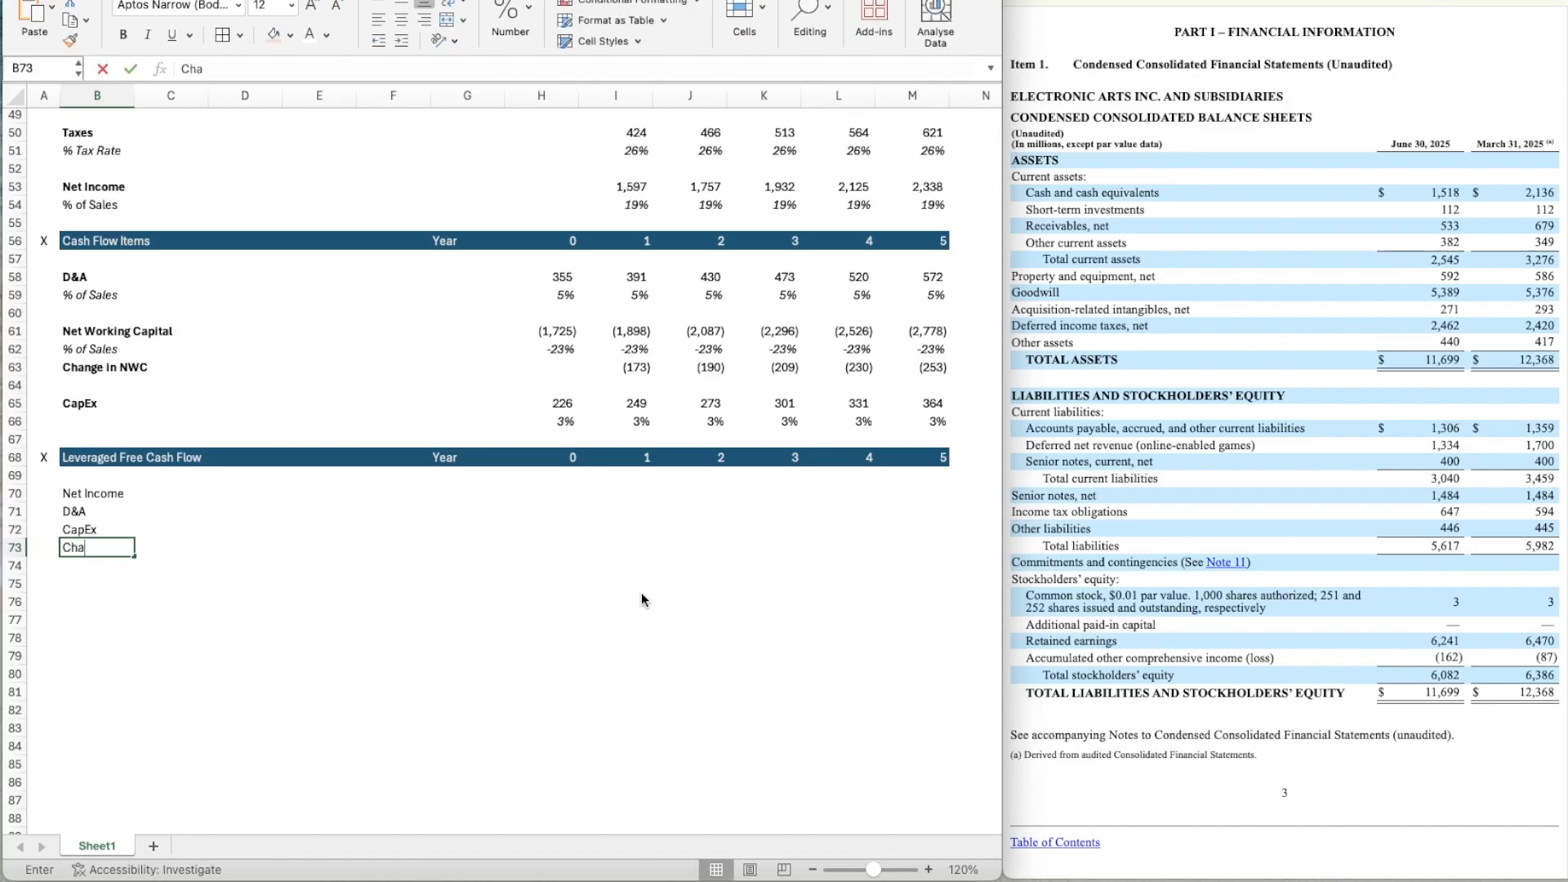
text(nge in NWC)
key(Return)
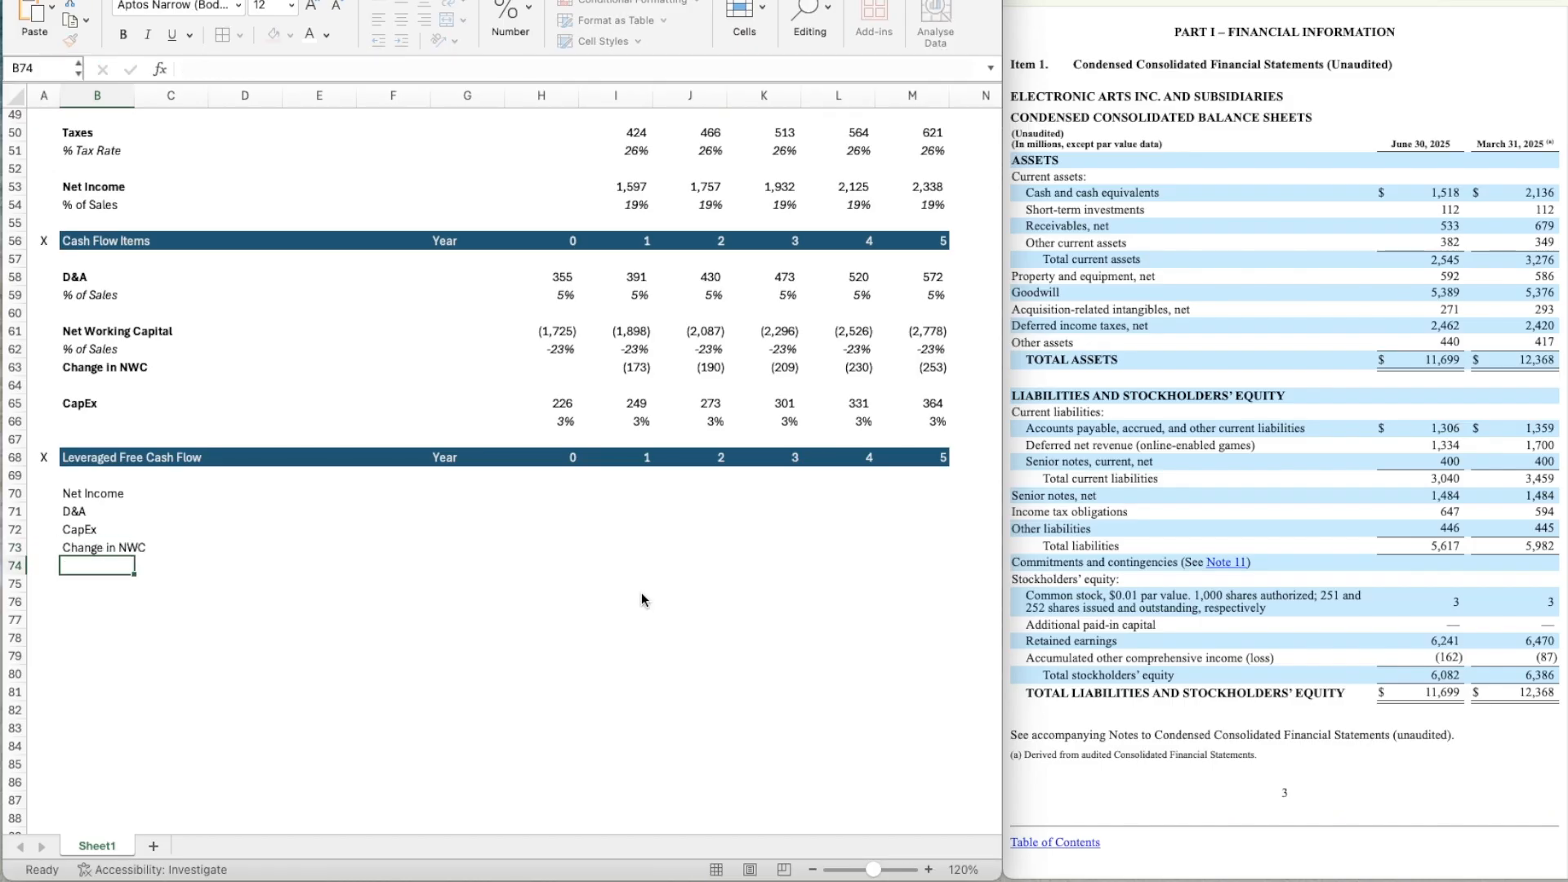
text(Leveraged Fre)
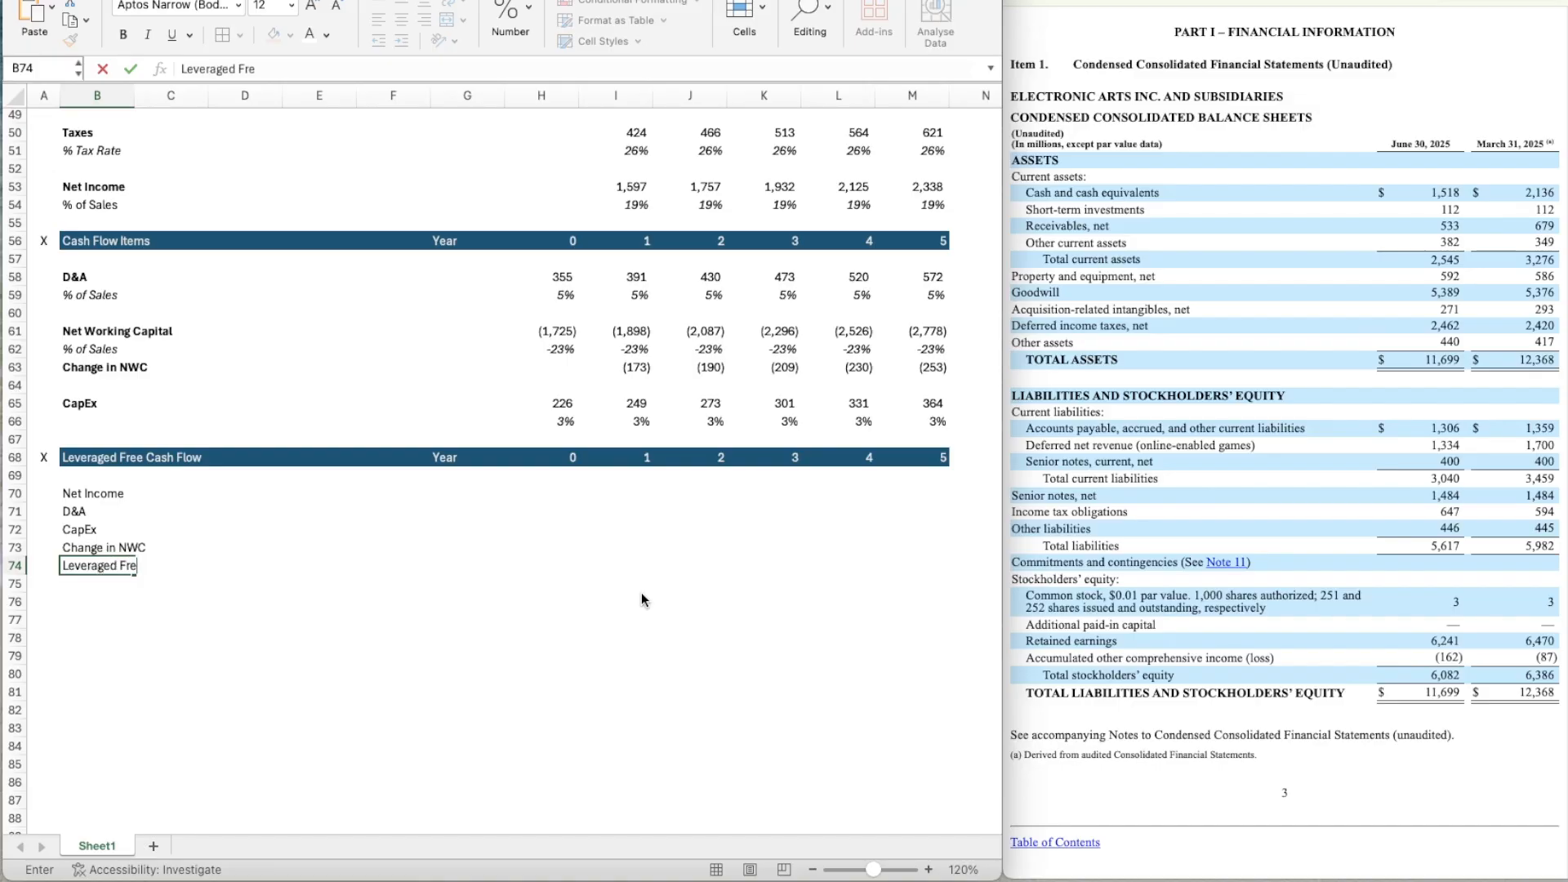
text(e Cash Flow)
key(Return)
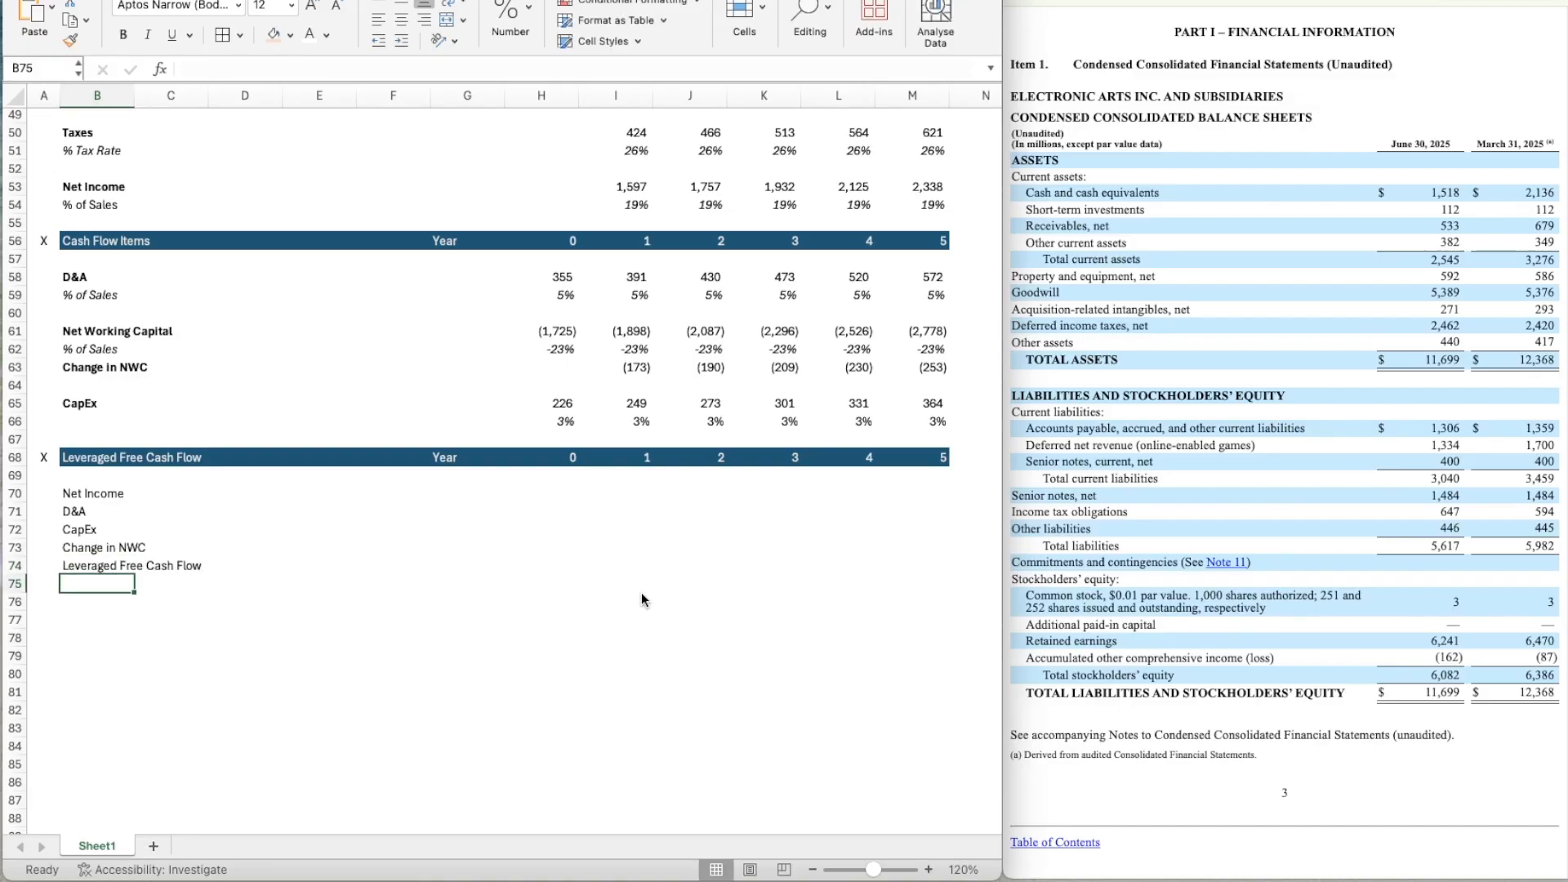
Make the five row labels in B70:B74 bold.
key(Up)
key(shift+Up)
key(shift+Up)
key(shift+Up)
key(shift+Up)
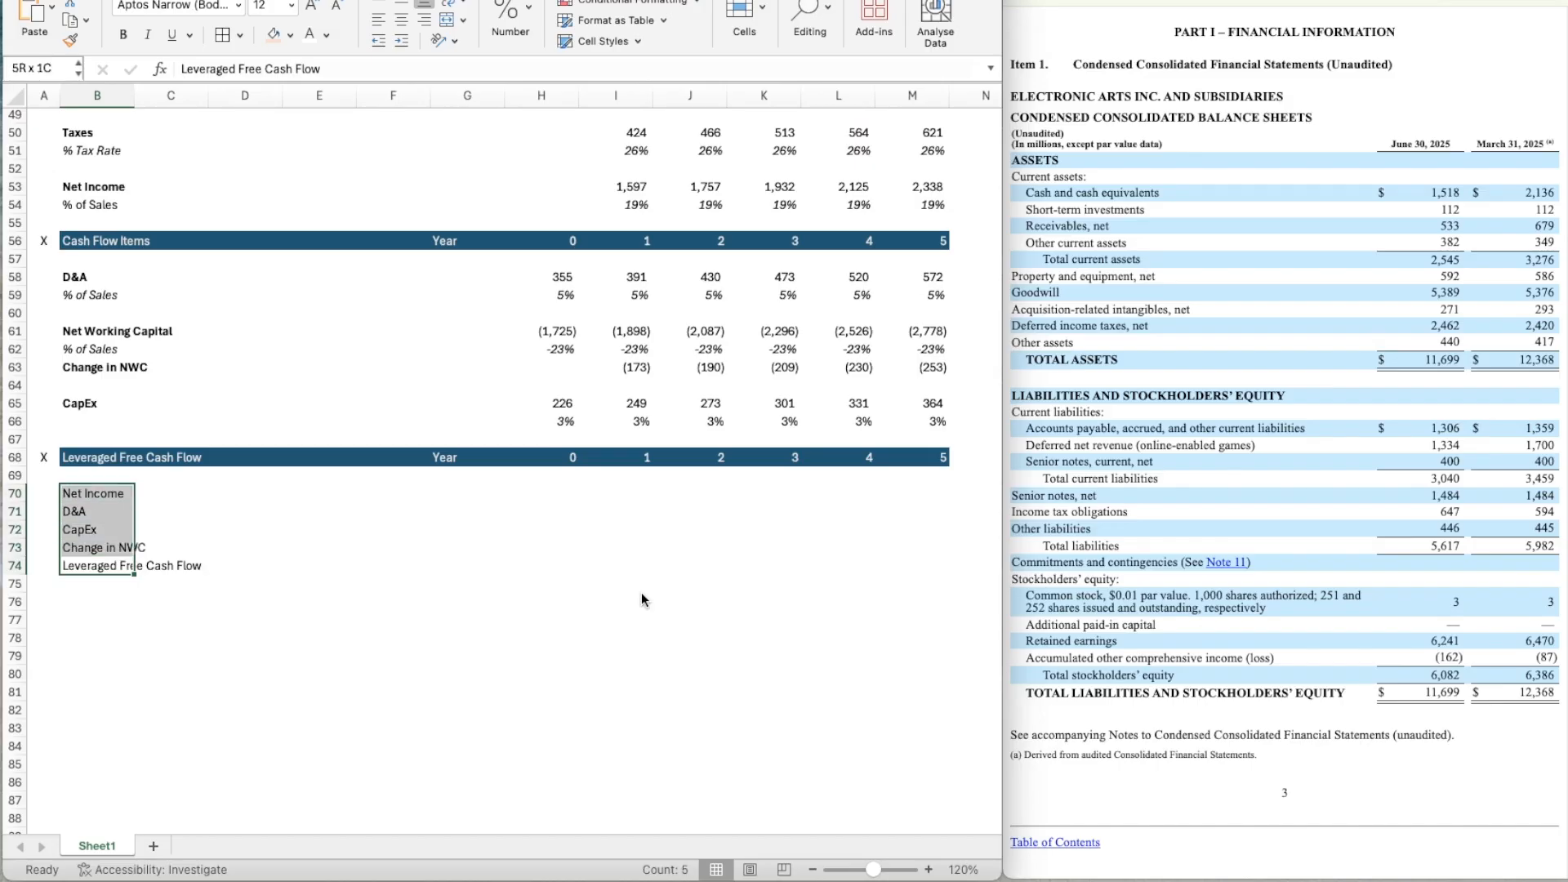
key(ctrl+b)
Link the year 1 Net Income in I70 to the income statement with =I53.
key(Right)
key(Right)
key(Right)
key(Right)
key(Right)
key(Right)
key(Right)
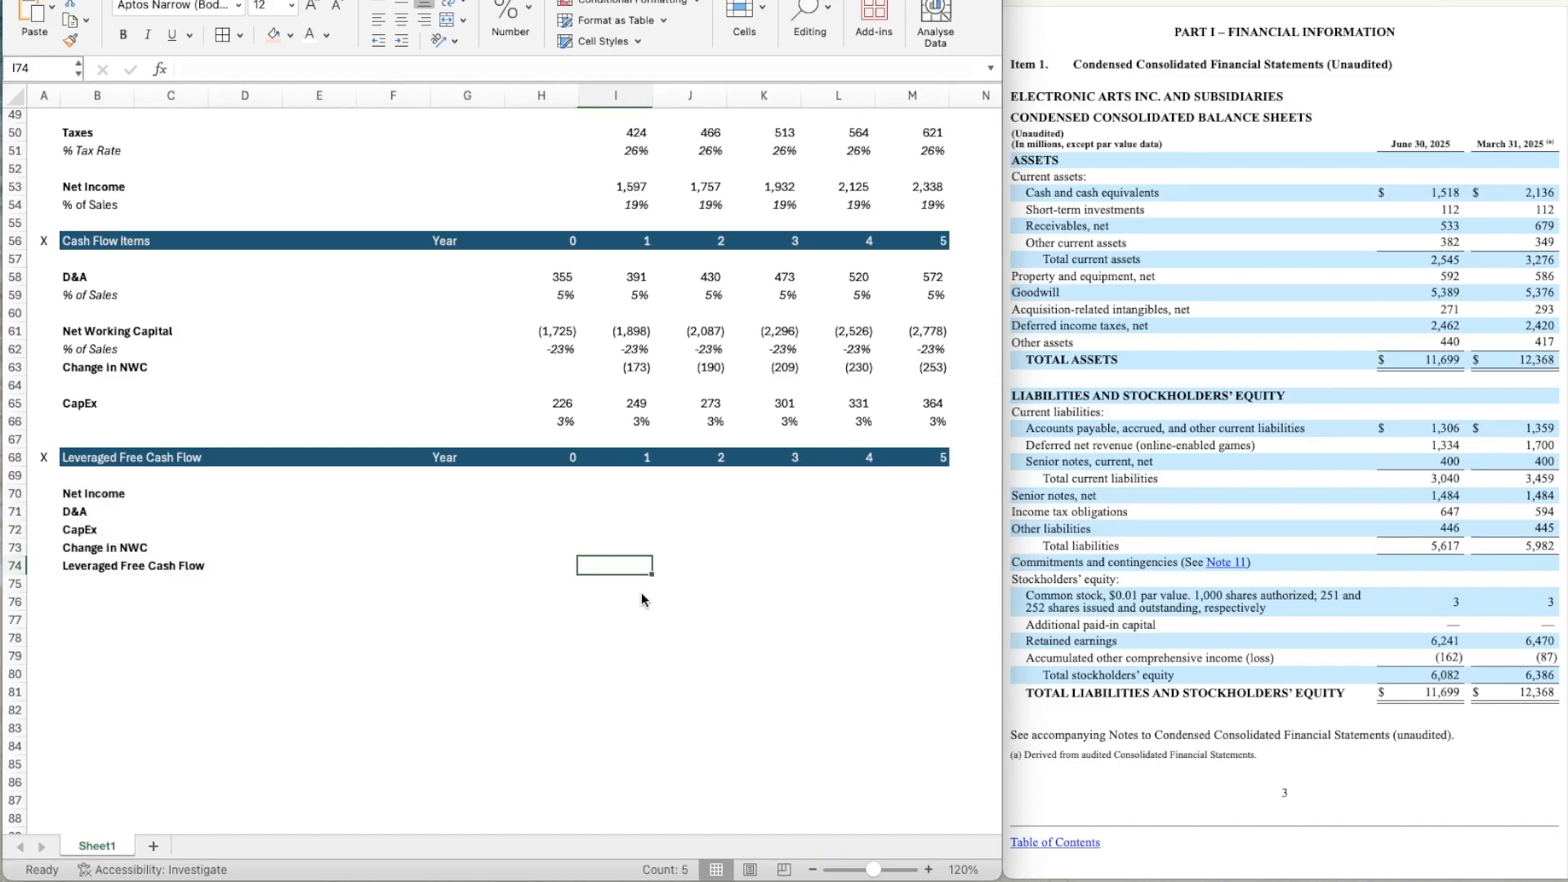
key(Up)
key(Up)
key(Up)
key(Up)
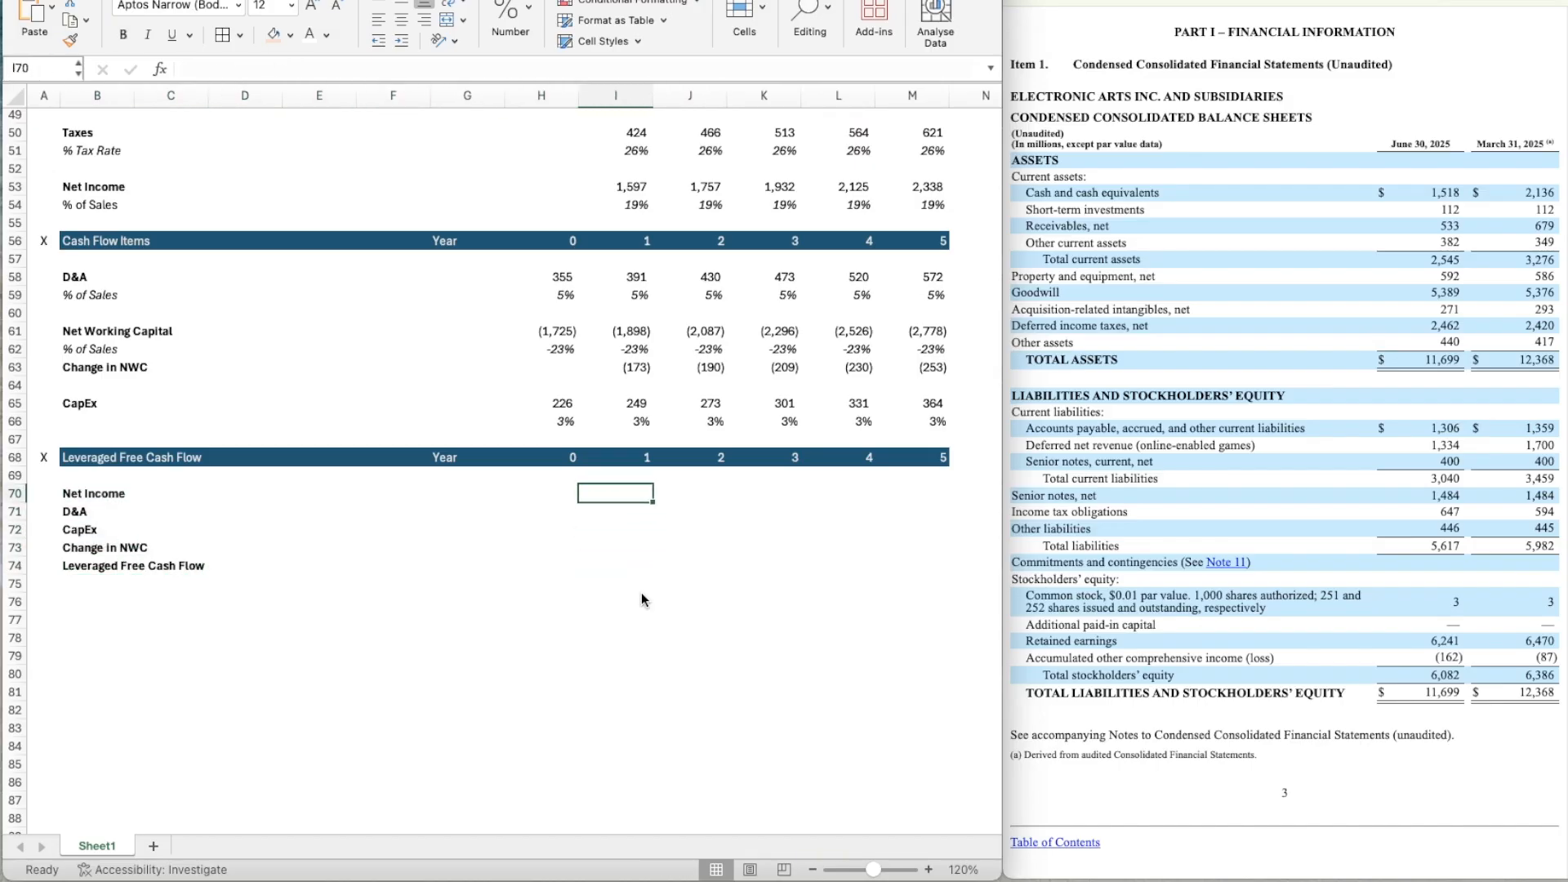
text(=)
scroll(677, 338, up, 3)
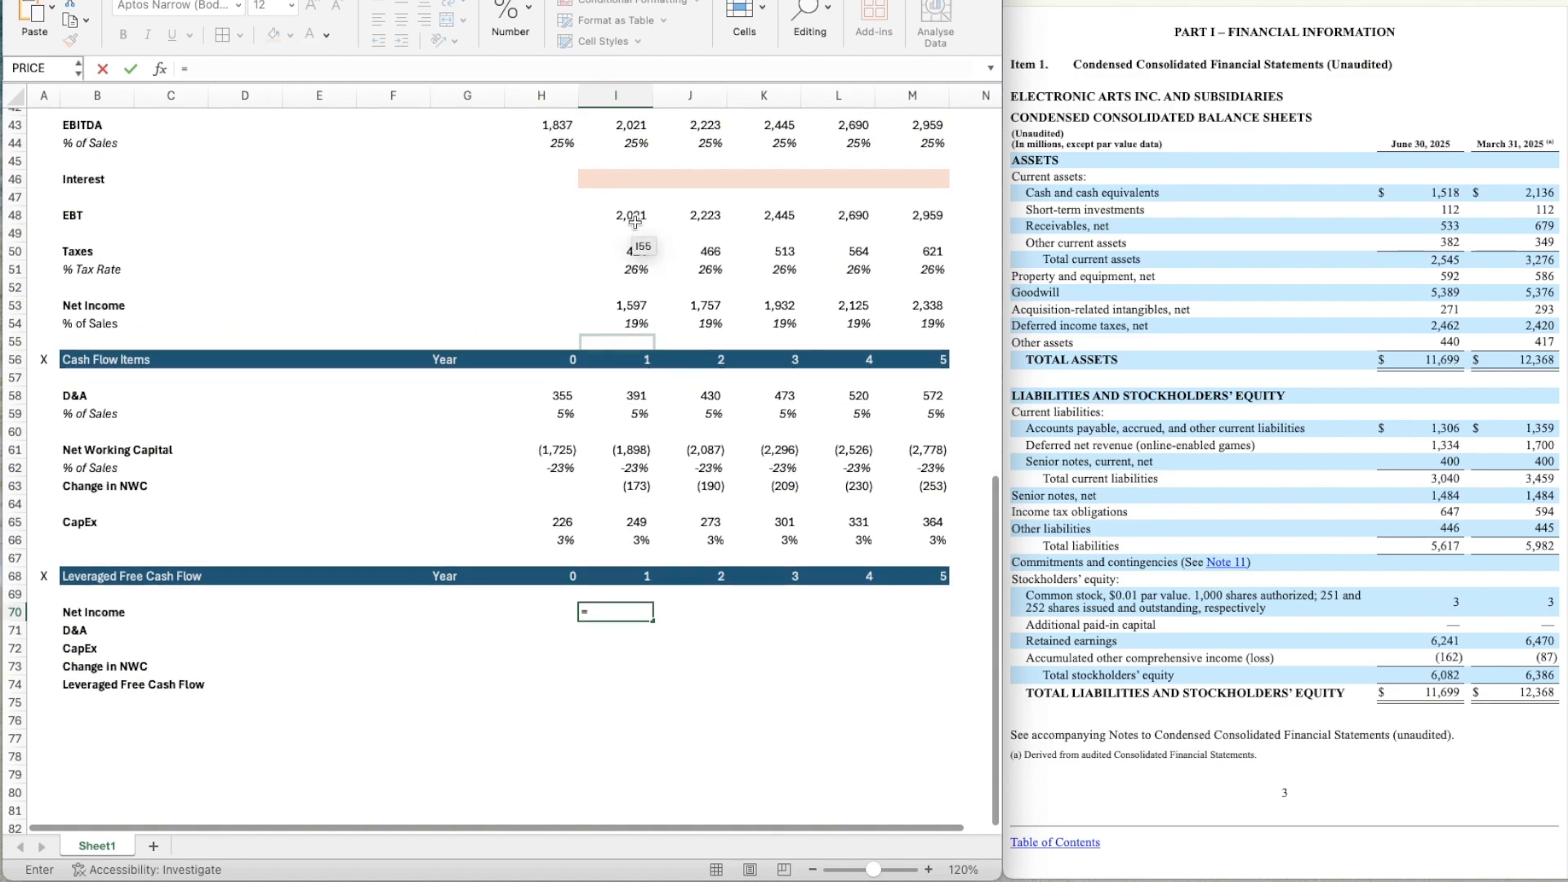
click(628, 302)
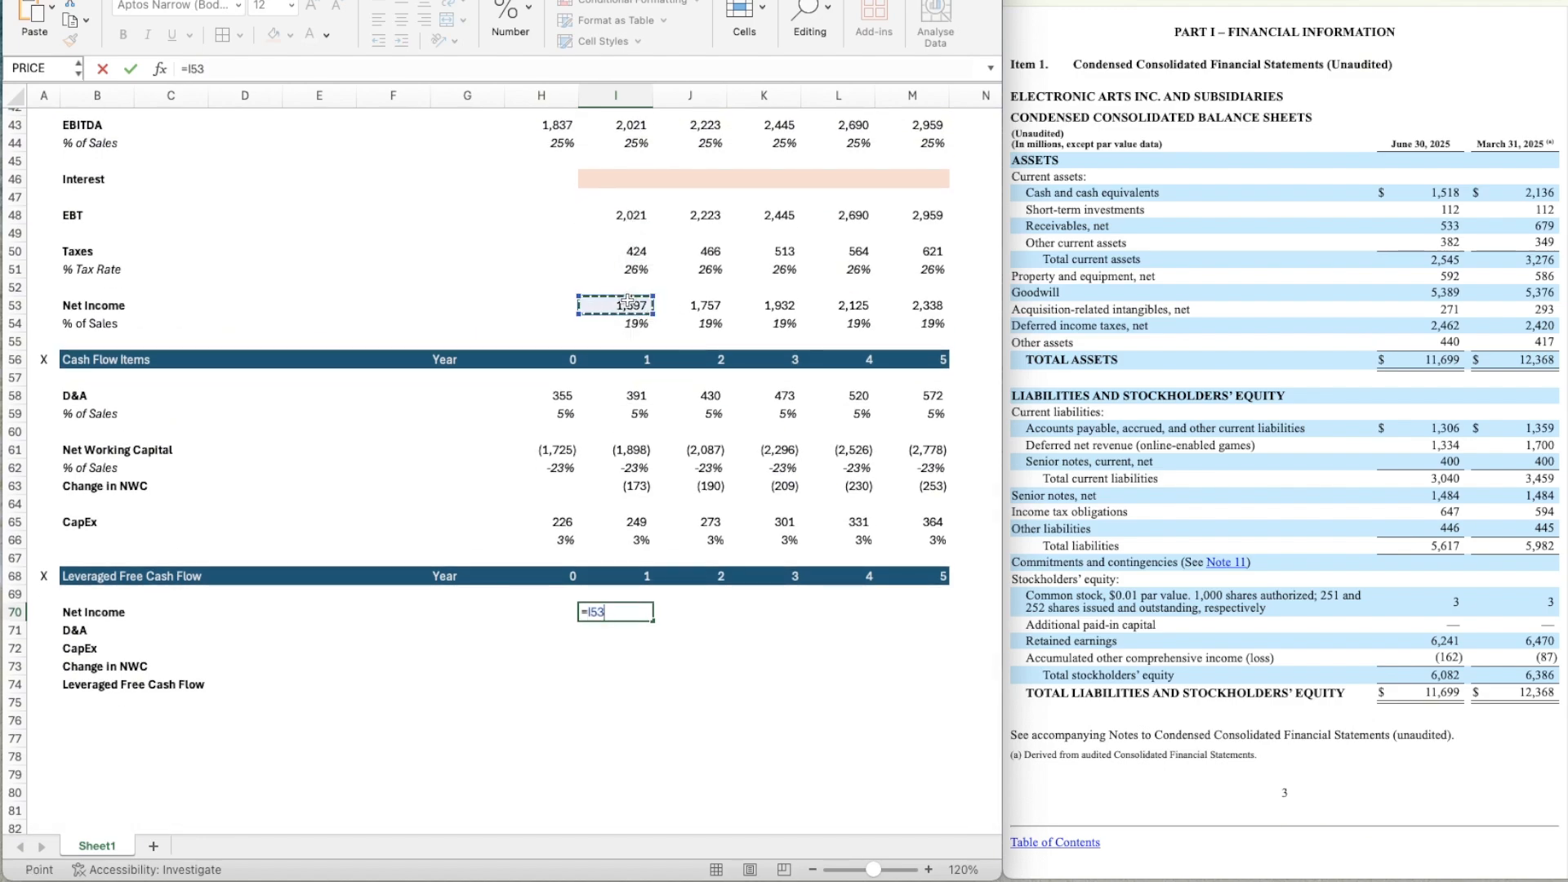
key(Return)
Copy the year 1 Net Income link in I70 across years 2 to 5 (J70:M70).
key(Up)
key(super+c)
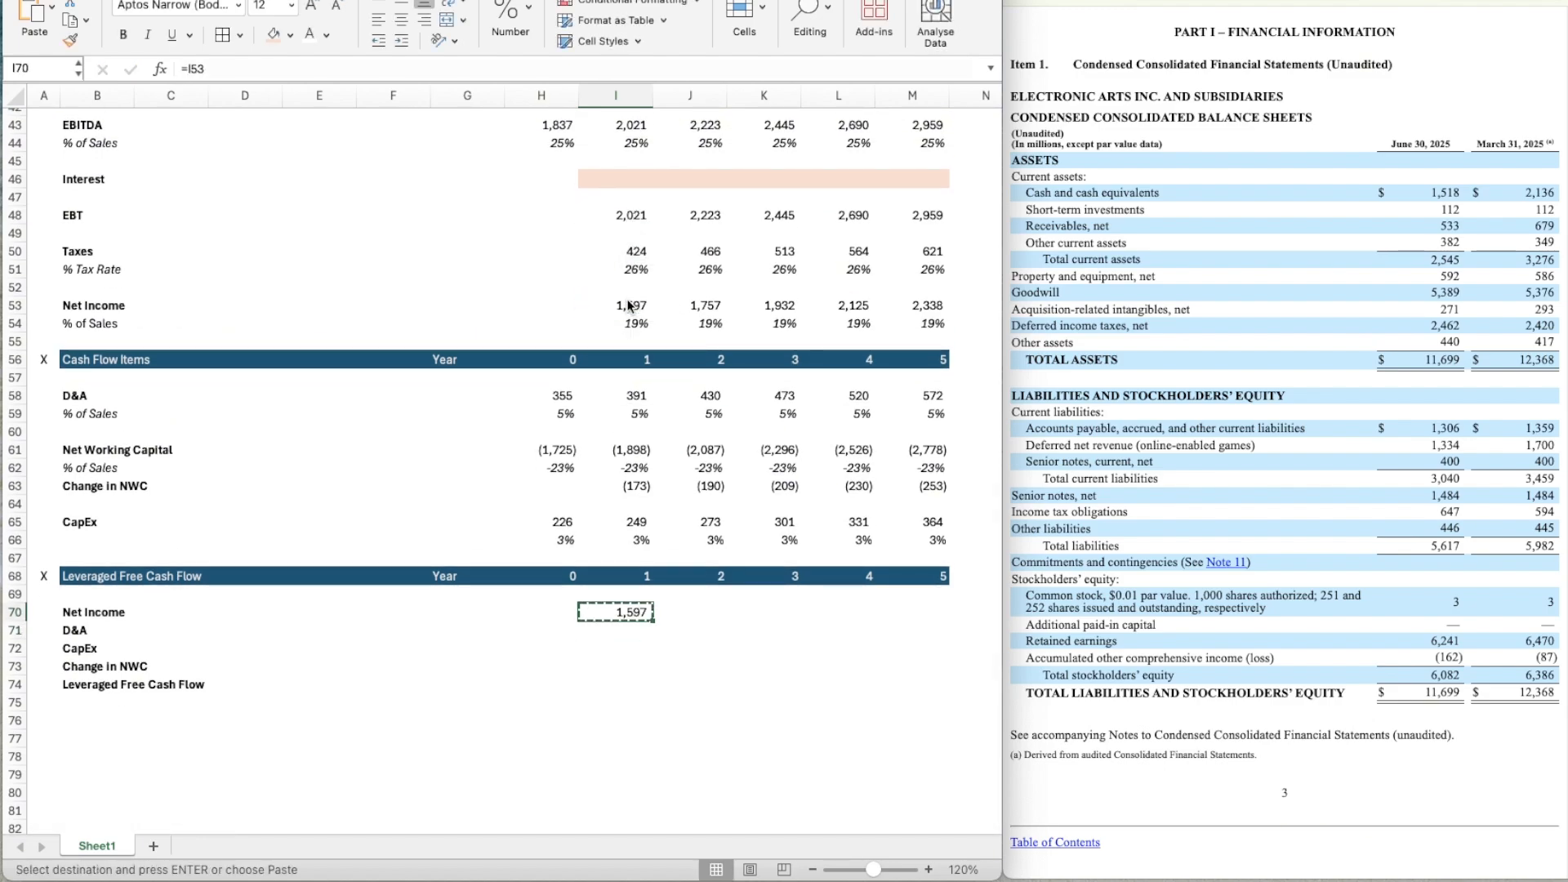
key(shift+Right)
key(shift+Right)
key(shift+Right)
key(shift+Right)
key(shift+Right)
key(shift+Left)
key(super+v)
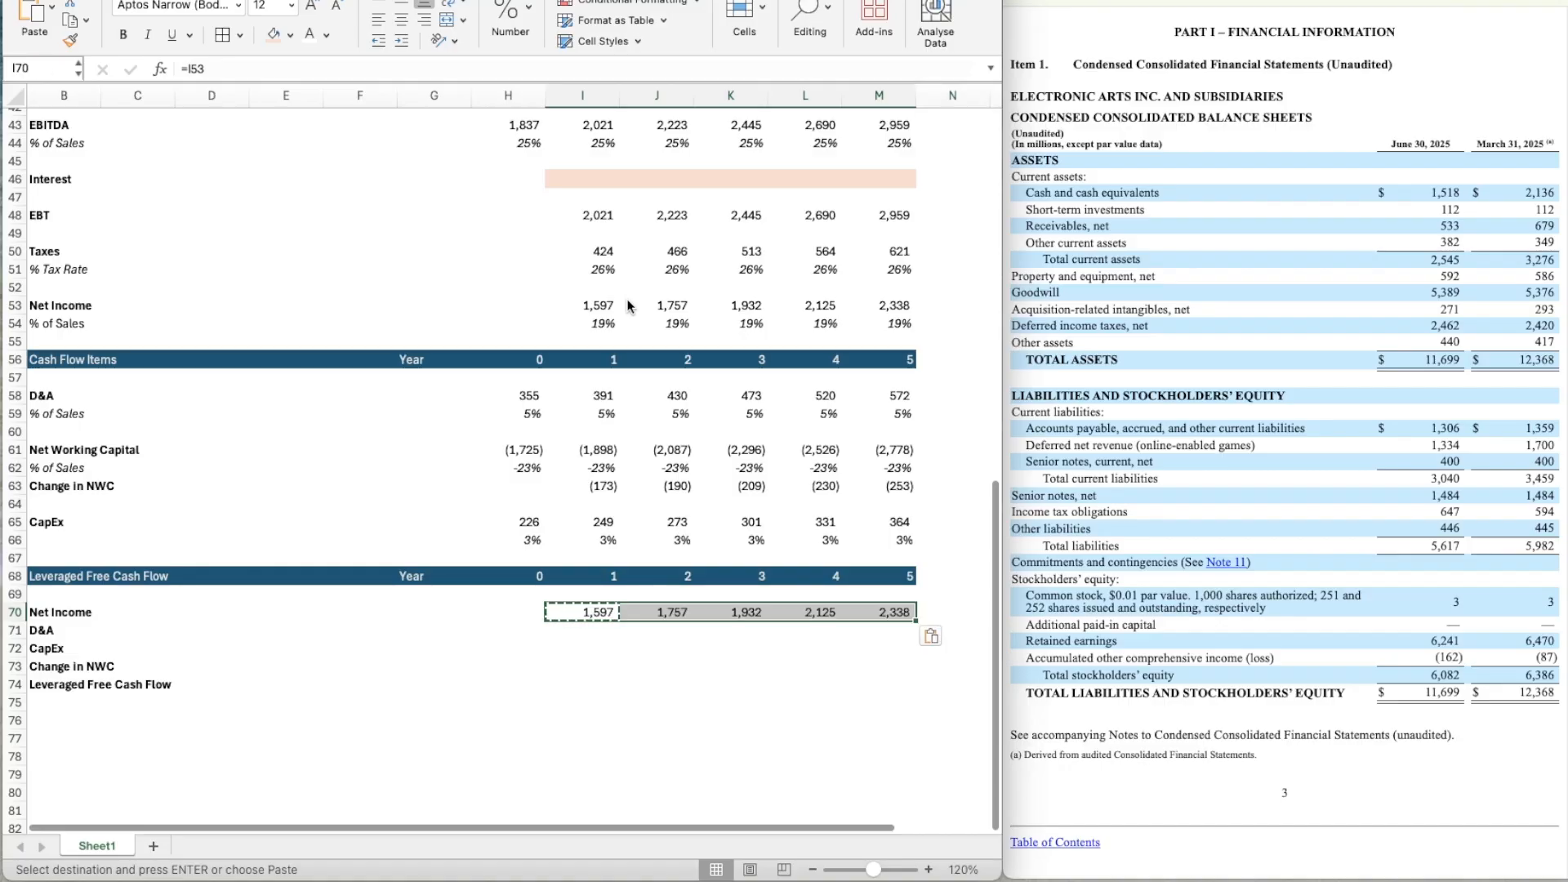
Link the year 1 D&A in I71 to the Cash Flow Items section with =I58.
scroll(595, 713, down, 6)
scroll(594, 712, up, 7)
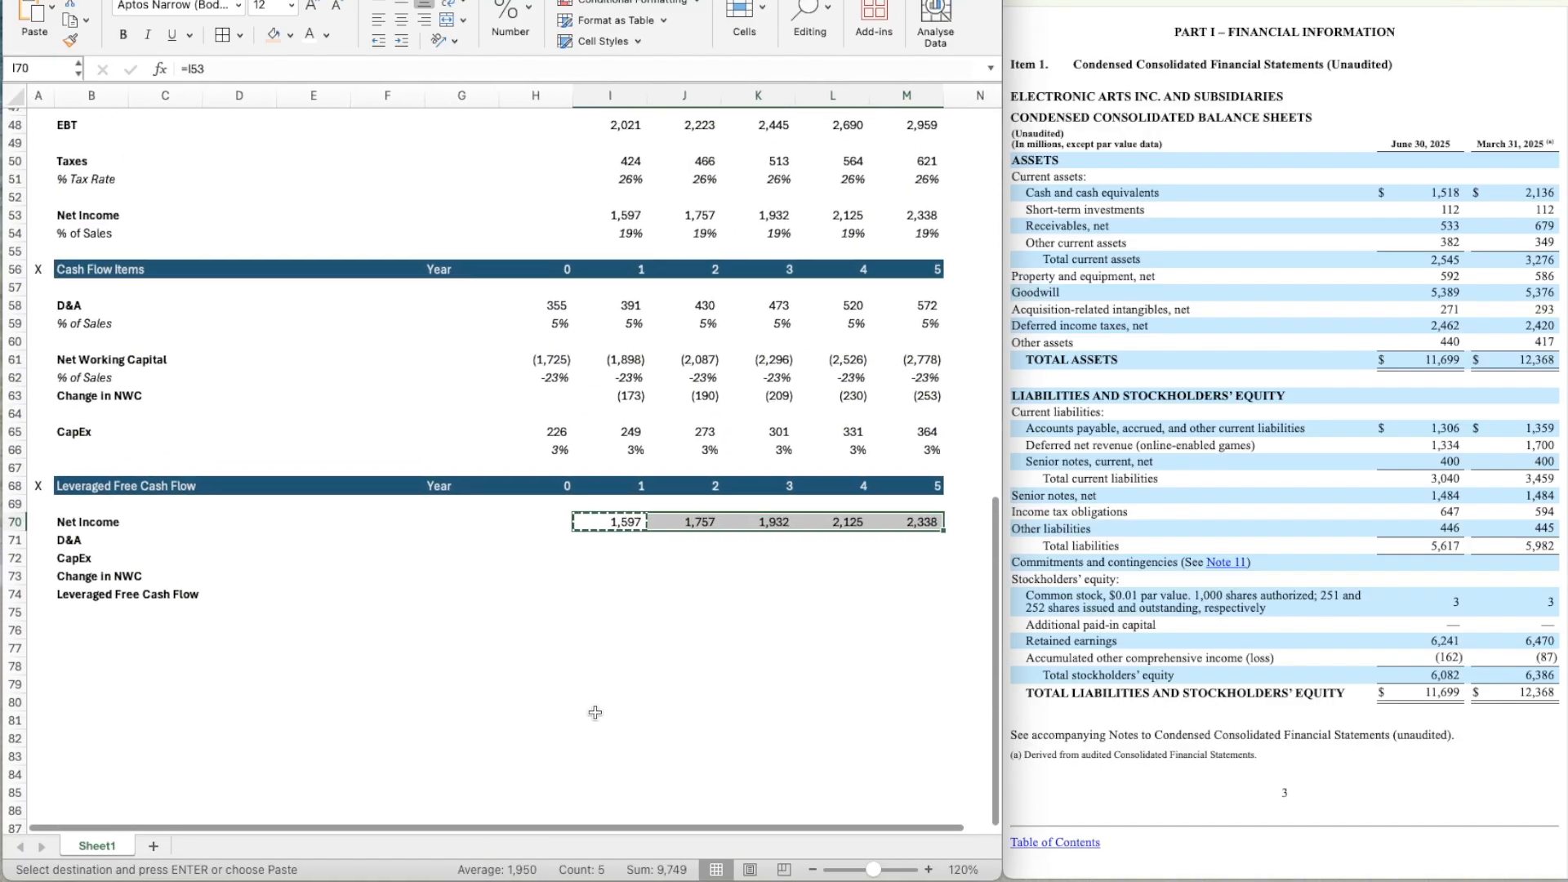
click(616, 545)
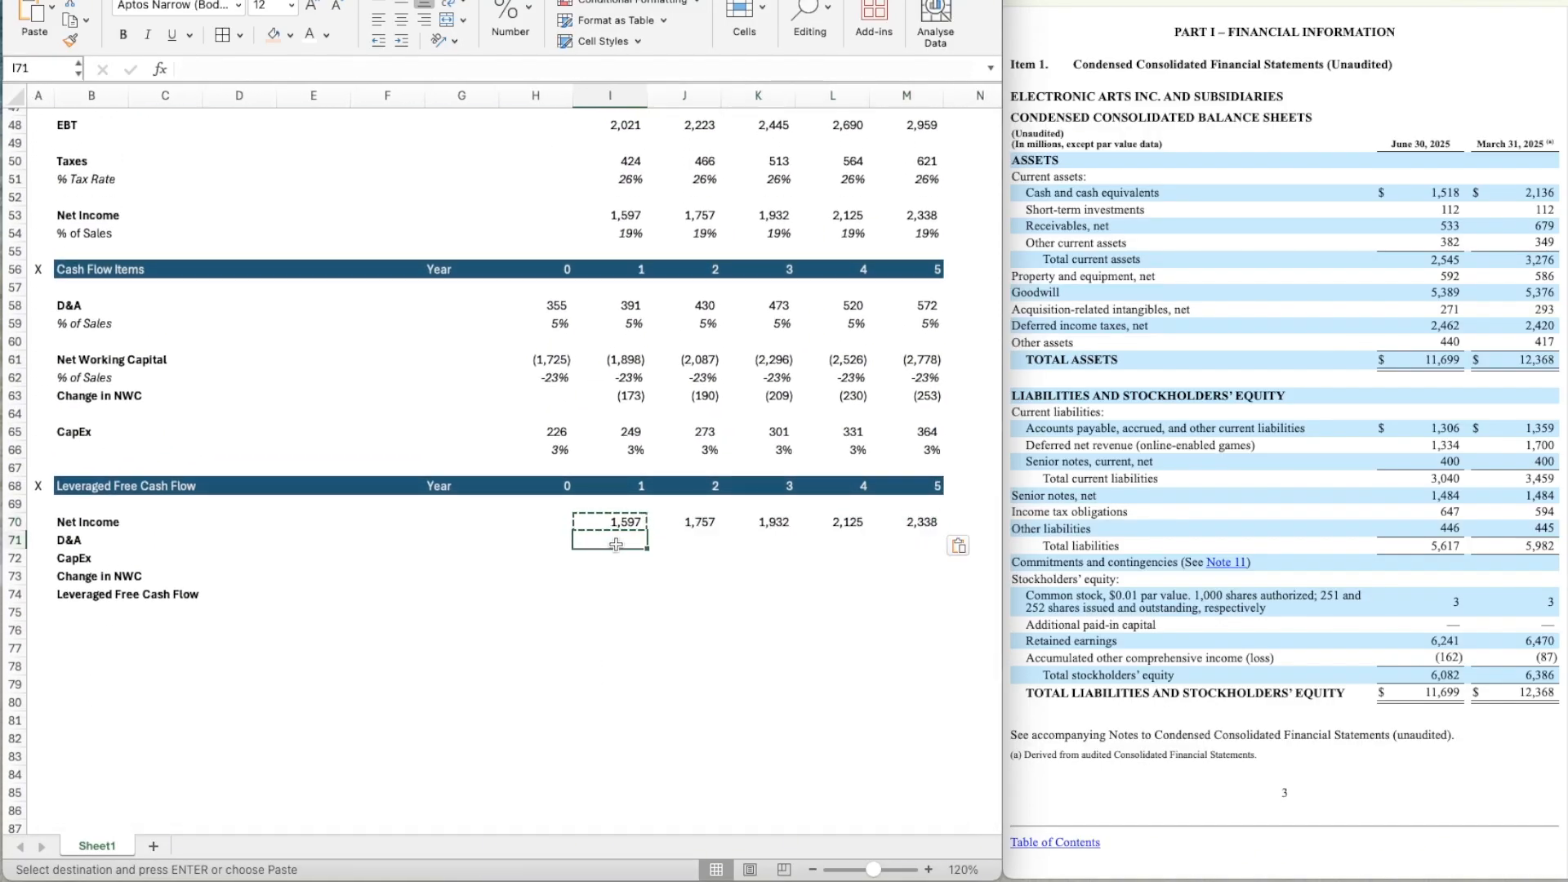
text(=)
key(Up)
key(Up)
key(Up)
key(Up)
key(Up)
key(Up)
key(Up)
key(Up)
key(Up)
key(Up)
key(Up)
key(Up)
key(Up)
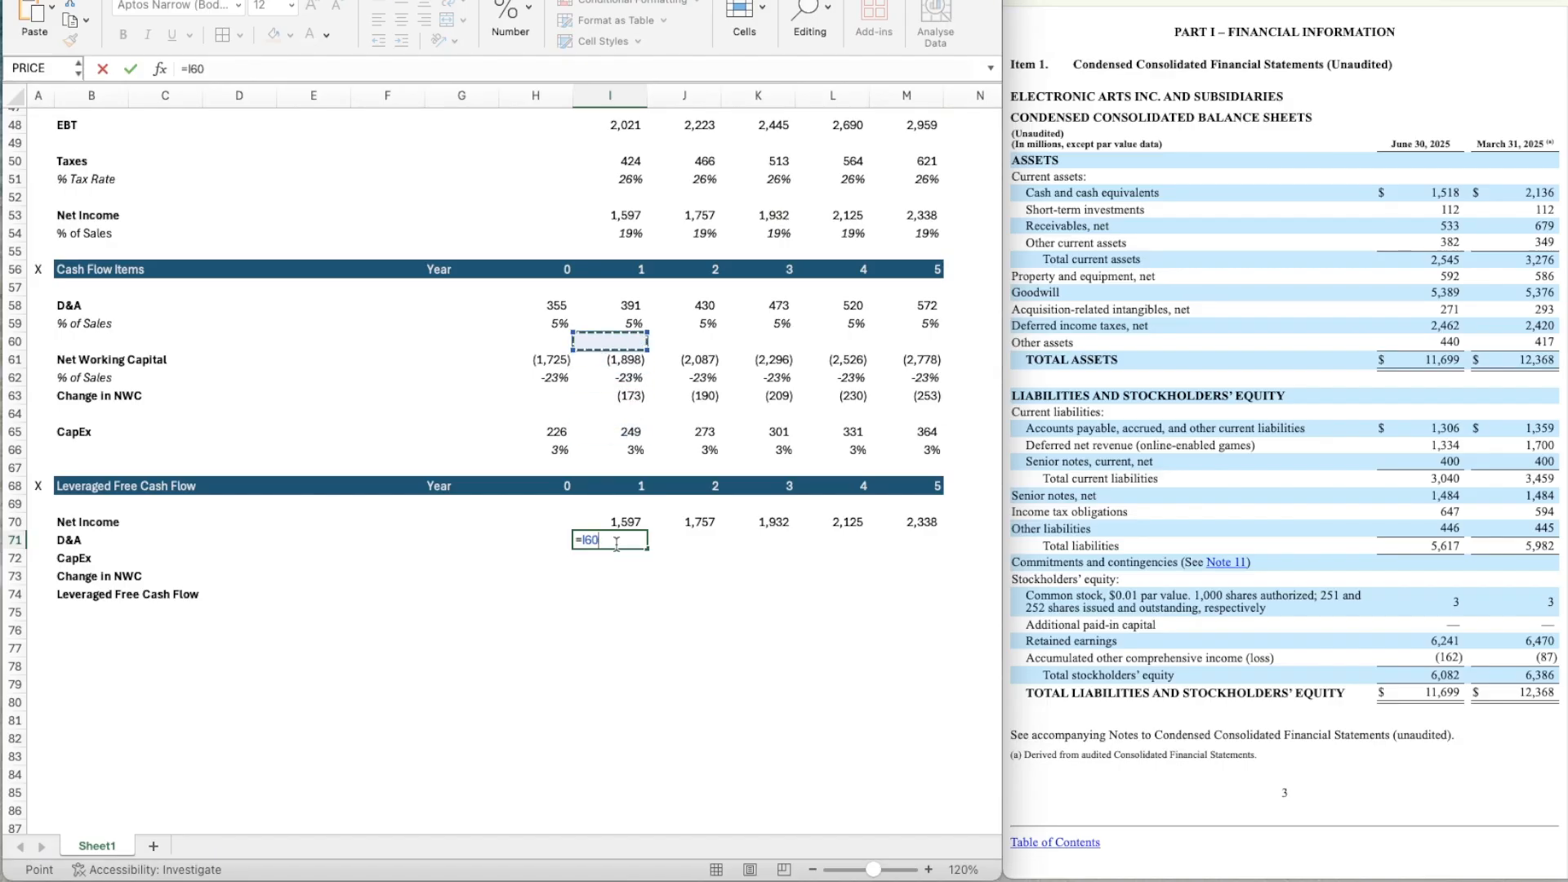
key(ctrl+Return)
Copy the year 1 D&A link in I71 across years 2 to 5 (J71:M71).
key(ctrl+c)
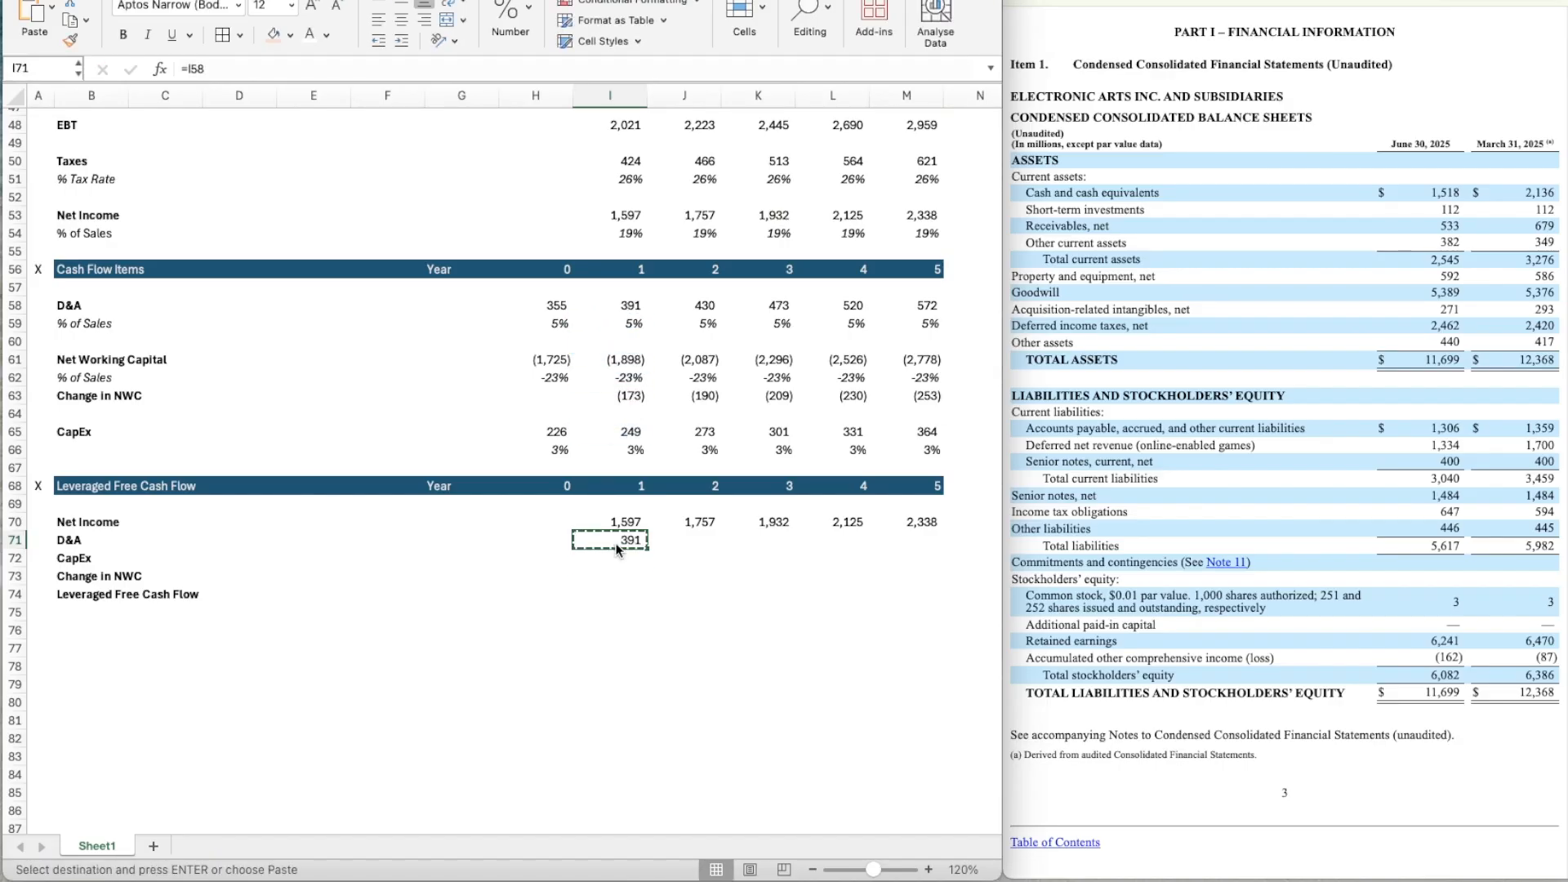
key(shift+Right)
key(shift+Right)
key(shift+Right)
key(shift+Right)
key(ctrl+v)
key(Down)
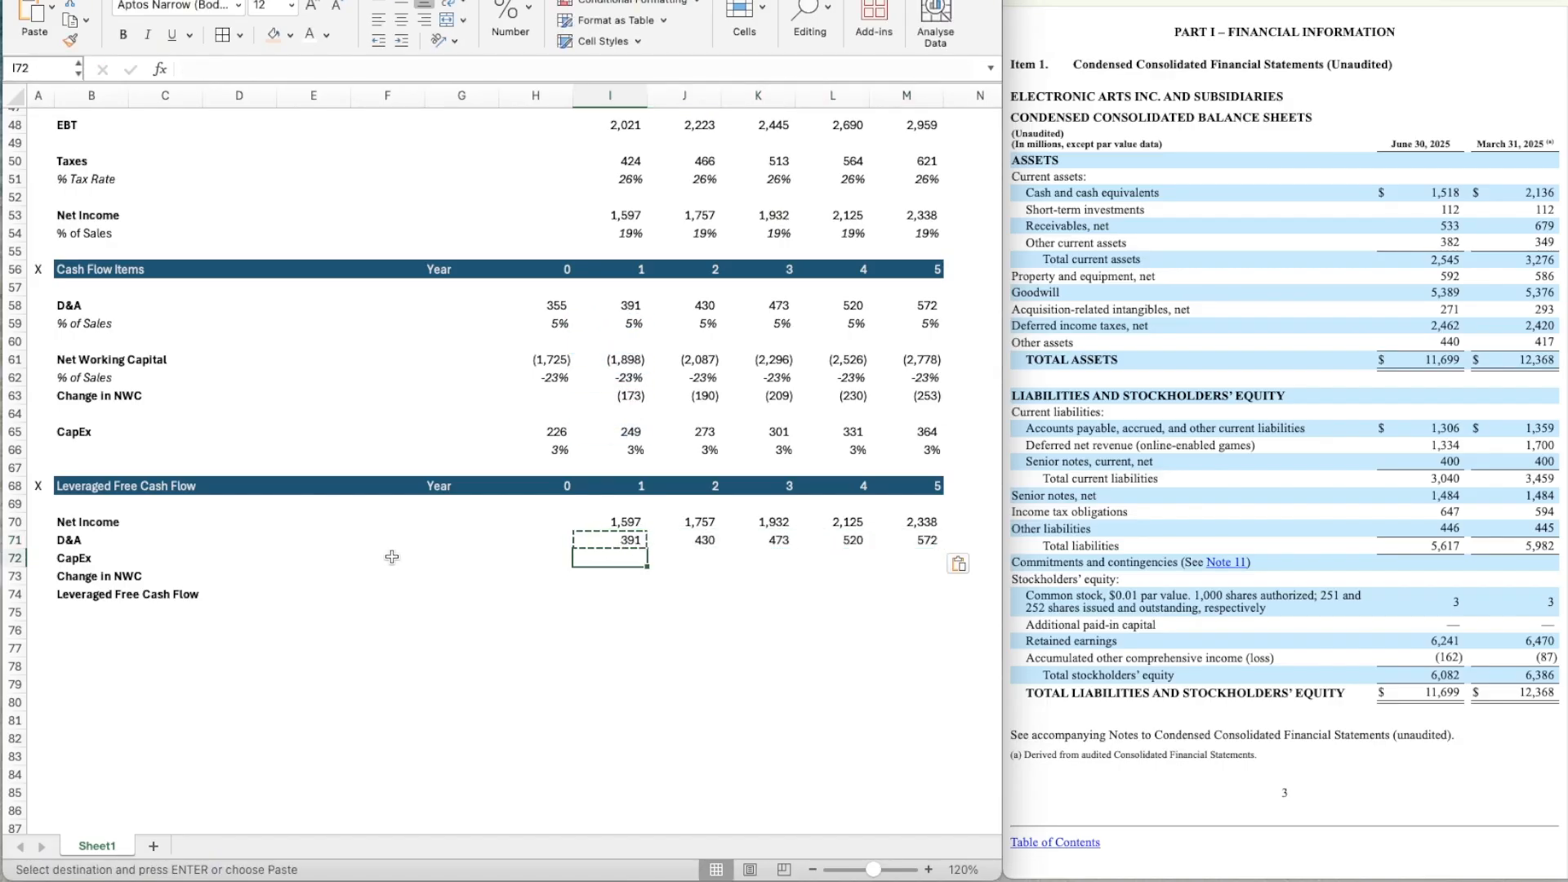
Link the year 1 CapEx in I72 to the Cash Flow Items section with =I65.
text(=)
key(Up)
key(Up)
key(Up)
key(Up)
key(Up)
key(Up)
key(Up)
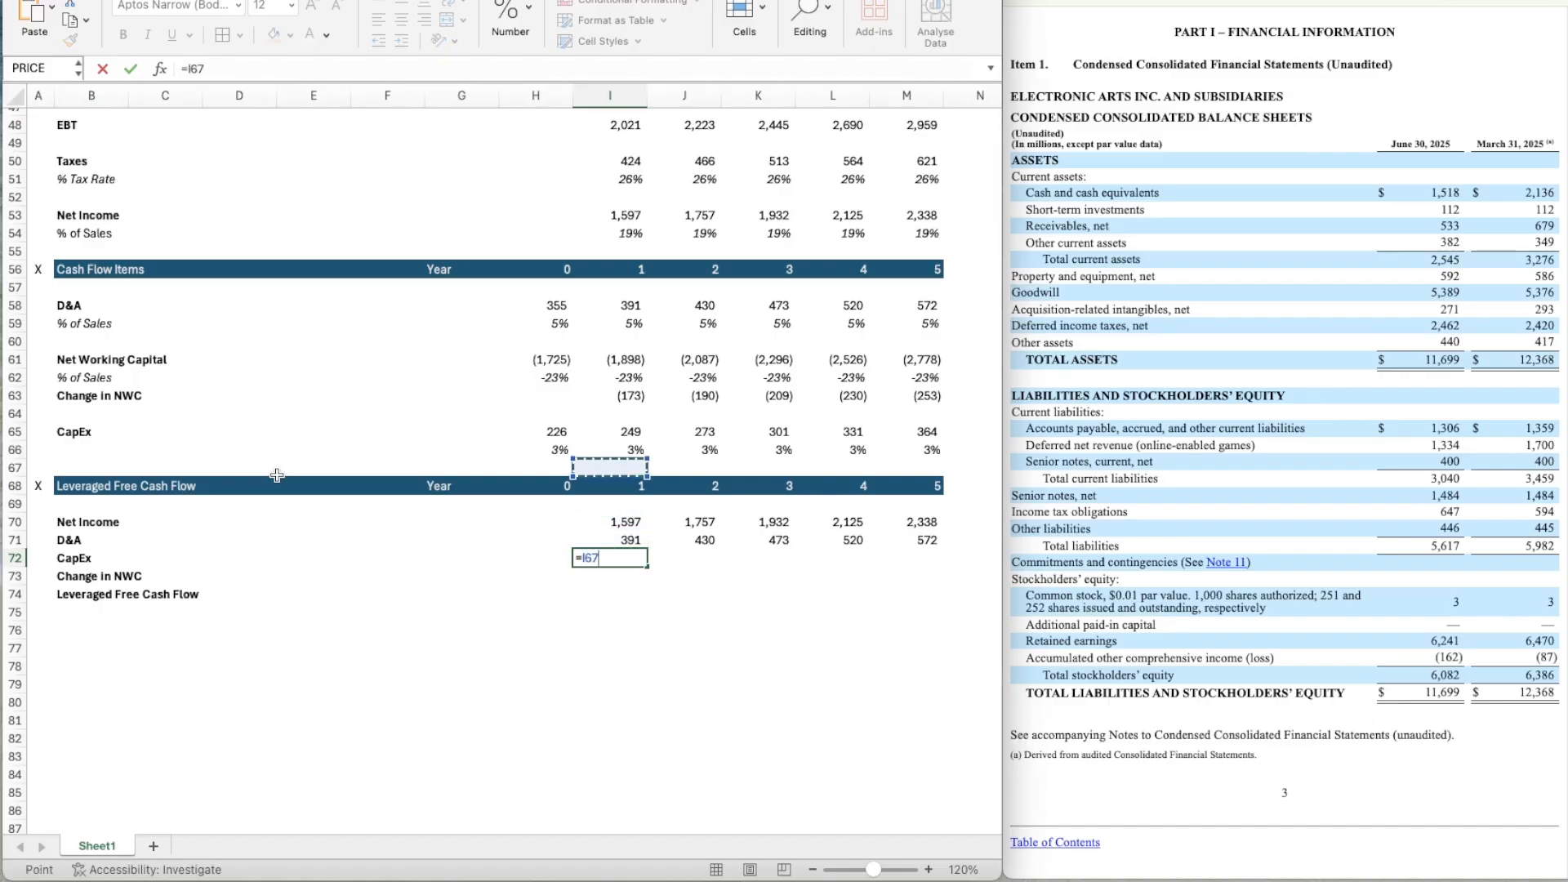
key(Return)
Copy the year 1 CapEx link in I72 across years 2 to 5 (J72:M72).
key(Up)
key(ctrl+c)
key(shift+Right)
key(shift+Right)
key(shift+Right)
key(shift+Right)
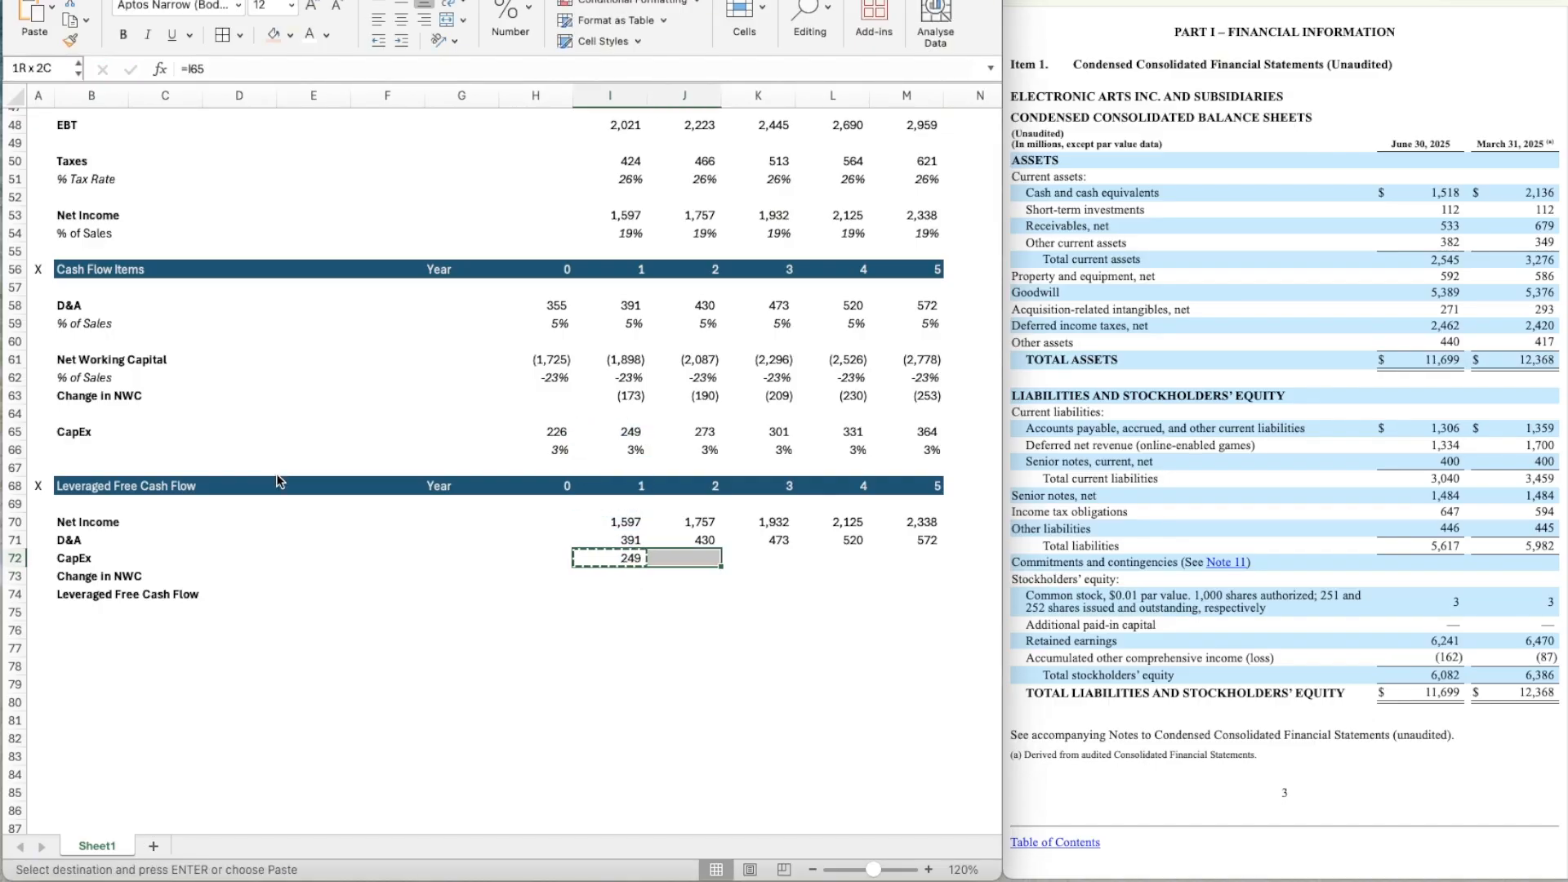
key(ctrl+v)
key(Down)
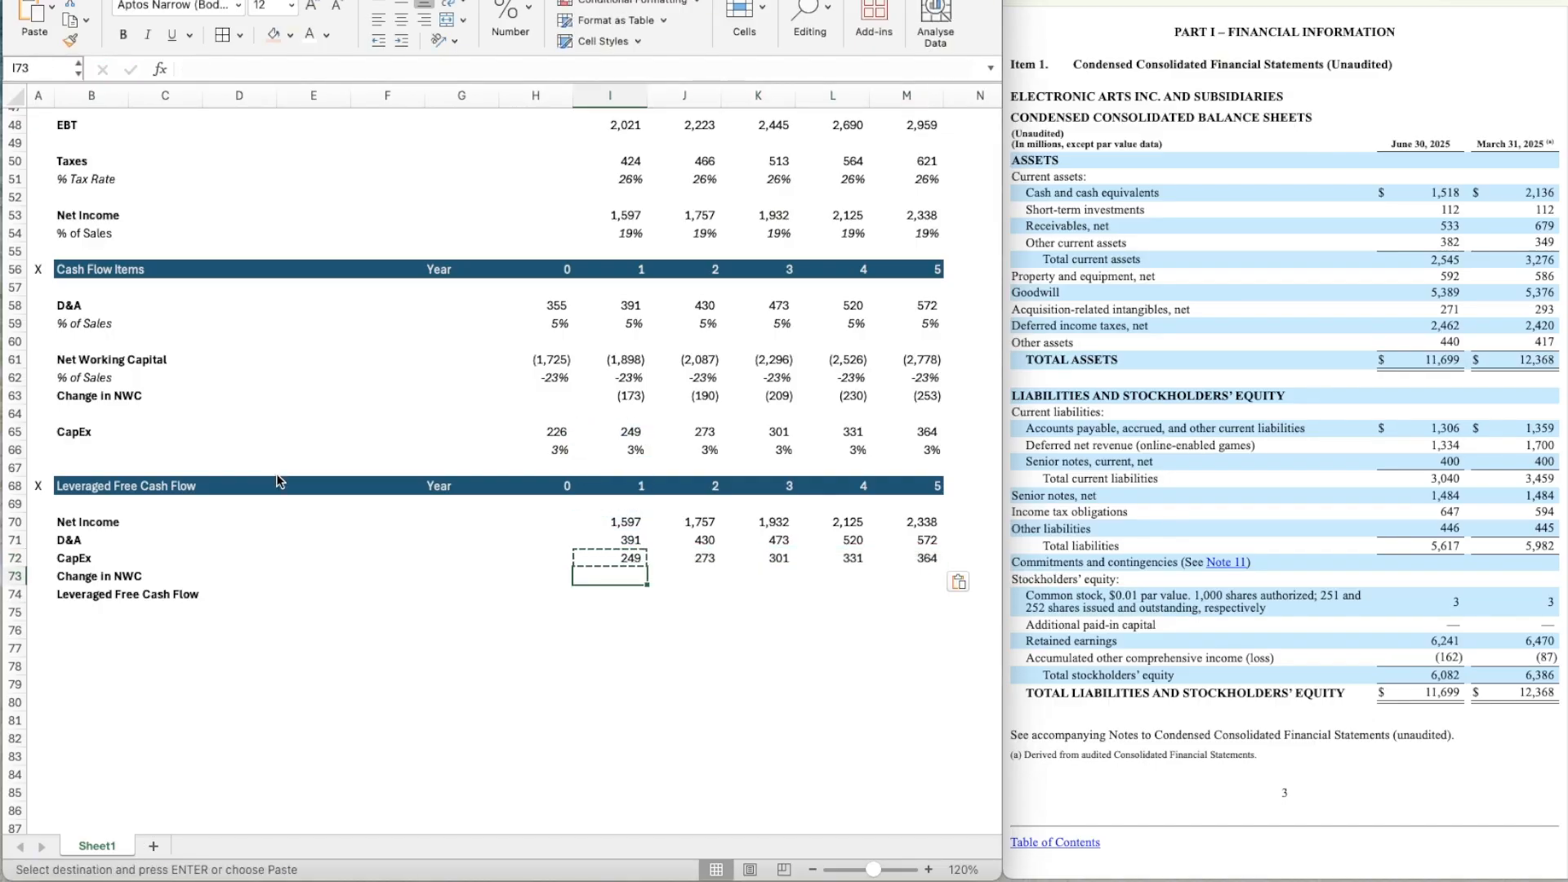
Link the year 1 Change in NWC in I73 to the Cash Flow Items section with =I63.
text(=)
key(Up)
key(Up)
key(Up)
key(Up)
key(Up)
key(Up)
key(Up)
key(Up)
key(Up)
key(Up)
key(Up)
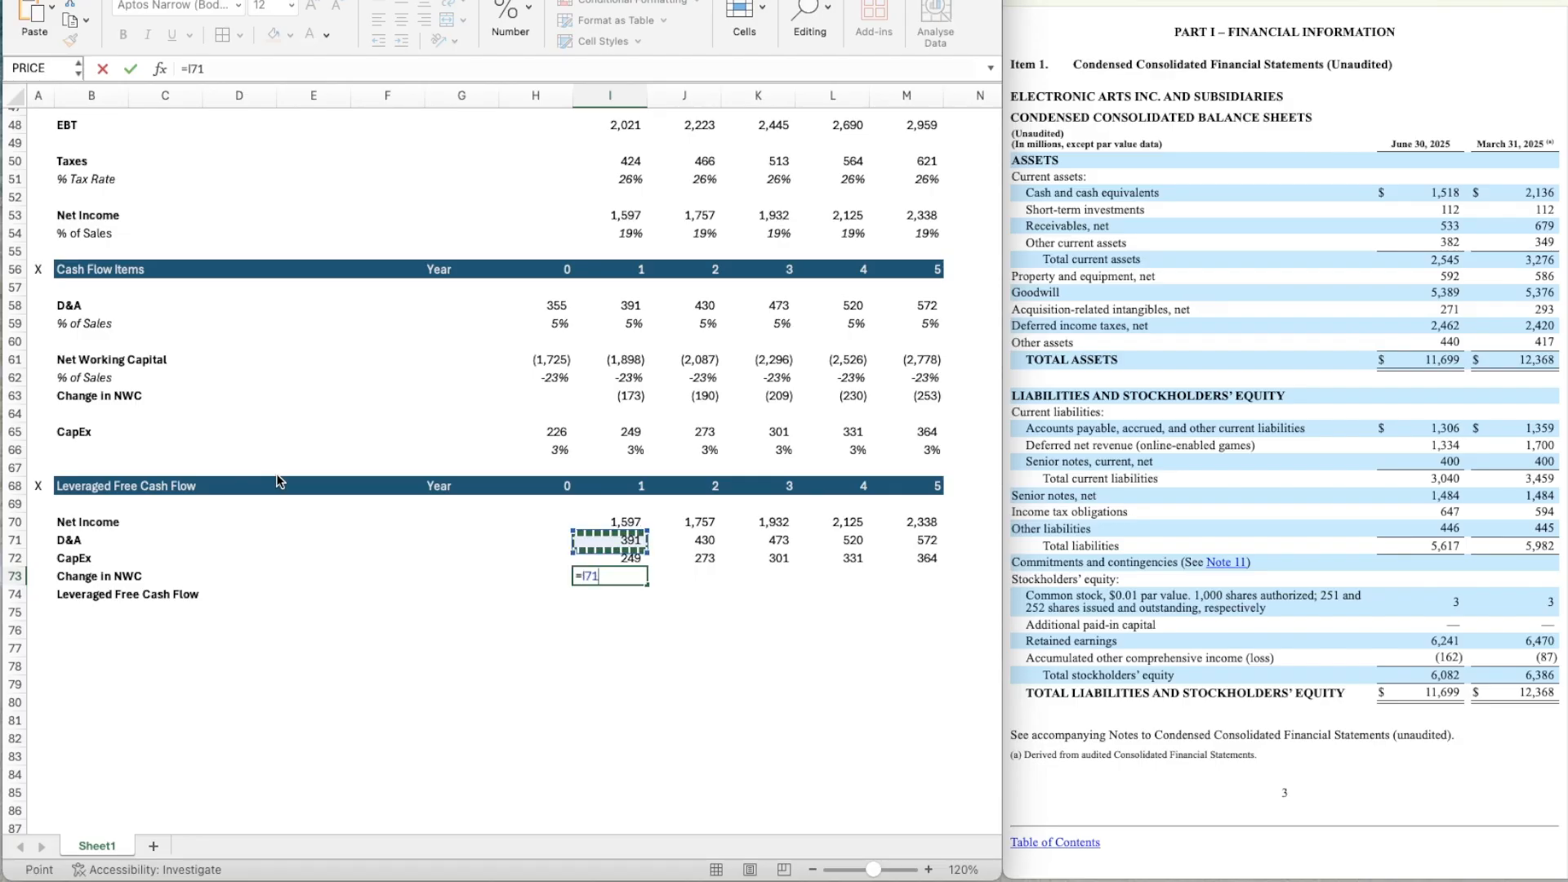
key(Down)
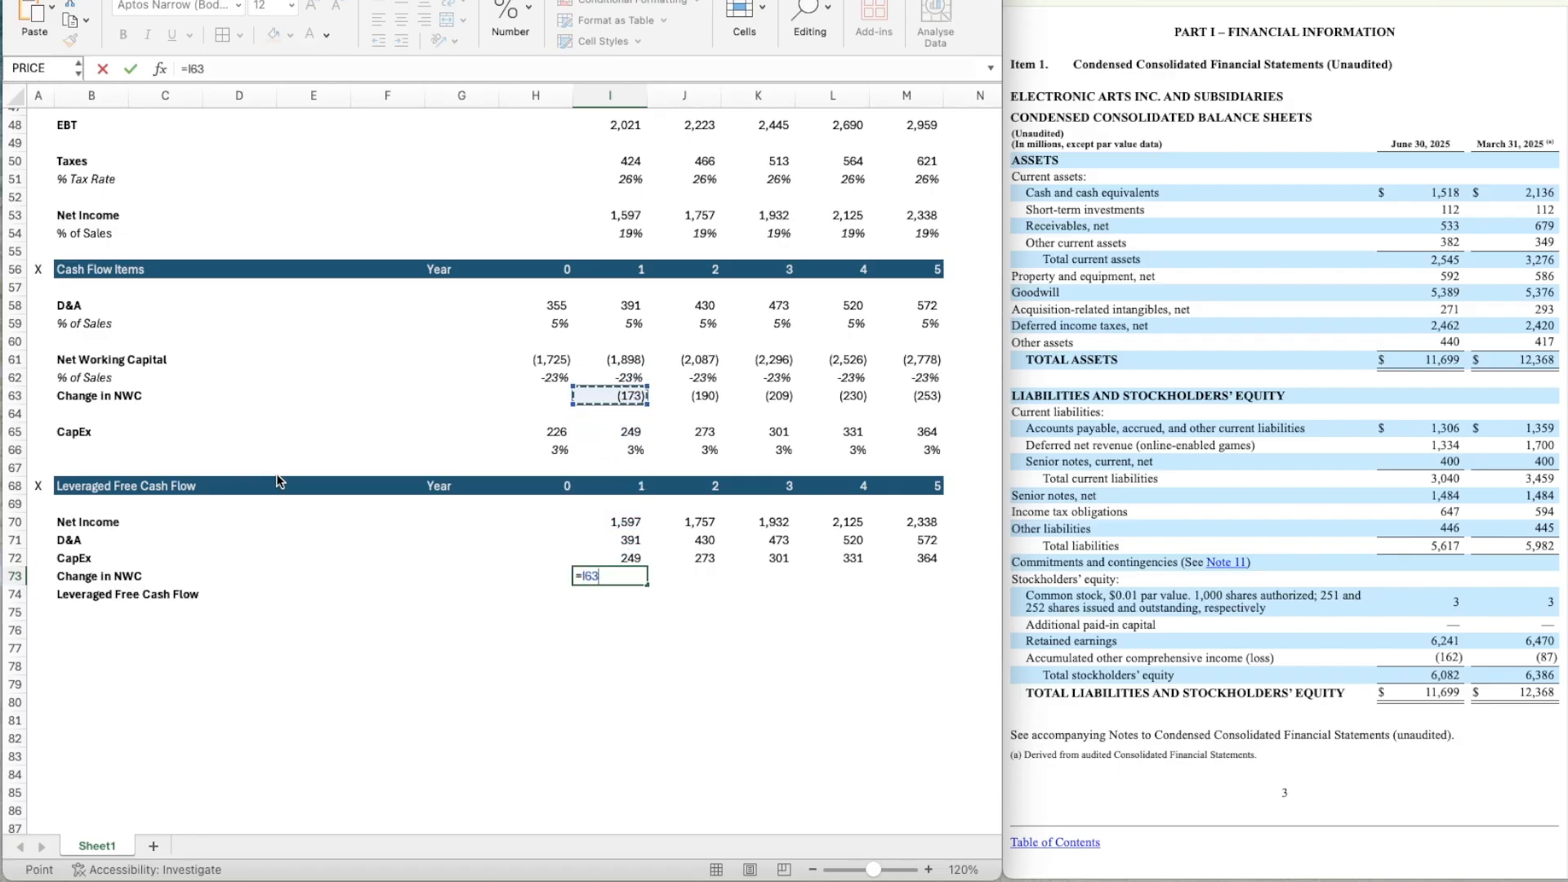
key(ctrl+Return)
Copy the year 1 Change in NWC link in I73 across years 2 to 5 (J73:M73).
key(ctrl+c)
key(shift+Right)
key(shift+Right)
key(shift+Right)
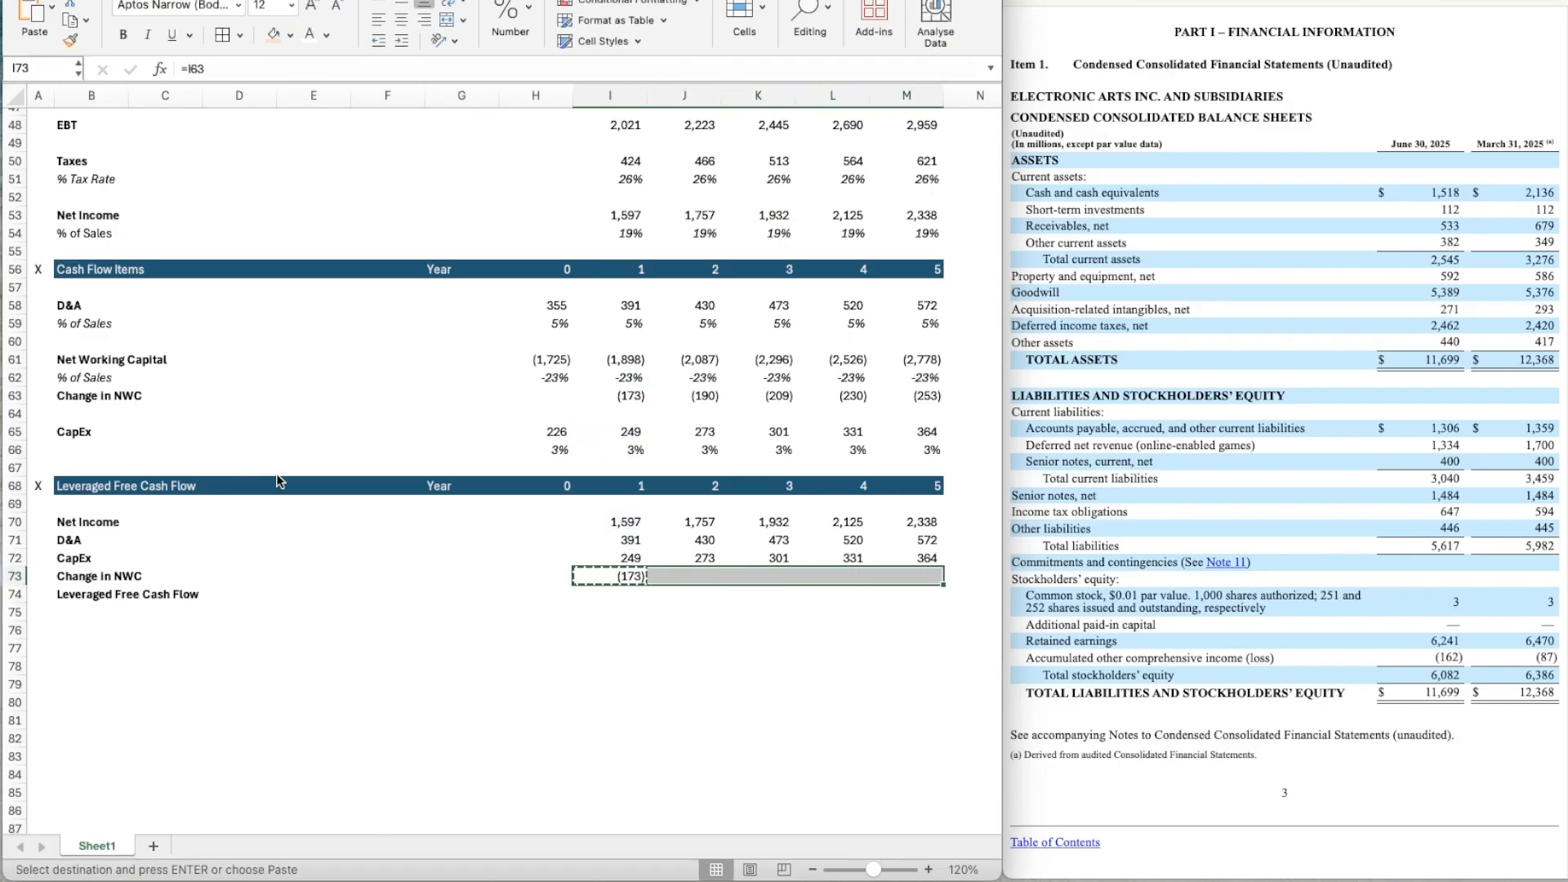
key(ctrl+v)
key(Down)
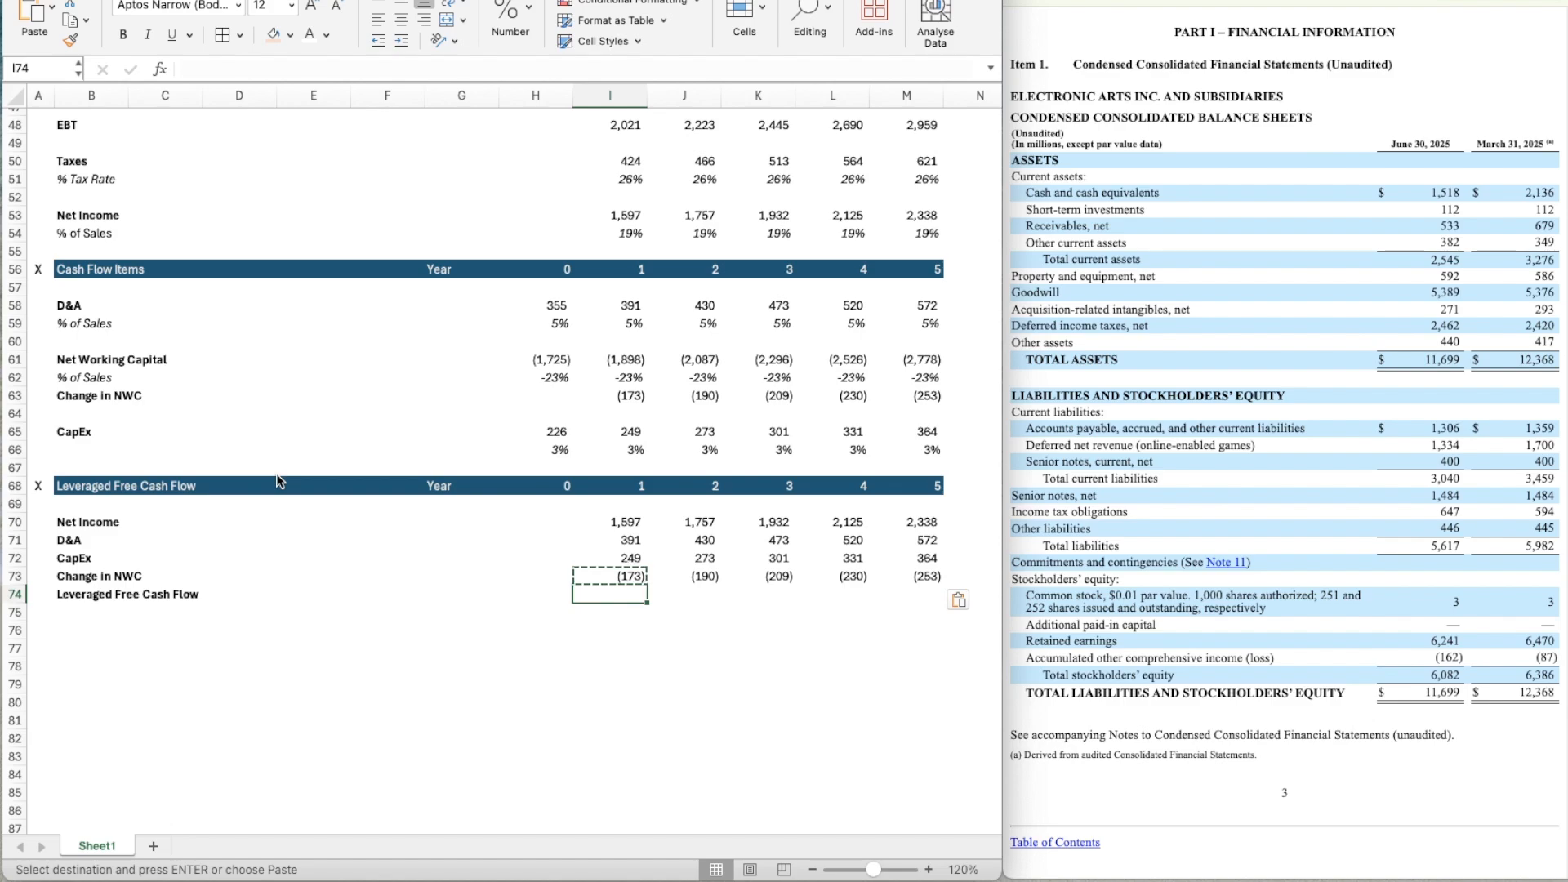
Calculate the year 1 Leveraged Free Cash Flow in I74 with =I70+I71-I72-I73.
text(=)
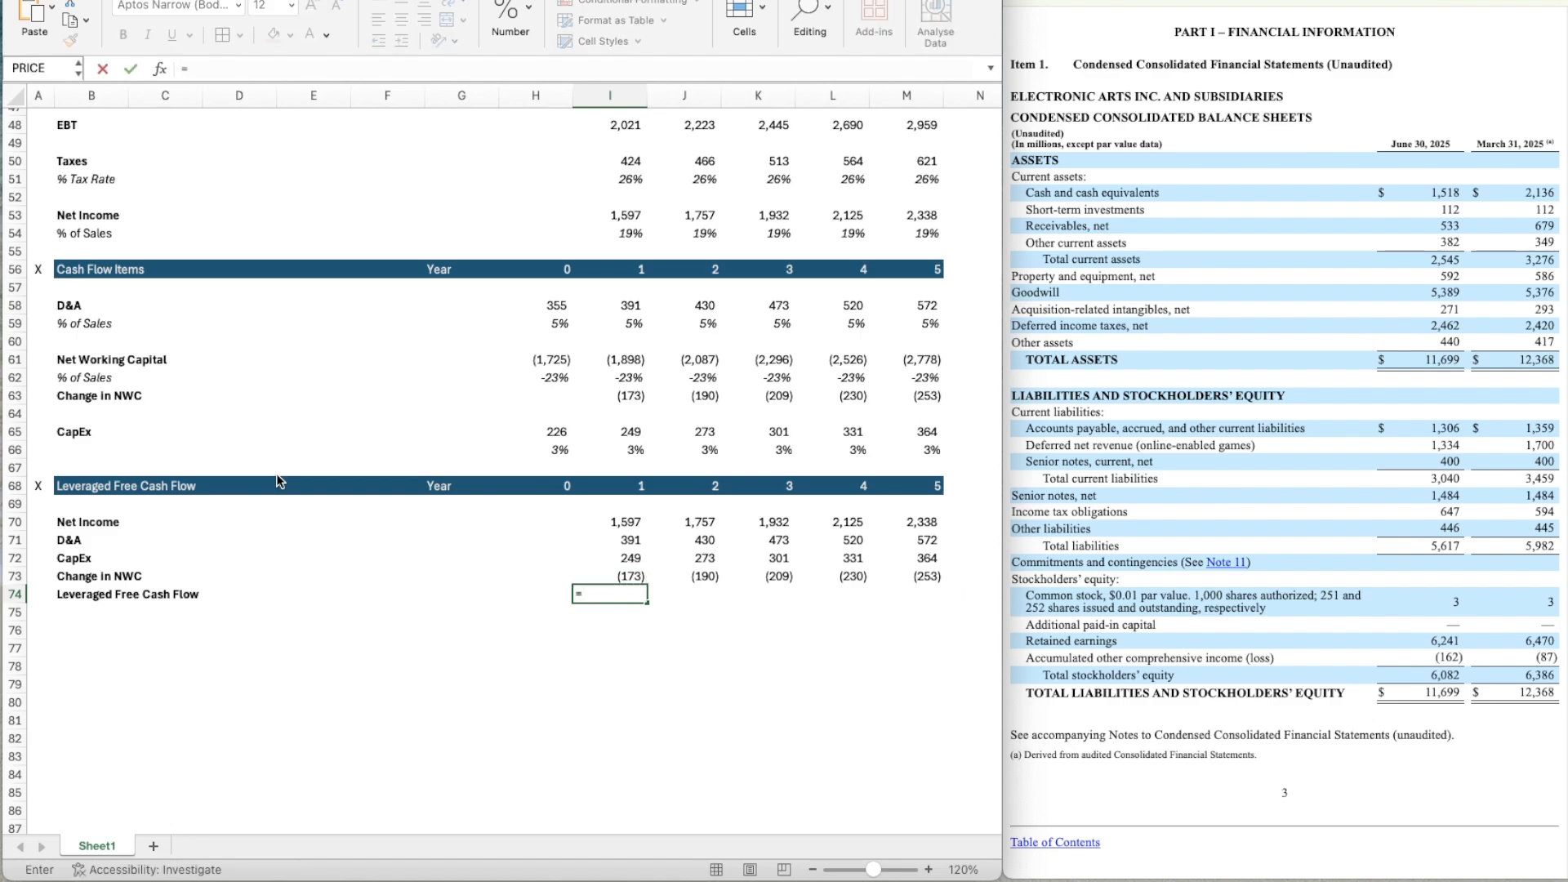
key(Up)
key(Up)
key(Up)
key(Up)
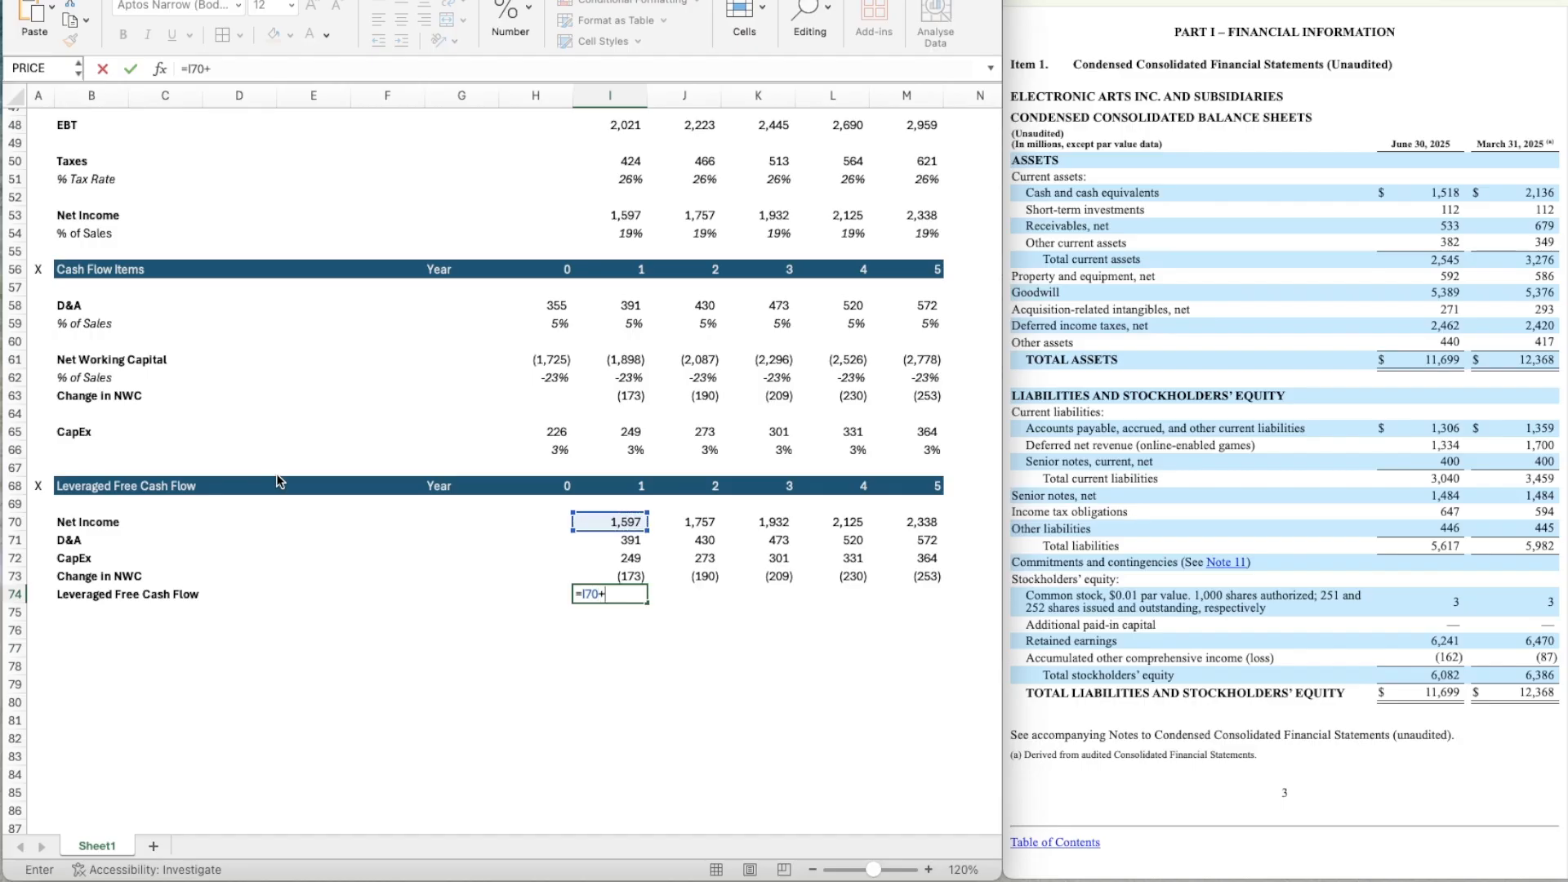
text(+)
key(Down)
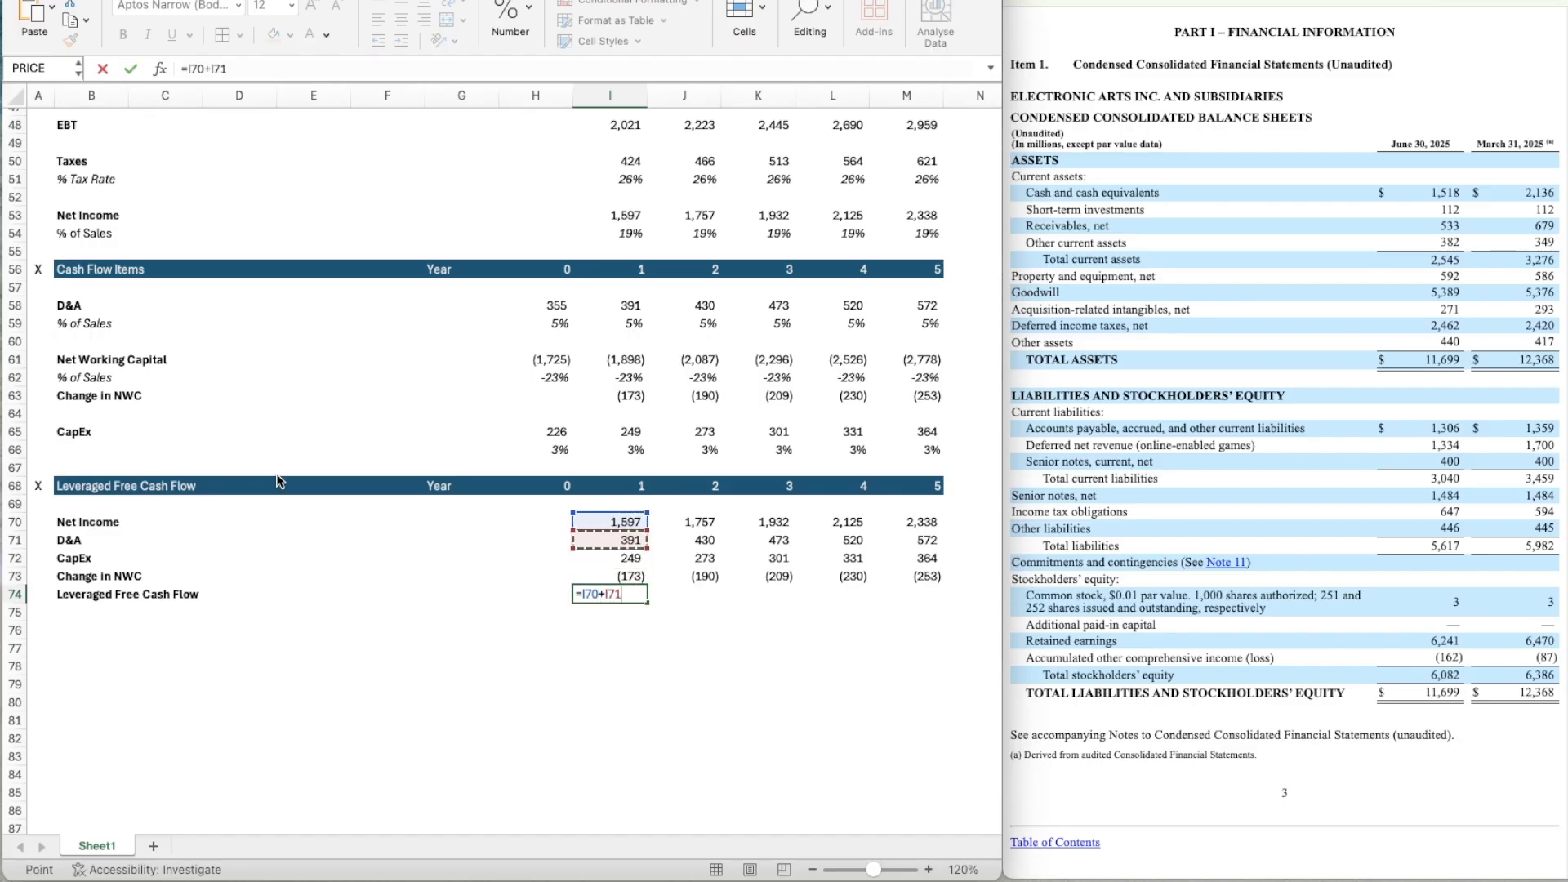
text(-)
key(Up)
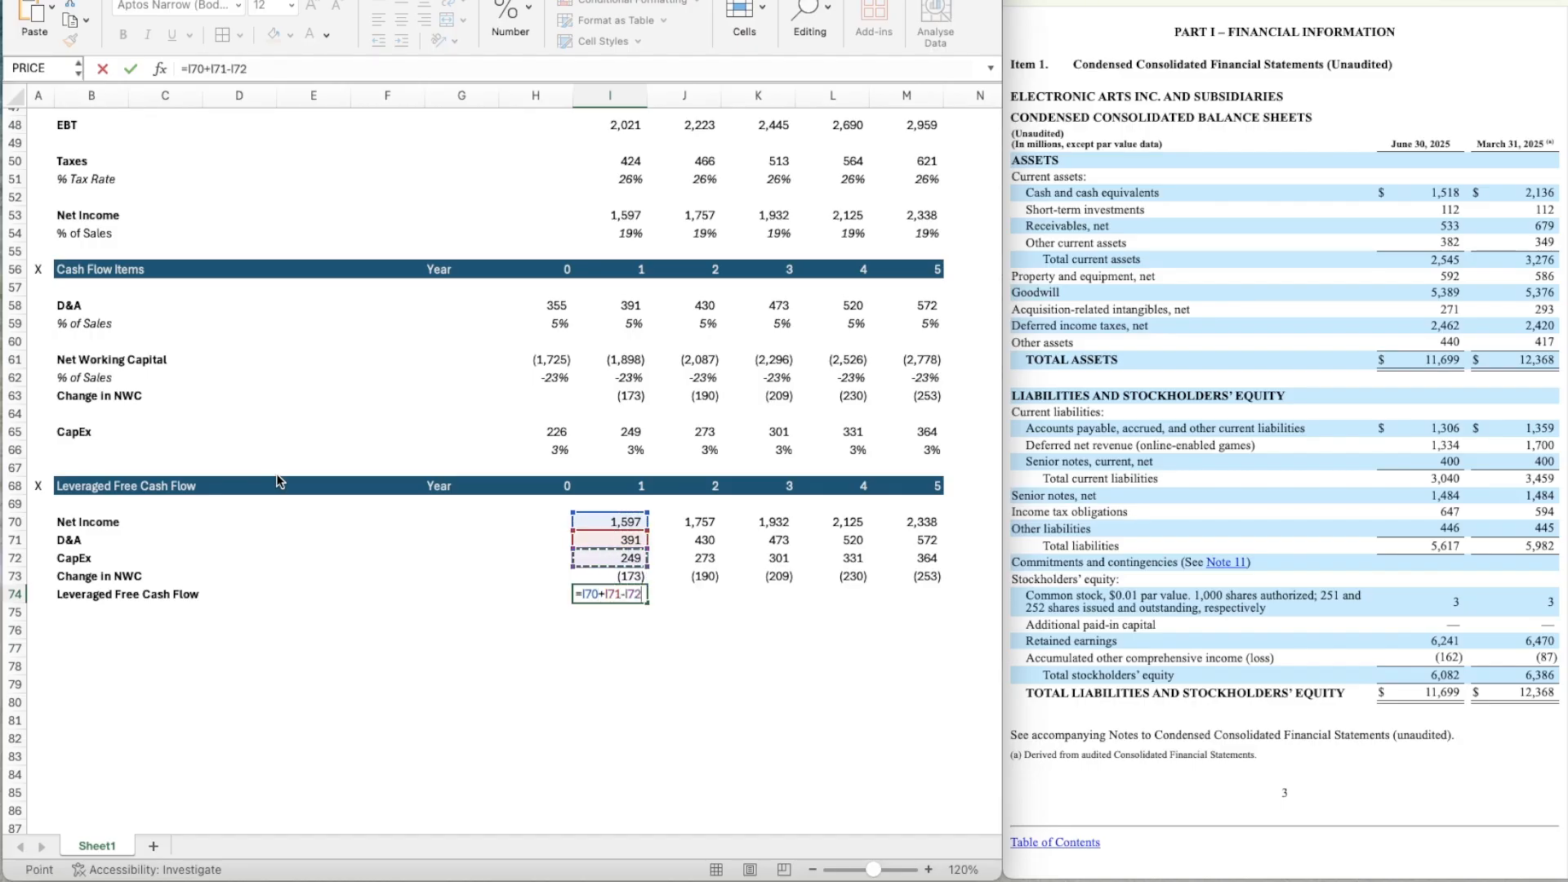
key(Up)
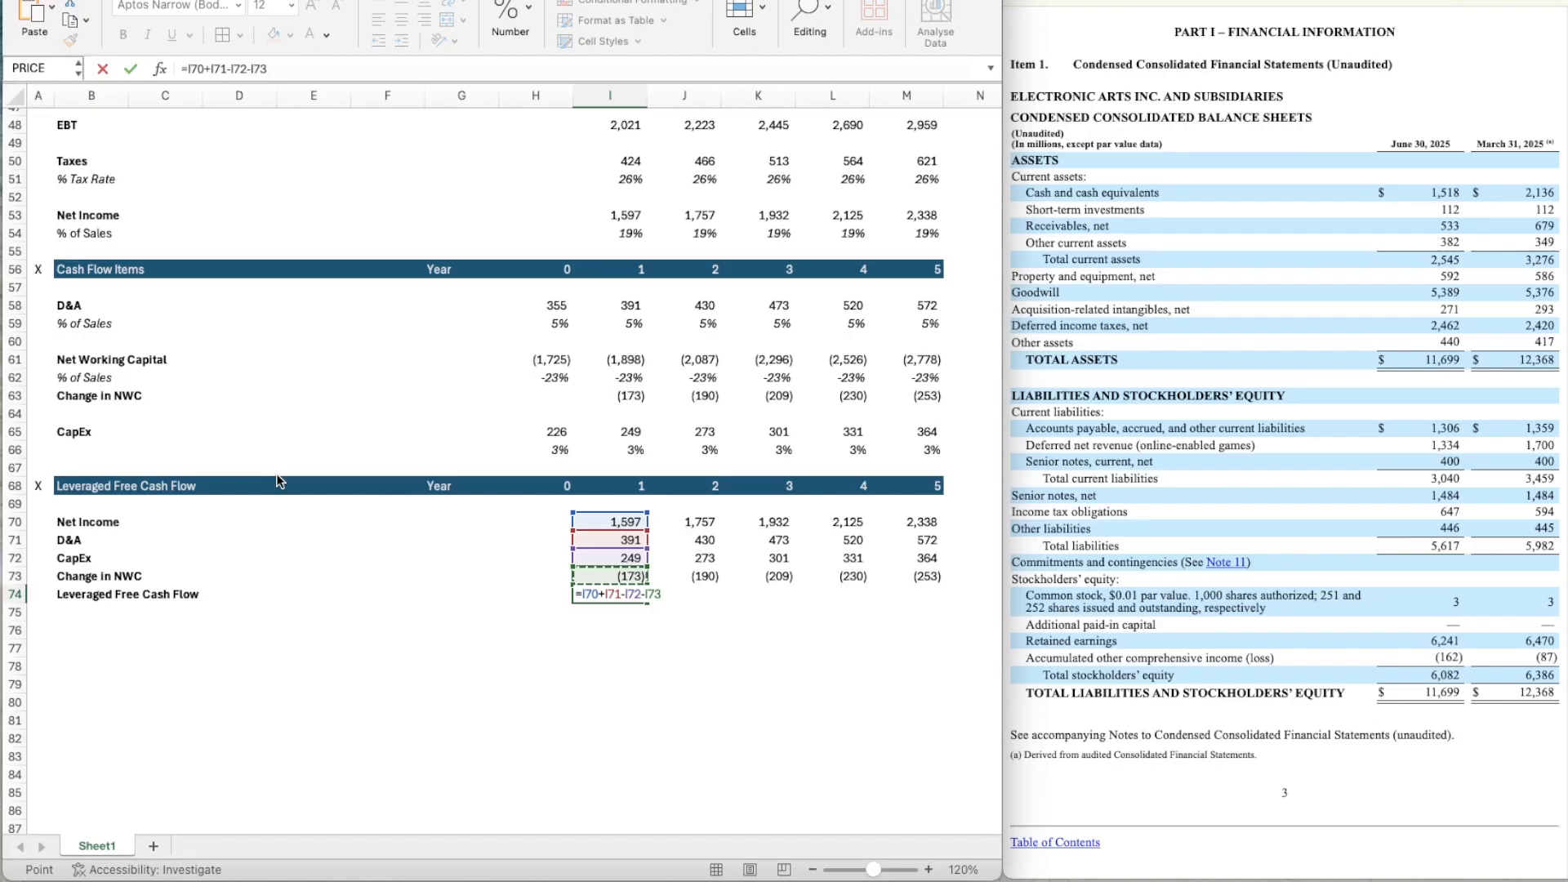
key(ctrl+Return)
key(ctrl+c)
key(shift+Right)
key(shift+Right)
key(shift+Right)
key(shift+Right)
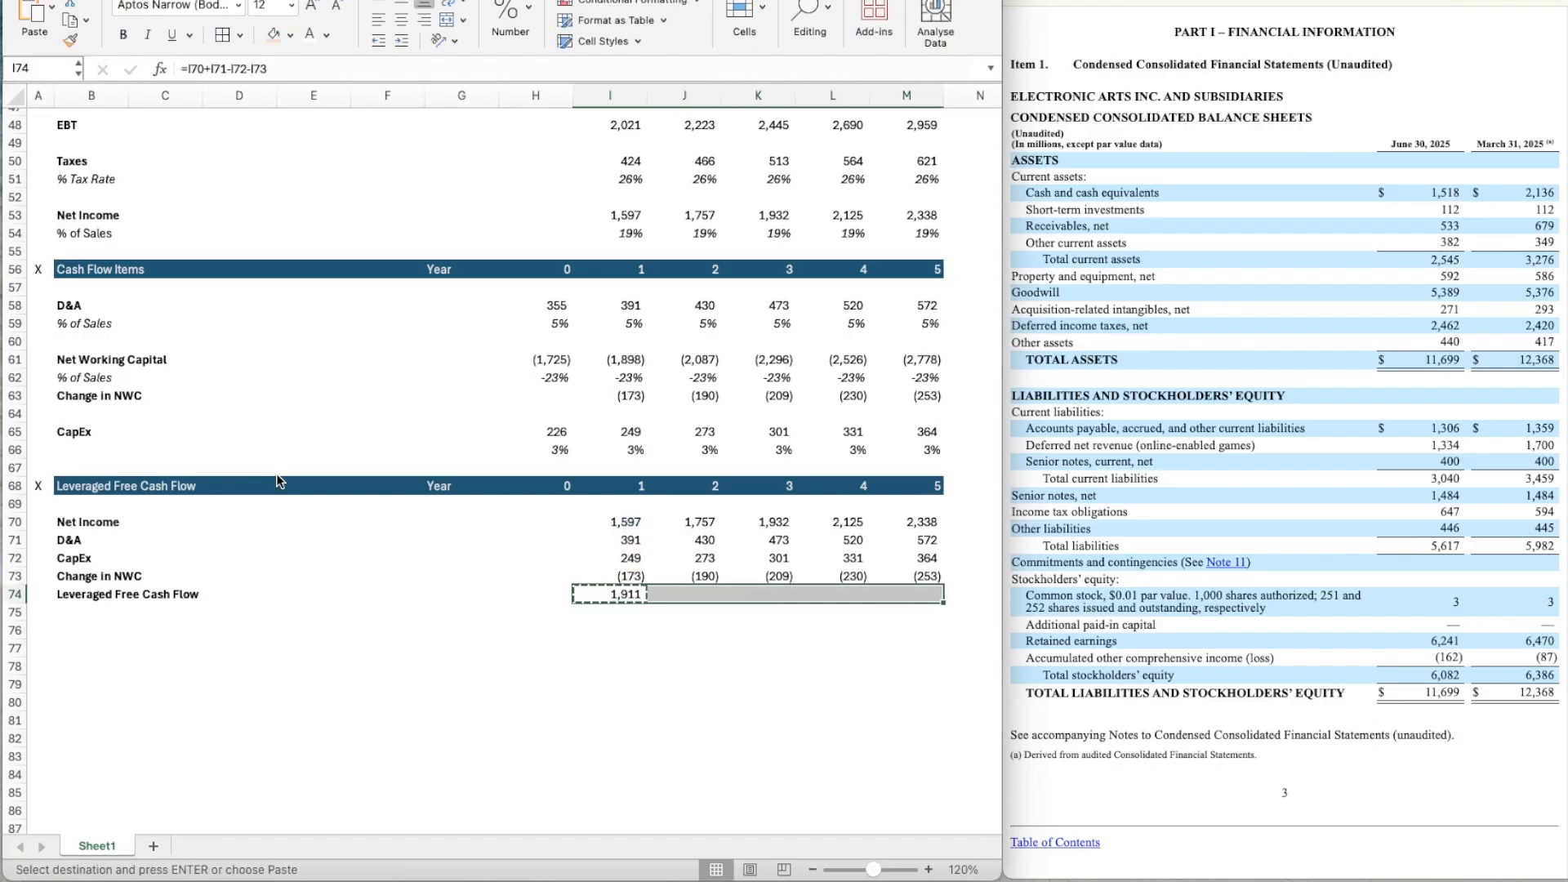
key(ctrl+c)
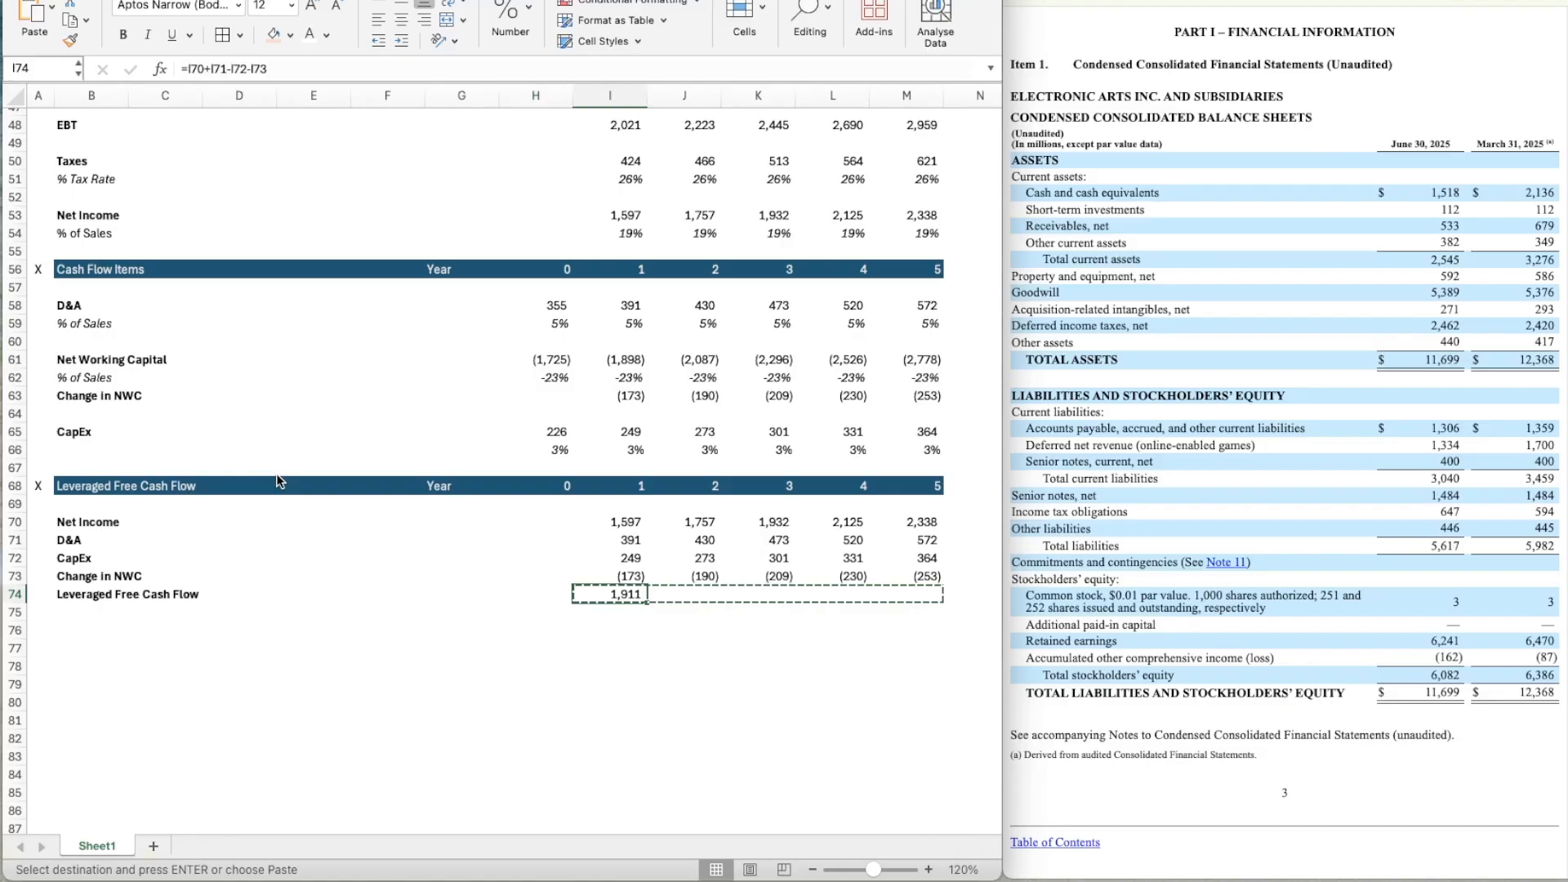
key(Escape)
Copy the Leveraged Free Cash Flow formula in I74 across years 2 to 5 (J74:M74) and make the row's values bold.
key(ctrl+c)
key(shift+Right)
key(shift+Right)
key(shift+Right)
key(shift+Right)
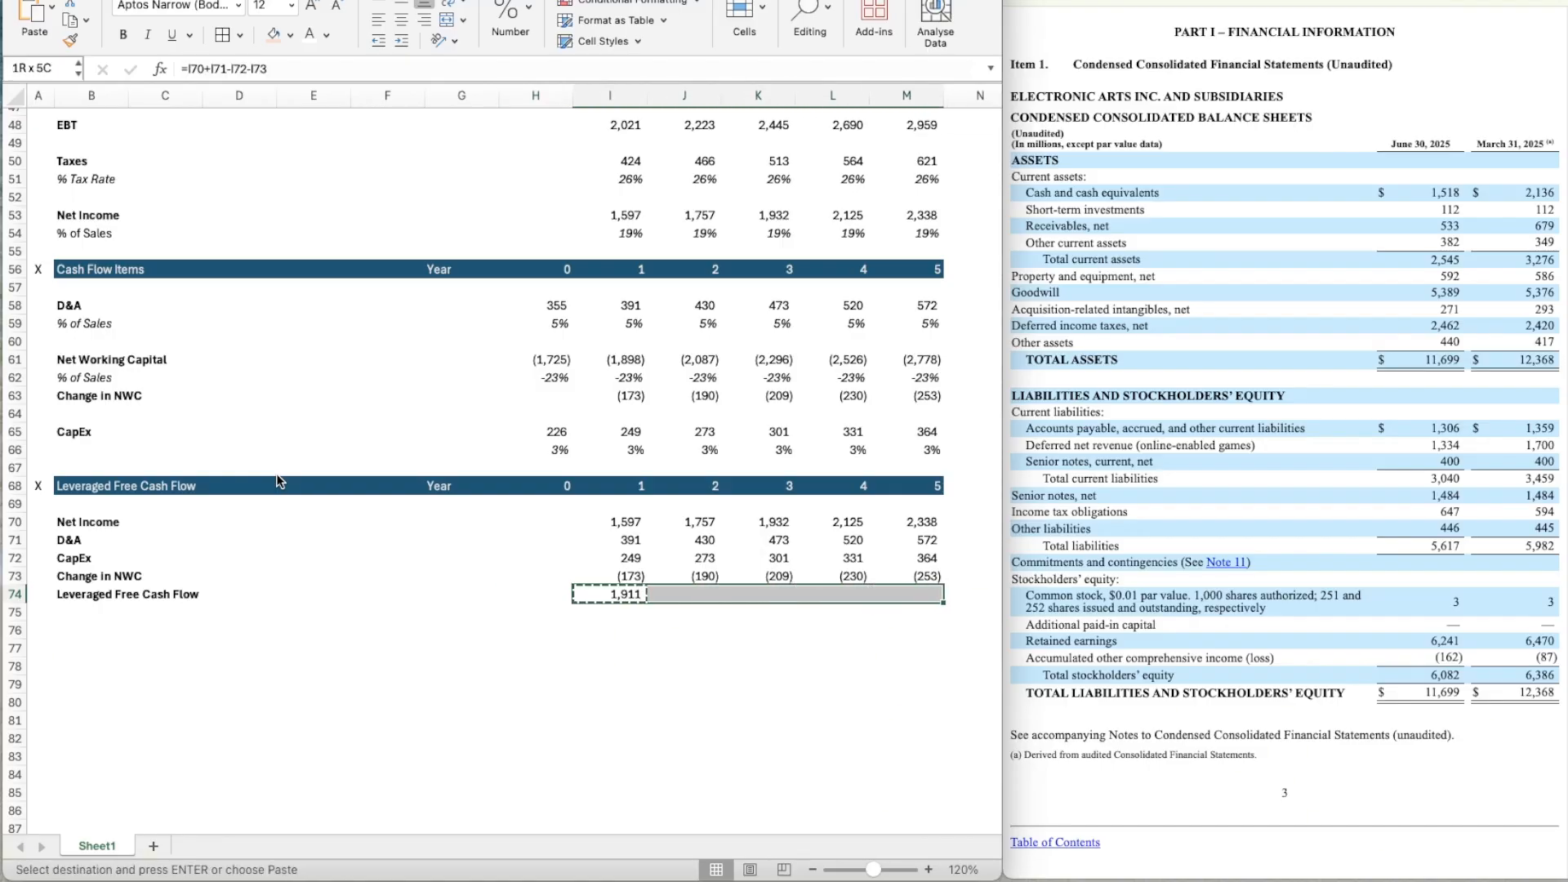
key(ctrl+v)
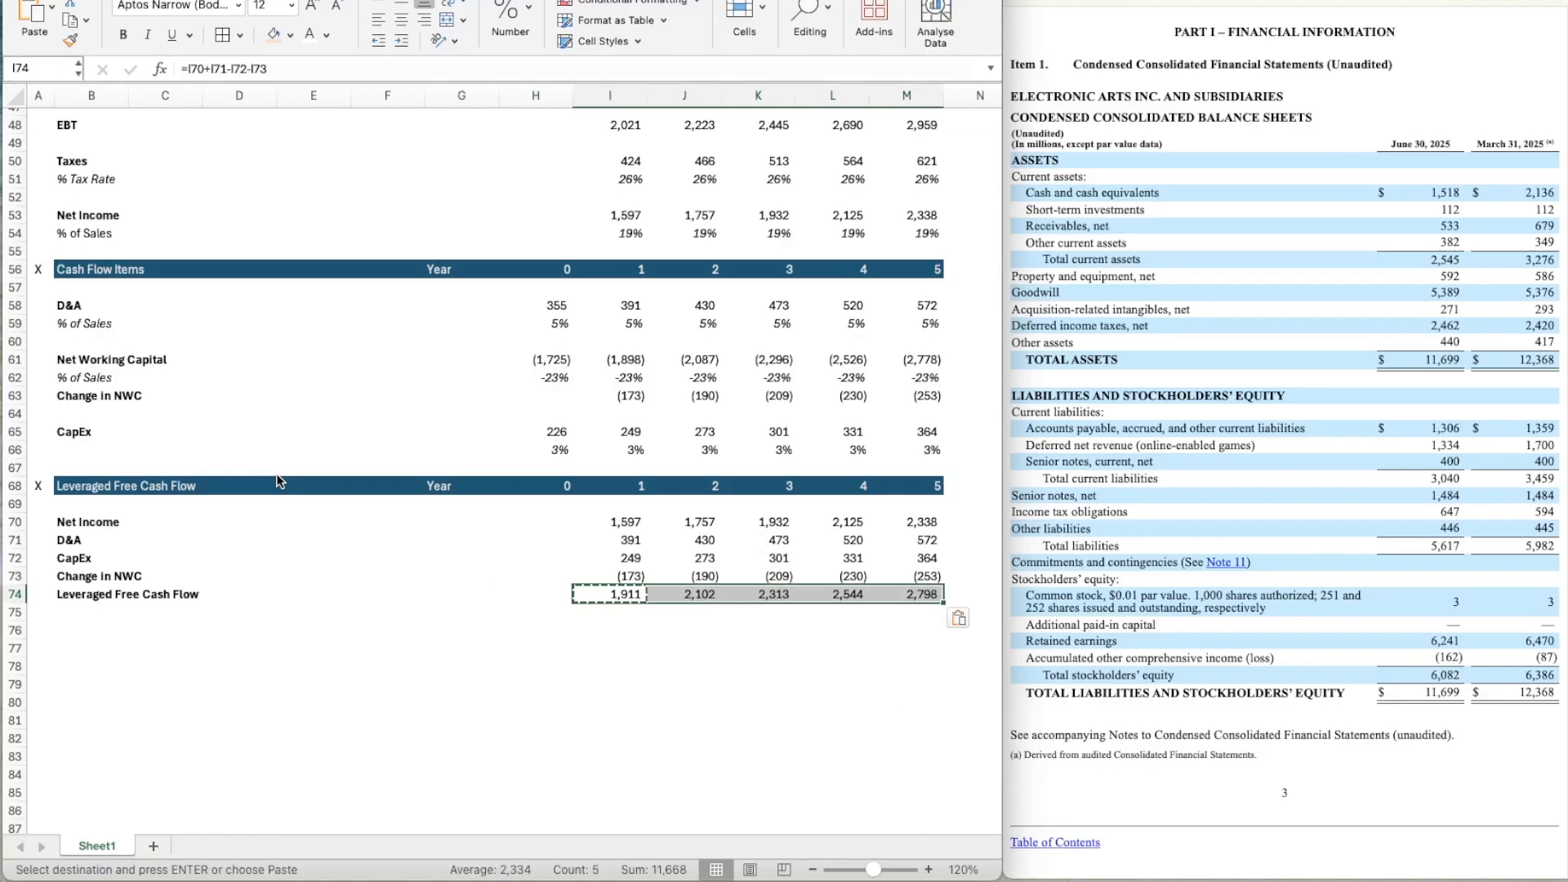
key(Escape)
key(ctrl+b)
Add an outline border around the Leveraged Free Cash Flow row from B74 to M74.
key(Left)
key(Up)
key(Right)
key(Right)
key(Down)
key(Right)
key(Right)
key(Right)
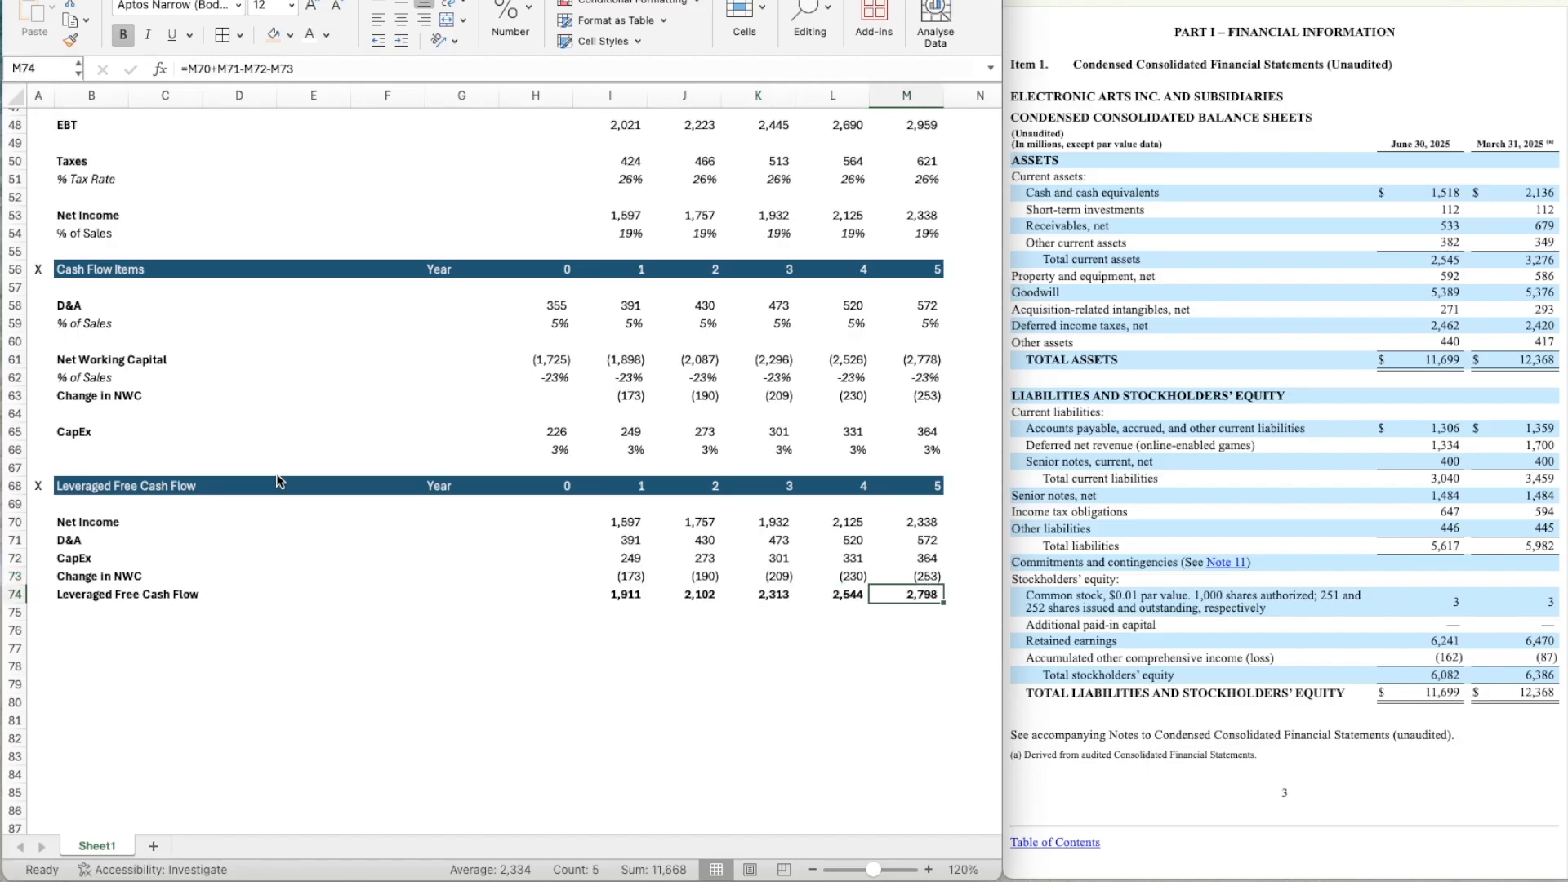
key(shift+Left)
key(shift+Left)
key(shift+Left)
key(shift+Left)
key(shift+Left)
key(shift+Left)
key(shift+Left)
key(shift+Left)
key(shift+Left)
key(shift+Left)
key(shift+Left)
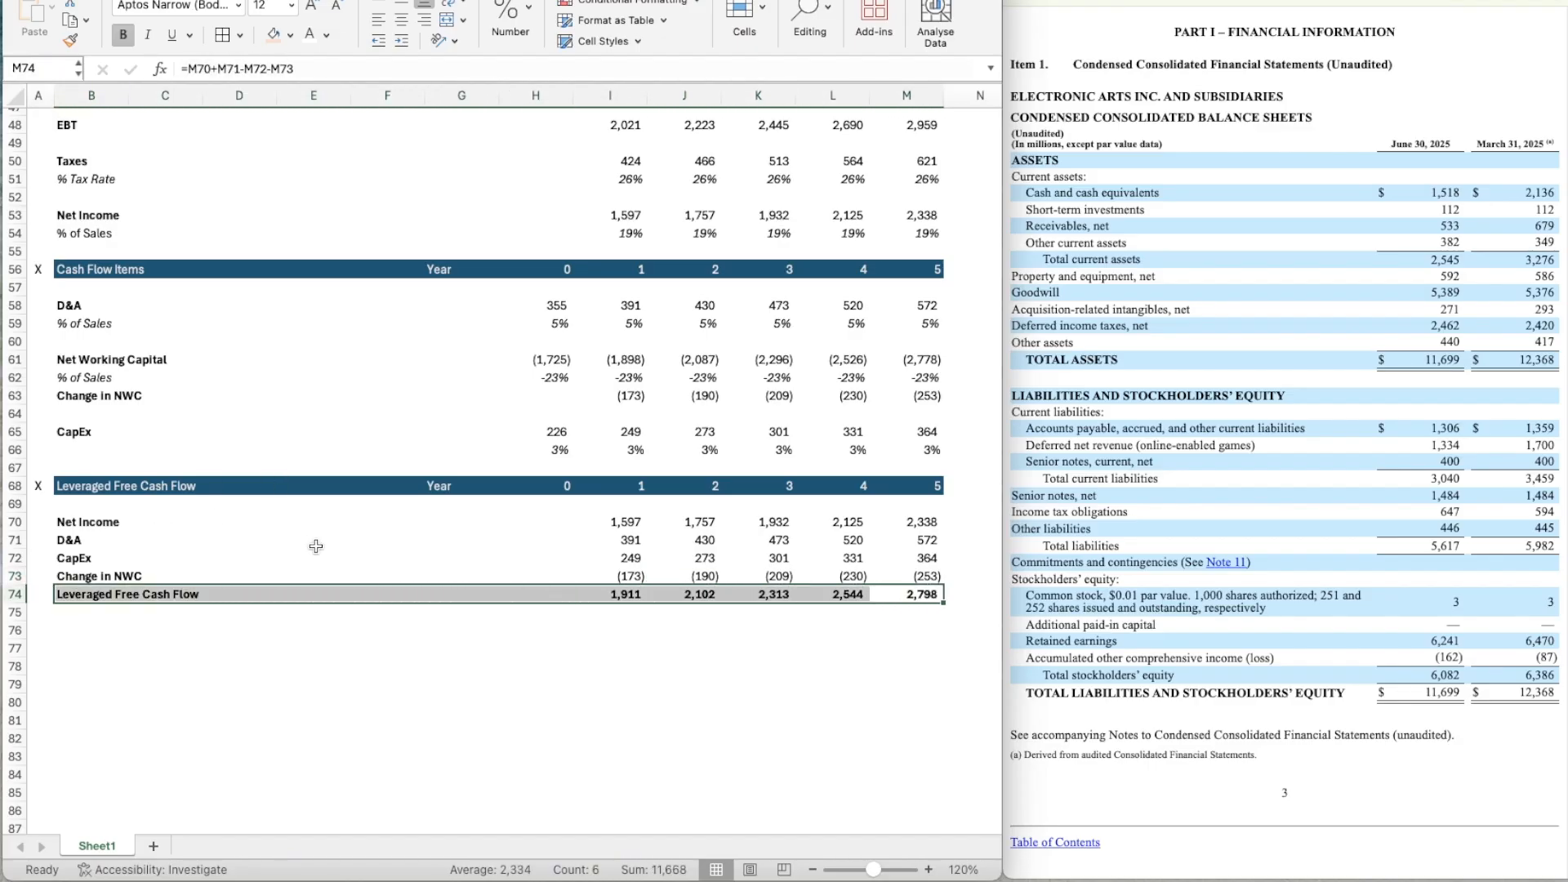
key(ctrl+1)
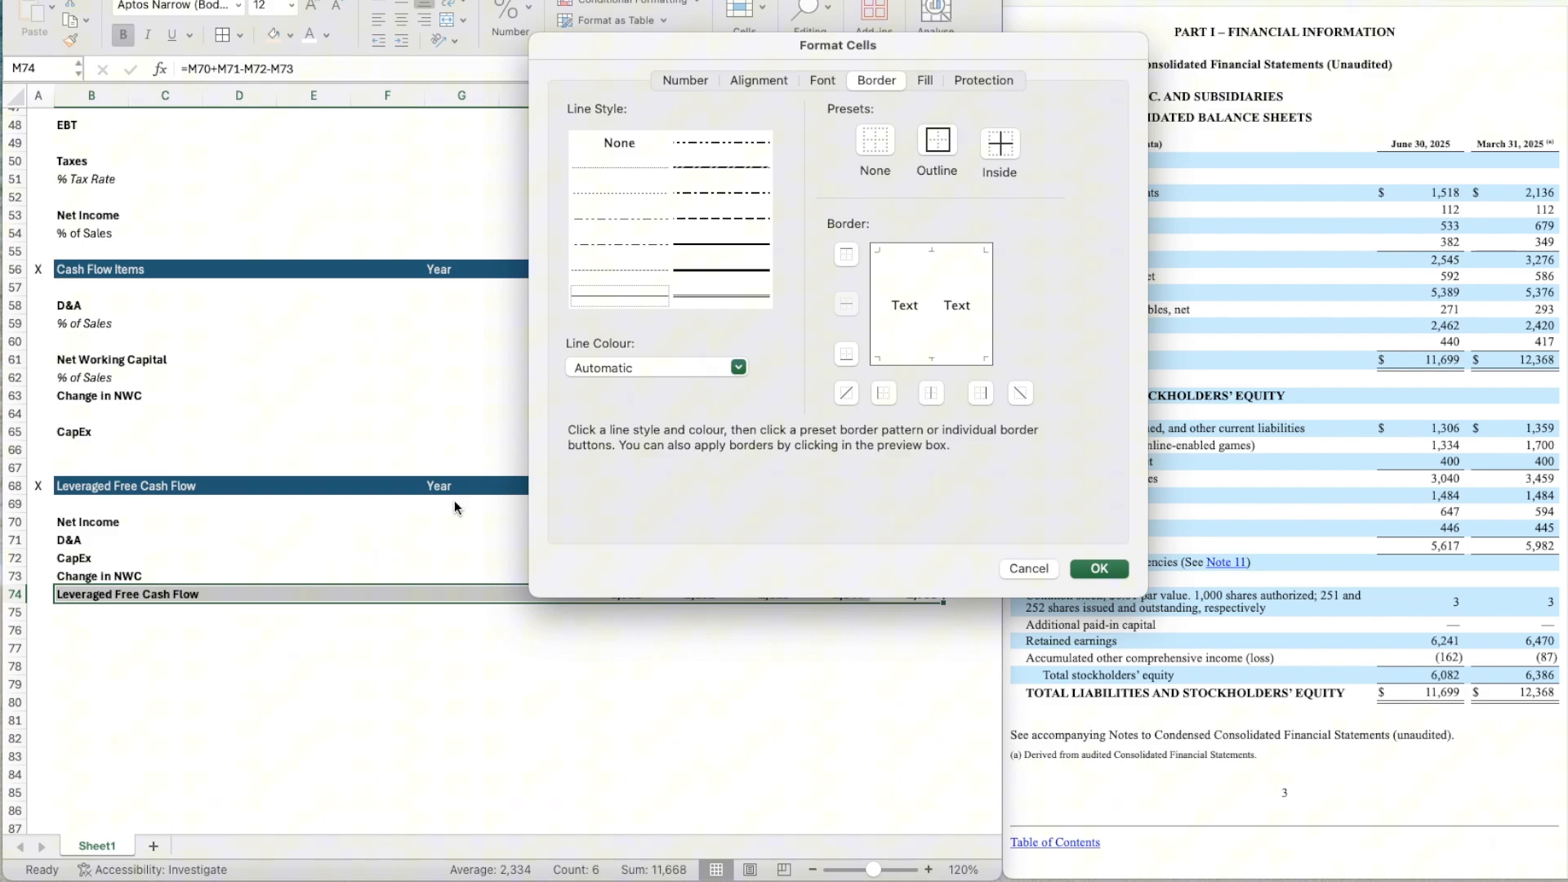
click(921, 141)
click(1093, 569)
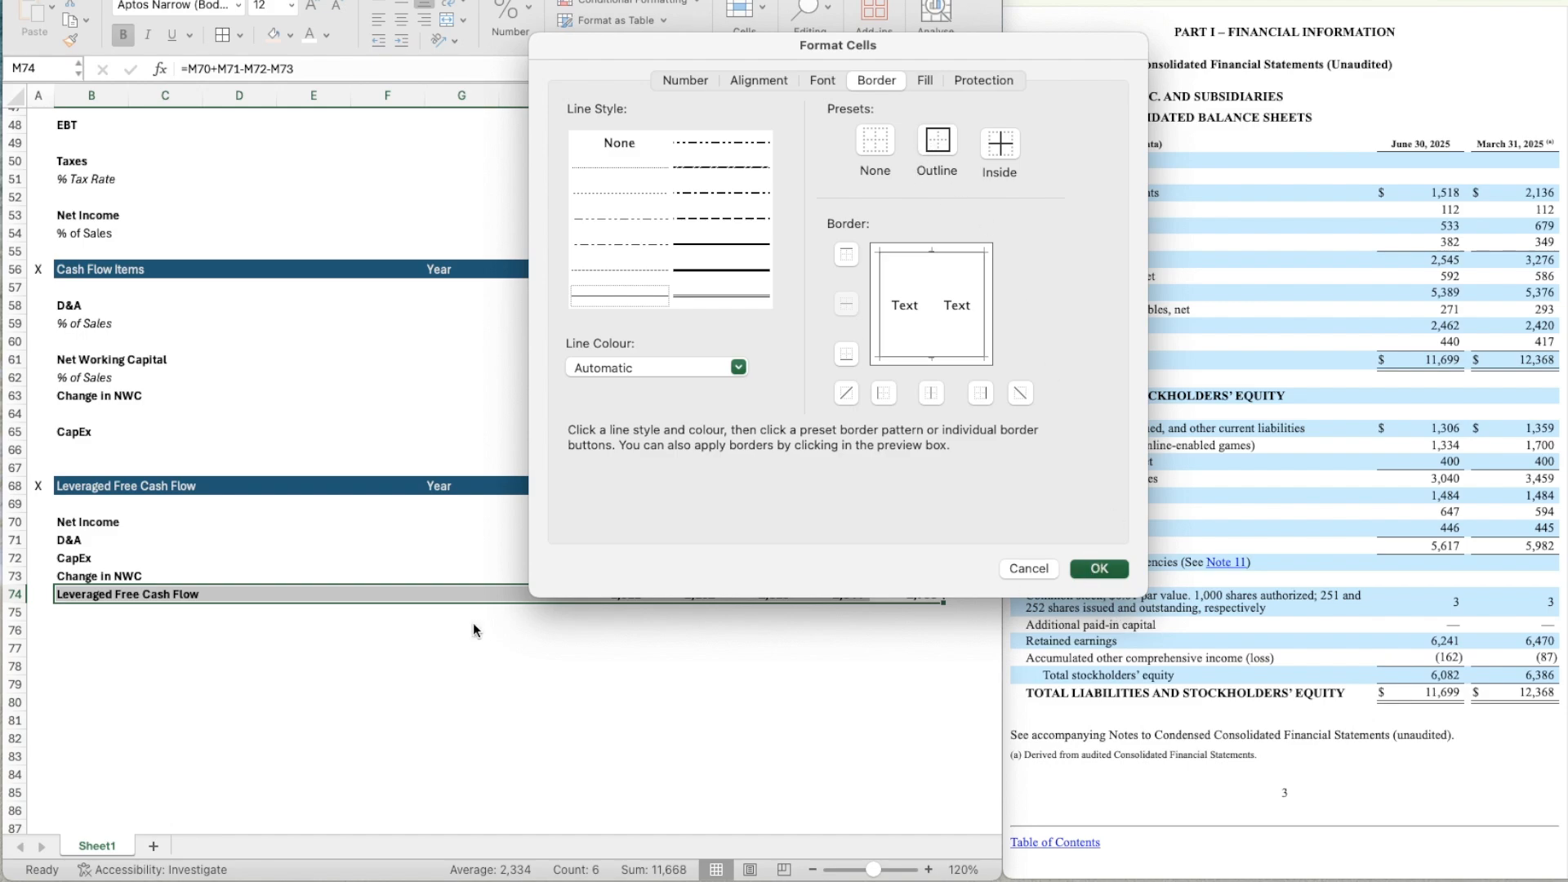
click(407, 615)
scroll(400, 629, down, 5)
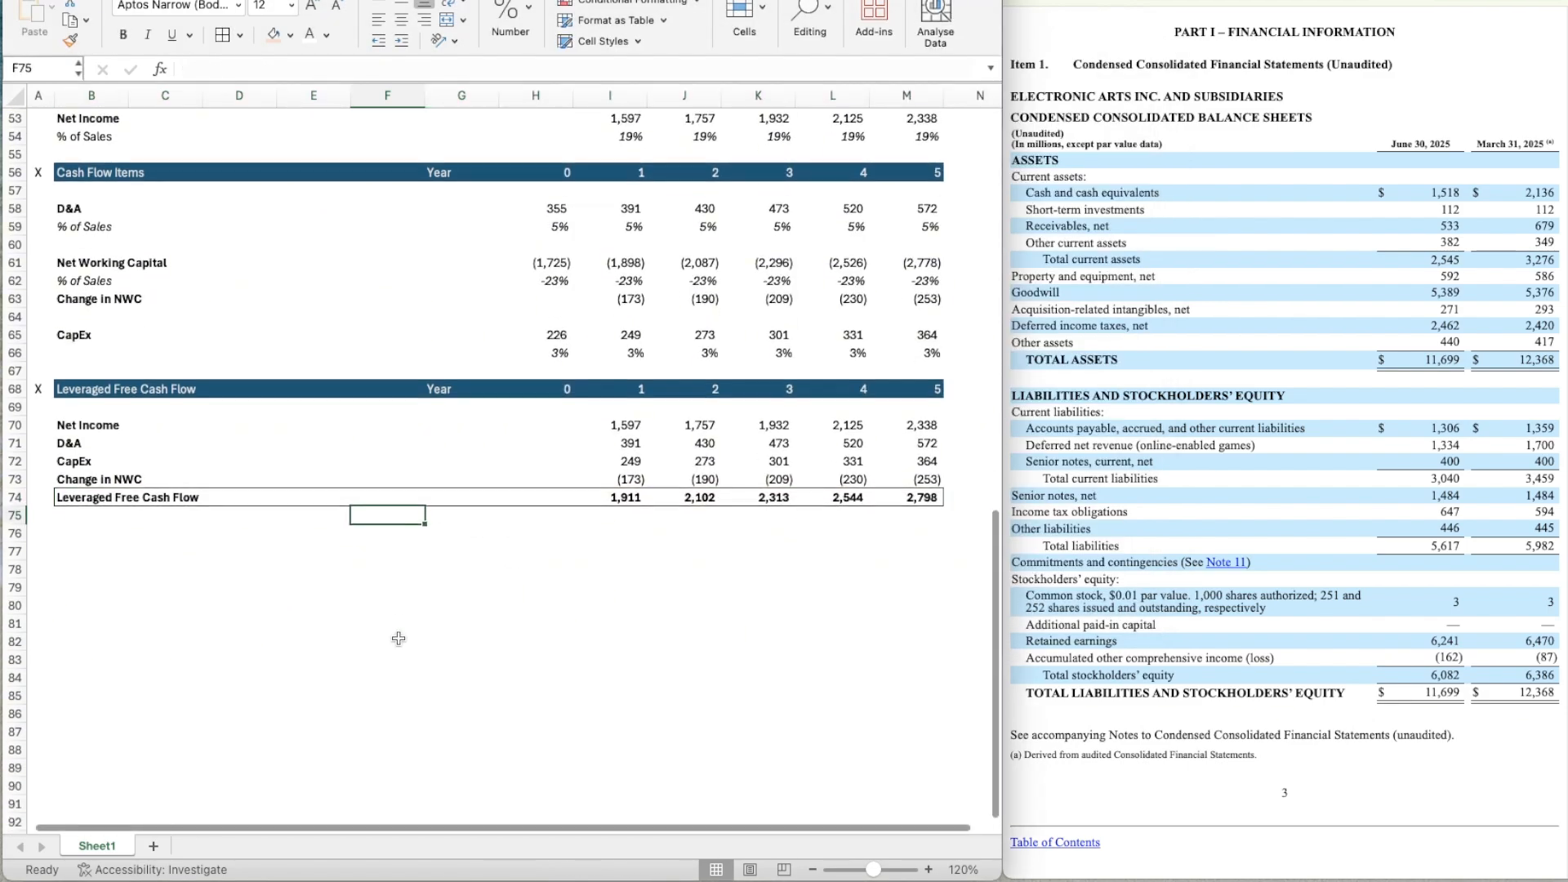
click(230, 569)
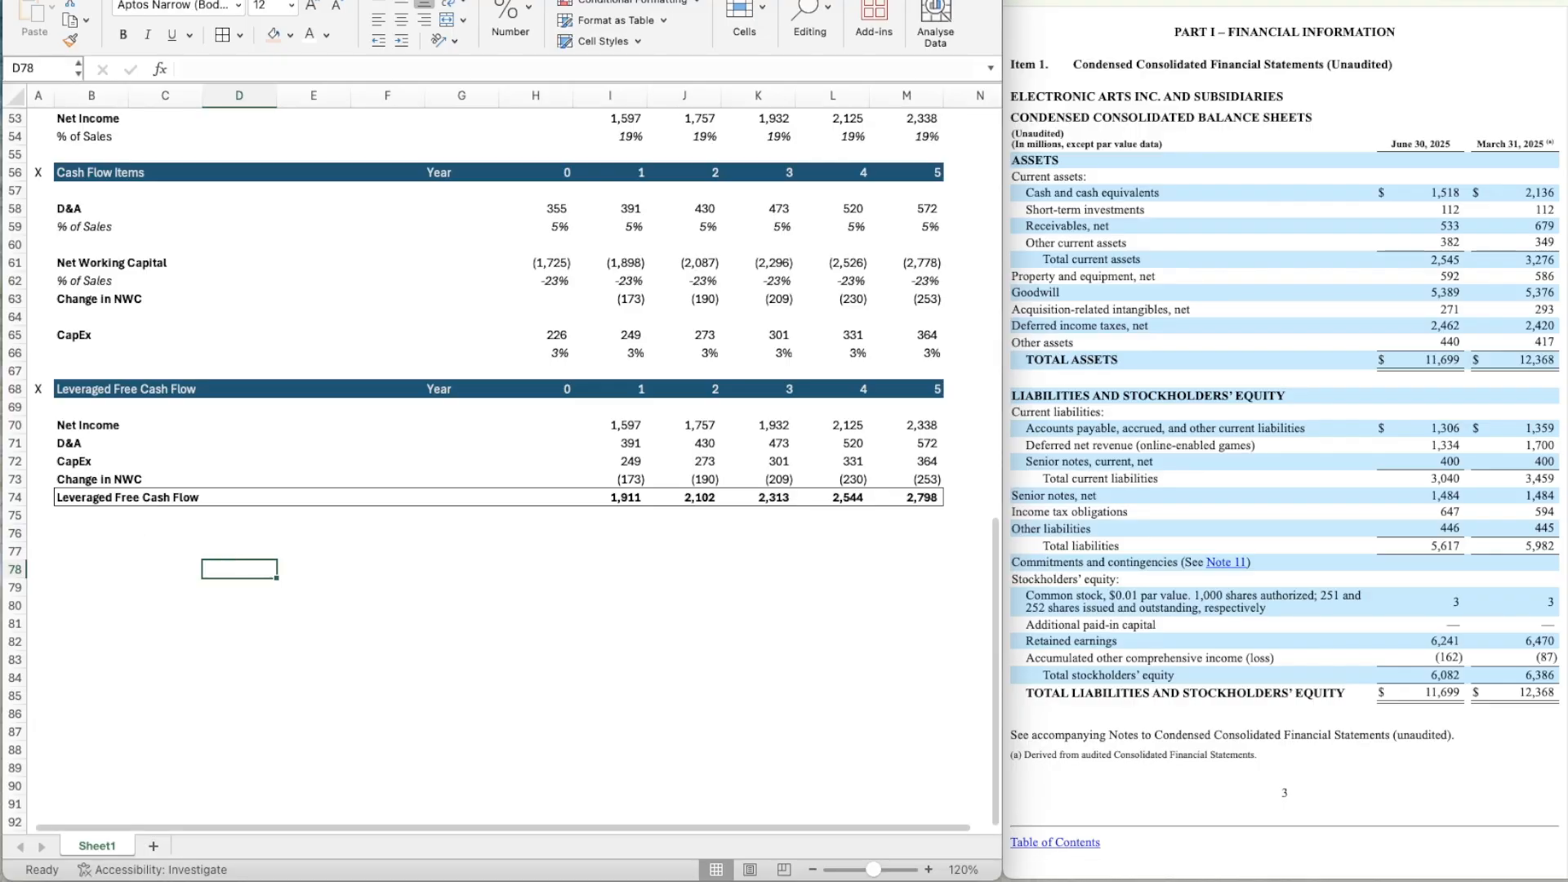
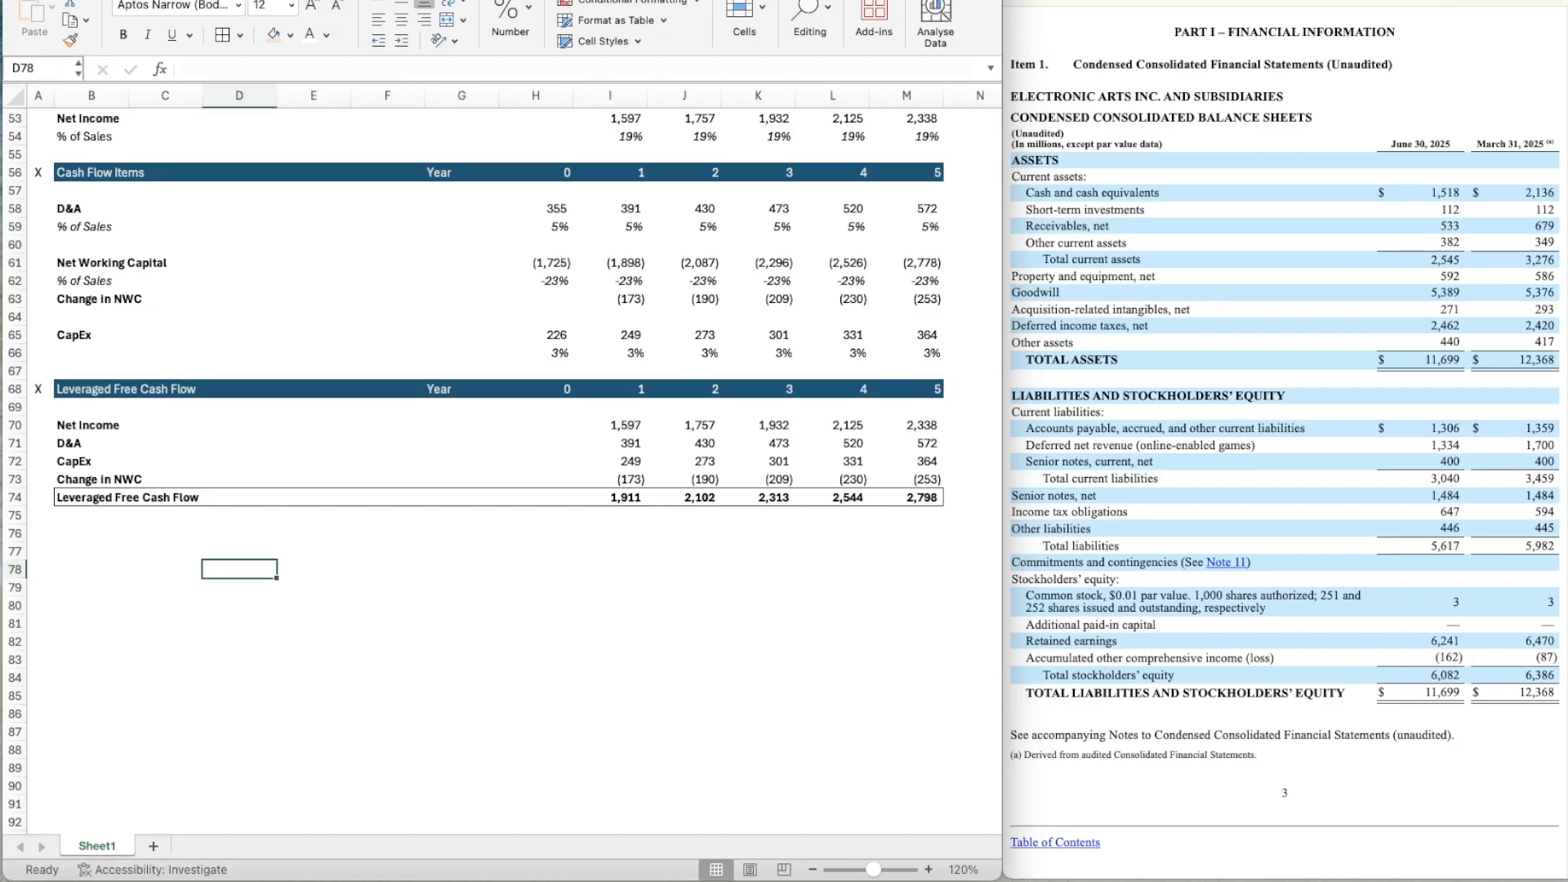
scroll(191, 379, up, 15)
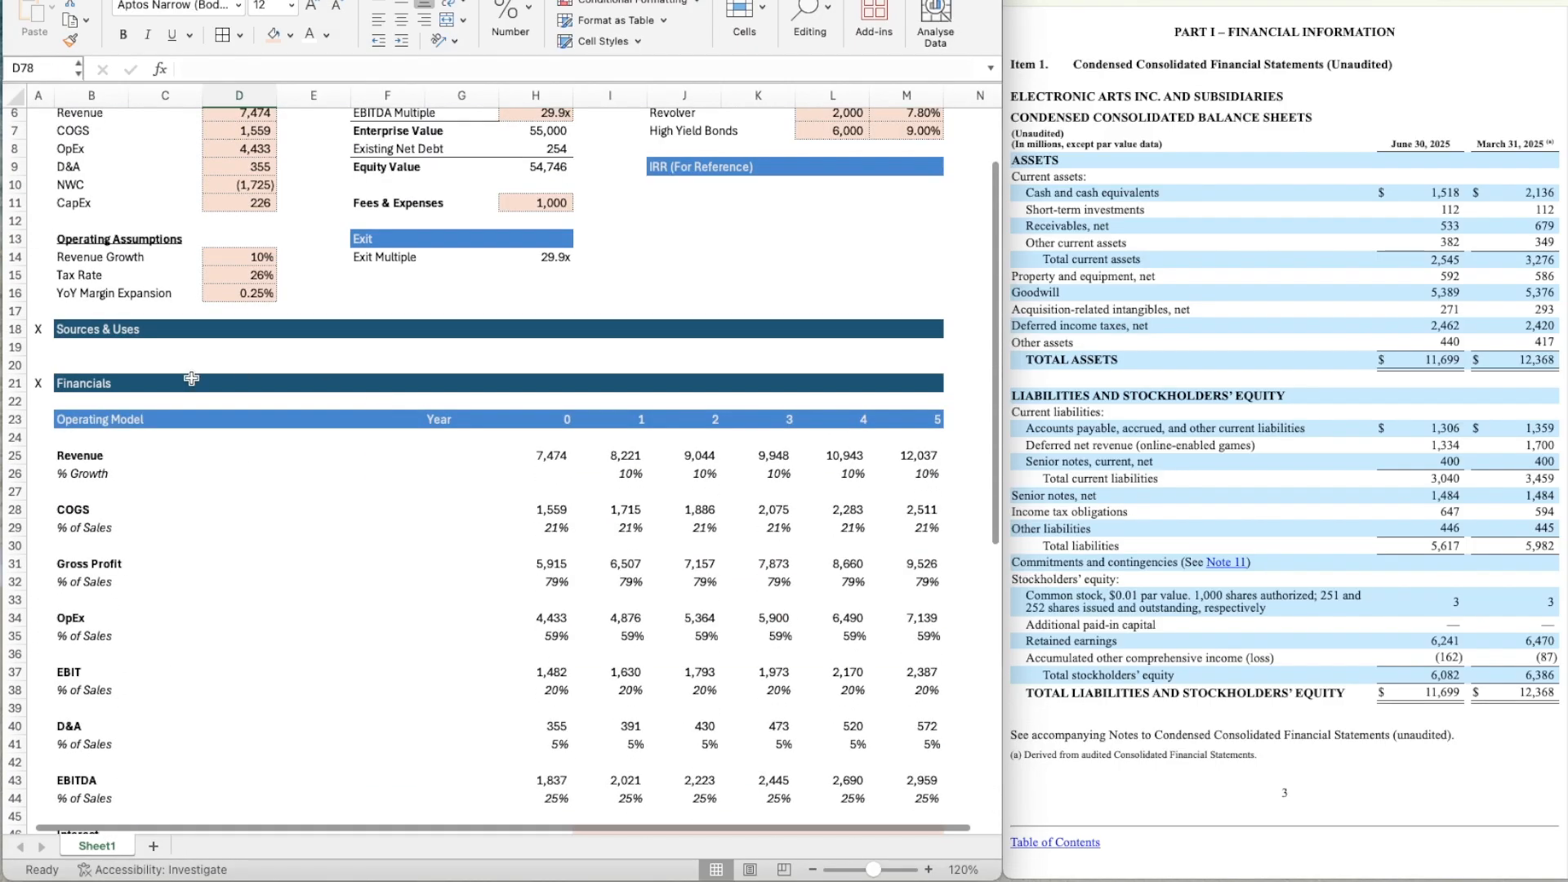
click(166, 351)
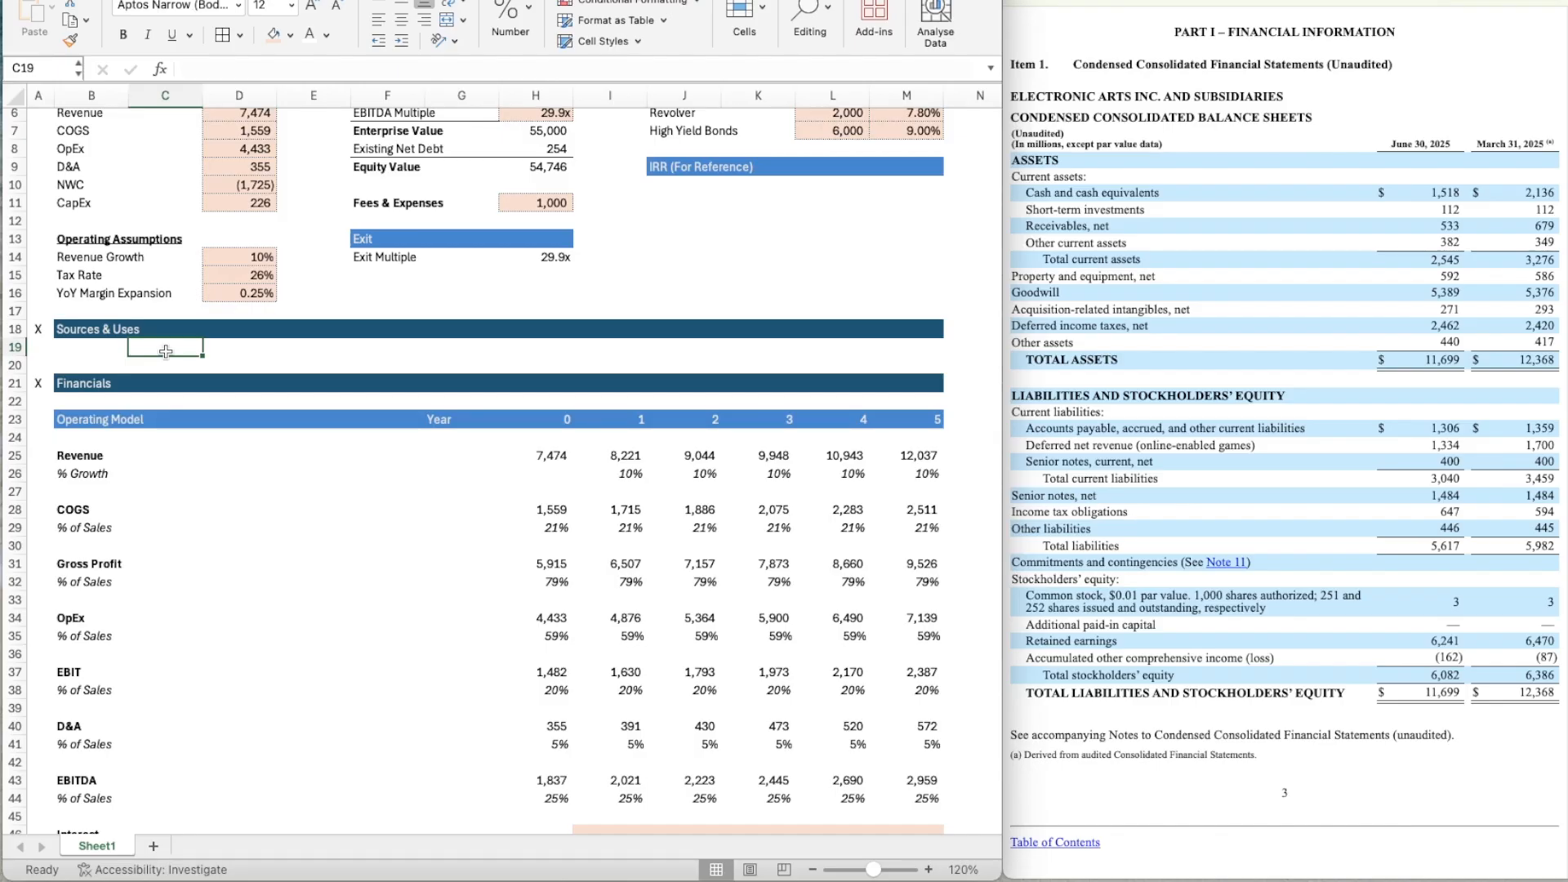
key(shift+space)
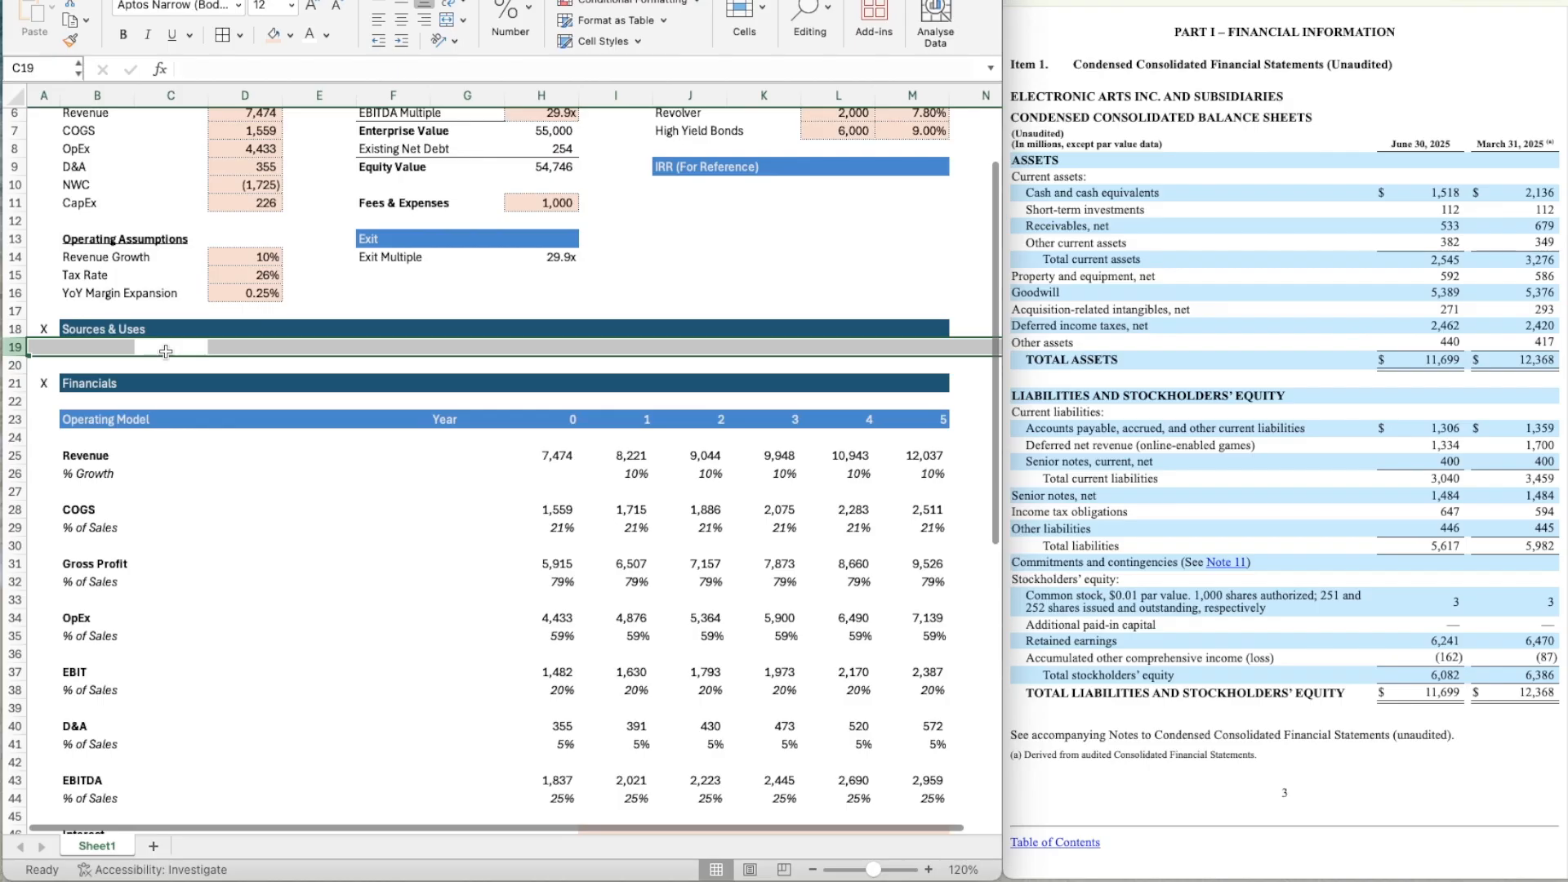
key(ctrl+shift+equal)
key(ctrl+shift+equal)
key(super+z)
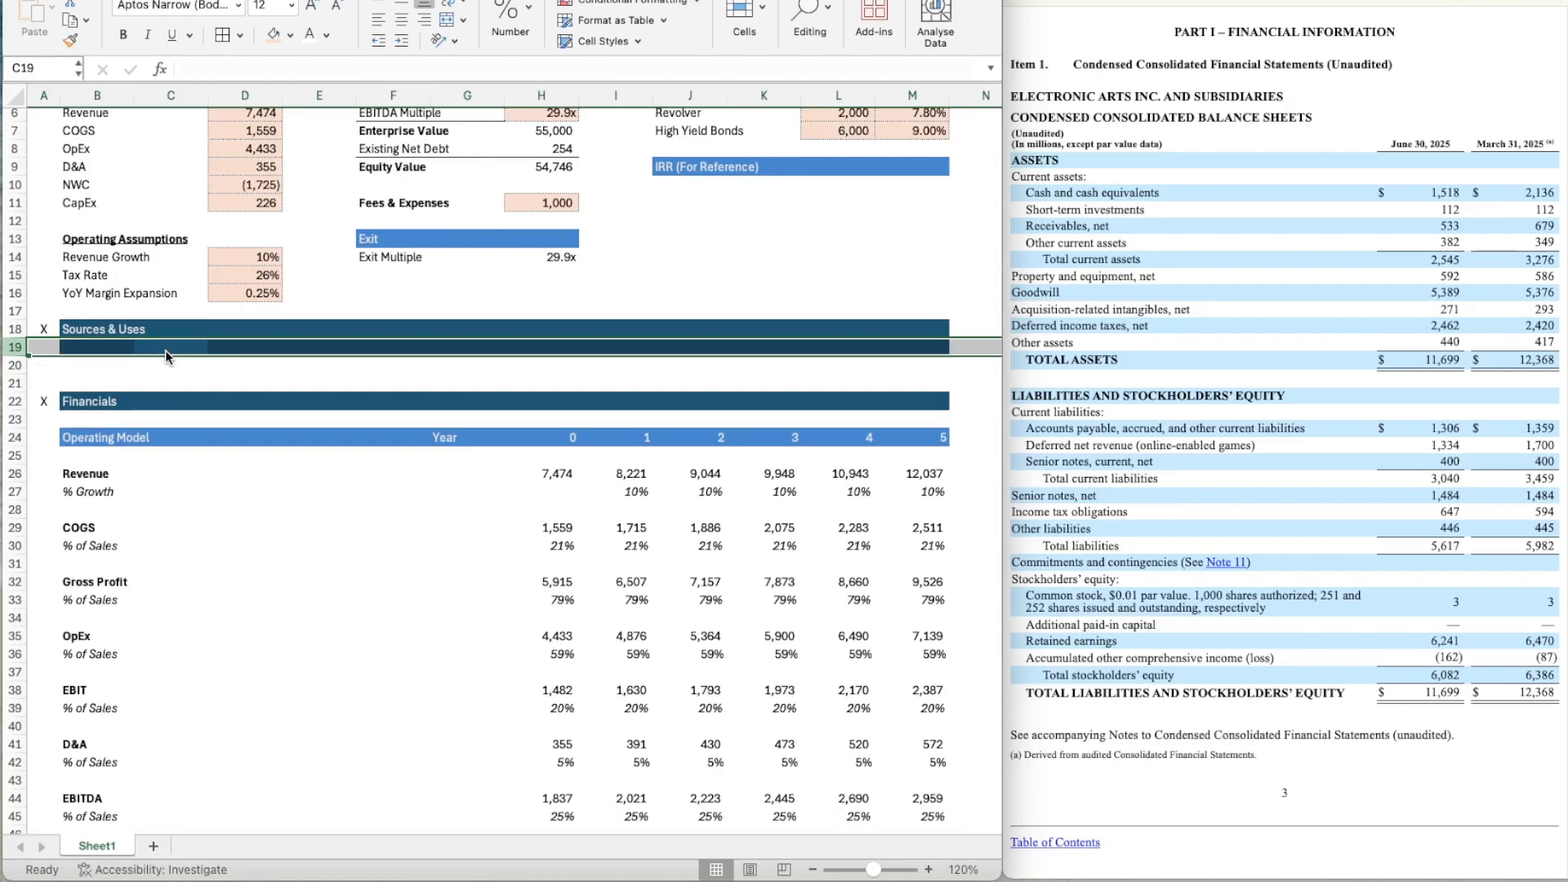
key(super+z)
Insert four blank rows at row 20, between the Sources & Uses and Financials headers.
key(Down)
key(shift+space)
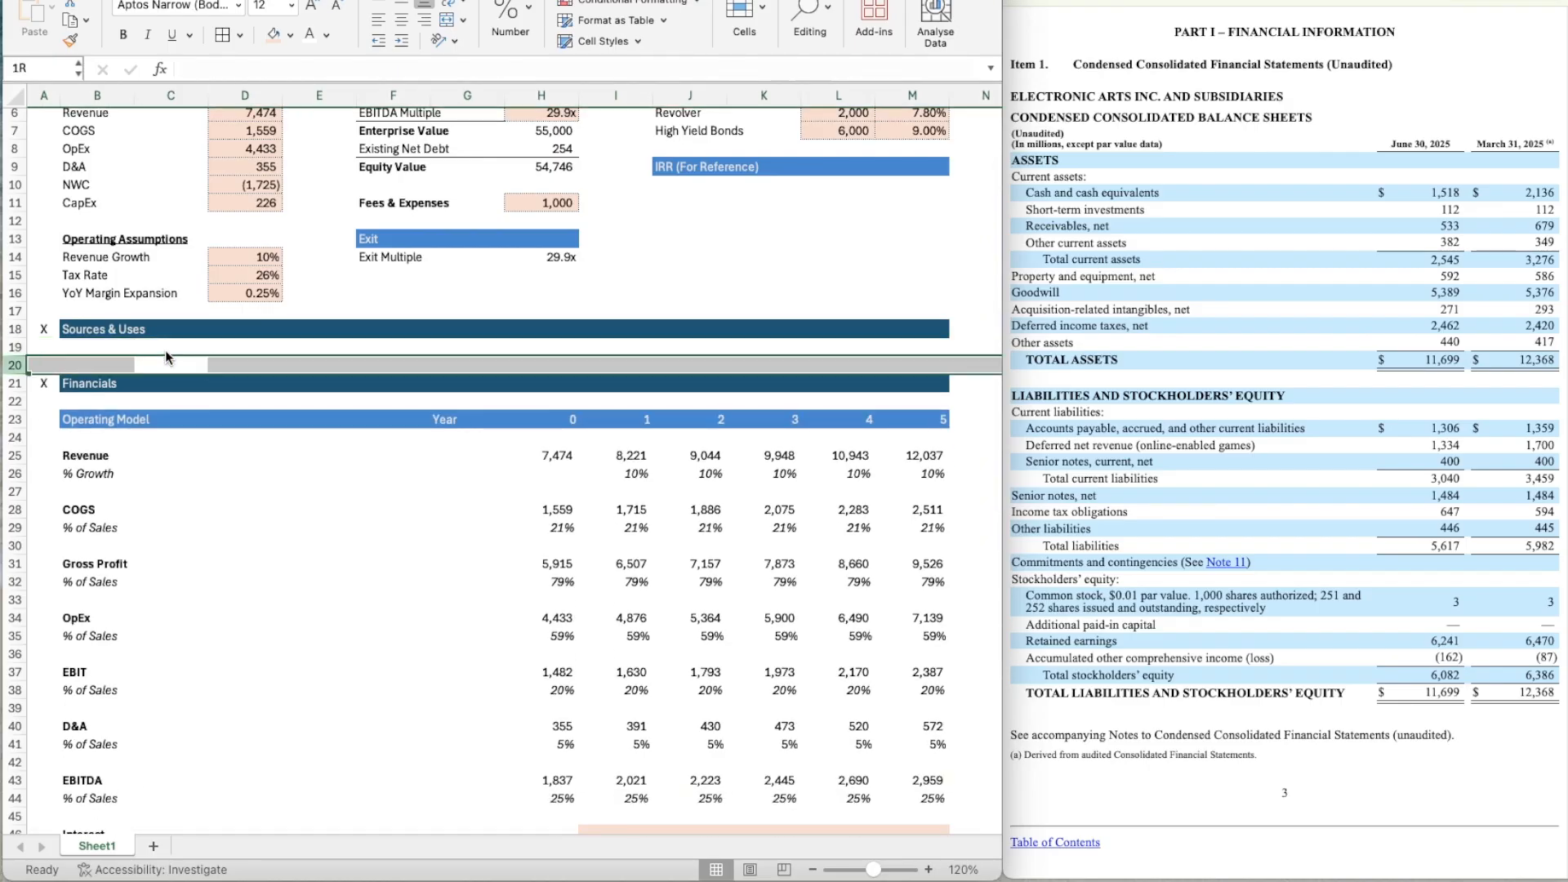
key(ctrl+shift+equal)
key(ctrl+shift+equal)
key(ctrl+shift+equal)
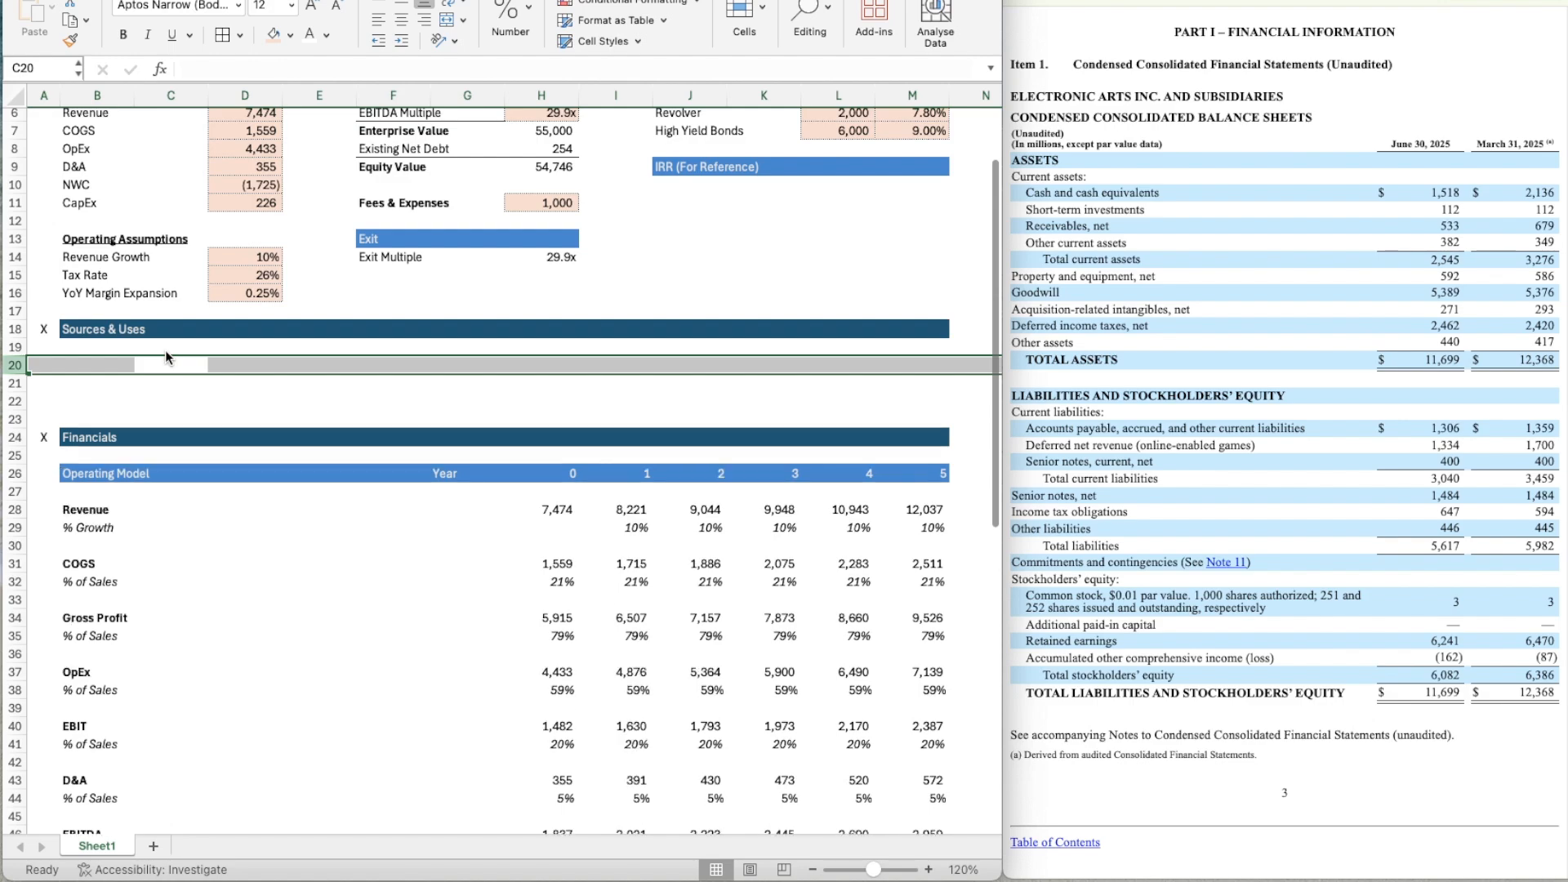
key(ctrl+shift+equal)
key(shift+BackSpace)
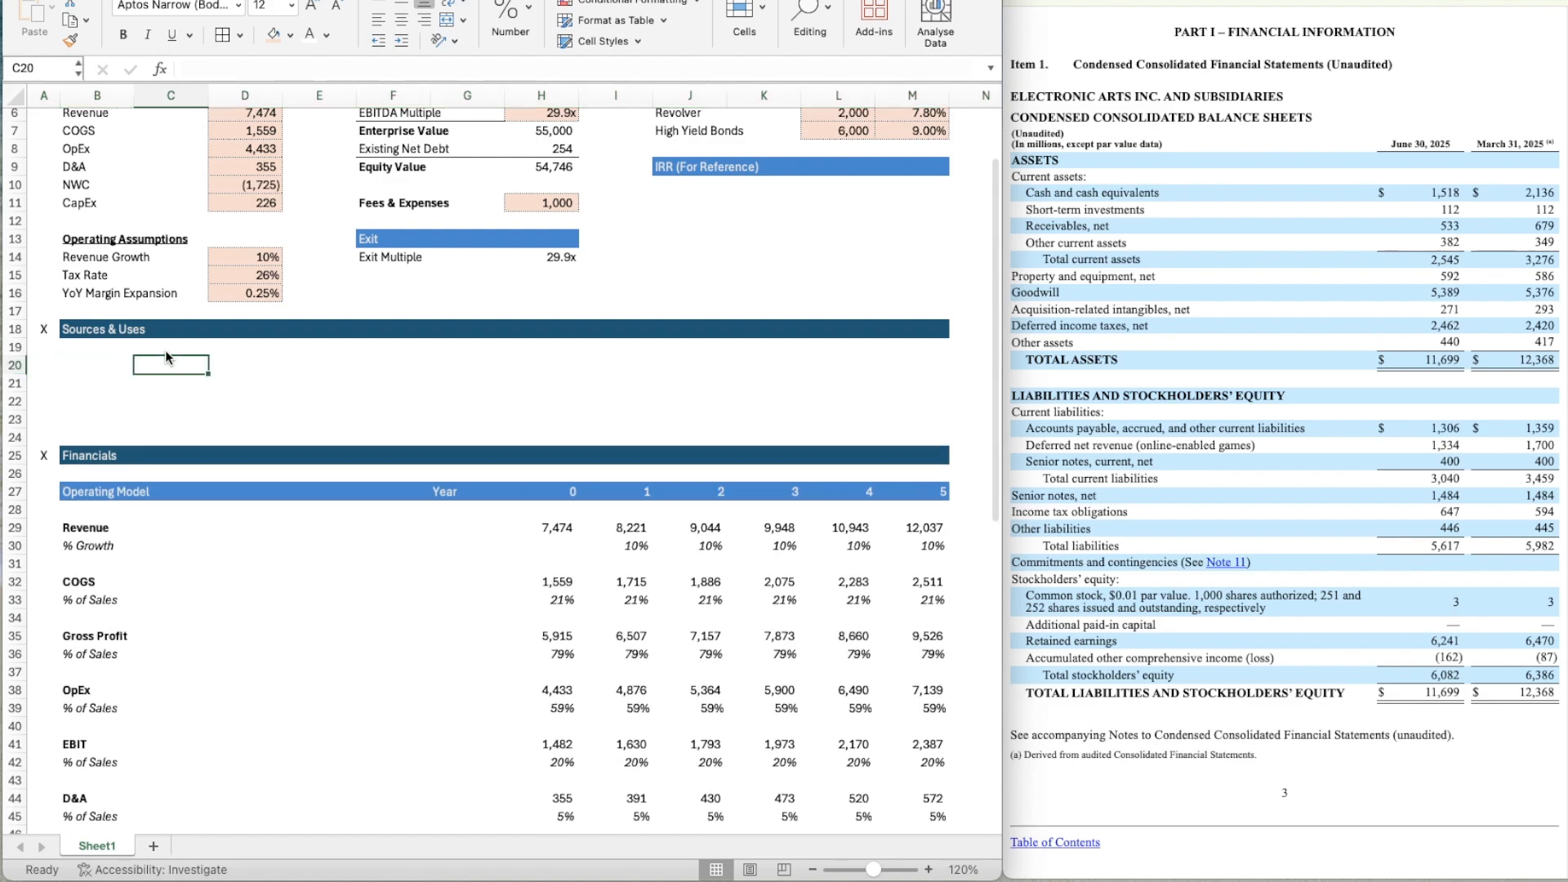
Copy the Exit header bar F13:H13 into B20:D20 under Sources & Uses.
key(Left)
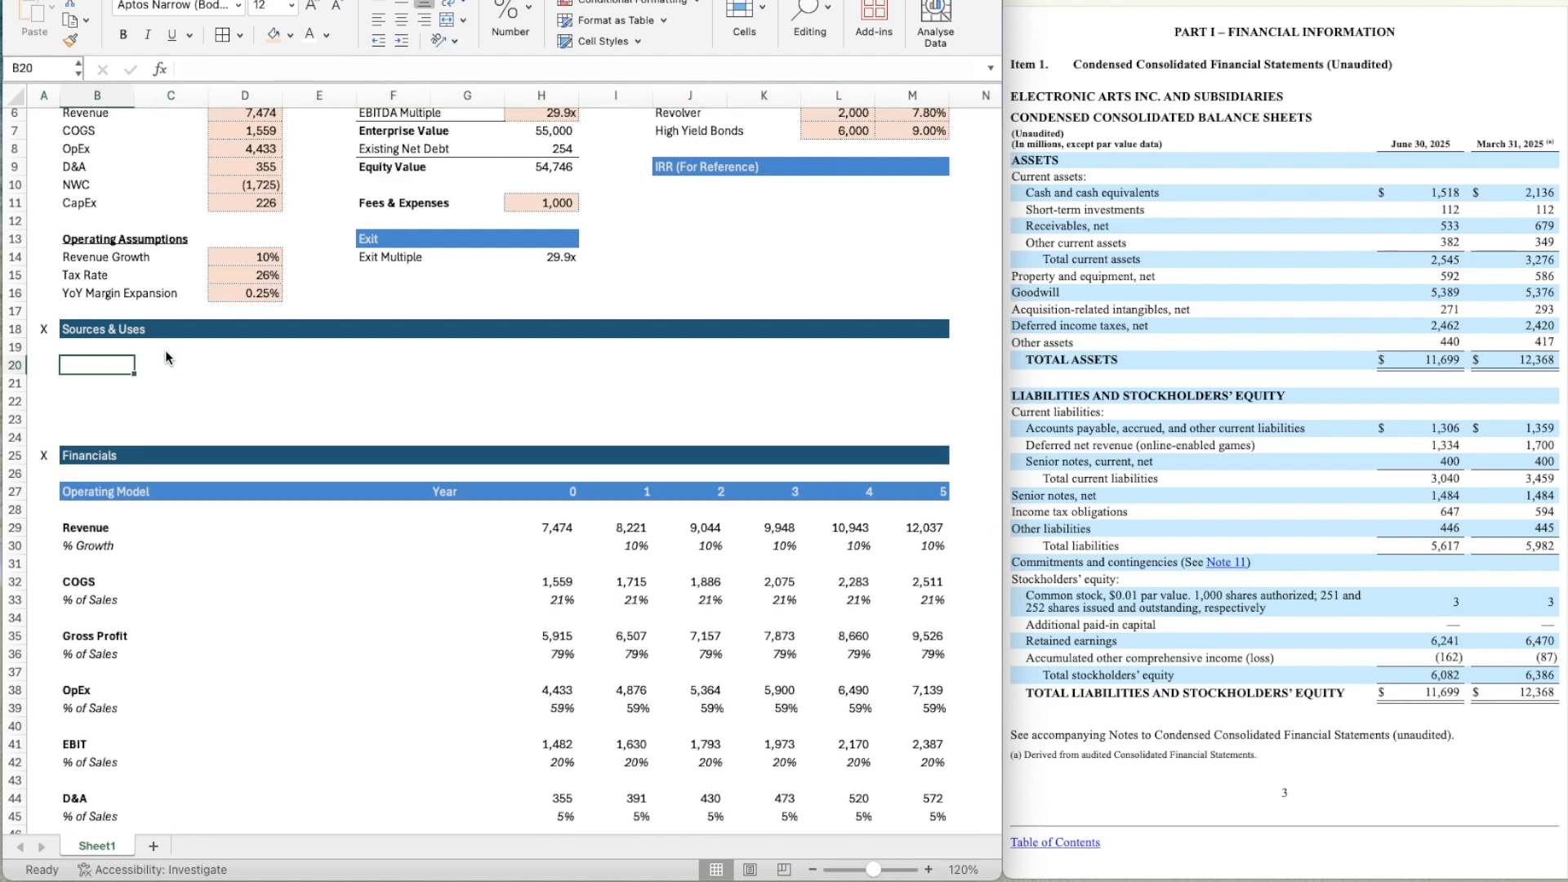
key(Up)
key(Right)
key(Up)
key(Up)
key(Right)
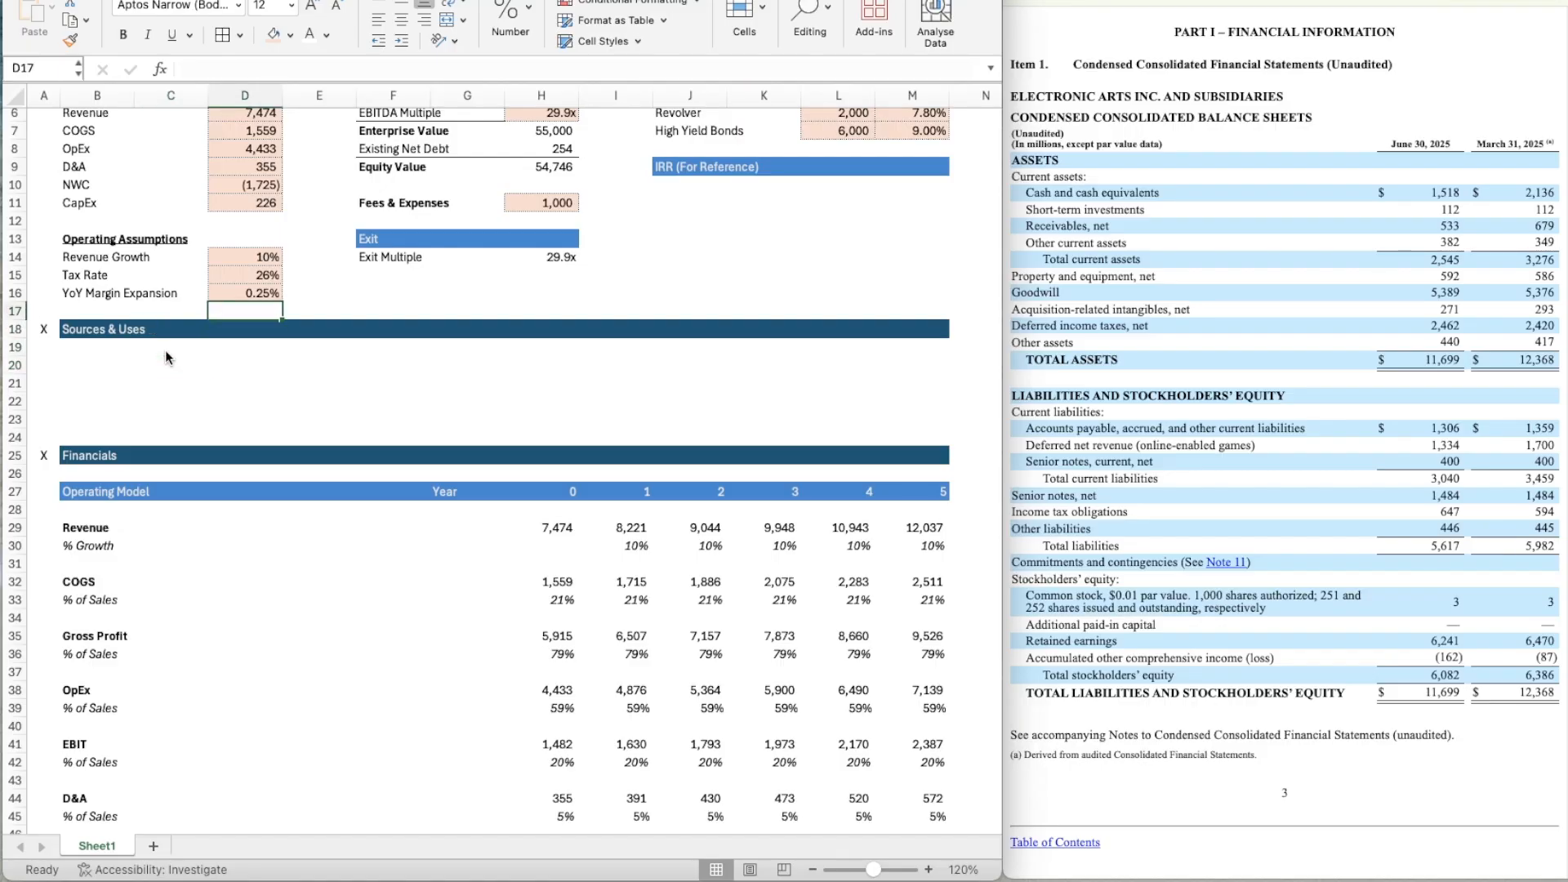
key(Up)
key(Up)
key(Up)
key(Right)
key(Up)
key(Right)
key(shift+Right)
key(shift+Right)
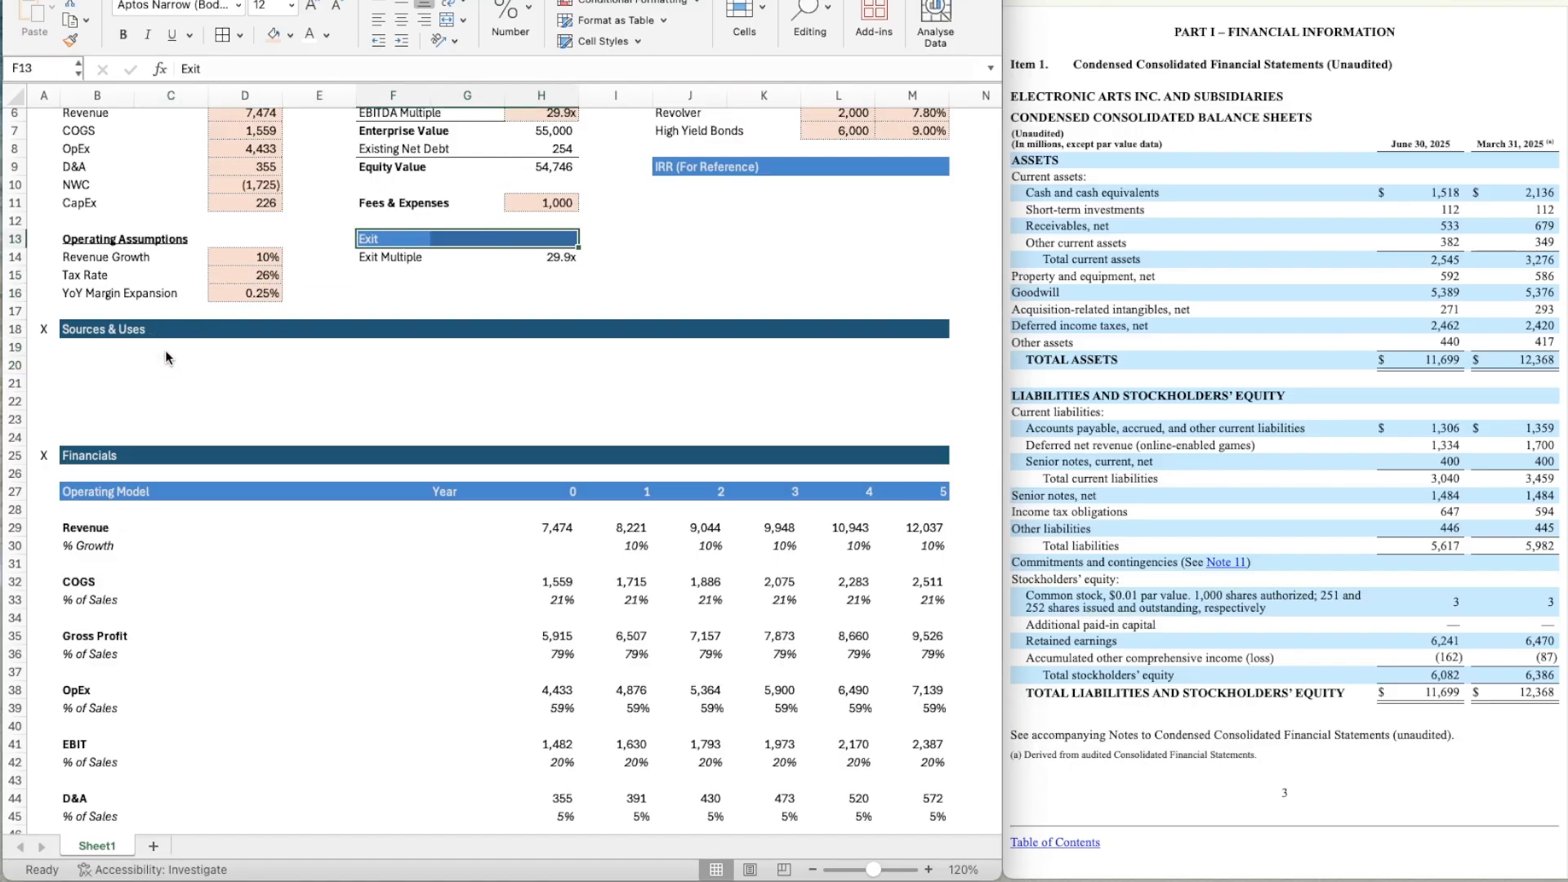
key(ctrl+c)
key(Down)
key(Down)
key(Down)
key(Down)
key(Left)
key(Down)
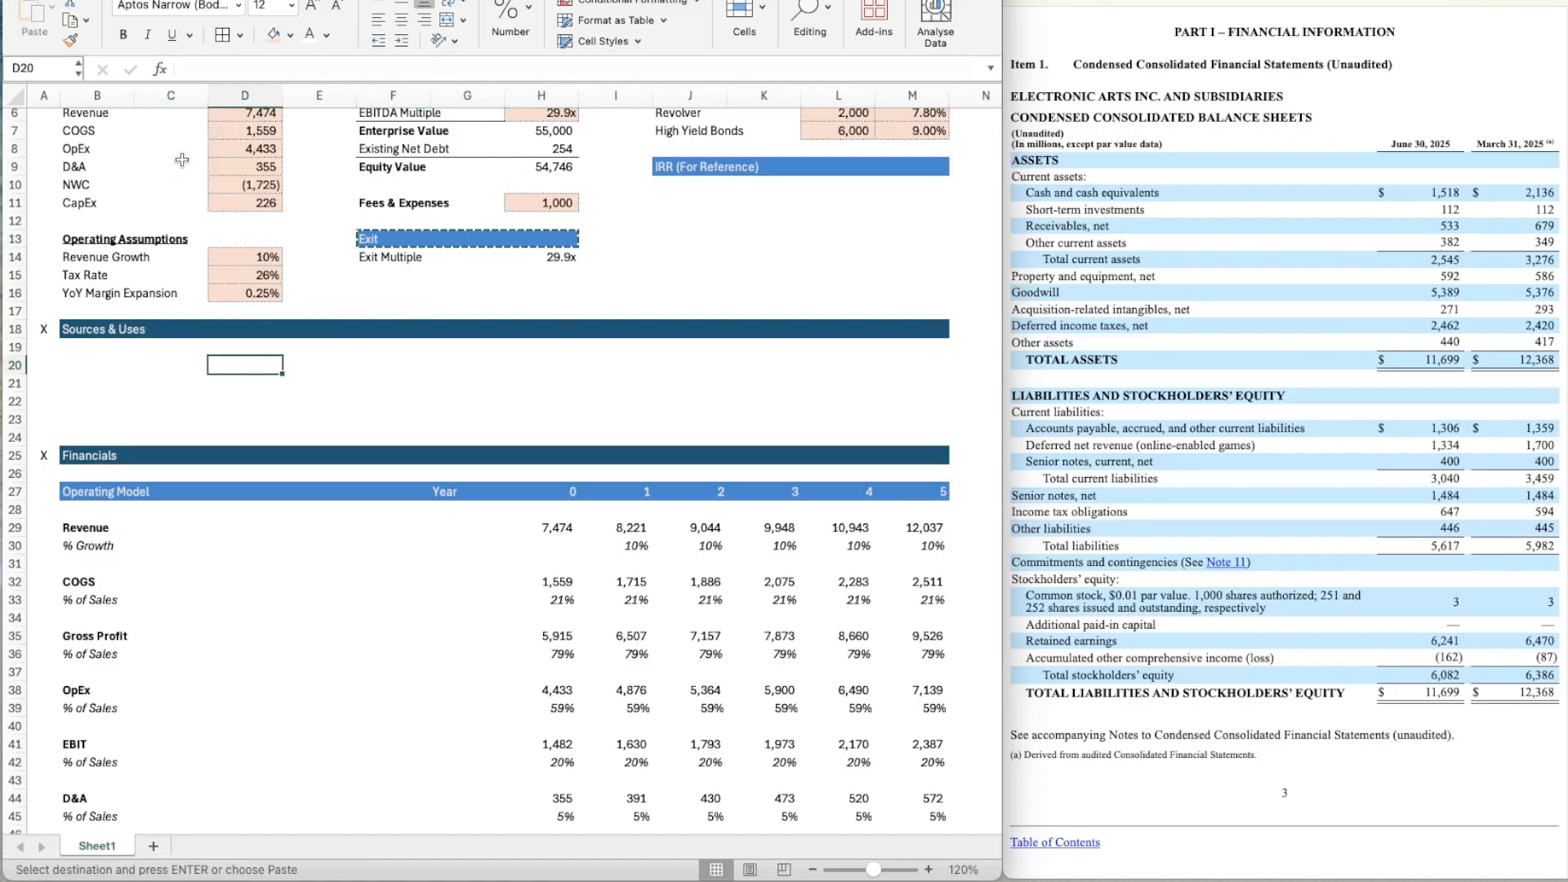
key(Left)
key(Left)
key(super+v)
Paste a second copy of the Exit header bar at G20.
key(Right)
key(Right)
key(Right)
key(Right)
key(Right)
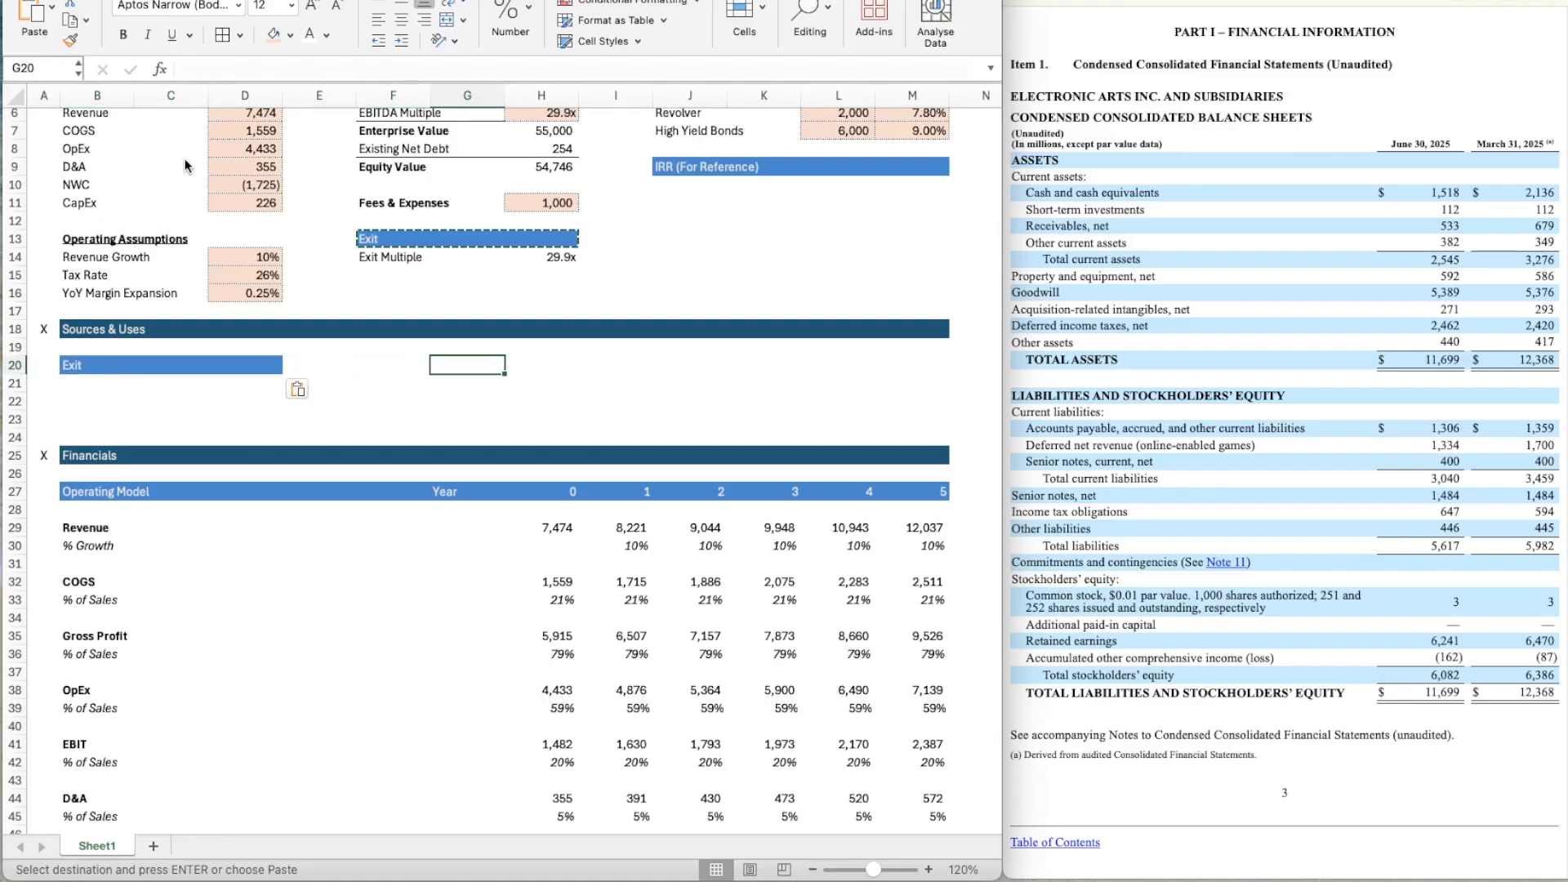
key(super+v)
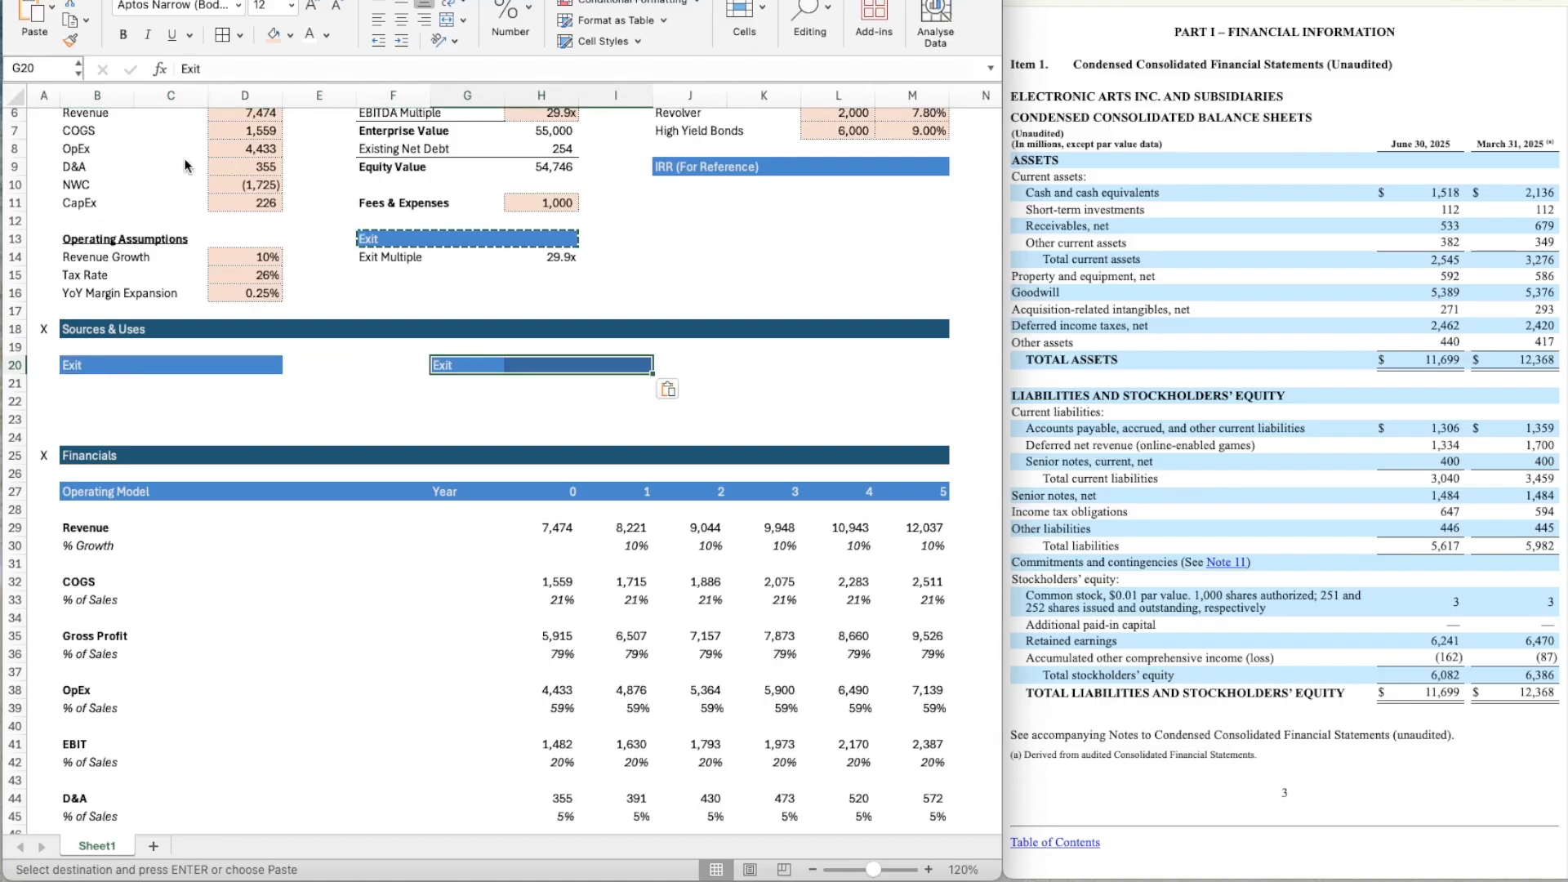
Extend the blue header formatting of B20:D20 to E20.
key(Left)
key(Left)
key(Left)
key(super+shift+c)
key(Right)
key(super+shift+v)
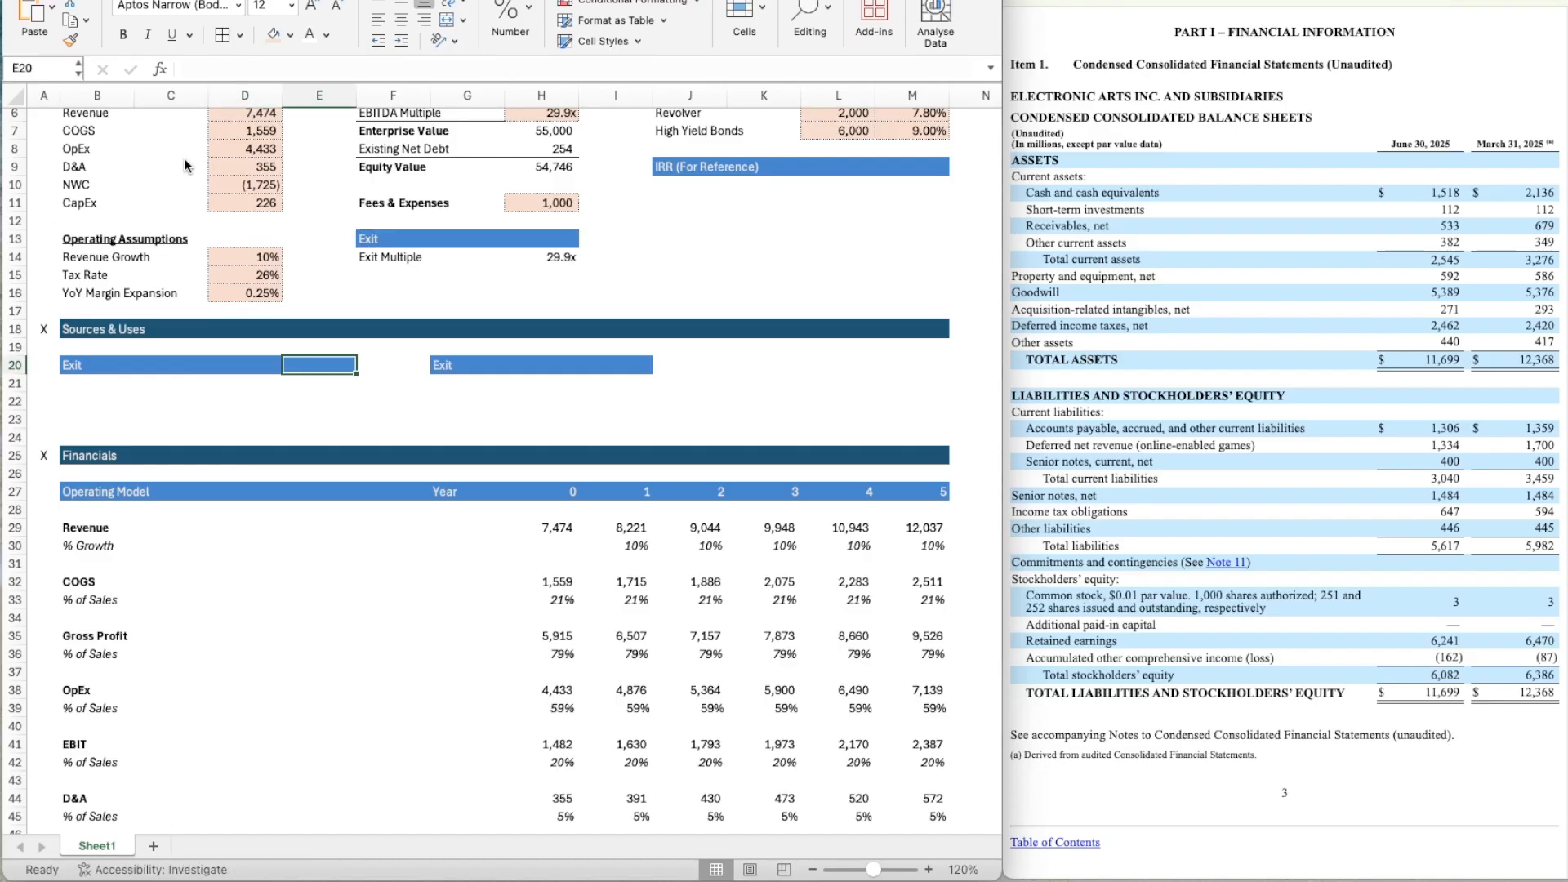
Move the second header bar from G20:I20 one column over to H20:J20.
key(Right)
key(Right)
key(shift+Right)
key(shift+Right)
key(shift+Right)
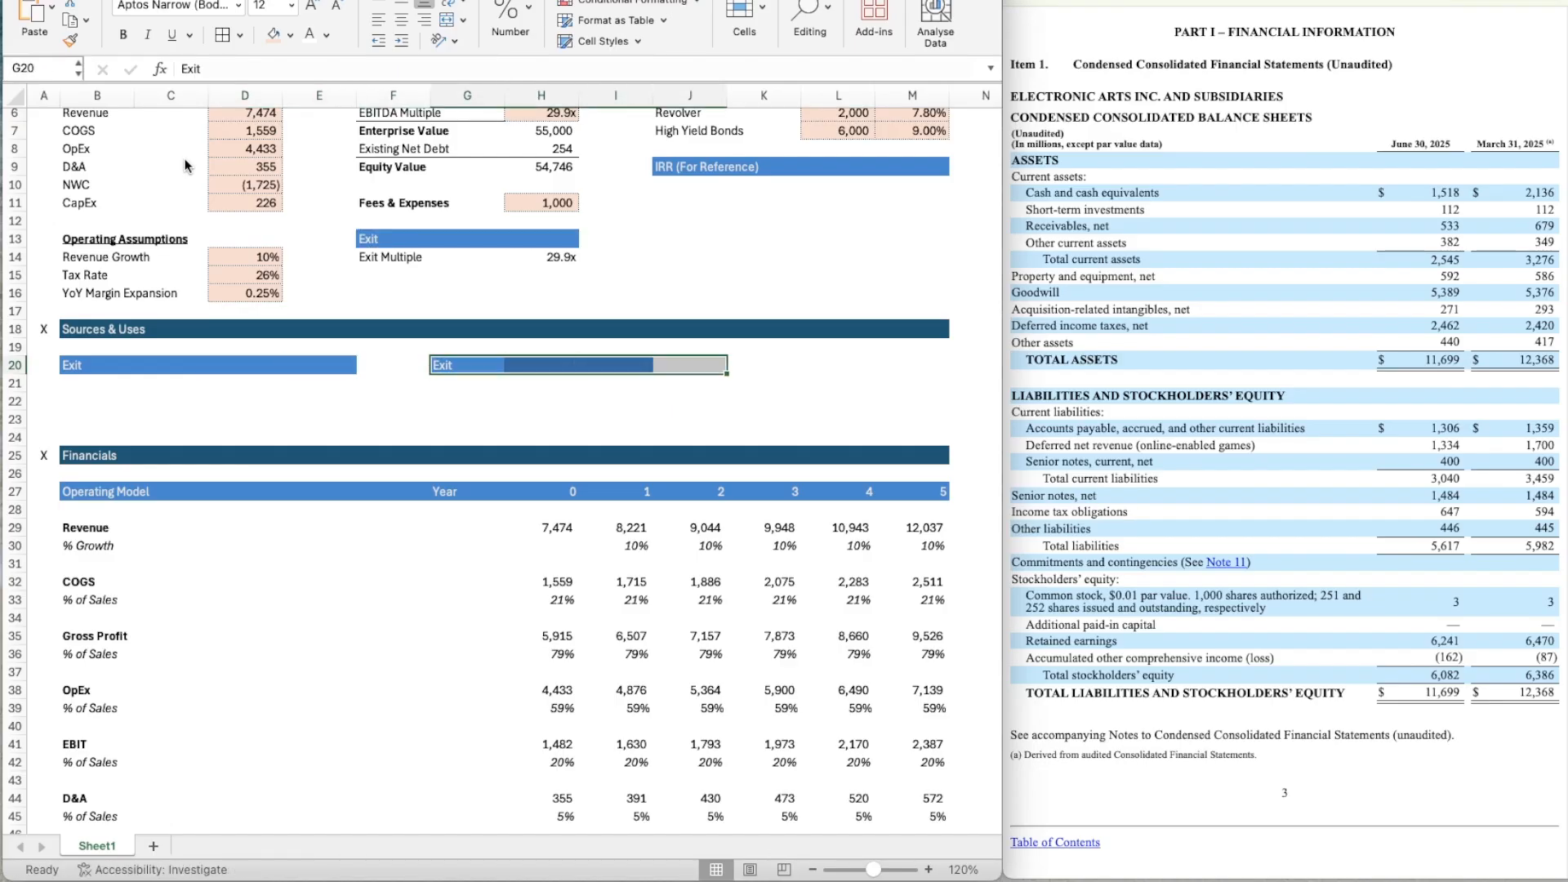
key(shift+Left)
key(super+shift+c)
key(Tab)
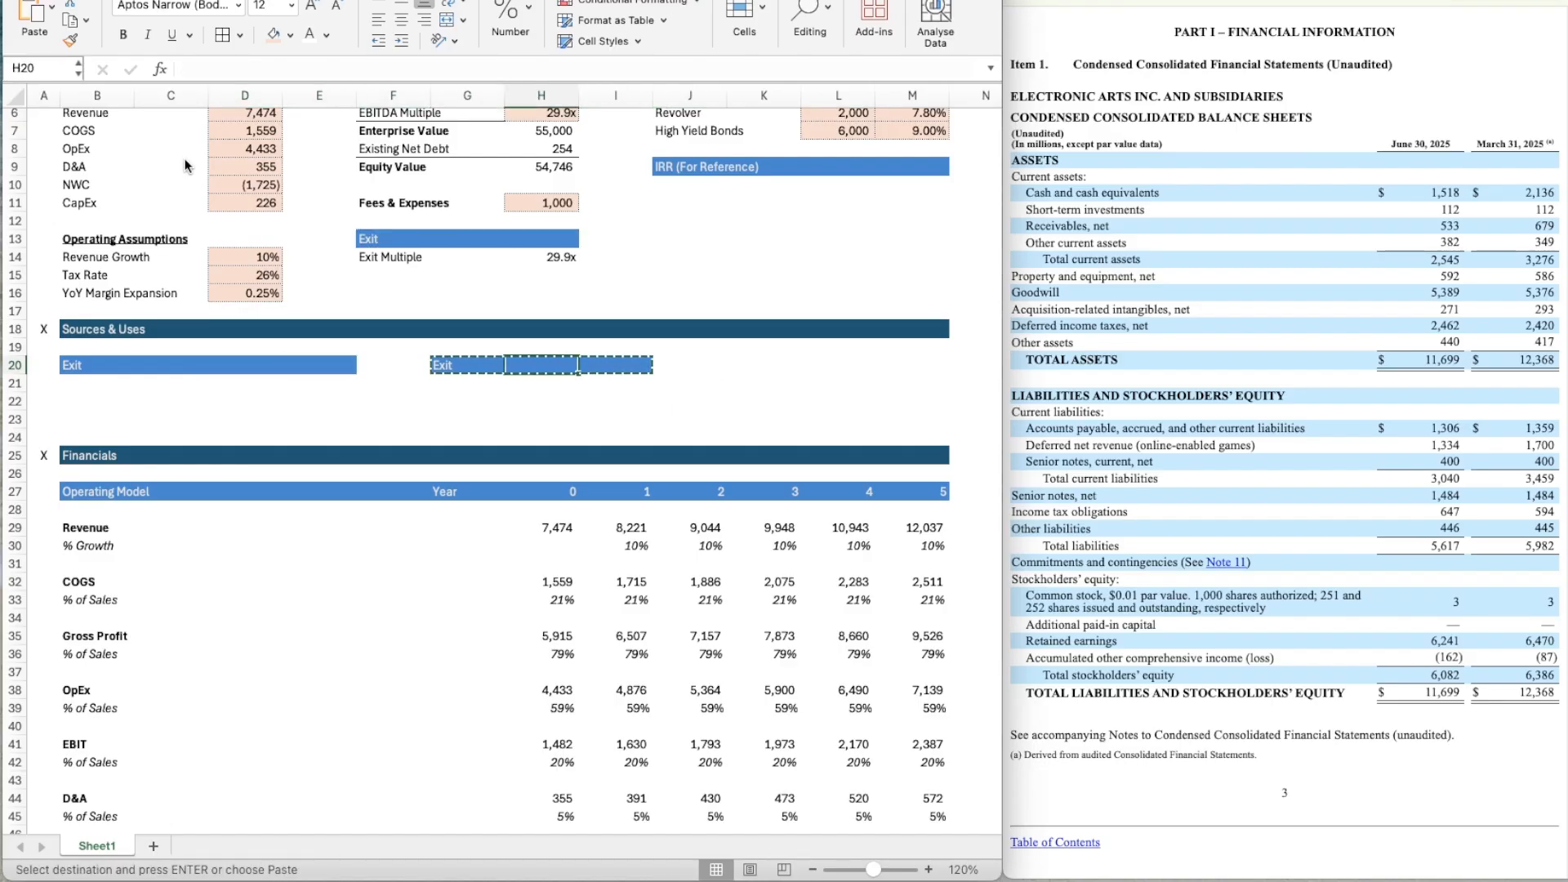
key(super+v)
Extend the blue header formatting of H20:J20 to K20.
key(Right)
key(Right)
key(super+shift+c)
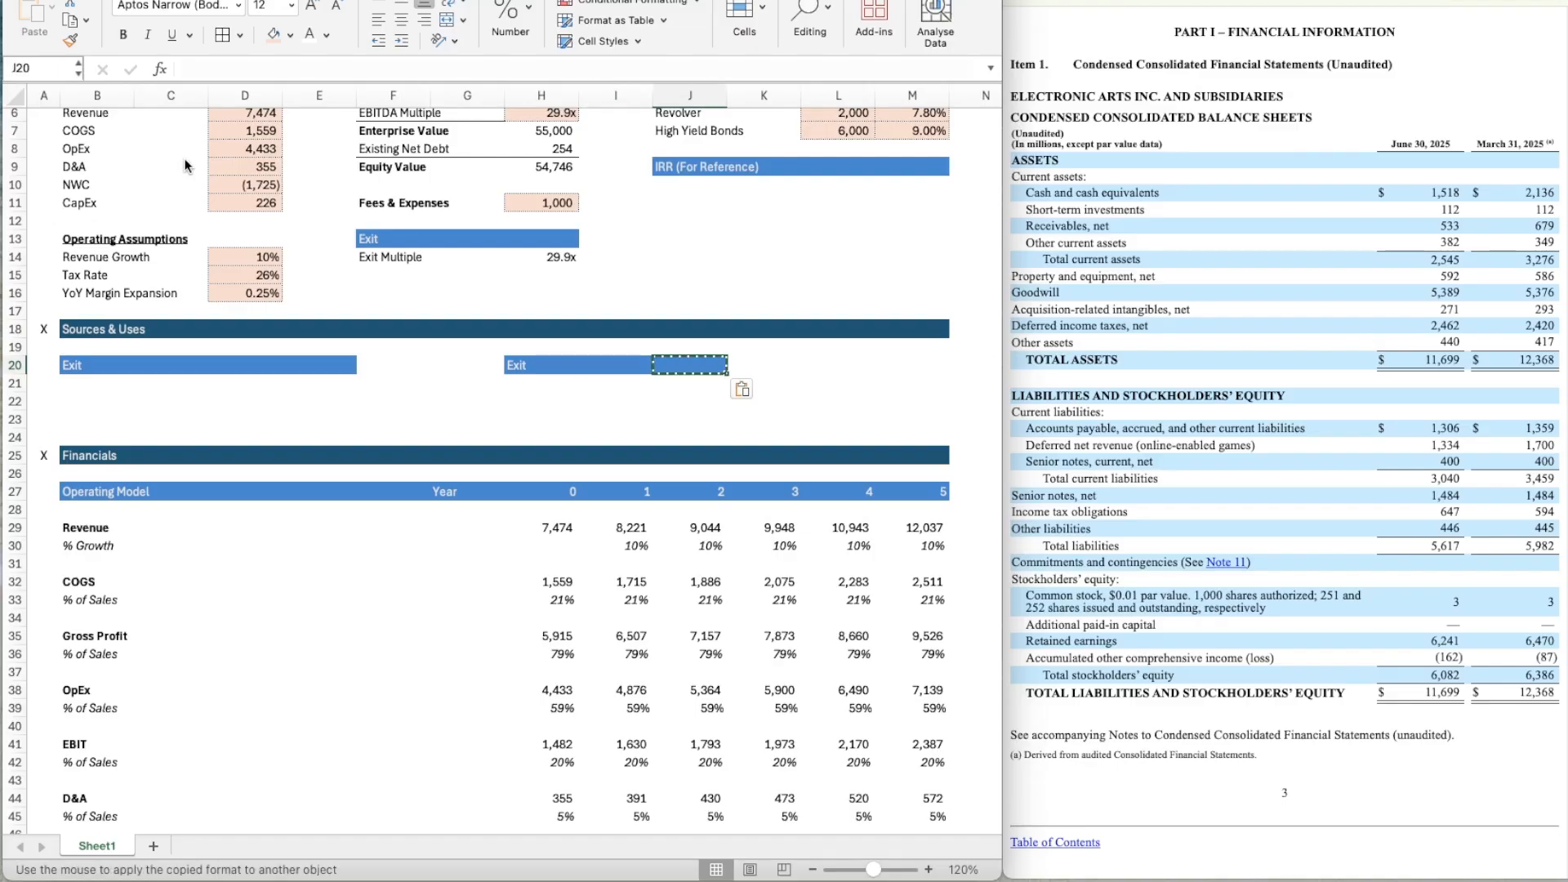
key(Right)
key(super+shift+v)
Rename the header in H20 as Uses and the header in B20 as Sources.
key(Left)
key(Left)
key(Left)
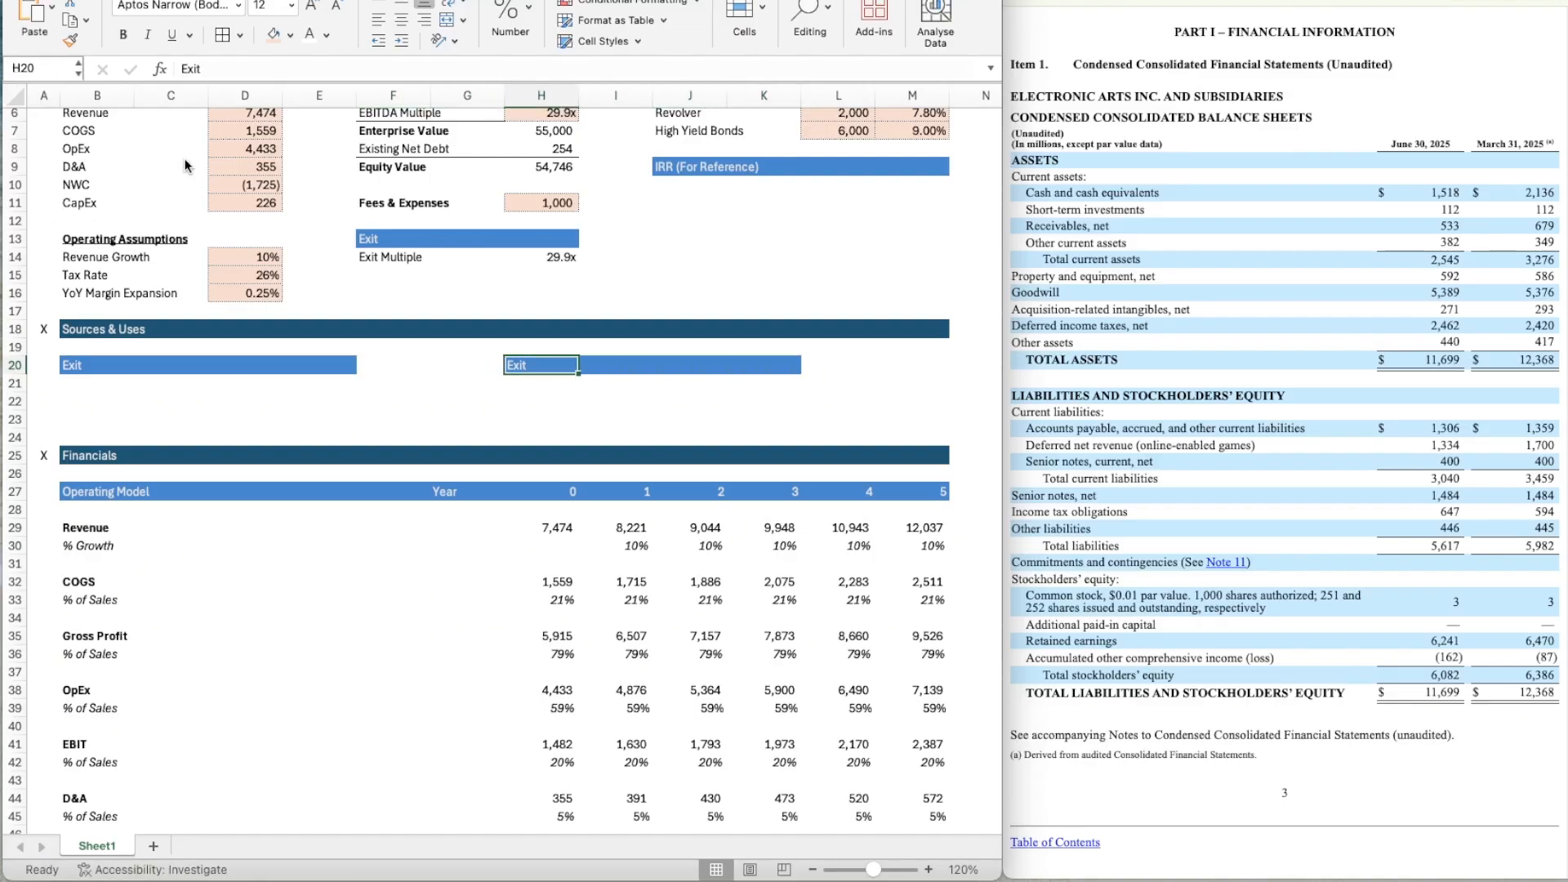
text(Uses)
key(Left)
key(Left)
key(Left)
key(Left)
key(Left)
key(Left)
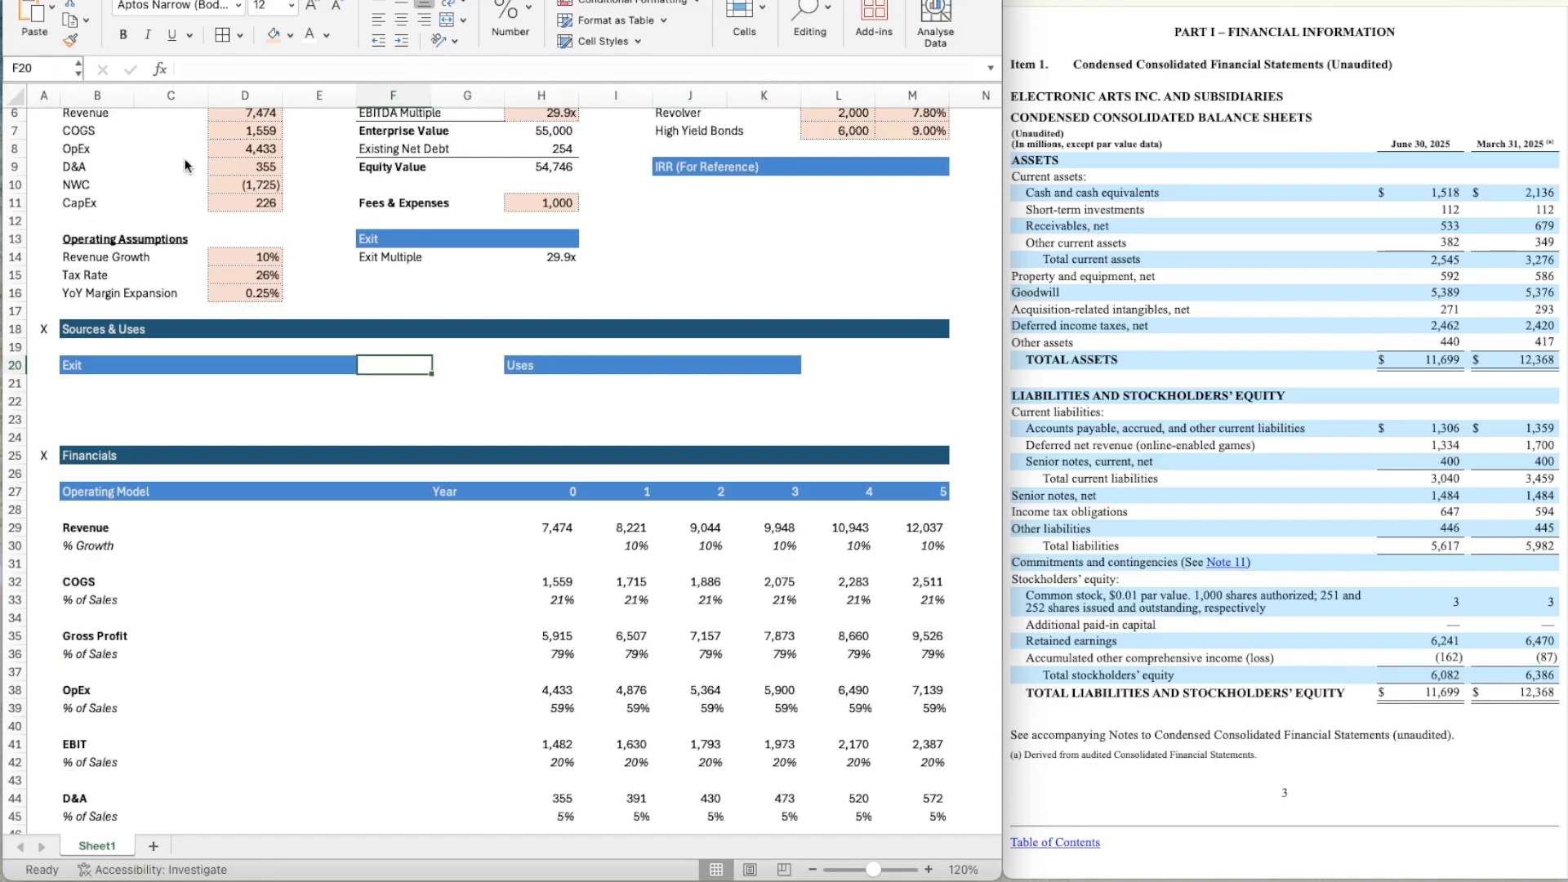
text(Sources)
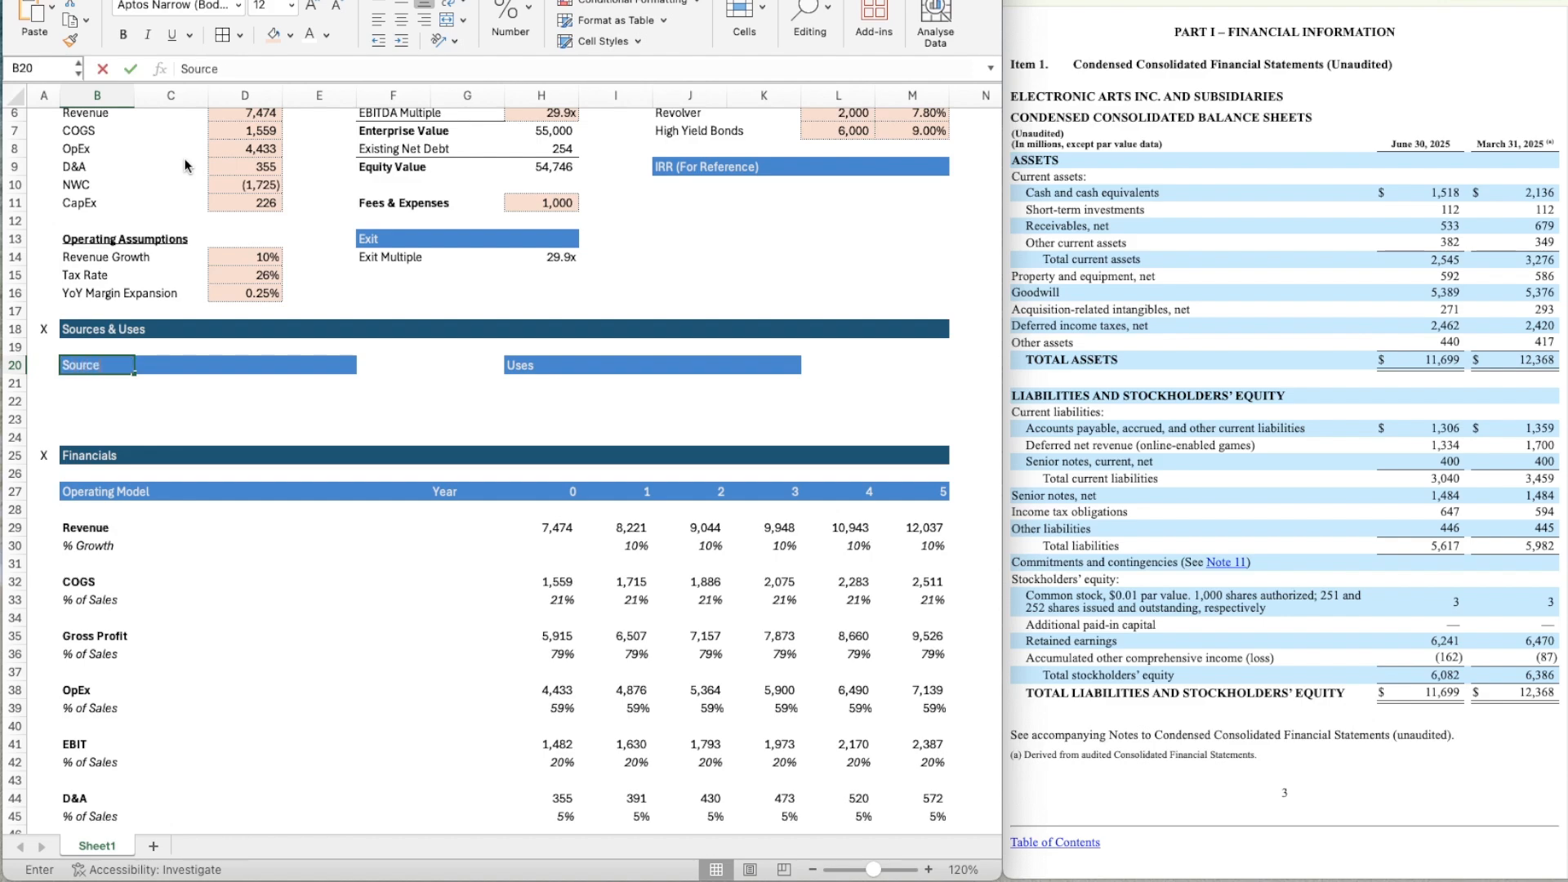
key(Return)
key(shift+space)
key(ctrl+shift+equal)
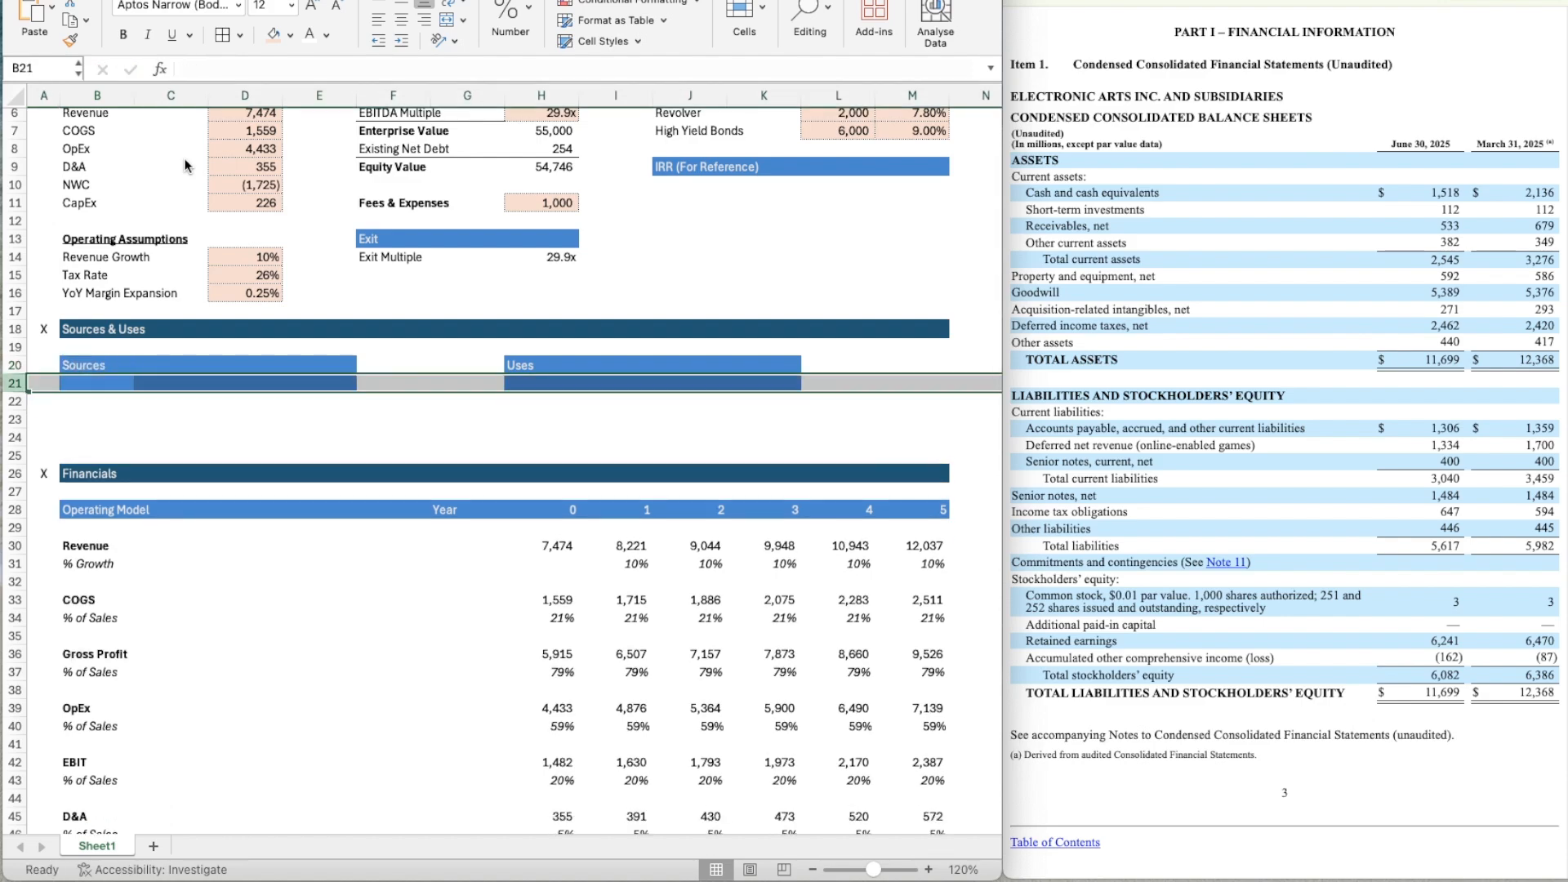
key(super+z)
Insert five blank rows at row 22, below the Sources and Uses headers.
key(Down)
key(shift+space)
key(ctrl+shift+equal)
key(ctrl+shift+equal)
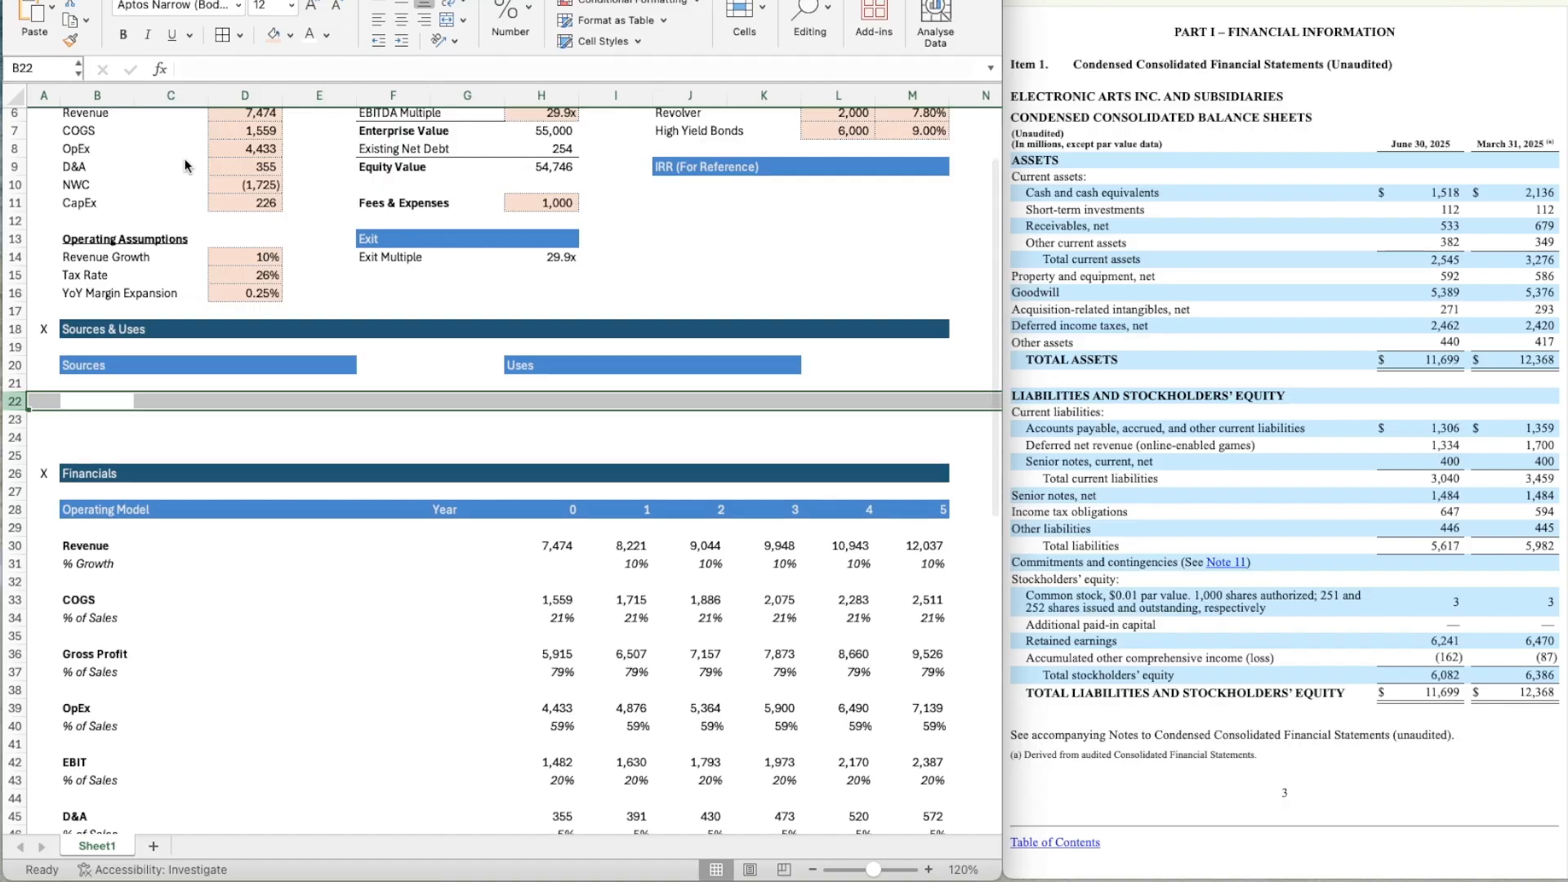
key(Up)
key(Right)
key(Down)
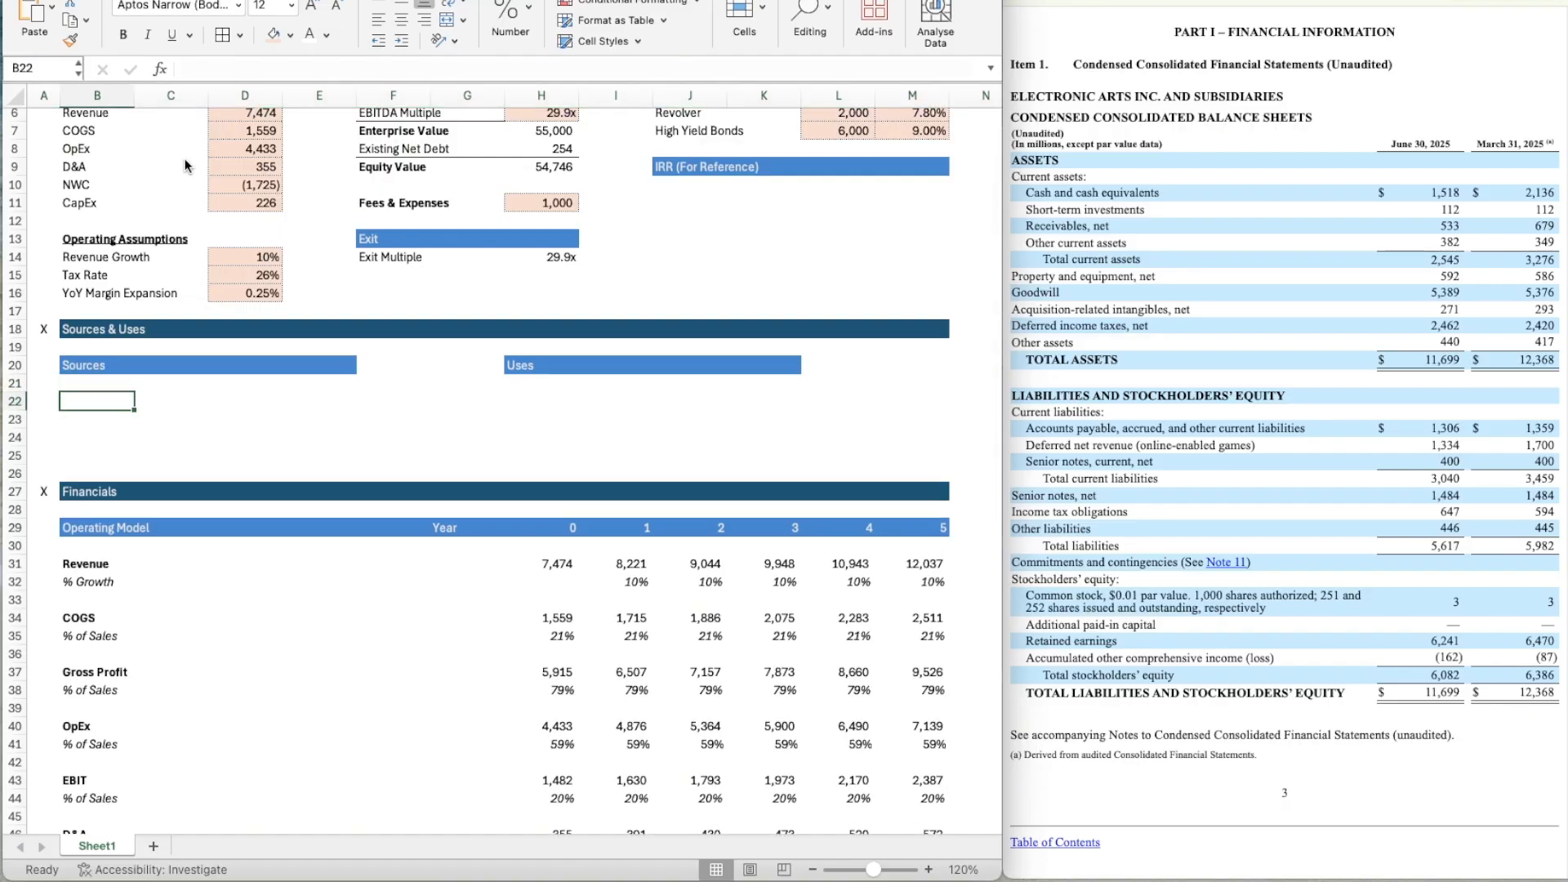
key(shift+space)
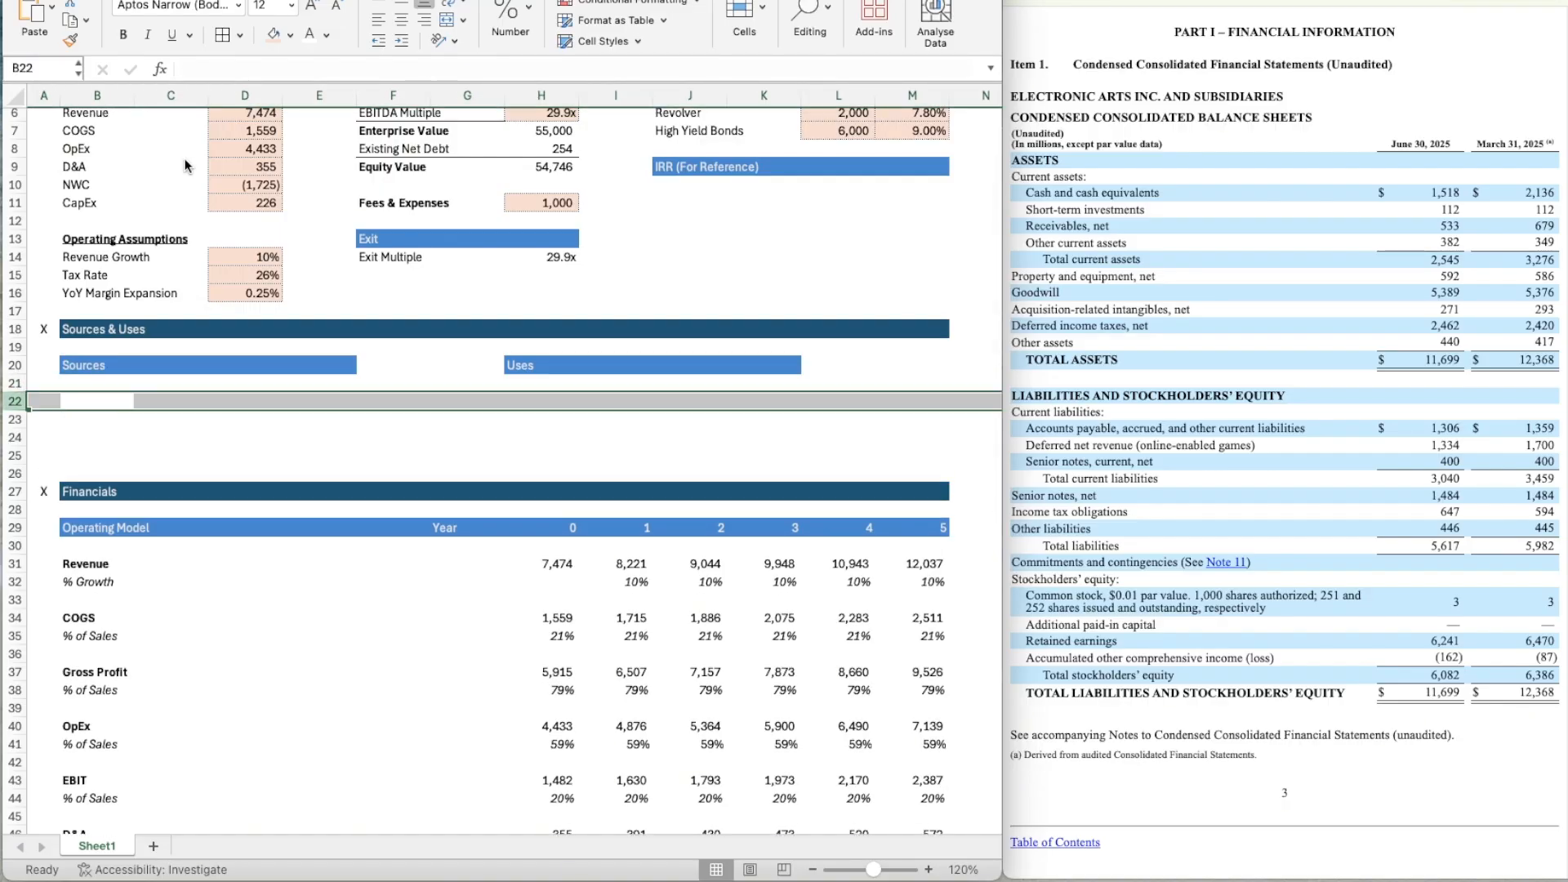
key(ctrl+shift+equal)
key(ctrl+shift+equal)
key(ctrl+shift+equal)
key(Down)
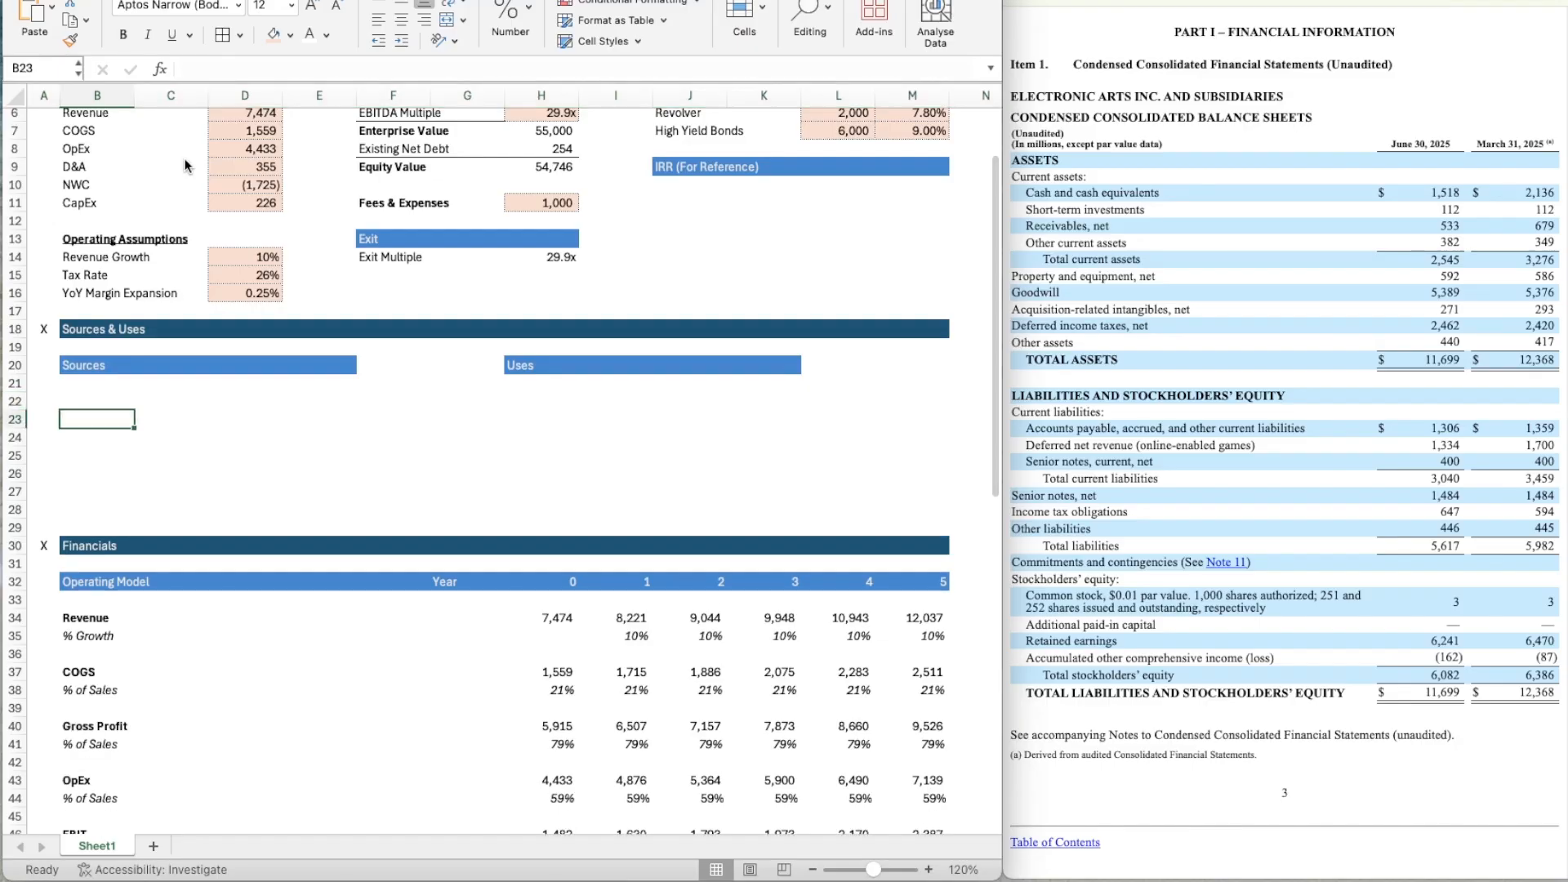
Extend the Sources header formatting from E20 to F20.
key(Up)
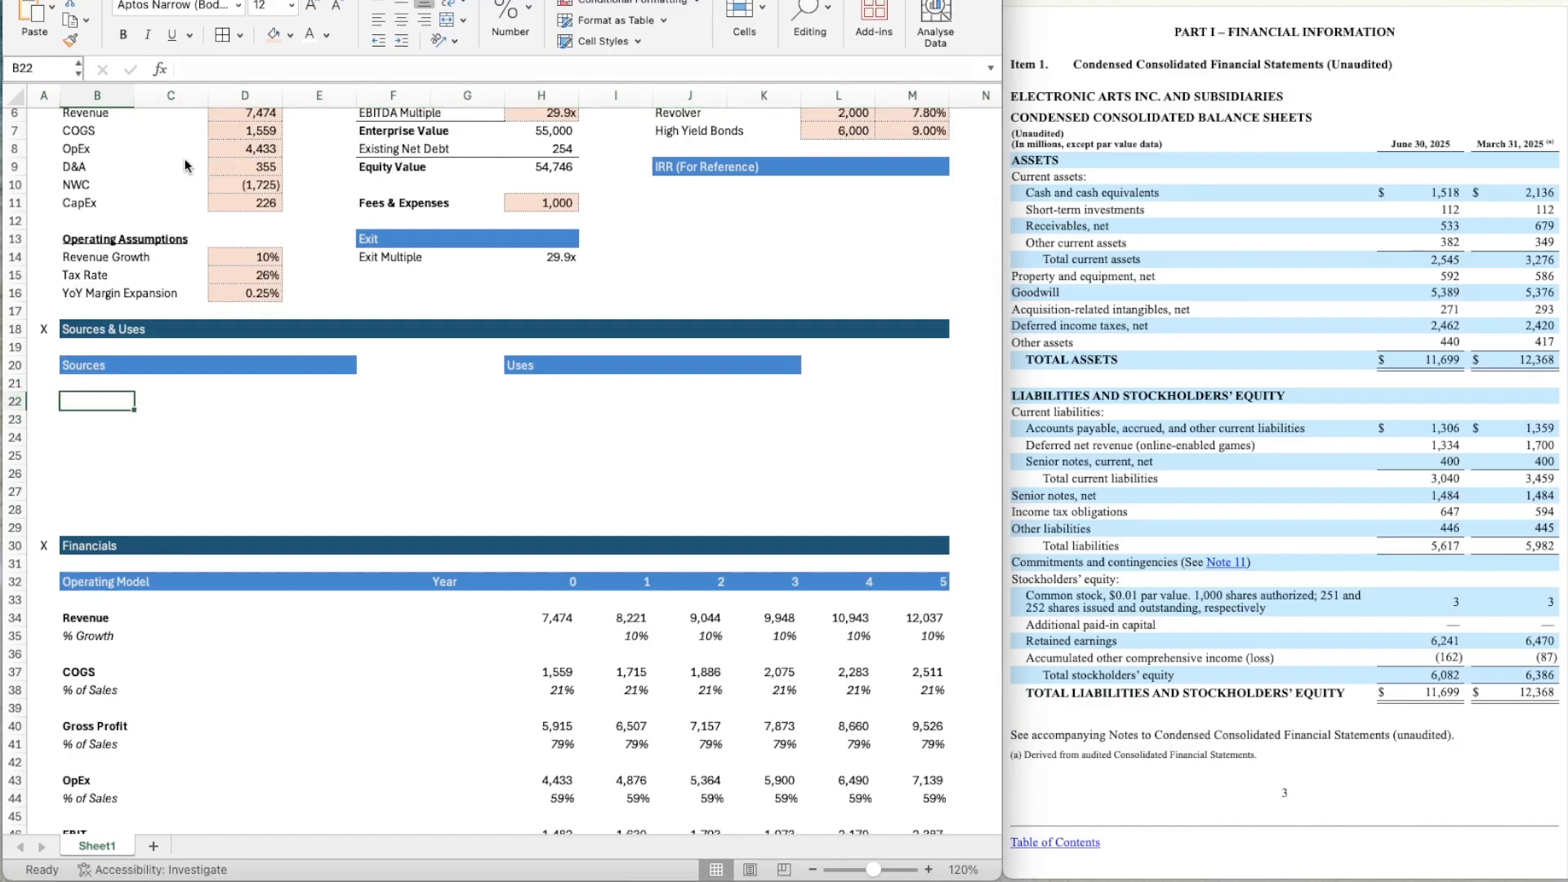
key(Up)
key(Right)
key(Right)
key(Right)
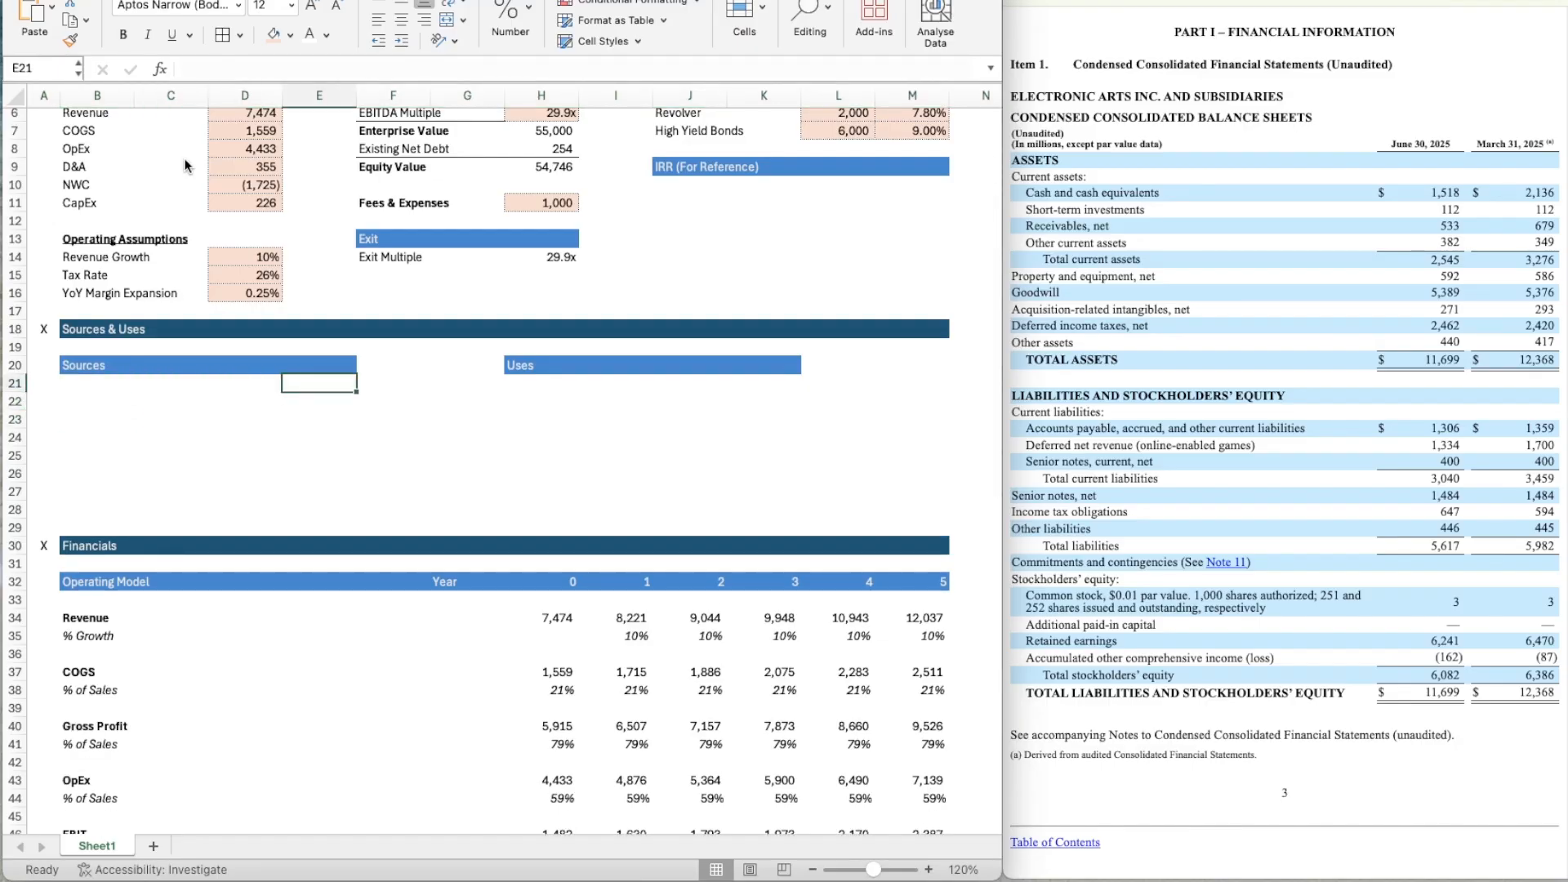
key(Left)
key(Left)
key(Right)
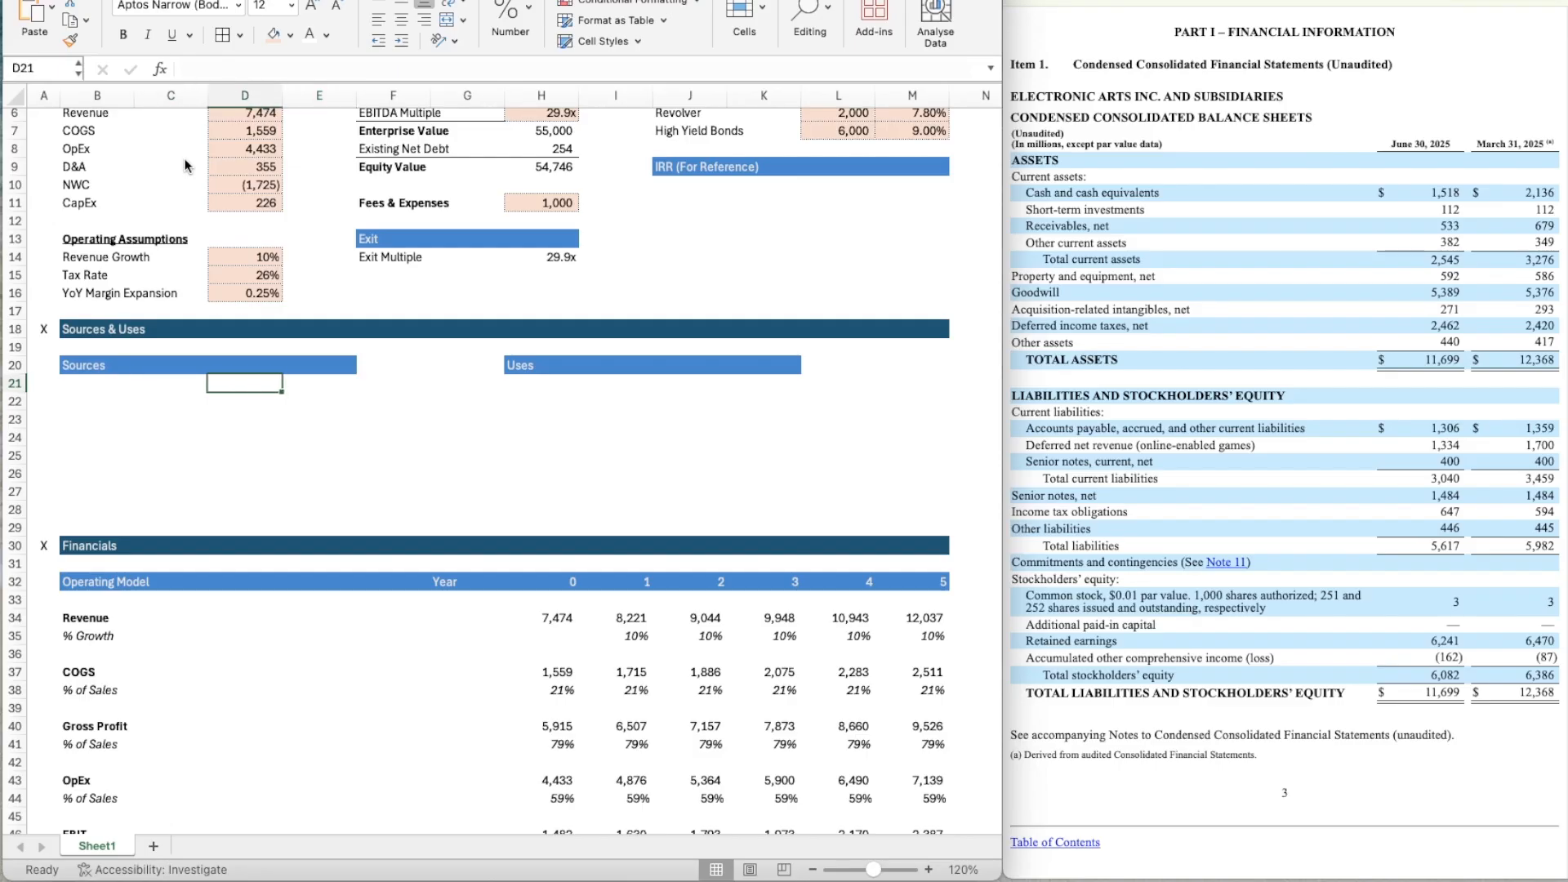
key(Left)
key(Right)
key(Right)
key(Up)
key(Right)
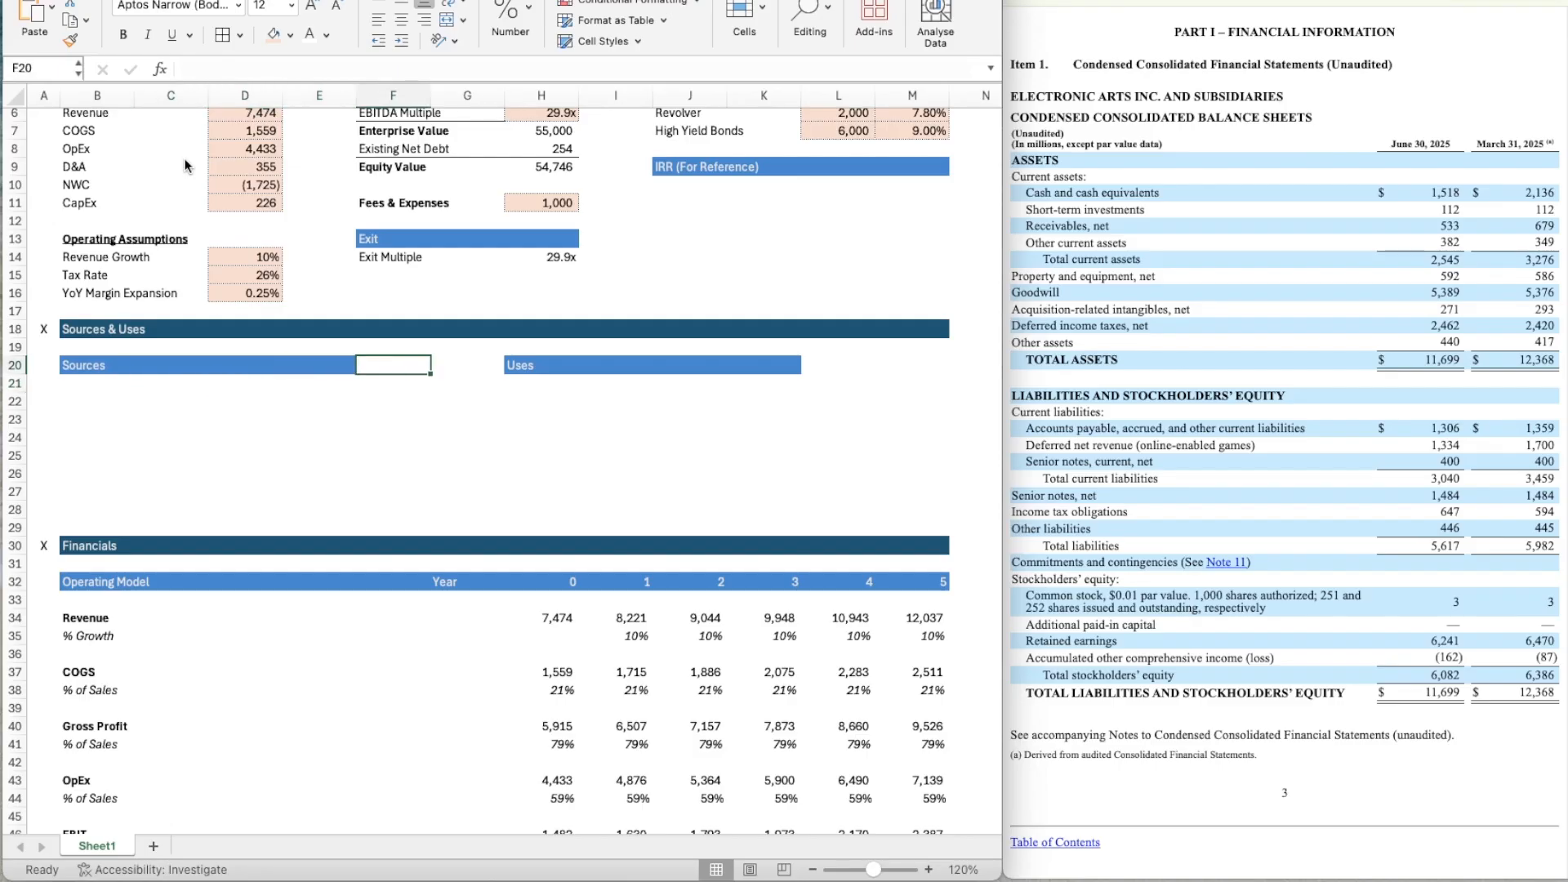
key(Left)
key(super+shift+c)
Move the Uses header bar from H20:K20 one column over to I20:L20.
key(Right)
key(super+shift+v)
key(Right)
key(Right)
key(shift+Right)
key(shift+Right)
key(shift+Right)
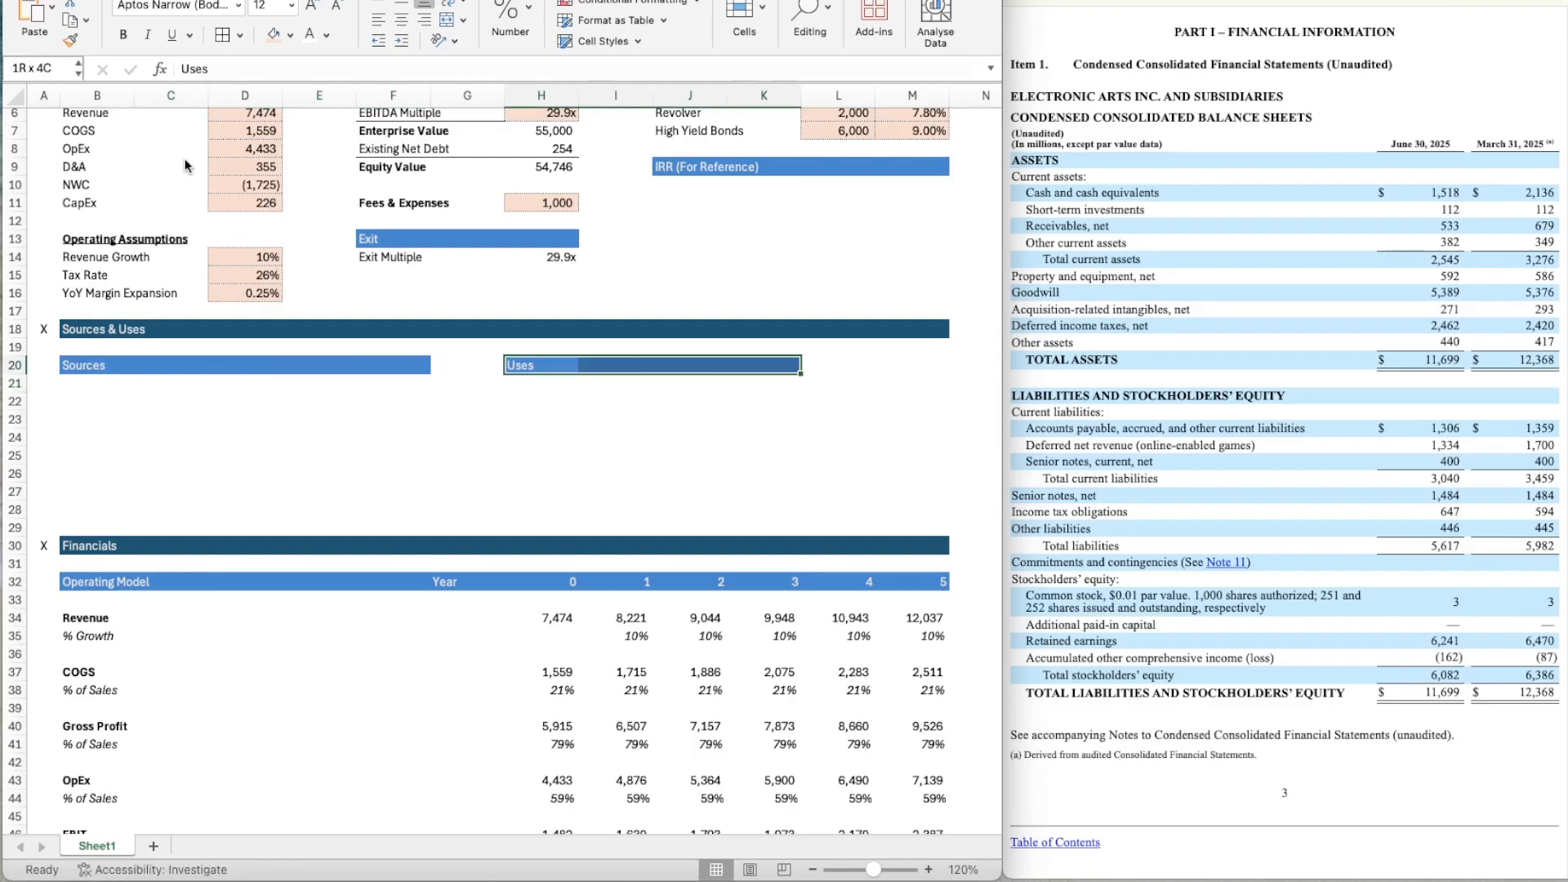
key(super+x)
Extend the Uses header formatting from L20 to M20.
key(Right)
key(super+v)
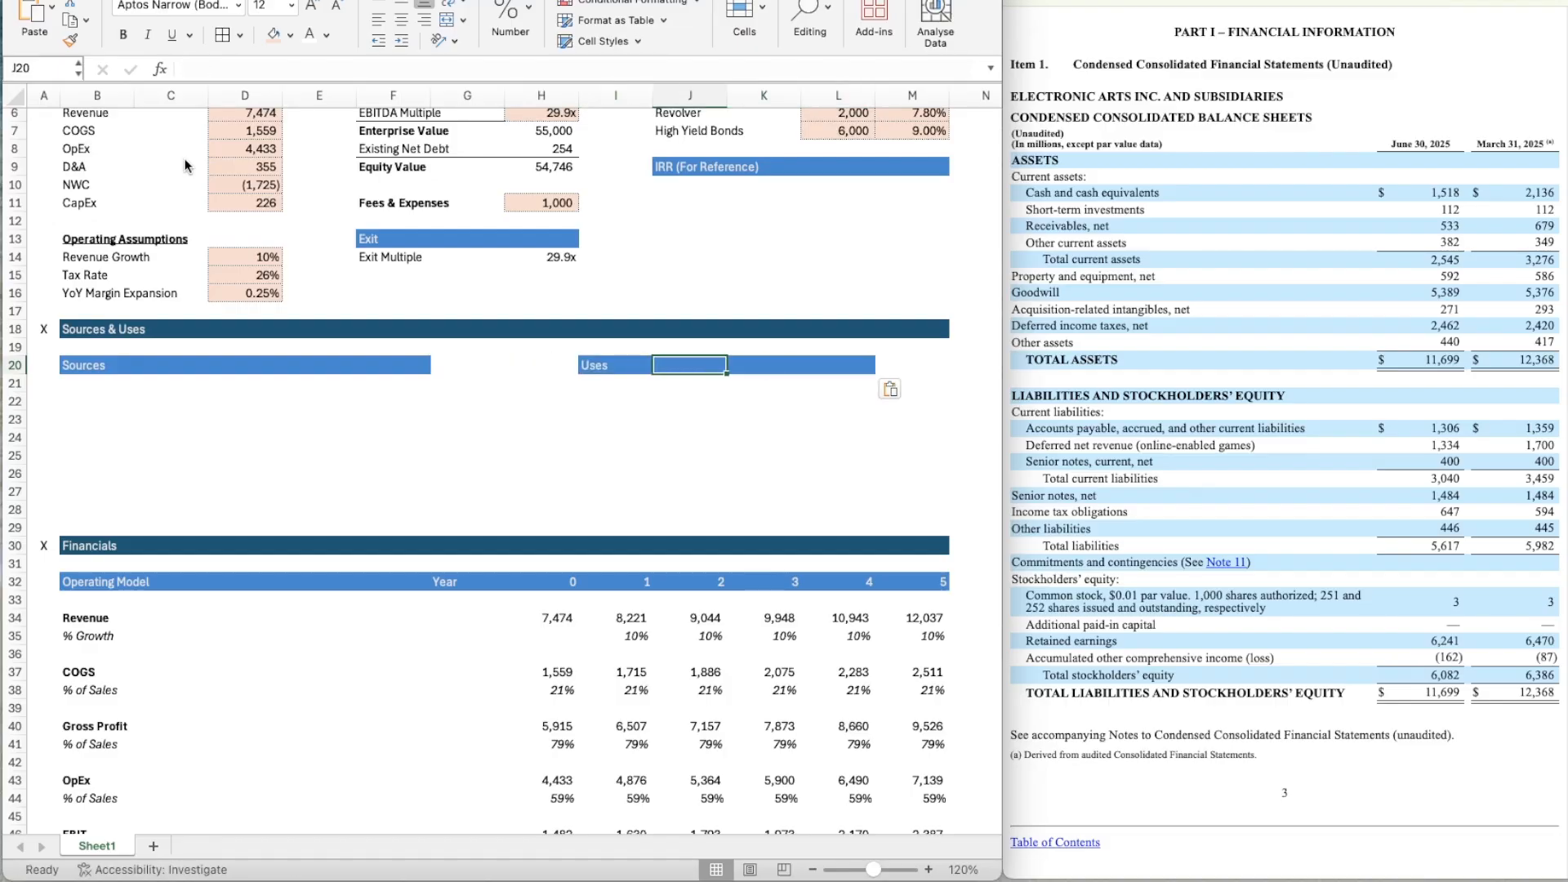
key(Right)
key(Right)
key(Right)
key(super+shift+c)
key(Right)
key(super+shift+v)
Enter the column header "Amount" in D21 under Sources and make it bold.
key(Down)
key(Left)
key(Left)
key(Left)
key(Left)
key(Left)
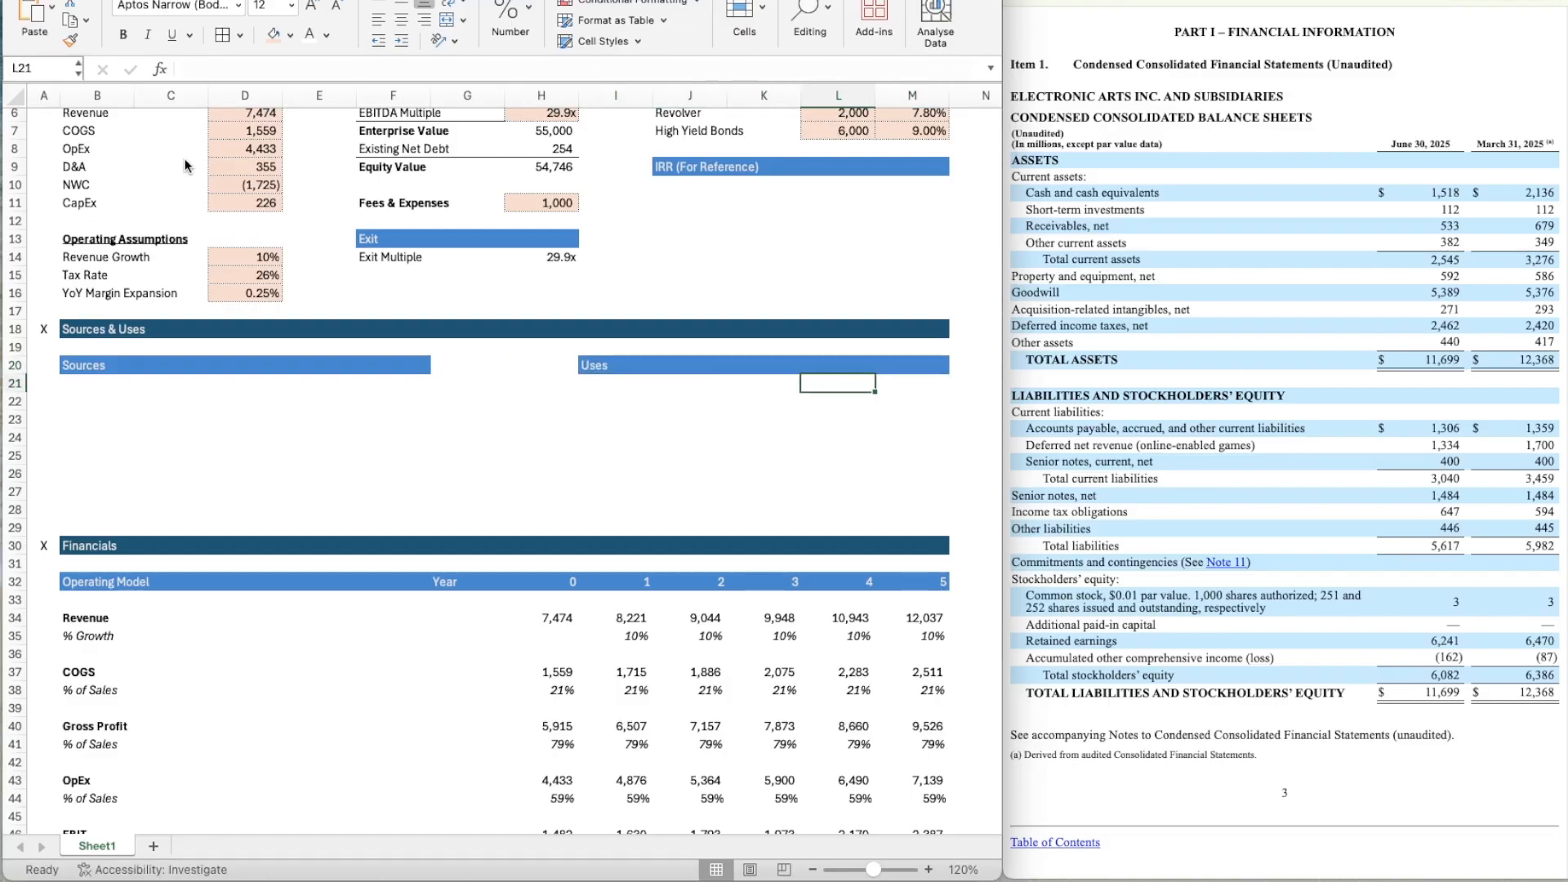
key(Down)
key(Left)
key(Left)
key(Left)
key(Left)
key(Left)
key(Left)
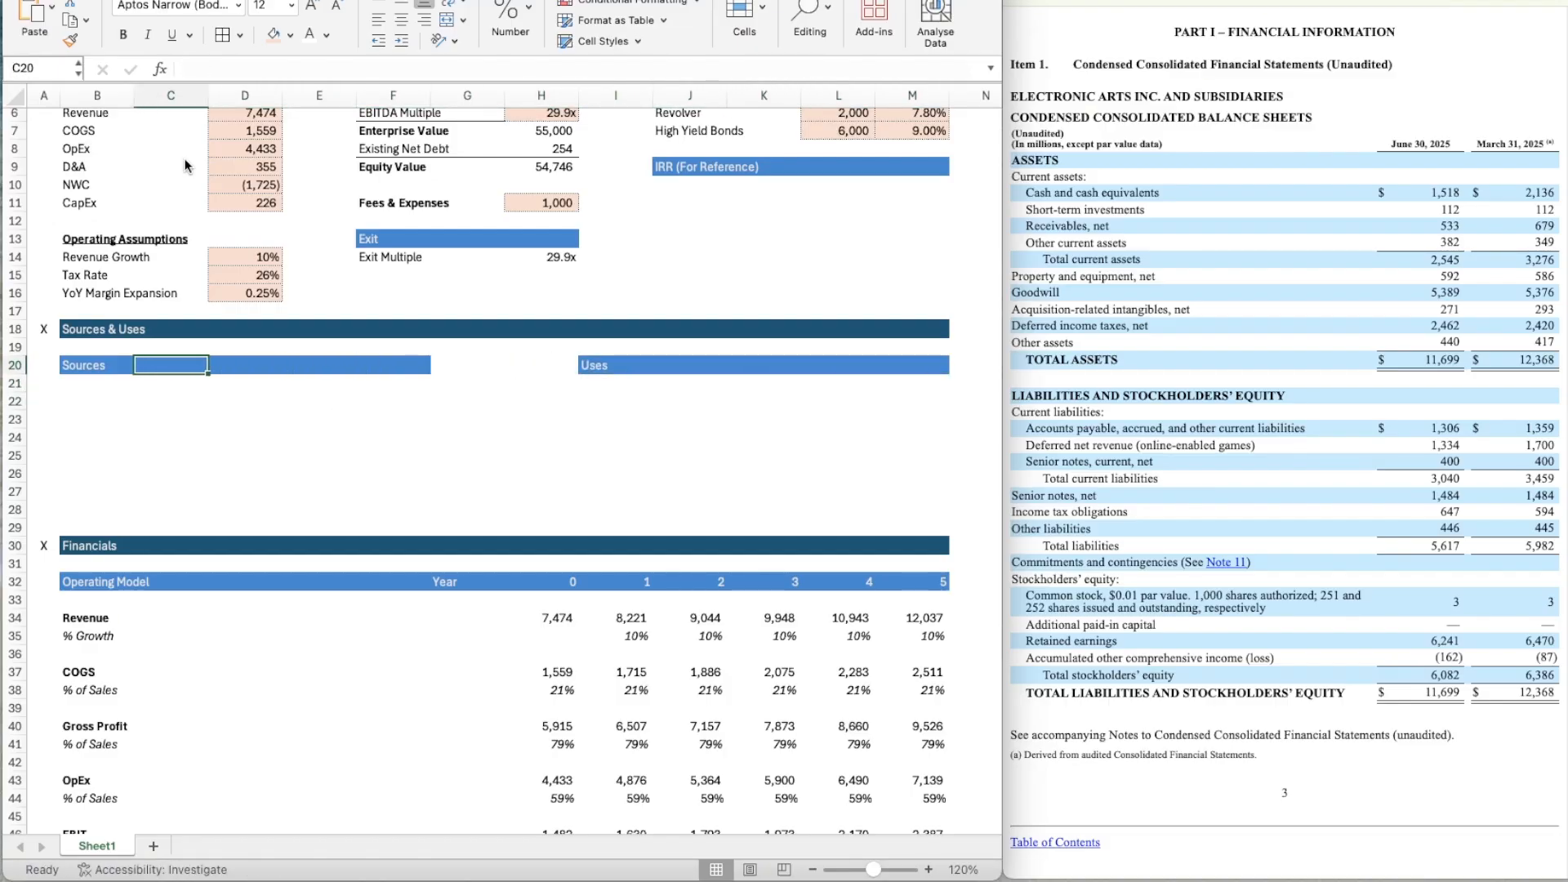
key(Up)
key(Right)
key(Right)
key(Right)
key(Right)
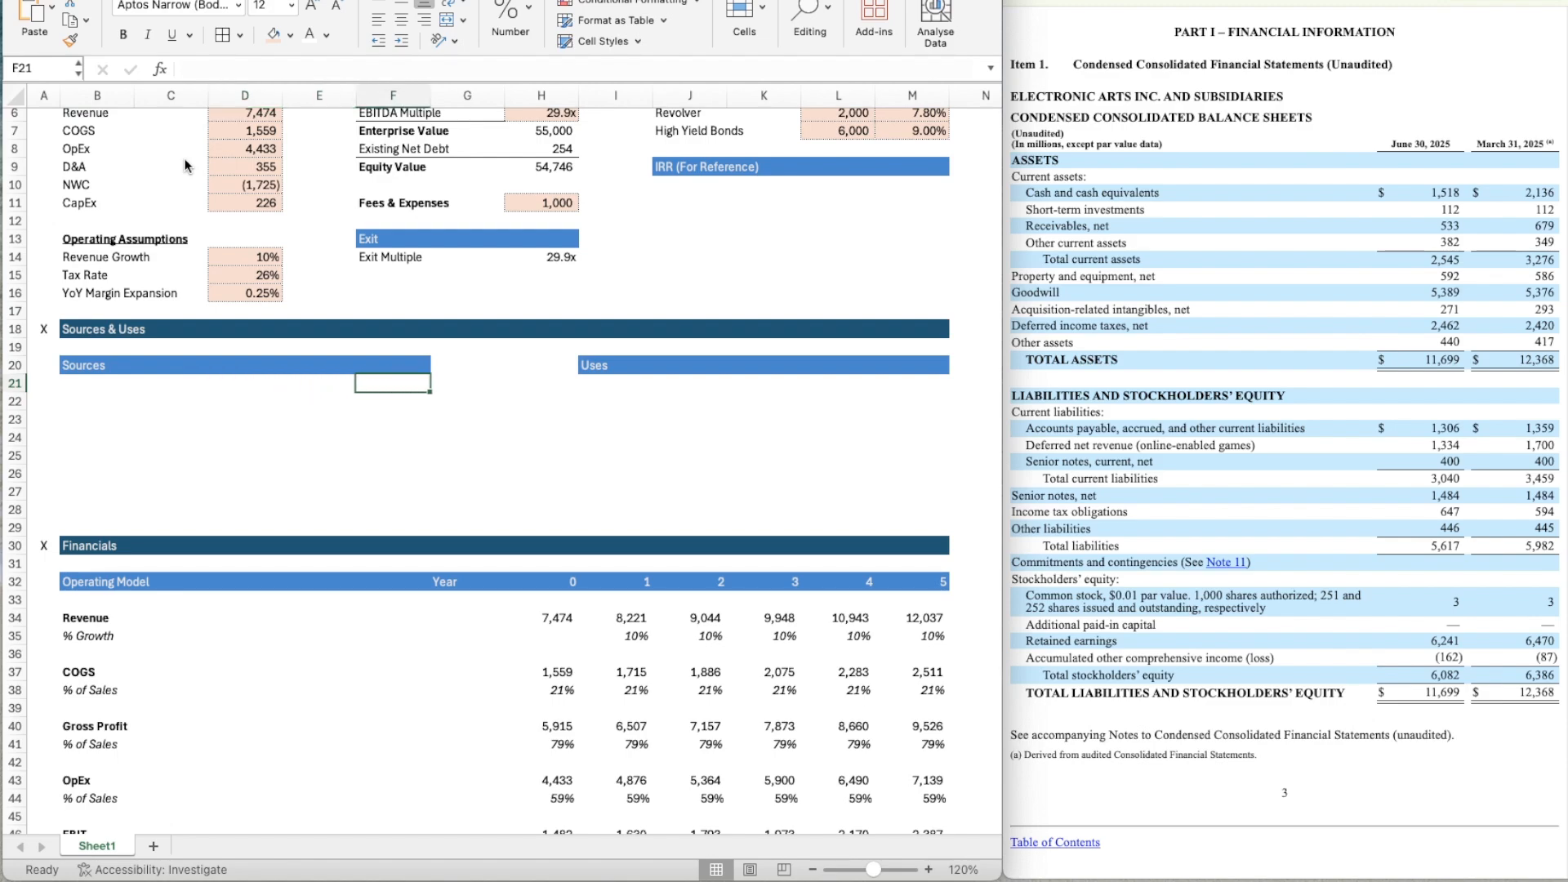
key(Left)
key(Left)
text(Amount)
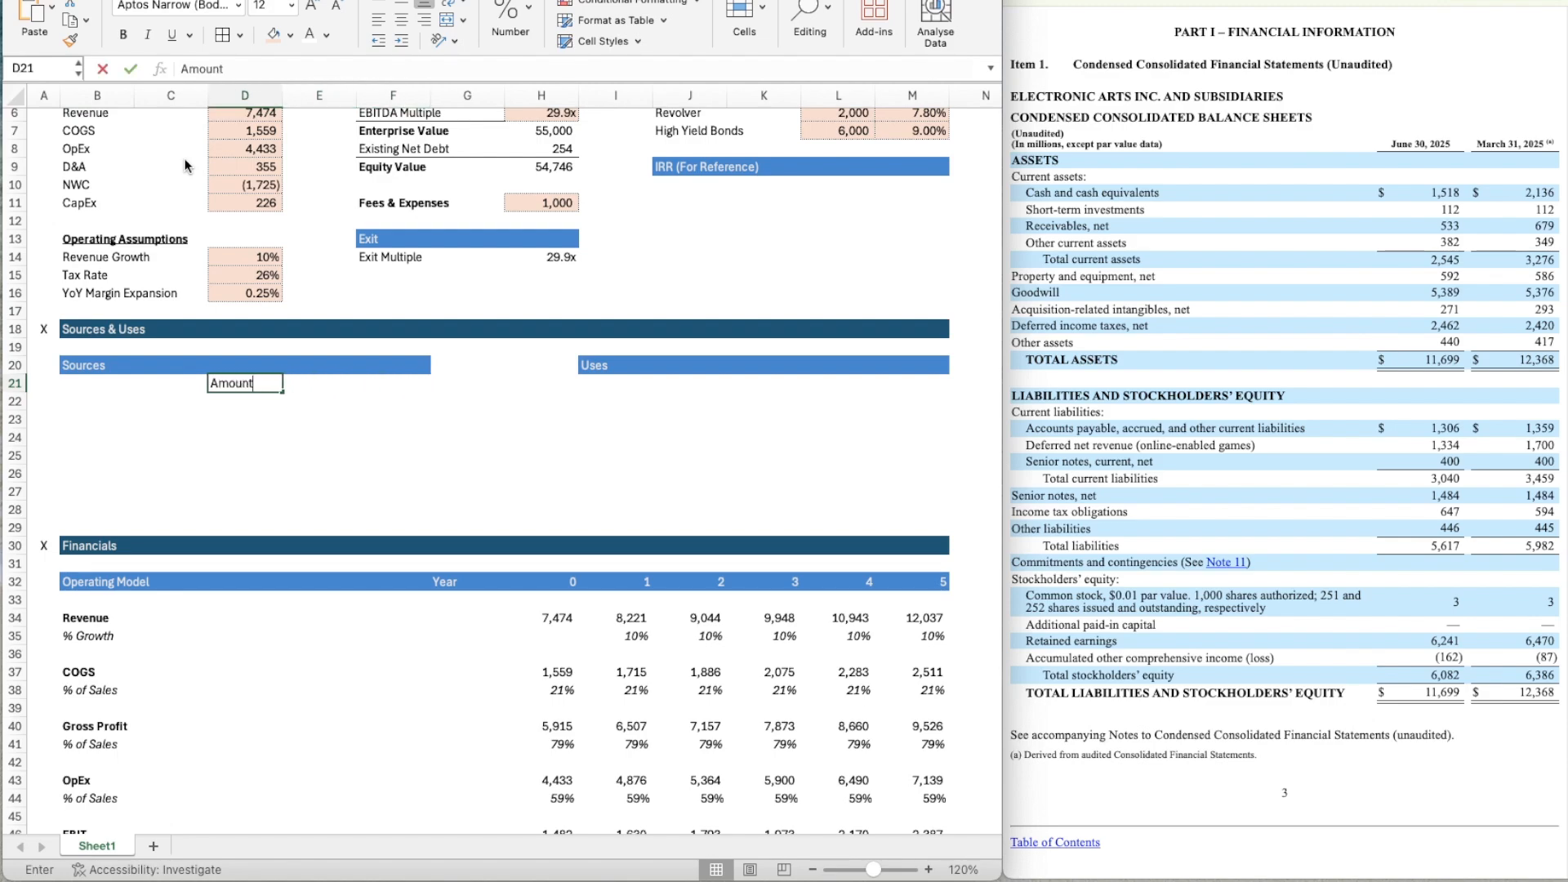
key(Return)
key(Up)
key(ctrl+b)
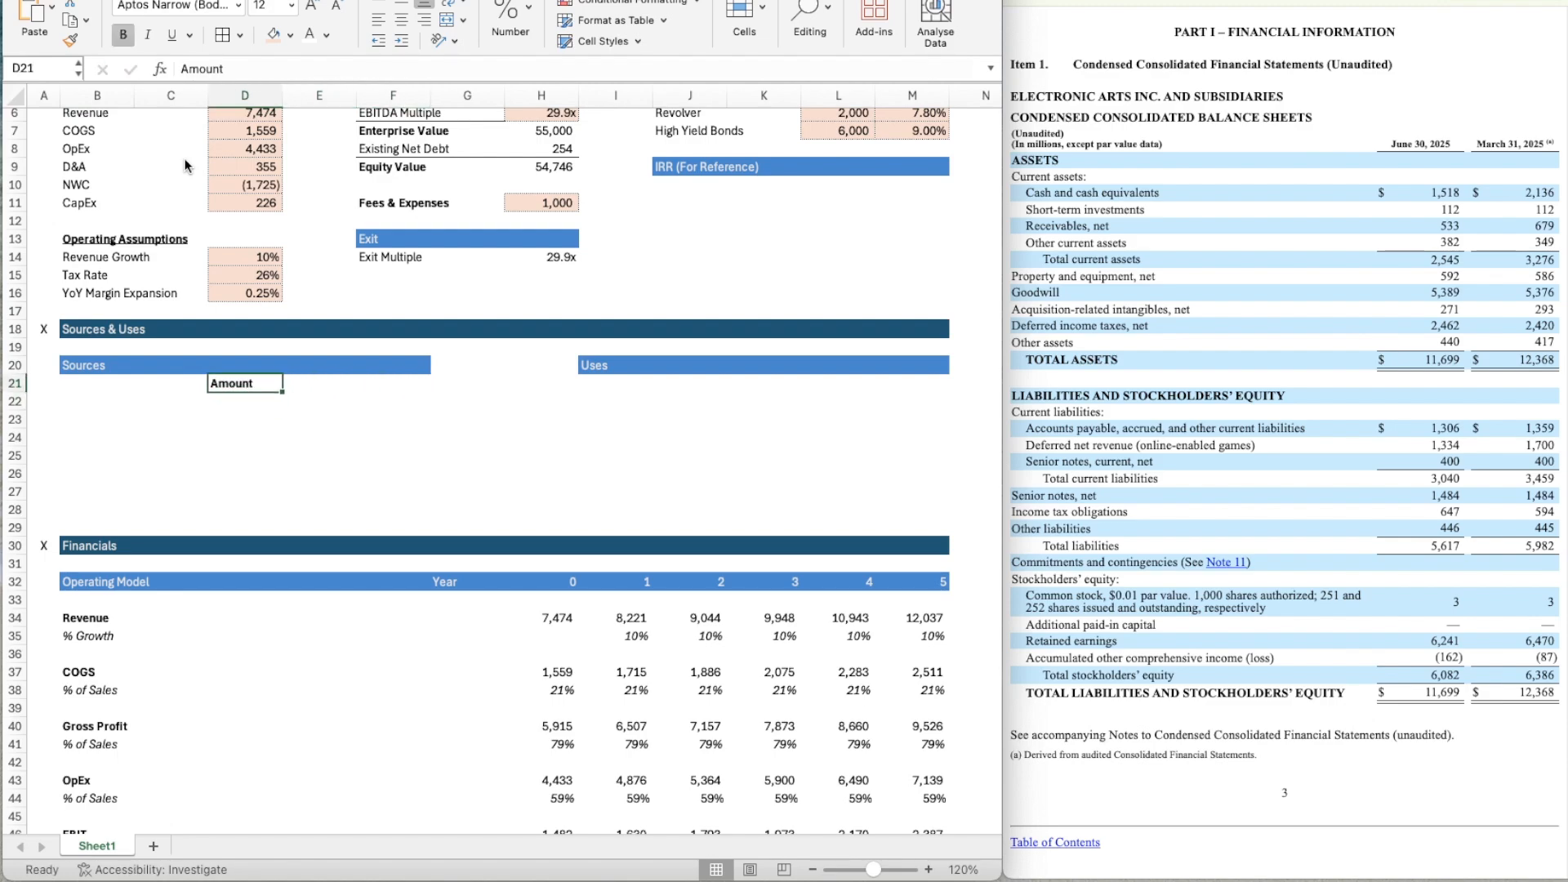
Re-enter "Amount" as the header in D21 and underline it.
text(U)
key(Right)
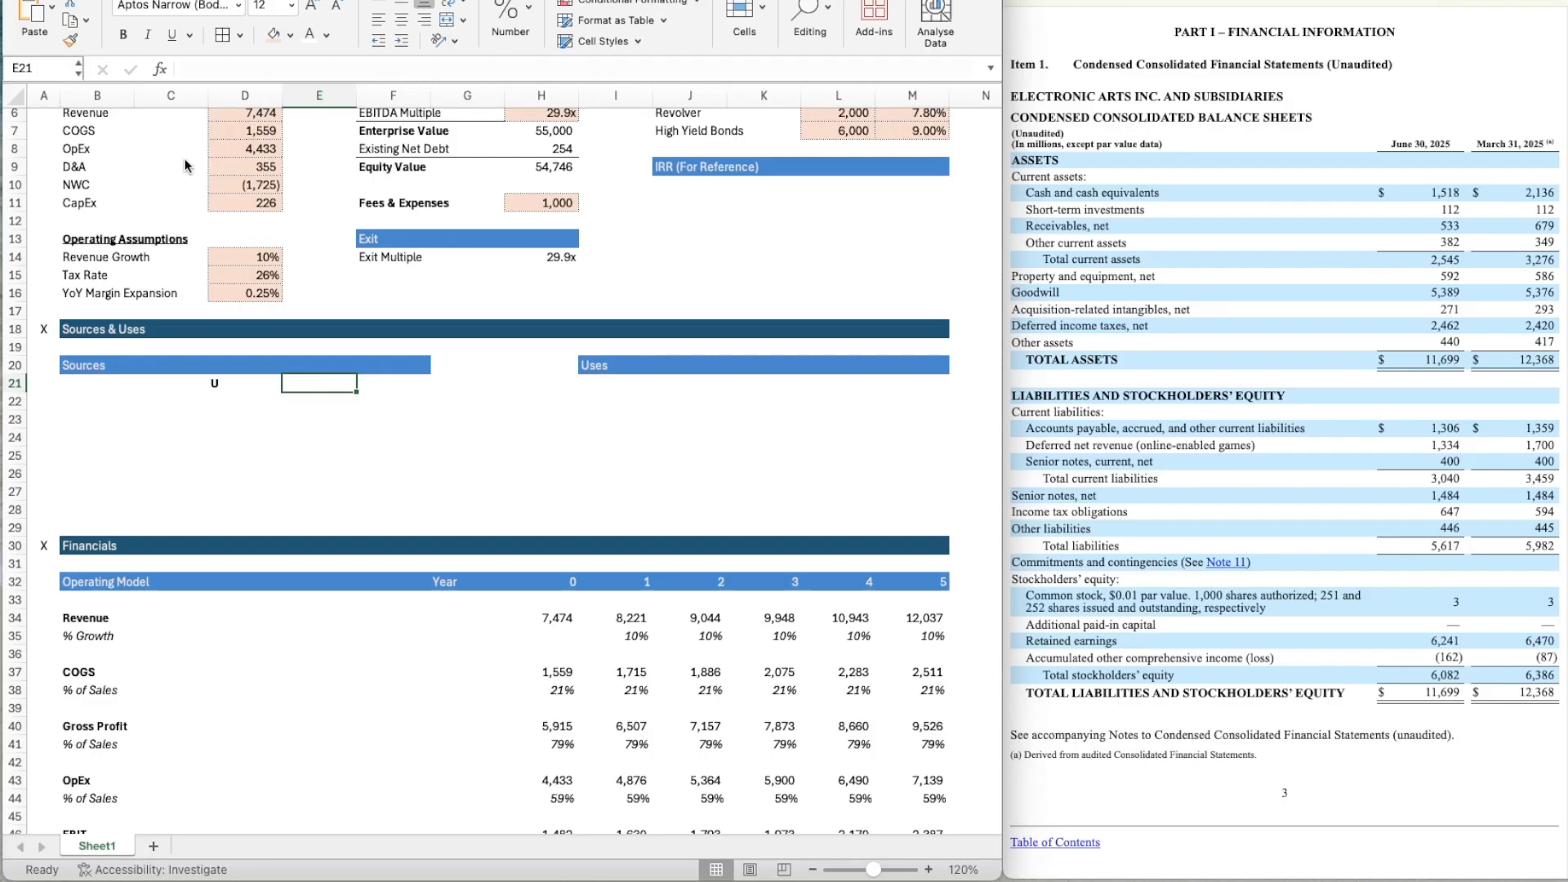
key(Left)
text(Amount)
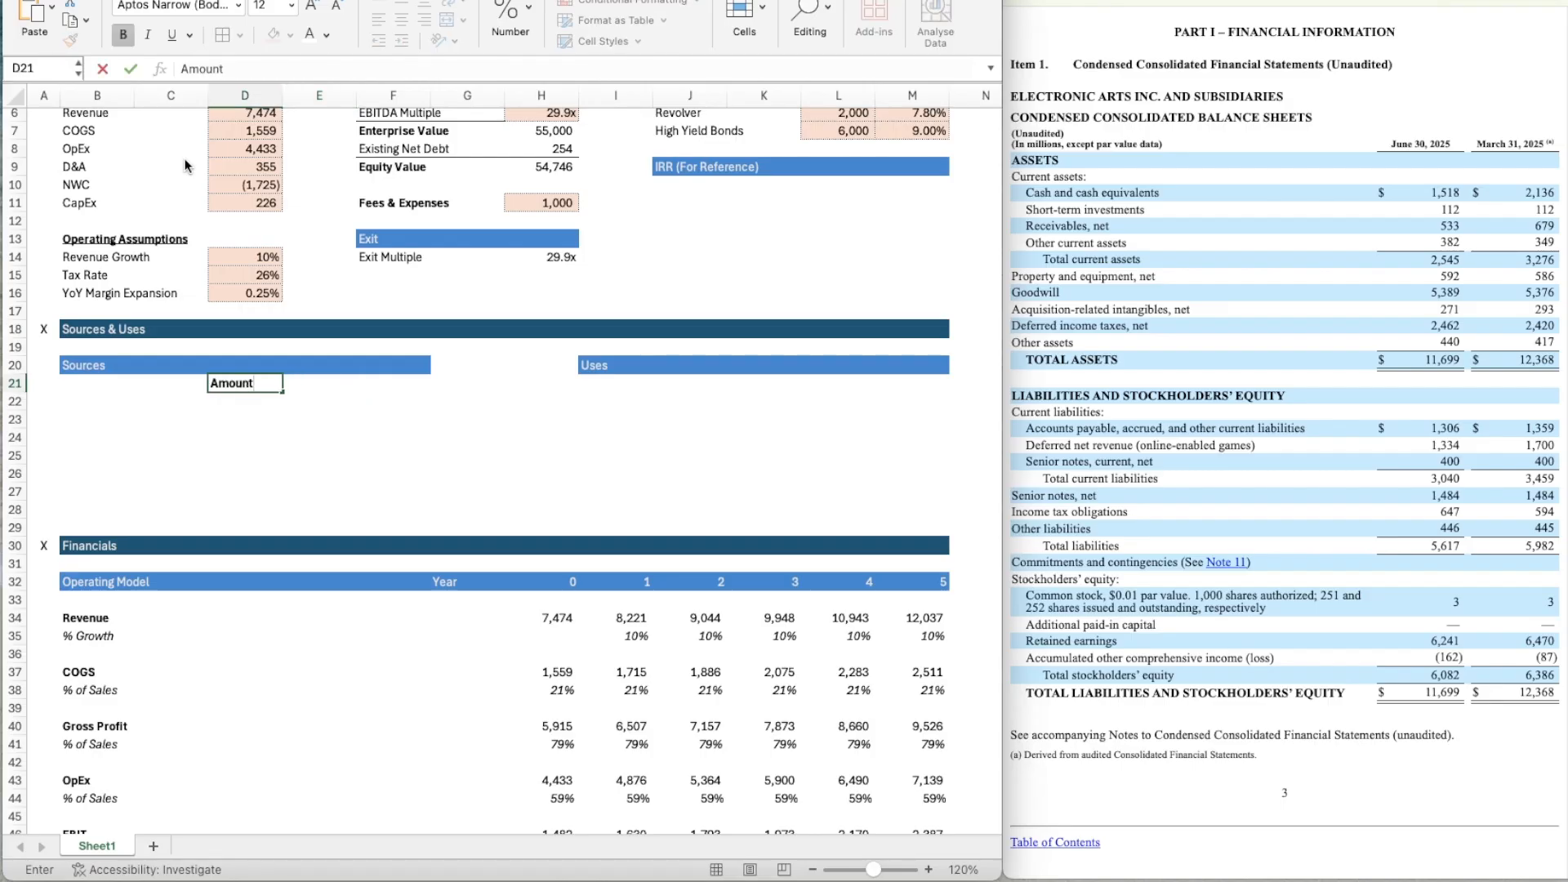
key(Return)
key(Up)
key(ctrl+u)
key(Right)
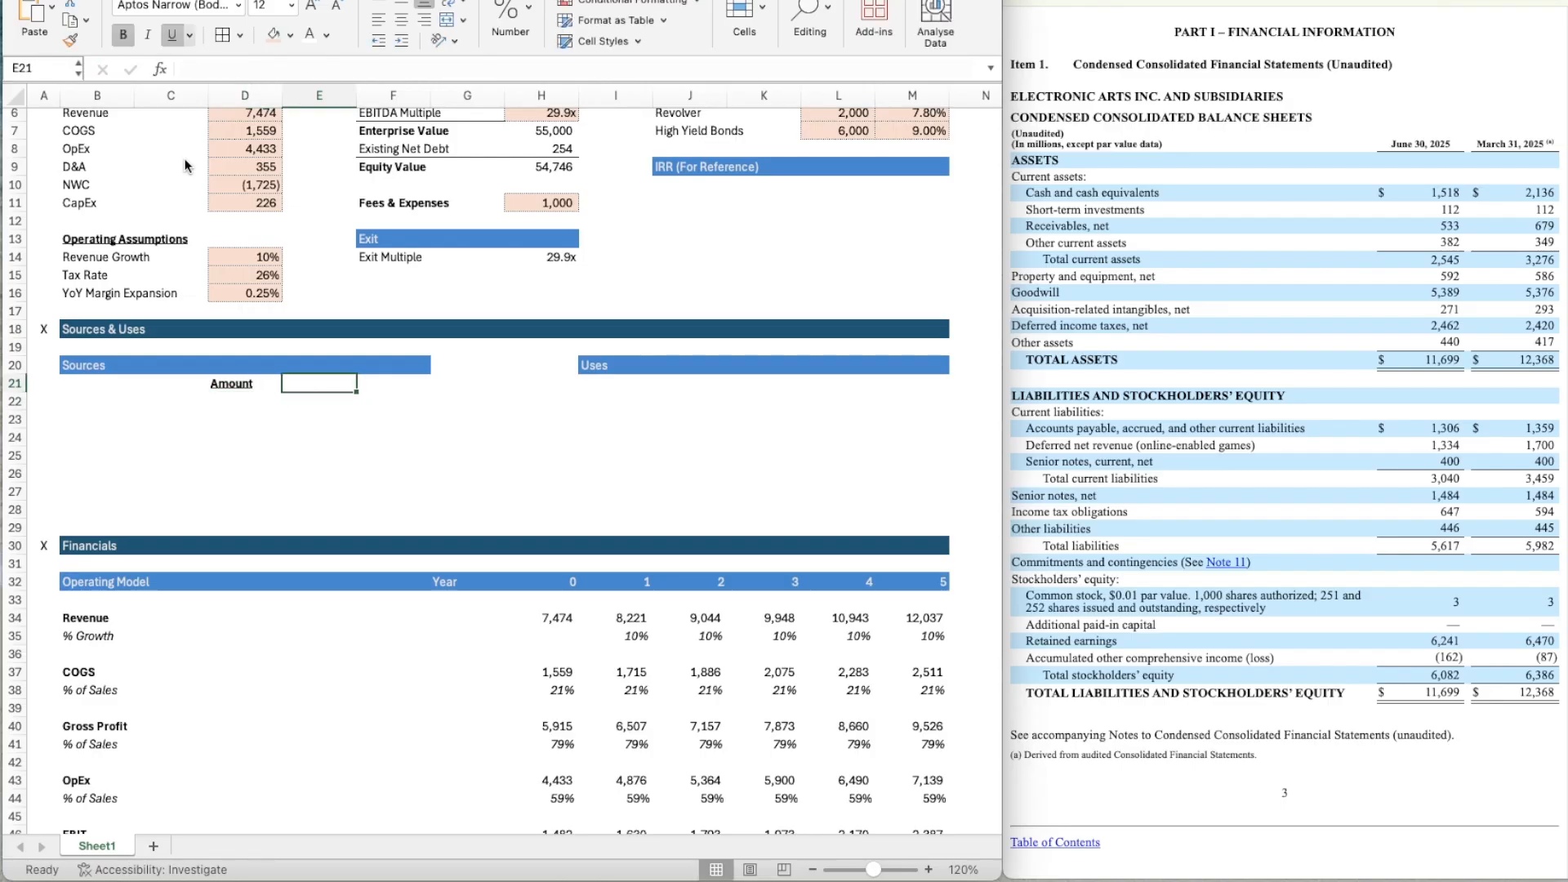
Add a bold "xEBITDA" column header in E21, beside the Amount header.
text(xEBITDA)
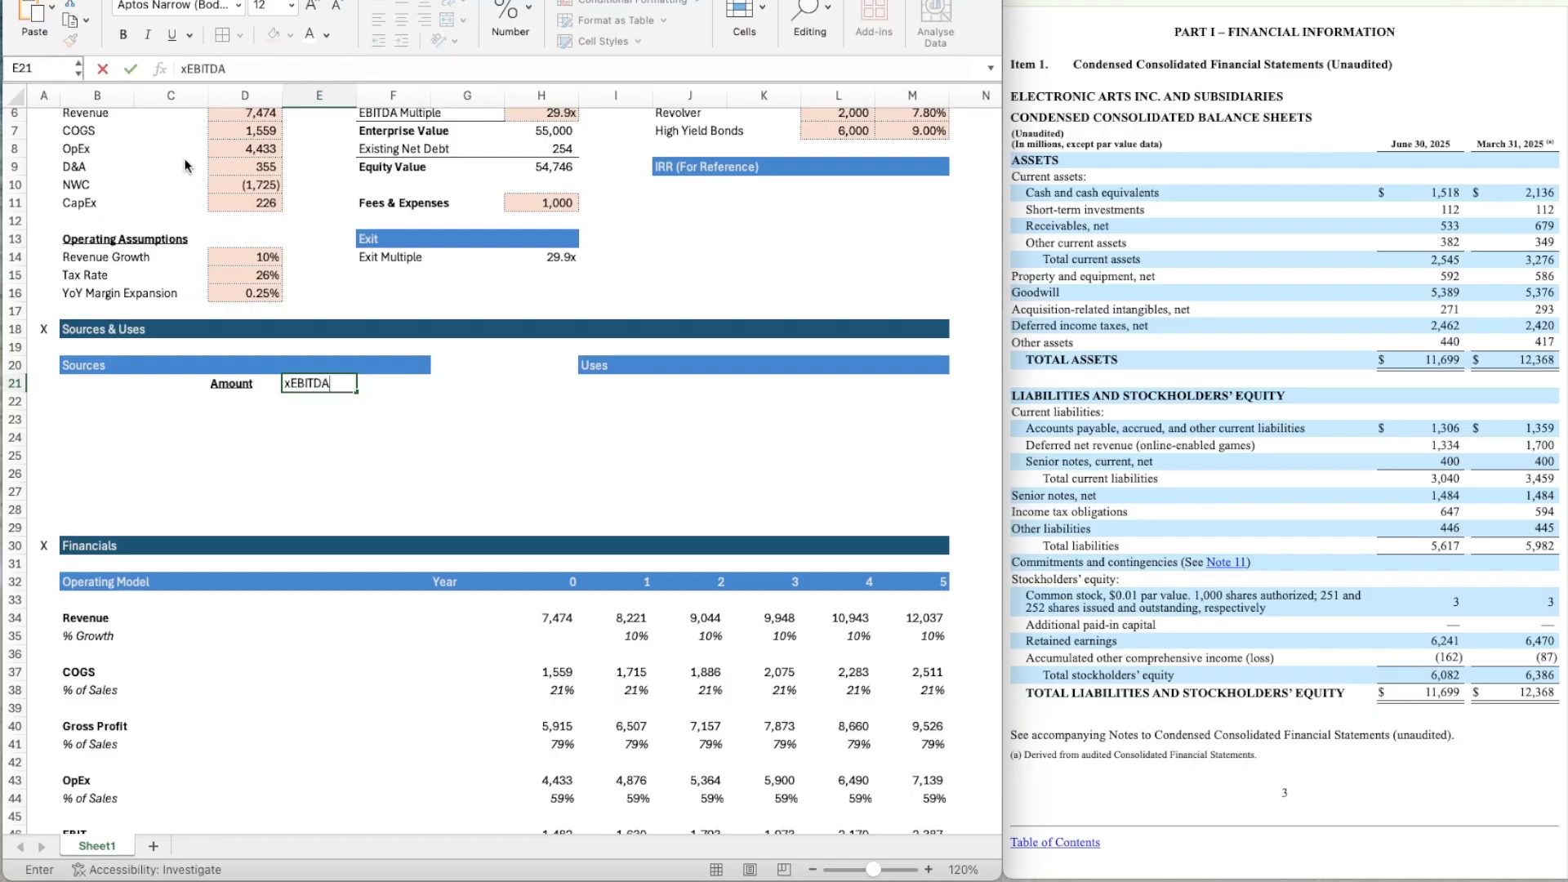
key(Return)
key(Up)
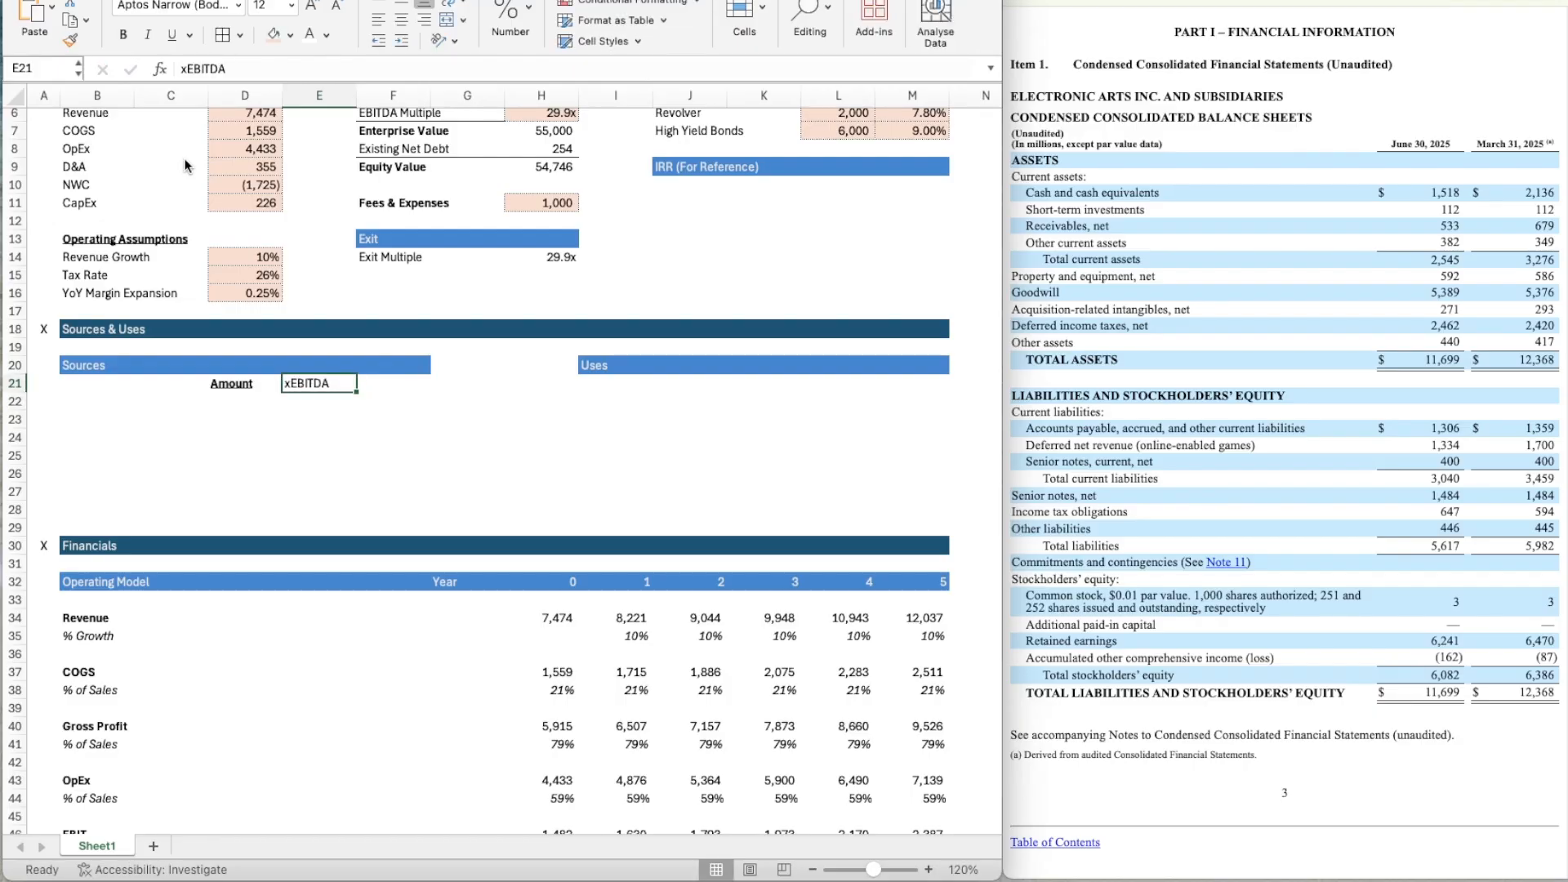
key(ctrl+b)
key(Right)
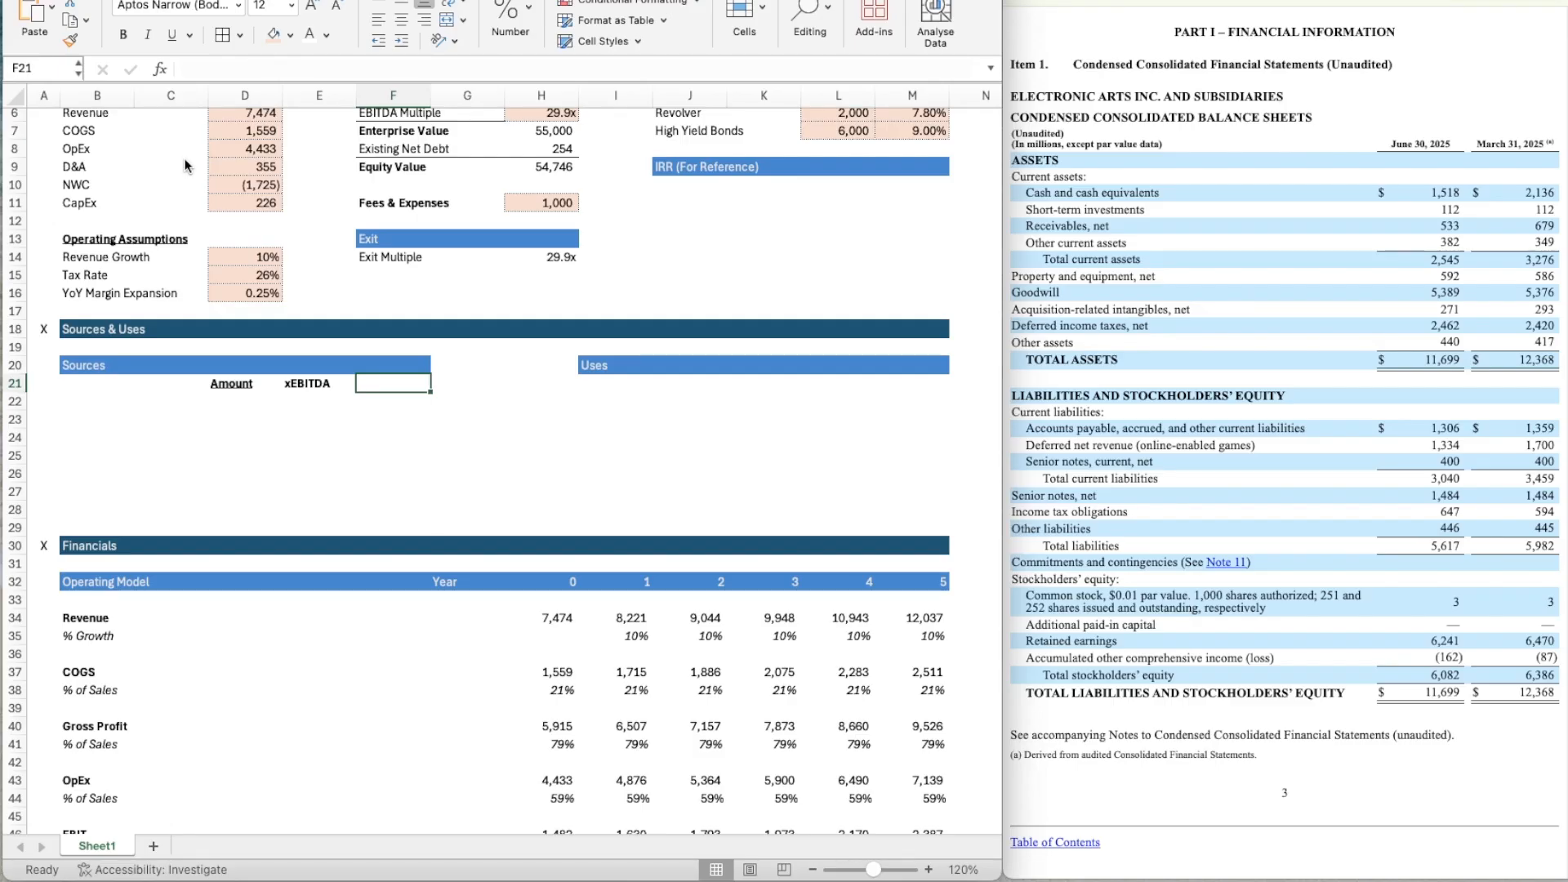
Add a bold "% Capital" column header in F21 and go to B22 for the first source row.
text(% Capitals)
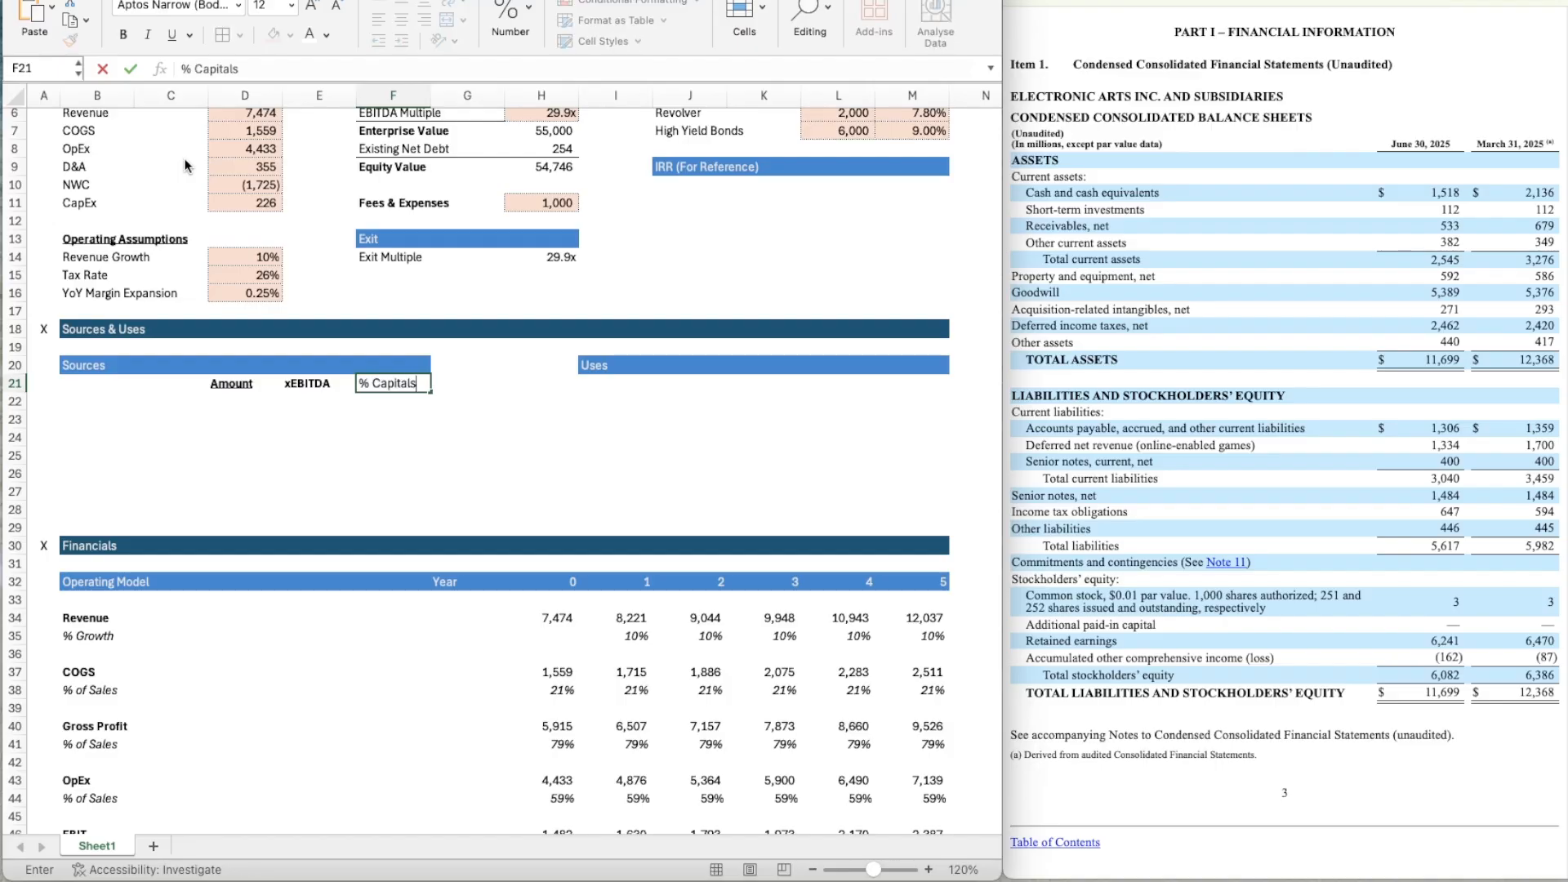
key(ctrl+Return)
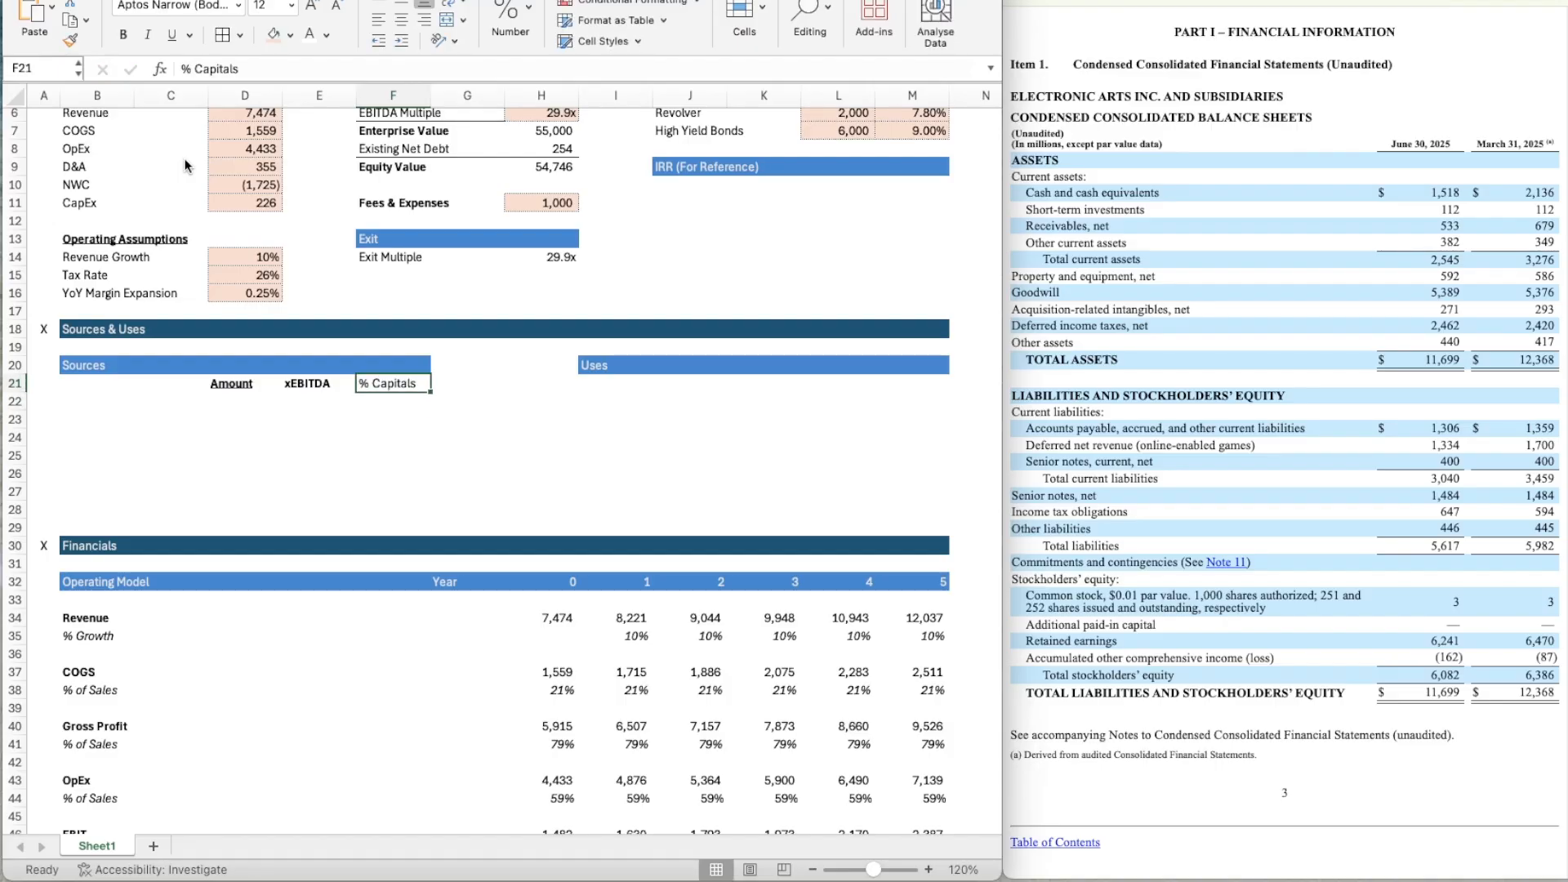
text(% Capital)
key(ctrl+Return)
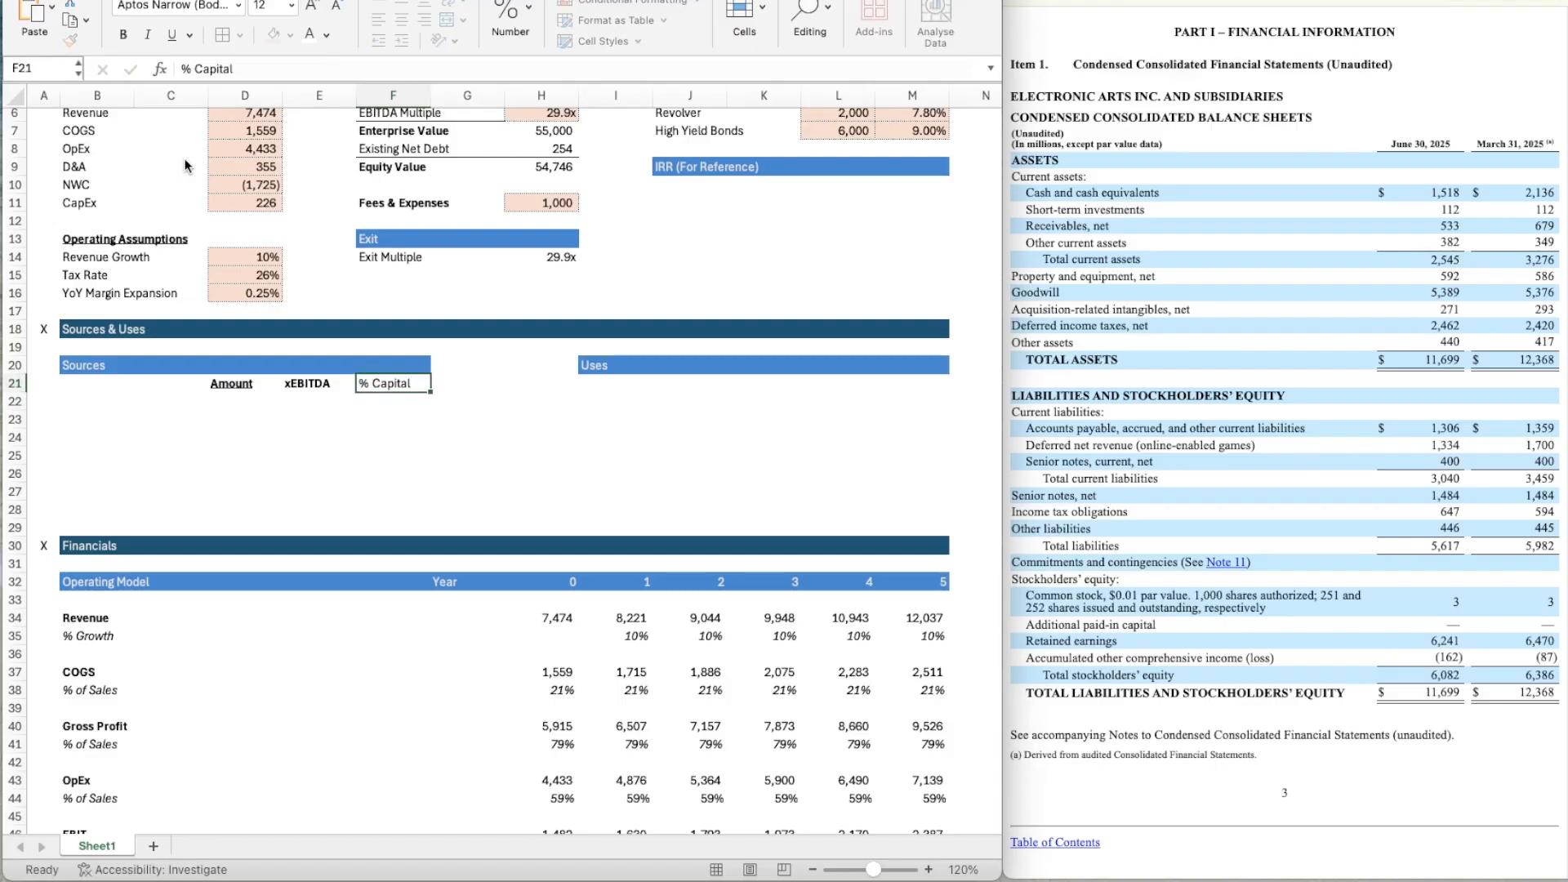
key(ctrl+b)
key(Left)
key(Left)
key(Down)
key(Left)
key(Left)
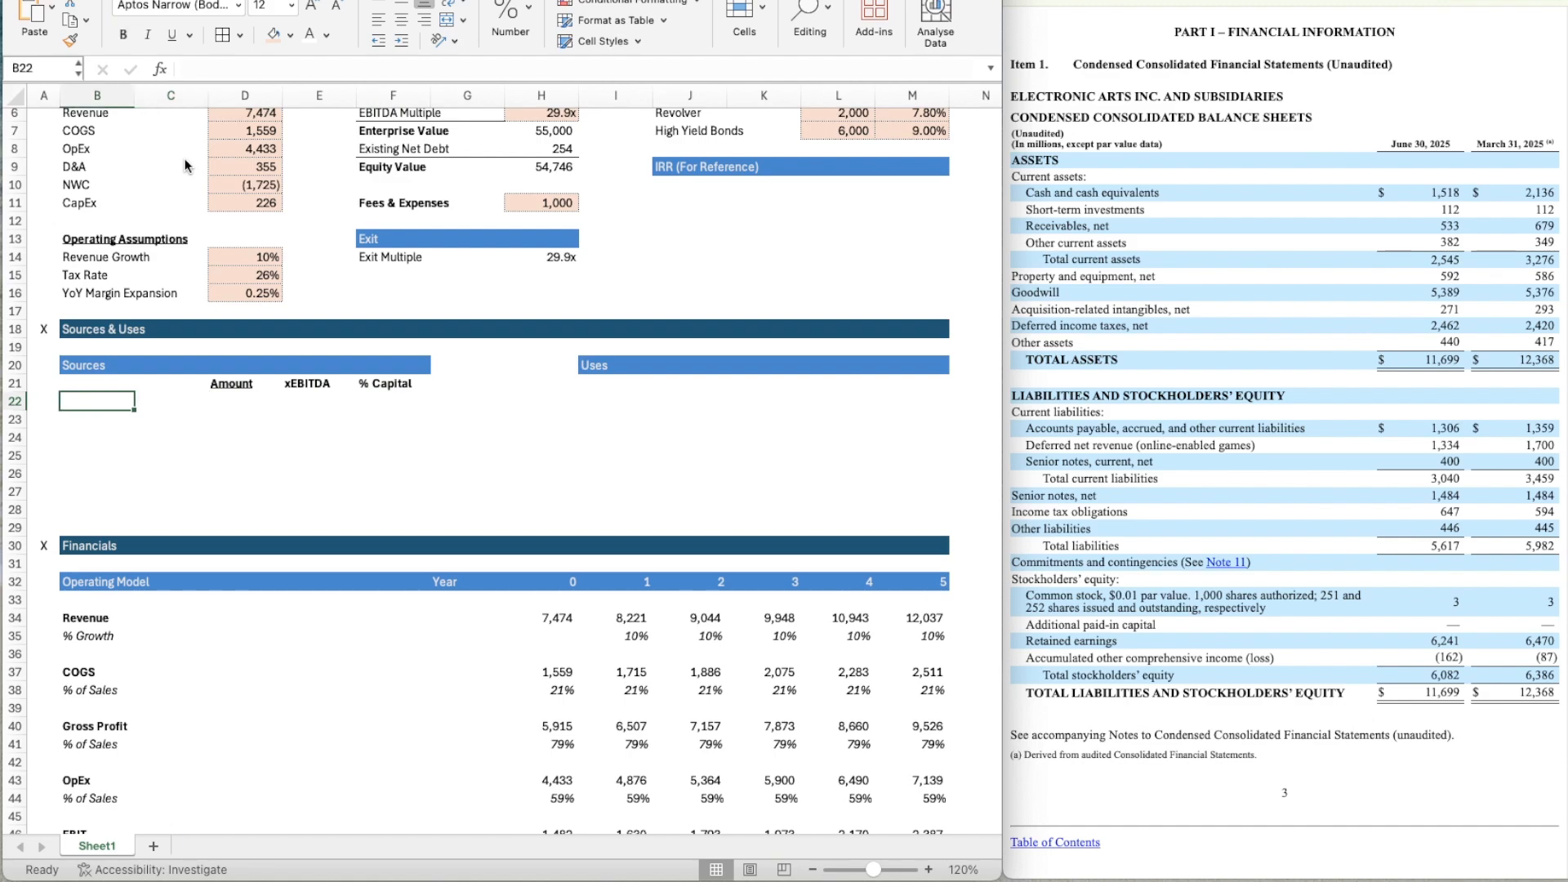
text(Term Loan B)
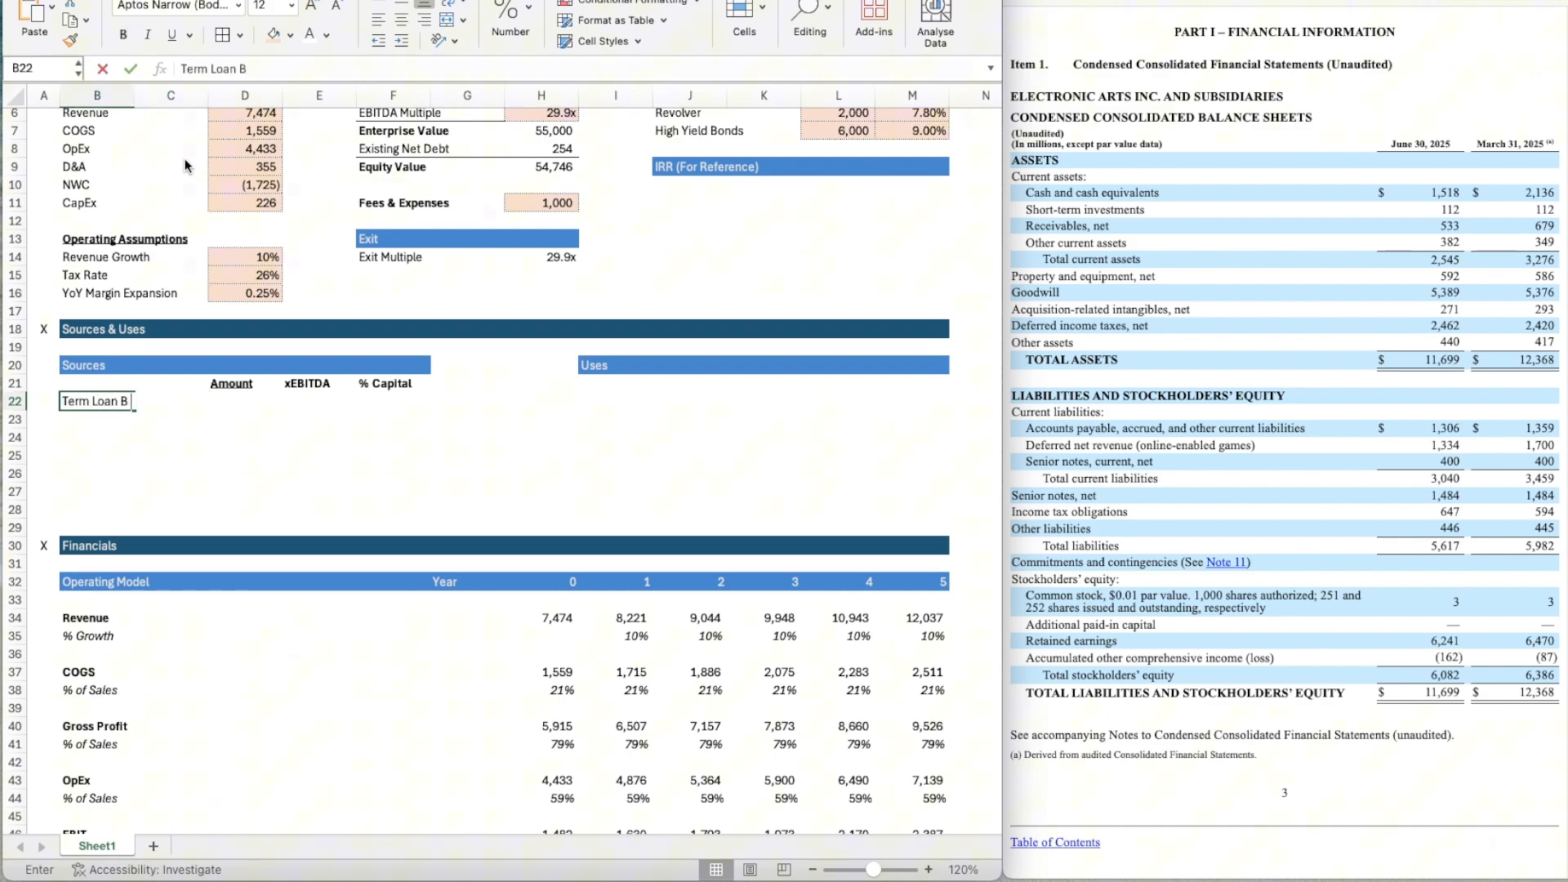
key(Return)
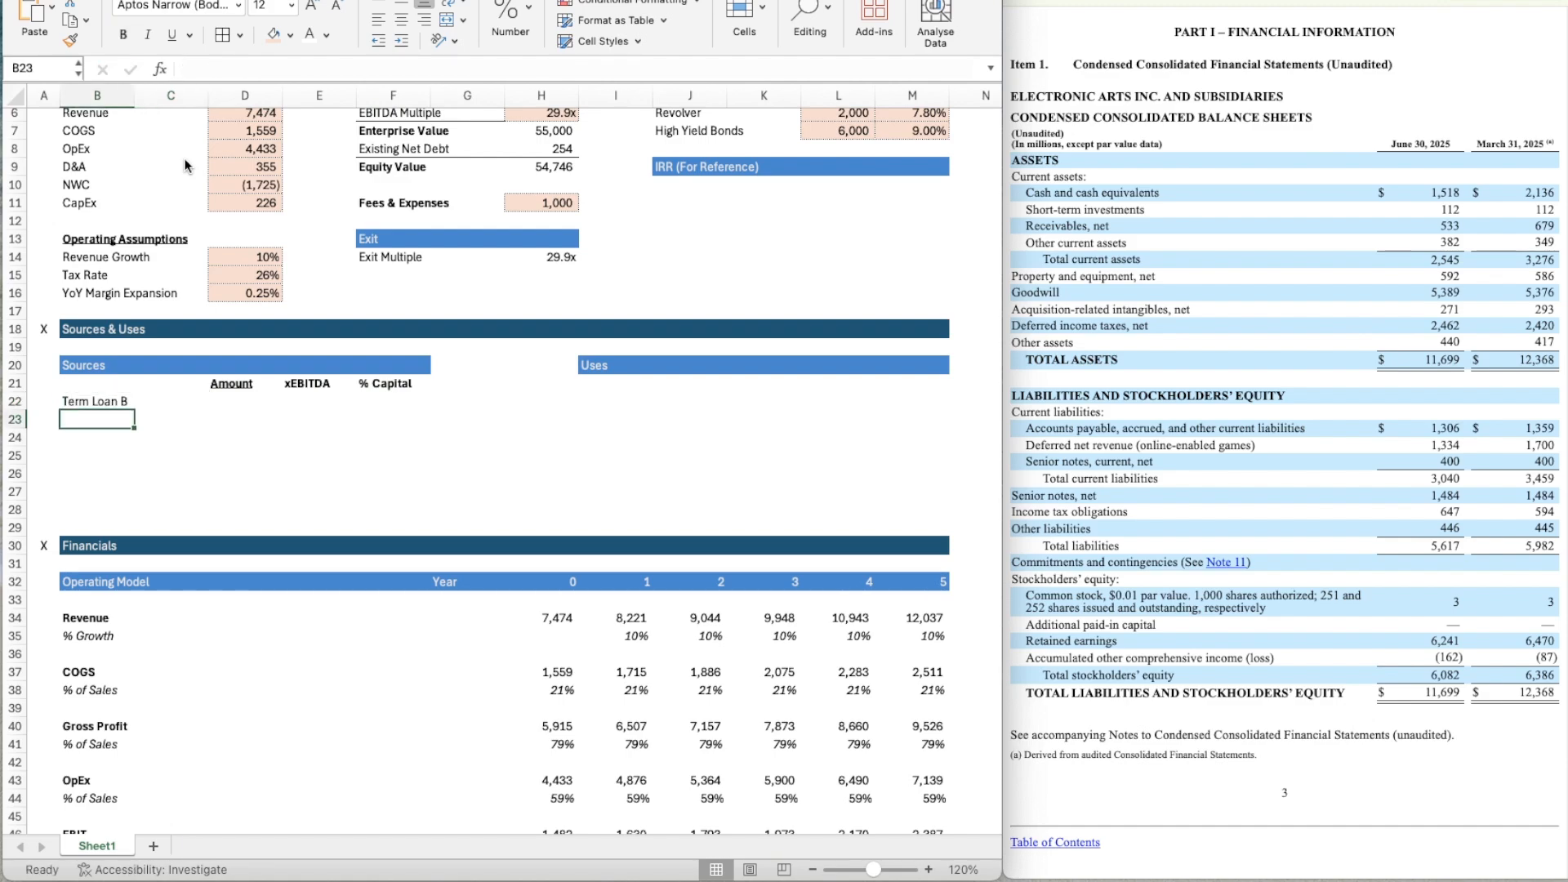
key(Up)
key(Delete)
Link B22 to the Term Loan B label with =J5 and copy the formula down through B24.
scroll(242, 198, up, 2)
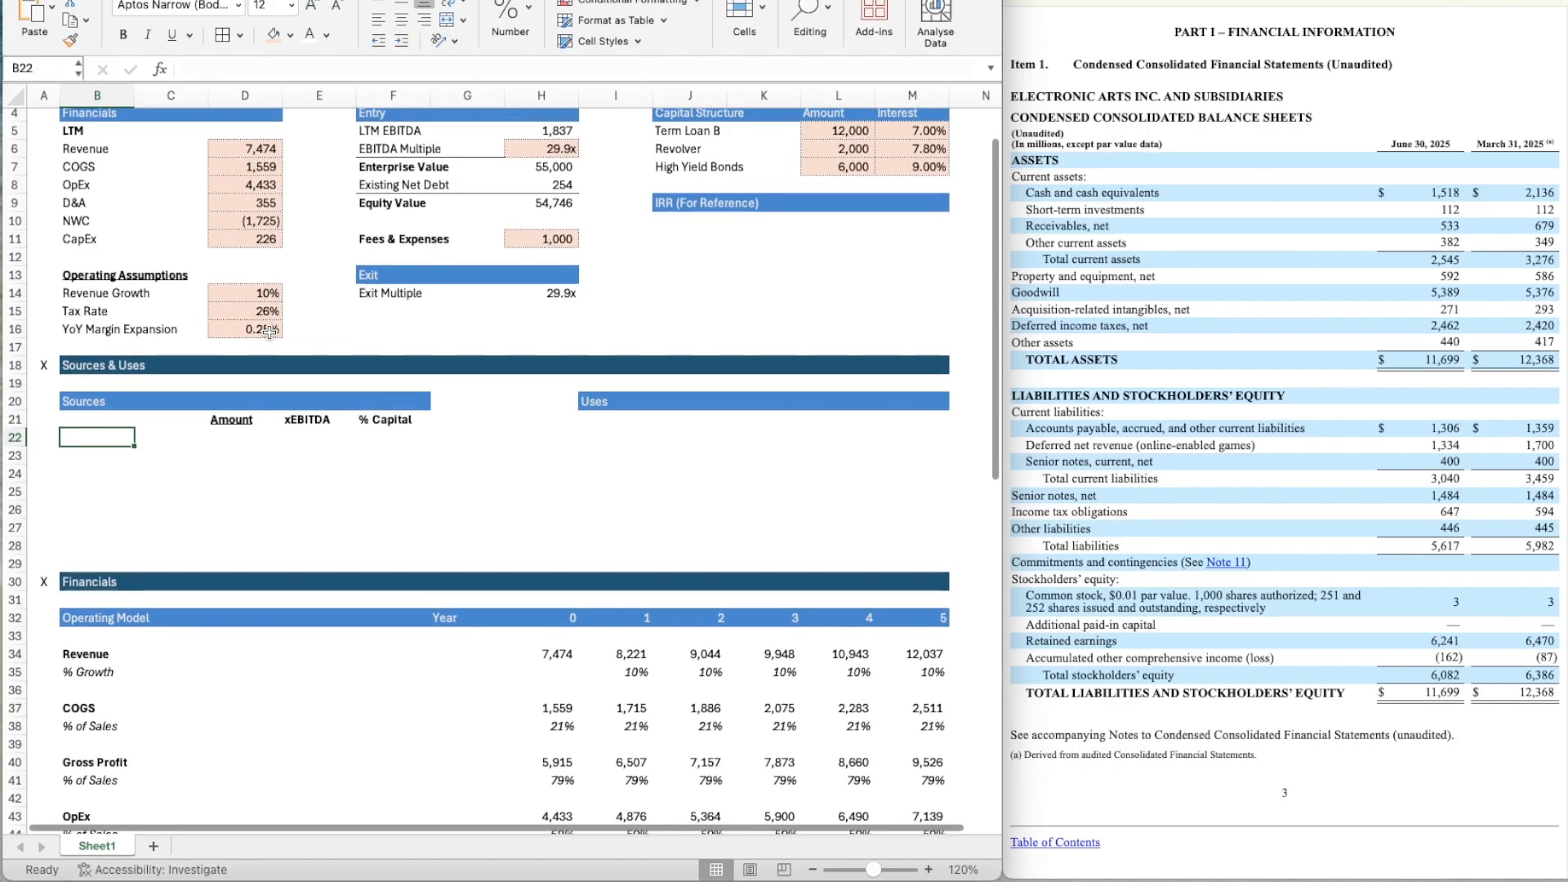
text(=)
click(686, 131)
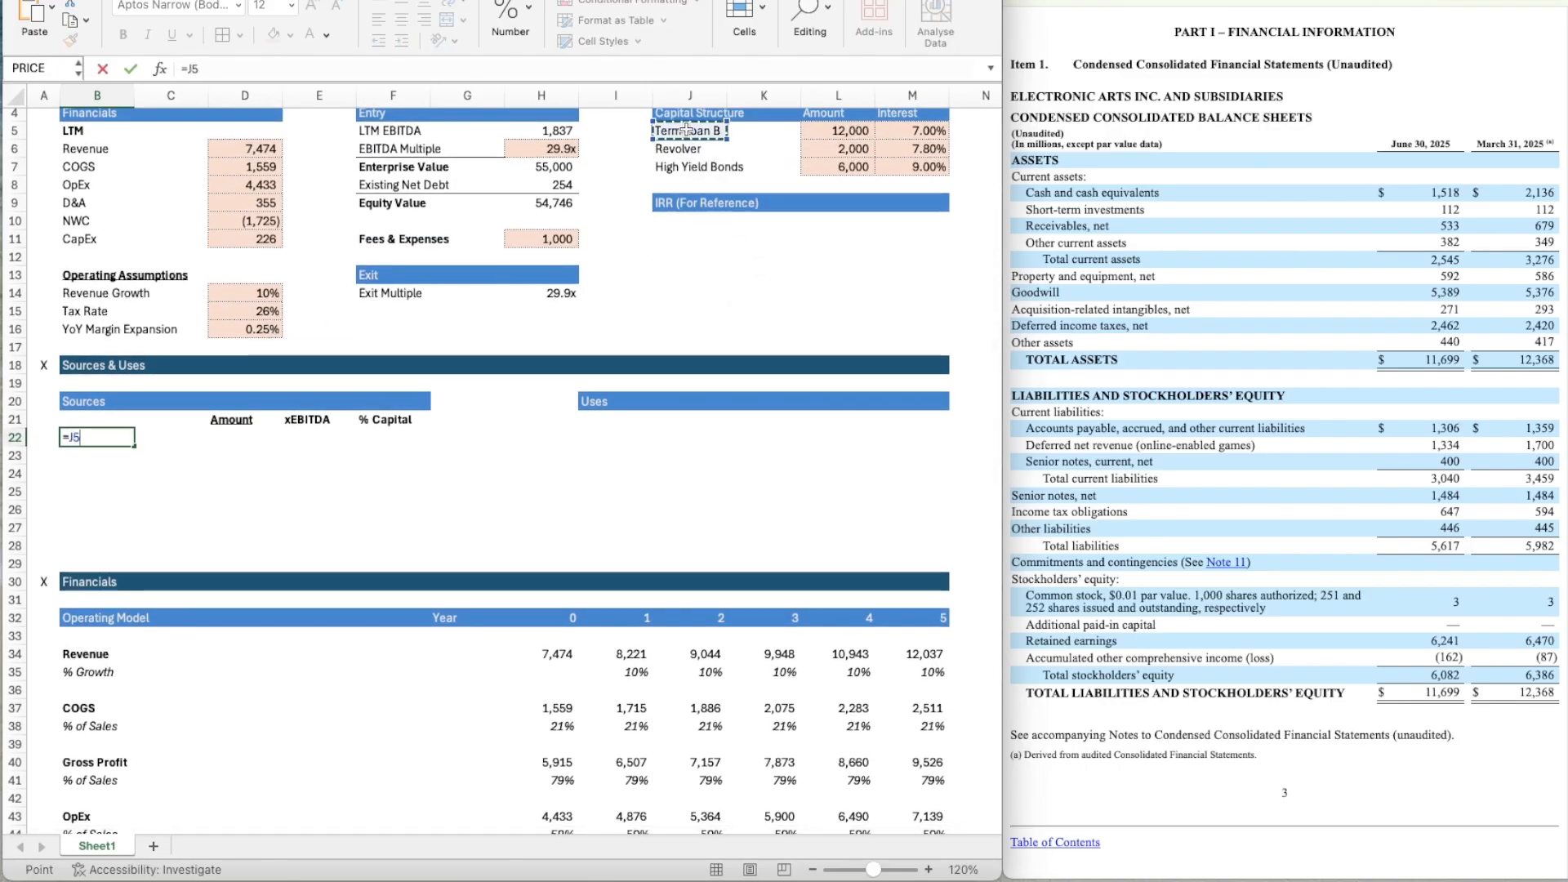
key(Return)
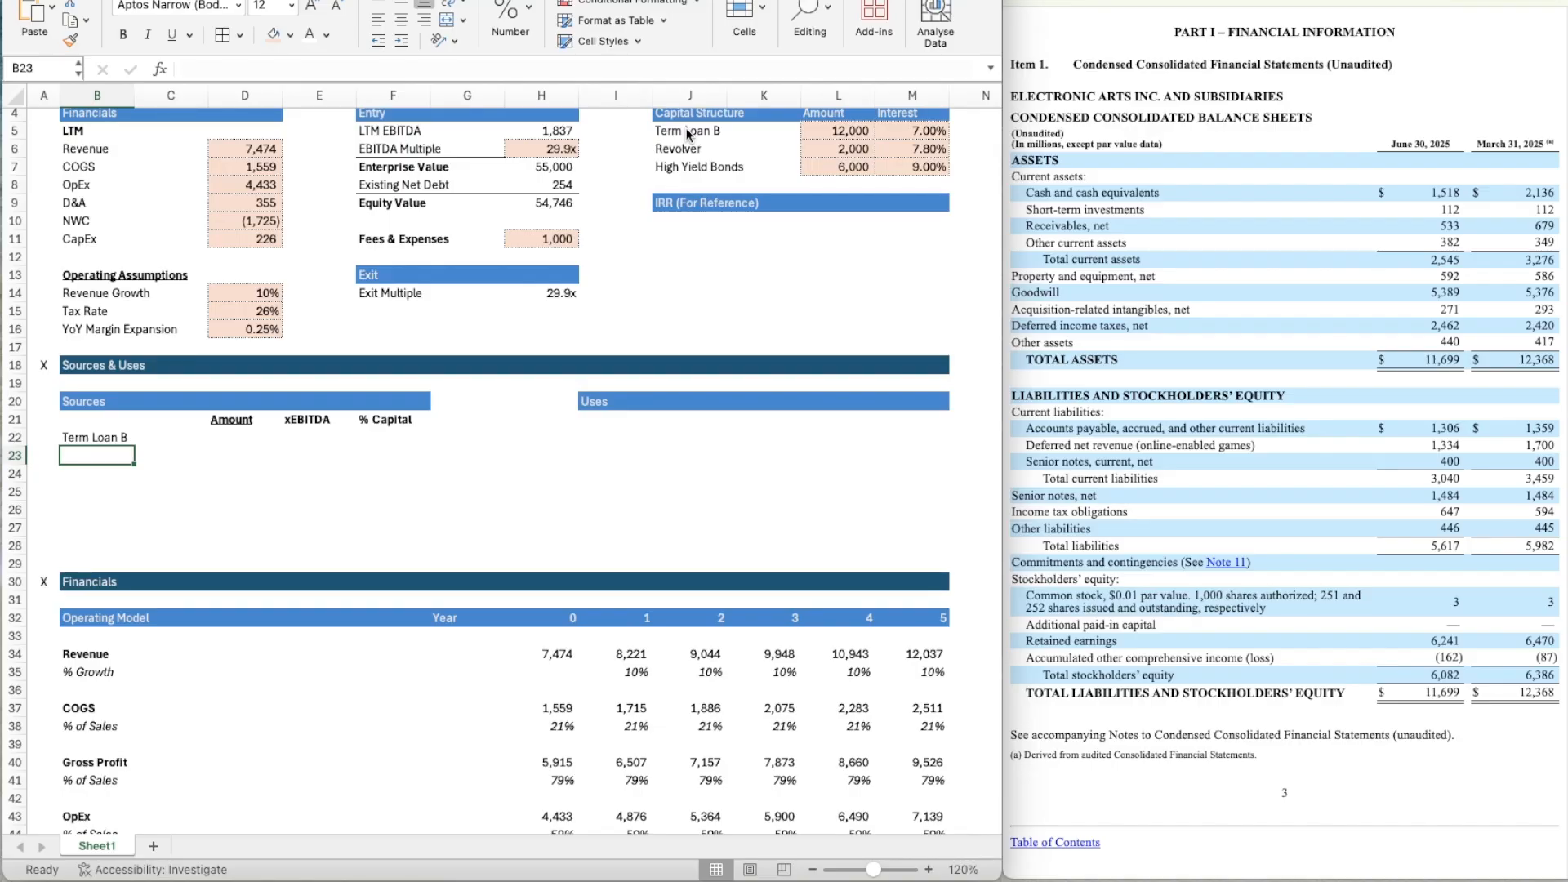
key(Up)
key(ctrl+c)
key(shift+Down)
key(shift+Down)
key(ctrl+v)
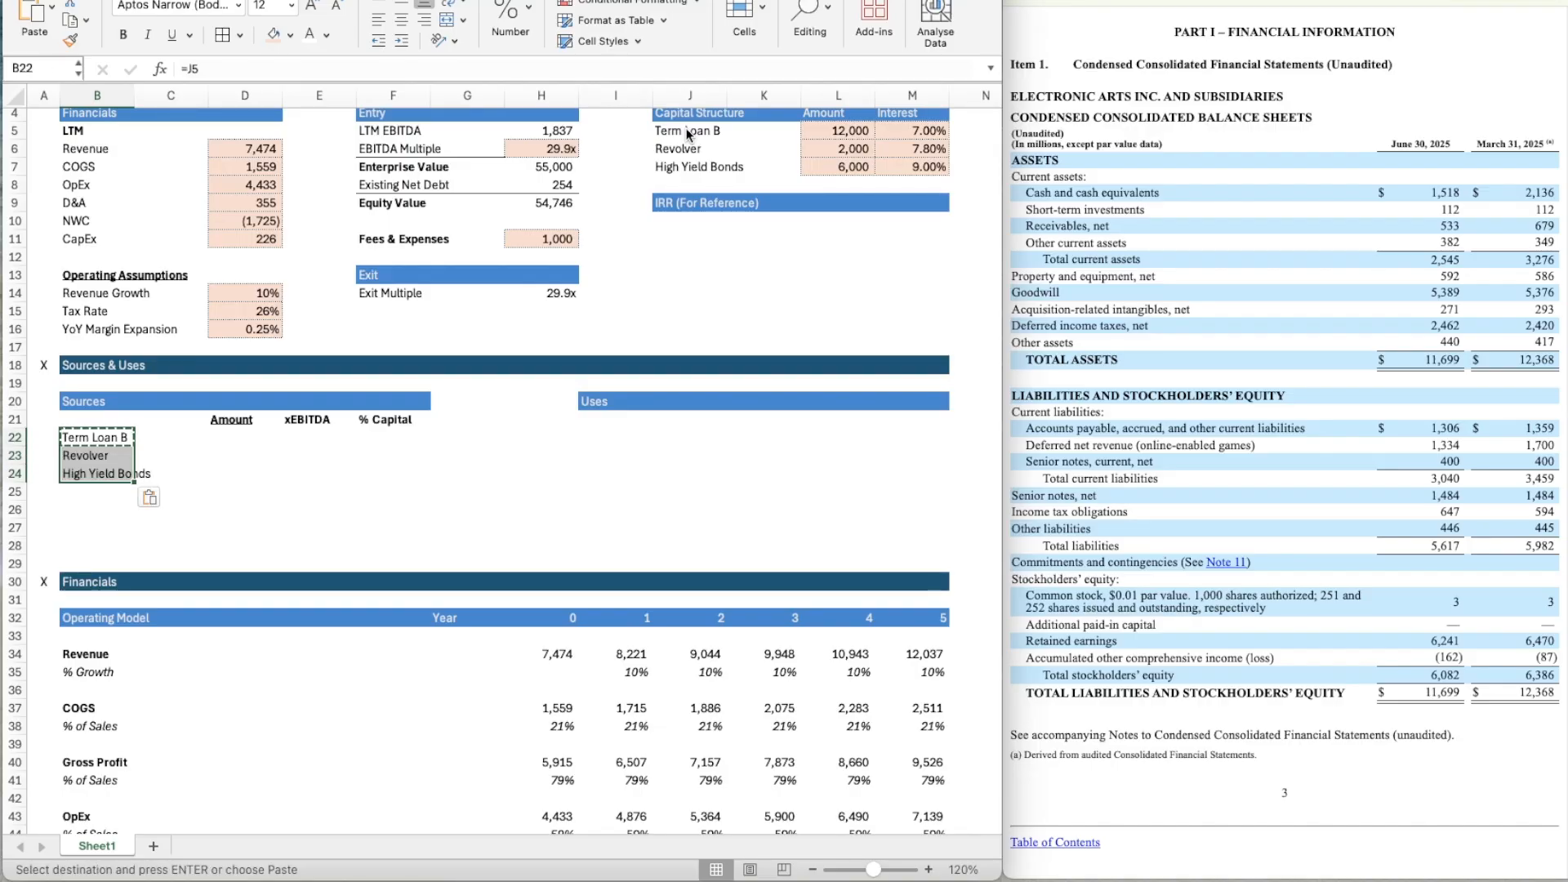
Link the Term Loan B amount in D22 with =L5 and copy the formula down through D24.
key(Right)
key(Right)
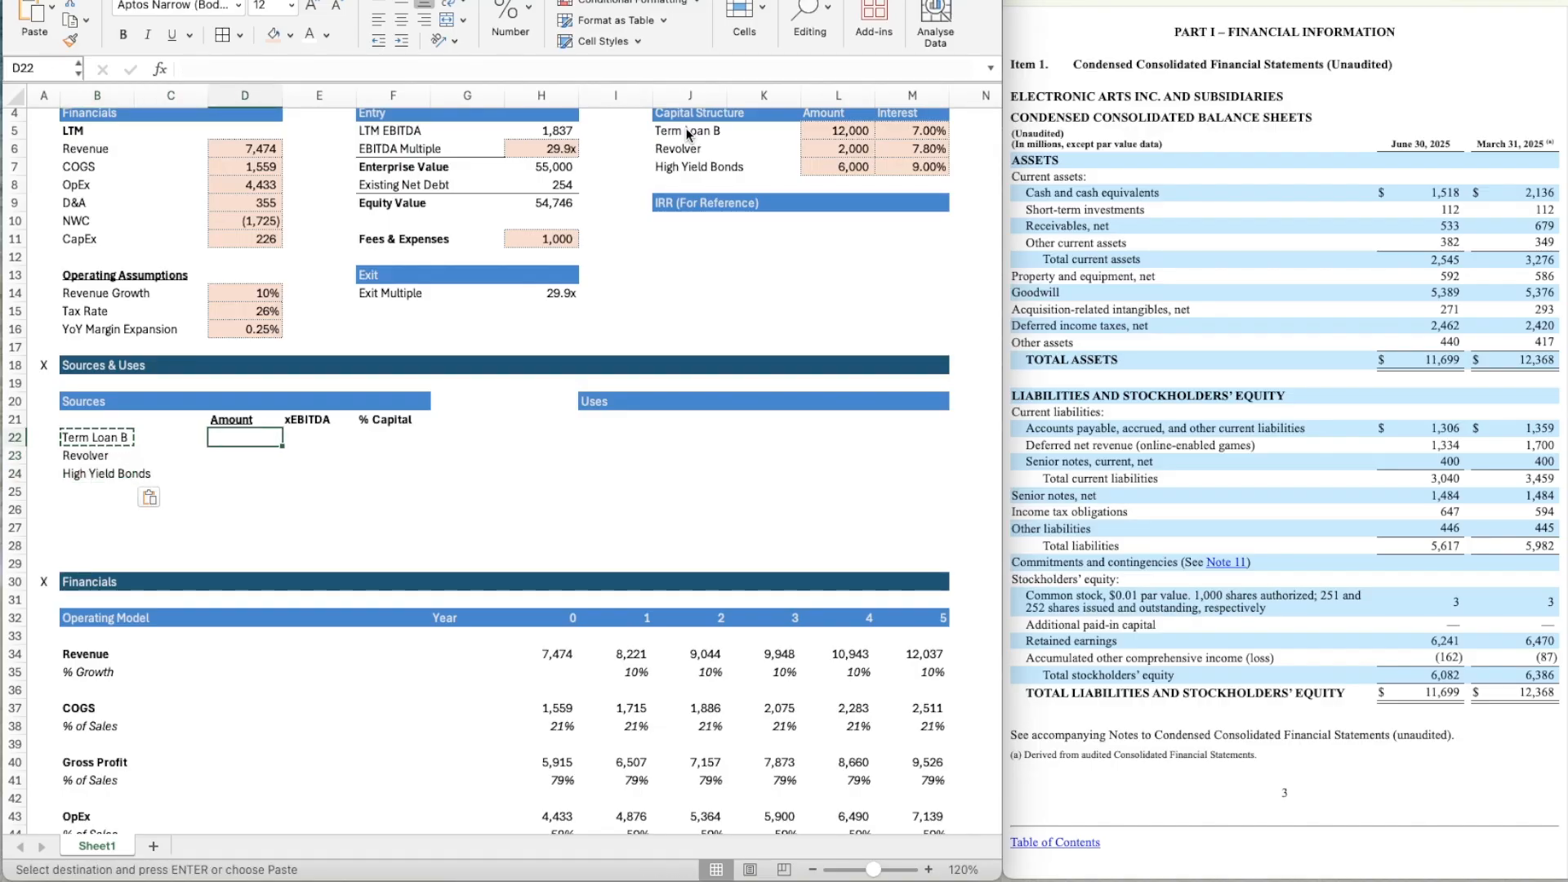
text(=)
click(829, 132)
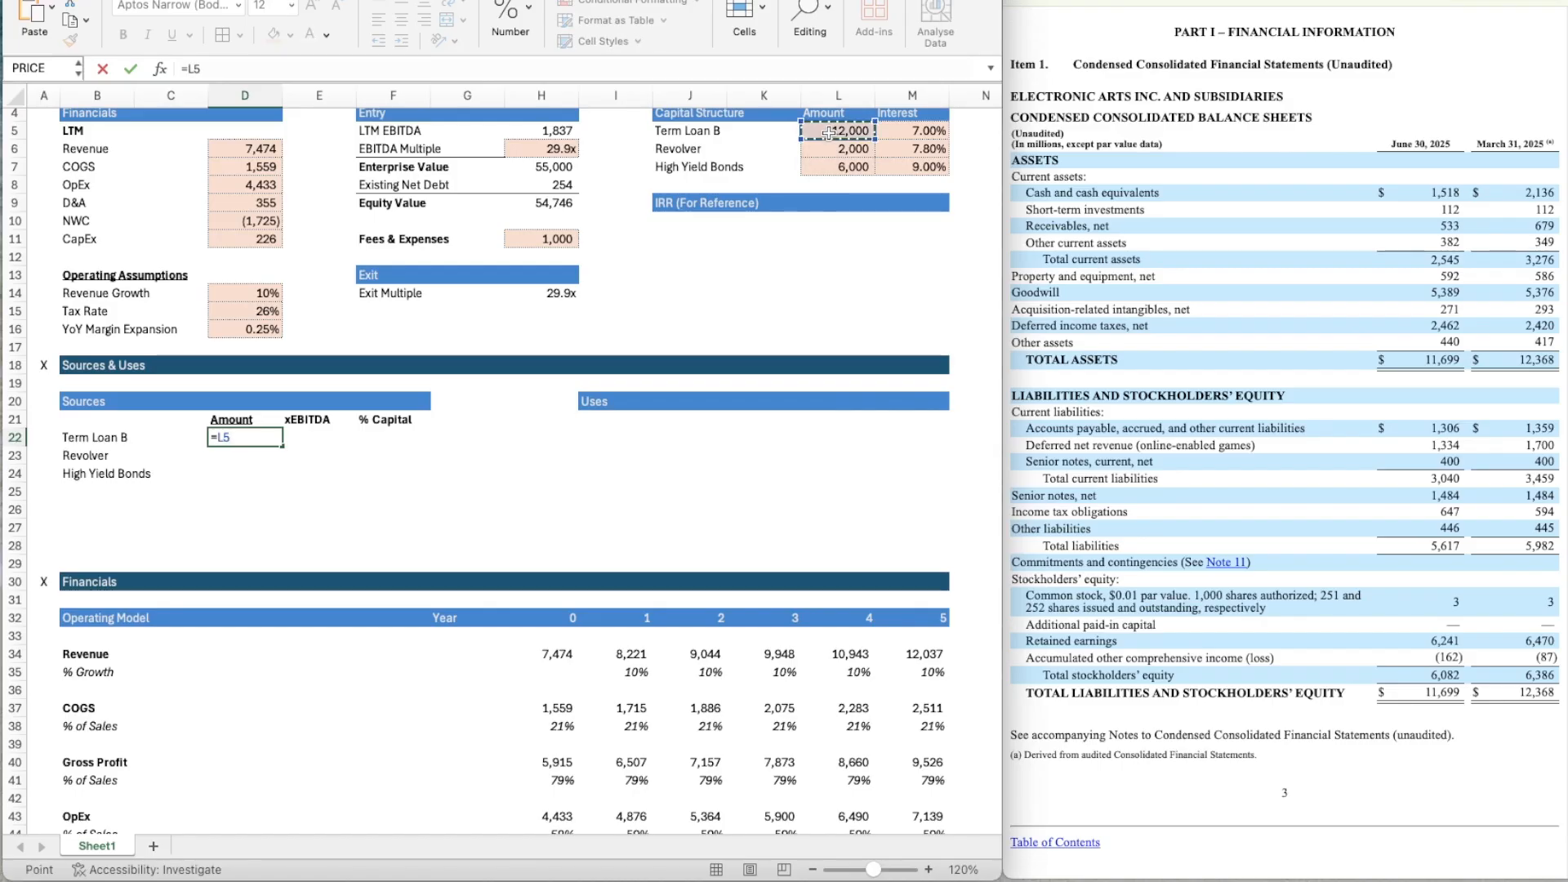
key(Return)
key(Up)
key(ctrl+c)
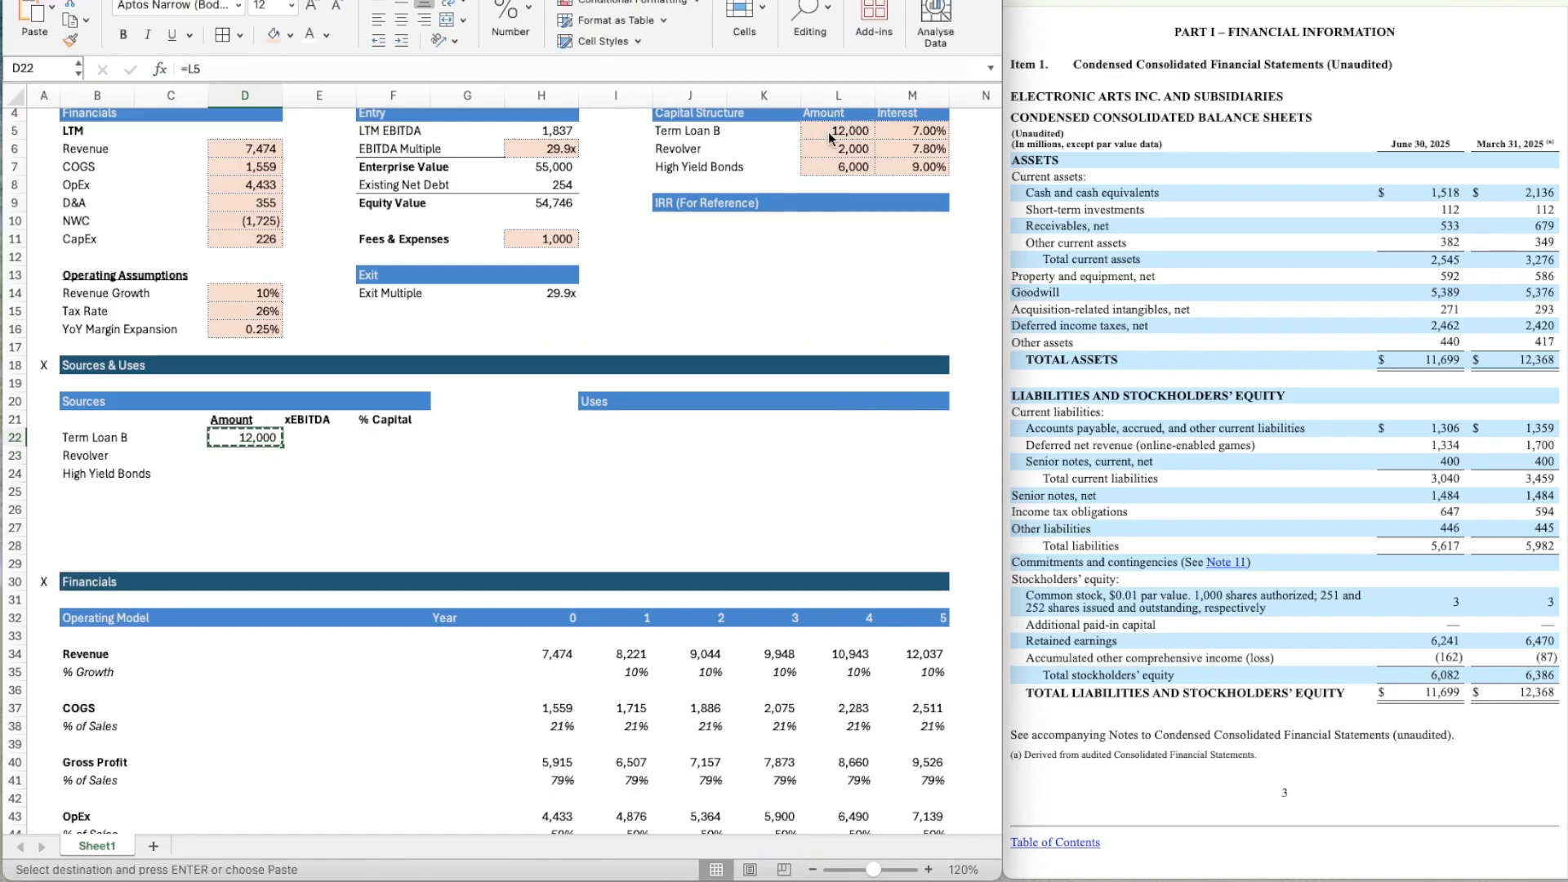
key(shift+Down)
key(shift+Down)
key(ctrl+v)
Calculate the Term Loan B EBITDA multiple in E22 with =D22/$H$5, locking the LTM EBITDA reference.
key(Right)
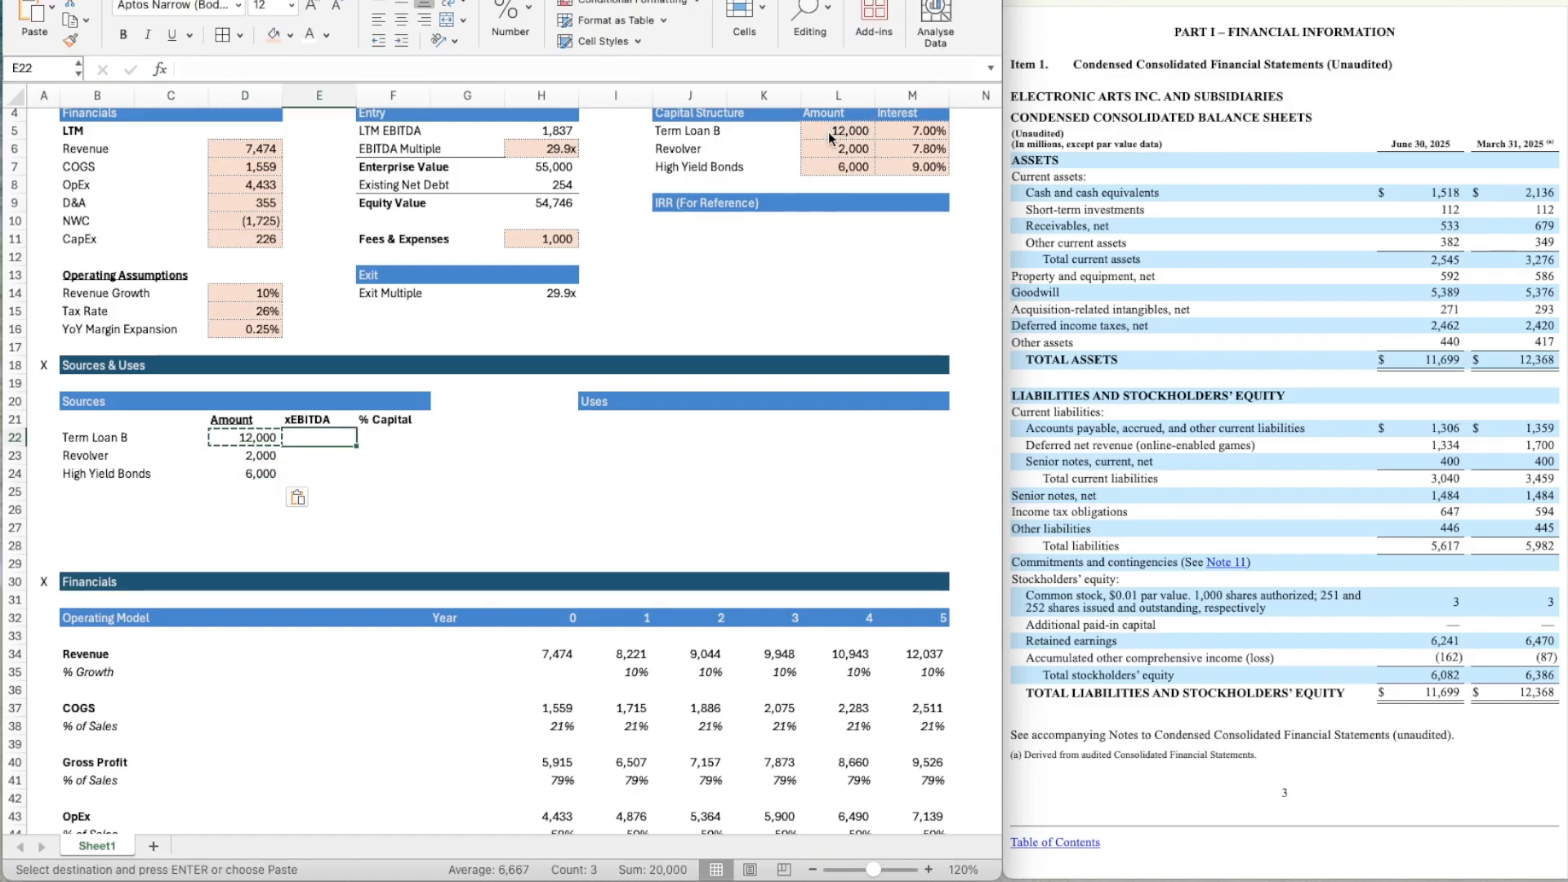
text(=)
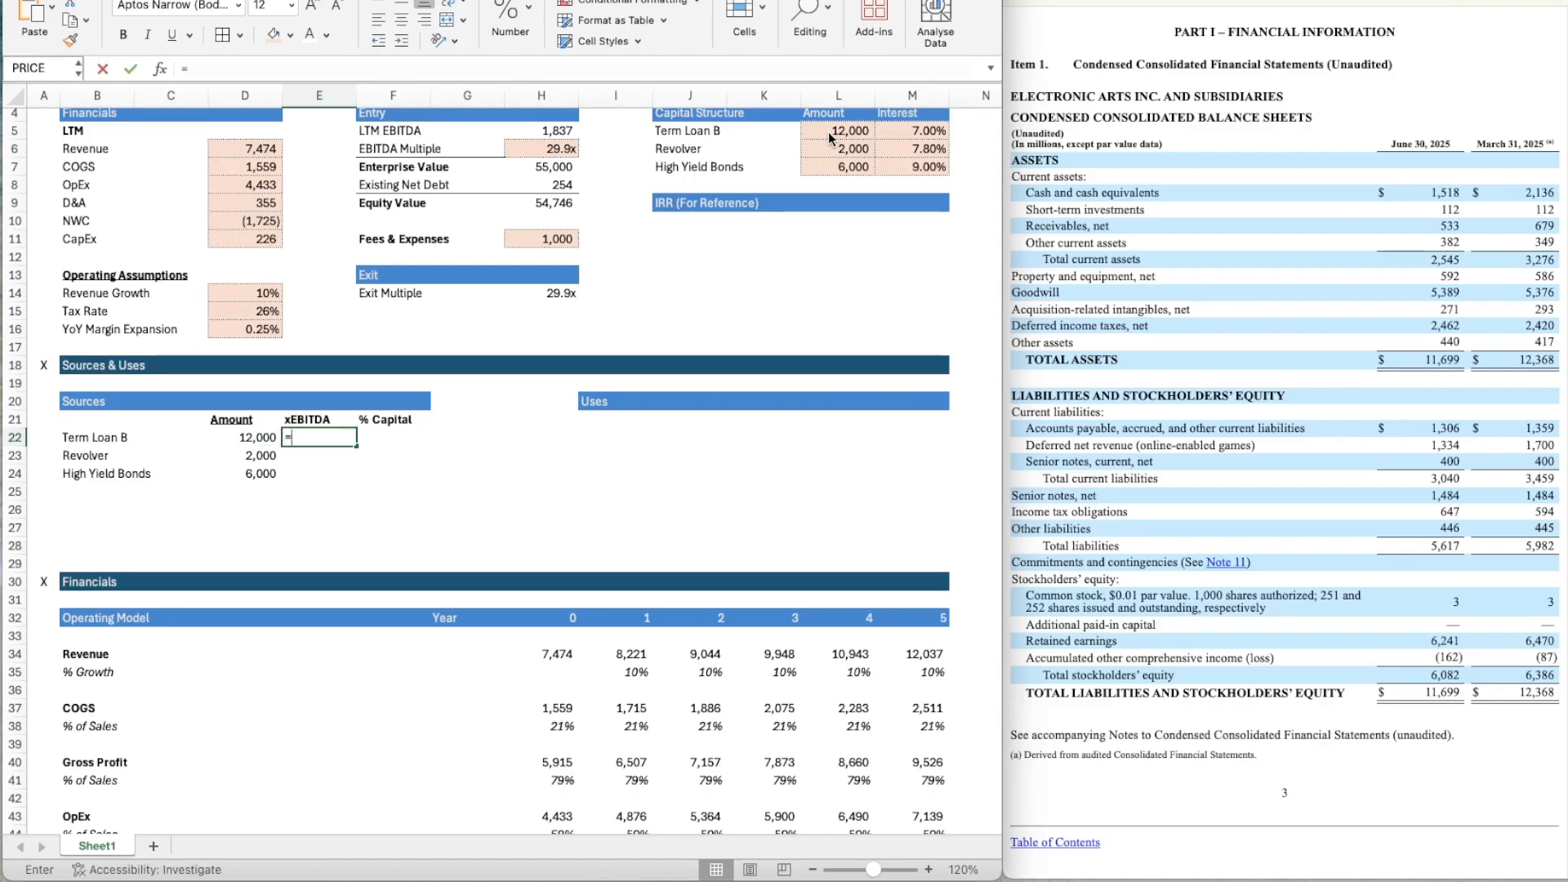
key(Left)
scroll(829, 138, up, 2)
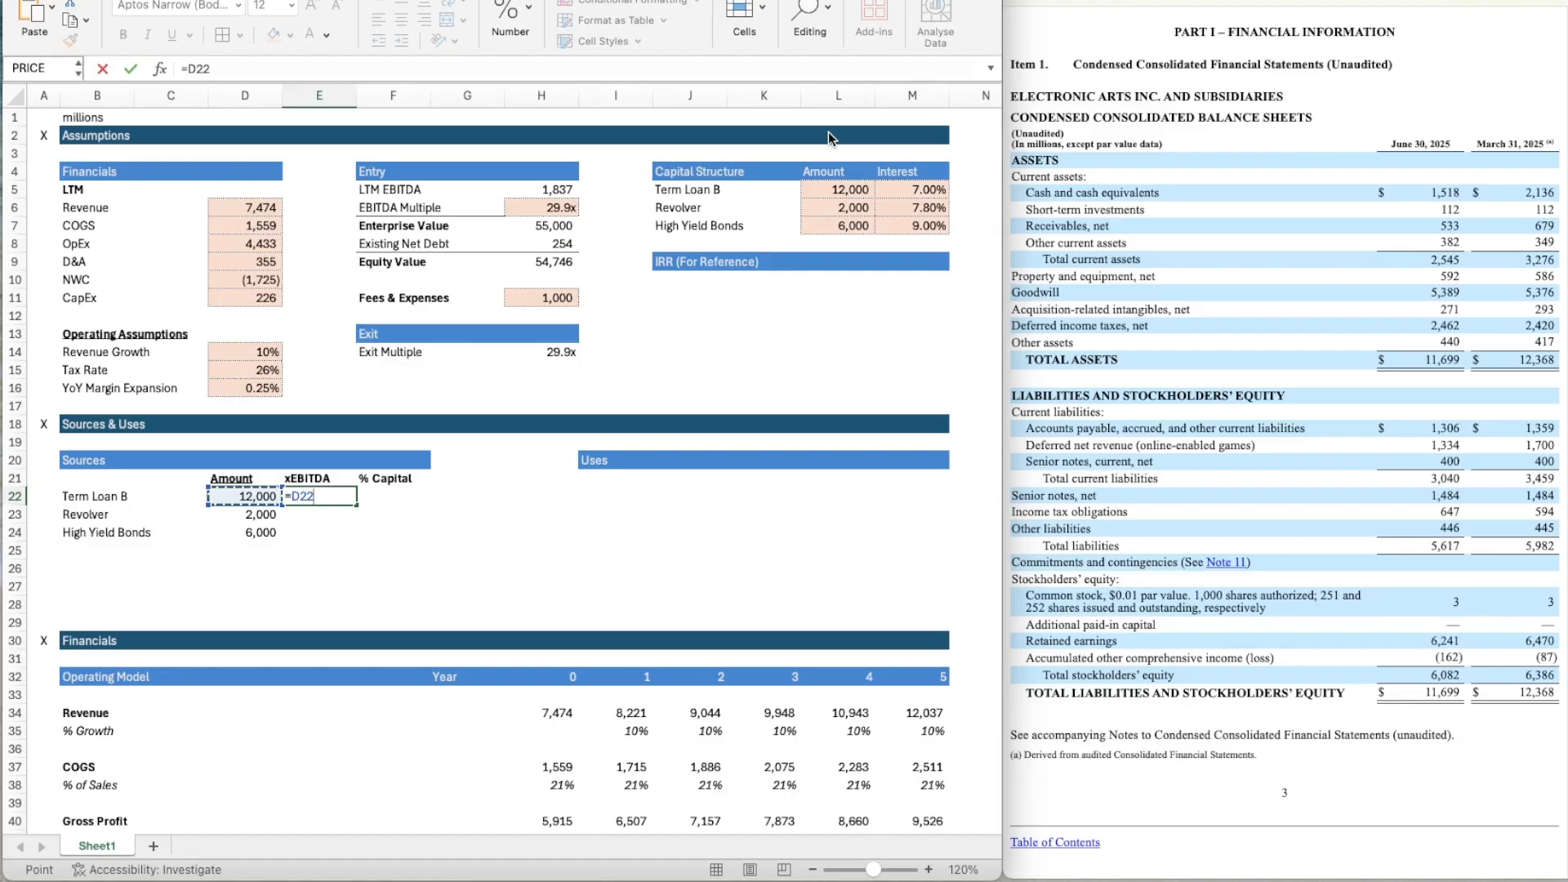
text(/)
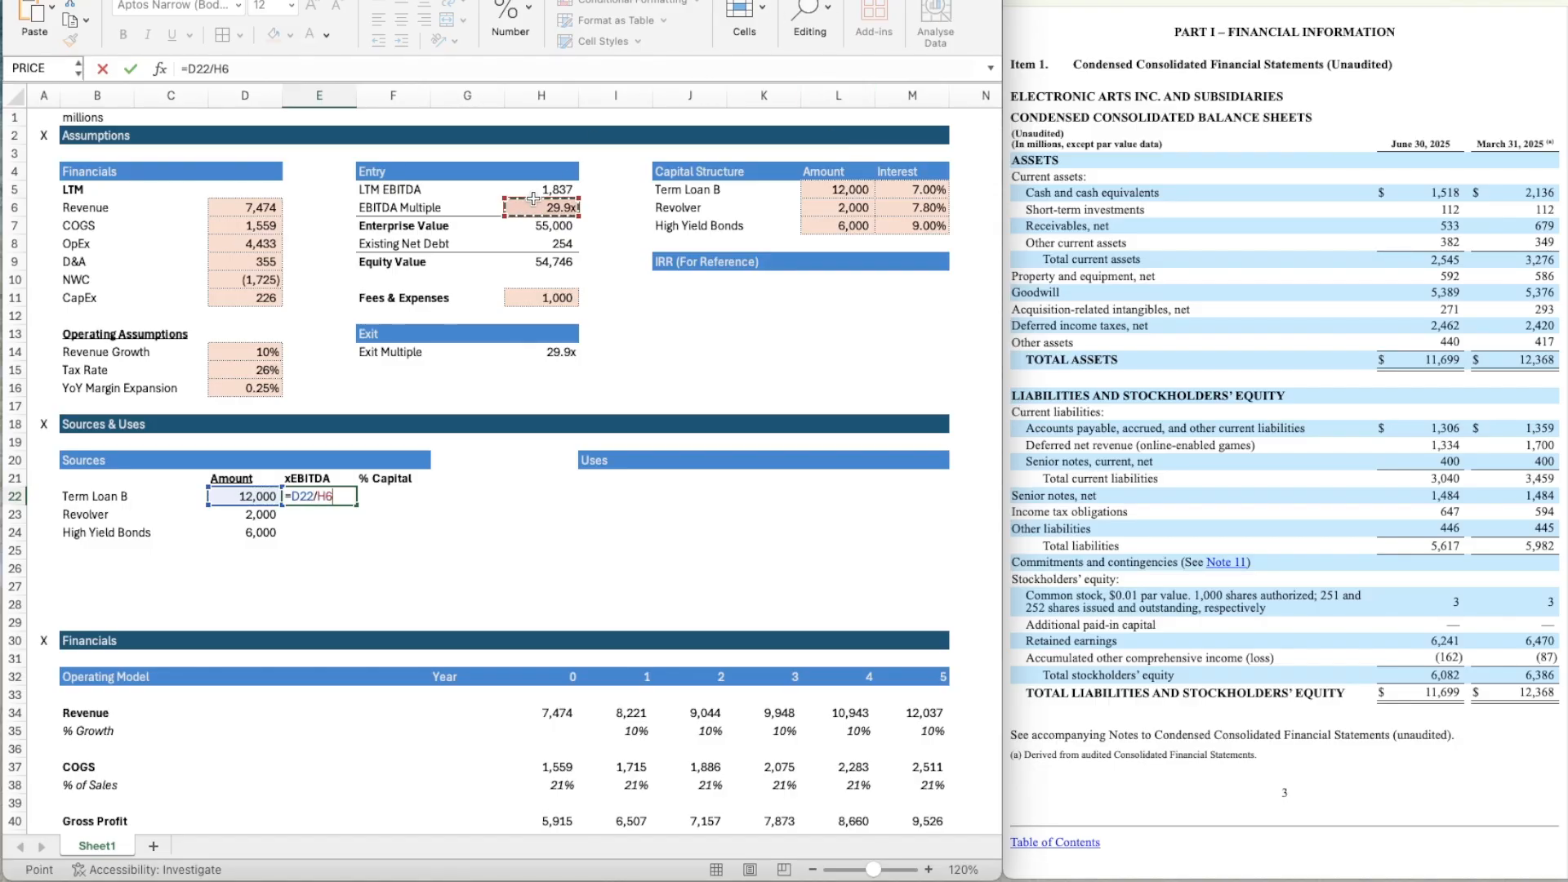
click(538, 191)
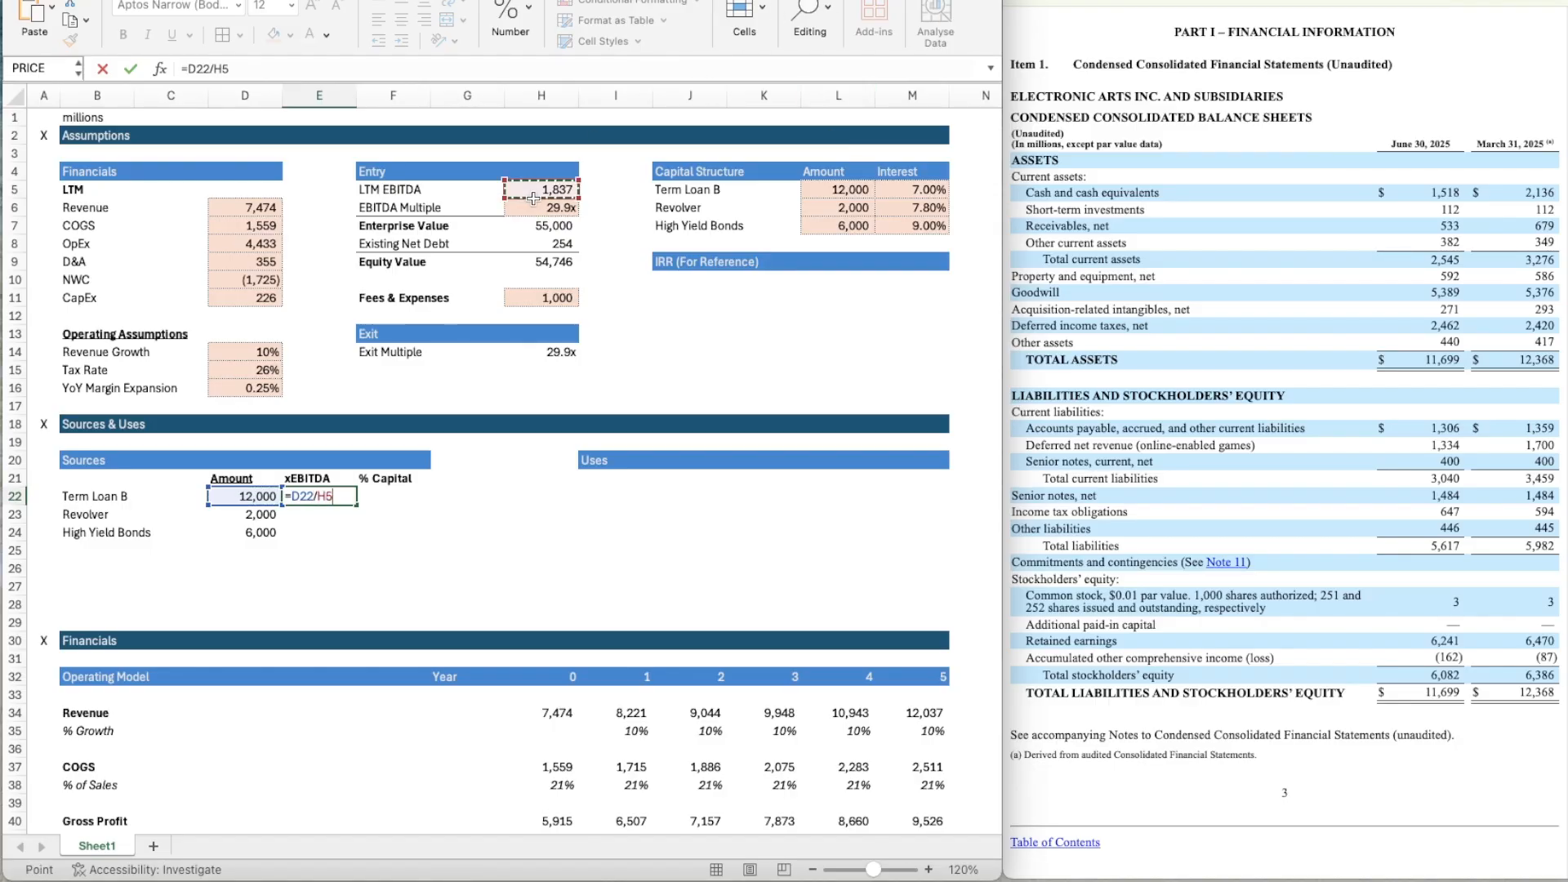
click(214, 65)
text($)
key(Right)
text($)
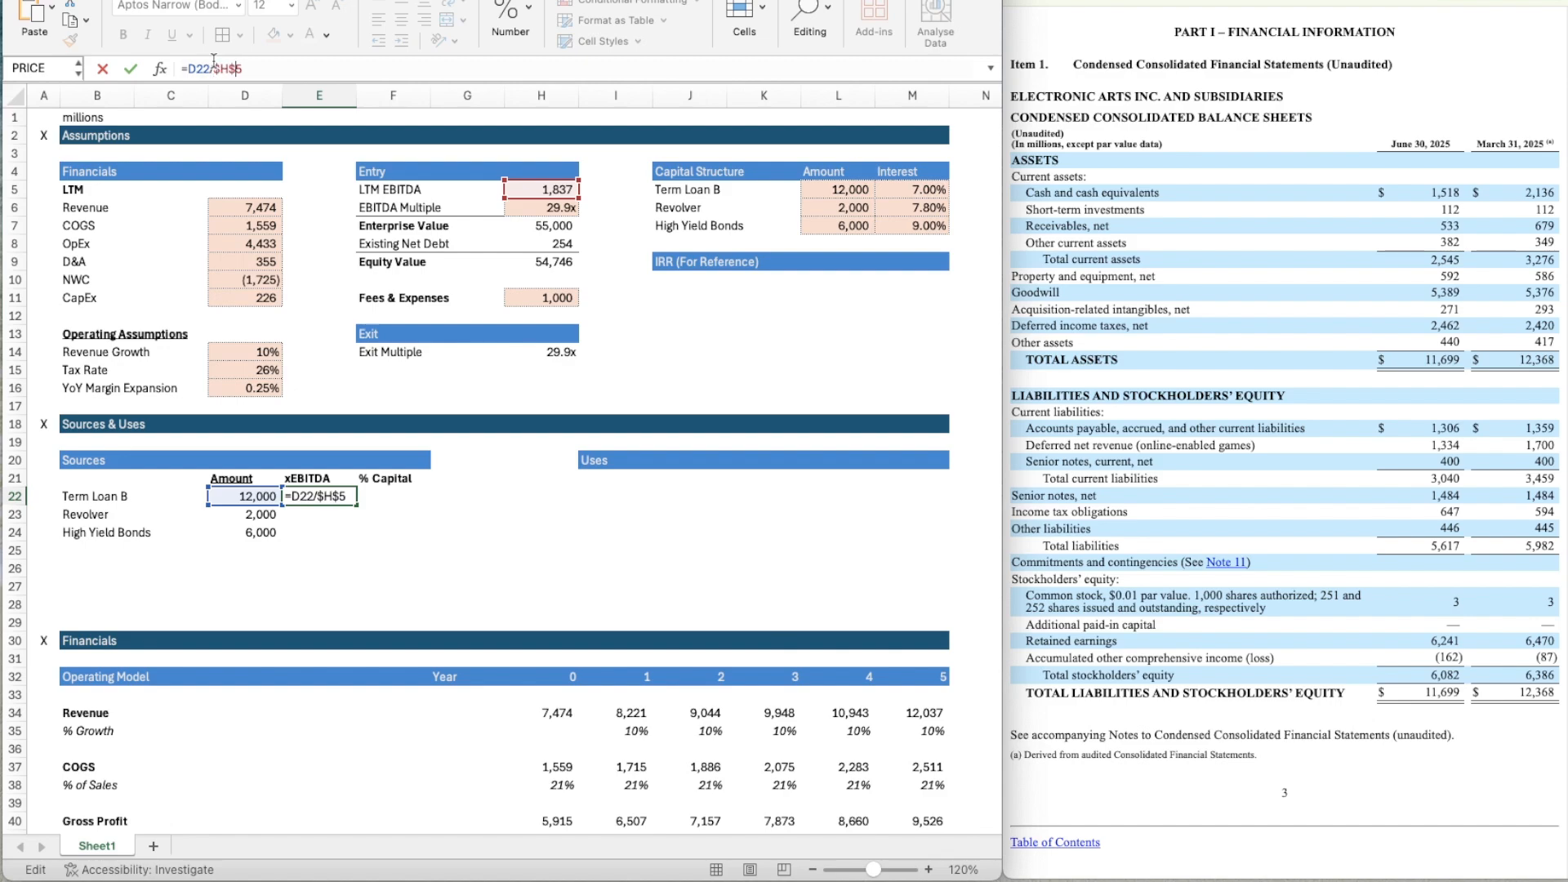
key(Return)
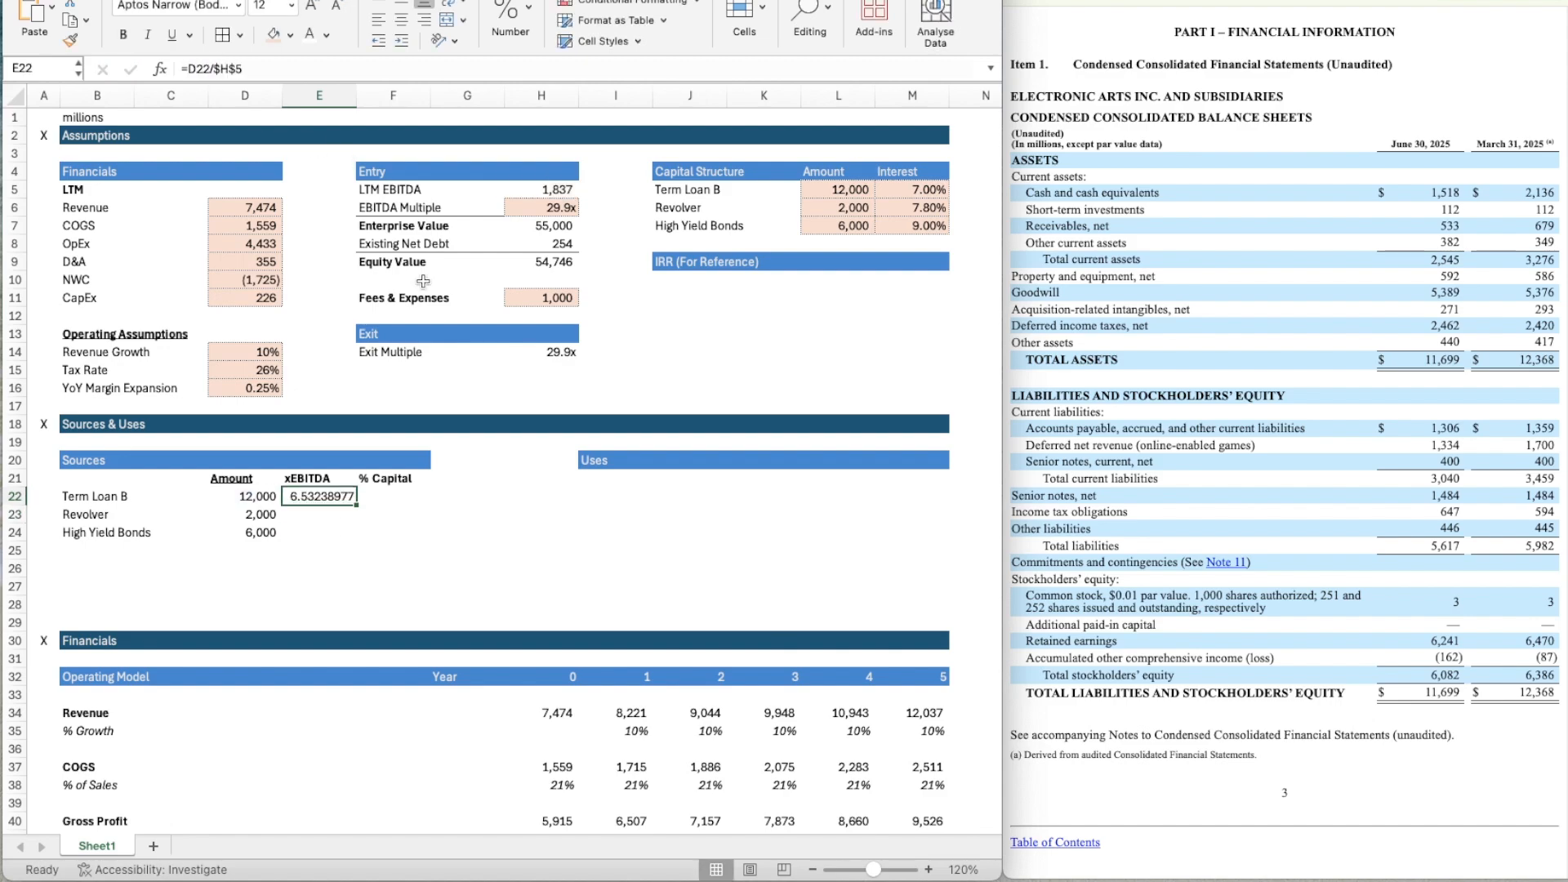
Copy the multiple formatting from the Exit Multiple value in H14 to E22.
click(569, 352)
click(71, 39)
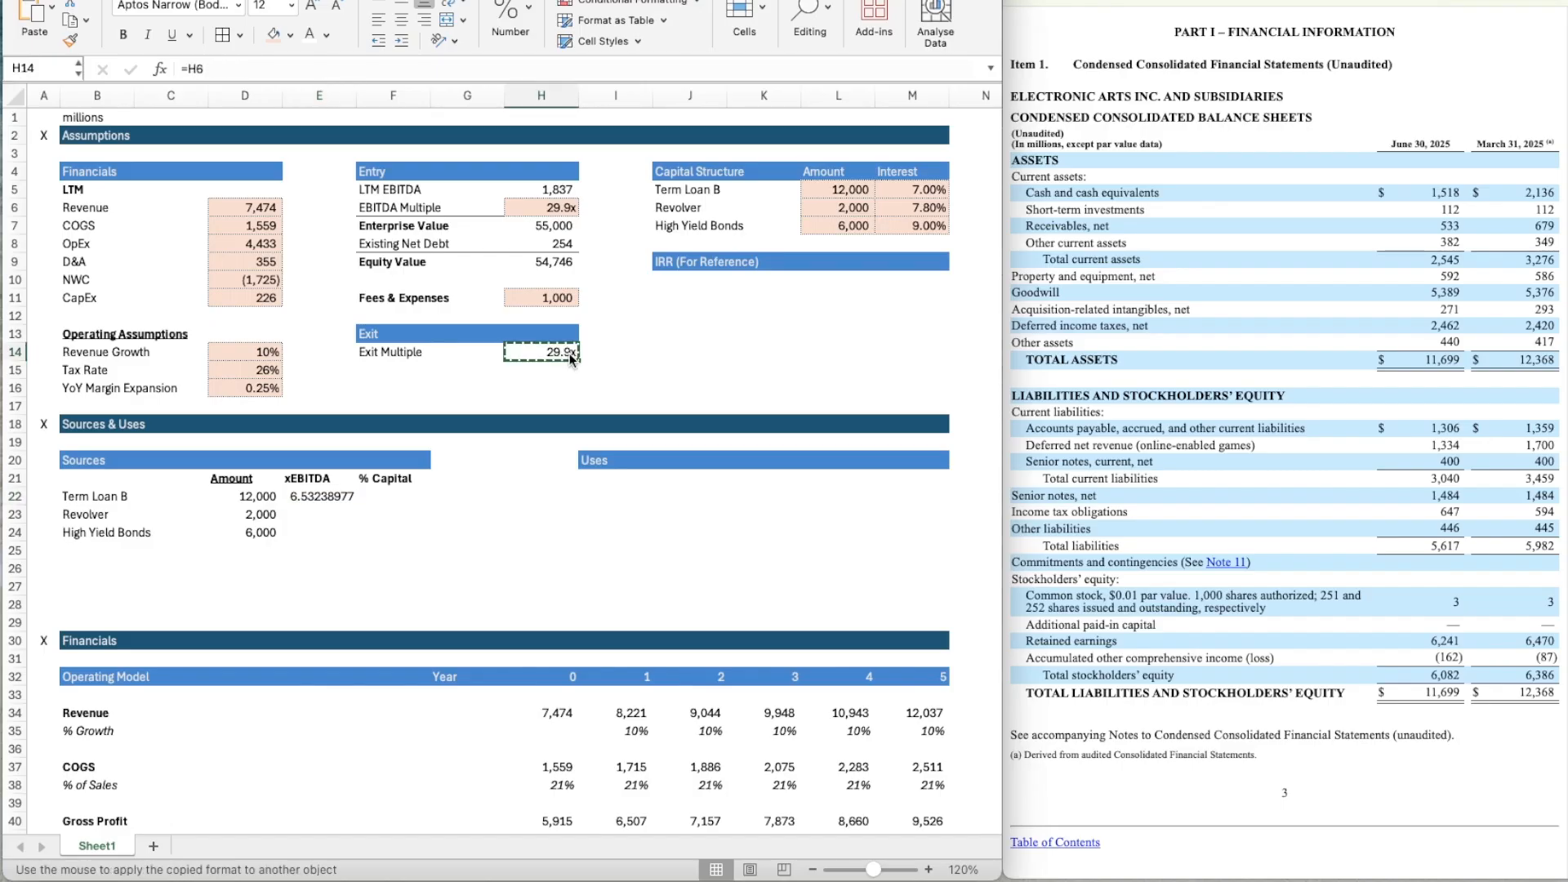
click(309, 500)
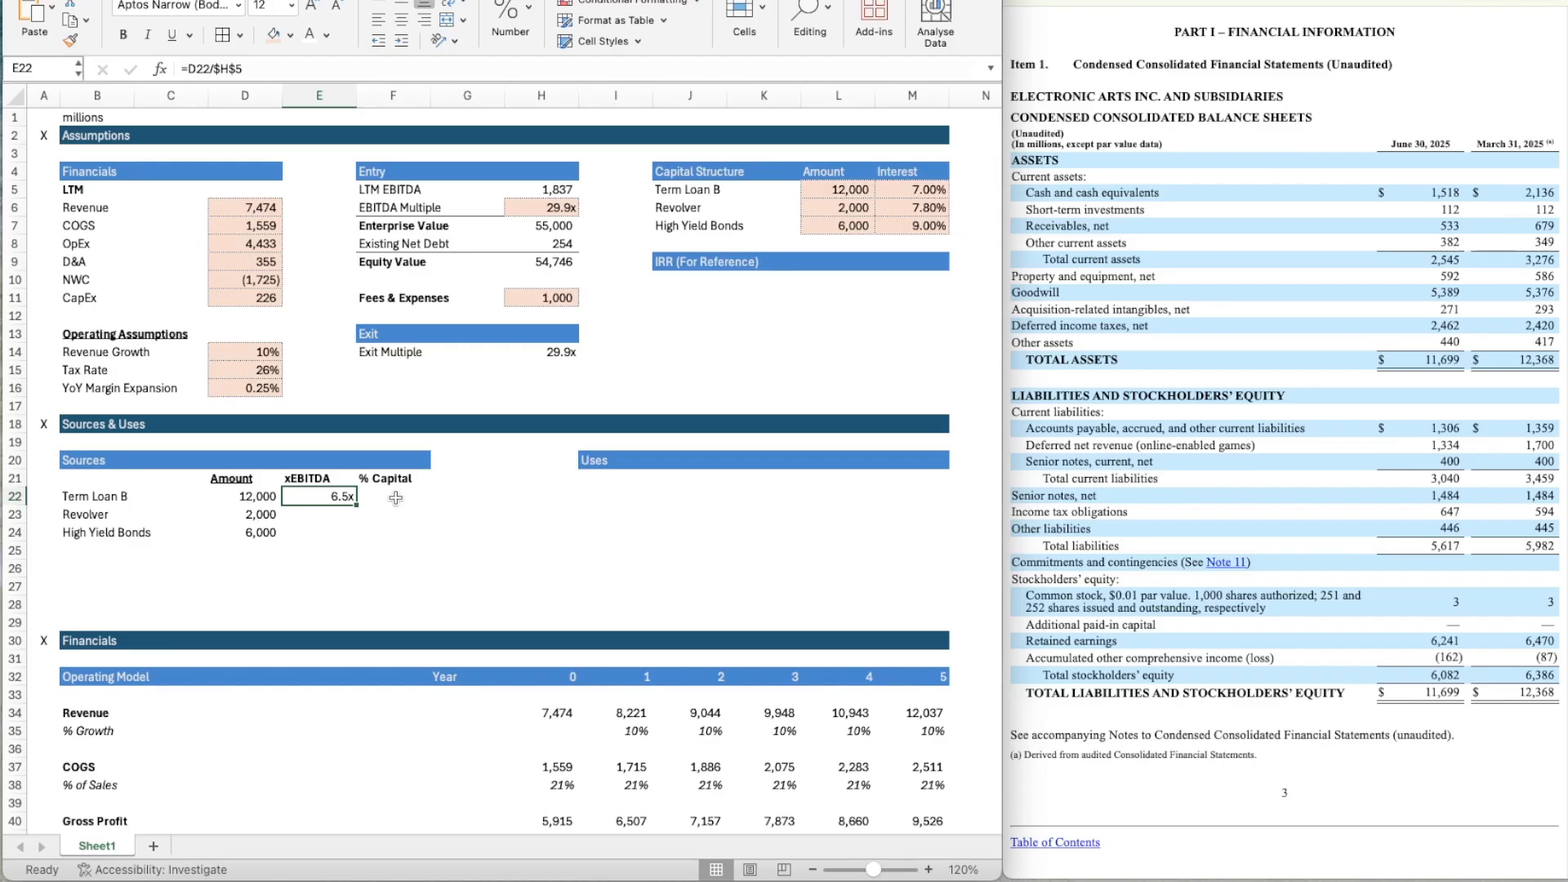
Copy the xEBITDA formula from E22 down to the Revolver and High Yield Bonds rows.
key(ctrl+c)
key(shift+Down)
key(shift+Down)
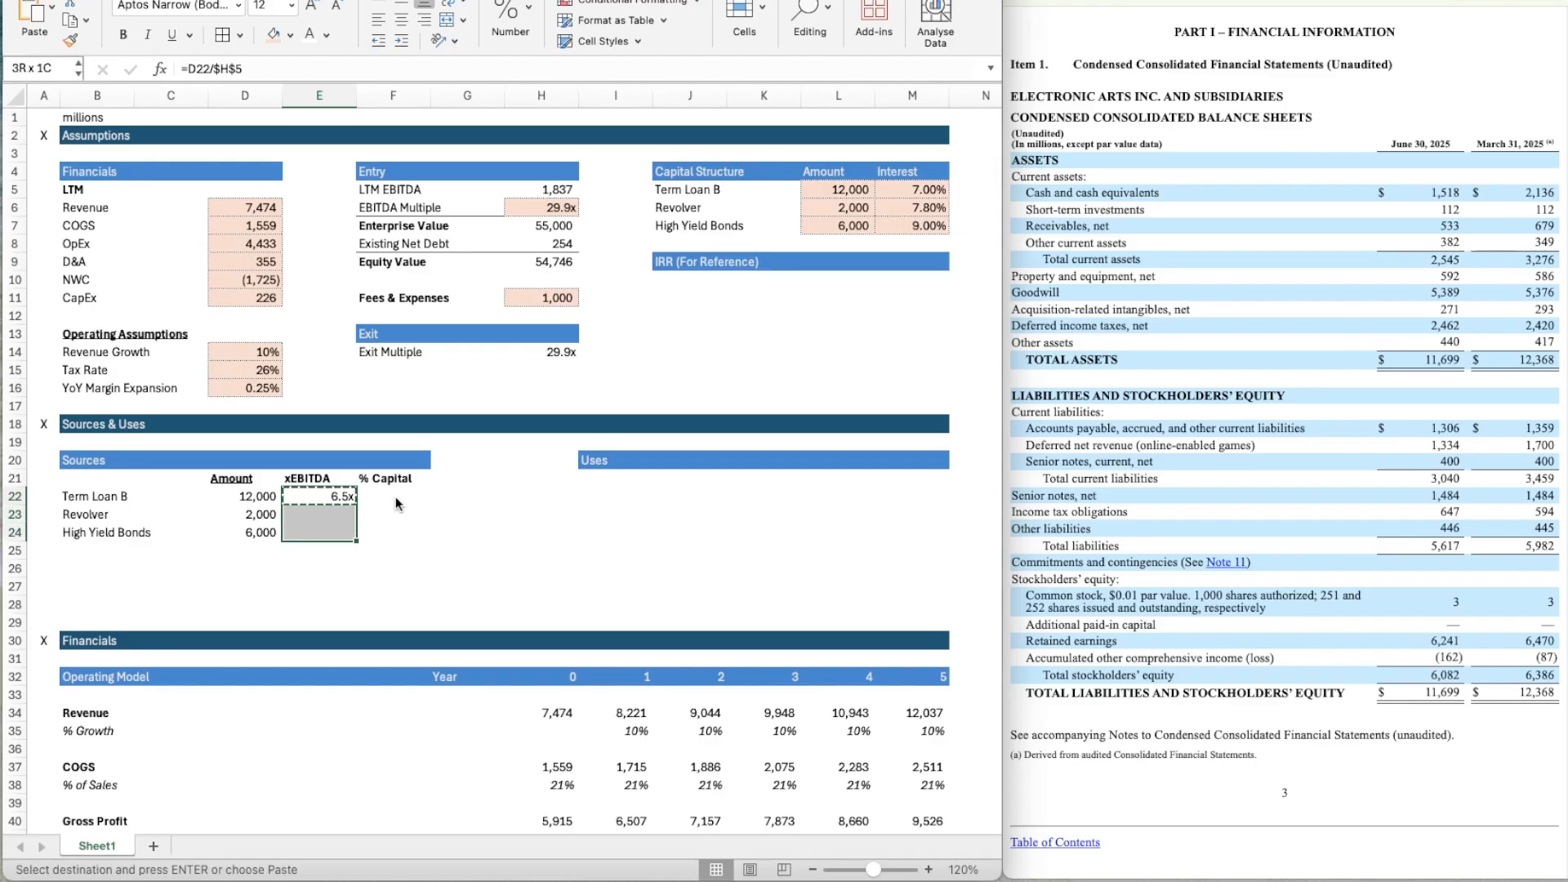
key(ctrl+v)
key(Right)
key(Right)
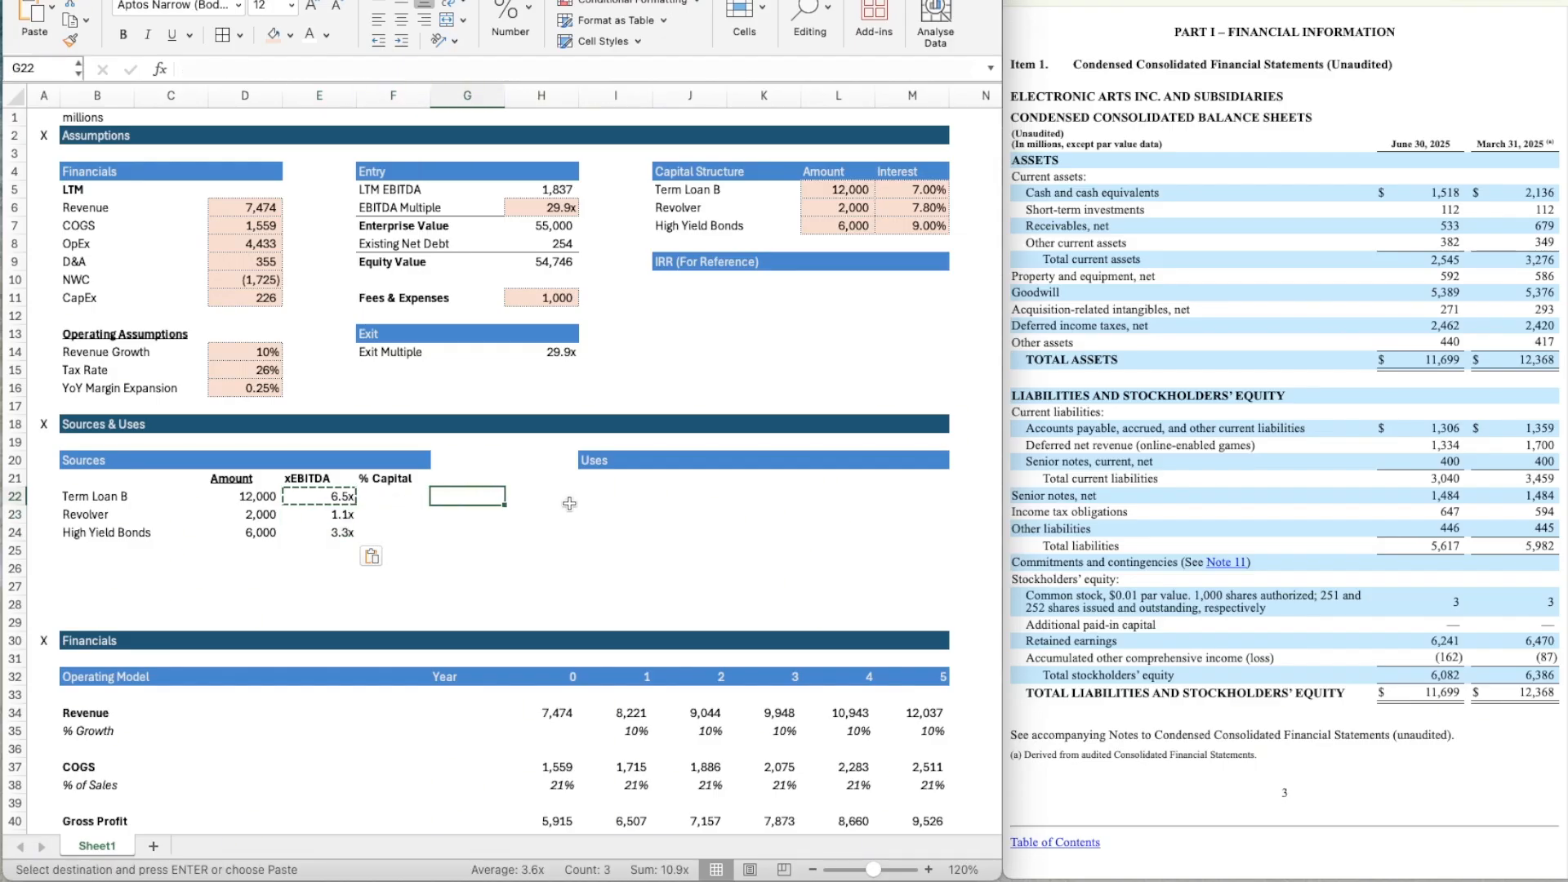
key(Escape)
key(Down)
key(Down)
key(Left)
key(Left)
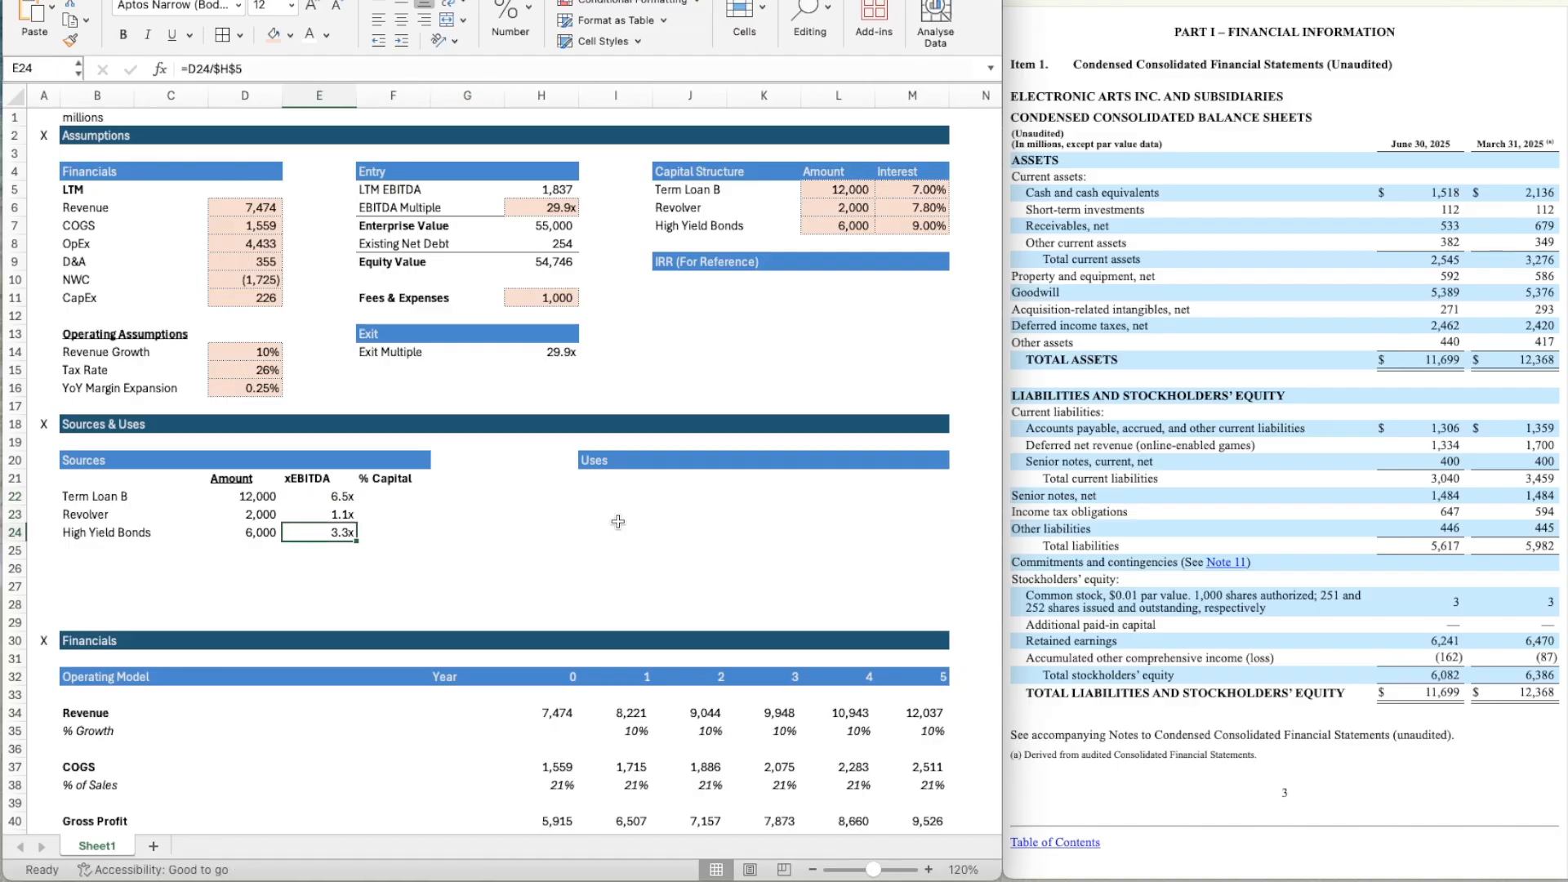
key(Right)
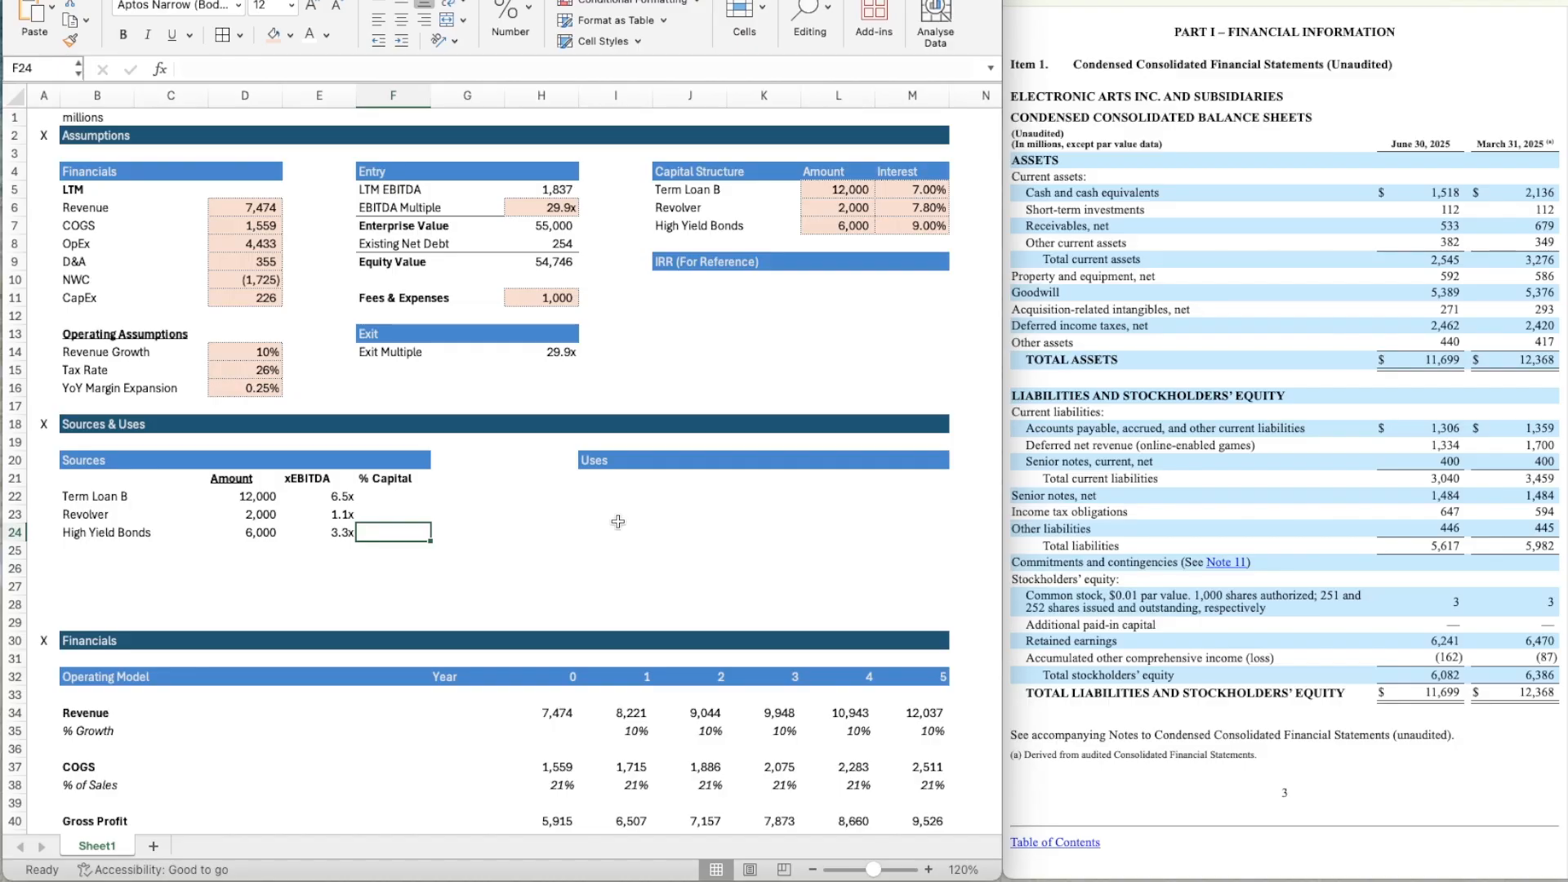
Add a thin top border across B25:F25, beneath the High Yield Bonds row of the Sources table.
key(Down)
key(Down)
key(Left)
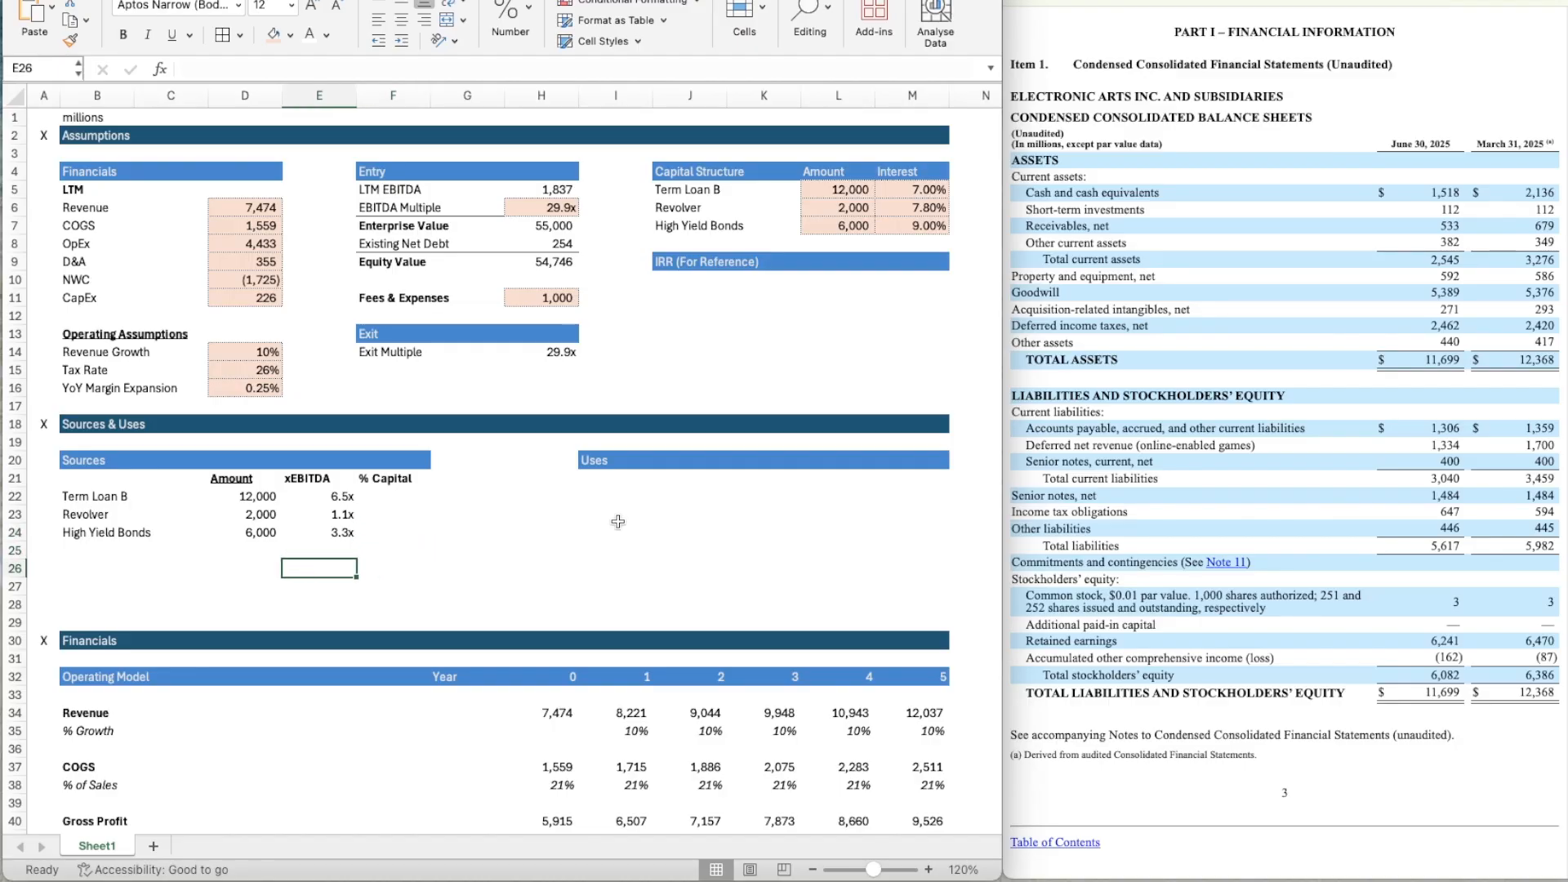
key(Left)
key(Up)
key(Left)
key(Left)
key(shift+Right)
key(shift+Right)
key(shift+Right)
key(shift+Right)
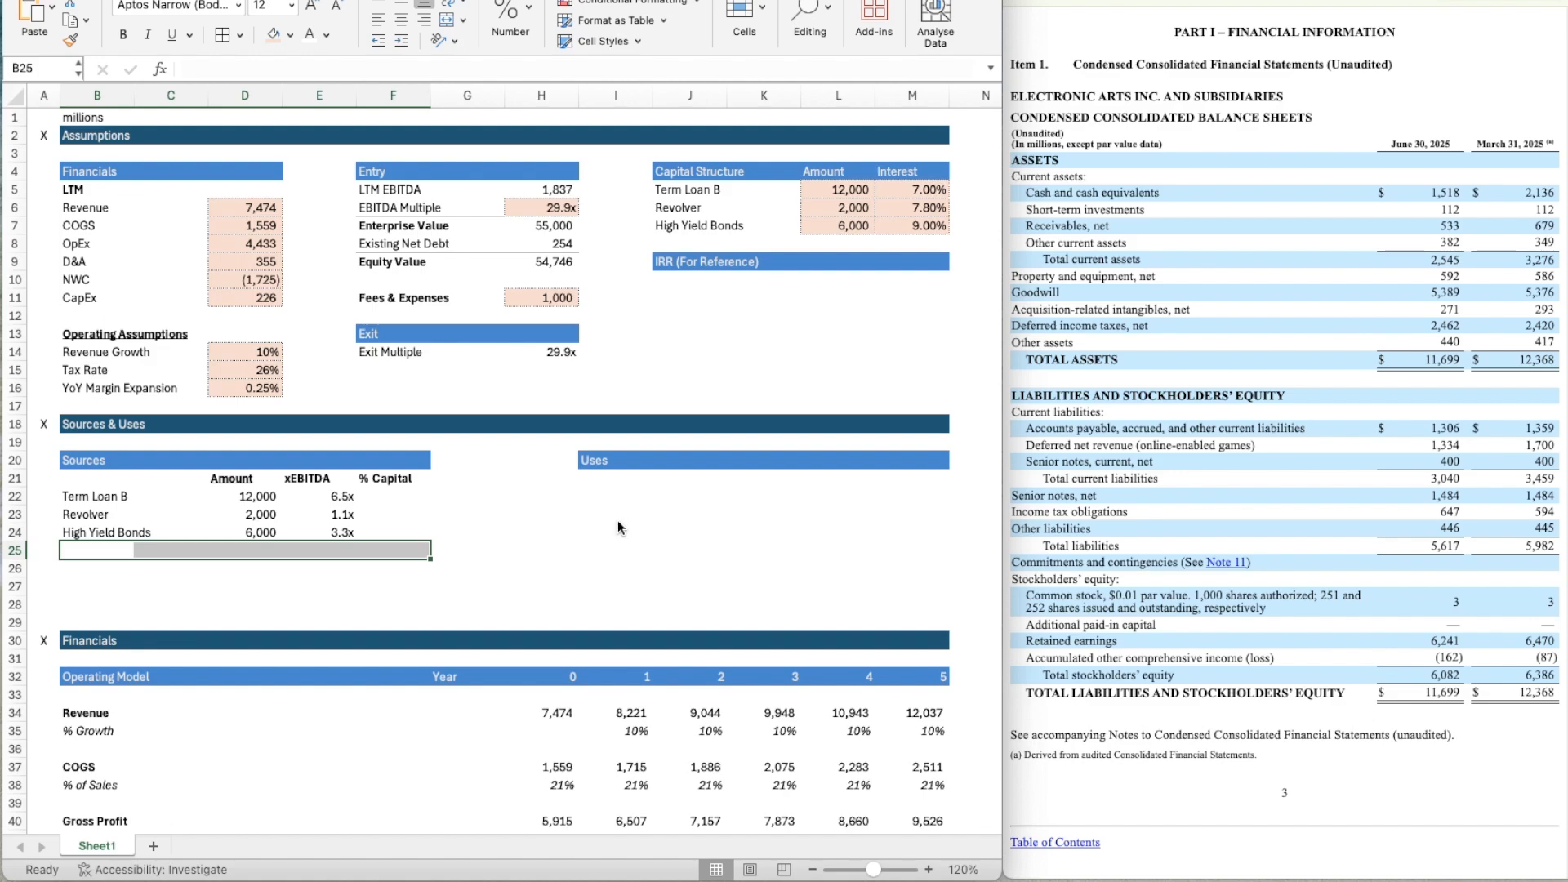
key(super+1)
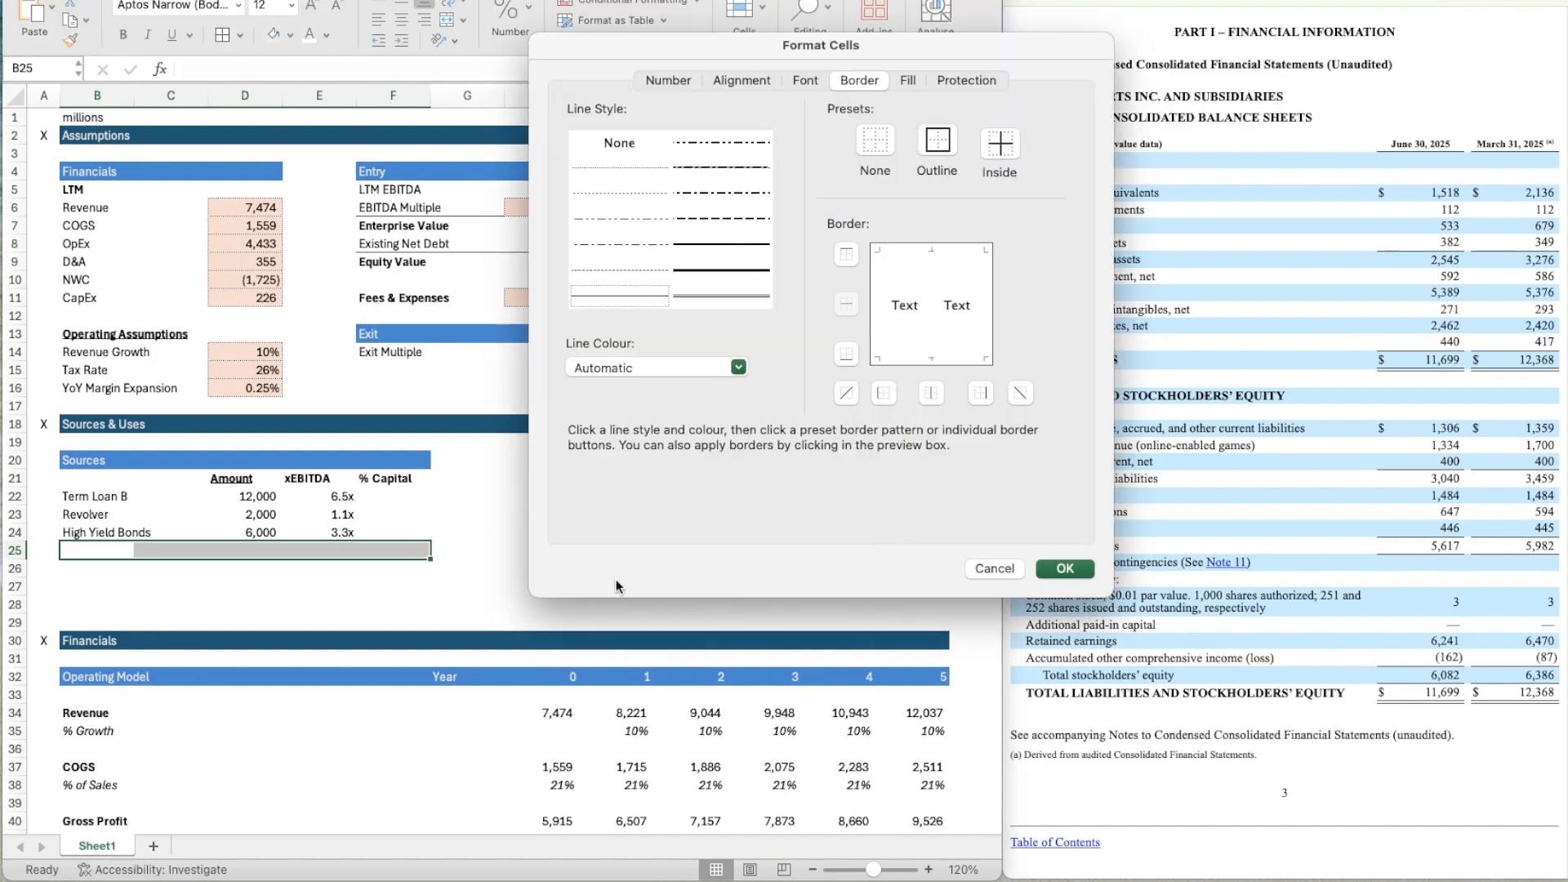
click(658, 297)
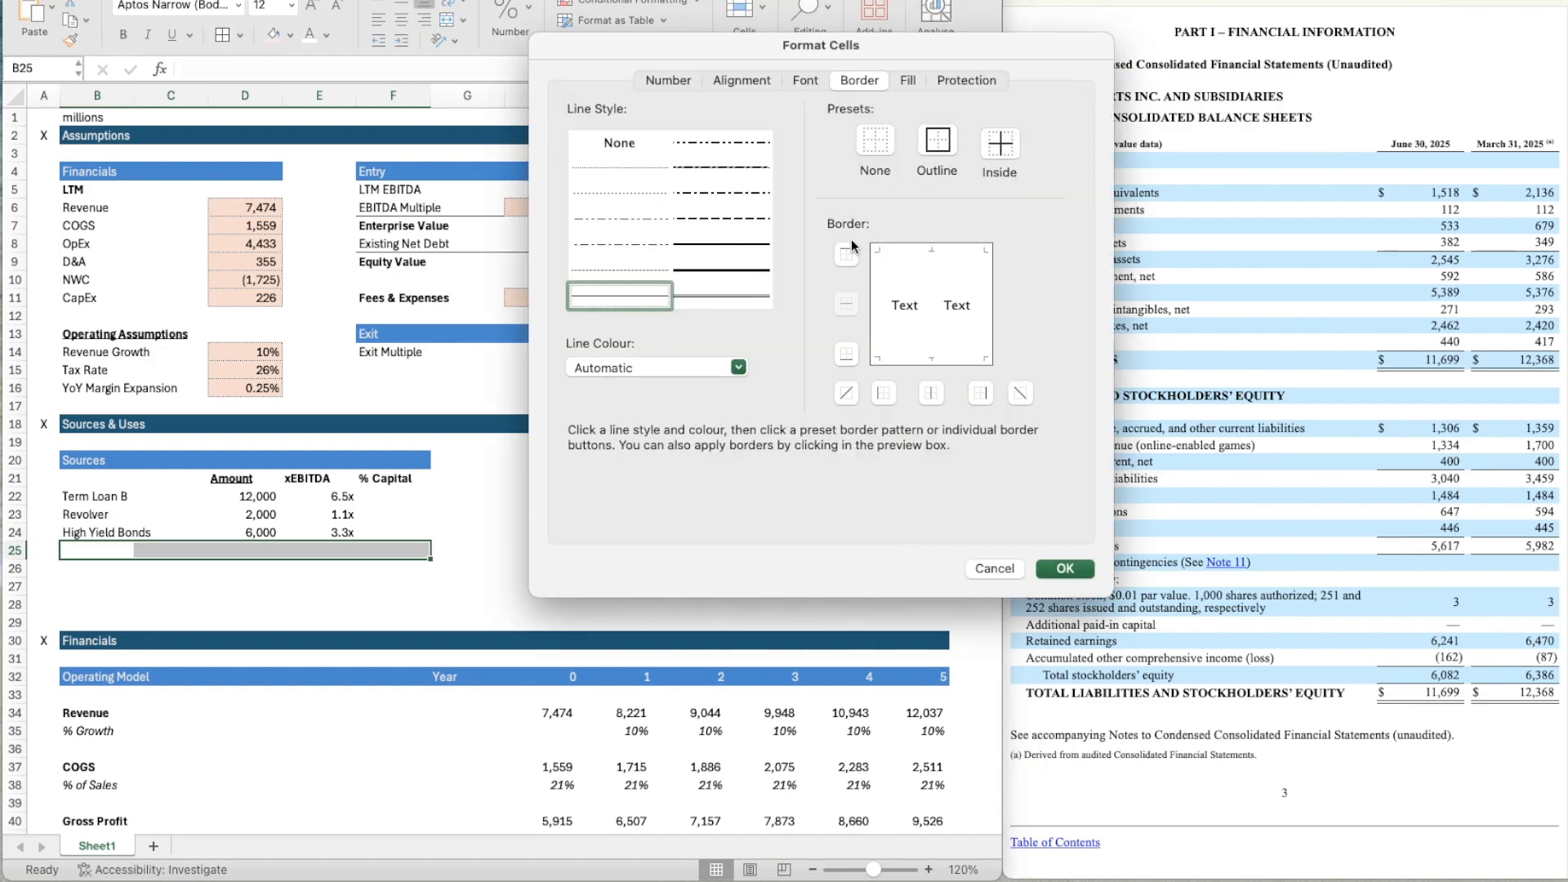
click(847, 254)
click(1065, 568)
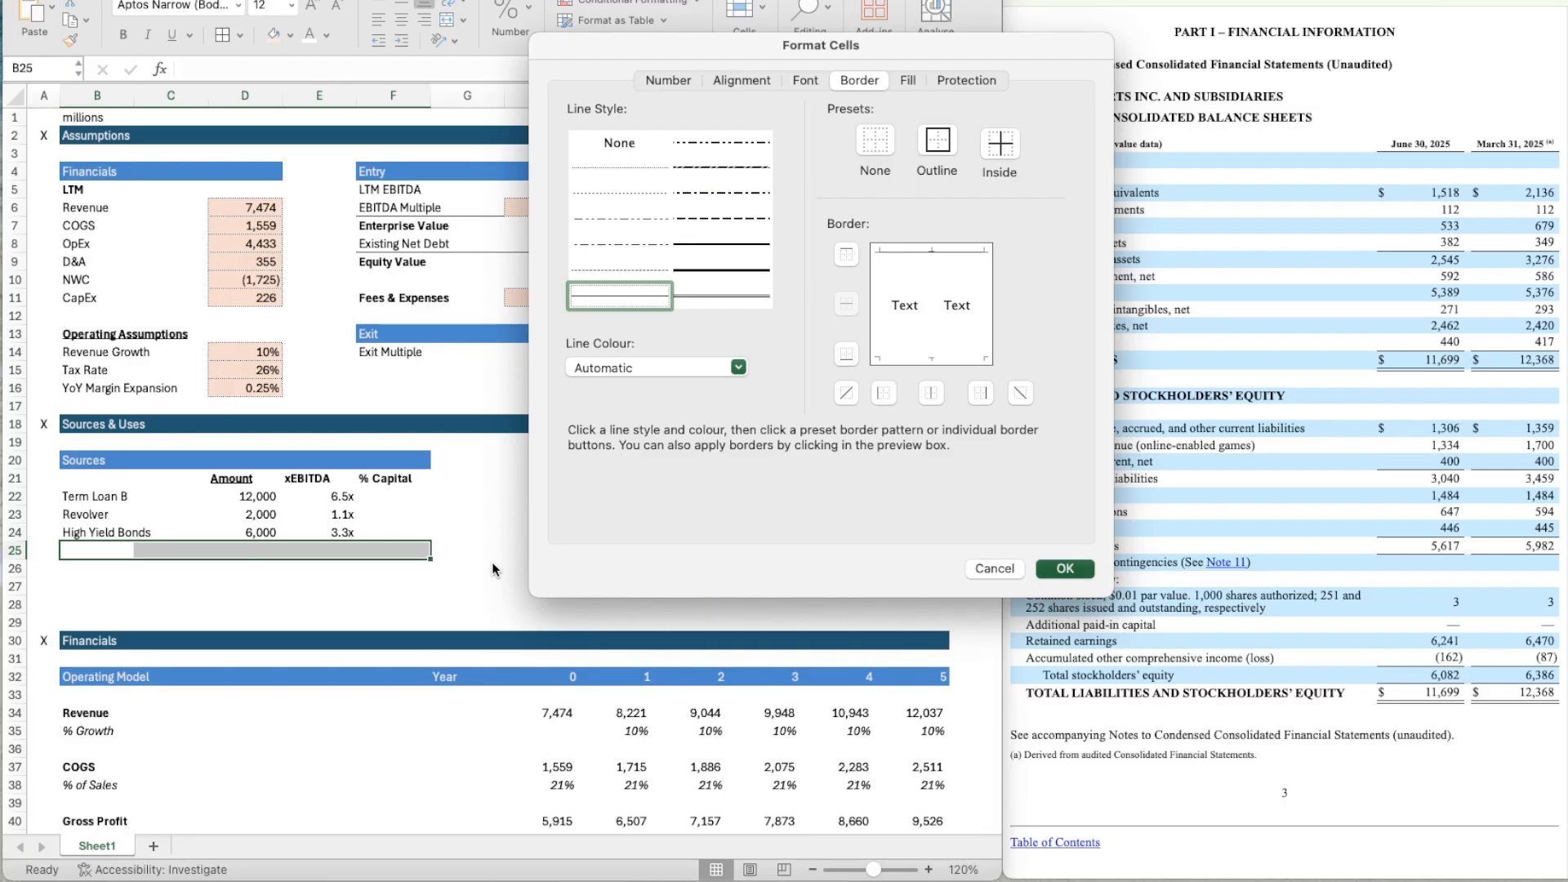
Enter the label Total in B25 and make it bold.
click(194, 588)
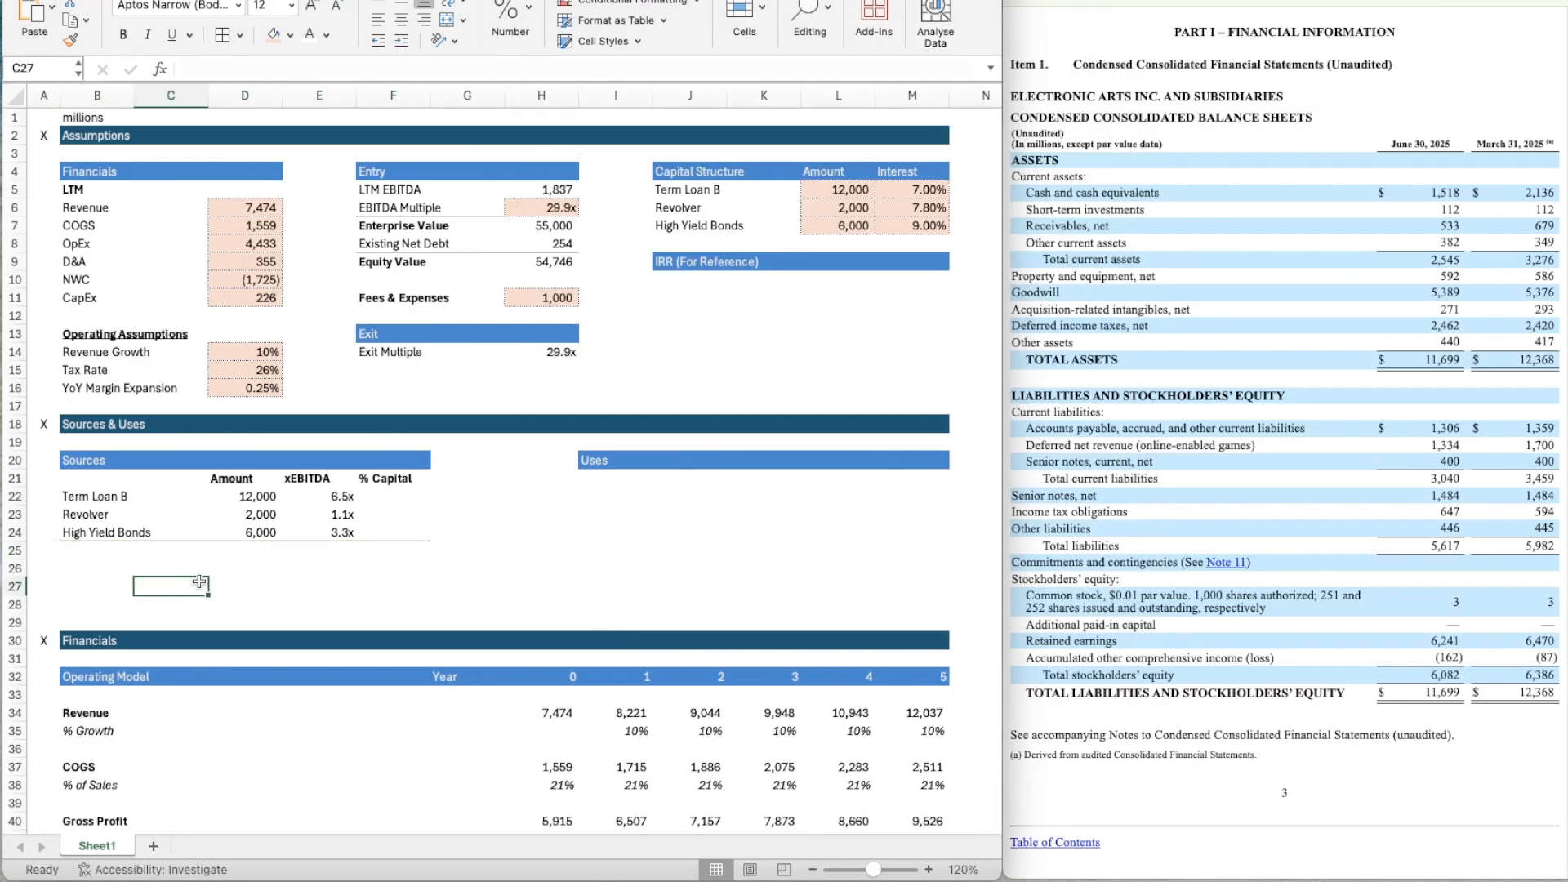
key(Left)
key(Up)
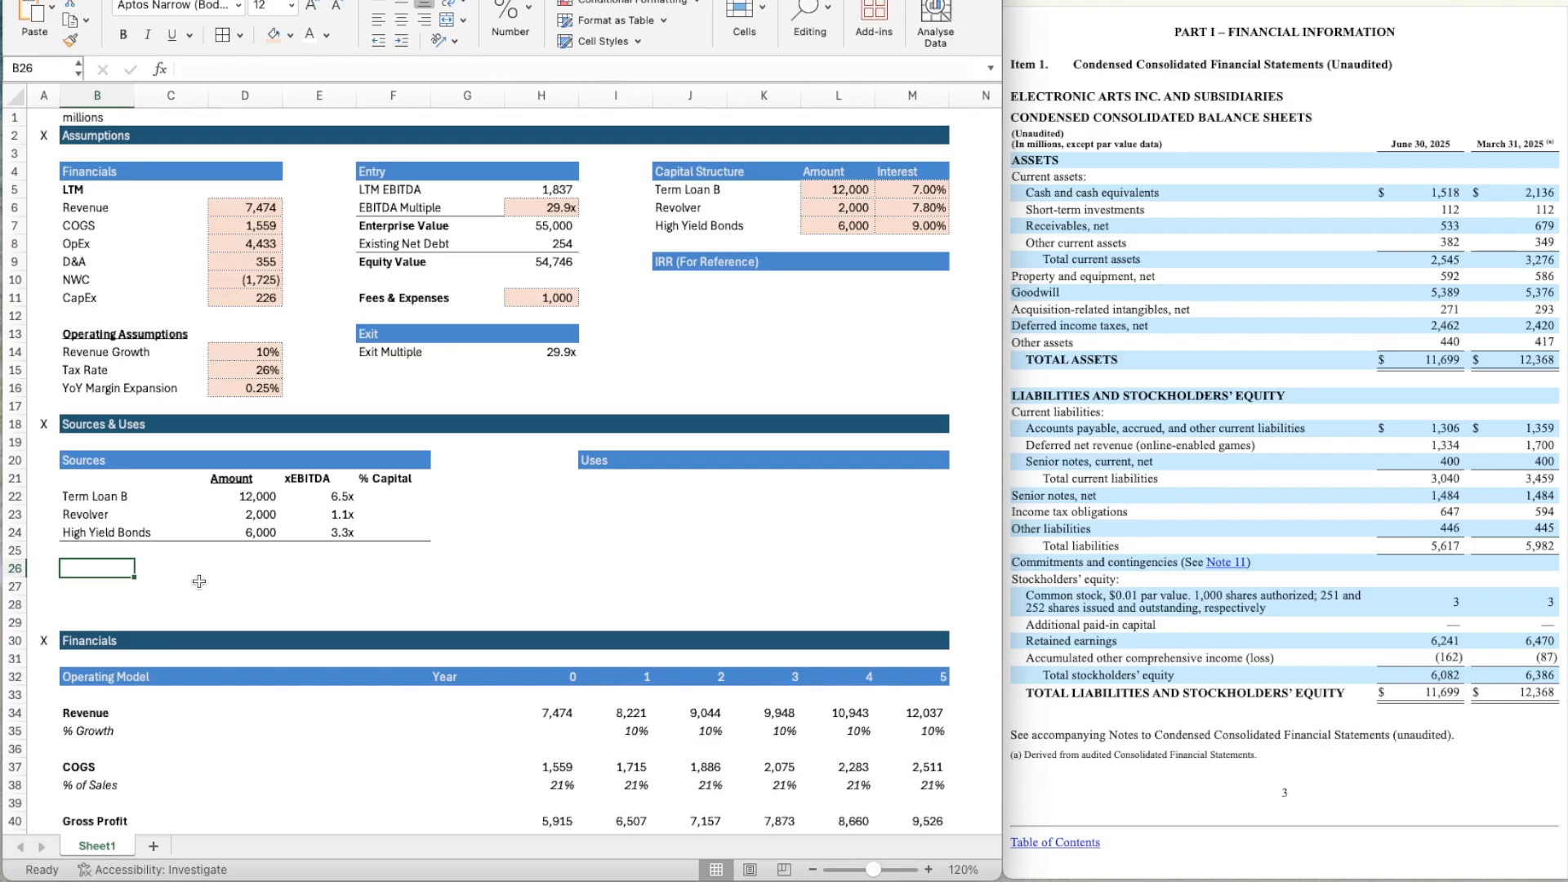
key(Up)
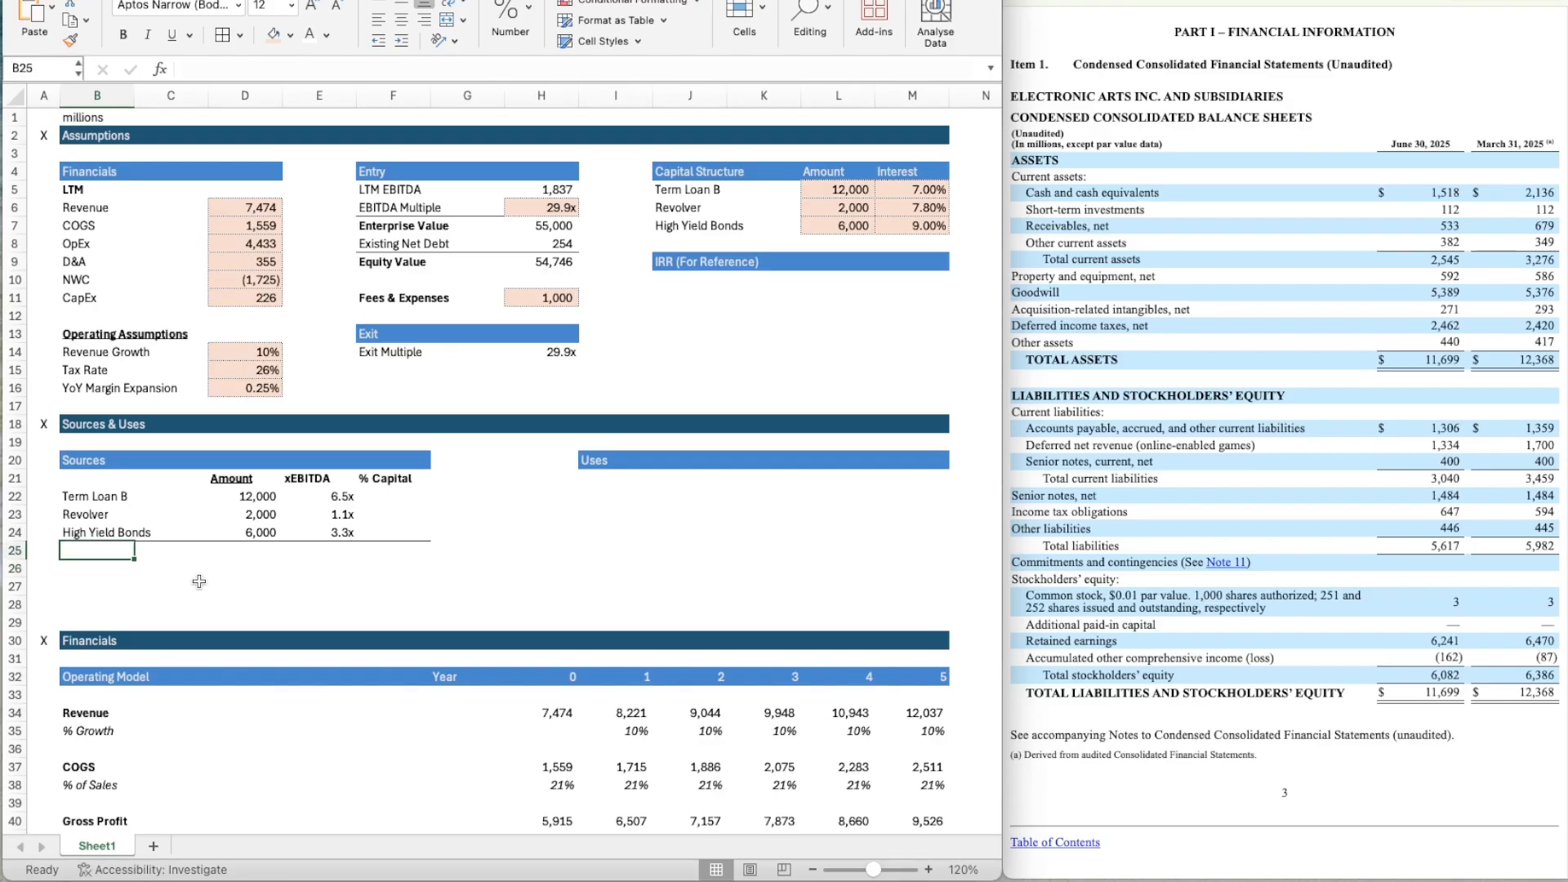
text(Tot)
key(Return)
key(Up)
key(ctrl+b)
Total the debt amounts in D25 with =SUM(D22:D24).
key(Right)
key(Right)
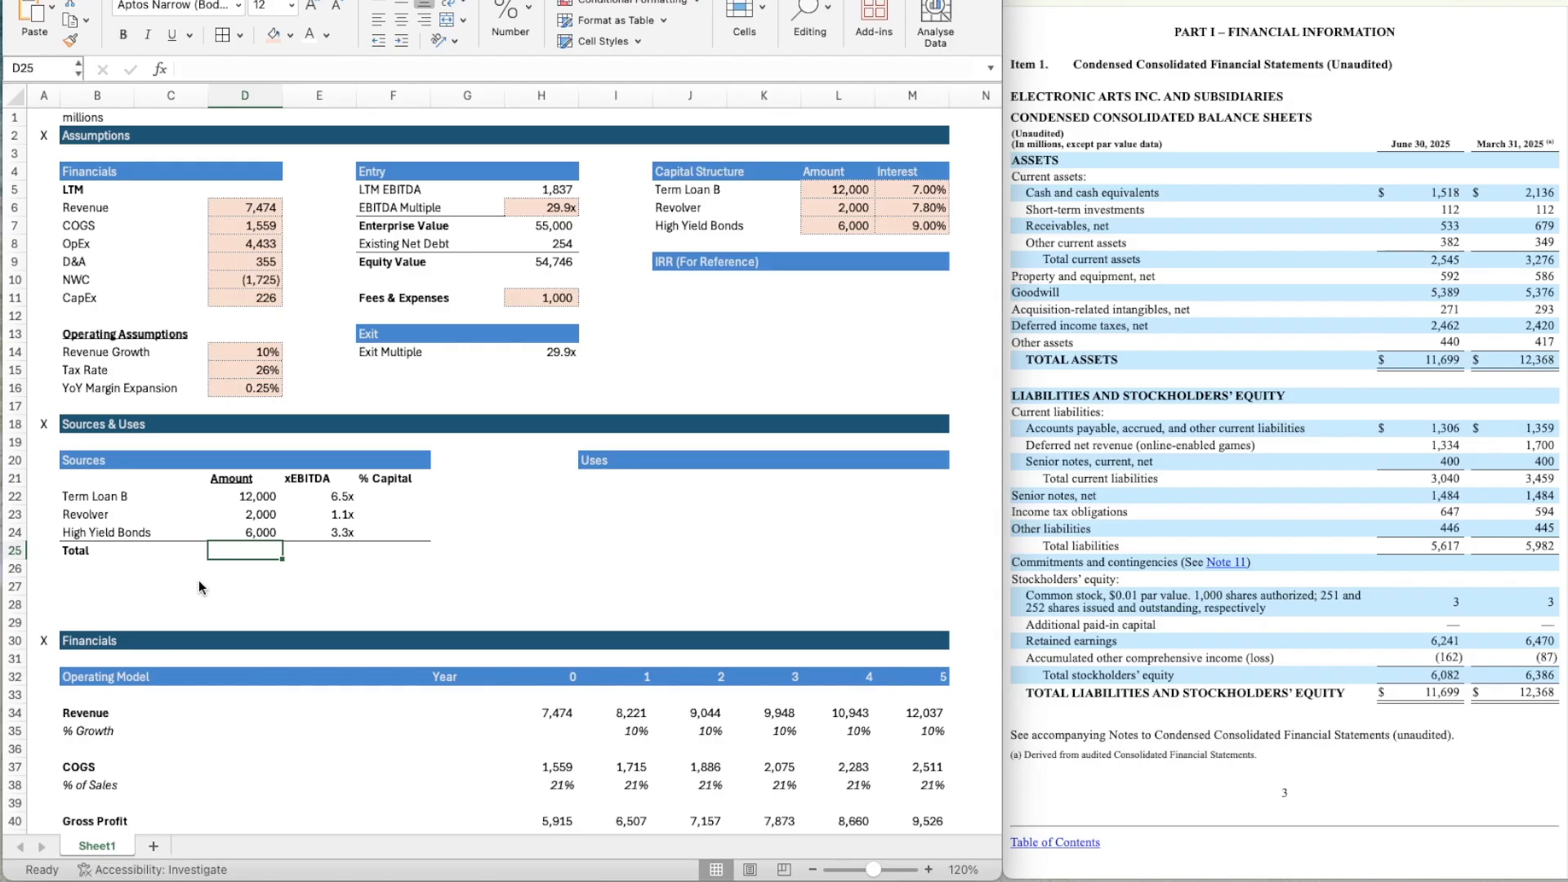
text(=SUM()
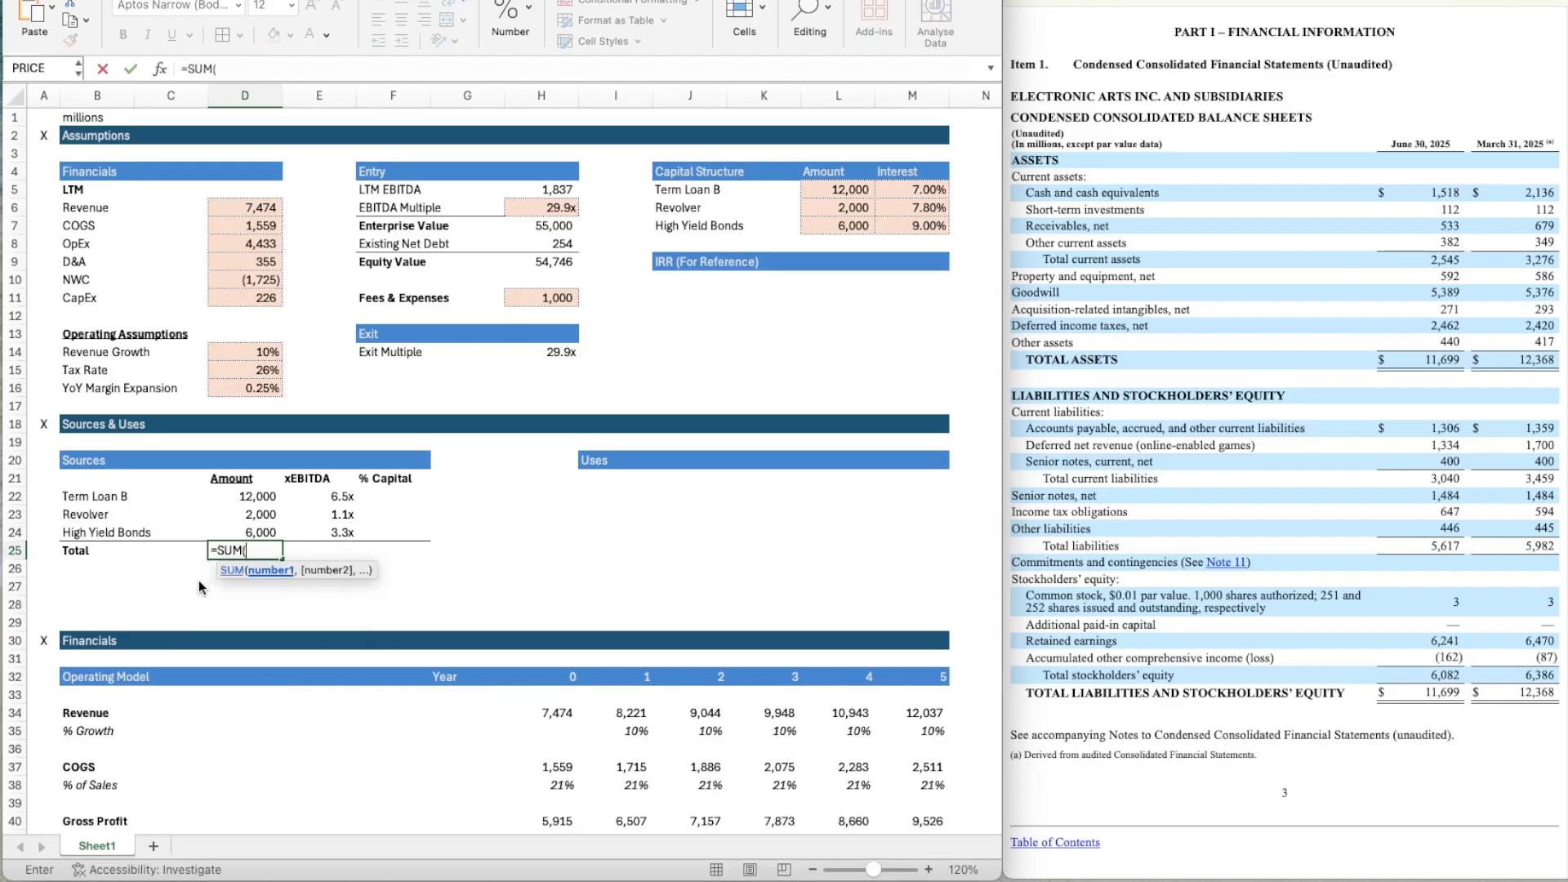
key(Up)
key(shift+Up)
key(shift+Up)
key(Return)
key(Up)
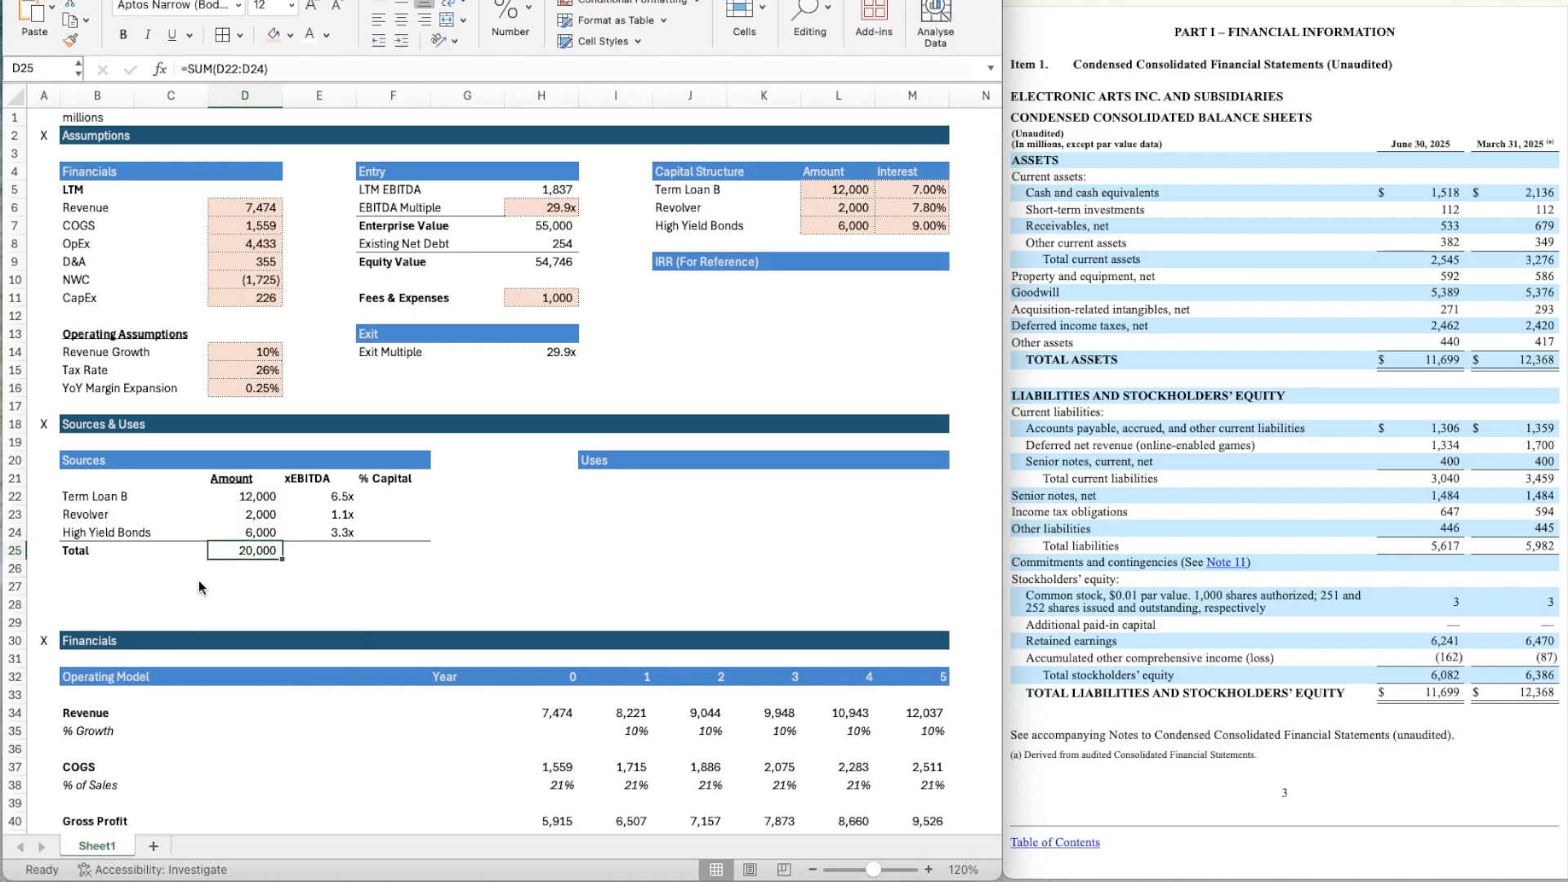
Copy the total formula from D25 into E25 to sum the xEBITDA multiples.
key(Down)
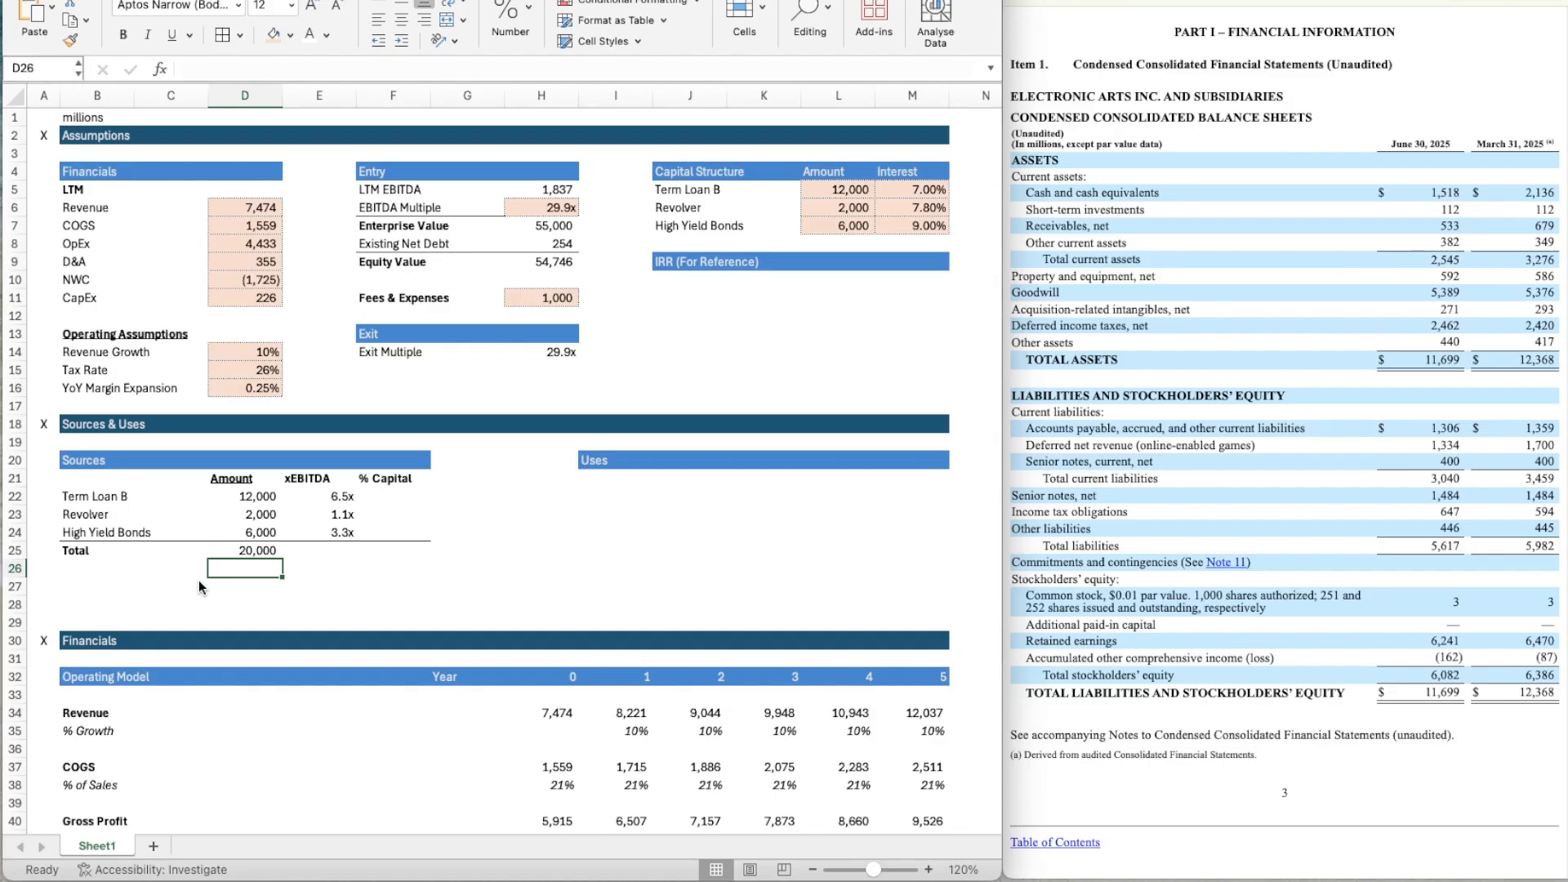
key(Right)
key(Up)
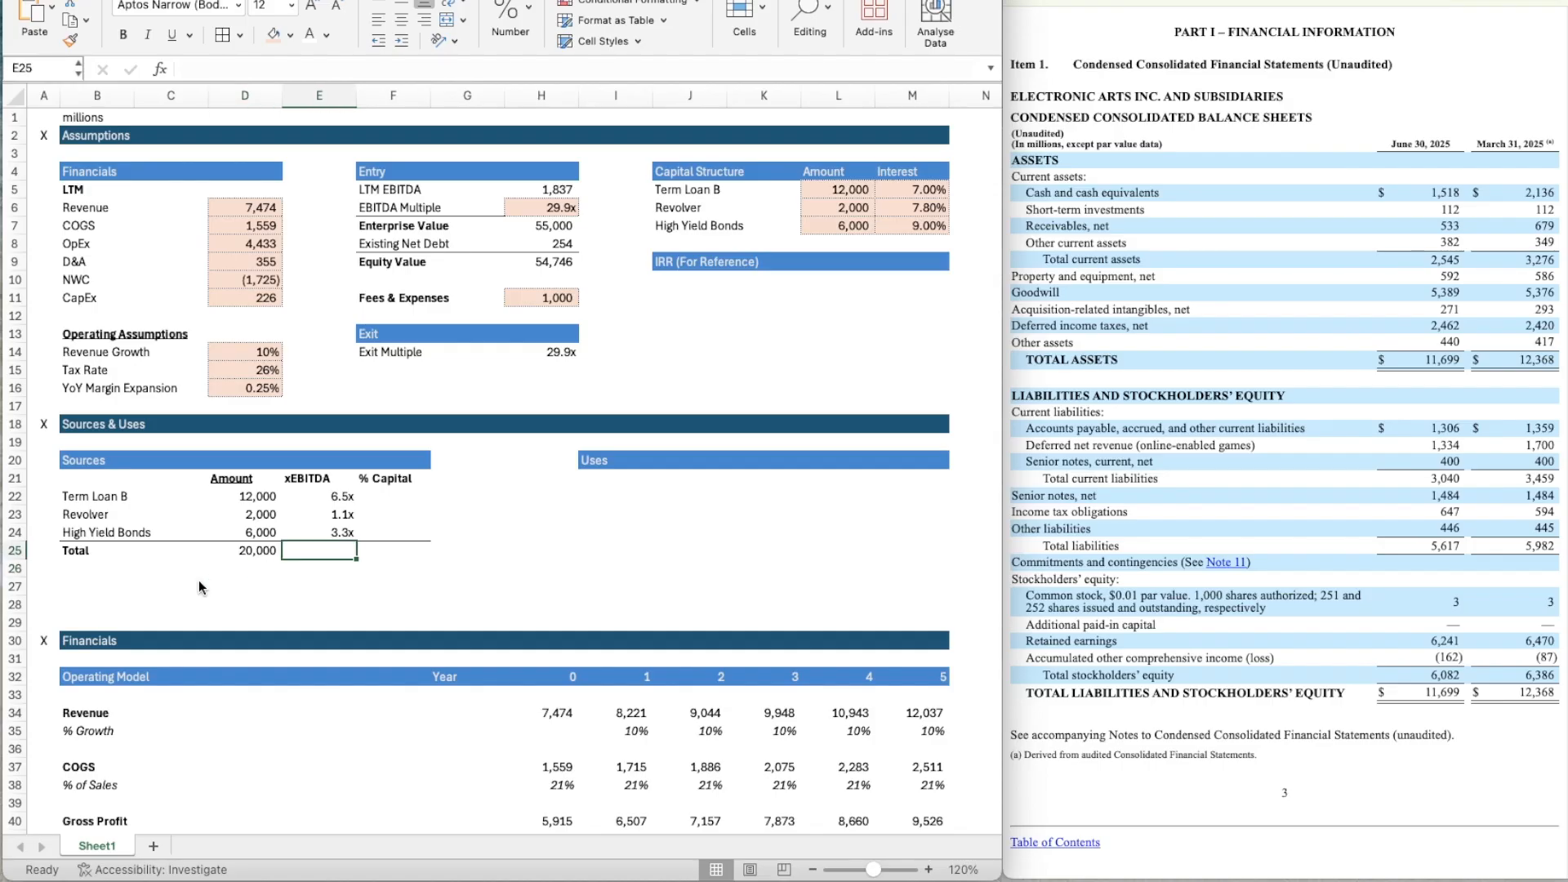
key(Left)
key(ctrl+c)
key(Right)
key(ctrl+v)
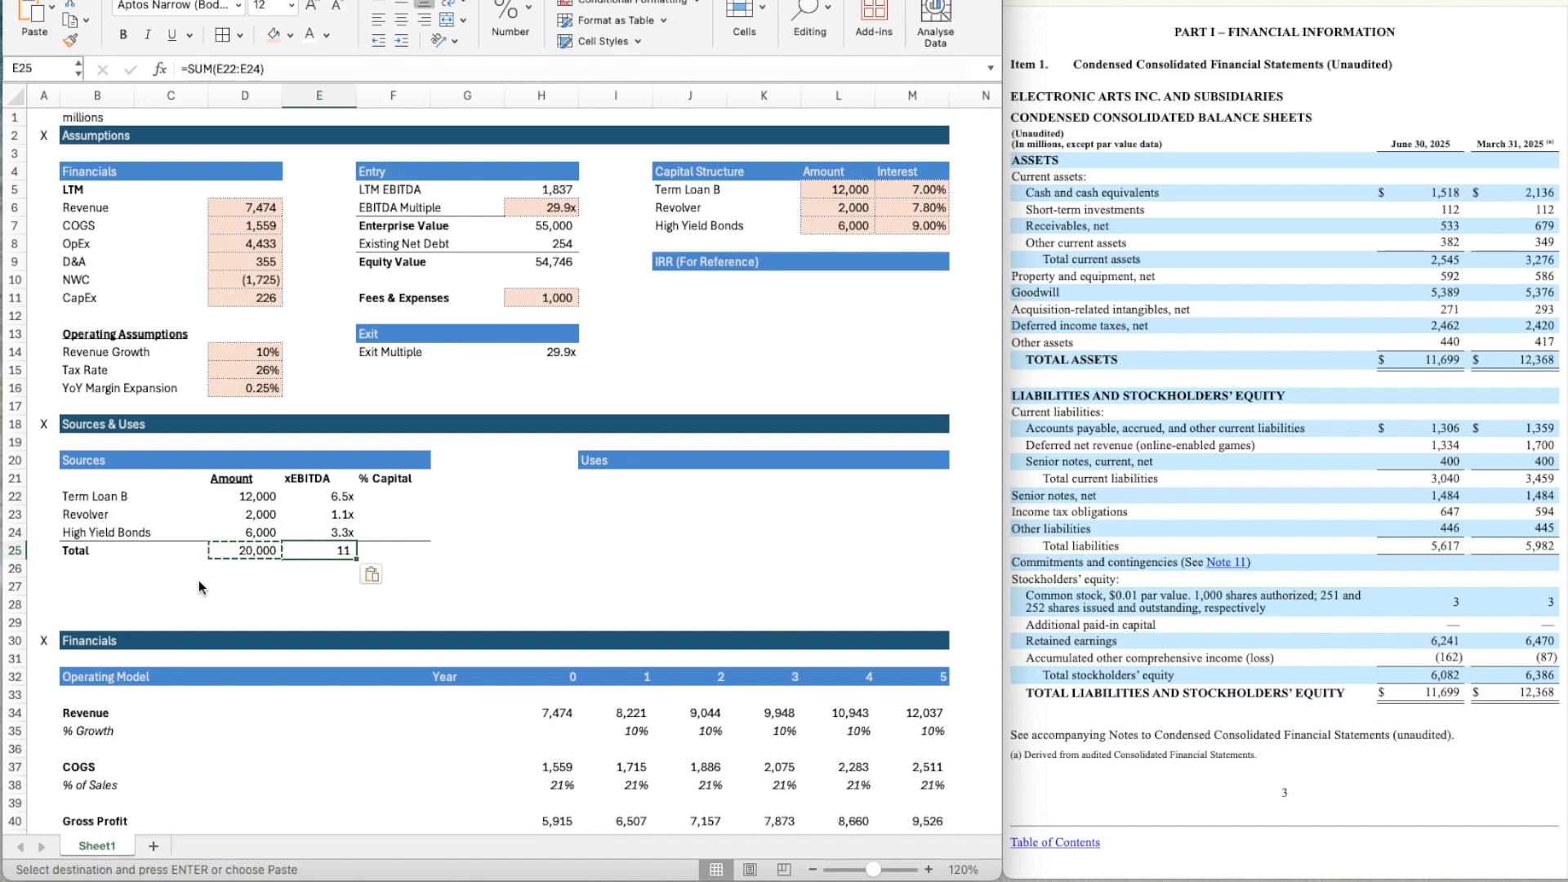
Try to copy the multiple formatting from the High Yield Bonds xEBITDA cell E24 to E25, then undo it.
key(Up)
key(Up)
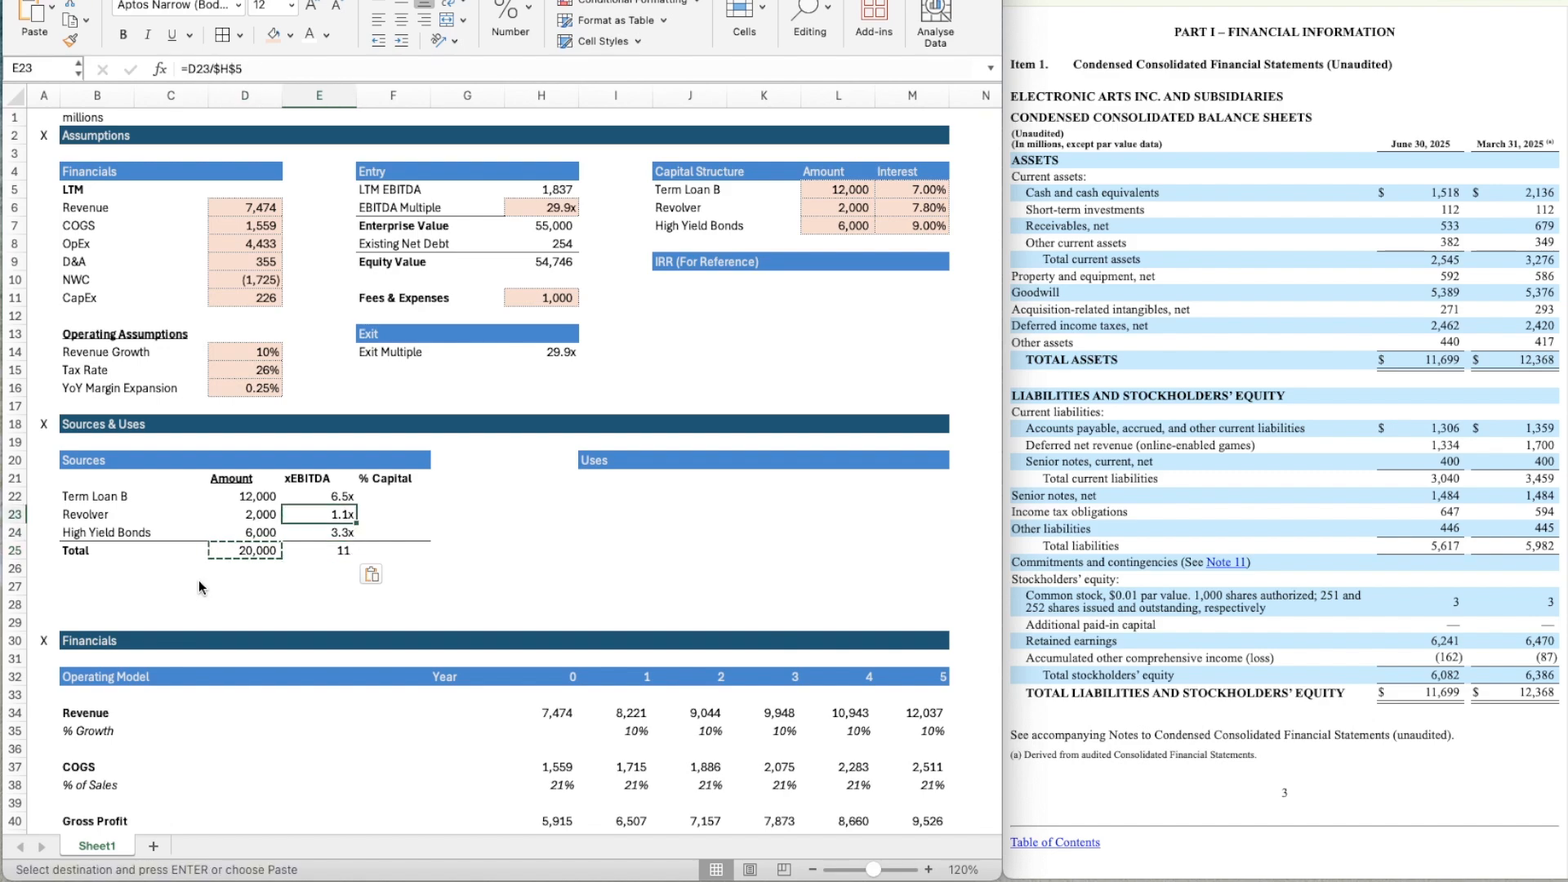
key(ctrl+c)
key(Down)
key(Down)
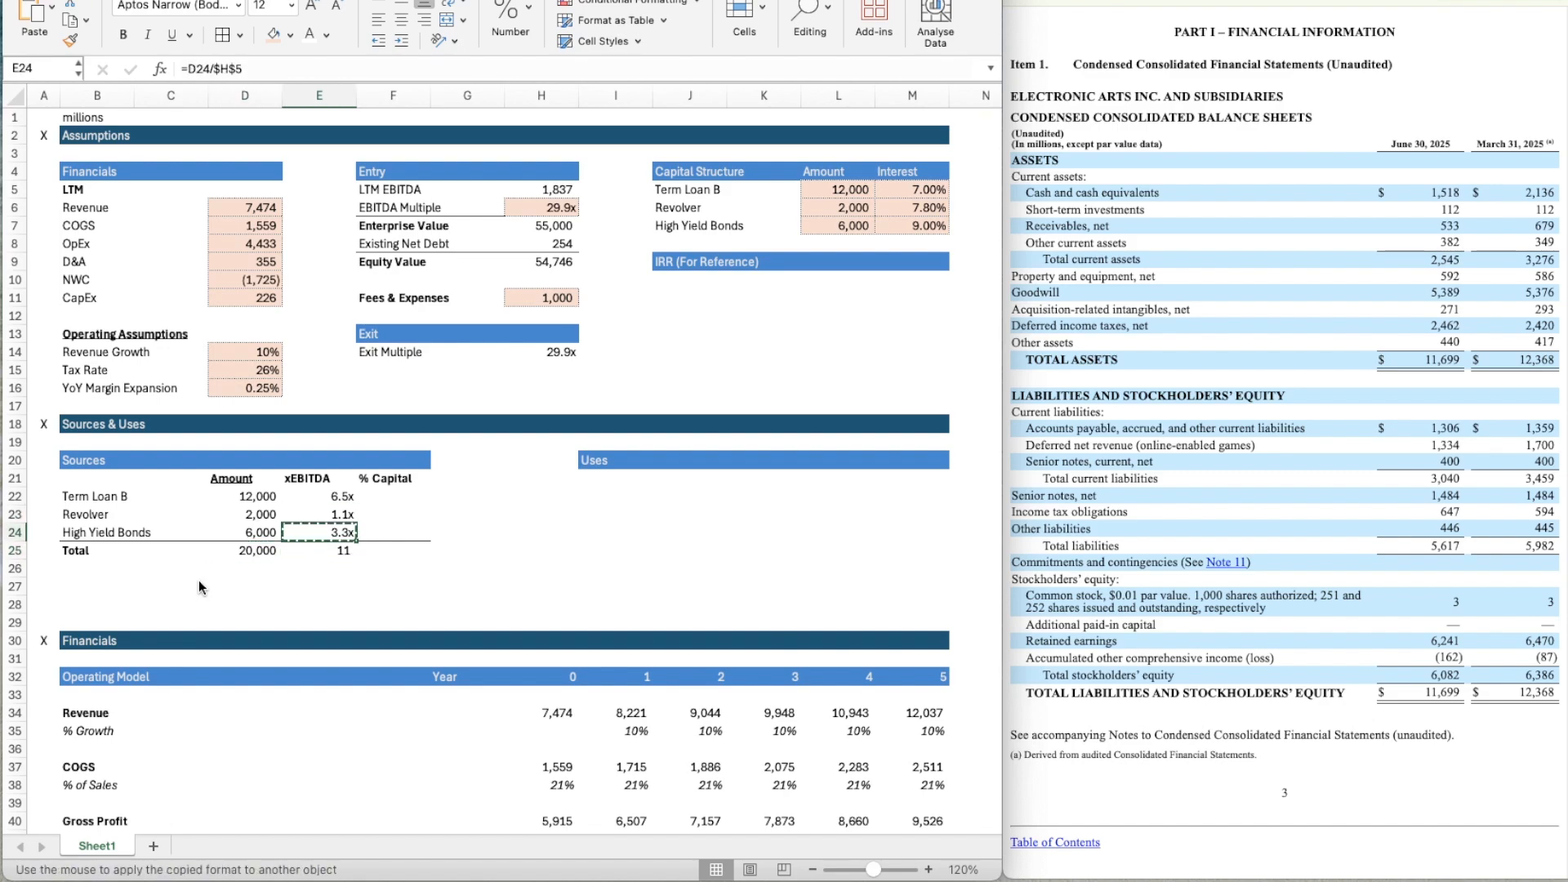
key(Return)
key(Up)
key(super+z)
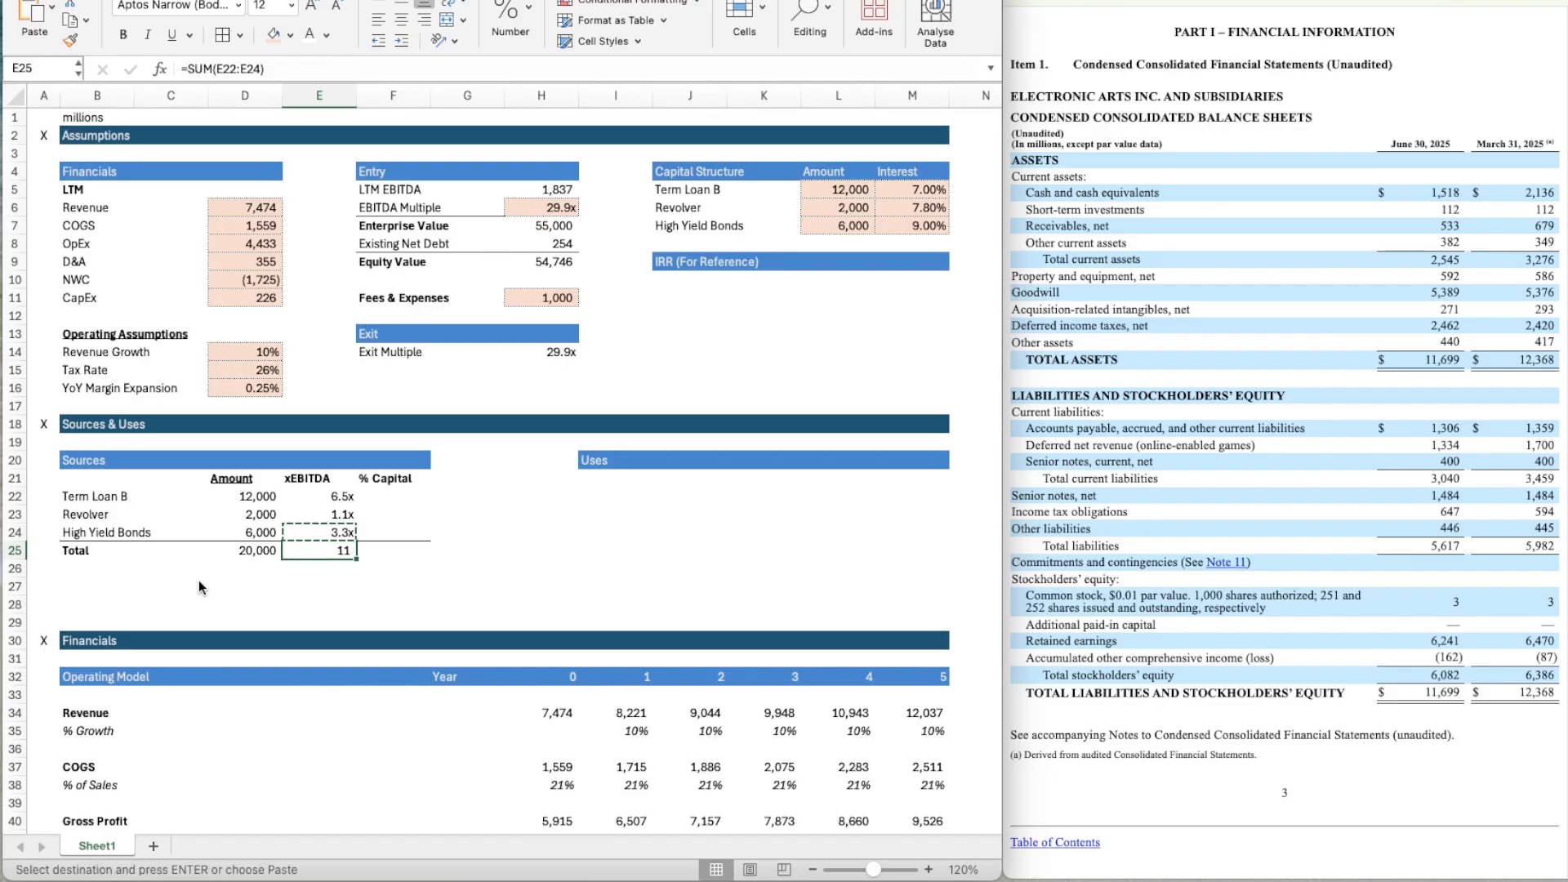
Apply the custom number format 0.0x to the total xEBITDA multiple in E25.
key(Right)
key(Left)
key(super+1)
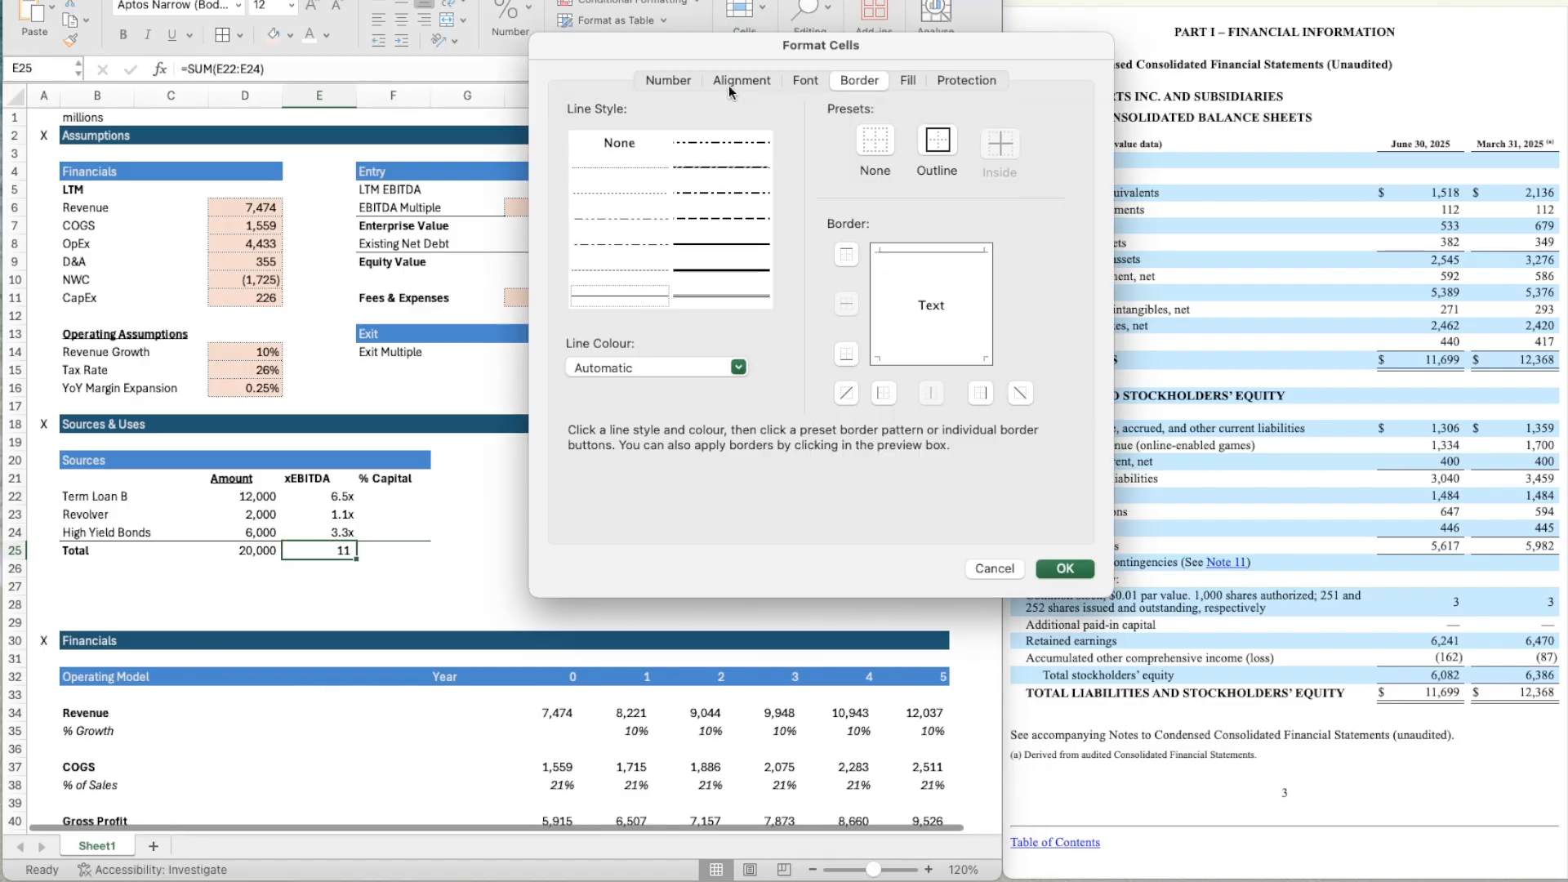
click(668, 80)
click(626, 327)
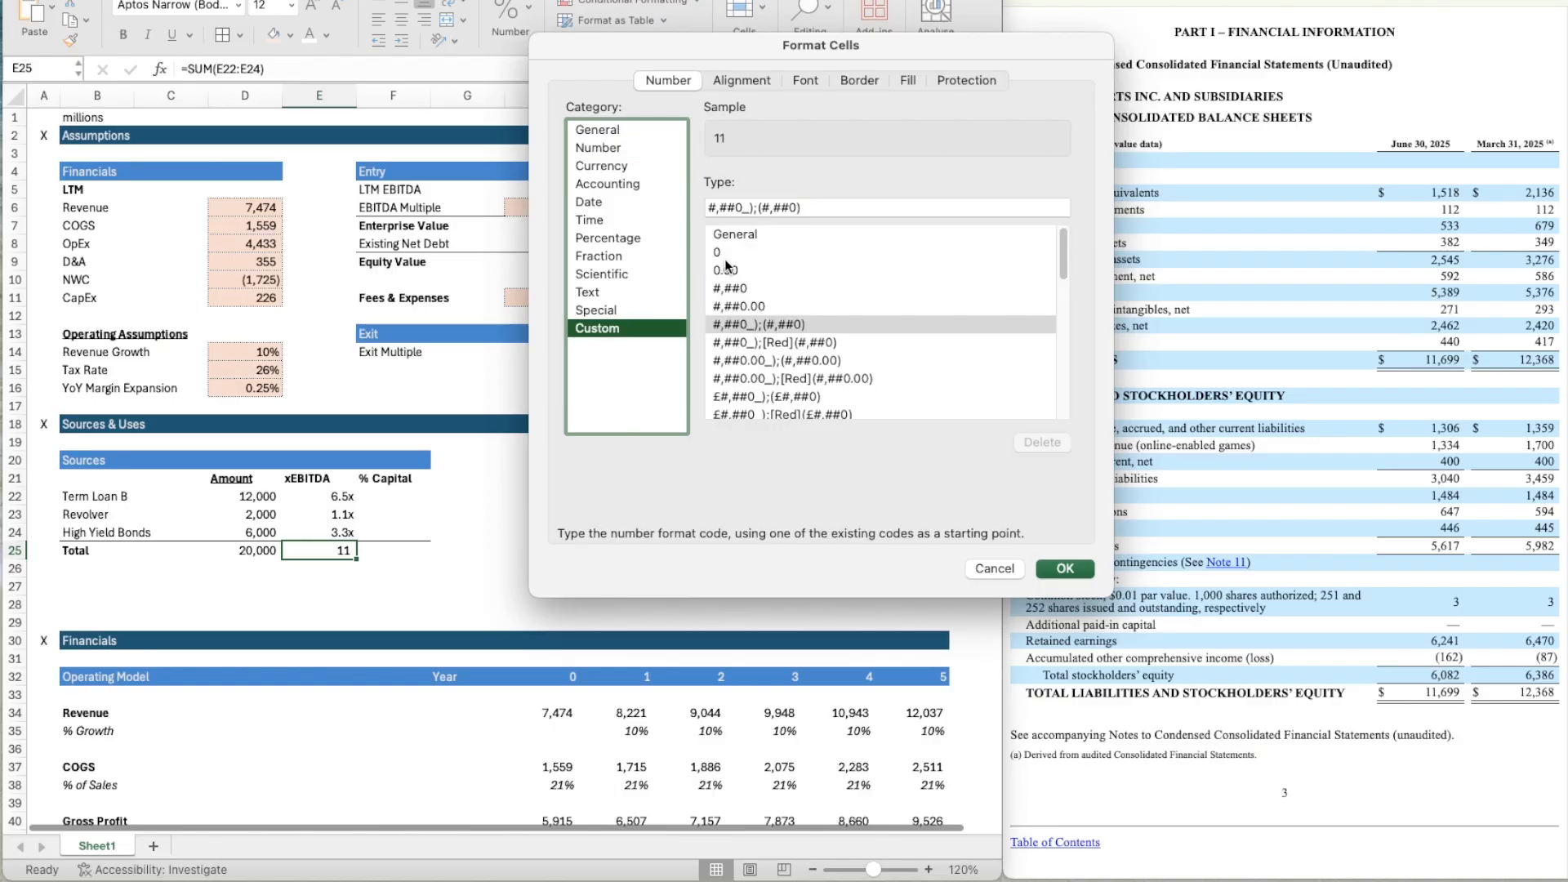
click(725, 269)
click(744, 206)
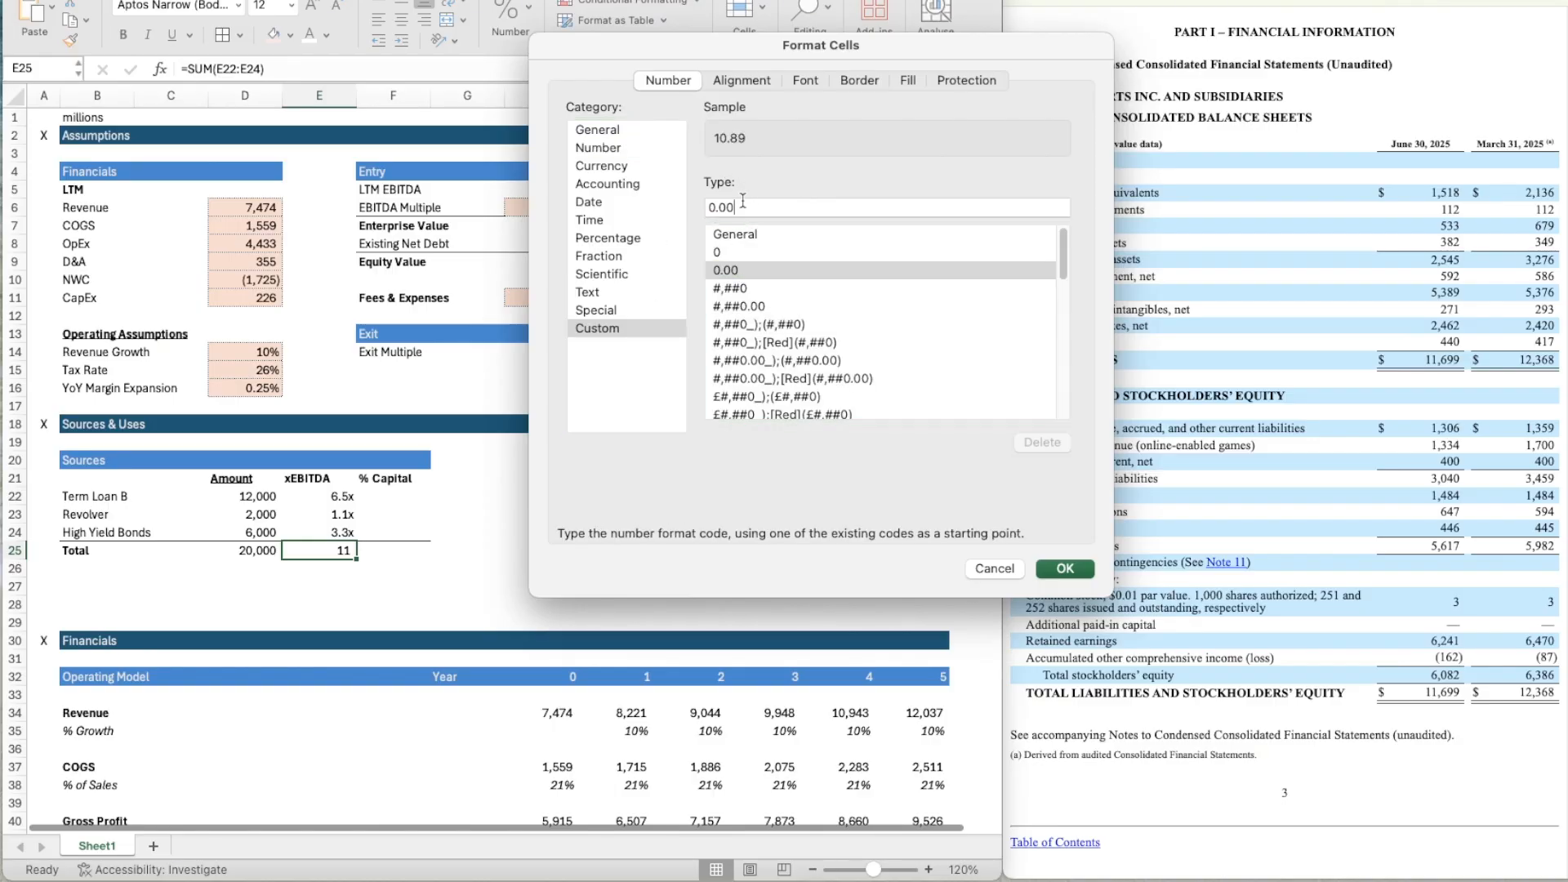
key(BackSpace)
text(x)
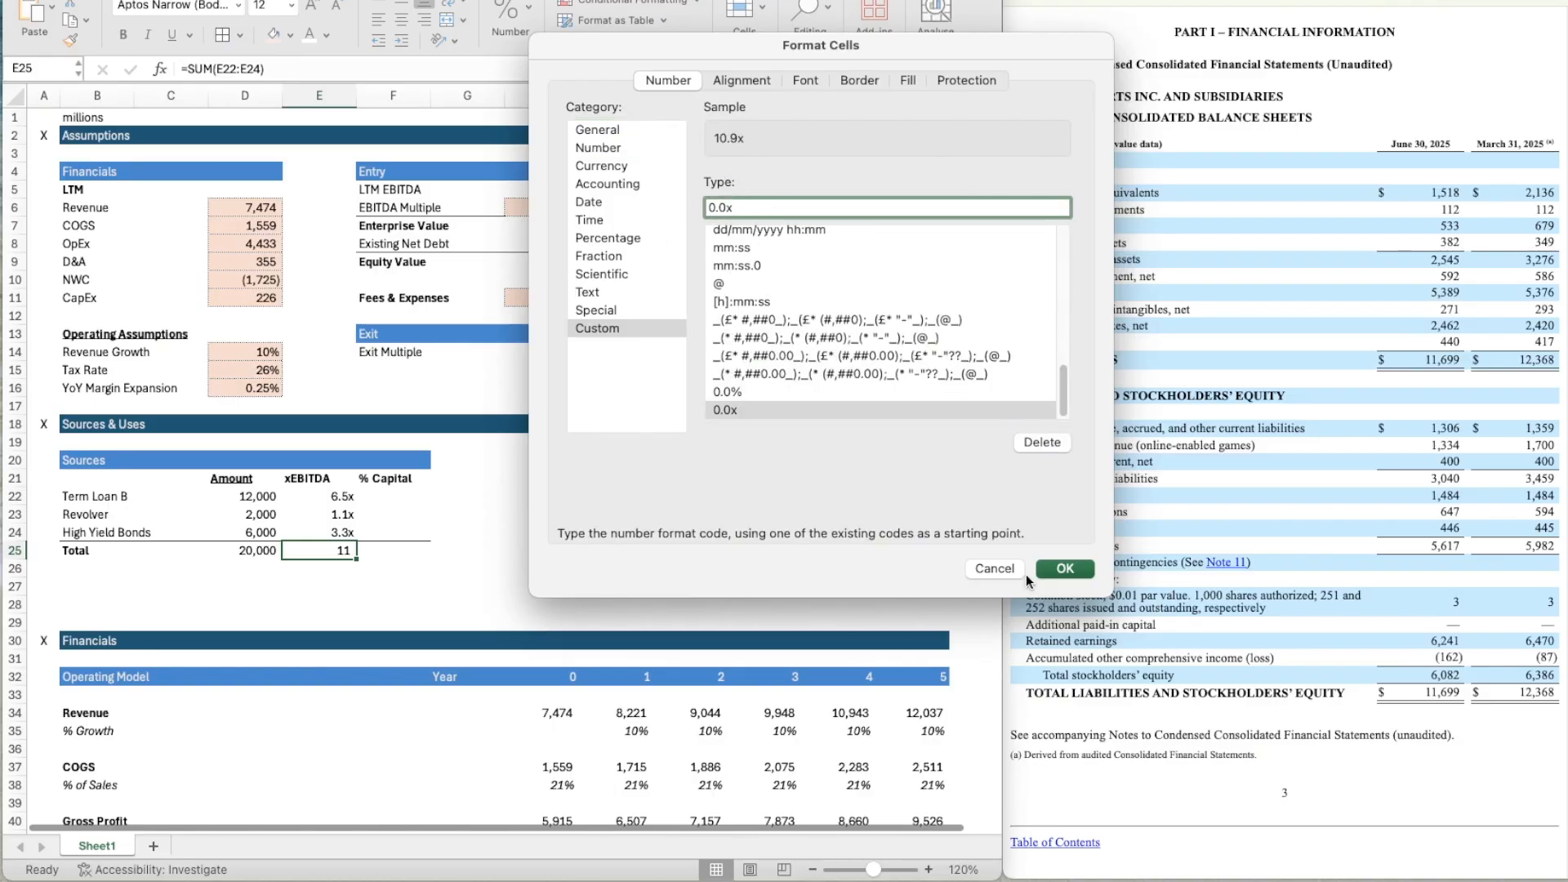
click(1063, 570)
Insert two blank rows at row 27, below the Sources debt total.
click(403, 547)
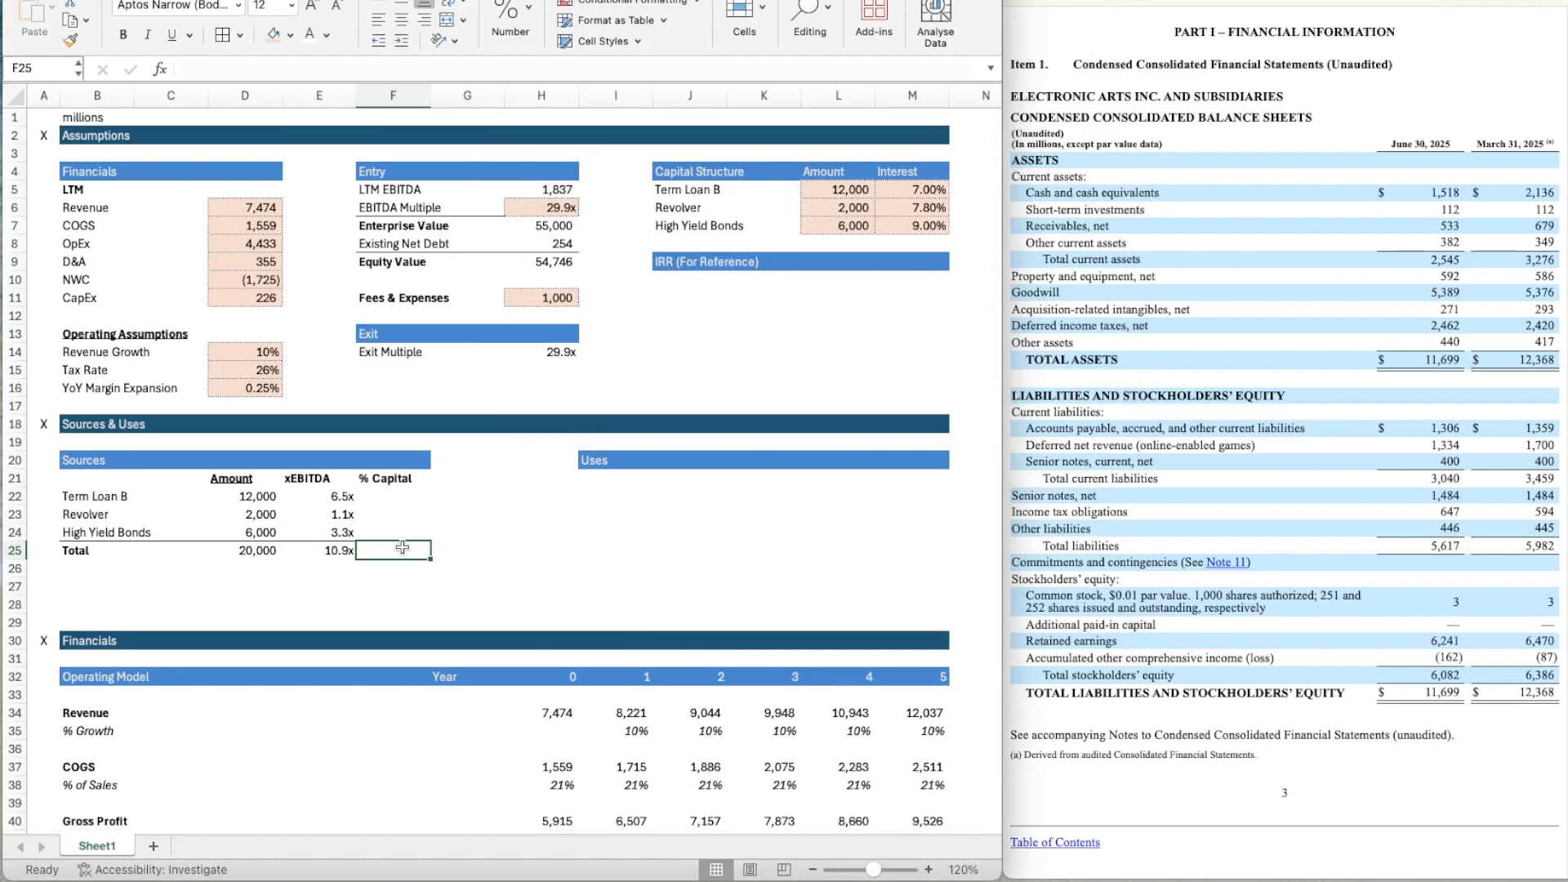
key(Down)
key(Down)
key(Left)
key(Left)
key(Left)
key(Left)
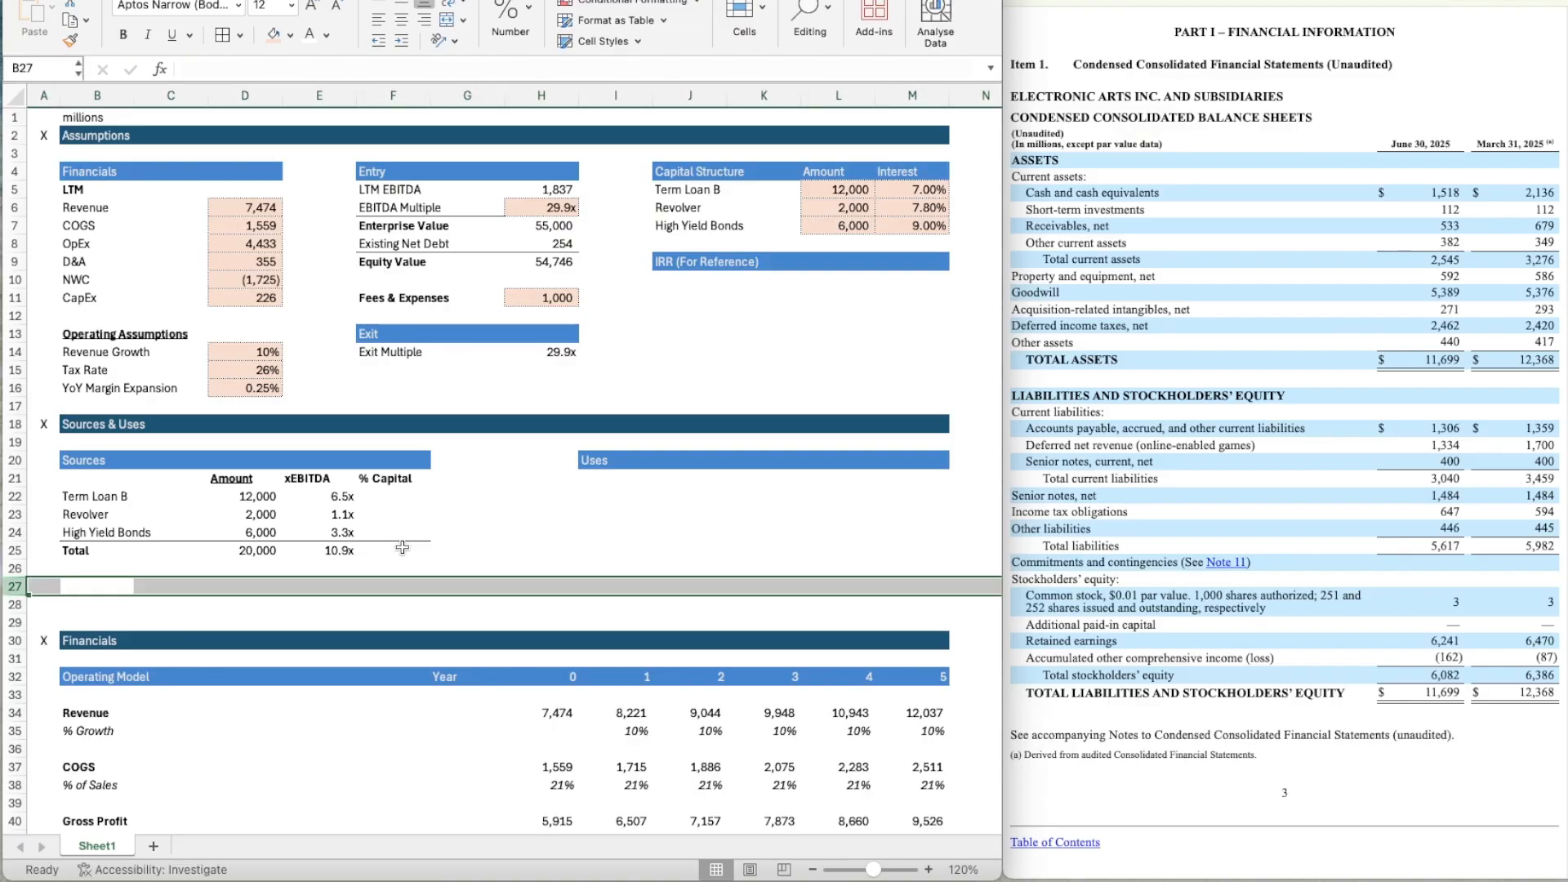
key(super+shift+equal)
key(super+shift+equal)
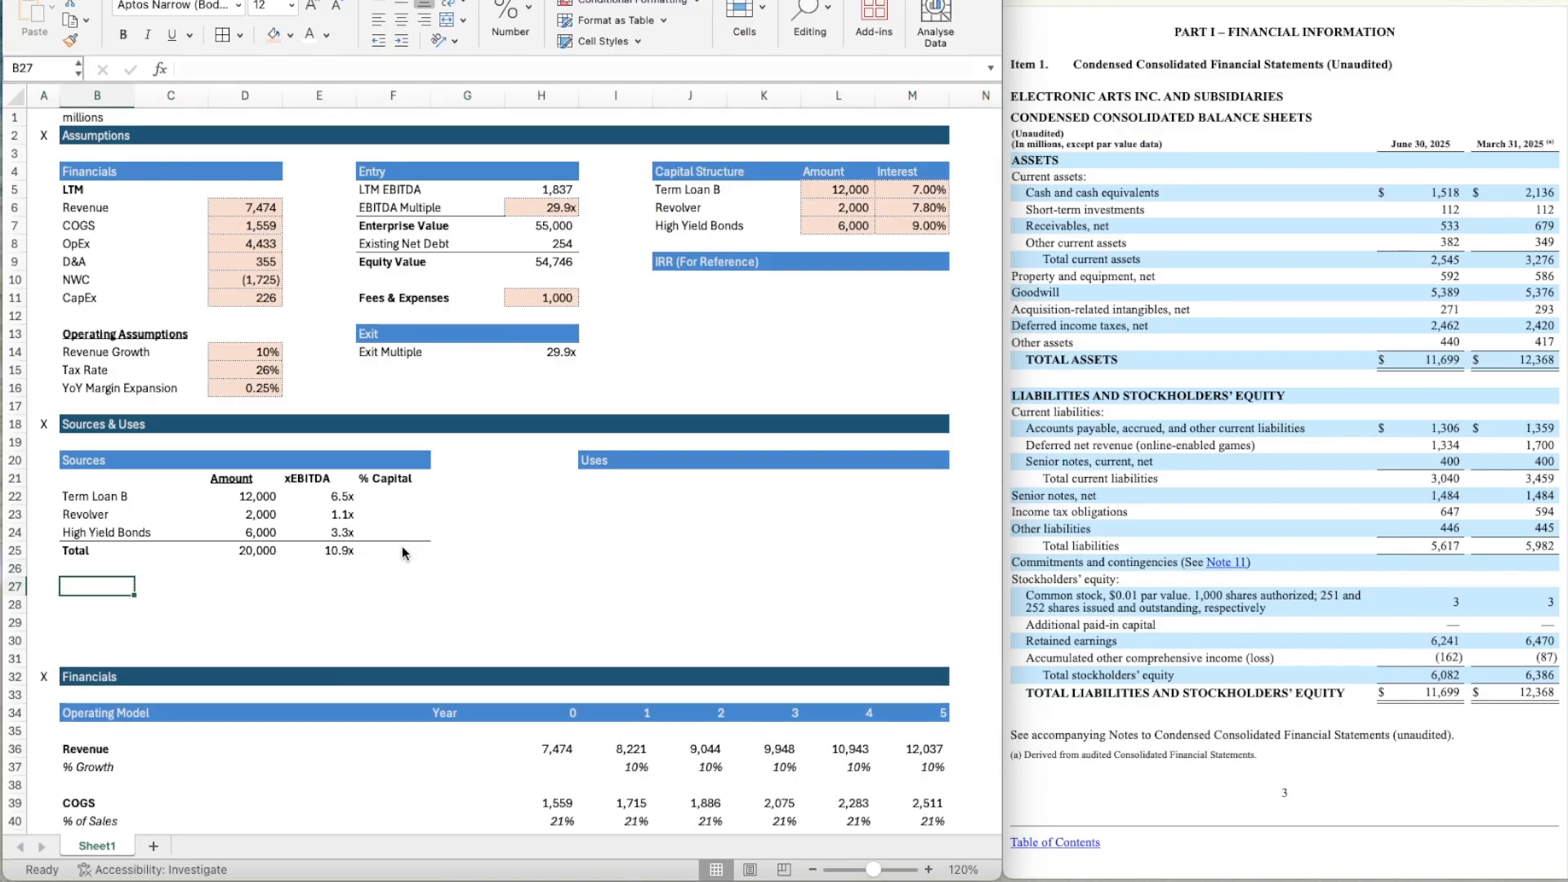
Label B27 Sponsor Equity and enter 36000 as its amount in D27.
text(Sponsor Equity)
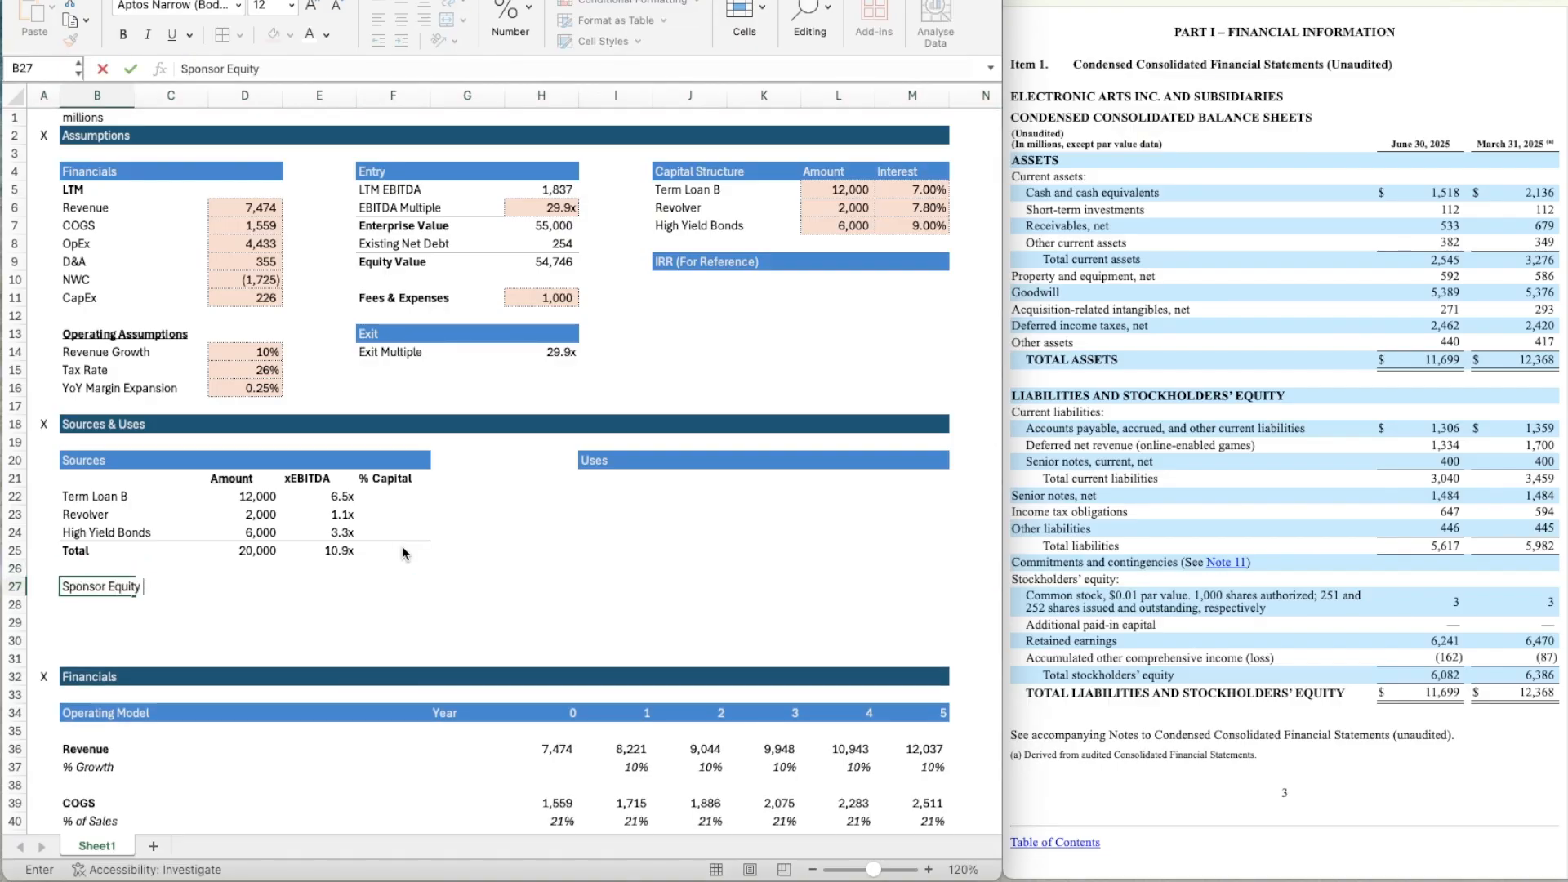
key(Return)
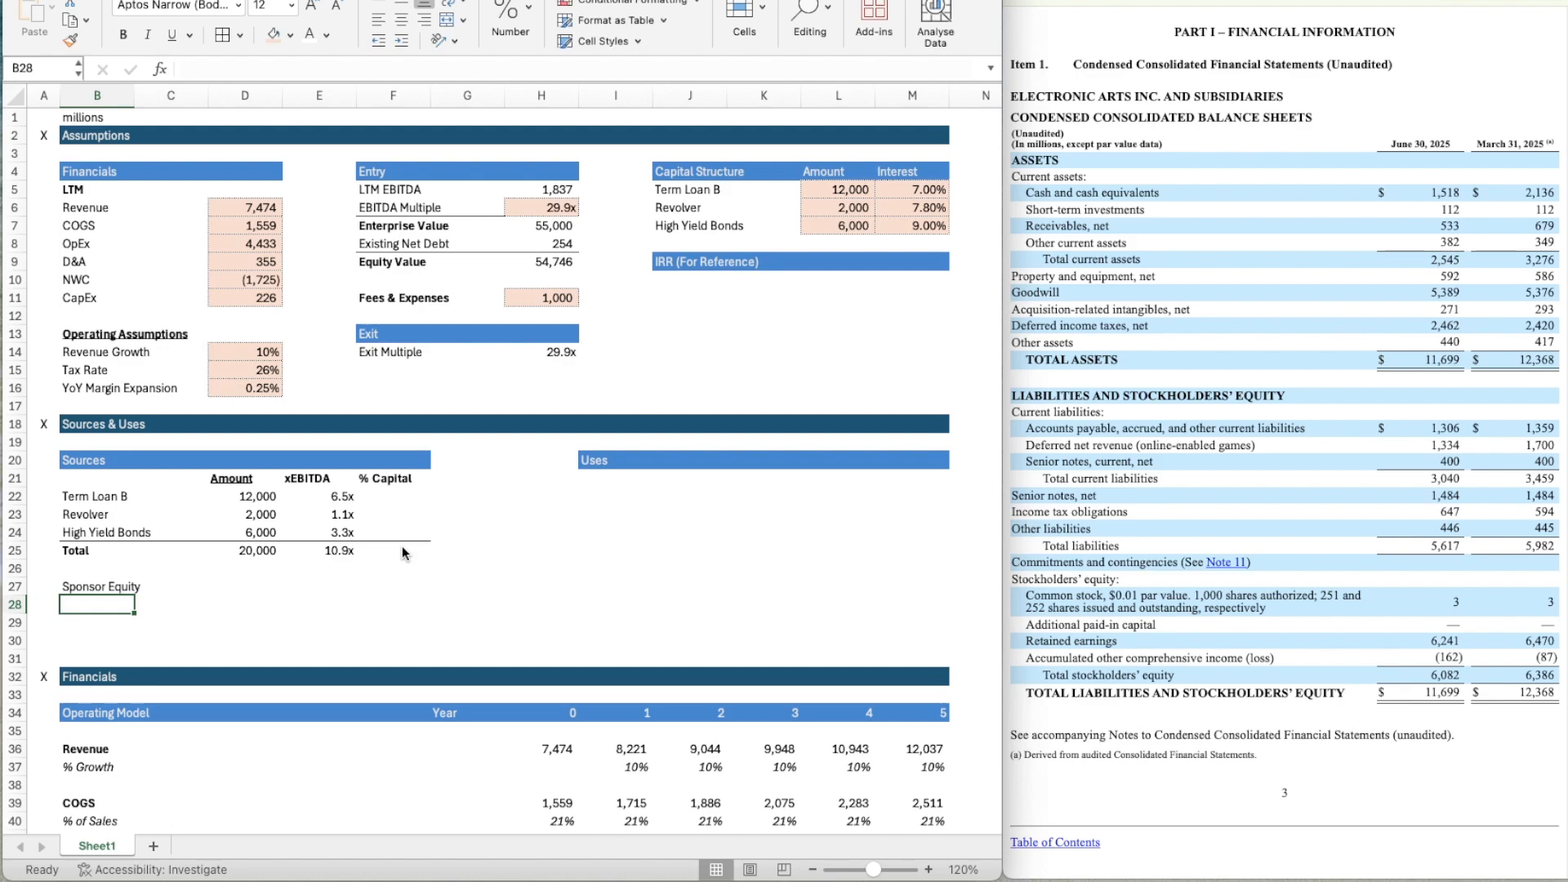
key(Up)
key(Right)
key(Right)
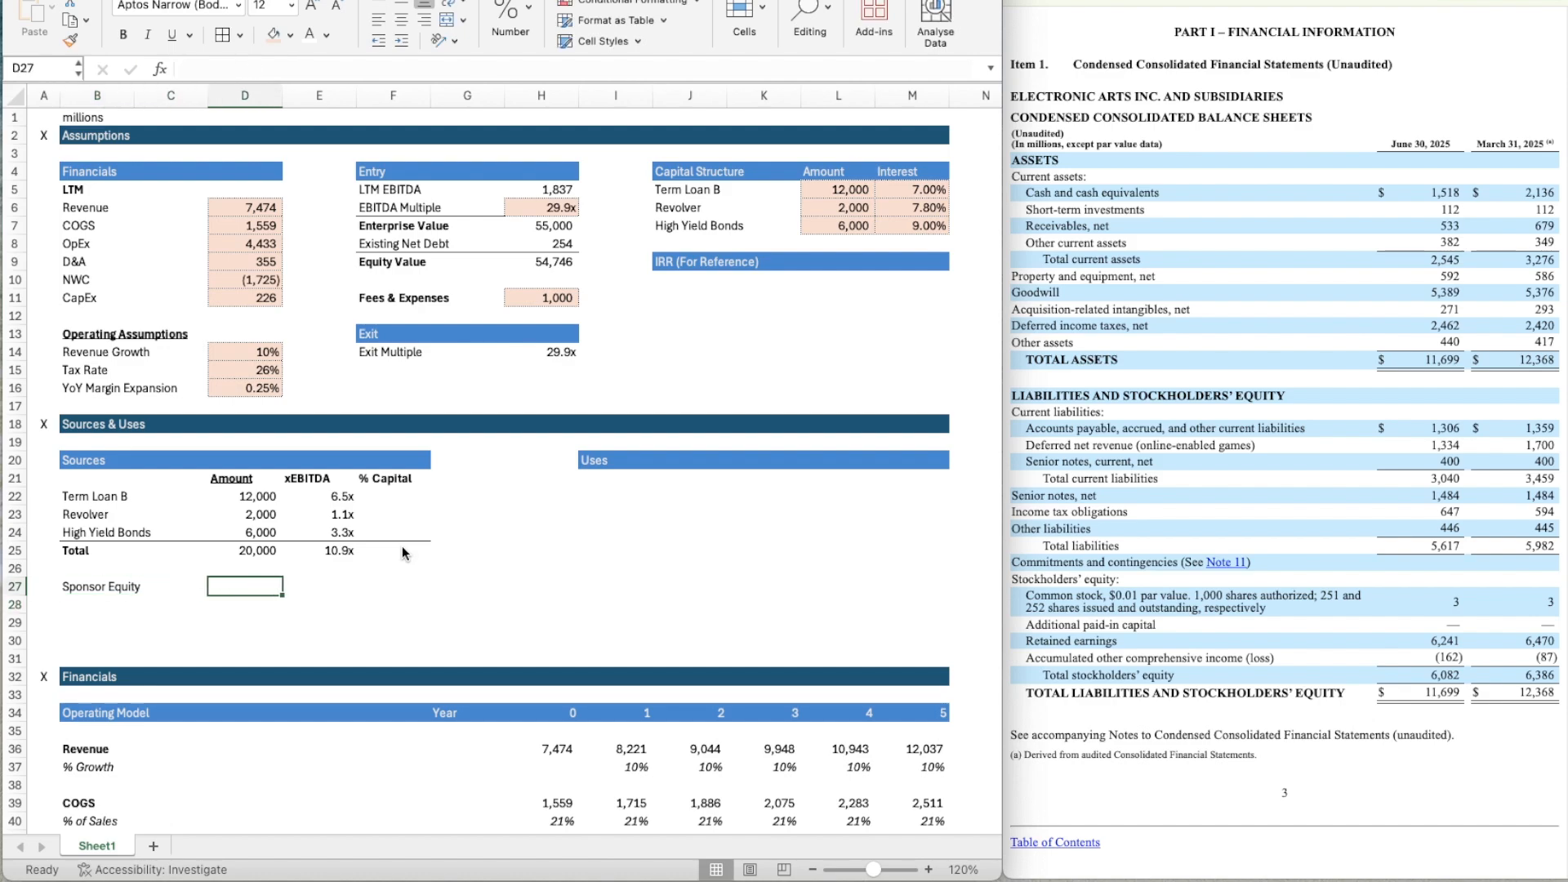
text(36000)
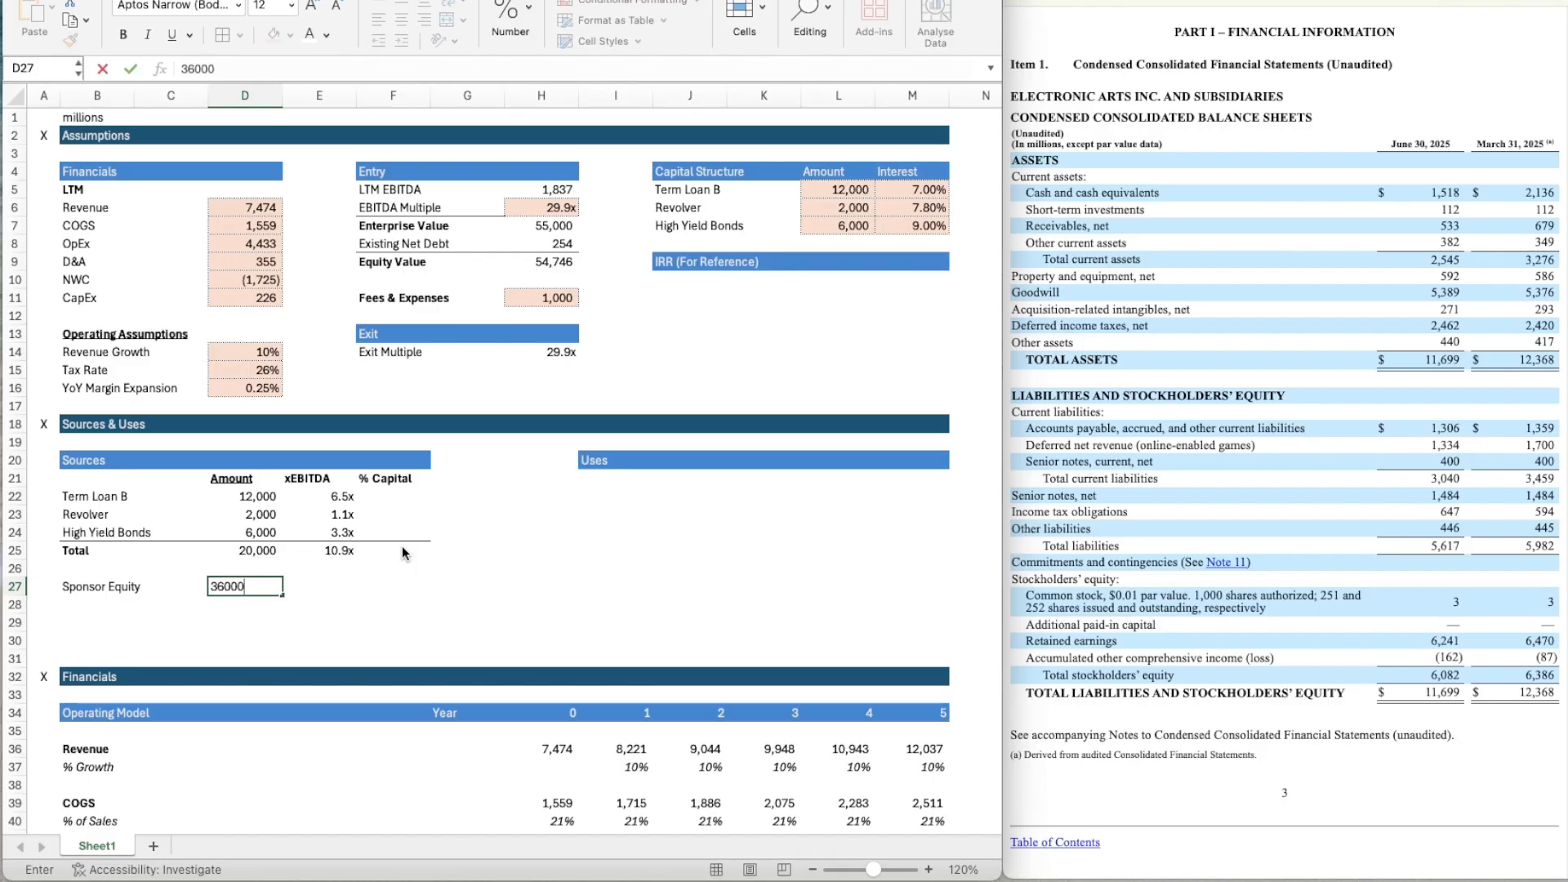
key(Return)
Copy the number formatting of the Term Loan B amount in D22 to the Sponsor Equity amount in D27.
key(Up)
key(Up)
key(Up)
key(Up)
key(Up)
key(Up)
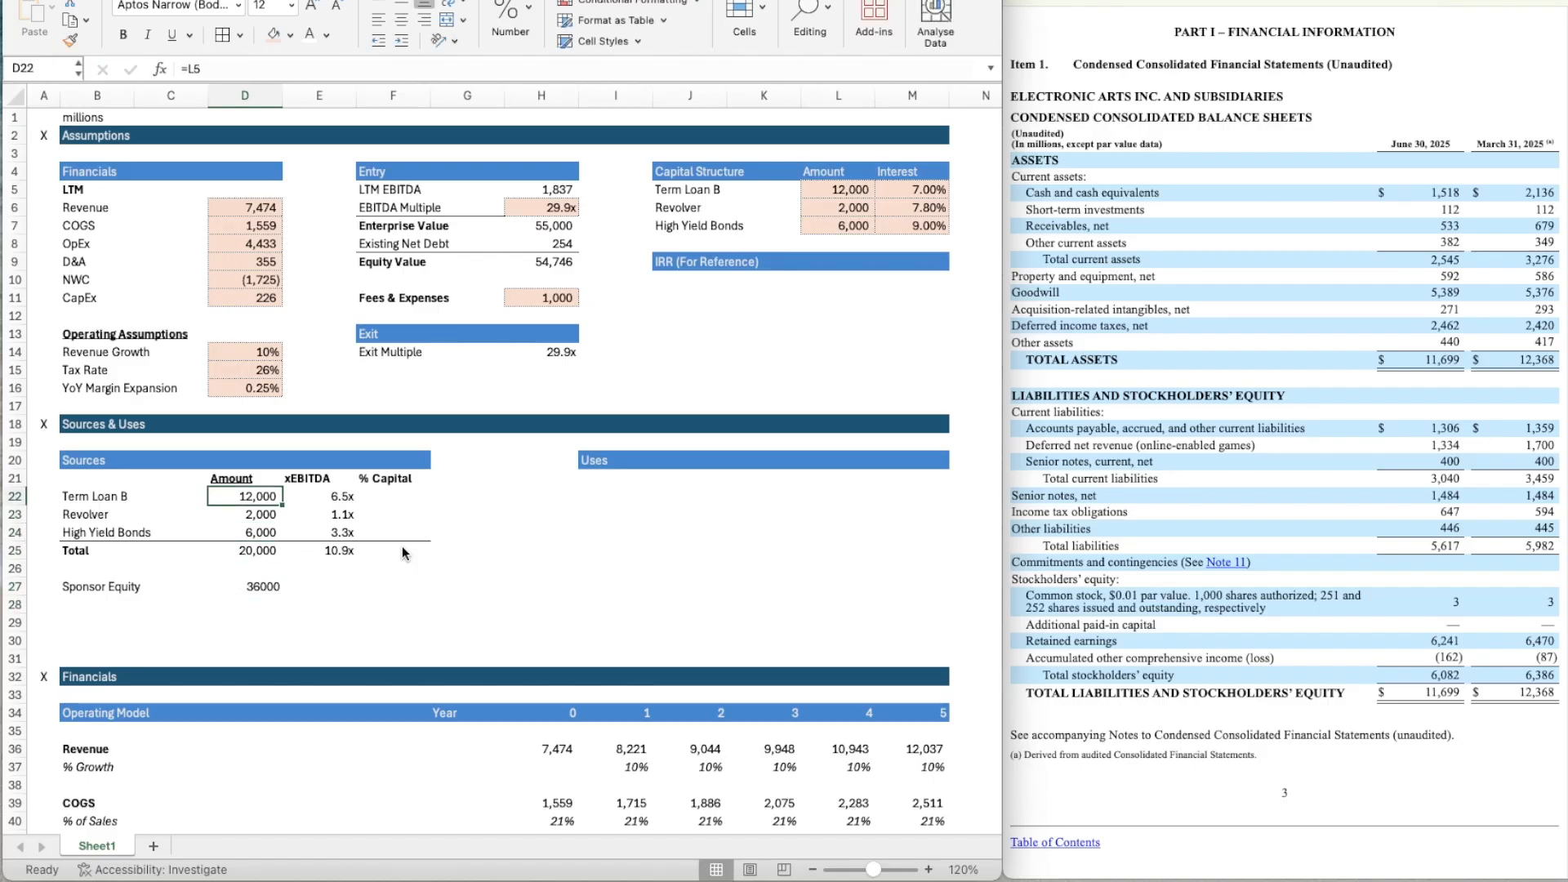
key(super+shift+c)
click(263, 584)
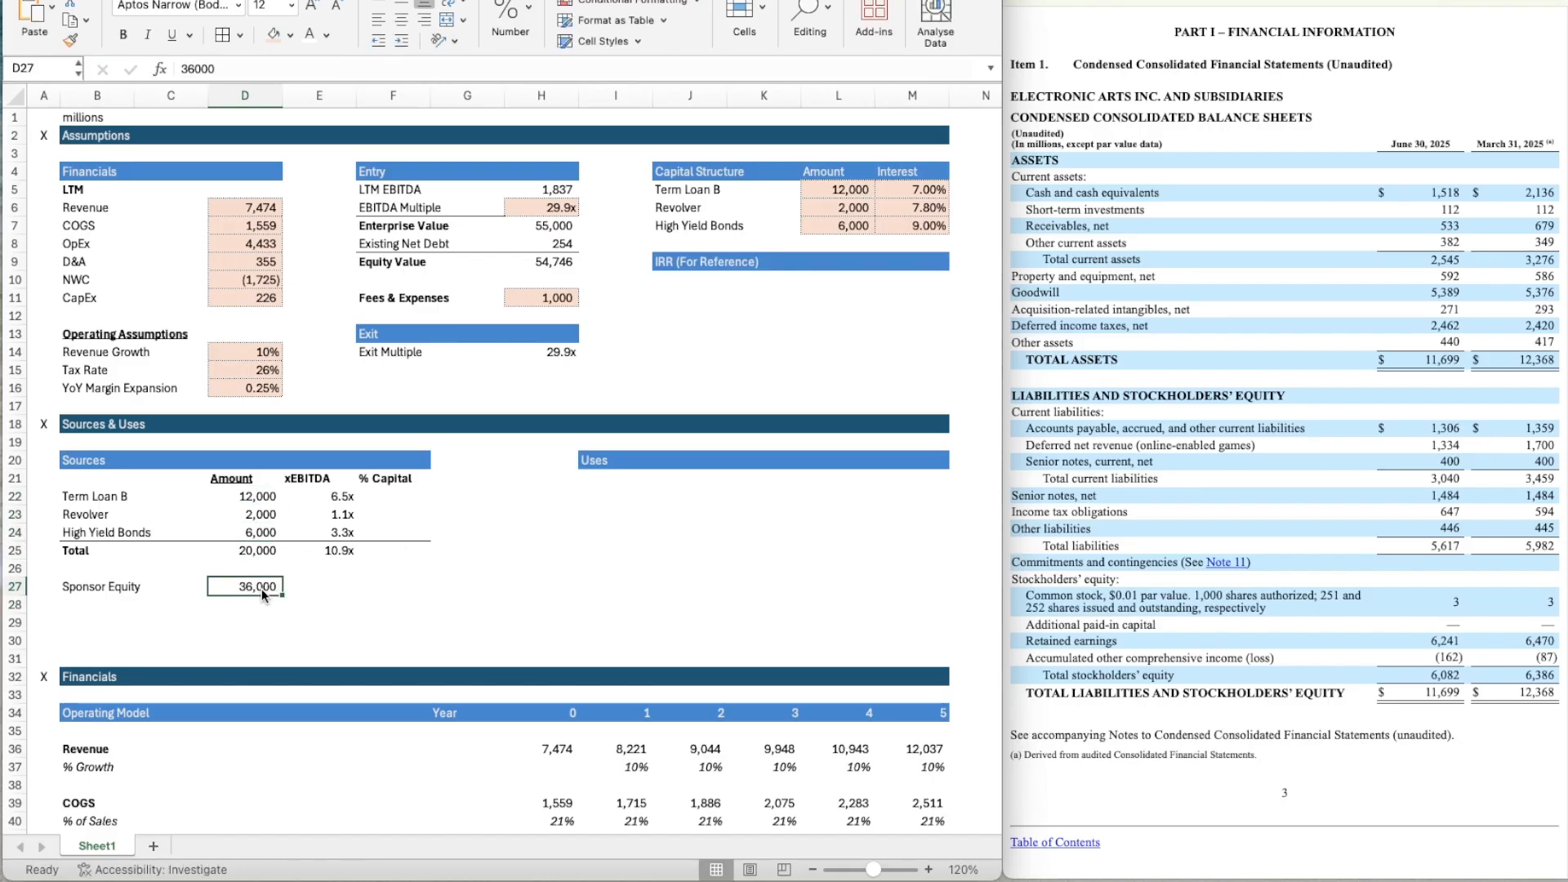
Calculate the Sponsor Equity EBITDA multiple in E27 with the formula =D27/$H$5.
key(Right)
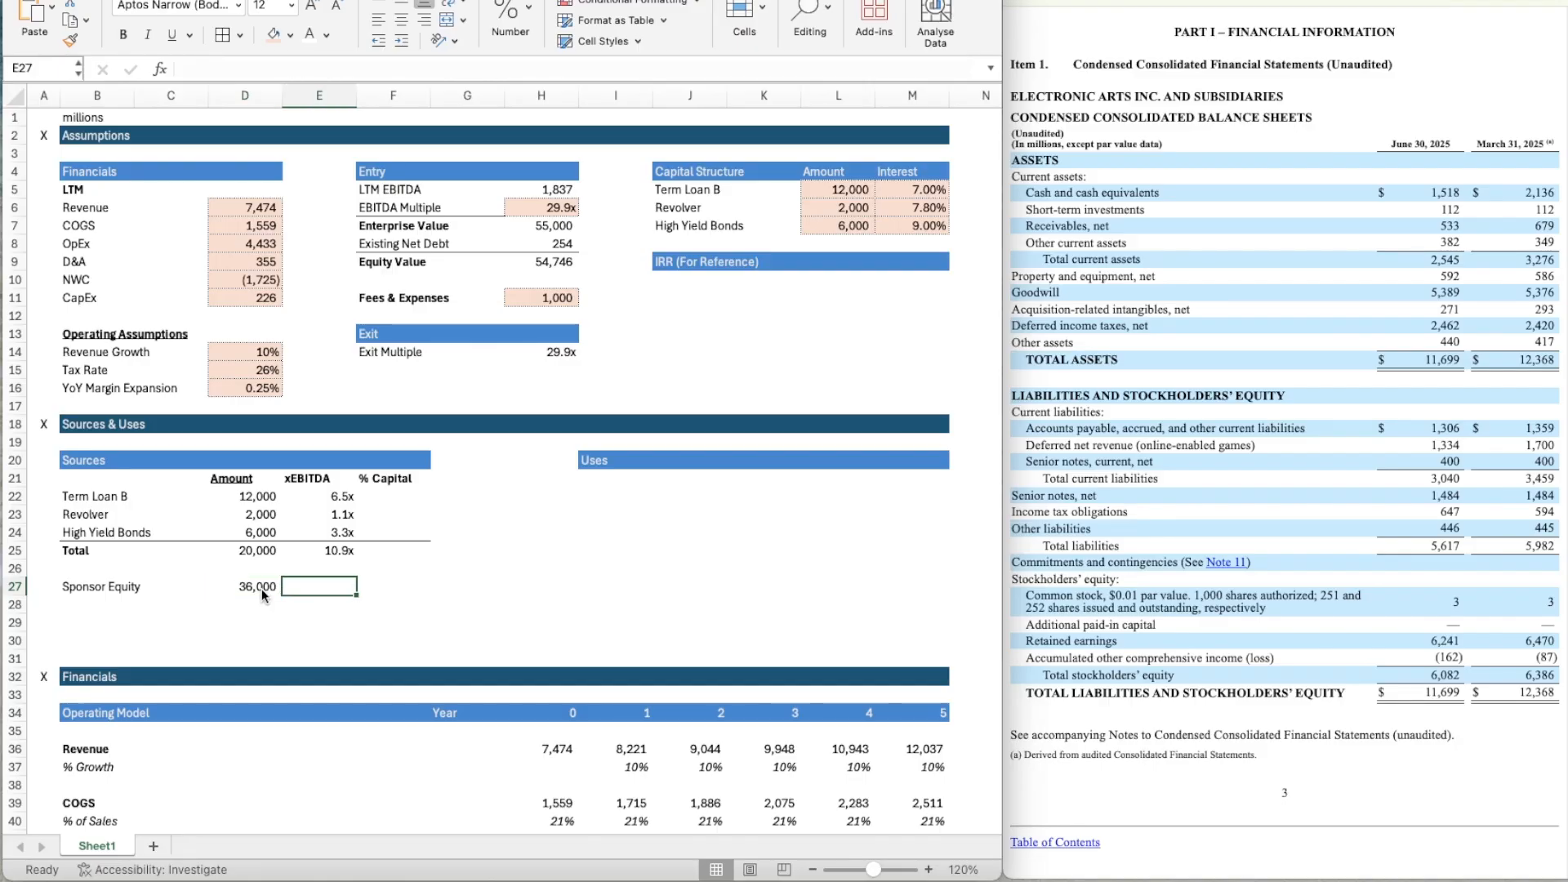
text(=)
key(Left)
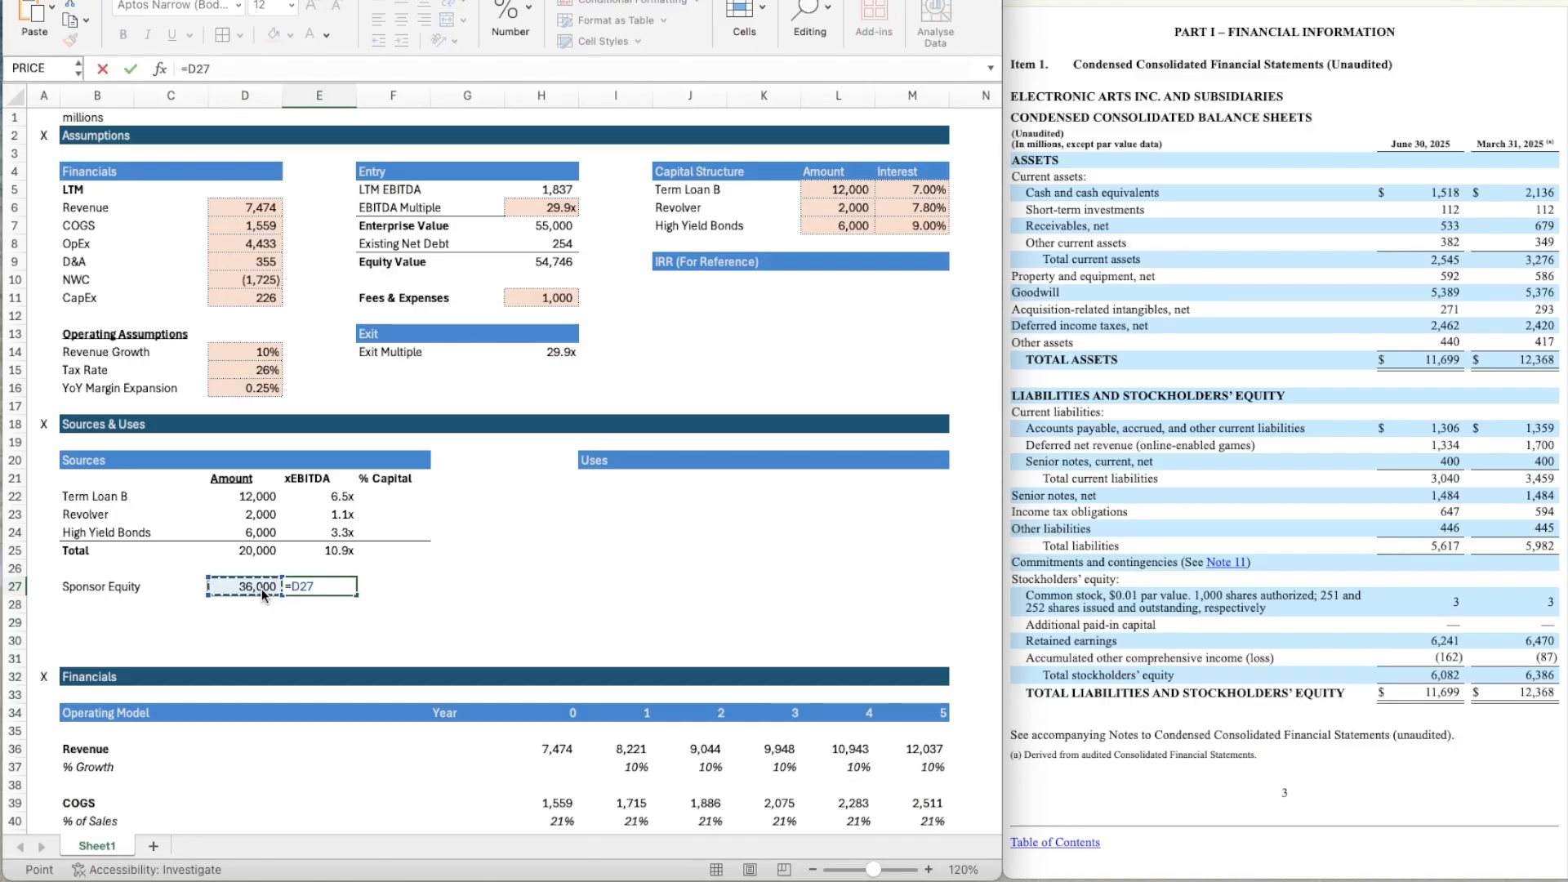
text(/)
click(532, 188)
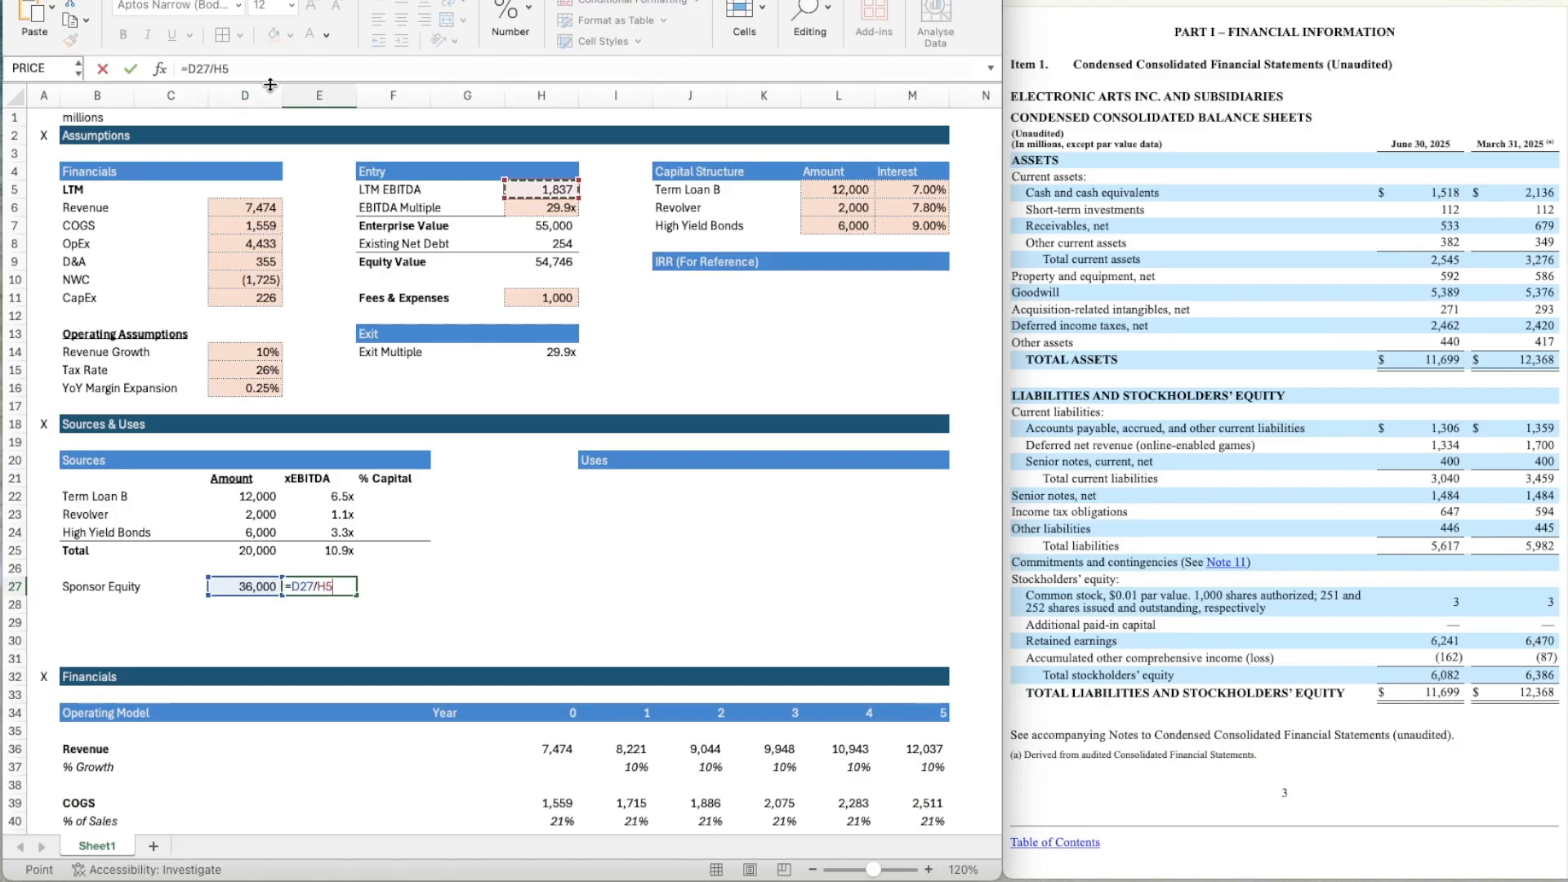
click(216, 69)
key(F4)
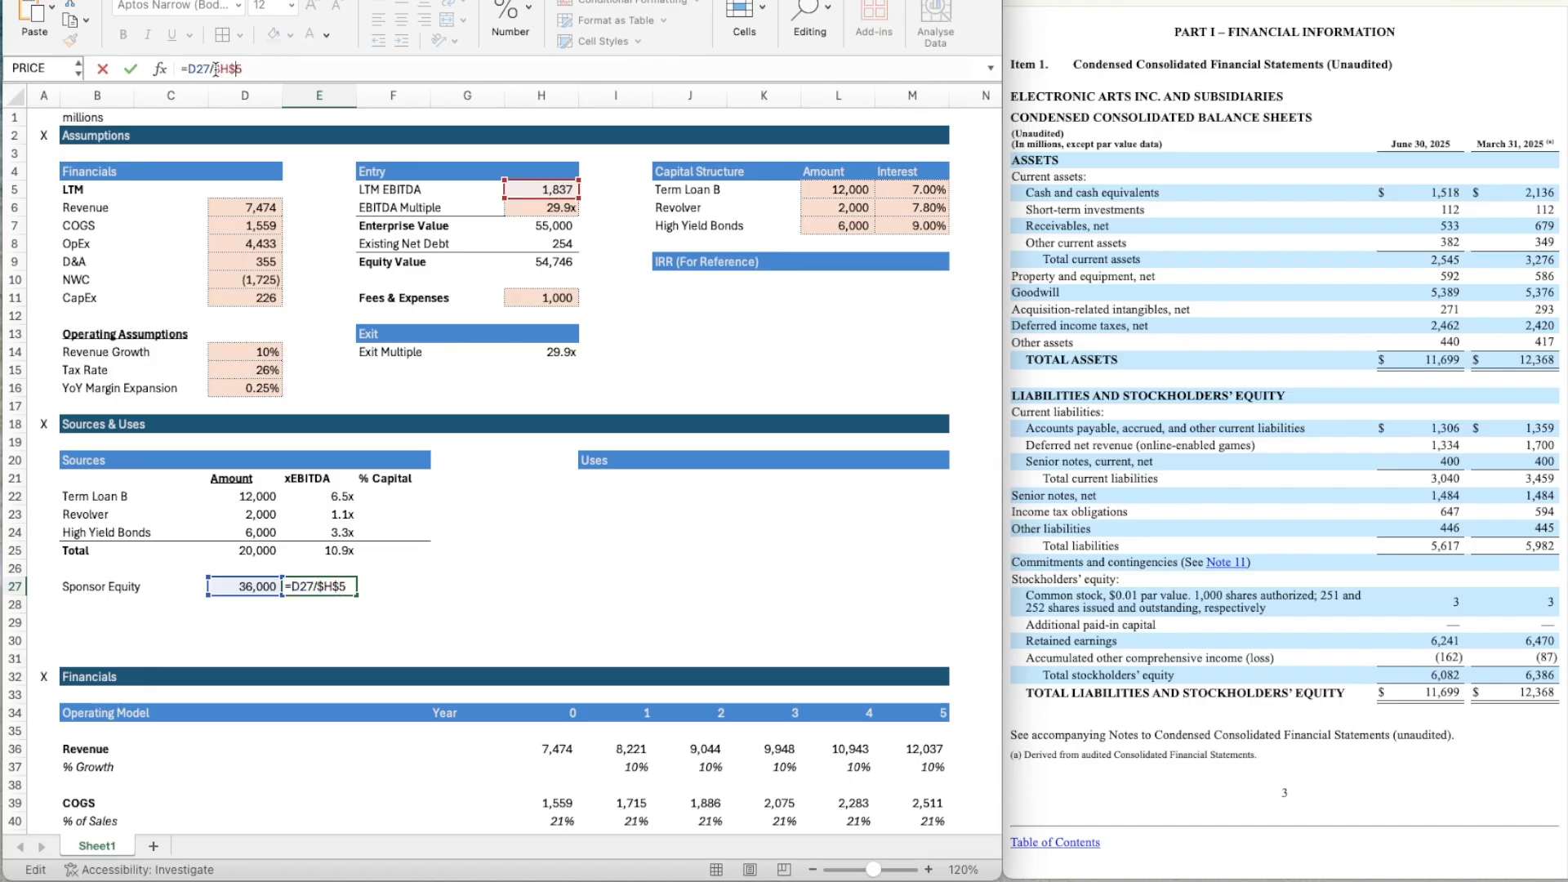
key(ctrl+Return)
Copy the multiple formatting of the Revolver's xEBITDA cell E23 to the Sponsor Equity multiple in E27.
key(Up)
key(Up)
key(Up)
key(Up)
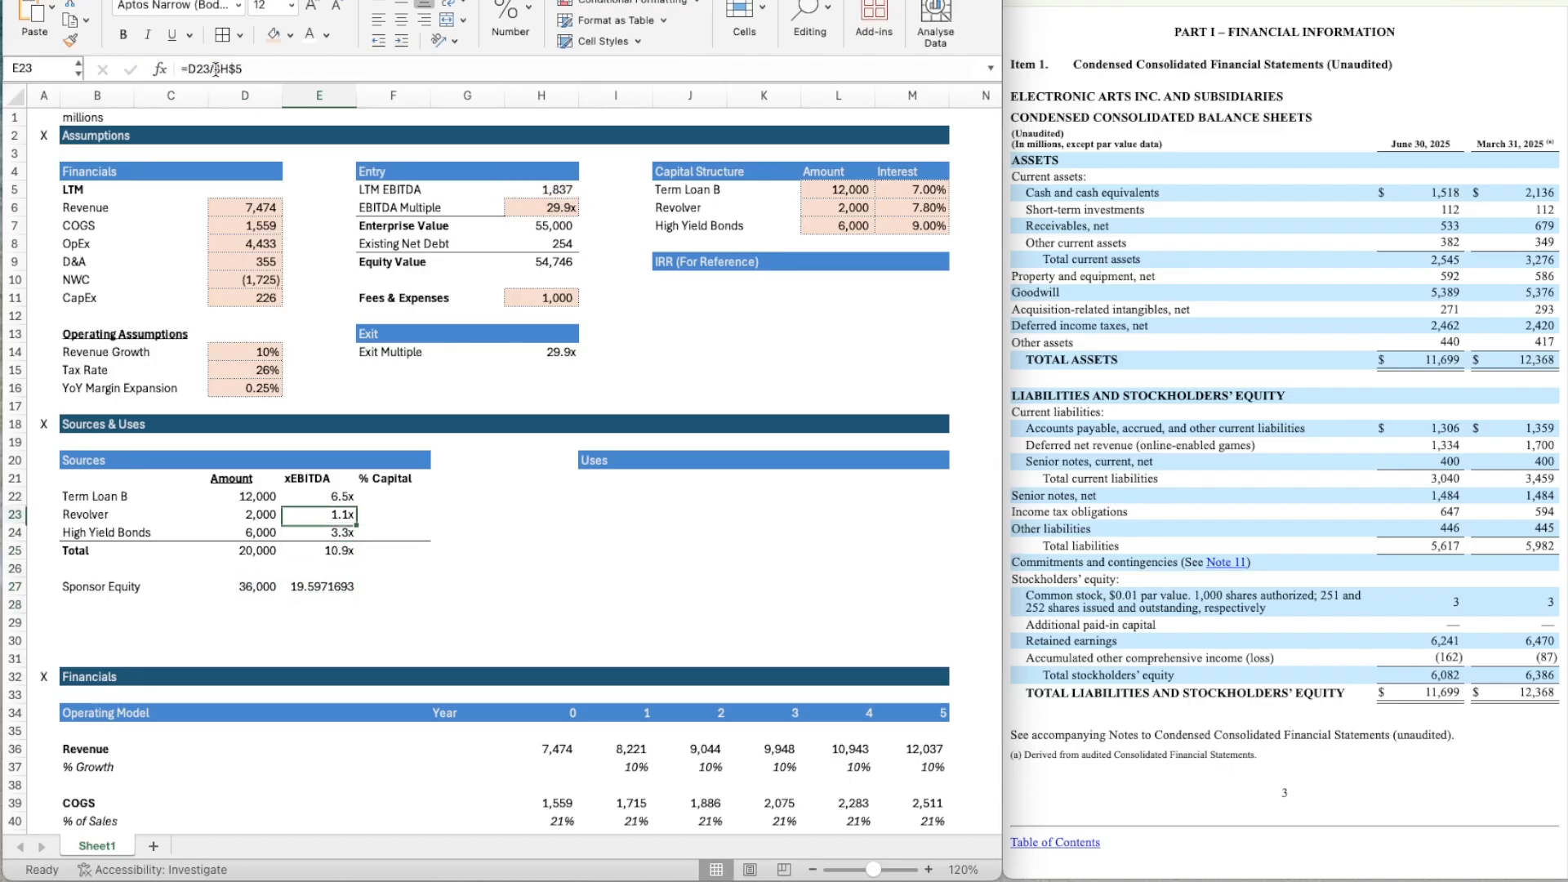
click(70, 39)
click(321, 593)
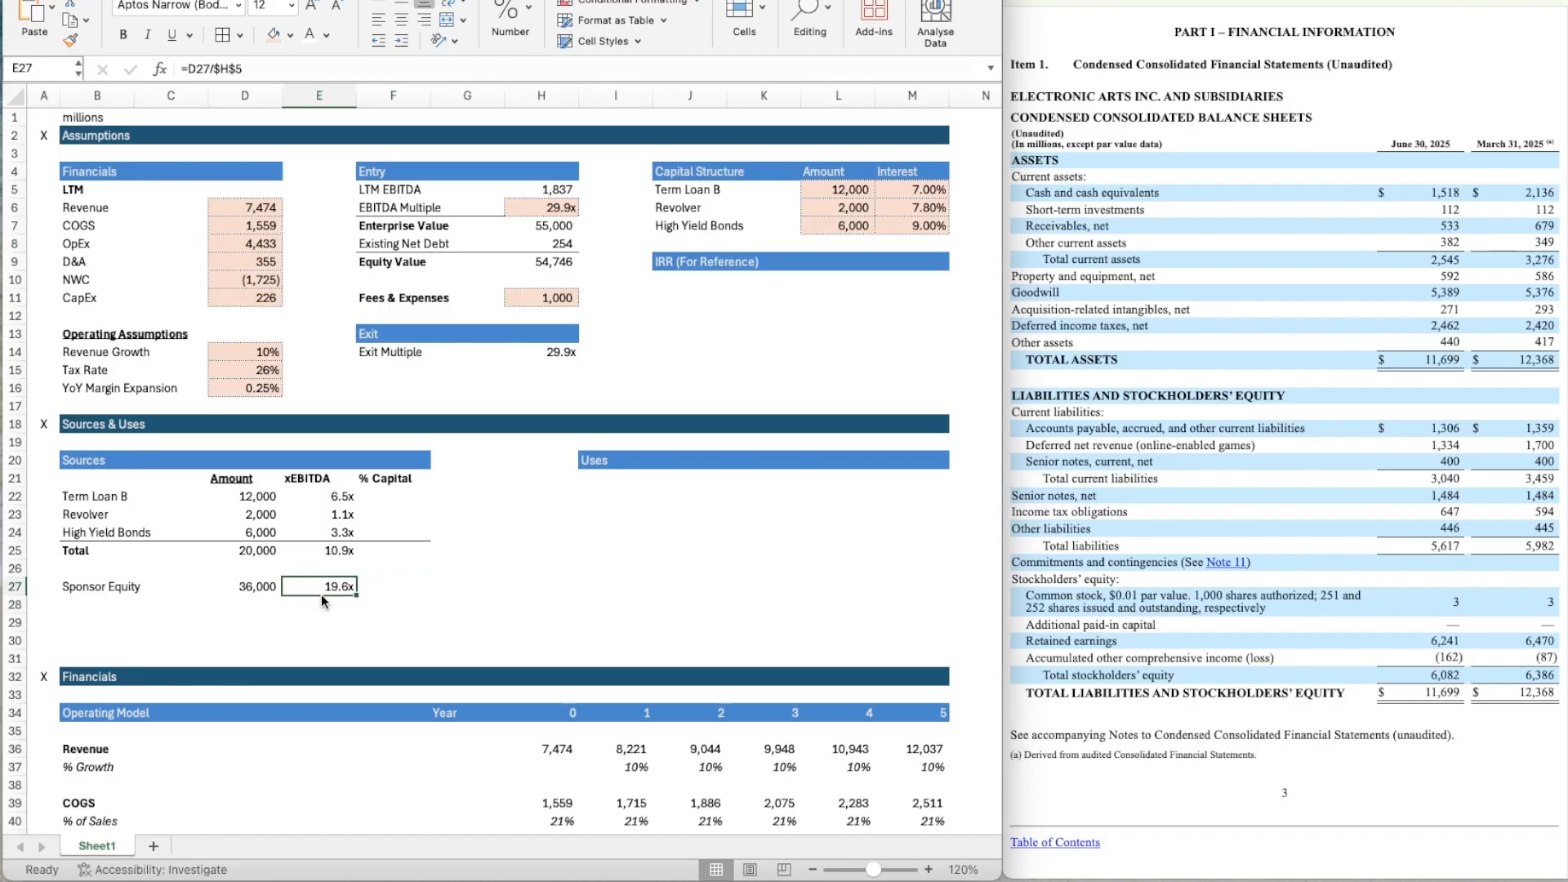
Clear the Sponsor Equity label, amount and multiple from B27:E27.
key(Down)
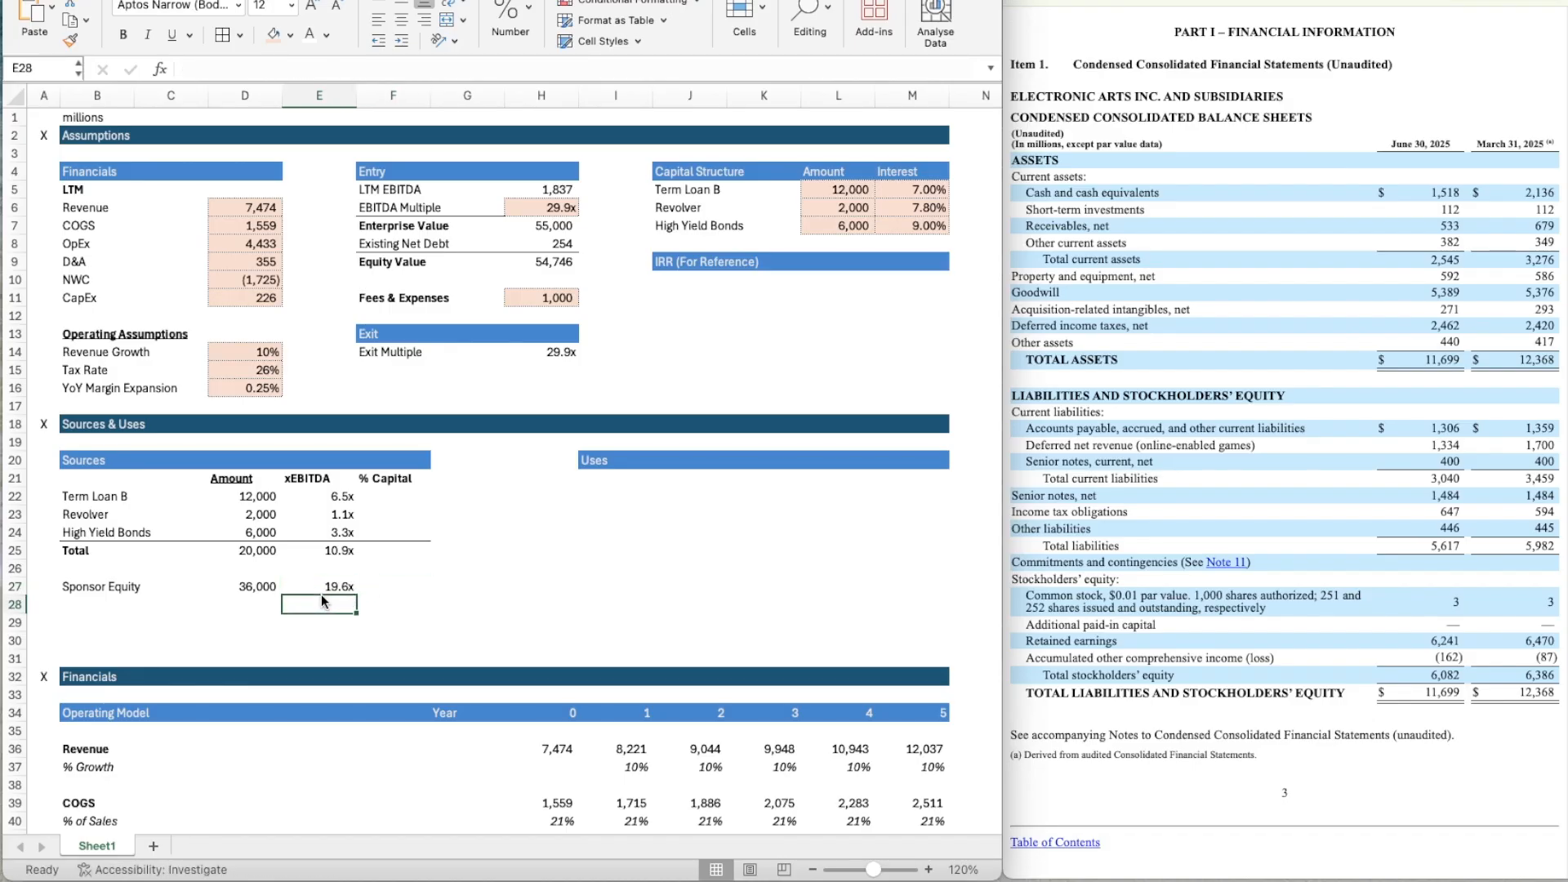
key(Left)
key(Left)
key(Left)
key(Down)
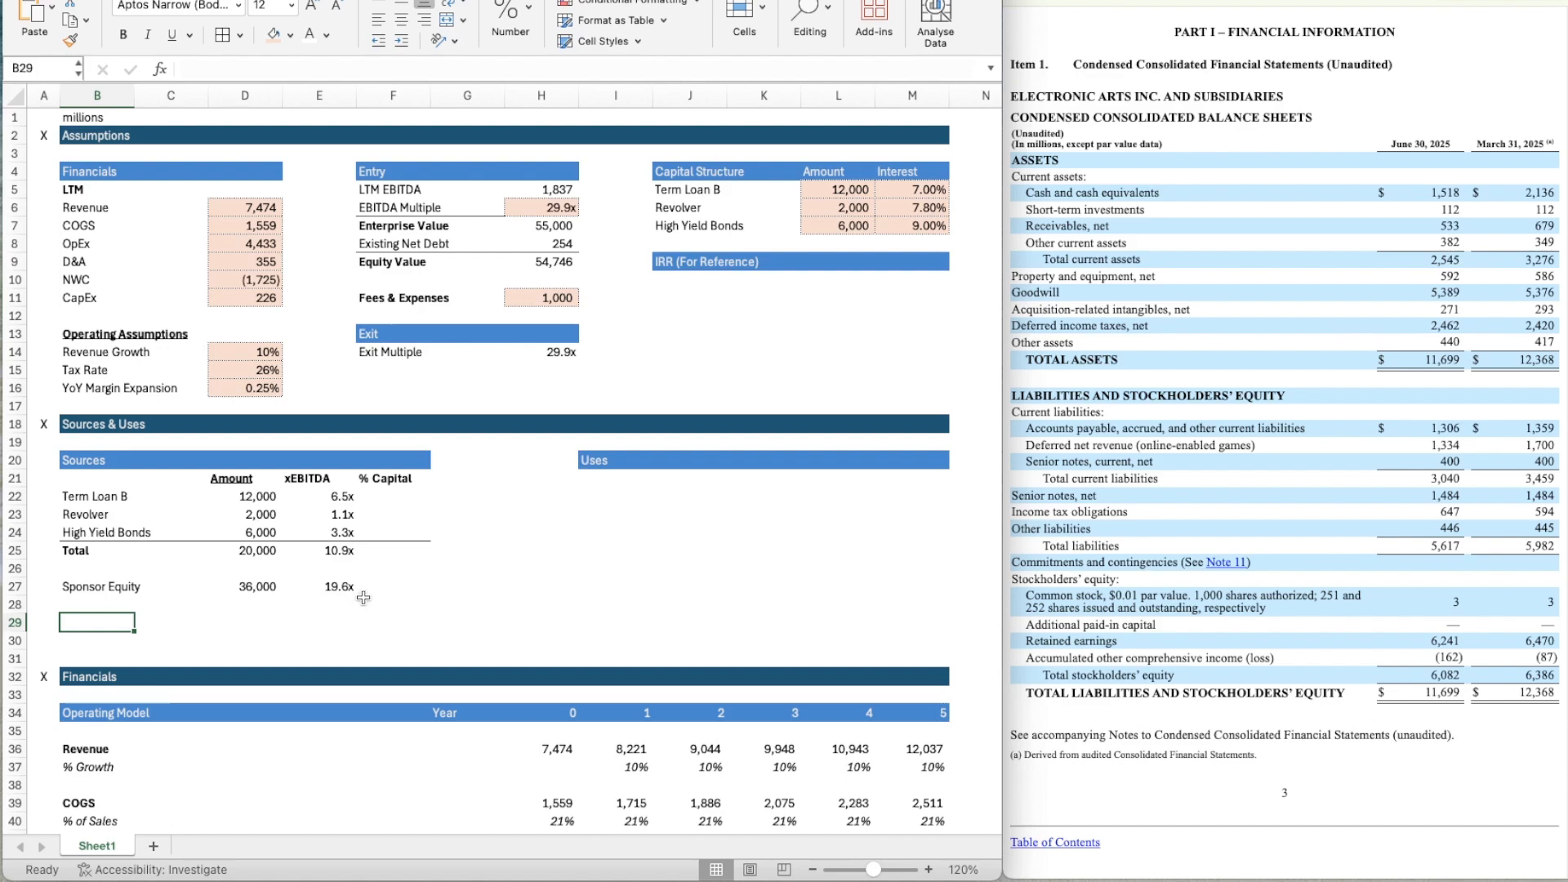
key(Up)
key(Up)
key(shift+Right)
key(shift+Right)
key(shift+Right)
key(shift+Right)
key(Delete)
Label I22 Debt Repayment as the first item under Uses.
key(Right)
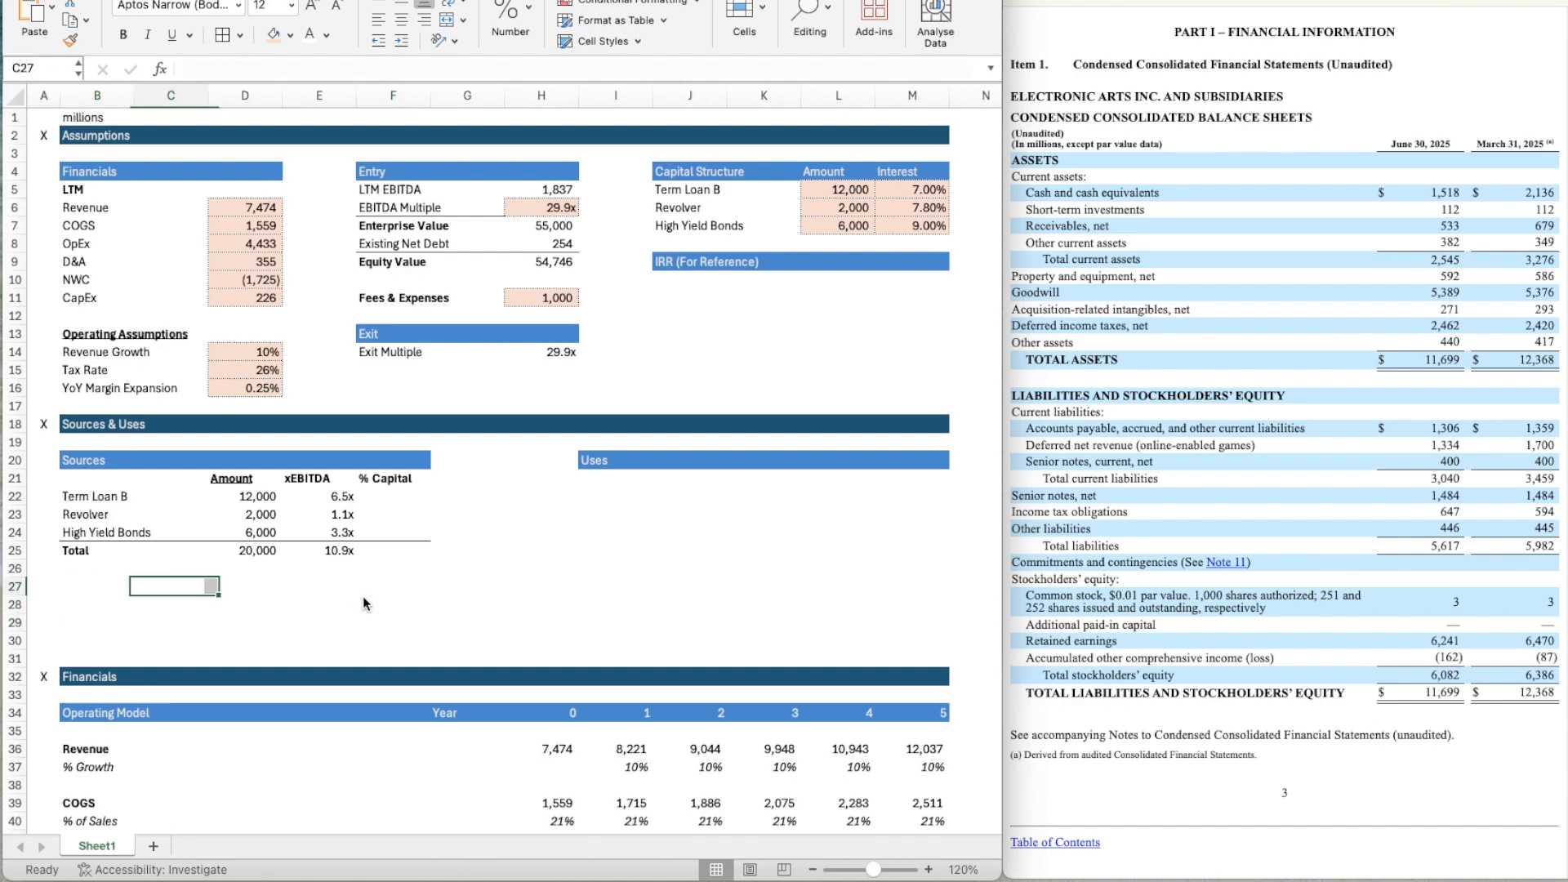
key(Right)
key(Up)
key(Up)
key(Right)
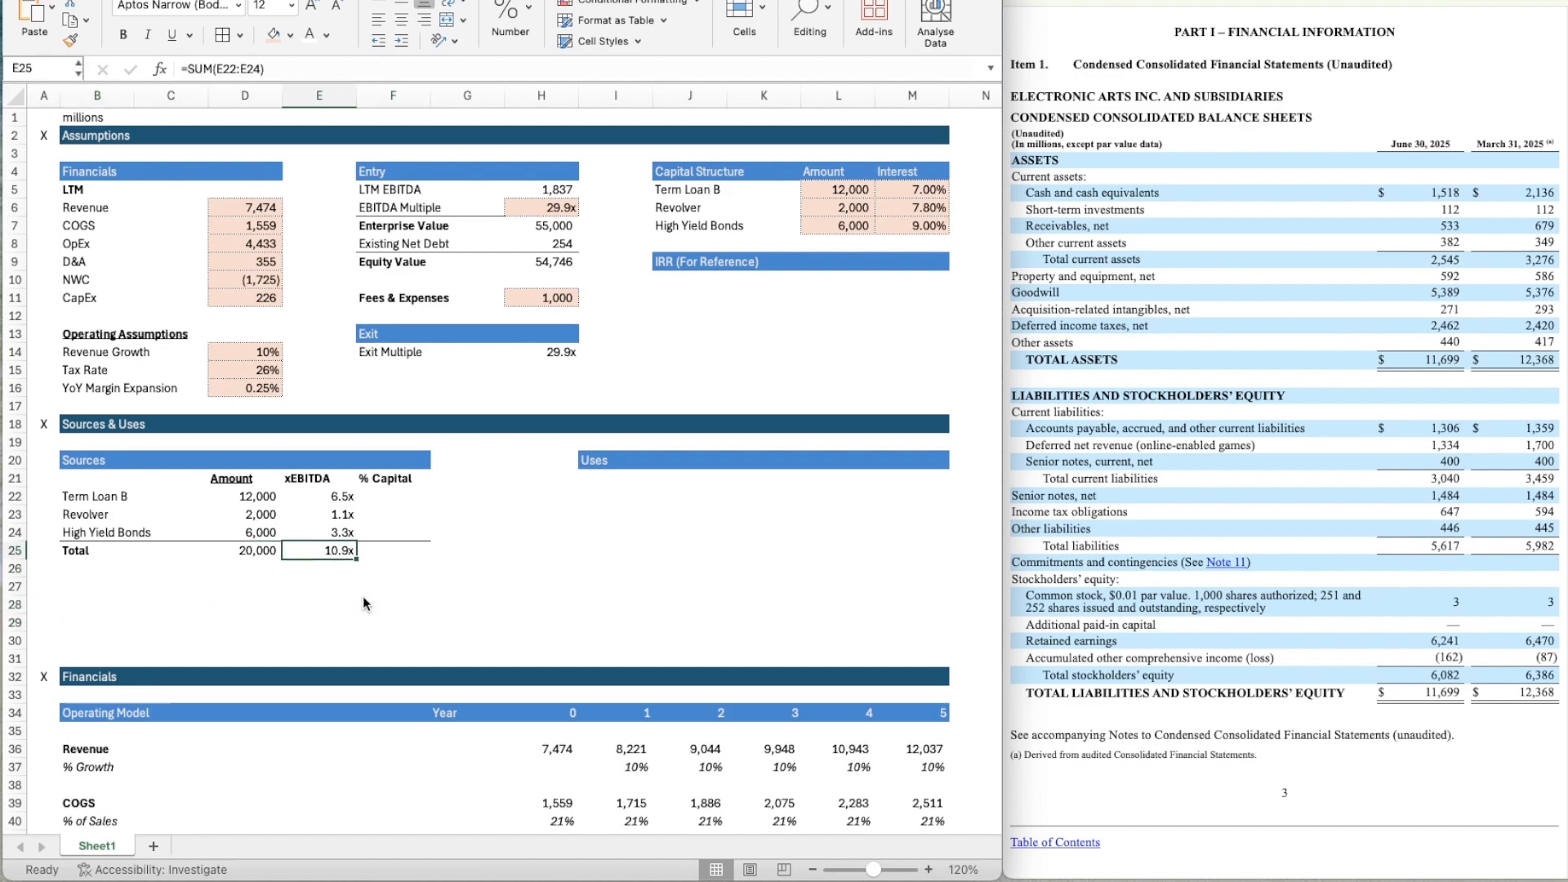
key(Right)
key(Right)
key(Right)
key(Right)
key(Up)
key(Up)
key(Up)
key(Up)
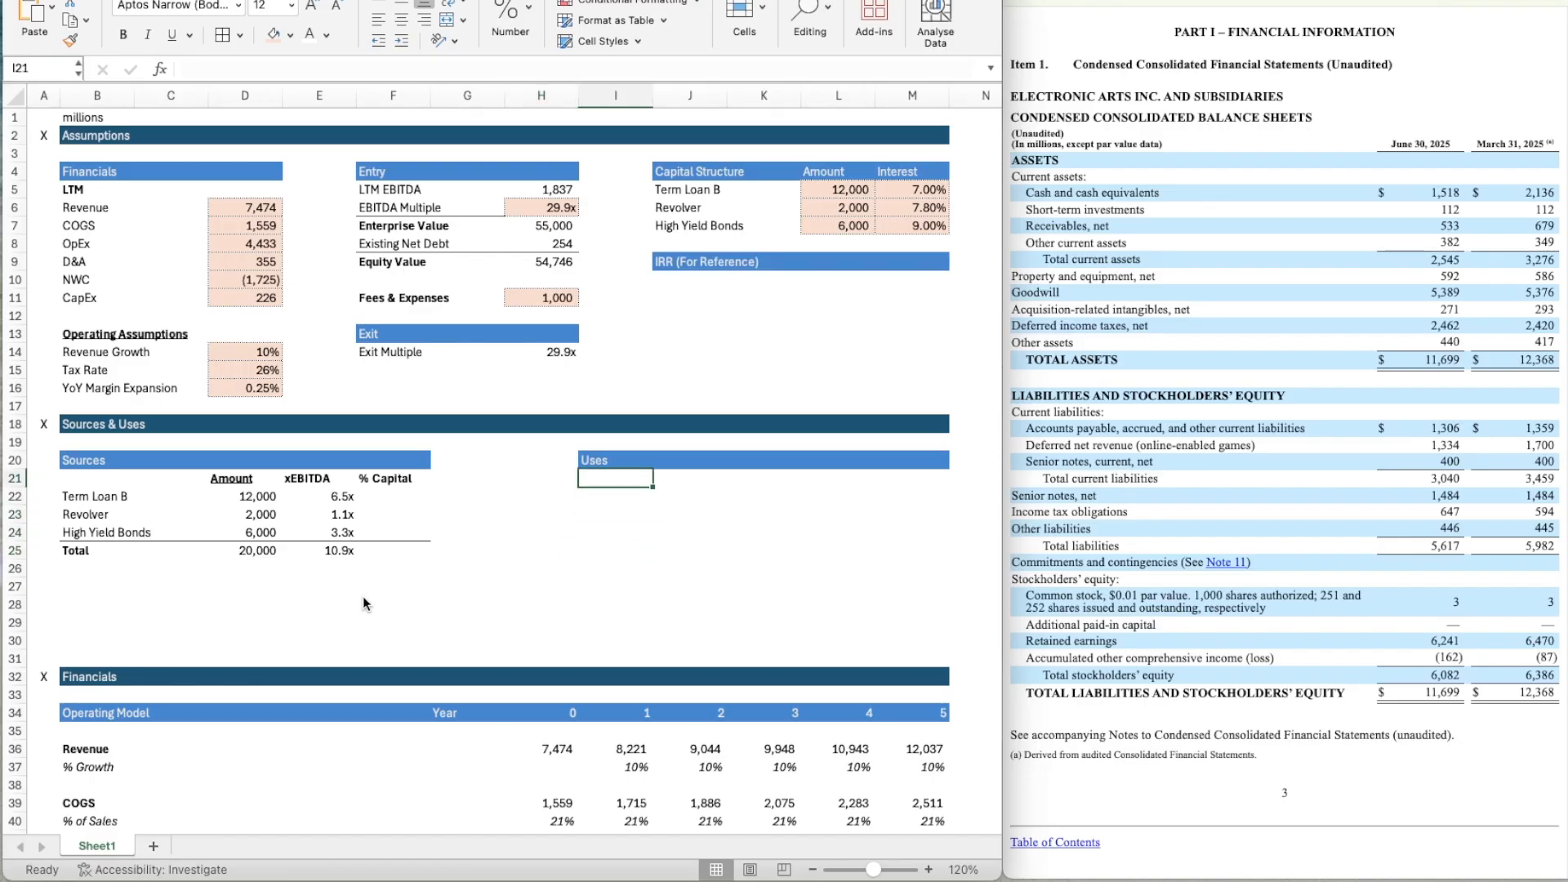
key(Down)
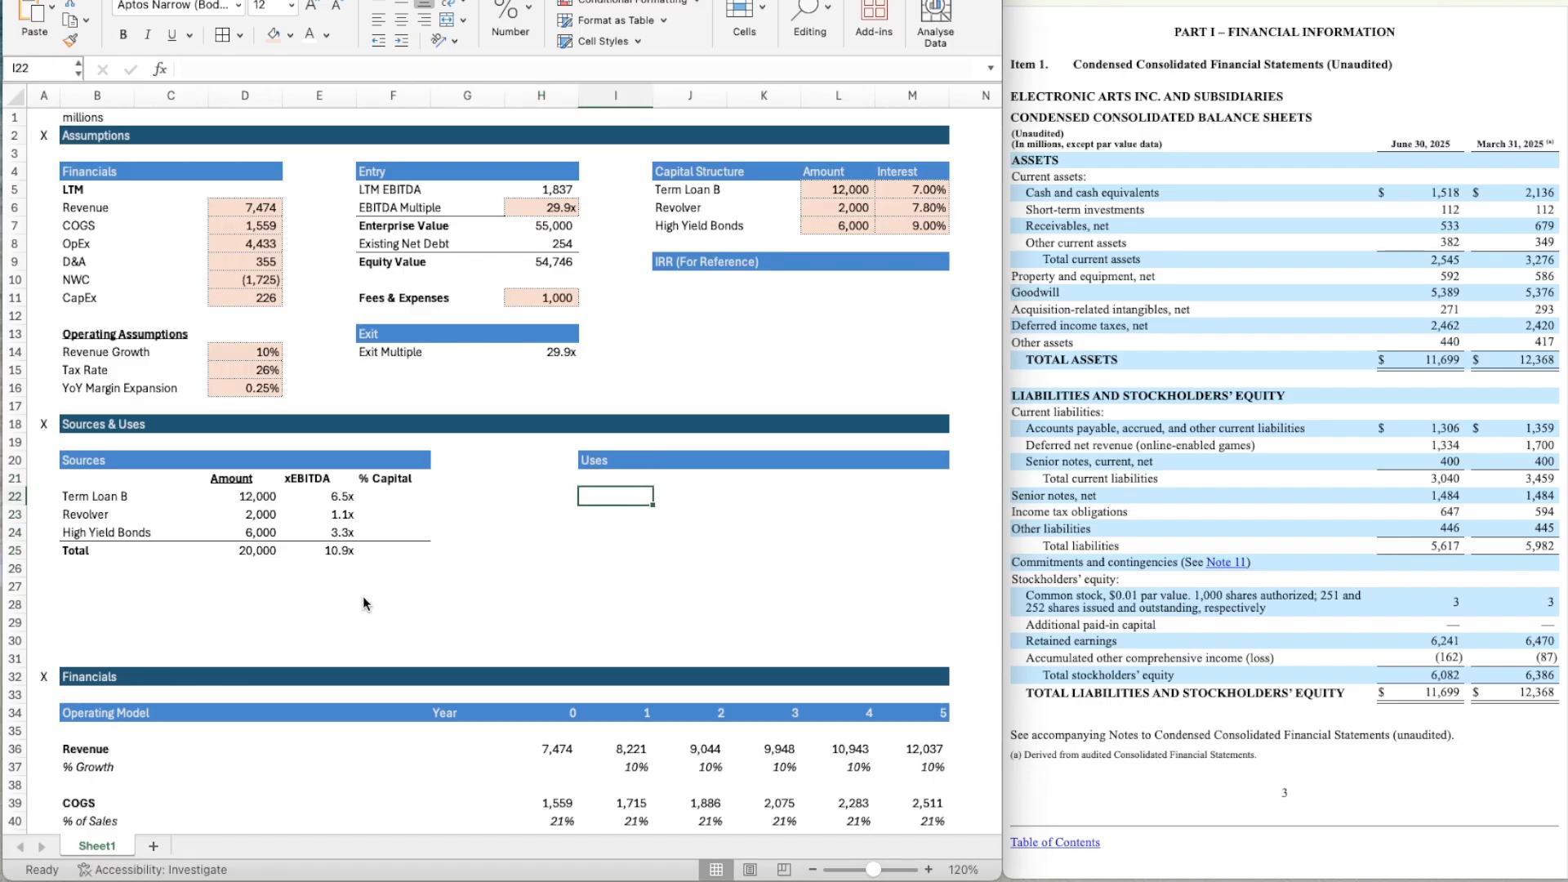
text(Debt R)
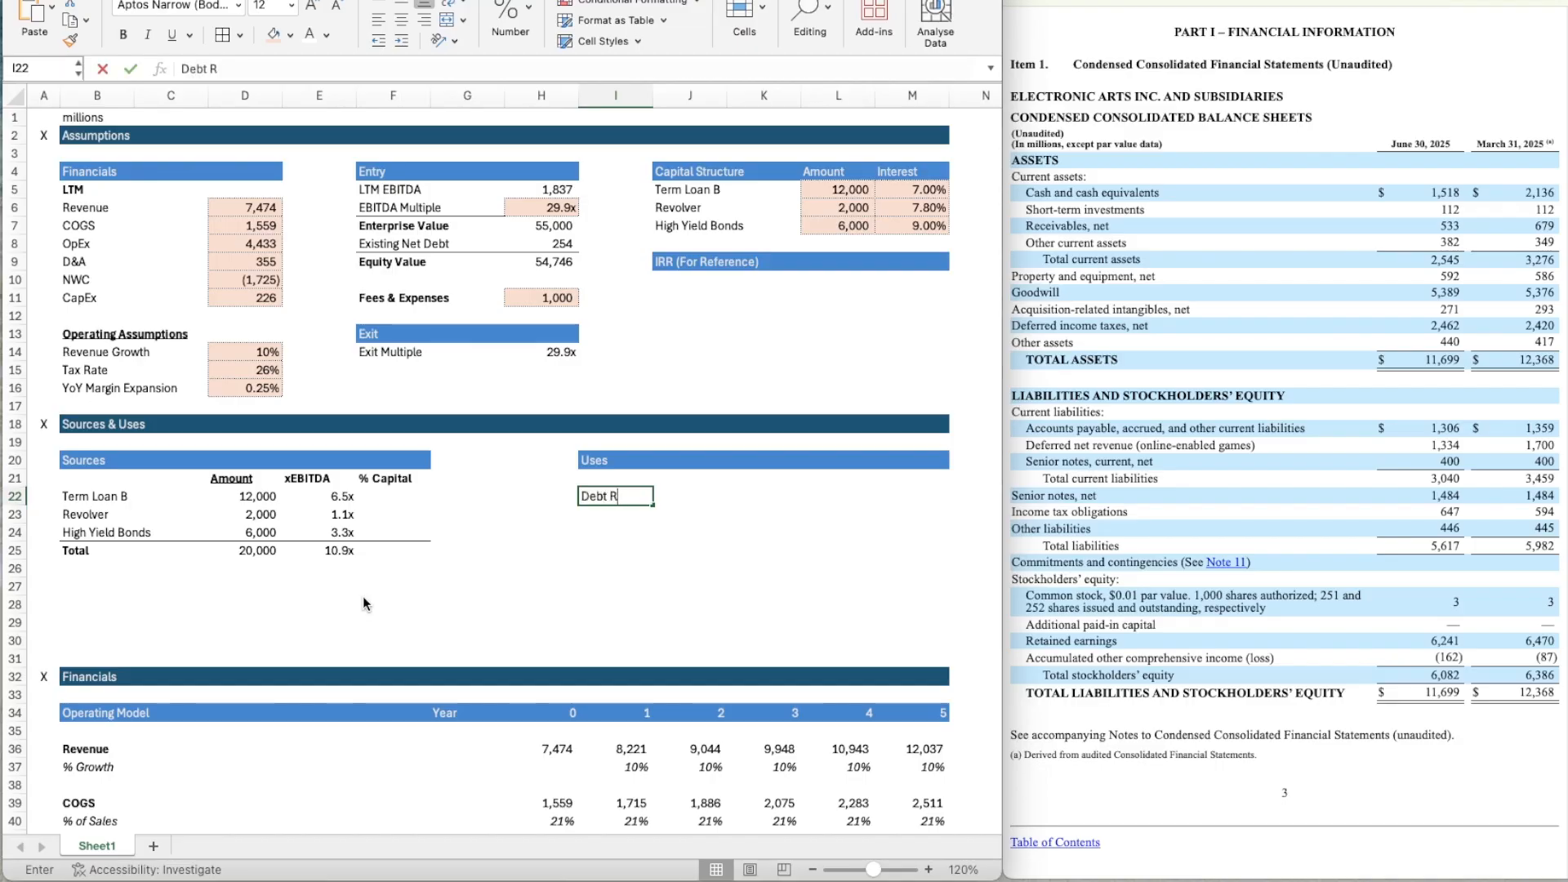
text(epayment)
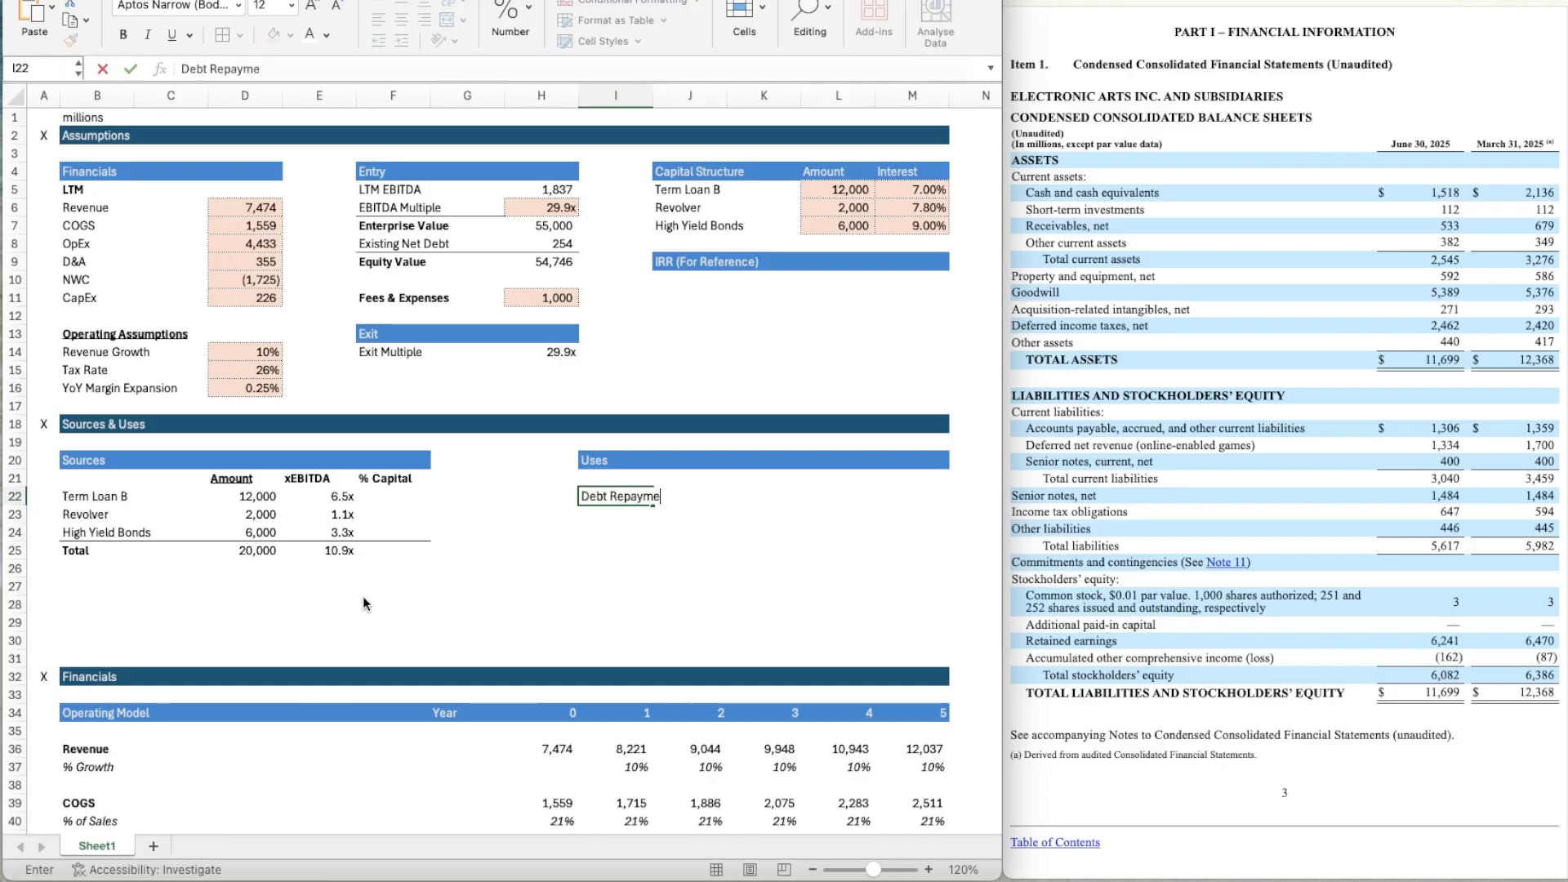
key(Return)
key(Up)
key(Down)
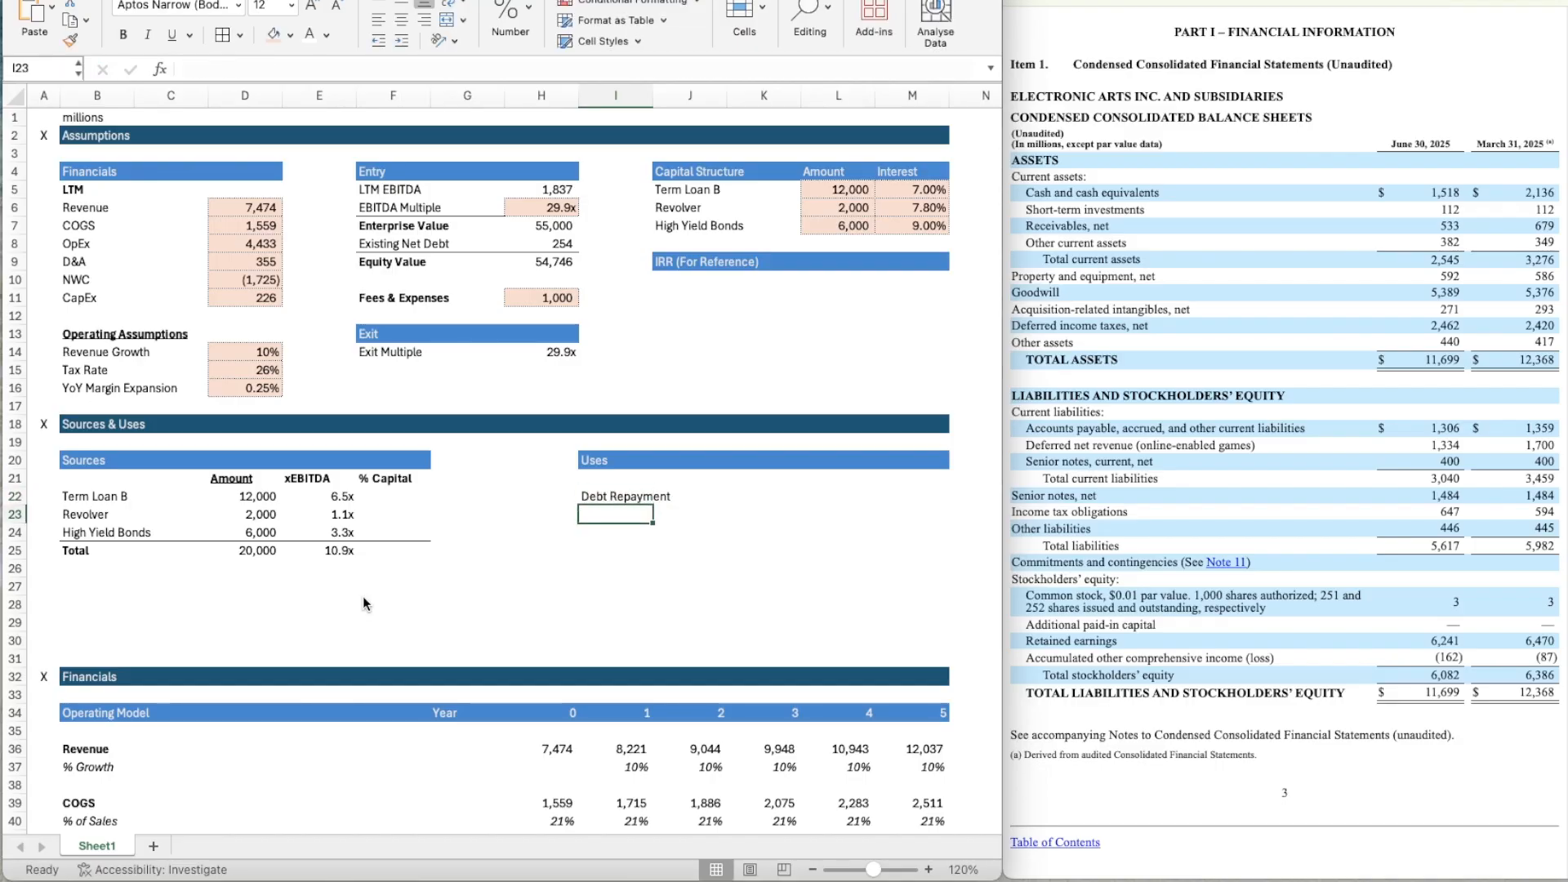
Label I23 Equity Payment and I25 Fees & Expenses under Uses.
text(Equity Payment)
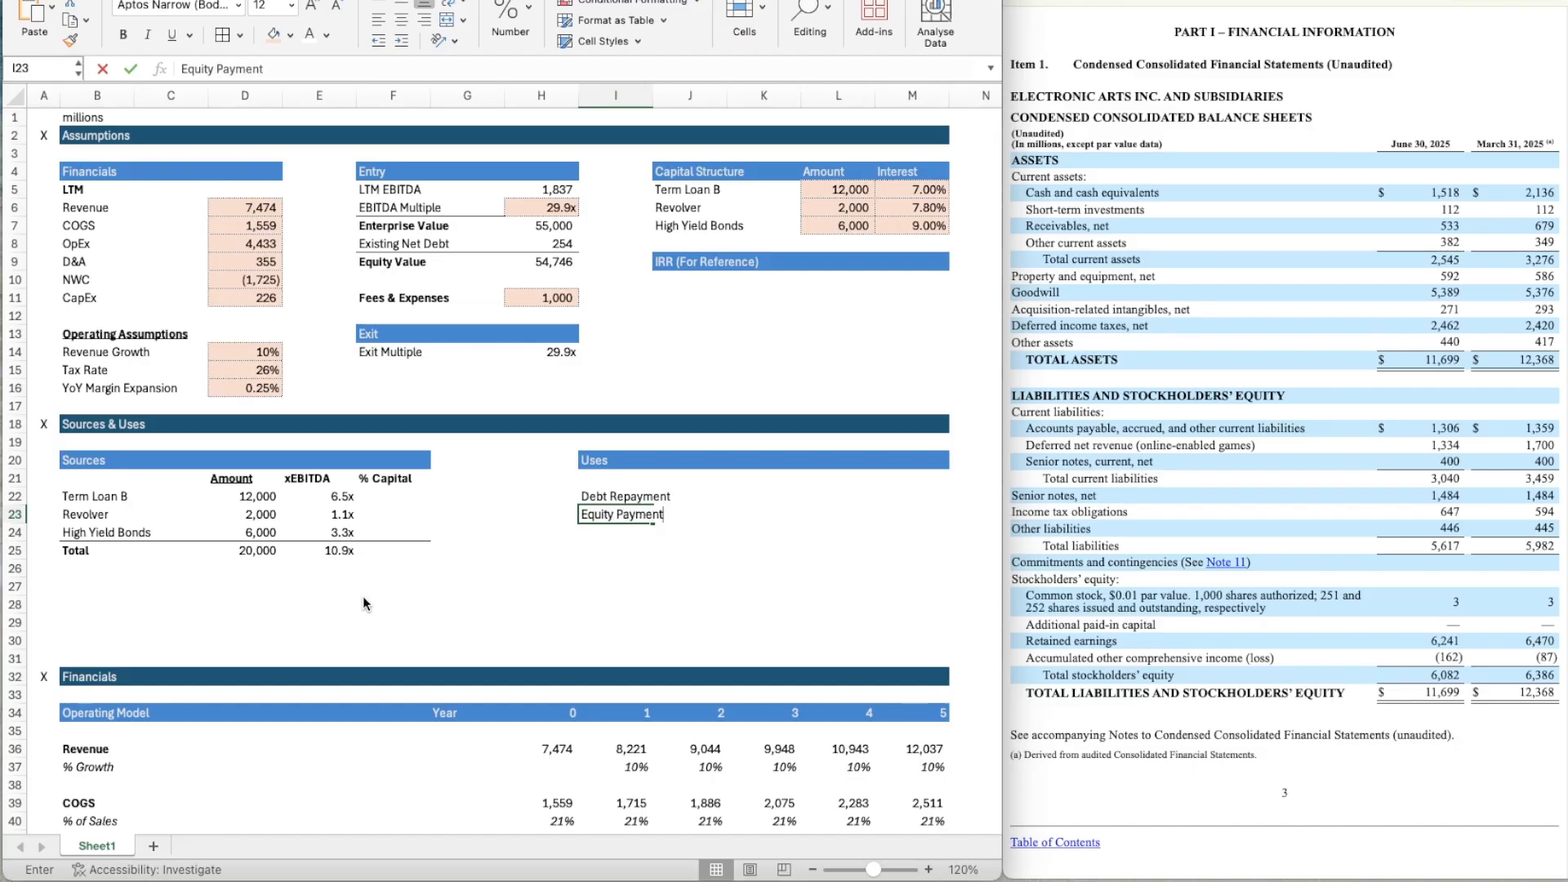
key(Return)
key(Down)
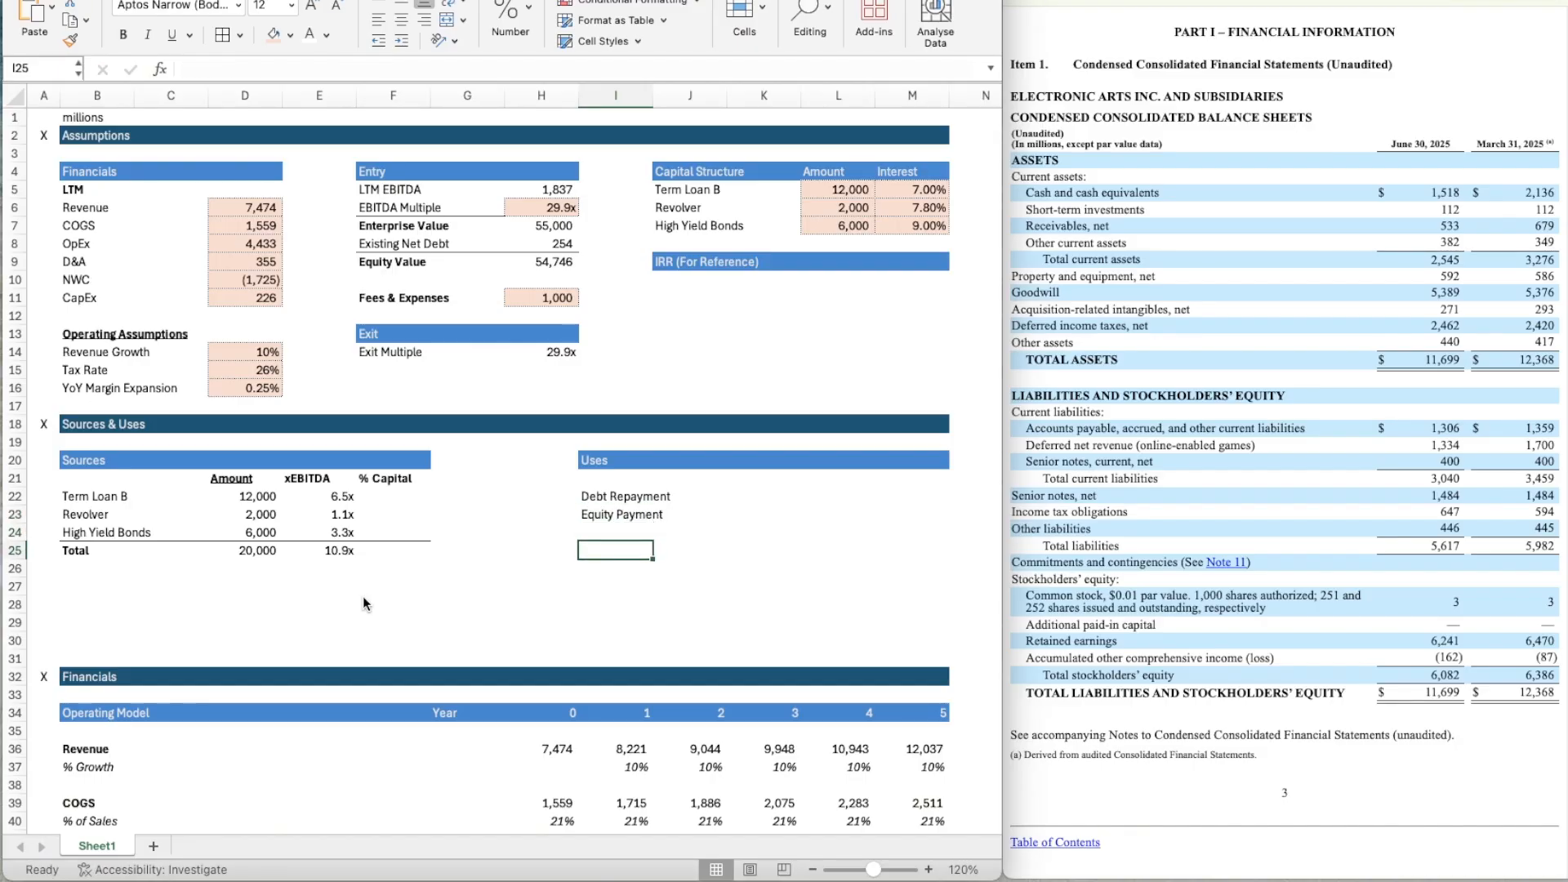
text(Fees & Expenses)
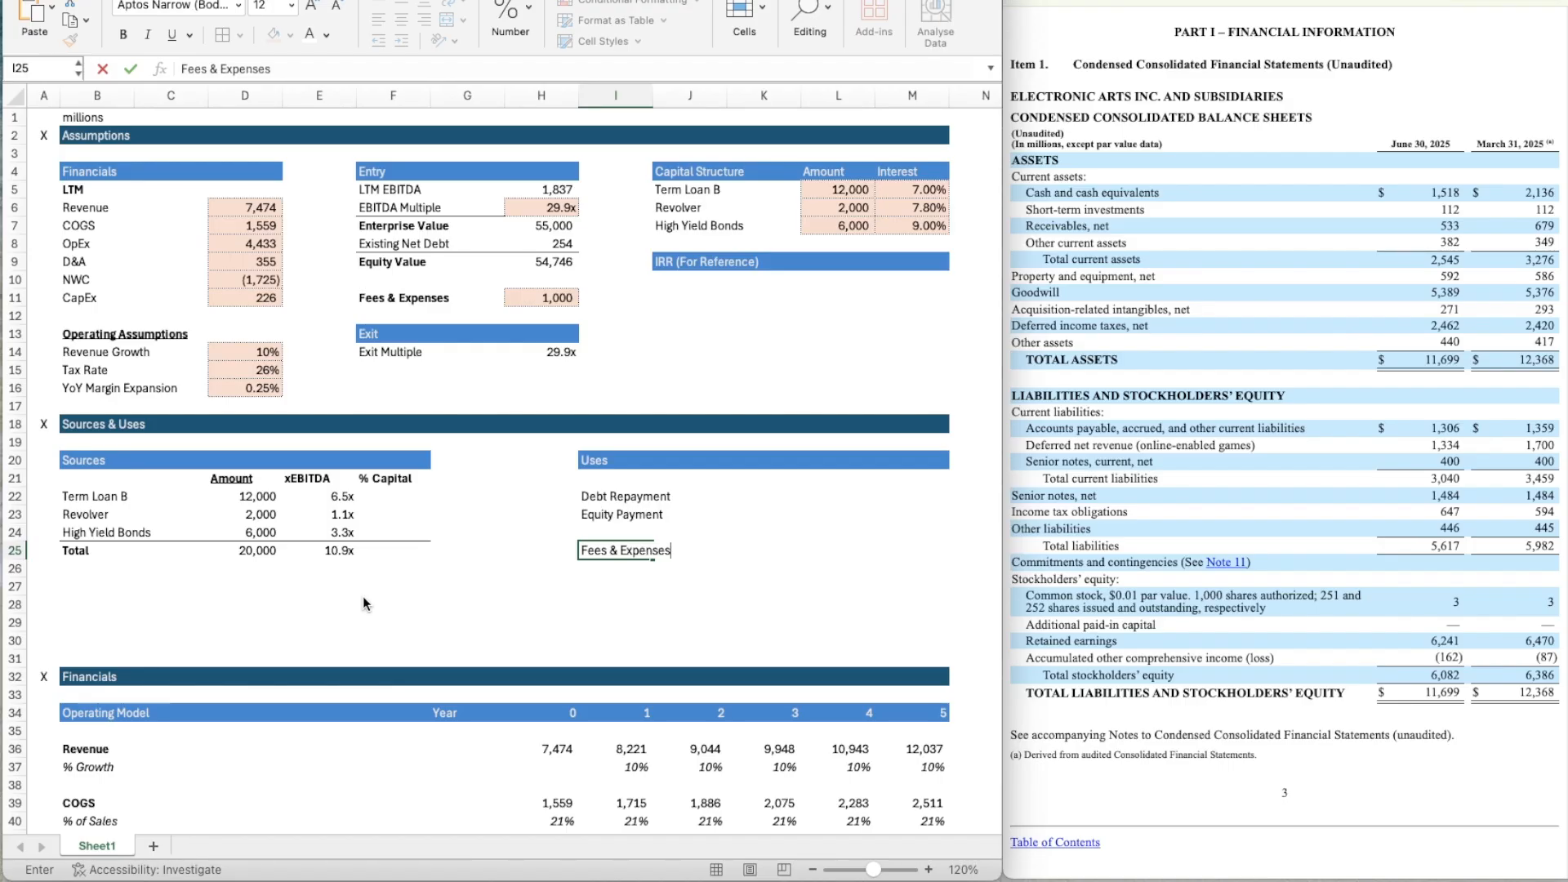
key(Tab)
key(Tab)
Add a bold, underlined Amount heading in K21 of the Uses table.
key(Up)
key(Up)
key(Up)
key(Up)
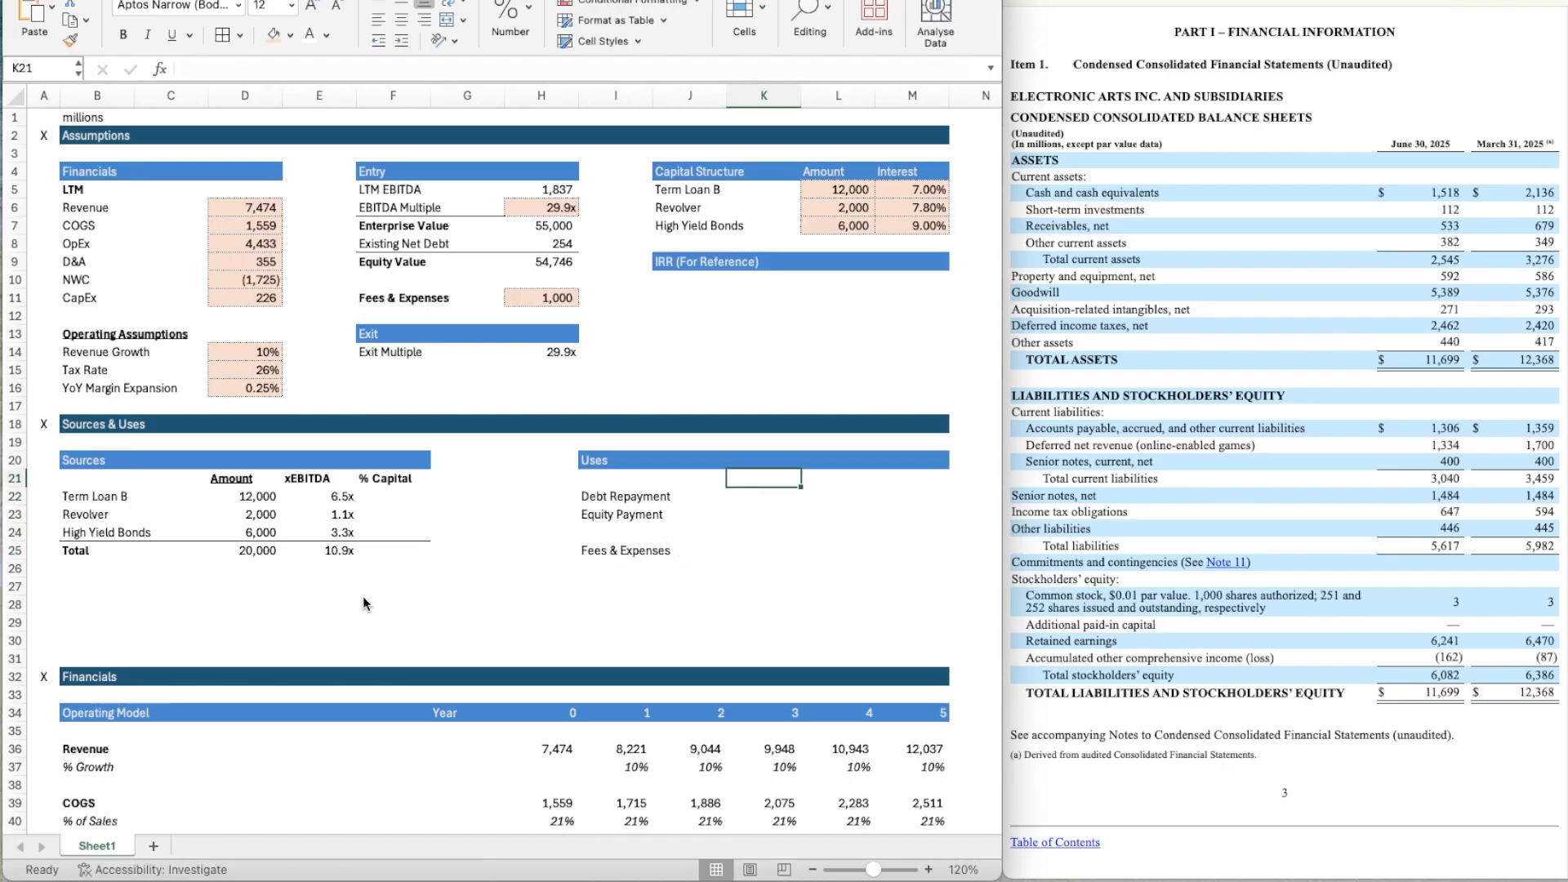
text(Amount)
key(Return)
key(Up)
key(super+u)
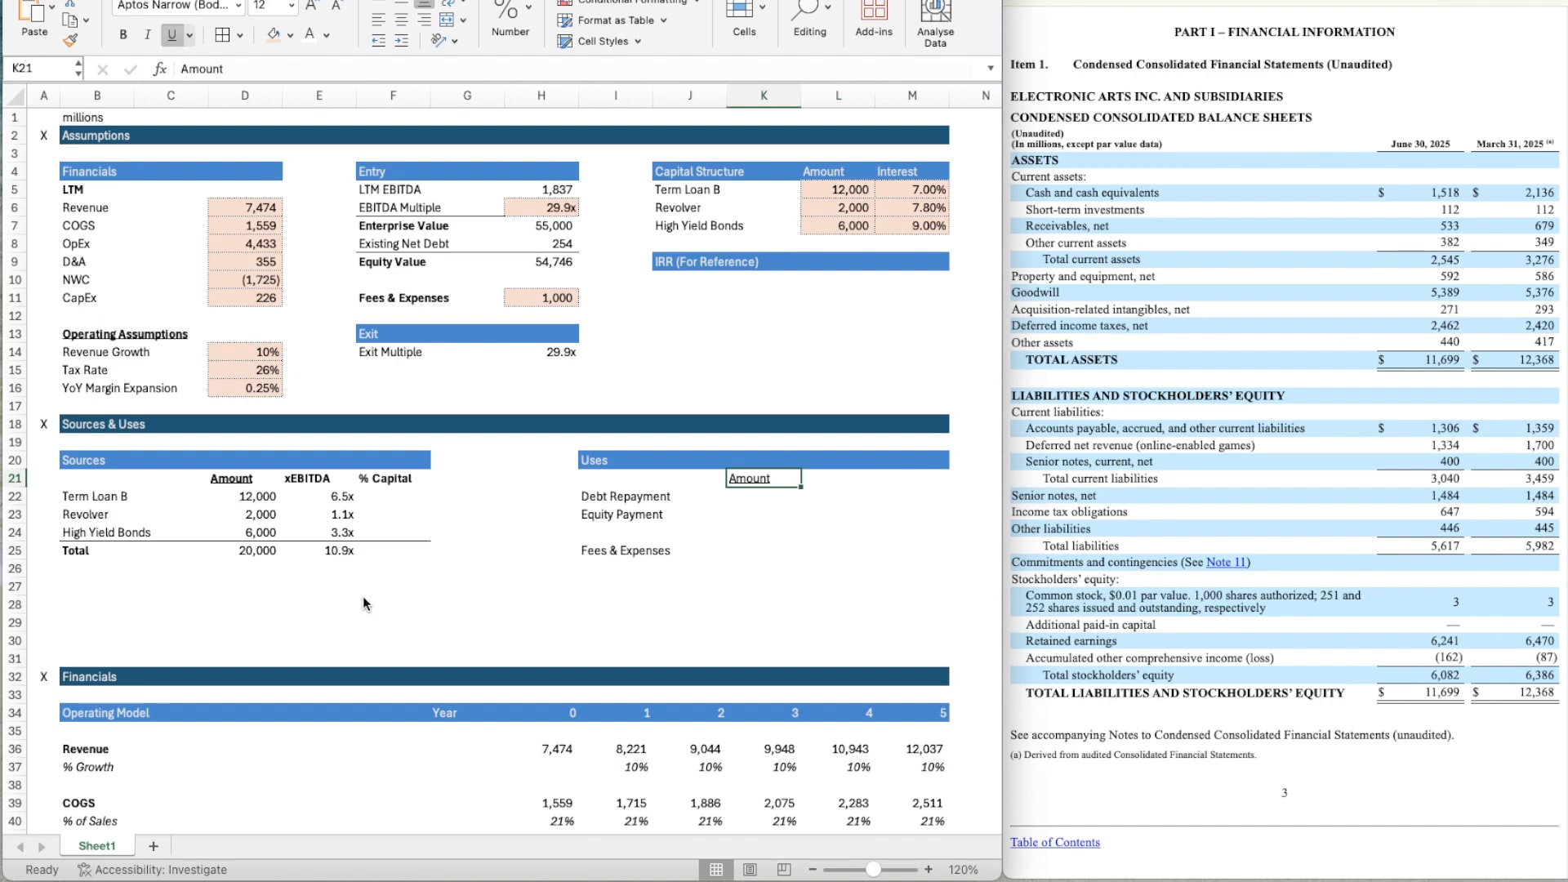
key(super+b)
Copy the Sources headings Amount, xEBITDA and % Capital from D21:F21 to K21:M21 in the Uses table.
key(Left)
key(Left)
key(Left)
key(Left)
key(Left)
key(Left)
key(Left)
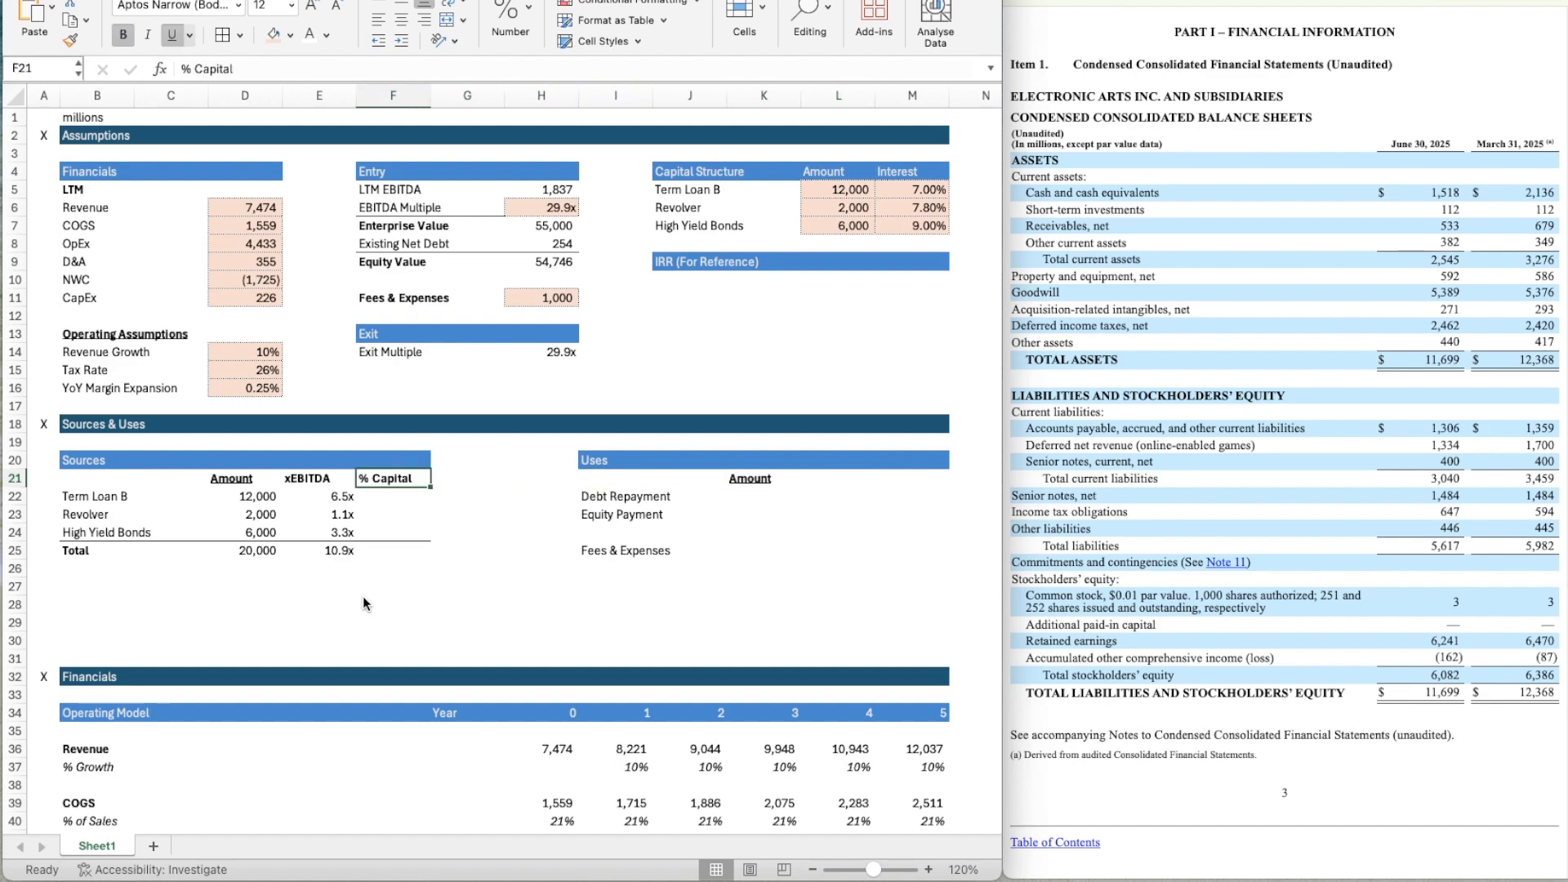
key(shift+Right)
key(shift+Right)
key(super+c)
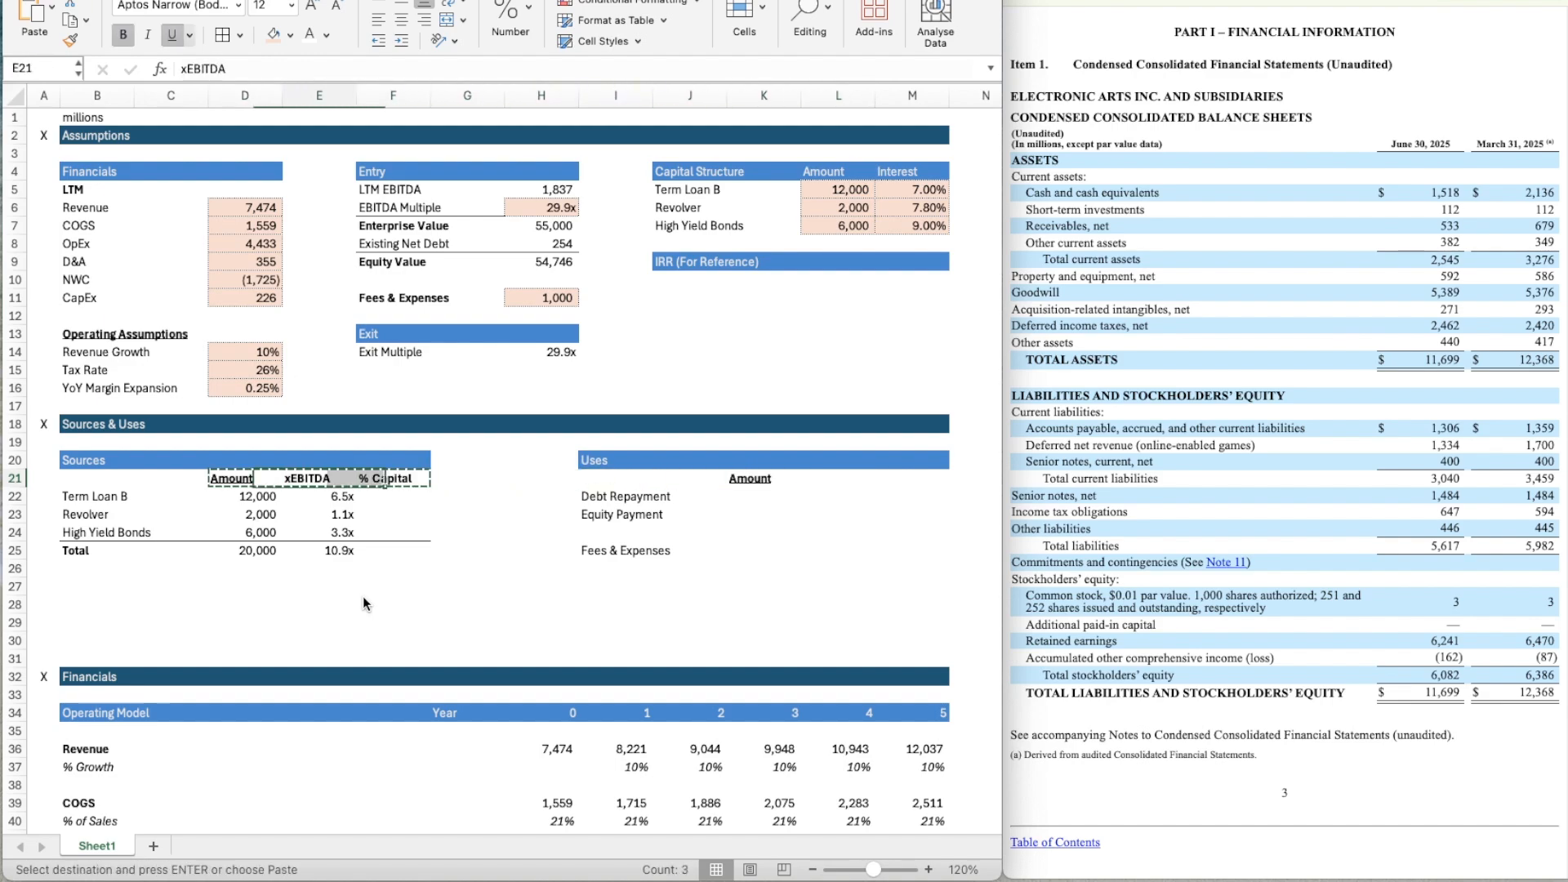
key(Right)
key(Right)
key(Right)
key(Right)
key(Right)
key(Right)
key(Right)
key(super+v)
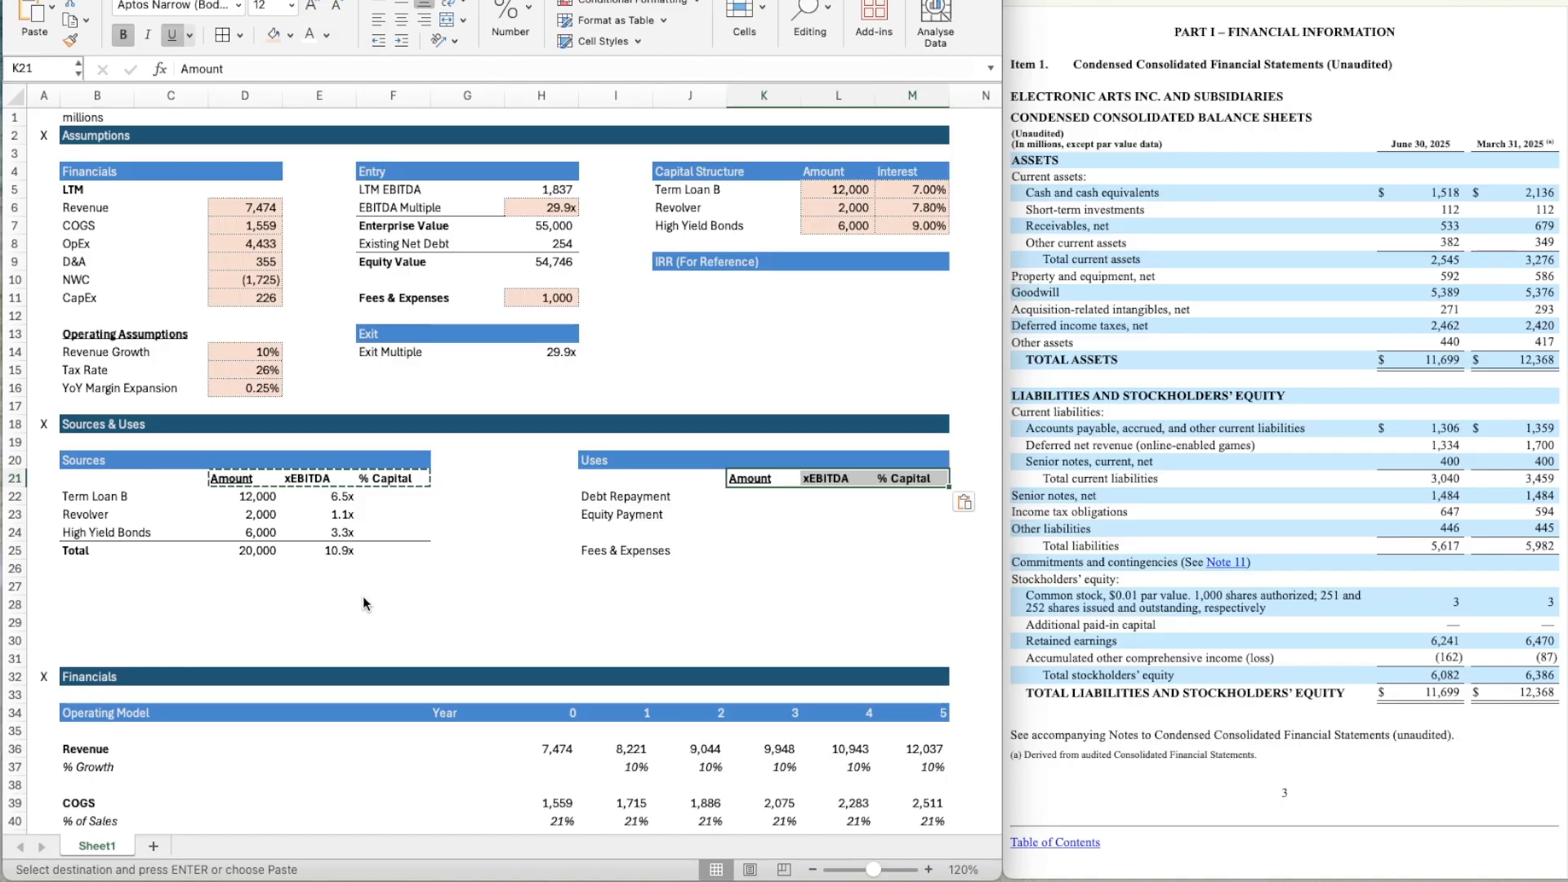
key(Down)
key(Left)
key(Right)
key(Up)
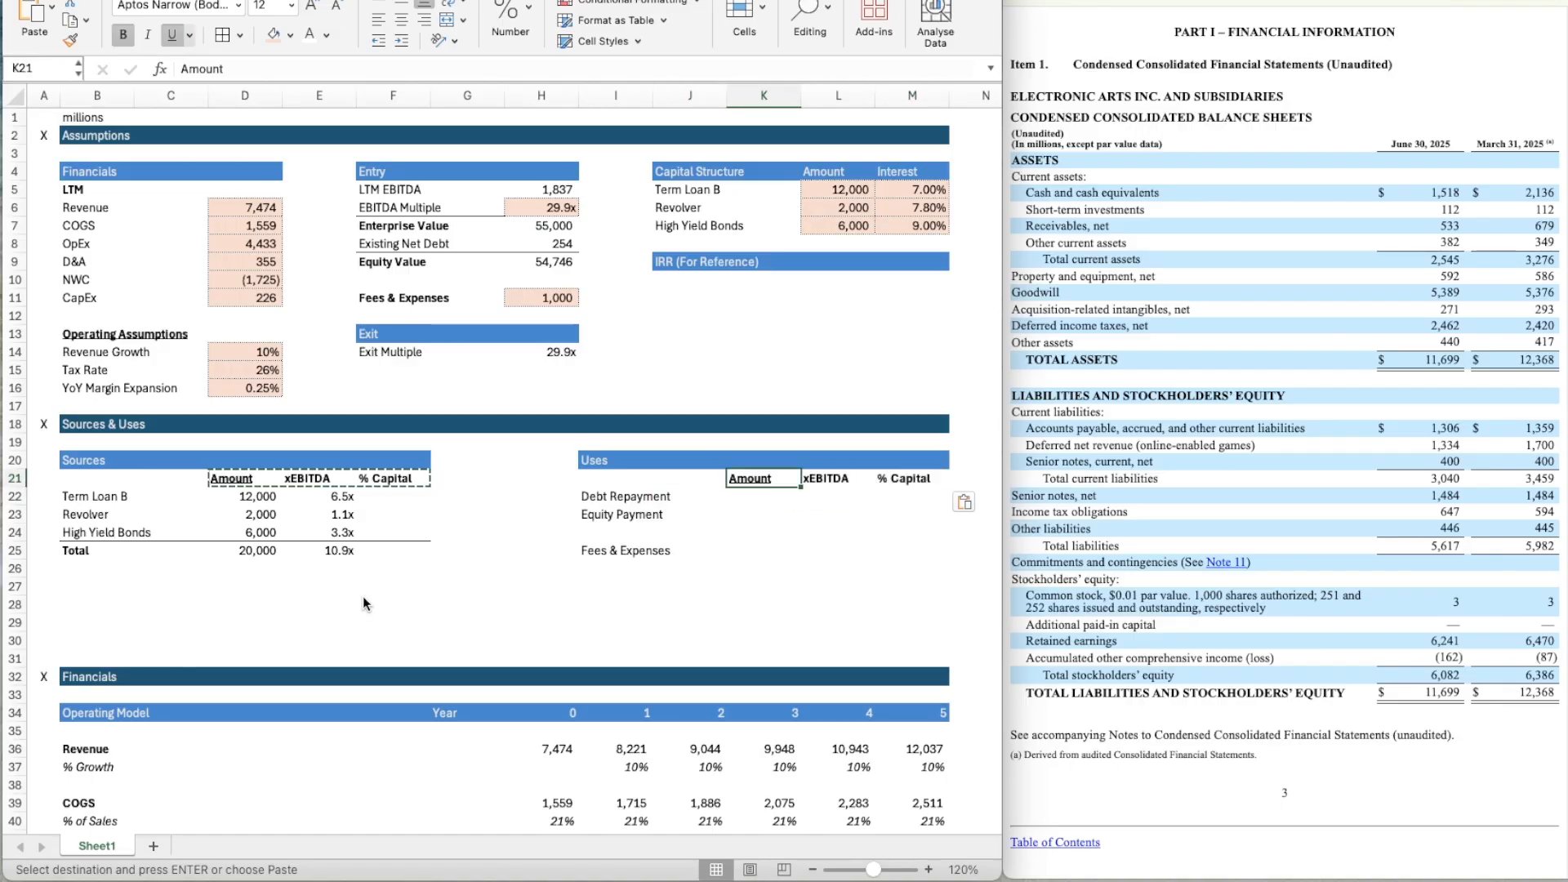
Underline the xEBITDA and % Capital headings in E21 and F21 of the Sources table.
key(Left)
key(Left)
key(Left)
key(Left)
key(Left)
key(Escape)
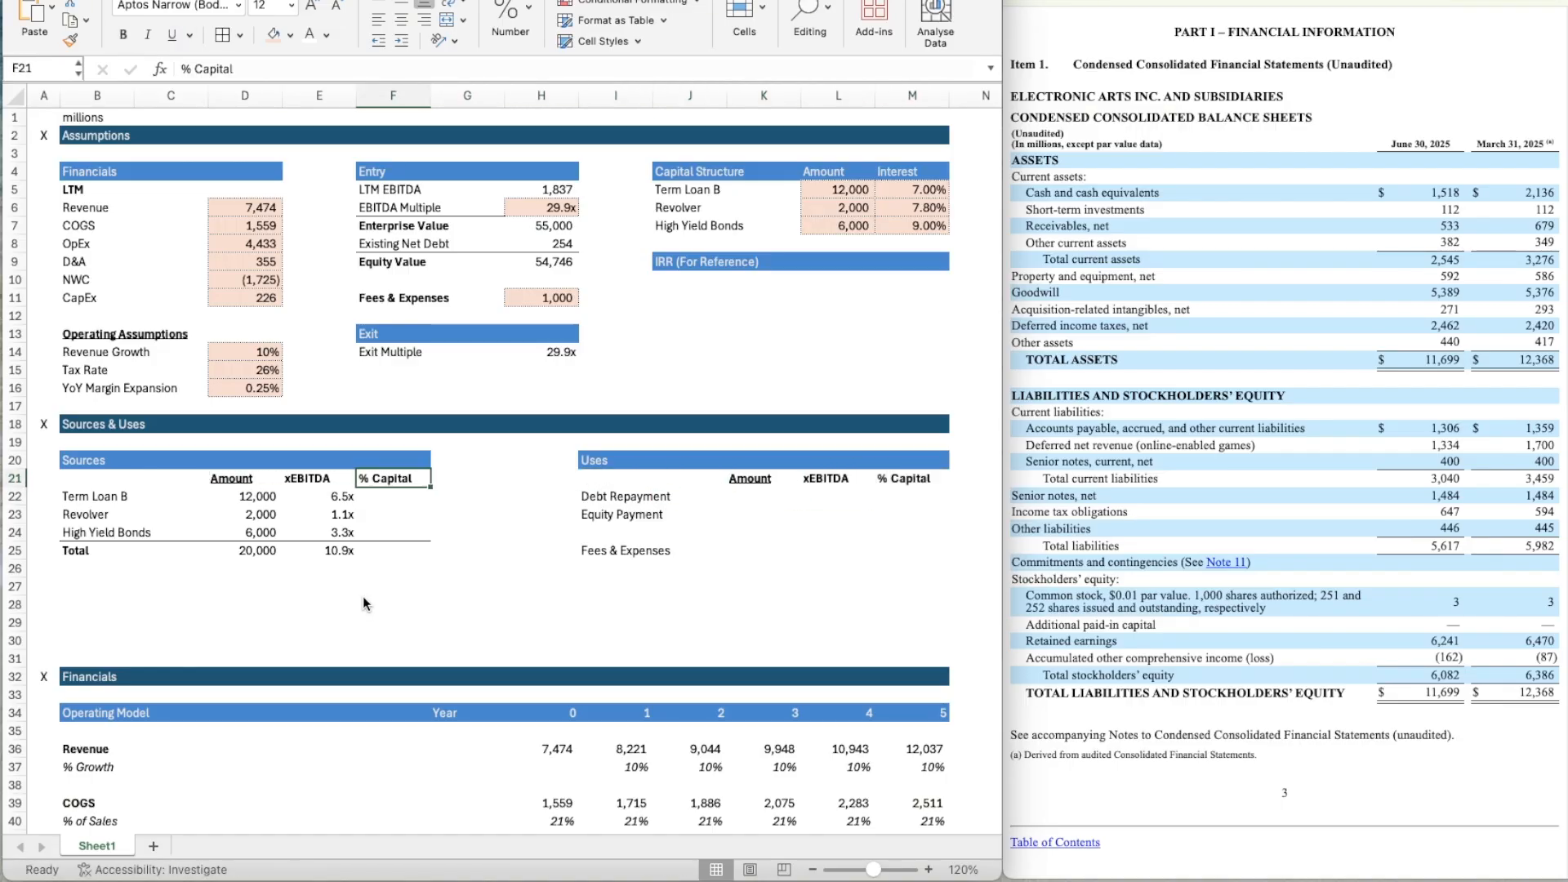
key(Left)
key(super+u)
key(Right)
key(super+u)
Underline the xEBITDA and % Capital headings in L21 and M21 of the Uses table.
key(Right)
key(Right)
key(Right)
key(Right)
key(Right)
key(Right)
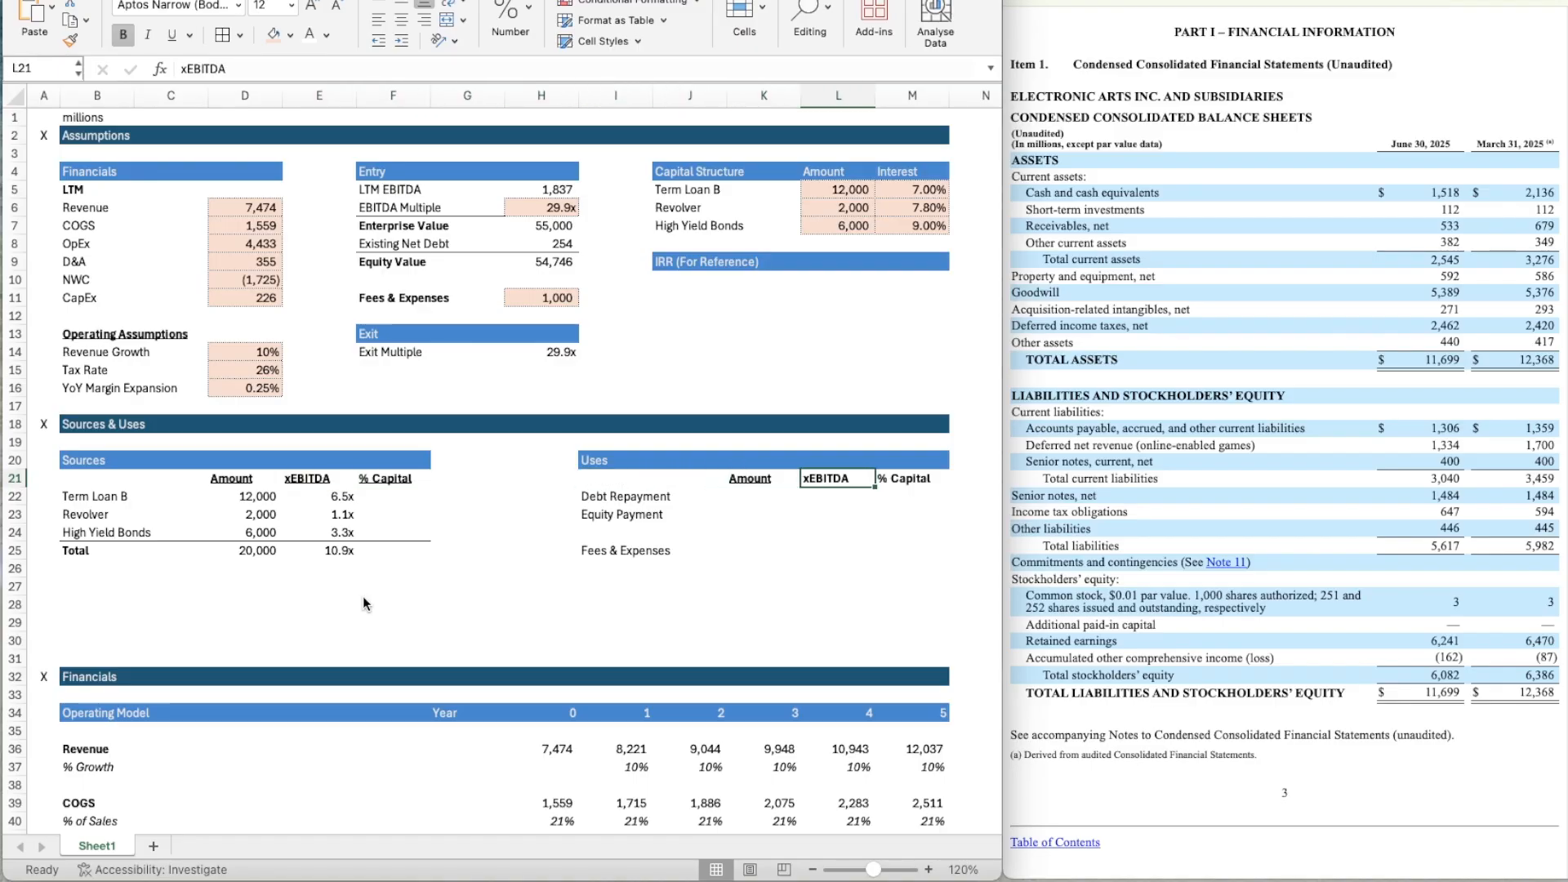
key(super+u)
key(Right)
key(super+u)
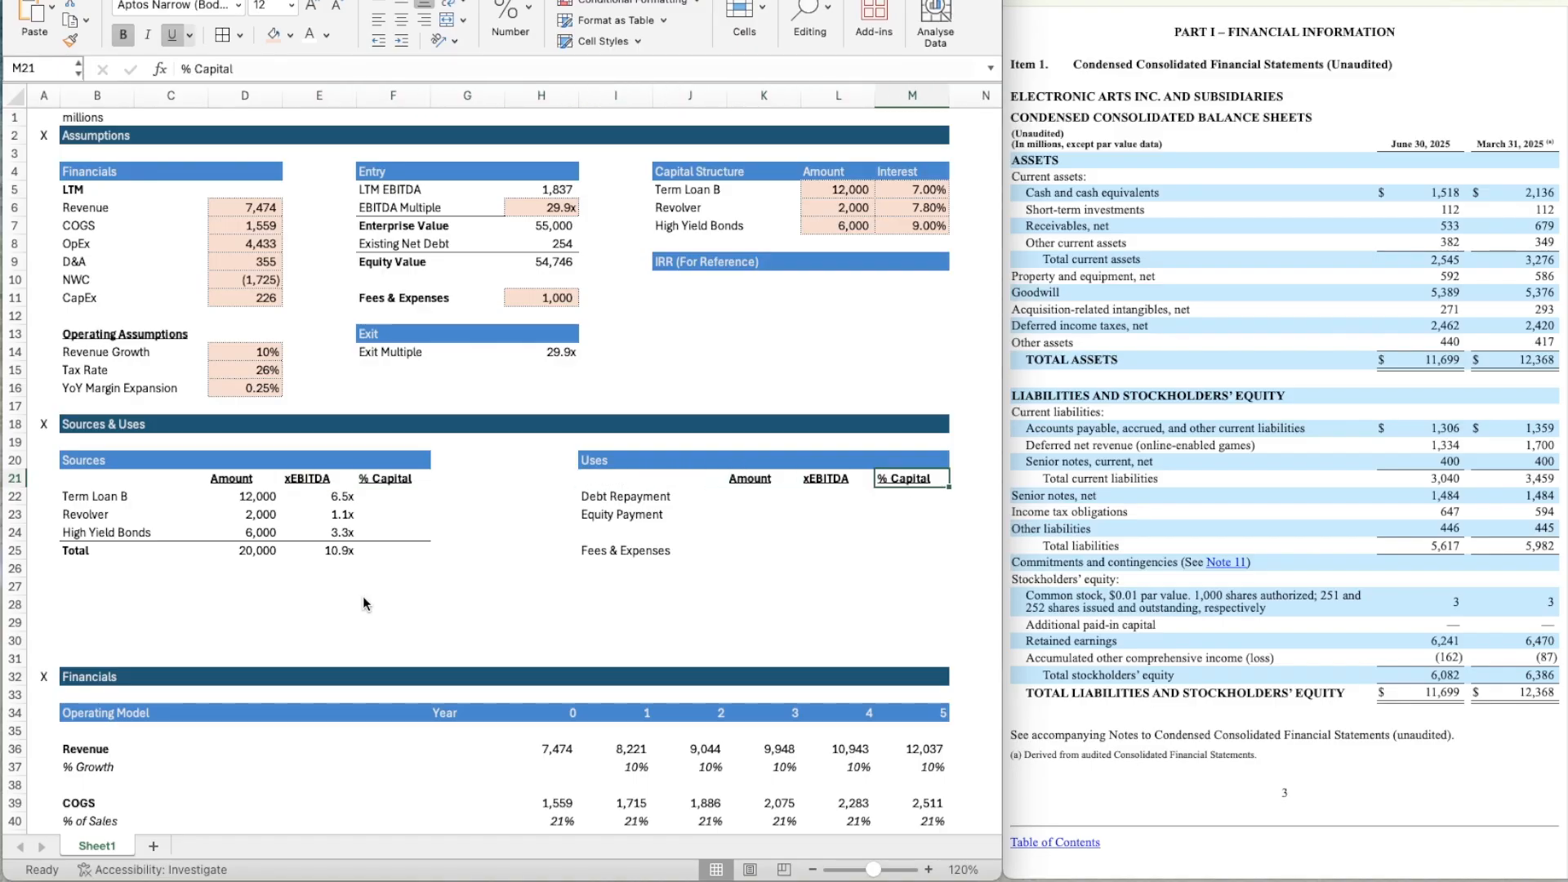
Link the Debt Repayment amount in K22 to Existing Net Debt with the formula =H8.
key(Down)
key(Left)
key(Left)
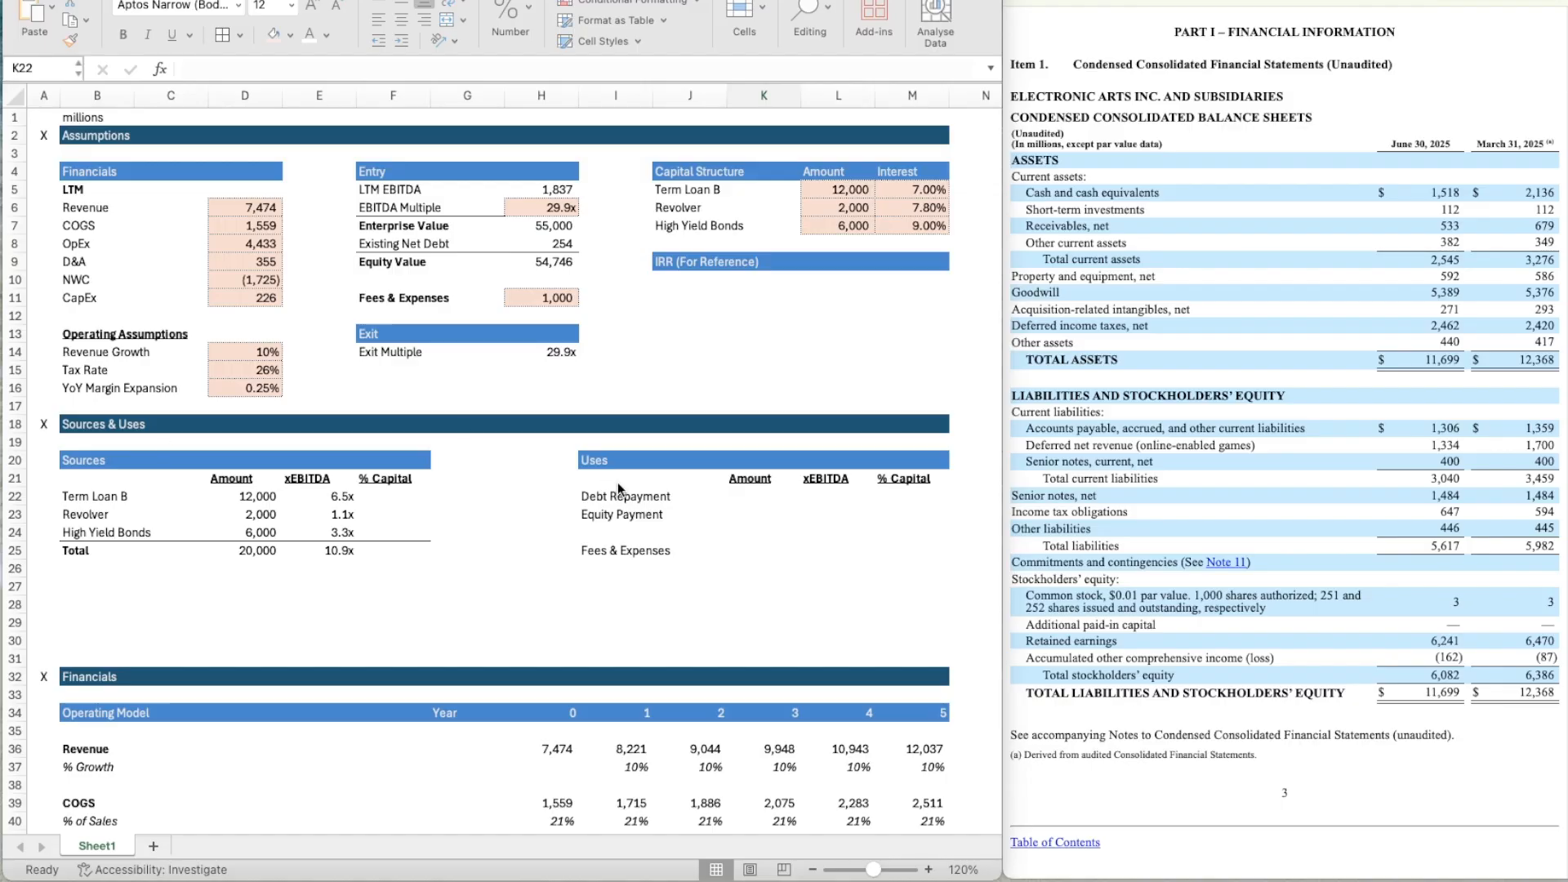
click(727, 498)
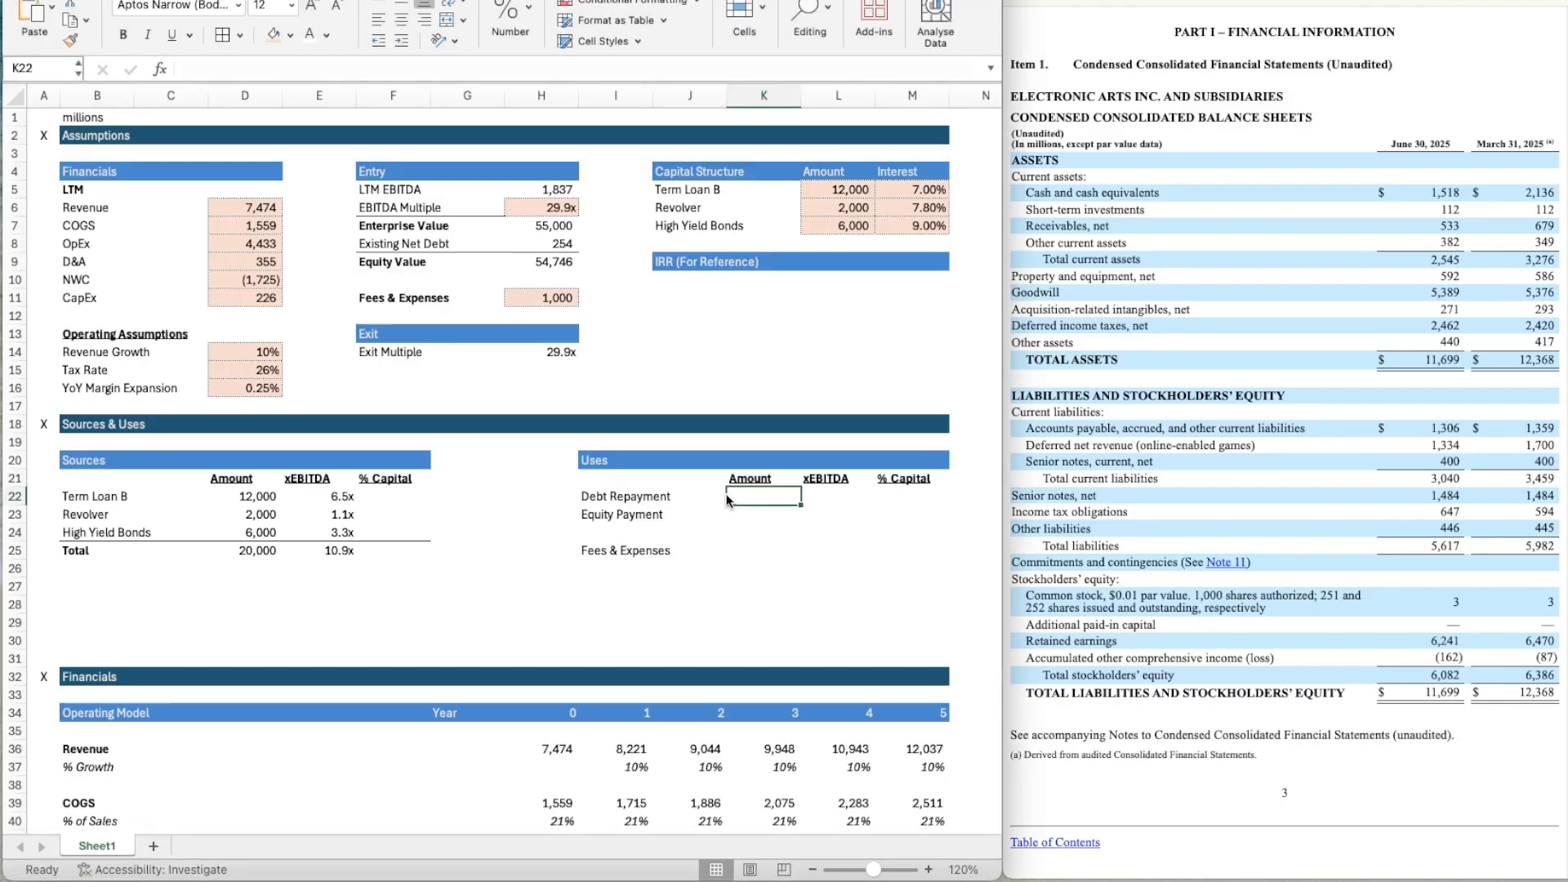
text(=)
click(543, 245)
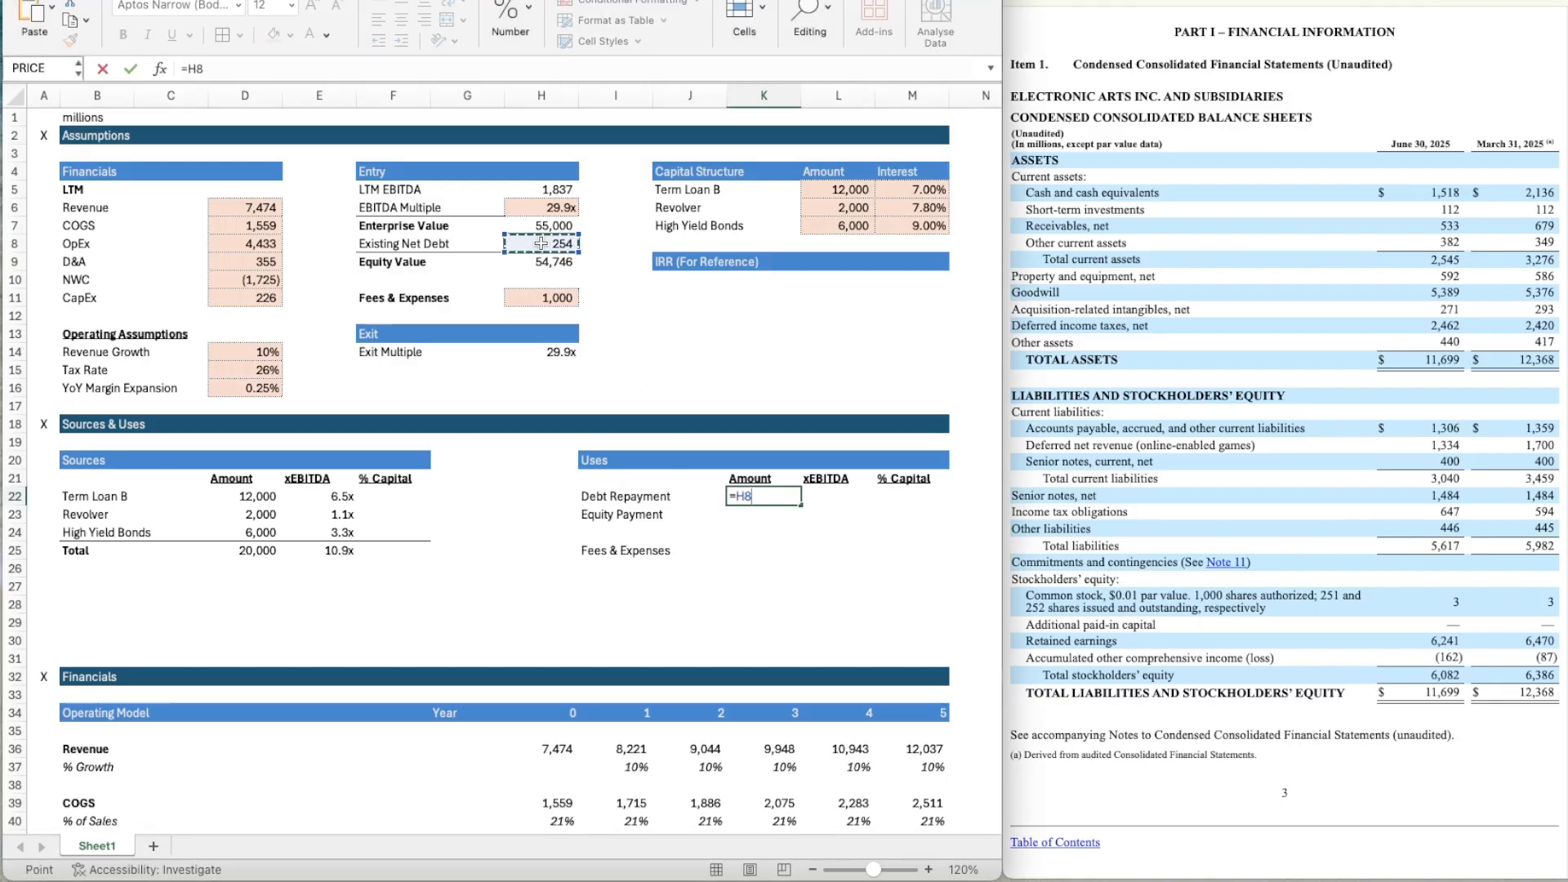
key(Return)
Calculate the Debt Repayment EBITDA multiple in L22 with the formula =K22/$H$5.
key(Right)
key(Up)
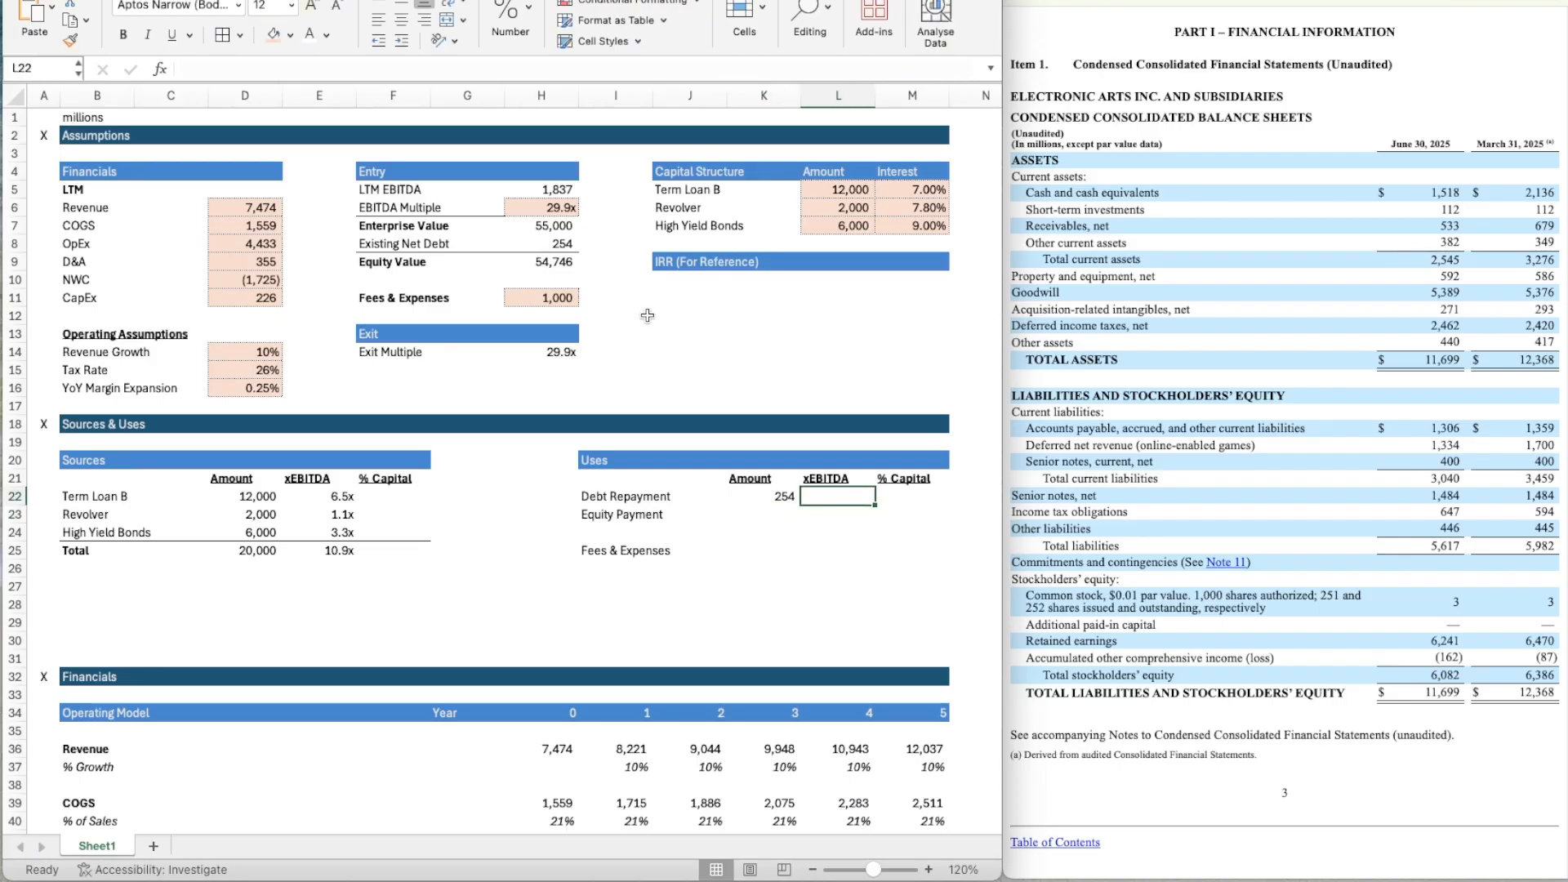
text(=)
key(Left)
text(/)
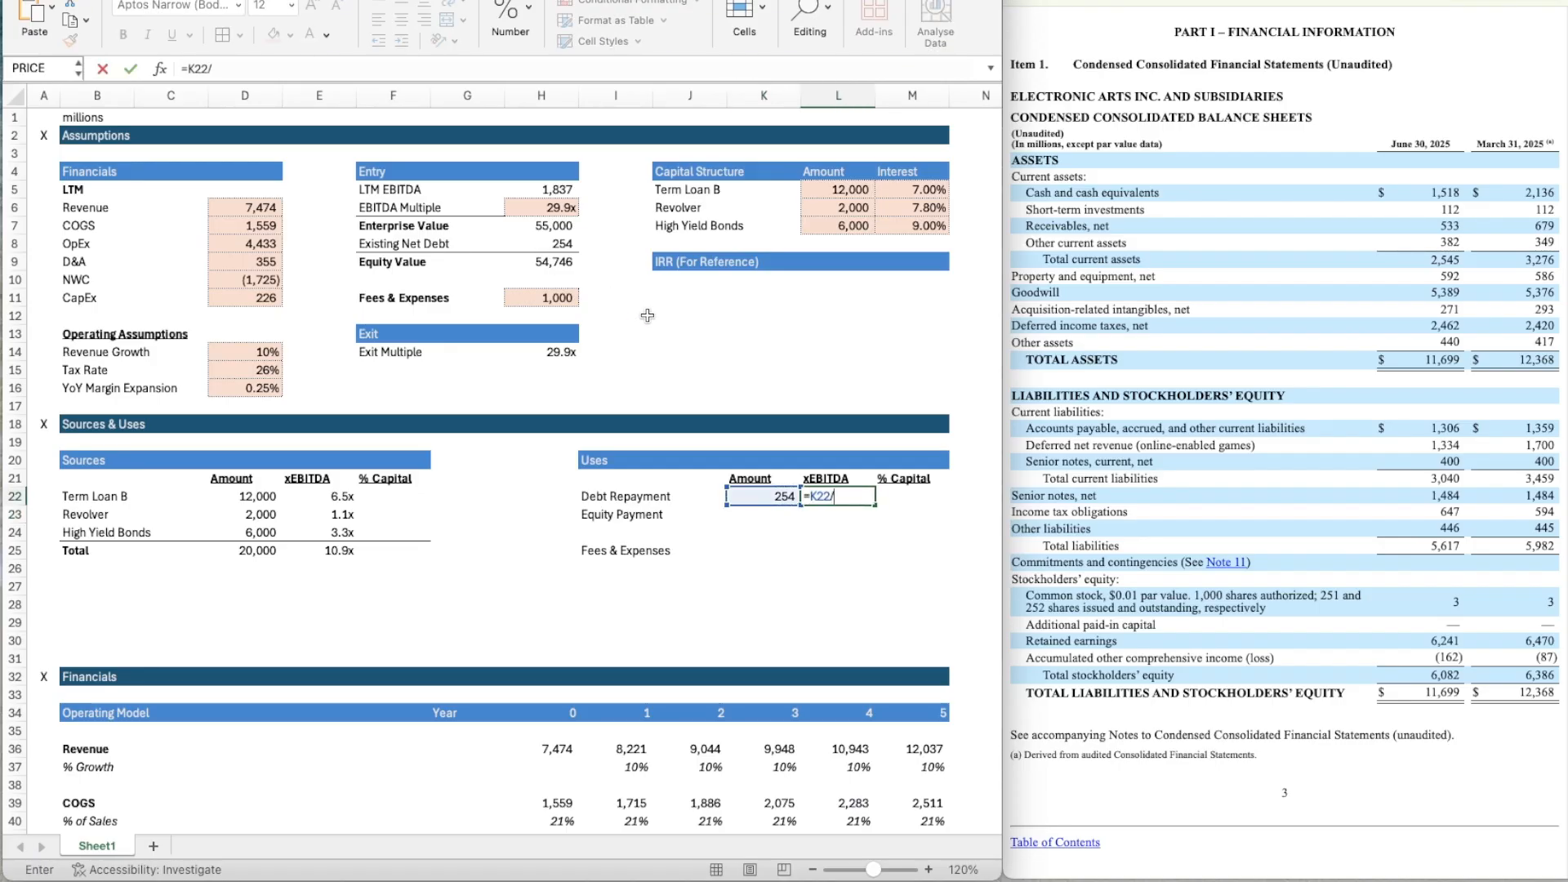
click(542, 190)
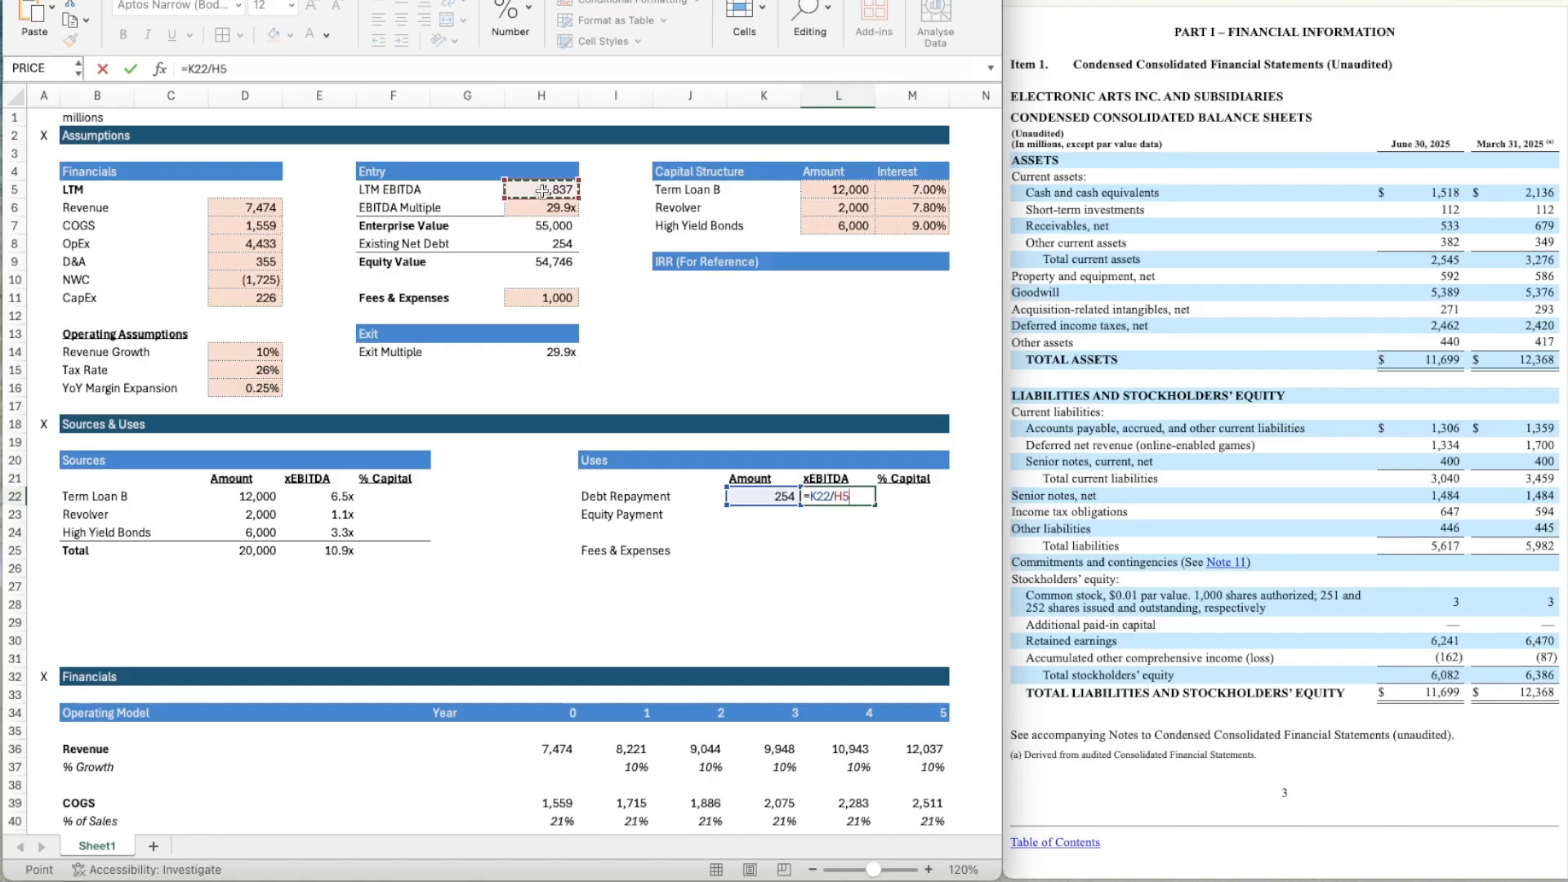
click(836, 499)
key(F4)
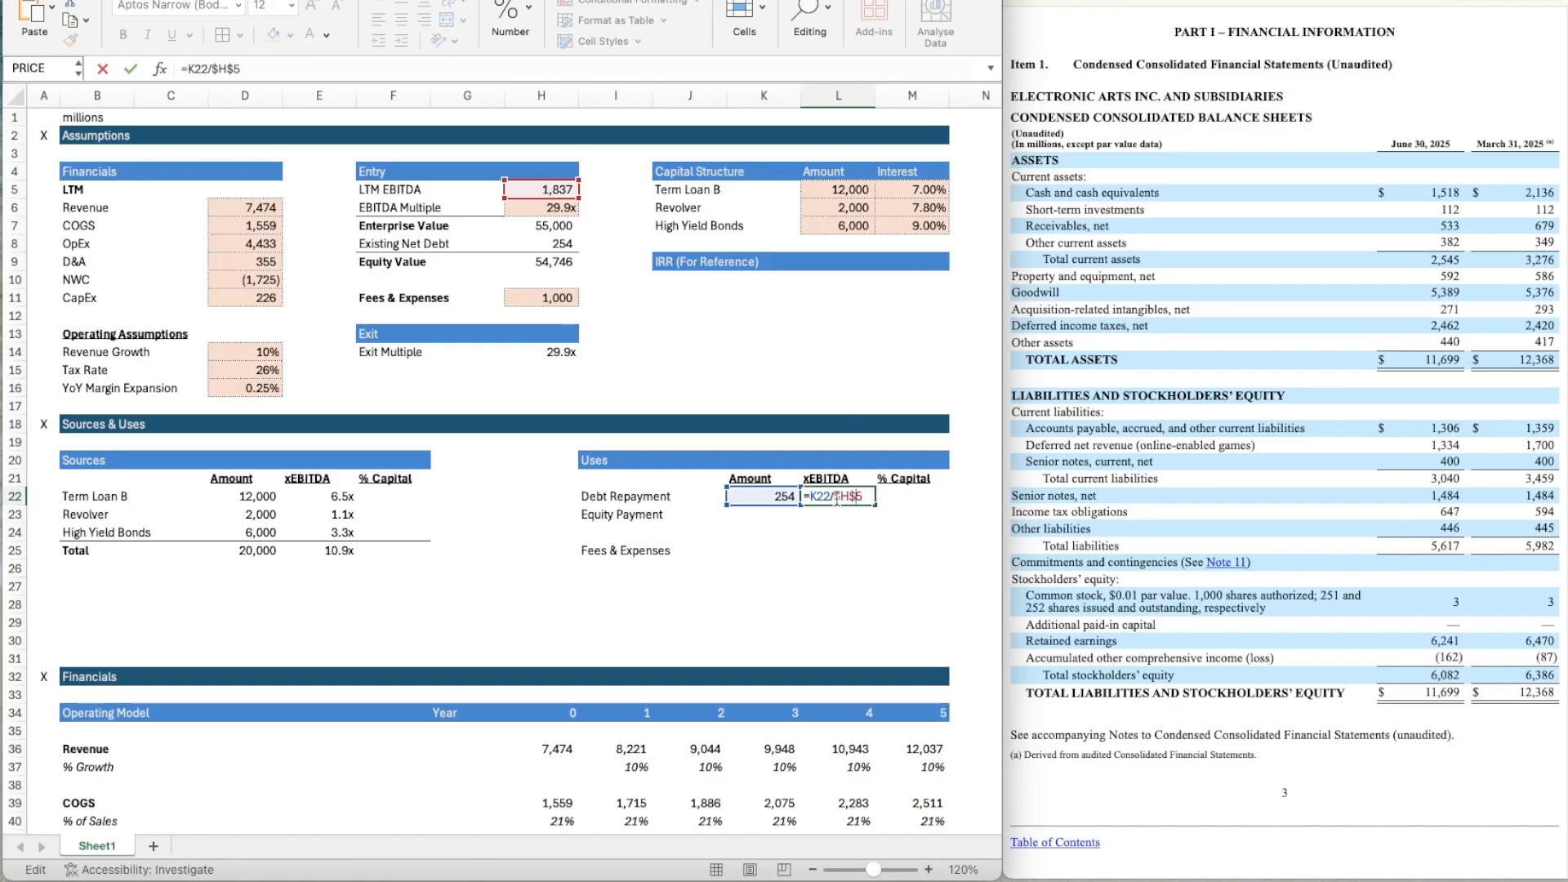
key(ctrl+Return)
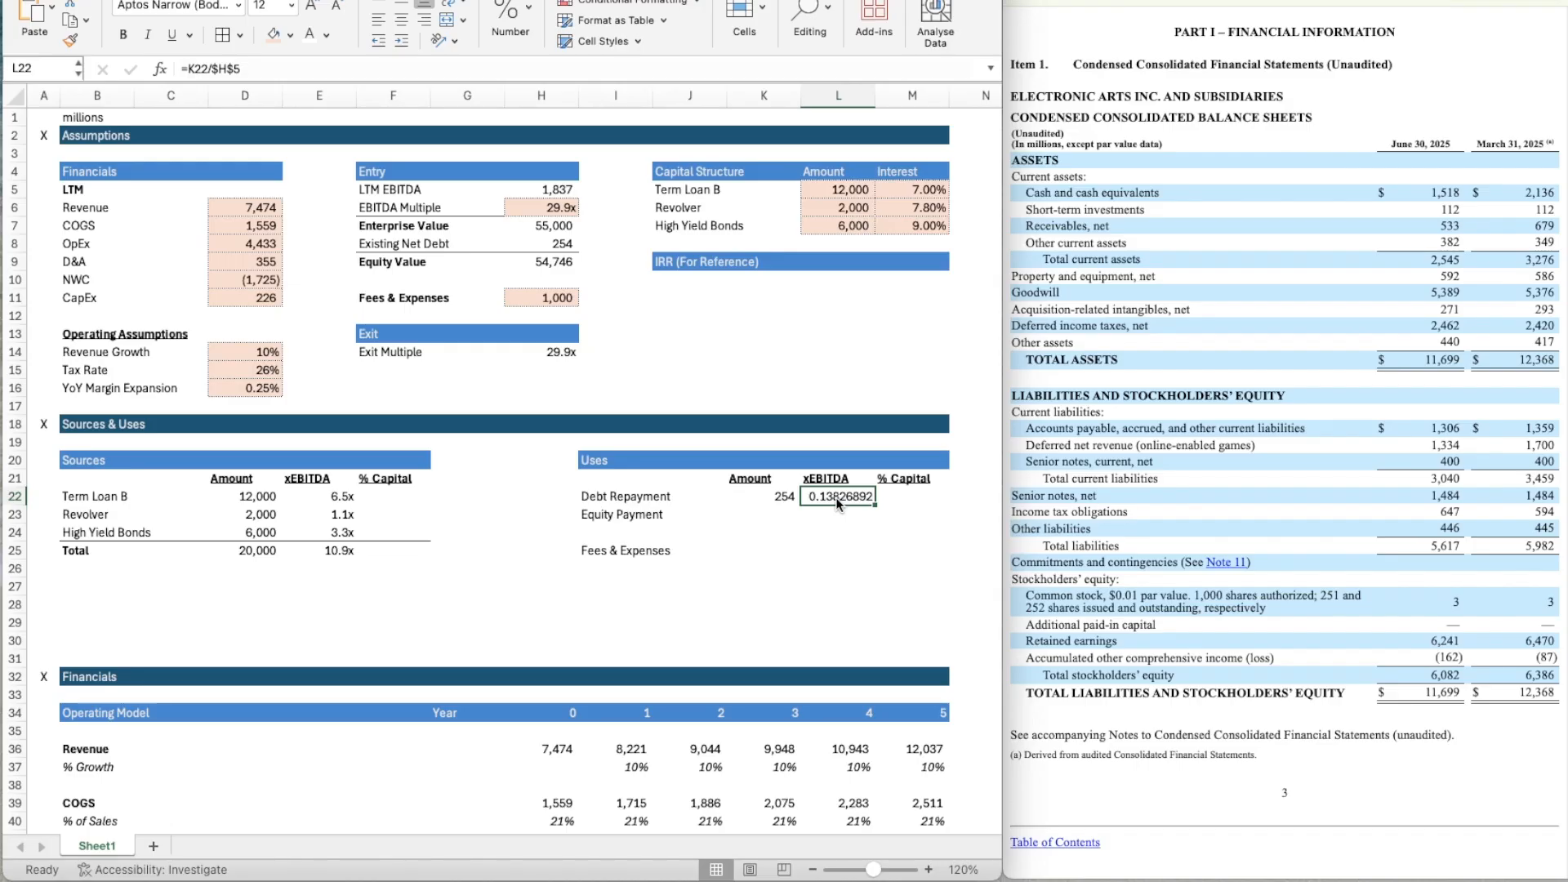
Apply the multiple format of E22 to the Debt Repayment multiple in L22 and copy L22 to Equity Payment in L23.
click(343, 492)
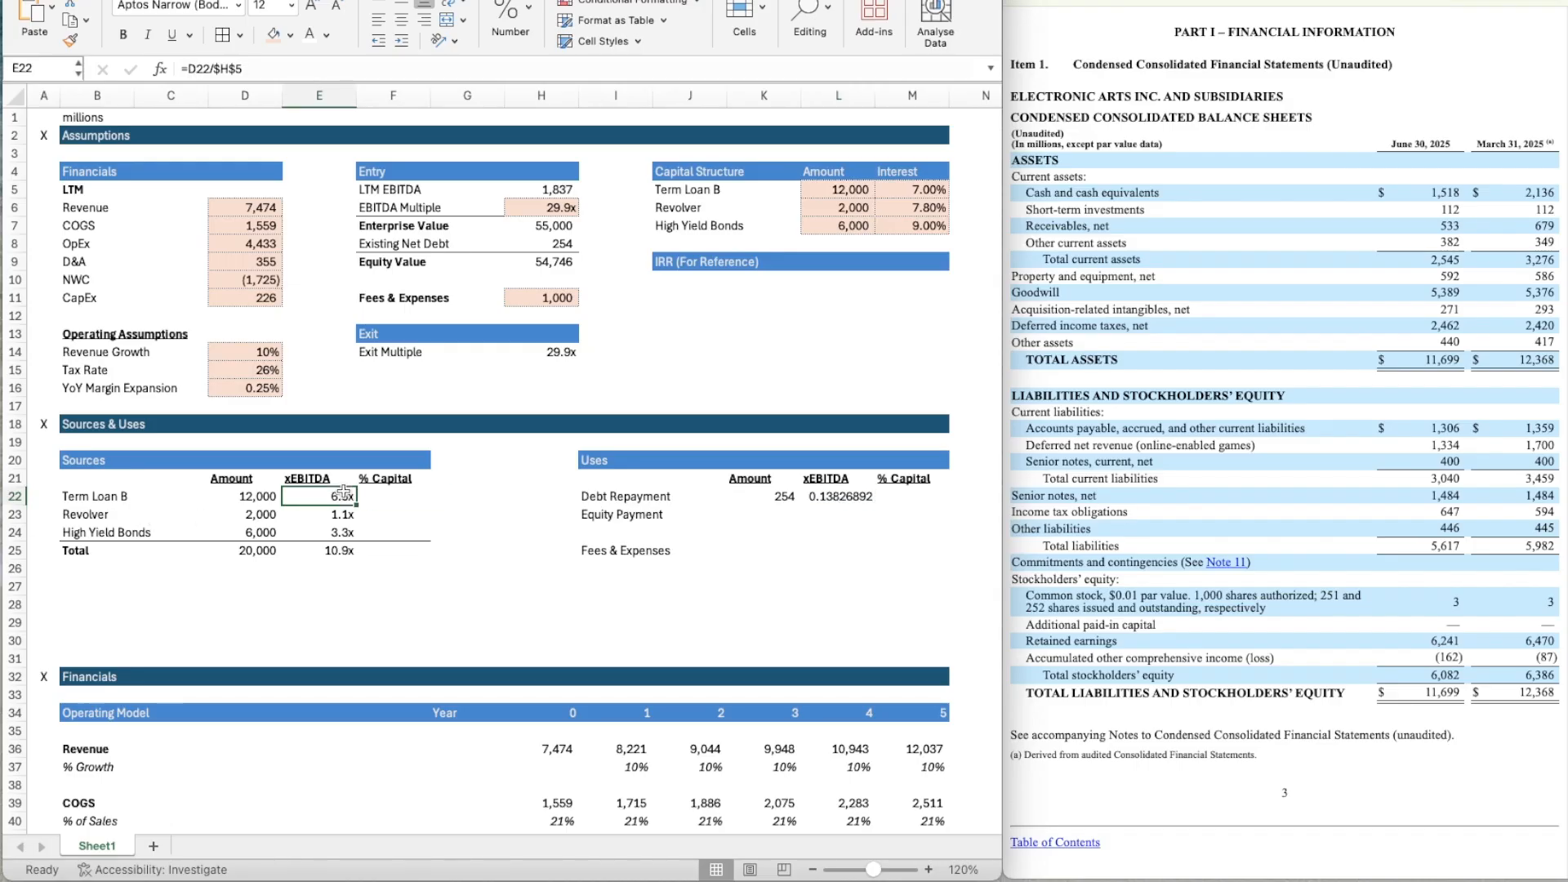
key(super+shift+c)
click(841, 497)
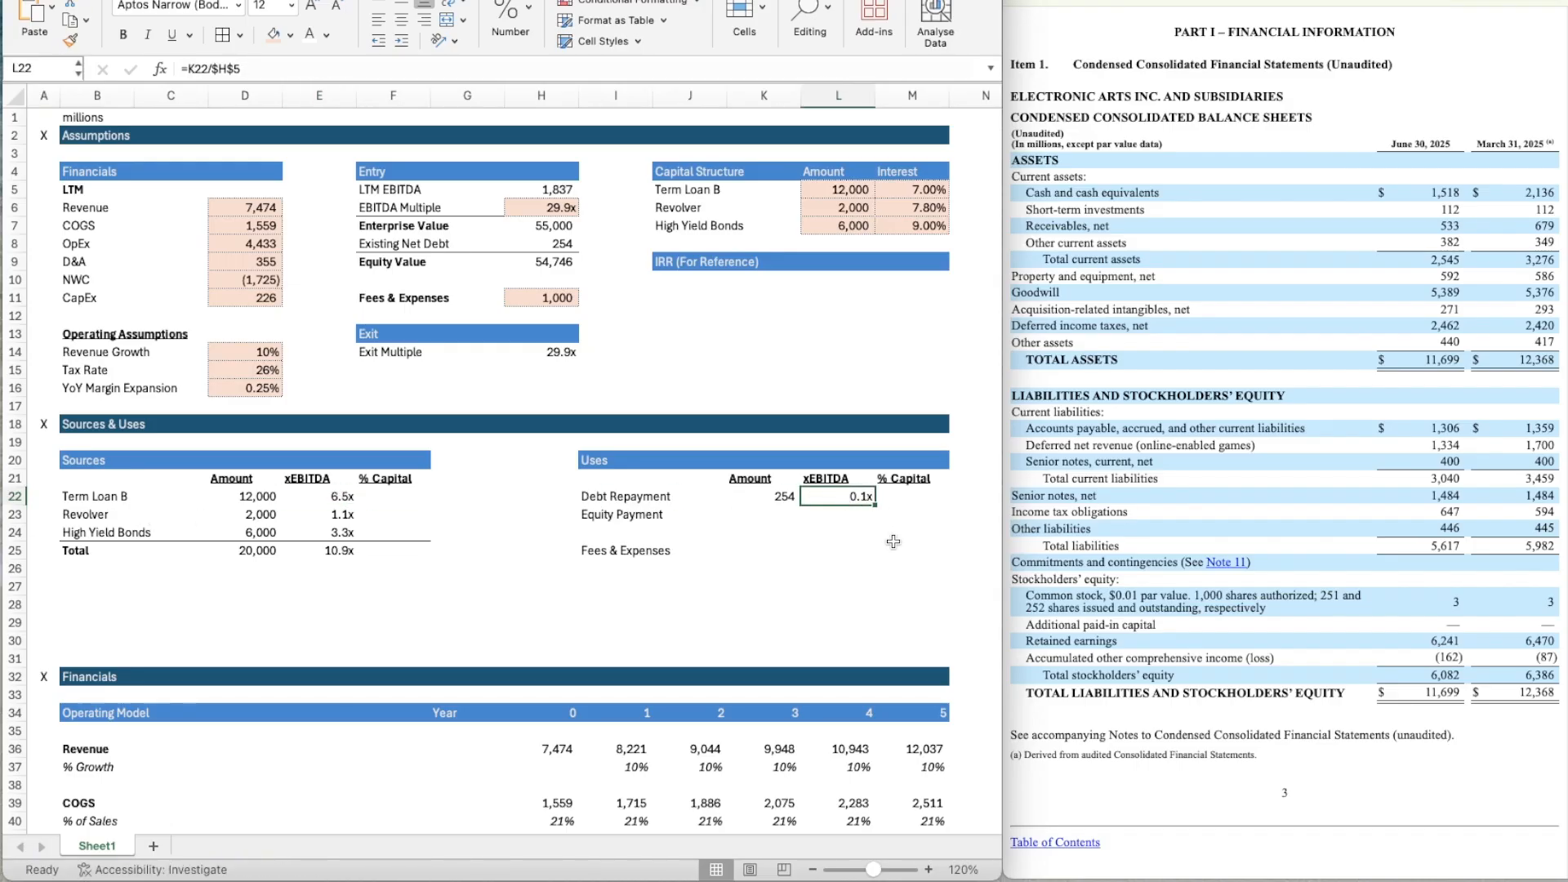
key(super+c)
key(Down)
key(super+v)
Link the Equity Payment amount in K23 to =H9 and the Fees & Expenses amount in K25 to =H11.
key(Left)
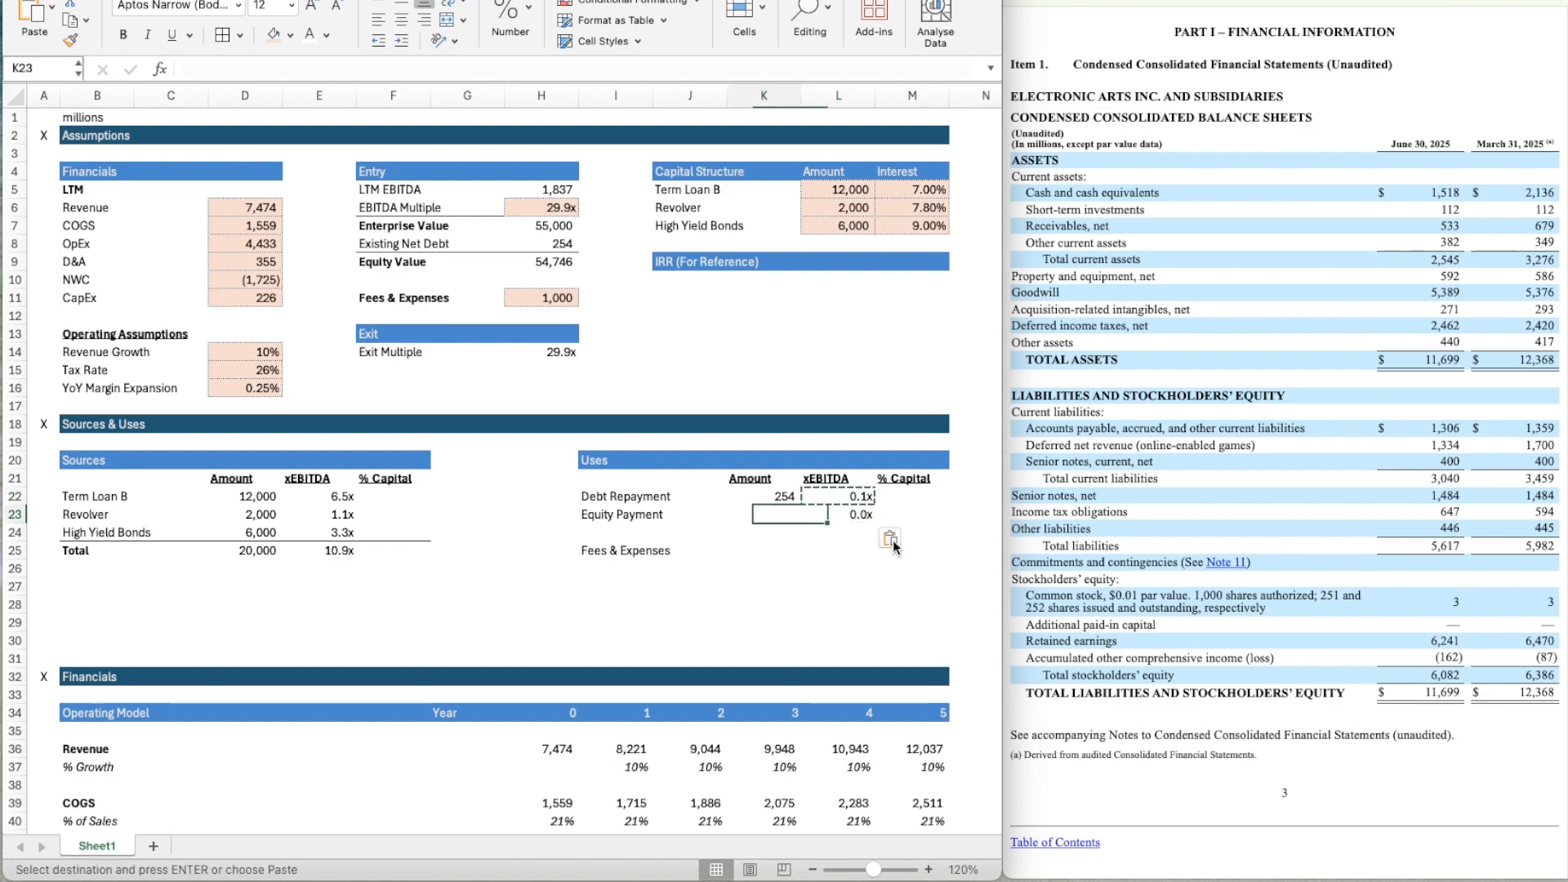
text(=)
click(544, 263)
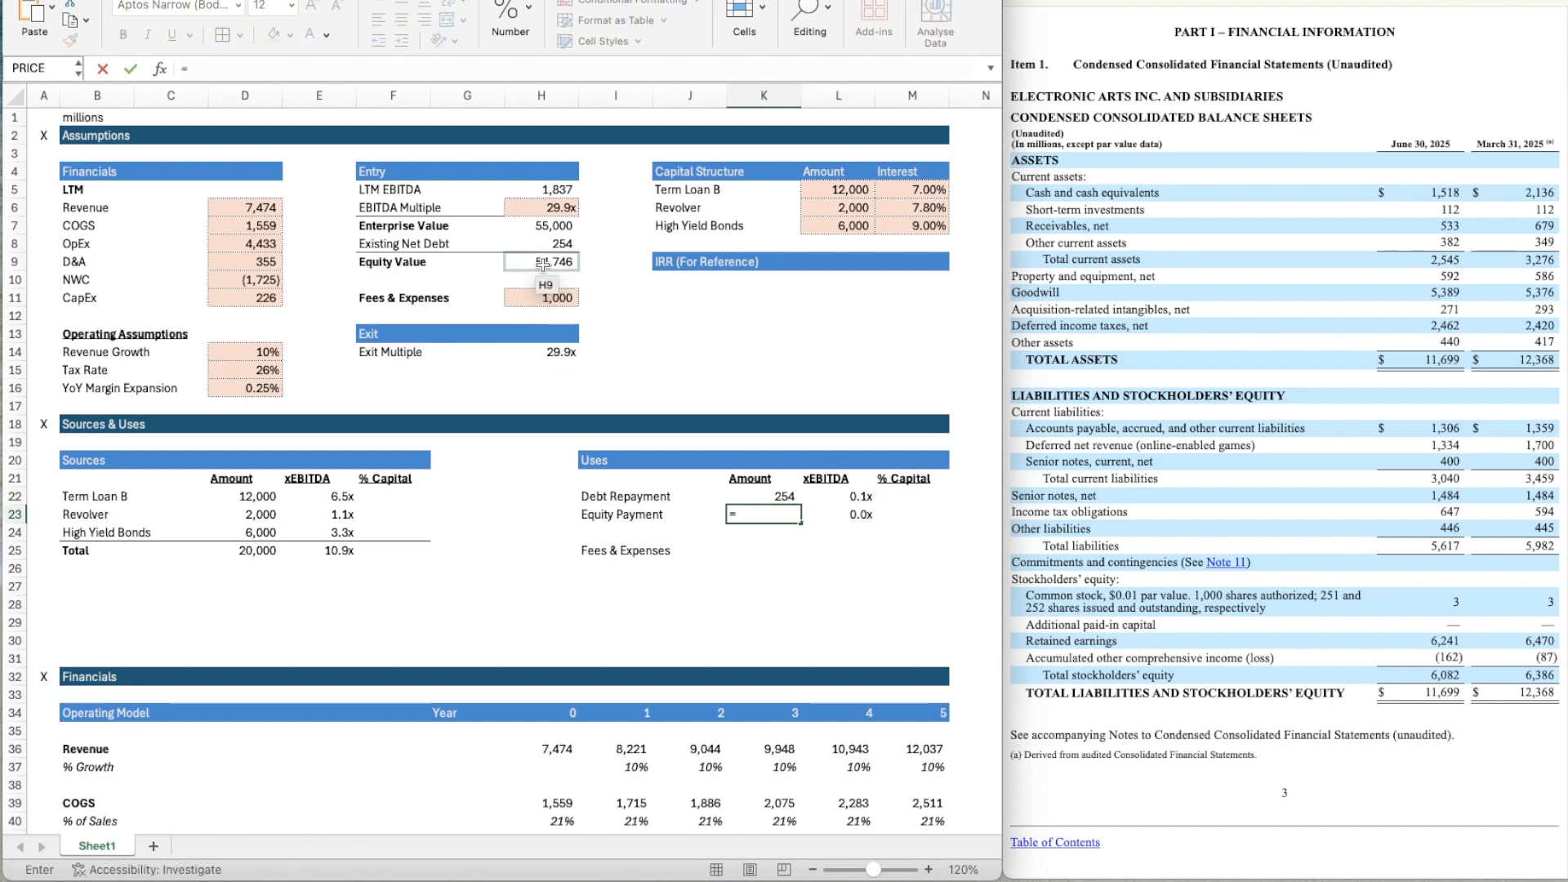
key(Return)
key(Down)
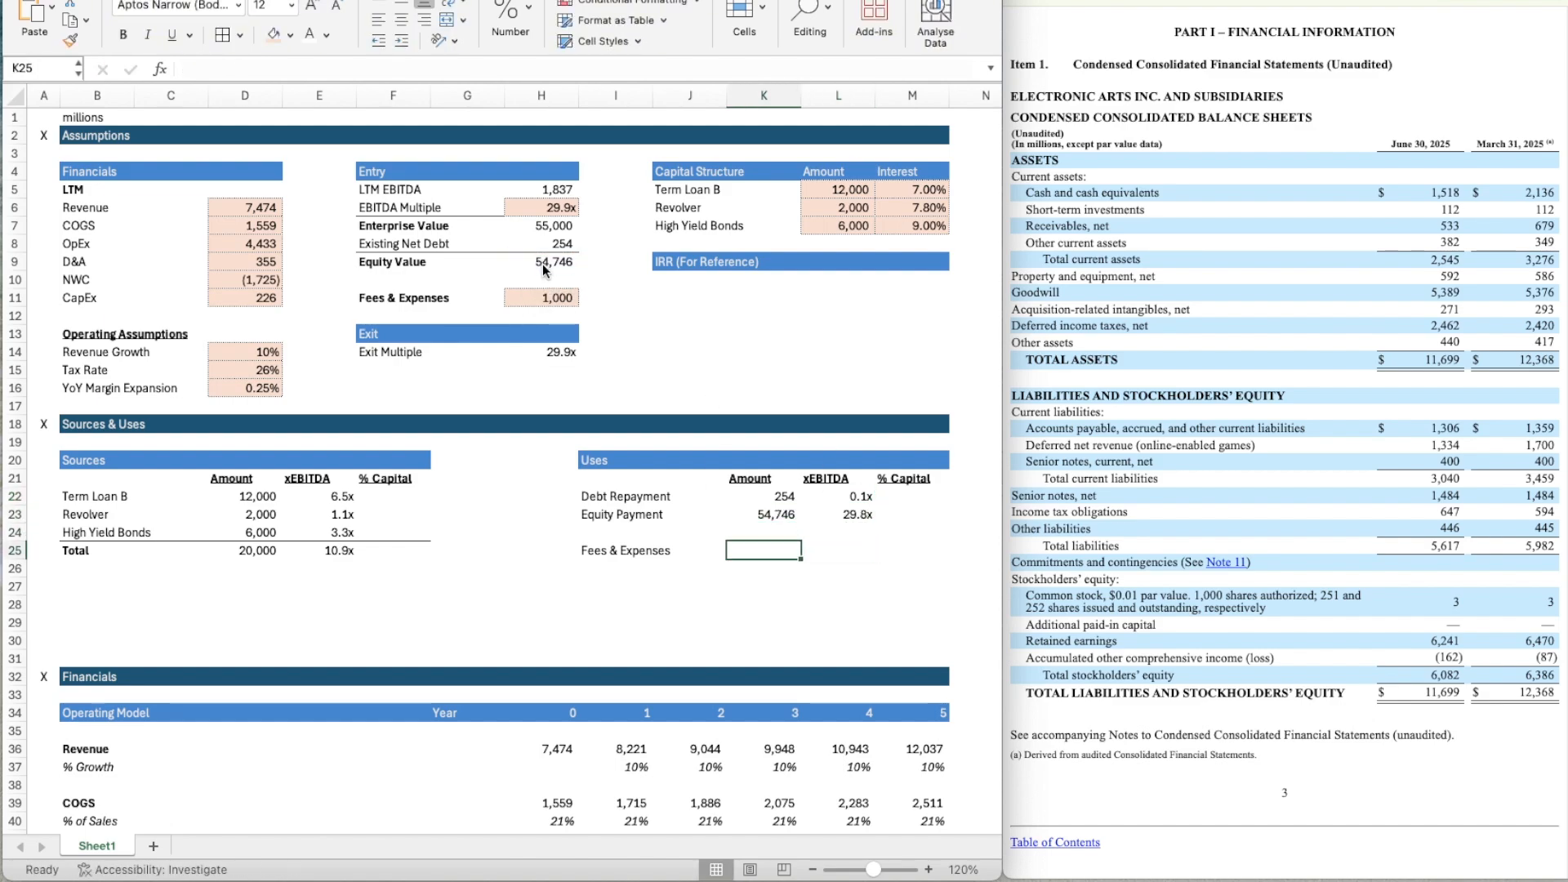
text(=)
click(553, 299)
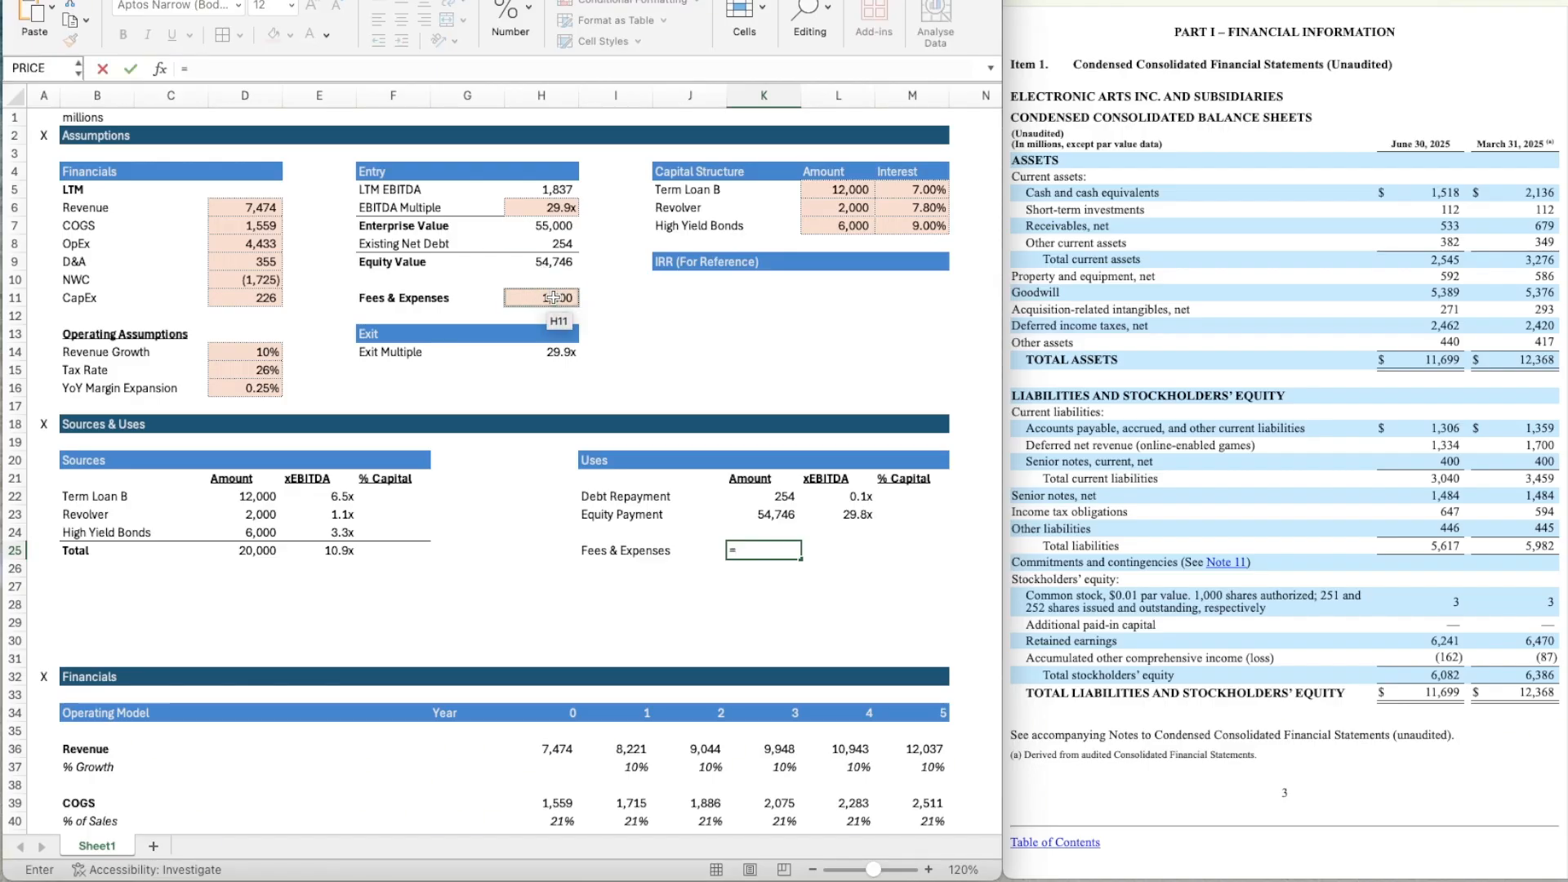
key(Return)
Copy the EBITDA multiple formula from L23 to the Fees & Expenses row in L25.
key(Up)
key(Right)
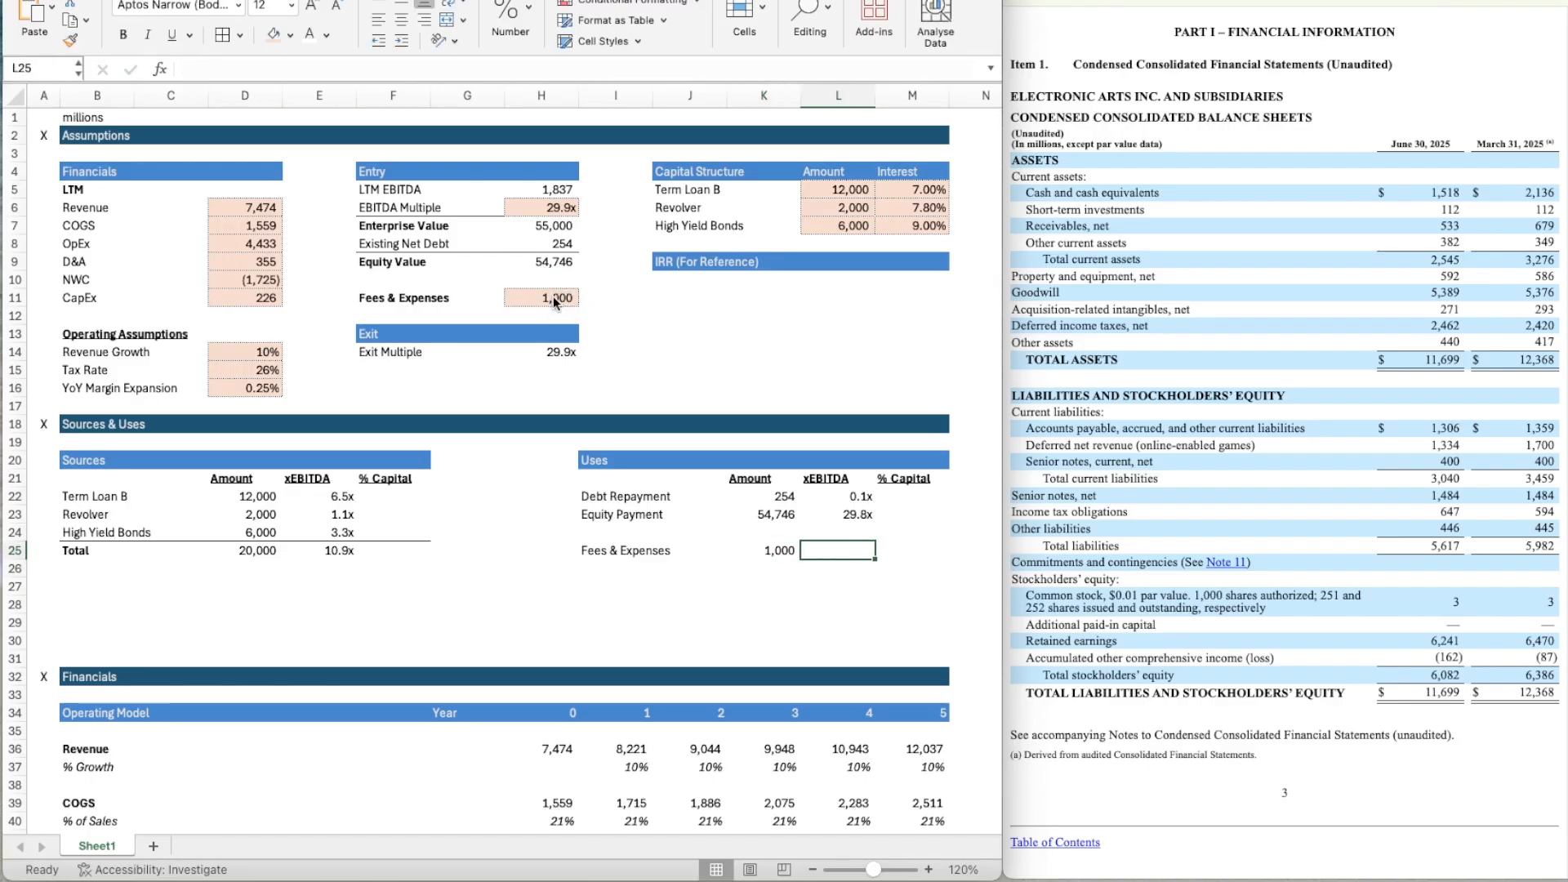
key(Up)
key(Up)
key(ctrl+c)
key(Down)
key(Down)
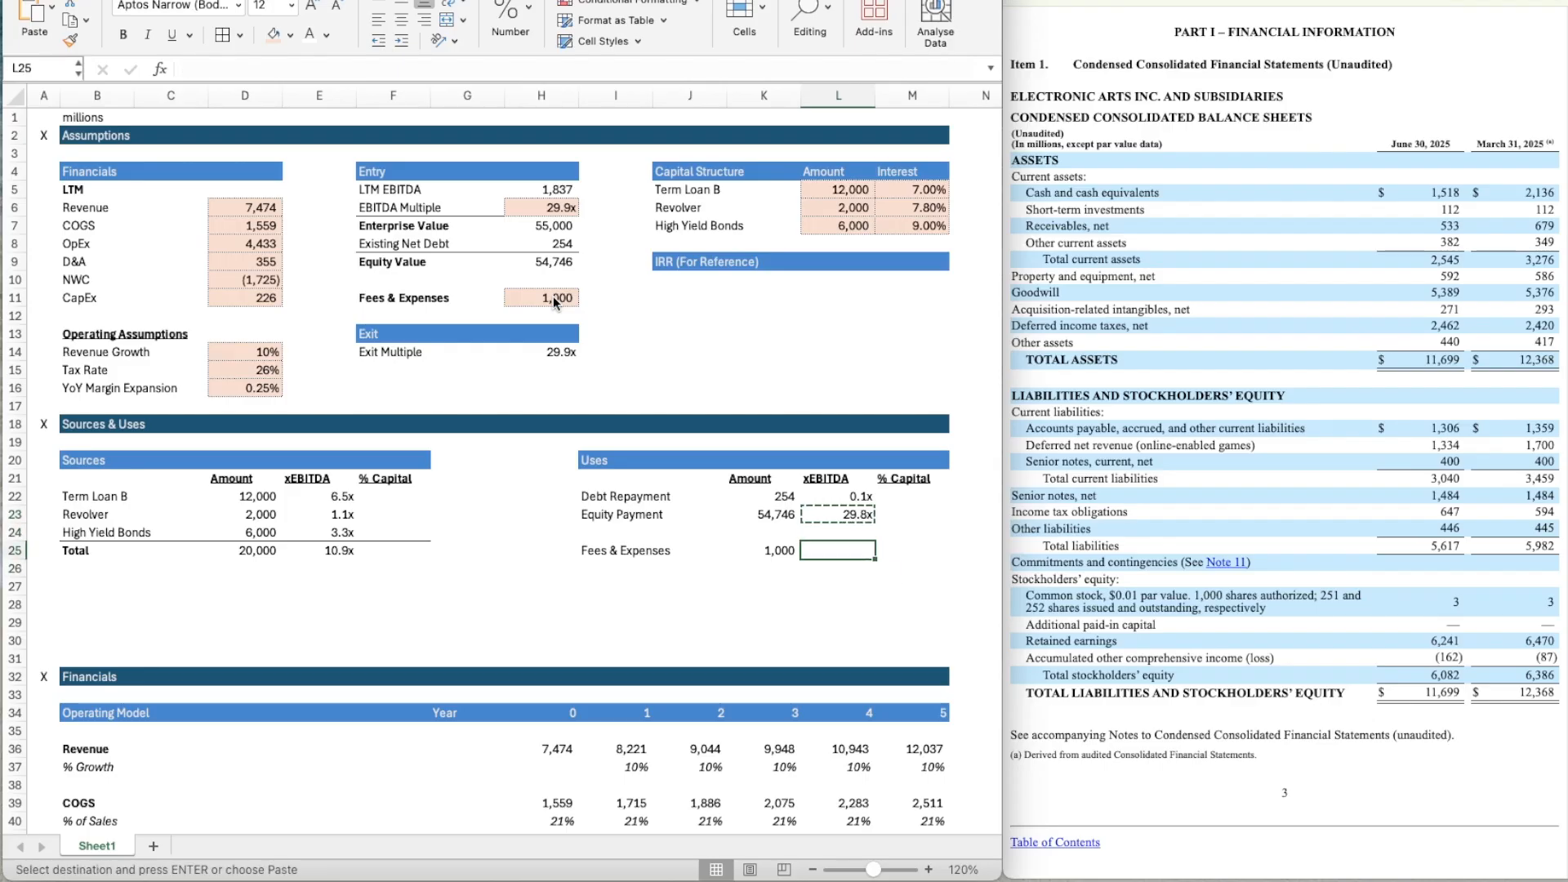
key(ctrl+v)
key(Right)
Add the label Total Uses in I27 of the Uses table.
scroll(553, 302, right, 1)
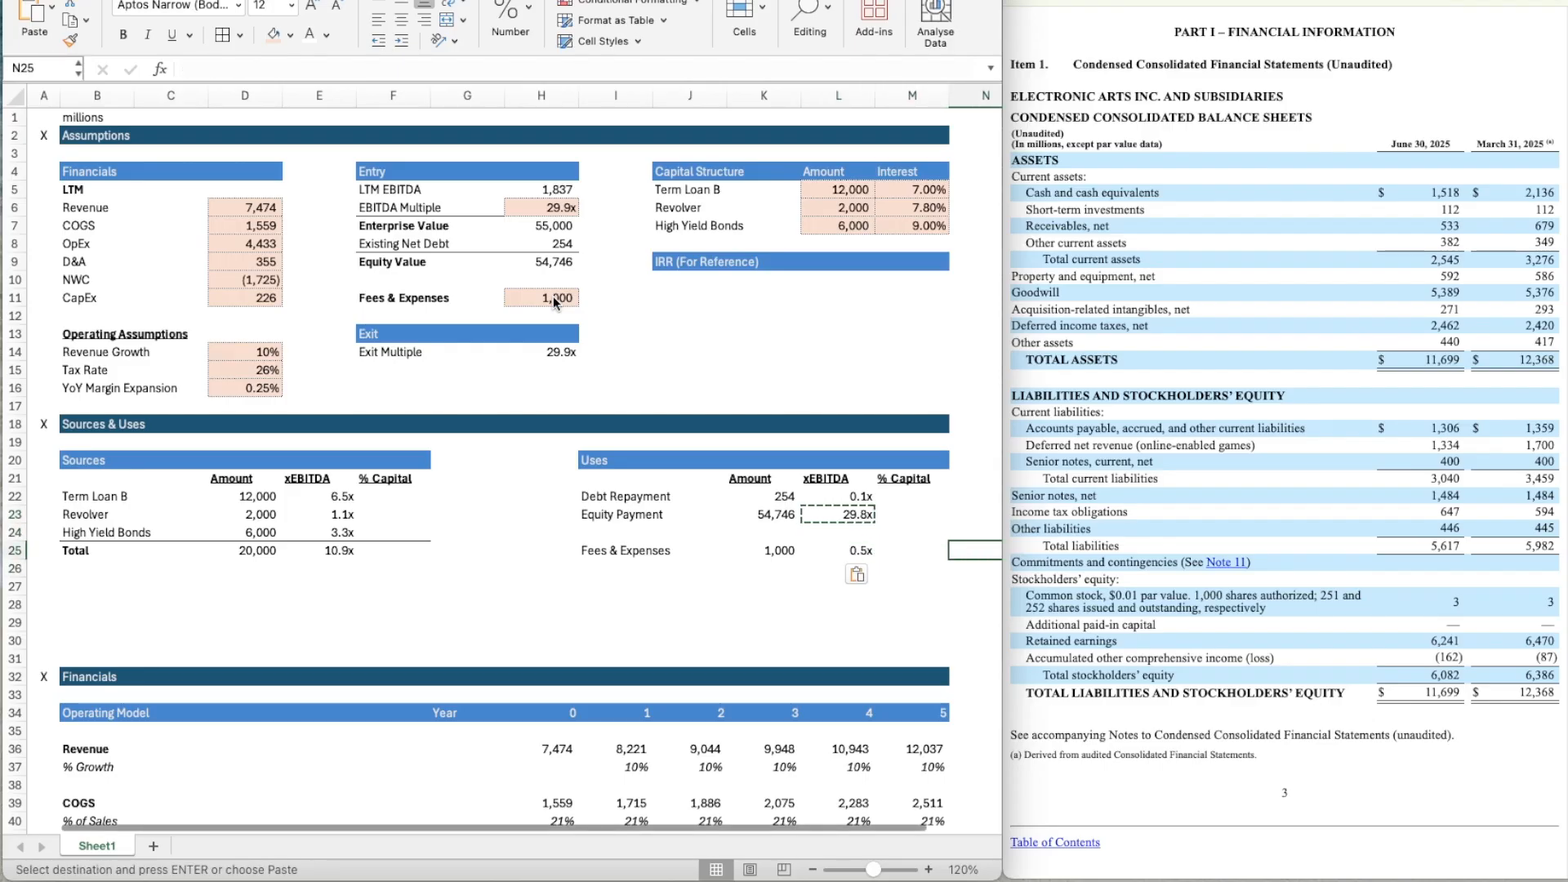
click(586, 586)
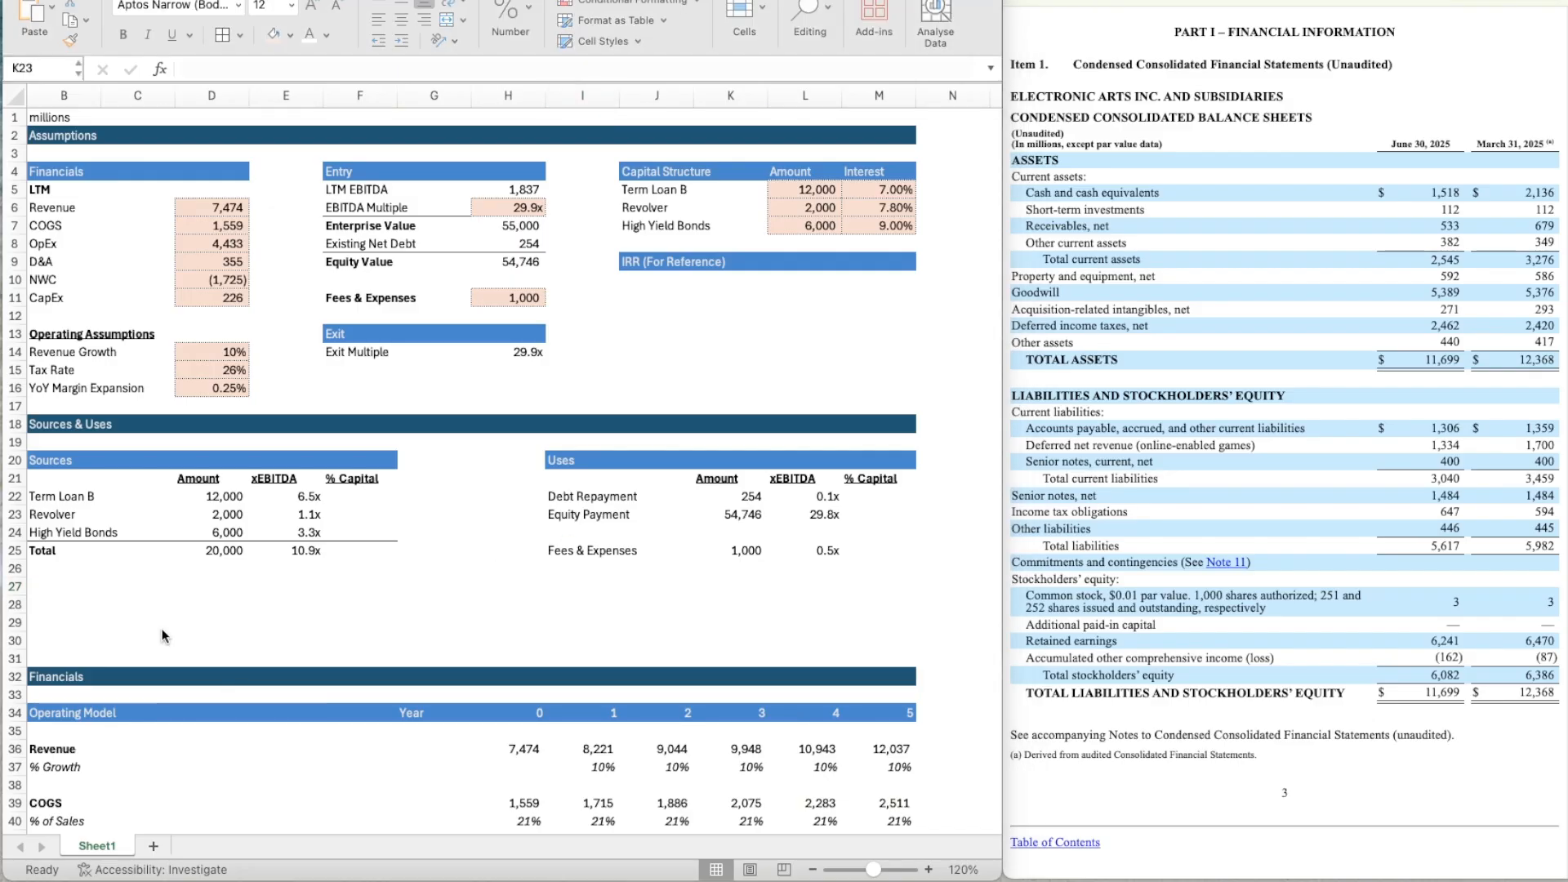
click(583, 572)
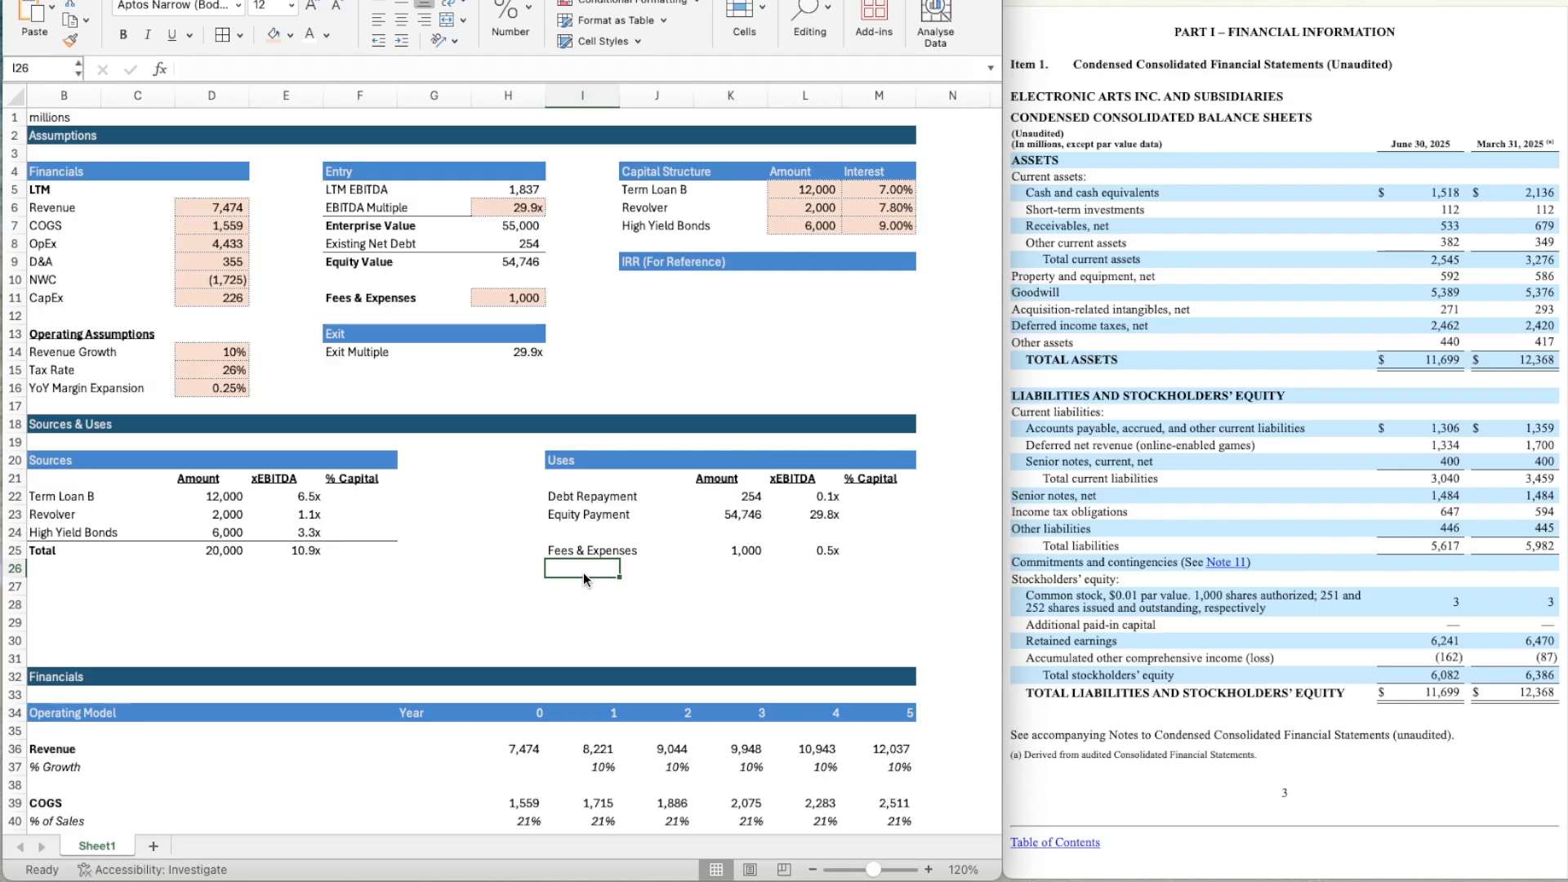
click(584, 579)
text(Total uses)
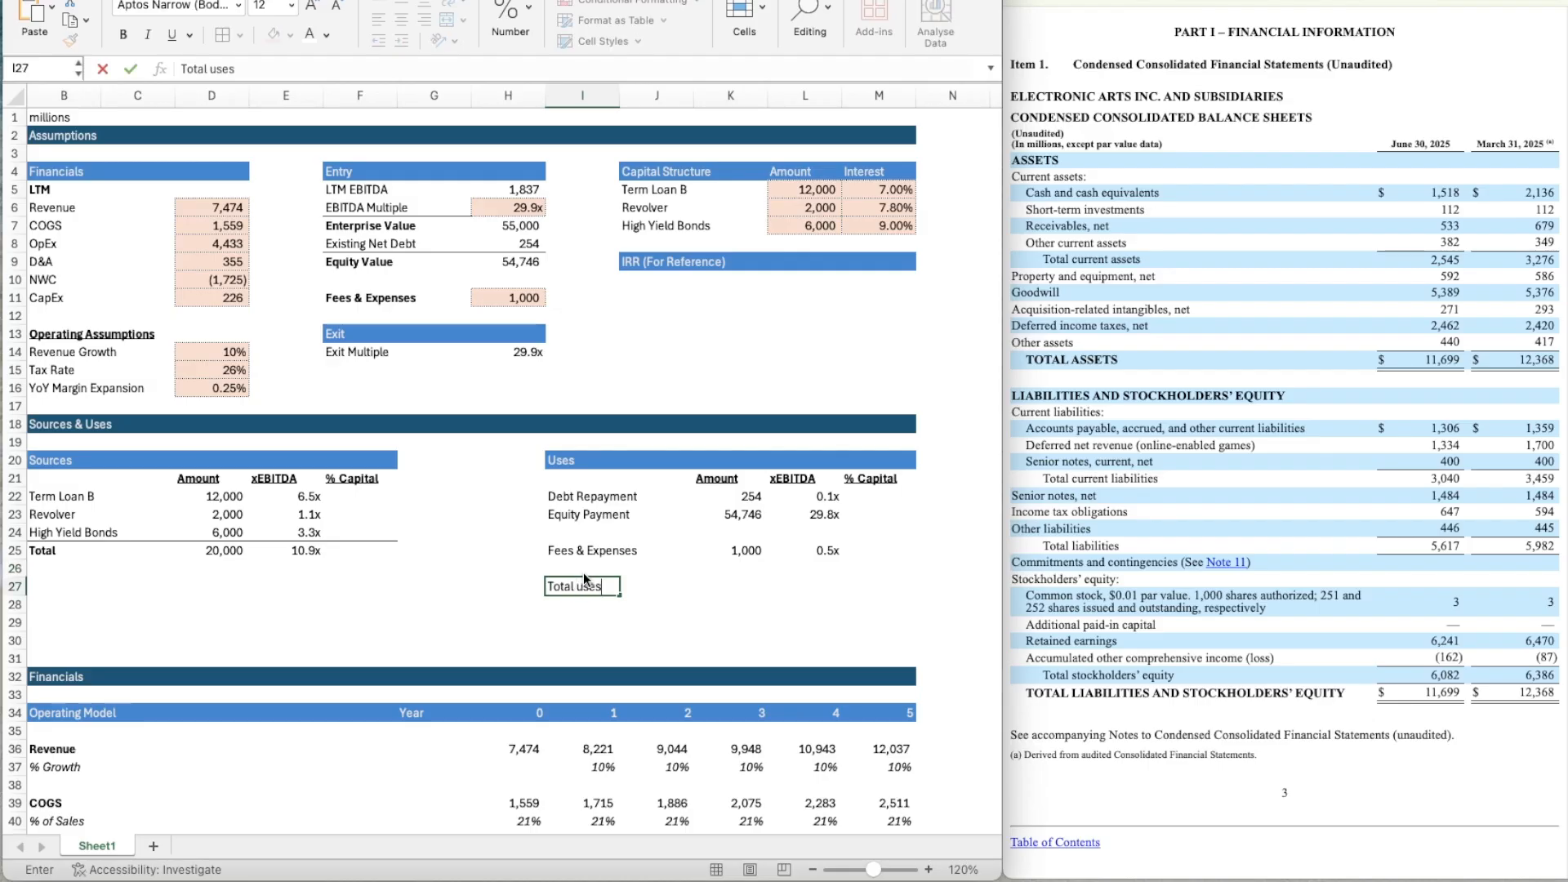
key(BackSpace)
key(BackSpace)
key(BackSpace)
key(BackSpace)
text(Uses)
key(Return)
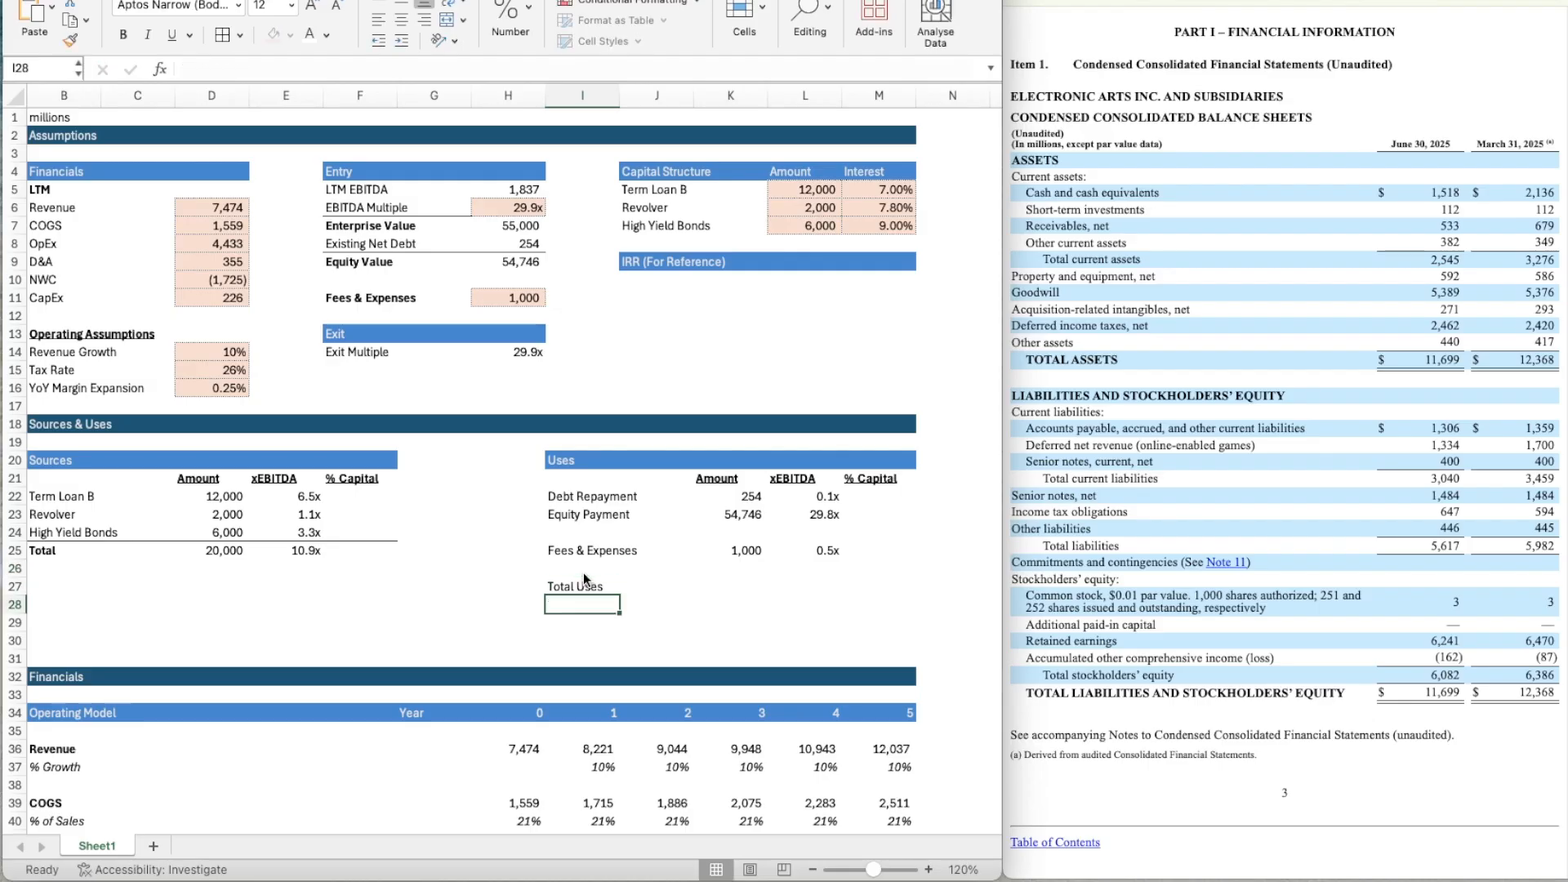
Calculate the Total Uses amount in K27 with the formula =SUM(K22+K23+K25).
key(Right)
key(Up)
key(Right)
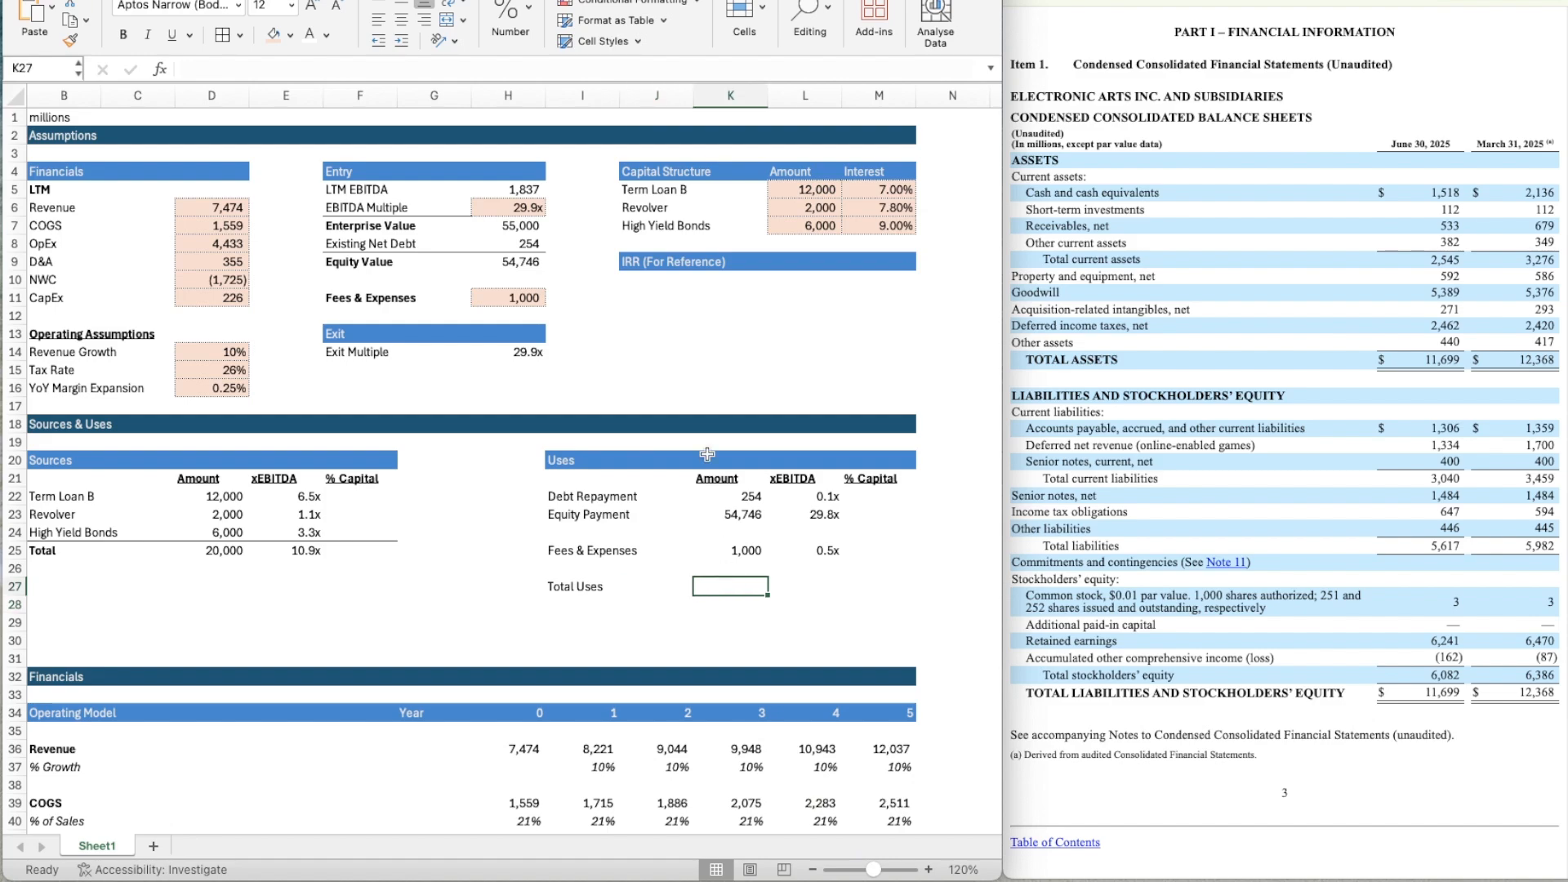
text(=)
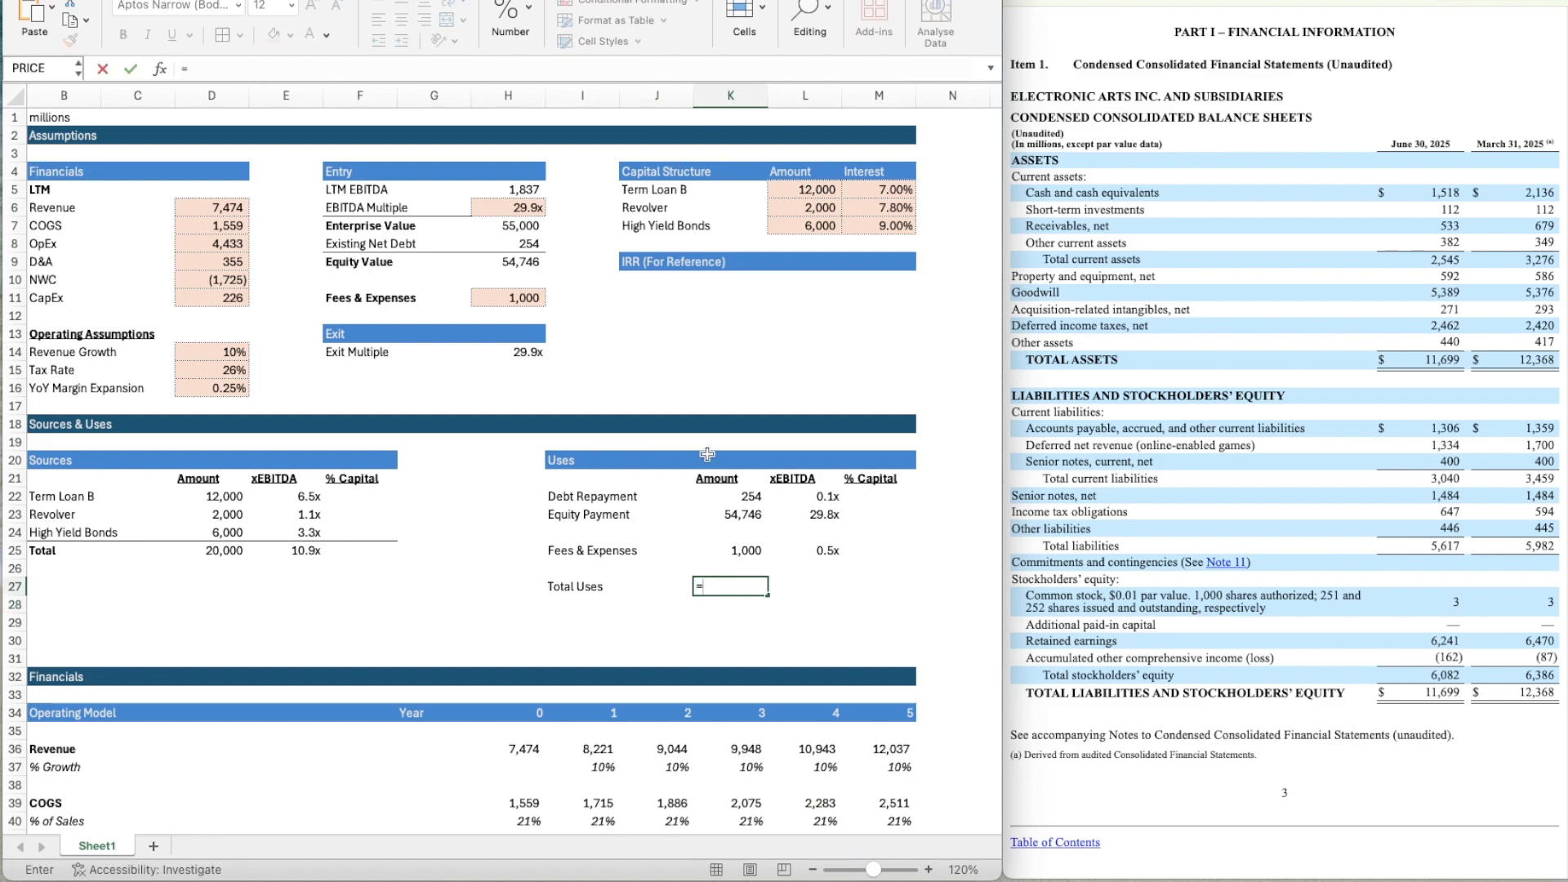
text(s)
key(Tab)
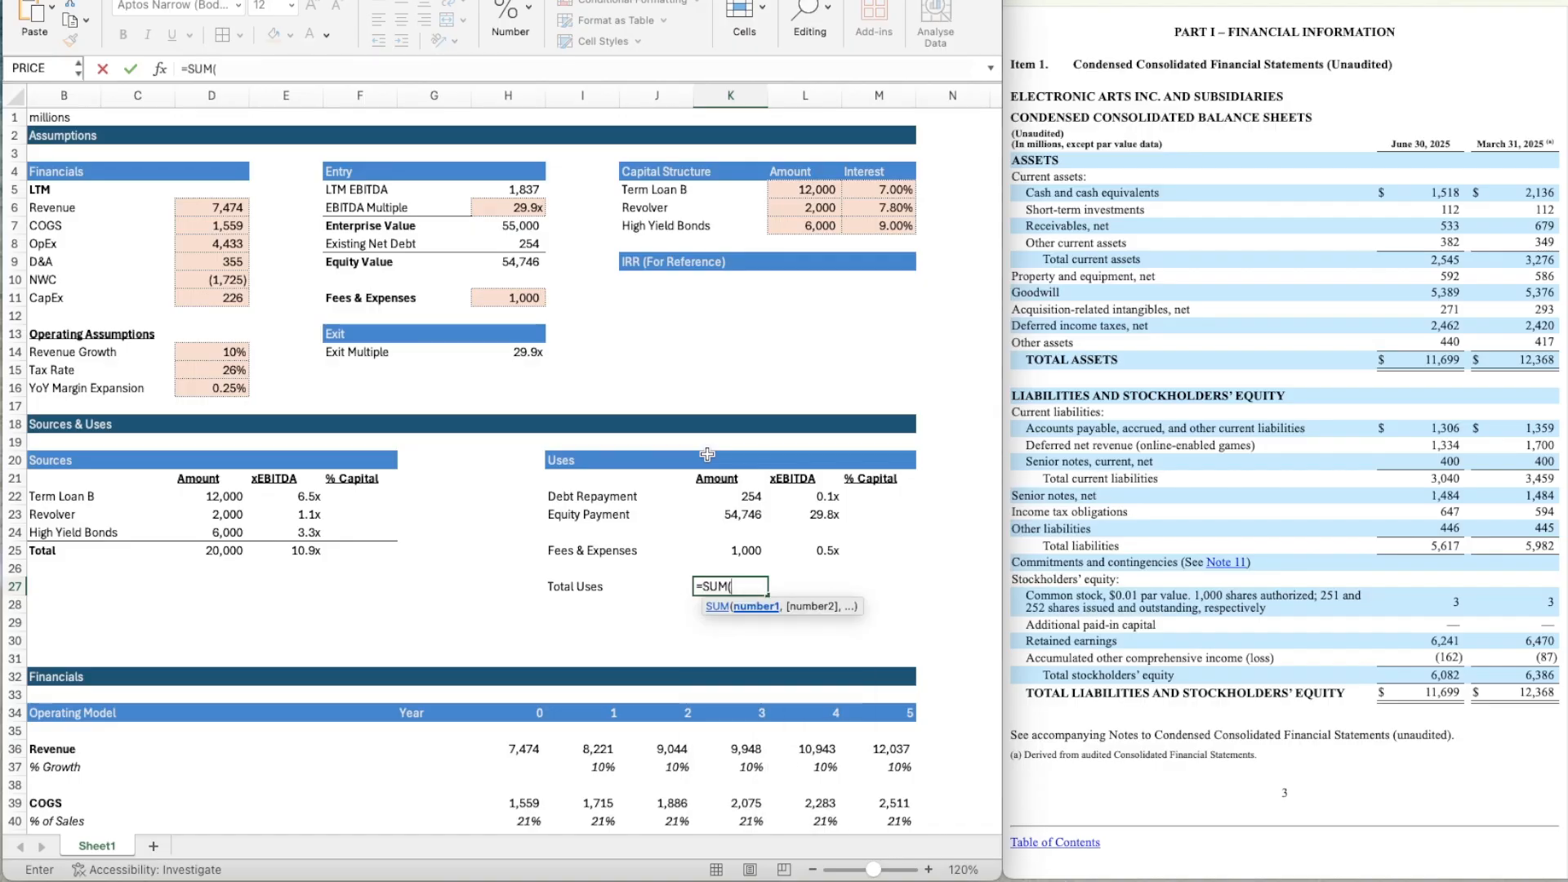
key(Up)
key(Up)
key(Up)
key(Up)
key(Up)
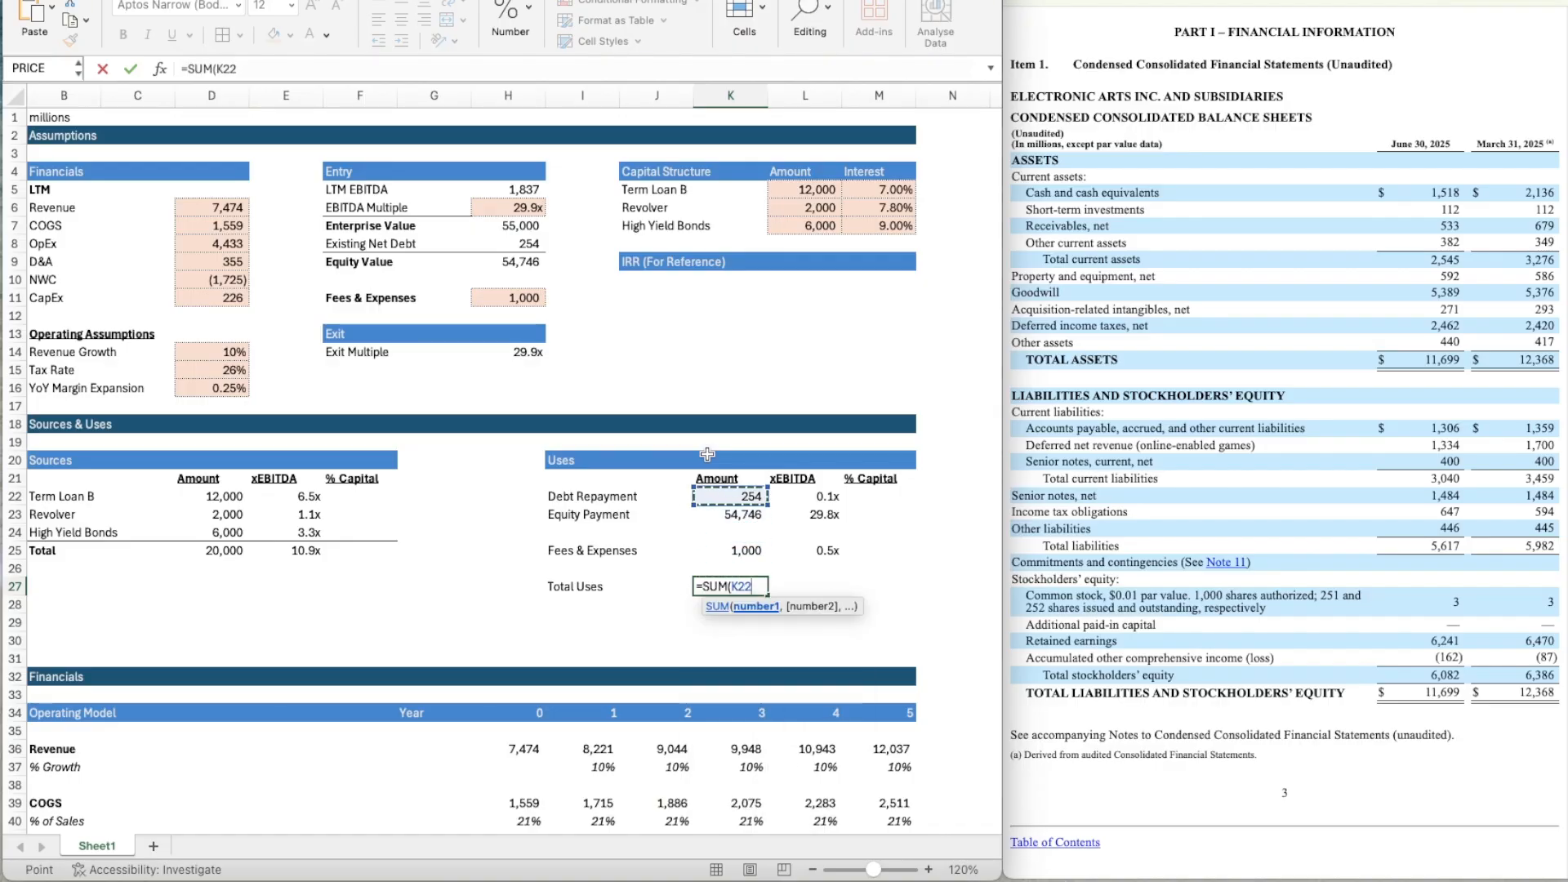
text(+)
key(Up)
key(Up)
key(Up)
key(Up)
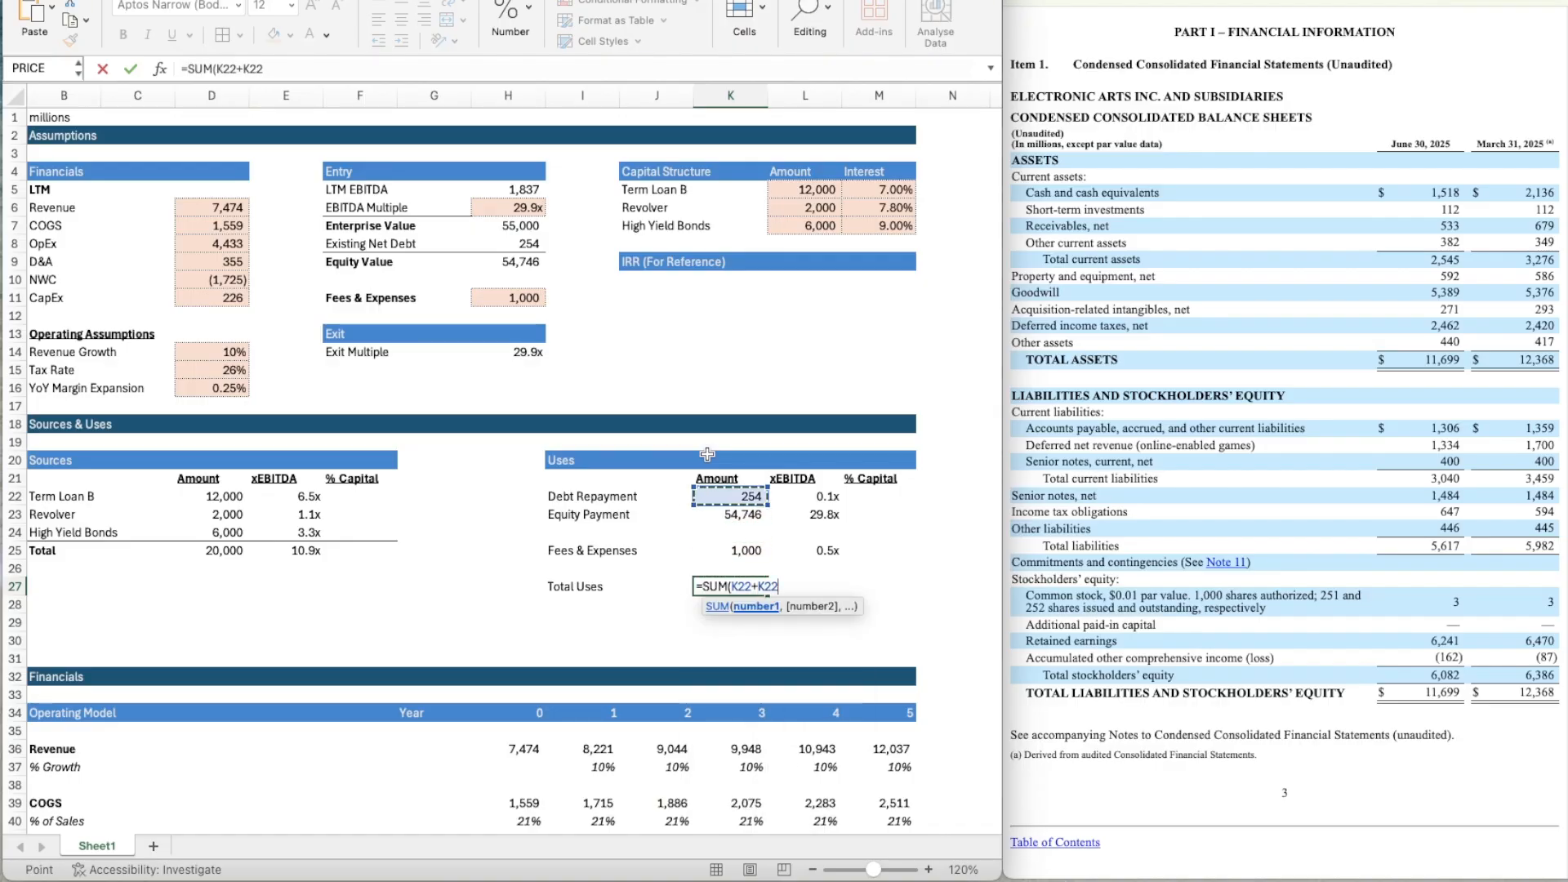
text(+)
key(Up)
key(Up)
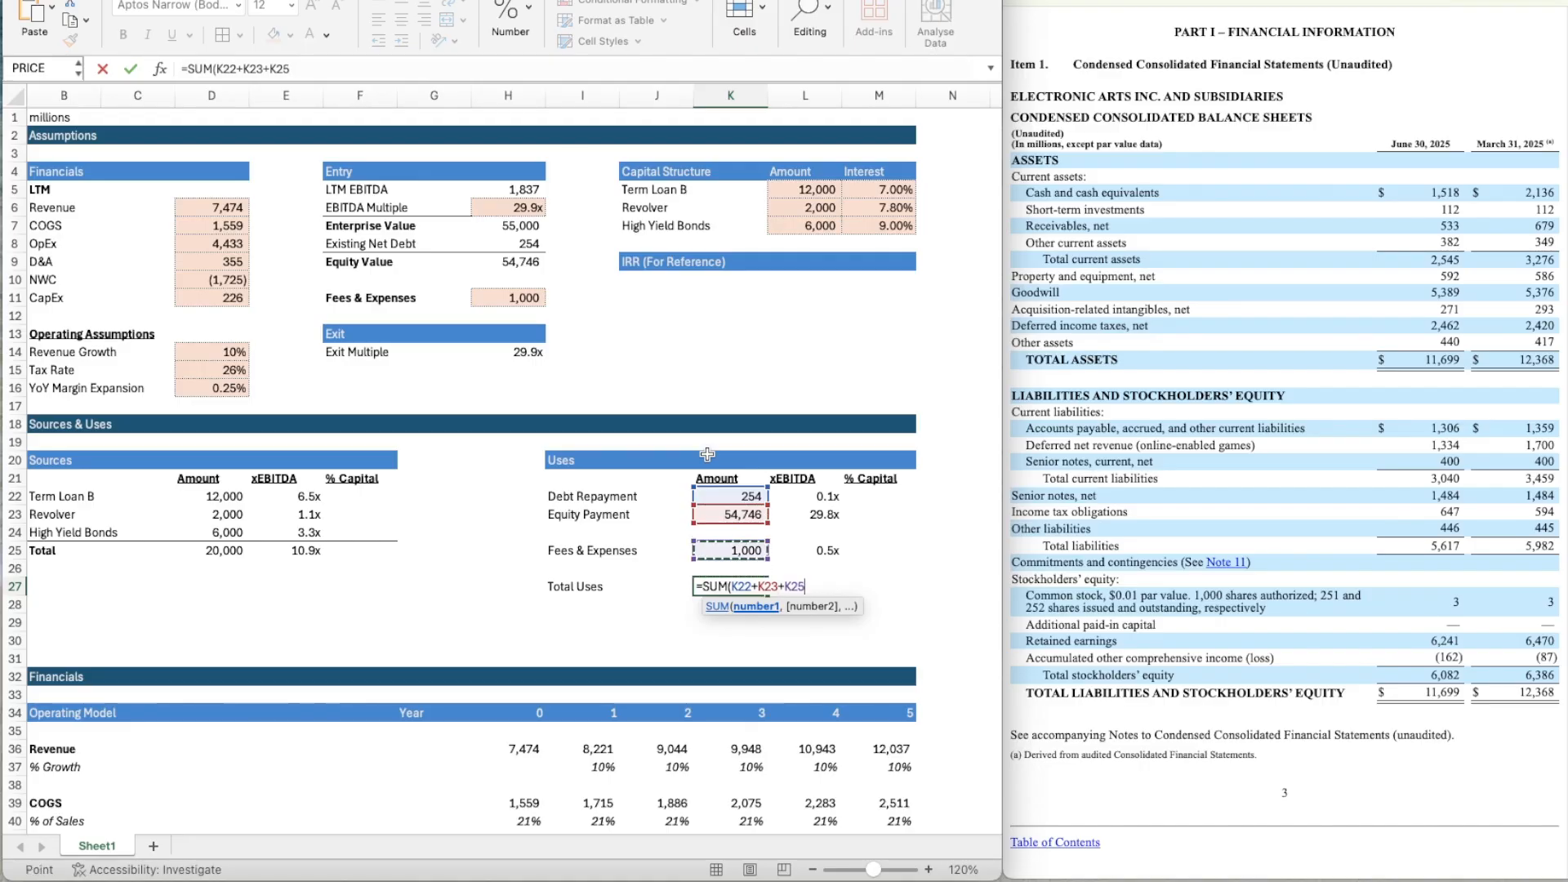
key(Return)
Copy the Total Uses formula from K27 to L27 and give L27 the multiple format of L25.
key(Up)
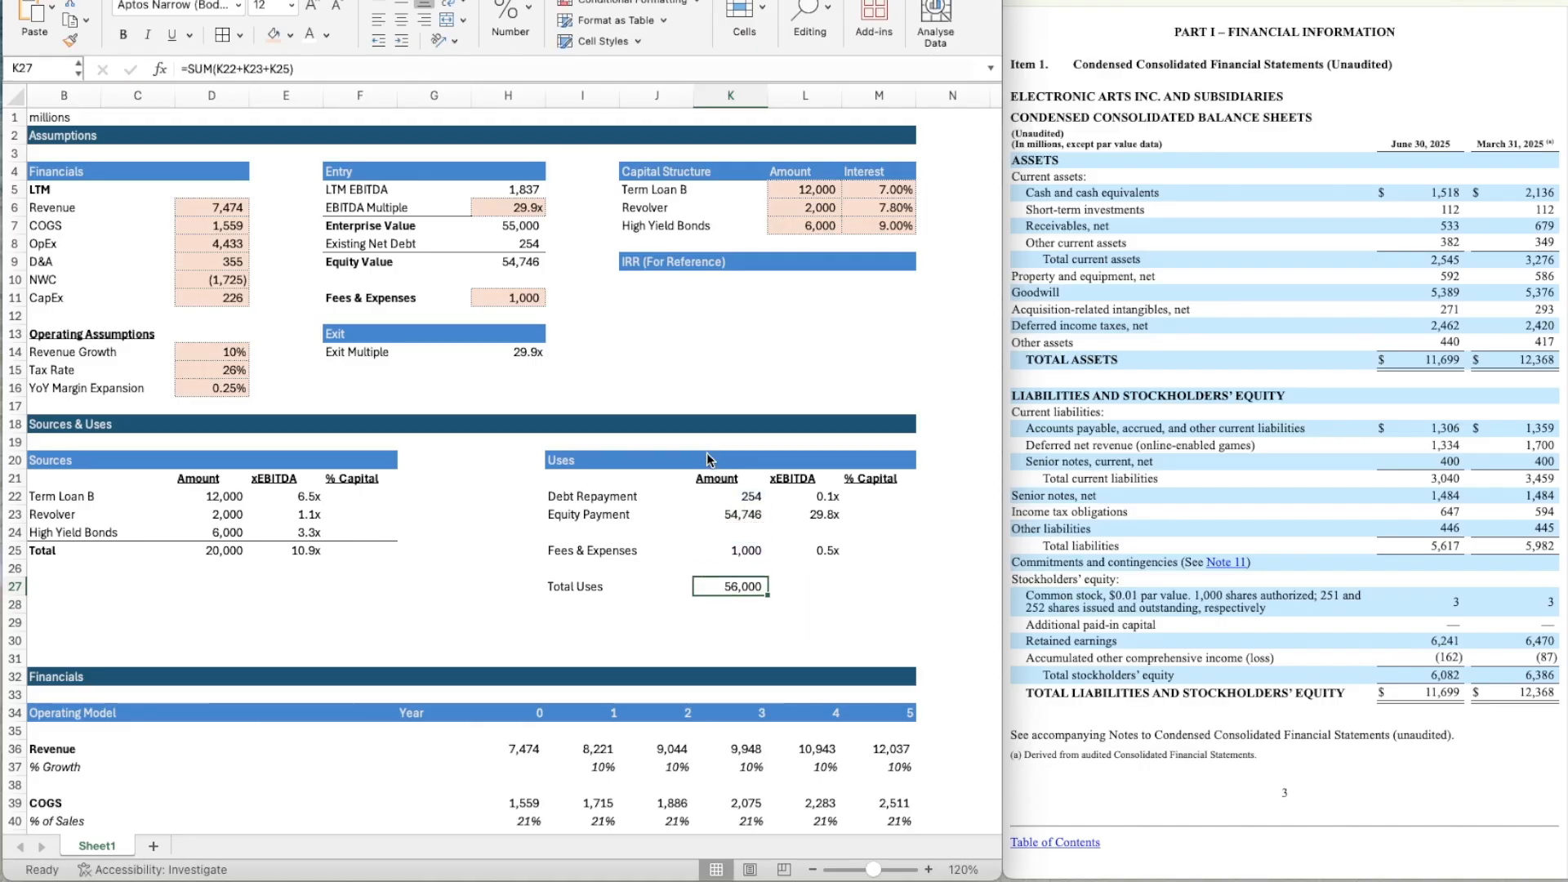
key(super+c)
key(Right)
key(super+v)
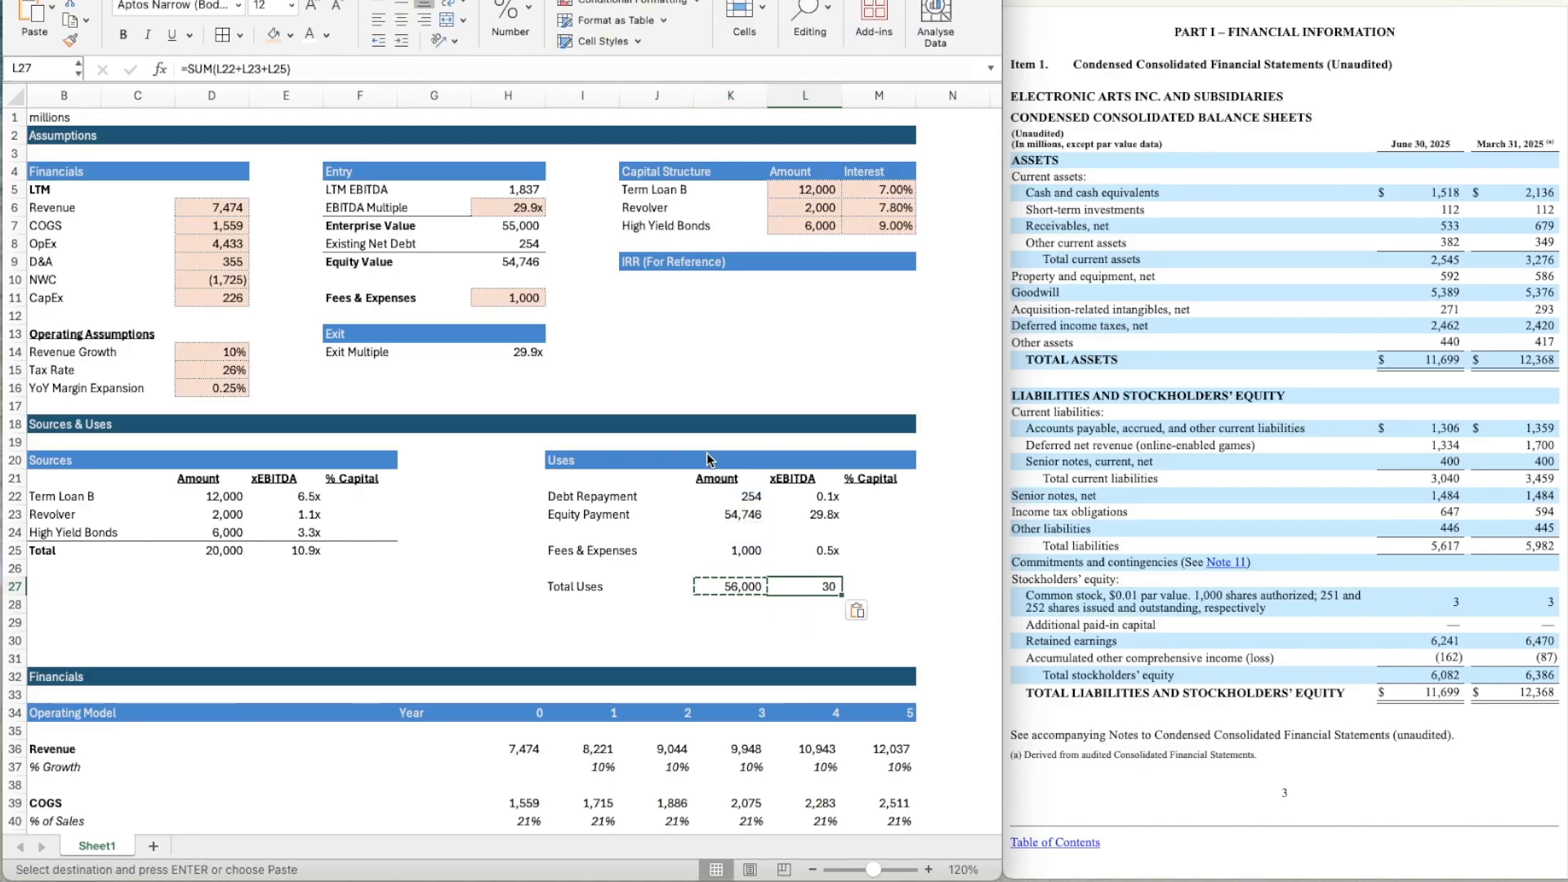
key(Up)
key(Up)
click(70, 39)
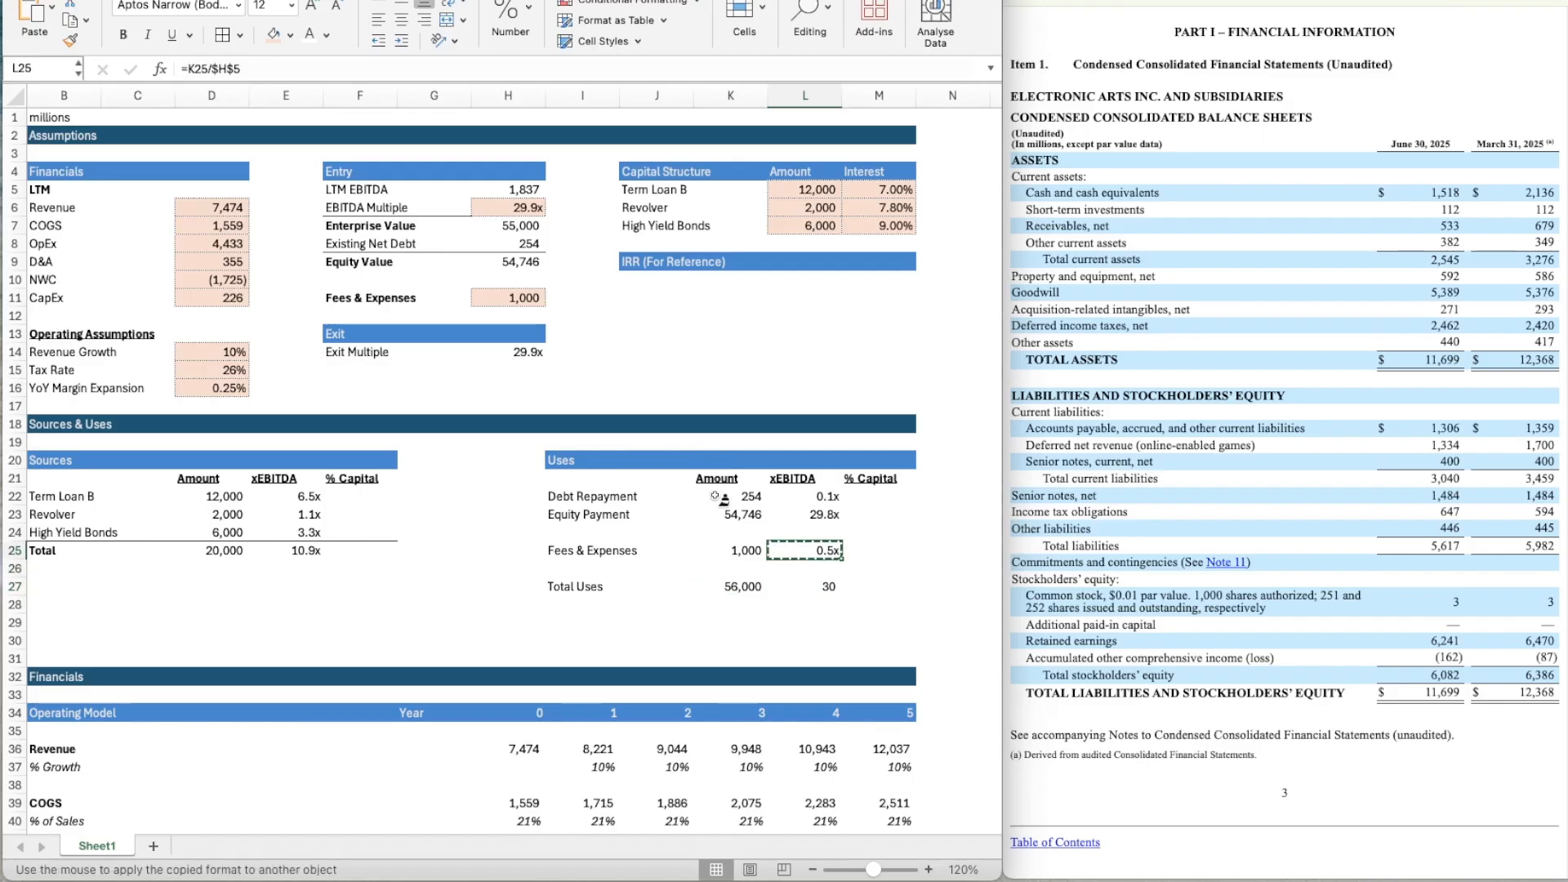
click(825, 592)
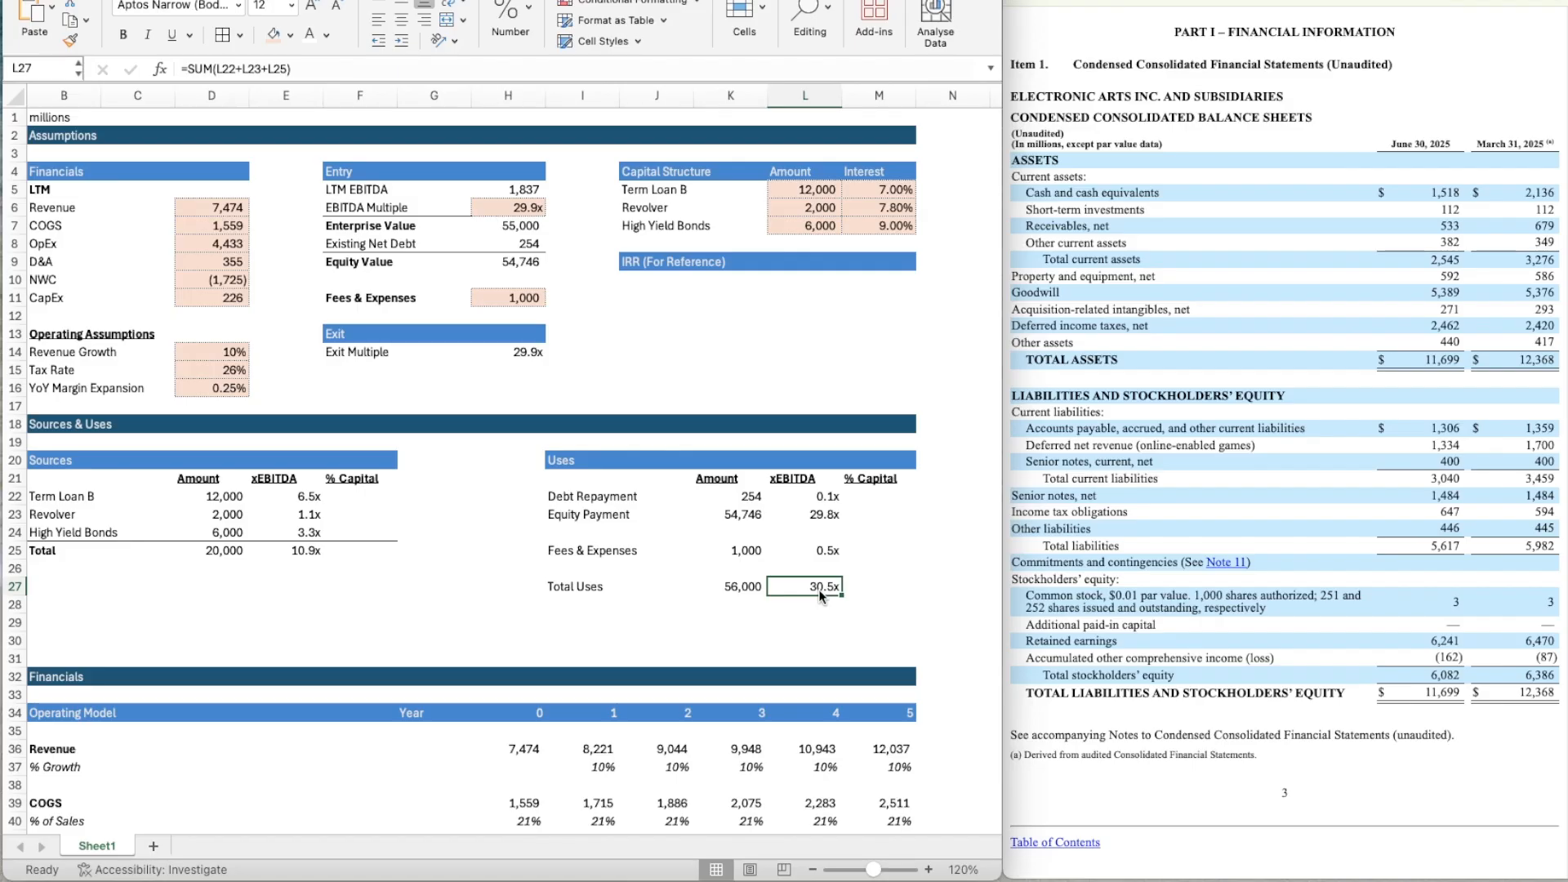
Calculate the Debt Repayment % Capital in M22 with the formula =K22/K27.
key(Left)
key(Left)
key(Left)
key(Right)
key(Right)
key(Right)
key(Right)
key(Up)
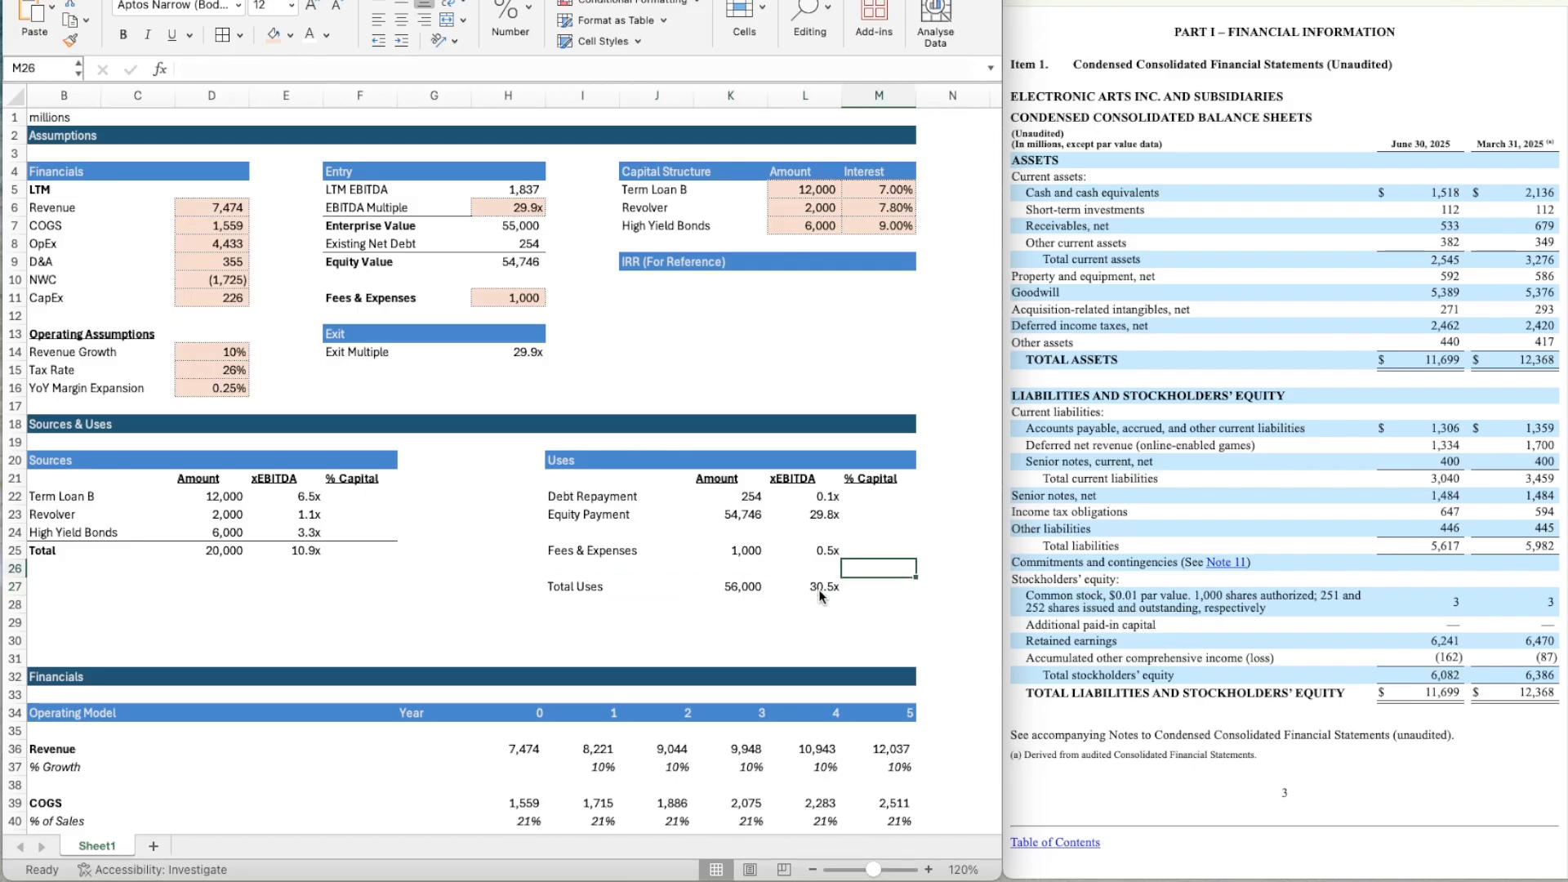
key(Up)
key(Up)
key(Up)
key(Up)
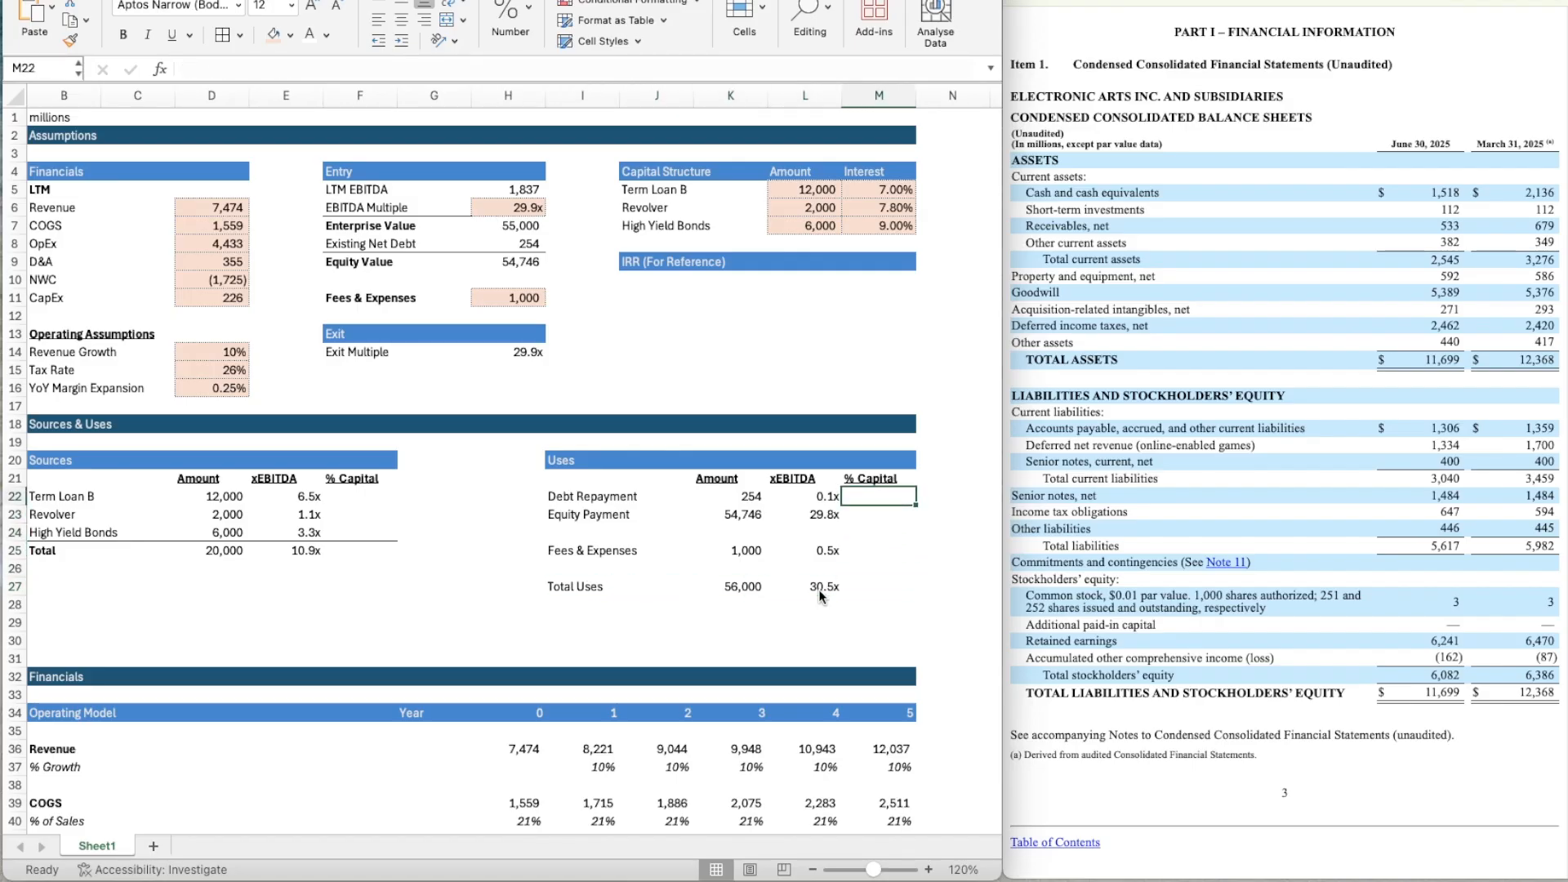
text(=)
key(Left)
key(Left)
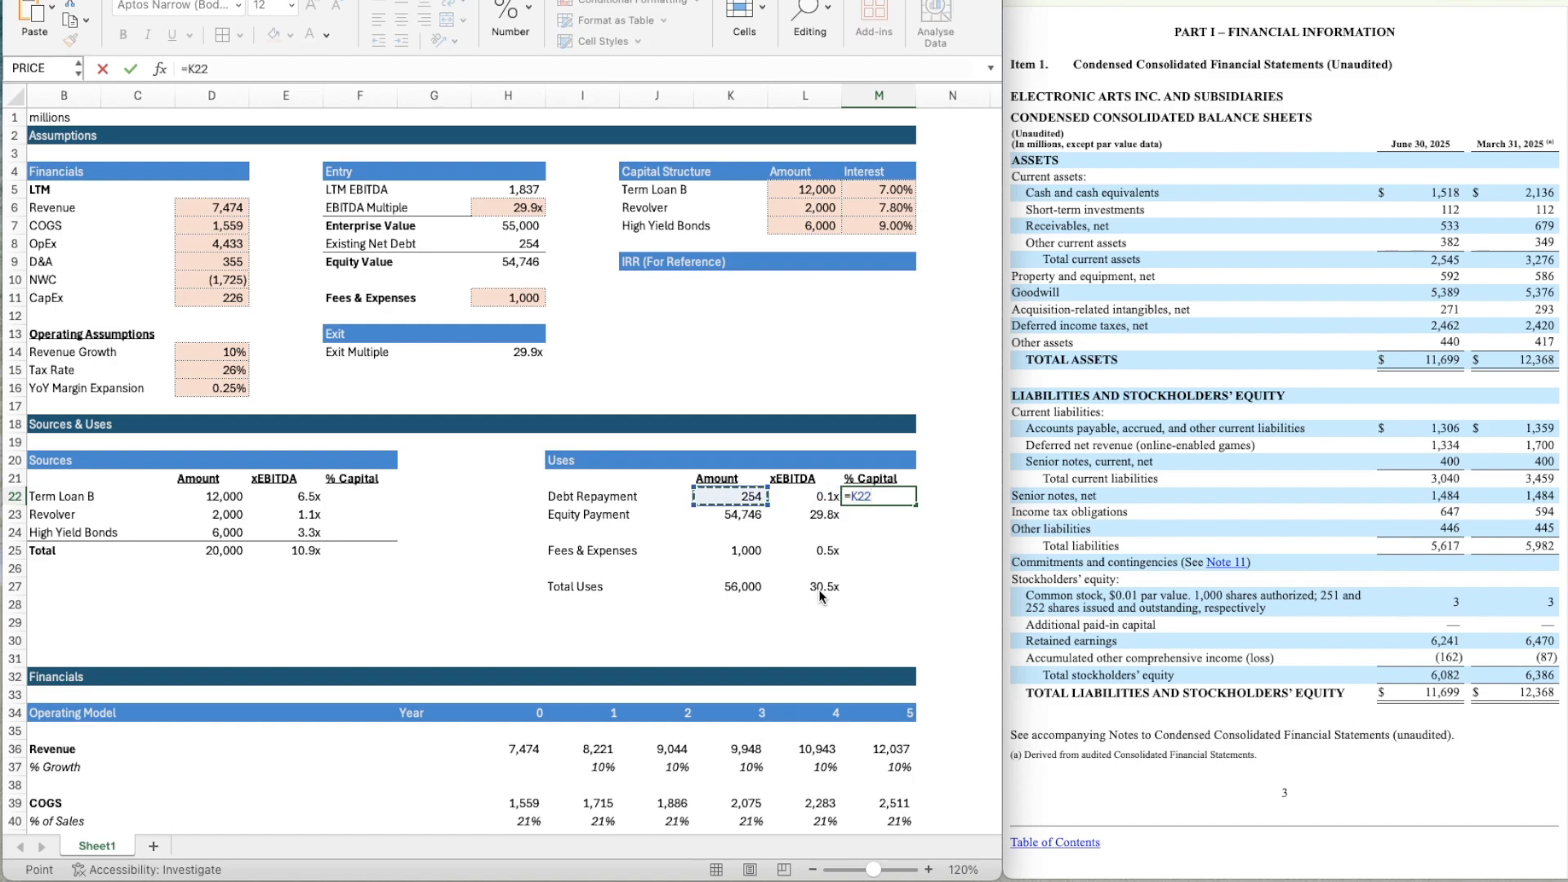
text(/)
key(Down)
key(Down)
key(Left)
key(Left)
key(Left)
key(Down)
key(Down)
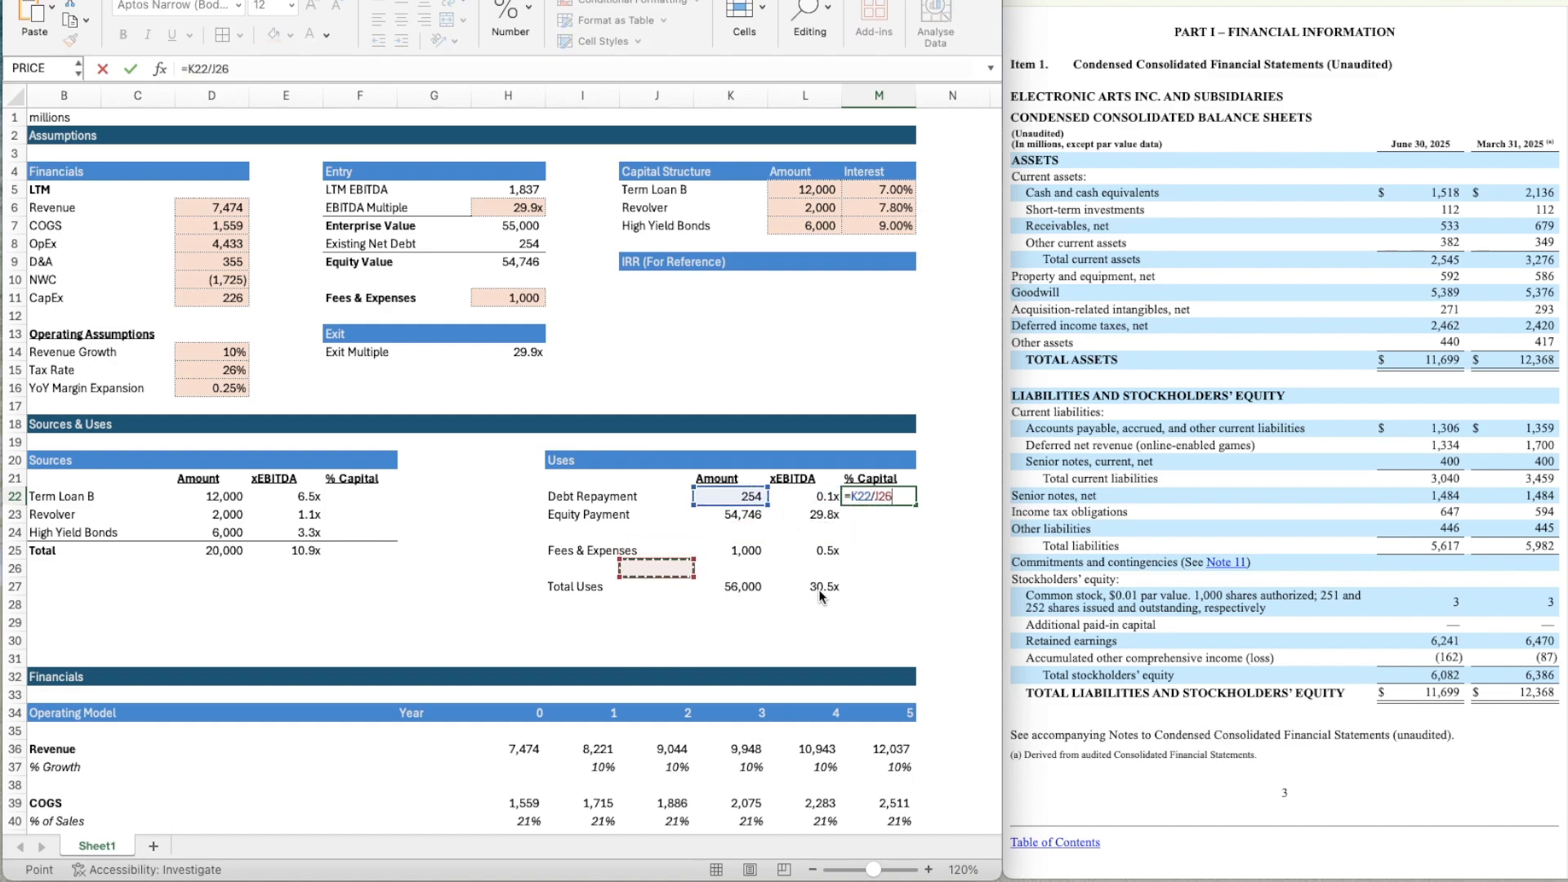
key(Right)
key(Down)
key(ctrl+Return)
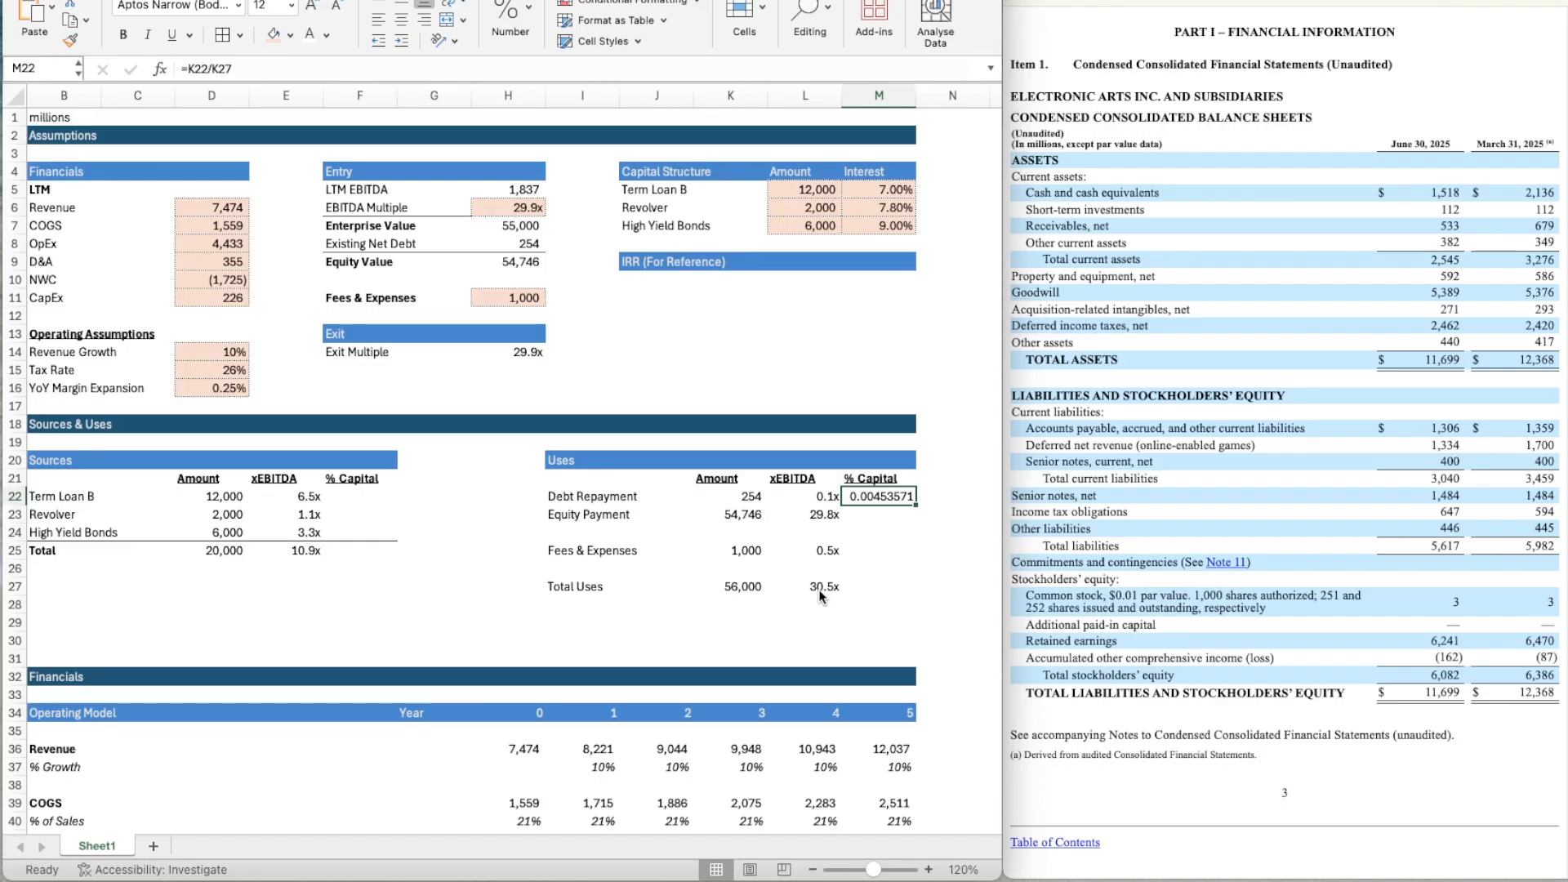
Apply the italic percentage format of M37 to M22 and show it with two decimal places.
click(898, 765)
key(super+shift+c)
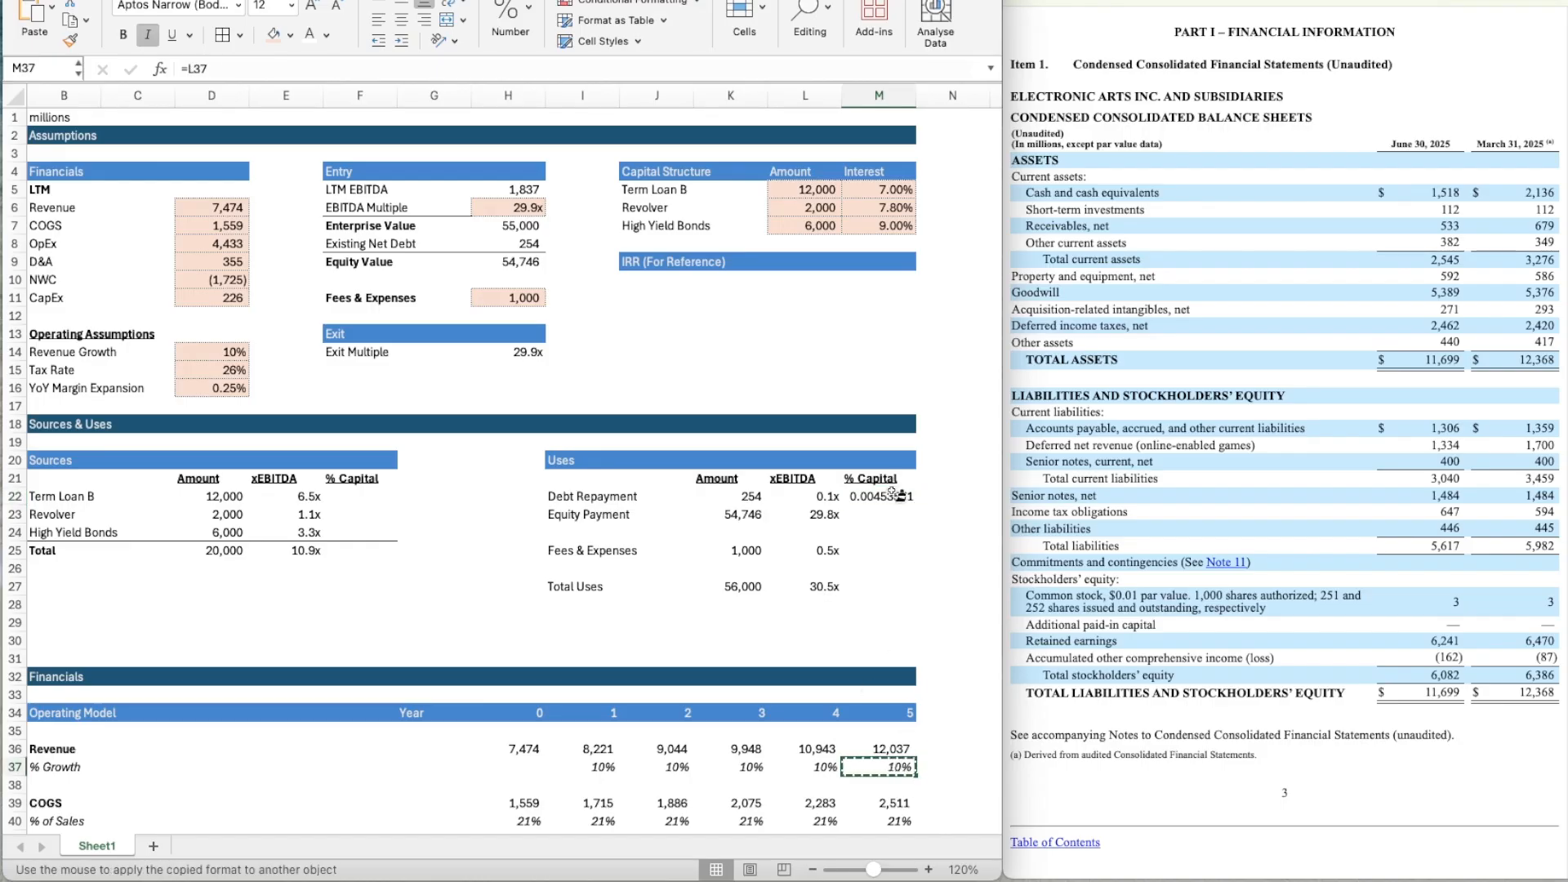
click(881, 498)
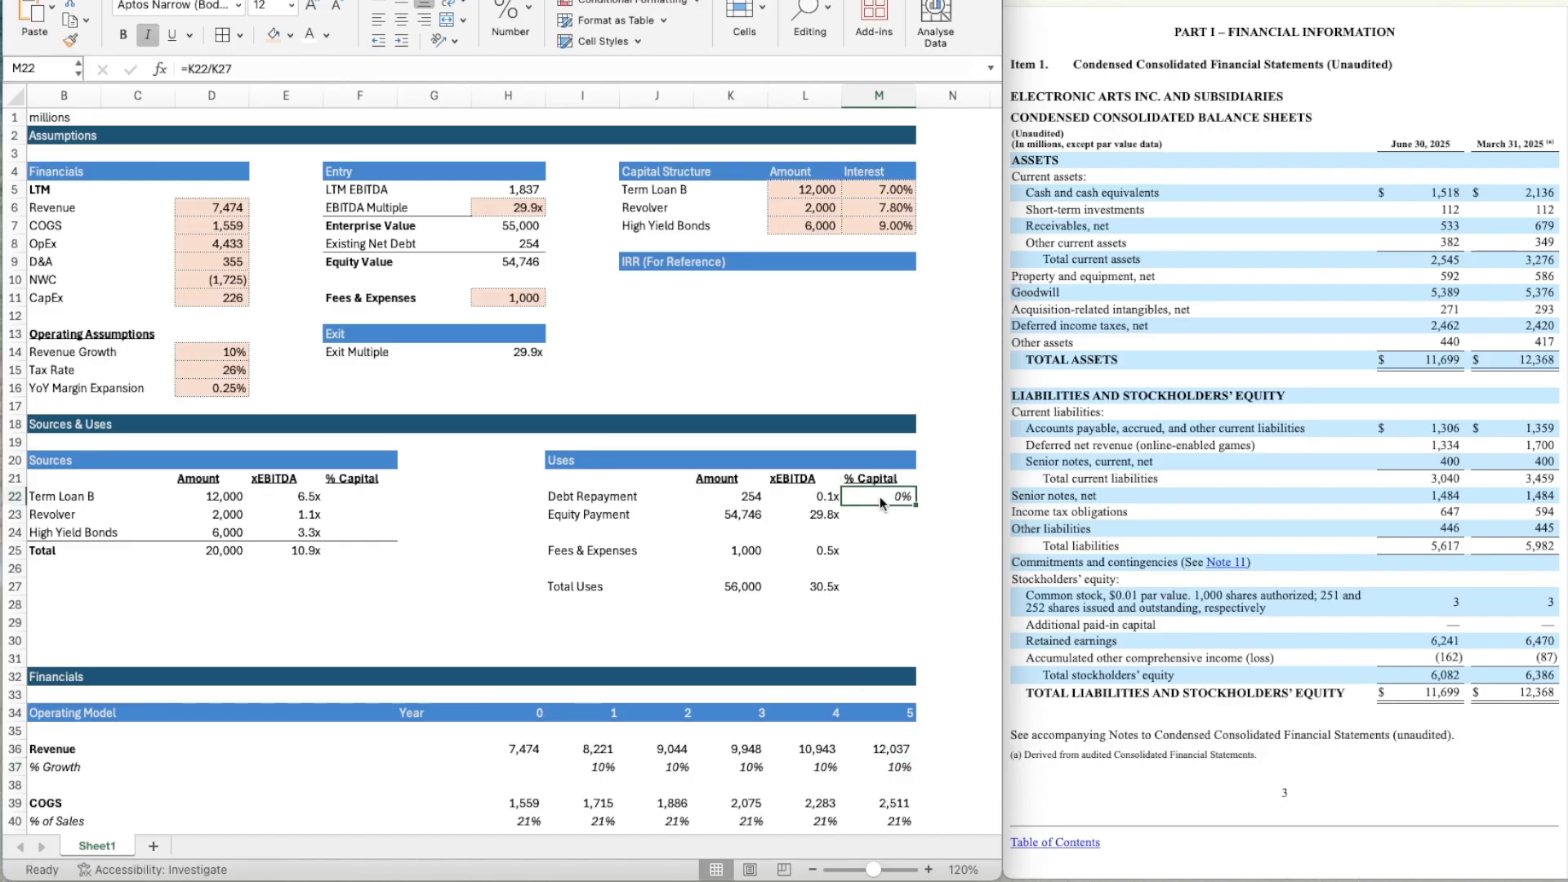
click(509, 17)
click(553, 97)
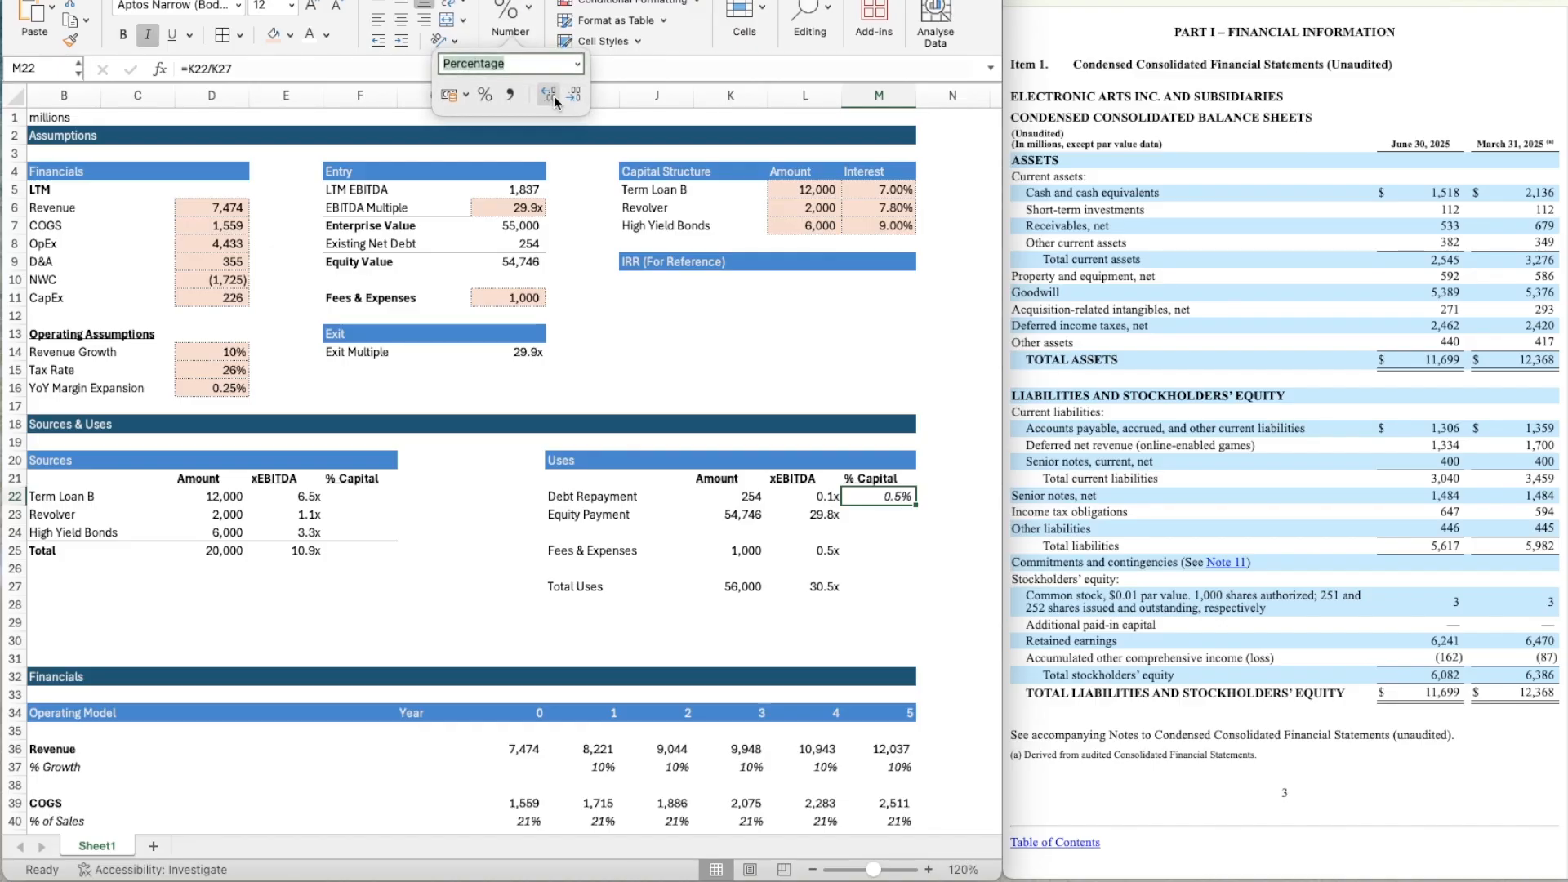
click(553, 97)
Make the Total Uses reference in the M22 formula absolute so it reads =K22/$K$27.
click(884, 516)
key(Up)
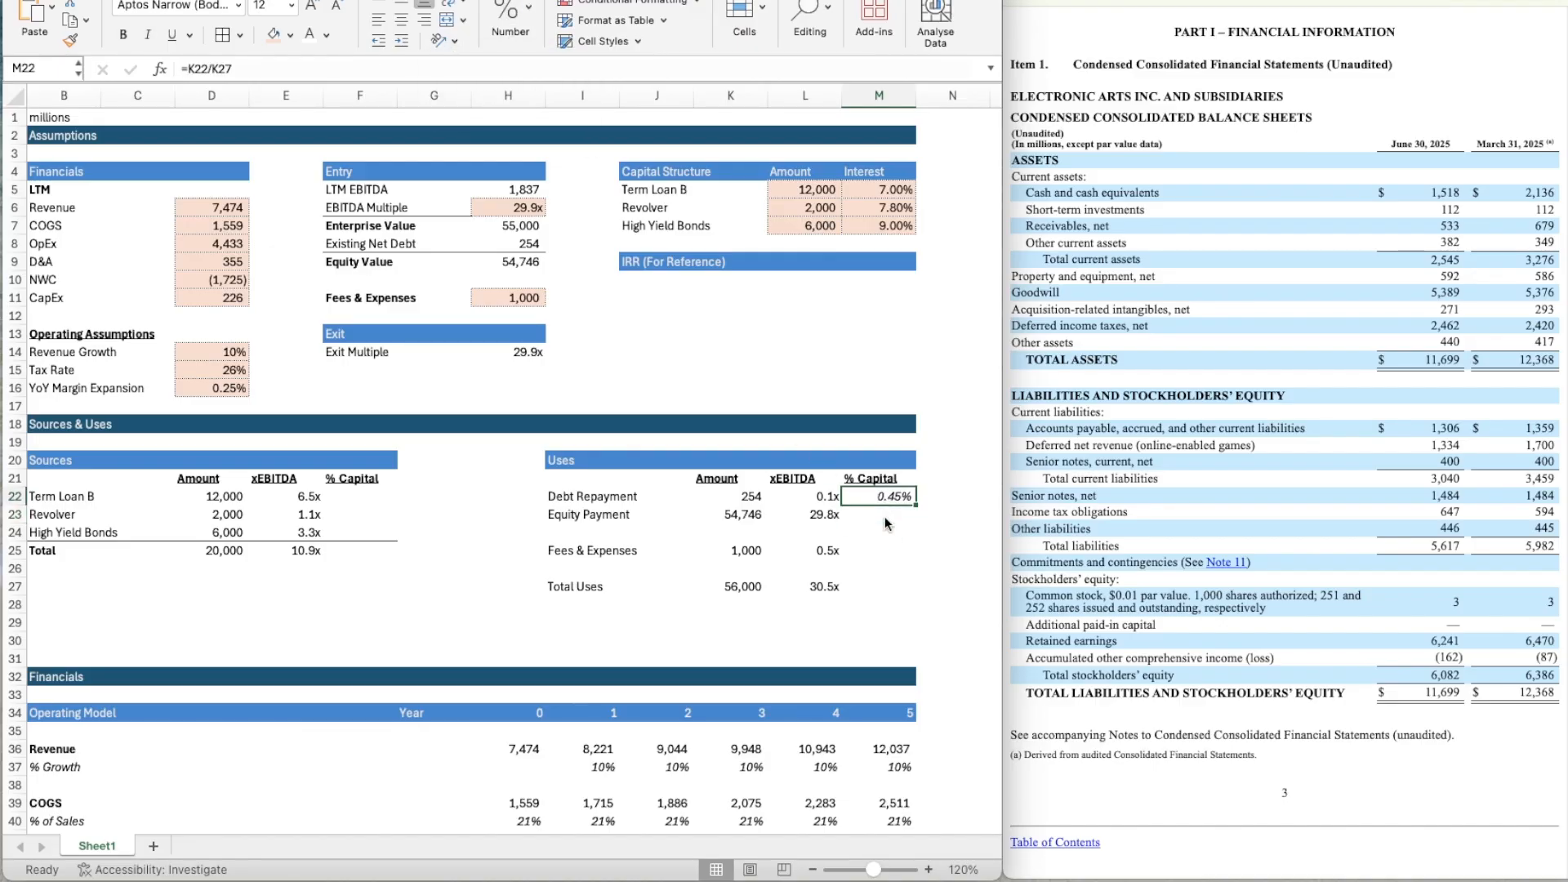
click(213, 68)
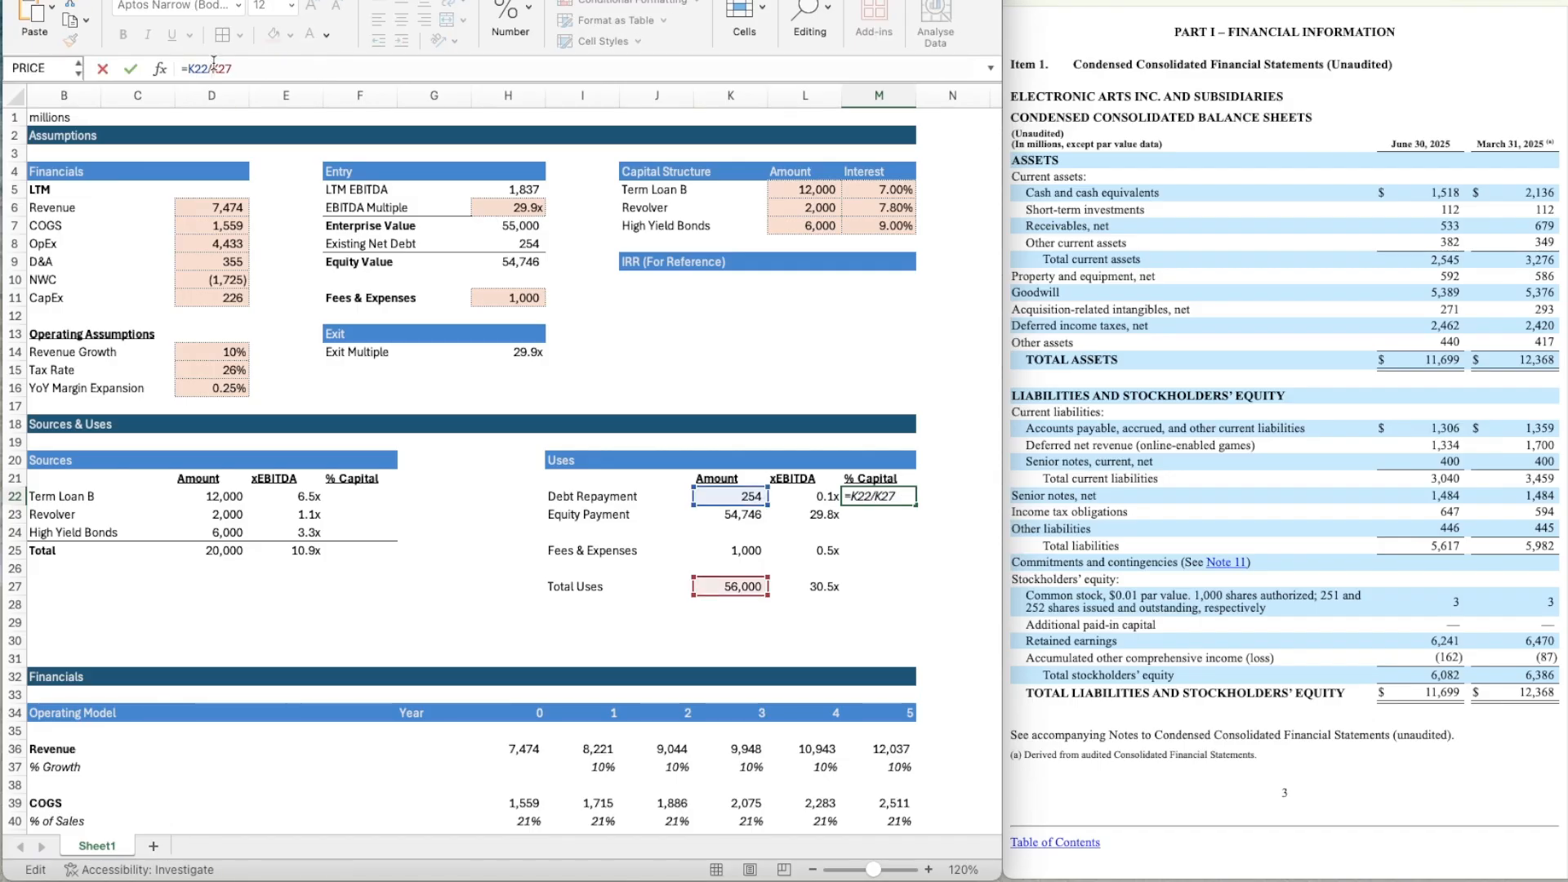
text($)
key(Right)
text($)
key(Return)
key(Up)
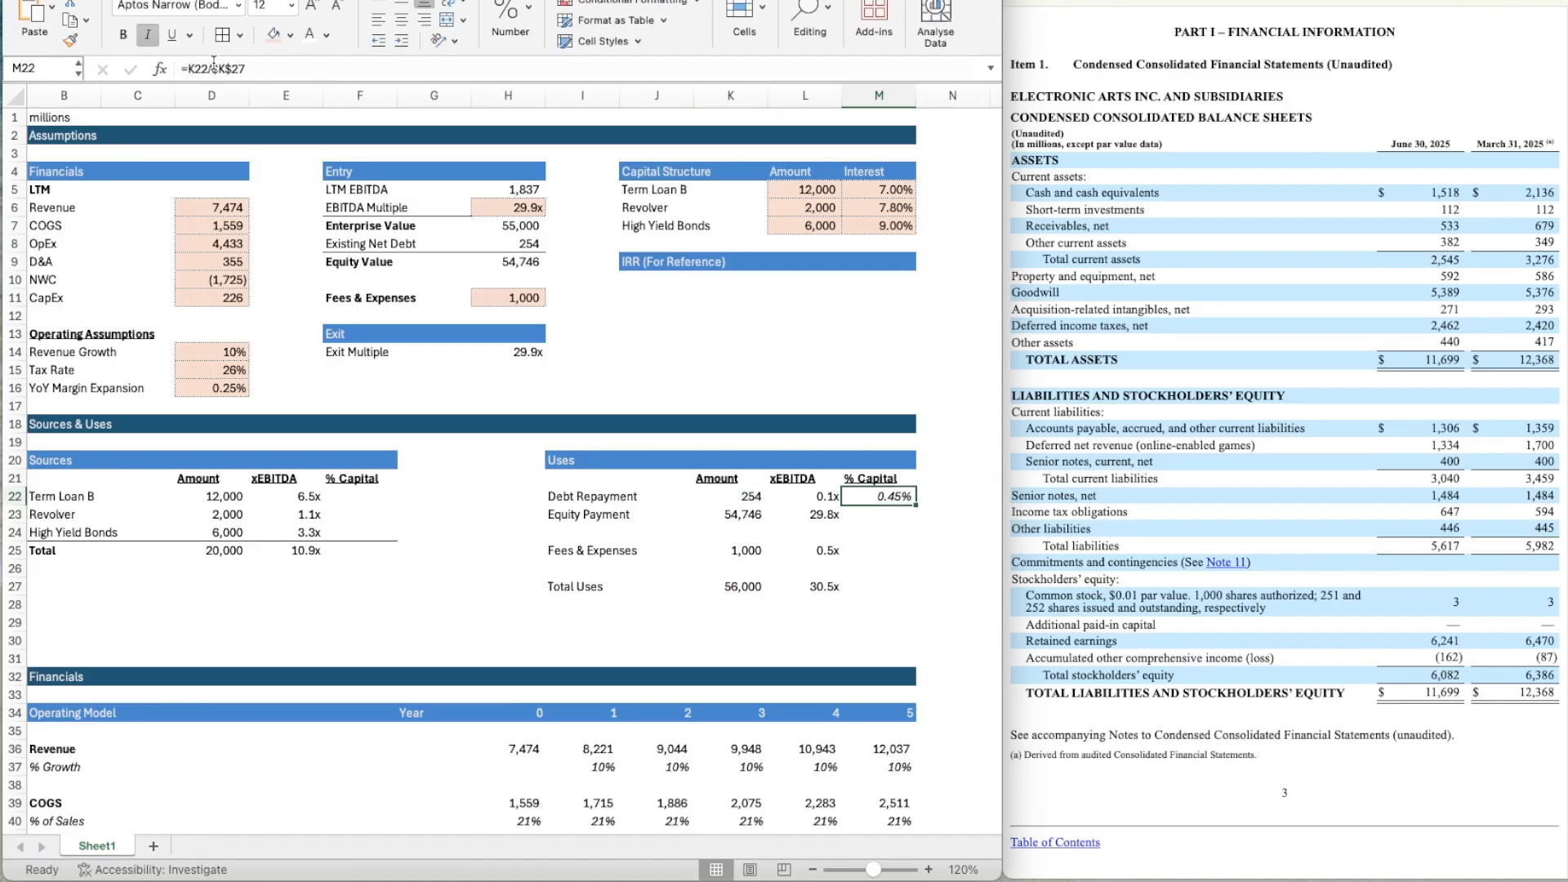
Copy the % Capital formula from M22 to Equity Payment in M23 and Fees & Expenses in M25.
key(super+c)
key(Down)
key(super+v)
key(Down)
key(Down)
key(super+v)
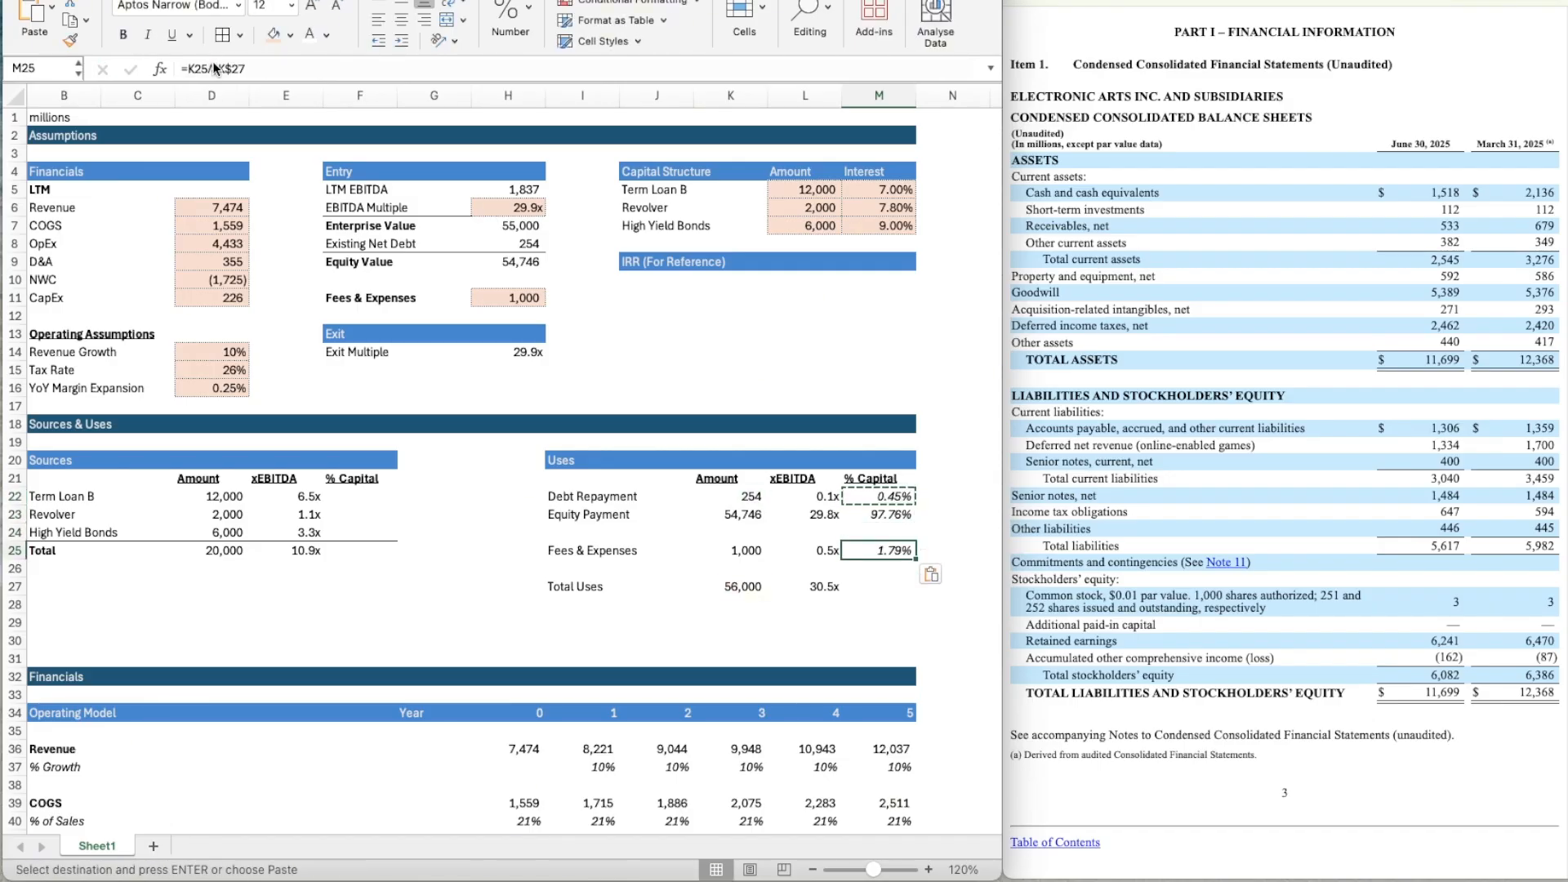
Calculate the Total Uses % Capital in M27 with the formula =SUM(M25,M22:M23).
key(Down)
key(Down)
text(=SU)
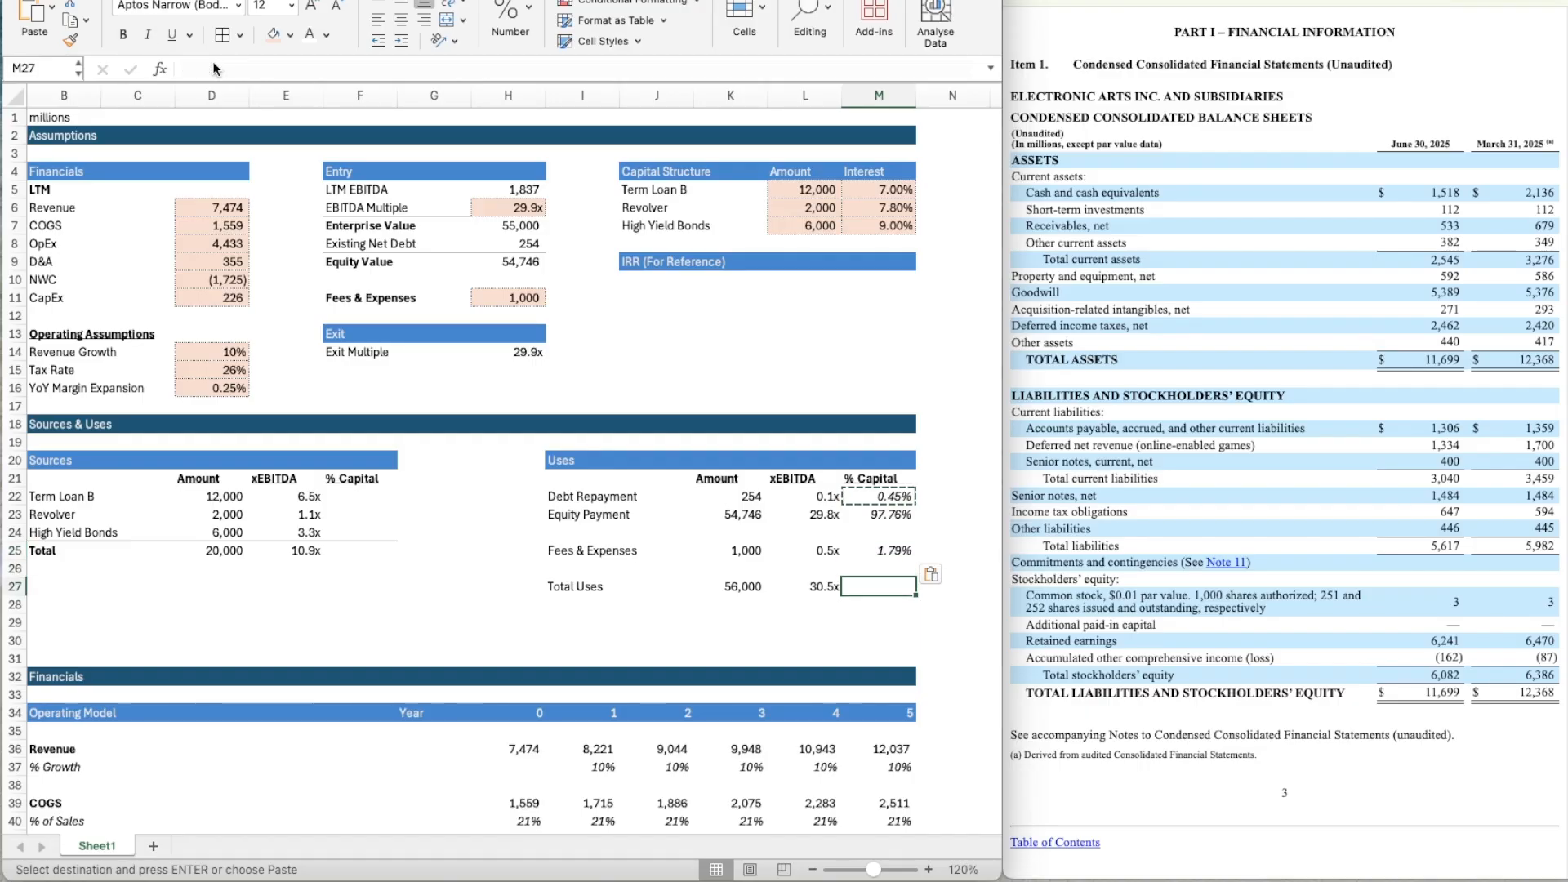
key(Tab)
key(Up)
key(Up)
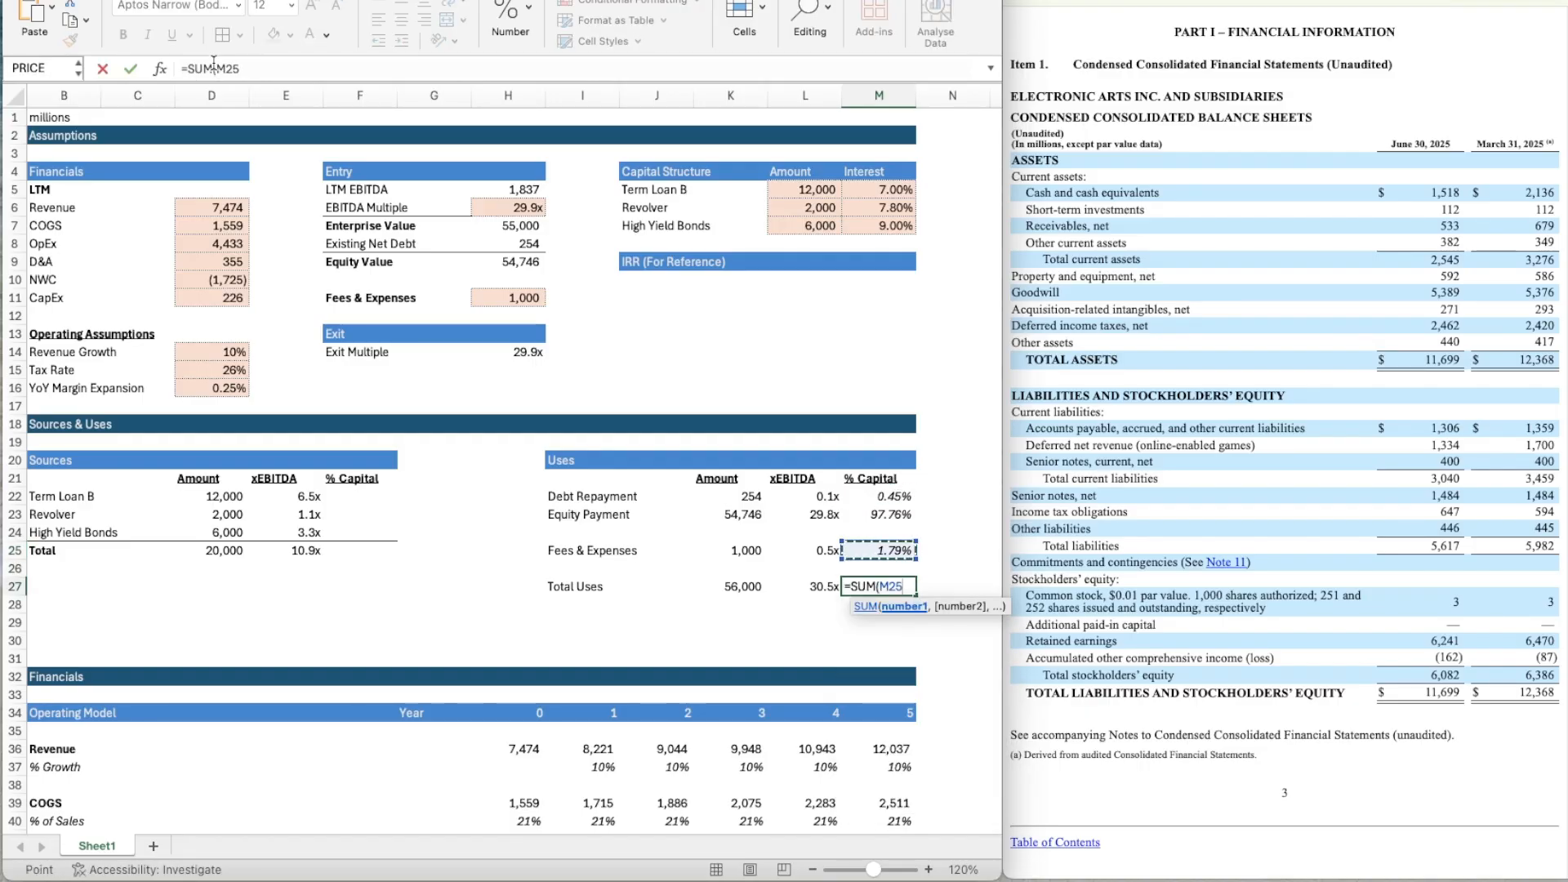
text(,)
key(Up)
key(Up)
key(Up)
key(Up)
key(shift+Up)
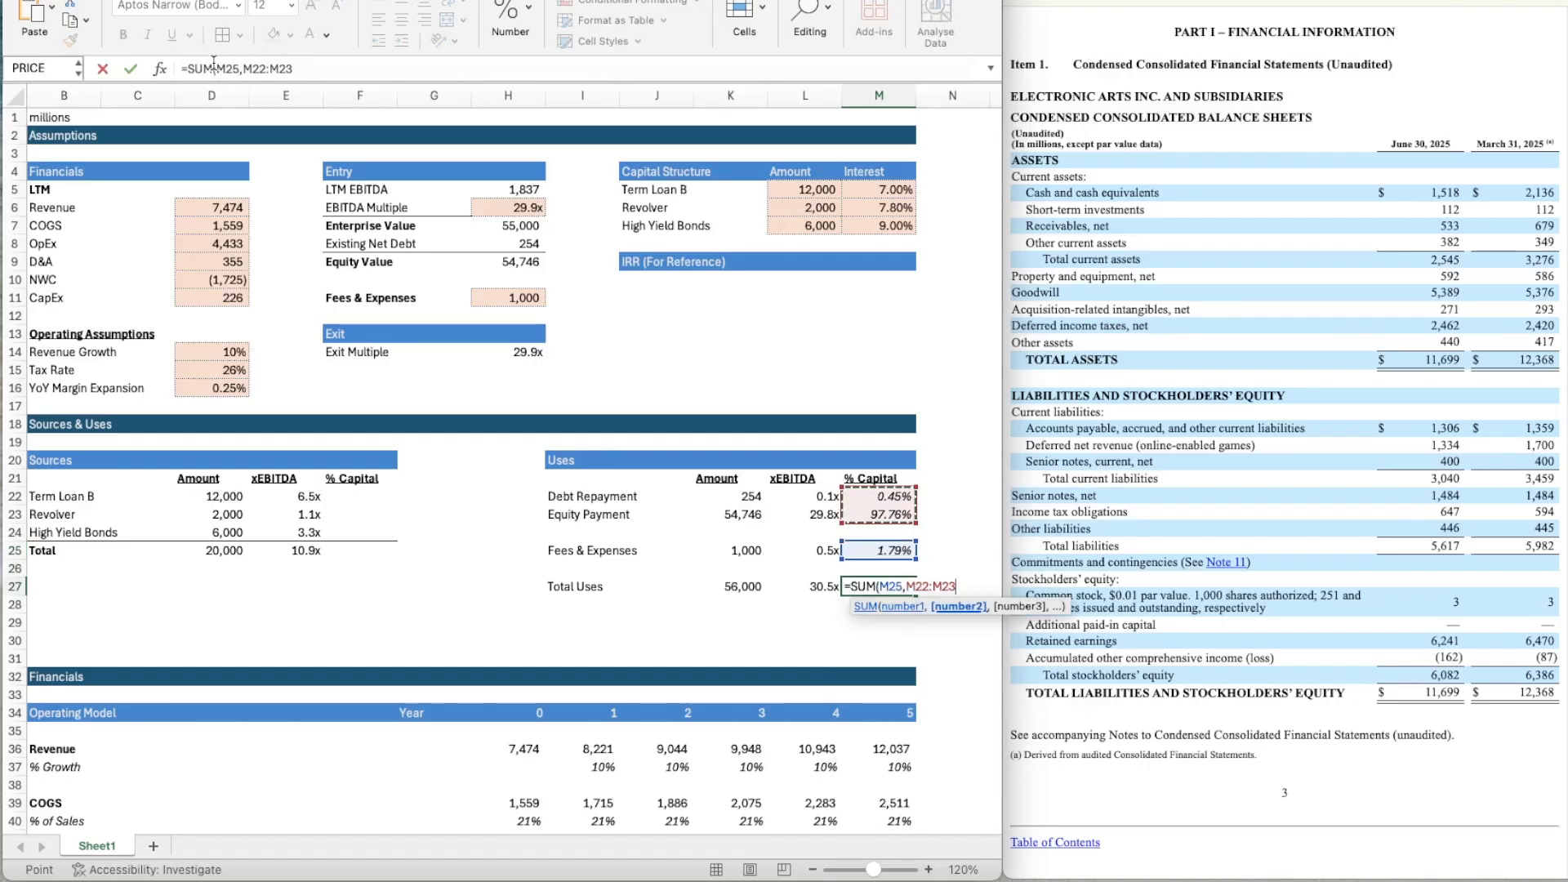
key(Return)
Format the Total Uses row I27:M27 with an outline border and a grey background fill.
key(Up)
key(Left)
key(Left)
key(Left)
key(Left)
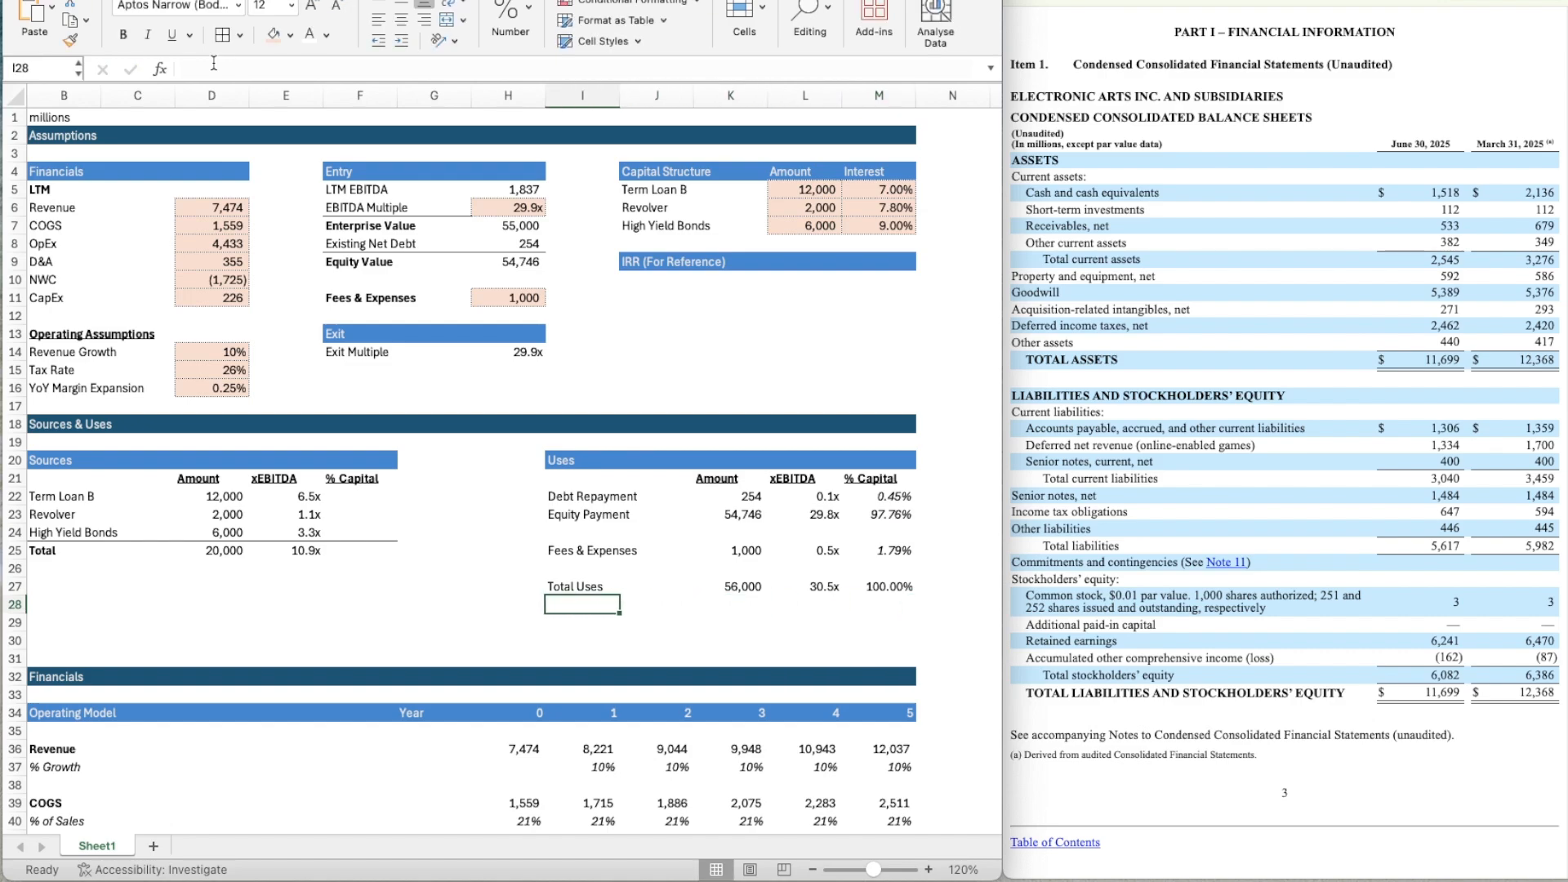
key(shift+Right)
key(shift+Right)
key(shift+Right)
key(shift+Right)
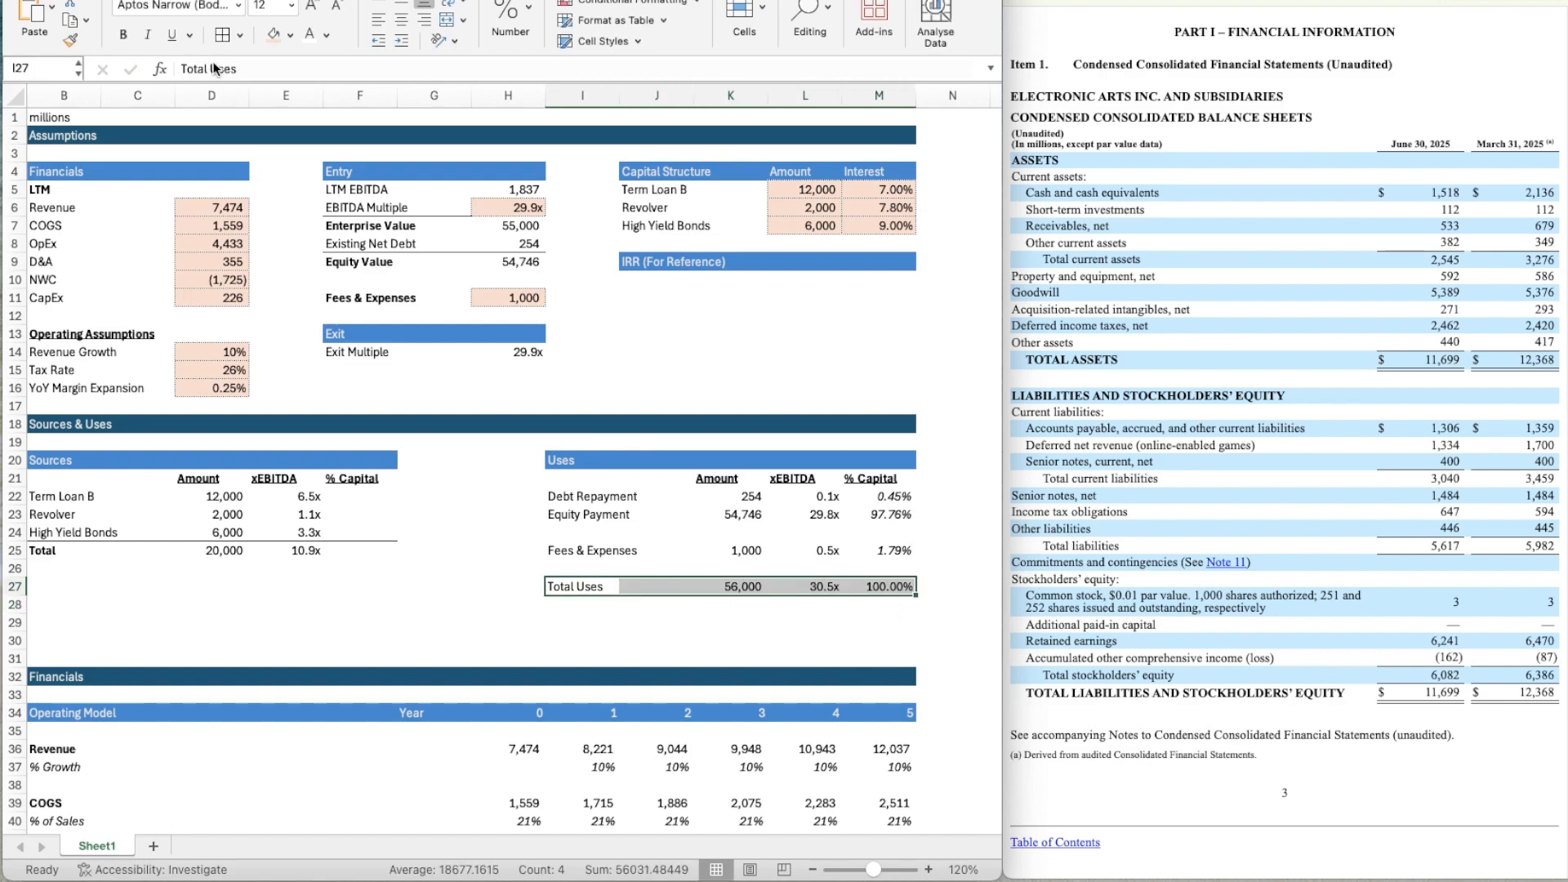
key(ctrl+1)
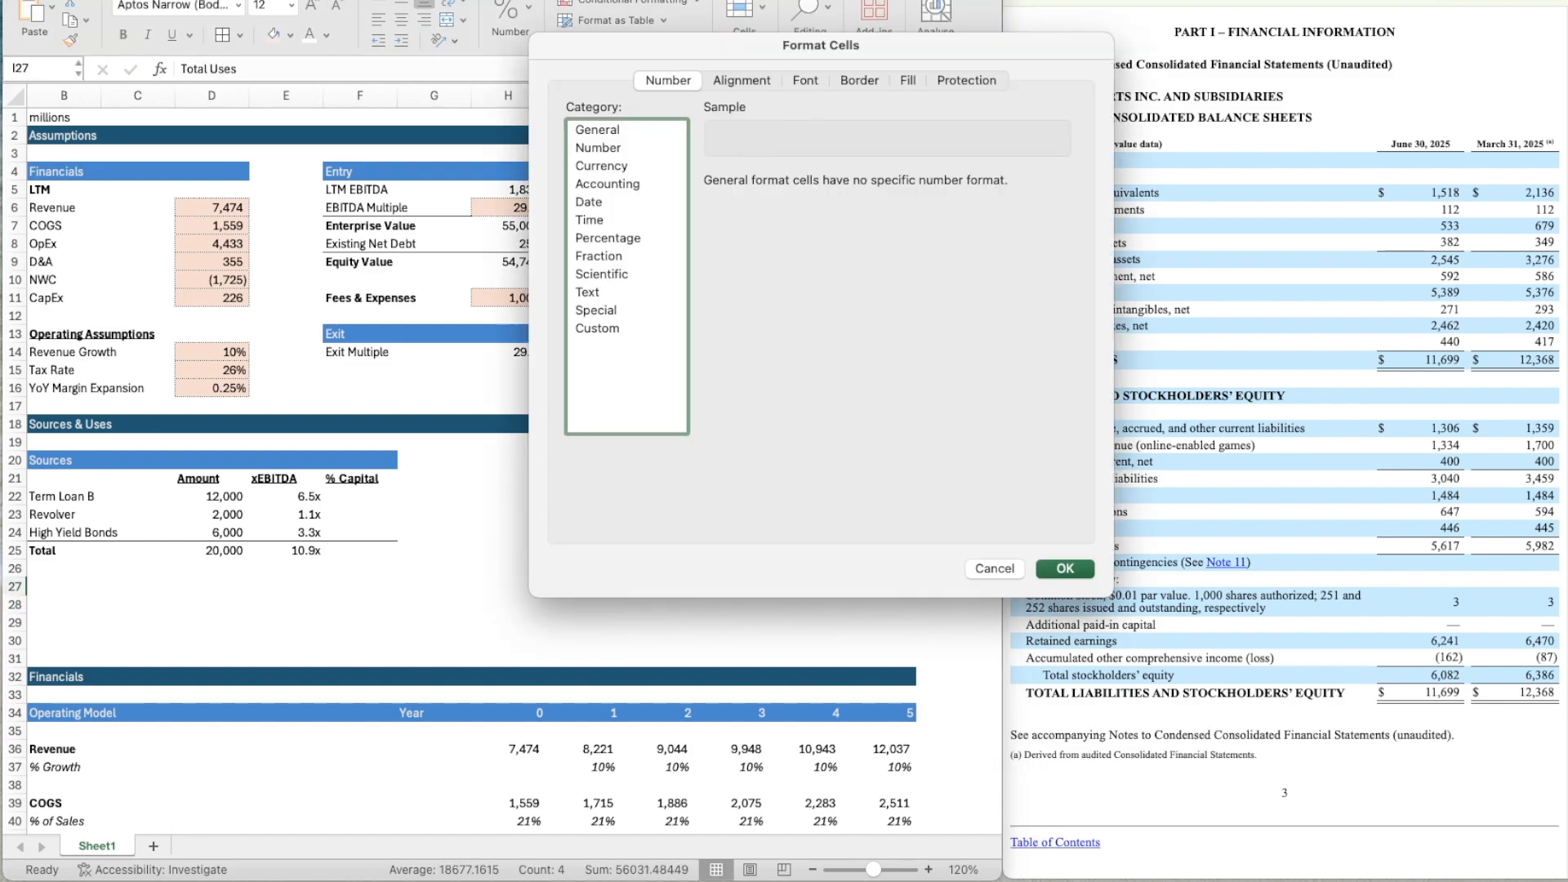
click(819, 80)
click(859, 81)
click(940, 147)
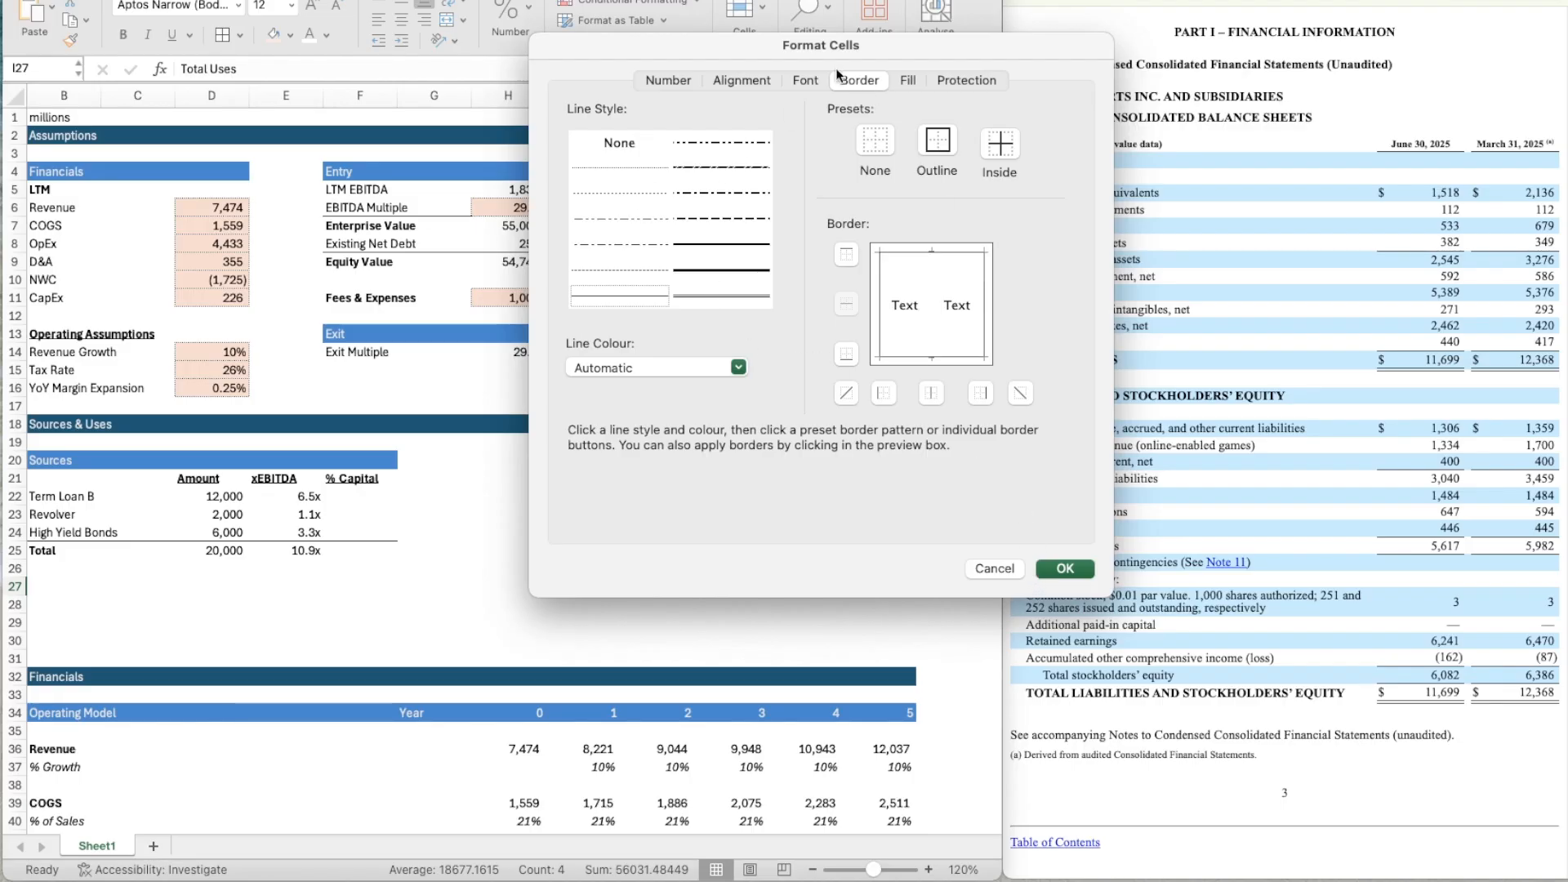
click(905, 86)
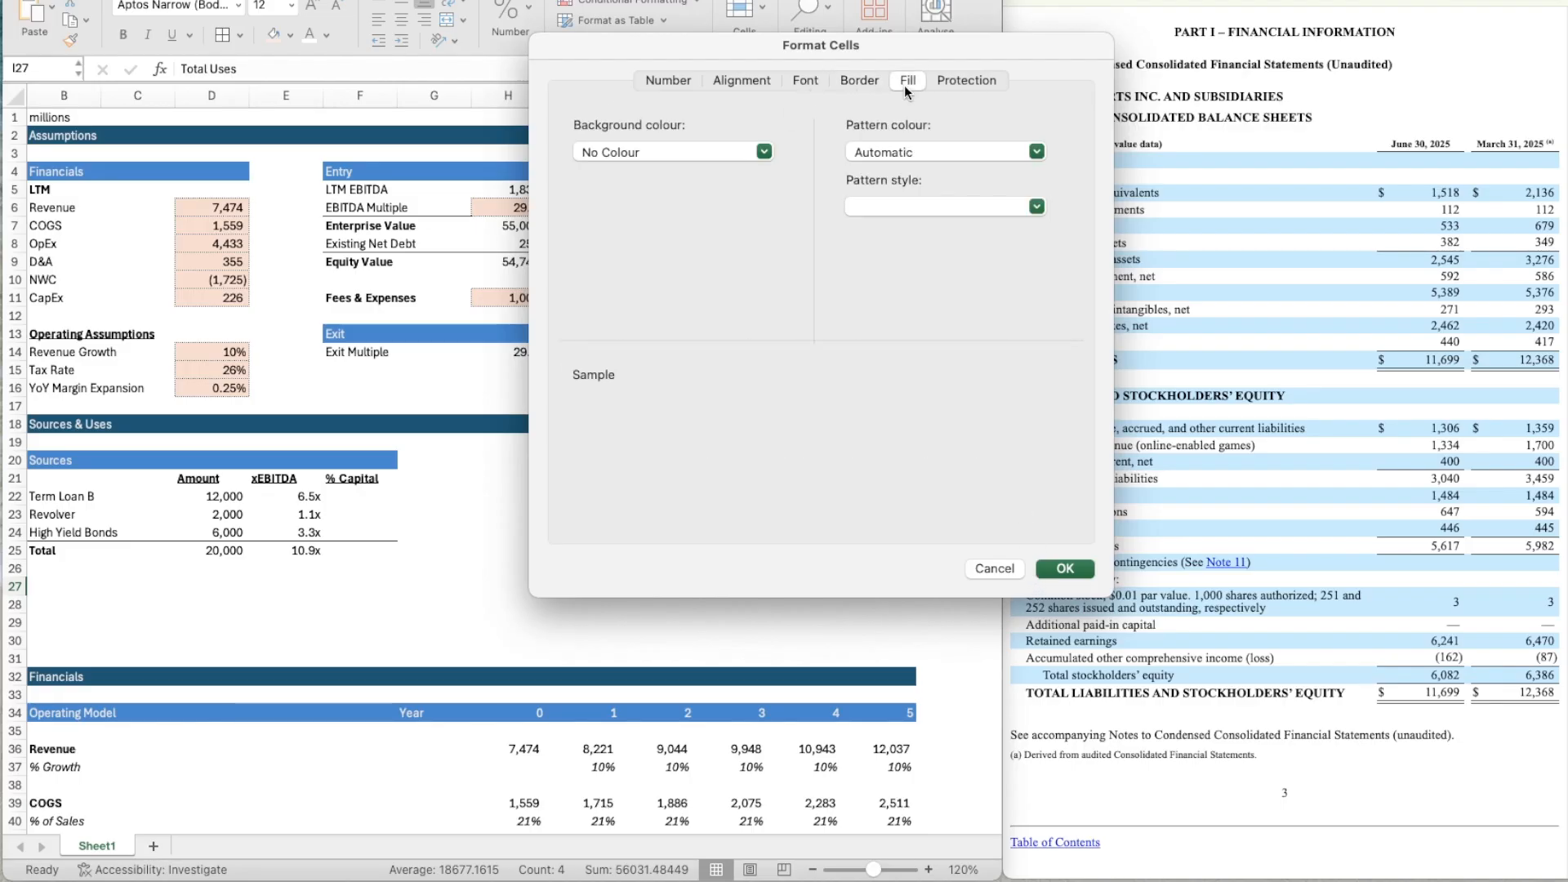
click(696, 146)
click(624, 260)
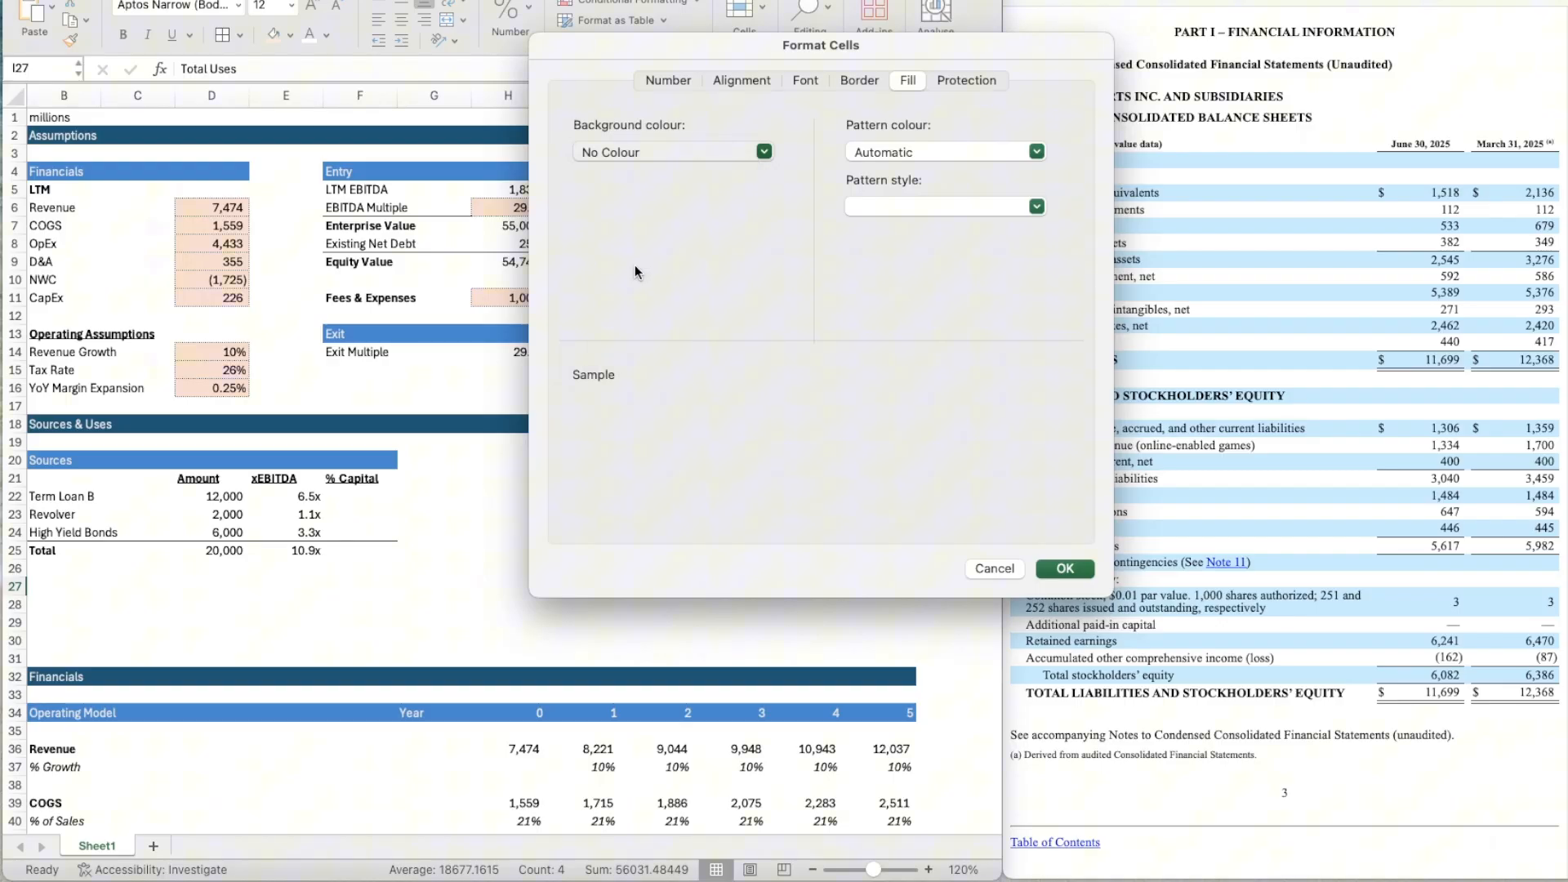
click(1066, 569)
Copy the formatted Total Uses row I27:M27 into the Sources table starting at B27.
key(Right)
scroll(366, 595, left, 1)
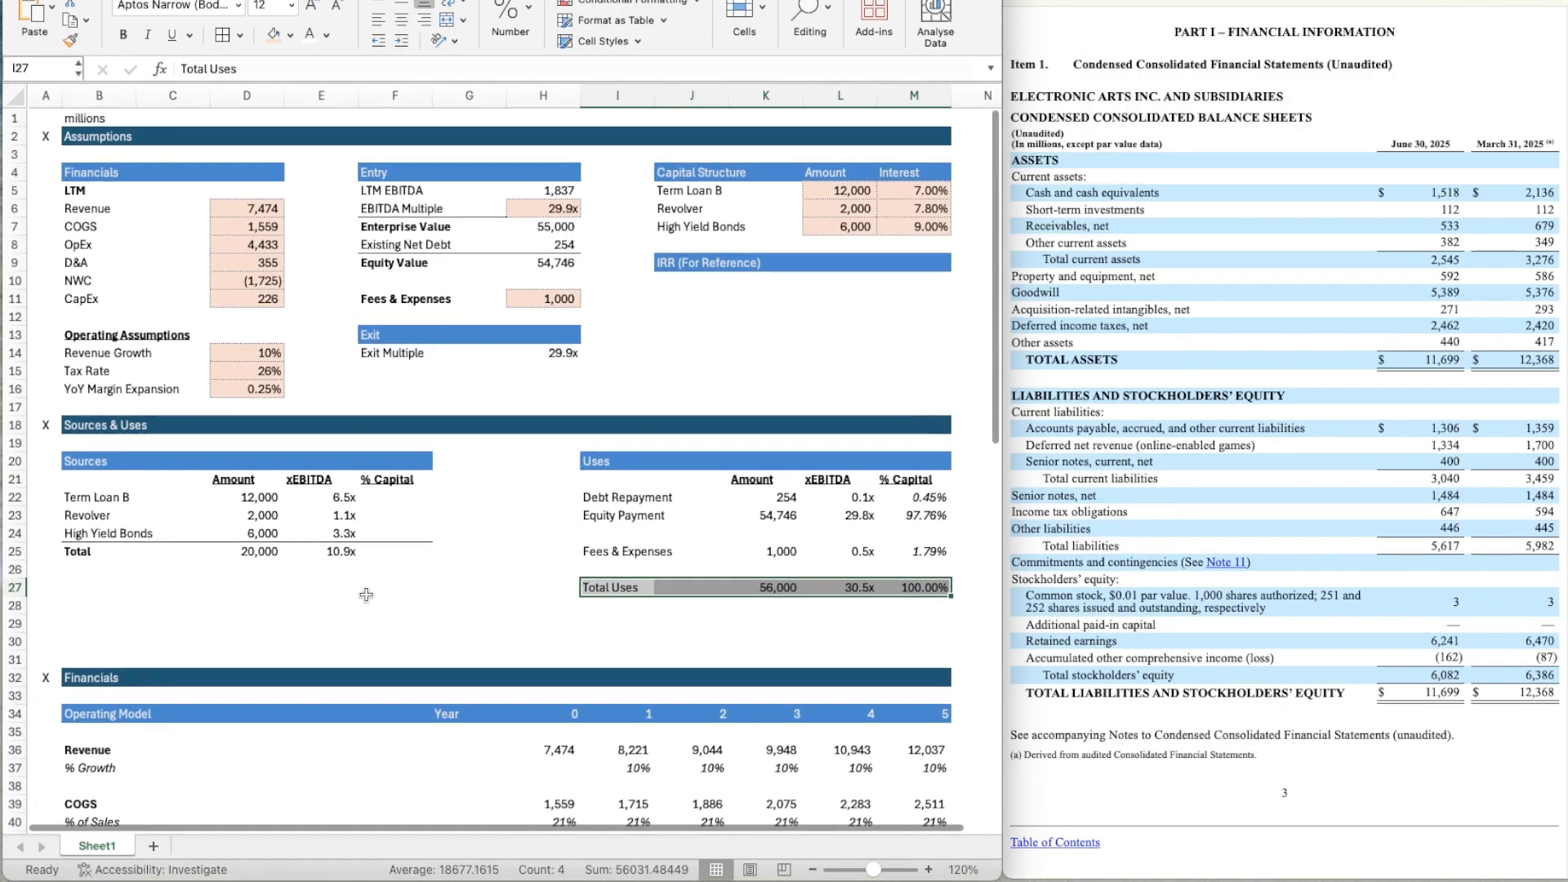
key(Left)
key(shift+Right)
key(shift+Right)
key(shift+Right)
key(shift+Right)
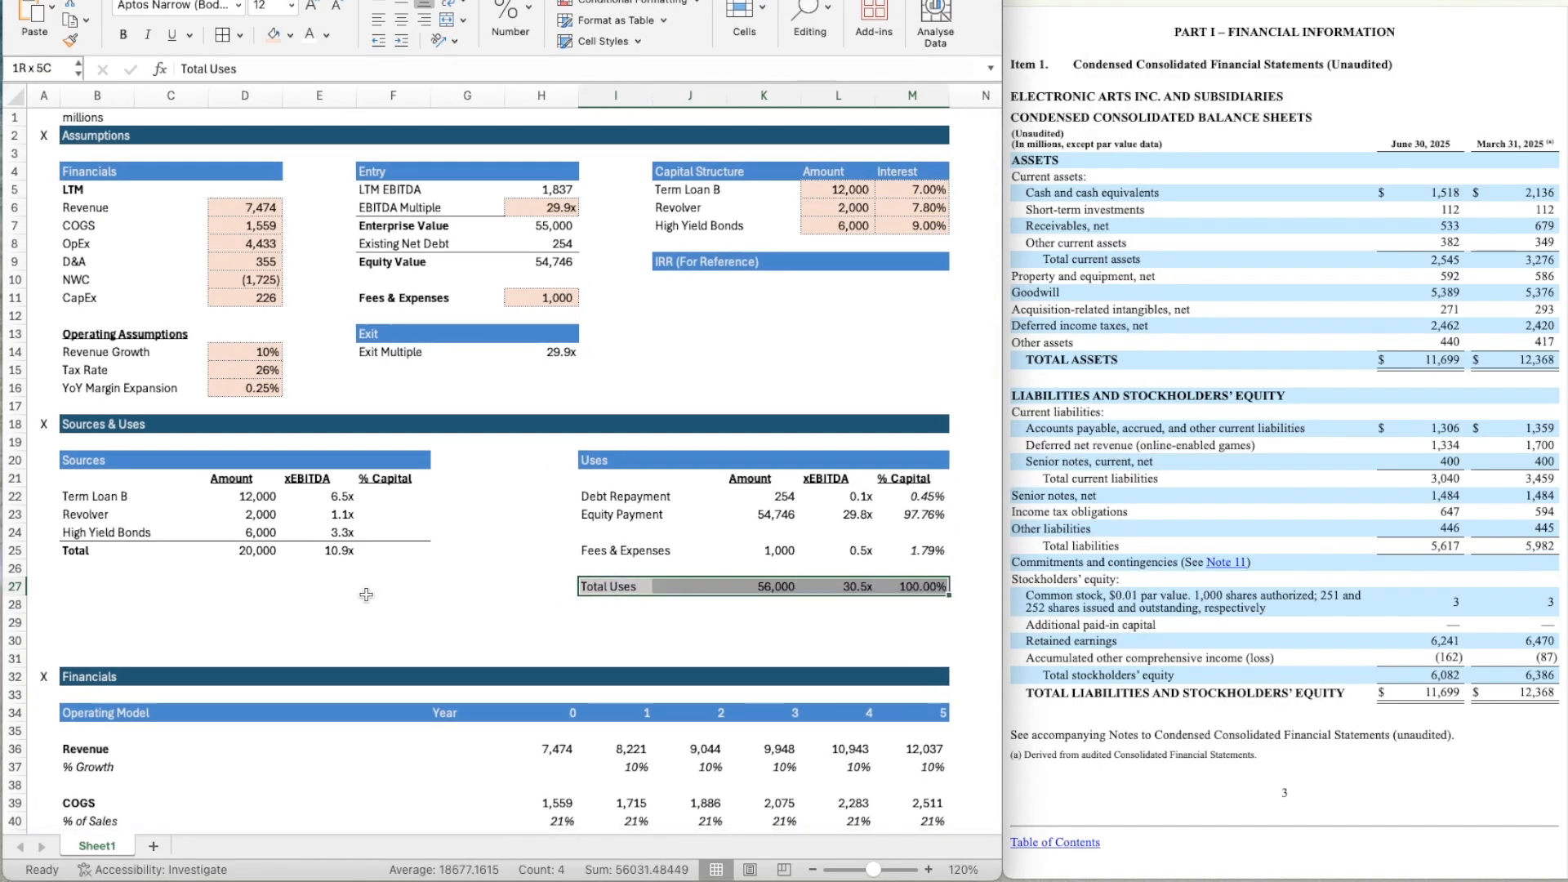
key(super+c)
key(Left)
key(Left)
key(Left)
key(Left)
key(Left)
key(Left)
key(Left)
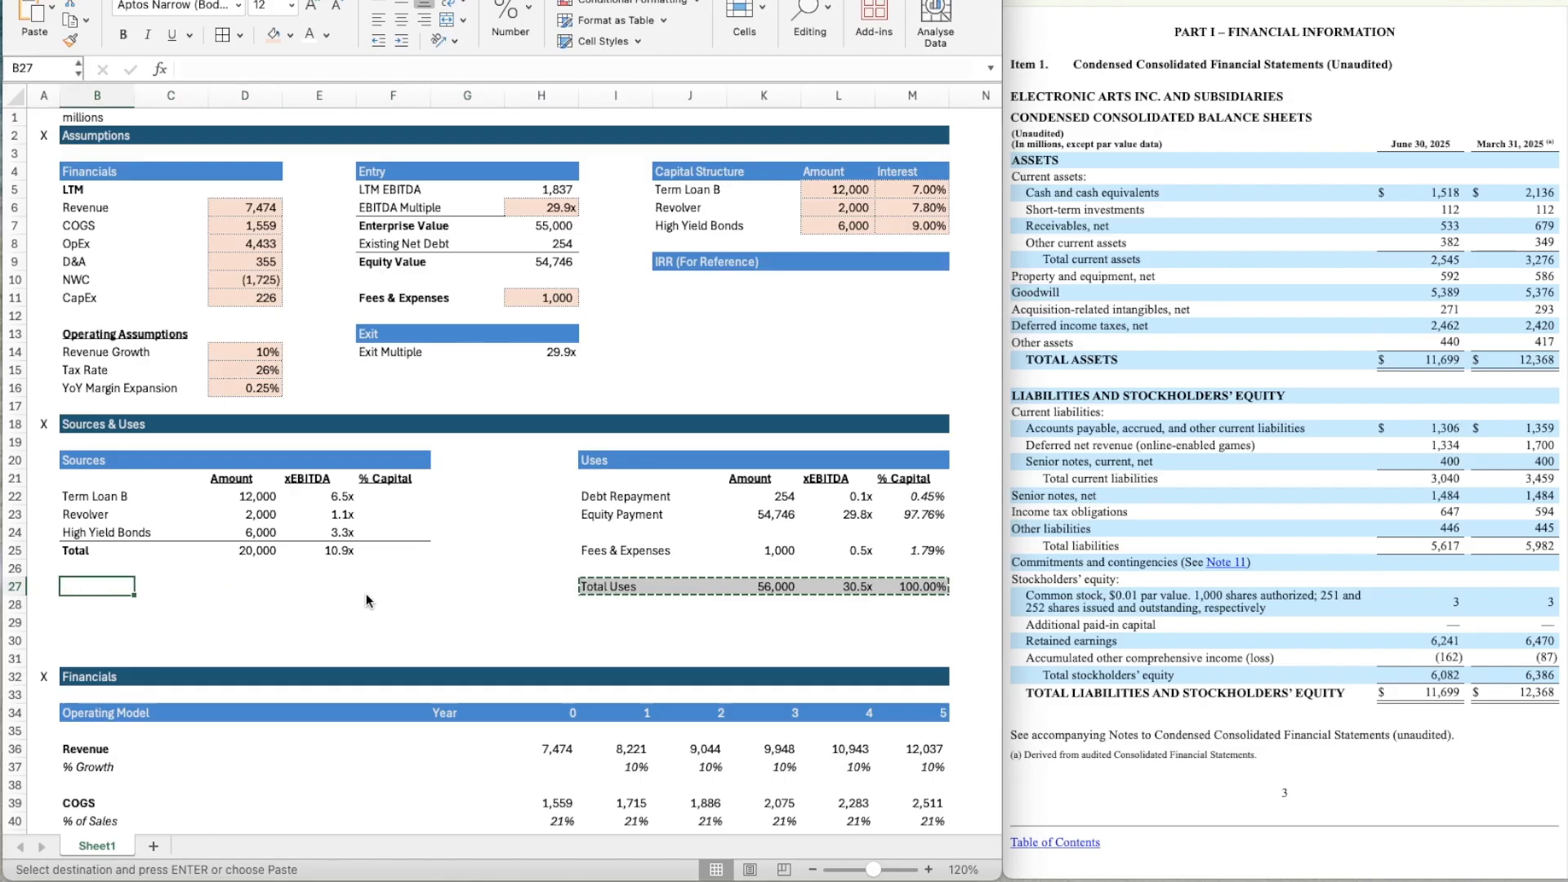
key(super+v)
Relabel the copied total row in B27 as Total Sources.
text(Total Sout)
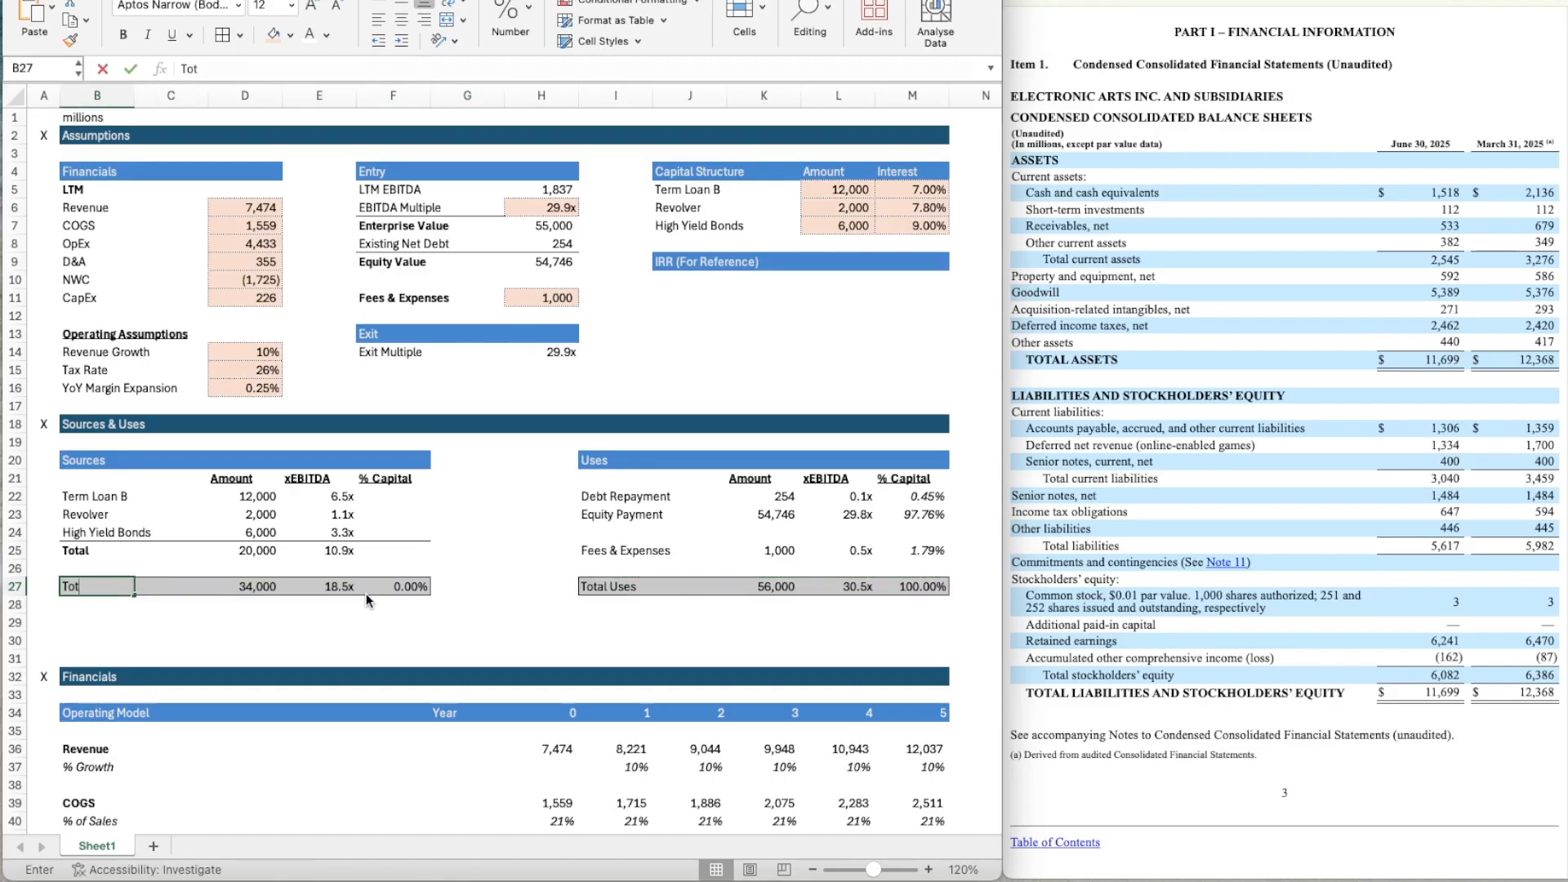
key(BackSpace)
text(rces)
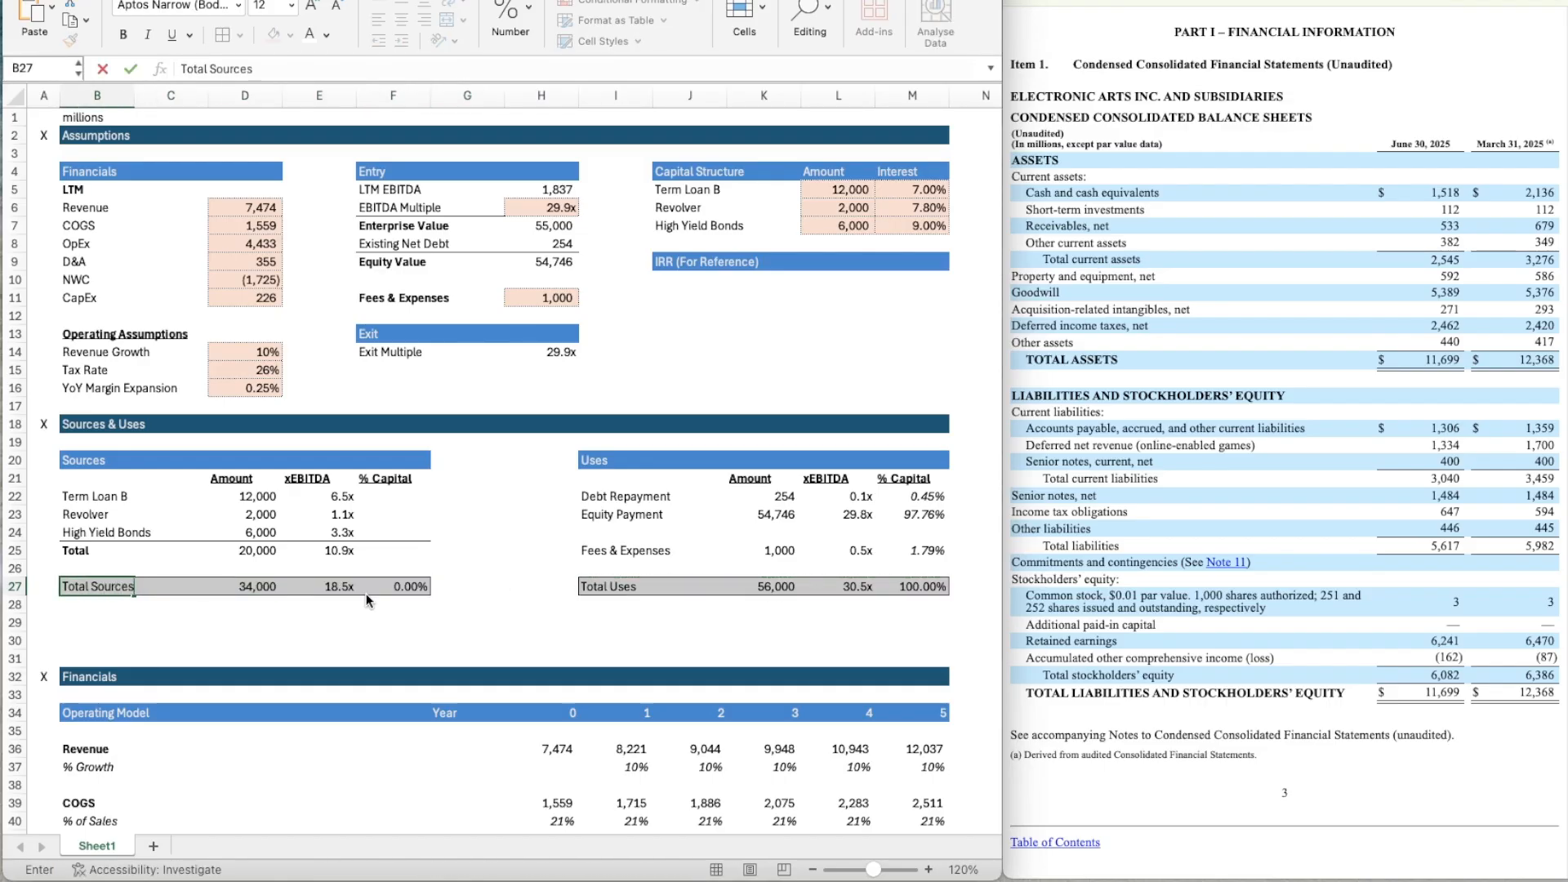
key(Return)
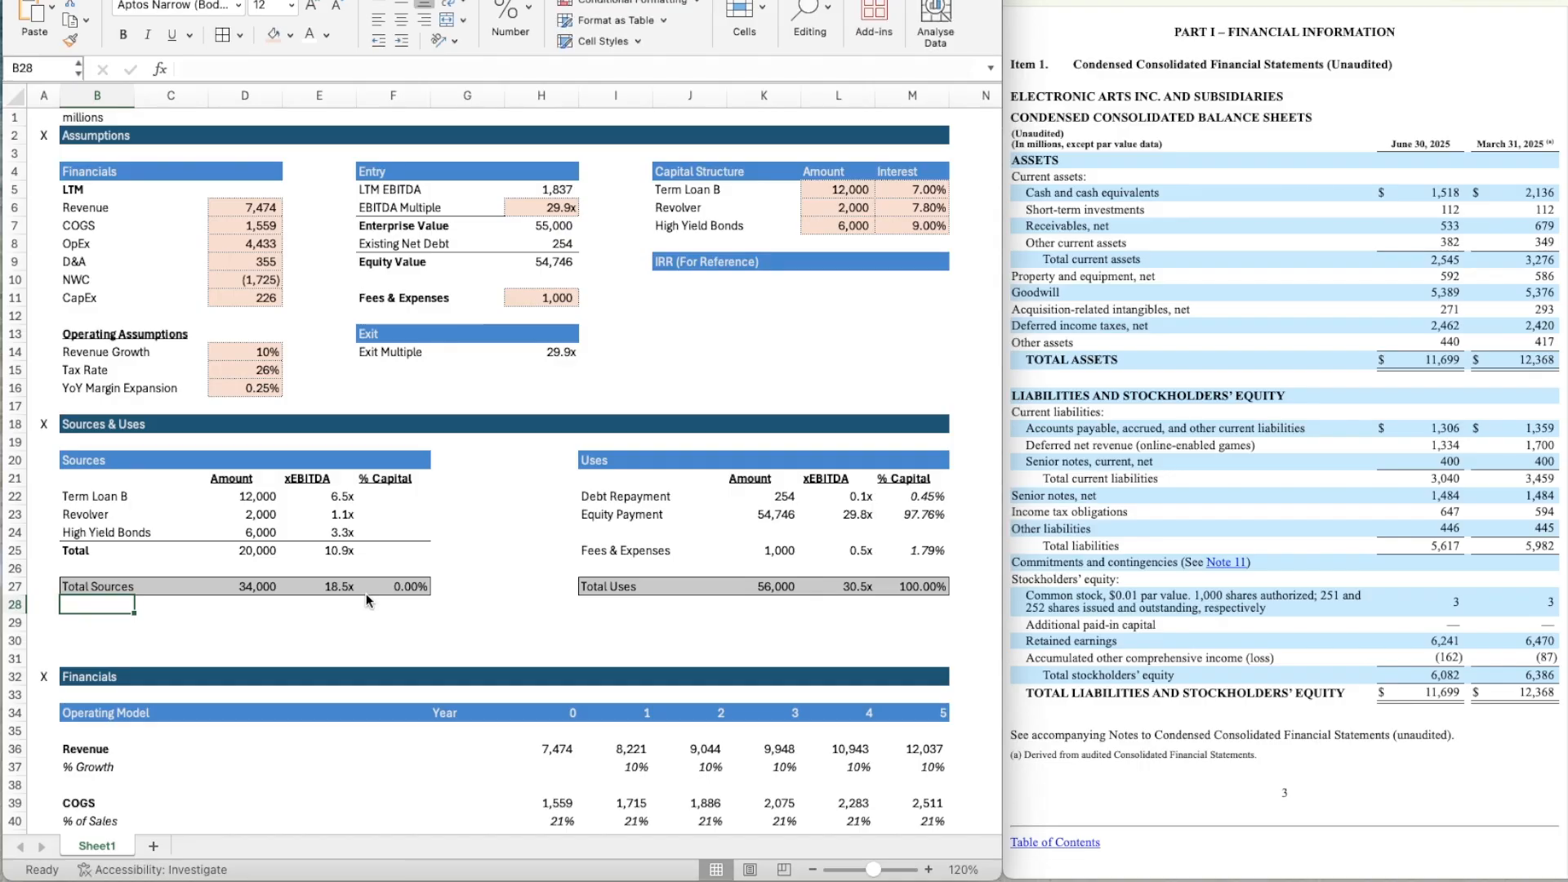
Insert two blank rows at row 26, above the Total Sources and Total Uses rows.
click(594, 561)
key(shift+space)
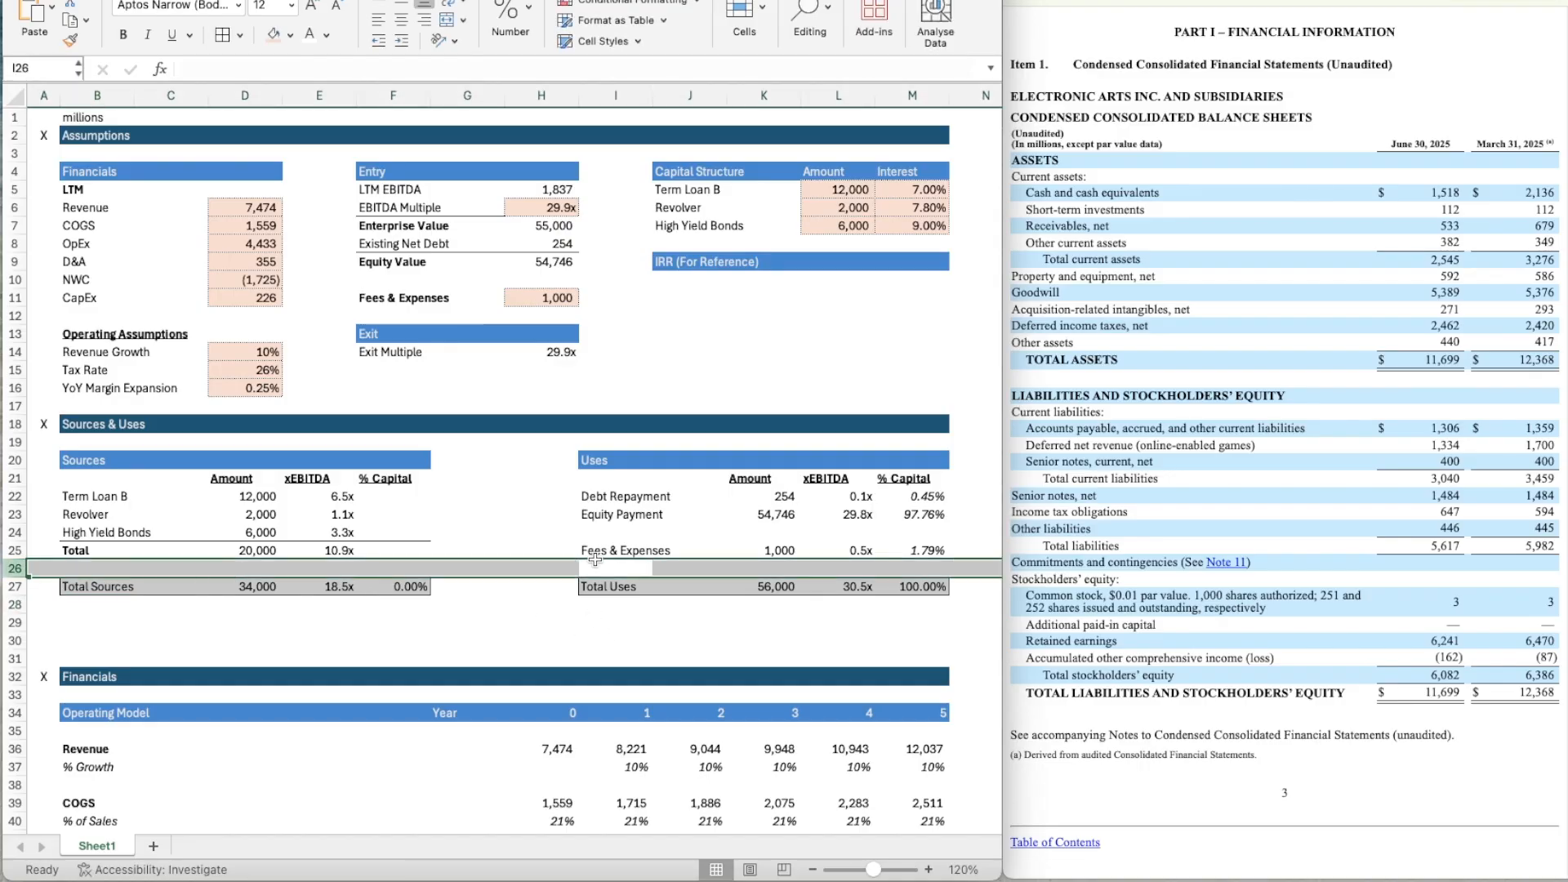
key(ctrl+shift+plus)
key(ctrl+shift+plus)
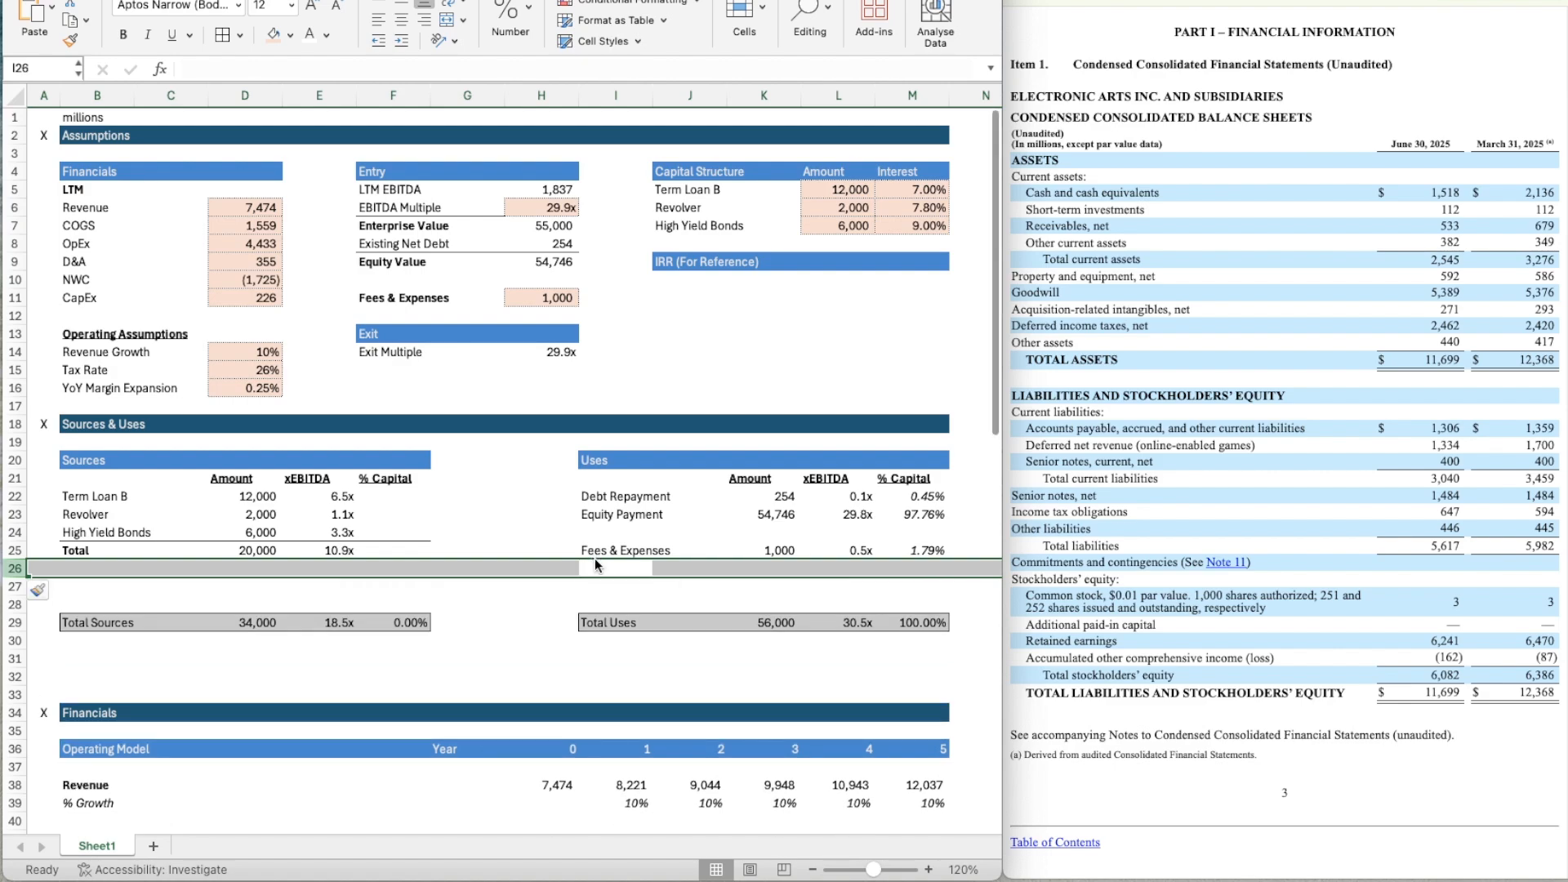
Label B27 in the Sources table as Sponsor Equity in non-bold text.
key(Down)
key(Left)
key(Left)
key(Left)
key(Left)
key(Left)
key(Left)
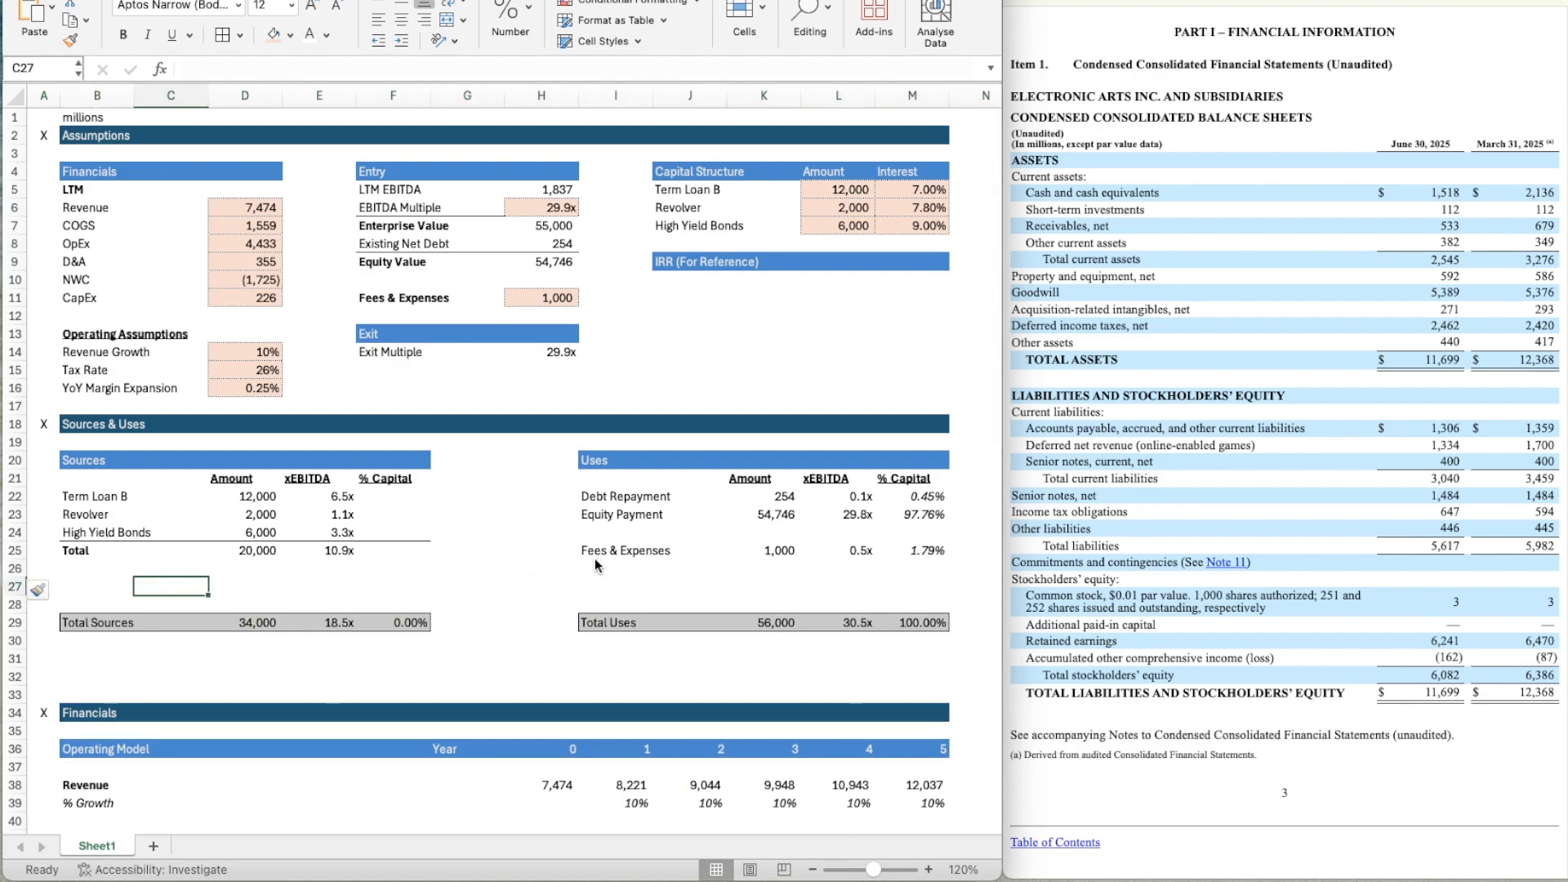
key(Left)
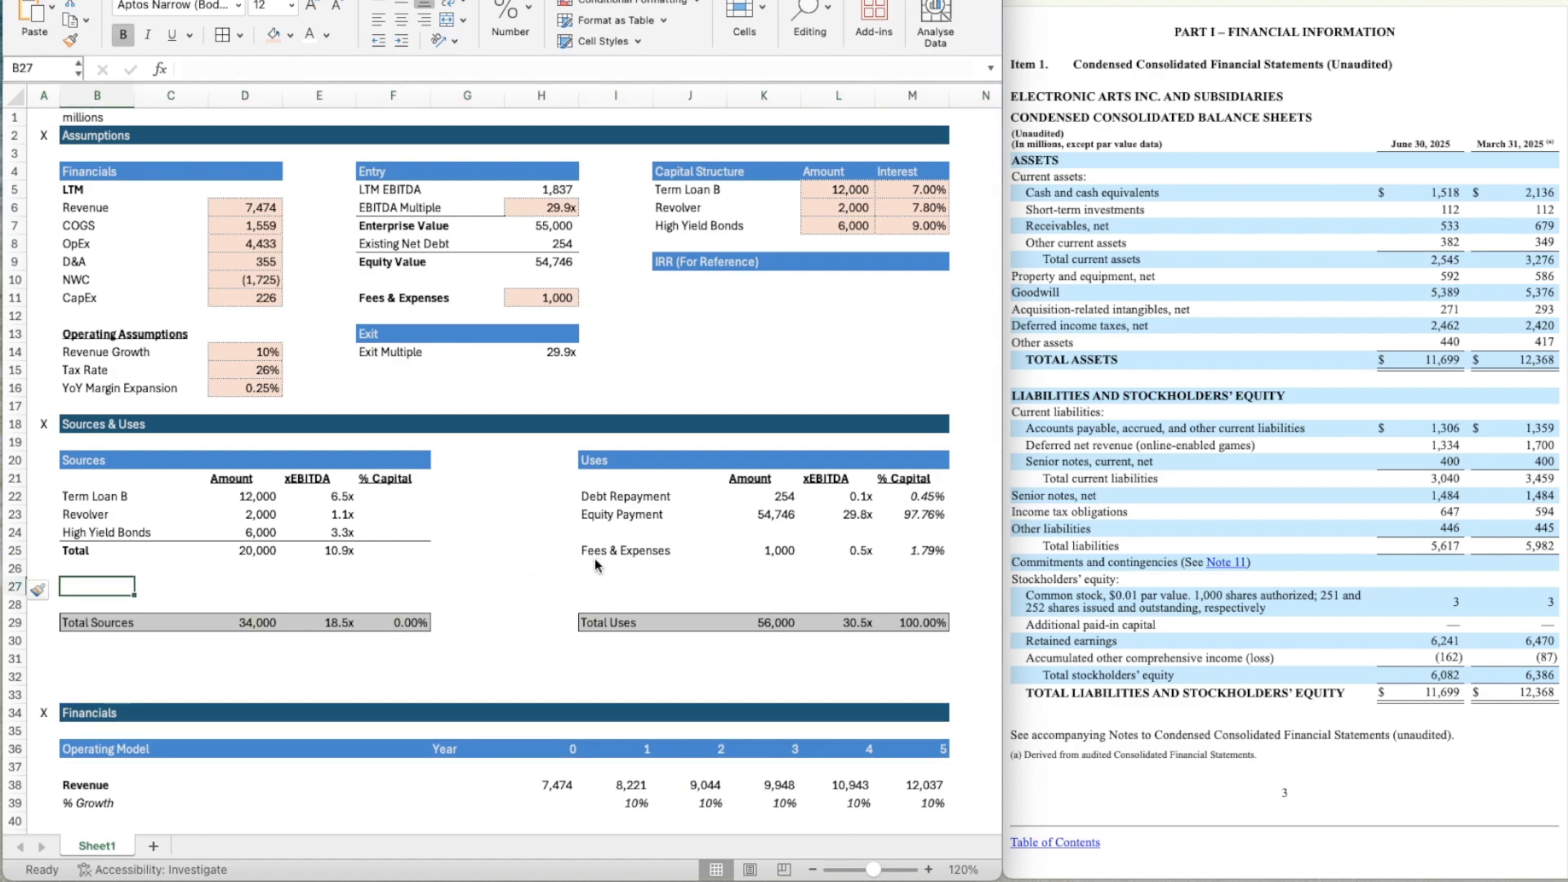
text(Spon)
key(BackSpace)
key(BackSpace)
key(BackSpace)
key(BackSpace)
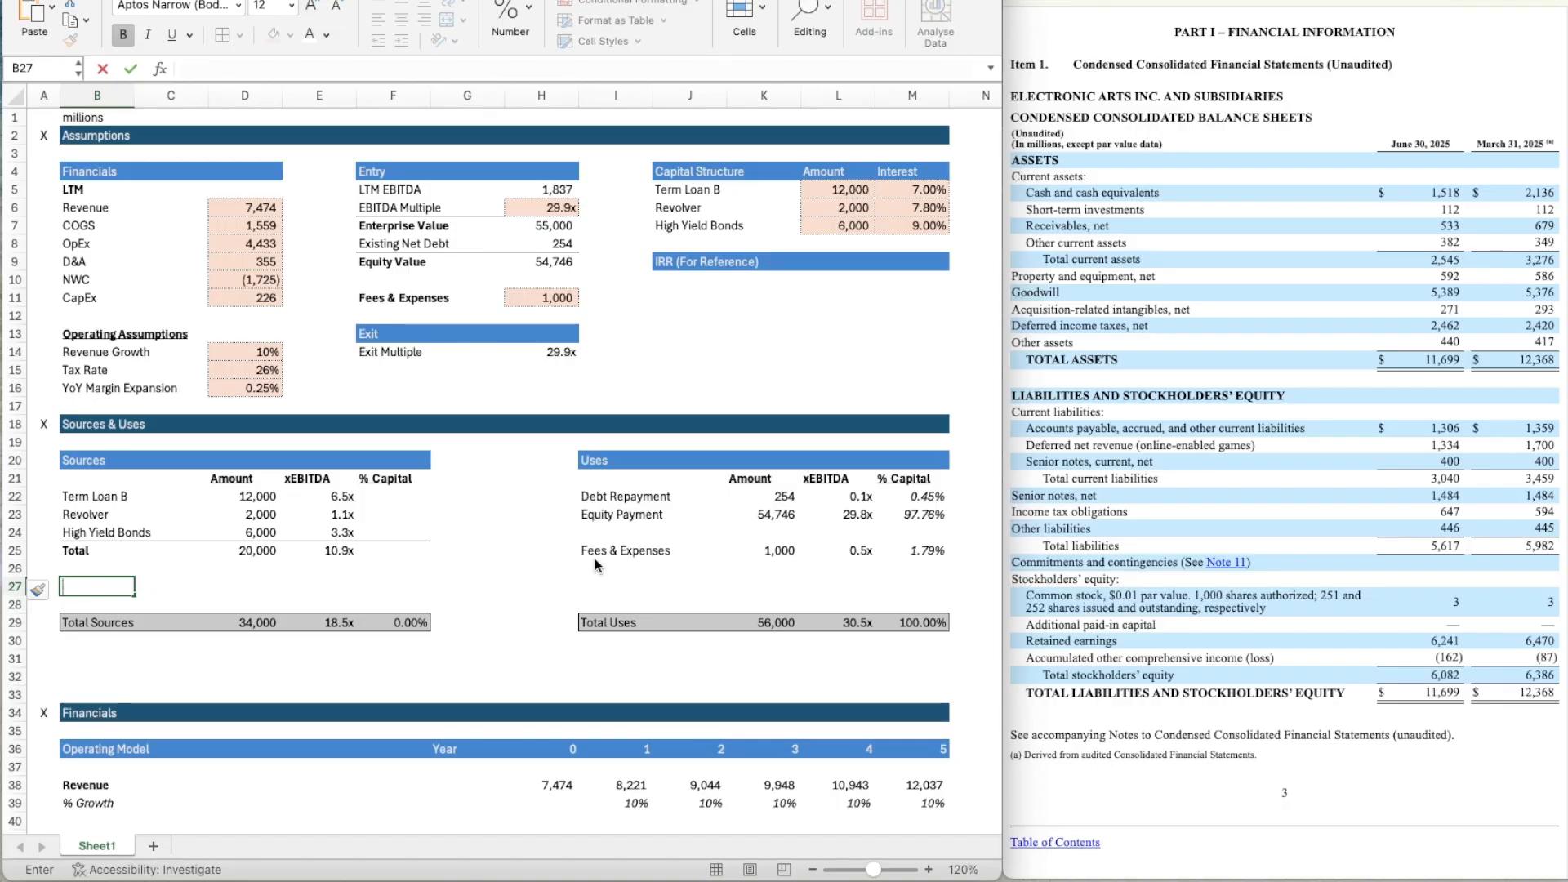
key(super+b)
text(Sponso)
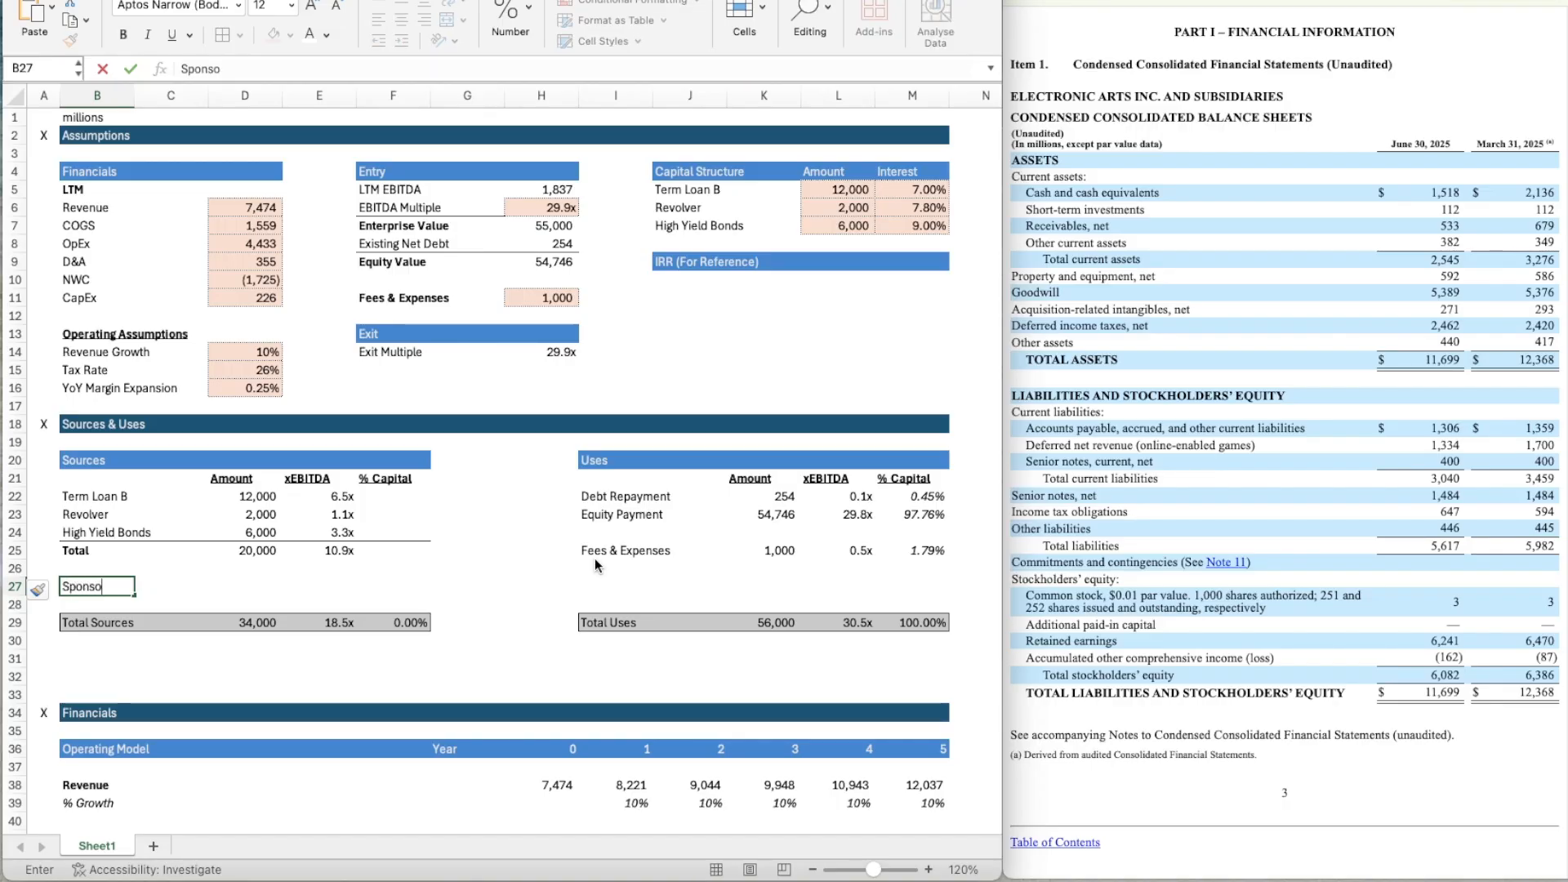
text(r Equit)
key(BackSpace)
text(ity)
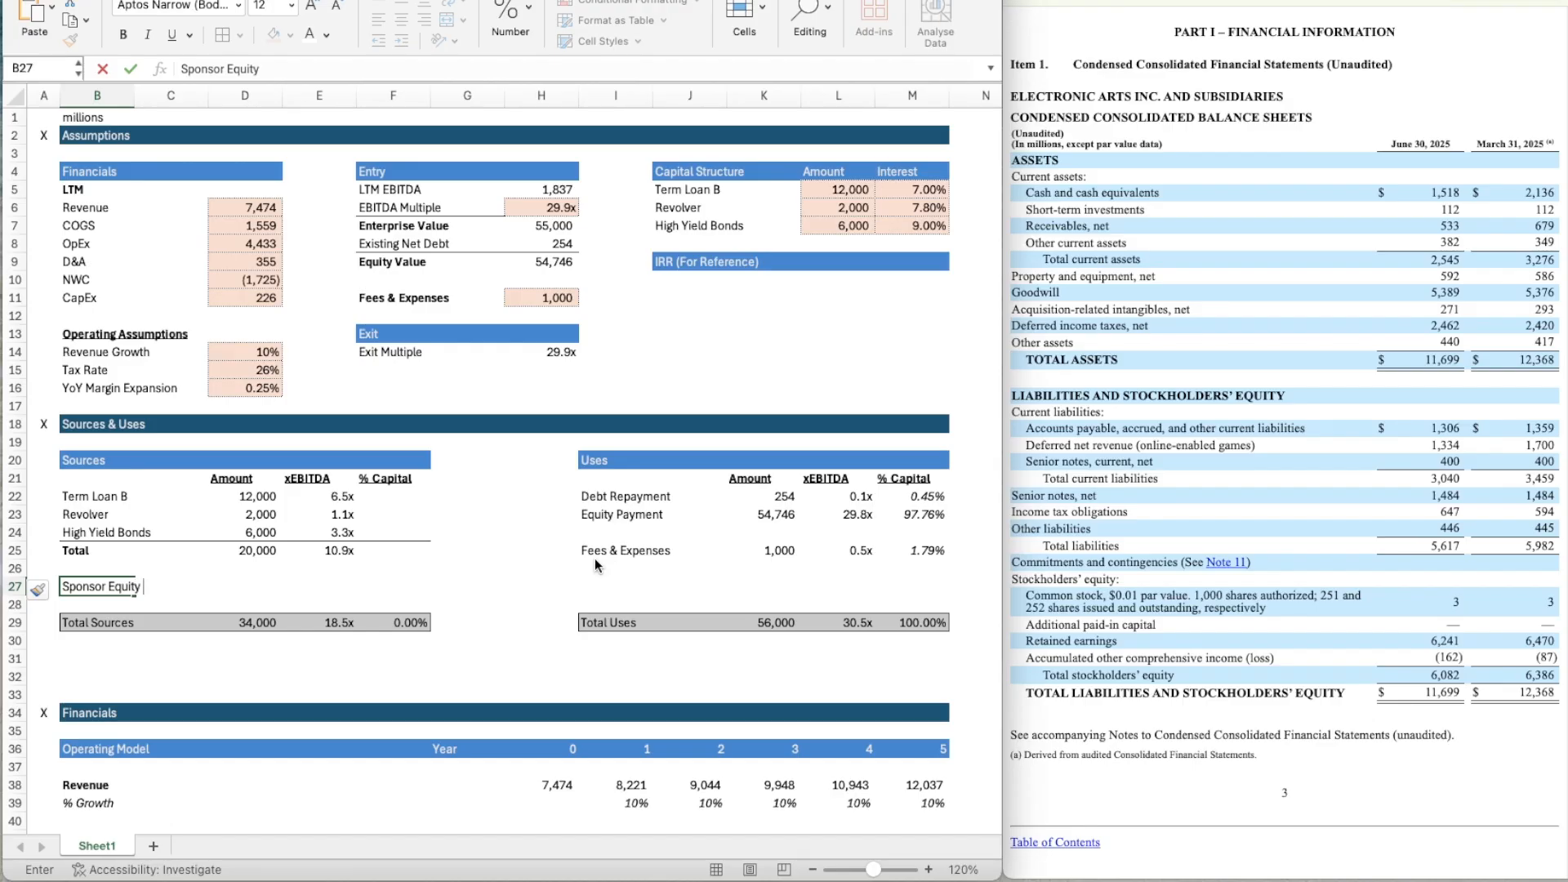
key(Tab)
key(Tab)
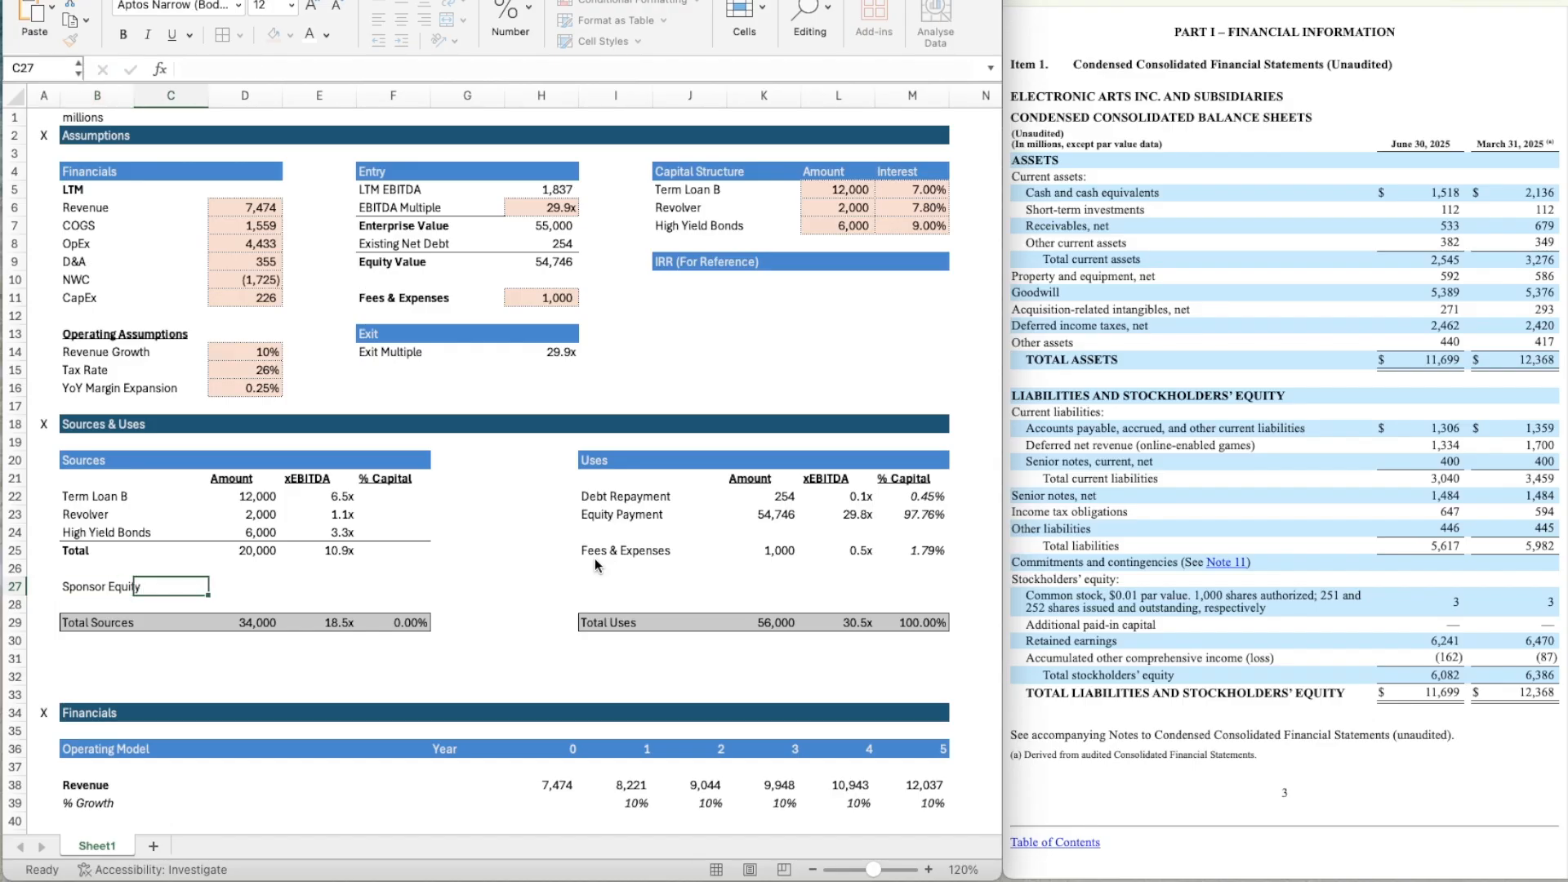
key(Down)
key(Down)
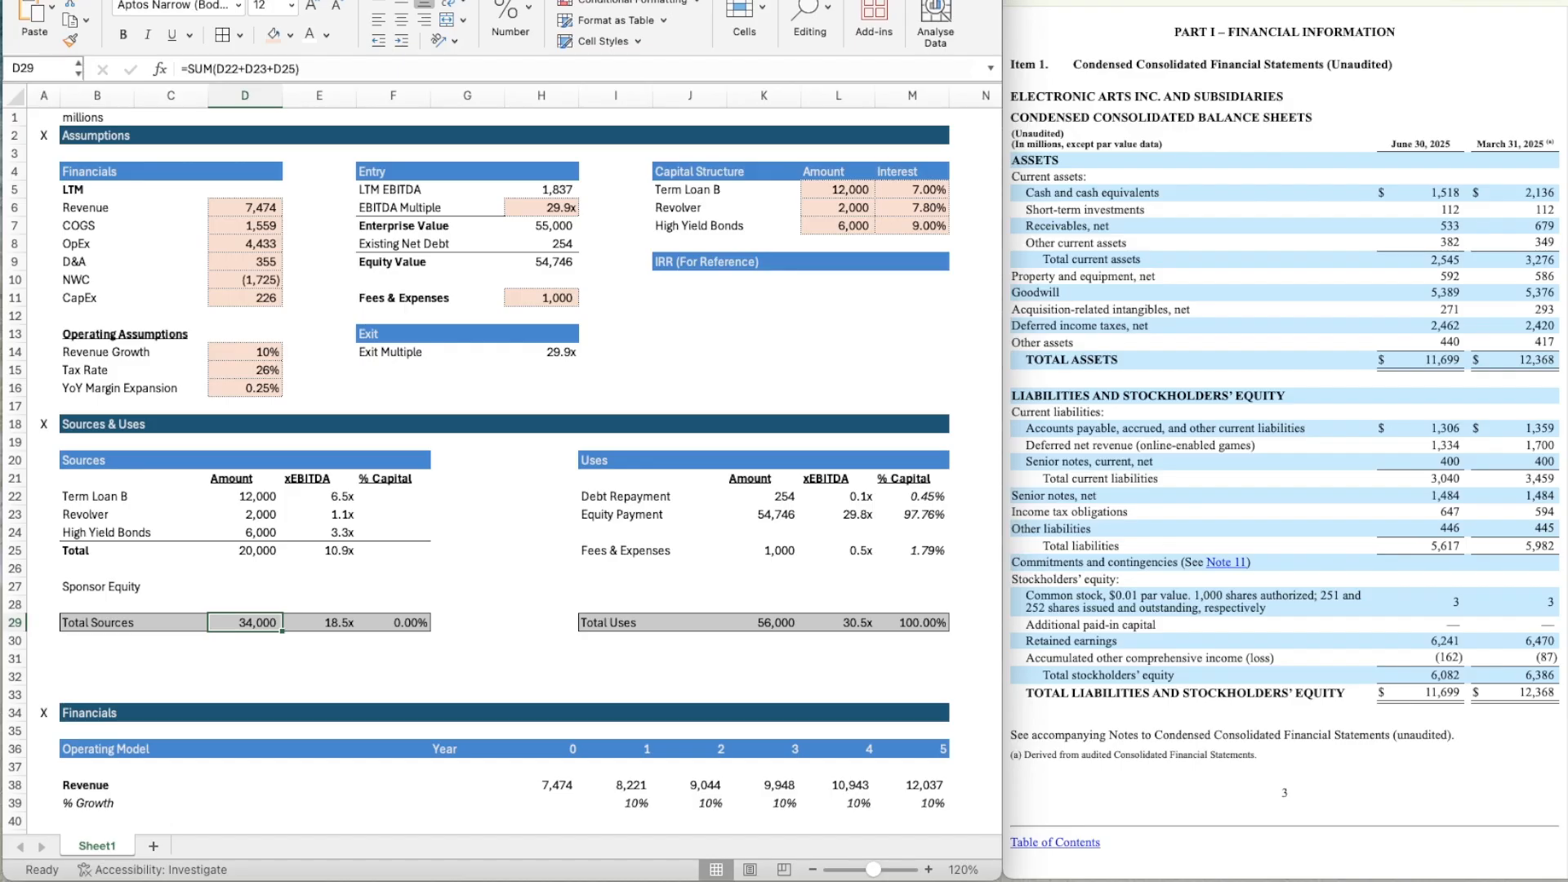
key(Up)
key(Up)
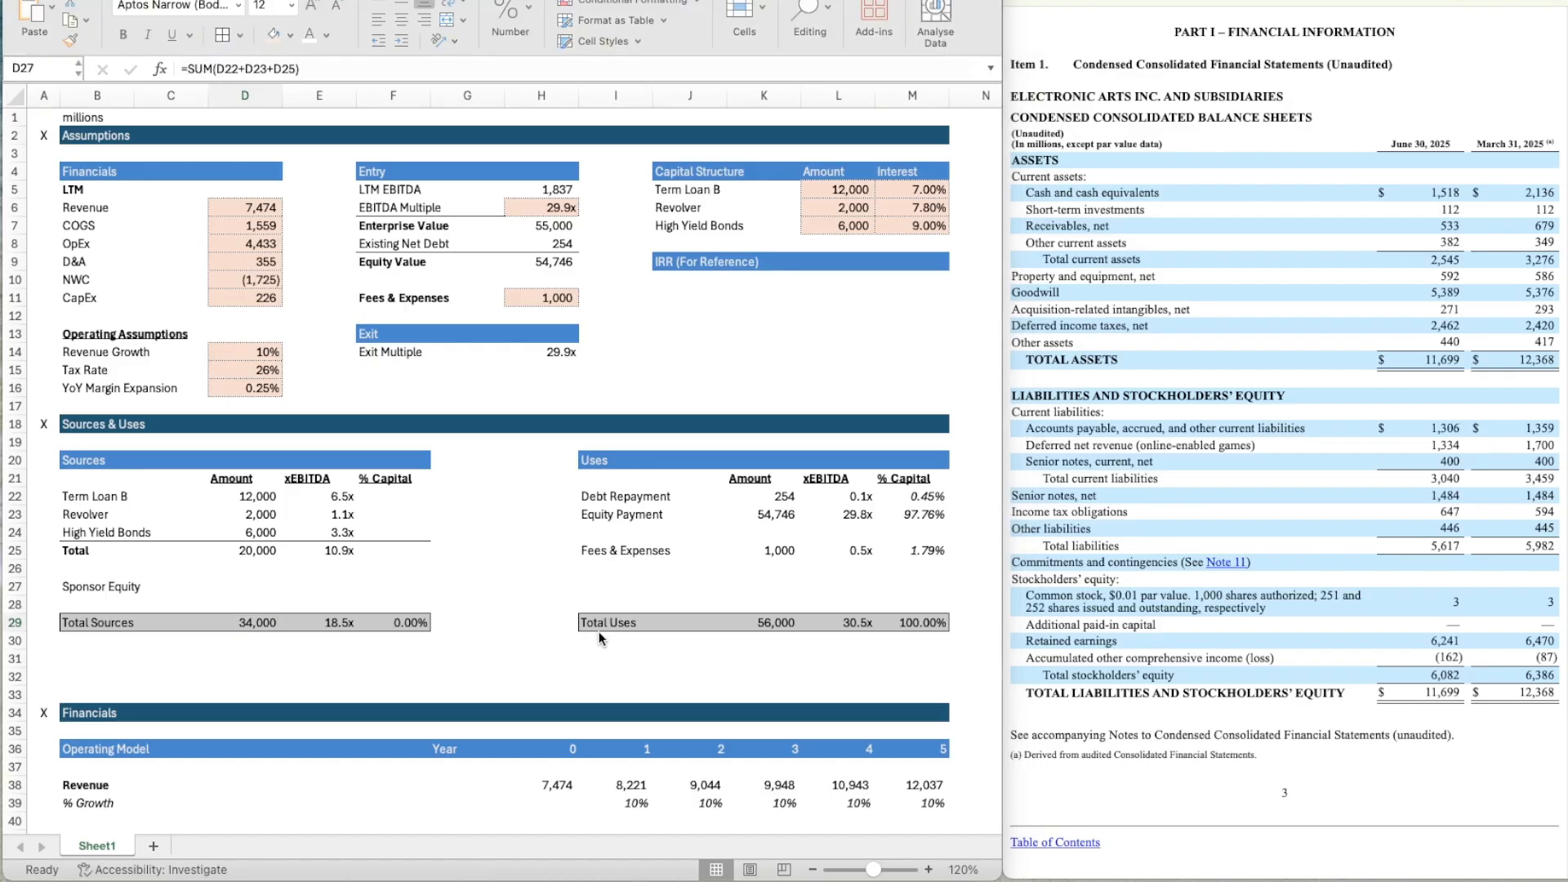
key(Down)
key(Down)
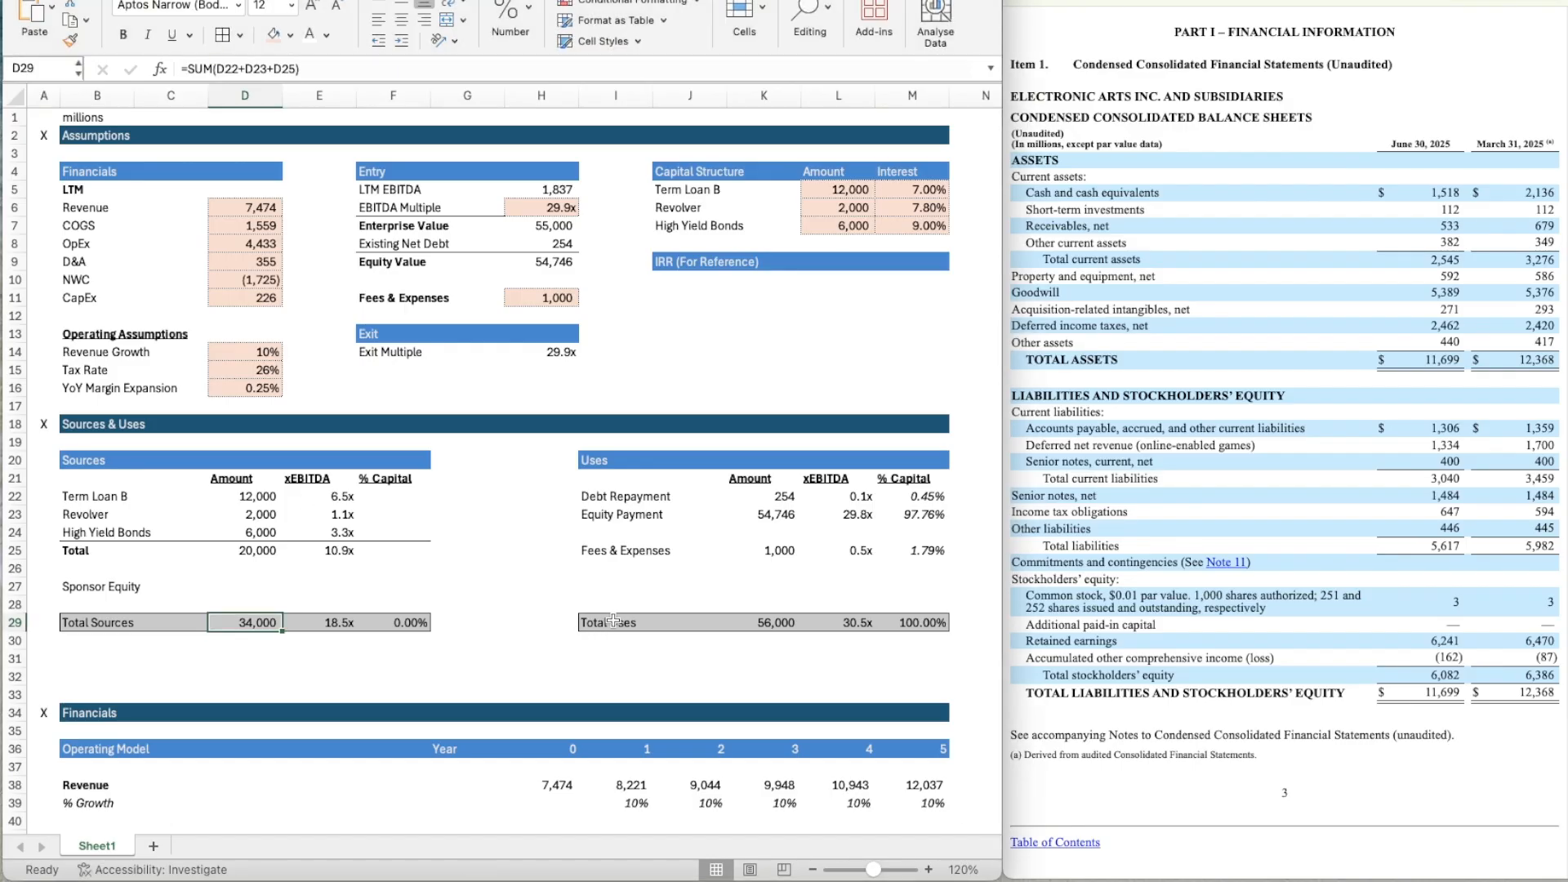
click(613, 620)
key(Left)
key(Left)
key(Left)
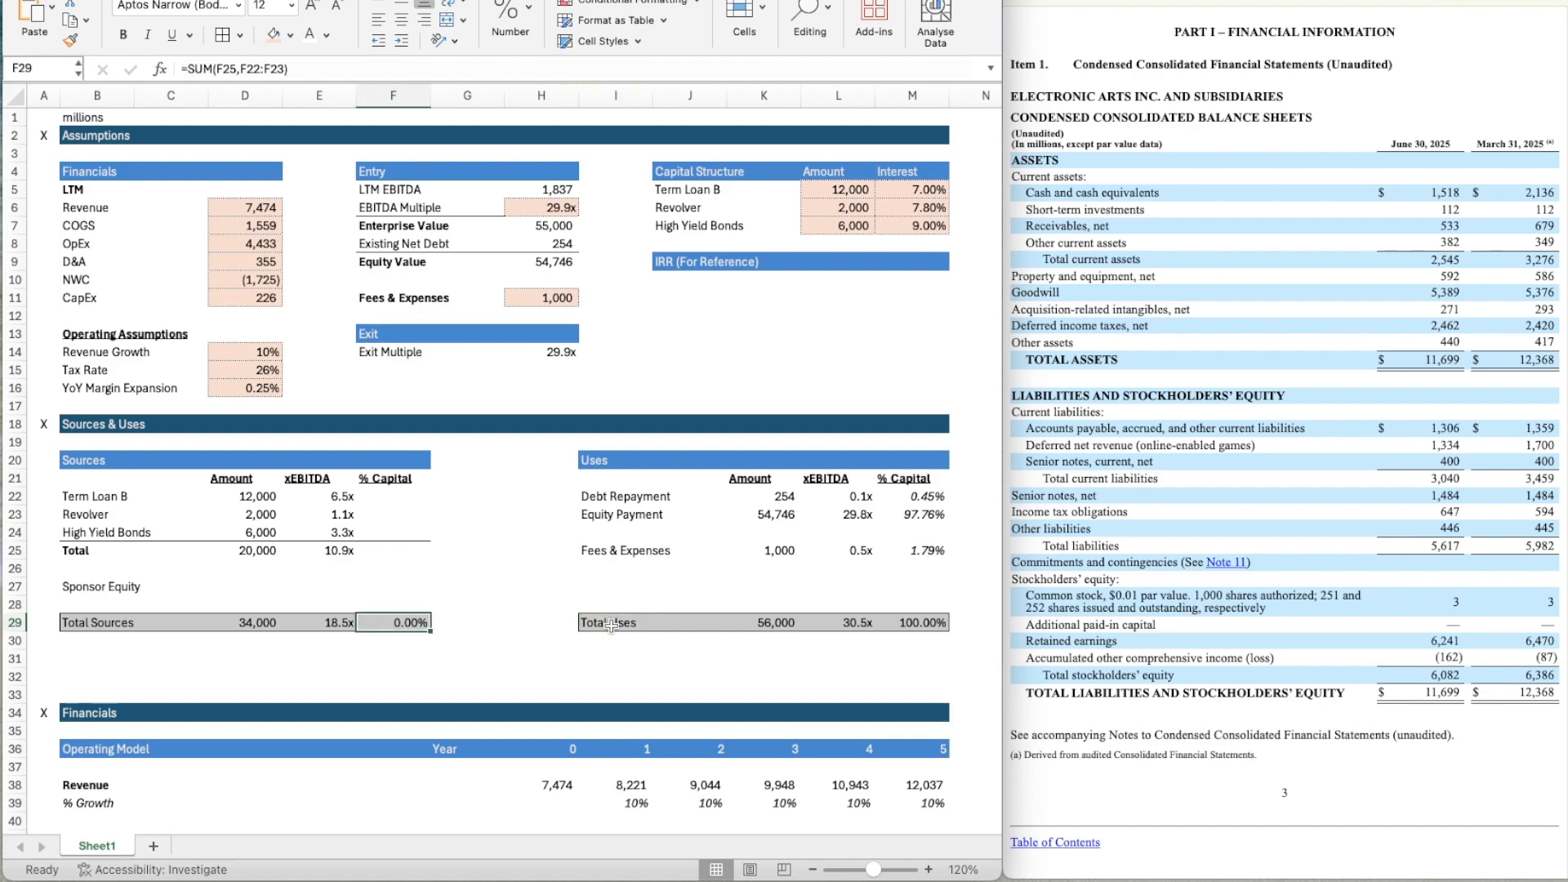
key(Left)
key(Up)
key(Up)
key(Up)
key(Up)
key(Left)
key(Down)
key(Down)
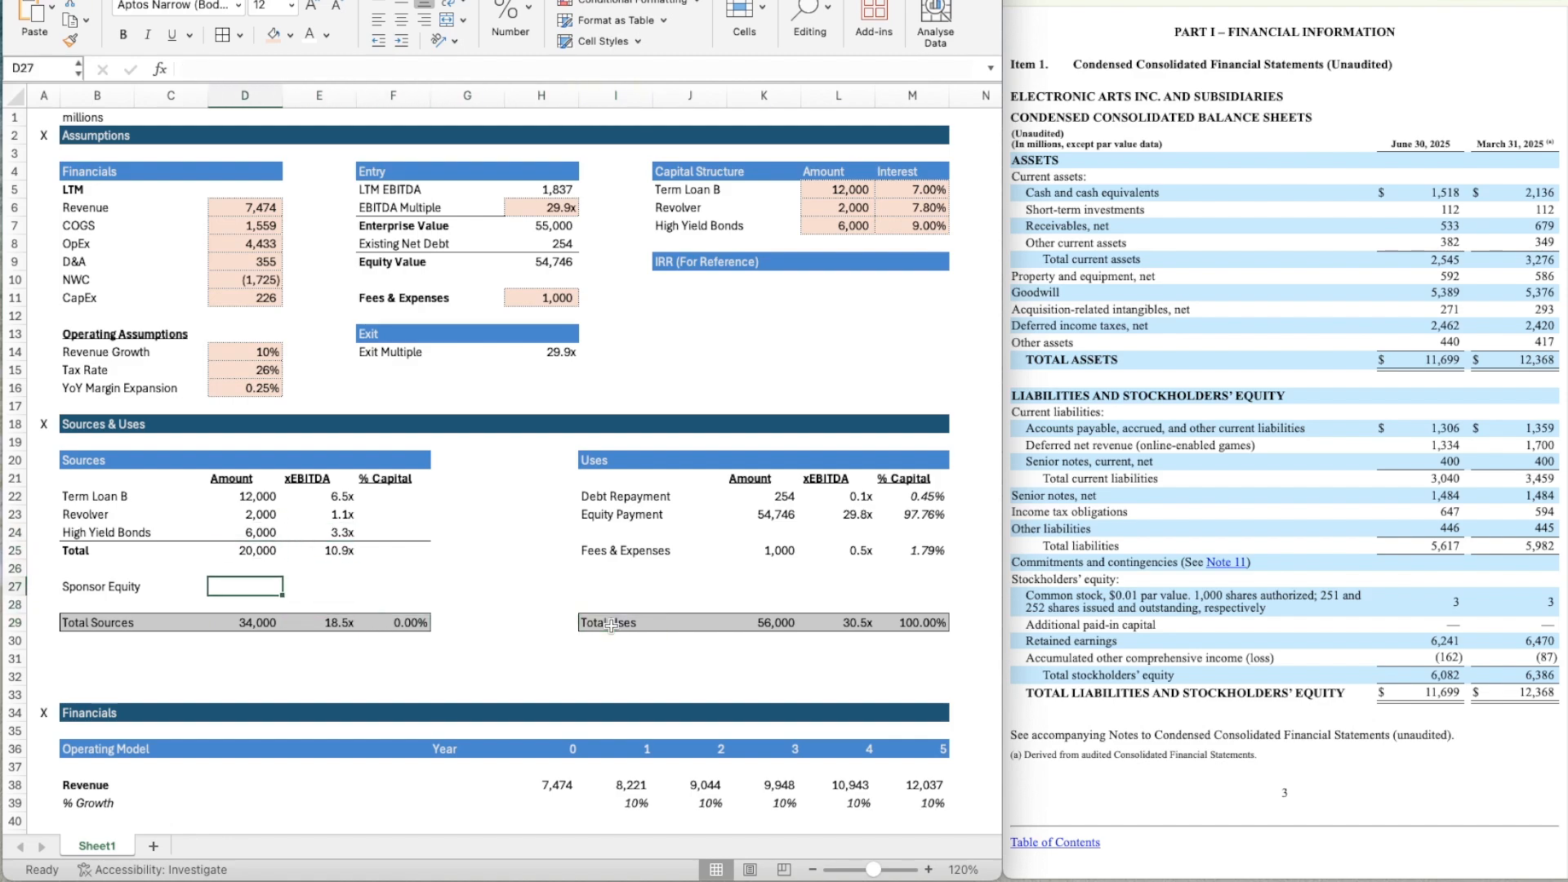
Link the Total Sources amount in D29 to the Total Uses amount with the formula =K29.
key(Down)
key(Down)
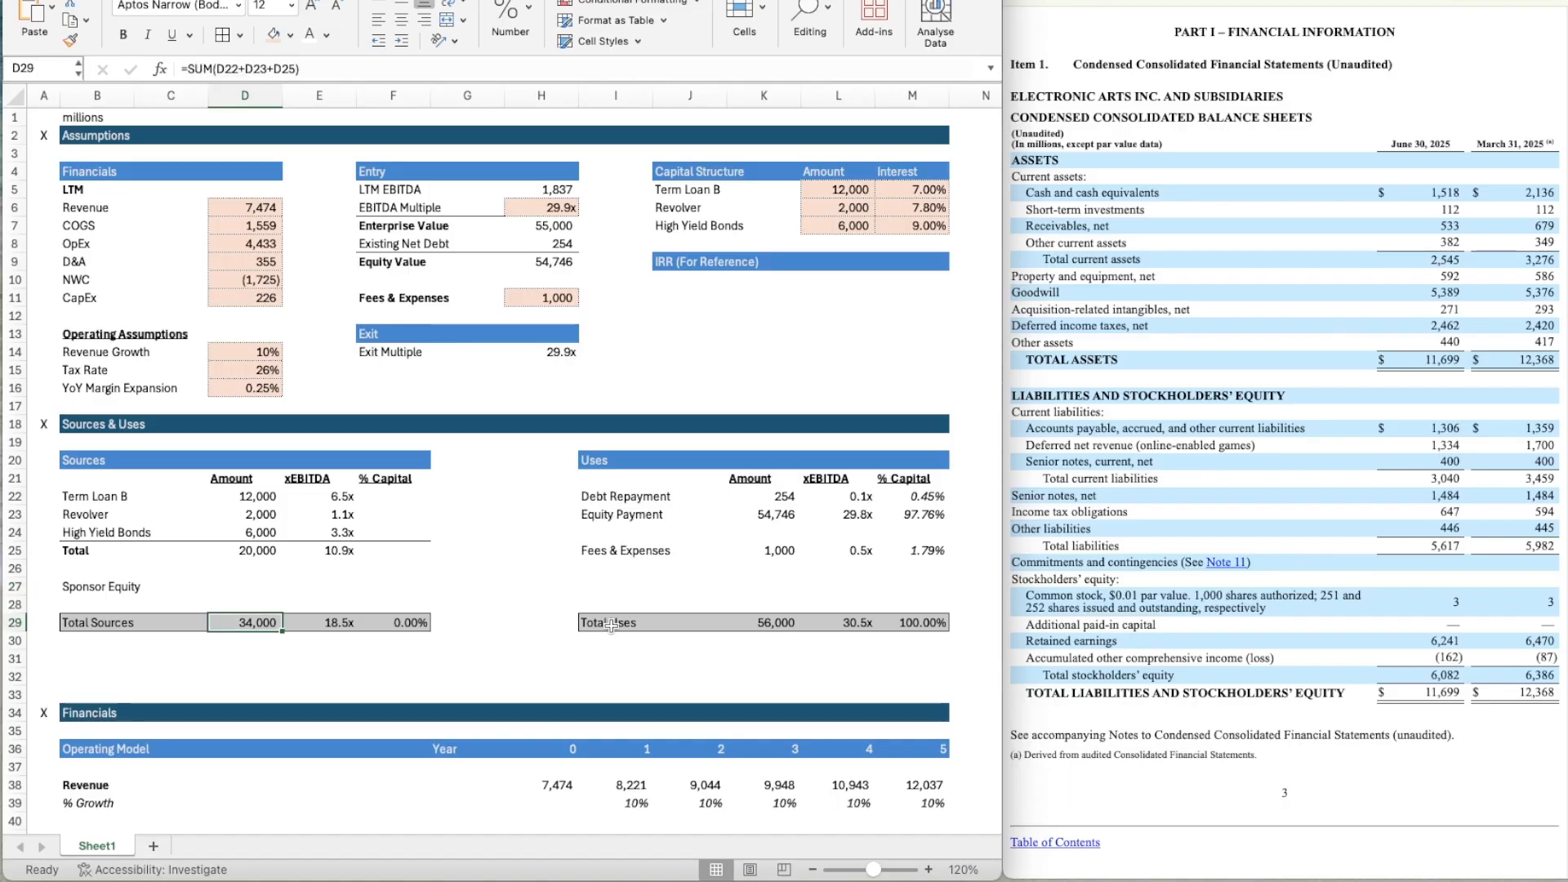
text(=)
click(776, 622)
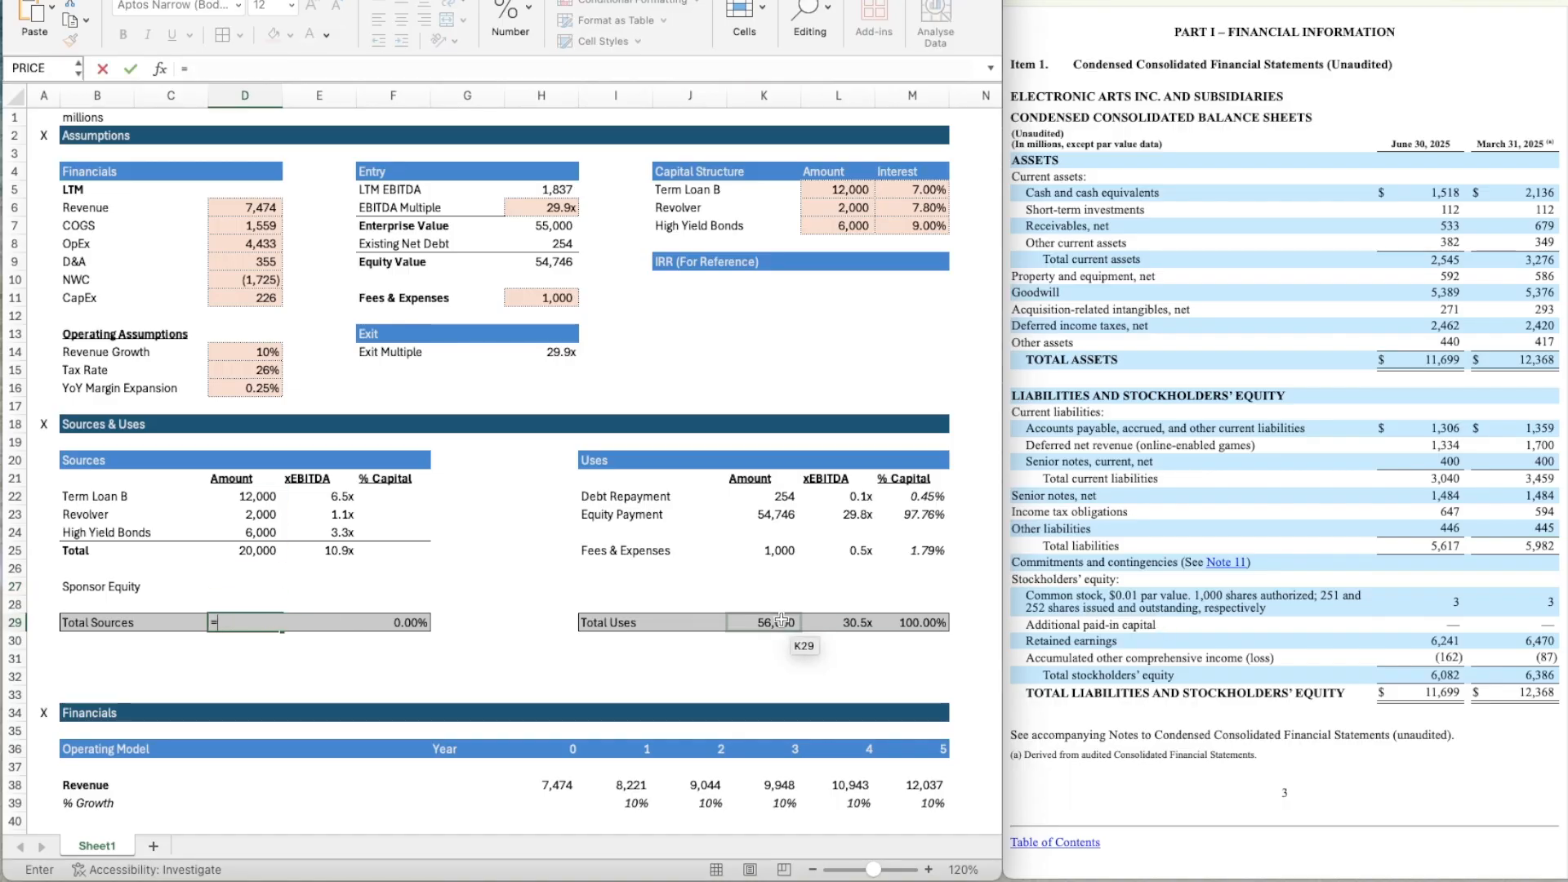
key(Return)
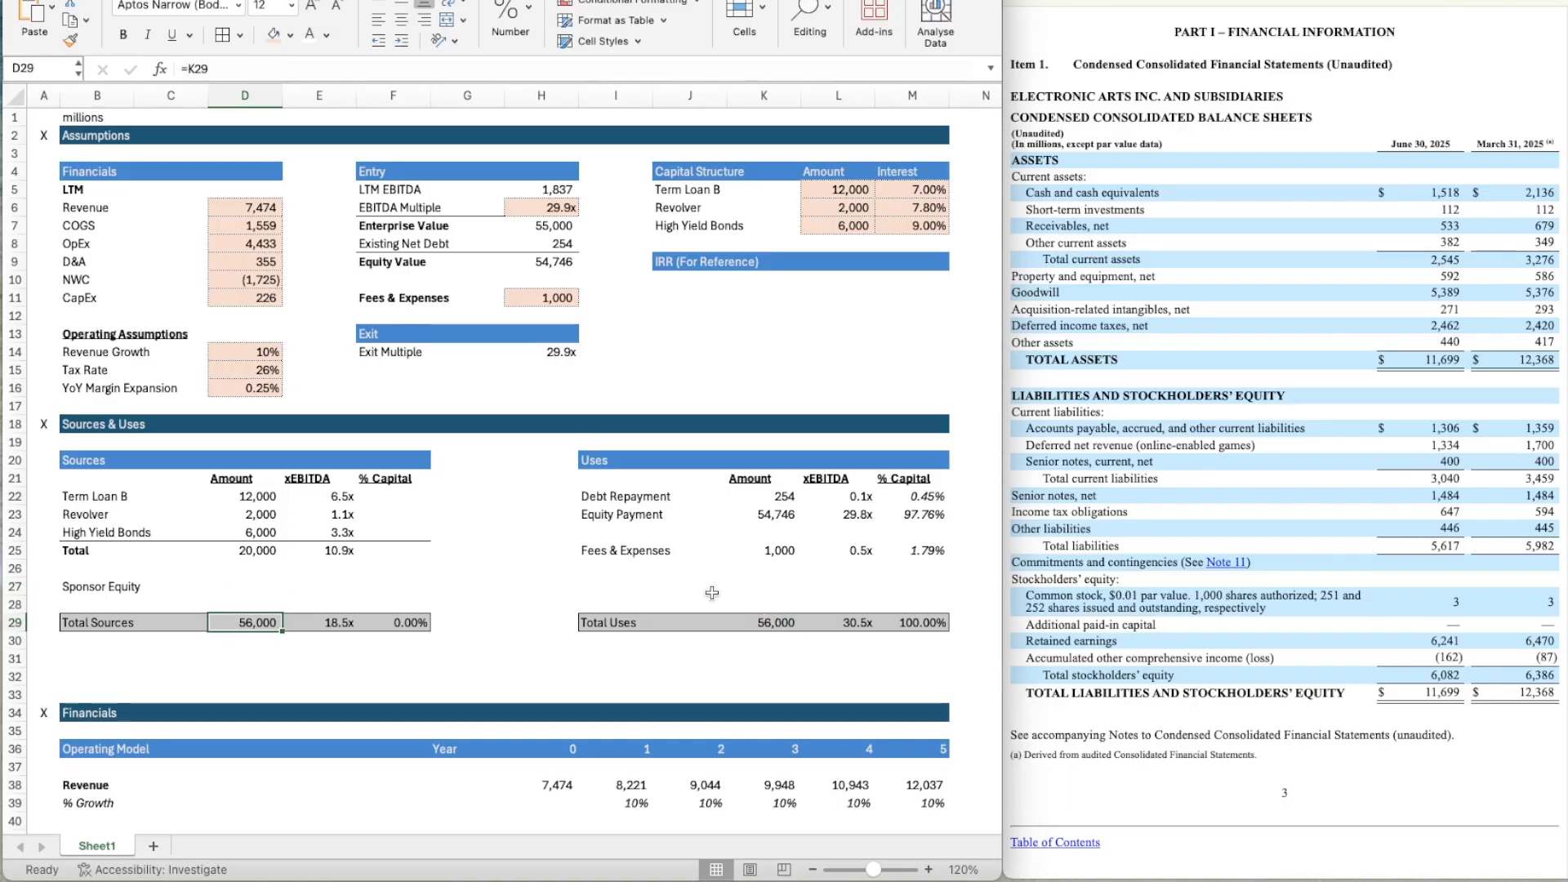
Calculate the Sponsor Equity amount in D27 as total sources less total debt with the formula =D29-D25.
key(Up)
key(Up)
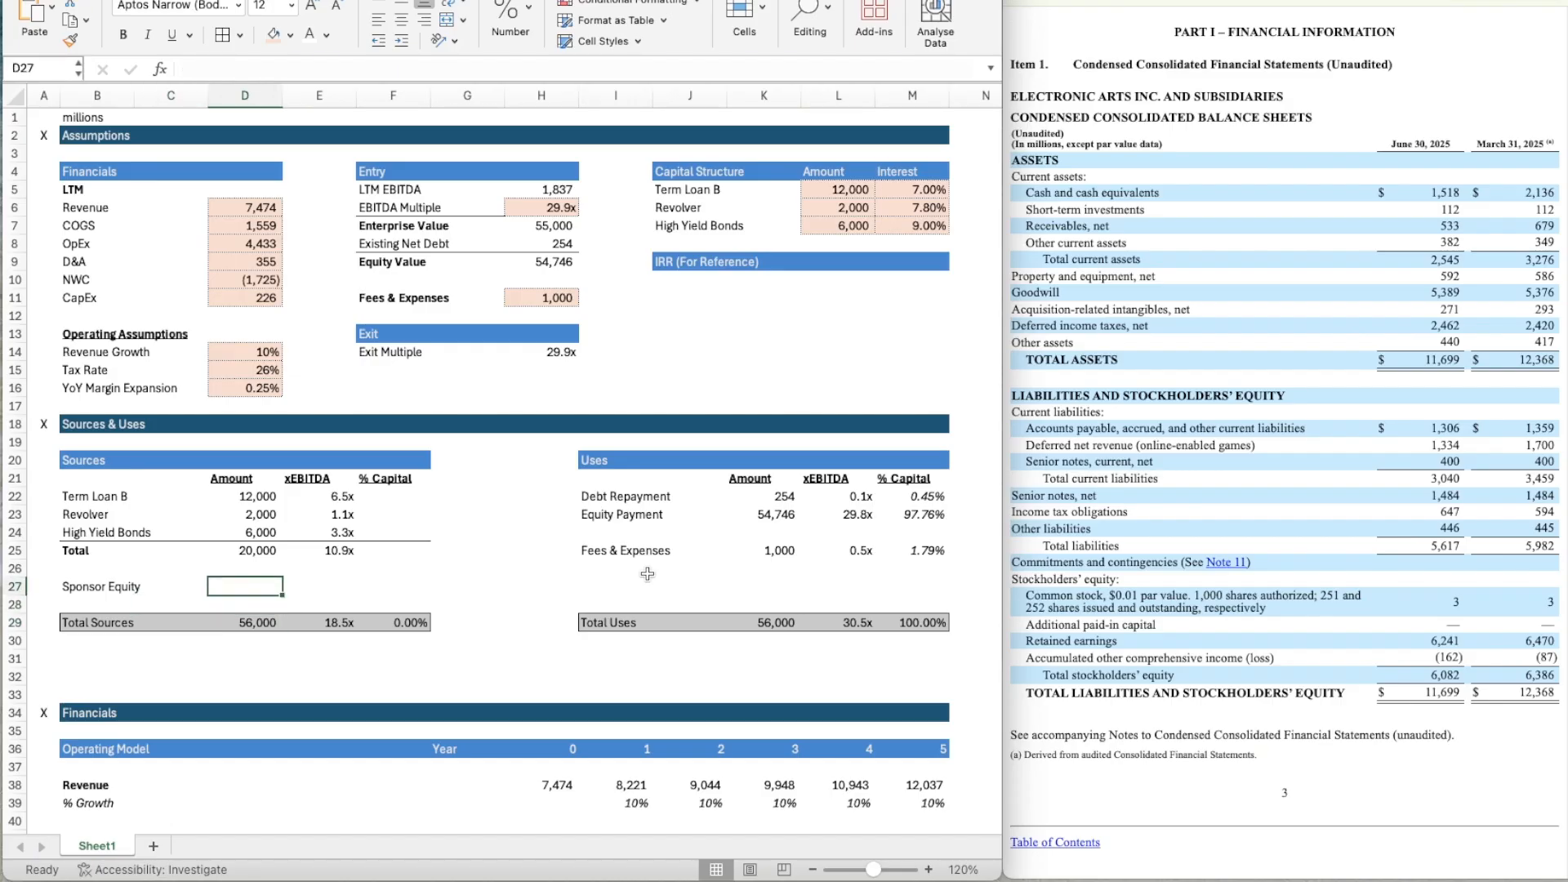
text(=)
key(Down)
key(Down)
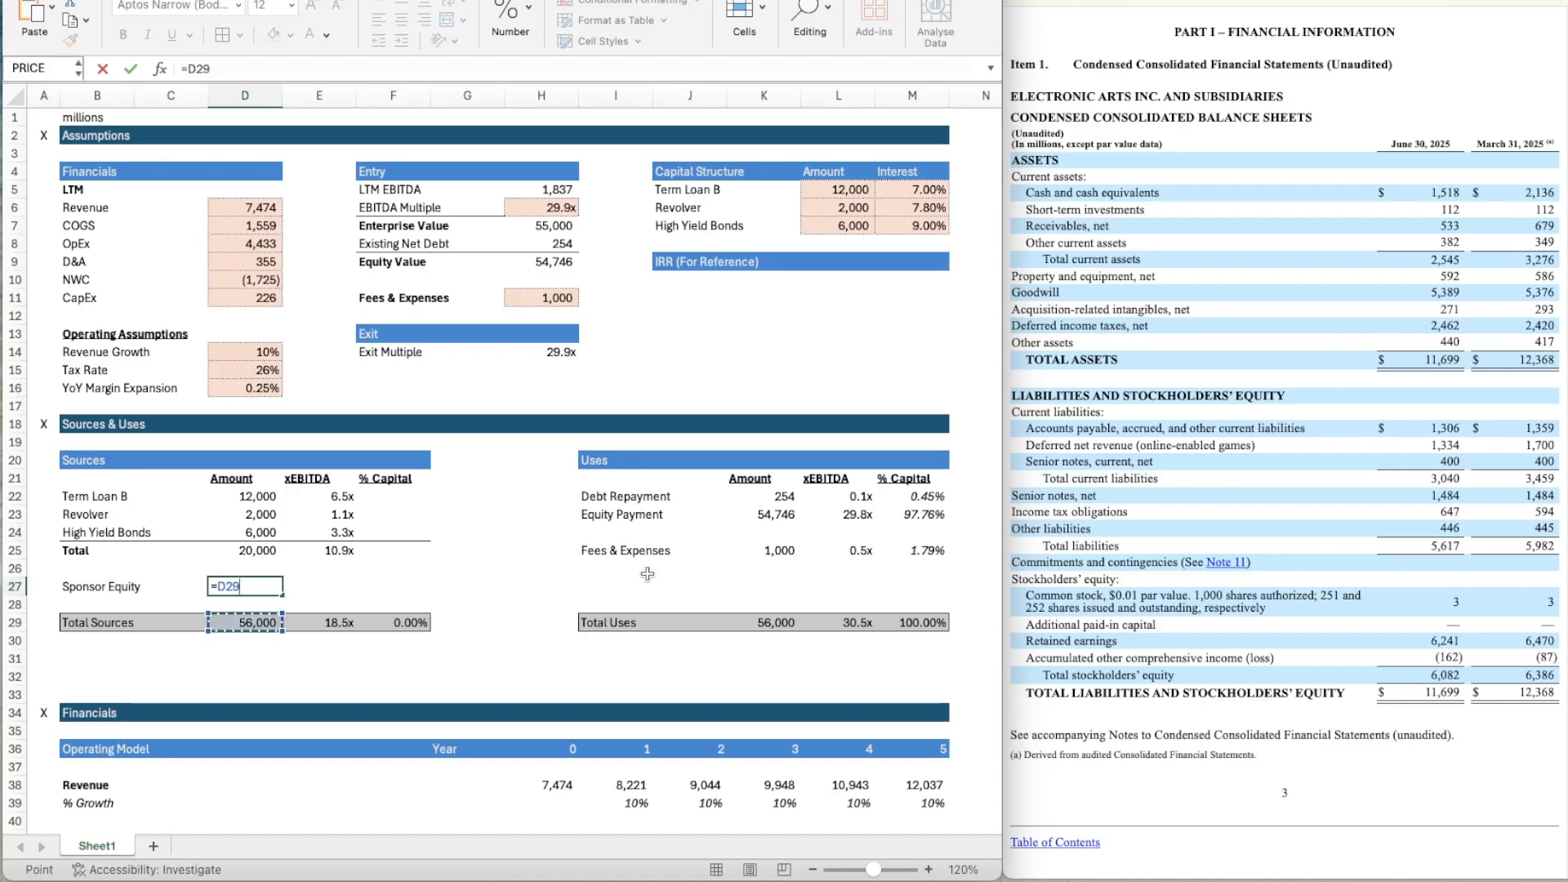
text(-)
key(Up)
key(Up)
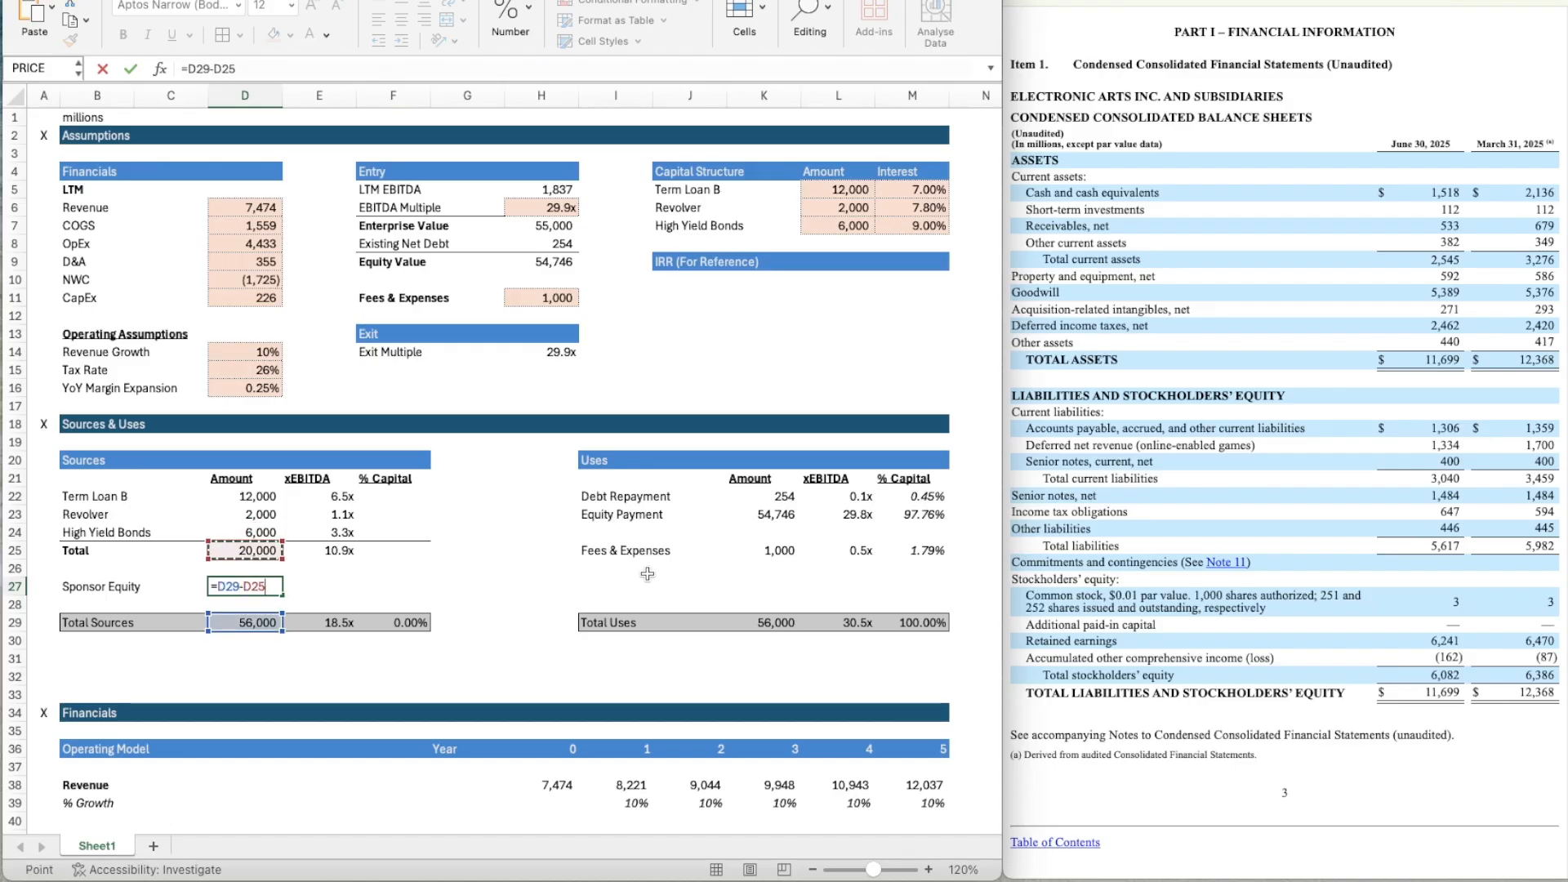
key(Return)
key(Up)
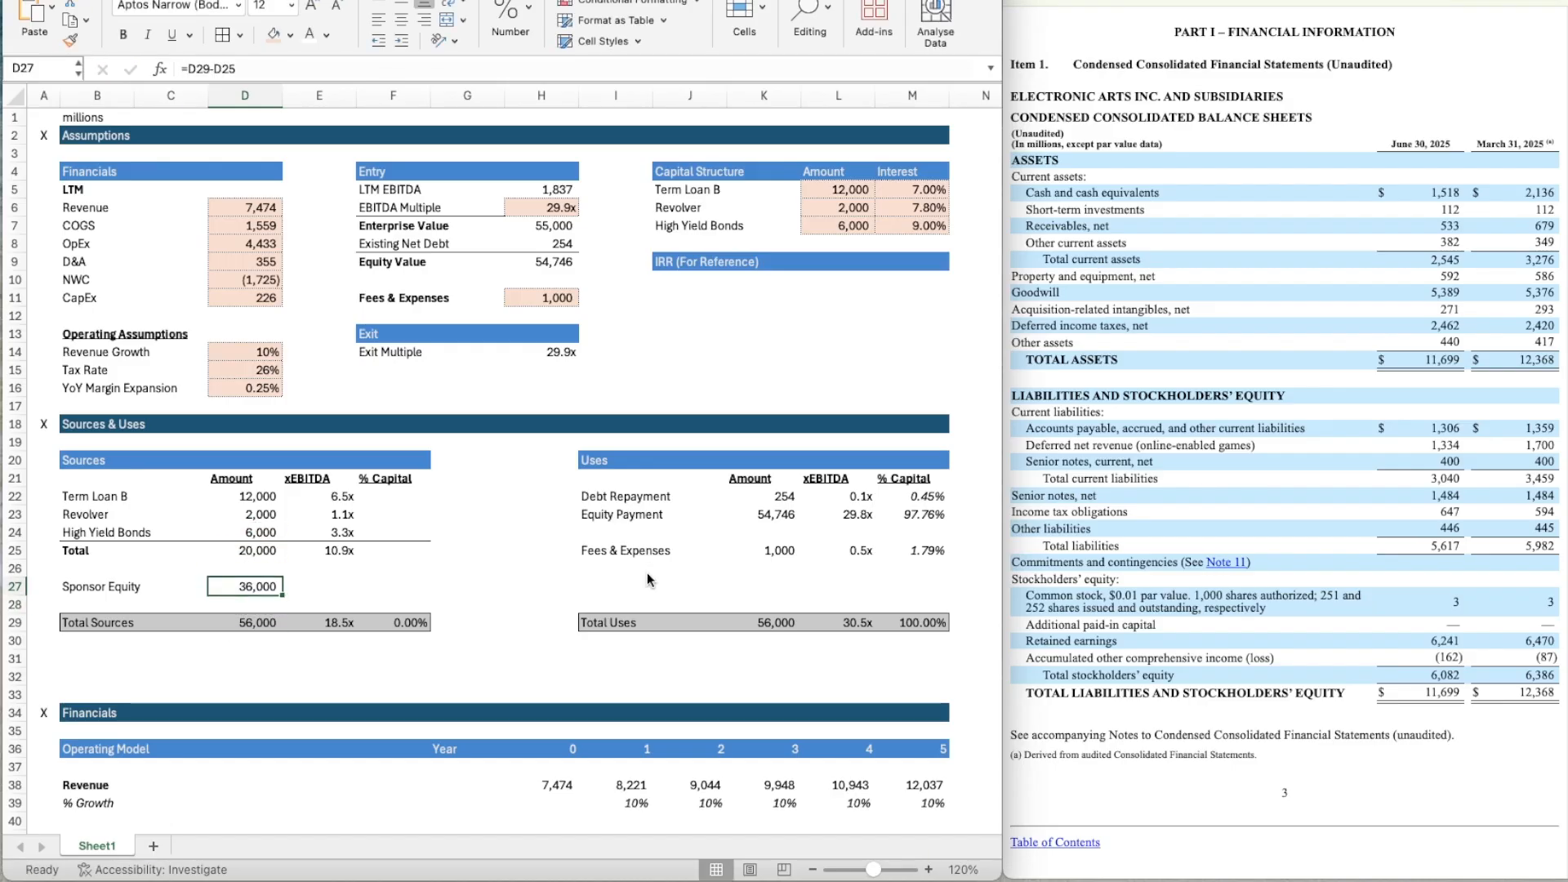
Calculate the Sponsor Equity xEBITDA multiple in E27 as its amount over LTM EBITDA with the formula =D27/H5.
key(Right)
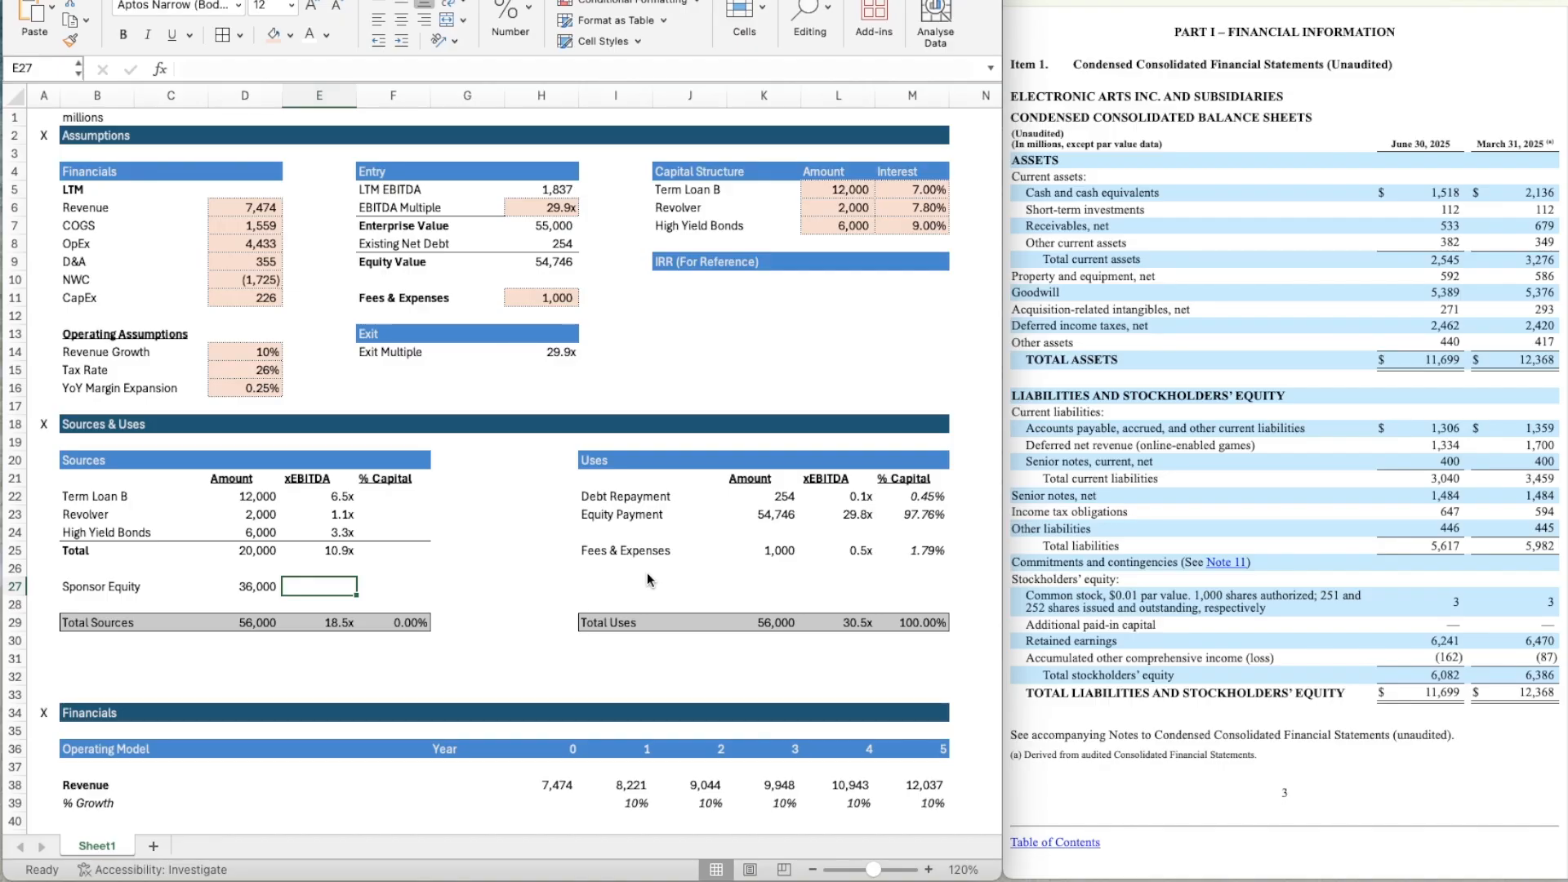
text(=)
key(Left)
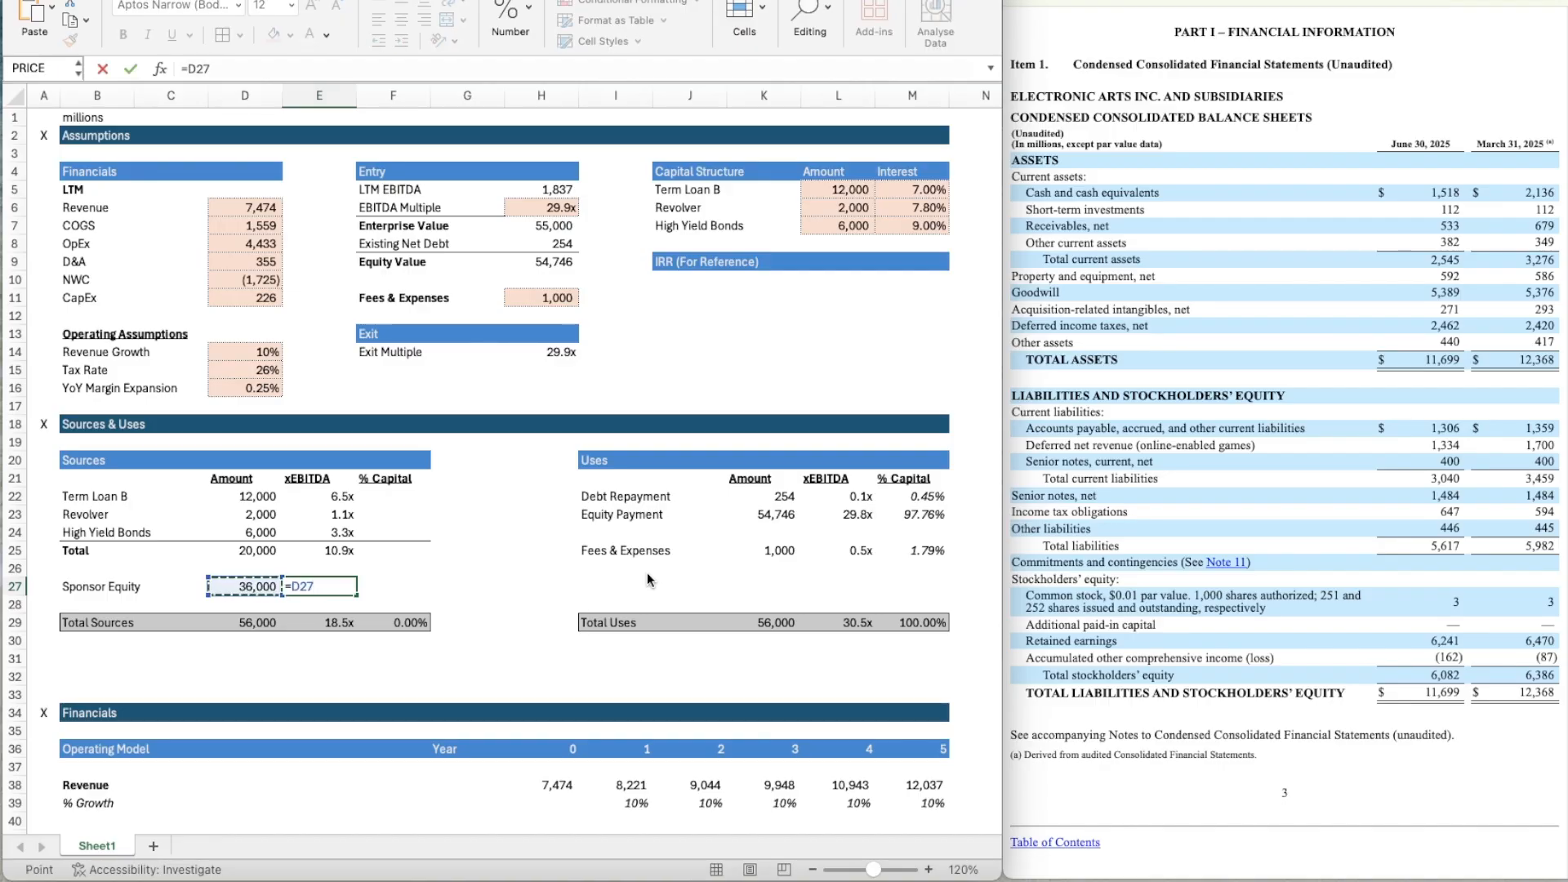
text(/)
click(547, 192)
key(Return)
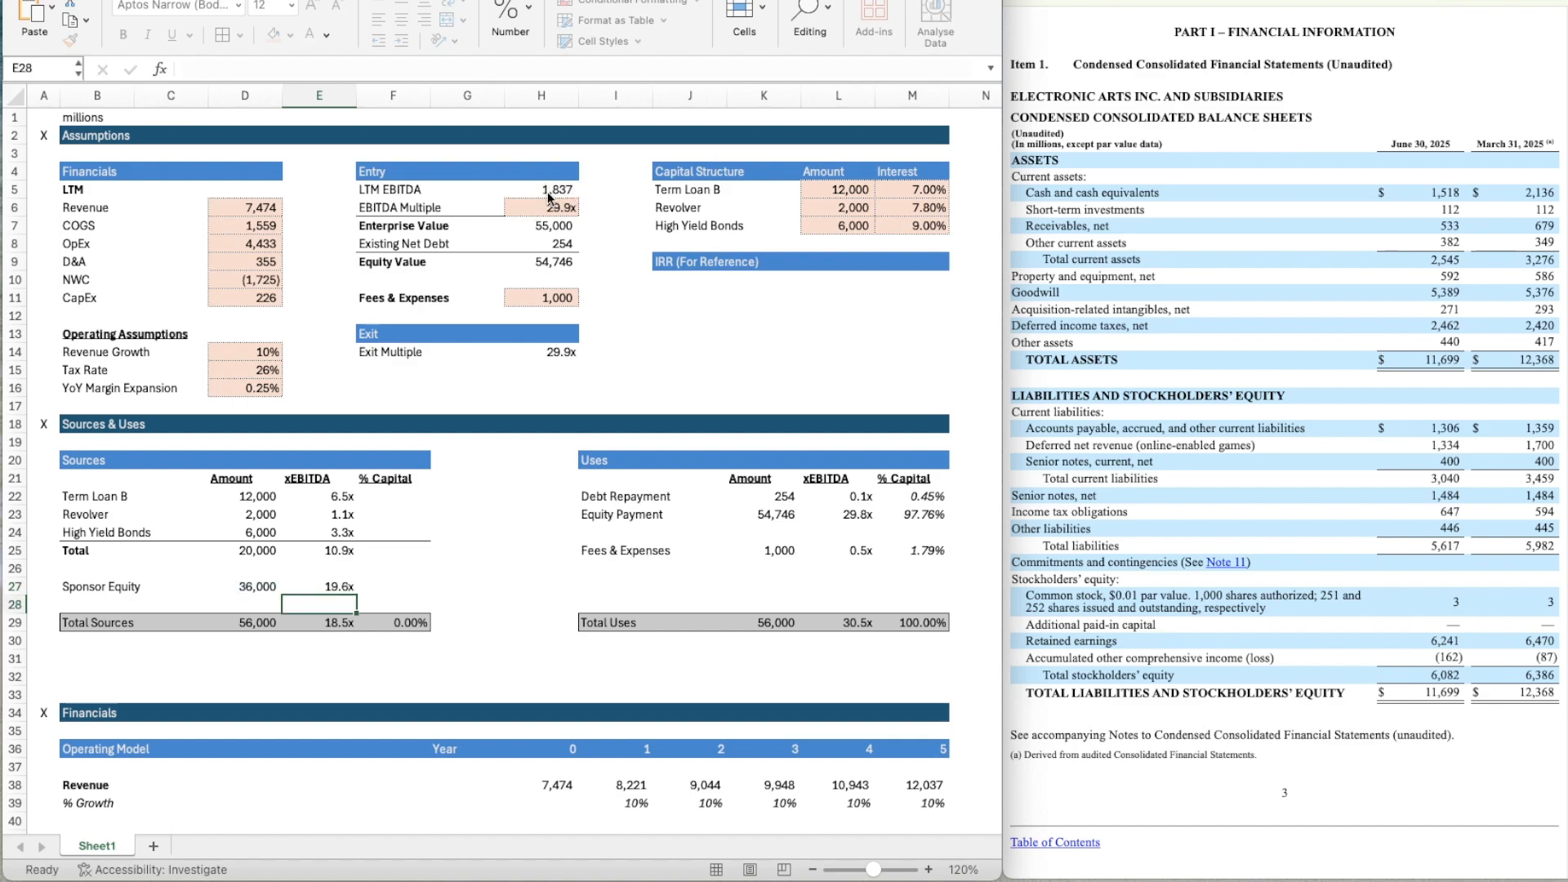
Replace the Total Sources xEBITDA multiple in E29 with the formula =SUM(E27,E25), adding the sponsor equity and total debt multiples.
key(Down)
key(Down)
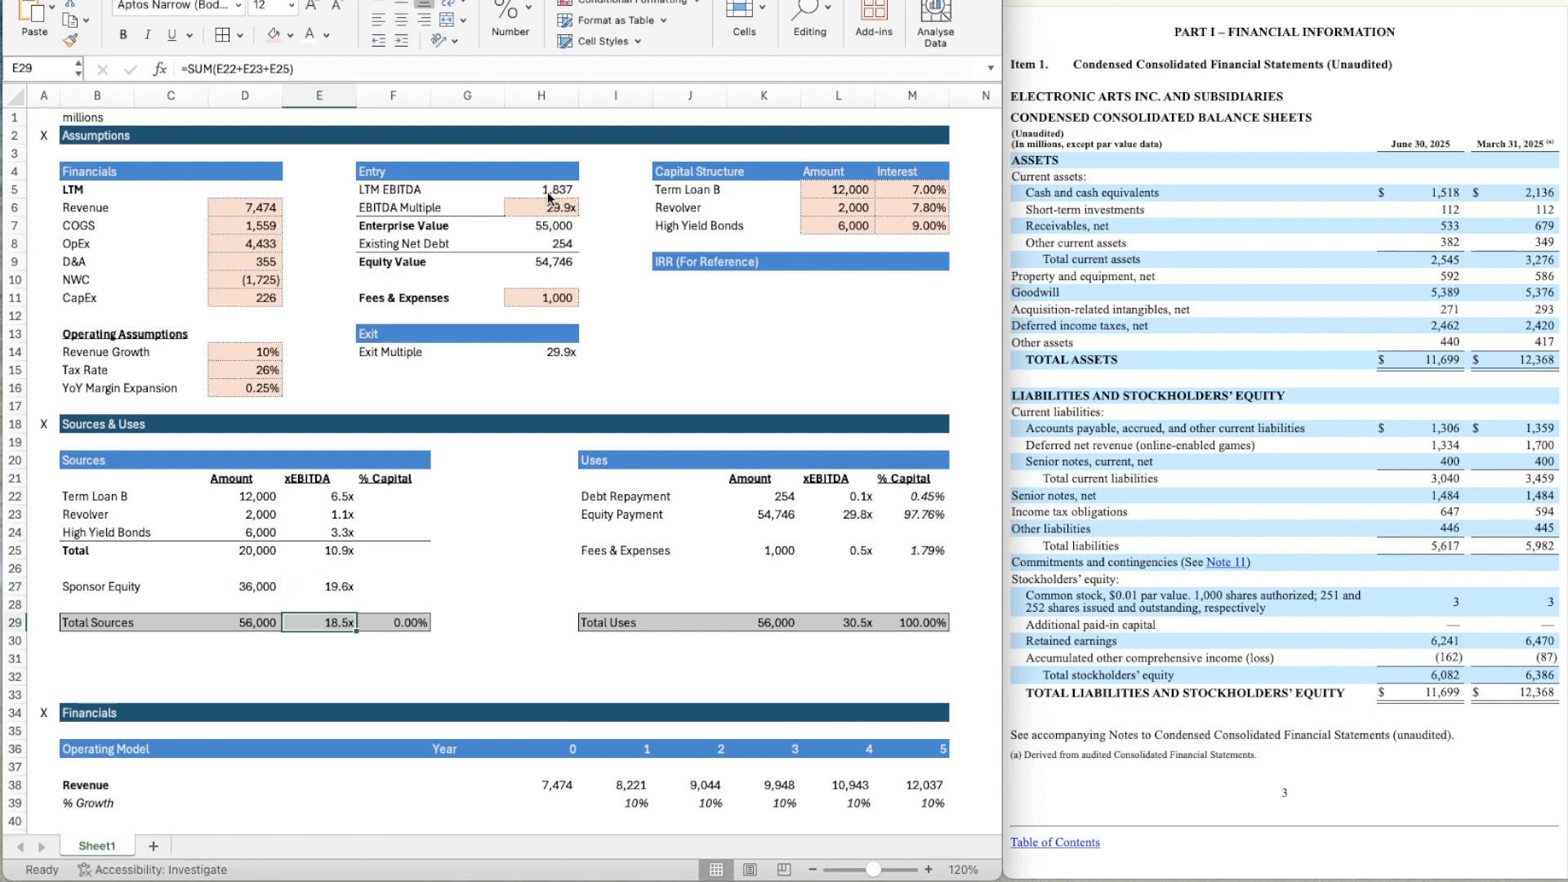
text(=SUM()
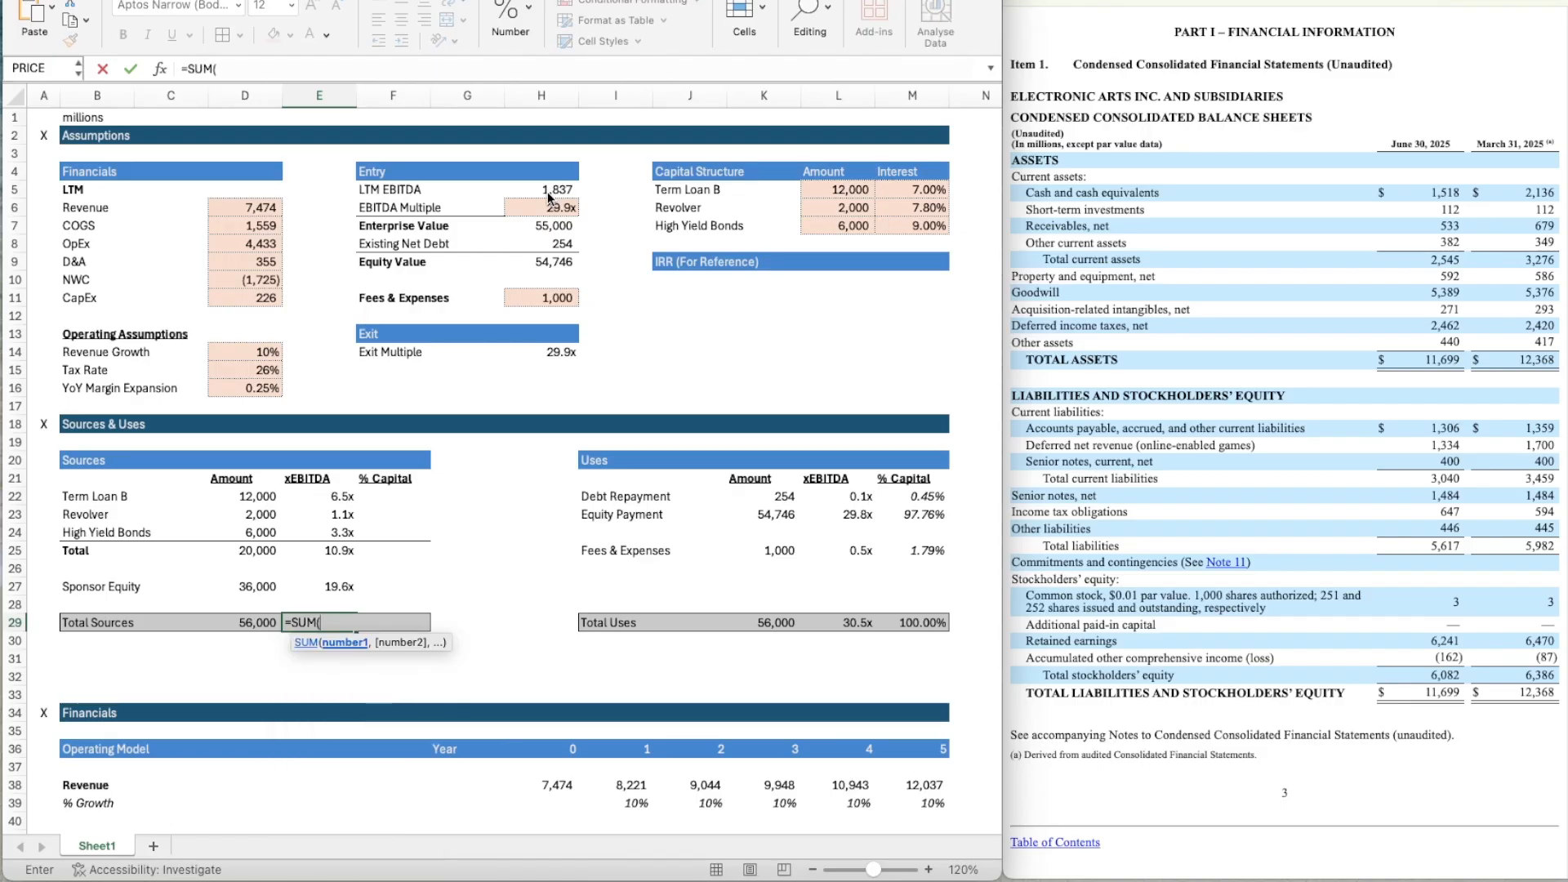
key(Up)
key(Up)
text(,)
key(Up)
key(Up)
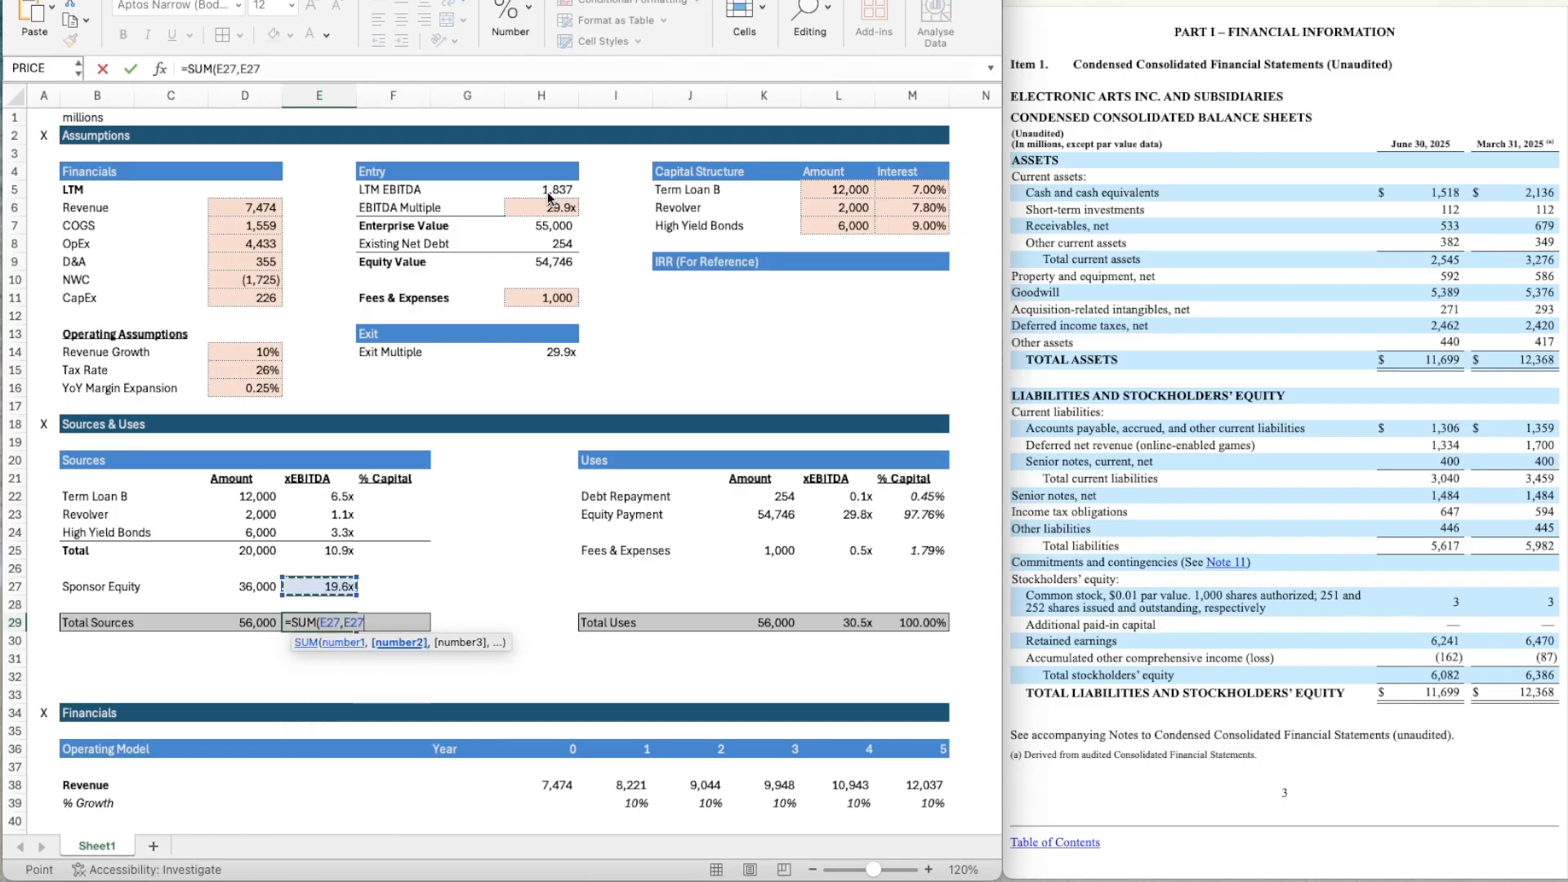
key(Up)
key(Up)
key(Return)
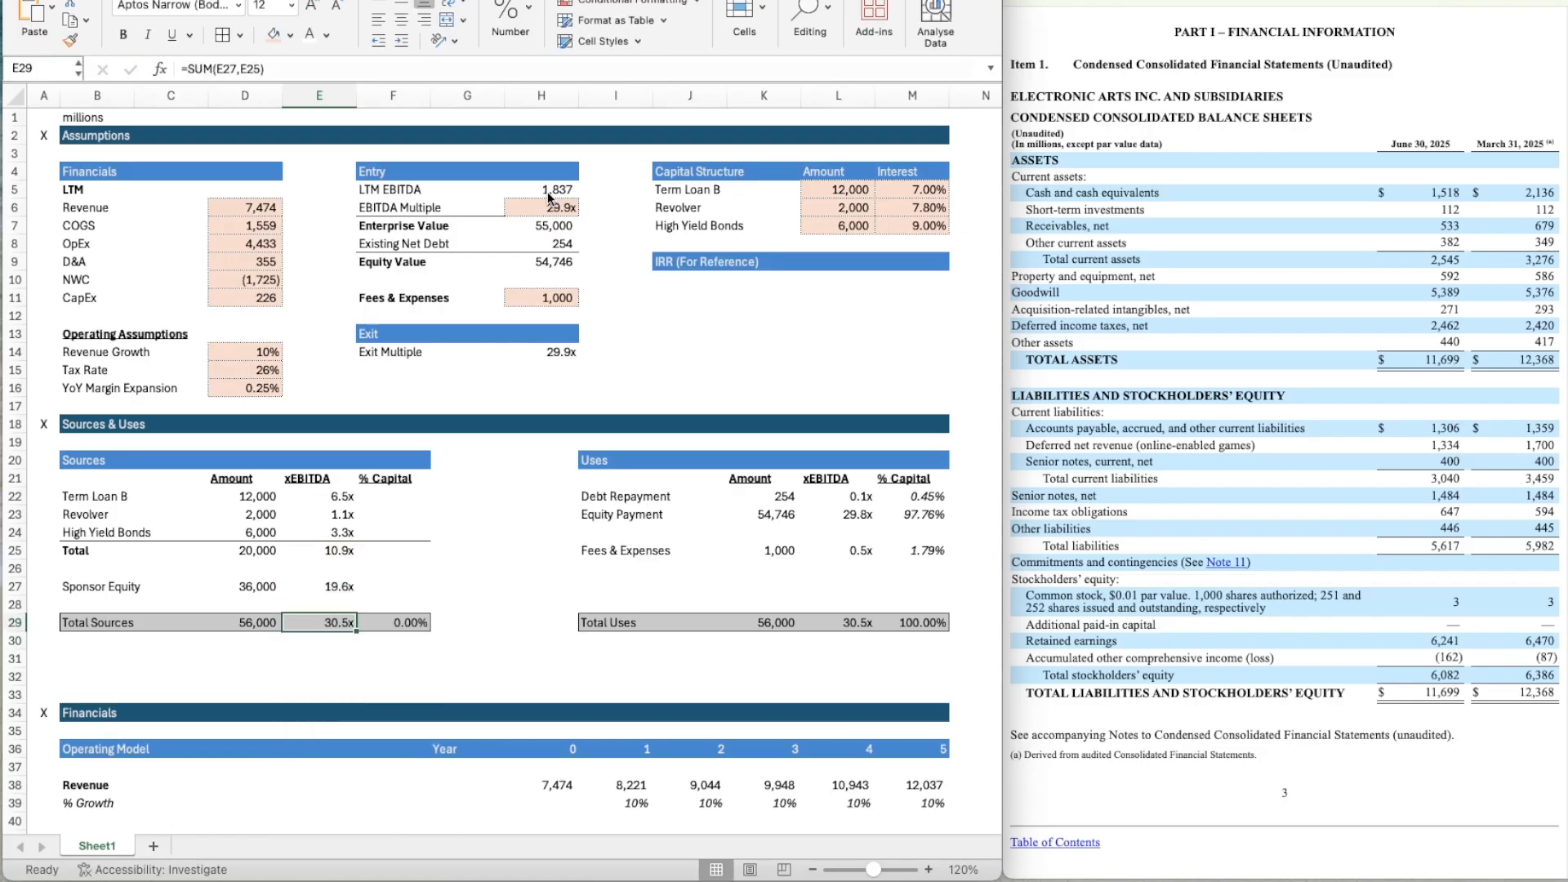
Calculate Term Loan B's % Capital in F22 with the formula =D22/$D$29, keeping the total sources reference absolute.
key(Right)
key(Up)
key(Up)
key(Up)
key(Up)
key(Up)
key(Up)
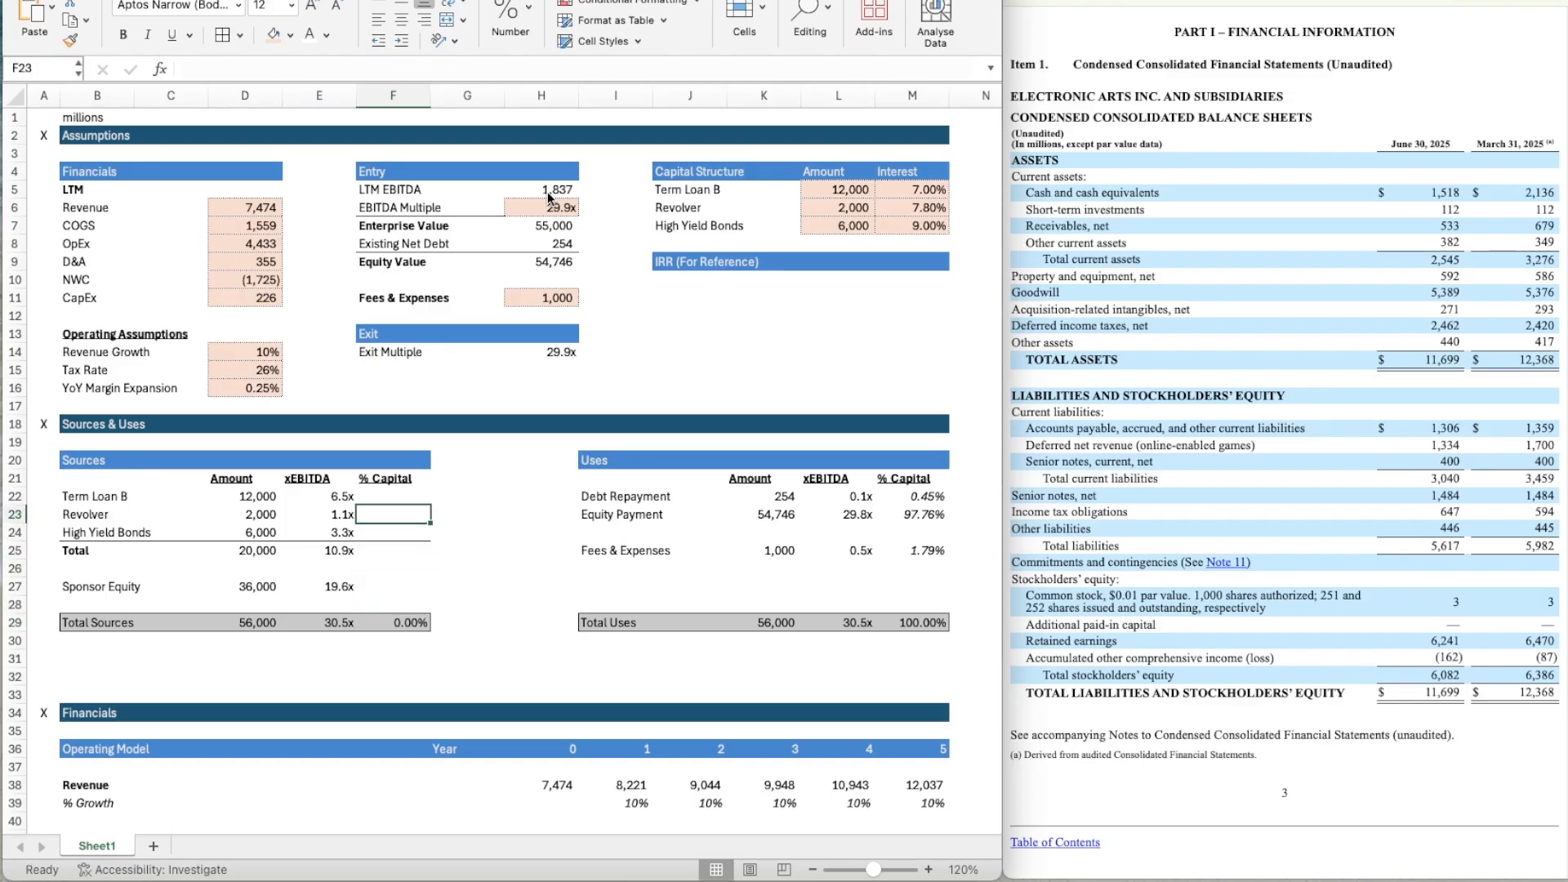
key(Up)
text(=)
key(Left)
key(Left)
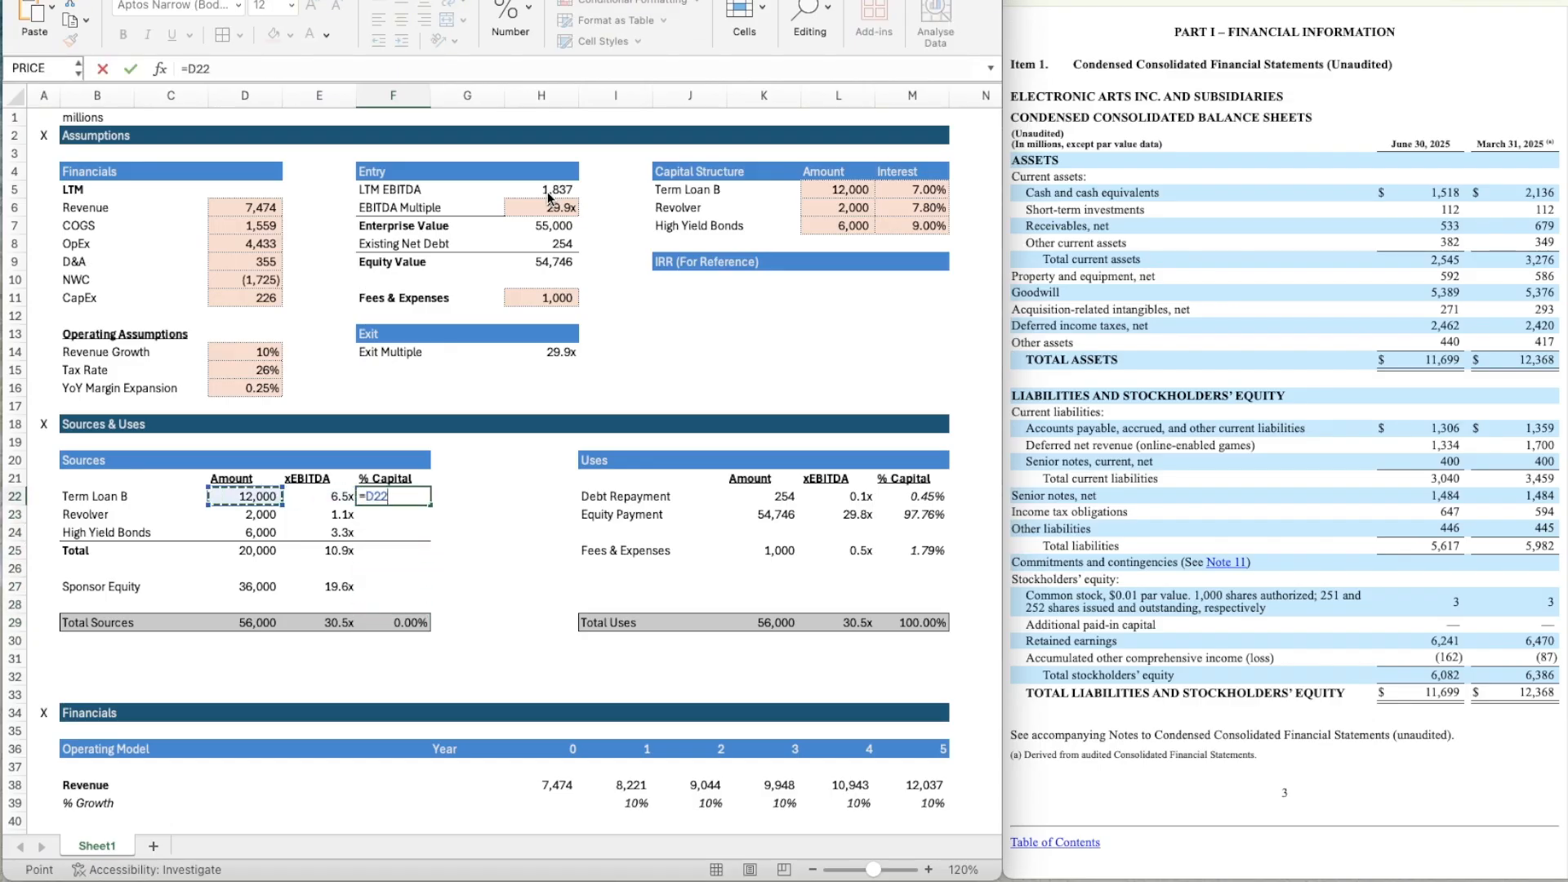
text(/)
key(Left)
key(Left)
key(Down)
key(Down)
key(Down)
key(Down)
key(Down)
key(Down)
key(Down)
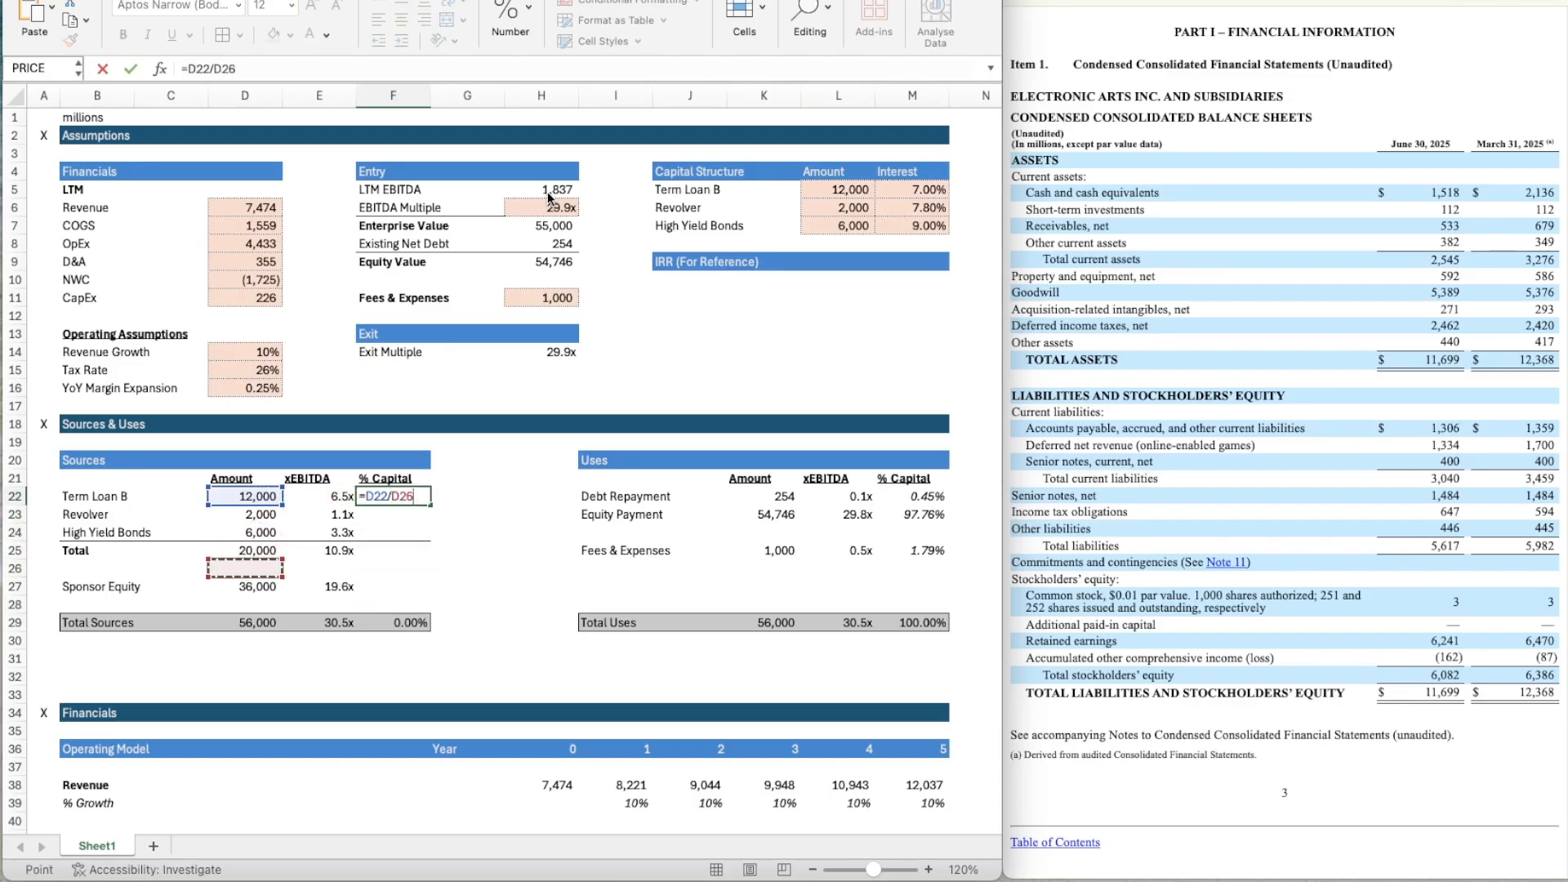
click(393, 496)
text($)
key(Right)
text($)
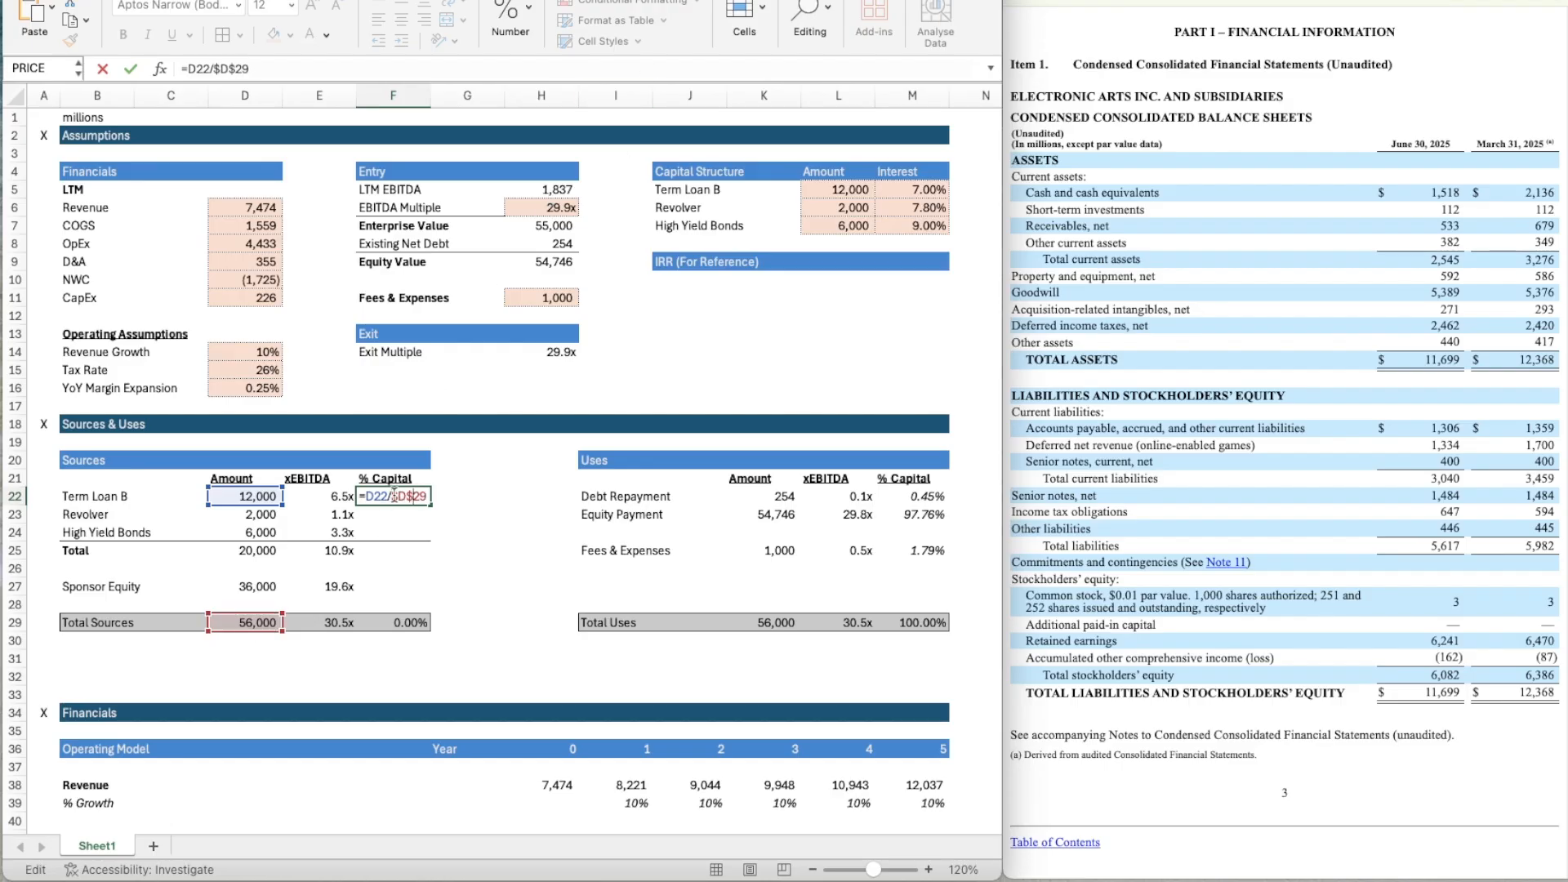
key(Return)
Copy the italic percentage formatting of the Debt Repayment % Capital cell M22 onto F22.
key(Down)
key(Up)
key(Up)
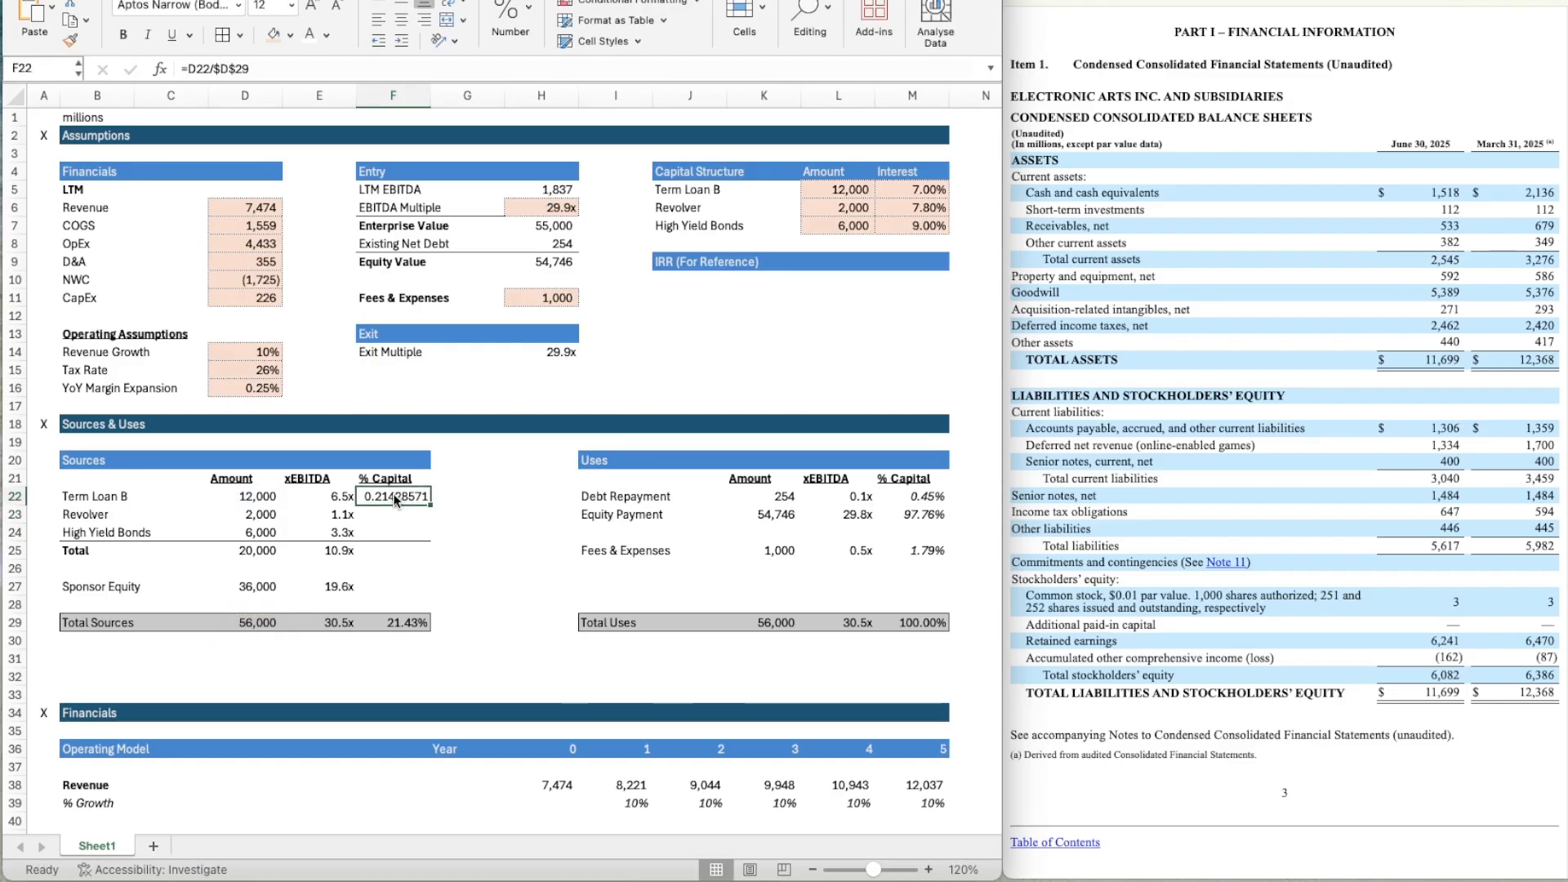
click(933, 499)
key(super+shift+c)
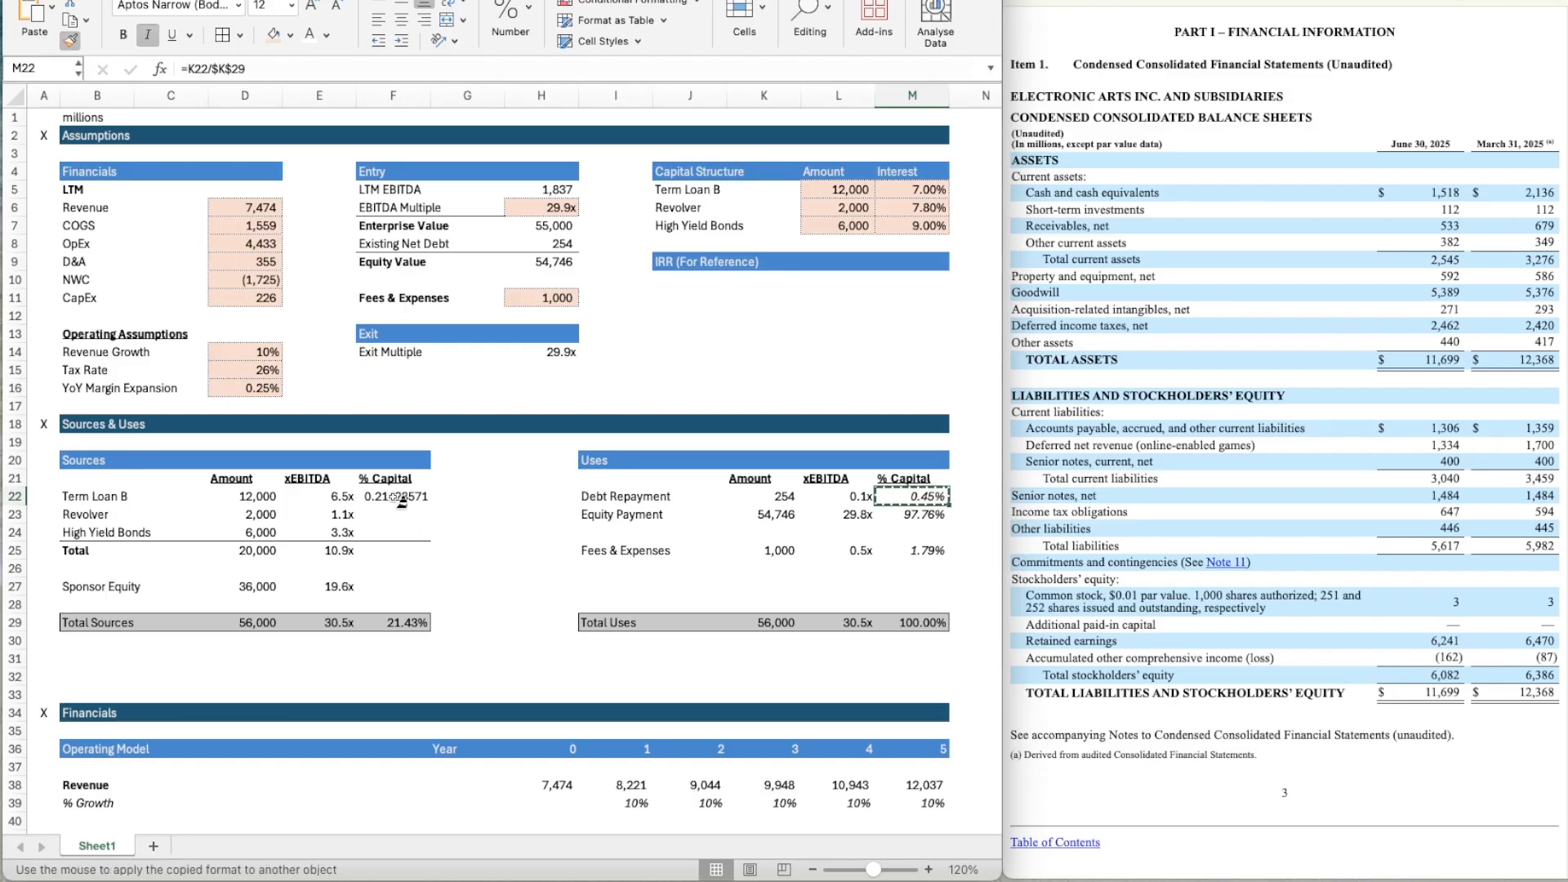
click(399, 500)
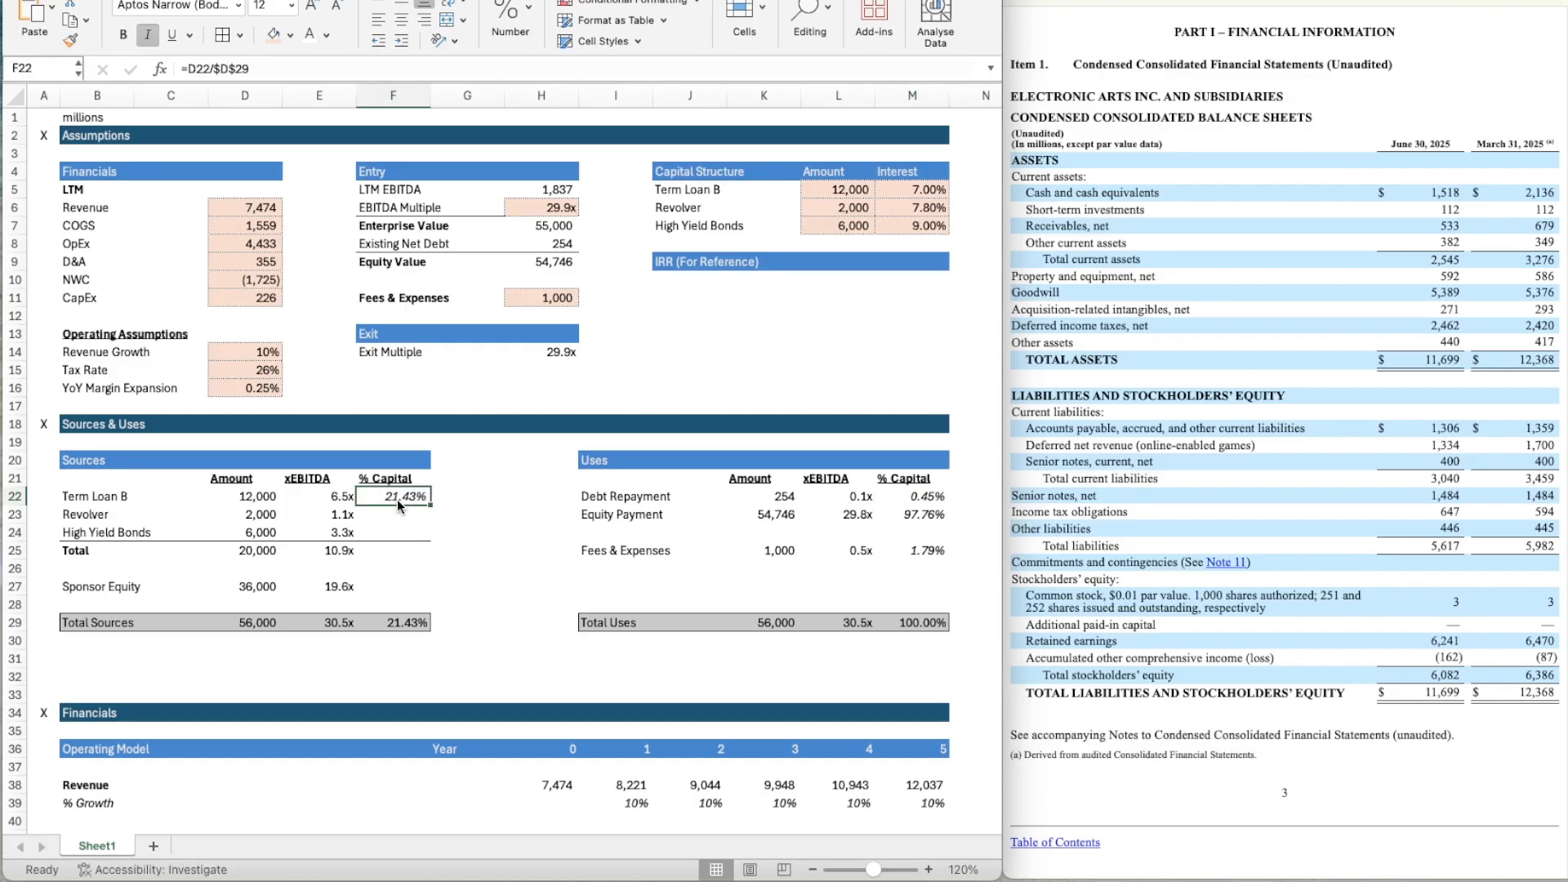
Copy the % Capital formula from F22 into F23:F24 for the Revolver and High Yield Bonds.
key(super+c)
key(Down)
key(shift+Down)
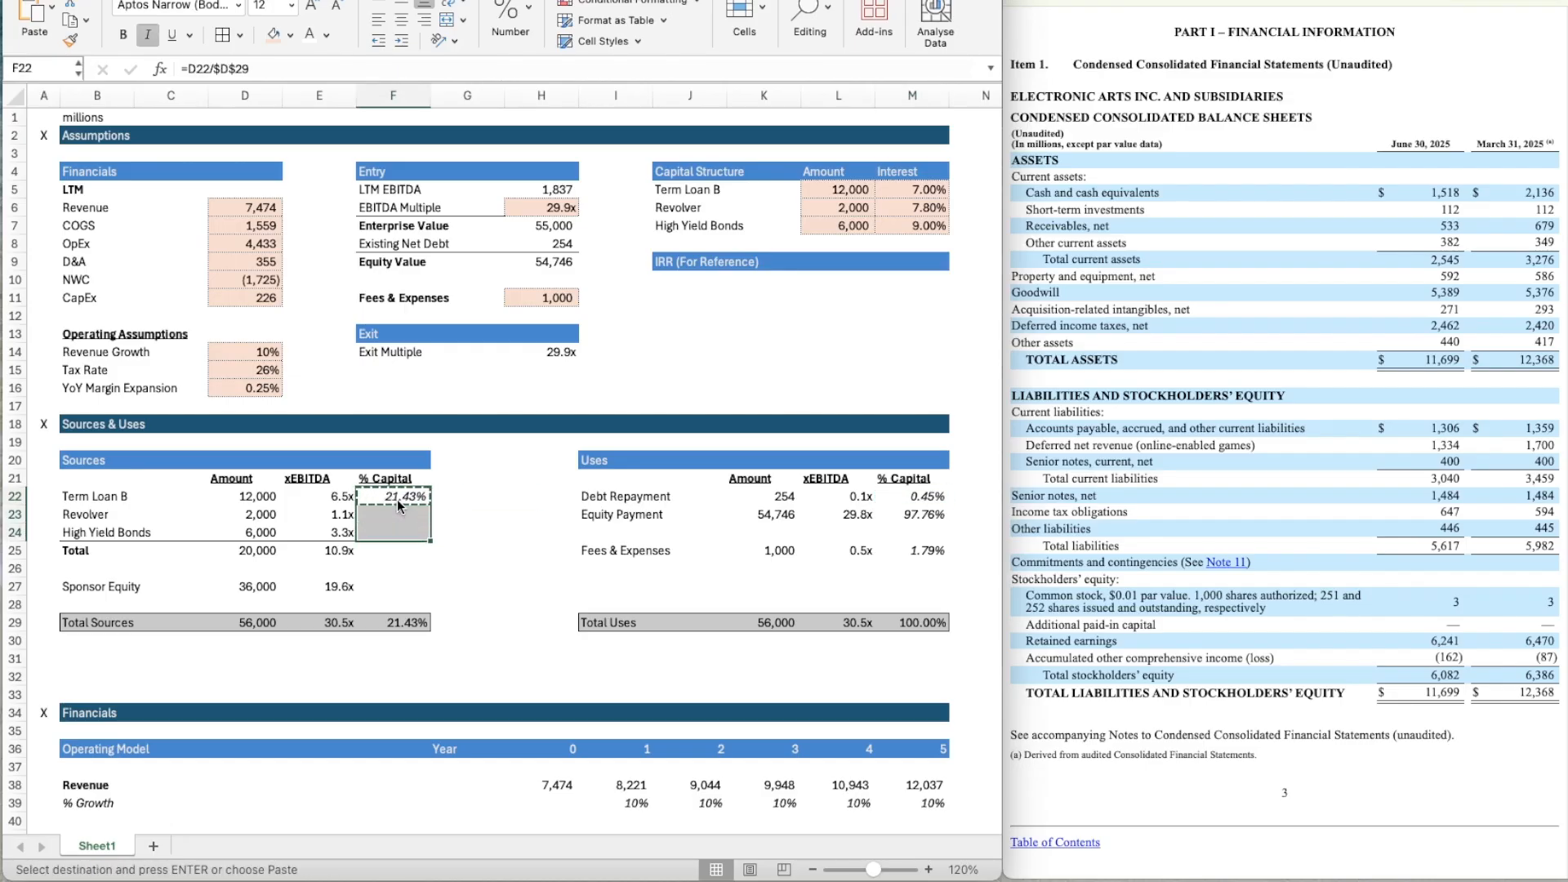
key(super+v)
Sum the three debt tranches' % Capital in the Total row cell F25 with a SUM over F22:F24.
key(Down)
key(Down)
text(=SUM()
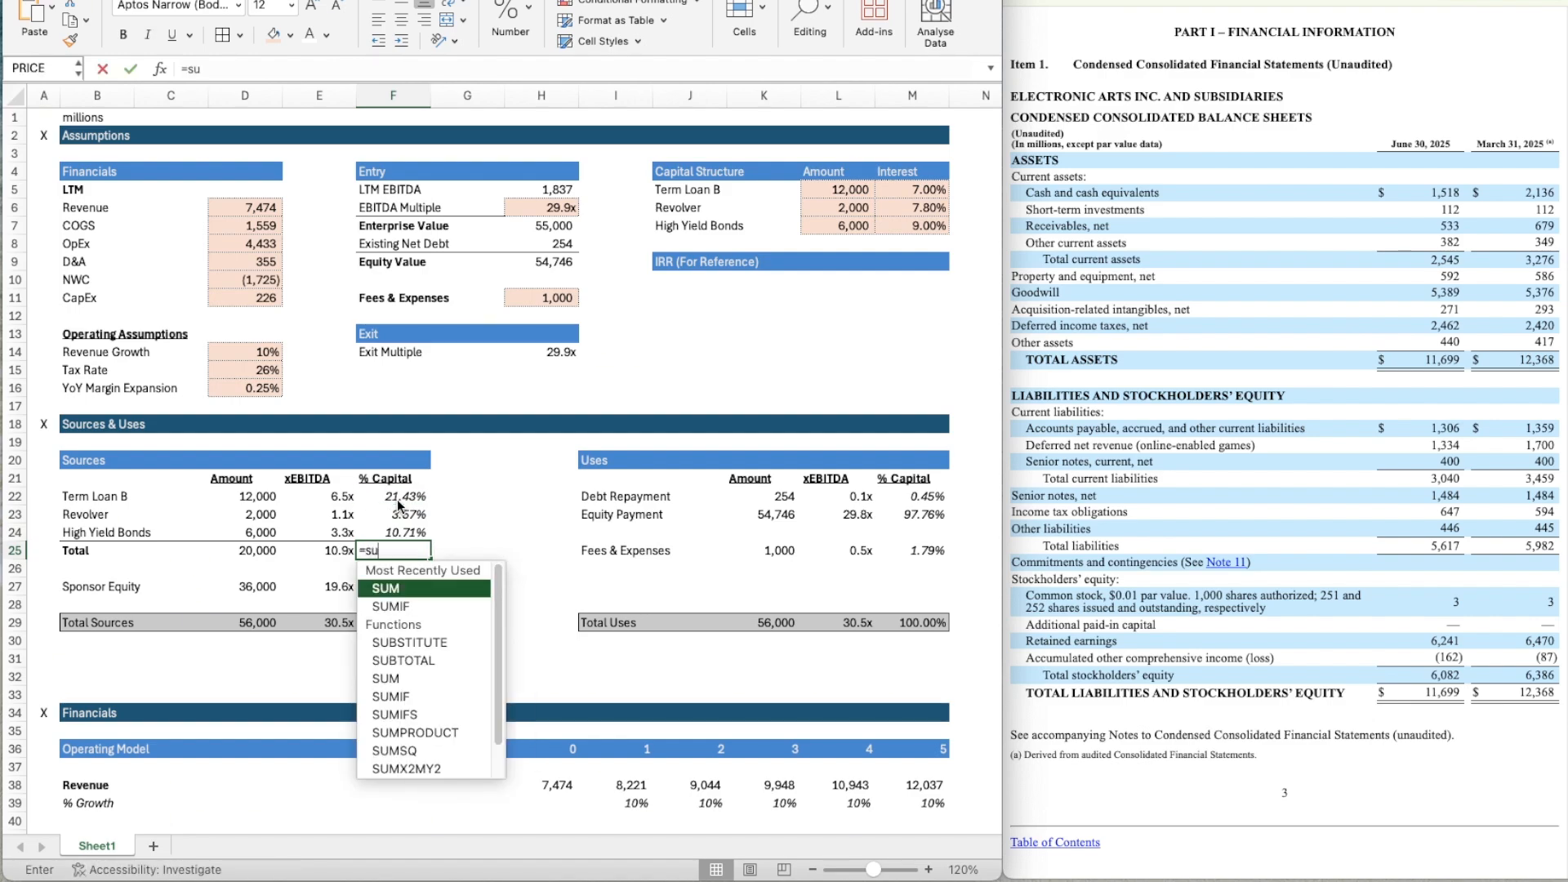
key(Up)
key(shift+Up)
key(shift+Up)
key(Return)
Calculate the Sponsor Equity % Capital in F27 as its amount over total sources with the formula =D27/D29.
key(Down)
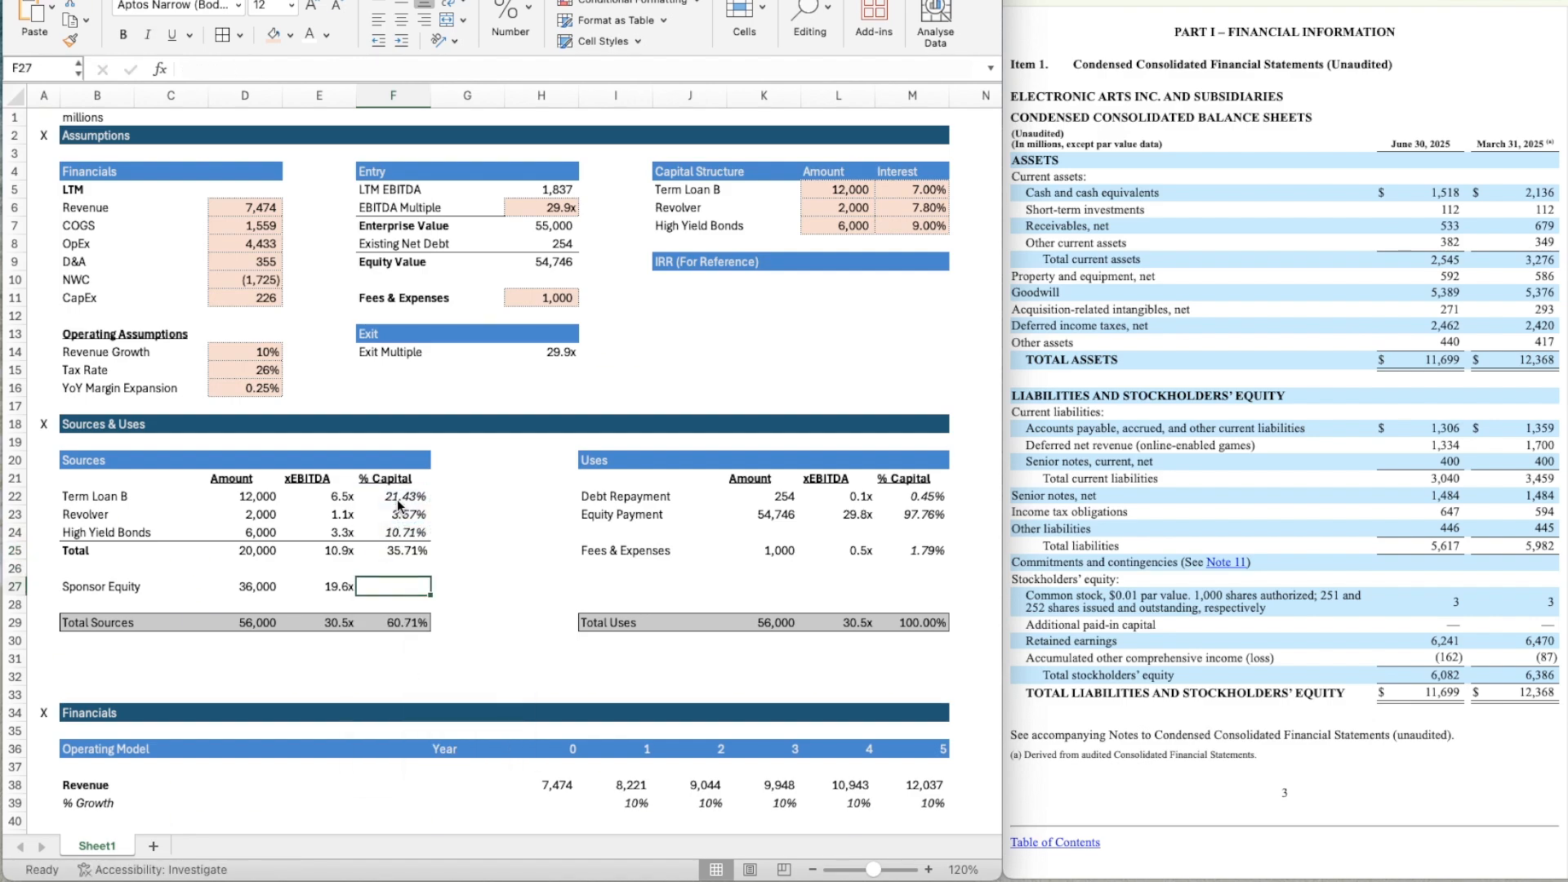
text(=)
key(Left)
key(Left)
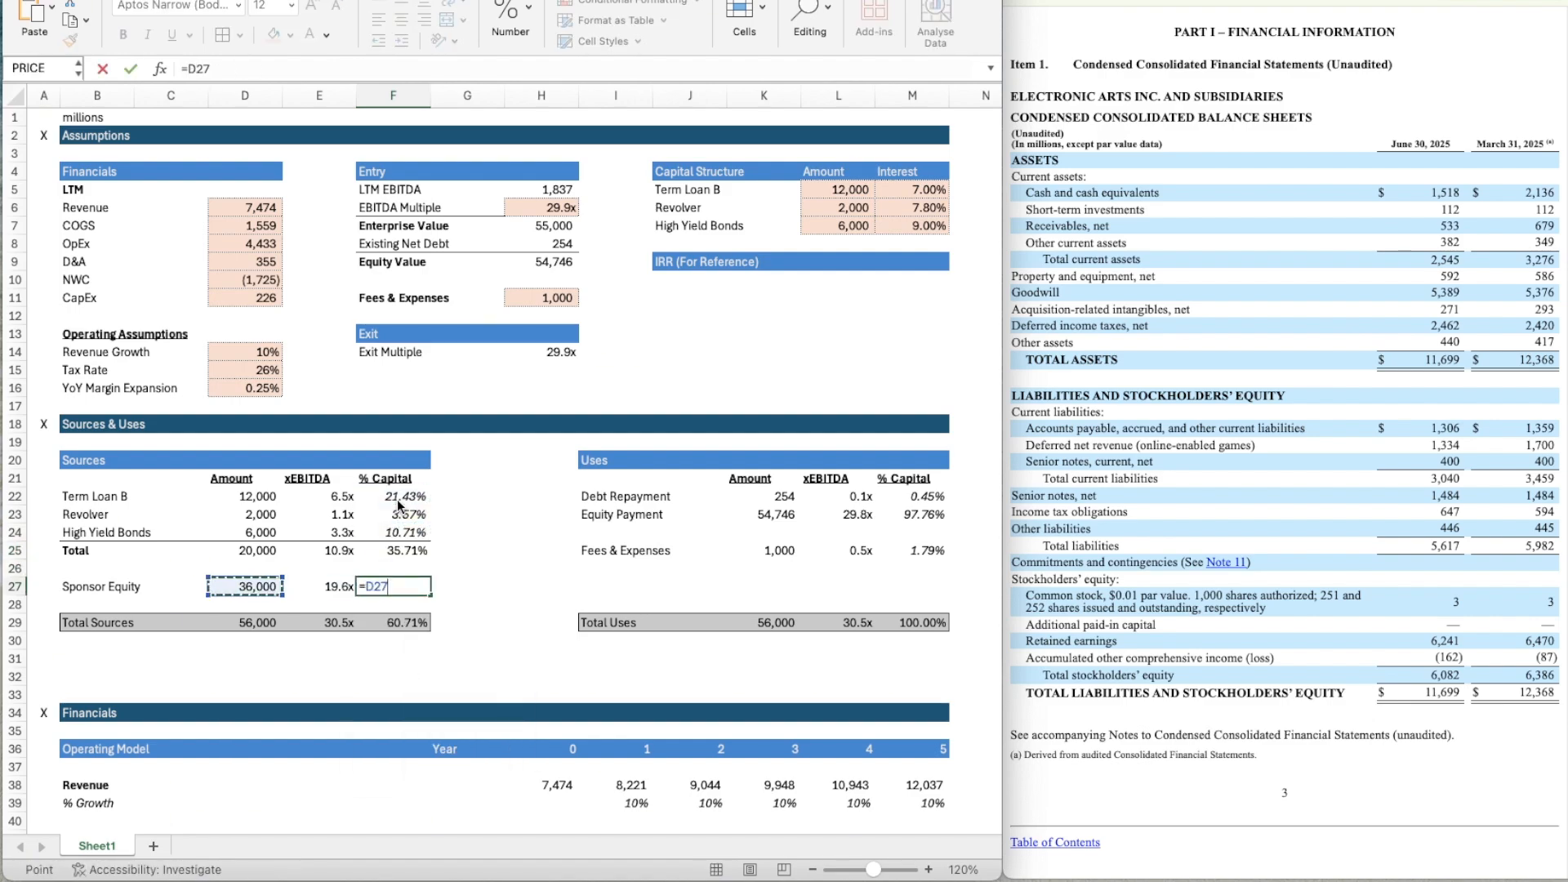
text(/)
key(Left)
key(Left)
key(Down)
key(Down)
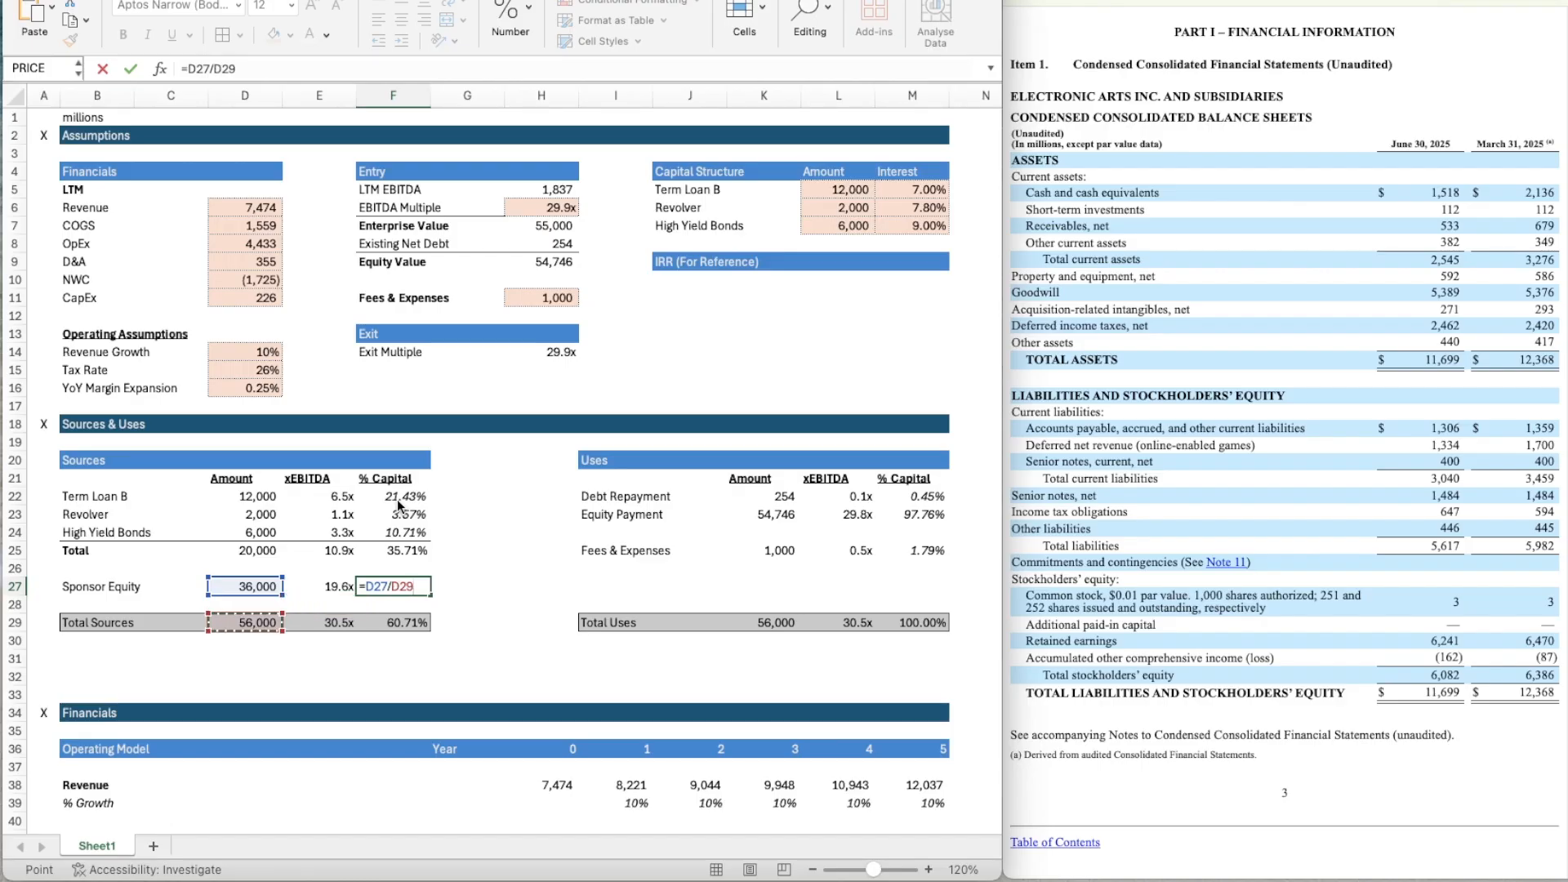
key(Return)
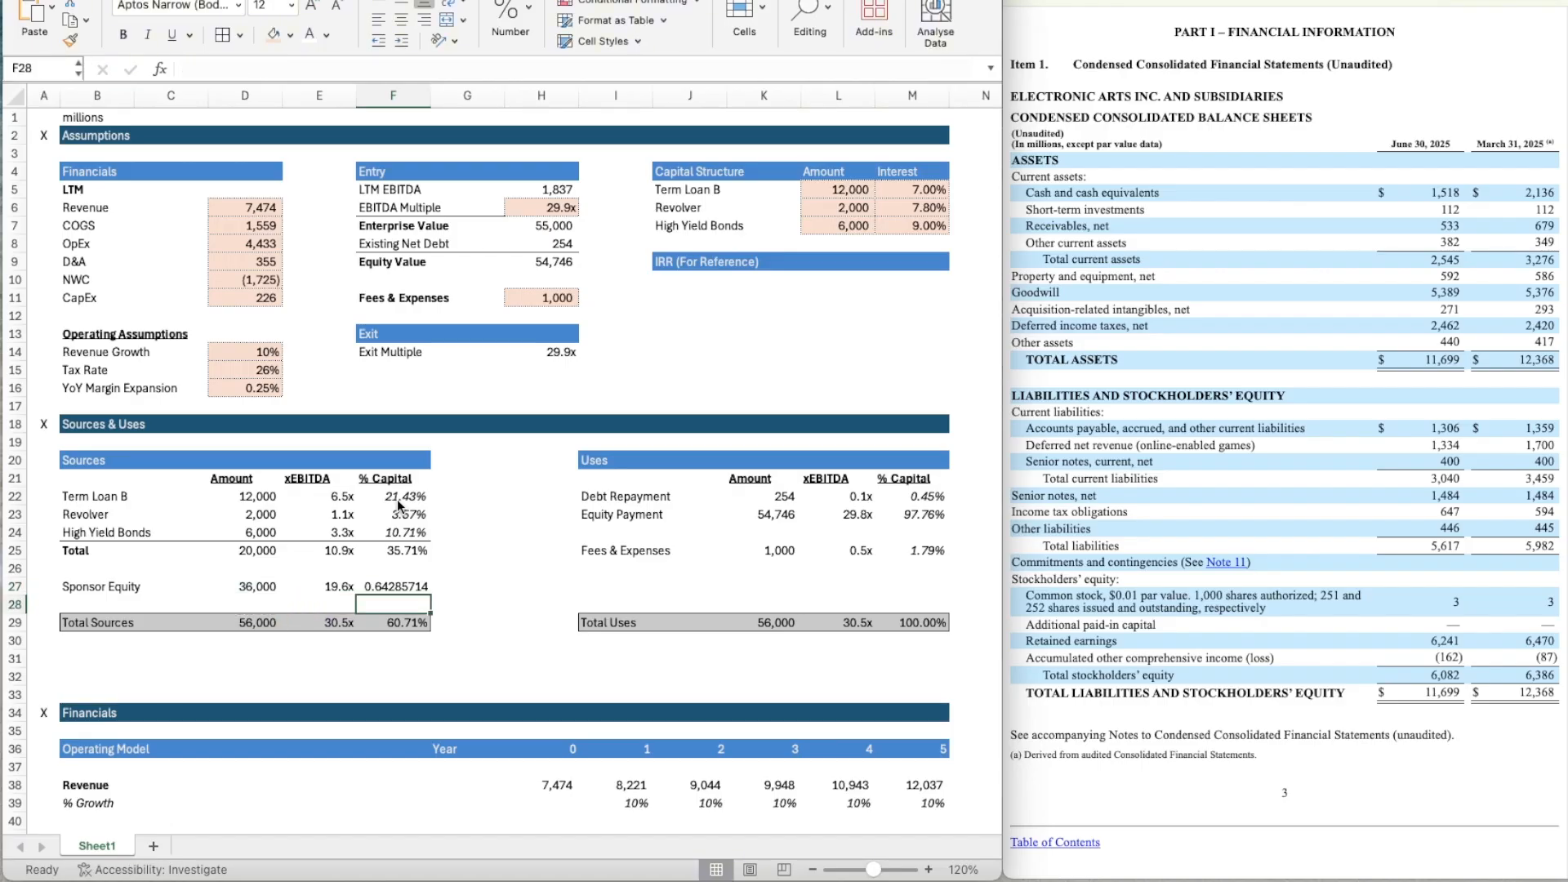
Copy the italic percentage formatting of the Revolver's % Capital cell F23 onto the Sponsor Equity cell F27.
key(Up)
key(Up)
key(Up)
click(400, 512)
key(super+shift+c)
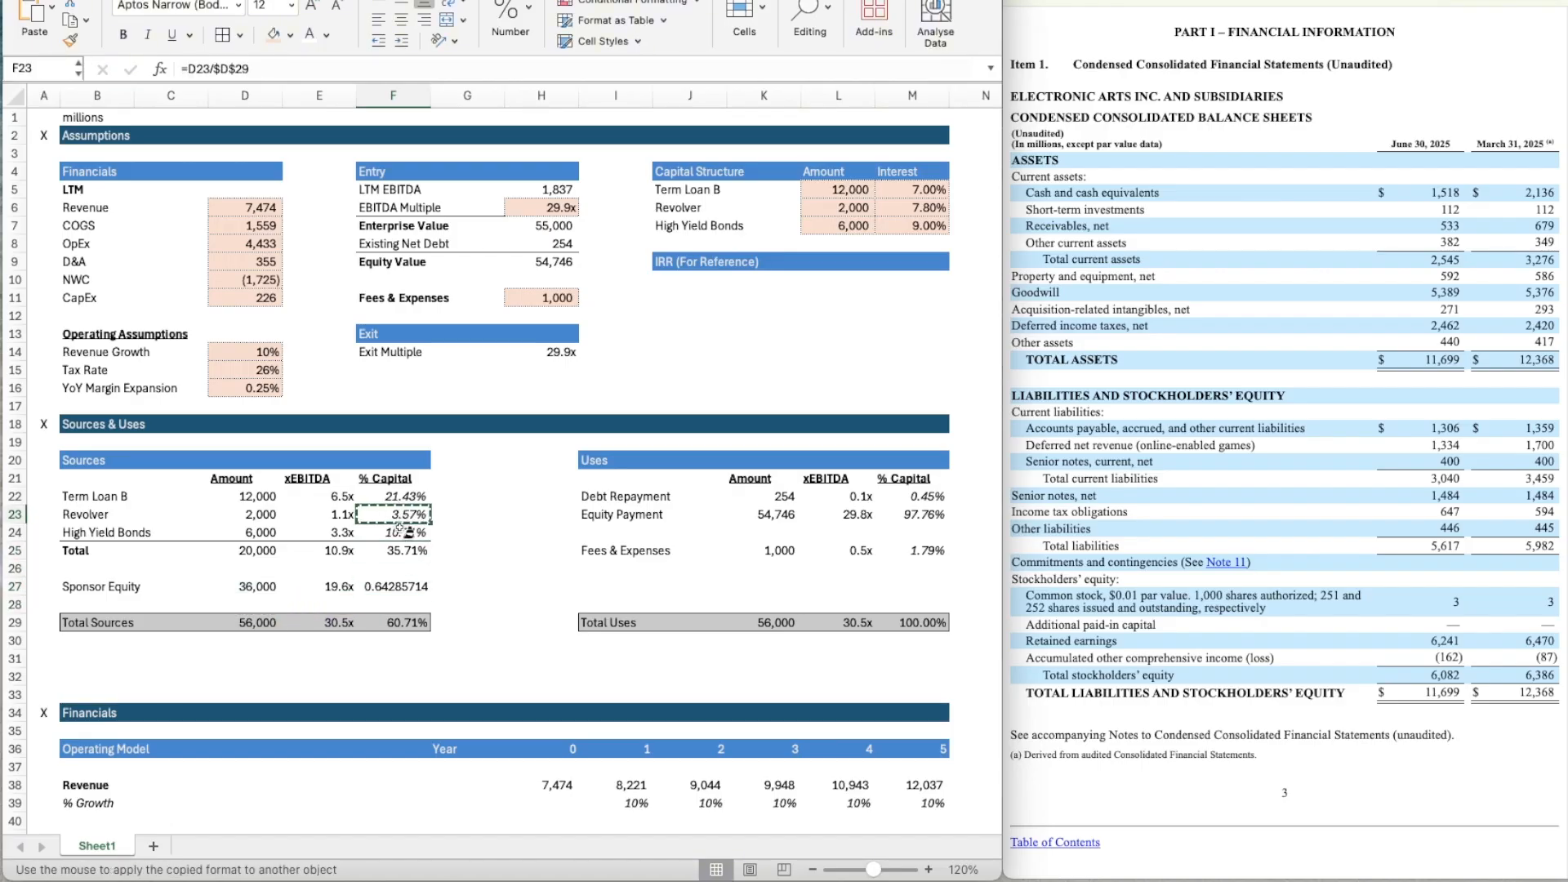
click(415, 591)
Replace the Total Sources % Capital in F29 with a SUM over F25:F27.
key(Down)
key(Down)
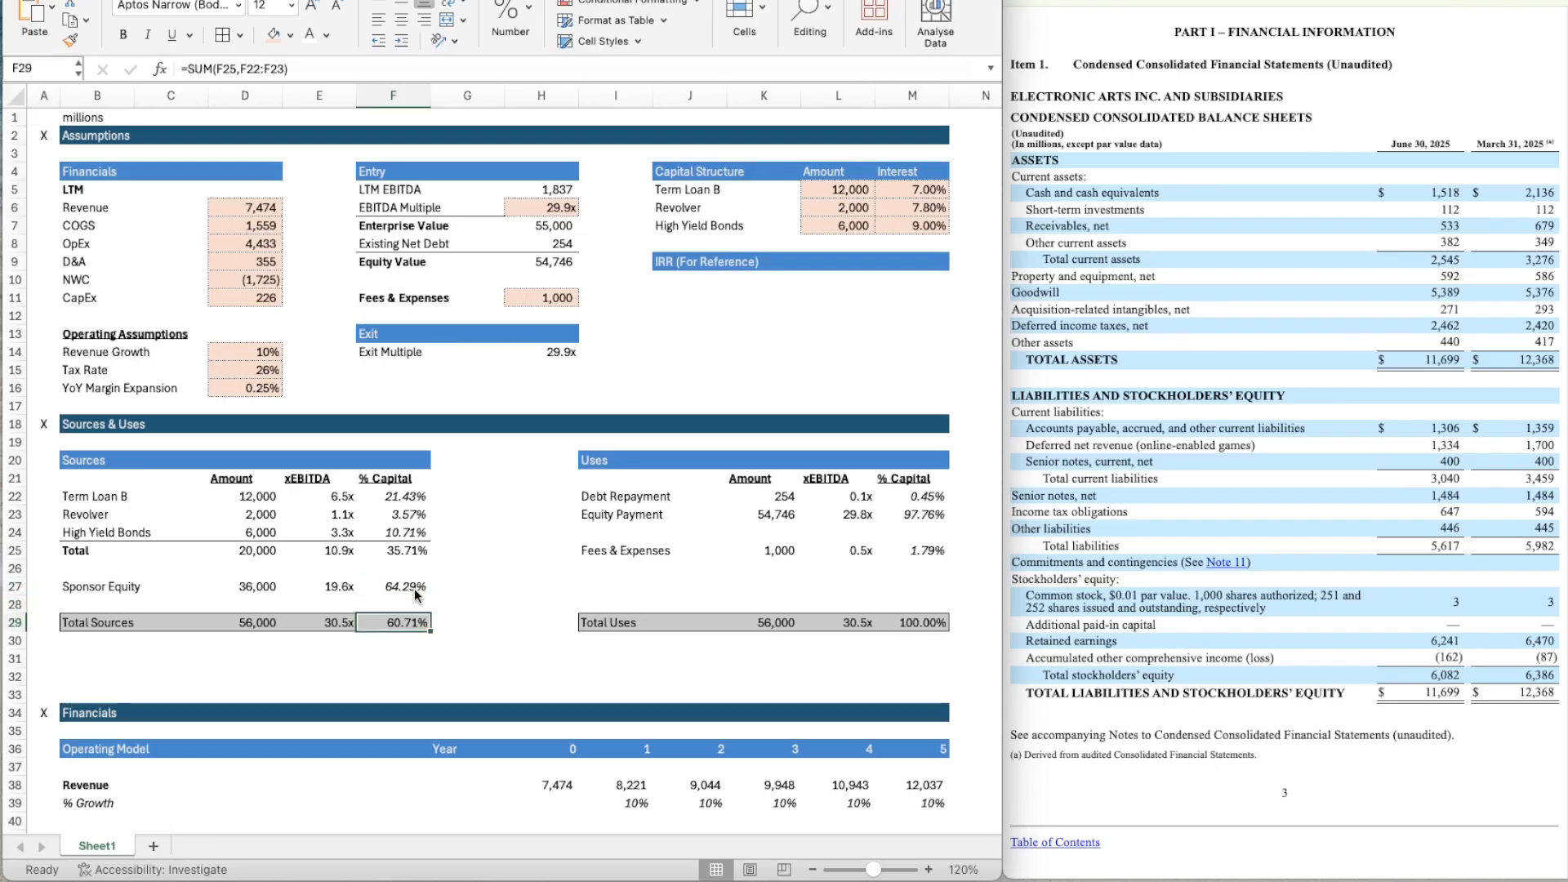
text(=SUM()
click(415, 590)
key(shift+Up)
key(shift+Up)
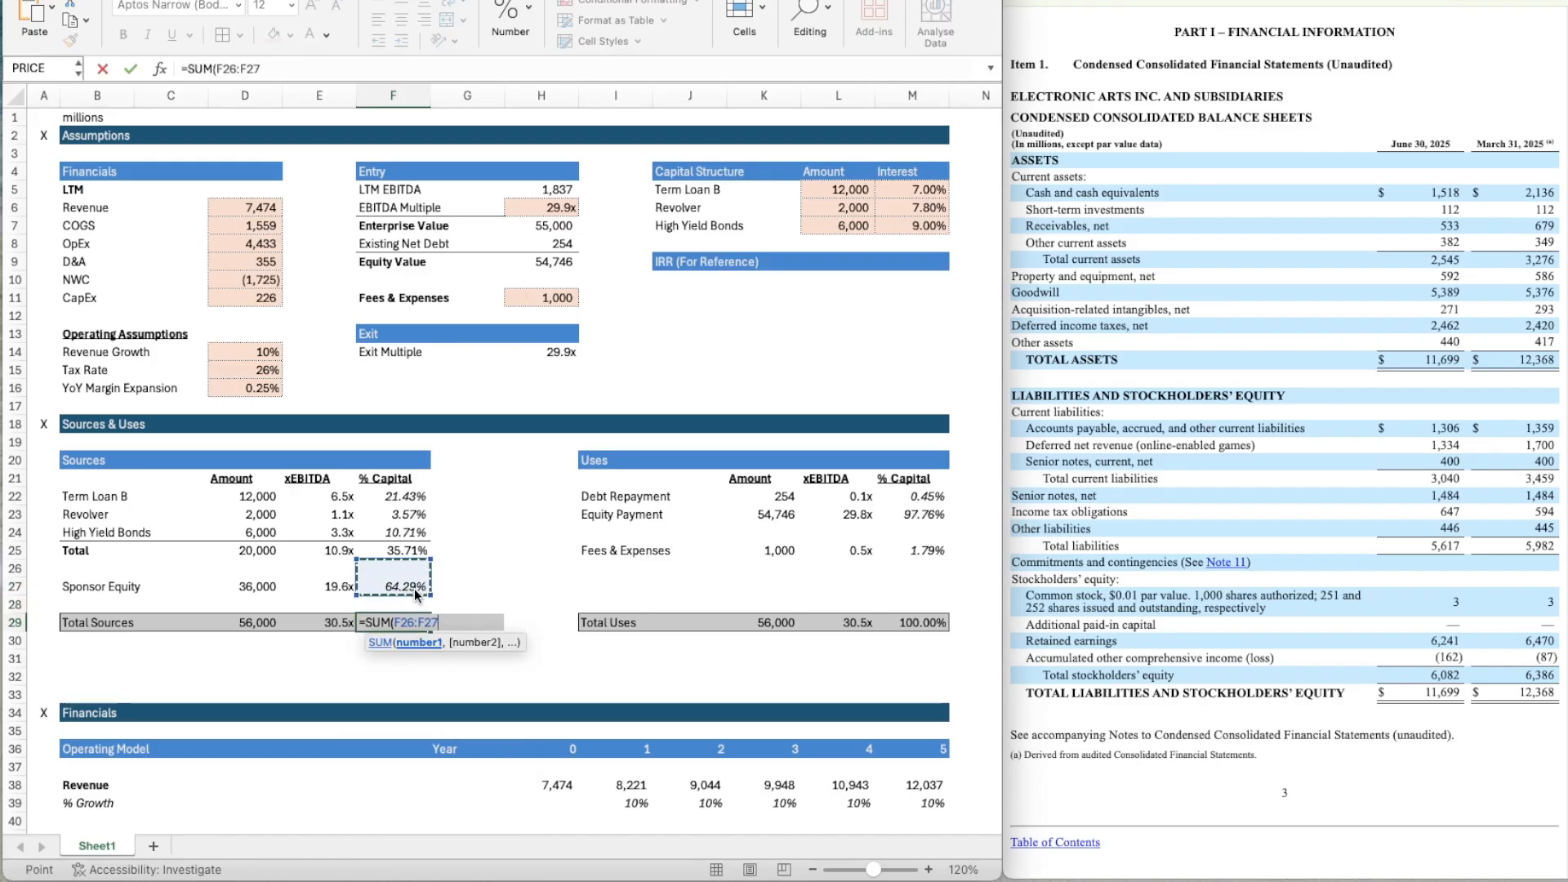
key(Return)
Delete the three surplus blank rows starting at row 31, leaving one blank row between Total Sources and the Financials section.
key(Right)
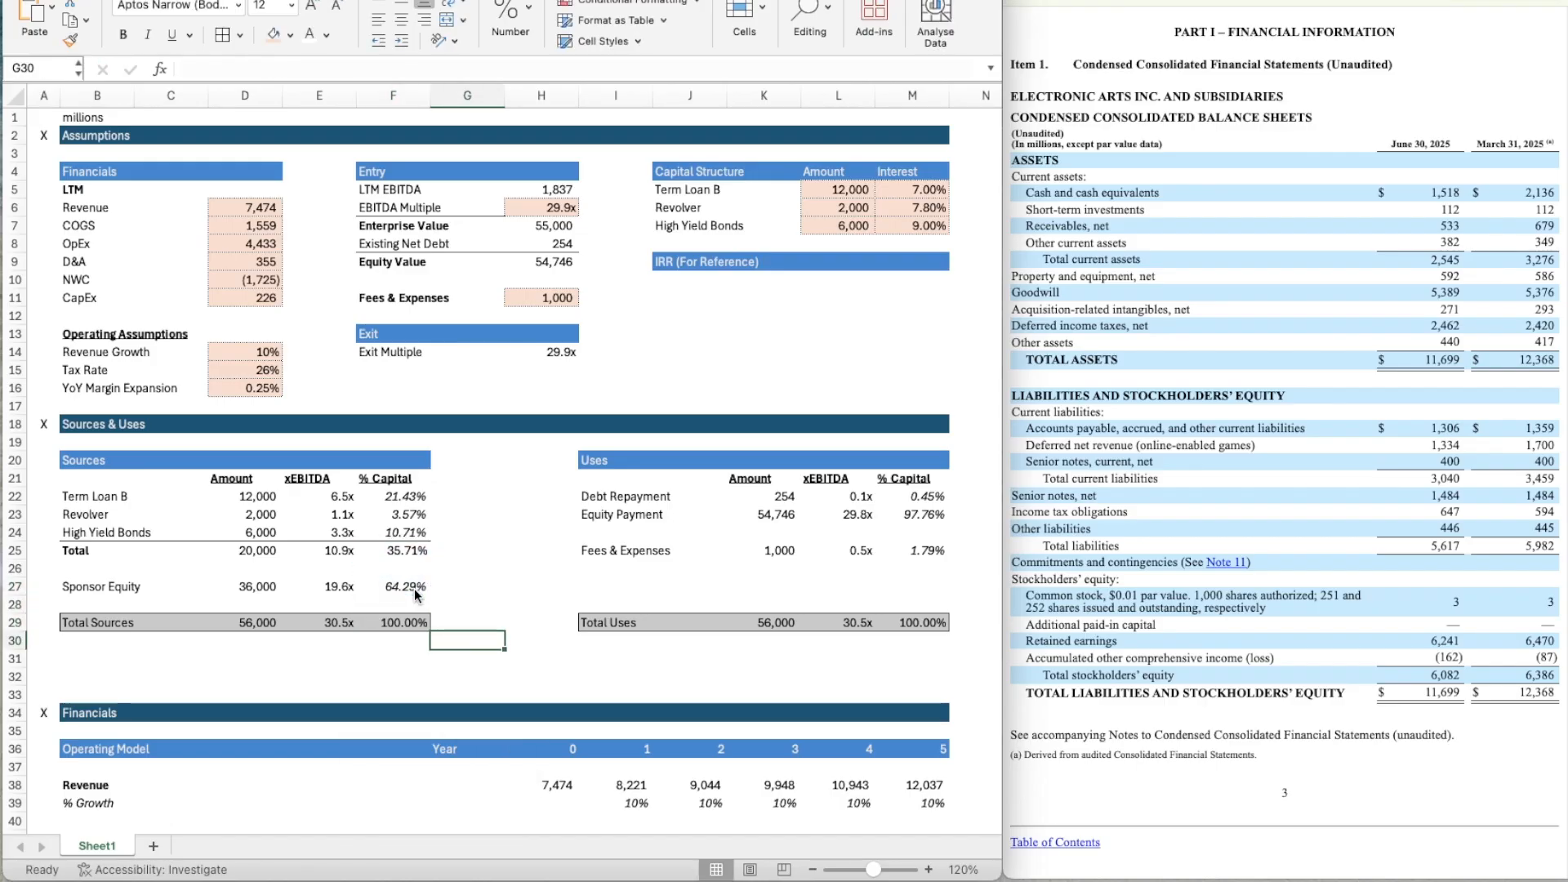
key(Down)
key(shift+space)
key(shift+Down)
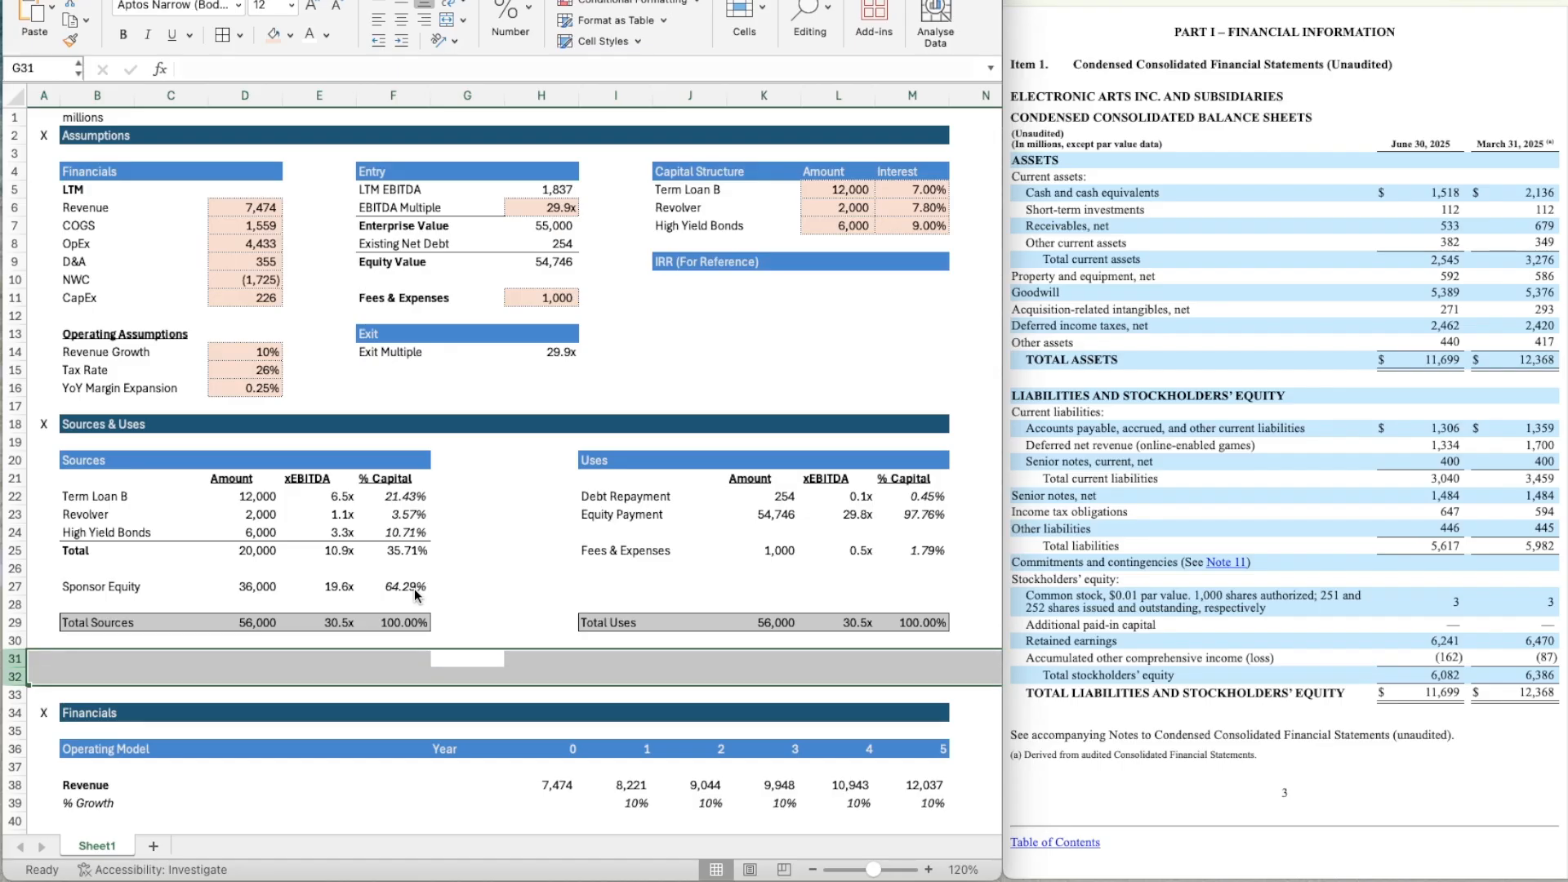
right_click(14, 658)
click(55, 728)
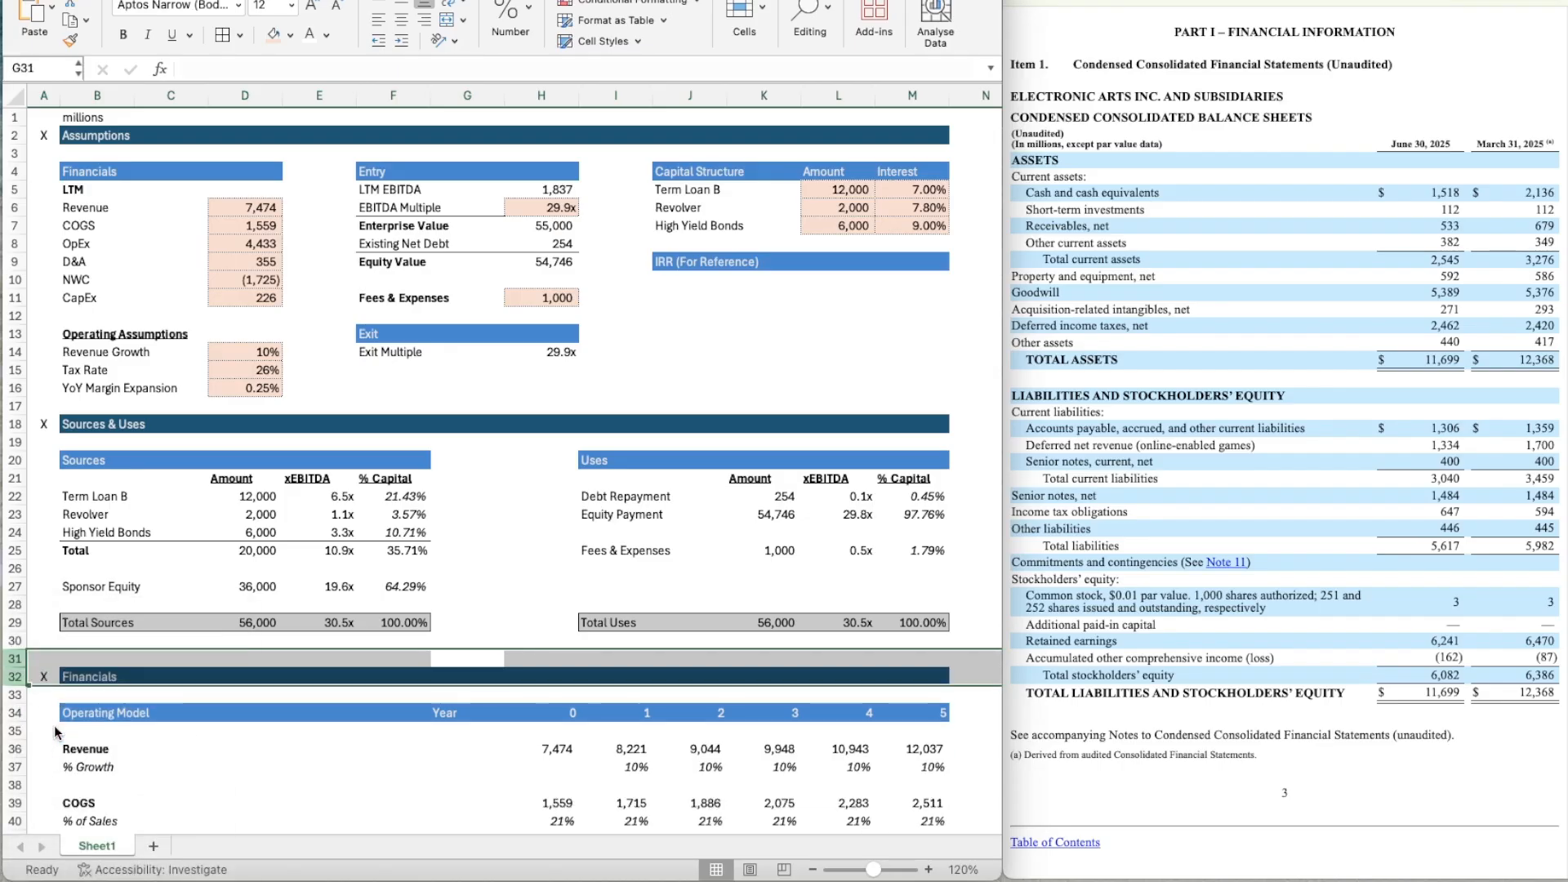
click(32, 658)
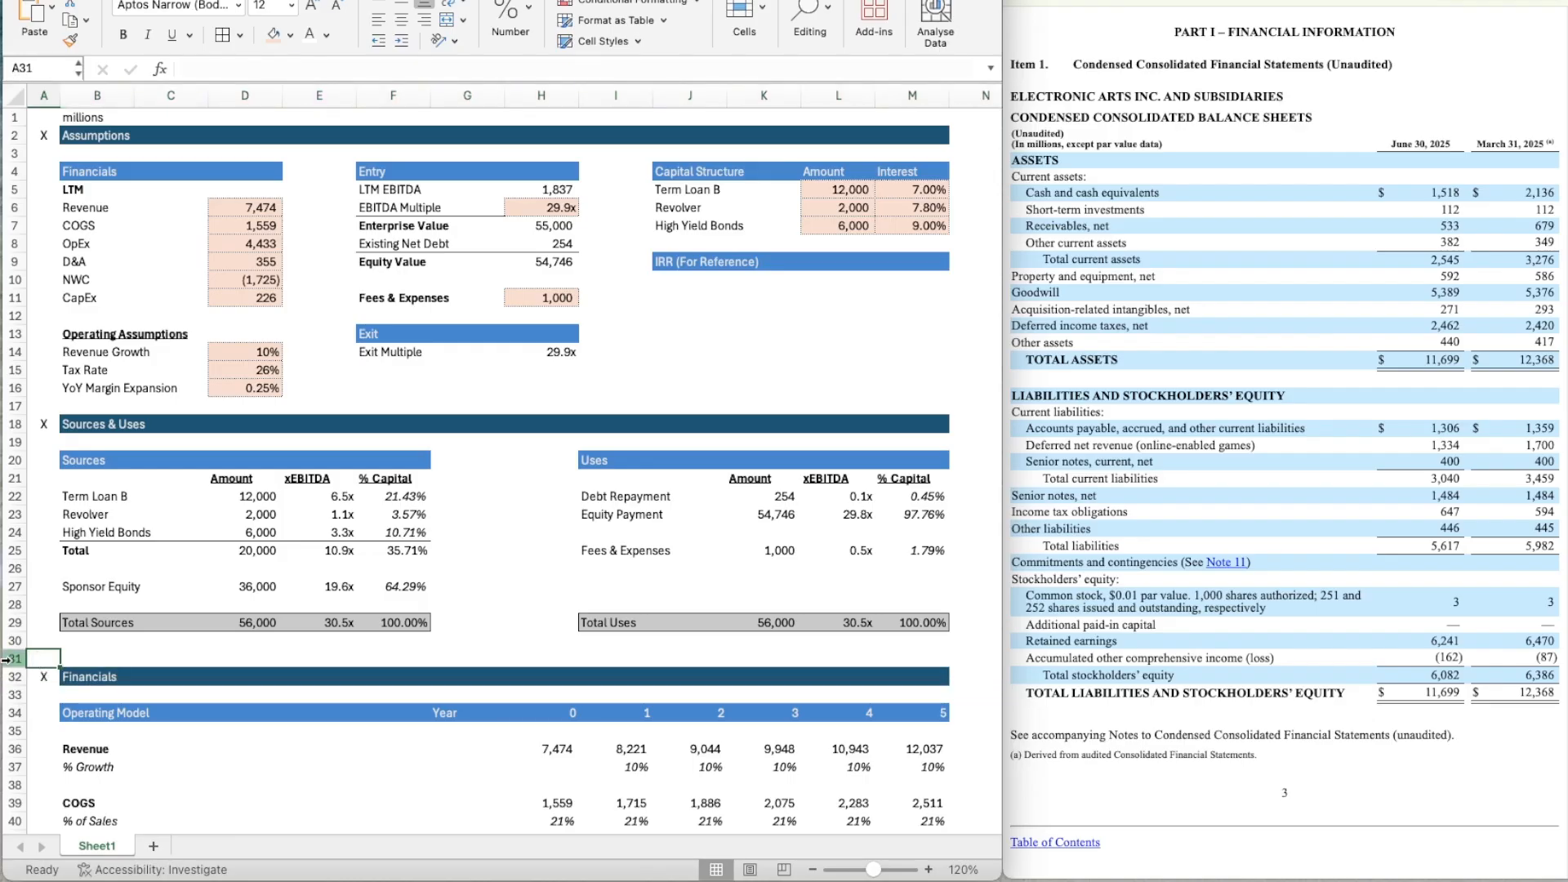
click(10, 659)
right_click(7, 659)
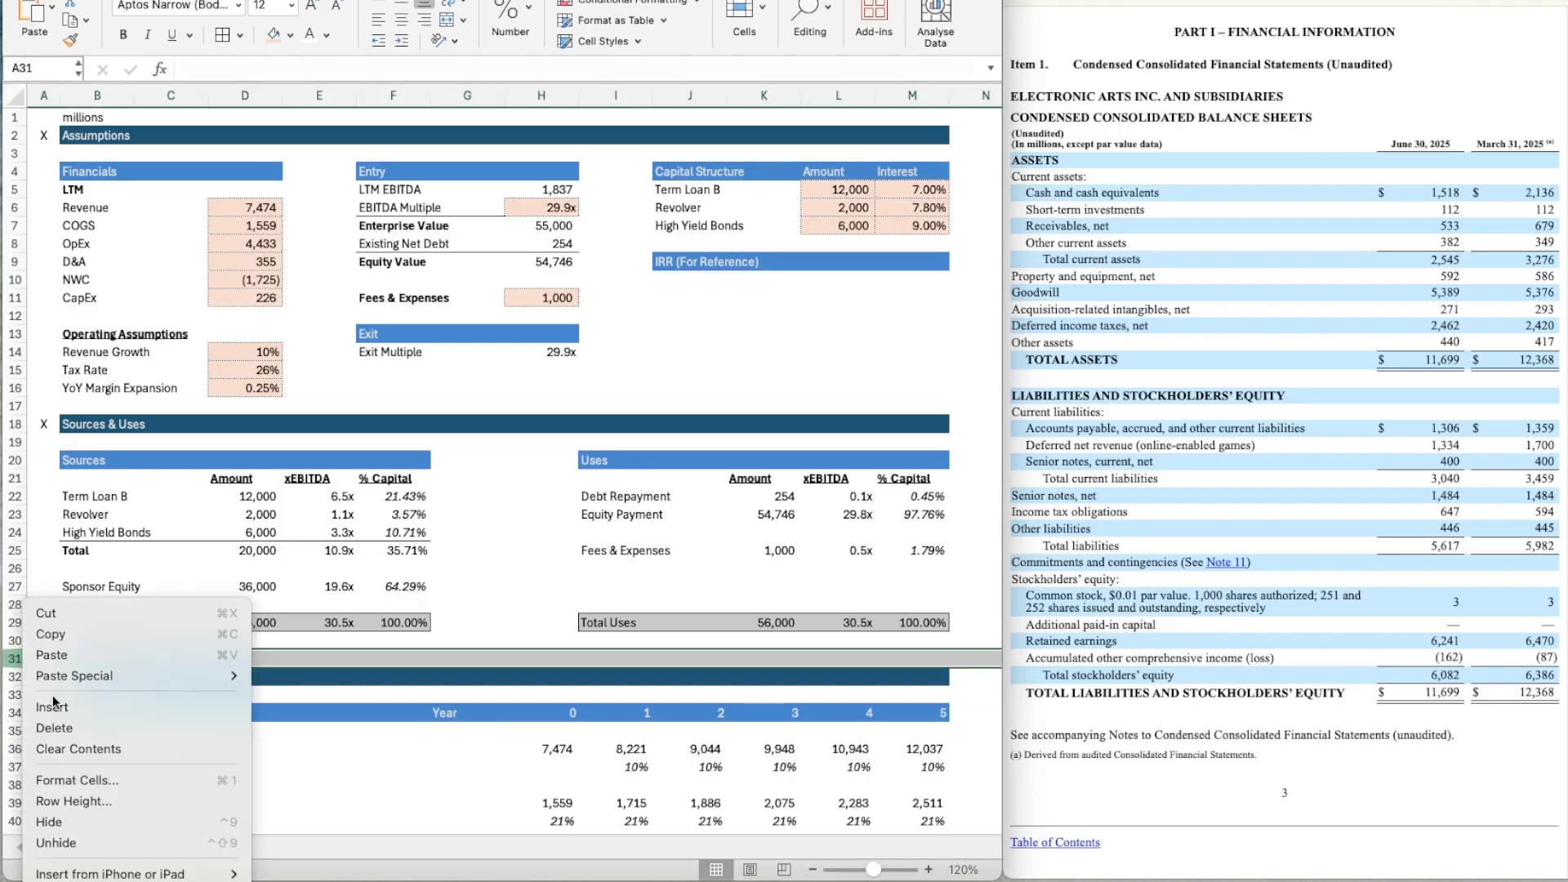
click(64, 728)
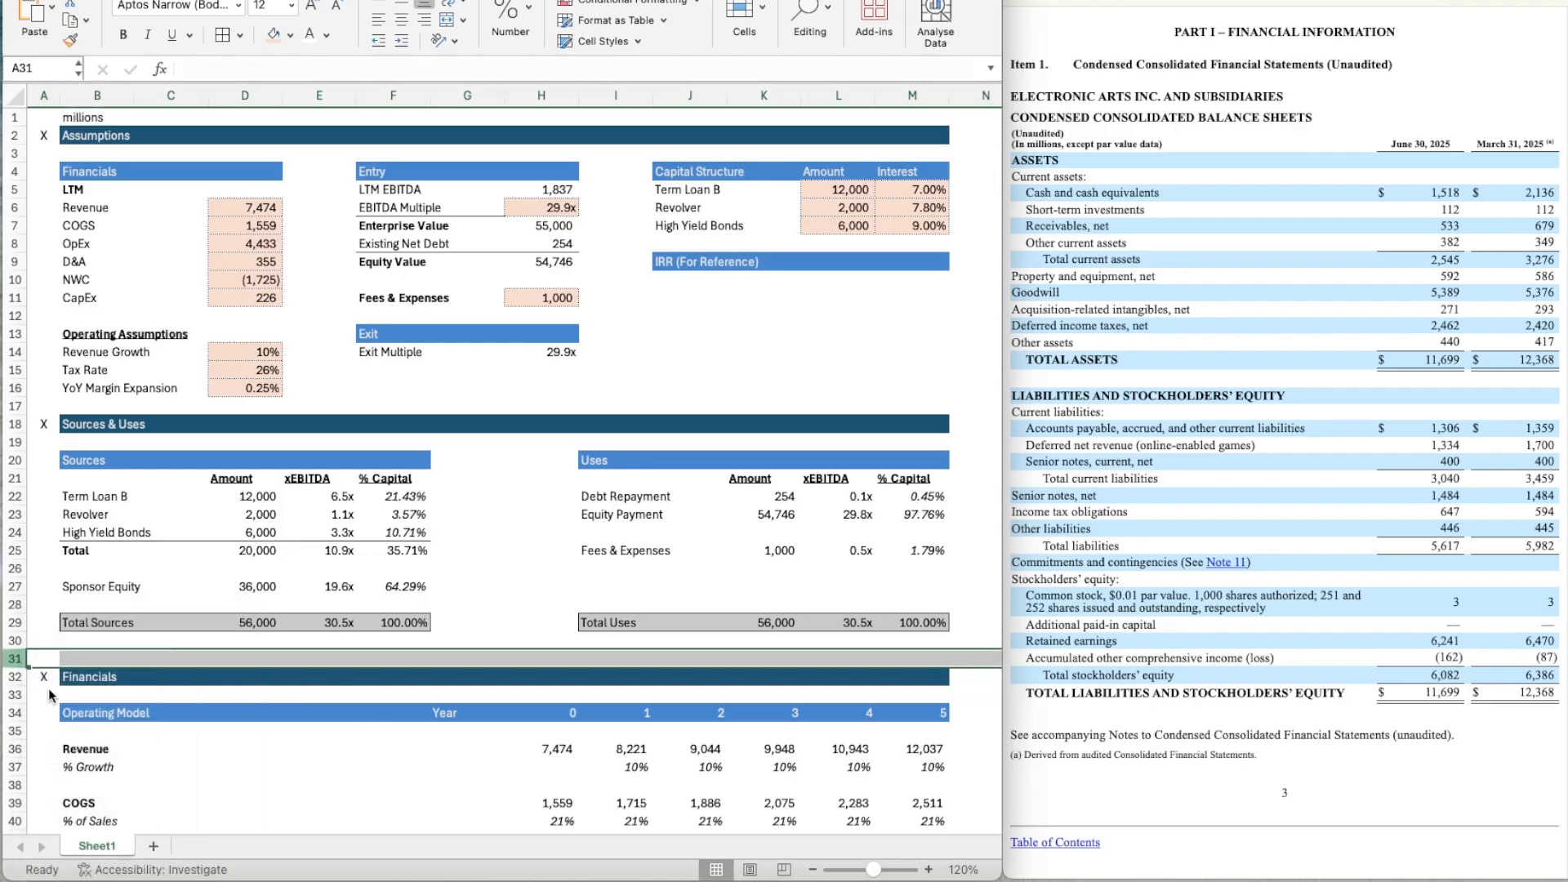
click(293, 728)
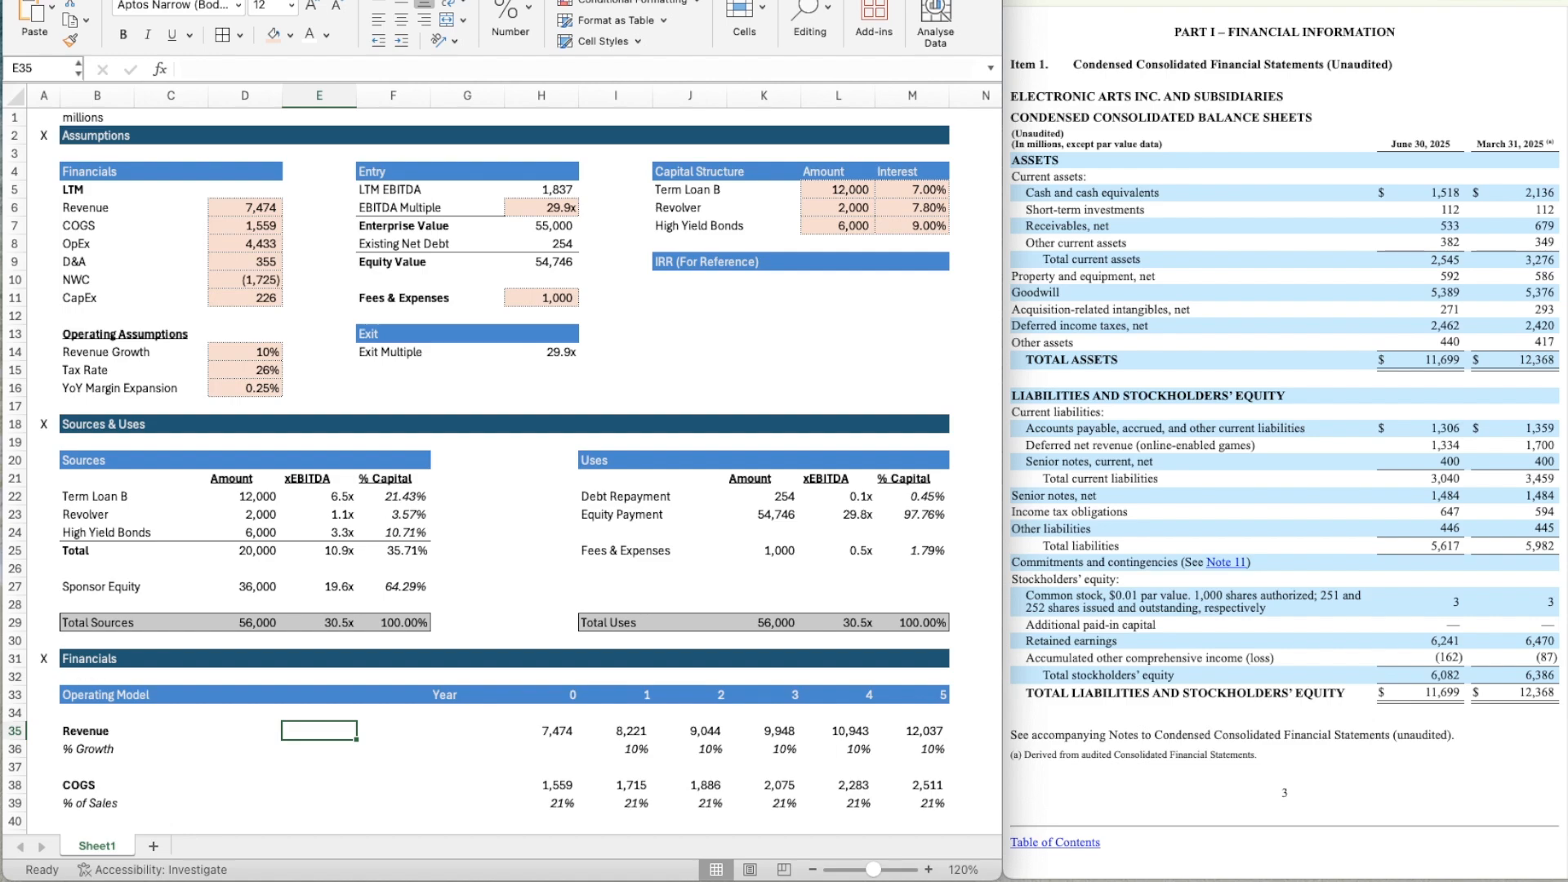
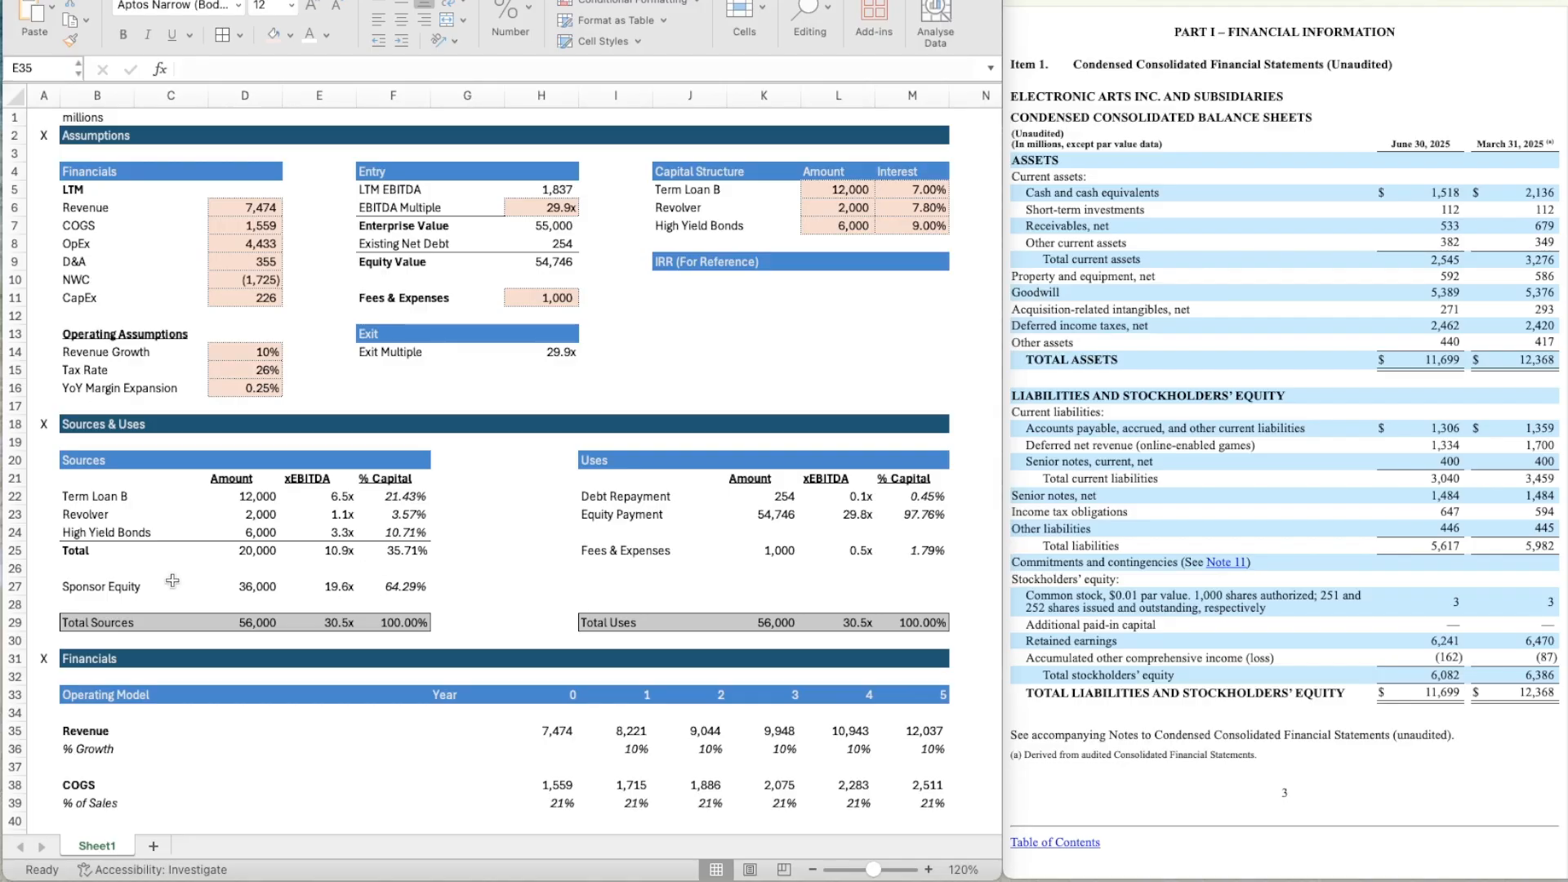
Copy the Leveraged Free Cash Flow header row 78 into row 86.
scroll(228, 634, down, 10)
scroll(227, 633, down, 9)
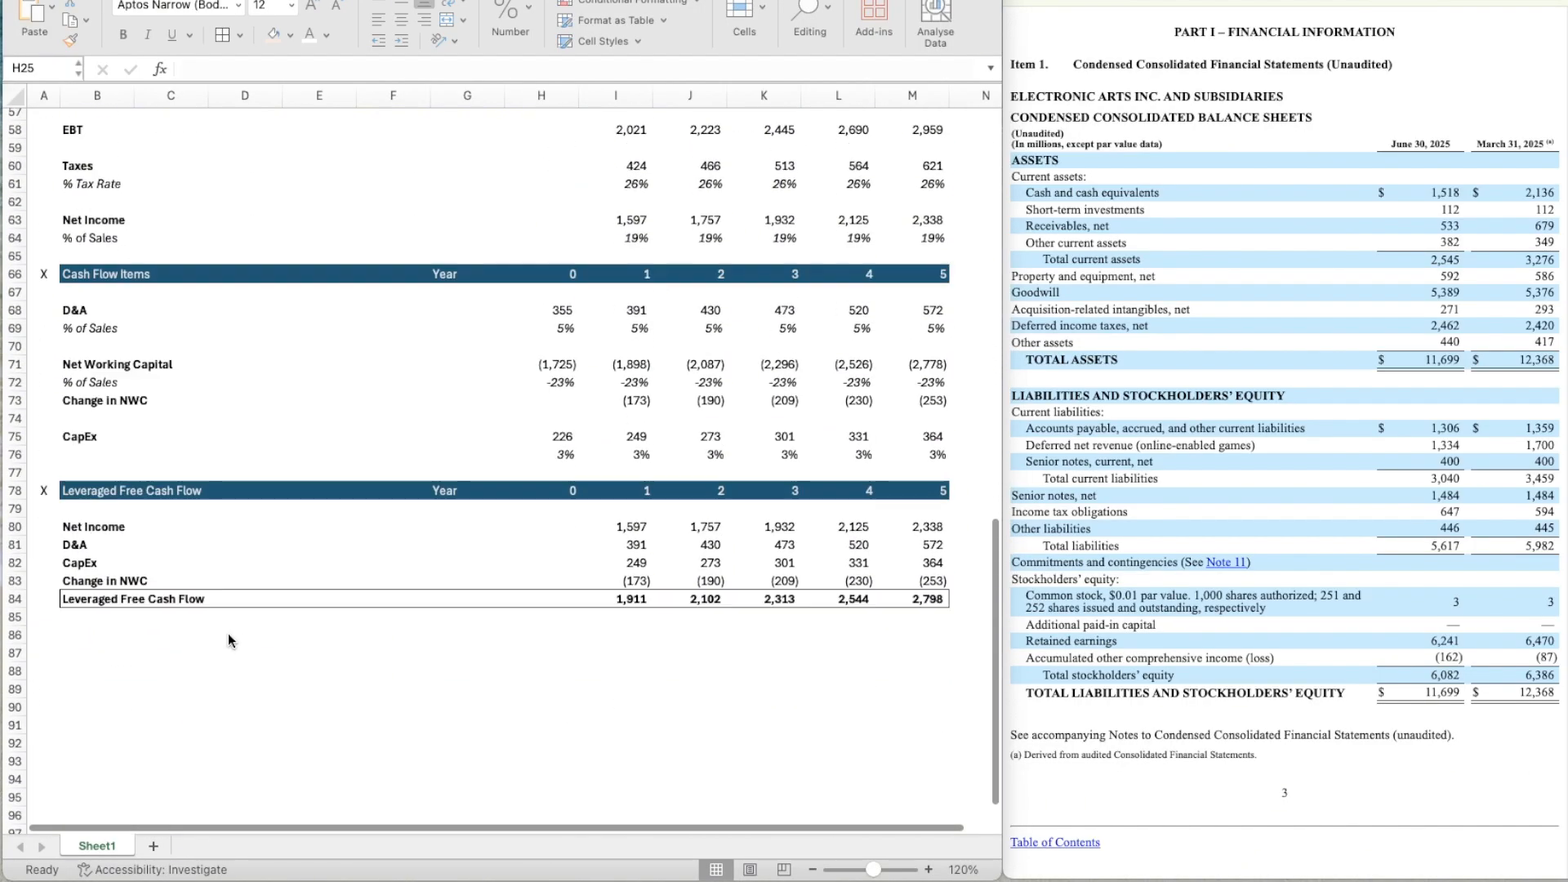
scroll(97, 540, down, 1)
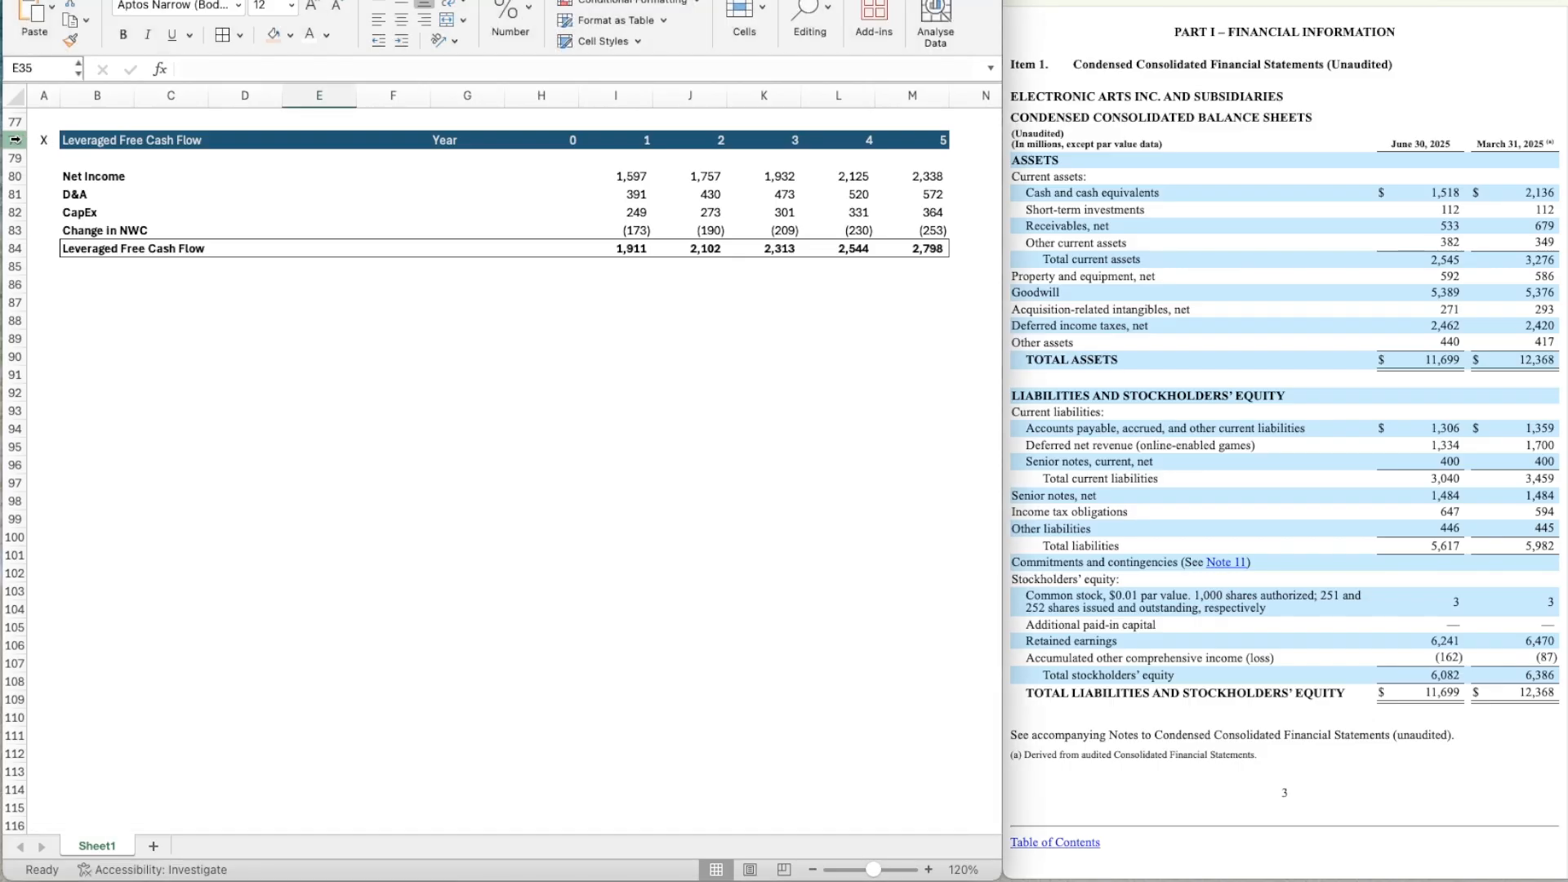
click(45, 140)
key(shift+space)
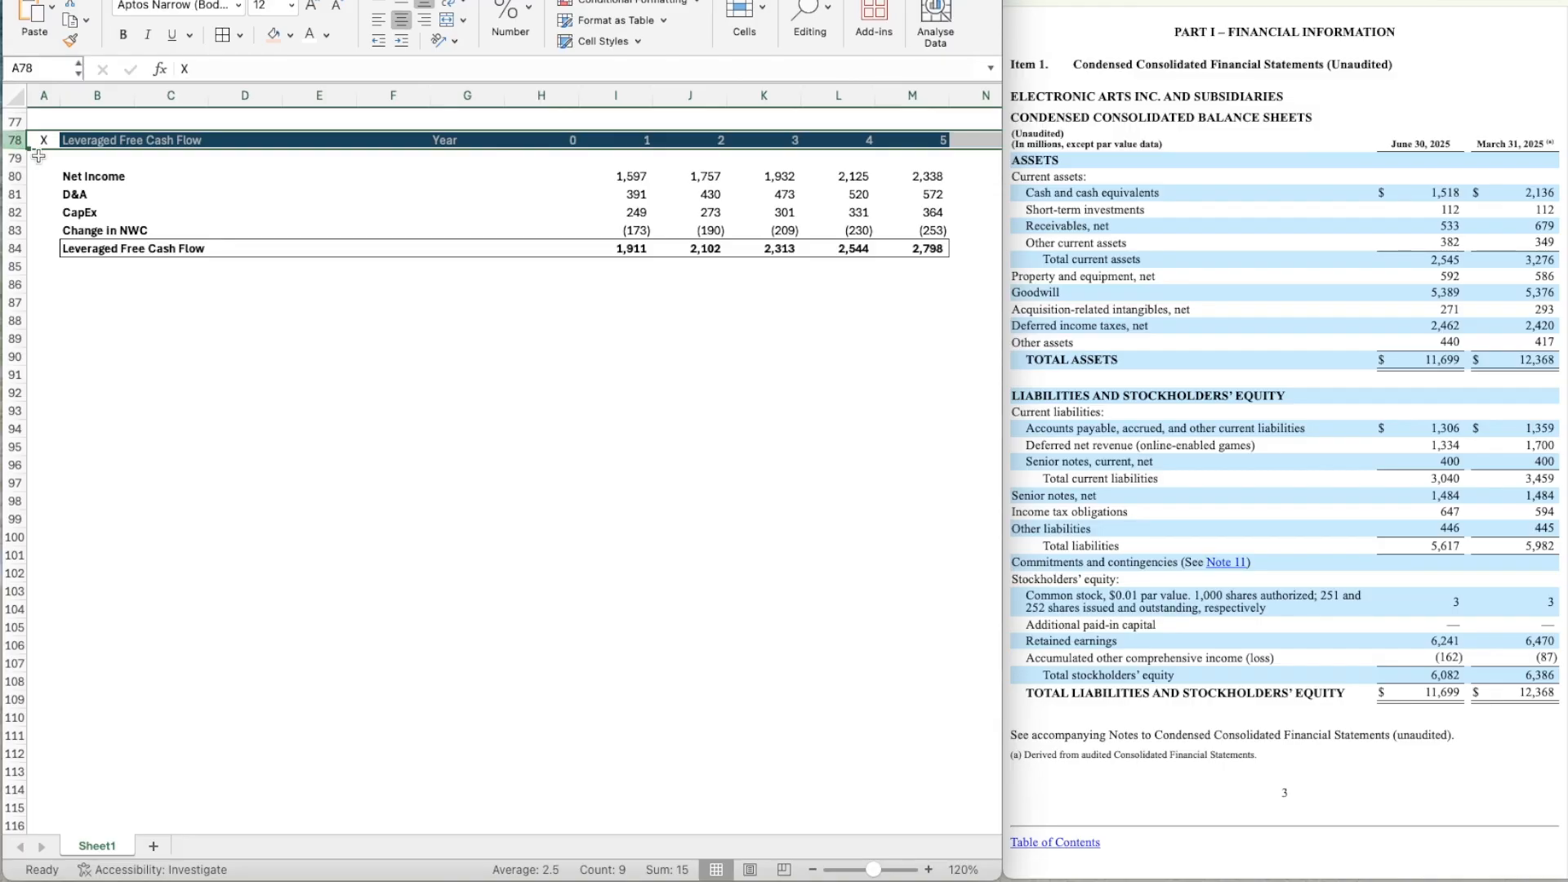
scroll(112, 242, up, 5)
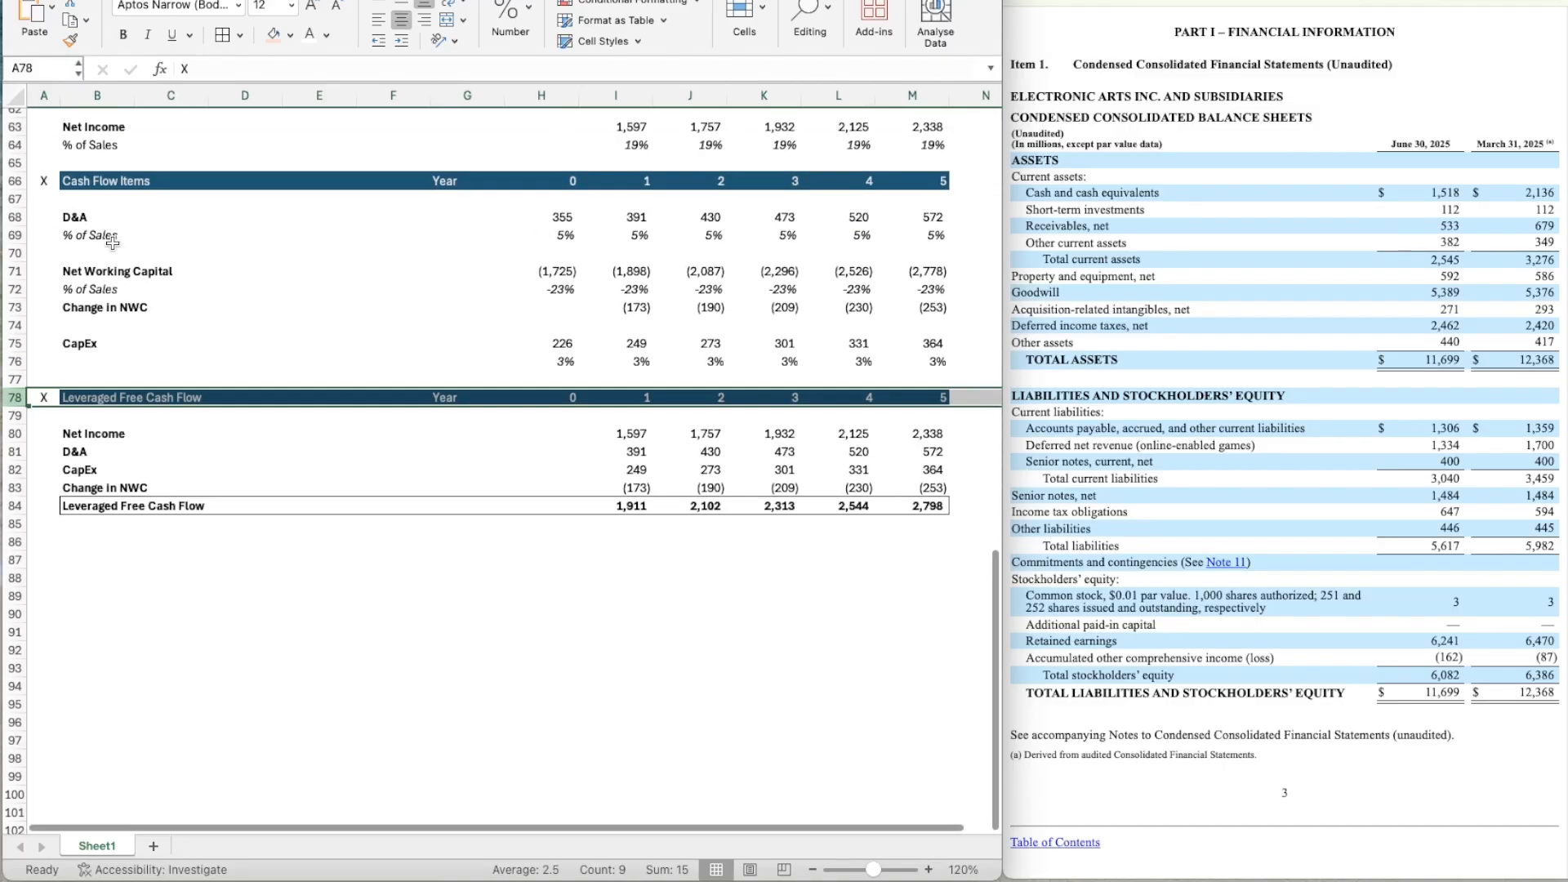
scroll(112, 242, down, 2)
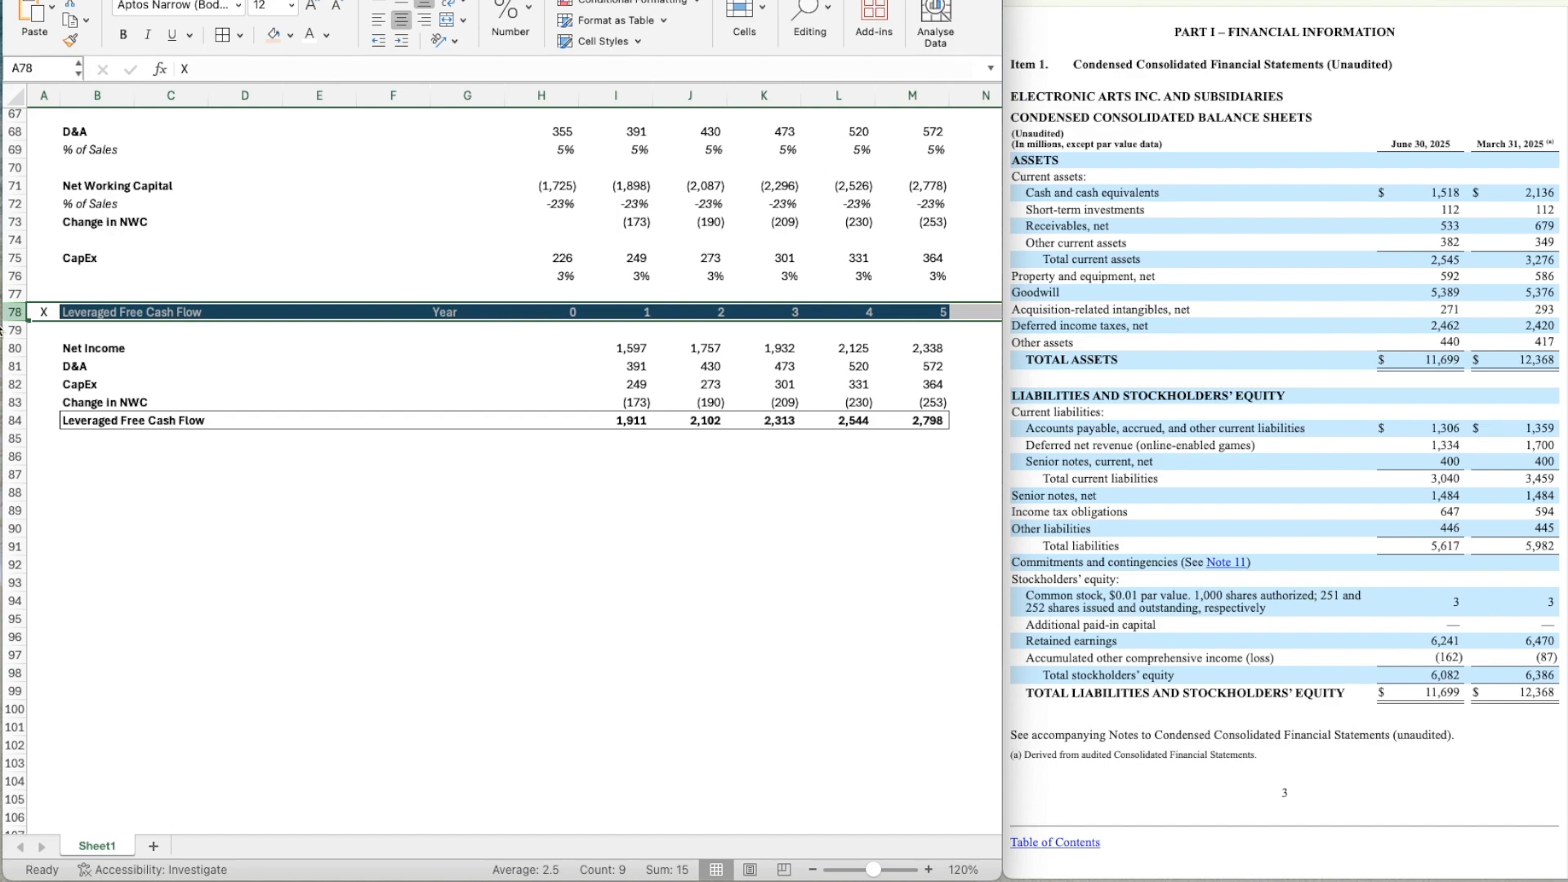
key(super+c)
click(44, 457)
key(super+v)
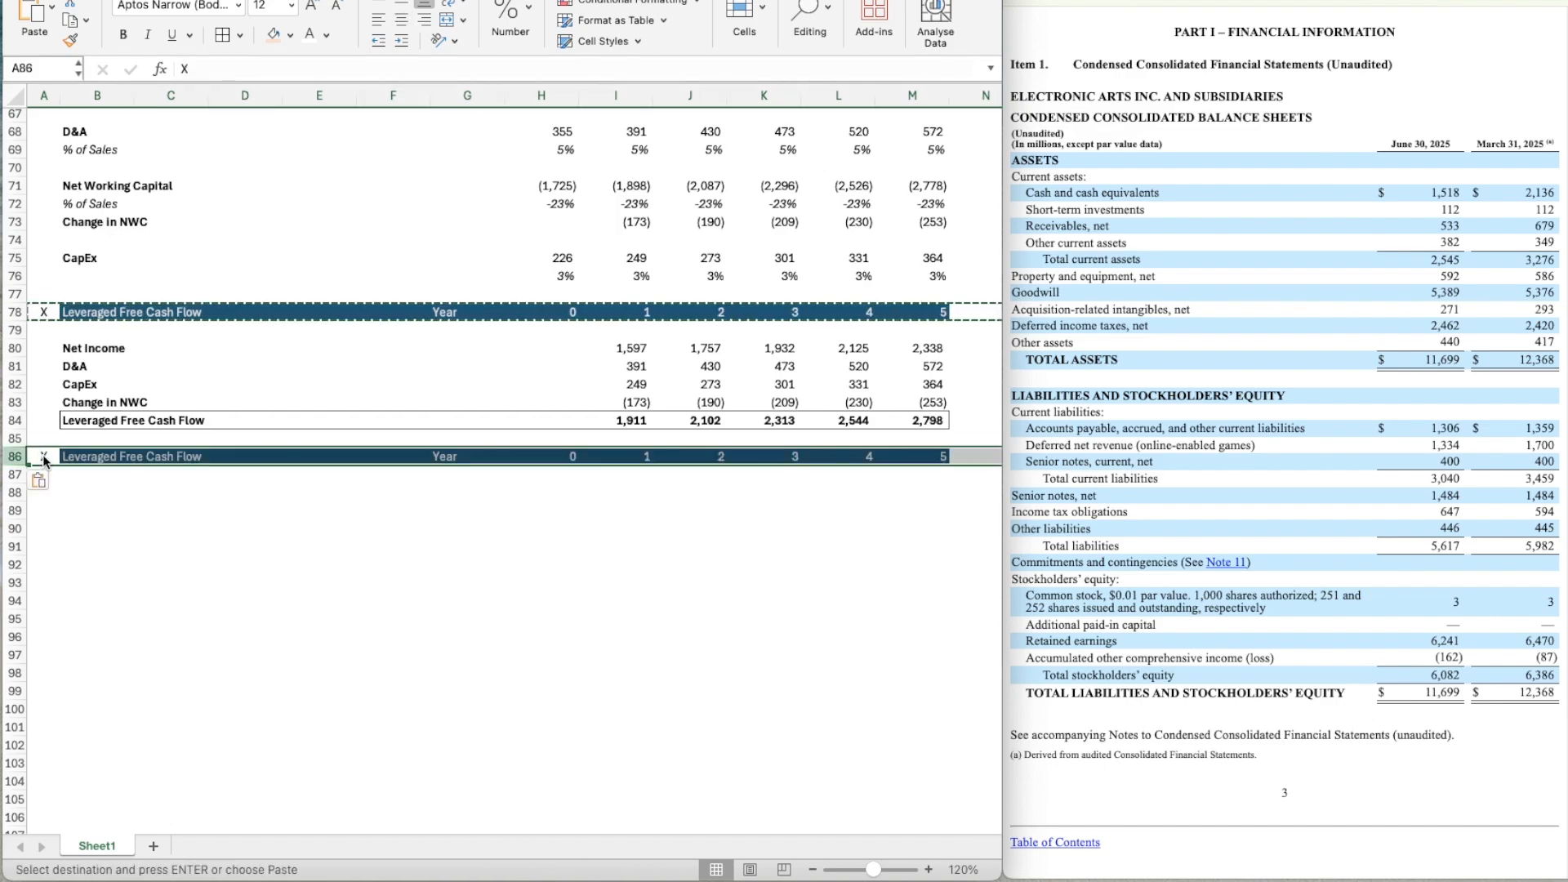
Retitle the copied section header in B86 as "Debt Schedule".
key(Right)
text(Deb)
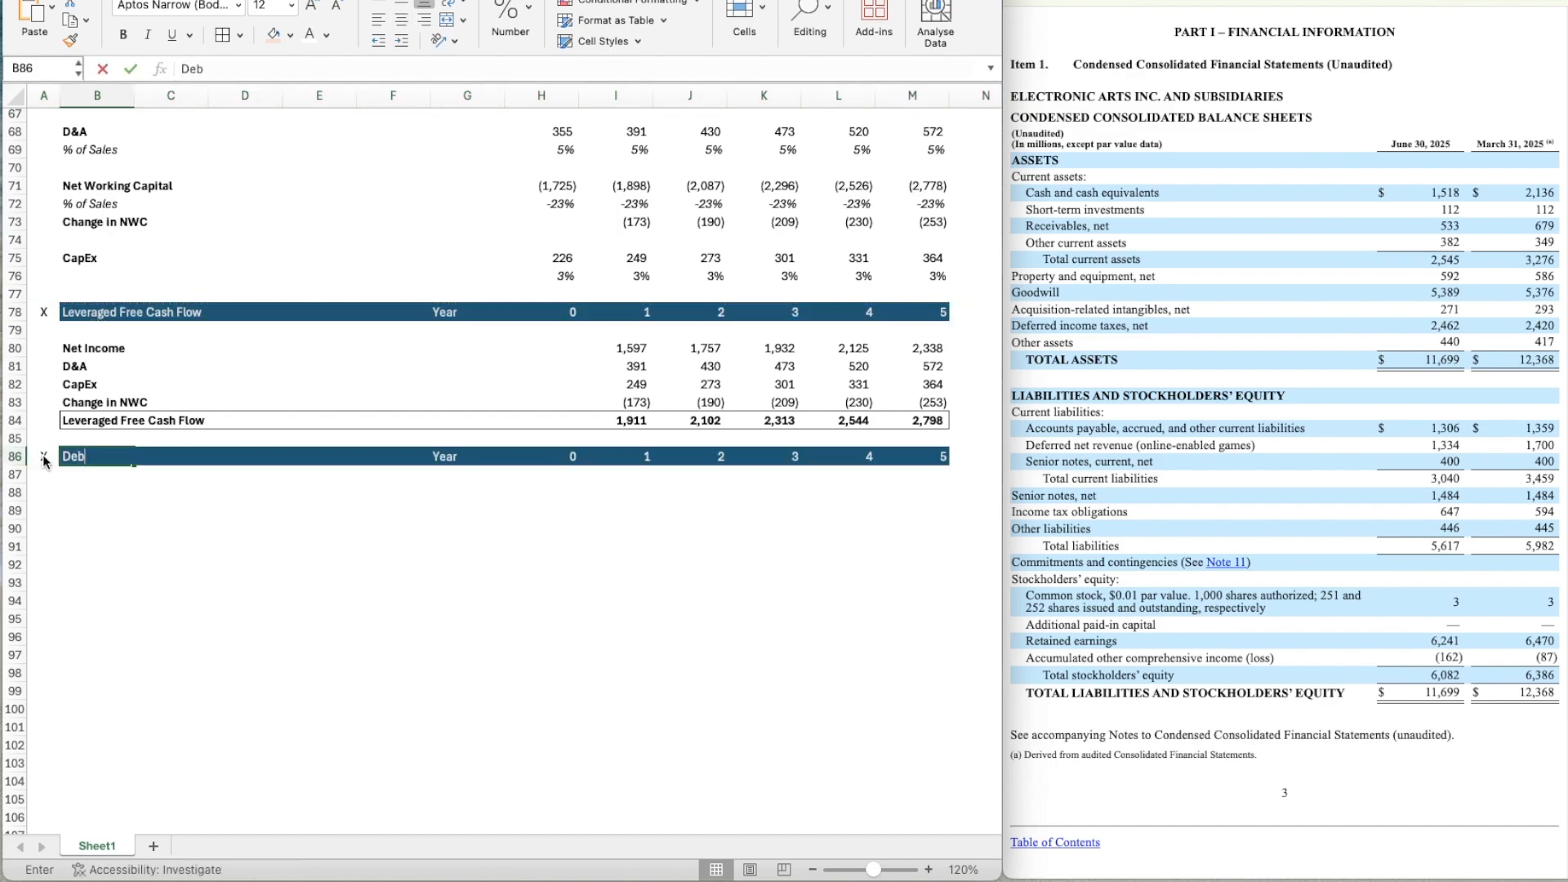
text(t Schedule)
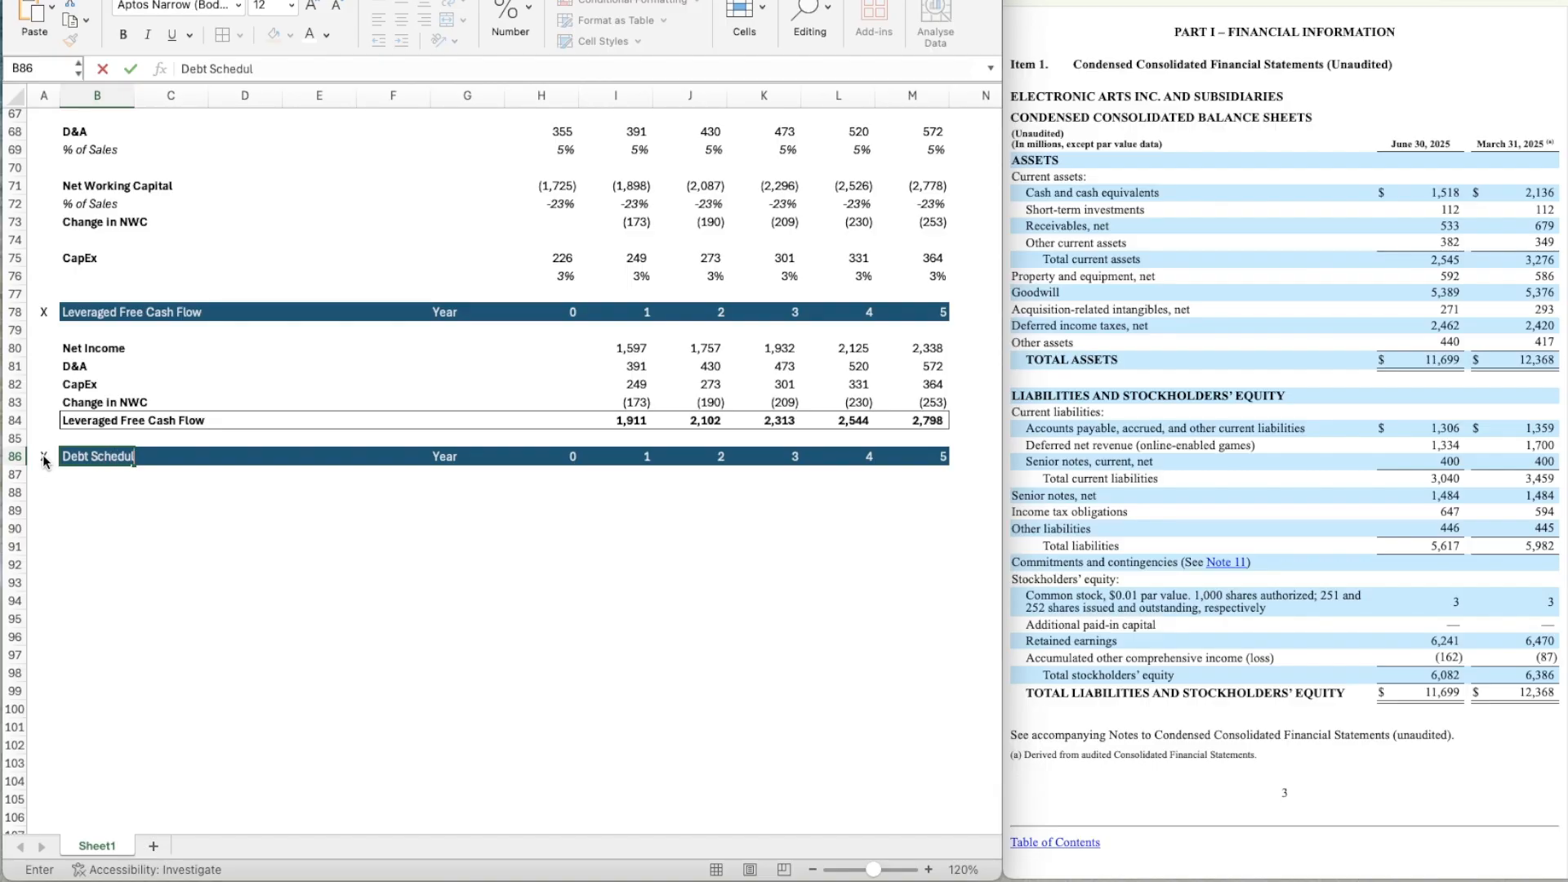
key(Return)
key(Return)
Link cell B88 to the Term Loan B name in the Capital Structure assumptions.
scroll(181, 513, down, 2)
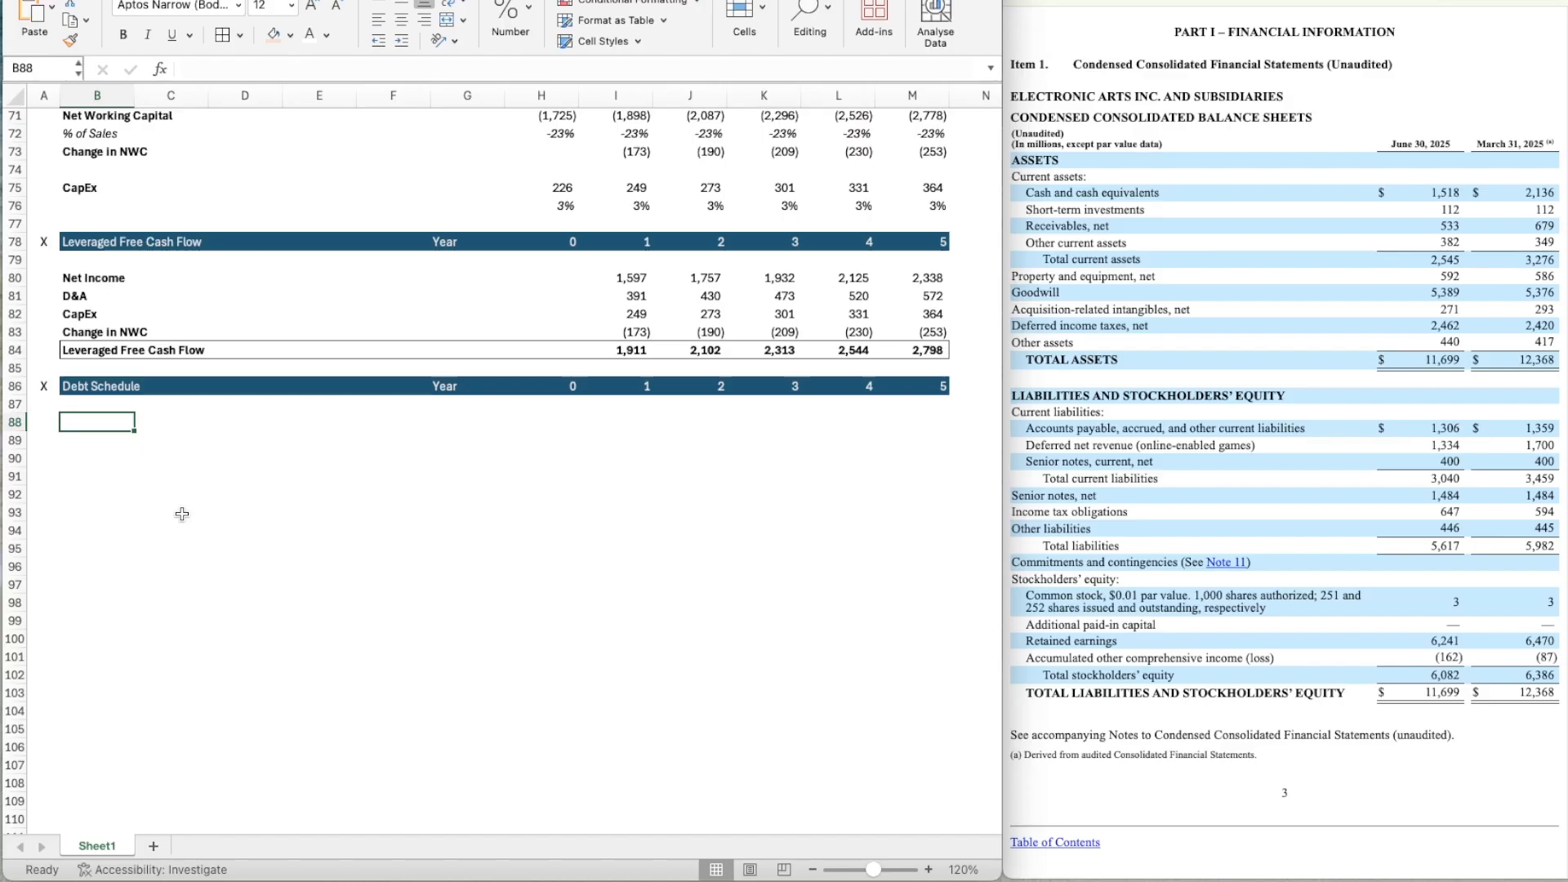
text(=)
scroll(735, 272, up, 15)
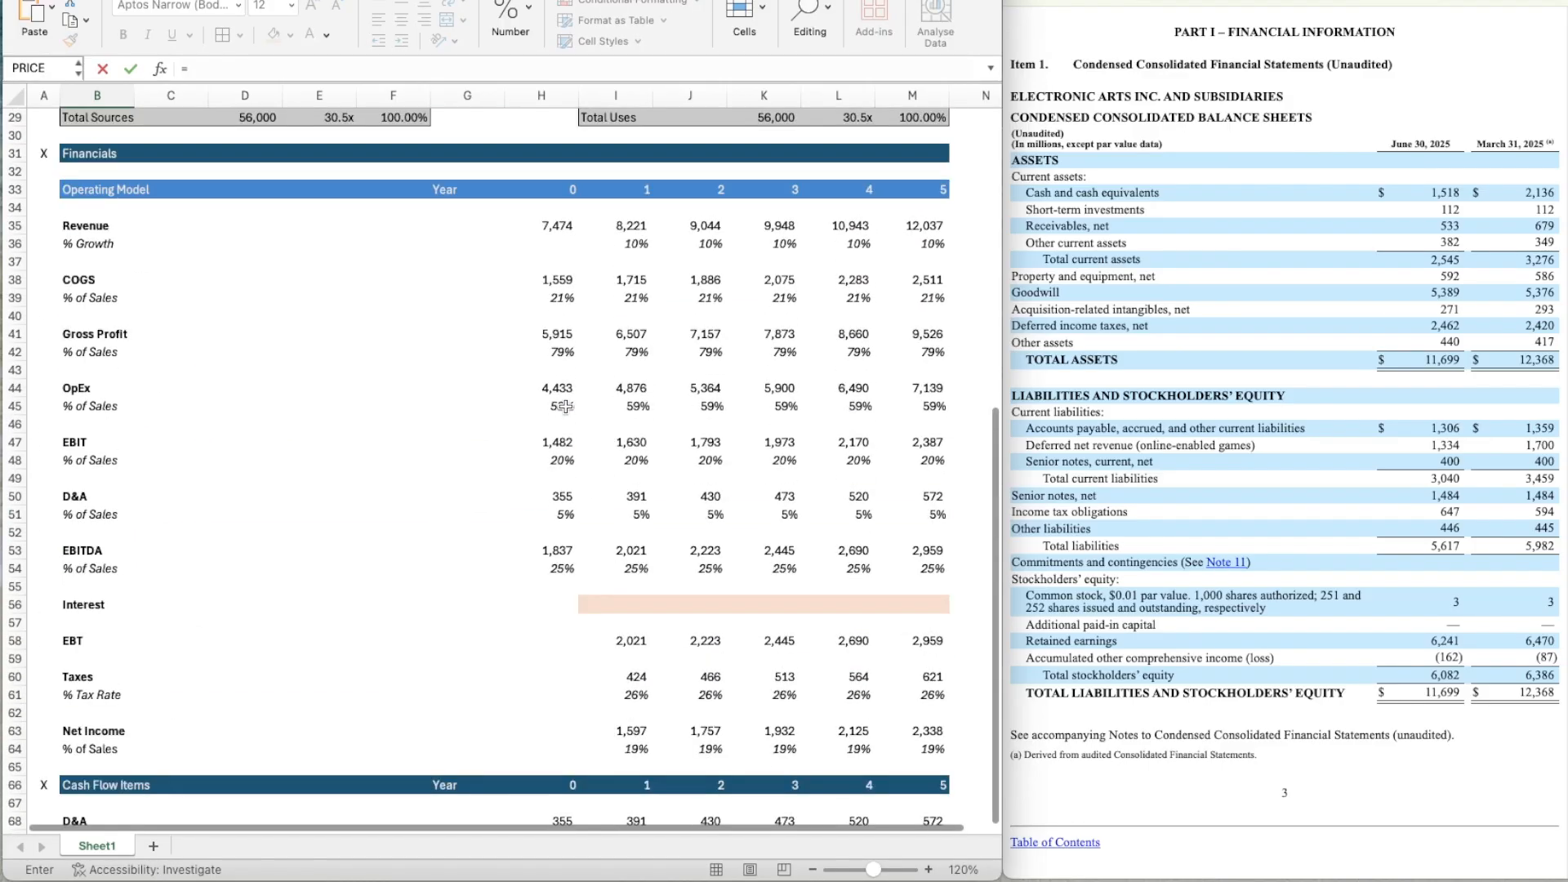
scroll(735, 272, up, 3)
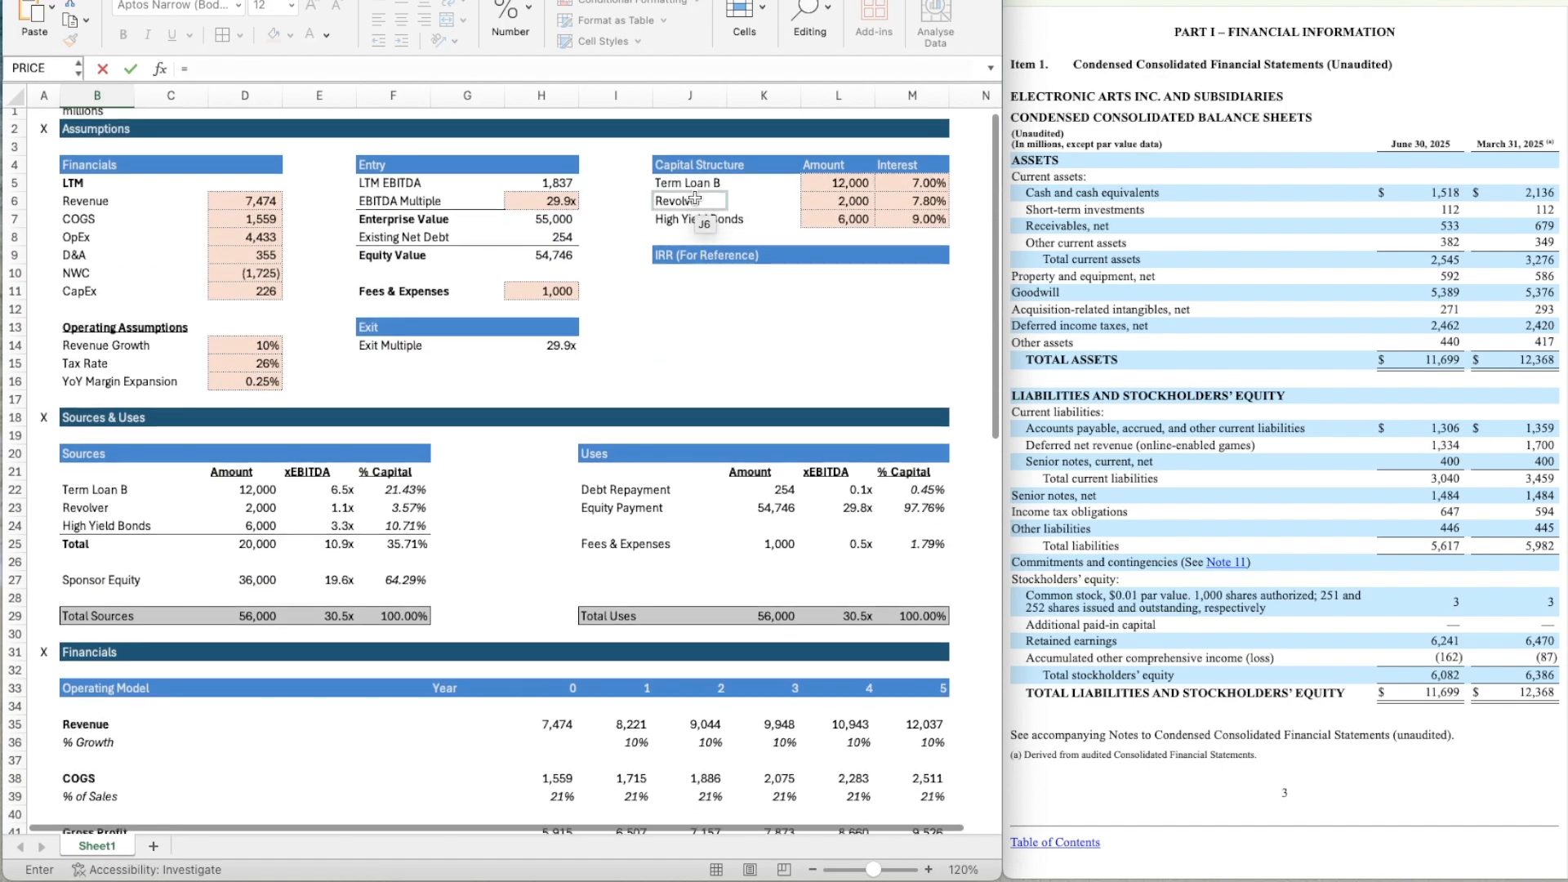
click(688, 184)
scroll(441, 634, down, 16)
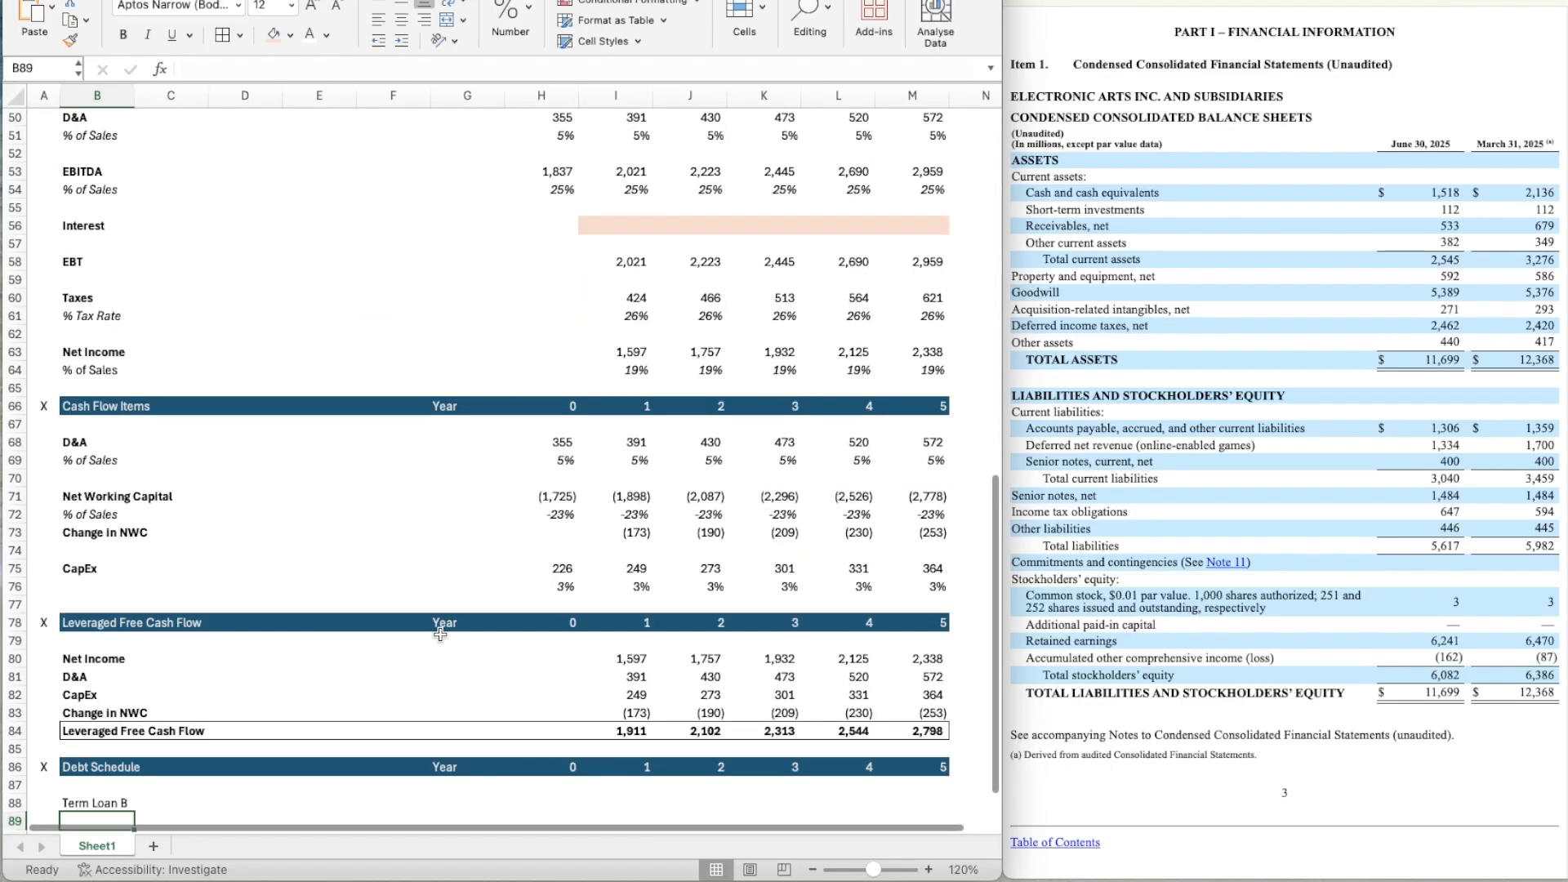
key(Return)
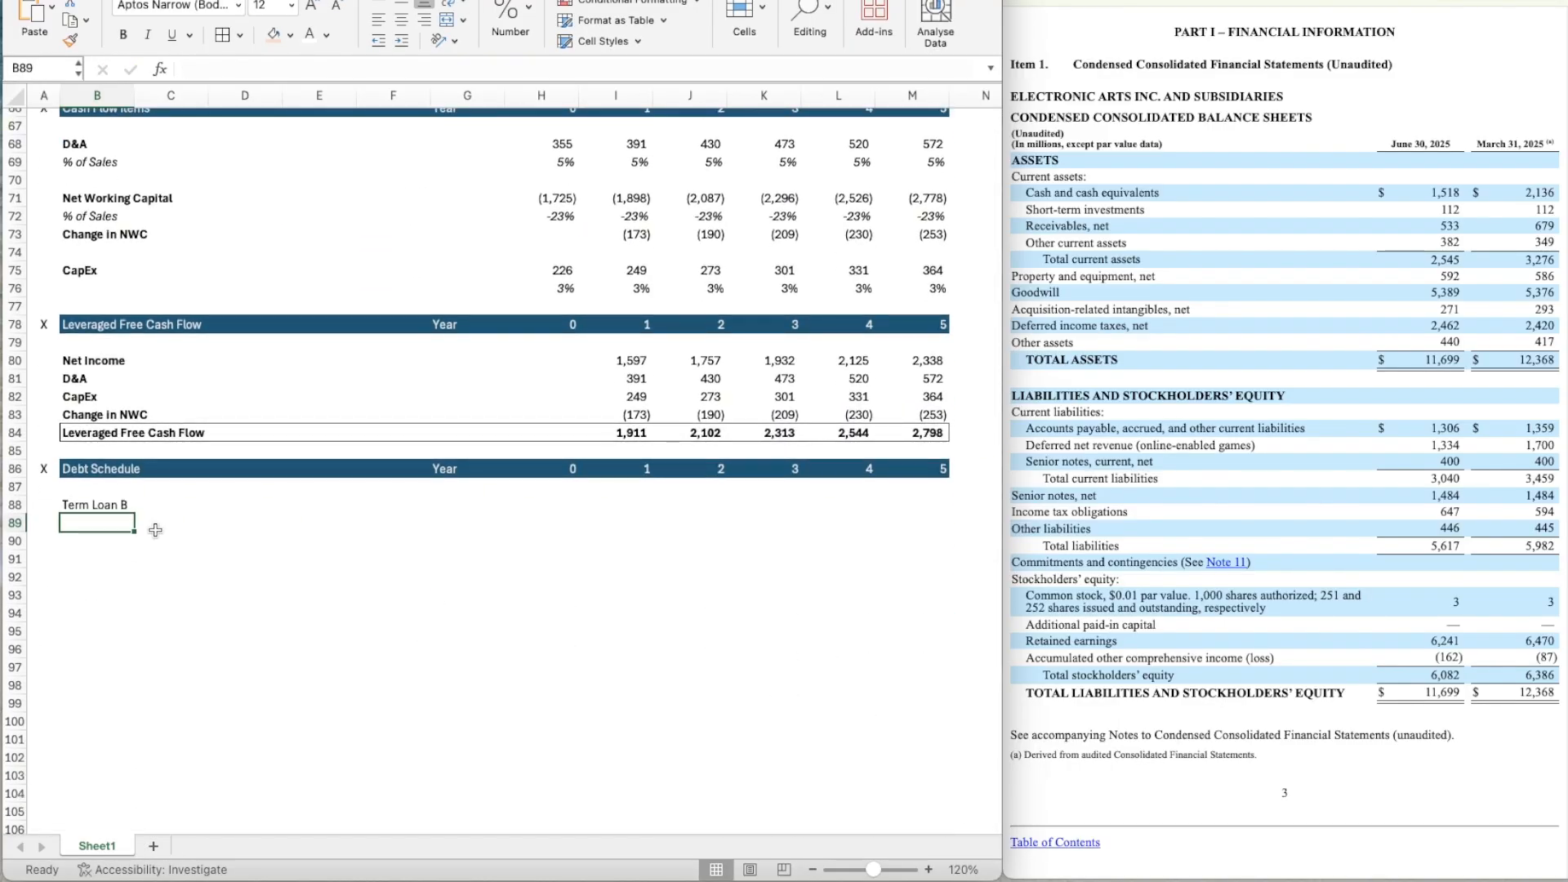
Enter the labels Beginning Balance, Interest, Paydown and Ending Balance in B89:B92 under Term Loan B.
scroll(155, 530, down, 3)
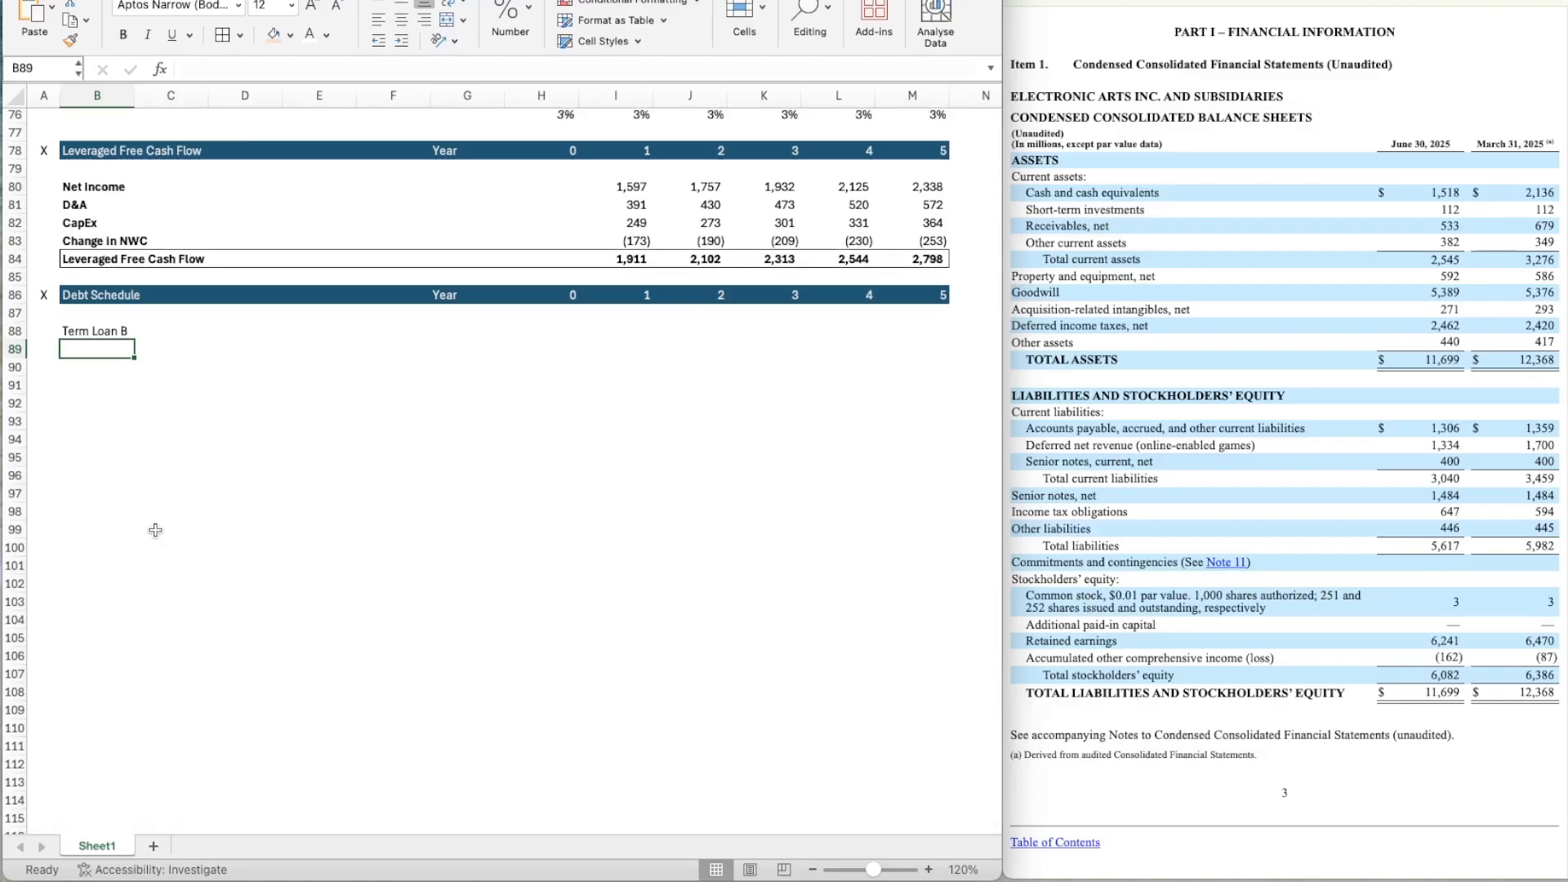
text(Beginning Balan)
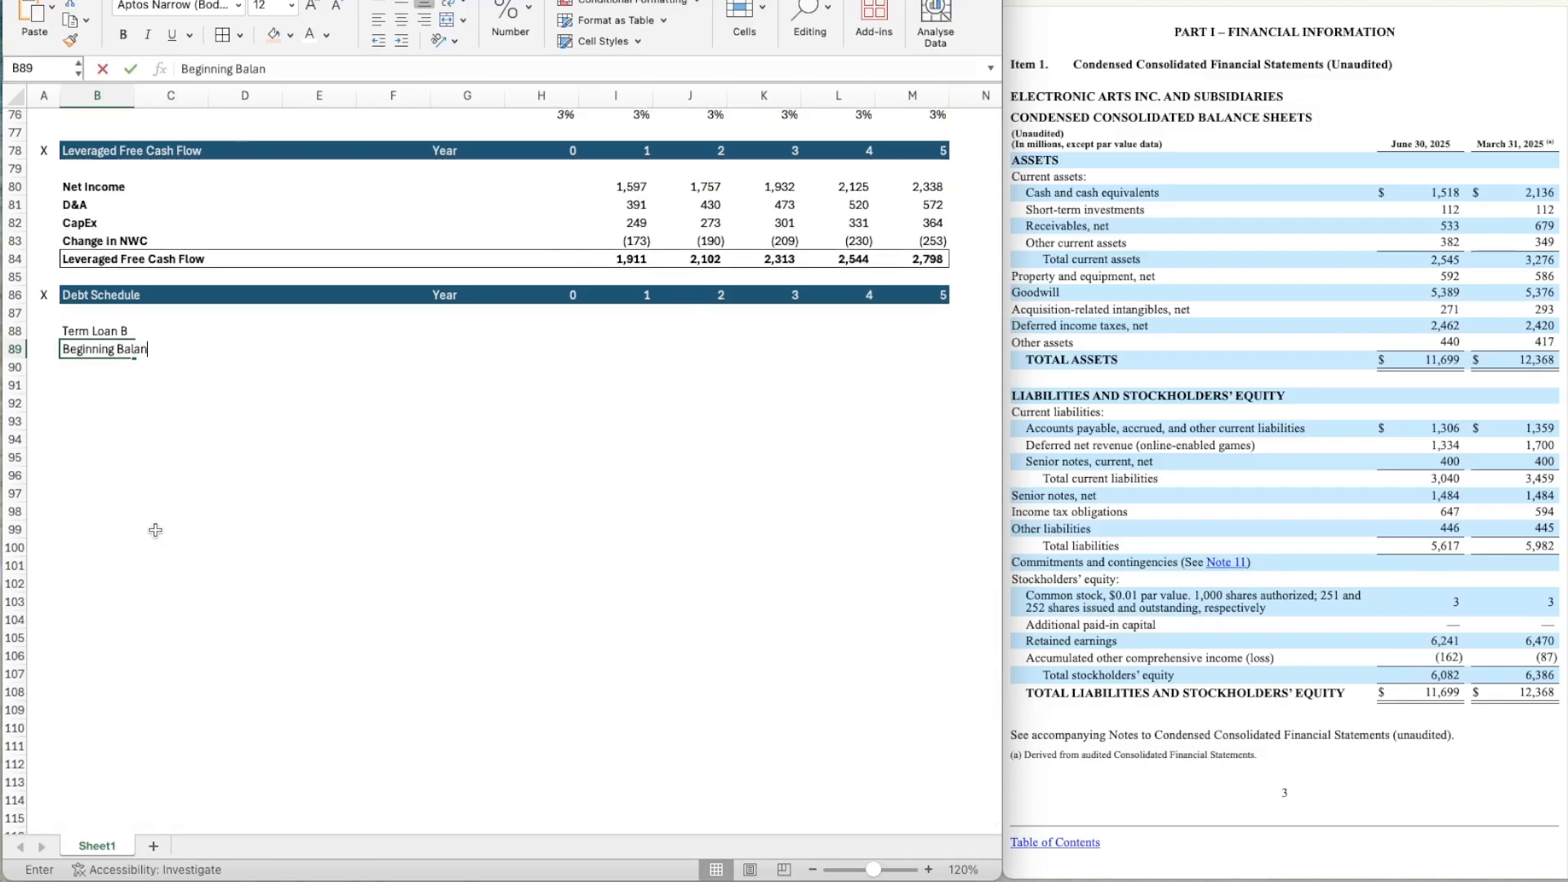
text(ce)
key(Return)
key(Up)
key(Down)
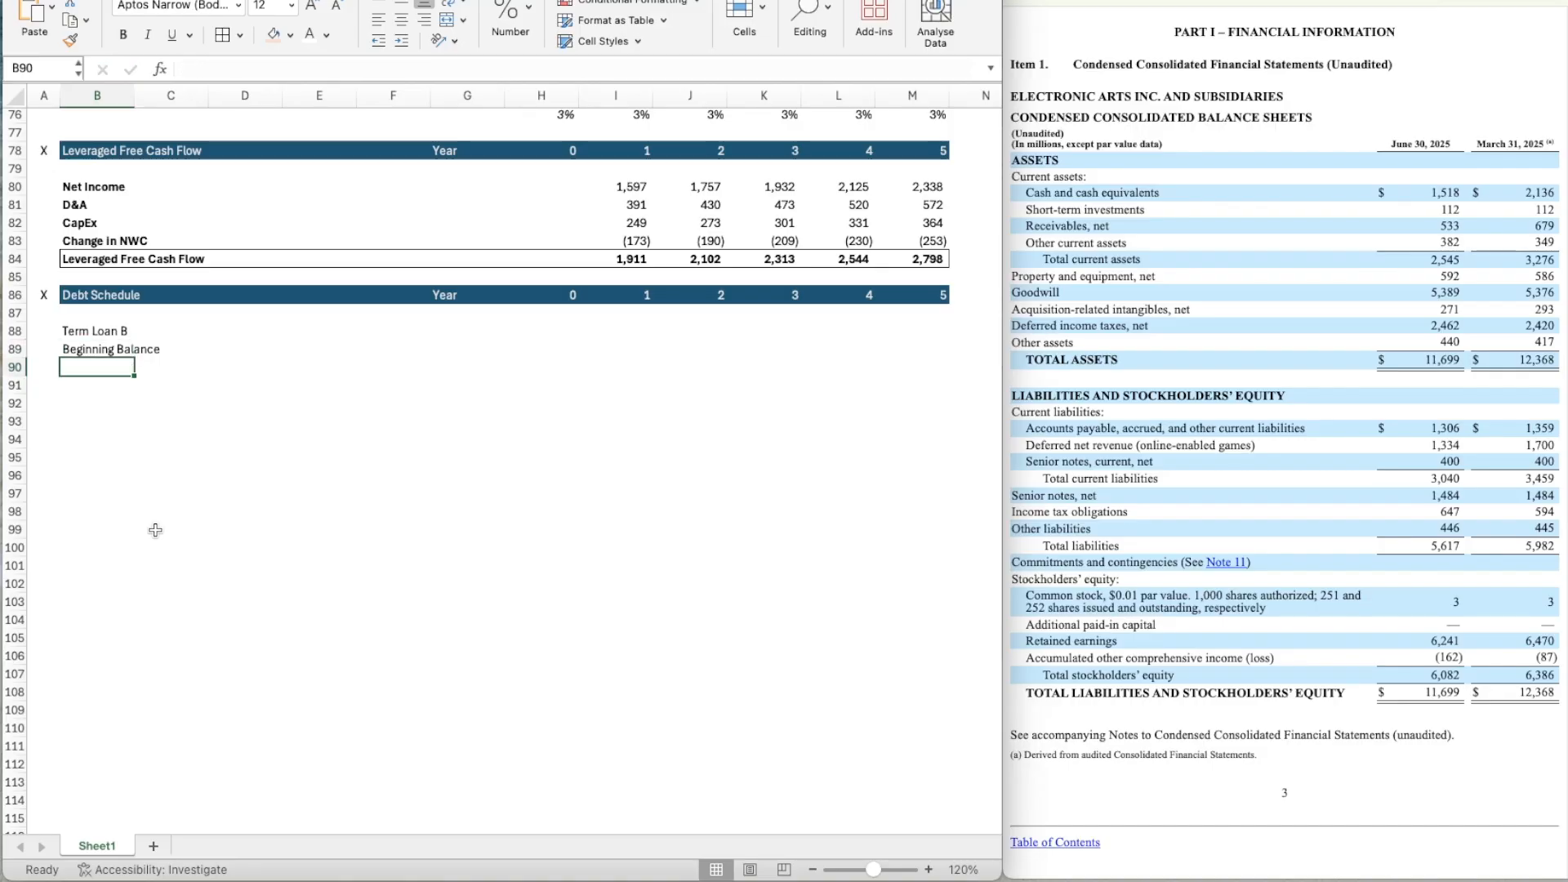
text(Interest)
key(Return)
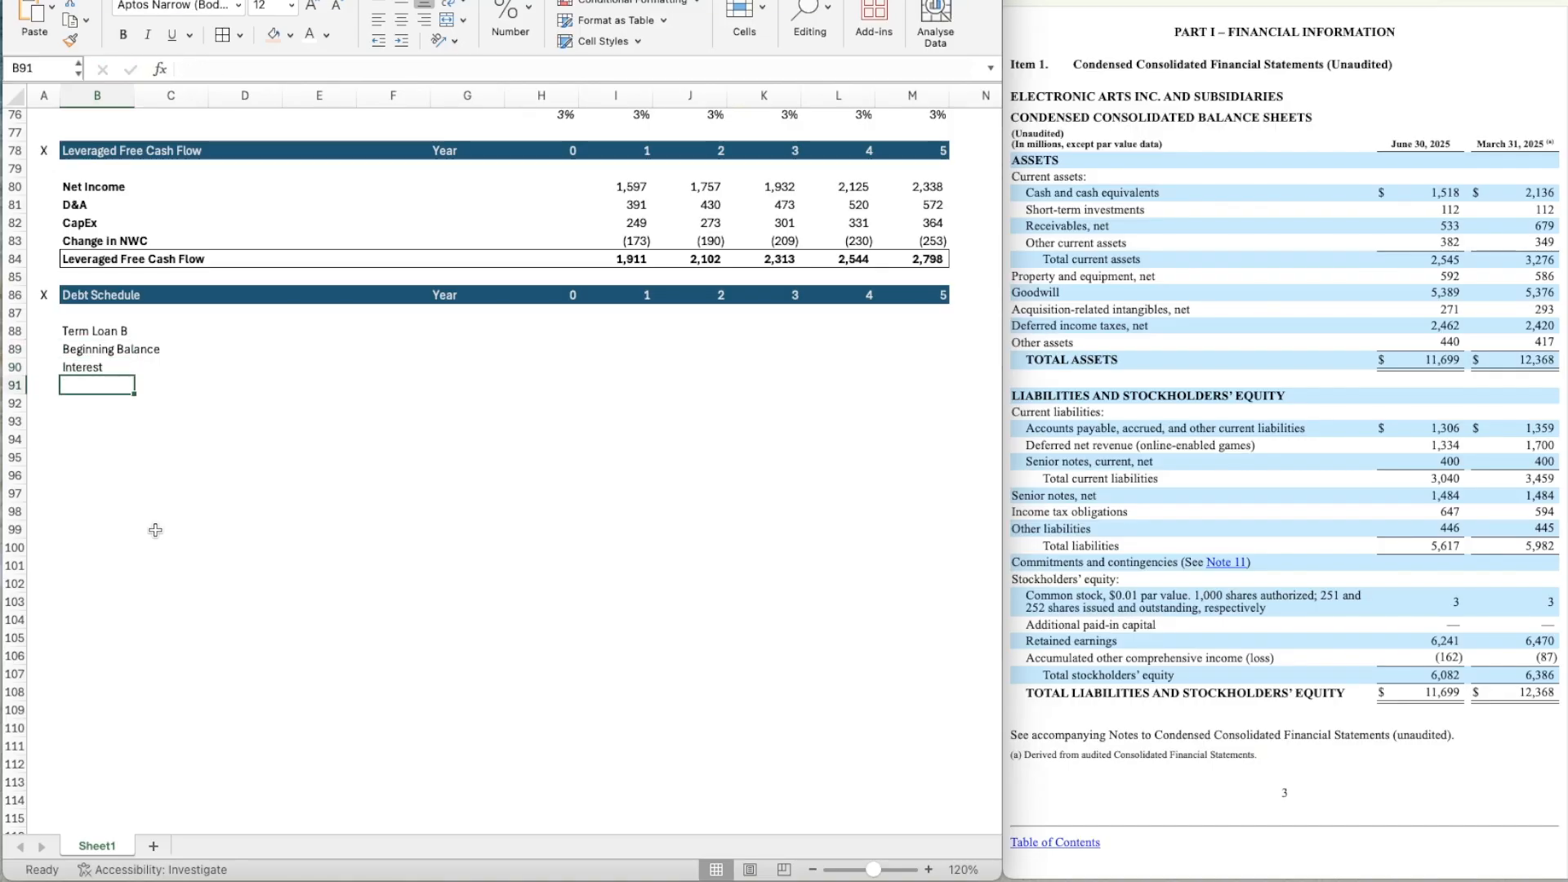
text(Paydown)
key(Return)
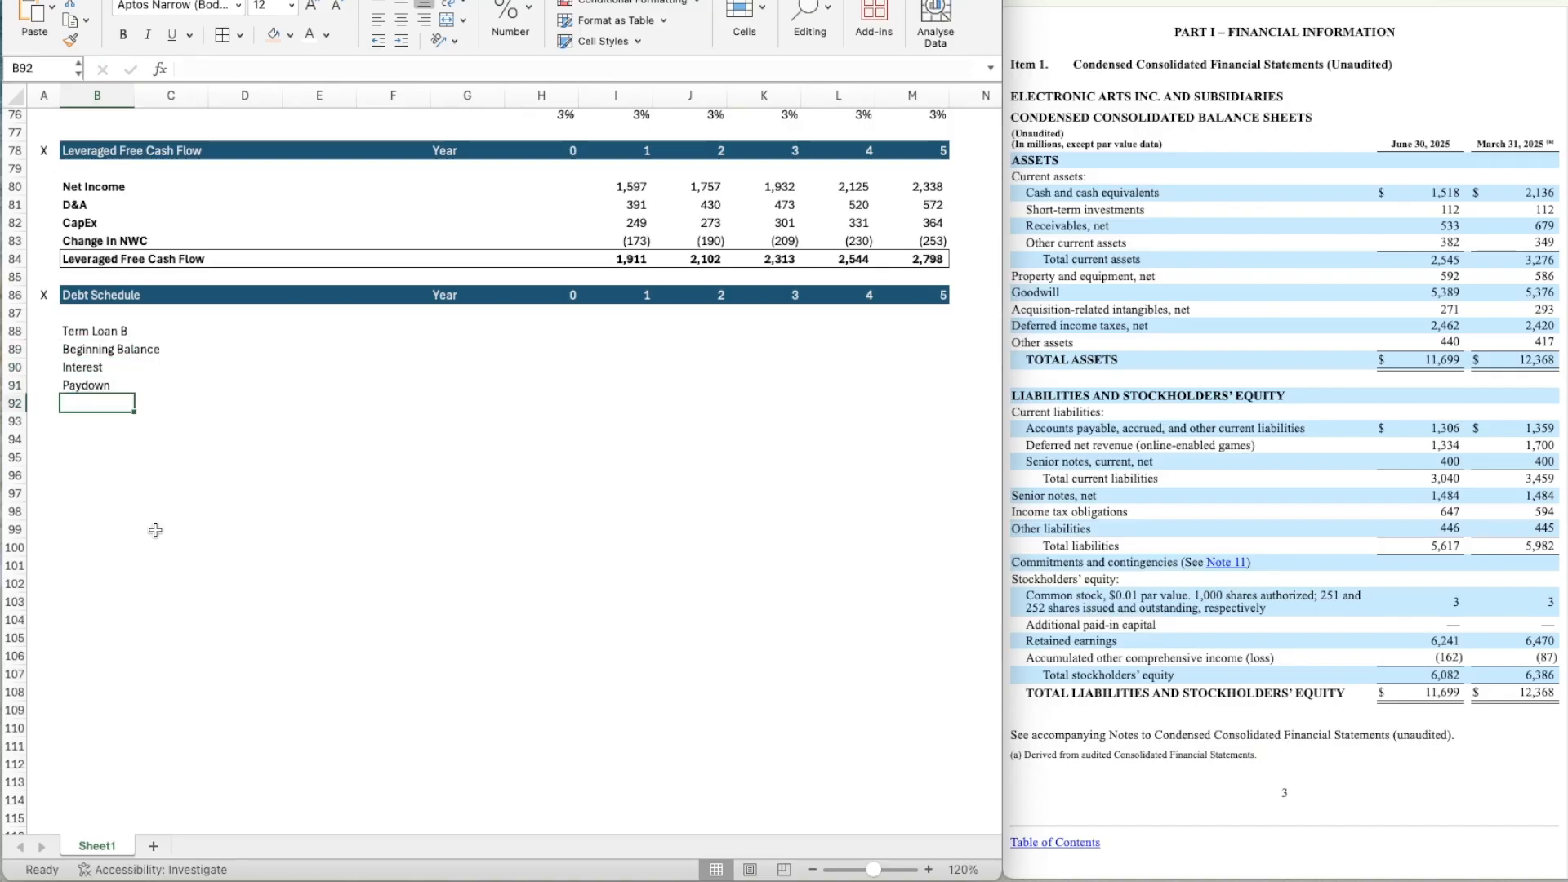
text(Ending Bala)
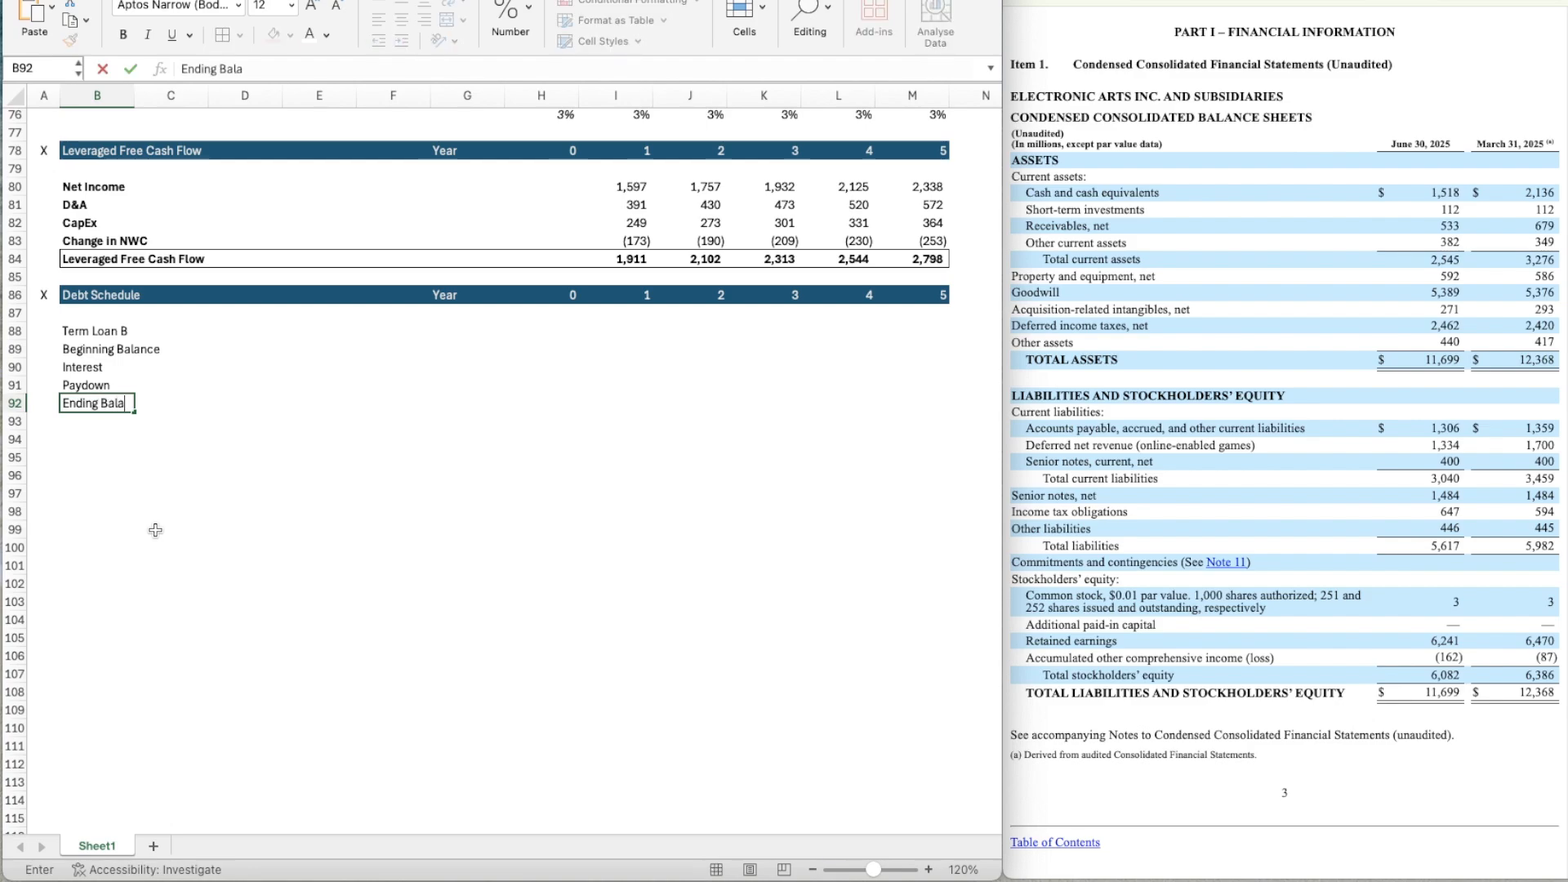
text(nce)
key(Left)
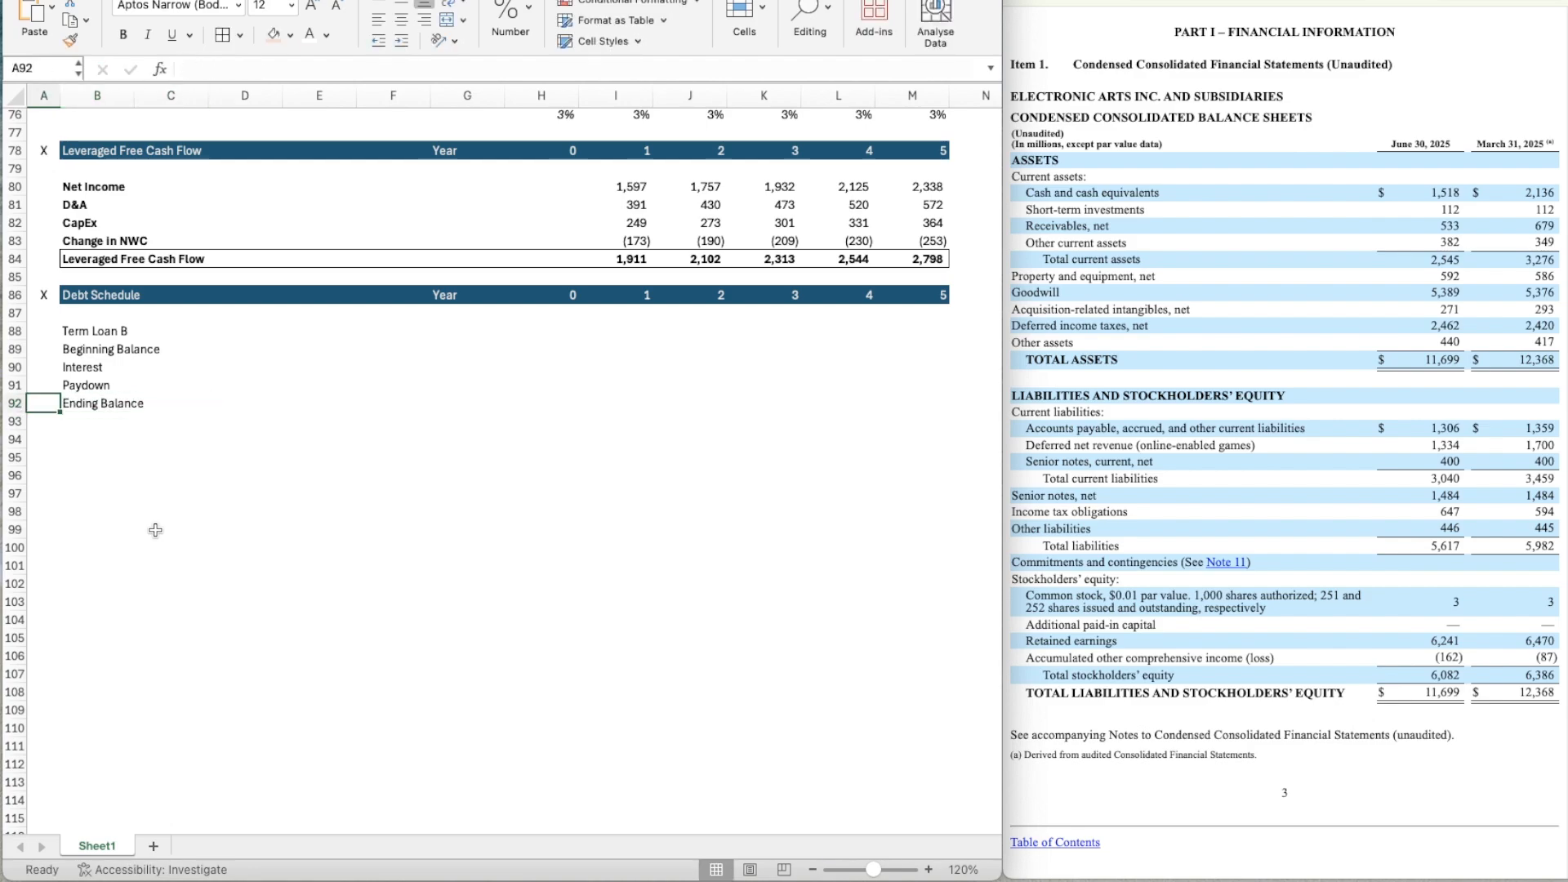
Add a thin solid top border across the Ending Balance row from B92 to M92.
key(Right)
key(shift+Right)
key(shift+Right)
key(shift+Right)
key(shift+Right)
key(shift+Right)
key(shift+Right)
key(shift+Right)
key(shift+Right)
key(shift+Right)
key(shift+Right)
key(shift+Right)
key(shift+Right)
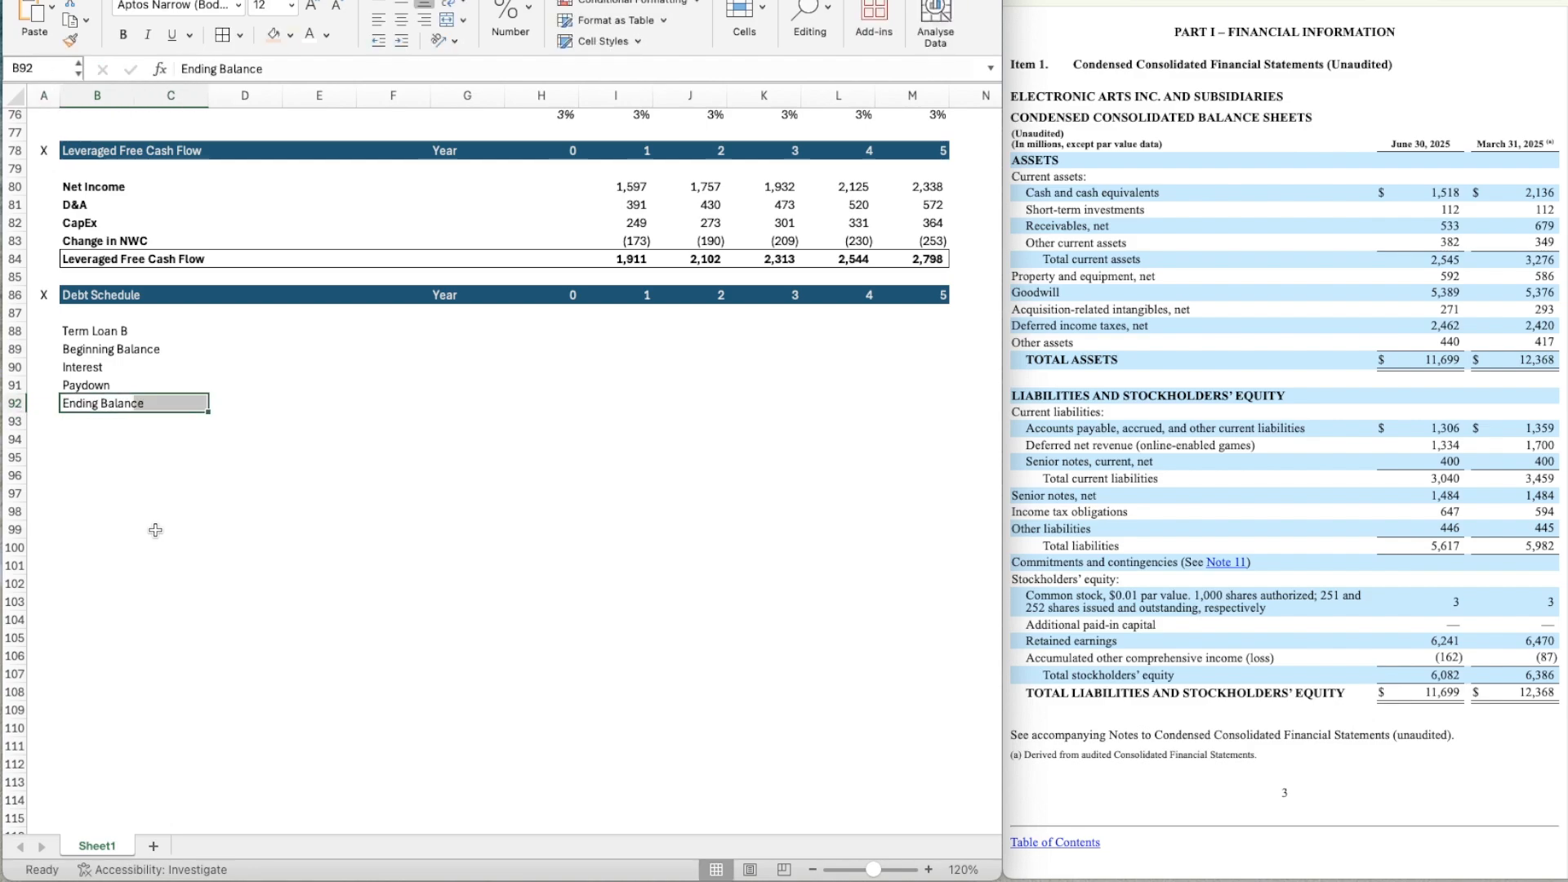
key(shift+Left)
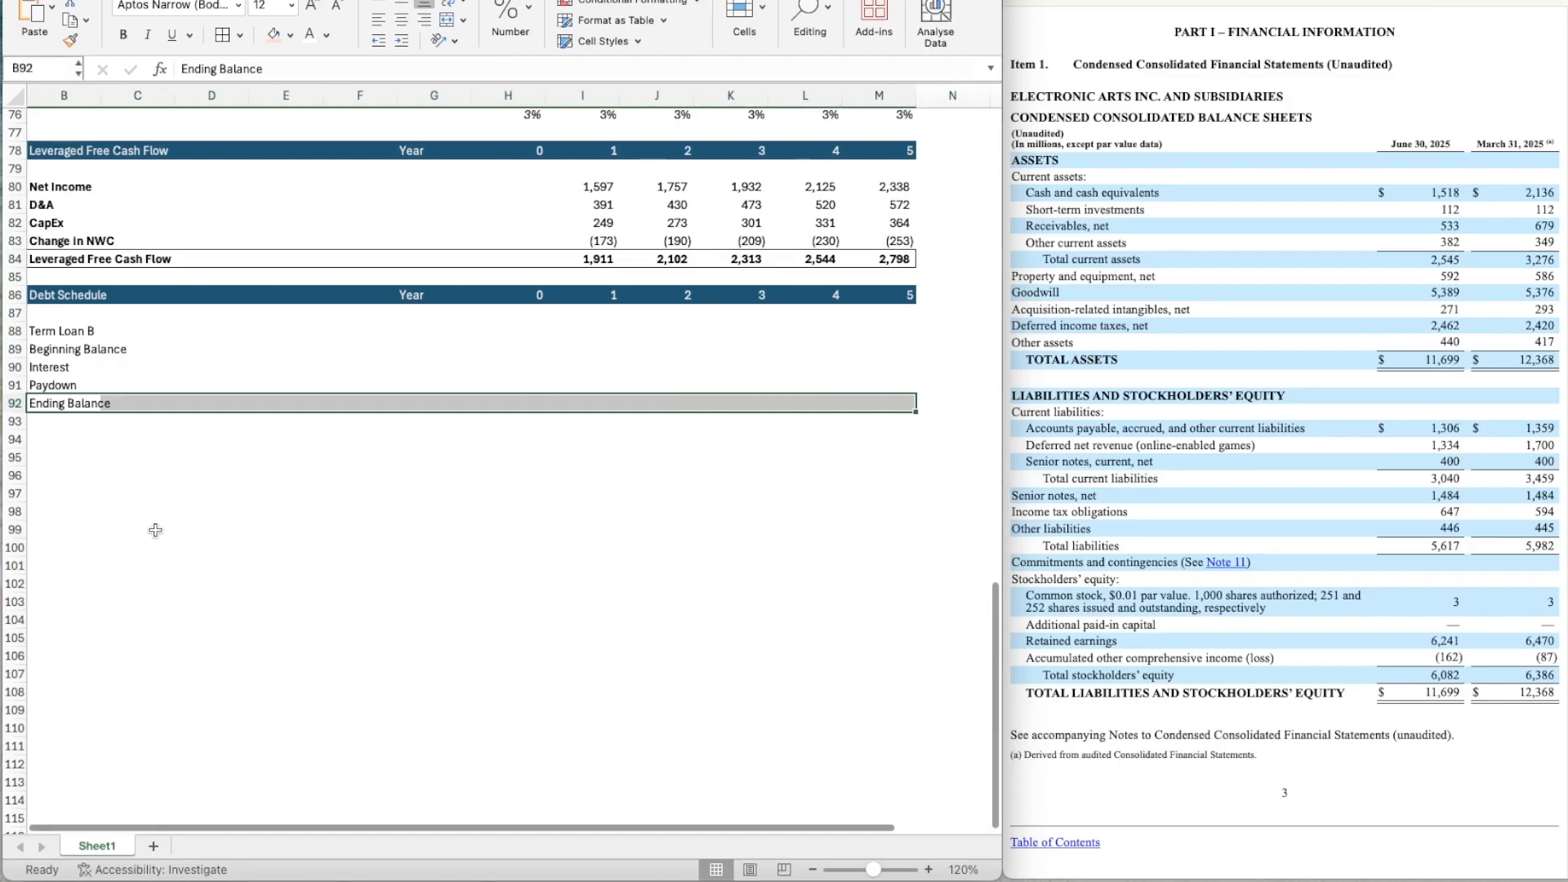
key(super+1)
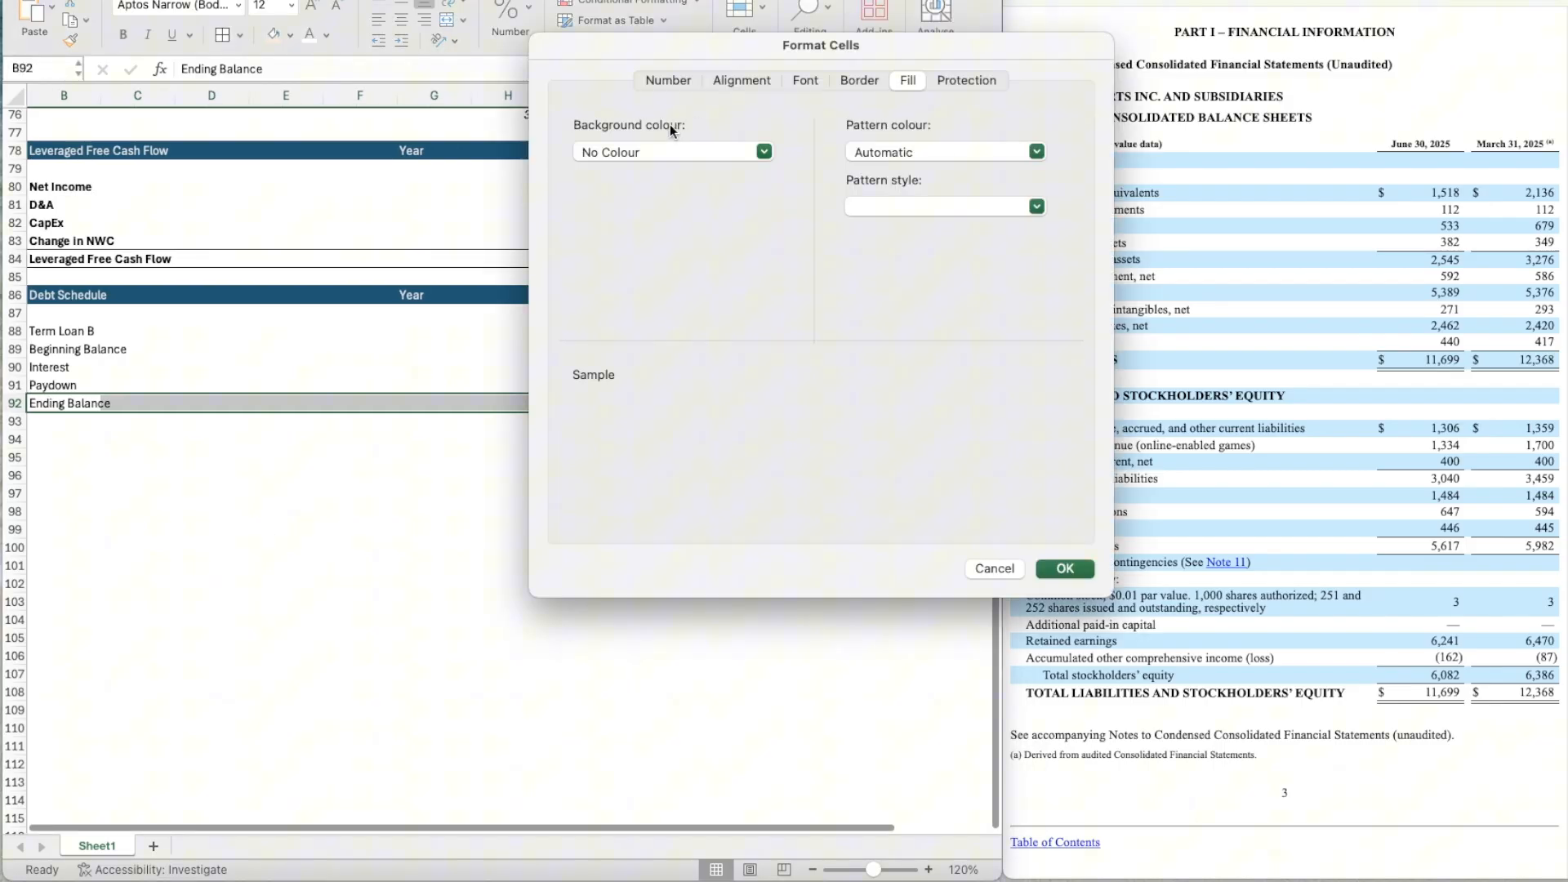
click(860, 79)
click(609, 294)
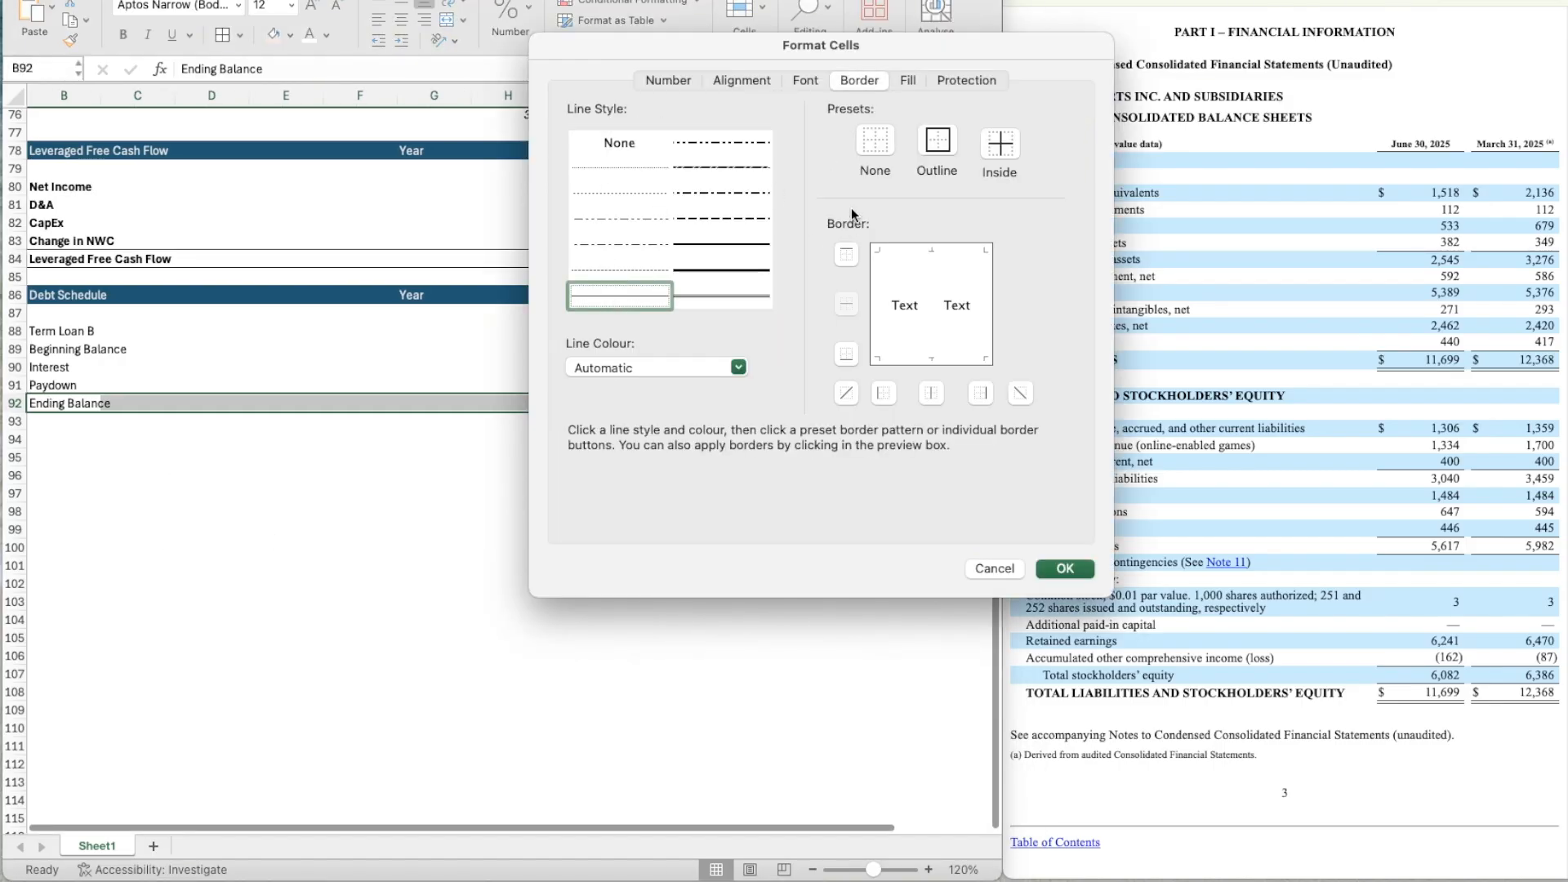
click(847, 252)
click(1065, 568)
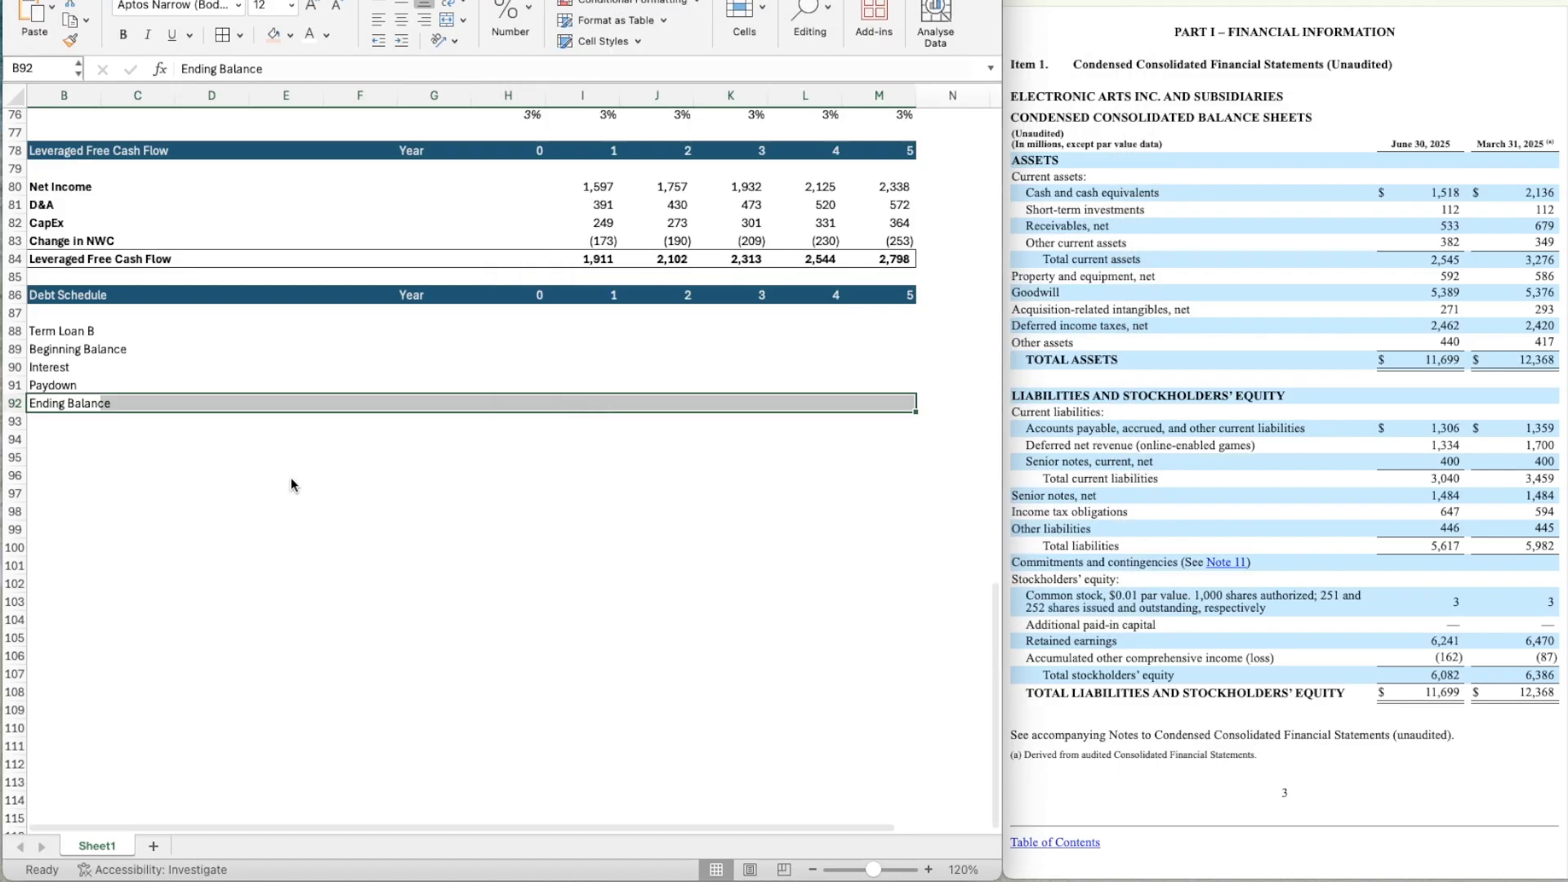
scroll(291, 479, left, 2)
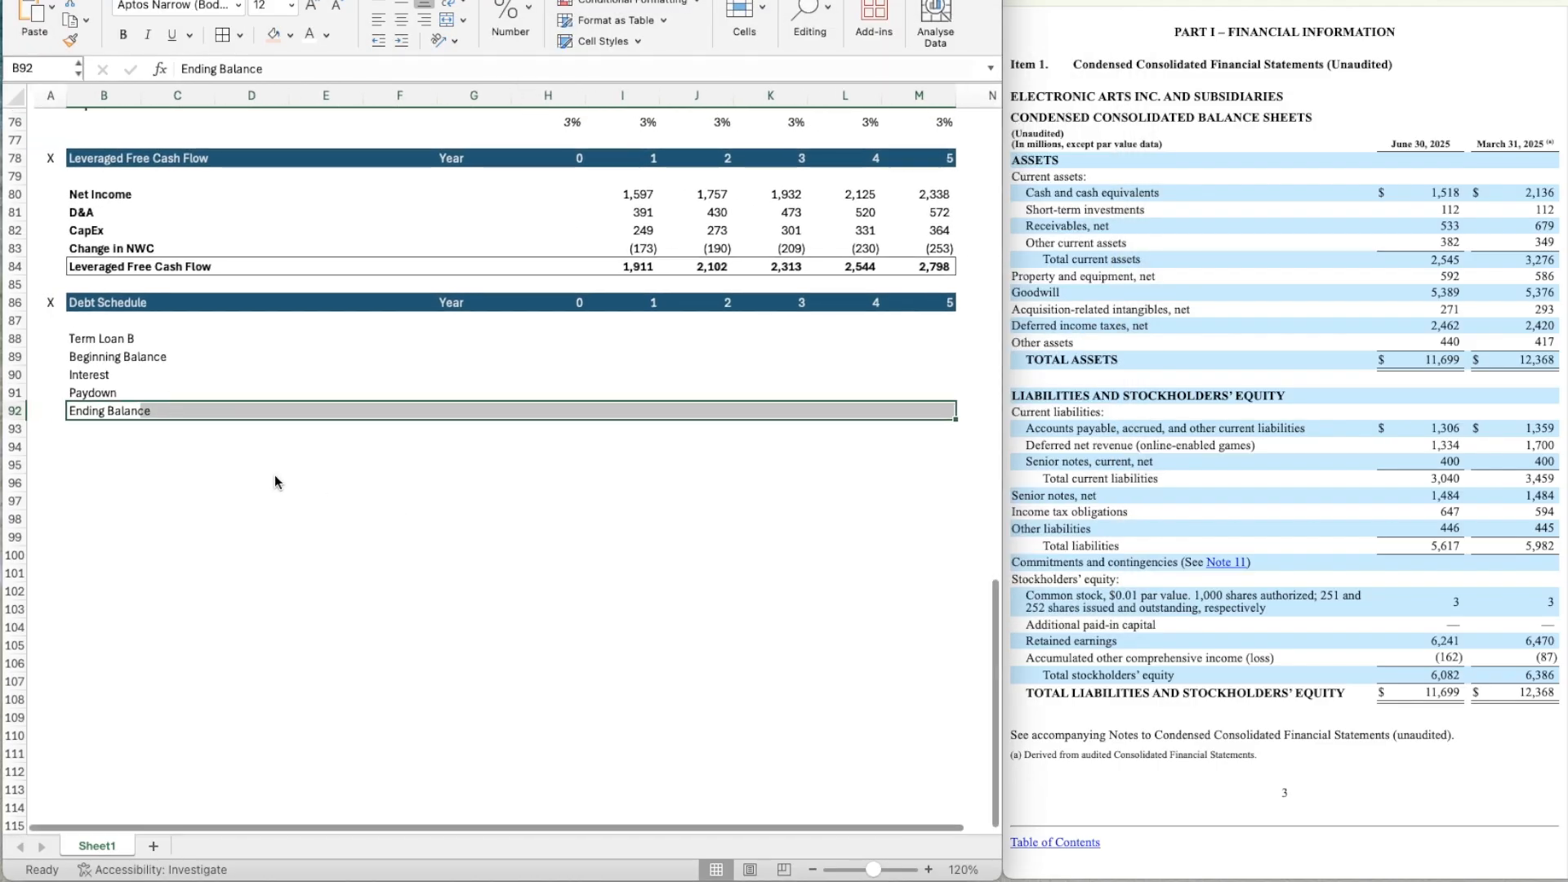
Indent the four labels from Beginning Balance to Ending Balance in B89:B92 by one level.
click(129, 368)
key(Up)
key(shift+Down)
key(shift+Down)
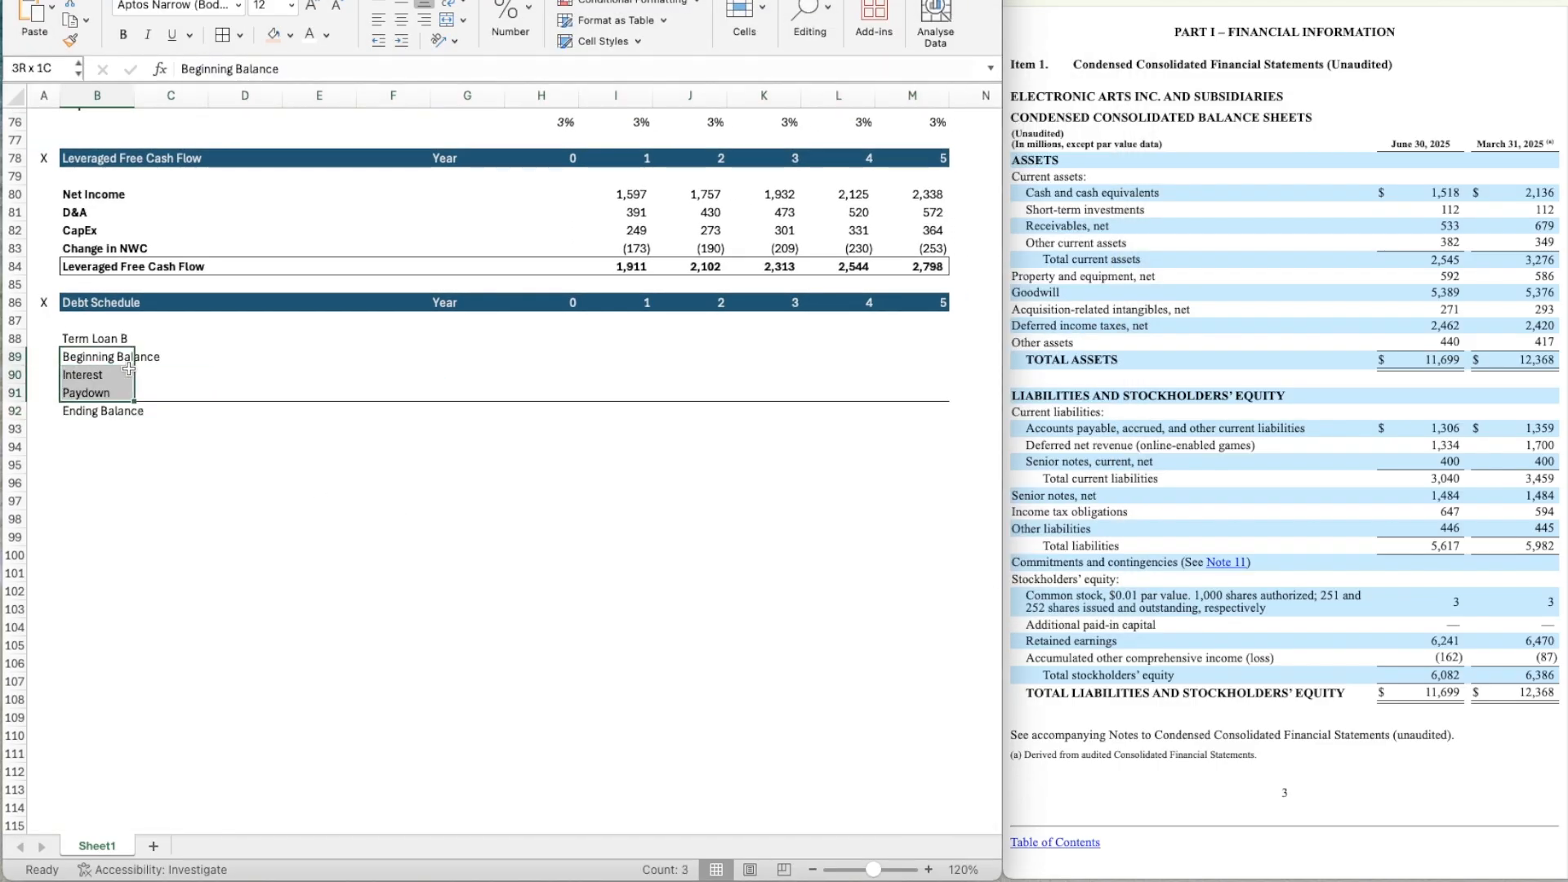
key(shift+Down)
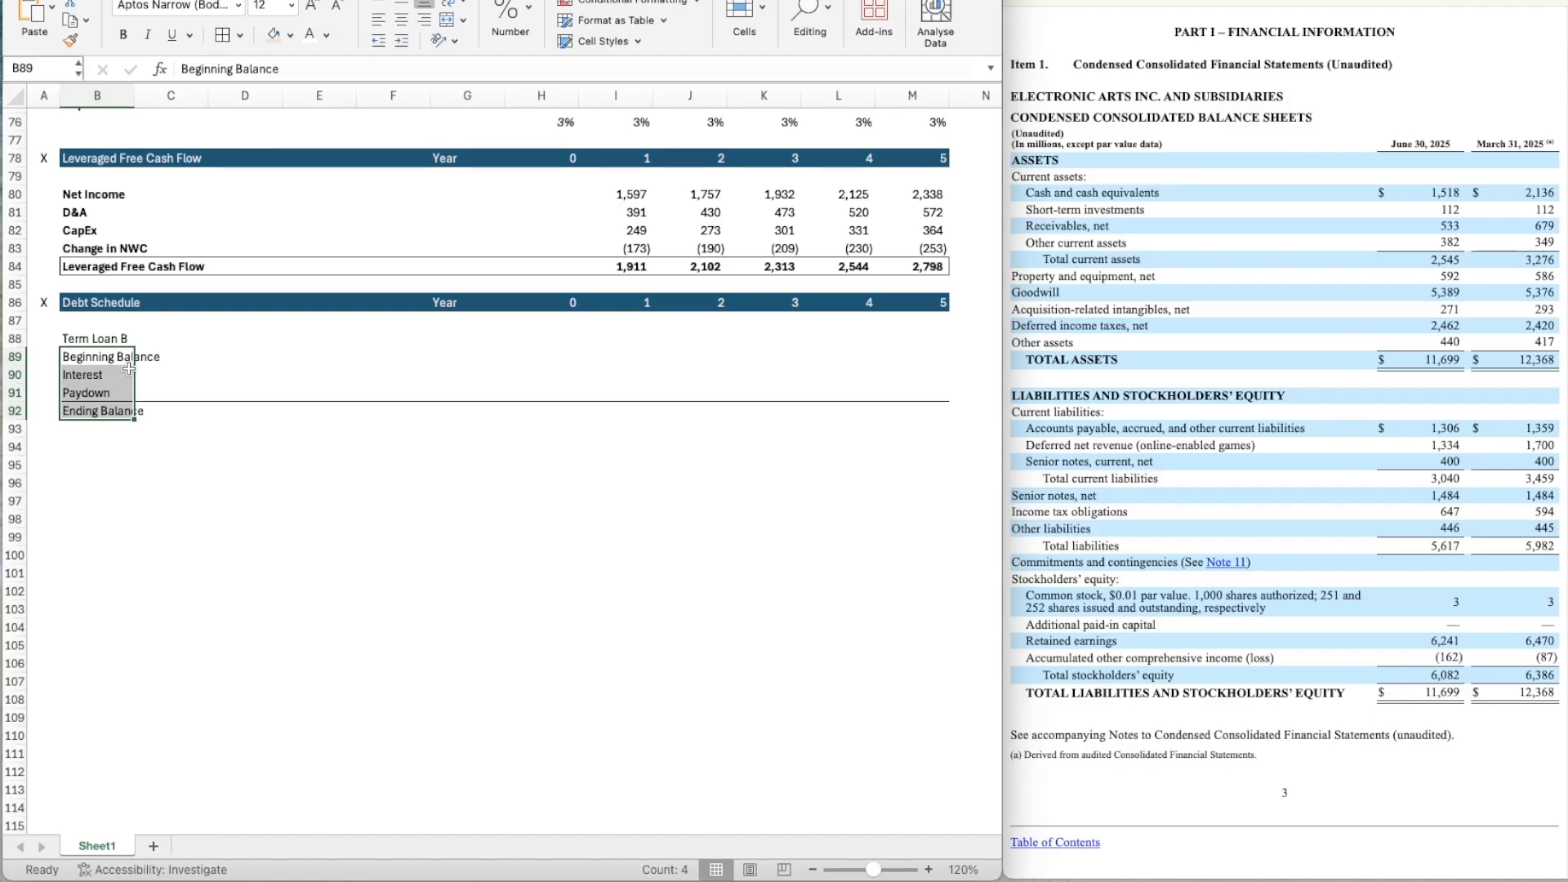
click(401, 40)
click(270, 339)
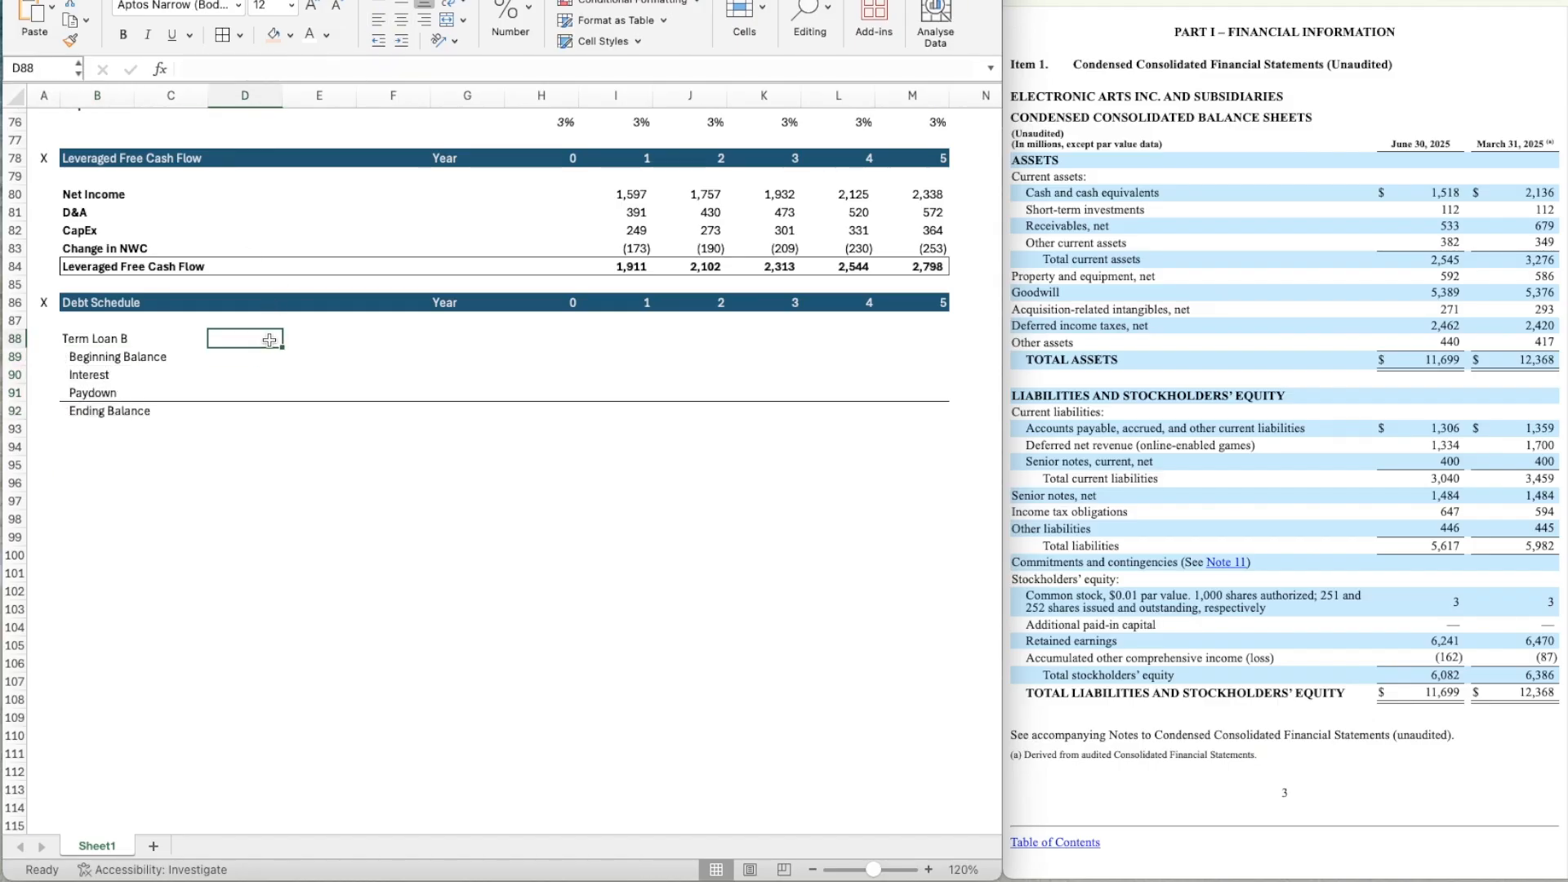
Link the Year 0 Ending Balance in H92 to the Term Loan B amount in the Sources table.
click(315, 356)
key(Right)
key(Right)
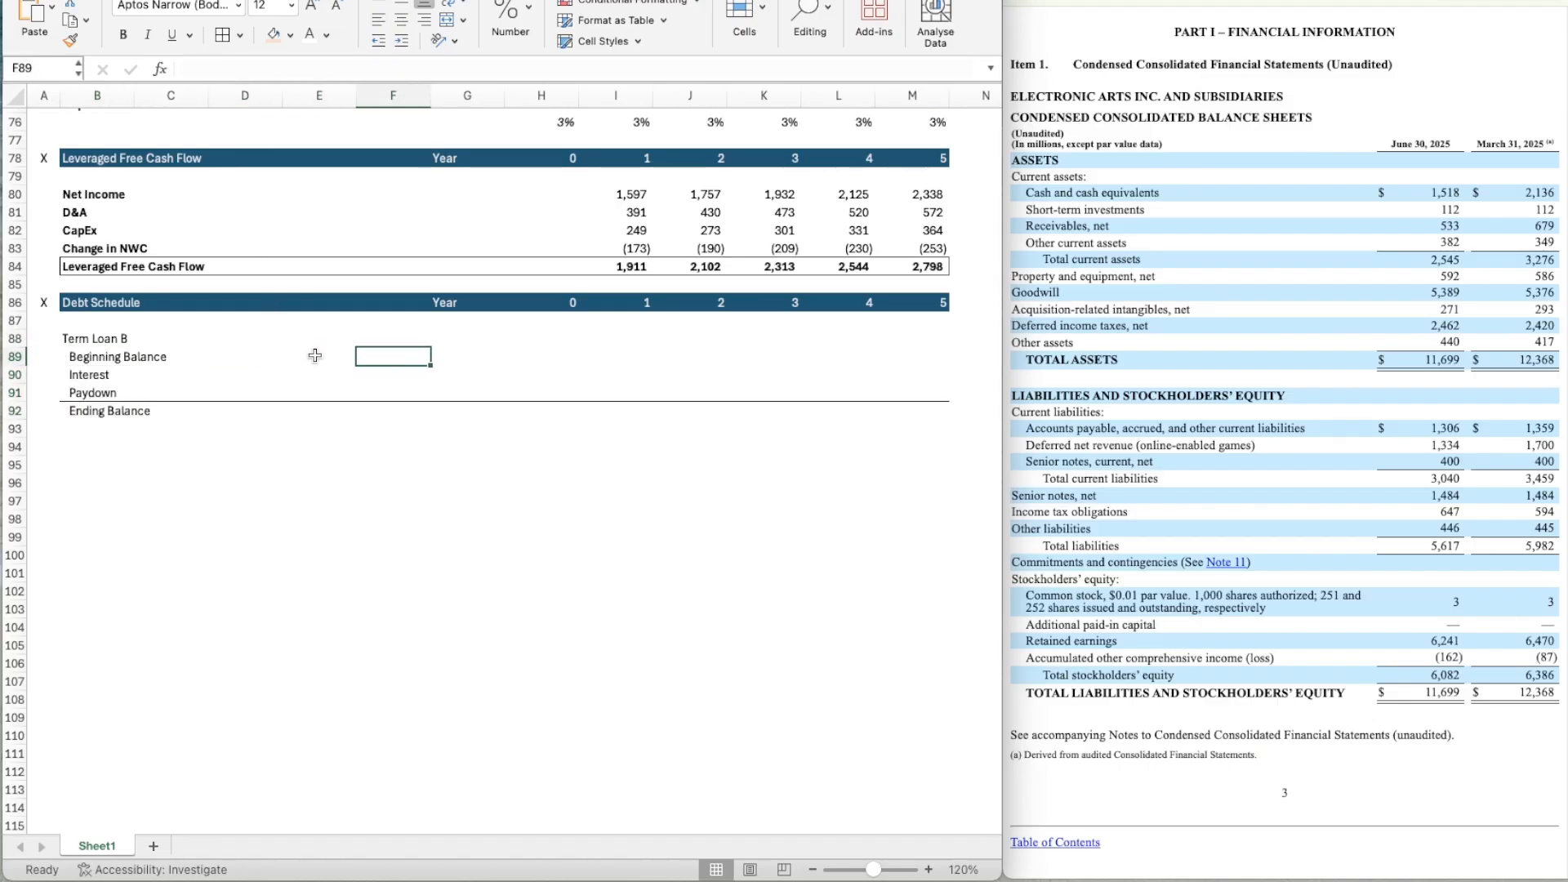
key(Right)
key(Down)
key(Down)
key(Down)
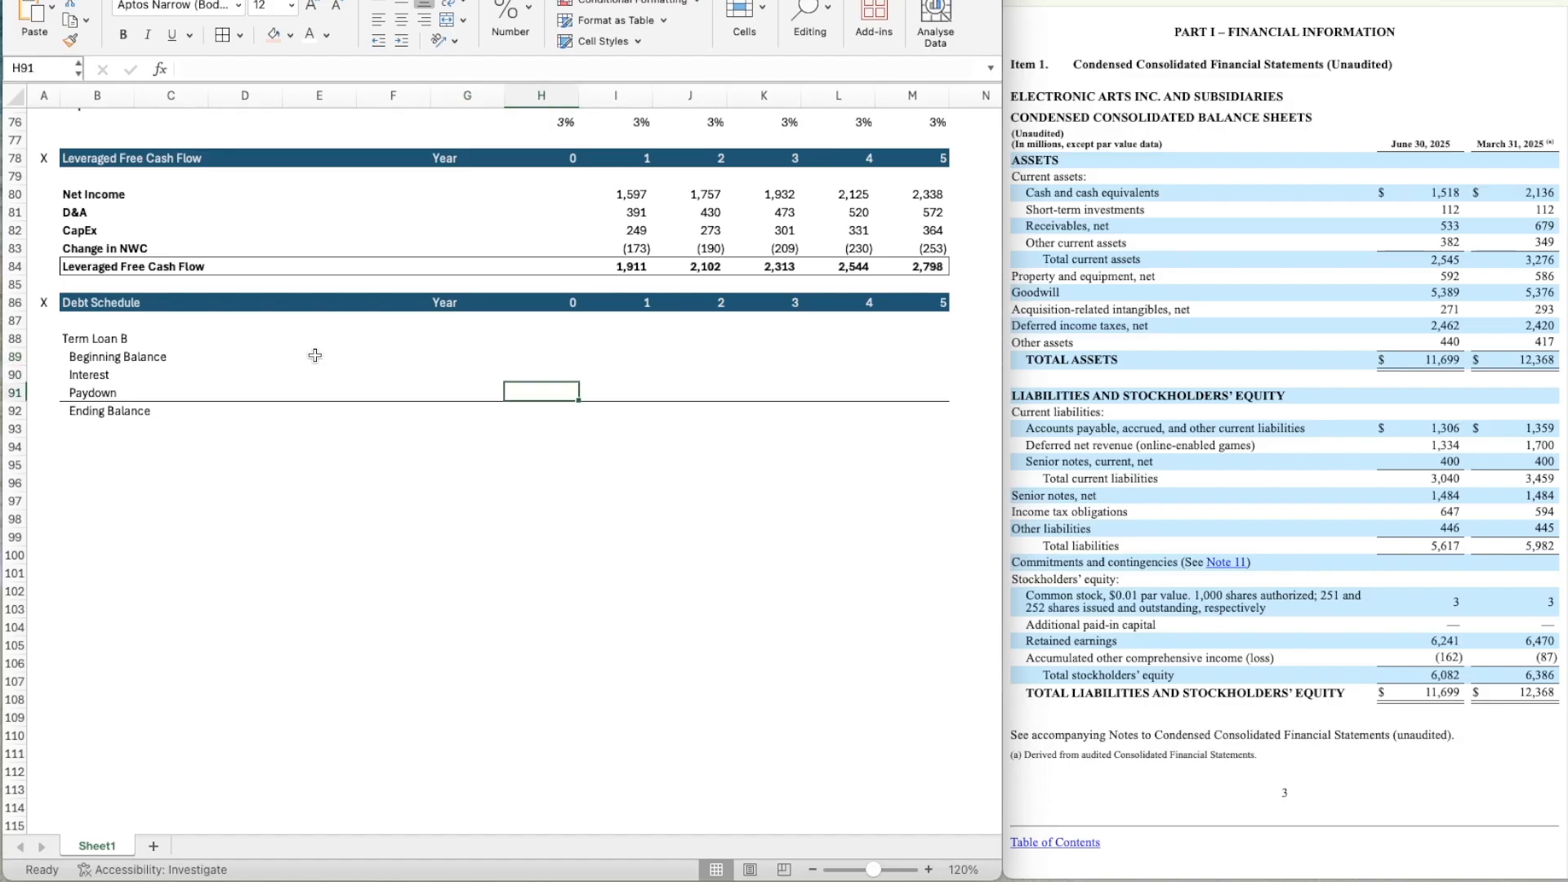
text(=)
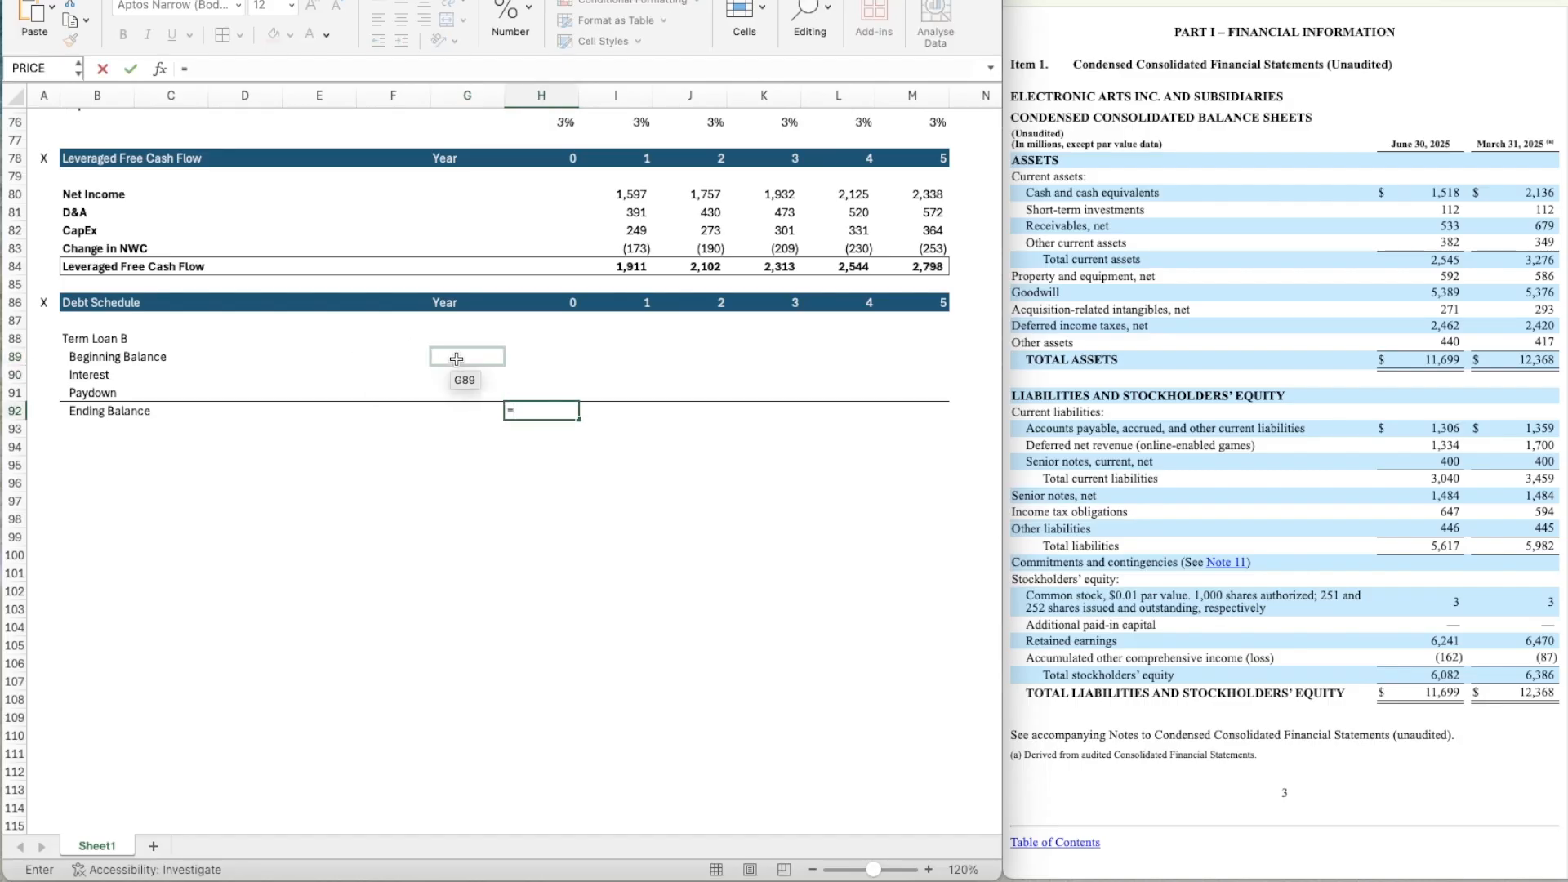
scroll(457, 359, up, 20)
scroll(457, 360, up, 3)
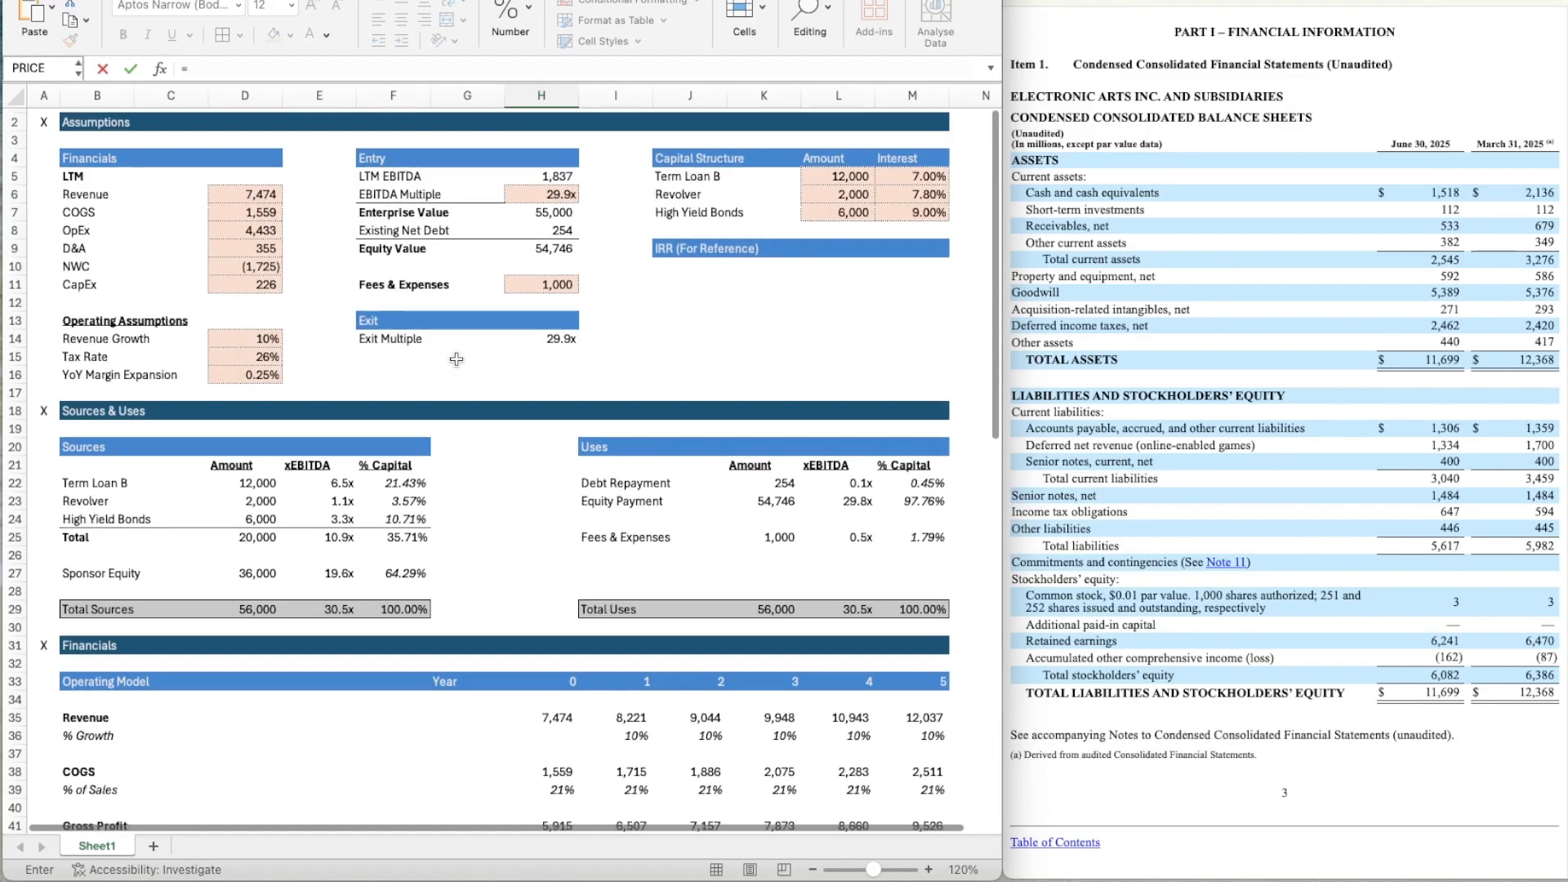
click(245, 482)
key(Return)
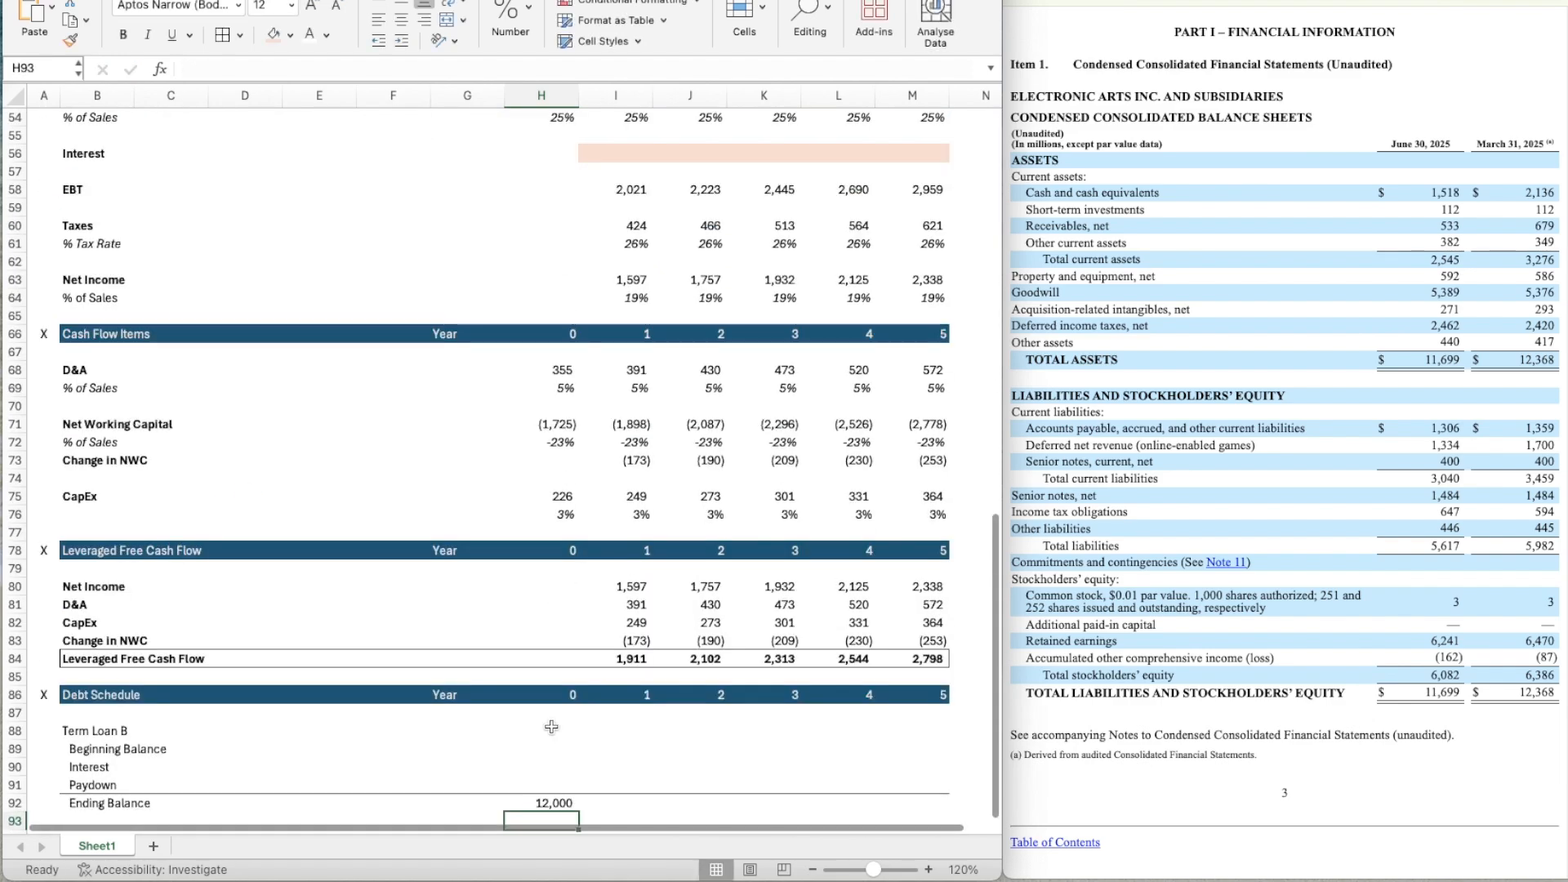
Link the Year 1 Term Loan B Beginning Balance in I89 to the Year 0 Ending Balance in H92.
scroll(552, 727, down, 5)
scroll(551, 727, down, 1)
click(628, 394)
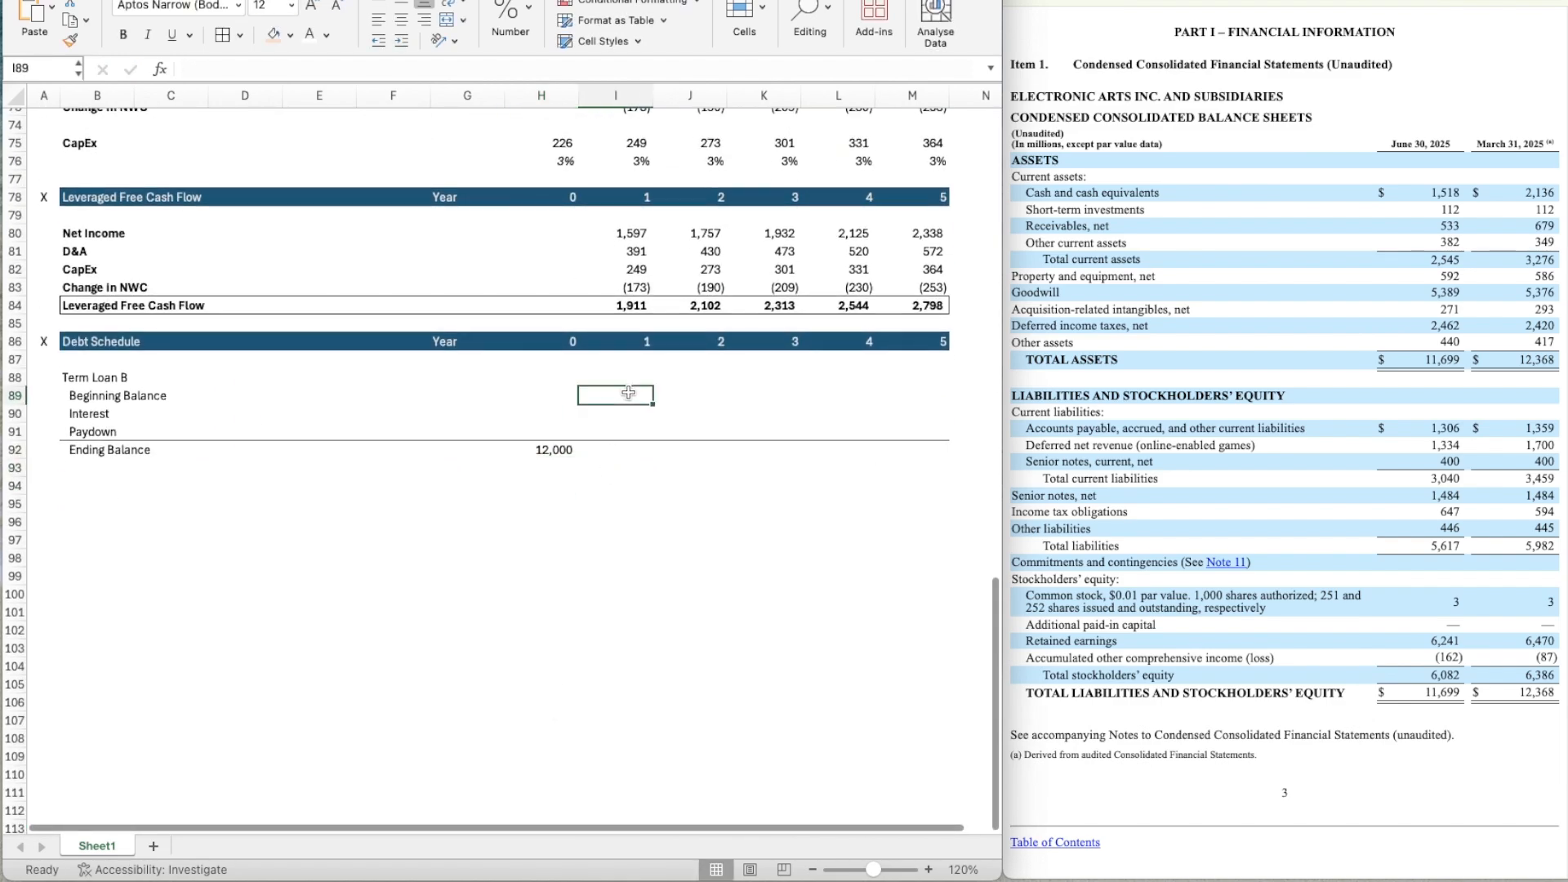
key(Down)
key(Down)
key(Up)
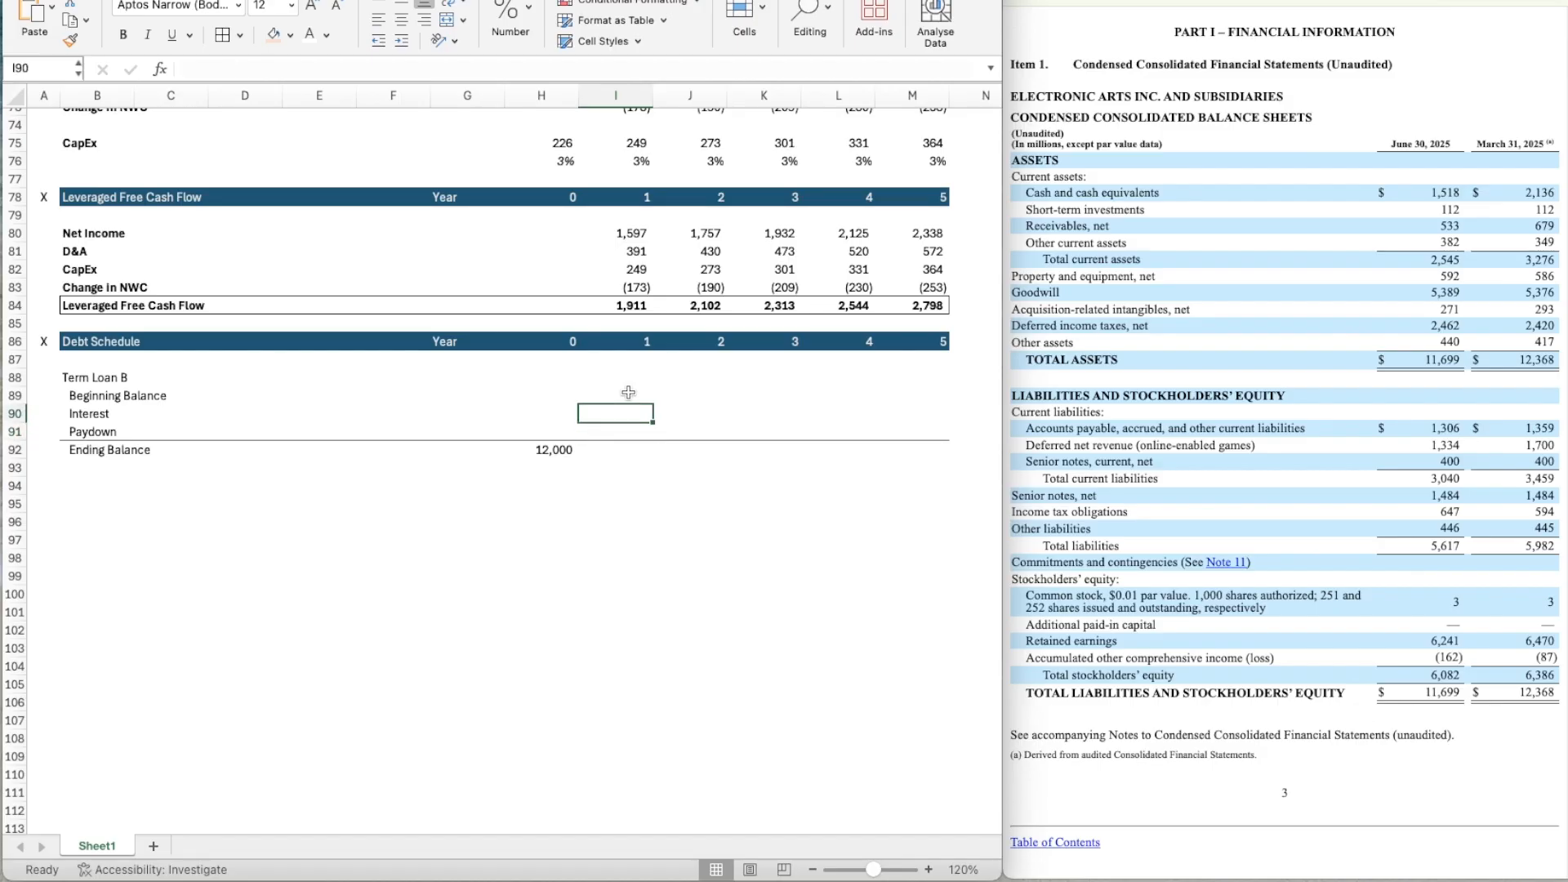
key(Up)
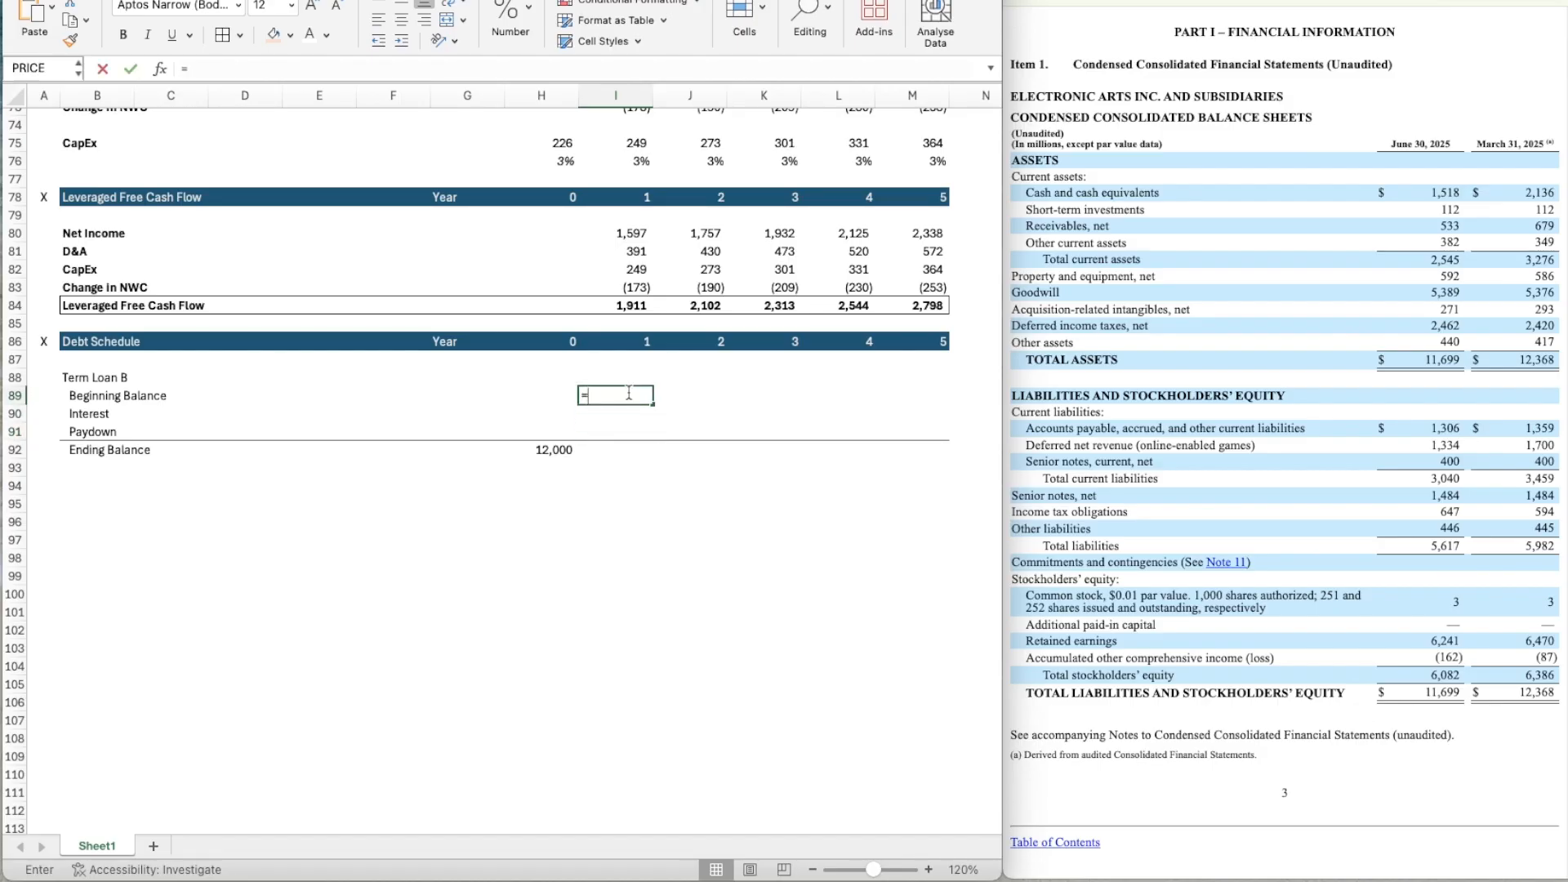
text(=)
key(Left)
key(Down)
key(Down)
key(Down)
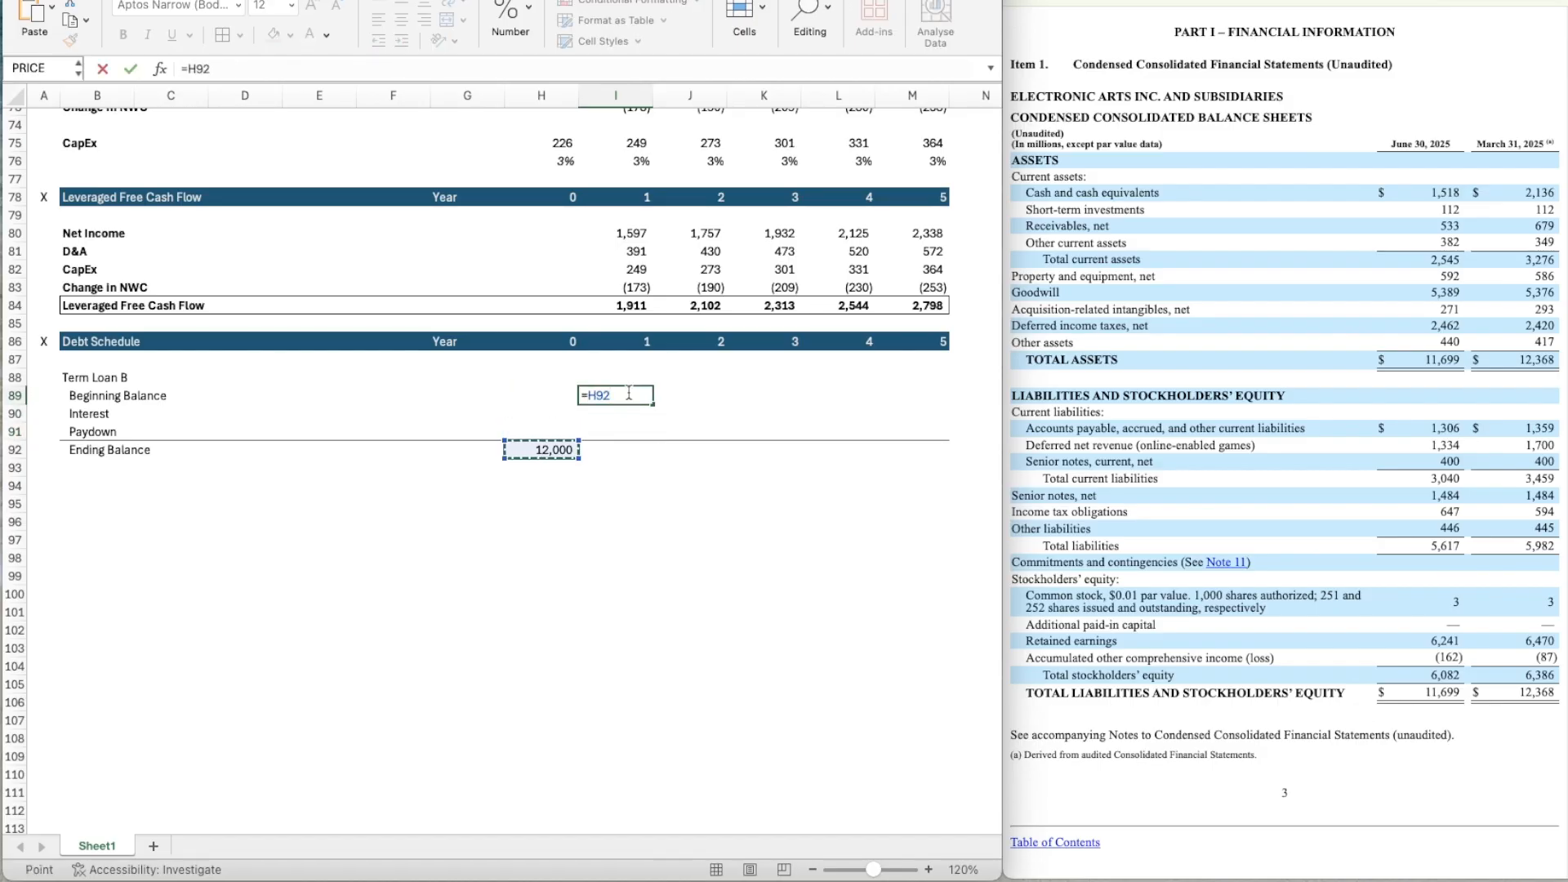
key(Return)
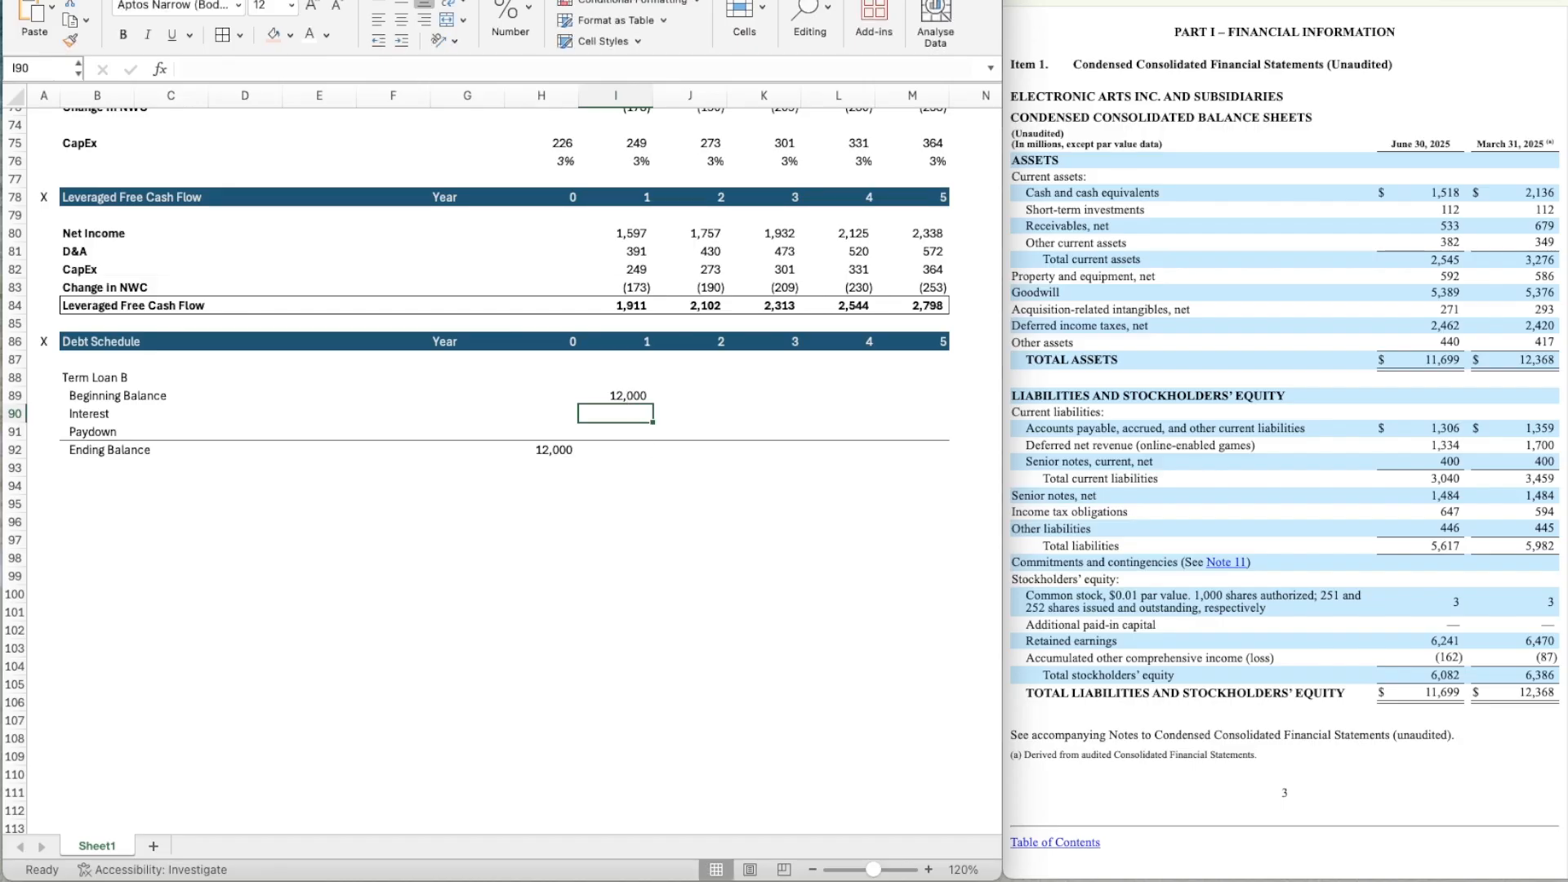
key(super+Tab)
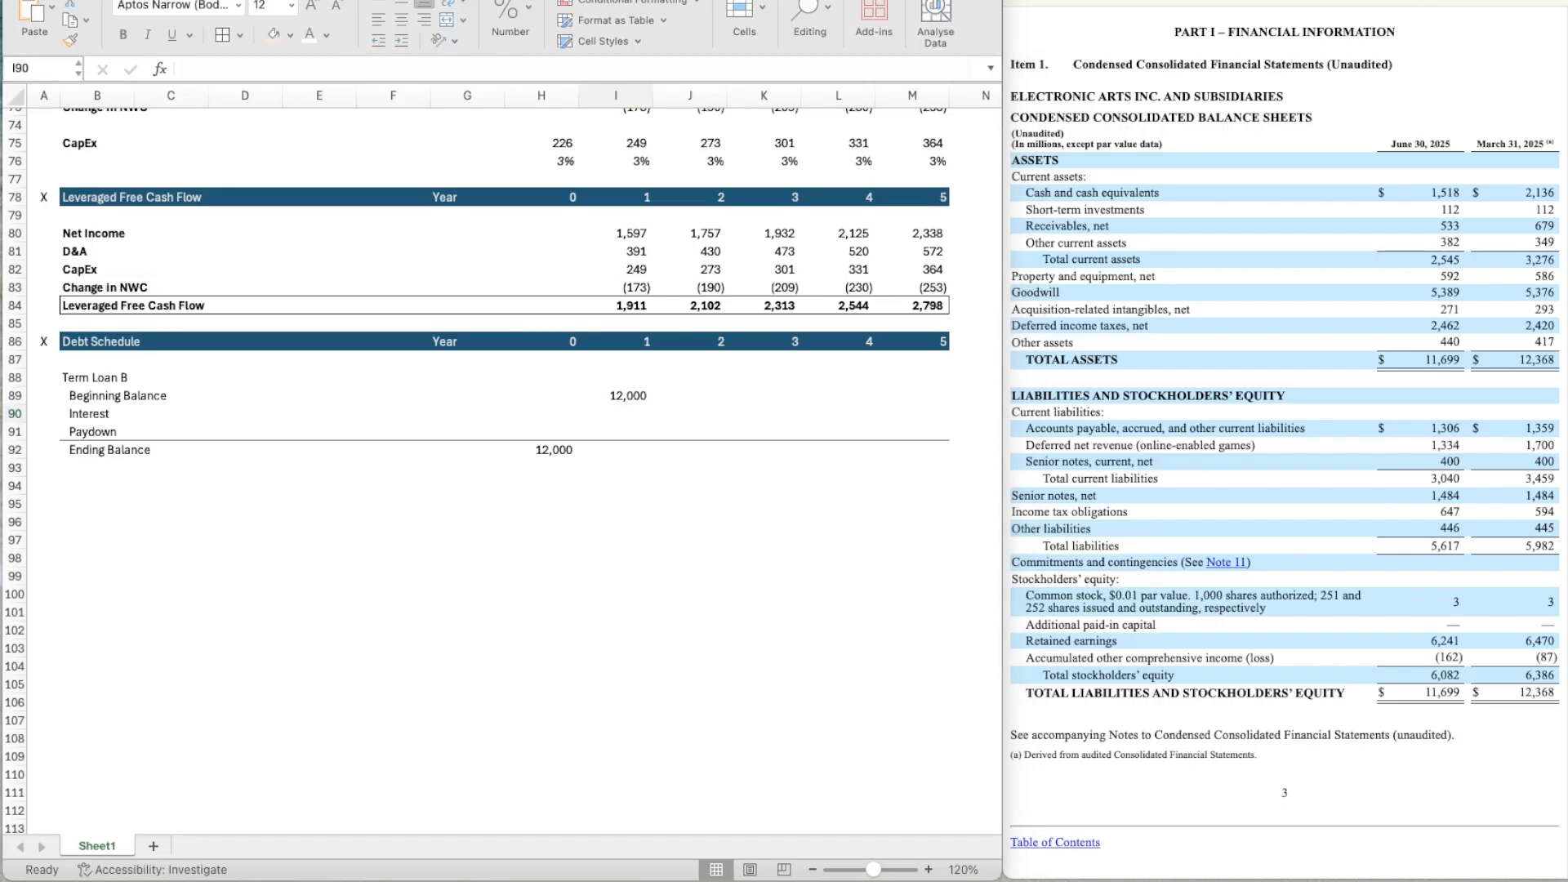
click(633, 412)
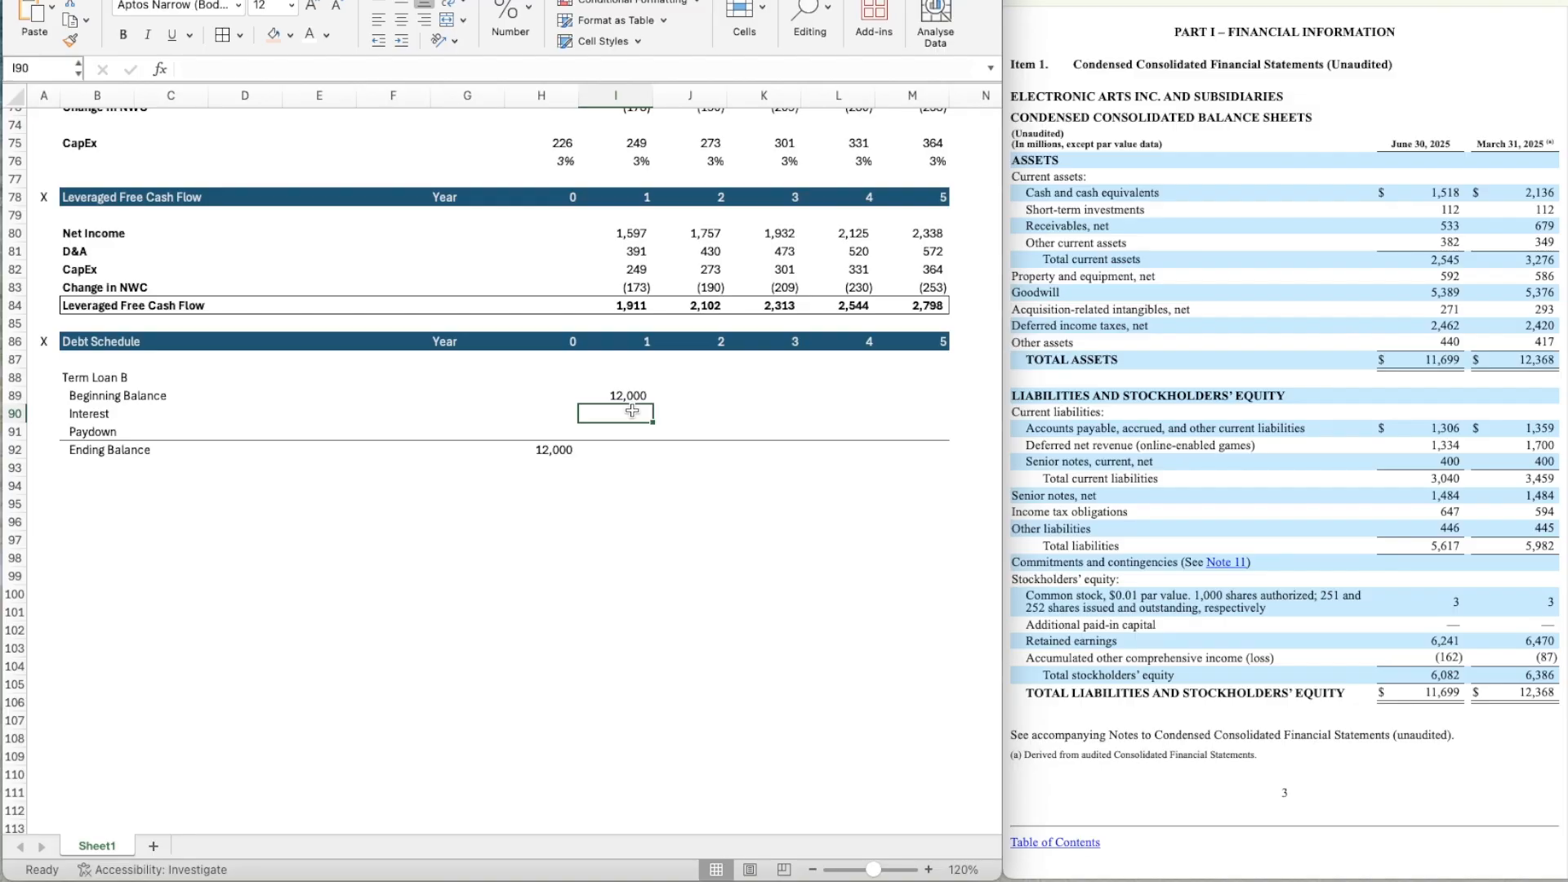
text(=)
key(Up)
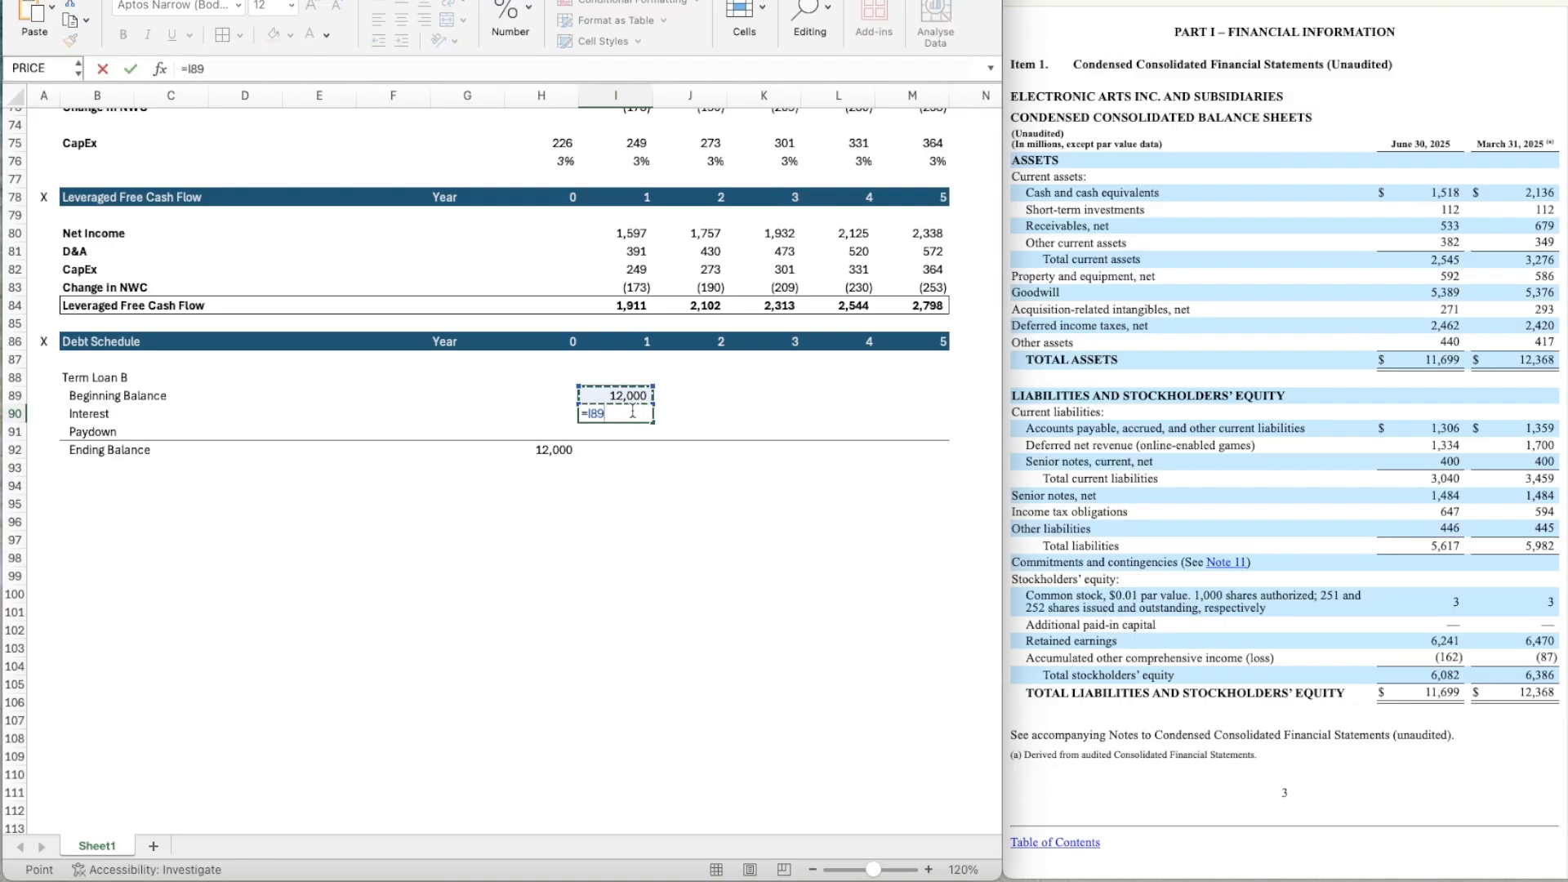
scroll(637, 392, up, 20)
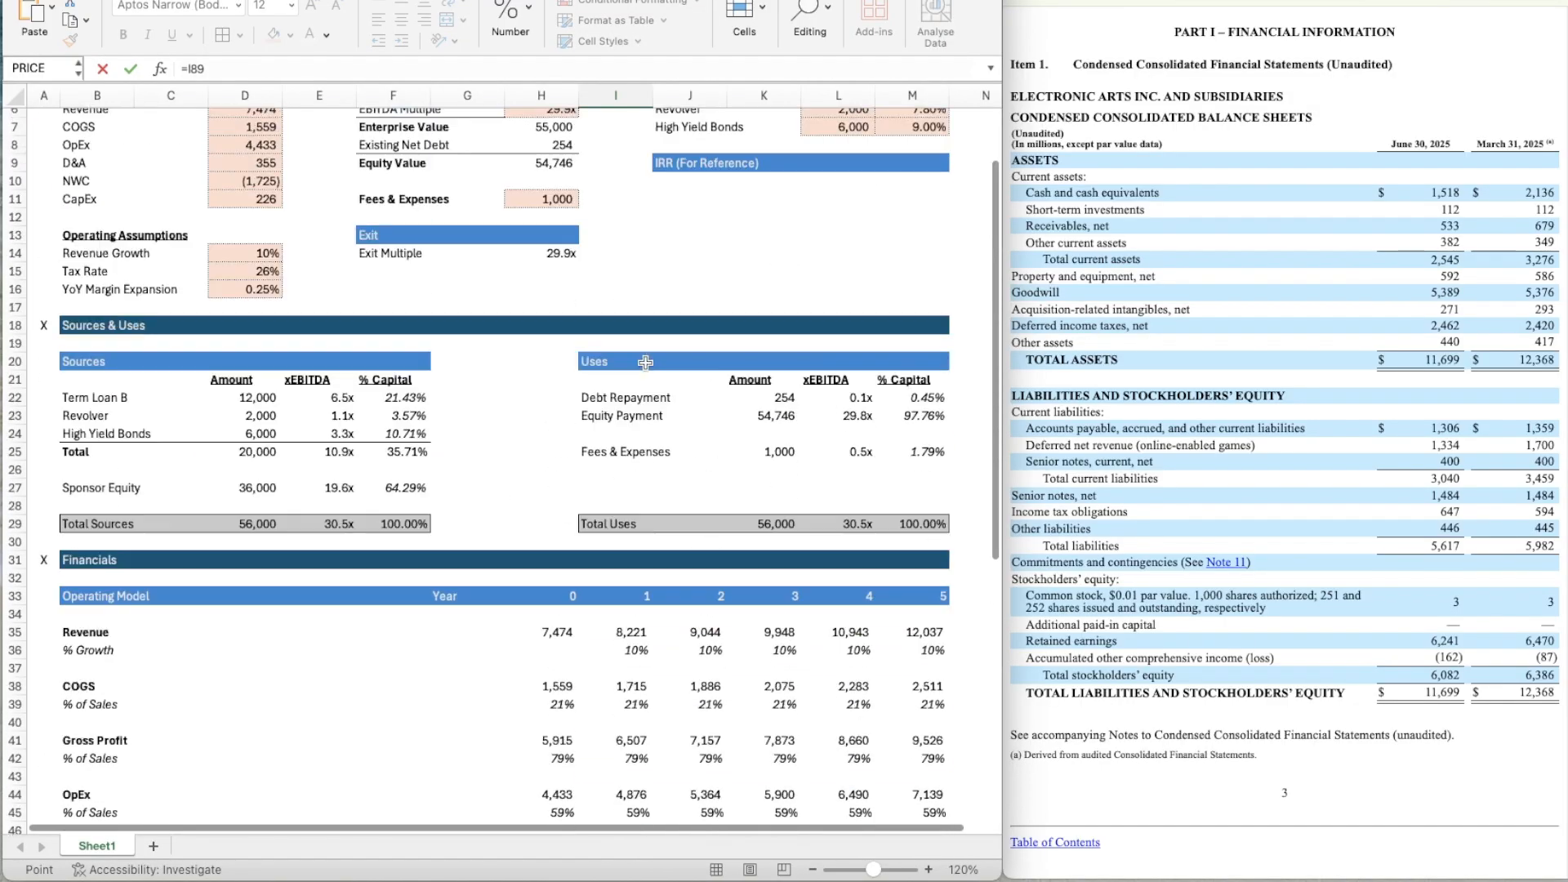
scroll(645, 361, up, 2)
click(910, 192)
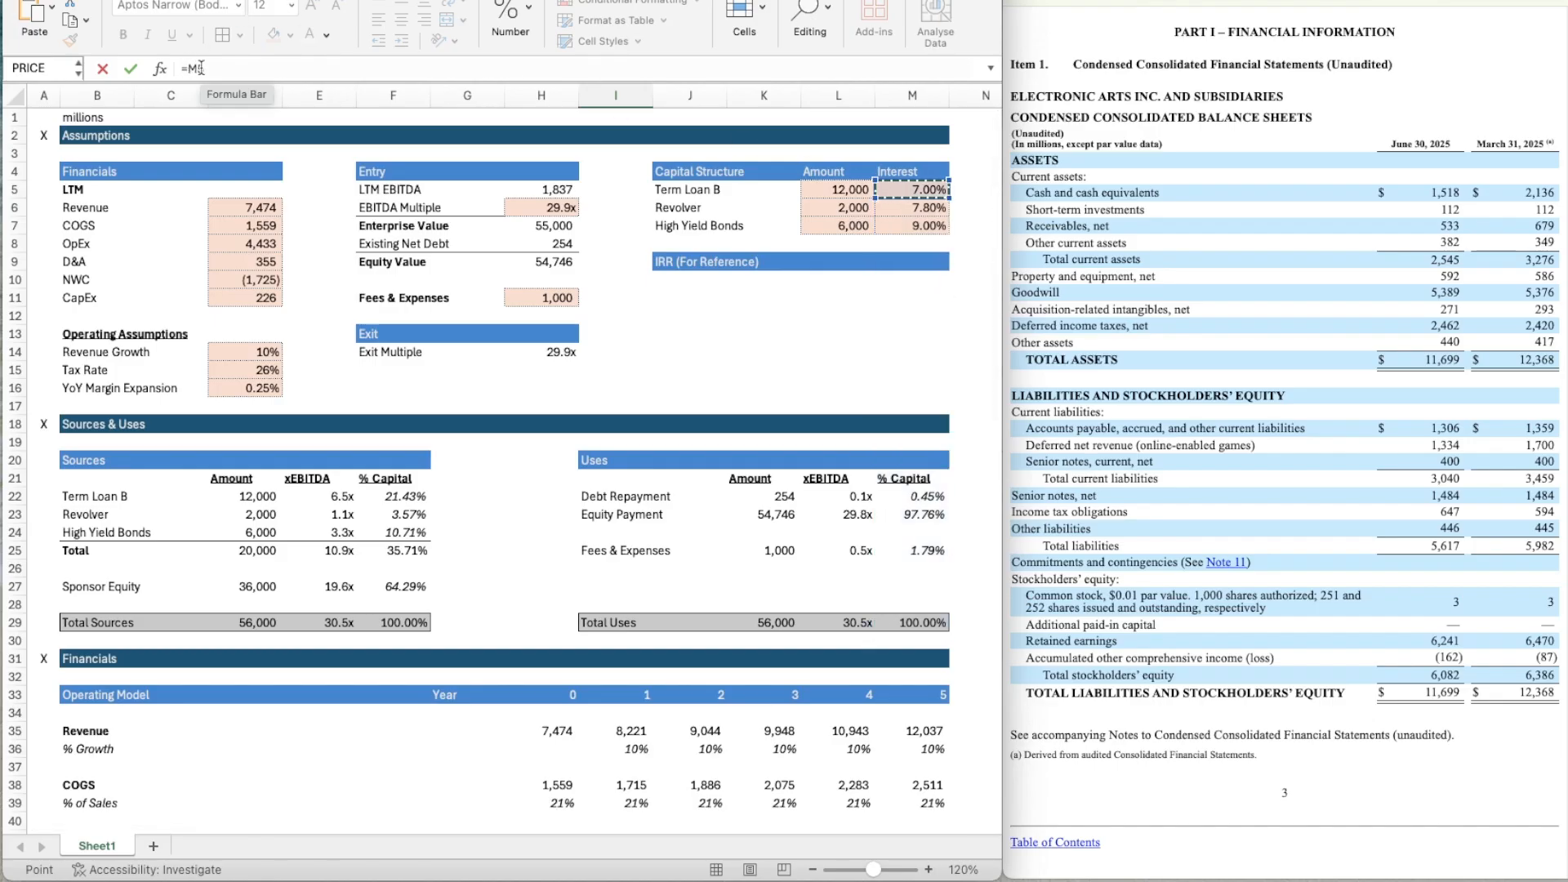
key(Return)
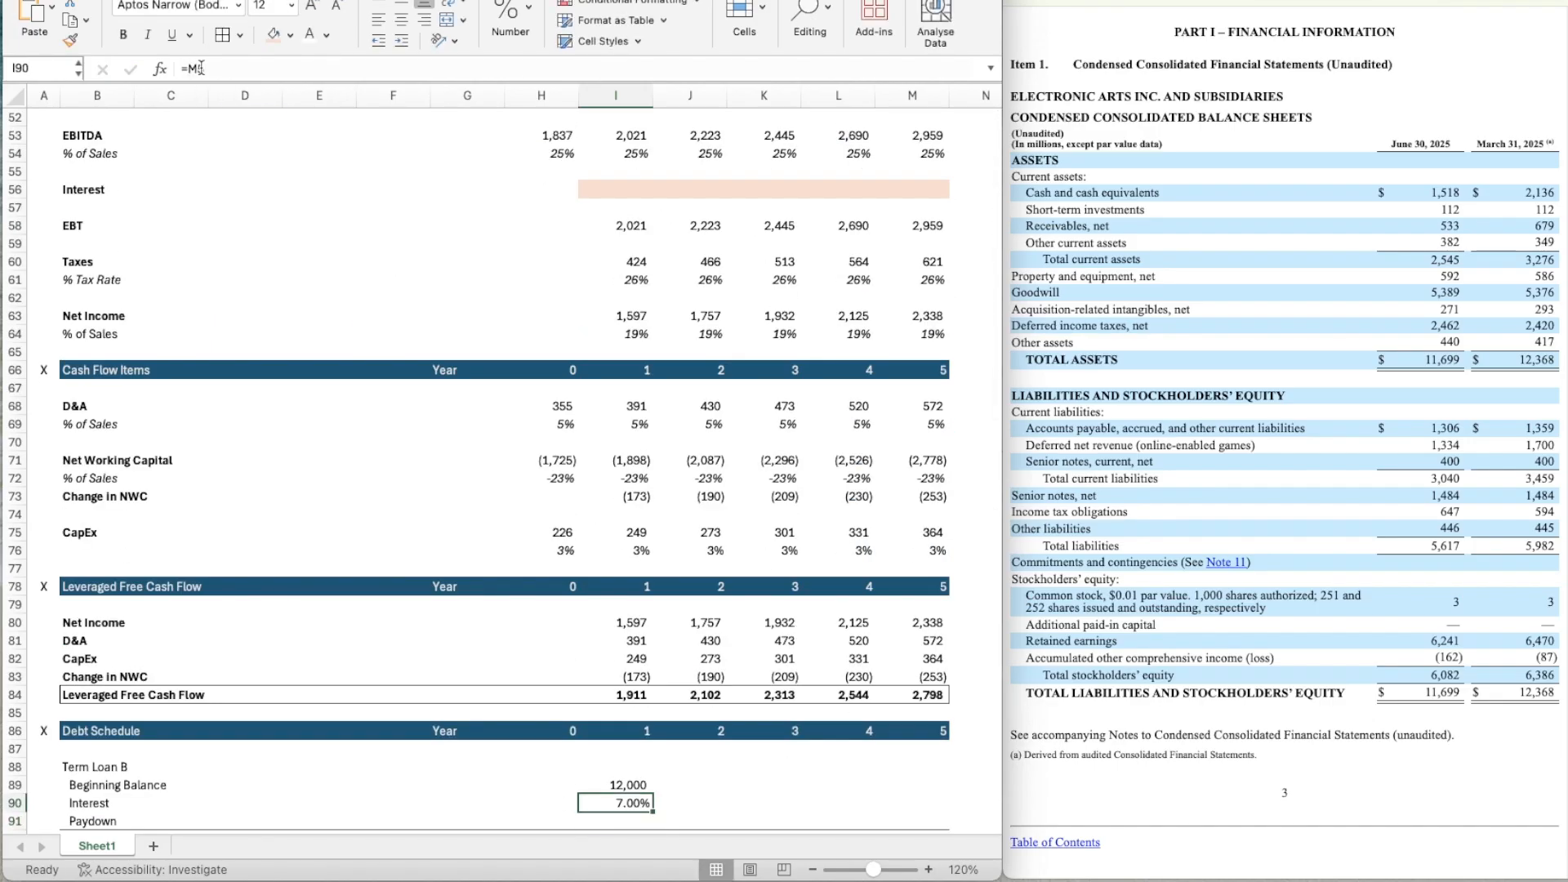
Calculate the Year 1 Term Loan B Interest in I90 as Beginning Balance times the Term Loan B rate, with the rate locked: =I89*$M$5.
text(=)
scroll(456, 617, down, 5)
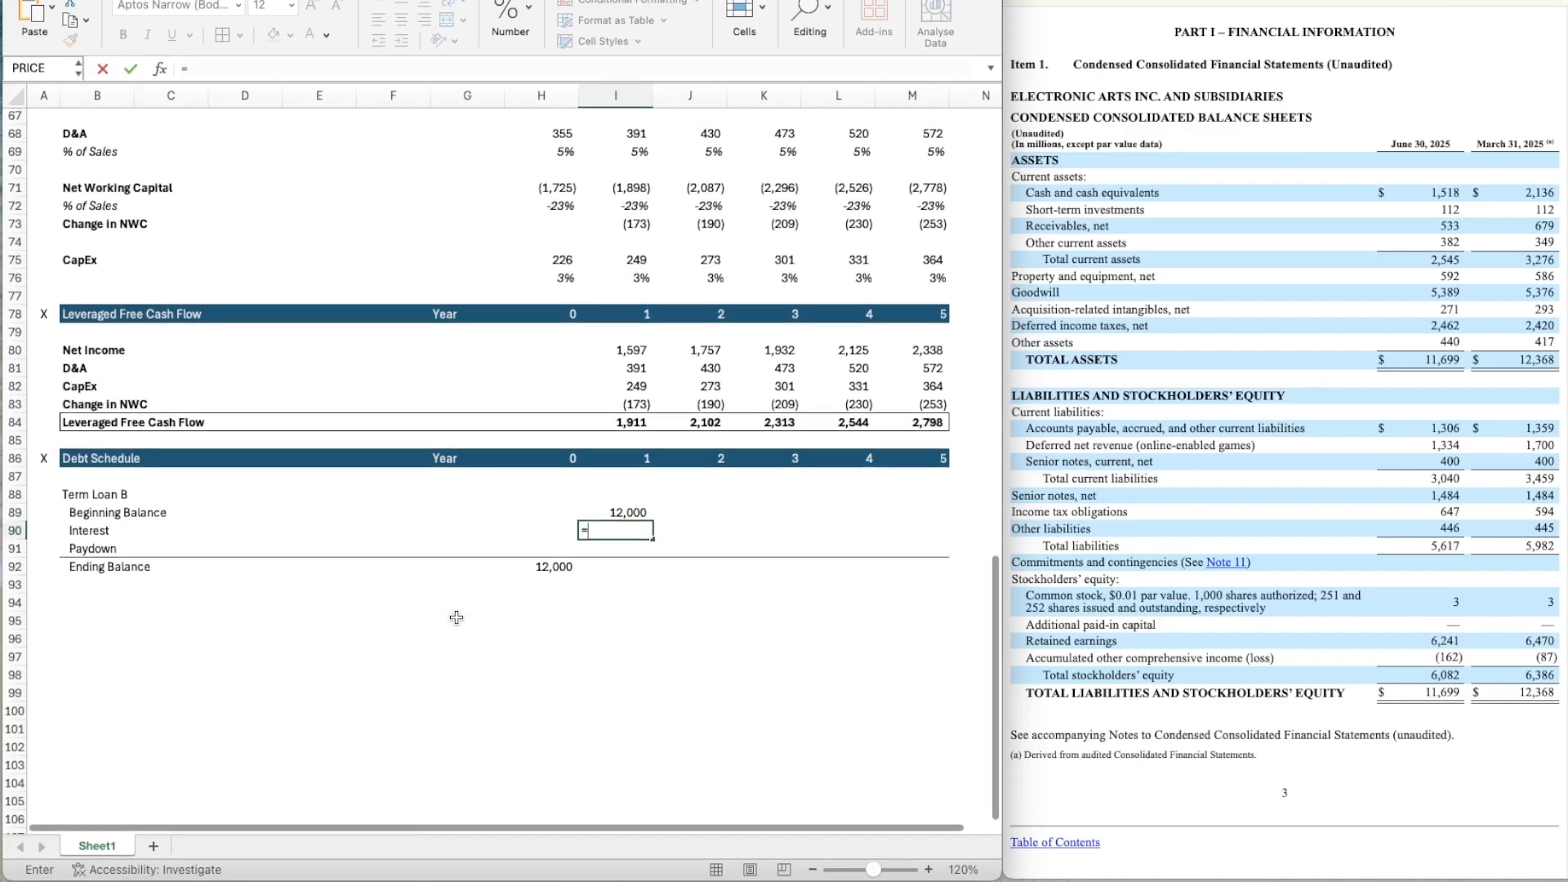
key(Up)
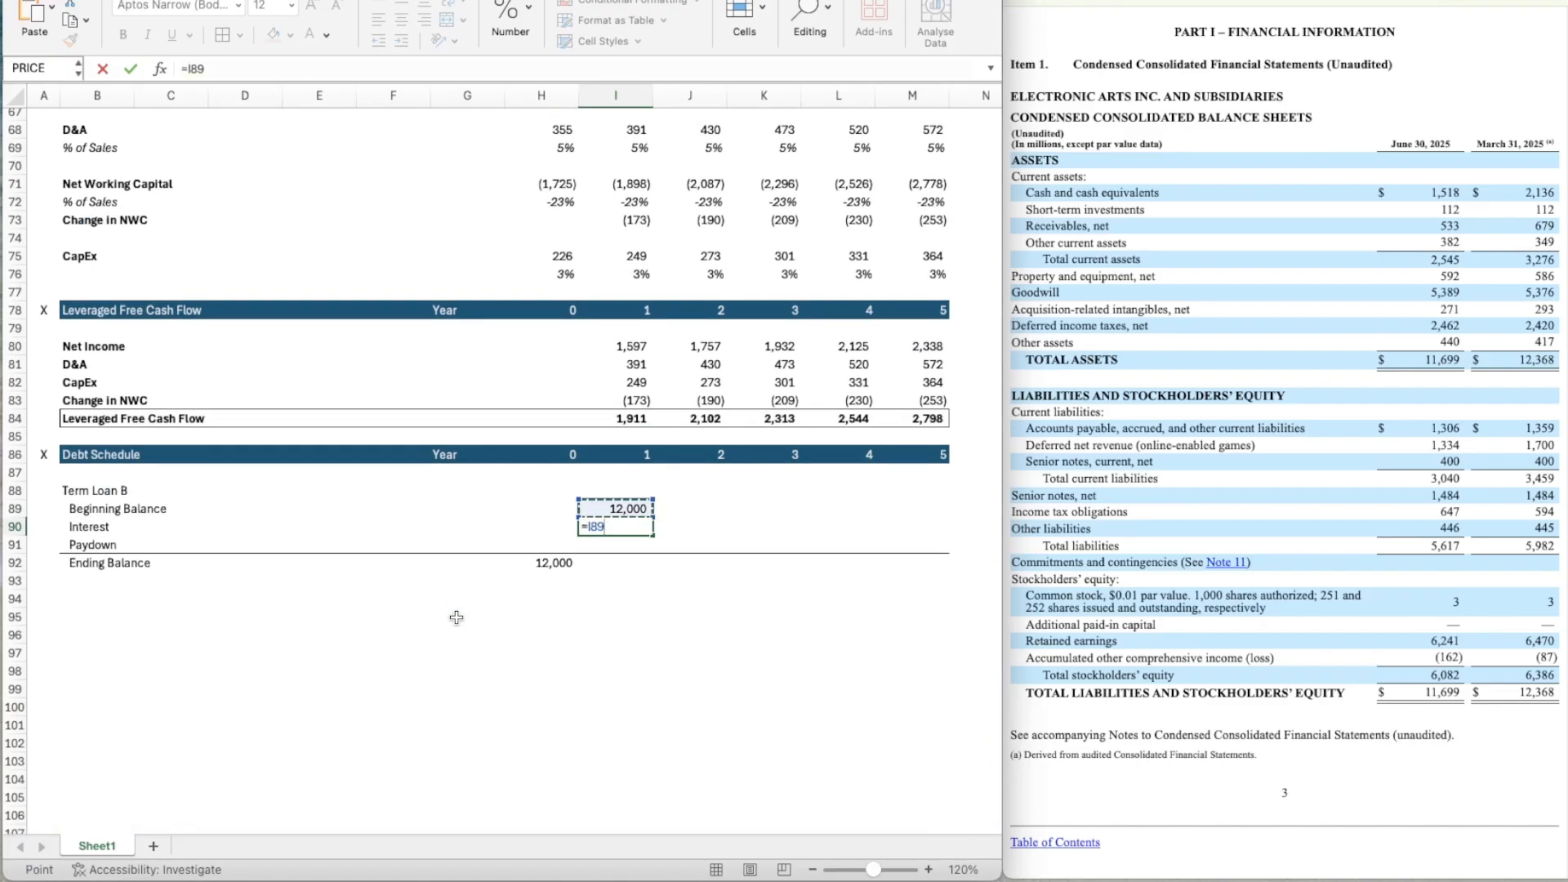
text(*)
scroll(925, 284, up, 15)
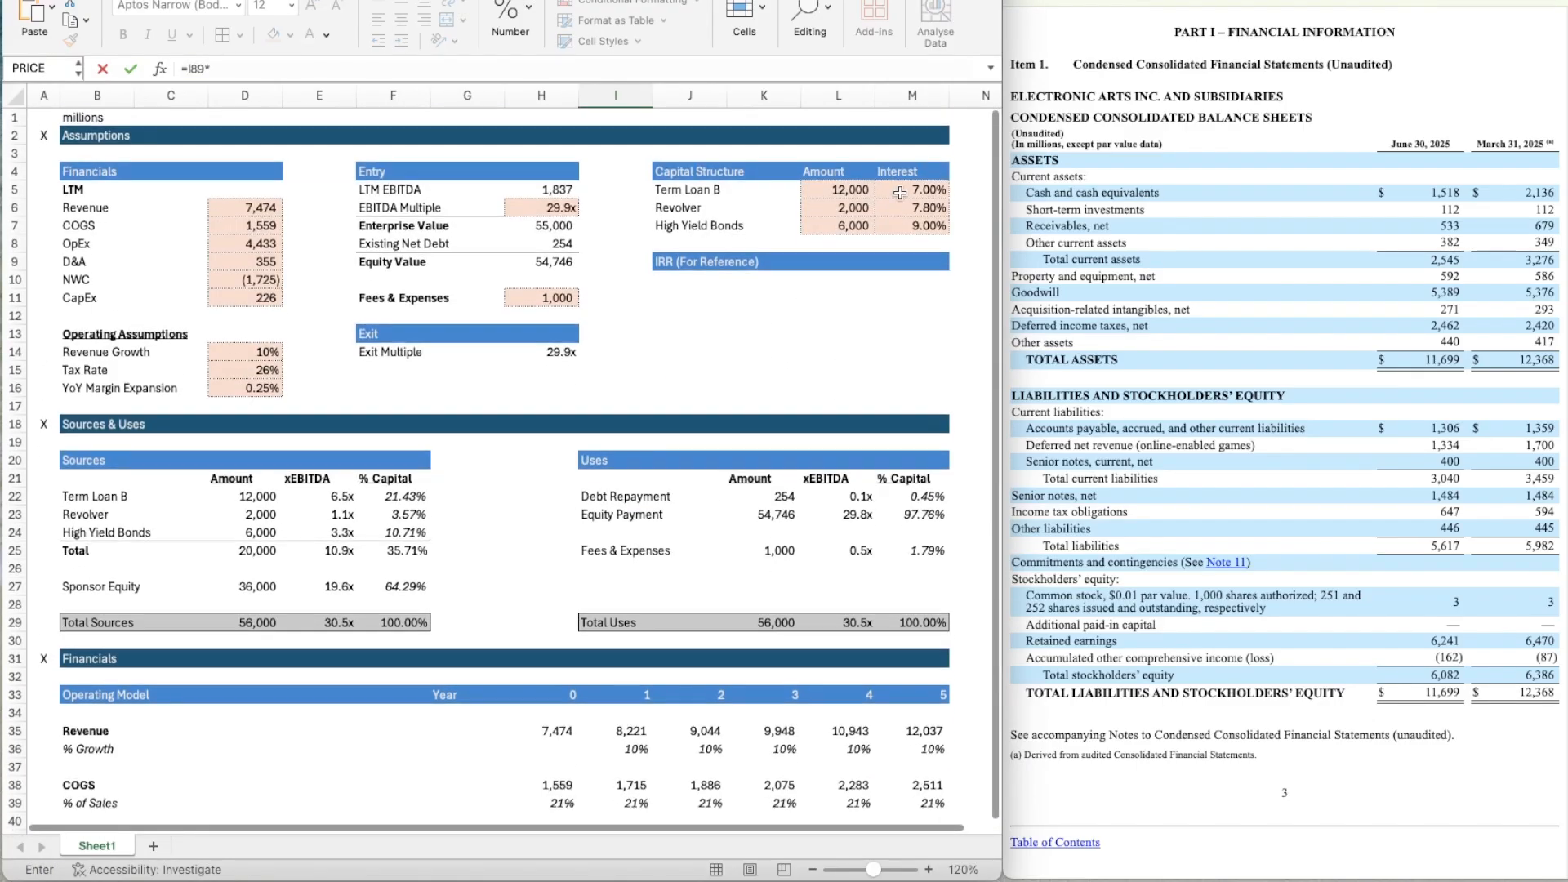
click(912, 183)
click(210, 69)
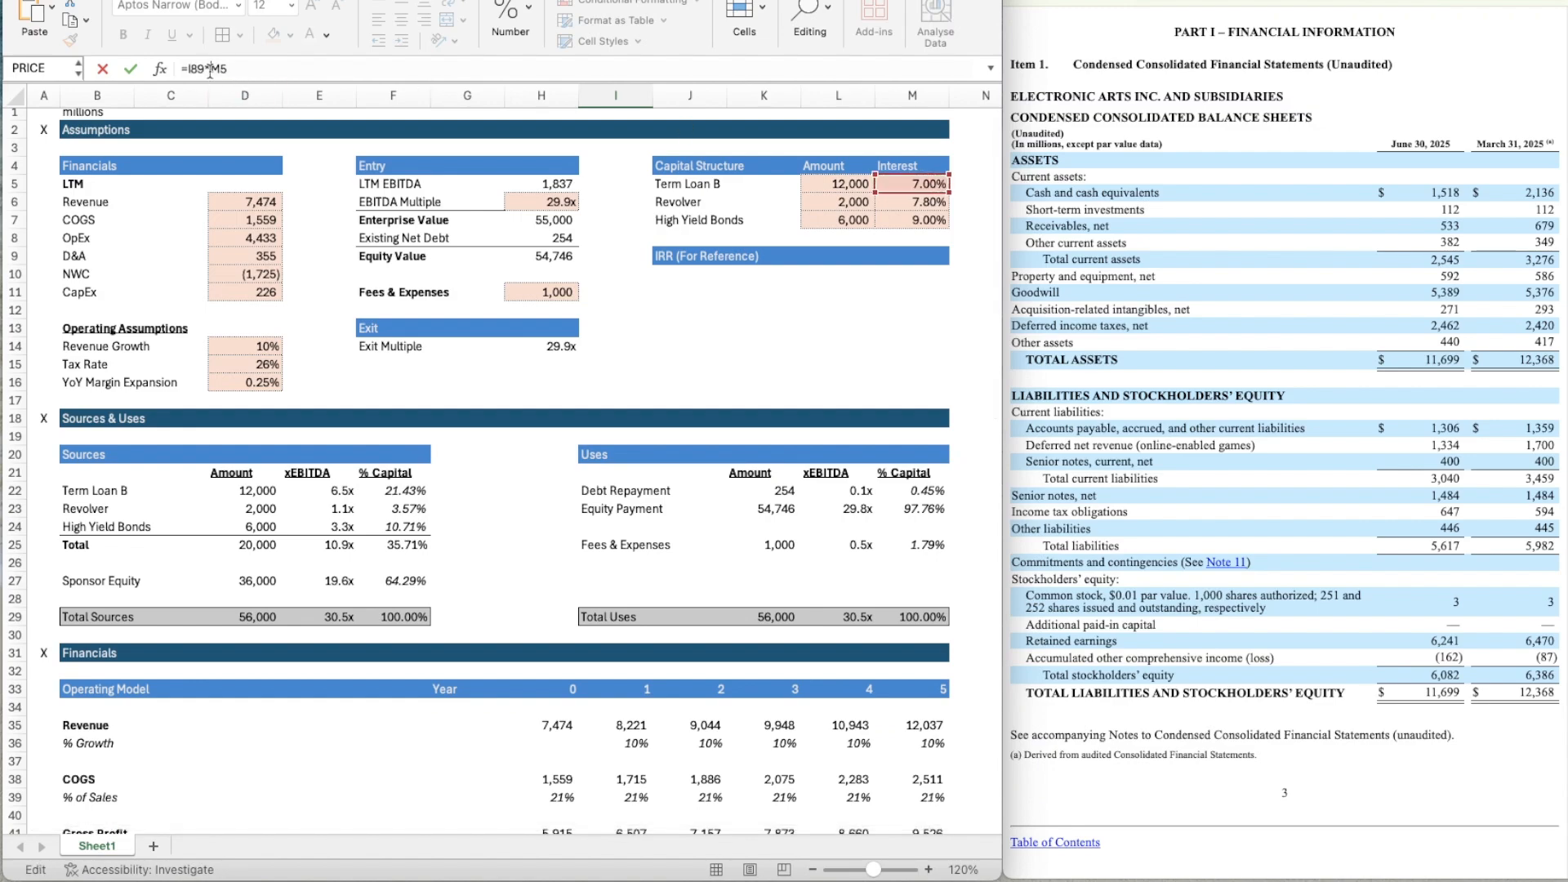
text($)
key(Right)
text($)
key(Return)
Format the Year 1 Interest in I90 as a number with zero decimal places and a thousands separator.
scroll(410, 416, down, 5)
click(608, 564)
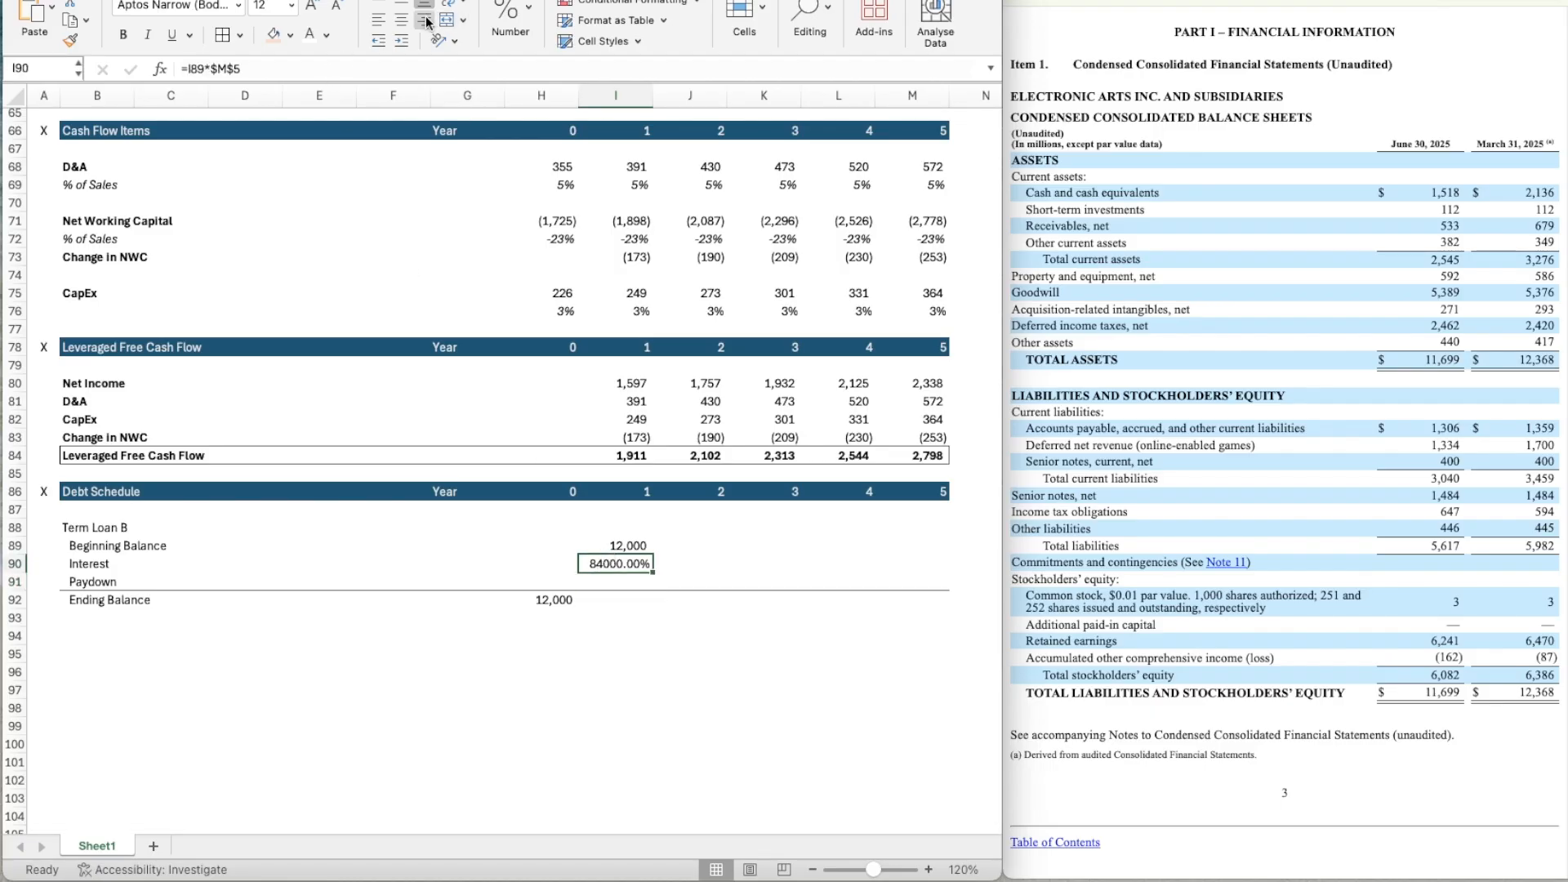
click(532, 6)
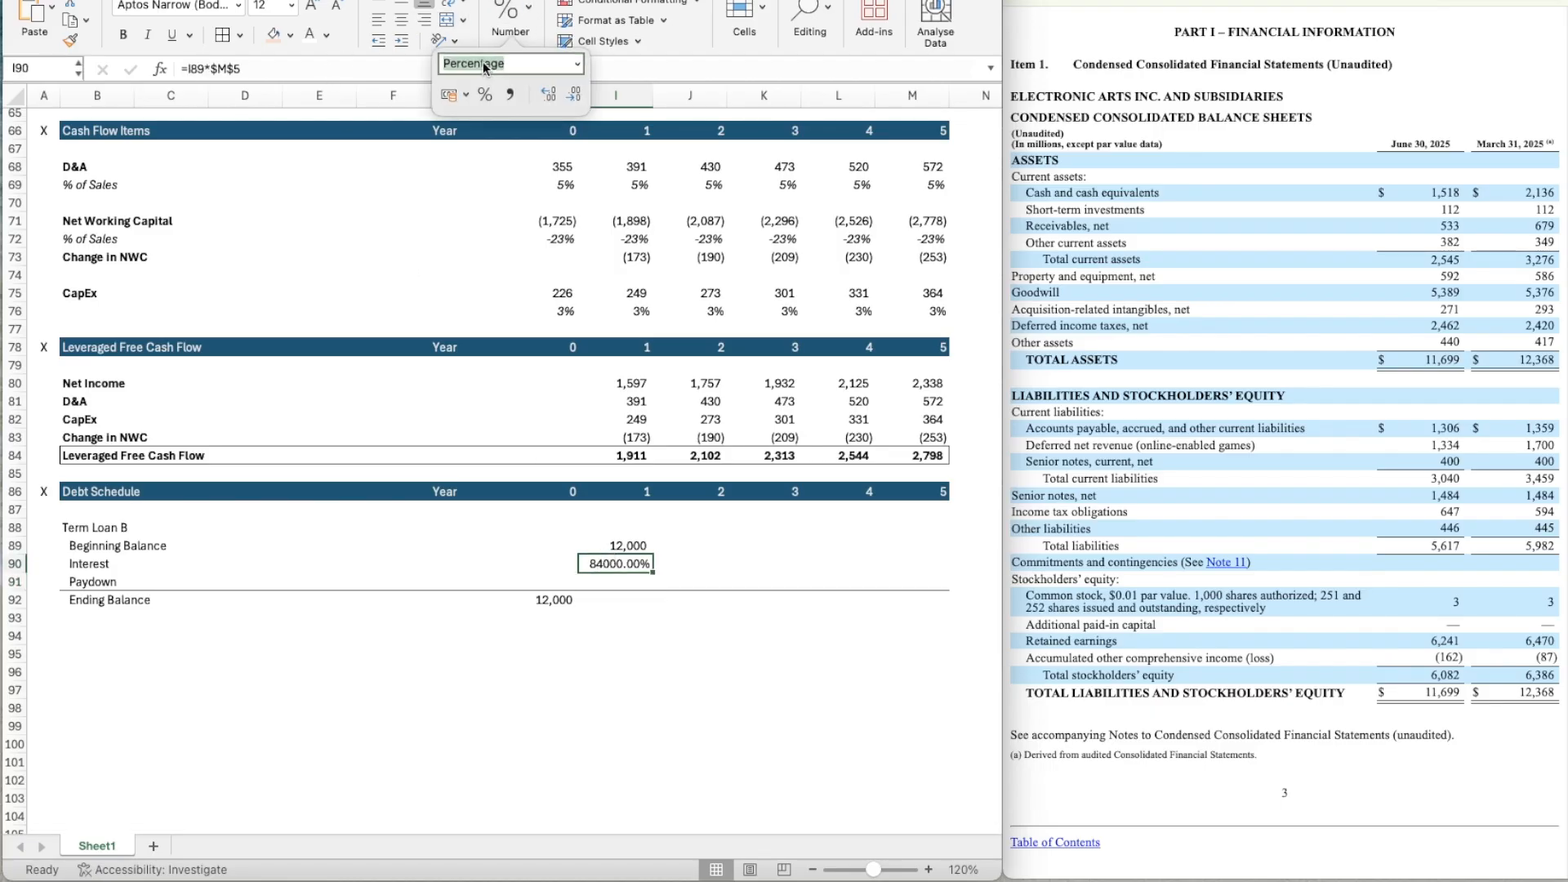
click(575, 67)
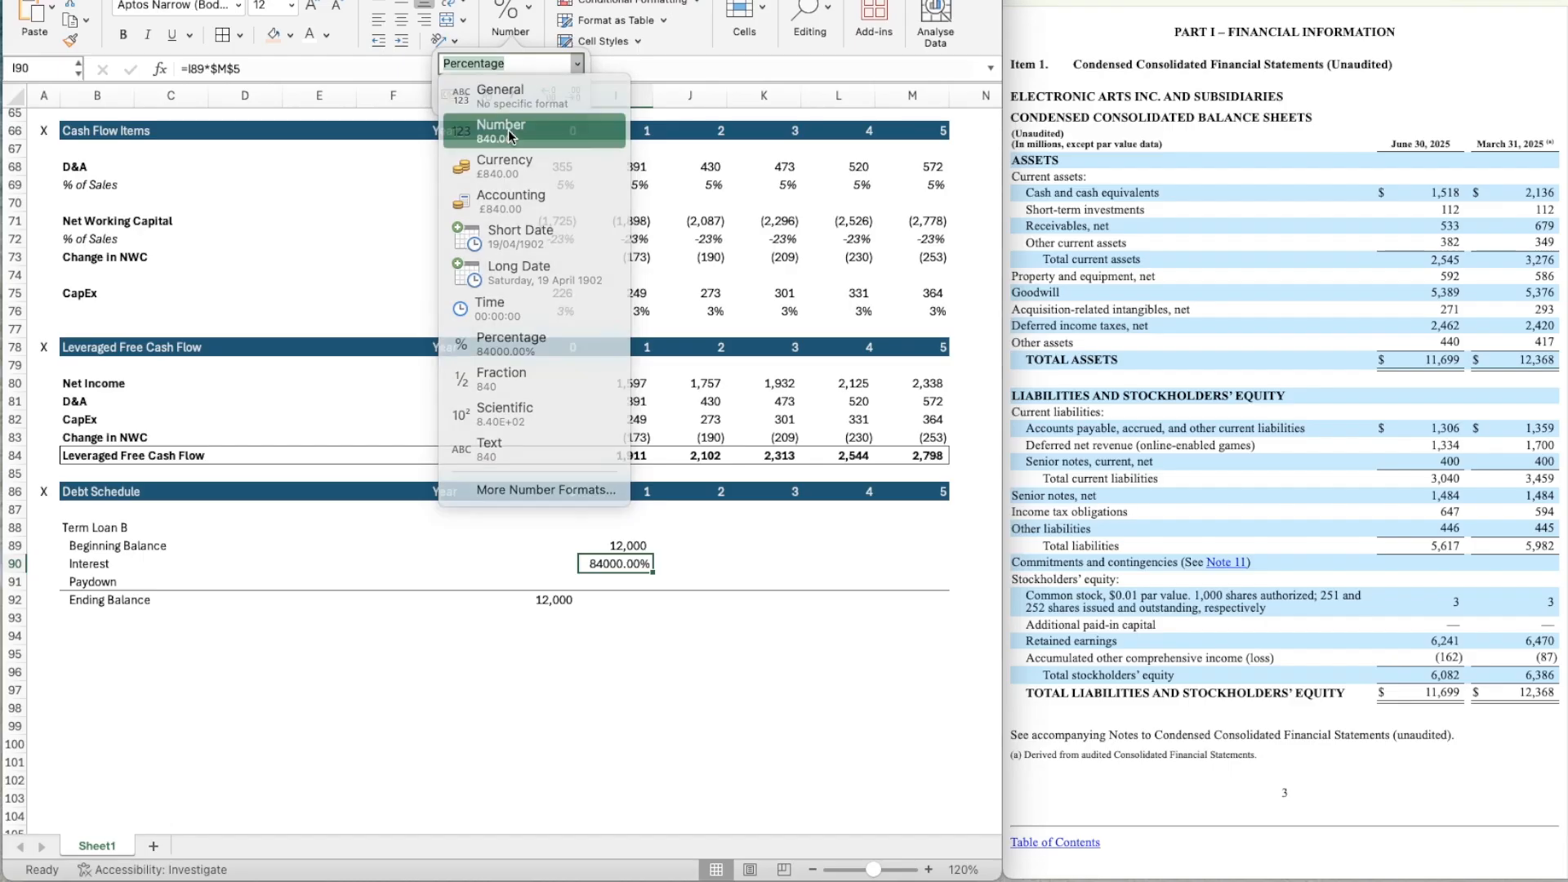
click(508, 130)
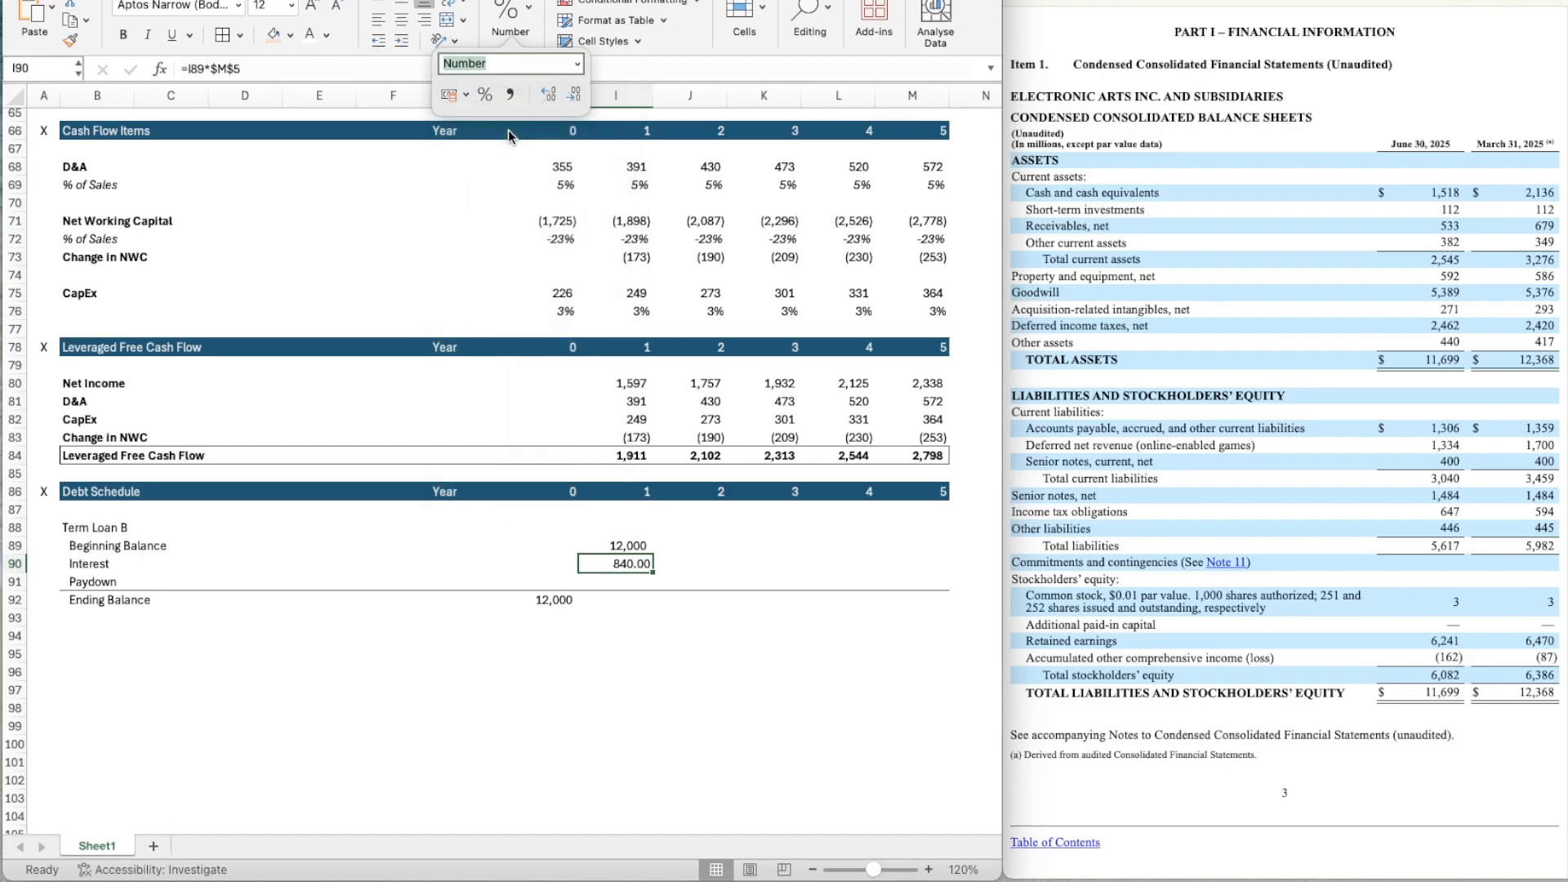
click(546, 98)
click(548, 98)
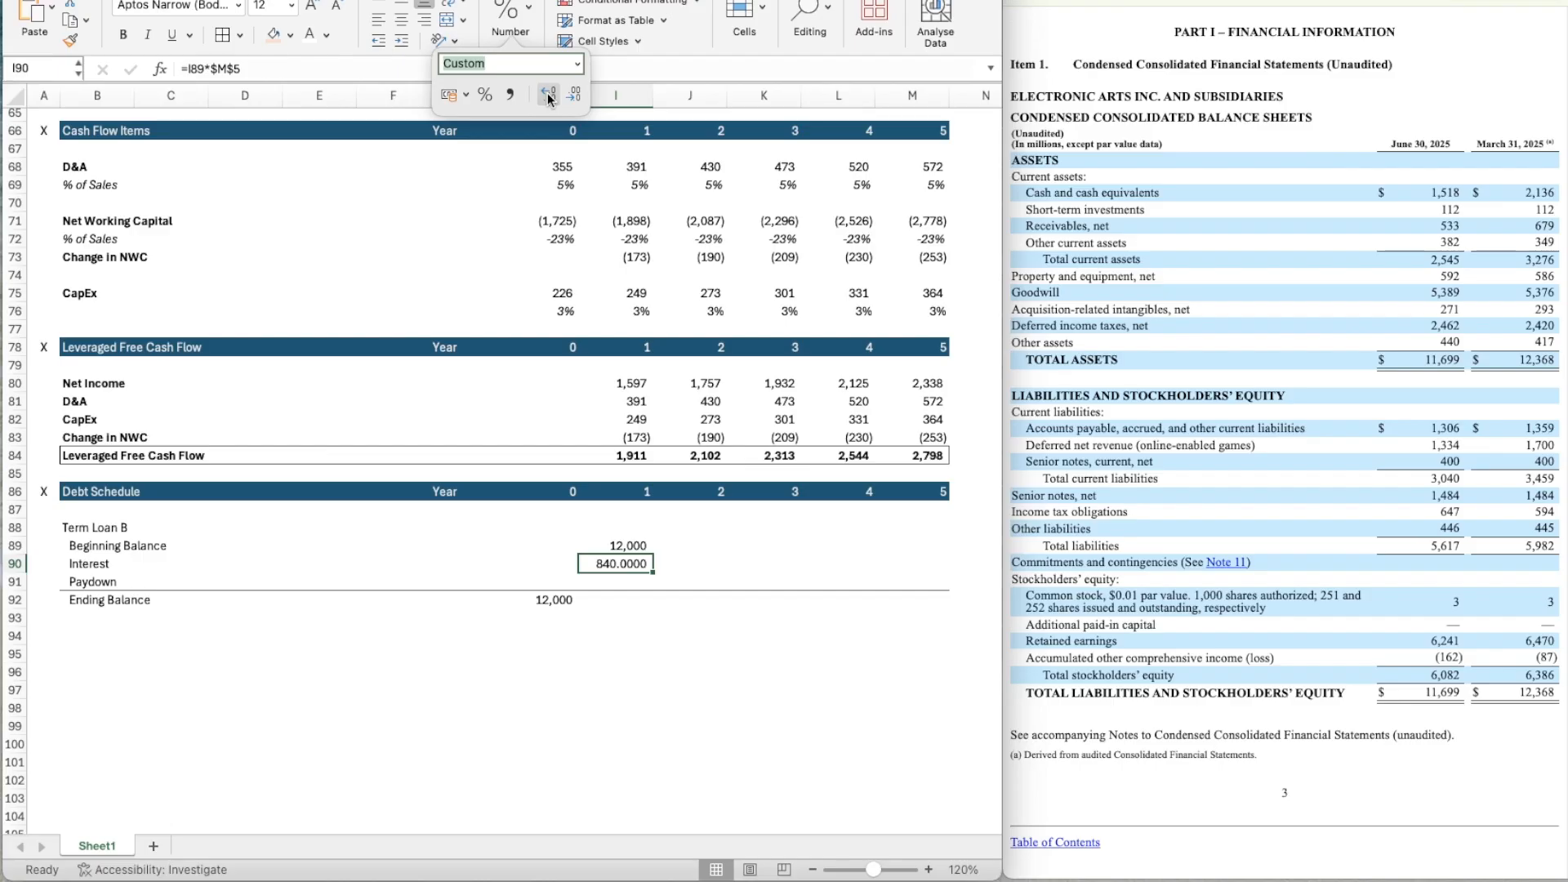
key(super+1)
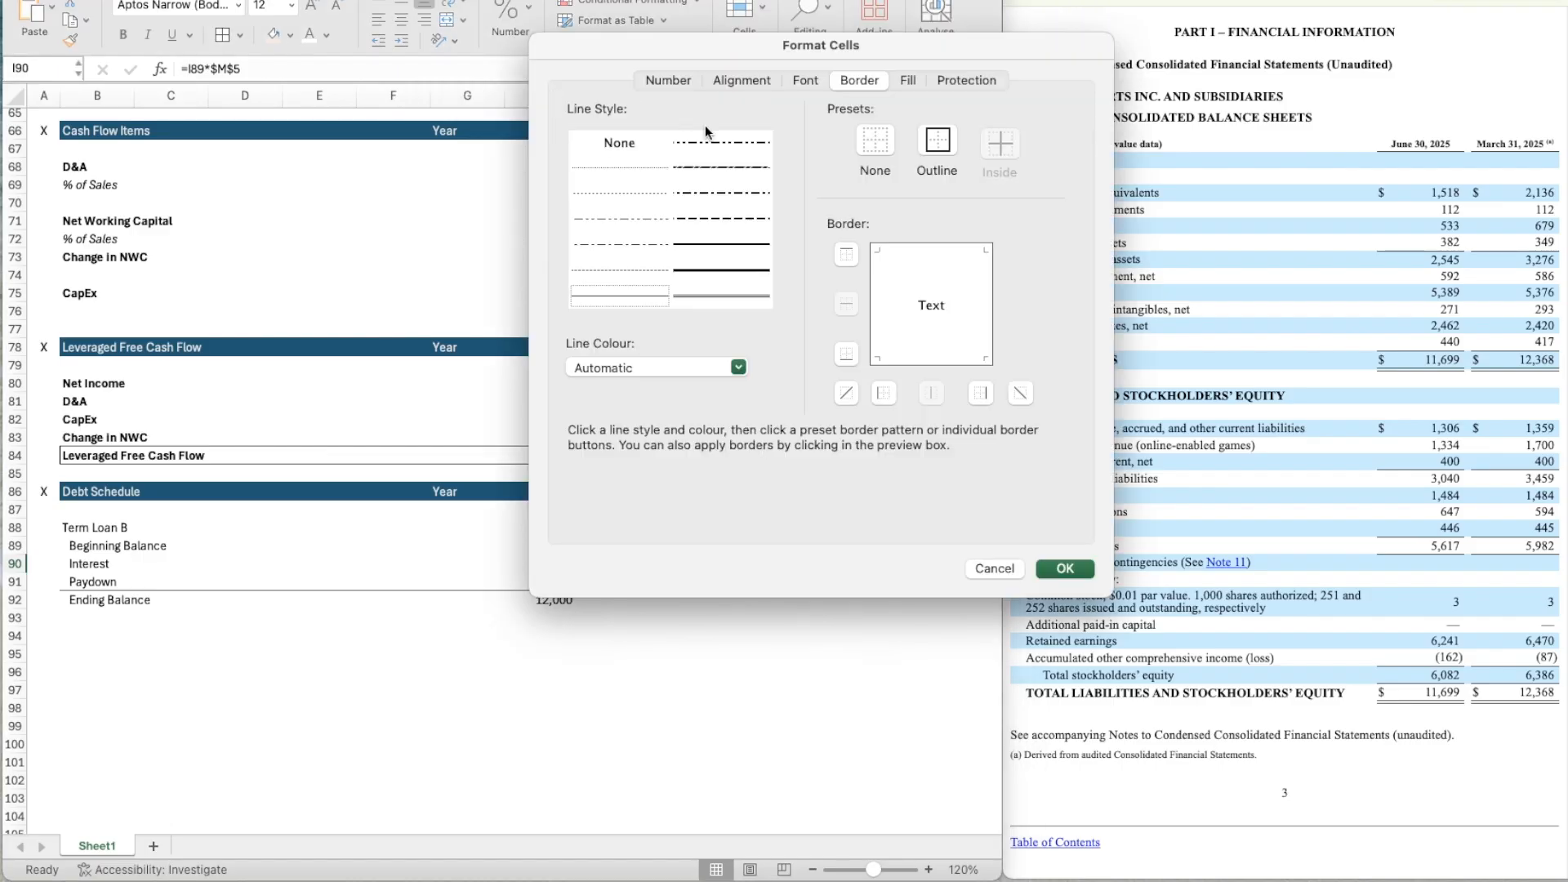
click(653, 80)
click(645, 147)
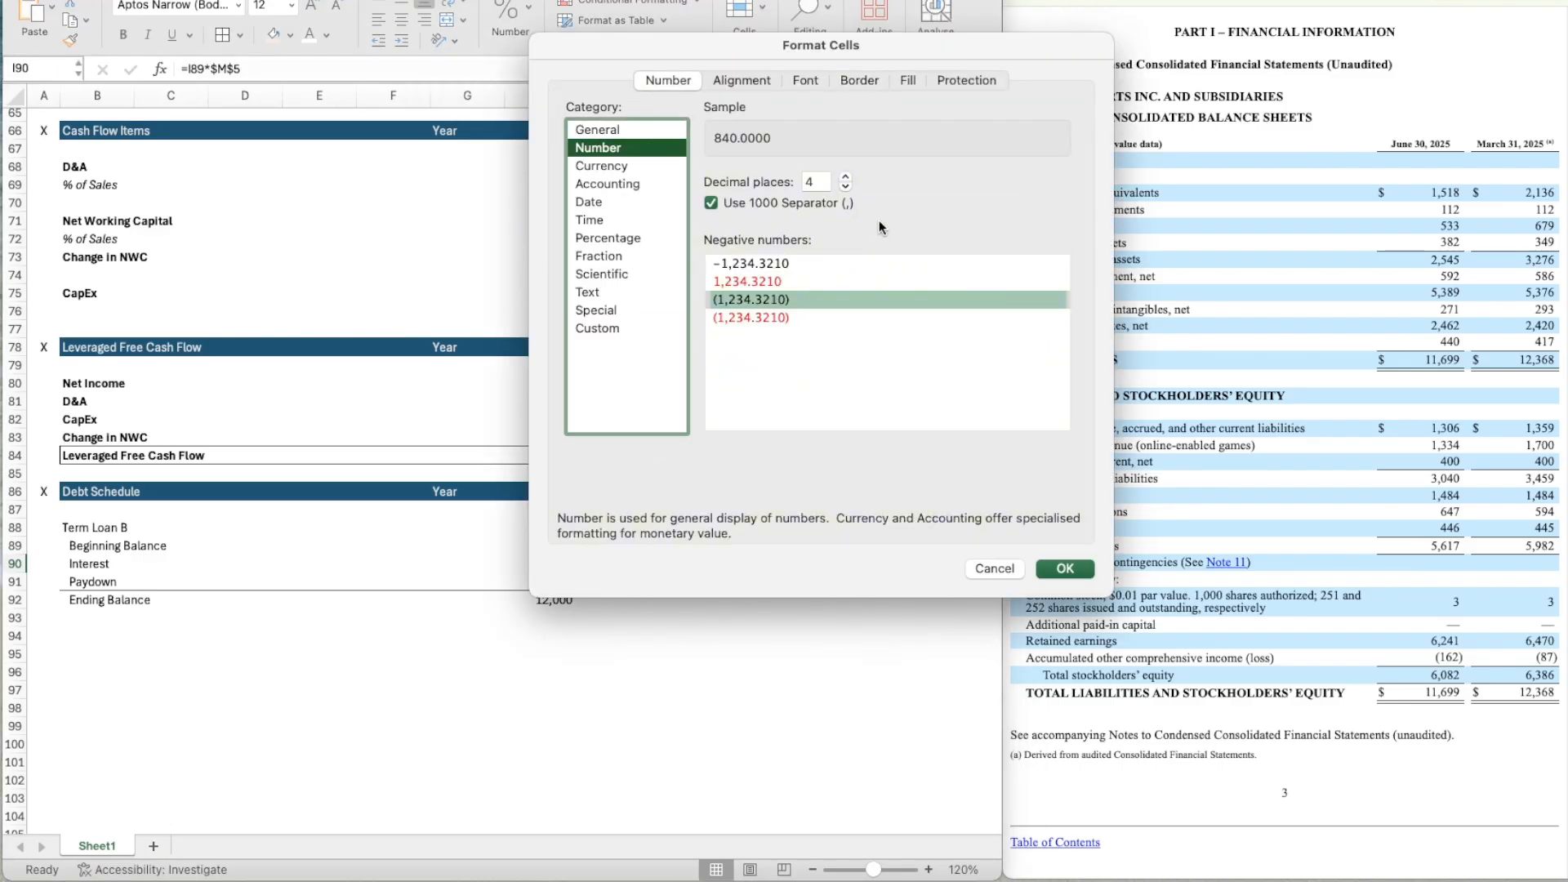
click(845, 188)
click(845, 189)
click(845, 189)
click(845, 188)
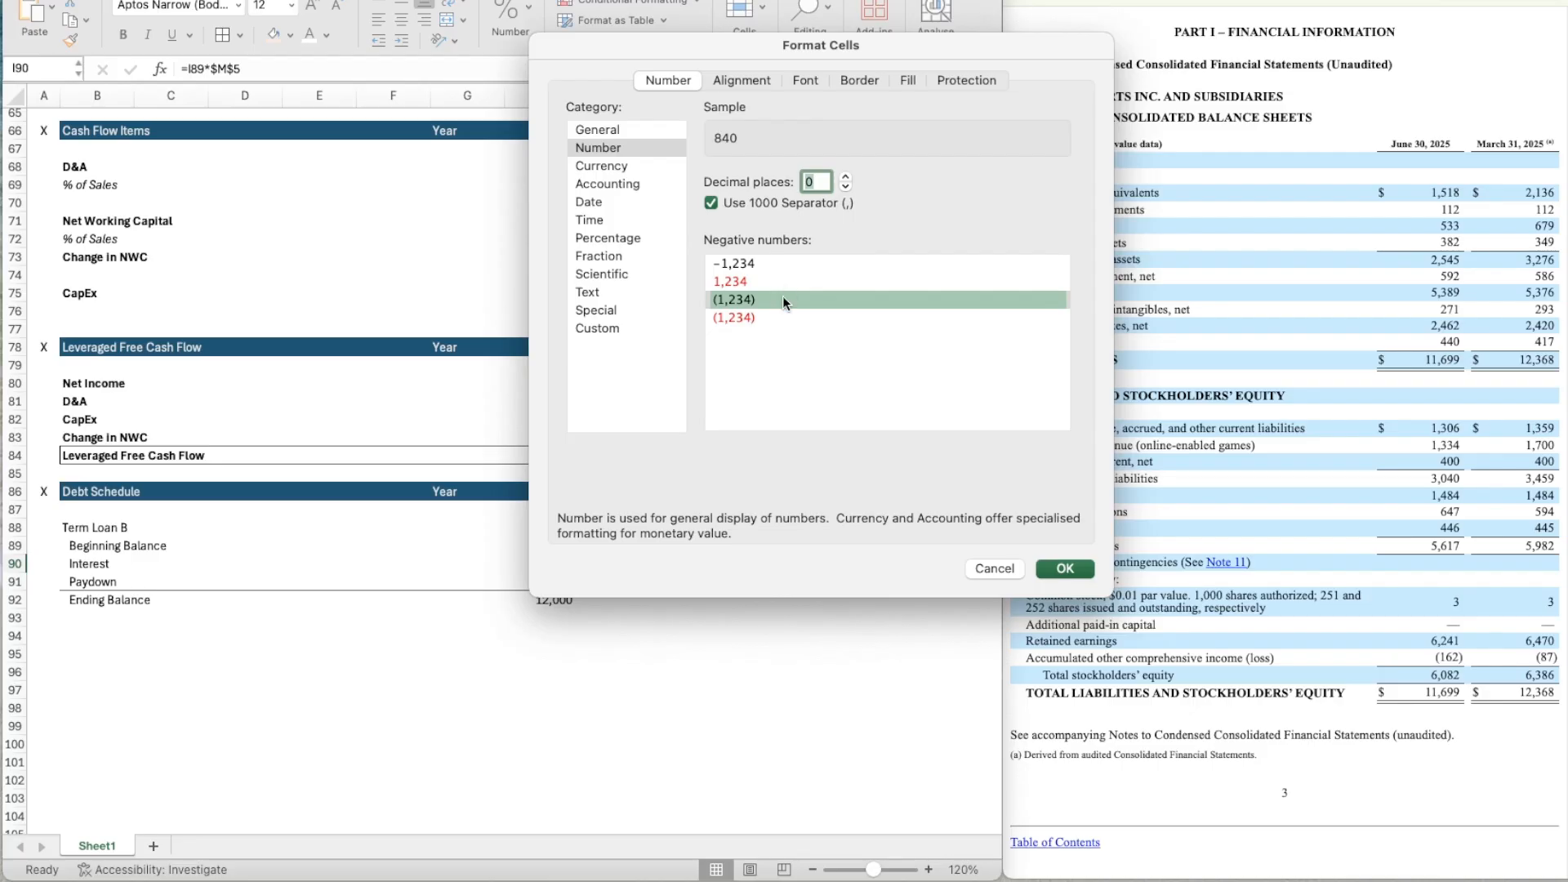
click(1047, 566)
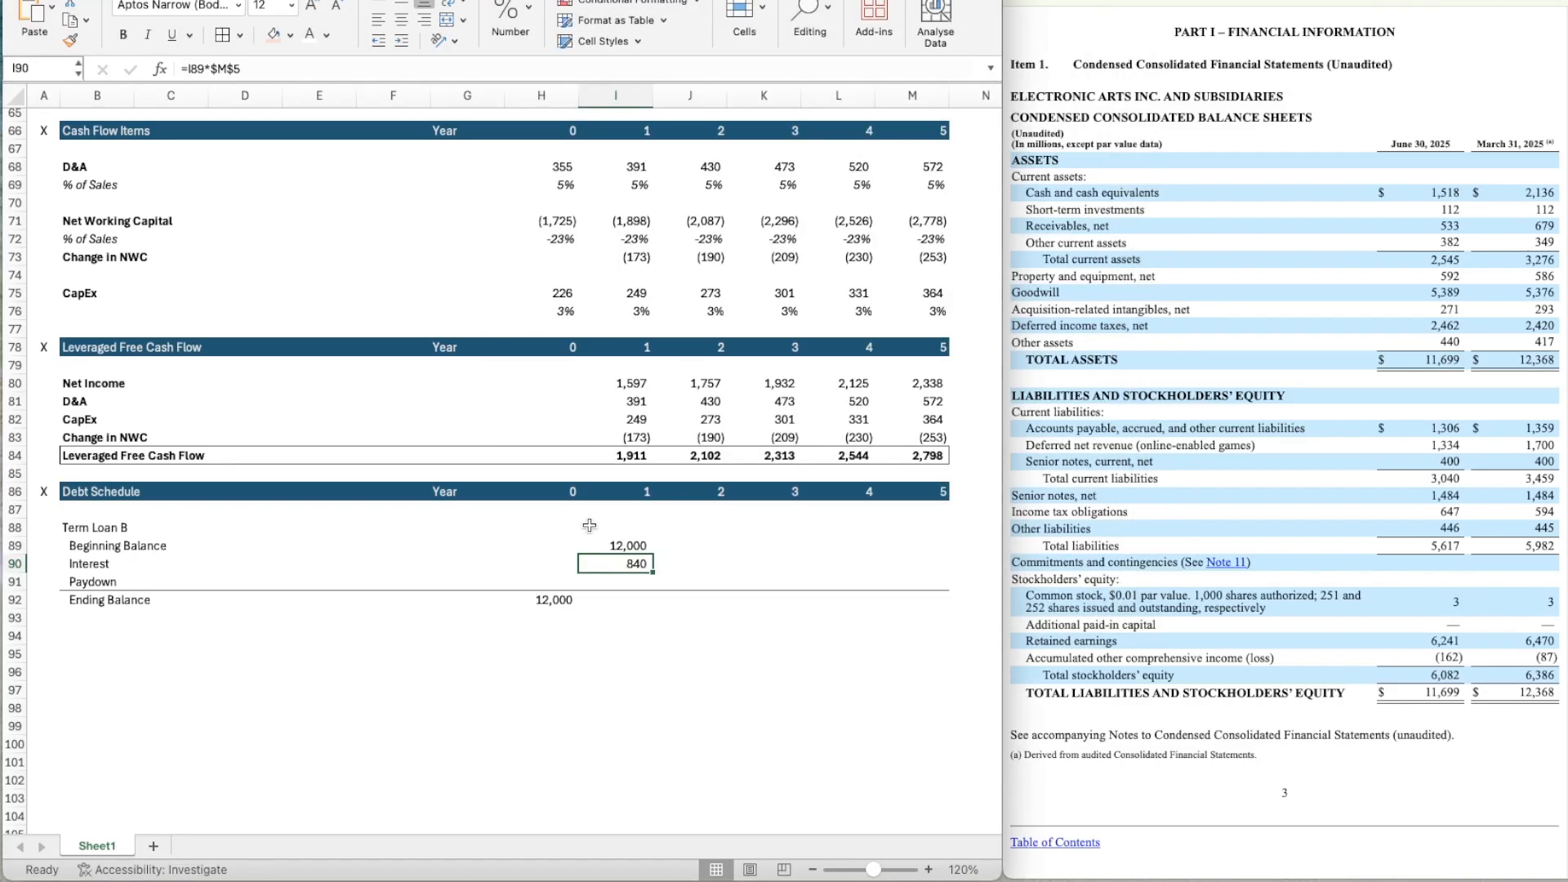
key(Return)
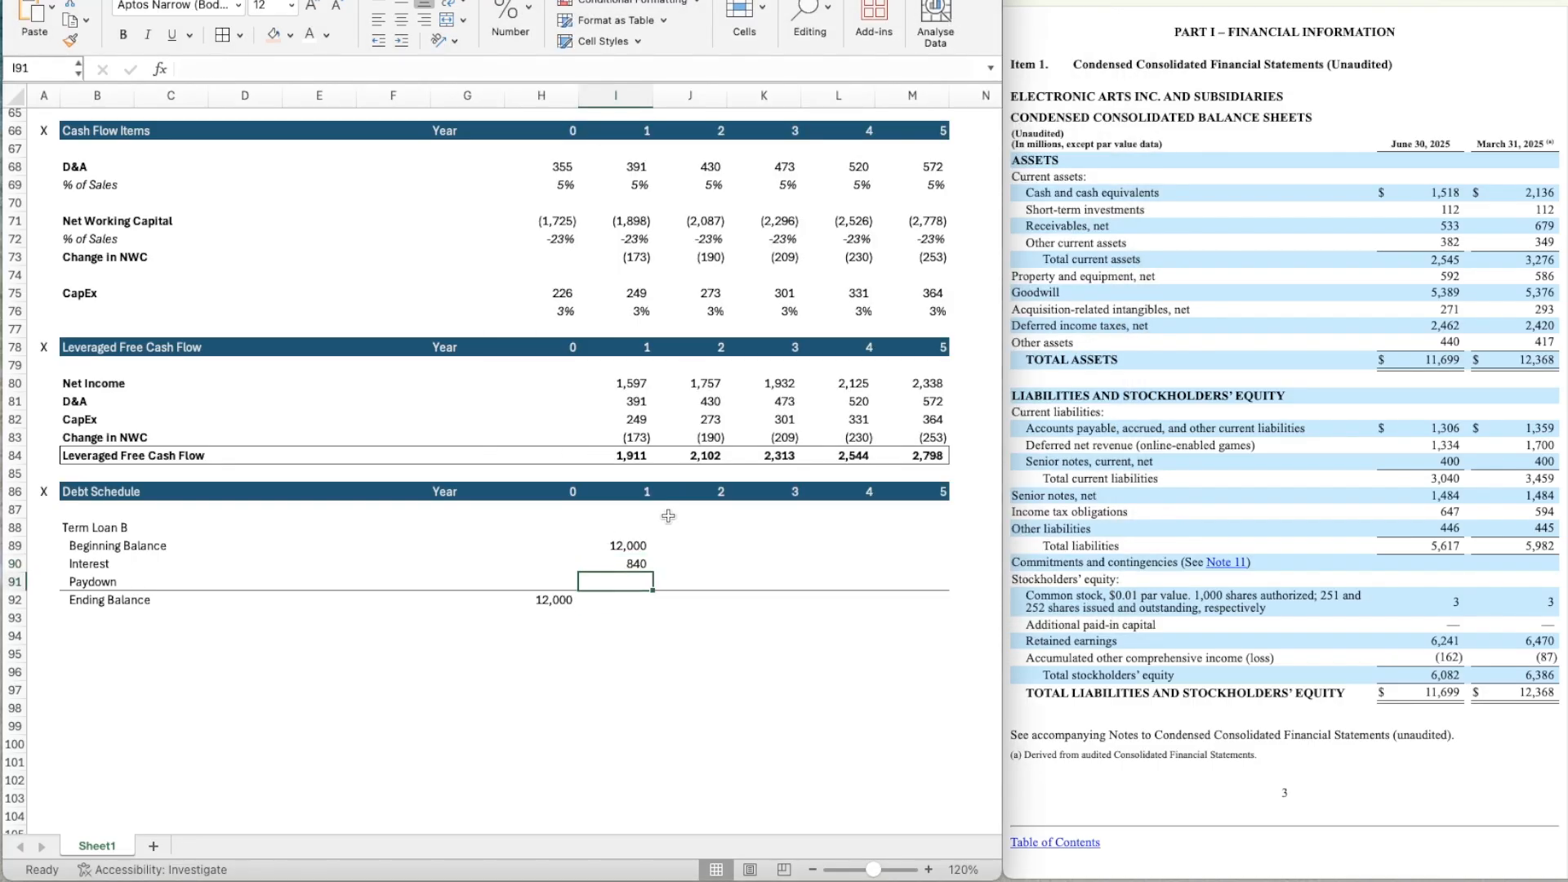
scroll(736, 557, down, 2)
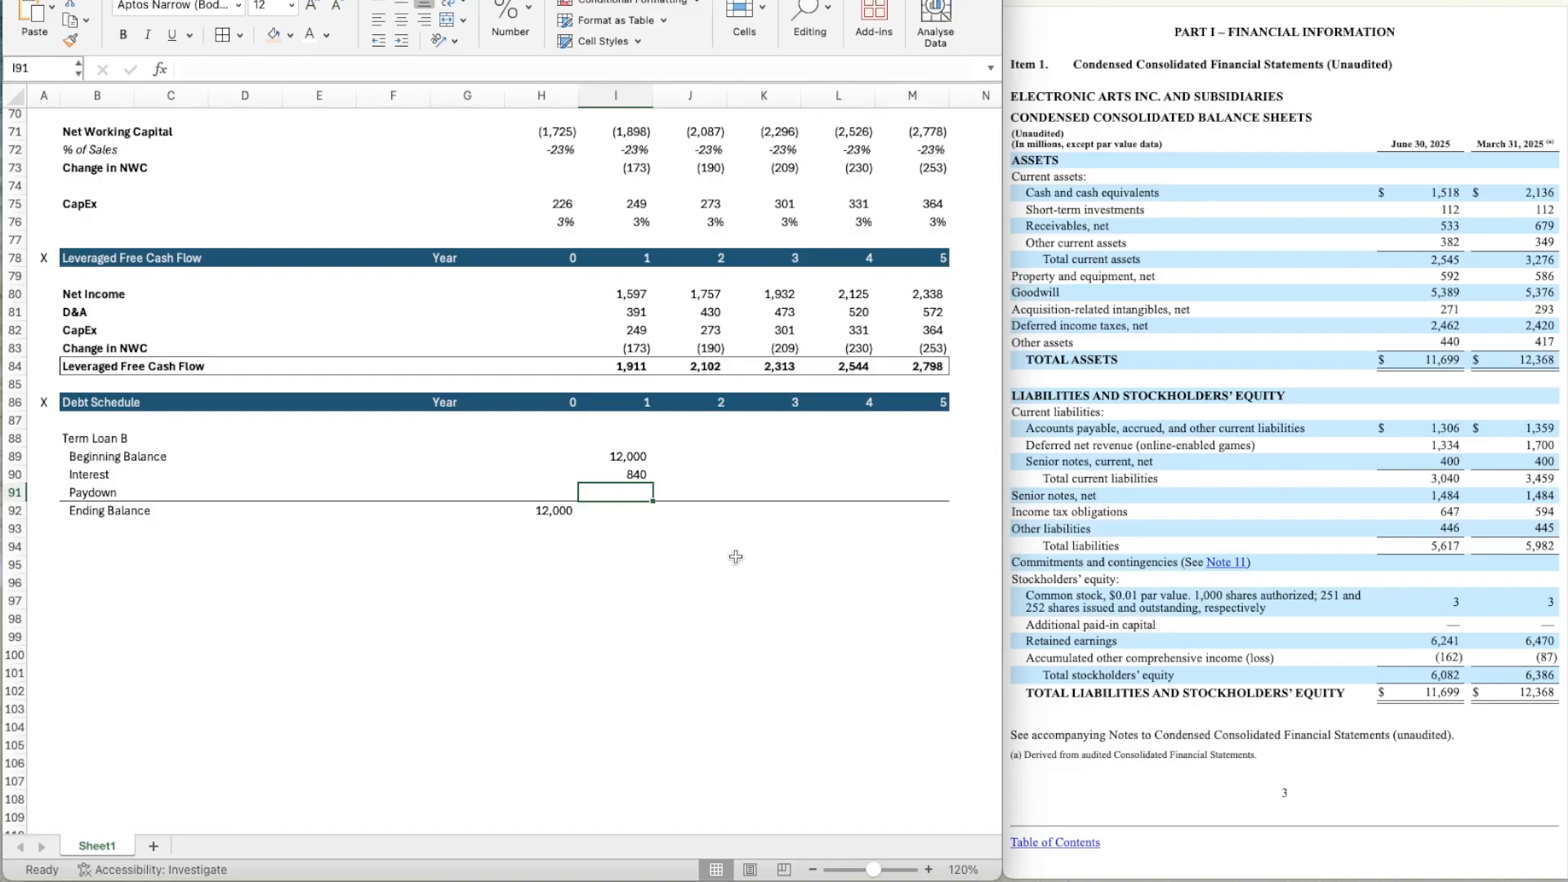
text(=)
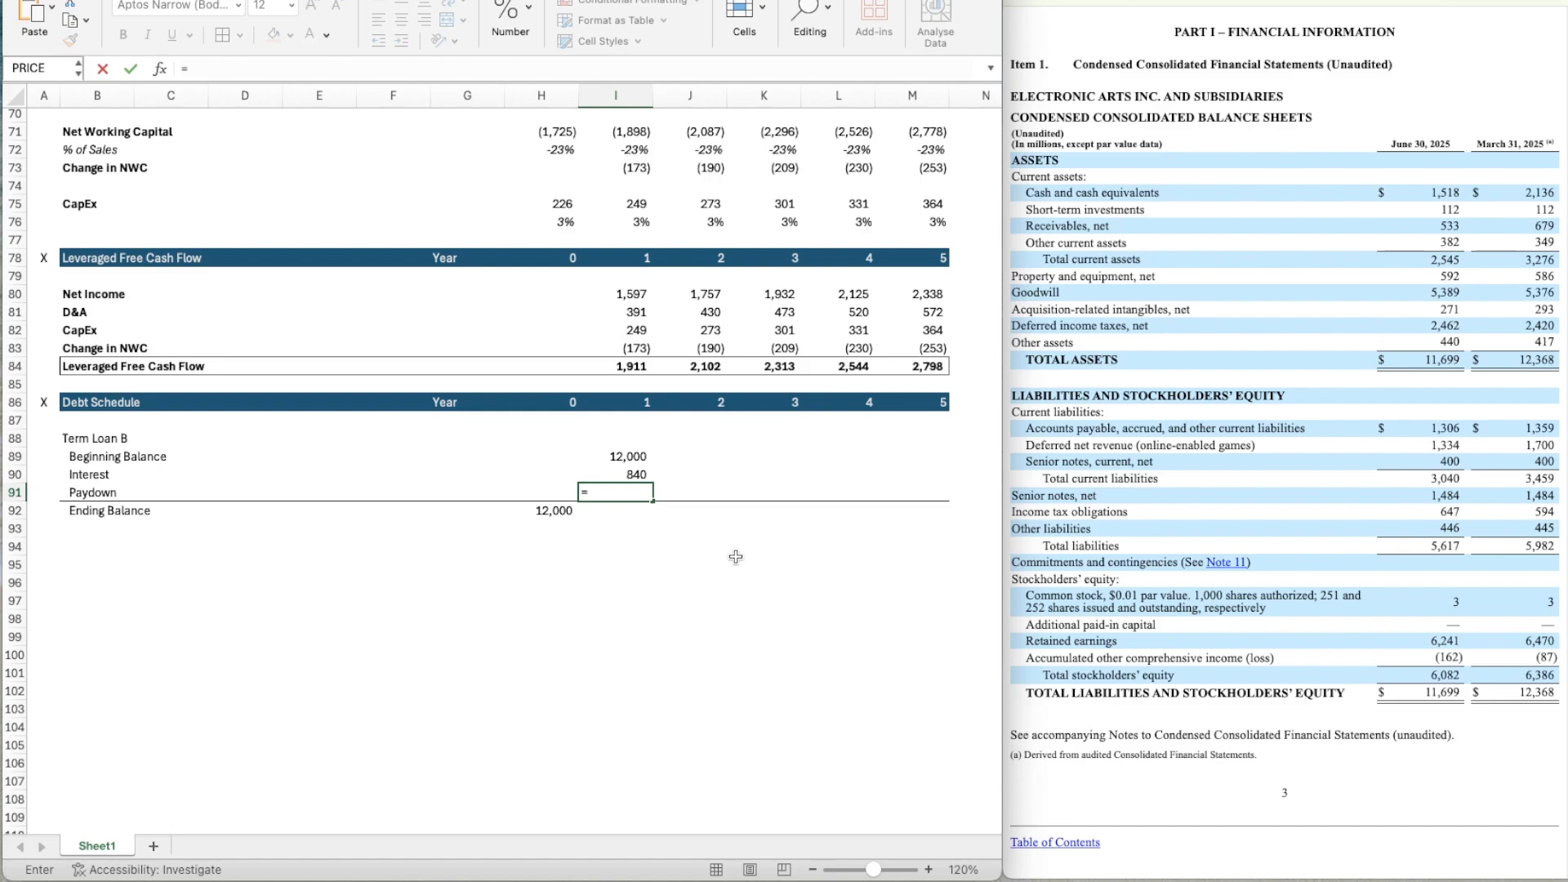
text(min)
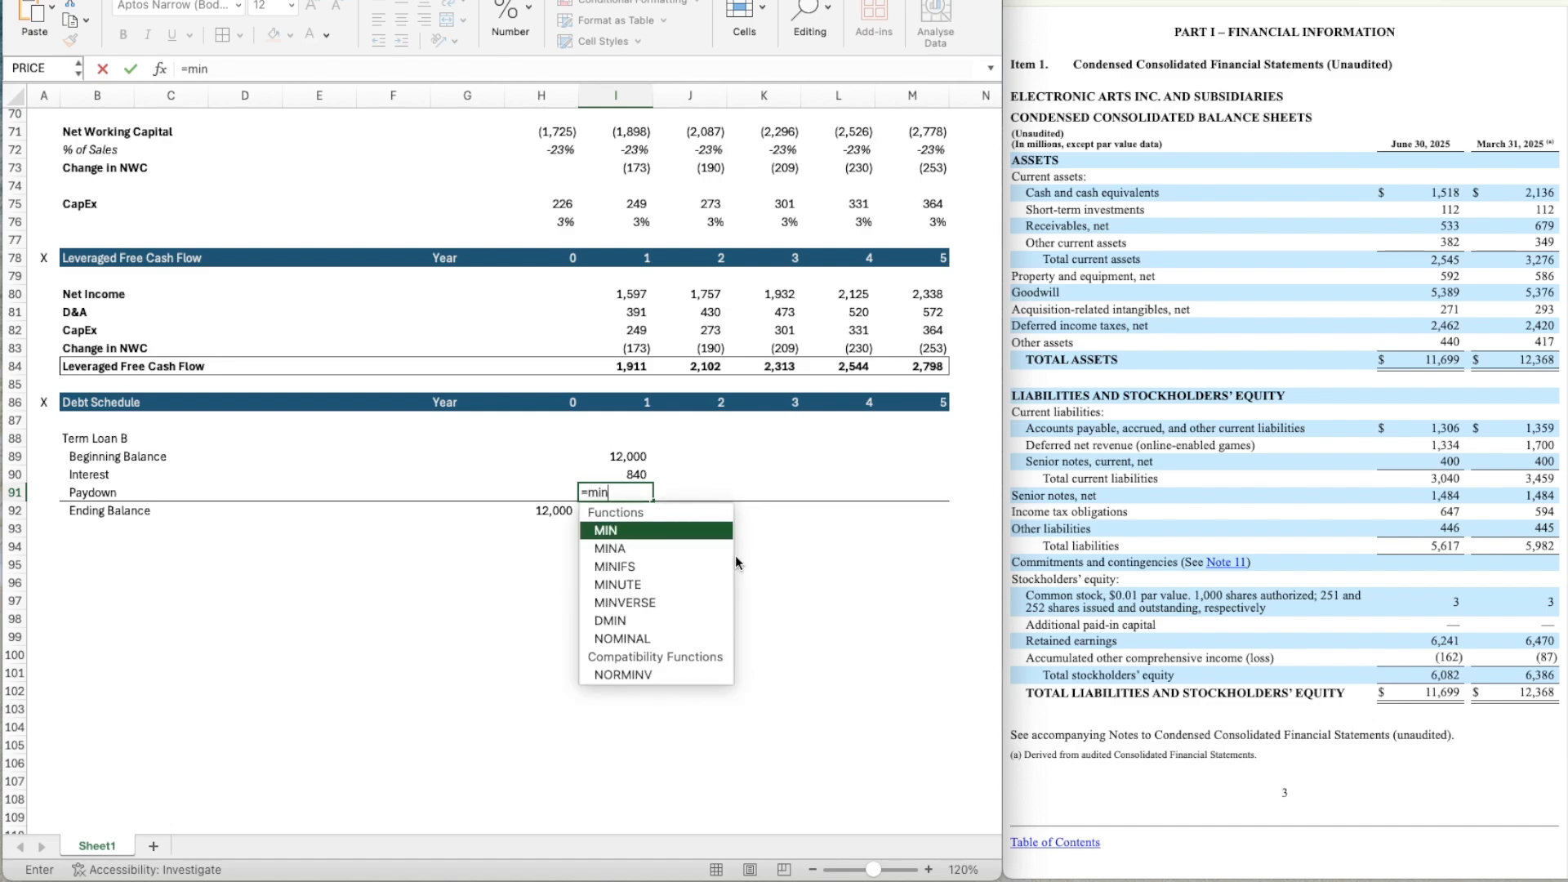
key(Tab)
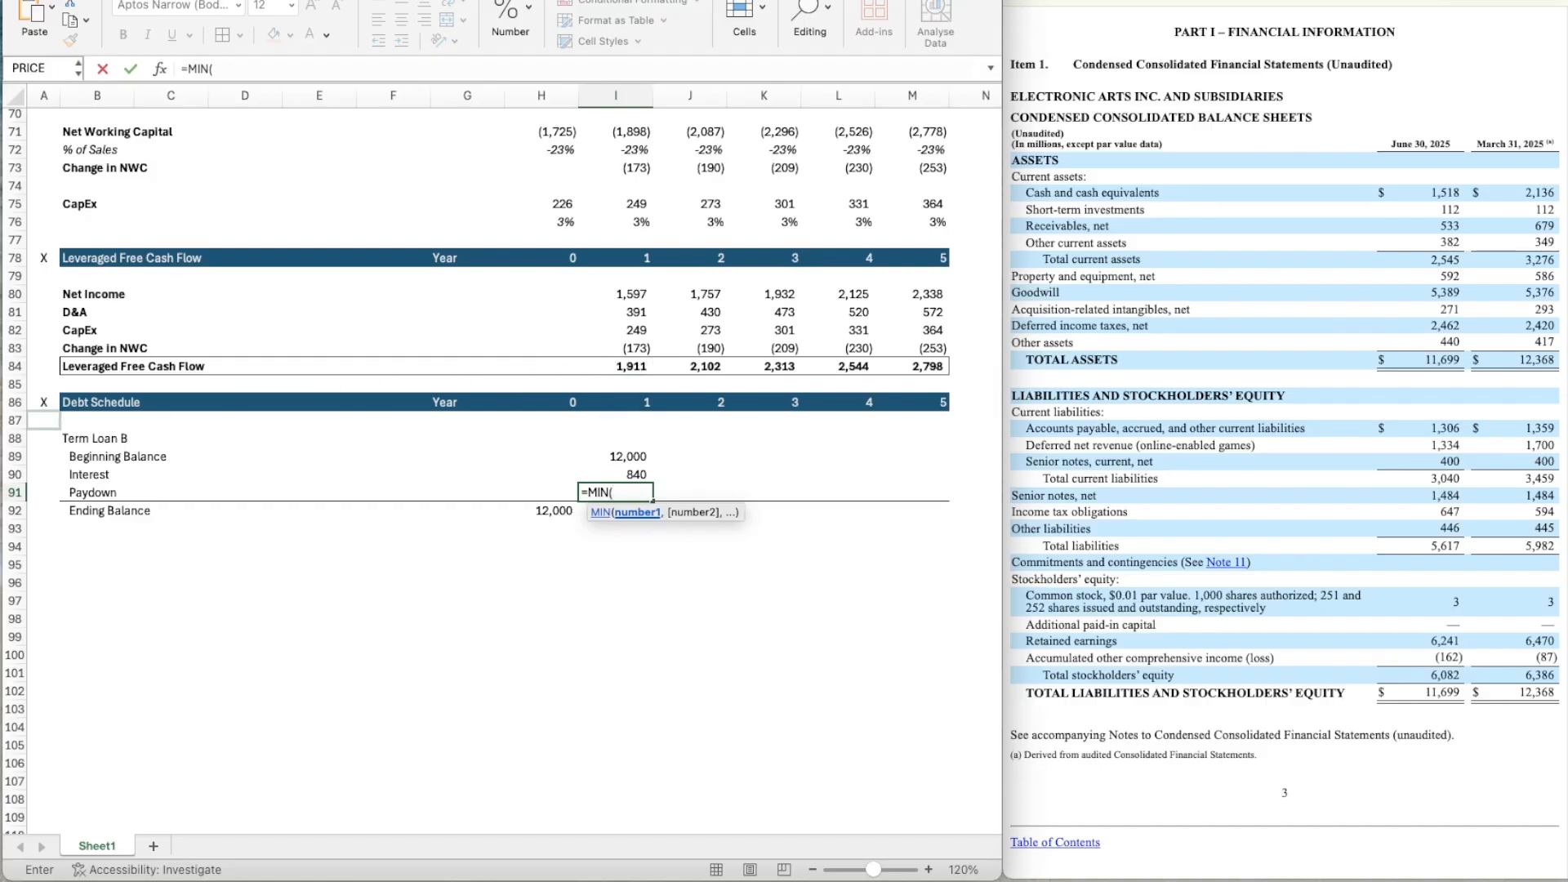
key(Escape)
key(Right)
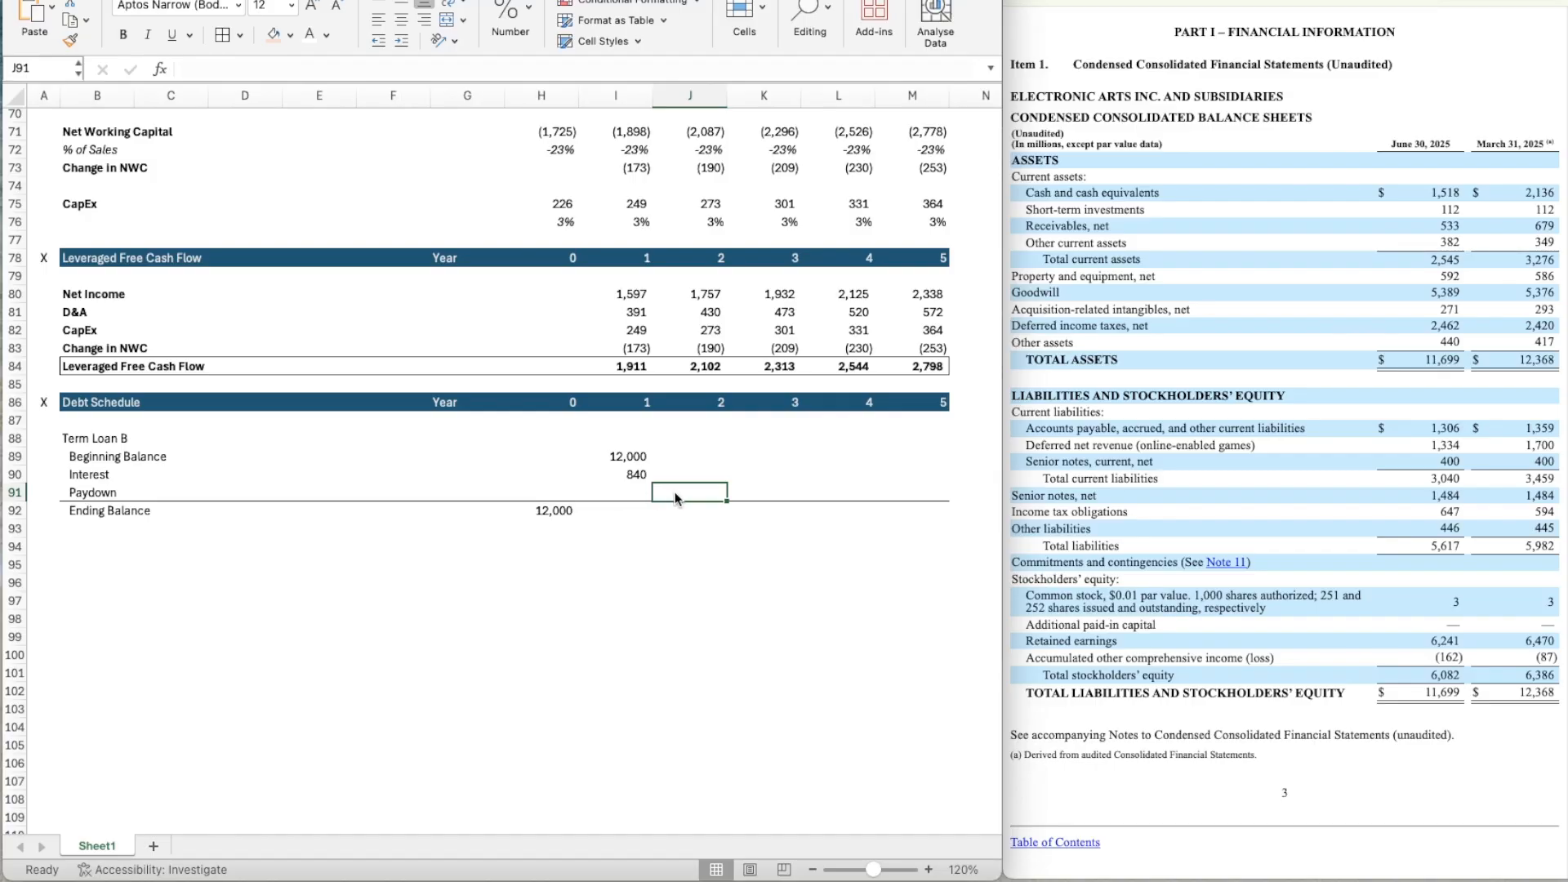
key(Left)
text(=)
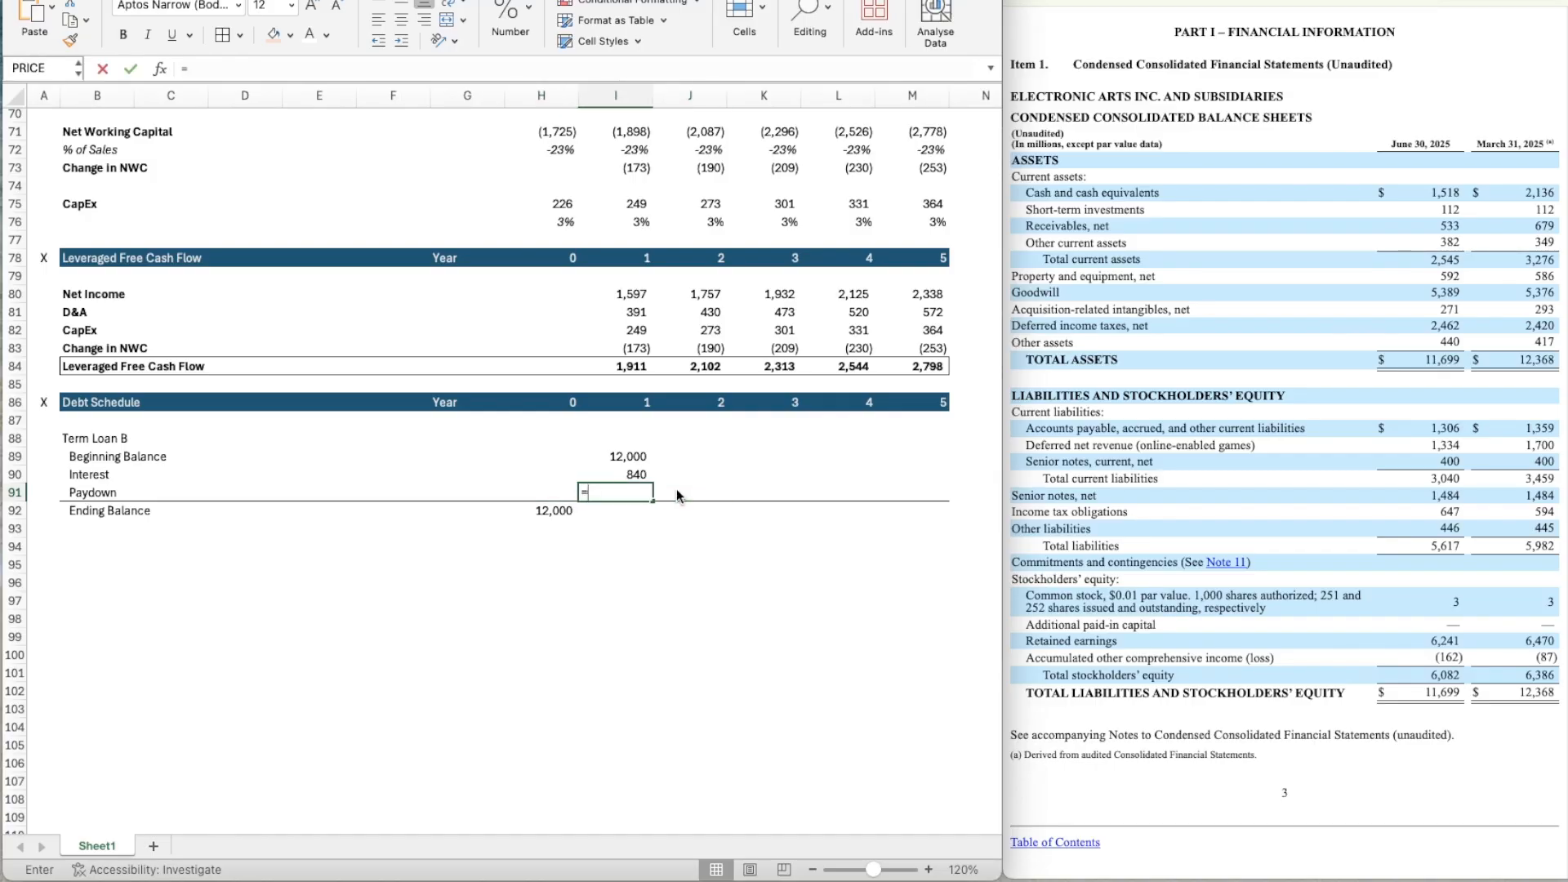
key(Up)
key(Up)
key(Left)
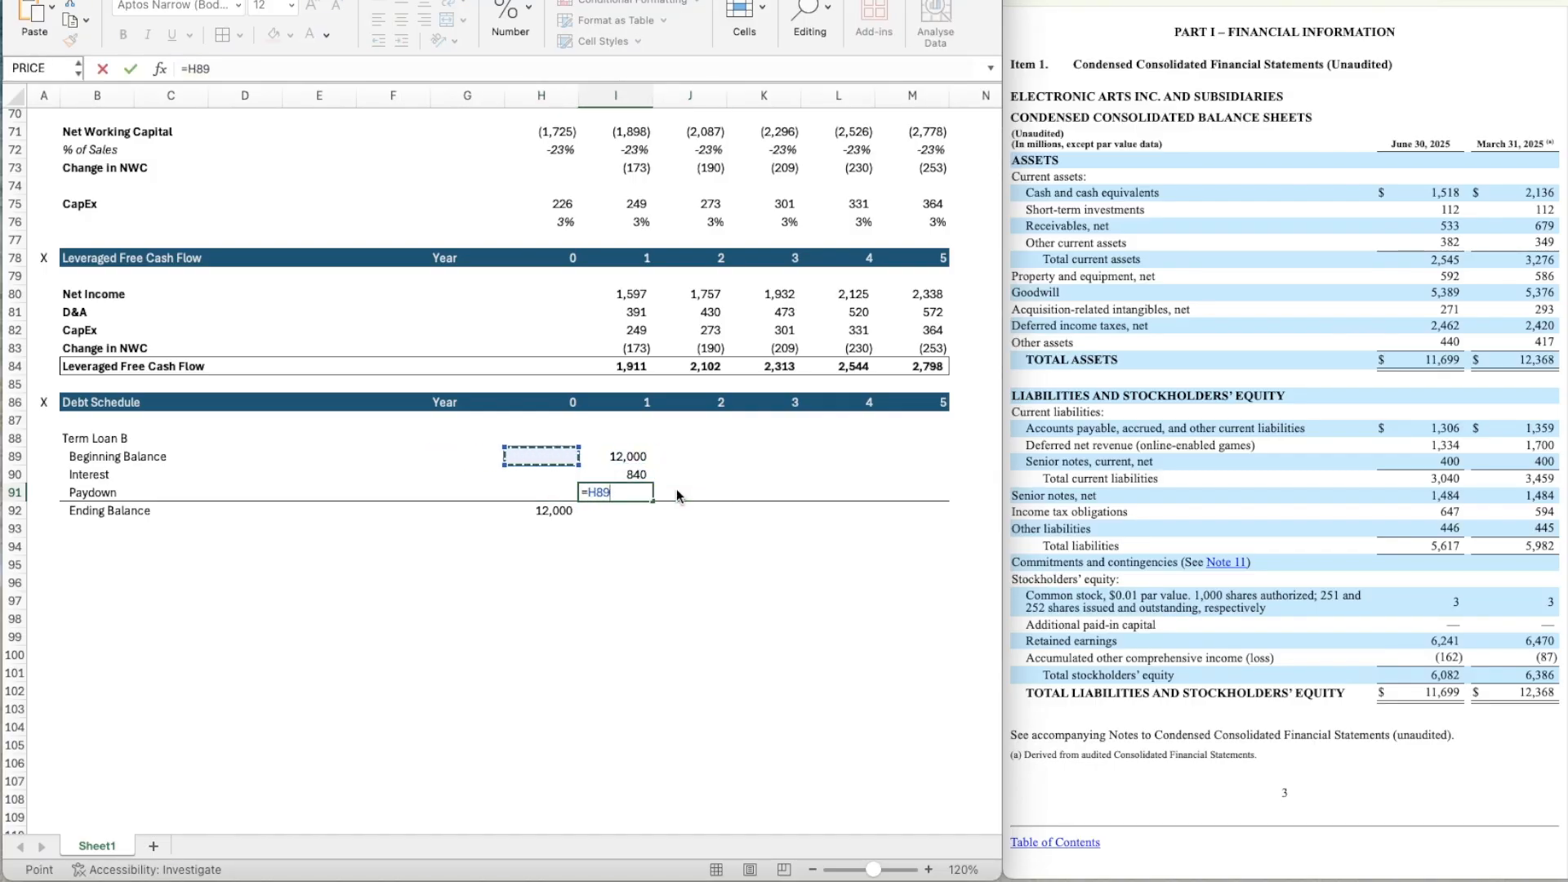
key(Escape)
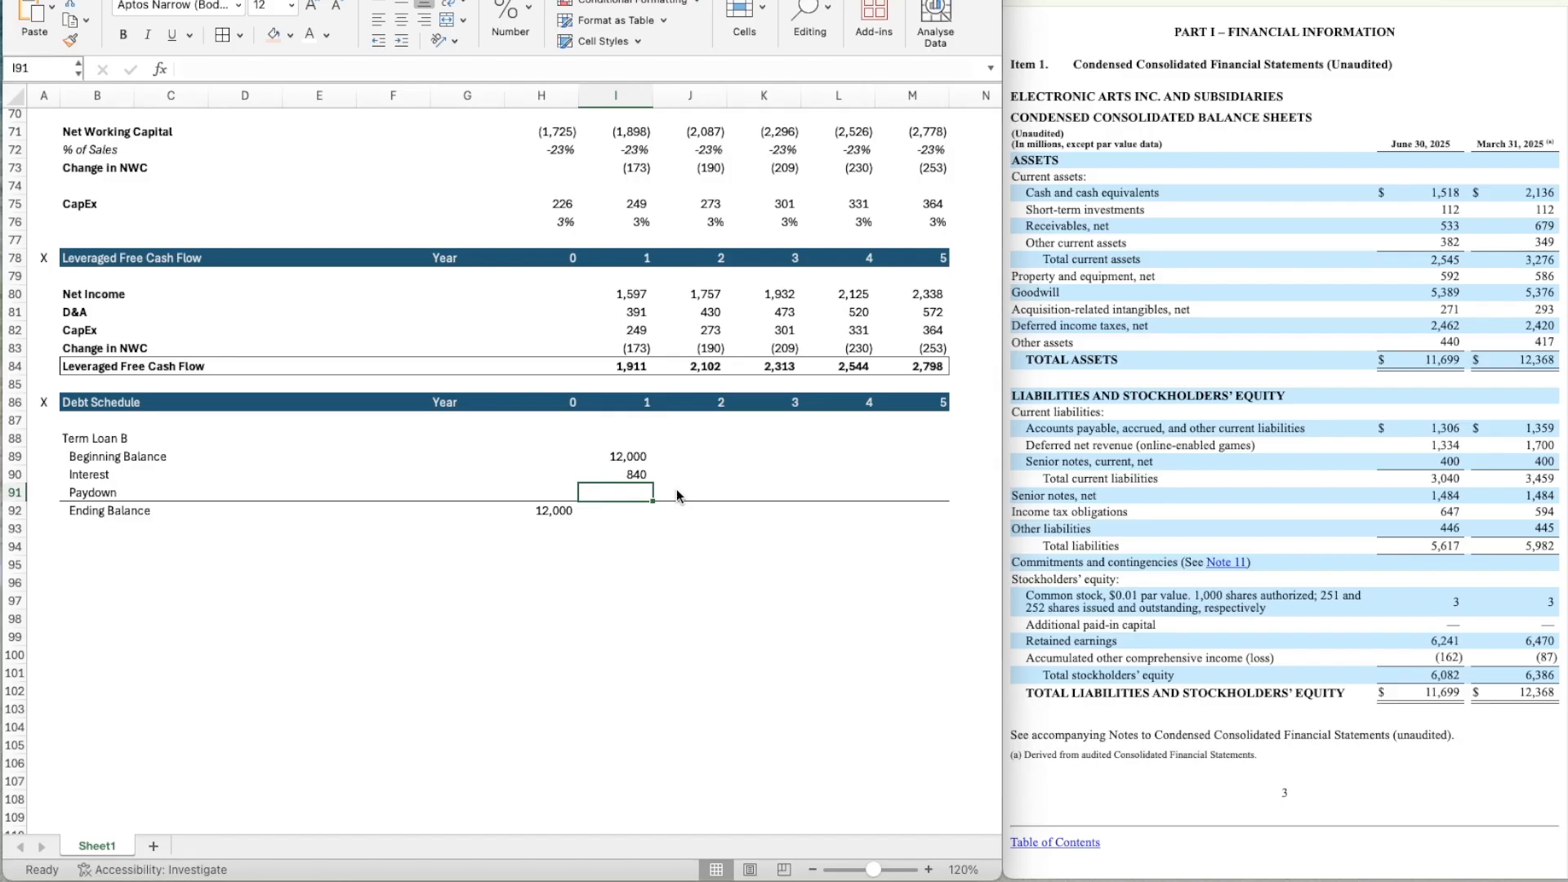
Calculate the Year 1 Term Loan B Paydown in I91 as the lesser of Beginning Balance and Leveraged Free Cash Flow: =MIN(I89,I84).
text(=MIN()
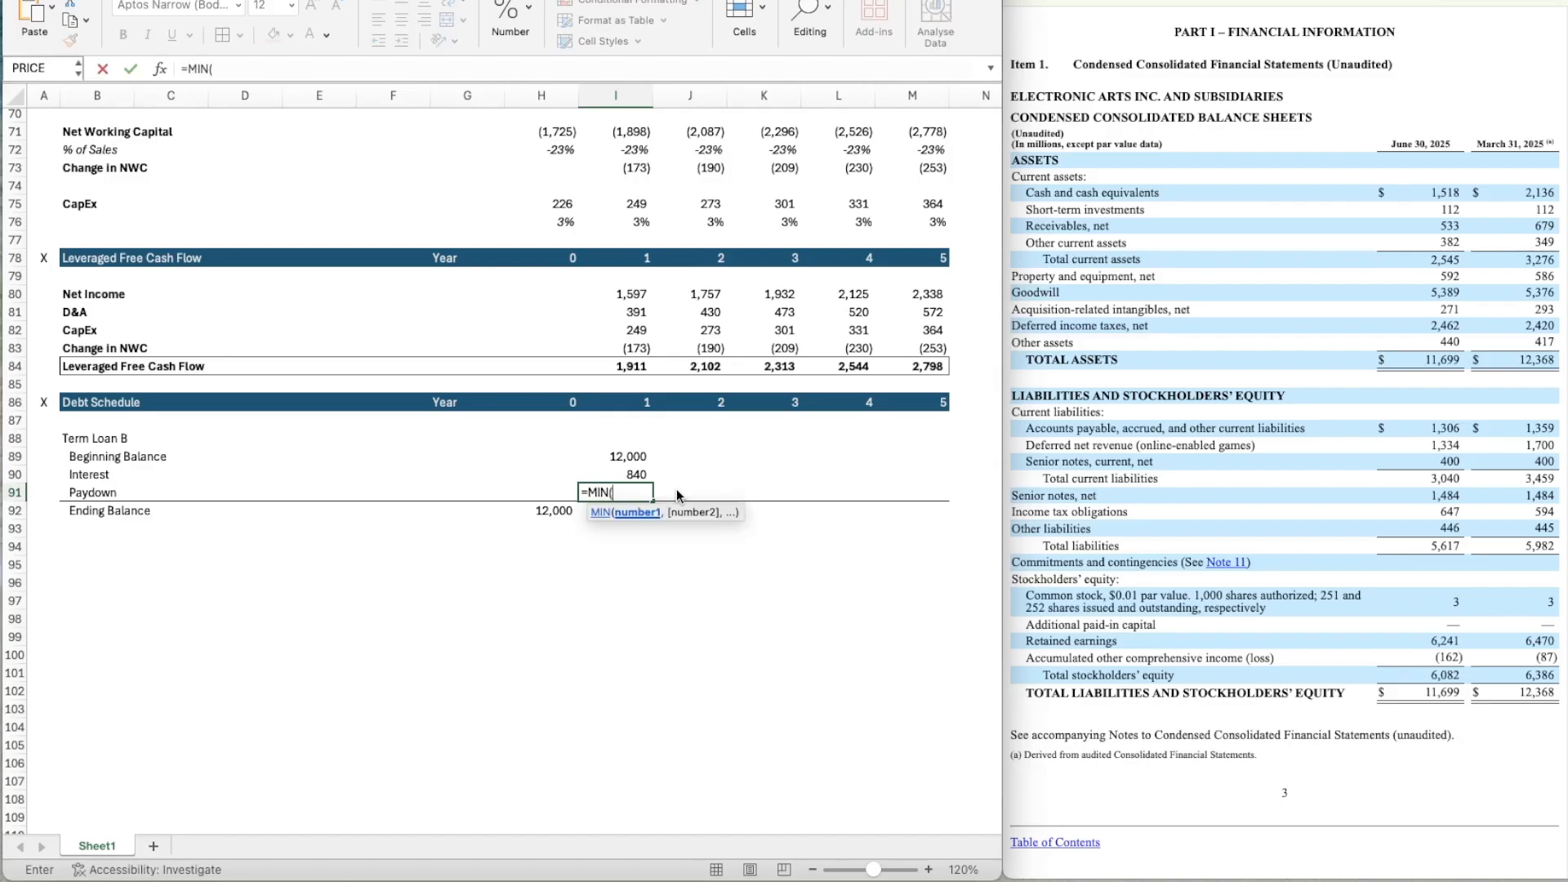
key(Up)
key(Up)
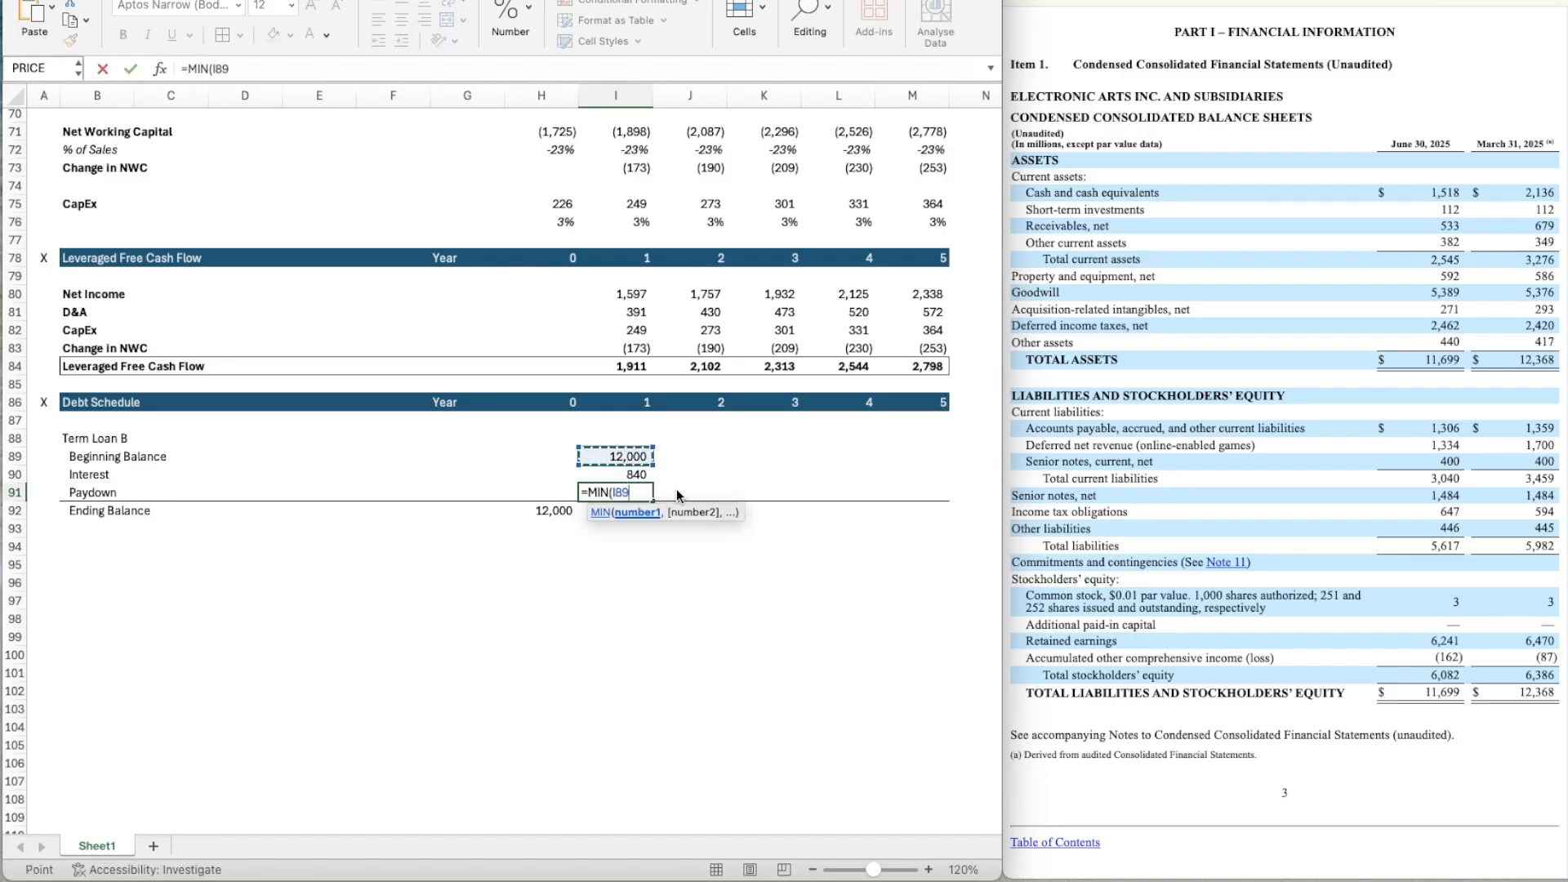
text(,)
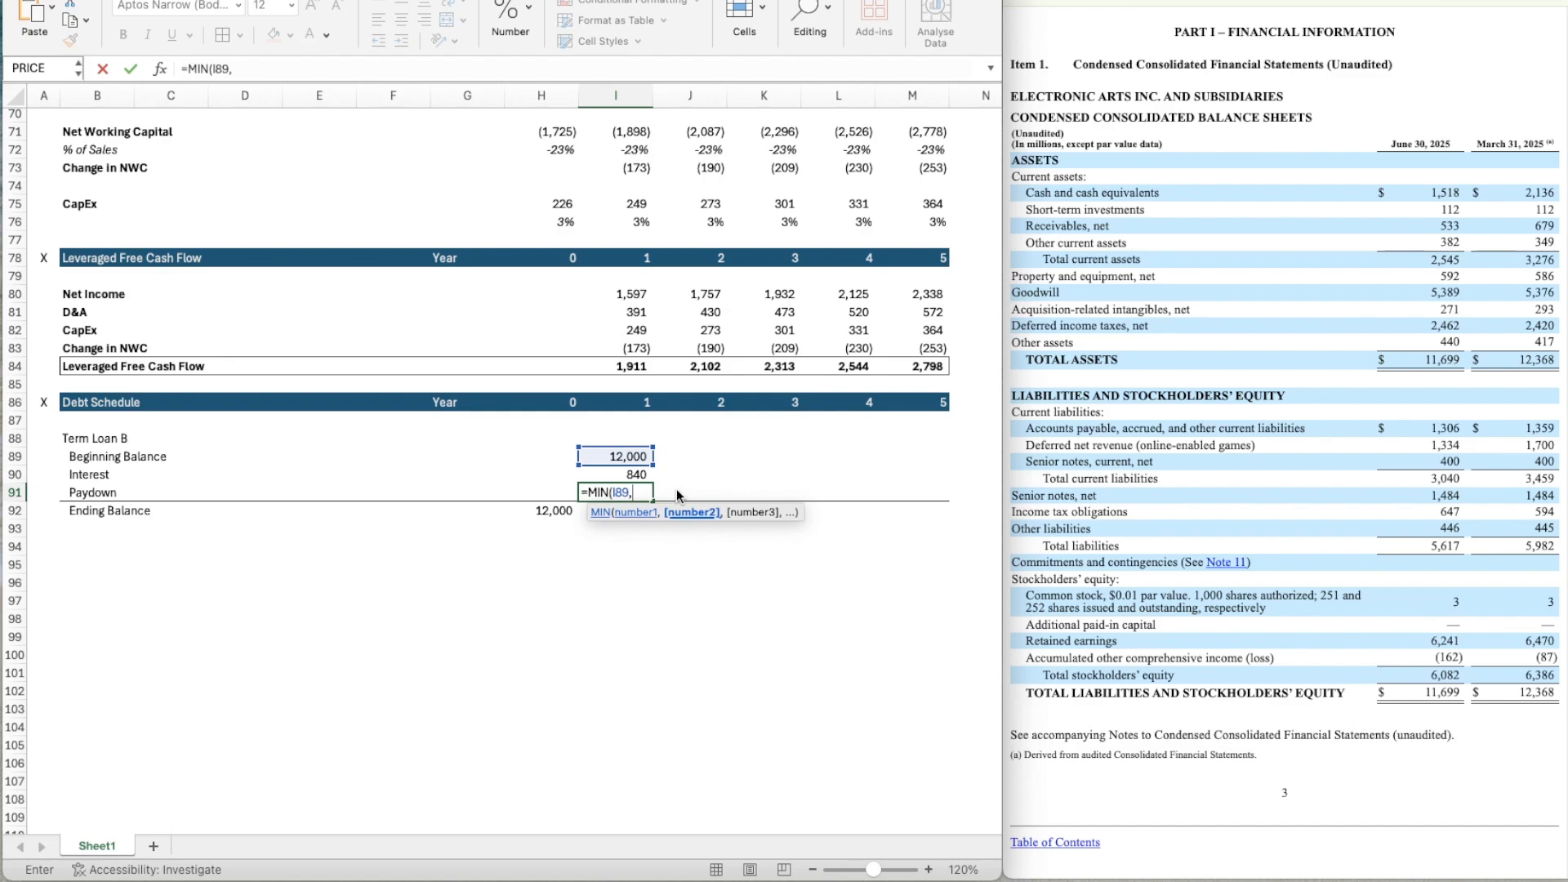
key(Up)
key(Up)
key(Up)
key(Up)
key(Up)
key(Up)
key(Up)
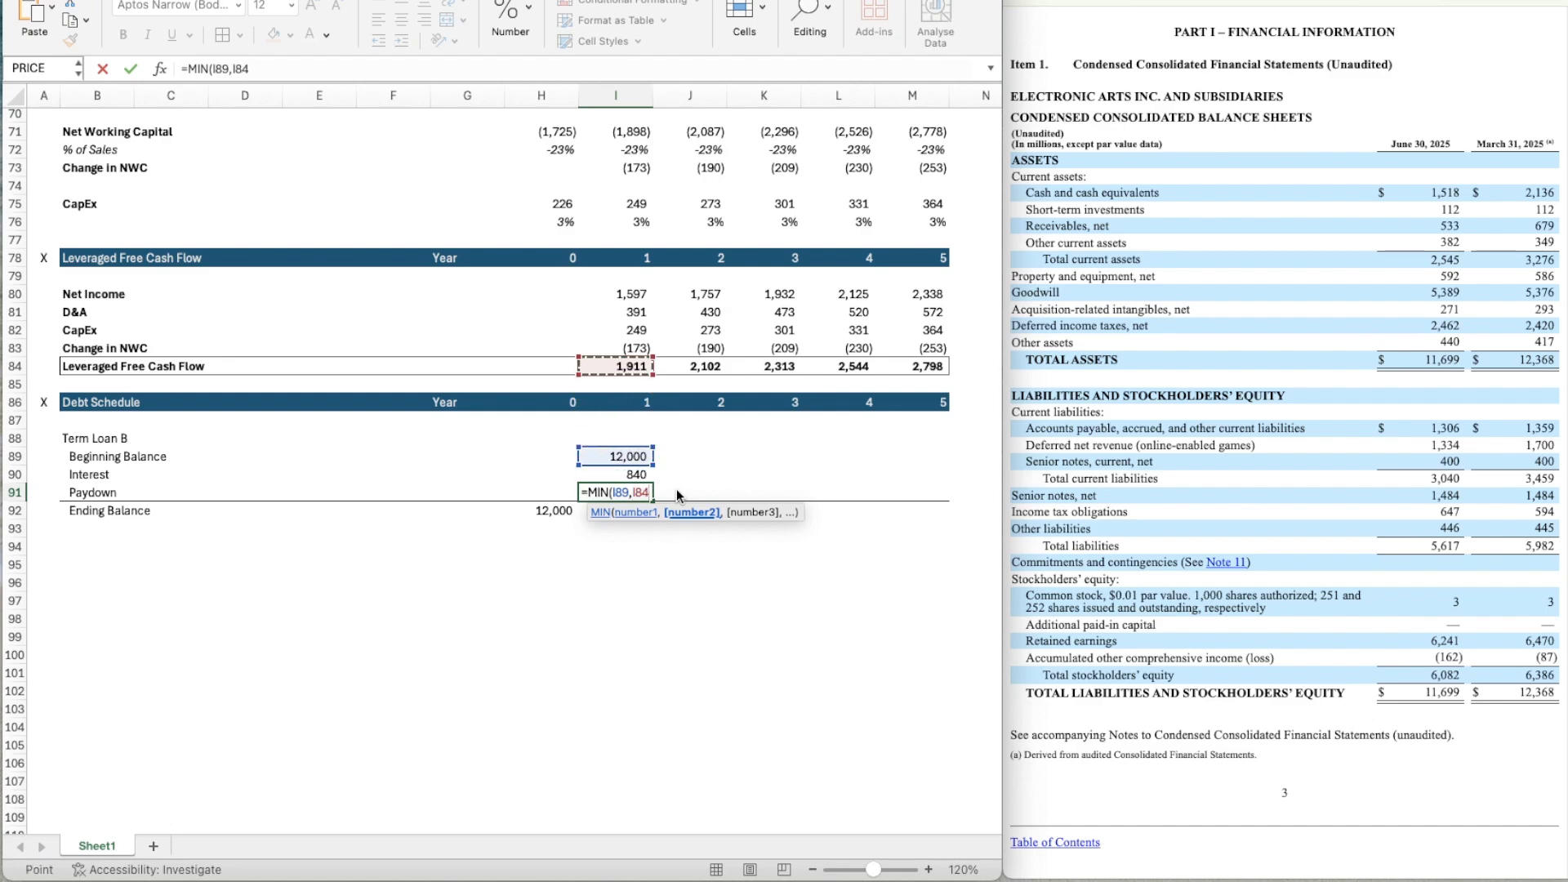
key(Return)
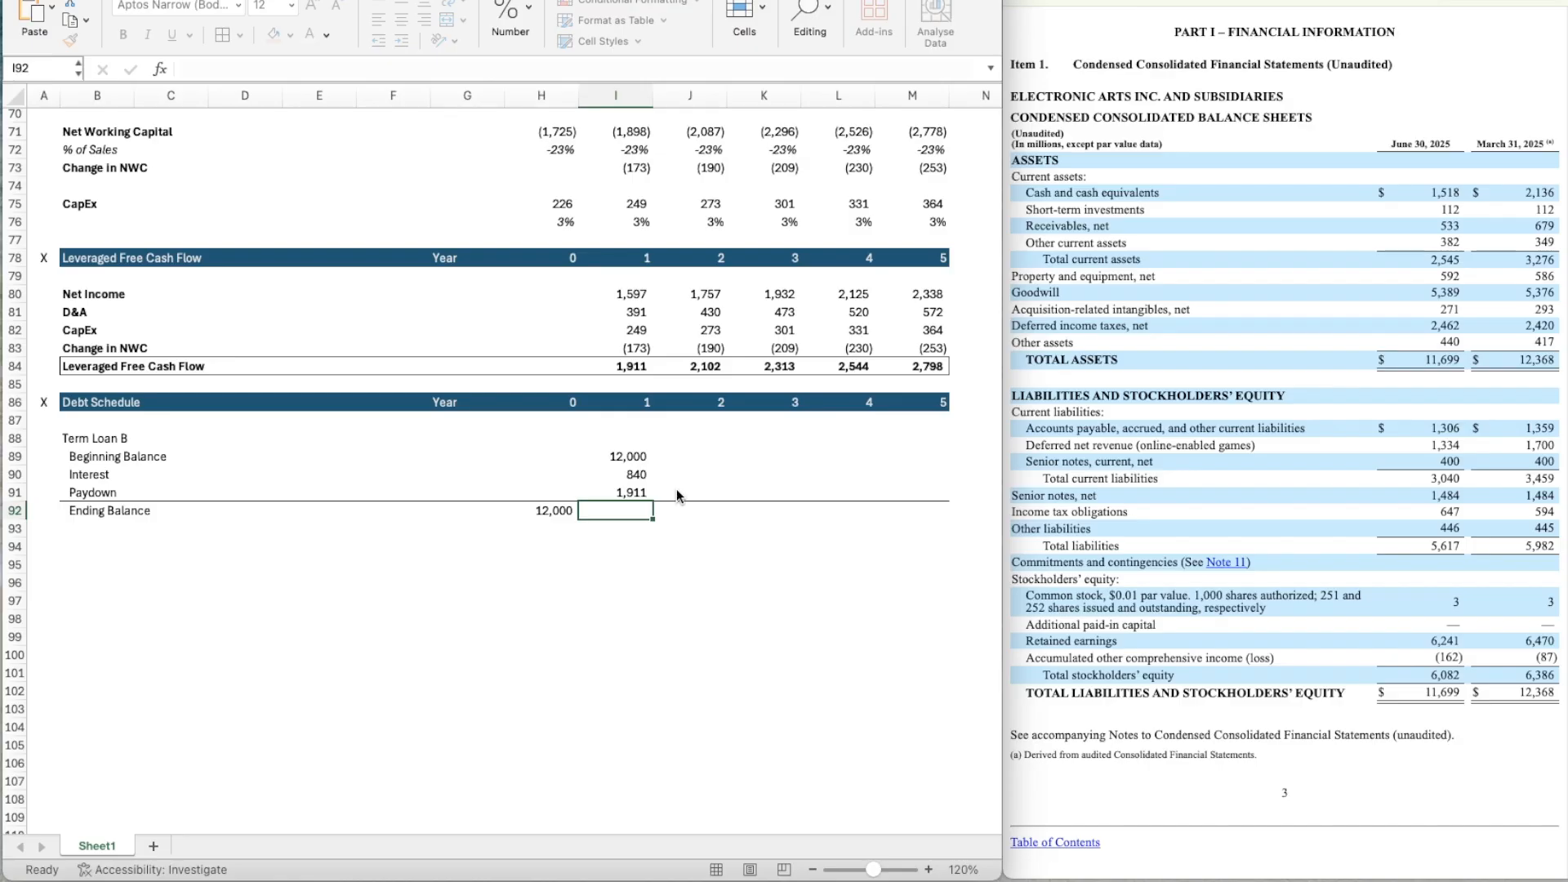
key(Up)
key(Down)
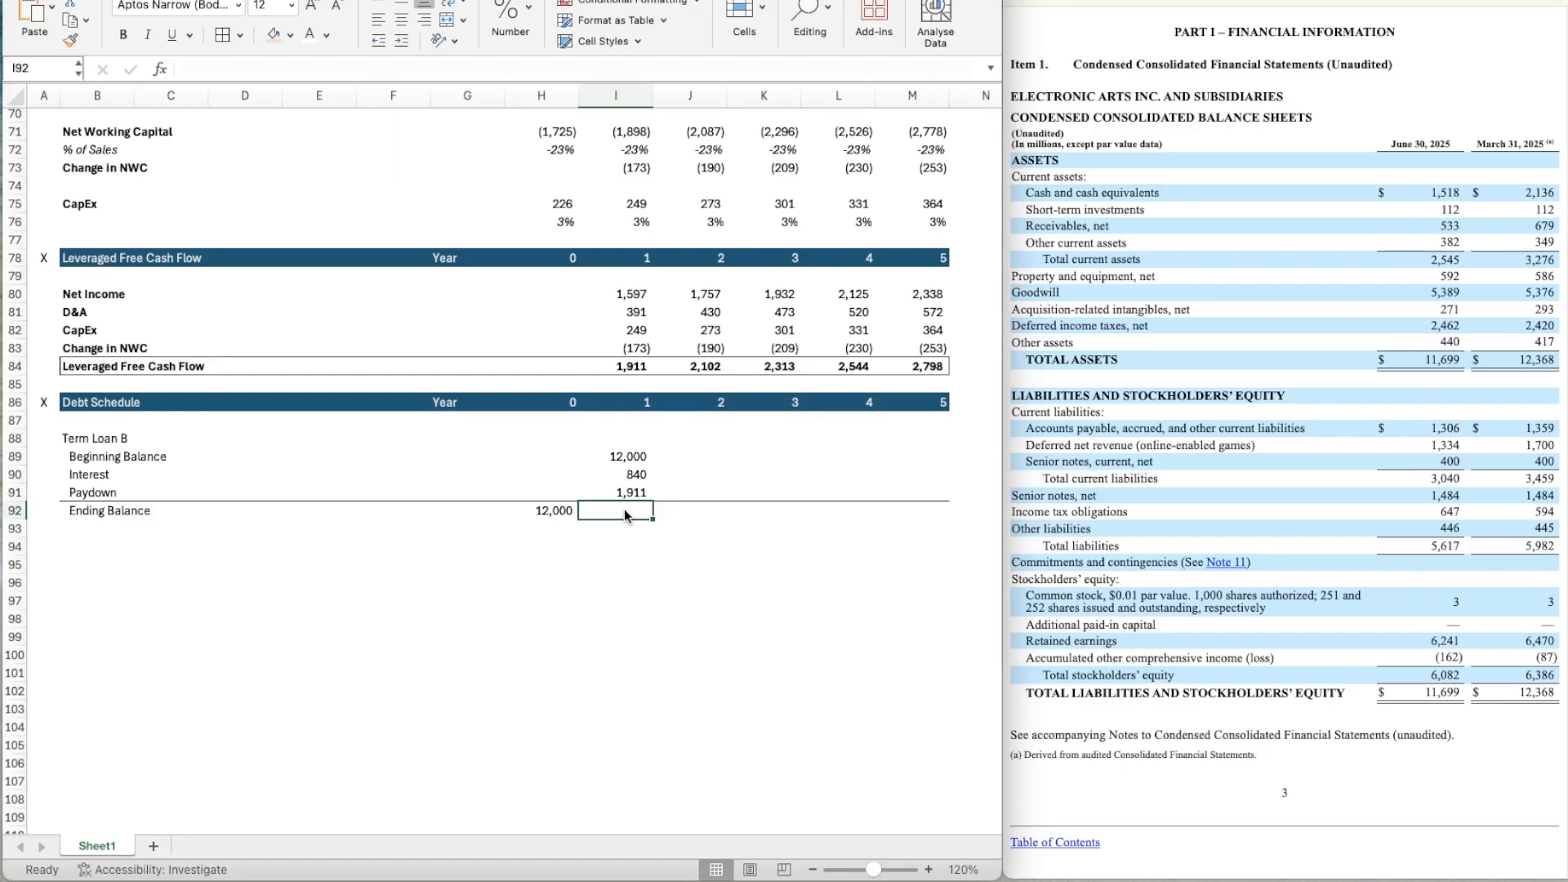
Calculate the Year 1 Term Loan B Ending Balance in I92 as Beginning Balance minus Paydown: =I89-I91.
text(=)
key(Up)
key(Up)
key(Up)
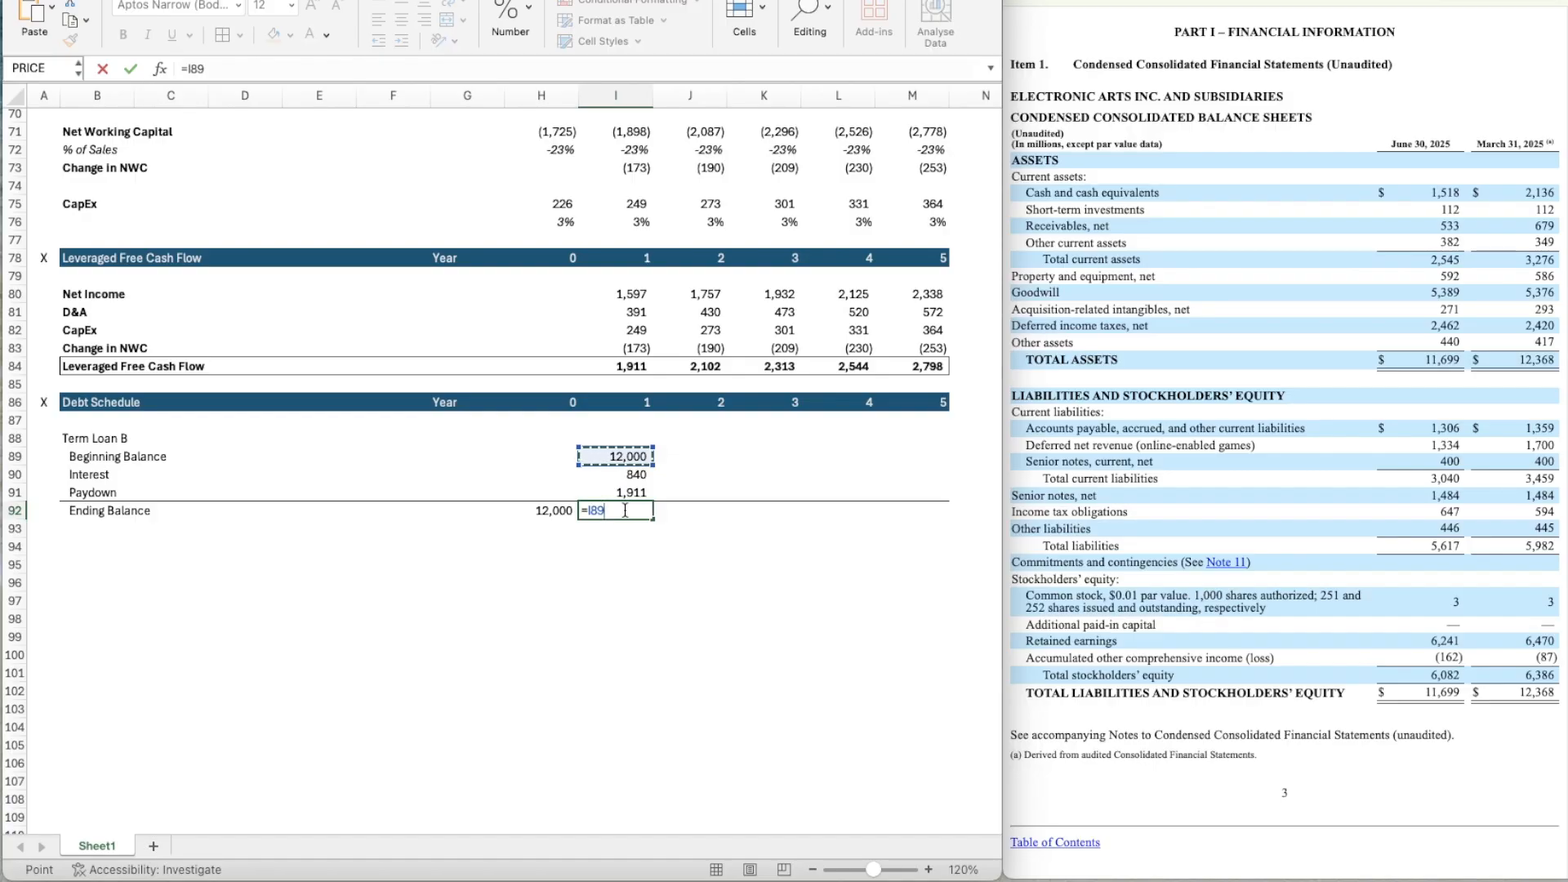
text(-)
key(Up)
key(Return)
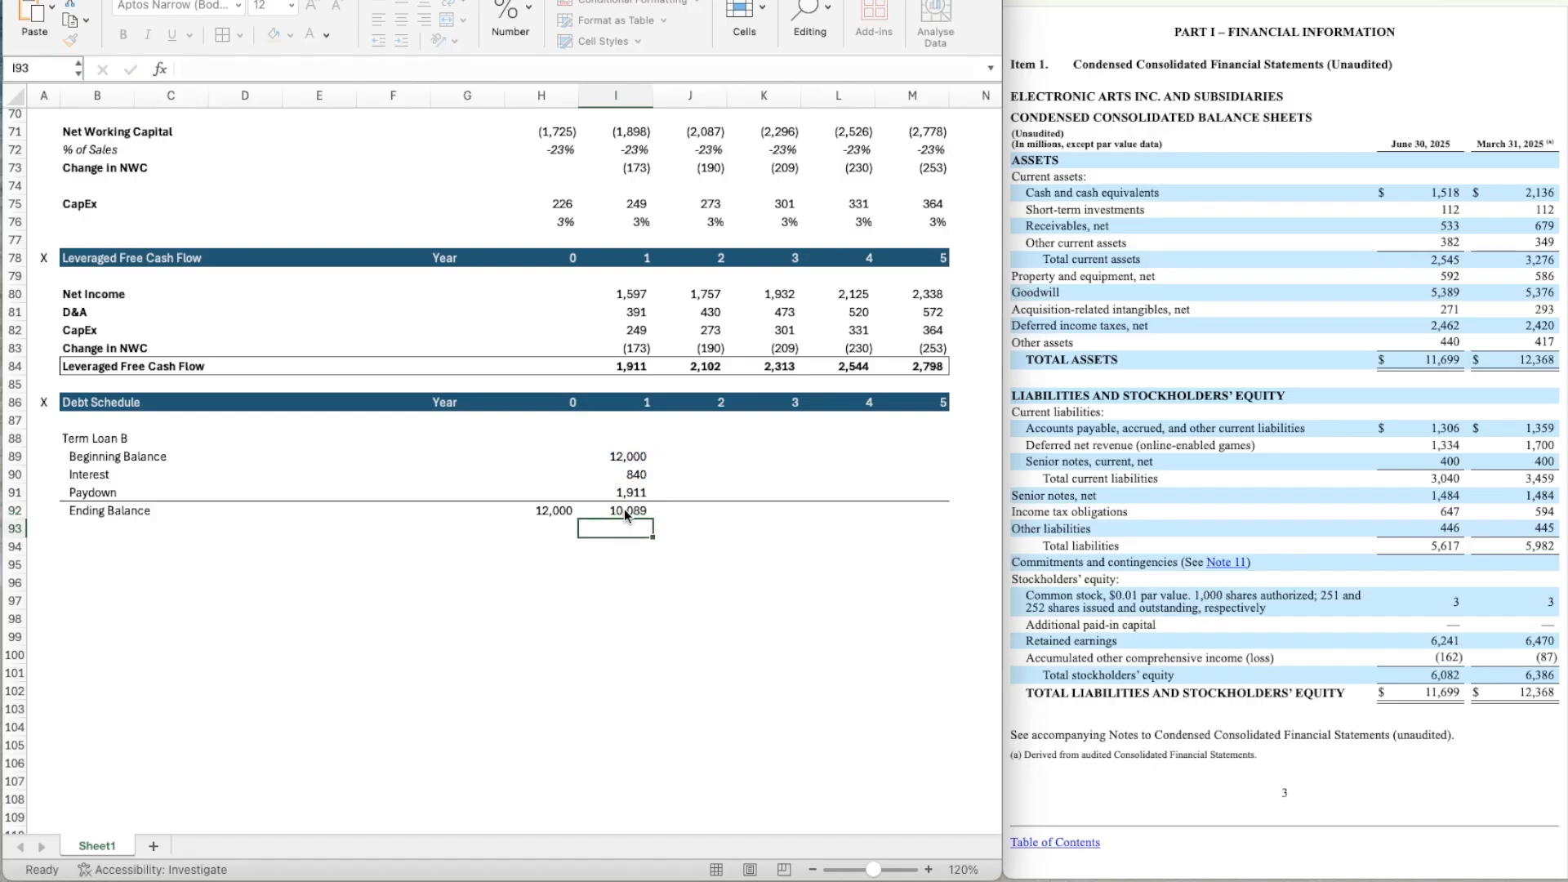
Widen the spreadsheet window over the filing document and enlarge the sheet zoom to 170%.
click(977, 292)
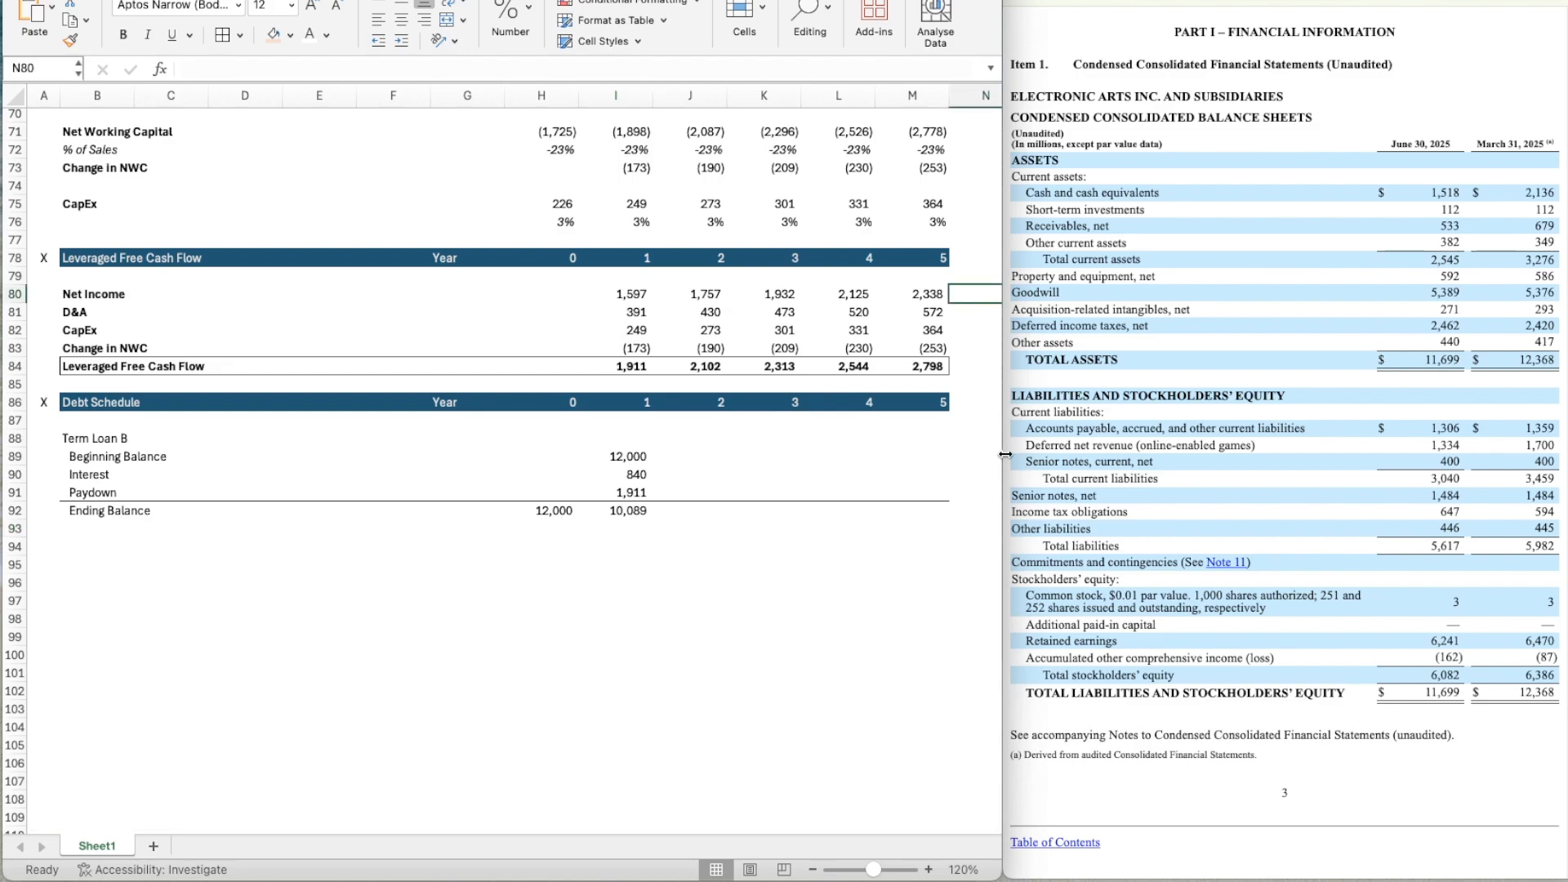
drag(1054, 445, 1315, 444)
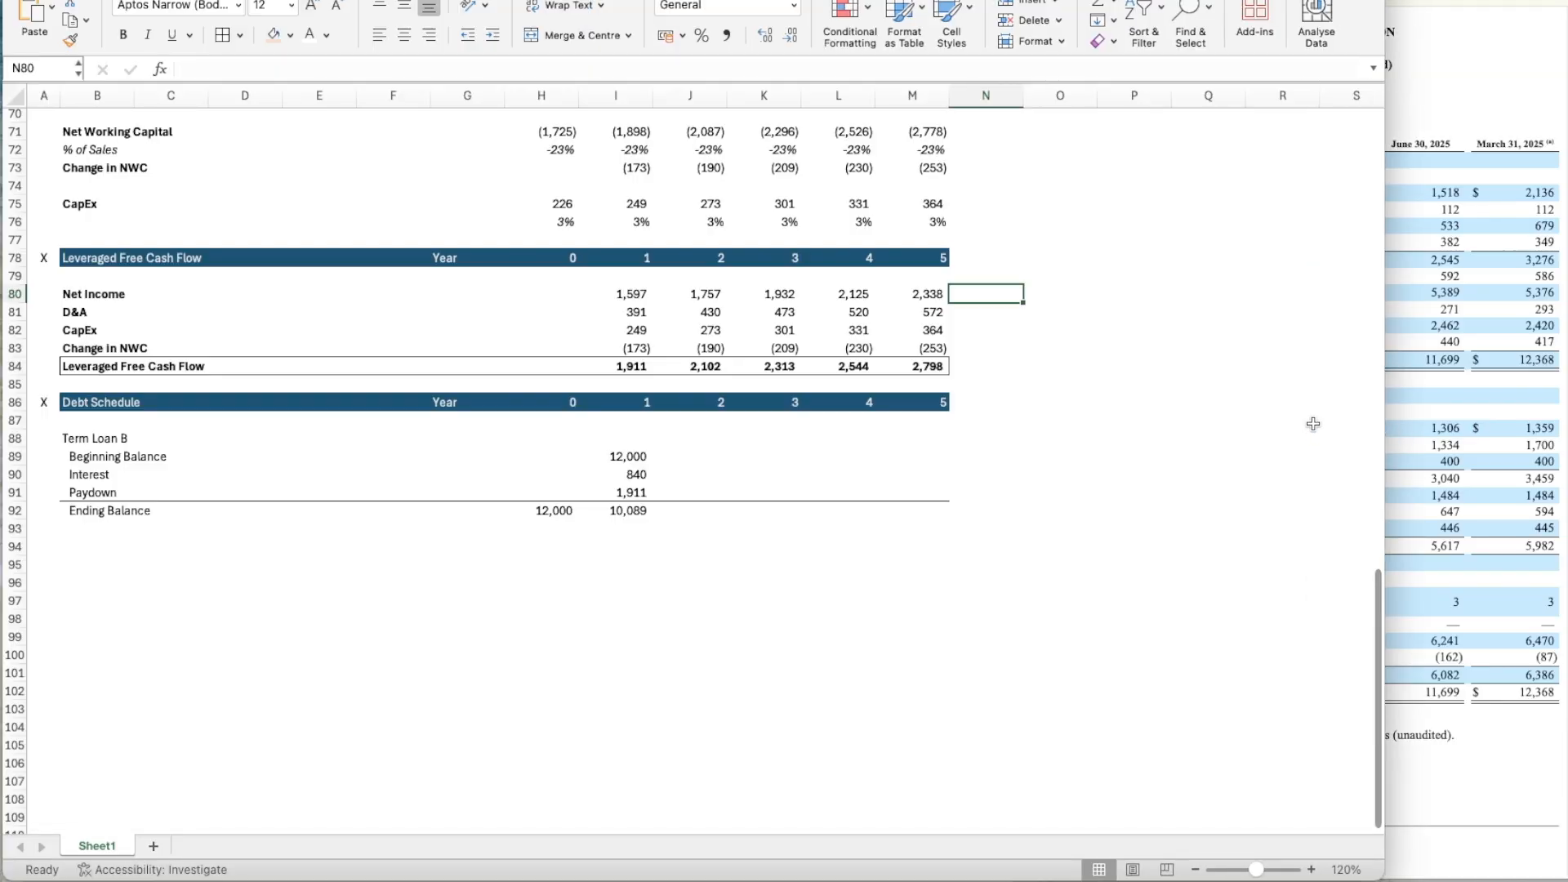
click(1186, 402)
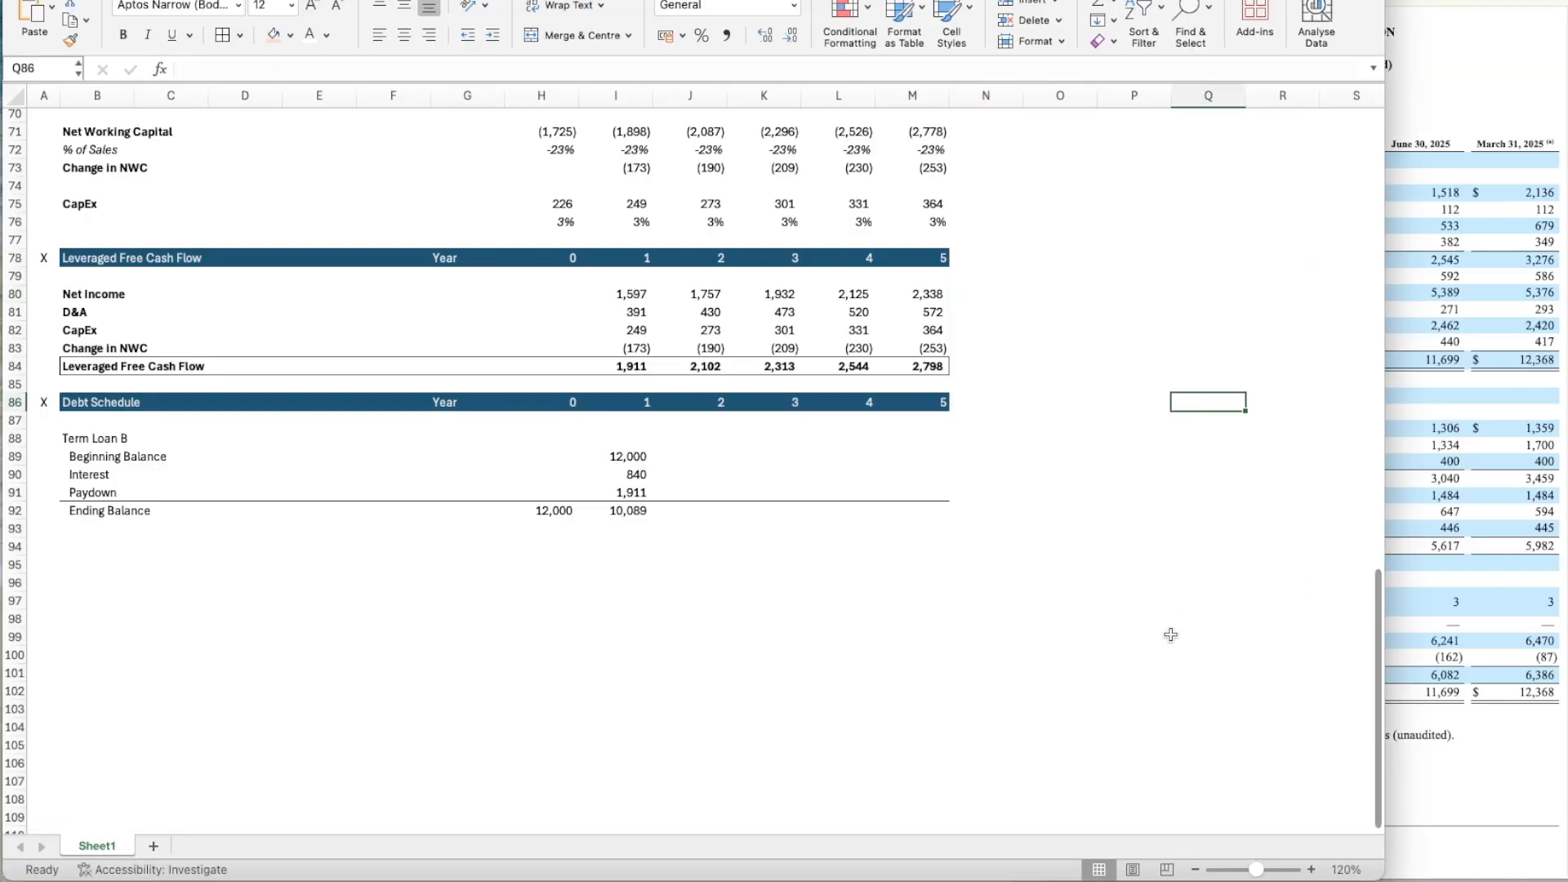
click(1312, 870)
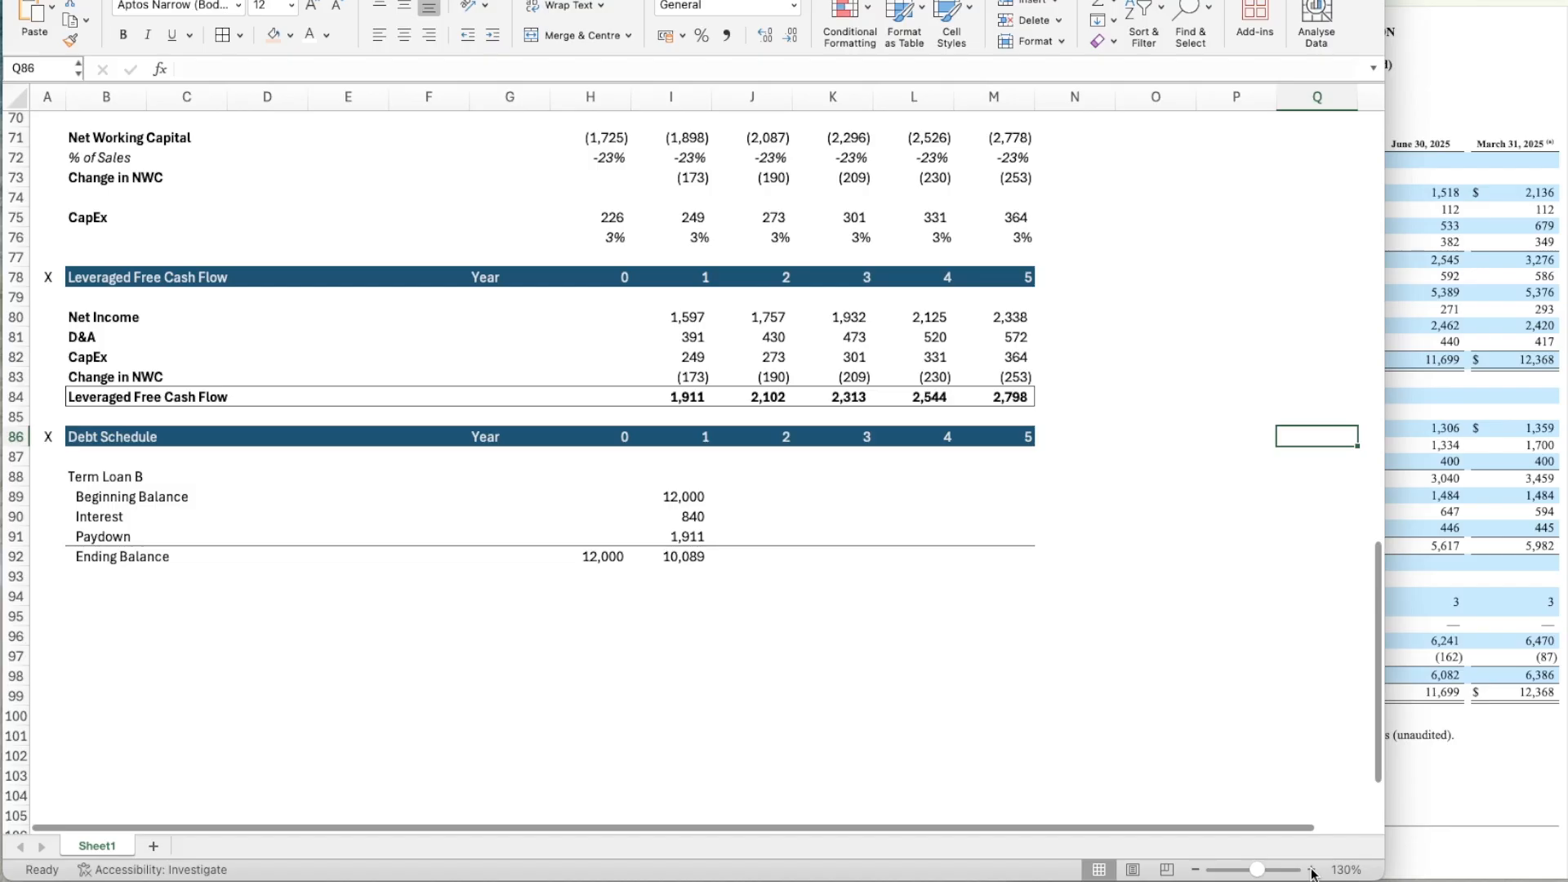
click(1312, 870)
click(1311, 870)
scroll(775, 618, left, 3)
scroll(774, 618, down, 2)
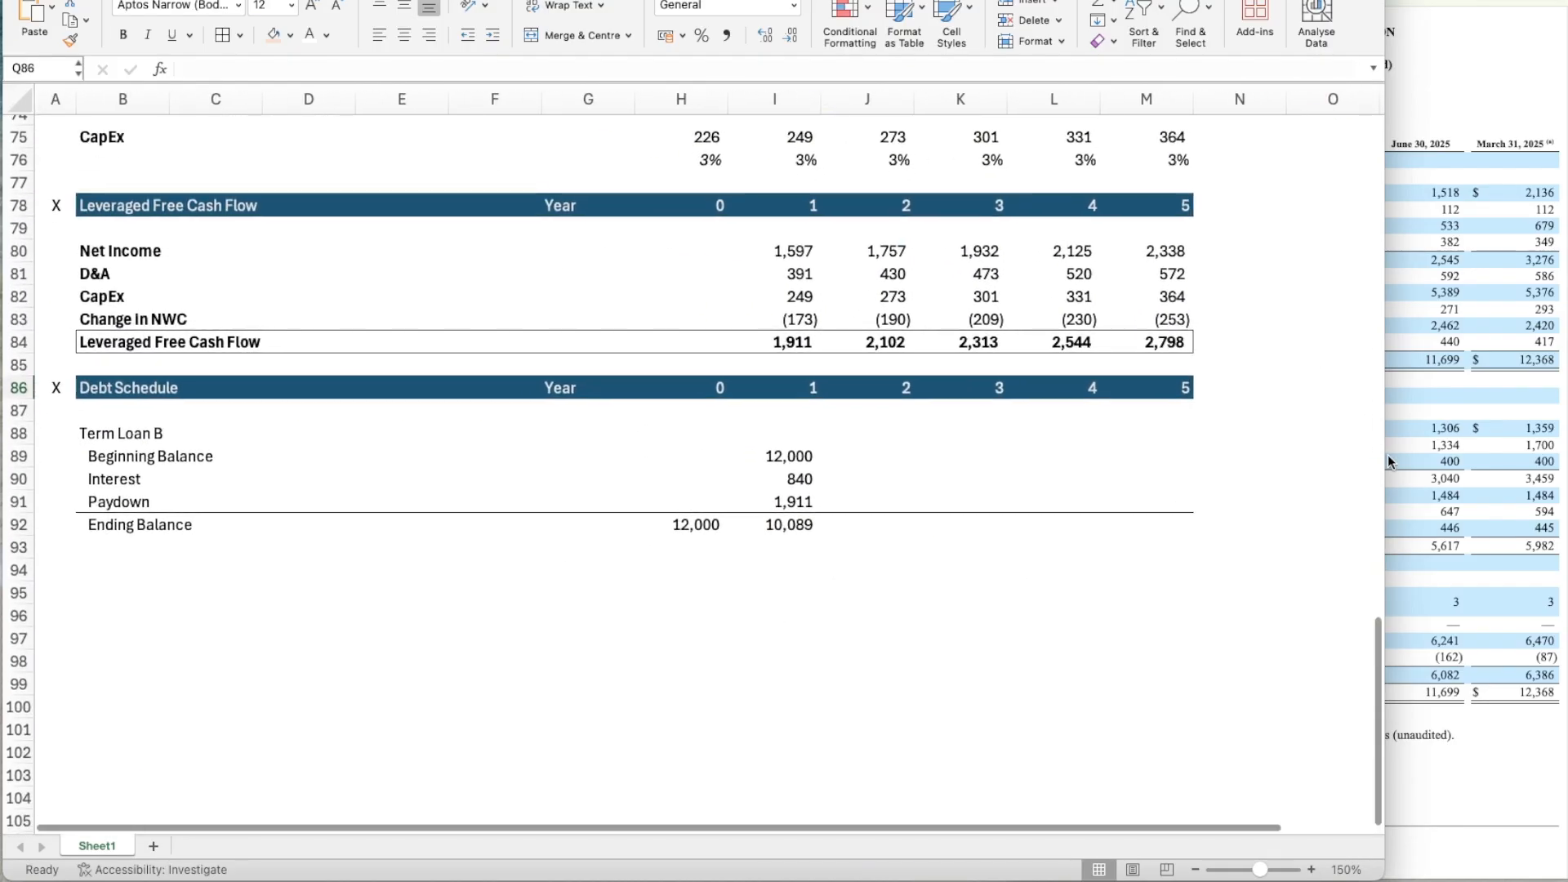
click(1307, 500)
drag(1386, 465, 1484, 452)
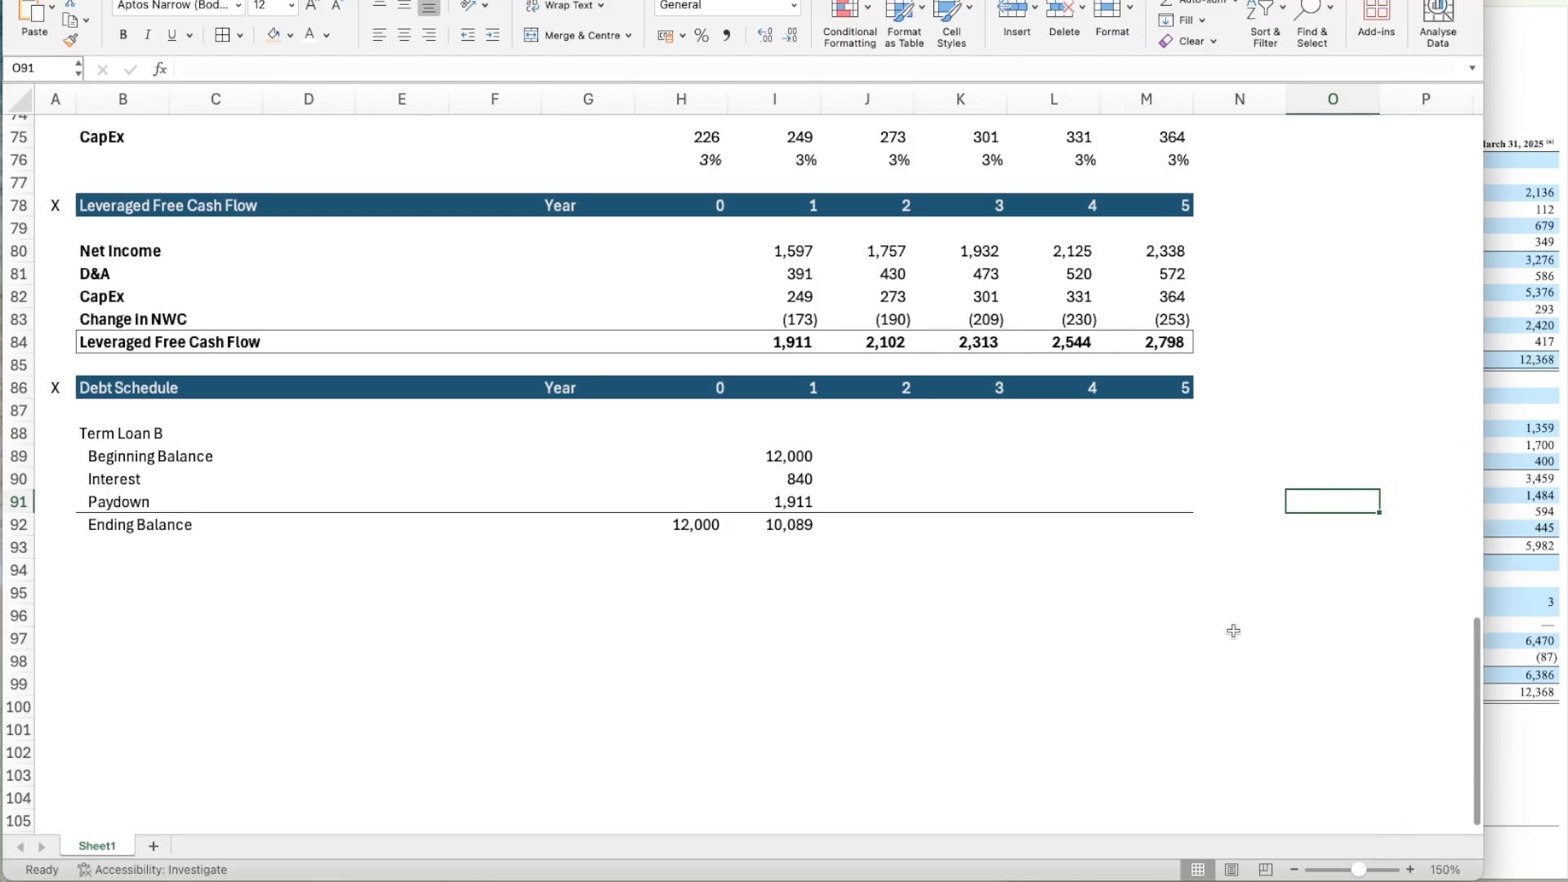
click(1412, 870)
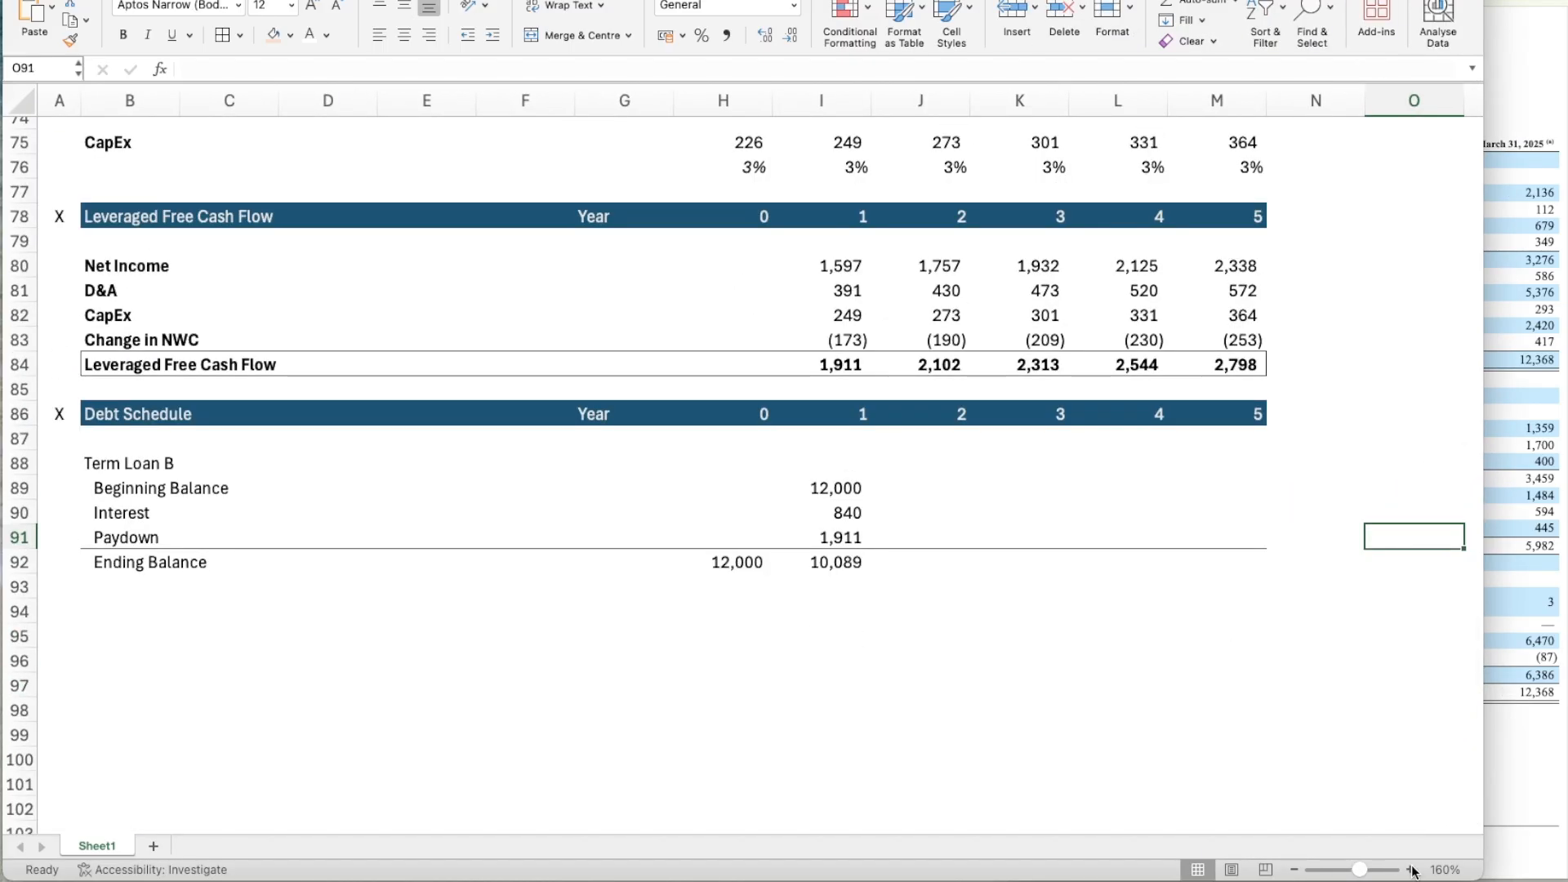
click(1412, 870)
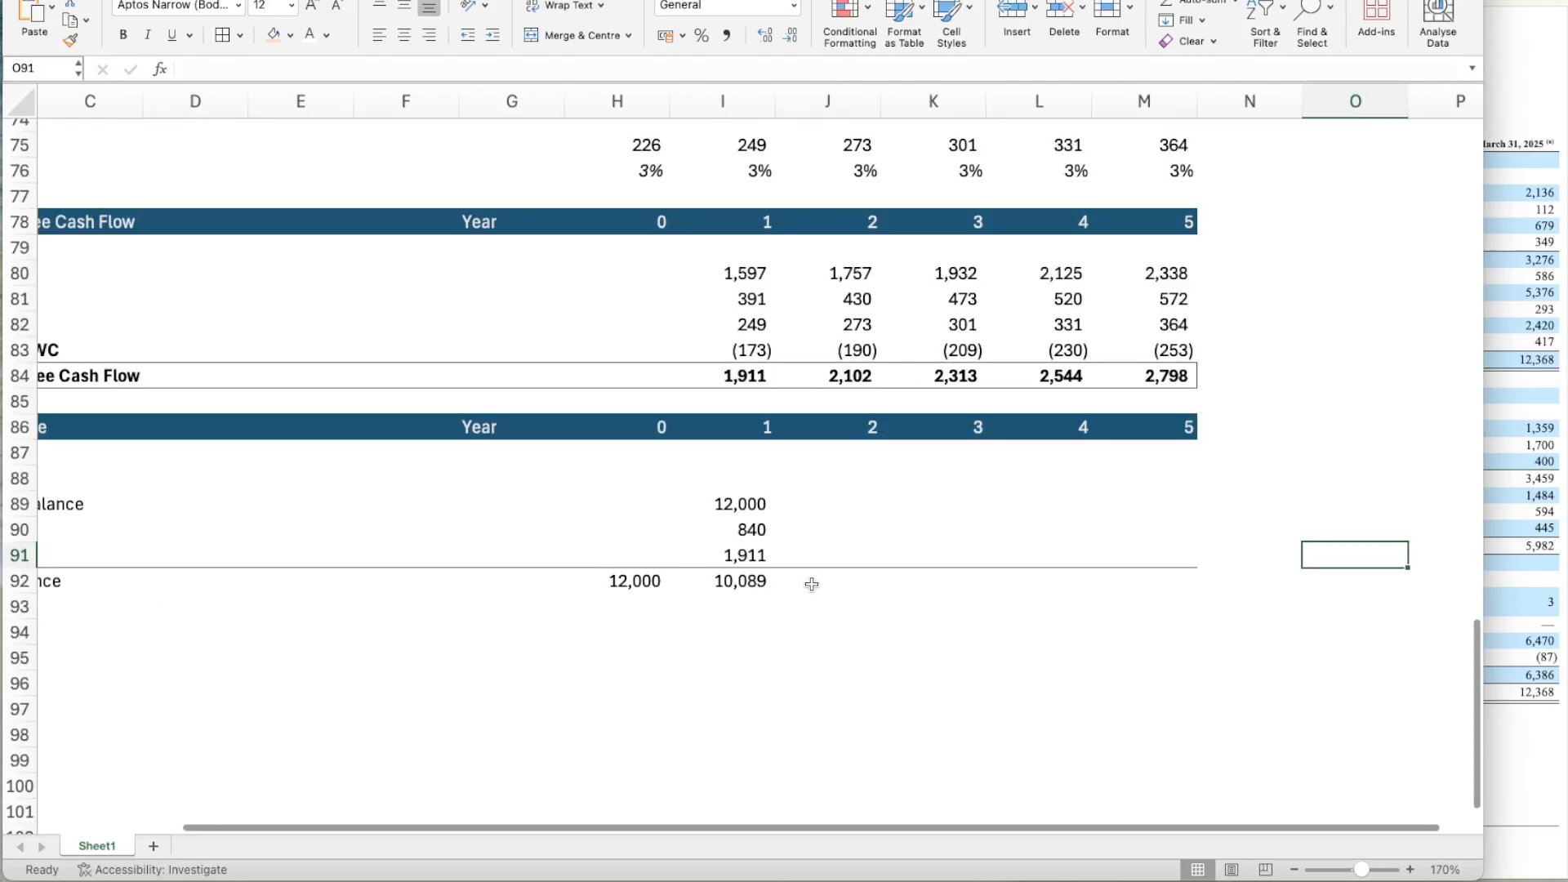
Copy the Year 1 Term Loan B formulas in I89:I92 across to Years 2 through 5, filling through column M.
scroll(811, 584, up, 1)
click(908, 515)
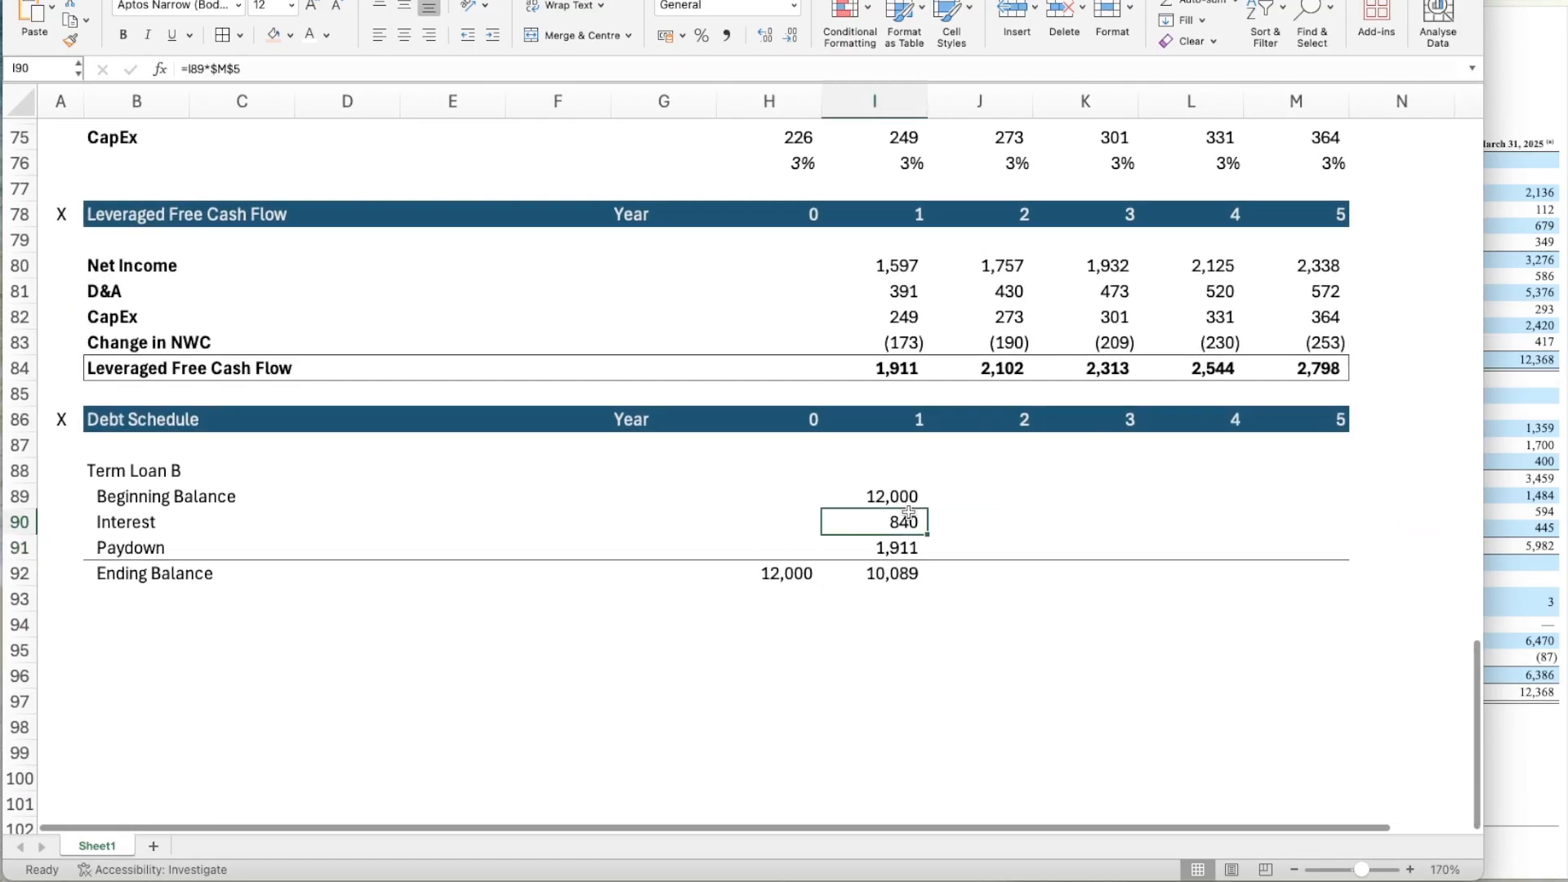
key(Up)
key(shift+Down)
key(shift+Down)
key(shift+Down)
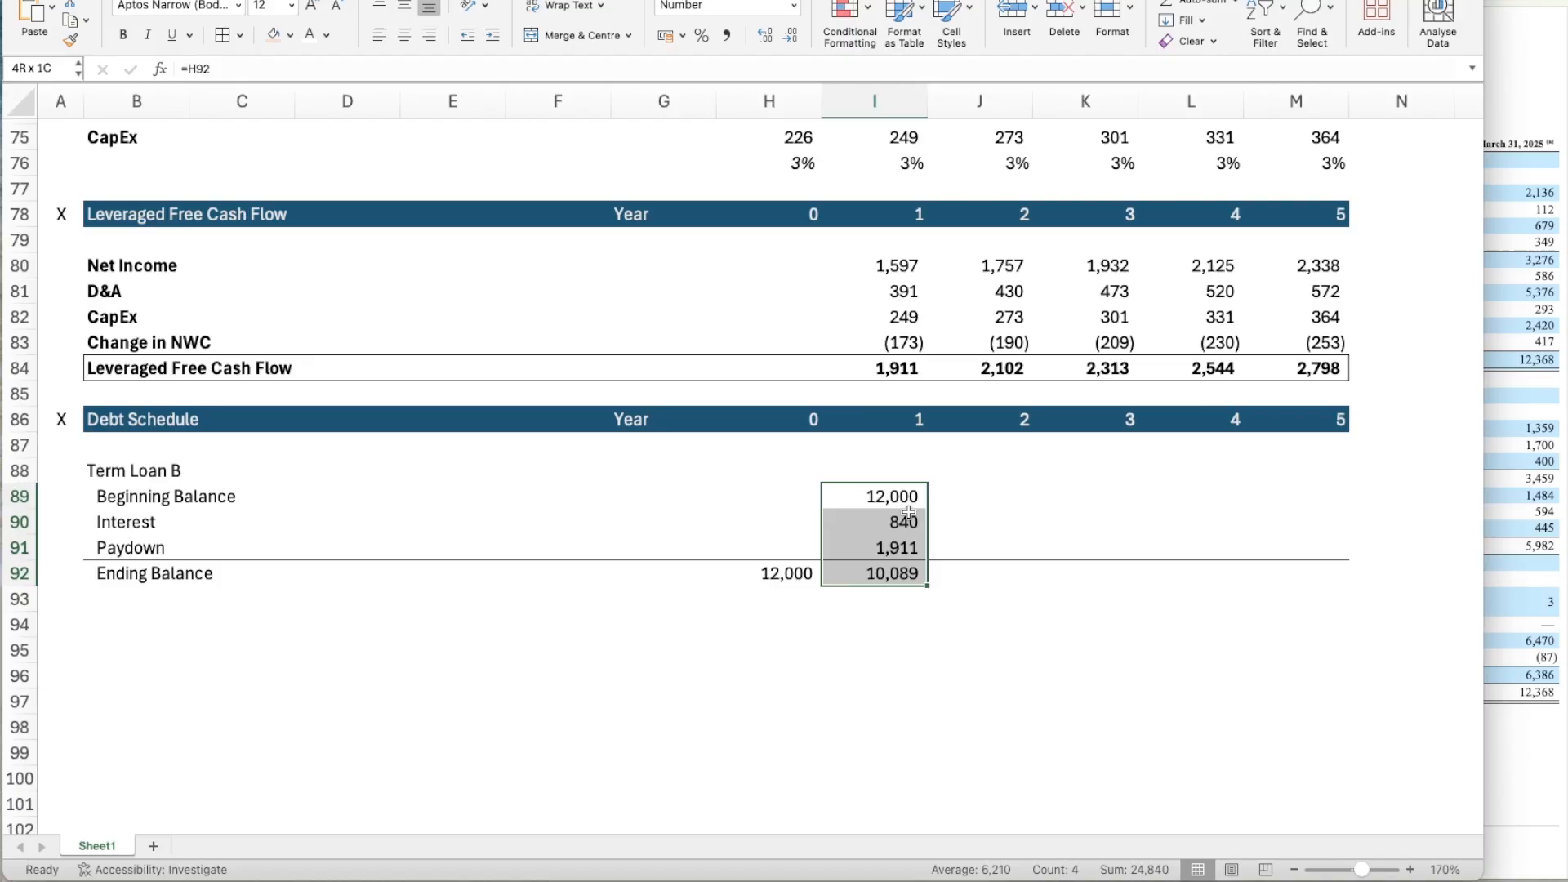
key(ctrl+c)
key(shift+Right)
key(shift+Right)
key(shift+Right)
key(shift+Right)
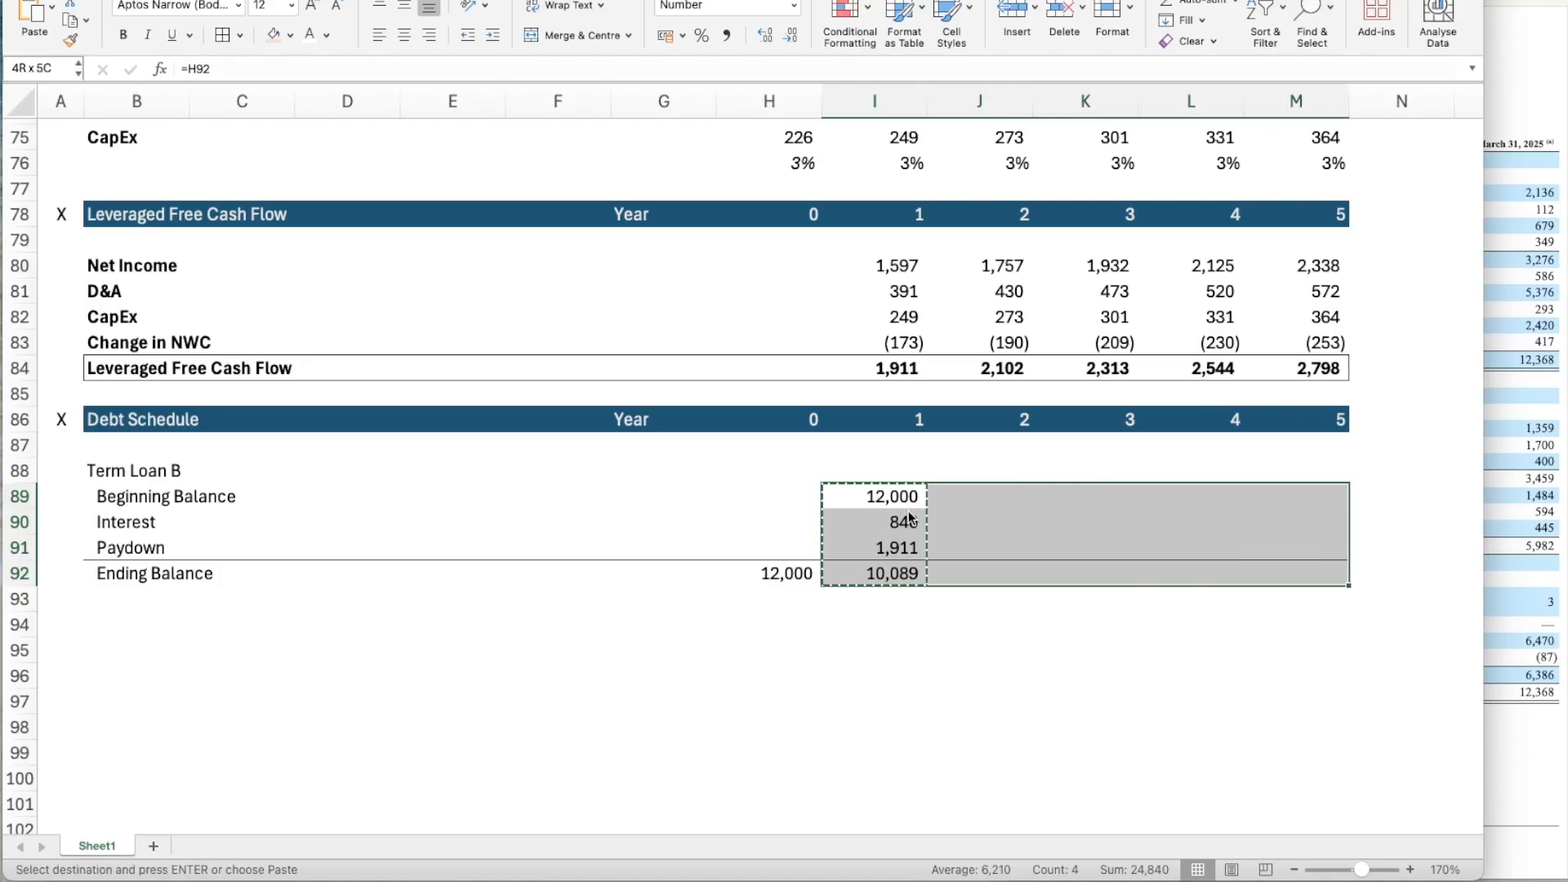
key(ctrl+v)
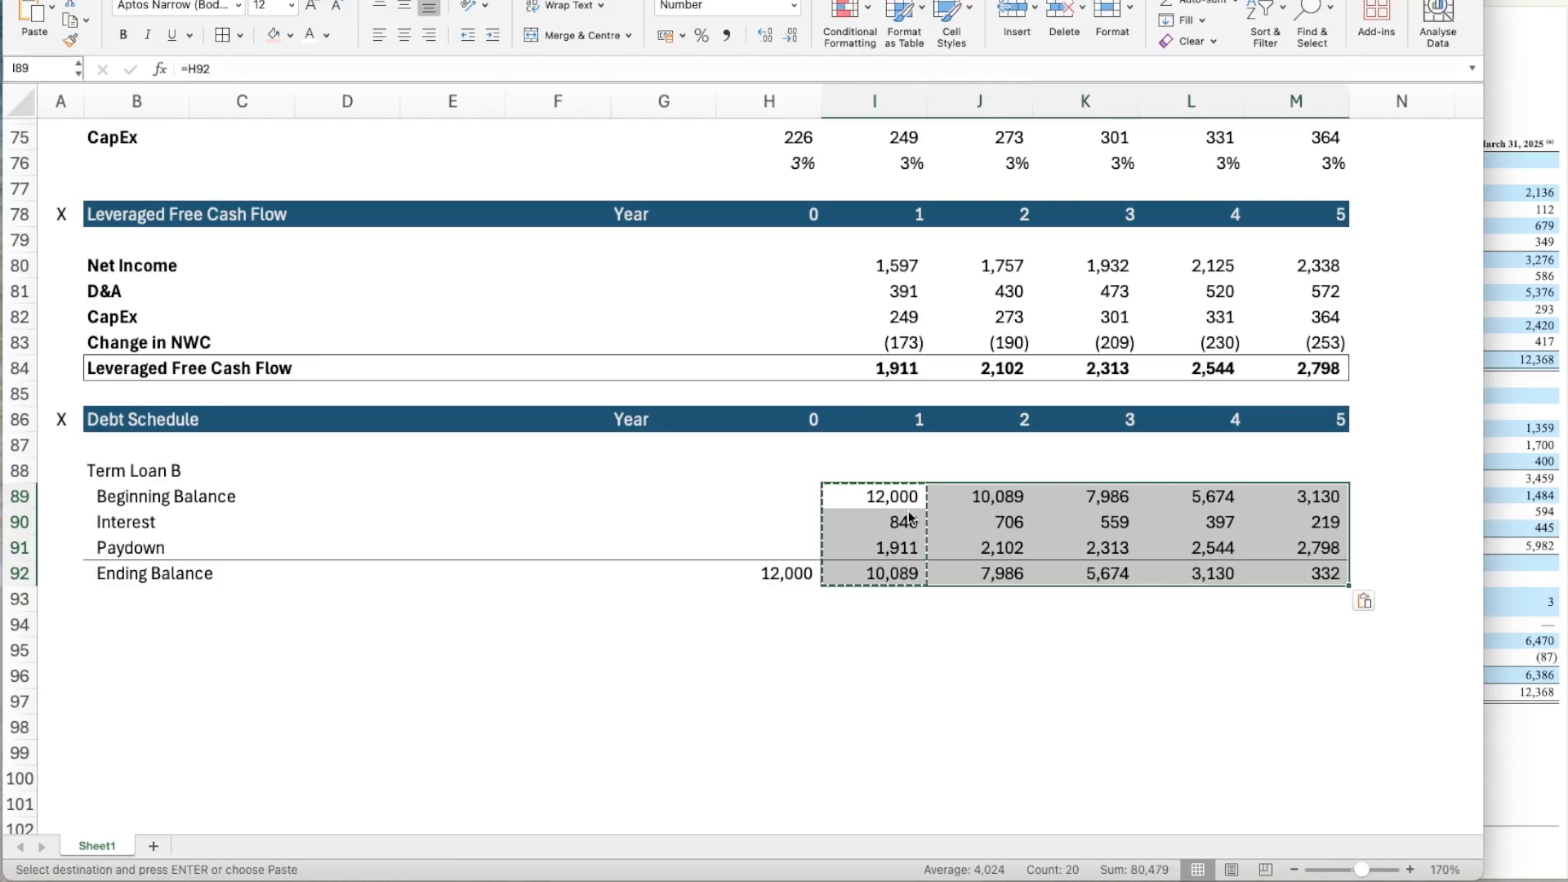
key(Escape)
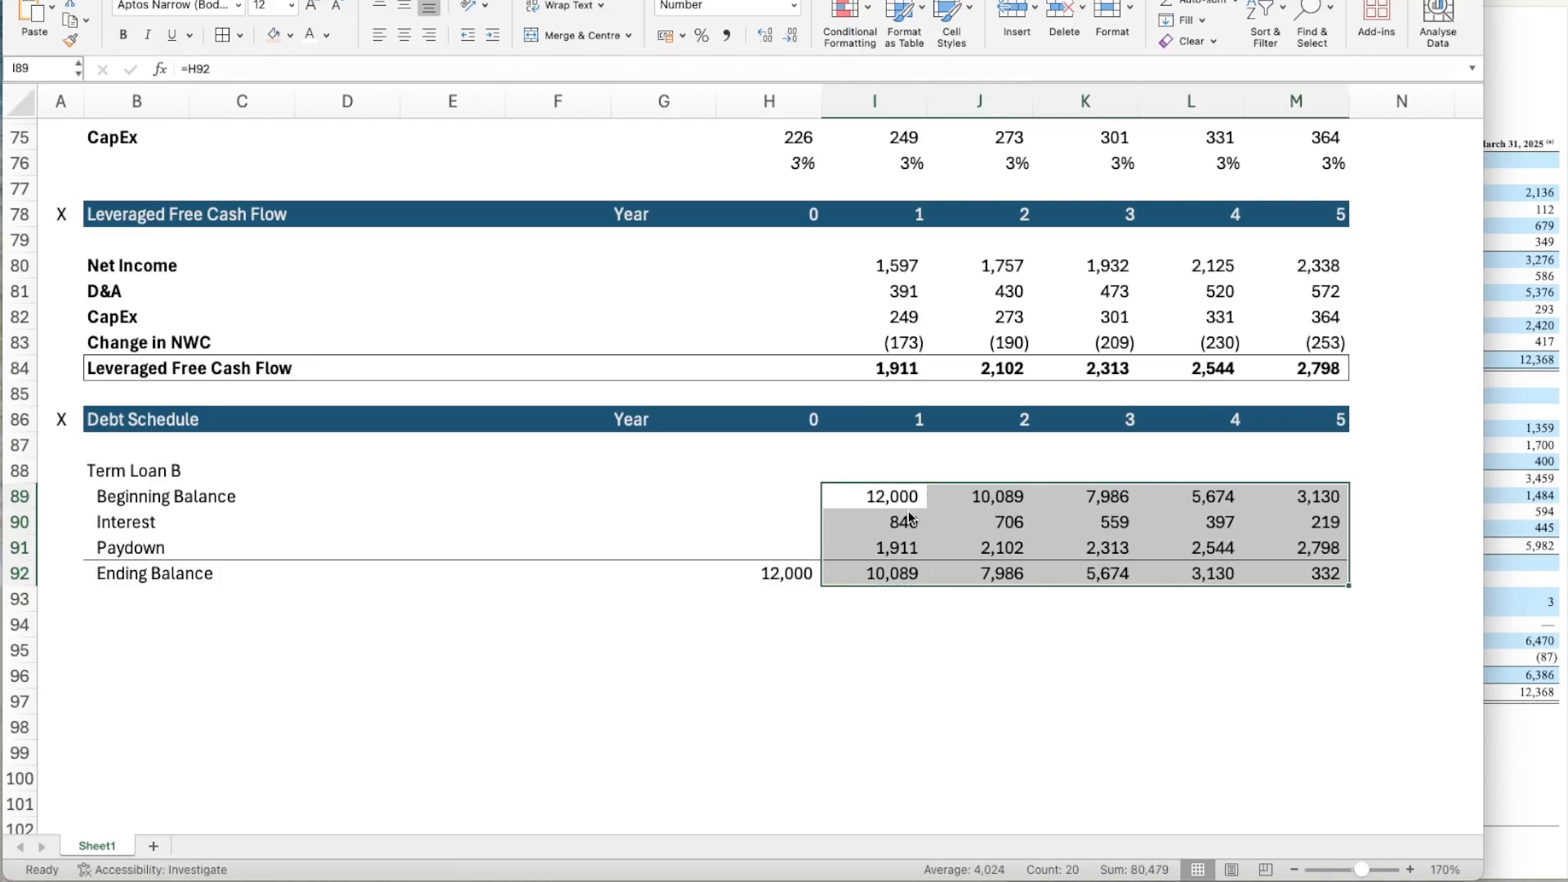
click(823, 666)
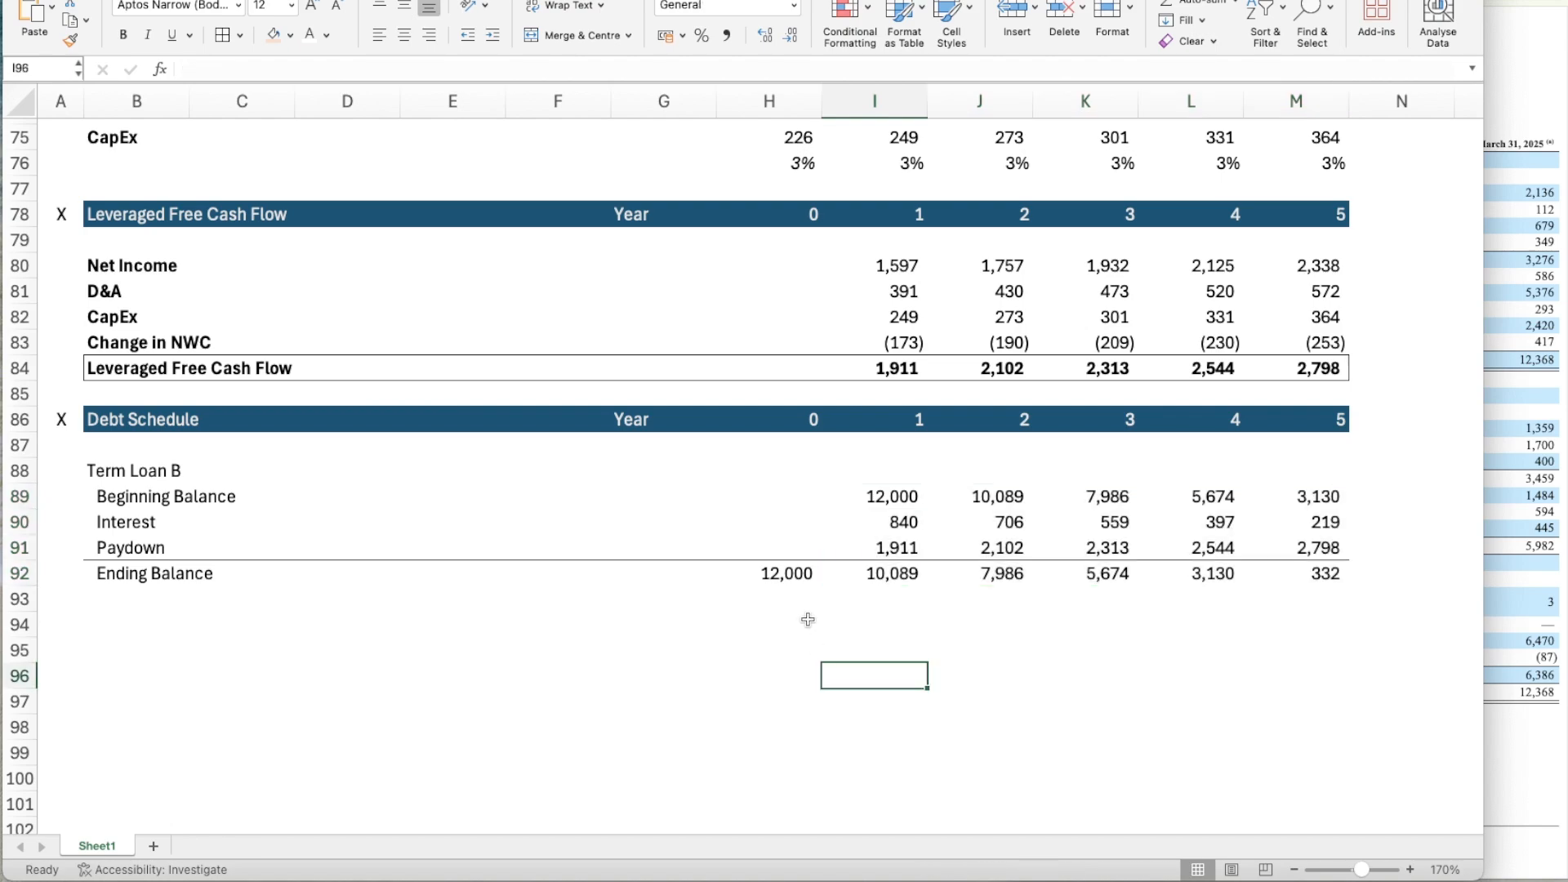
Review the Term Loan B Interest and Paydown formulas in Year 1 and Year 5.
scroll(808, 620, down, 3)
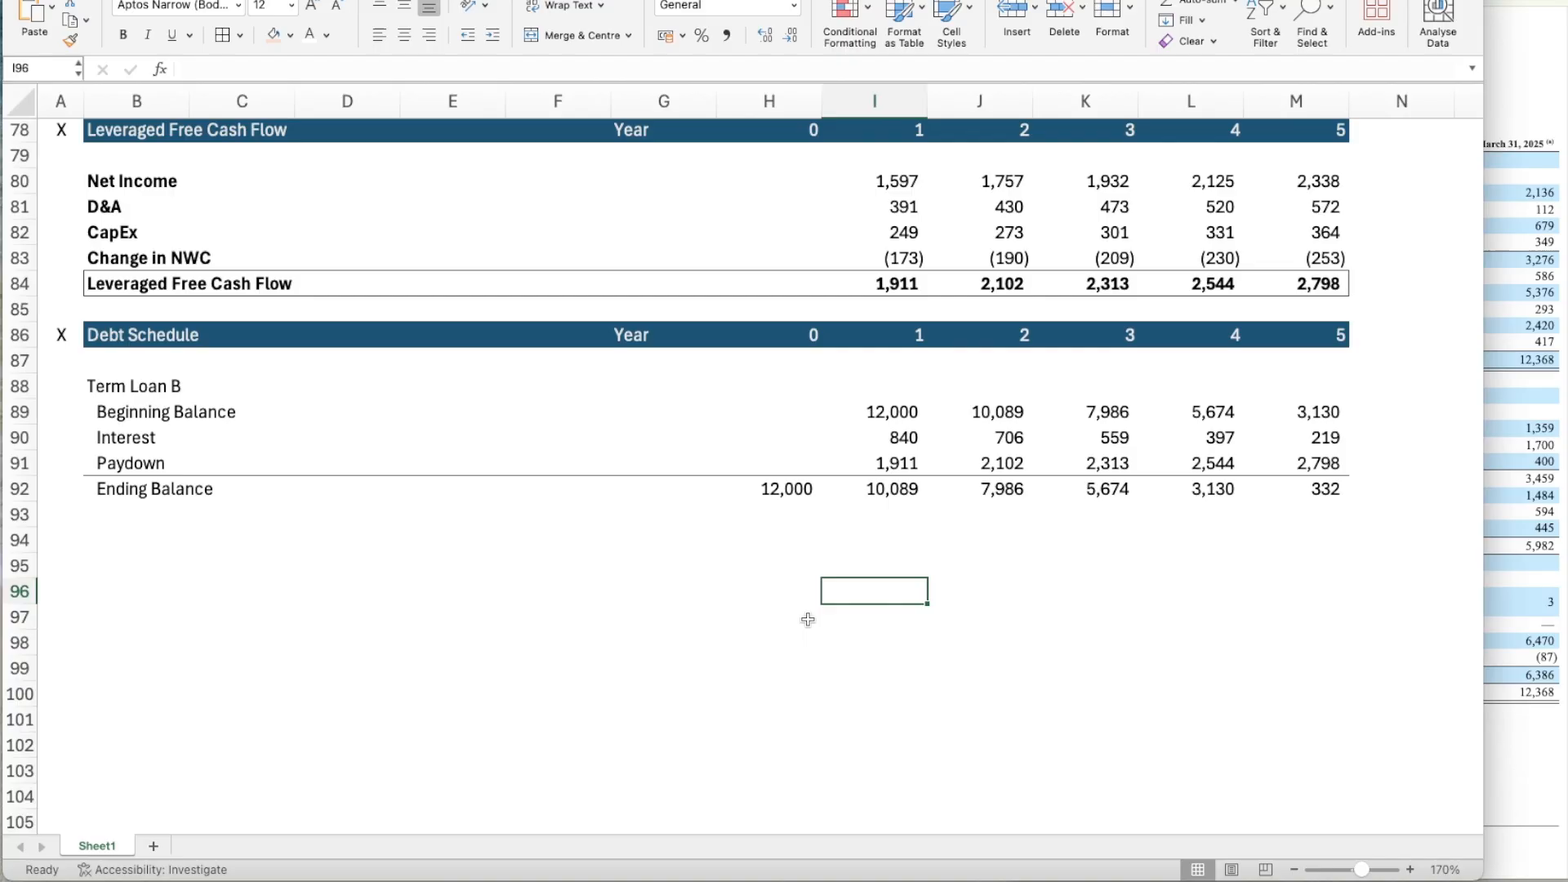
click(867, 472)
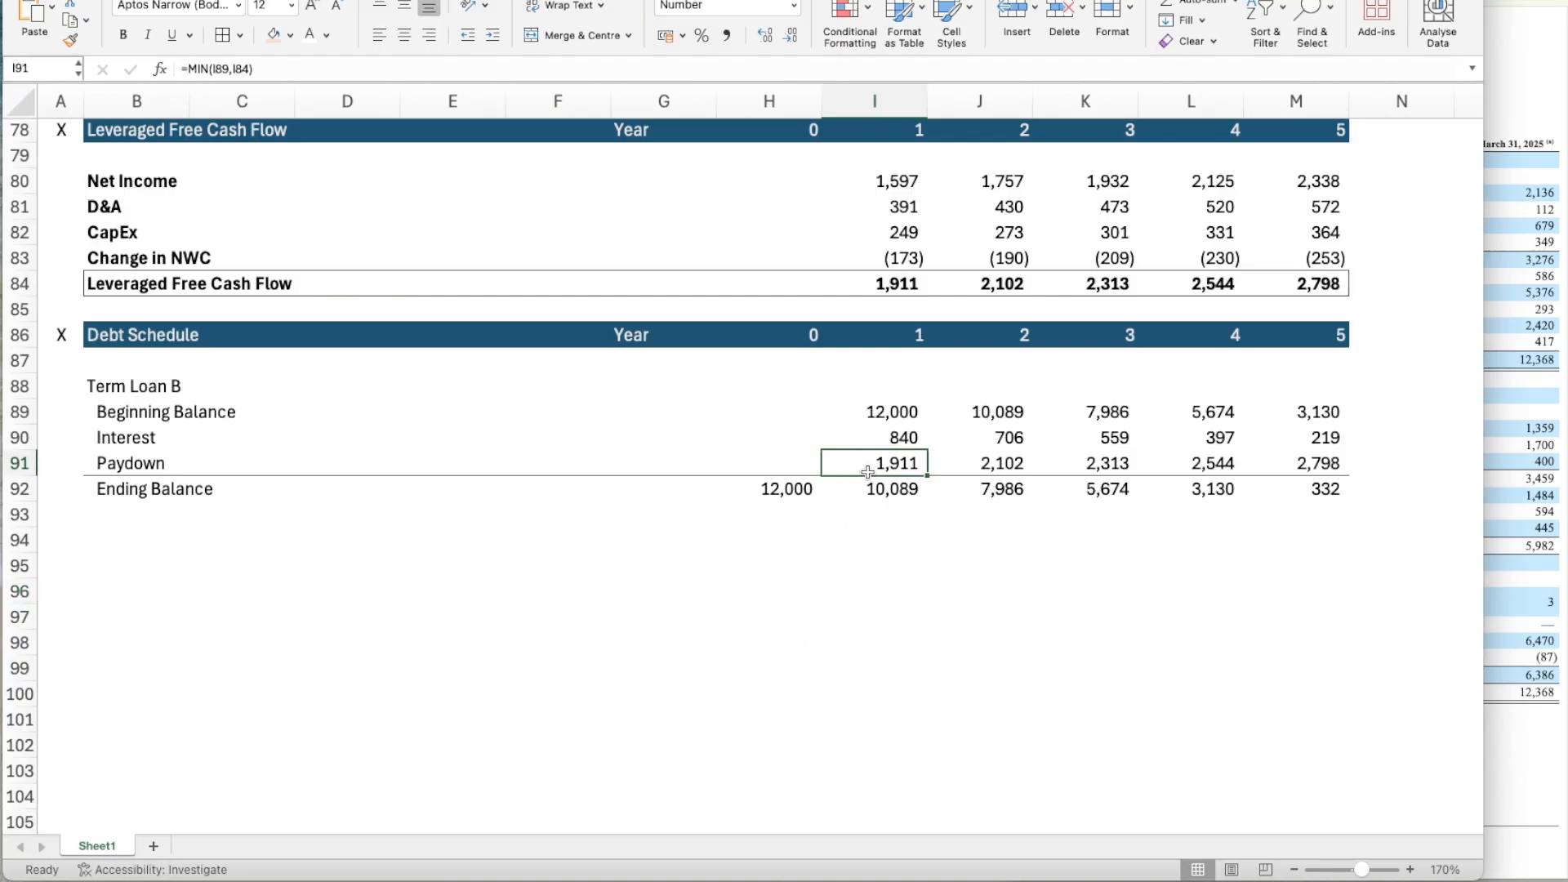
key(Up)
key(Right)
key(Right)
key(Right)
key(Right)
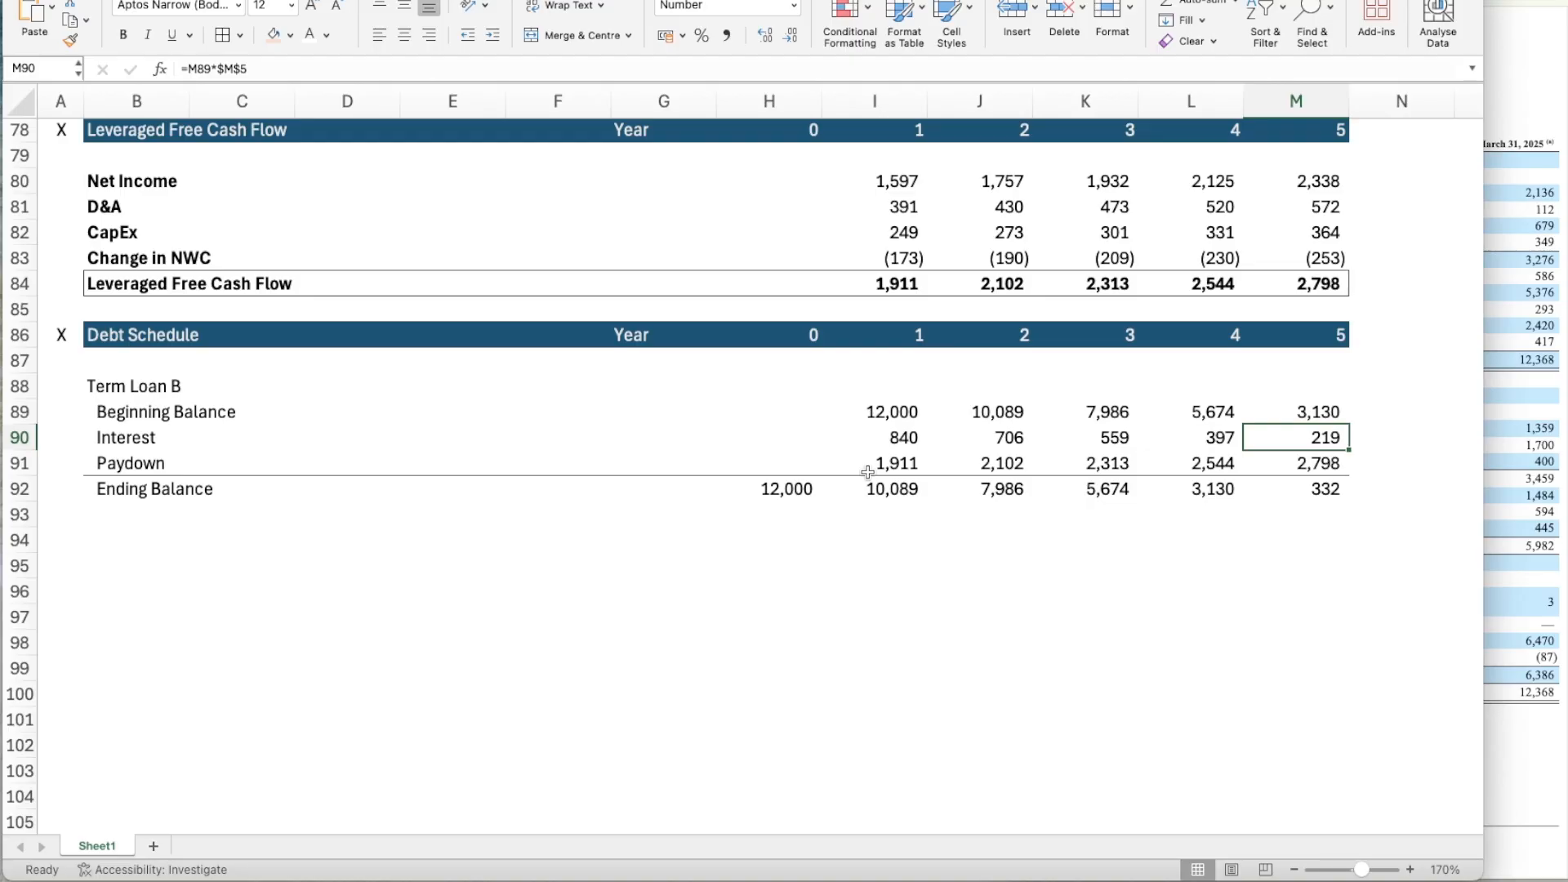
key(Down)
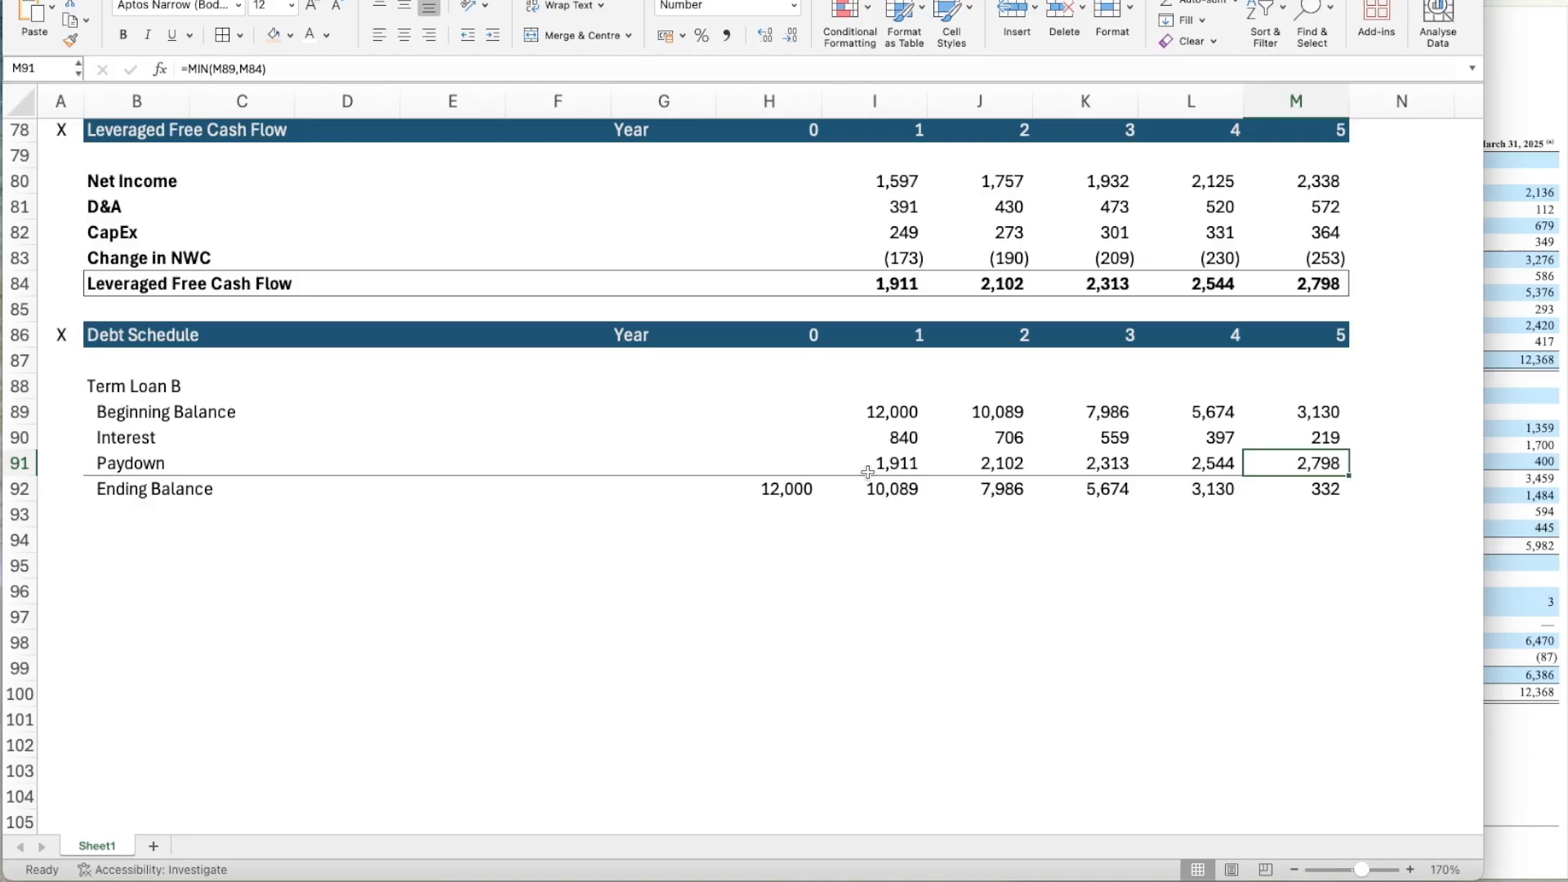
key(Left)
key(Left)
key(Left)
key(Left)
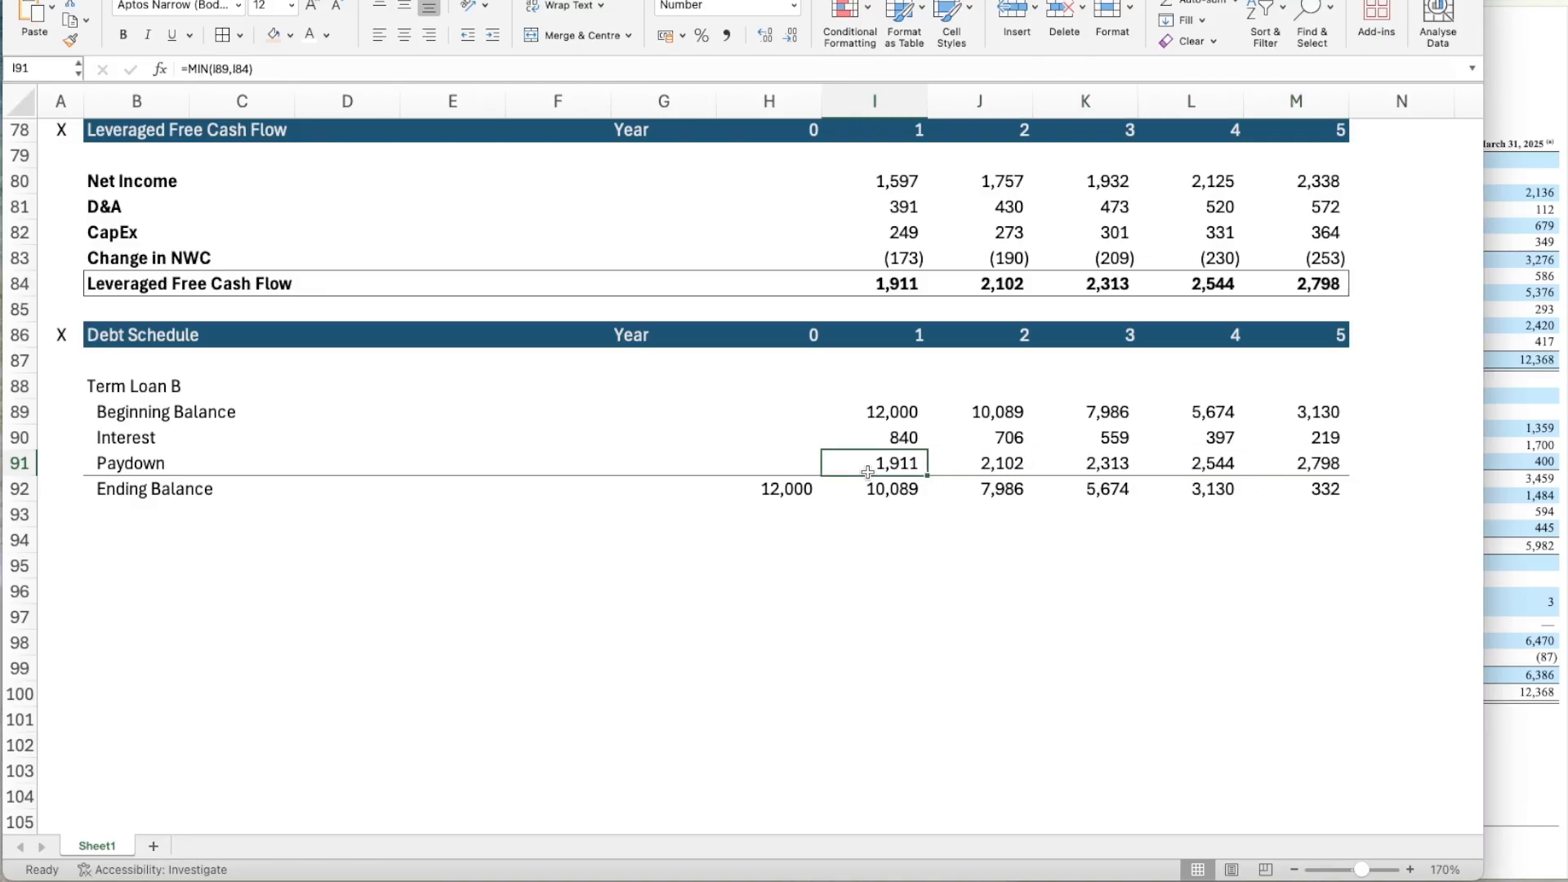
key(Down)
key(Down)
key(Left)
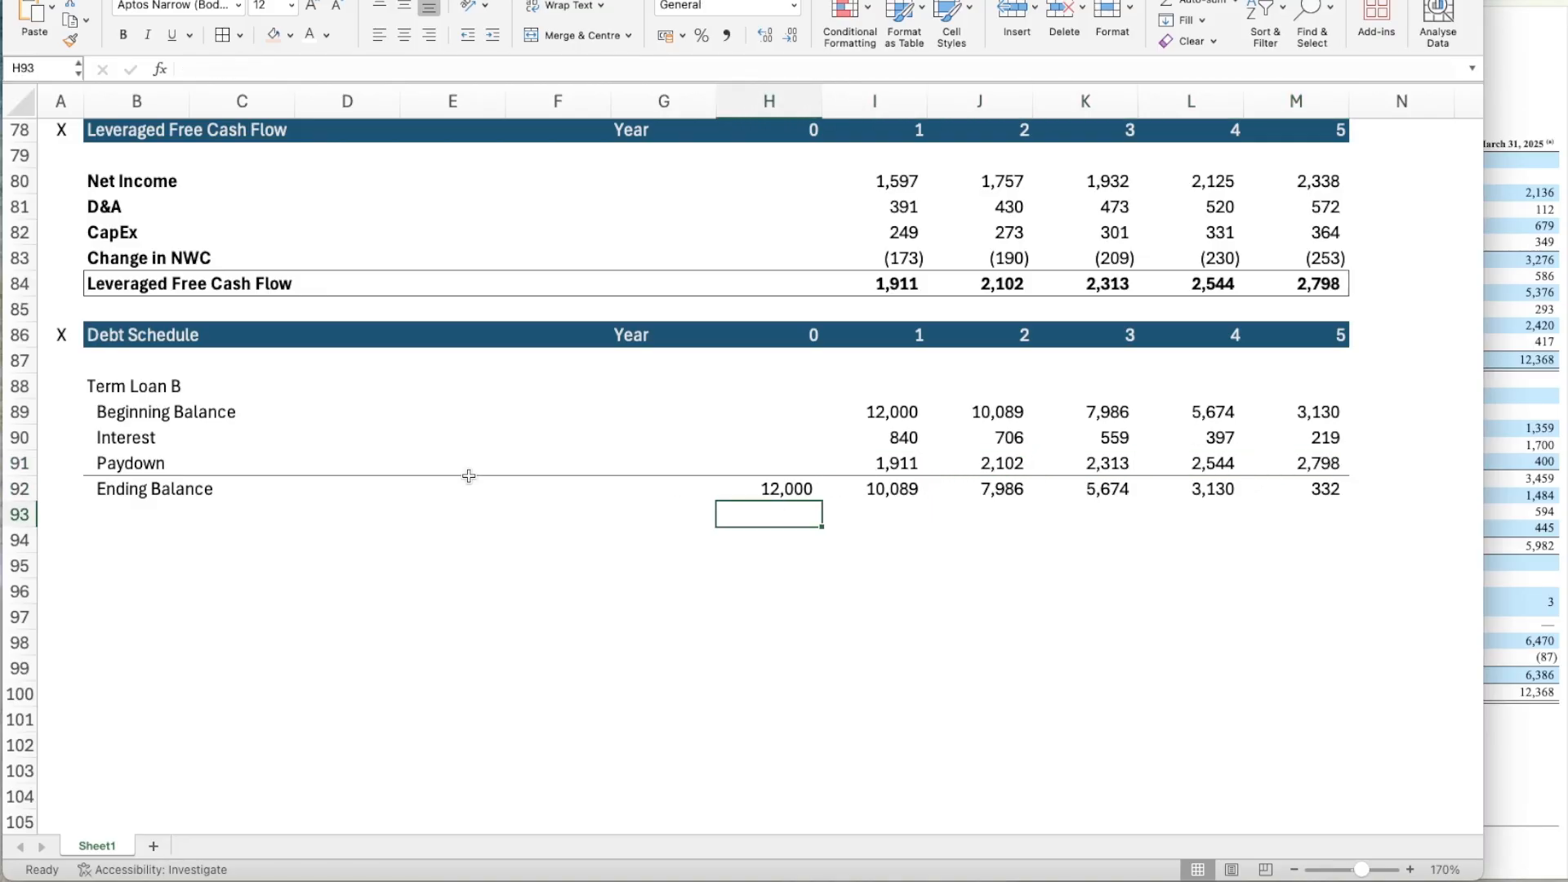
Make the Term Loan B heading in B88 bold.
click(132, 397)
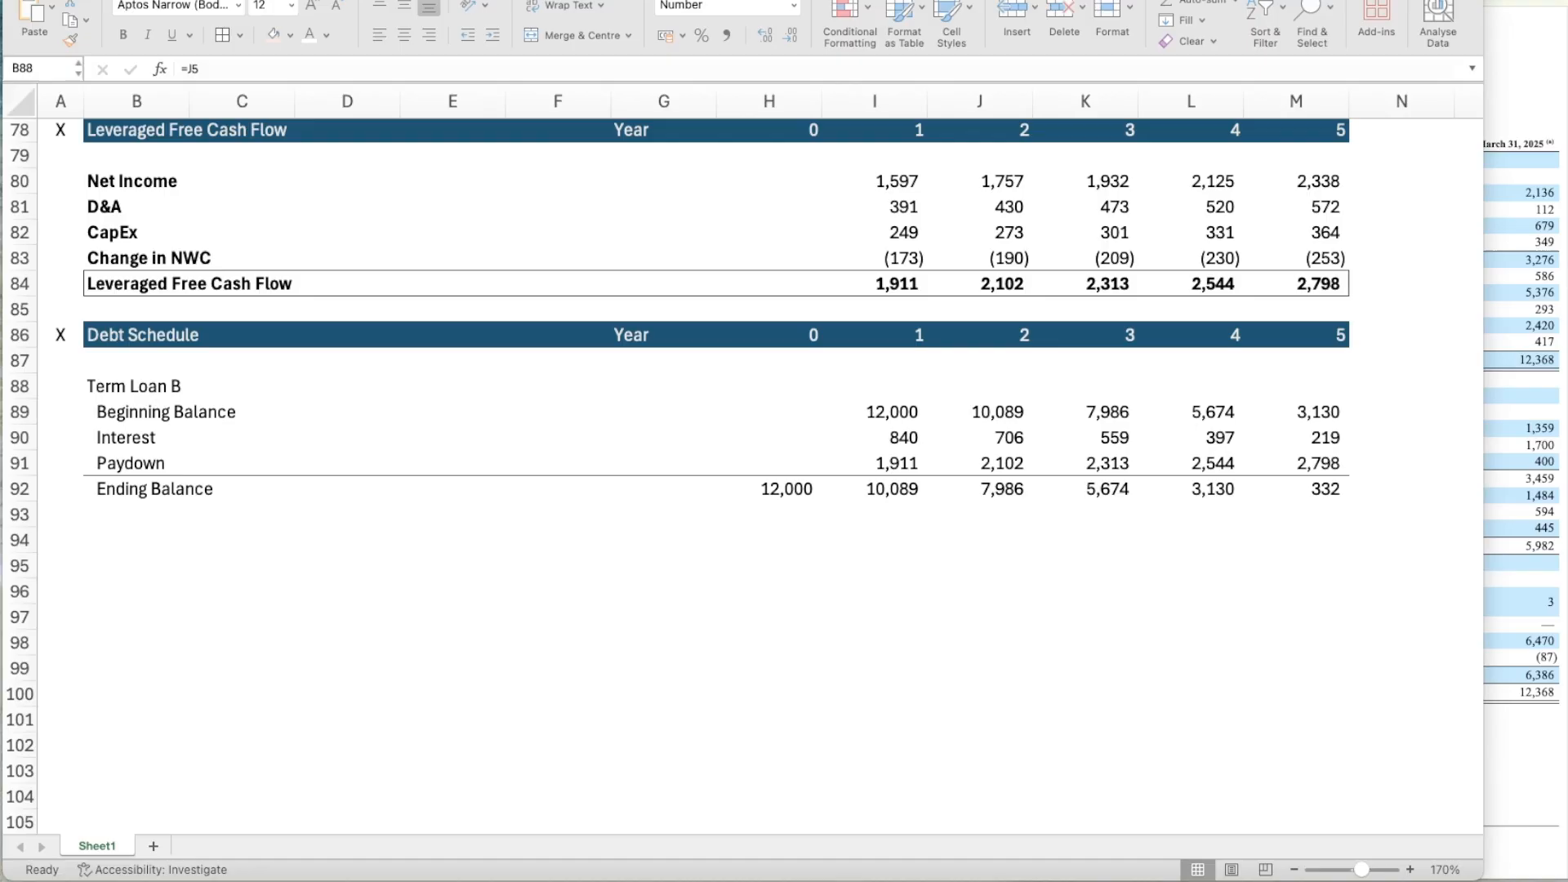
click(117, 386)
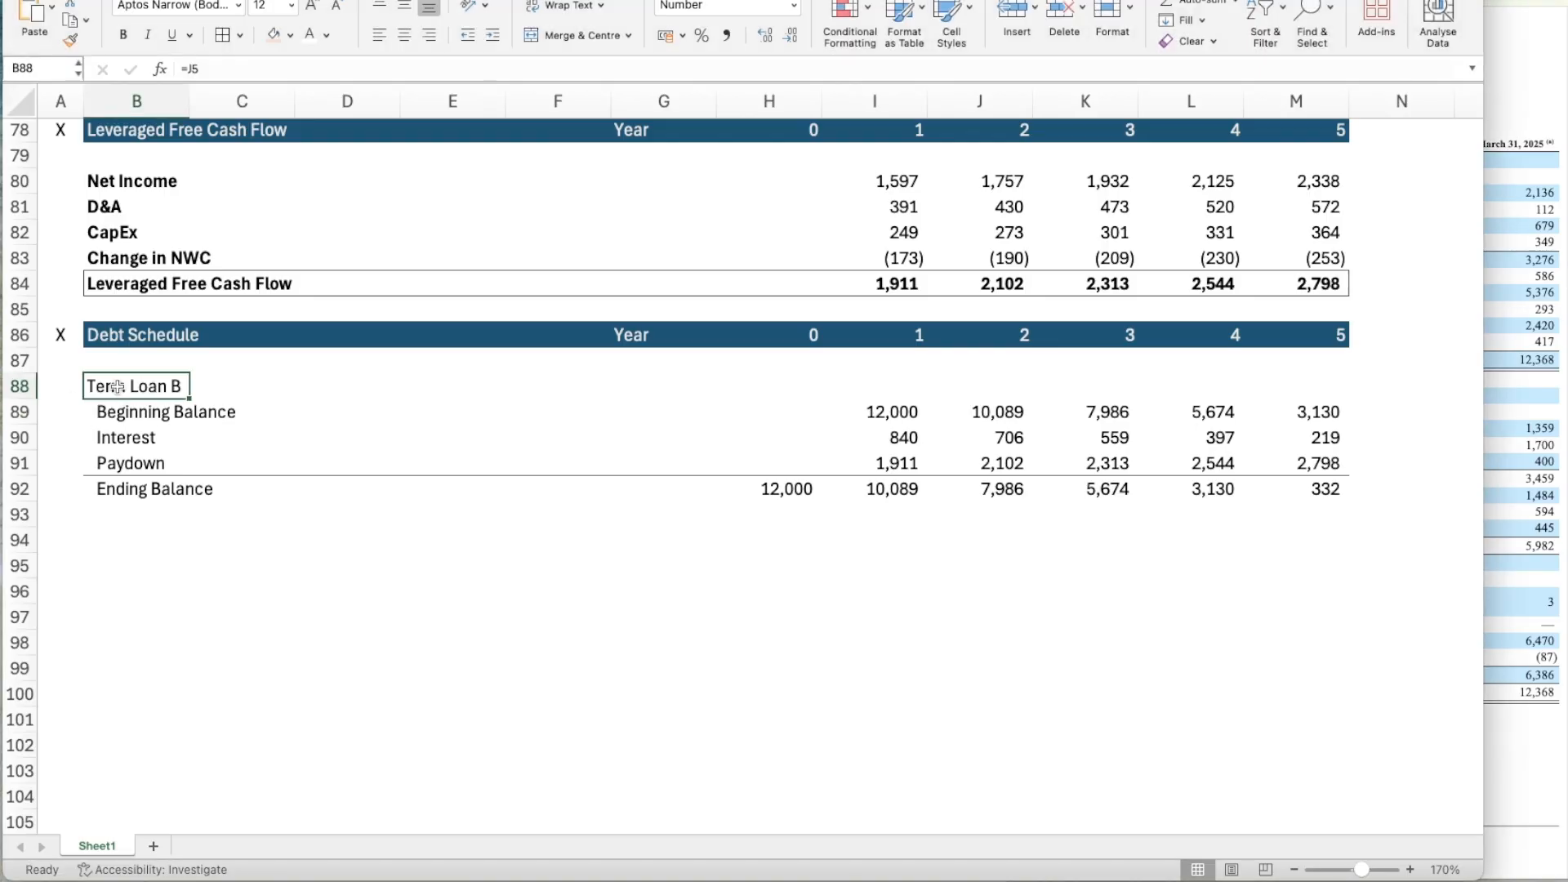
key(super+b)
key(Down)
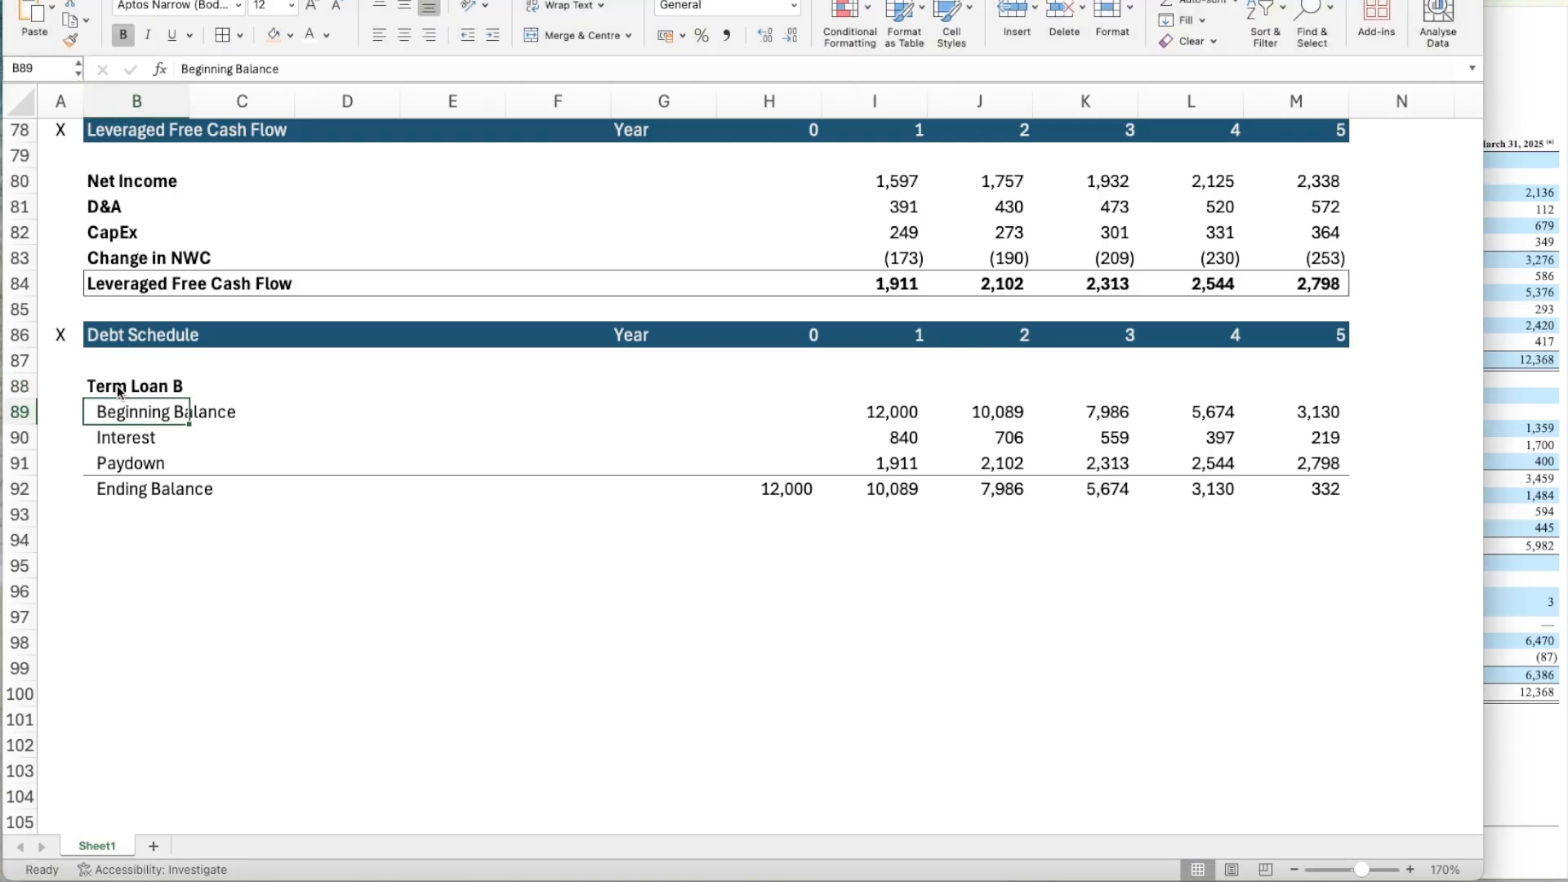
Duplicate the Term Loan B block B88:M92 below itself, starting at B94, as the base for the next debt tranche.
key(Up)
key(shift+Down)
key(shift+Down)
key(shift+Down)
key(shift+Down)
key(shift+Right)
key(shift+Right)
key(shift+Right)
key(shift+Right)
key(shift+Right)
key(shift+Right)
key(shift+Right)
key(shift+Right)
key(shift+Right)
key(shift+Right)
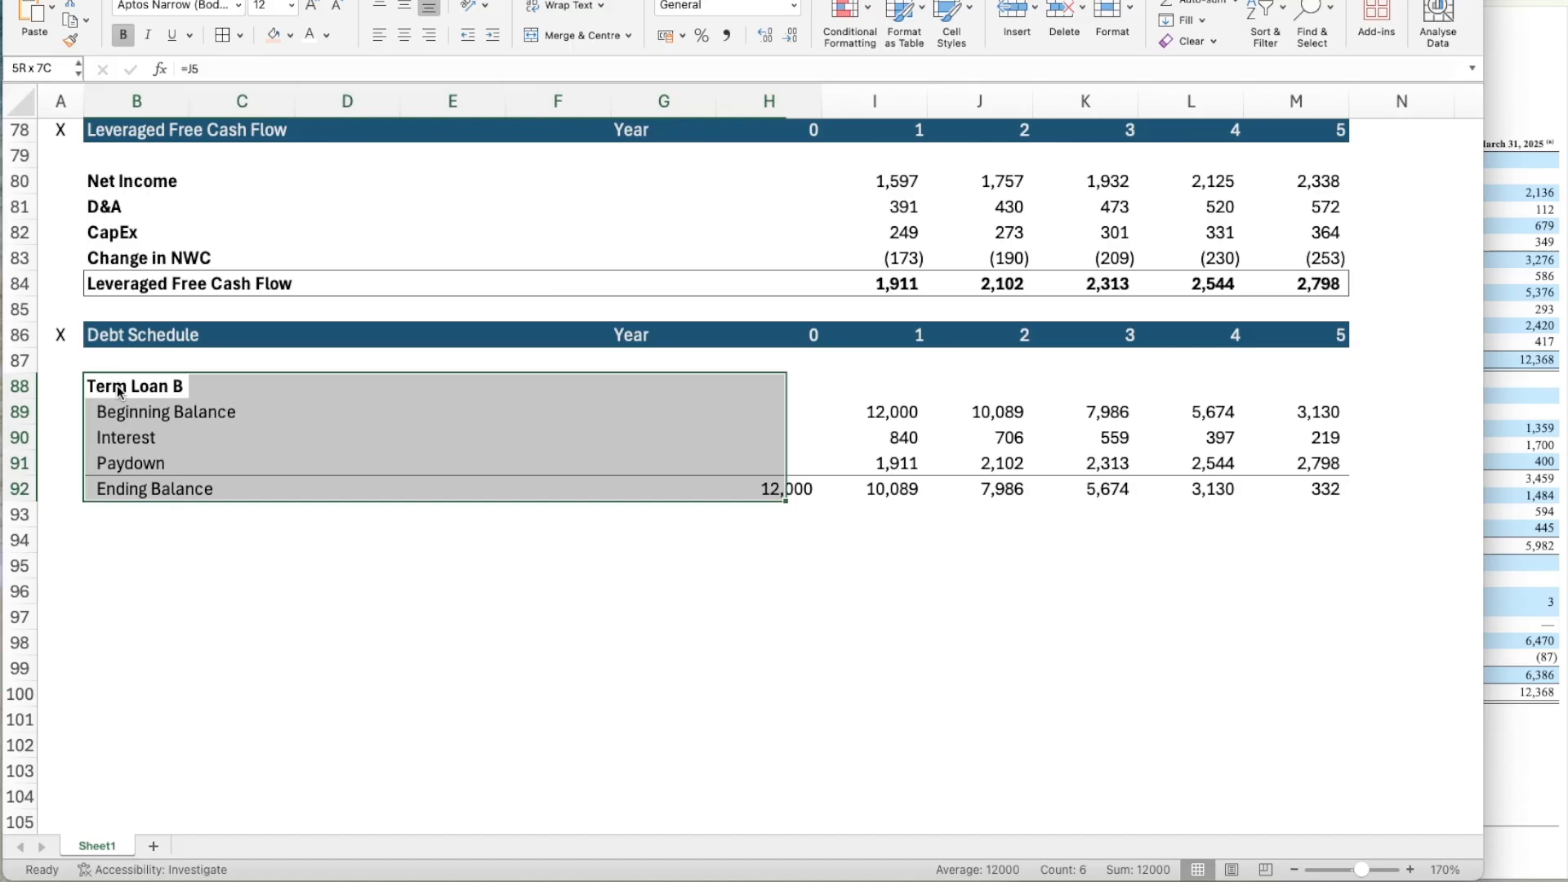
key(shift+Right)
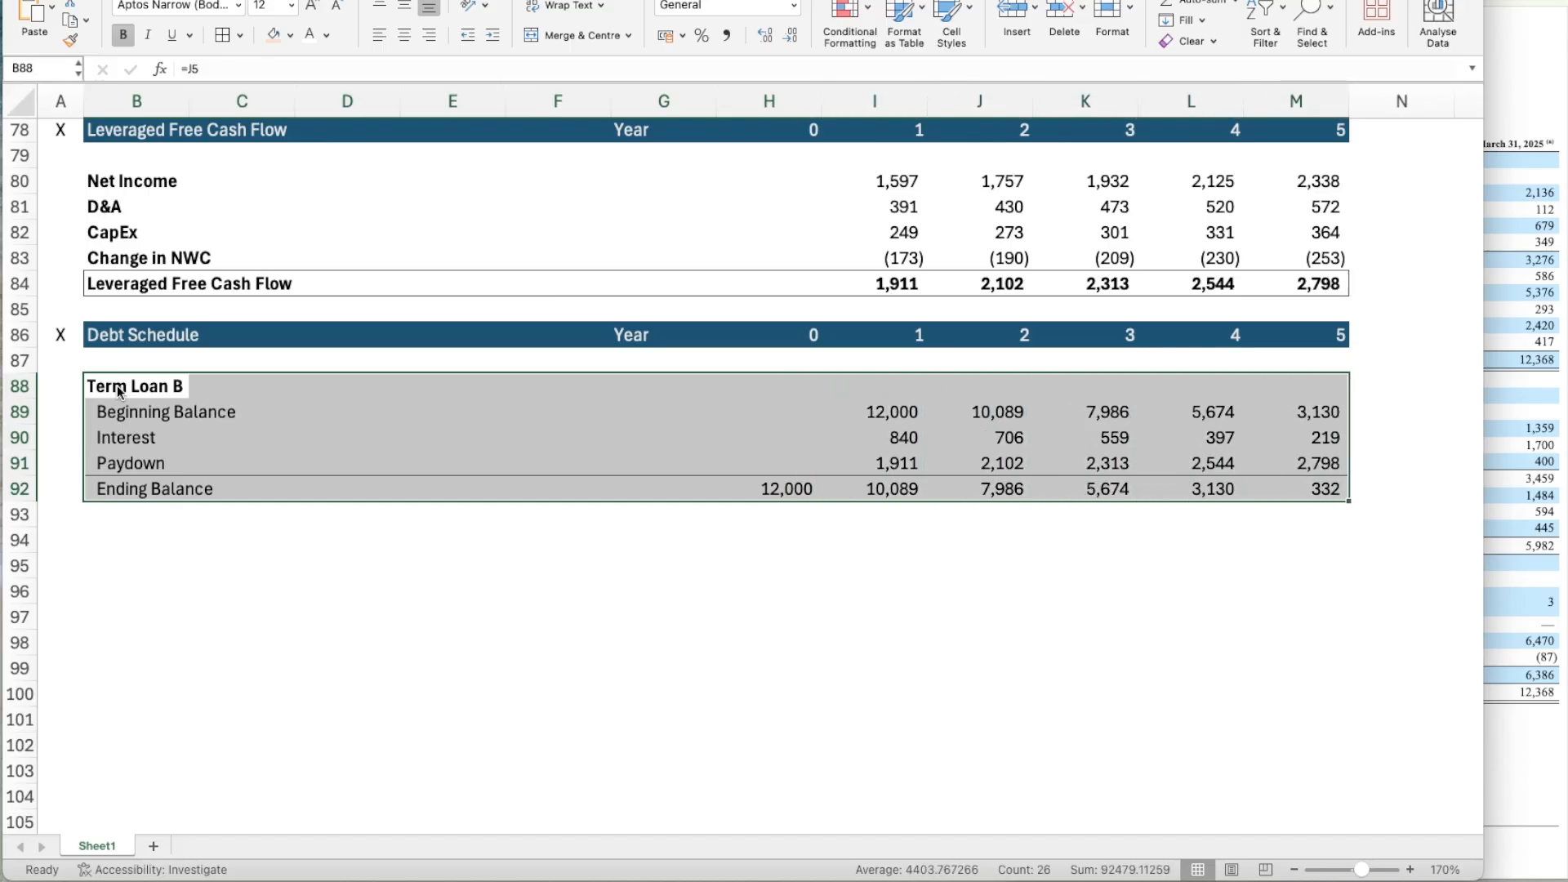
key(super+c)
key(Down)
key(Down)
key(Down)
scroll(168, 554, down, 3)
key(Down)
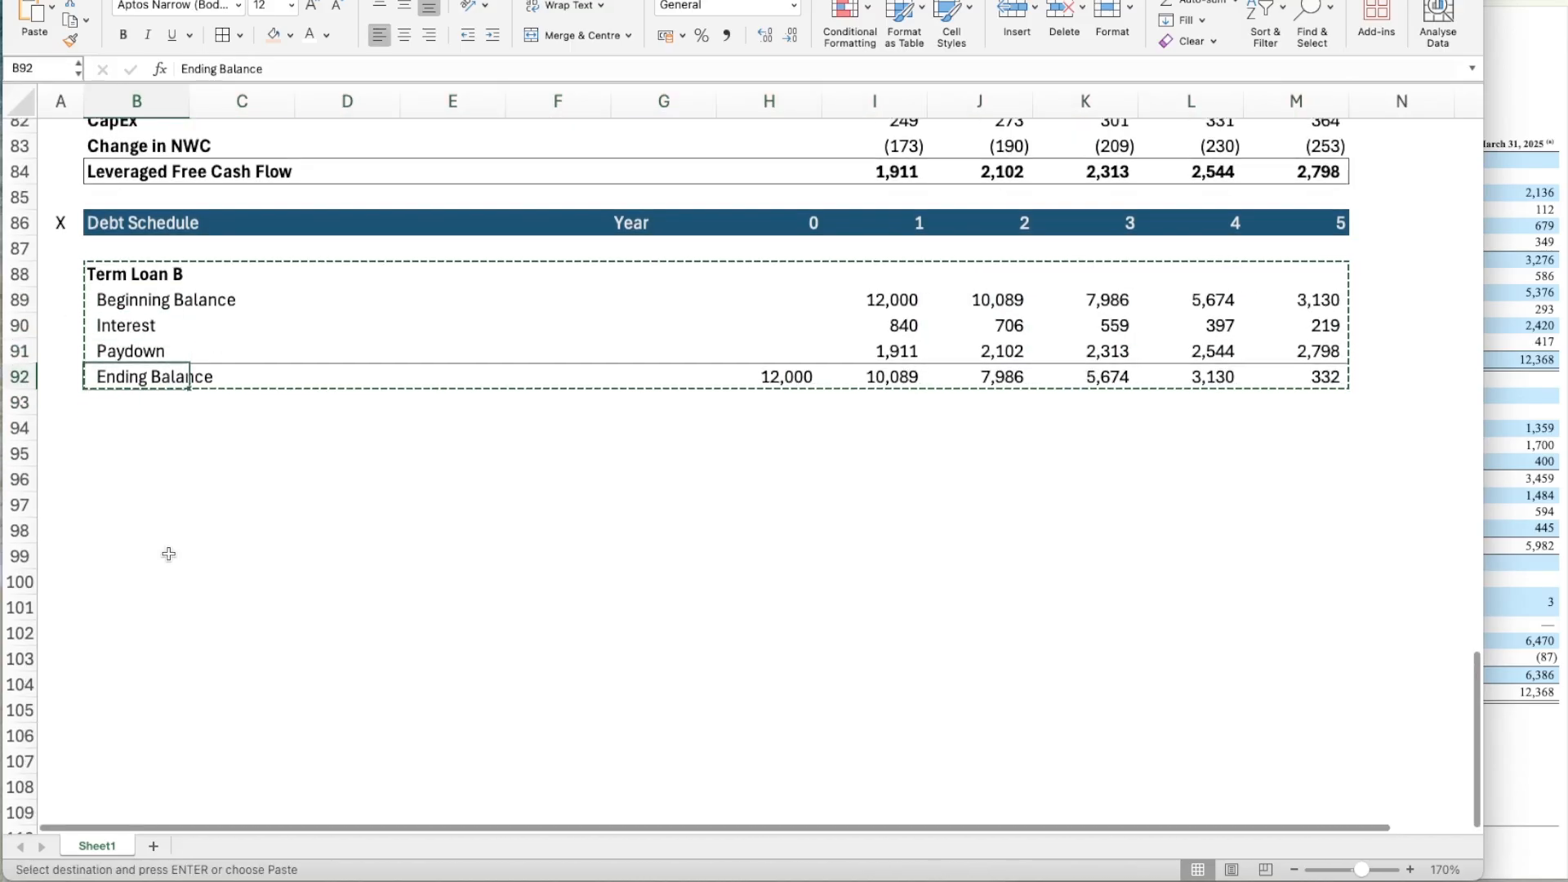
key(Down)
key(Down)
key(super+v)
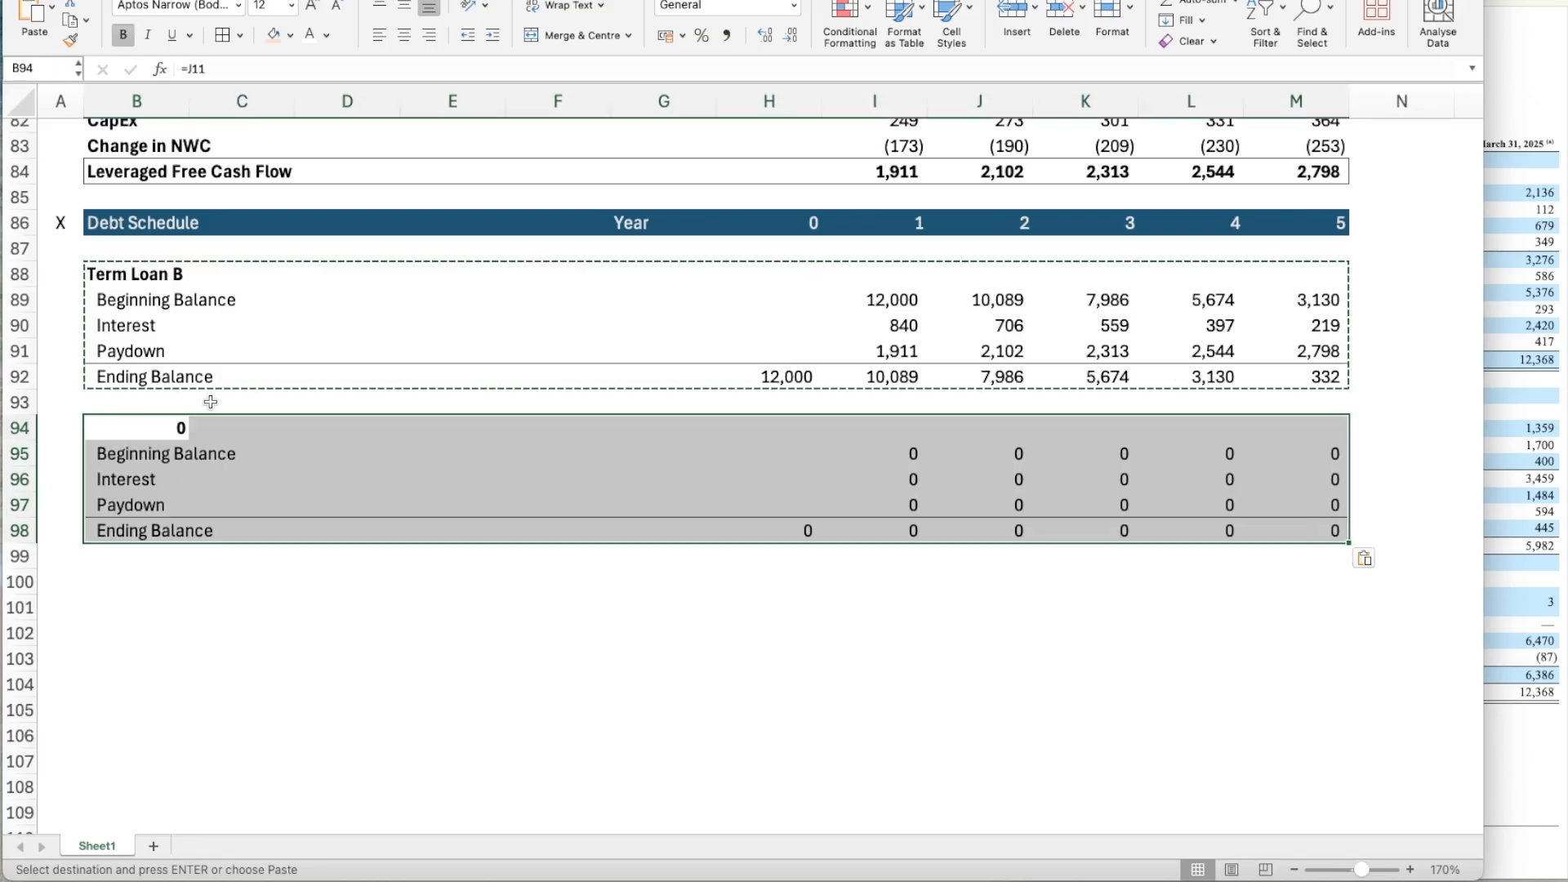
Link the duplicated block's heading in B94 to the Revolver label in the Capital Structure assumptions.
key(Down)
key(Up)
text(=)
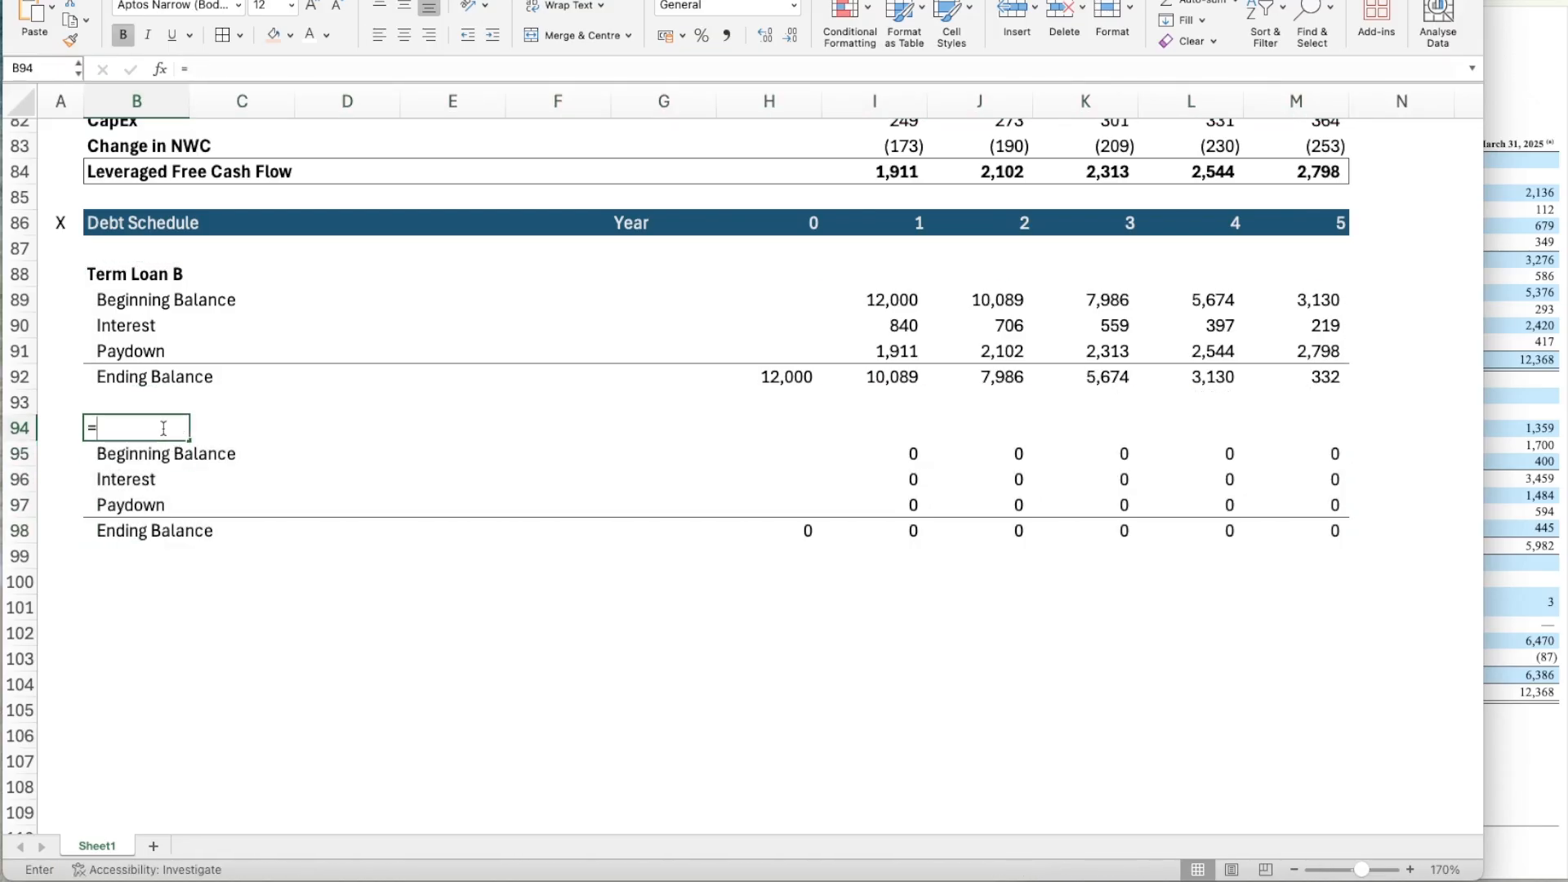
scroll(542, 396, up, 20)
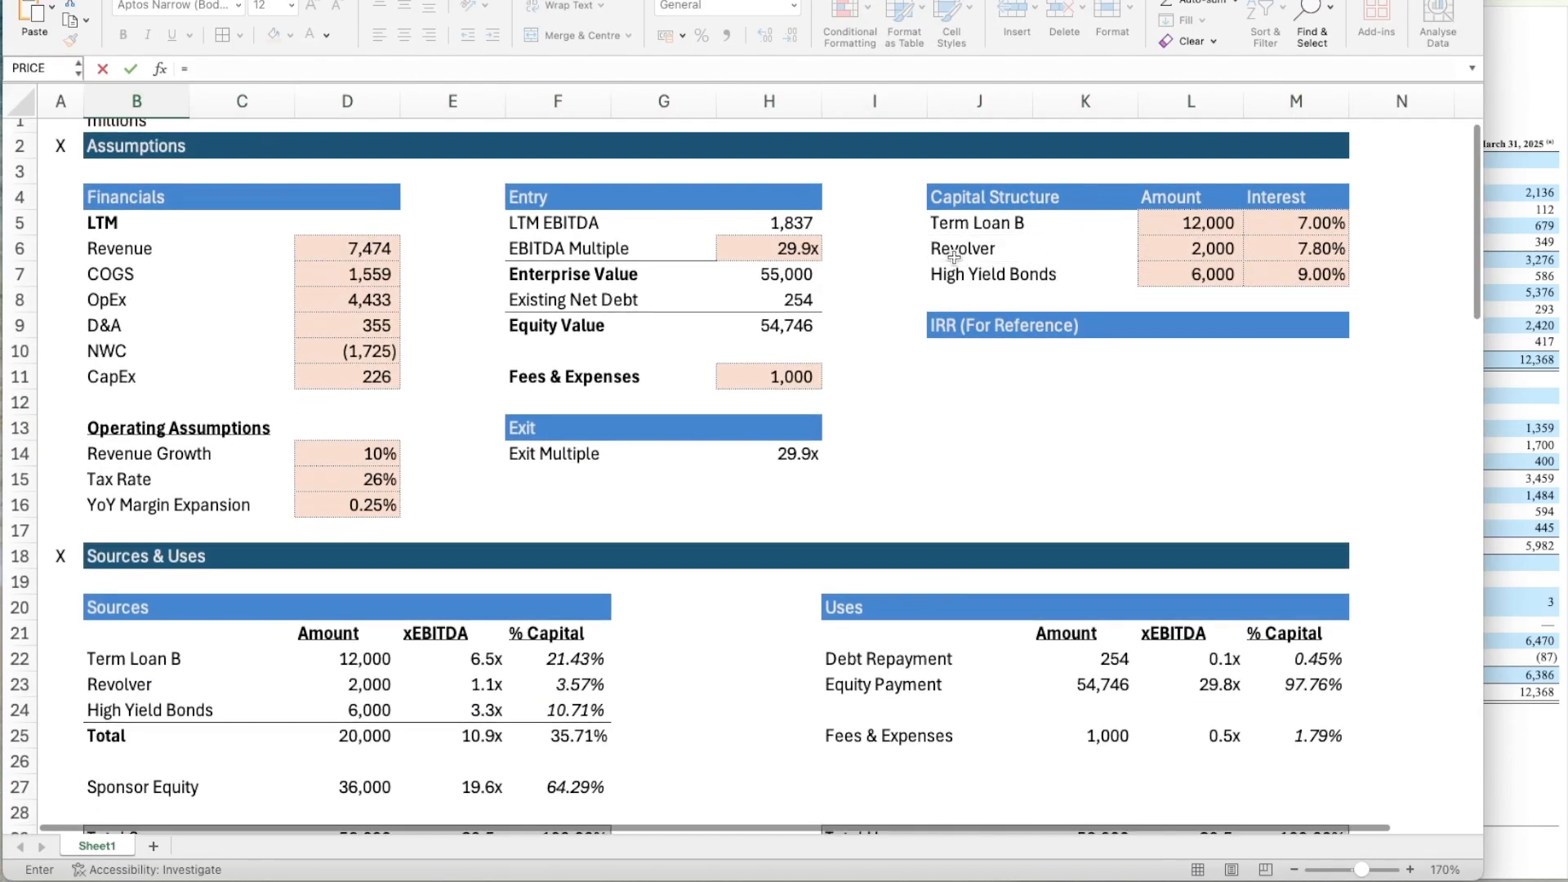
click(954, 257)
key(Return)
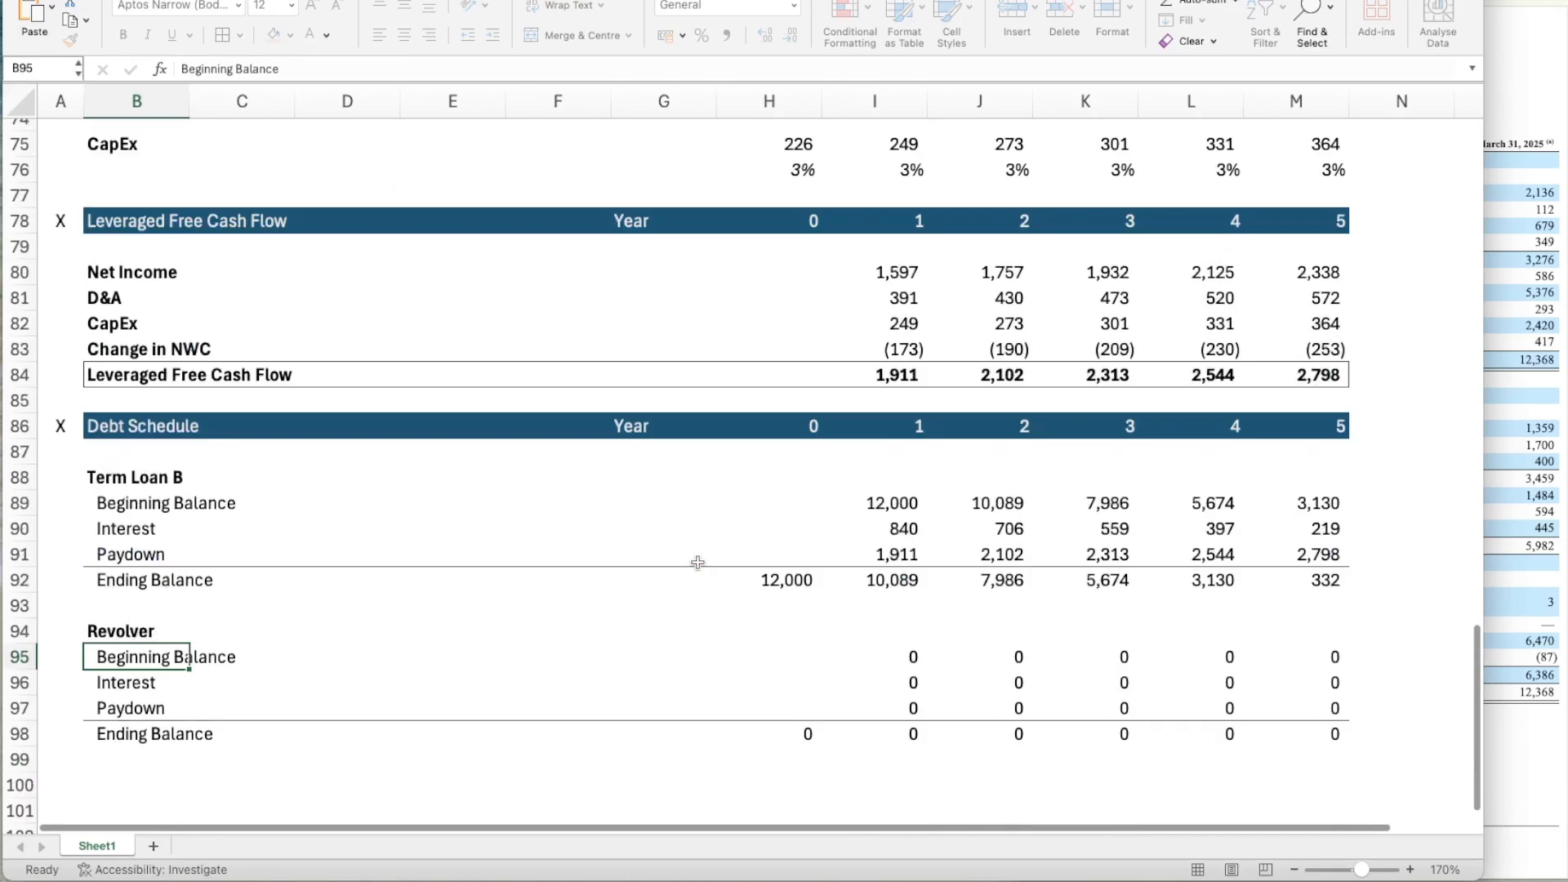
Set the Revolver's Year 0 Ending Balance in H98 to the Revolver amount in L6 of the Capital Structure assumptions.
scroll(698, 562, down, 5)
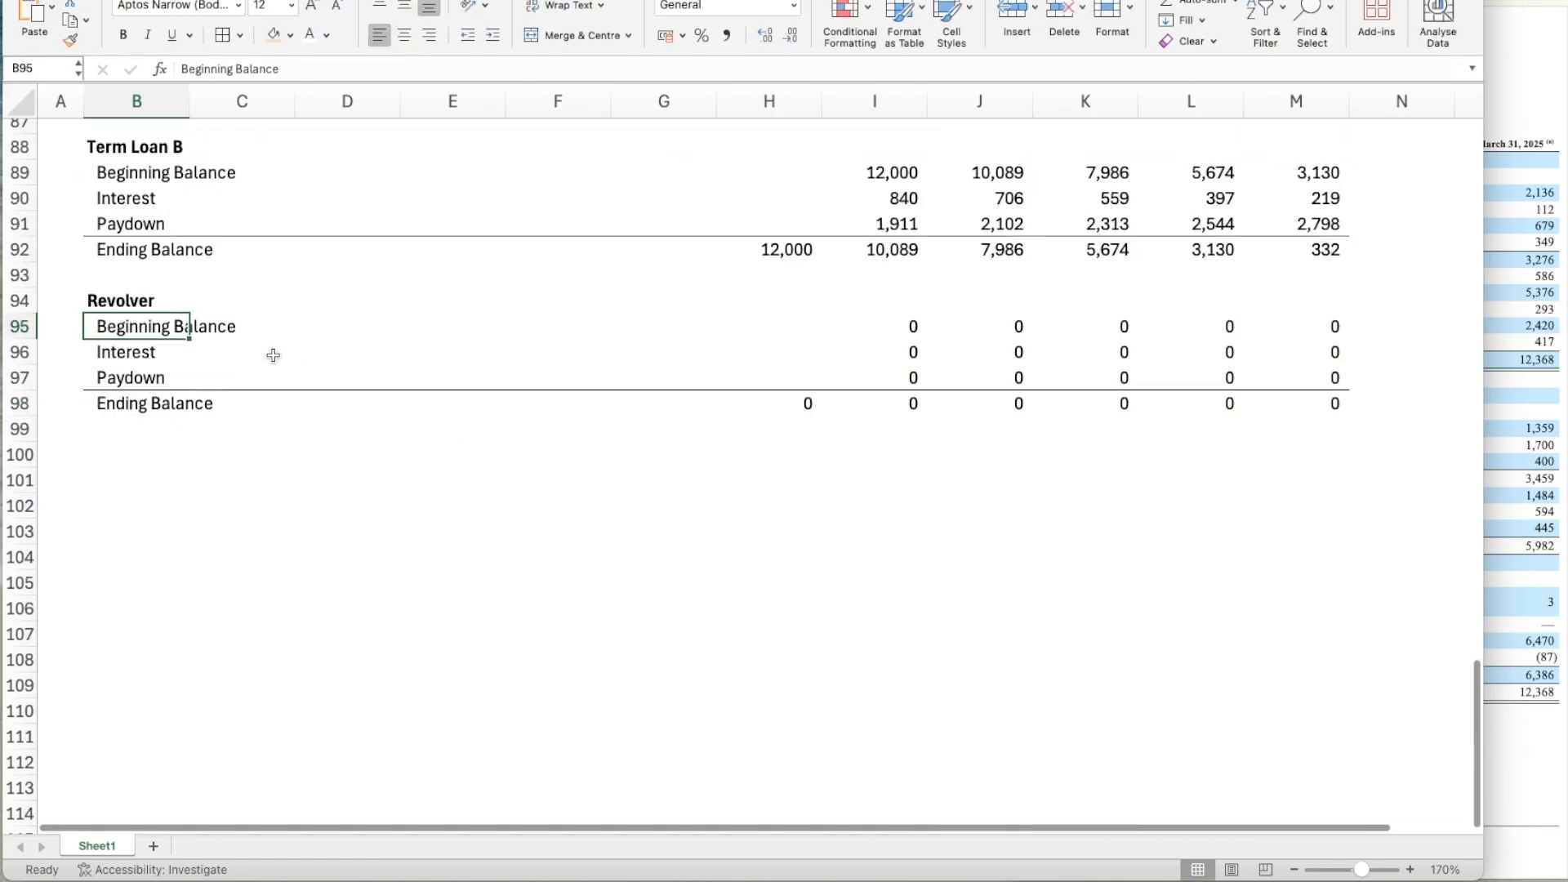
key(Right)
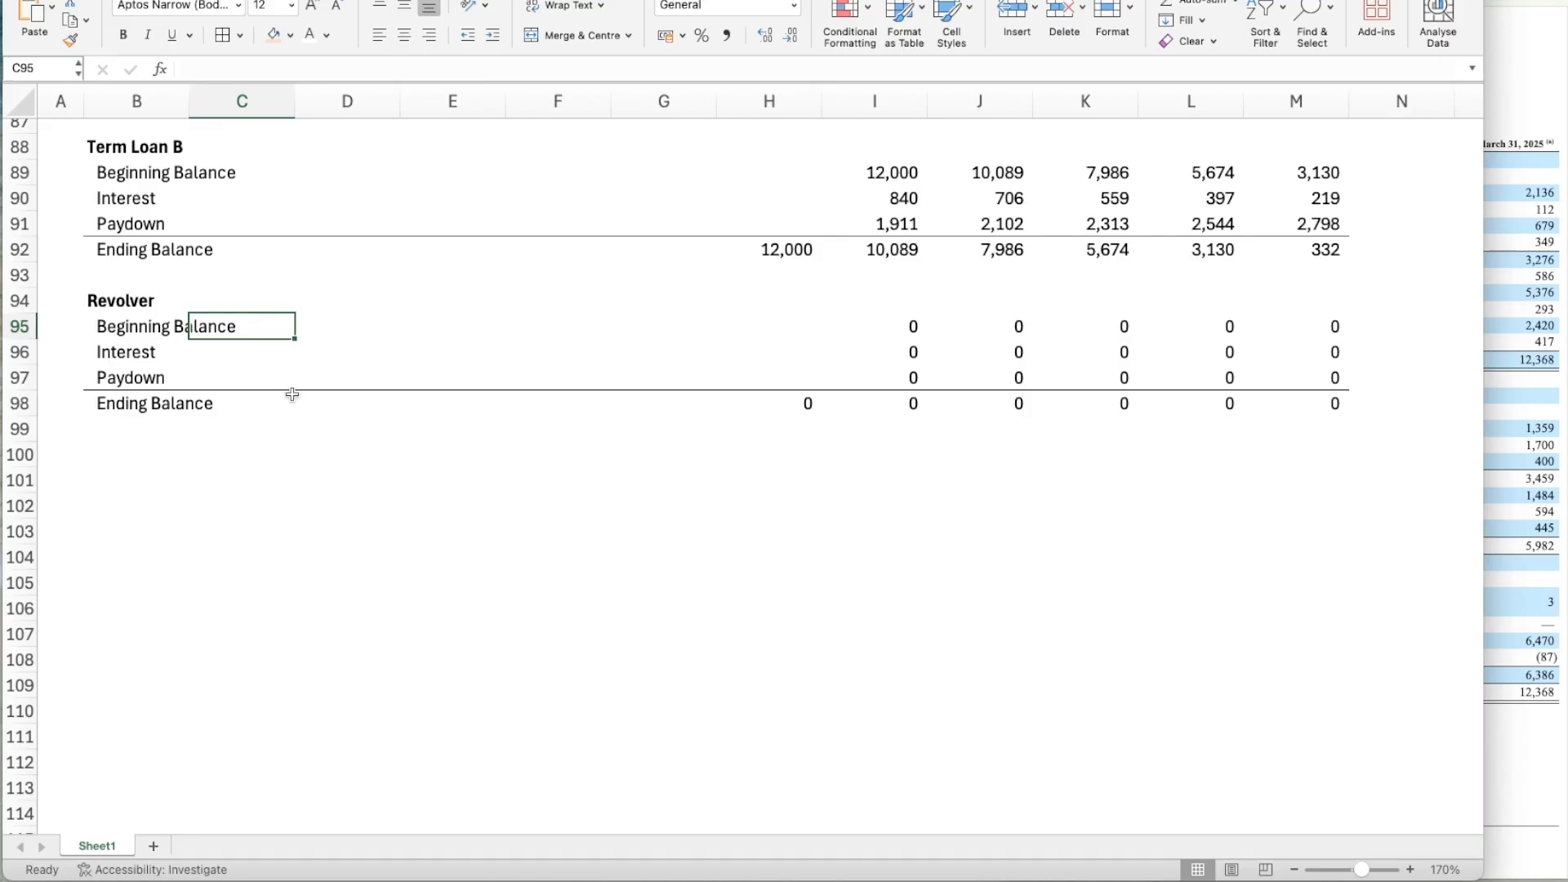
click(782, 407)
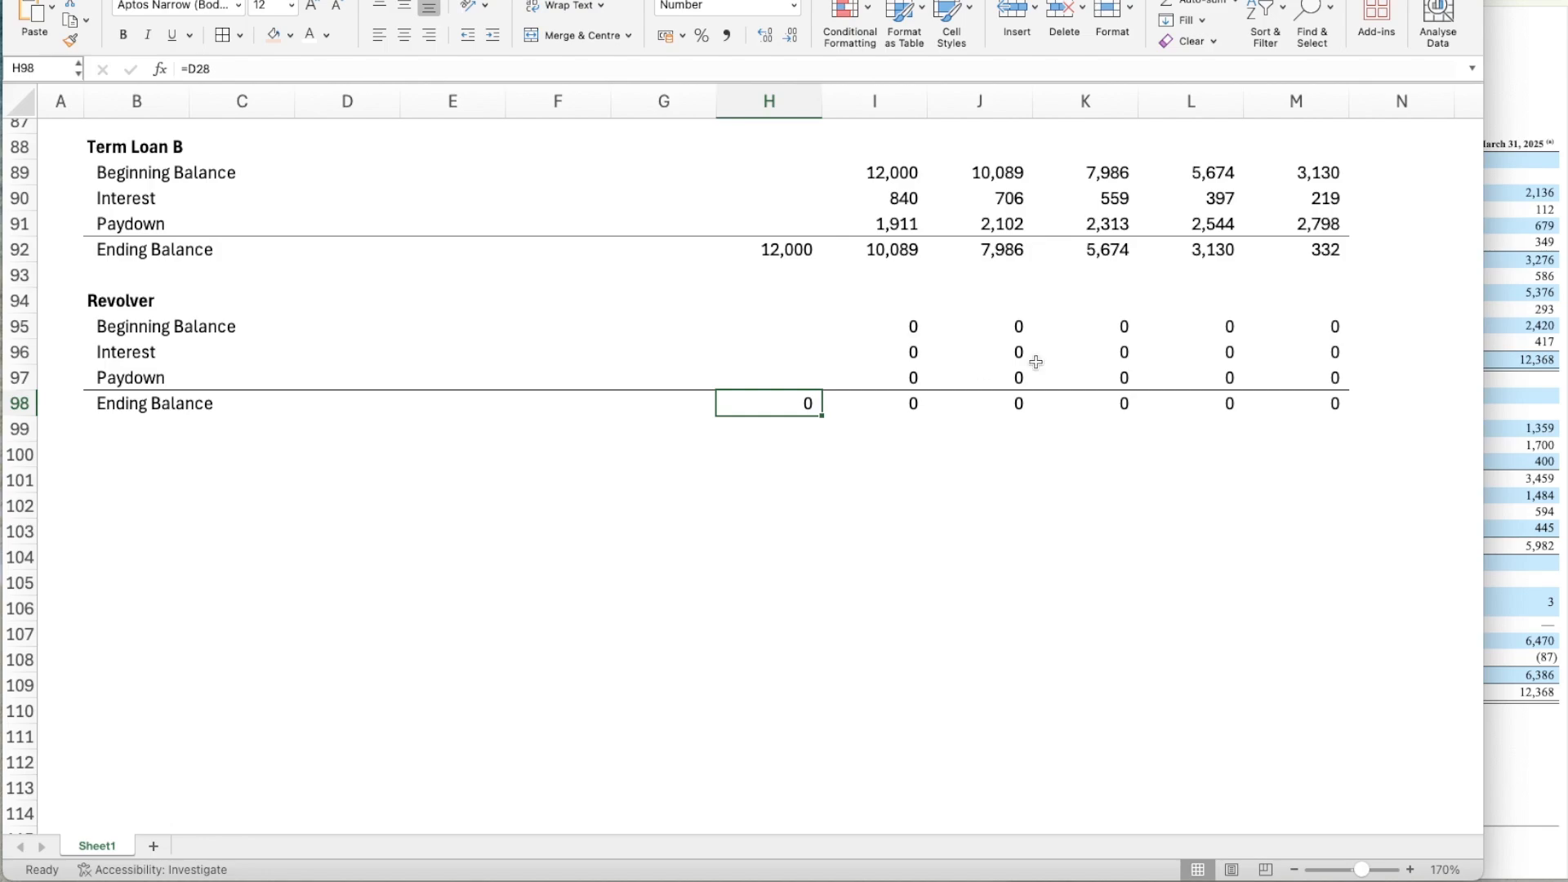
text(=)
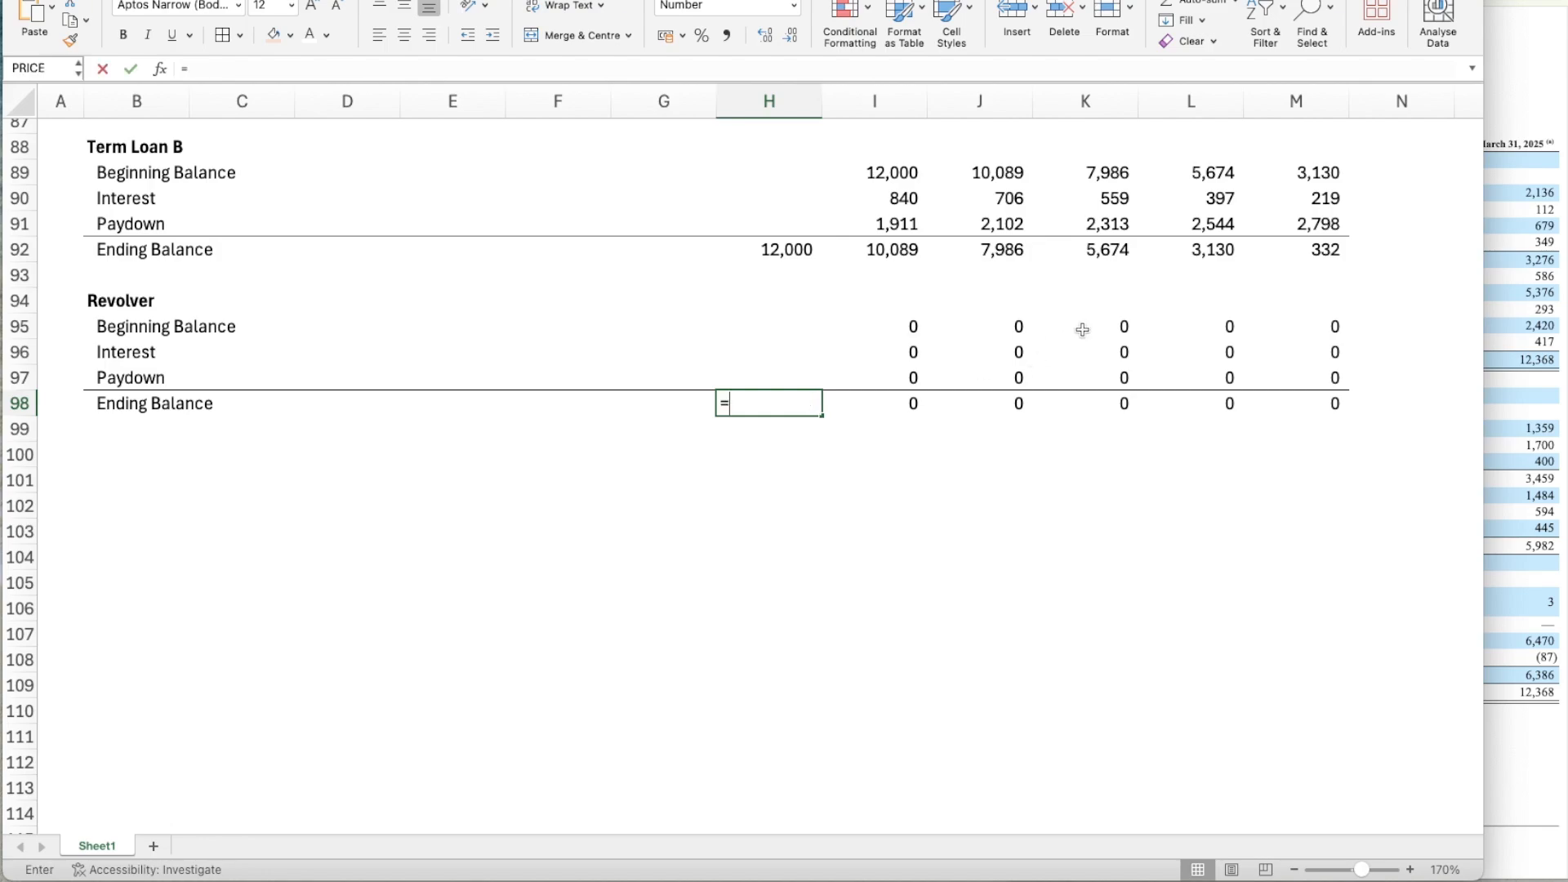
scroll(1004, 333, up, 5)
scroll(1004, 332, up, 20)
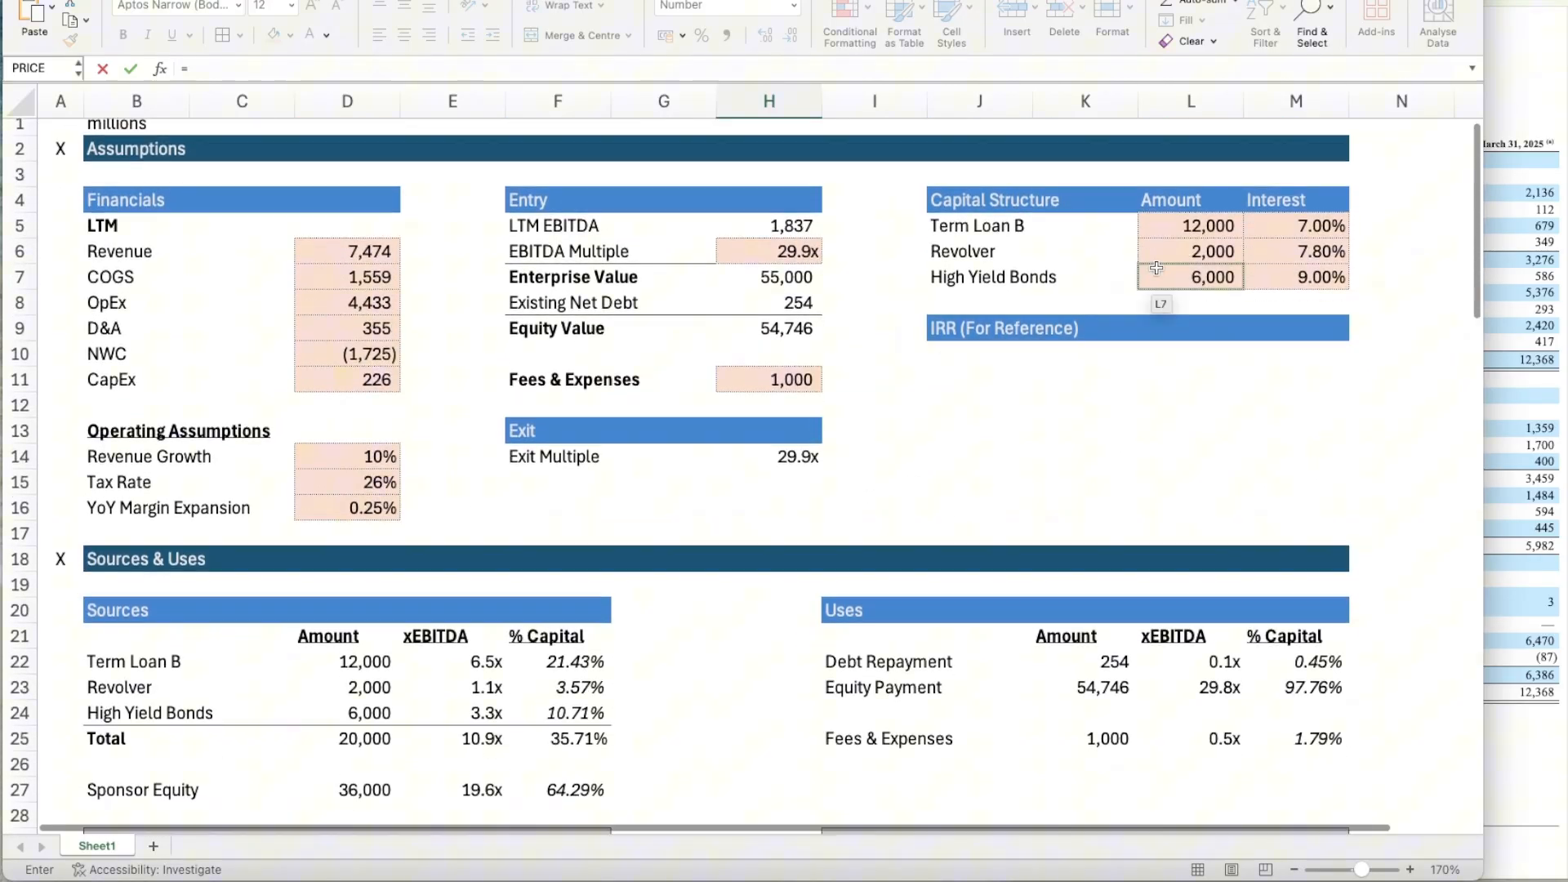
click(1178, 251)
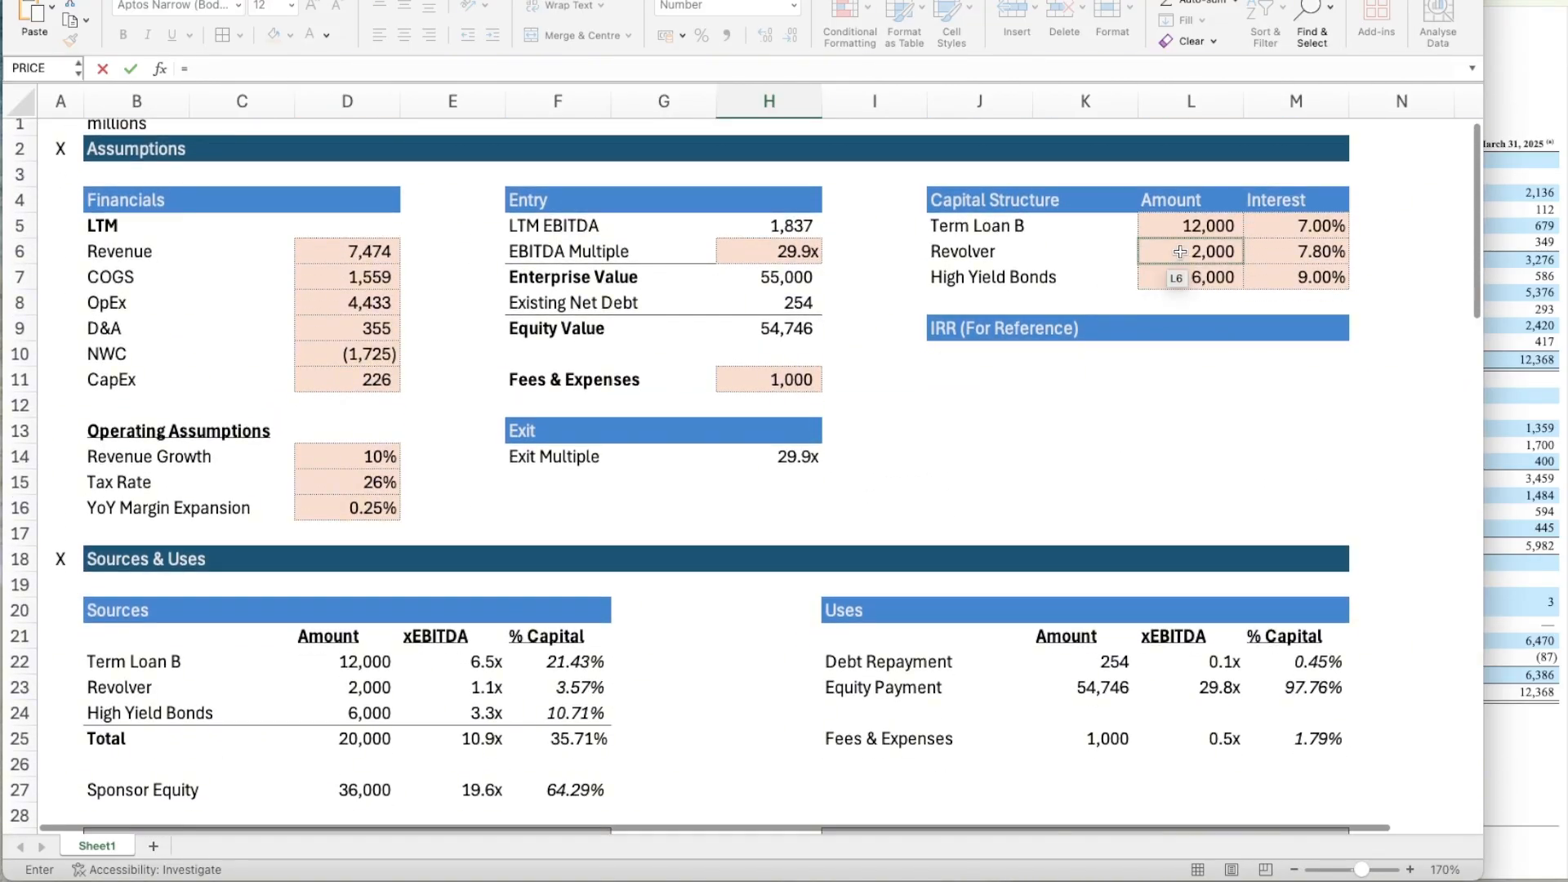
key(Return)
scroll(688, 705, down, 5)
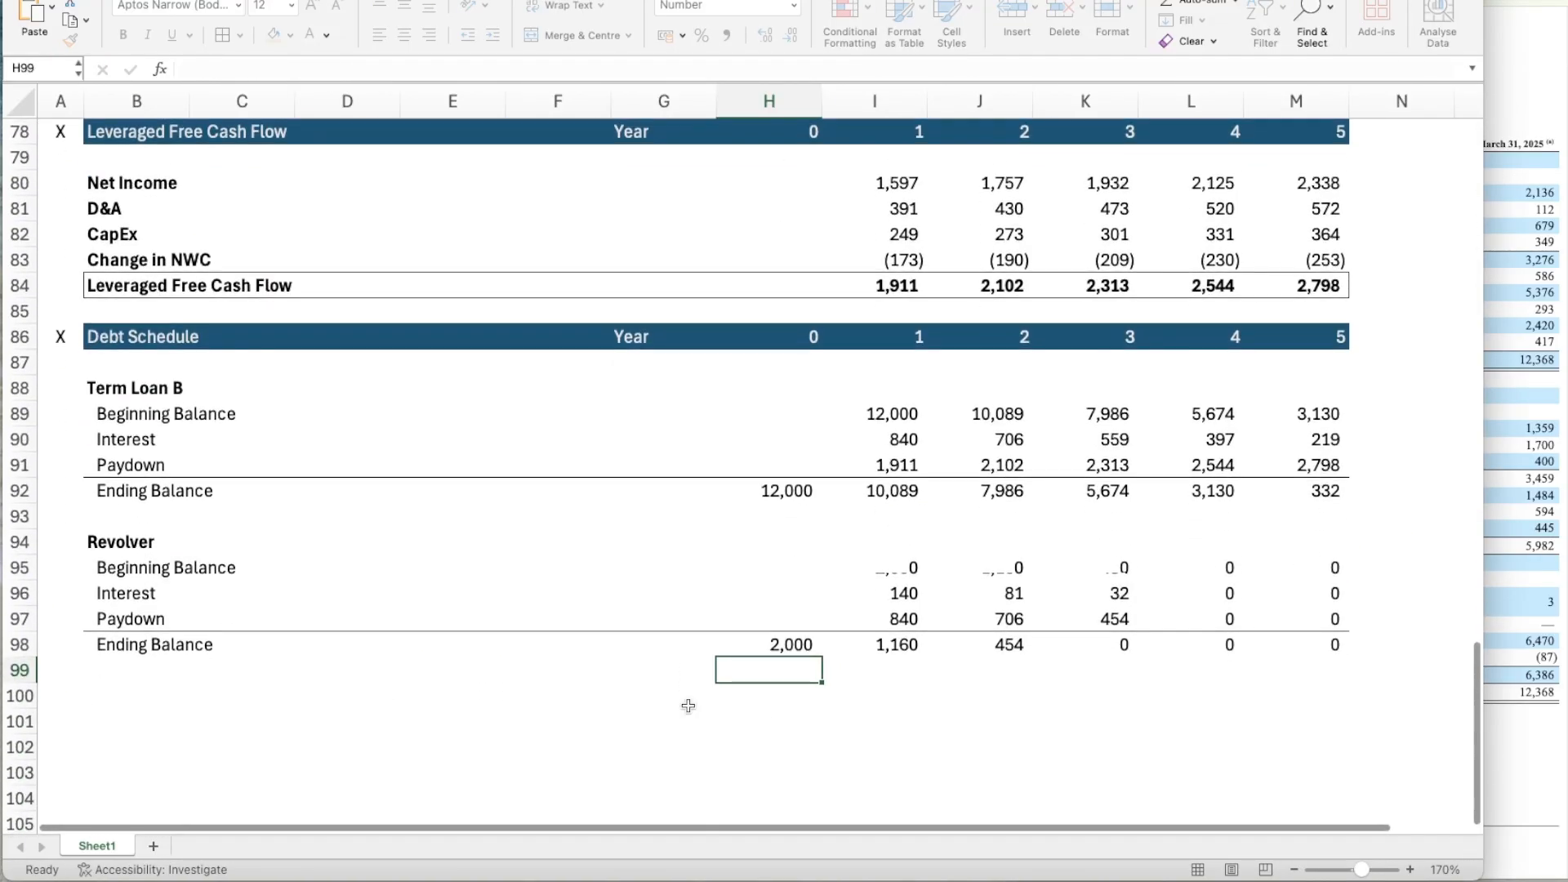
Set the Revolver's Year 1 Beginning Balance in I95 equal to the Year 0 Ending Balance with =H98.
click(872, 342)
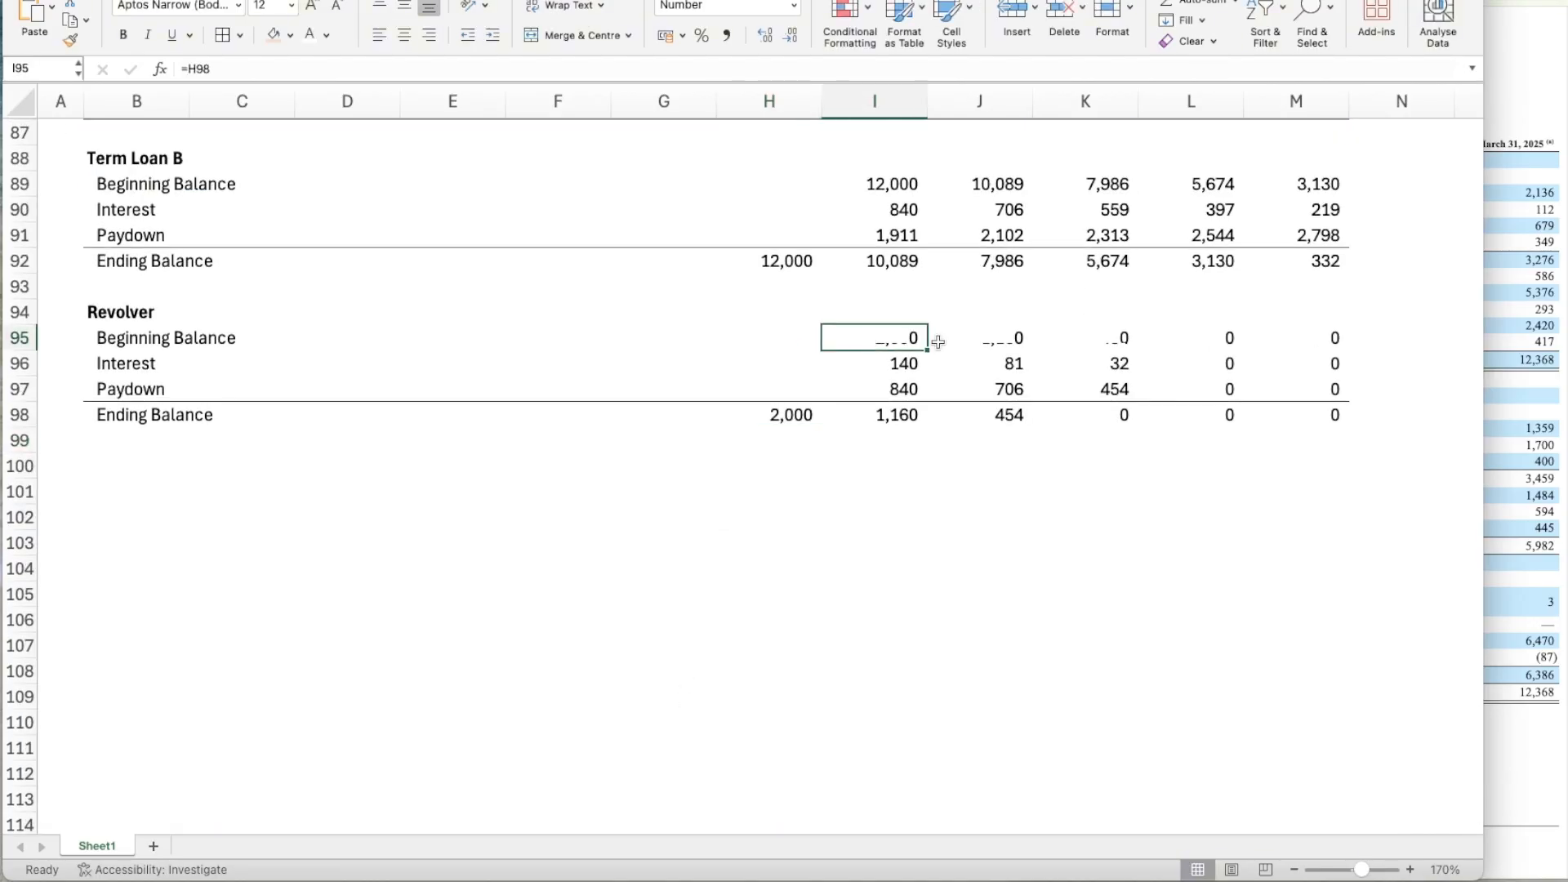
text(=)
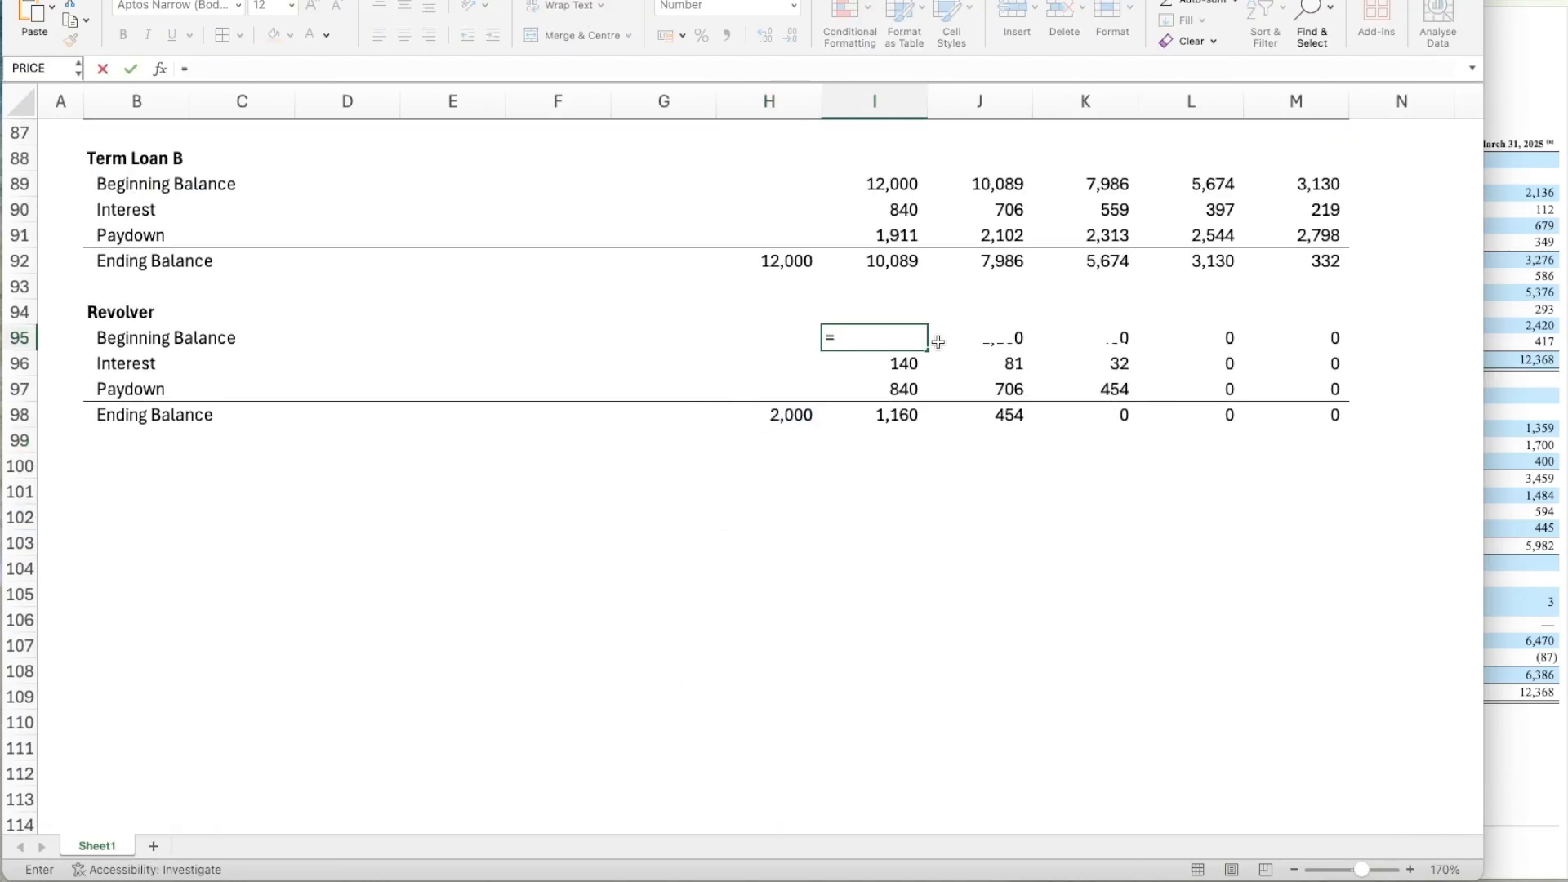
key(Down)
key(Down)
key(Left)
key(Down)
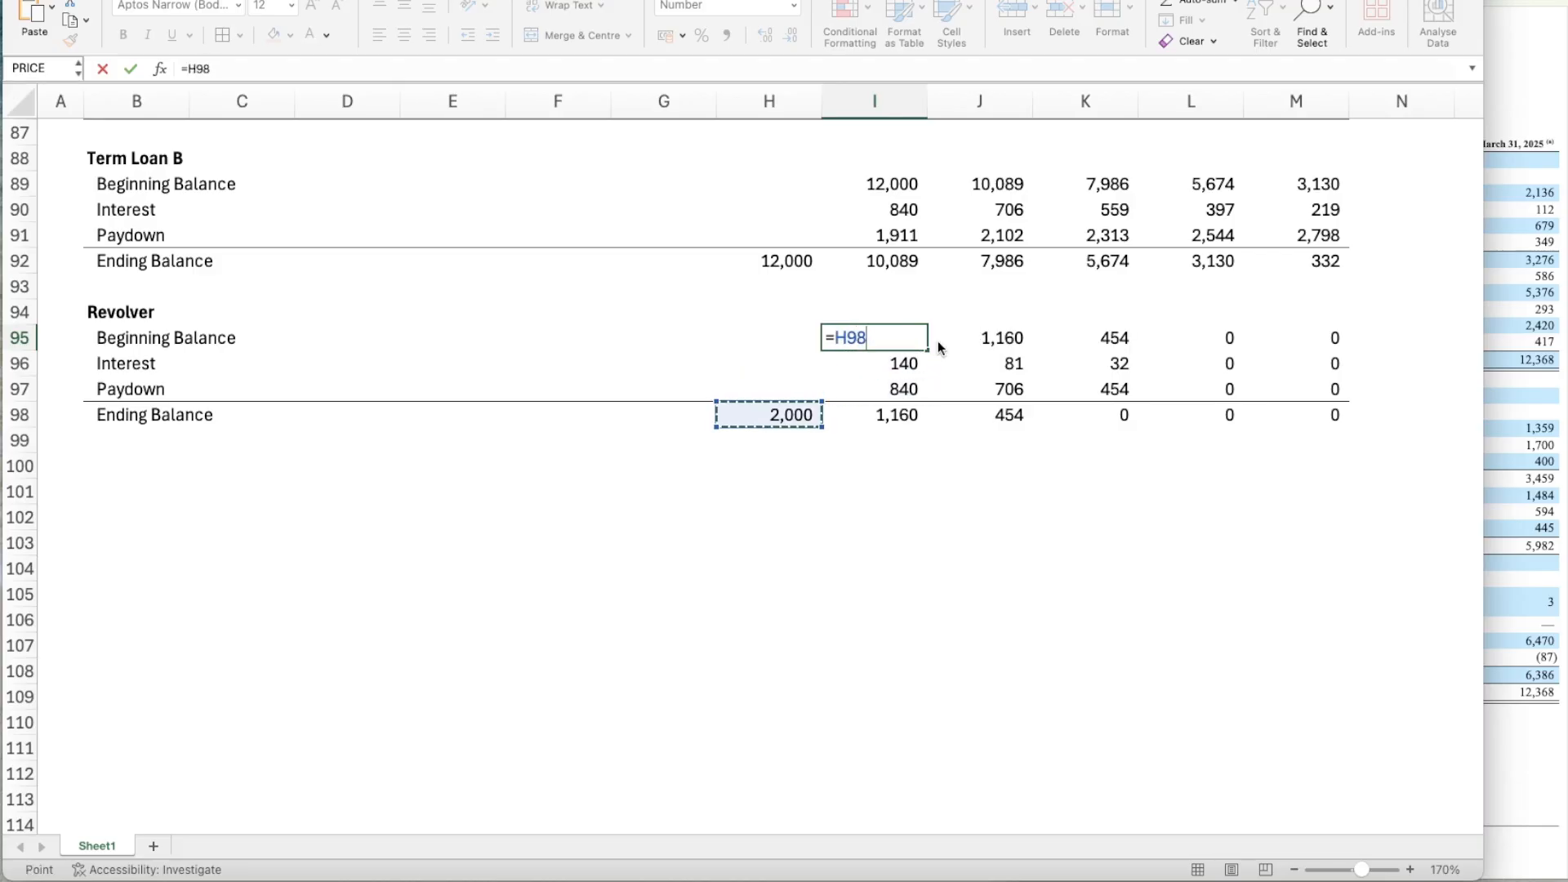
key(Return)
key(Up)
key(Down)
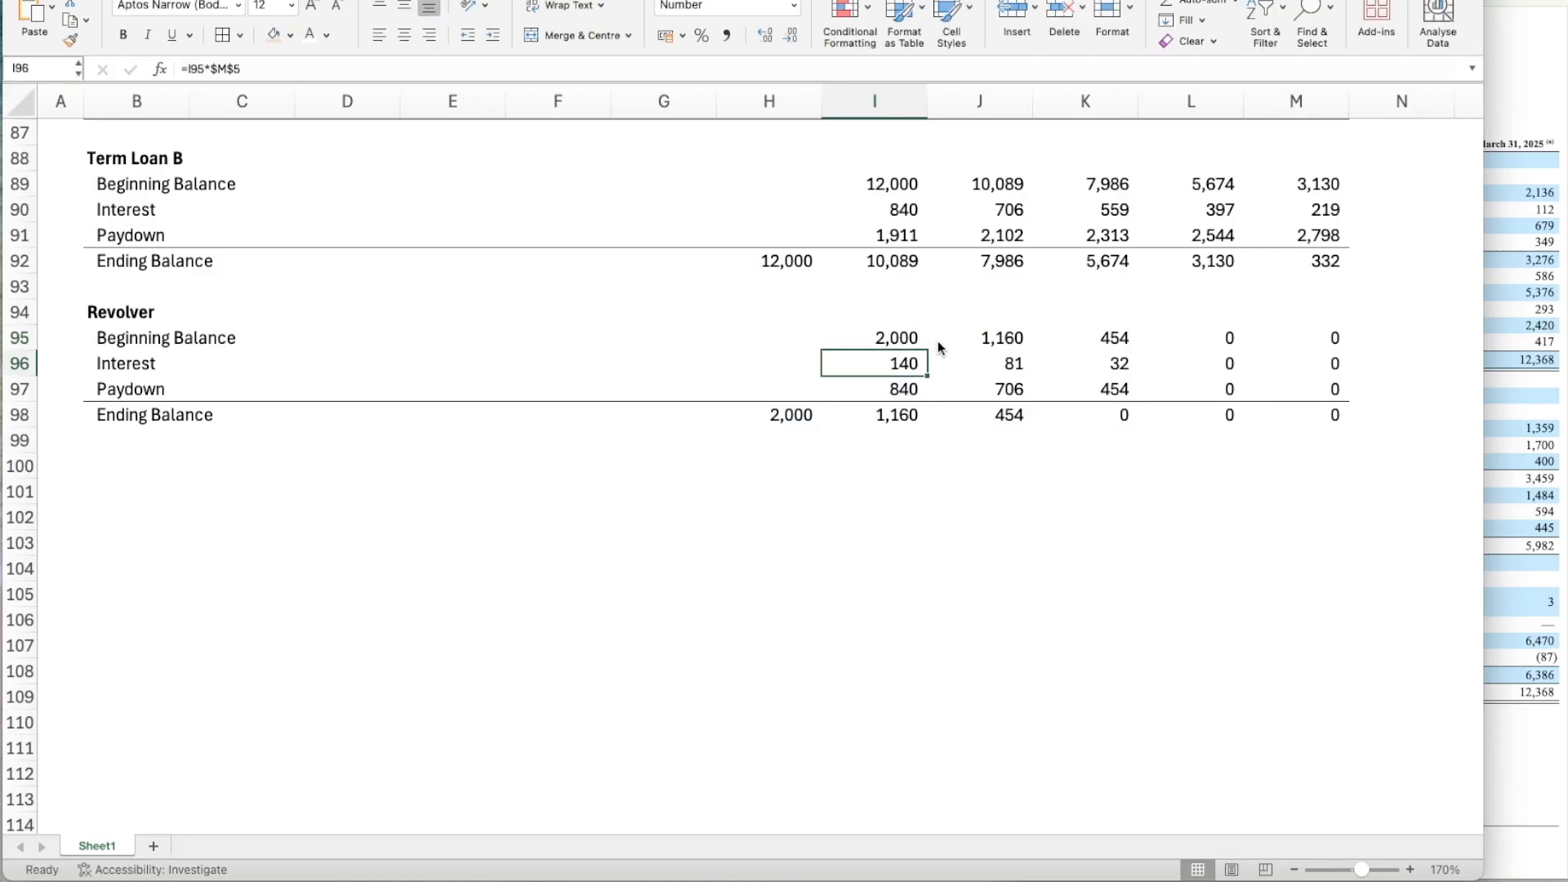
key(Up)
key(Right)
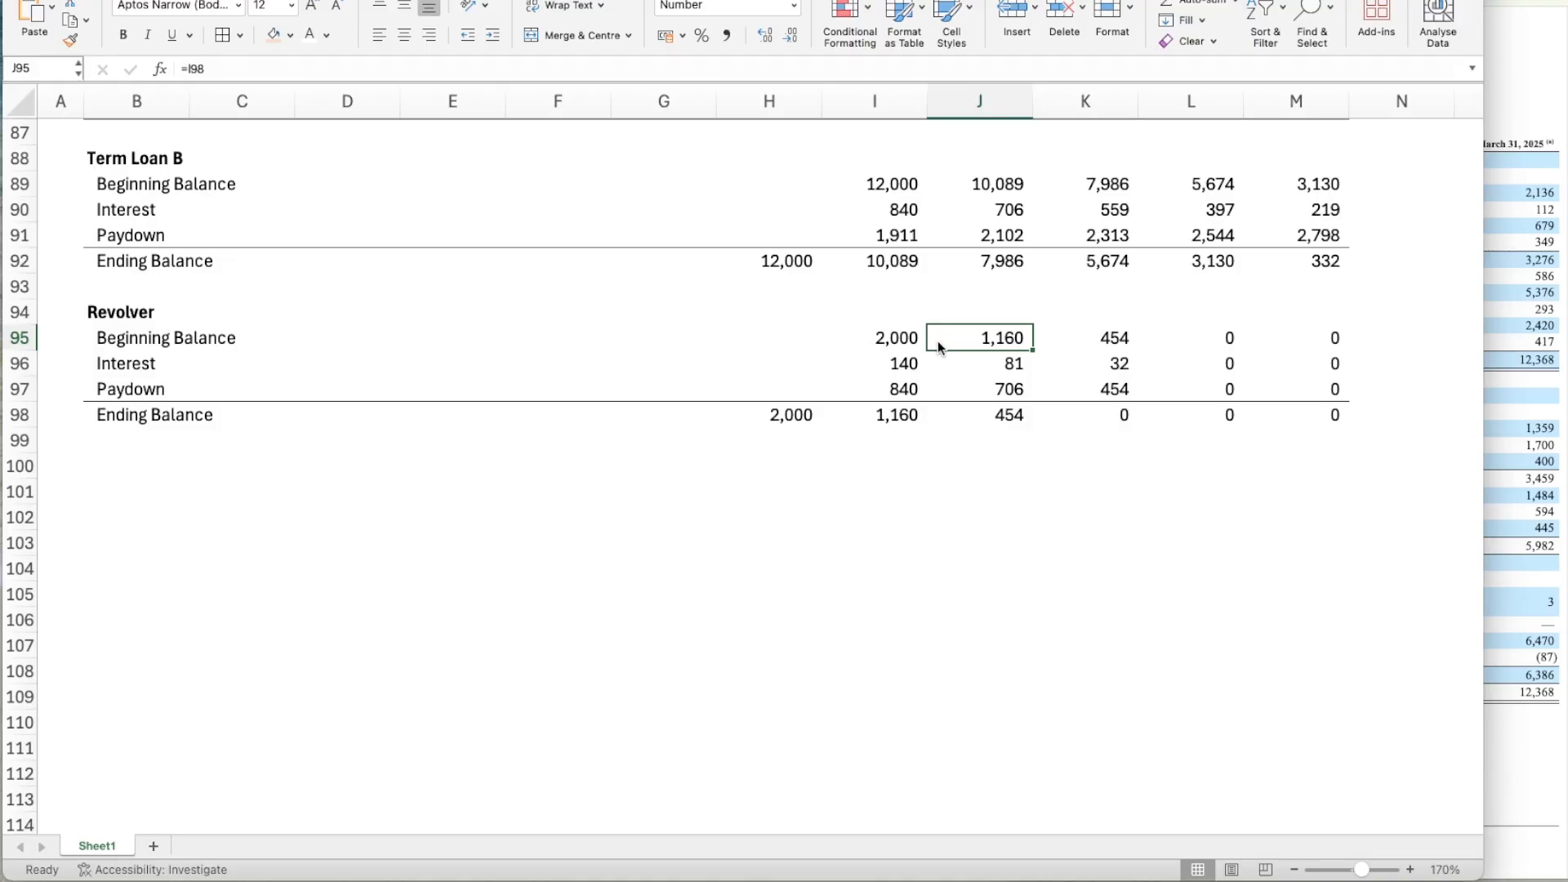
Change the Revolver's Year 1 Interest formula in I96 to =I95*$M$6 and copy it across through Year 5.
key(Left)
key(Down)
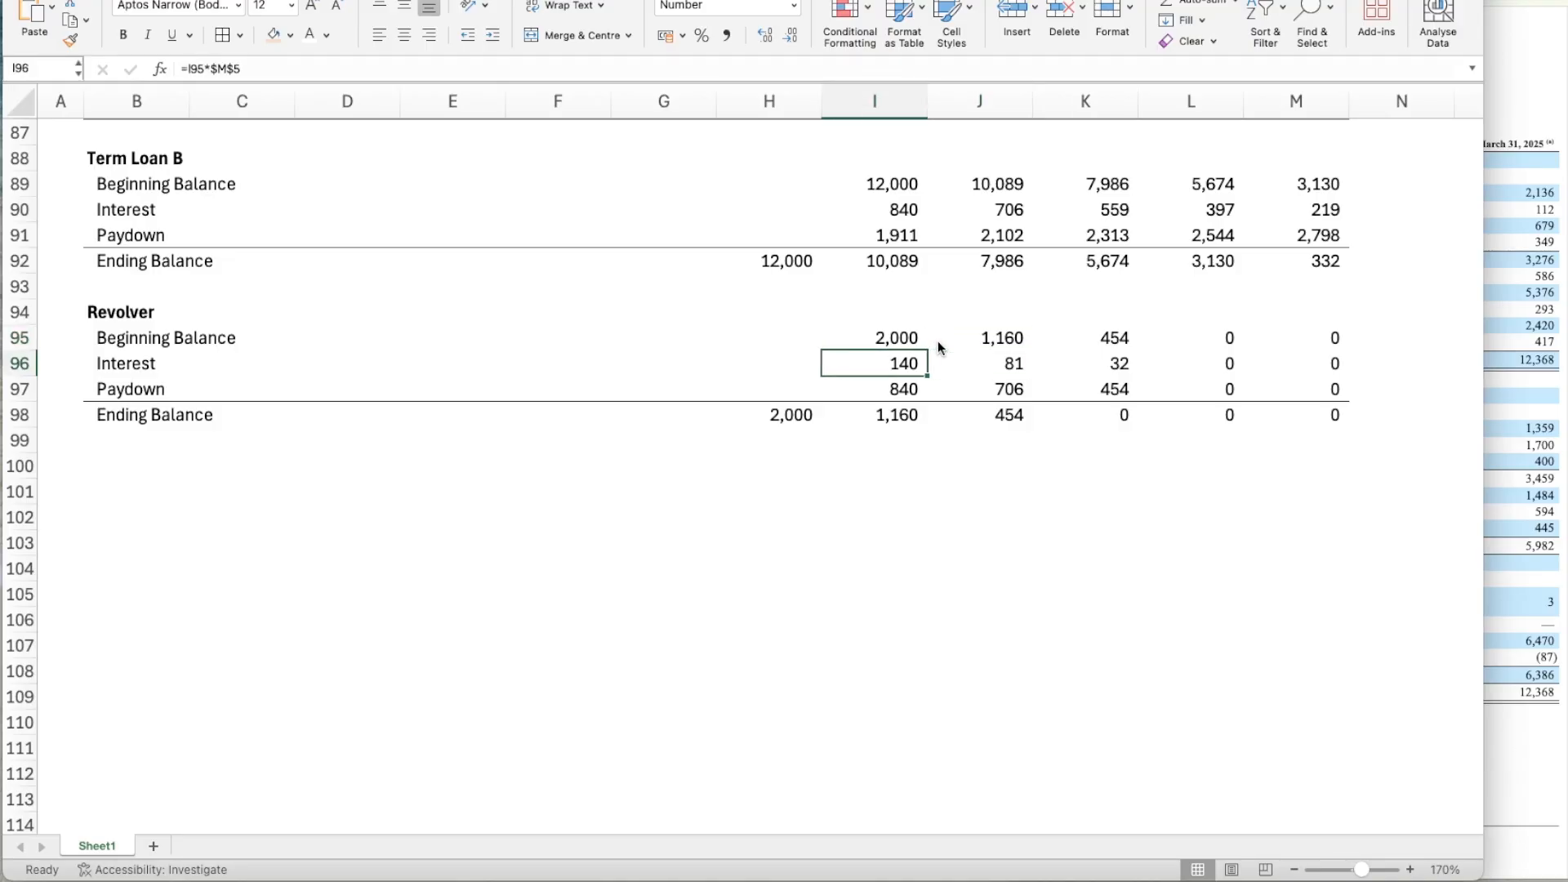
click(256, 66)
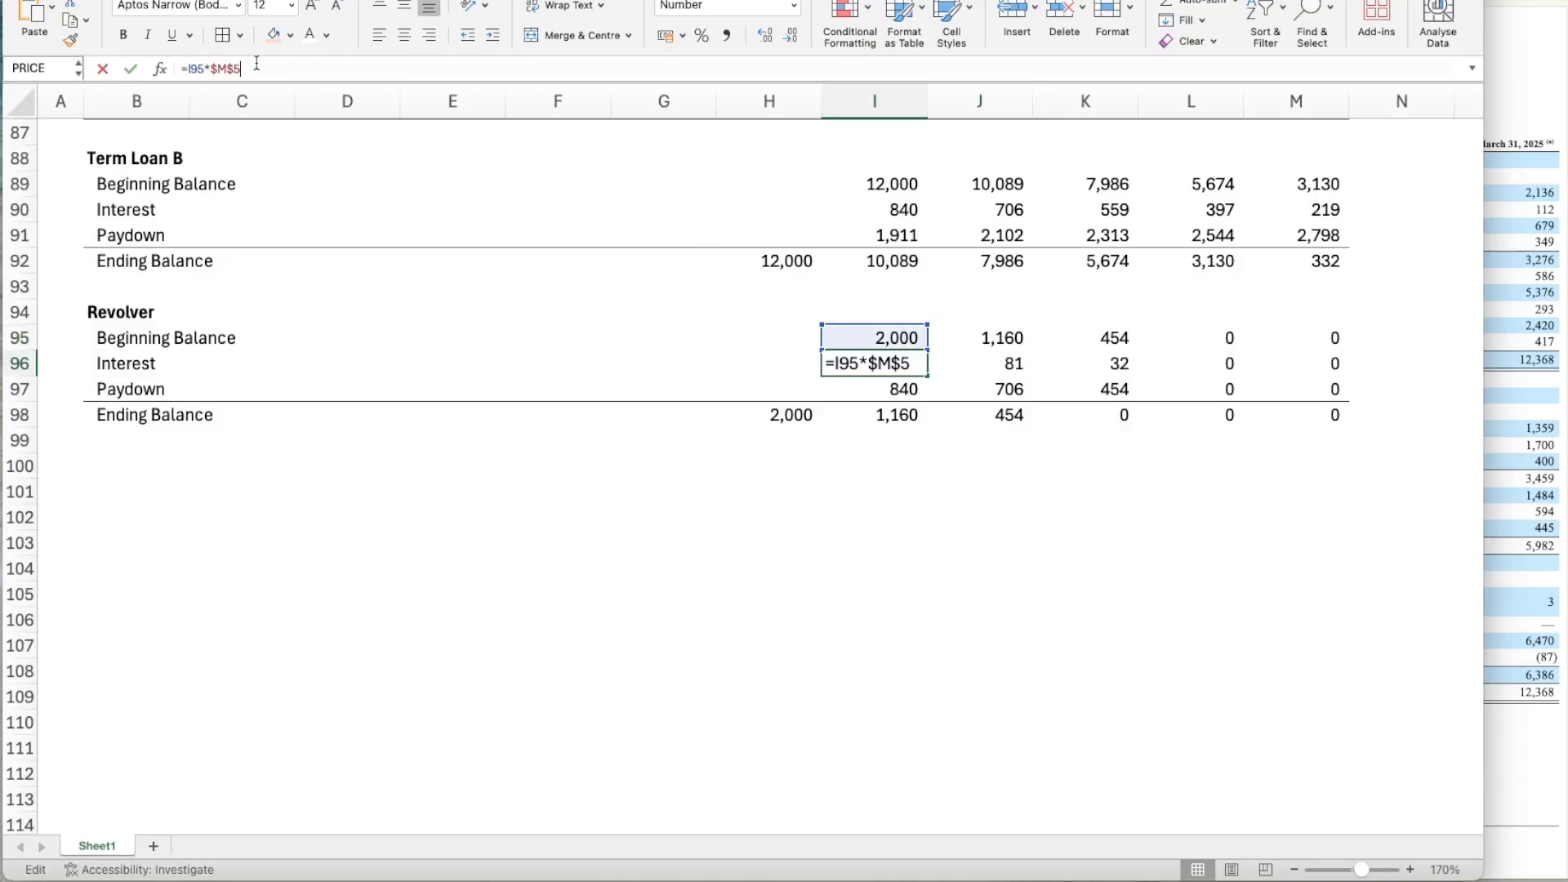
key(BackSpace)
text(6)
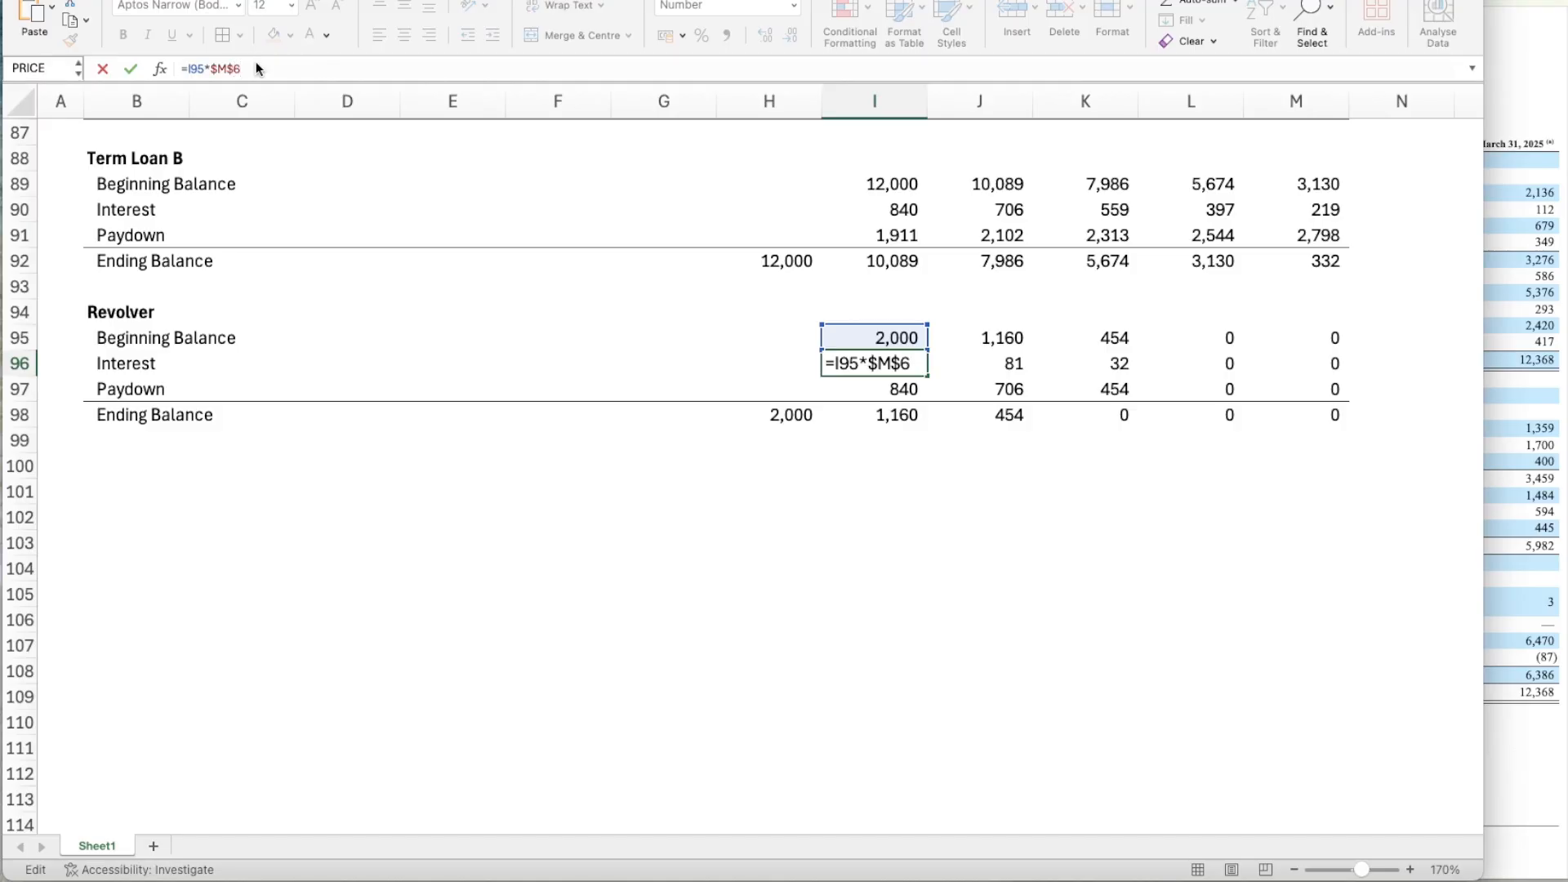
key(Return)
key(Up)
key(ctrl+c)
key(shift+Right)
key(shift+Right)
key(shift+Right)
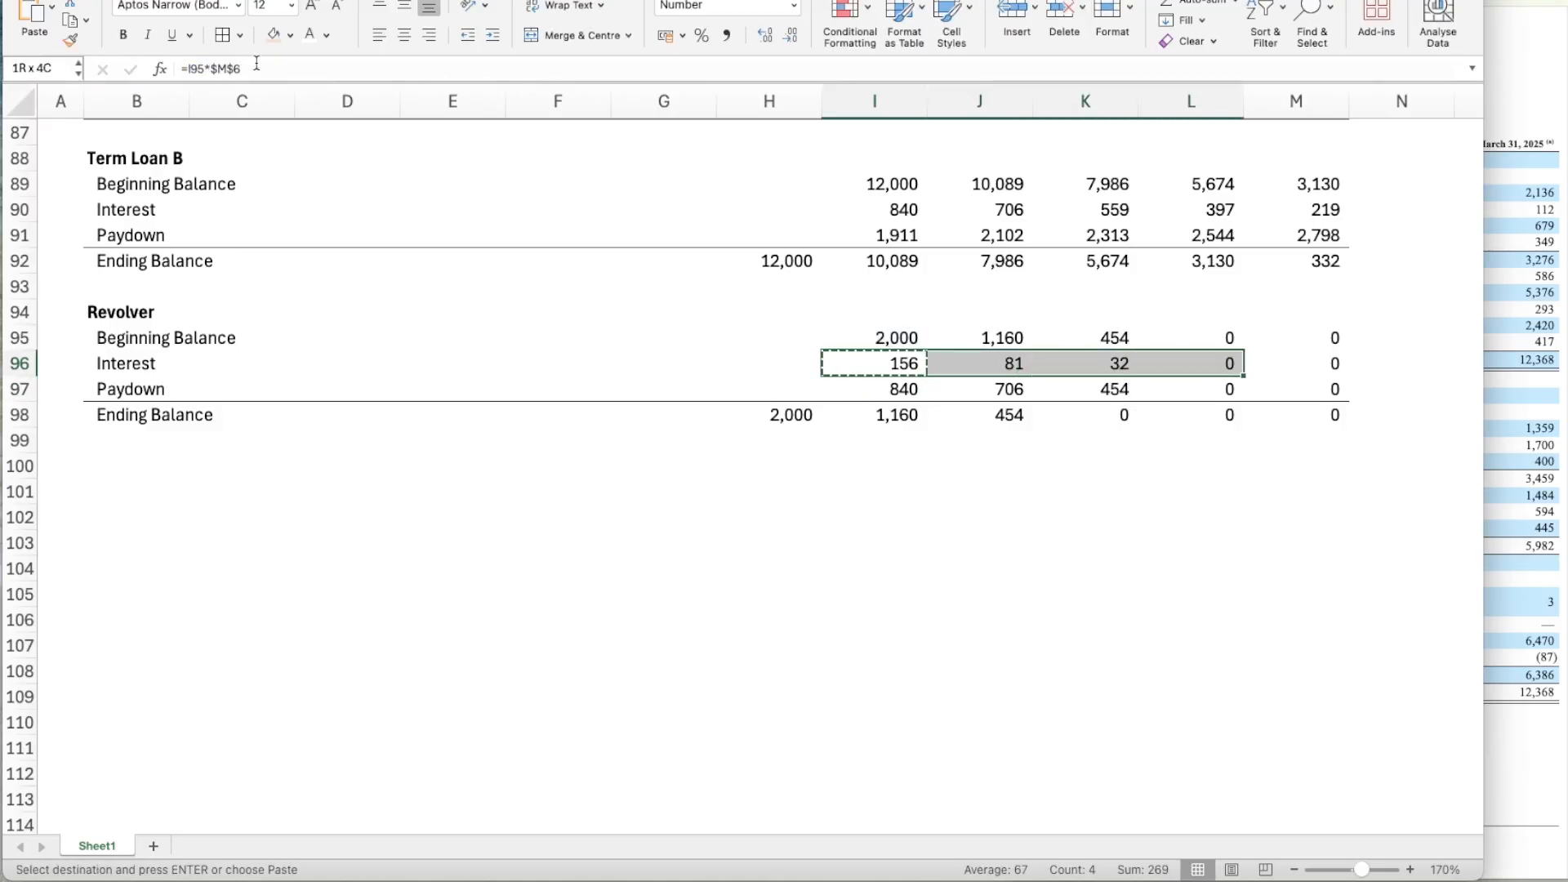
key(ctrl+v)
Copy the Revolver's Year 1 Beginning Balance formula in I95 across to Years 2 through 5.
key(Up)
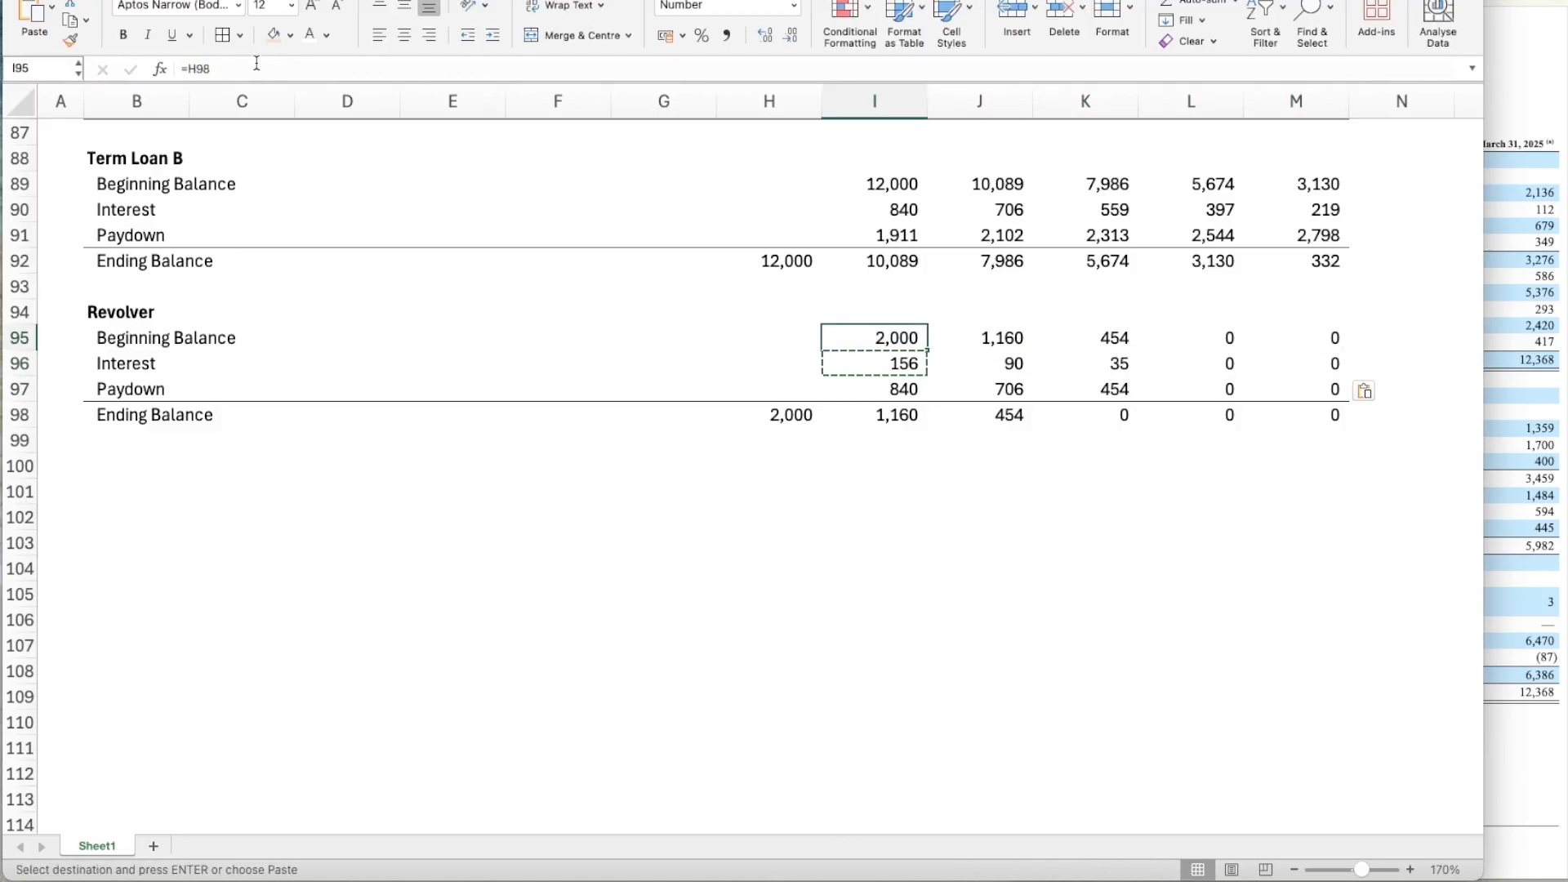
key(ctrl+c)
key(shift+Right)
key(shift+Right)
key(shift+Right)
key(shift+Right)
key(ctrl+v)
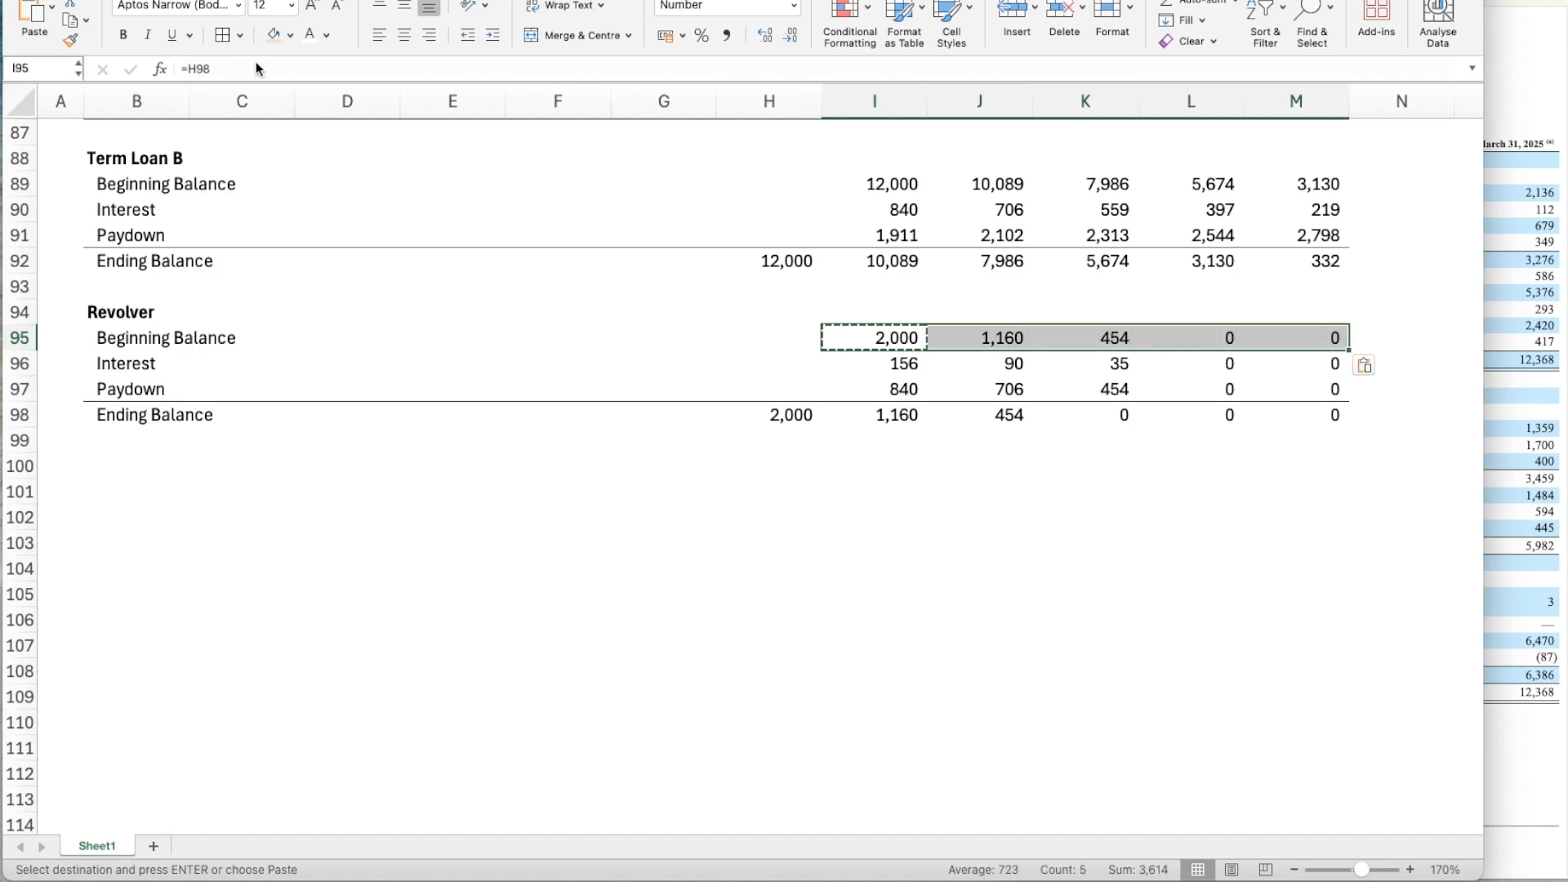
Review the Revolver's Beginning Balance, Interest, Paydown and Ending Balance formulas in Years 1 through 3.
key(Down)
key(Down)
key(Down)
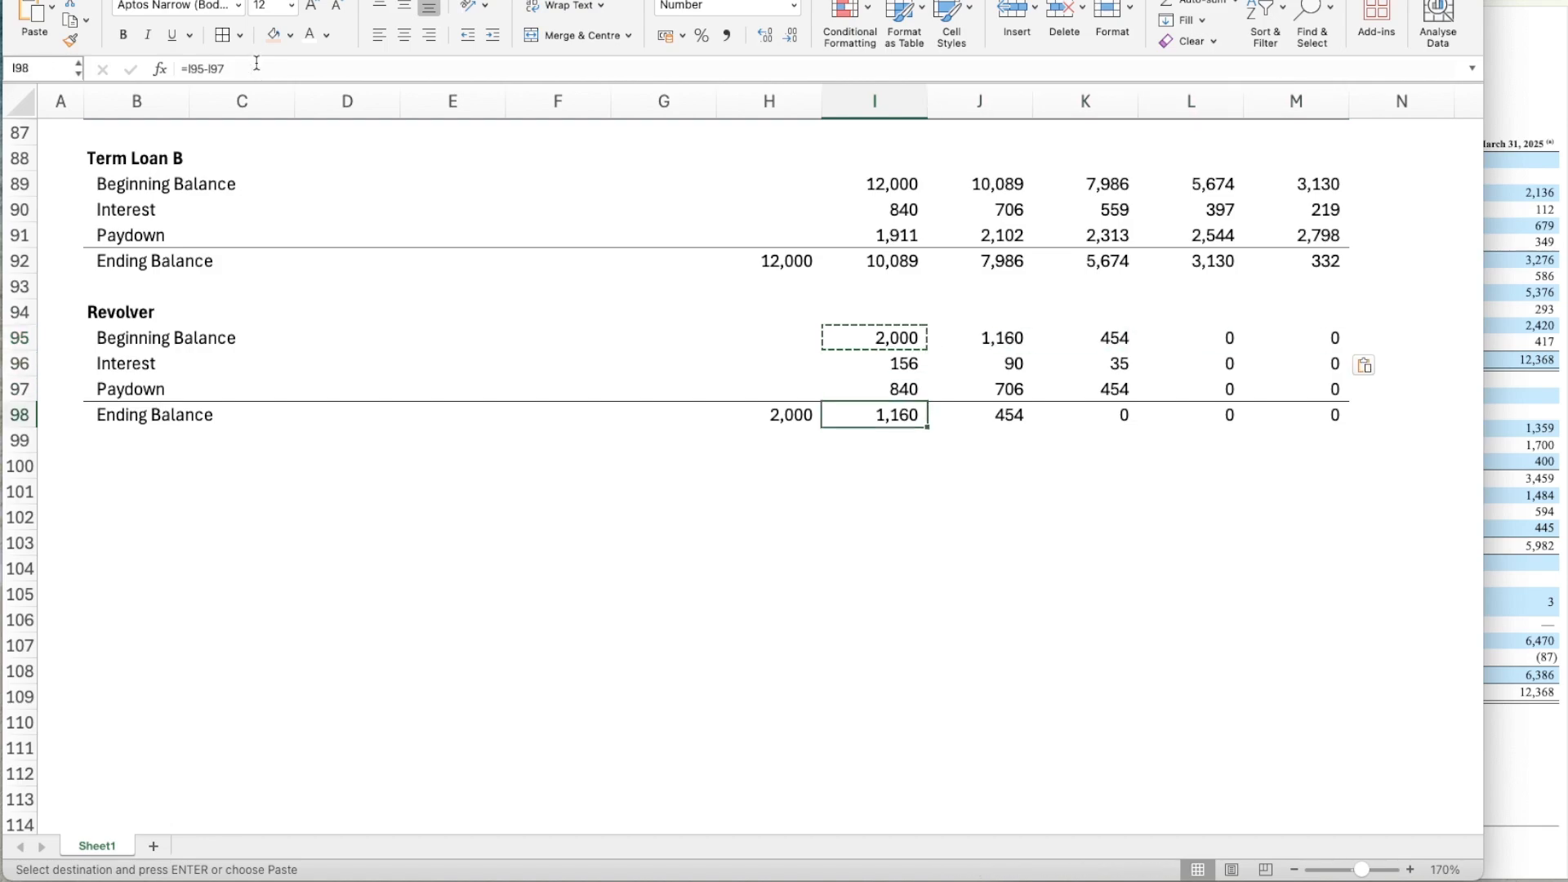
key(Up)
key(Right)
key(Up)
key(Up)
key(Down)
key(Down)
key(Right)
key(Up)
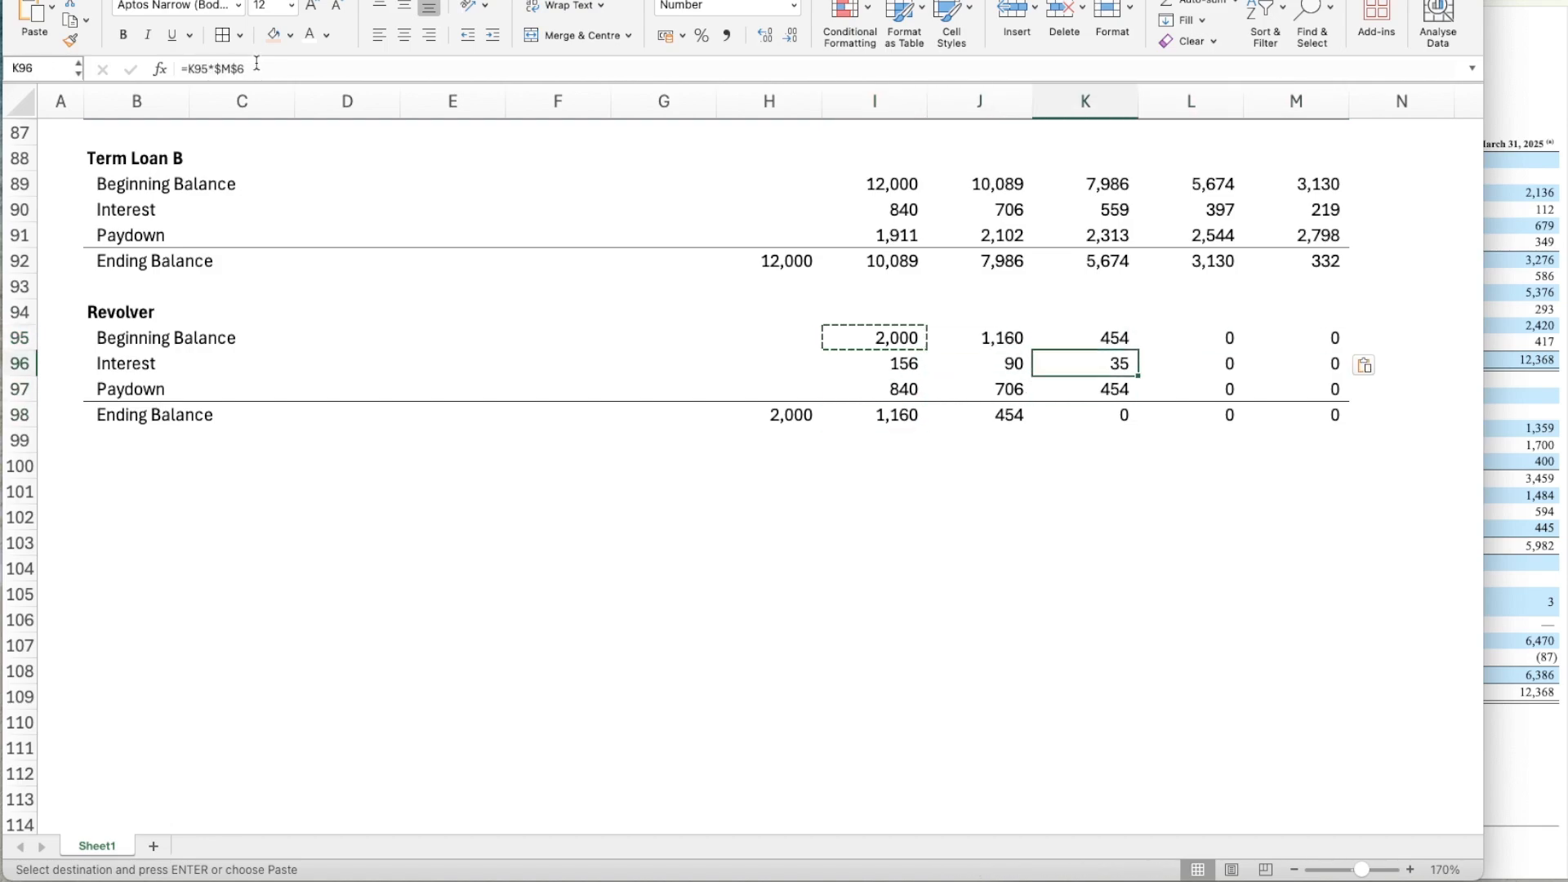
key(Up)
key(Down)
key(Down)
key(Down)
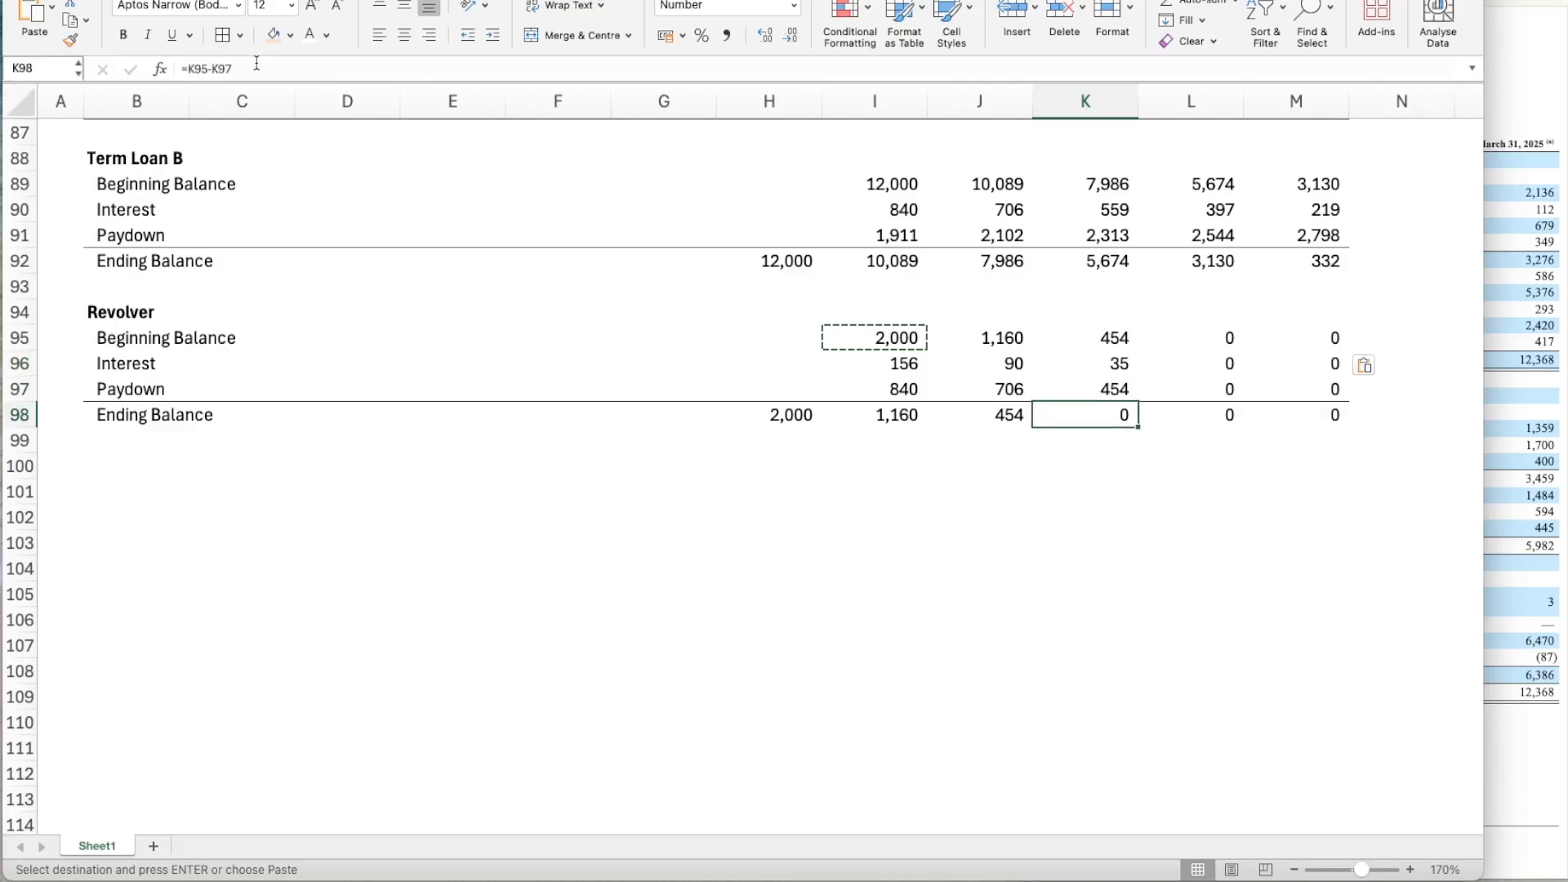
key(Down)
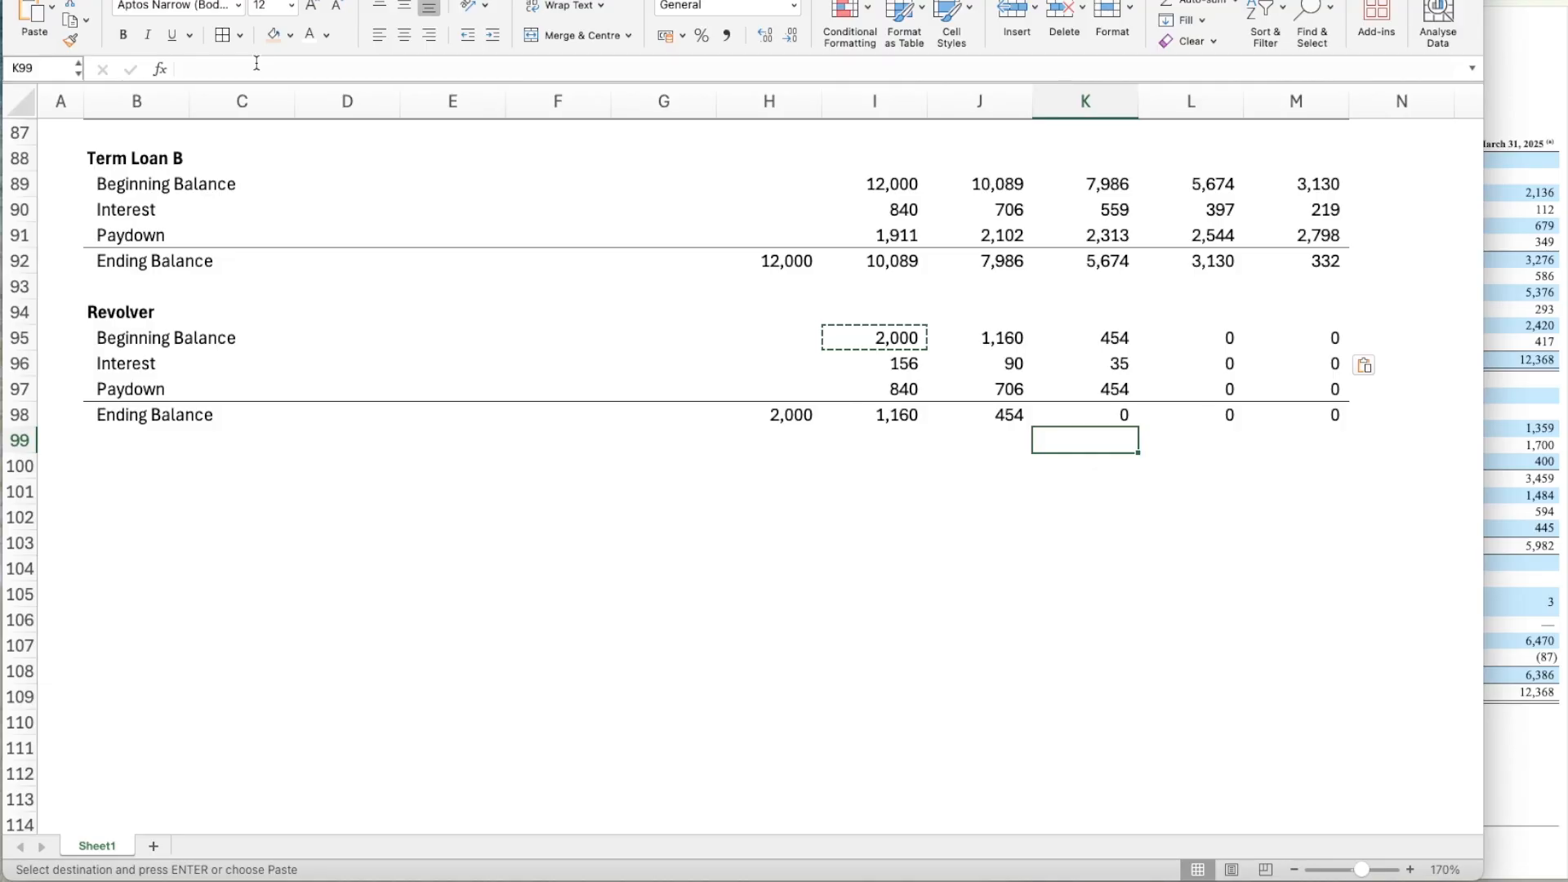
Change the Revolver's Year 1 Paydown formula in I97 to =MIN(I95,I90-I91).
key(Left)
key(Left)
key(Left)
key(Up)
key(Up)
key(Up)
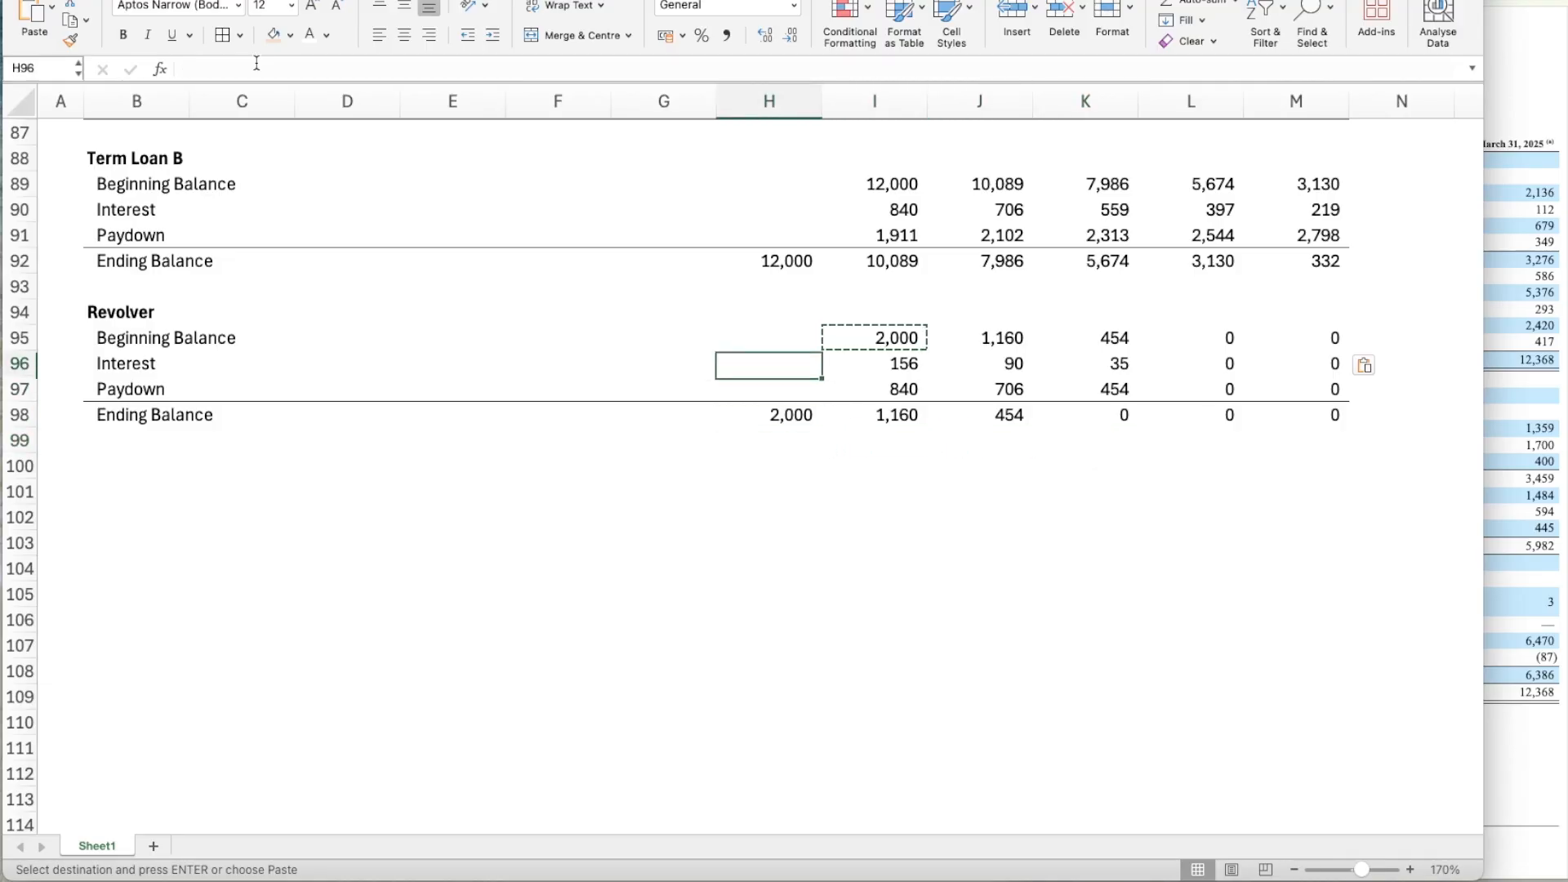
key(Right)
key(Down)
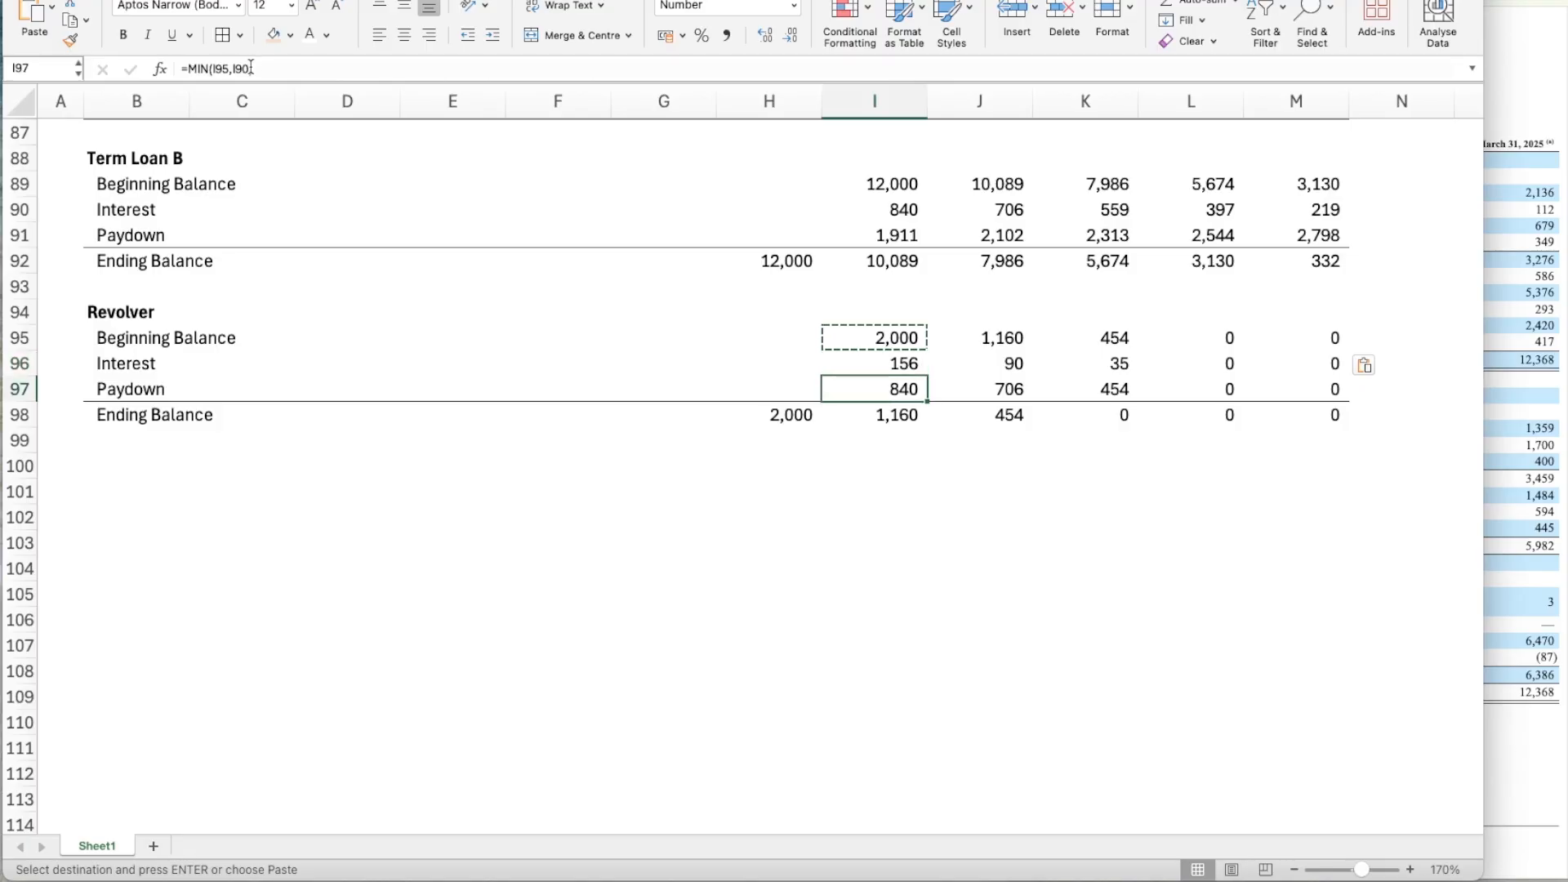
click(250, 70)
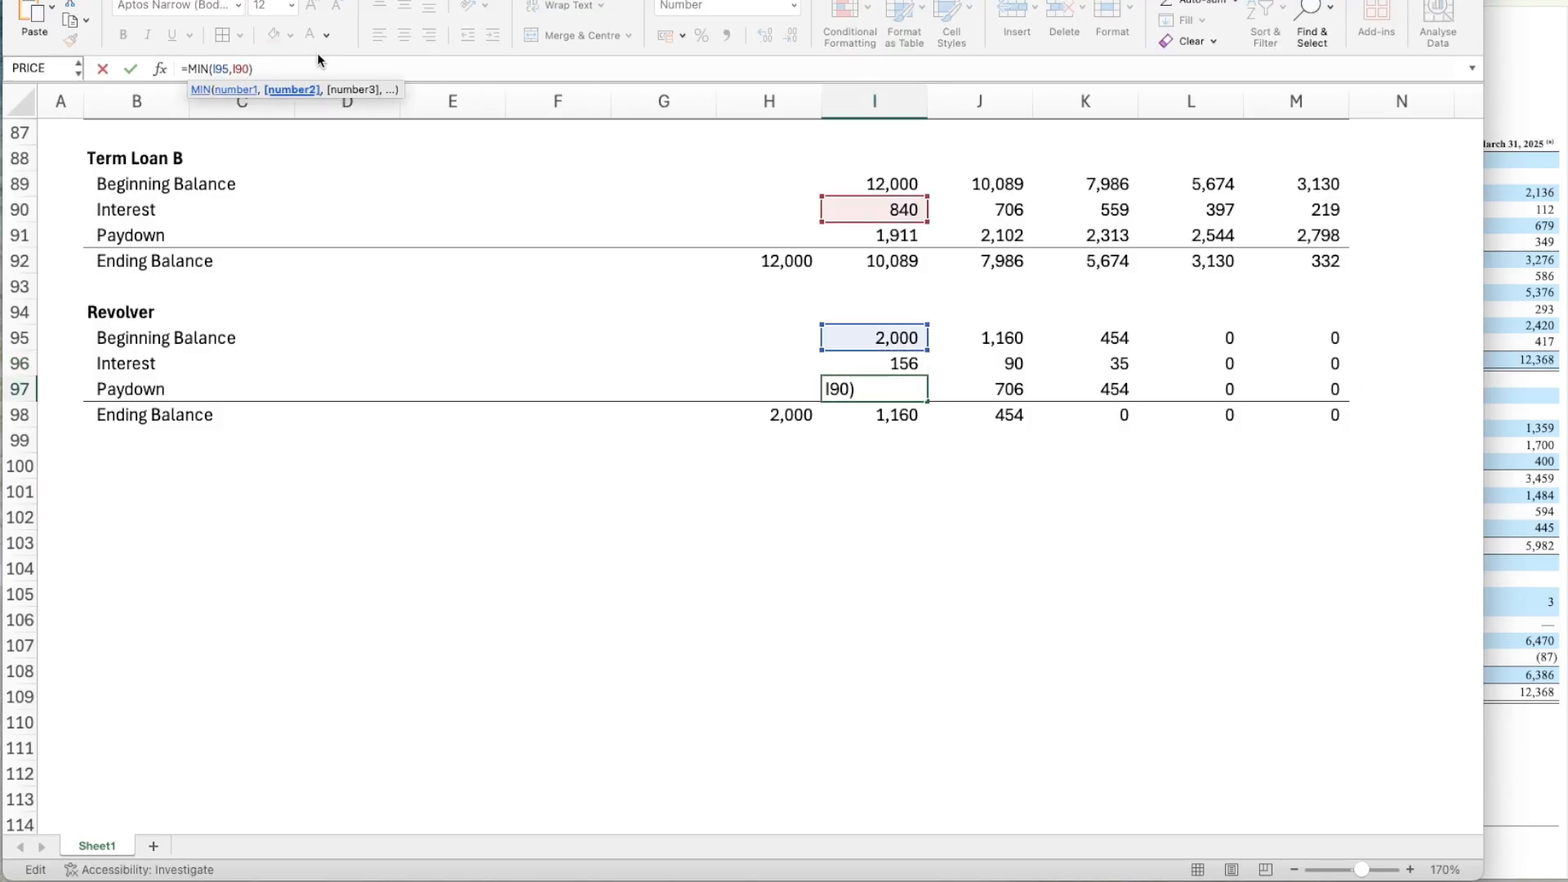
text(-)
click(882, 238)
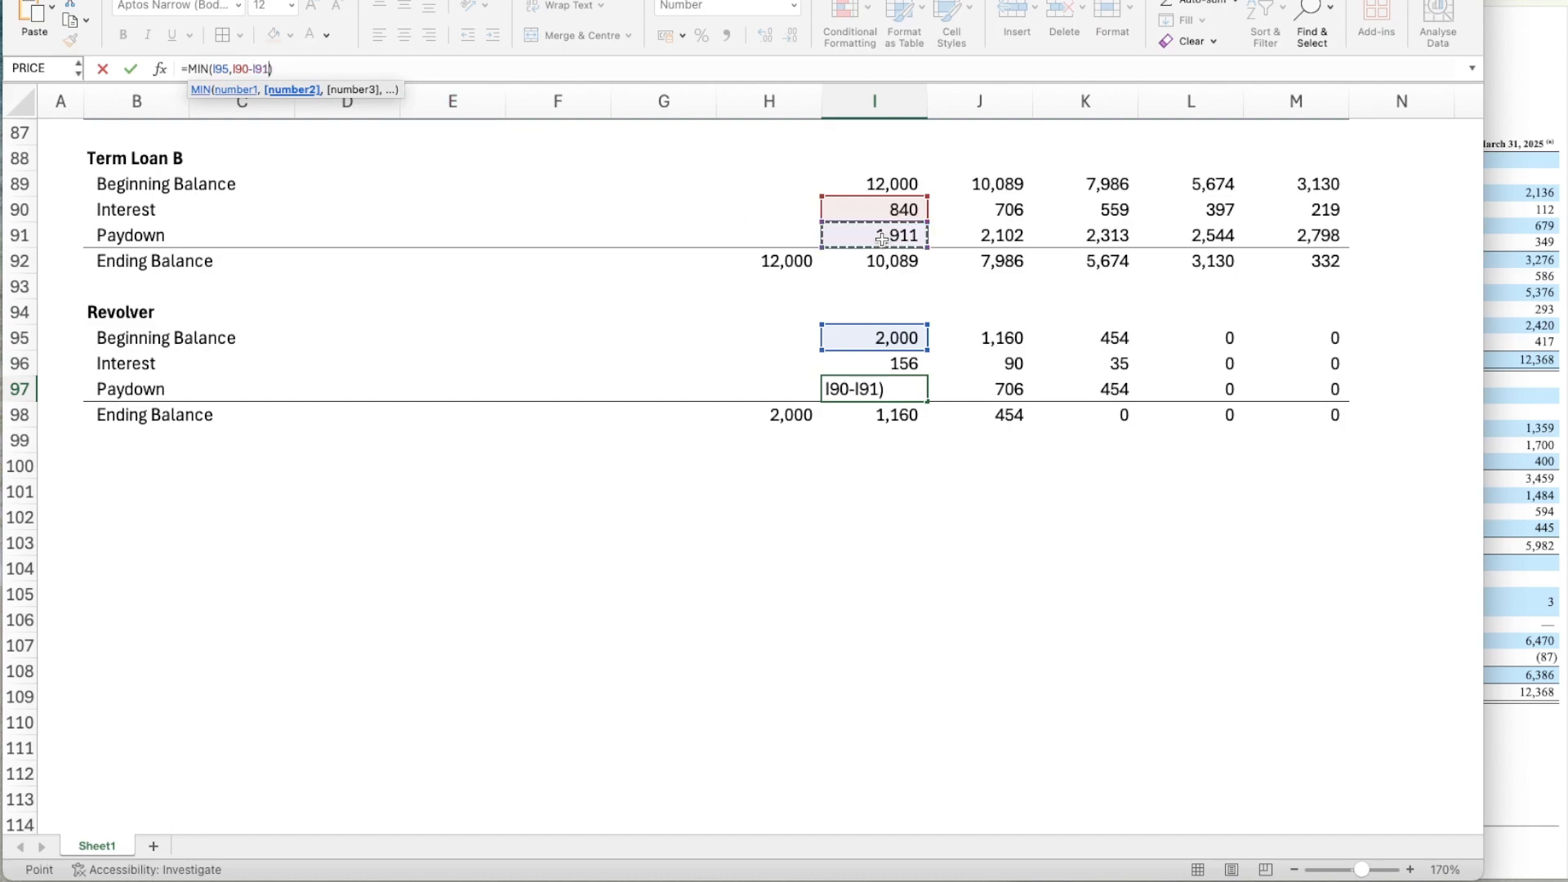
text())
key(Return)
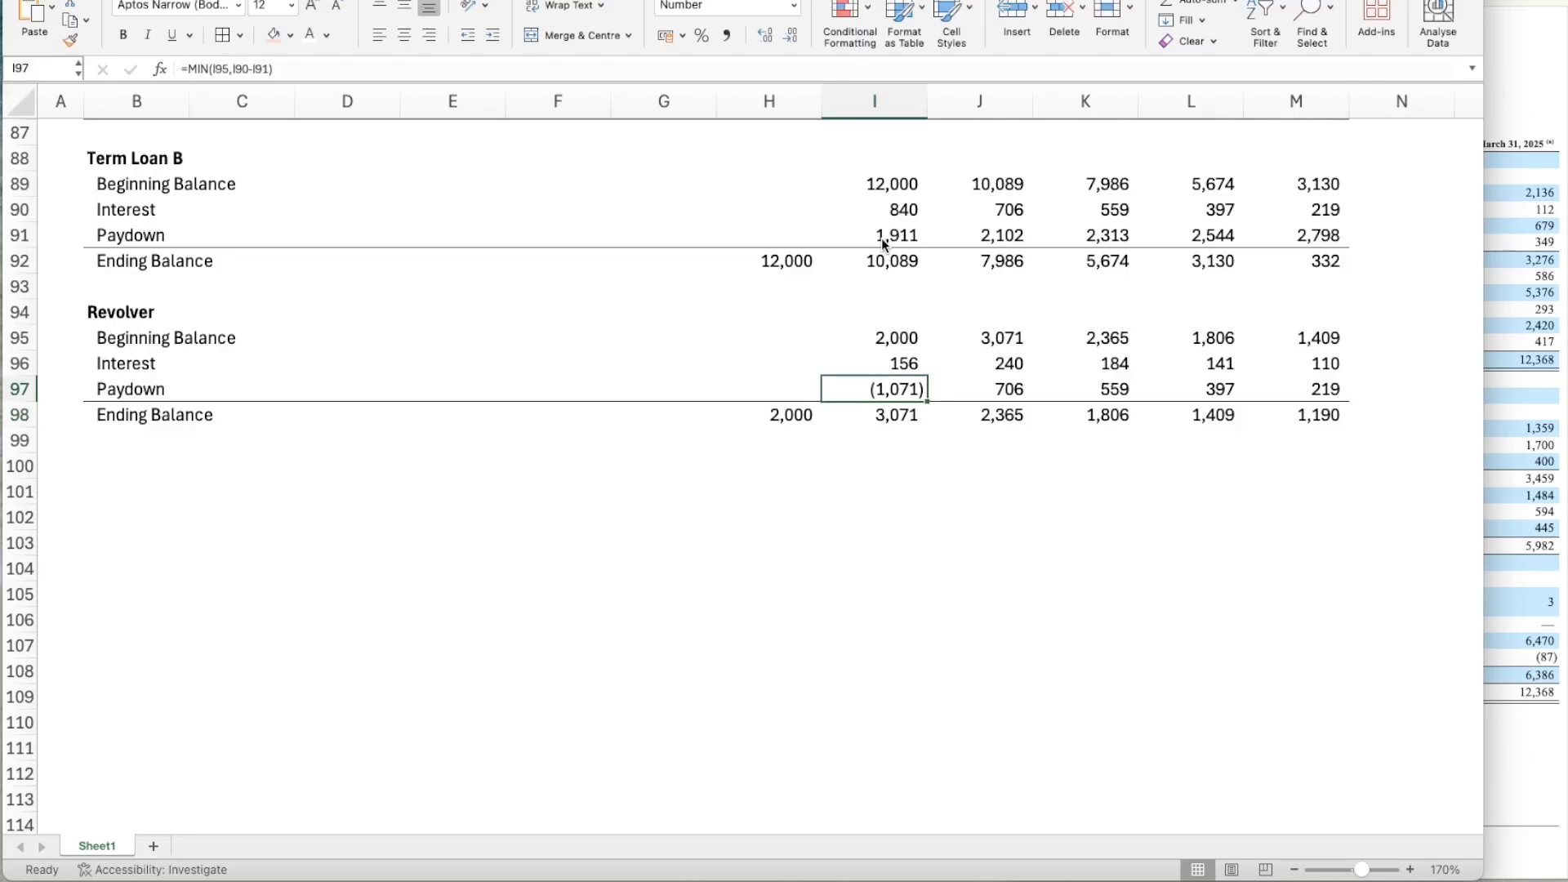
Copy the Revolver's Year 1 Paydown formula in I97 across to Years 2 through 5.
key(ctrl+c)
key(shift+Right)
key(shift+Right)
key(shift+Right)
key(shift+Right)
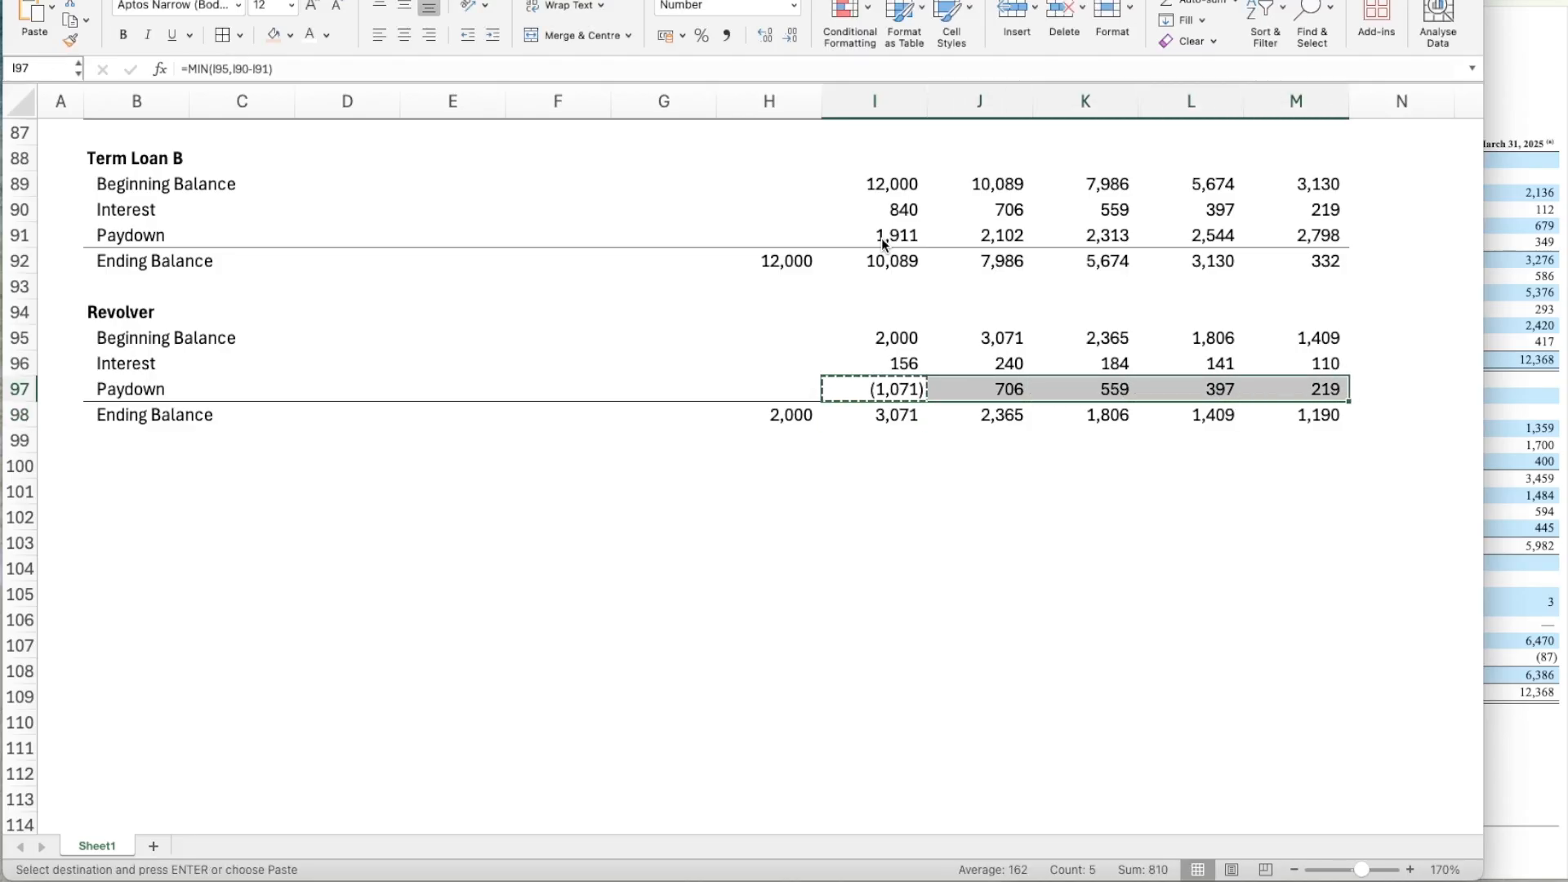
key(ctrl+v)
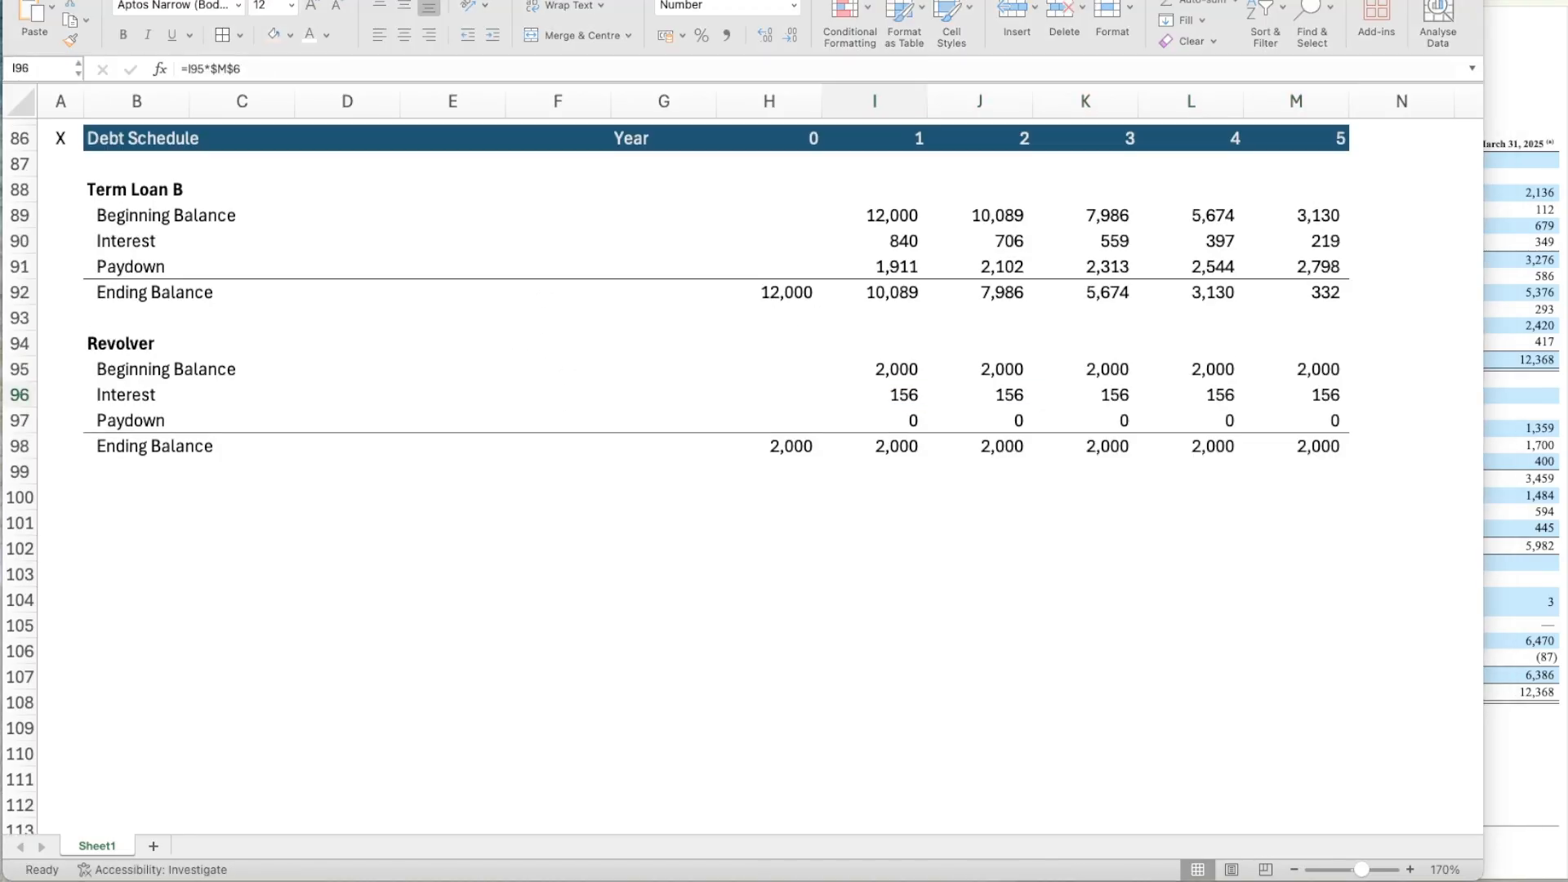
Re-enter the Revolver's Year 1 Interest in I96 as Beginning Balance times the Revolver rate, =I95*$M$6.
click(880, 395)
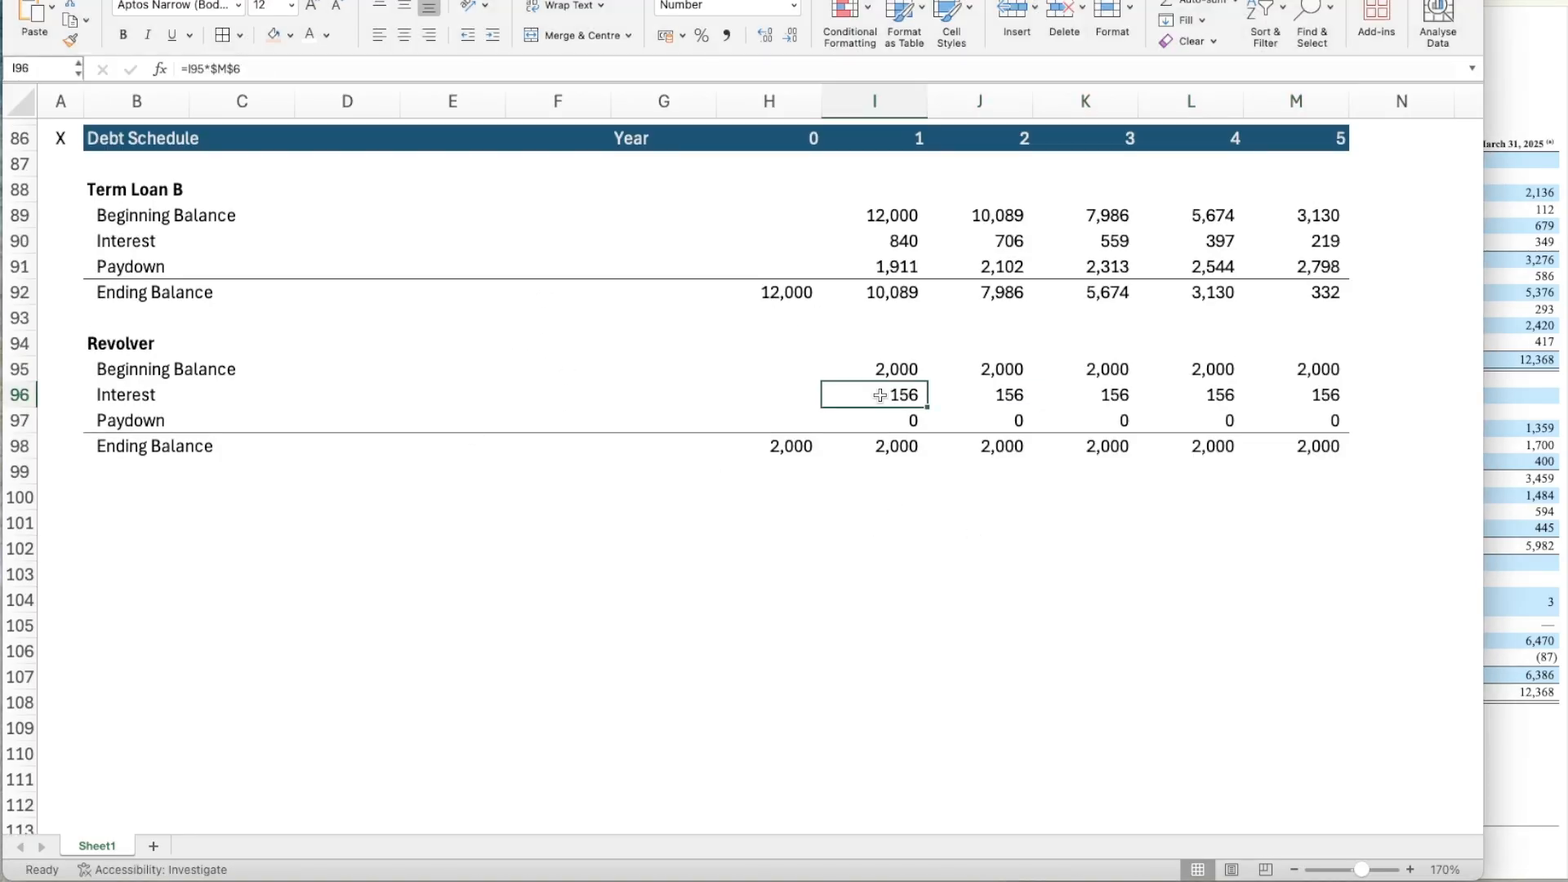
text(=)
key(Up)
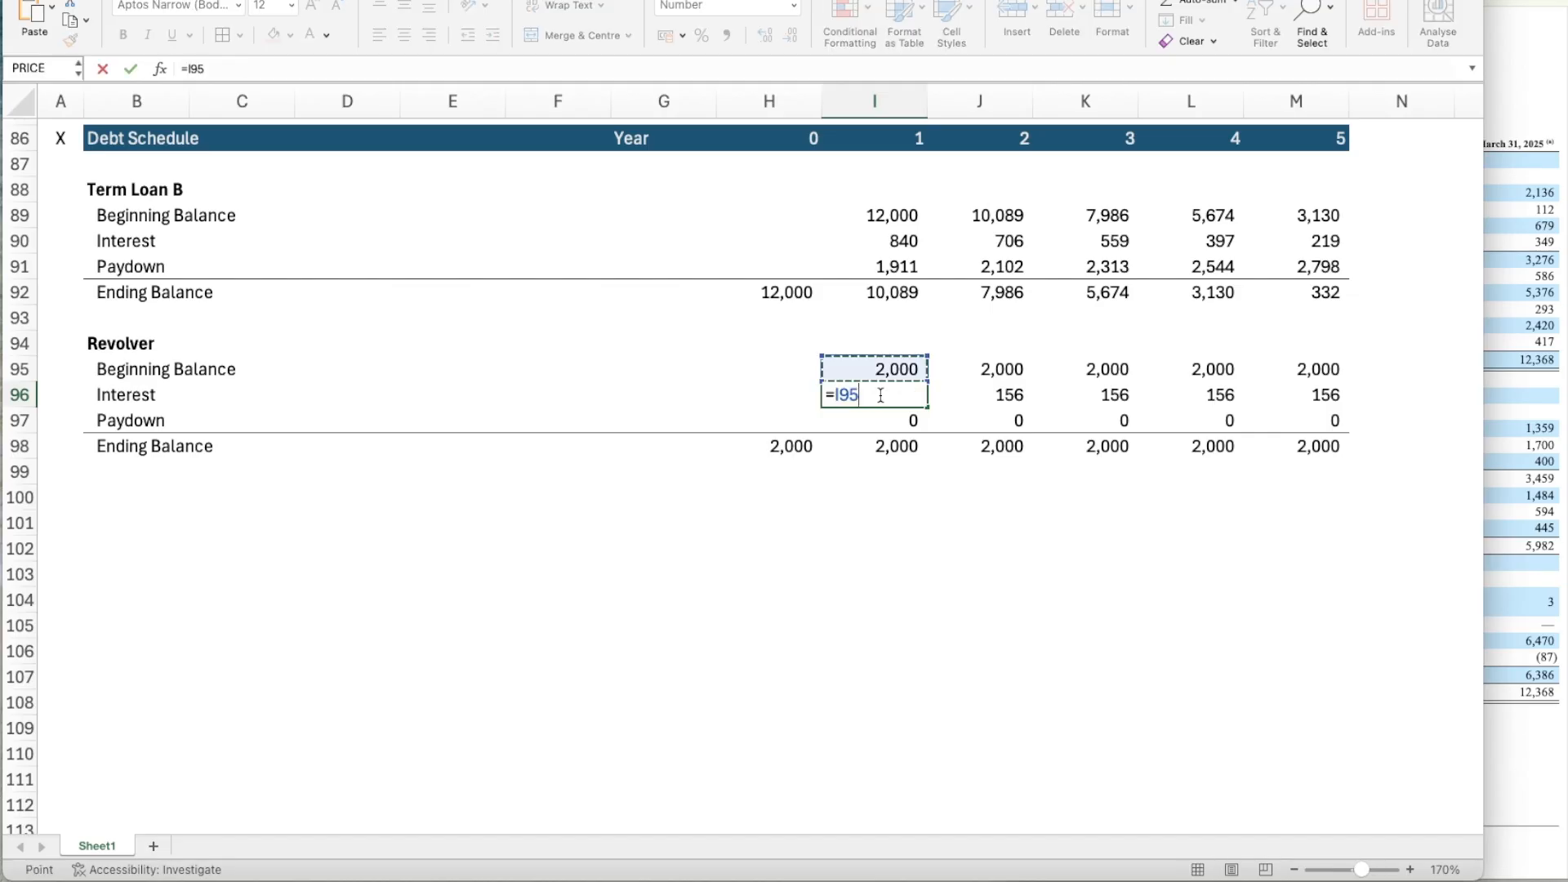
text(*$M$6)
key(Return)
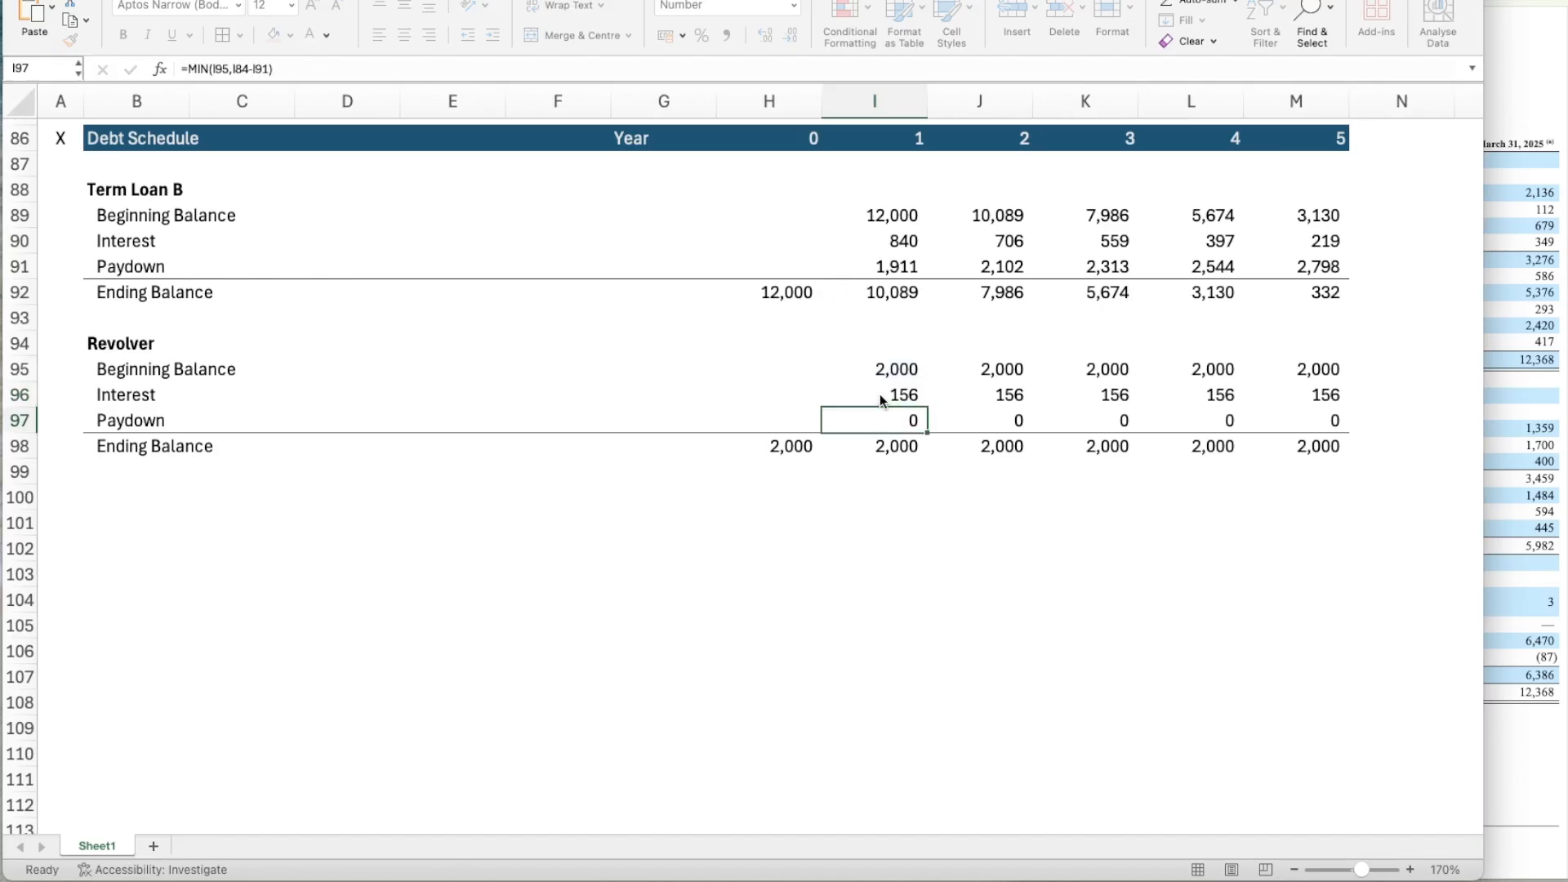
Copy the Revolver's Year 1 Interest formula in I96 across to Years 2 through 5.
key(Up)
key(ctrl+c)
key(shift+Right)
key(shift+Right)
key(shift+Right)
key(shift+Right)
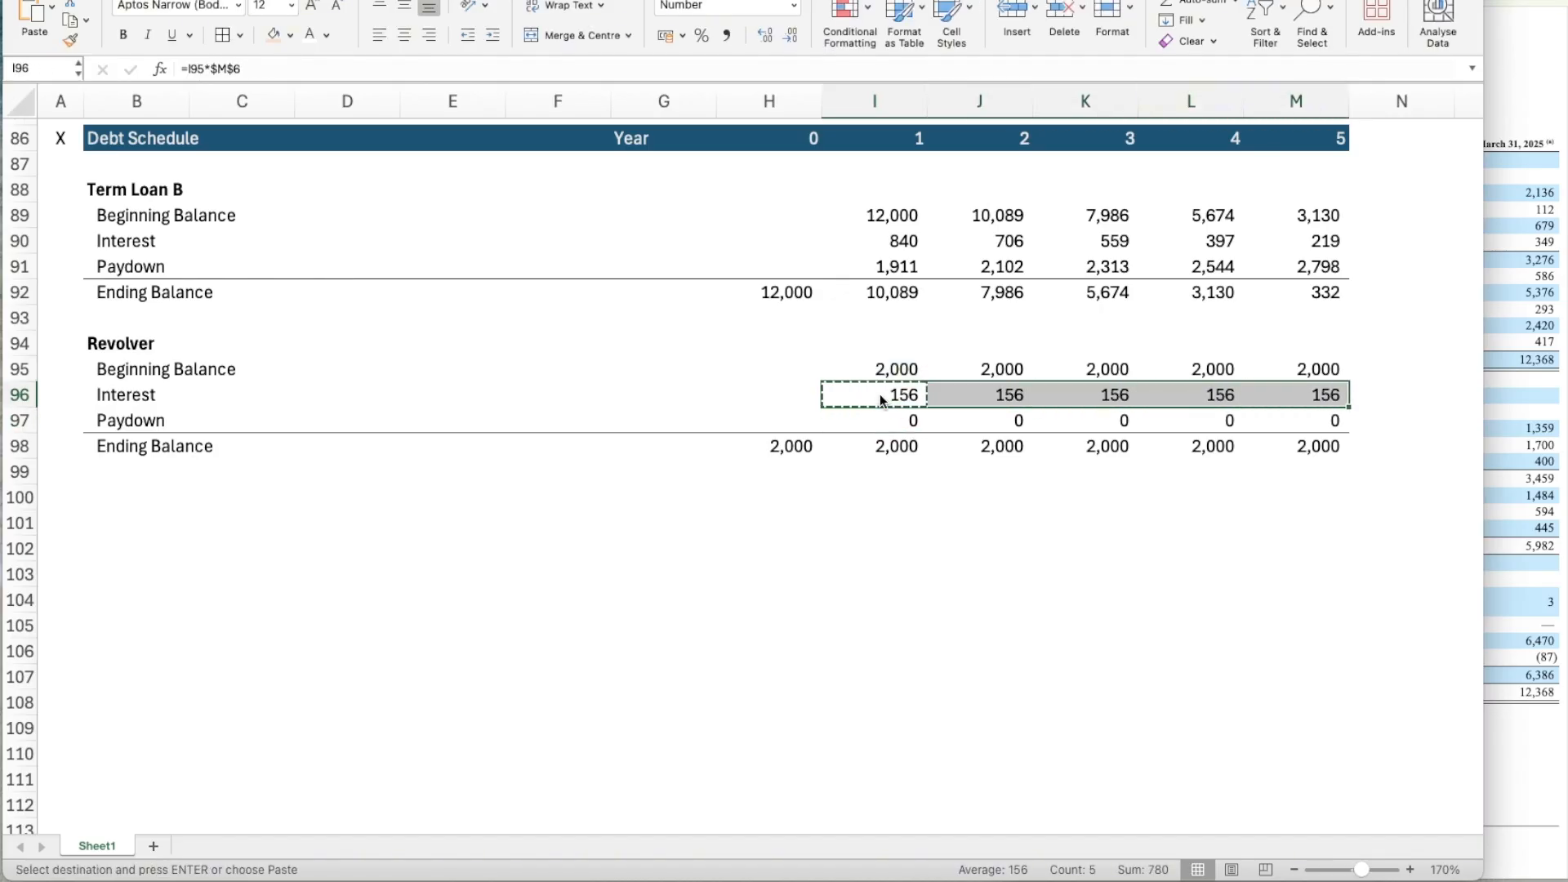
key(ctrl+v)
Re-enter the Revolver's Year 1 Paydown in I97 as =MIN(I95,I84-I91), using Leveraged Free Cash Flow less the Term Loan B Paydown.
key(Down)
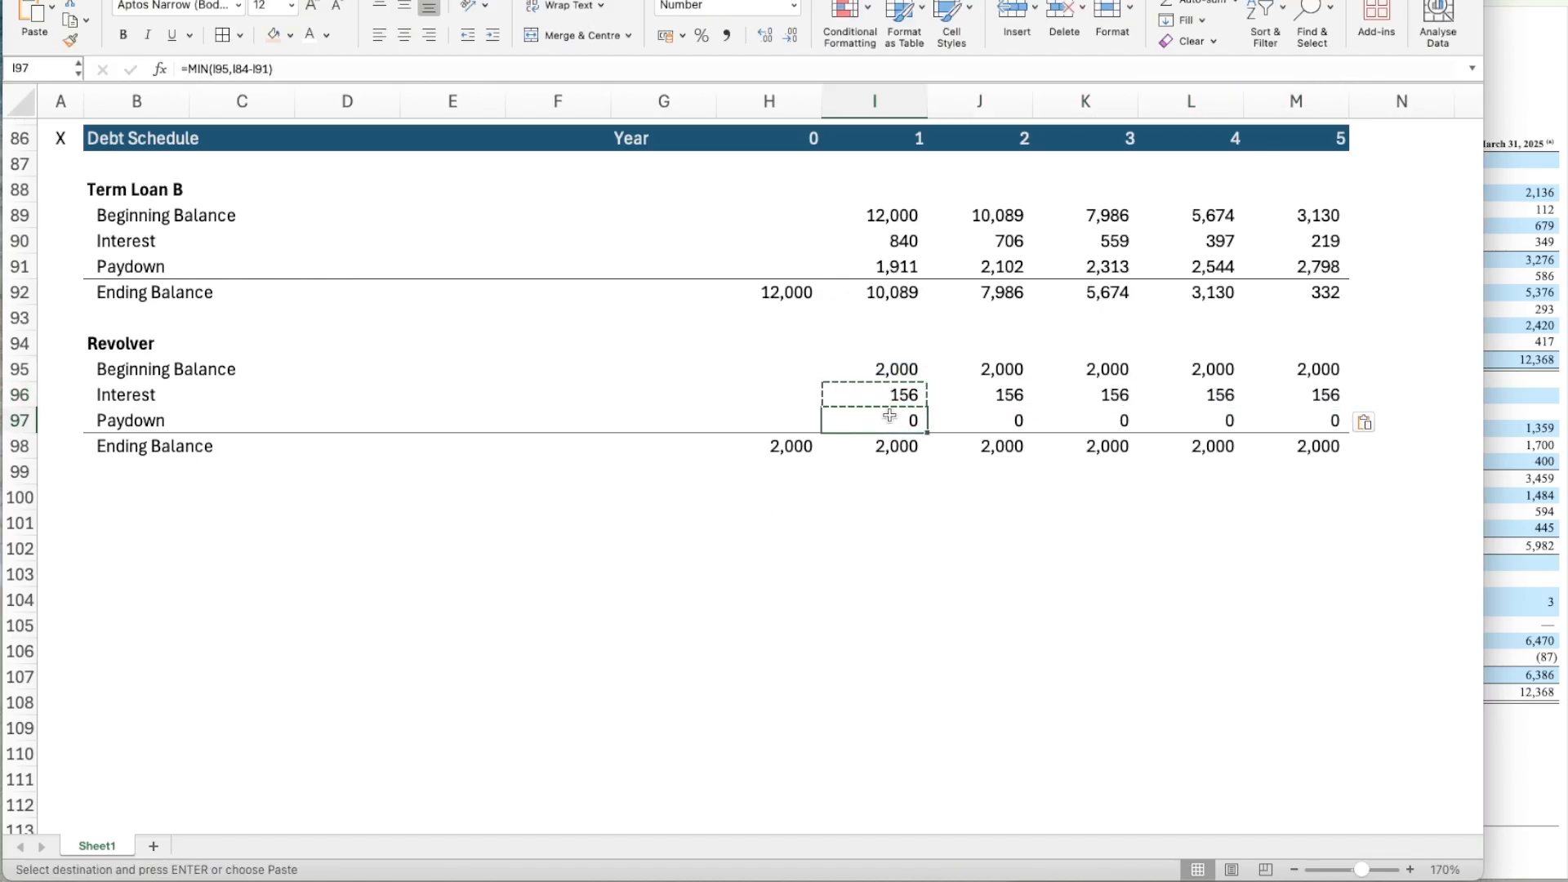
key(F2)
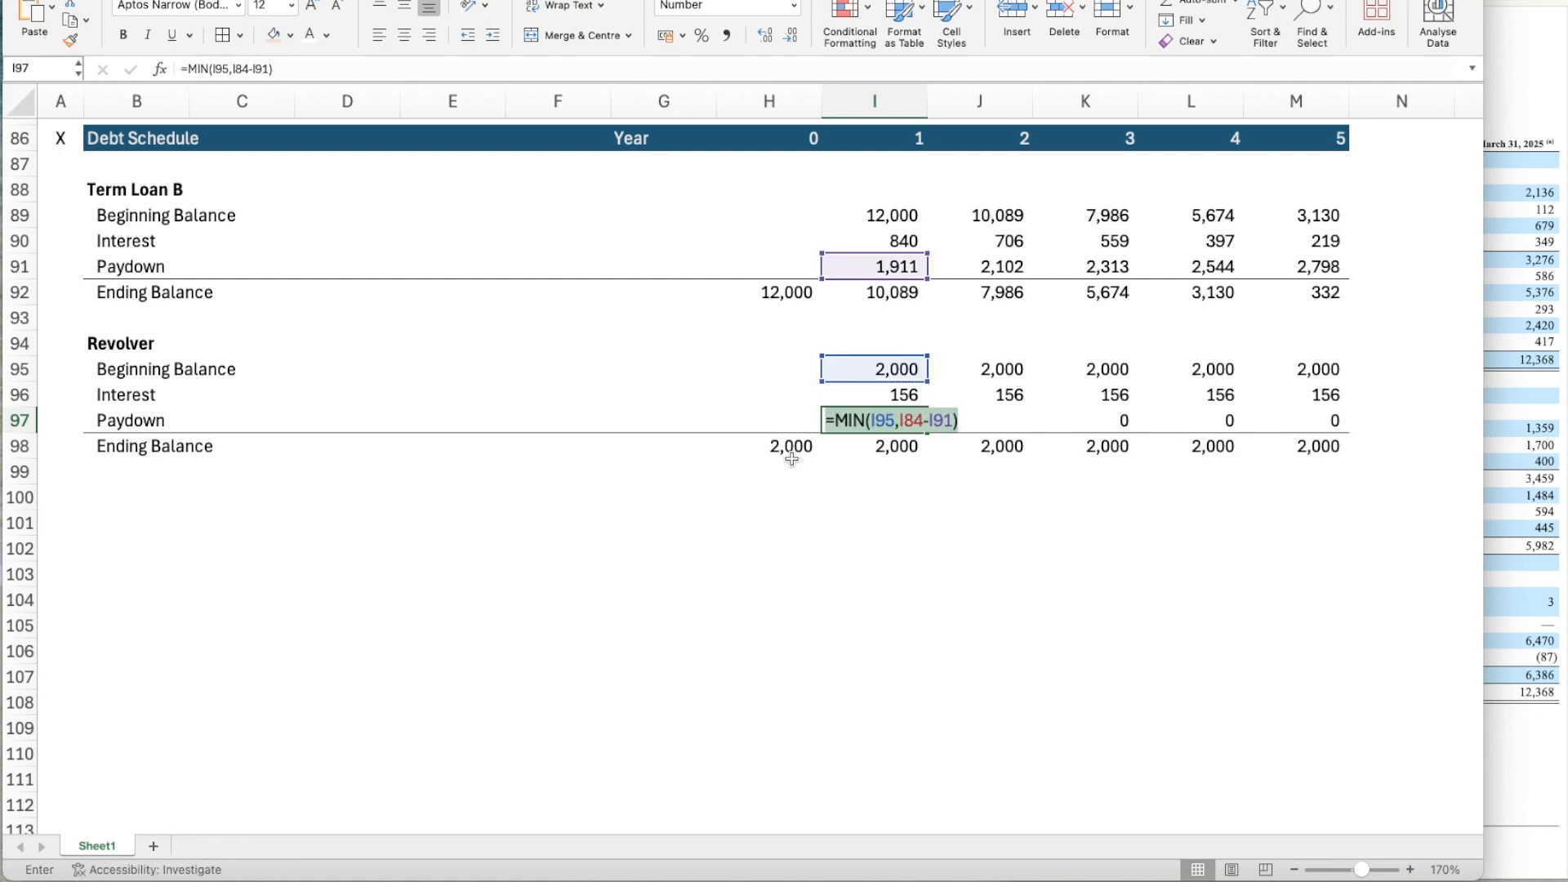
key(Escape)
text(=MIN()
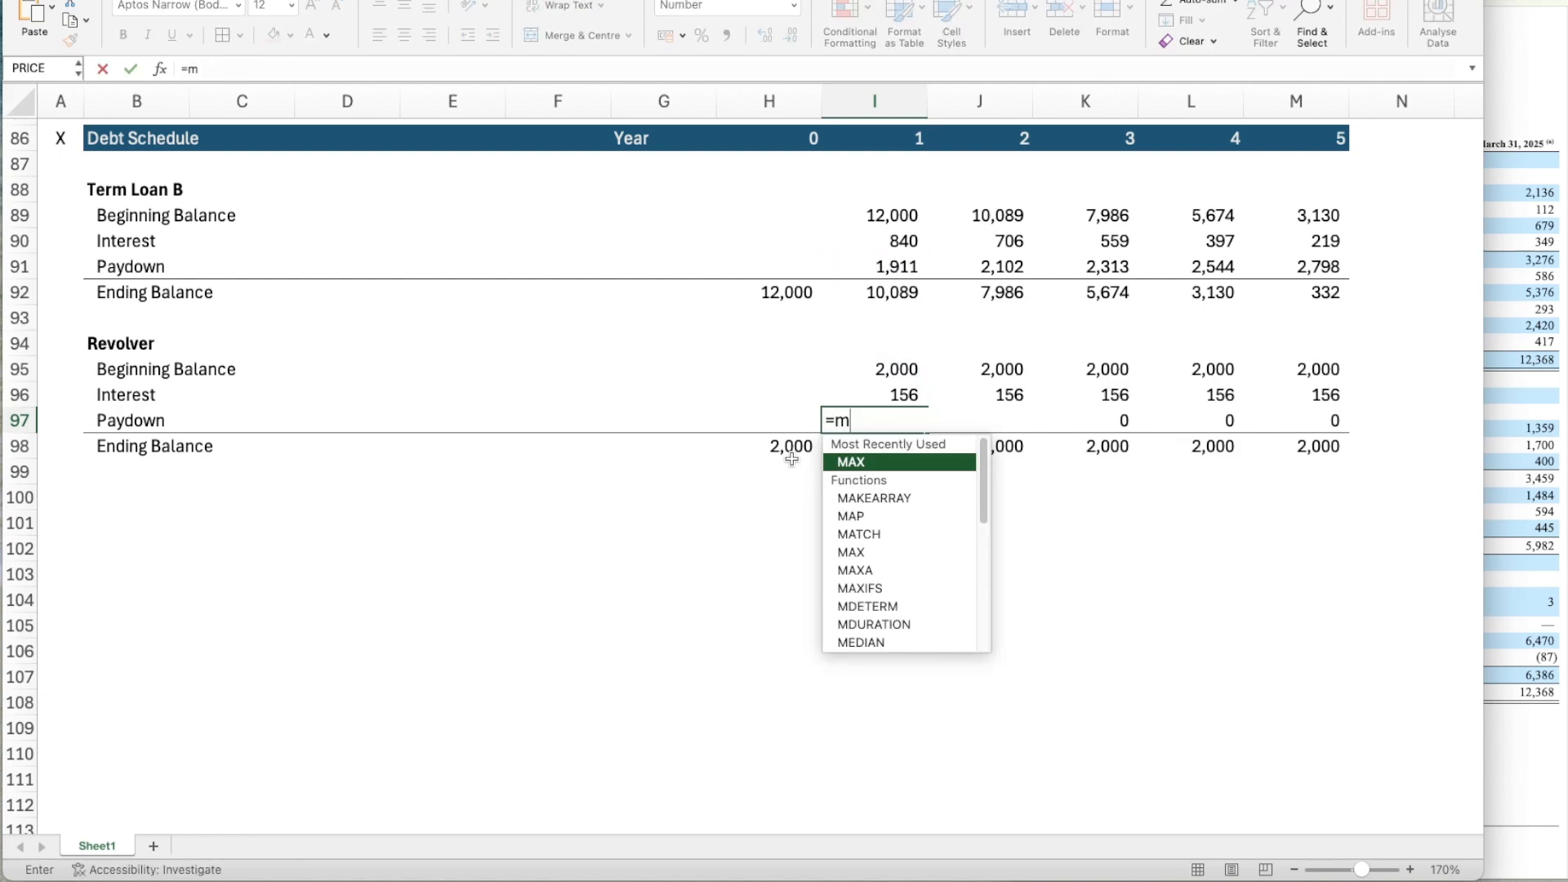
key(Up)
key(Up)
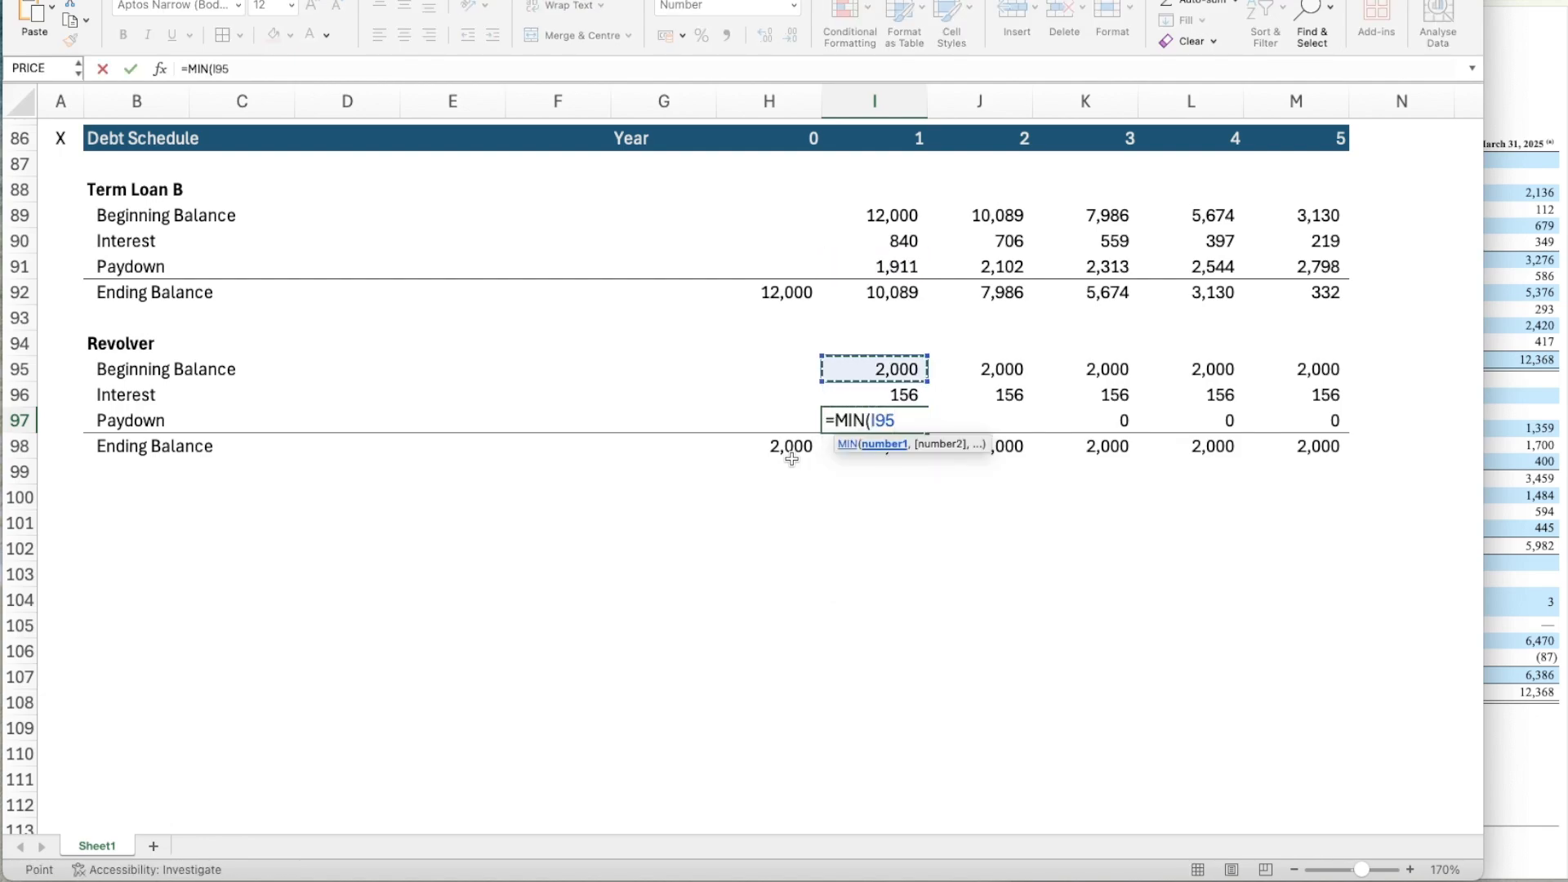
text(,)
key(Up)
key(Up)
key(Up)
key(Up)
key(Up)
scroll(791, 459, up, 3)
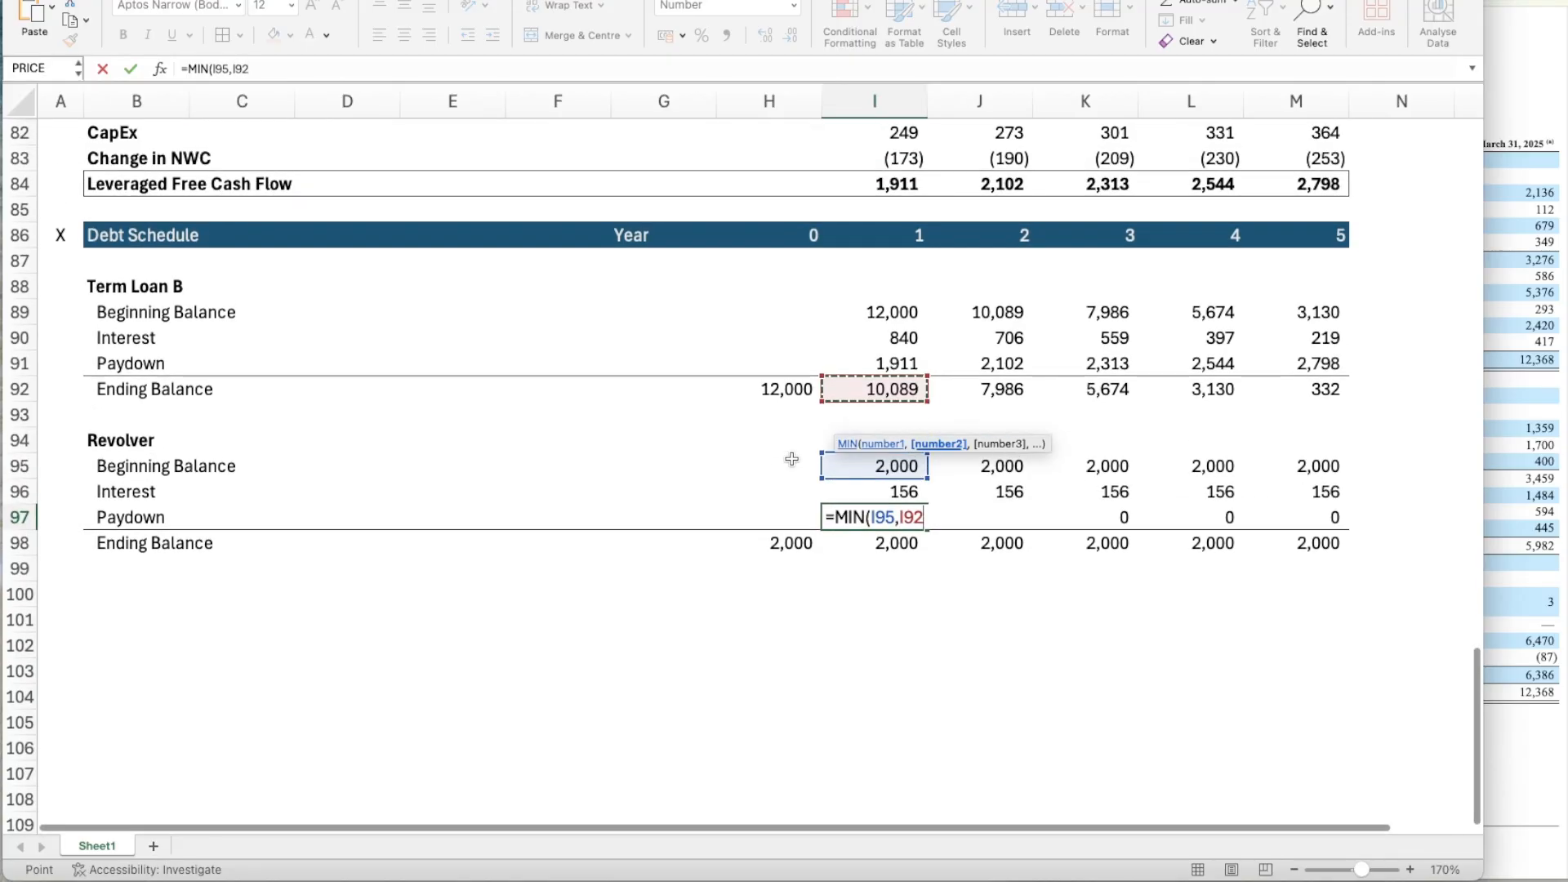
key(Up)
key(Up)
key(Up)
key(Up)
key(Up)
key(Up)
key(Up)
key(Up)
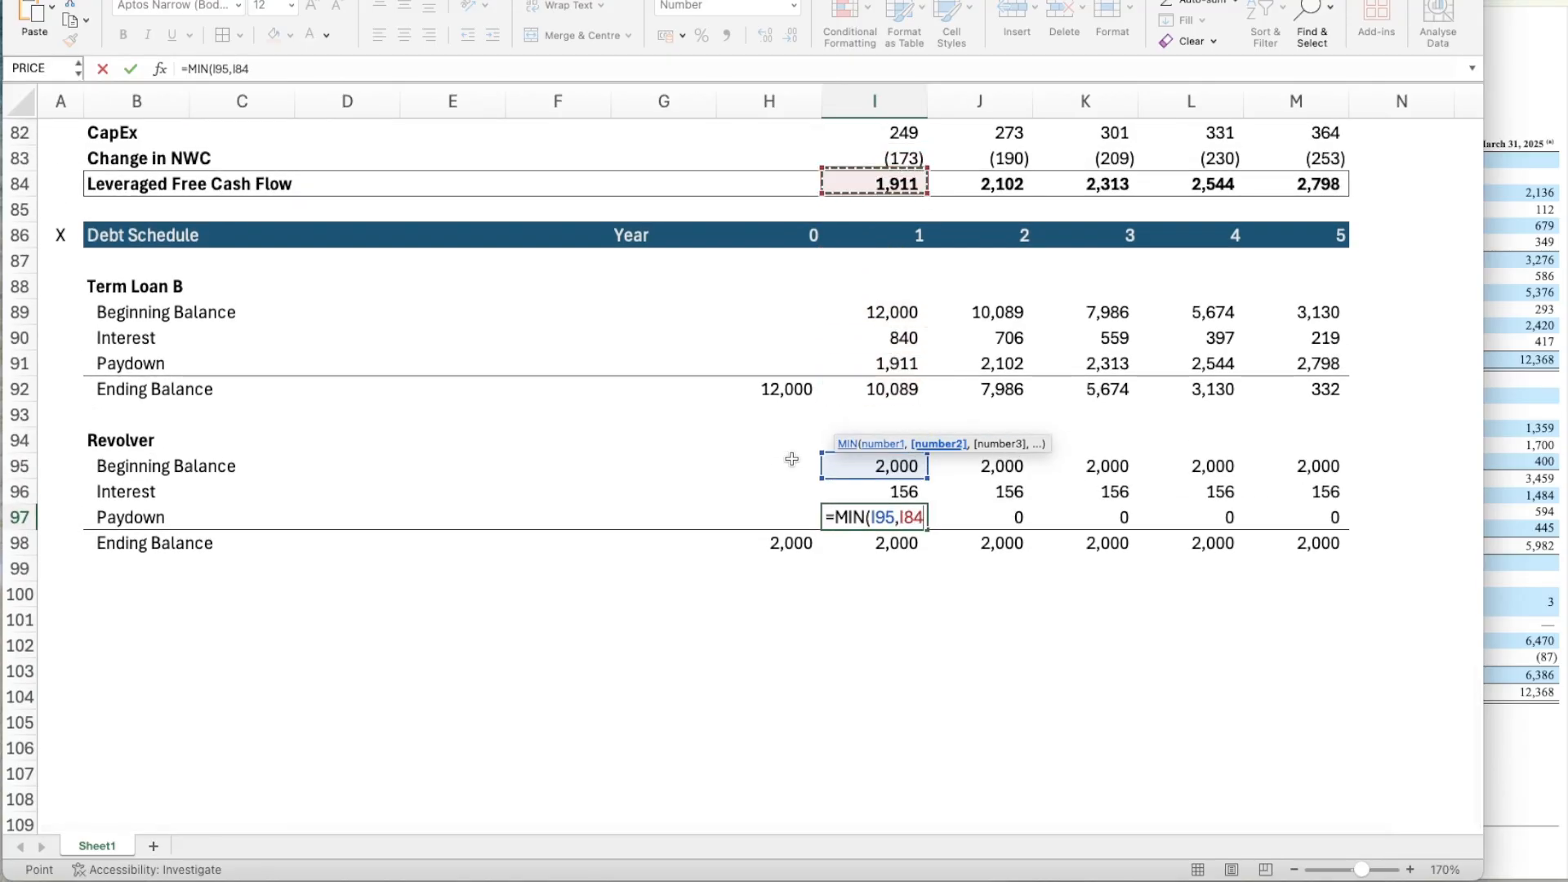
text(-)
key(Up)
key(Up)
key(Up)
key(Up)
key(Up)
key(Up)
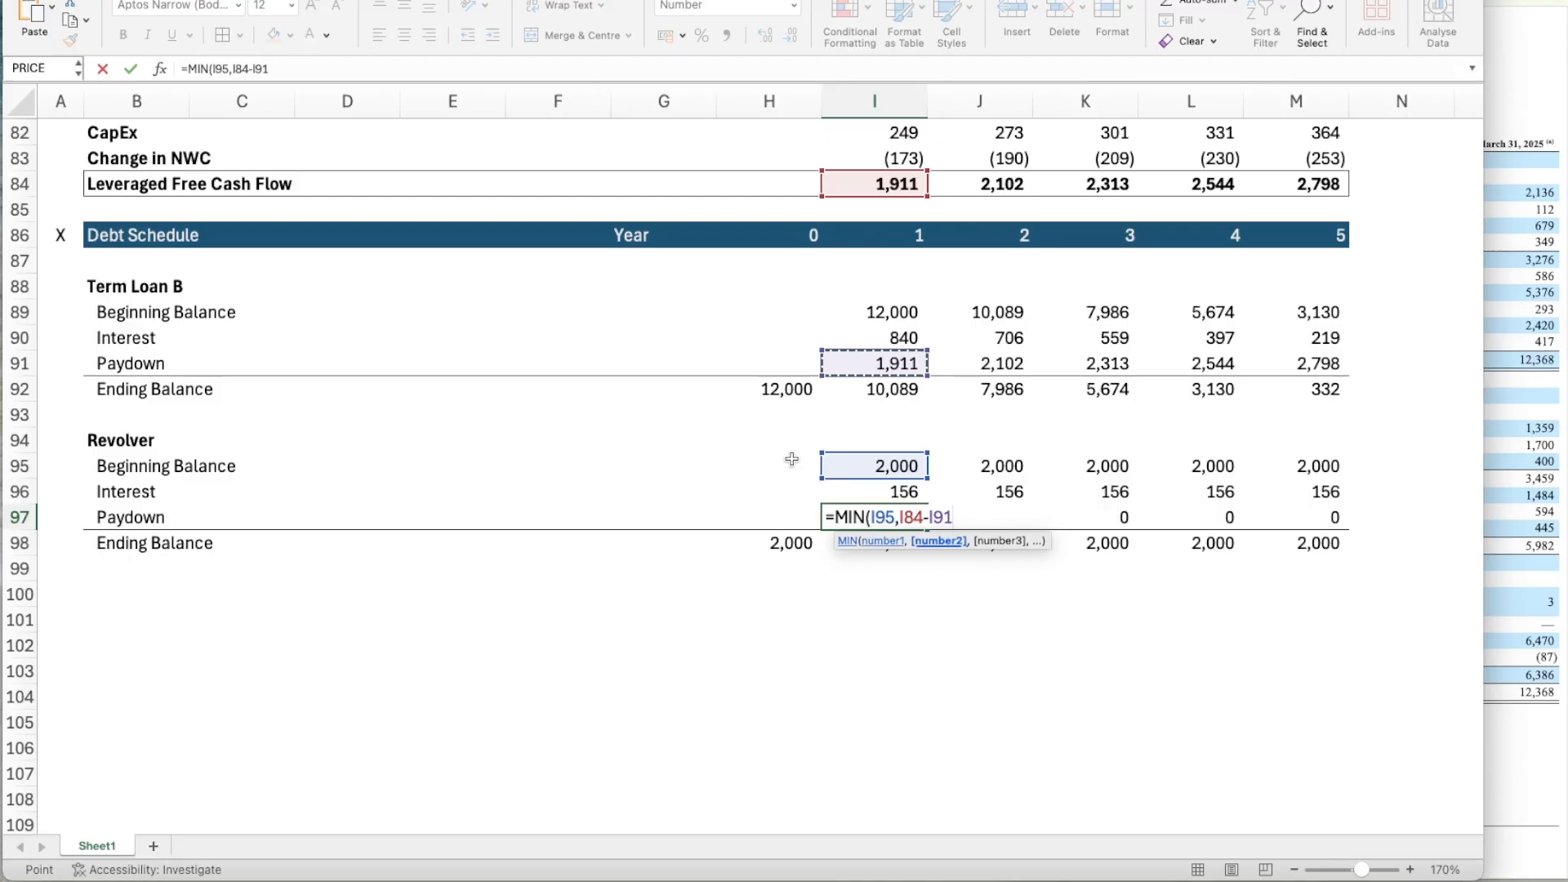
key(ctrl+Return)
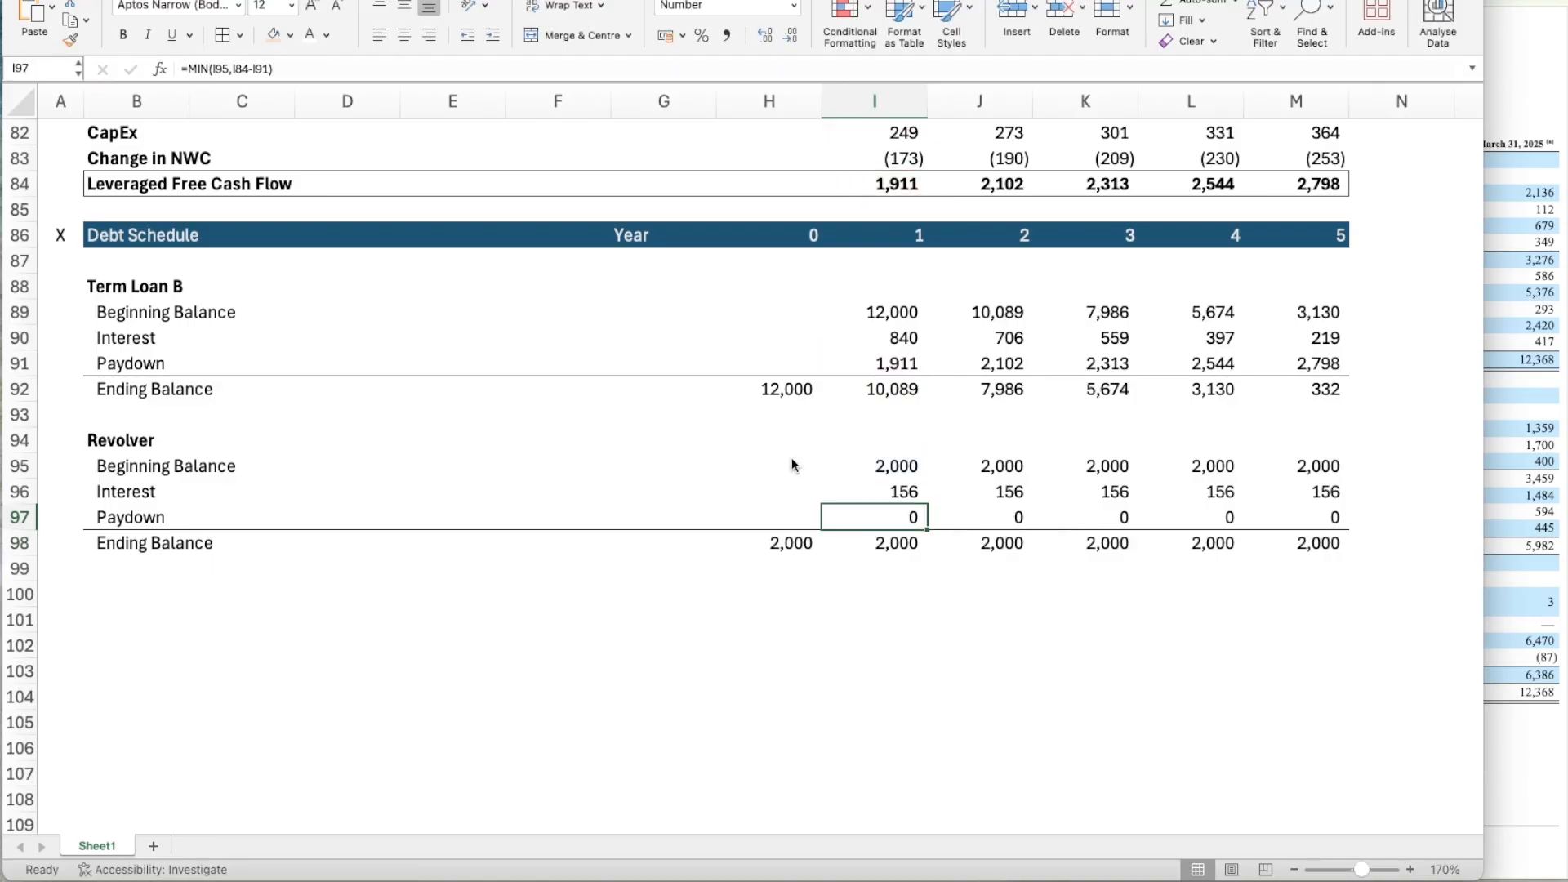
Copy the re-entered Revolver Paydown formula in I97 across to Years 2 through 5.
key(ctrl+c)
key(shift+Right)
key(shift+Right)
key(shift+Right)
key(shift+Right)
key(ctrl+v)
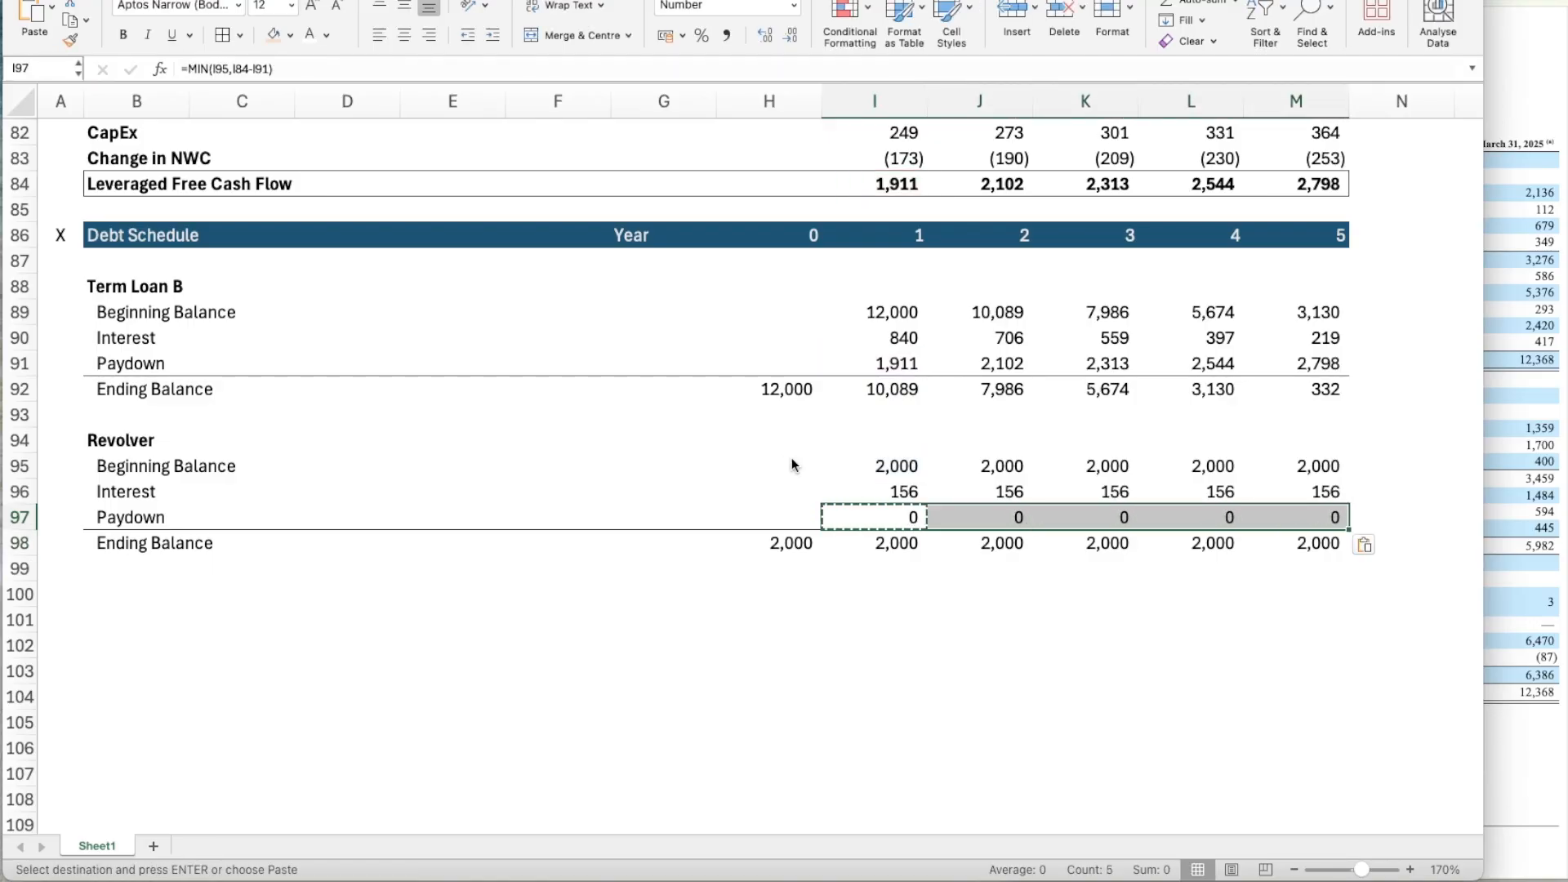
scroll(659, 747, down, 2)
key(Down)
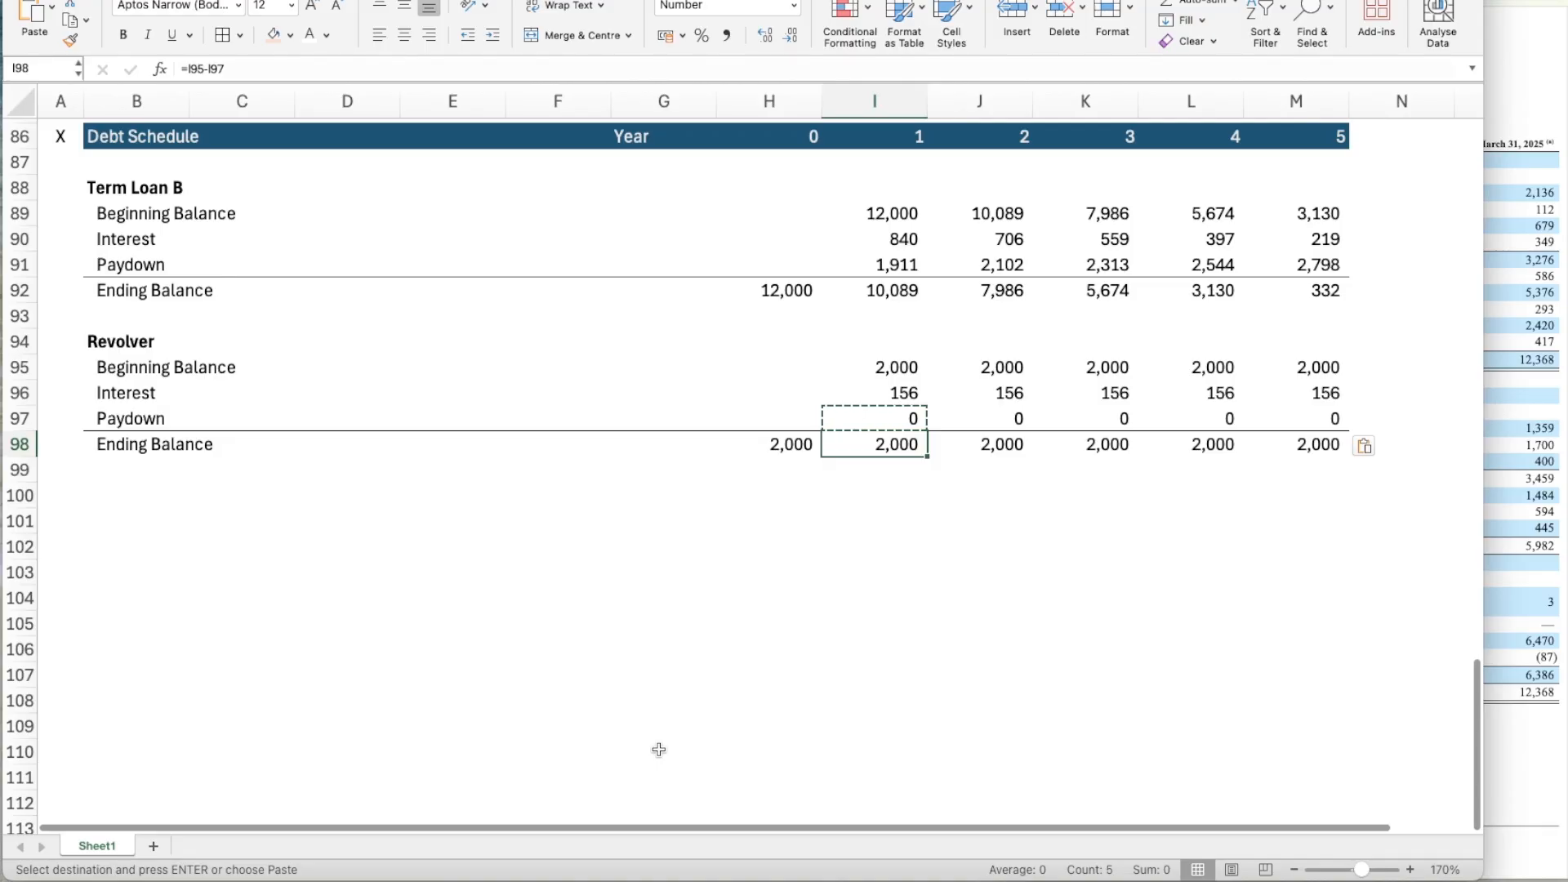
key(Escape)
Duplicate the whole Revolver block, B94 through M98, into the rows starting at B100.
key(Down)
key(Down)
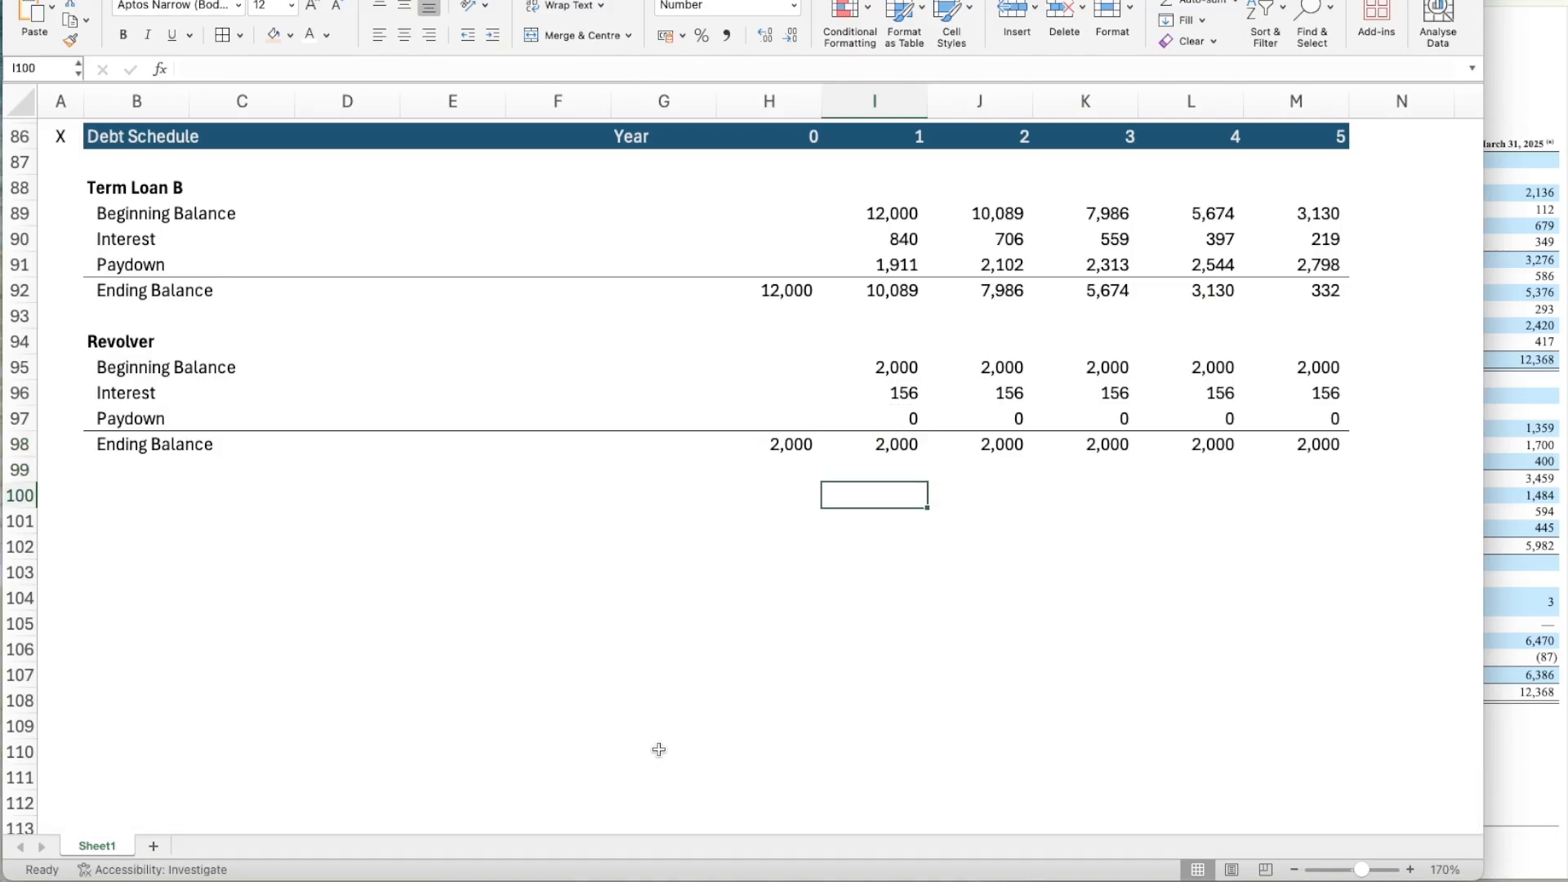
key(Left)
key(Left)
key(Left)
key(Left)
key(Left)
key(Left)
key(Left)
key(Up)
key(Up)
key(Up)
key(Up)
key(Up)
key(Up)
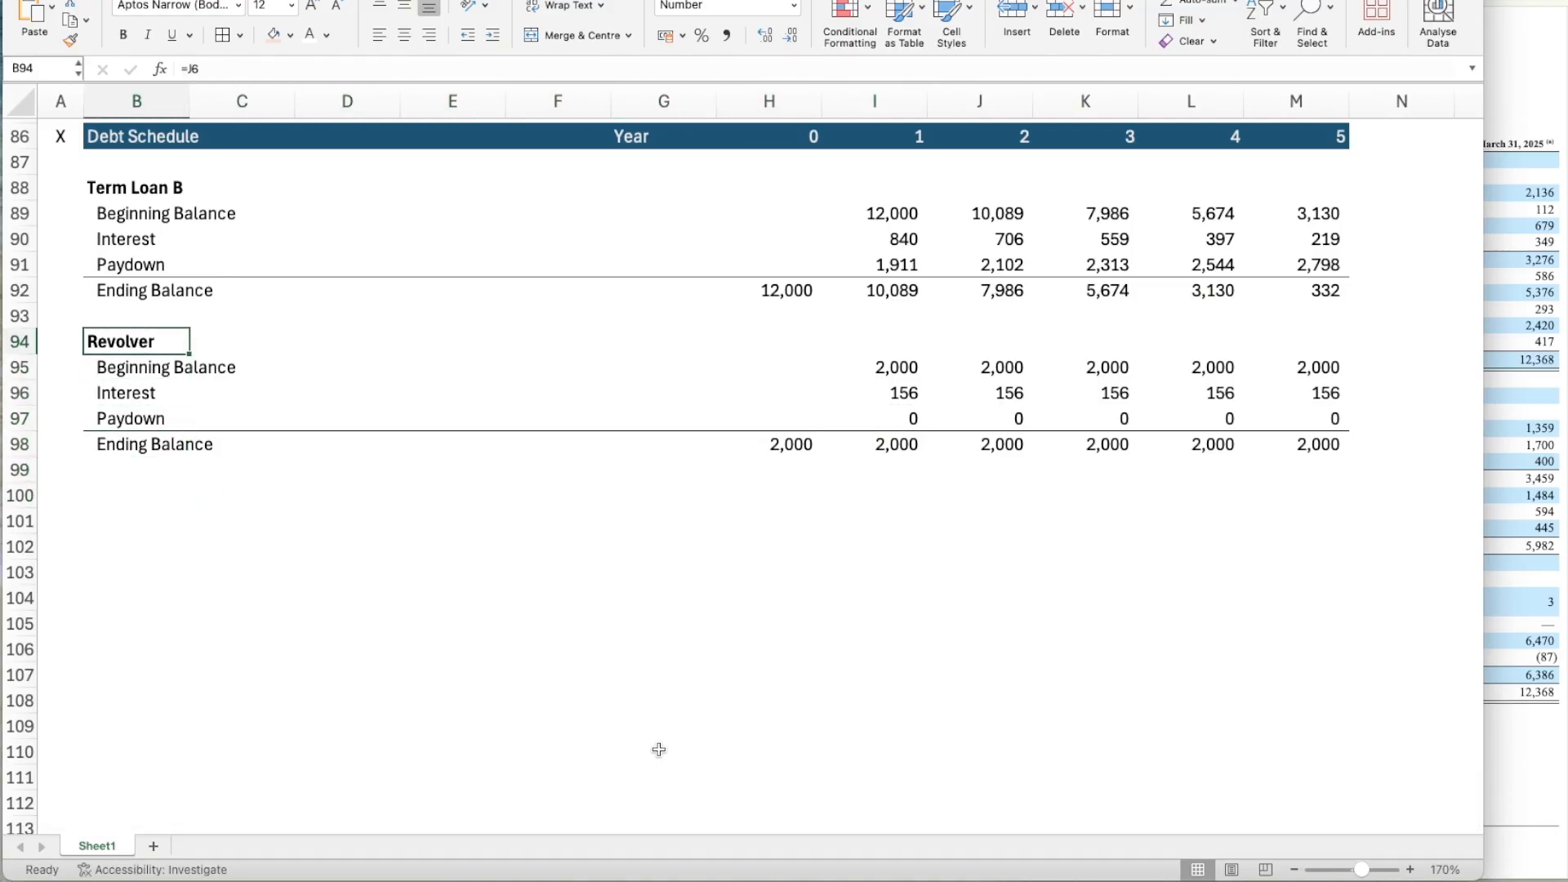
key(Right)
key(Right)
key(Up)
key(Up)
key(Up)
key(Down)
key(Down)
key(Down)
key(Left)
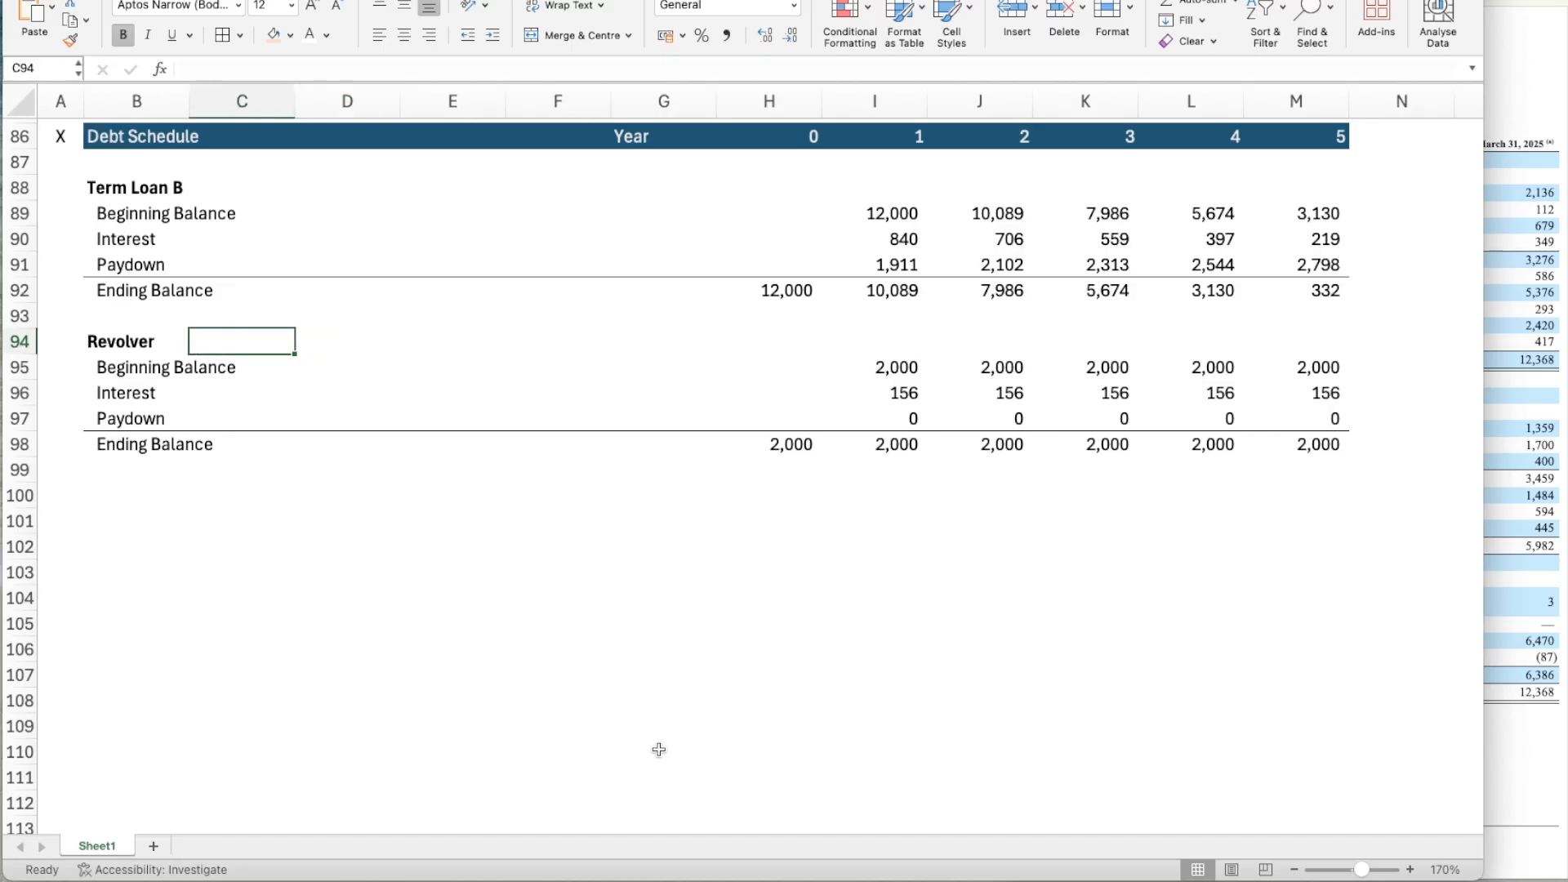
key(Down)
key(Down)
key(Left)
key(Up)
key(Up)
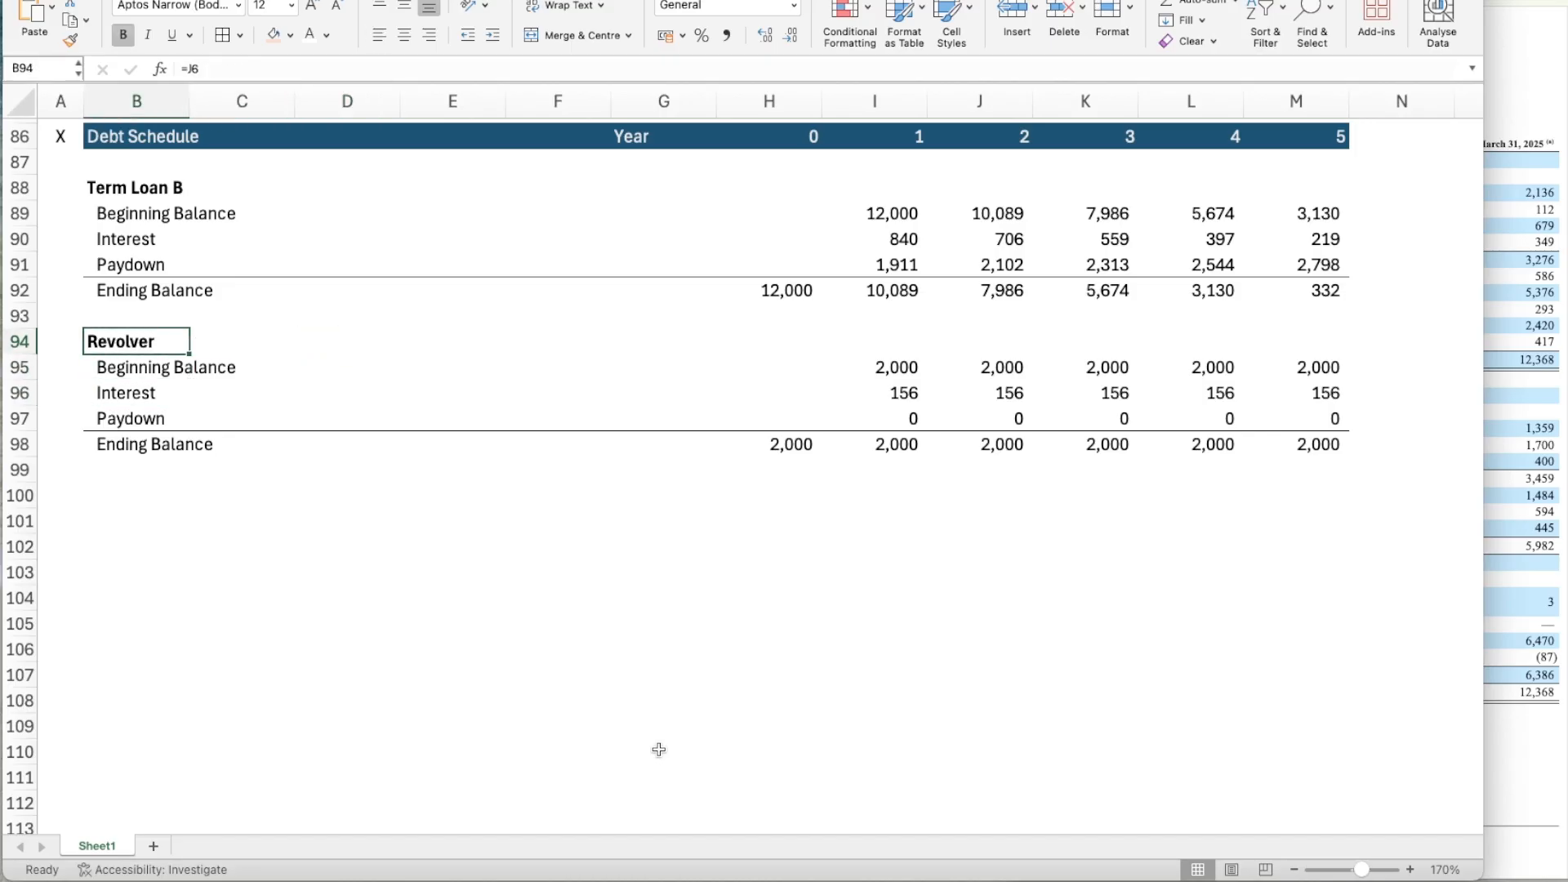
key(shift+Down)
key(shift+Down)
key(shift+Down)
key(shift+Down)
key(shift+Right)
key(shift+Right)
key(shift+Right)
key(shift+Right)
key(shift+Right)
key(shift+Right)
key(shift+Right)
key(shift+Right)
key(shift+Right)
key(shift+Right)
key(shift+Right)
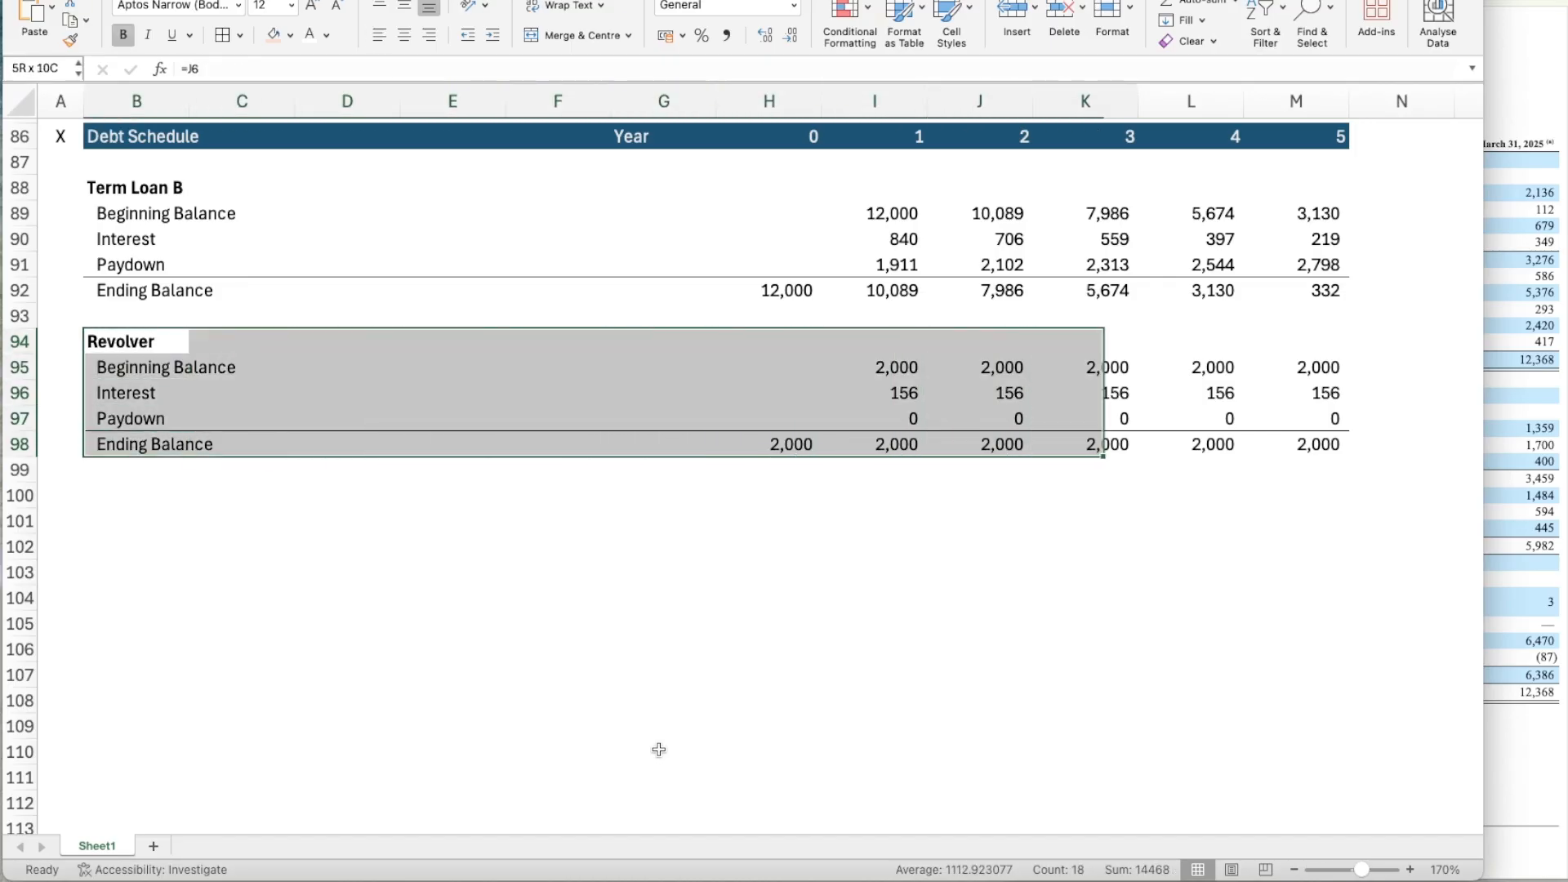
key(ctrl+c)
key(Down)
key(Down)
key(Down)
key(Down)
key(Down)
key(Down)
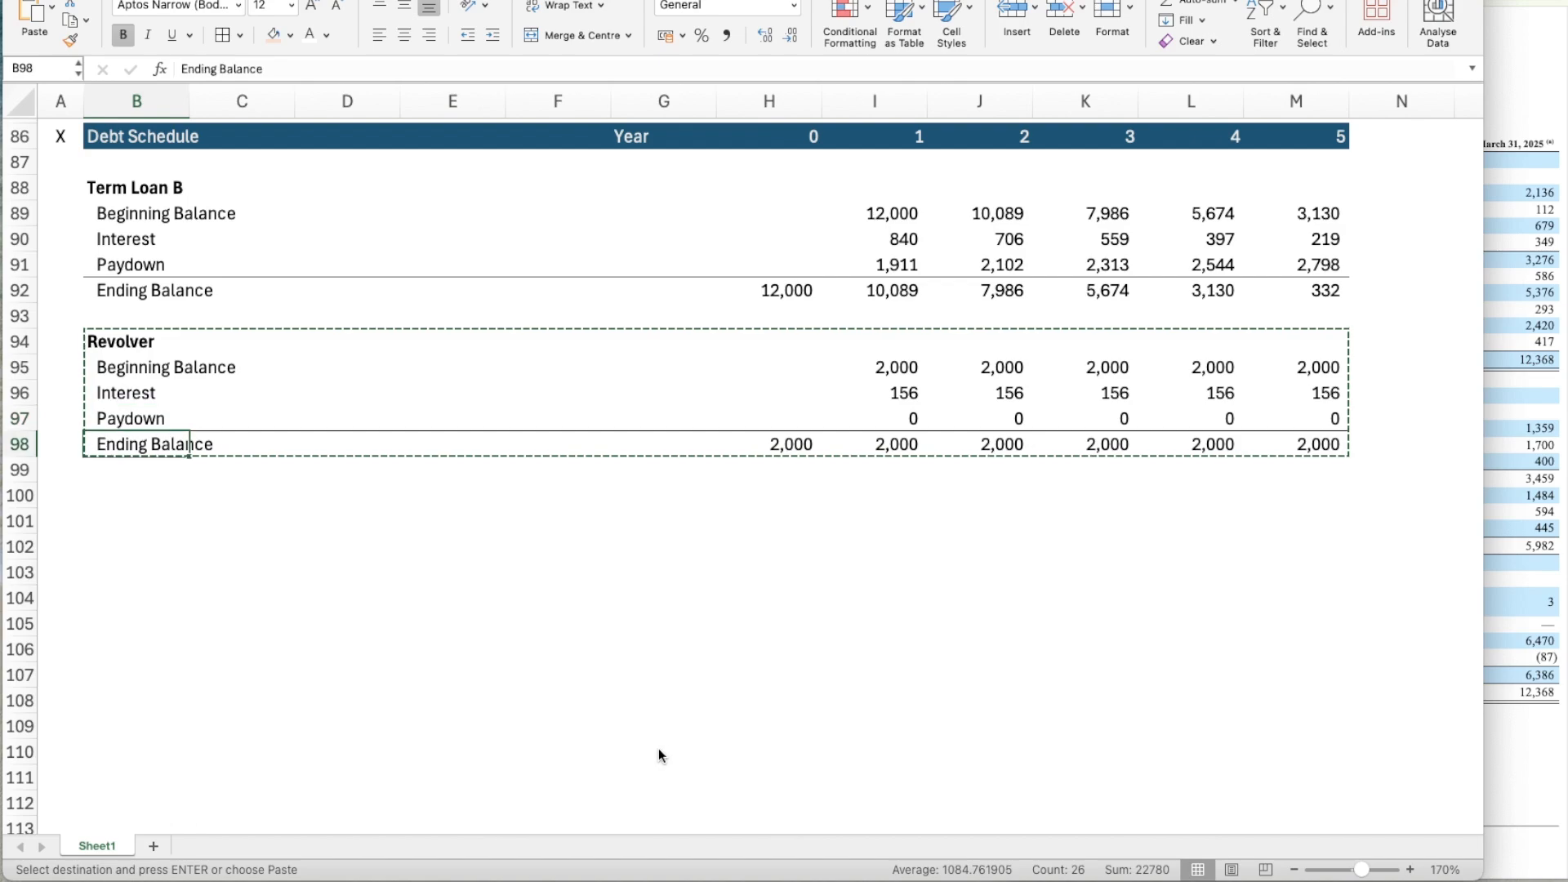
key(ctrl+v)
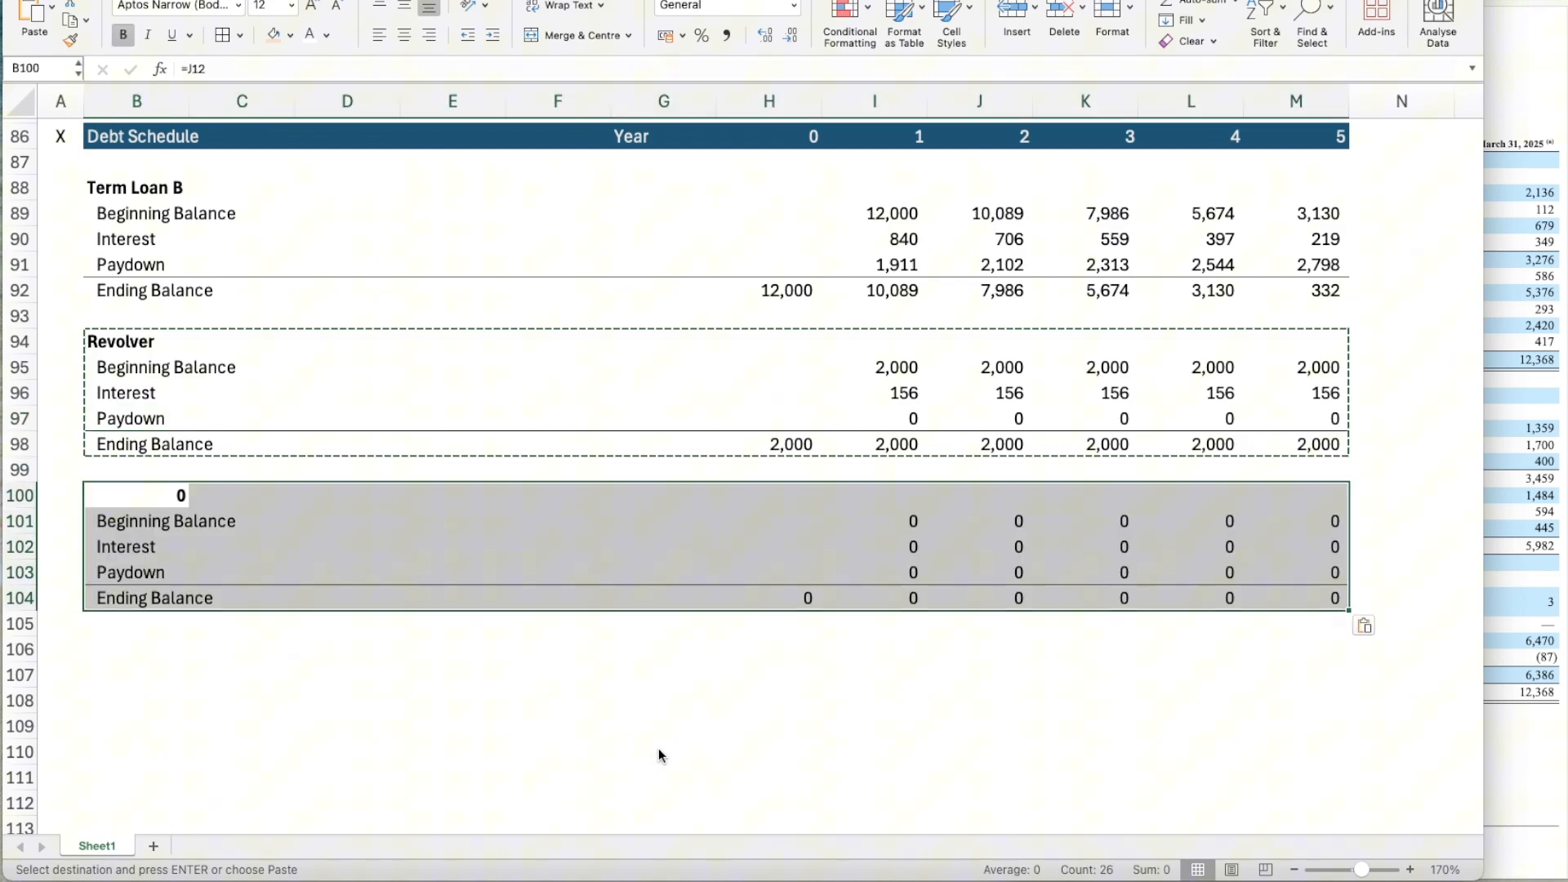
Link the duplicated block's heading in B100 to the High Yield Bonds label in the Capital Structure table, =J7.
click(408, 629)
click(139, 485)
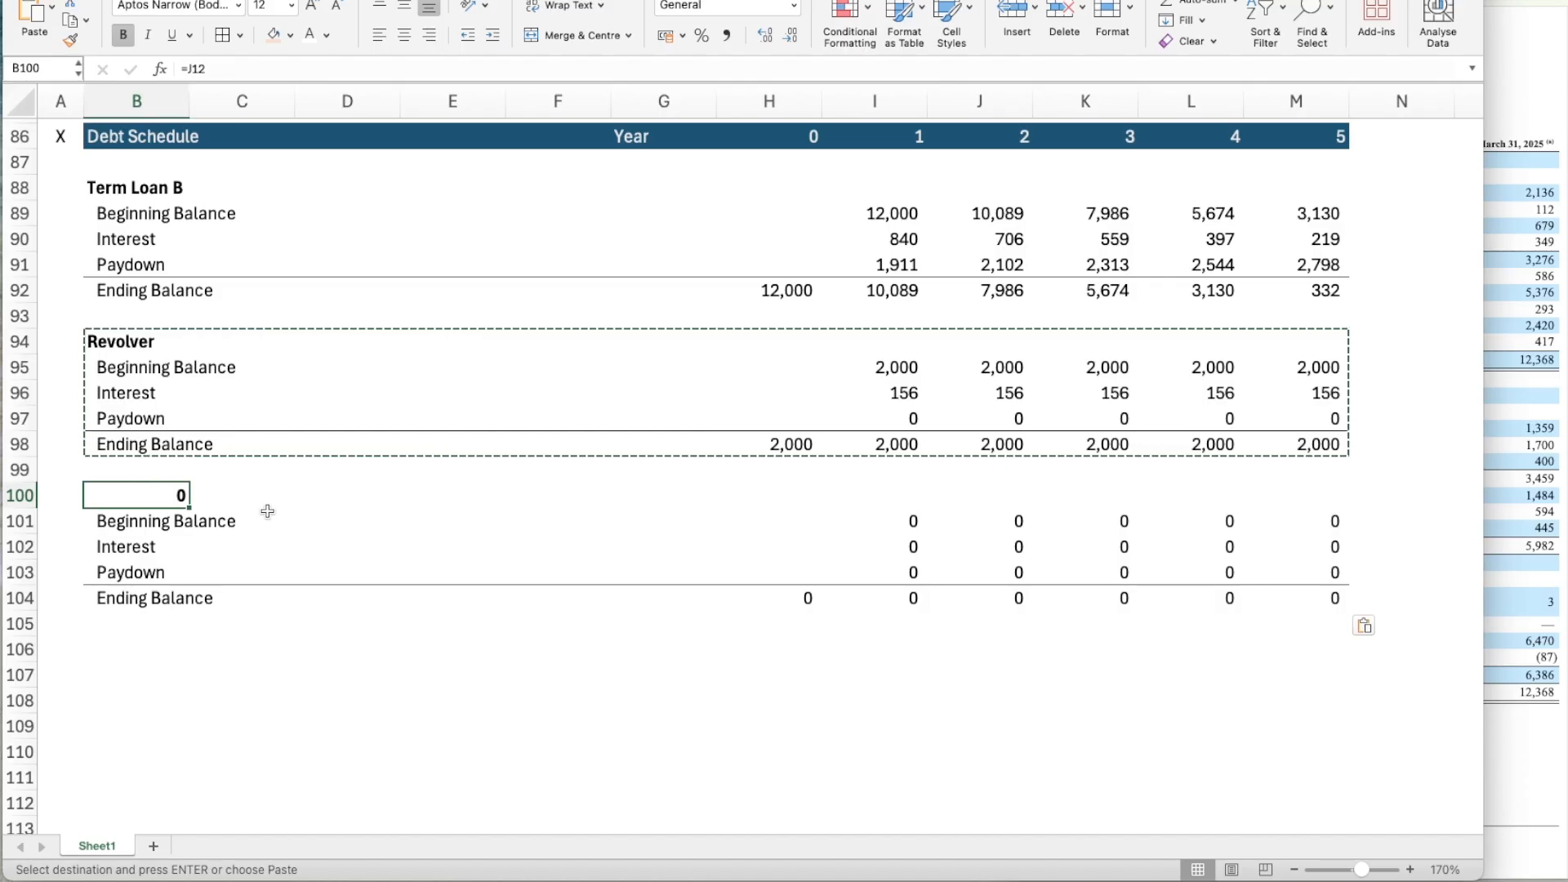
text(=)
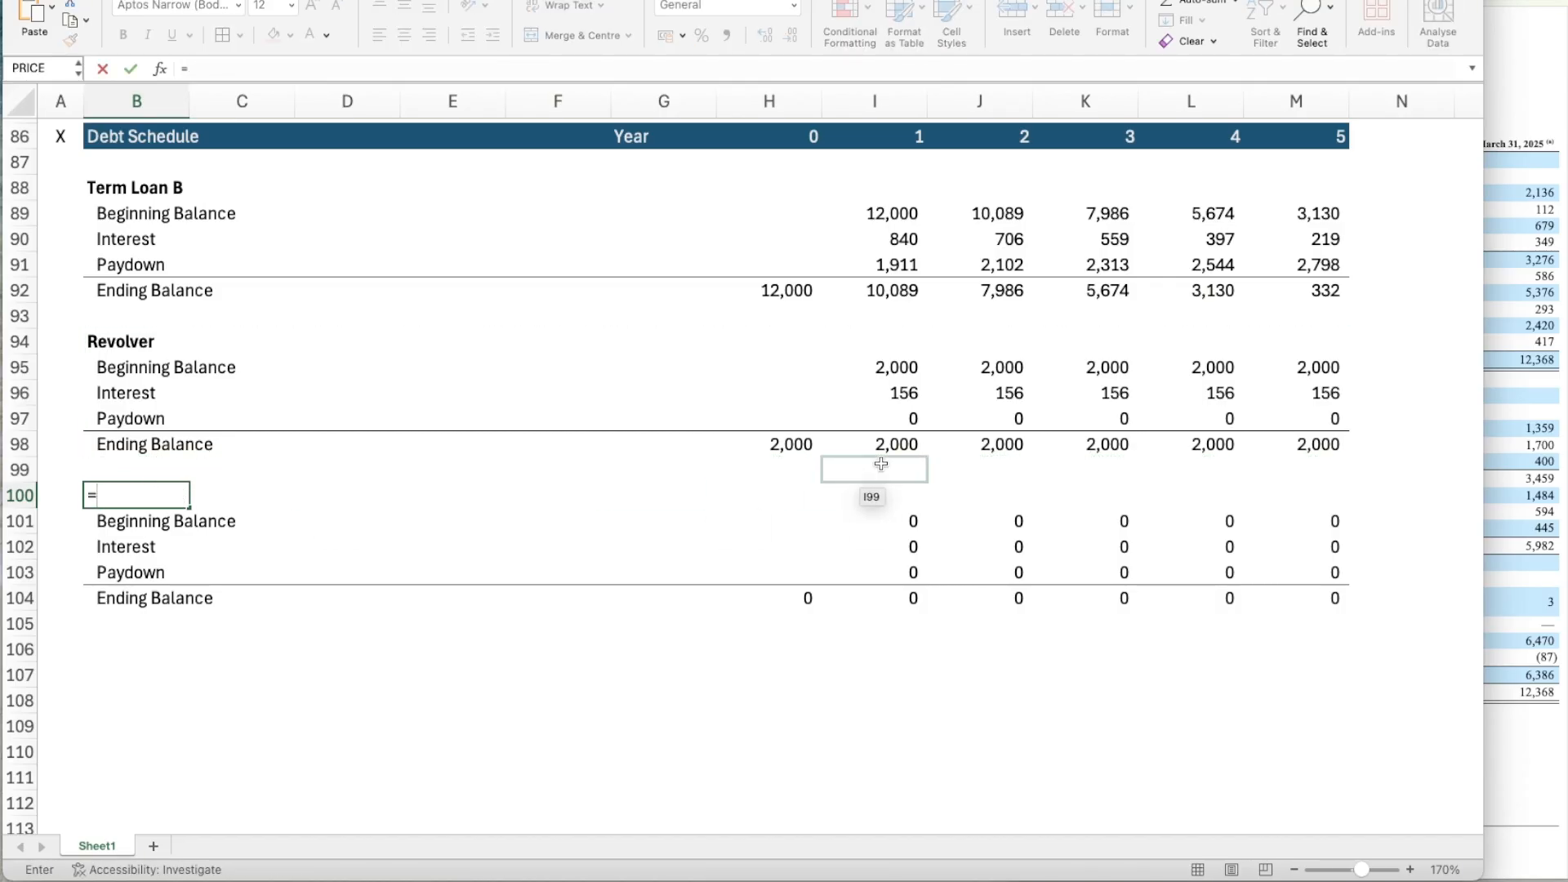
scroll(1194, 387, up, 15)
scroll(1194, 387, up, 13)
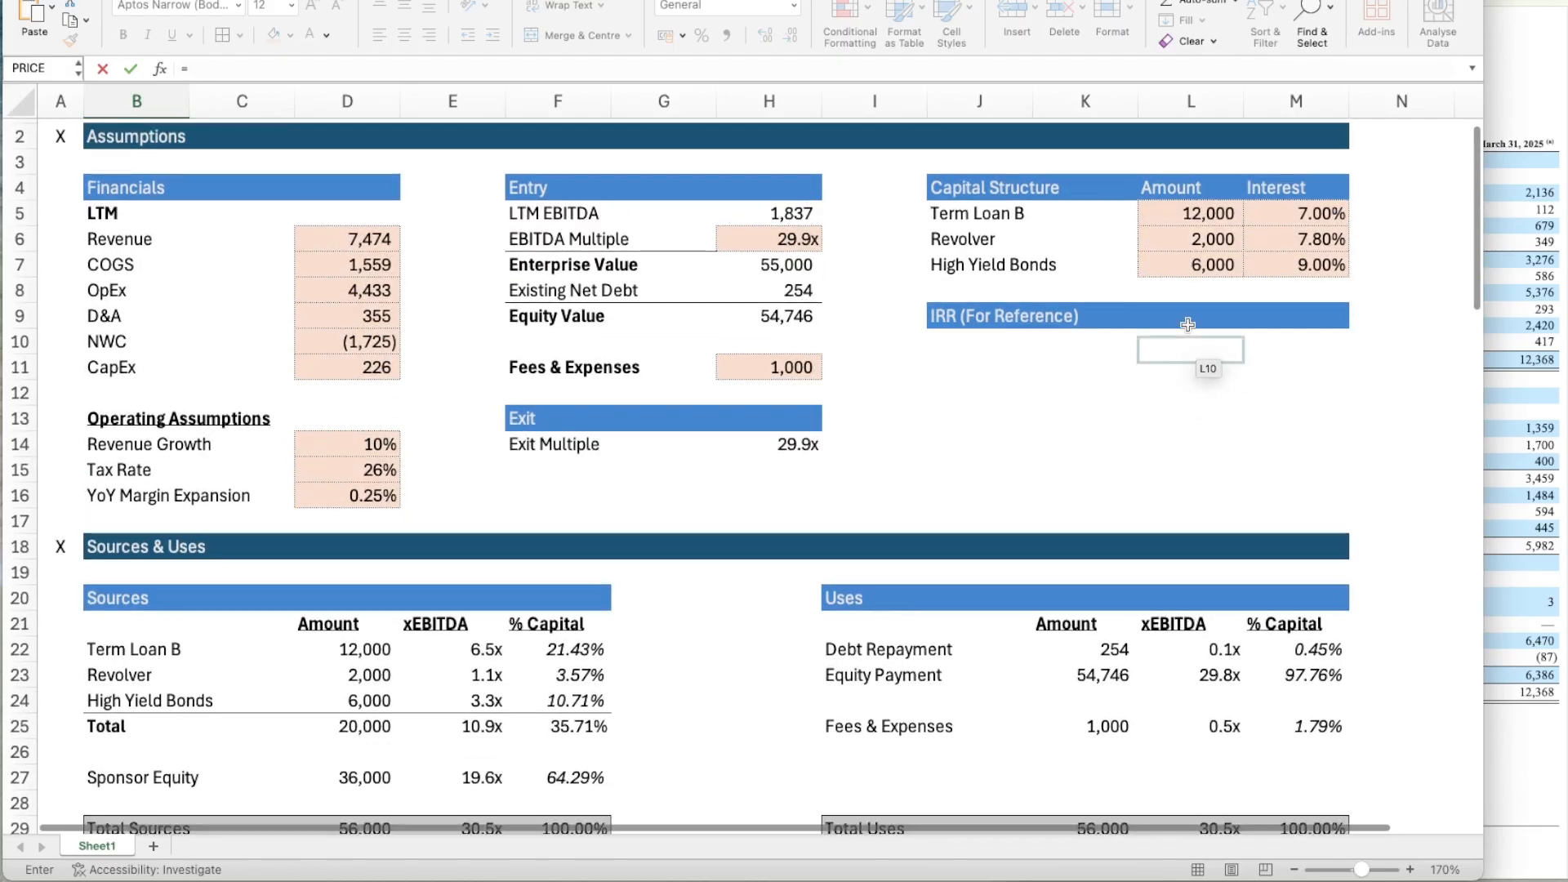
click(972, 267)
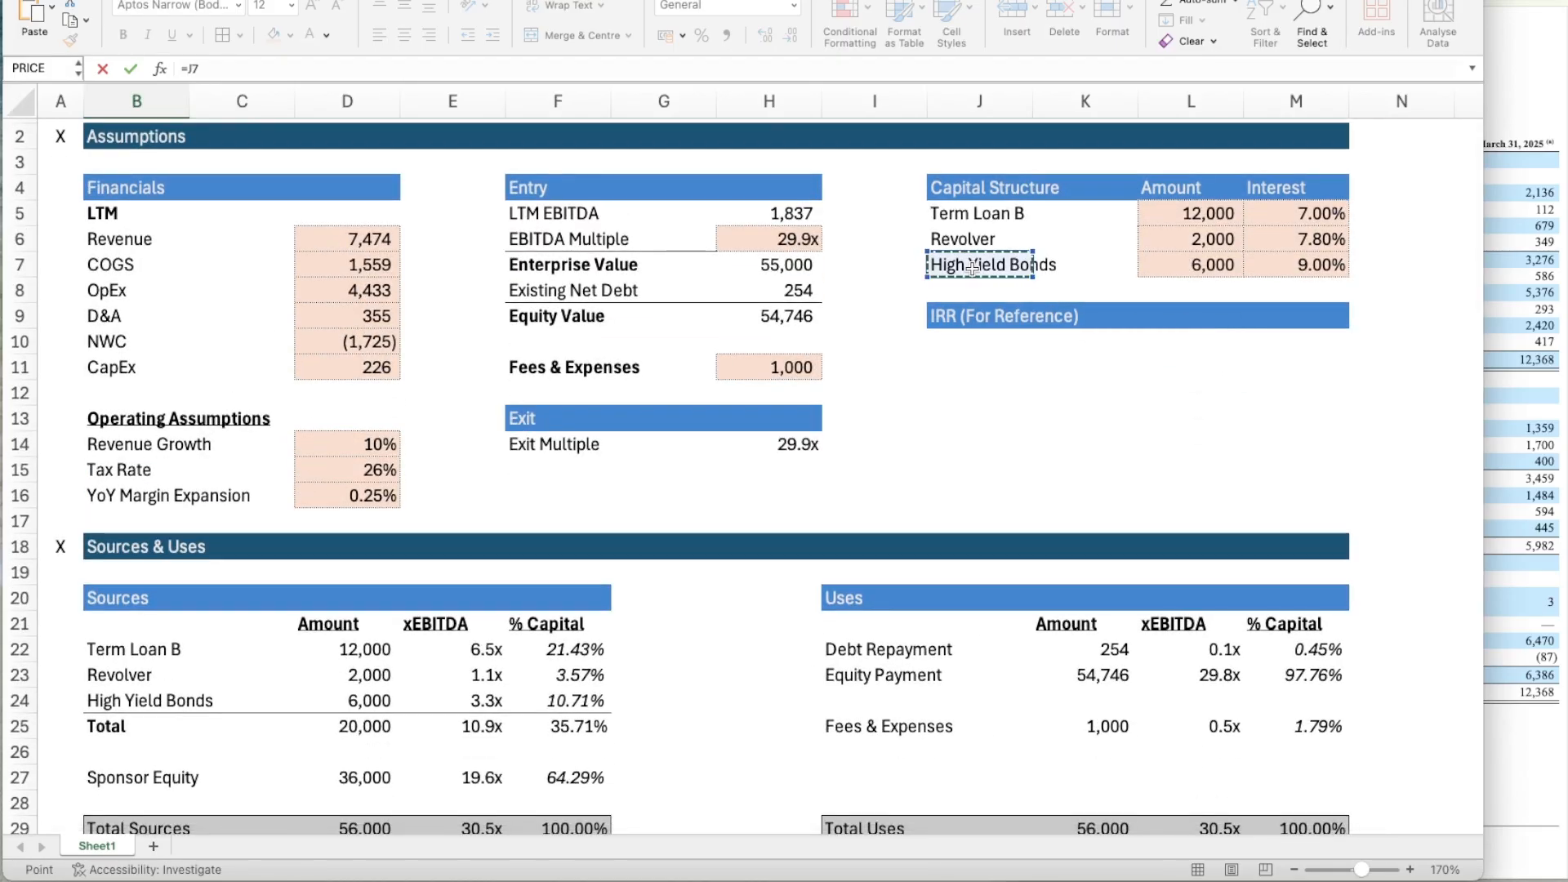
key(Return)
Link the High Yield Bonds' Year 0 Ending Balance in H104 to the High Yield Bonds amount in the Capital Structure table.
scroll(794, 555, down, 3)
scroll(794, 556, up, 20)
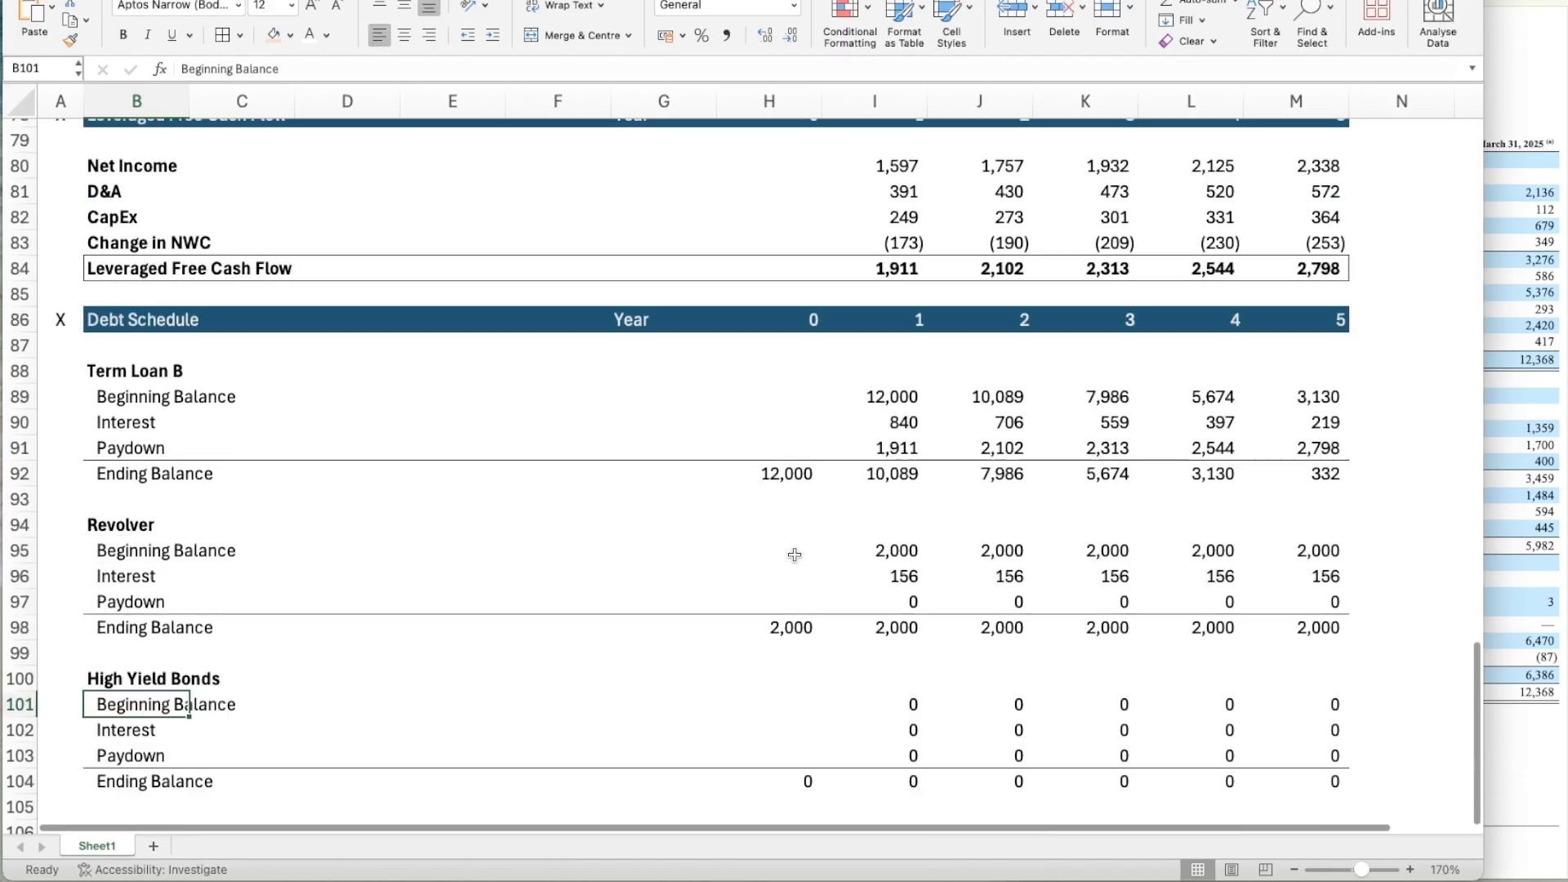
scroll(1282, 441, up, 4)
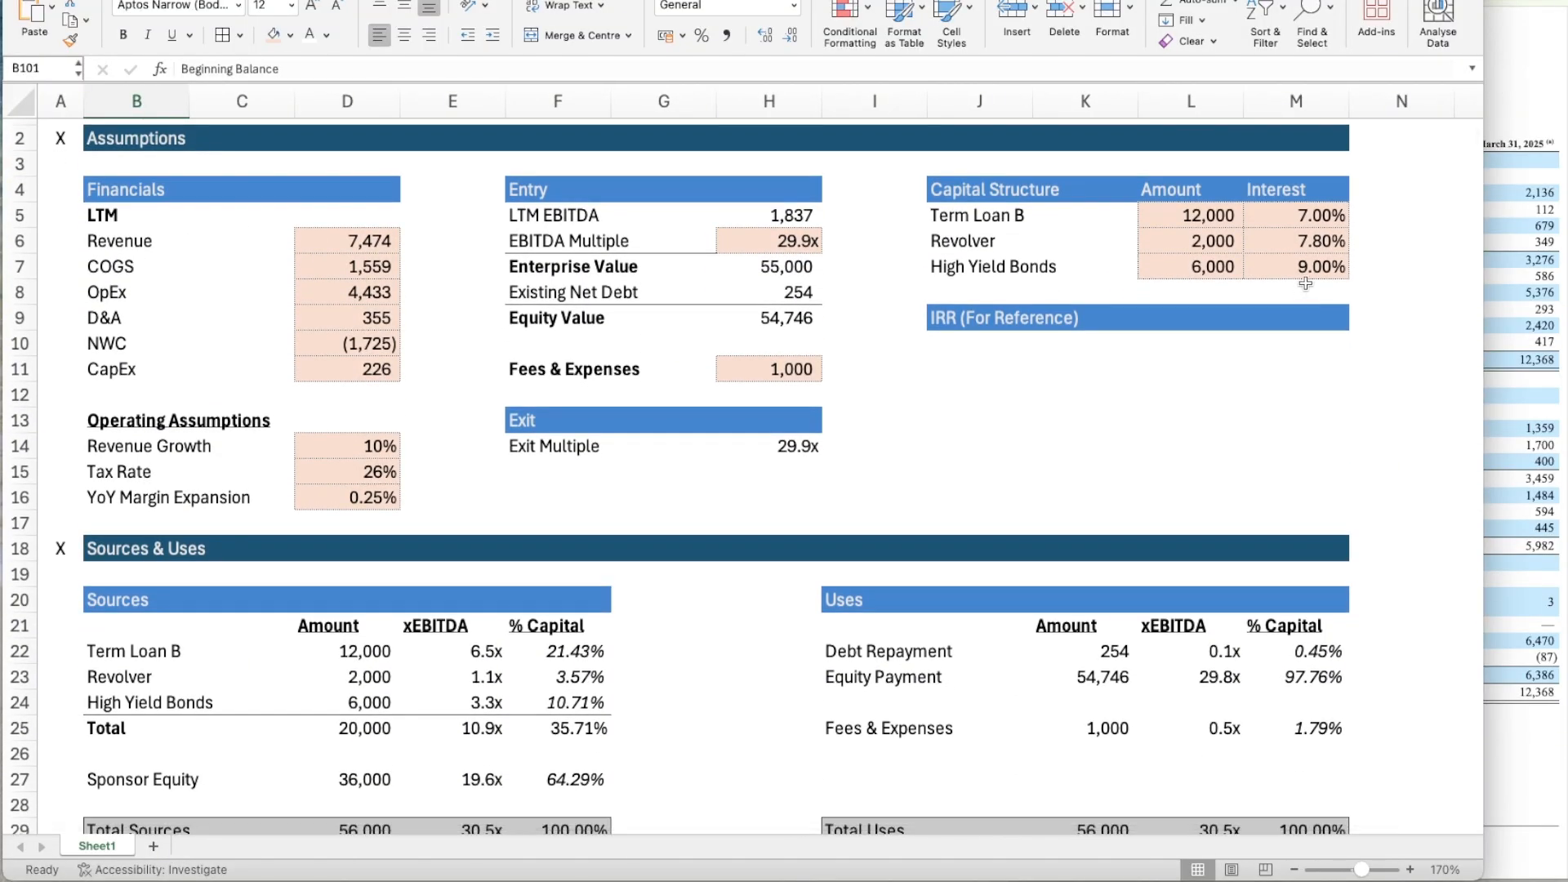
scroll(1140, 463, down, 20)
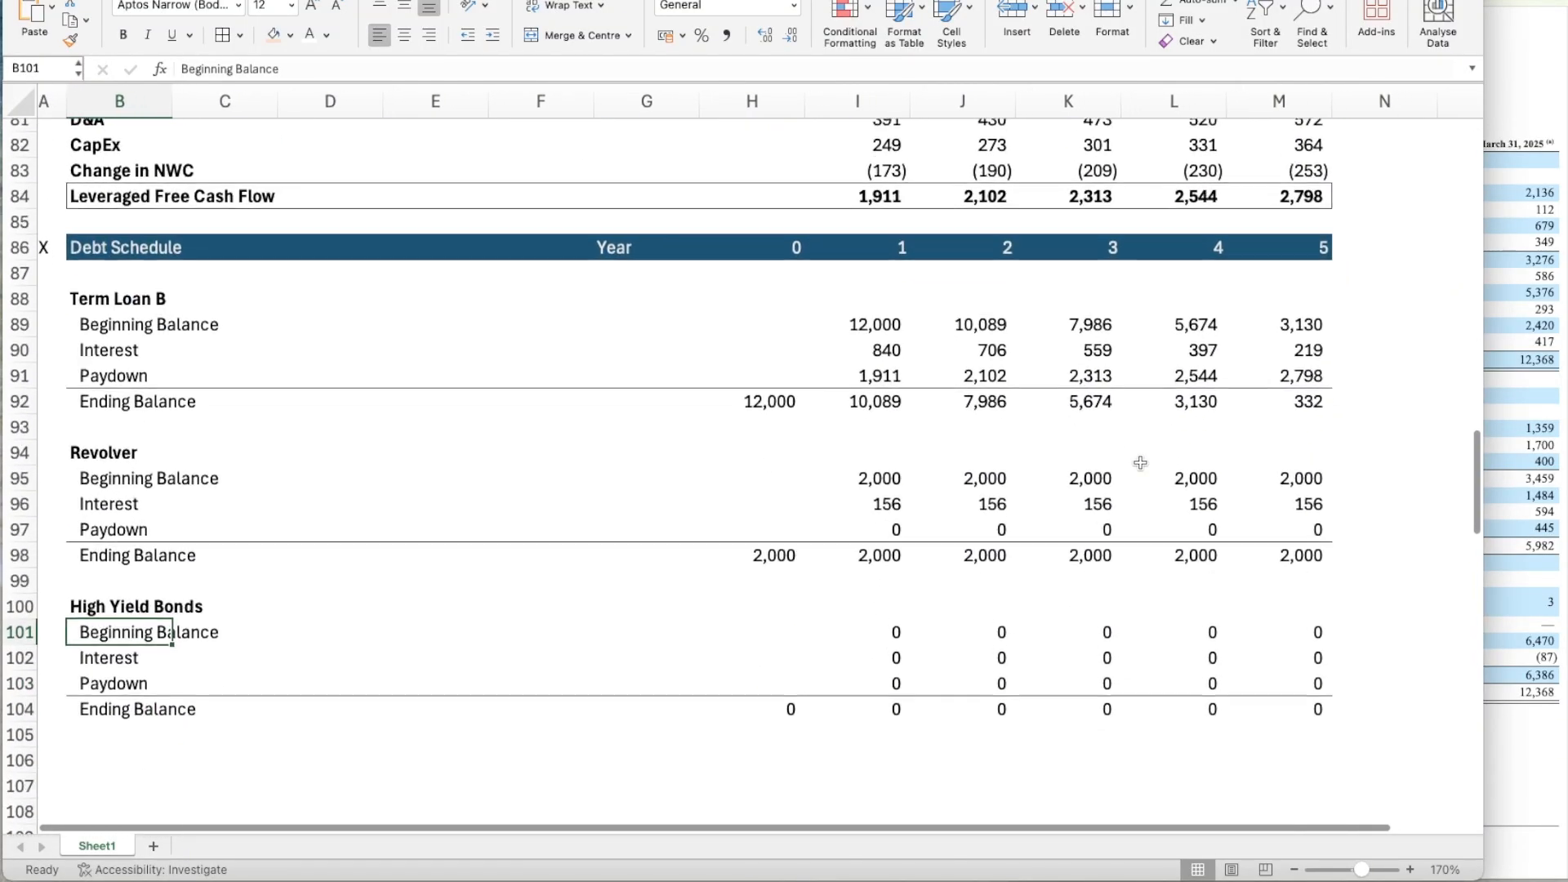
scroll(1140, 463, right, 1)
scroll(743, 599, left, 1)
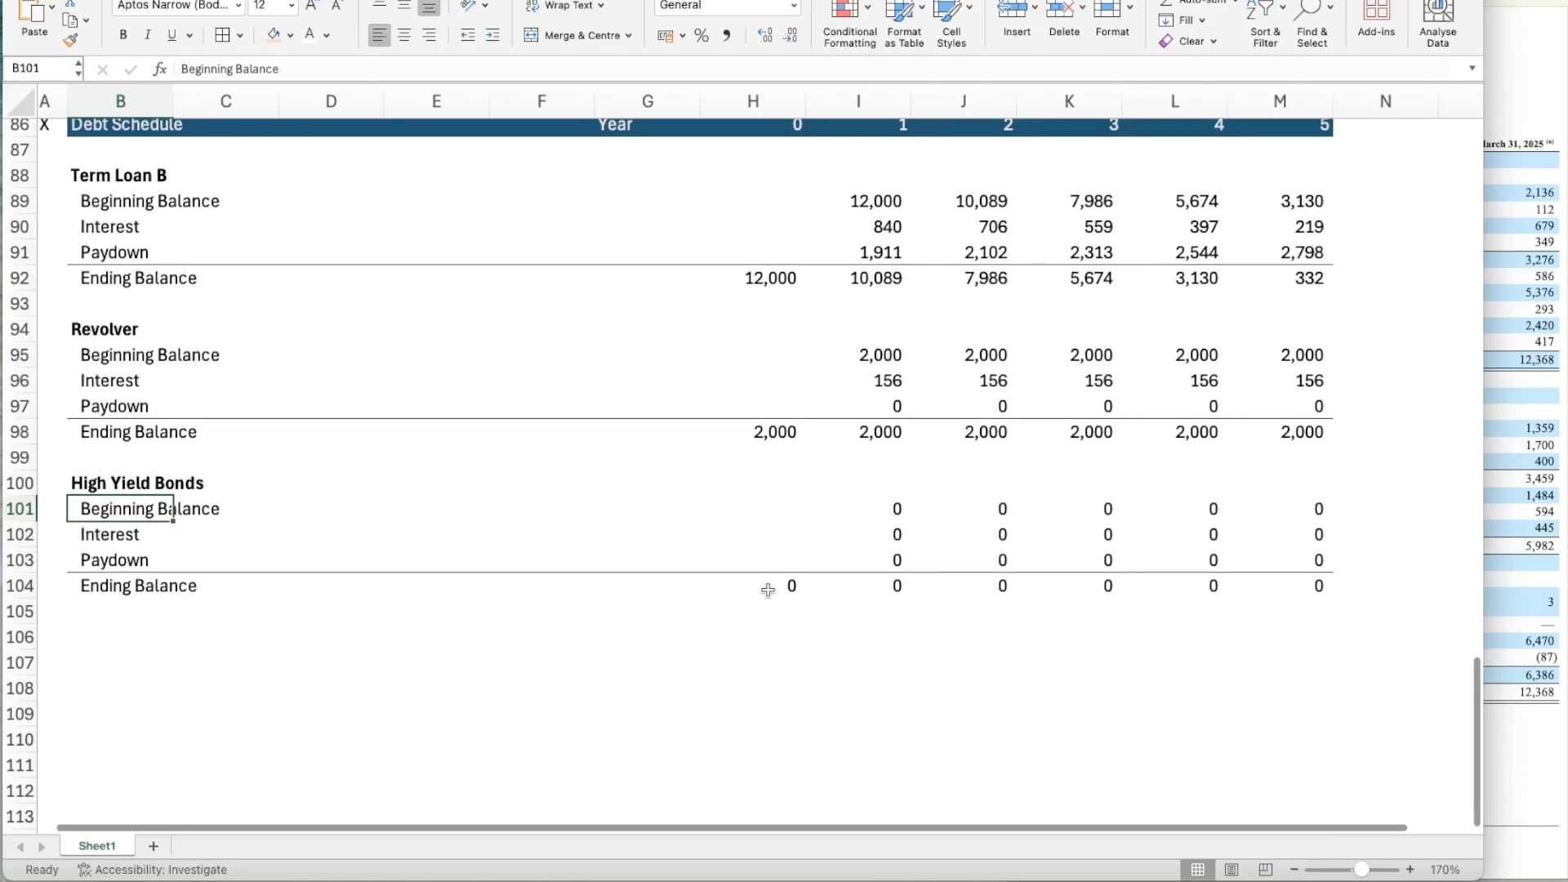
click(768, 590)
text(=)
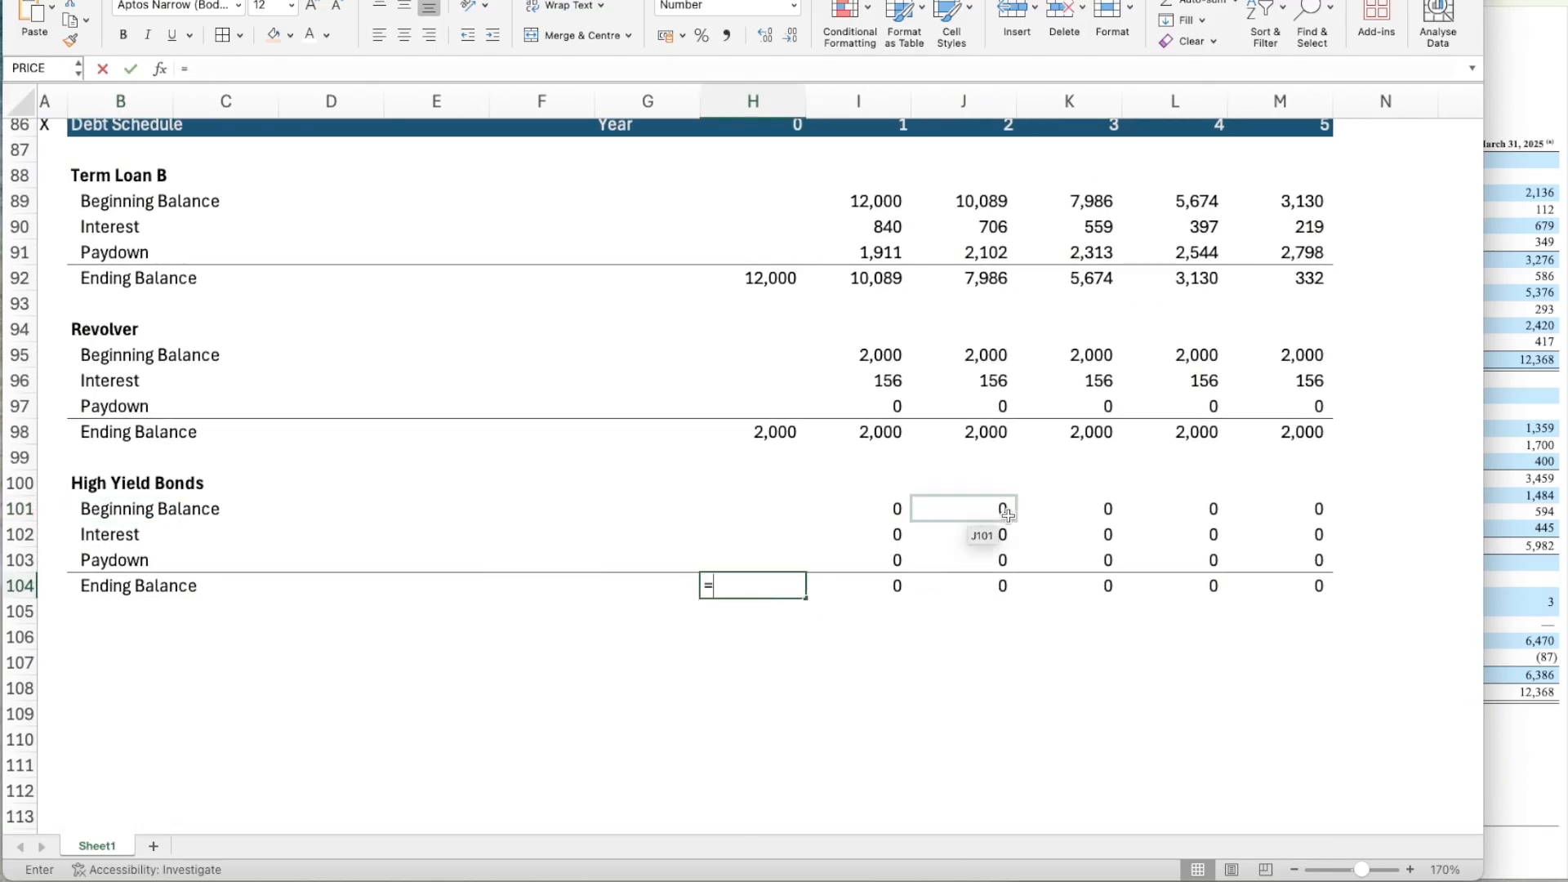
scroll(1062, 507, up, 20)
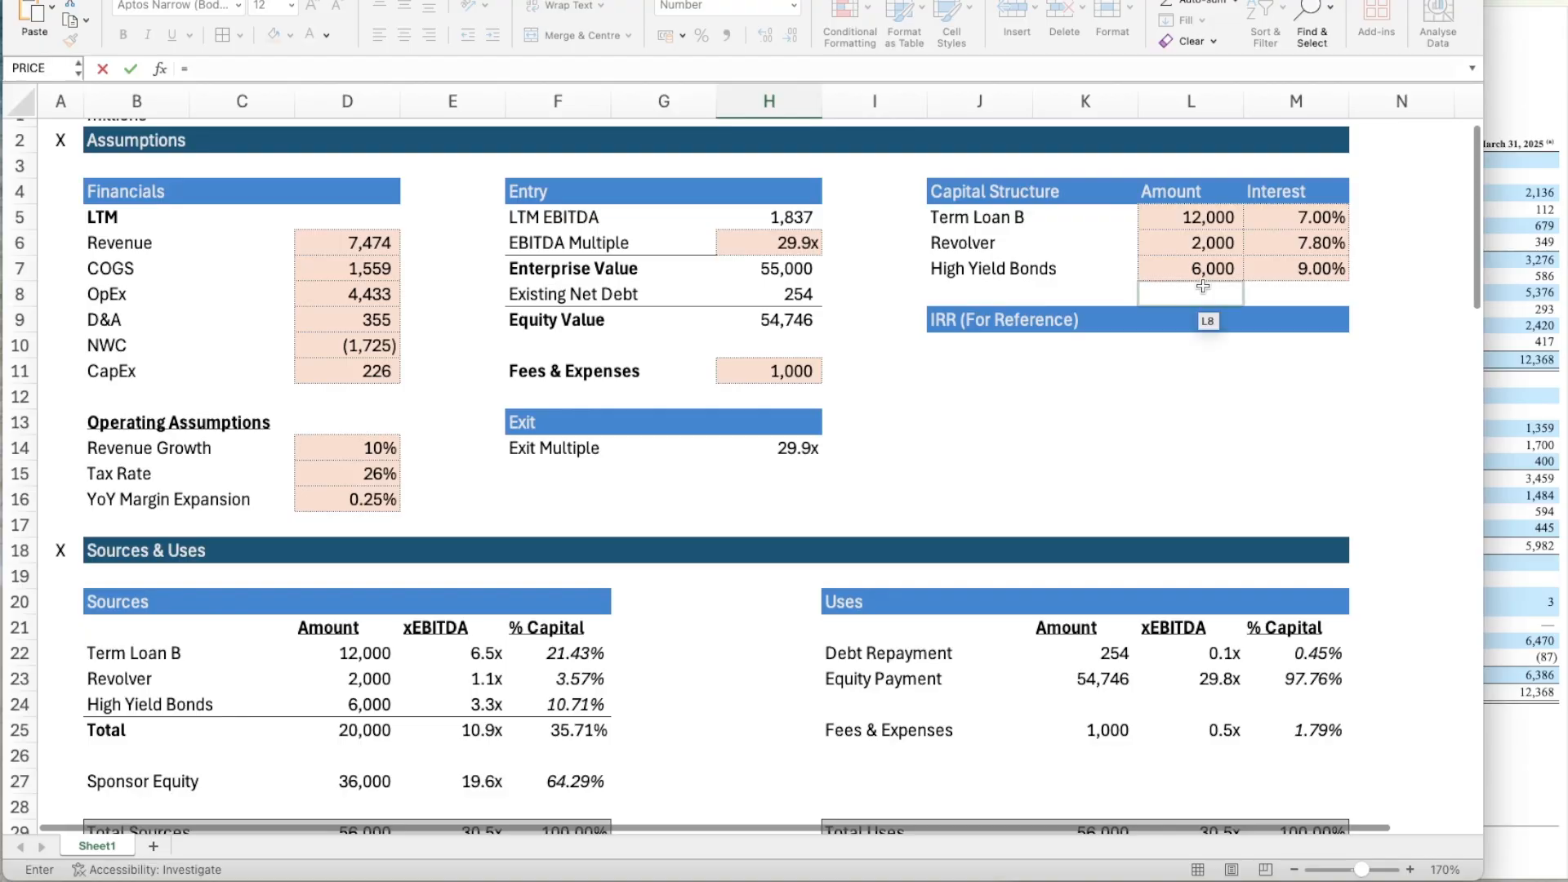
click(1208, 287)
key(Return)
scroll(1062, 656, down, 3)
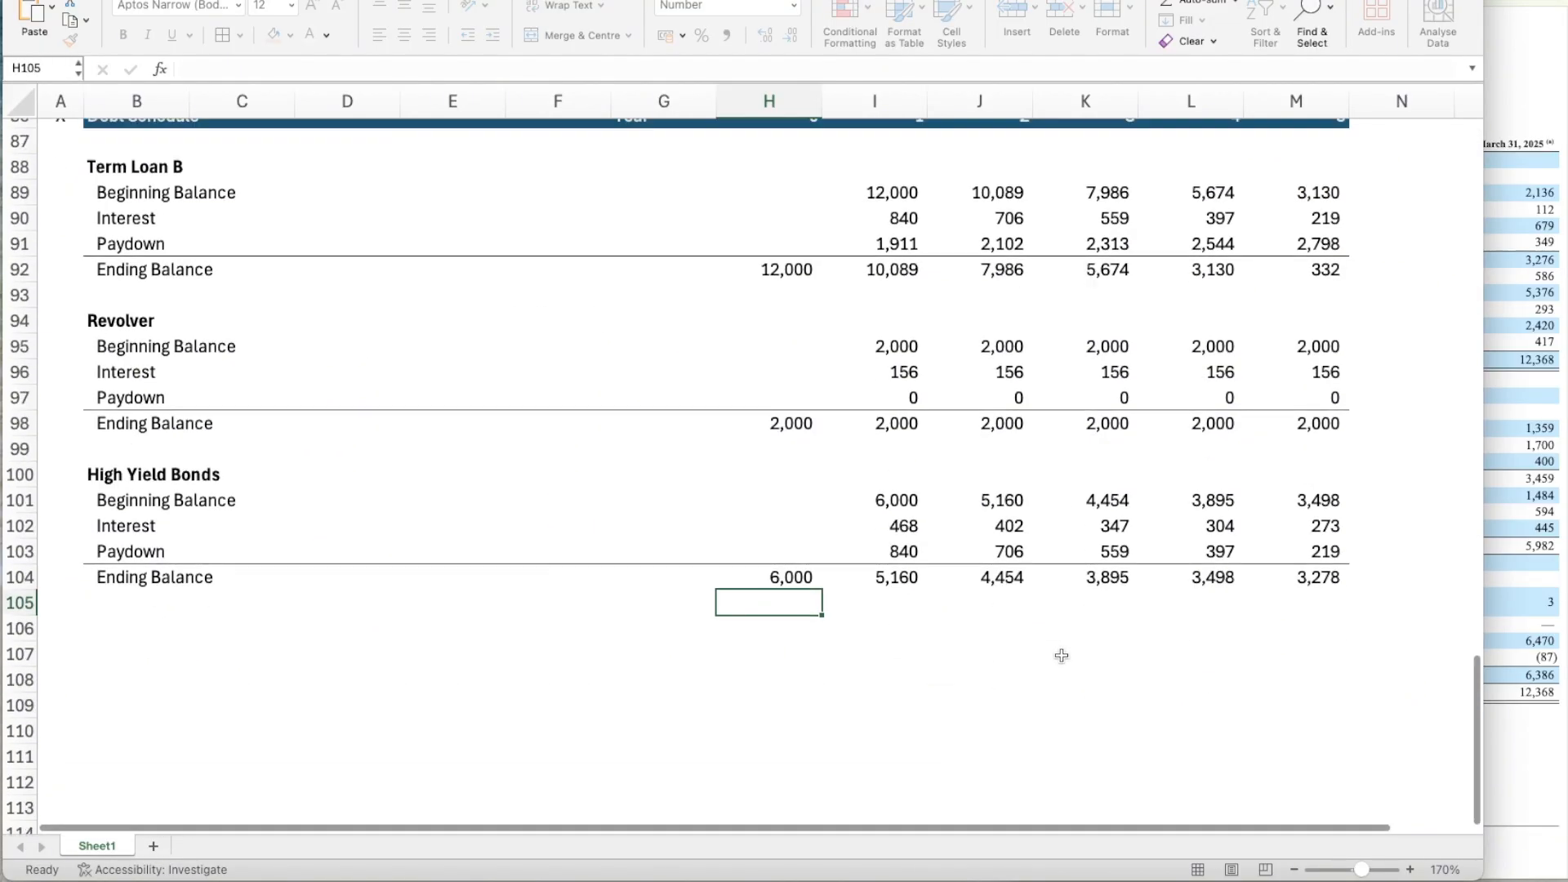
Change the High Yield Bonds' Year 1 Interest formula in I102 to =I101*$M$7.
click(893, 515)
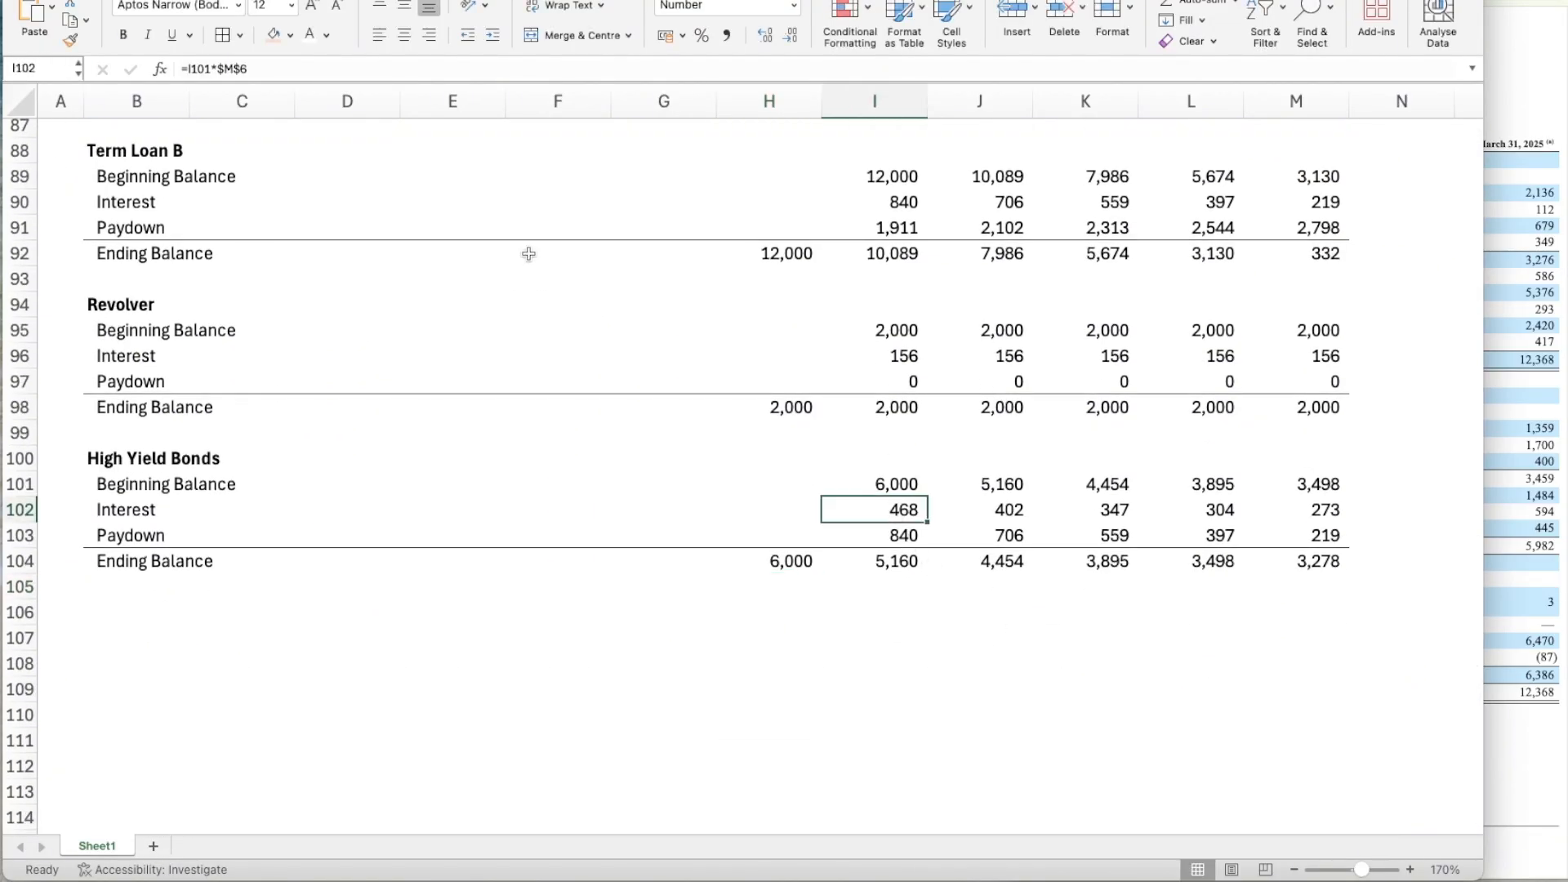
click(268, 73)
key(BackSpace)
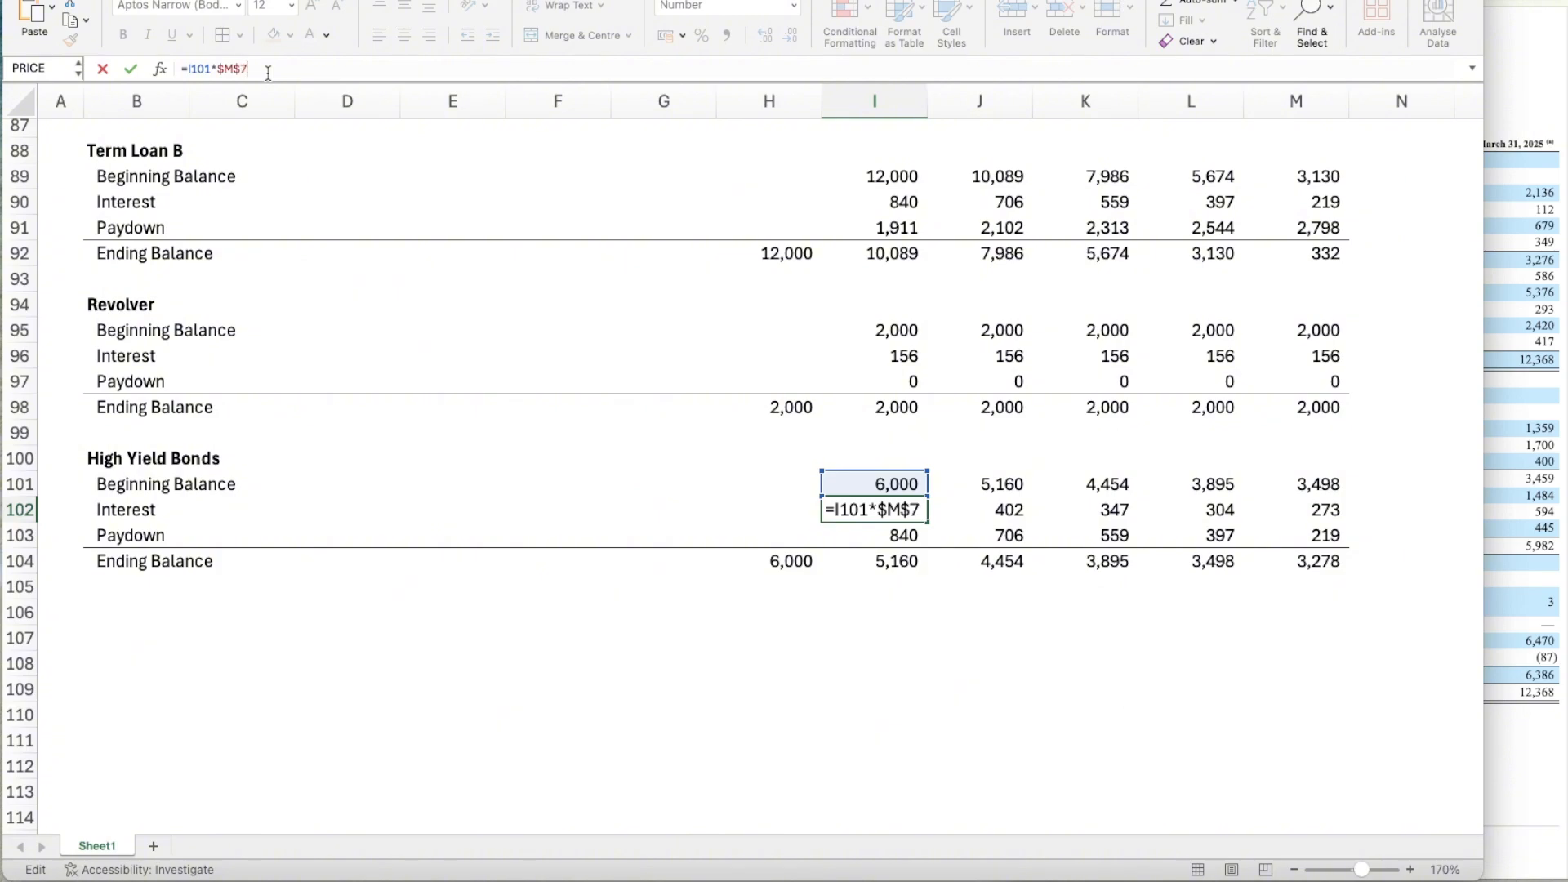
key(Return)
key(Up)
Copy the High Yield Bonds' Year 1 Interest formula in I102 across to Years 2 through 5.
key(ctrl+c)
key(shift+Right)
key(shift+Right)
key(shift+Right)
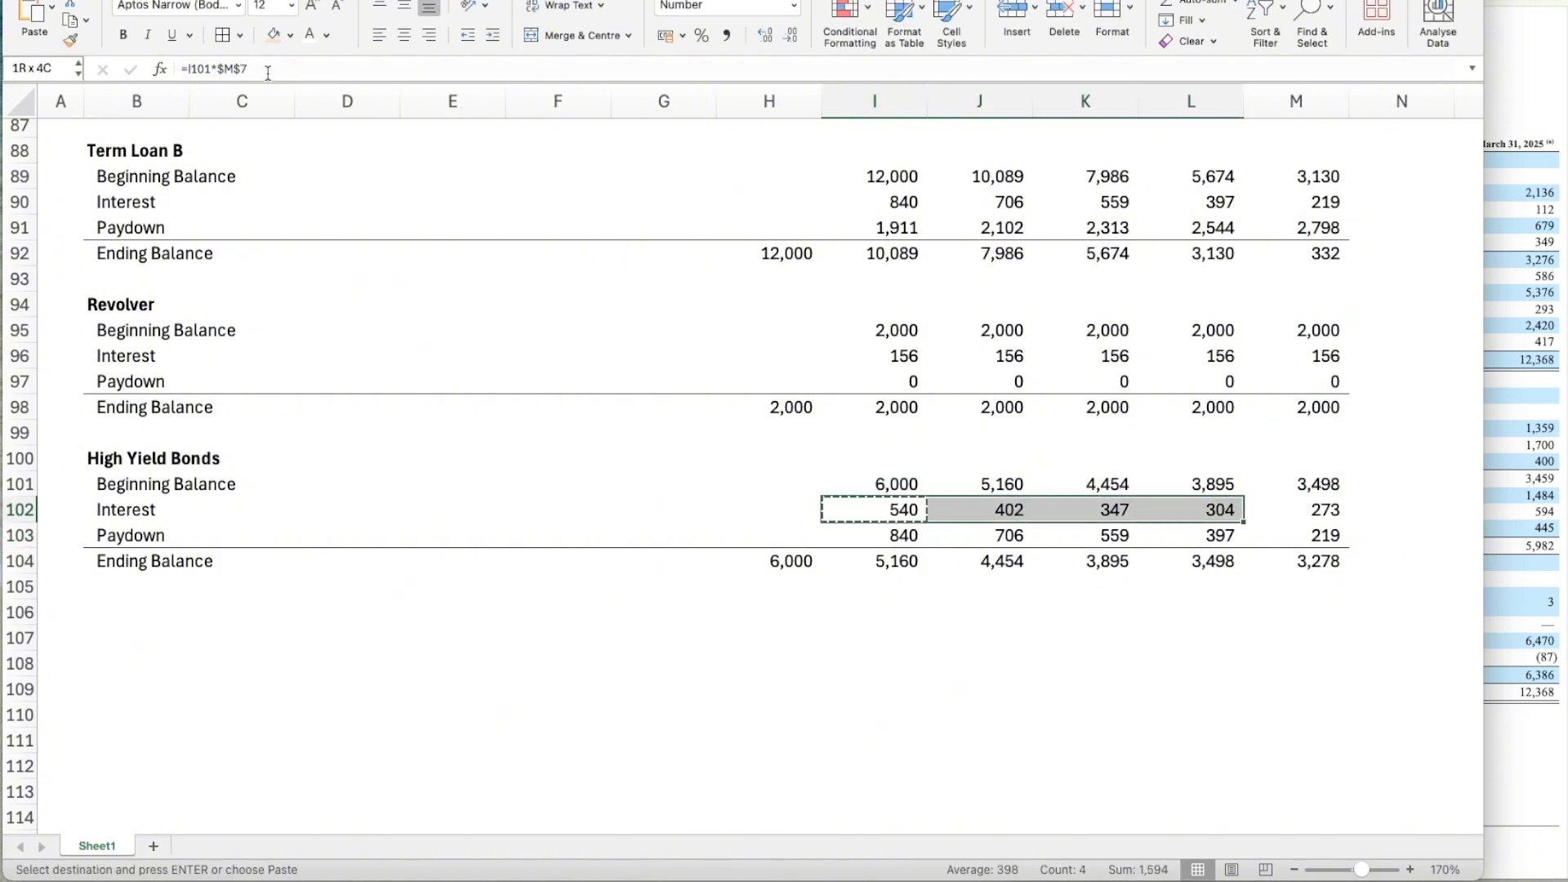
key(shift+Right)
key(ctrl+v)
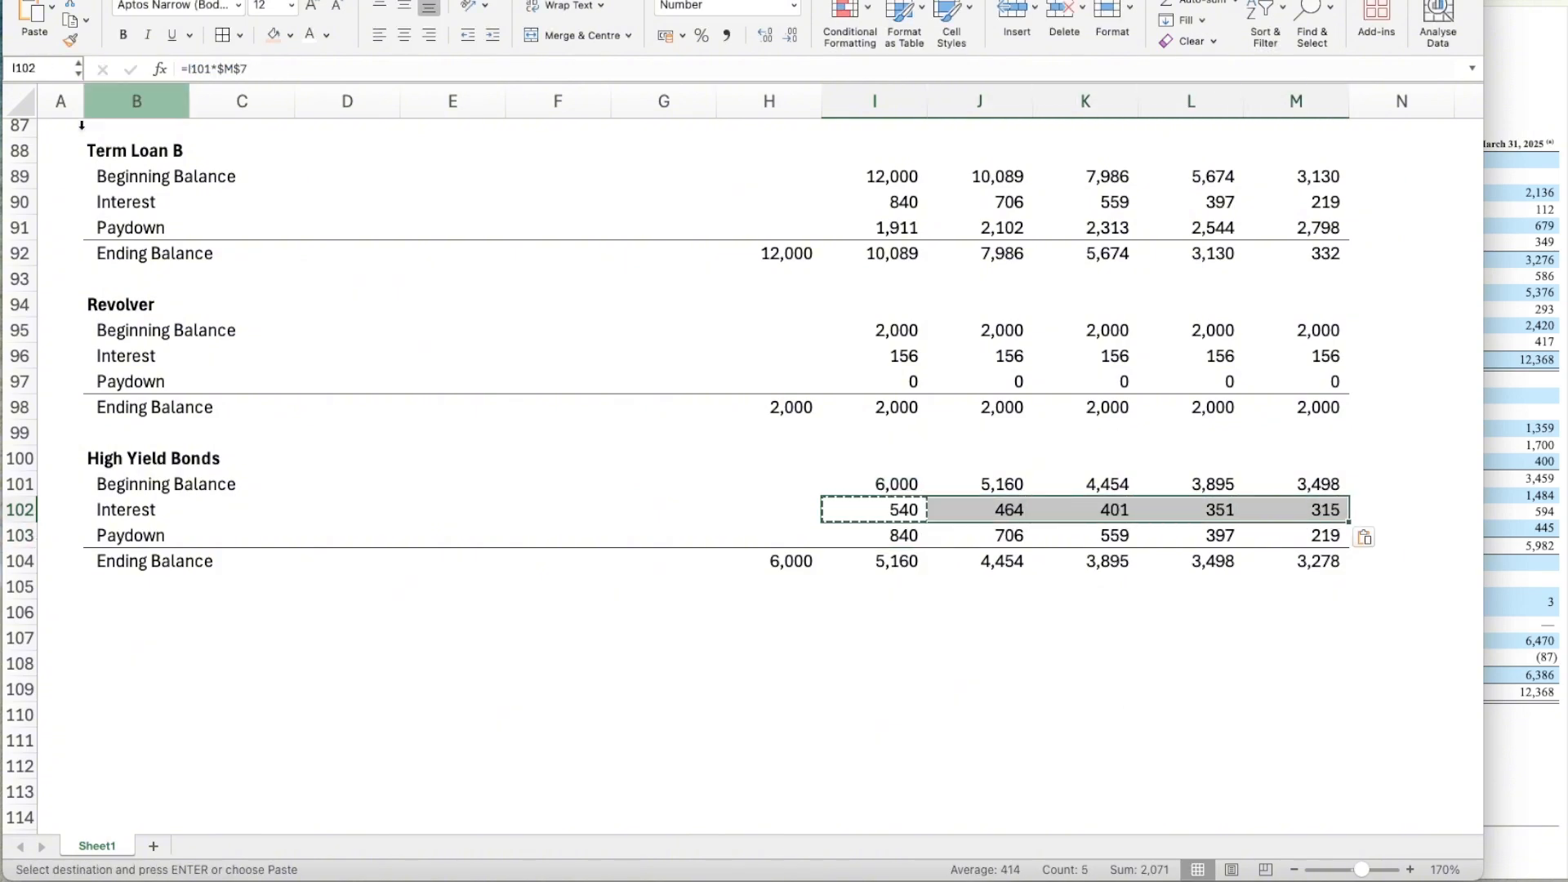
Change the High Yield Bonds' Year 1 Paydown formula in I103 to =MIN(I101,I84-I97), using the Leveraged Free Cash Flow.
click(880, 537)
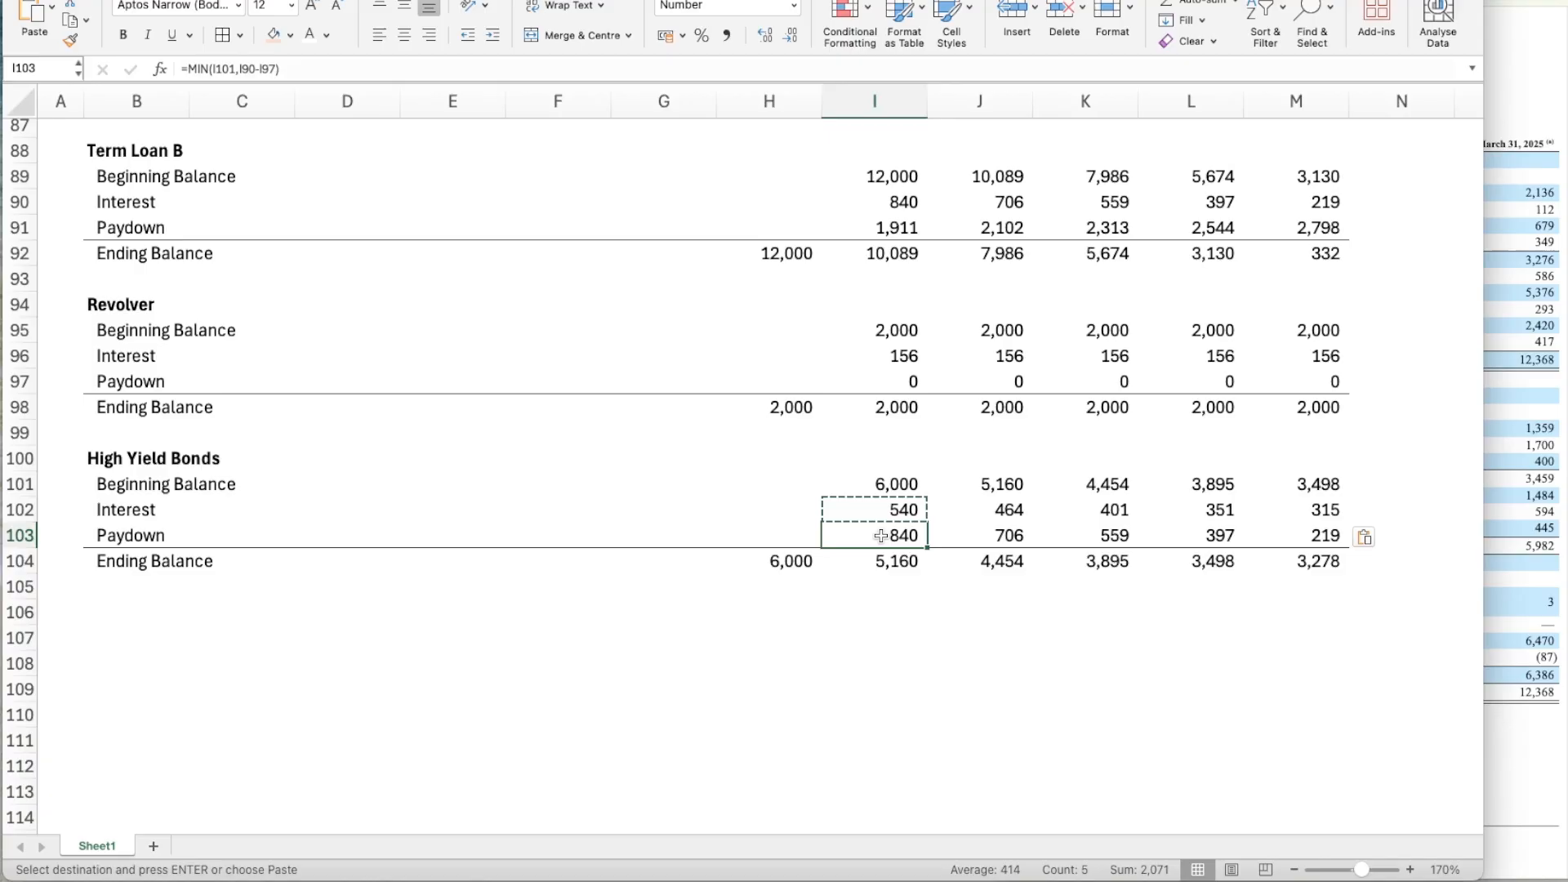
click(277, 71)
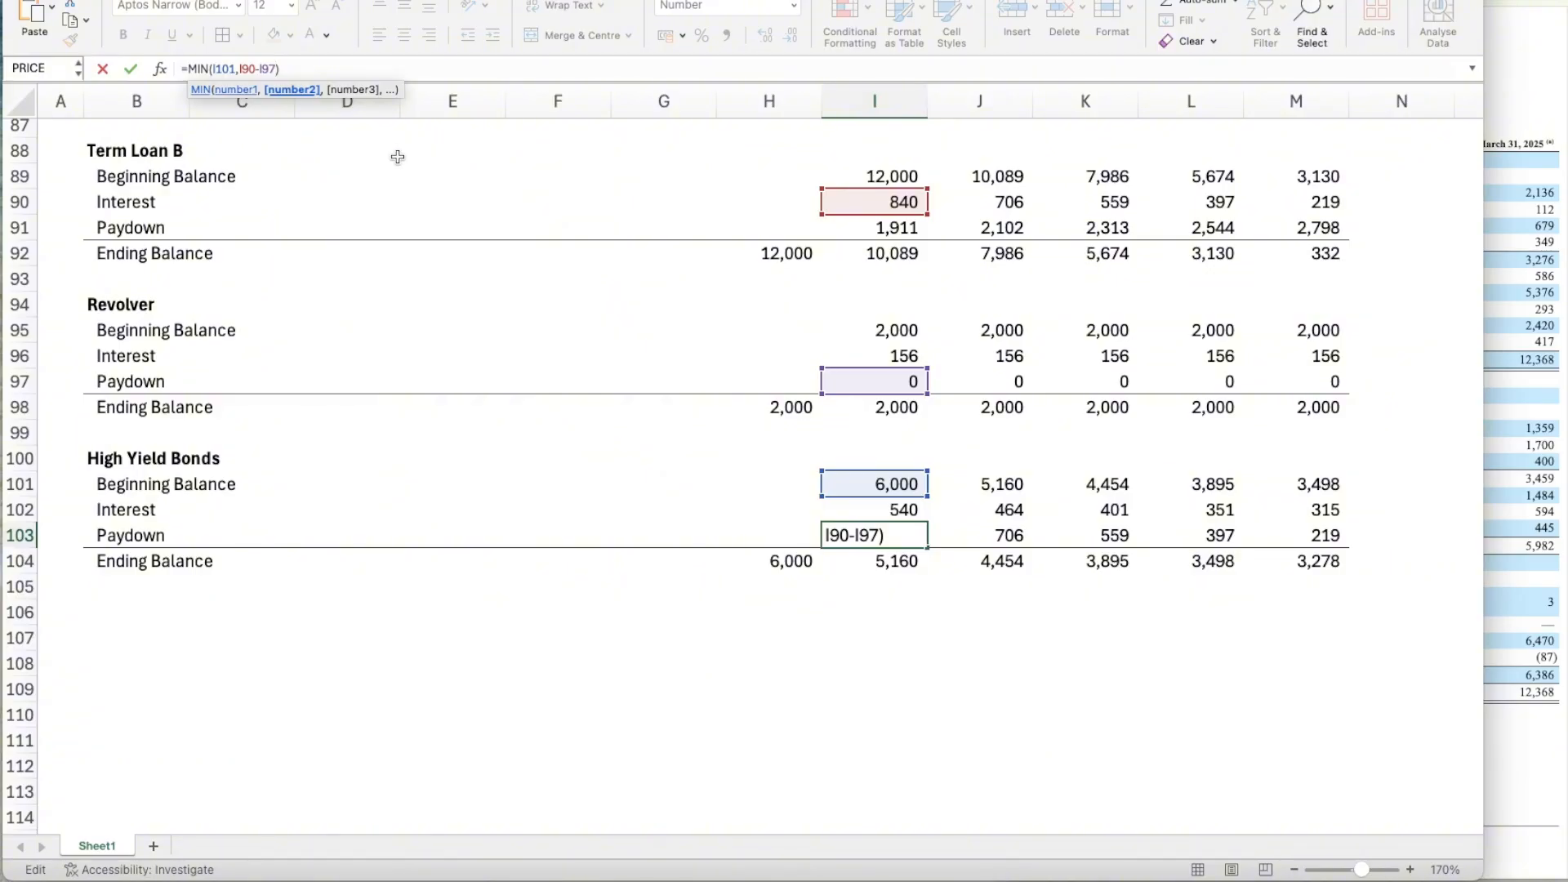
scroll(398, 156, up, 5)
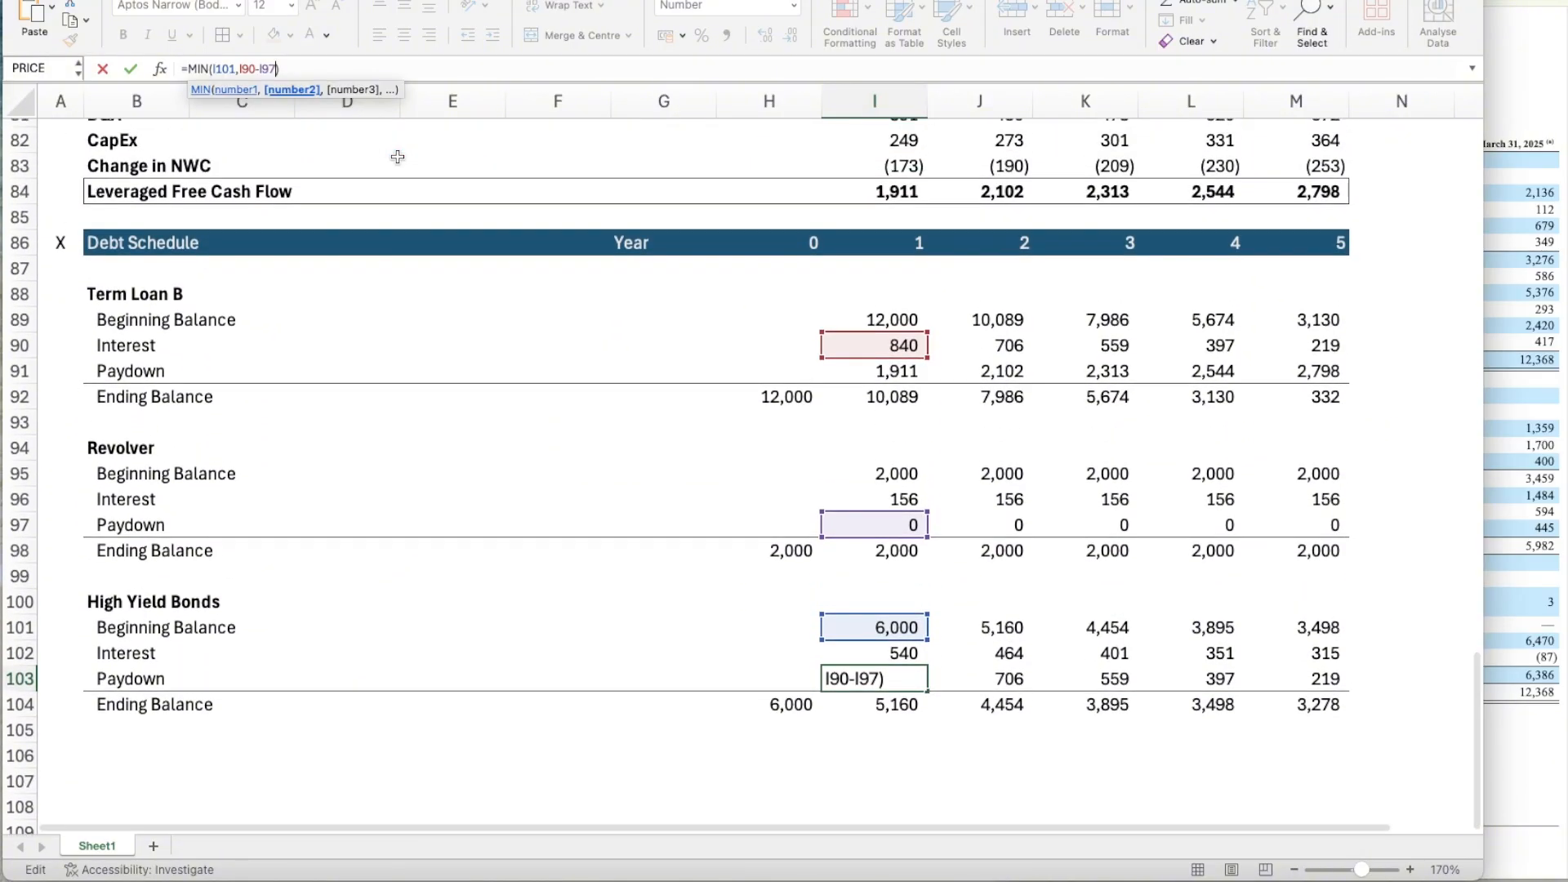
double_click(251, 68)
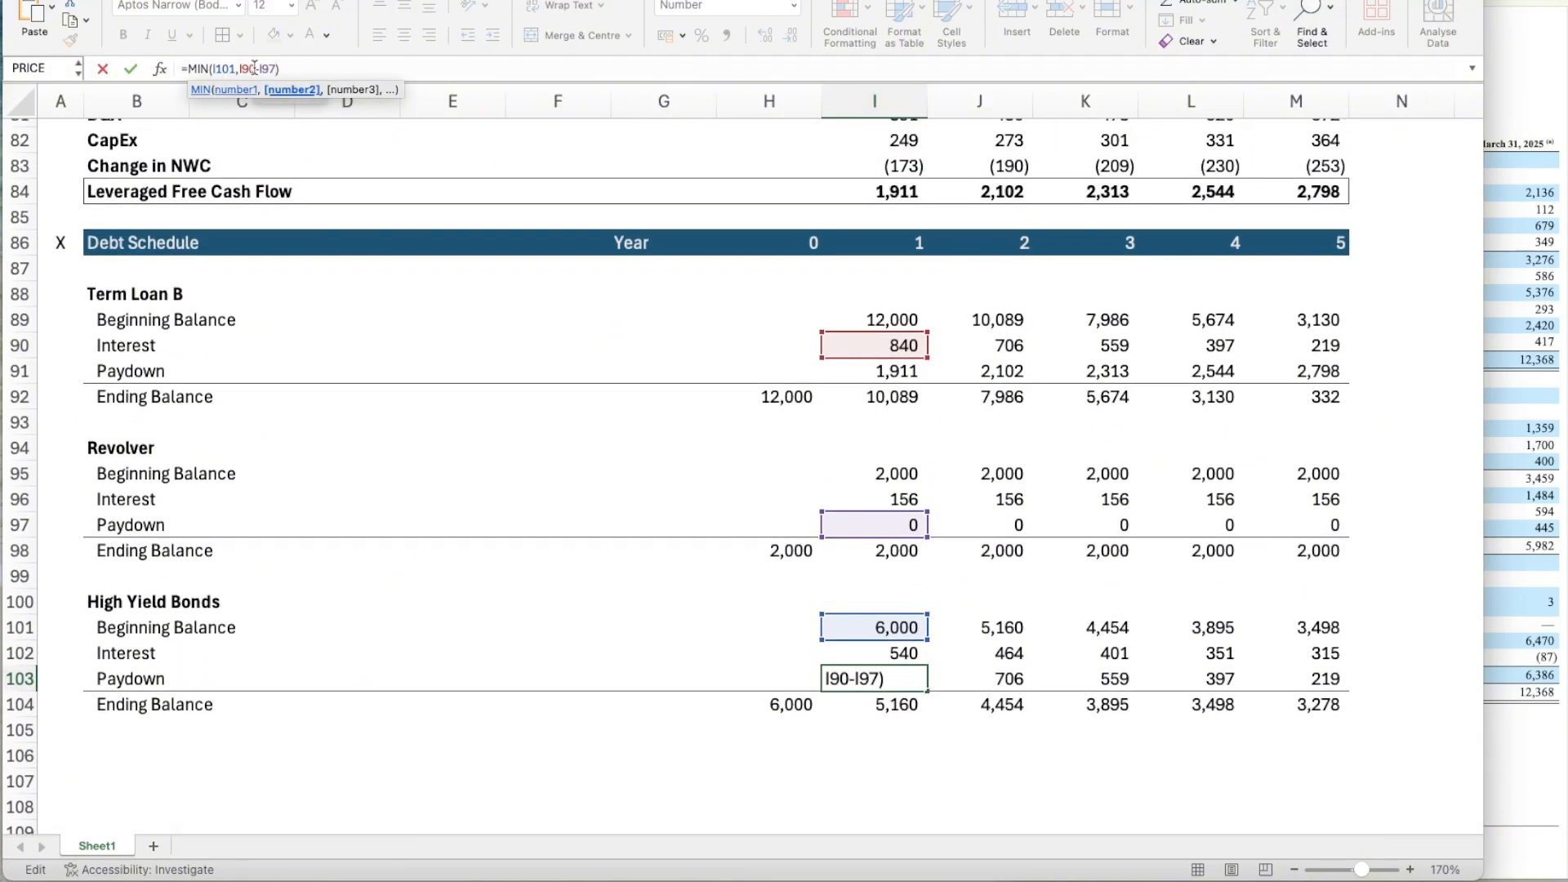
text(I)
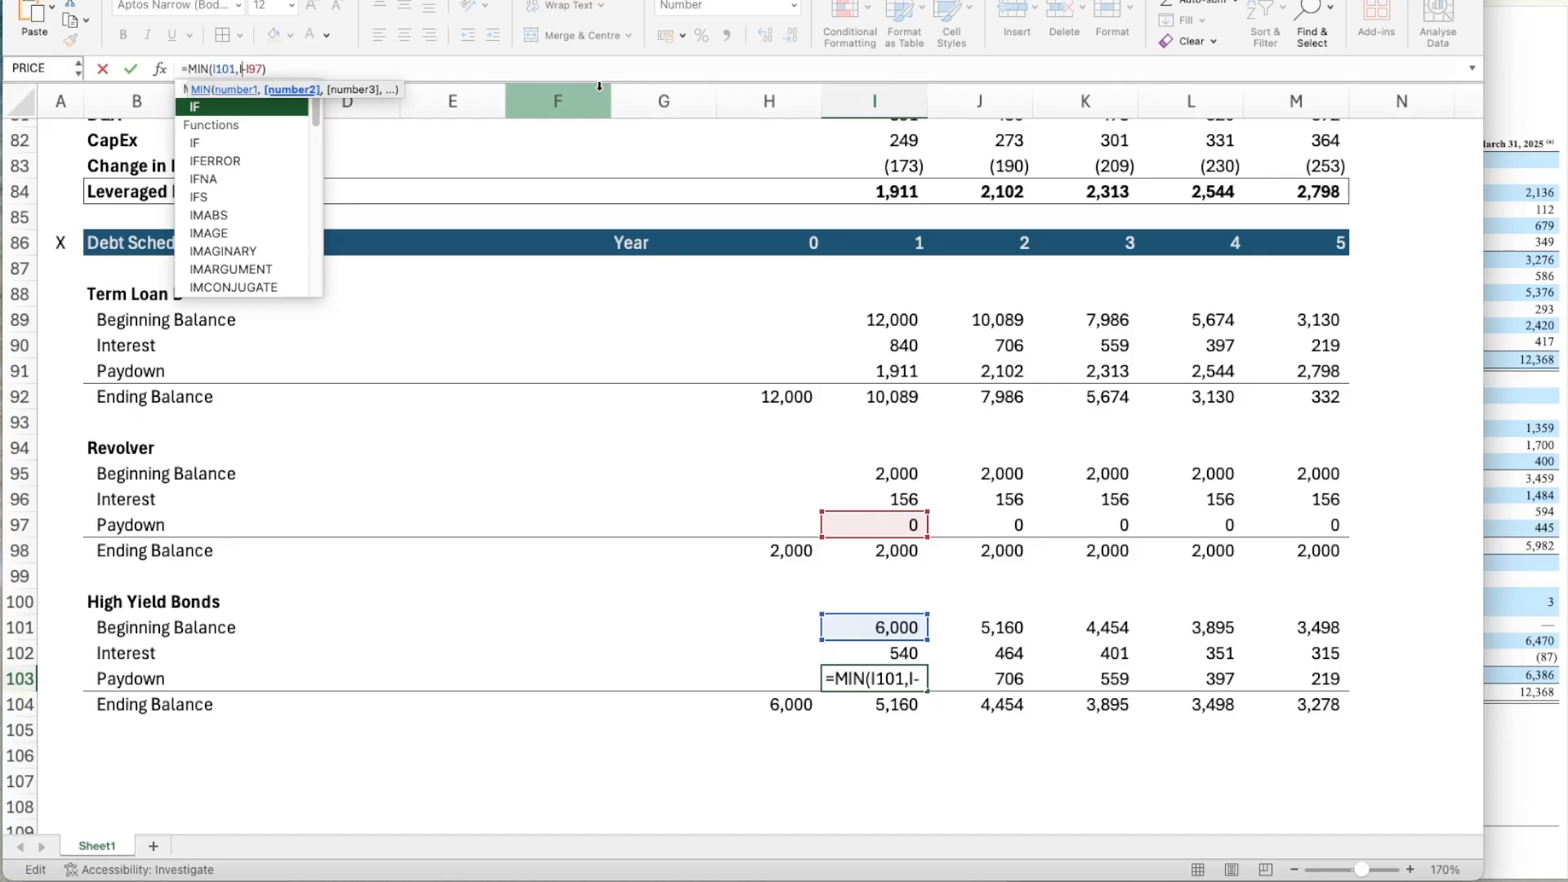
text(84)
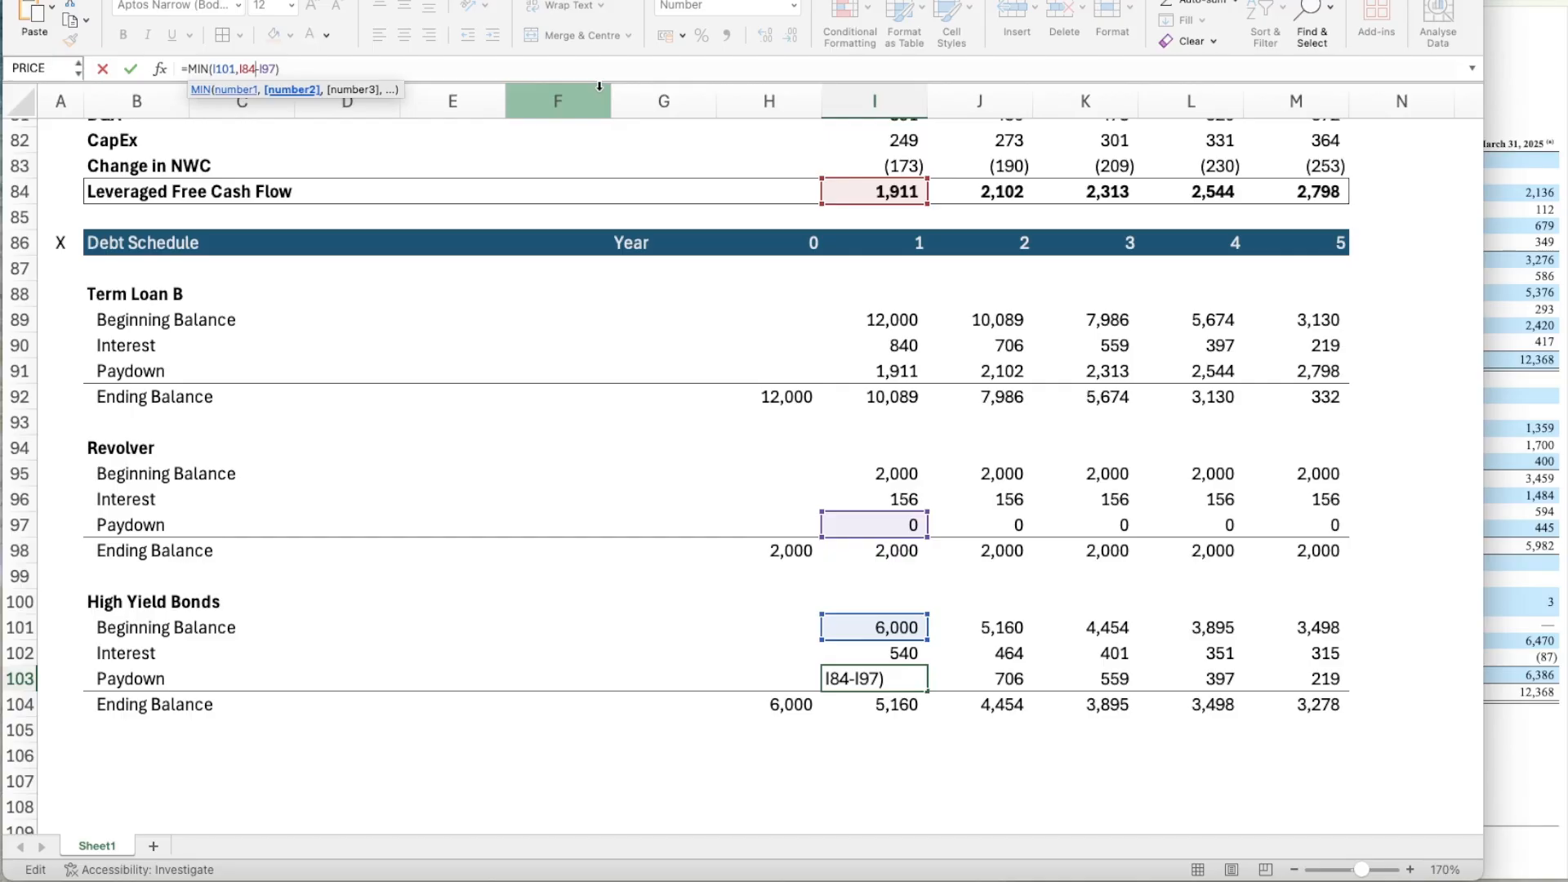
key(Return)
Also subtract the Term Loan B Paydown in the High Yield Bonds' Year 1 Paydown, making I103 =MIN(I101,I84-I91-I97).
click(876, 369)
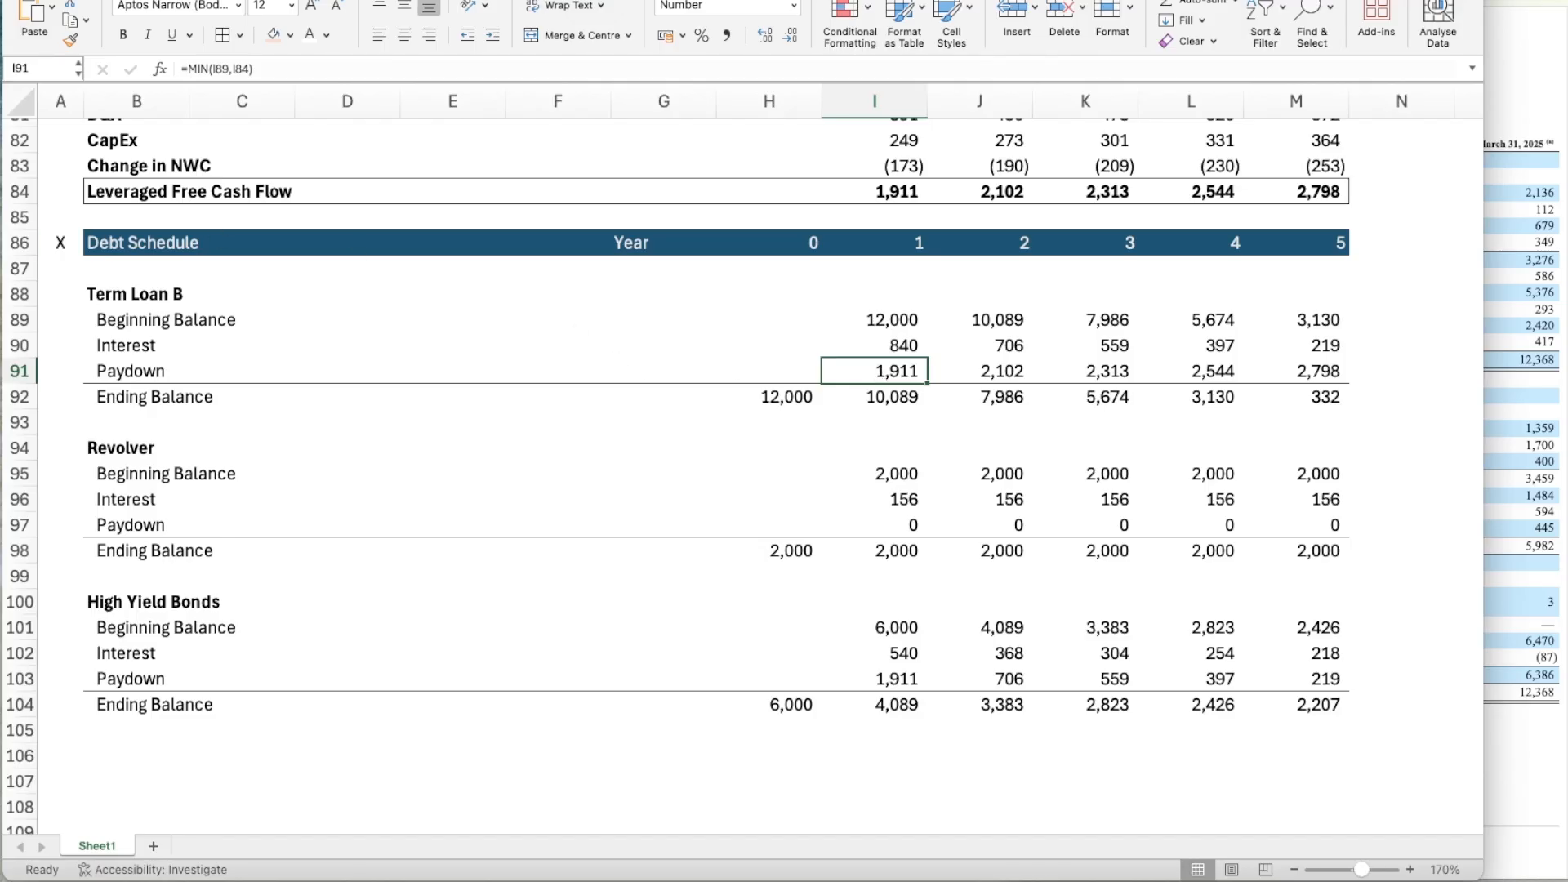
click(895, 681)
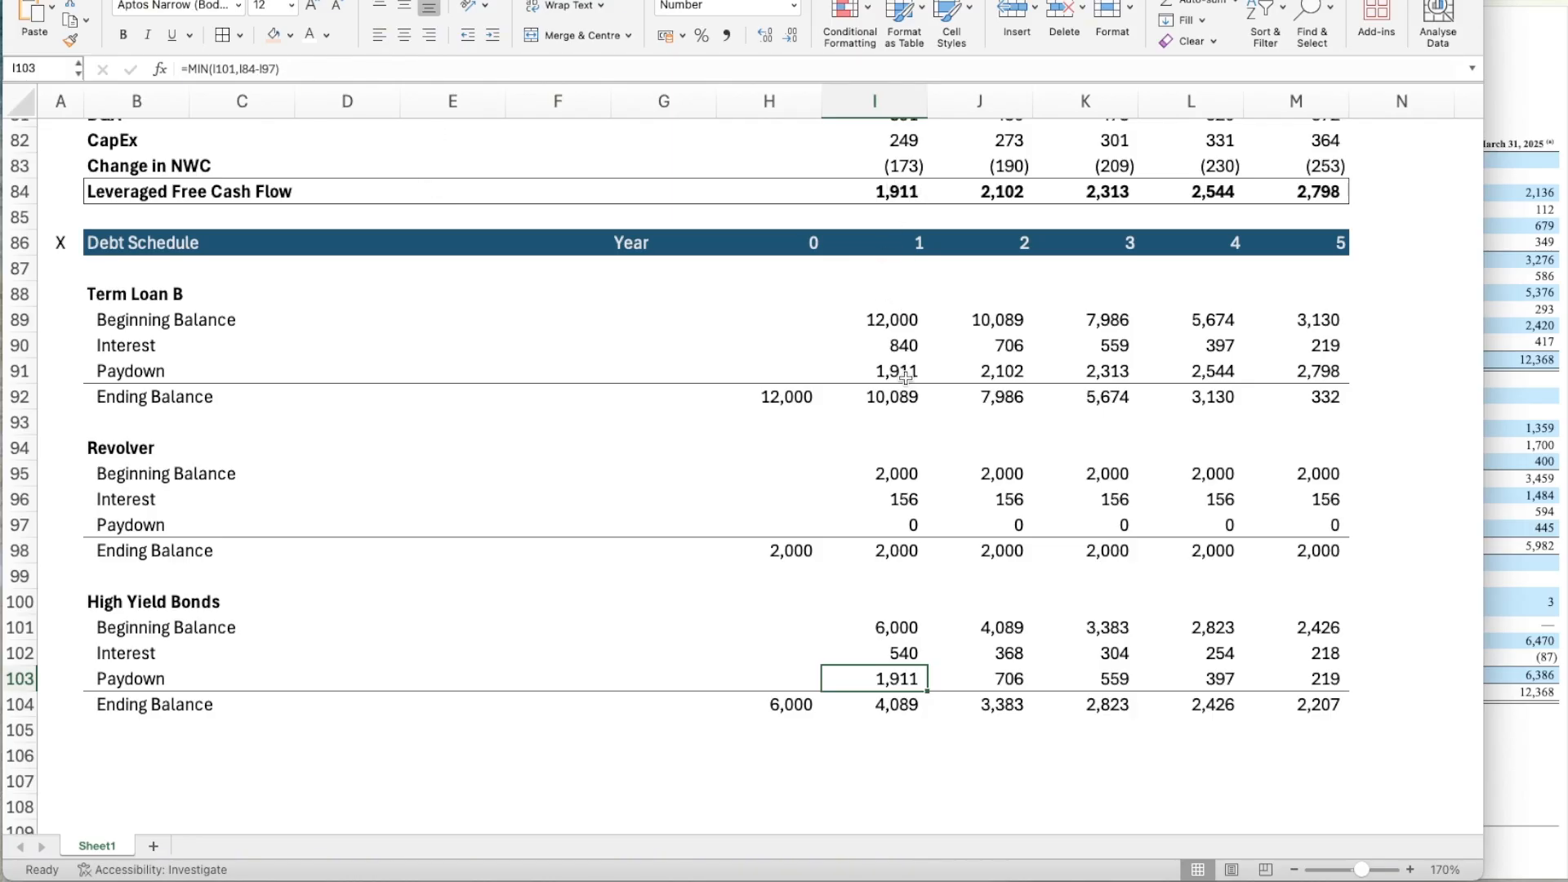
click(274, 69)
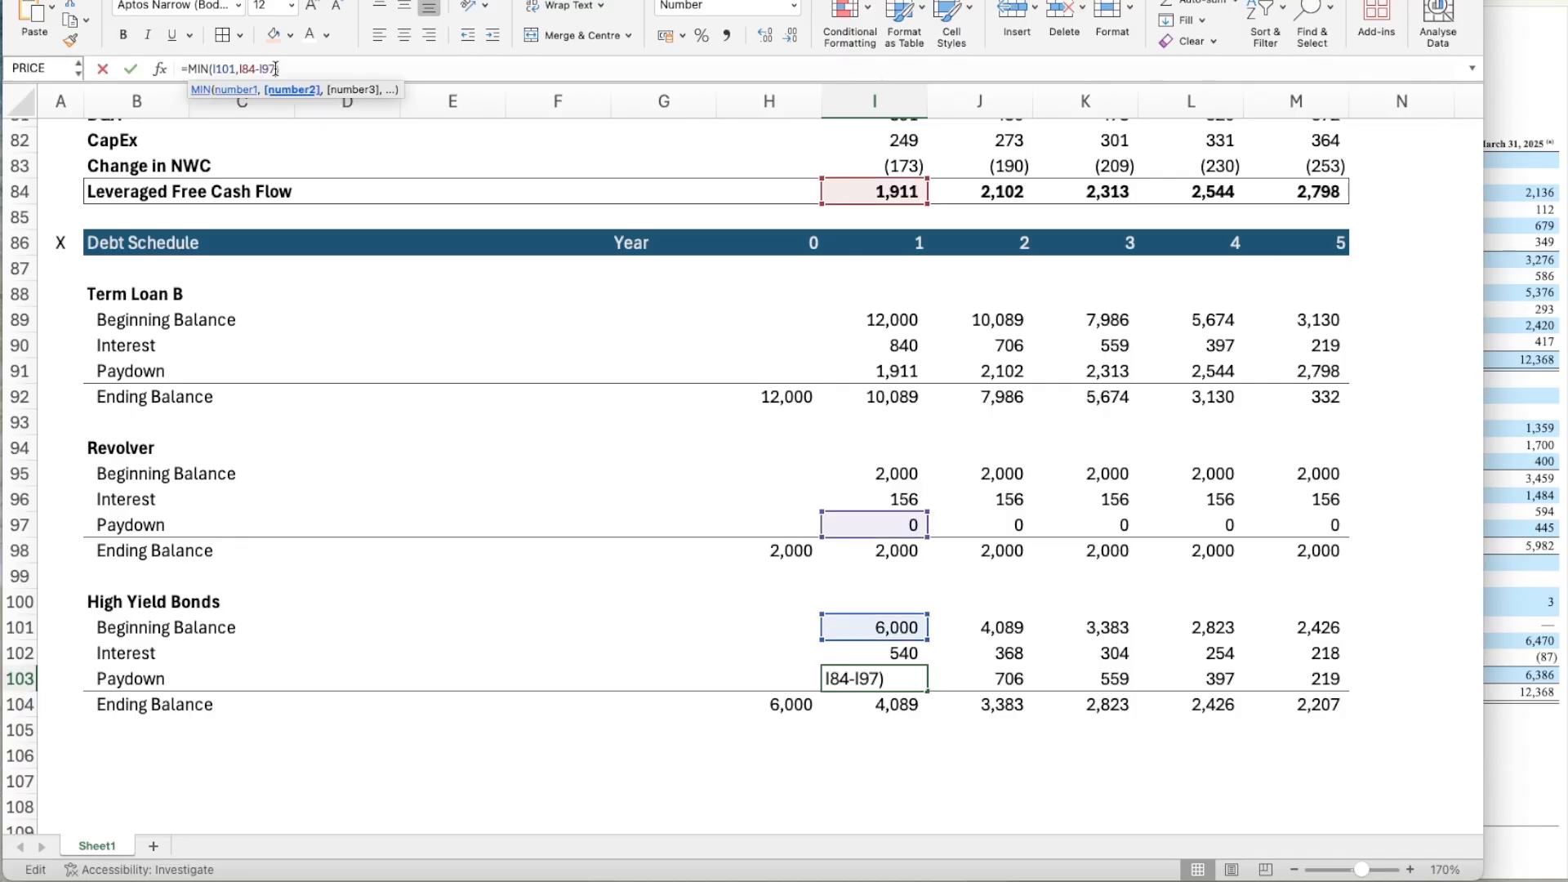
key(BackSpace)
text(1-)
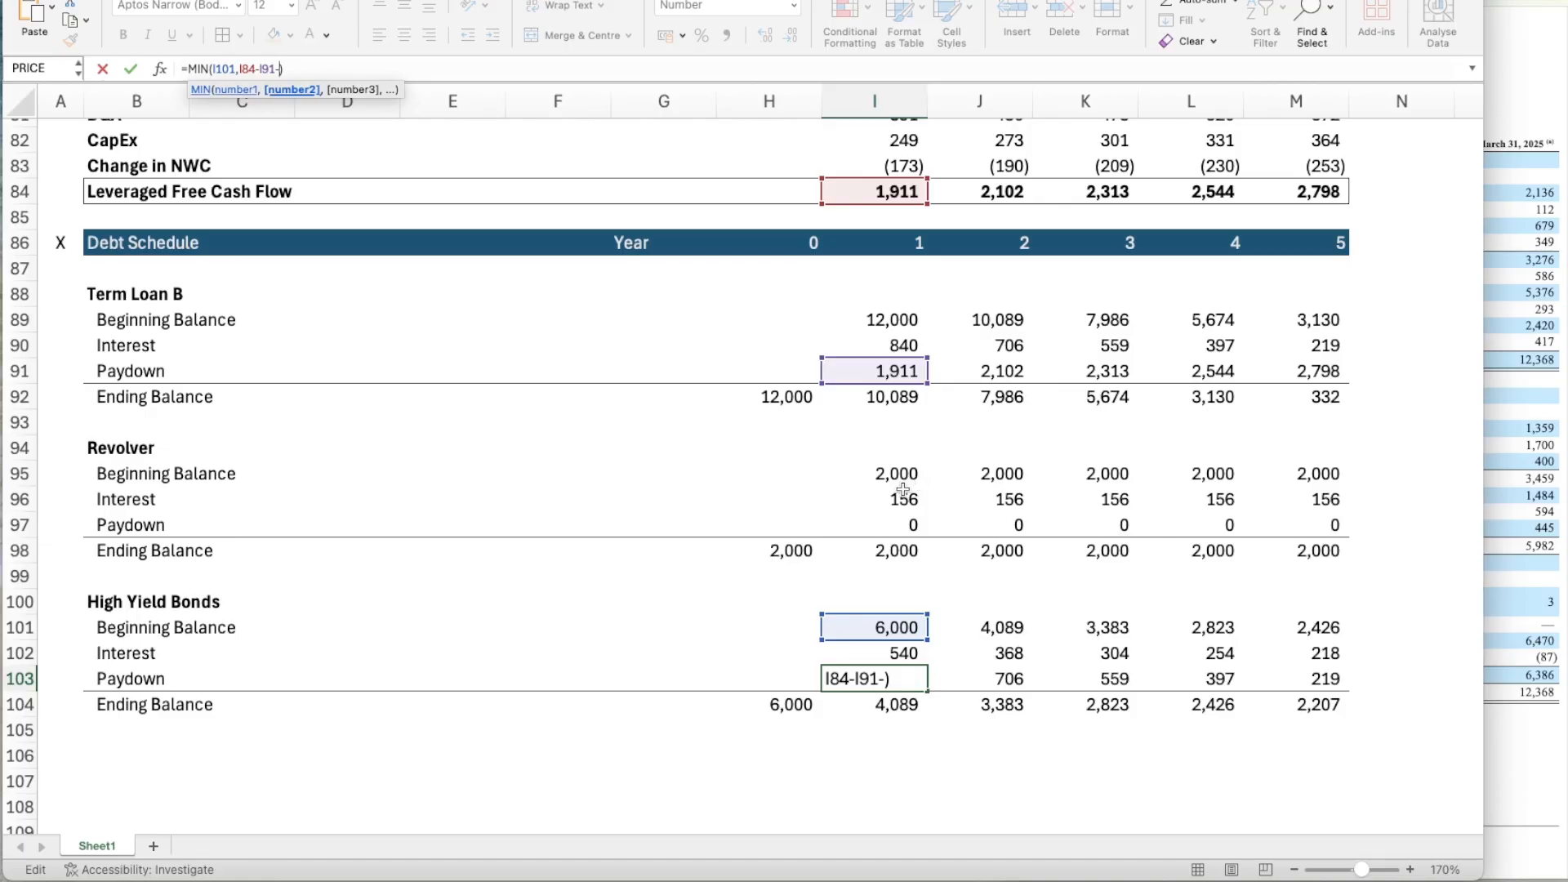
click(895, 524)
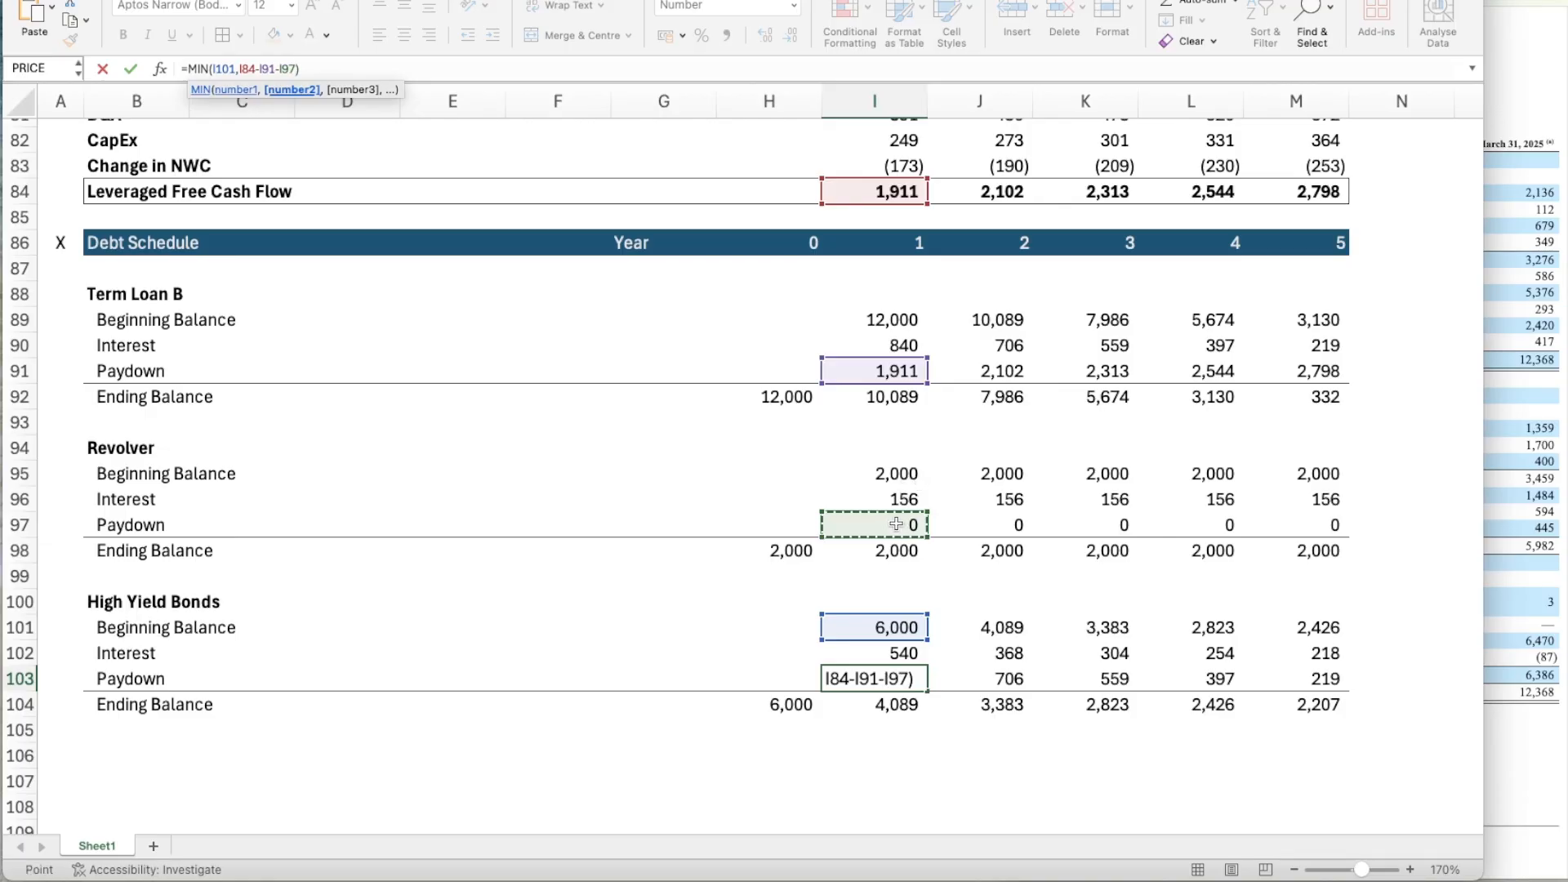
key(Return)
key(Up)
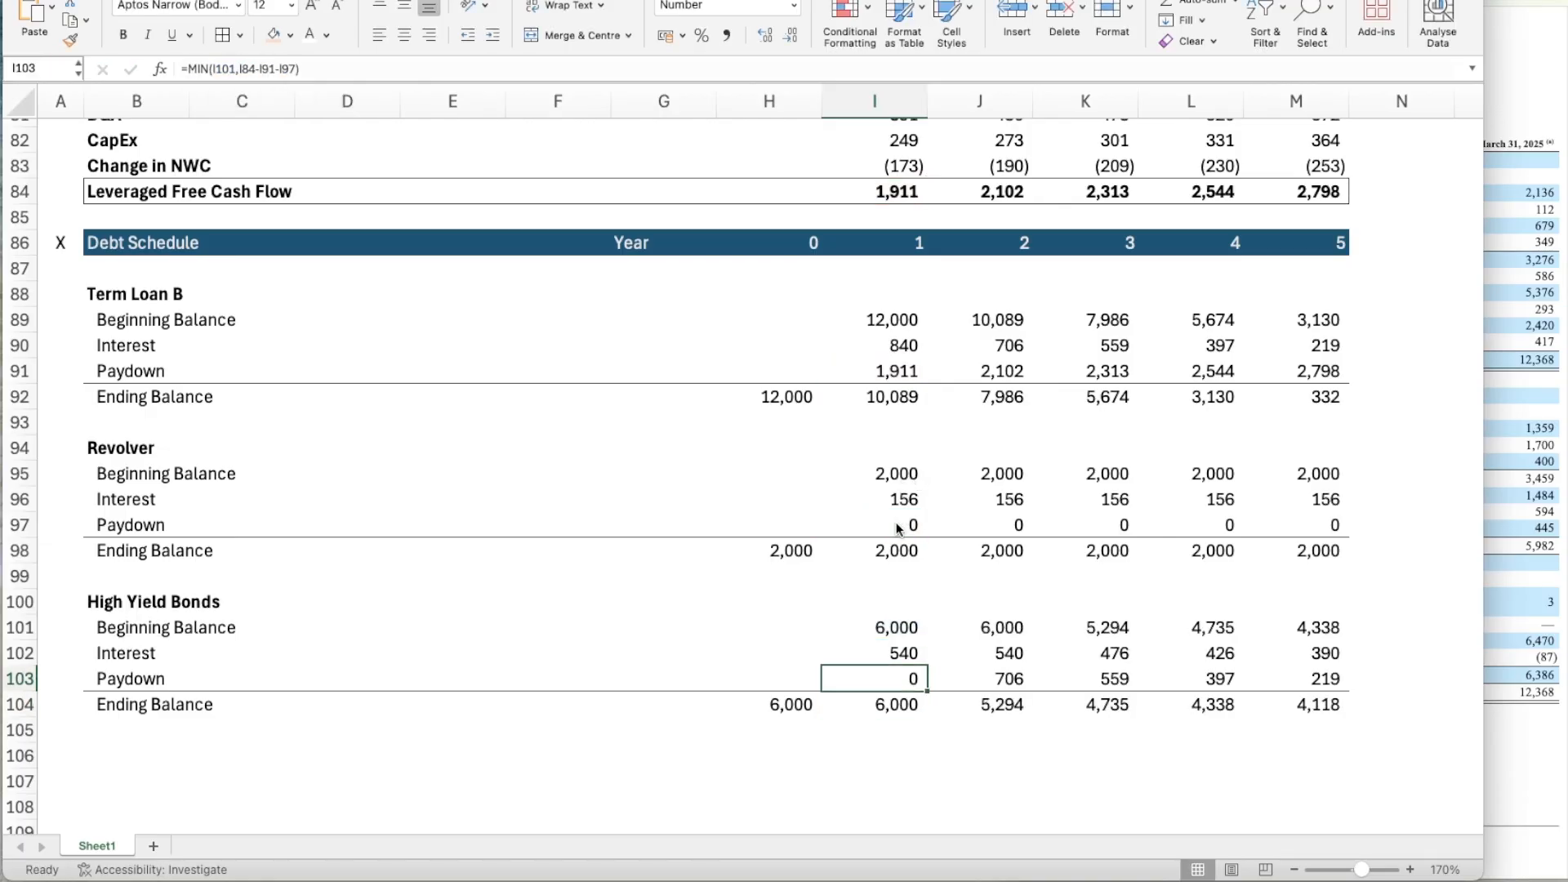
Copy the High Yield Bonds' Year 1 Paydown formula in I103 across to Years 2 through 5.
key(ctrl+c)
key(shift+Right)
key(shift+Right)
key(shift+Right)
key(shift+Right)
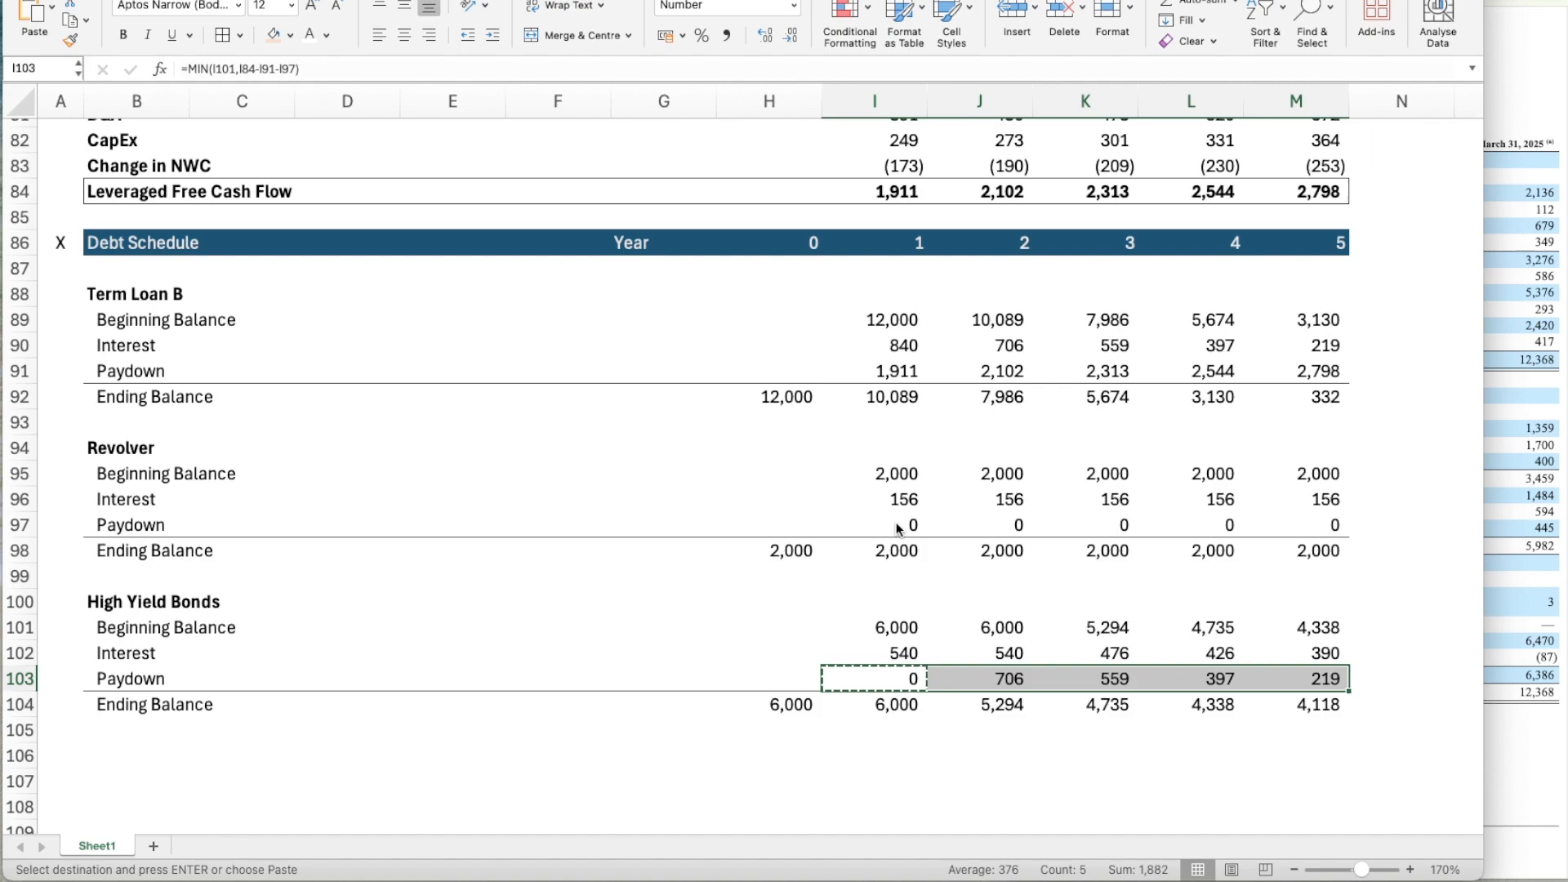
key(ctrl+v)
key(Down)
key(Down)
scroll(866, 780, down, 5)
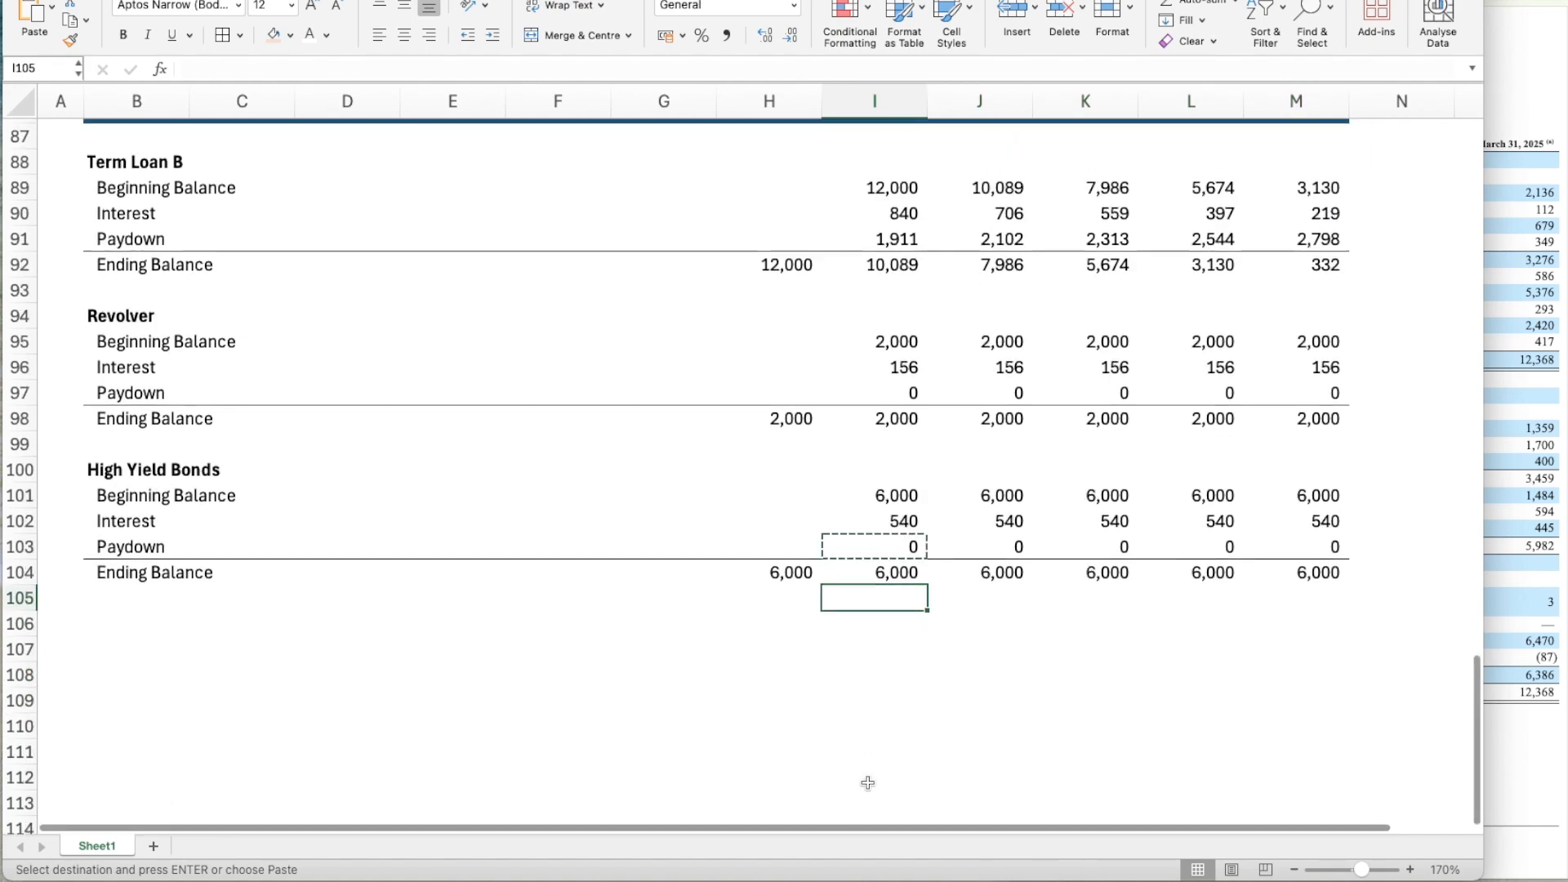
scroll(931, 501, up, 3)
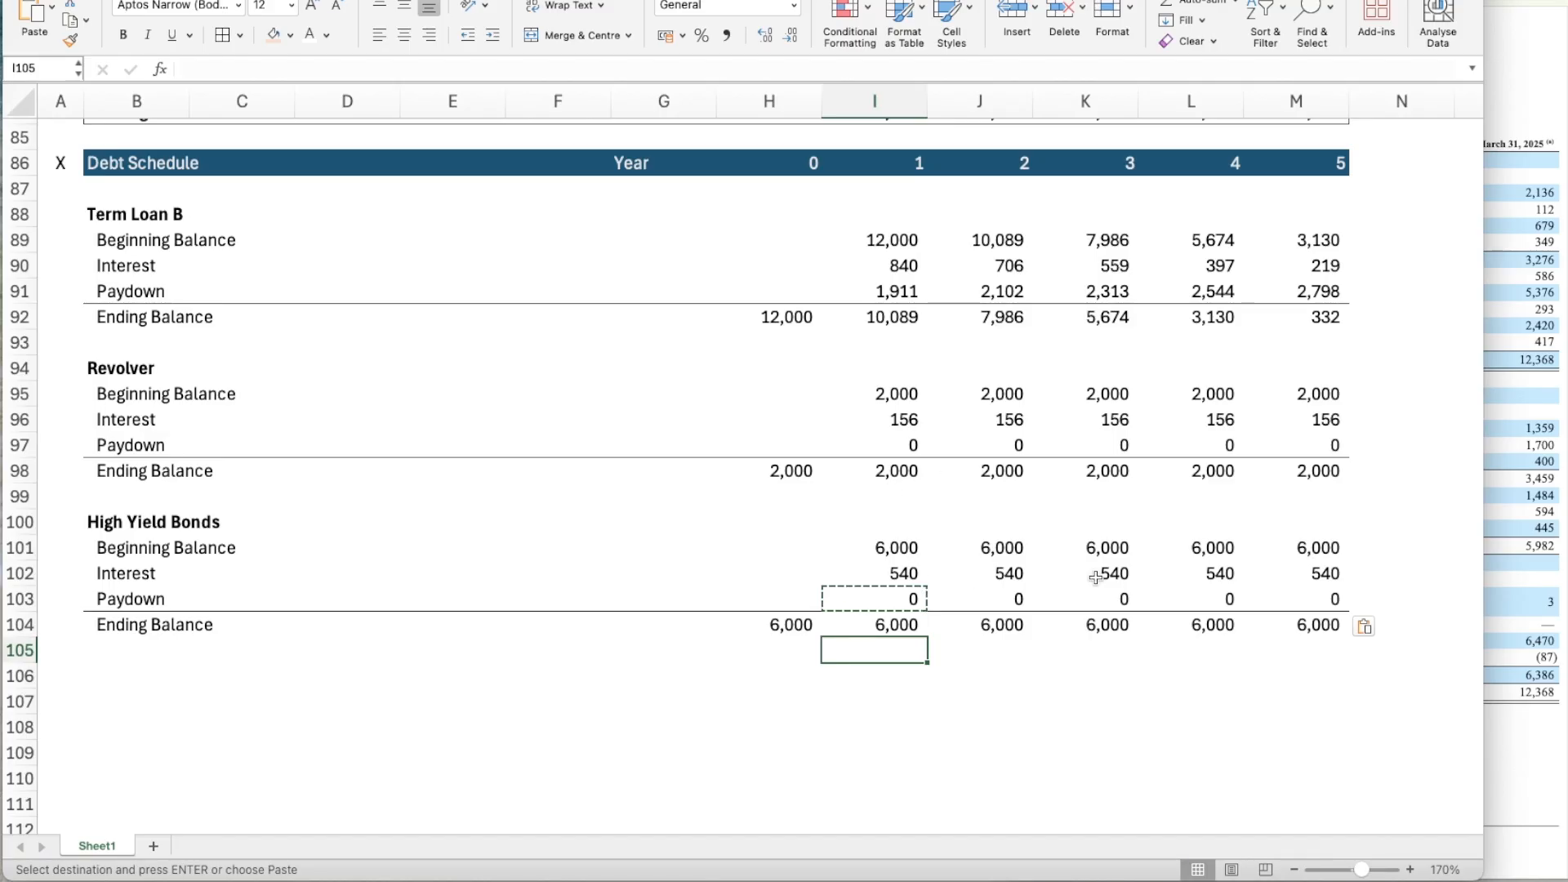
key(Escape)
Duplicate the whole High Yield Bonds block, B100:M104, below itself starting at B106.
scroll(901, 663, down, 2)
scroll(901, 663, down, 3)
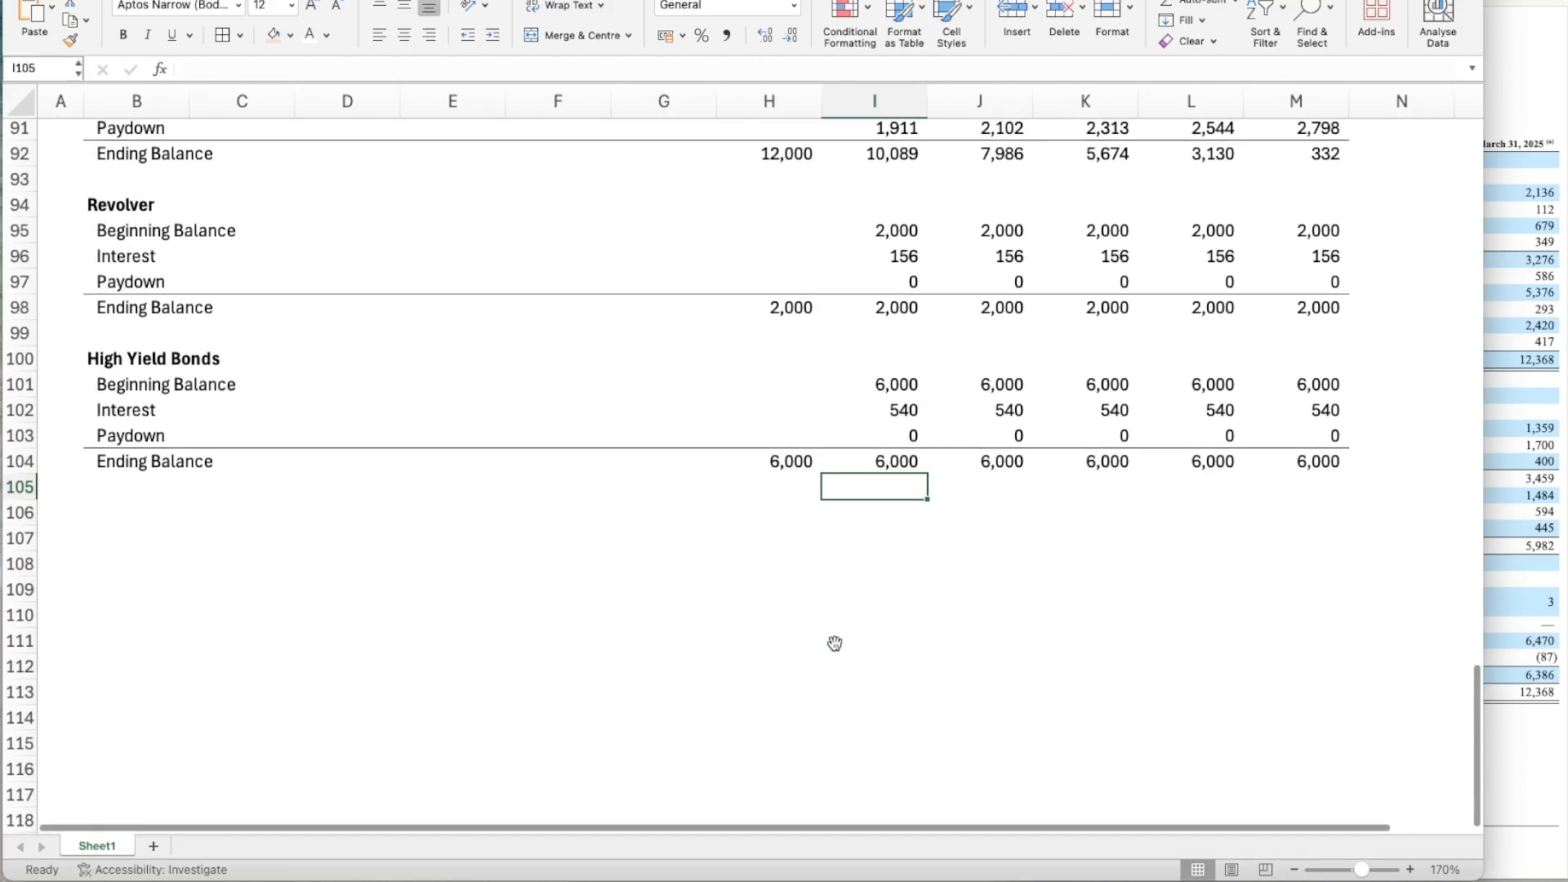
click(81, 512)
key(Up)
key(Right)
key(Up)
key(Up)
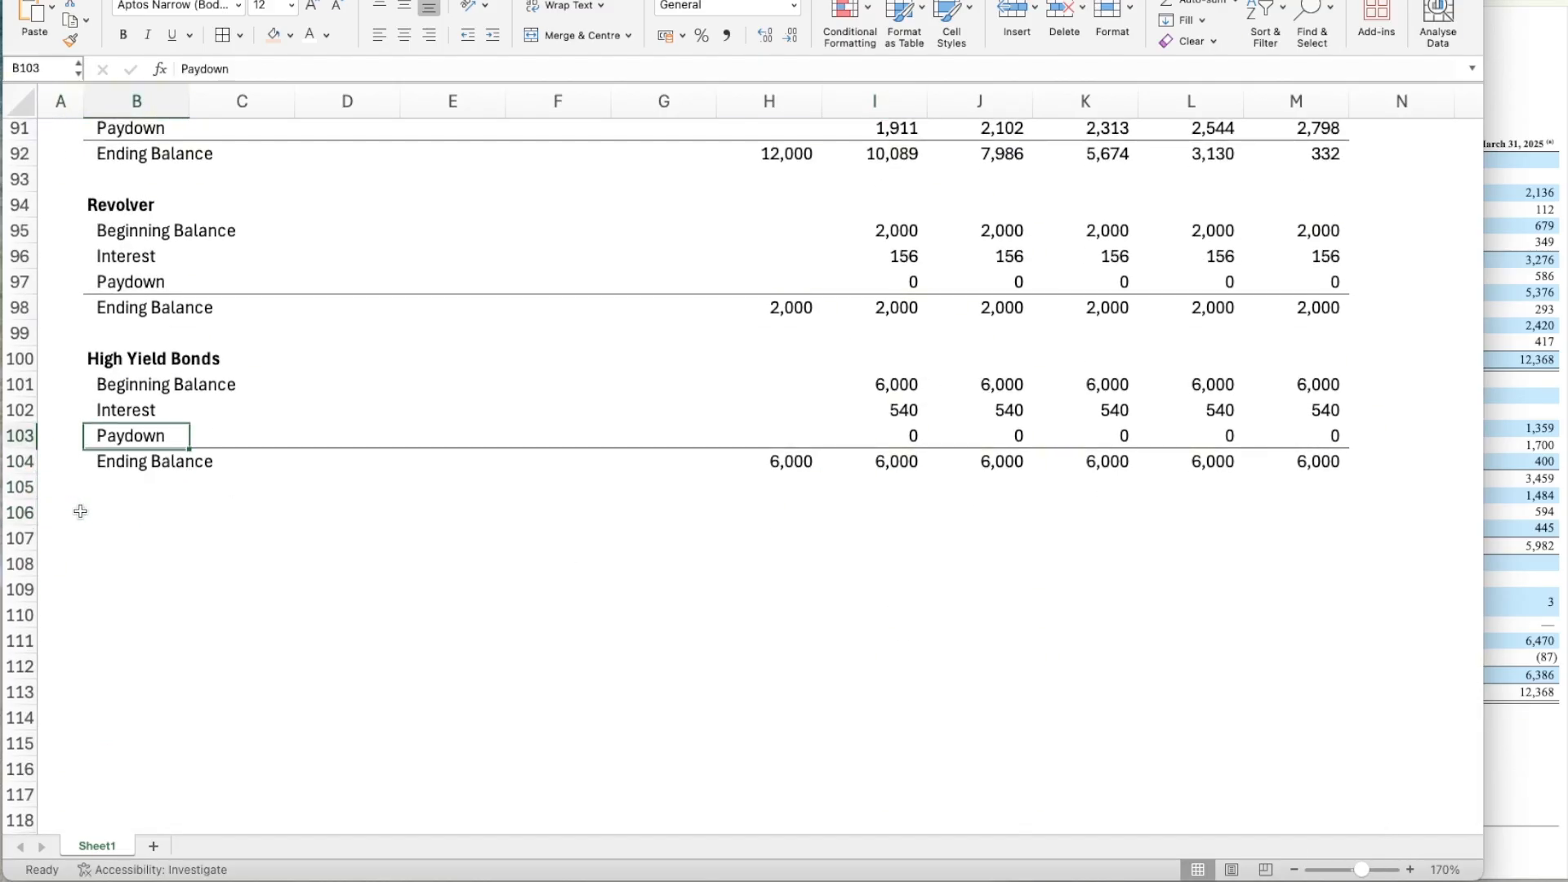
key(Up)
key(Up)
key(Up)
key(shift+Down)
key(shift+Down)
key(shift+Down)
key(shift+Down)
key(shift+Right)
key(shift+Right)
key(shift+Right)
key(shift+Right)
key(shift+Right)
key(shift+Right)
key(shift+Right)
key(shift+Right)
key(shift+Right)
key(shift+Right)
key(shift+Right)
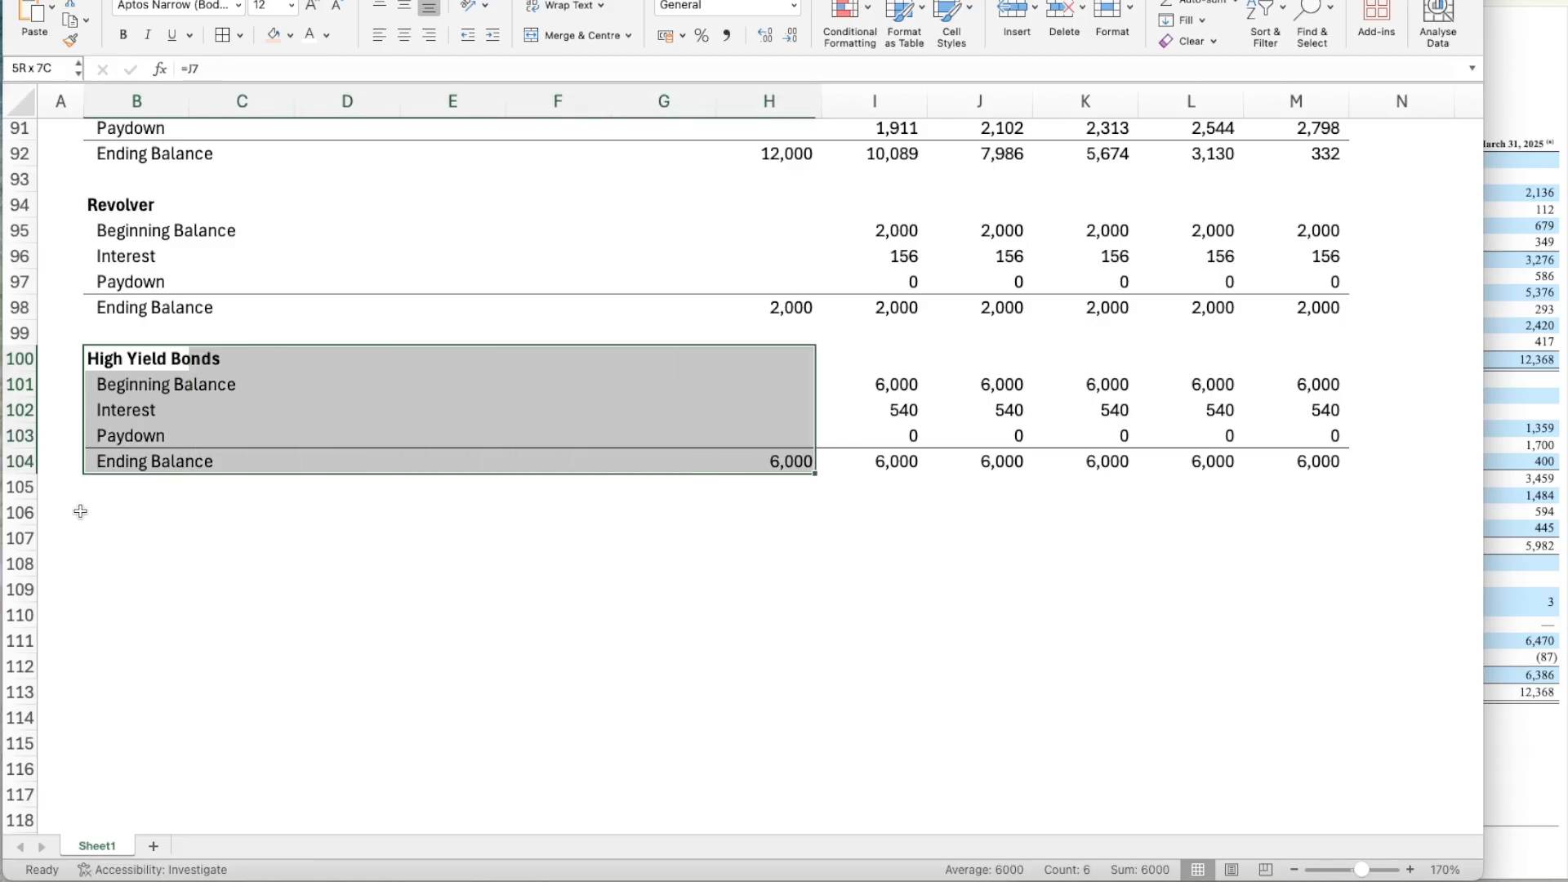
key(ctrl+c)
key(Down)
key(Down)
key(Down)
key(Down)
key(Down)
key(Down)
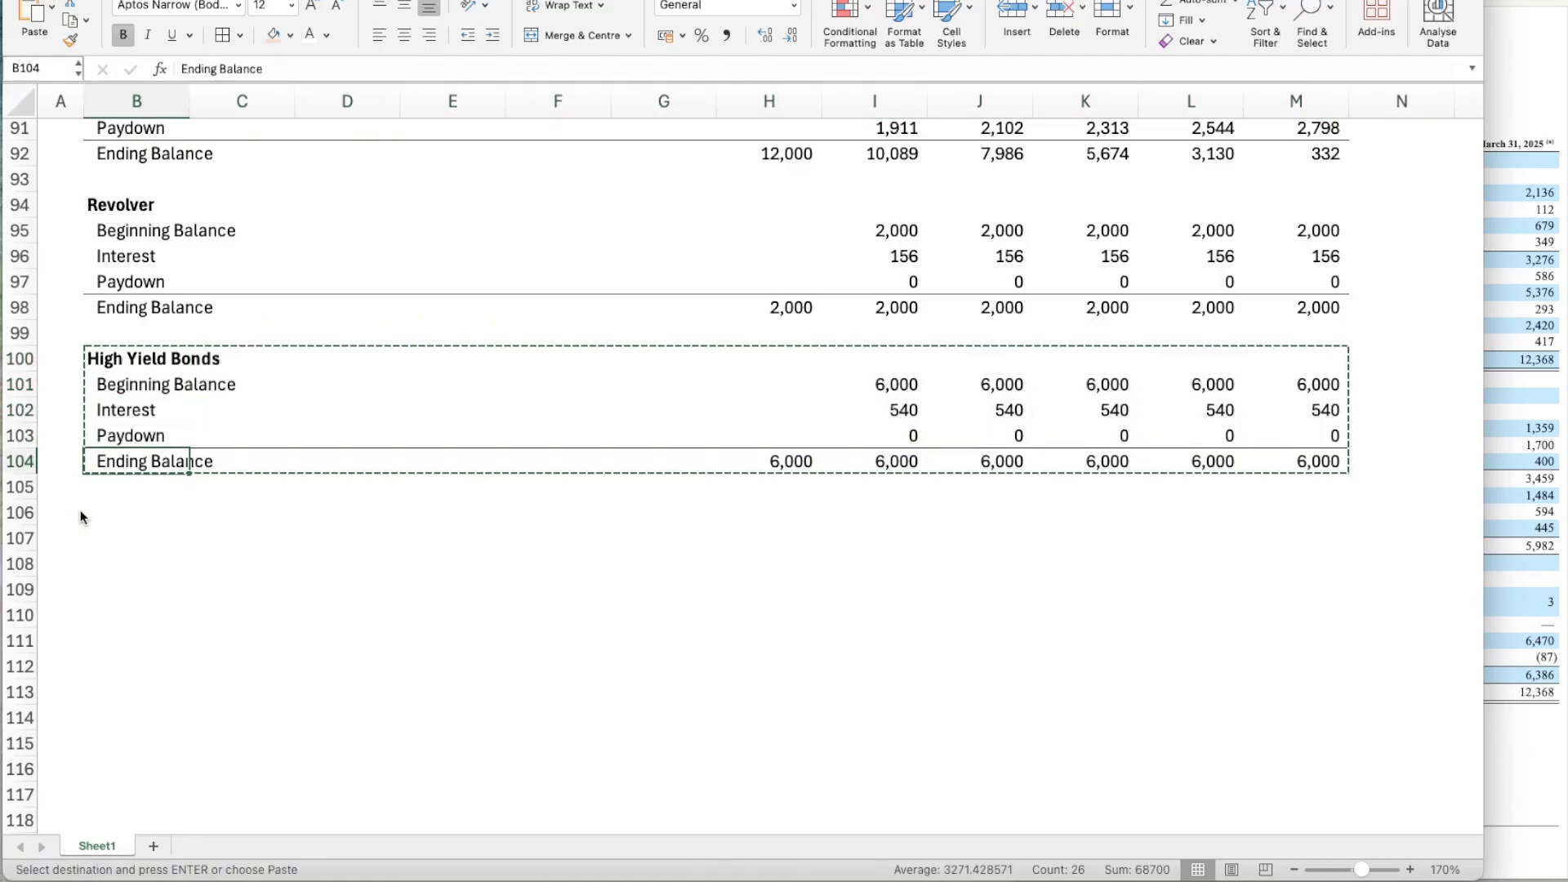
key(ctrl+v)
Replace the duplicated block's heading in B106 with Total Debt.
key(Up)
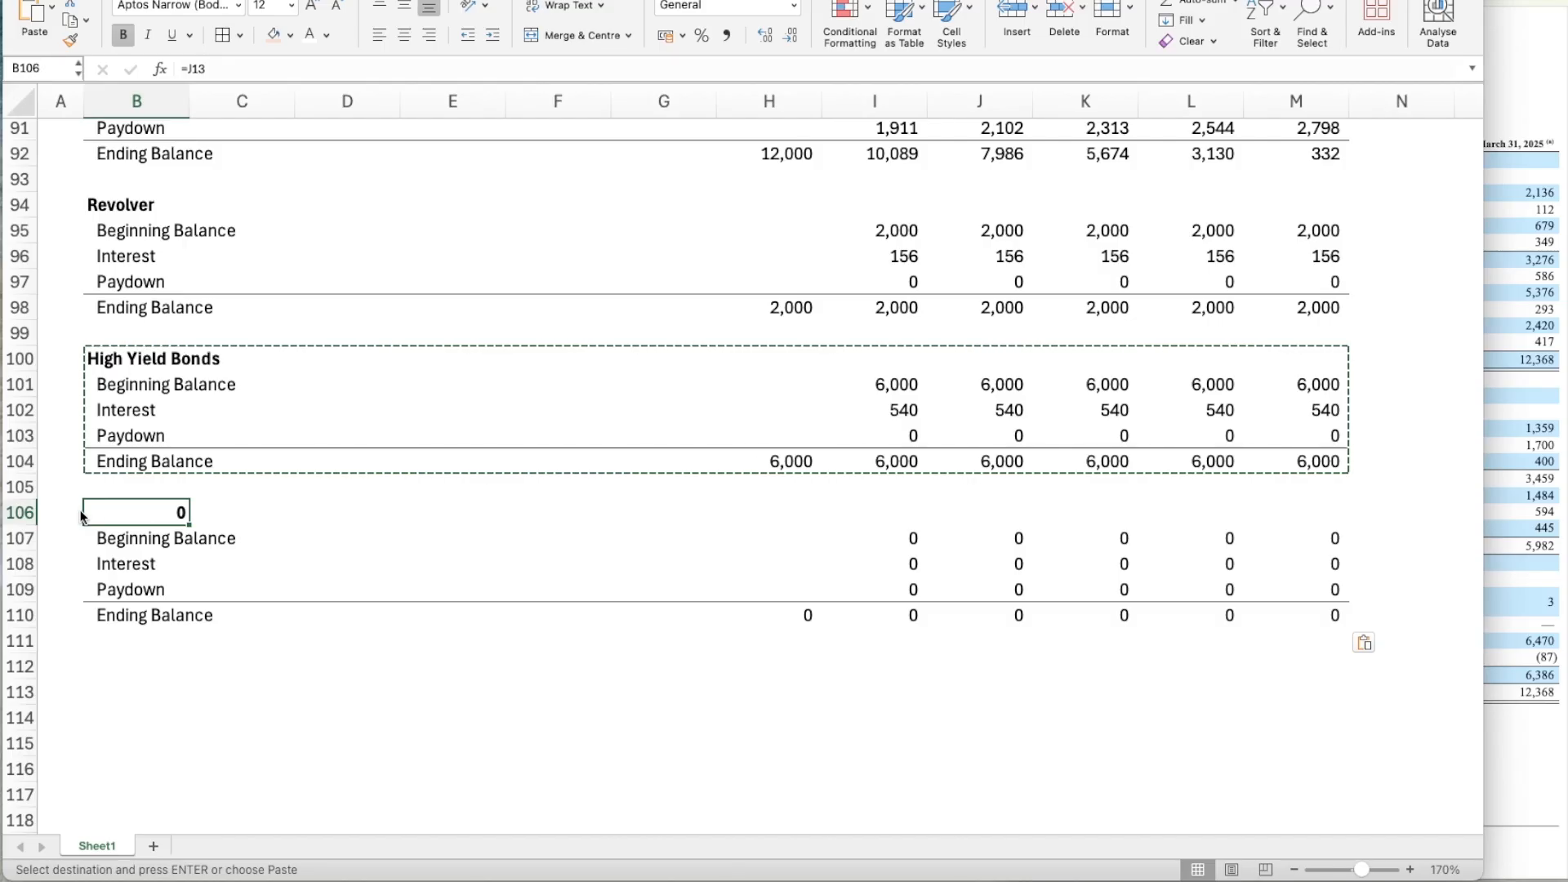
text(Total Debt)
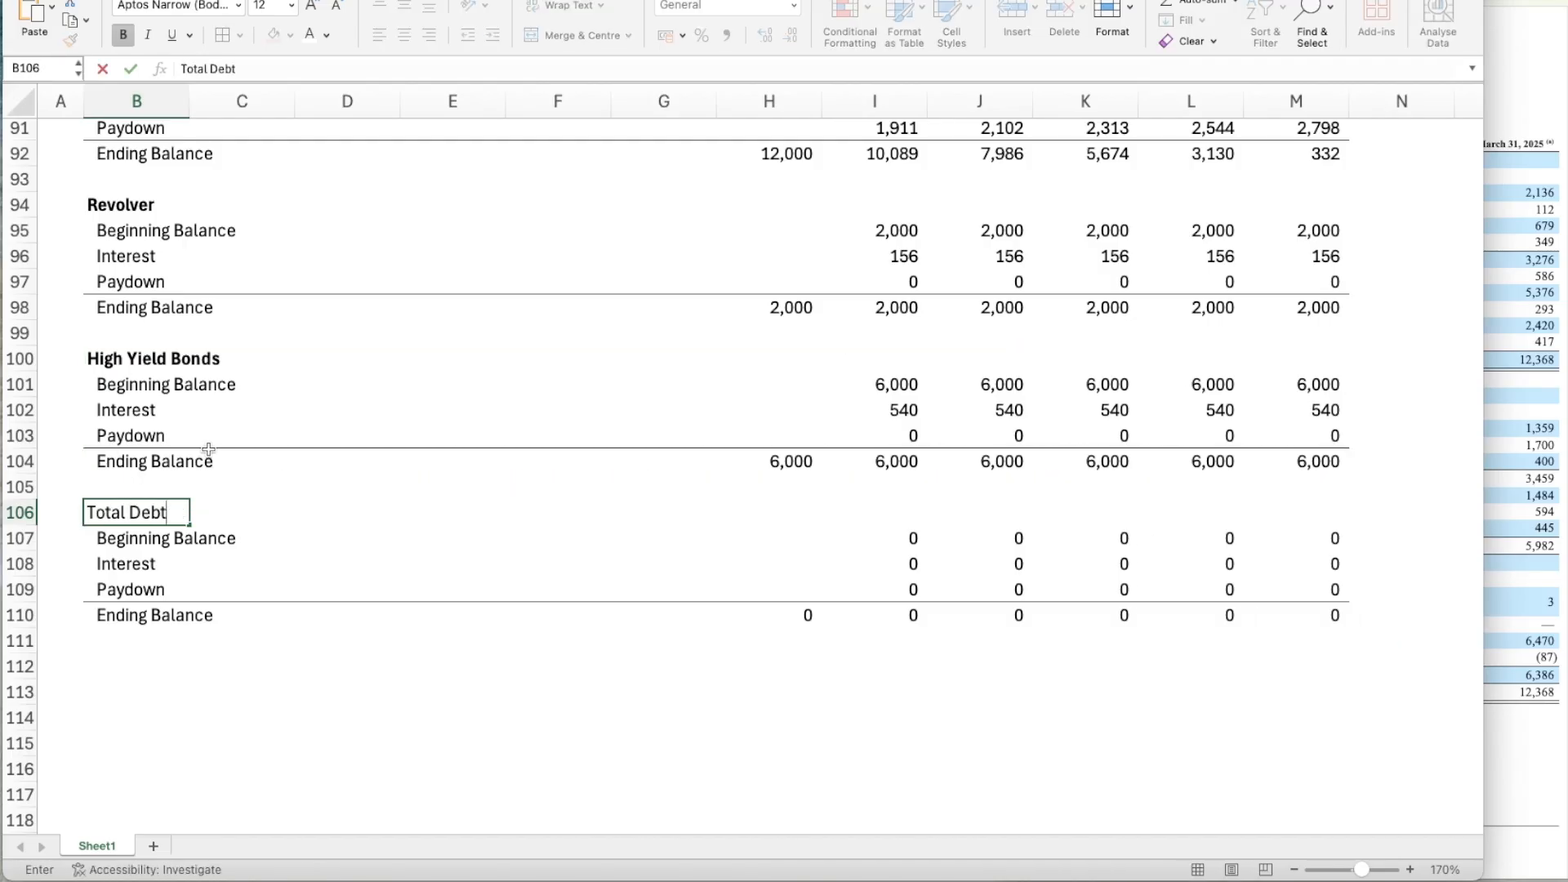
key(Return)
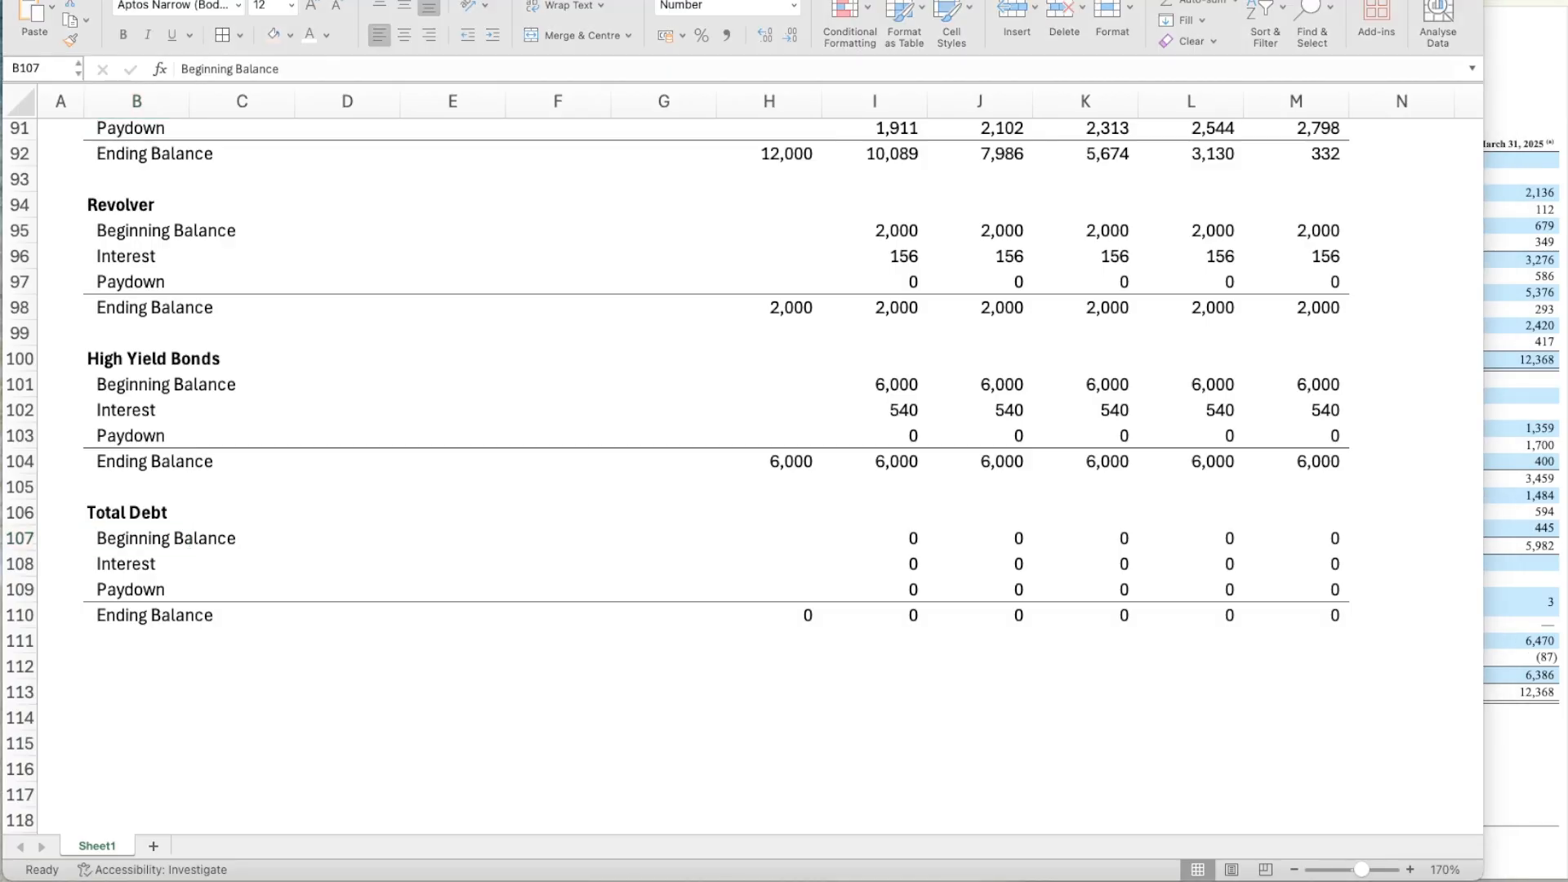
Set Total Debt's Year 0 Ending Balance in H110 to the SUM of the High Yield Bonds, Revolver and Term Loan B Year 0 Ending Balances.
click(956, 567)
click(819, 614)
click(802, 613)
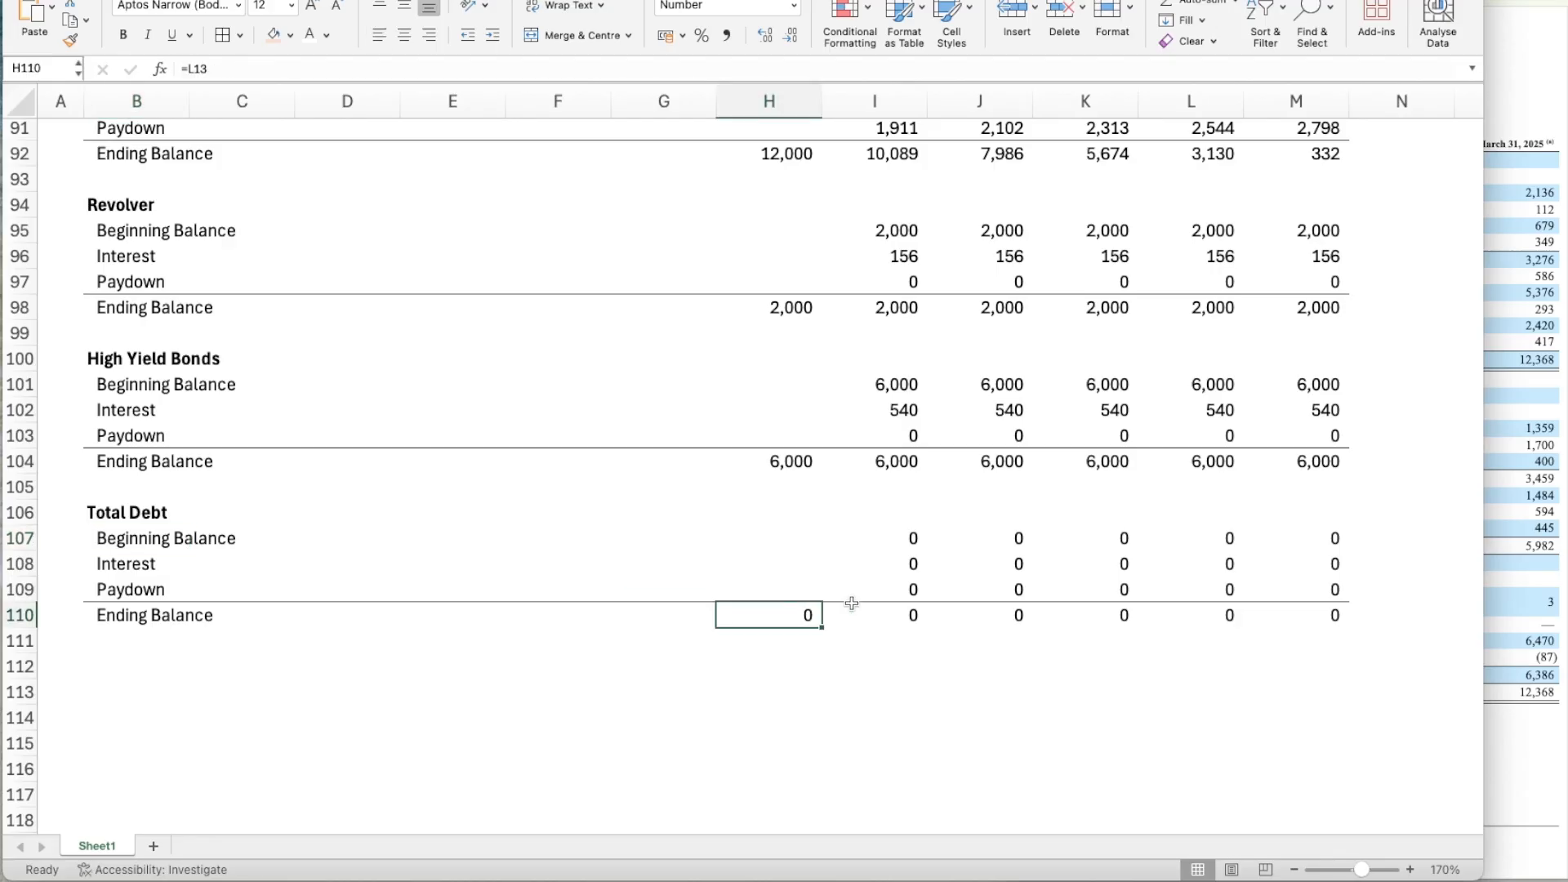
text(=SUM()
key(Up)
key(Up)
key(Up)
key(Up)
key(Up)
key(Up)
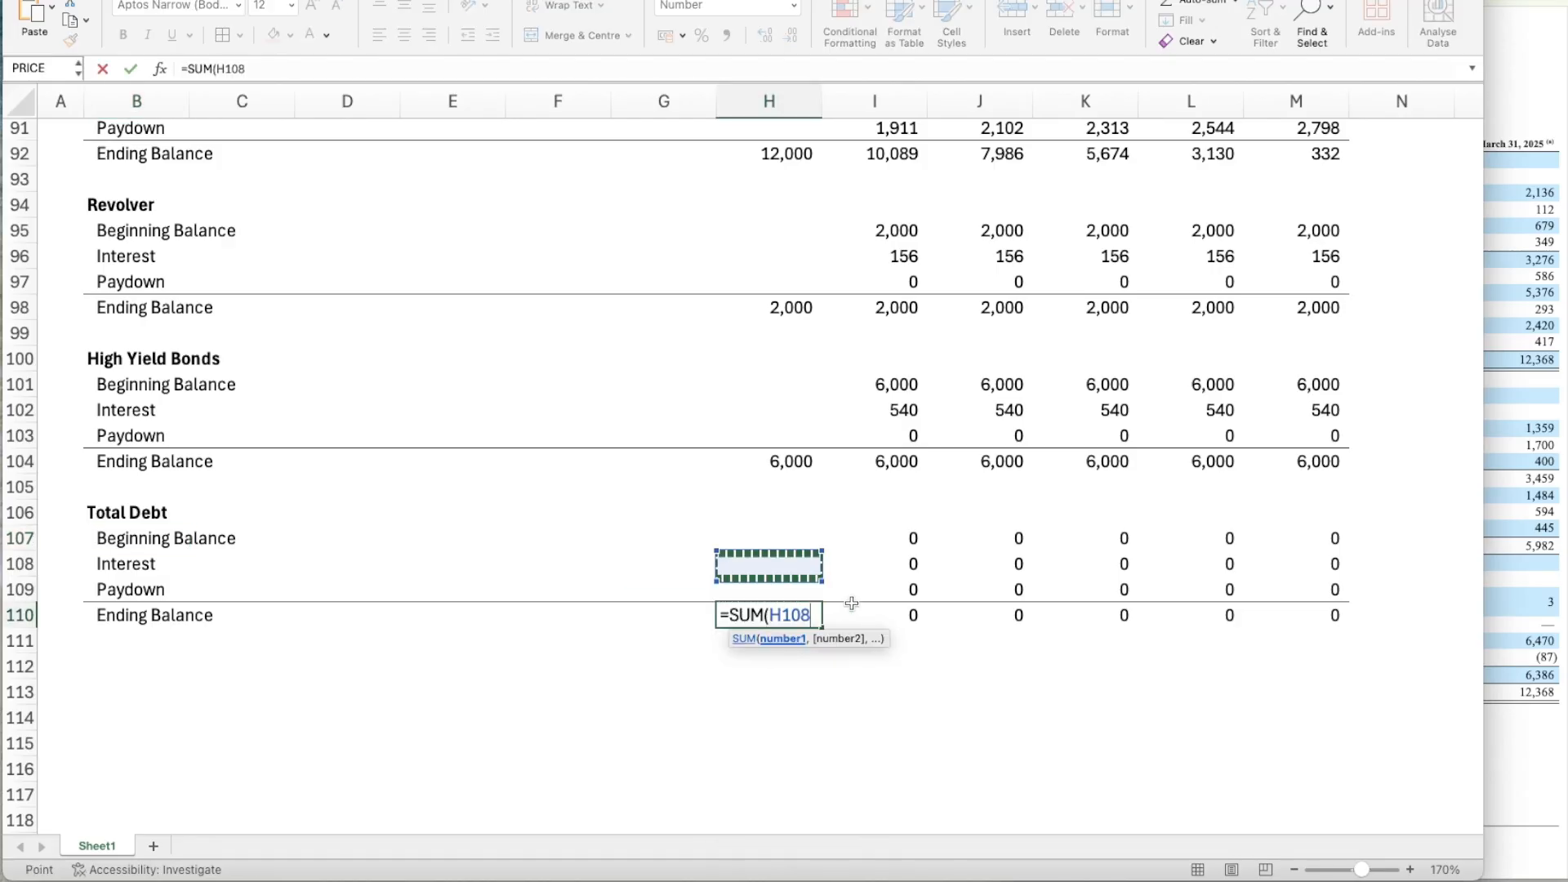
text(,)
key(Up)
key(Up)
key(Up)
key(Up)
key(Up)
key(Up)
key(Up)
key(Up)
key(Up)
key(Up)
key(Up)
key(Up)
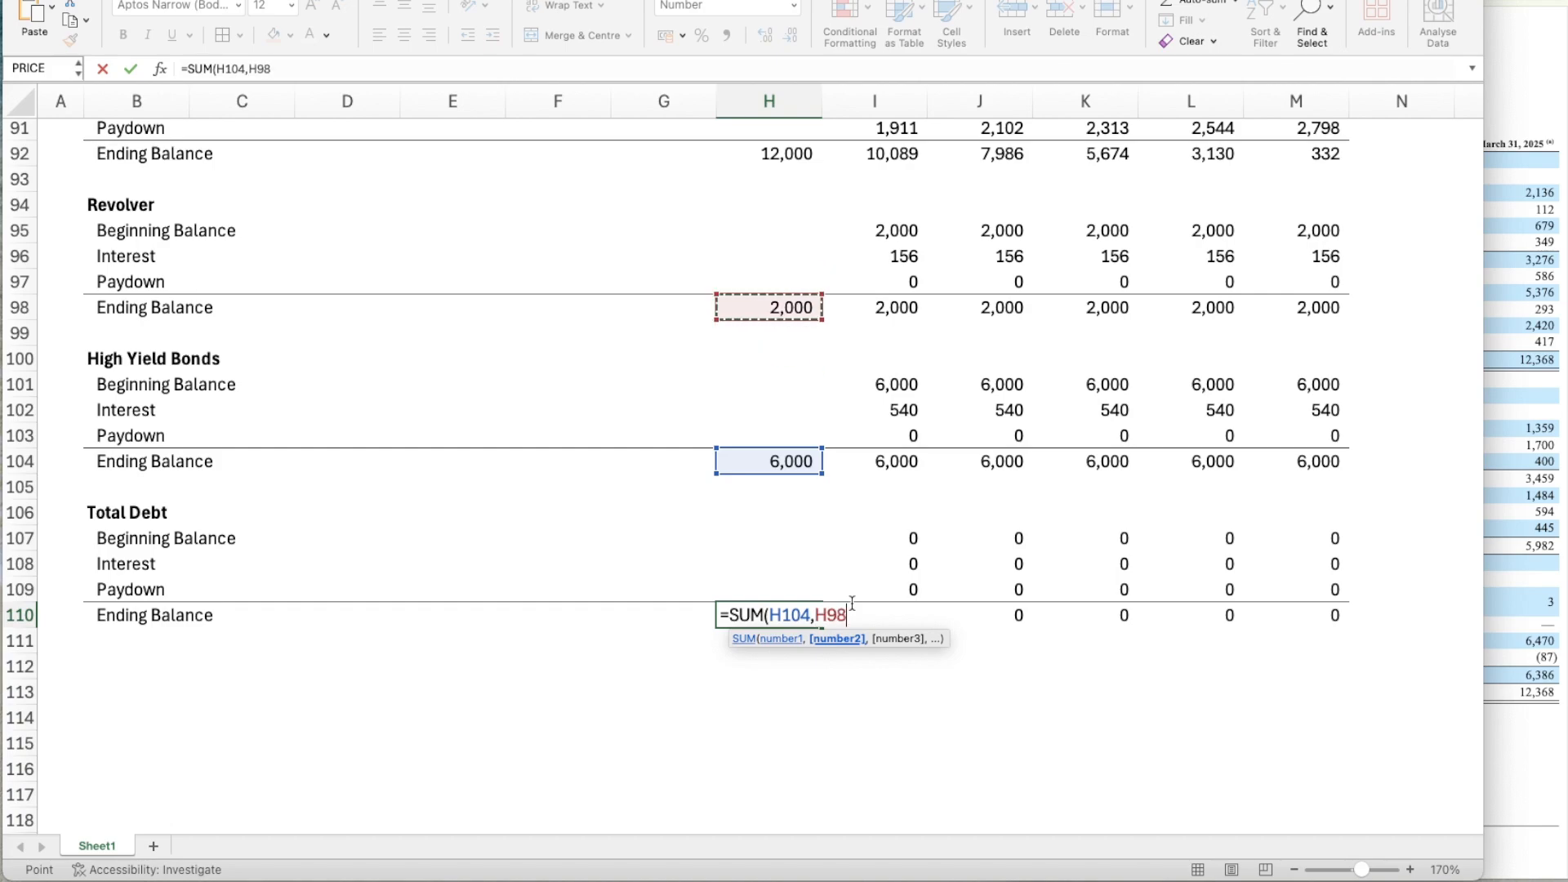
text(,)
key(Up)
key(Up)
key(Up)
key(Up)
key(Up)
key(Up)
key(Up)
key(Up)
key(Up)
key(Up)
key(Up)
key(Up)
key(Up)
key(Up)
key(Up)
key(Up)
key(Up)
key(Up)
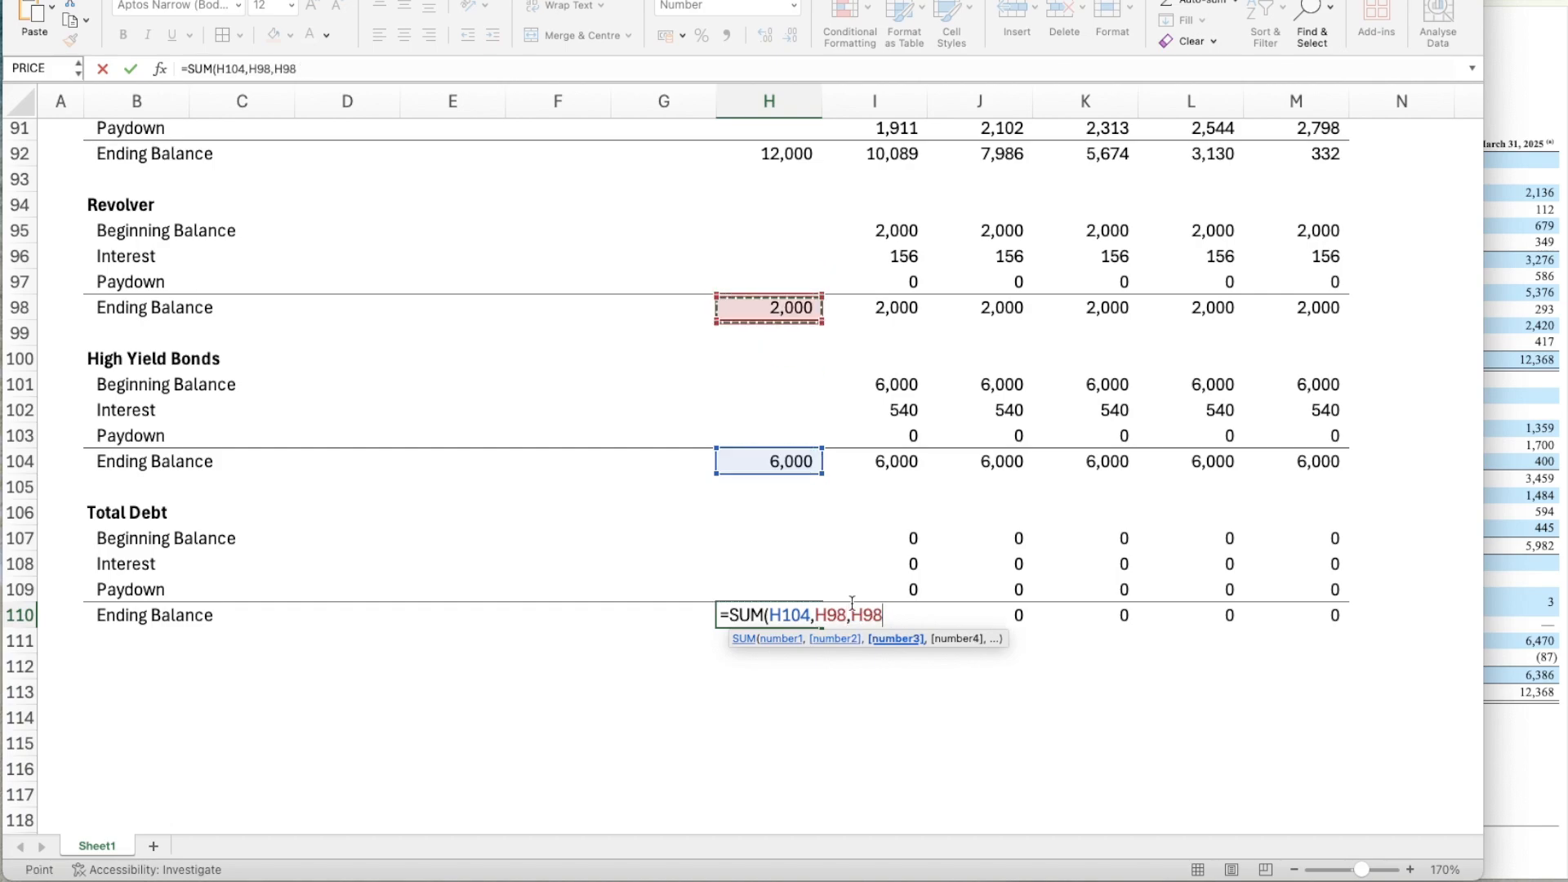
key(Return)
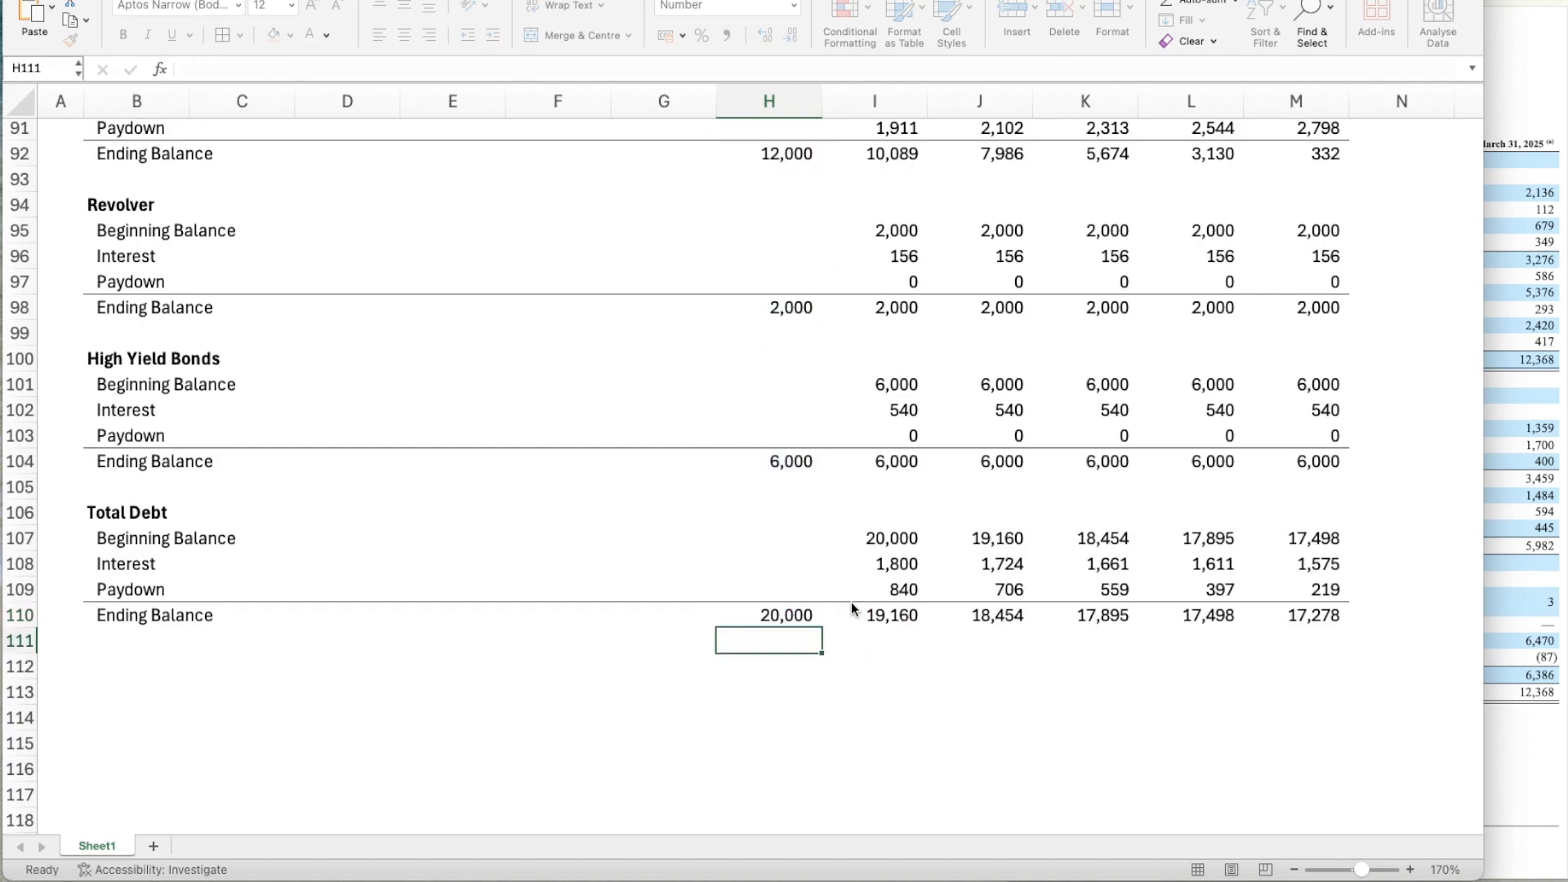
Examine the Beginning Balance, Interest and Paydown formulas in the Total Debt block against the three debt blocks above.
key(Right)
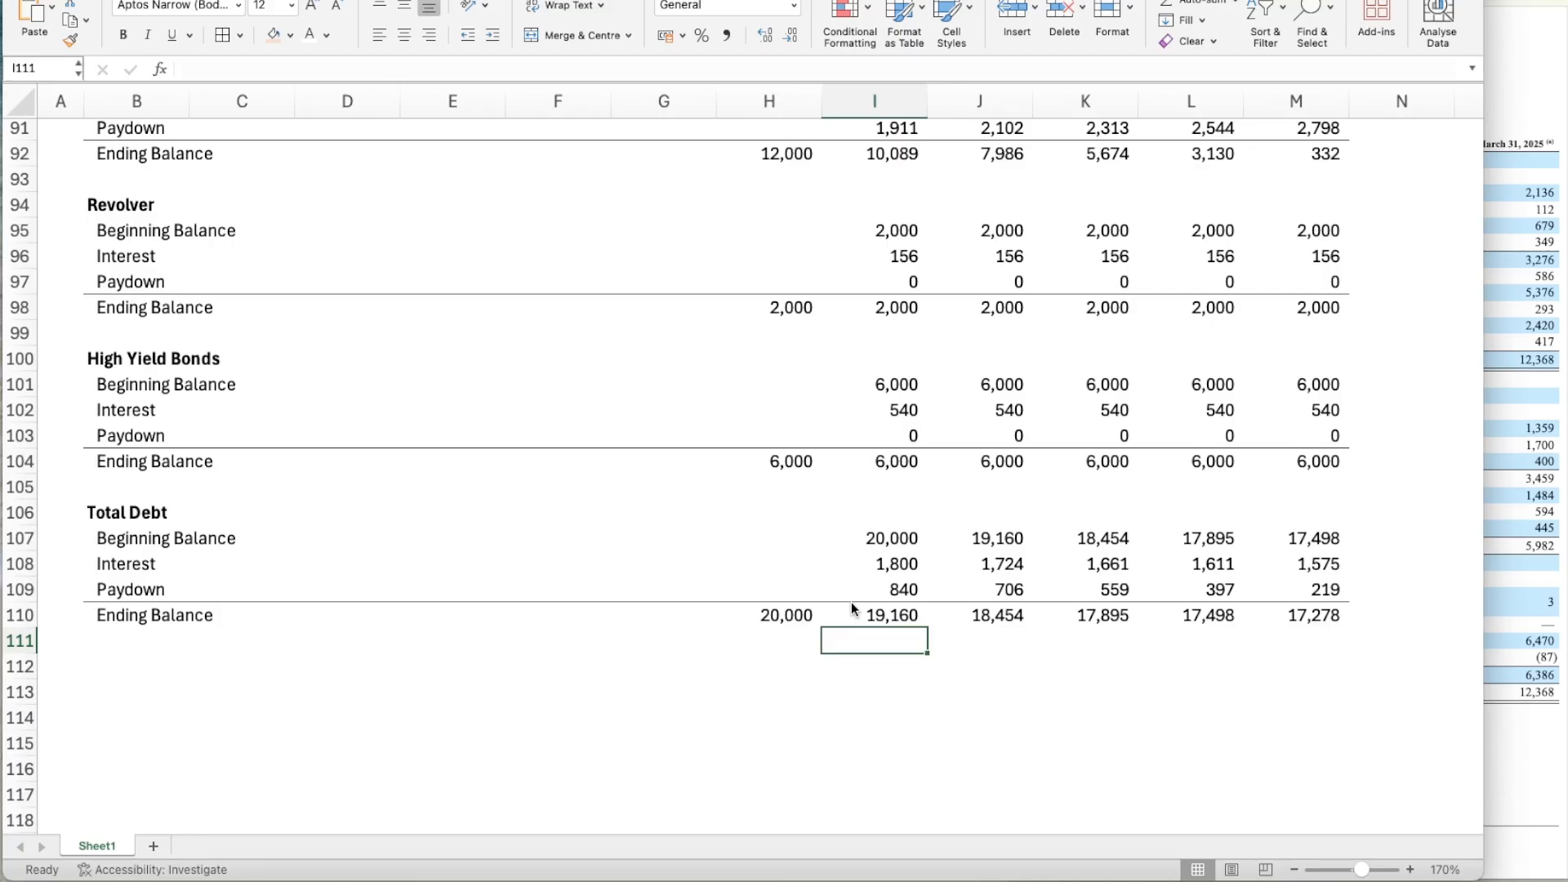
key(Up)
key(Up)
key(Up)
key(Down)
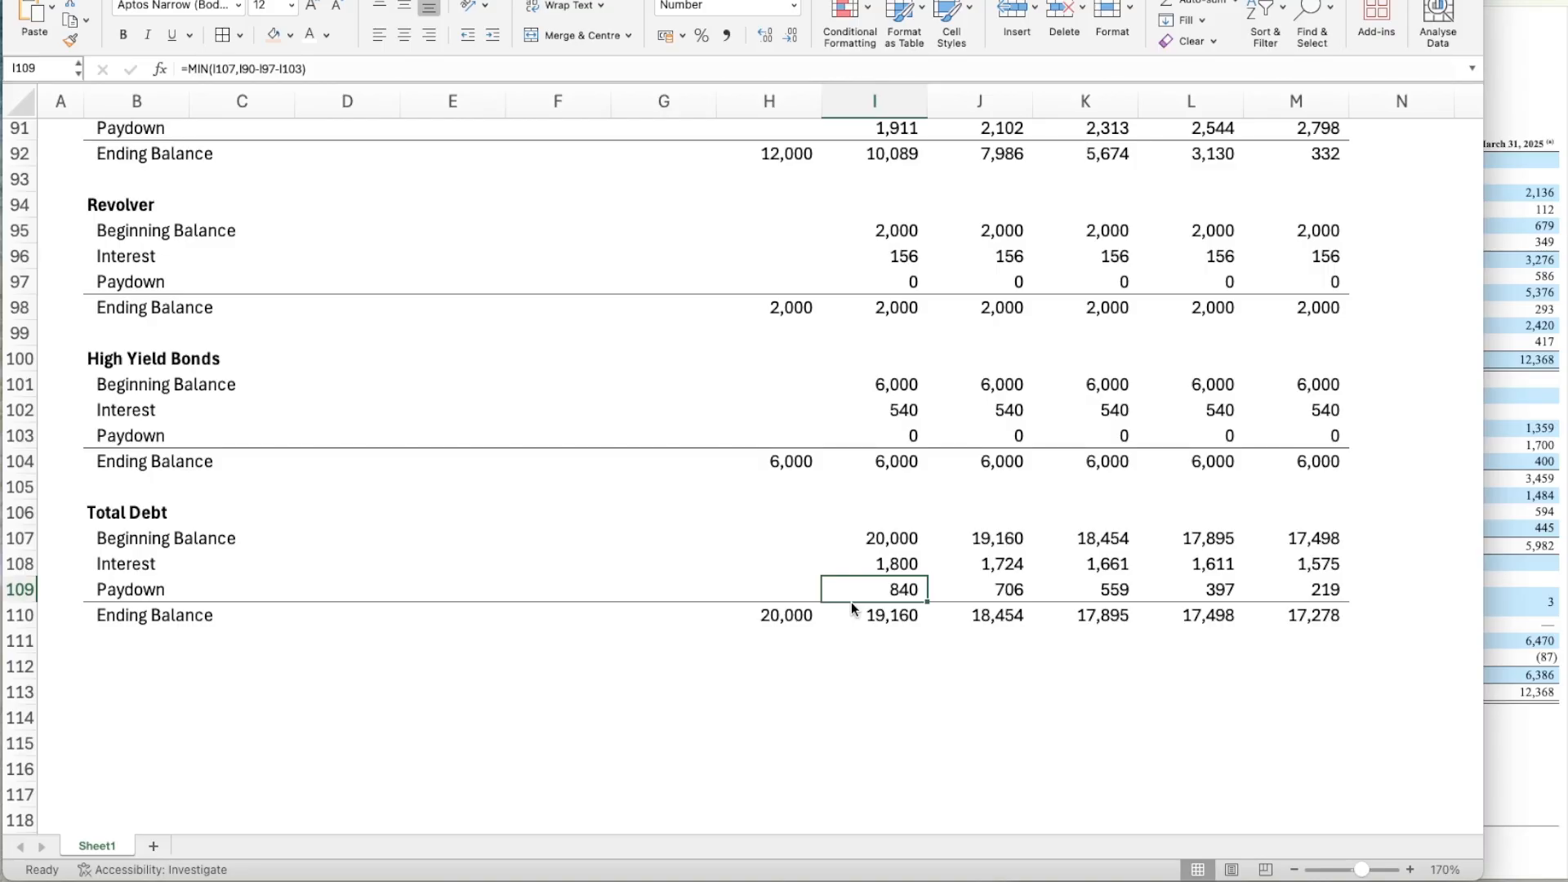
key(Up)
key(Right)
key(Right)
key(Right)
key(Right)
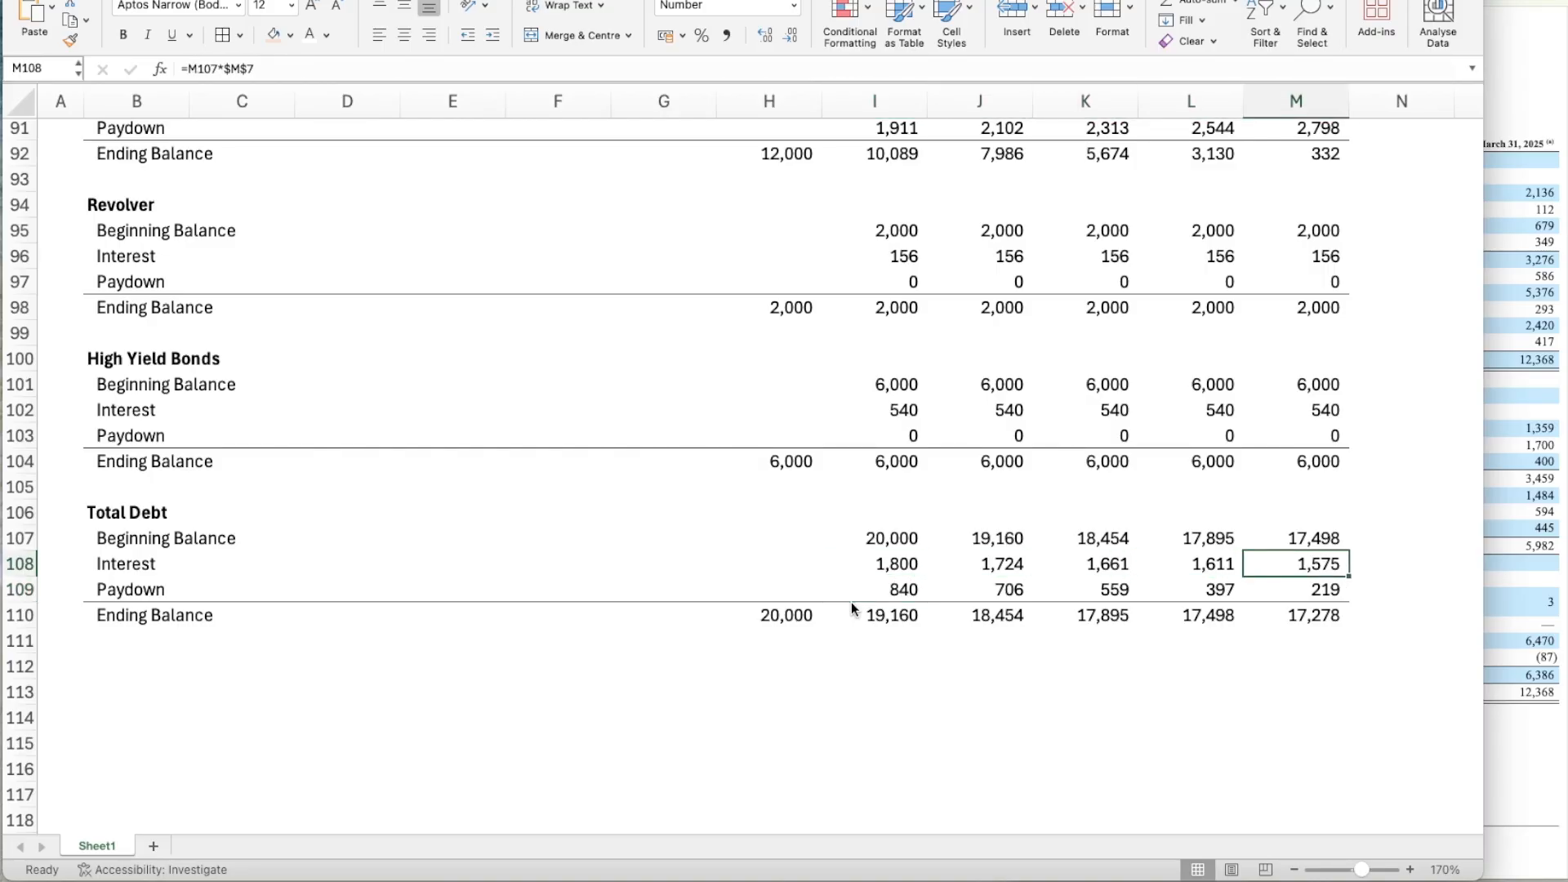
key(super+Tab)
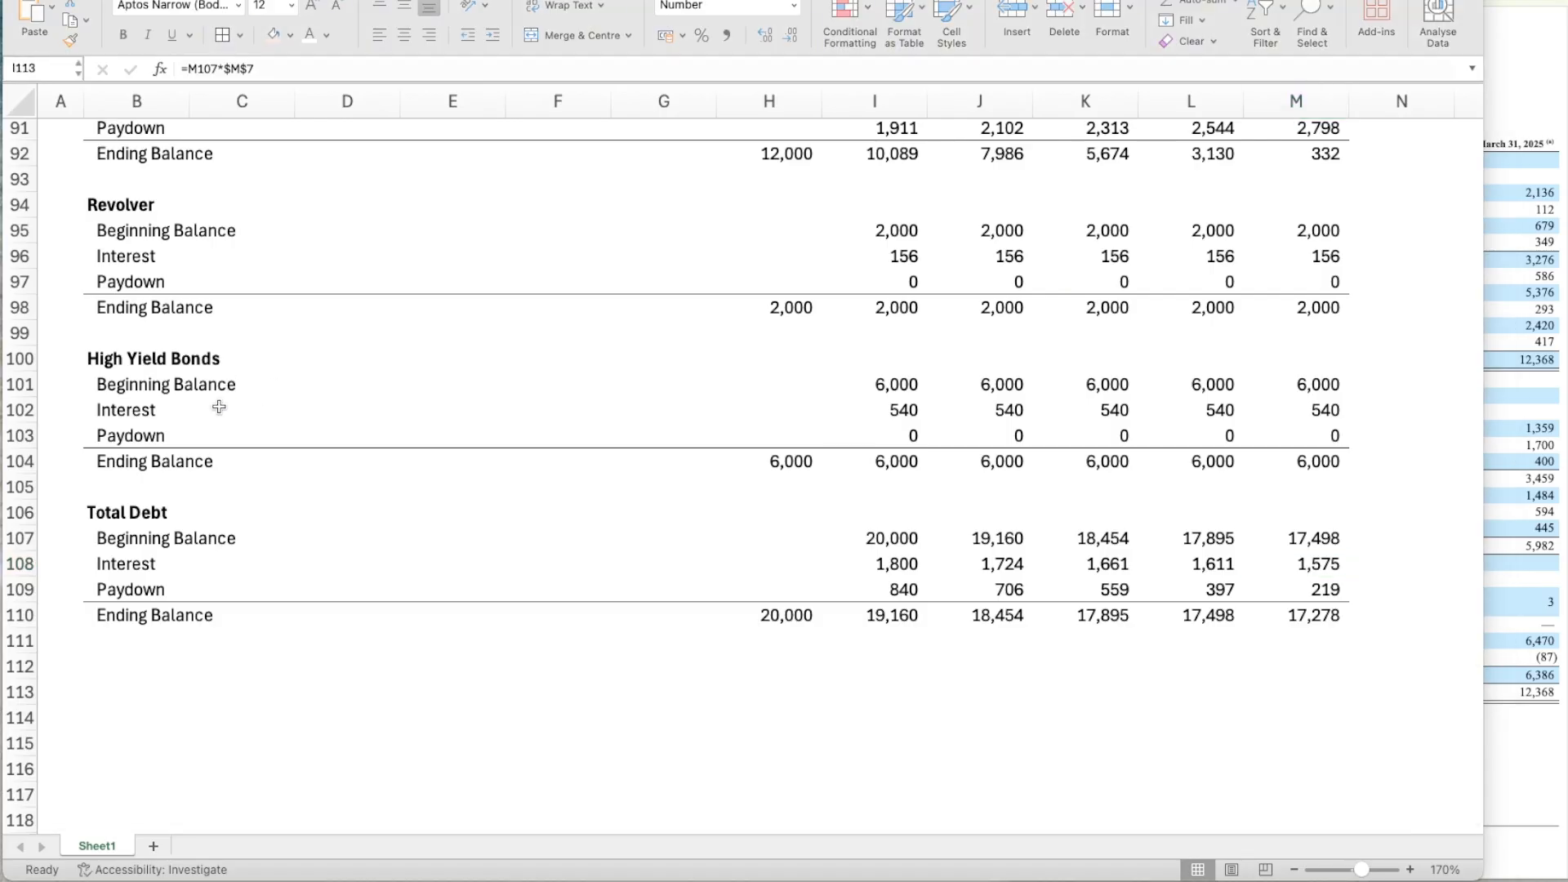
scroll(860, 630, up, 3)
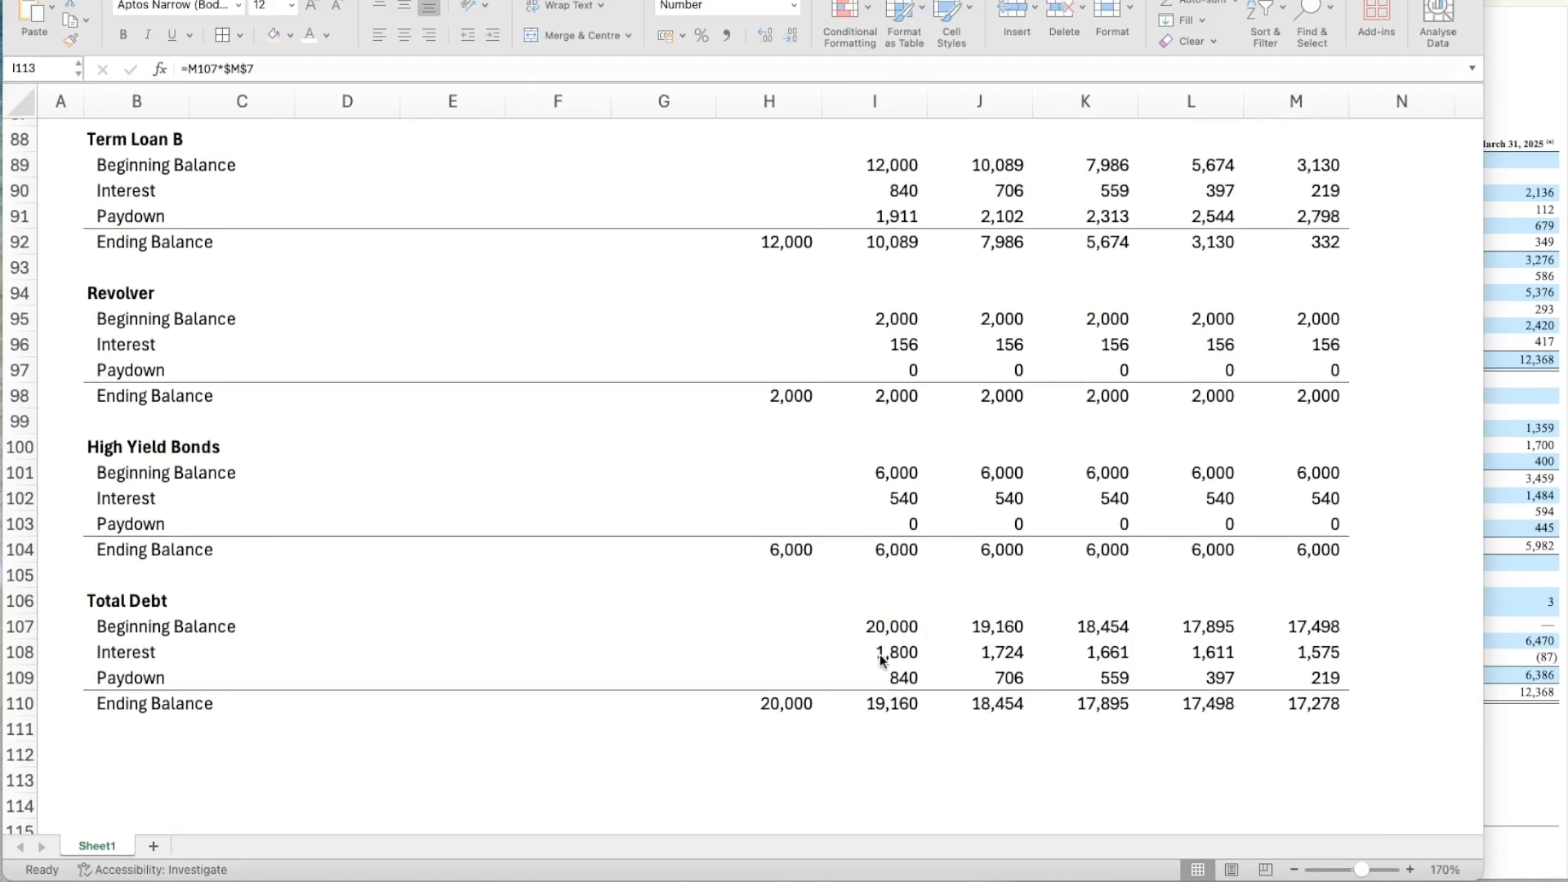
click(878, 654)
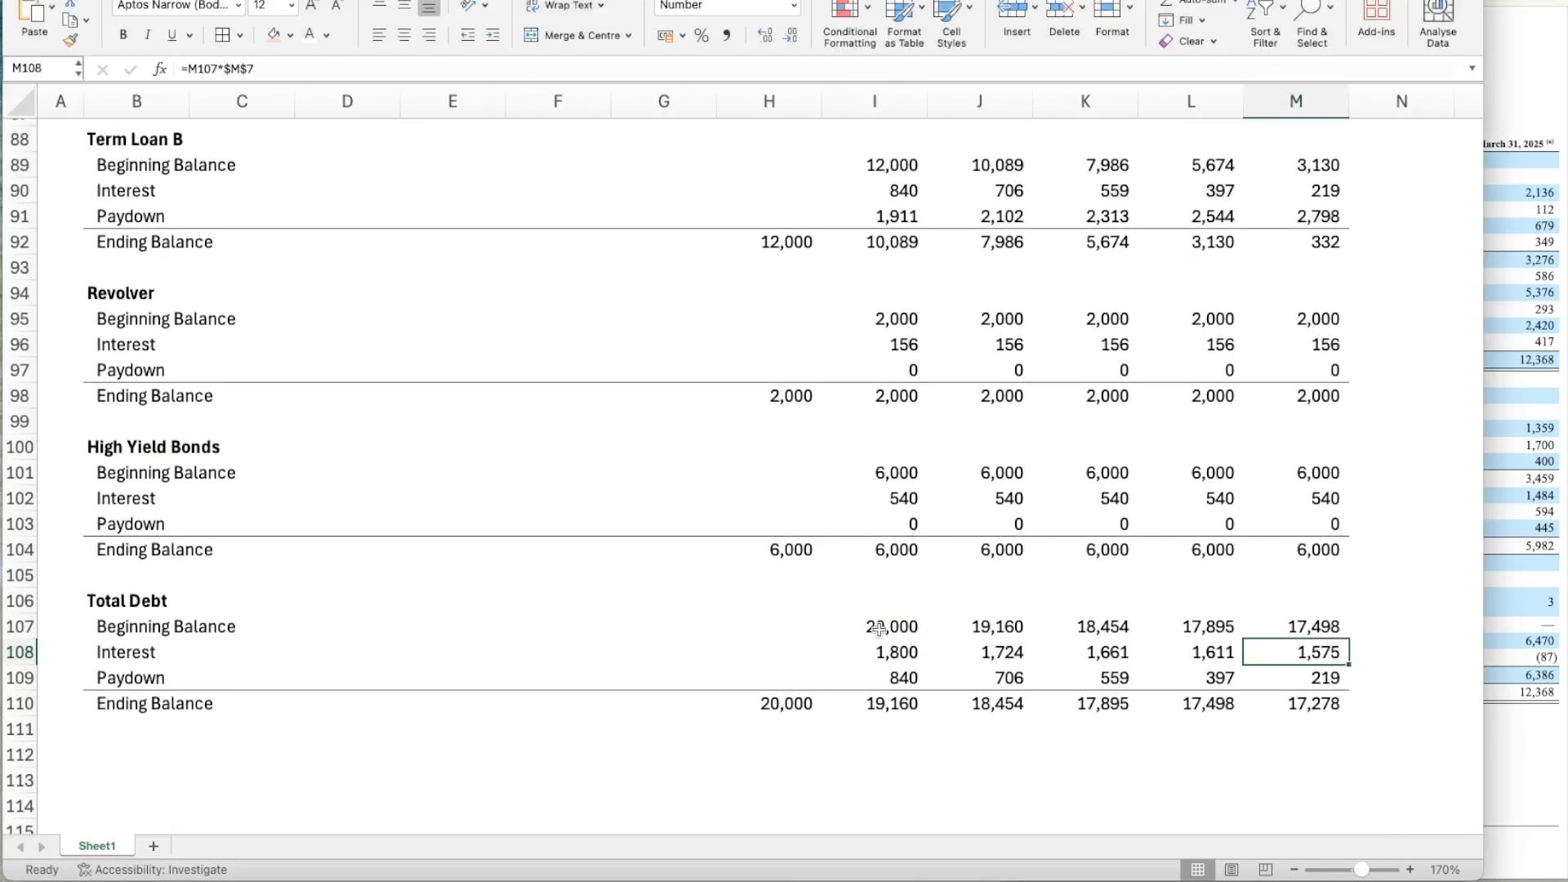
click(878, 629)
key(Down)
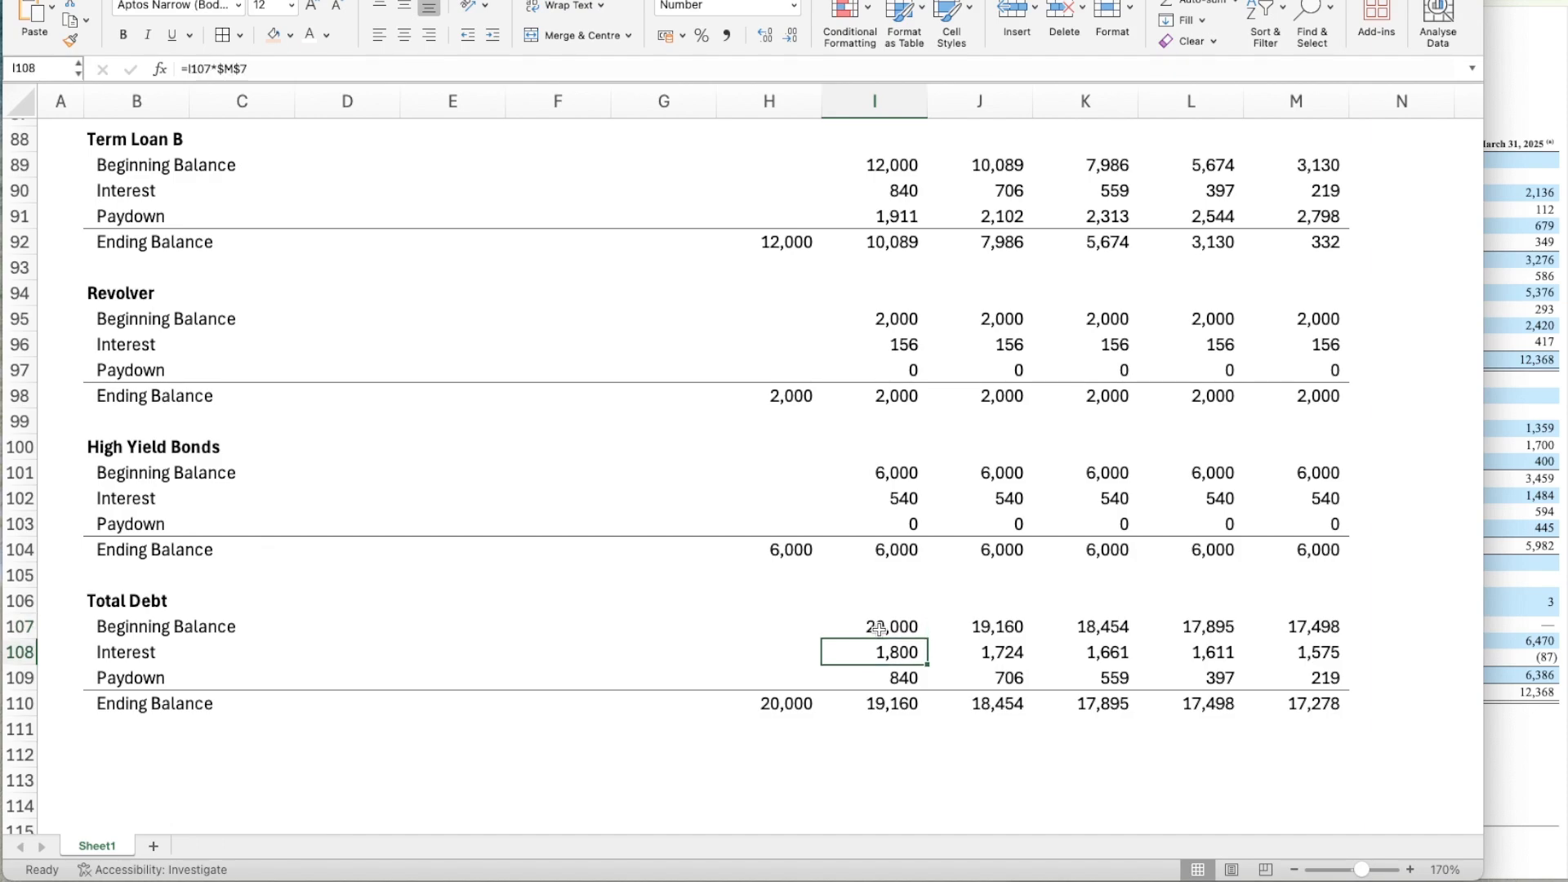
key(Up)
scroll(878, 629, up, 1)
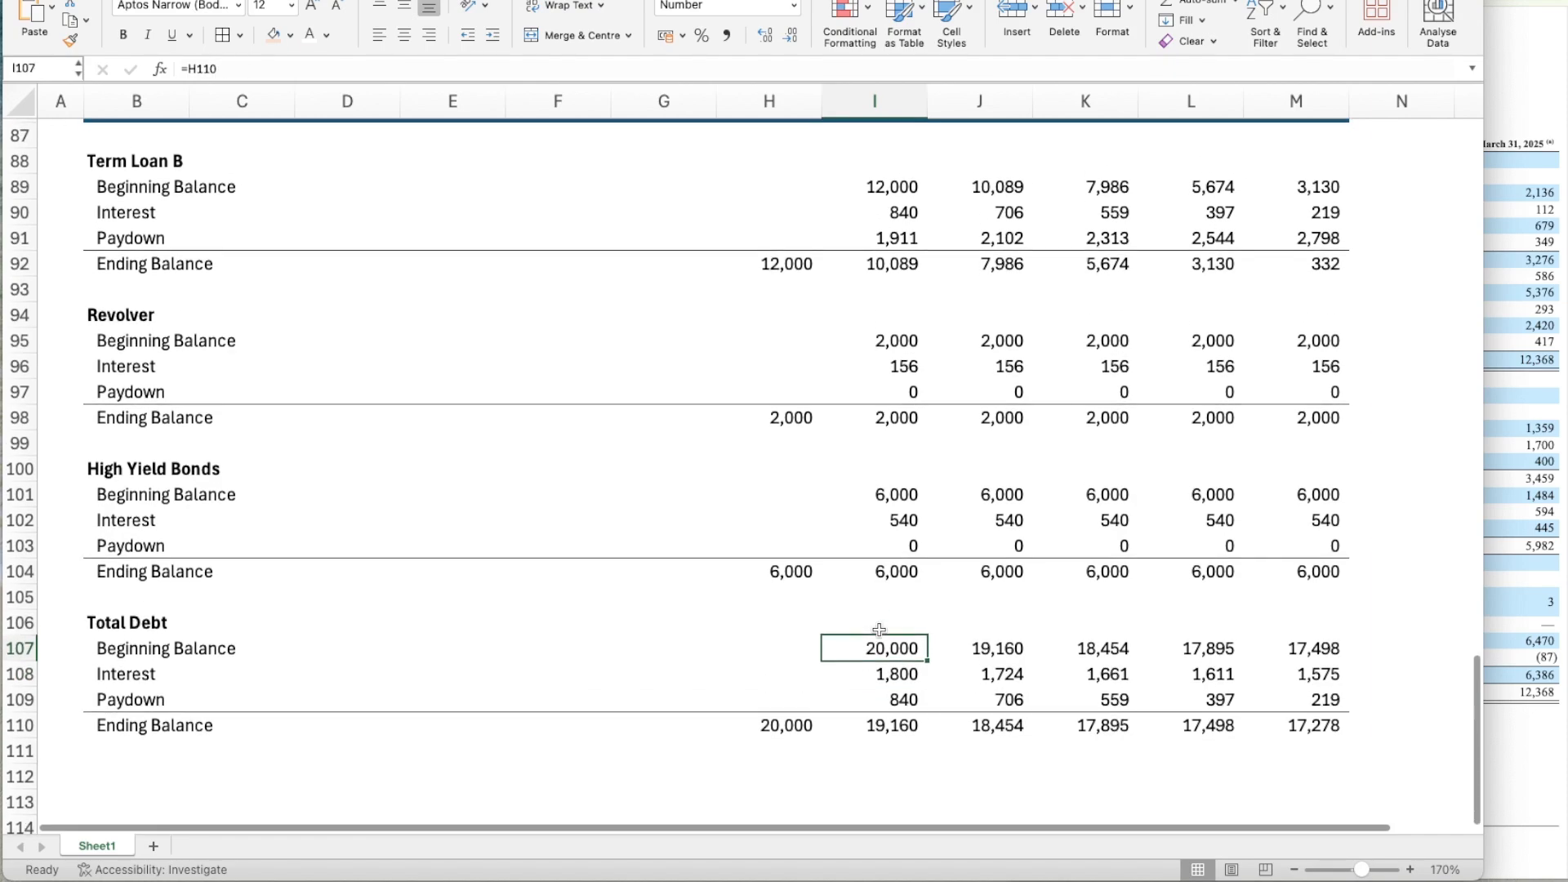
Set Total Debt's Year 1 Beginning Balance in I107 to the SUM of I101, I95 and I89 from the three debt blocks.
text(=SUM()
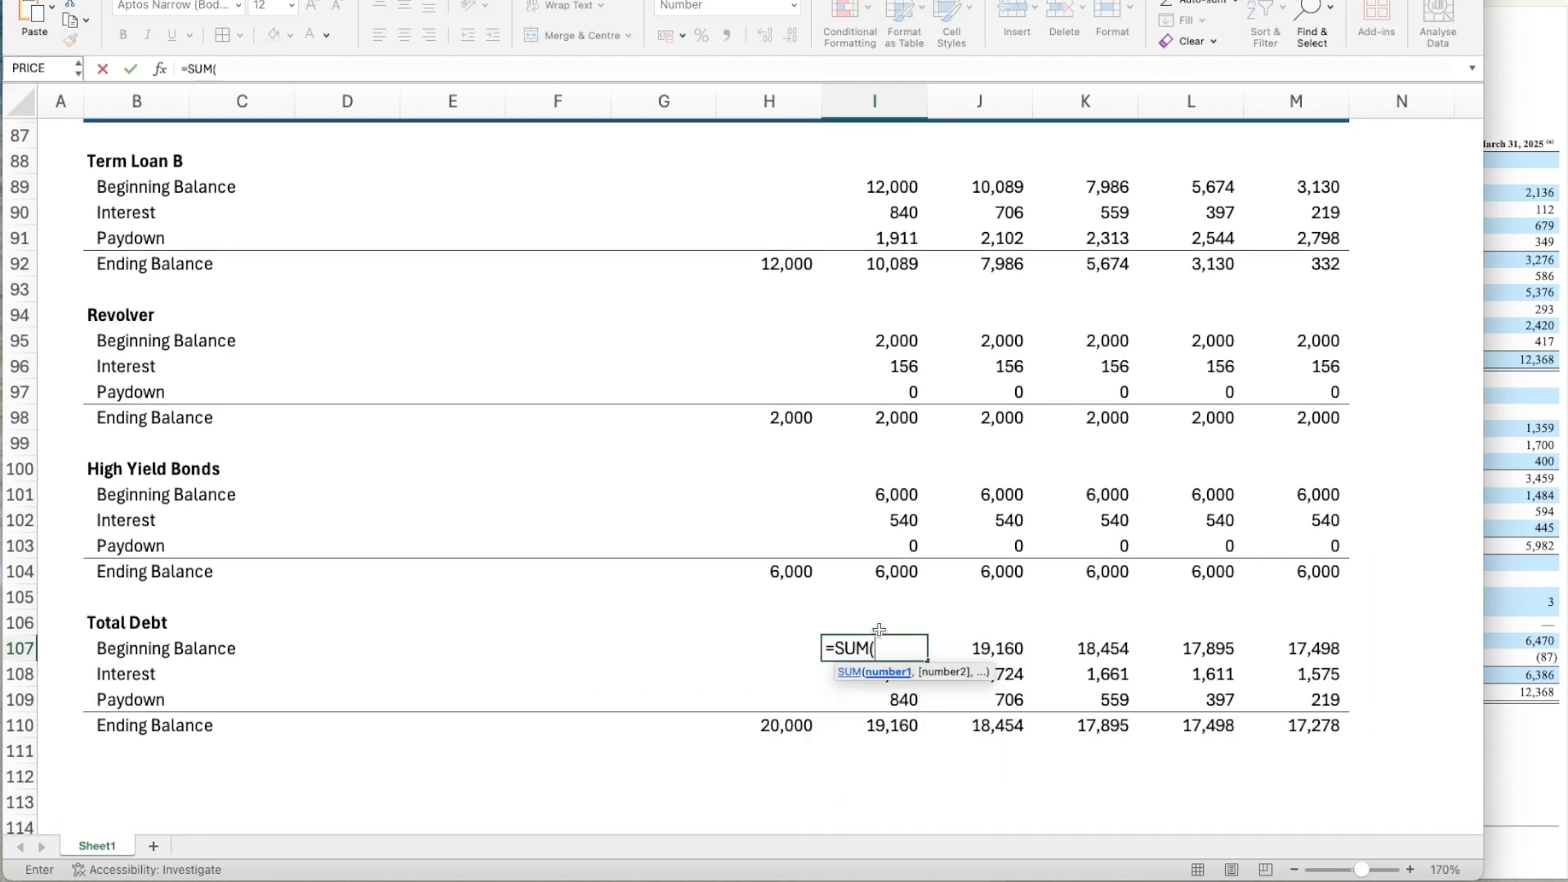
key(Up)
key(Up)
key(Up)
key(Up)
key(Up)
key(Up)
text(,)
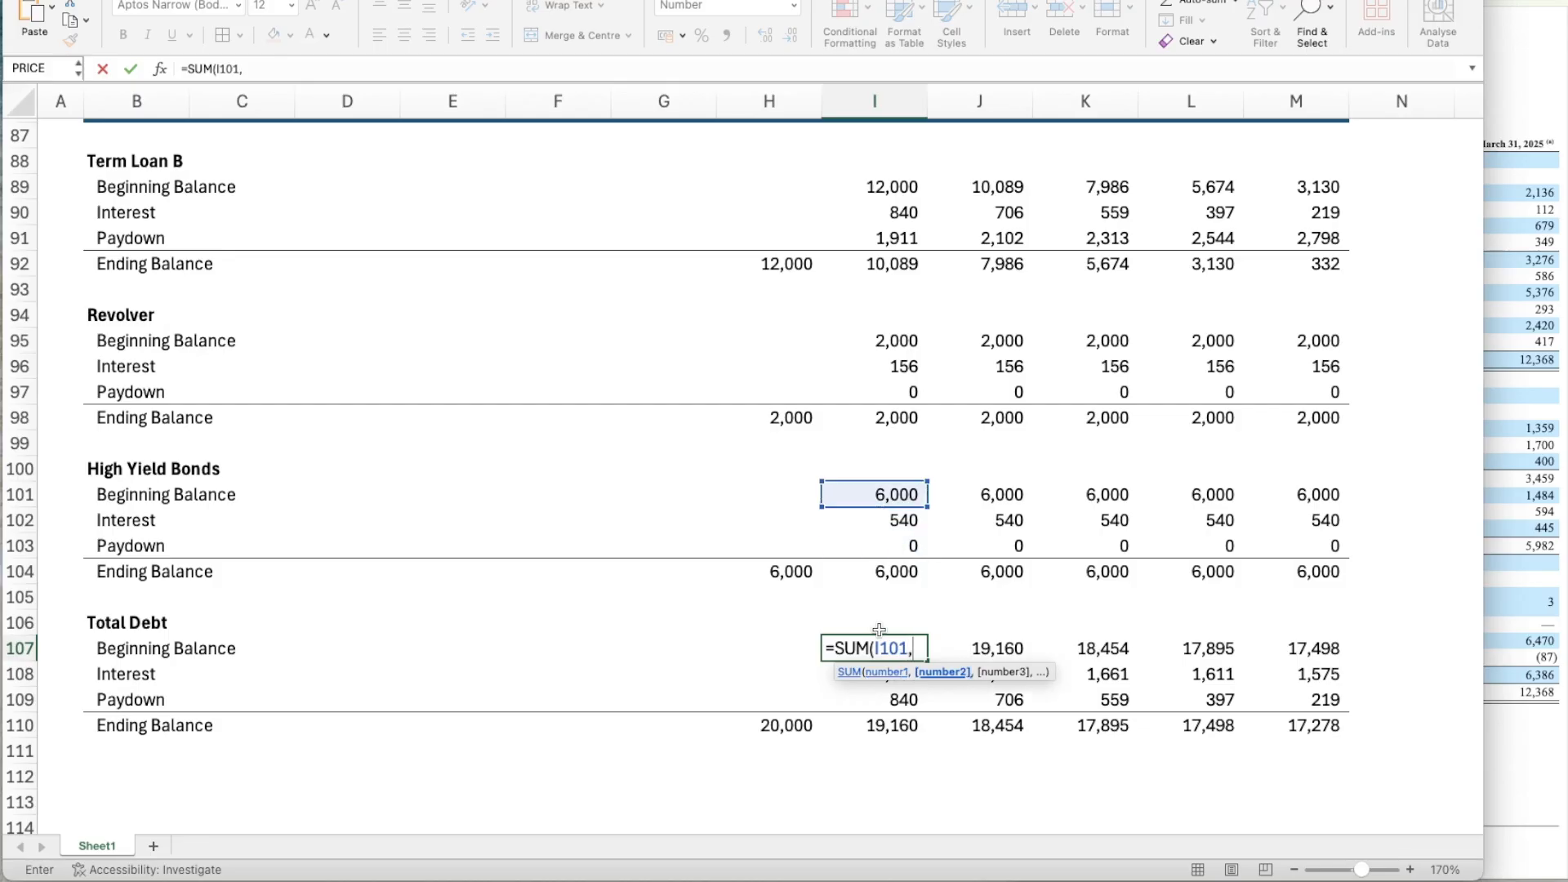
key(Up)
key(Up)
key(Up)
key(Up)
key(Up)
key(Up)
key(Up)
key(Up)
key(Up)
key(Up)
key(Up)
key(Up)
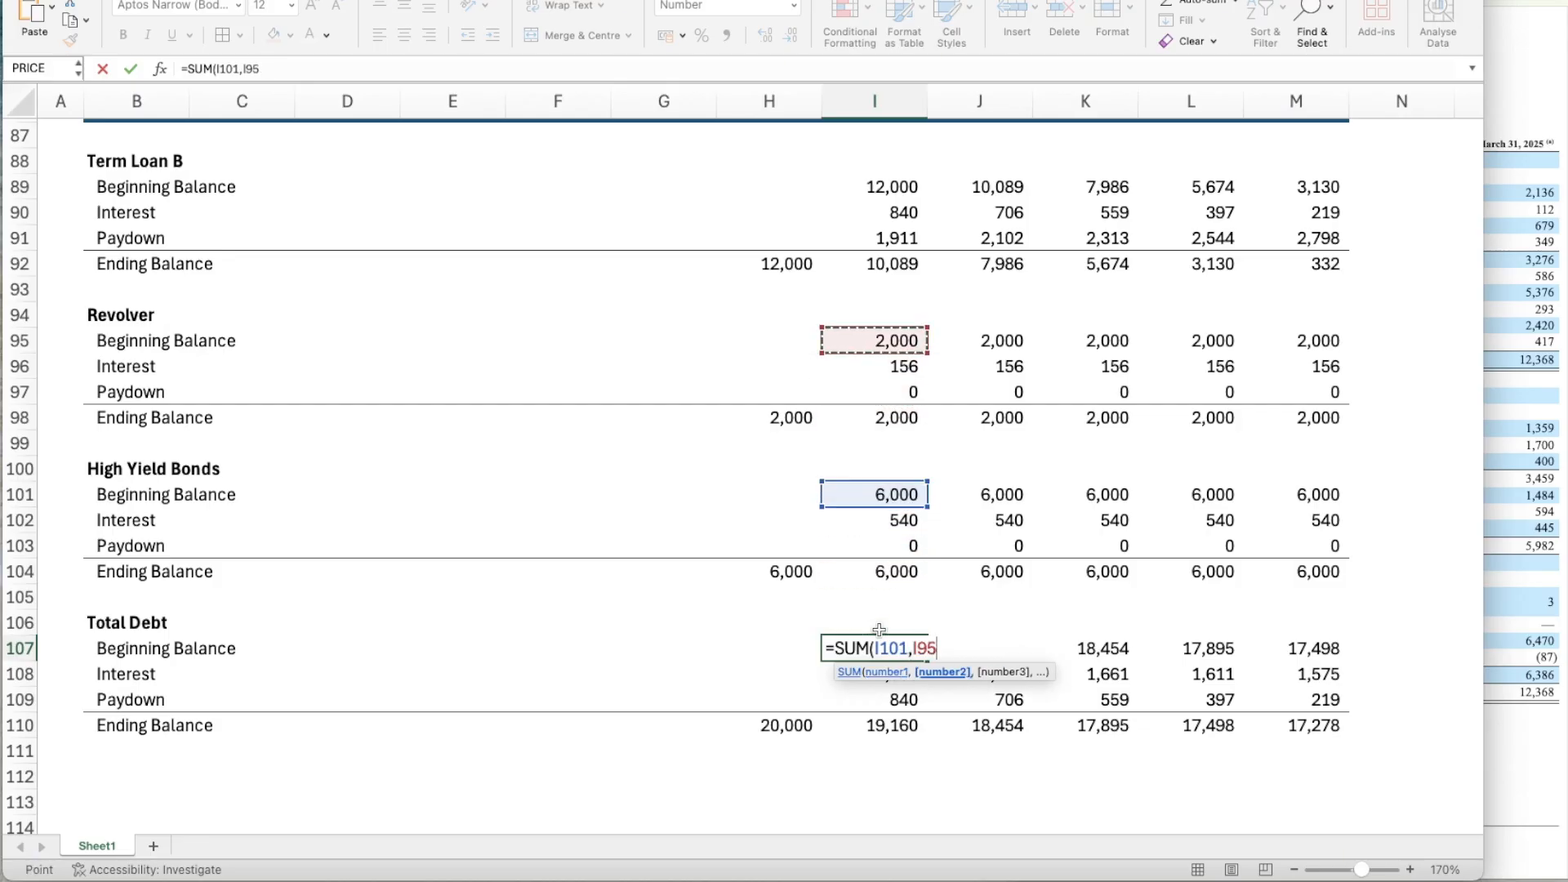
text(,)
key(Up)
key(Up)
key(Up)
key(Up)
key(Up)
key(Up)
key(Up)
key(Up)
key(Up)
key(Up)
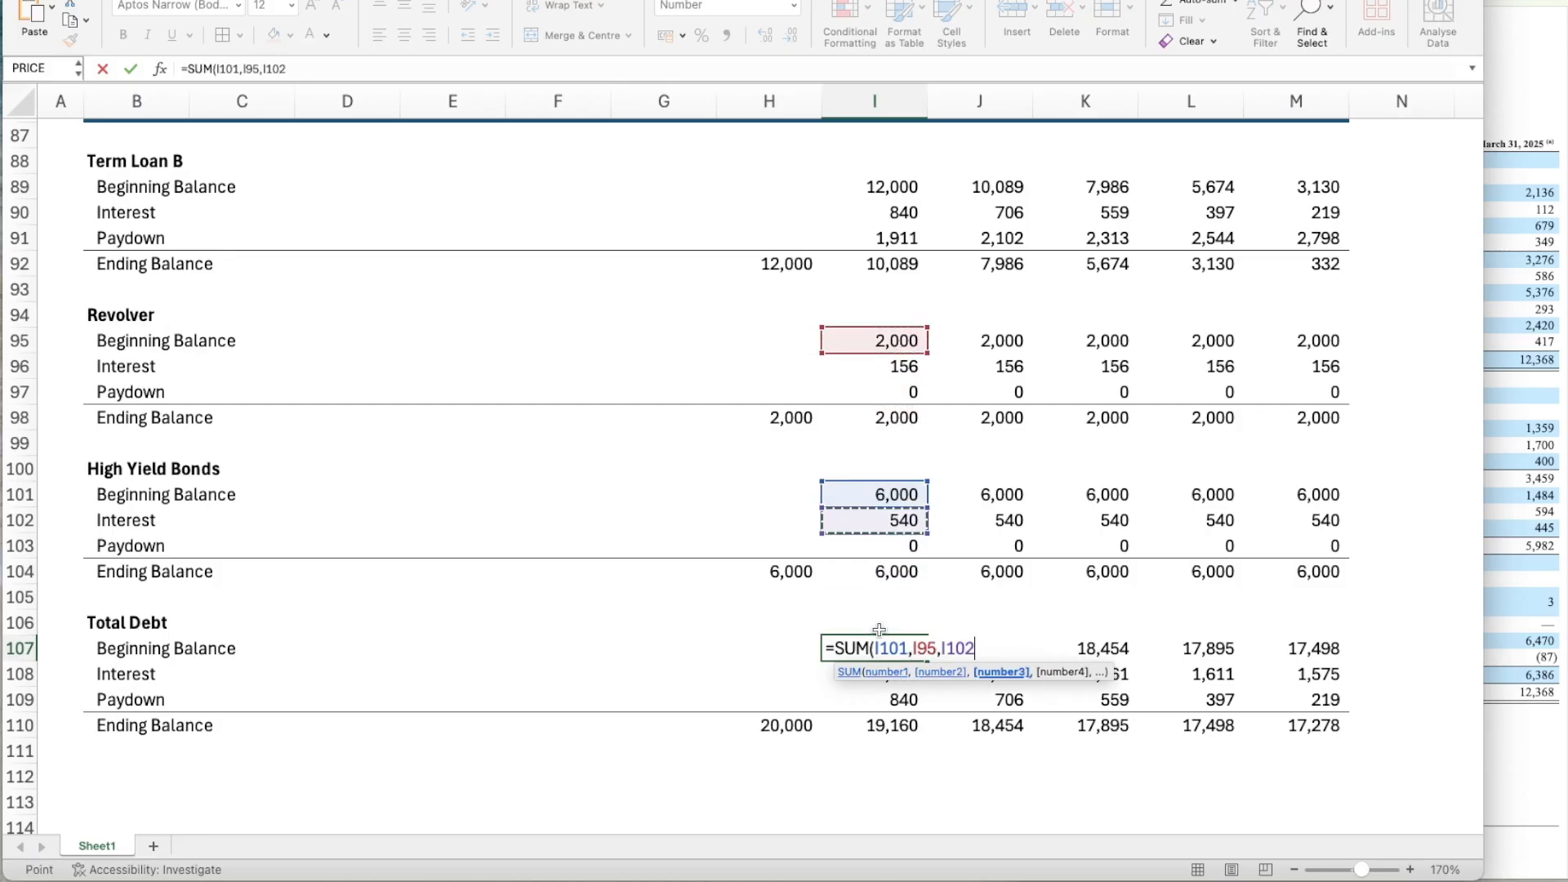
key(Up)
key(Up)
key(Up)
key(Up)
key(Up)
key(Up)
key(Up)
key(Up)
key(Down)
Copy the Total Debt Beginning Balance formula from I107 across Years 2 to 5, through M107.
key(Up)
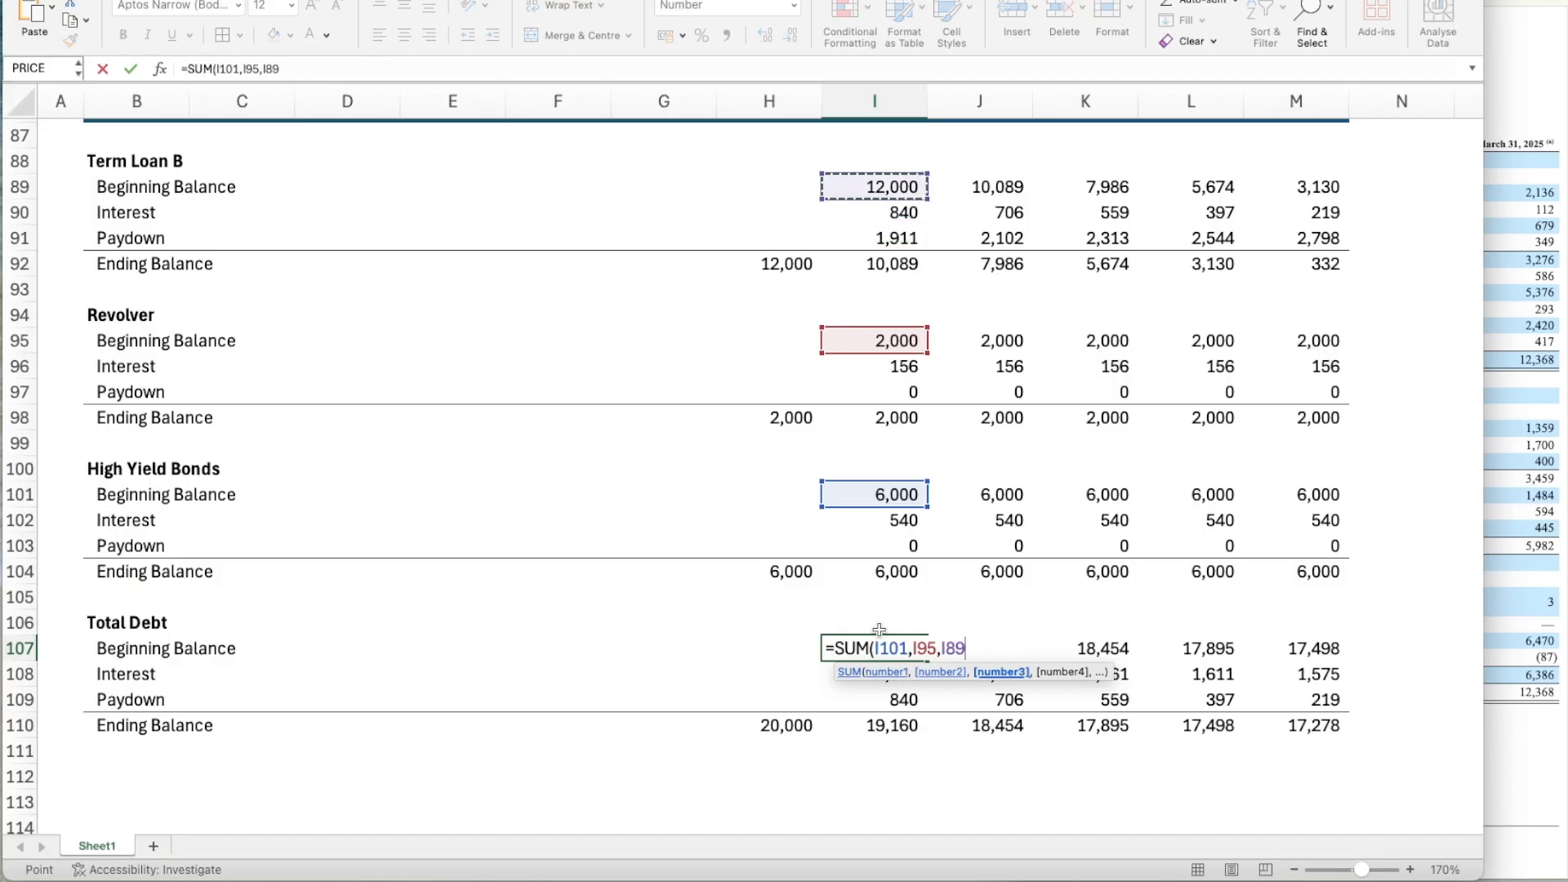
key(Return)
key(Up)
key(ctrl+c)
key(shift+Right)
key(shift+Right)
key(shift+Right)
key(shift+Right)
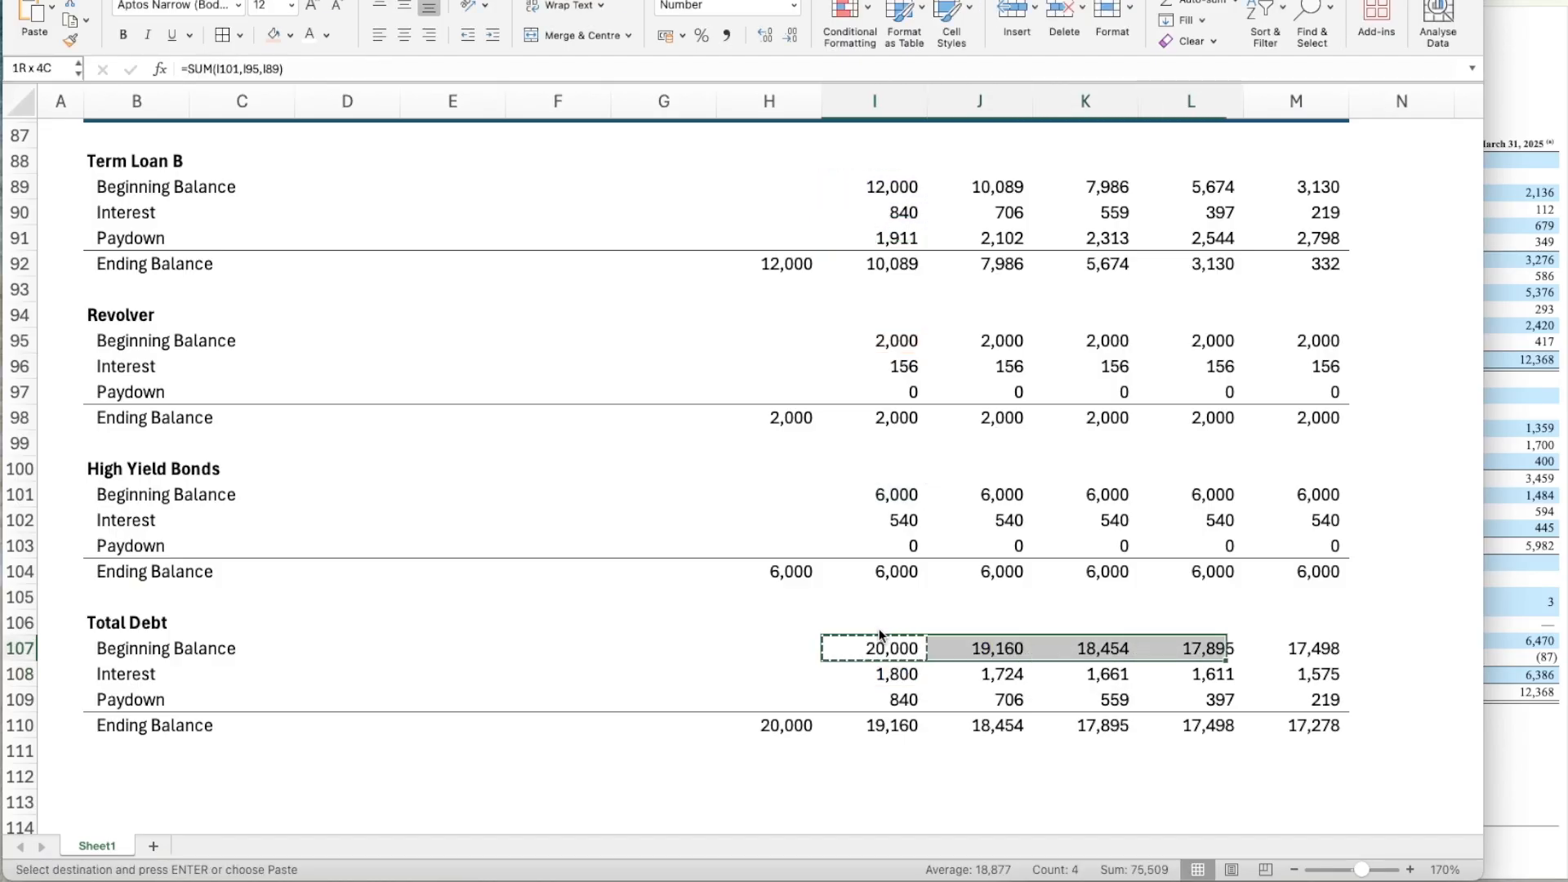
Set Total Debt's Year 1 Interest in I108 to the SUM of the three blocks' Interest cells I102, I96 and I90.
key(Down)
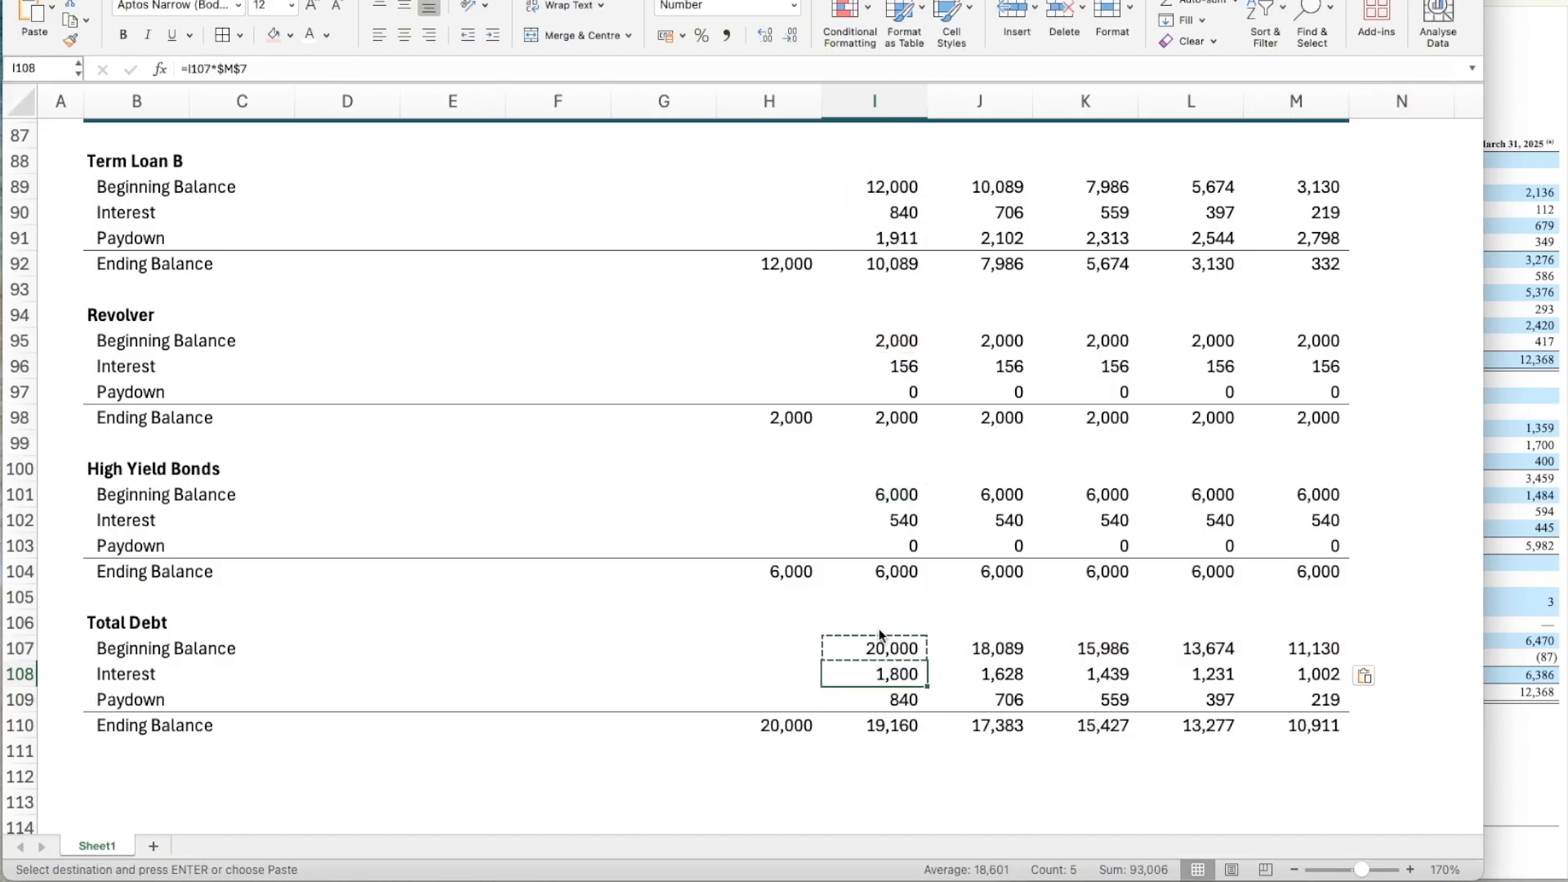
text(=SUM()
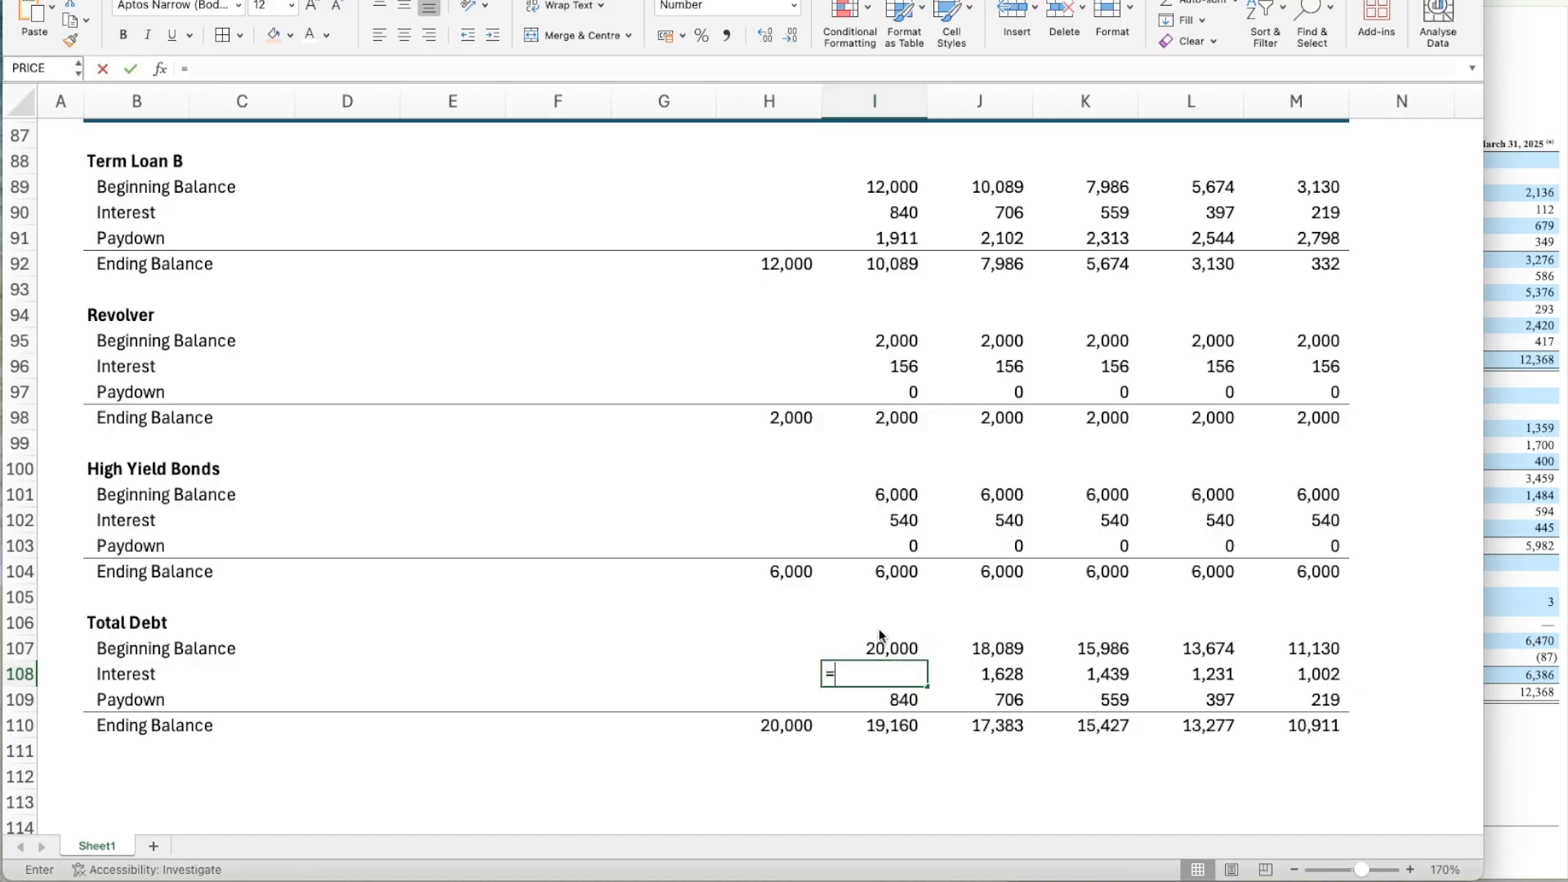
key(Up)
key(Up)
key(Up)
key(Up)
key(Up)
key(Up)
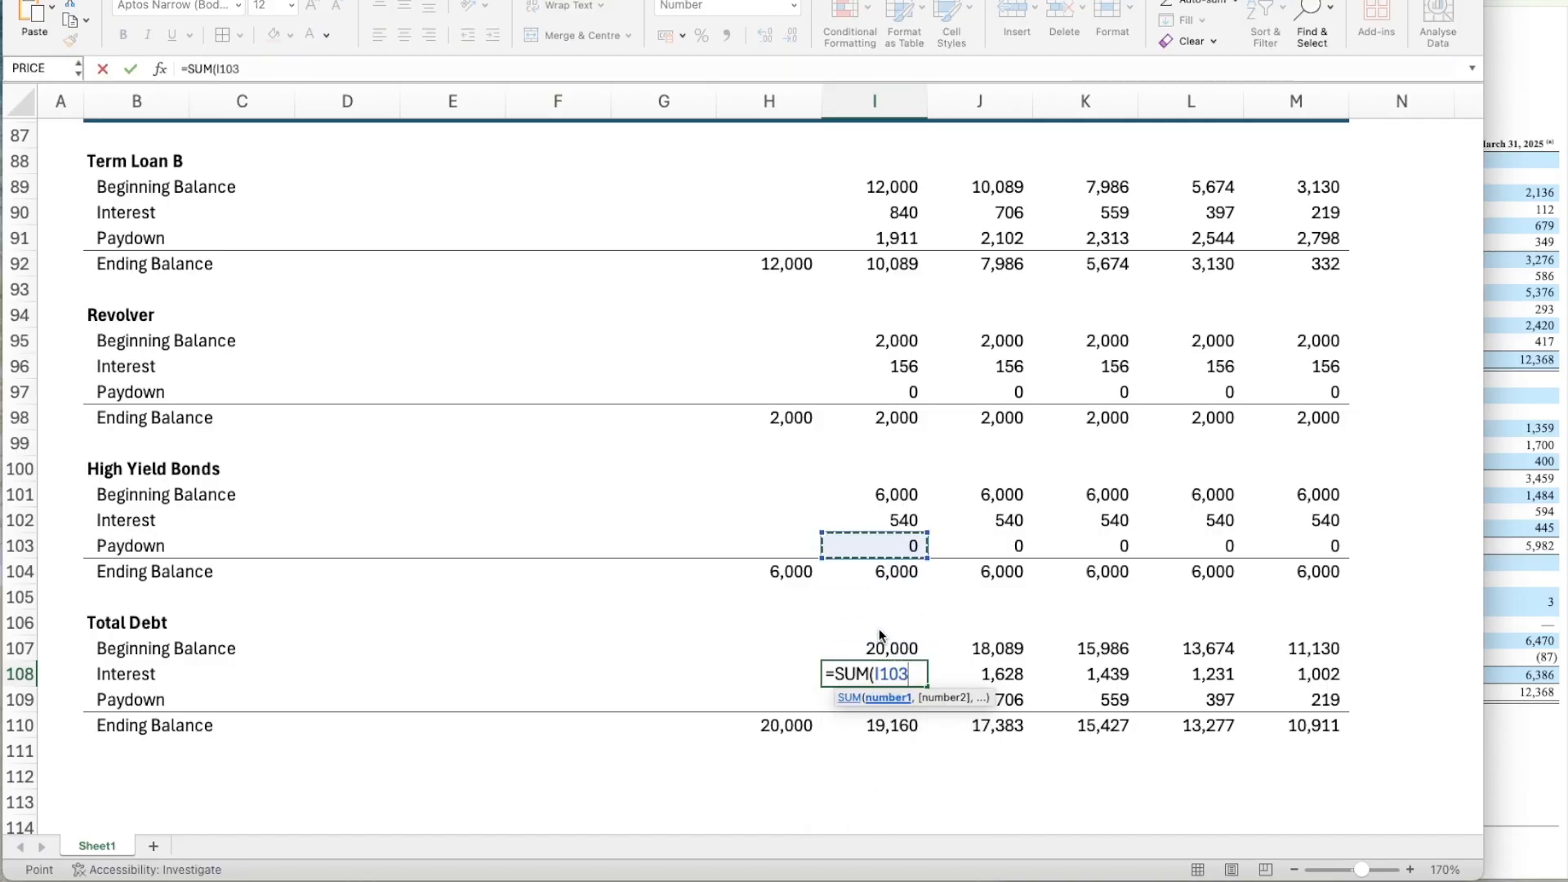
text(,)
key(Up)
key(Up)
key(Up)
key(Up)
key(Up)
key(Up)
key(Up)
key(Up)
key(Up)
key(Up)
key(Up)
key(Up)
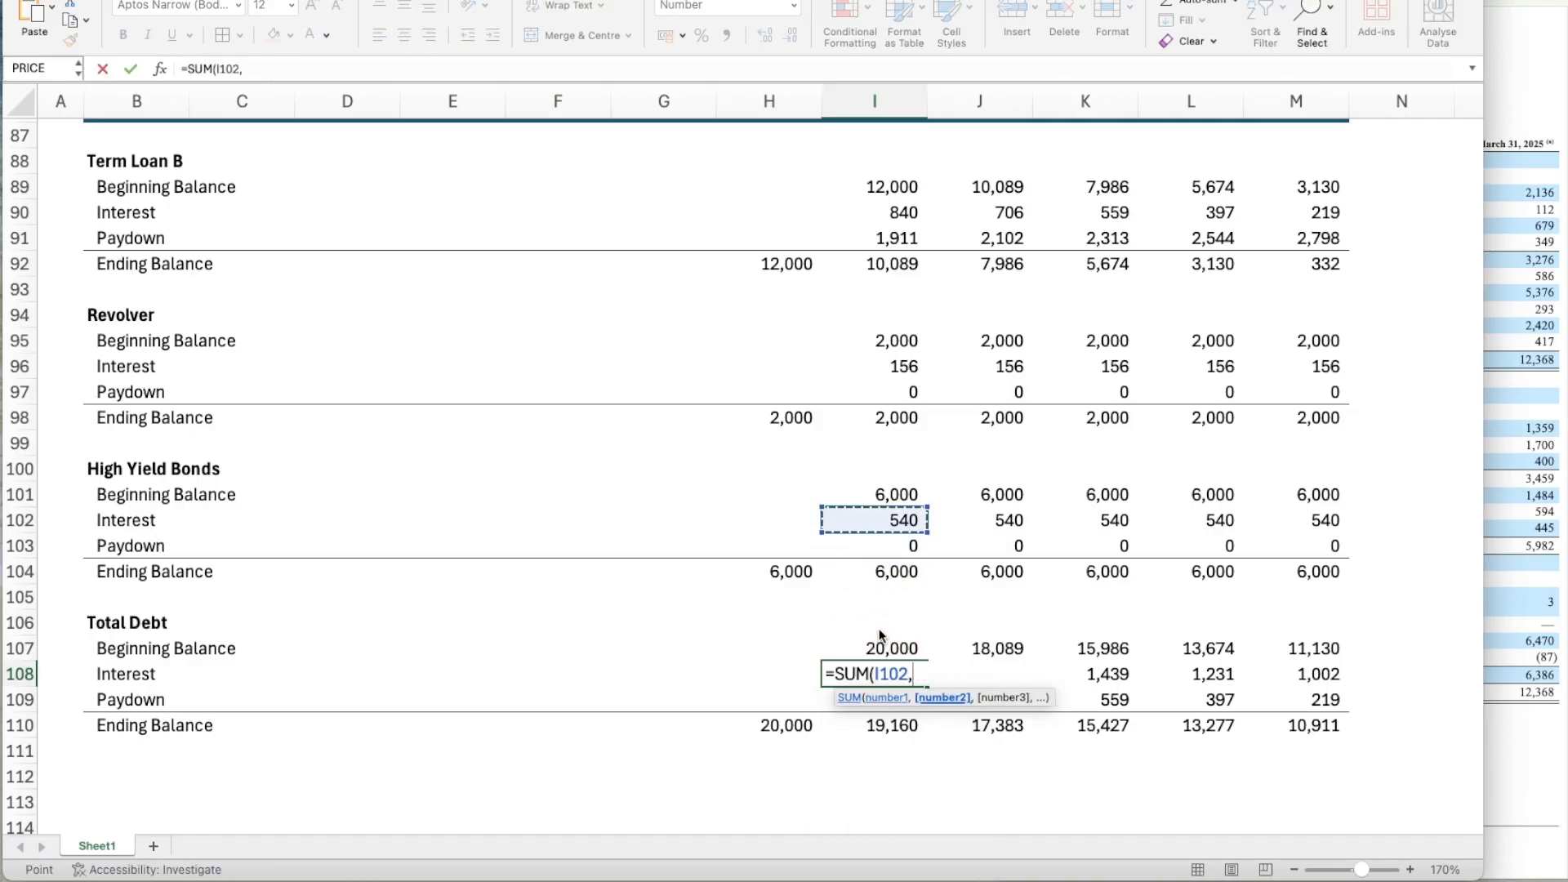
text(,)
key(Up)
key(Up)
key(Up)
key(Up)
key(Up)
key(Up)
key(Up)
key(Up)
key(Up)
key(Up)
key(Up)
key(Up)
key(Up)
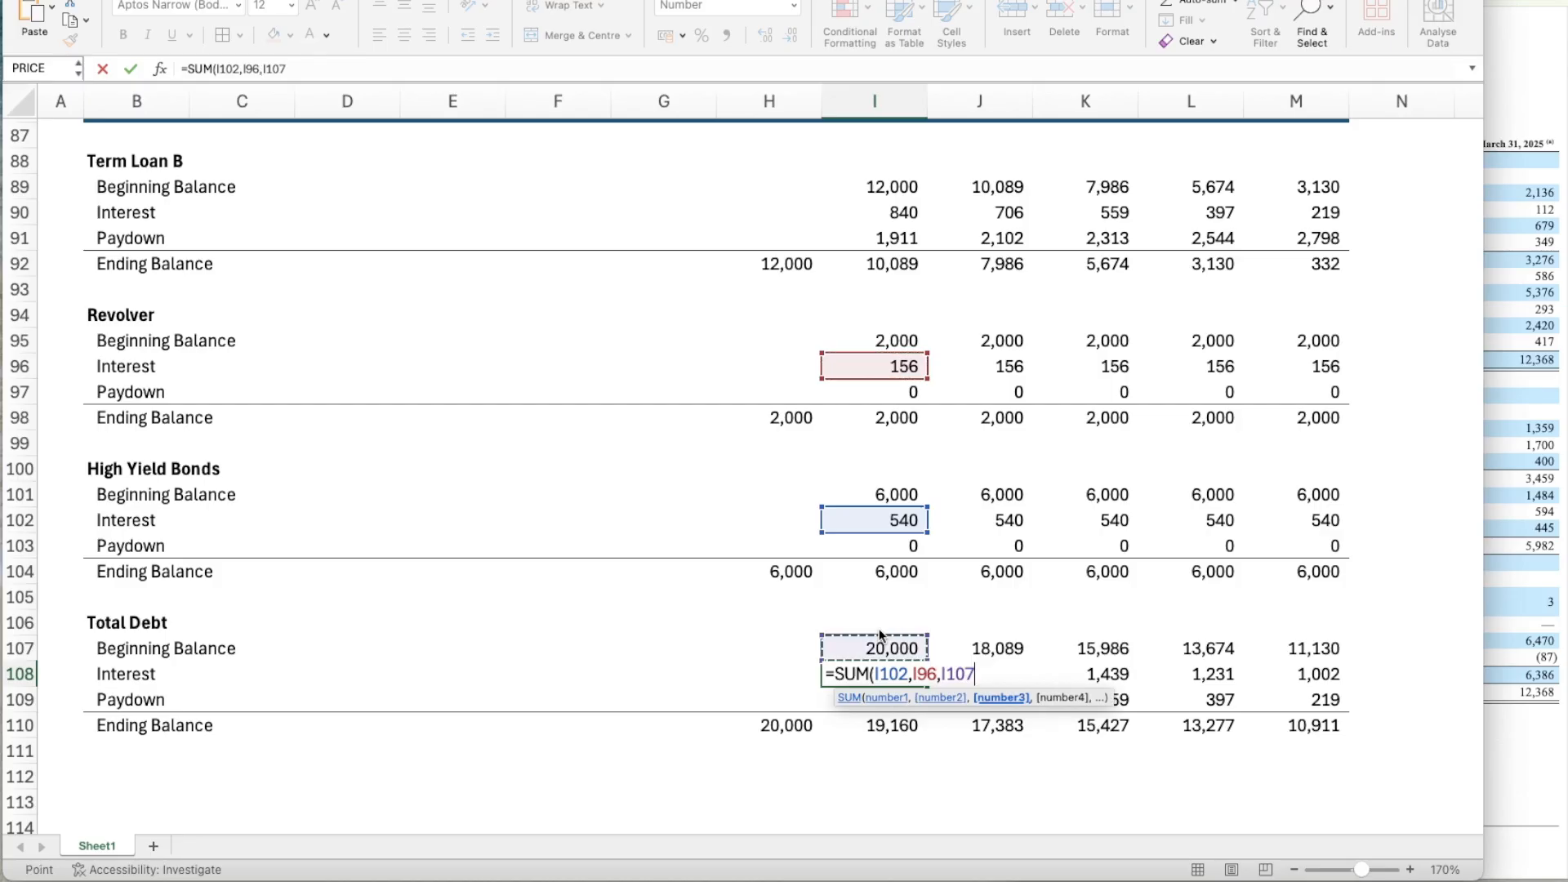
Copy the Total Debt Interest formula from I108 across Years 2 to 5, through M108.
key(Up)
key(Up)
key(Up)
key(Up)
key(Up)
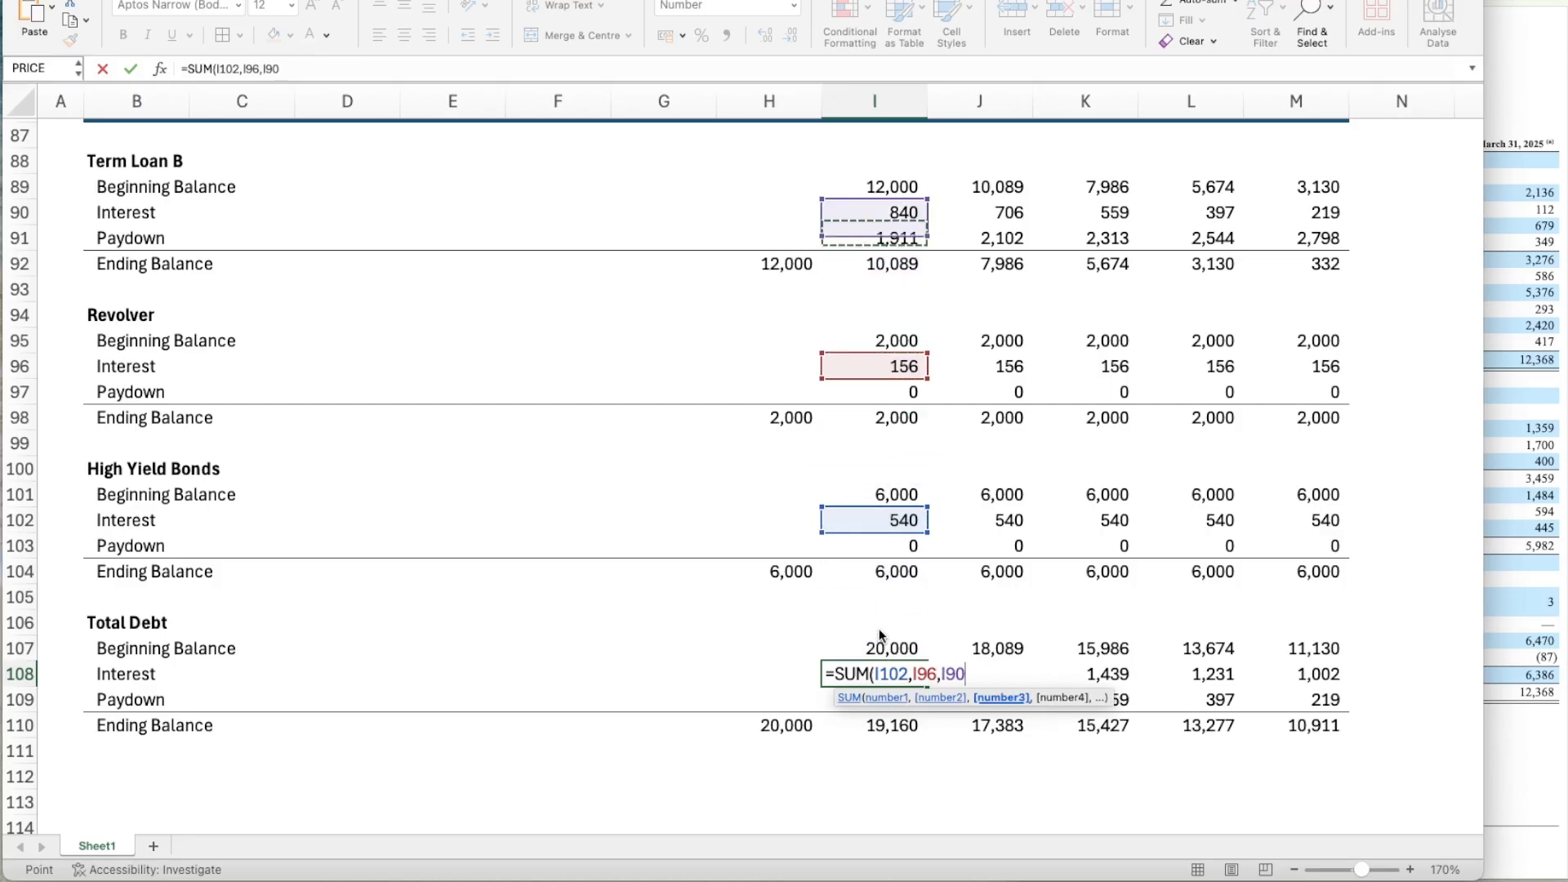
key(Return)
key(Up)
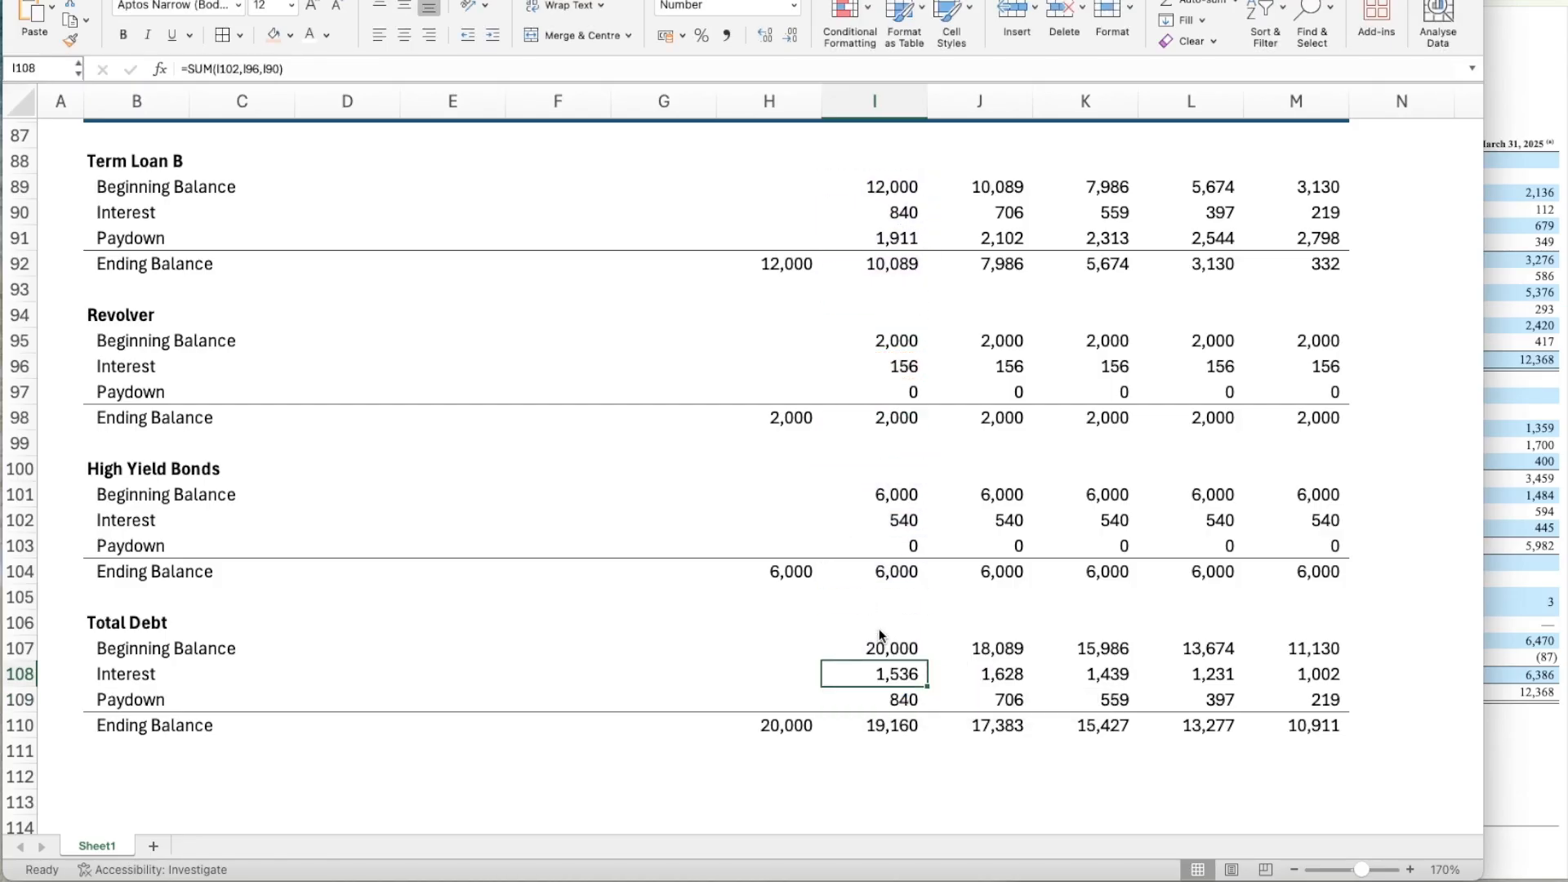
key(ctrl+c)
key(shift+Right)
key(shift+Right)
key(shift+Right)
key(shift+Right)
key(ctrl+v)
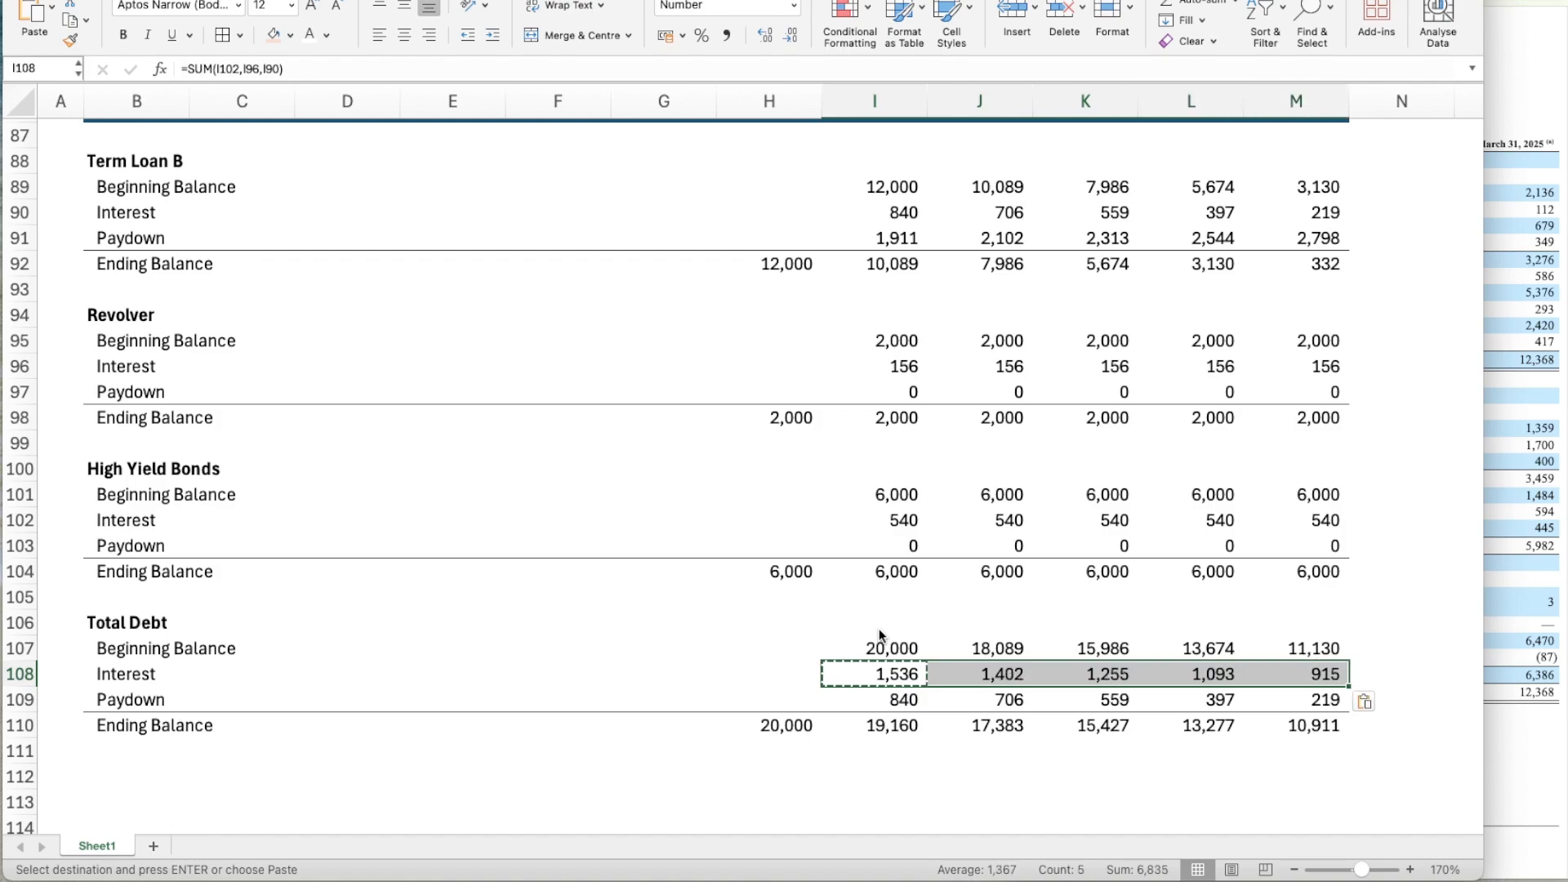
Set Total Debt's Year 1 Paydown in I109 to the SUM of the three blocks' Paydown cells I103, I97 and I91.
key(Down)
key(Down)
key(Up)
key(F2)
key(Escape)
text(=SUM()
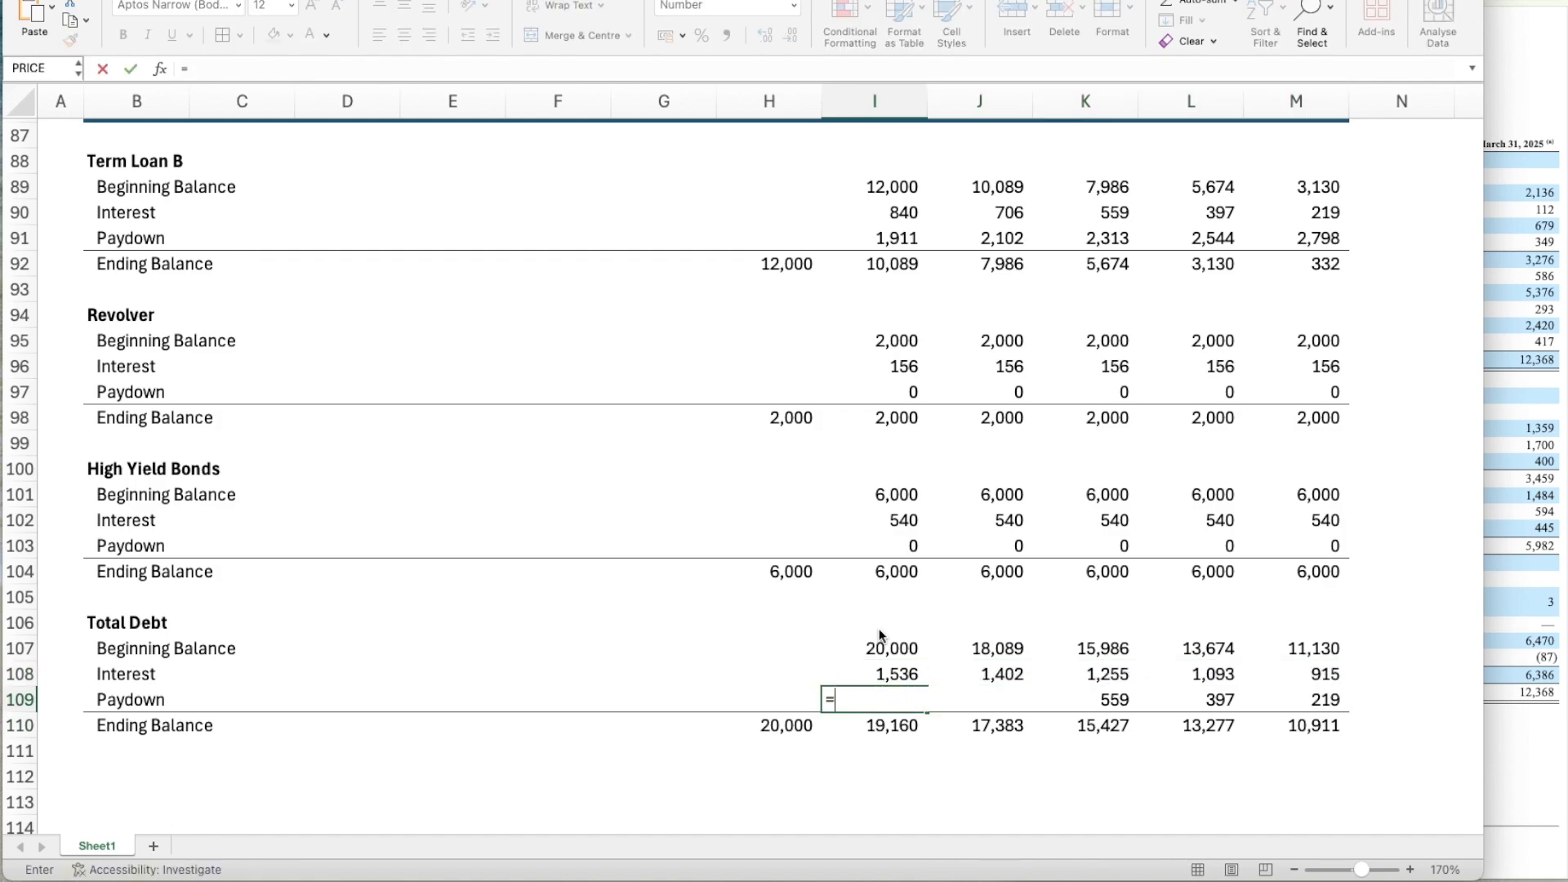
key(Up)
key(Up)
key(Up)
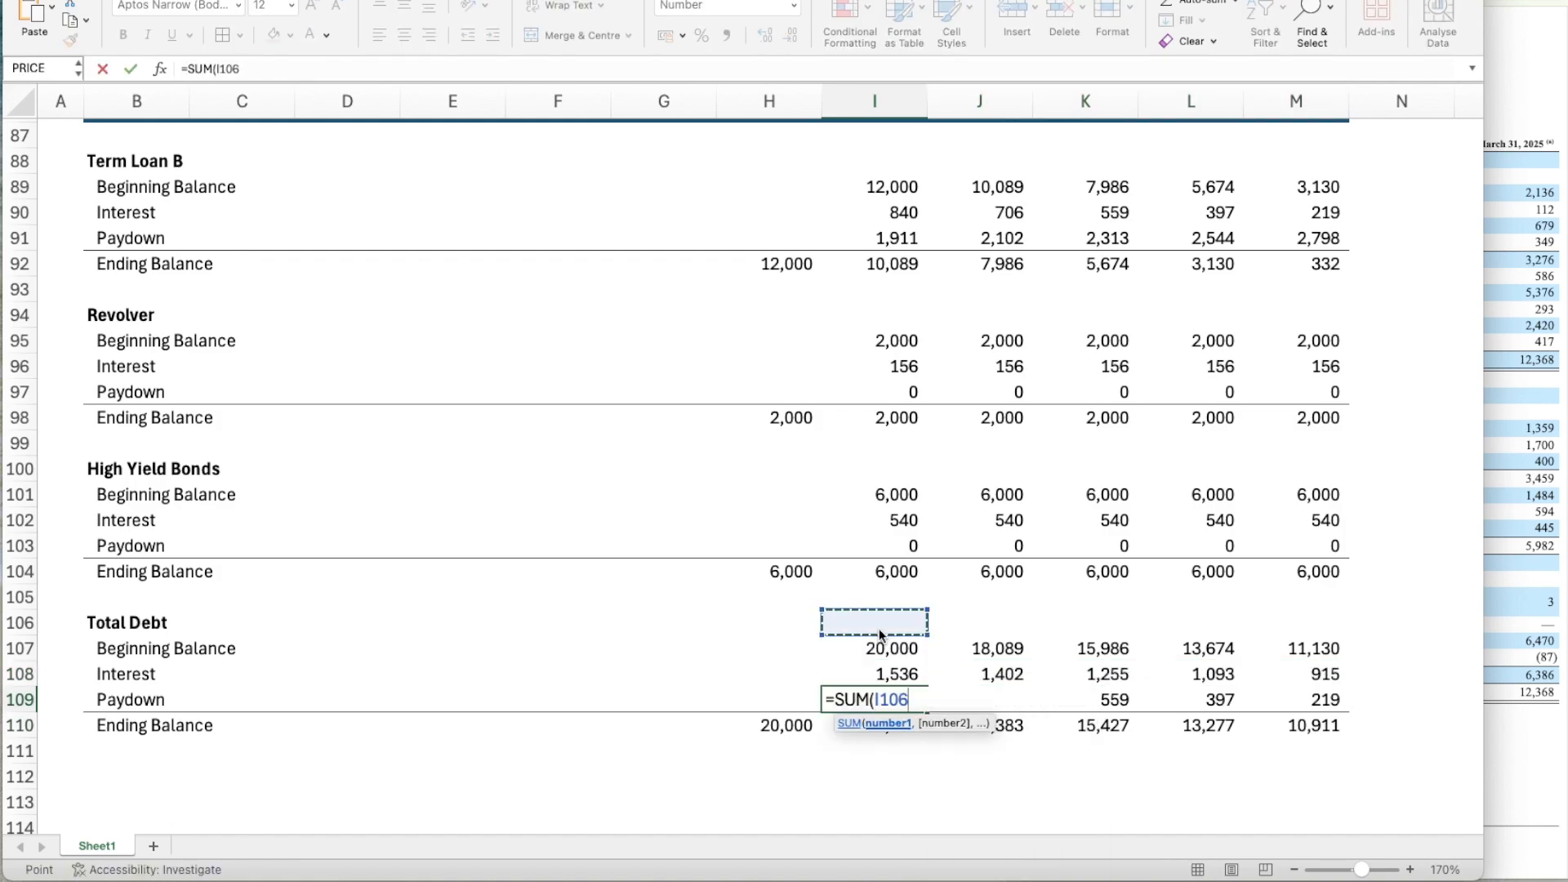
key(Up)
key(Up)
key(Up)
key(Up)
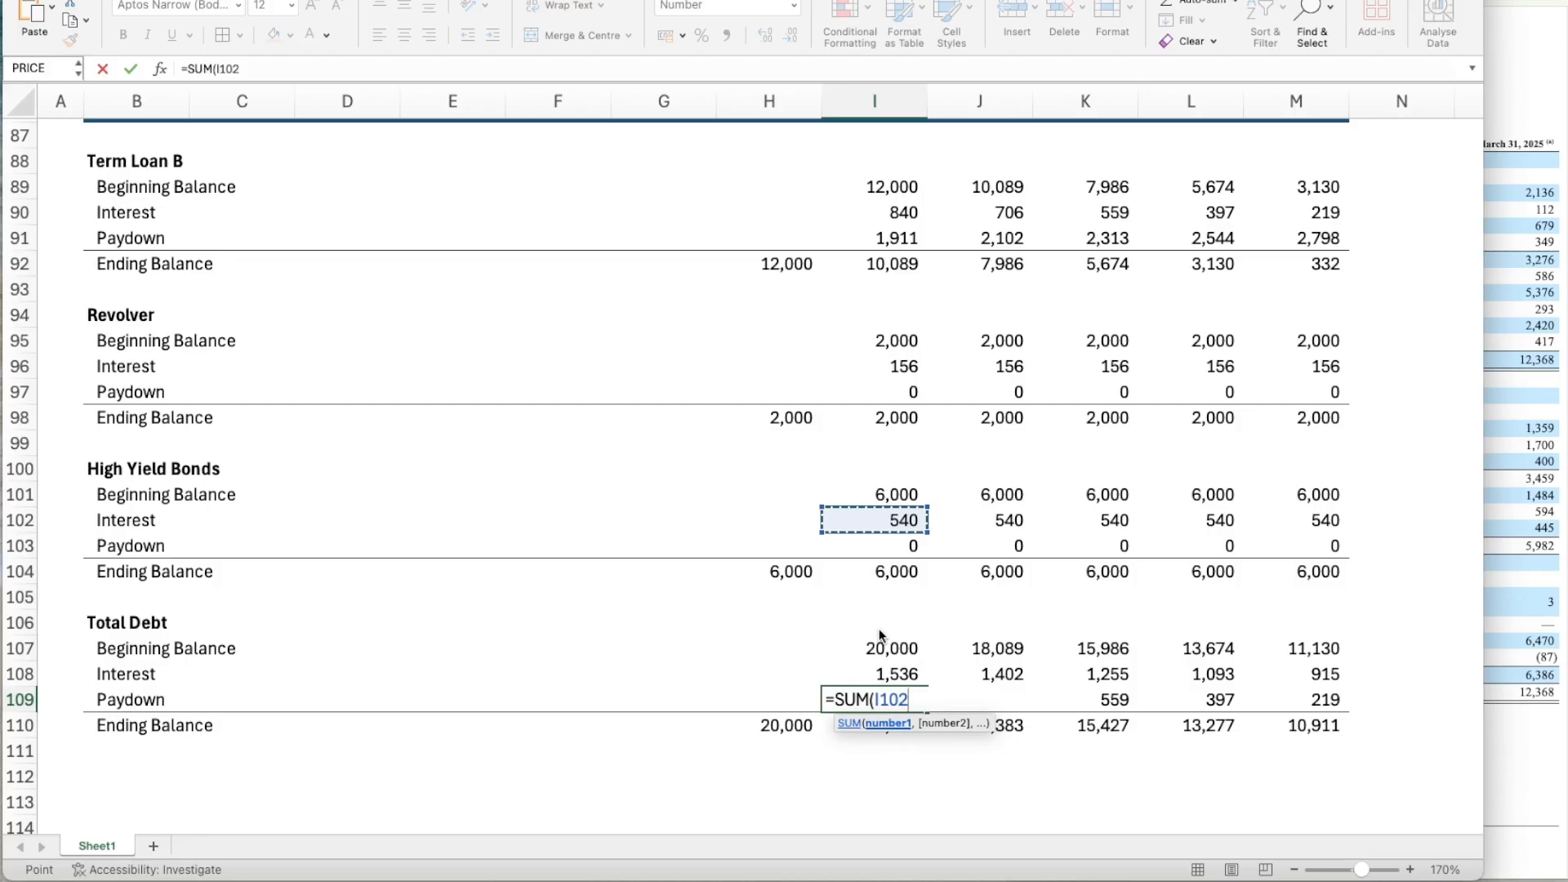
key(Down)
text(,)
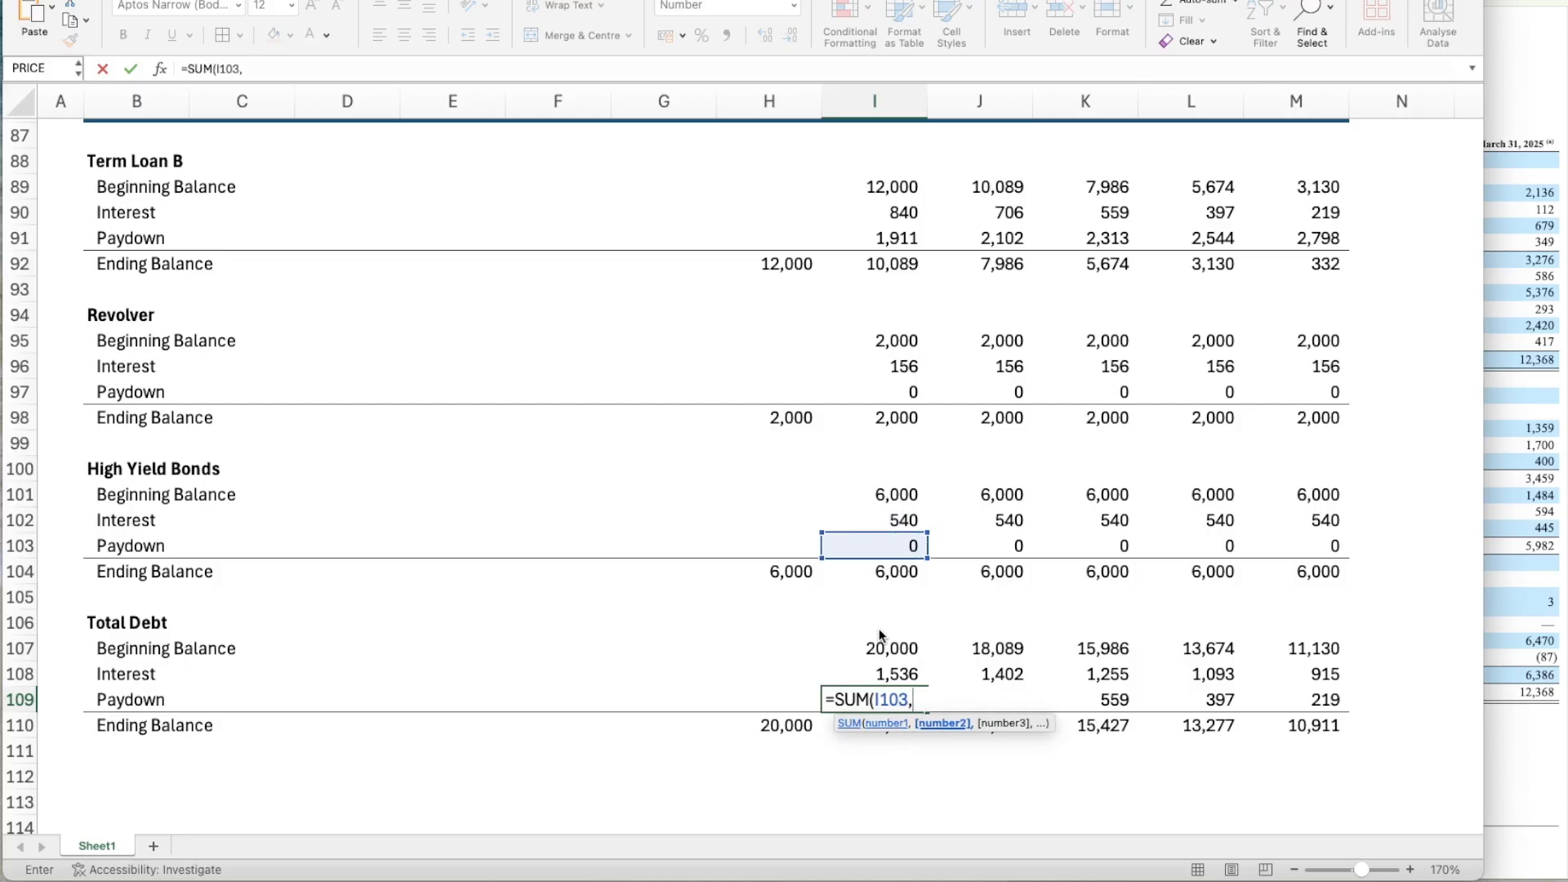
key(Up)
key(Up)
key(Up)
key(Up)
key(Up)
key(Up)
key(Up)
key(Up)
key(Up)
key(Up)
key(Up)
key(Up)
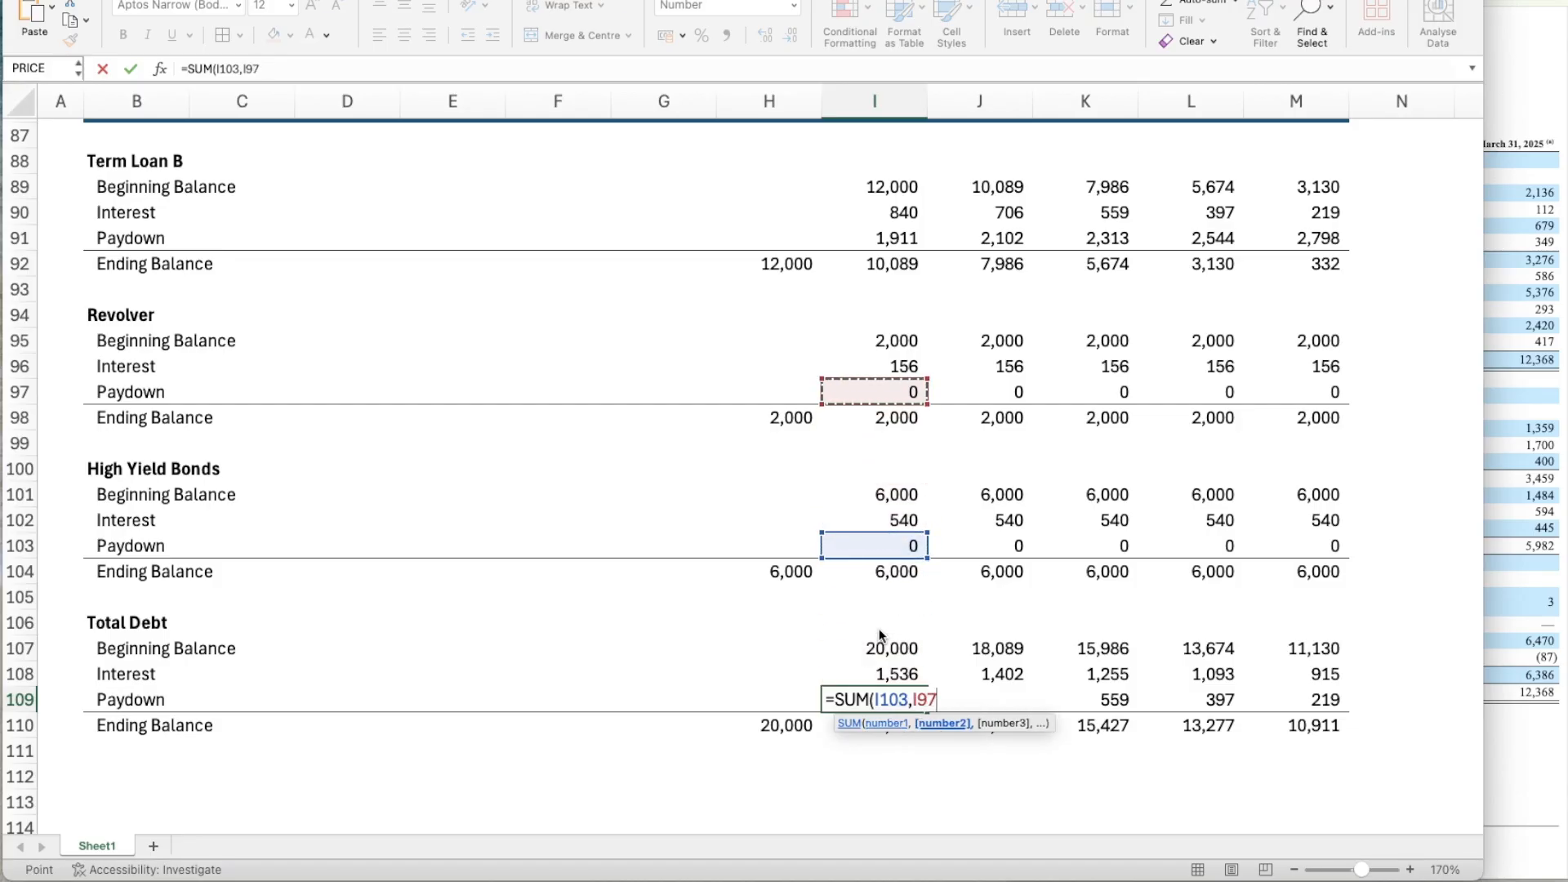
text(,)
key(Up)
key(Up)
key(Up)
key(Up)
key(Up)
key(Up)
key(Up)
key(Up)
key(Up)
key(Up)
key(Up)
key(Up)
key(Up)
key(Up)
key(Up)
key(Up)
key(Up)
key(Up)
key(Up)
key(Up)
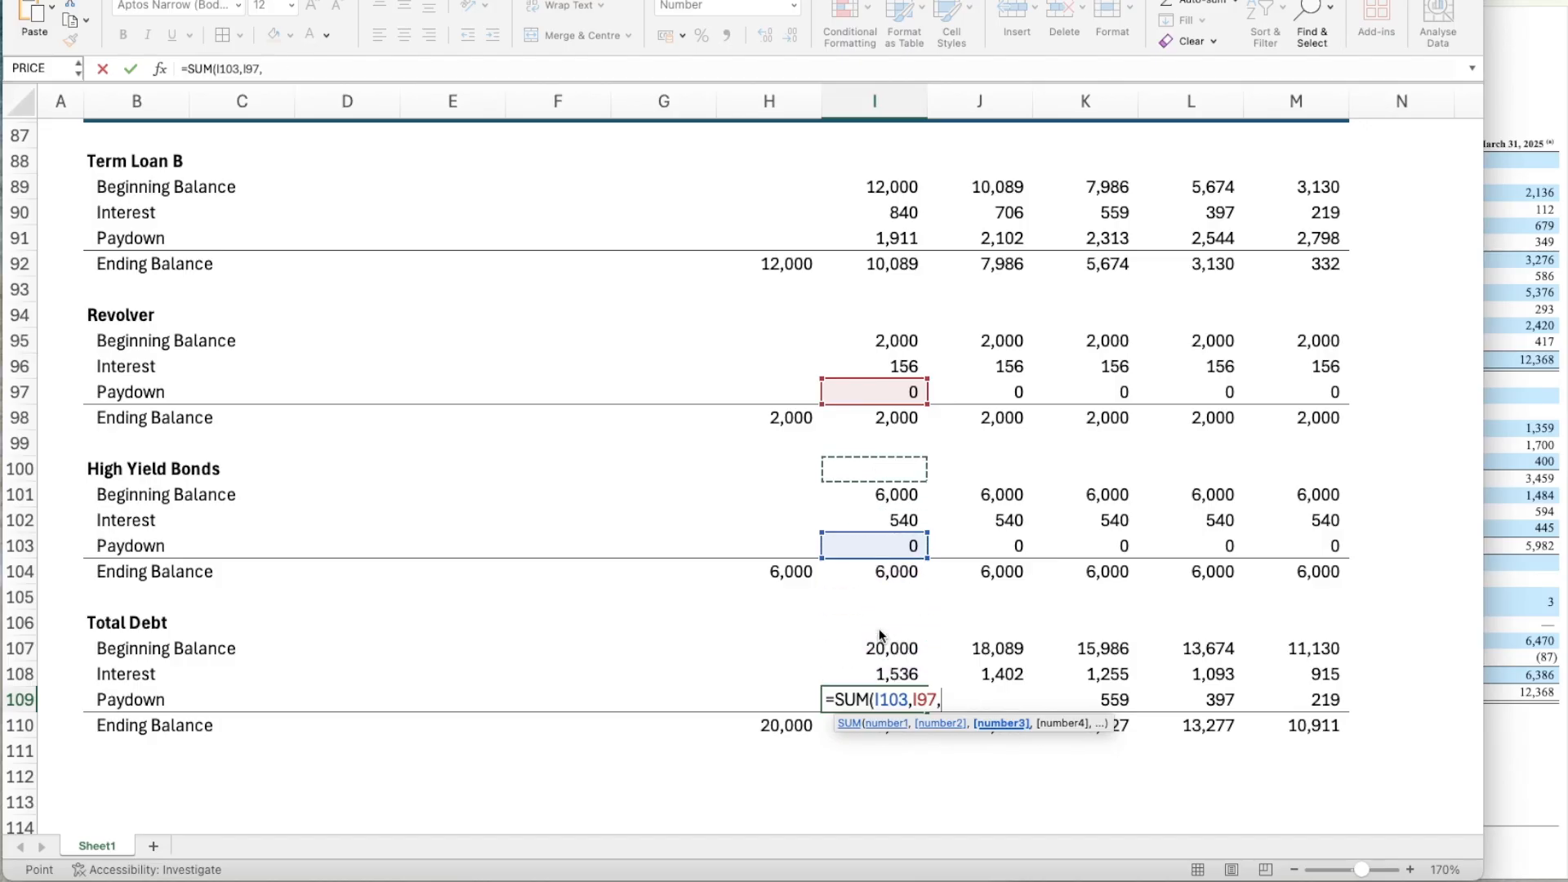
key(Down)
key(Down)
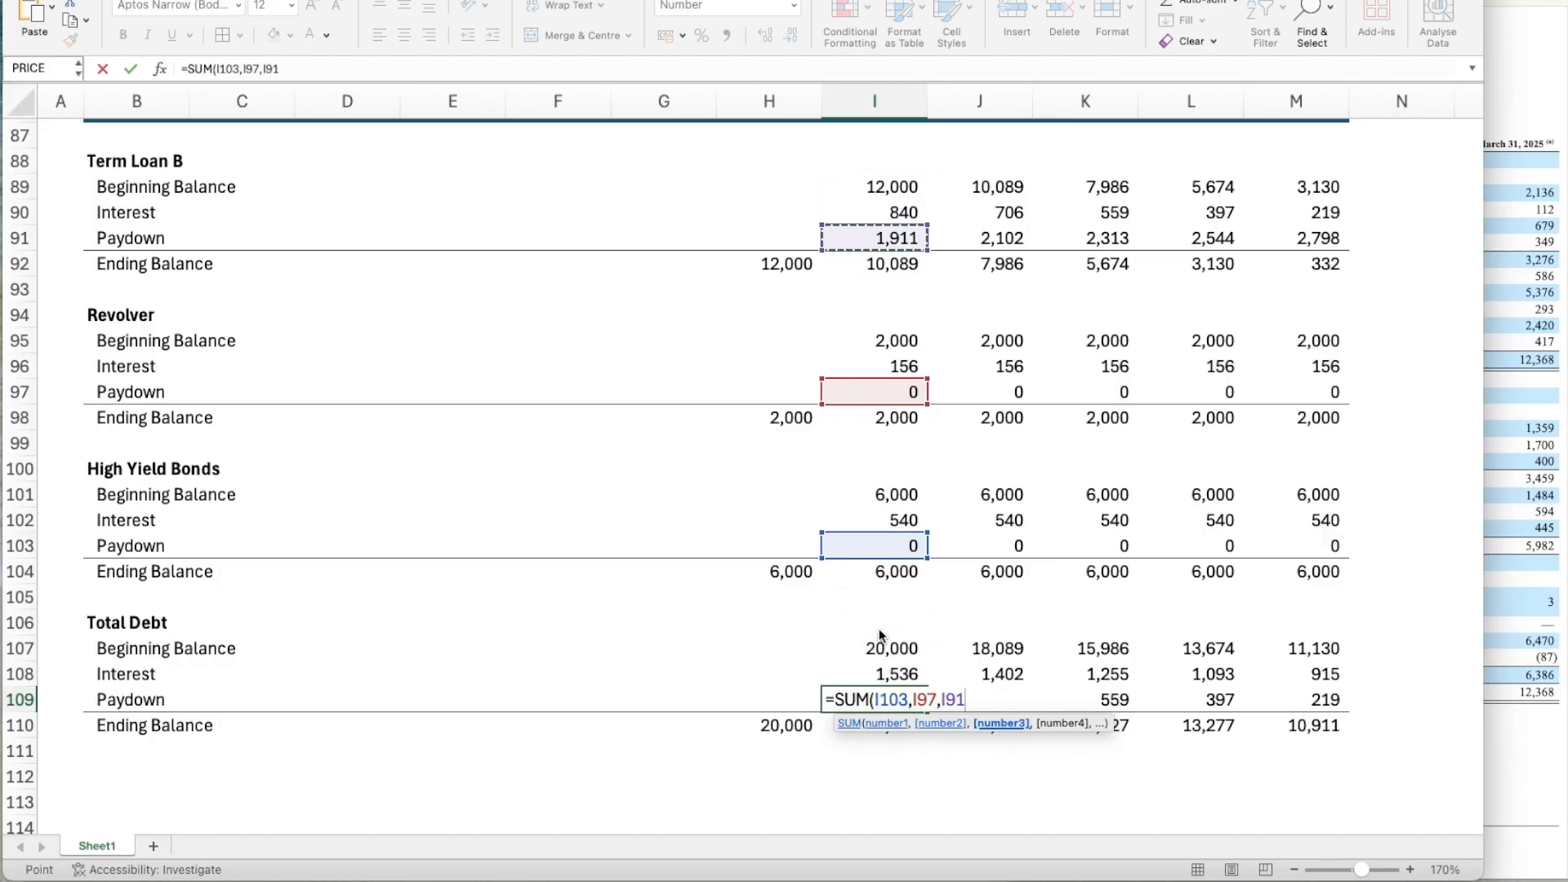
key(Return)
Copy the Total Debt Paydown formula from I109 across Years 2 to 5, through M109.
key(Up)
key(ctrl+c)
key(Right)
key(shift+Right)
key(shift+Right)
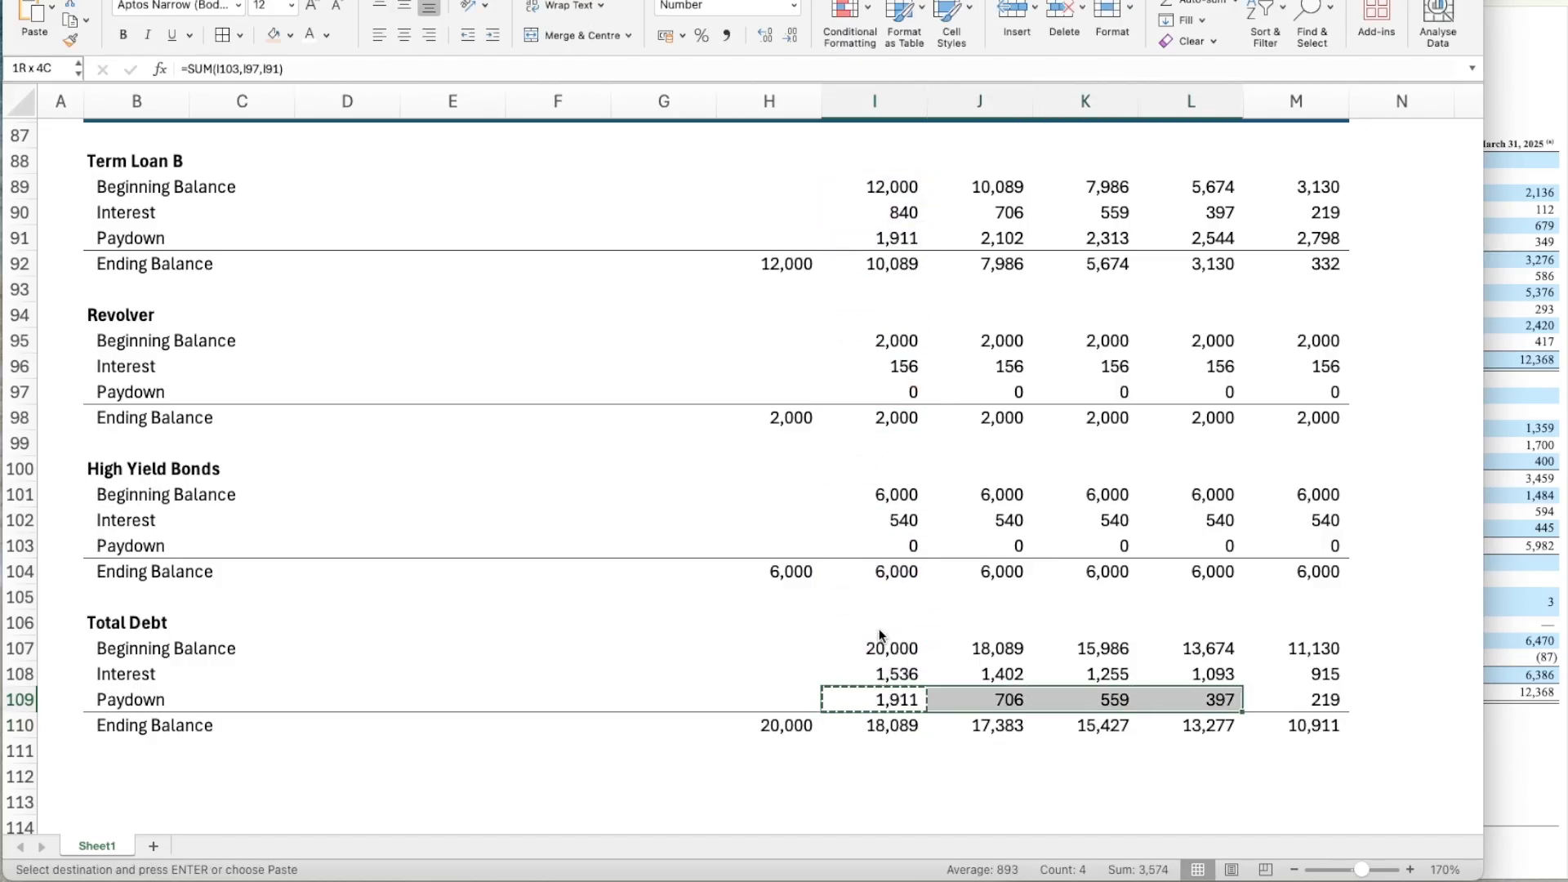
key(shift+Right)
key(ctrl+v)
Review the Total Debt Ending Balance row across the years up to Year 5 in M110.
key(Down)
key(Down)
key(Left)
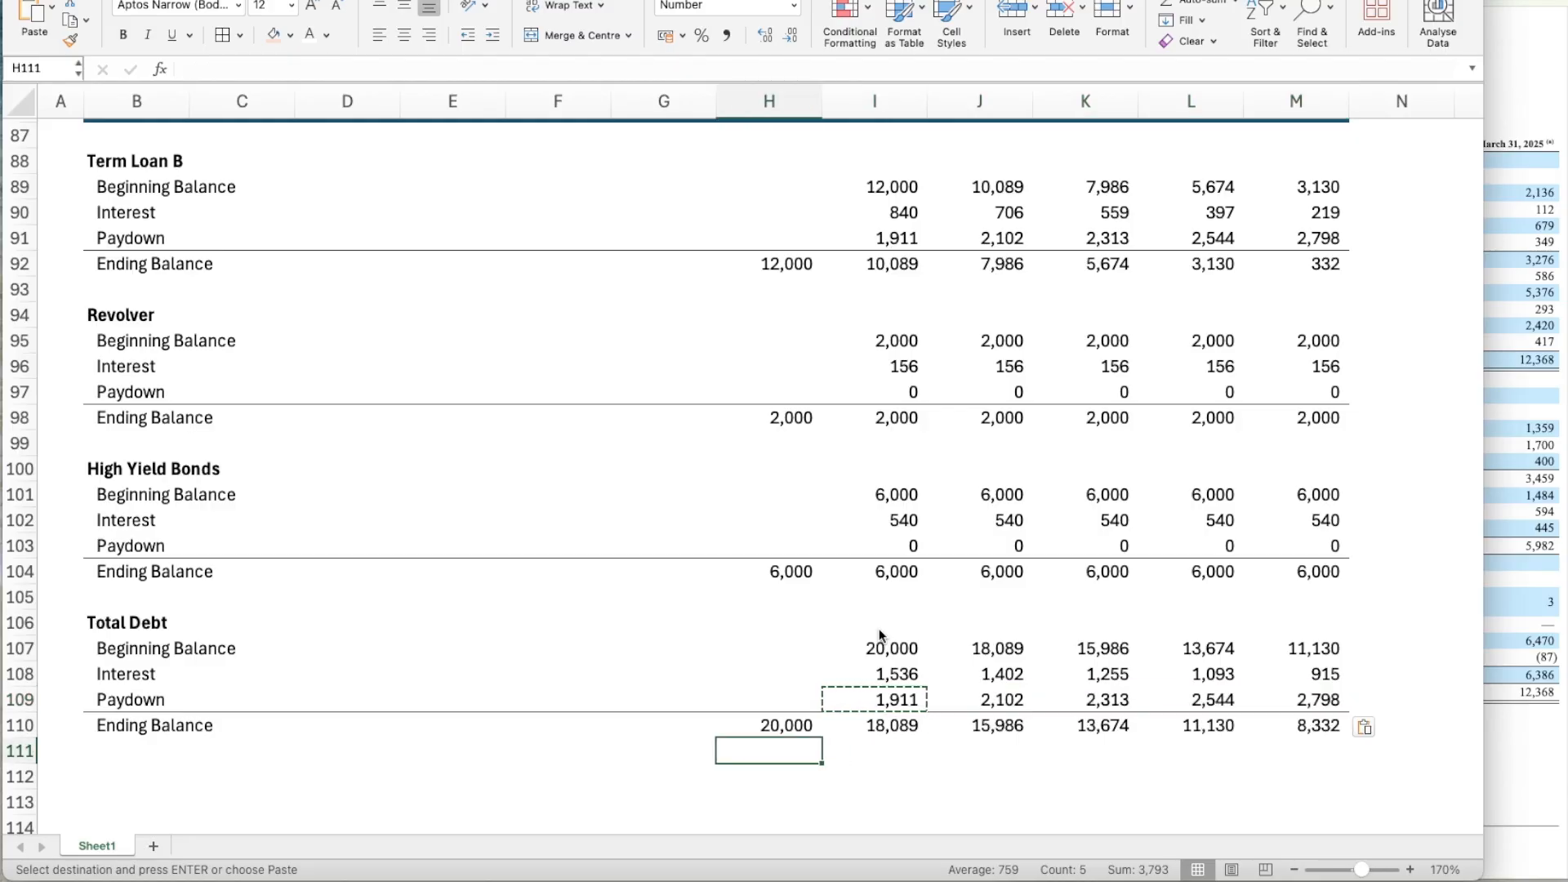
key(Escape)
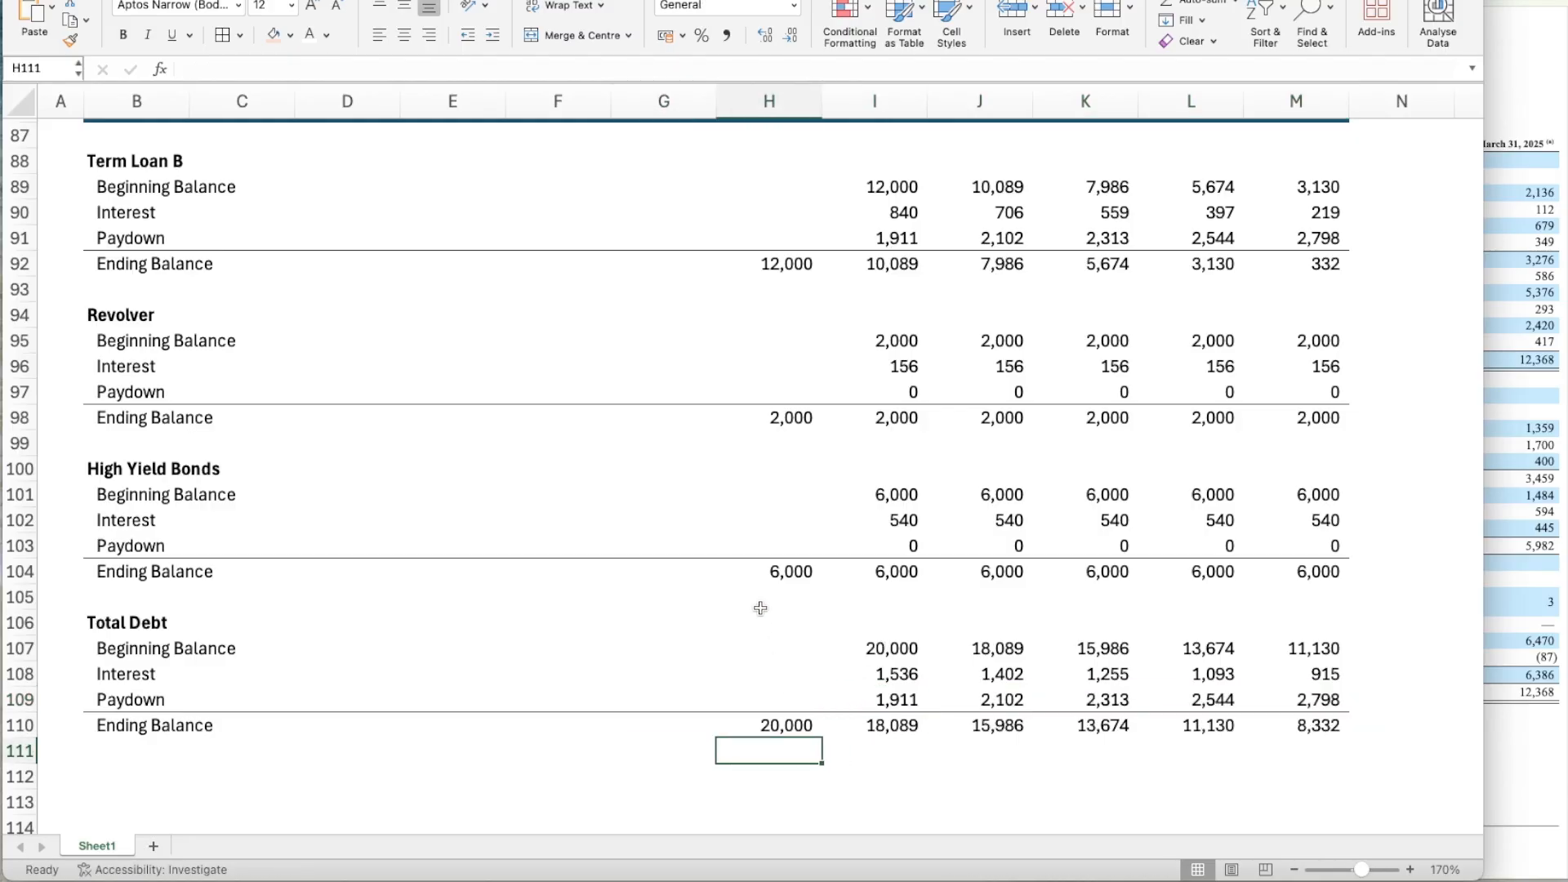
key(Right)
key(Up)
key(Right)
key(Right)
key(Right)
key(Right)
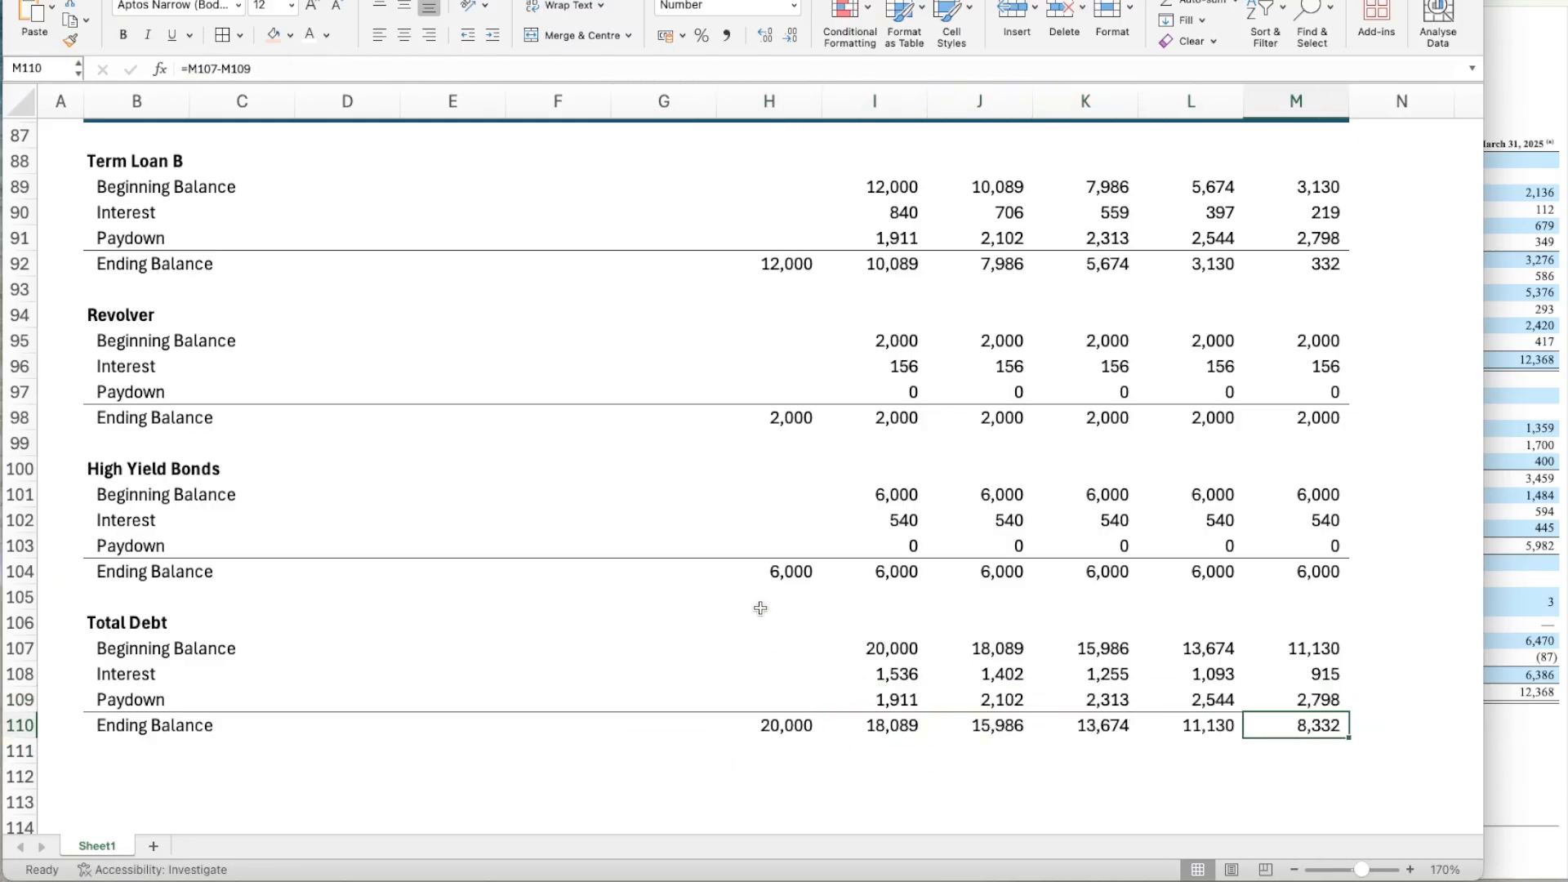
scroll(817, 714, down, 3)
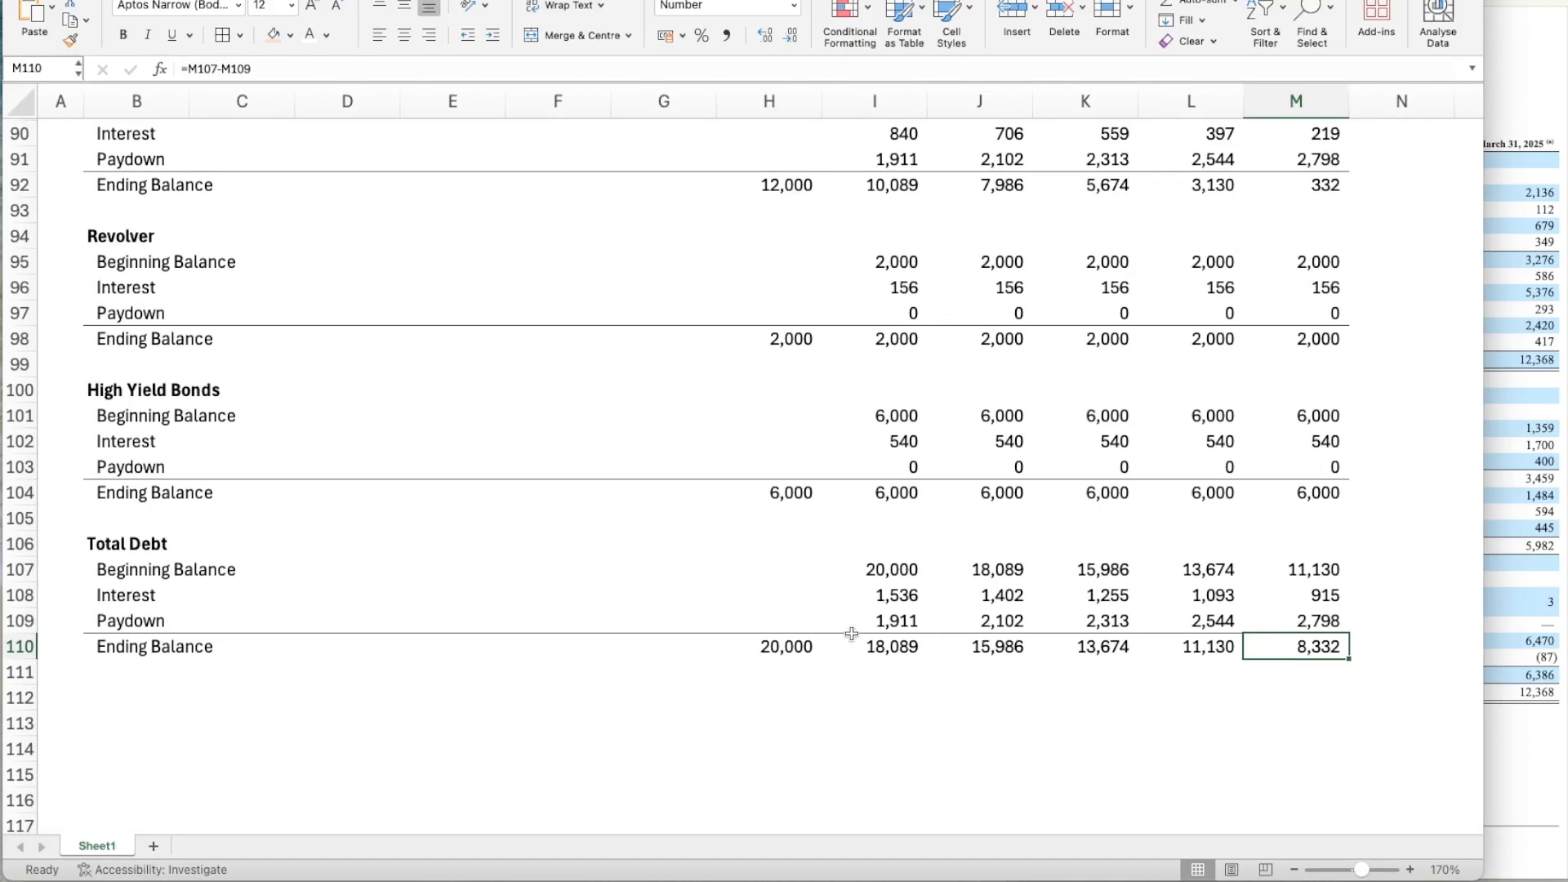
Link the income statement's Year 1 Interest in I56 to the Total Debt Interest in I108.
click(878, 595)
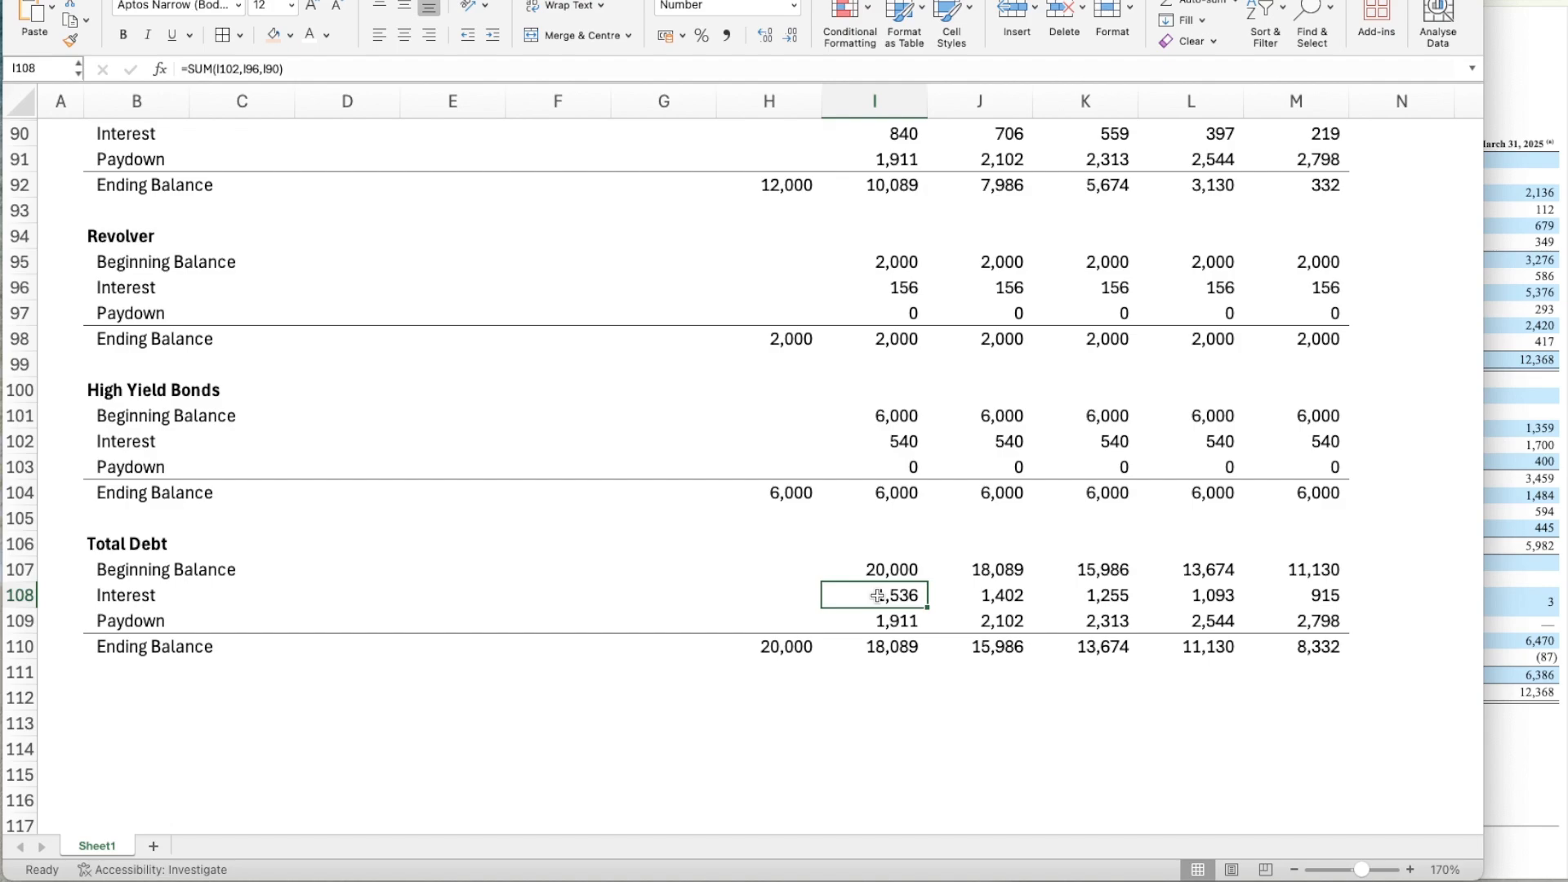
scroll(980, 557, up, 15)
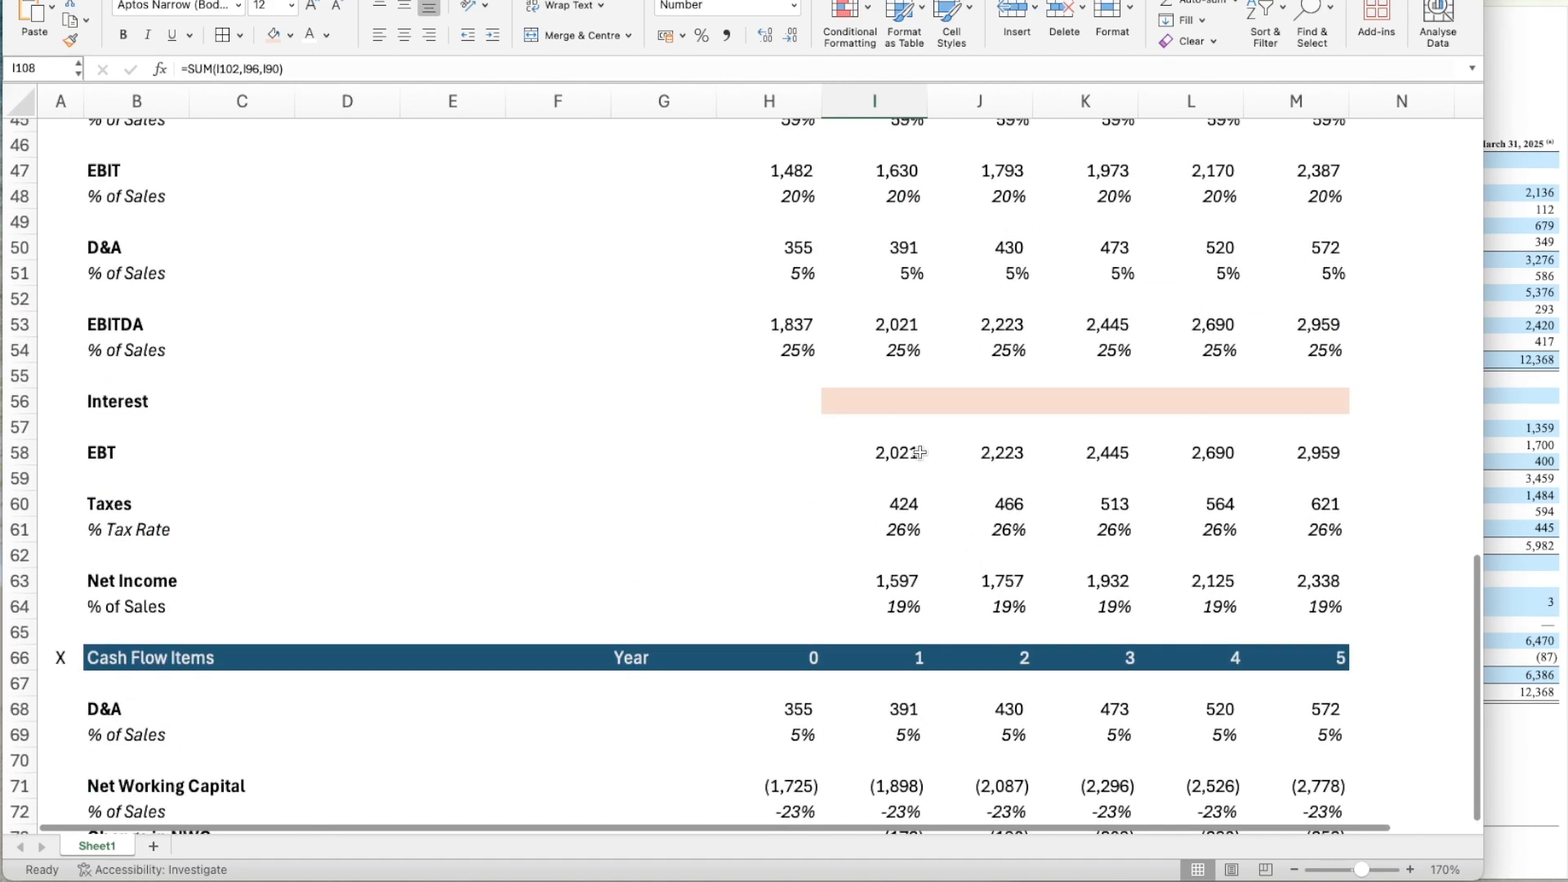
click(868, 386)
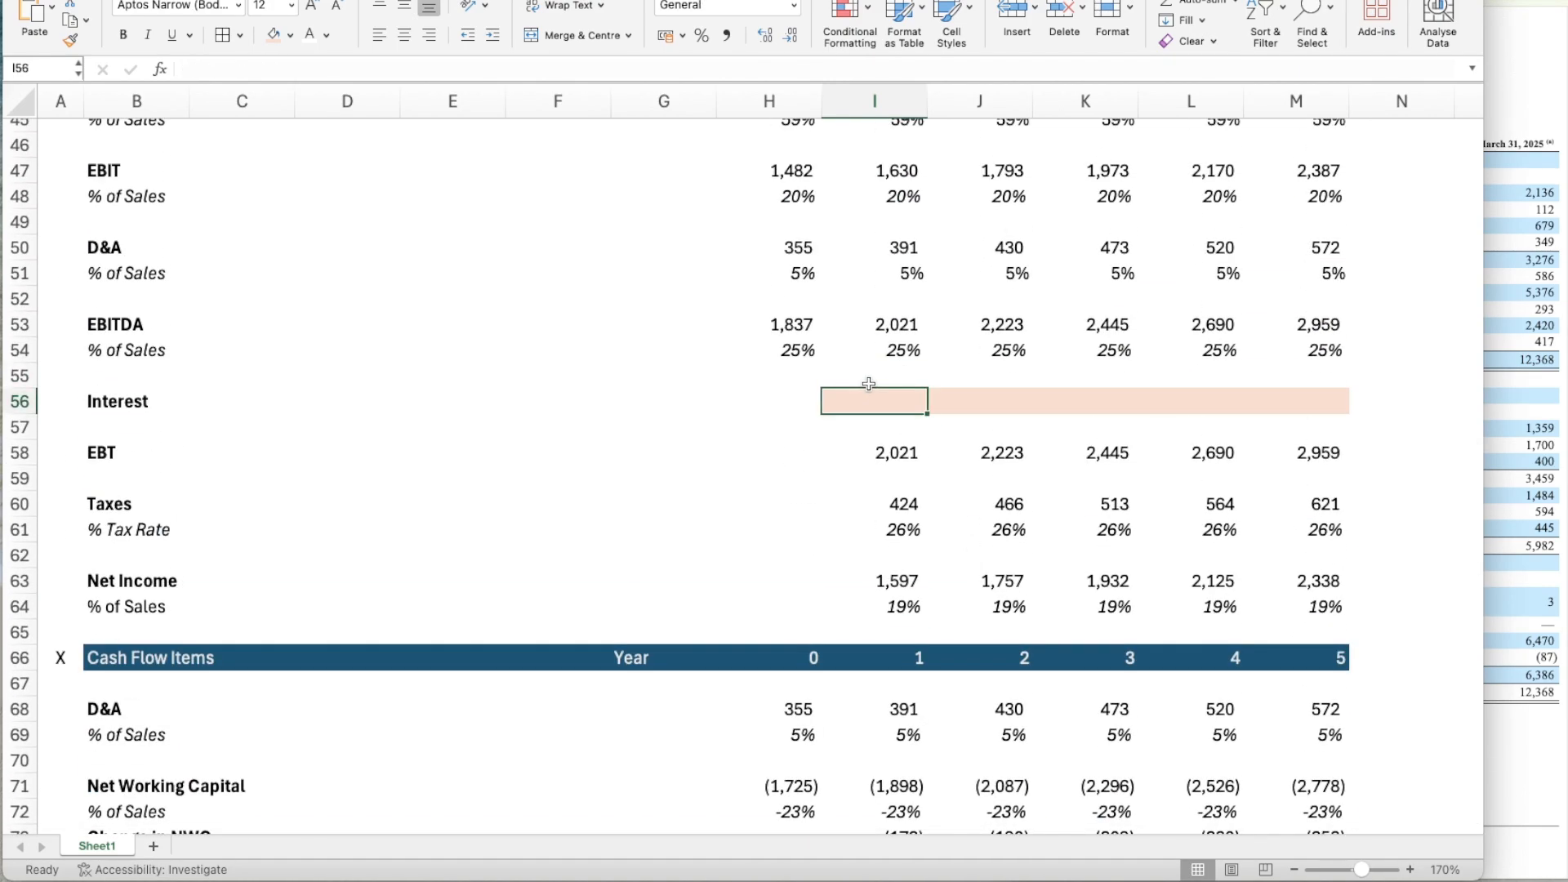
text(=I10)
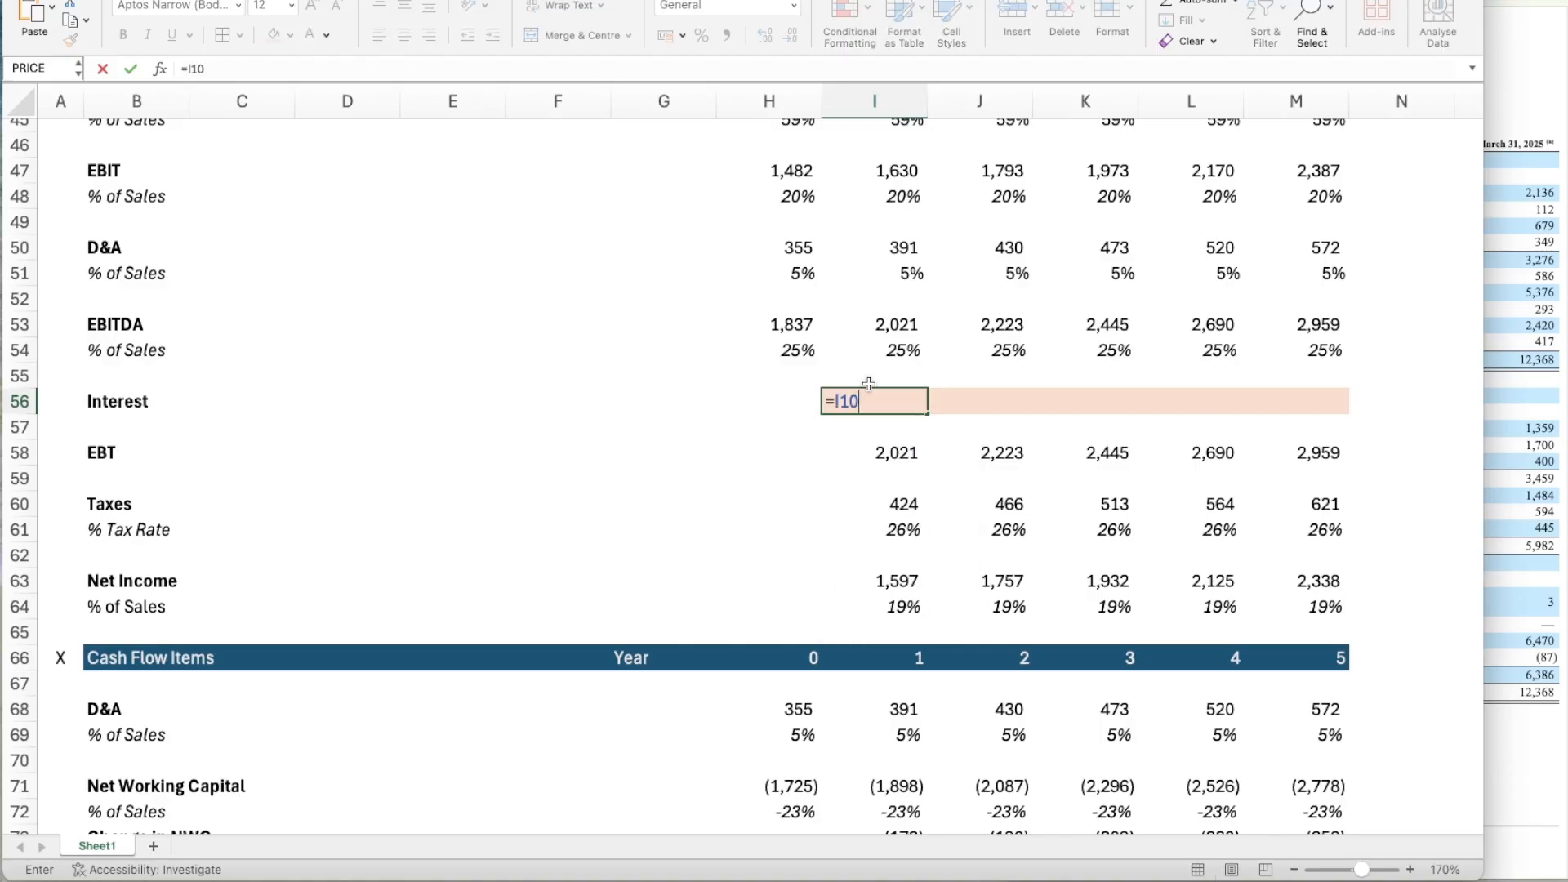
text(8)
key(Return)
Copy the income statement's Interest link from I56 across Years 2 to 5, through M56.
click(868, 384)
key(ctrl+c)
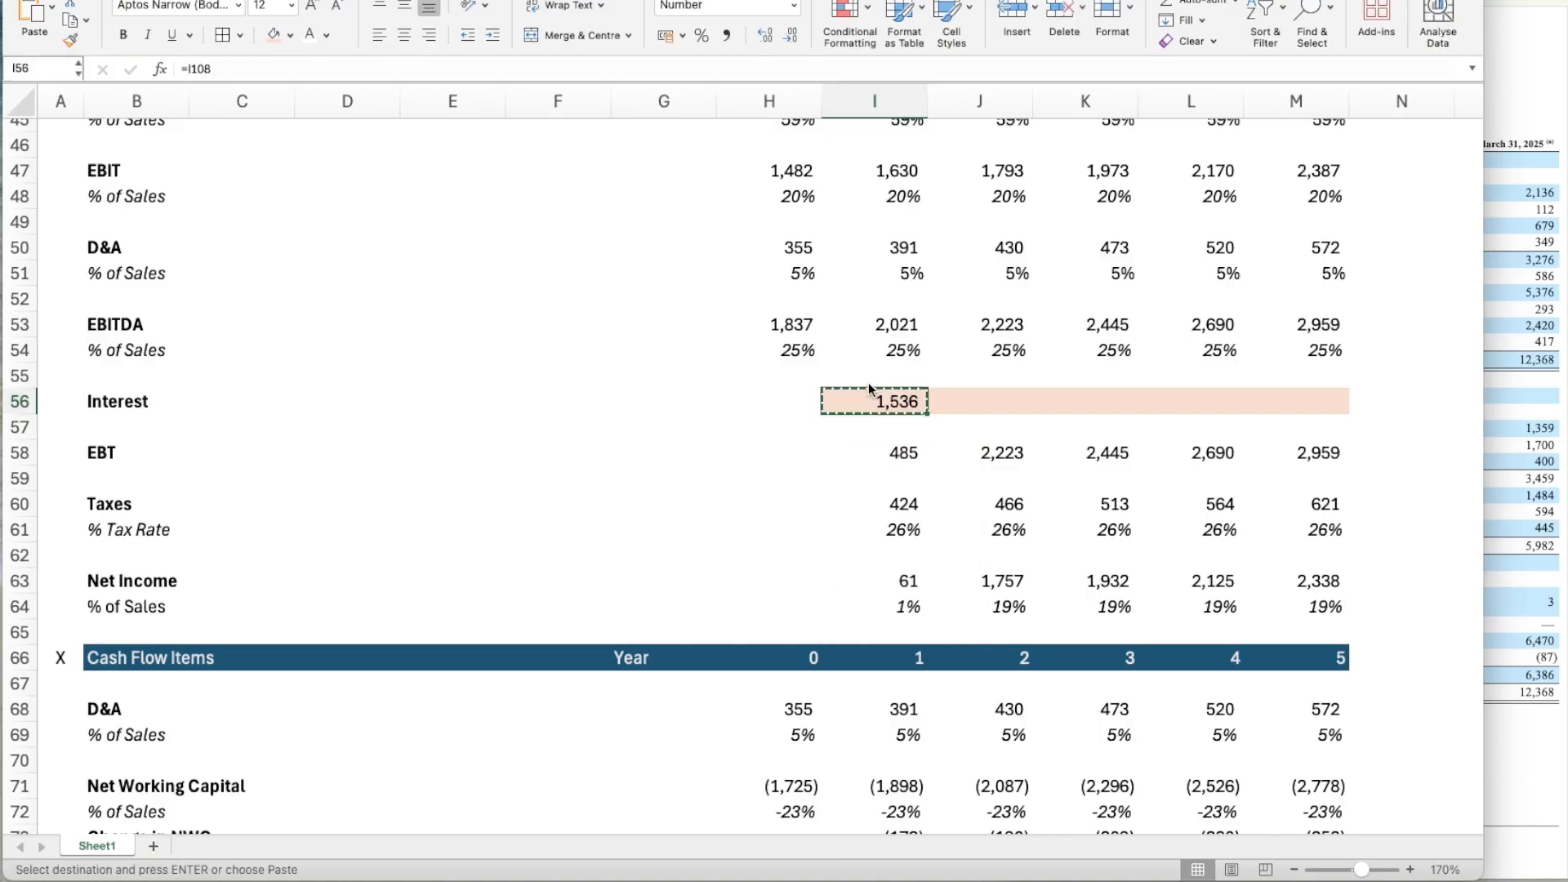
key(shift+Right)
key(shift+Right)
key(shift+Right)
key(shift+Right)
key(ctrl+v)
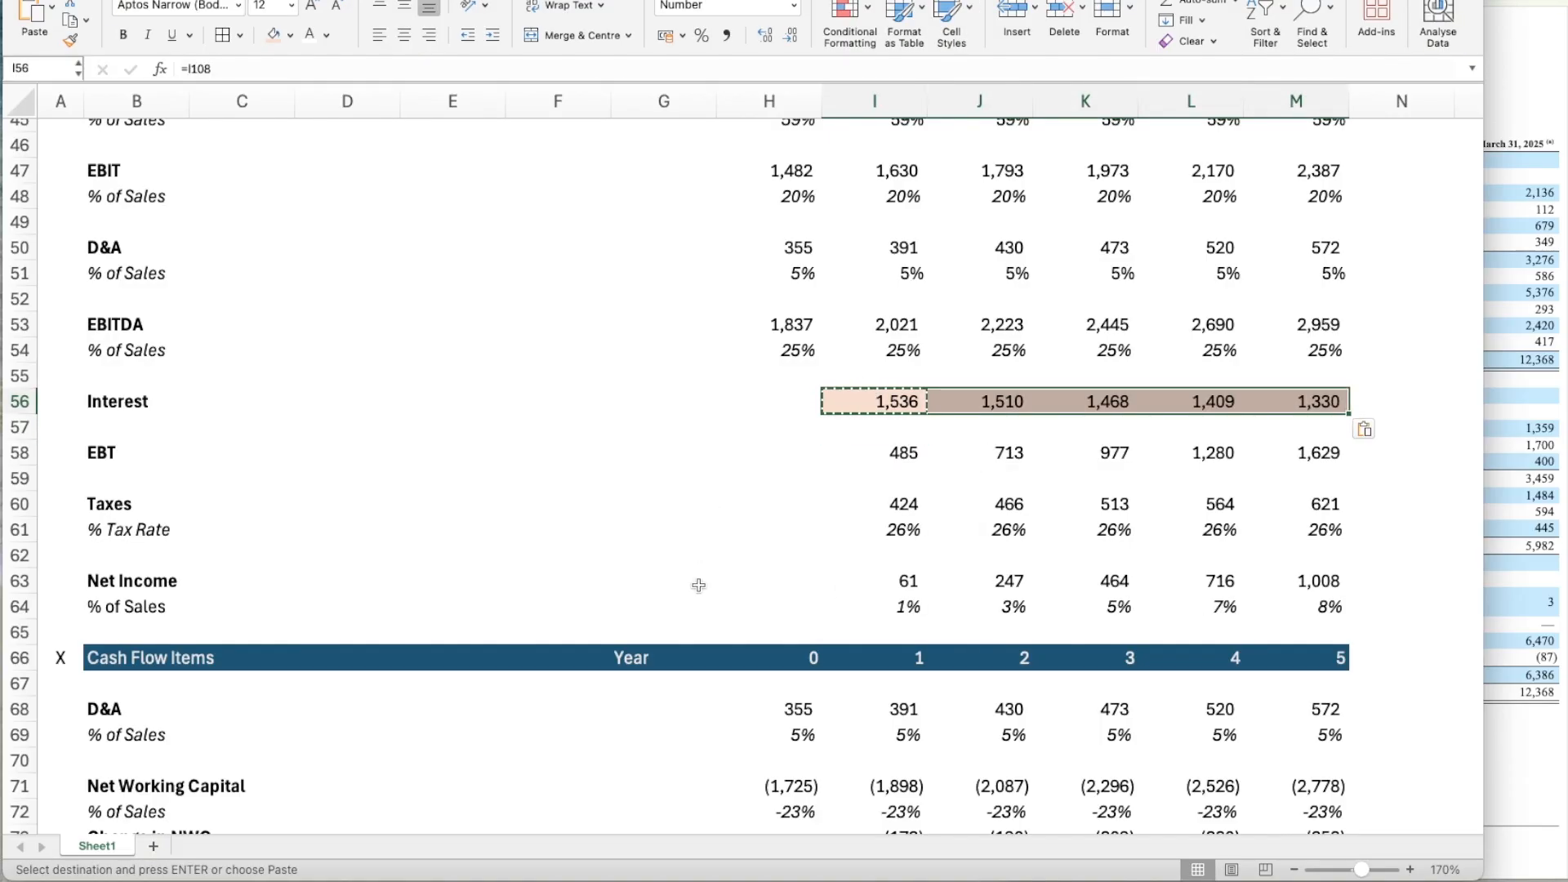
Examine how the linked interest carries through Net Income, Leveraged Free Cash Flow and the debt schedule down to Total Debt.
scroll(882, 398, down, 3)
scroll(882, 398, down, 3)
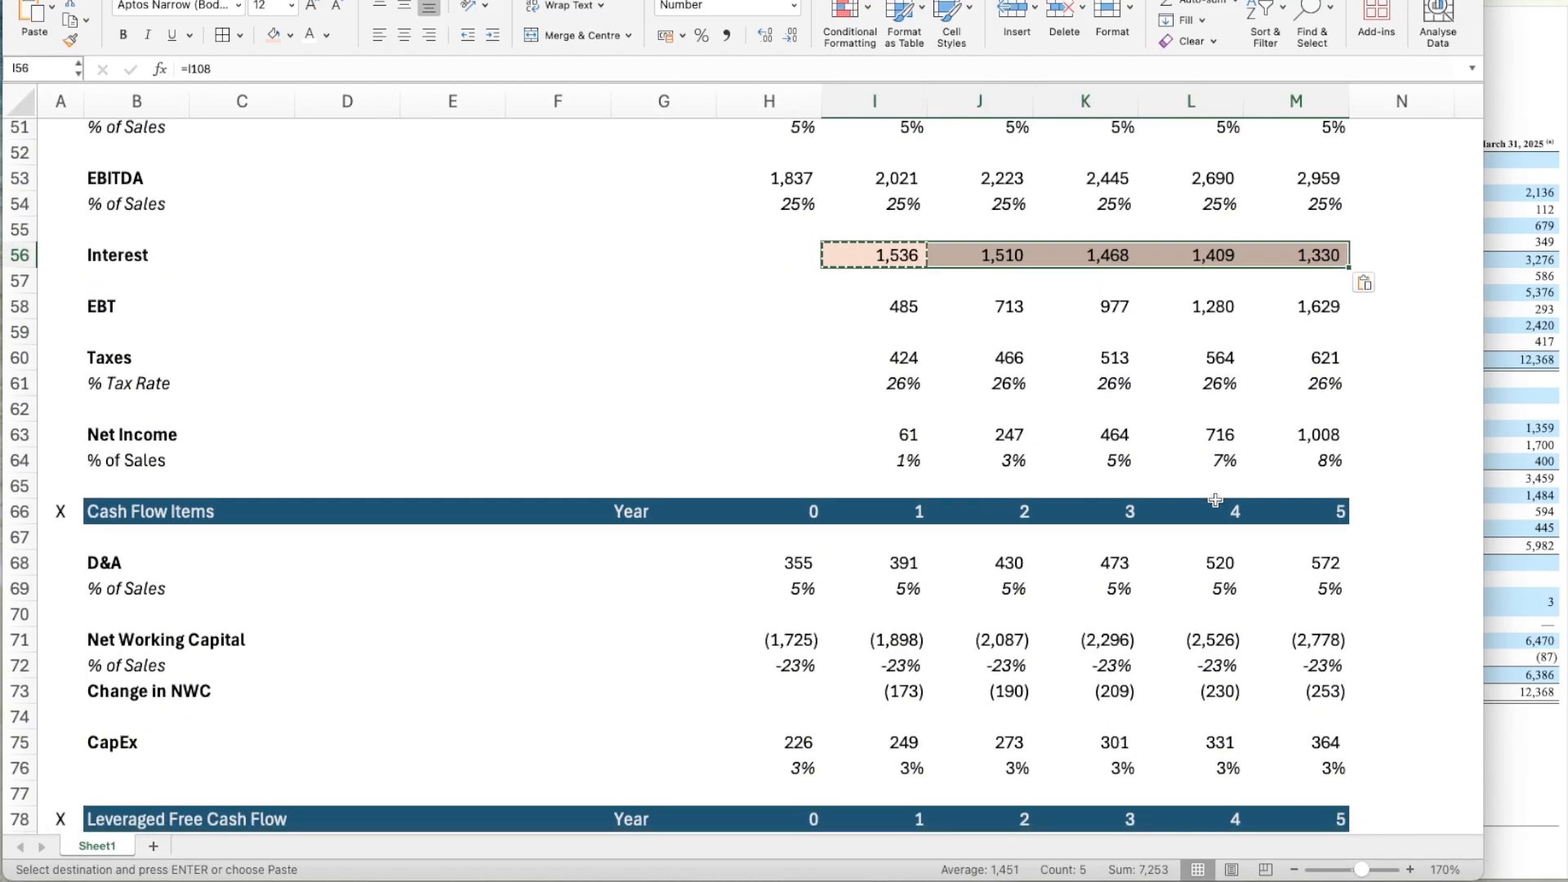
scroll(1144, 458, down, 10)
scroll(1215, 500, down, 1)
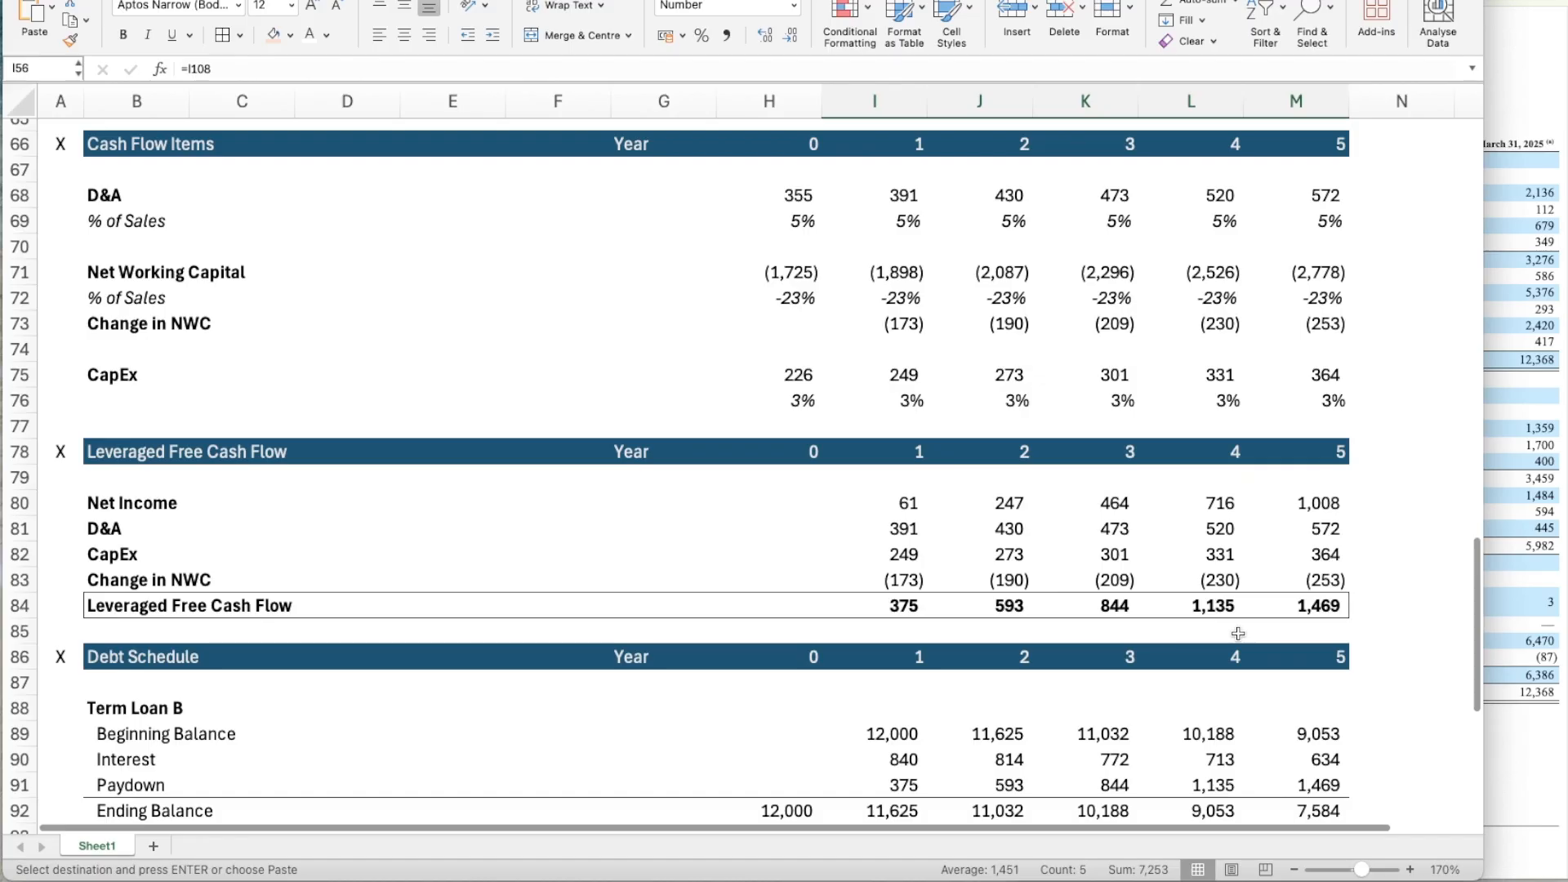
scroll(1238, 633, down, 5)
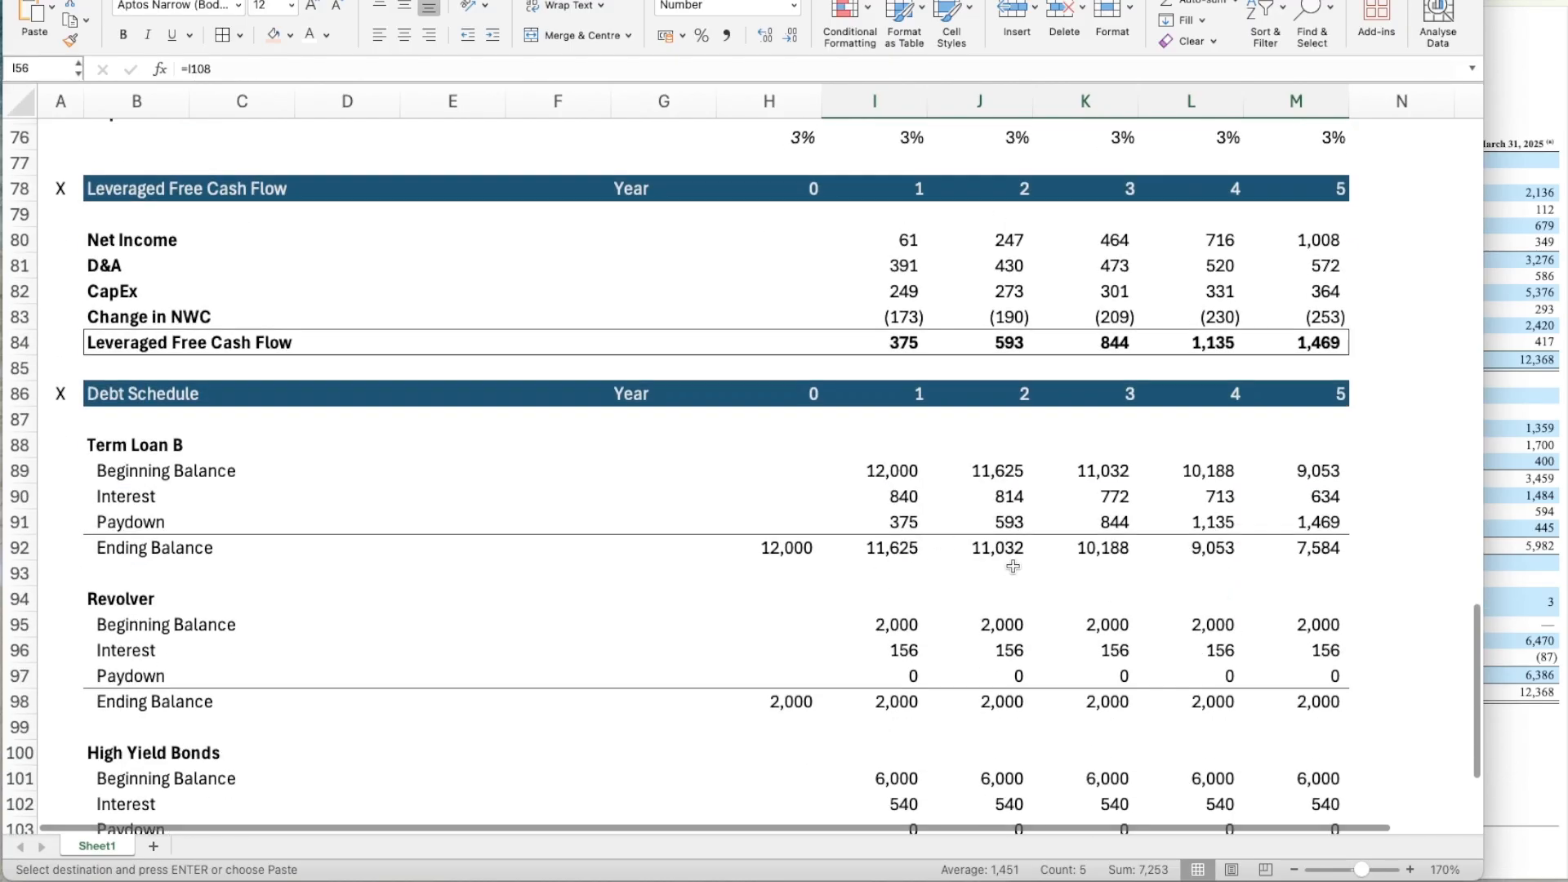
scroll(1048, 641, down, 4)
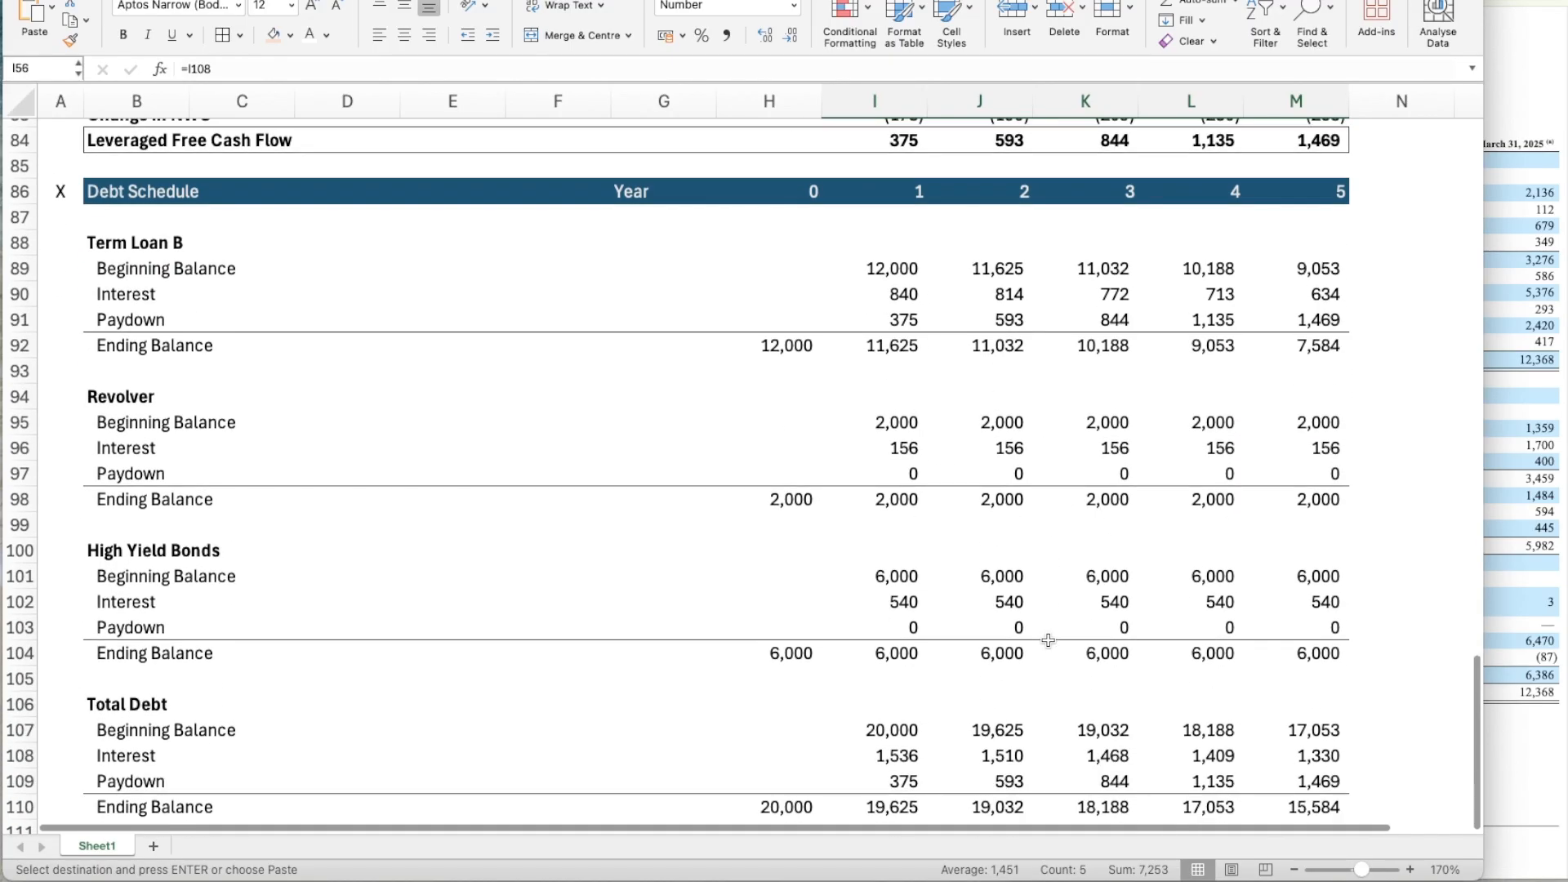
scroll(1048, 640, down, 5)
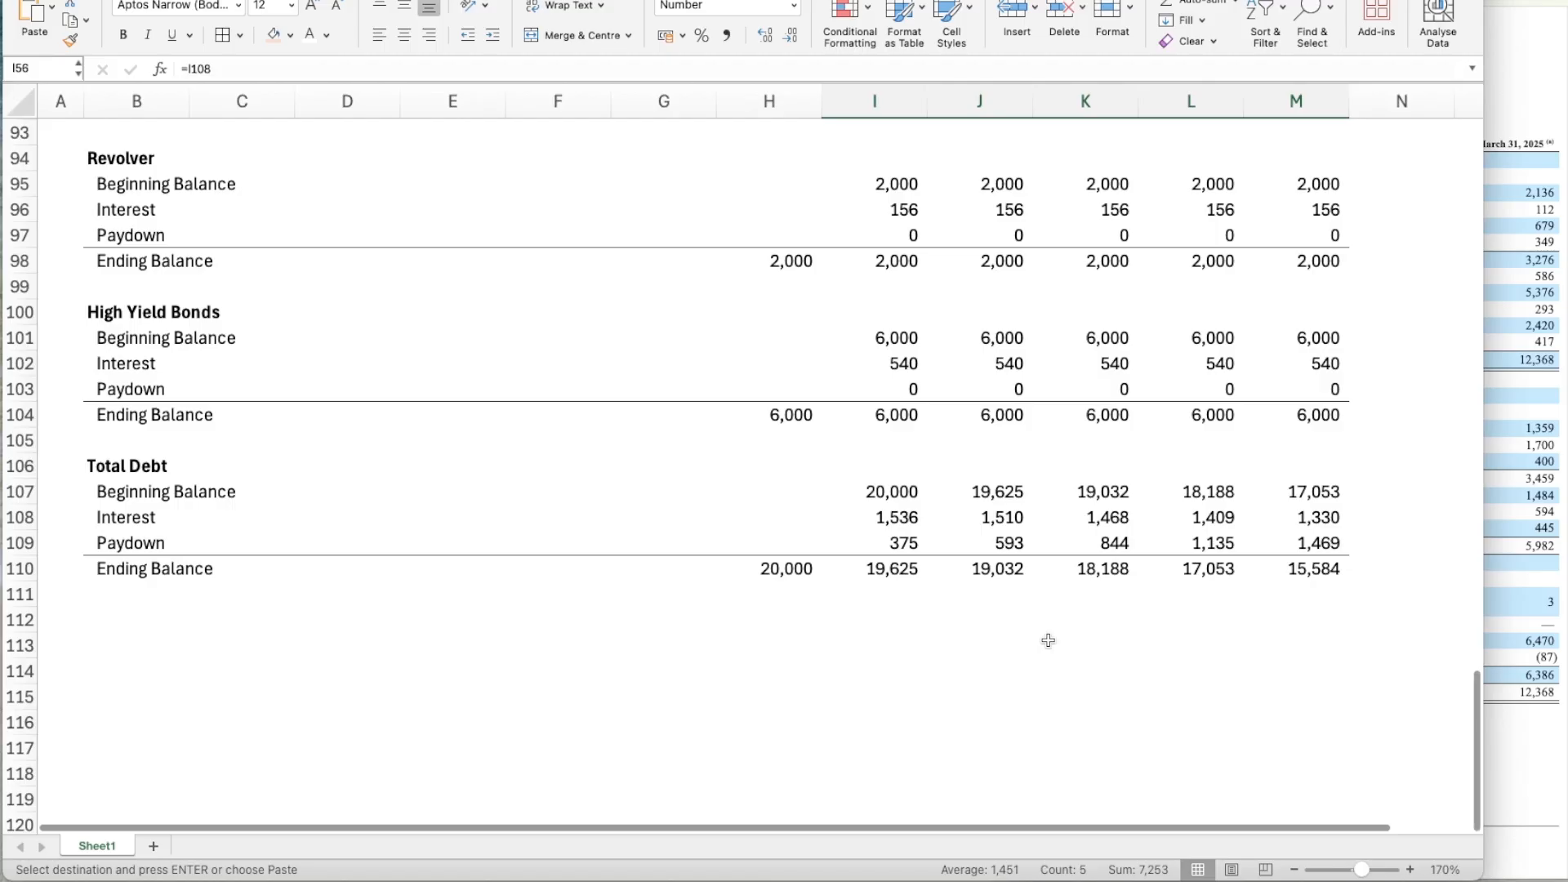
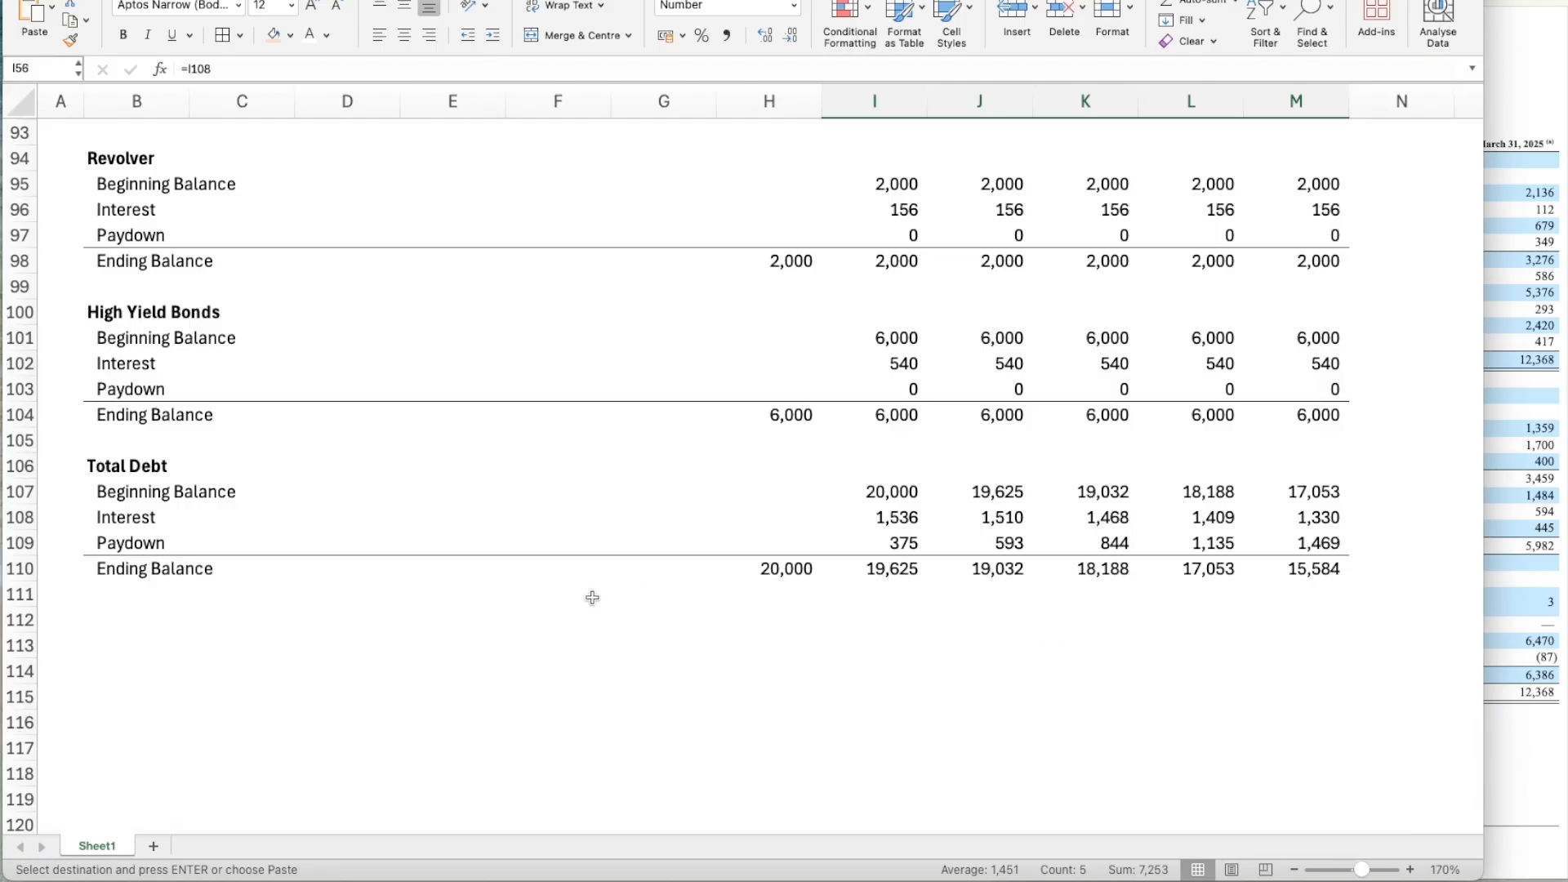
Review the operating model, cash flow items, leveraged free cash flow and debt schedule with the linked interest in place.
scroll(592, 598, down, 2)
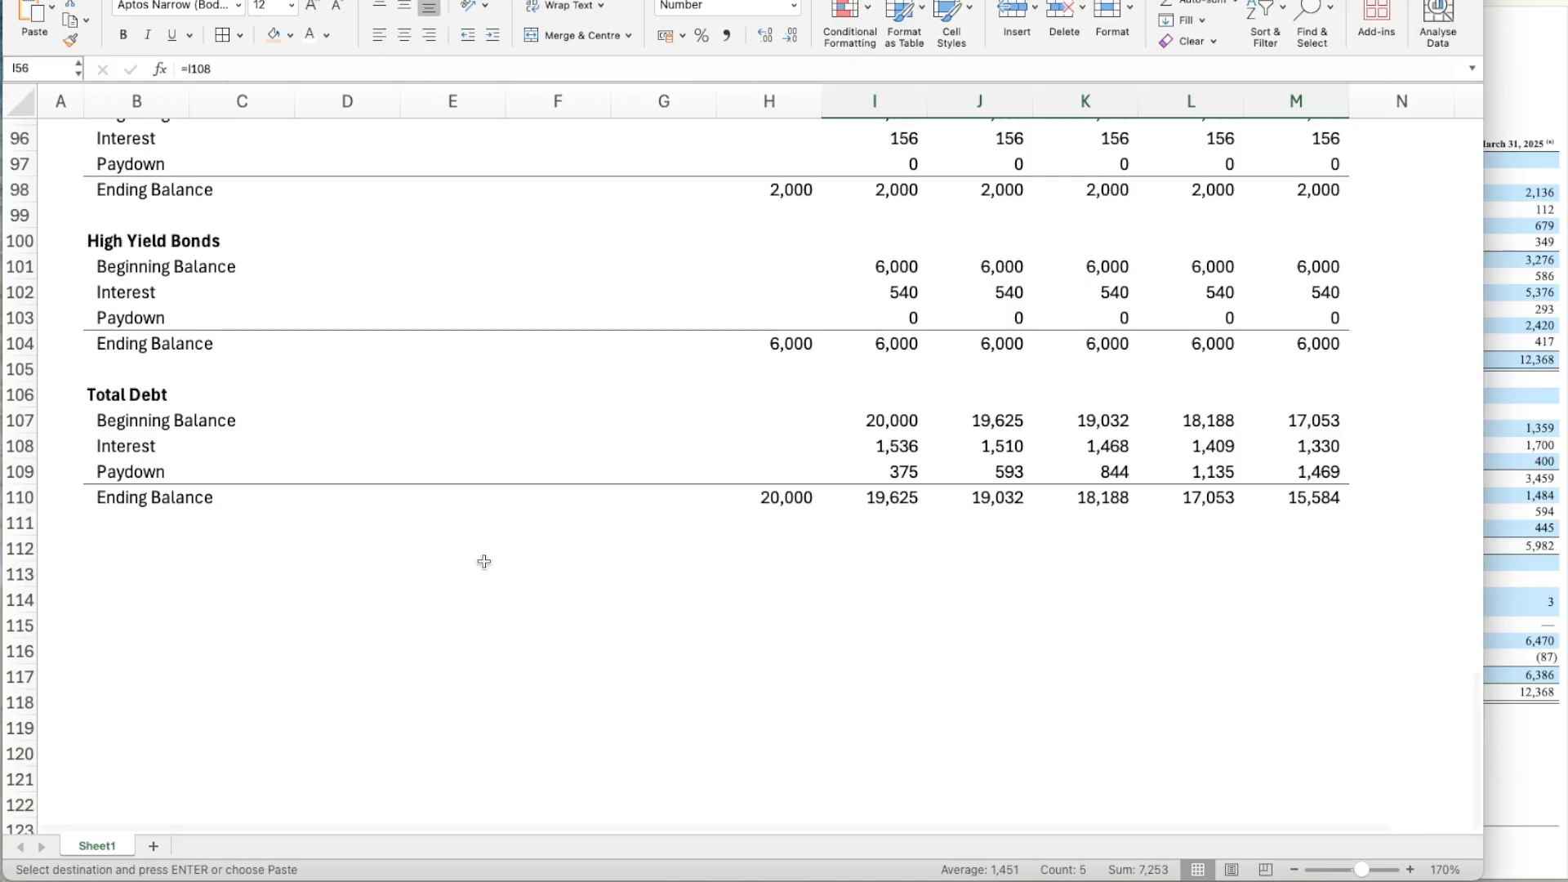
scroll(484, 562, up, 10)
scroll(484, 561, up, 7)
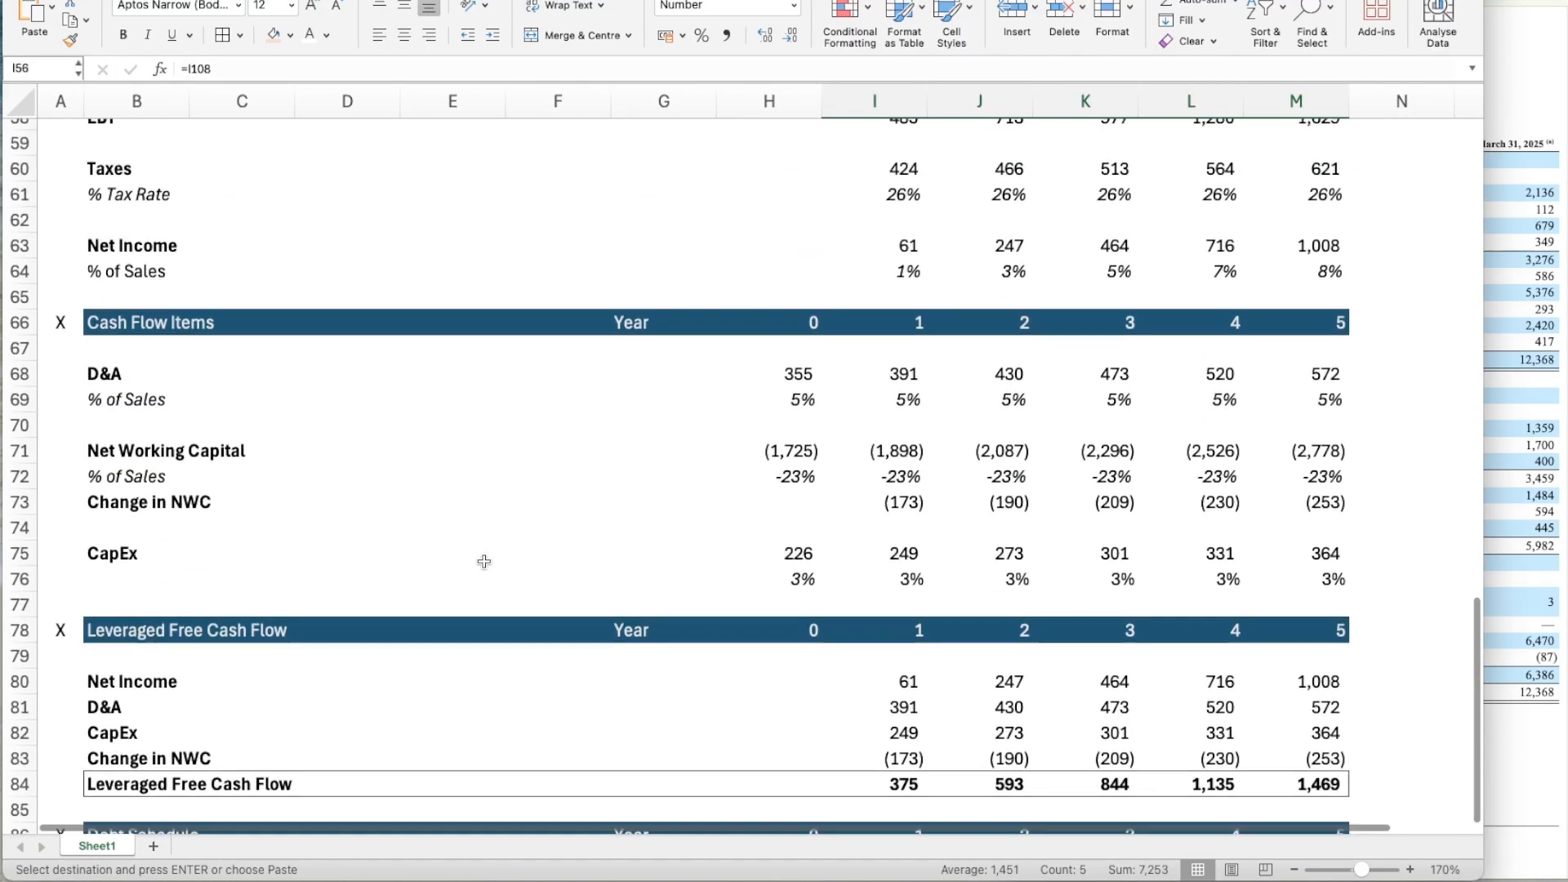
click(484, 561)
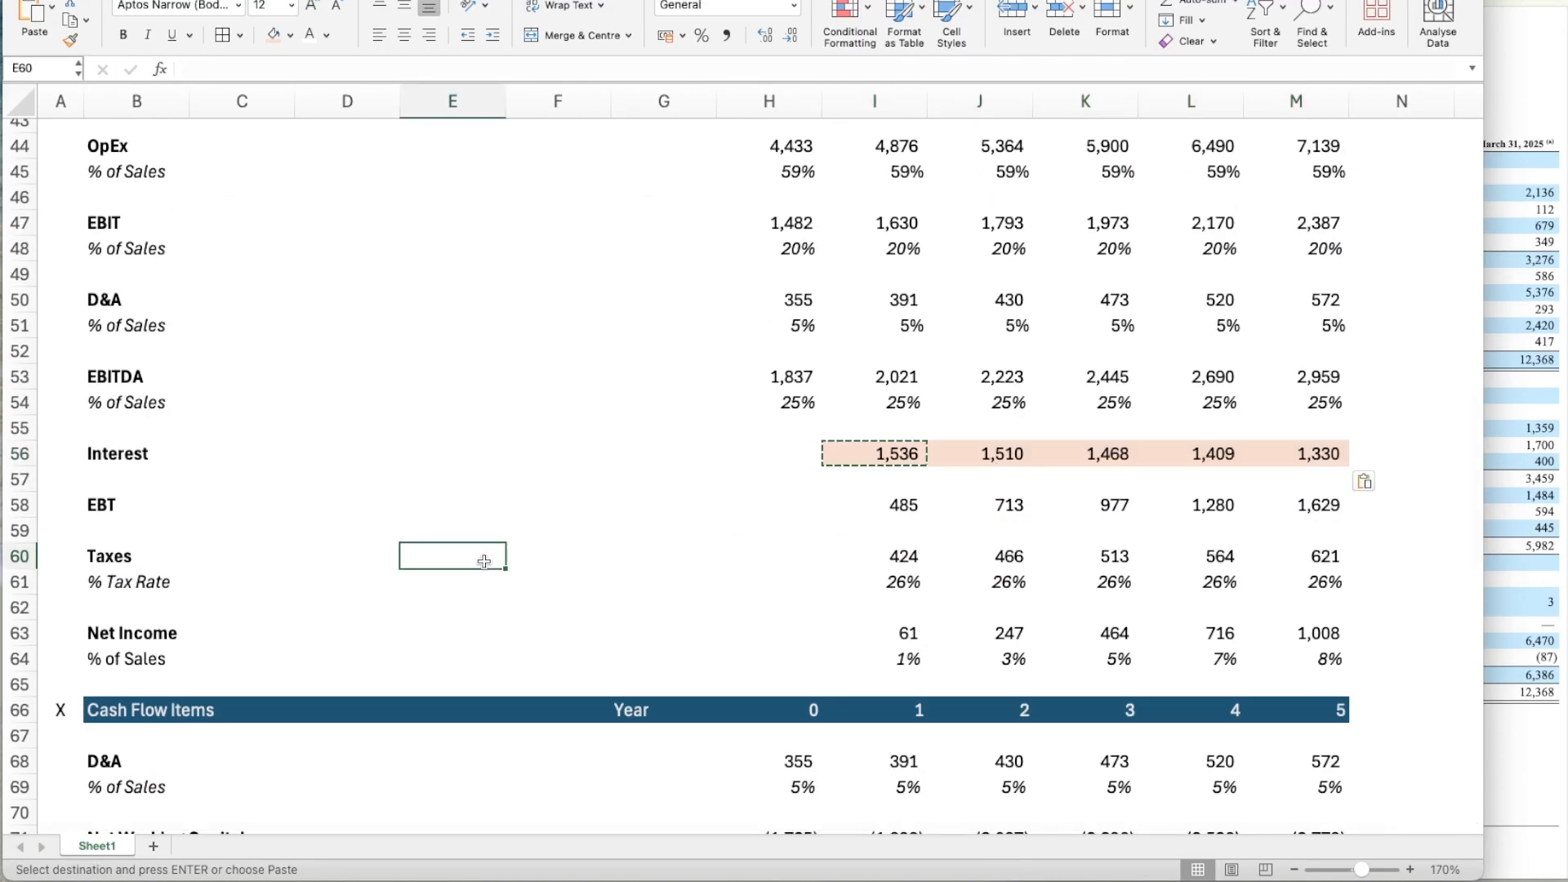
key(Escape)
scroll(470, 526, up, 14)
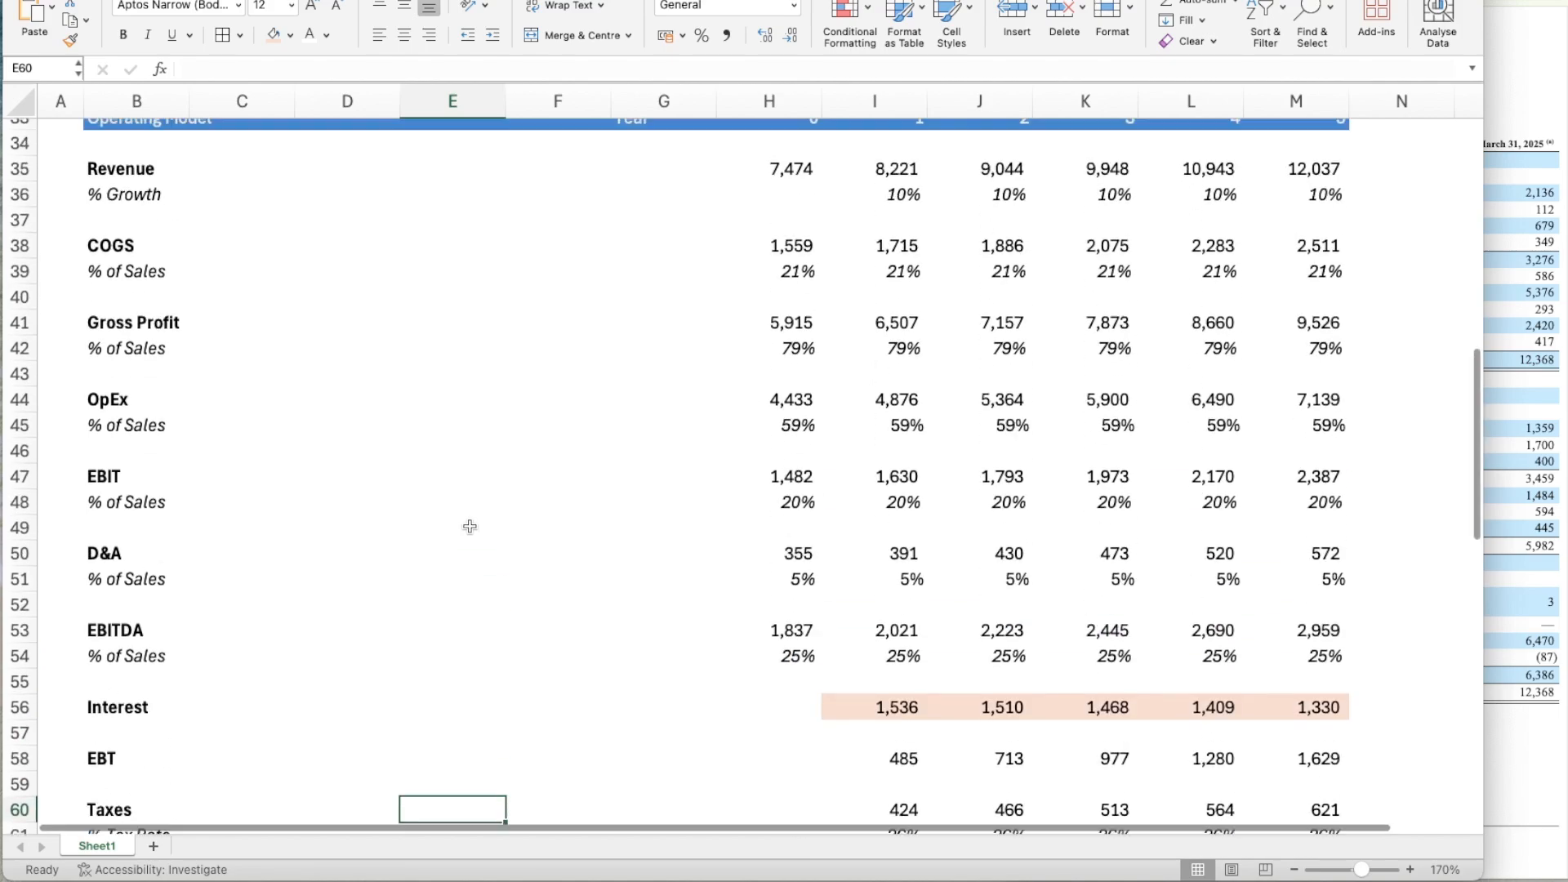
scroll(470, 526, down, 5)
scroll(469, 526, down, 20)
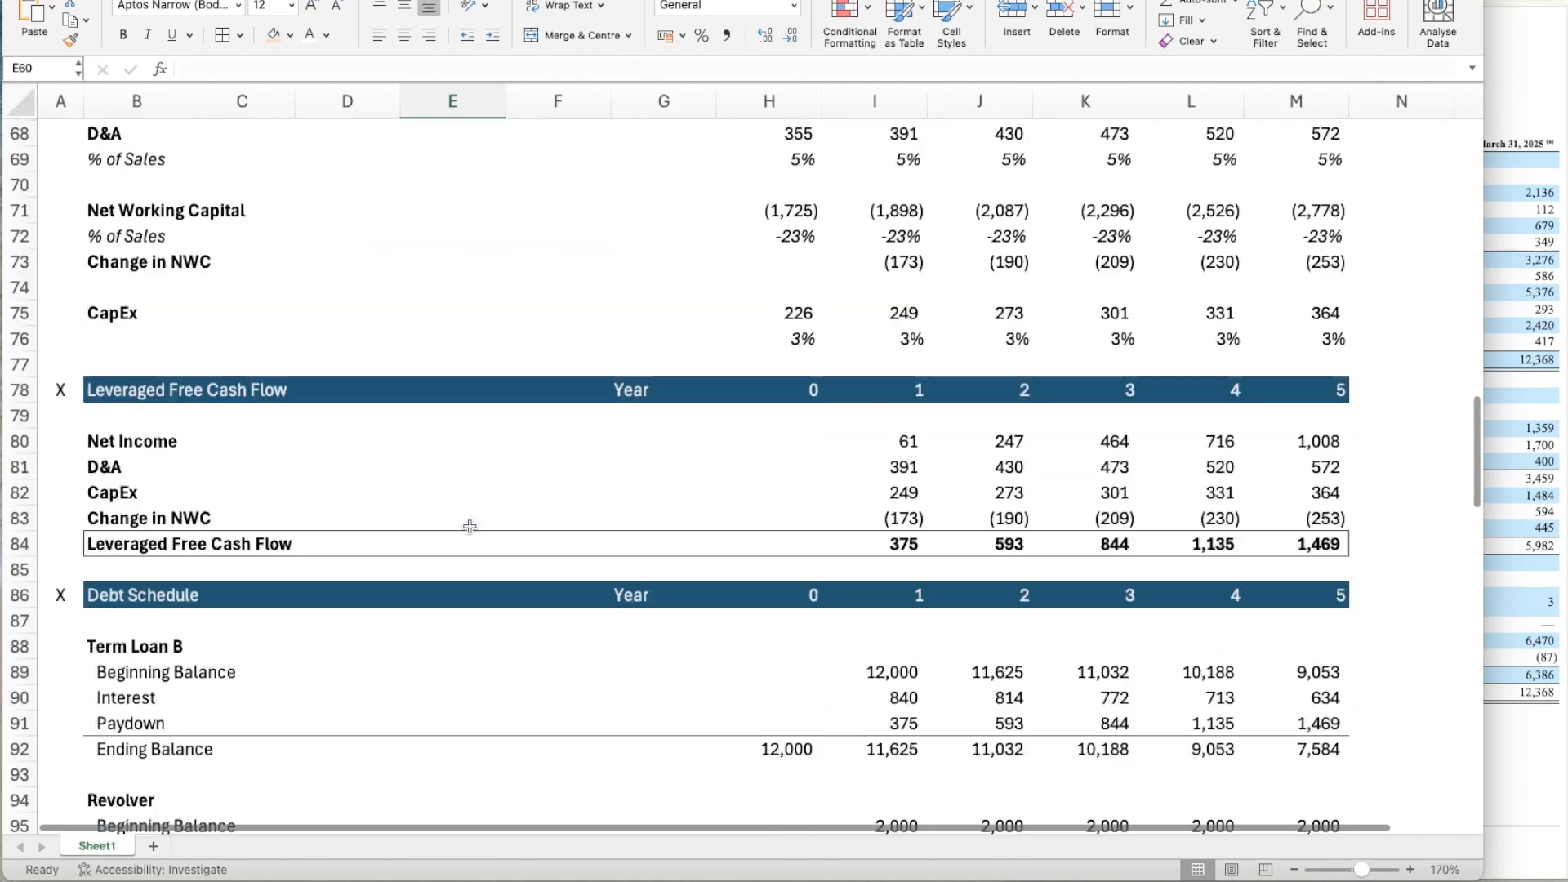
scroll(469, 526, up, 8)
scroll(469, 526, up, 8)
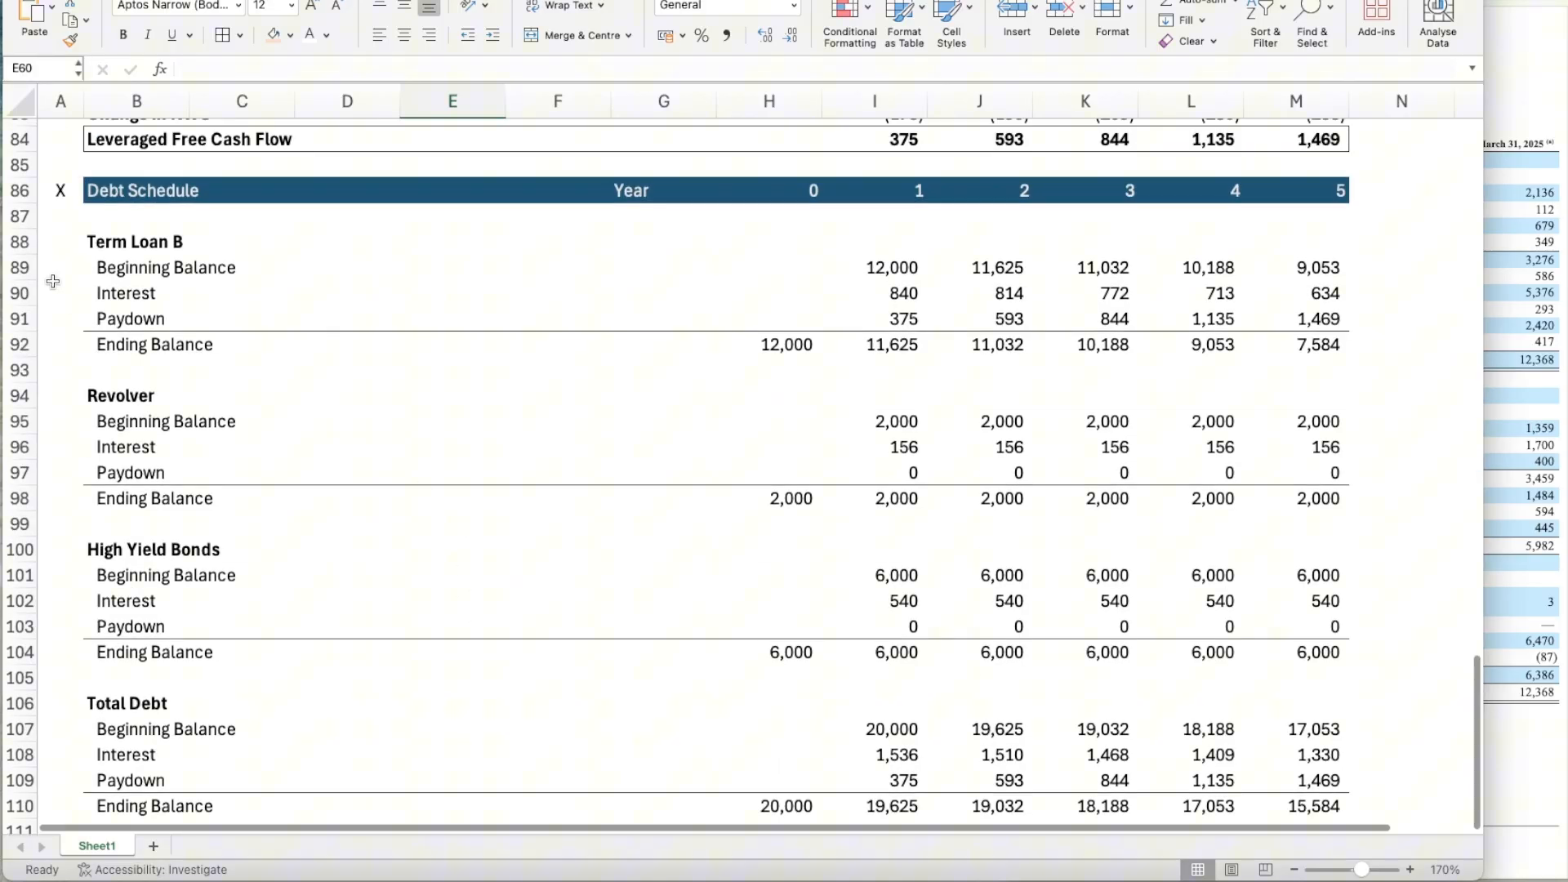
Copy the Debt Schedule header row 86 to row 112 and retitle it IRR.
click(19, 191)
key(ctrl+c)
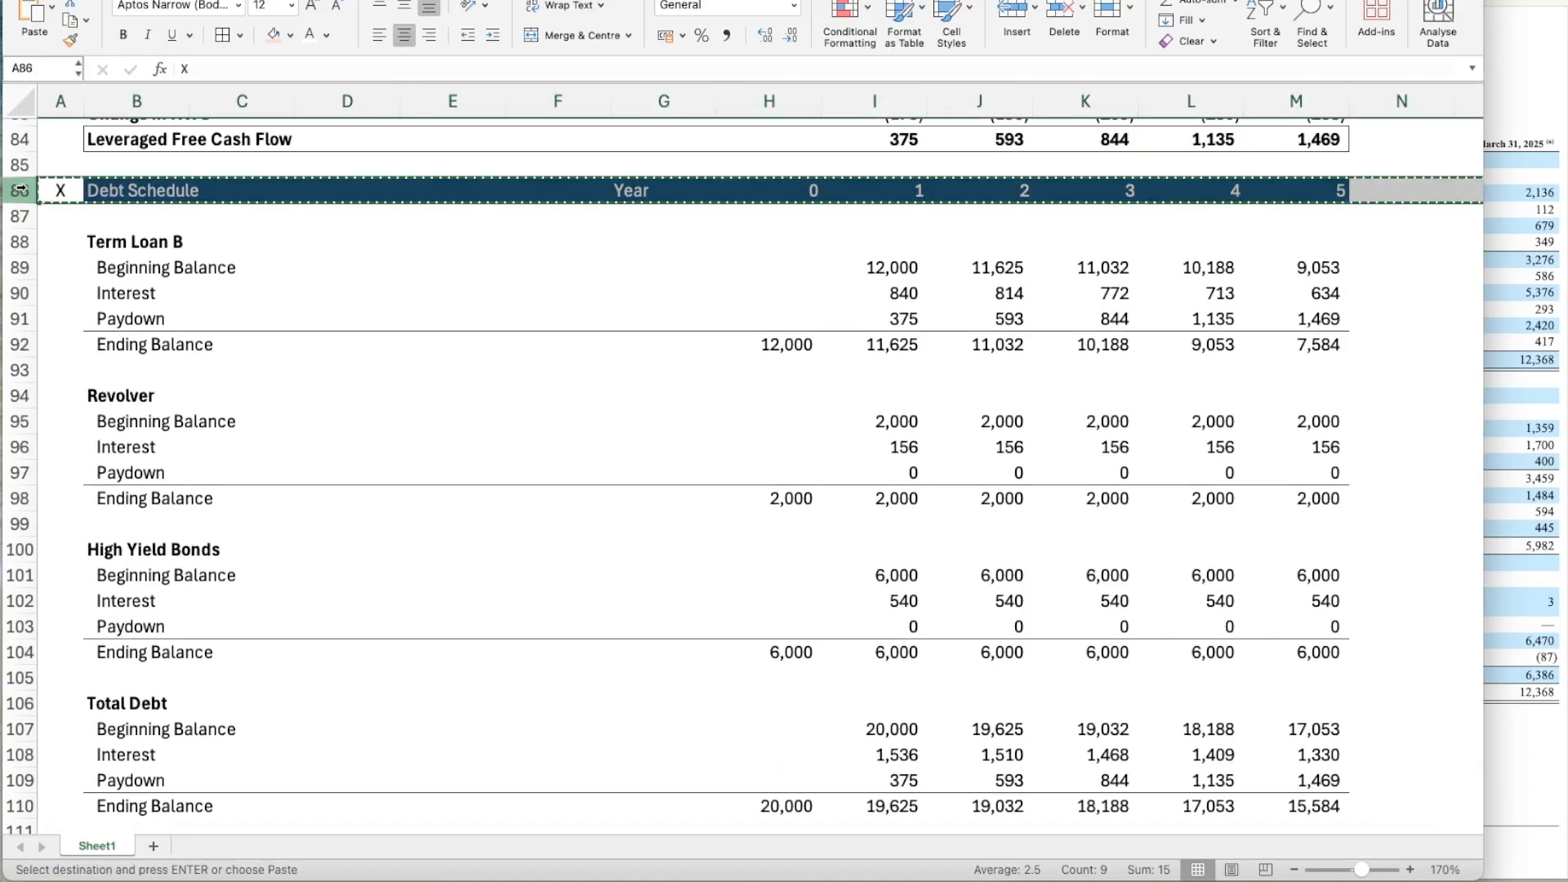
scroll(84, 543, down, 5)
click(62, 452)
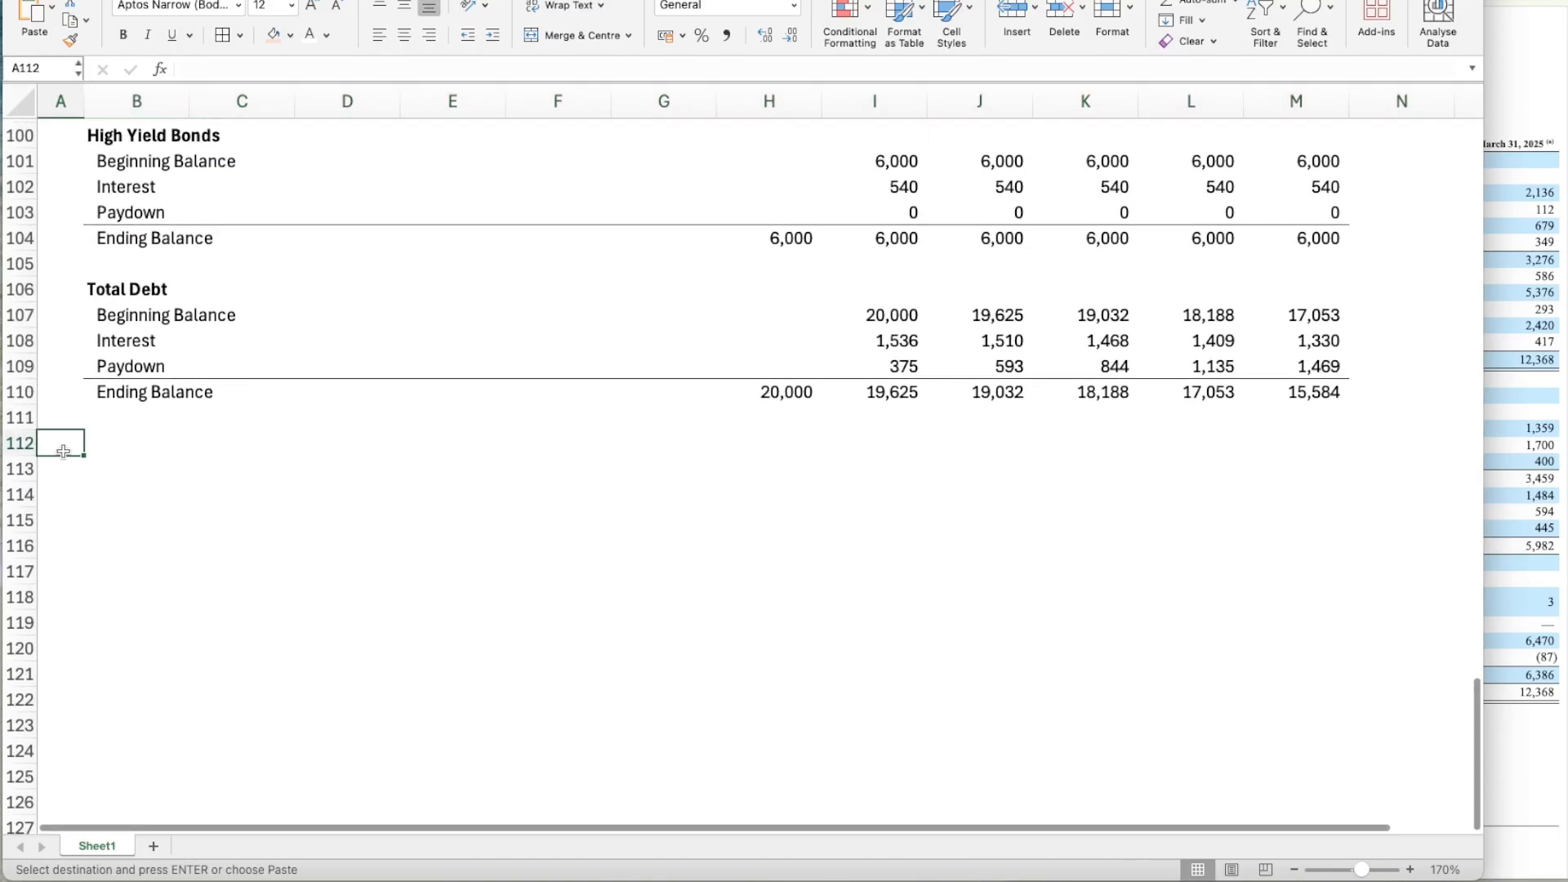
key(ctrl+v)
key(Right)
text(IRR)
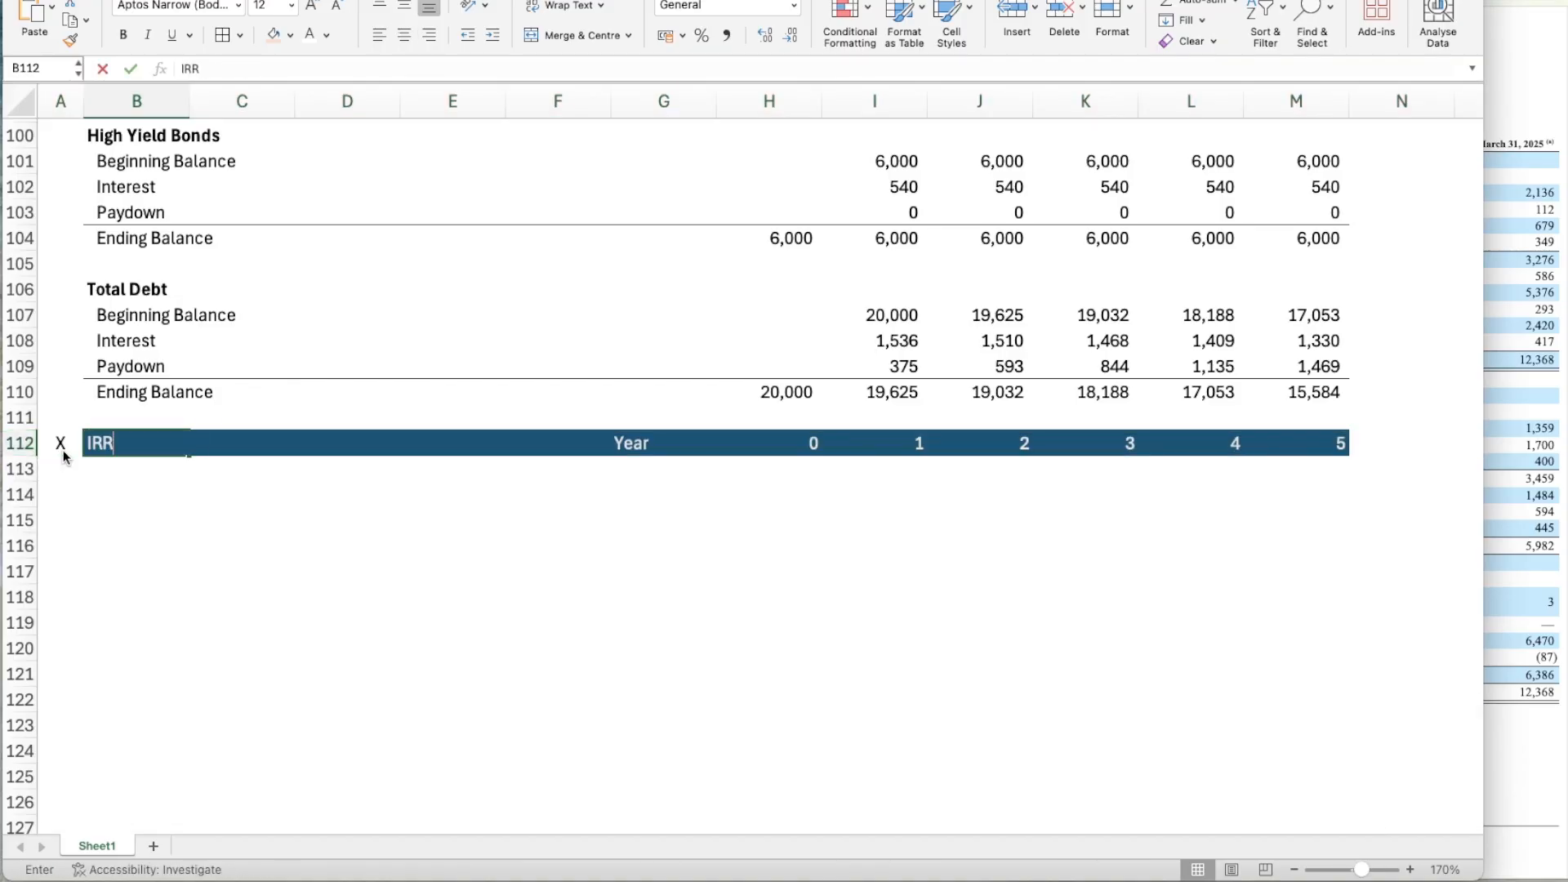
key(Return)
Clear the Year label and year numbers from the IRR header in G112:M112.
click(613, 440)
key(shift+Right)
key(shift+Right)
key(shift+Right)
key(shift+Right)
key(shift+Right)
key(shift+Right)
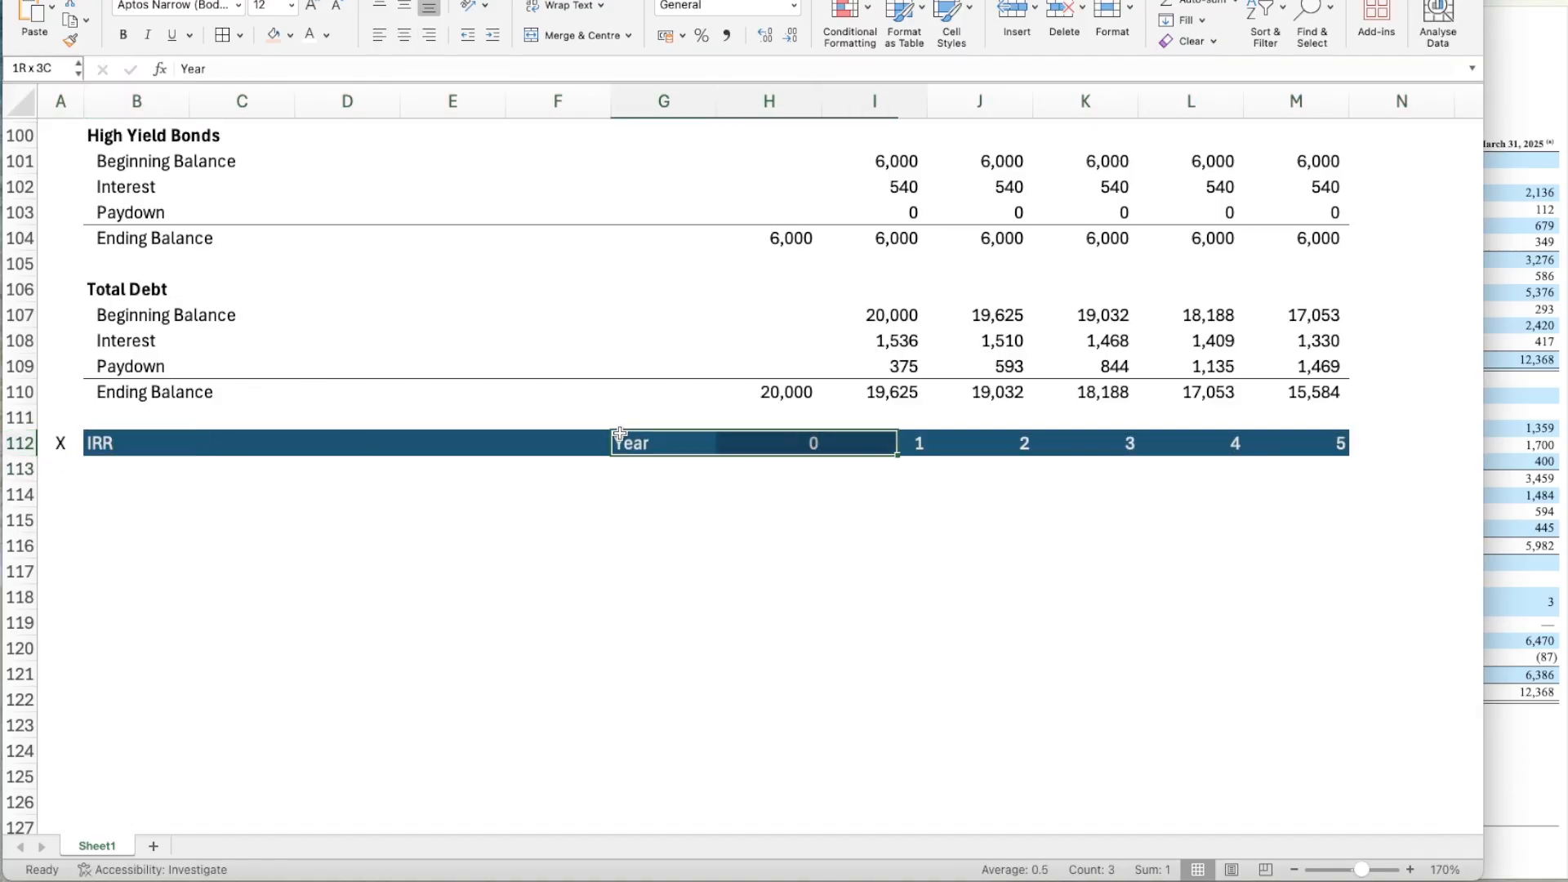
key(Delete)
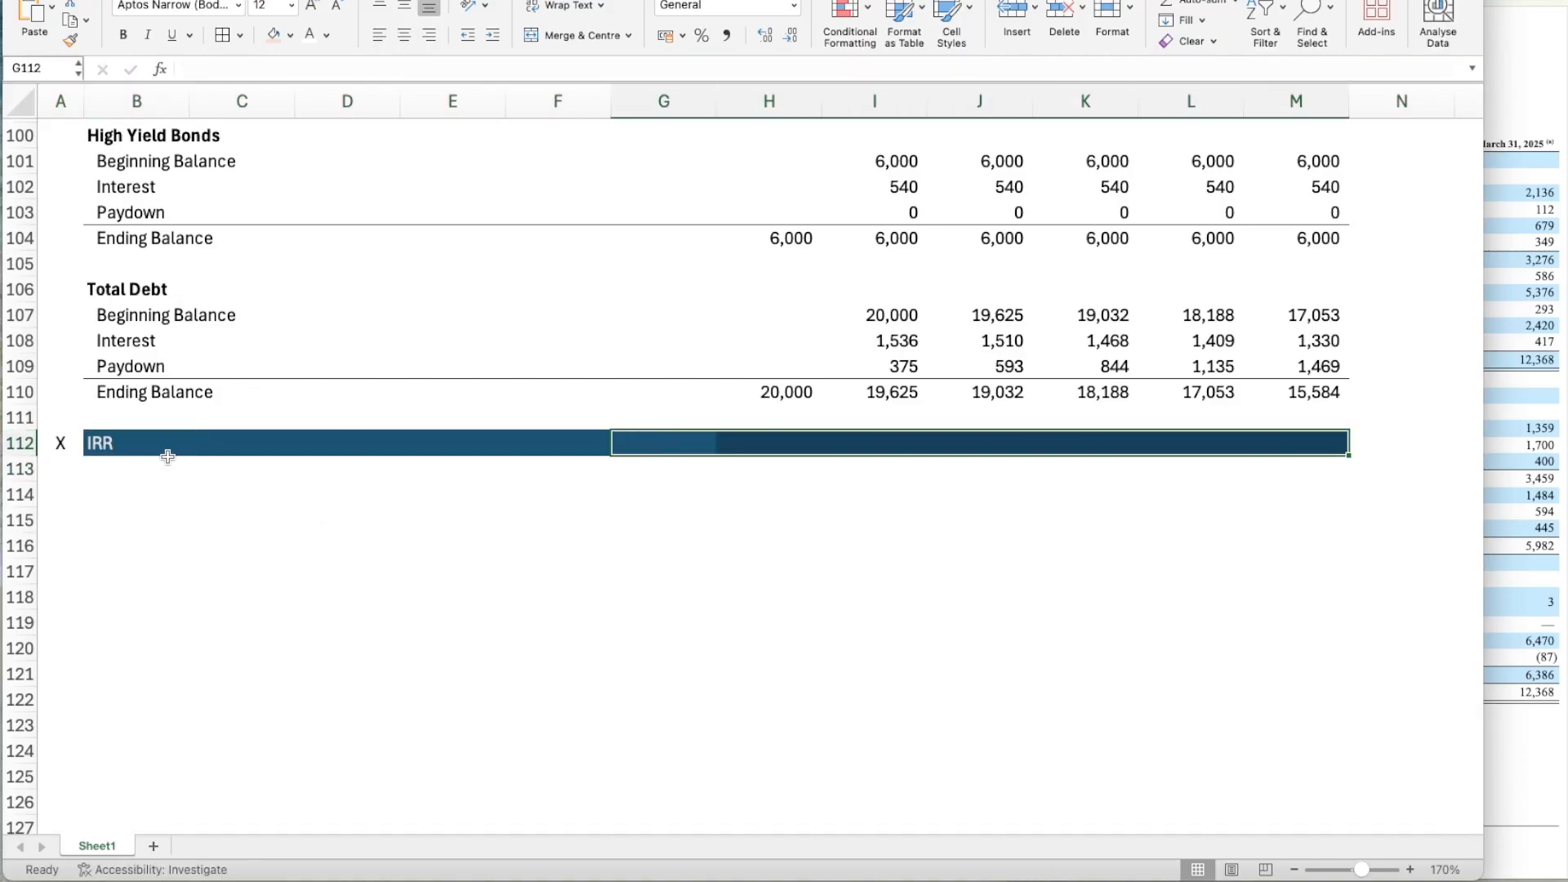
Enter the row labels LTM EBITDA @ Exit in B114 and Exit Multiple in B115.
click(160, 472)
click(155, 512)
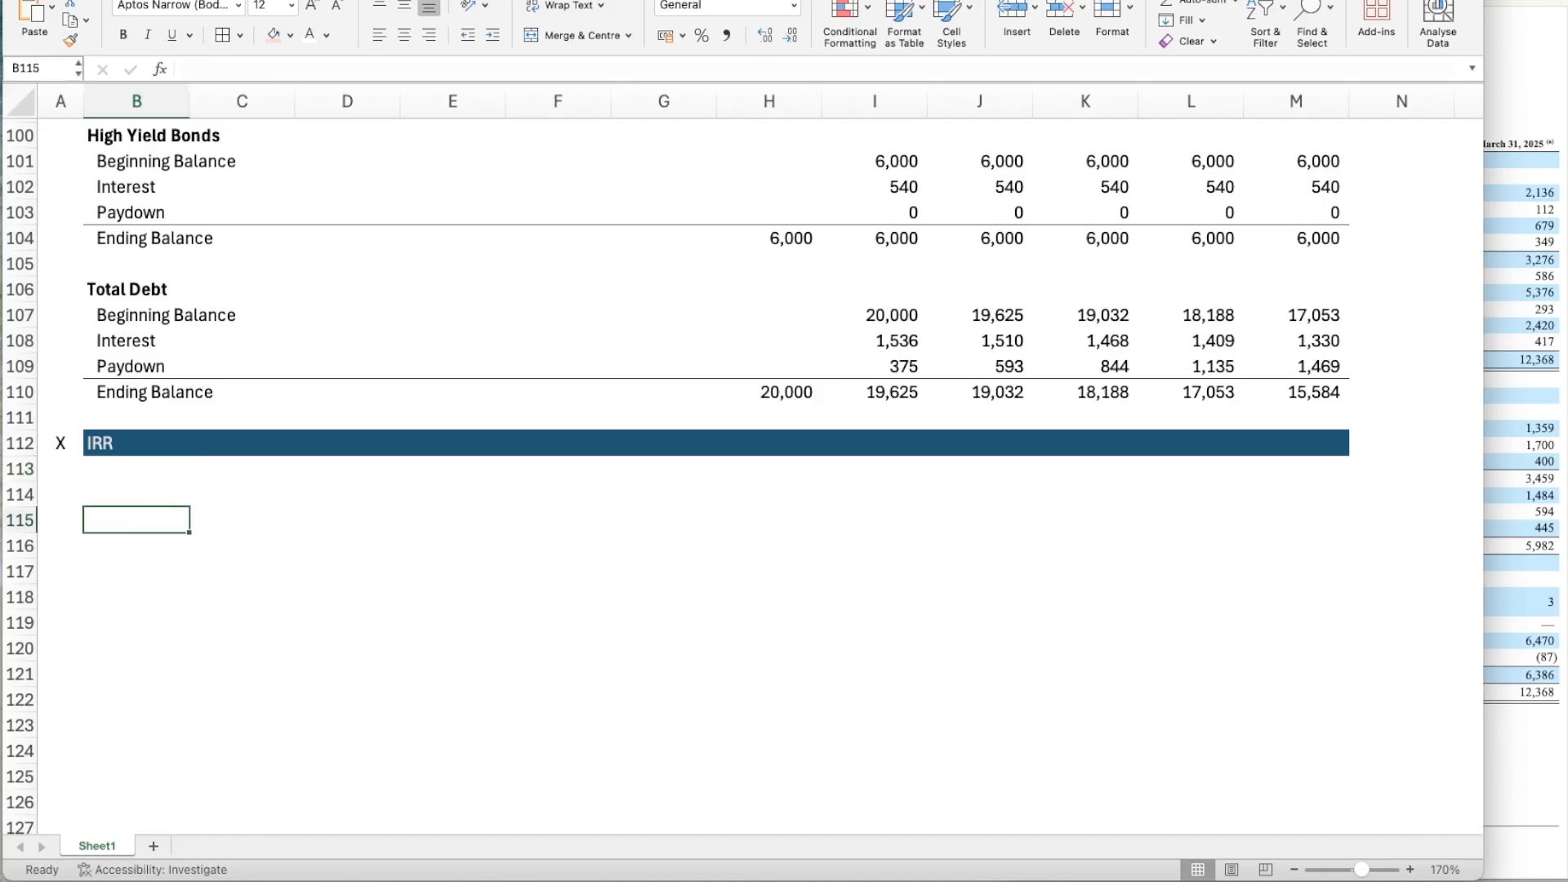
click(118, 485)
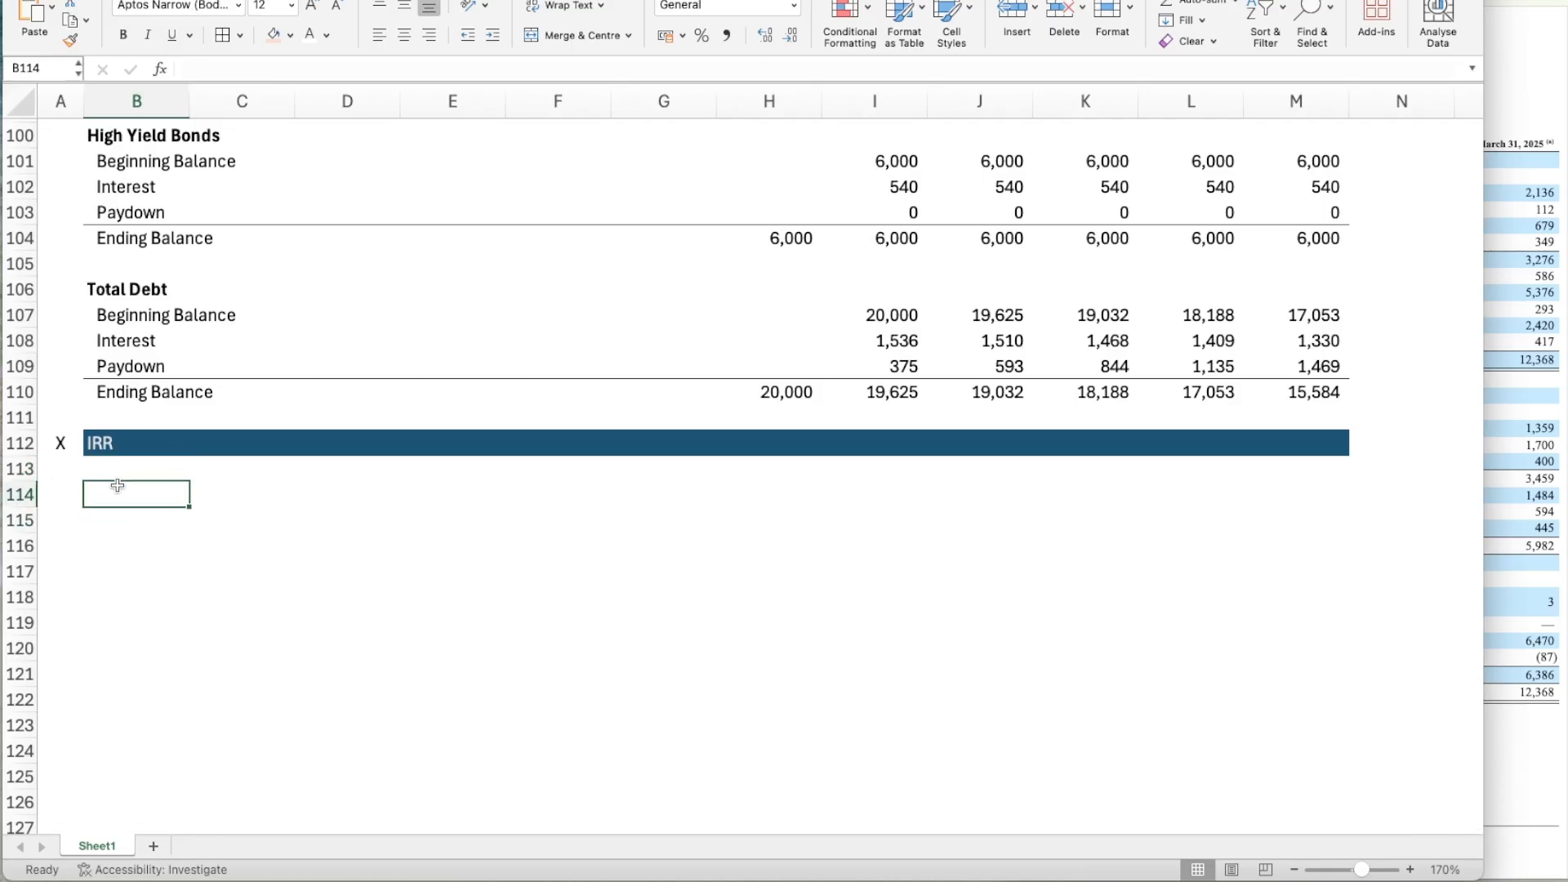
text(LTM EBI)
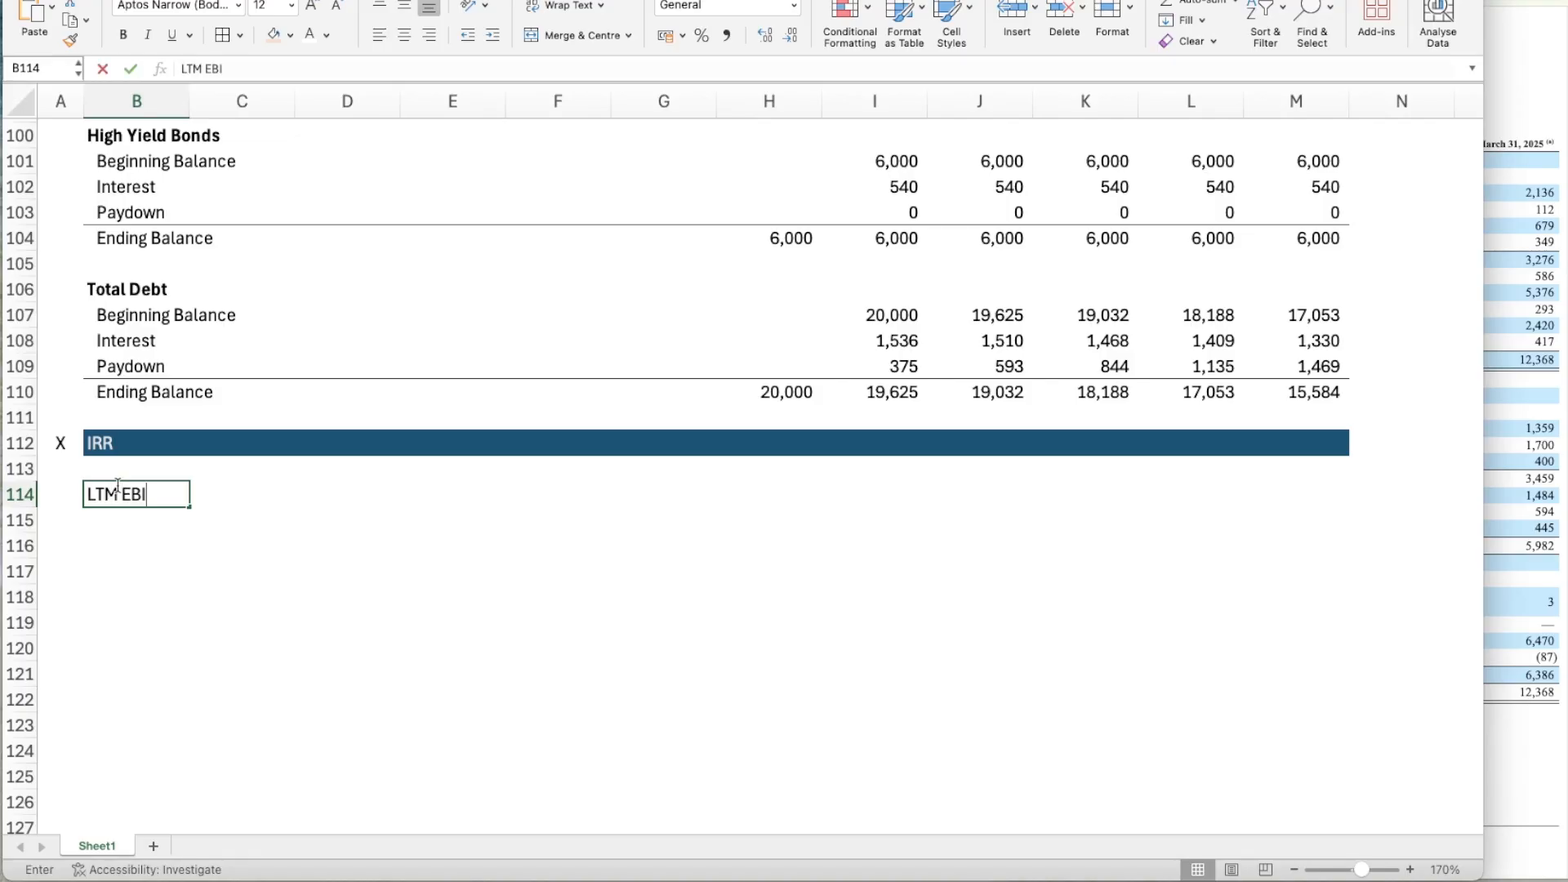
text(TDA @ Exit)
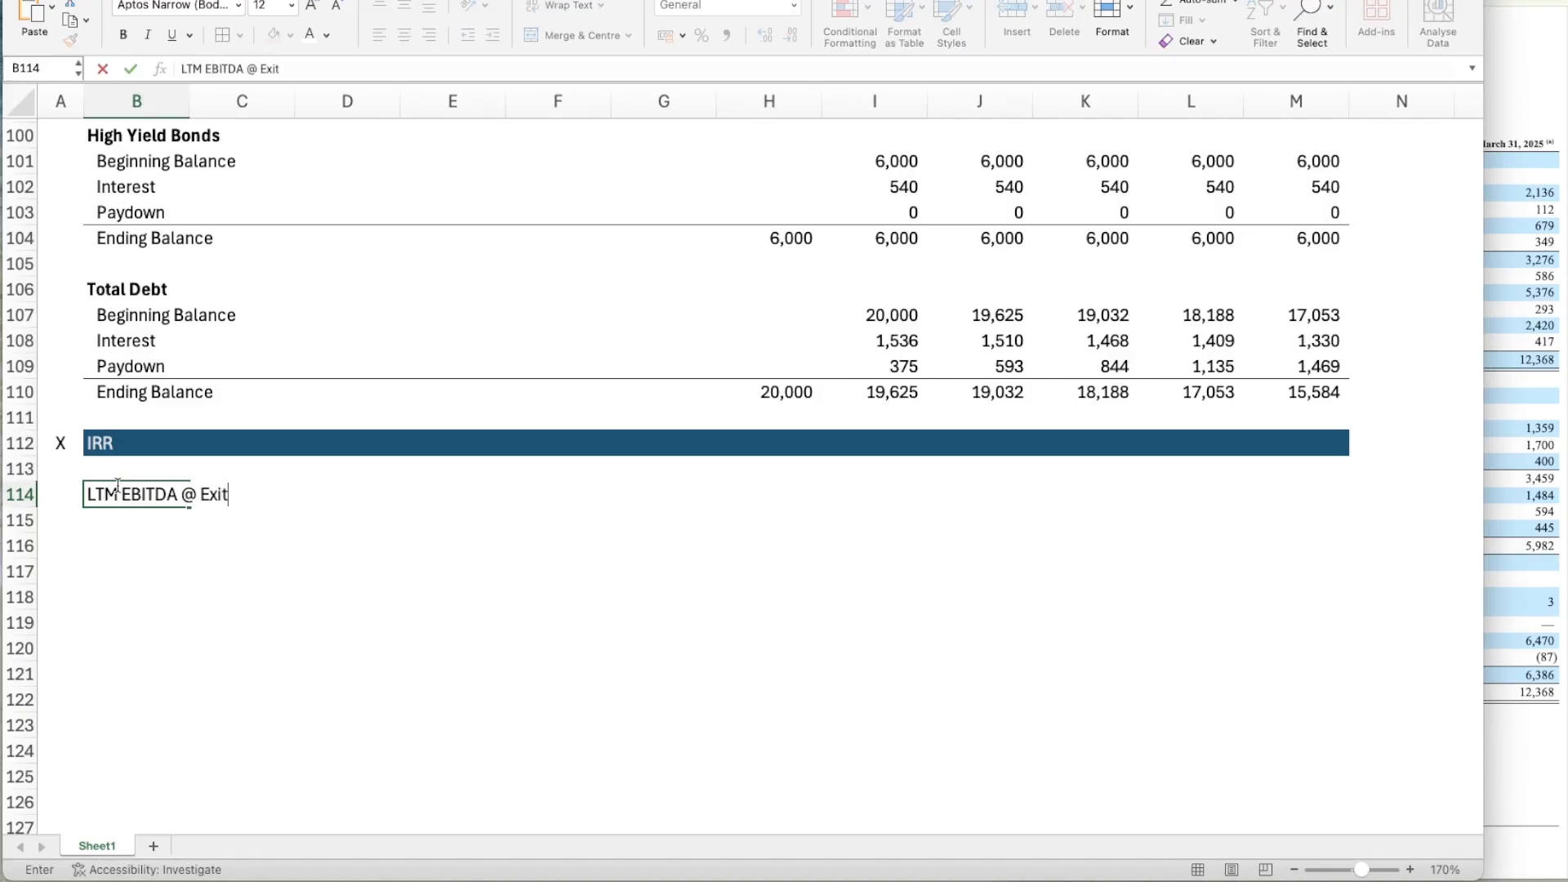
key(Return)
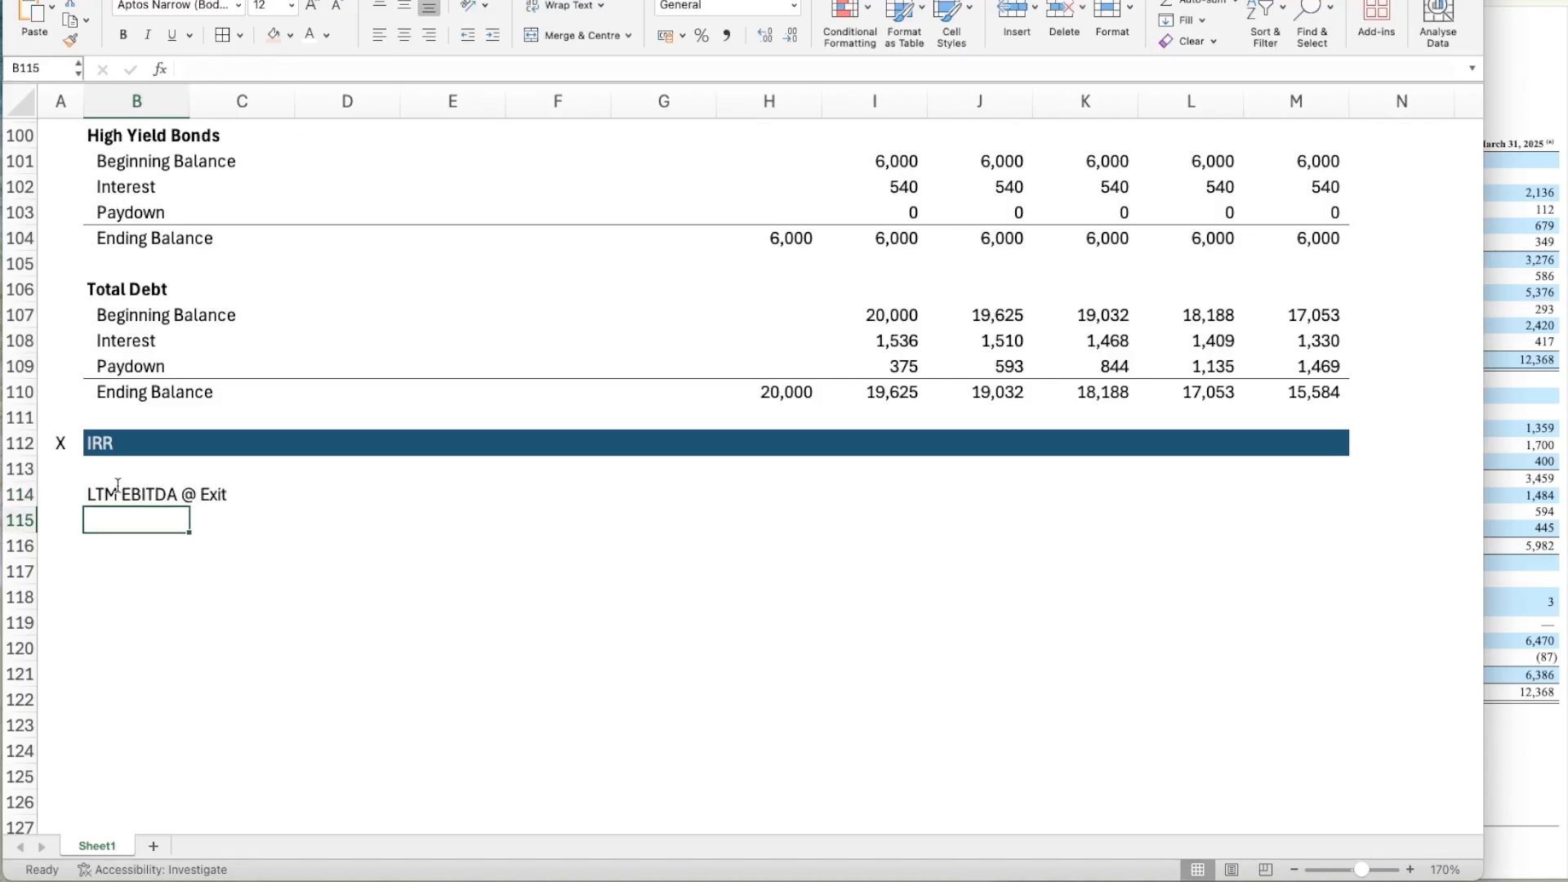
text(Exit Multi)
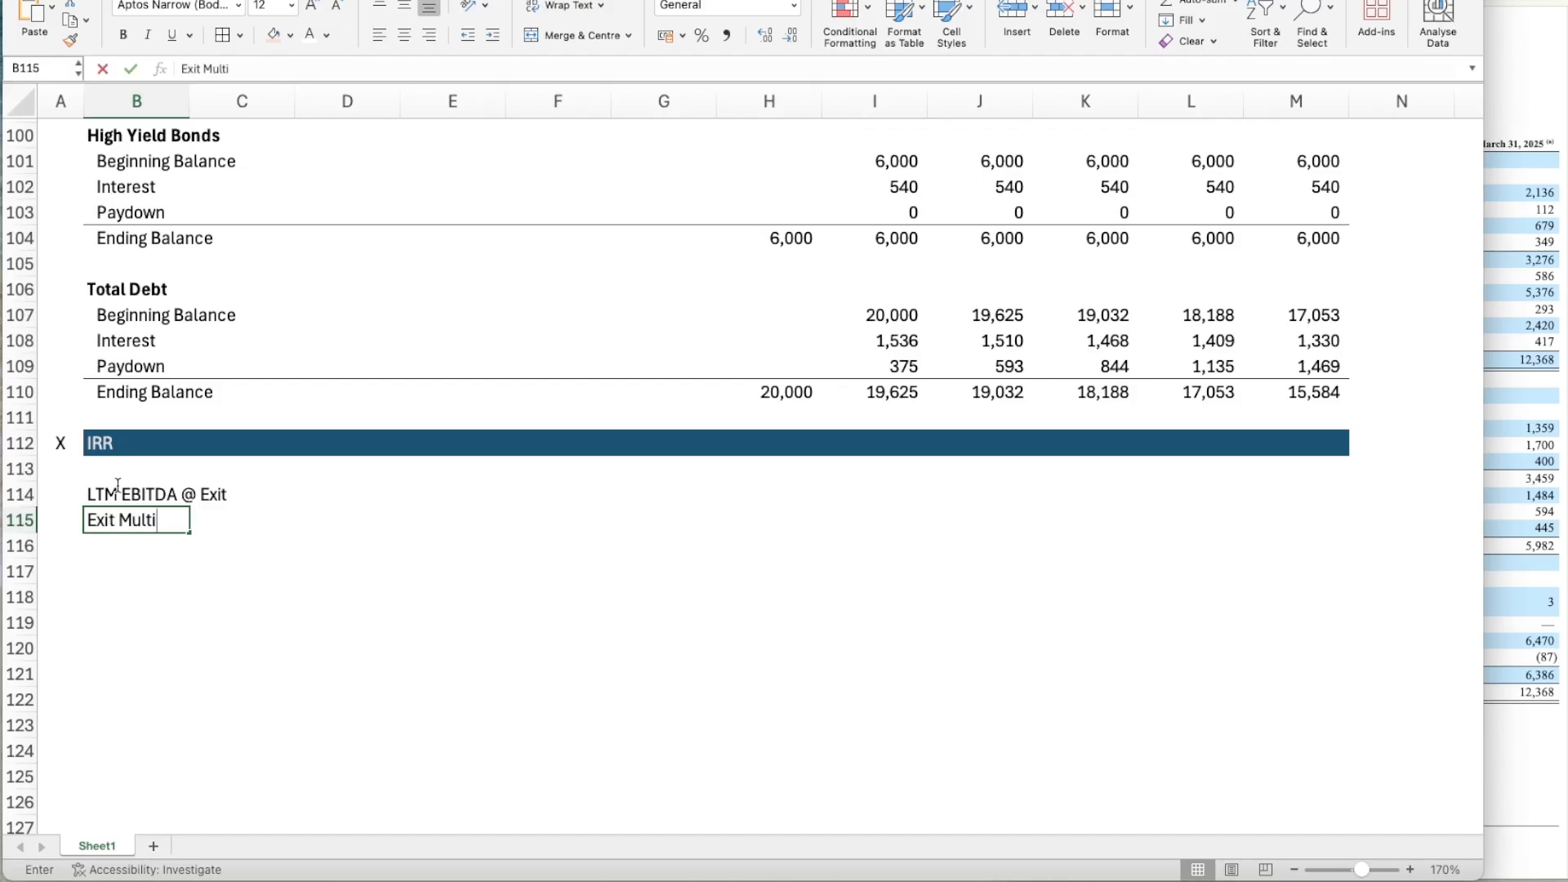
text(ple)
key(Return)
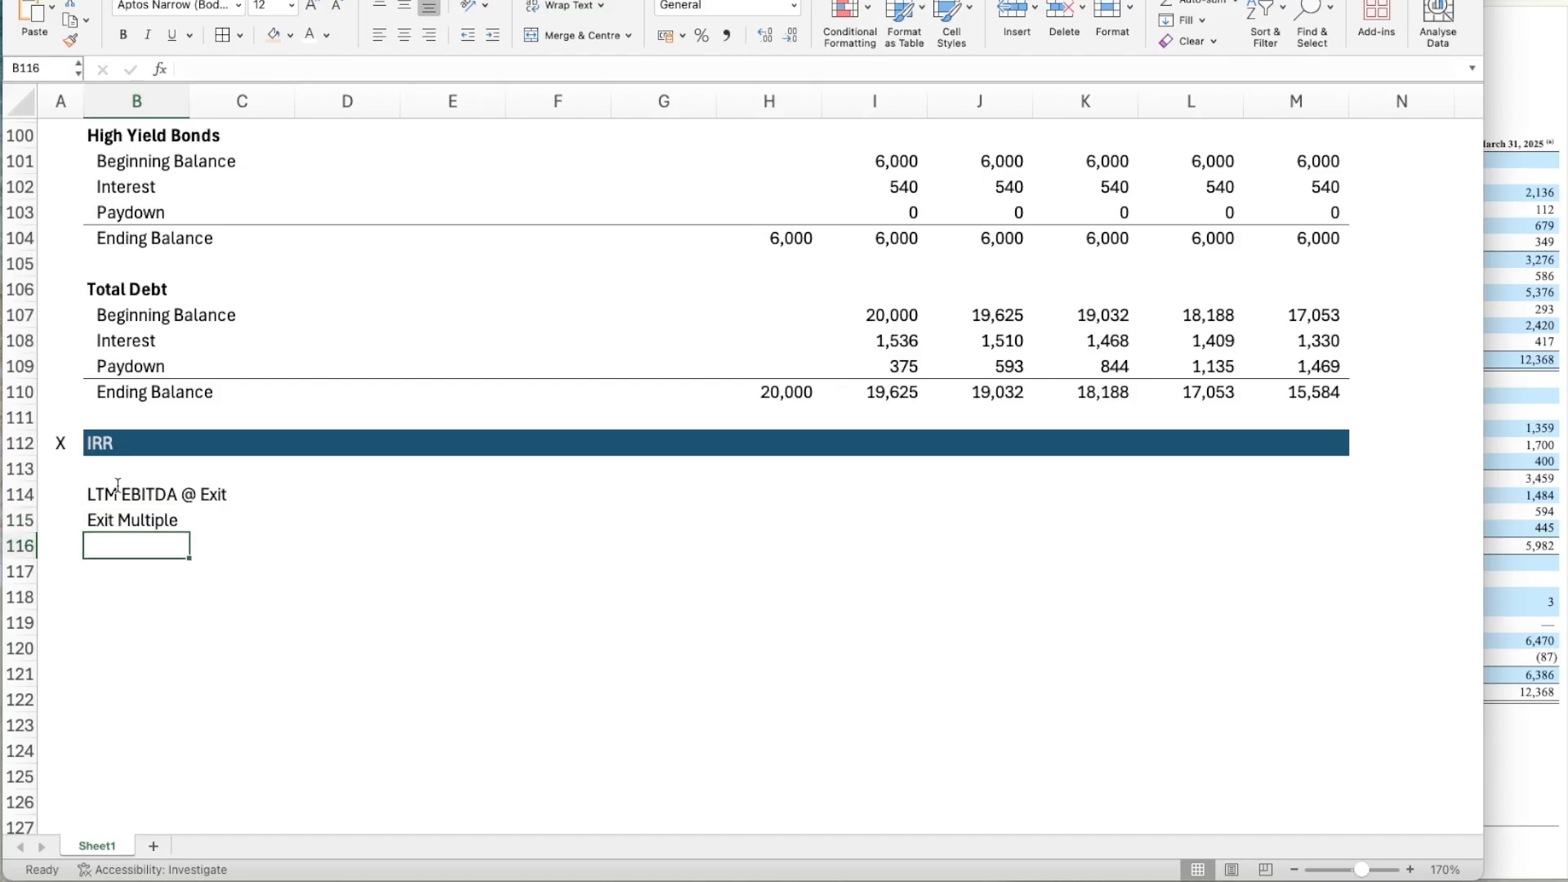
Add the labels Enterprise Value, Net Debt and Sponsor Equity Value in B116 to B118.
text(Enterprise Value)
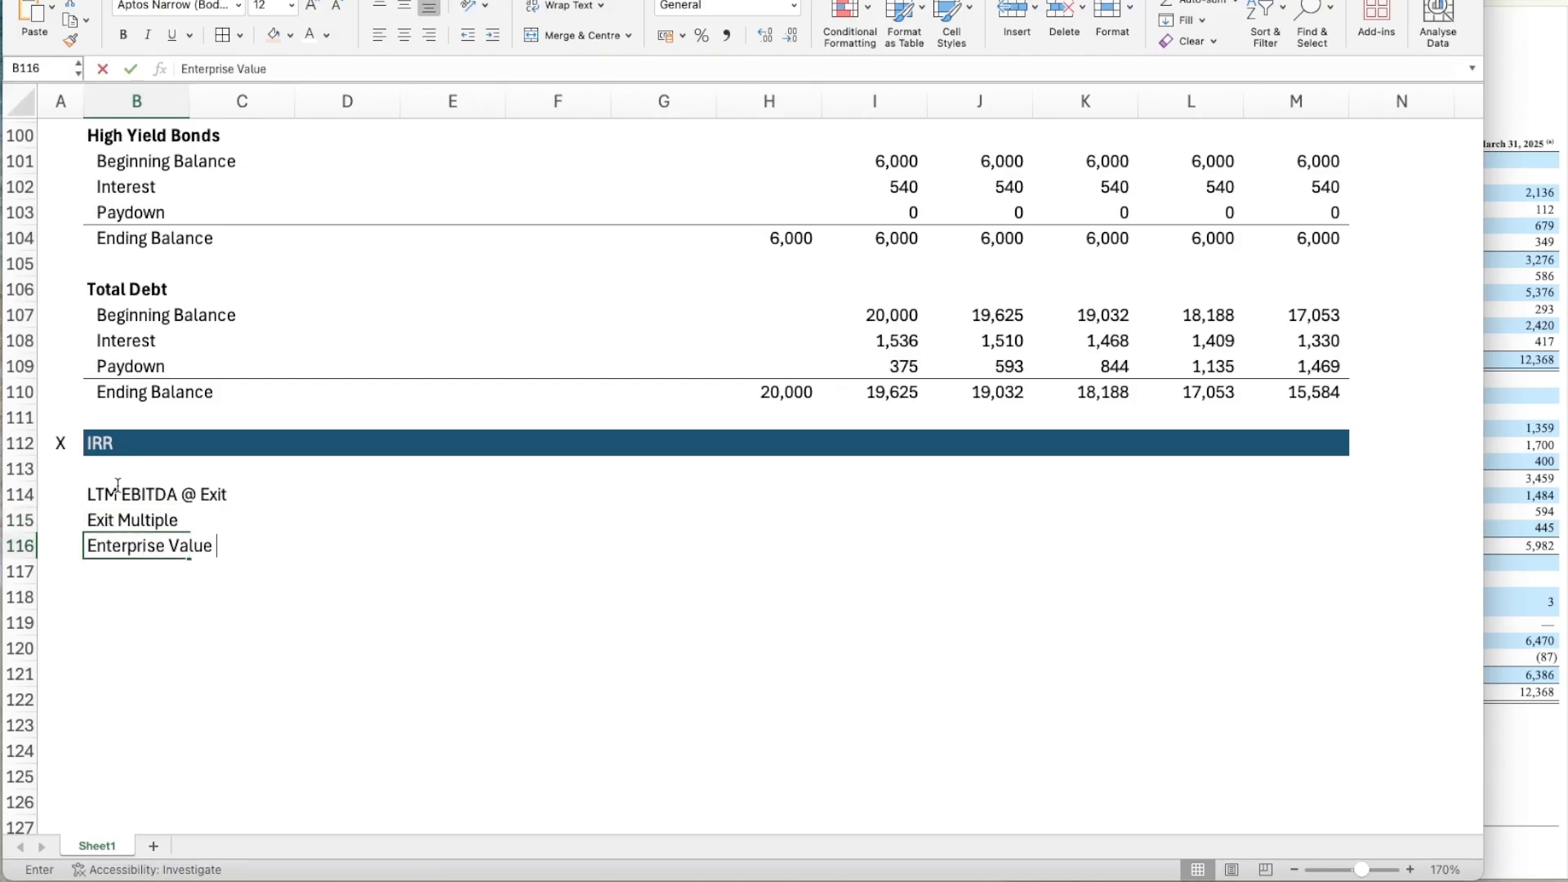
key(Return)
text(Net De)
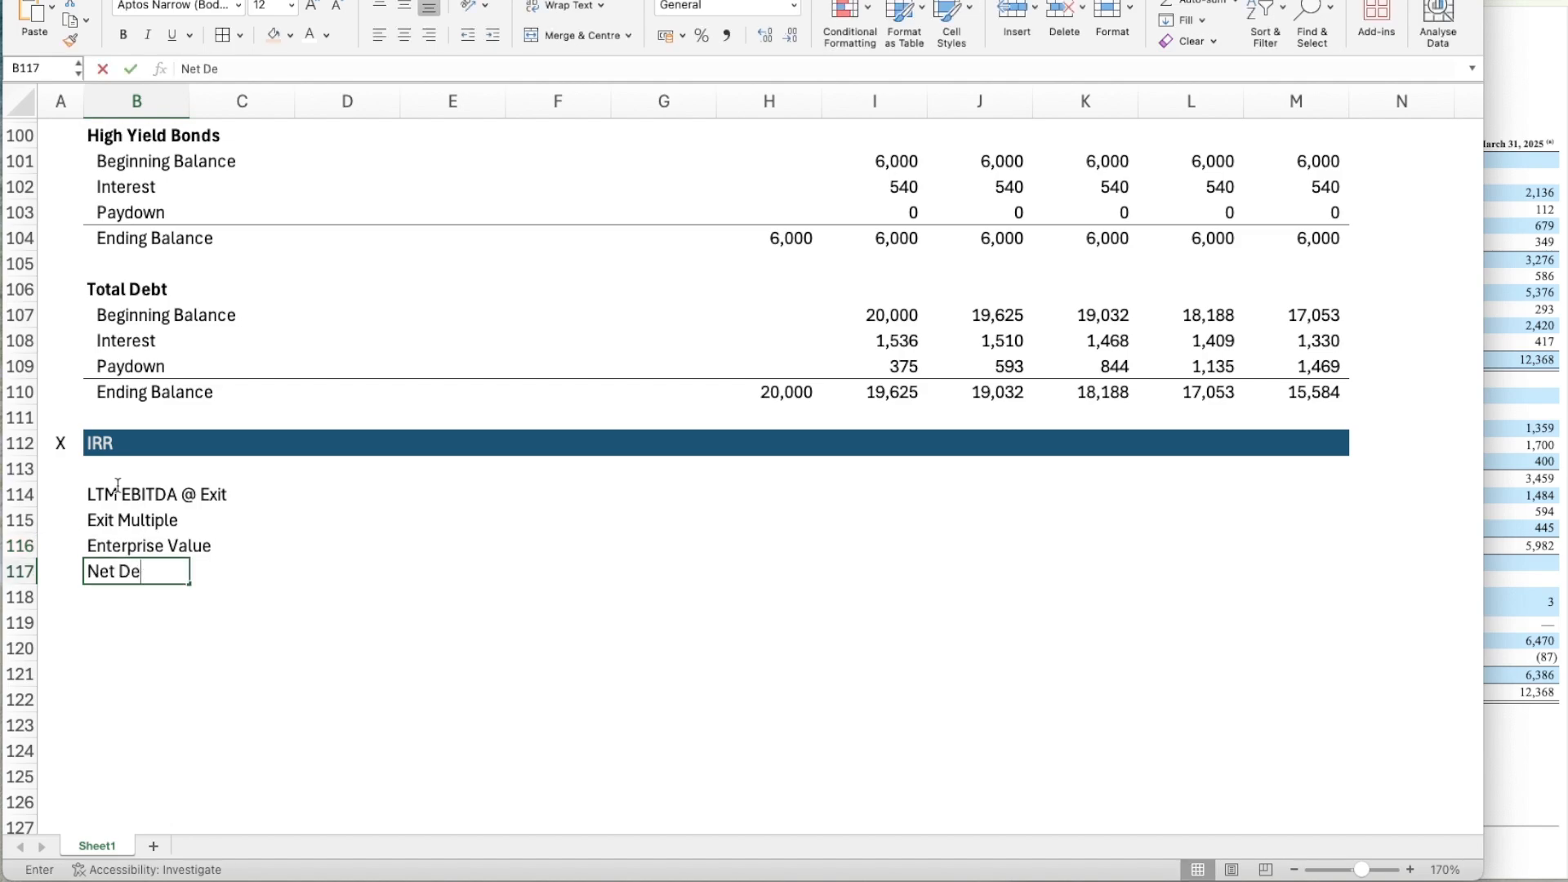
text(bt)
key(Return)
text(Spon)
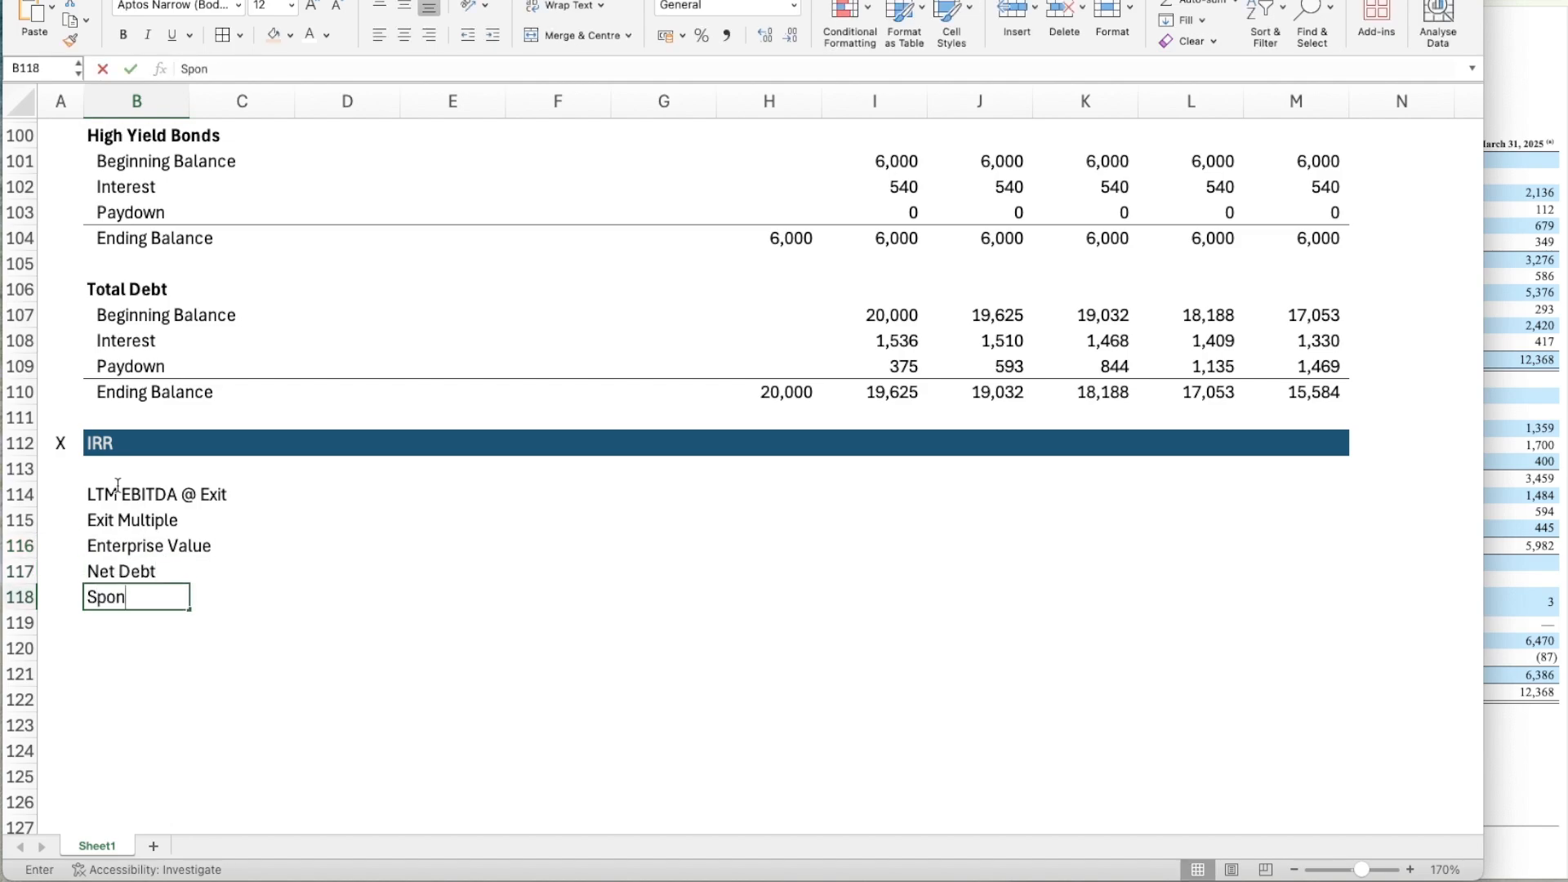
text(sor Equity)
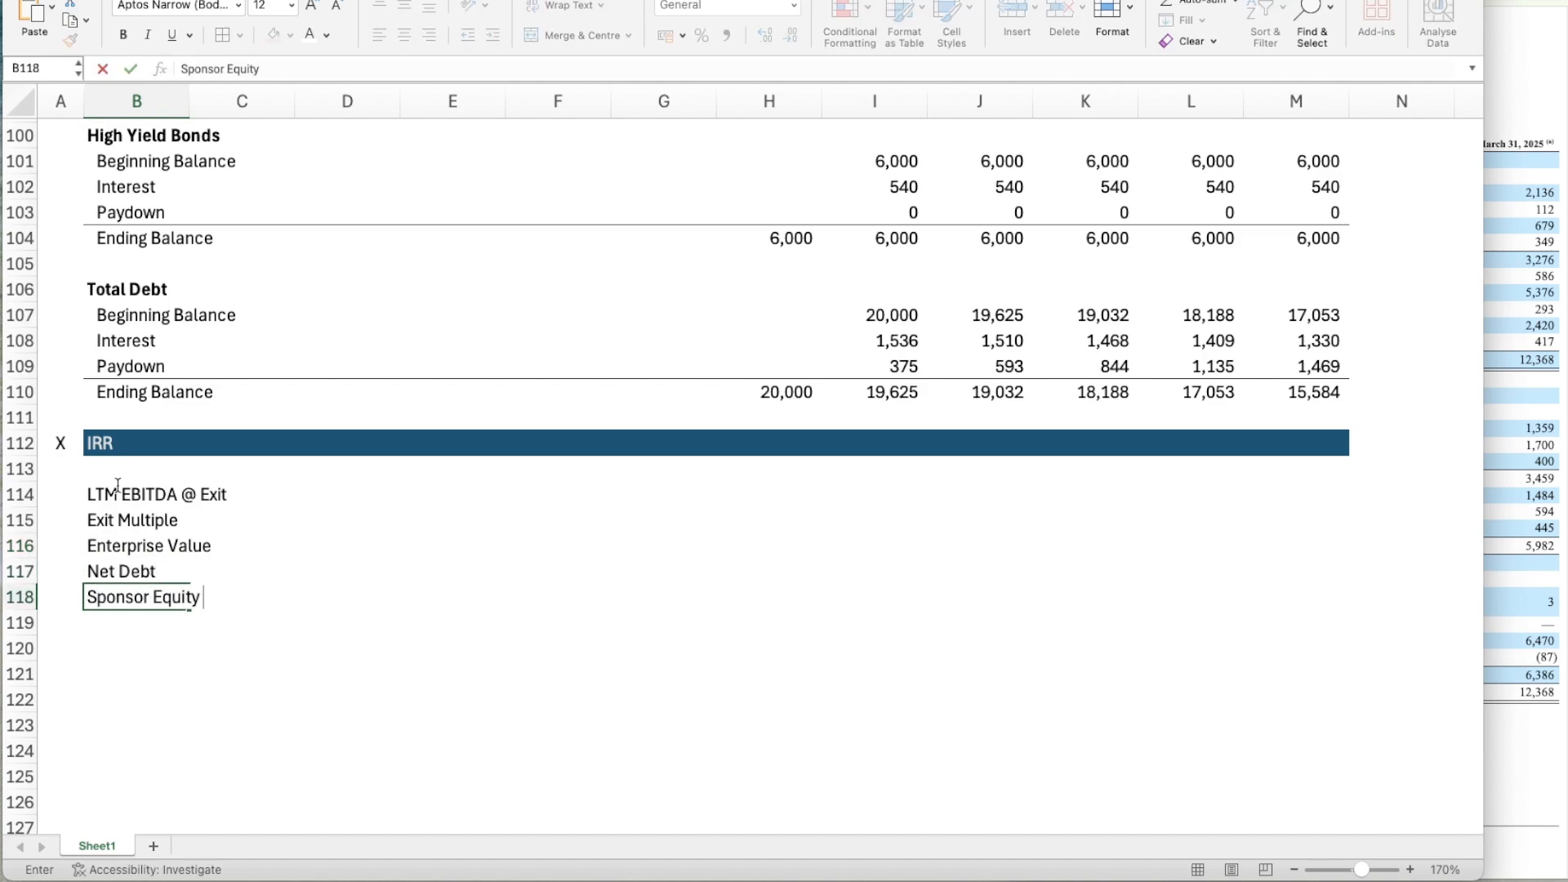
text( Value)
key(Return)
Leave row 119 blank and enter the return labels MOIC in B120 and IRR in B121.
key(Return)
text(MOIC)
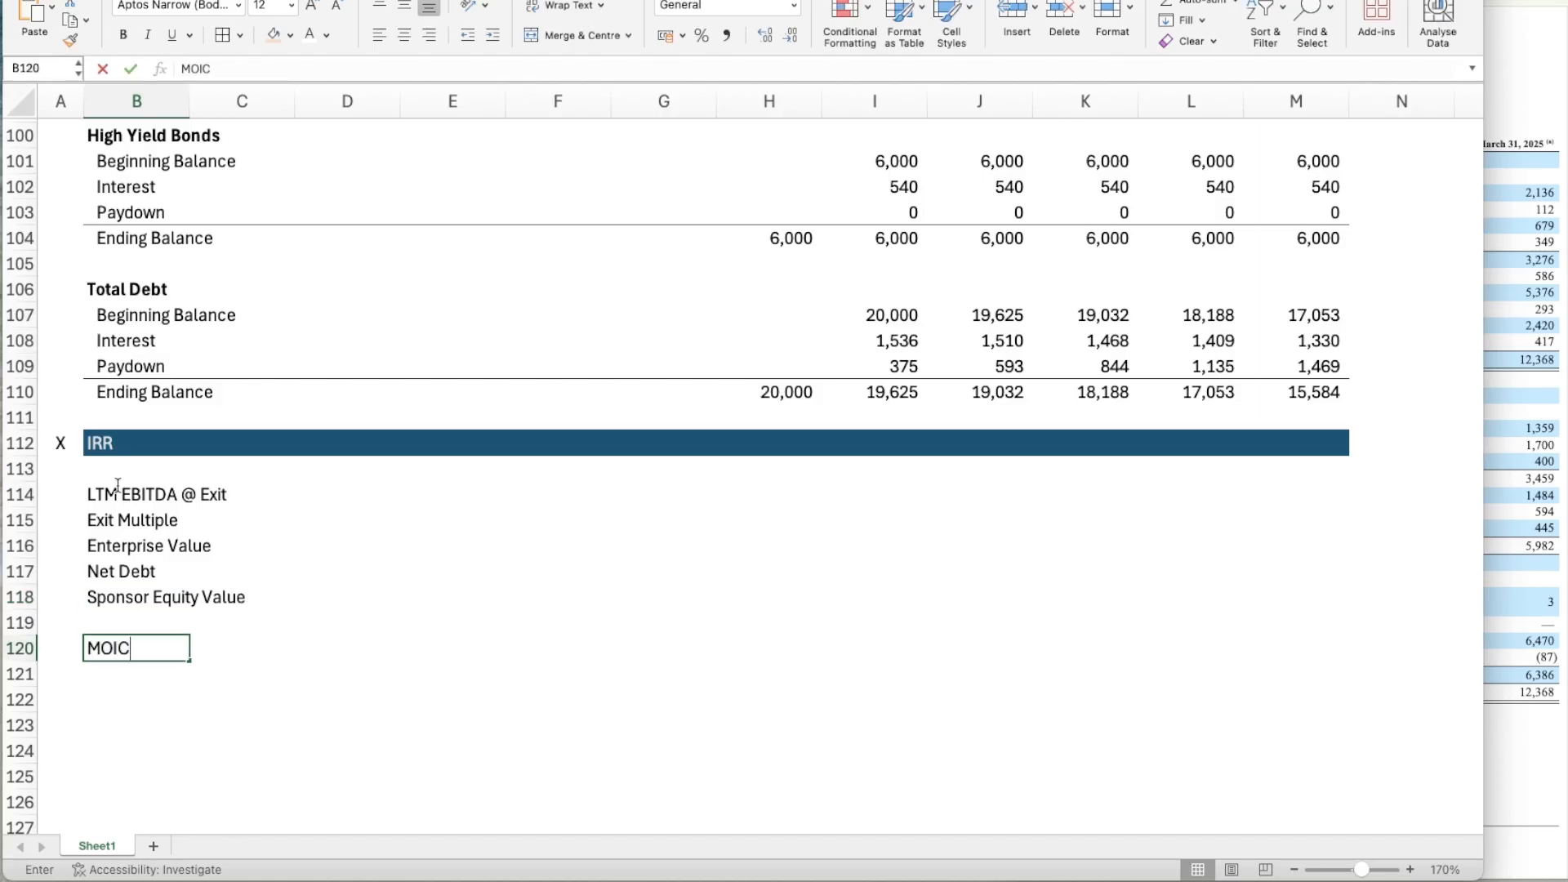
key(Return)
scroll(117, 485, down, 1)
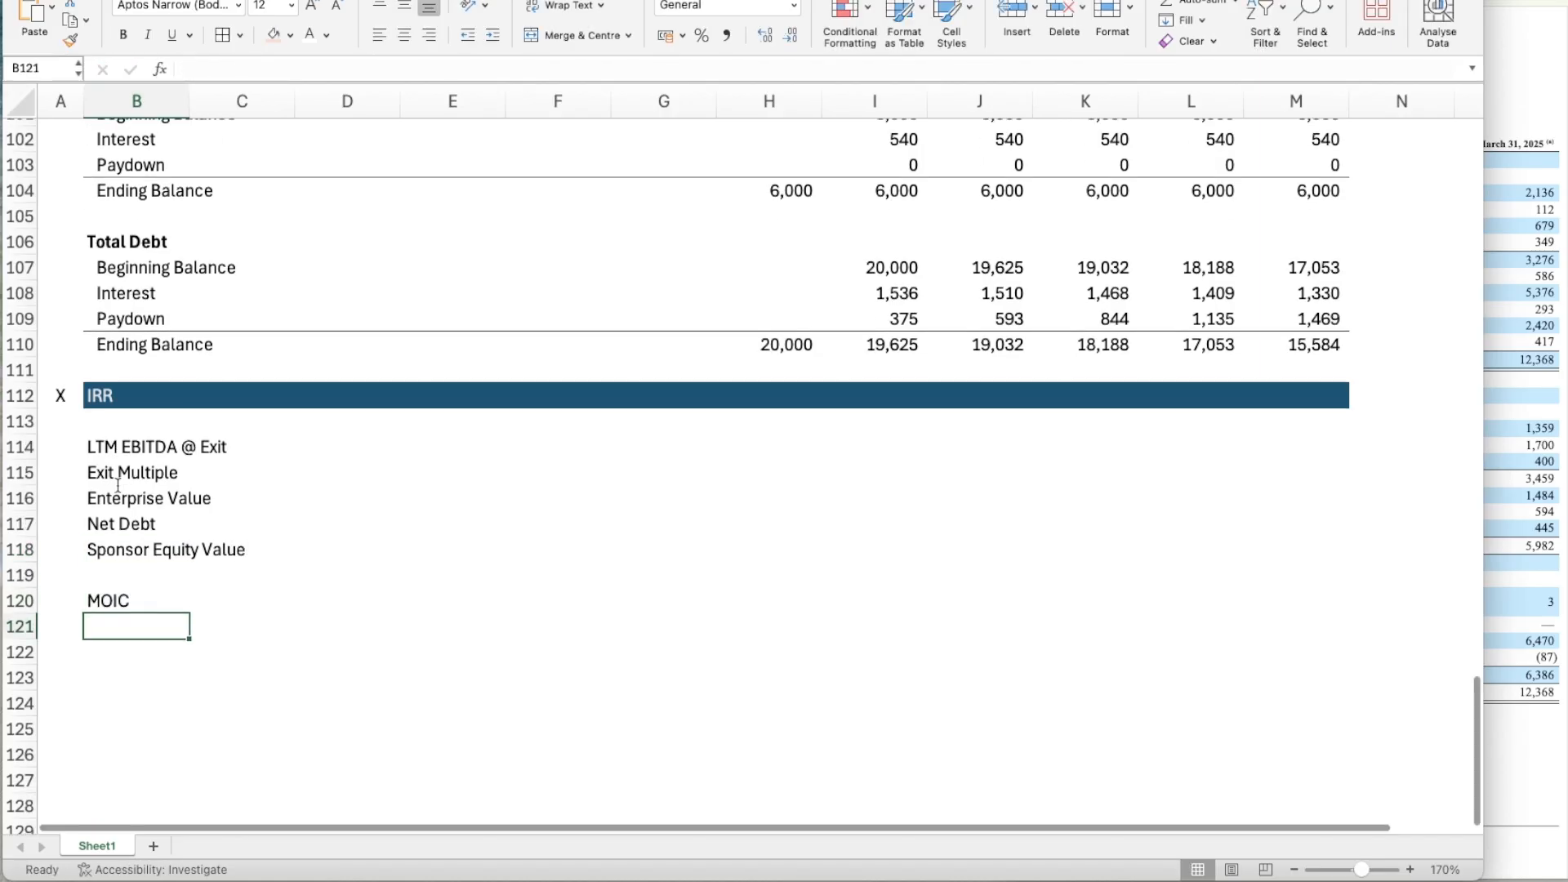
text(IRR)
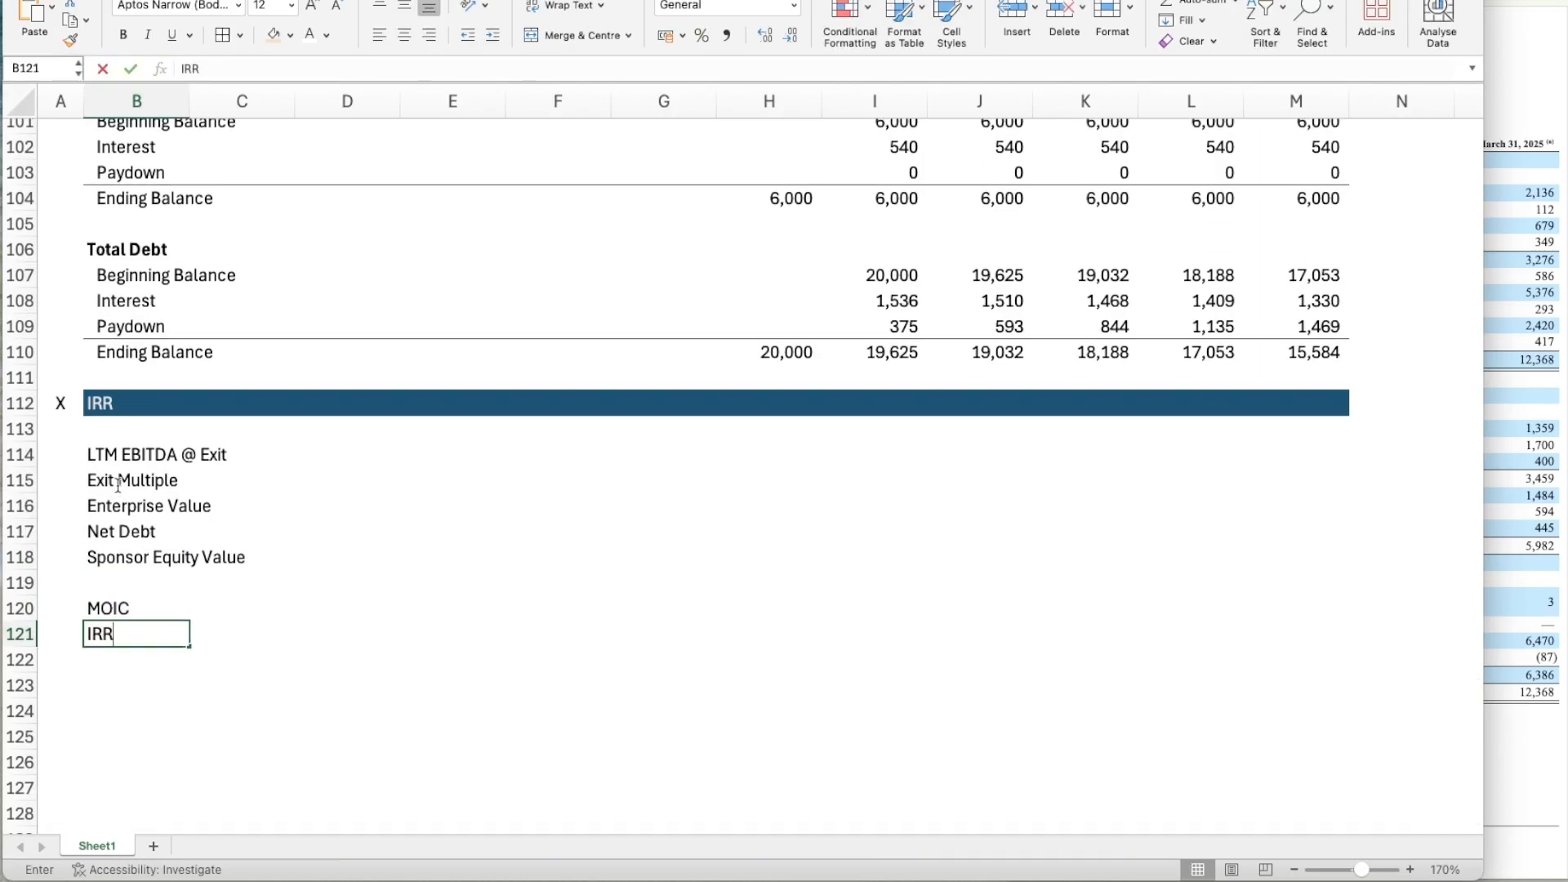
key(Return)
Link LTM EBITDA @ Exit in M114 to the operating model's Year 5 EBITDA in M53.
click(1284, 459)
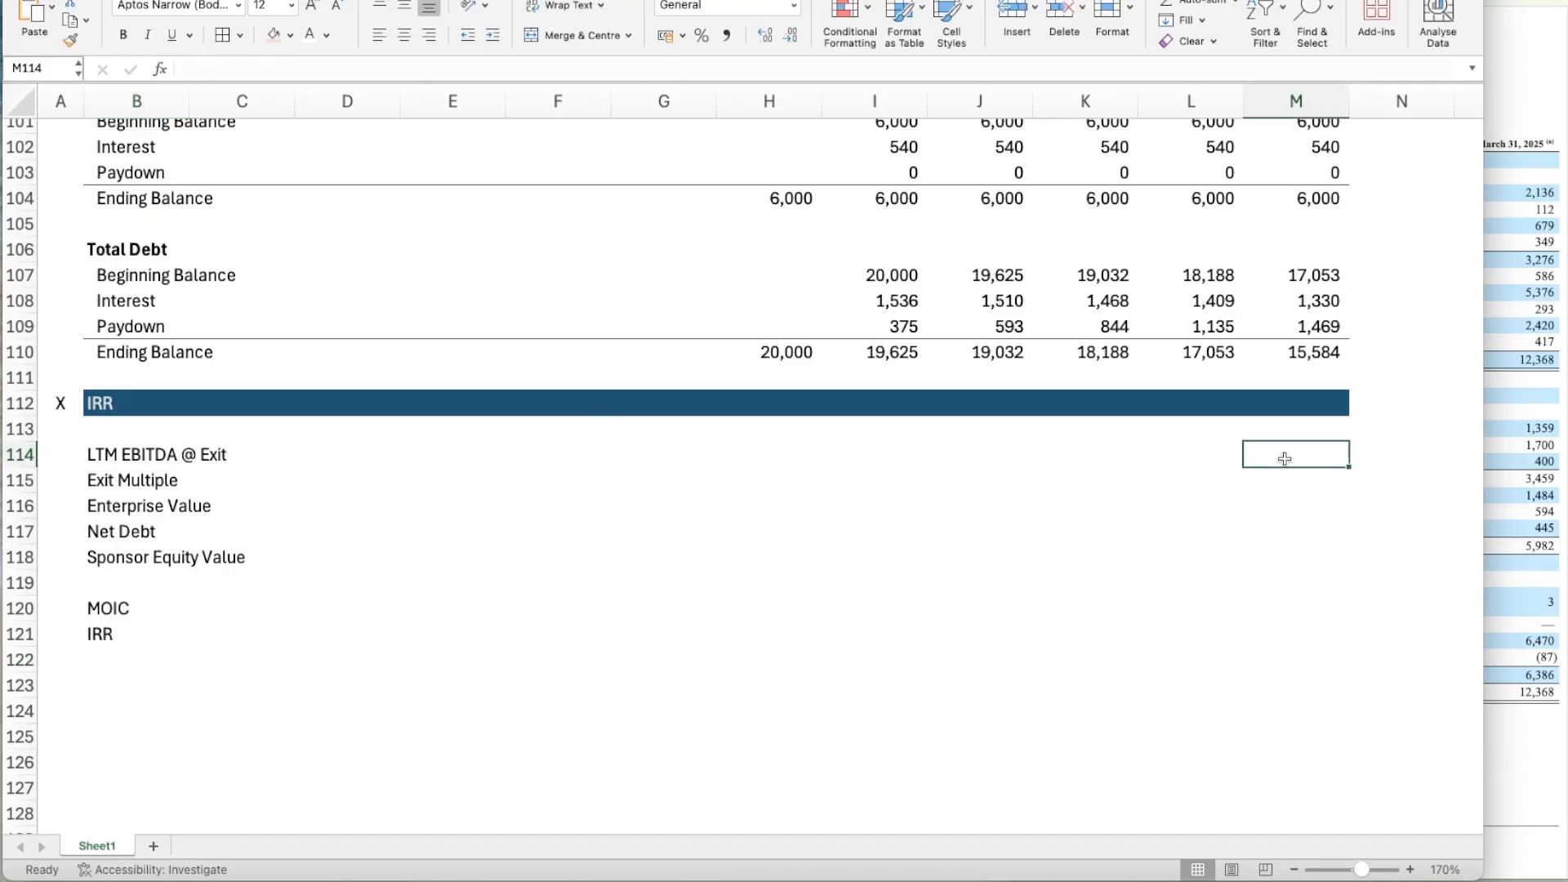
text(=)
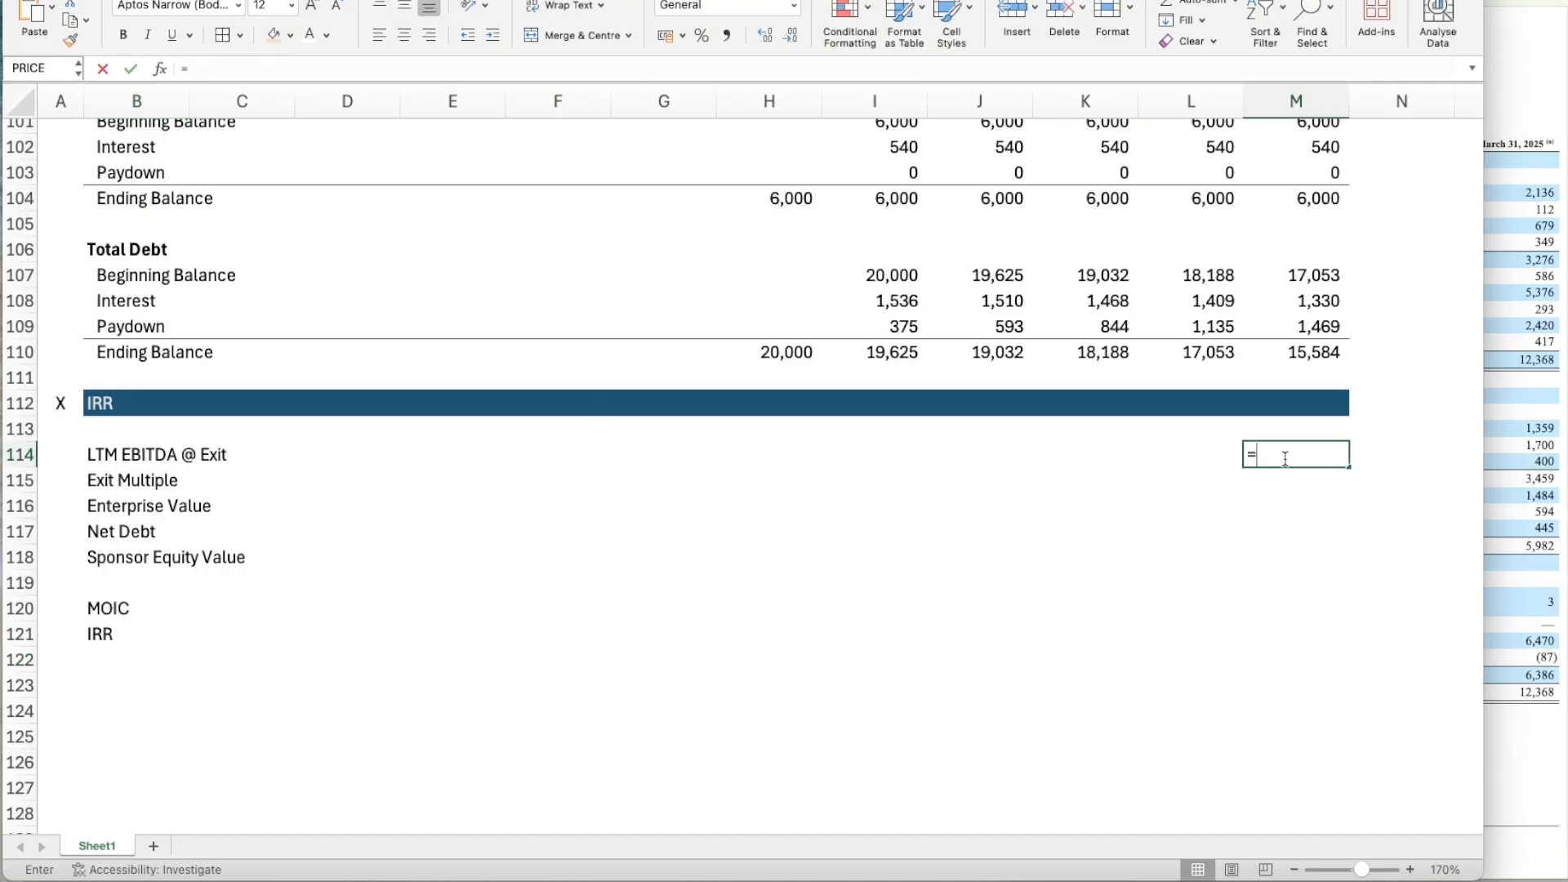
scroll(1386, 325, up, 3)
scroll(1386, 327, up, 12)
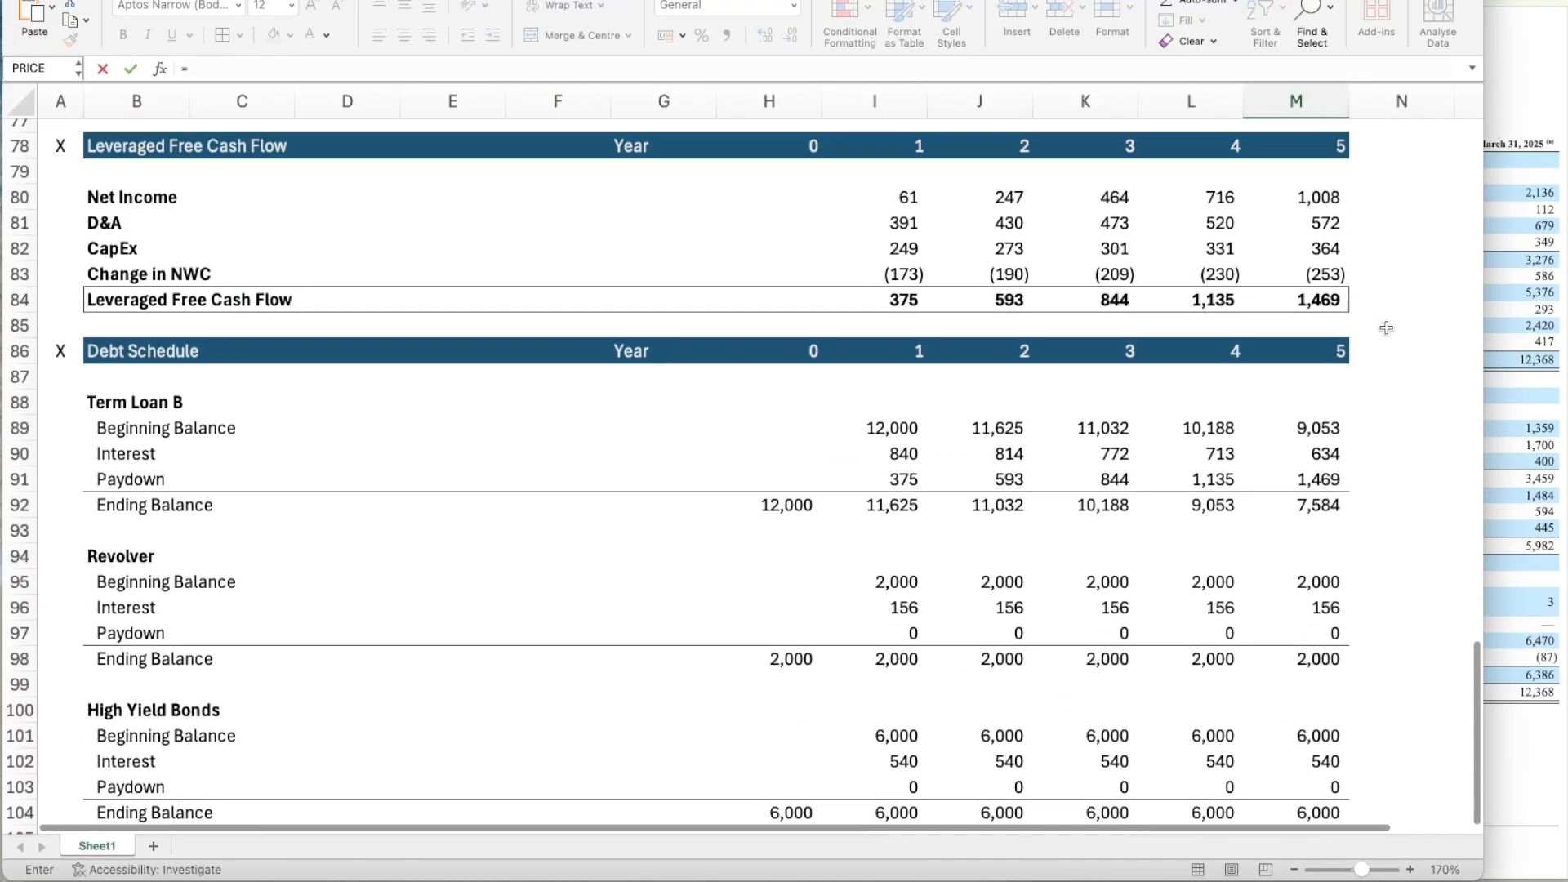
scroll(1386, 327, up, 2)
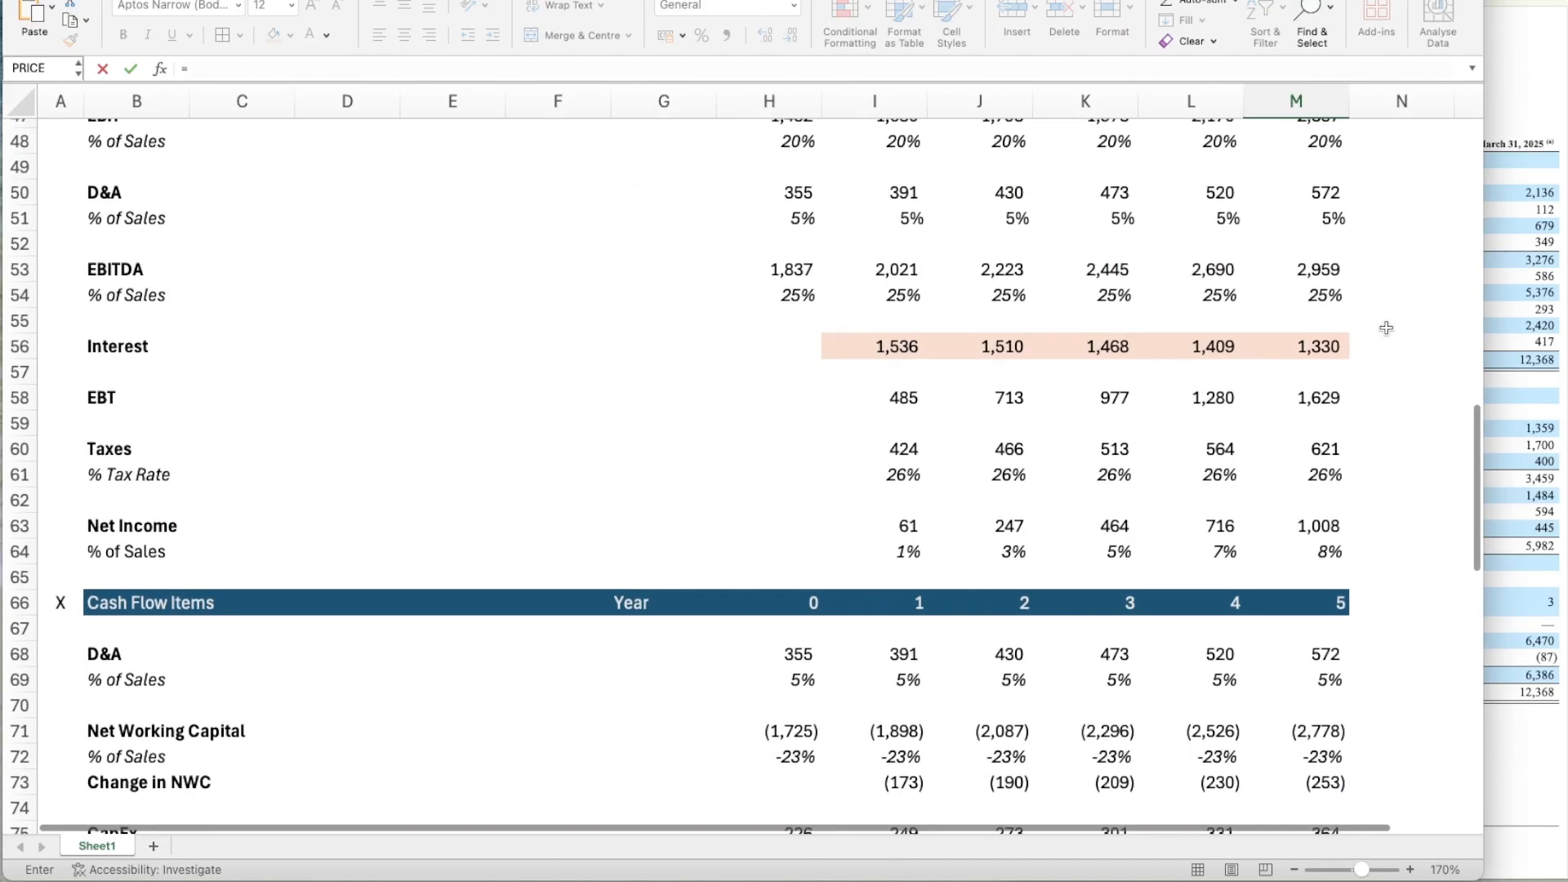
click(1325, 274)
key(Return)
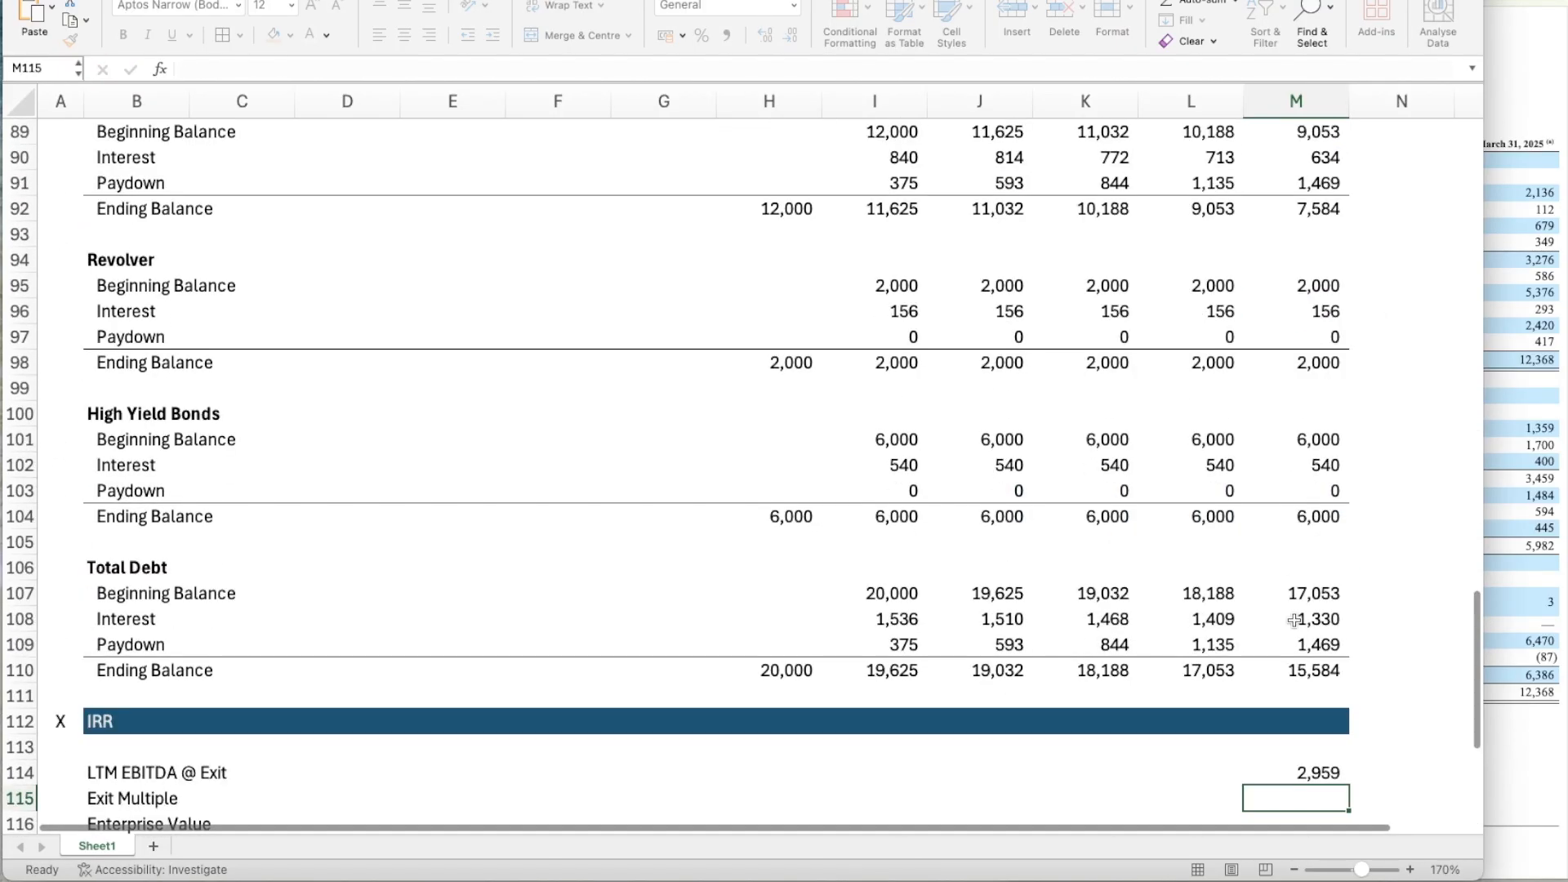
Link the IRR section's Exit Multiple in M115 to the Exit Multiple assumption in H14.
scroll(1295, 621, down, 5)
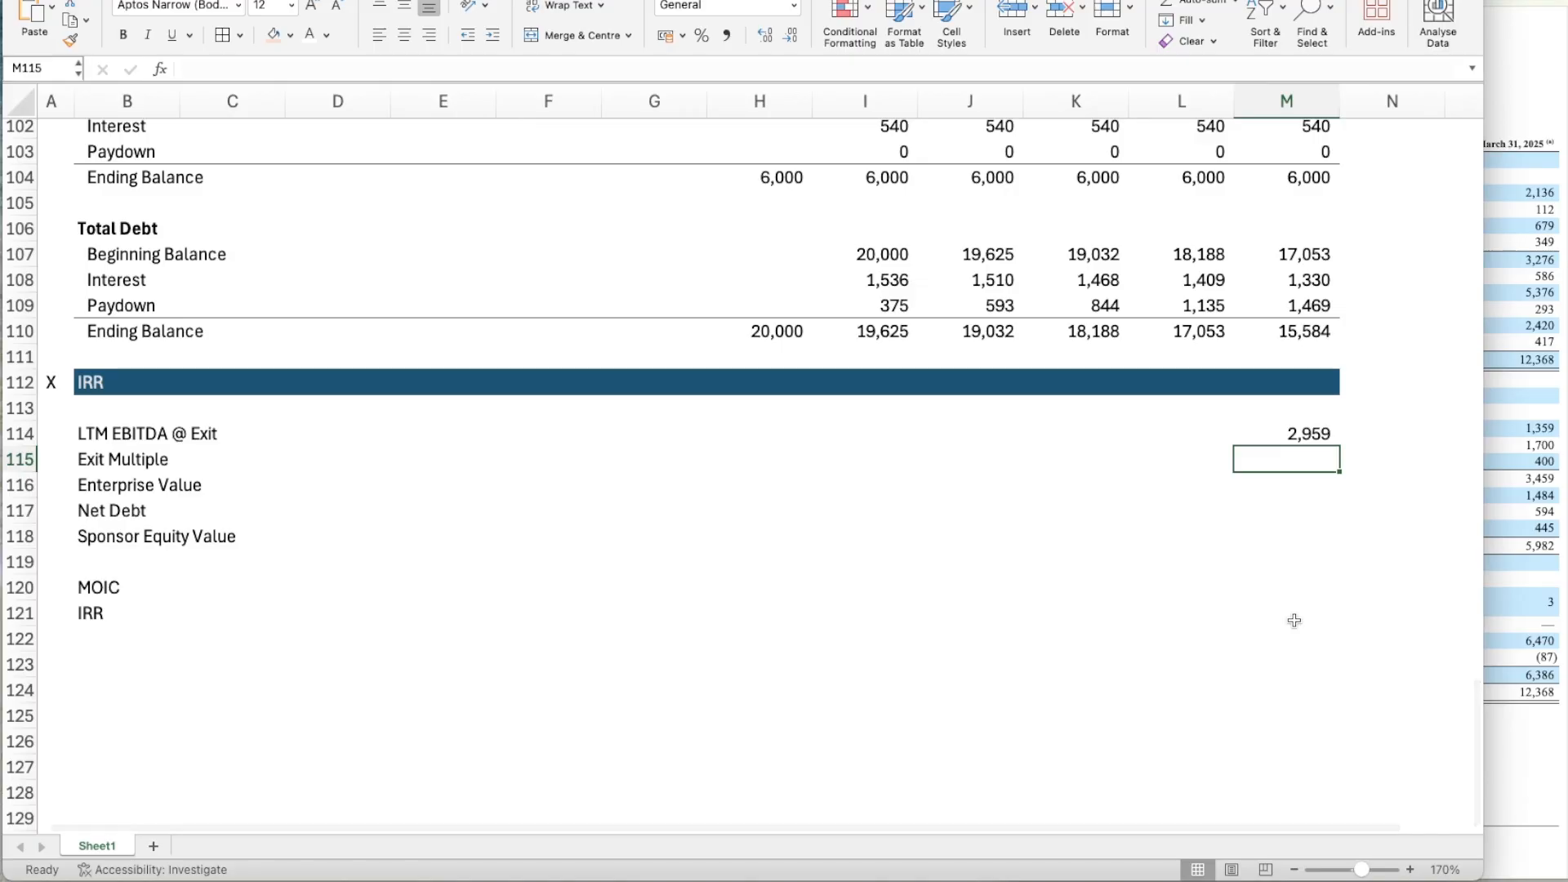
text(=)
scroll(765, 515, up, 9)
scroll(766, 514, up, 20)
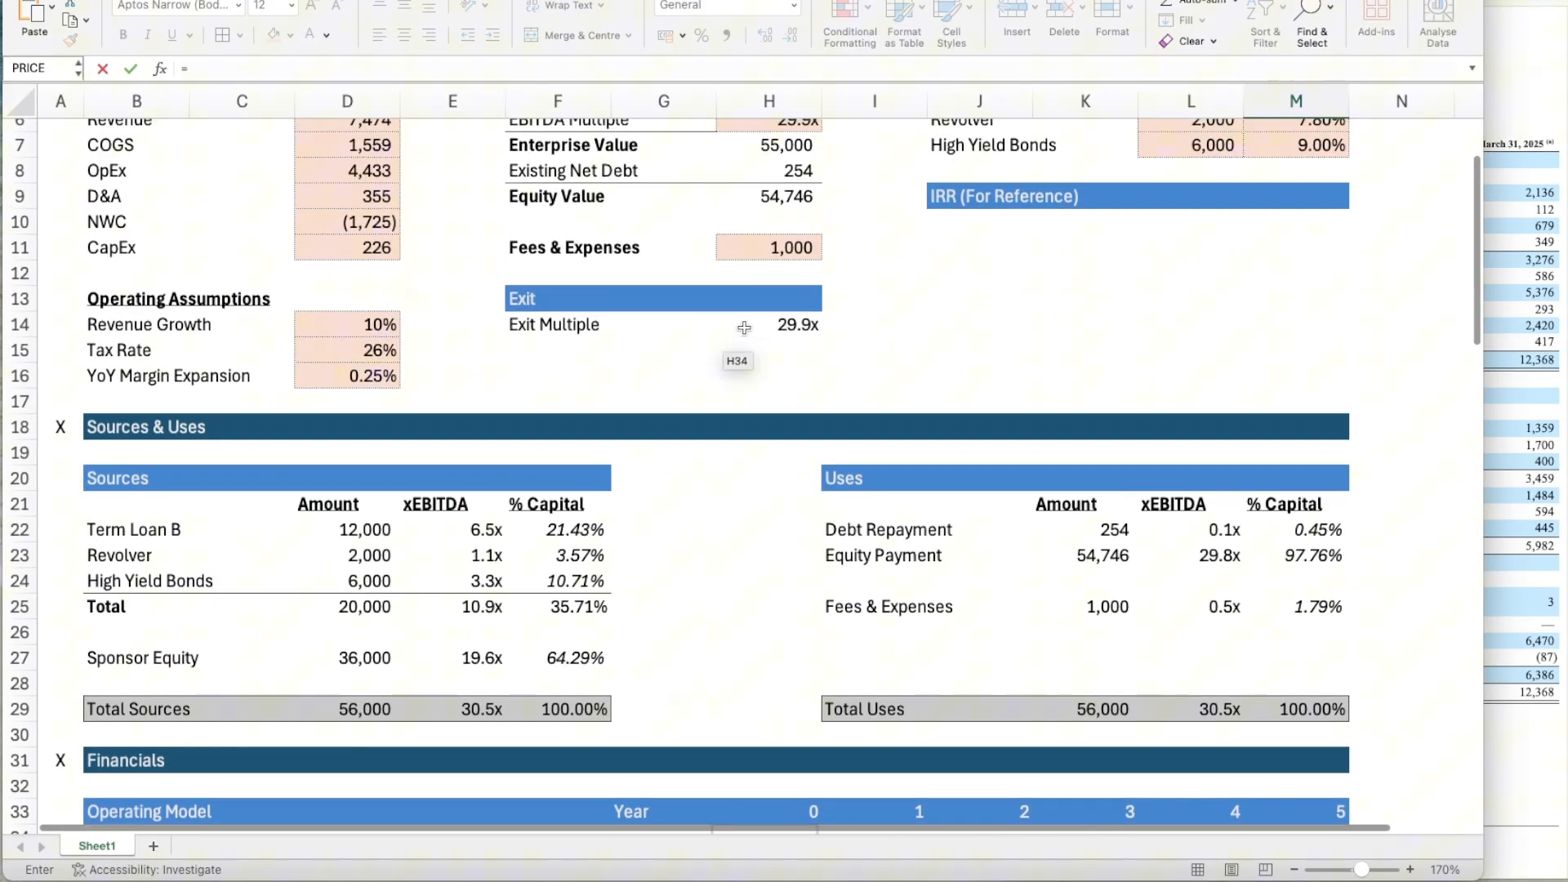
click(744, 328)
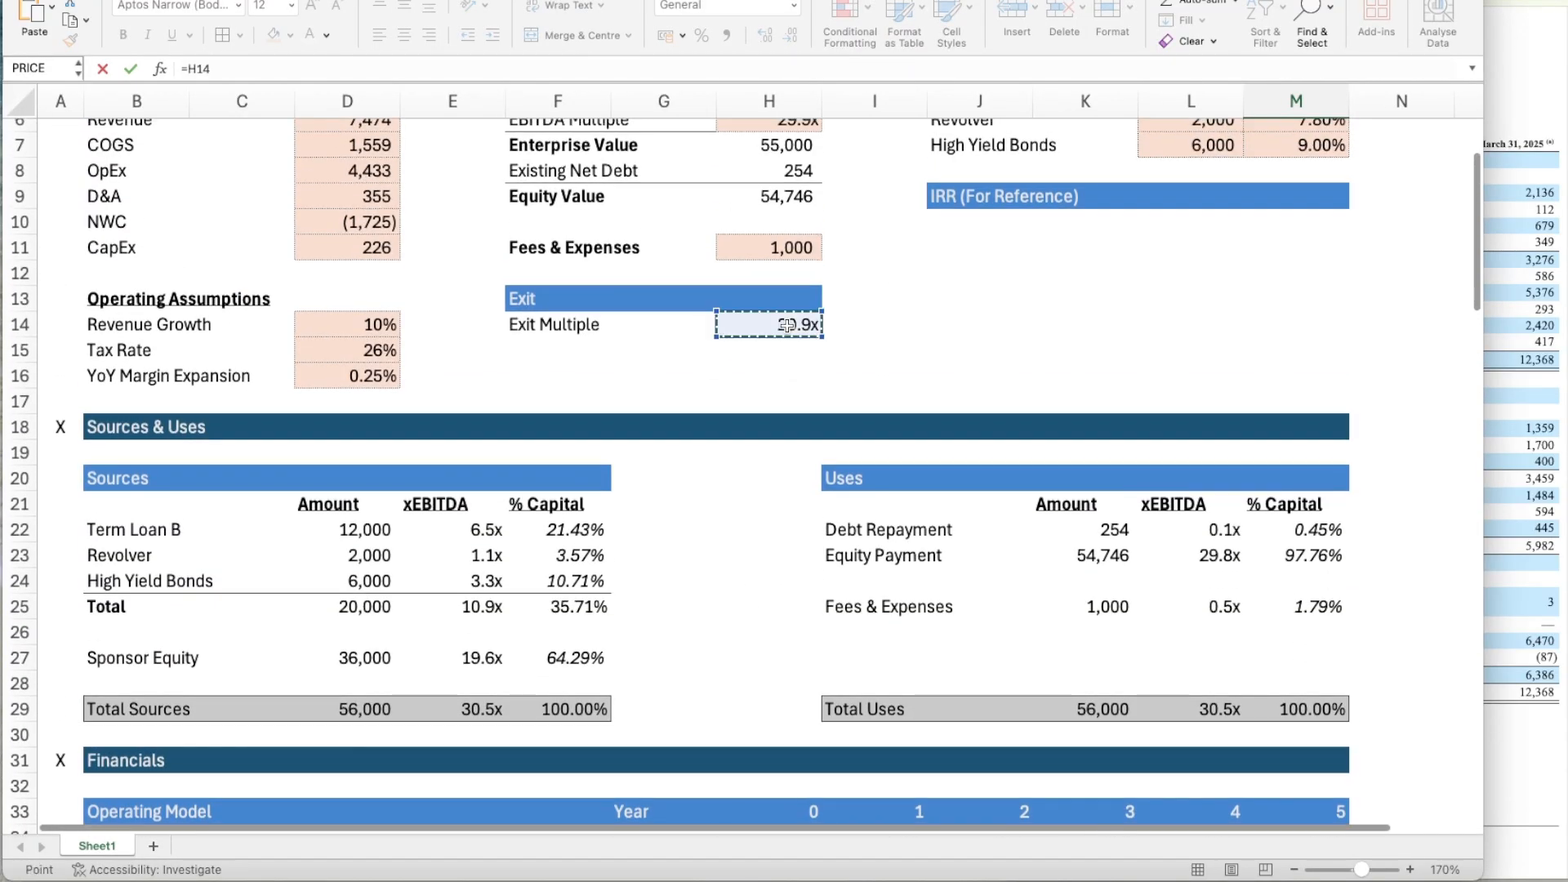
key(Return)
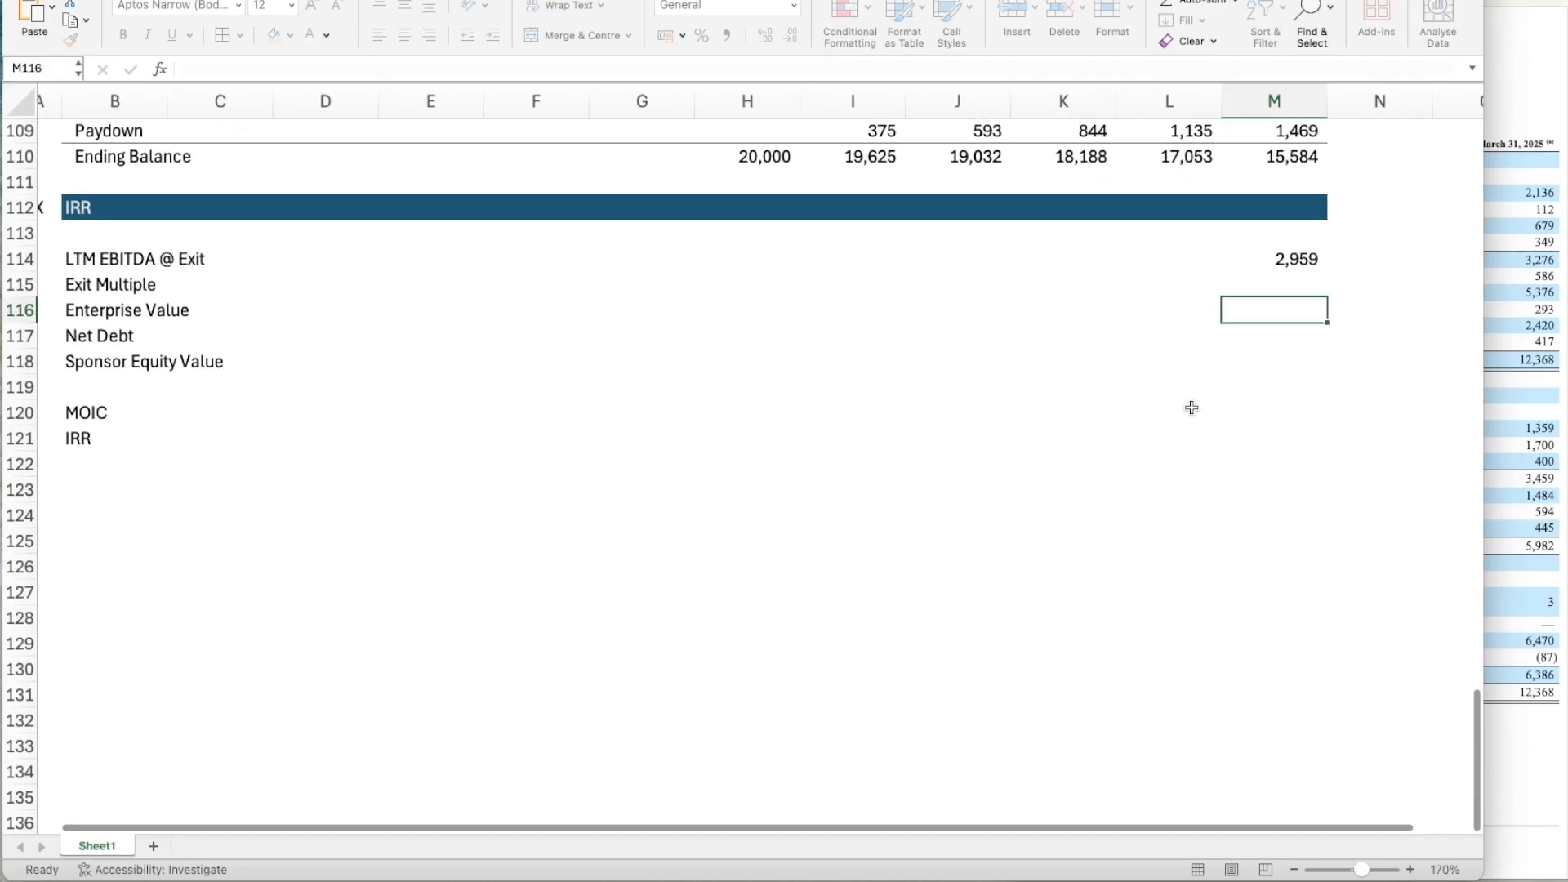
click(1270, 291)
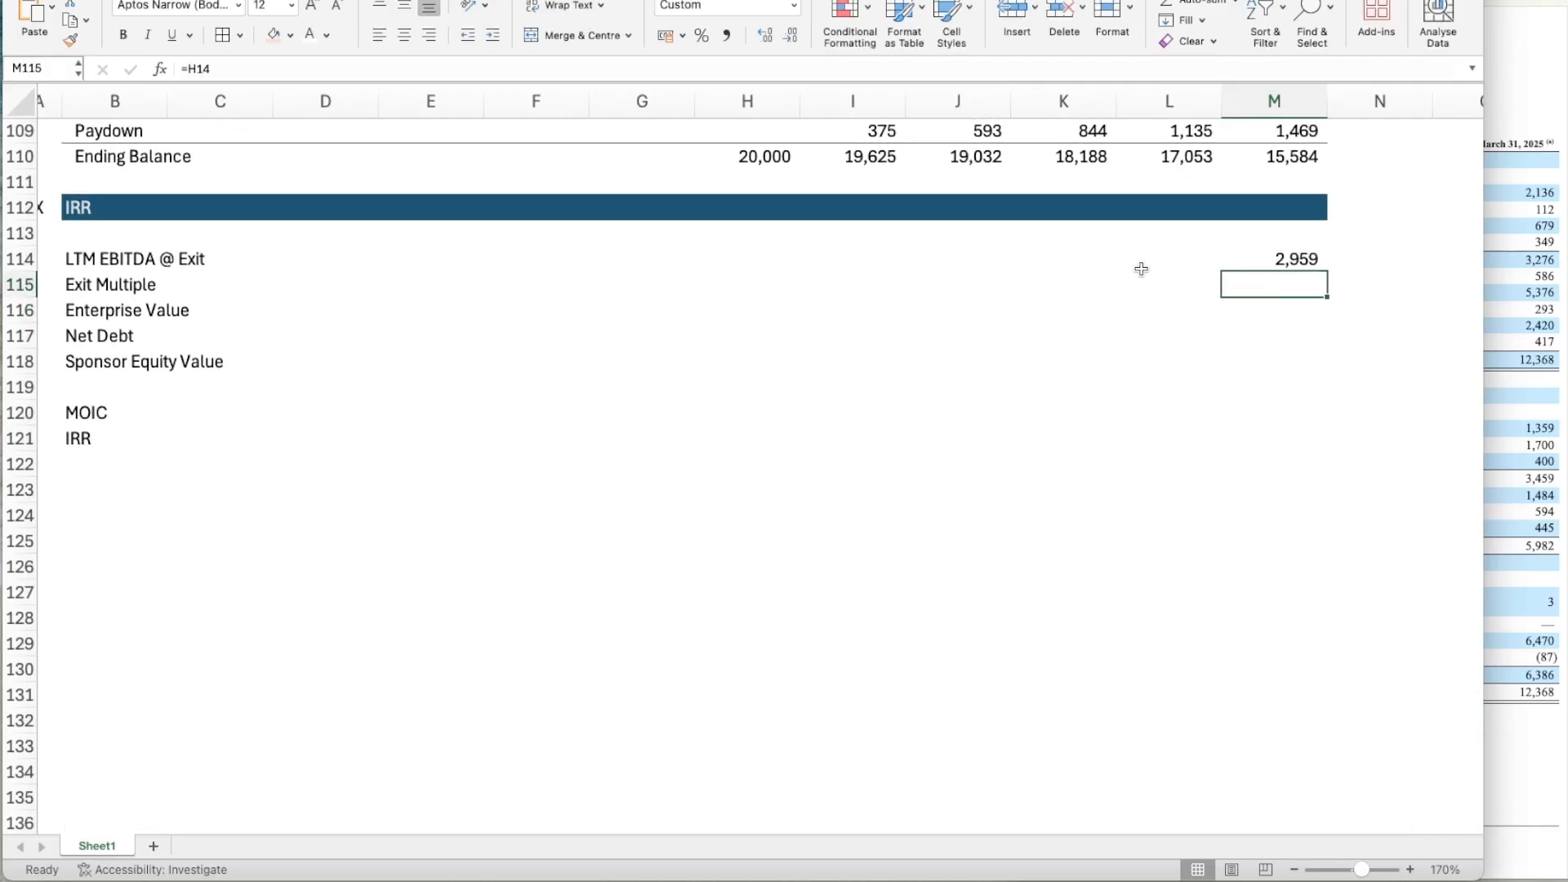
Copy the multiple format from Sponsor Equity's xEBITDA in E27 onto the Exit Multiple in M115.
scroll(1141, 268, up, 20)
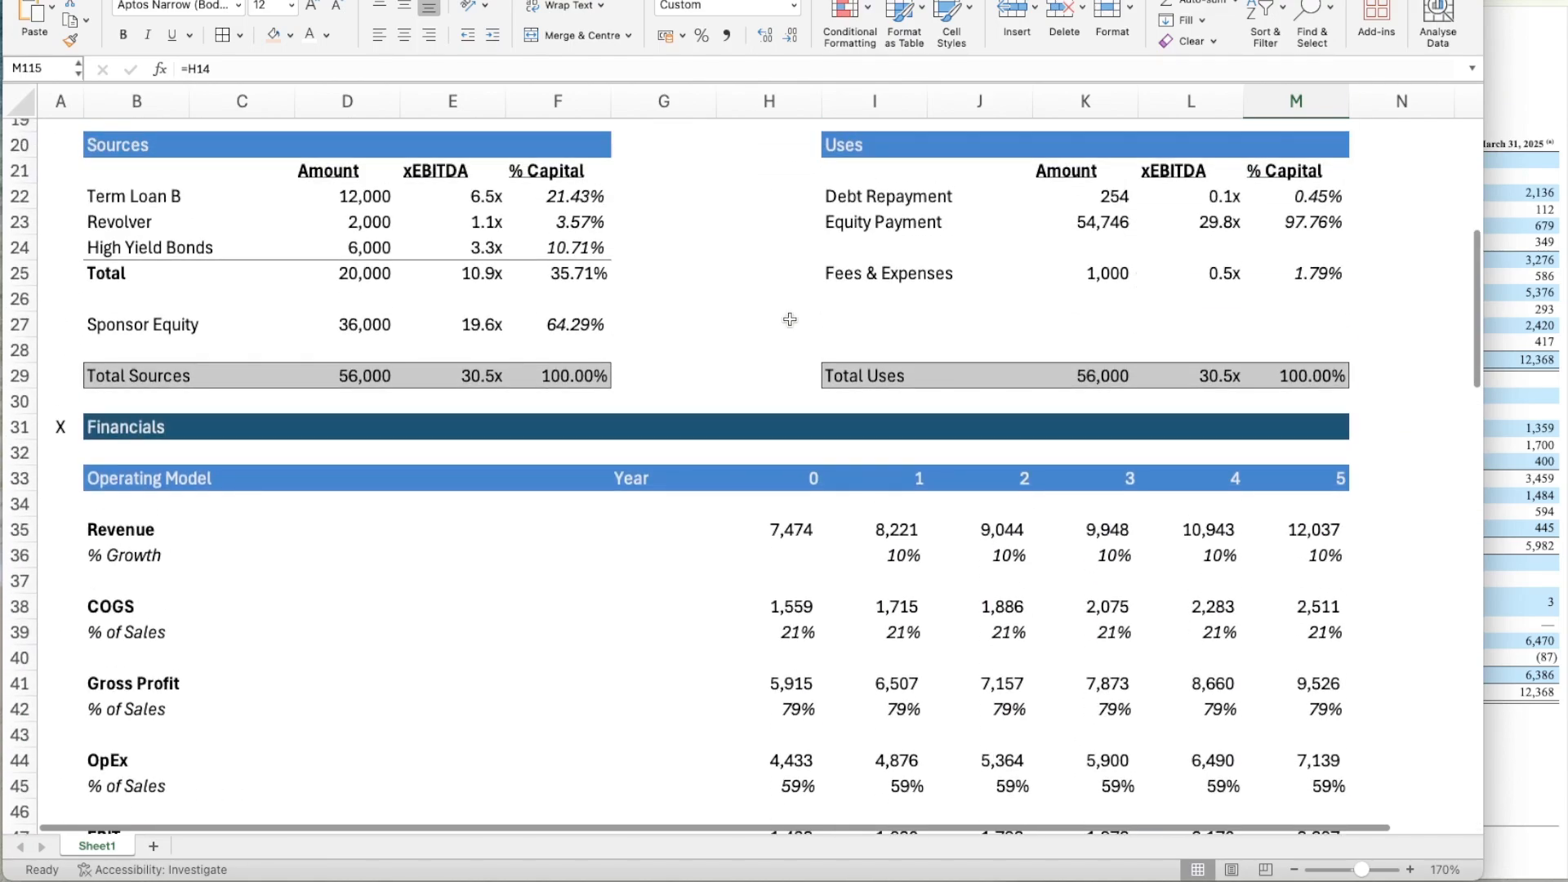
click(490, 325)
key(super+shift+c)
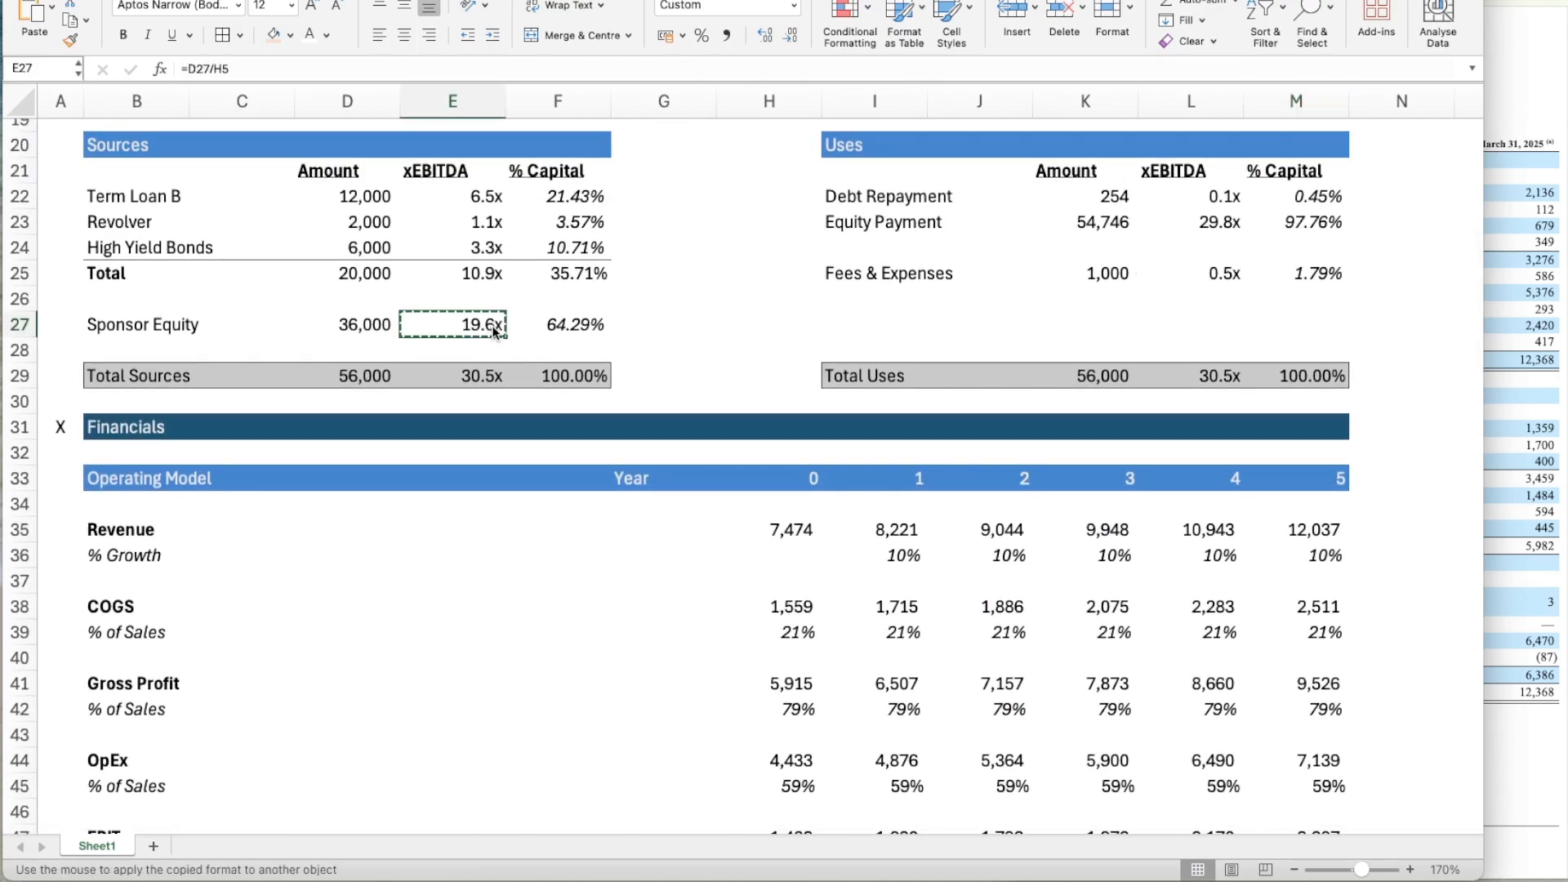
scroll(980, 441, down, 15)
scroll(980, 441, right, 3)
scroll(980, 441, down, 10)
scroll(980, 441, left, 1)
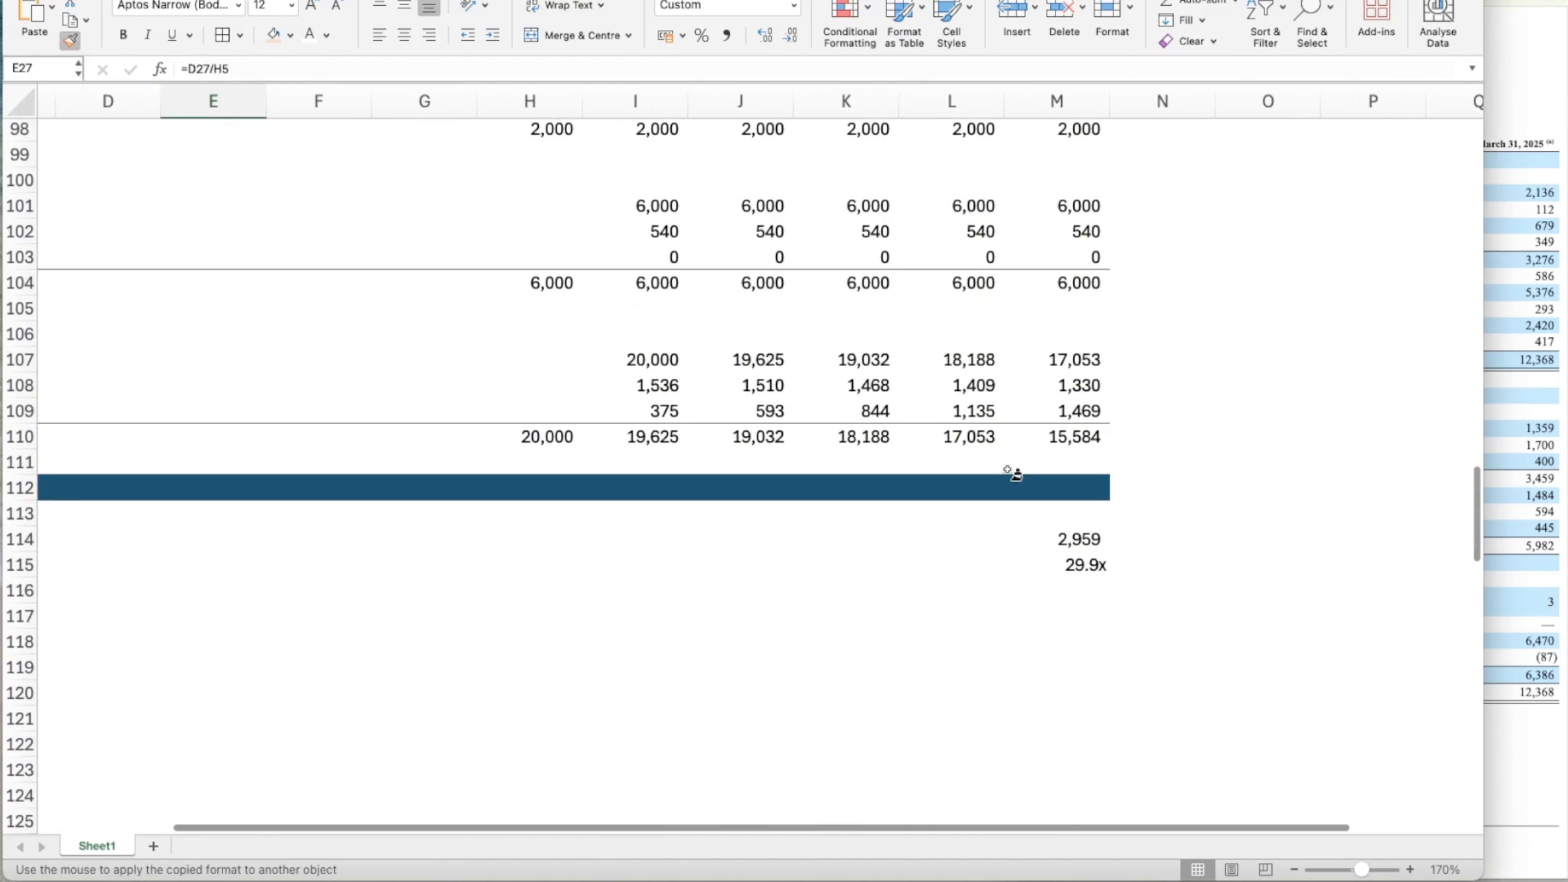
click(1078, 565)
scroll(1086, 592, down, 3)
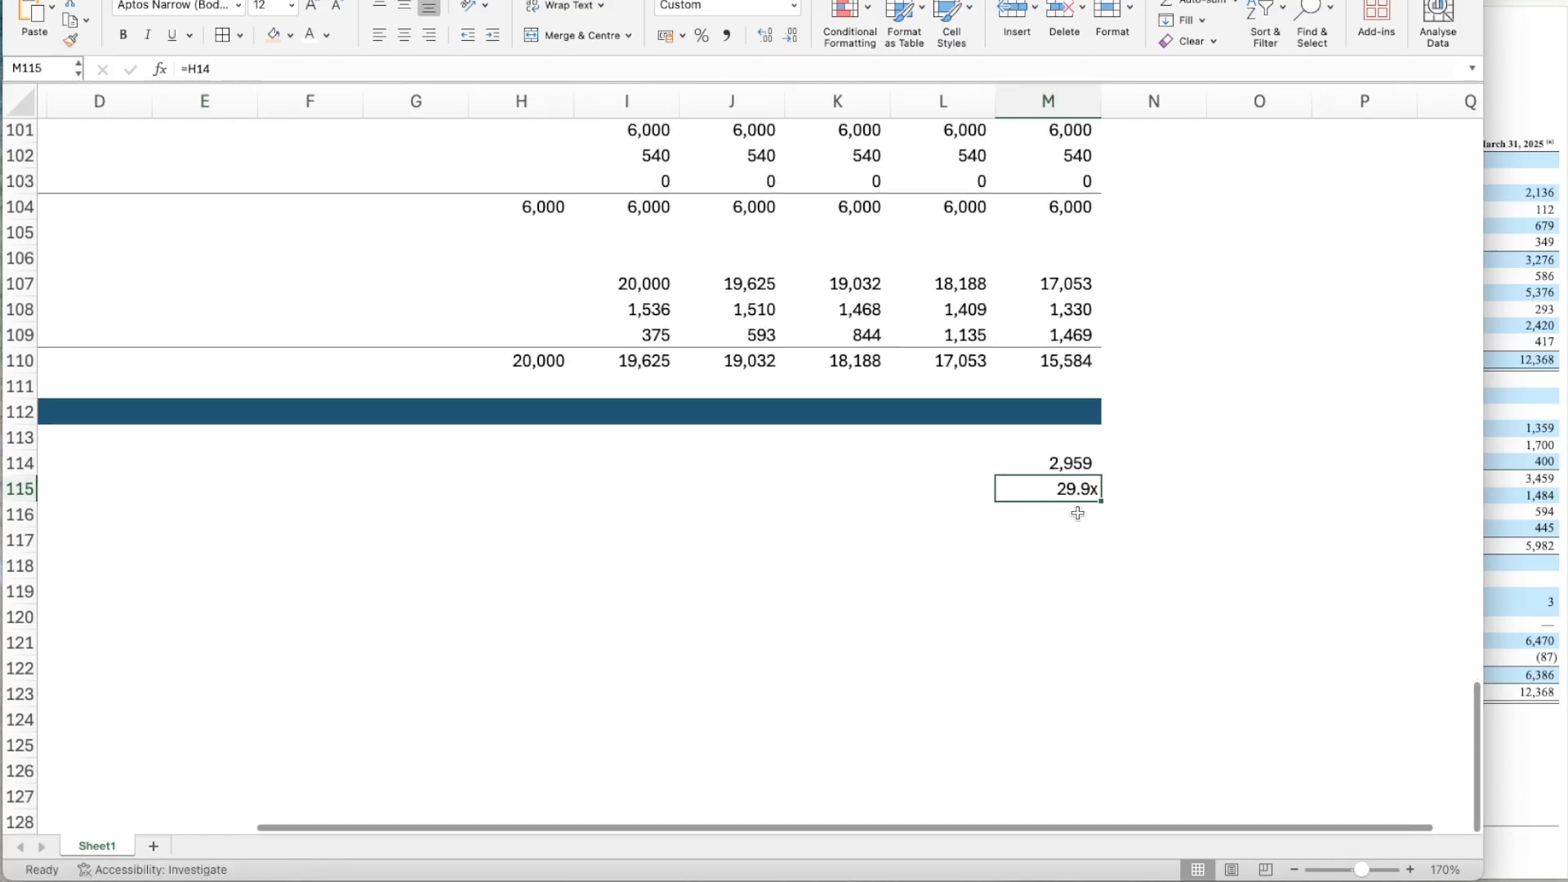
Calculate the exit Enterprise Value in M116 as LTM EBITDA times Exit Multiple, =M114*M115.
key(Return)
scroll(1074, 512, left, 3)
scroll(1078, 513, down, 2)
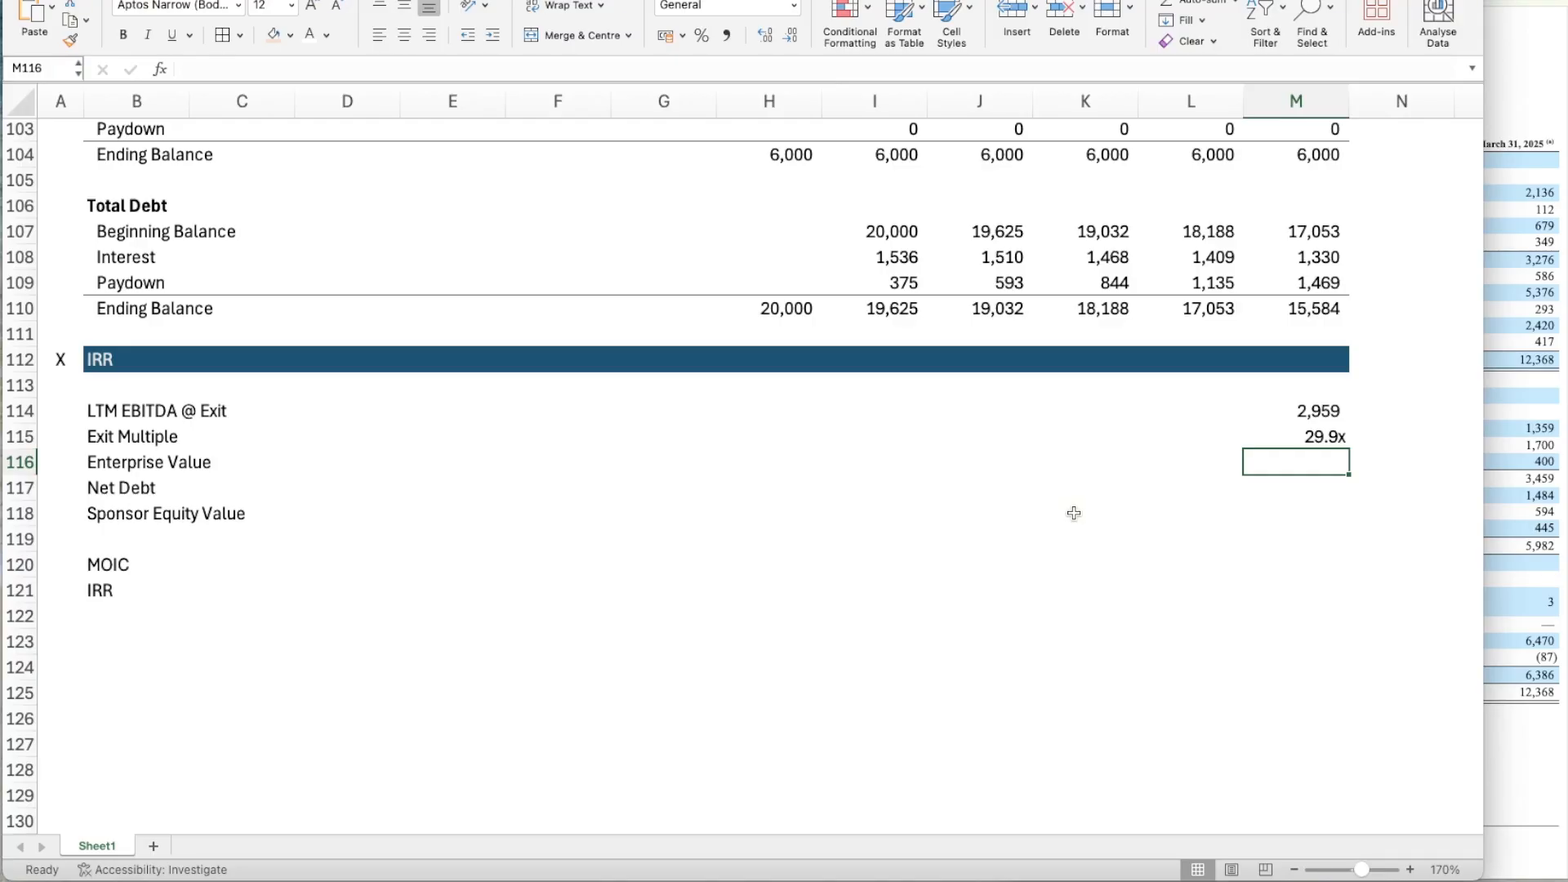
text(=)
key(Up)
key(Up)
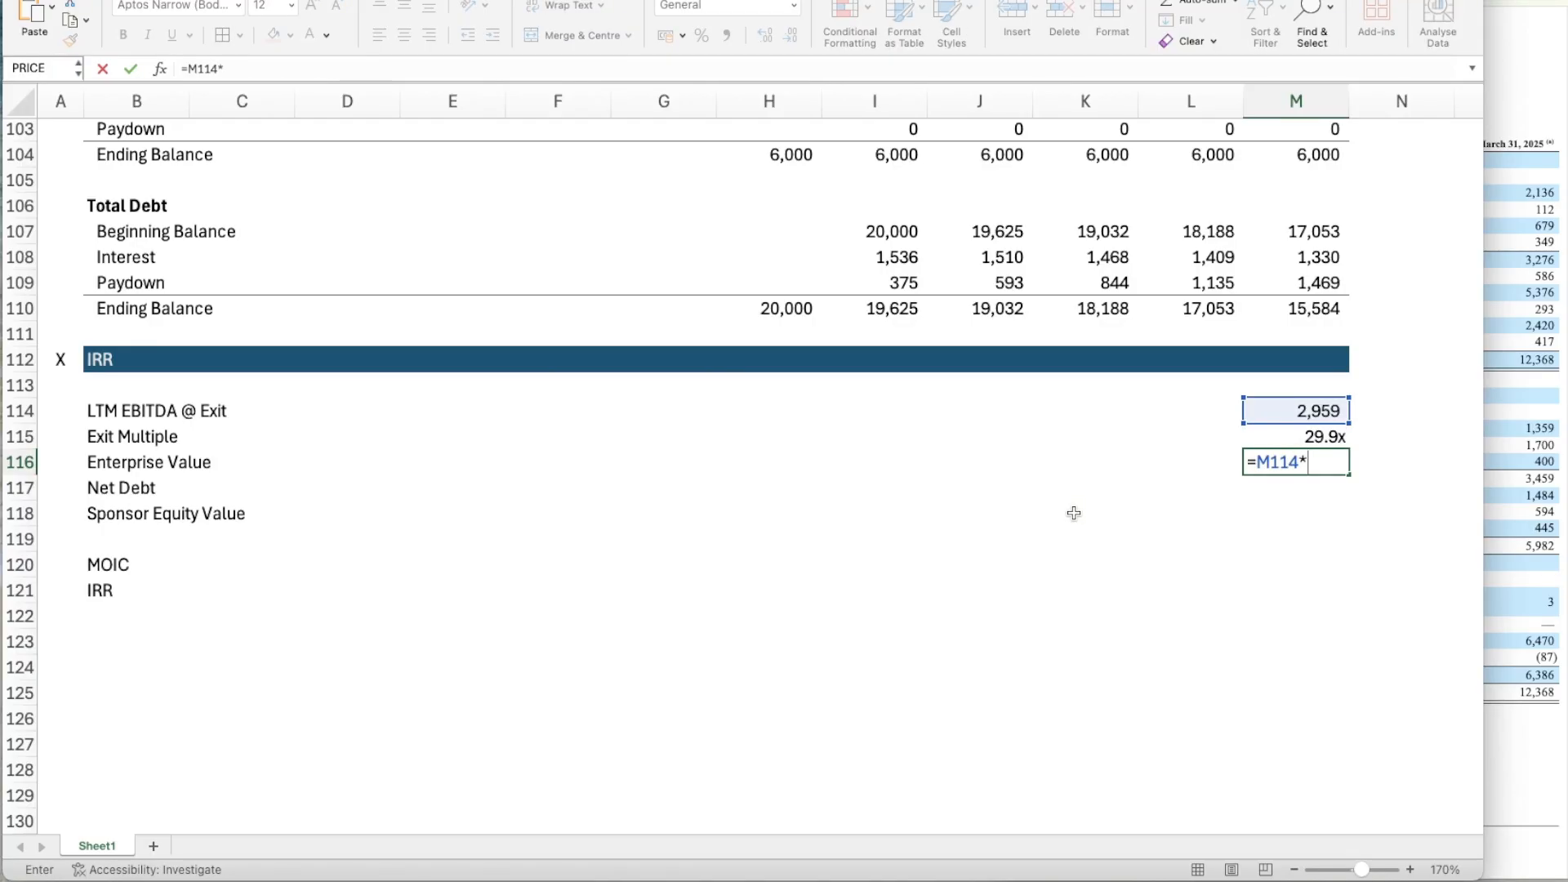
key(Up)
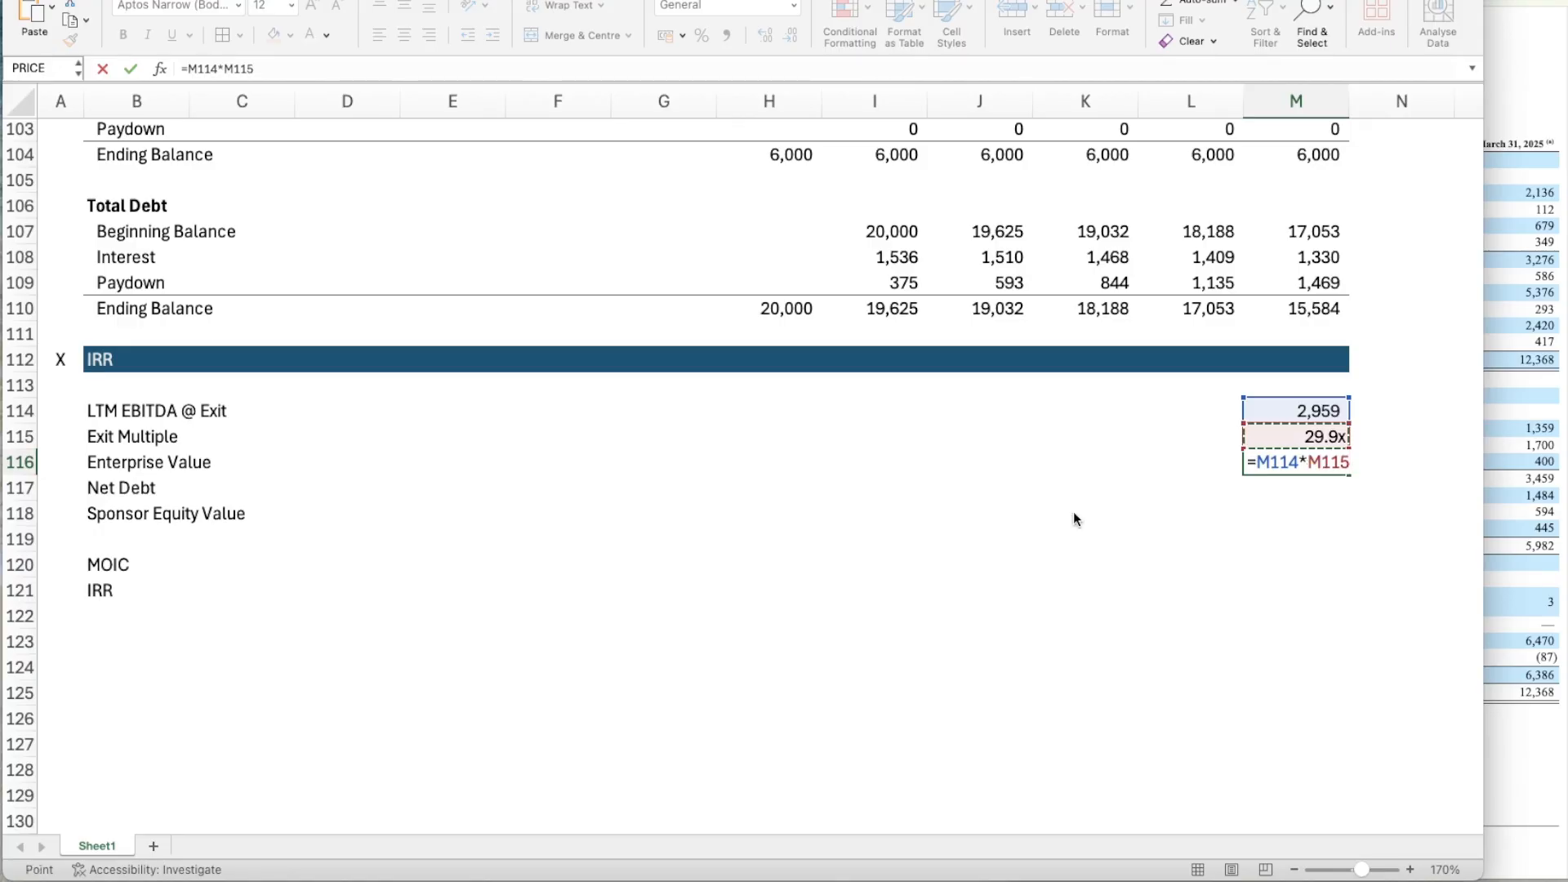
key(Return)
Copy the number format from LTM EBITDA @ Exit in M114 onto the Enterprise Value in M116.
key(Up)
key(Up)
key(Up)
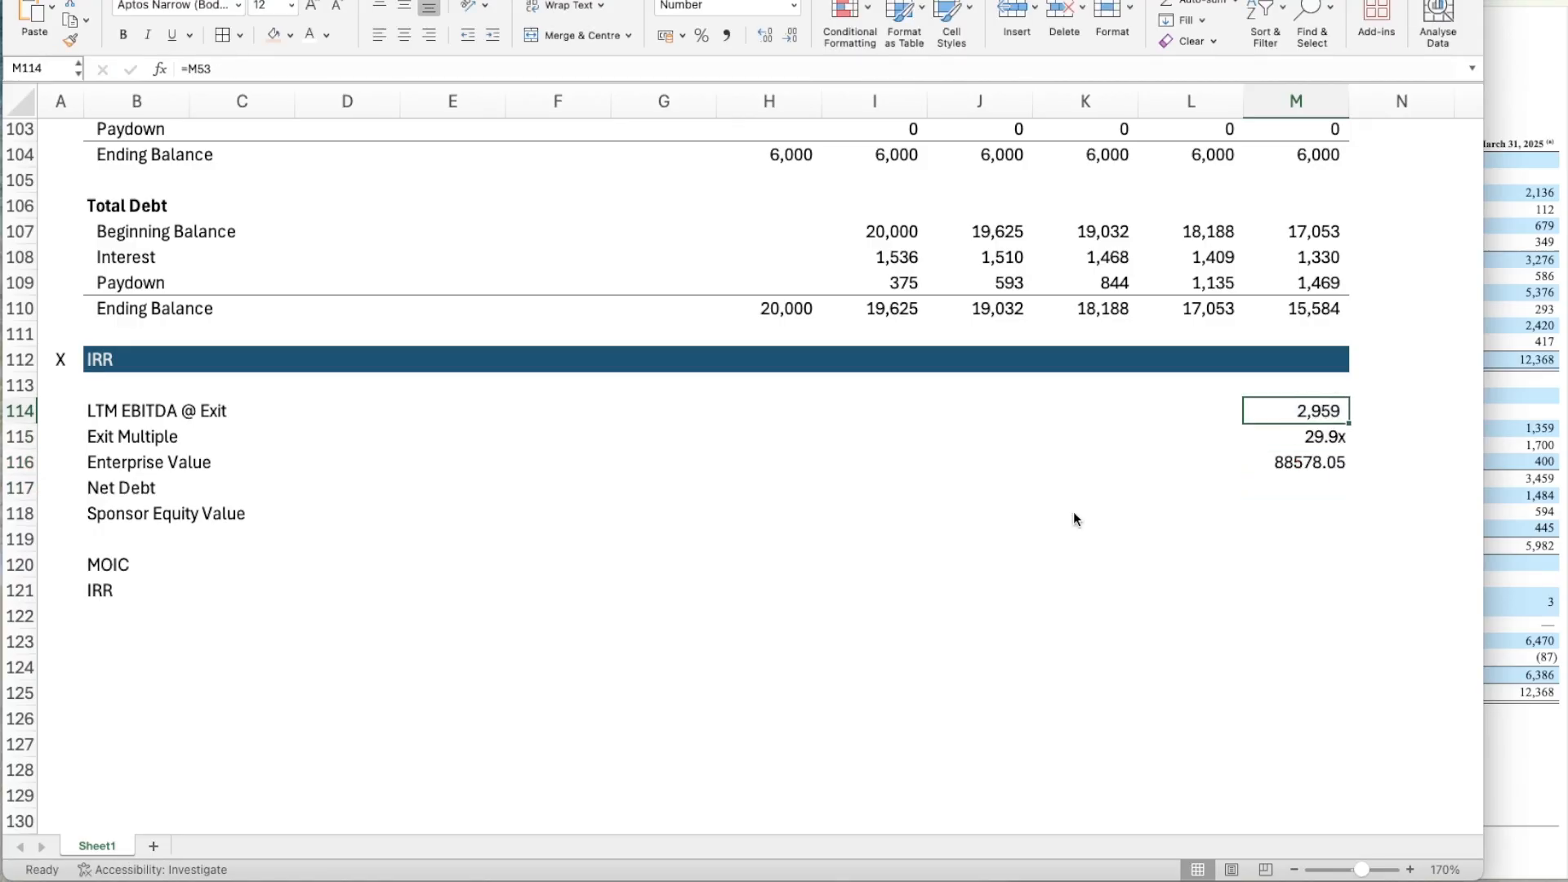
key(super+shift+c)
click(1321, 465)
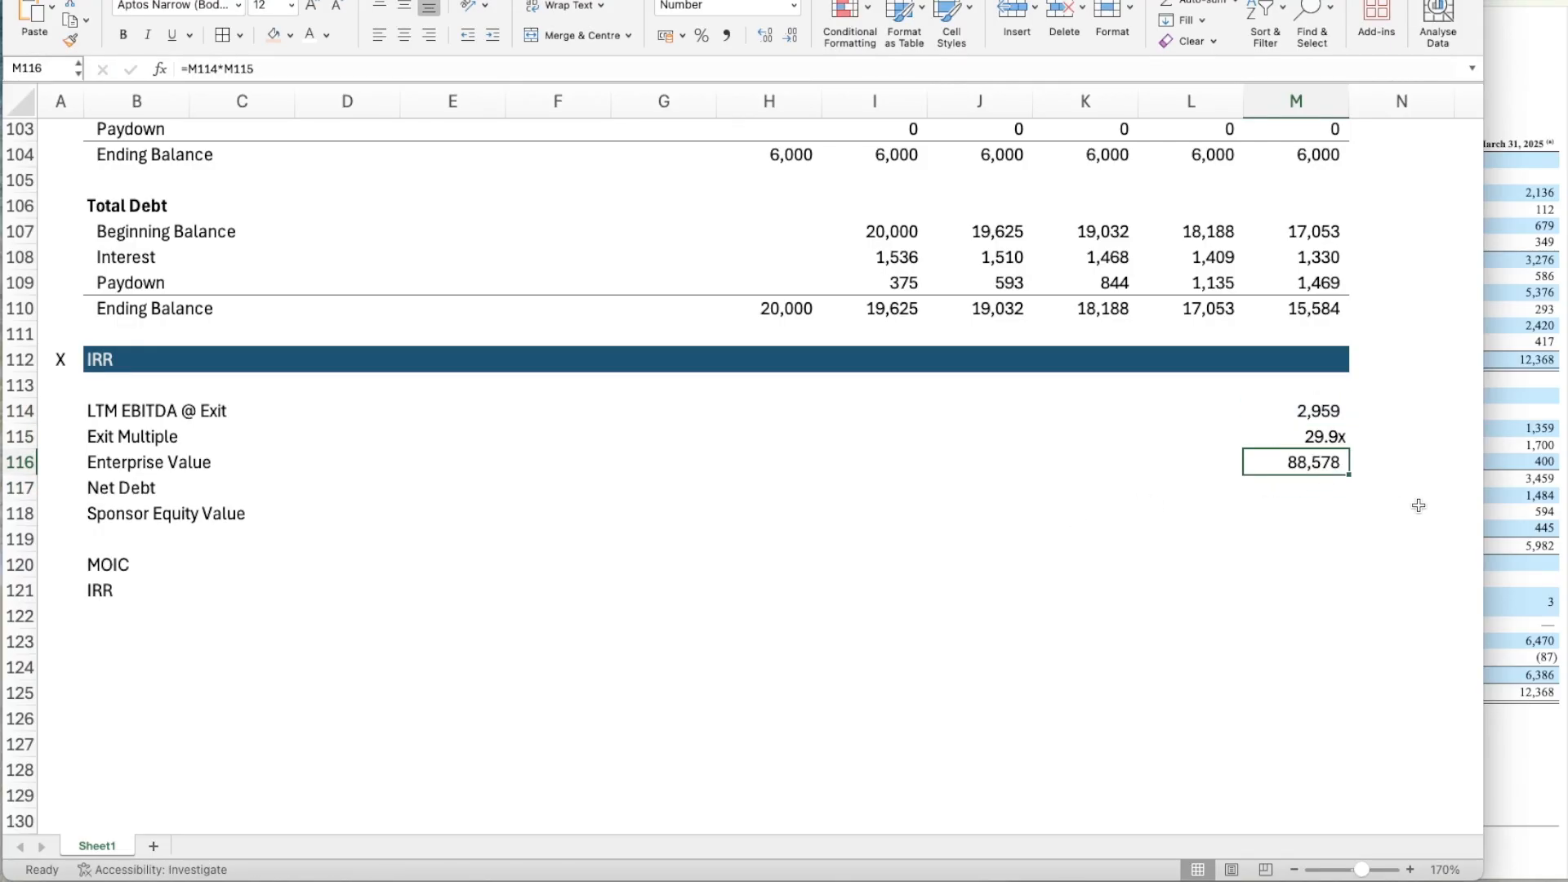
Link Net Debt in M117 to the Year 5 Total Debt Ending Balance in M110.
key(Down)
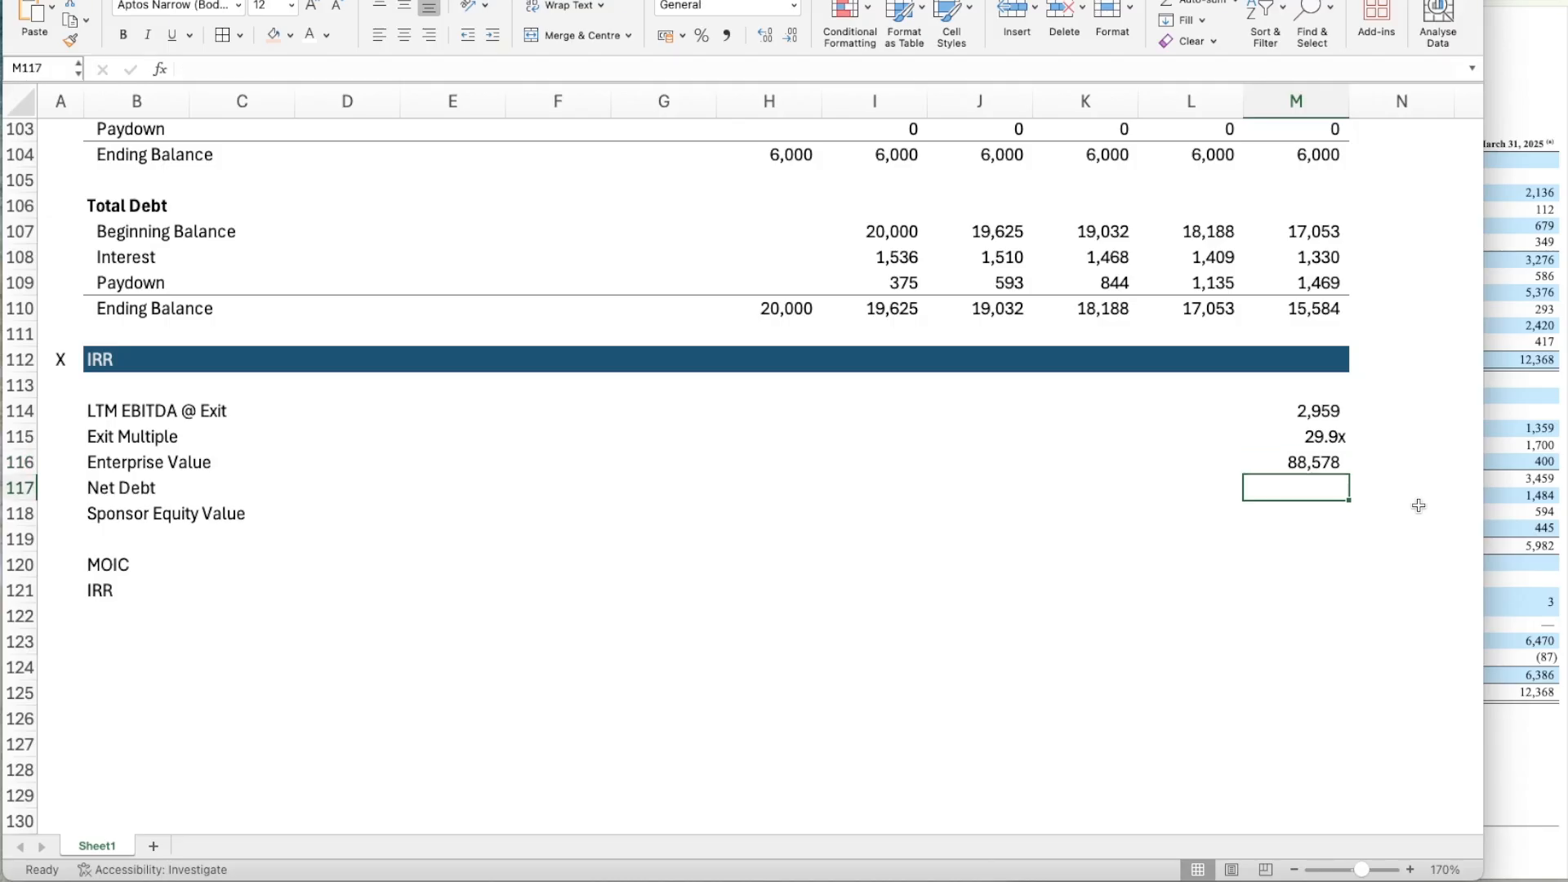
text(=)
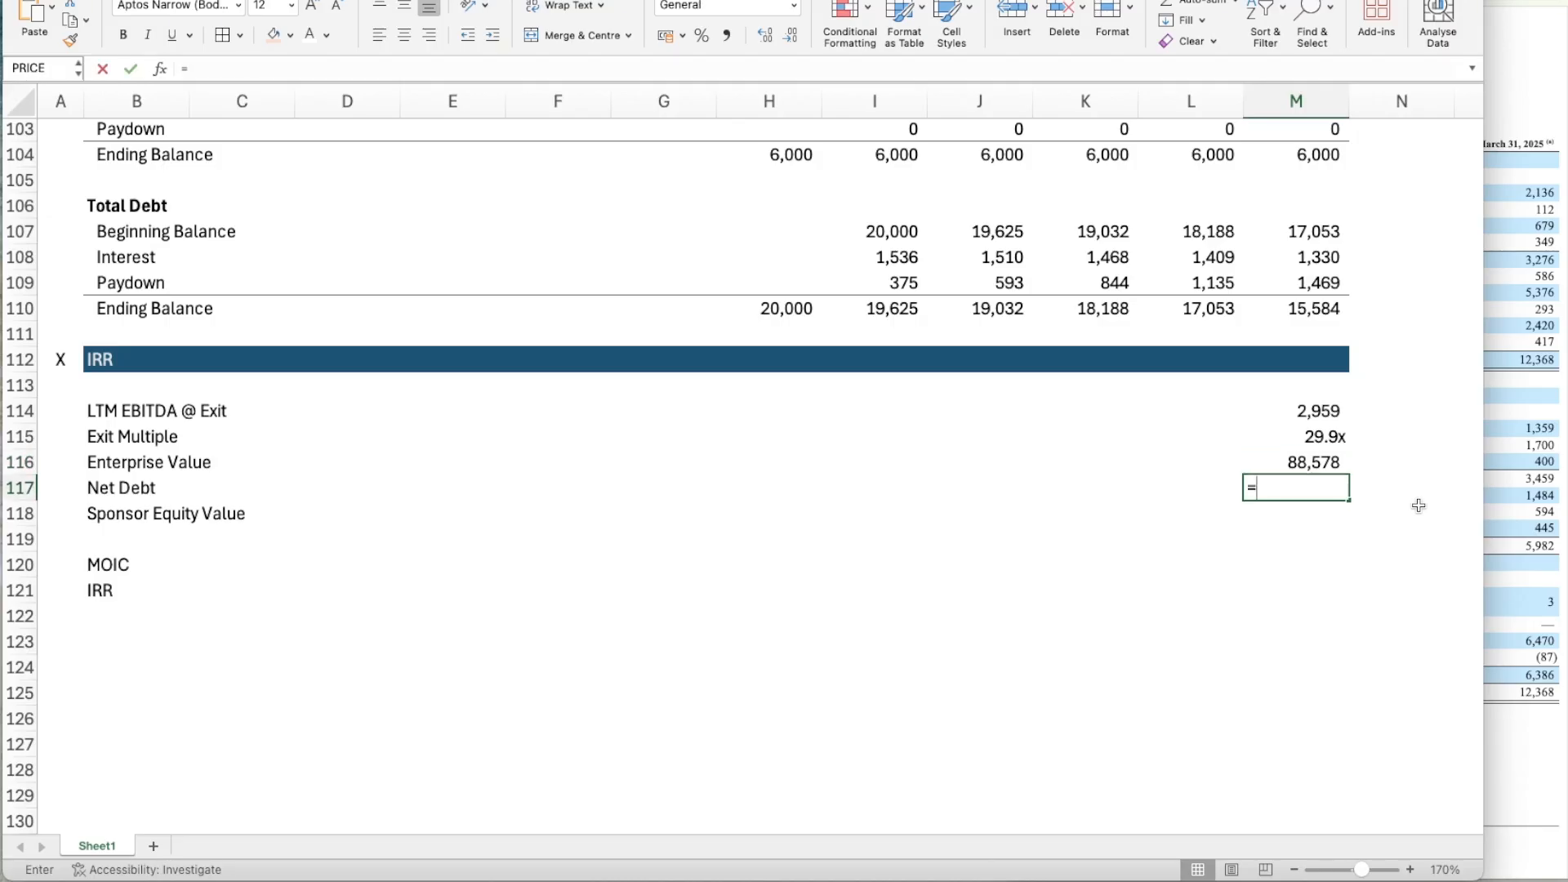
click(1309, 308)
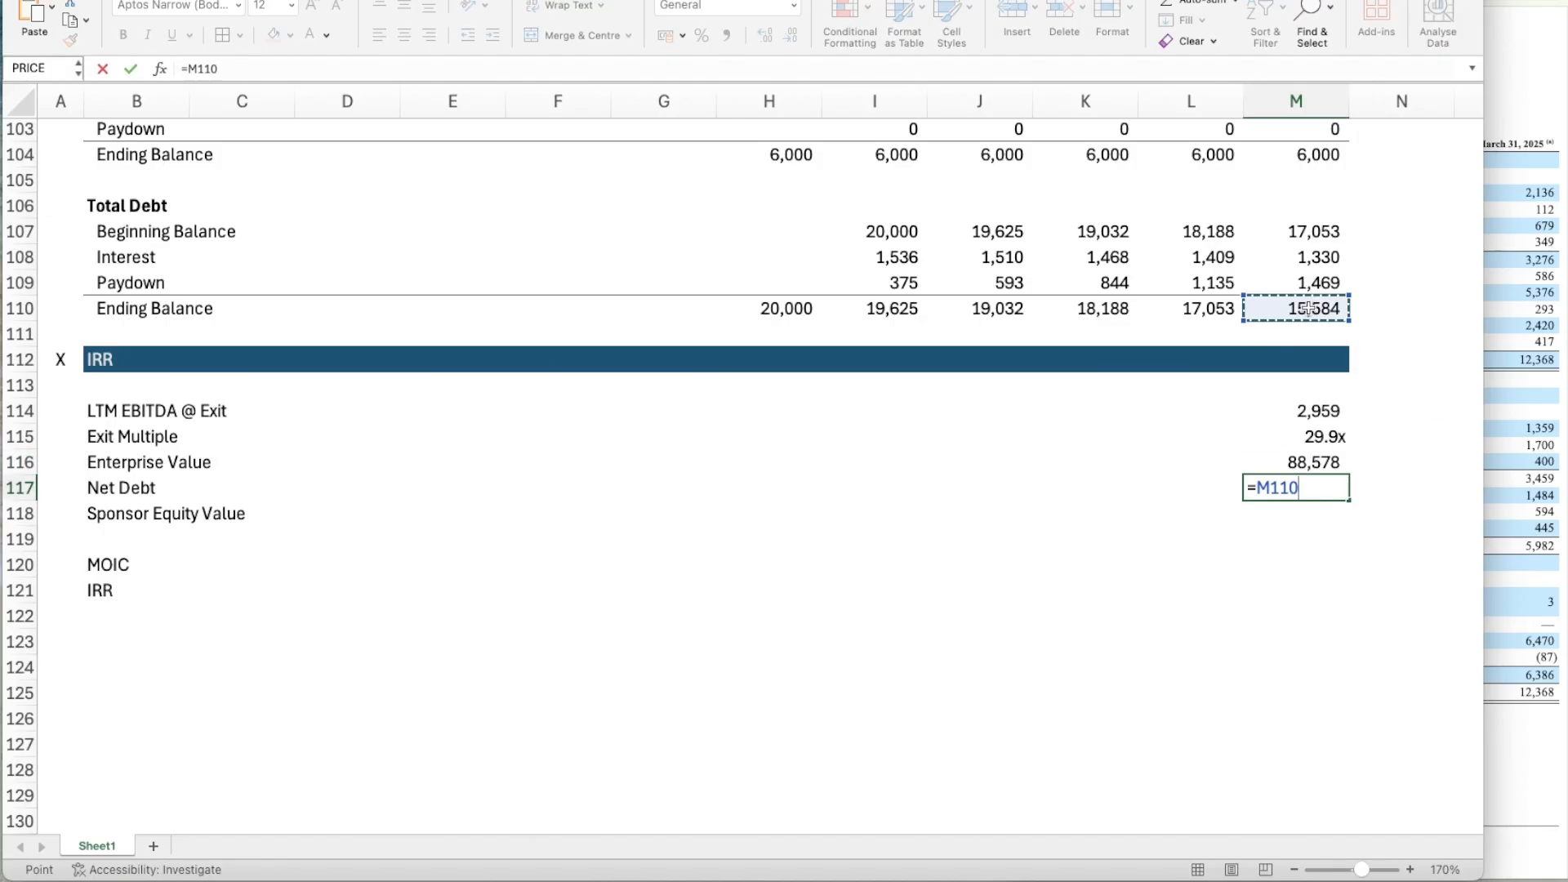
key(Return)
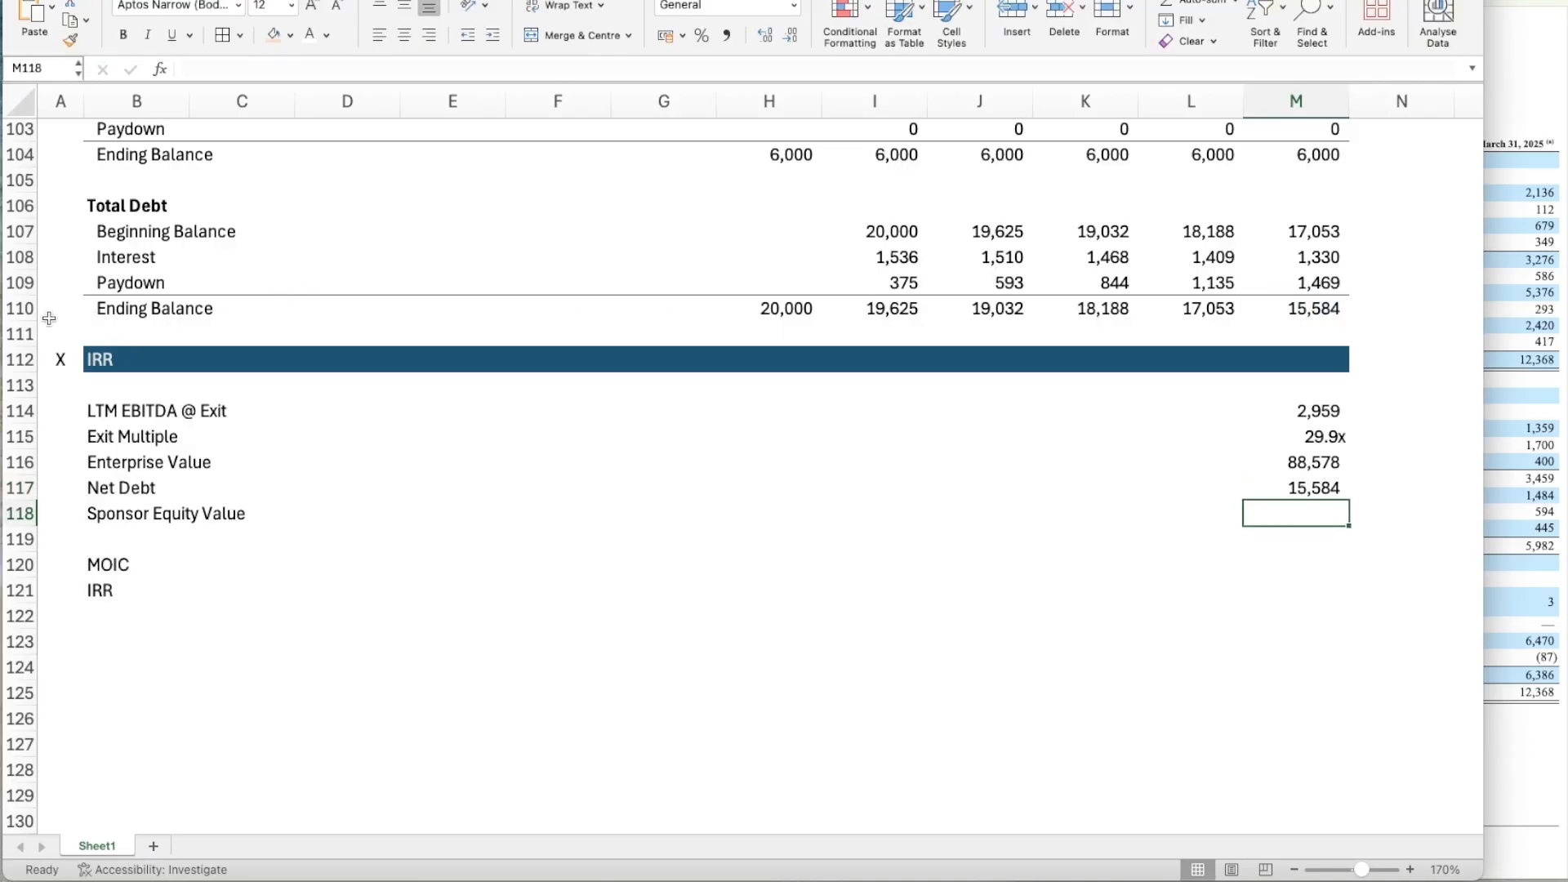
Bold the Ending Balance rows of Total Debt (row 110) and High Yield Bonds (row 104).
click(15, 308)
key(ctrl+b)
key(Up)
key(Up)
key(Up)
key(Up)
key(Up)
key(Up)
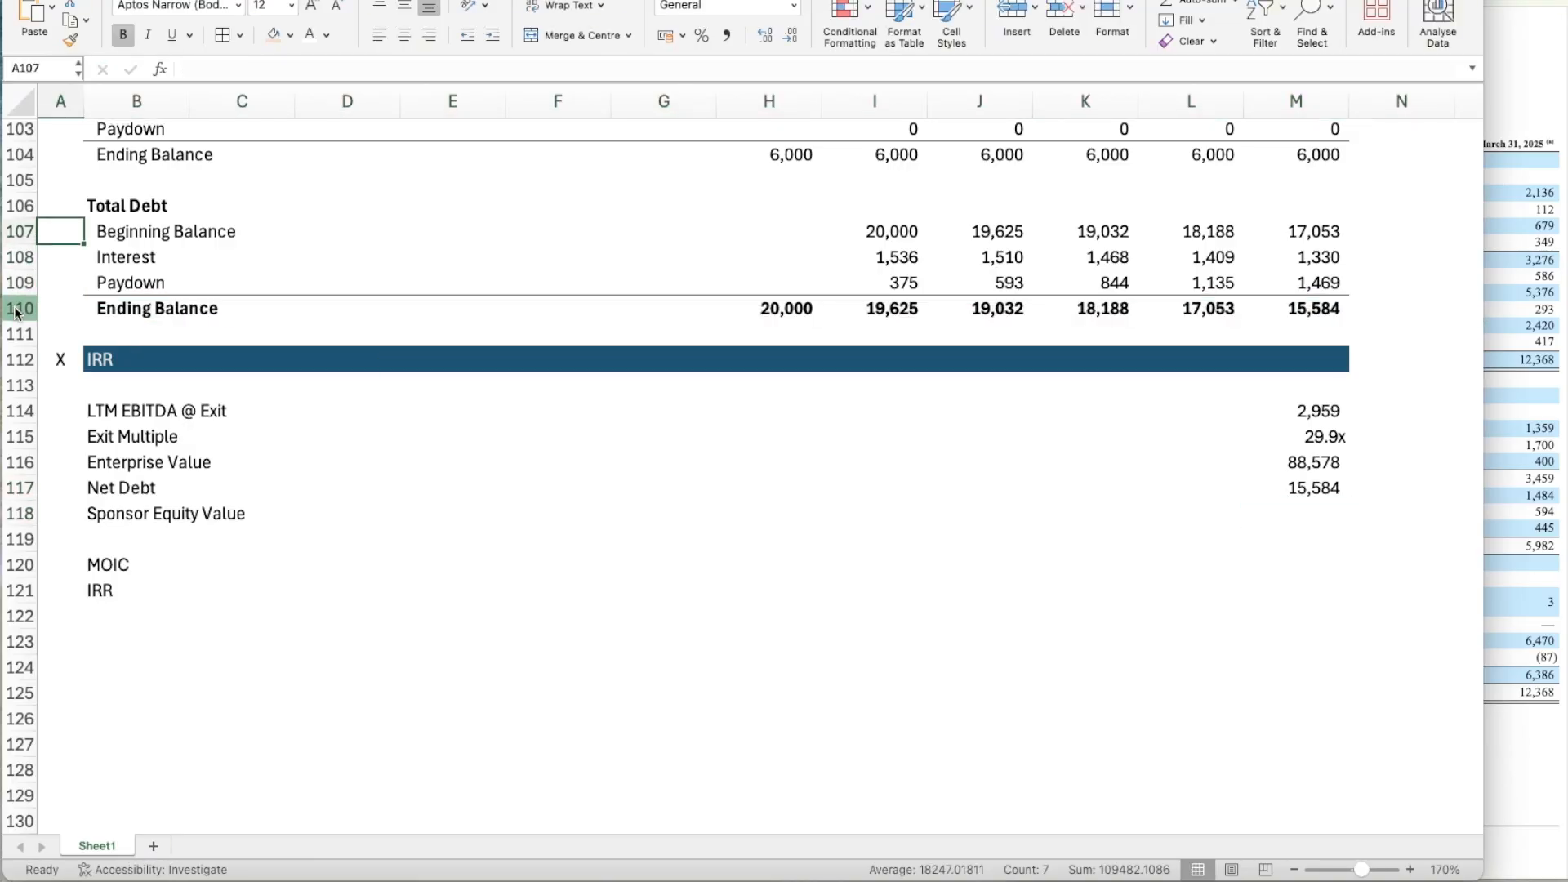
scroll(17, 311, up, 1)
key(shift+space)
key(ctrl+b)
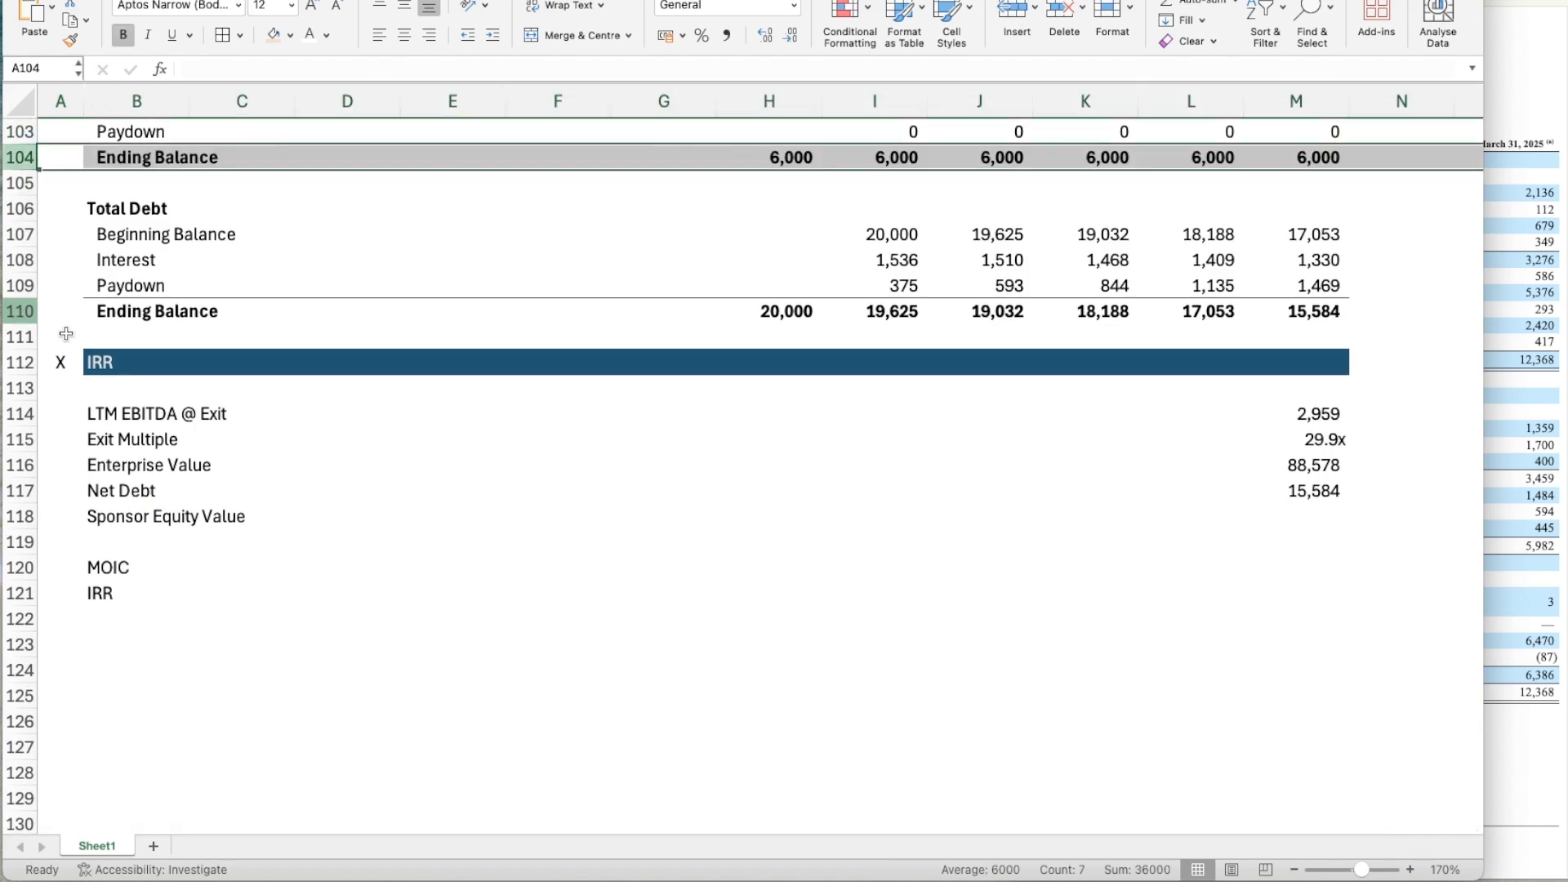
Bold the Ending Balance rows of the Revolver (row 98) and Term Loan B (row 92).
scroll(54, 311, up, 4)
click(18, 289)
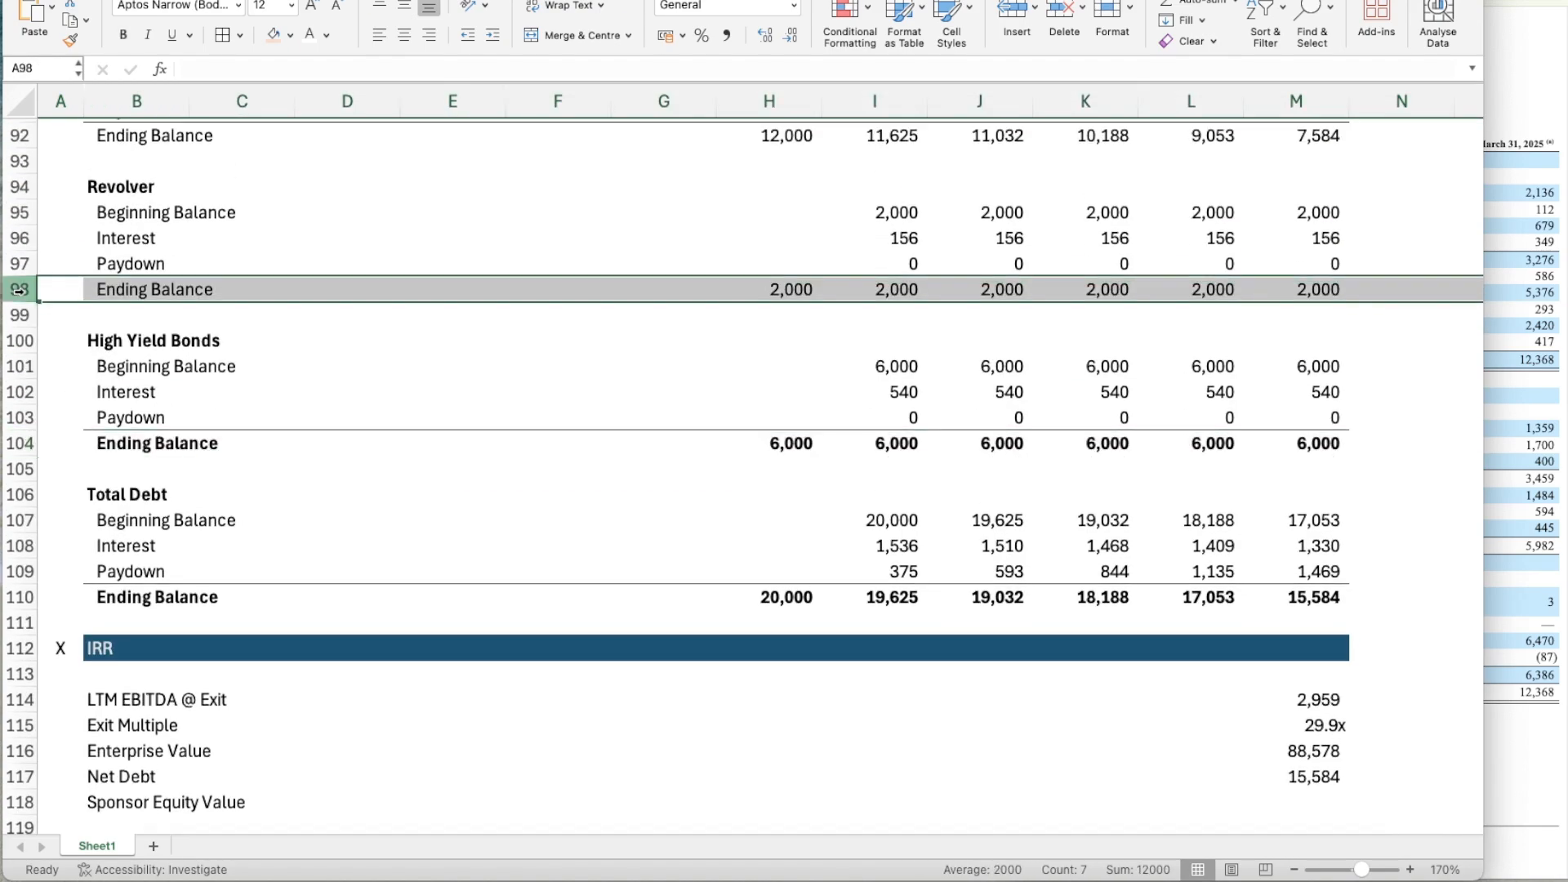
key(ctrl+b)
scroll(90, 253, up, 2)
click(23, 242)
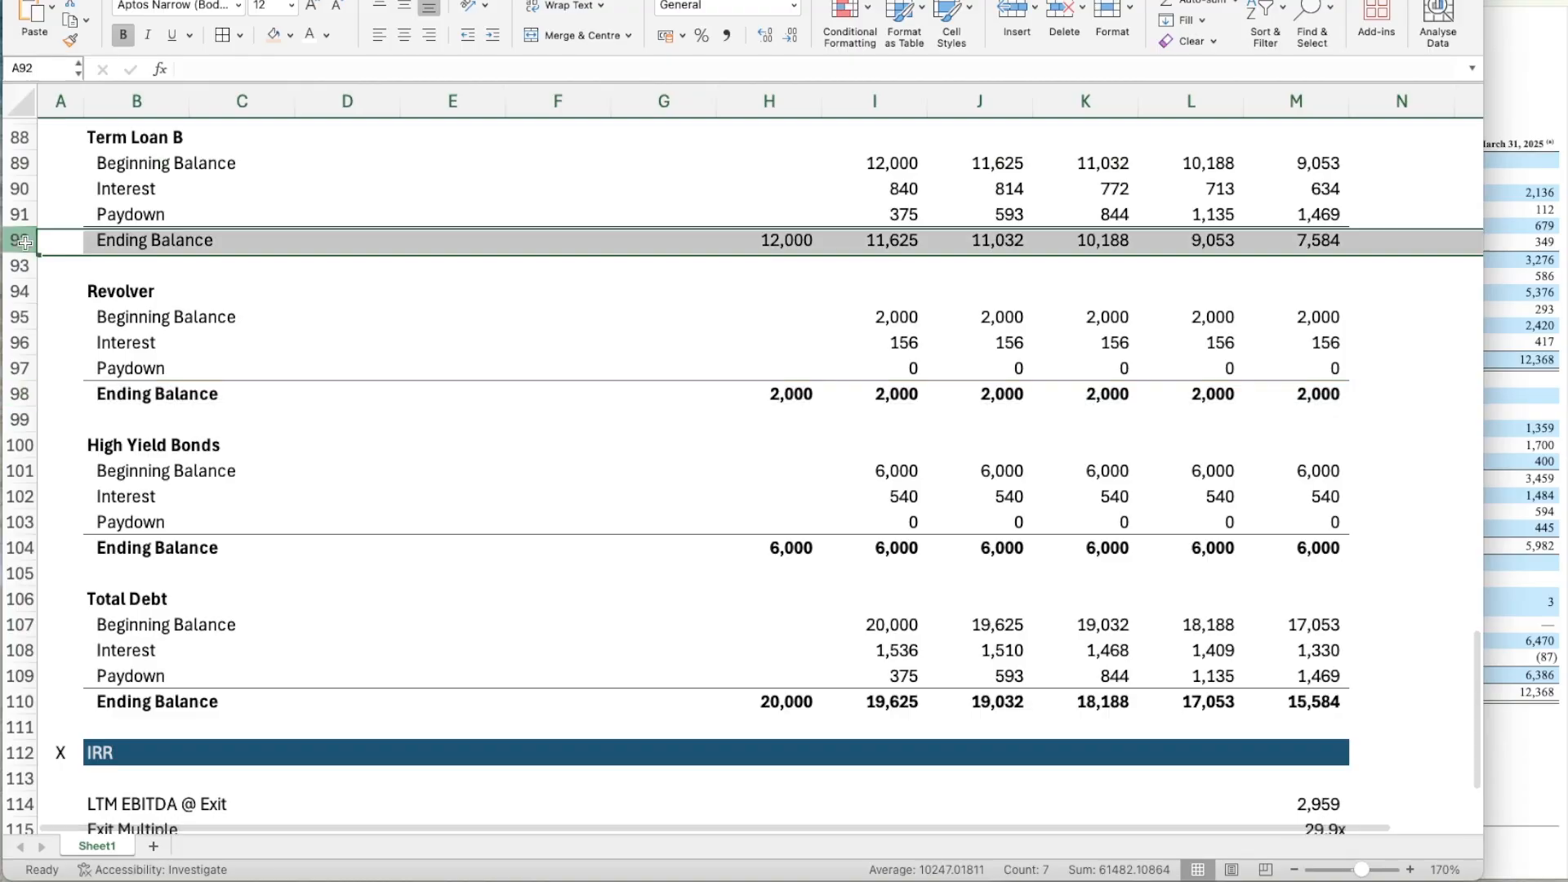
key(ctrl+b)
Calculate Sponsor Equity Value in M118 as Enterprise Value minus Net Debt, =M116-M117.
scroll(717, 498, down, 7)
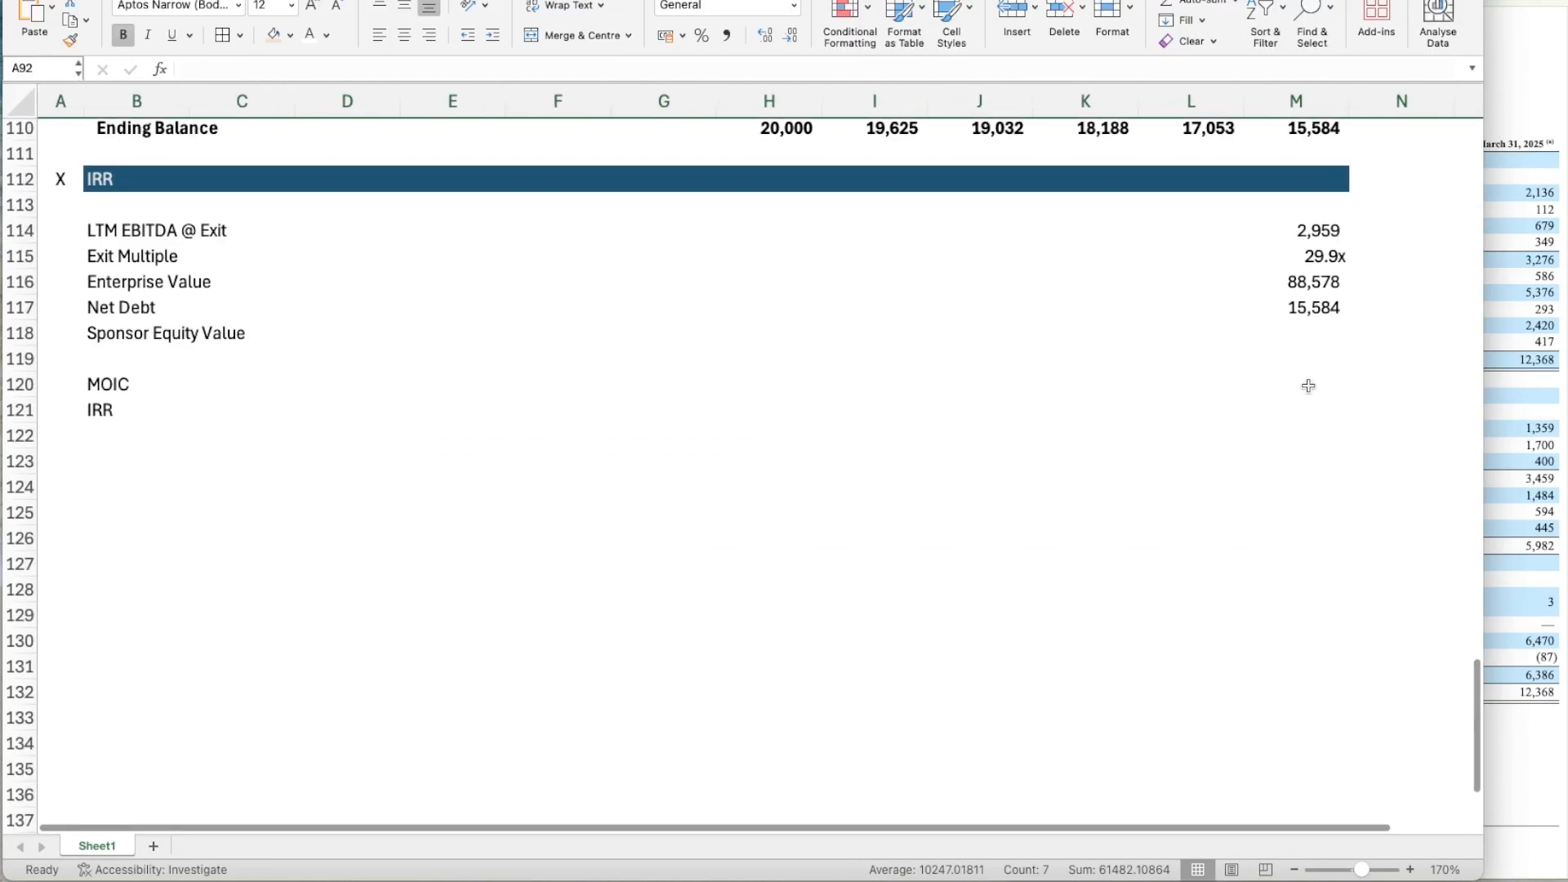
click(1304, 286)
click(1304, 314)
key(Down)
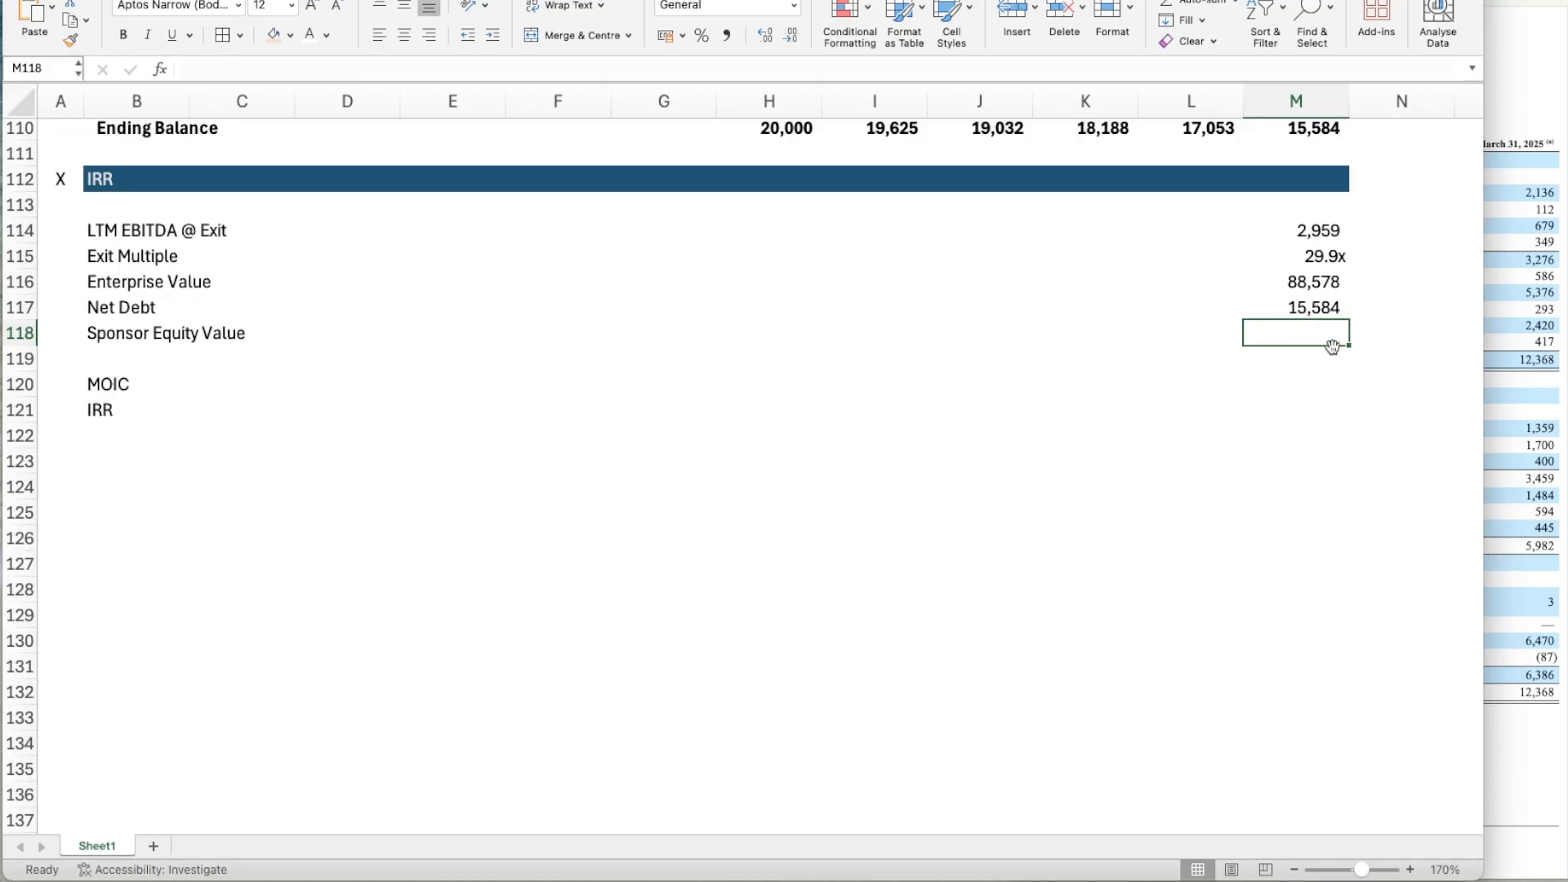
text(=)
key(Up)
key(Up)
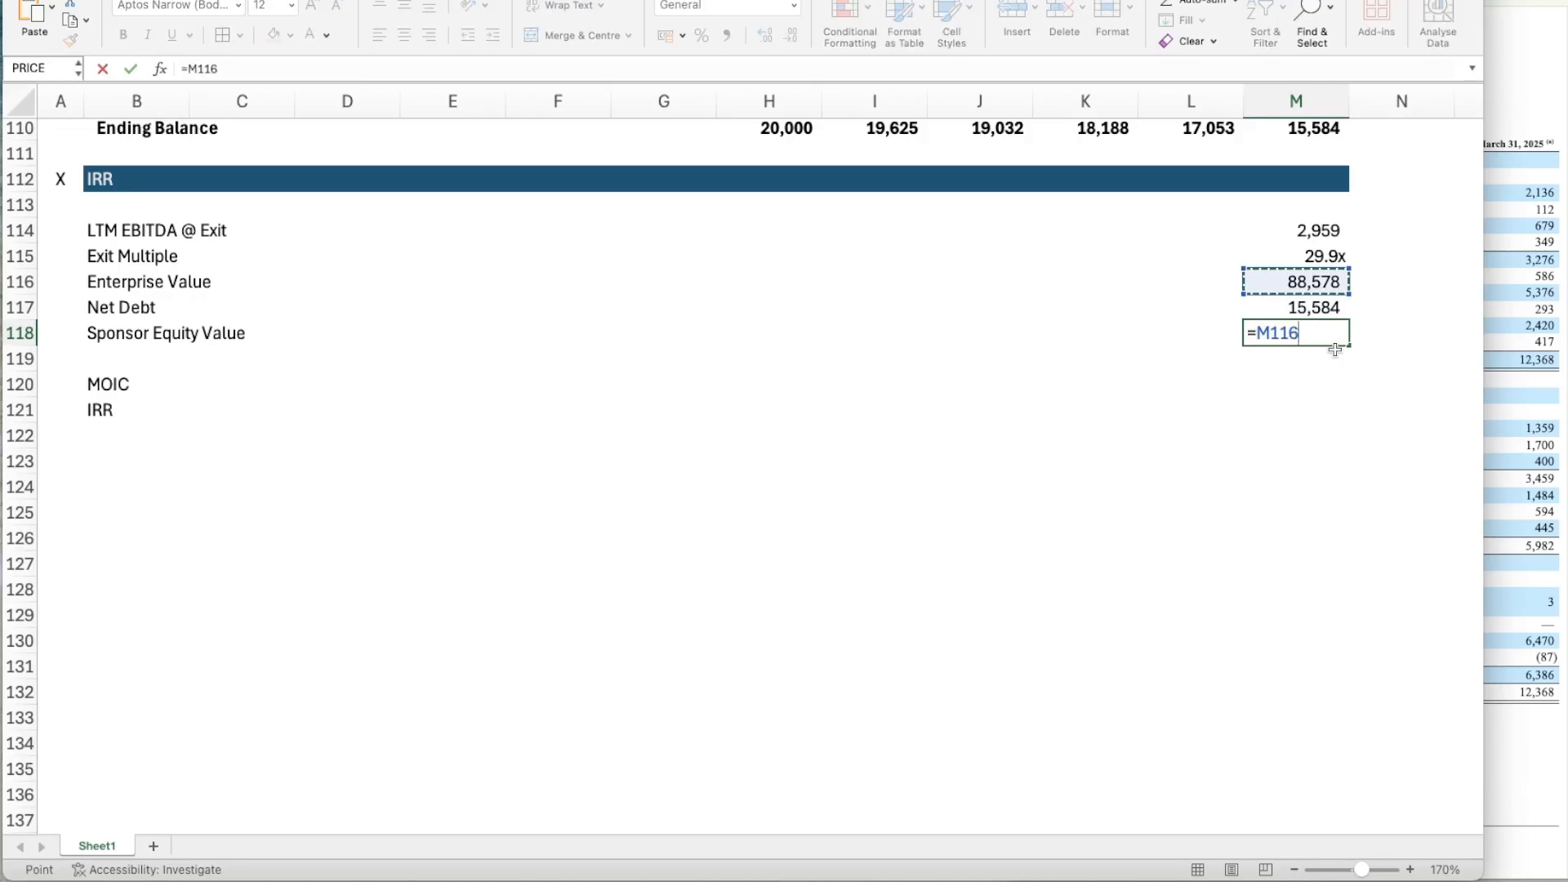
text(-)
key(Up)
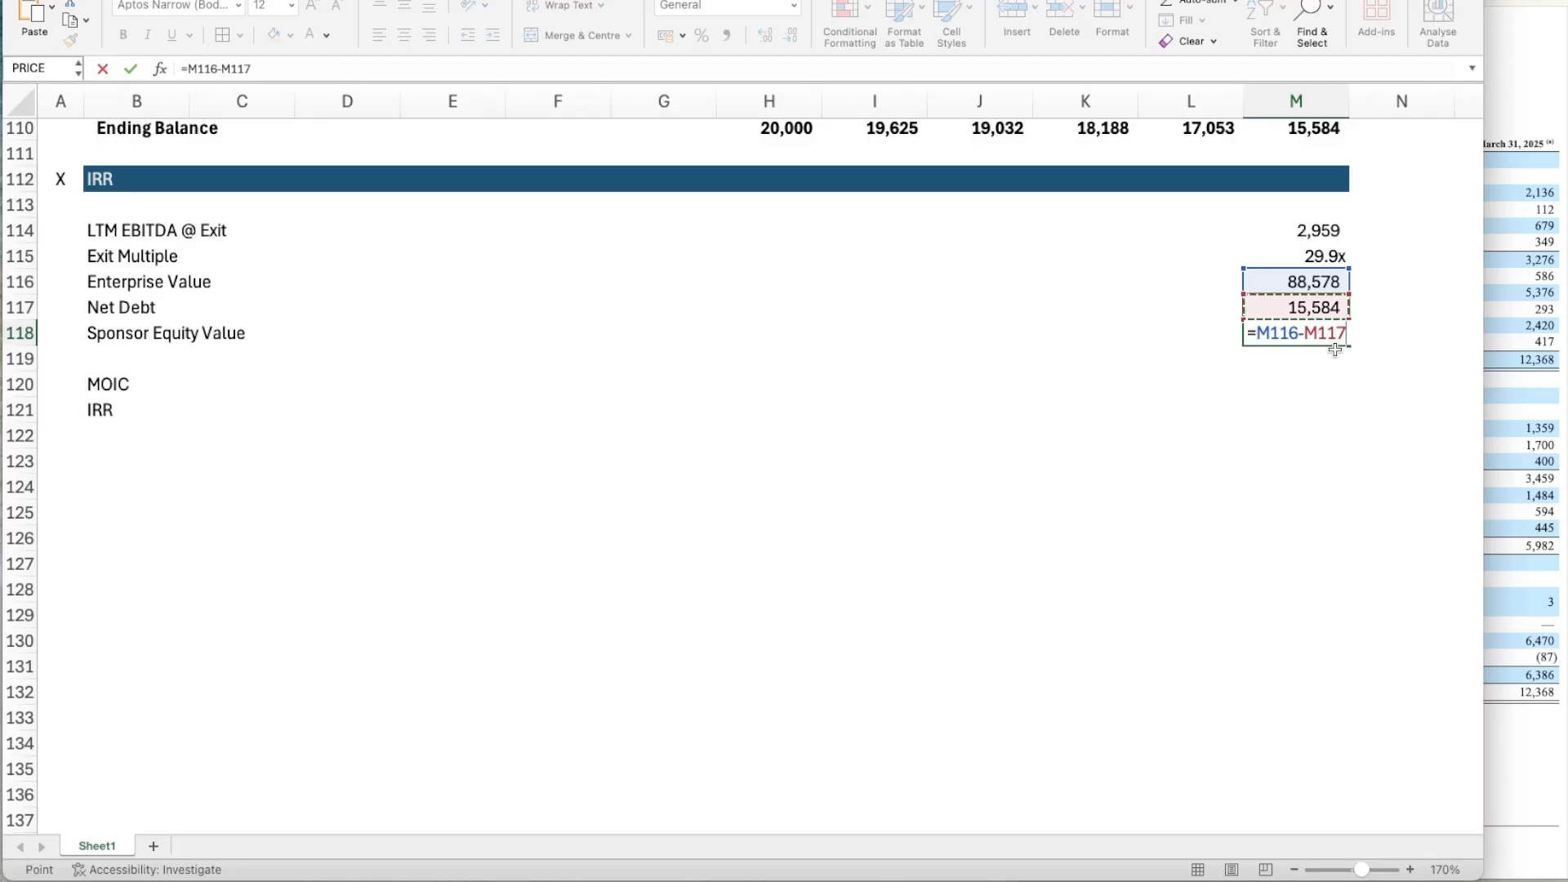
key(Return)
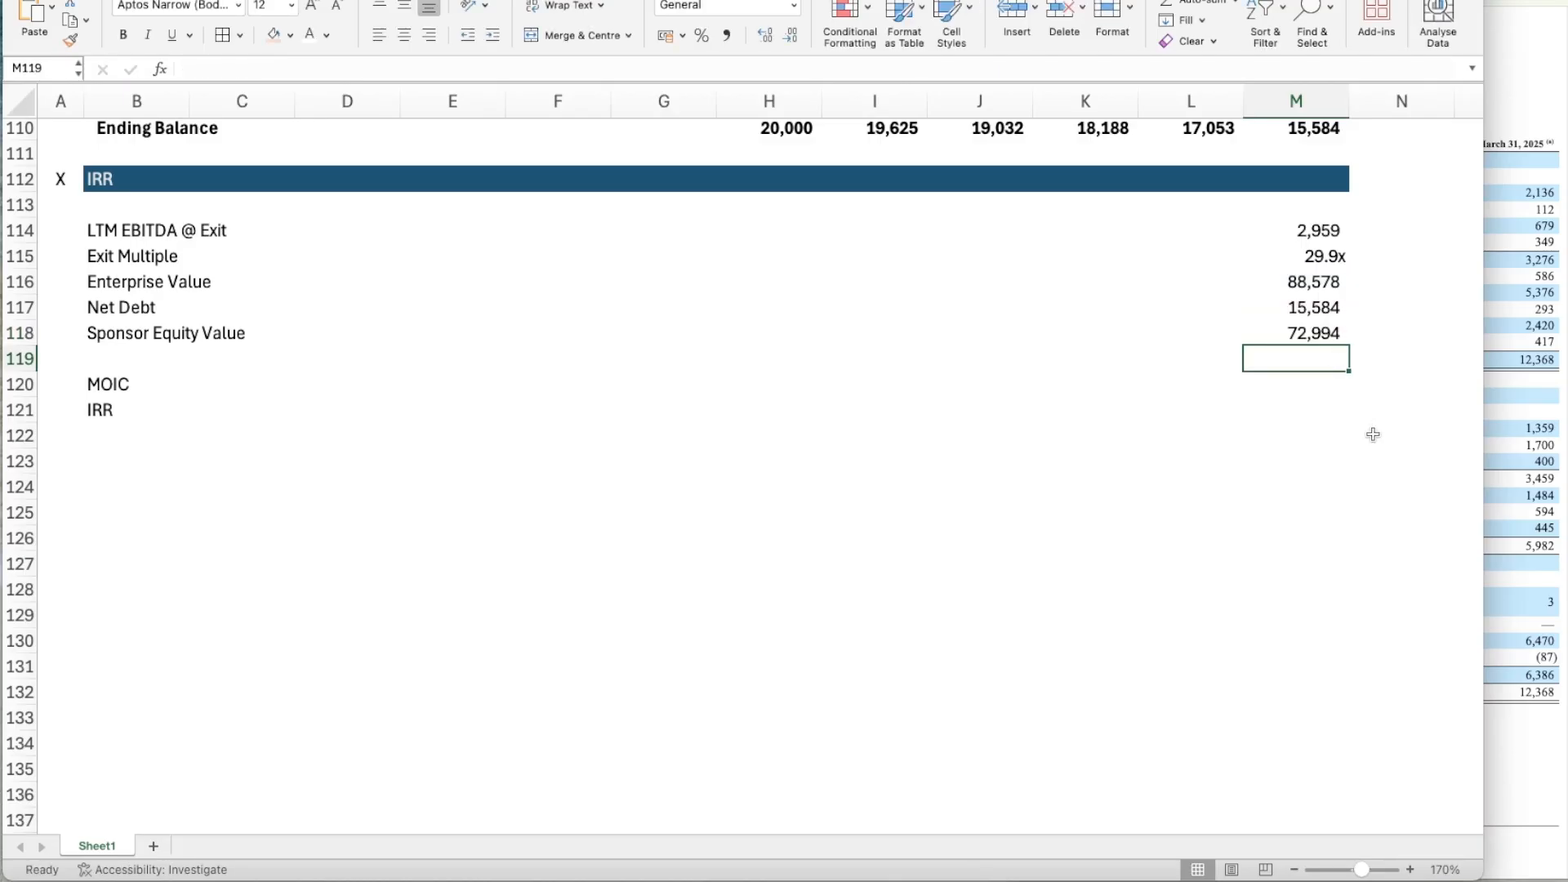
Insert two blank rows at row 119, between Sponsor Equity Value and MOIC.
key(Down)
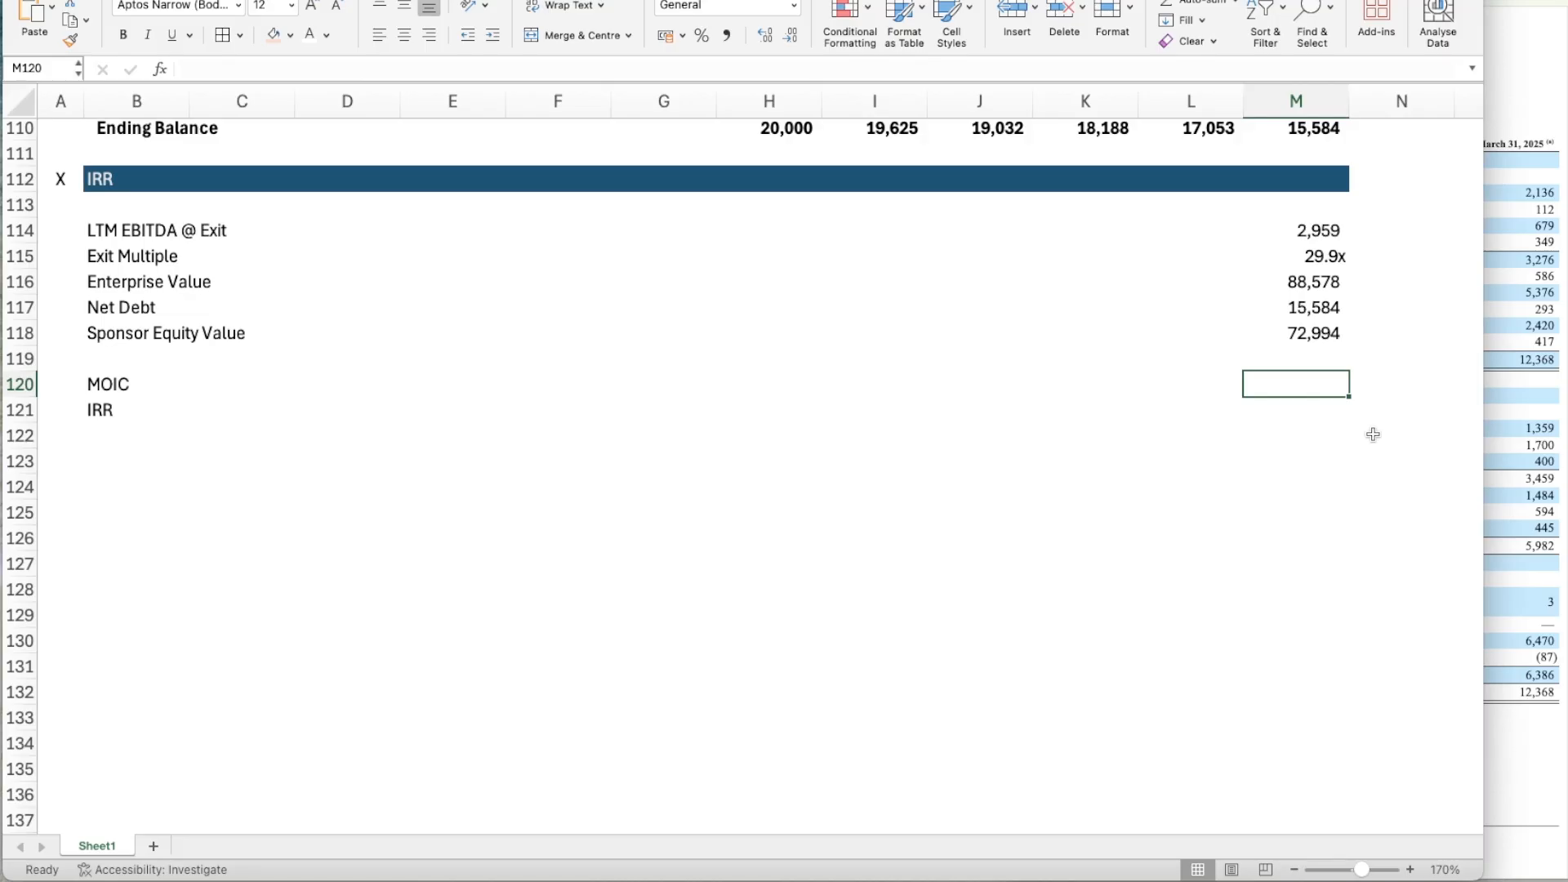
key(Left)
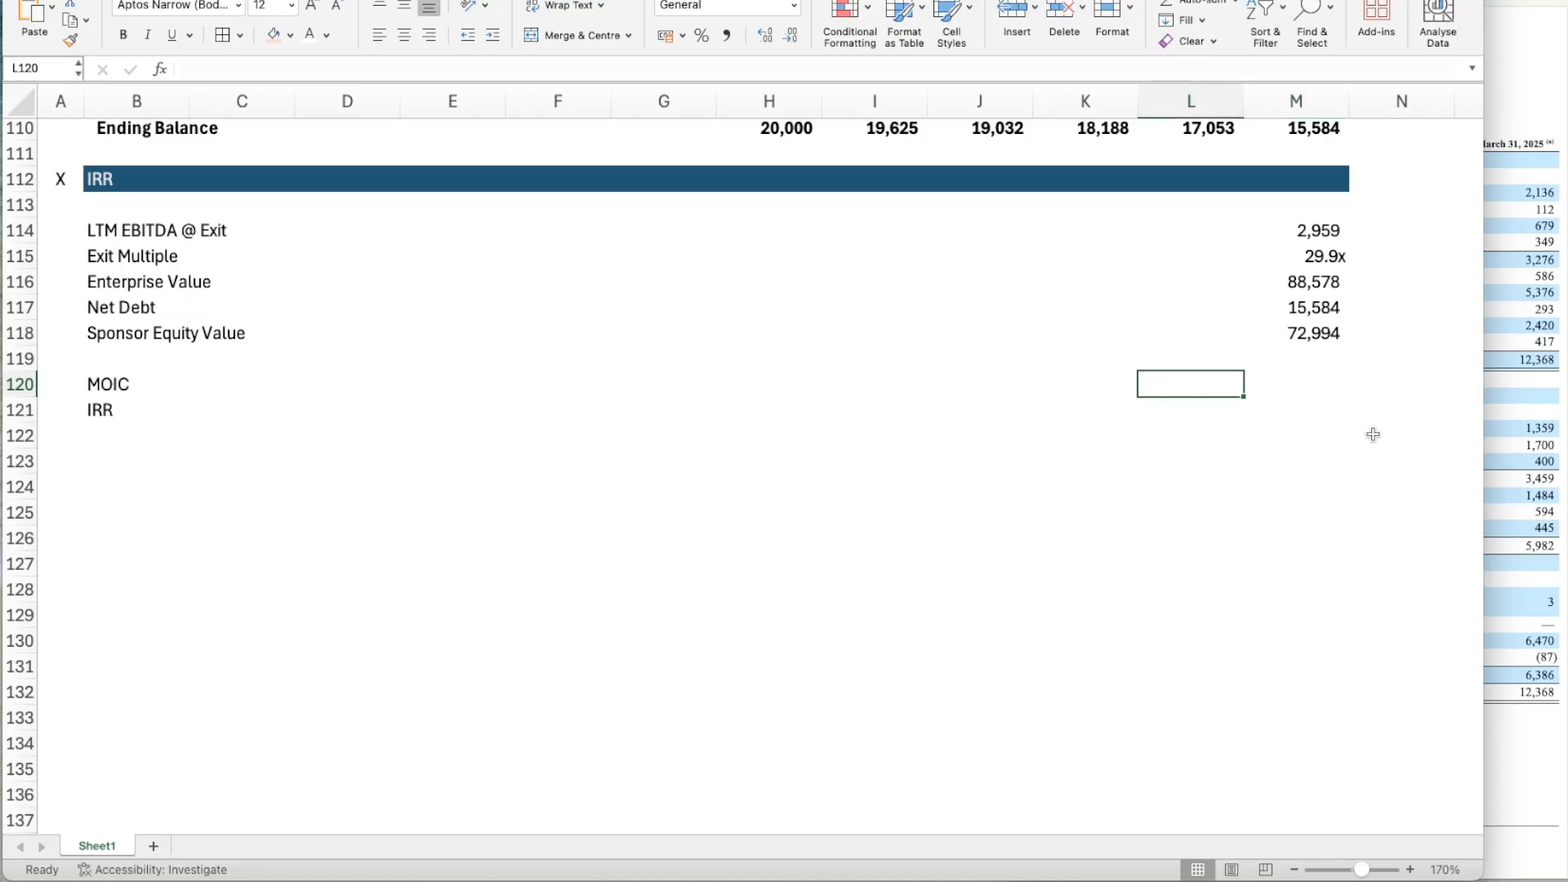
key(Up)
key(Left)
key(Left)
key(Left)
key(shift+space)
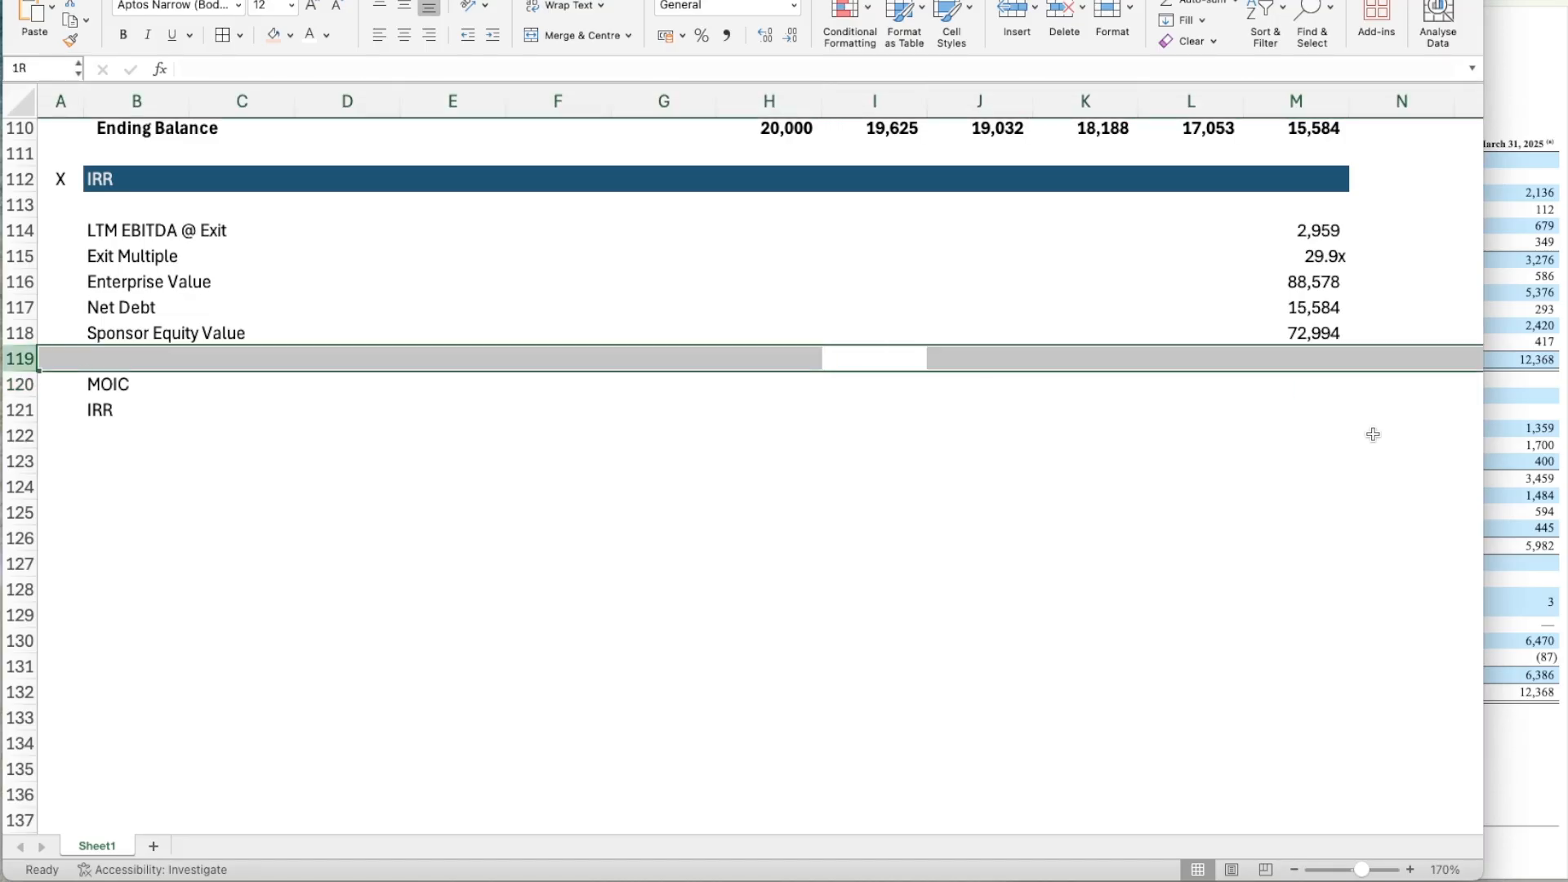
key(ctrl+shift+plus)
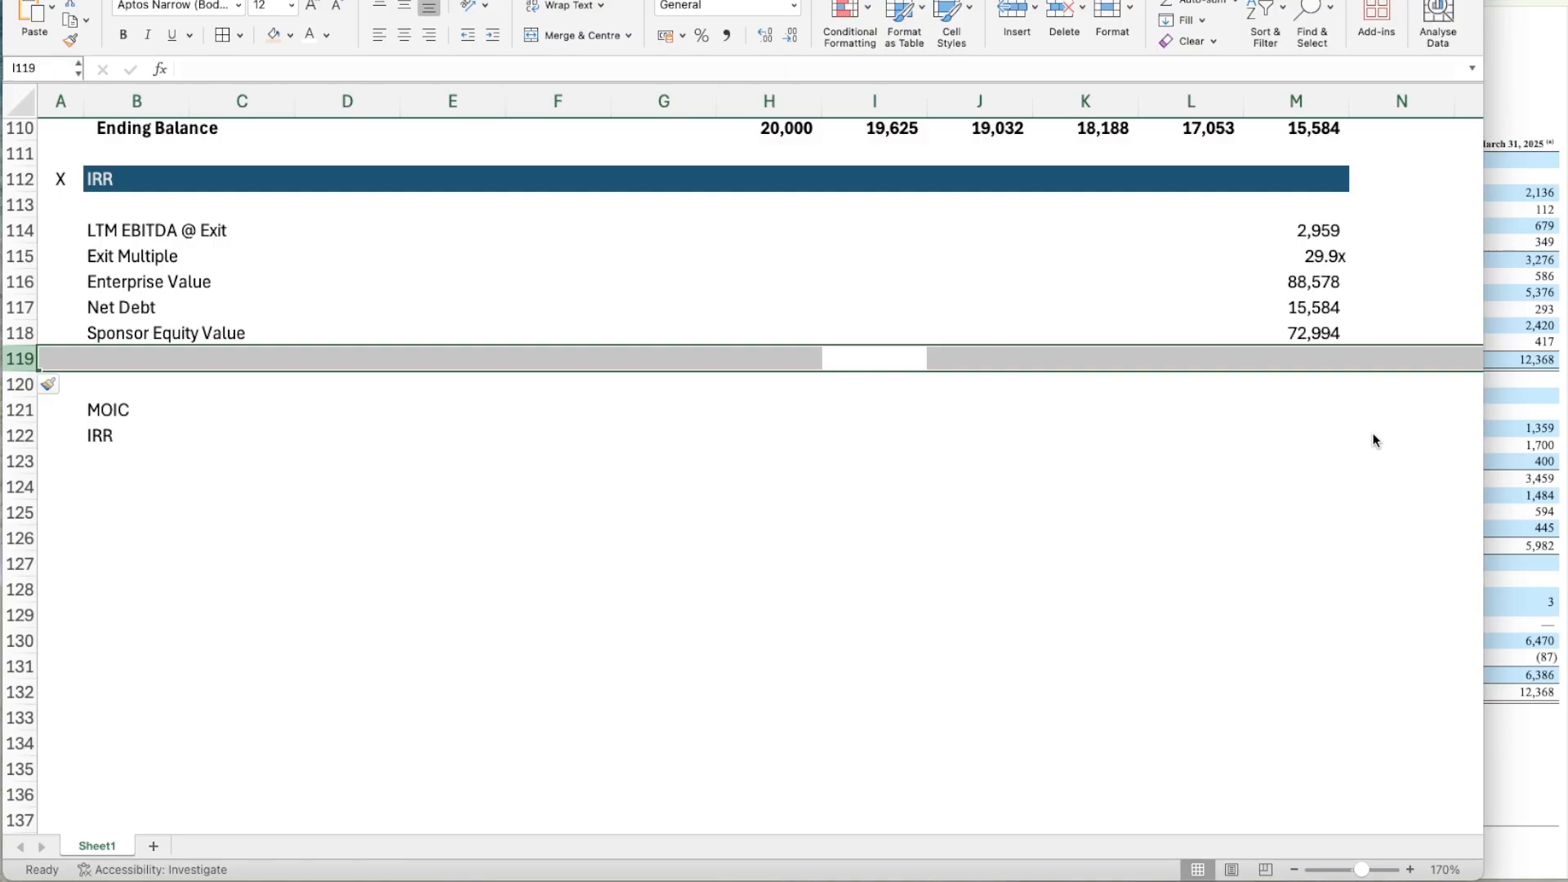
key(ctrl+shift+plus)
Add the label Sponsor Equity Value @ Entry in B120.
key(Down)
key(Left)
key(Left)
key(Left)
key(Left)
key(Left)
key(Left)
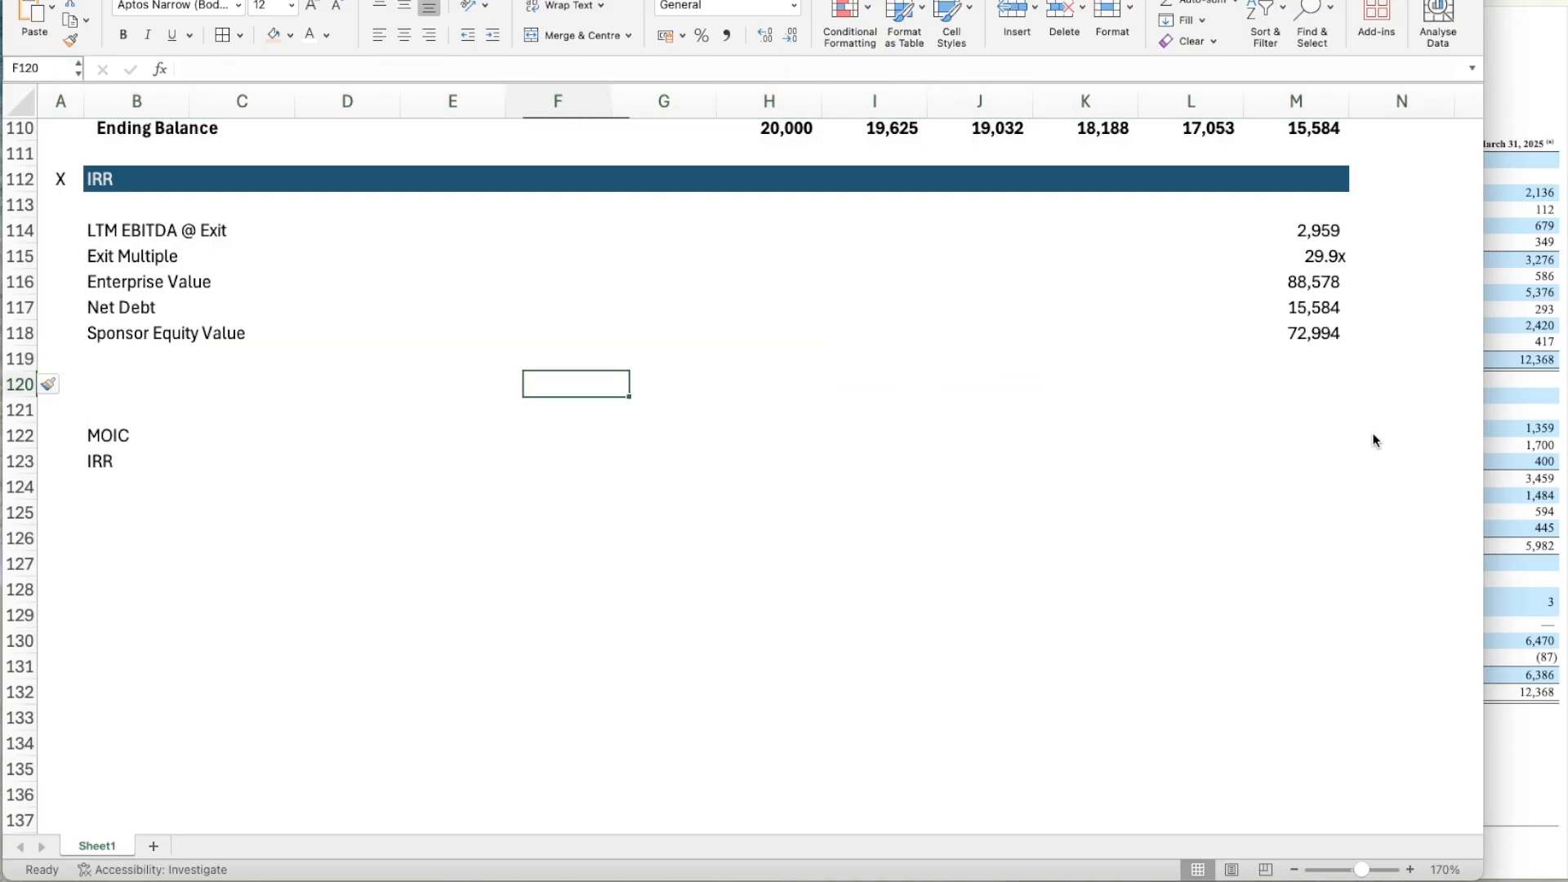
key(Left)
text(Sponso)
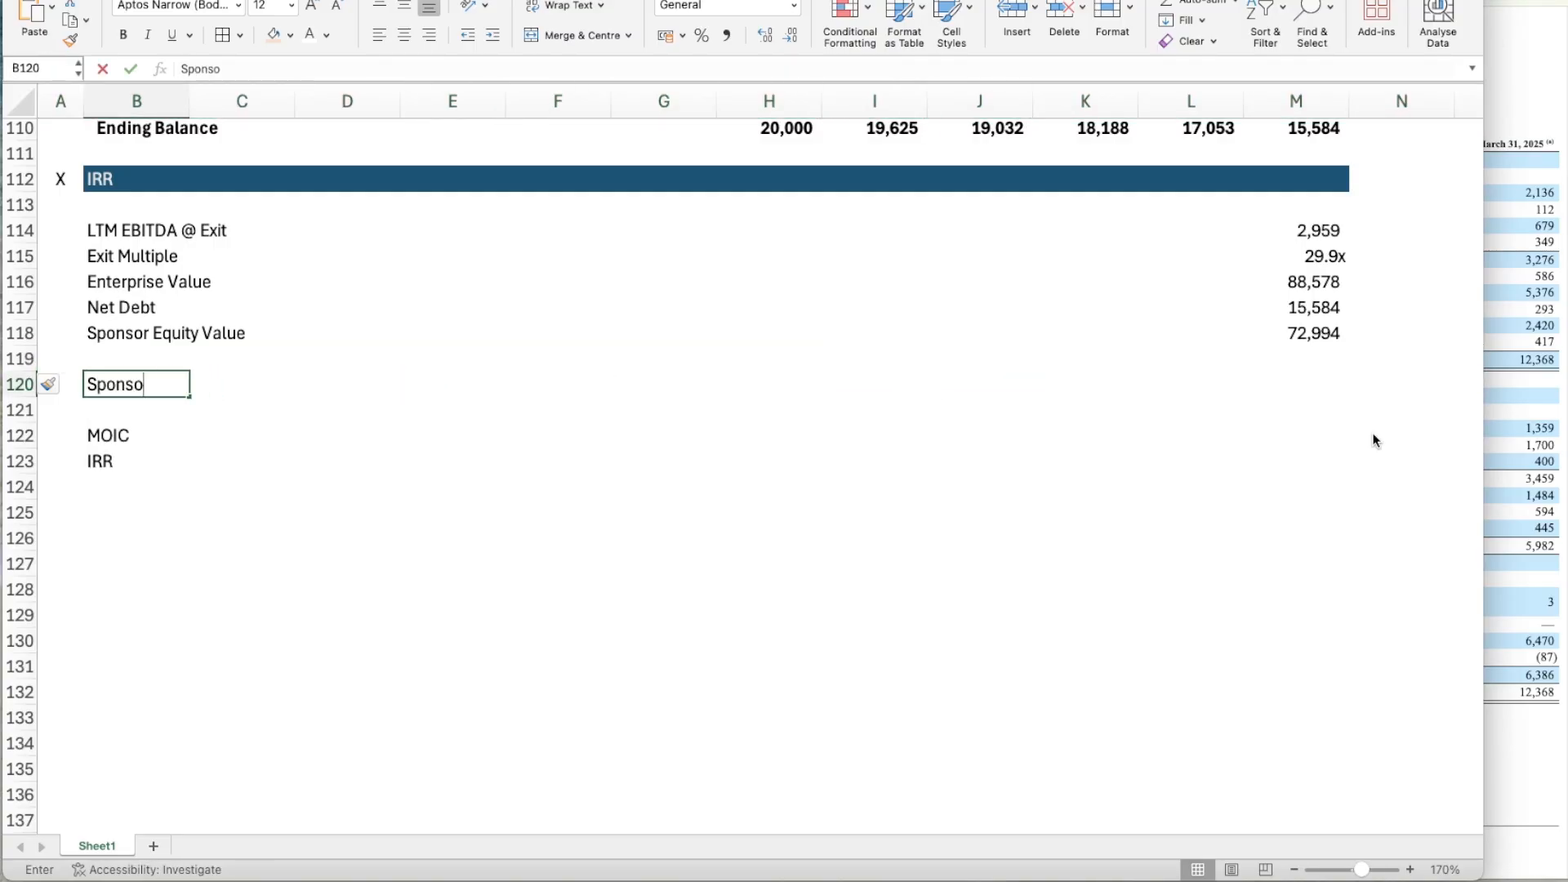
text(r Equity Value)
key(BackSpace)
key(BackSpace)
key(BackSpace)
key(BackSpace)
key(BackSpace)
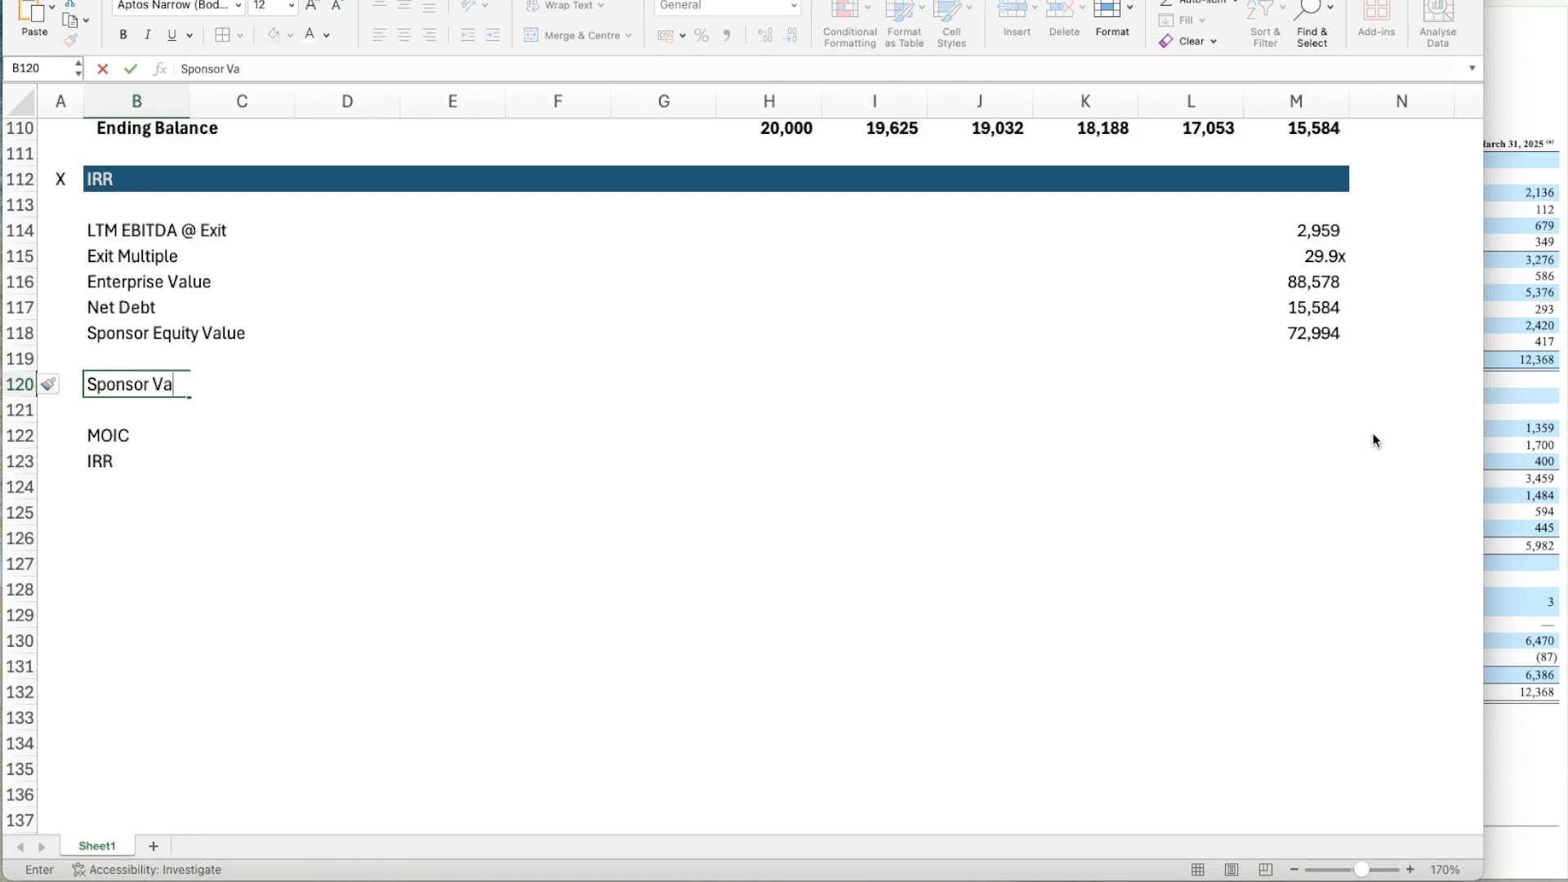
text(Equity Value )
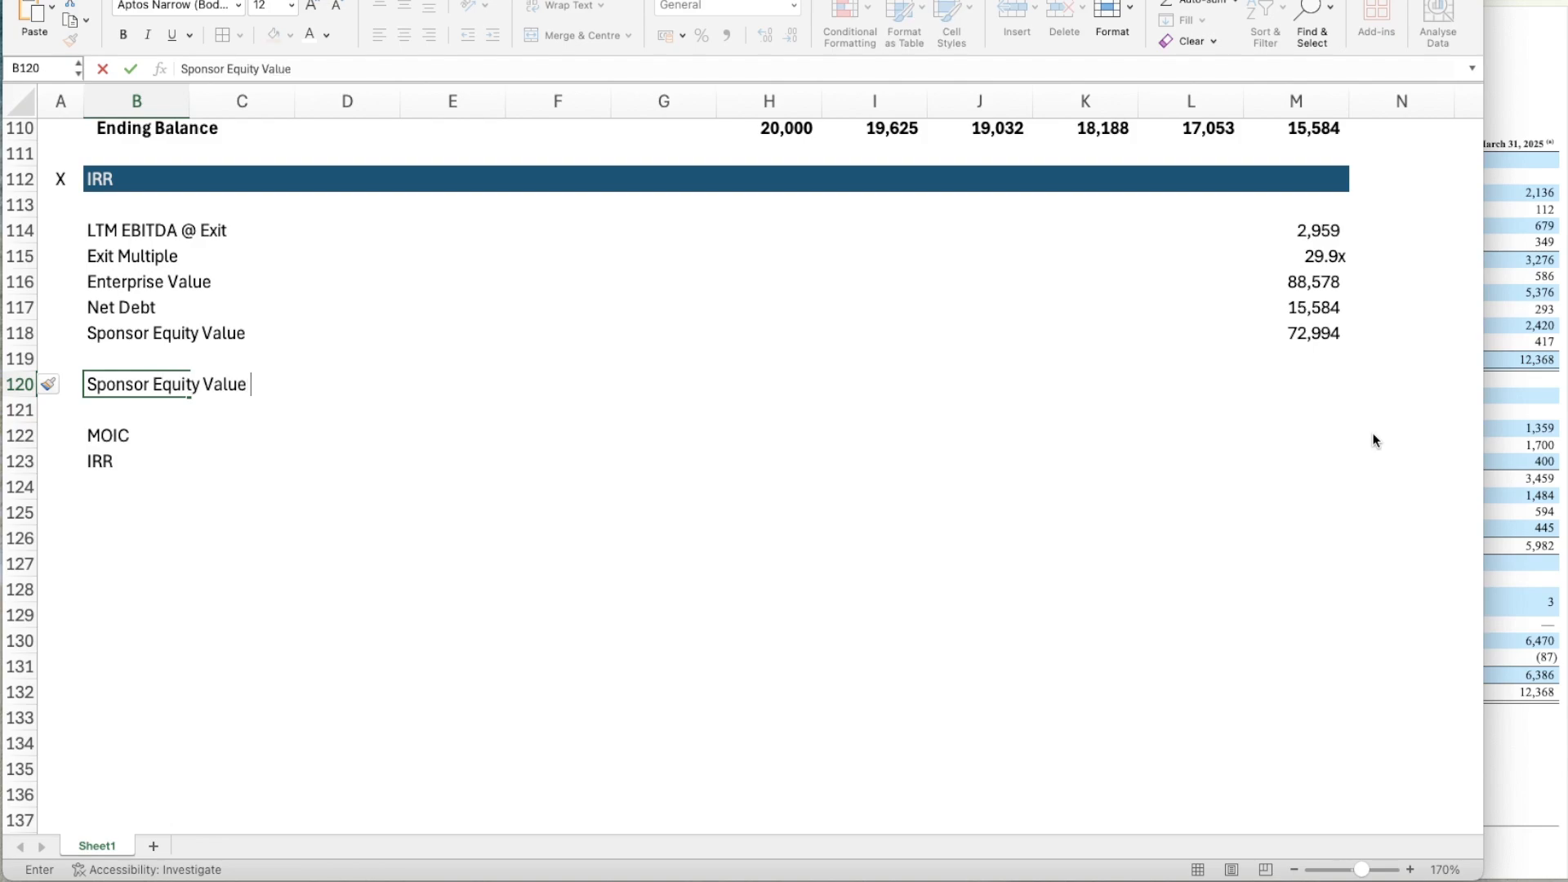
text(@ Entry)
key(Return)
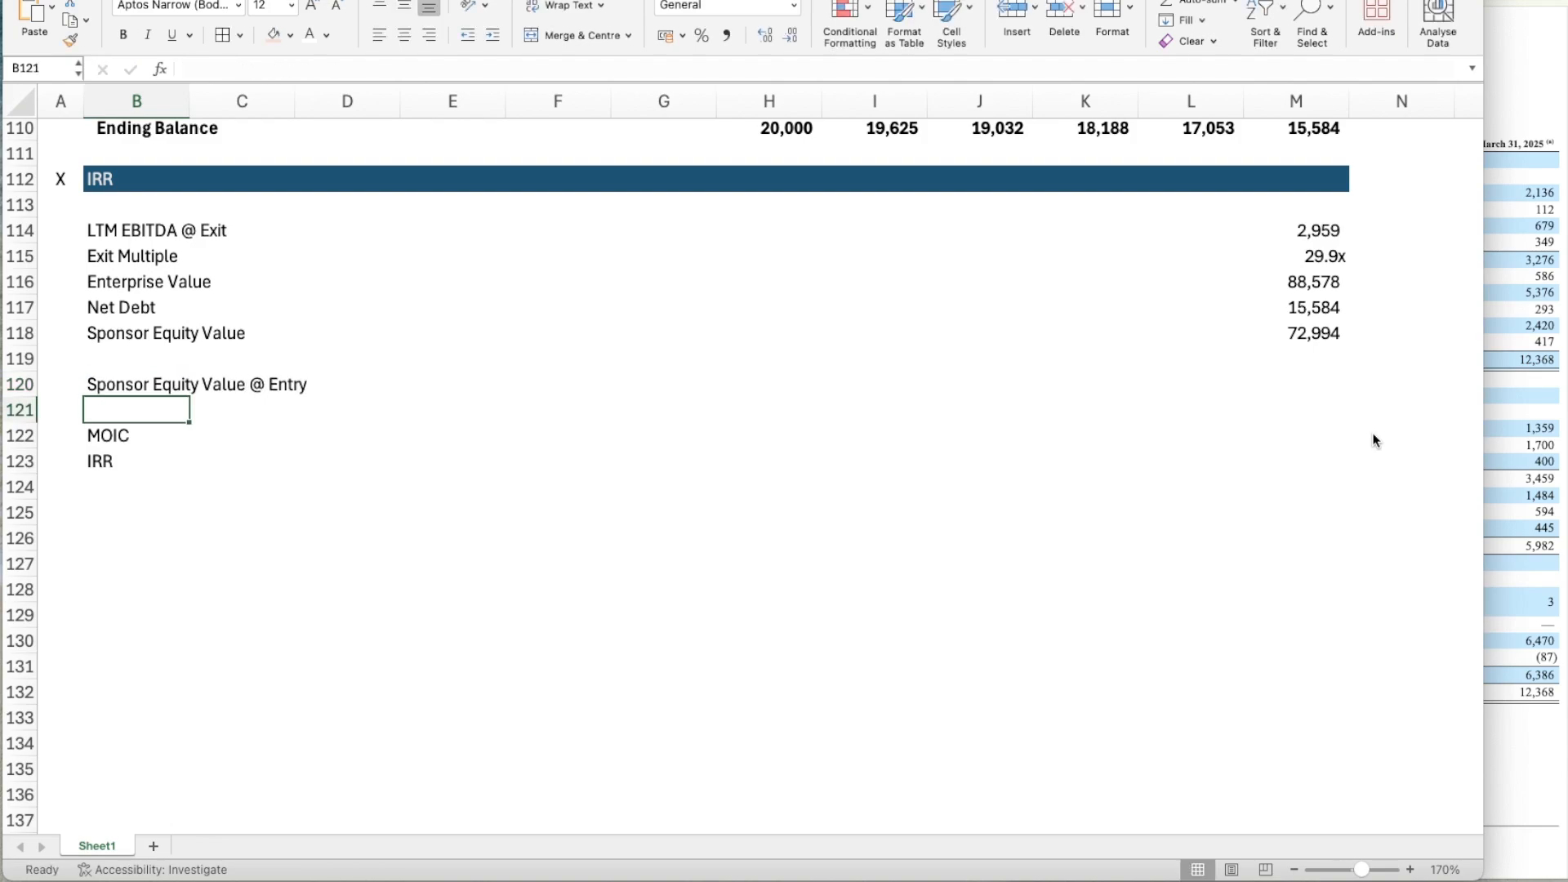
Link Sponsor Equity Value @ Entry in M120 to the Sponsor Equity amount in the Sources table, =D27.
key(Up)
key(super+Right)
key(super+Left)
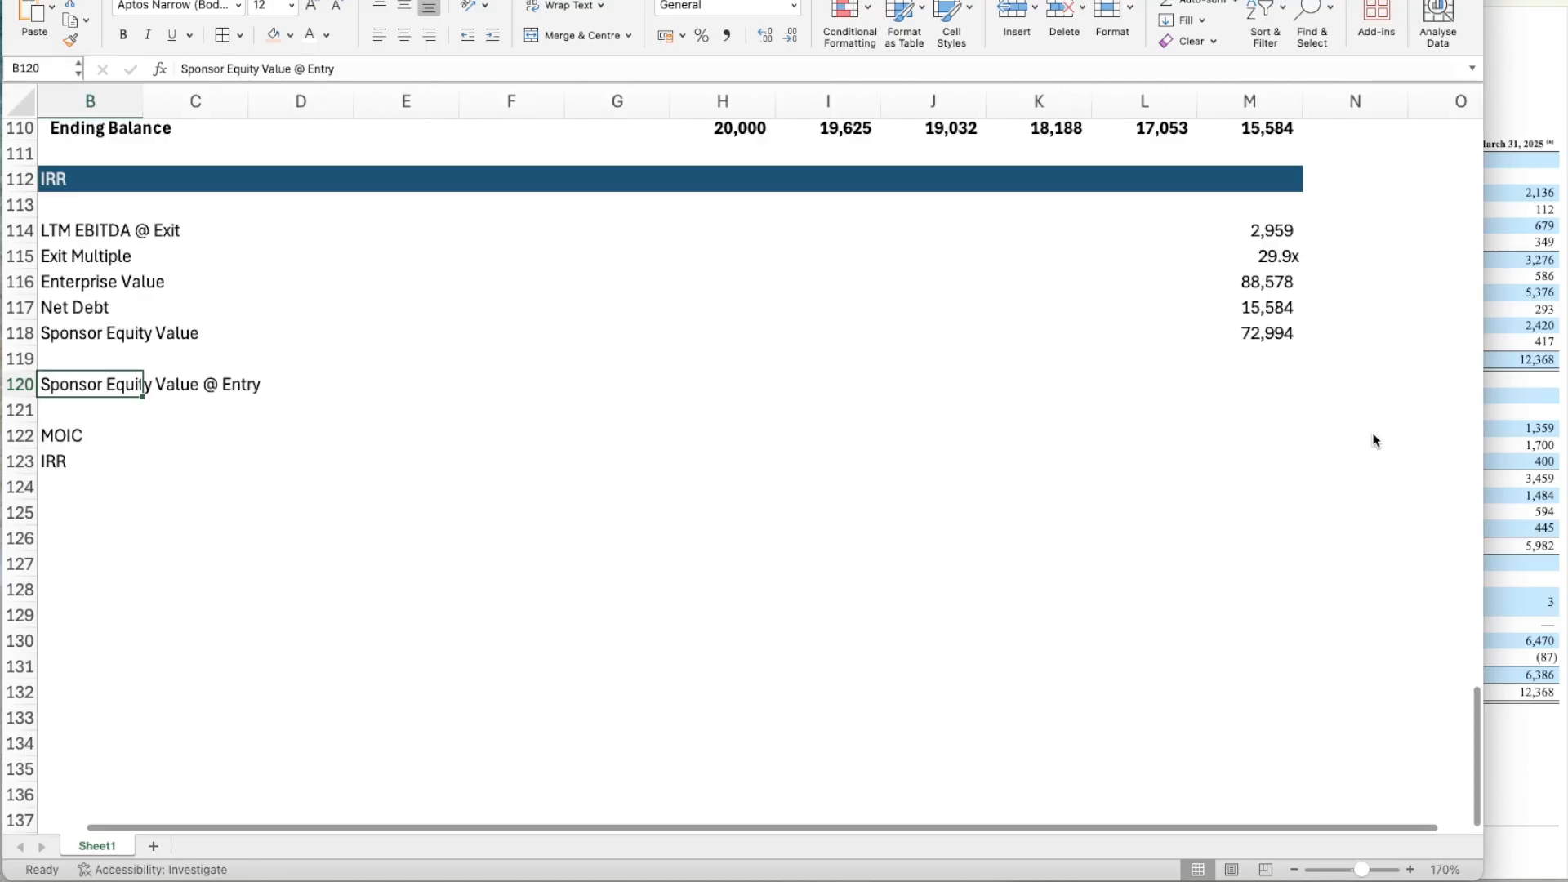
key(Right)
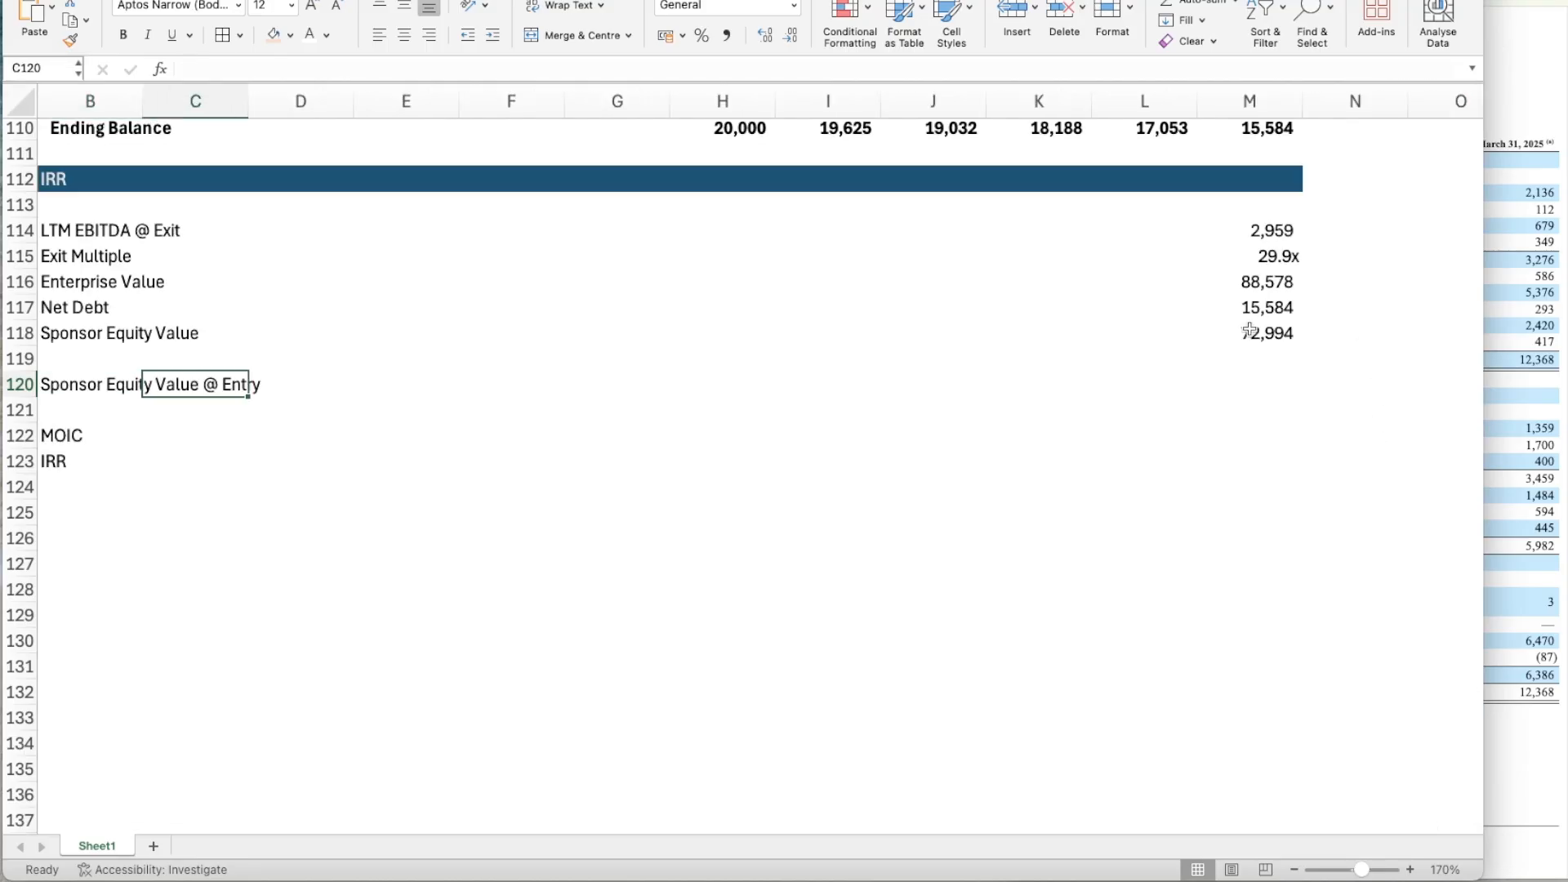
click(1249, 331)
key(Down)
key(Down)
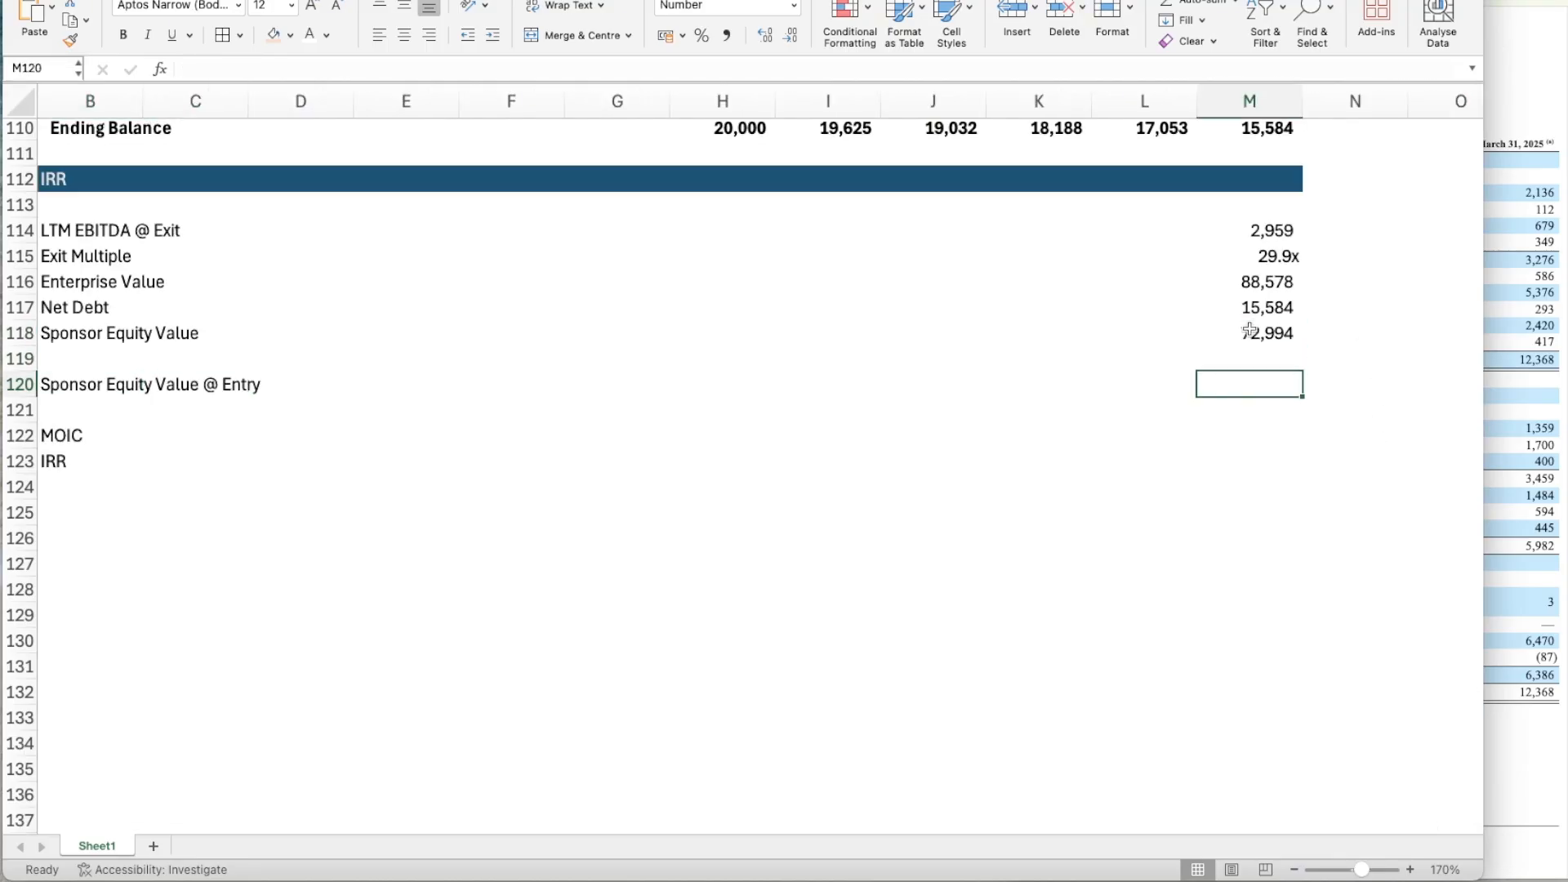
scroll(1249, 331, left, 1)
text(=)
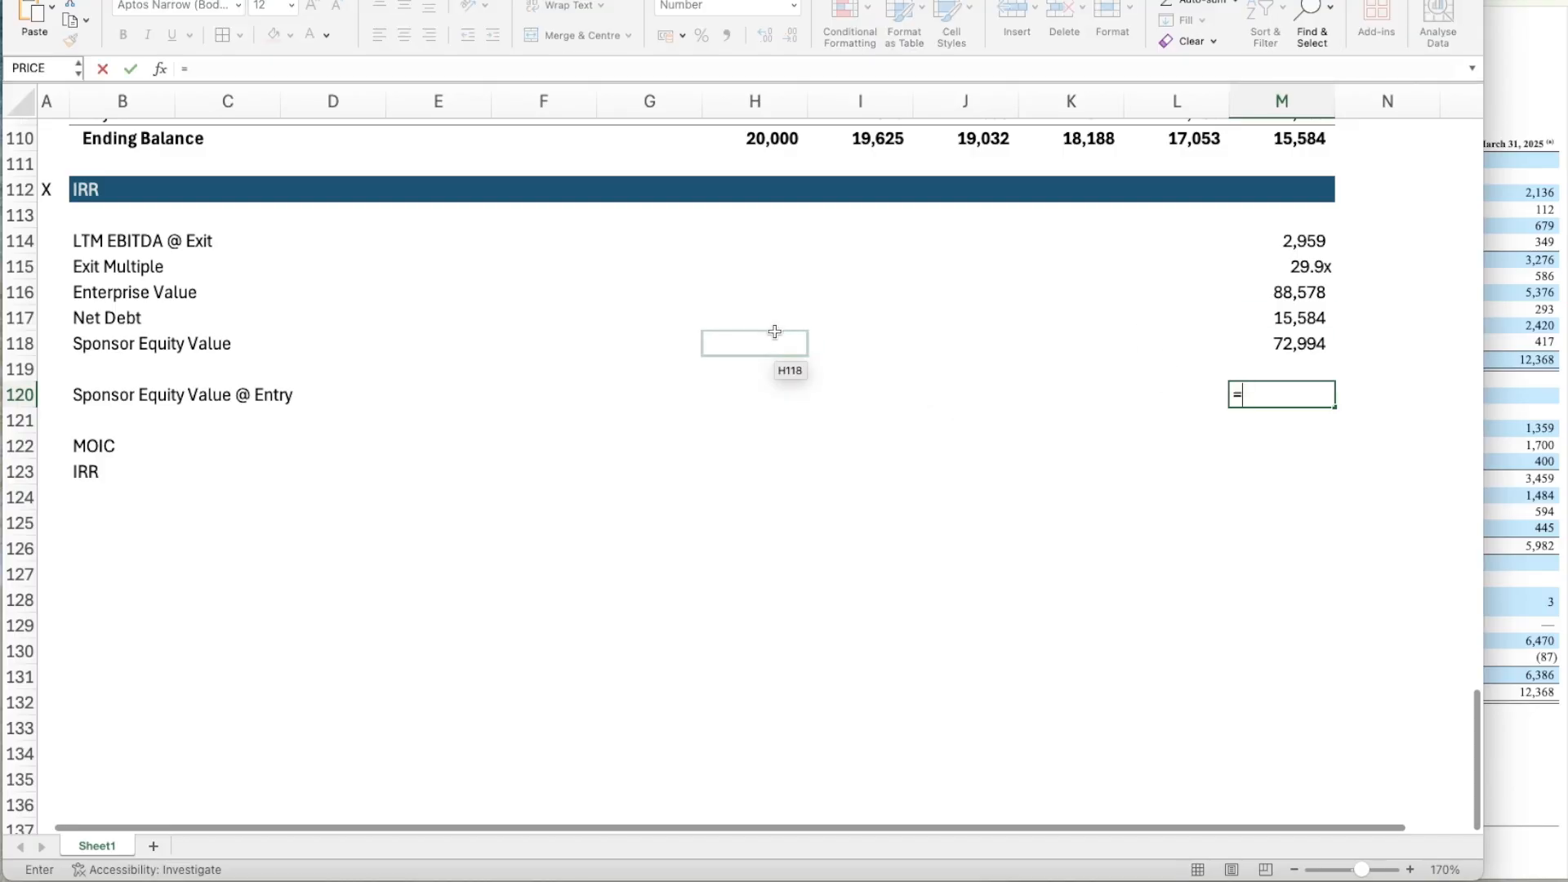
scroll(774, 331, up, 20)
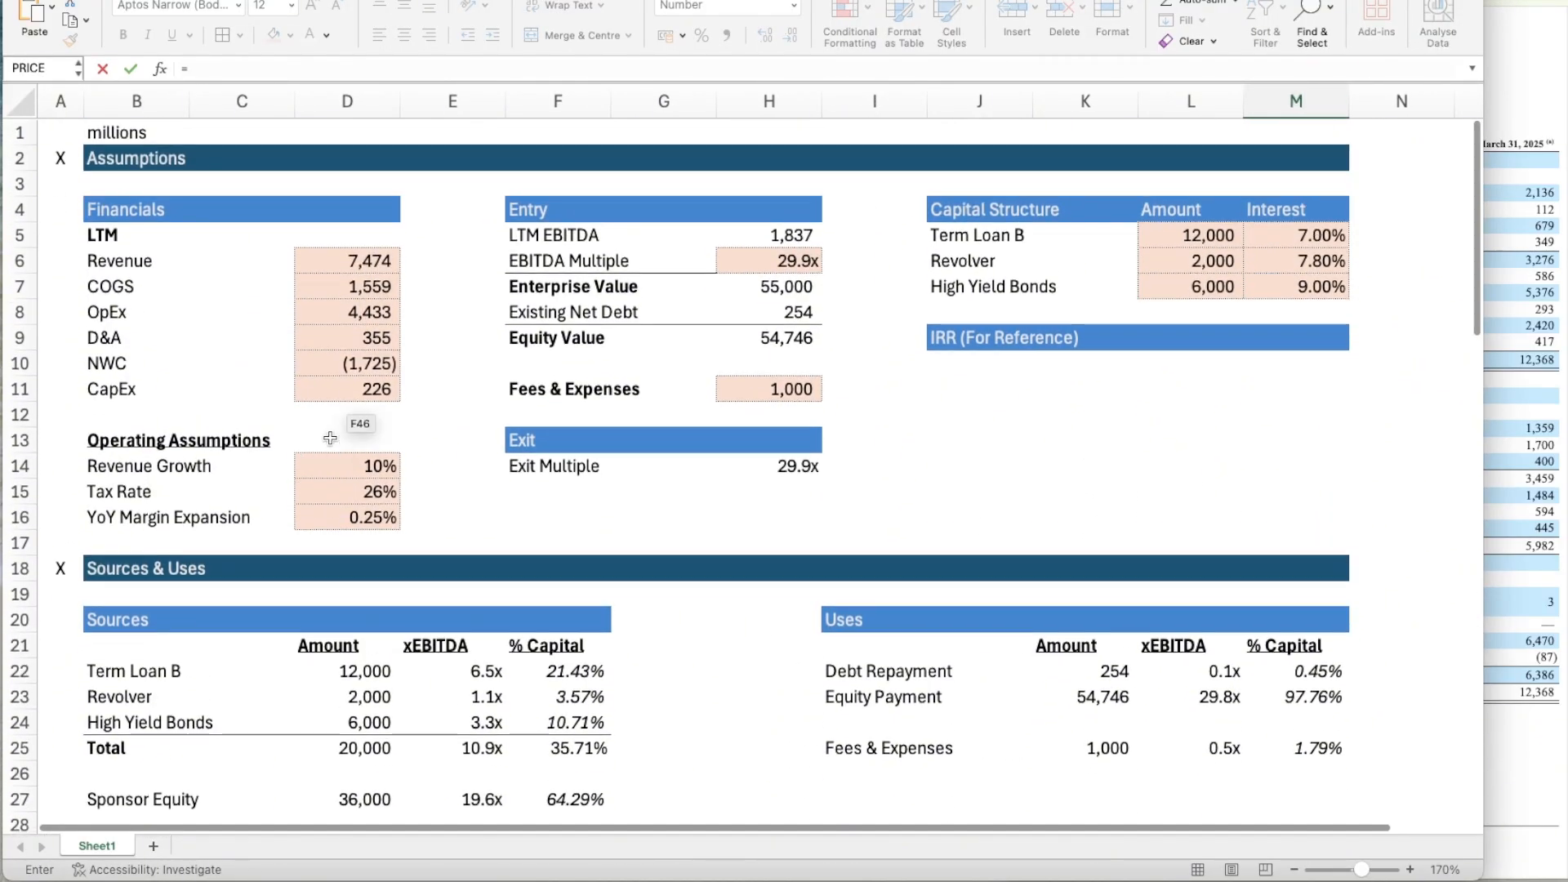
scroll(392, 466, down, 1)
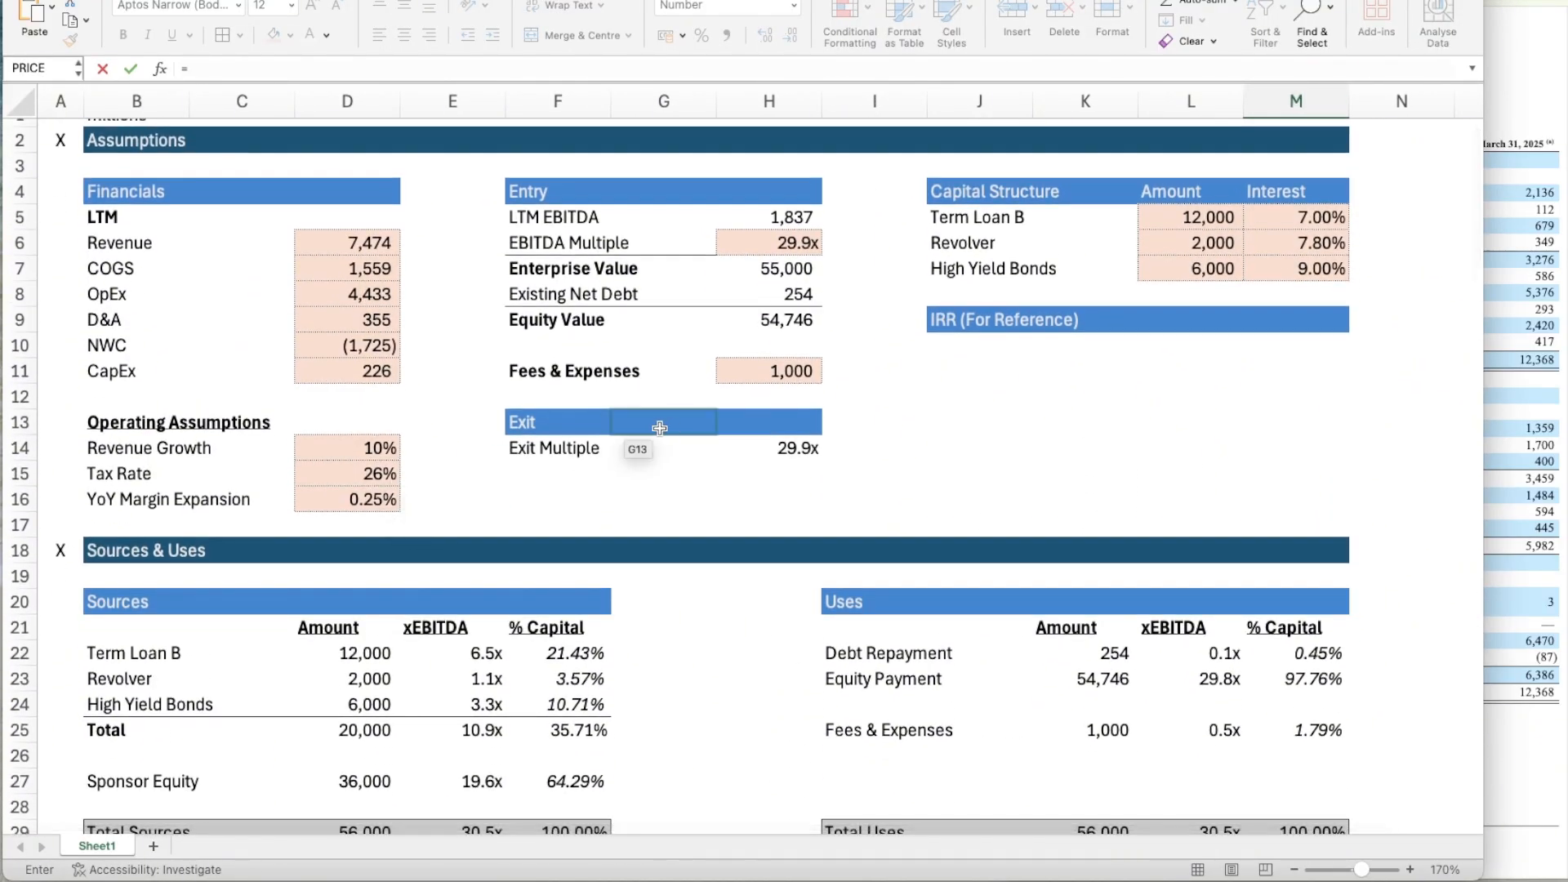
scroll(539, 526, down, 4)
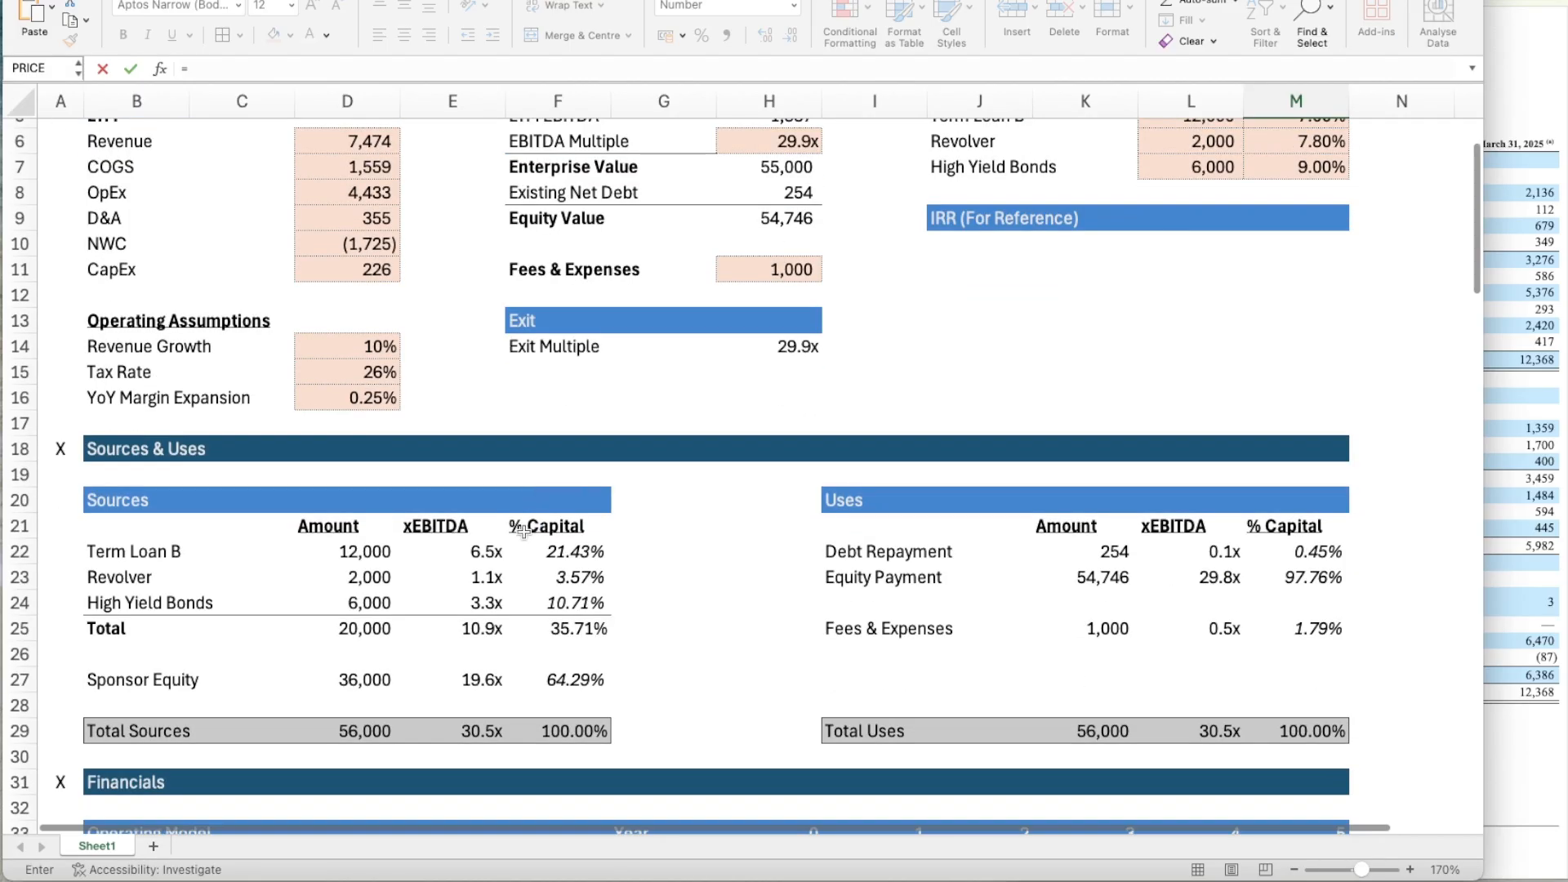
click(362, 683)
key(Return)
scroll(363, 688, down, 5)
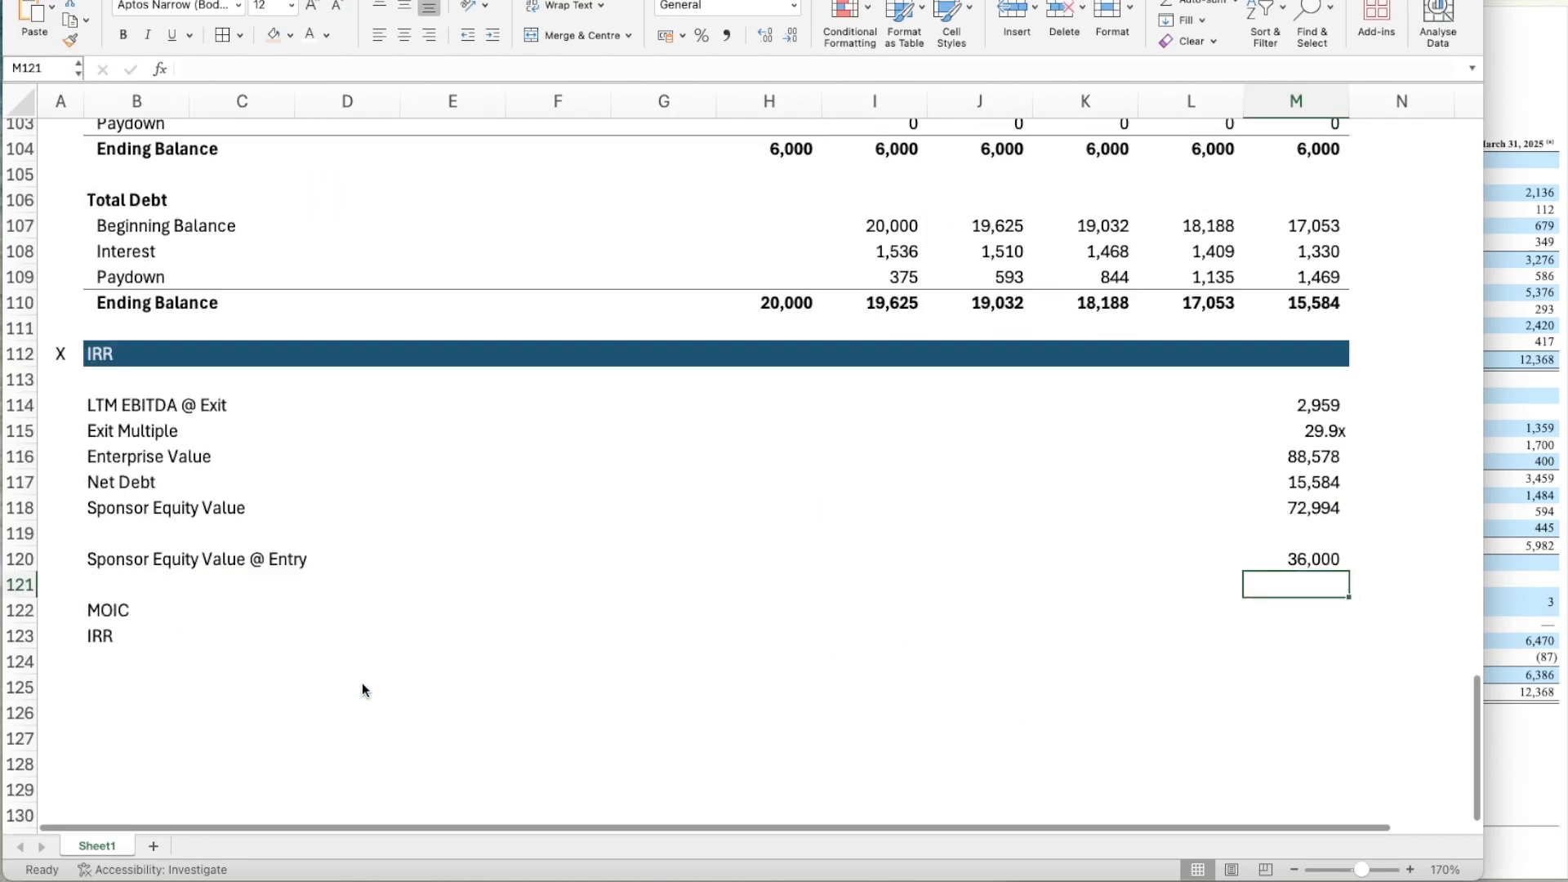
Calculate MOIC in M122 as Sponsor Equity Value divided by Sponsor Equity Value @ Entry, =M118/M120.
scroll(361, 682, down, 1)
key(Down)
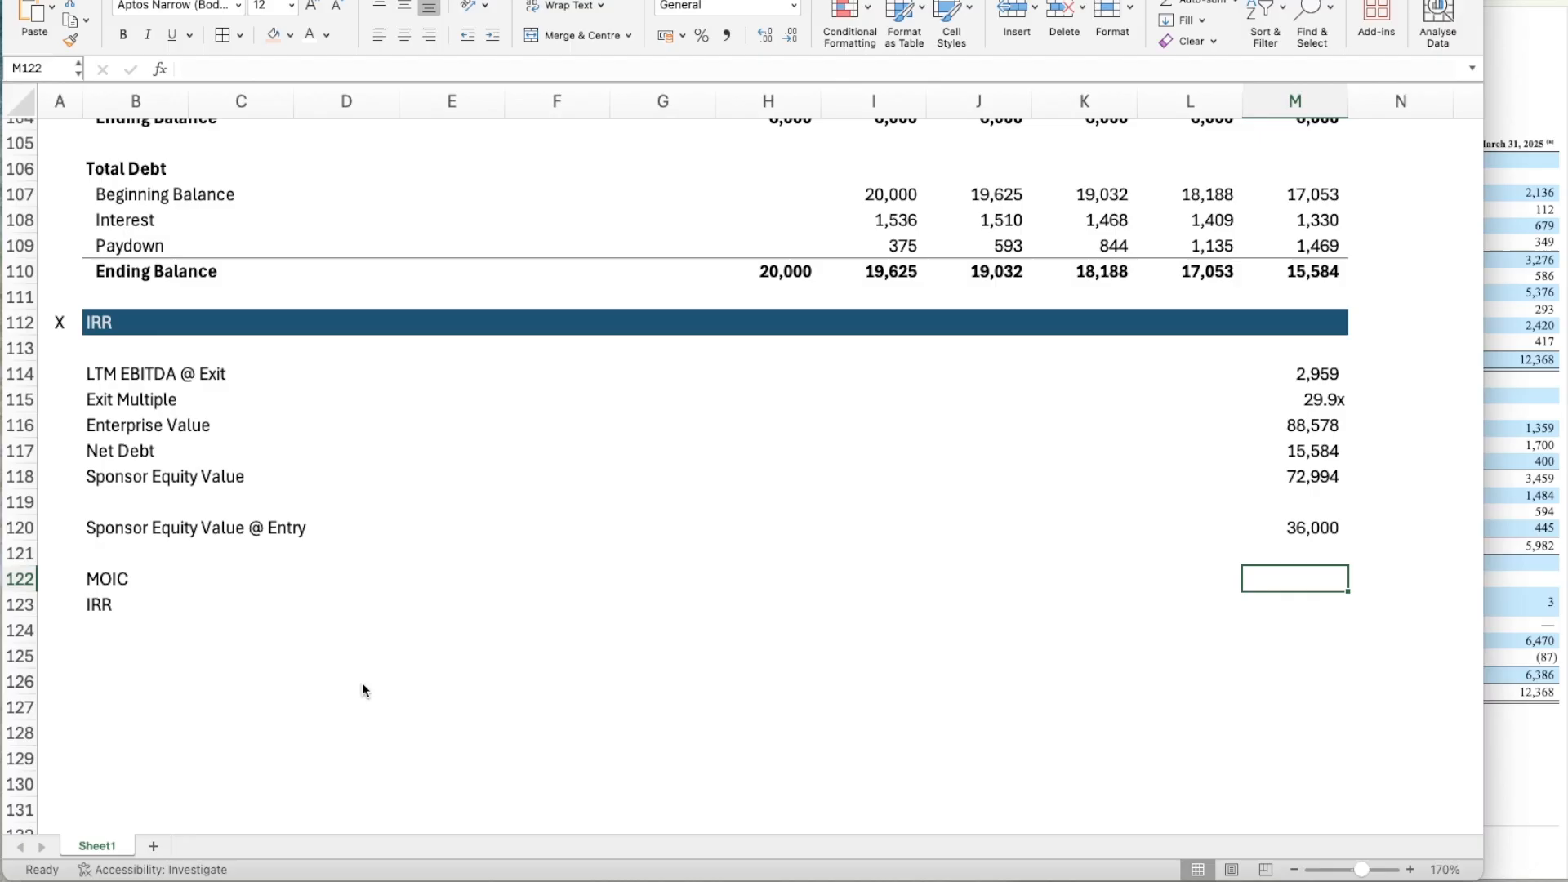
text(=)
key(Up)
key(Up)
key(Up)
key(Up)
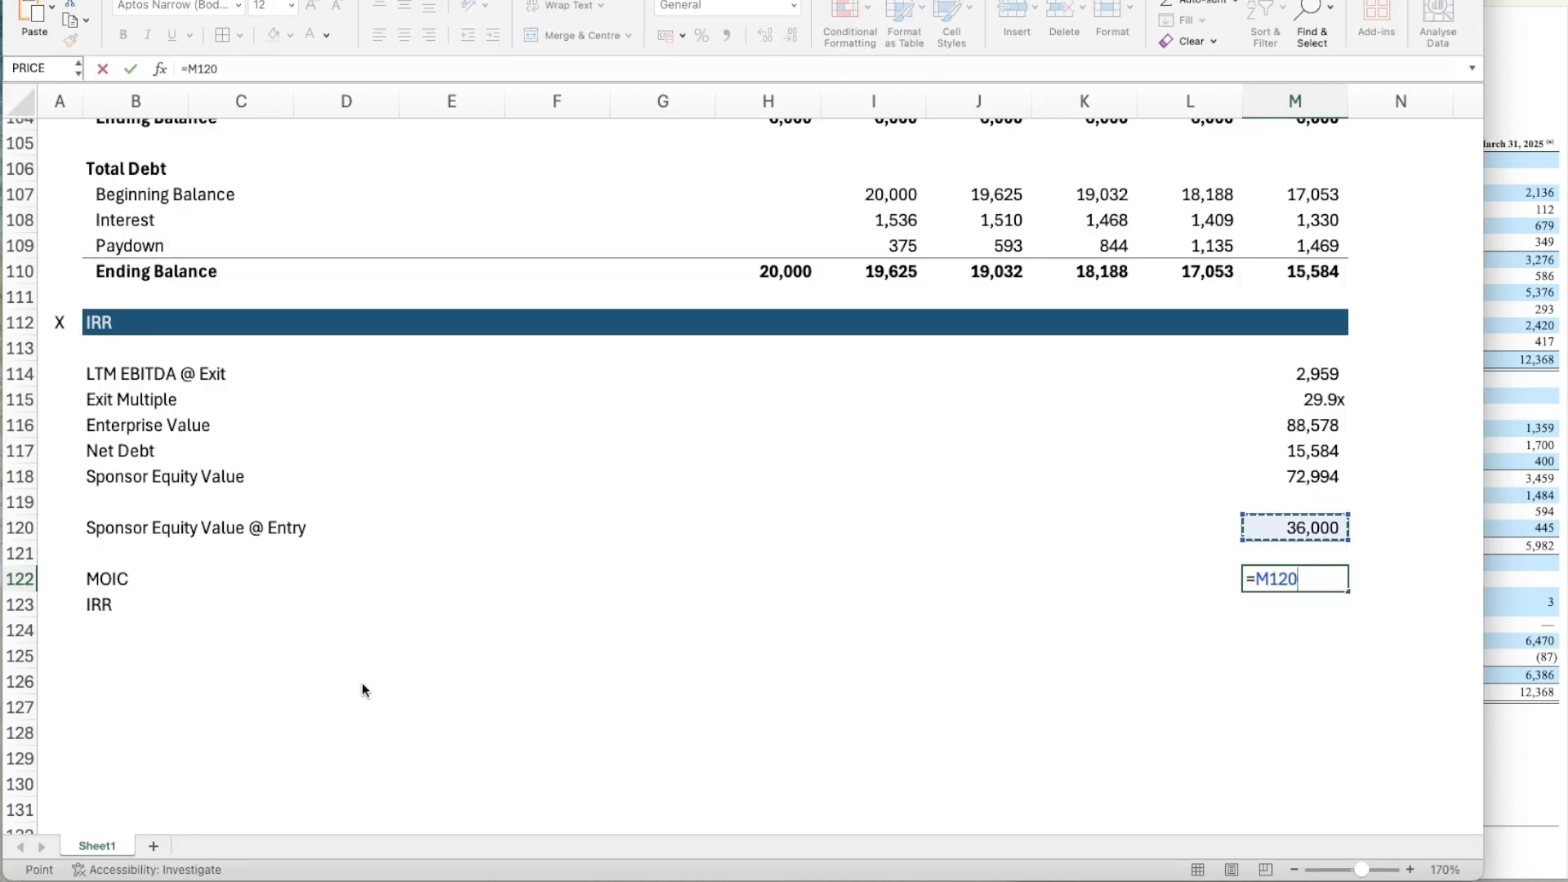
text(/)
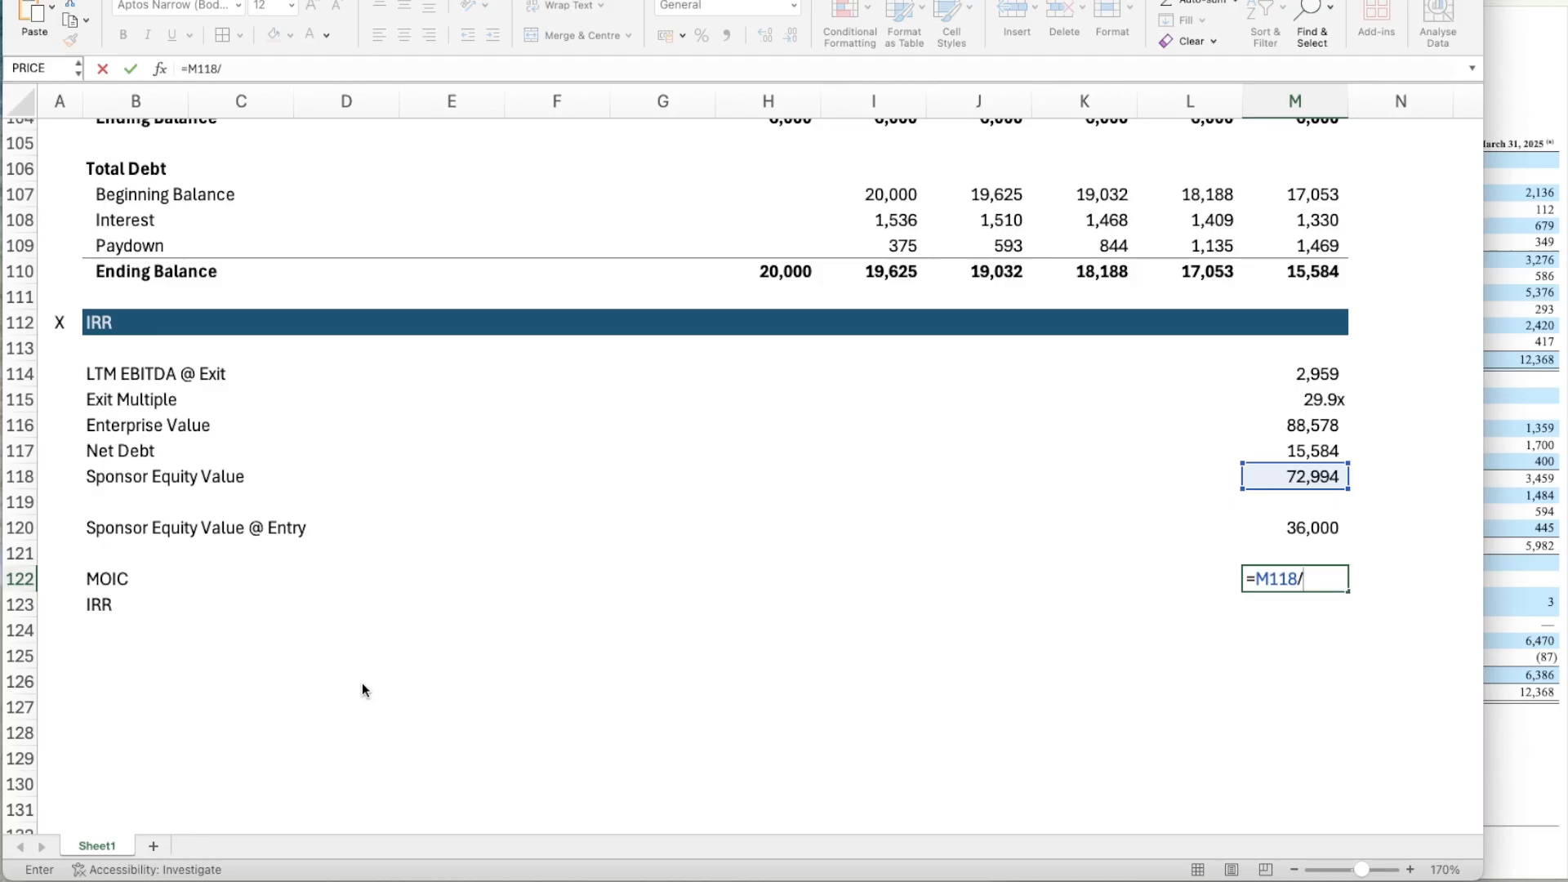
key(Up)
key(Up)
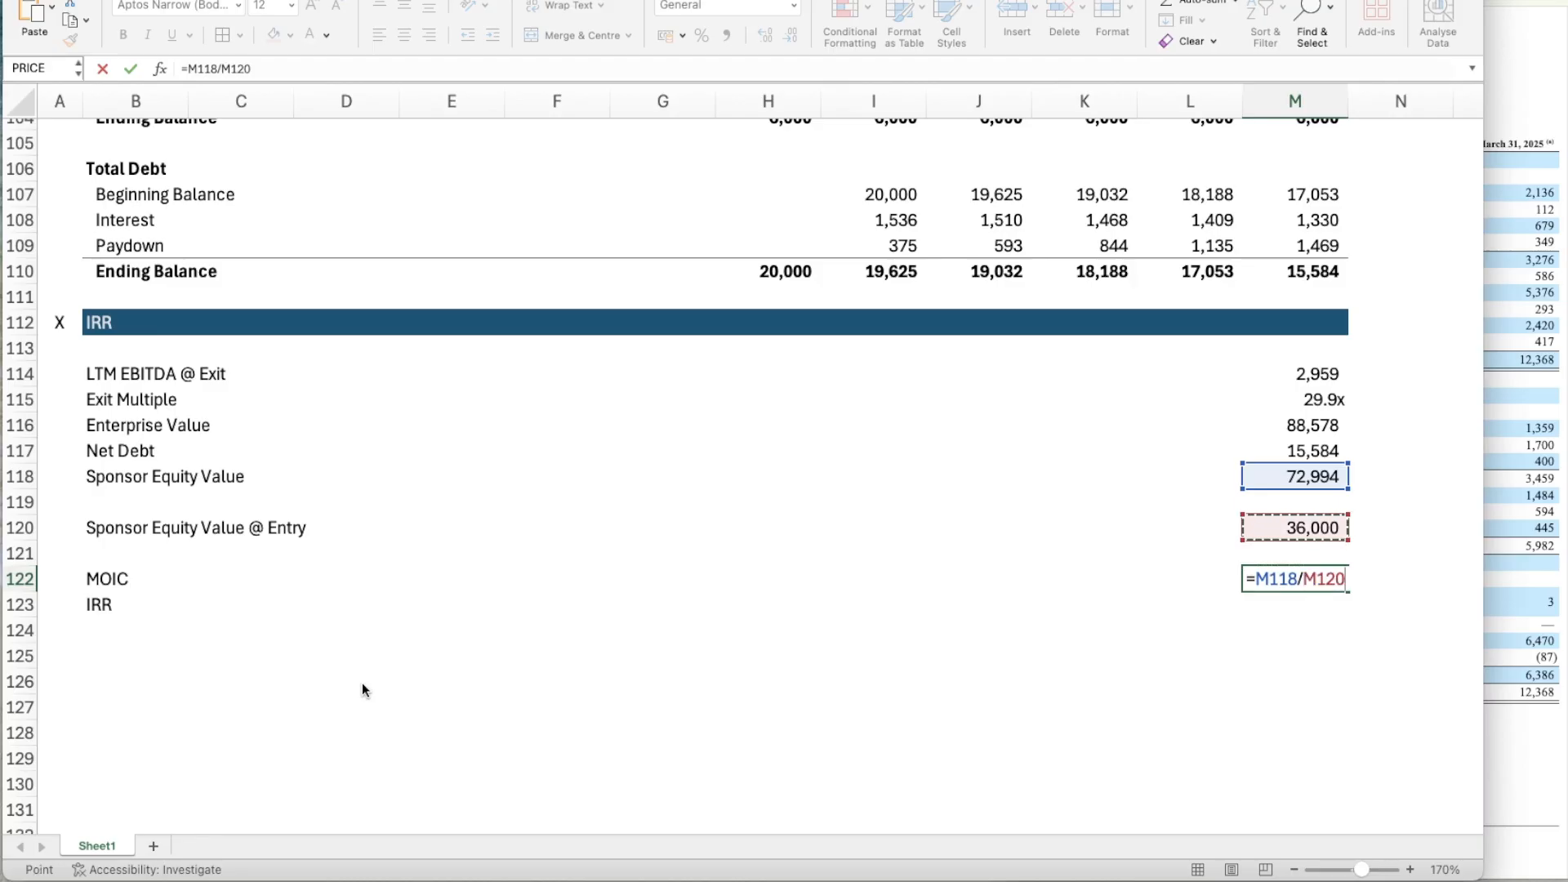
key(Return)
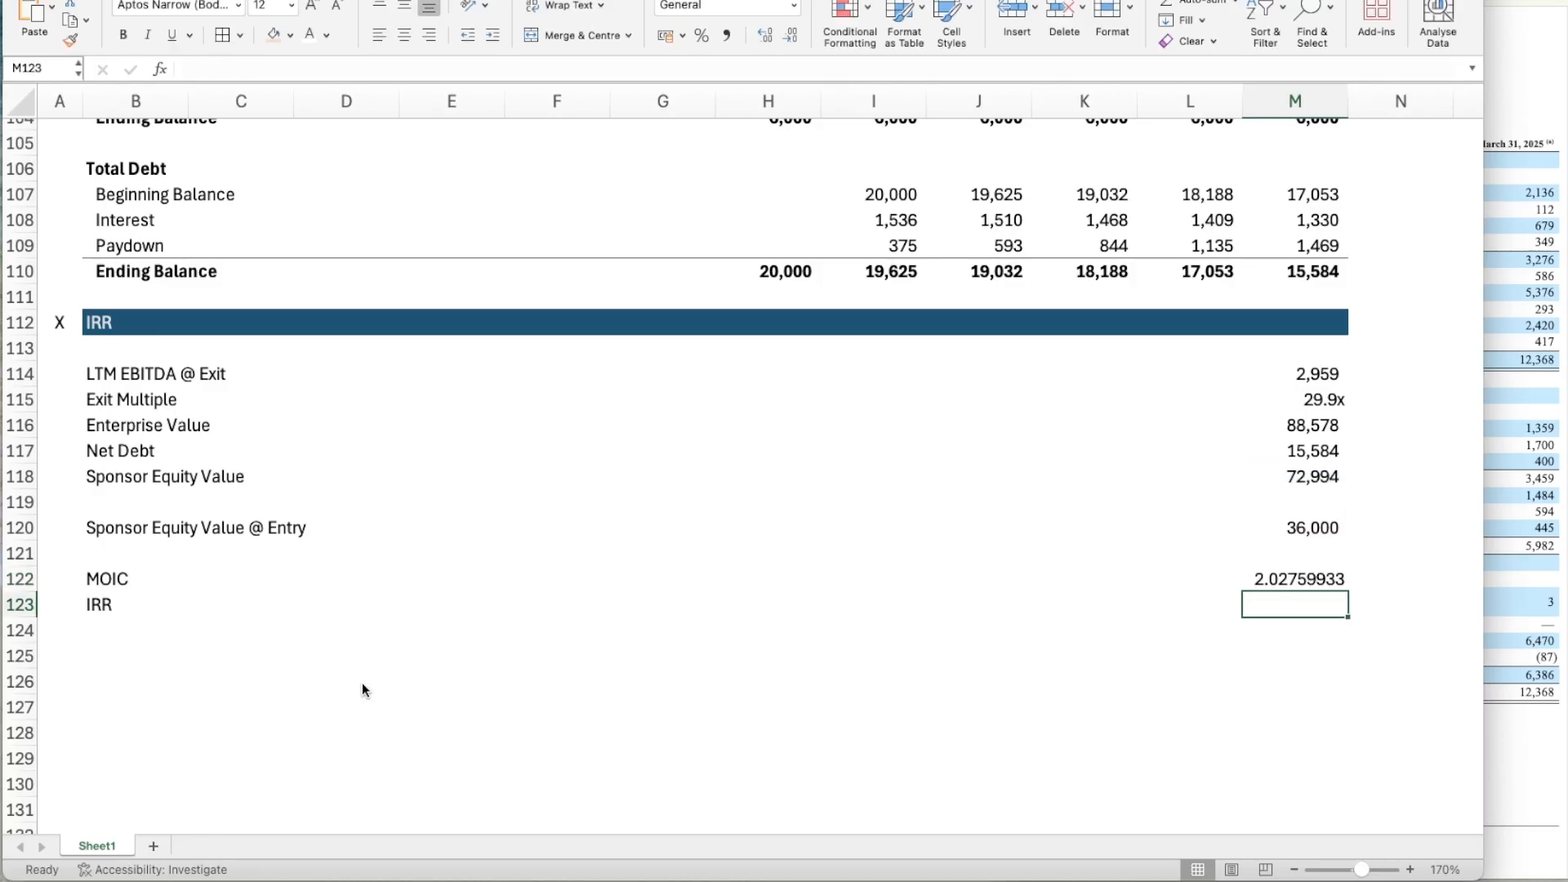
Copy the multiple number format from the Exit Multiple in M115 to the MOIC in M122.
key(Up)
key(Up)
key(Up)
key(Up)
key(Up)
key(Up)
key(Up)
key(Up)
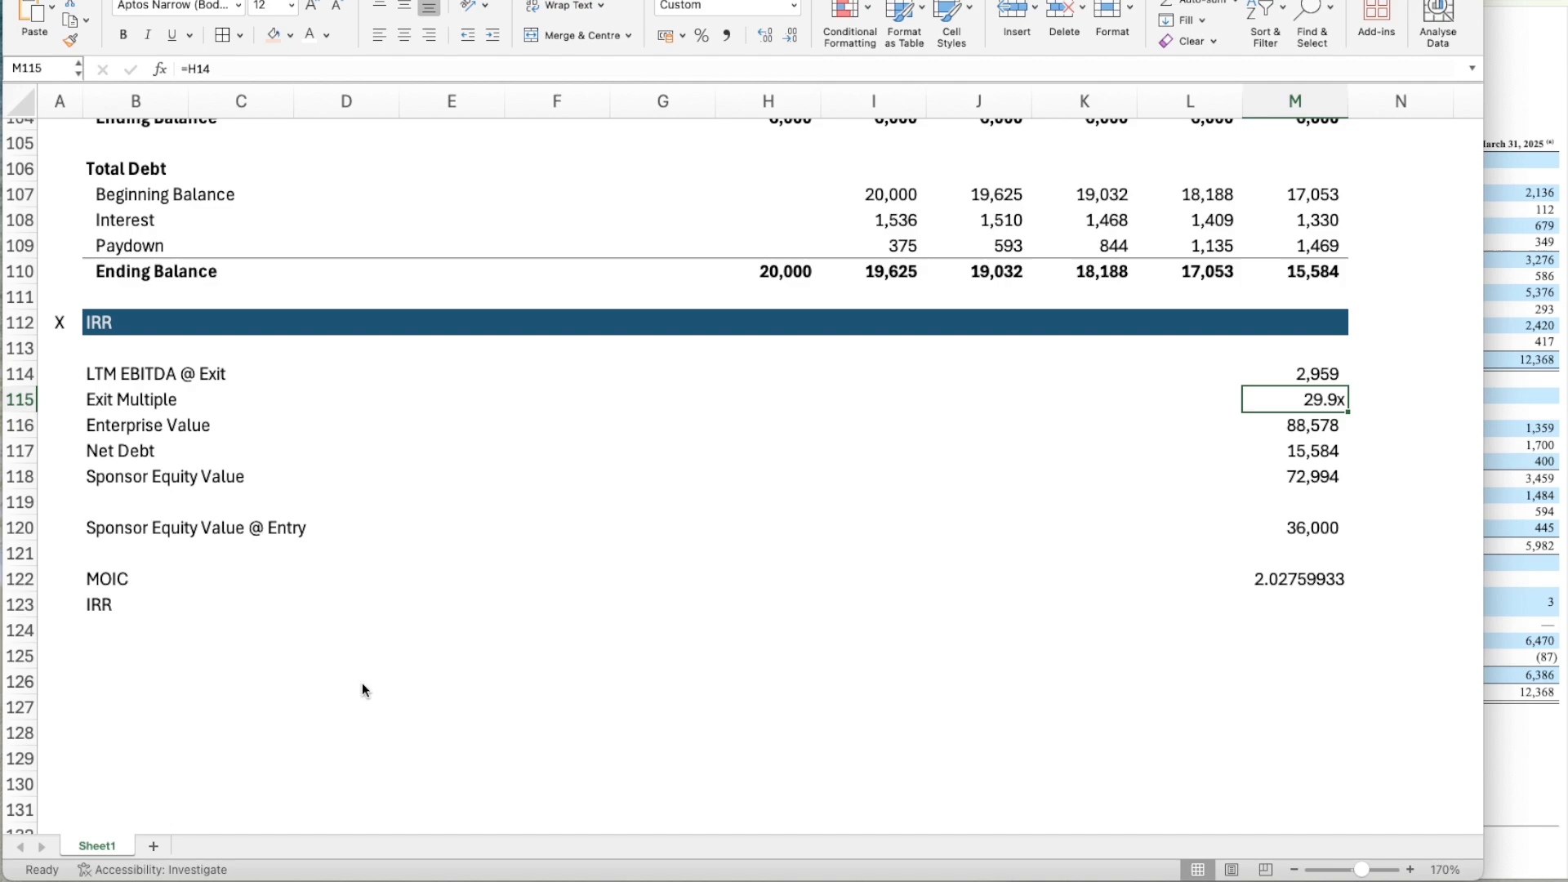
key(super+shift+c)
click(1297, 588)
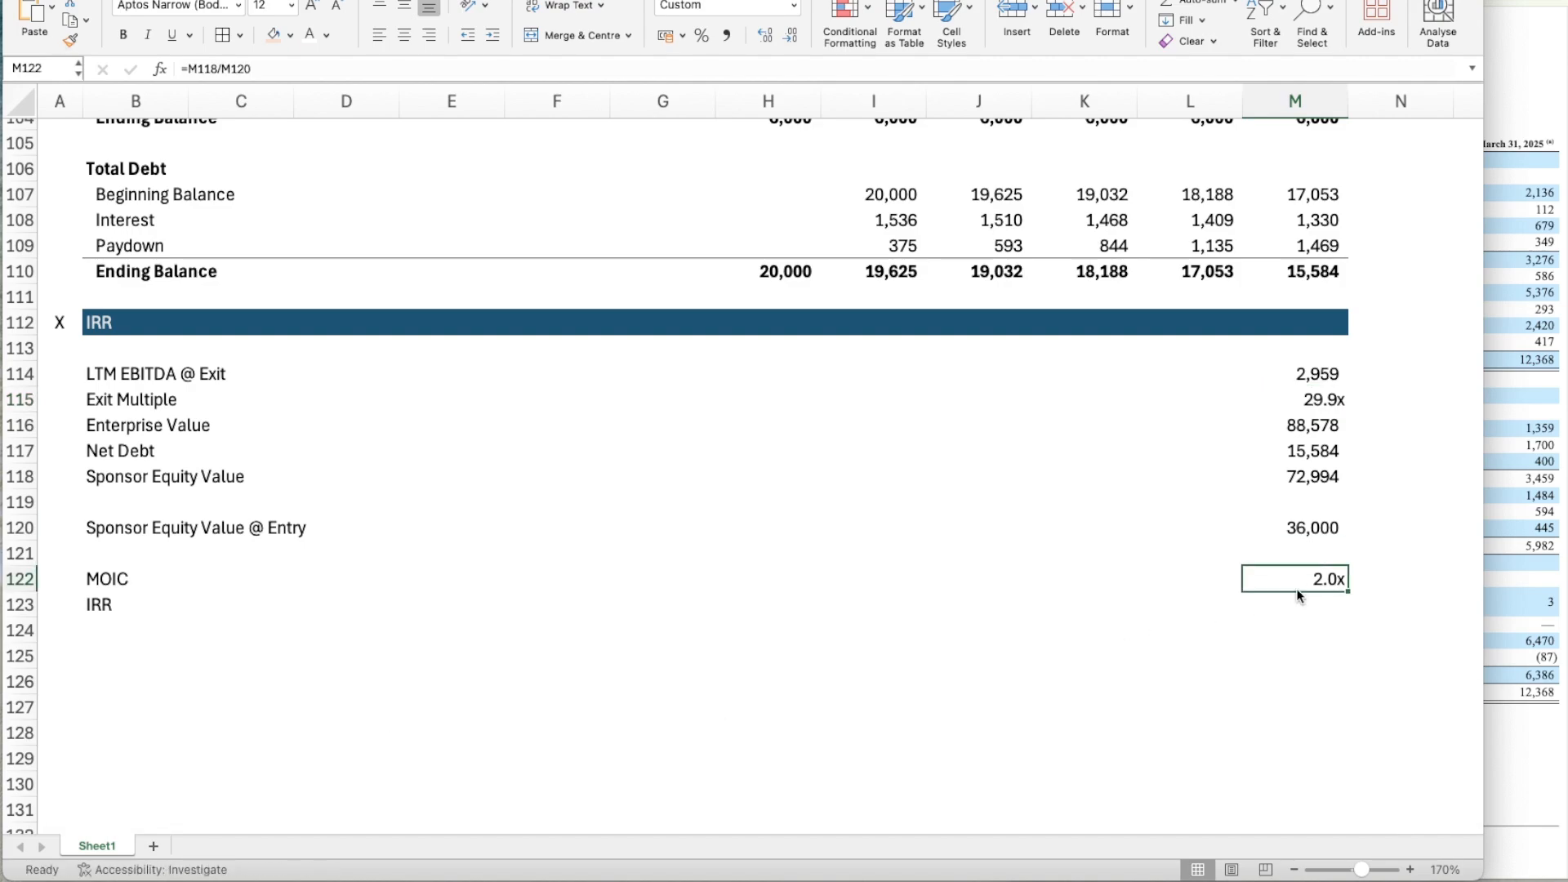
Calculate the five-year IRR in M123 from the MOIC with =M122^(1/5)-1.
key(Down)
scroll(1296, 588, down, 2)
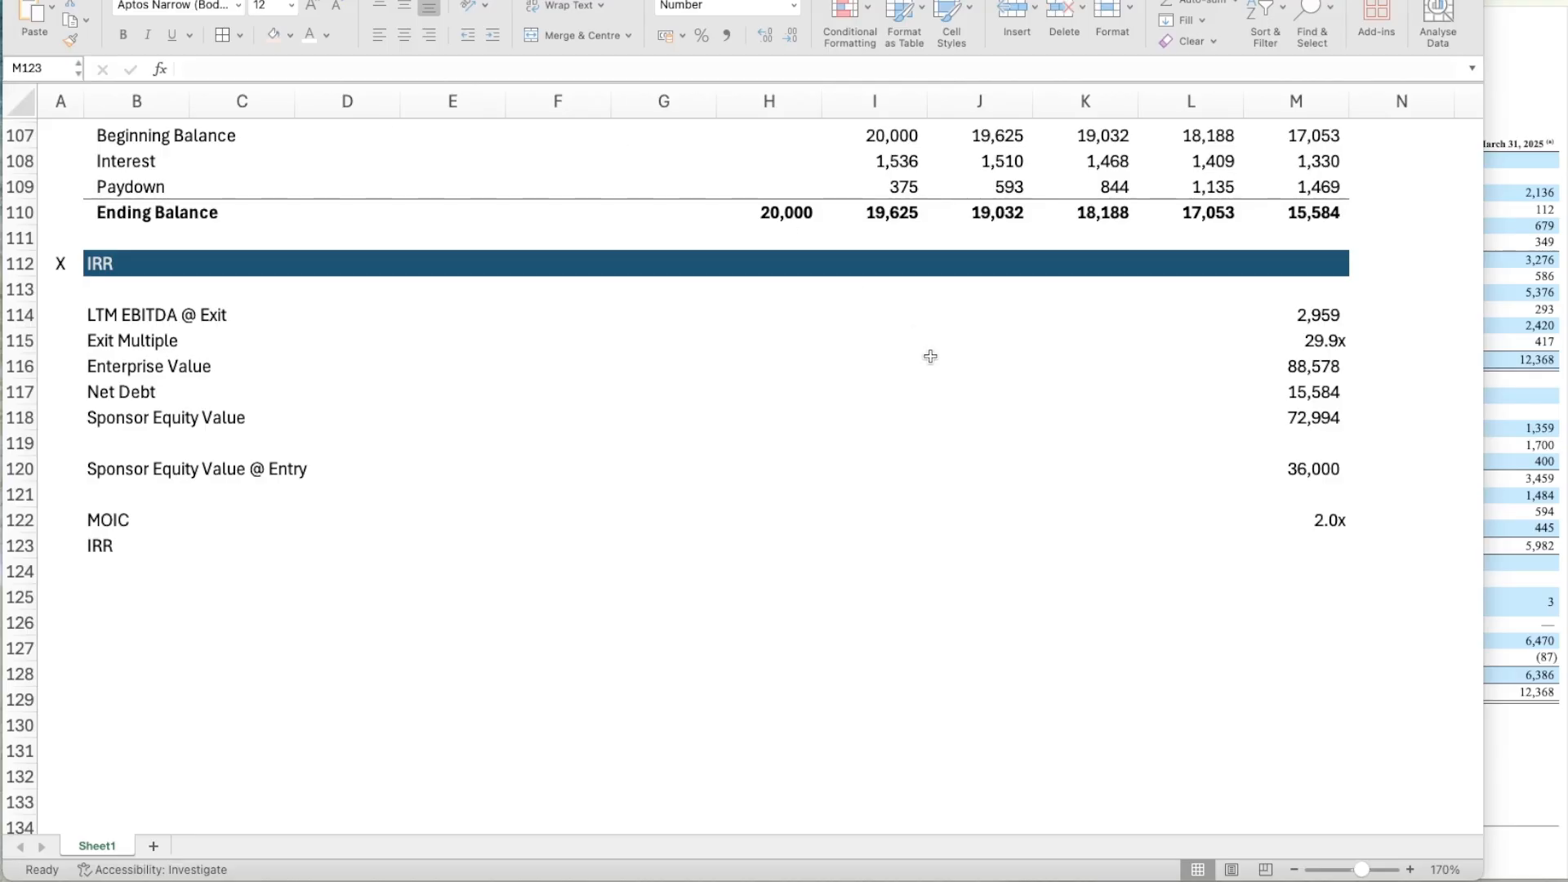
key(Down)
key(Down)
key(Down)
key(Down)
click(1325, 534)
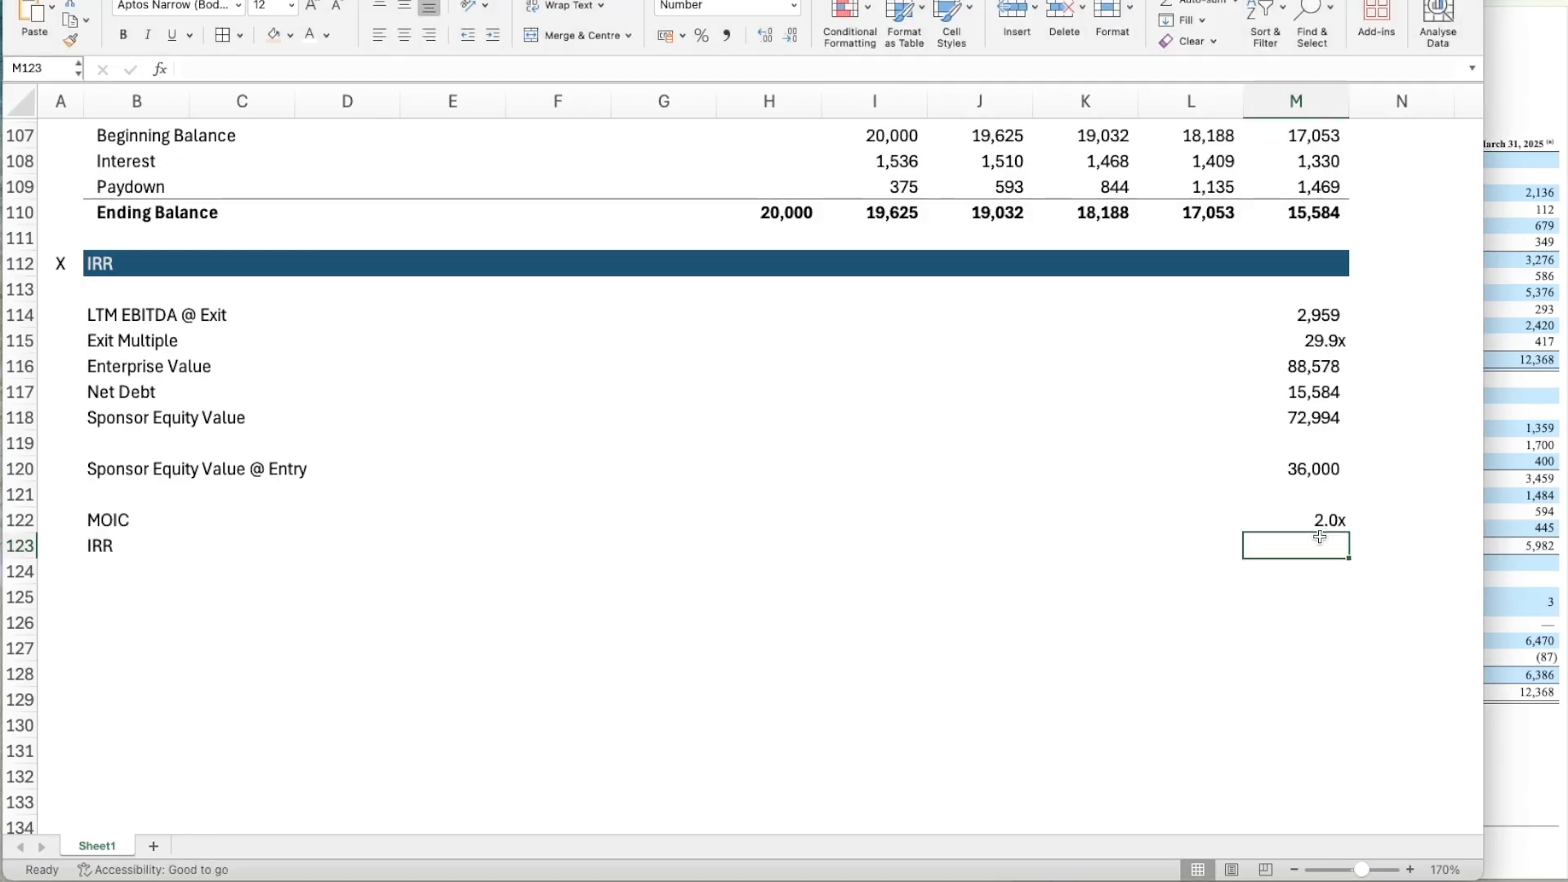
text(=)
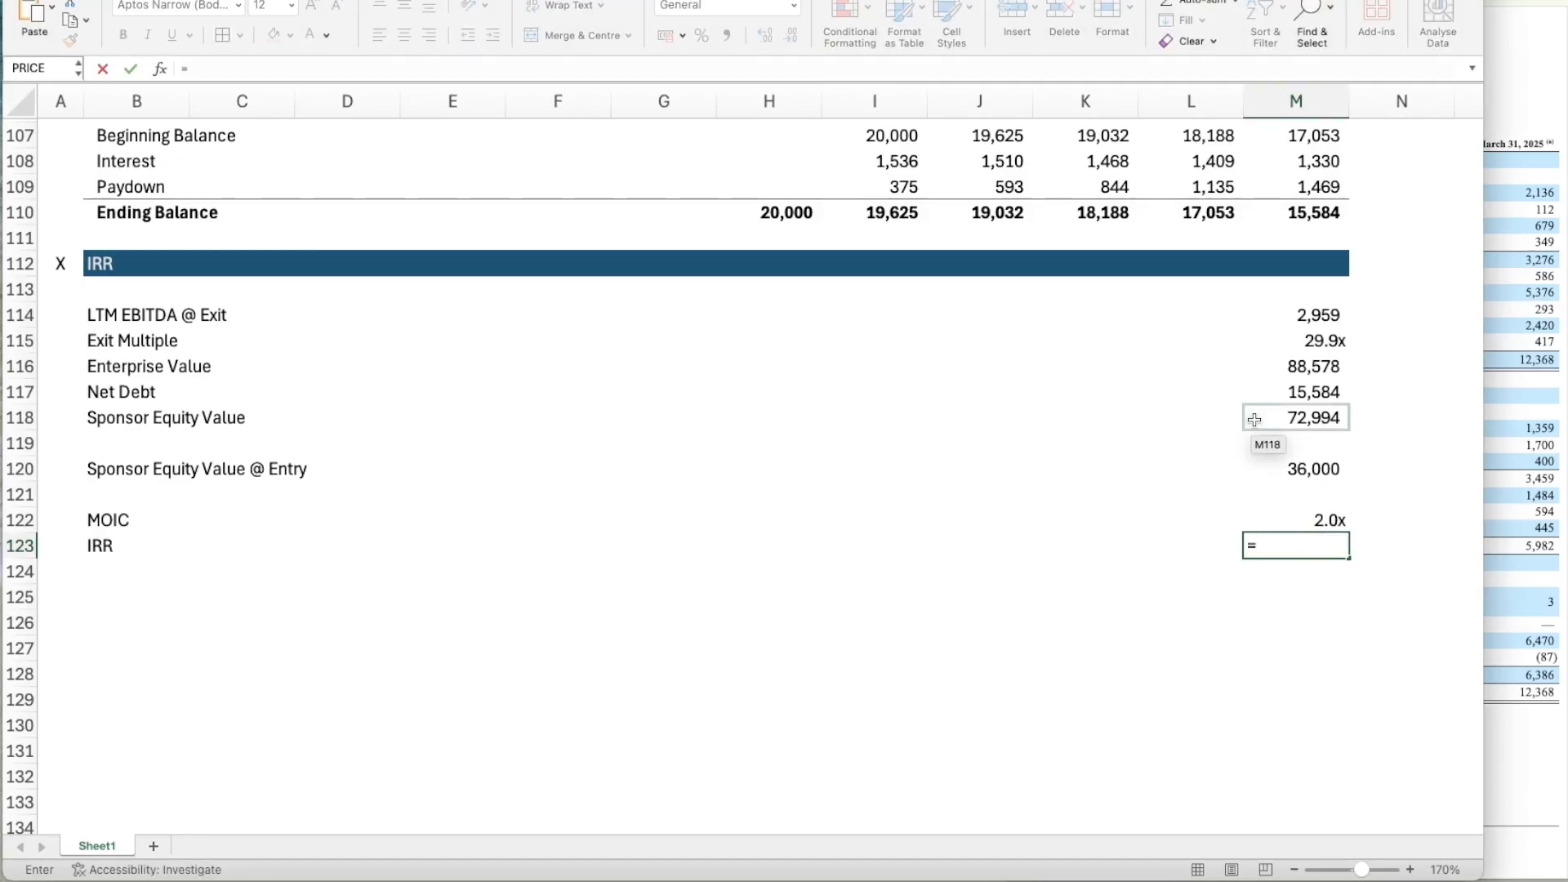
key(Up)
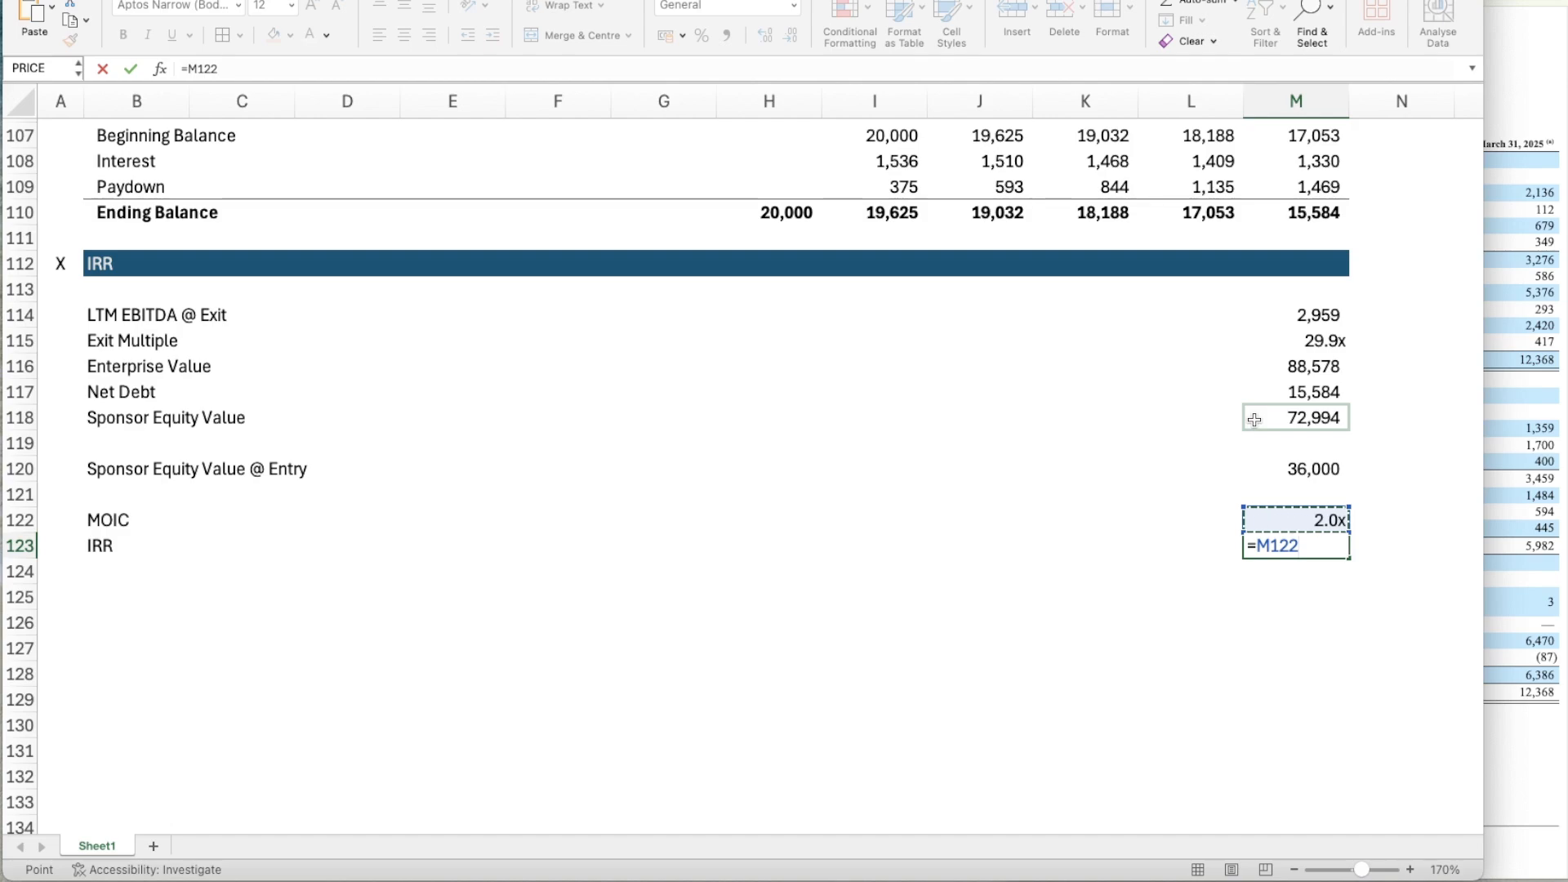
text(^(1/5)-1)
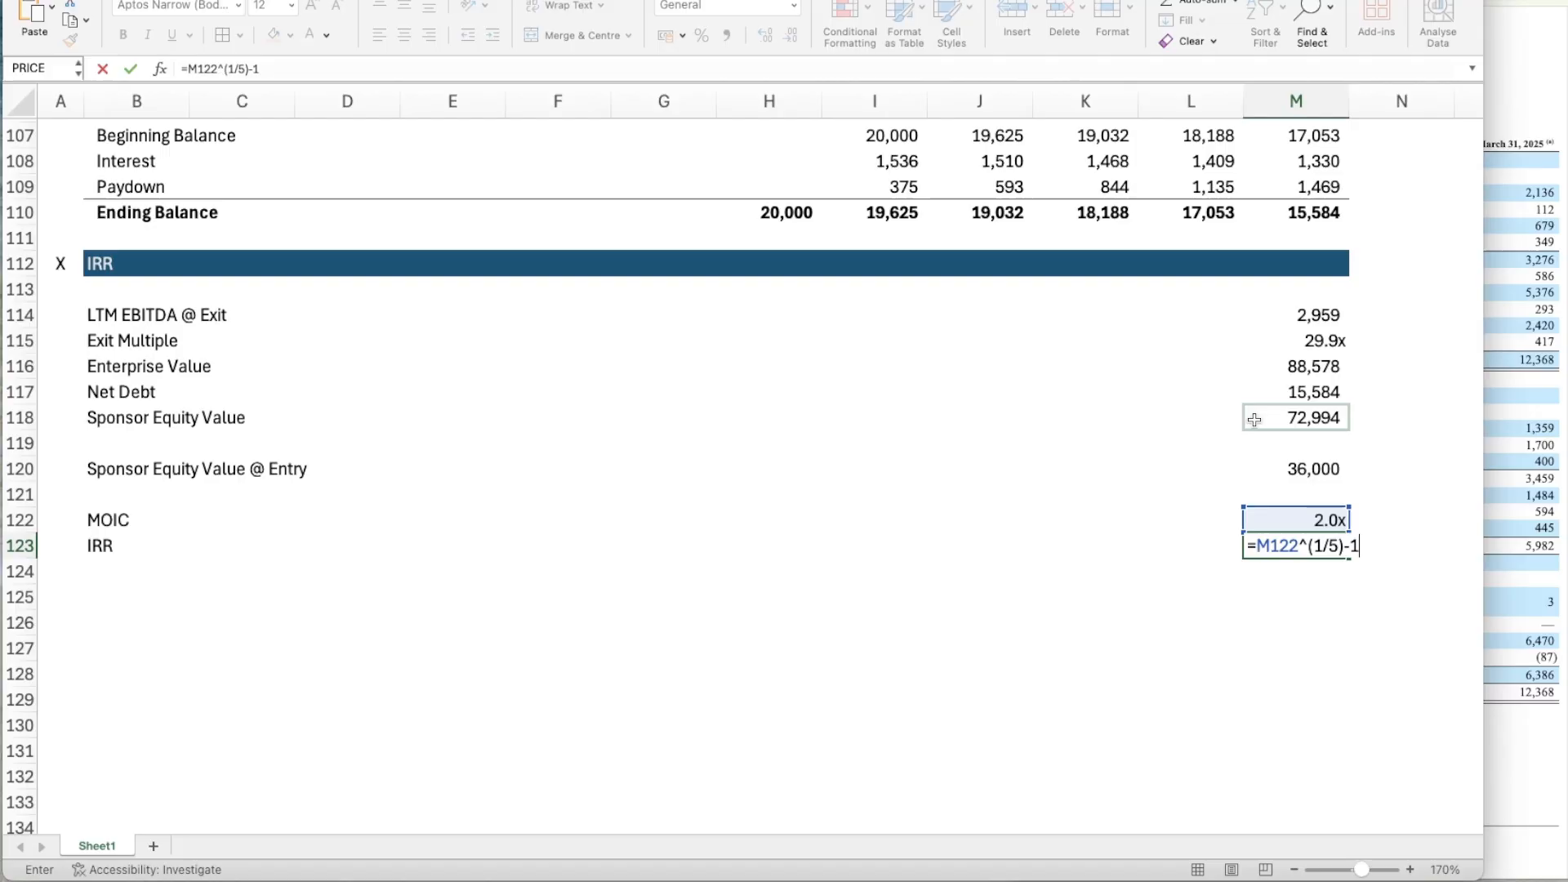
key(Return)
Format the IRR in M123 as a percentage with one decimal place.
key(Up)
key(Up)
key(Up)
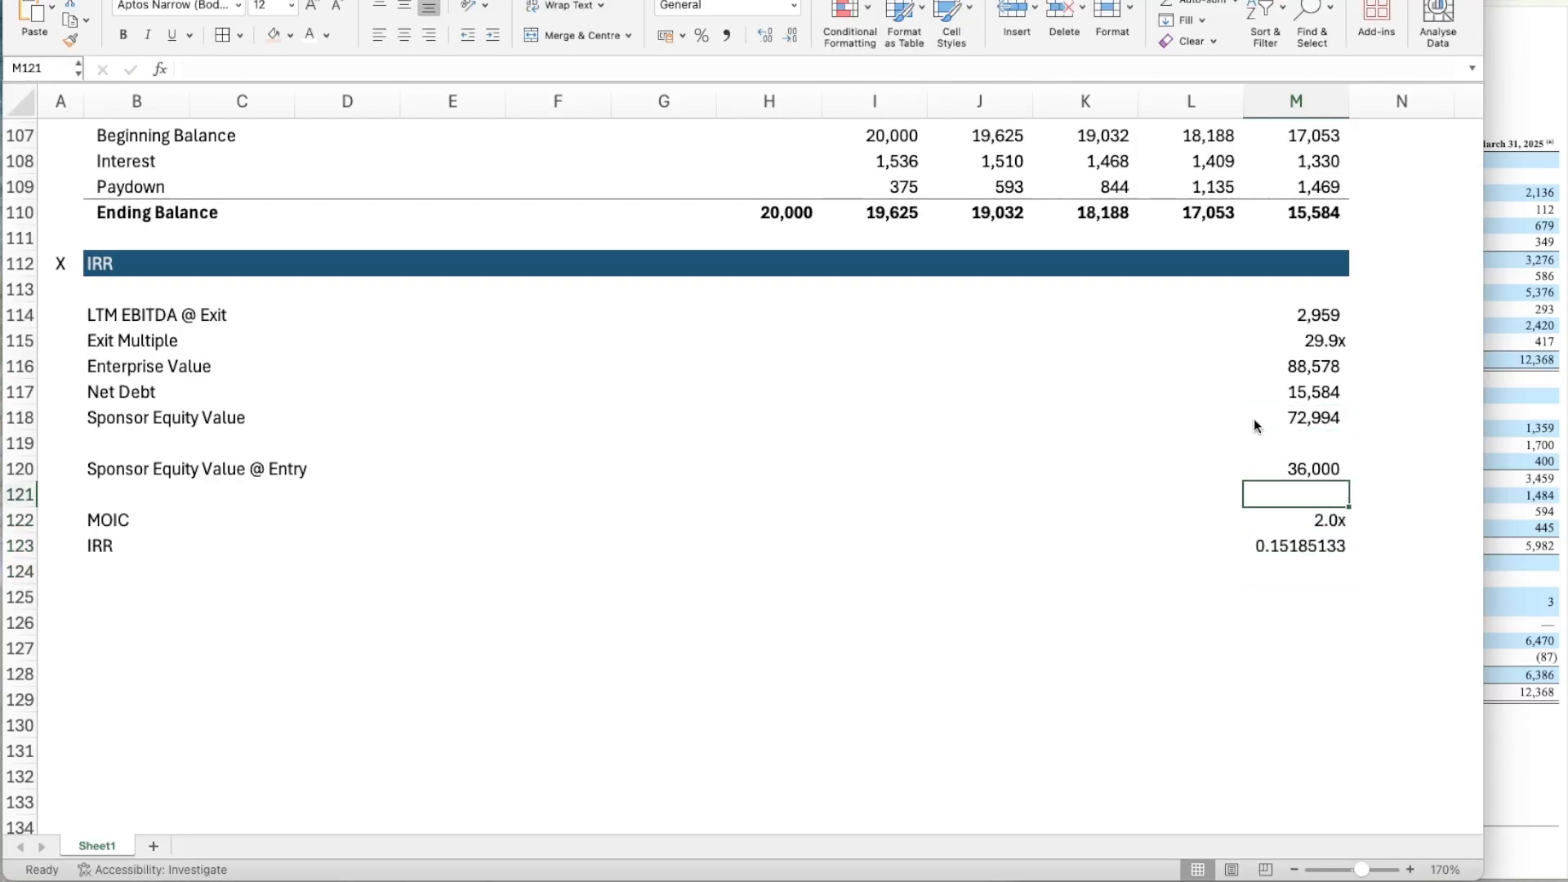
key(Down)
key(Down)
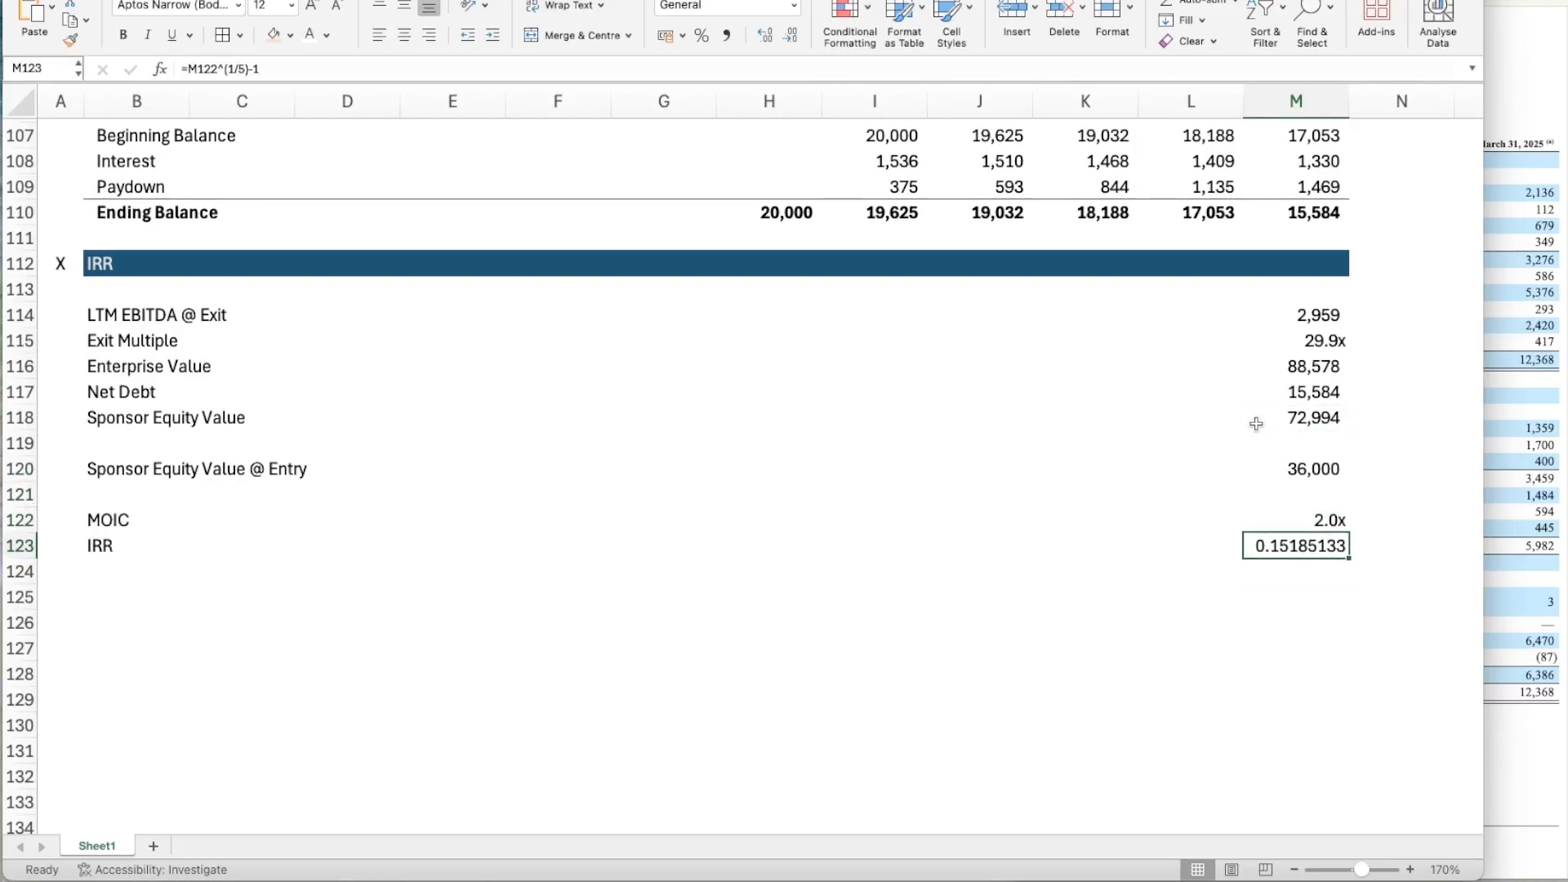
scroll(1255, 421, up, 3)
click(701, 35)
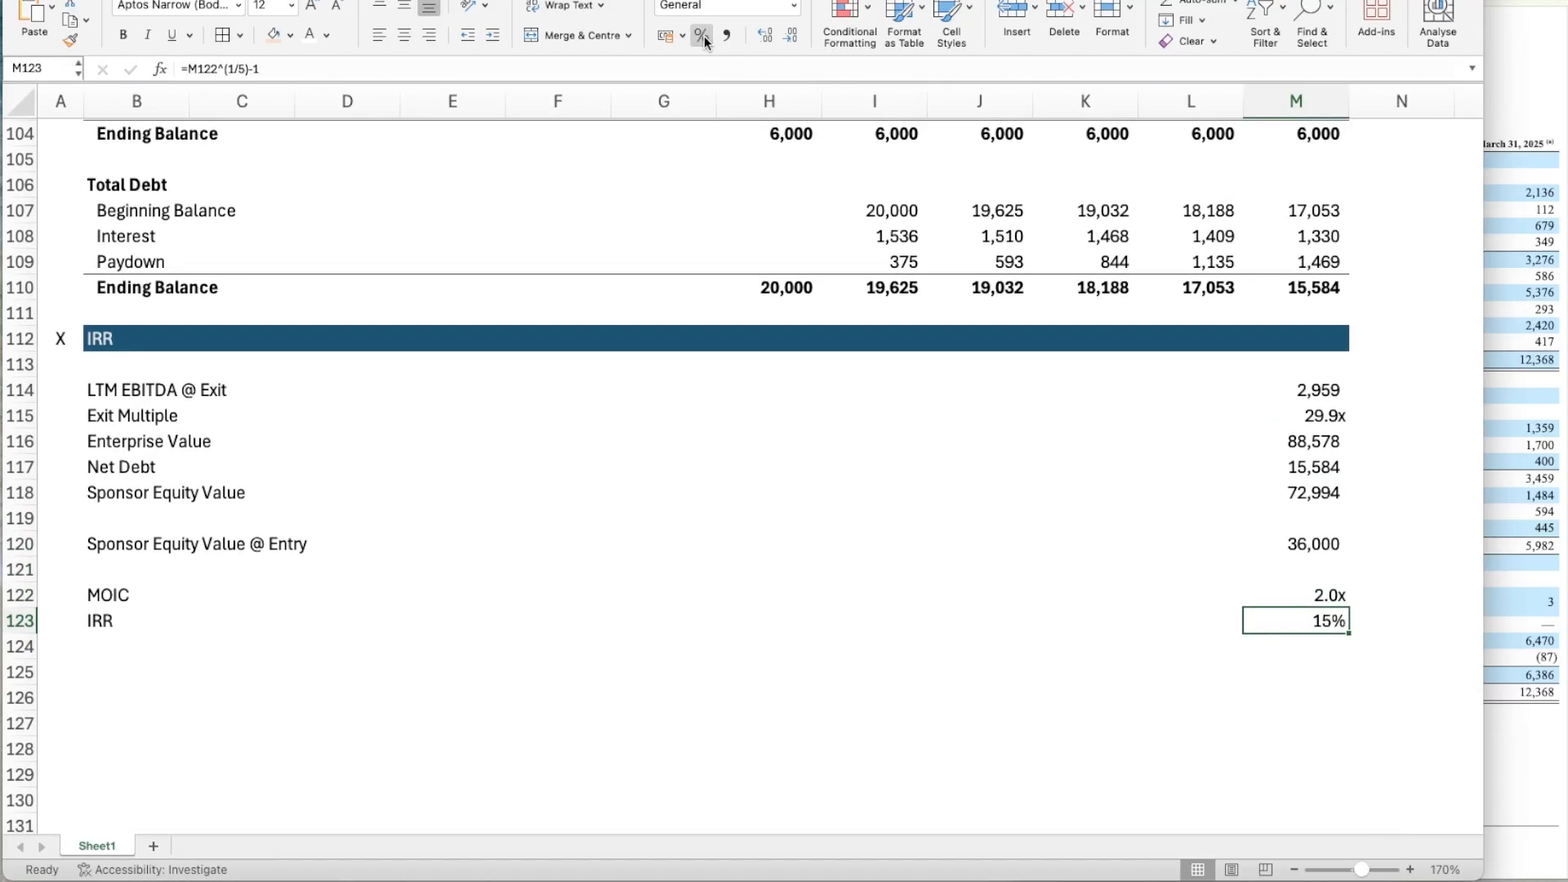
click(764, 36)
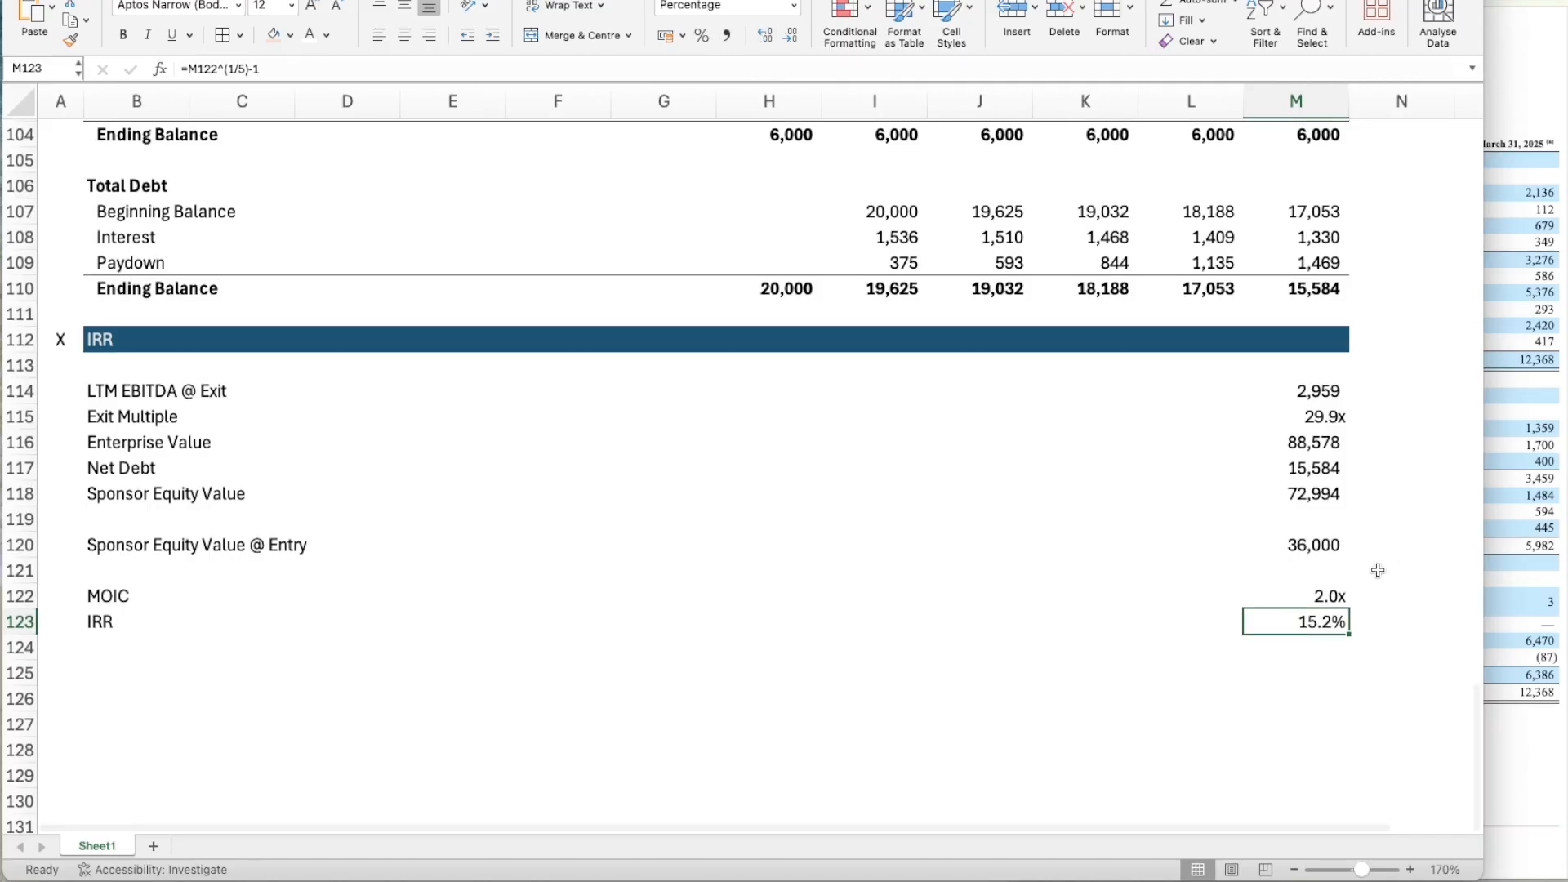
Add a MOIC row under IRR (For Reference), with the label in J10 and =M122 in M10.
scroll(1377, 570, up, 8)
scroll(1377, 570, up, 20)
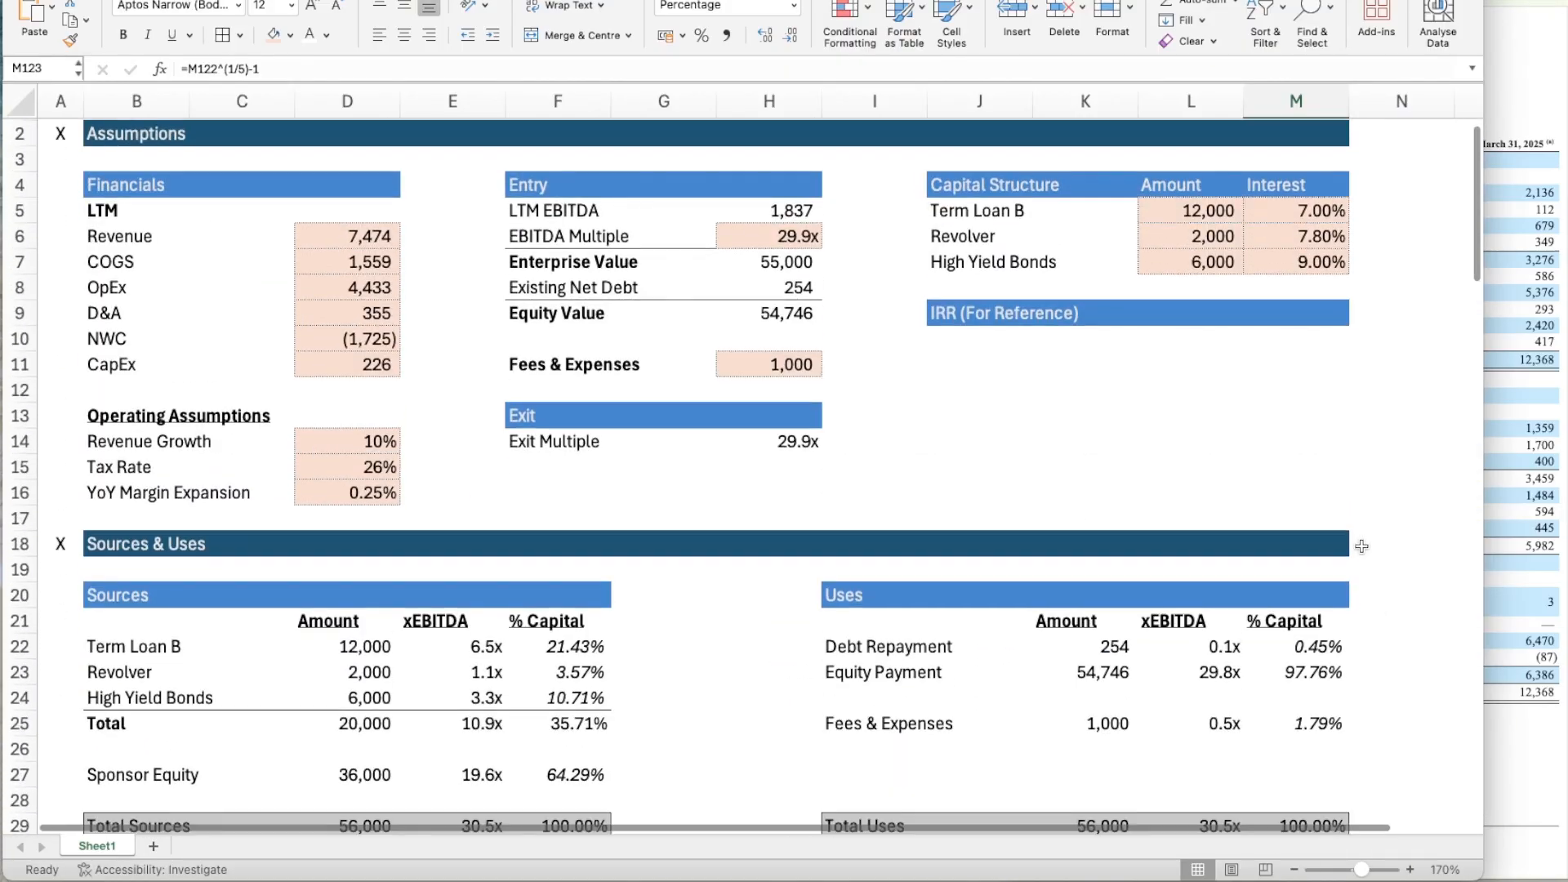
click(974, 350)
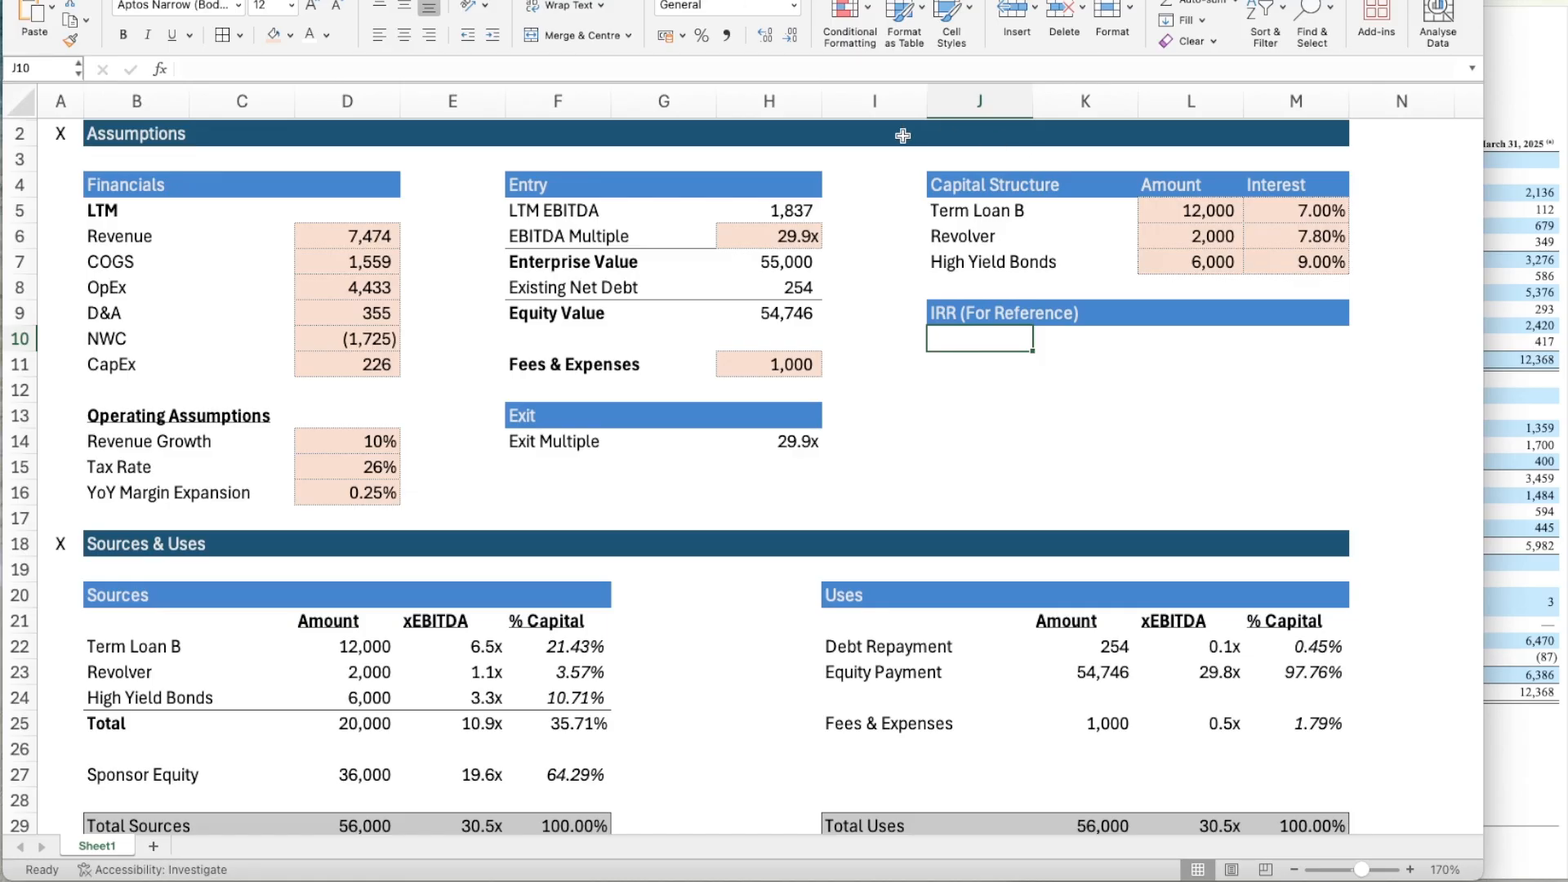
text(MOIC)
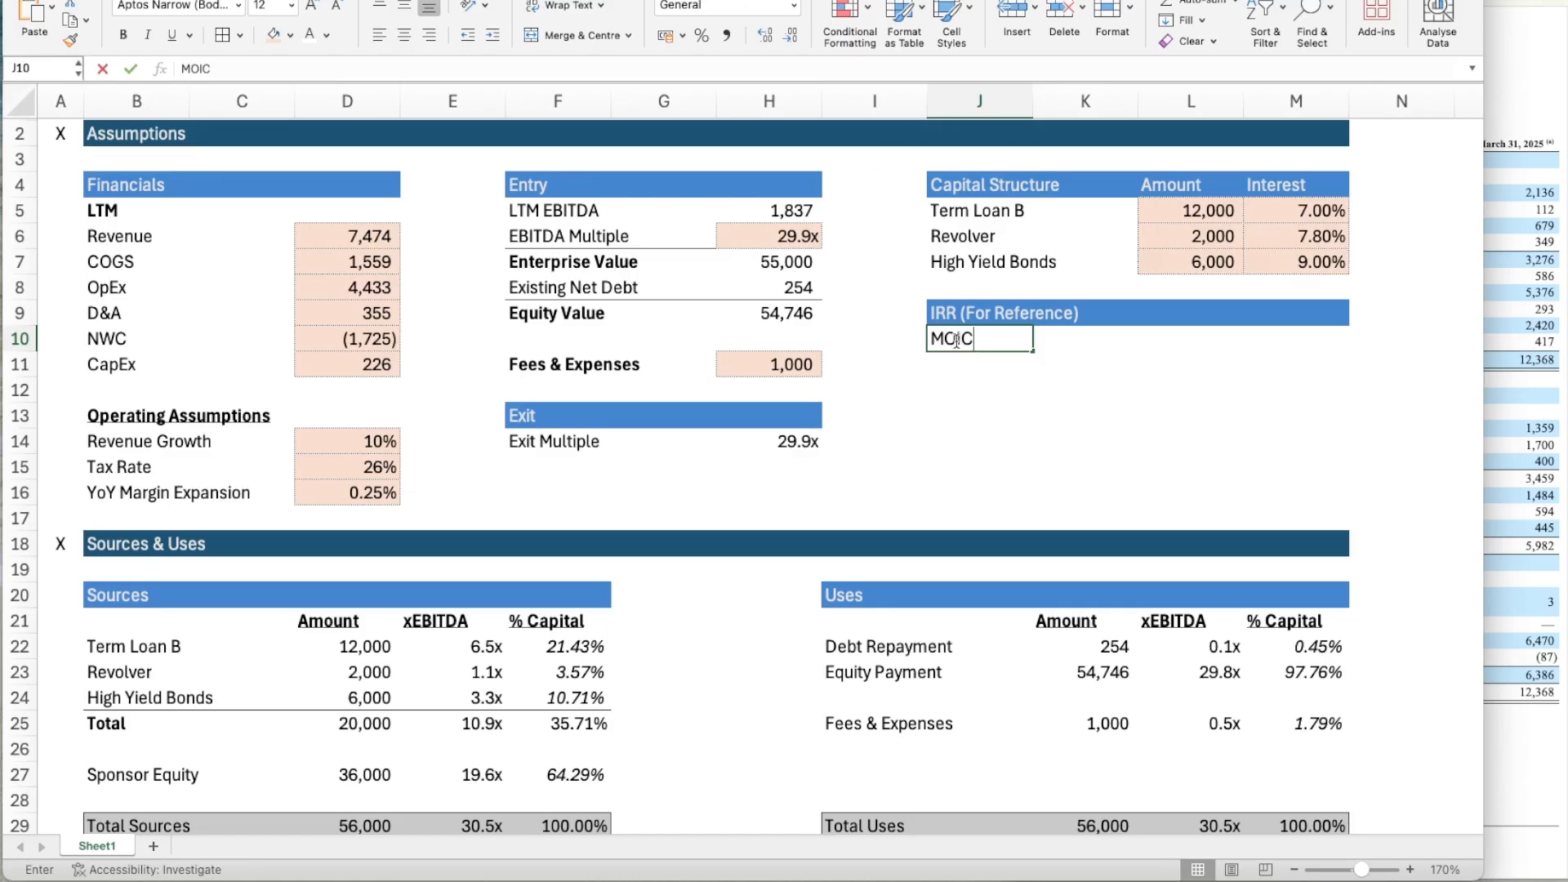
key(Tab)
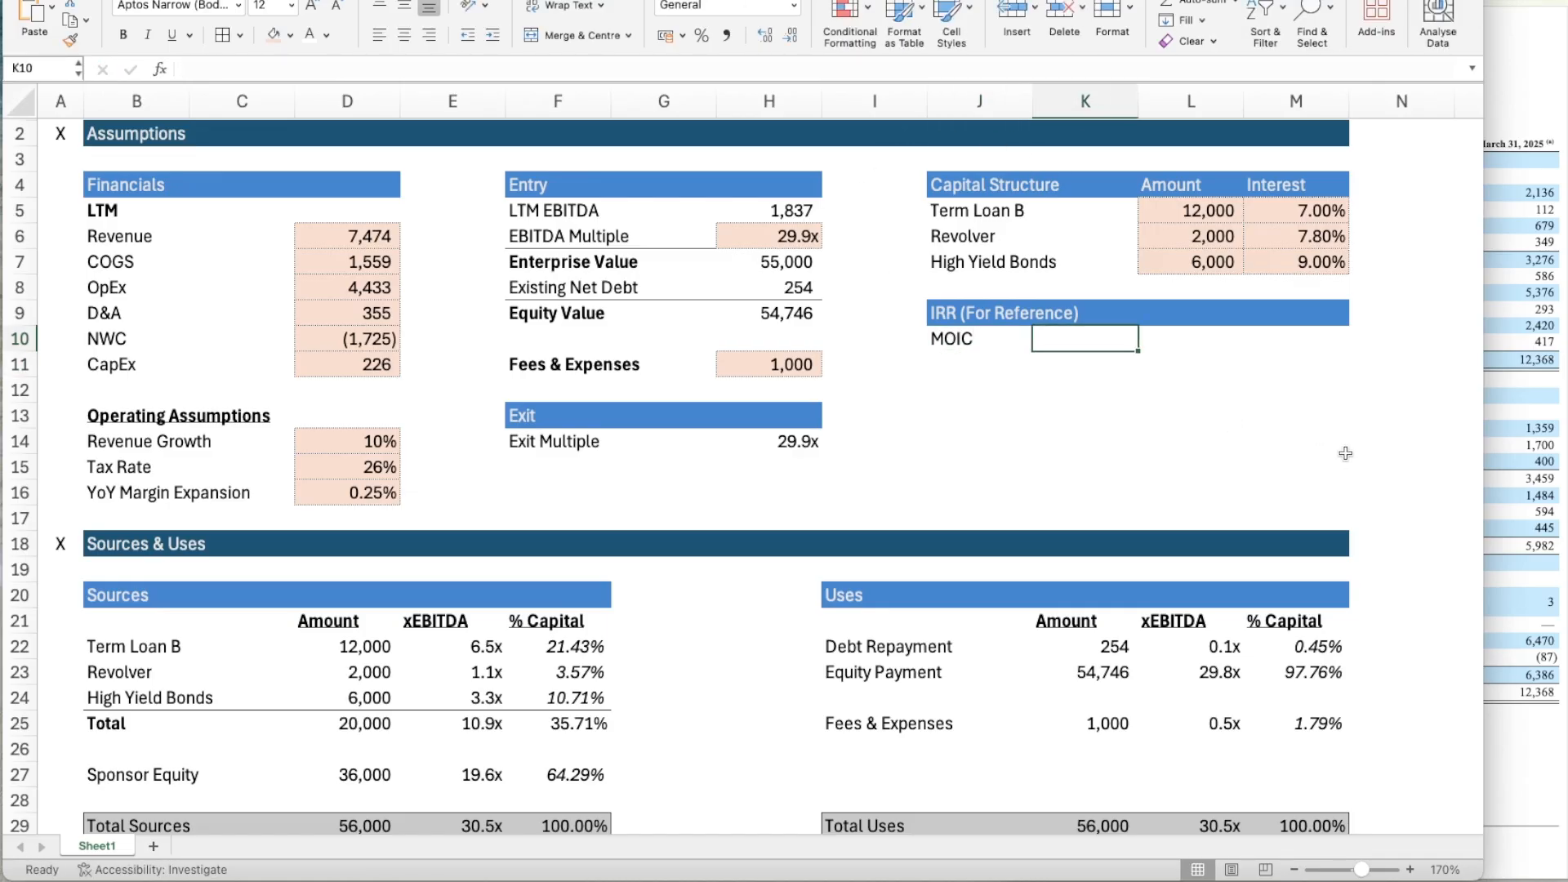
key(Right)
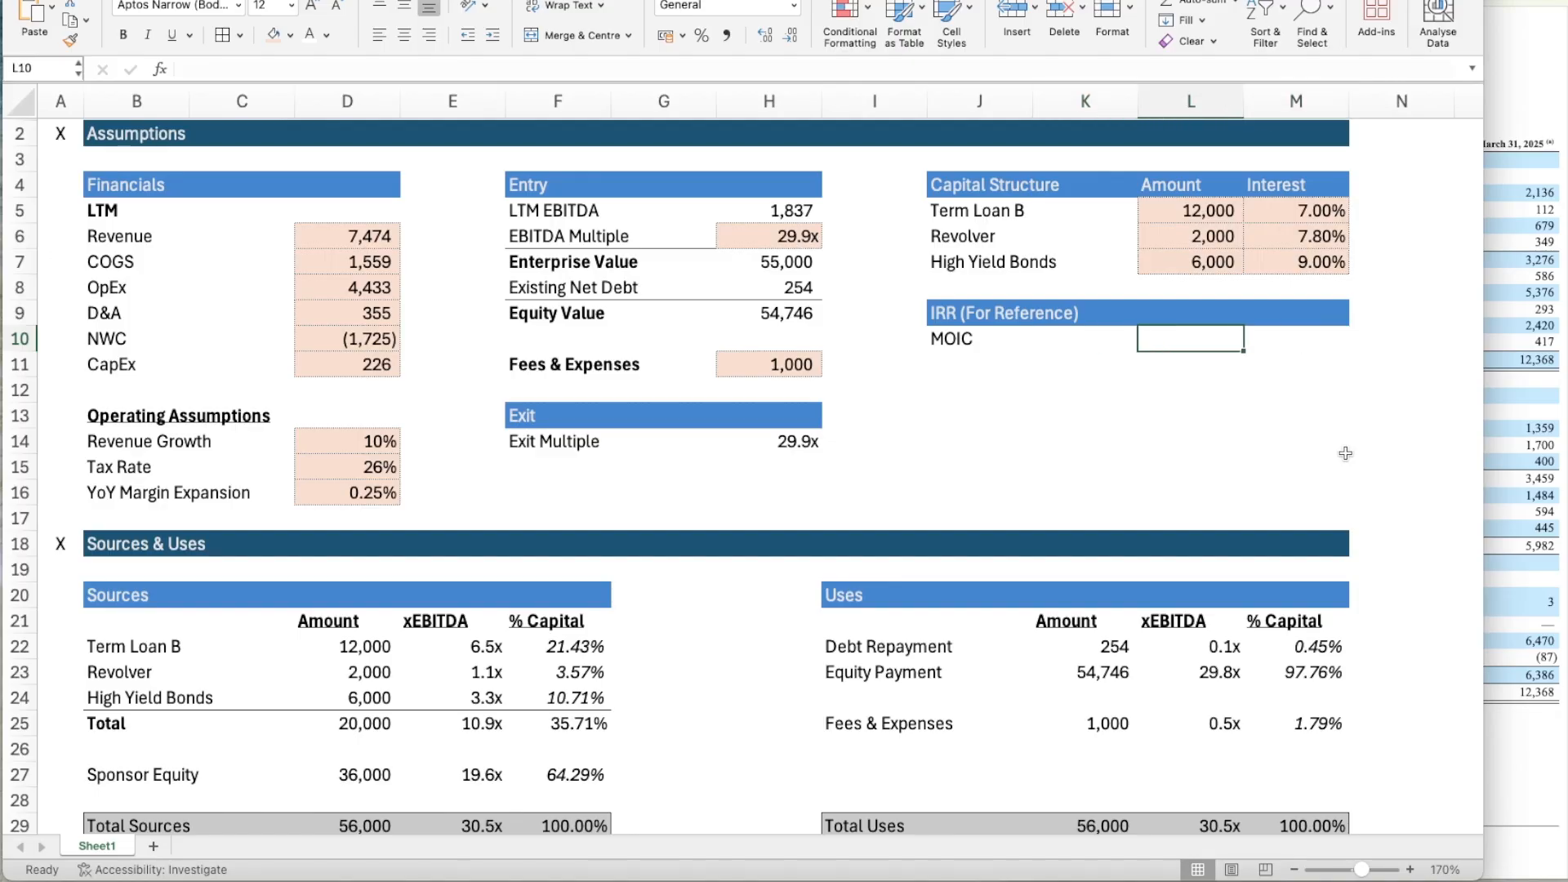
key(Right)
text(=M122)
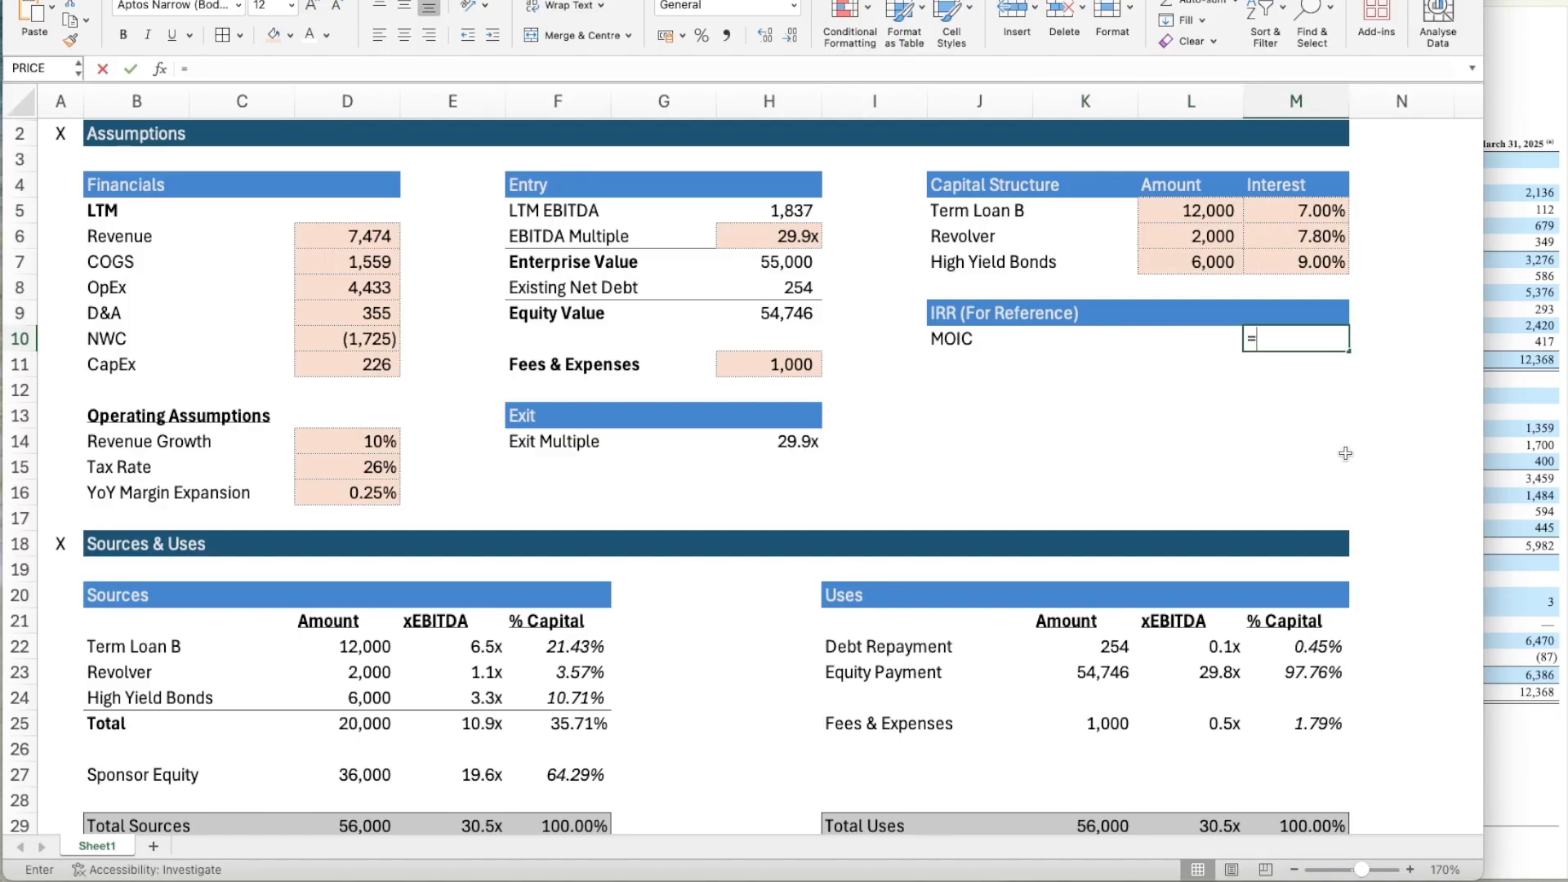
key(Return)
Add the label IRR in J11, below MOIC in the IRR (For Reference) block.
key(Left)
key(Left)
key(Left)
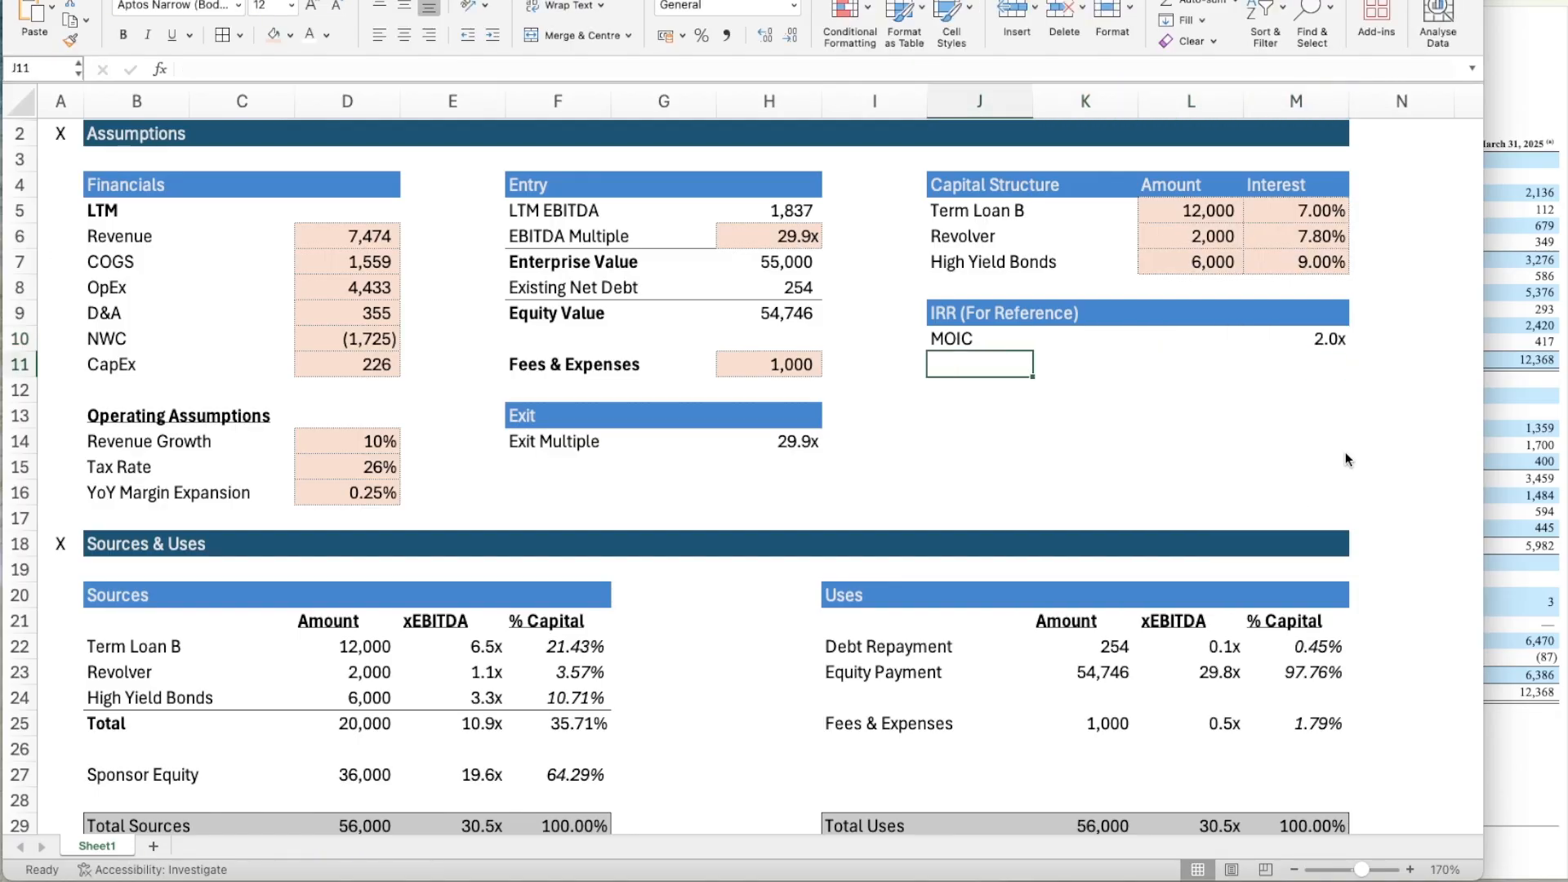
text(IRR)
key(Return)
key(Up)
Link the reference IRR in M11 to the calculated IRR with =M123.
key(Right)
key(Right)
key(Right)
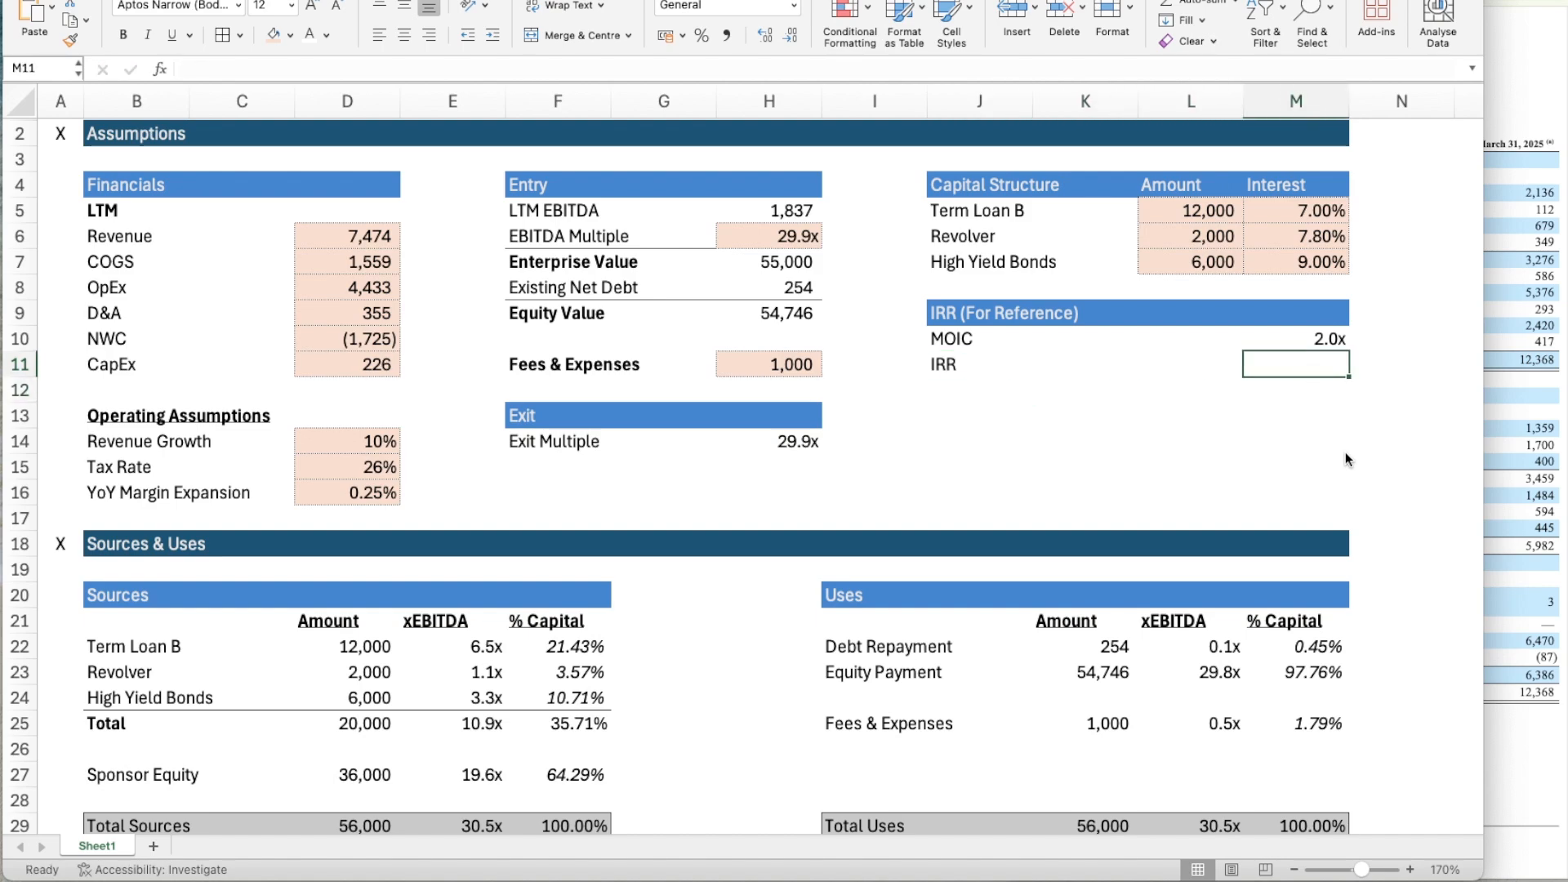
text(M123)
key(Return)
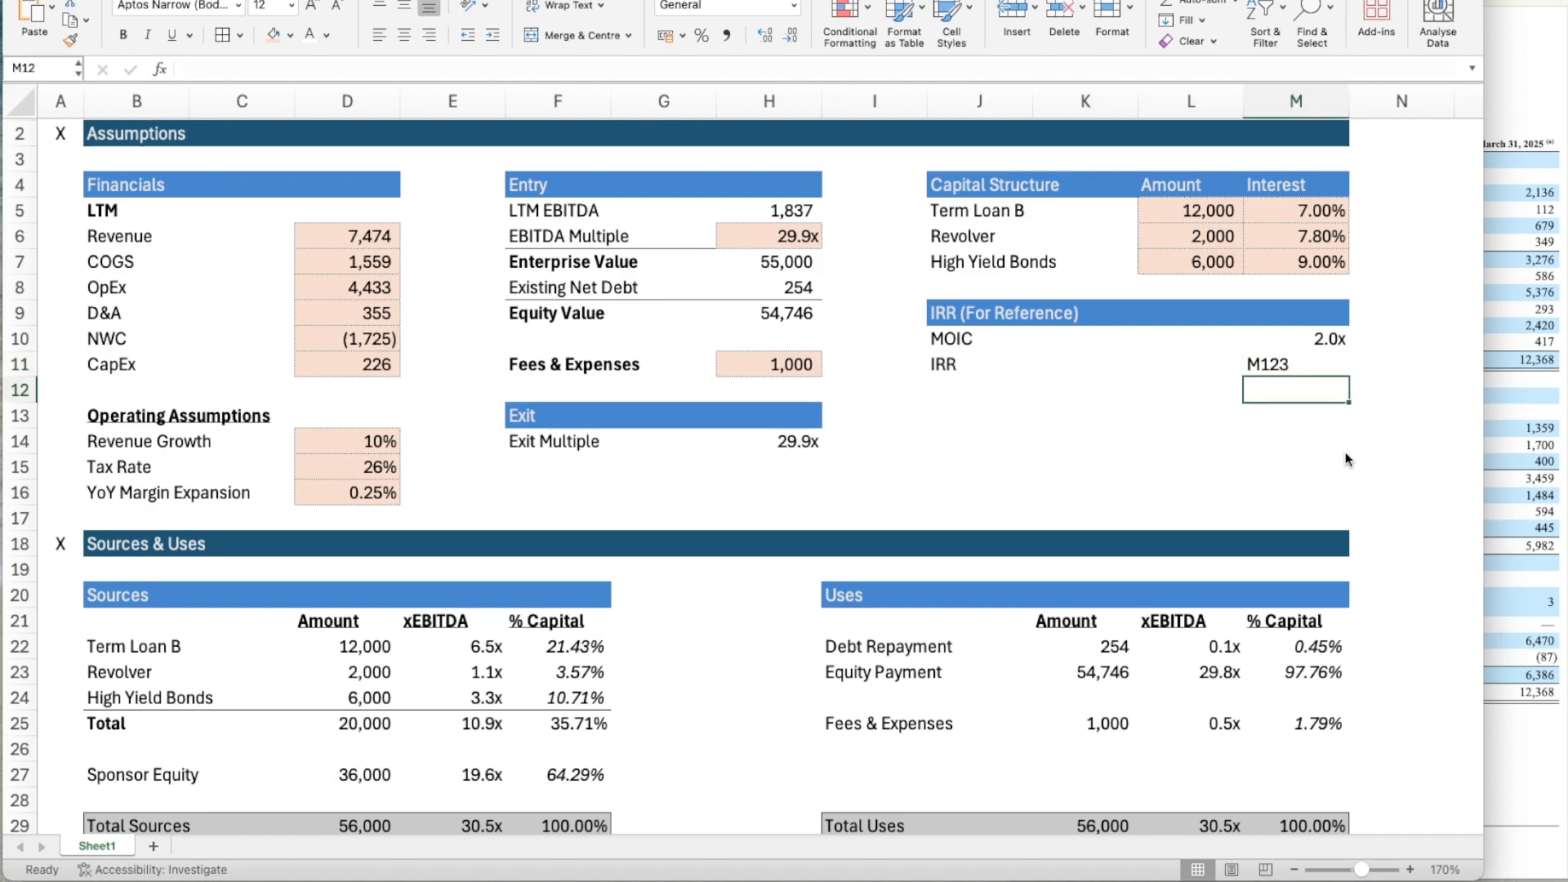
key(Up)
text(=M12)
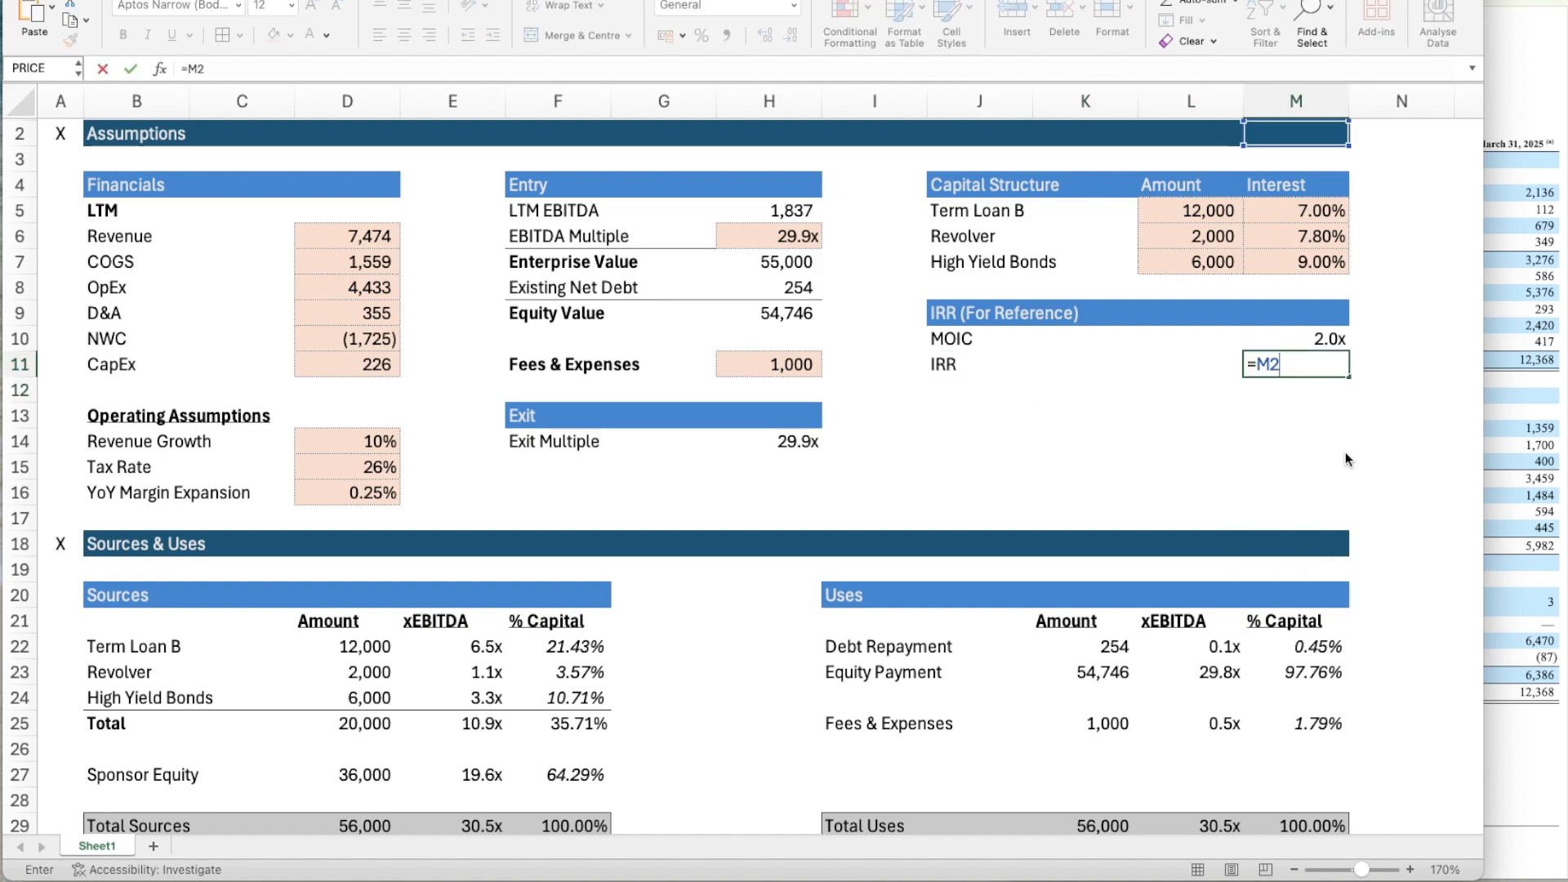
key(Return)
key(Down)
key(Down)
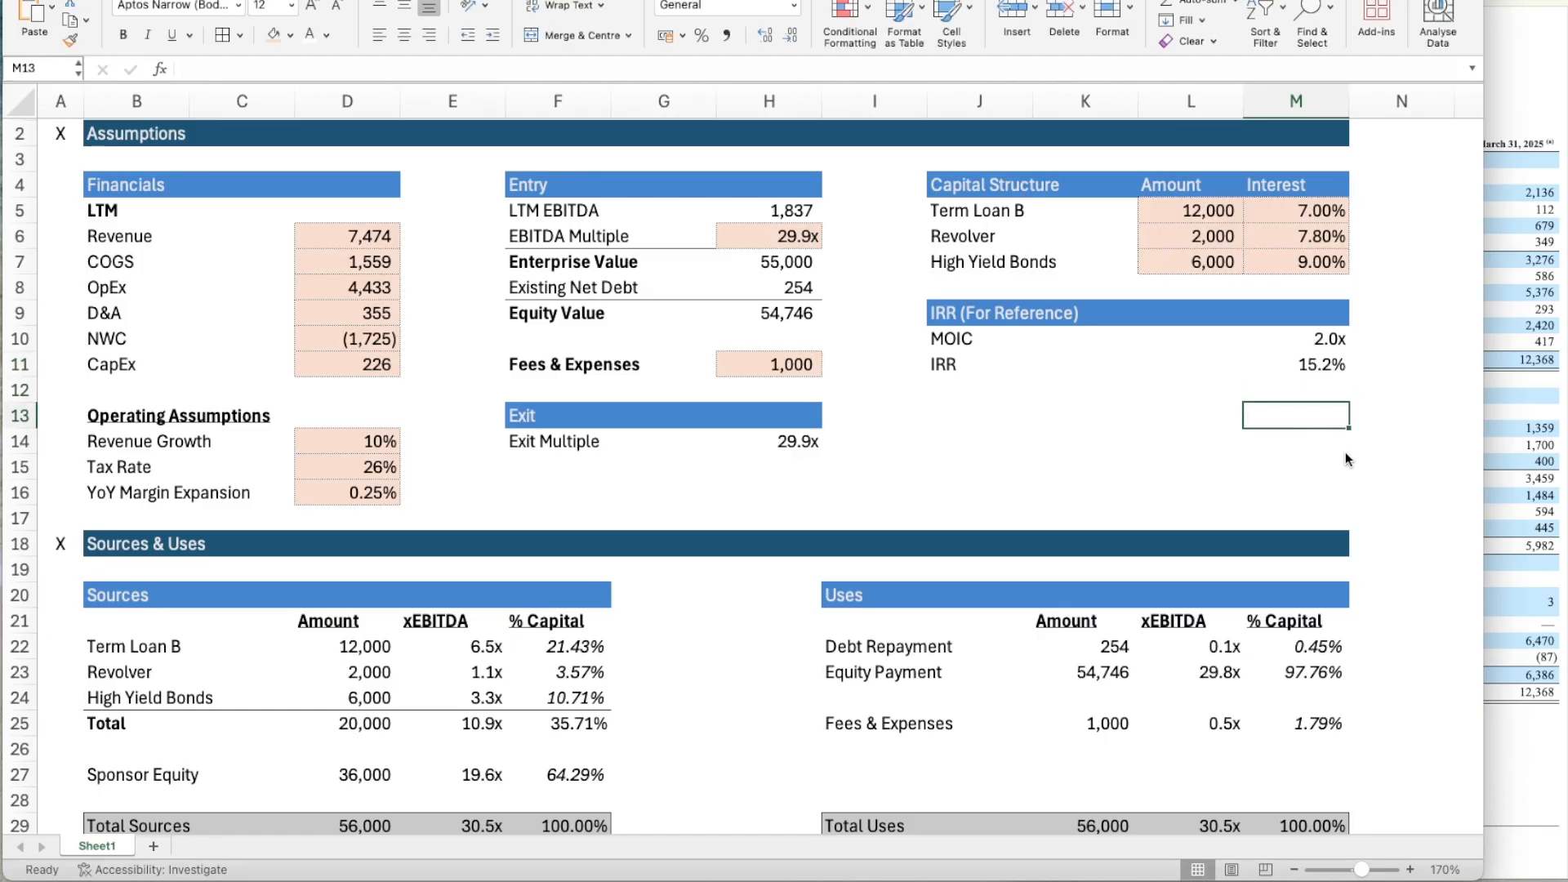
Review the whole LBO model from Assumptions through Sources & Uses, Financials, Leveraged Free Cash Flow and Debt Schedule to the IRR section.
scroll(902, 462, up, 1)
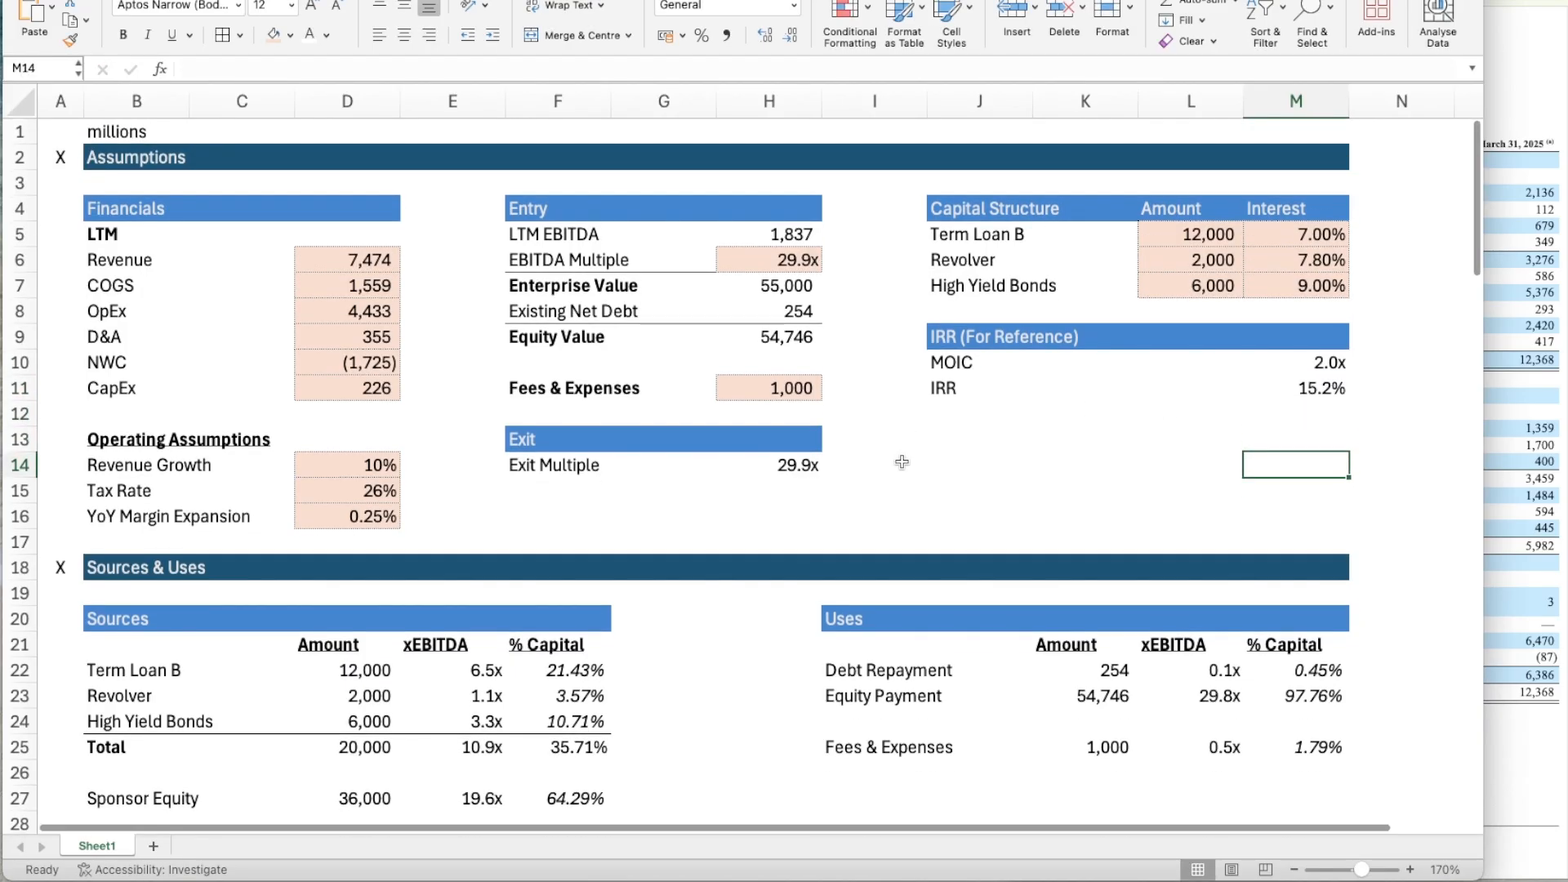
scroll(901, 462, down, 5)
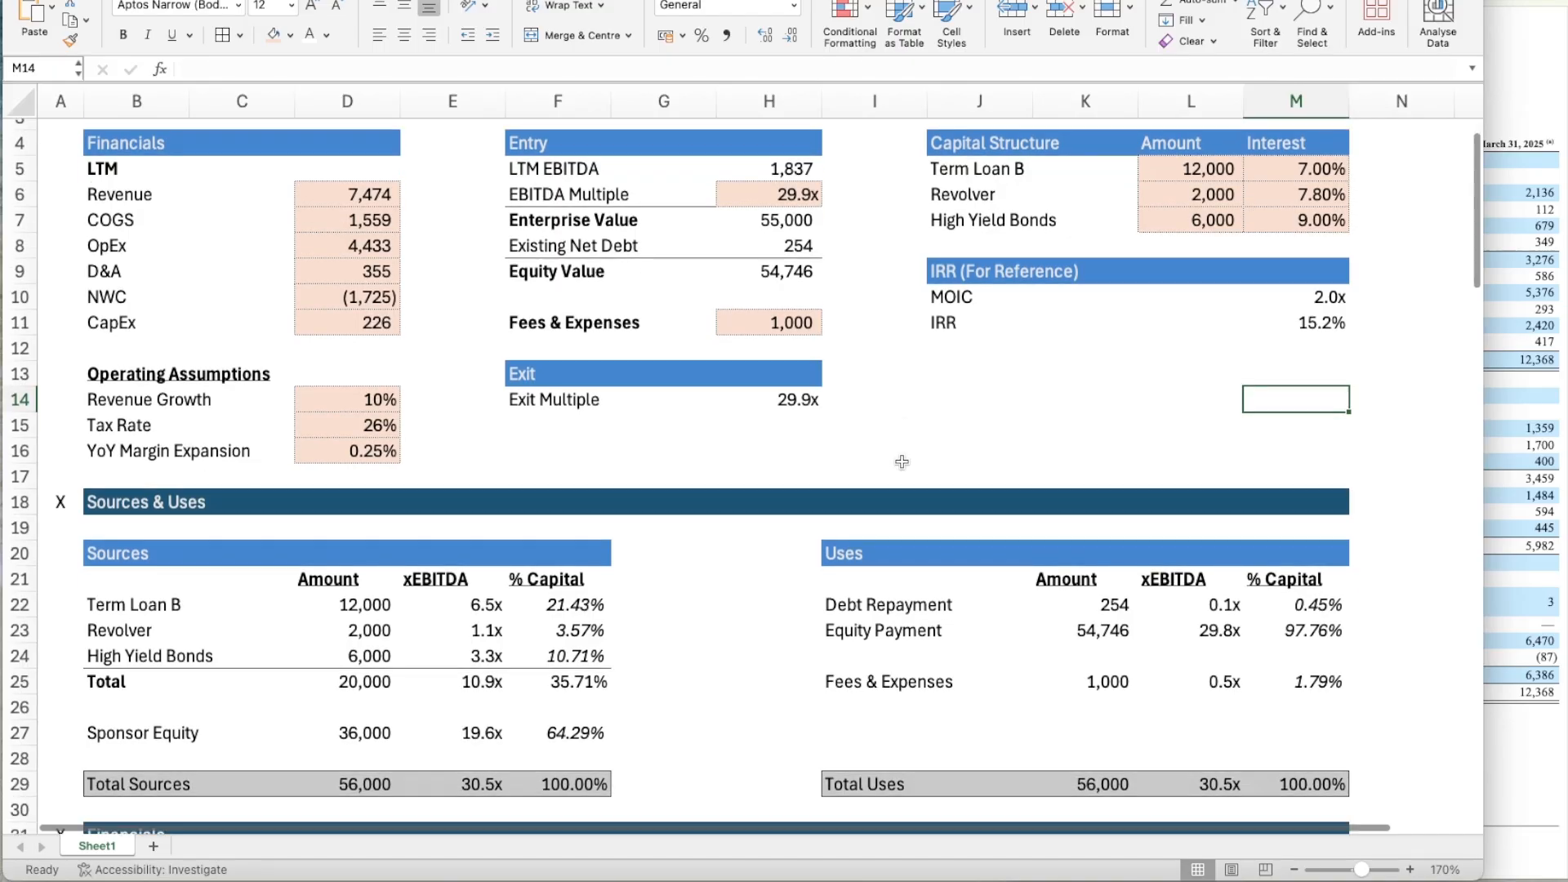
scroll(902, 462, down, 1)
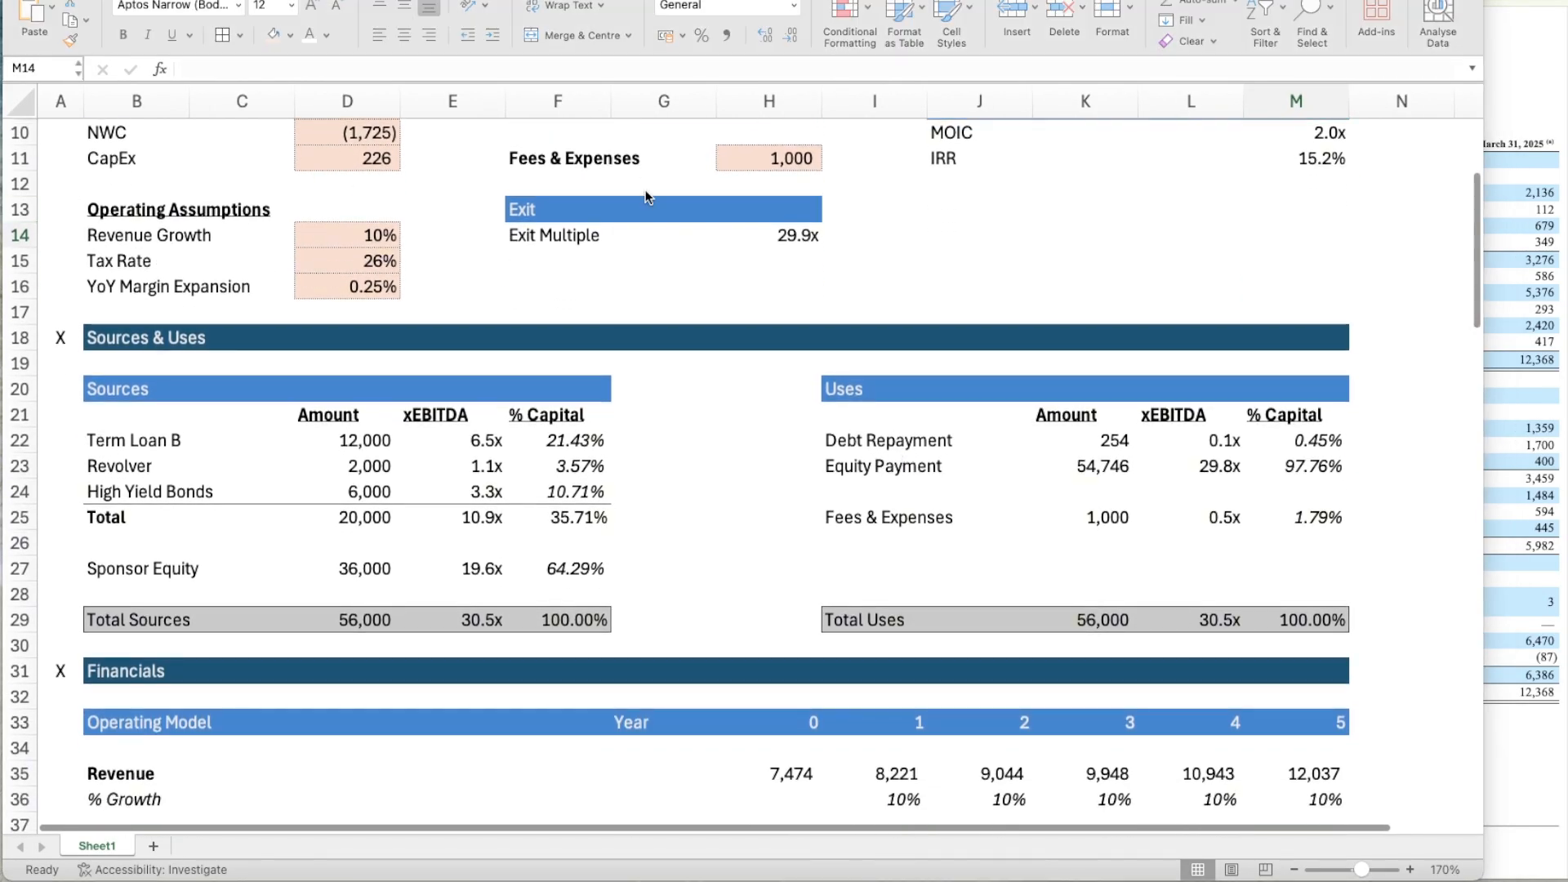
scroll(980, 519, down, 5)
scroll(979, 519, down, 12)
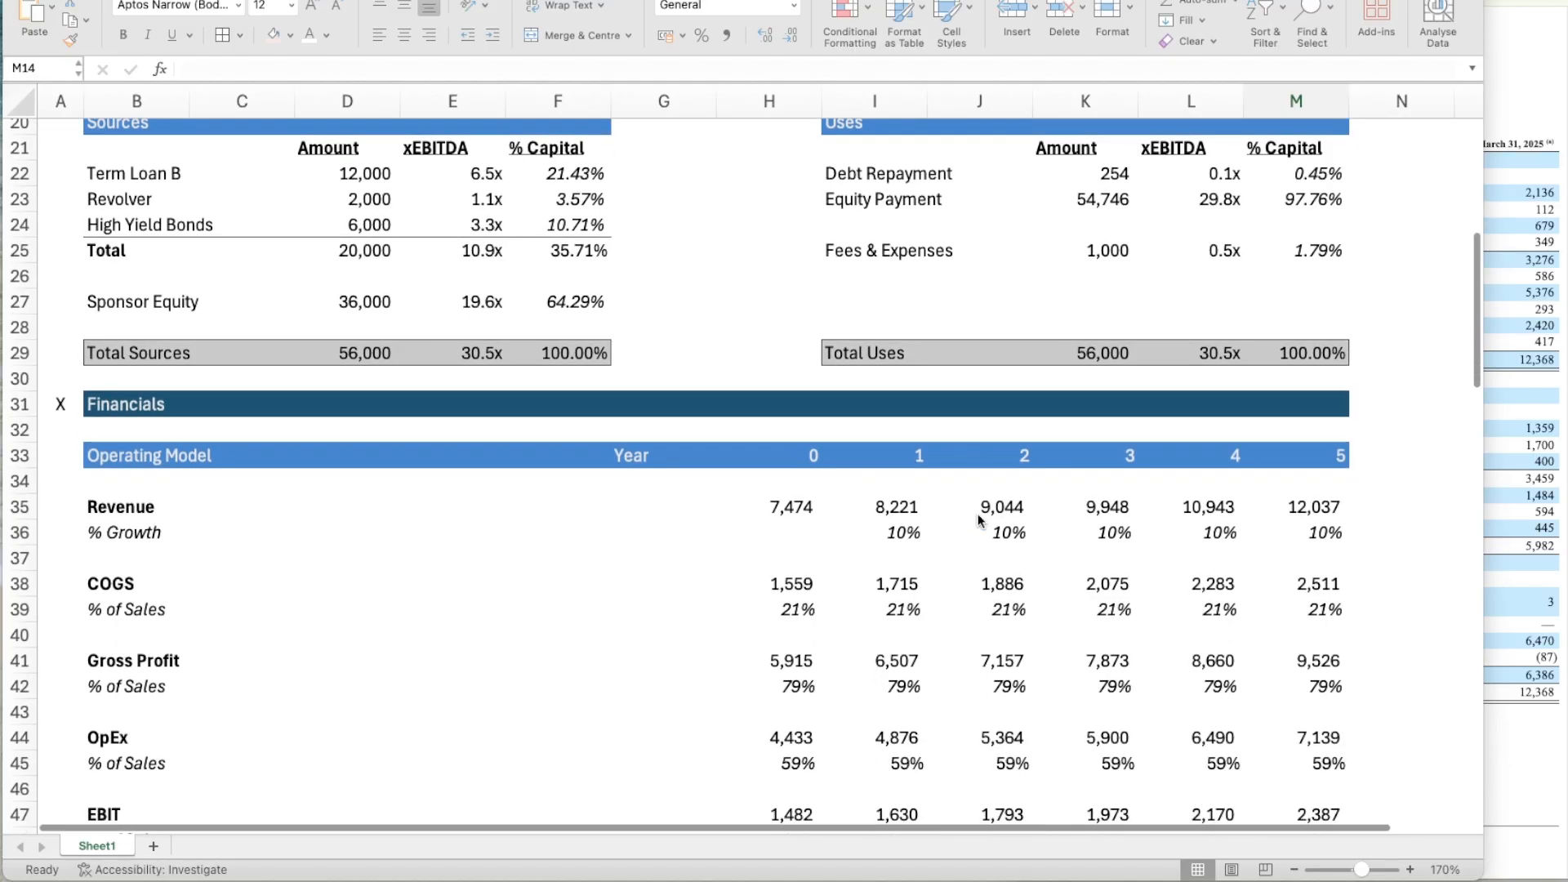
scroll(979, 519, down, 12)
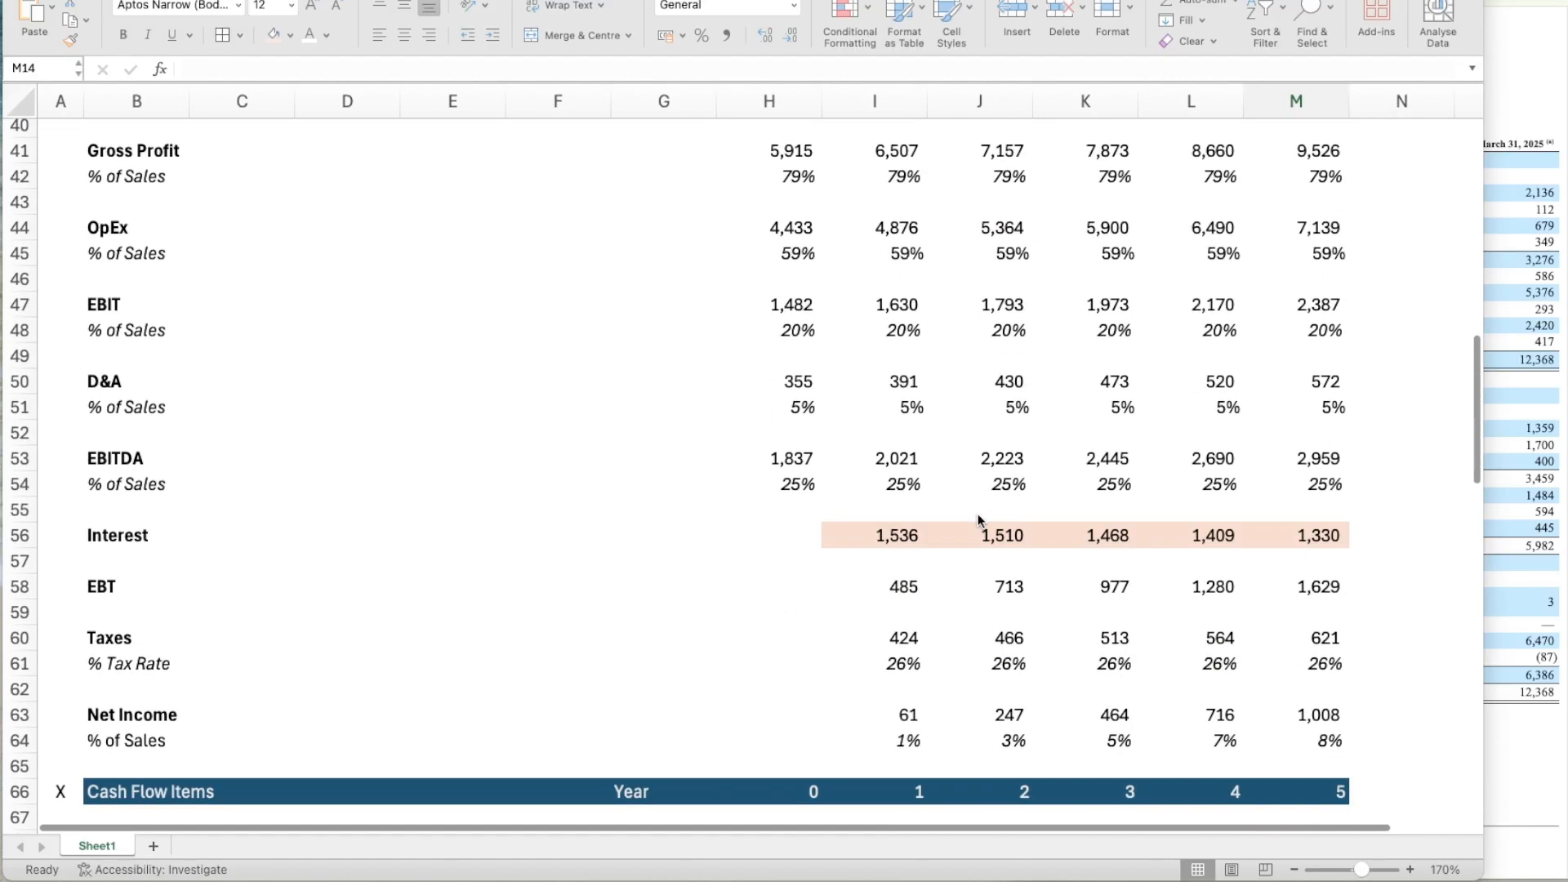
scroll(979, 520, down, 10)
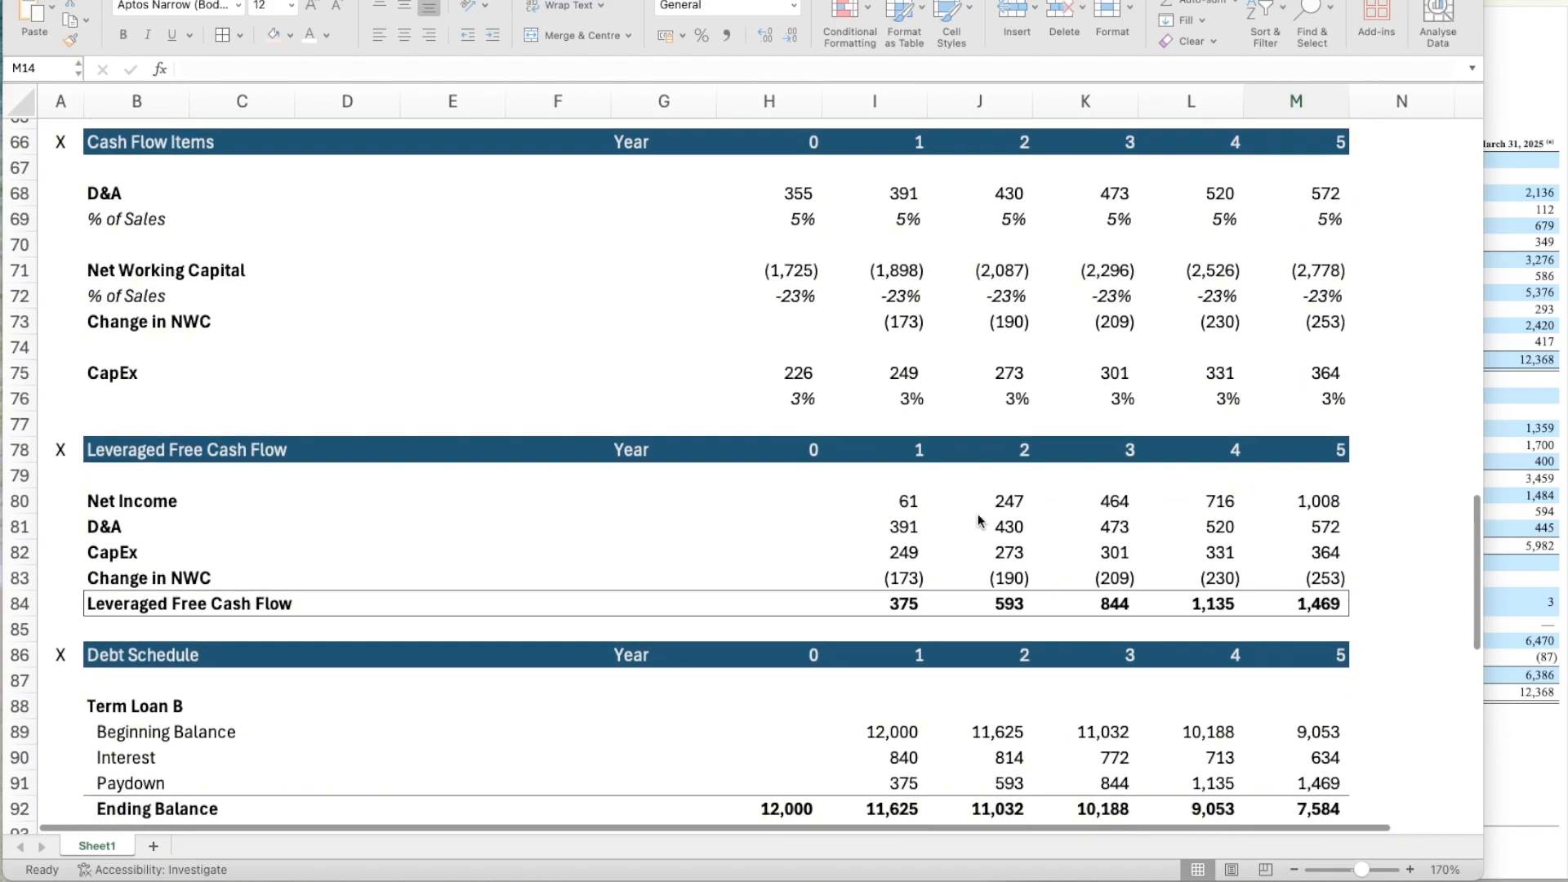
scroll(979, 520, down, 10)
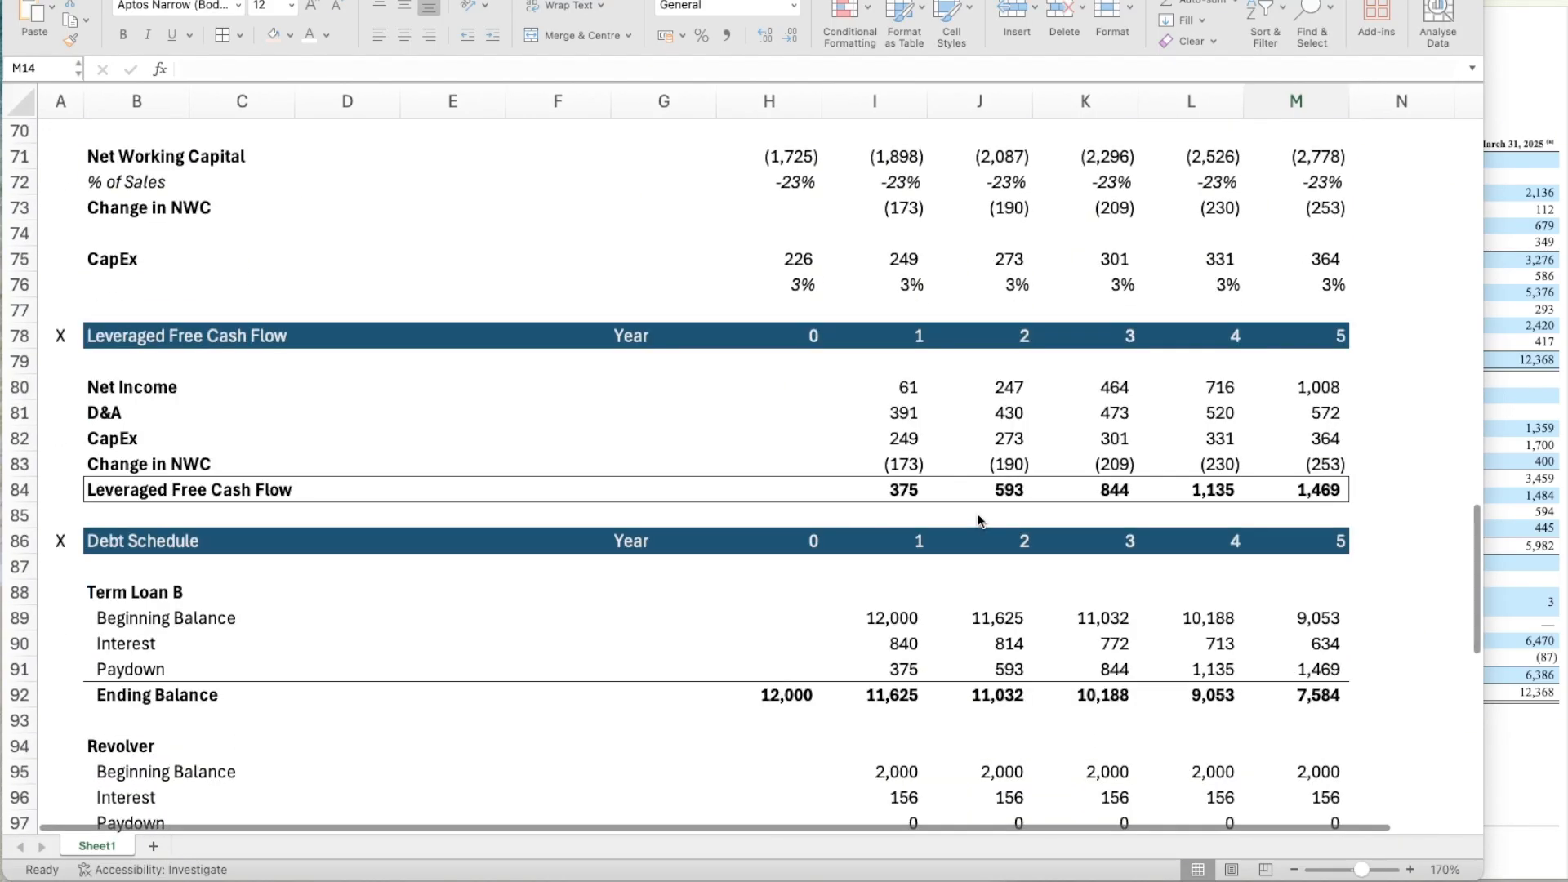
scroll(979, 519, down, 2)
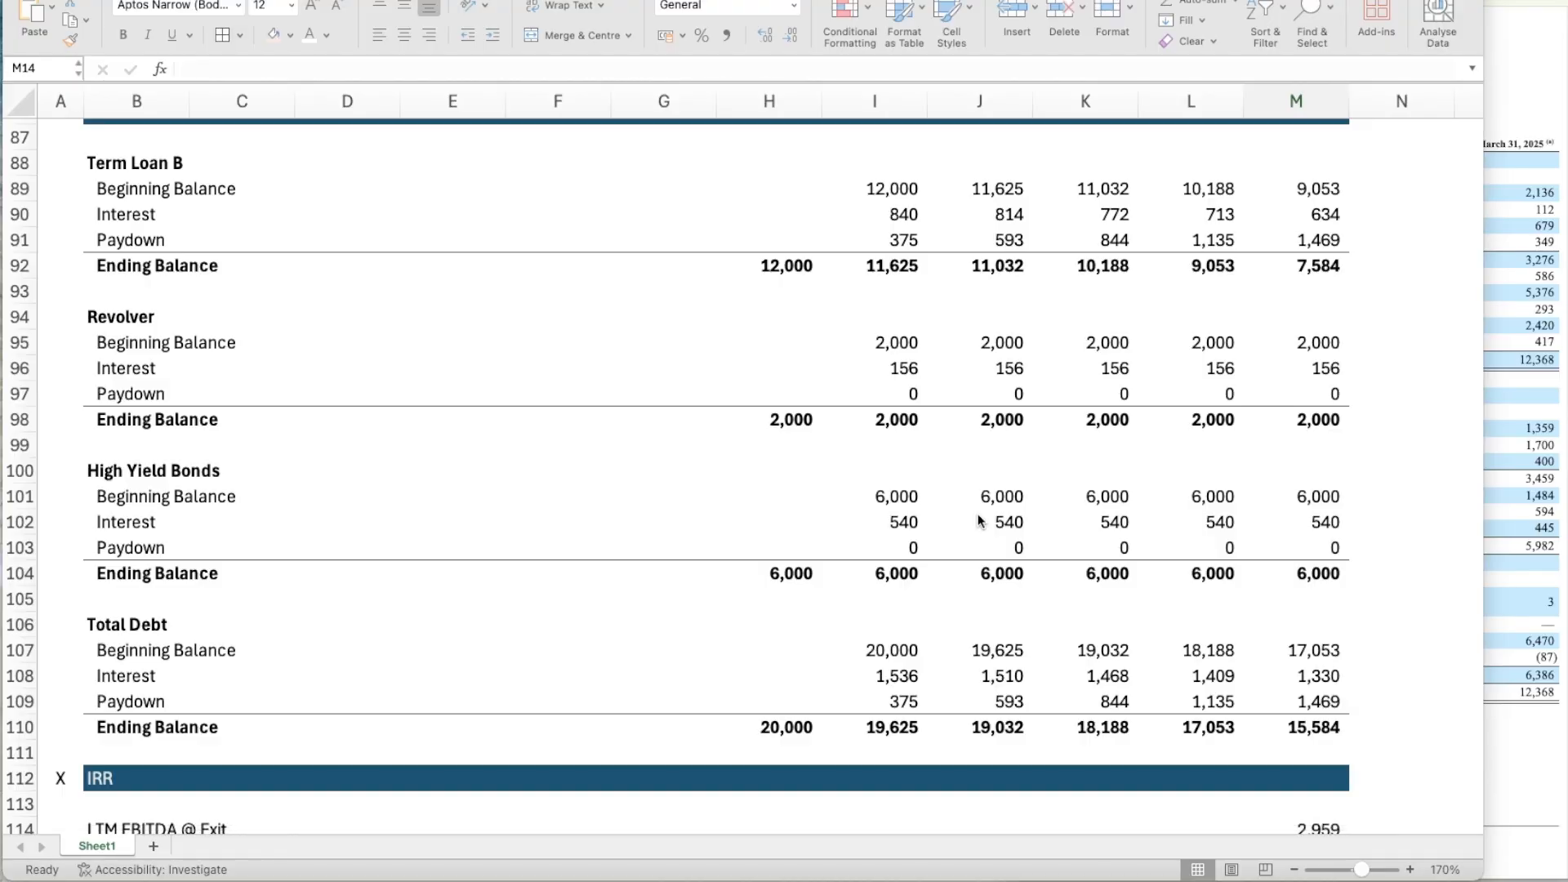
scroll(978, 520, down, 8)
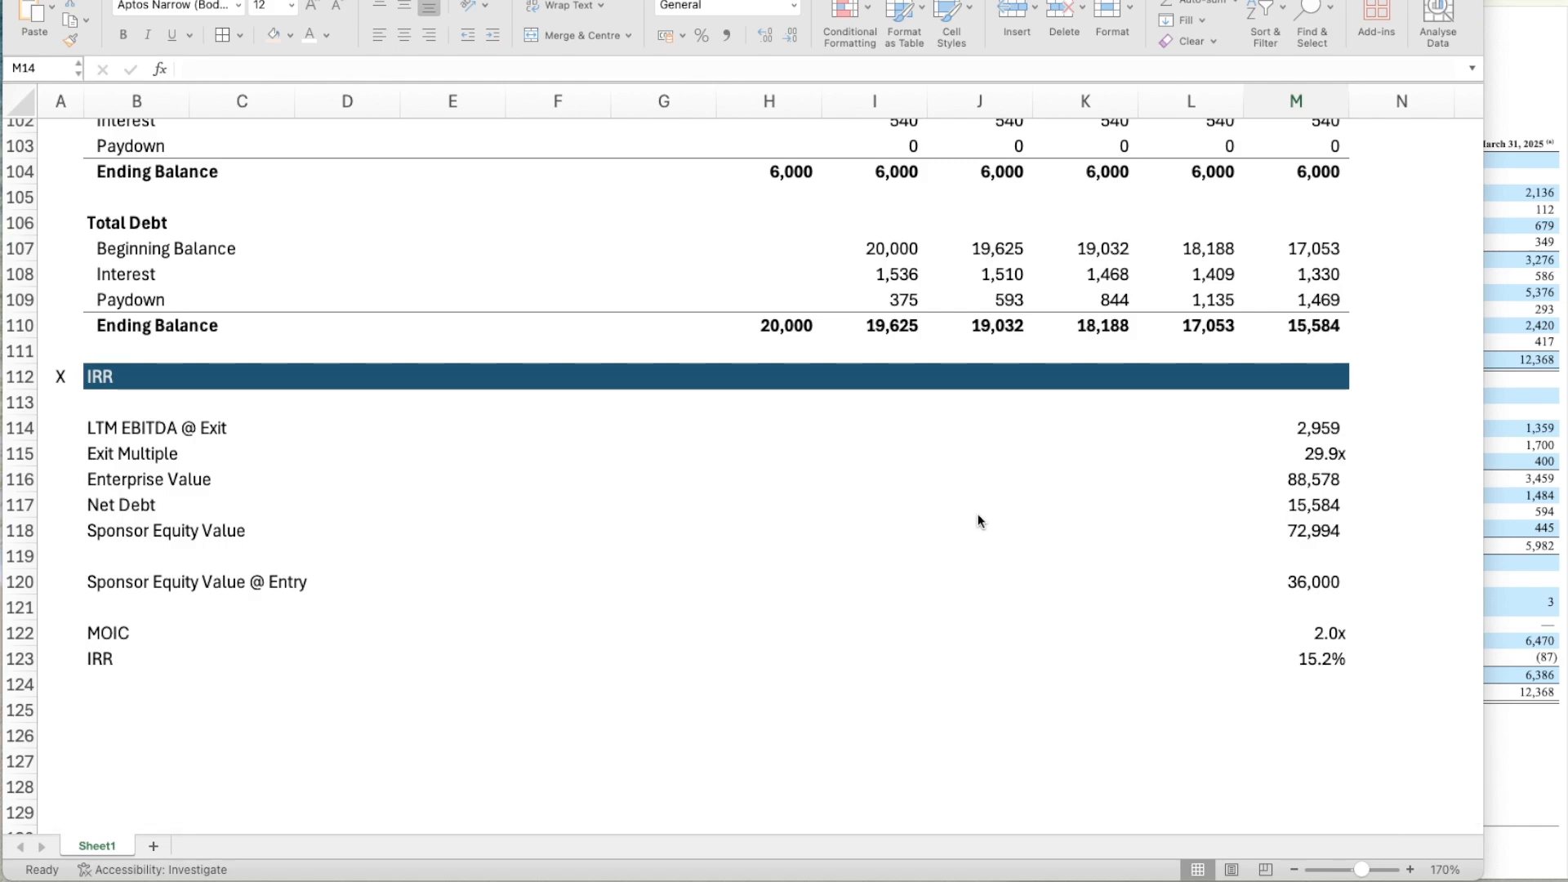
Look over the Assumptions section with its IRR (For Reference) block again, and return to the MOIC and IRR calculation in the IRR section.
scroll(1080, 554, up, 8)
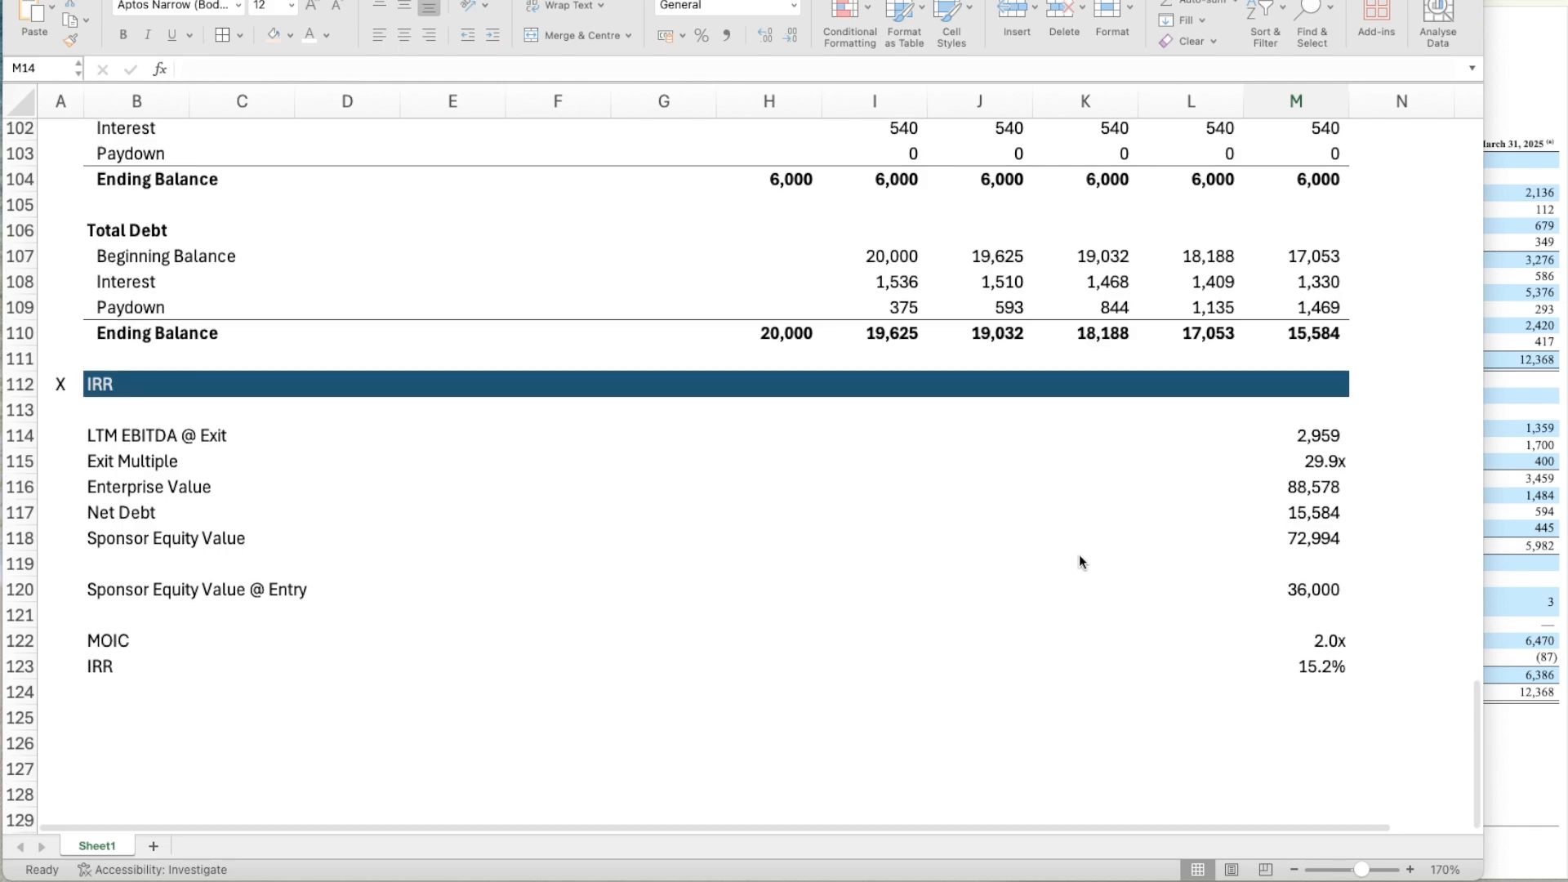
scroll(1080, 554, up, 20)
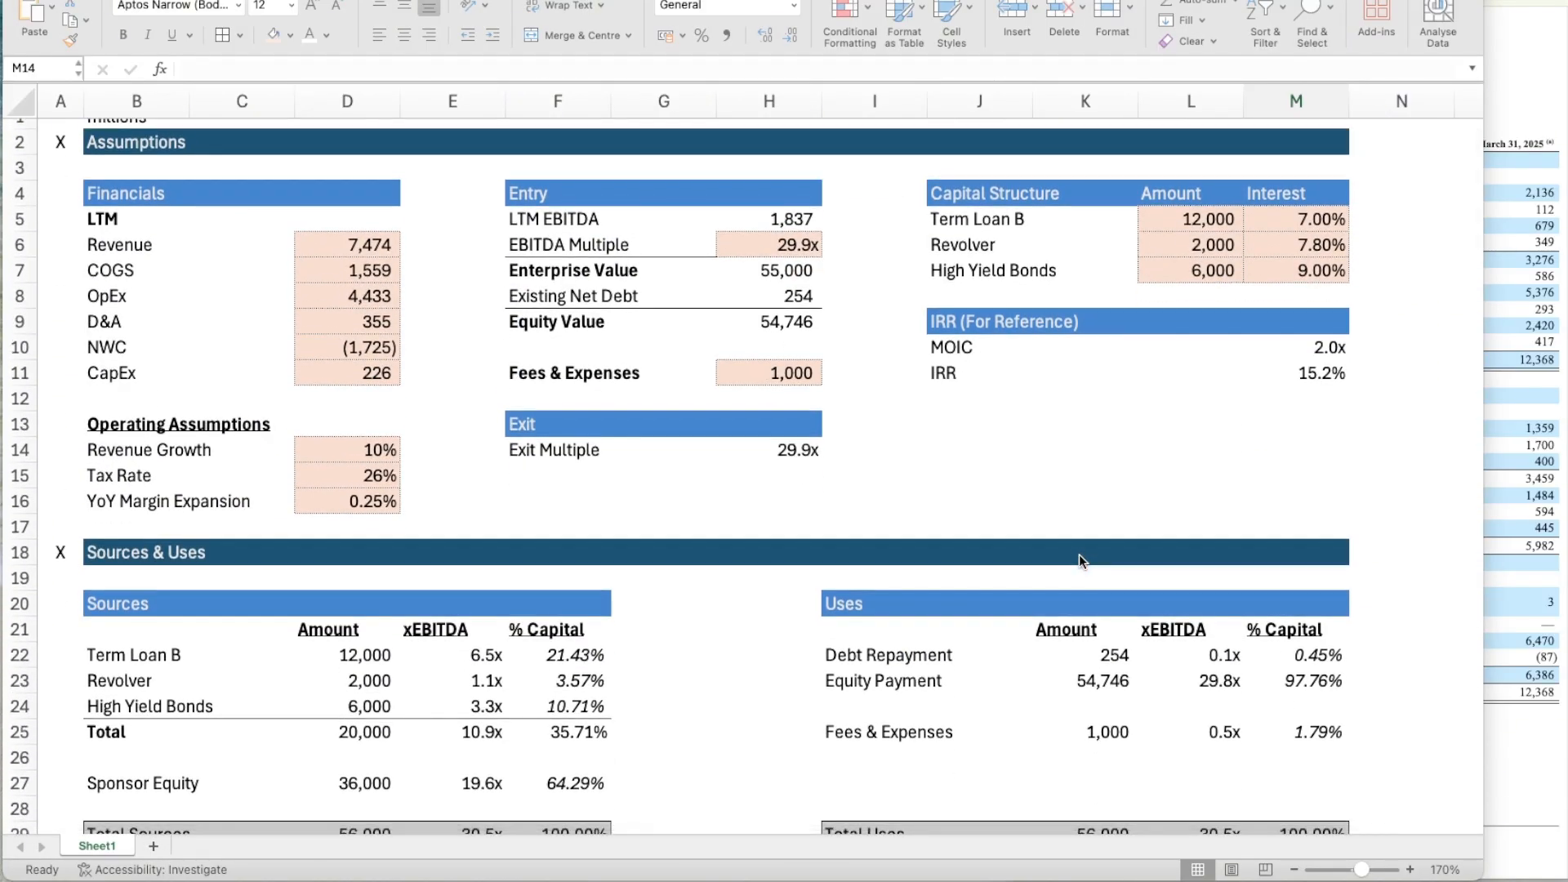
scroll(1080, 554, up, 1)
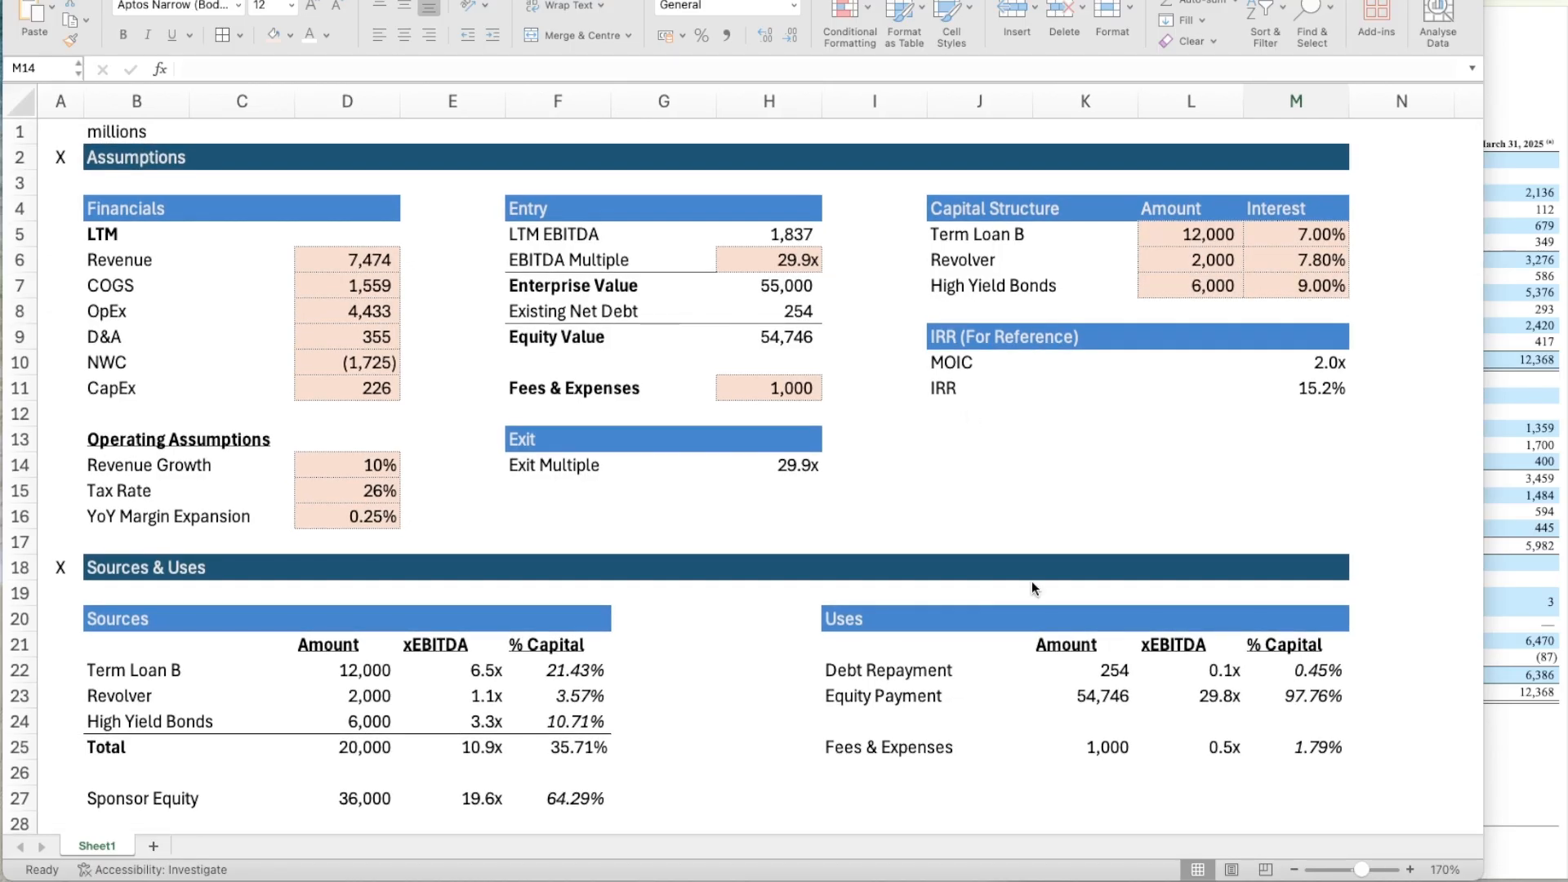
scroll(1031, 580, down, 5)
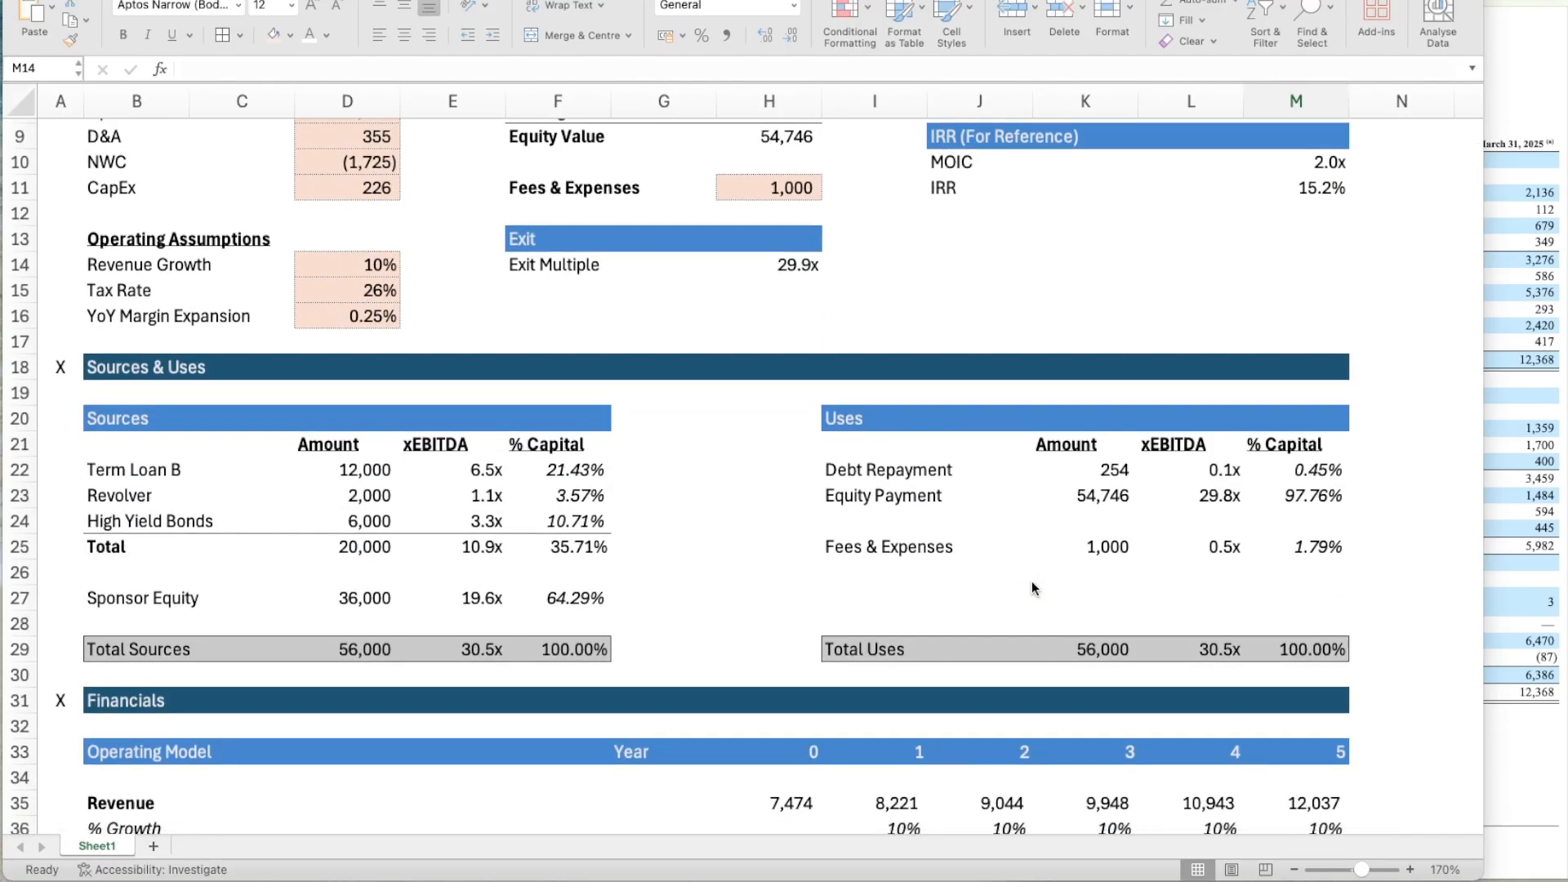
scroll(1031, 581, down, 20)
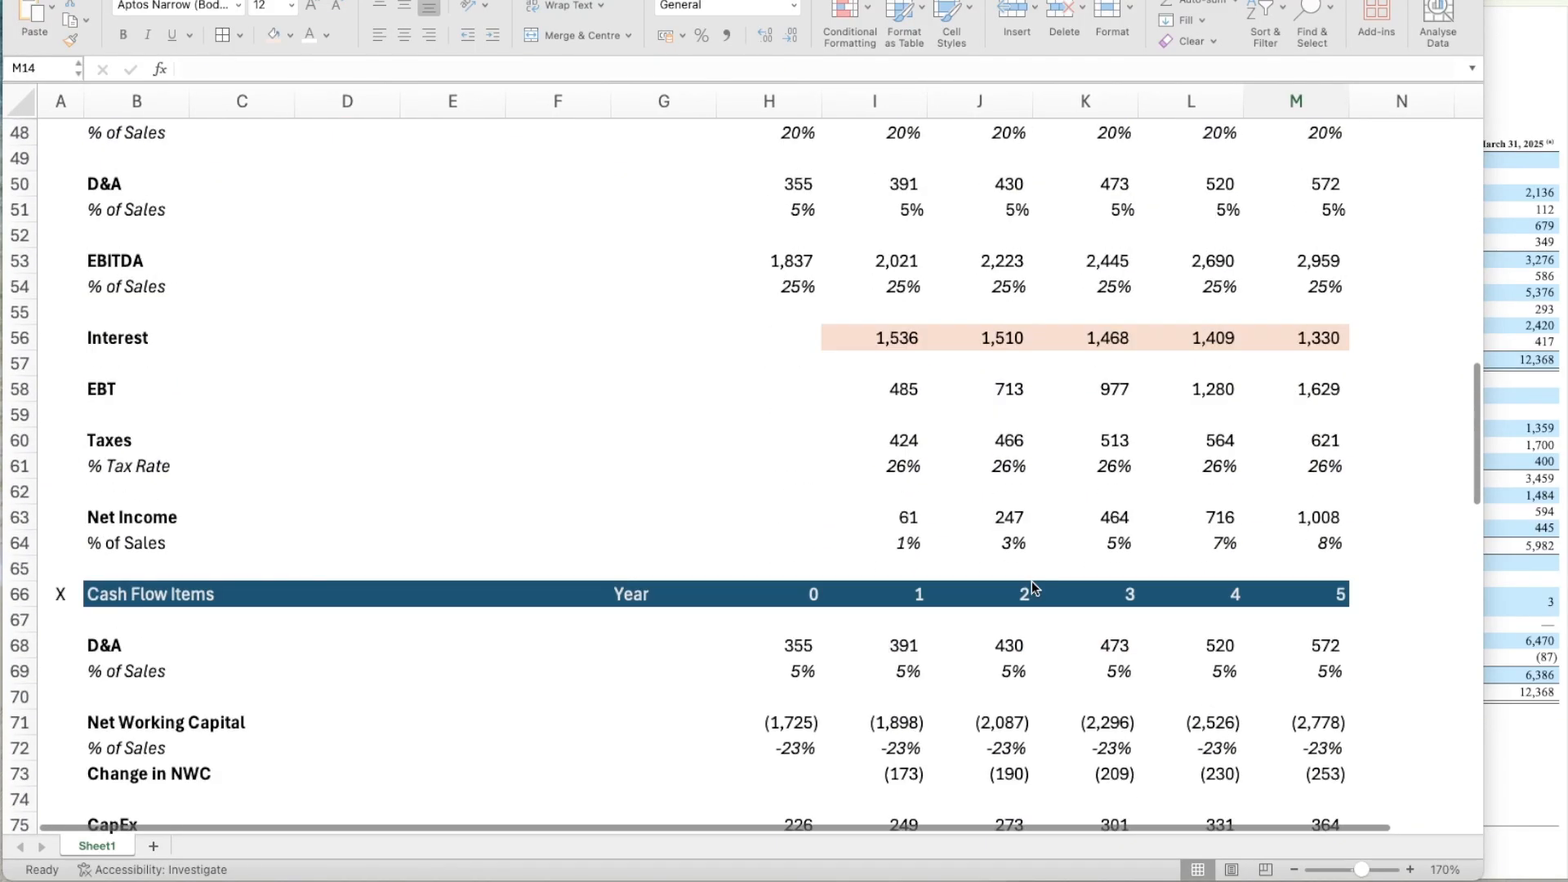
scroll(1031, 580, down, 18)
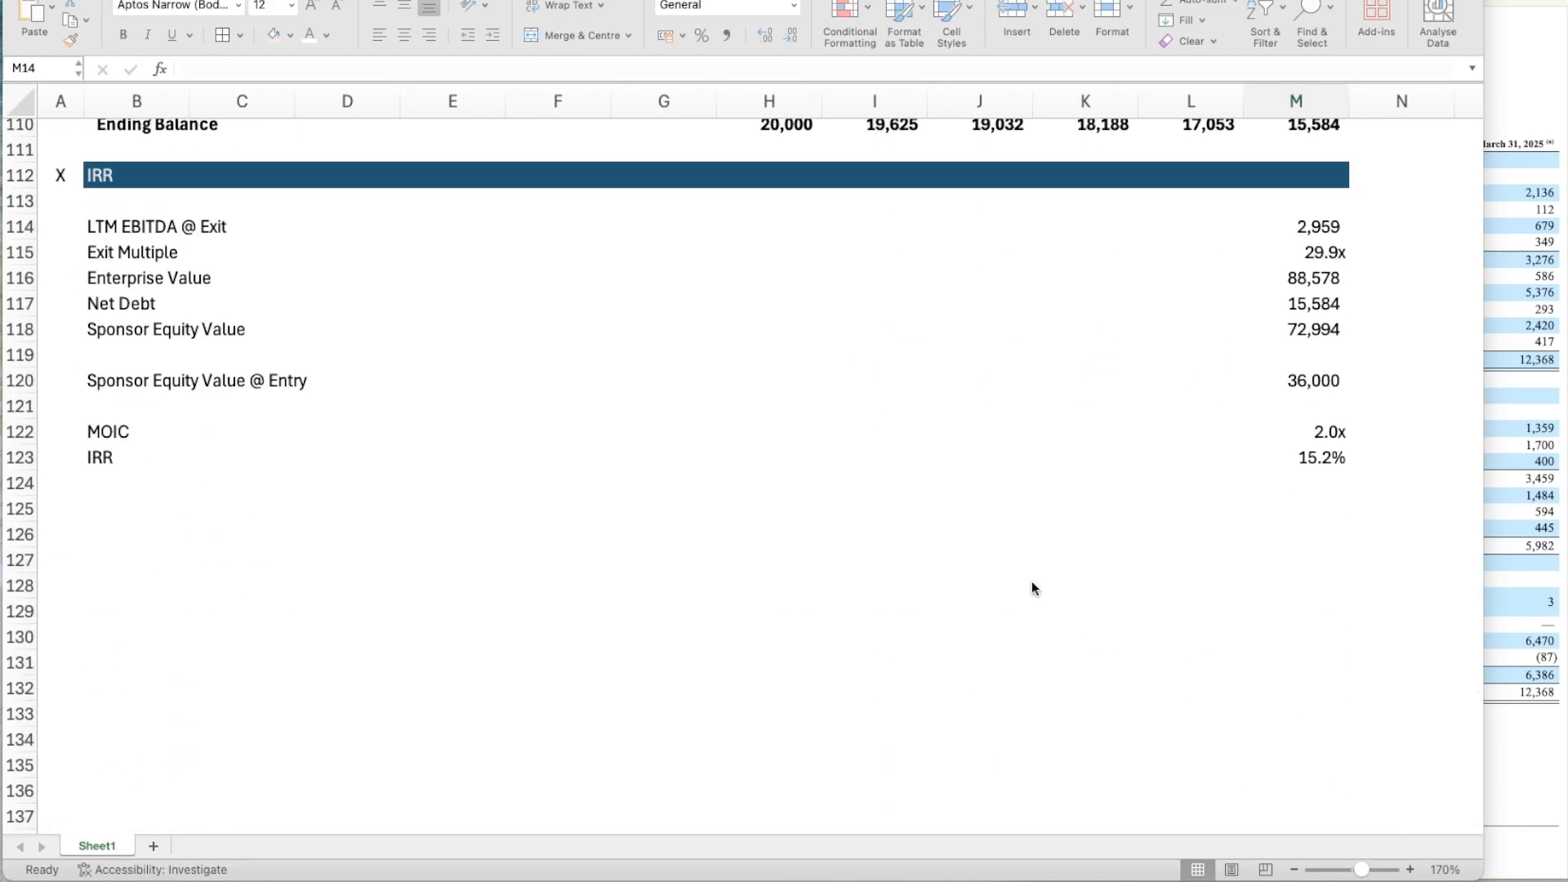
scroll(770, 553, up, 2)
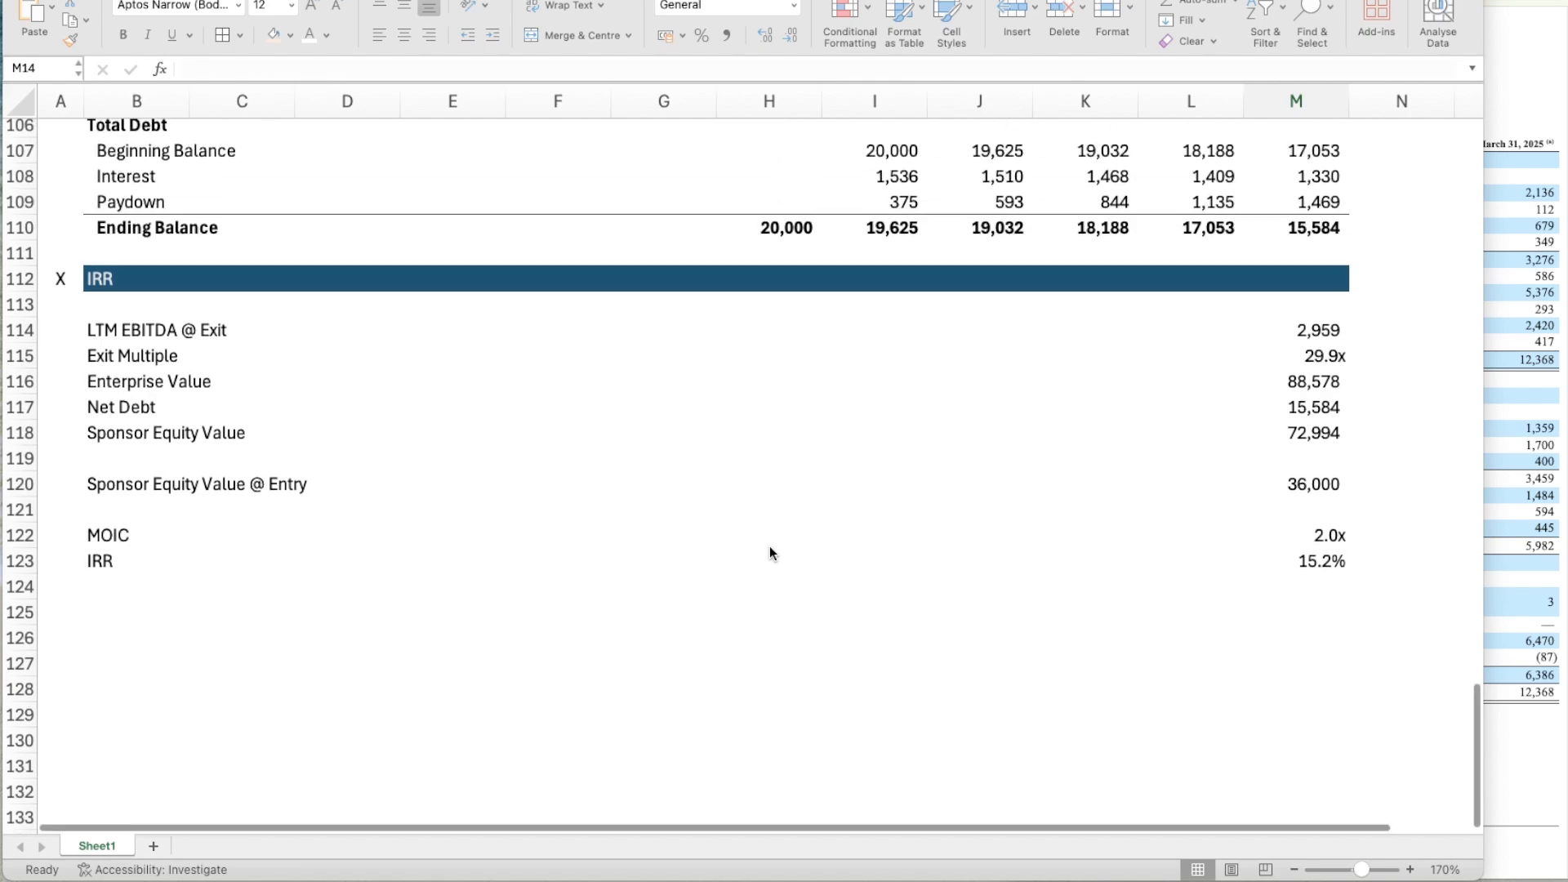